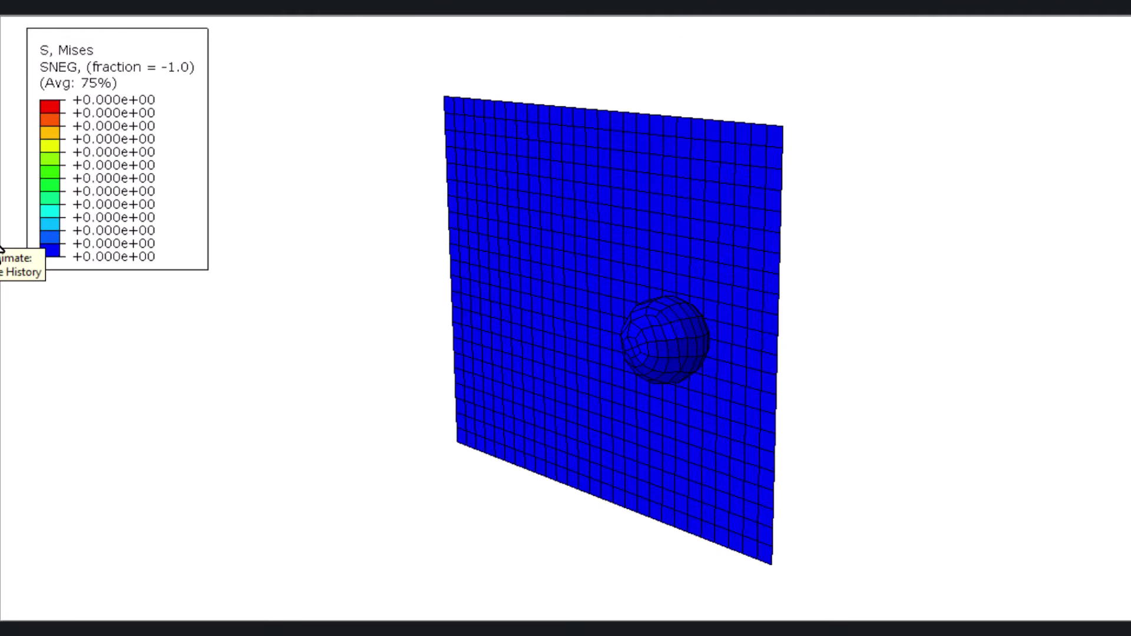
{"action": "left_click", "coordinate": [0, 246]}
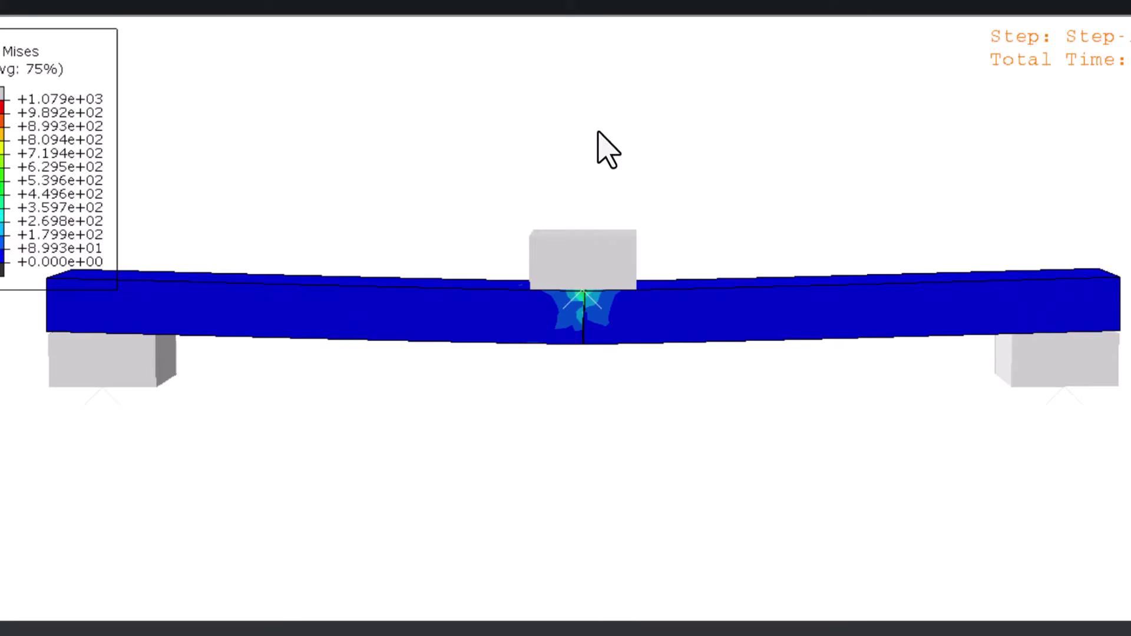
{"action": "scroll", "coordinate": [568, 195], "scroll_direction": "up", "scroll_amount": 5}
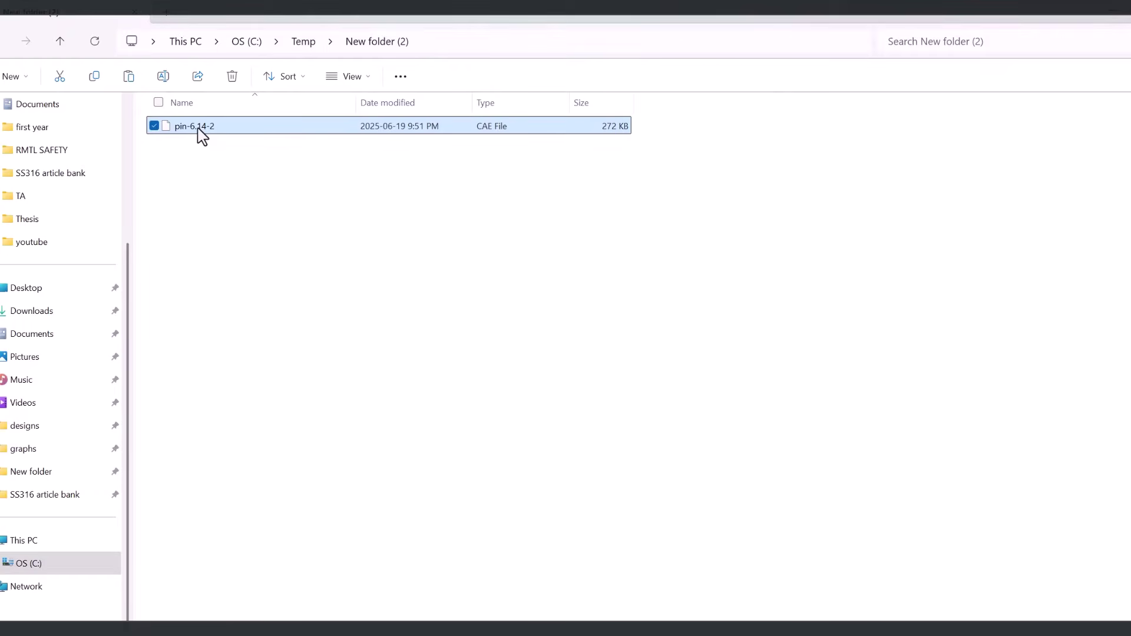
{"action": "double_click", "coordinate": [198, 127]}
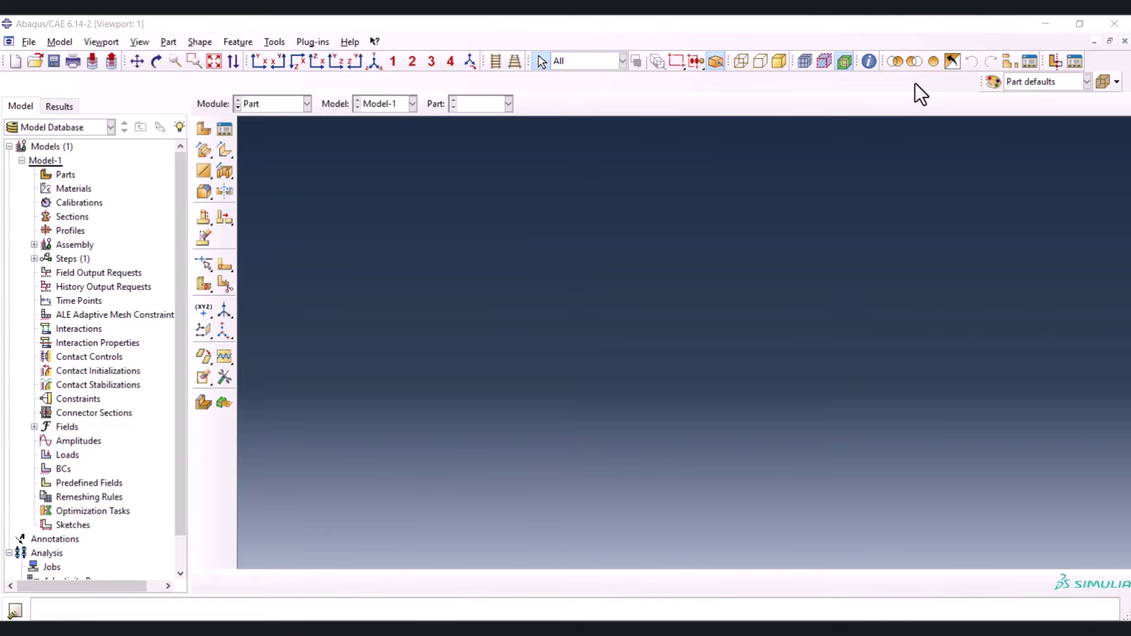
Start a 3D deformable solid extrusion part and sketch a three-sided profile, open at the bottom, about 15 wide and 20 high
{"action": "left_click", "coordinate": [206, 125]}
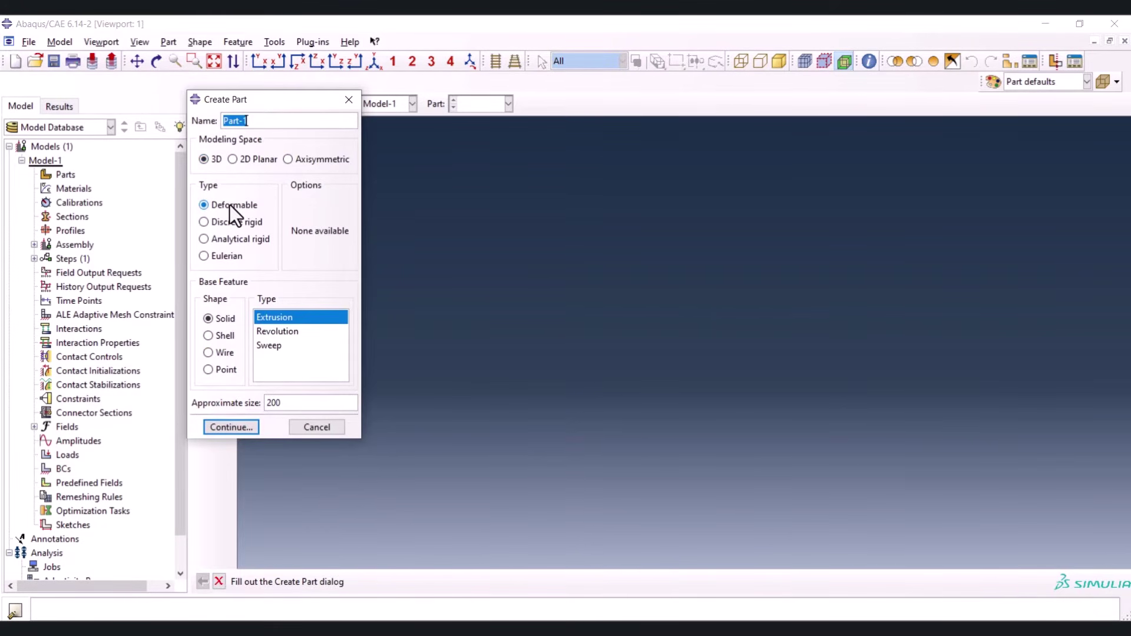
{"action": "left_click", "coordinate": [231, 427]}
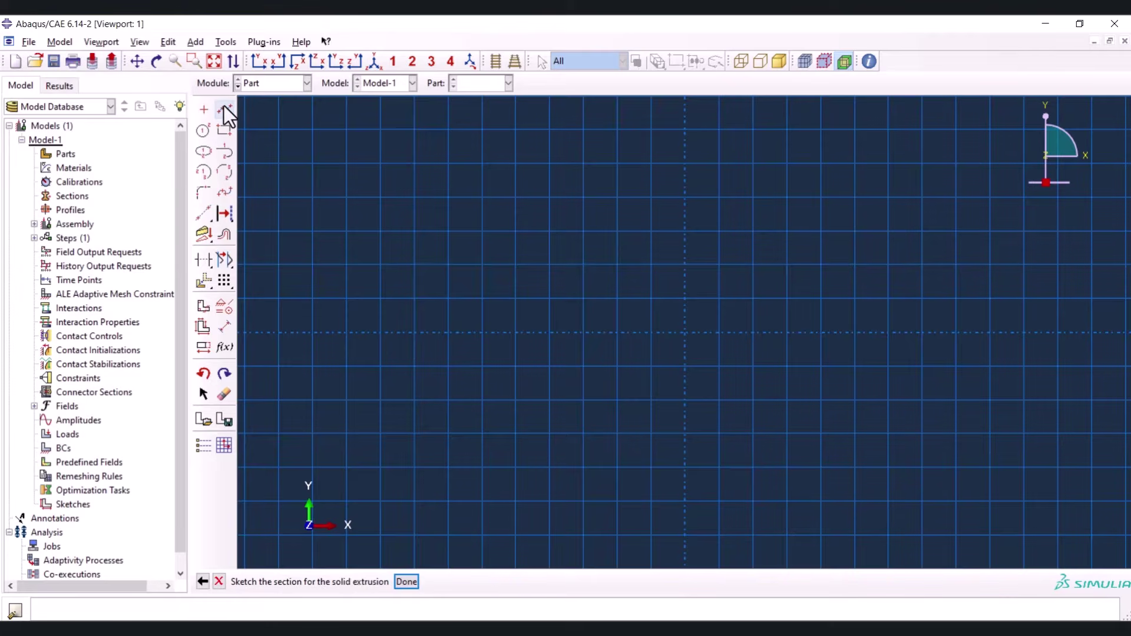
{"action": "left_click", "coordinate": [225, 109]}
{"action": "left_click", "coordinate": [583, 332]}
{"action": "left_click", "coordinate": [583, 196]}
{"action": "left_click", "coordinate": [685, 197]}
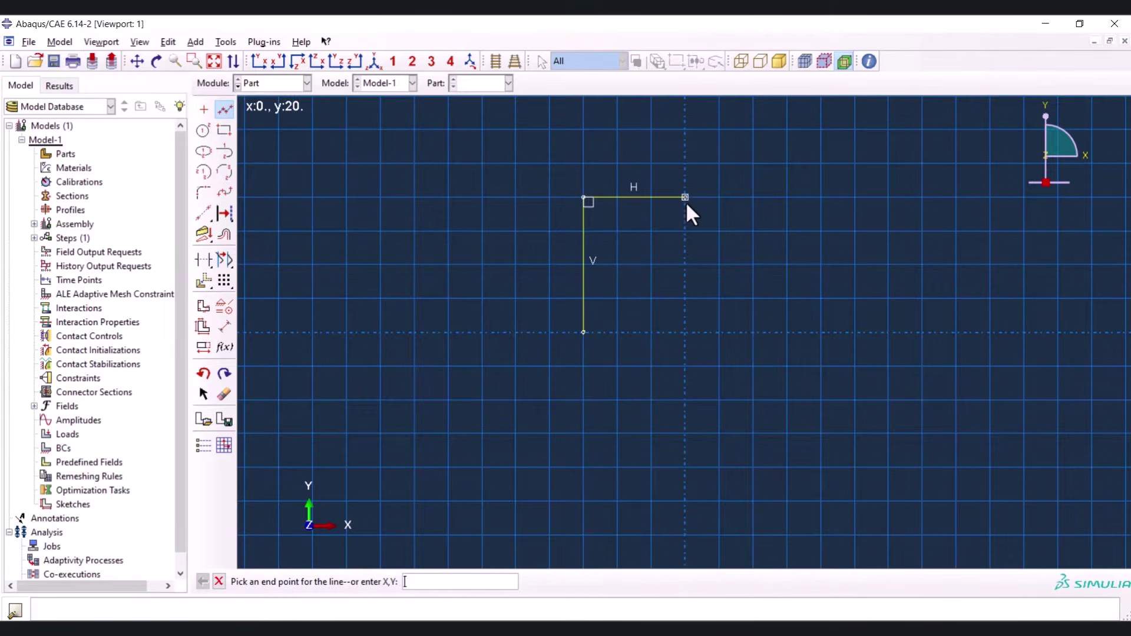
{"action": "left_click", "coordinate": [685, 332]}
{"action": "middle_click", "coordinate": [660, 292]}
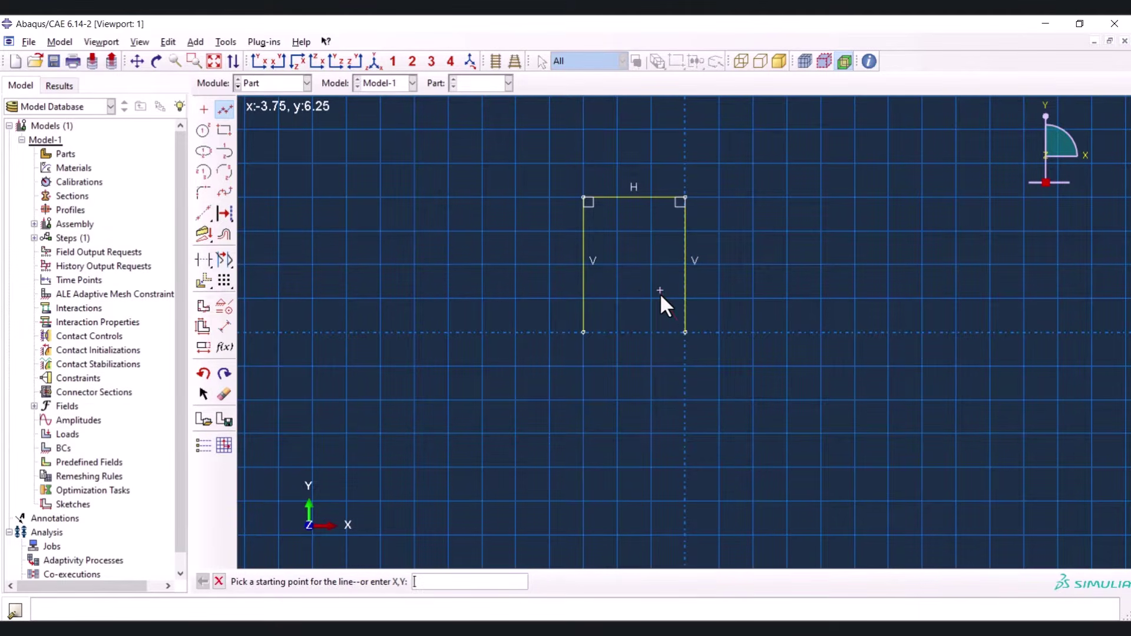
Dimension the profile's top horizontal line to 10
{"action": "left_click", "coordinate": [224, 326]}
{"action": "left_click", "coordinate": [625, 197]}
{"action": "left_click", "coordinate": [632, 153]}
{"action": "type", "text": "10"}
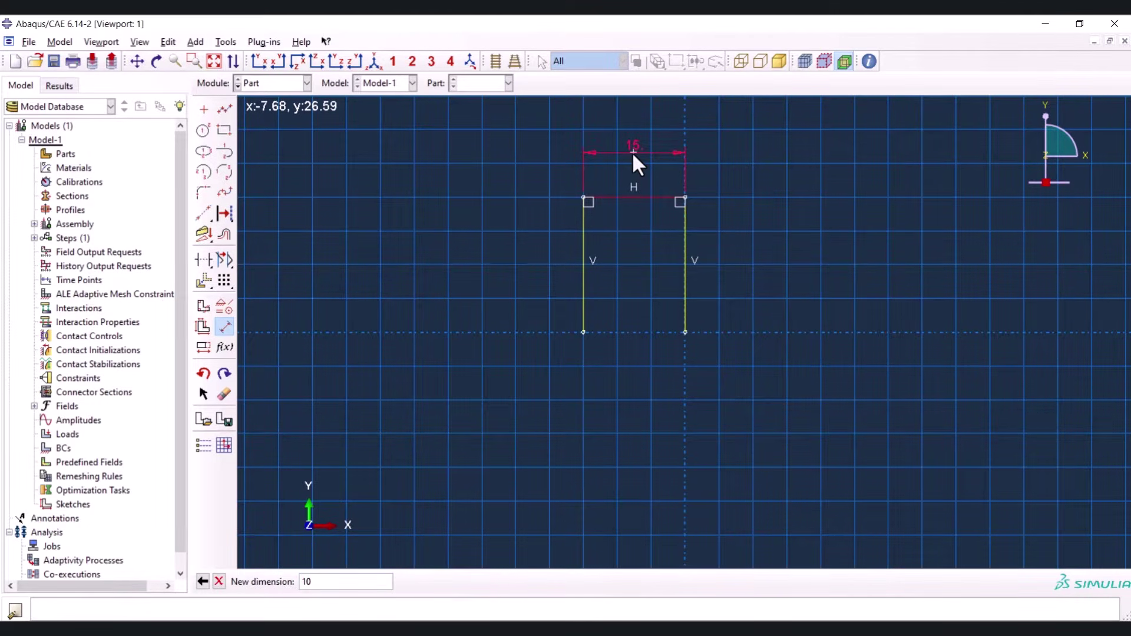
{"action": "key", "text": "Return"}
Dimension the profile's left and right vertical lines to 30 each
{"action": "left_click", "coordinate": [617, 244]}
{"action": "left_click", "coordinate": [543, 245]}
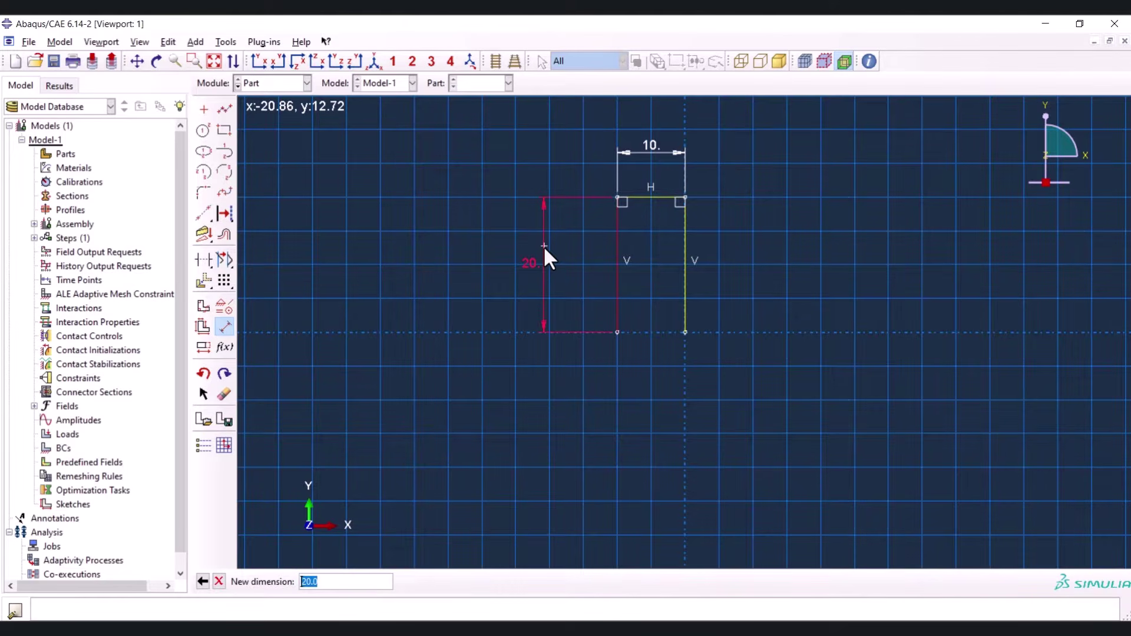
{"action": "type", "text": "30"}
{"action": "key", "text": "Return"}
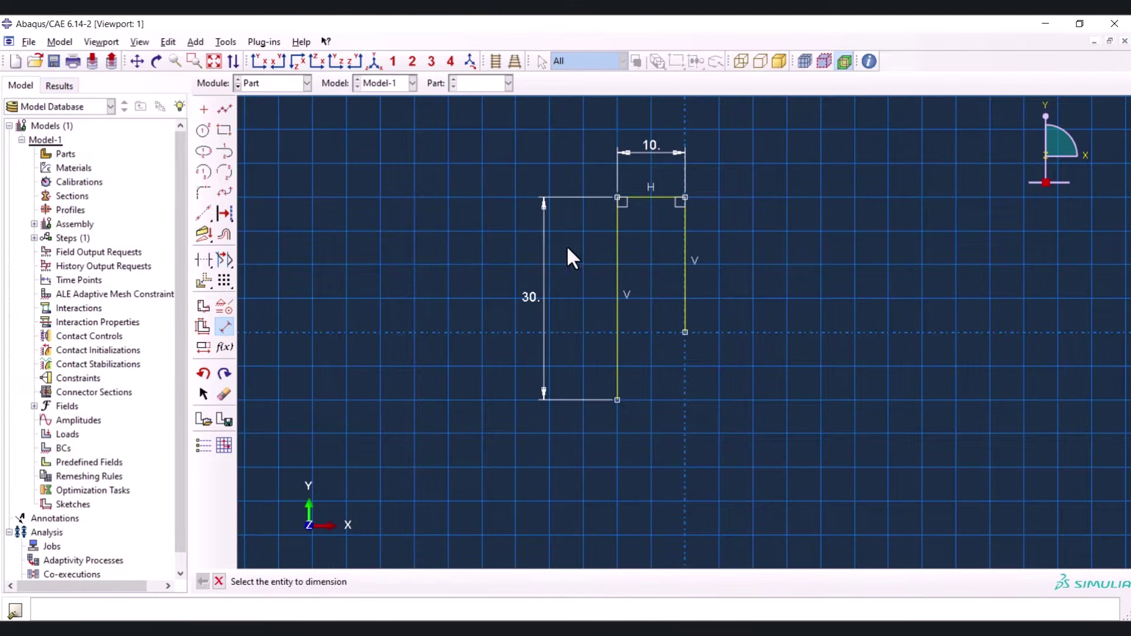
{"action": "left_click", "coordinate": [690, 246]}
{"action": "left_click", "coordinate": [725, 245]}
{"action": "type", "text": "30"}
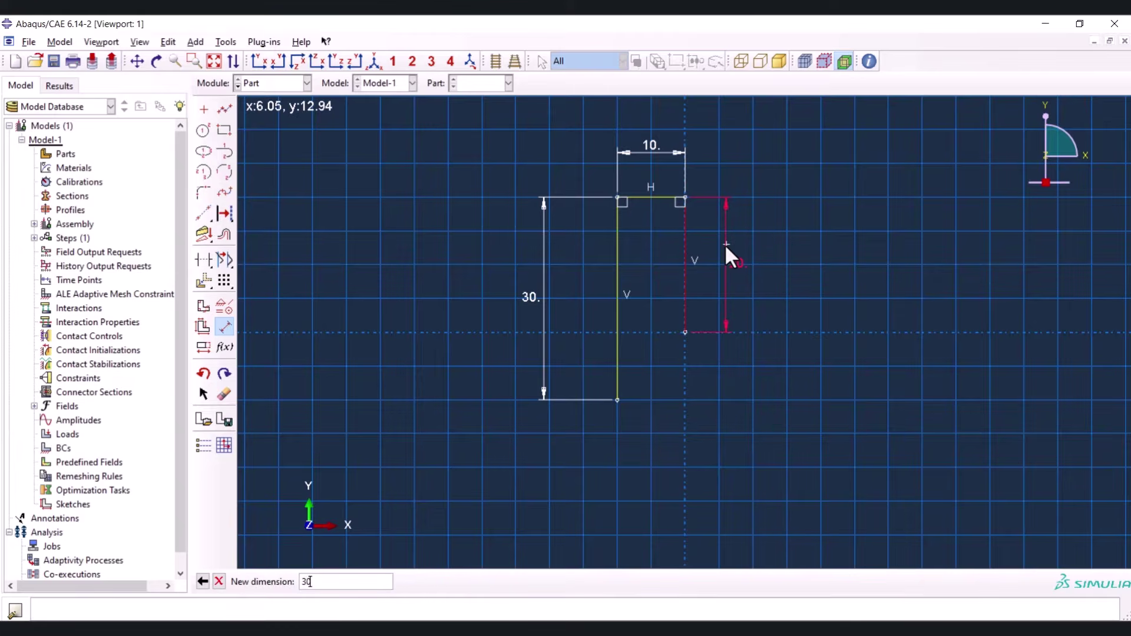
{"action": "key", "text": "Return"}
Sketch two separate parallel vertical lines, each about 20 long, below the open end of the profile and between its sides
{"action": "scroll", "coordinate": [656, 372], "scroll_direction": "down", "scroll_amount": 2}
{"action": "scroll", "coordinate": [624, 327], "scroll_direction": "up", "scroll_amount": 2}
{"action": "scroll", "coordinate": [349, 187], "scroll_direction": "down", "scroll_amount": 1}
{"action": "left_click", "coordinate": [225, 110]}
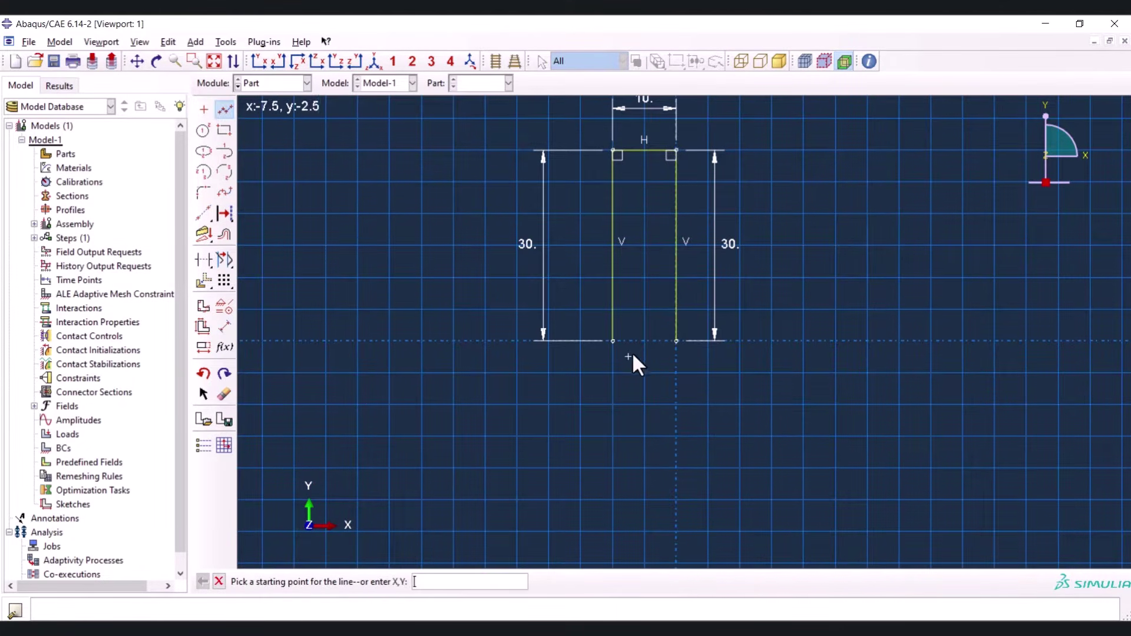
{"action": "left_click", "coordinate": [636, 374]}
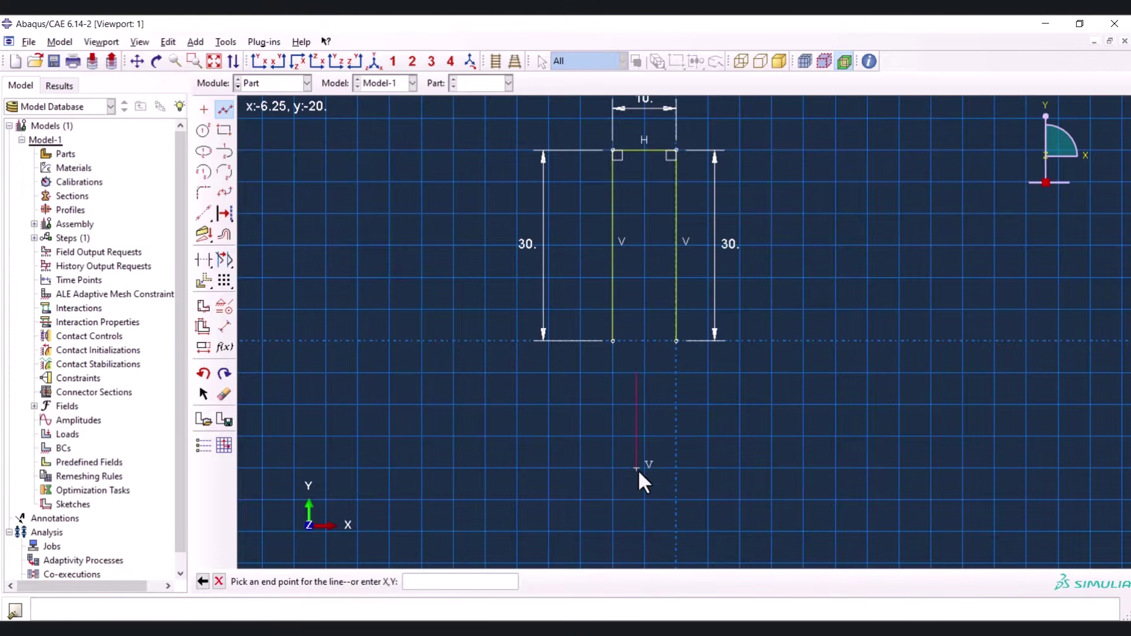
{"action": "left_click", "coordinate": [637, 500]}
{"action": "middle_click", "coordinate": [627, 456]}
{"action": "left_click", "coordinate": [660, 373]}
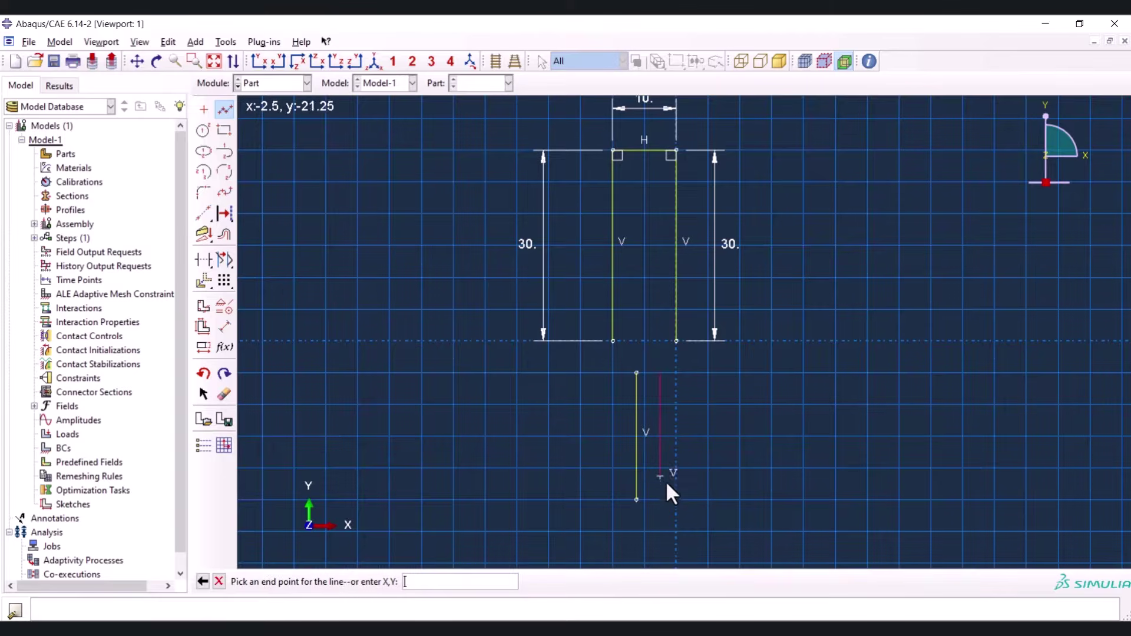
{"action": "left_click", "coordinate": [659, 499]}
{"action": "middle_click", "coordinate": [674, 443]}
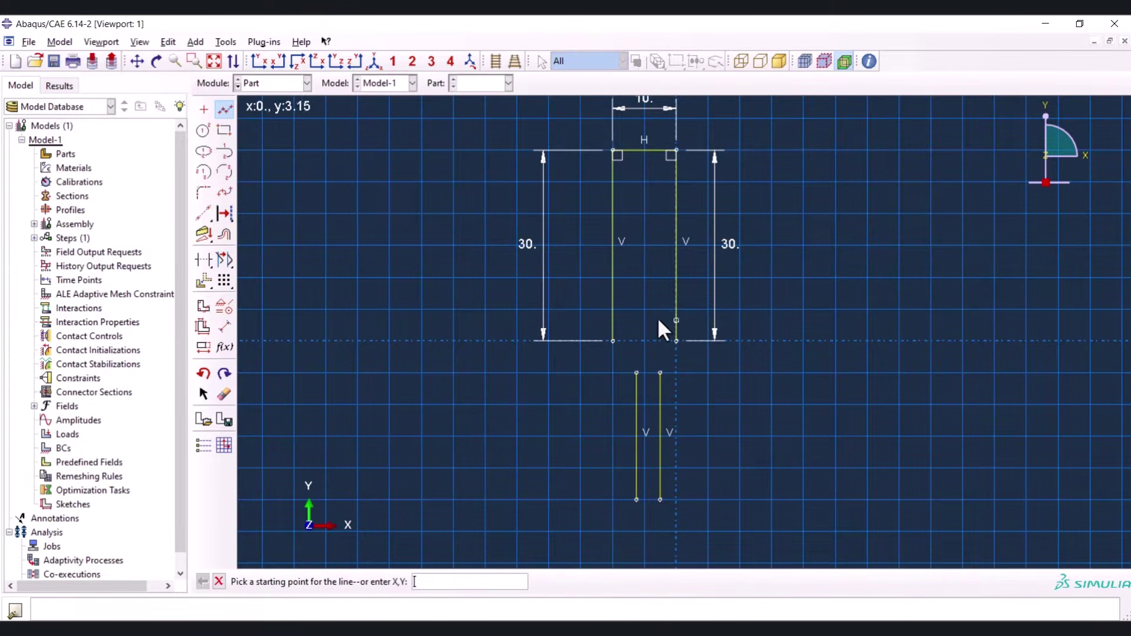
Dimension the spacing between the two lower vertical lines to 6
{"action": "left_click", "coordinate": [224, 326]}
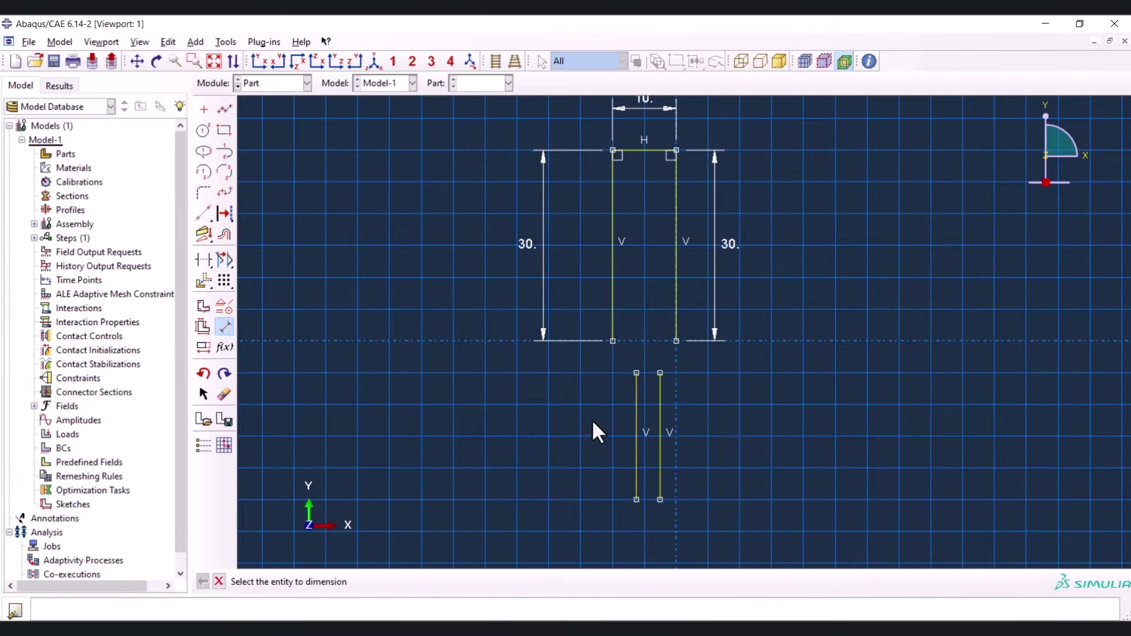
{"action": "left_click", "coordinate": [659, 433]}
{"action": "left_click", "coordinate": [637, 440]}
{"action": "left_click", "coordinate": [651, 532]}
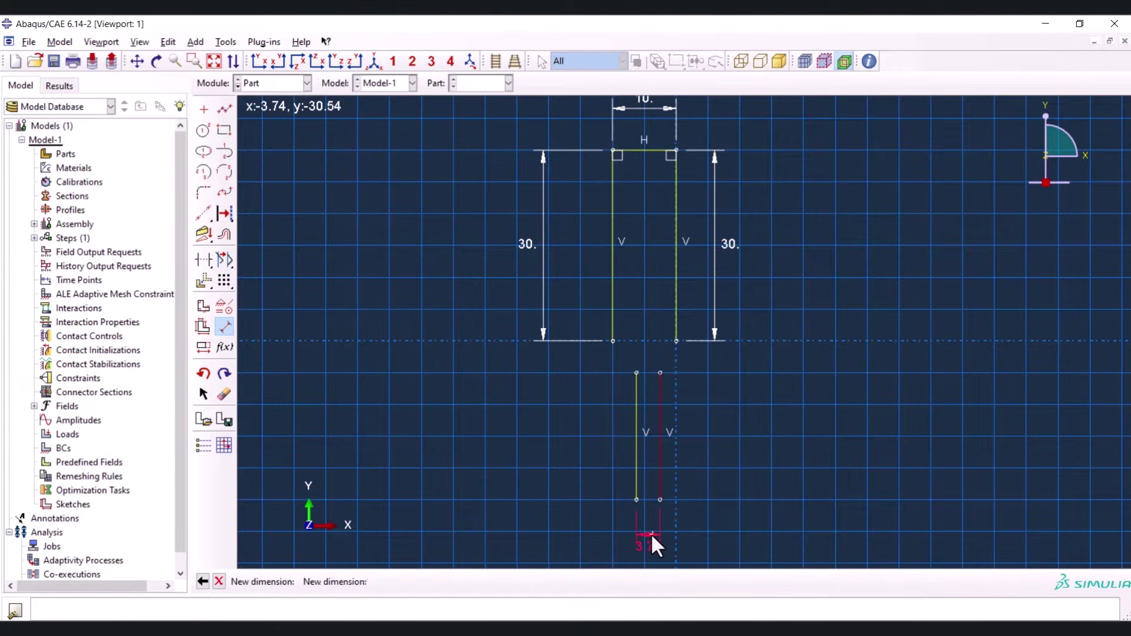
{"action": "type", "text": "6"}
{"action": "key", "text": "Return"}
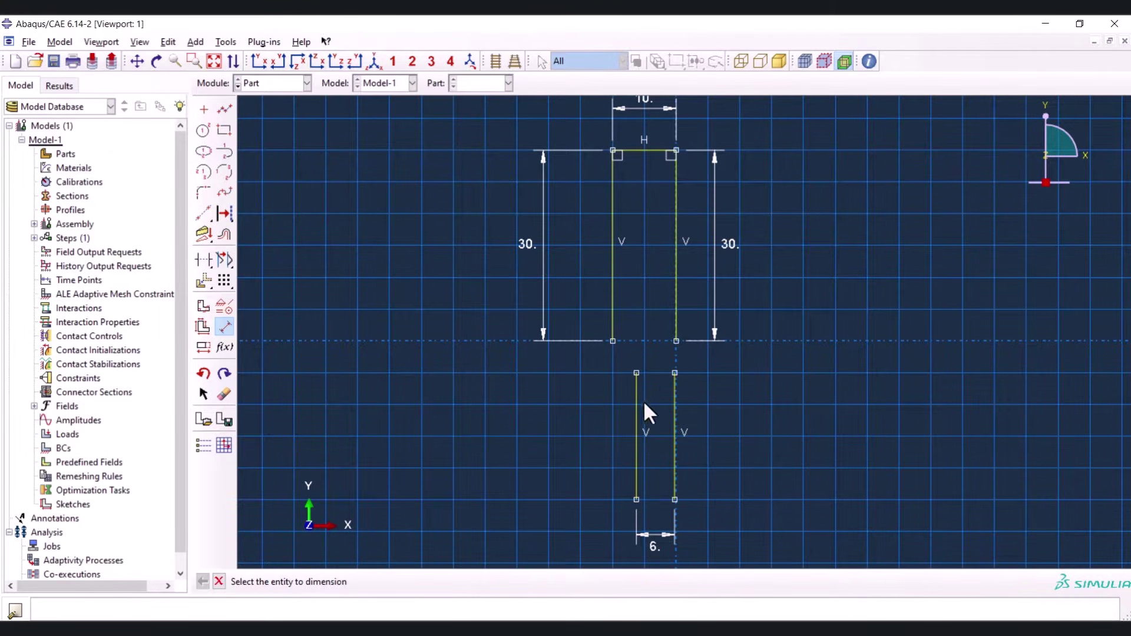
Dimension the horizontal offset between the lower left line and the profile's upper left line to 2
{"action": "left_click", "coordinate": [635, 408]}
{"action": "left_click", "coordinate": [613, 325]}
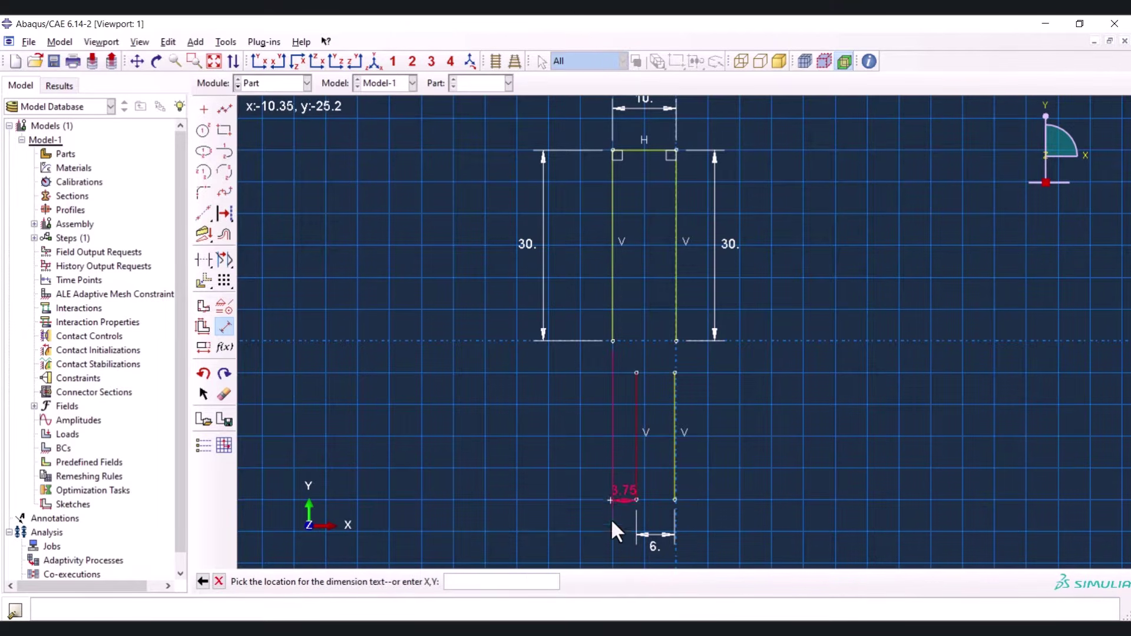
{"action": "left_click", "coordinate": [624, 549]}
{"action": "key", "text": "BackSpace"}
{"action": "type", "text": "2"}
{"action": "key", "text": "Return"}
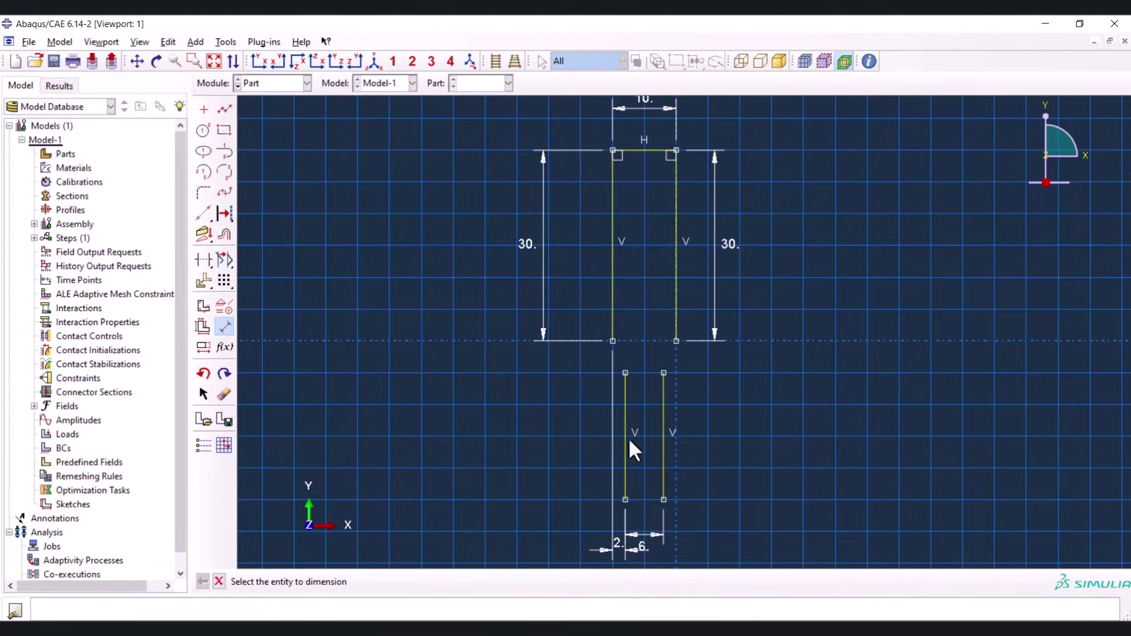
{"action": "left_click", "coordinate": [662, 407]}
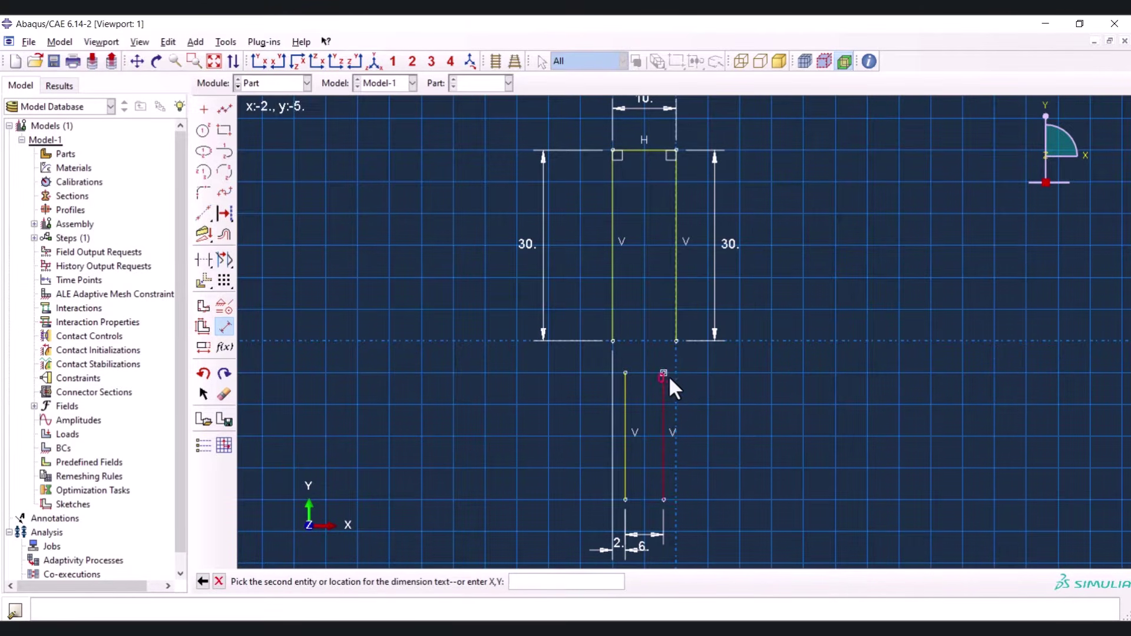
{"action": "key", "text": "Escape"}
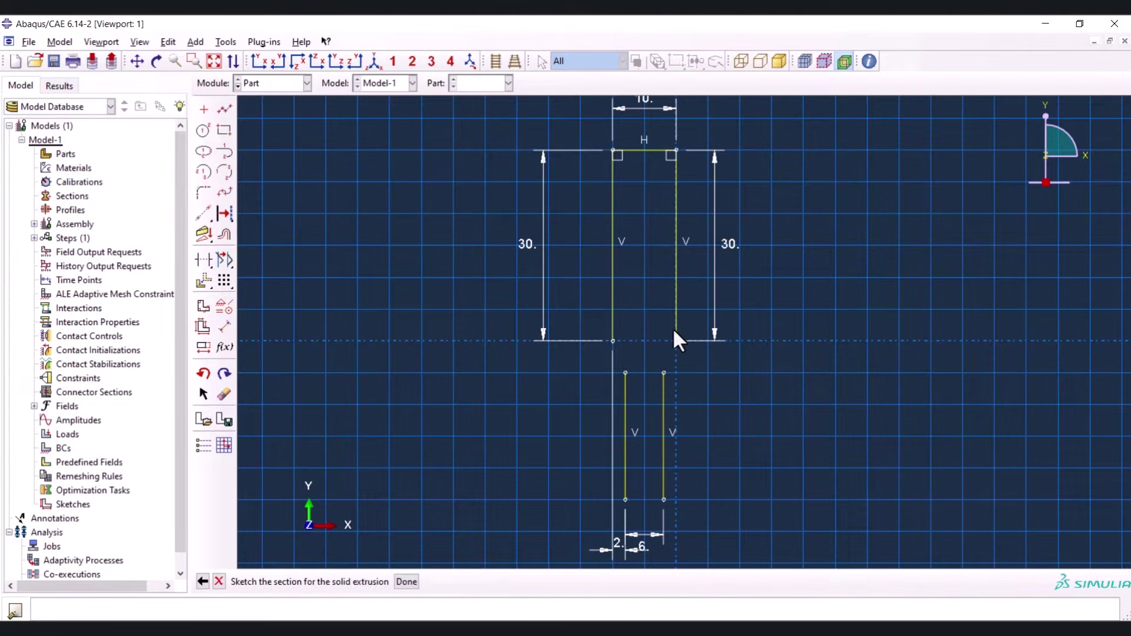
Connect the upper side lines to the lower vertical lines with a tangent arc on each side
{"action": "left_click", "coordinate": [225, 152]}
{"action": "left_click", "coordinate": [614, 342]}
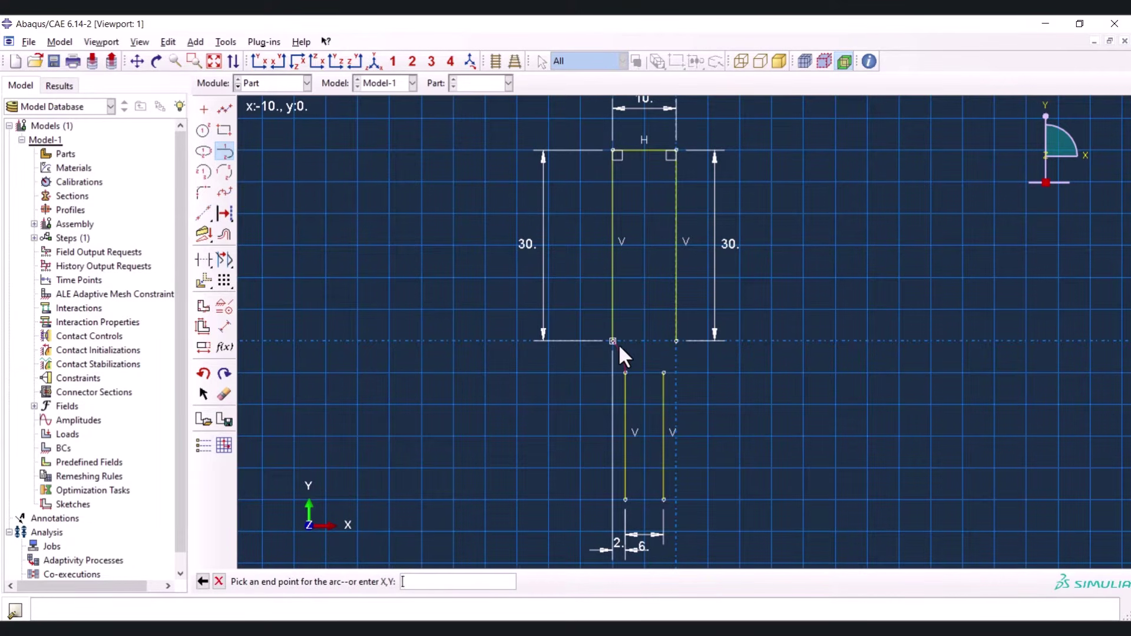
{"action": "left_click", "coordinate": [624, 373]}
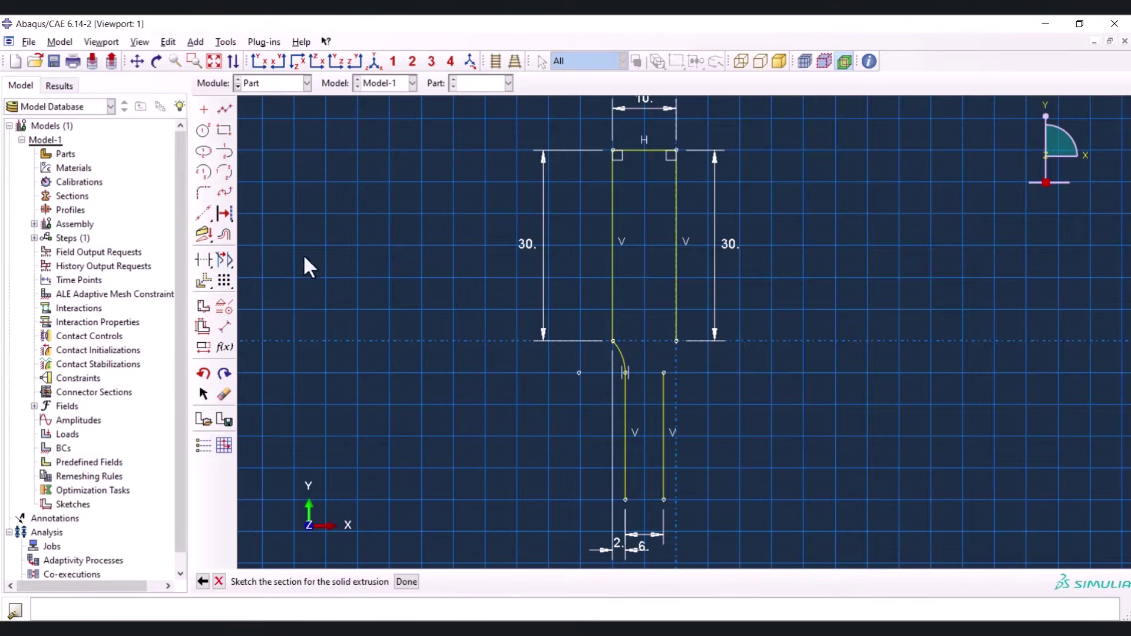
{"action": "left_click", "coordinate": [228, 152]}
{"action": "left_click", "coordinate": [663, 372]}
{"action": "left_click", "coordinate": [676, 340]}
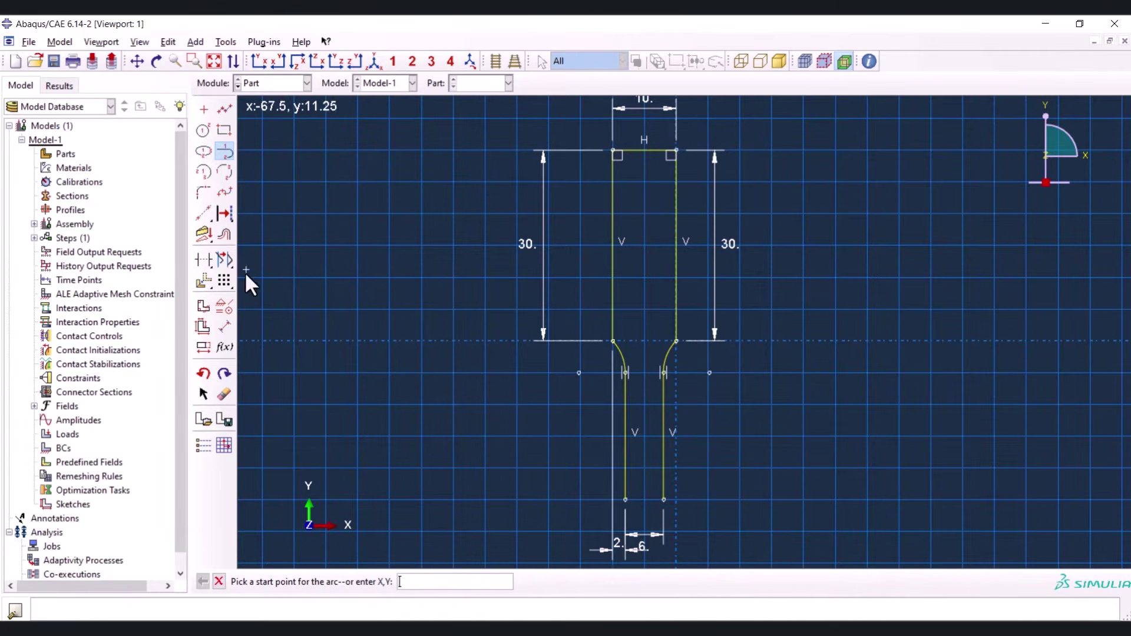
Dimension the length of both lower vertical lines to 12.5
{"action": "left_click", "coordinate": [224, 327]}
{"action": "left_click", "coordinate": [626, 404]}
{"action": "left_click", "coordinate": [429, 391]}
{"action": "type", "text": "12"}
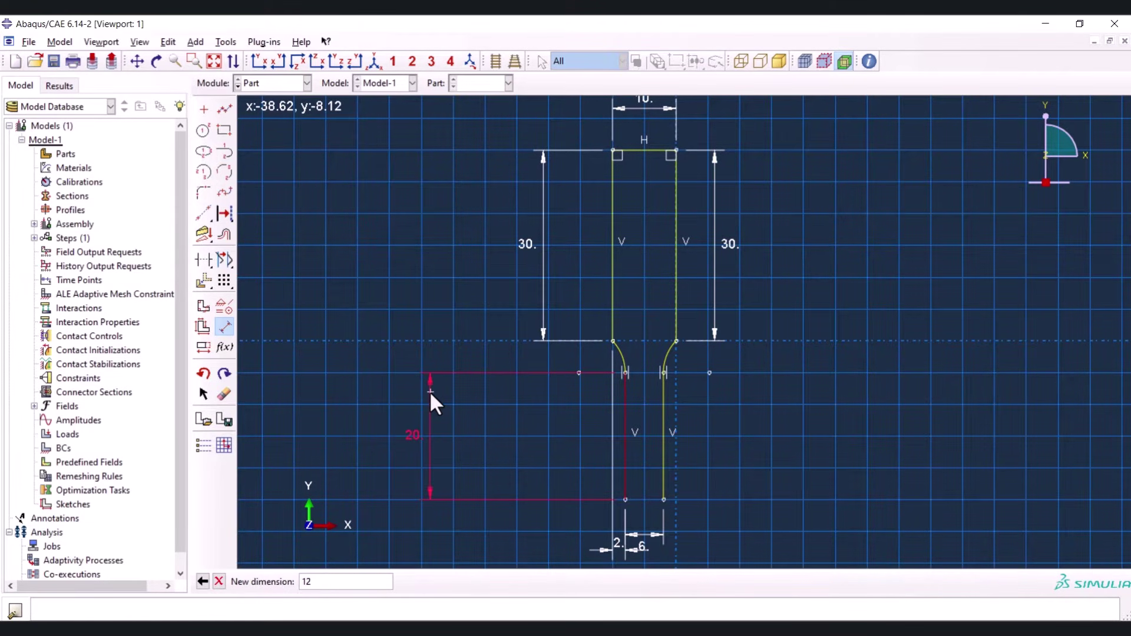
{"action": "type", "text": ".5"}
{"action": "key", "text": "Return"}
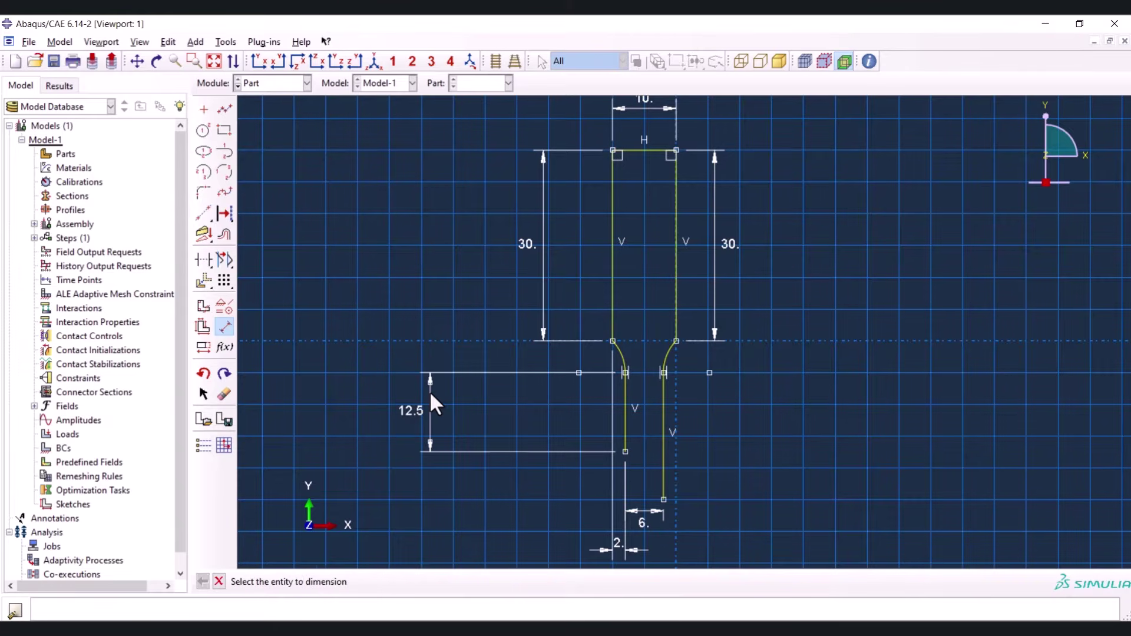
{"action": "left_click", "coordinate": [665, 401]}
{"action": "left_click", "coordinate": [735, 406]}
{"action": "type", "text": "1"}
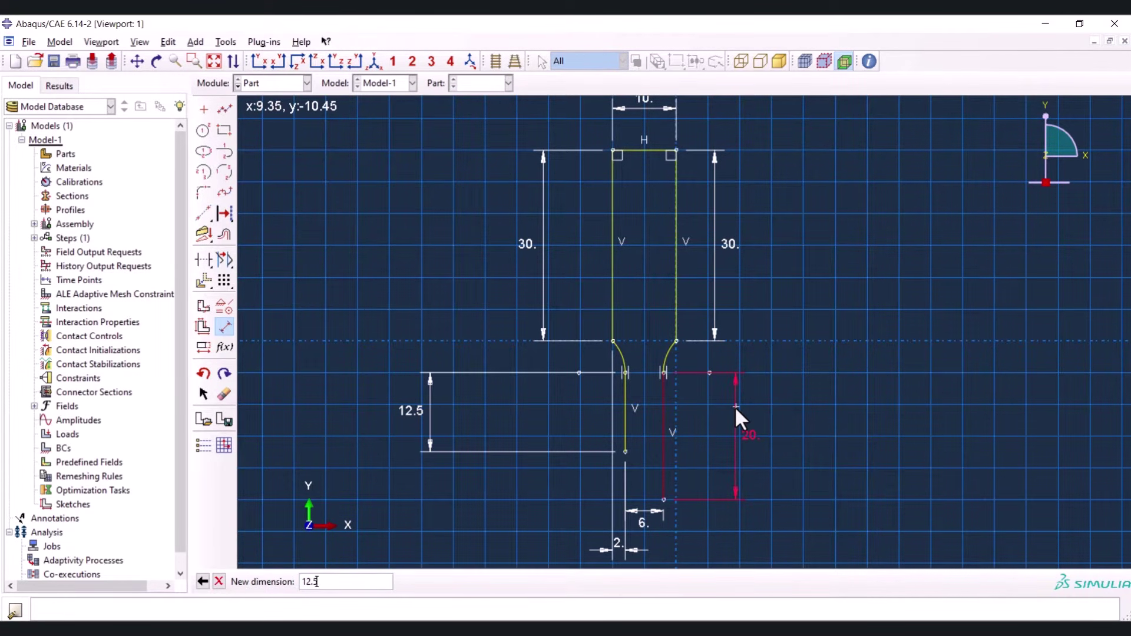
{"action": "type", "text": "2.5"}
{"action": "key", "text": "Return"}
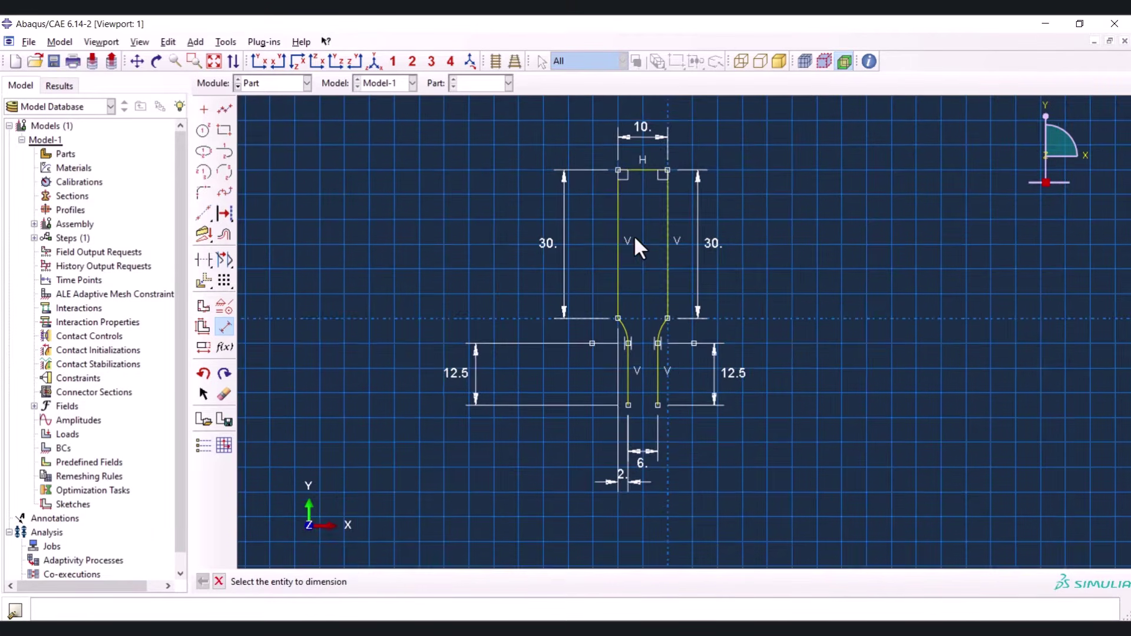
Add a horizontal construction line through the bottom endpoints of the two lower vertical lines
{"action": "left_click", "coordinate": [204, 212]}
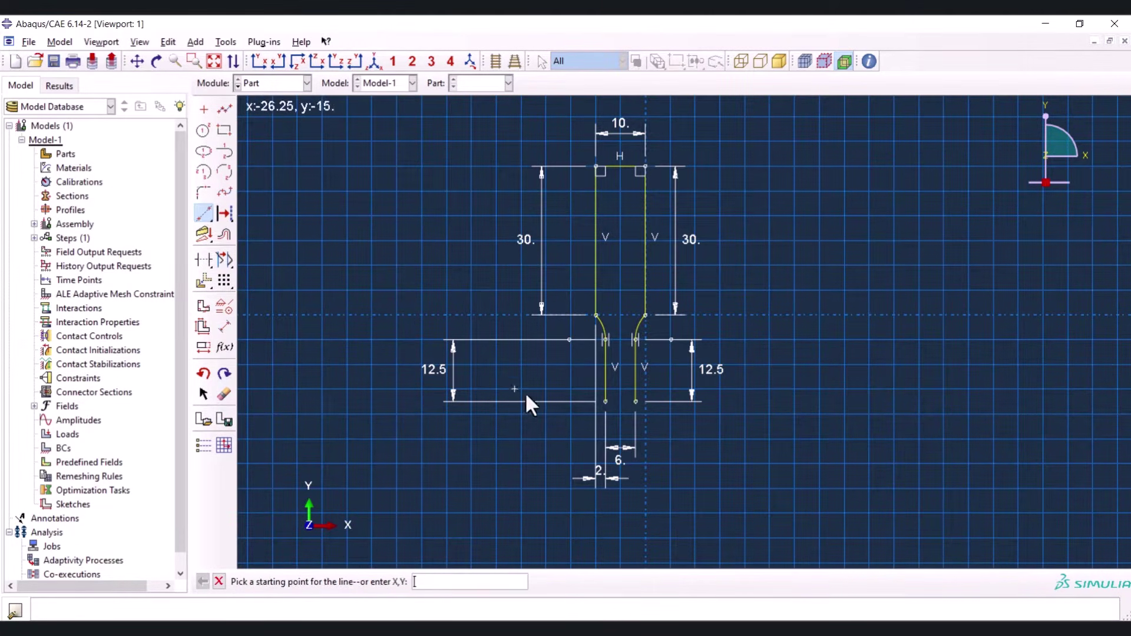
{"action": "left_click", "coordinate": [616, 402]}
{"action": "left_click", "coordinate": [637, 401]}
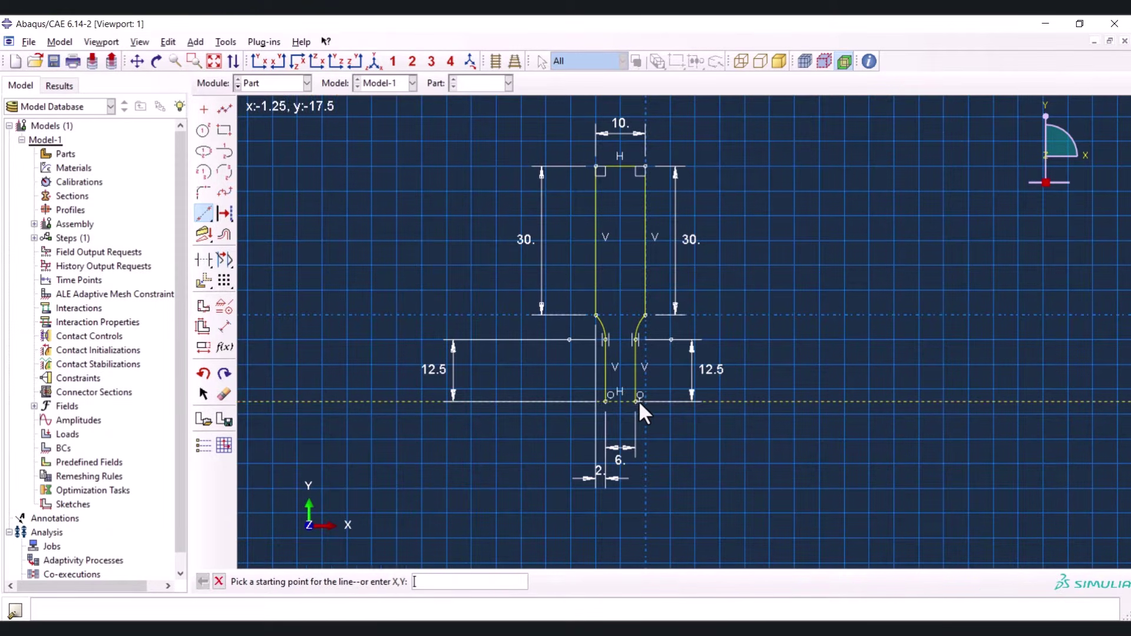
Mirror a copy of the half profile about the horizontal construction line to complete the dogbone outline
{"action": "left_click", "coordinate": [204, 282]}
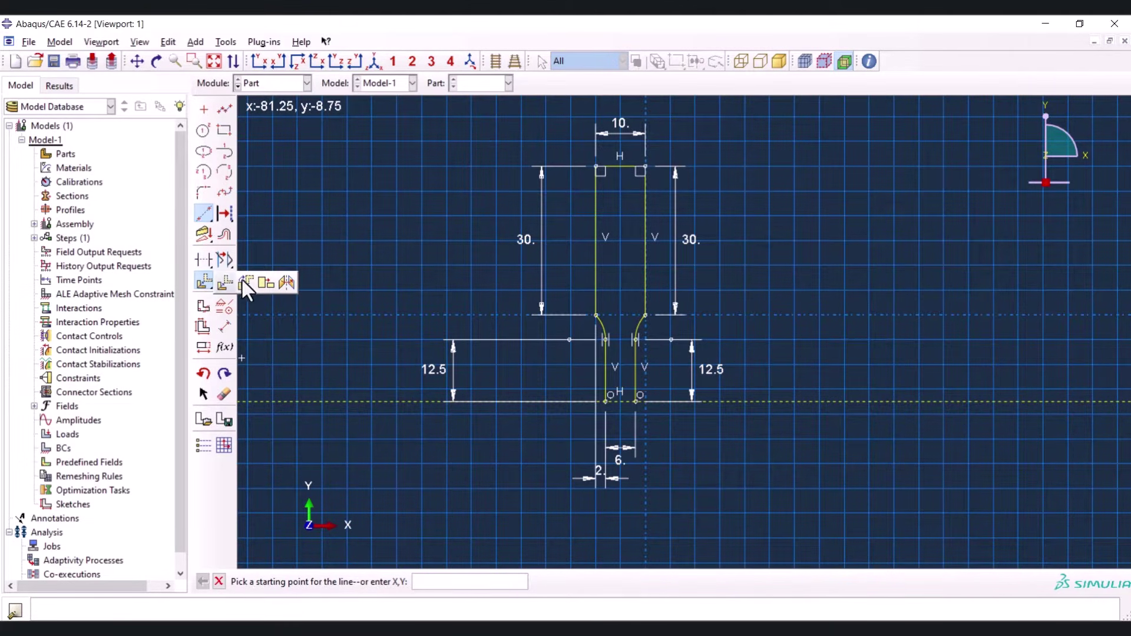
{"action": "left_click", "coordinate": [286, 281]}
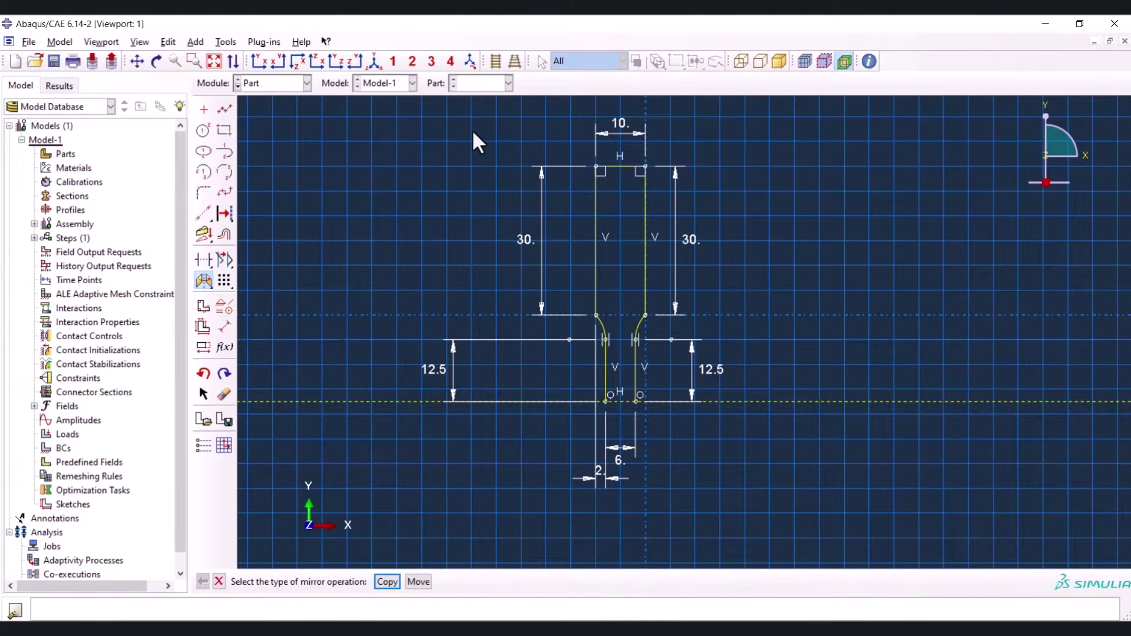
{"action": "left_click", "coordinate": [388, 583]}
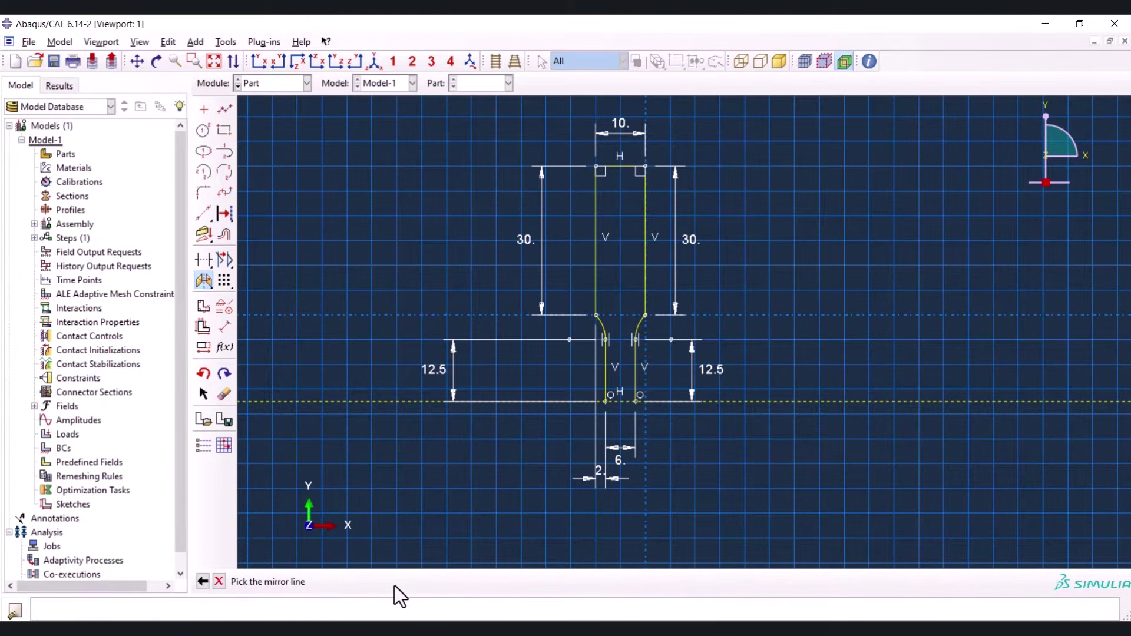
{"action": "left_click", "coordinate": [386, 403]}
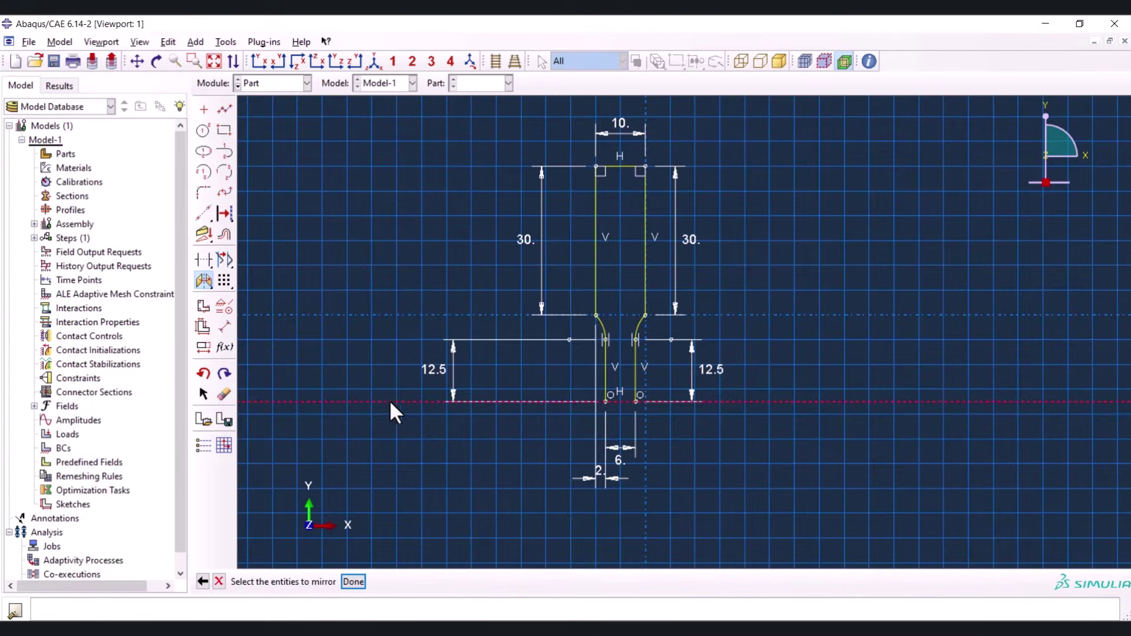
{"action": "left_click_drag", "start_coordinate": [489, 166], "coordinate": [729, 379]}
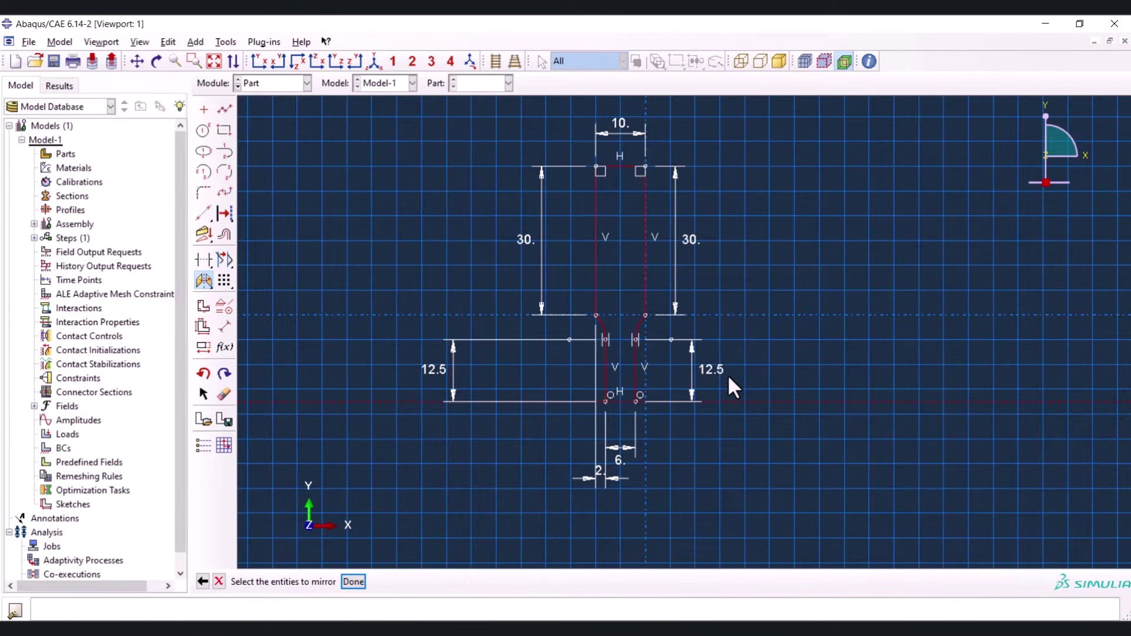
{"action": "middle_click", "coordinate": [737, 273]}
{"action": "scroll", "coordinate": [590, 243], "scroll_direction": "down", "scroll_amount": 2}
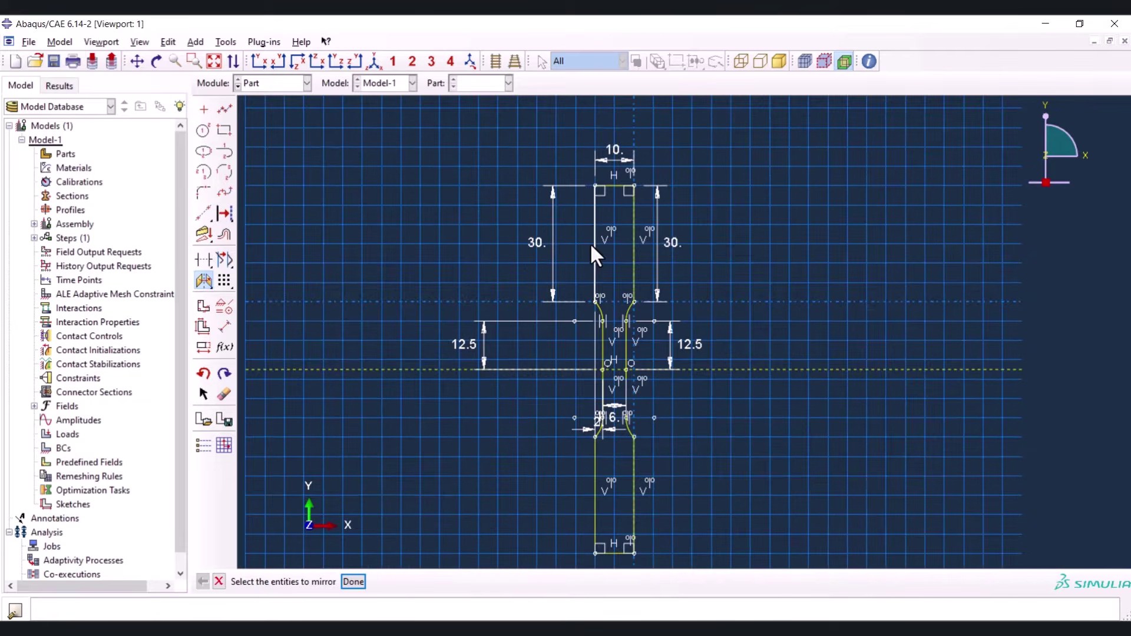
{"action": "scroll", "coordinate": [576, 233], "scroll_direction": "down", "scroll_amount": 1}
{"action": "scroll", "coordinate": [653, 321], "scroll_direction": "up", "scroll_amount": 2}
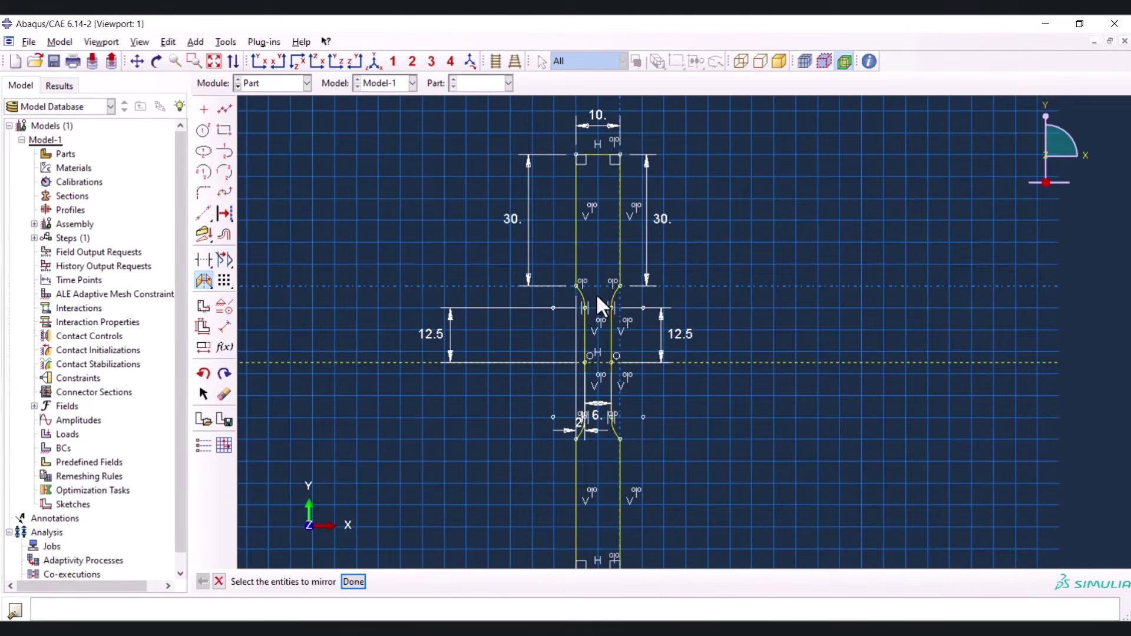
{"action": "scroll", "coordinate": [577, 224], "scroll_direction": "down", "scroll_amount": 1}
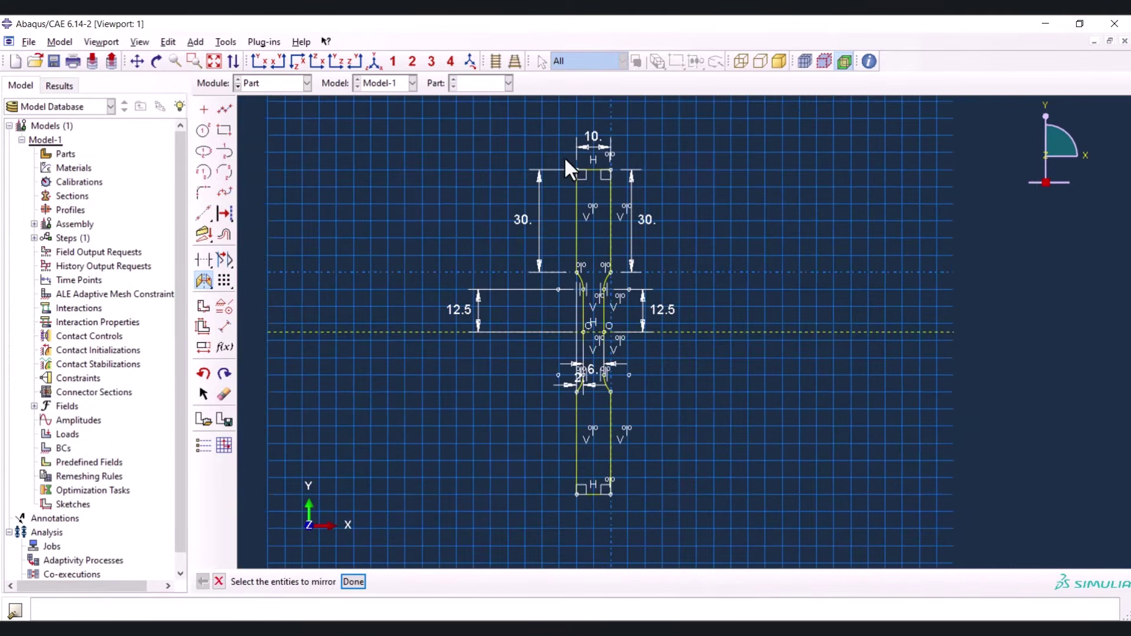
Dimension the distance between the profile's top and bottom edges to 100
{"action": "left_click", "coordinate": [224, 326]}
{"action": "left_click", "coordinate": [597, 170]}
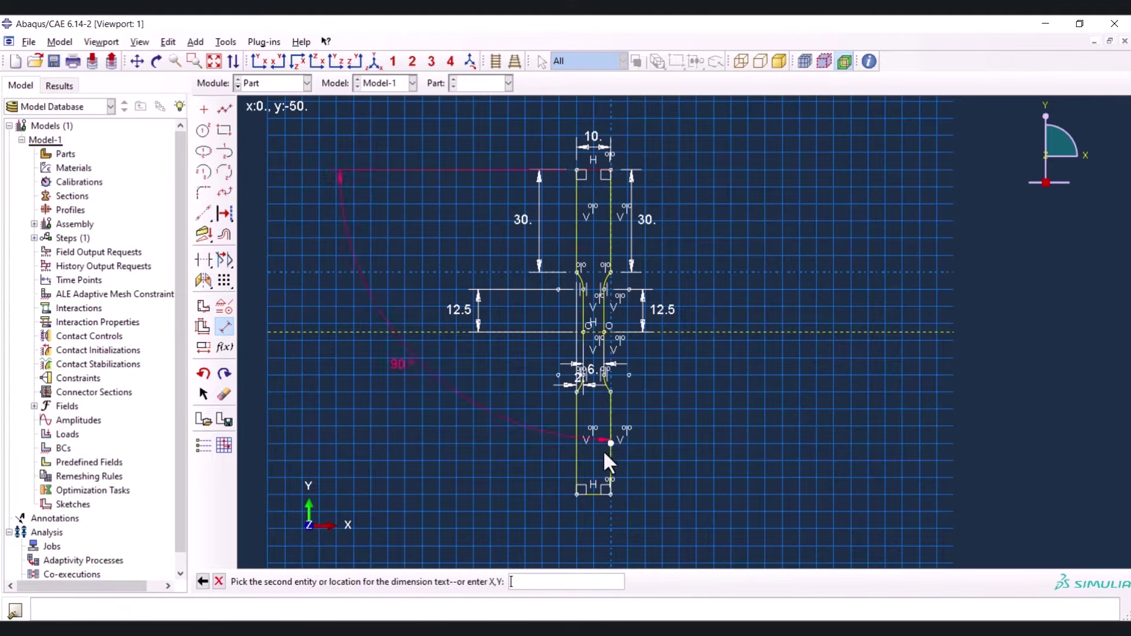
{"action": "left_click", "coordinate": [592, 492]}
{"action": "left_click", "coordinate": [372, 395]}
{"action": "type", "text": "100"}
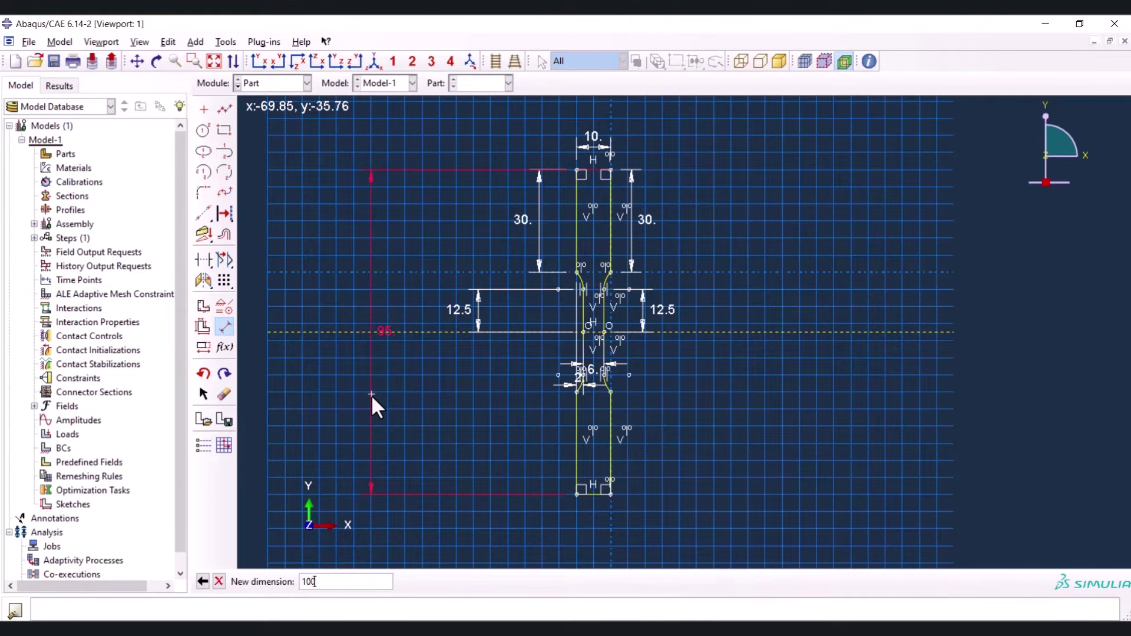
{"action": "key", "text": "Return"}
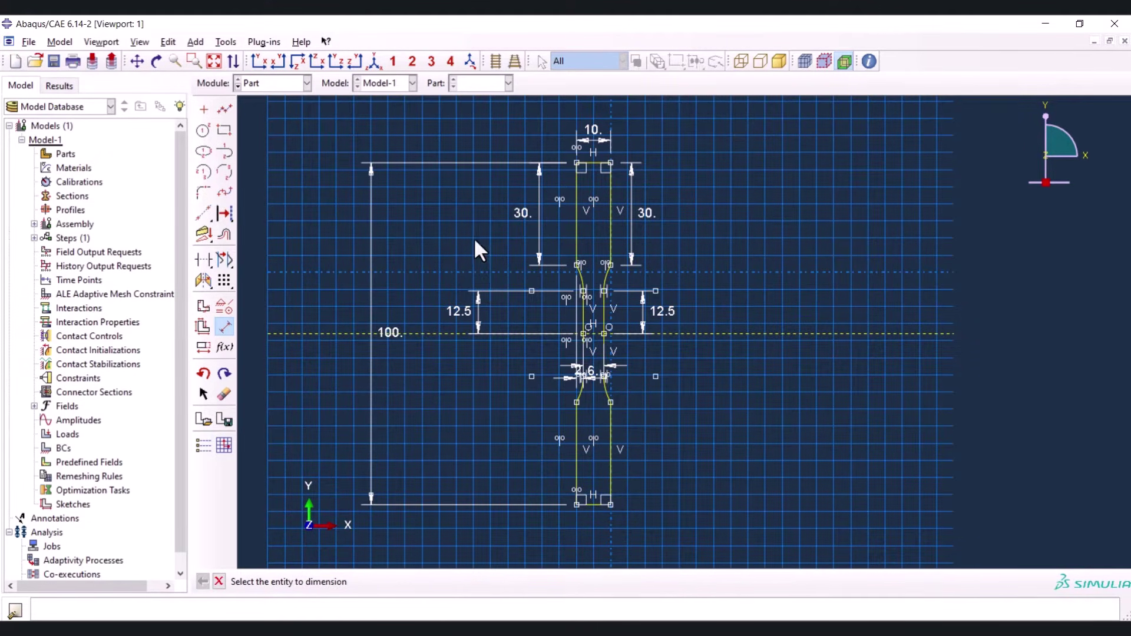
{"action": "key", "text": "Escape"}
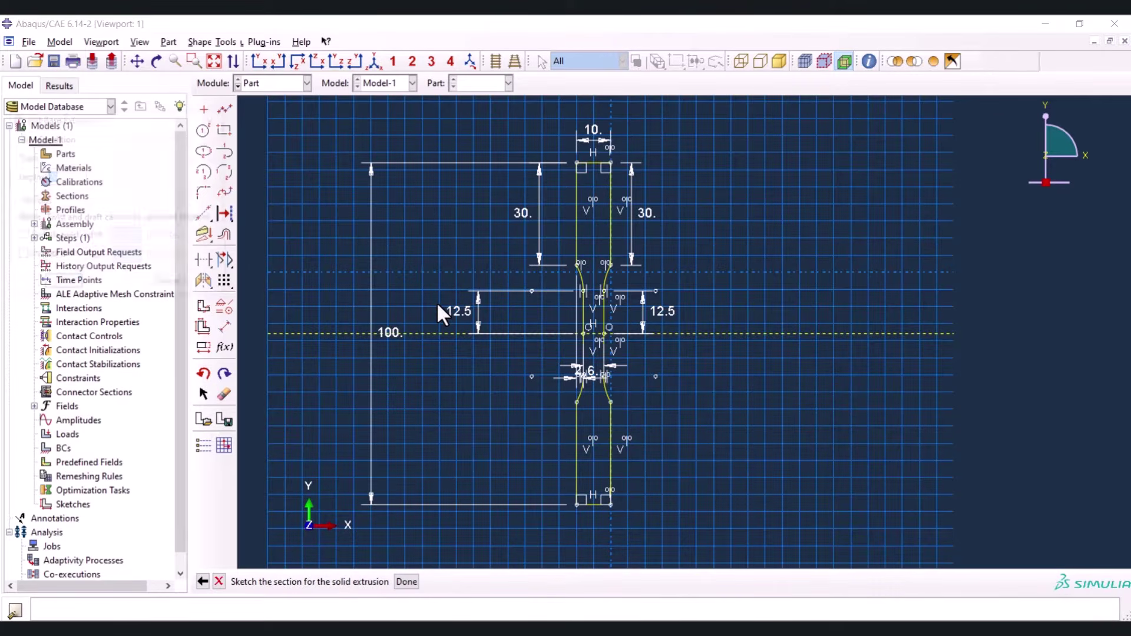
Finish the section sketch and extrude it to a depth of 2
{"action": "middle_click", "coordinate": [437, 301]}
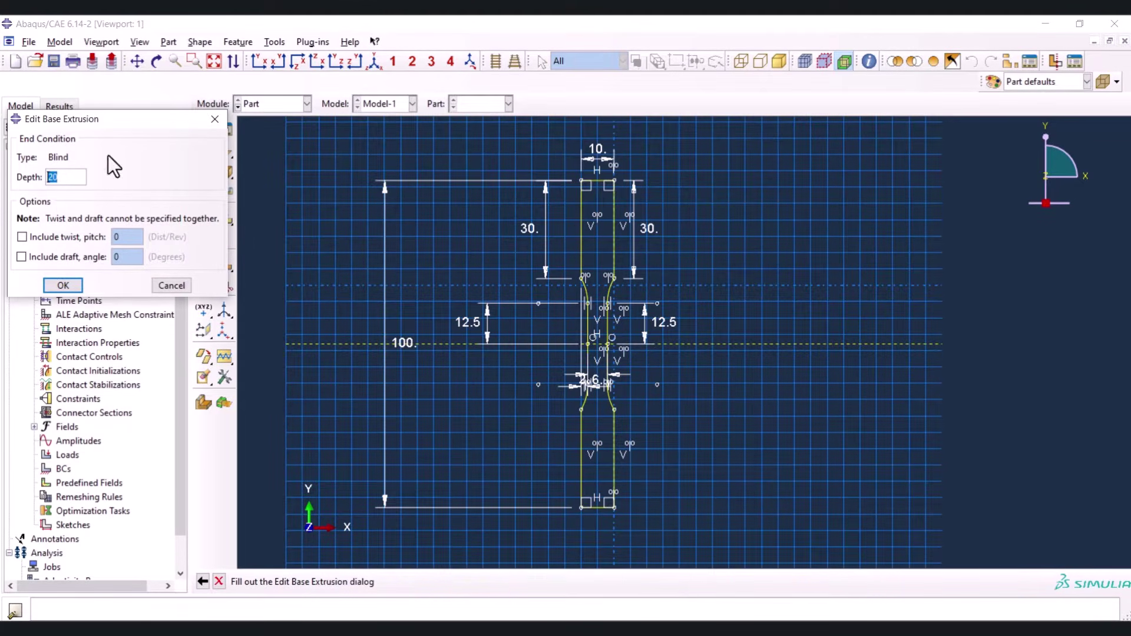
{"action": "type", "text": "2"}
{"action": "left_click", "coordinate": [69, 289]}
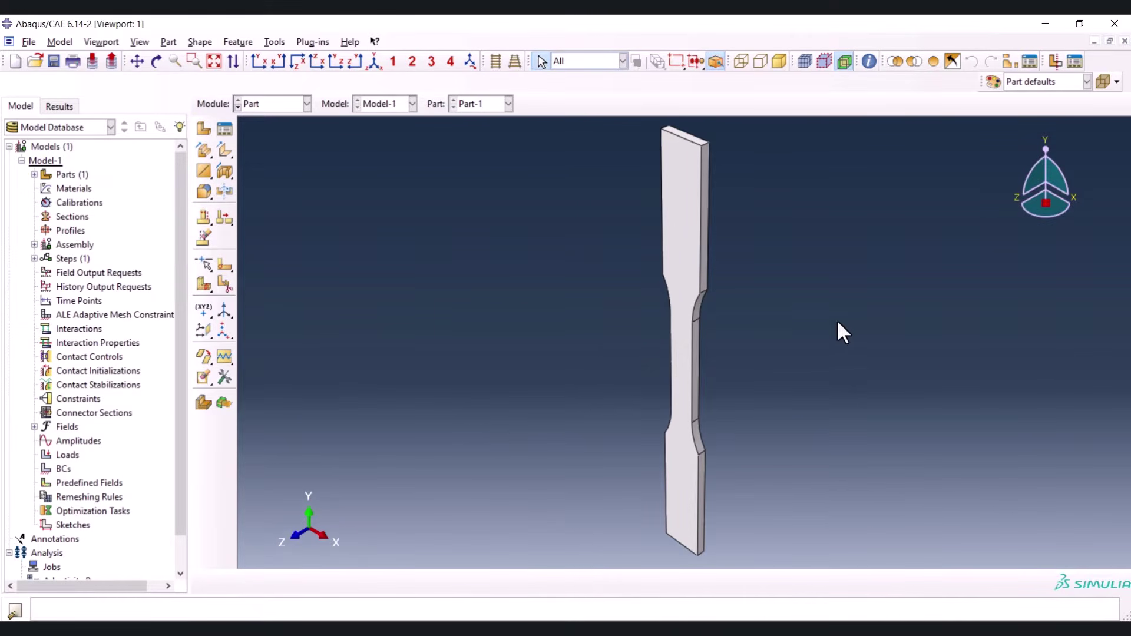
Partition the specimen with a three-point plane through the upper grip's corners where the upper fillets begin
{"action": "scroll", "coordinate": [842, 333], "scroll_direction": "up", "scroll_amount": 3}
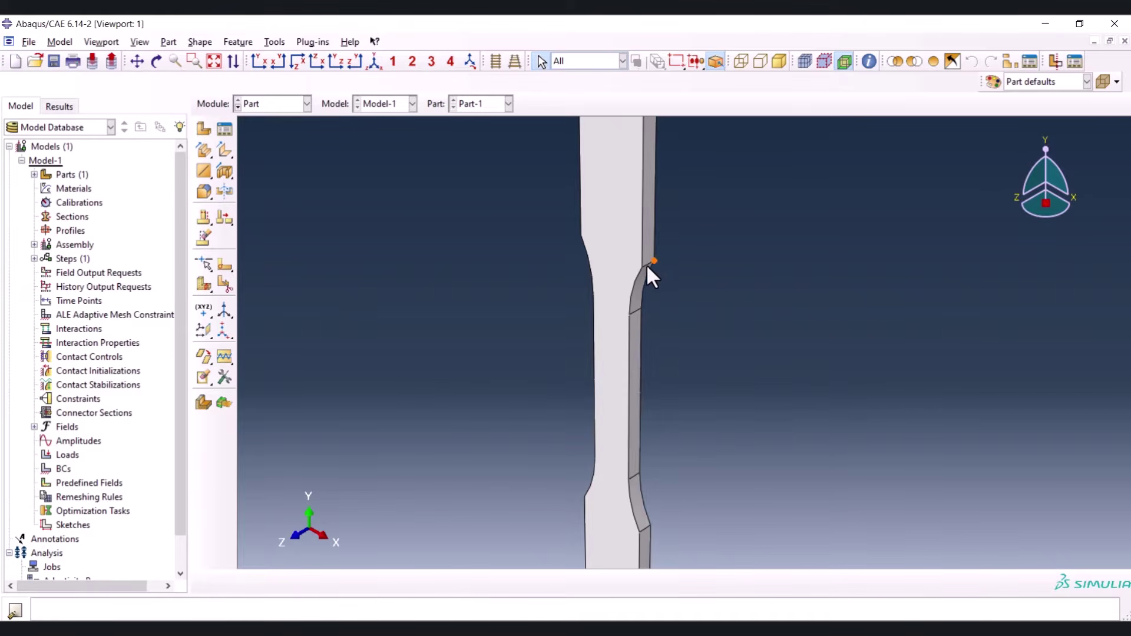
{"action": "left_click", "coordinate": [201, 284]}
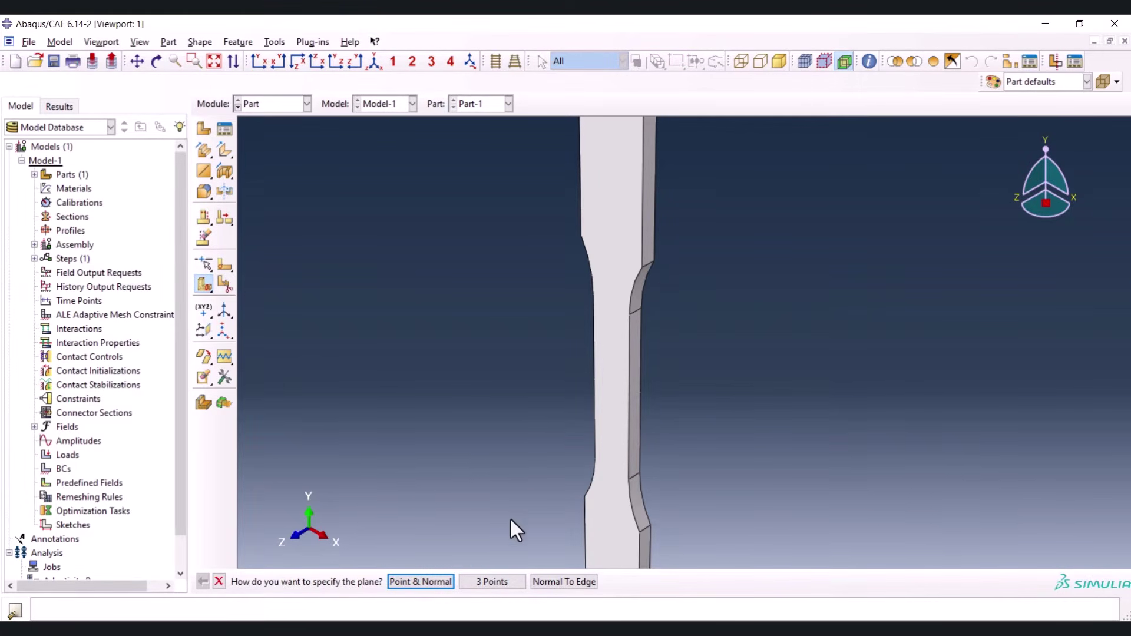
{"action": "left_click", "coordinate": [493, 581]}
{"action": "left_click", "coordinate": [654, 261]}
{"action": "left_click", "coordinate": [642, 267]}
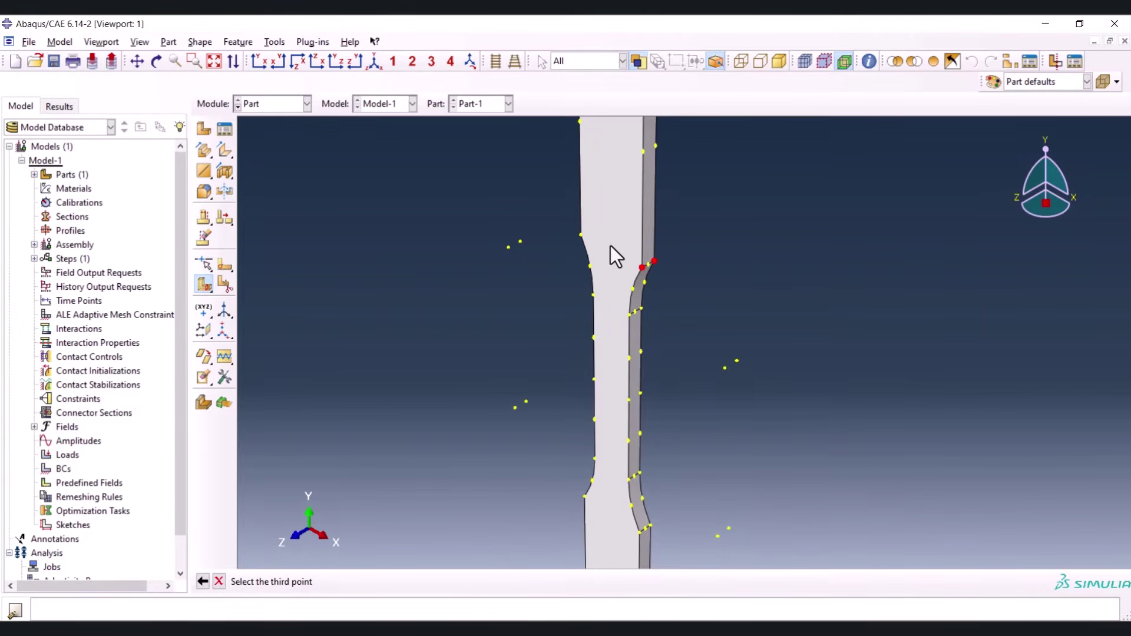
{"action": "left_click", "coordinate": [581, 236]}
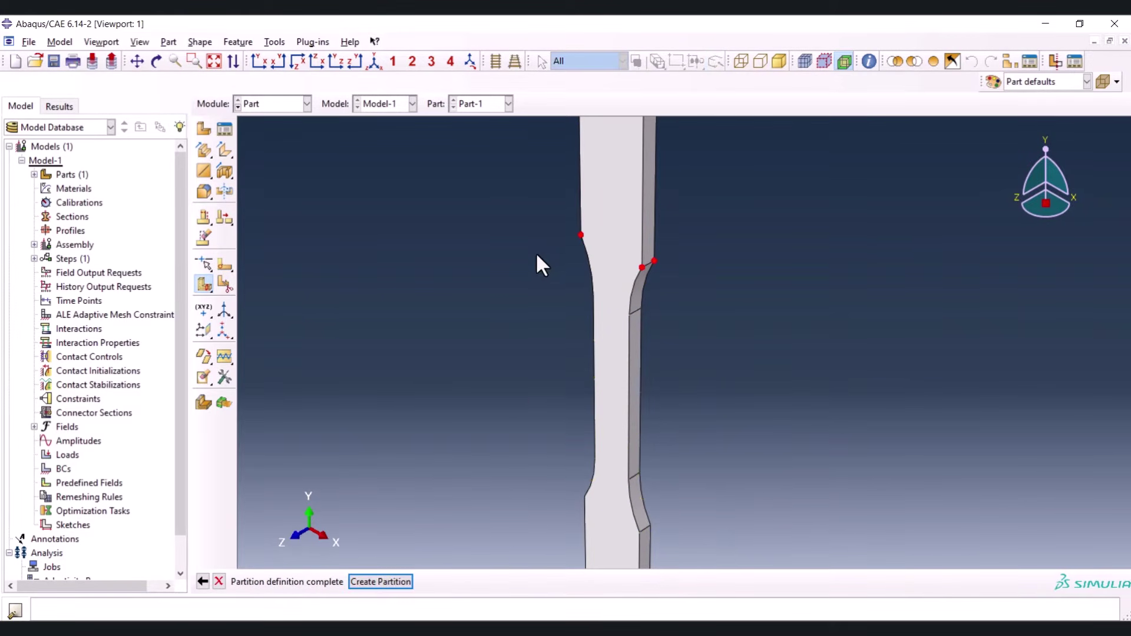
{"action": "middle_click", "coordinate": [546, 283]}
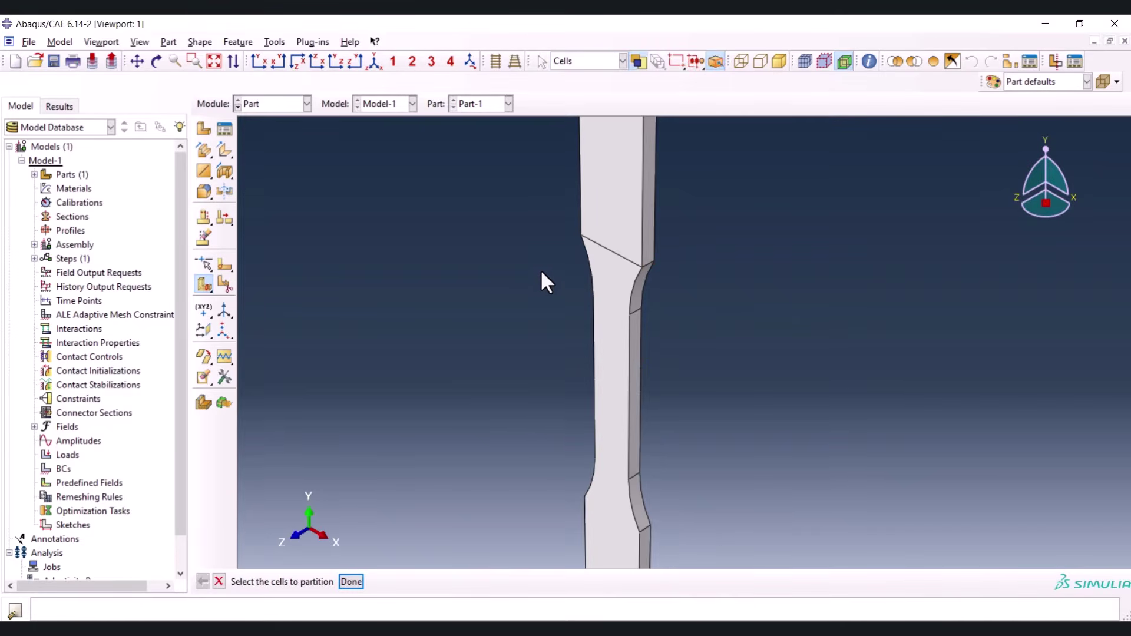
Partition the lower cell with a three-point plane where the upper fillets meet the narrow gauge section
{"action": "left_click", "coordinate": [613, 296]}
{"action": "middle_click", "coordinate": [642, 318]}
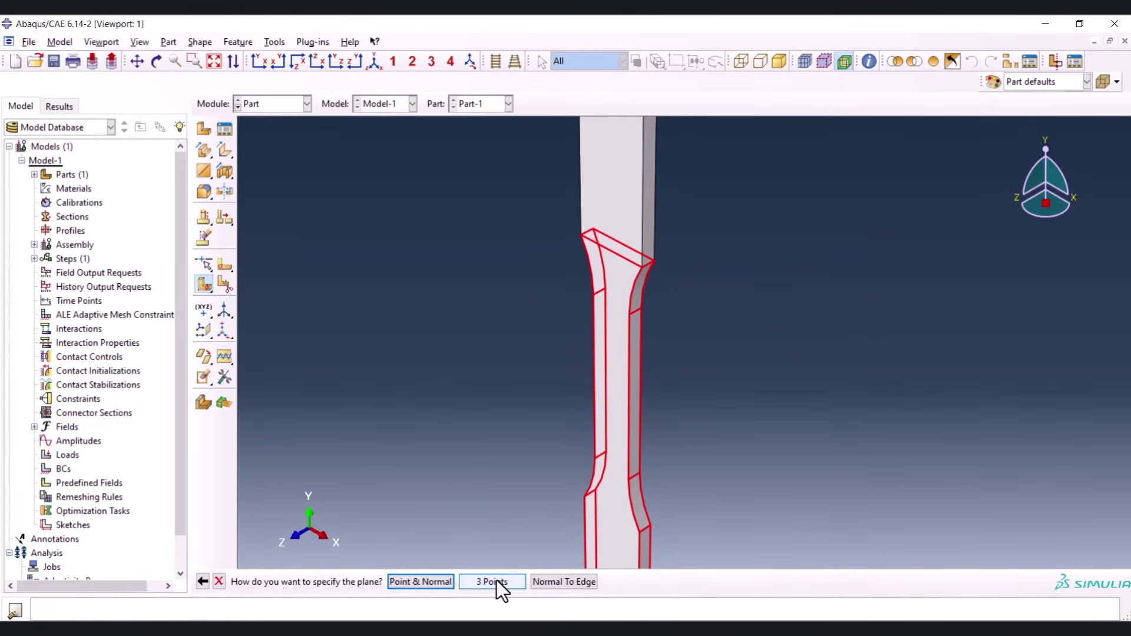
{"action": "left_click", "coordinate": [493, 581]}
{"action": "left_click", "coordinate": [640, 308]}
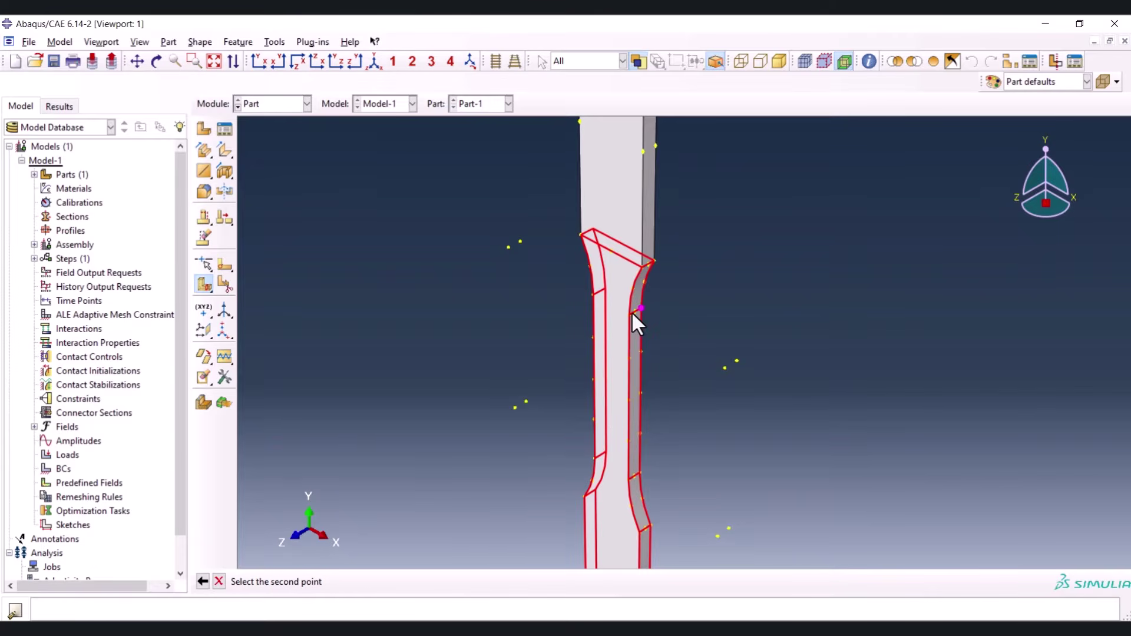
{"action": "left_click", "coordinate": [629, 314]}
{"action": "left_click", "coordinate": [593, 294]}
Partition the remaining lower cell with a three-point plane at the bottom end of the narrow gauge section
{"action": "left_click", "coordinate": [599, 394]}
{"action": "middle_click", "coordinate": [634, 402]}
{"action": "scroll", "coordinate": [634, 402], "scroll_direction": "up", "scroll_amount": 2}
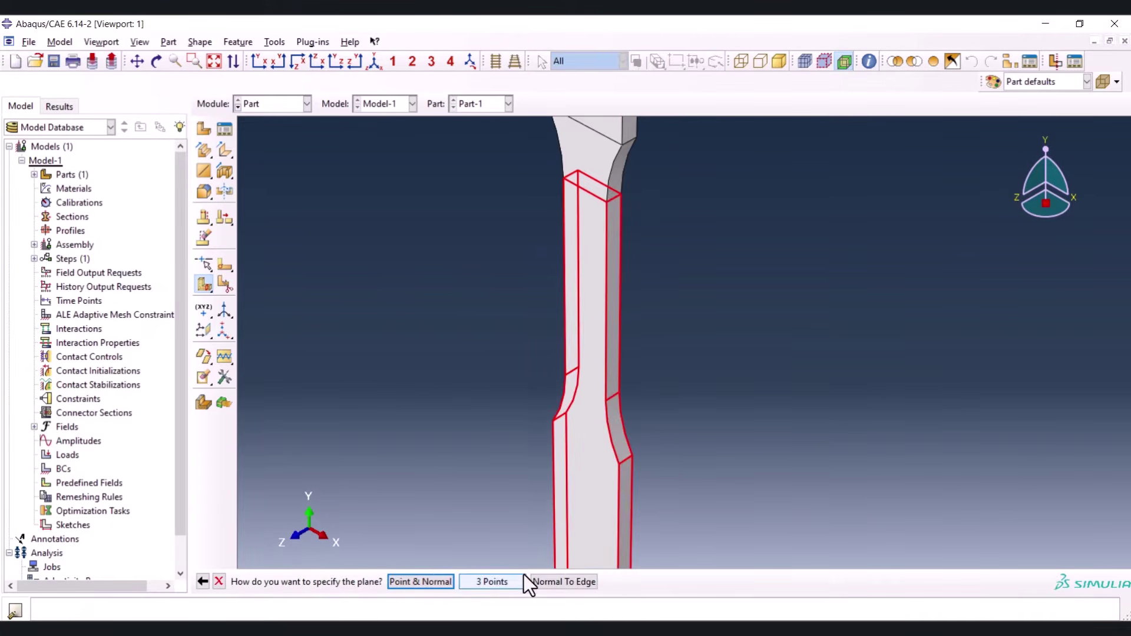
{"action": "left_click", "coordinate": [511, 580]}
{"action": "left_click", "coordinate": [617, 391]}
{"action": "left_click", "coordinate": [605, 400]}
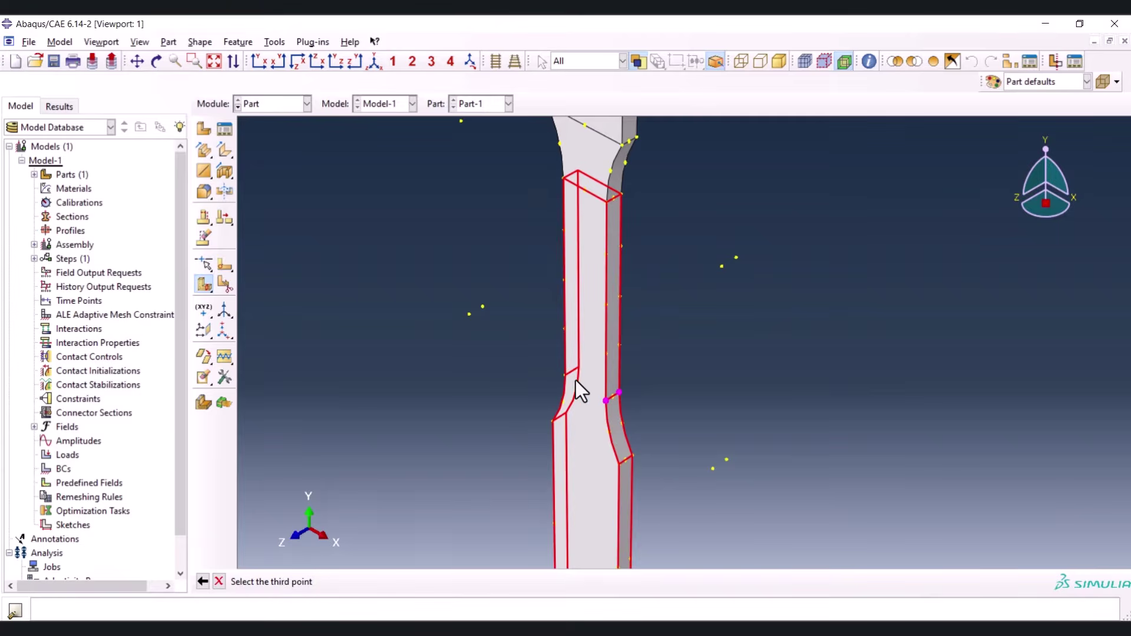
{"action": "left_click", "coordinate": [564, 376]}
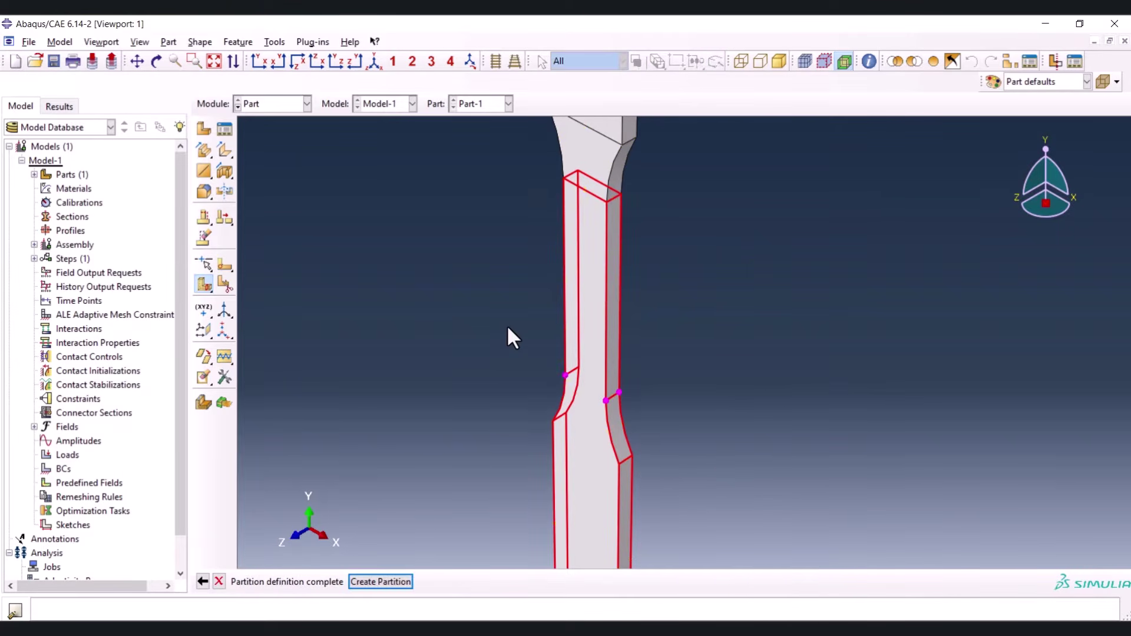
{"action": "middle_click", "coordinate": [430, 418]}
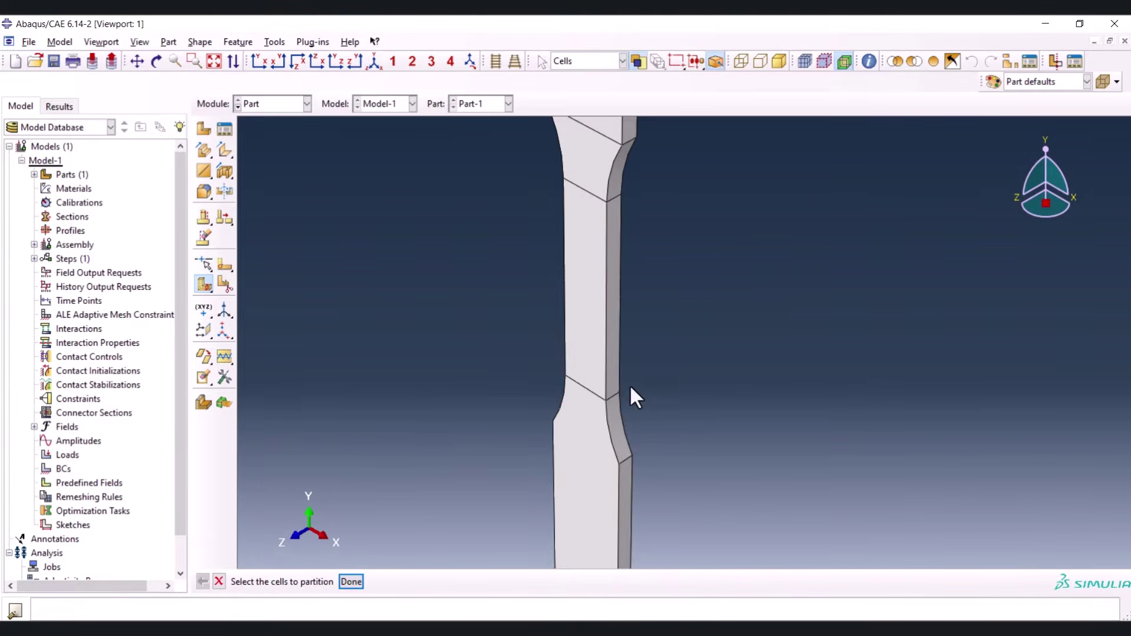
Partition the bottom cell with a three-point plane where the lower fillets meet the lower grip
{"action": "left_click", "coordinate": [593, 449]}
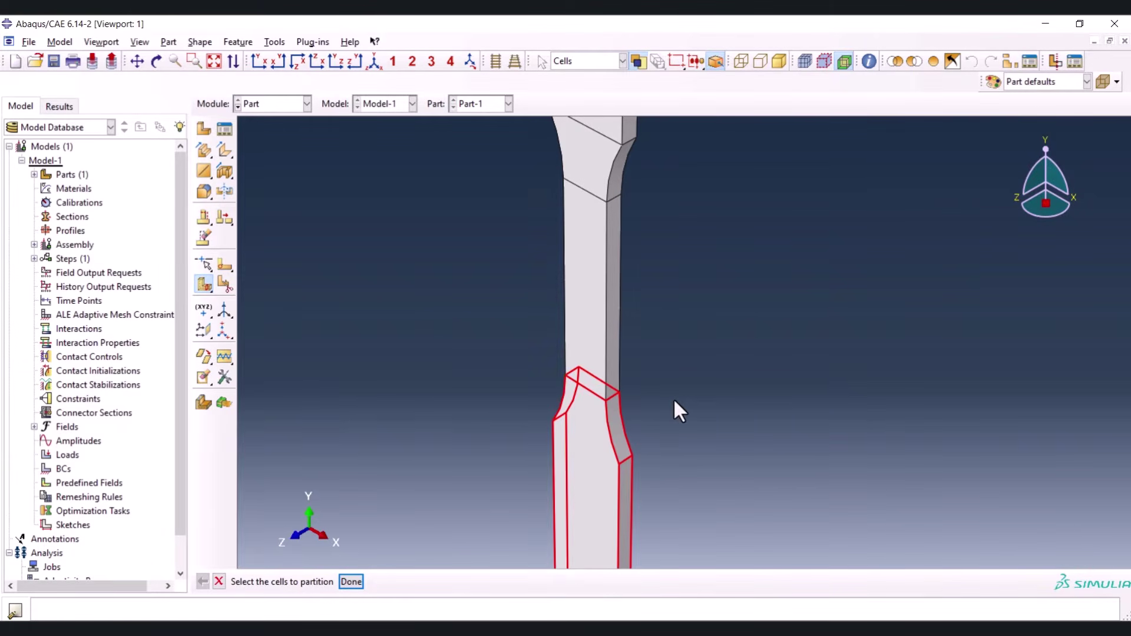
{"action": "middle_click", "coordinate": [673, 400]}
{"action": "left_click", "coordinate": [484, 583]}
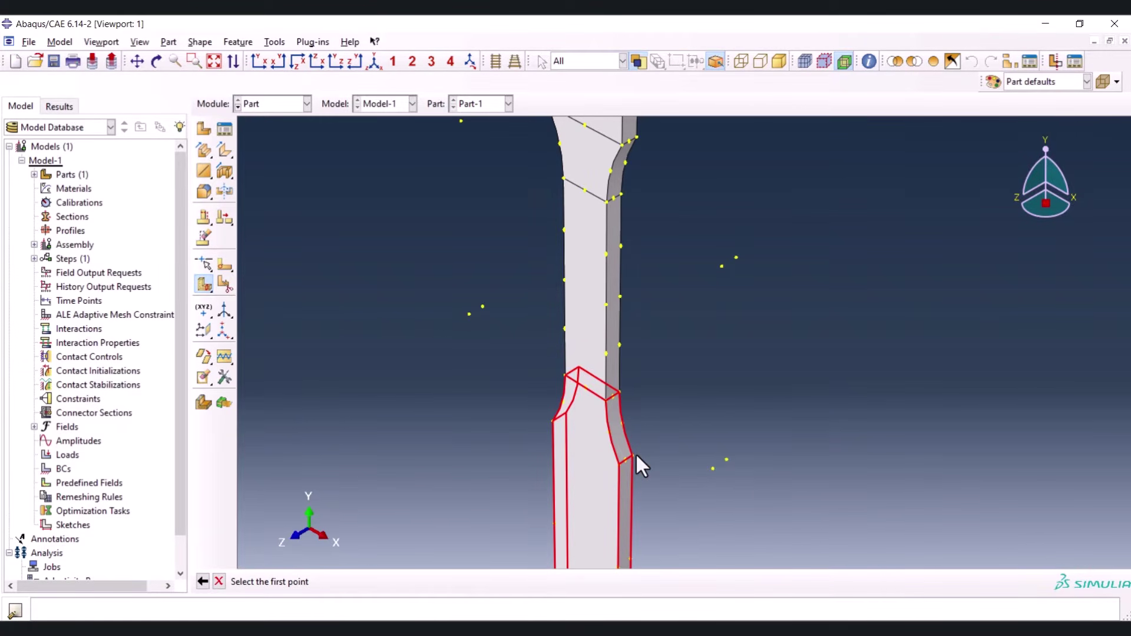
{"action": "left_click", "coordinate": [633, 455]}
{"action": "left_click", "coordinate": [618, 464]}
{"action": "left_click", "coordinate": [550, 422]}
{"action": "middle_click", "coordinate": [394, 404]}
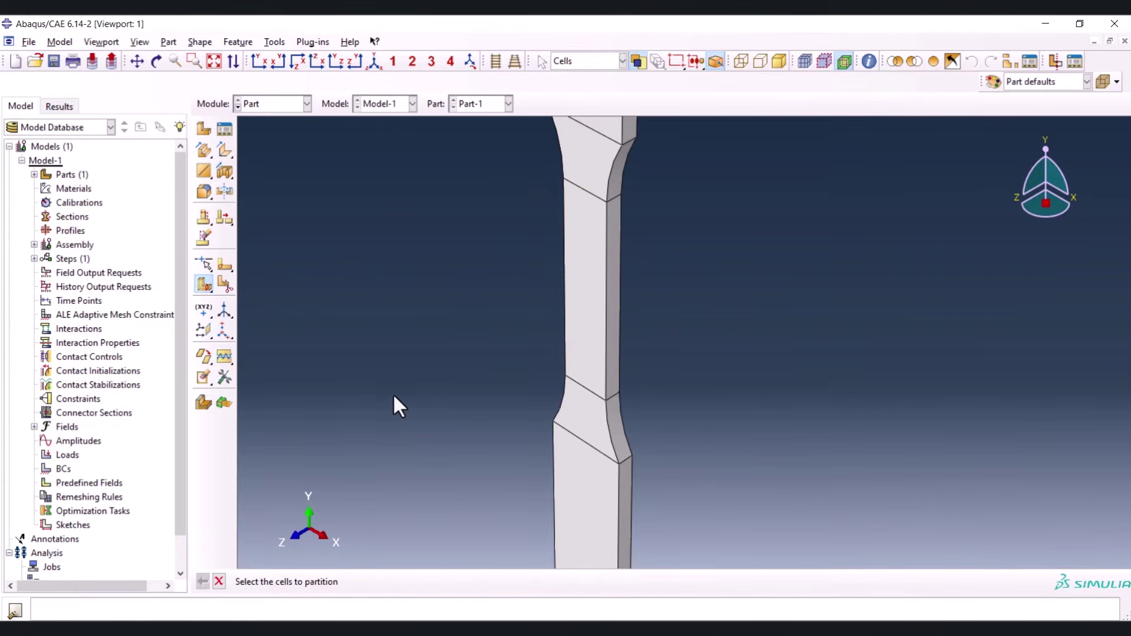
Switch to the Property module and start a new material named steel
{"action": "left_click_drag", "start_coordinate": [481, 258], "coordinate": [602, 383]}
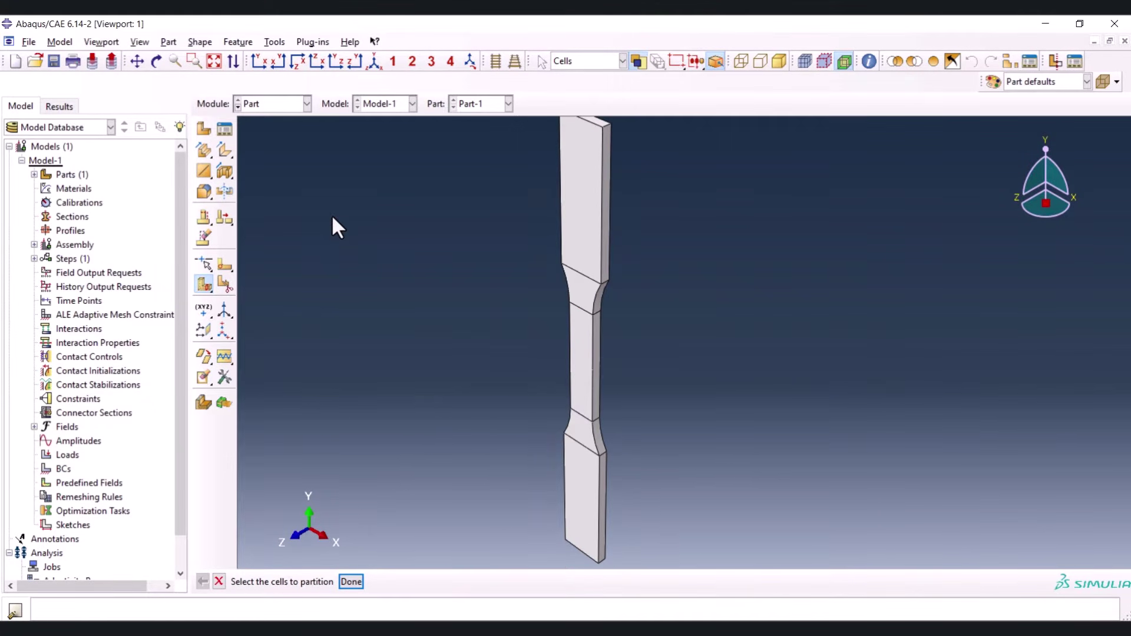
{"action": "left_click", "coordinate": [276, 105]}
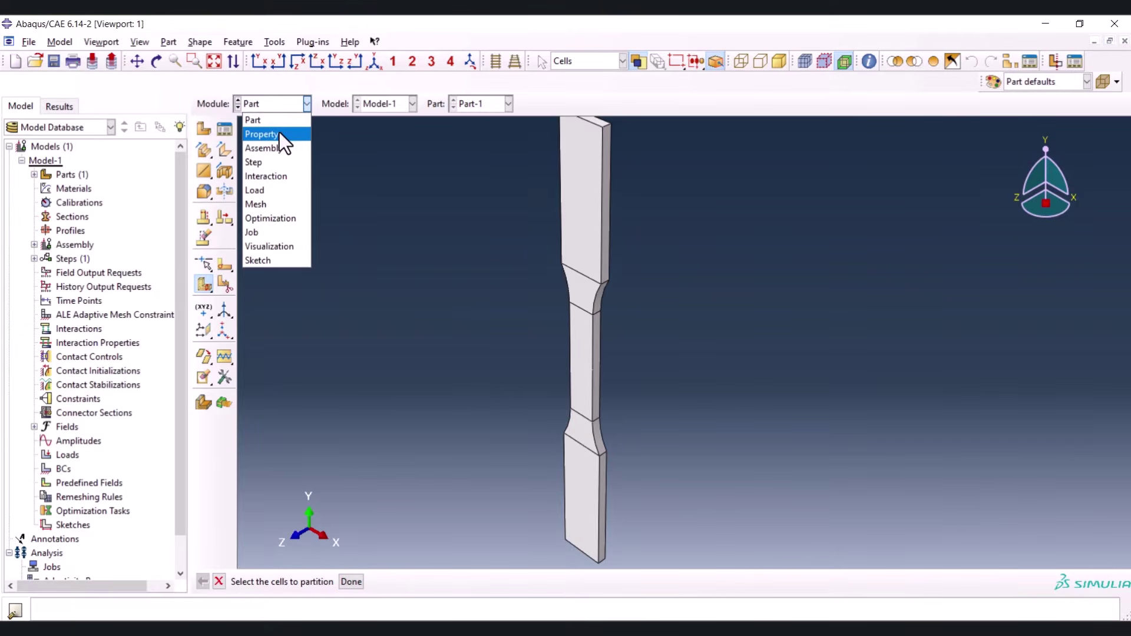
{"action": "left_click", "coordinate": [279, 133]}
{"action": "left_click", "coordinate": [204, 130]}
{"action": "left_click_drag", "start_coordinate": [246, 48], "coordinate": [268, 60]}
{"action": "type", "text": "sTEE"}
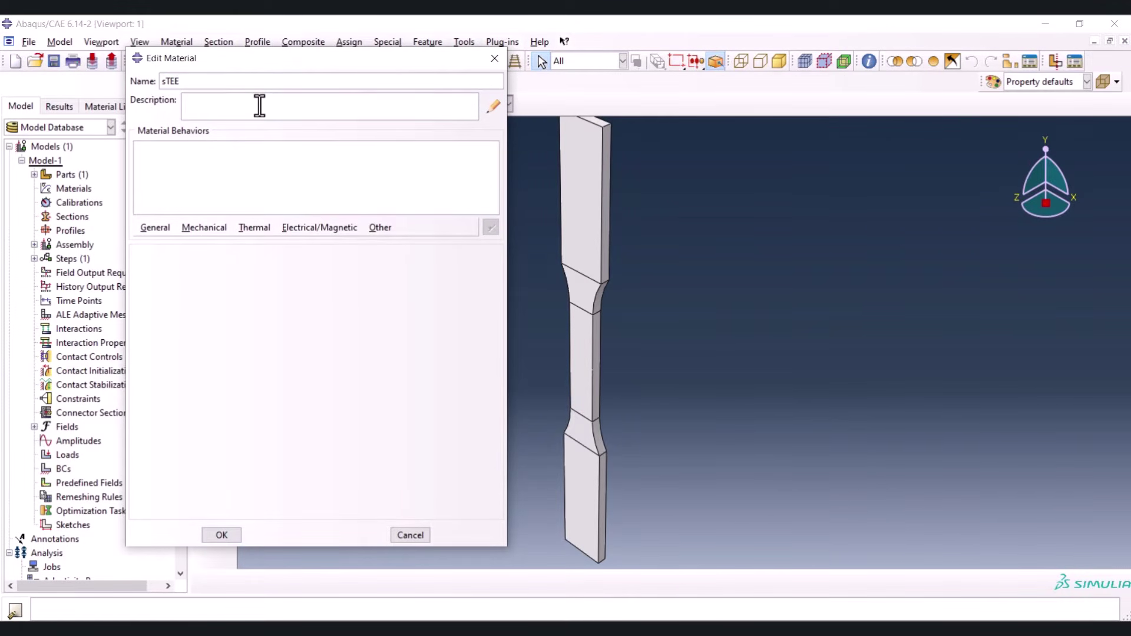
{"action": "key", "text": "ctrl+a"}
{"action": "type", "text": "steel"}
Add the Density behavior to the steel material and copy the density value 7.85E-09 from cell K2 of the Excel workbook tensile properties
{"action": "left_click", "coordinate": [166, 233]}
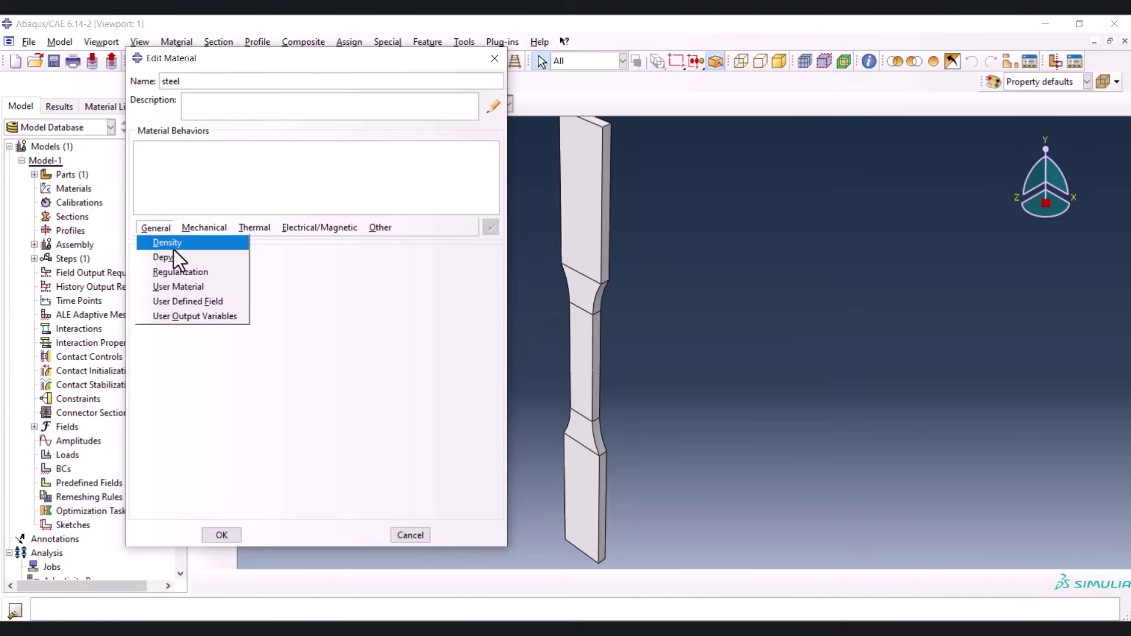
{"action": "left_click", "coordinate": [173, 246]}
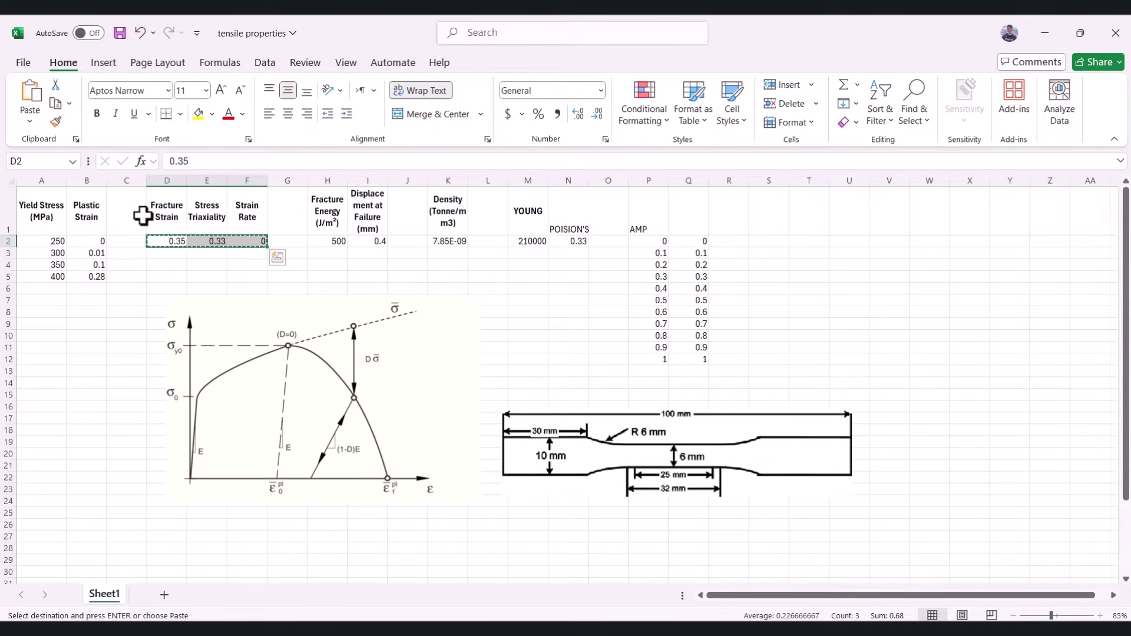
{"action": "left_click", "coordinate": [460, 244]}
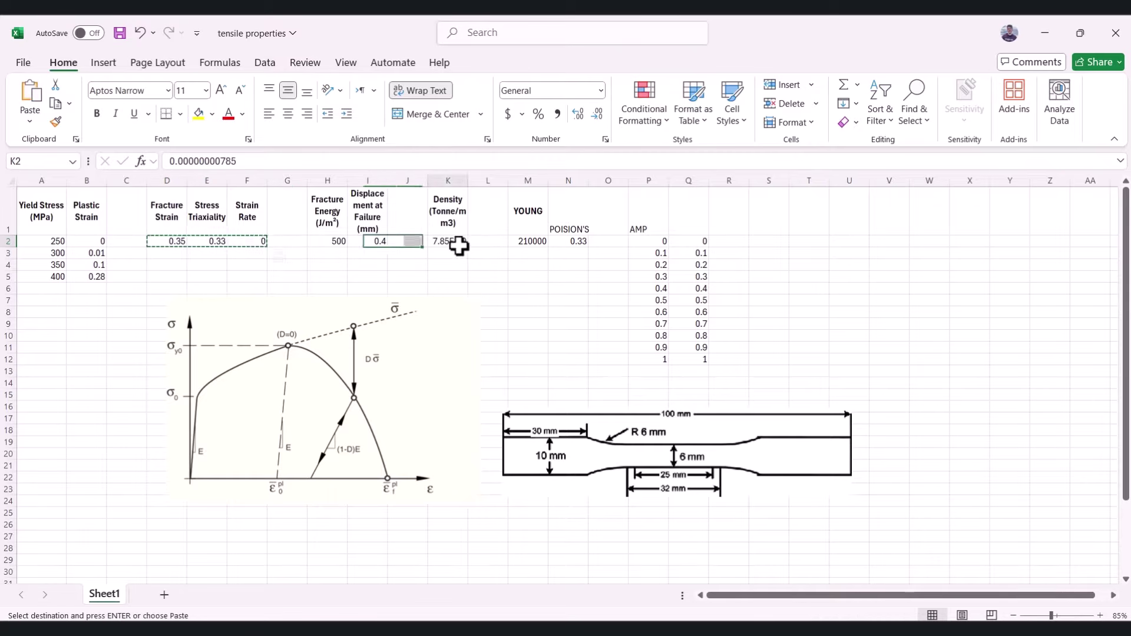
{"action": "key", "text": "ctrl+c"}
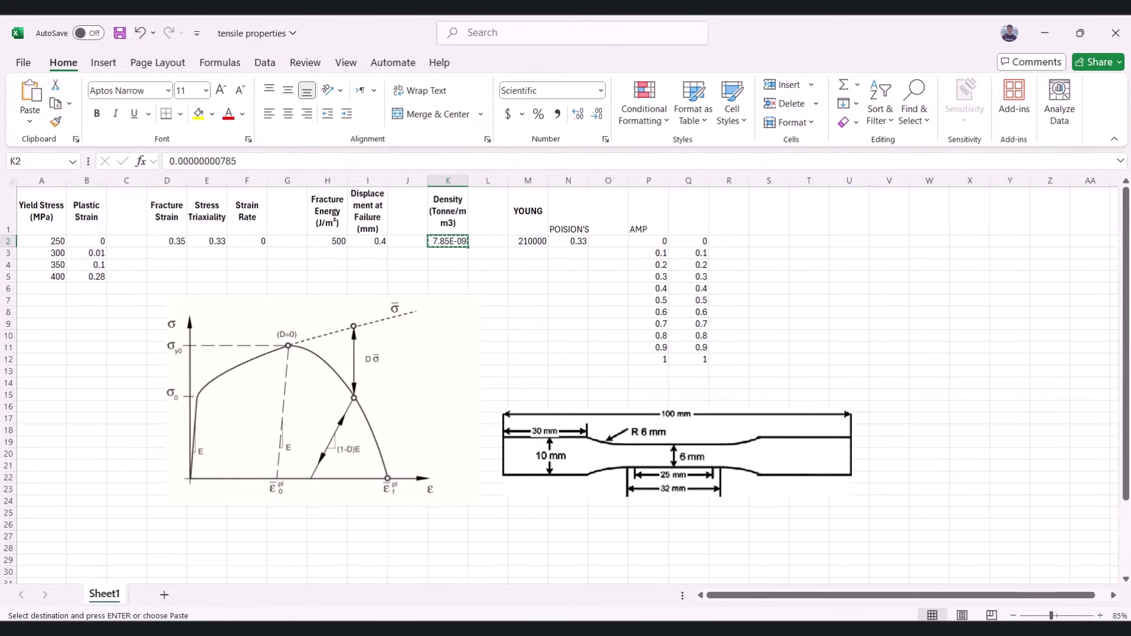
Switch to Abaqus/CAE and paste the copied density value 7.85E-09 as the steel material's mass density
{"action": "mouse_move", "coordinate": [516, 619]}
{"action": "left_click", "coordinate": [483, 539]}
{"action": "left_click", "coordinate": [196, 371]}
{"action": "key", "text": "ctrl+v"}
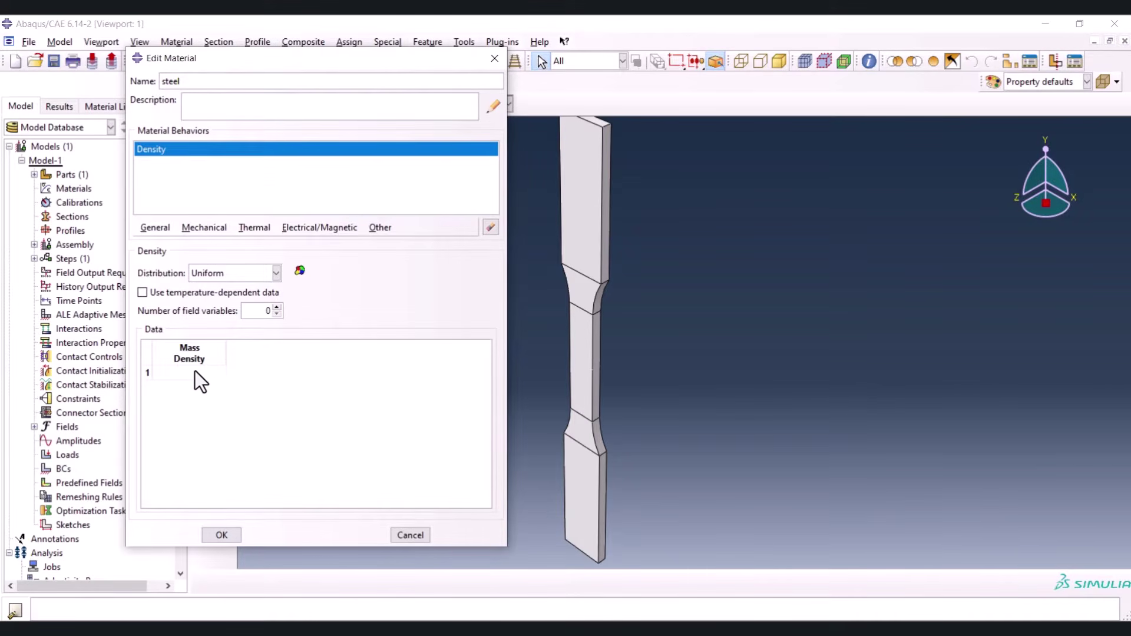
Add the Elastic behavior to the steel material with Young's modulus 210000 and Poisson's ratio 0.33
{"action": "left_click", "coordinate": [206, 230]}
{"action": "mouse_move", "coordinate": [350, 241]}
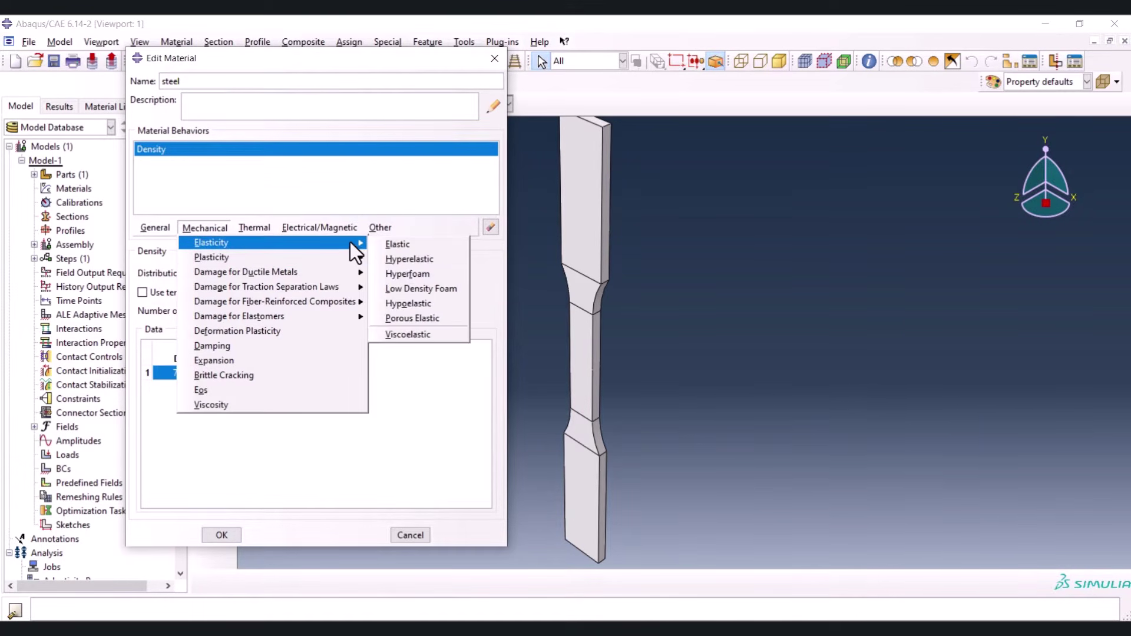
{"action": "left_click", "coordinate": [406, 244]}
{"action": "left_click", "coordinate": [203, 430]}
{"action": "type", "text": "21"}
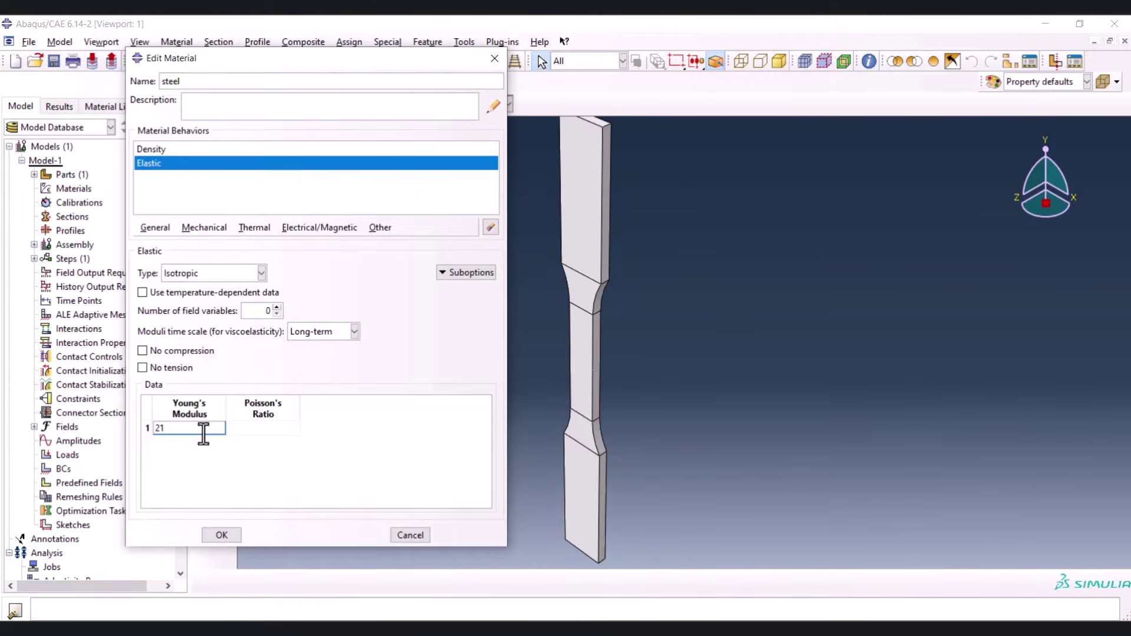
{"action": "type", "text": "0000"}
{"action": "left_click", "coordinate": [269, 428]}
{"action": "type", "text": "0.33"}
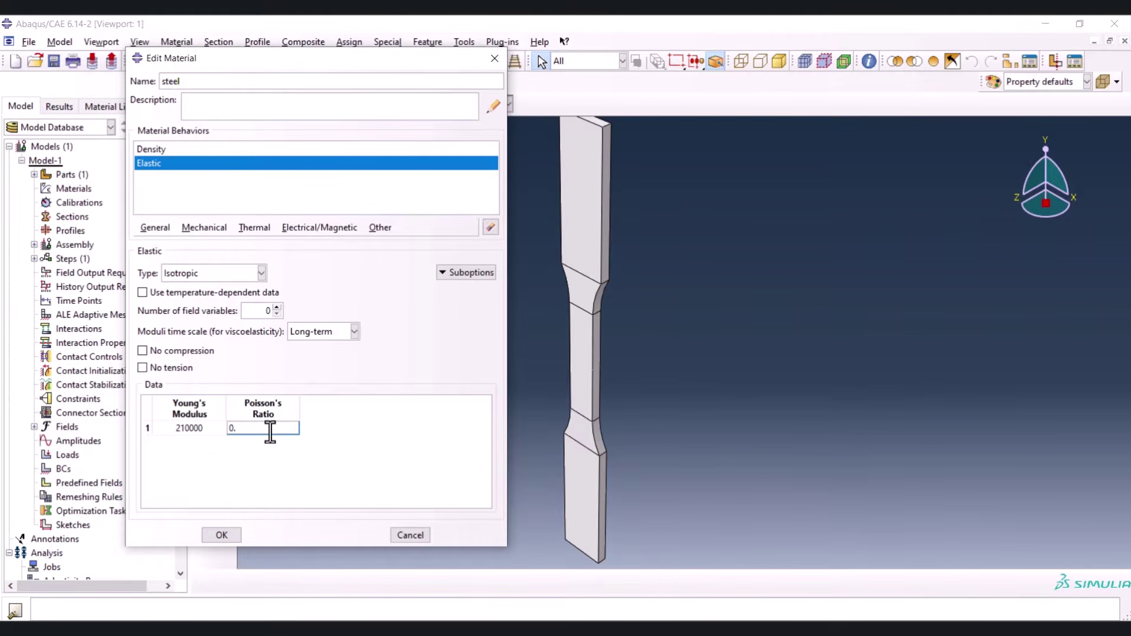
Add the Plastic behavior to the steel material and copy its yield stress and plastic strain rows from cells A2:B5 of the Excel workbook
{"action": "left_click", "coordinate": [216, 226]}
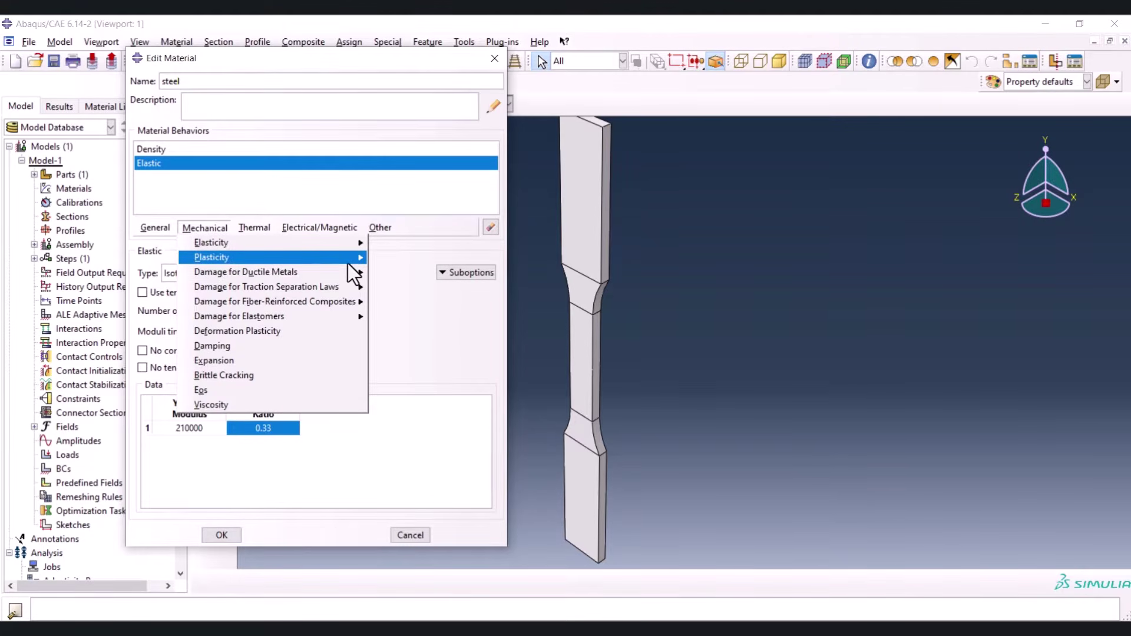
{"action": "mouse_move", "coordinate": [349, 259]}
{"action": "left_click", "coordinate": [391, 263]}
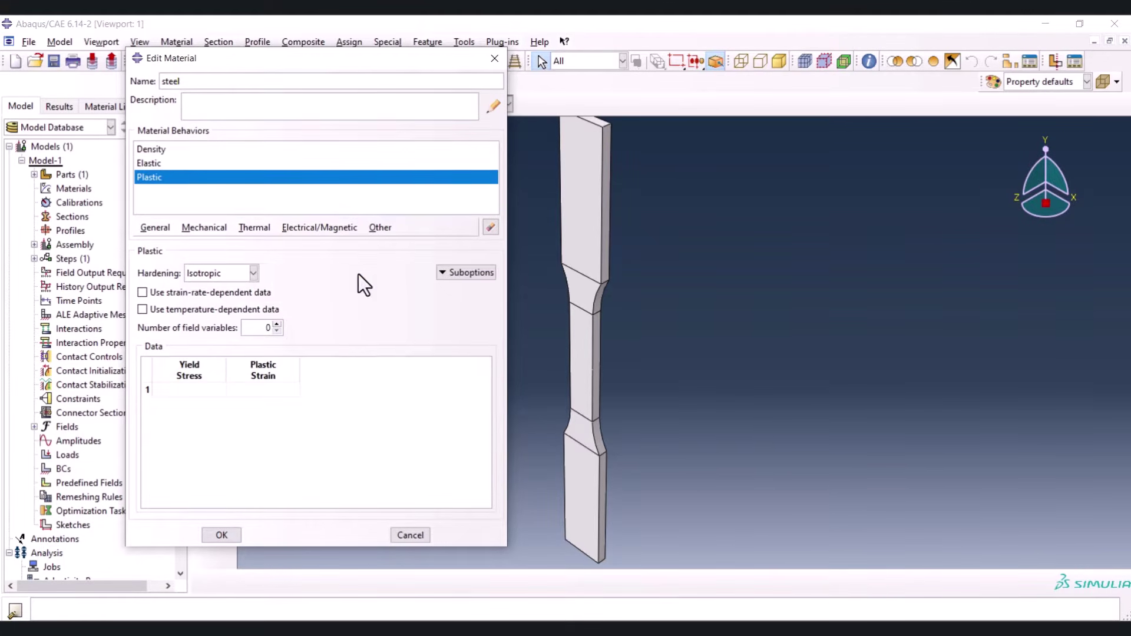
{"action": "left_click", "coordinate": [199, 389]}
{"action": "key", "text": "alt+Tab"}
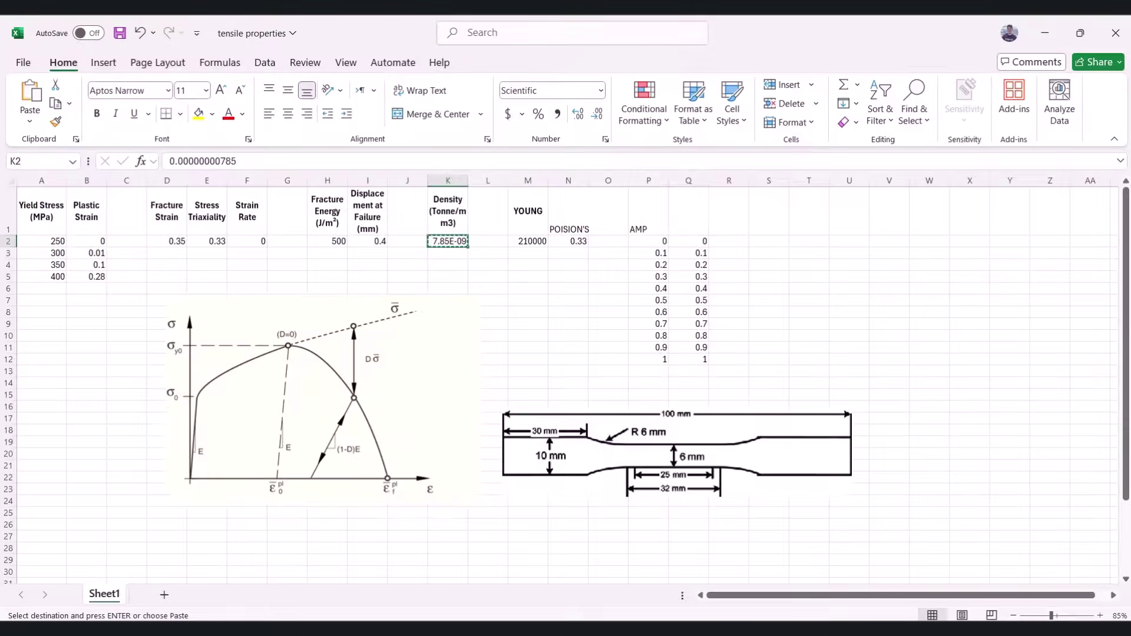
{"action": "left_click_drag", "start_coordinate": [50, 241], "coordinate": [91, 280]}
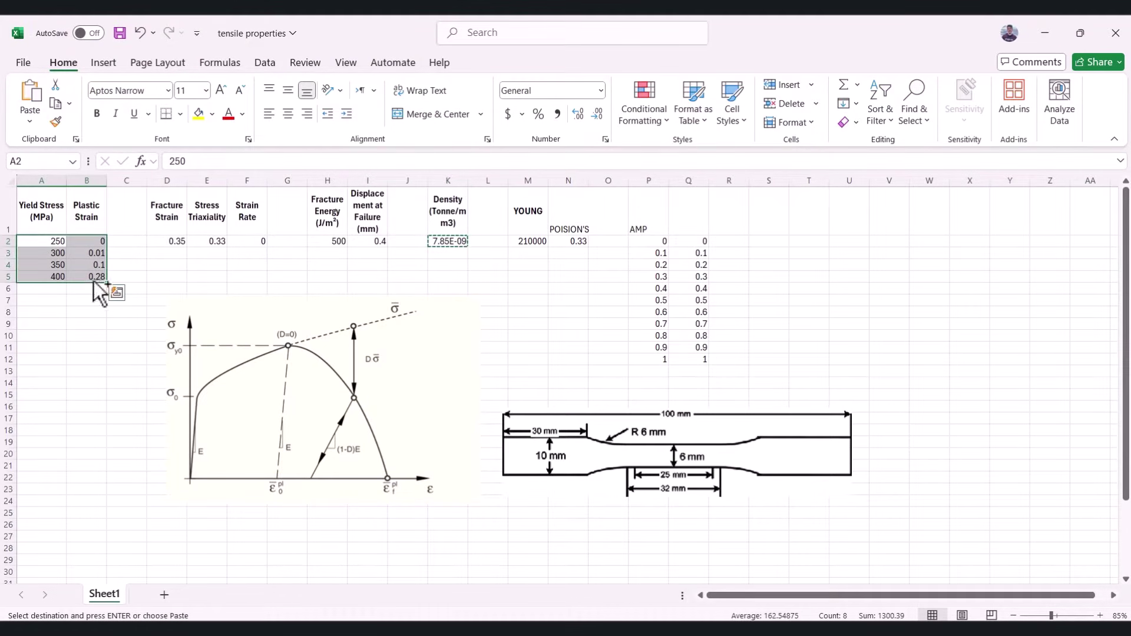
{"action": "key", "text": "ctrl+c"}
{"action": "key", "text": "alt+Tab"}
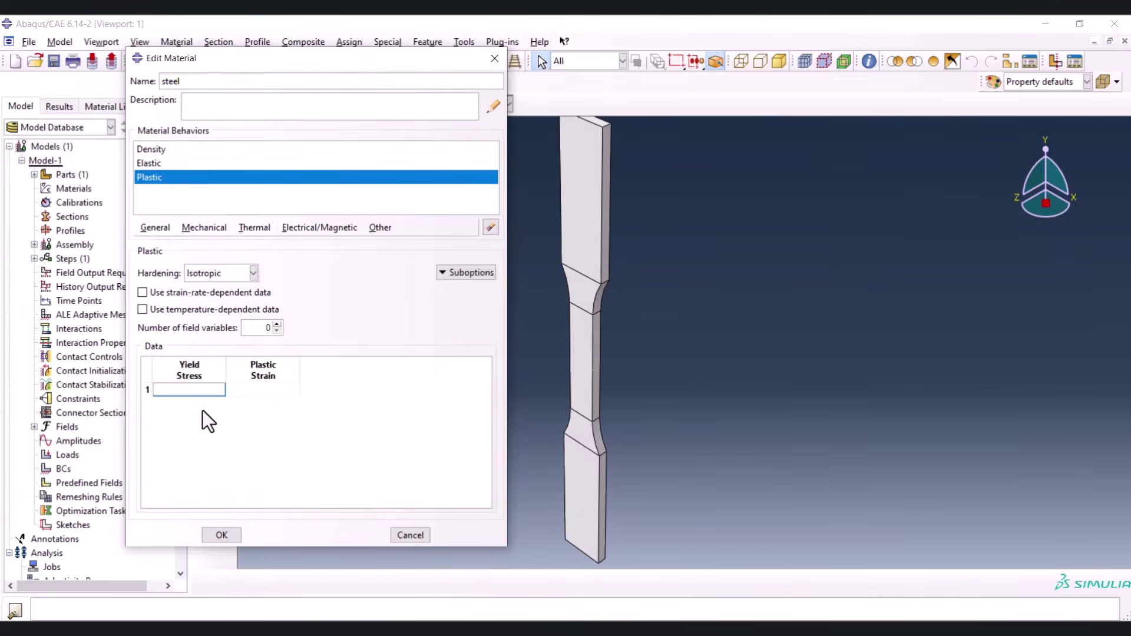
{"action": "key", "text": "ctrl+v"}
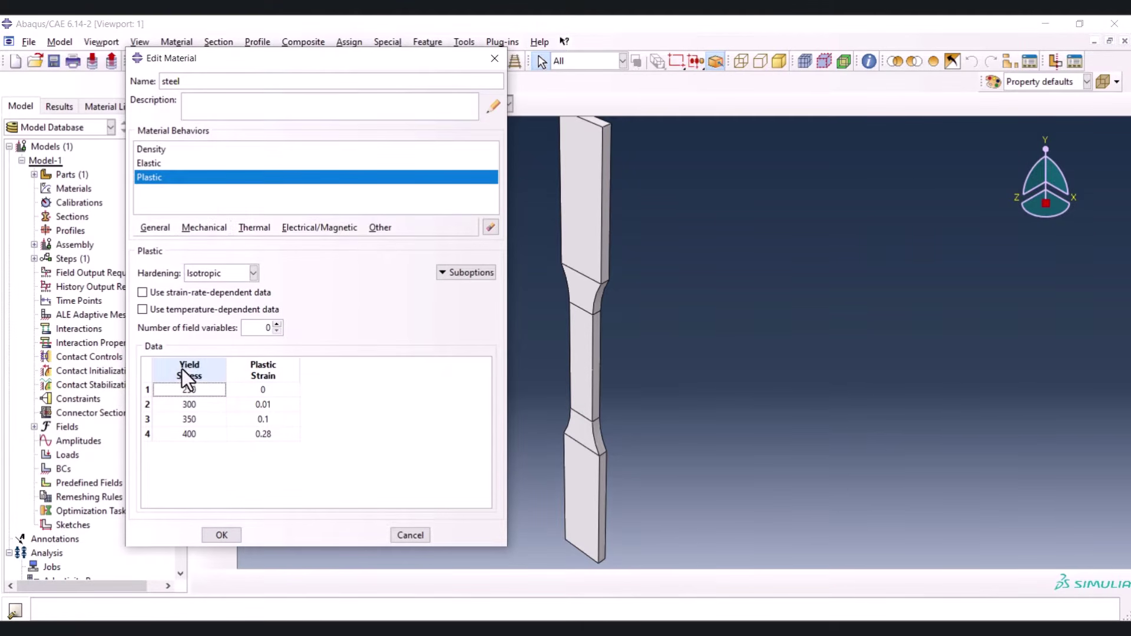
Examine the stress-strain curve picture in the Excel workbook against the first and last yield stress values
{"action": "key", "text": "alt+Tab"}
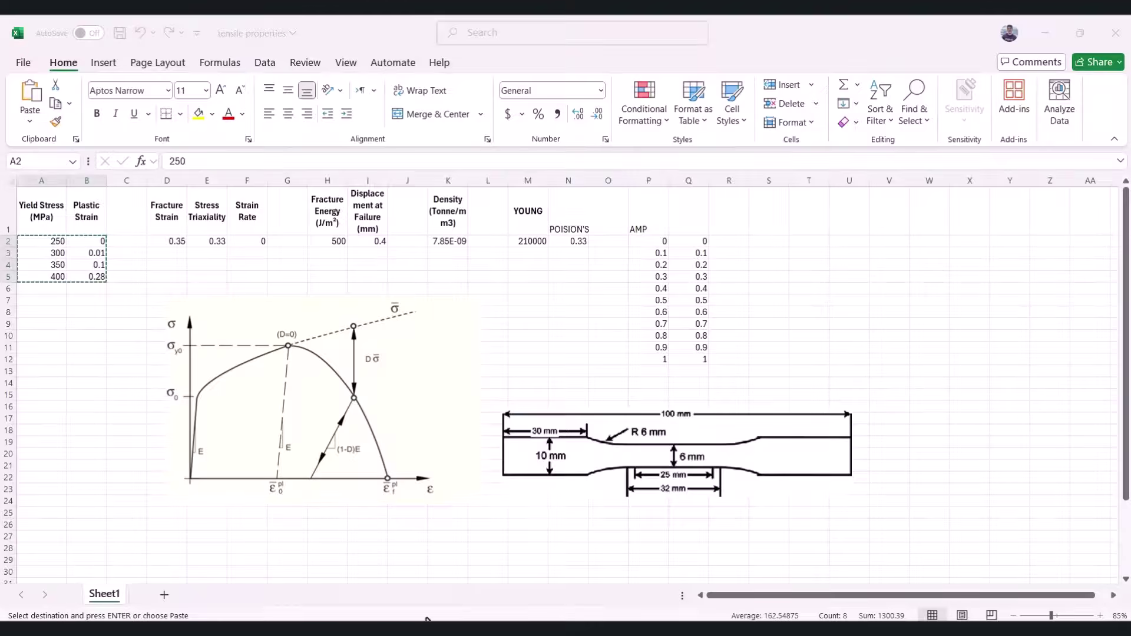
{"action": "left_click", "coordinate": [254, 314]}
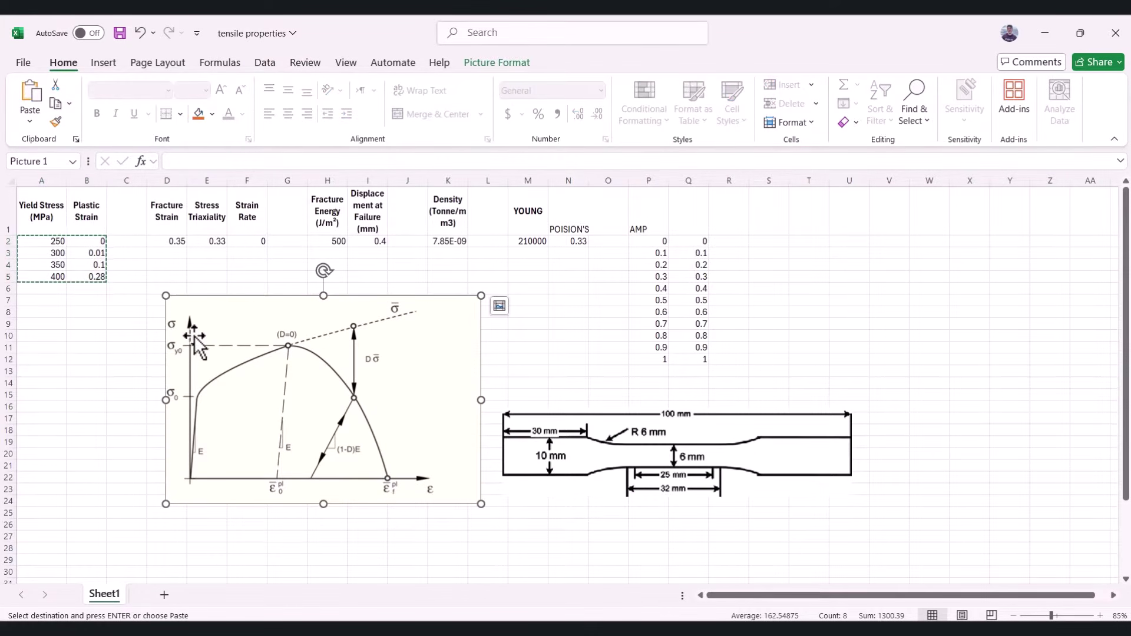
{"action": "left_click", "coordinate": [40, 245]}
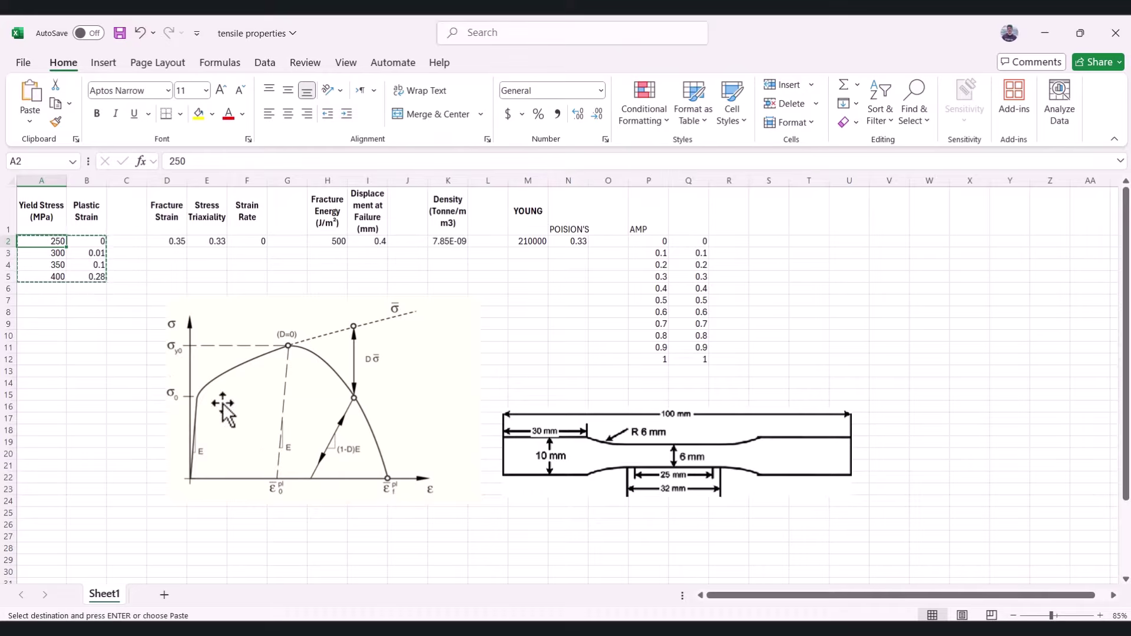
{"action": "left_click", "coordinate": [62, 276]}
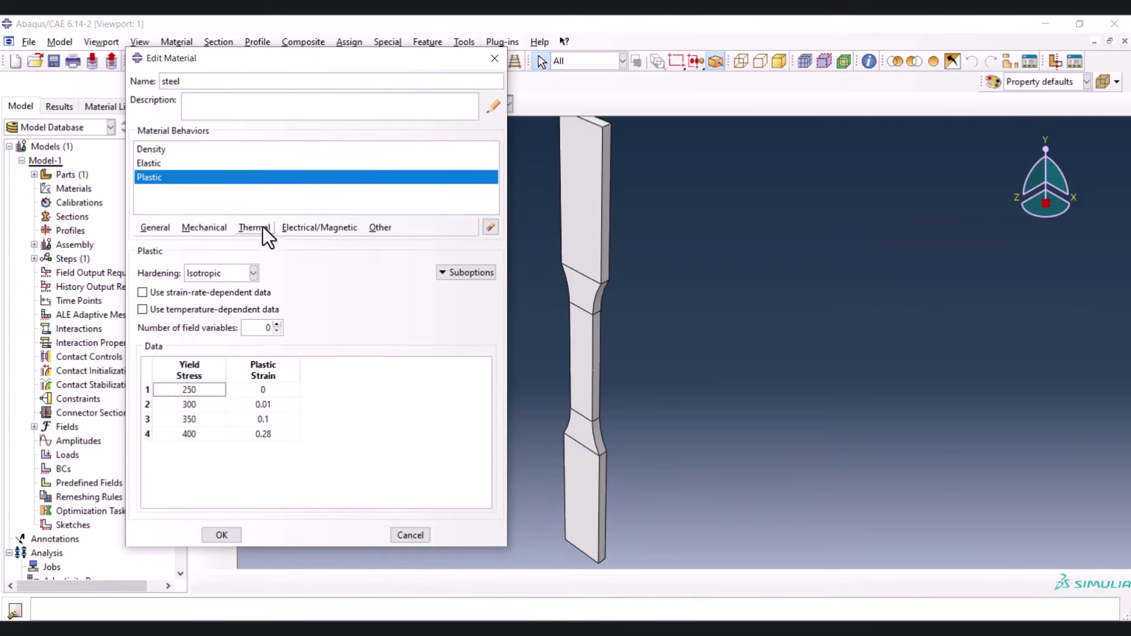
Add Ductile Damage to the steel material, copying fracture strain 0.35, stress triaxiality 0.33 and strain rate 0 from Excel cells D2:F2
{"action": "left_click", "coordinate": [198, 228]}
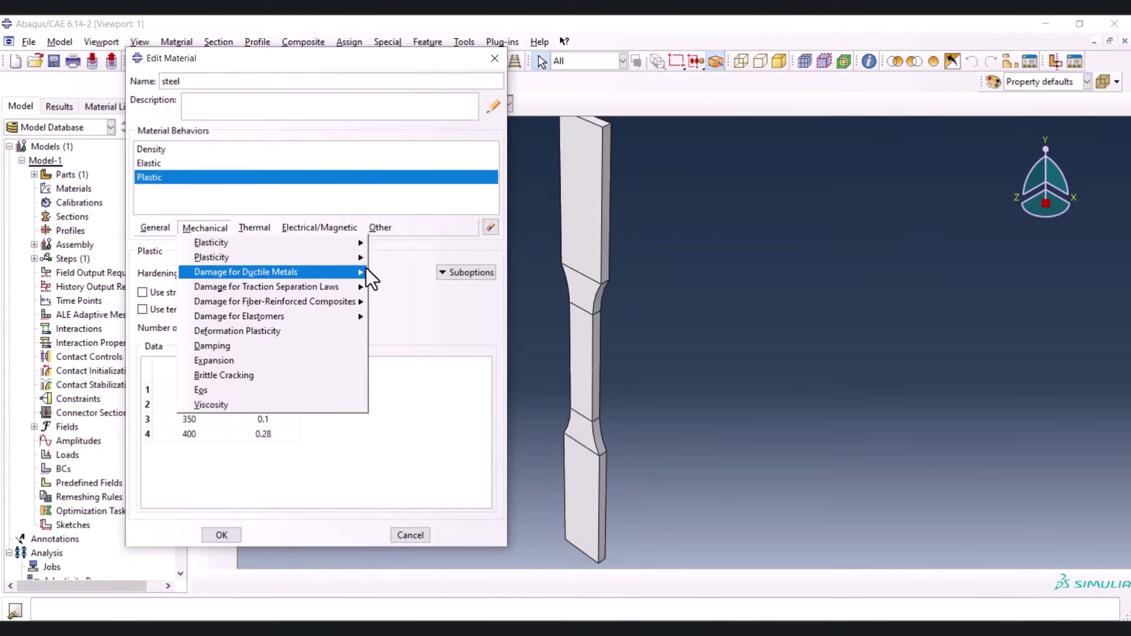
{"action": "mouse_move", "coordinate": [354, 269]}
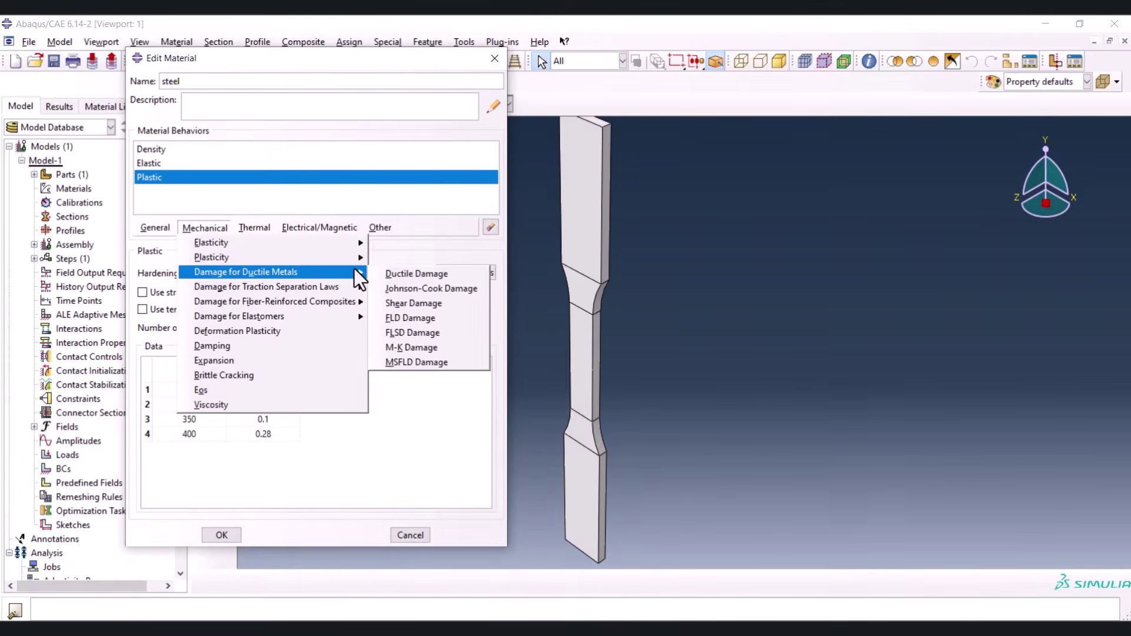
{"action": "left_click", "coordinate": [399, 274]}
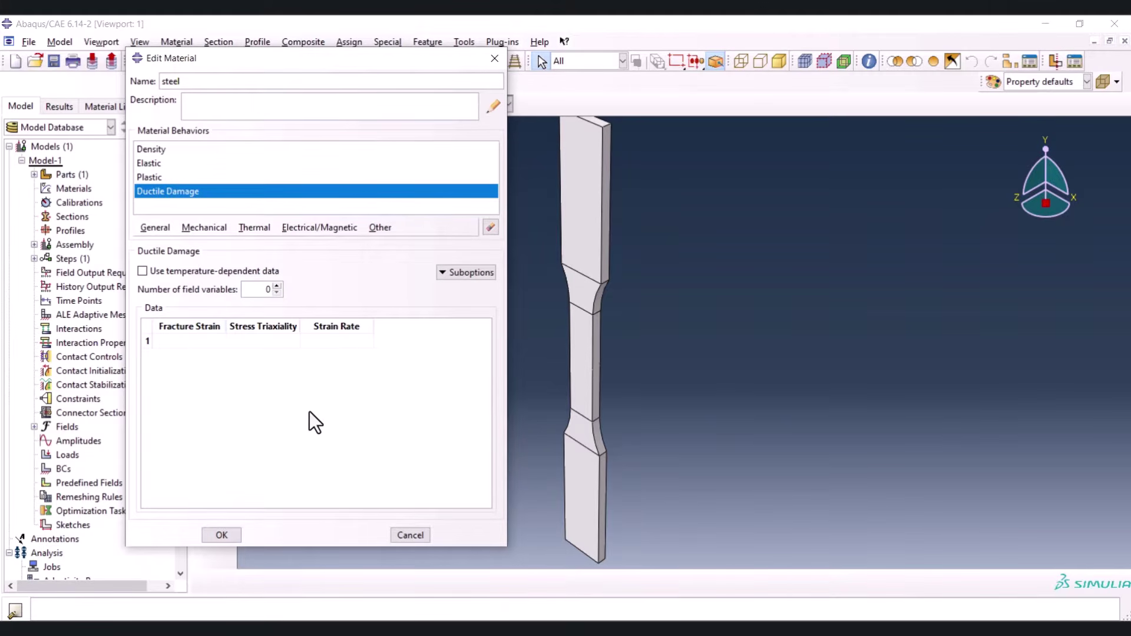
{"action": "key", "text": "alt+Tab"}
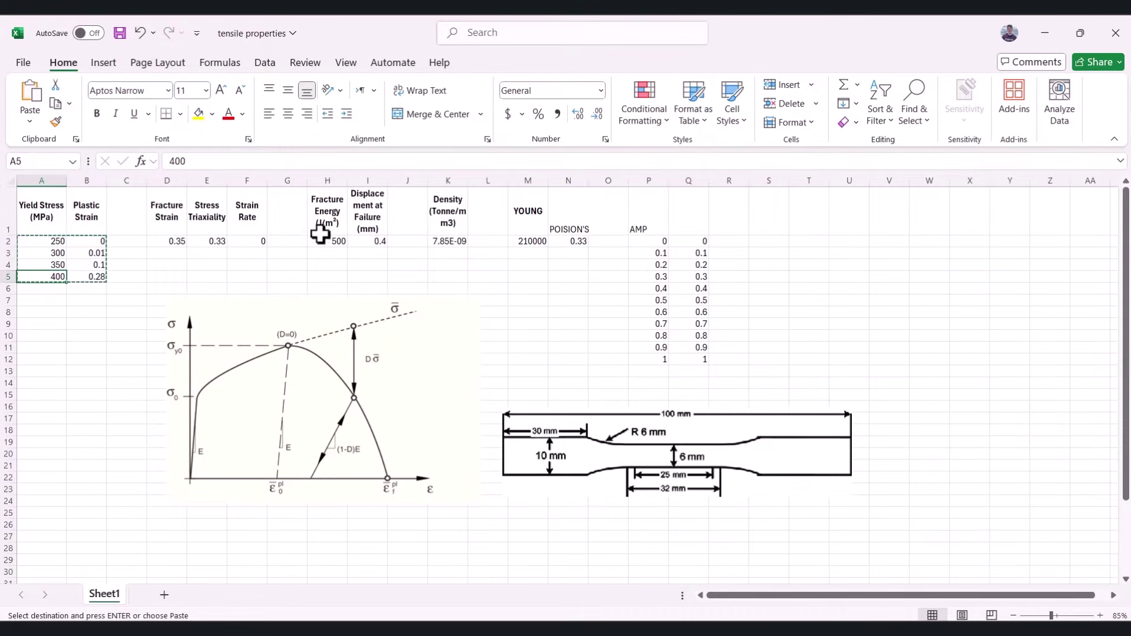
{"action": "left_click_drag", "start_coordinate": [177, 241], "coordinate": [232, 246]}
{"action": "key", "text": "ctrl+c"}
{"action": "key", "text": "alt+Tab"}
{"action": "left_click", "coordinate": [218, 344]}
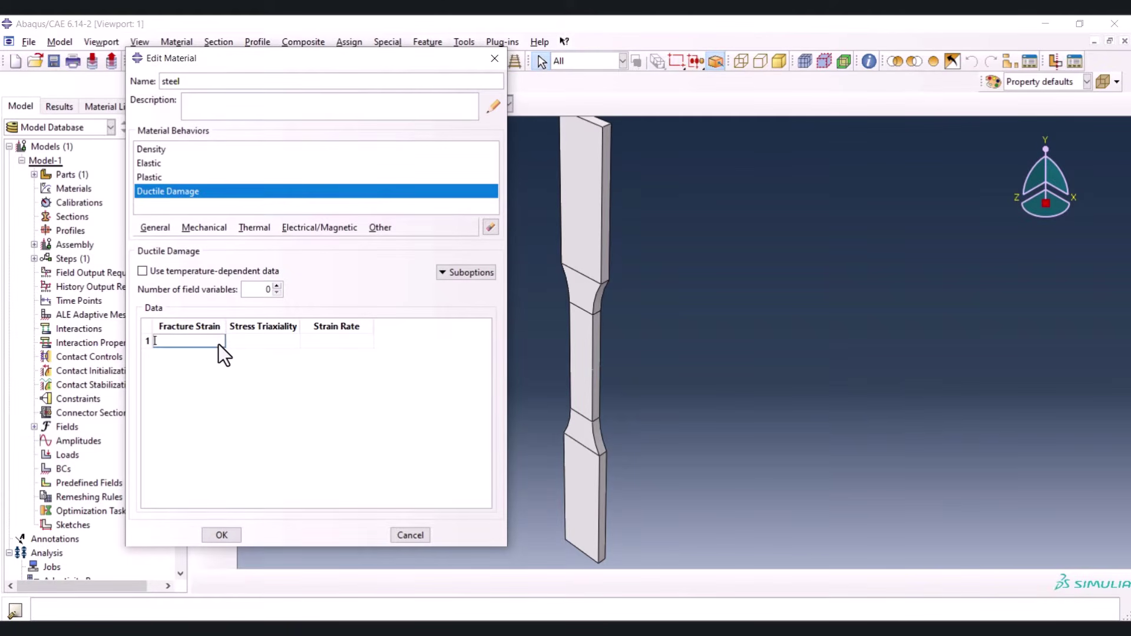
{"action": "key", "text": "ctrl+v"}
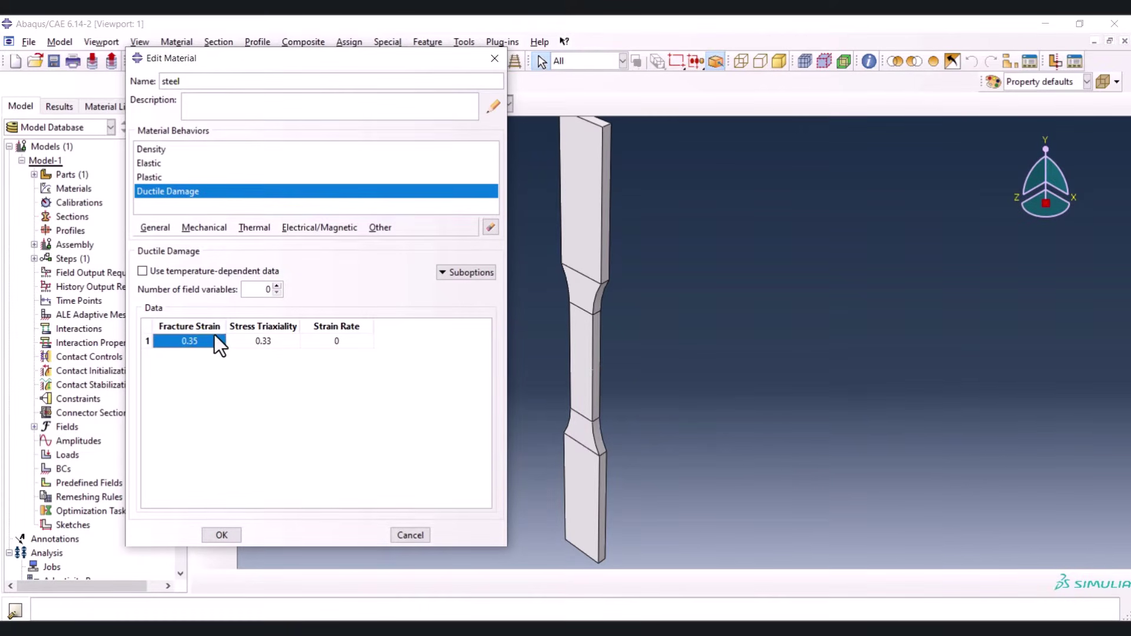
{"action": "left_click", "coordinate": [278, 342]}
{"action": "left_click", "coordinate": [330, 341]}
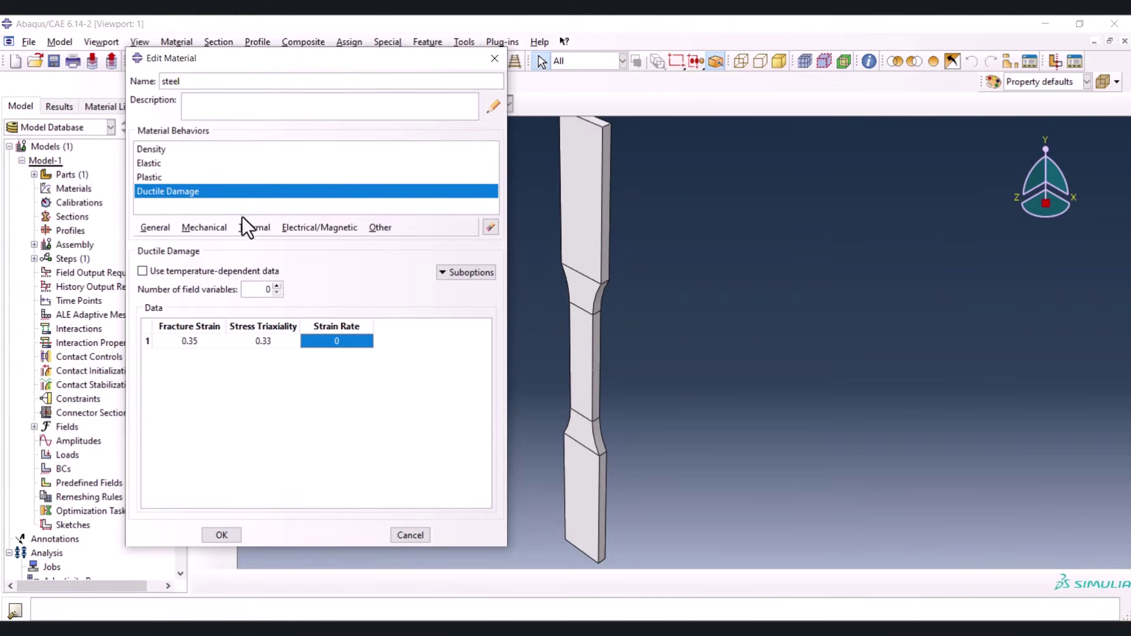
Add a displacement-type Damage Evolution suboption with linear softening and displacement at failure 0.4, and save the steel material
{"action": "left_click", "coordinate": [465, 278]}
{"action": "left_click", "coordinate": [473, 292]}
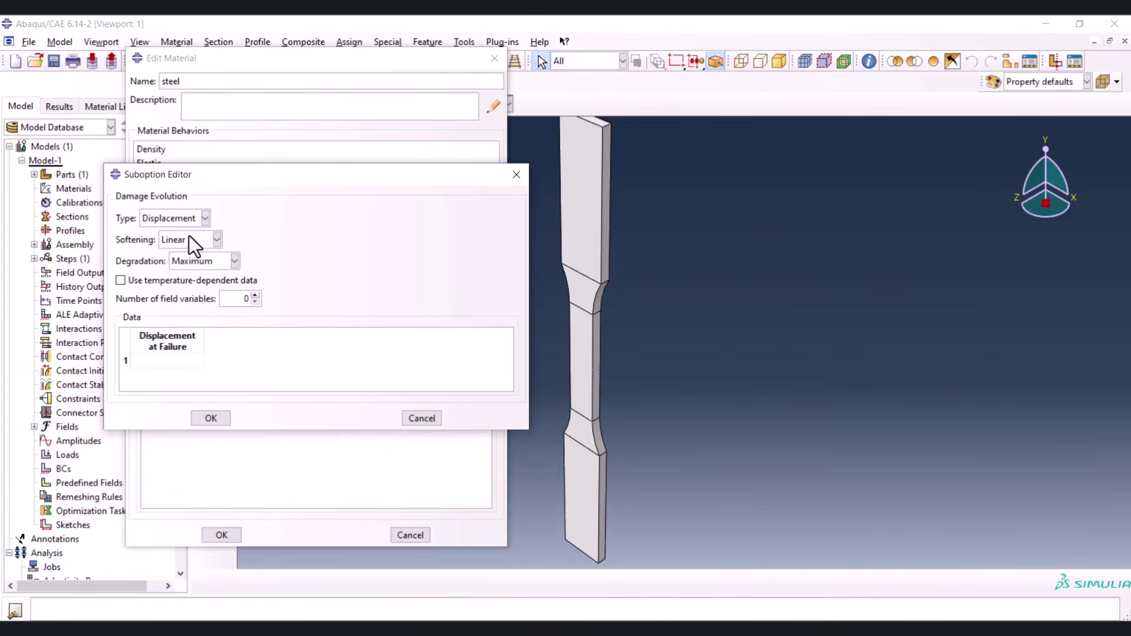
{"action": "left_click", "coordinate": [180, 361]}
{"action": "type", "text": "0.4"}
{"action": "left_click", "coordinate": [207, 418]}
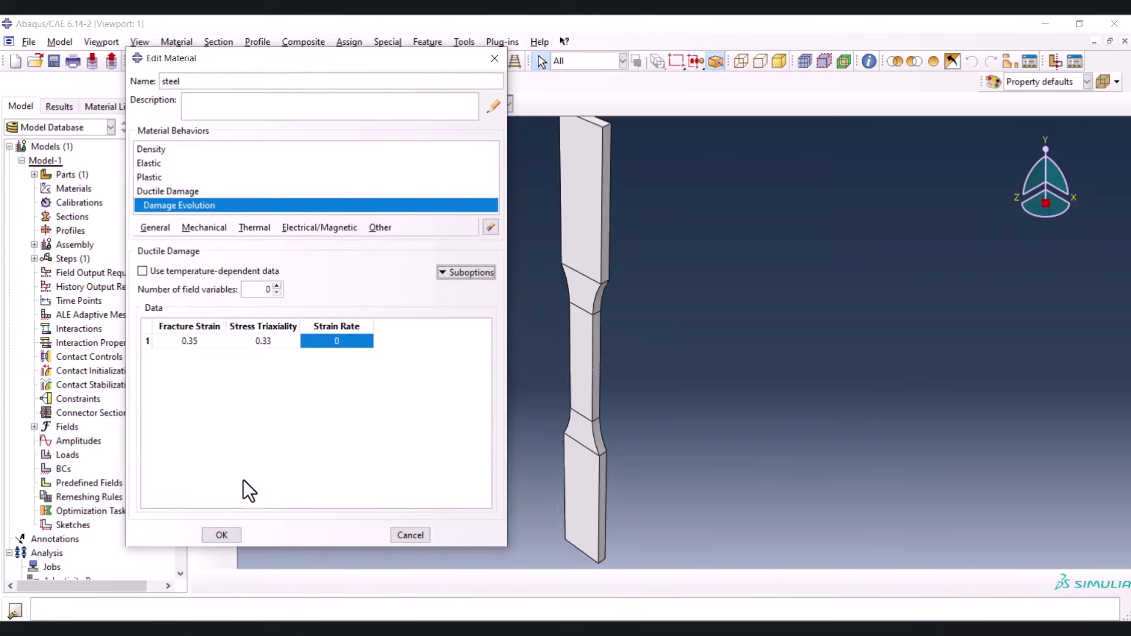
{"action": "left_click", "coordinate": [223, 535]}
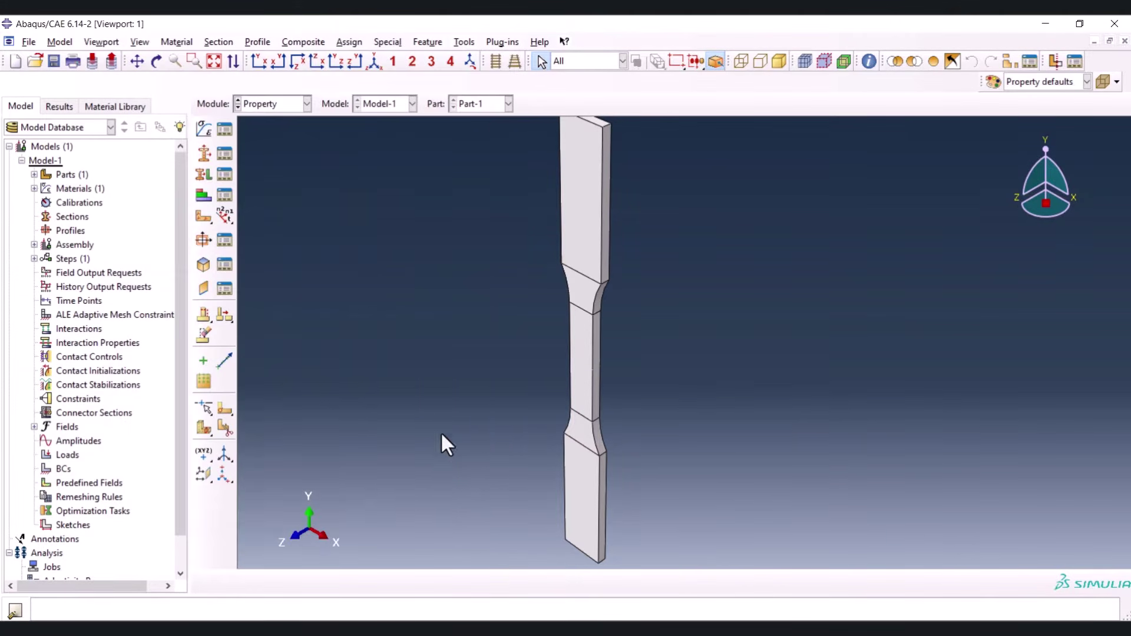
Create the solid homogeneous section Section-1 with steel as its material
{"action": "scroll", "coordinate": [589, 437], "scroll_direction": "down", "scroll_amount": 1}
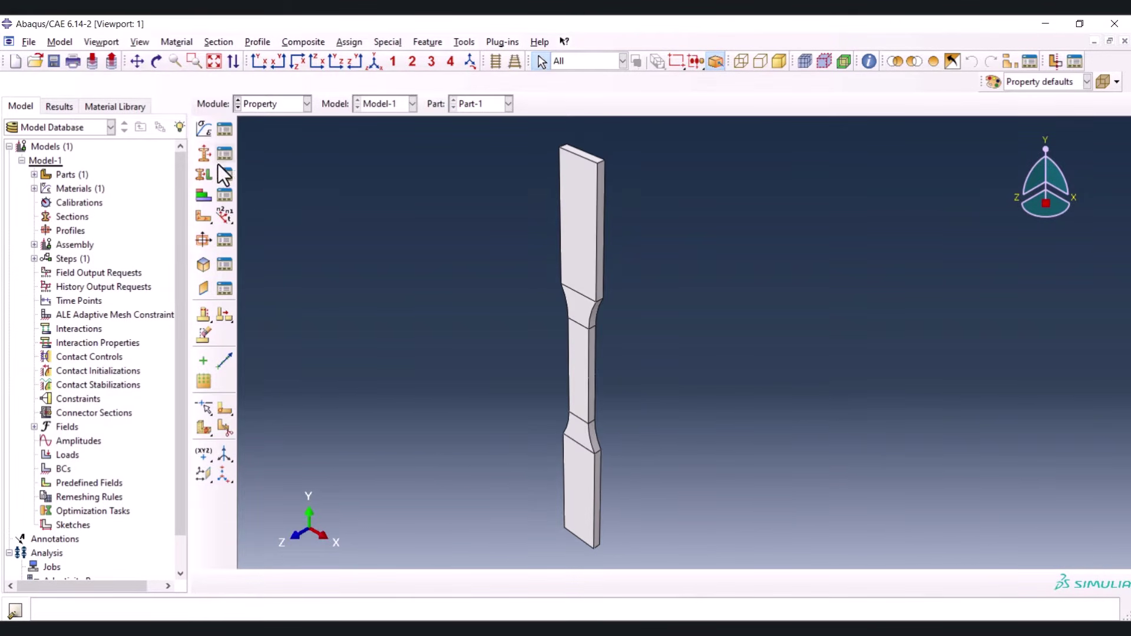
{"action": "left_click", "coordinate": [204, 156]}
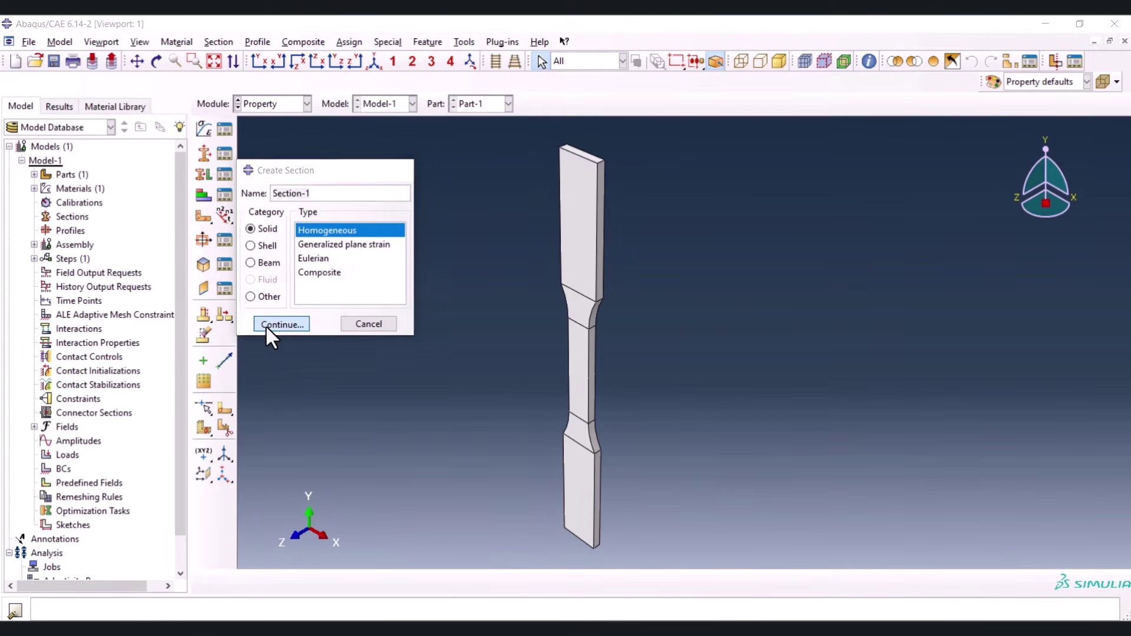
{"action": "left_click", "coordinate": [266, 325]}
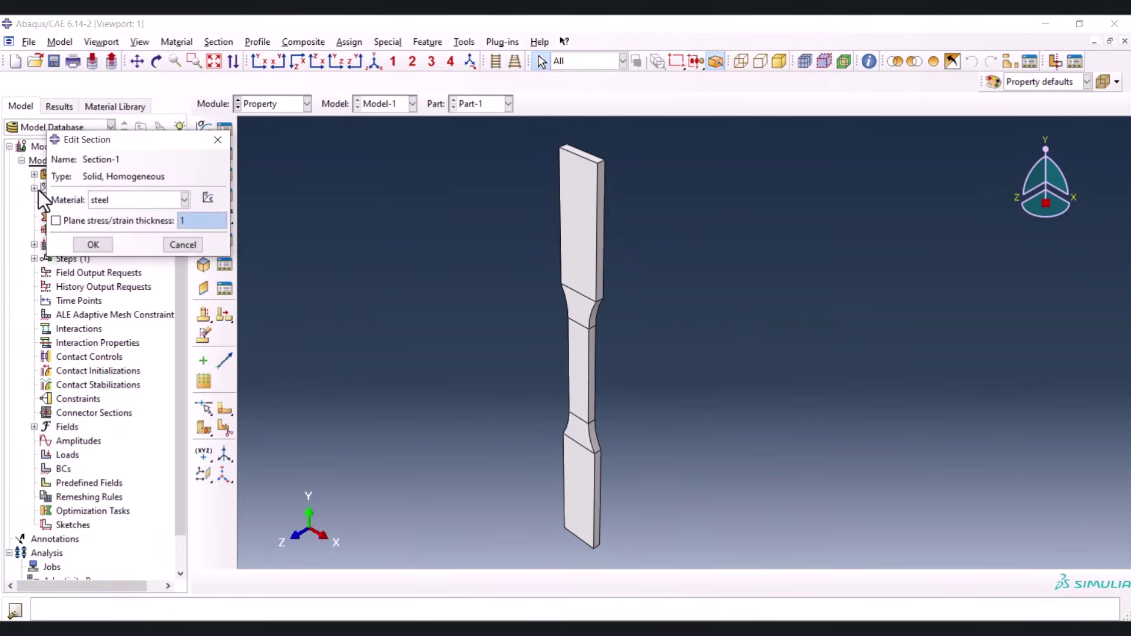
{"action": "left_click", "coordinate": [93, 245]}
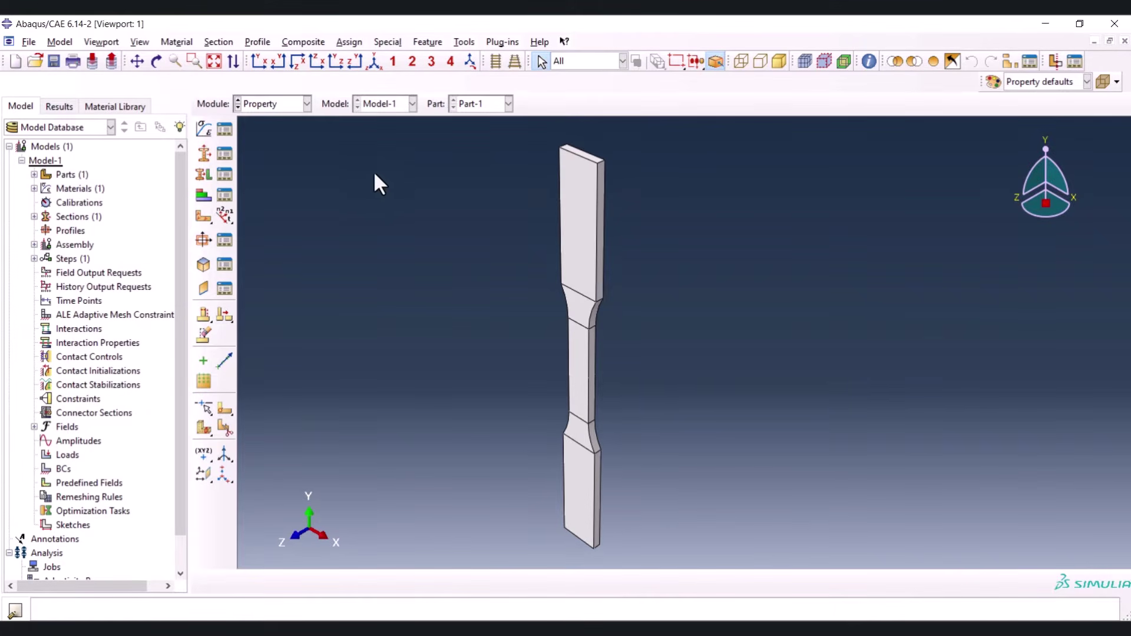
Assign Section-1 to all cells of the specimen without creating a set
{"action": "left_click", "coordinate": [202, 175]}
{"action": "left_click_drag", "start_coordinate": [480, 150], "coordinate": [641, 539]}
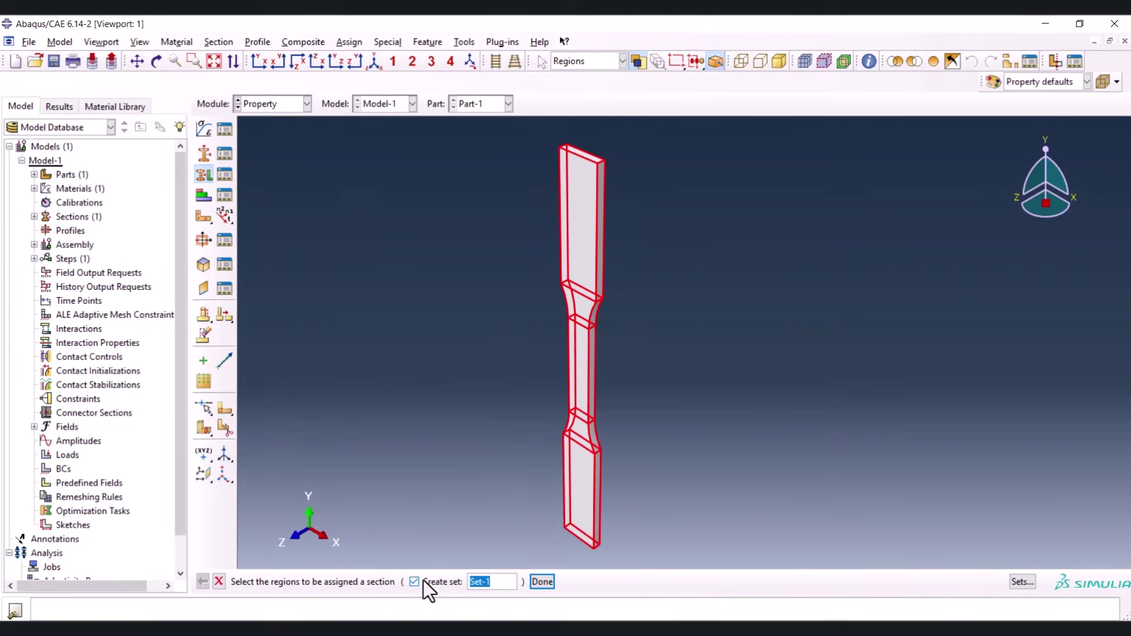
{"action": "left_click", "coordinate": [417, 583]}
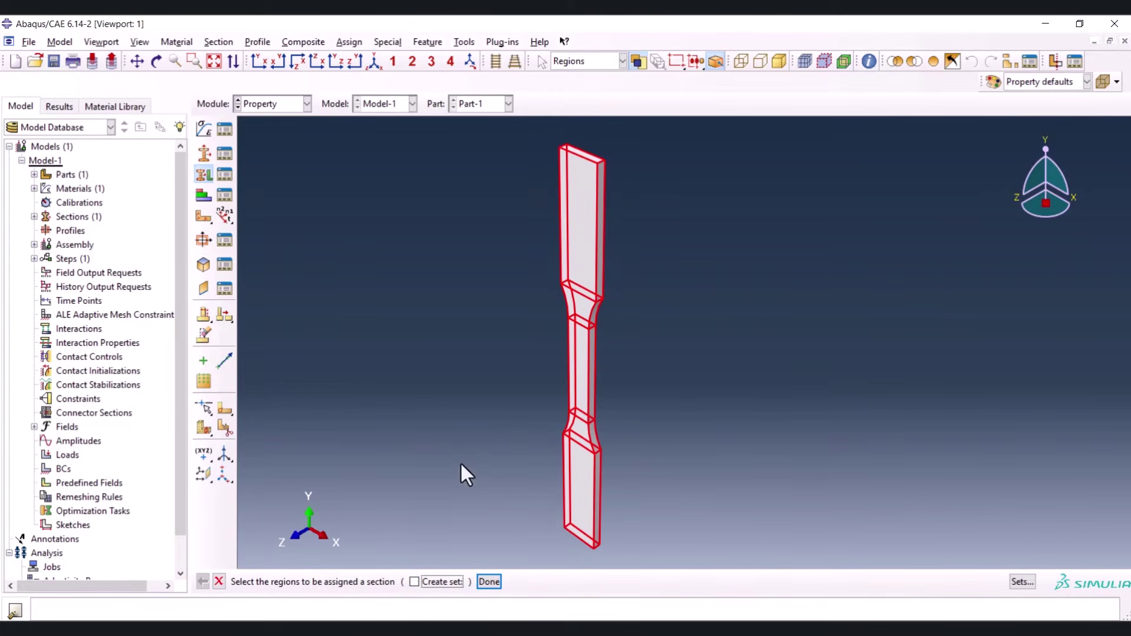
{"action": "left_click", "coordinate": [487, 581]}
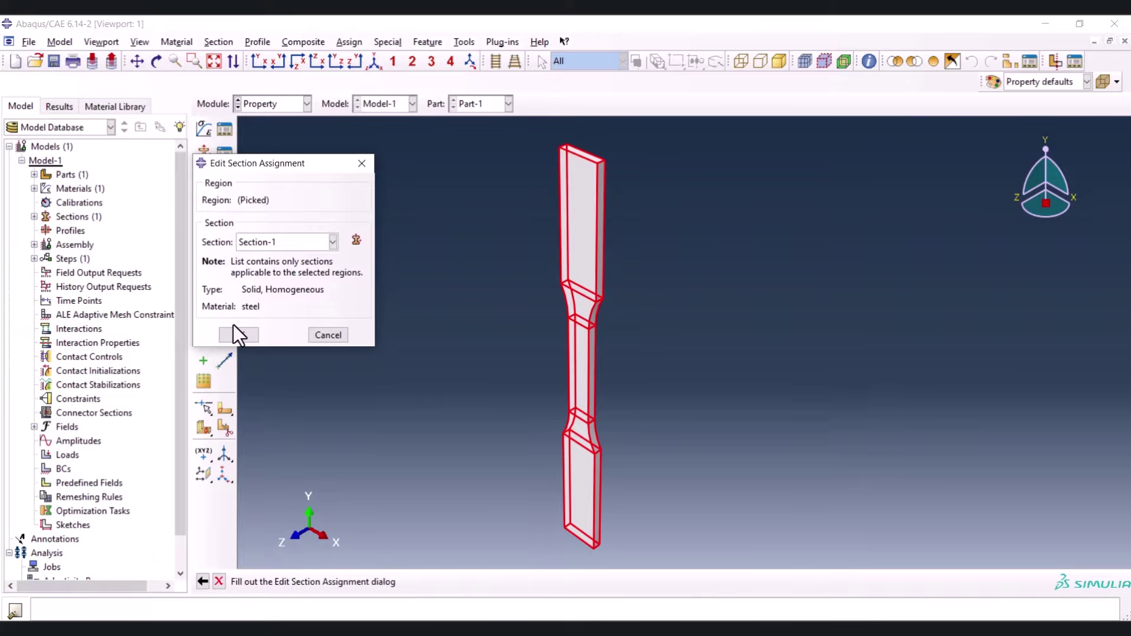
{"action": "left_click", "coordinate": [250, 335]}
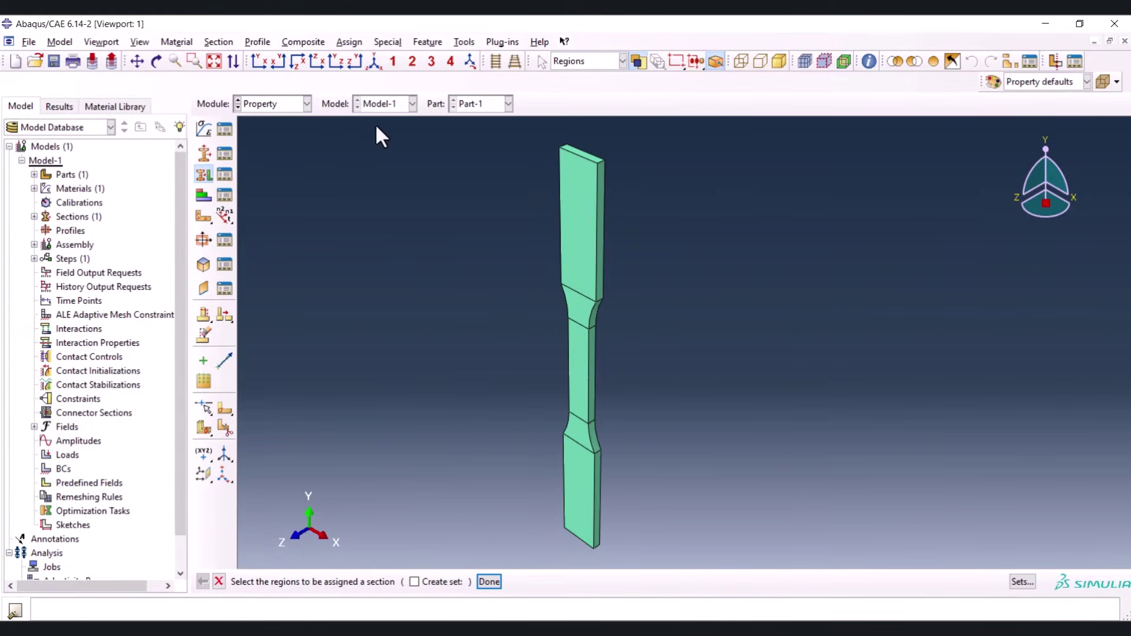
Create an independent instance (mesh on instance) of Part-1 in the assembly
{"action": "left_click", "coordinate": [276, 105]}
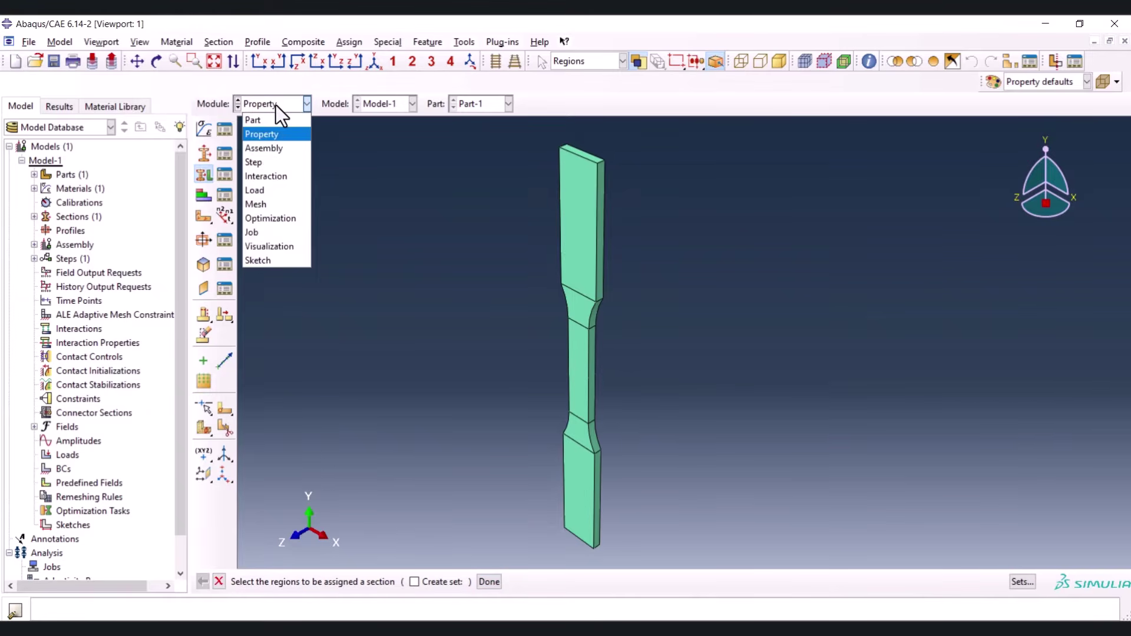
{"action": "left_click", "coordinate": [277, 149]}
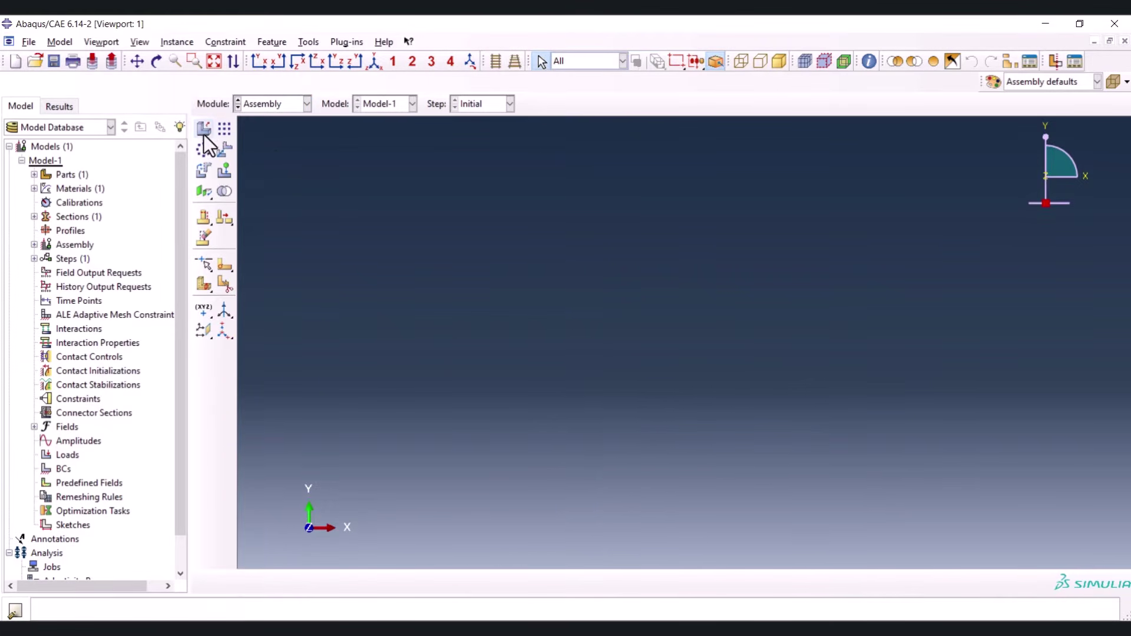
{"action": "left_click", "coordinate": [204, 129]}
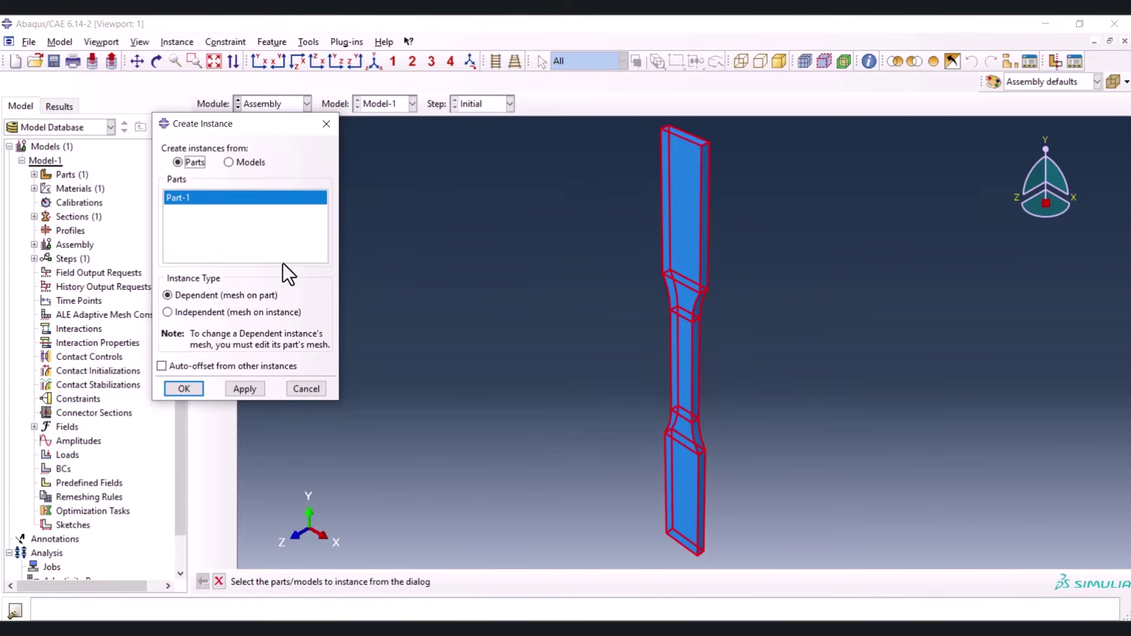
{"action": "left_click", "coordinate": [198, 312]}
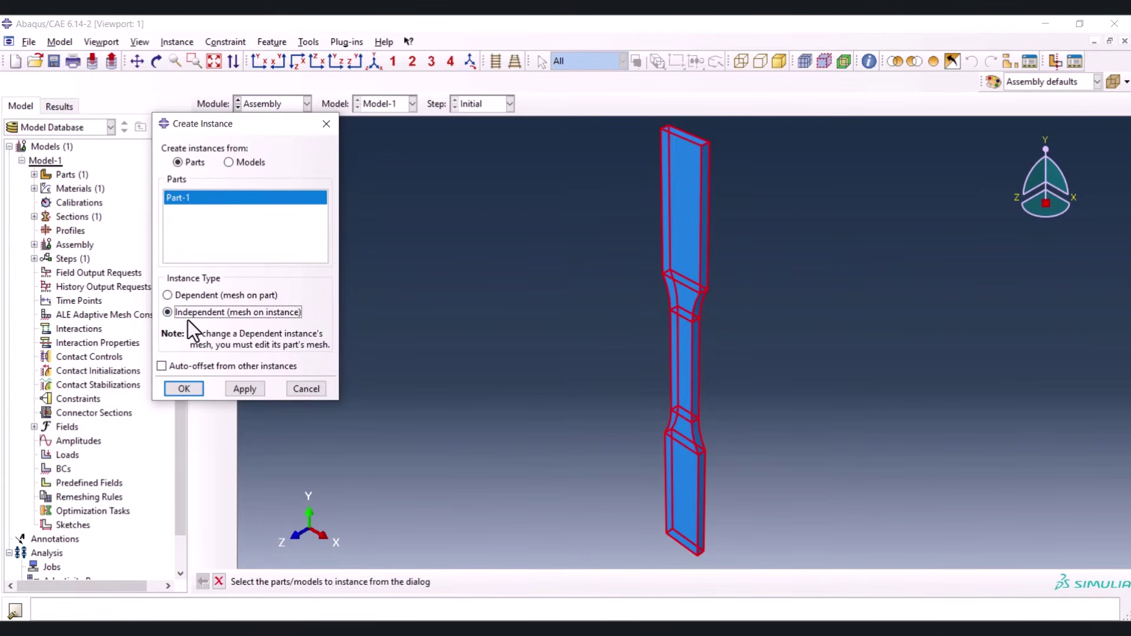
{"action": "left_click", "coordinate": [184, 389]}
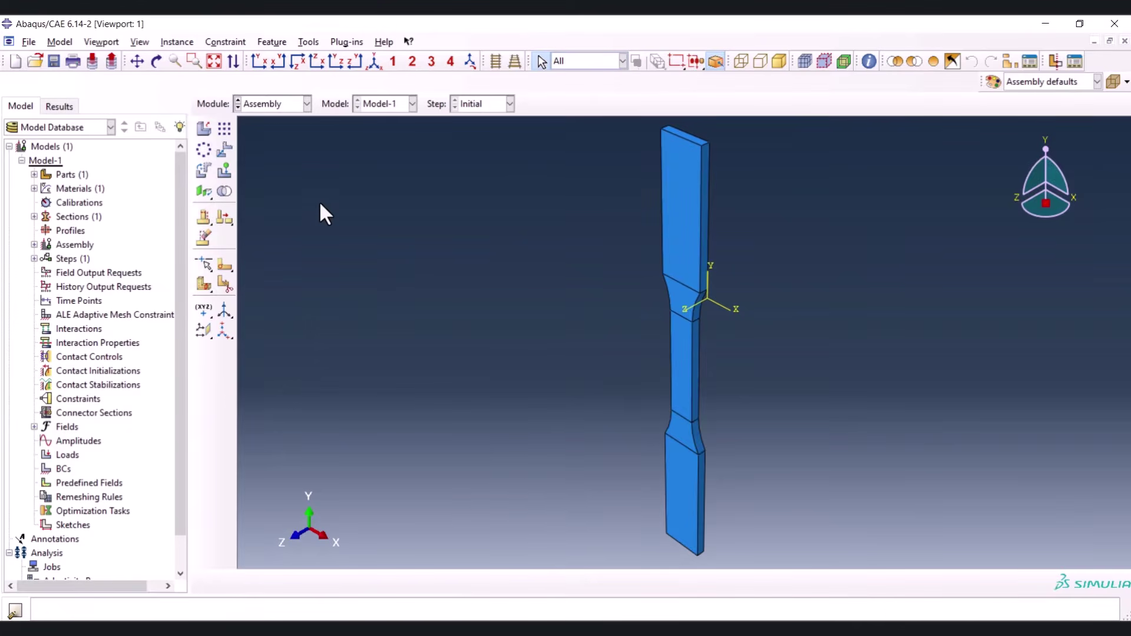
Translate the specimen instance from the midpoint of its lower front edge to the assembly origin
{"action": "left_click", "coordinate": [227, 149]}
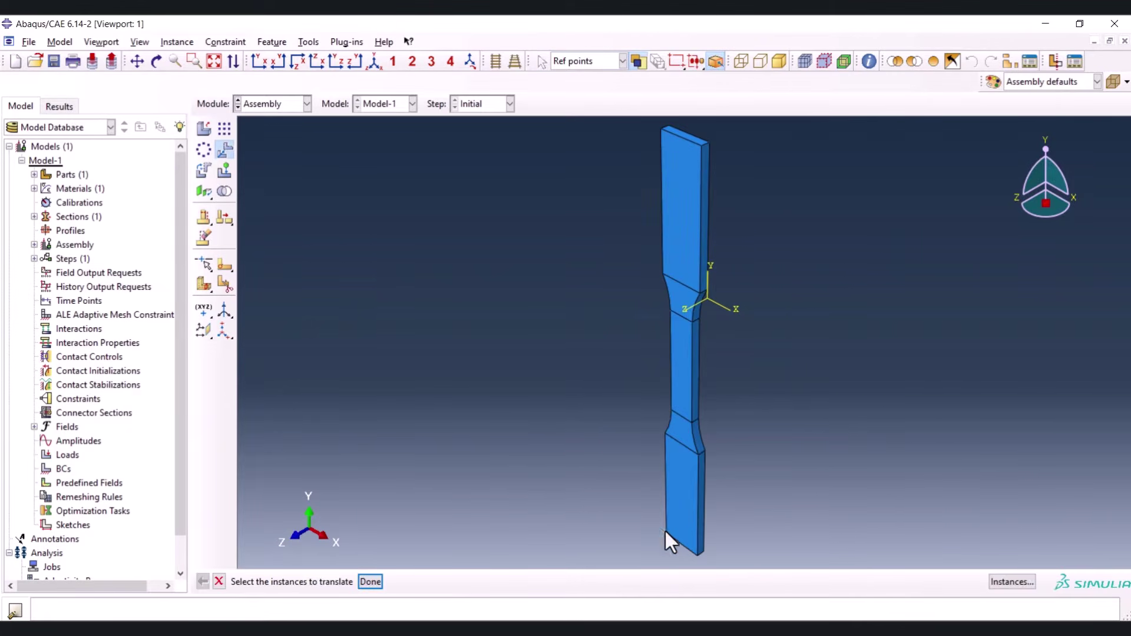
{"action": "left_click", "coordinate": [680, 506]}
{"action": "middle_click", "coordinate": [604, 519]}
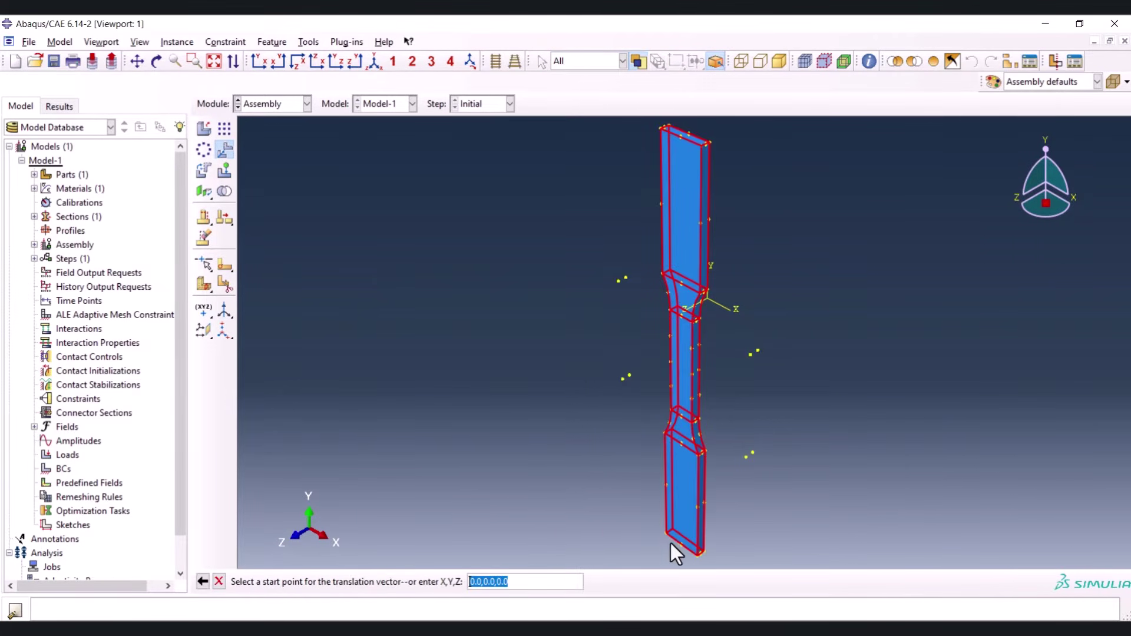
{"action": "left_click", "coordinate": [681, 543]}
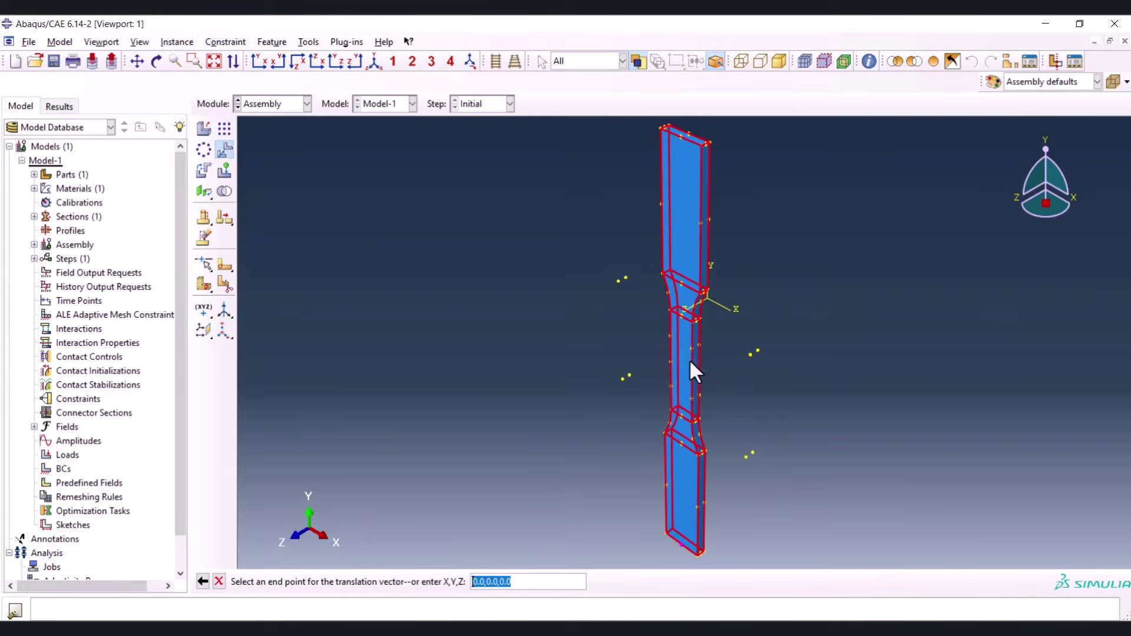
{"action": "left_click", "coordinate": [708, 295]}
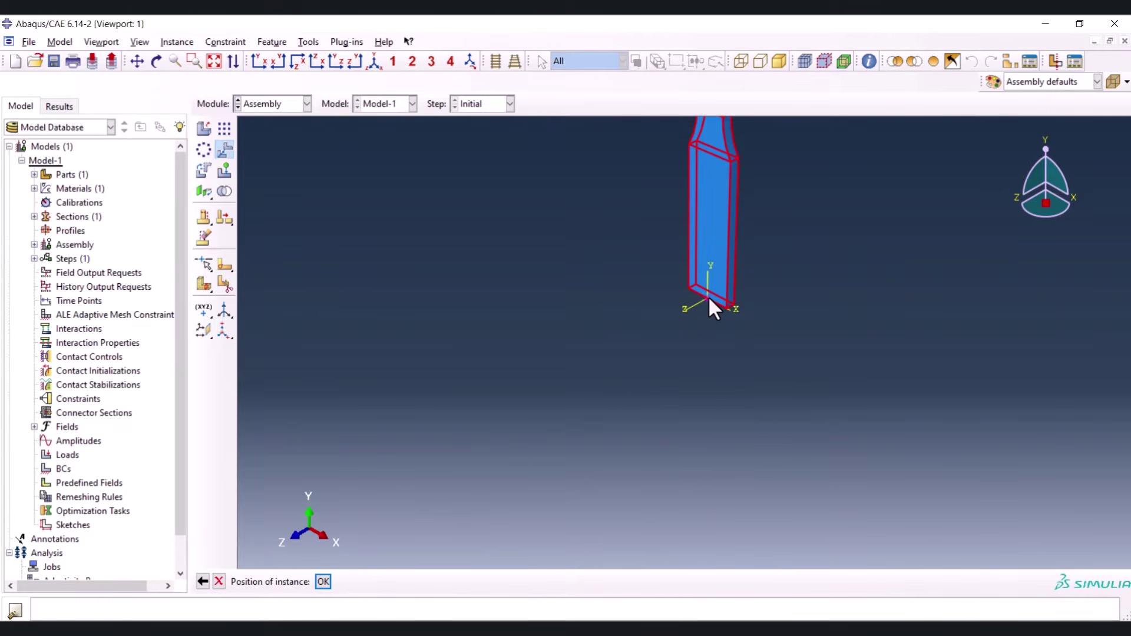
{"action": "middle_click", "coordinate": [673, 401]}
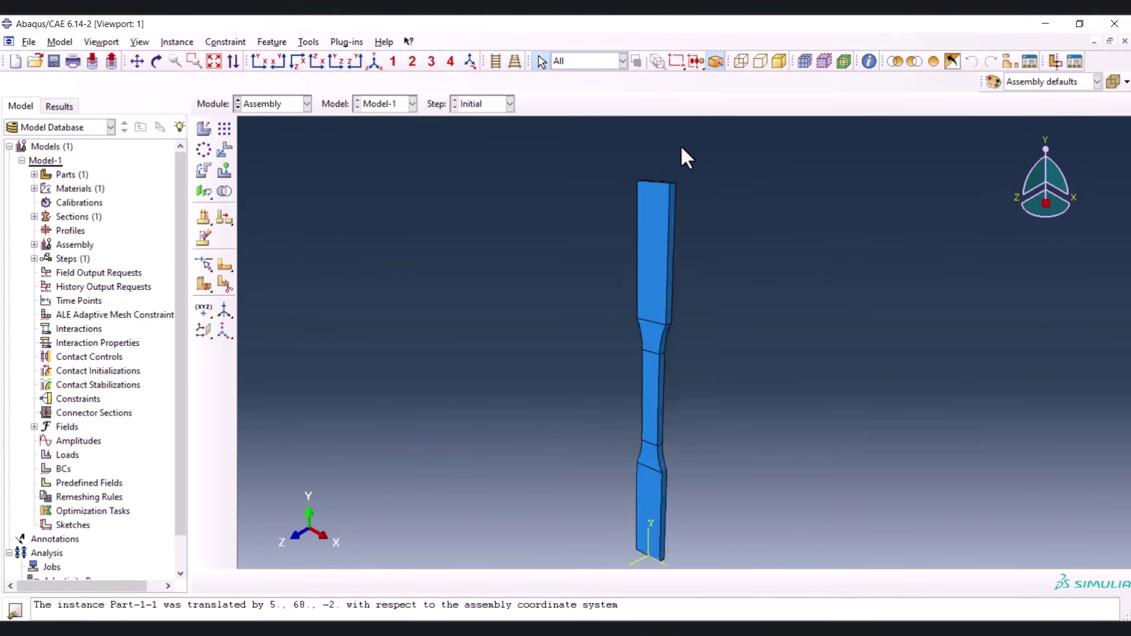
Create a reference point above the specimen at coordinates 0, 110, -0.4
{"action": "left_click", "coordinate": [375, 62]}
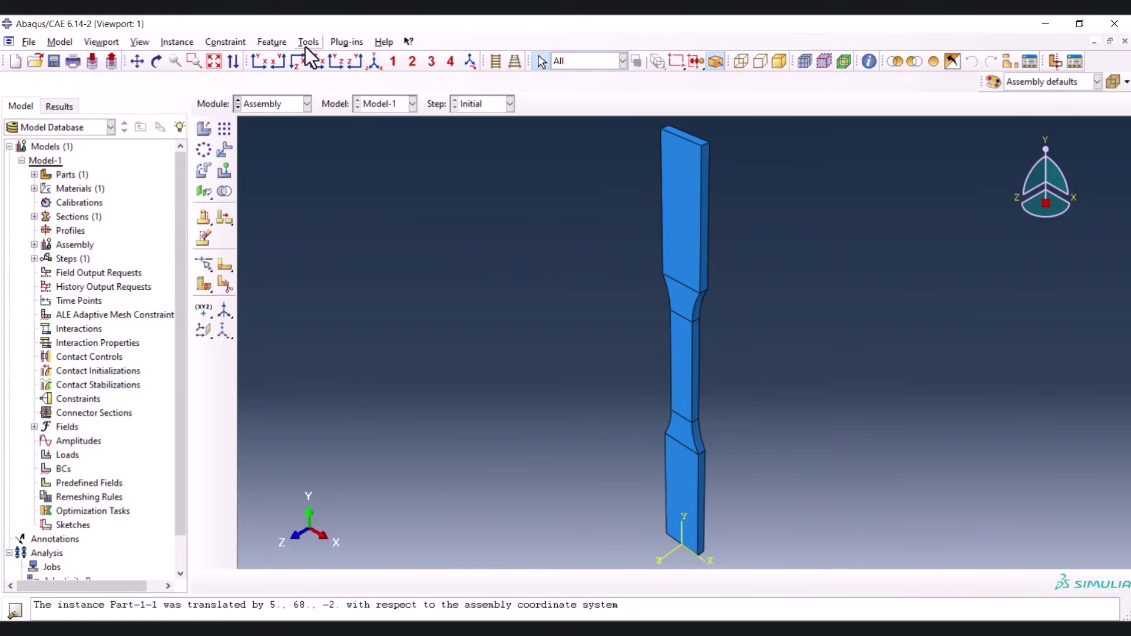
{"action": "left_click", "coordinate": [308, 42]}
{"action": "left_click", "coordinate": [335, 69]}
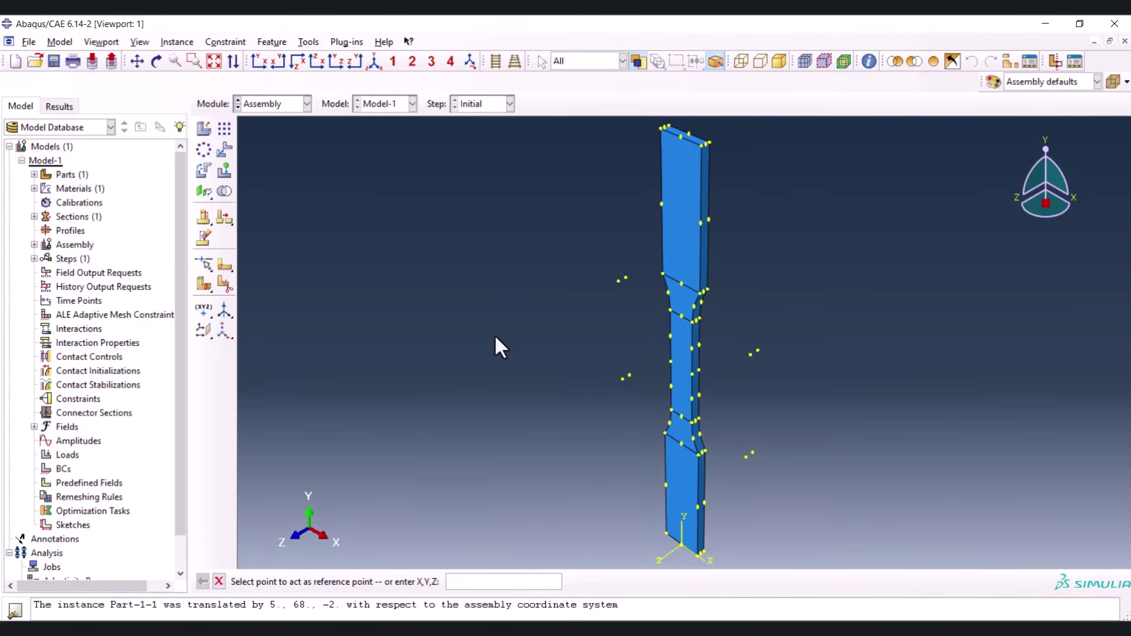
{"action": "left_click", "coordinate": [301, 43]}
{"action": "left_click", "coordinate": [340, 70]}
{"action": "type", "text": "4"}
{"action": "scroll", "coordinate": [577, 435], "scroll_direction": "down", "scroll_amount": 2}
{"action": "scroll", "coordinate": [651, 208], "scroll_direction": "up", "scroll_amount": 3}
{"action": "scroll", "coordinate": [659, 206], "scroll_direction": "up", "scroll_amount": 1}
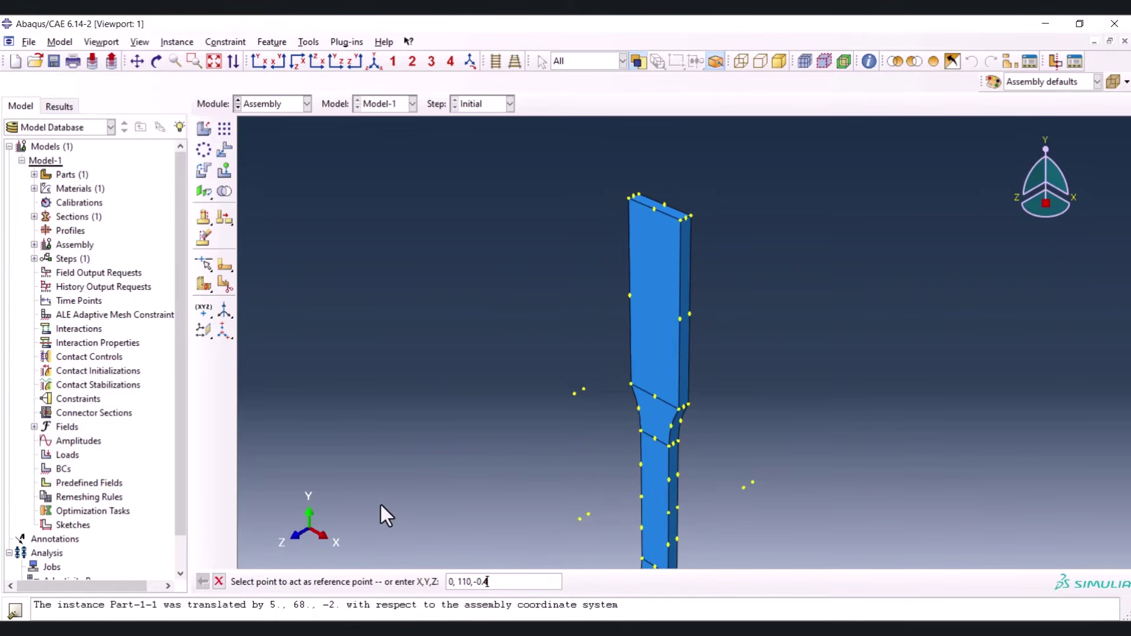
{"action": "key", "text": "Return"}
{"action": "key", "text": "Escape"}
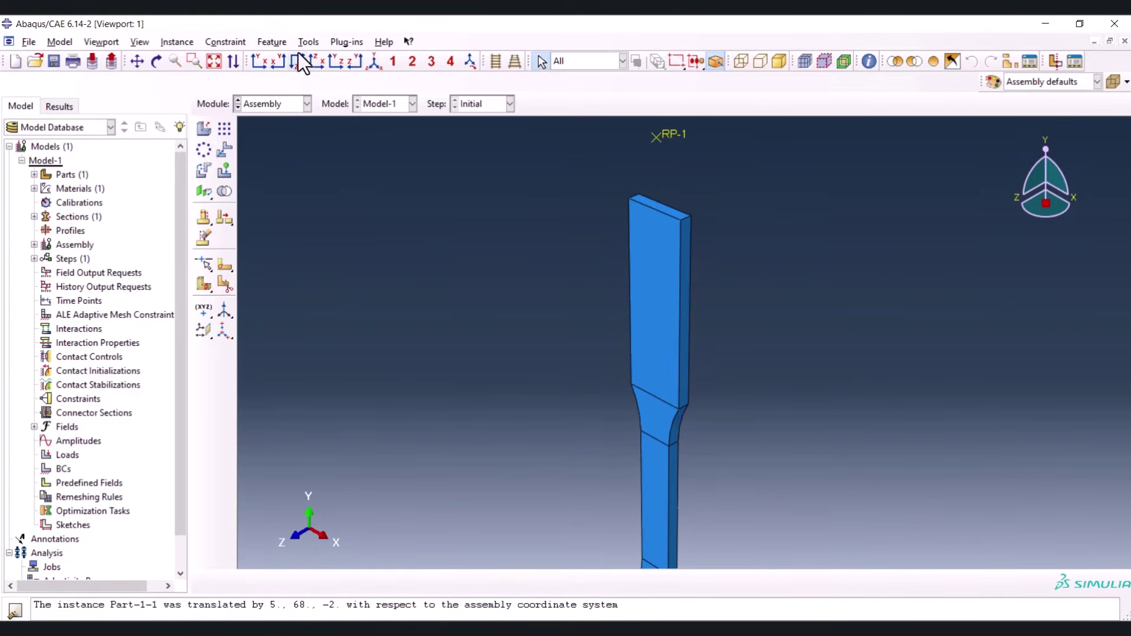
Create a geometry set named rp containing the reference point above the specimen
{"action": "left_click", "coordinate": [311, 42]}
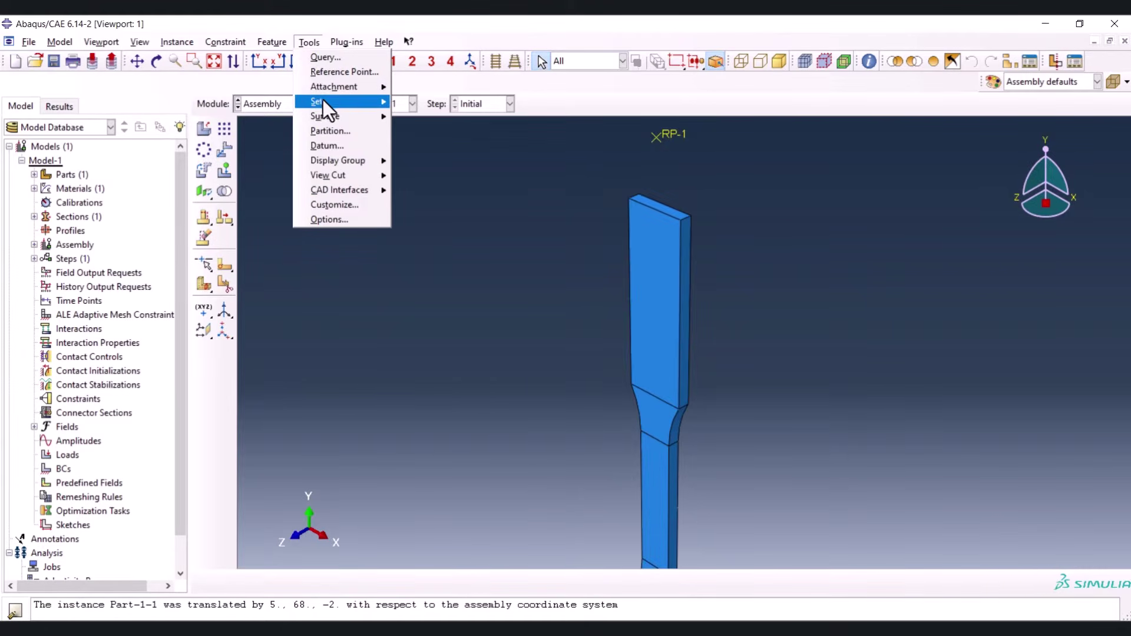
{"action": "mouse_move", "coordinate": [321, 101]}
{"action": "left_click", "coordinate": [416, 115]}
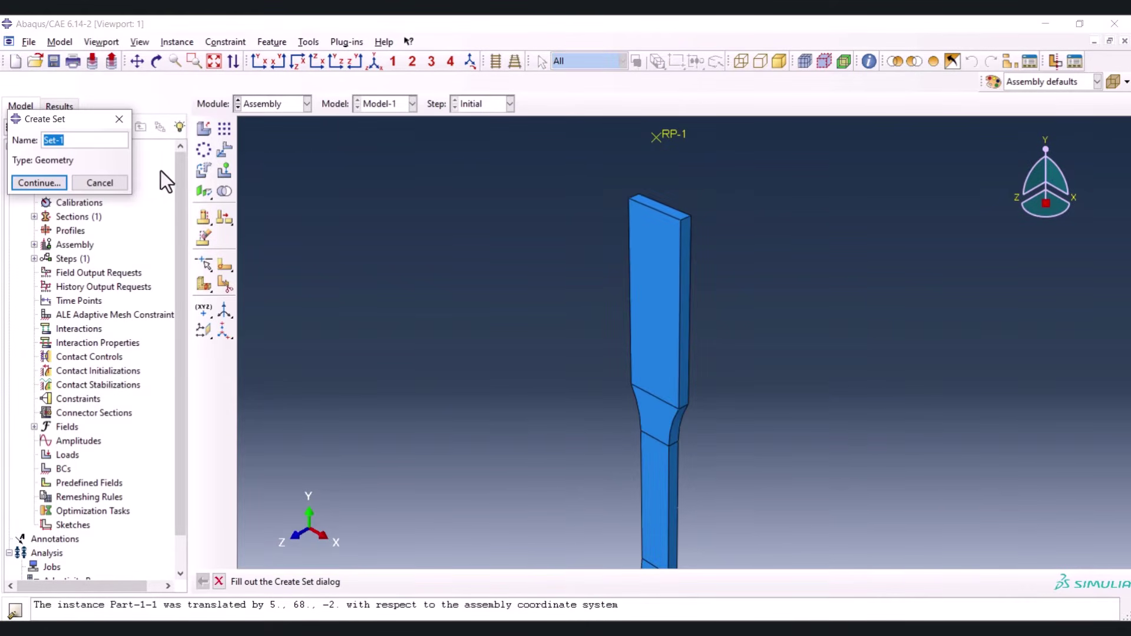
{"action": "type", "text": "rp"}
{"action": "left_click", "coordinate": [23, 185]}
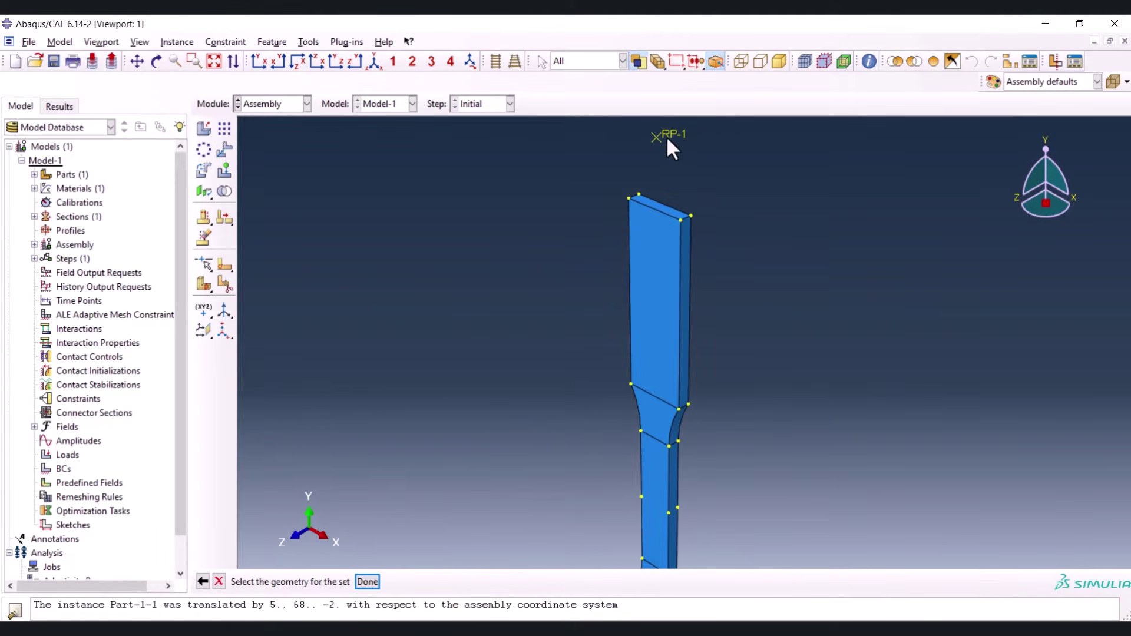
{"action": "middle_click", "coordinate": [477, 275]}
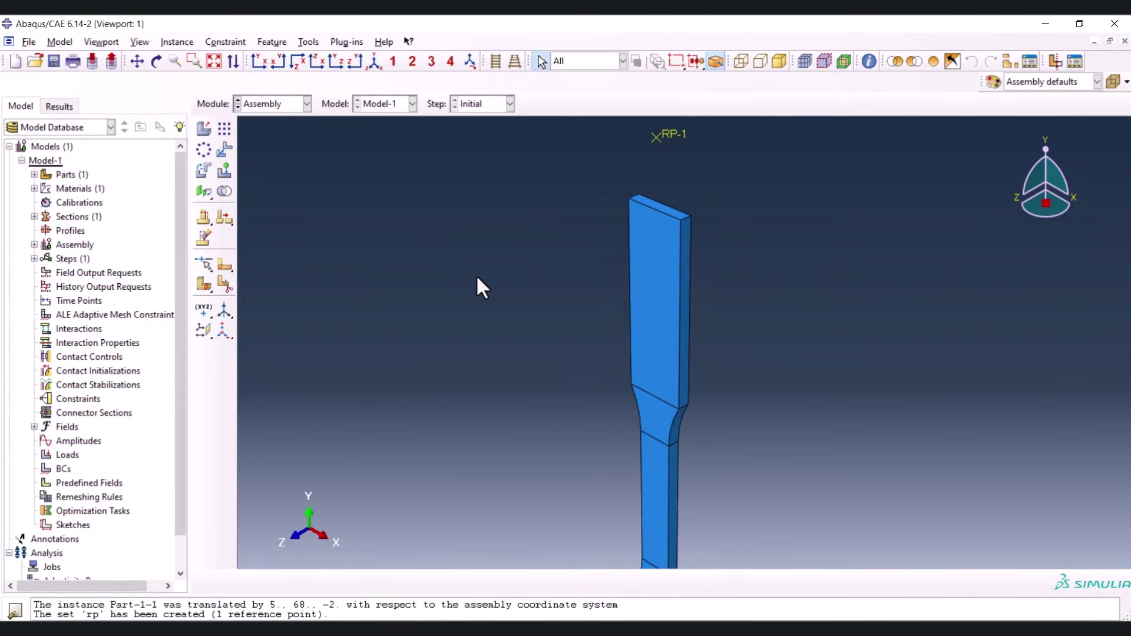
Create a Dynamic, Explicit analysis step named Step-1 after the Initial step
{"action": "left_click", "coordinate": [285, 108]}
{"action": "left_click", "coordinate": [275, 161]}
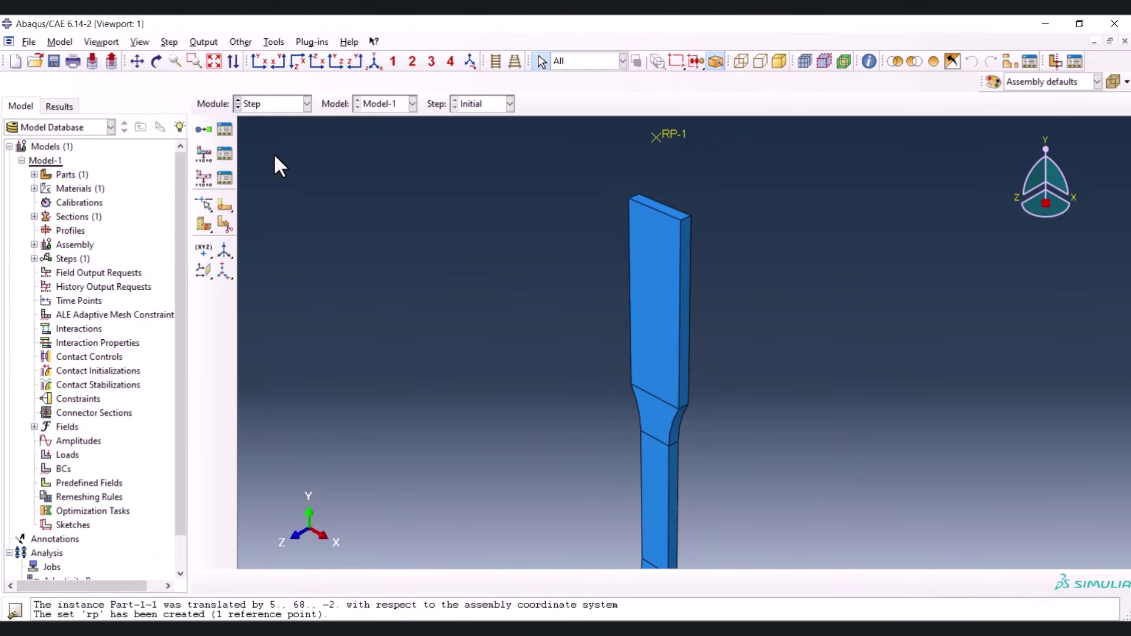
{"action": "left_click", "coordinate": [207, 133]}
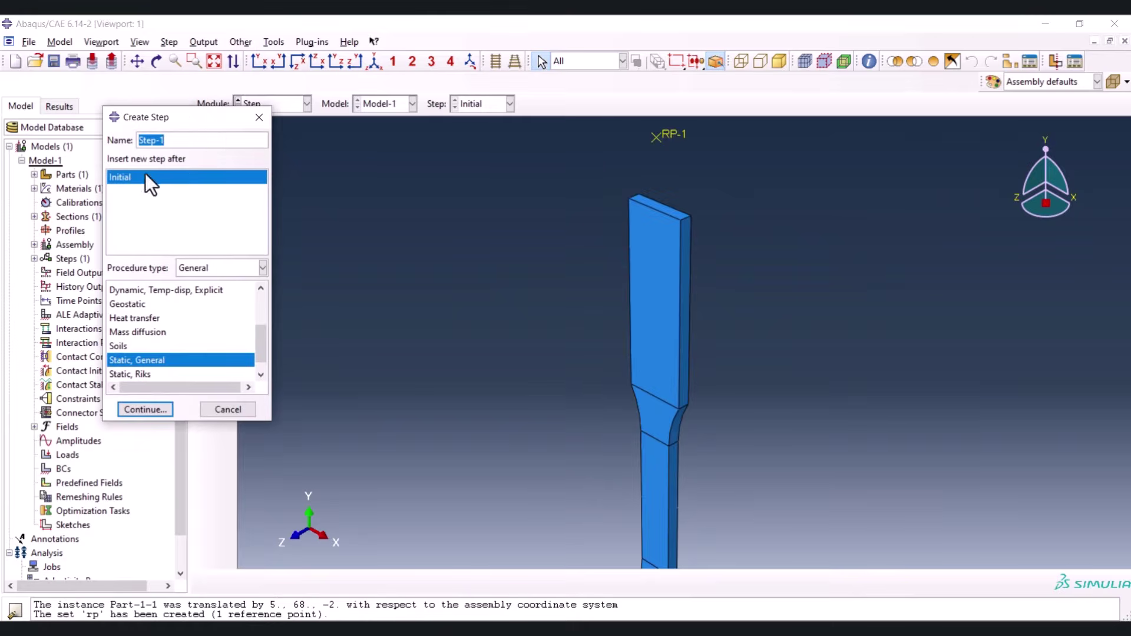
{"action": "scroll", "coordinate": [141, 298], "scroll_direction": "up", "scroll_amount": 2}
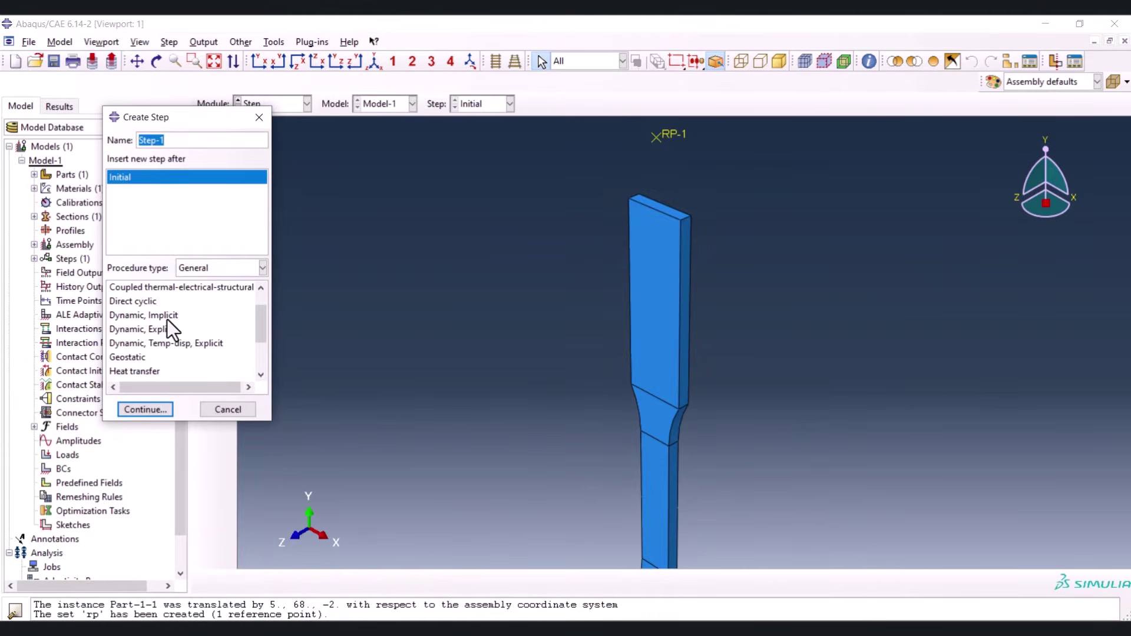
{"action": "left_click", "coordinate": [155, 330]}
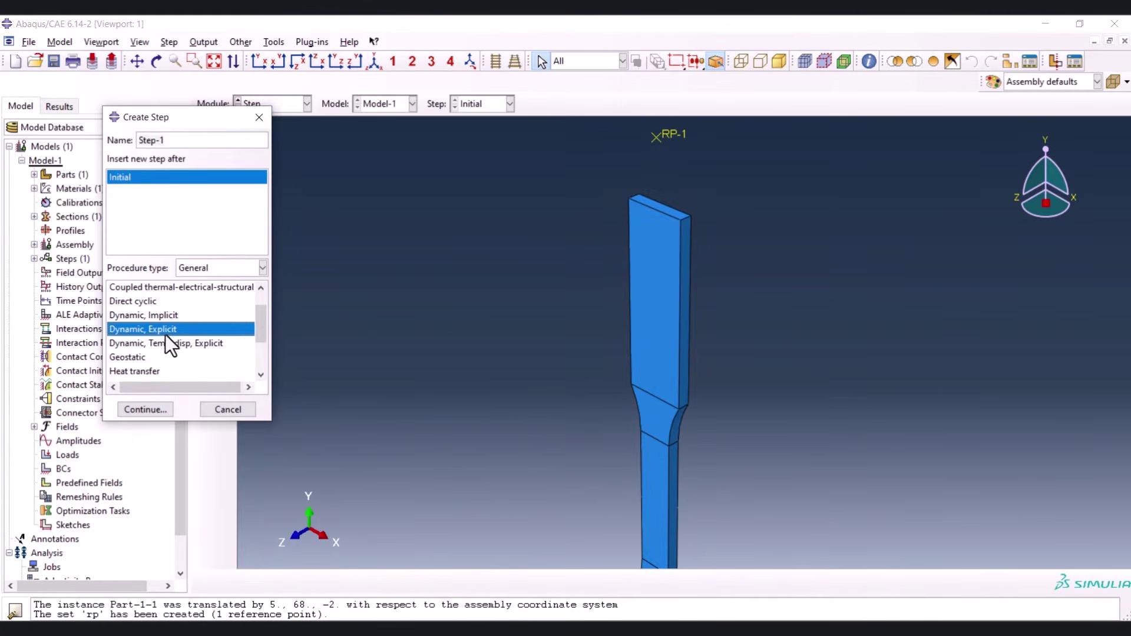
{"action": "left_click", "coordinate": [146, 408]}
Add semi-automatic mass scaling for the whole model at beginning of step, with target time increment 1e-4 and no scale factor, and save the step
{"action": "left_click", "coordinate": [496, 162]}
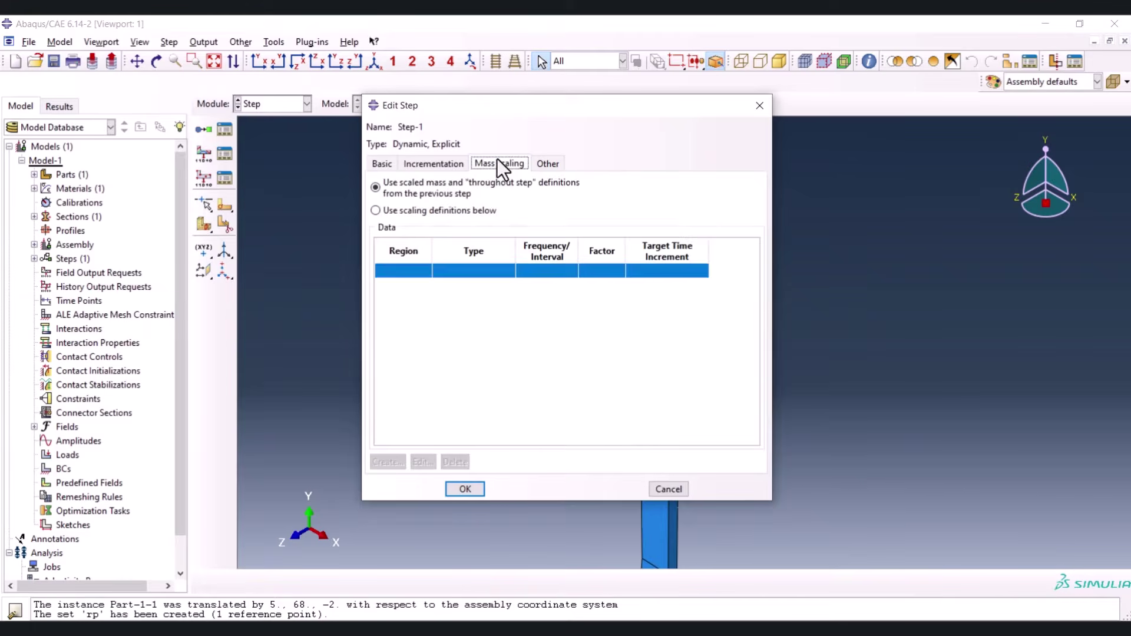
{"action": "left_click", "coordinate": [391, 213]}
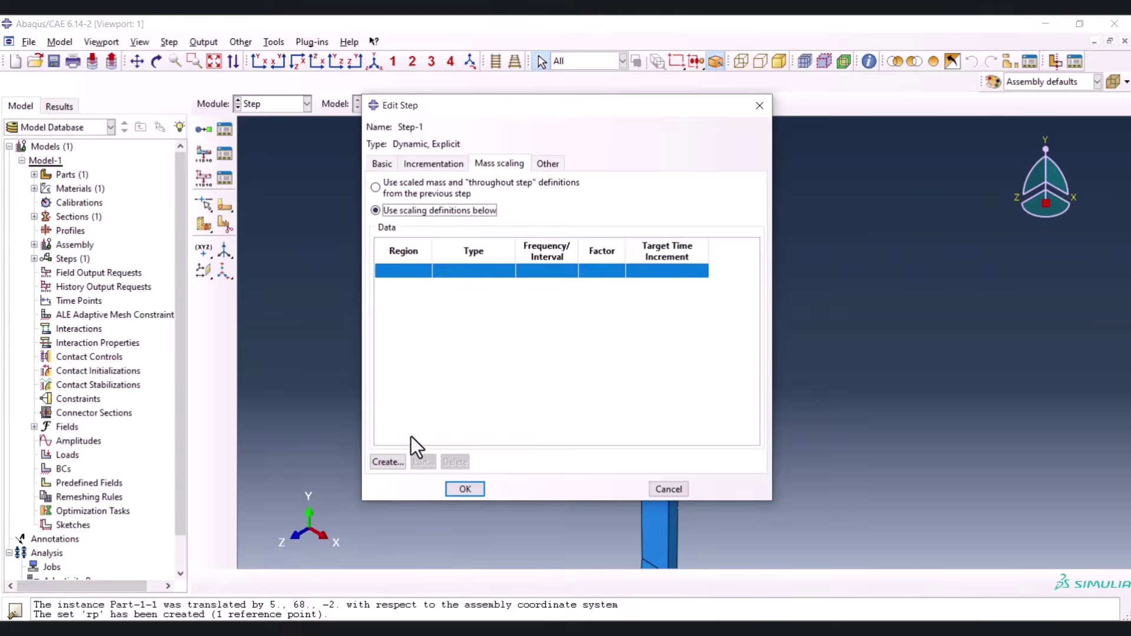
{"action": "left_click", "coordinate": [387, 462]}
{"action": "left_click", "coordinate": [505, 335]}
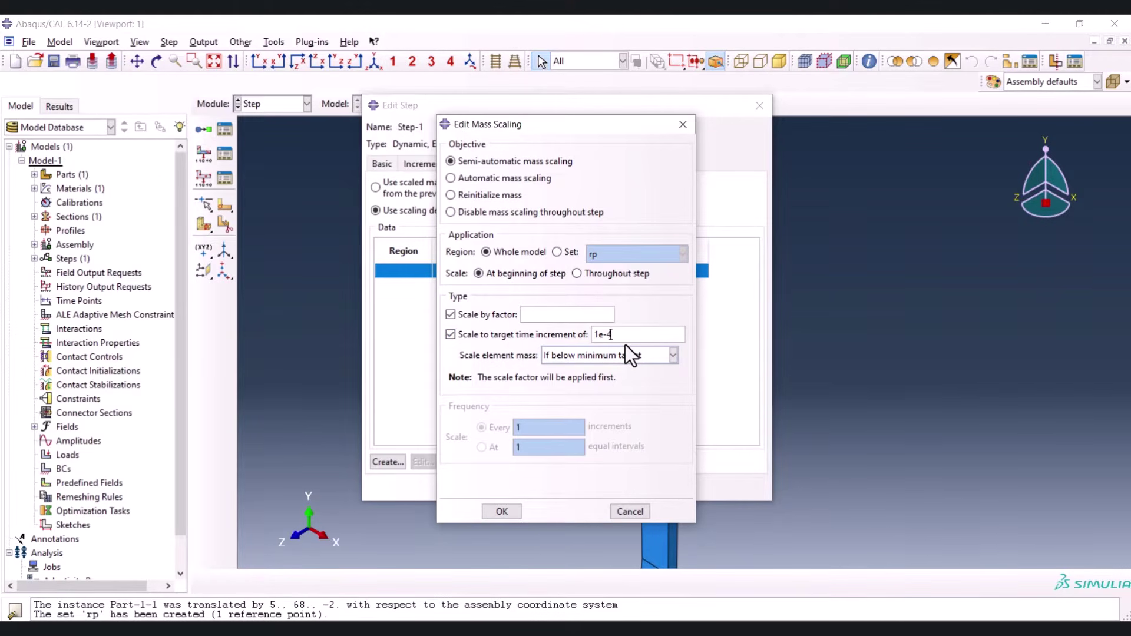
{"action": "left_click", "coordinate": [493, 316]}
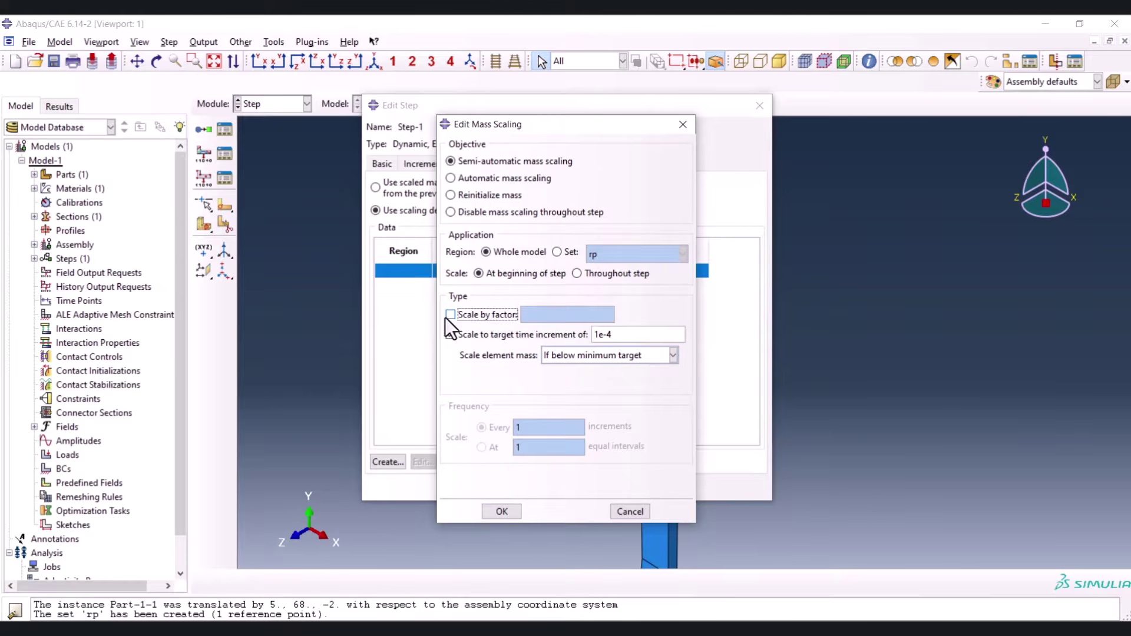
{"action": "left_click", "coordinate": [501, 511]}
{"action": "left_click", "coordinate": [474, 492]}
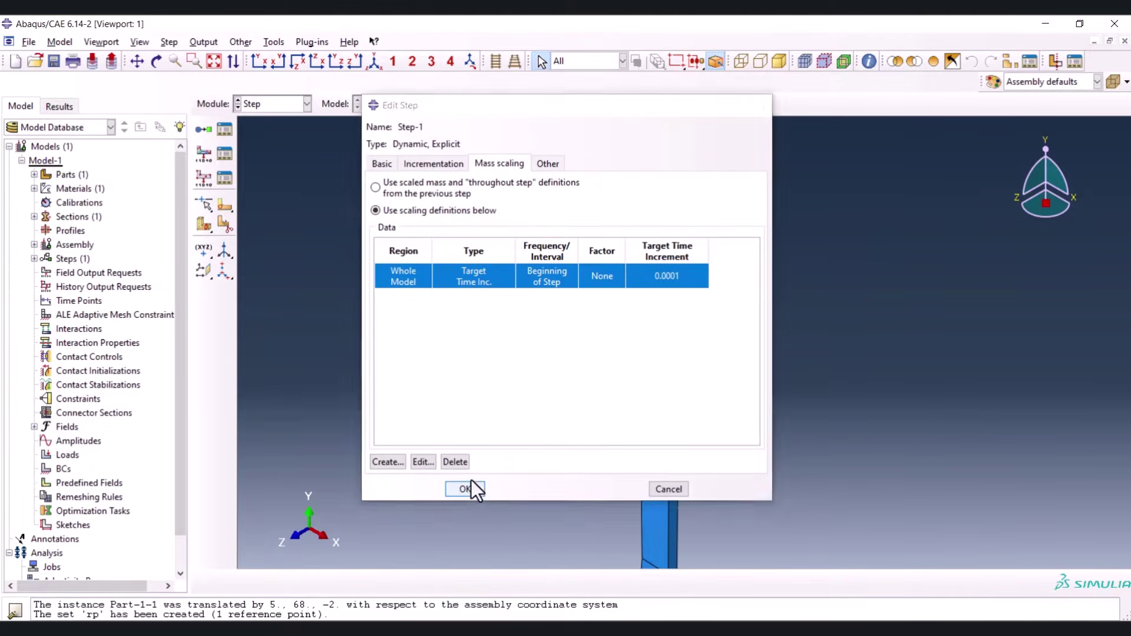
Add the STATUS variable from the State/Field/User/Time group to field output request F-Output-1 and save it
{"action": "left_click", "coordinate": [229, 151]}
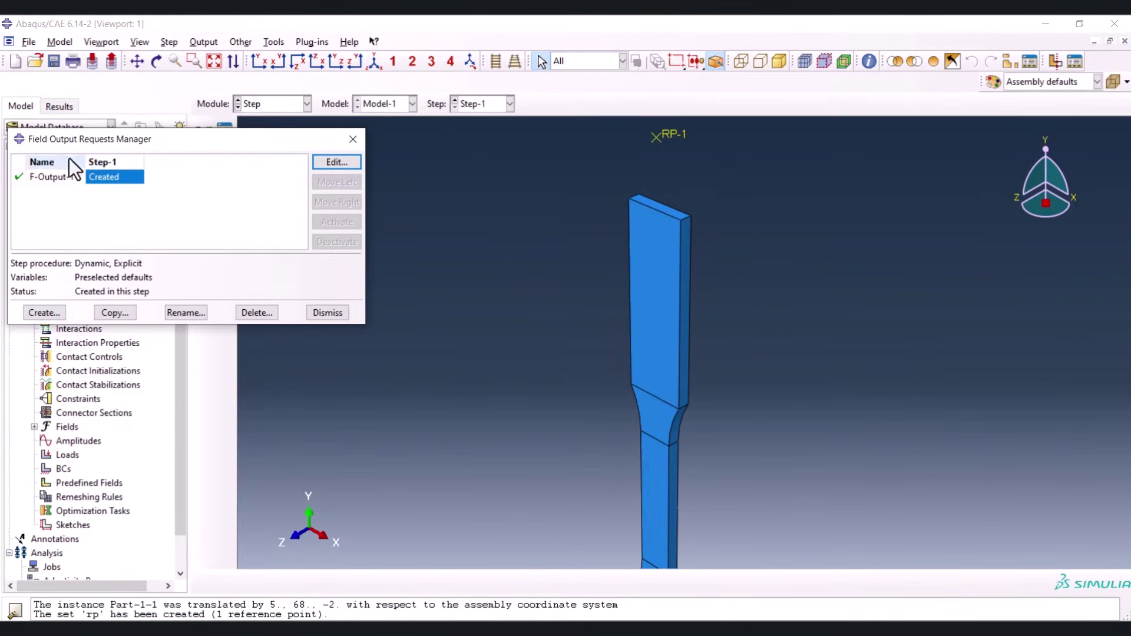
{"action": "left_click_drag", "start_coordinate": [160, 139], "coordinate": [296, 121]}
{"action": "double_click", "coordinate": [258, 157]}
{"action": "scroll", "coordinate": [56, 348], "scroll_direction": "down", "scroll_amount": 1}
{"action": "scroll", "coordinate": [56, 349], "scroll_direction": "down", "scroll_amount": 1}
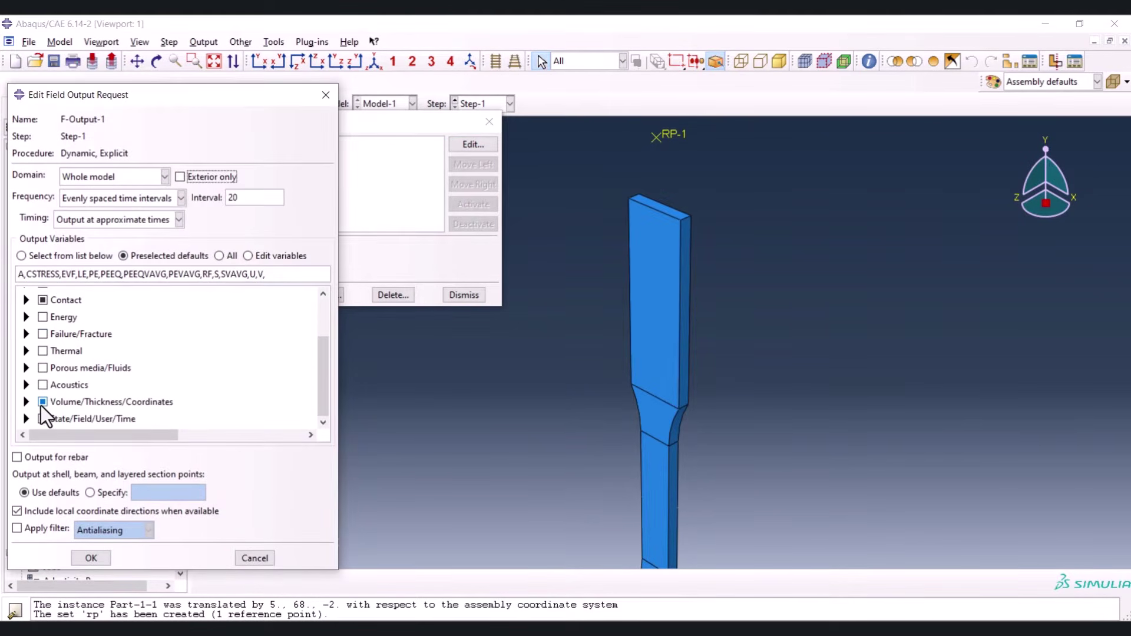
{"action": "left_click", "coordinate": [24, 418]}
{"action": "scroll", "coordinate": [56, 370], "scroll_direction": "down", "scroll_amount": 3}
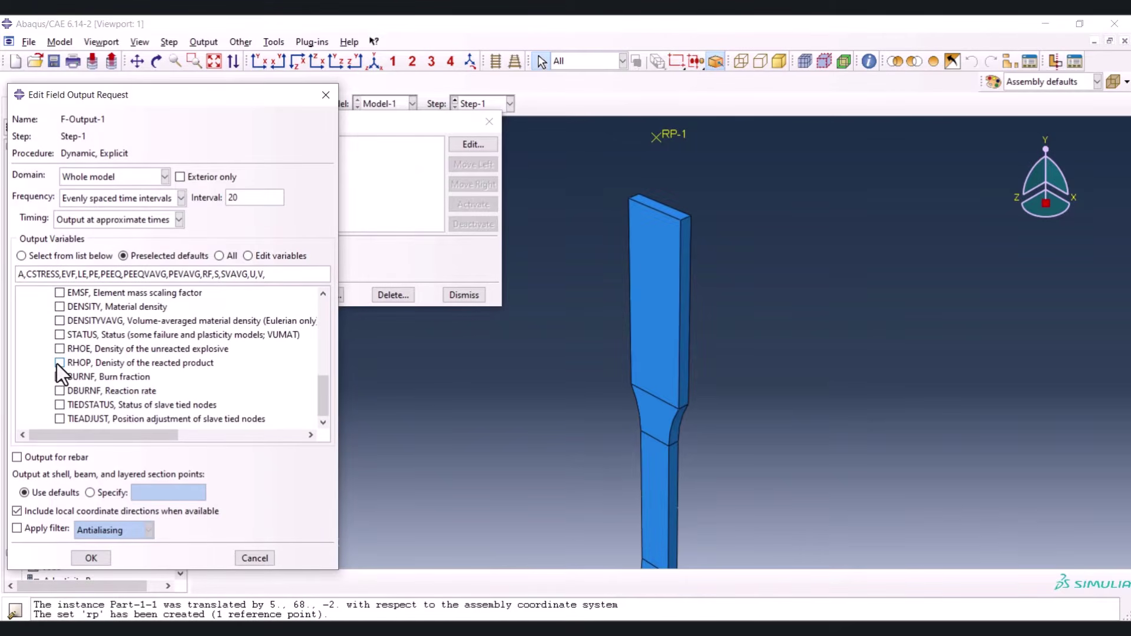
{"action": "left_click", "coordinate": [58, 335]}
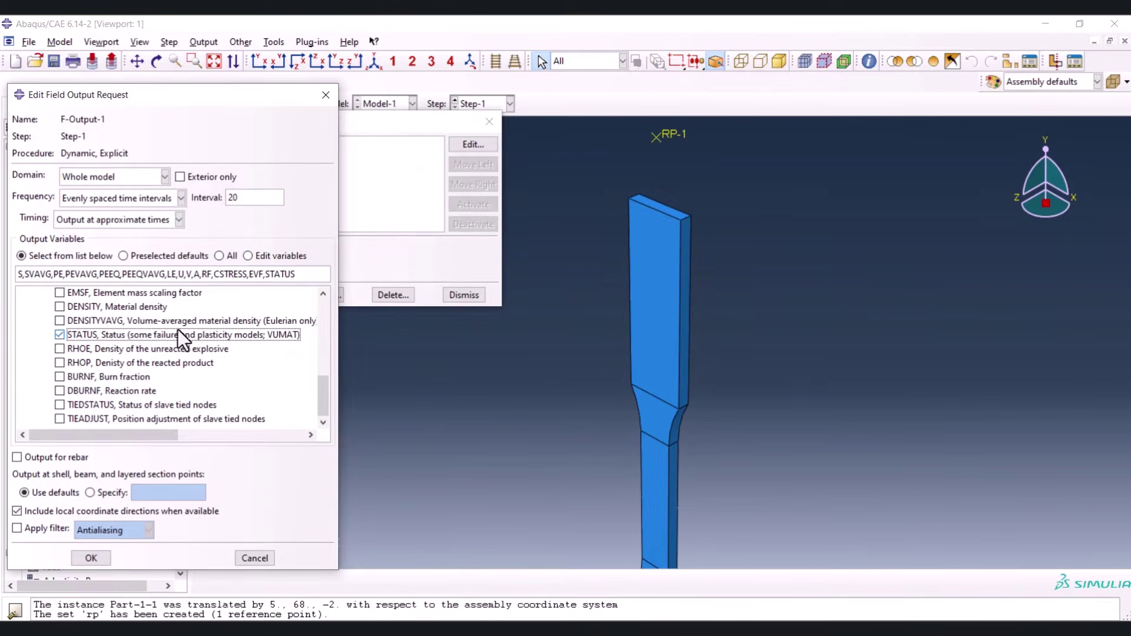
{"action": "scroll", "coordinate": [624, 272], "scroll_direction": "up", "scroll_amount": 4}
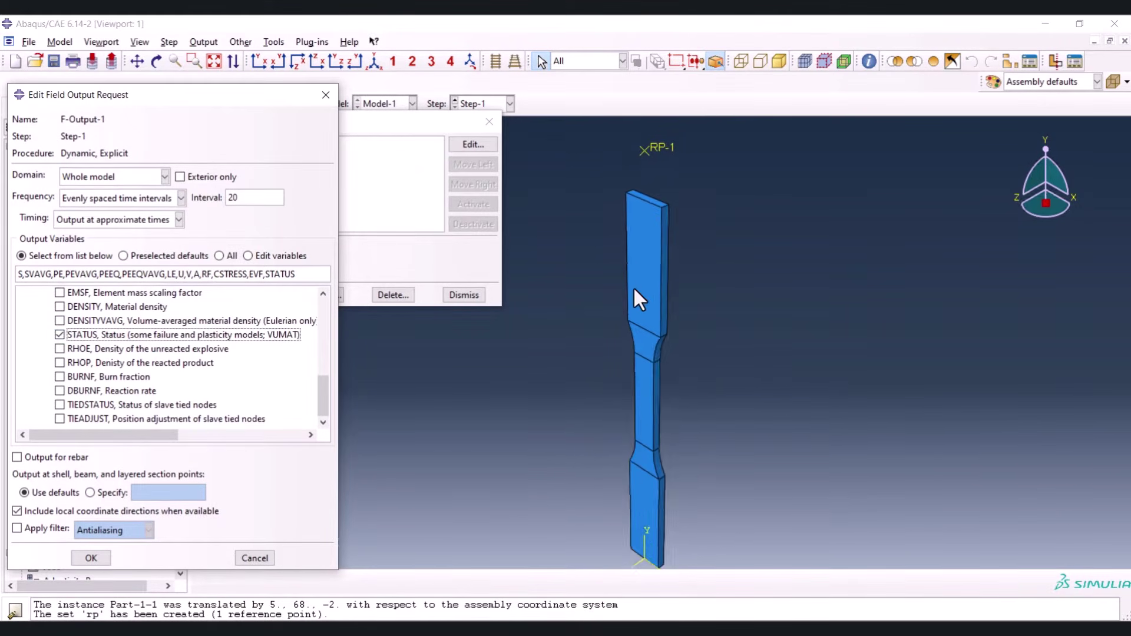
{"action": "scroll", "coordinate": [636, 377], "scroll_direction": "down", "scroll_amount": 3}
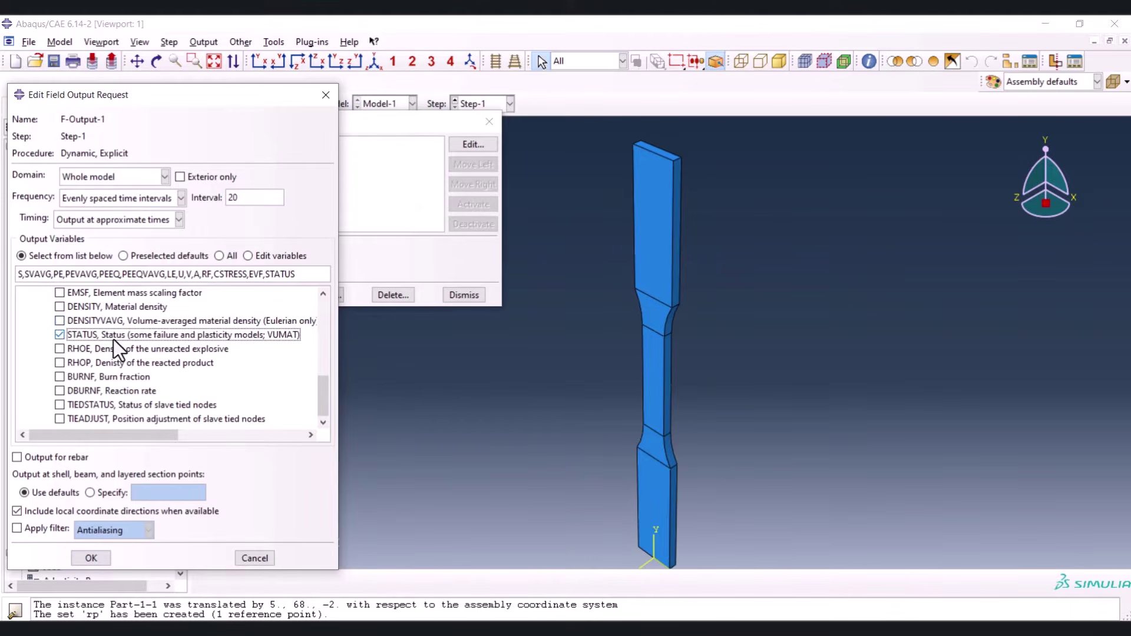
{"action": "left_click", "coordinate": [87, 557]}
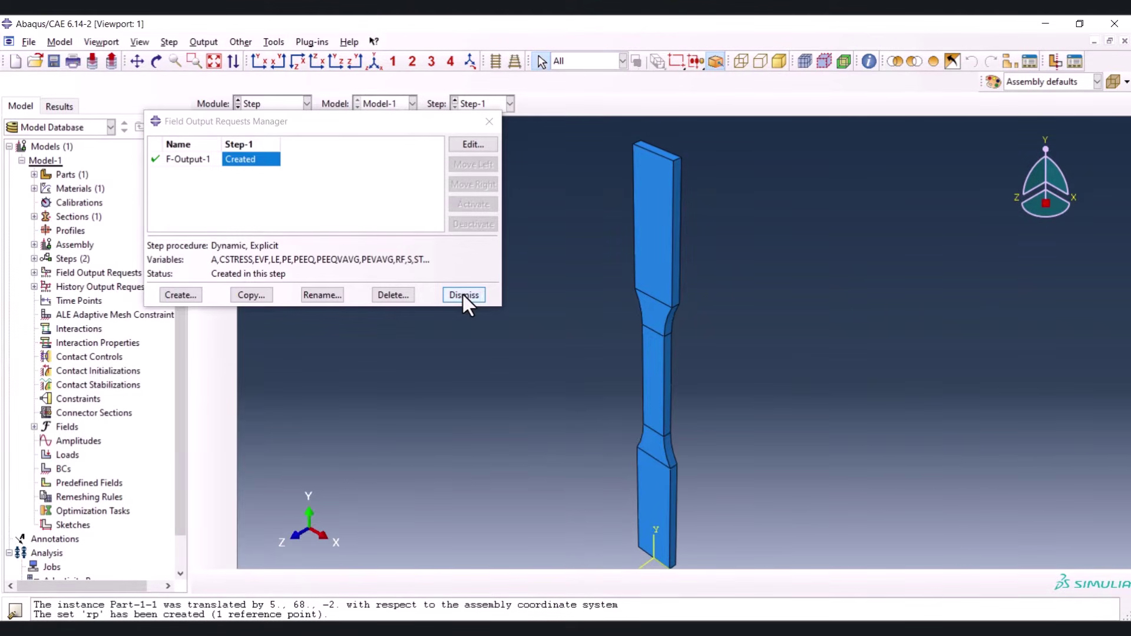
{"action": "left_click", "coordinate": [462, 295]}
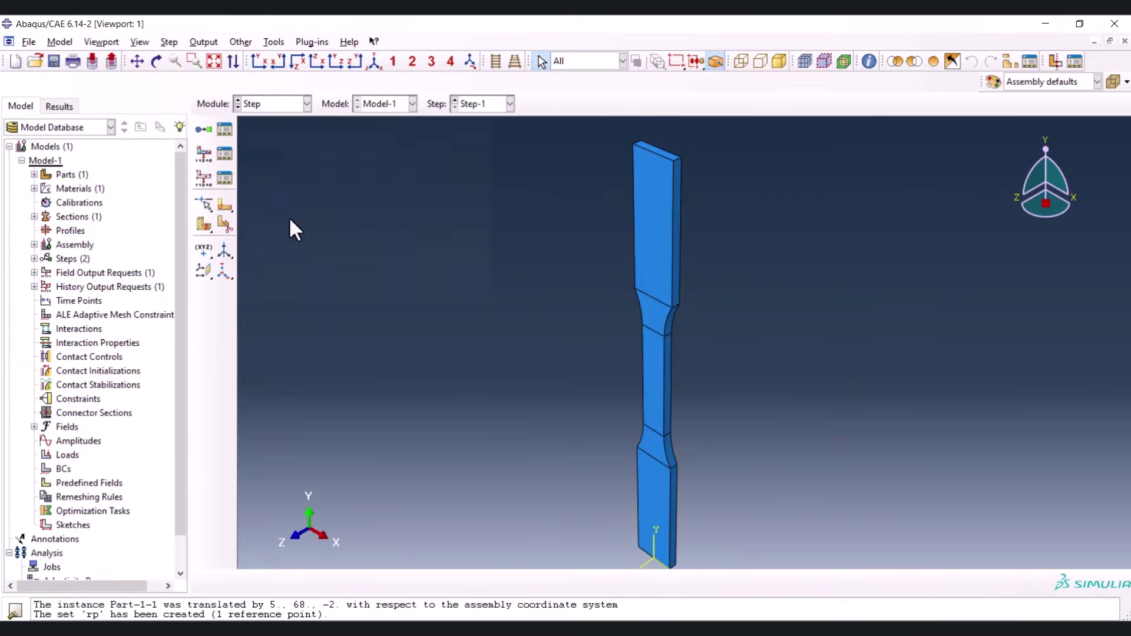
Open history output request H-Output-1 for Step-1 and set its domain to the set rp
{"action": "left_click", "coordinate": [225, 178]}
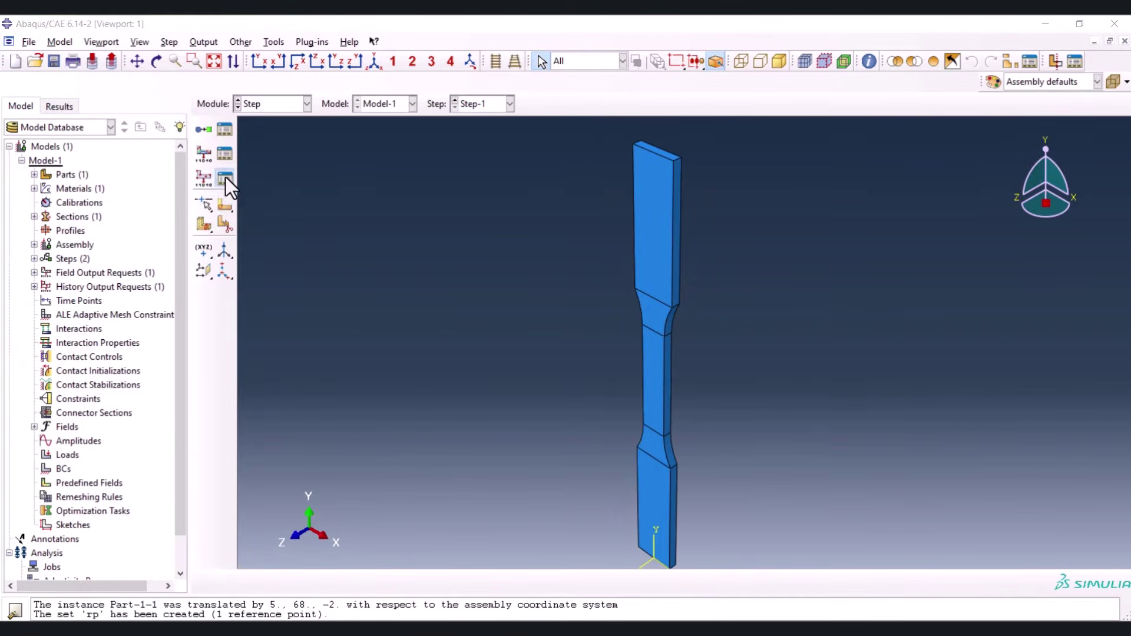
{"action": "double_click", "coordinate": [113, 154]}
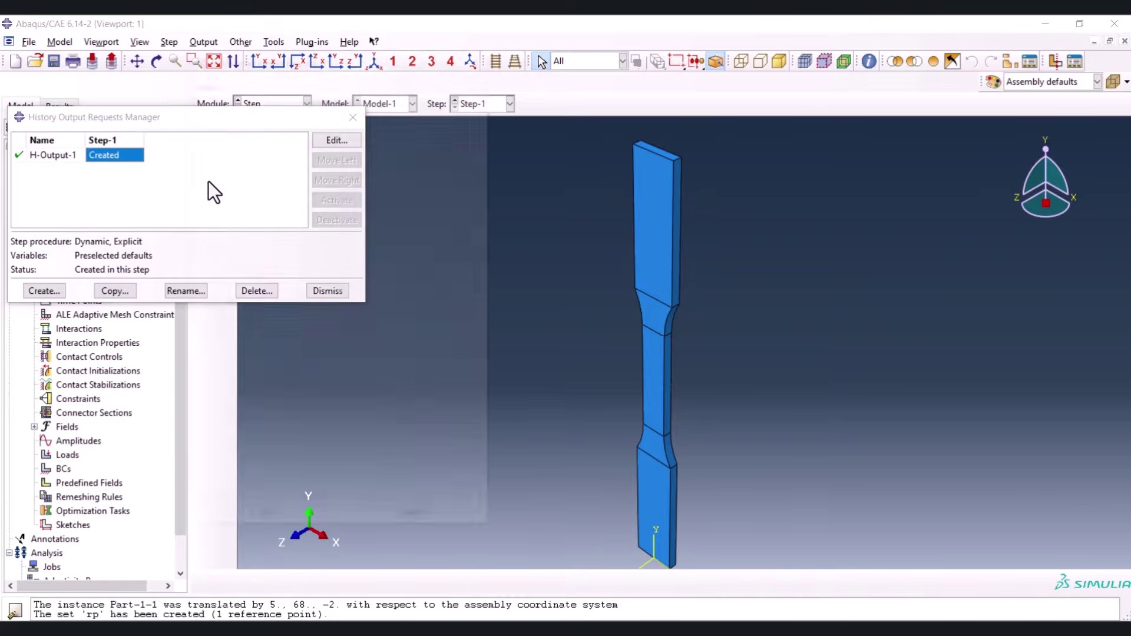
{"action": "left_click", "coordinate": [346, 141]}
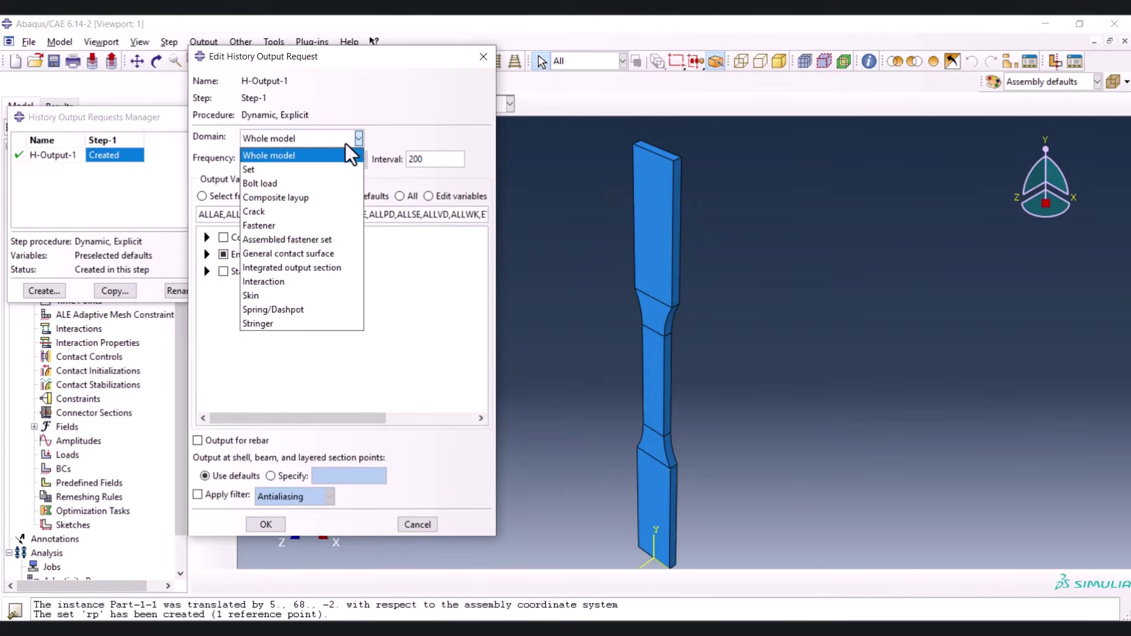
{"action": "left_click", "coordinate": [304, 169]}
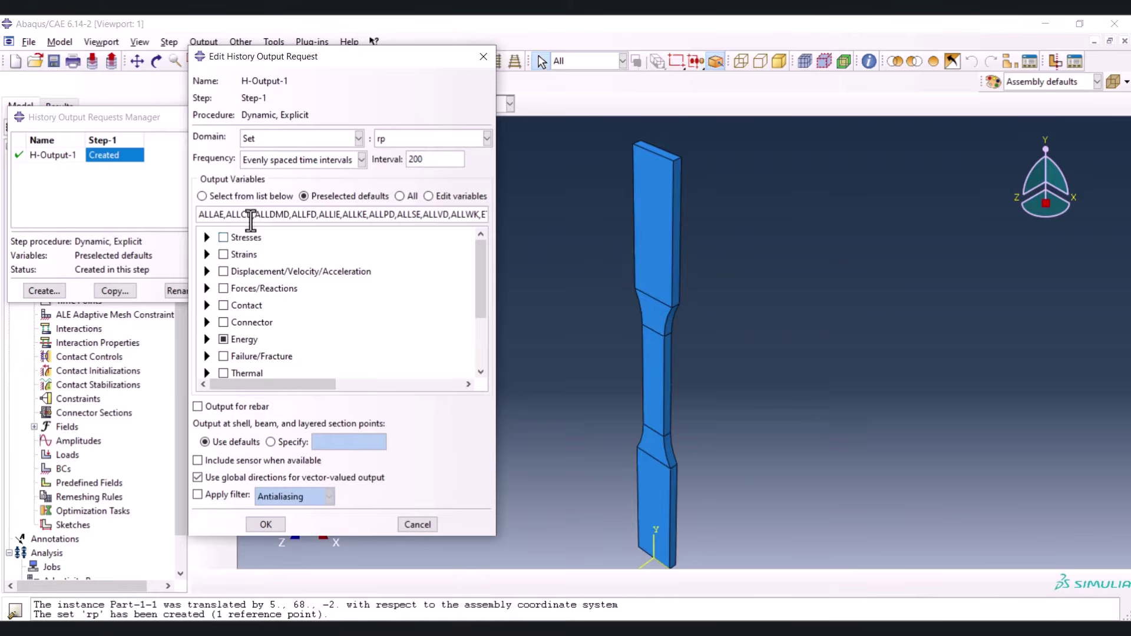
Replace the history output variables with U2 and RF2, save the request and close the manager
{"action": "left_click", "coordinate": [261, 214]}
{"action": "key", "text": "BackSpace"}
{"action": "type", "text": "u2"}
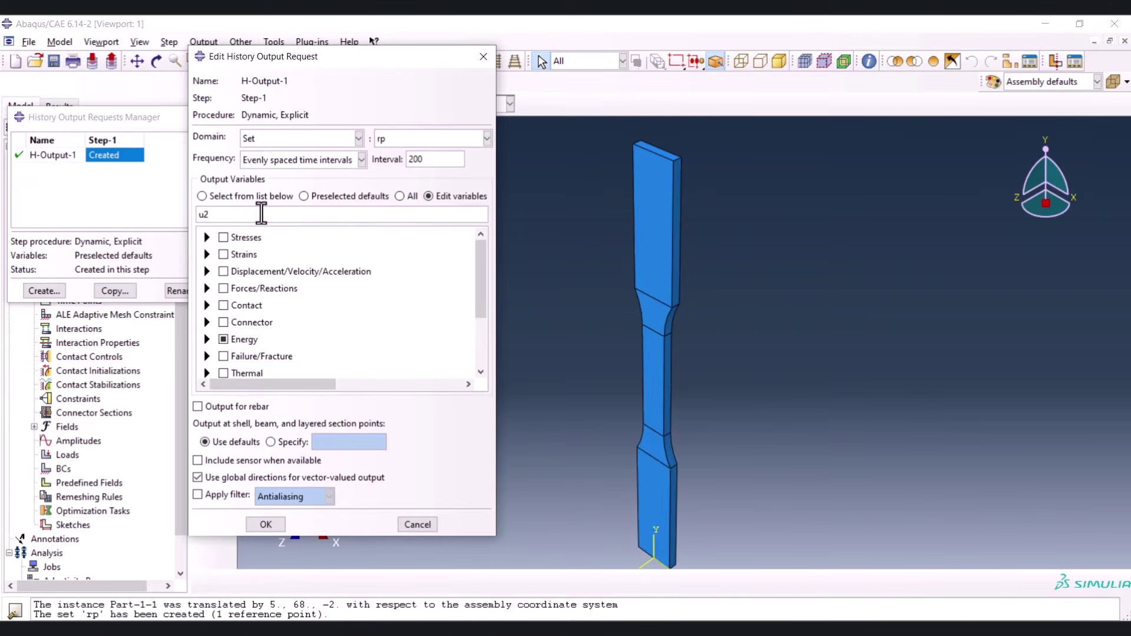
{"action": "type", "text": ", rf2"}
{"action": "left_click", "coordinate": [268, 519]}
{"action": "double_click", "coordinate": [115, 157]}
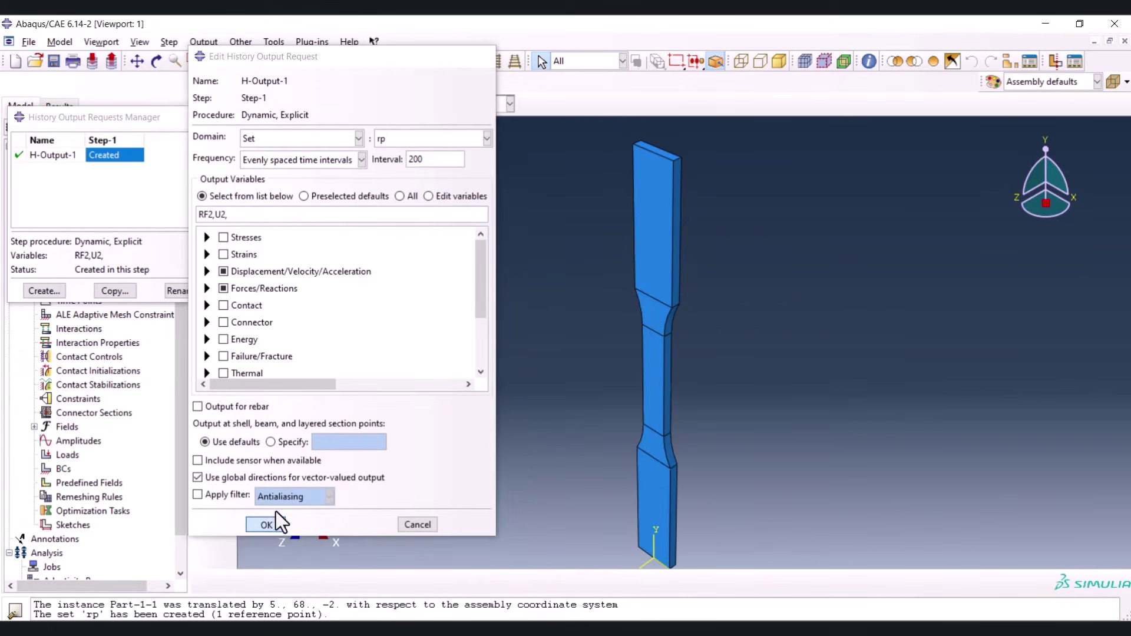
{"action": "left_click", "coordinate": [282, 527]}
{"action": "left_click", "coordinate": [329, 291]}
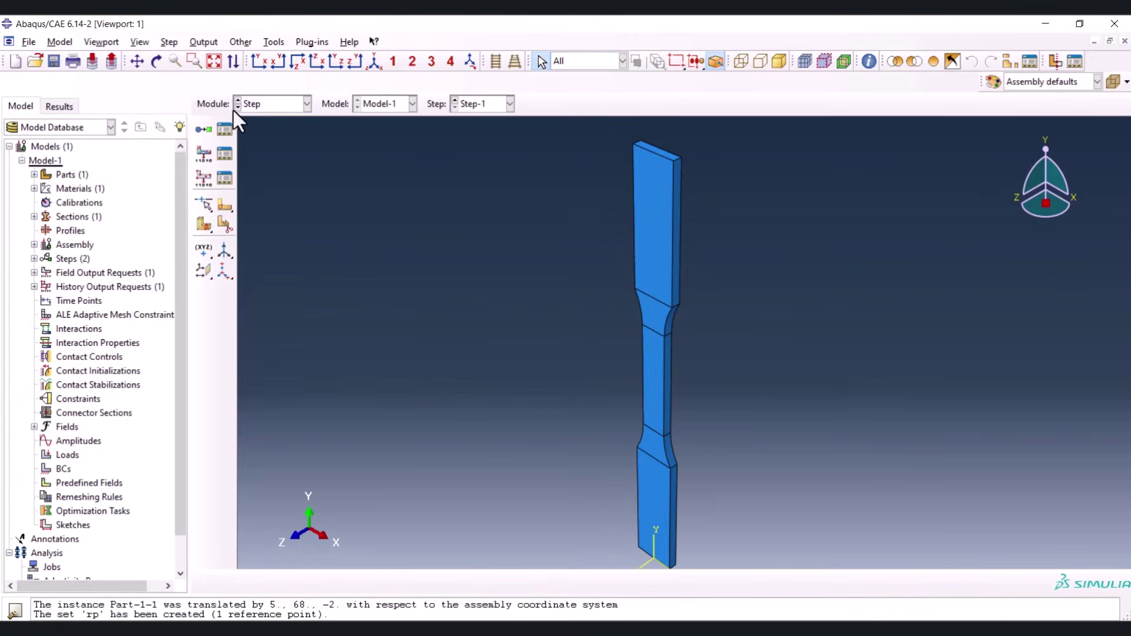
Start a Coupling constraint in the Interaction module with the reference point RP-1 as its control point
{"action": "left_click", "coordinate": [282, 103]}
{"action": "left_click", "coordinate": [281, 177]}
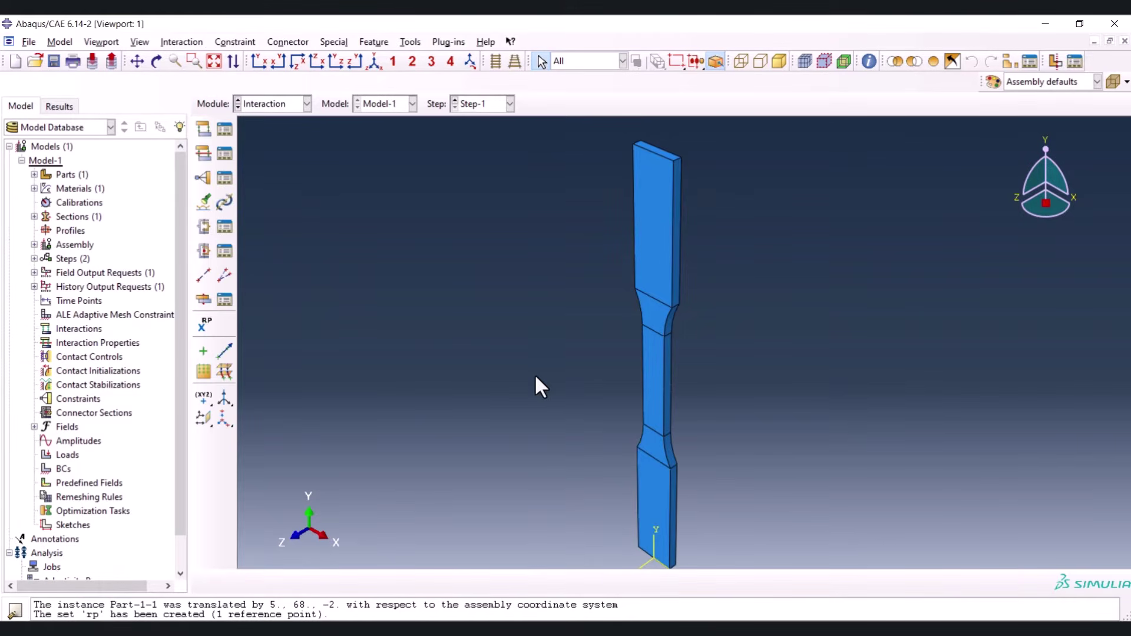
{"action": "scroll", "coordinate": [540, 406], "scroll_direction": "down", "scroll_amount": 2}
{"action": "scroll", "coordinate": [644, 215], "scroll_direction": "up", "scroll_amount": 1}
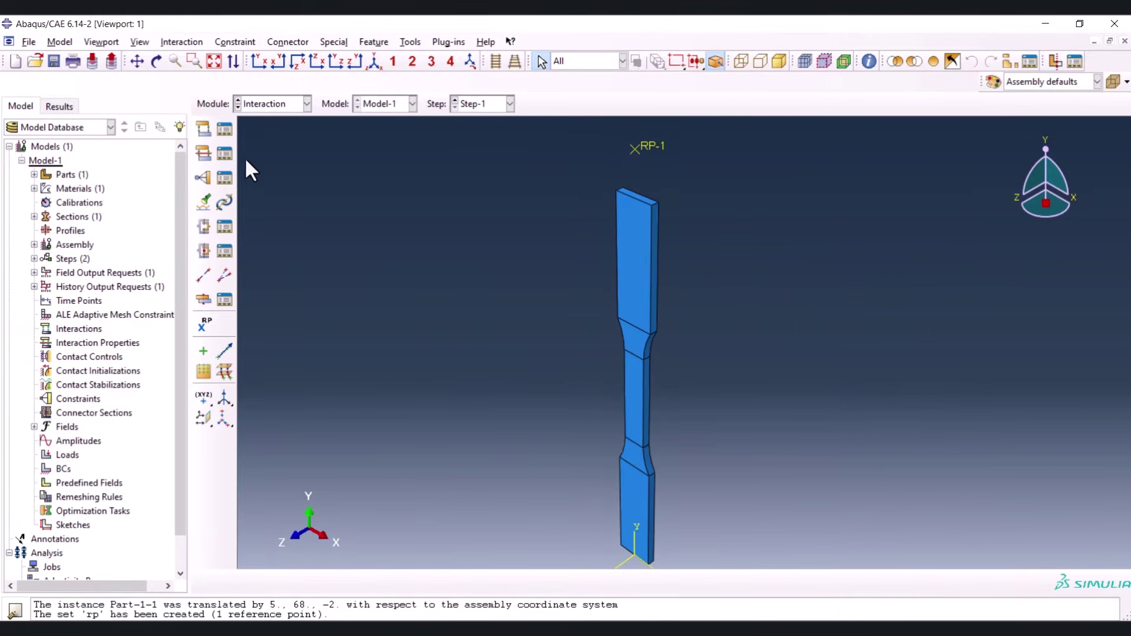
{"action": "left_click", "coordinate": [204, 175]}
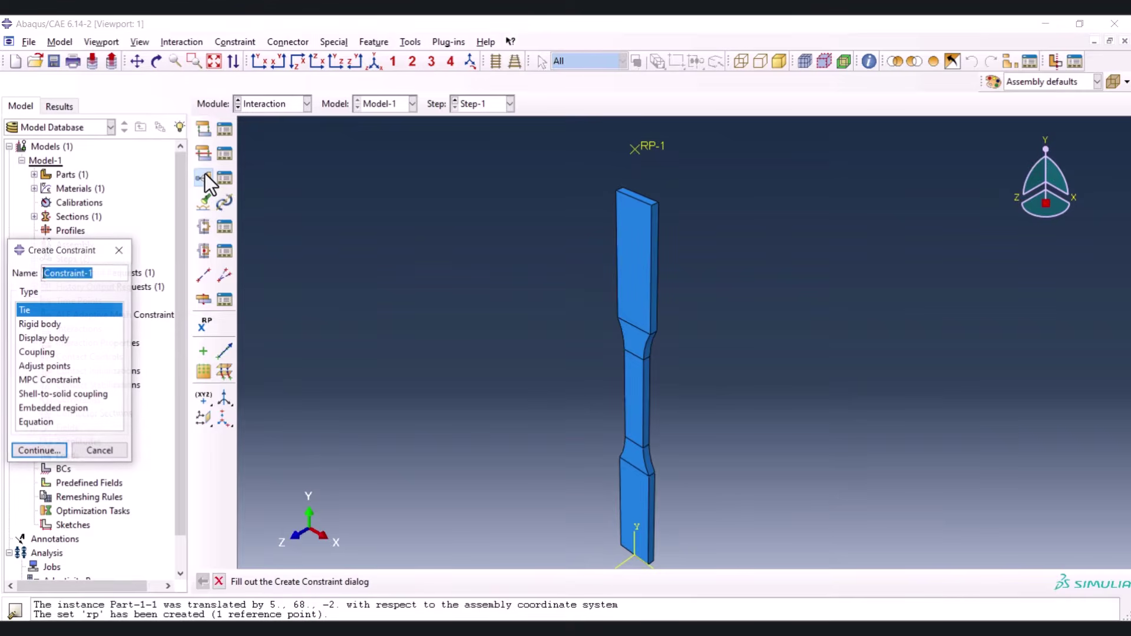
{"action": "left_click", "coordinate": [45, 337]}
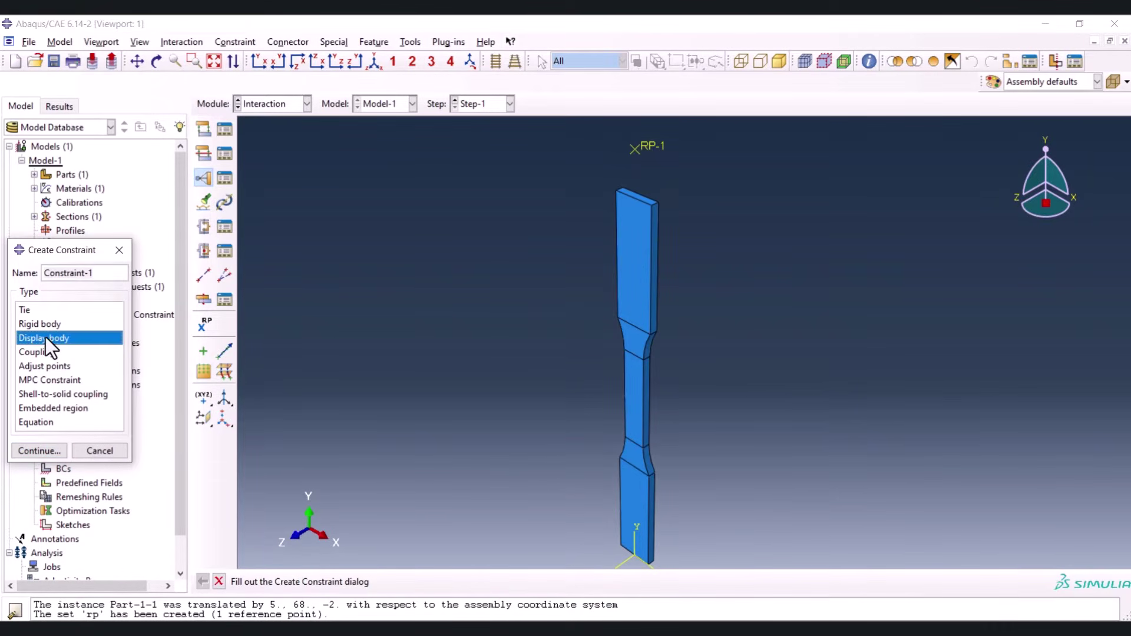
{"action": "left_click", "coordinate": [44, 352]}
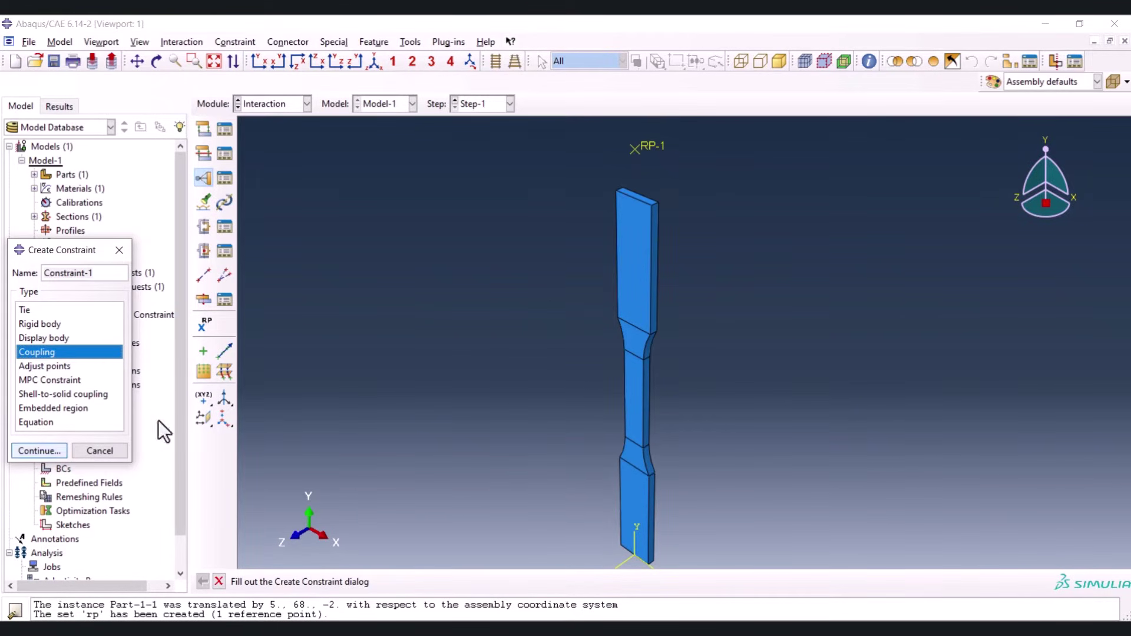
{"action": "left_click", "coordinate": [39, 450]}
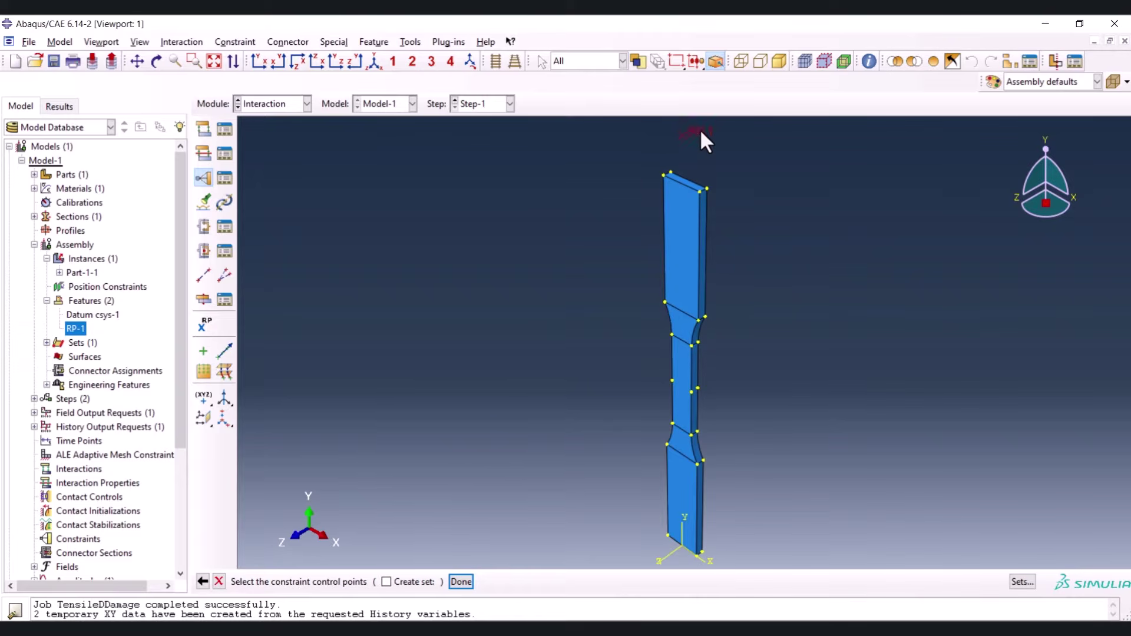
{"action": "middle_click", "coordinate": [557, 268]}
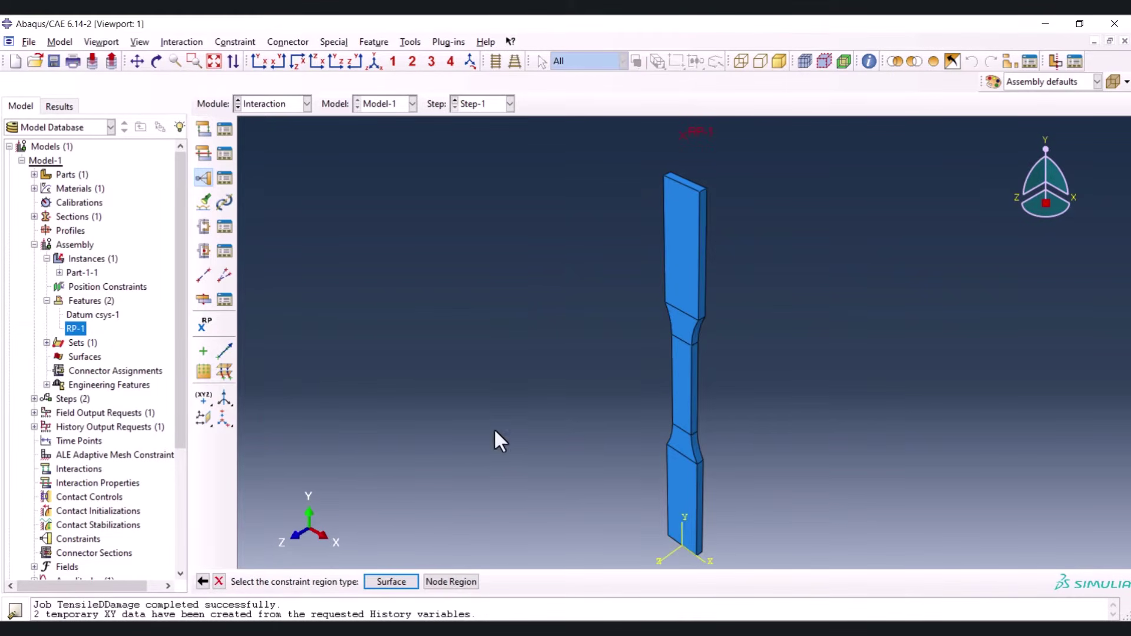
Use the specimen's upper grip as the node region and save the kinematic coupling with all six degrees of freedom constrained
{"action": "left_click", "coordinate": [445, 579]}
{"action": "left_click_drag", "start_coordinate": [679, 193], "coordinate": [758, 283]}
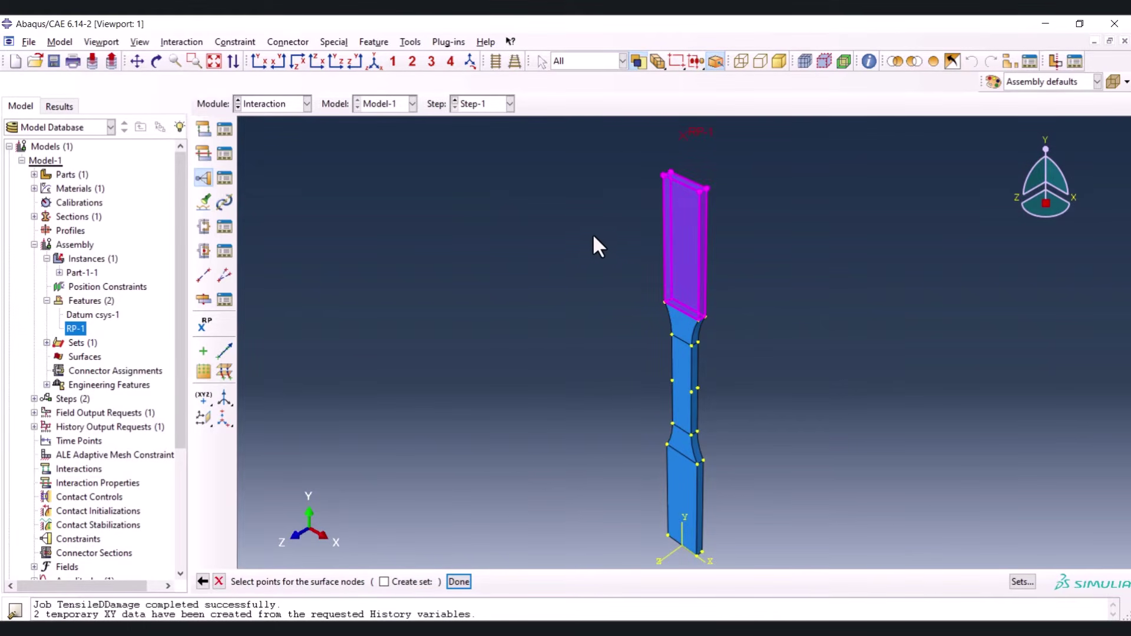
{"action": "middle_click", "coordinate": [510, 261]}
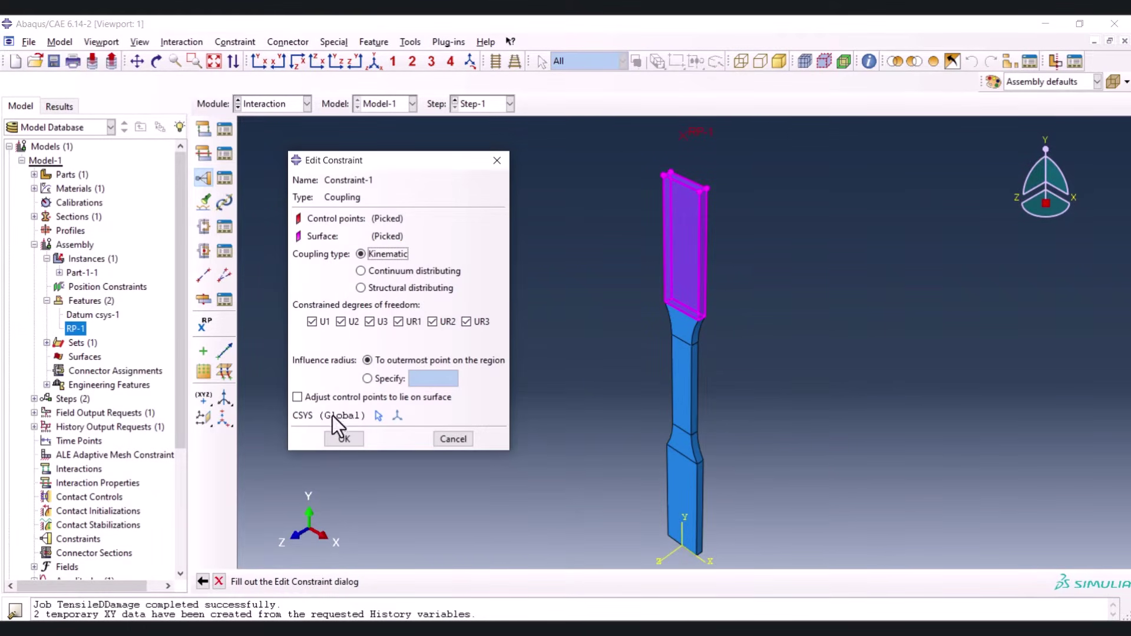
{"action": "left_click", "coordinate": [343, 437]}
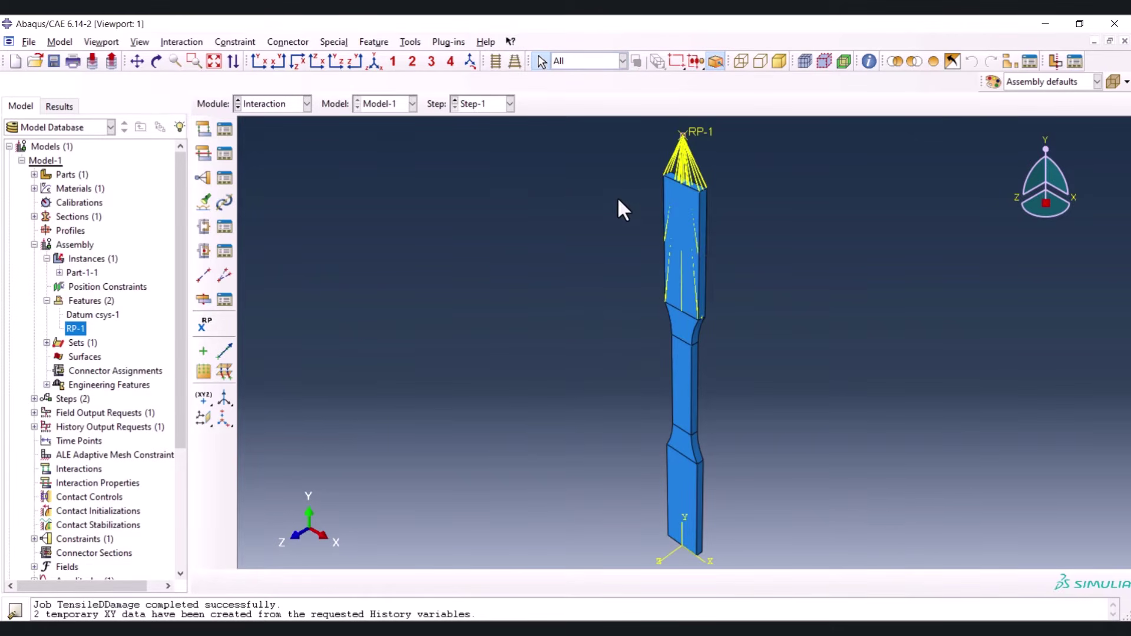
{"action": "left_click_drag", "start_coordinate": [709, 211], "coordinate": [729, 253]}
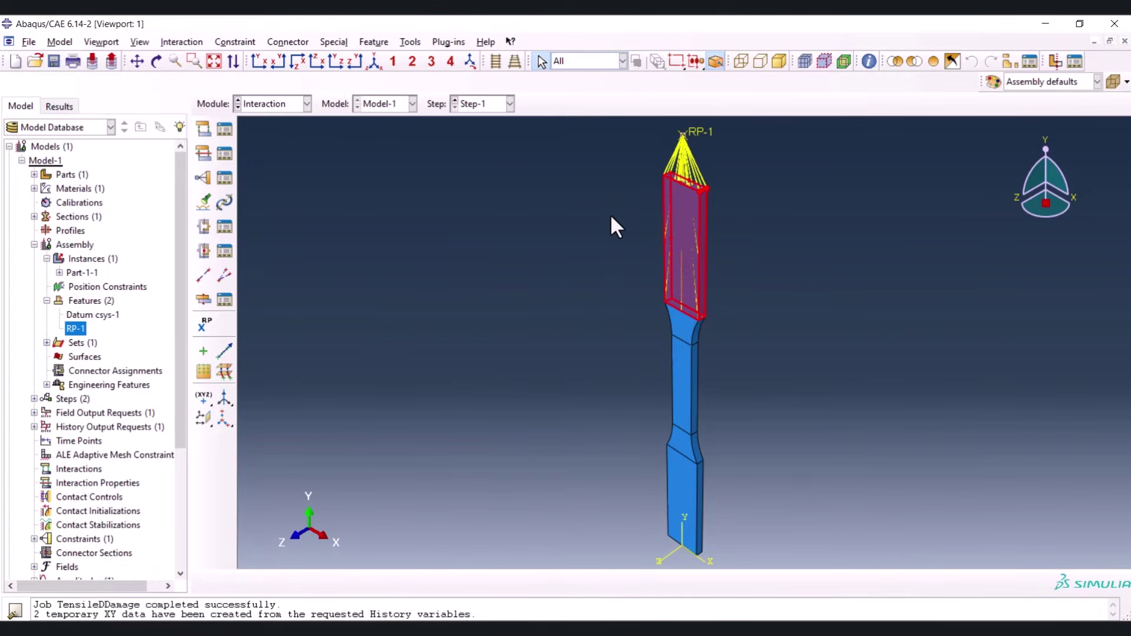
{"action": "left_click", "coordinate": [638, 184]}
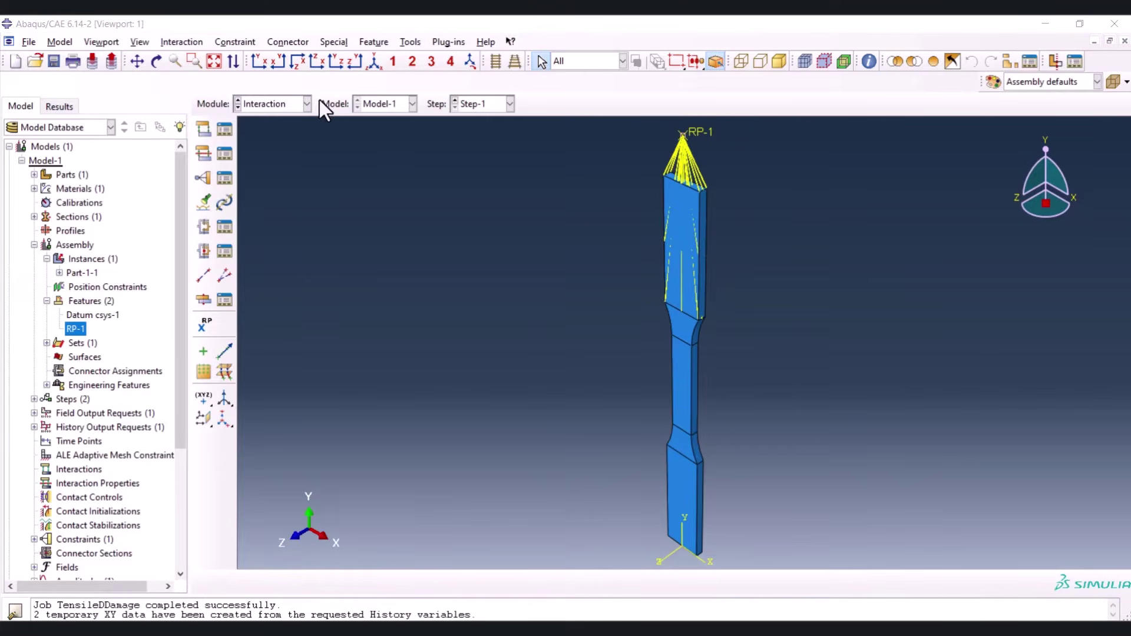
In the Load module, fix the specimen's lower grip with an Encastre boundary condition and move it to the Initial step
{"action": "left_click", "coordinate": [285, 101]}
{"action": "left_click", "coordinate": [271, 189]}
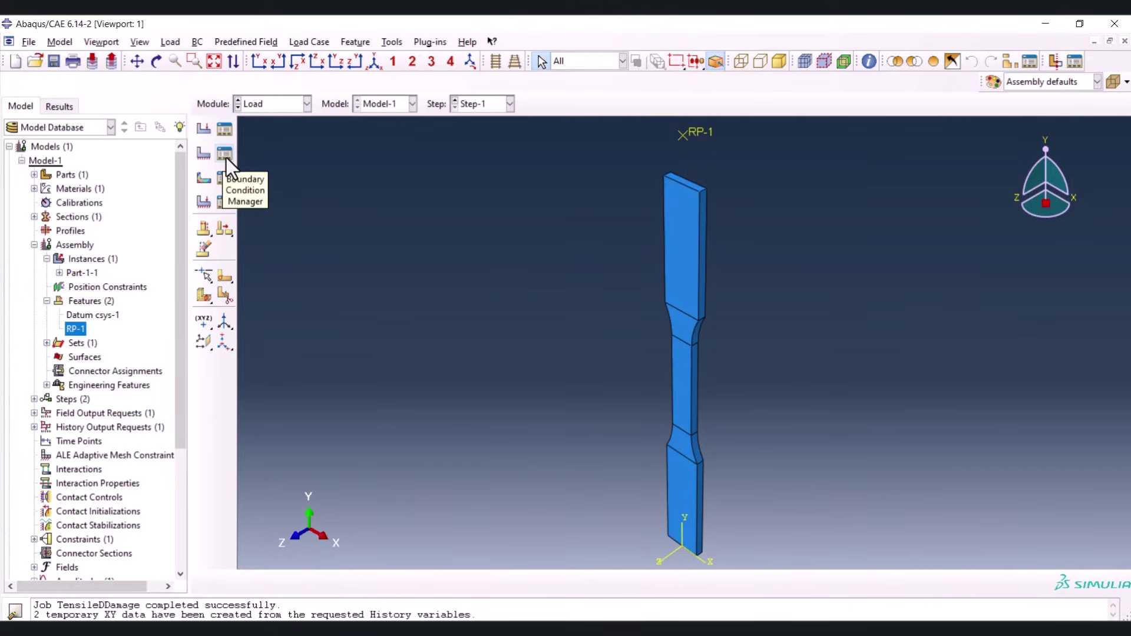
{"action": "left_click", "coordinate": [225, 154]}
{"action": "left_click", "coordinate": [48, 378]}
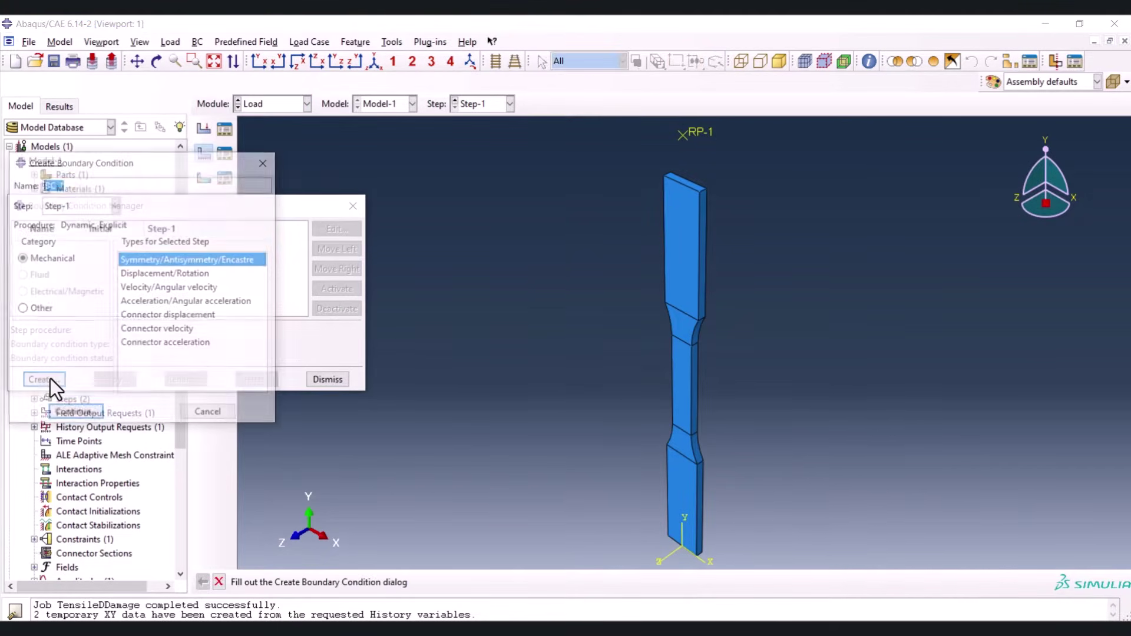
{"action": "left_click", "coordinate": [69, 416]}
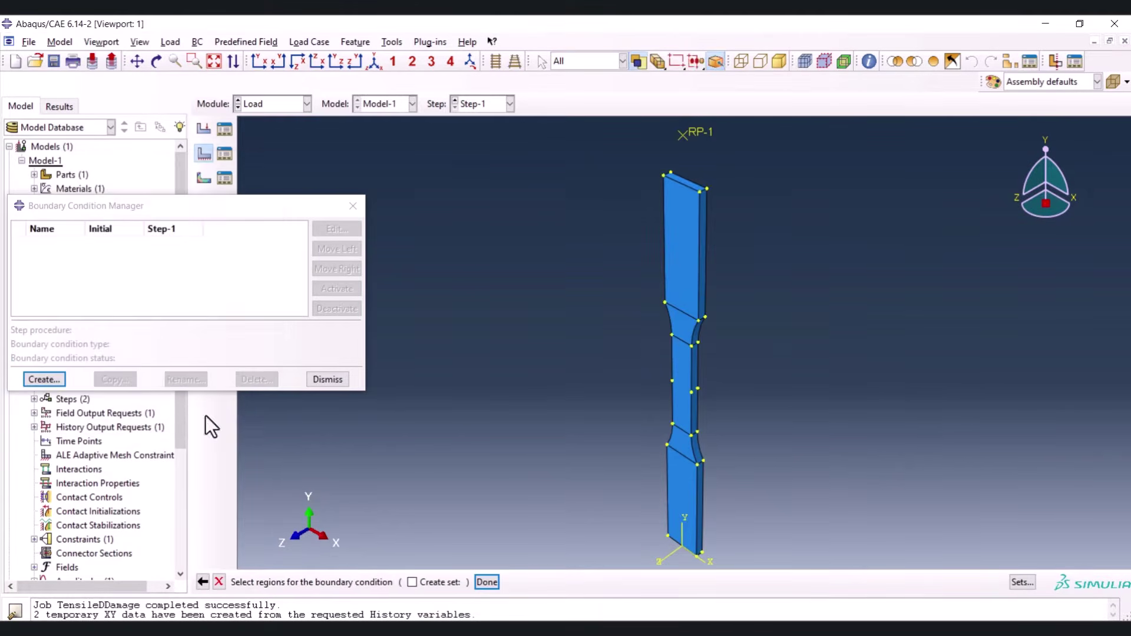
{"action": "left_click_drag", "start_coordinate": [583, 472], "coordinate": [766, 532]}
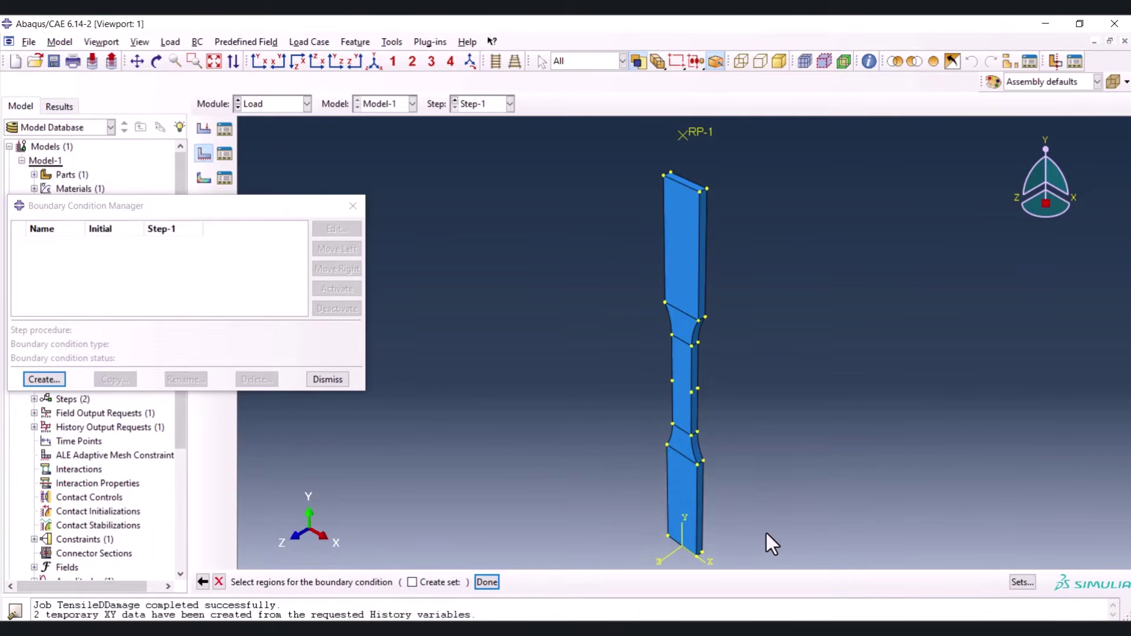
{"action": "middle_click", "coordinate": [494, 443]}
{"action": "left_click", "coordinate": [47, 416]}
{"action": "left_click", "coordinate": [65, 440]}
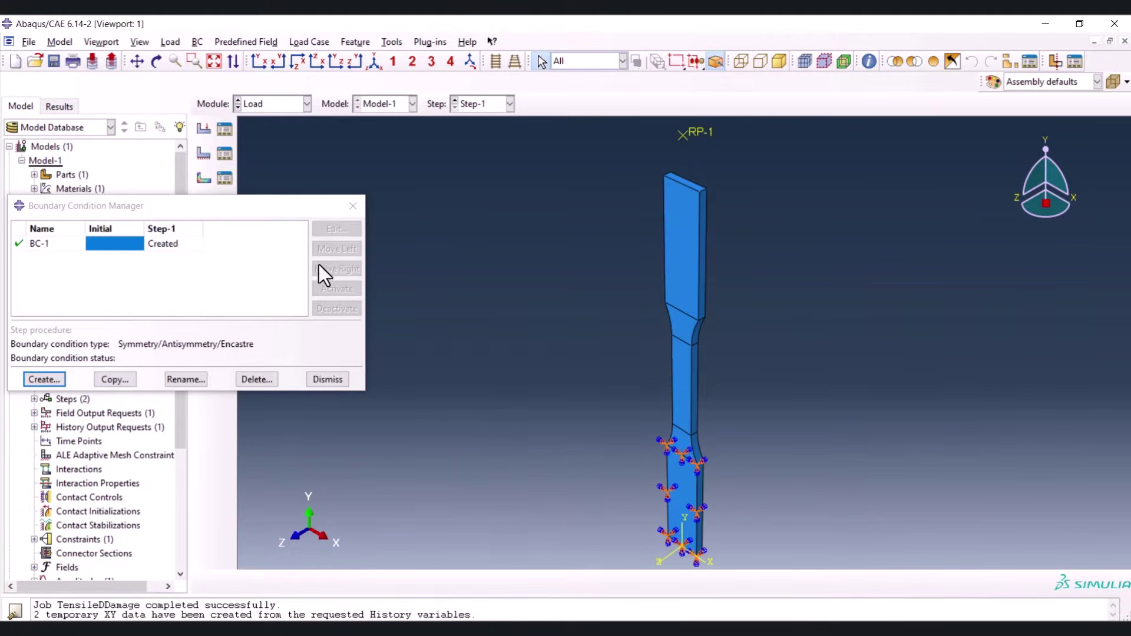
{"action": "left_click", "coordinate": [344, 252]}
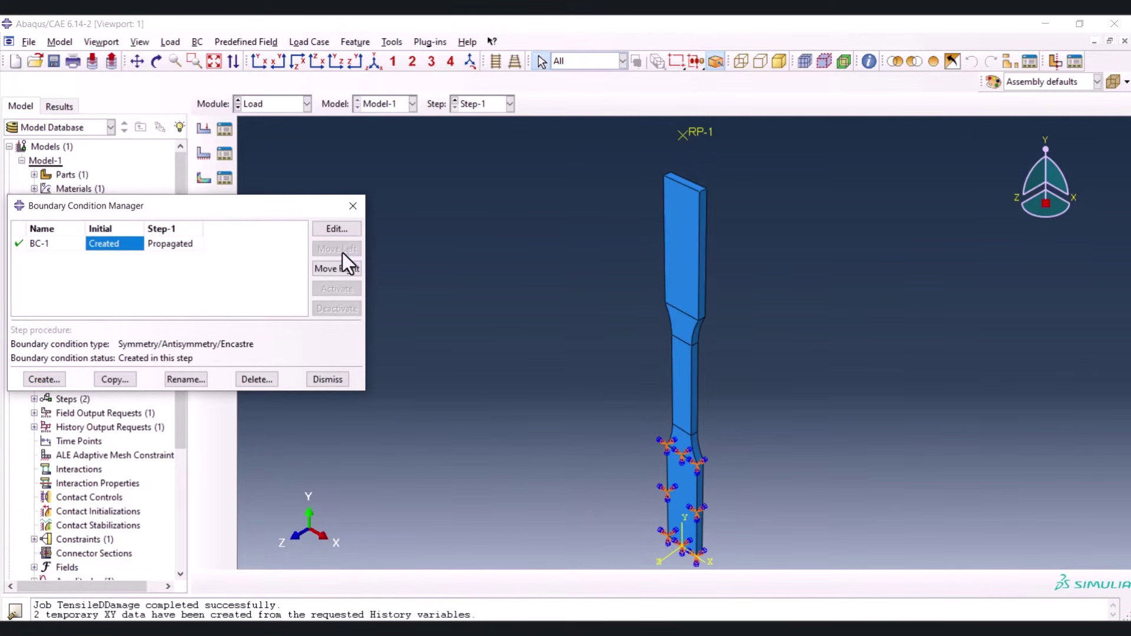
Start a Displacement/Rotation boundary condition in Step-1 on the reference point RP-1
{"action": "left_click", "coordinate": [42, 380]}
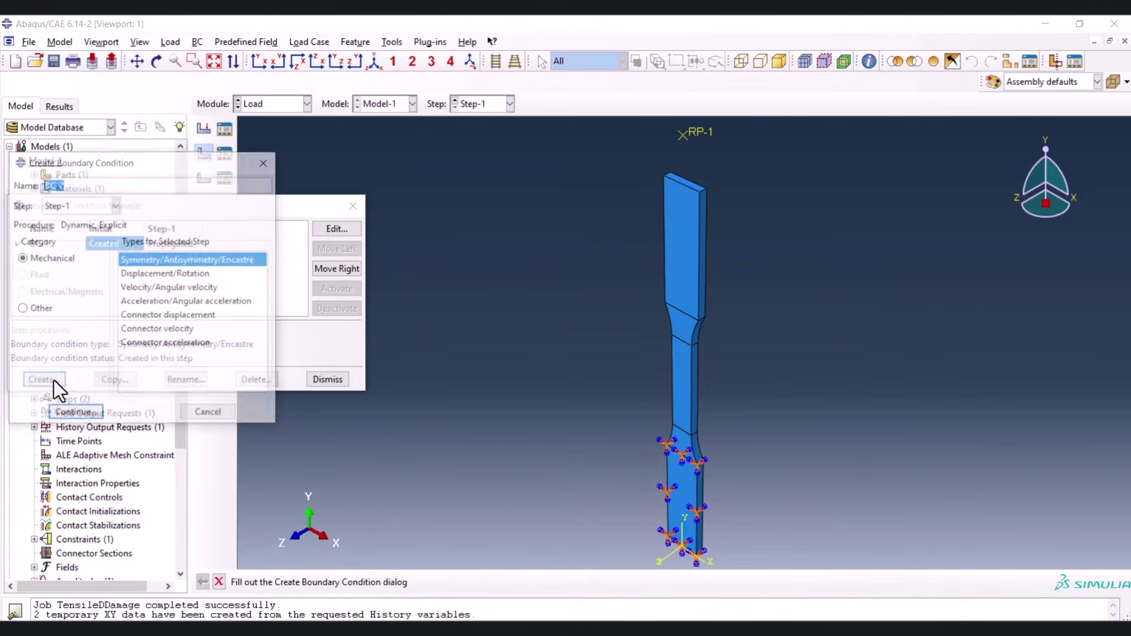
{"action": "left_click", "coordinate": [163, 273]}
{"action": "left_click", "coordinate": [79, 411]}
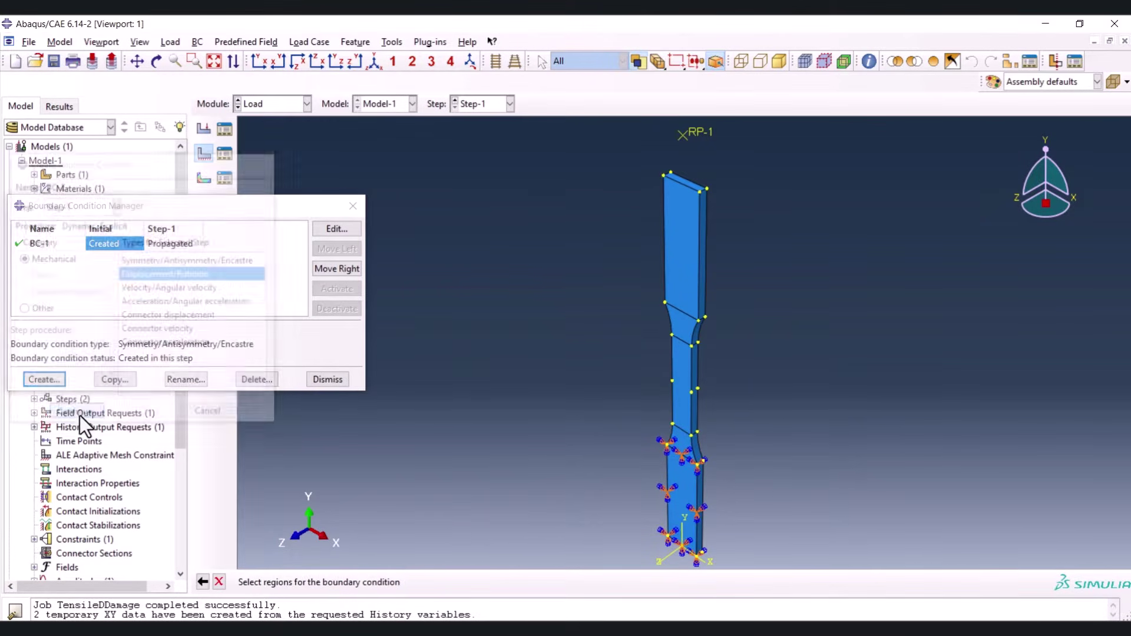
{"action": "middle_click", "coordinate": [571, 205]}
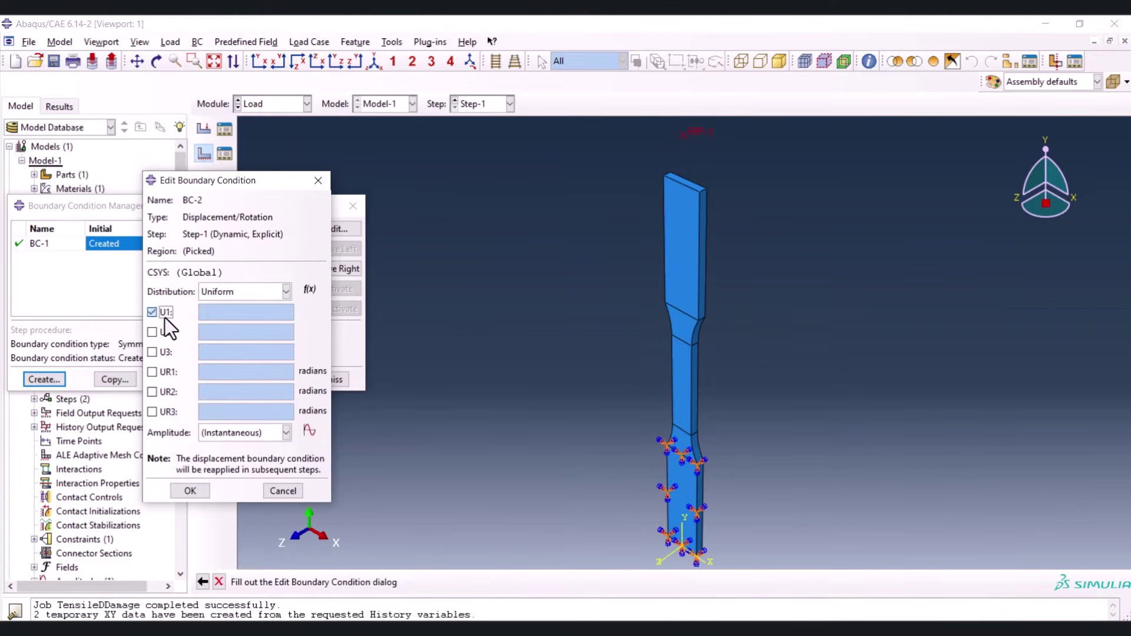
Constrain U1, U2, U3, UR1, UR2 and UR3 to 0, save the boundary condition and move it to the Initial step
{"action": "left_click", "coordinate": [163, 332]}
{"action": "left_click", "coordinate": [166, 351]}
{"action": "left_click", "coordinate": [165, 372]}
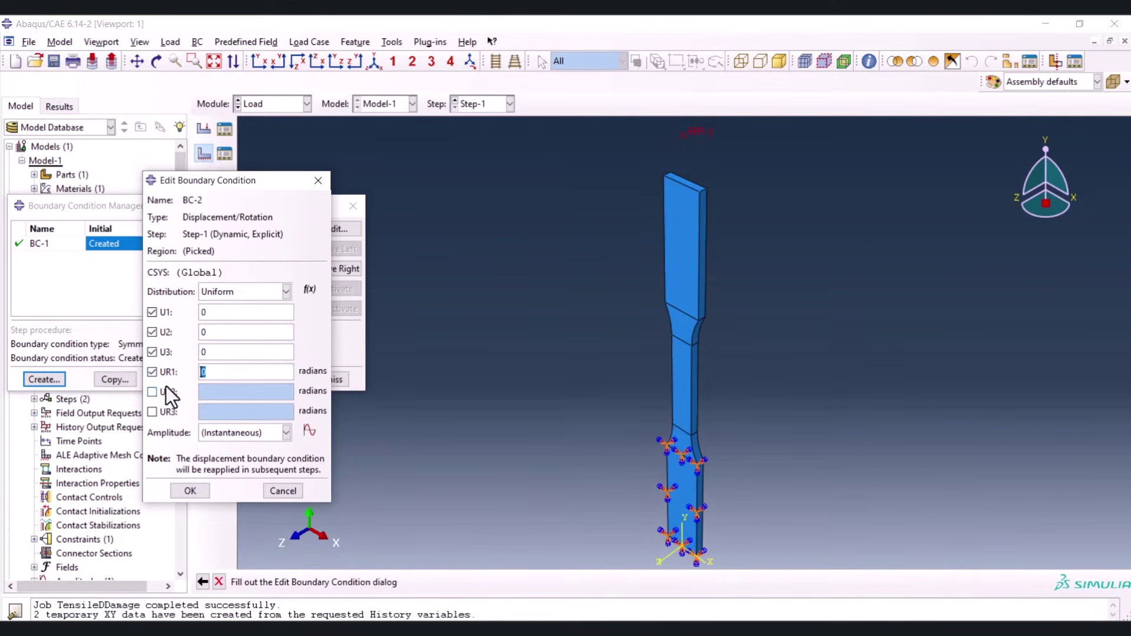
{"action": "left_click", "coordinate": [165, 391]}
{"action": "left_click", "coordinate": [167, 410]}
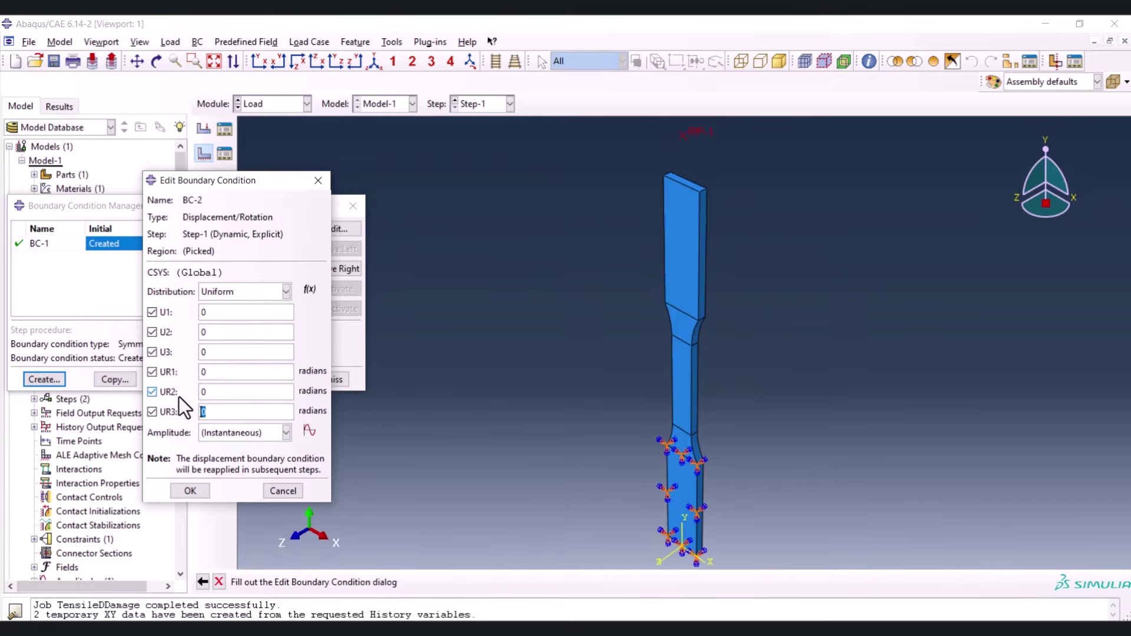
{"action": "left_click", "coordinate": [177, 489]}
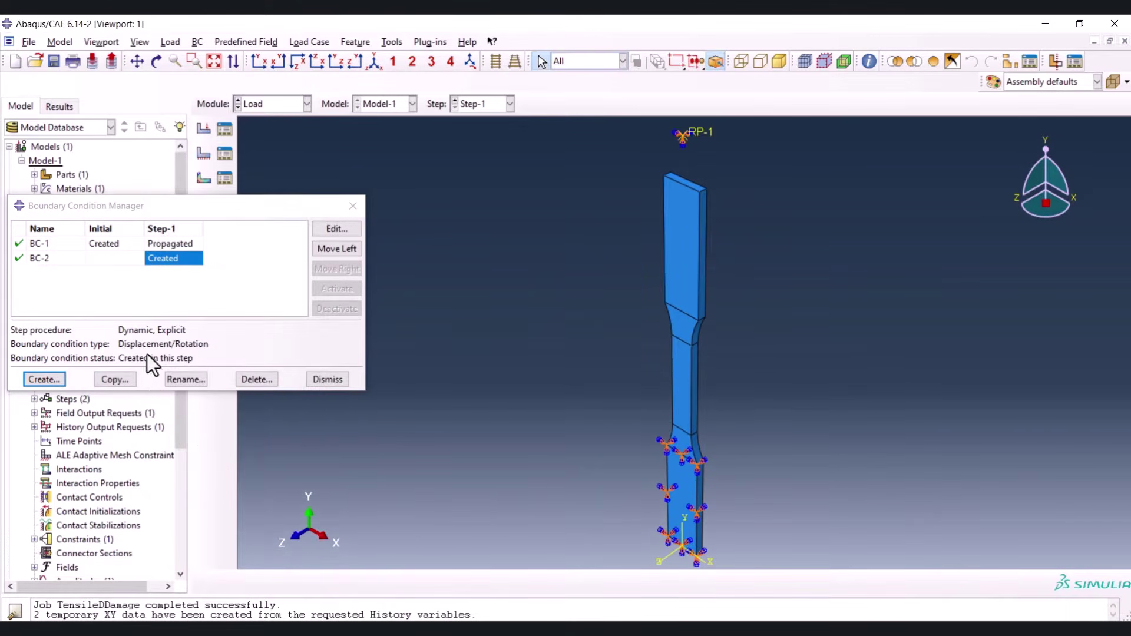
{"action": "left_click", "coordinate": [326, 253]}
Edit BC-2 in Step-1 and create a tabular amplitude using the spreadsheet's matching time and amplitude values from 0 to 1 in 0.1 increments
{"action": "double_click", "coordinate": [178, 262]}
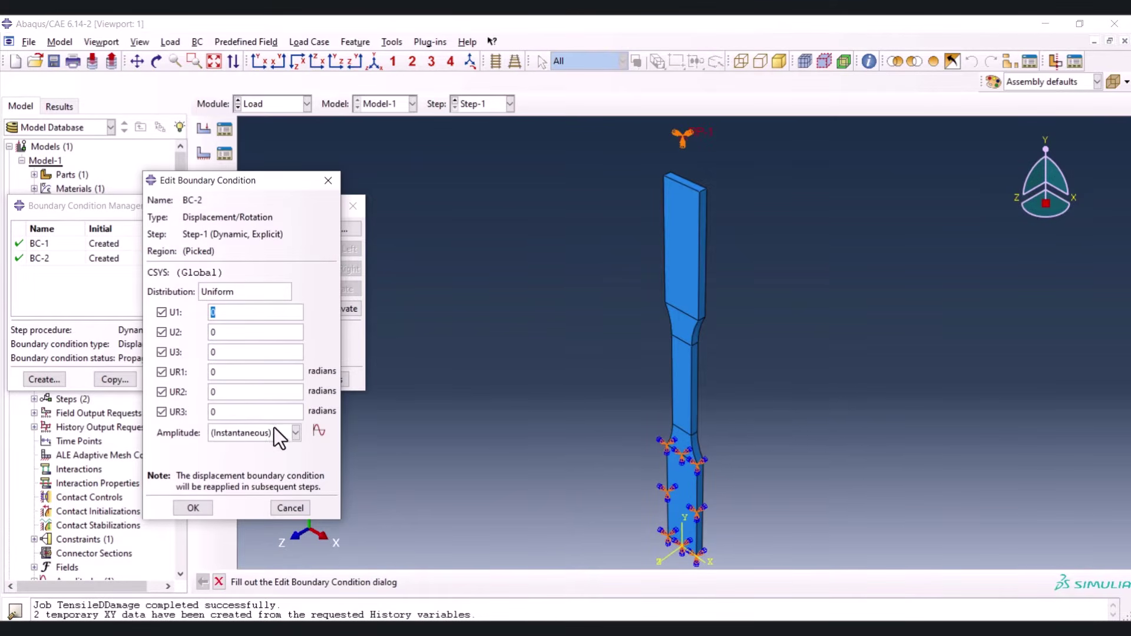
{"action": "left_click", "coordinate": [317, 431]}
{"action": "left_click_drag", "start_coordinate": [25, 295], "coordinate": [154, 255]}
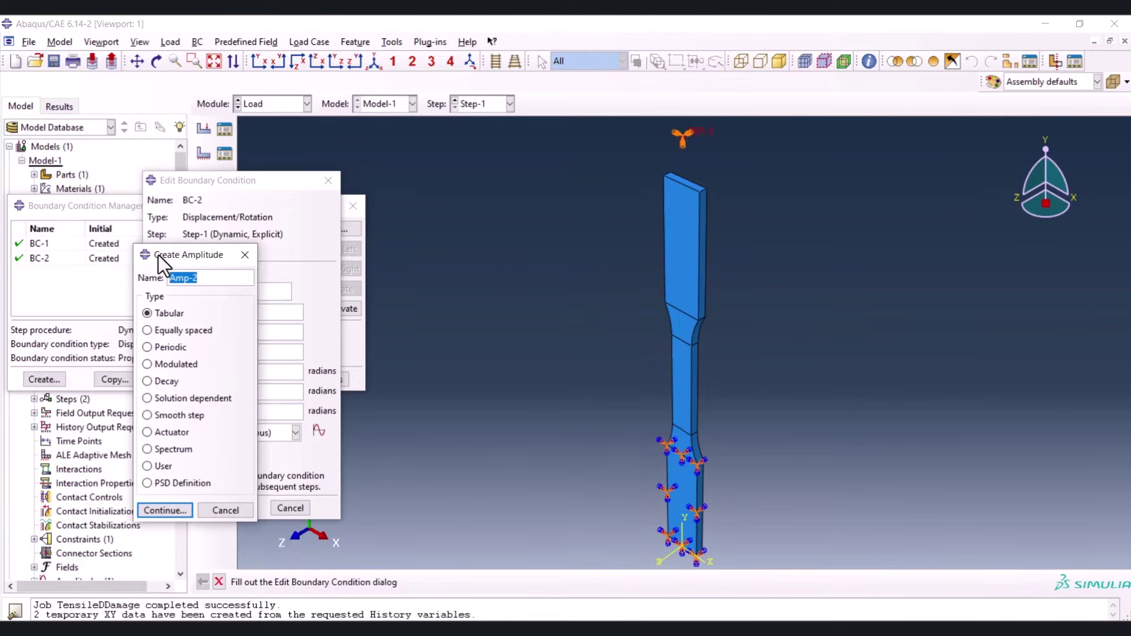
{"action": "left_click", "coordinate": [163, 508]}
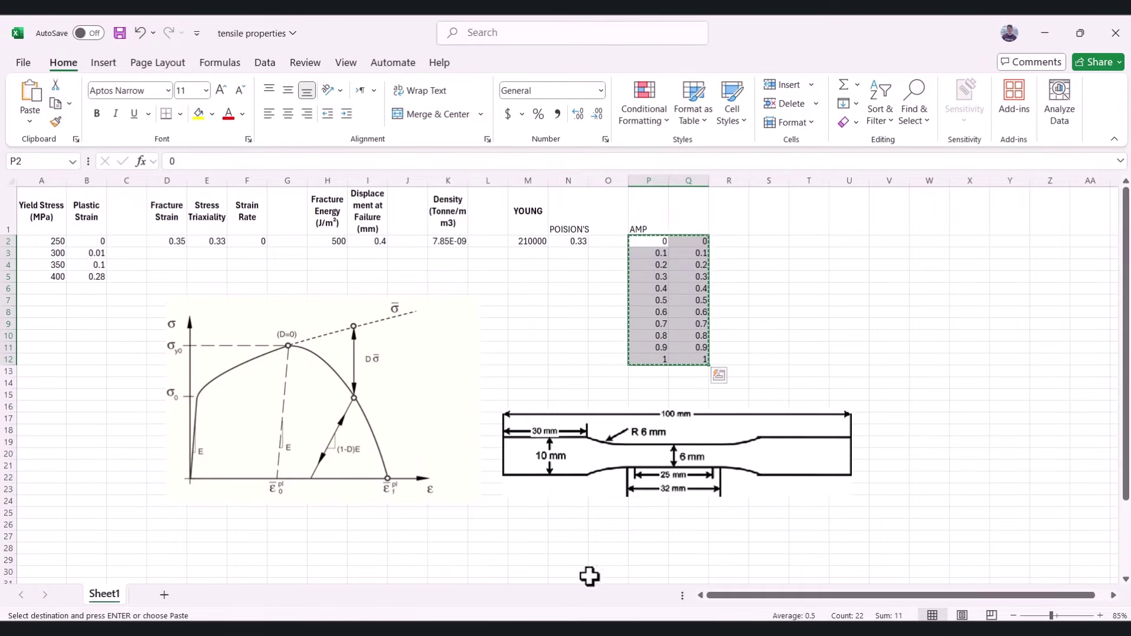
{"action": "mouse_move", "coordinate": [523, 629]}
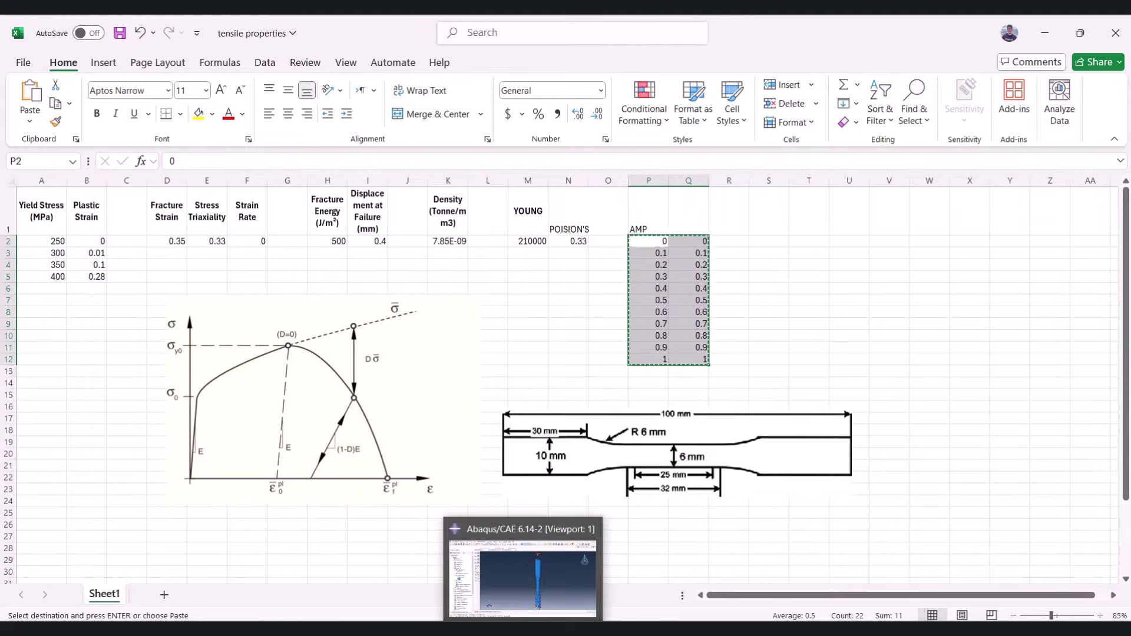
{"action": "left_click", "coordinate": [525, 563]}
{"action": "left_click", "coordinate": [190, 277]}
{"action": "type", "text": "0\t0 0.1\t0.1 0.2\t0.2 0.3\t0.3 0.4\t0.4 0.5\t0.5 0.6\t0.6 0.7\t0.7 0.8\t0.8 0.9\t0.9 1\t1"}
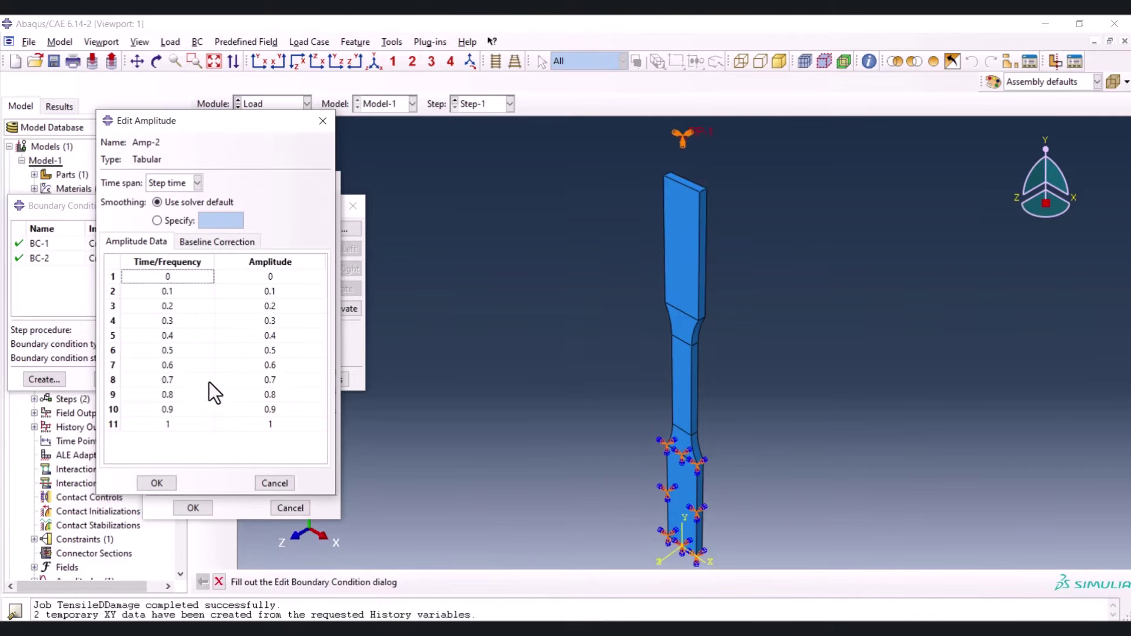
{"action": "left_click", "coordinate": [158, 483]}
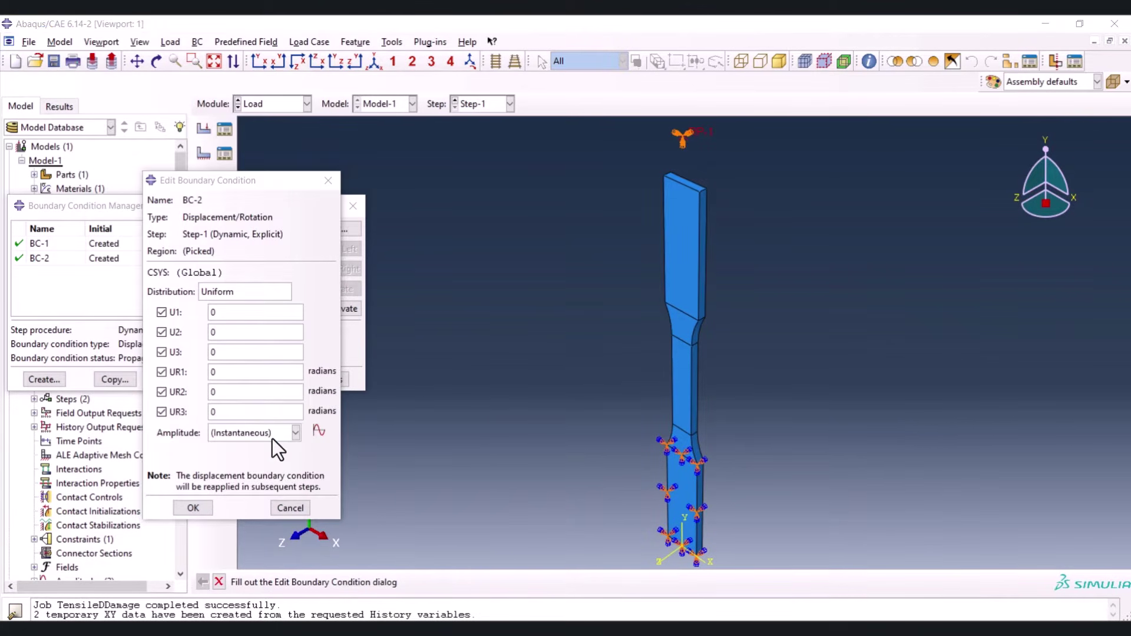
Assign amplitude Amp-2 to boundary condition BC-2 in Step-1, save it and close the boundary condition manager
{"action": "left_click", "coordinate": [272, 436]}
{"action": "left_click", "coordinate": [231, 476]}
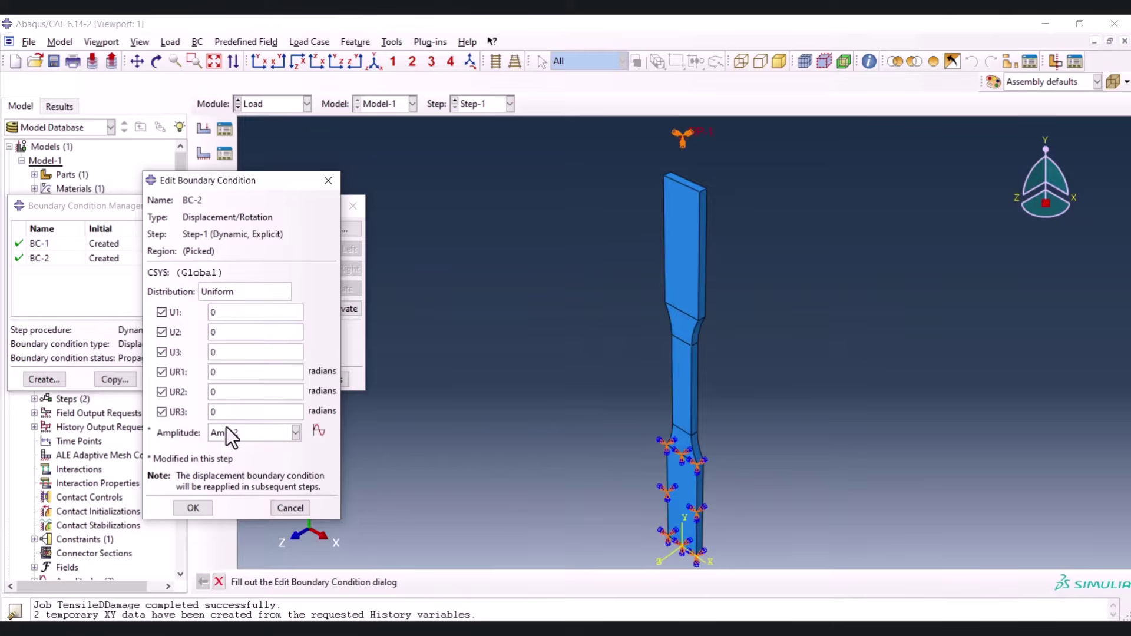
{"action": "left_click", "coordinate": [193, 507]}
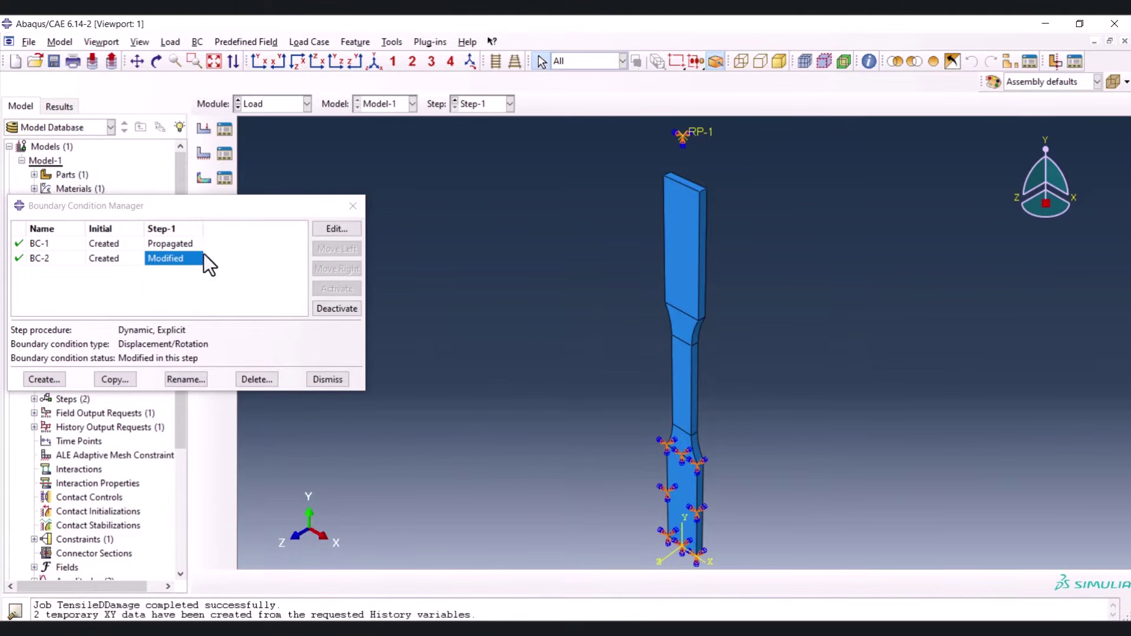
{"action": "left_click", "coordinate": [342, 380]}
In the Mesh module, seed the dogbone instance with an approximate global size of 1 and mesh it
{"action": "left_click", "coordinate": [275, 105]}
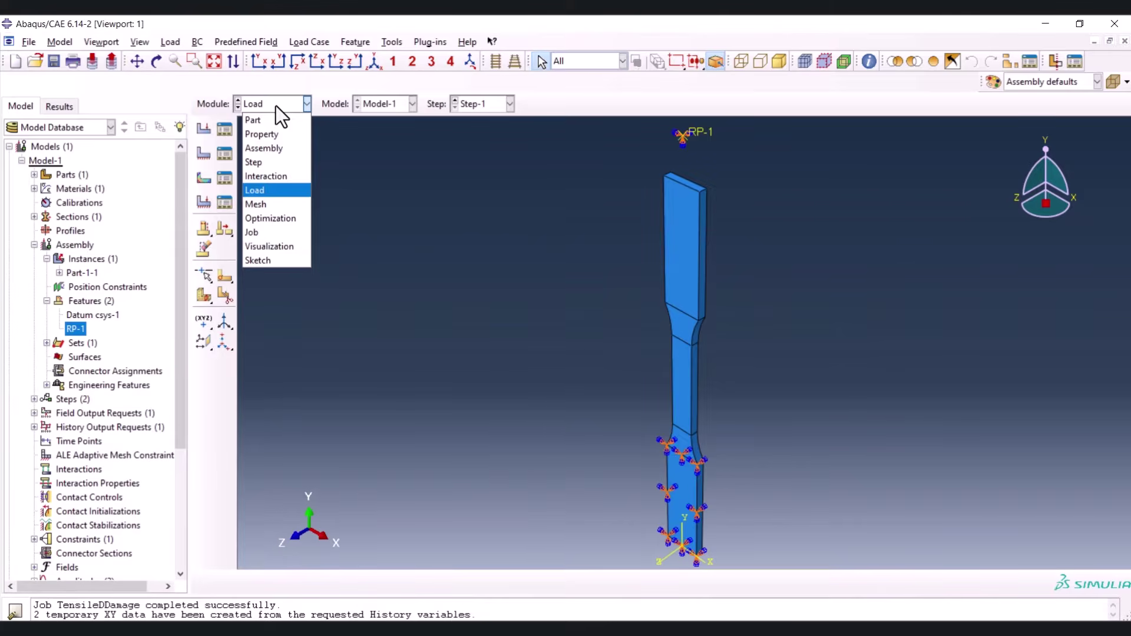
{"action": "left_click", "coordinate": [270, 204]}
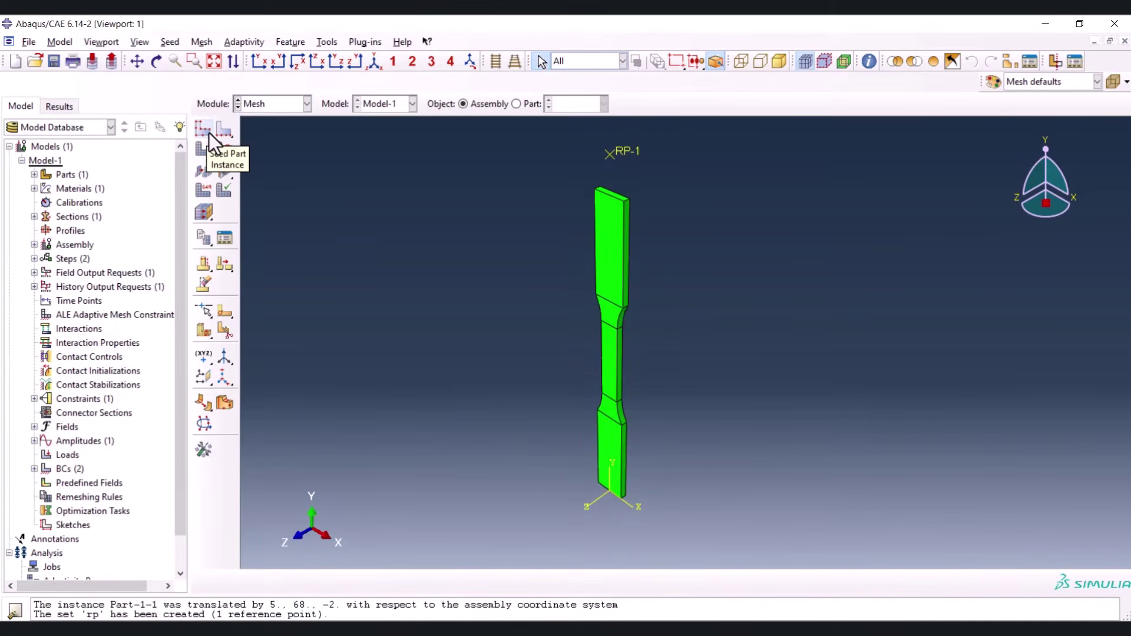
{"action": "left_click", "coordinate": [210, 133]}
{"action": "type", "text": "1"}
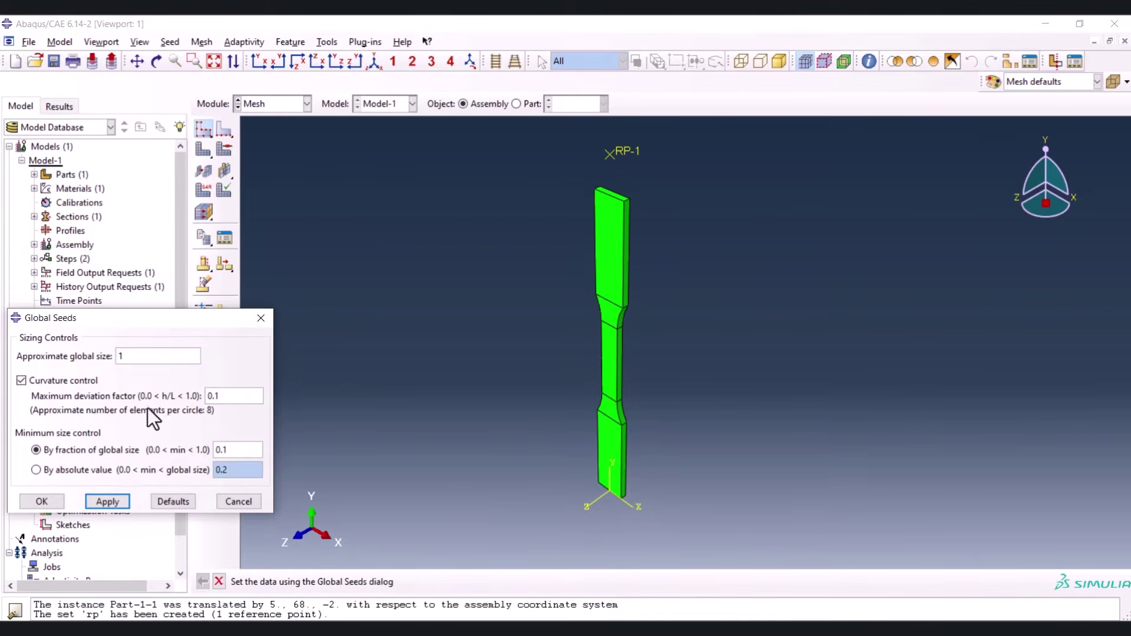
{"action": "left_click", "coordinate": [35, 504]}
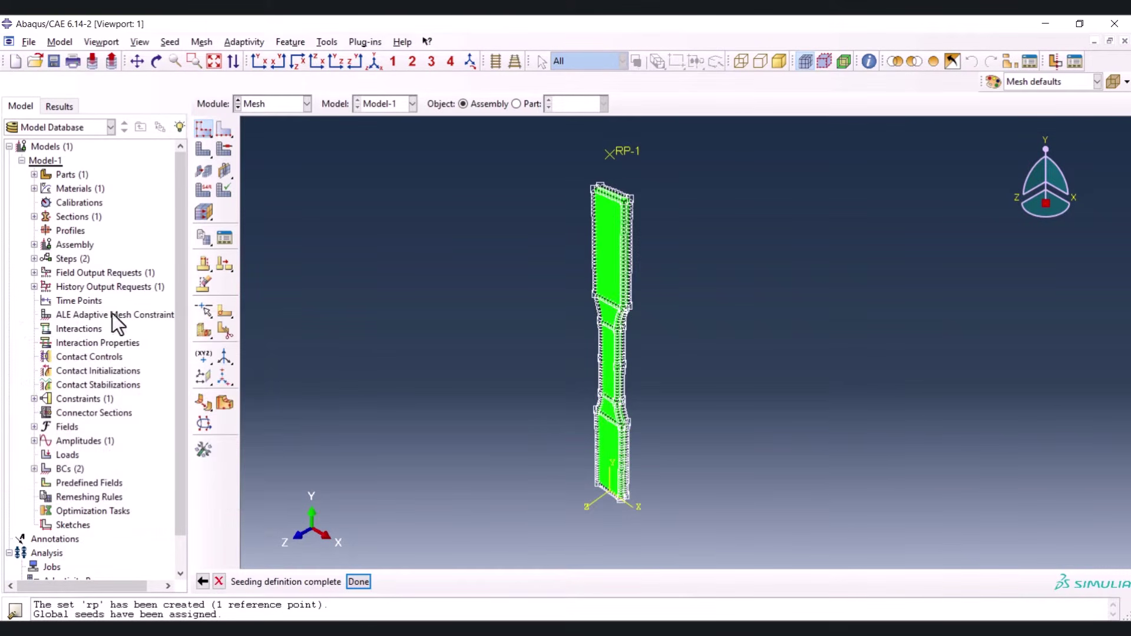
{"action": "left_click", "coordinate": [204, 150]}
{"action": "key", "text": "Return"}
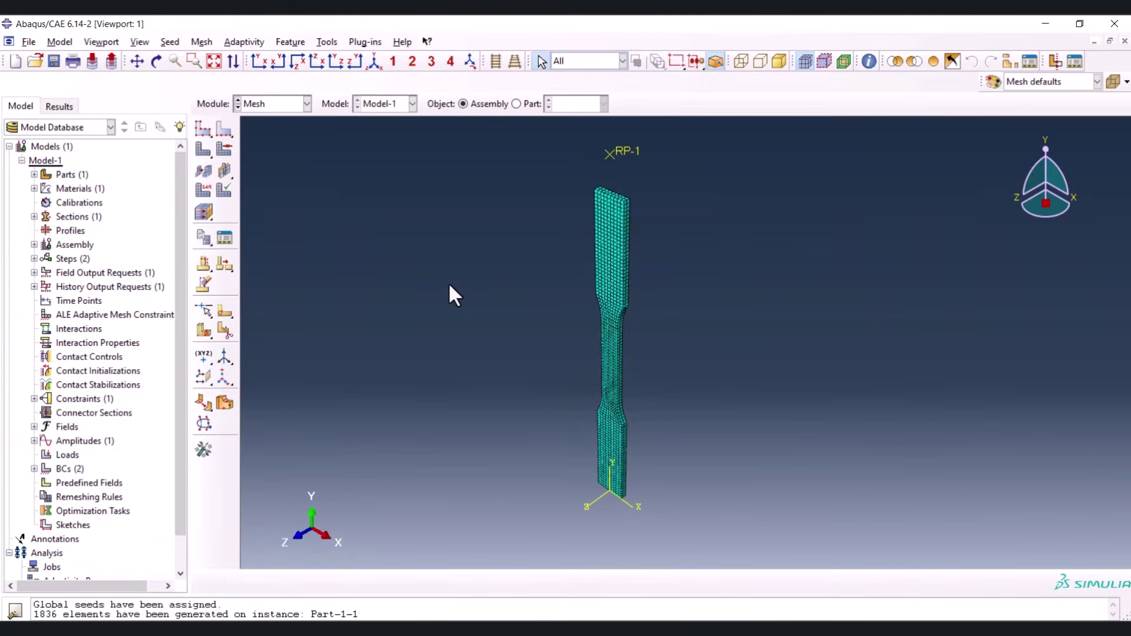
{"action": "scroll", "coordinate": [598, 176], "scroll_direction": "up", "scroll_amount": 5}
{"action": "scroll", "coordinate": [625, 167], "scroll_direction": "down", "scroll_amount": 1}
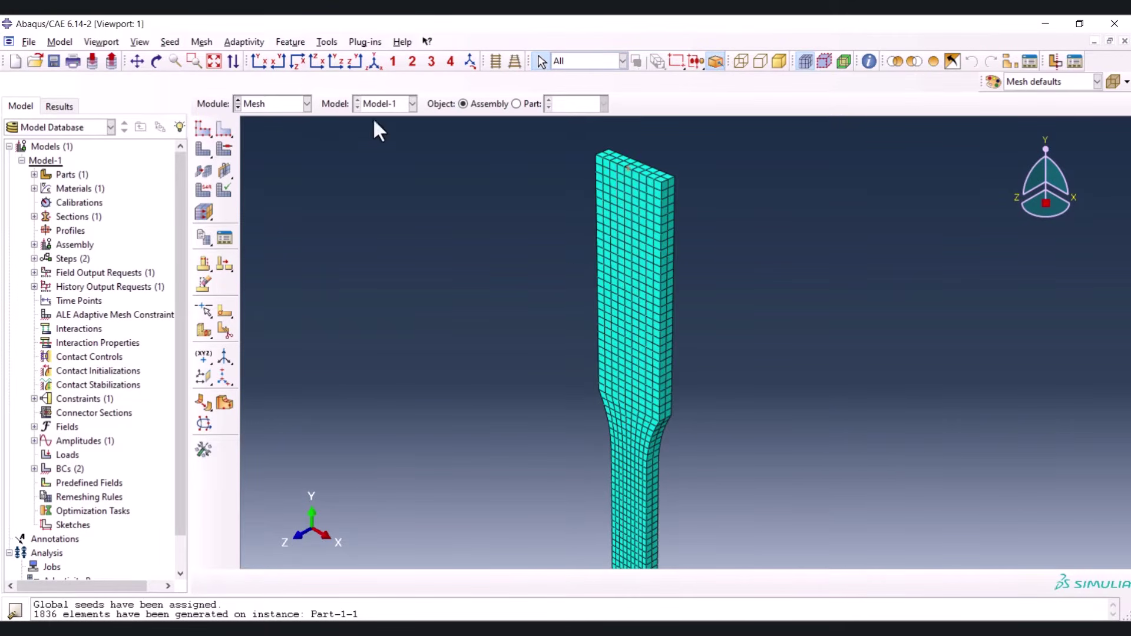
{"action": "left_click", "coordinate": [256, 104]}
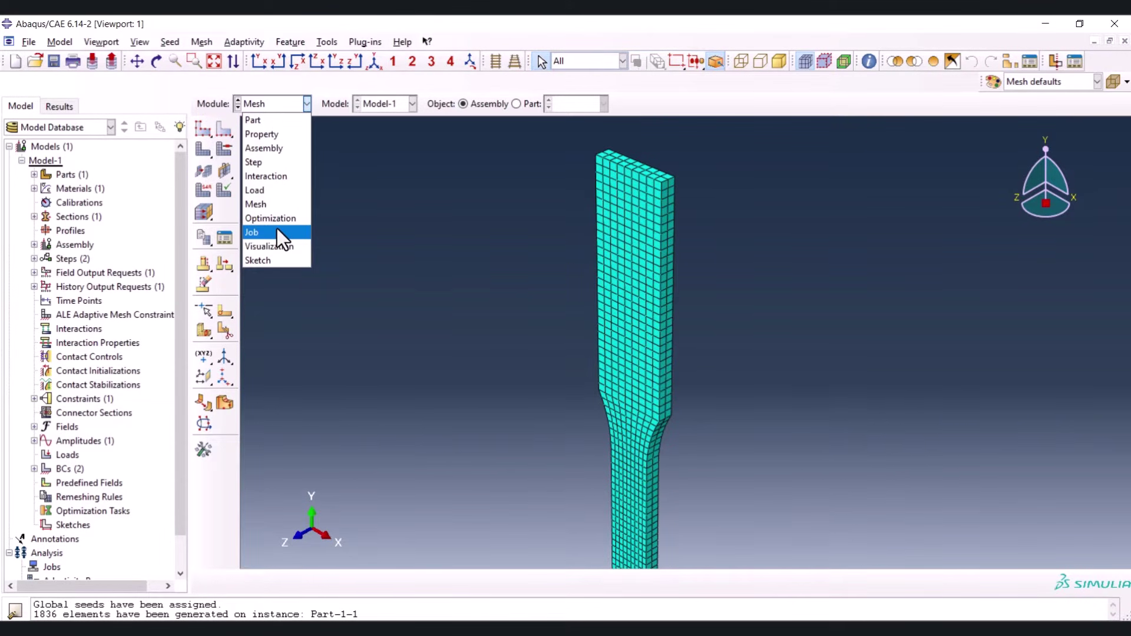
{"action": "left_click", "coordinate": [353, 175]}
Assign the whole specimen linear 3D Stress hex elements from the Explicit library with reduced integration turned off
{"action": "scroll", "coordinate": [457, 151], "scroll_direction": "down", "scroll_amount": 4}
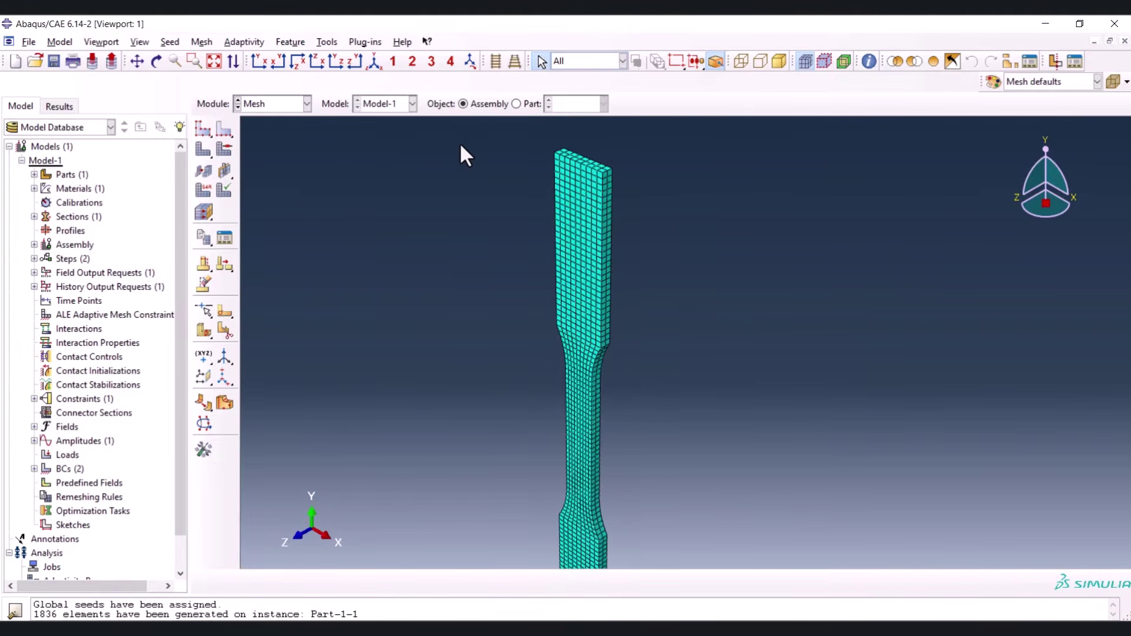
{"action": "left_click", "coordinate": [204, 192]}
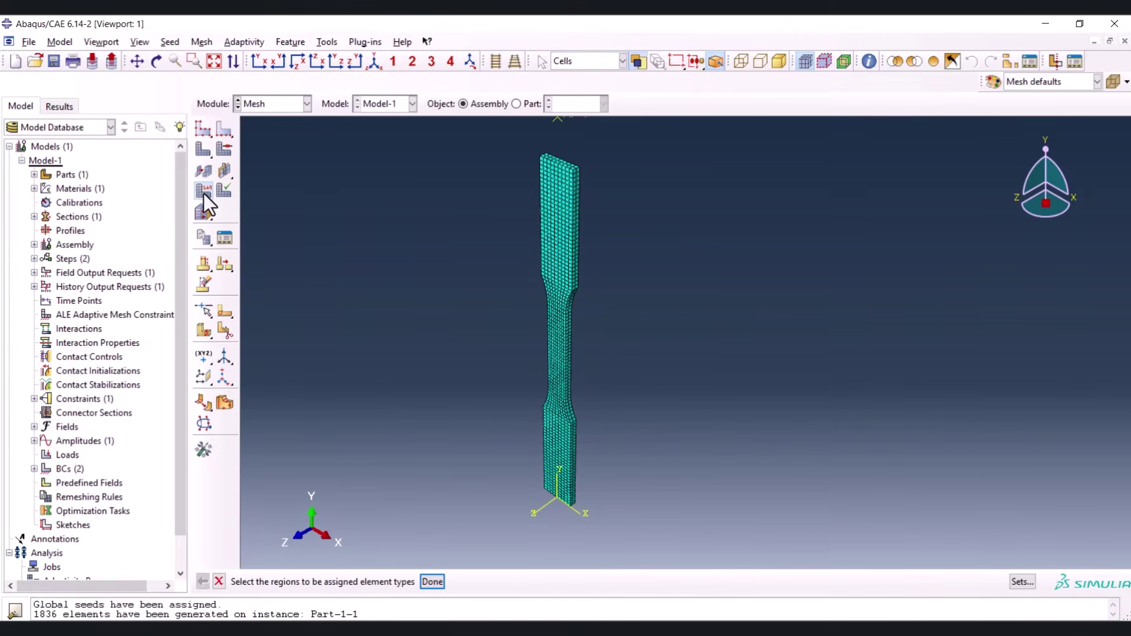
{"action": "left_click_drag", "start_coordinate": [394, 125], "coordinate": [704, 537]}
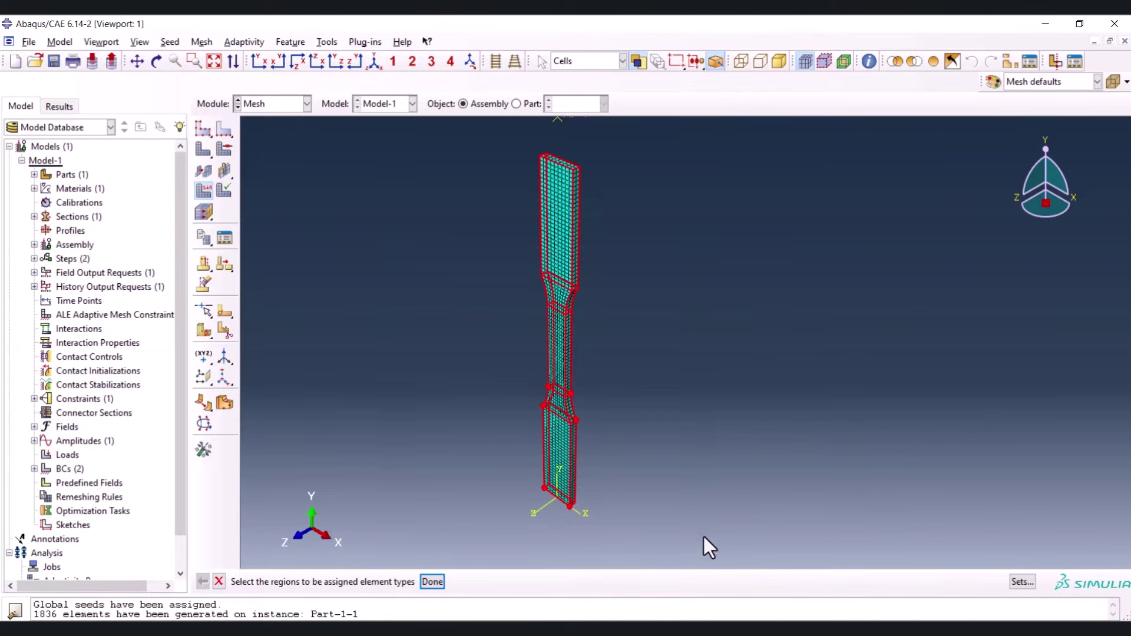
{"action": "middle_click", "coordinate": [430, 329]}
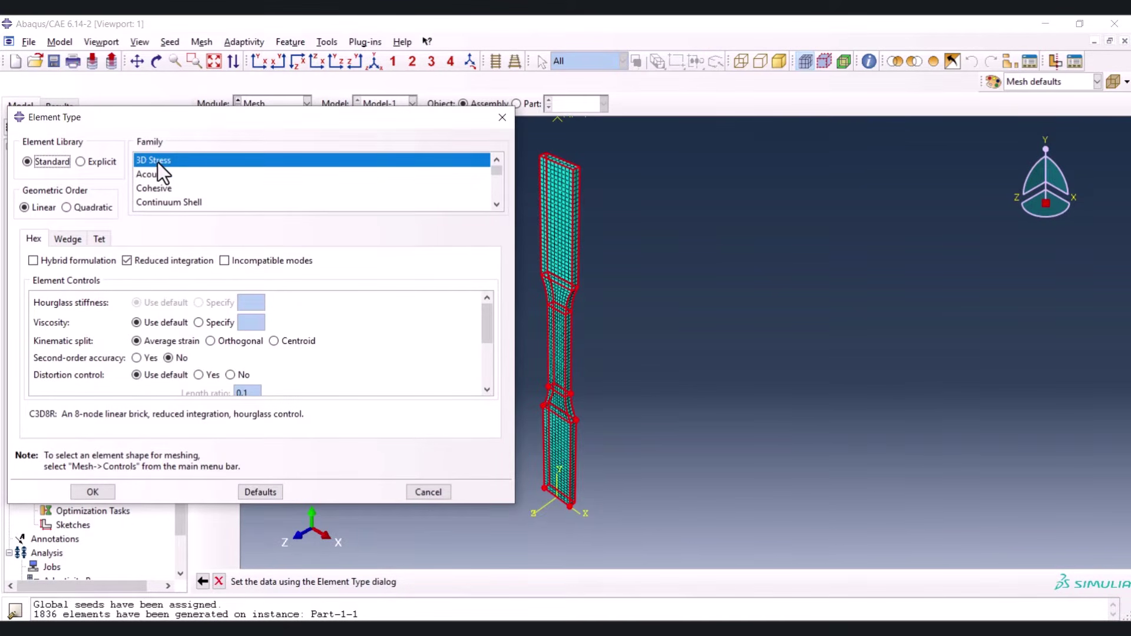
{"action": "left_click", "coordinate": [97, 160]}
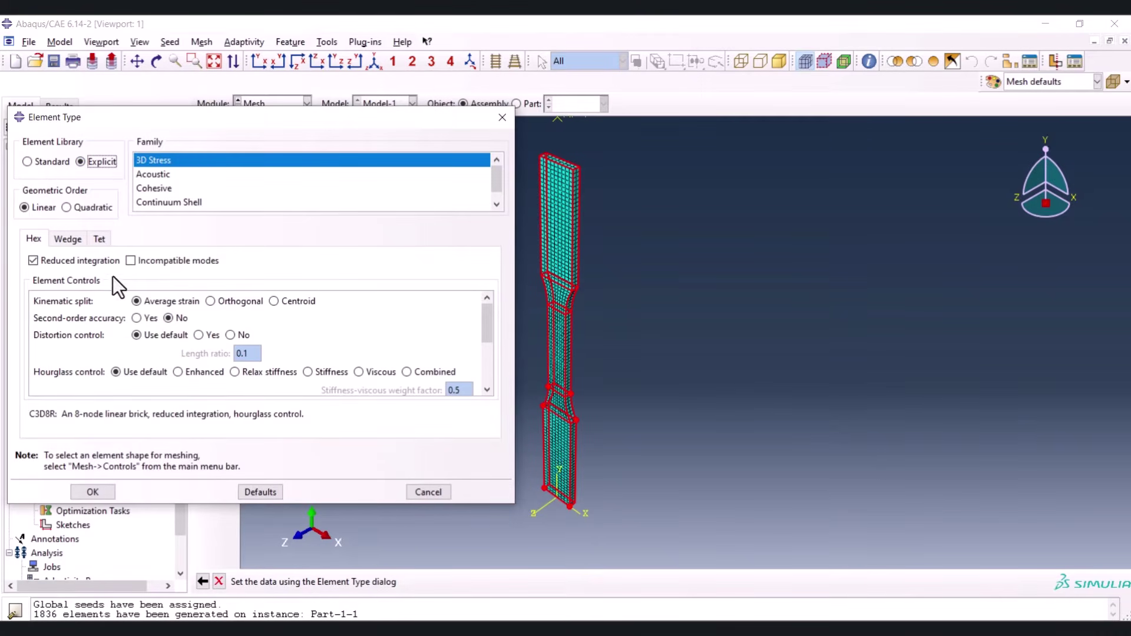
{"action": "left_click", "coordinate": [59, 260]}
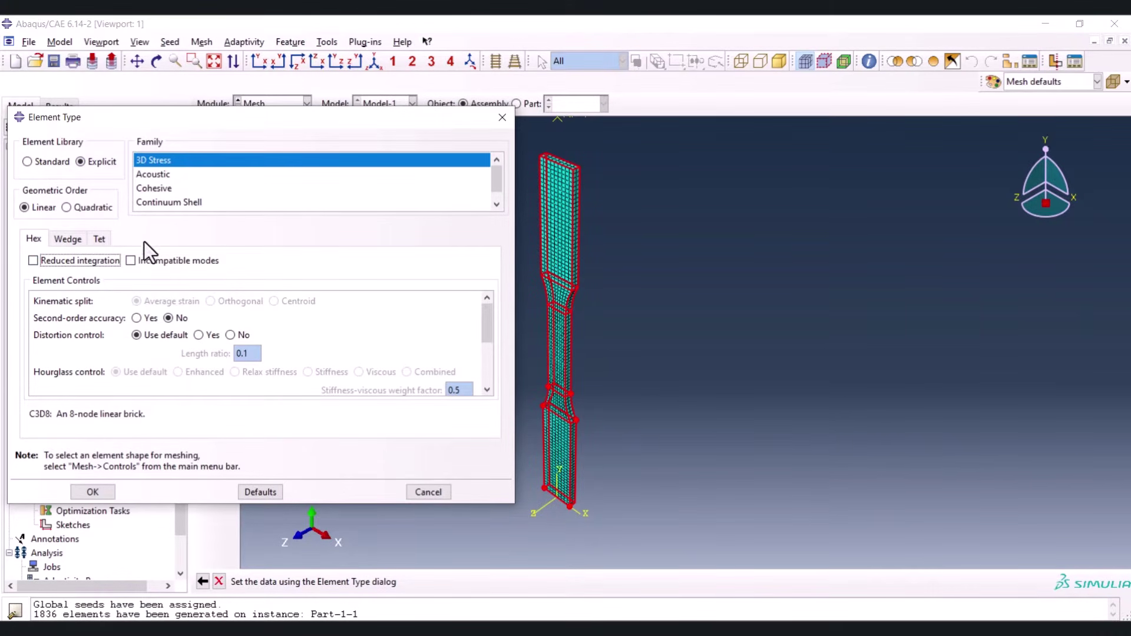
{"action": "left_click", "coordinate": [88, 491]}
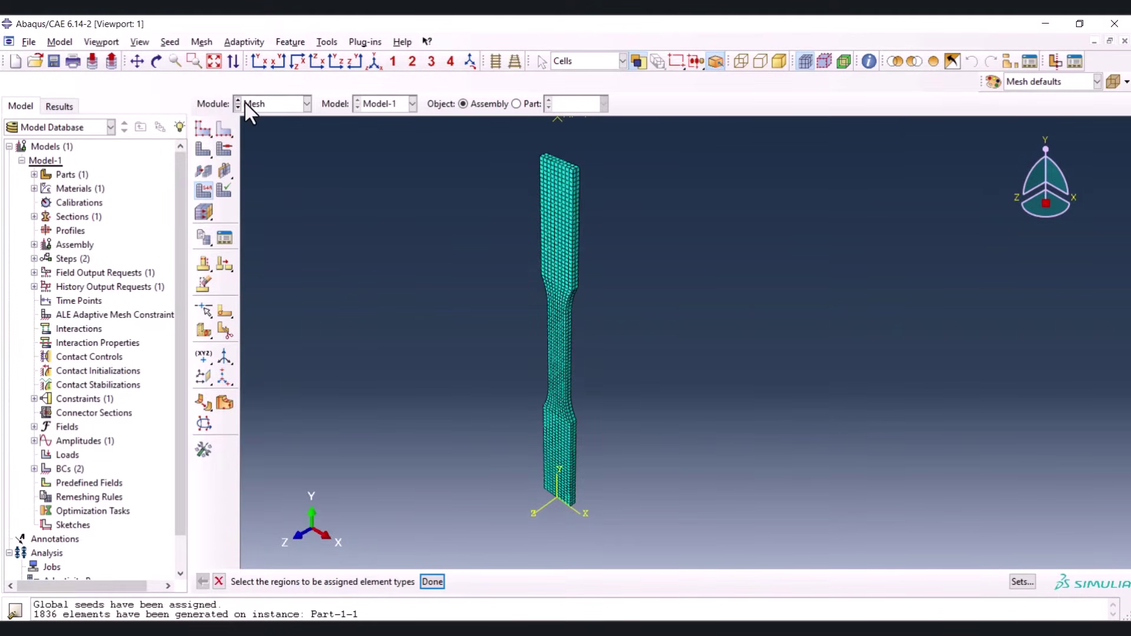
In the Job module, create a full-analysis job named TensileDDamage from Model-1 with the default submission settings
{"action": "left_click", "coordinate": [245, 103]}
{"action": "left_click", "coordinate": [267, 230]}
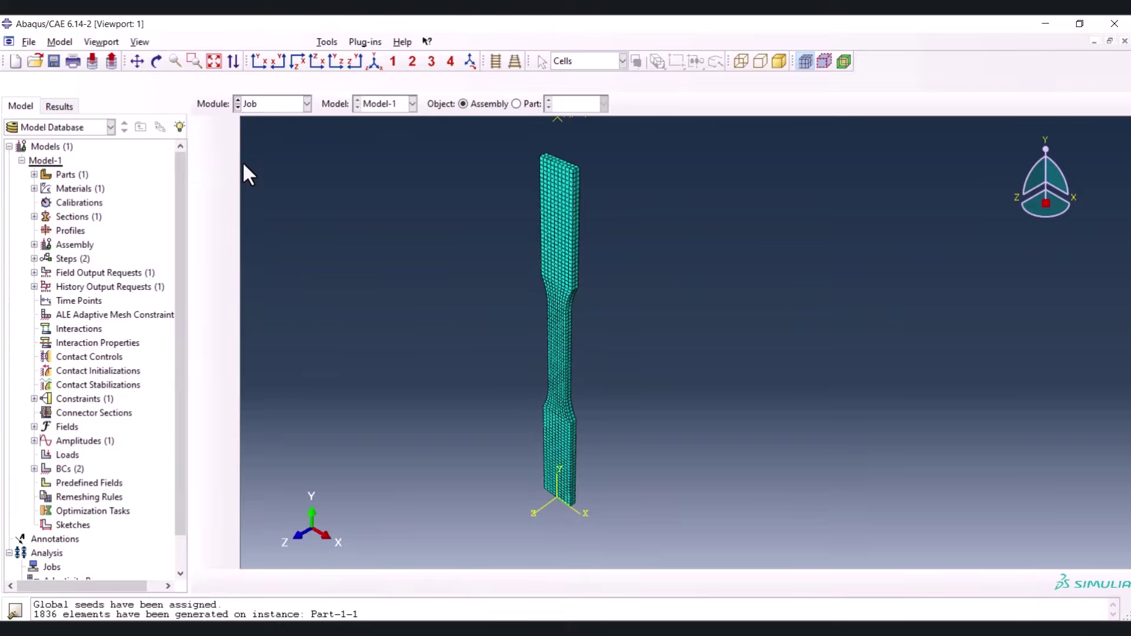
{"action": "left_click", "coordinate": [203, 108]}
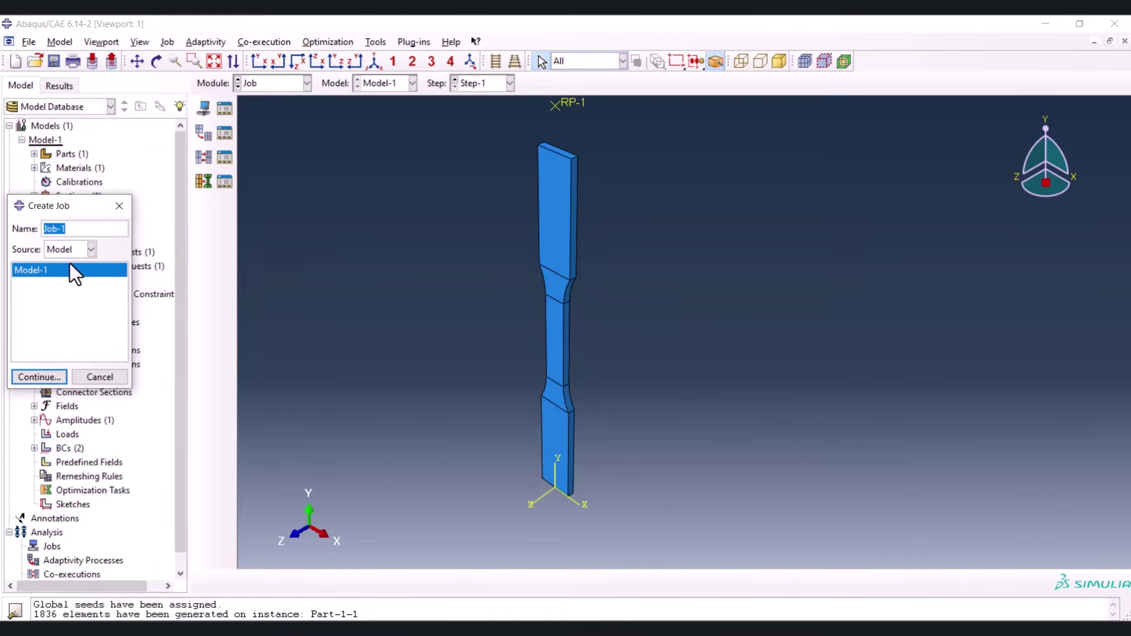
{"action": "type", "text": "T"}
{"action": "type", "text": "ensileDDamage"}
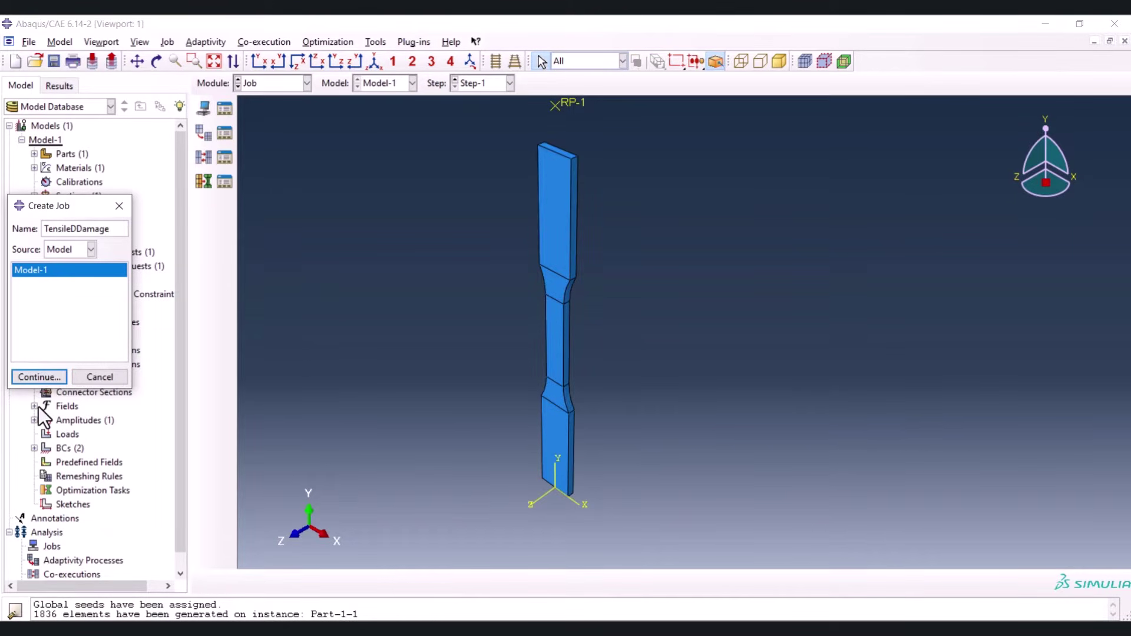
{"action": "left_click", "coordinate": [59, 375]}
{"action": "left_click_drag", "start_coordinate": [213, 229], "coordinate": [338, 143]}
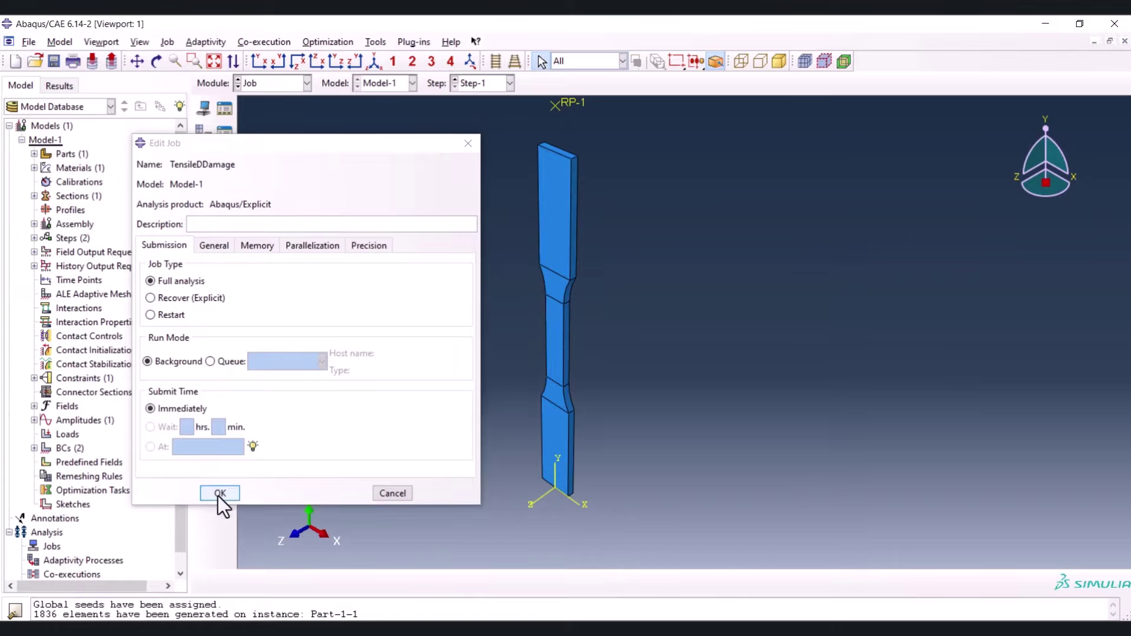
{"action": "left_click", "coordinate": [219, 493]}
Submit the TensileDDamage job, monitor it until the analysis ends, and close the monitor
{"action": "left_click", "coordinate": [226, 109]}
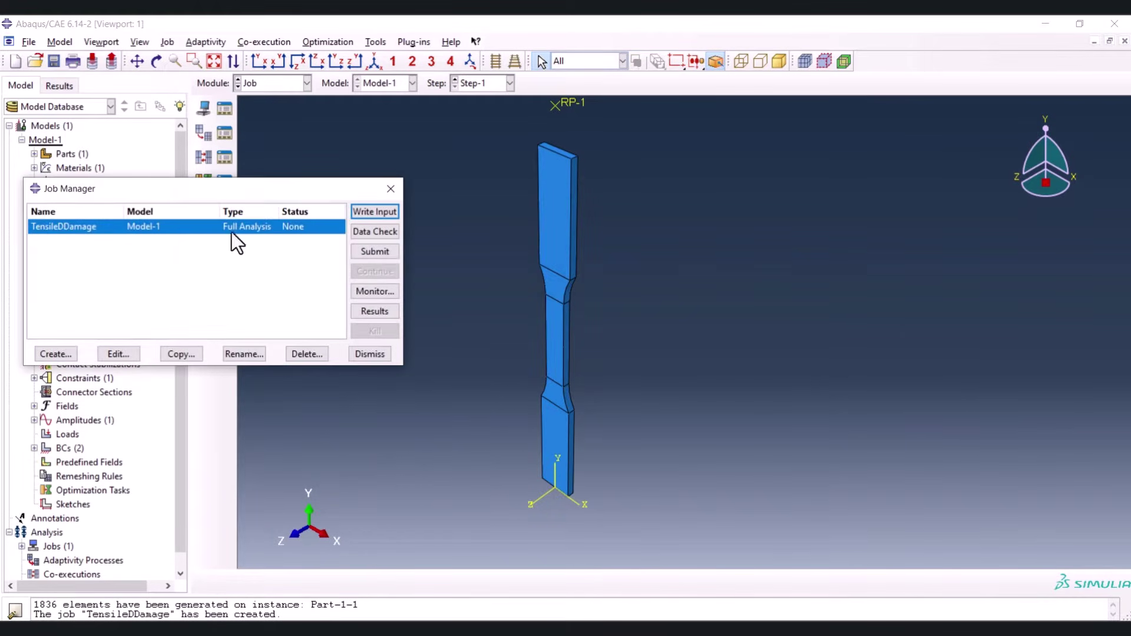
{"action": "left_click", "coordinate": [384, 255]}
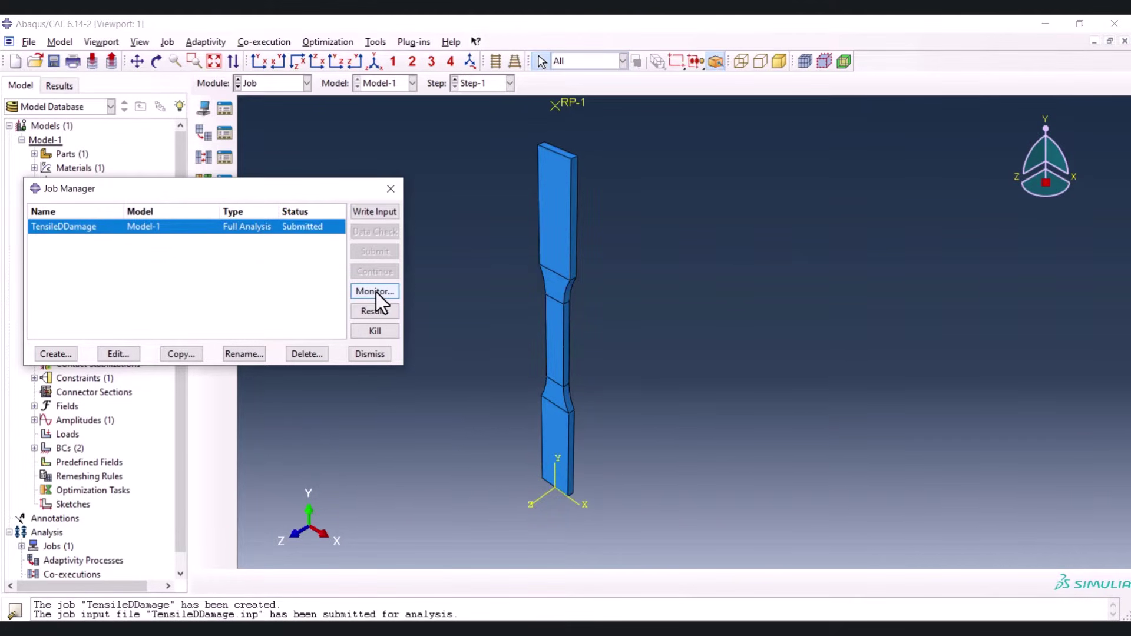
{"action": "left_click", "coordinate": [375, 291]}
{"action": "left_click_drag", "start_coordinate": [328, 98], "coordinate": [358, 94]}
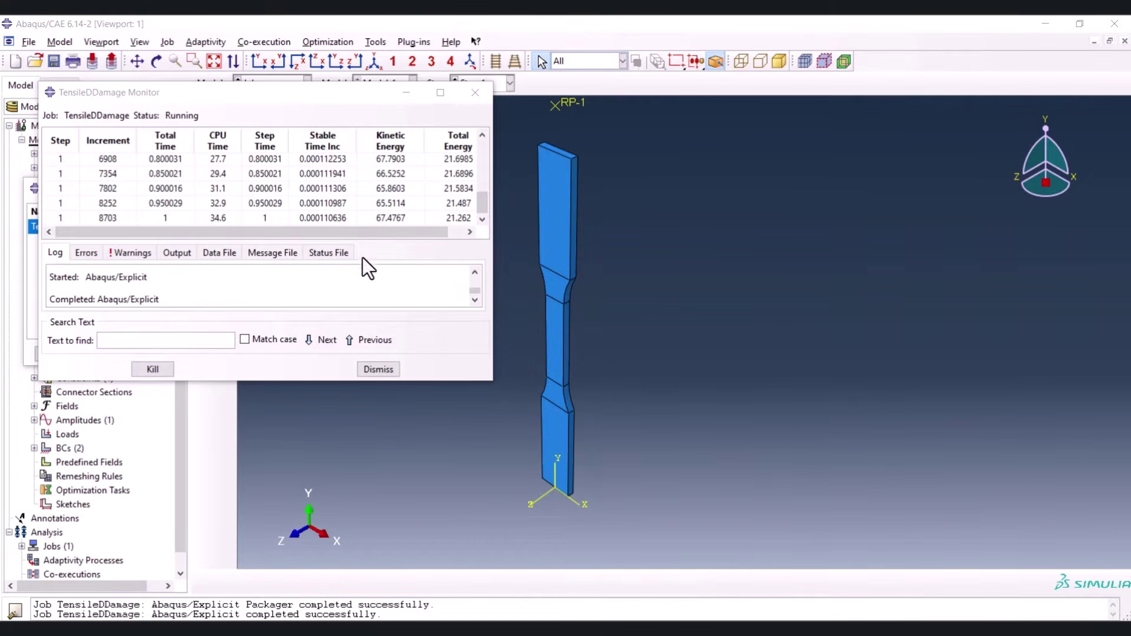
{"action": "left_click", "coordinate": [383, 369]}
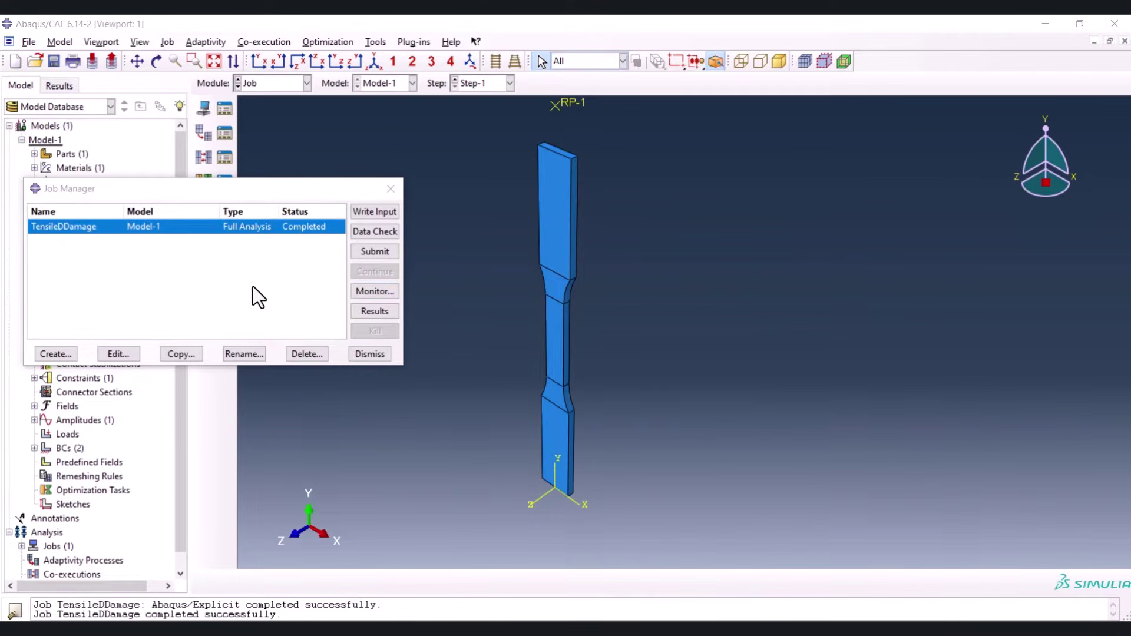
Open the TensileDDamage results, plot Mises stress contours on the deformed shape and animate the time history around the gauge section
{"action": "left_click", "coordinate": [388, 313]}
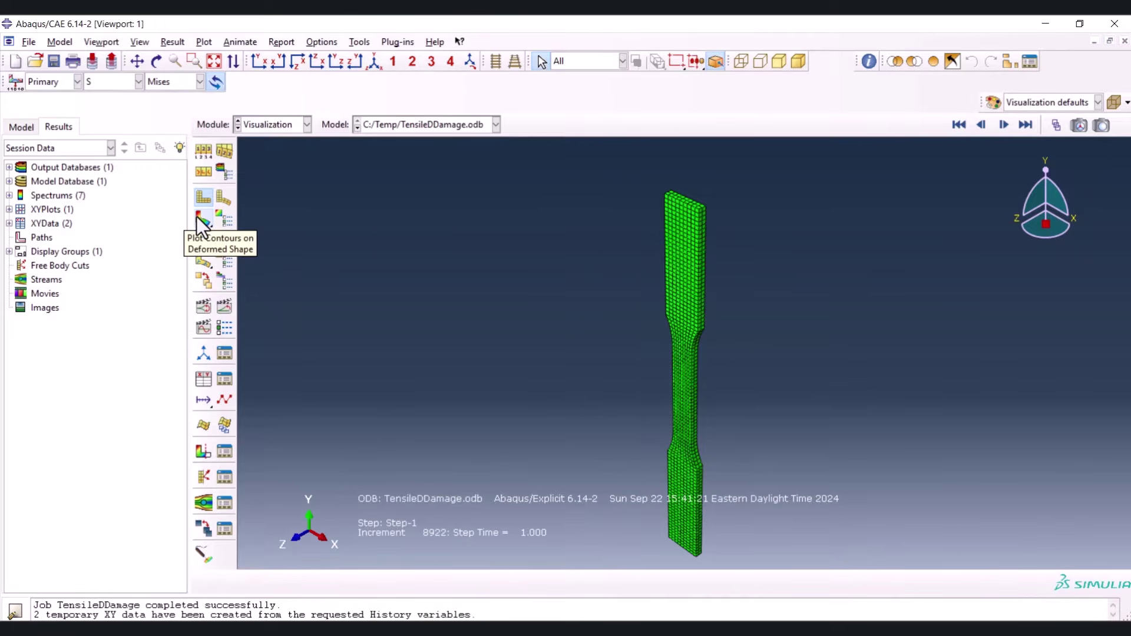
{"action": "left_click", "coordinate": [200, 217]}
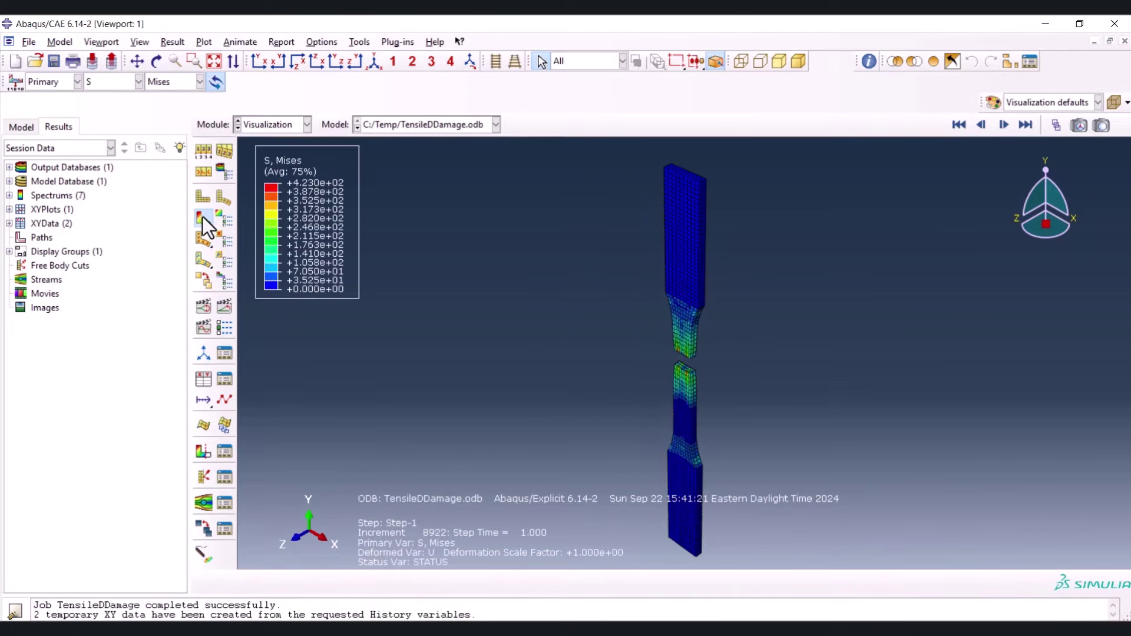
{"action": "left_click", "coordinate": [225, 306]}
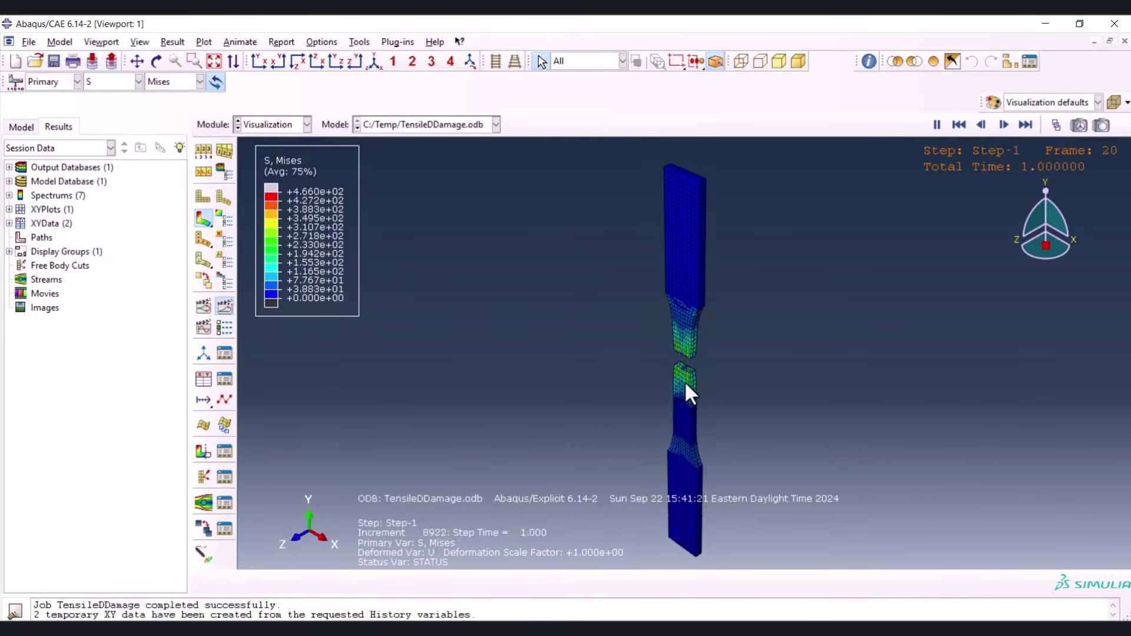
{"action": "scroll", "coordinate": [684, 377], "scroll_direction": "up", "scroll_amount": 5}
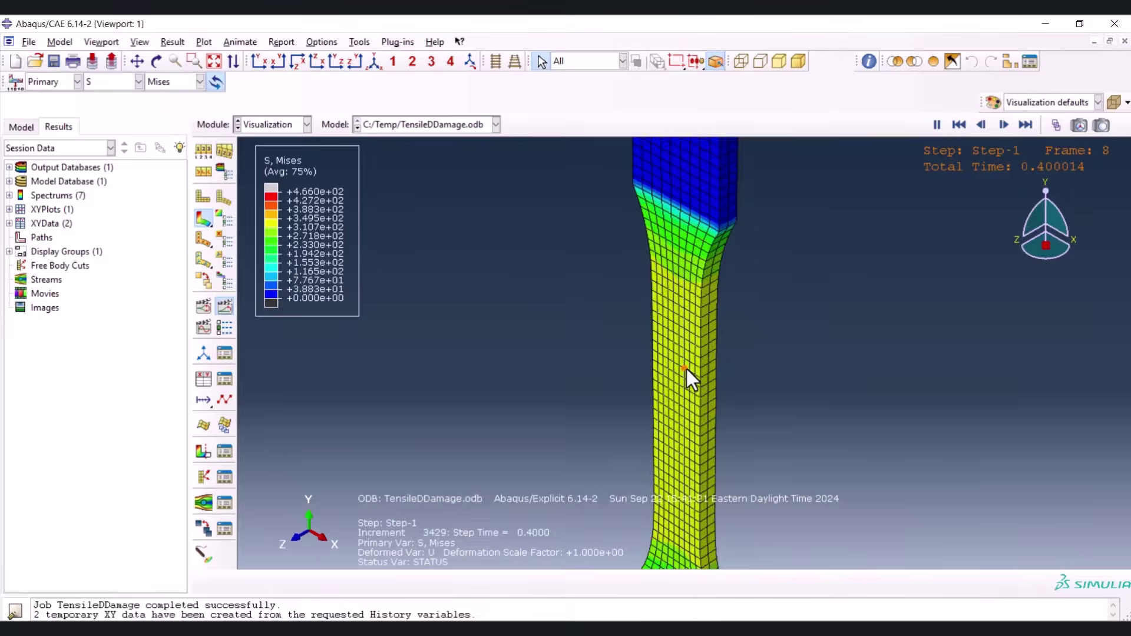
Stop the time-history animation and display frame 20 of Step-1 with the Frame Selector
{"action": "left_click", "coordinate": [227, 309]}
{"action": "left_click", "coordinate": [1055, 125]}
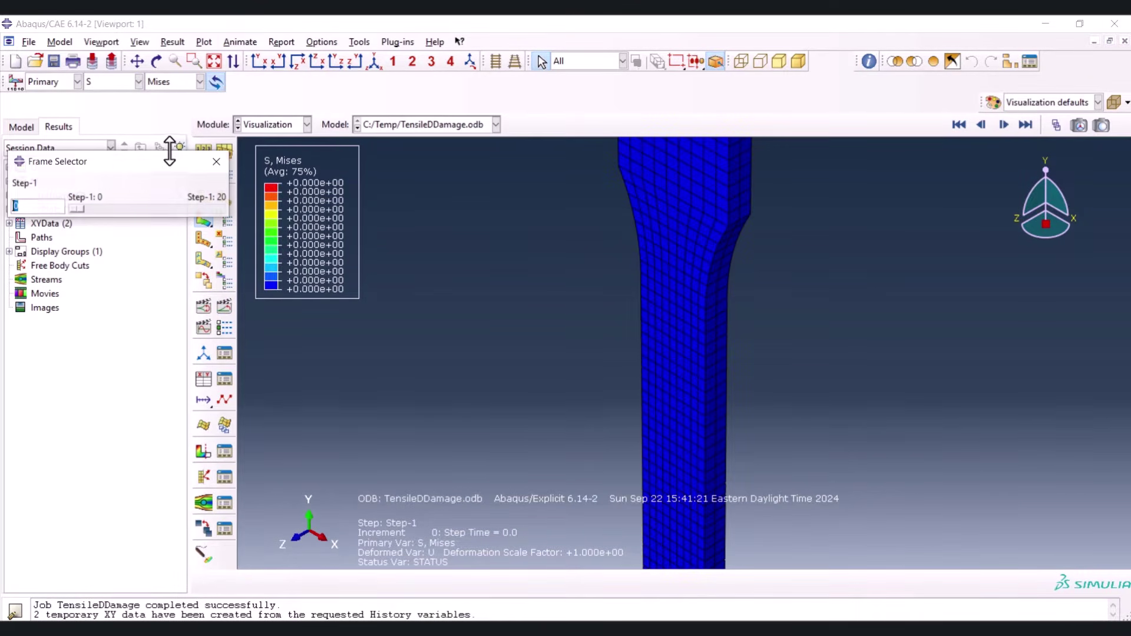
{"action": "left_click_drag", "start_coordinate": [83, 211], "coordinate": [221, 180]}
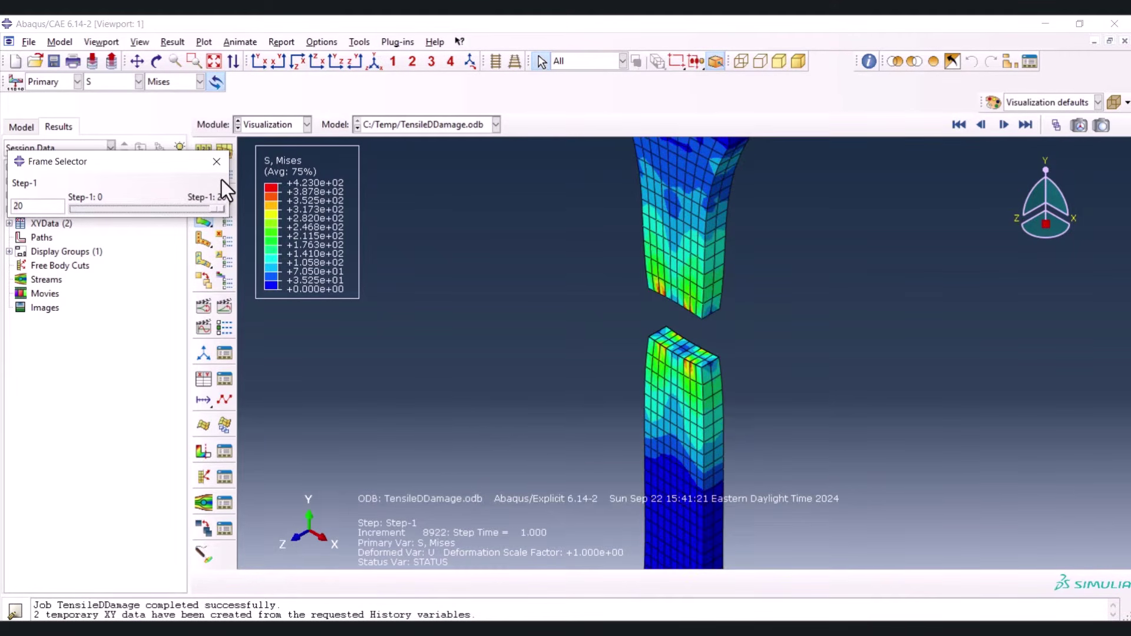
{"action": "scroll", "coordinate": [721, 252], "scroll_direction": "down", "scroll_amount": 2}
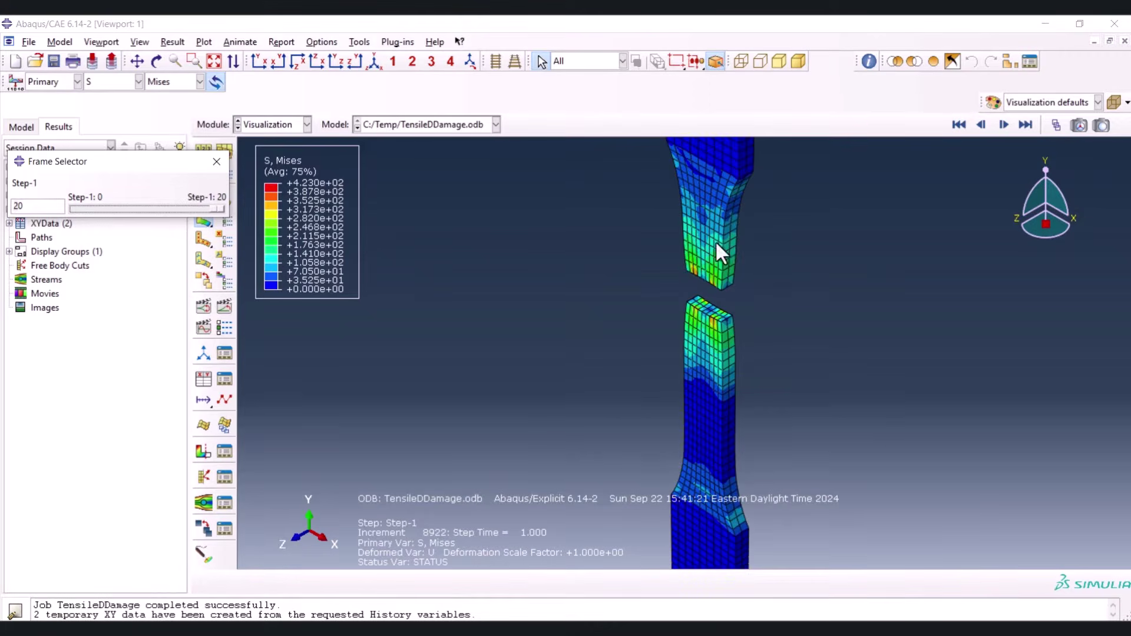
Inspect the fractured specimen in standard side and front views, focus on the break in the gauge section, and close the Frame Selector
{"action": "left_click", "coordinate": [337, 63]}
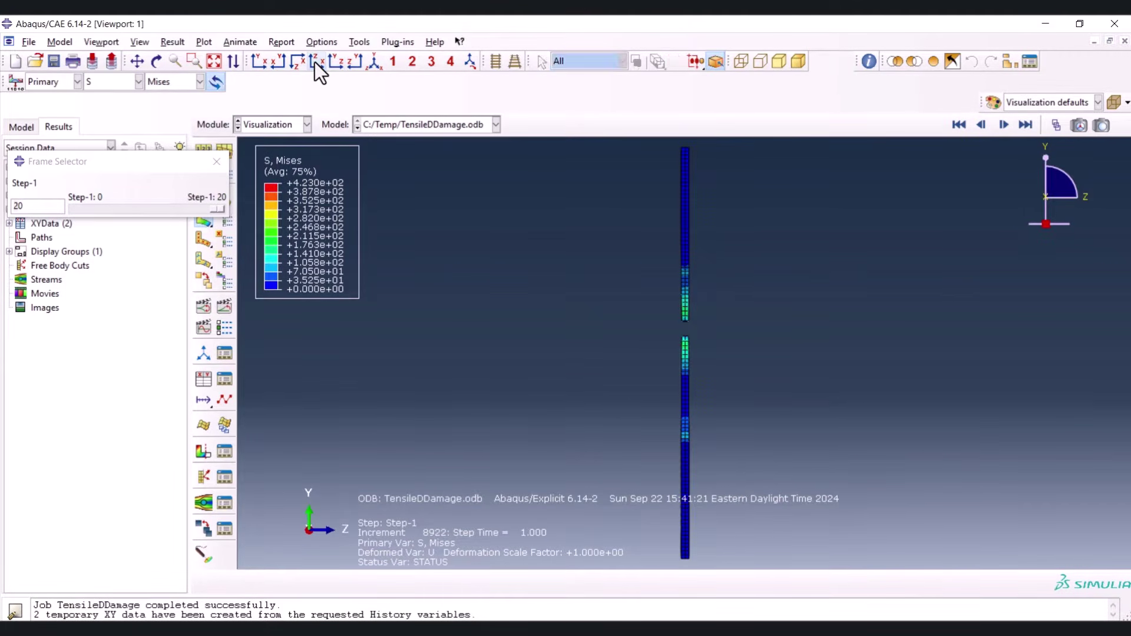
{"action": "left_click", "coordinate": [314, 61]}
{"action": "left_click", "coordinate": [276, 62]}
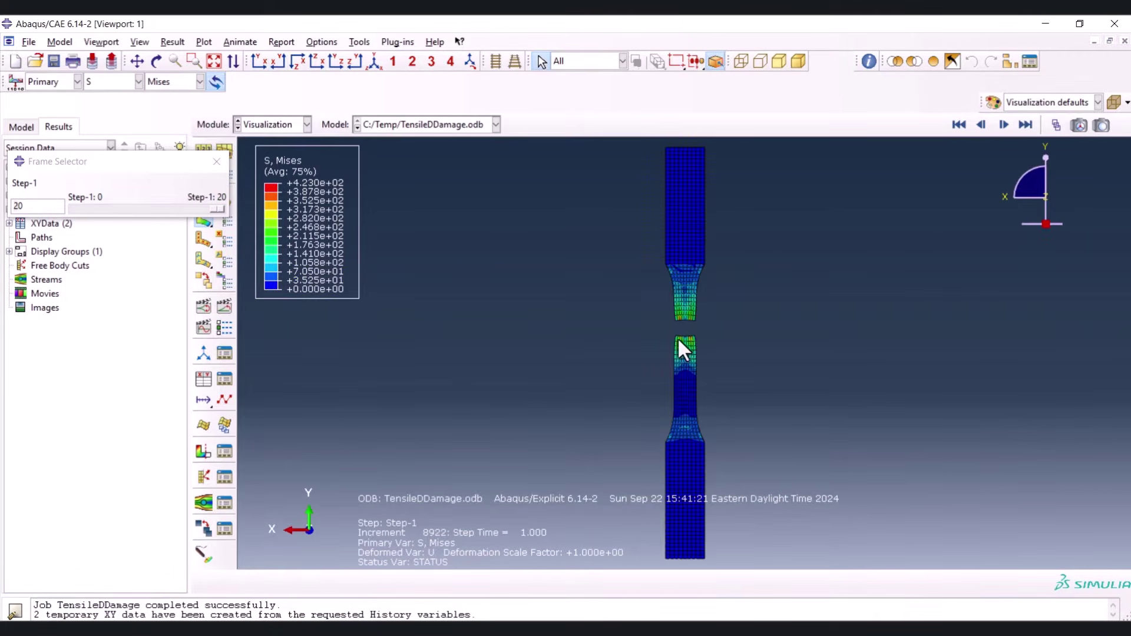
{"action": "scroll", "coordinate": [672, 349], "scroll_direction": "up", "scroll_amount": 6}
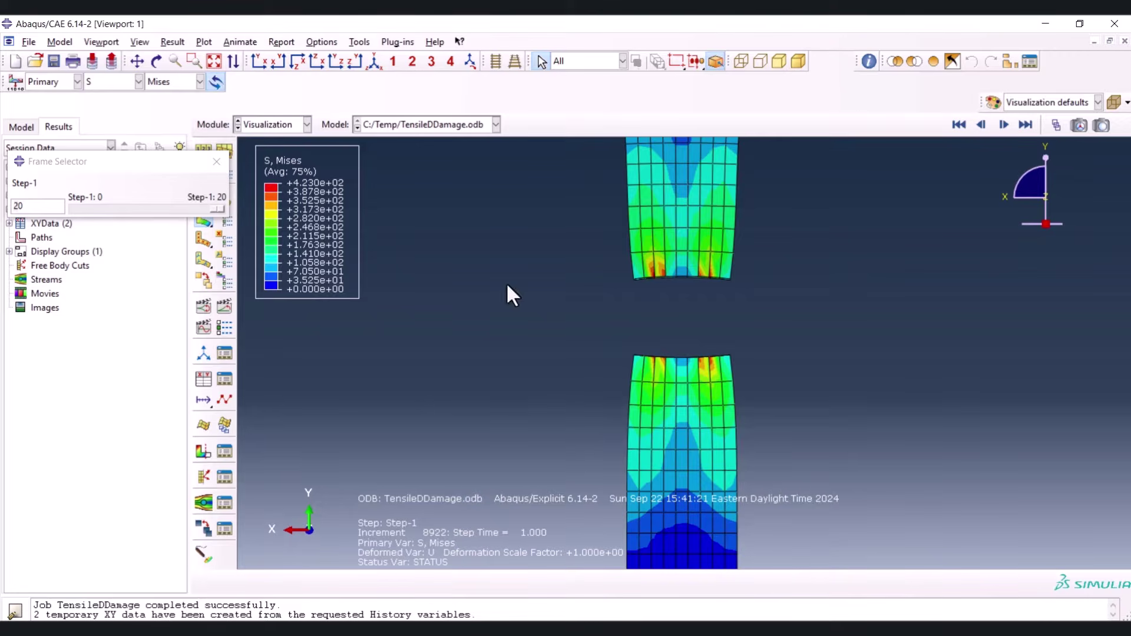
{"action": "left_click", "coordinate": [226, 157]}
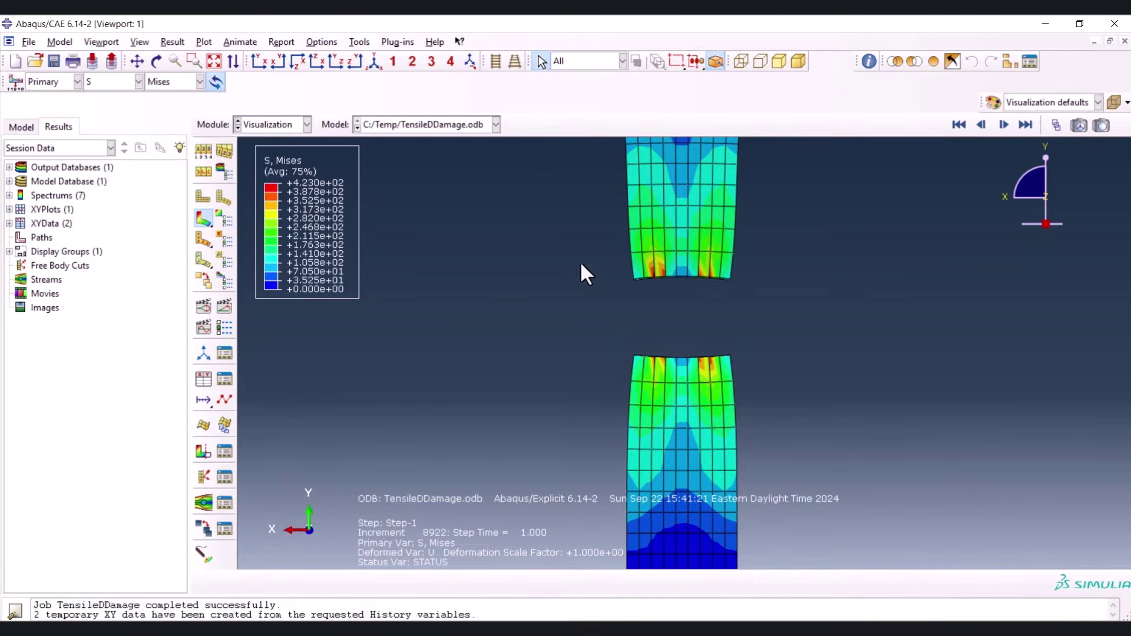
Highlight the elements on both sides of the fracture, clear the selection, and return to the isometric view
{"action": "left_click_drag", "start_coordinate": [599, 275], "coordinate": [770, 370]}
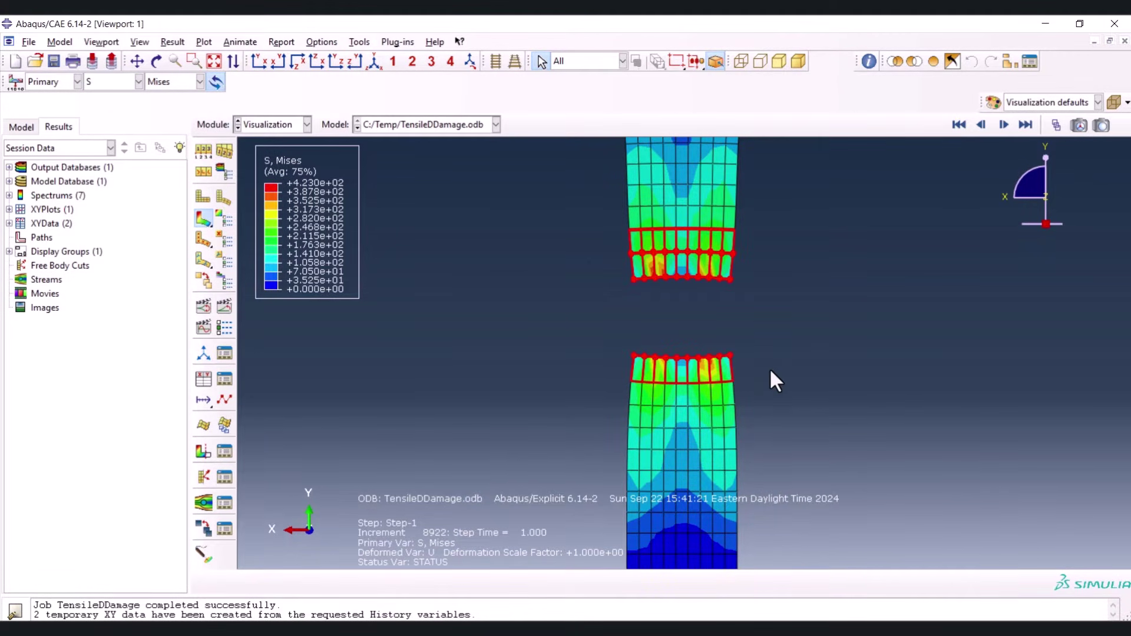
{"action": "left_click", "coordinate": [602, 313]}
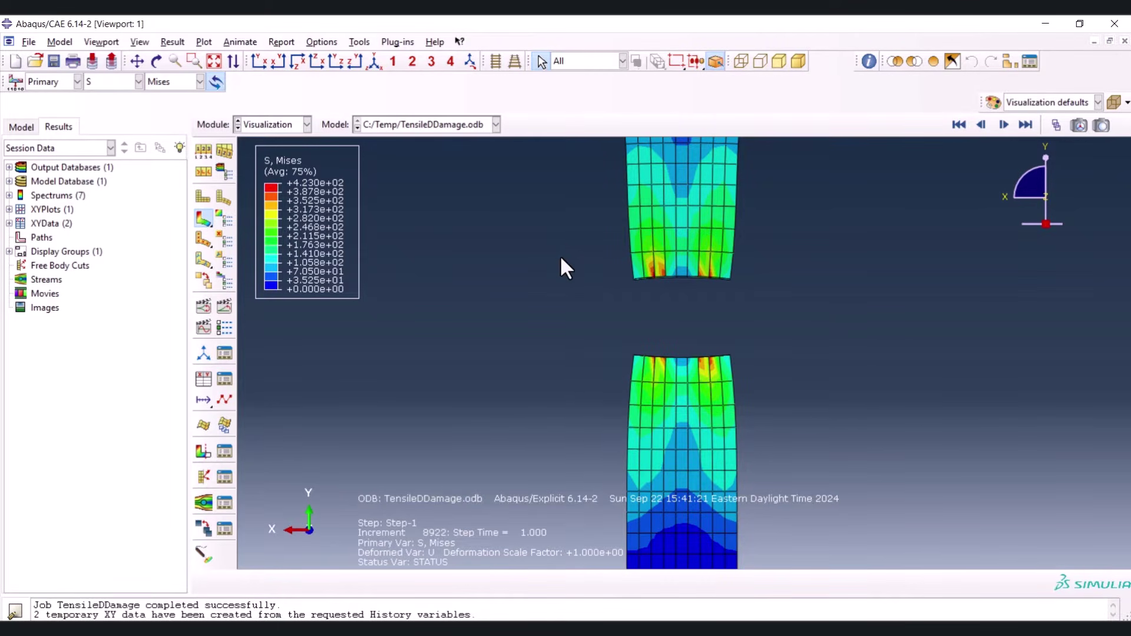
{"action": "left_click_drag", "start_coordinate": [583, 269], "coordinate": [788, 389]}
{"action": "left_click", "coordinate": [705, 328]}
{"action": "left_click", "coordinate": [373, 60]}
Create XY data from the ODB history output and plot the RP node's reaction force RF2 and displacement U2 together against time
{"action": "left_click", "coordinate": [206, 377]}
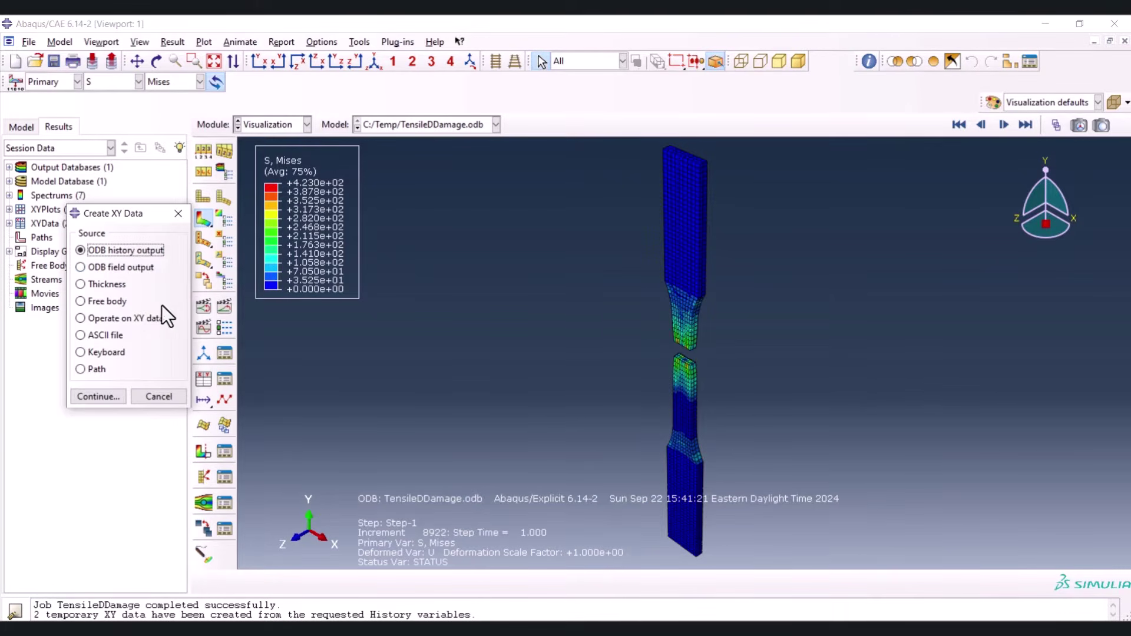
{"action": "left_click", "coordinate": [111, 395]}
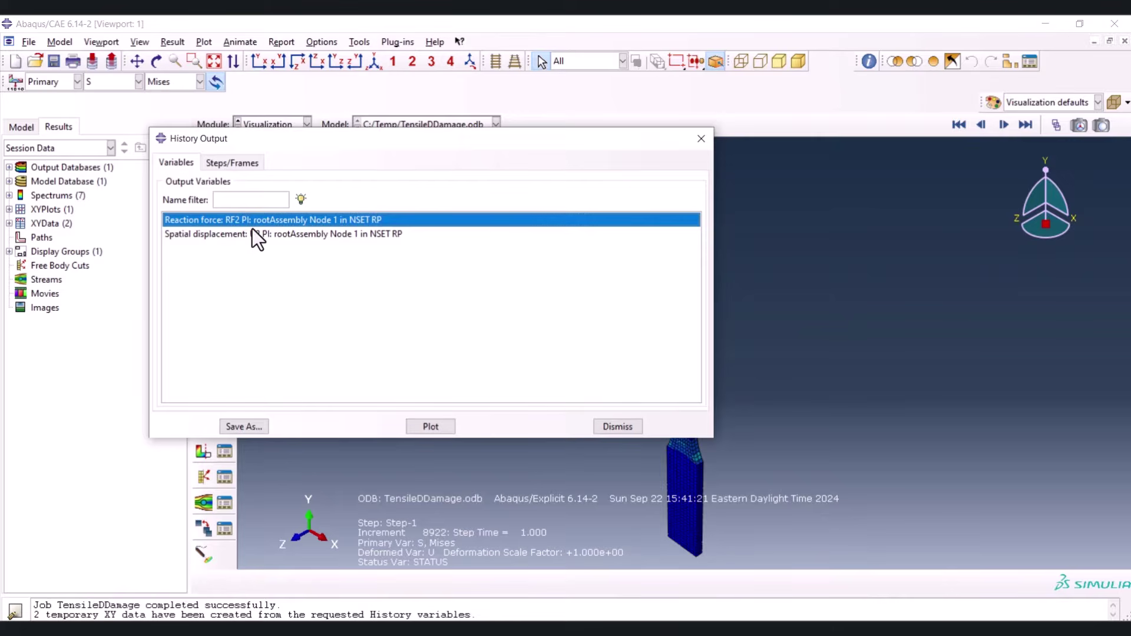
{"action": "left_click_drag", "start_coordinate": [252, 232], "coordinate": [252, 220]}
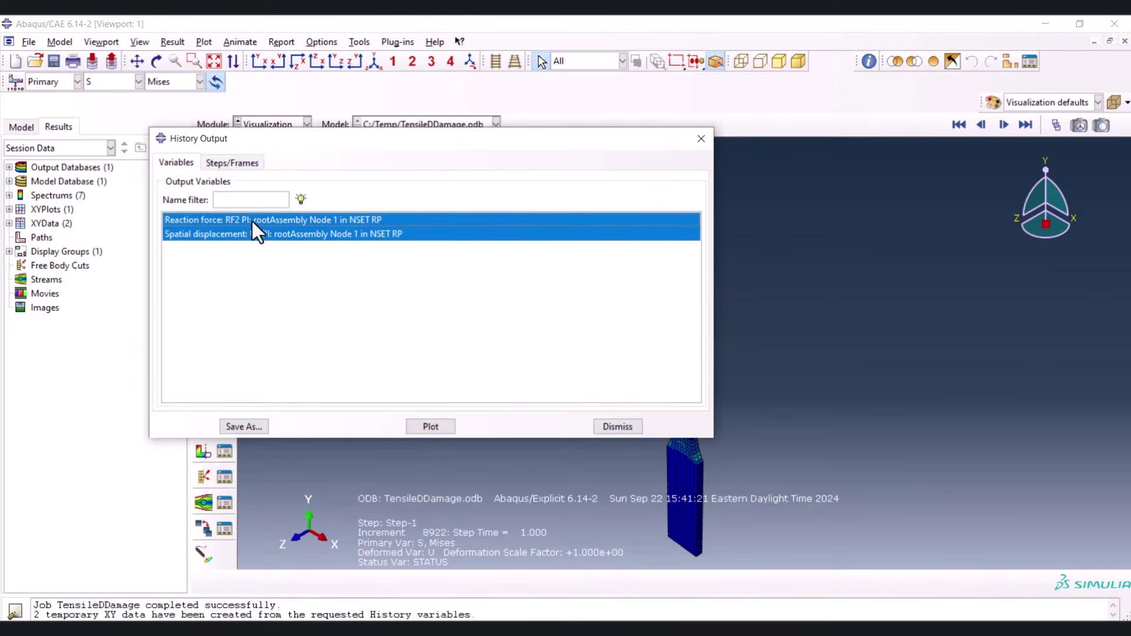
{"action": "left_click", "coordinate": [430, 426]}
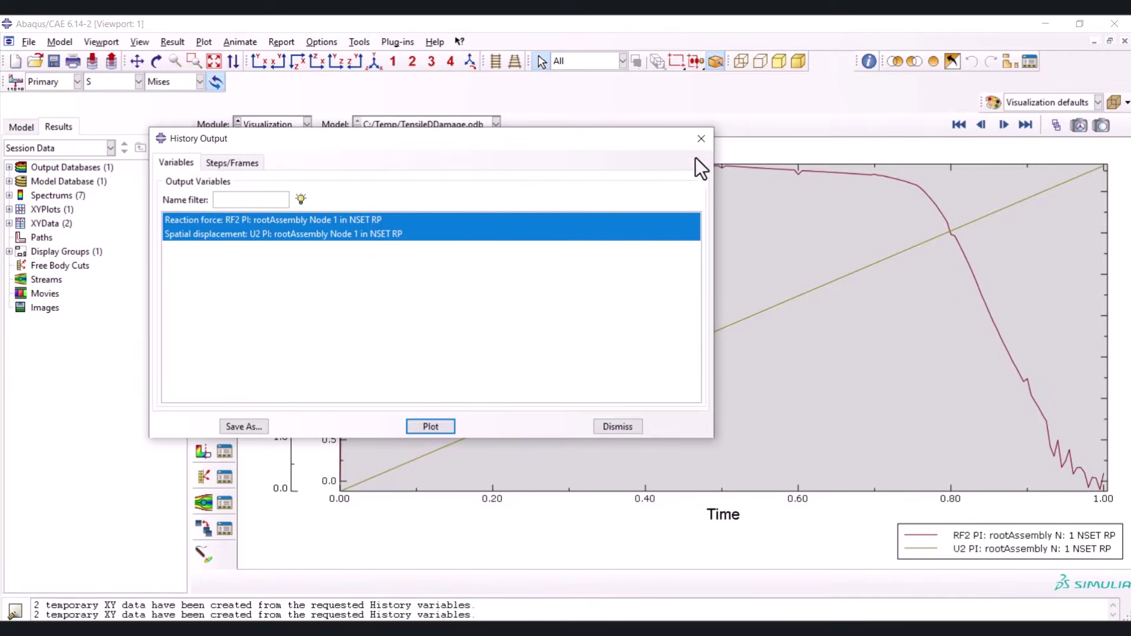
{"action": "left_click", "coordinate": [698, 140]}
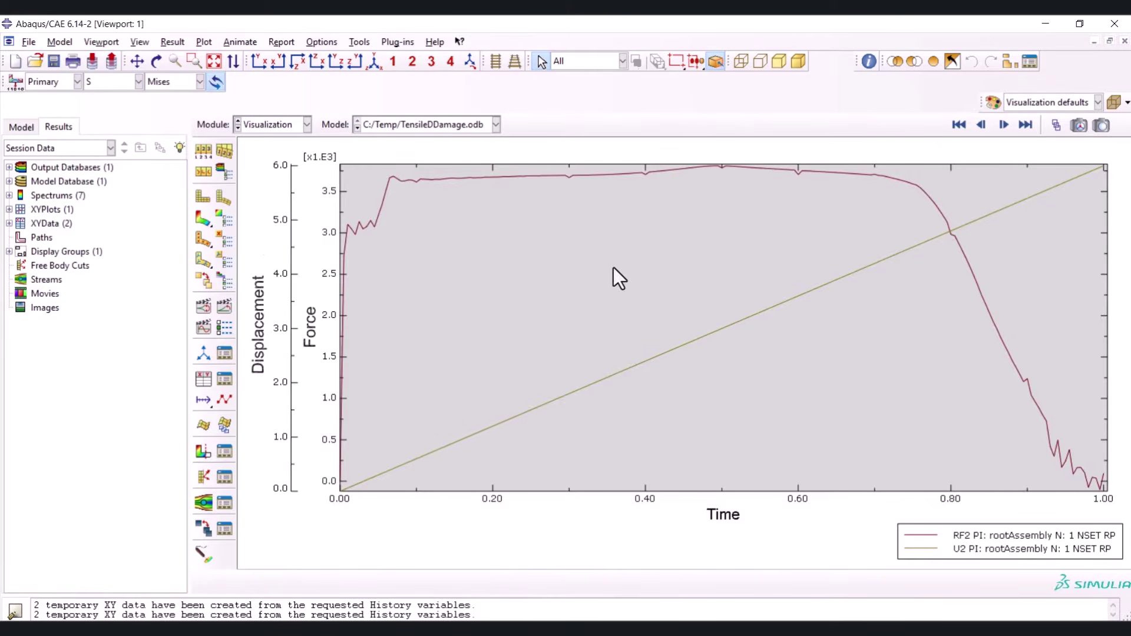
{"action": "scroll", "coordinate": [613, 267], "scroll_direction": "up", "scroll_amount": 1}
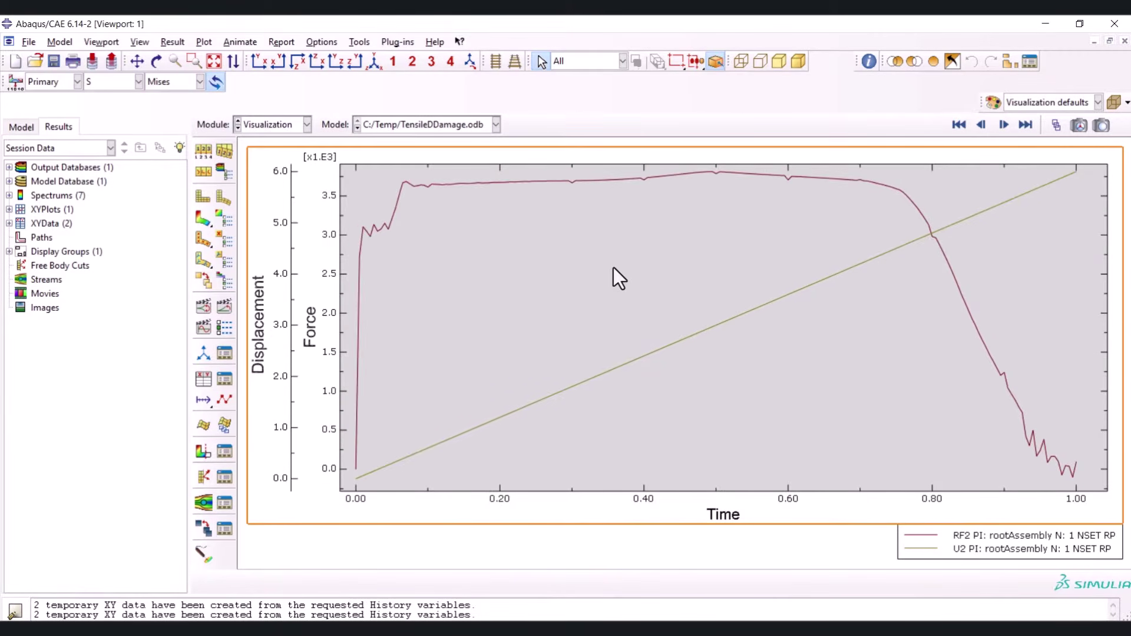
Operate on the XY data with combine, using displacement U2 as X and reaction force RF2 as Y, and plot and inspect the force-displacement curve
{"action": "left_click", "coordinate": [199, 379]}
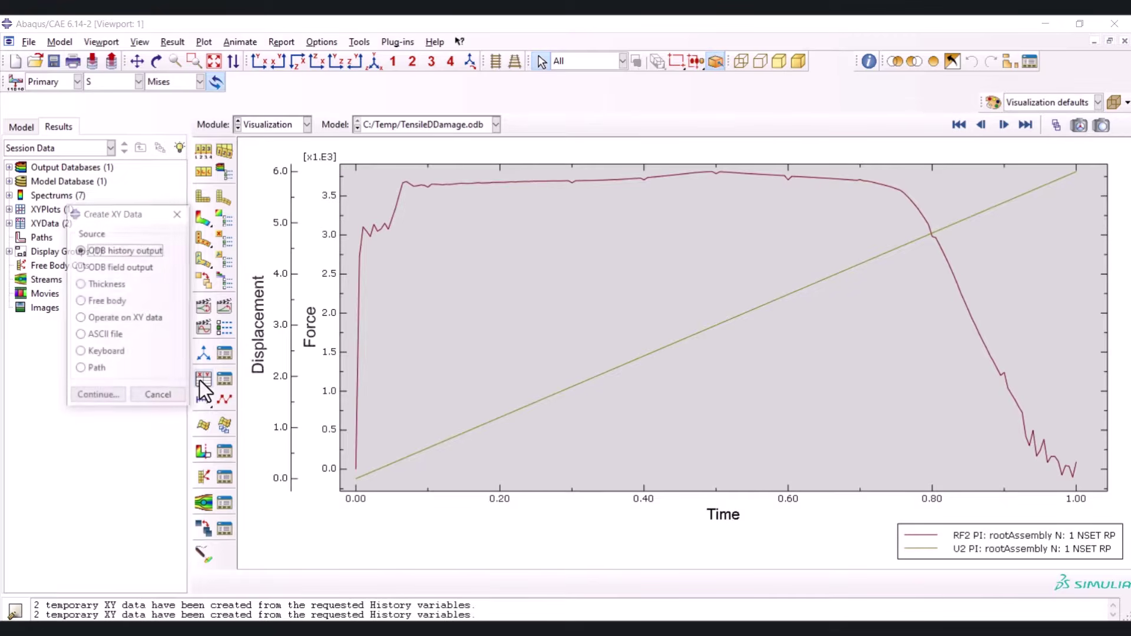
{"action": "left_click", "coordinate": [109, 316]}
{"action": "left_click", "coordinate": [111, 395]}
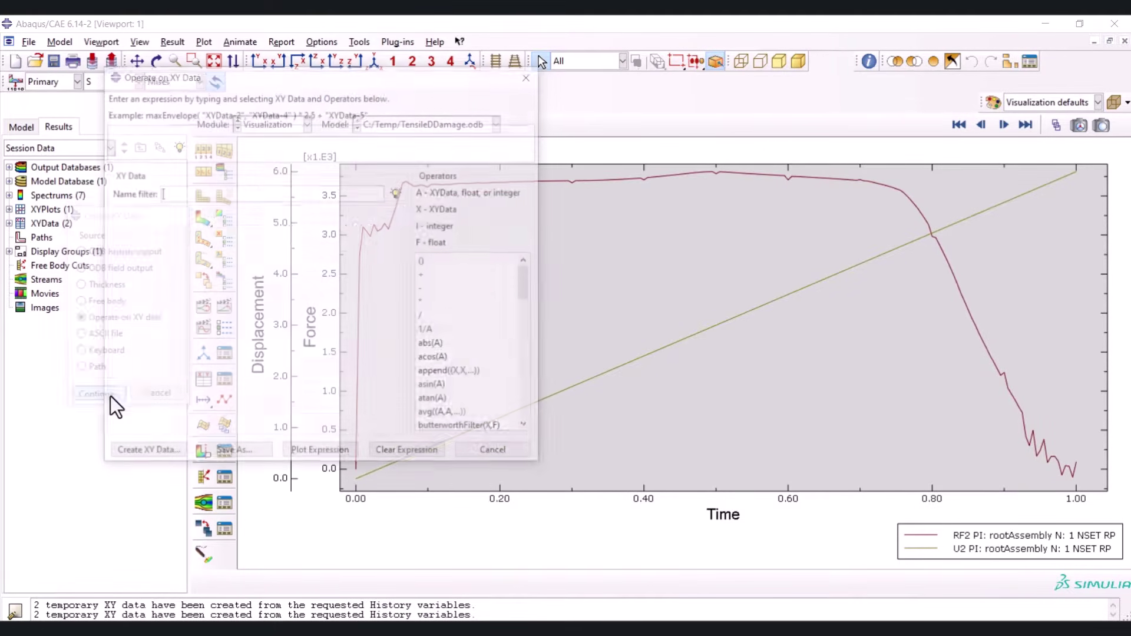
{"action": "scroll", "coordinate": [446, 382], "scroll_direction": "down", "scroll_amount": 2}
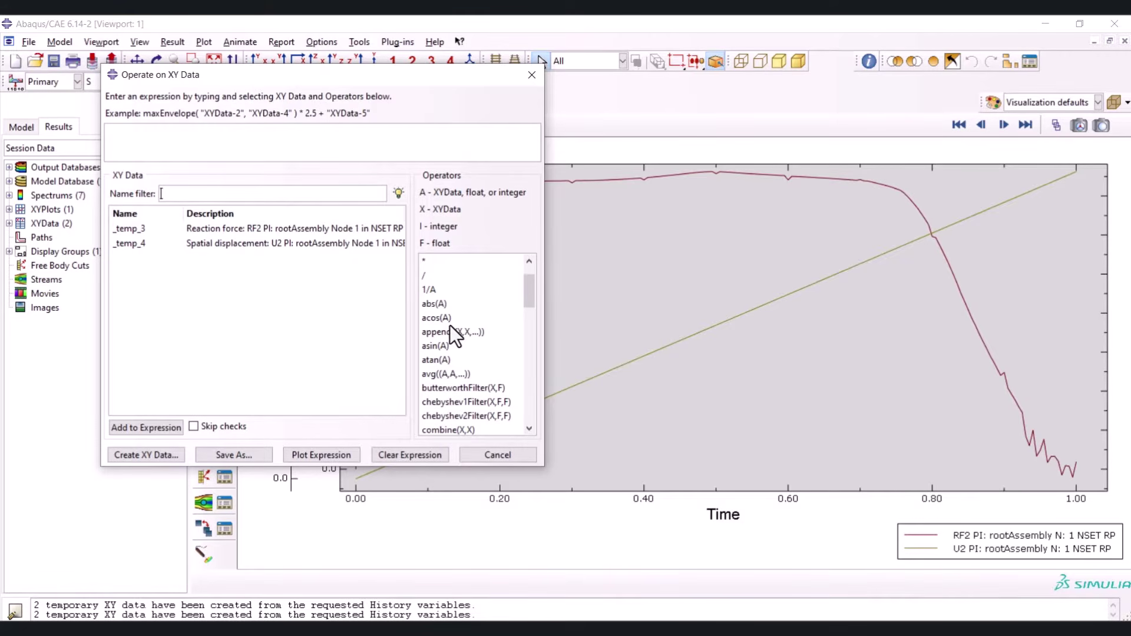
{"action": "left_click", "coordinate": [450, 390]}
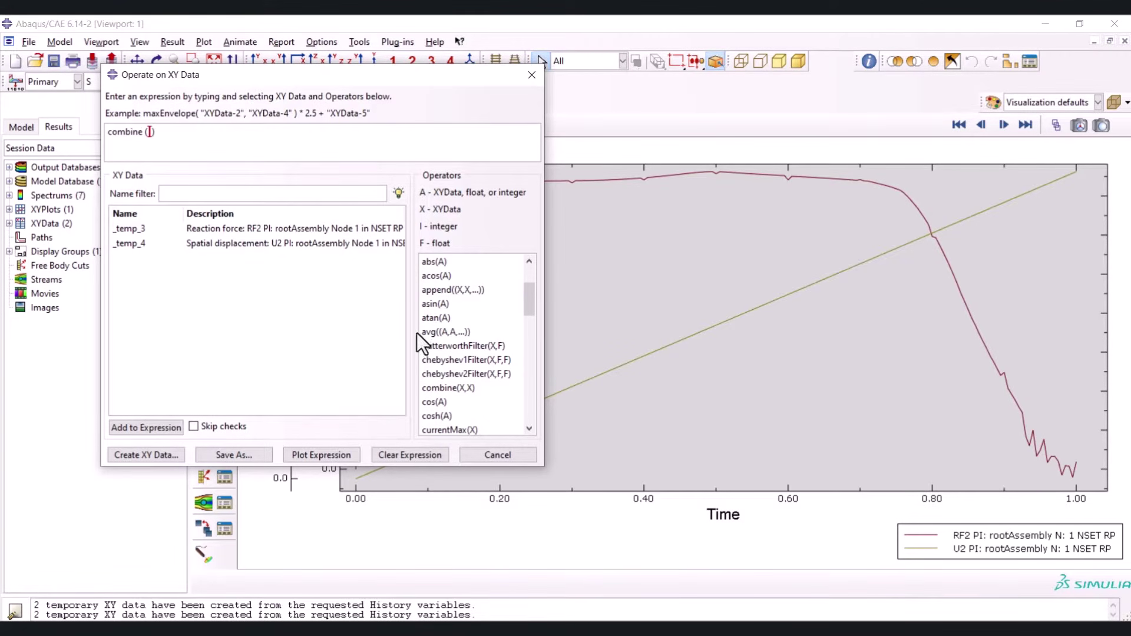
{"action": "left_click", "coordinate": [266, 242]}
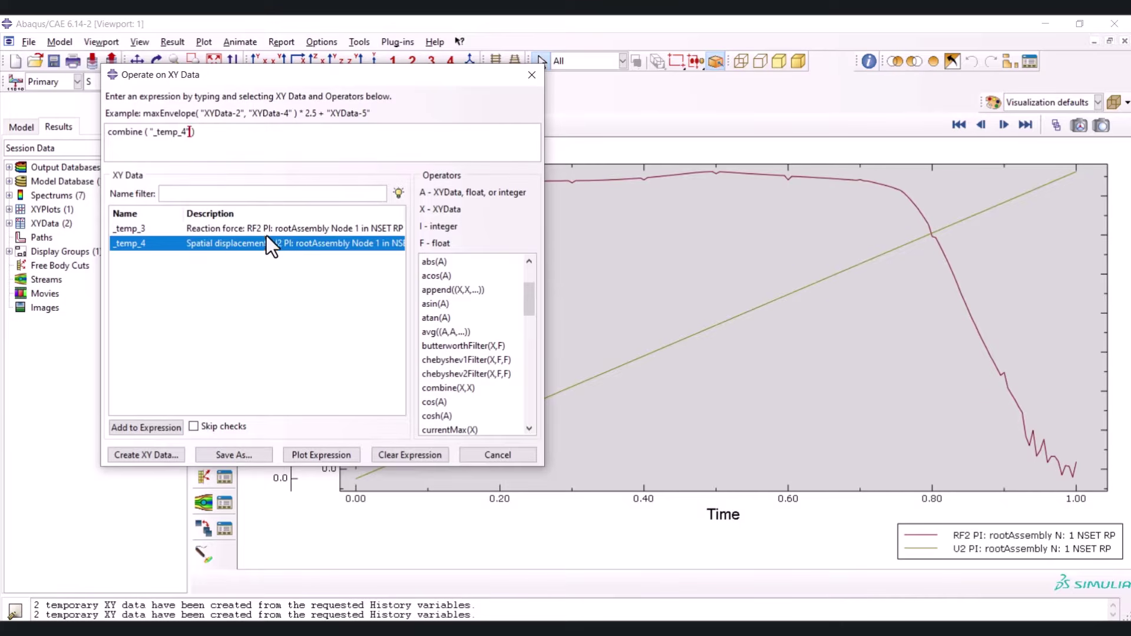
{"action": "left_click", "coordinate": [267, 232]}
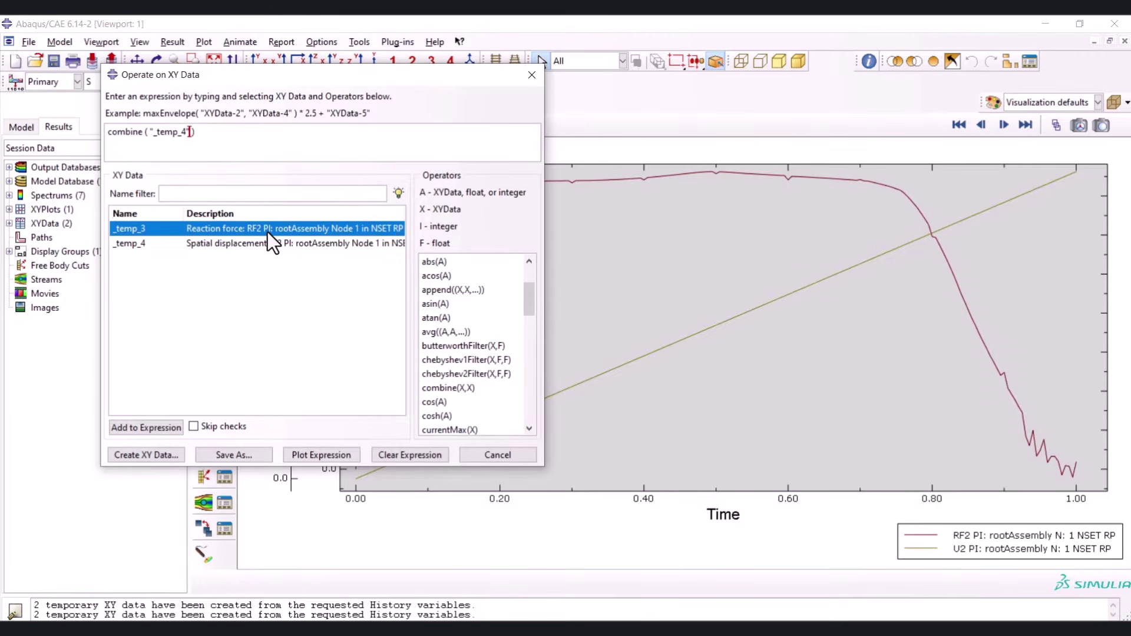
{"action": "left_click", "coordinate": [325, 460]}
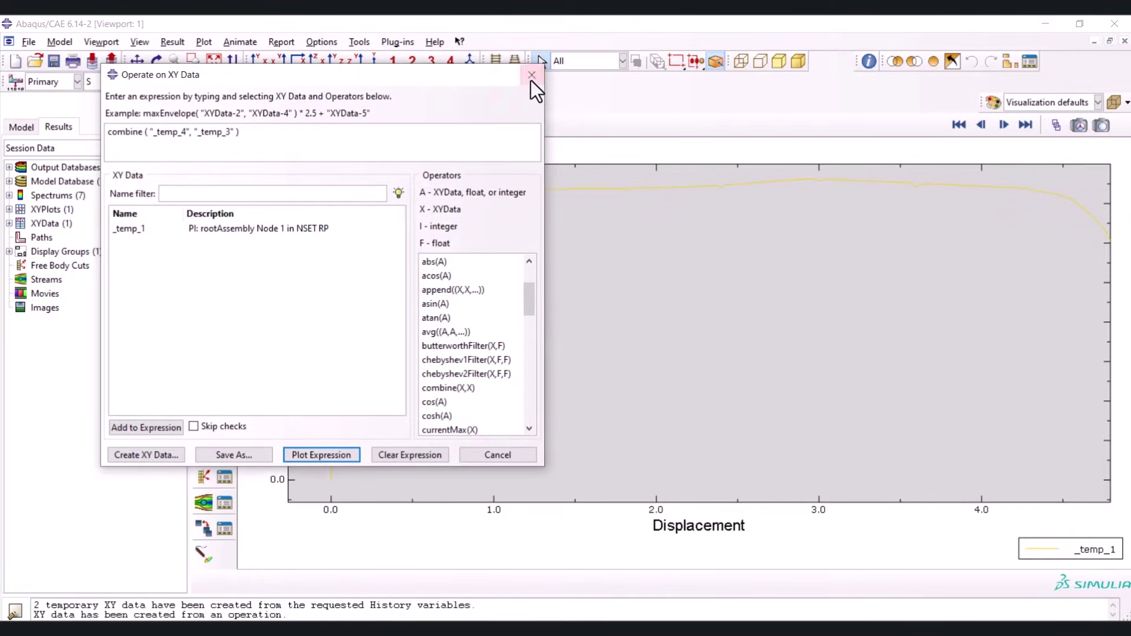
{"action": "left_click", "coordinate": [531, 75]}
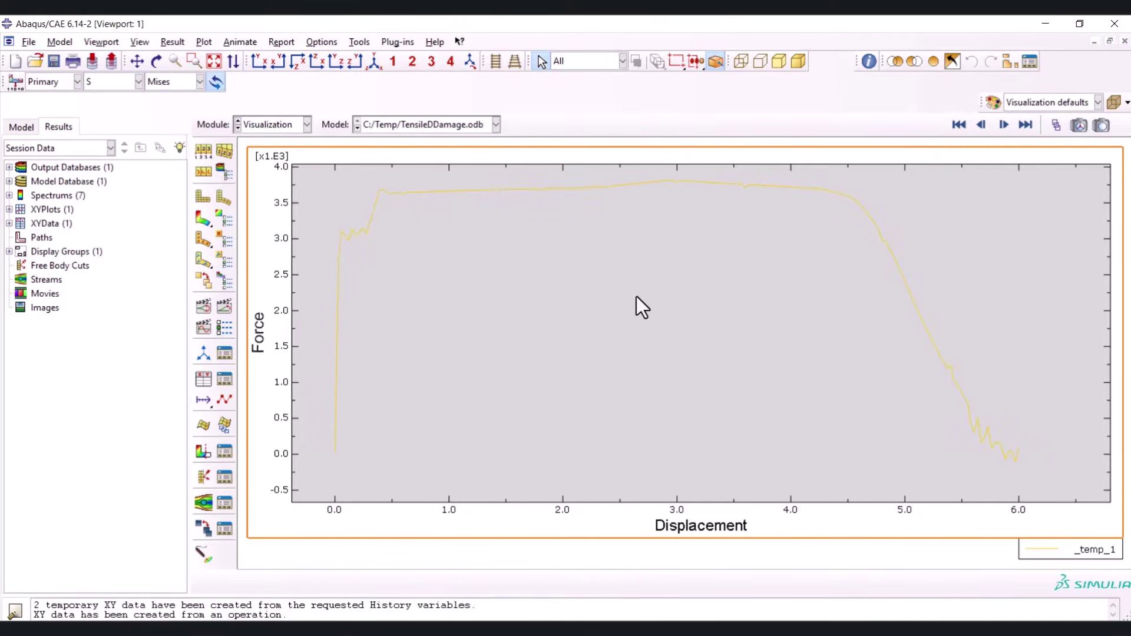
{"action": "scroll", "coordinate": [340, 448], "scroll_direction": "up", "scroll_amount": 1}
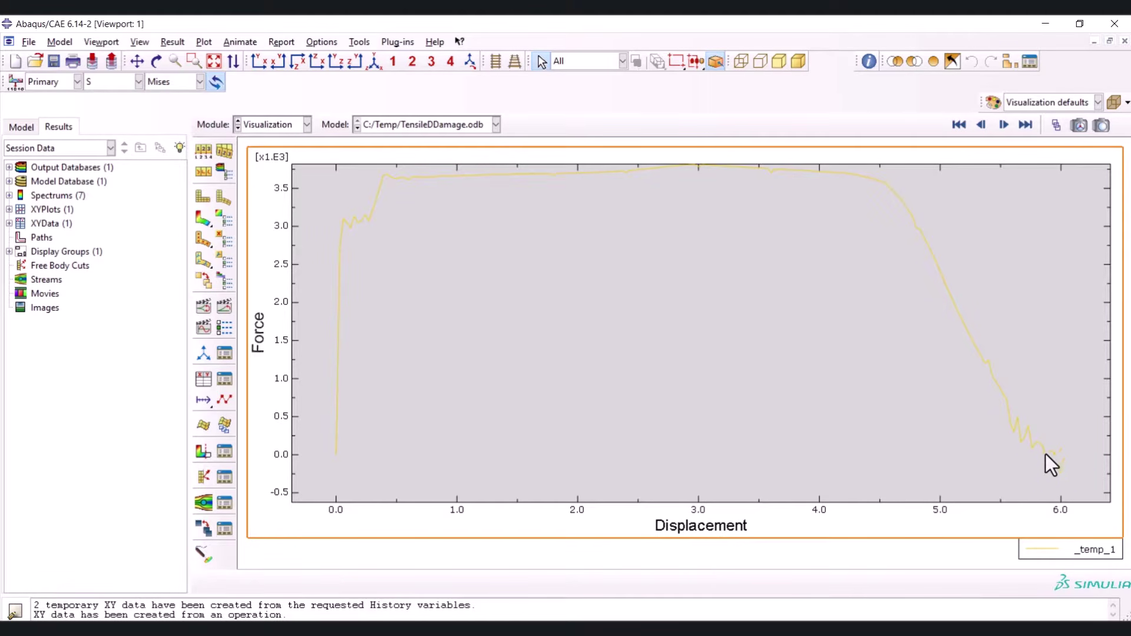
{"action": "scroll", "coordinate": [1058, 462], "scroll_direction": "up", "scroll_amount": 1}
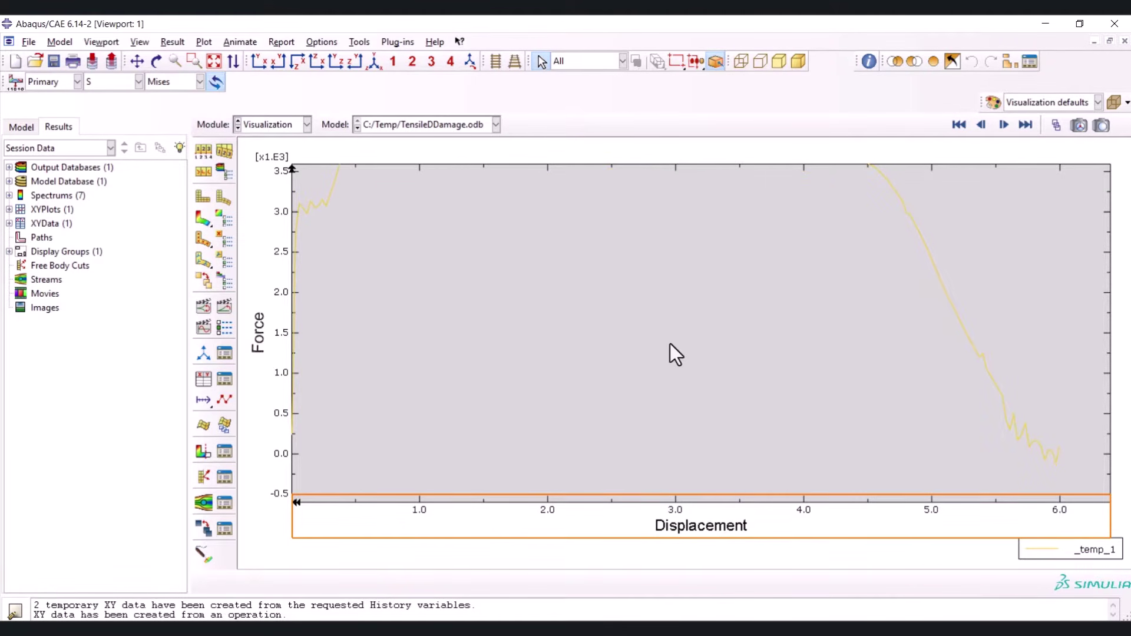
{"action": "scroll", "coordinate": [669, 354], "scroll_direction": "down", "scroll_amount": 1}
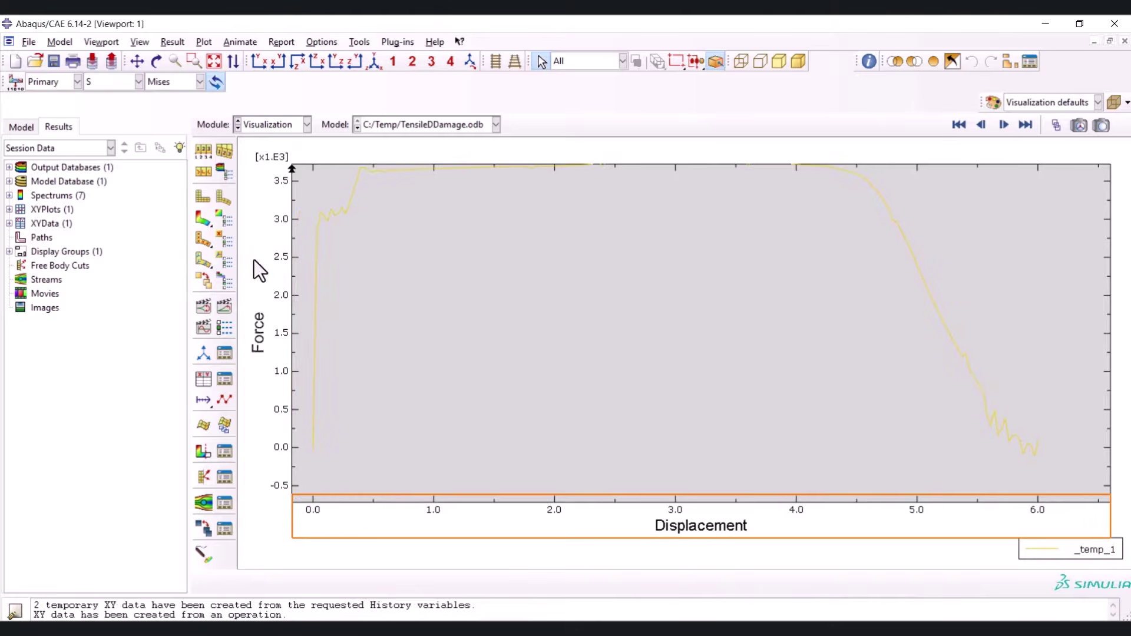
Open the force-displacement curve's XY data for editing, review its rows, and copy all X and Y values
{"action": "left_click", "coordinate": [9, 224]}
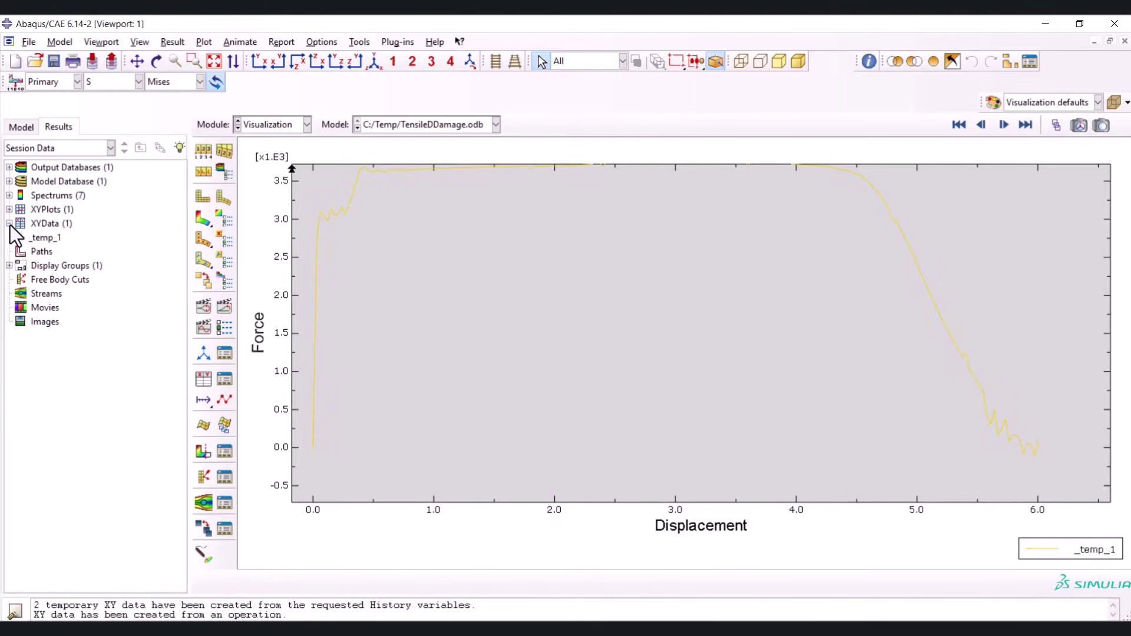
{"action": "left_click", "coordinate": [41, 238]}
{"action": "right_click", "coordinate": [41, 238]}
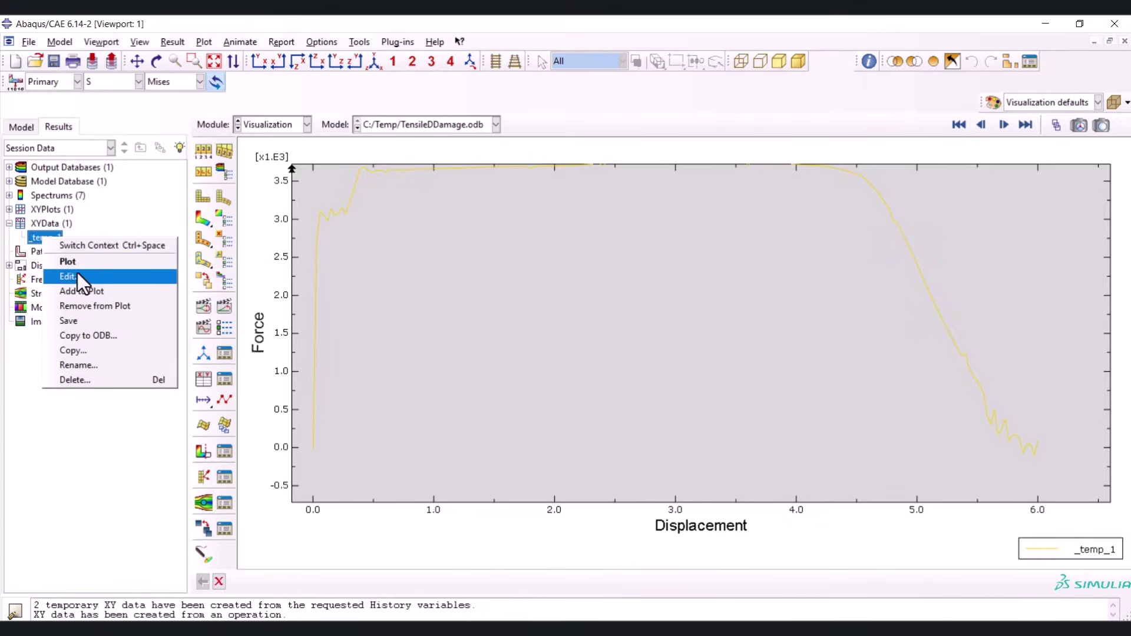
{"action": "left_click", "coordinate": [76, 276]}
{"action": "left_click", "coordinate": [161, 211]}
{"action": "scroll", "coordinate": [178, 295], "scroll_direction": "down", "scroll_amount": 7}
{"action": "scroll", "coordinate": [178, 295], "scroll_direction": "down", "scroll_amount": 11}
{"action": "left_click_drag", "start_coordinate": [259, 242], "coordinate": [251, 378]}
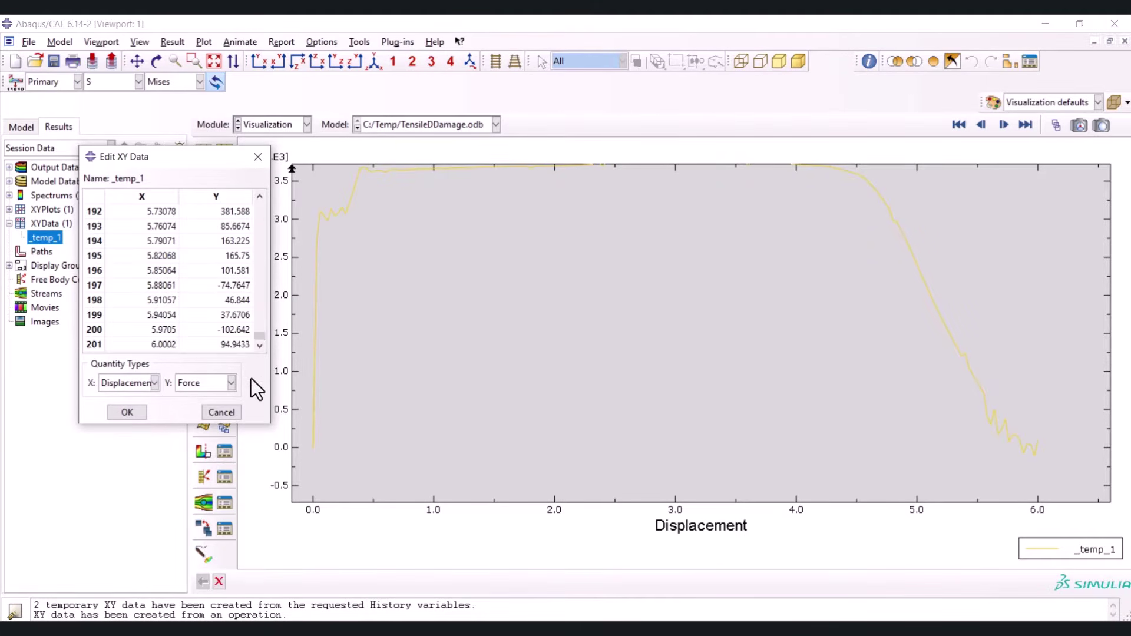
{"action": "key", "text": "ctrl+a"}
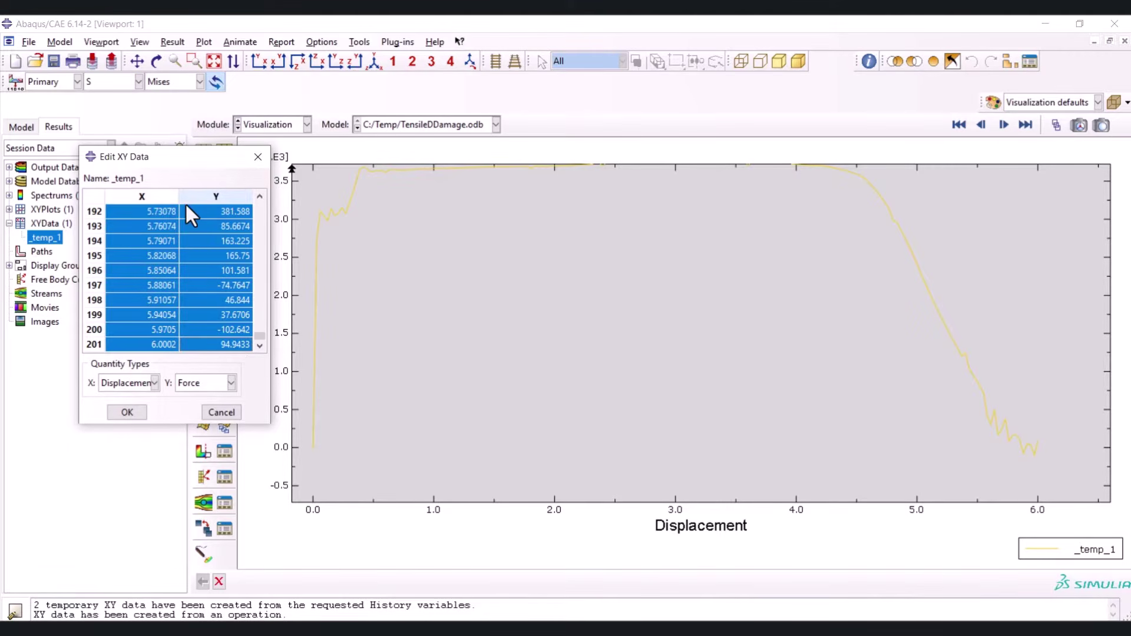
{"action": "right_click", "coordinate": [188, 270]}
{"action": "left_click", "coordinate": [225, 285]}
Switch to the tensile properties workbook in Excel, add a new sheet, and paste the copied force-displacement data starting at cell B2
{"action": "key", "text": "alt+Tab"}
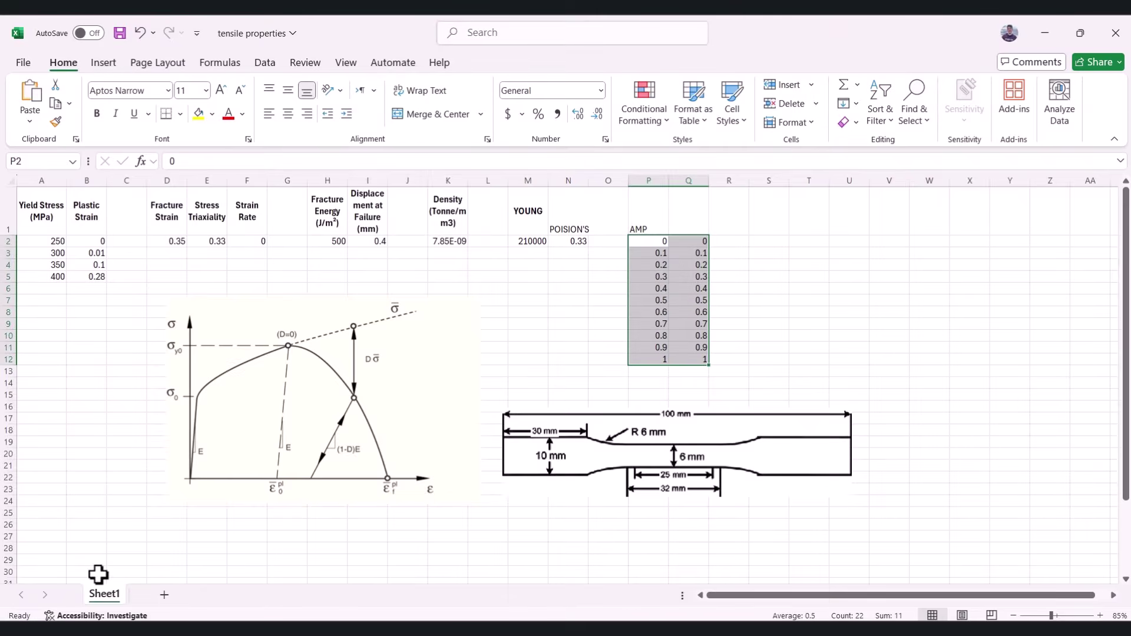
{"action": "left_click", "coordinate": [165, 595]}
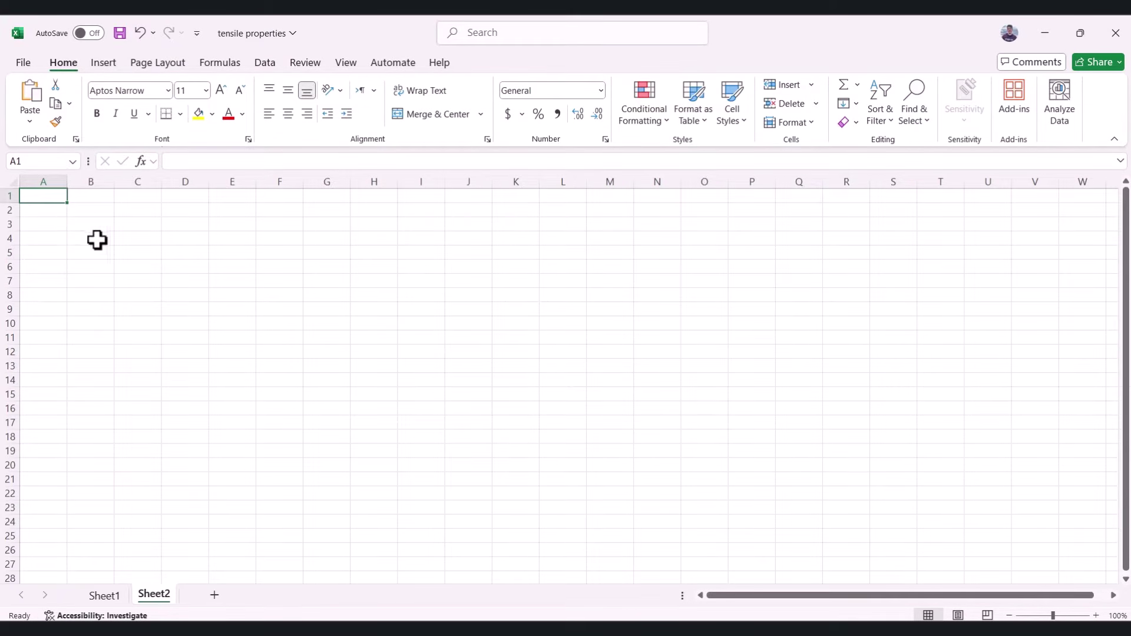
{"action": "left_click", "coordinate": [71, 215]}
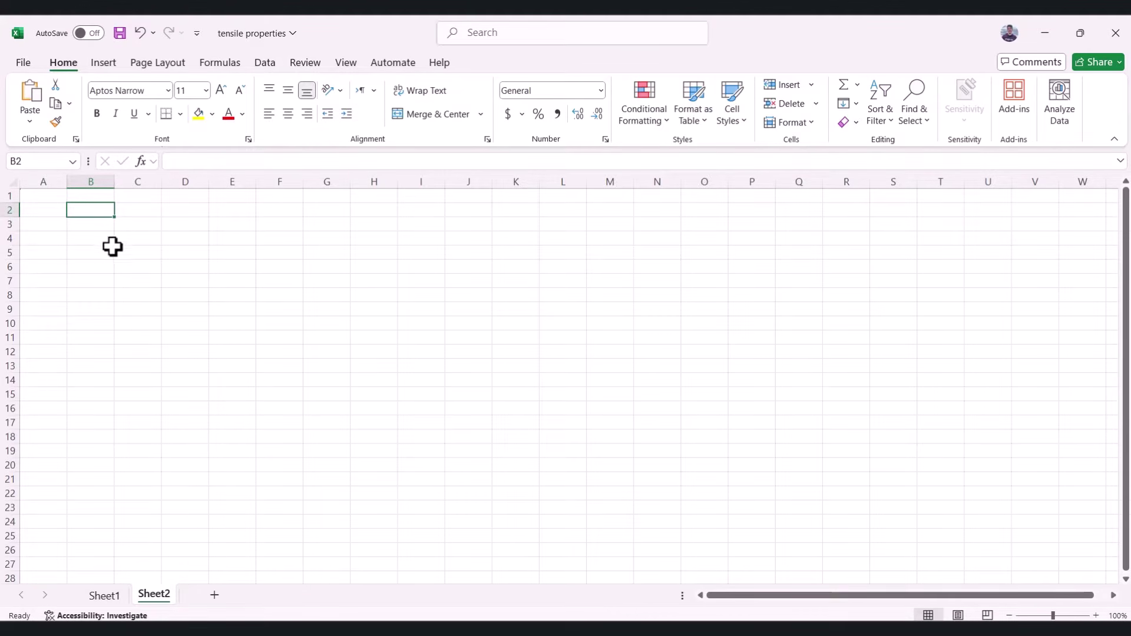
{"action": "right_click", "coordinate": [97, 211]}
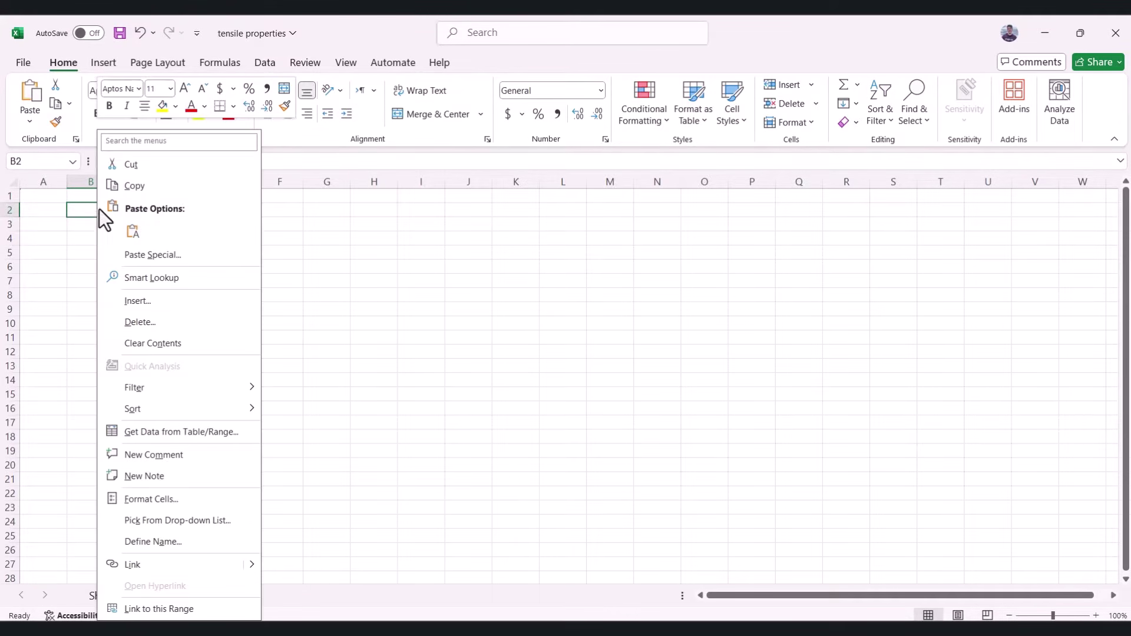
{"action": "left_click", "coordinate": [128, 230]}
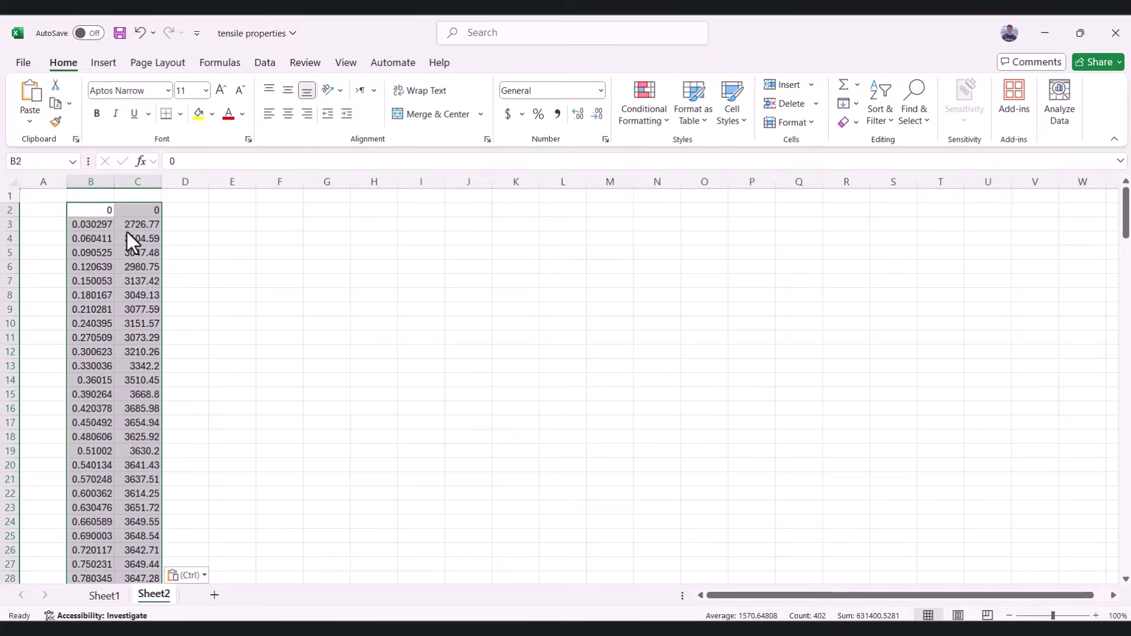
Enter the column headers Displacement, Force, Strain and Stress in cells B1 through E1
{"action": "left_click", "coordinate": [99, 198]}
{"action": "type", "text": "Displacement"}
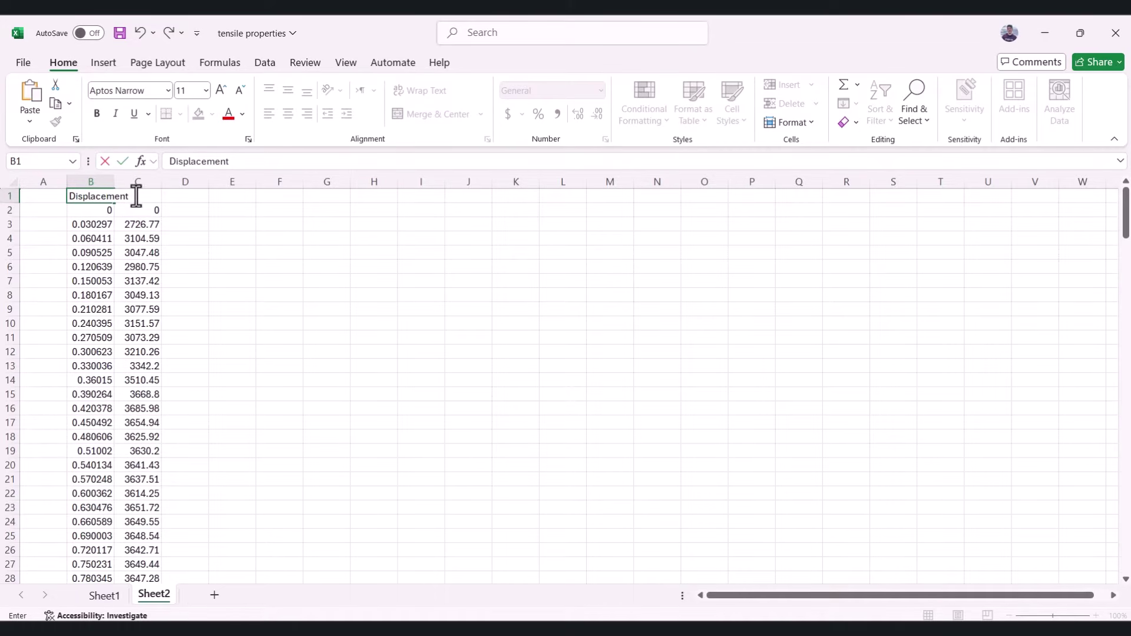
{"action": "left_click", "coordinate": [149, 197]}
{"action": "type", "text": "Force"}
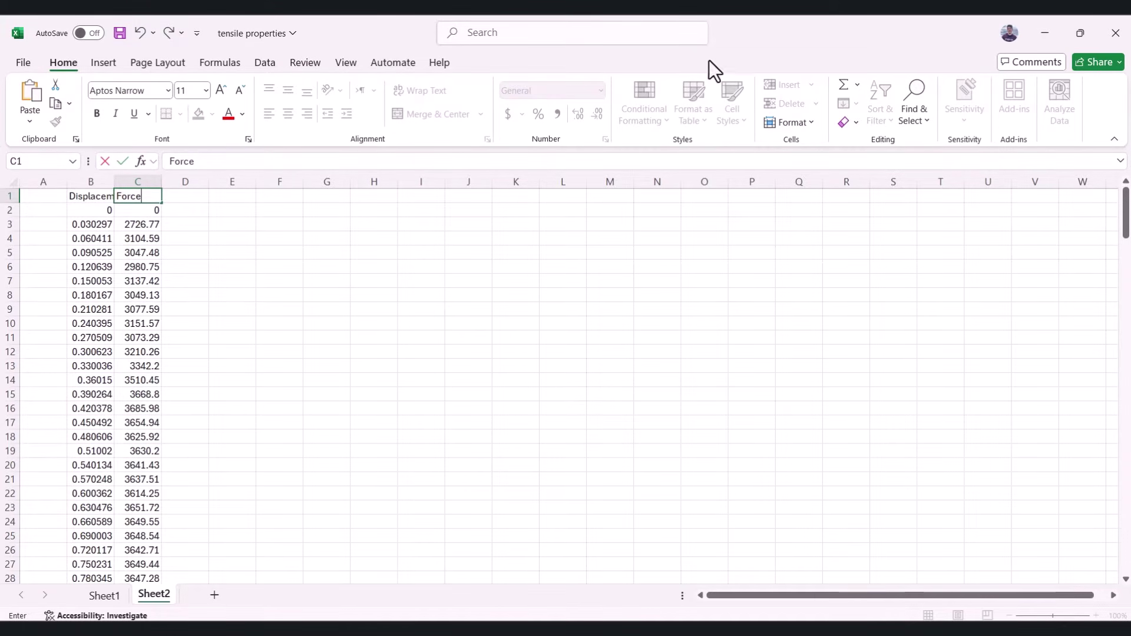
{"action": "key", "text": "Return"}
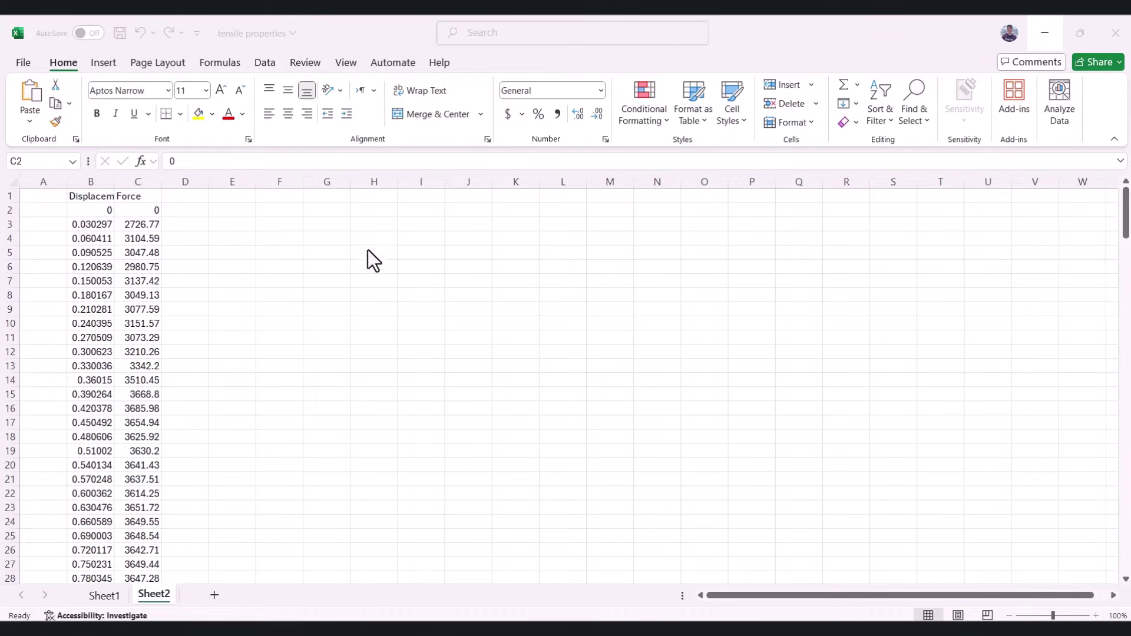
{"action": "left_click", "coordinate": [197, 210]}
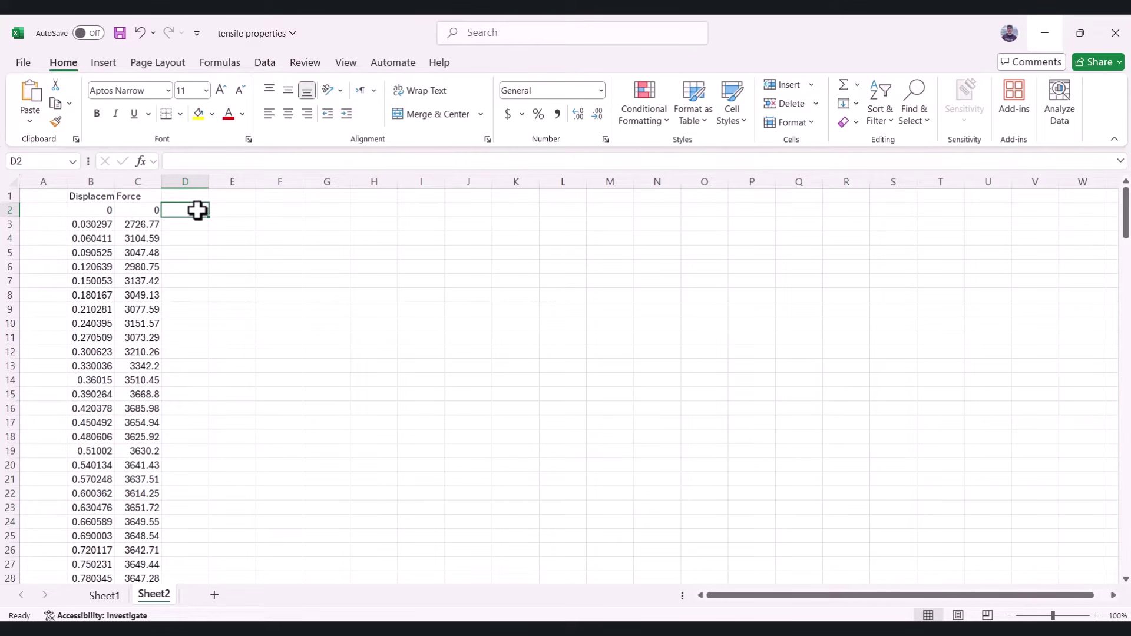
{"action": "left_click", "coordinate": [199, 195]}
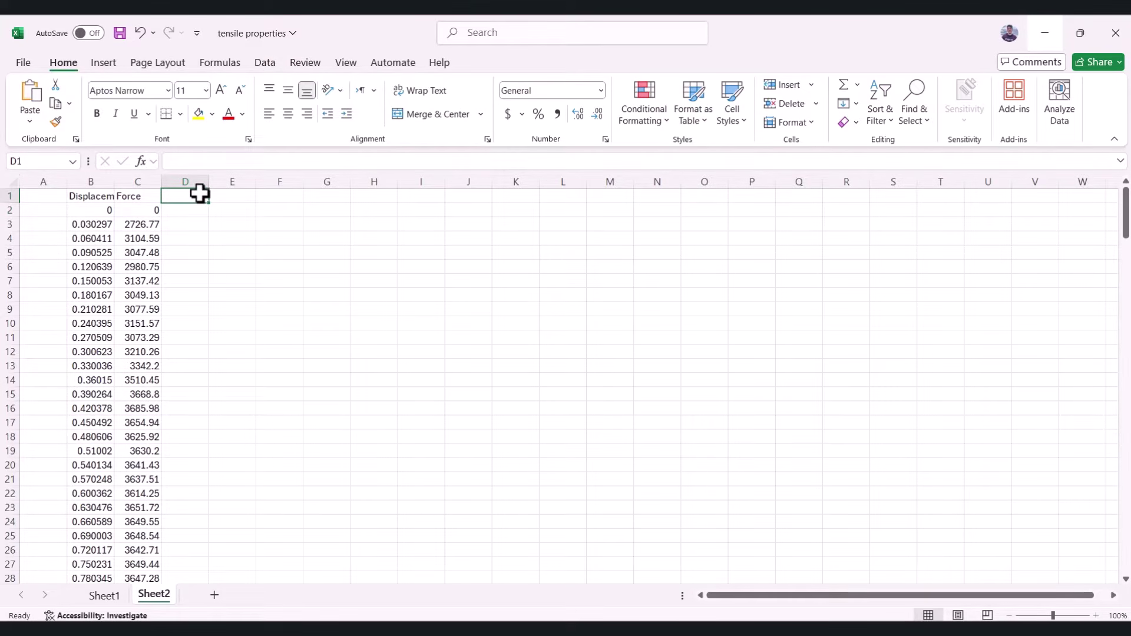
{"action": "type", "text": "Strain"}
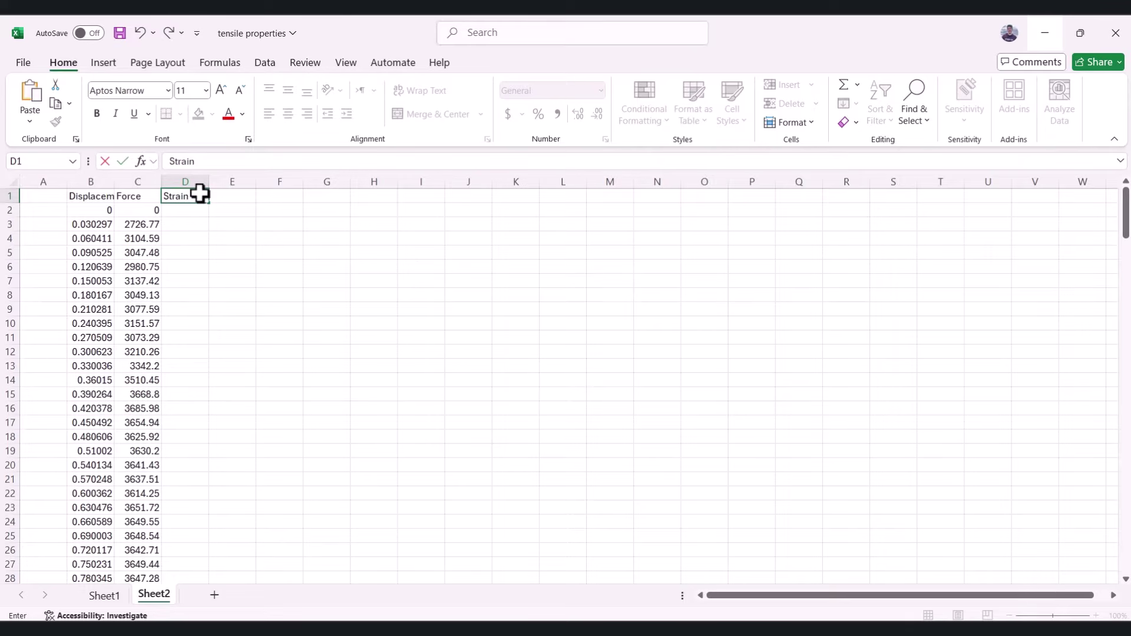
{"action": "left_click", "coordinate": [235, 195]}
{"action": "type", "text": "Stress"}
Calculate strain in D2 as =B2/25, check the gauge length on Sheet1, and fill the formula down the Strain column
{"action": "left_click", "coordinate": [179, 212]}
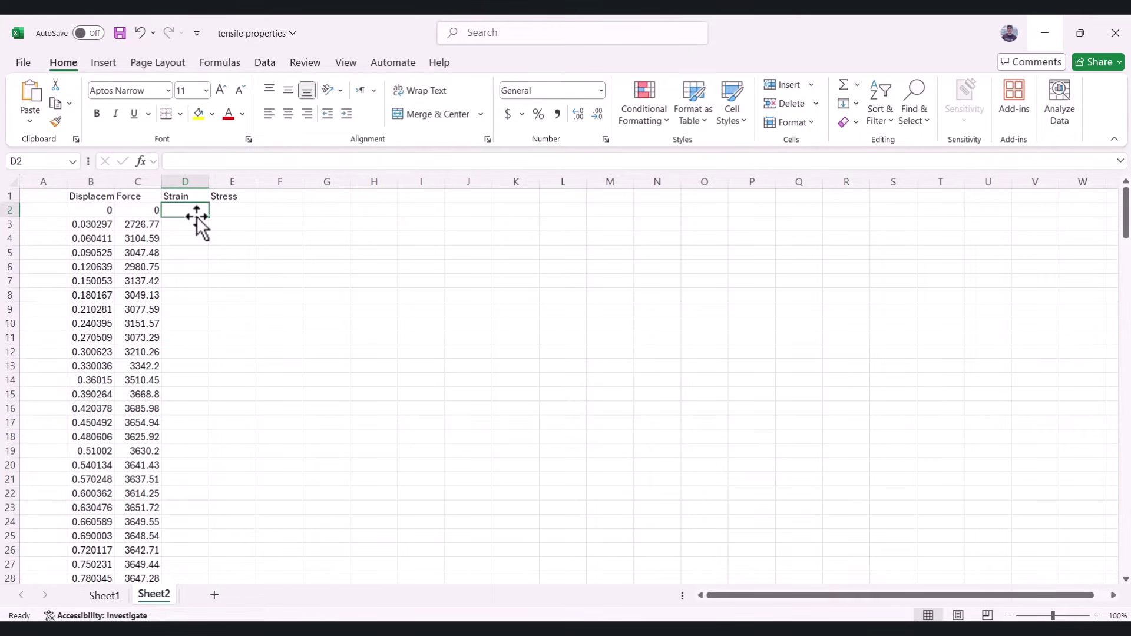
{"action": "type", "text": "="}
{"action": "left_click", "coordinate": [100, 211]}
{"action": "type", "text": "/"}
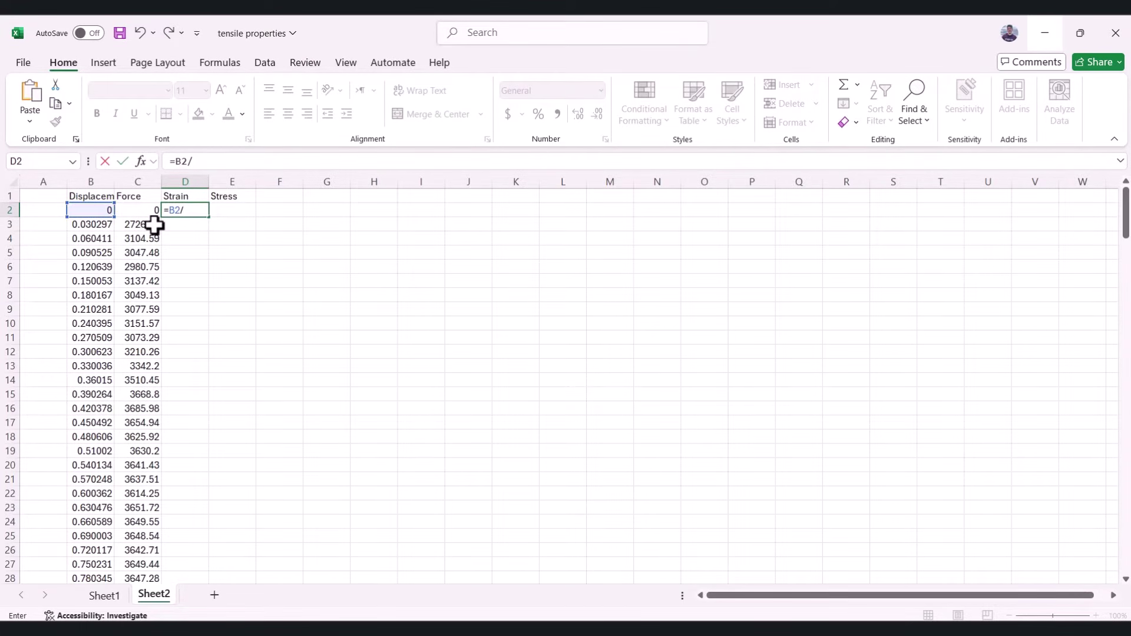
{"action": "type", "text": "25"}
{"action": "key", "text": "Return"}
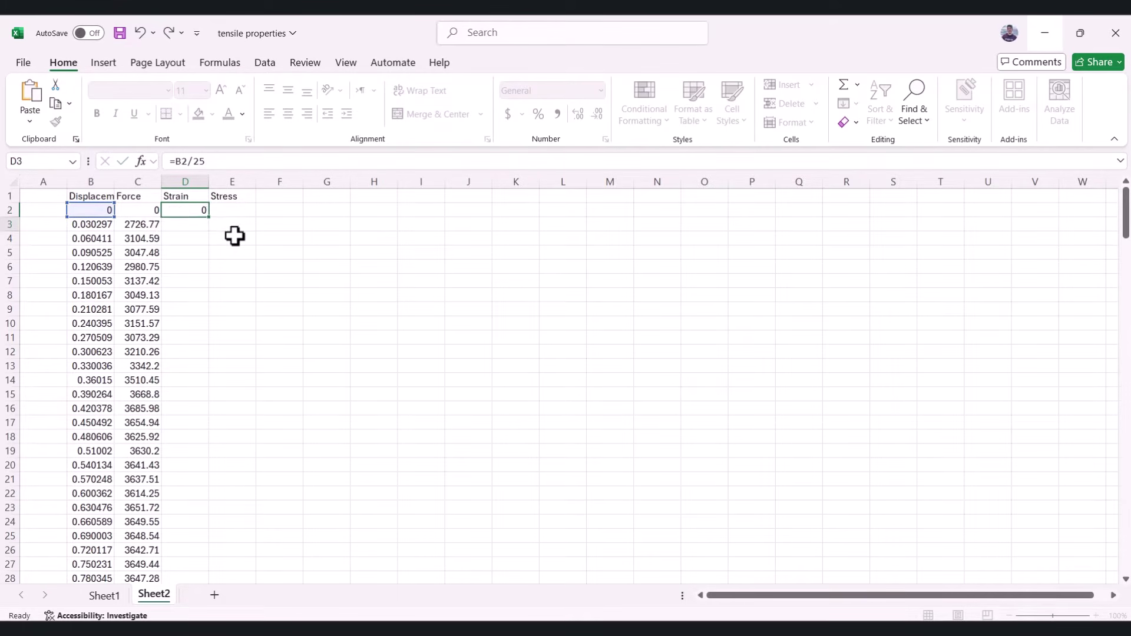
{"action": "left_click", "coordinate": [105, 596]}
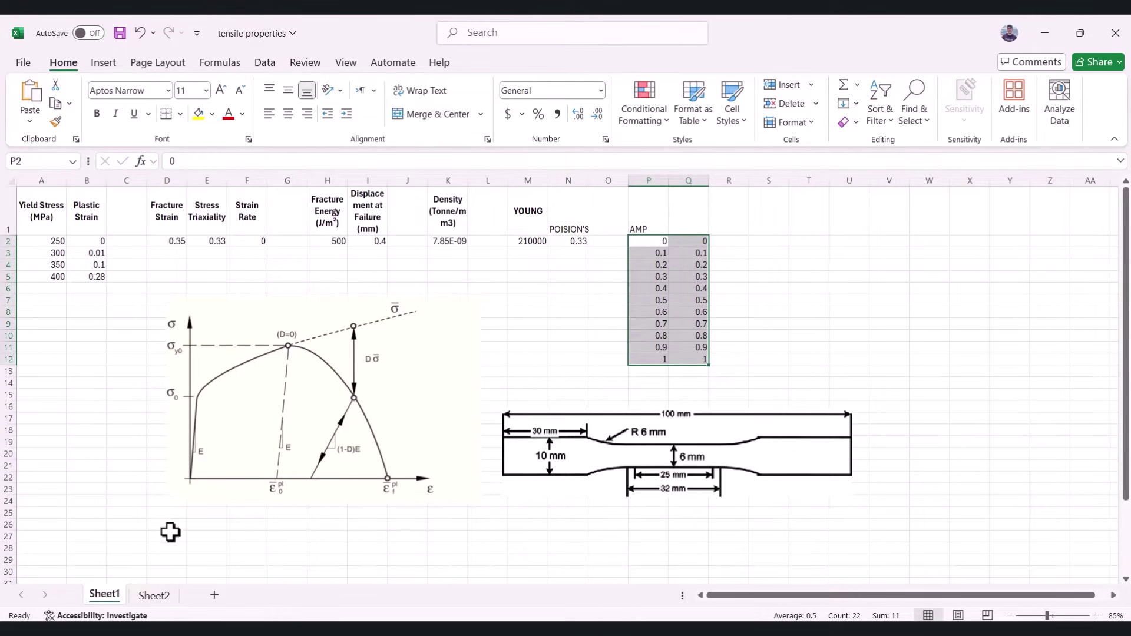
{"action": "left_click", "coordinate": [153, 595]}
{"action": "left_click", "coordinate": [198, 211]}
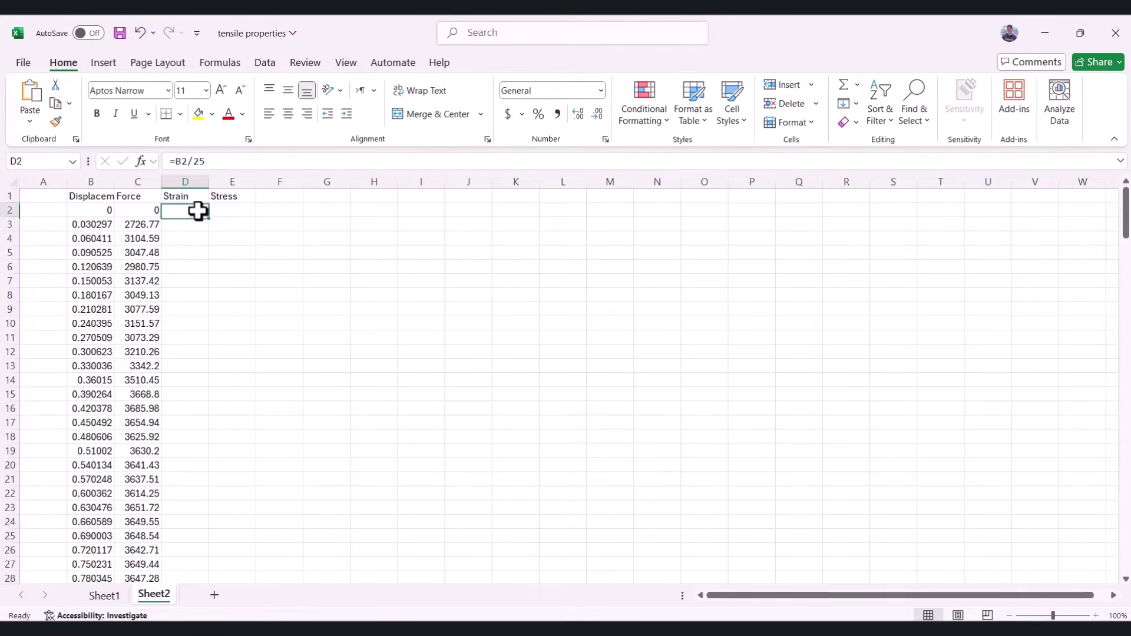
{"action": "double_click", "coordinate": [209, 218]}
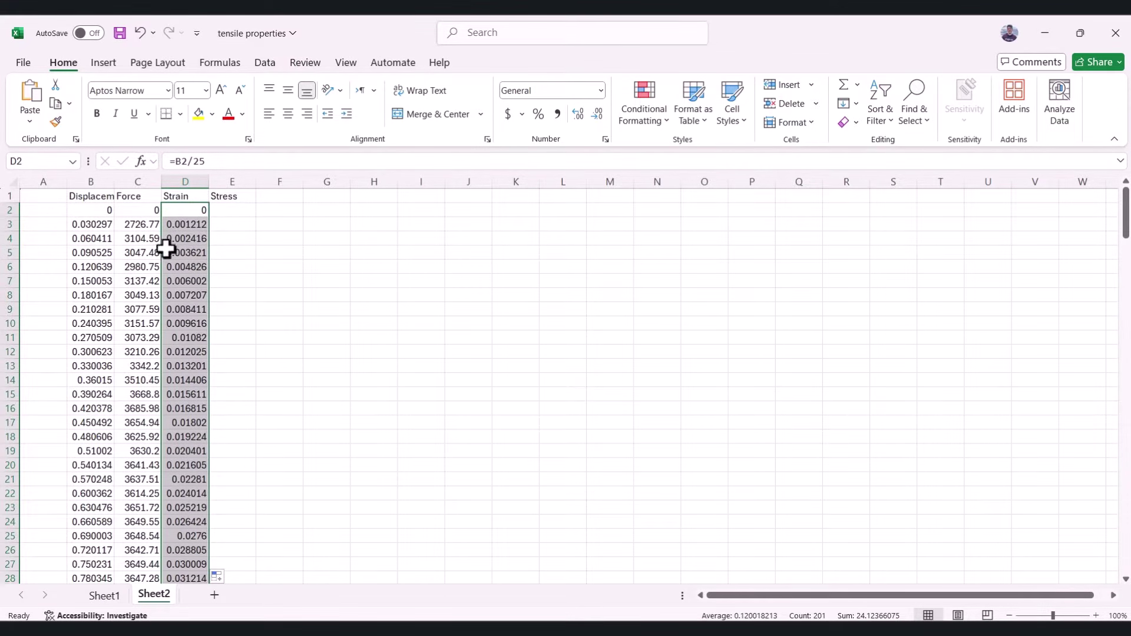
Calculate stress in E2 as =C2/(6*2), fill it down the Stress column, and check the specimen drawing on Sheet1
{"action": "left_click", "coordinate": [235, 217]}
{"action": "type", "text": "="}
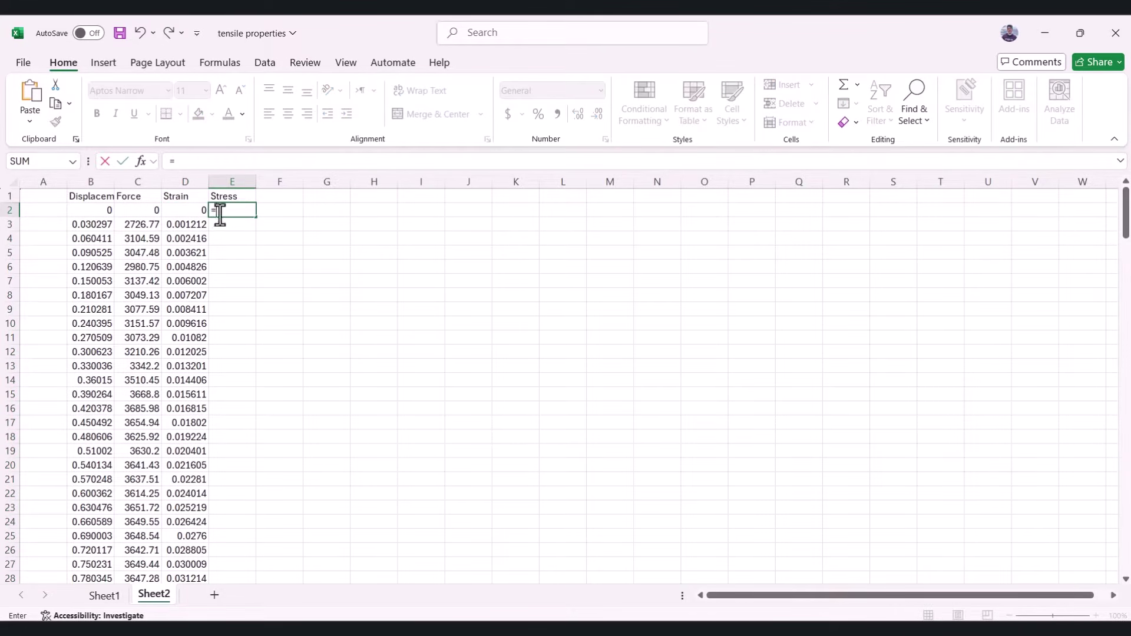
{"action": "left_click", "coordinate": [144, 211]}
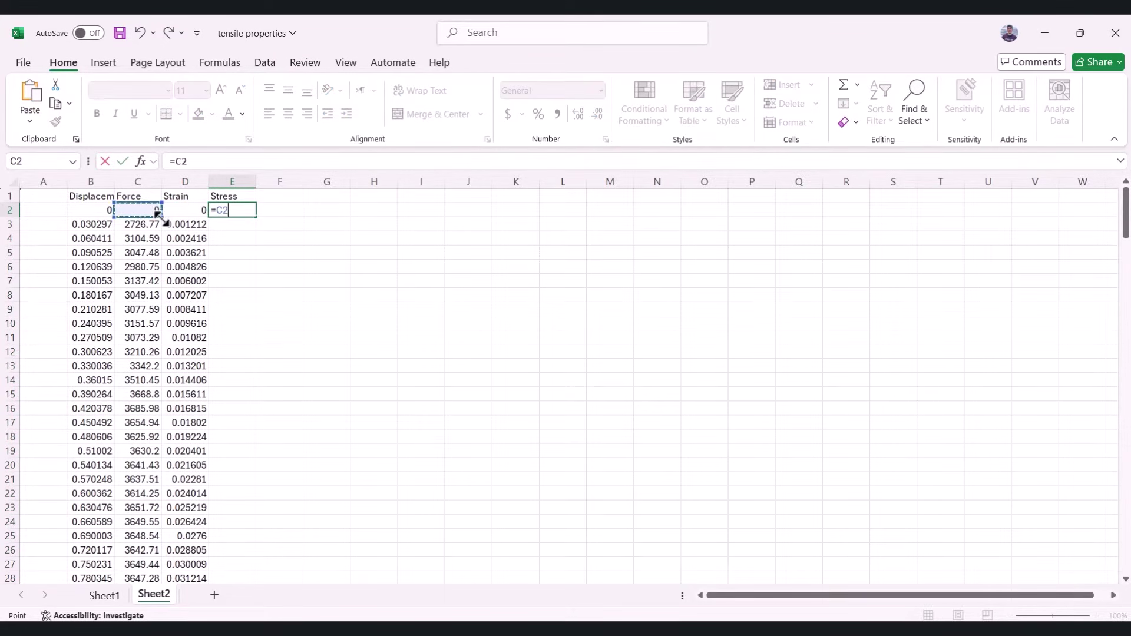
{"action": "type", "text": "/"}
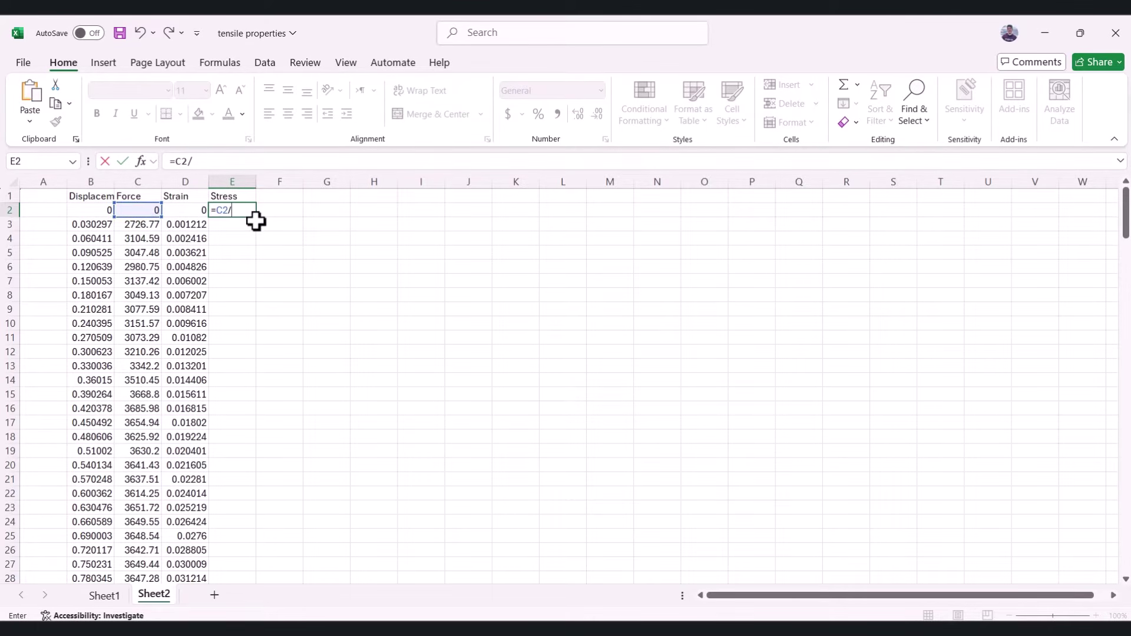
{"action": "type", "text": "(6*2"}
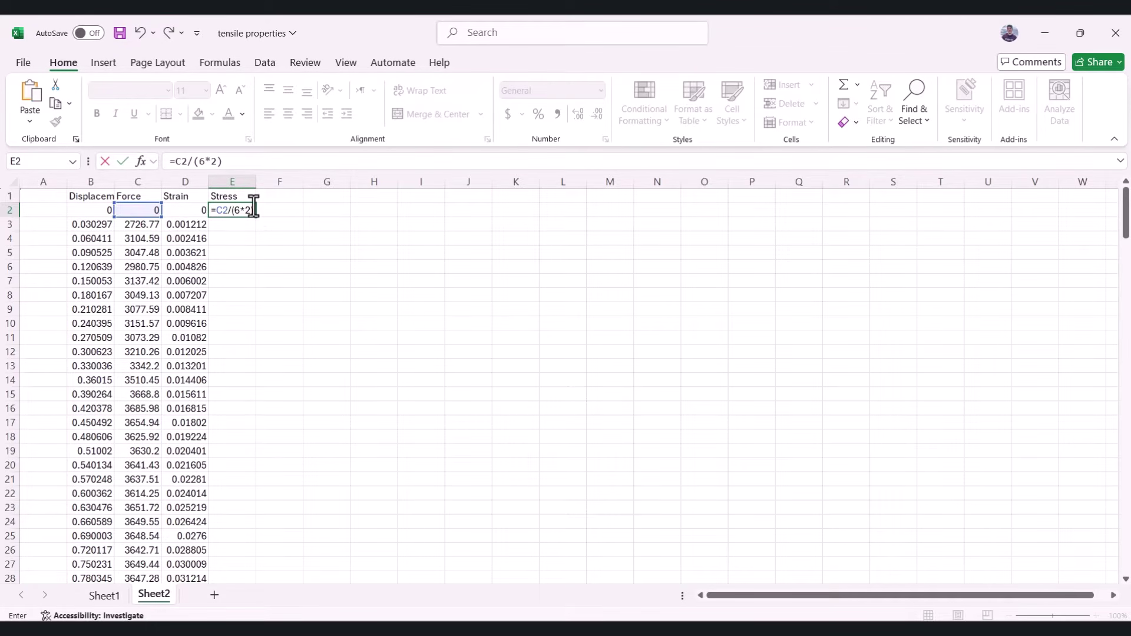
{"action": "key", "text": "Return"}
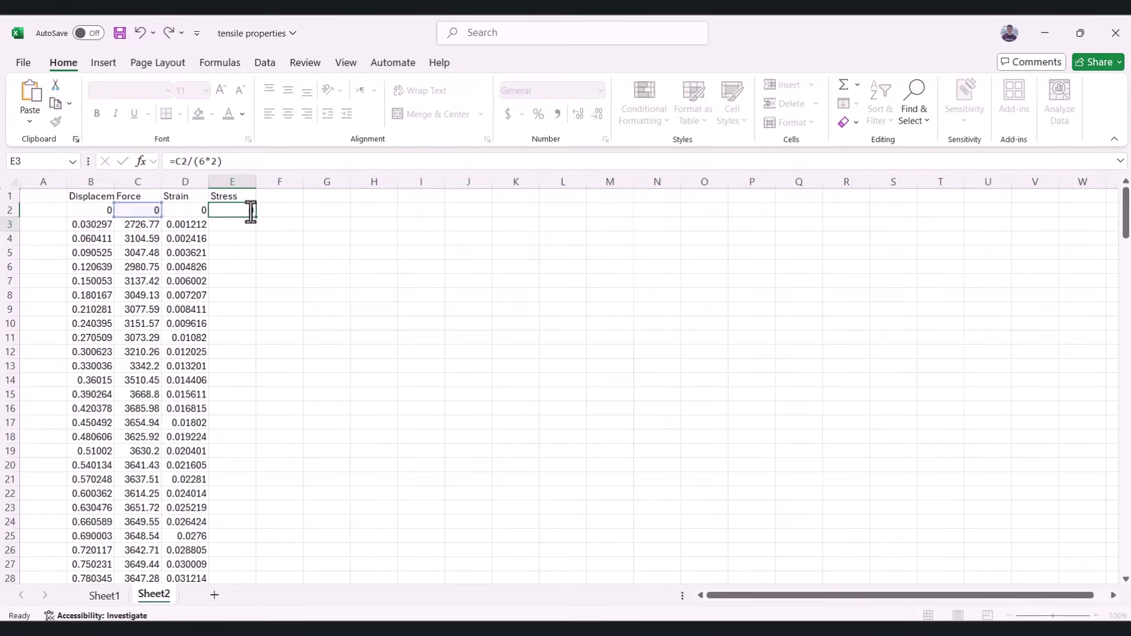
{"action": "left_click", "coordinate": [249, 213]}
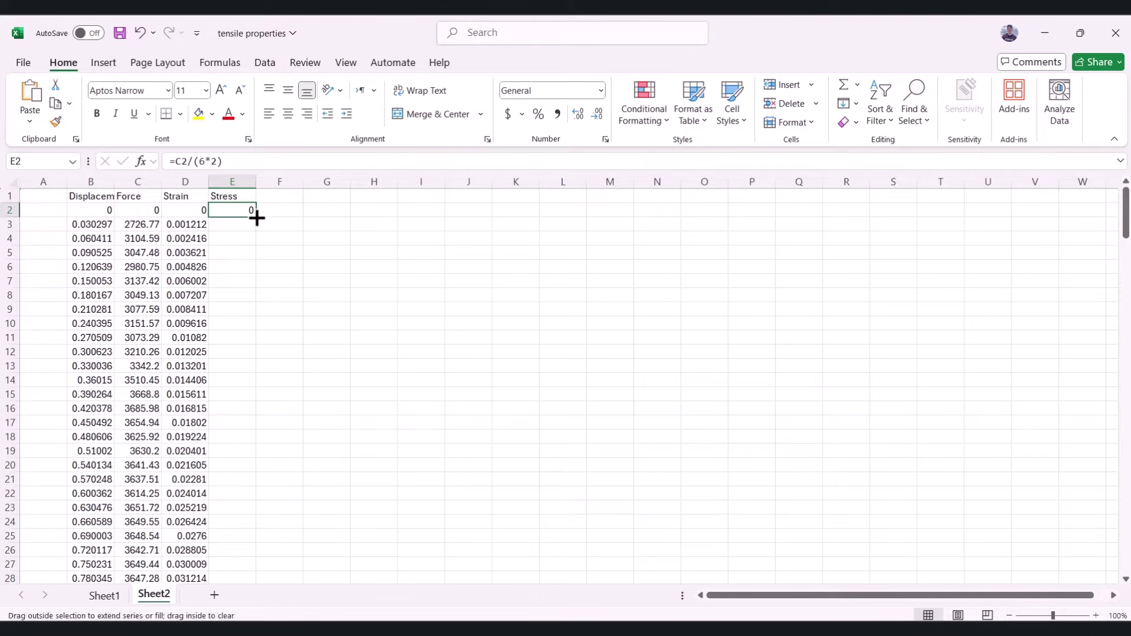
{"action": "double_click", "coordinate": [257, 217]}
{"action": "left_click", "coordinate": [88, 594]}
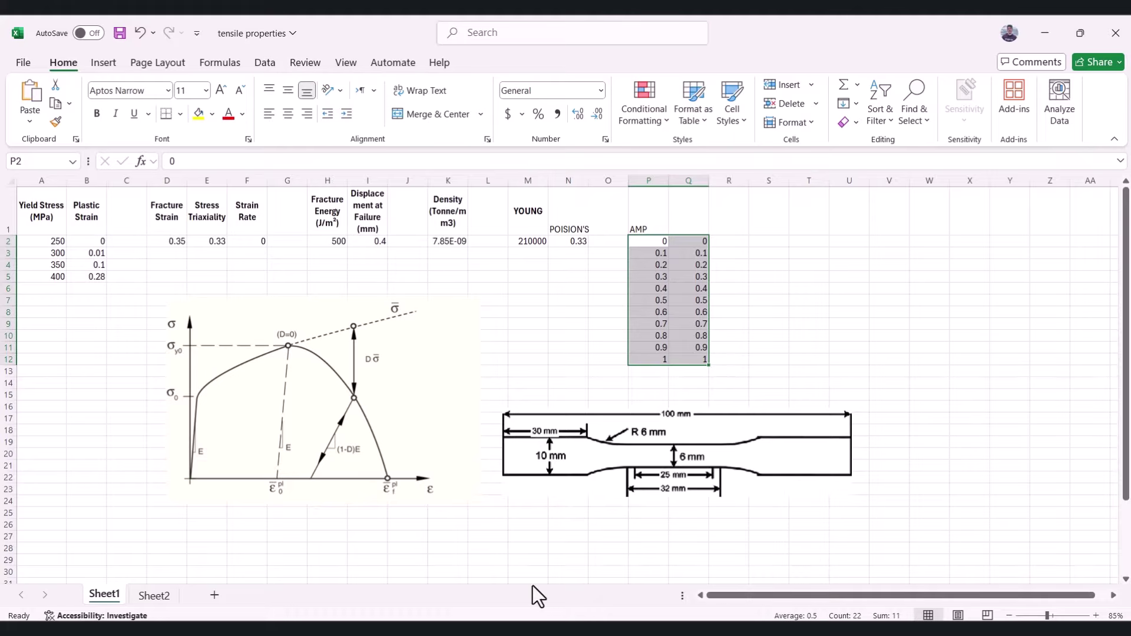
{"action": "left_click", "coordinate": [144, 596]}
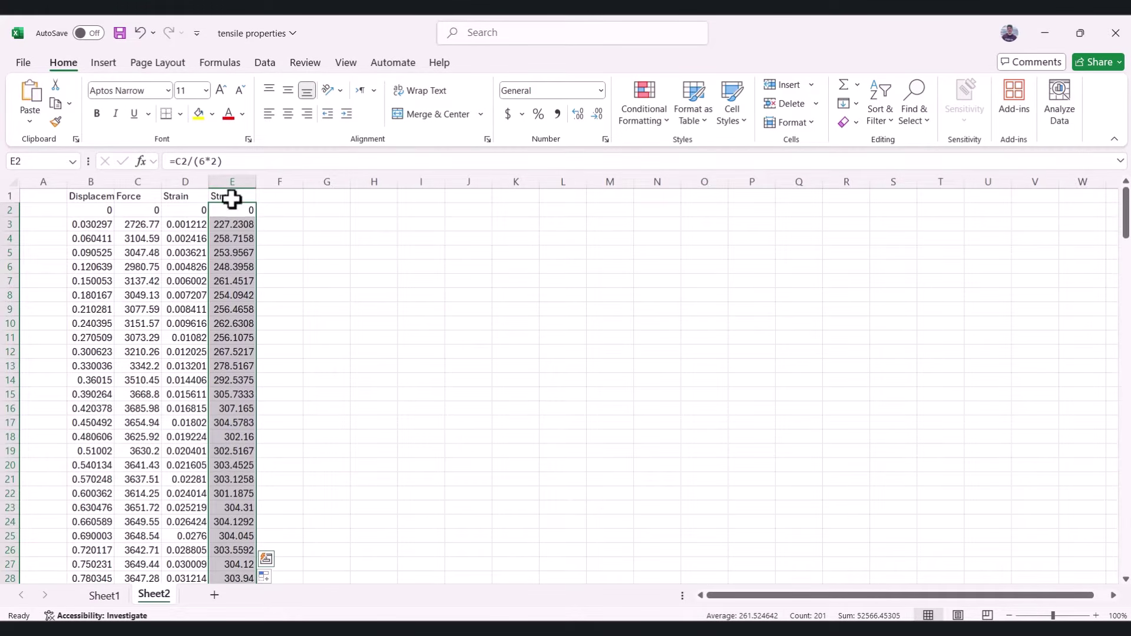
Insert a scatter chart with smooth lines from the Strain and Stress columns and reposition it on the sheet
{"action": "left_click_drag", "start_coordinate": [185, 182], "coordinate": [232, 185]}
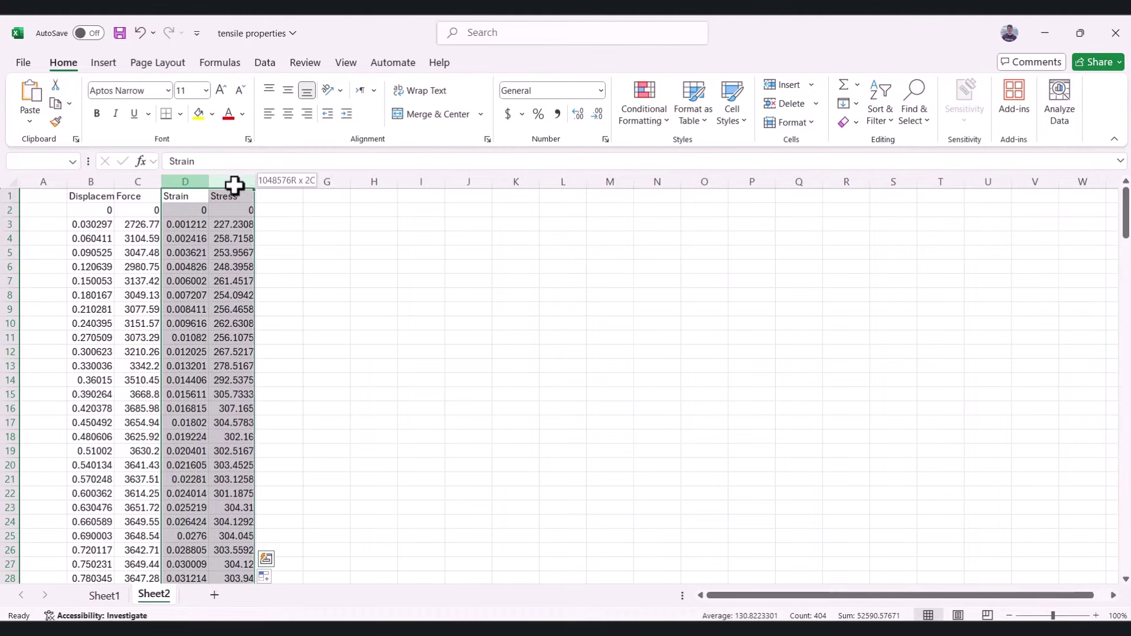
{"action": "left_click", "coordinate": [94, 62]}
{"action": "left_click", "coordinate": [475, 123]}
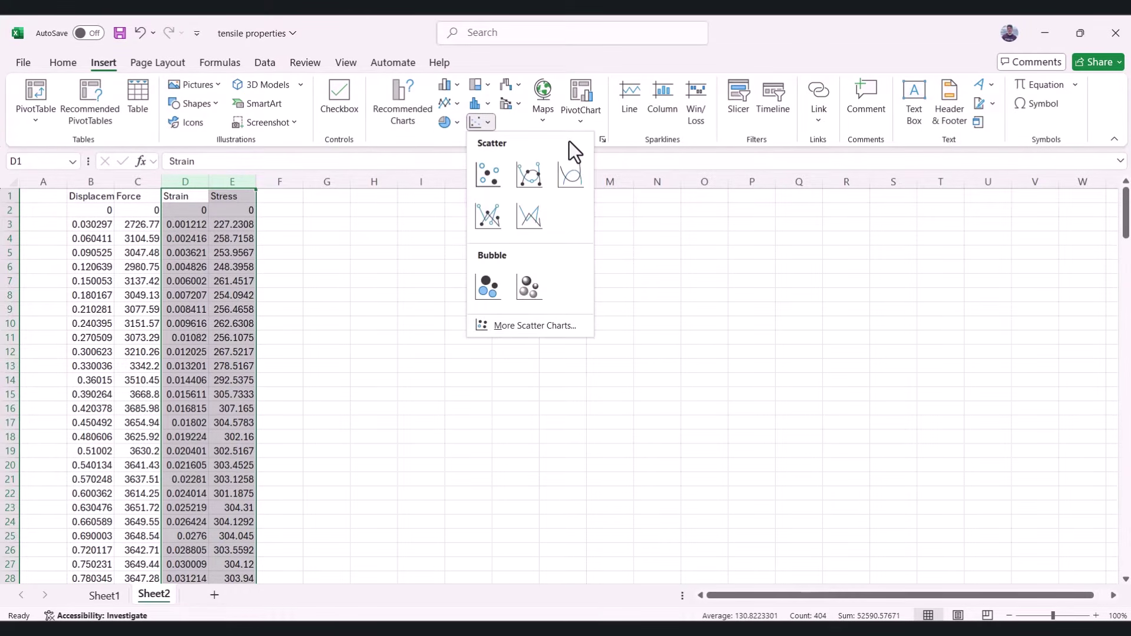
{"action": "left_click", "coordinate": [578, 175]}
{"action": "left_click_drag", "start_coordinate": [606, 295], "coordinate": [668, 276]}
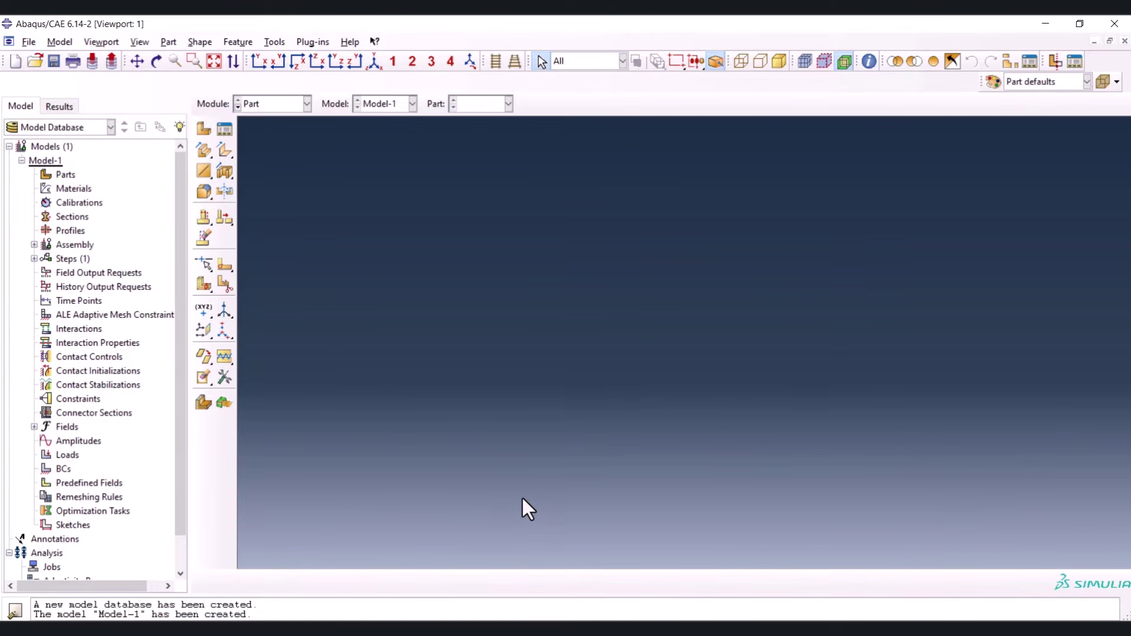
In a new Abaqus/CAE model, create a 3D deformable solid extrusion part and sketch a rectangle about 35 wide and 70 high
{"action": "left_click", "coordinate": [203, 127]}
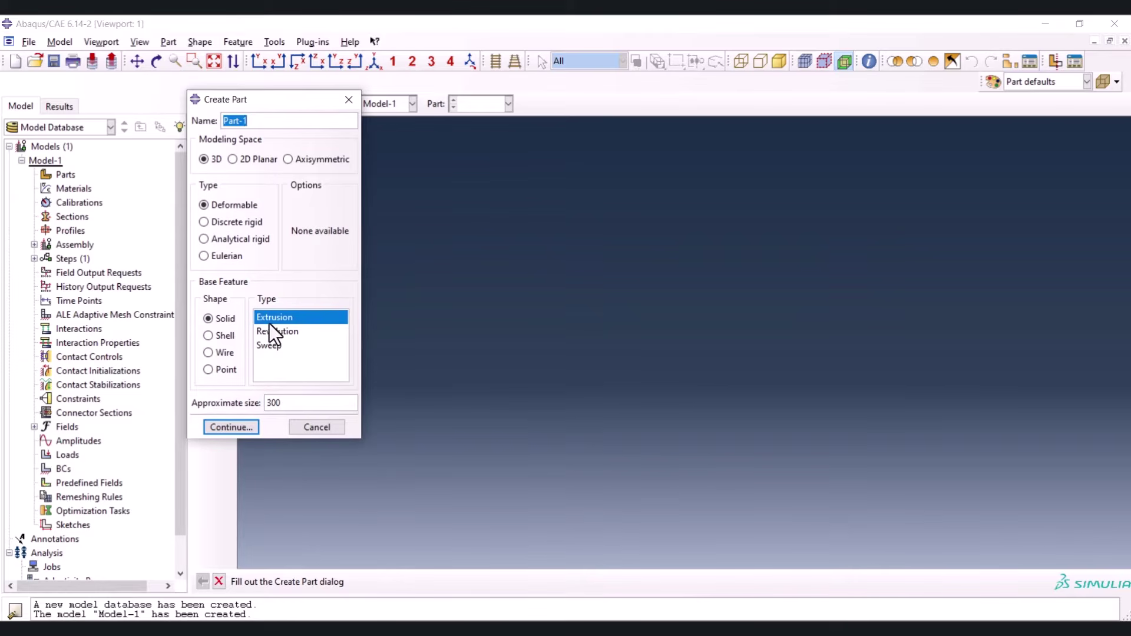
{"action": "left_click", "coordinate": [233, 426]}
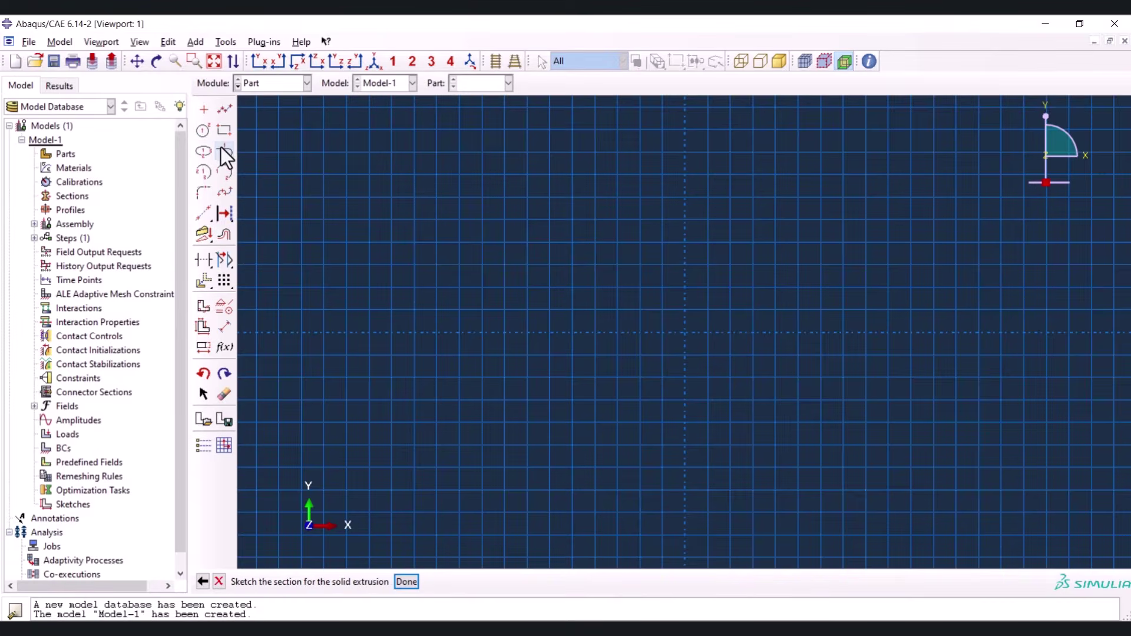
{"action": "left_click", "coordinate": [227, 132]}
{"action": "left_click", "coordinate": [526, 129]}
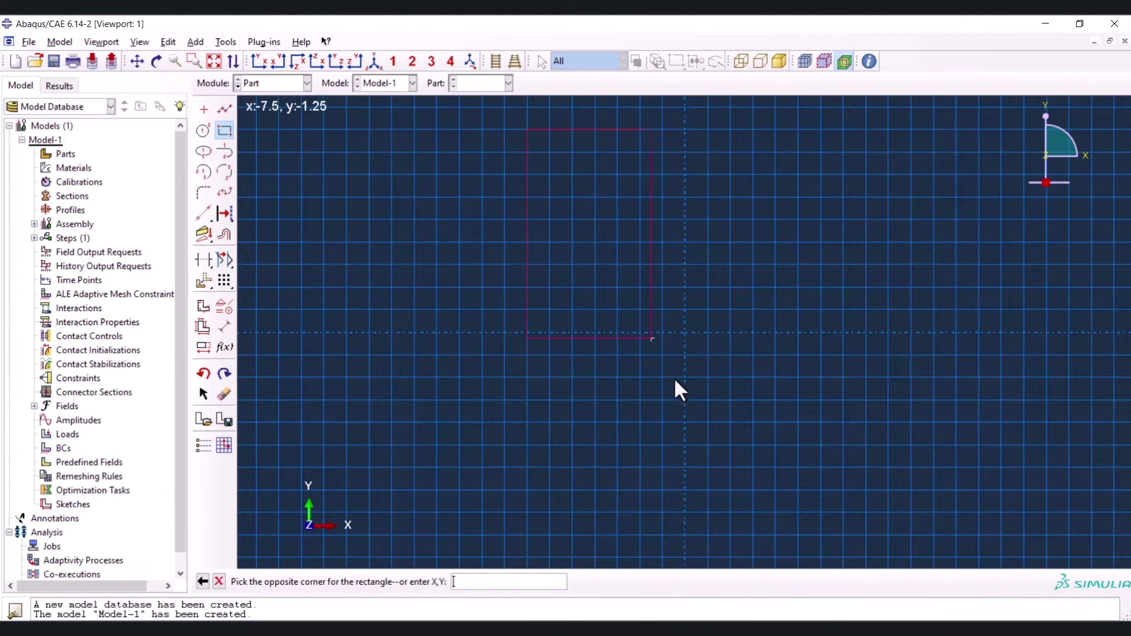
{"action": "left_click", "coordinate": [683, 446]}
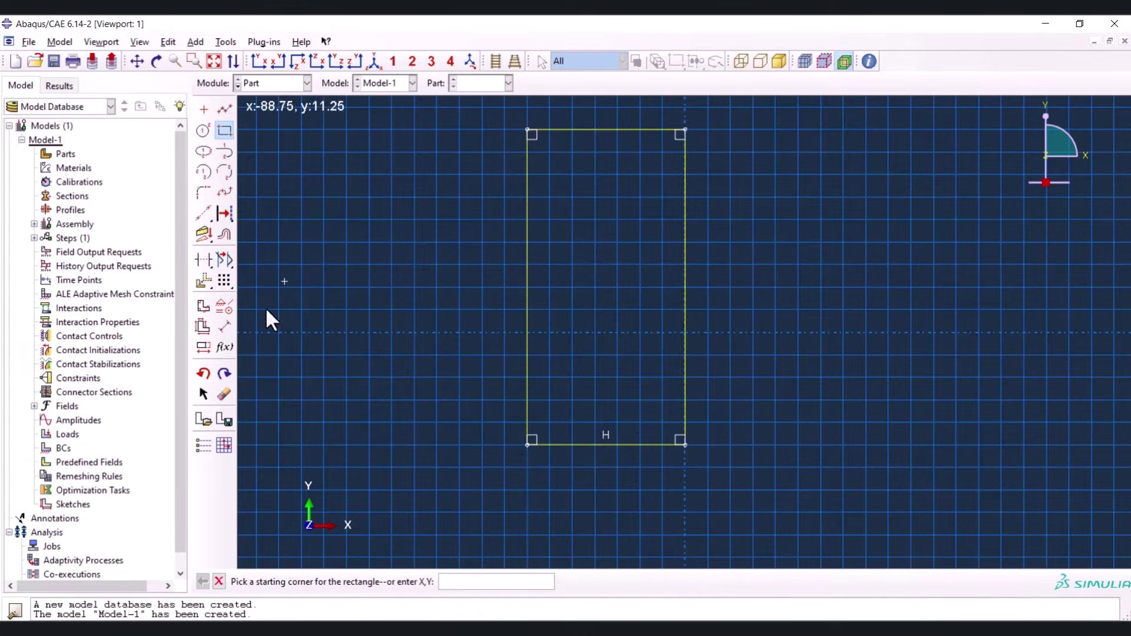
Dimension the rectangle with a height of 100 and a width of 30
{"action": "left_click", "coordinate": [225, 326]}
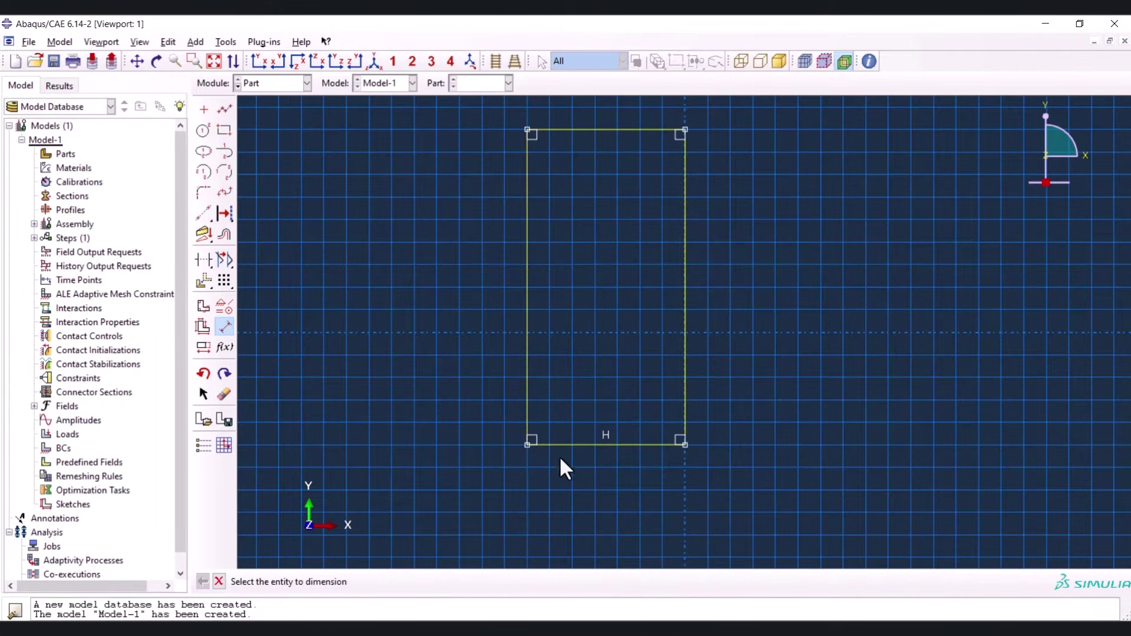
{"action": "left_click", "coordinate": [527, 293]}
{"action": "left_click", "coordinate": [366, 234]}
{"action": "type", "text": "100"}
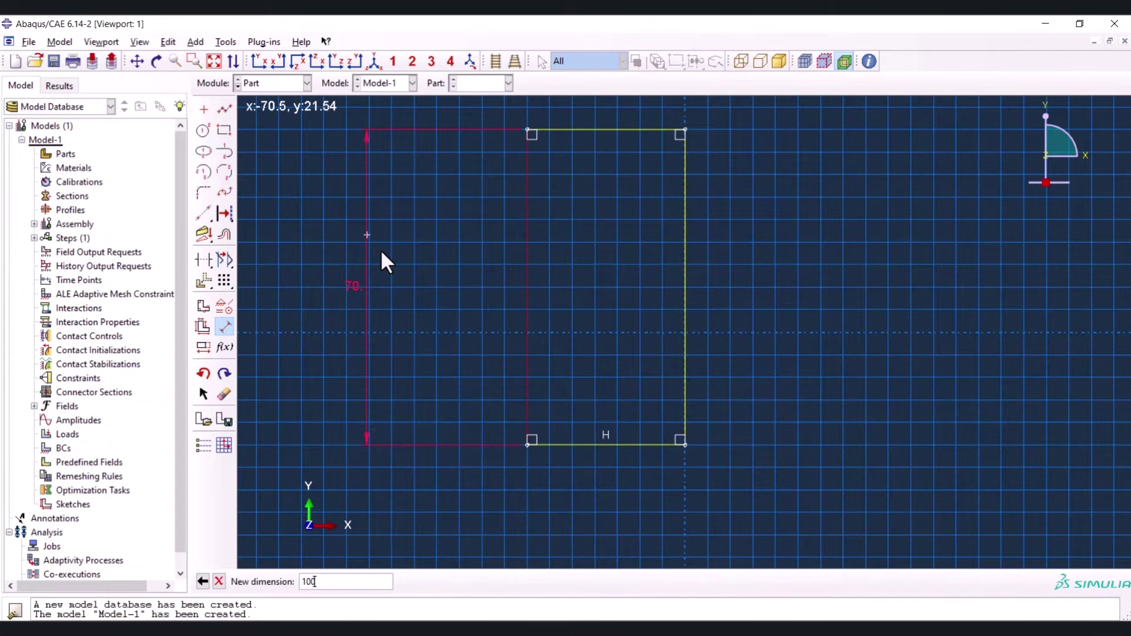
{"action": "key", "text": "Return"}
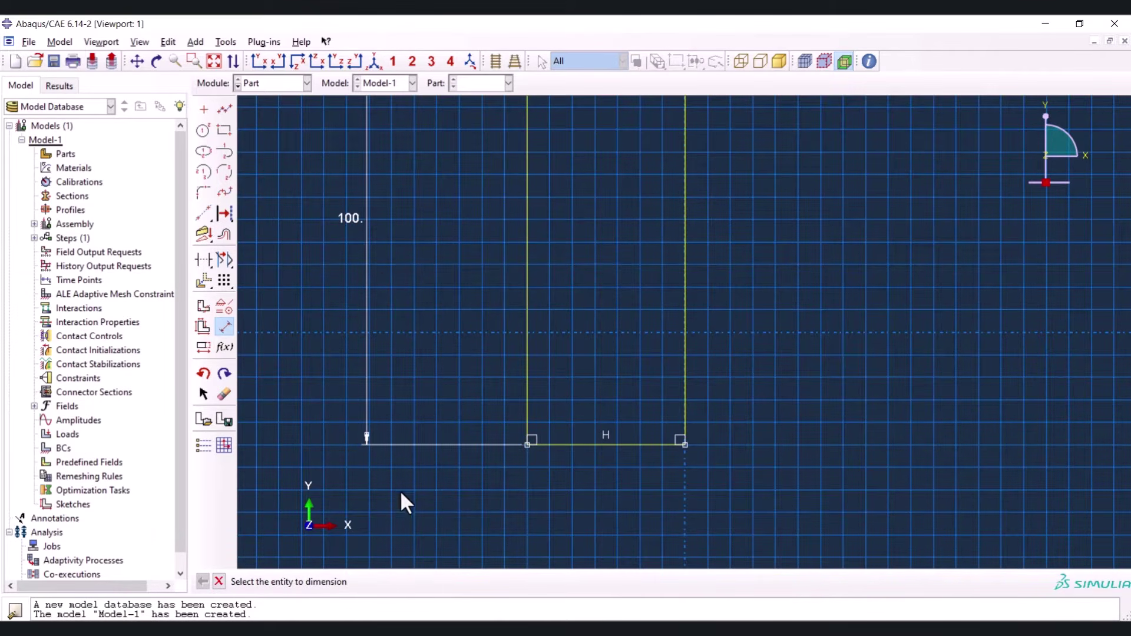
{"action": "scroll", "coordinate": [401, 482], "scroll_direction": "down", "scroll_amount": 2}
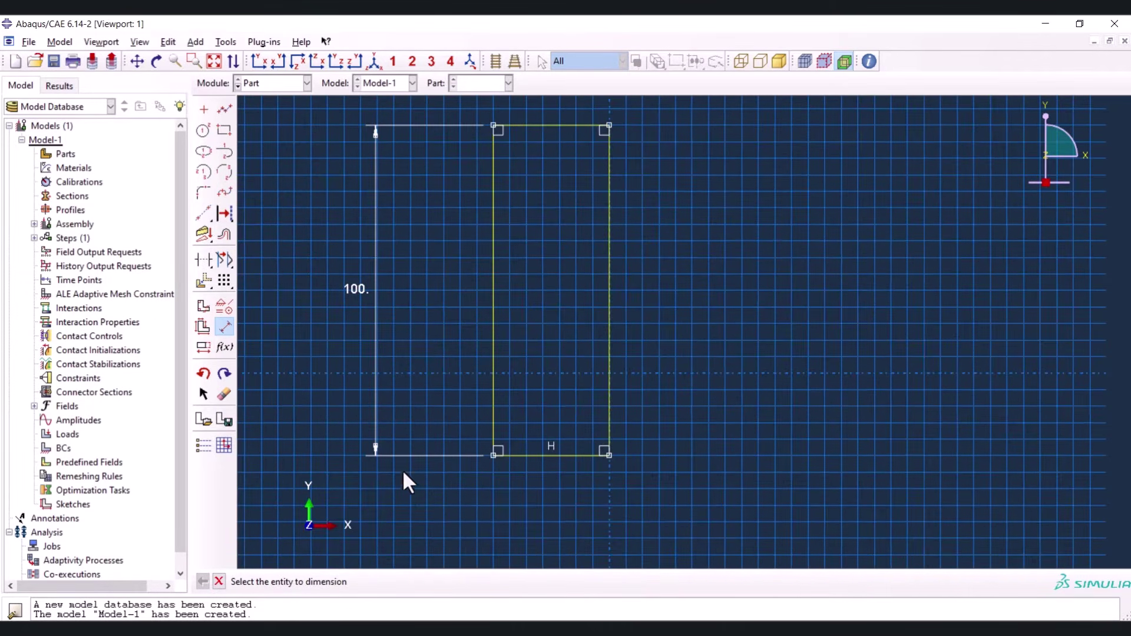
{"action": "left_click", "coordinate": [566, 454]}
{"action": "left_click", "coordinate": [567, 496]}
{"action": "type", "text": "30"}
{"action": "key", "text": "Return"}
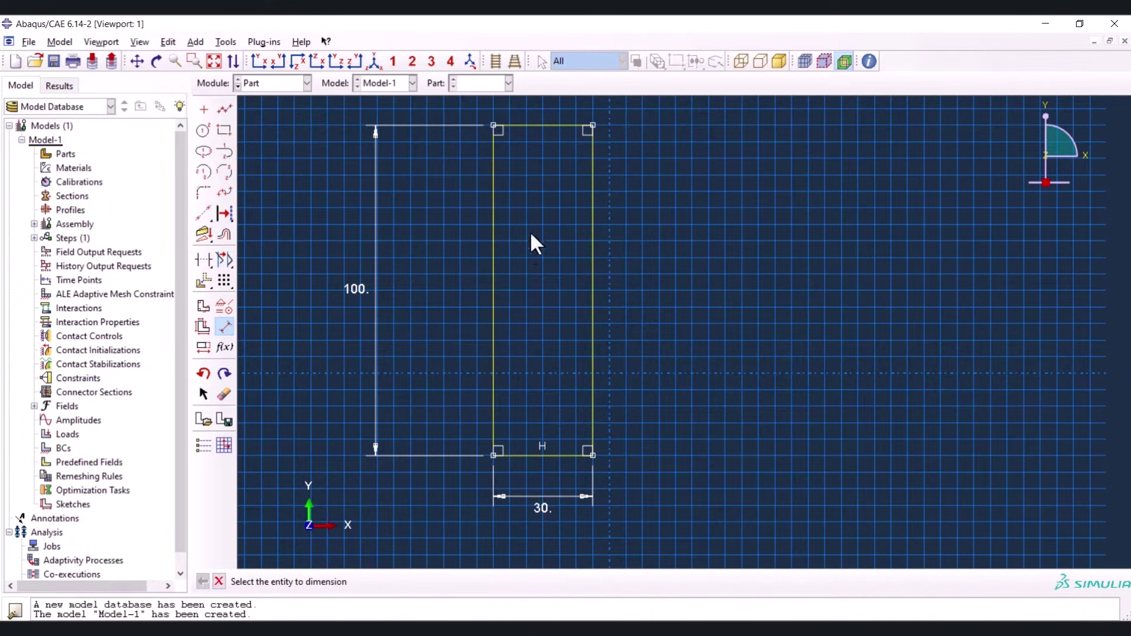
Finish the rectangle sketch and extrude it to a depth of 1
{"action": "key", "text": "Escape"}
{"action": "left_click", "coordinate": [404, 584]}
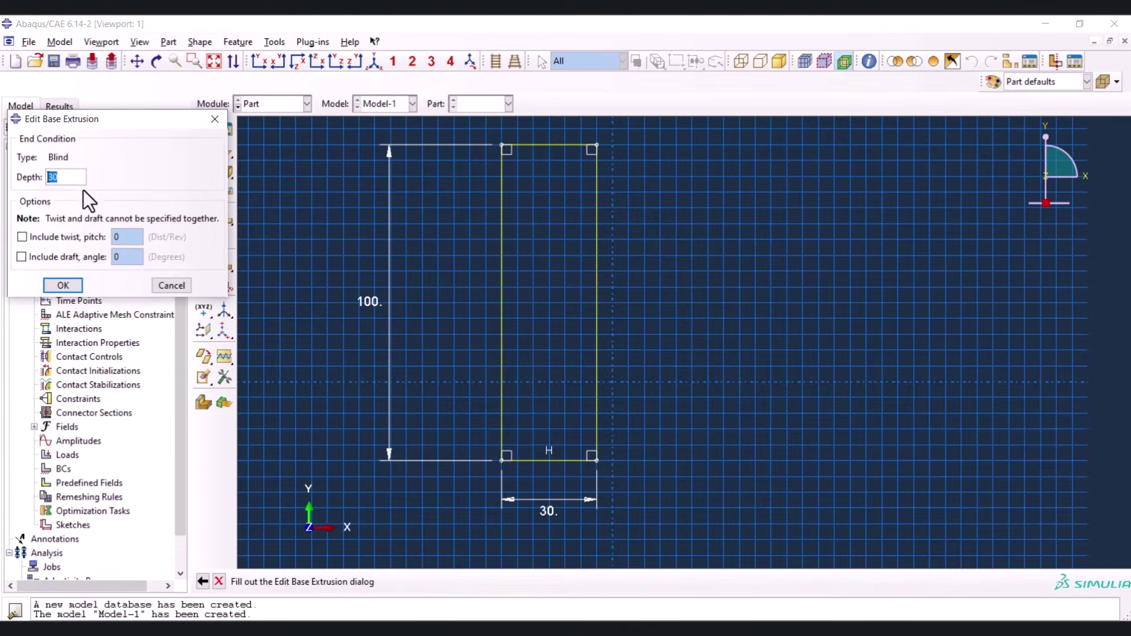
{"action": "type", "text": "1"}
{"action": "left_click", "coordinate": [66, 286]}
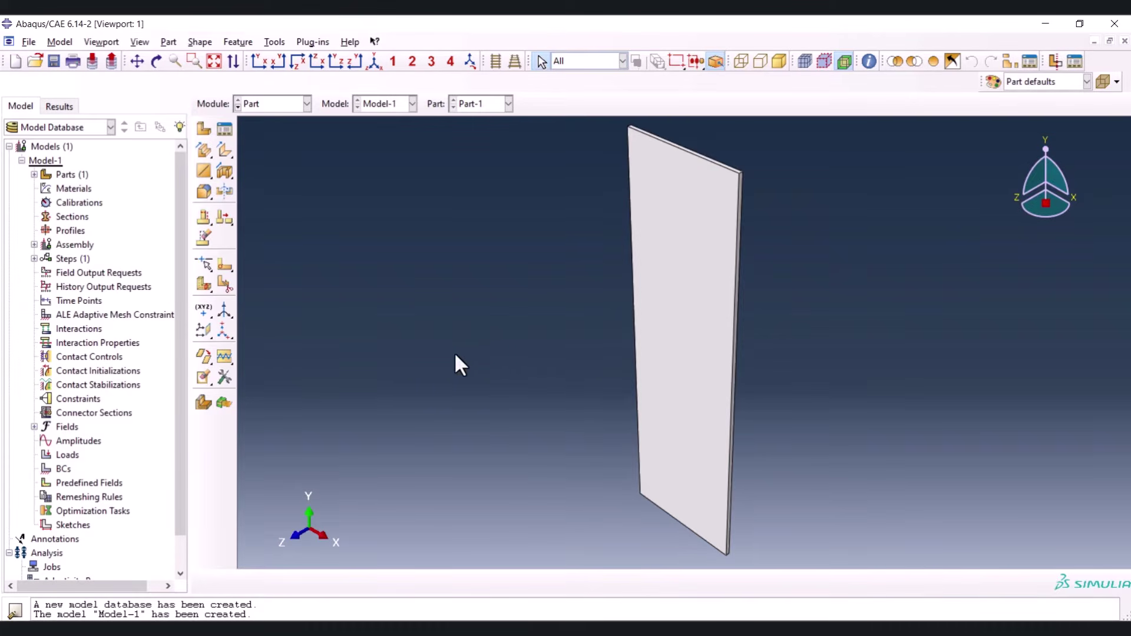
Start a sketch partition on the plate's large front face and draw a full-width horizontal line about 24 below the top edge
{"action": "left_click", "coordinate": [222, 268]}
{"action": "left_click", "coordinate": [678, 249]}
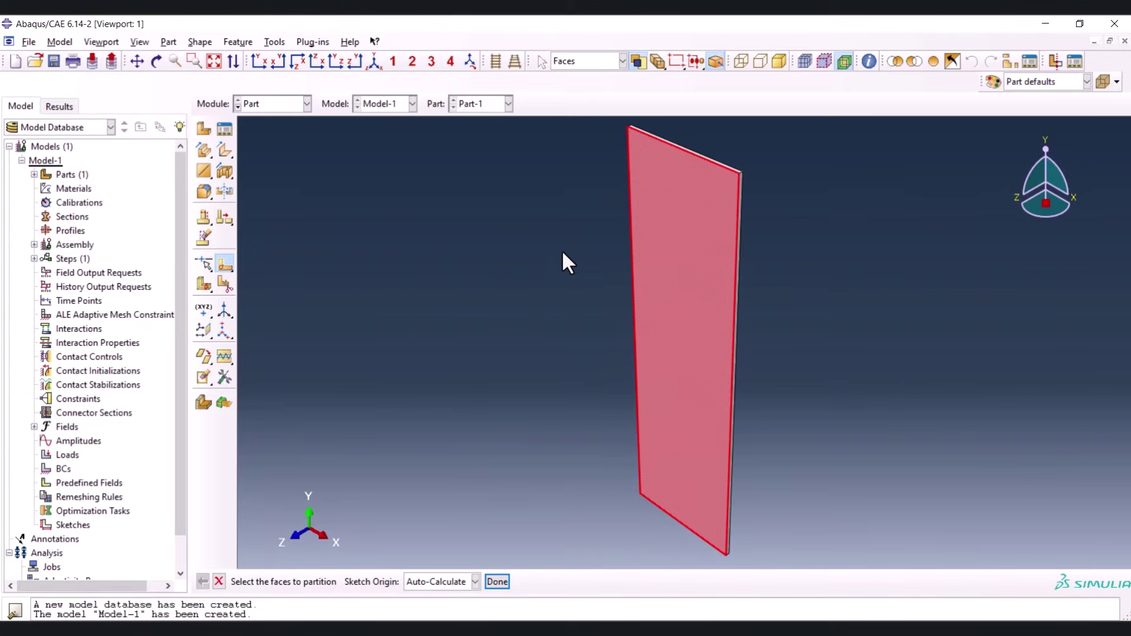
{"action": "middle_click", "coordinate": [542, 258]}
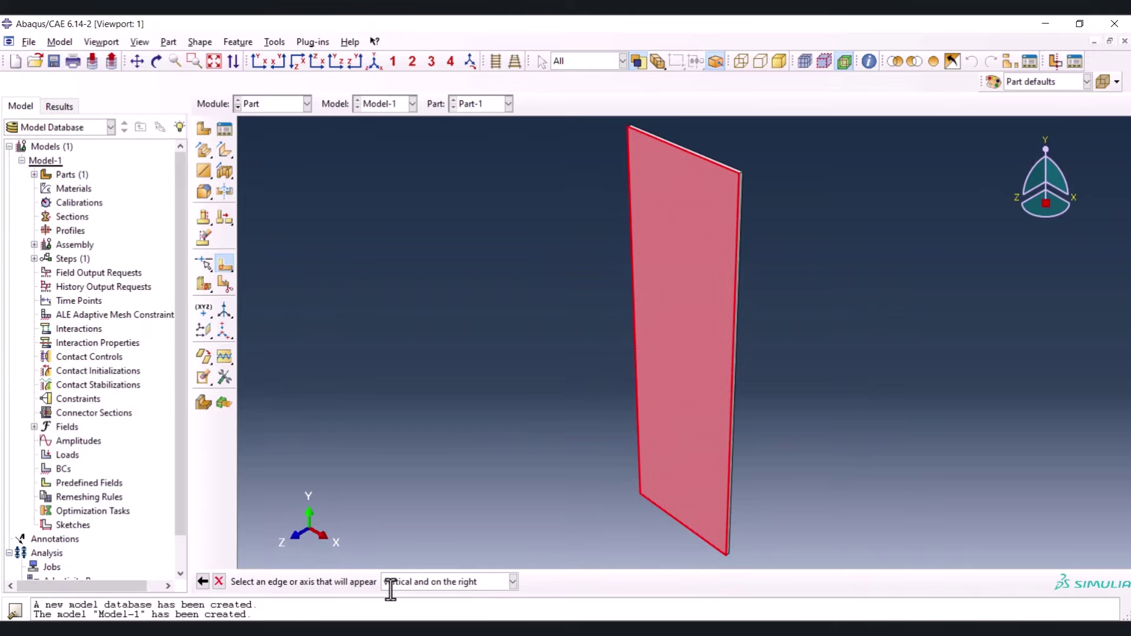
{"action": "left_click", "coordinate": [736, 235]}
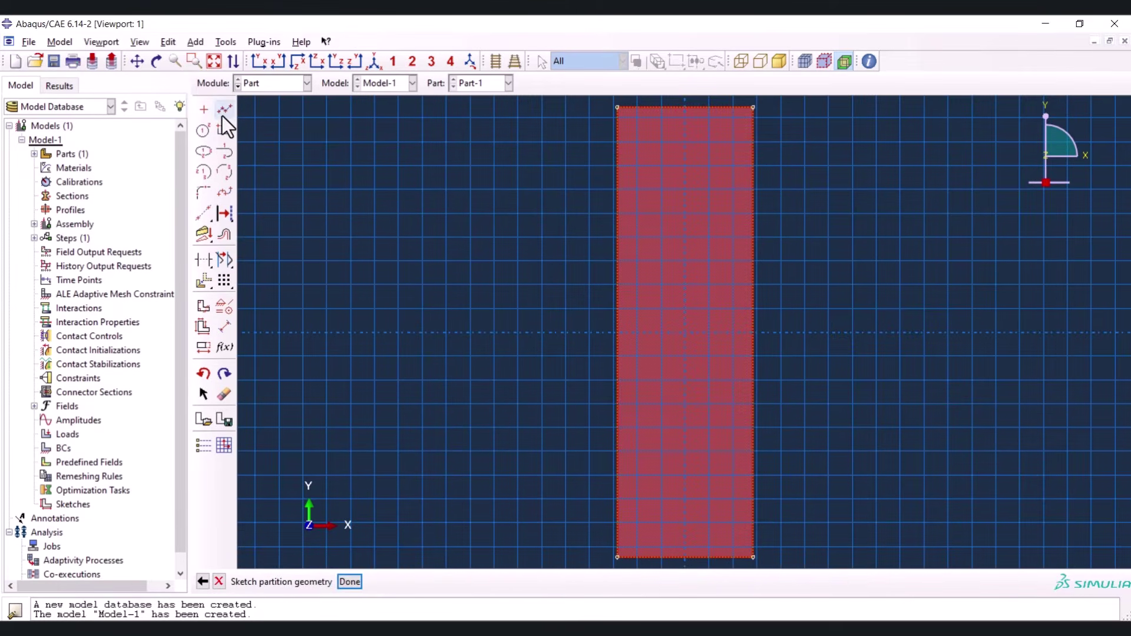
{"action": "left_click", "coordinate": [222, 112]}
{"action": "left_click", "coordinate": [617, 214]}
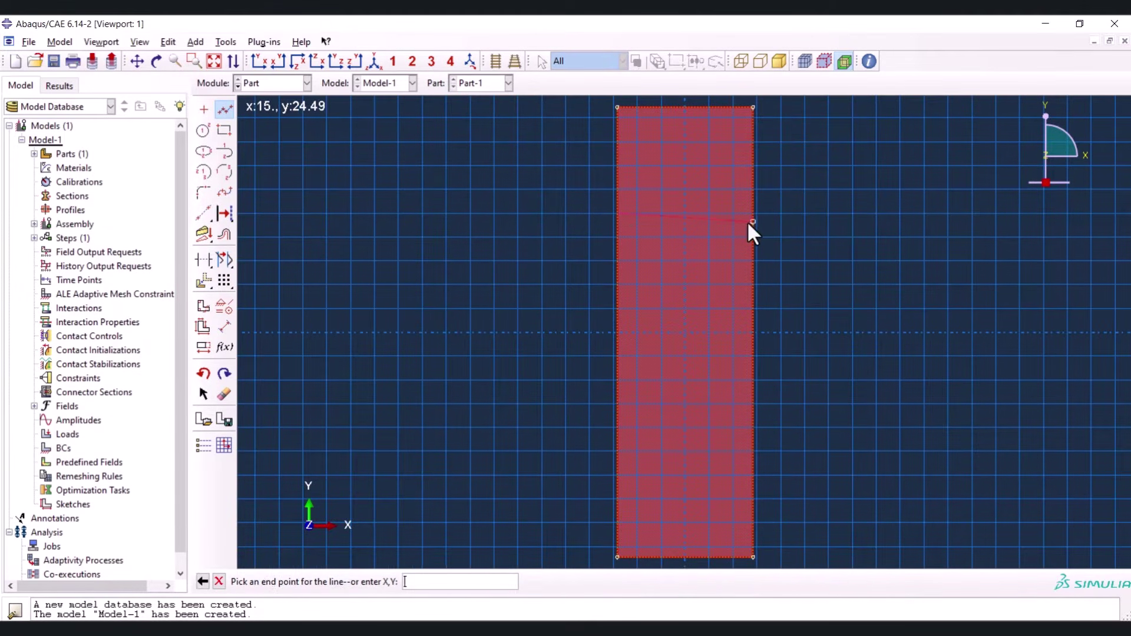
{"action": "left_click", "coordinate": [752, 213]}
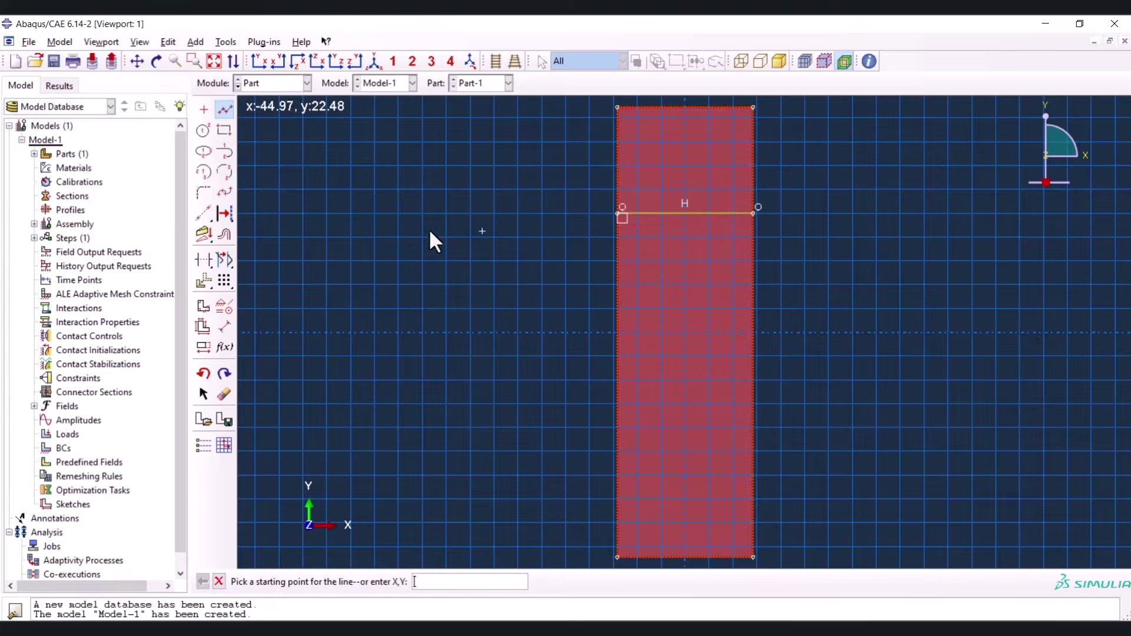
Dimension the horizontal partition line at 30 from the plate's top edge
{"action": "left_click", "coordinate": [225, 327]}
{"action": "left_click", "coordinate": [707, 213]}
{"action": "left_click", "coordinate": [617, 108]}
{"action": "left_click", "coordinate": [444, 139]}
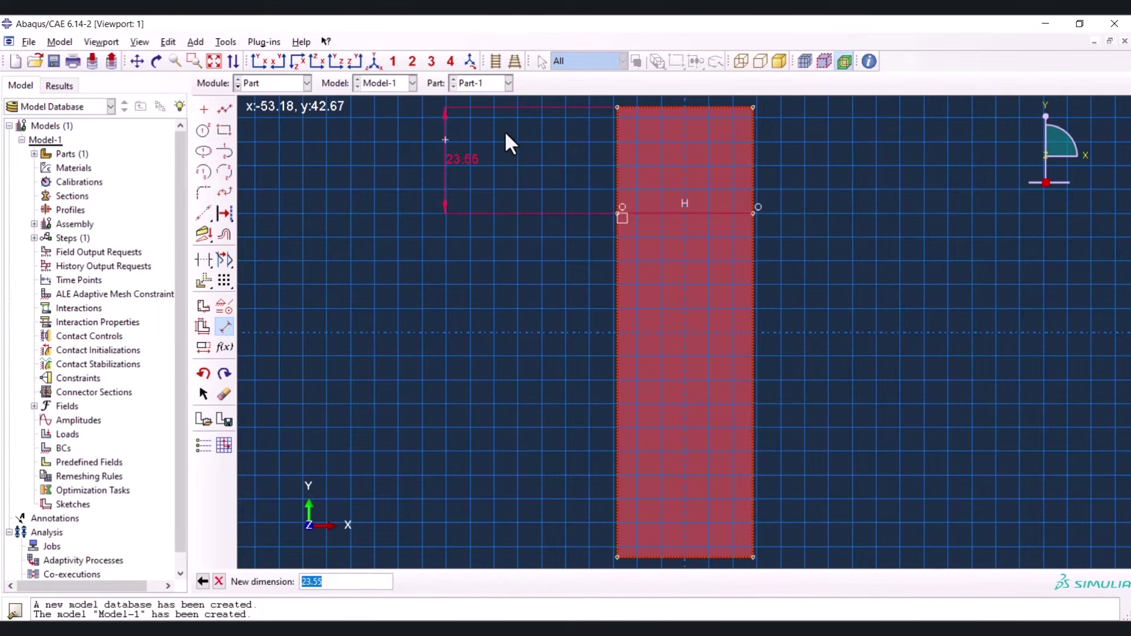
{"action": "type", "text": "30"}
{"action": "key", "text": "Return"}
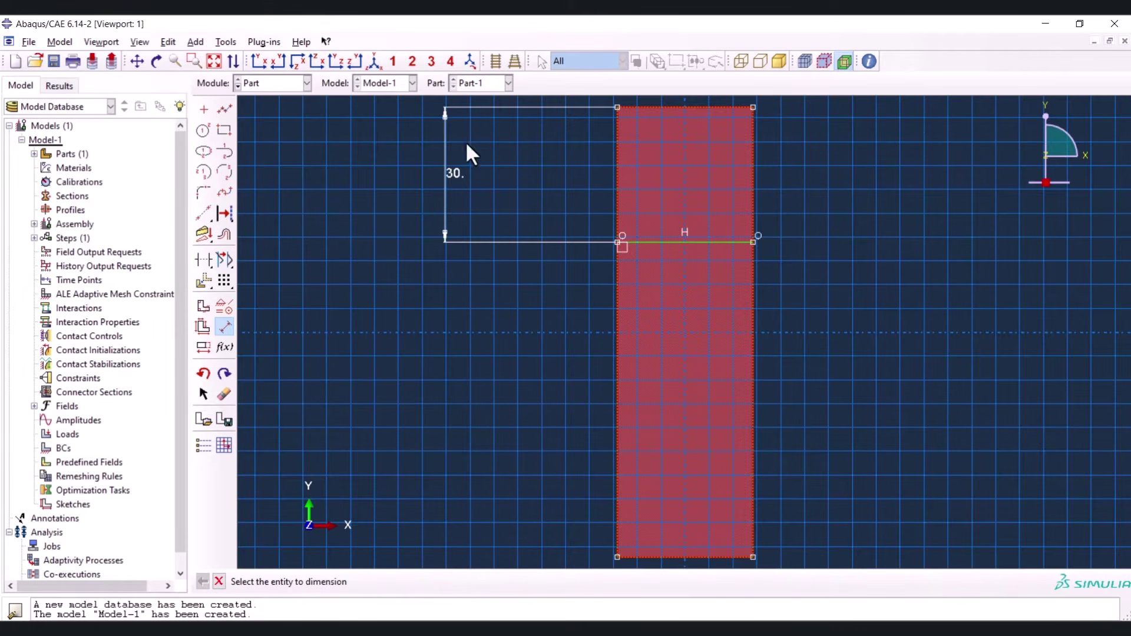
Sketch a circle on the vertical centreline about 17 above the partition line, and dimension its radius as 4
{"action": "left_click", "coordinate": [200, 132]}
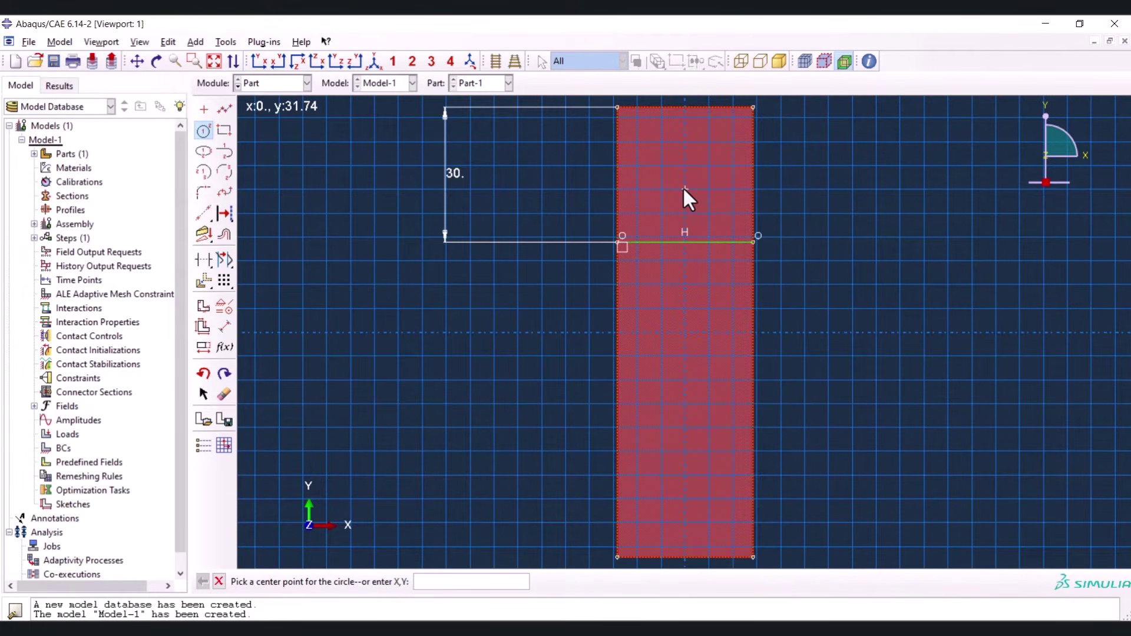
{"action": "left_click", "coordinate": [683, 167]}
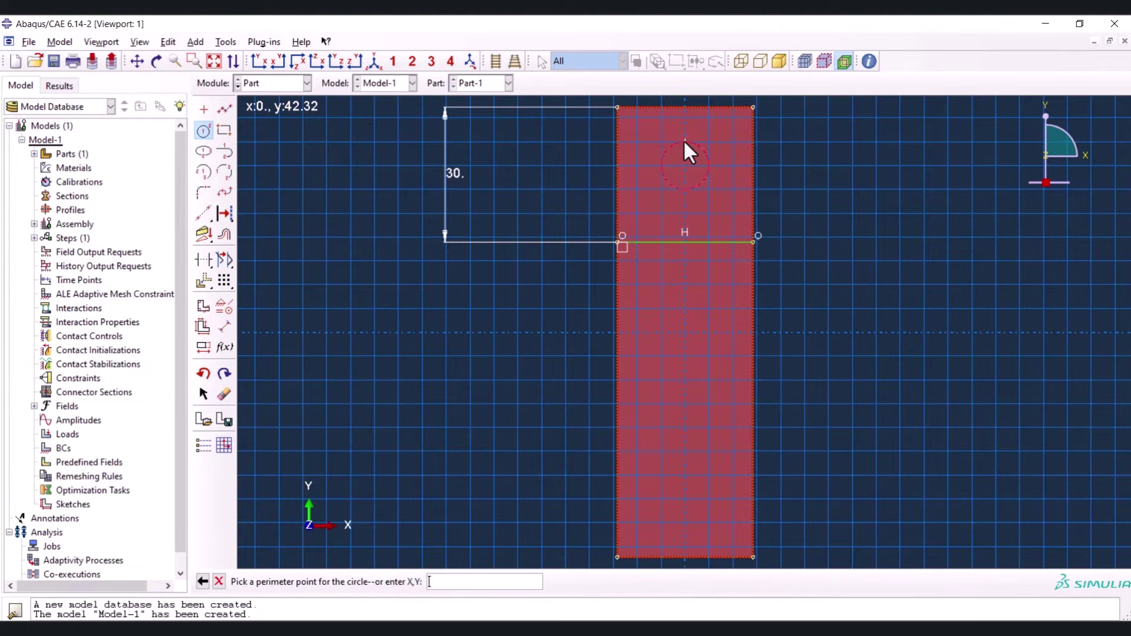
{"action": "left_click", "coordinate": [683, 140]}
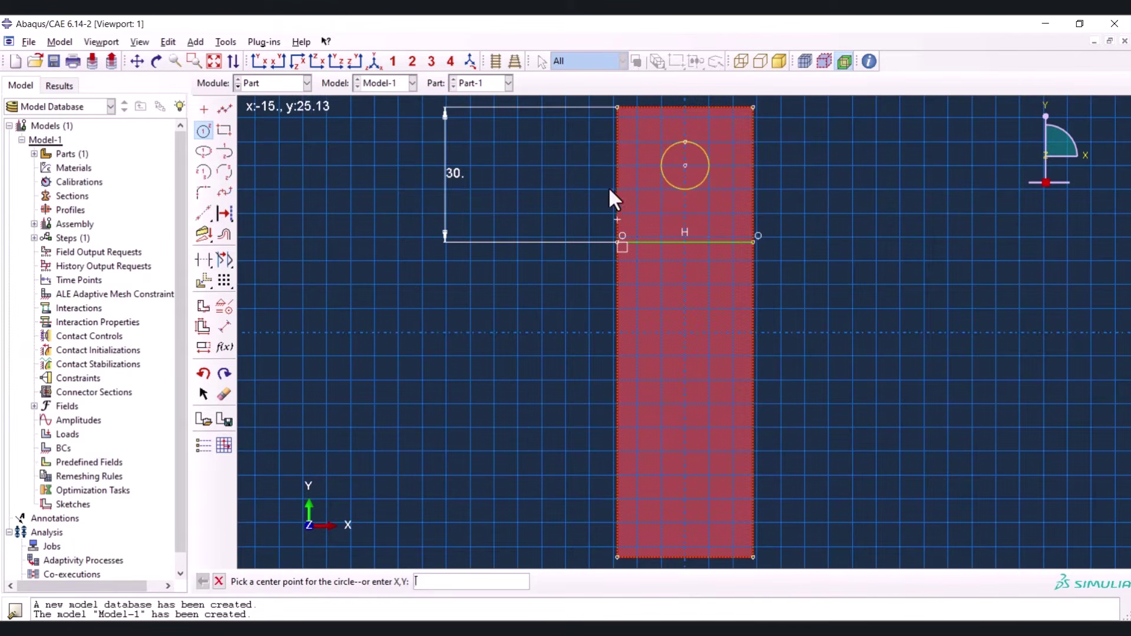
{"action": "left_click", "coordinate": [227, 323]}
{"action": "left_click", "coordinate": [701, 149]}
{"action": "left_click", "coordinate": [836, 174]}
{"action": "type", "text": "4"}
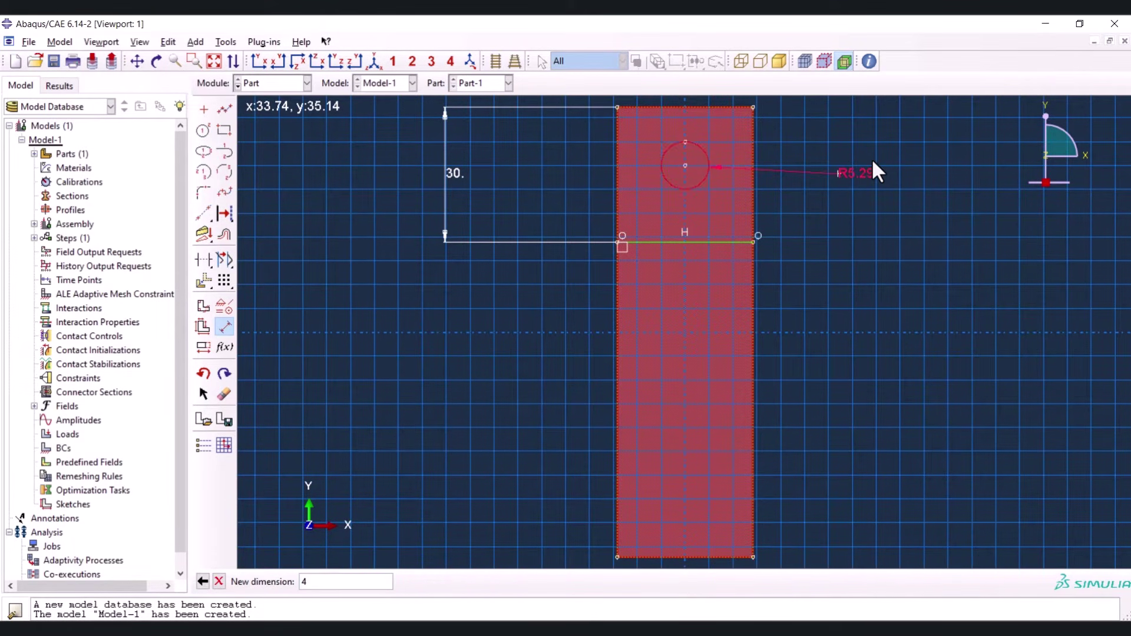
{"action": "key", "text": "Return"}
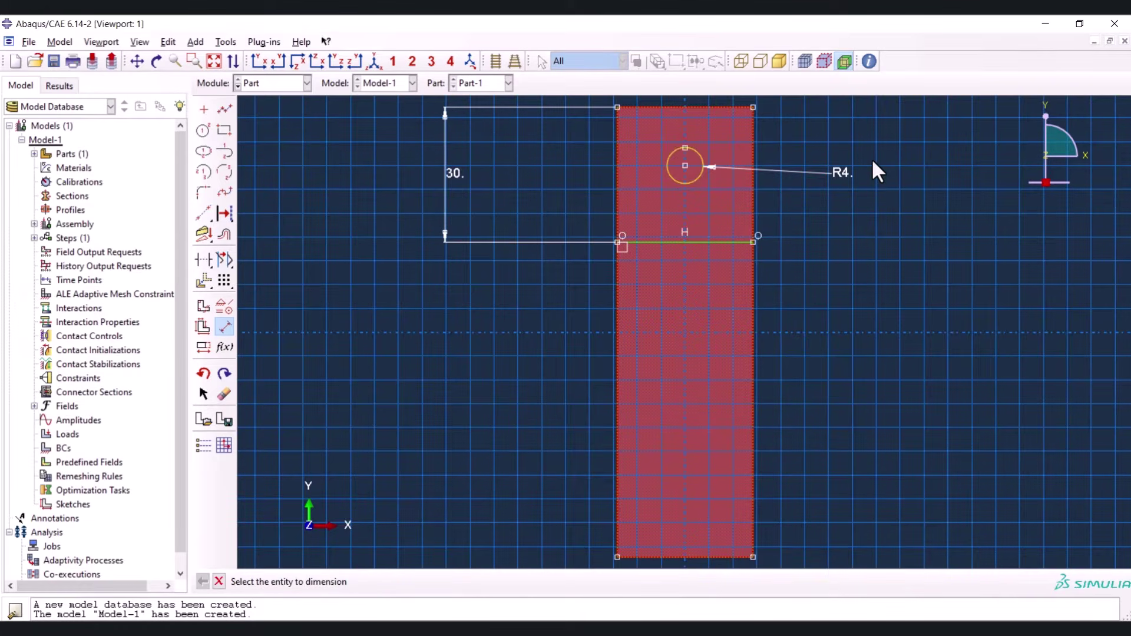
Dimension the circle's centre at 15 above the horizontal partition line
{"action": "left_click", "coordinate": [685, 165]}
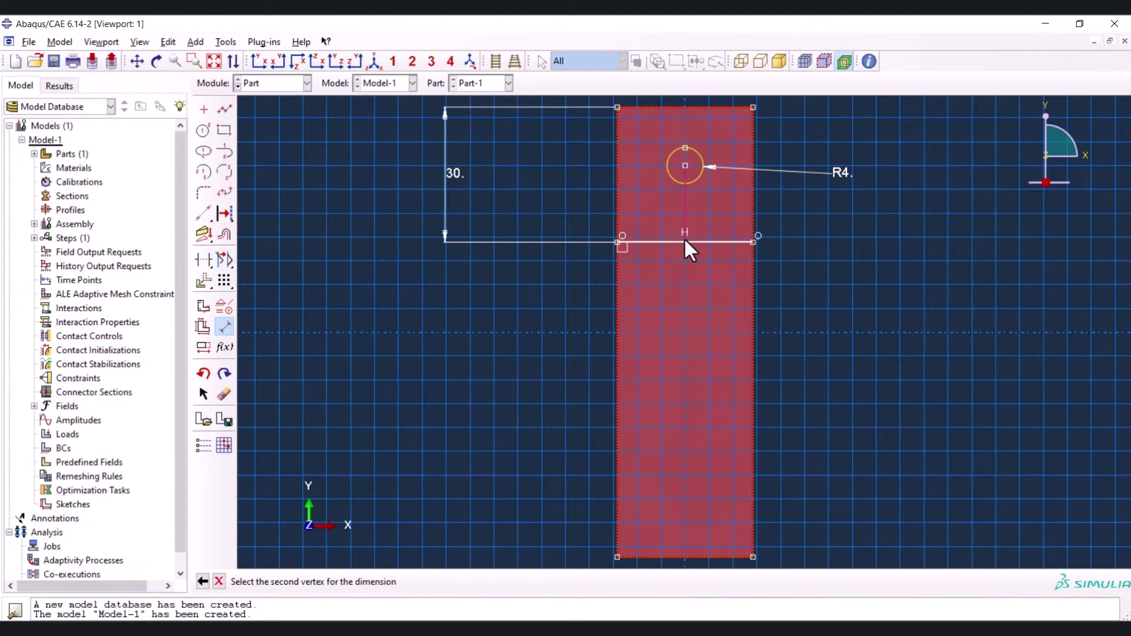
{"action": "left_click", "coordinate": [684, 238]}
{"action": "left_click", "coordinate": [929, 208]}
{"action": "type", "text": "15"}
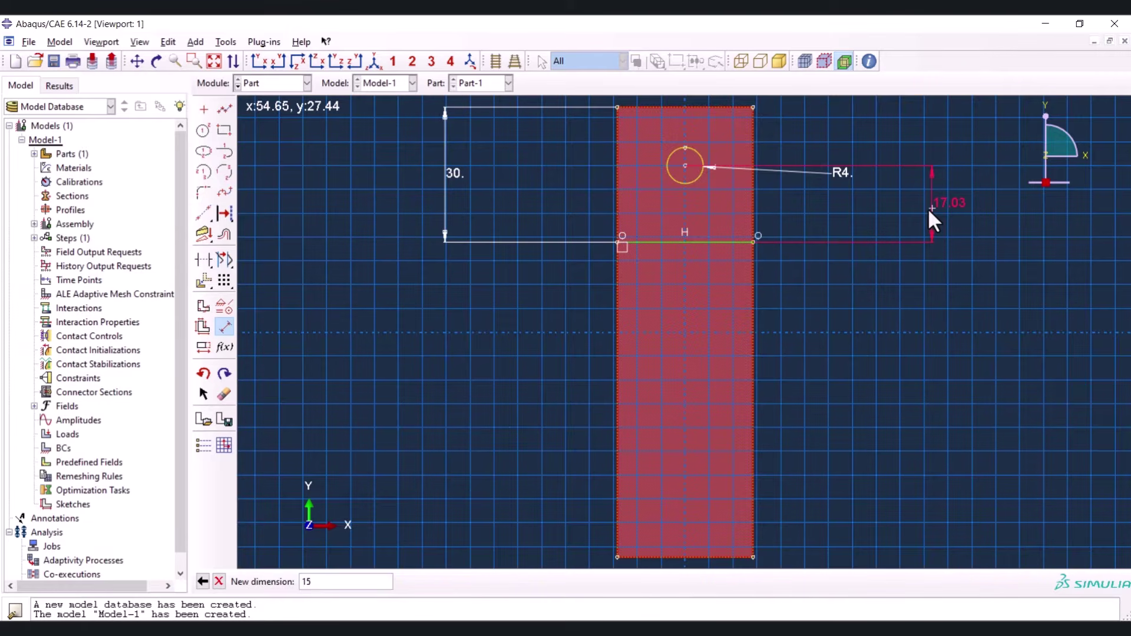
{"action": "key", "text": "Return"}
Dimension the circle's centre at 15 from the plate's left edge and finish the face partition sketch
{"action": "left_click", "coordinate": [679, 173]}
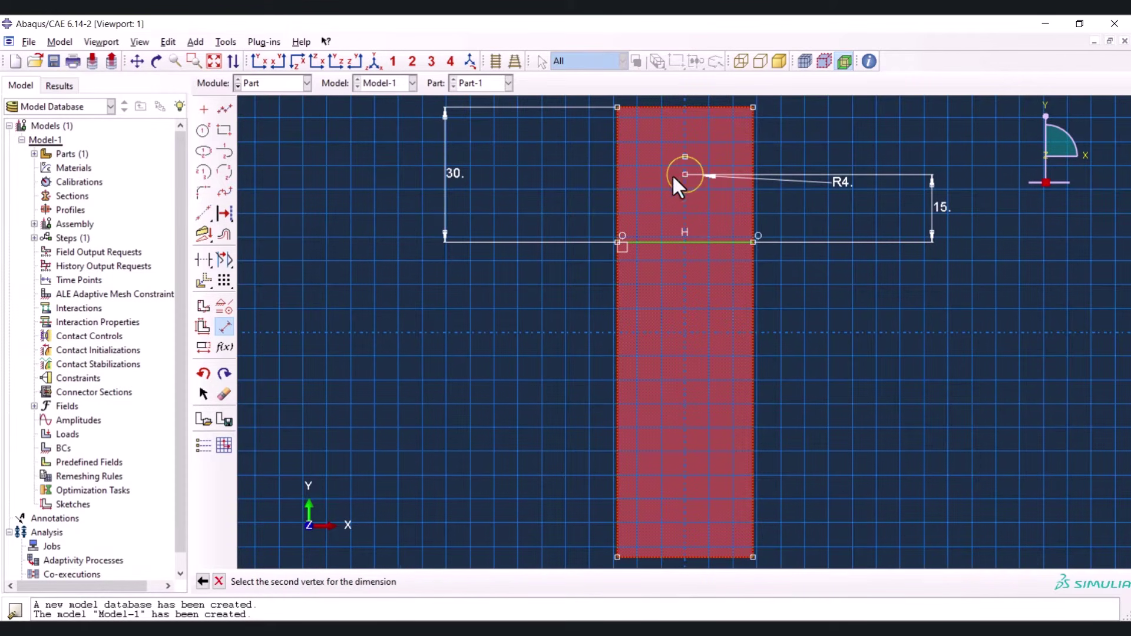
{"action": "left_click", "coordinate": [617, 173]}
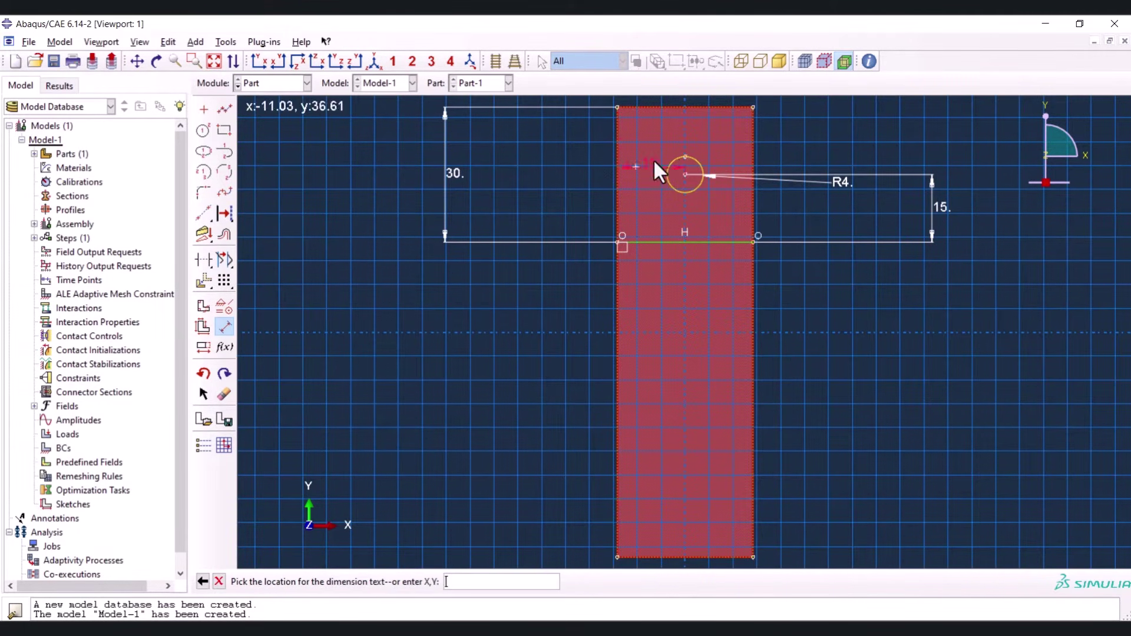
{"action": "left_click", "coordinate": [672, 138]}
{"action": "key", "text": "Return"}
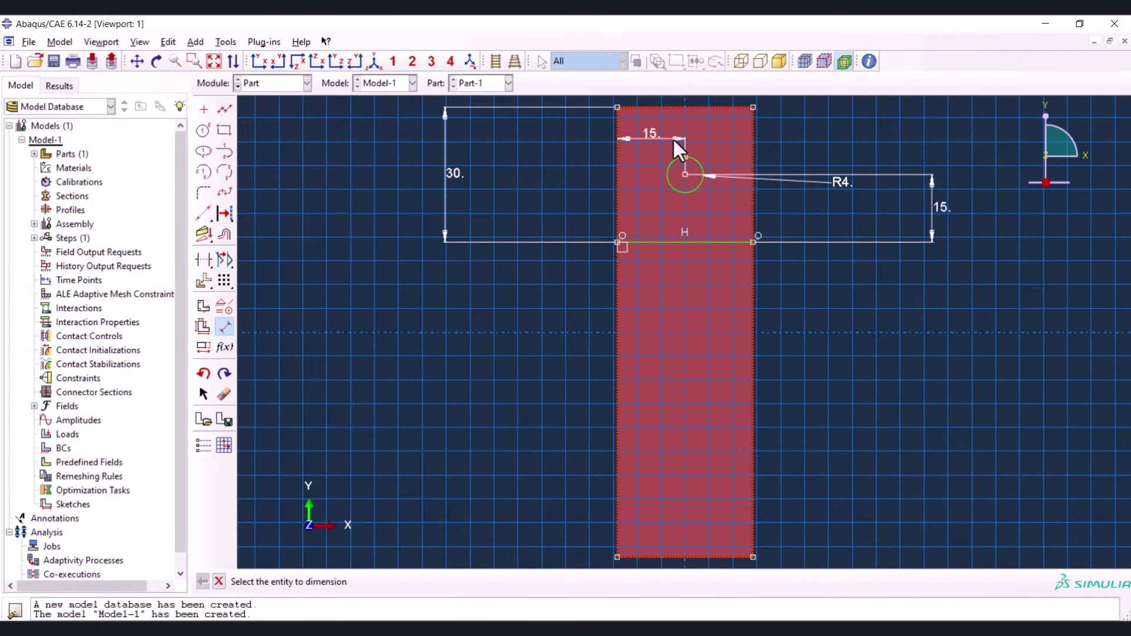
{"action": "key", "text": "Escape"}
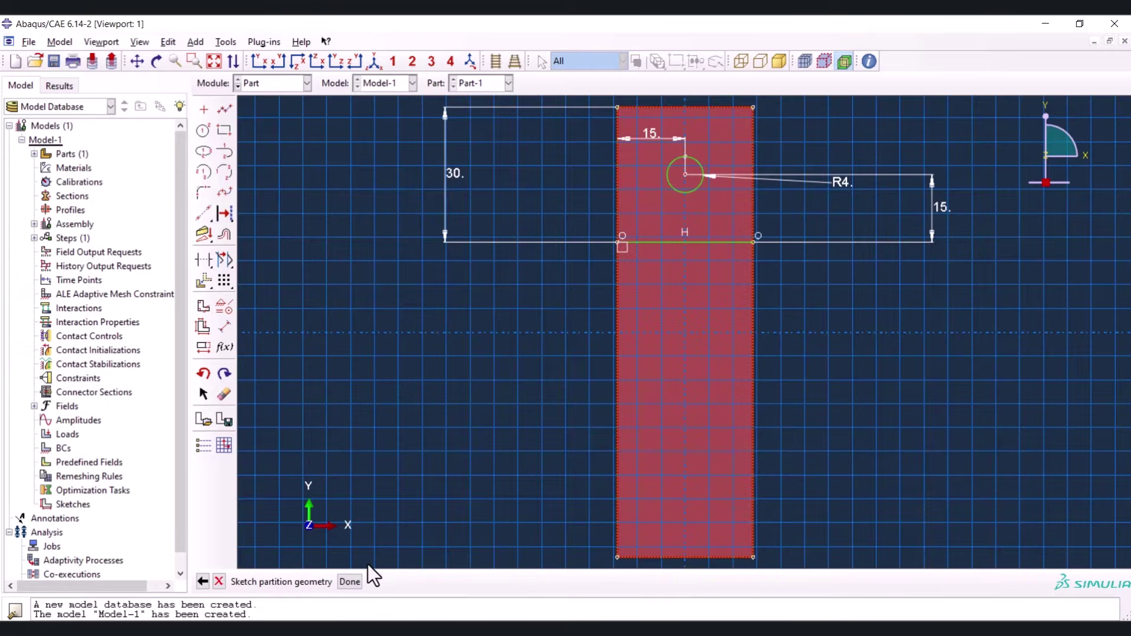
{"action": "left_click", "coordinate": [348, 582]}
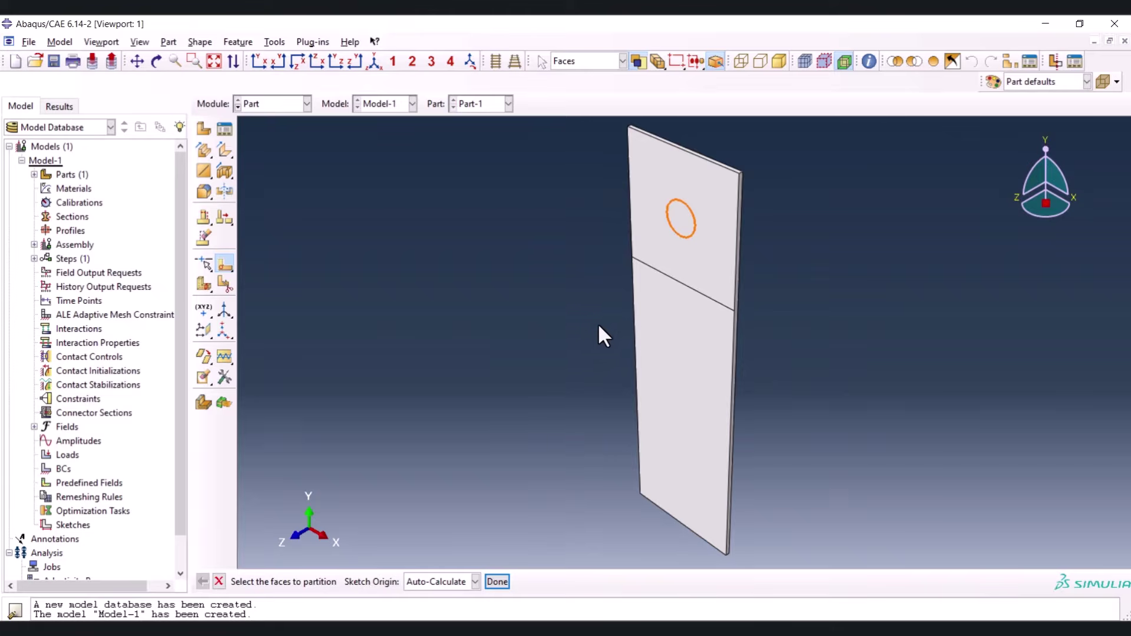
Examine the partitioned face around the circle and the dividing line, picking the separate regions to check them
{"action": "left_click_drag", "start_coordinate": [577, 343], "coordinate": [797, 344], "text": "ctrl+alt"}
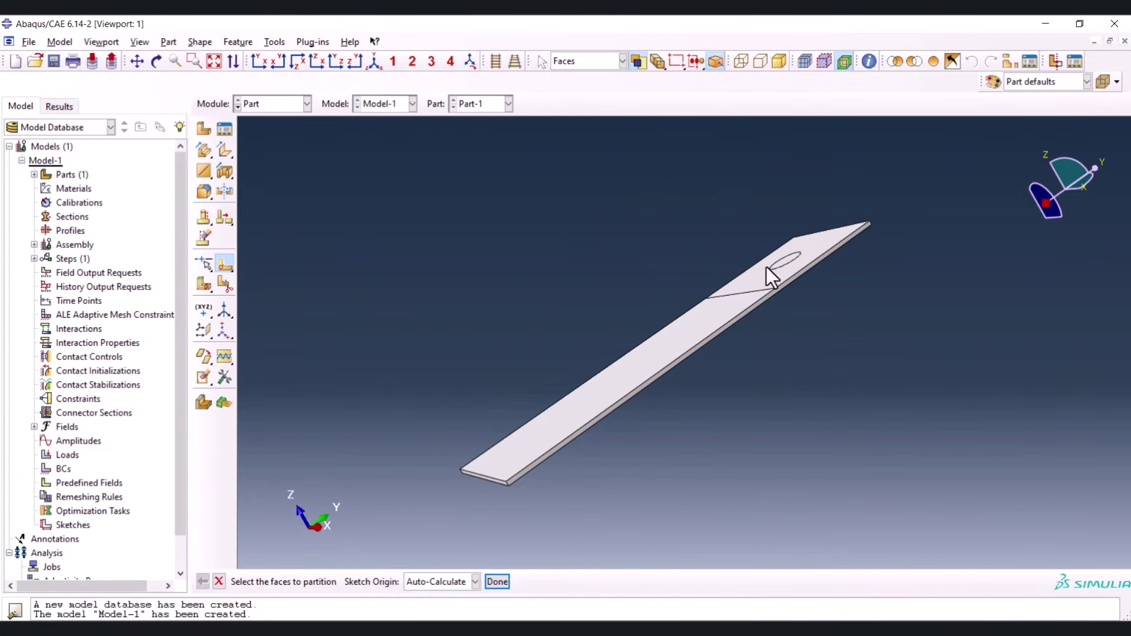
{"action": "left_click", "coordinate": [157, 68]}
{"action": "left_click_drag", "start_coordinate": [803, 277], "coordinate": [816, 394]}
{"action": "scroll", "coordinate": [795, 378], "scroll_direction": "up", "scroll_amount": 3}
{"action": "scroll", "coordinate": [677, 391], "scroll_direction": "up", "scroll_amount": 3}
{"action": "left_click_drag", "start_coordinate": [677, 391], "coordinate": [558, 340], "text": "ctrl+alt"}
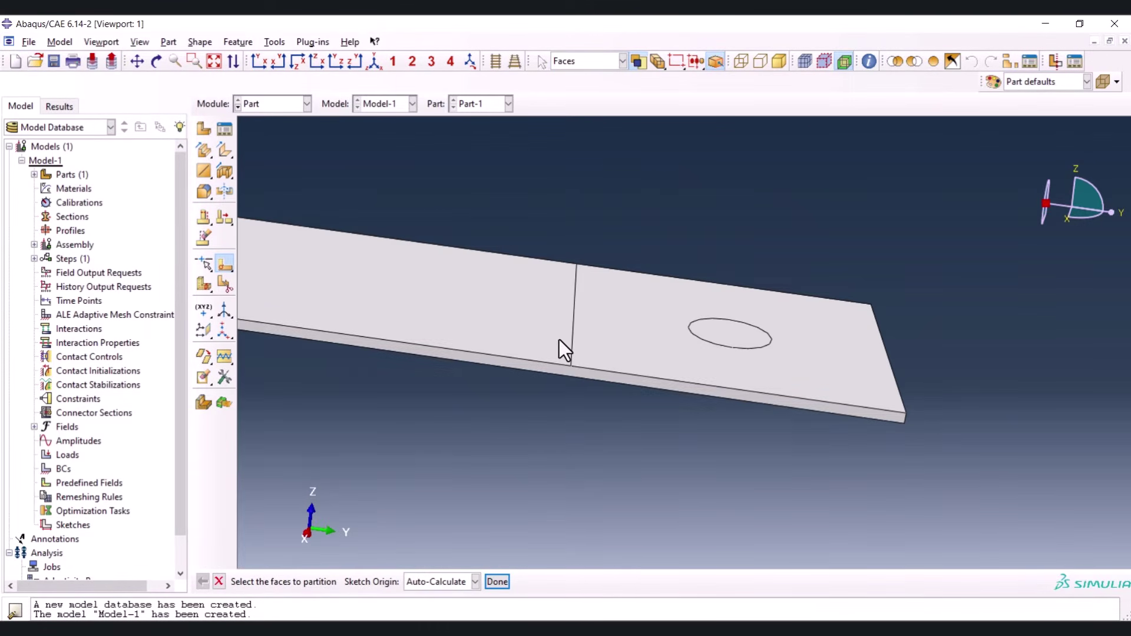
{"action": "left_click", "coordinate": [716, 333]}
{"action": "left_click_drag", "start_coordinate": [704, 430], "coordinate": [813, 327], "text": "ctrl+alt"}
{"action": "left_click_drag", "start_coordinate": [712, 233], "coordinate": [745, 356], "text": "ctrl+alt"}
{"action": "left_click", "coordinate": [745, 356]}
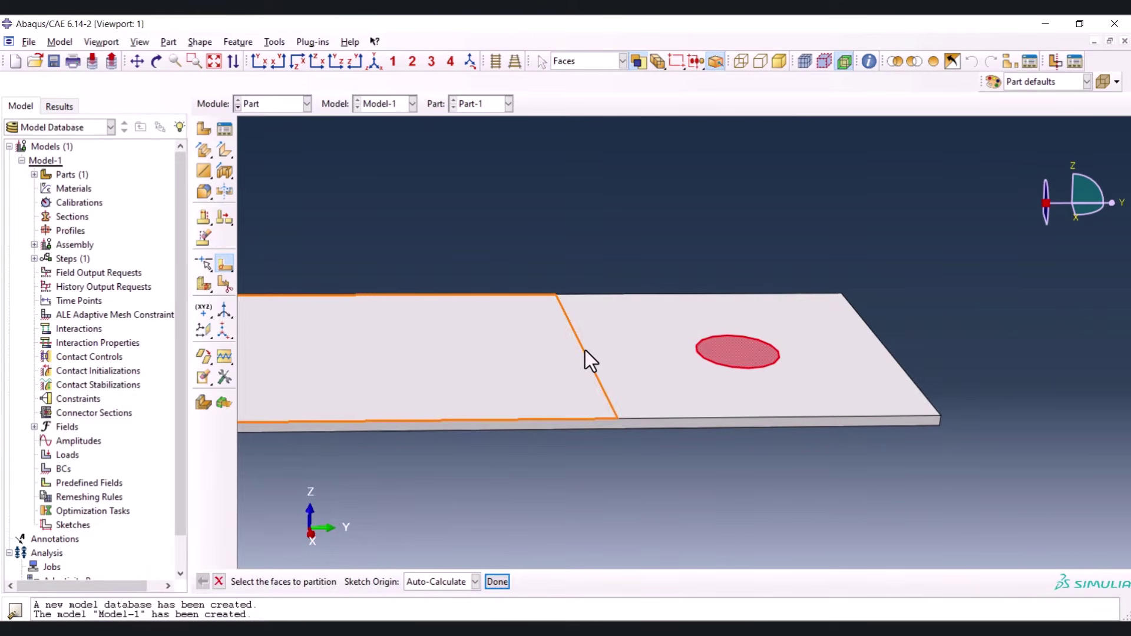
{"action": "left_click", "coordinate": [584, 351]}
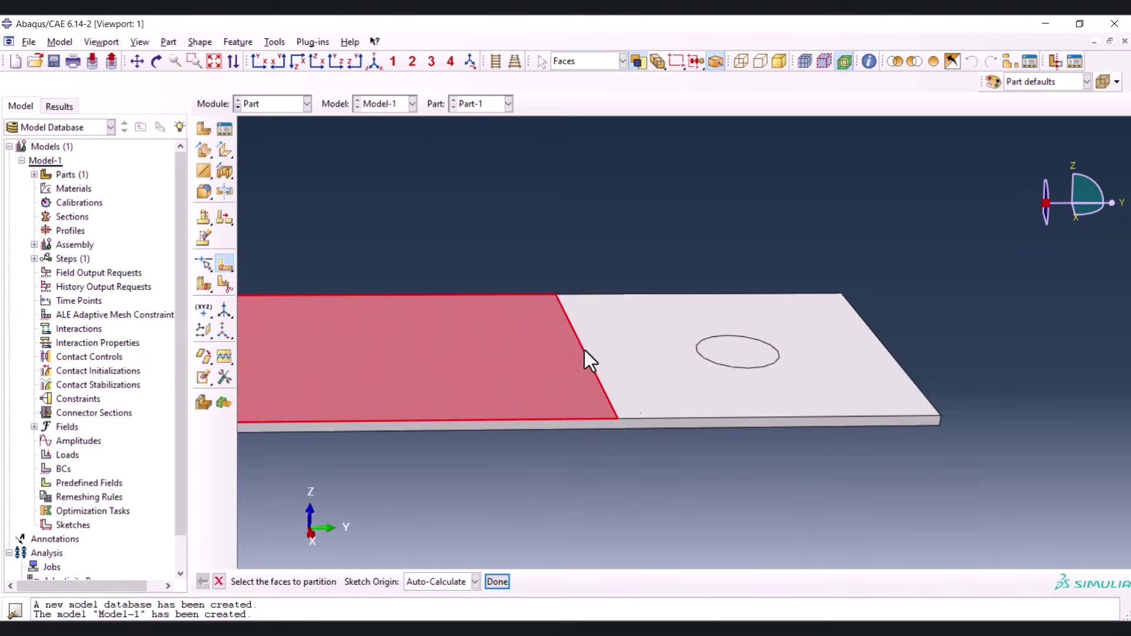
{"action": "left_click", "coordinate": [539, 224]}
{"action": "scroll", "coordinate": [289, 195], "scroll_direction": "down", "scroll_amount": 1}
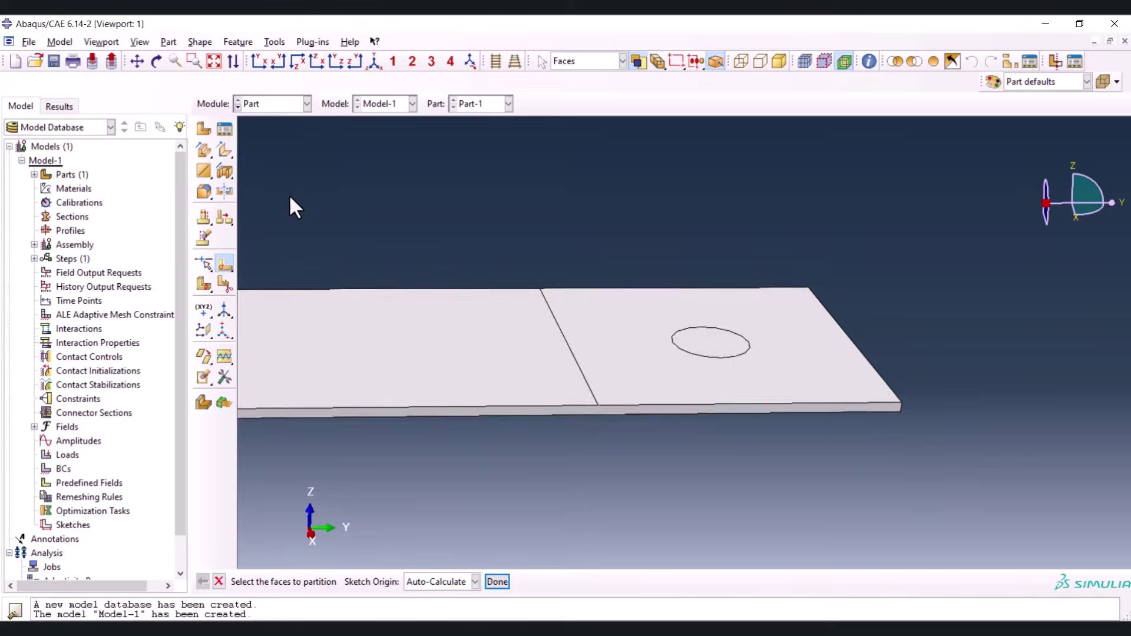
Partition the plate cell with Extrude/Sweep Edges, sweeping the circle along the short thickness edge at the plate's corner
{"action": "left_click", "coordinate": [205, 287]}
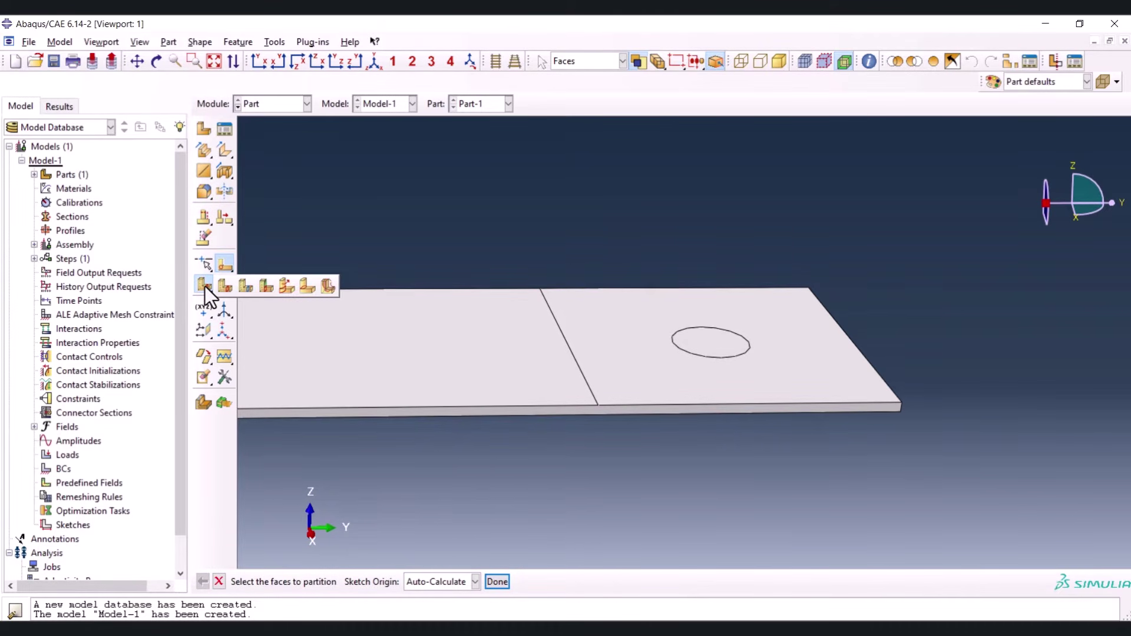
{"action": "left_click", "coordinate": [285, 284]}
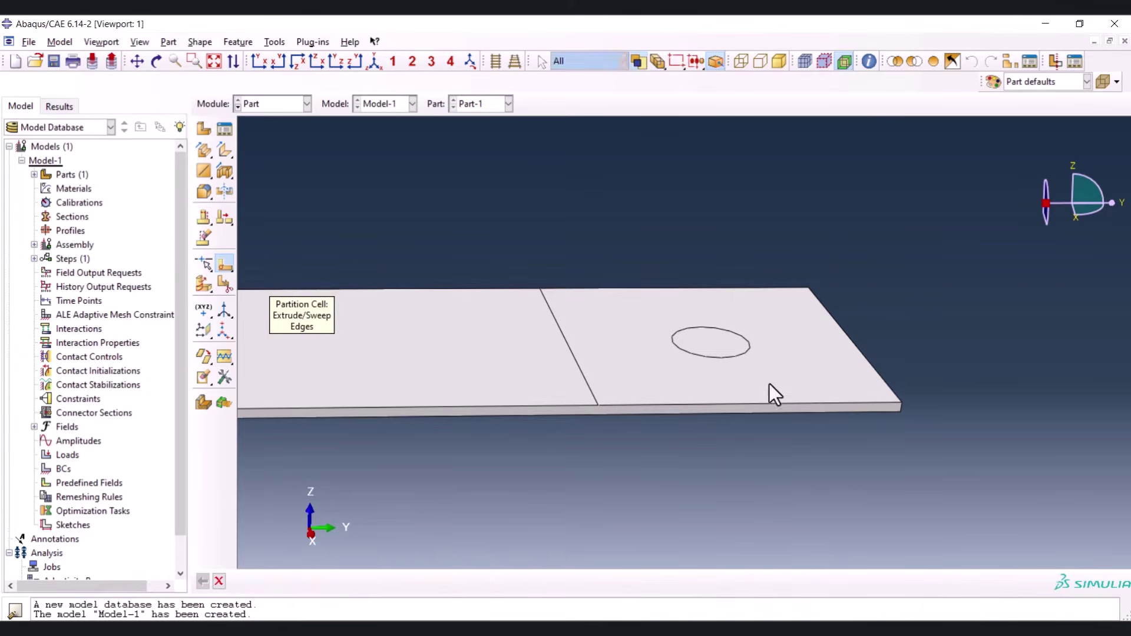
{"action": "left_click", "coordinate": [734, 356]}
{"action": "middle_click", "coordinate": [761, 322]}
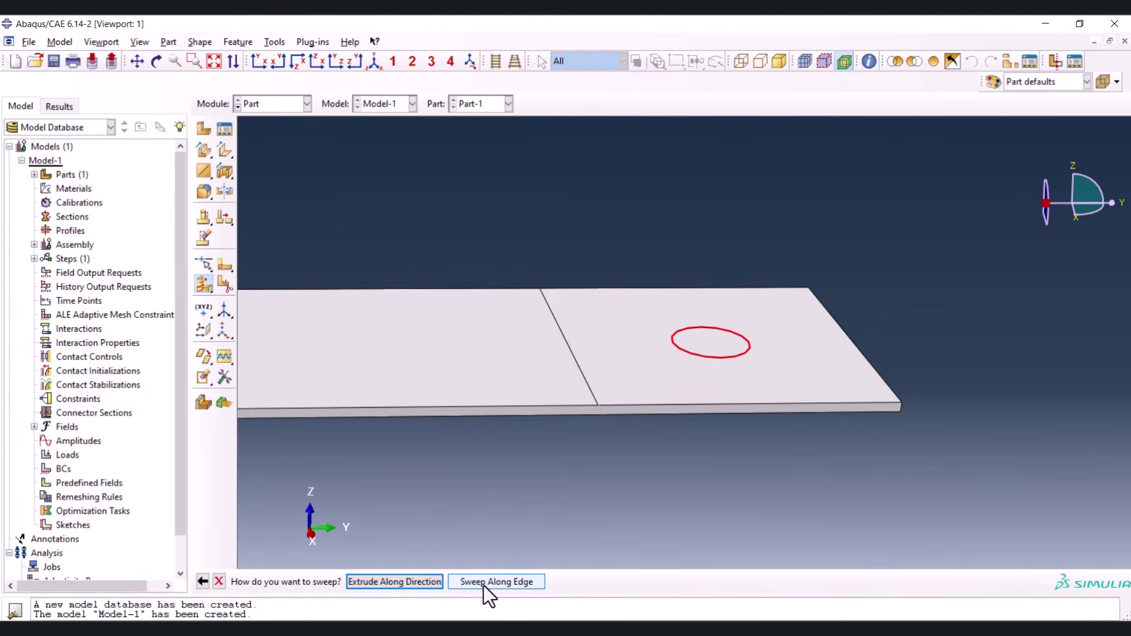
{"action": "left_click", "coordinate": [483, 582]}
{"action": "scroll", "coordinate": [901, 411], "scroll_direction": "down", "scroll_amount": 2}
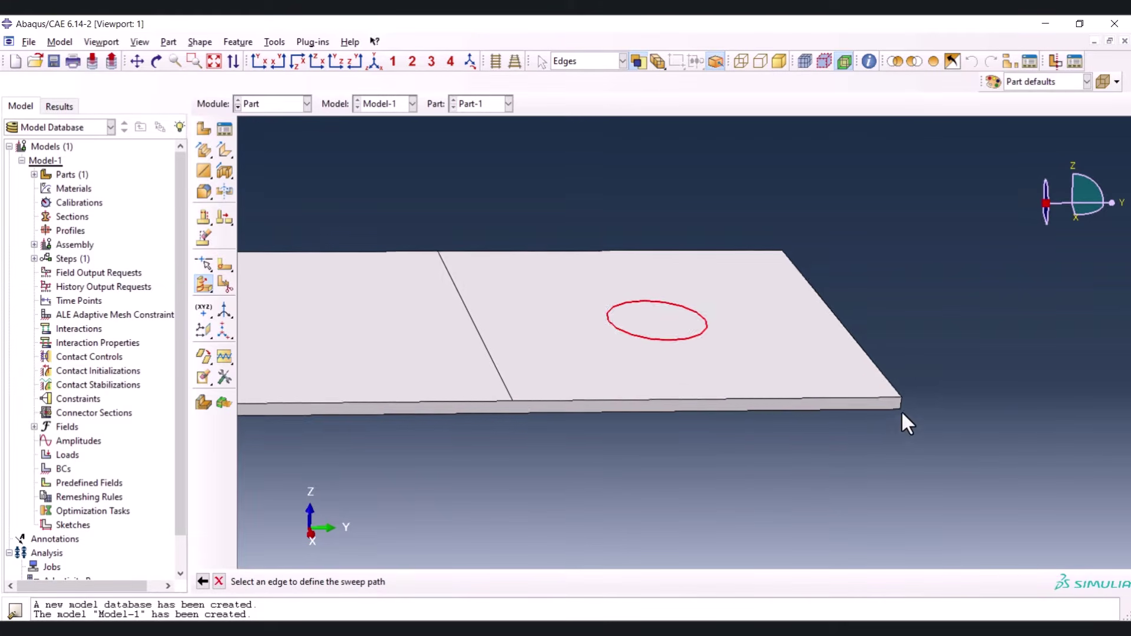
{"action": "left_click", "coordinate": [900, 411]}
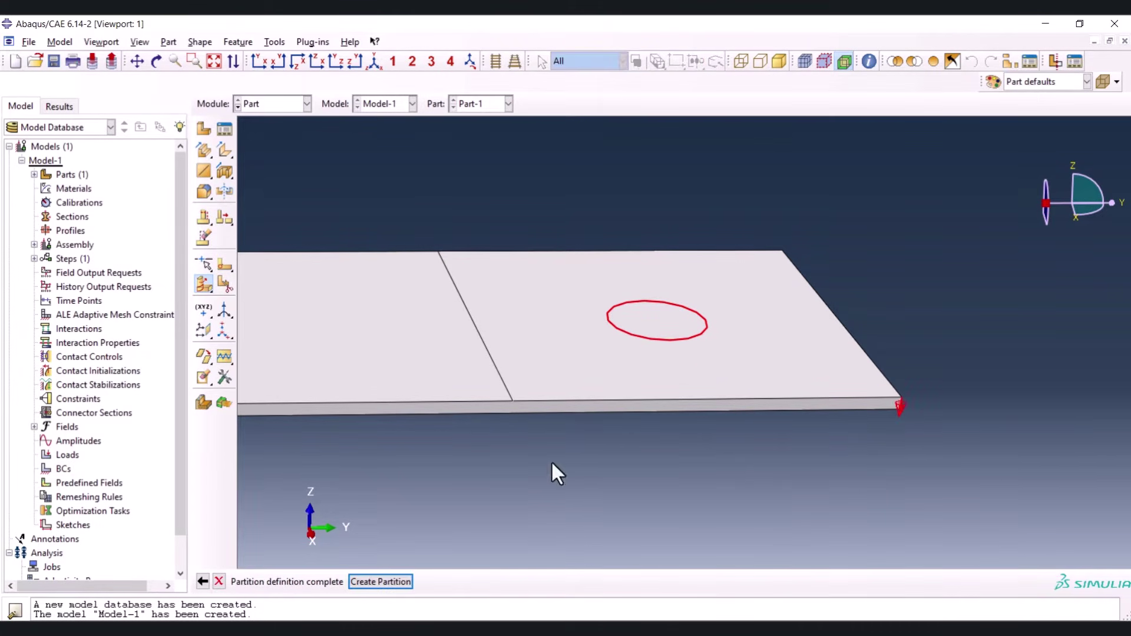
{"action": "left_click", "coordinate": [382, 580]}
Partition the plate cell with Extrude/Sweep Edges, sweeping the straight dividing line along the short thickness edge at the plate's corner
{"action": "left_click_drag", "start_coordinate": [491, 496], "coordinate": [535, 379], "text": "ctrl+alt"}
{"action": "left_click_drag", "start_coordinate": [734, 375], "coordinate": [723, 286], "text": "ctrl+alt"}
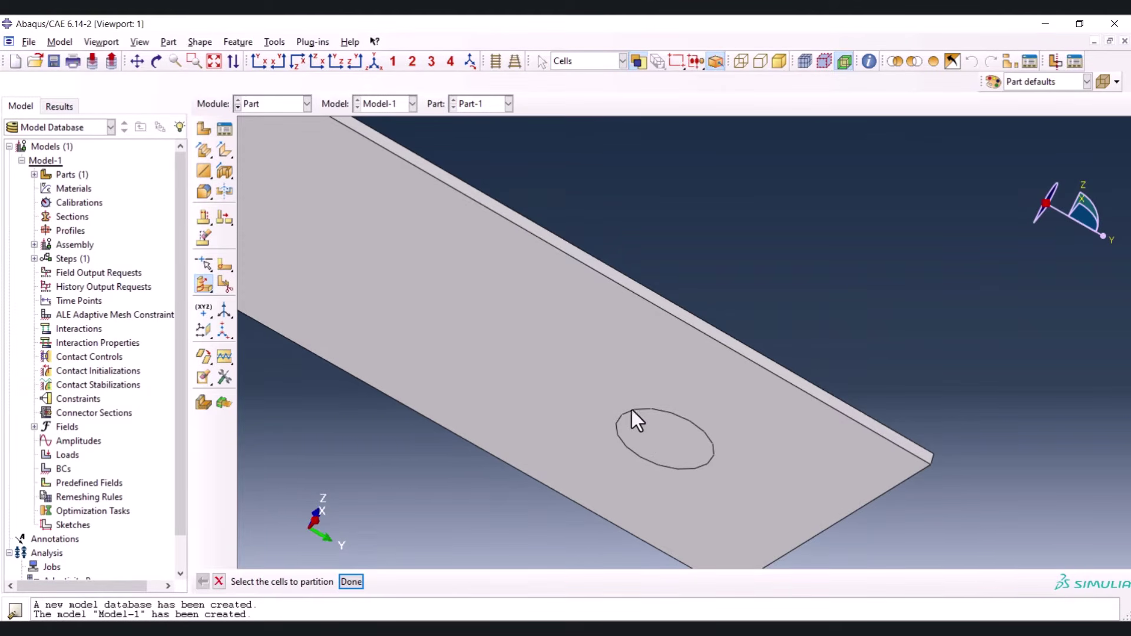
{"action": "left_click_drag", "start_coordinate": [639, 371], "coordinate": [606, 461], "text": "ctrl+alt"}
{"action": "left_click_drag", "start_coordinate": [701, 429], "coordinate": [659, 435], "text": "ctrl+alt"}
{"action": "left_click_drag", "start_coordinate": [517, 373], "coordinate": [548, 419], "text": "ctrl+alt"}
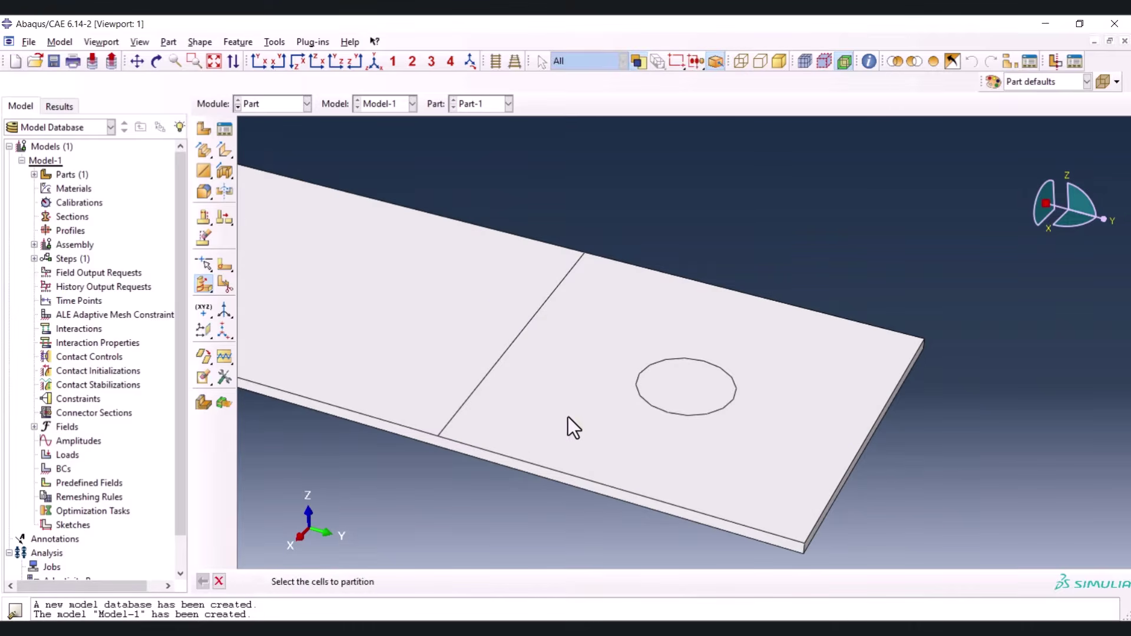
{"action": "left_click_drag", "start_coordinate": [639, 403], "coordinate": [702, 382], "text": "ctrl+alt"}
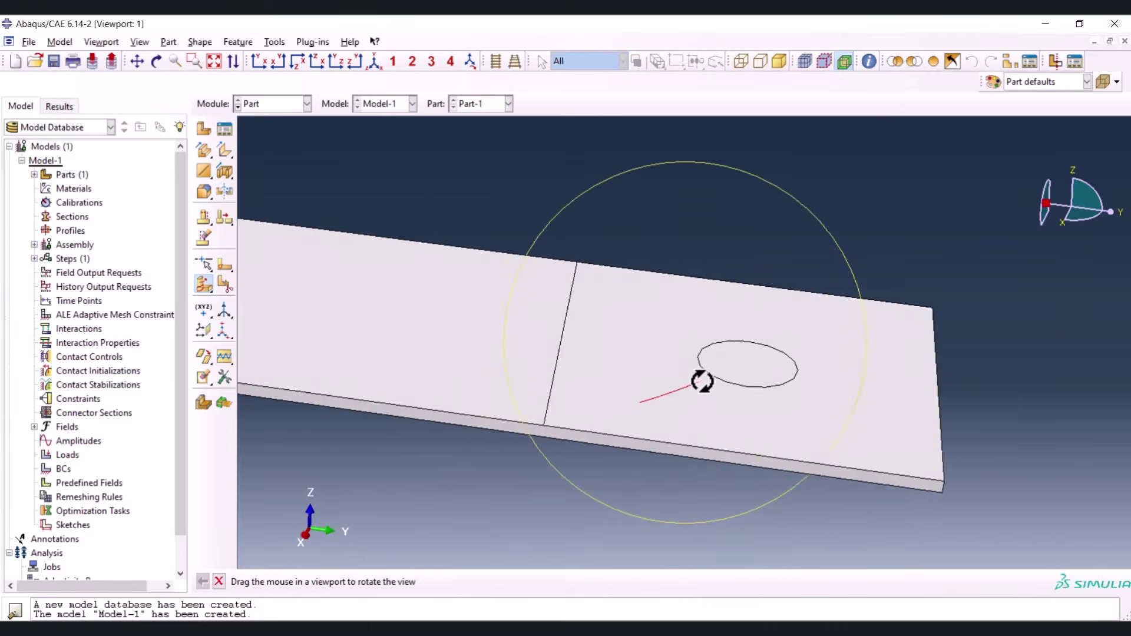
{"action": "left_click", "coordinate": [573, 351]}
{"action": "middle_click", "coordinate": [569, 352]}
{"action": "left_click", "coordinate": [567, 351]}
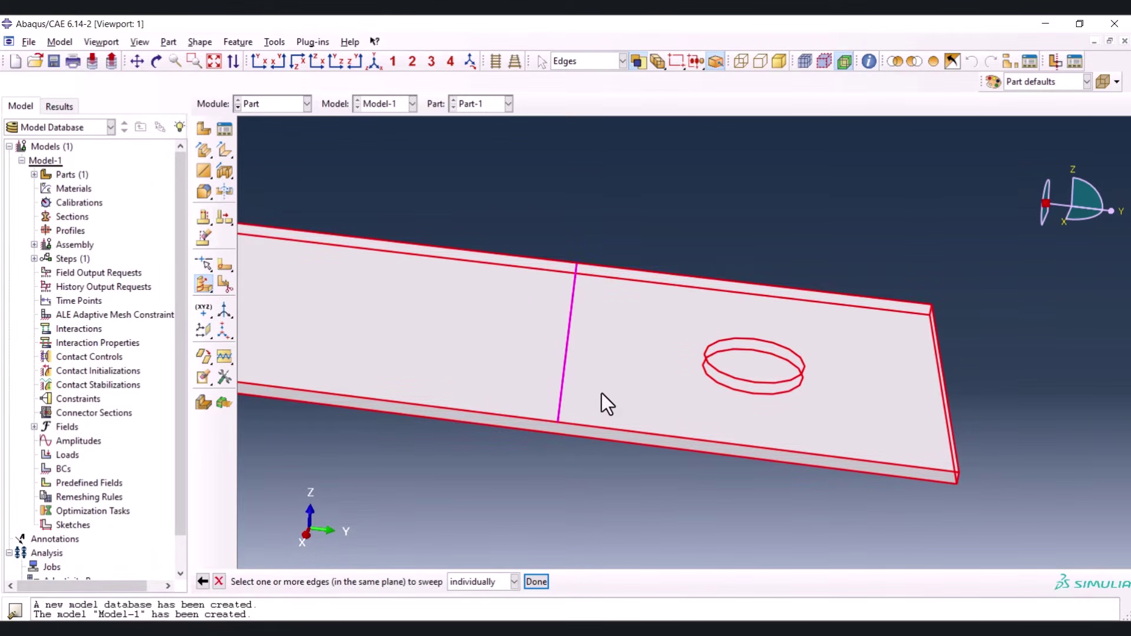
{"action": "left_click", "coordinate": [533, 582]}
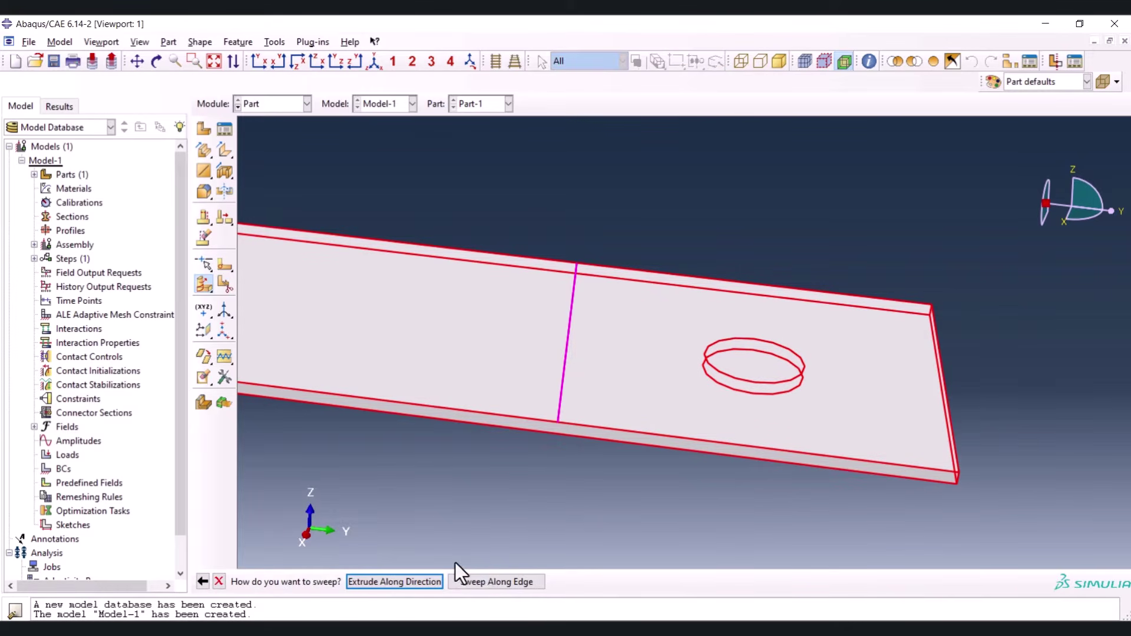
{"action": "left_click", "coordinate": [482, 581]}
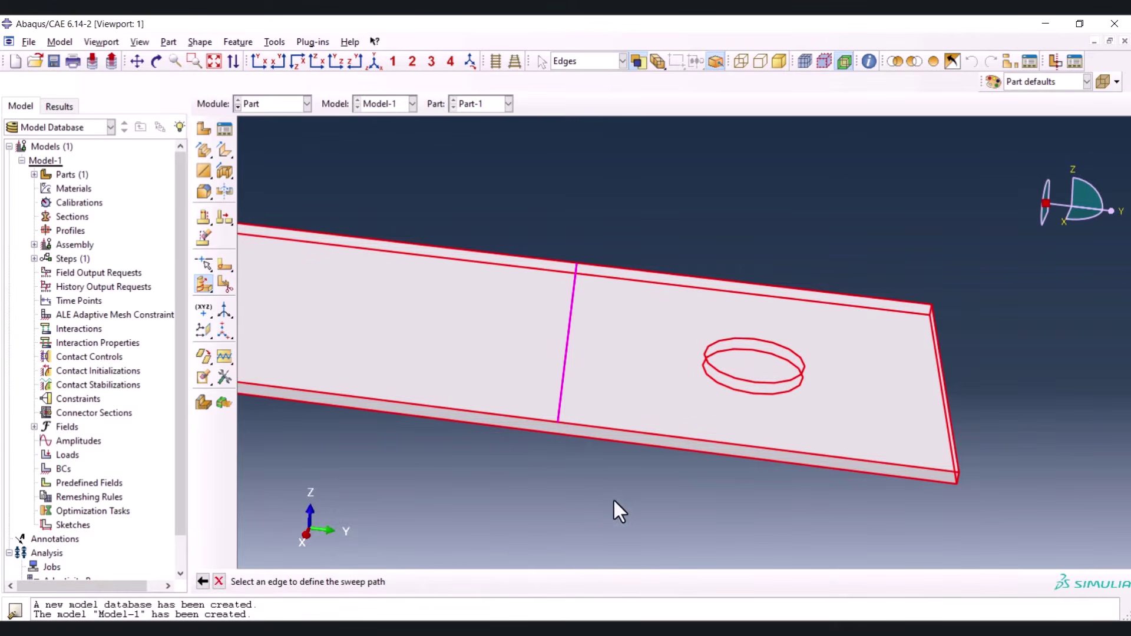
{"action": "left_click", "coordinate": [958, 474]}
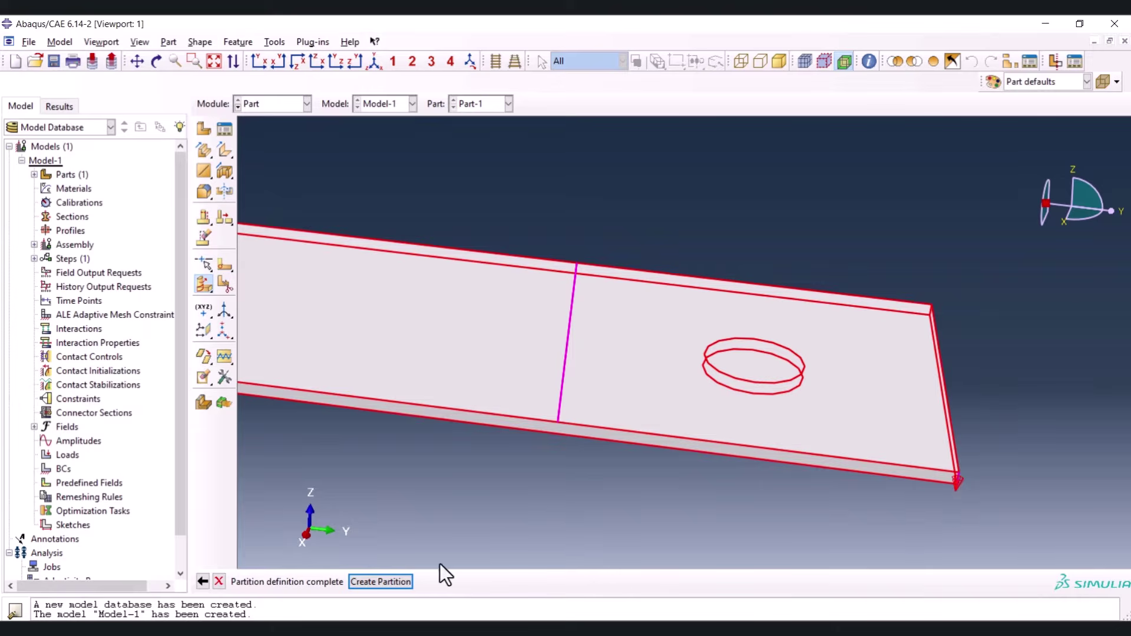
{"action": "left_click", "coordinate": [386, 581]}
{"action": "left_click_drag", "start_coordinate": [658, 452], "coordinate": [631, 202], "text": "ctrl+alt"}
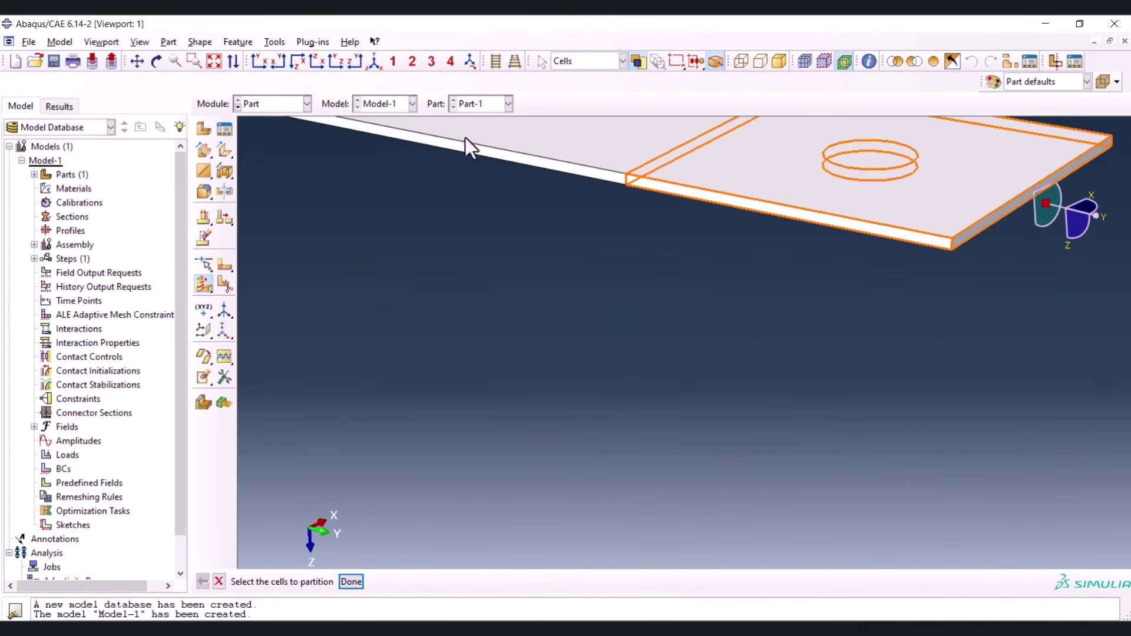
{"action": "left_click", "coordinate": [374, 62]}
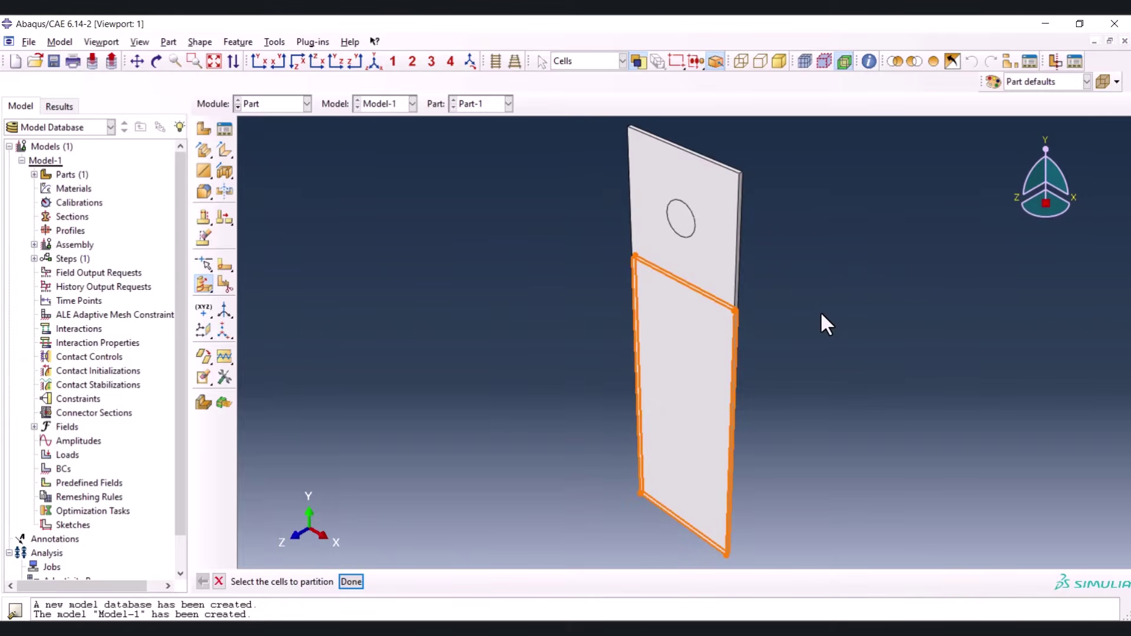
In the Property module, create a material named Steel with a uniform mass density of 7.85e-9
{"action": "left_click", "coordinate": [270, 103]}
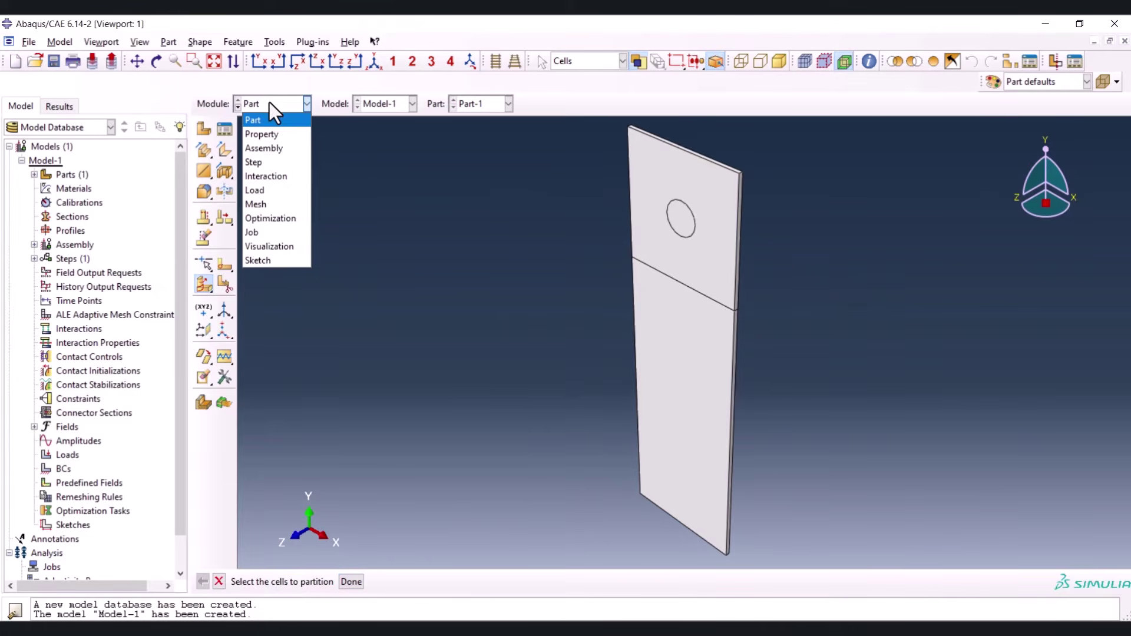
{"action": "left_click", "coordinate": [281, 133]}
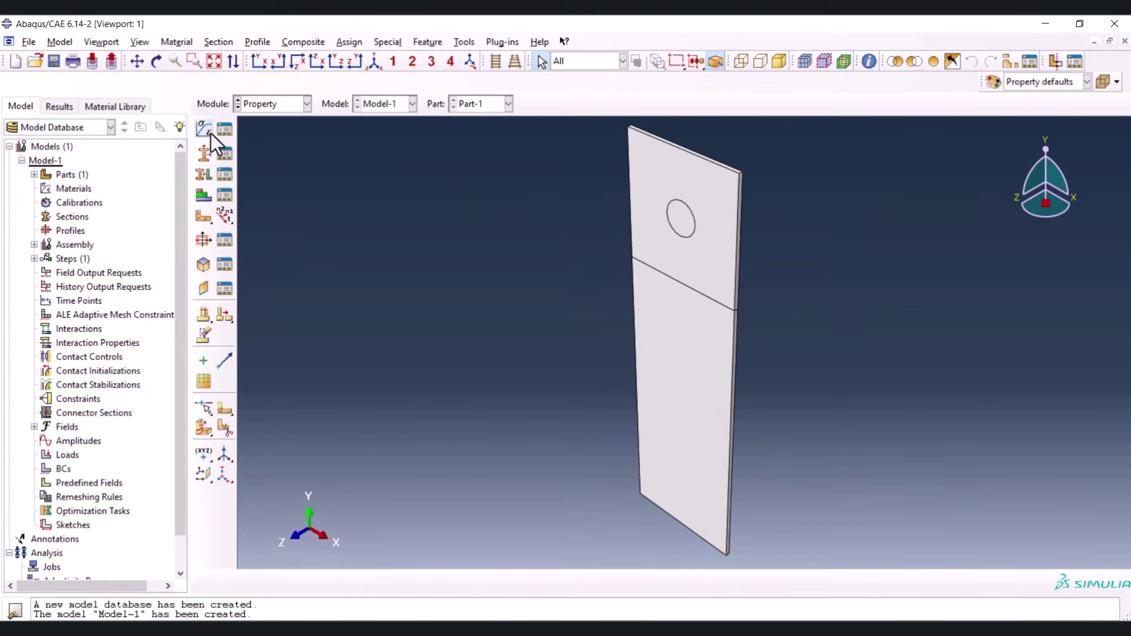
{"action": "left_click", "coordinate": [206, 132]}
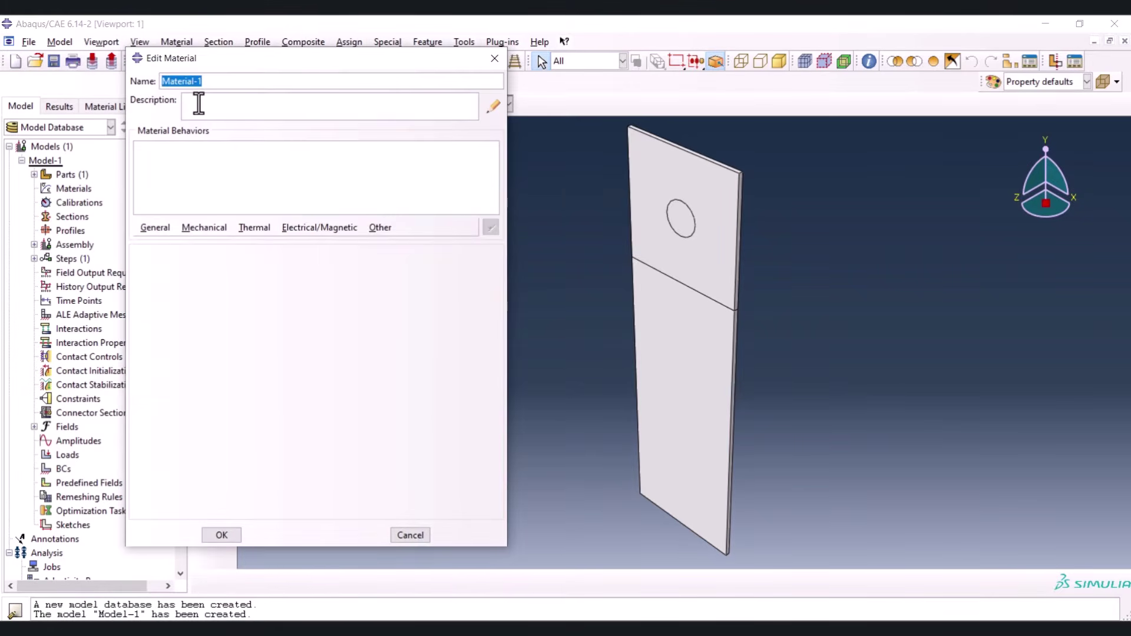
{"action": "type", "text": "Steel"}
{"action": "left_click", "coordinate": [156, 228]}
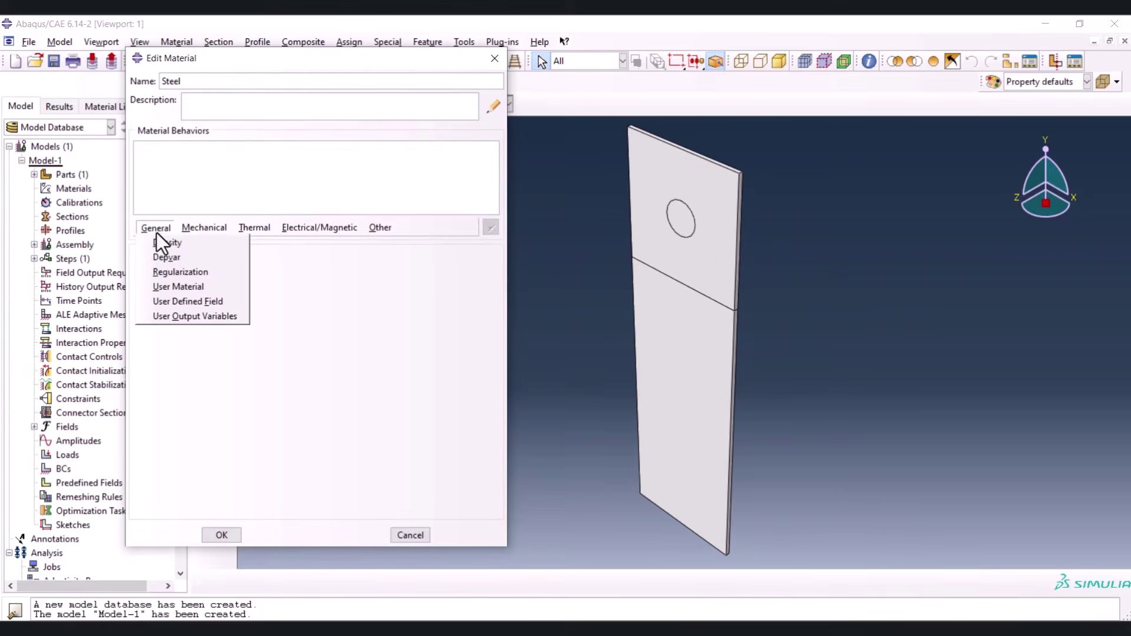
{"action": "left_click", "coordinate": [157, 247]}
{"action": "left_click", "coordinate": [190, 372]}
{"action": "type", "text": "7.85e-9"}
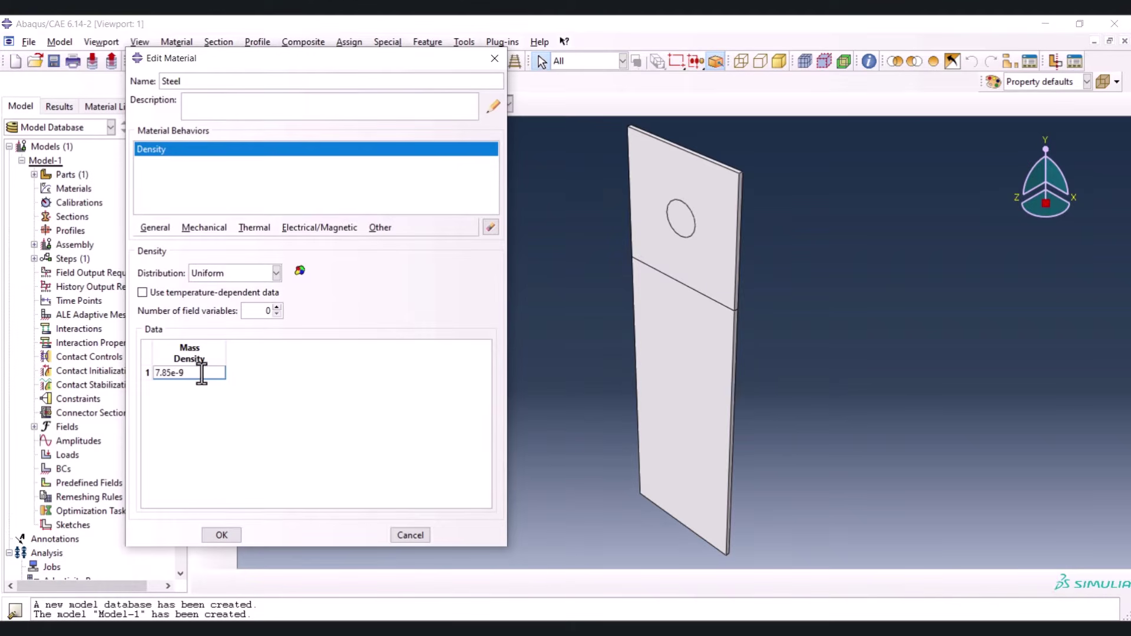
{"action": "key", "text": "Return"}
Add isotropic Elastic behaviour to Steel with a Young's modulus of 210000 and a Poisson's ratio of 0.33
{"action": "left_click", "coordinate": [201, 227]}
{"action": "mouse_move", "coordinate": [215, 244]}
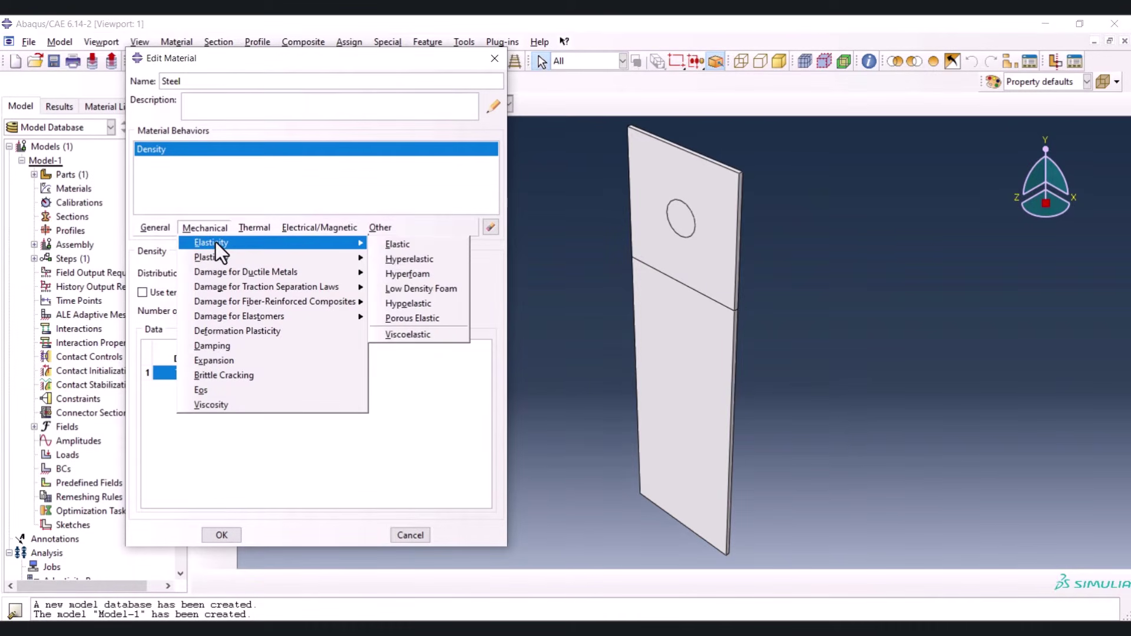
{"action": "left_click", "coordinate": [380, 245]}
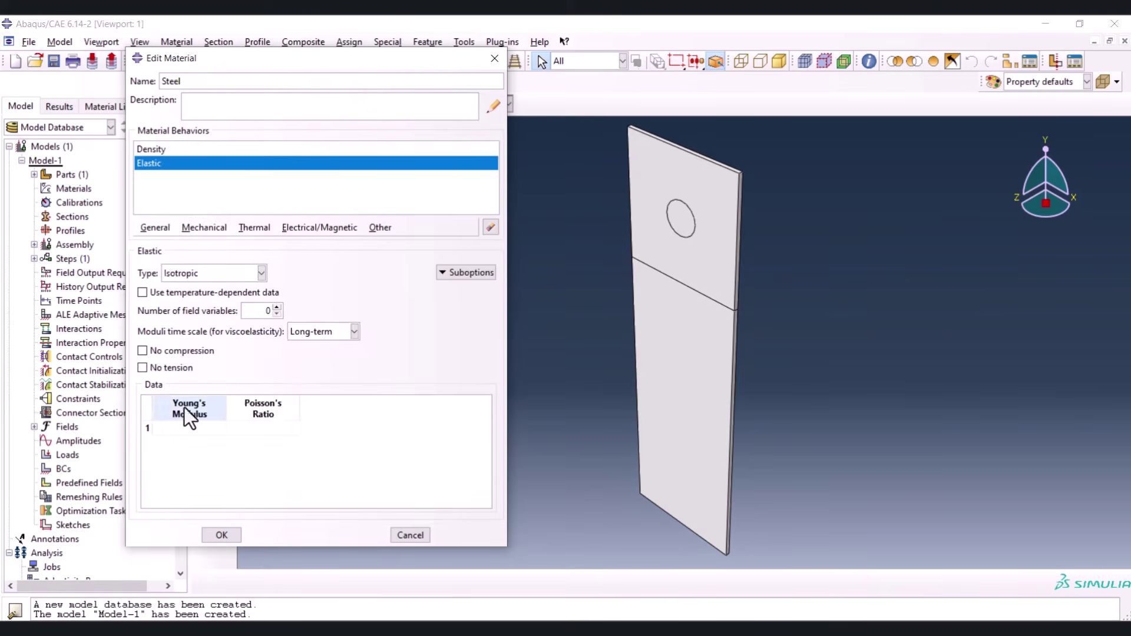
{"action": "double_click", "coordinate": [195, 426]}
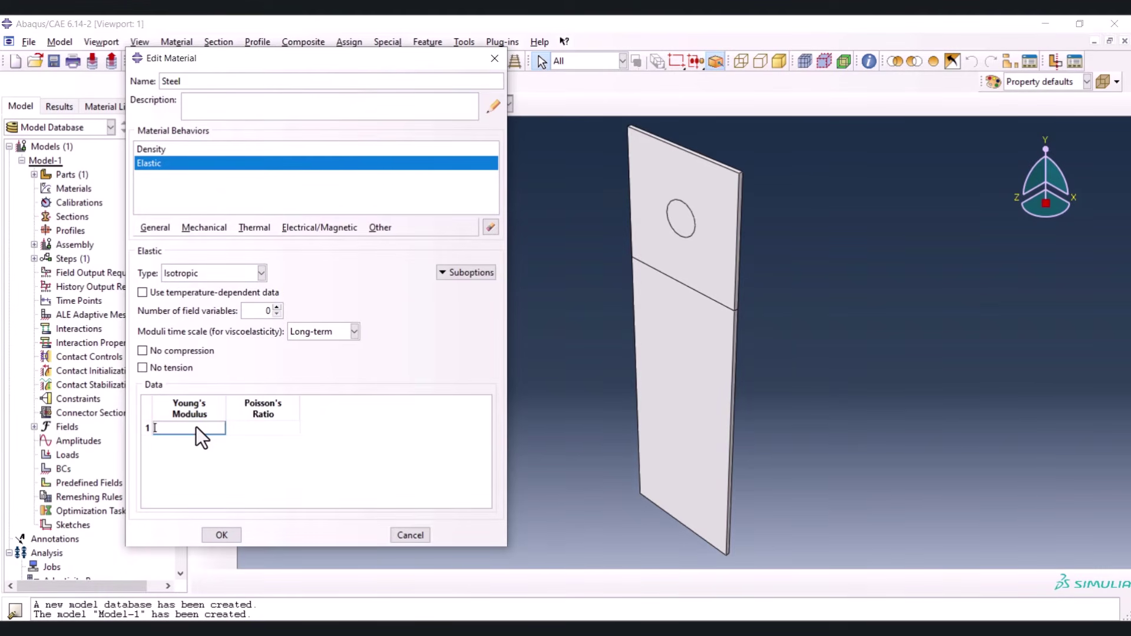
{"action": "type", "text": "210000"}
{"action": "key", "text": "Tab"}
{"action": "type", "text": "0.33"}
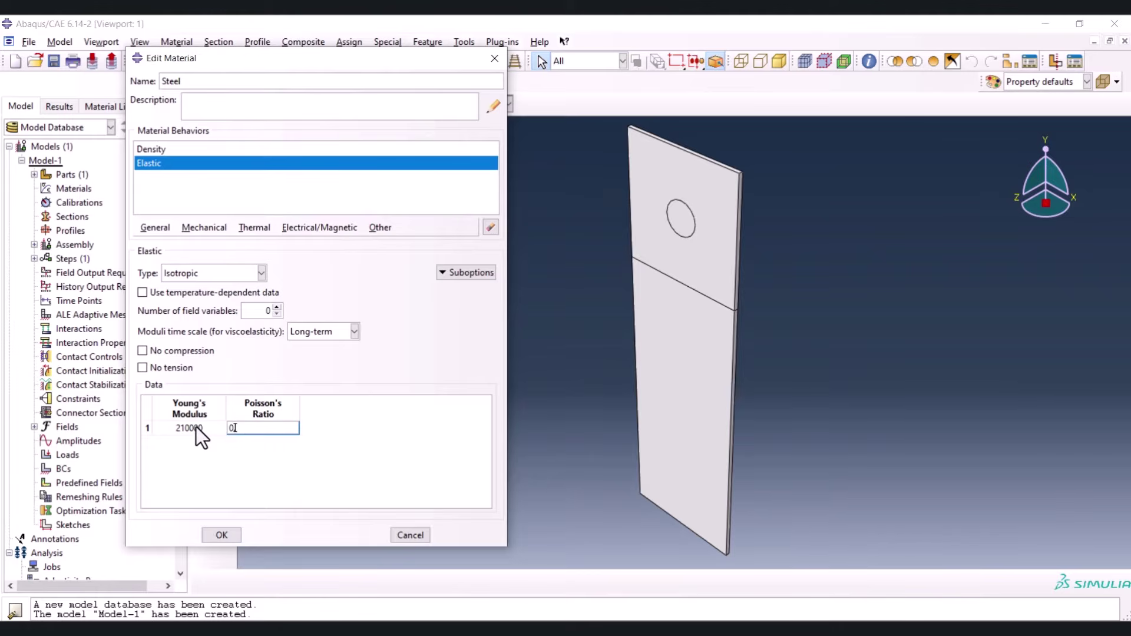
{"action": "left_click", "coordinate": [224, 472]}
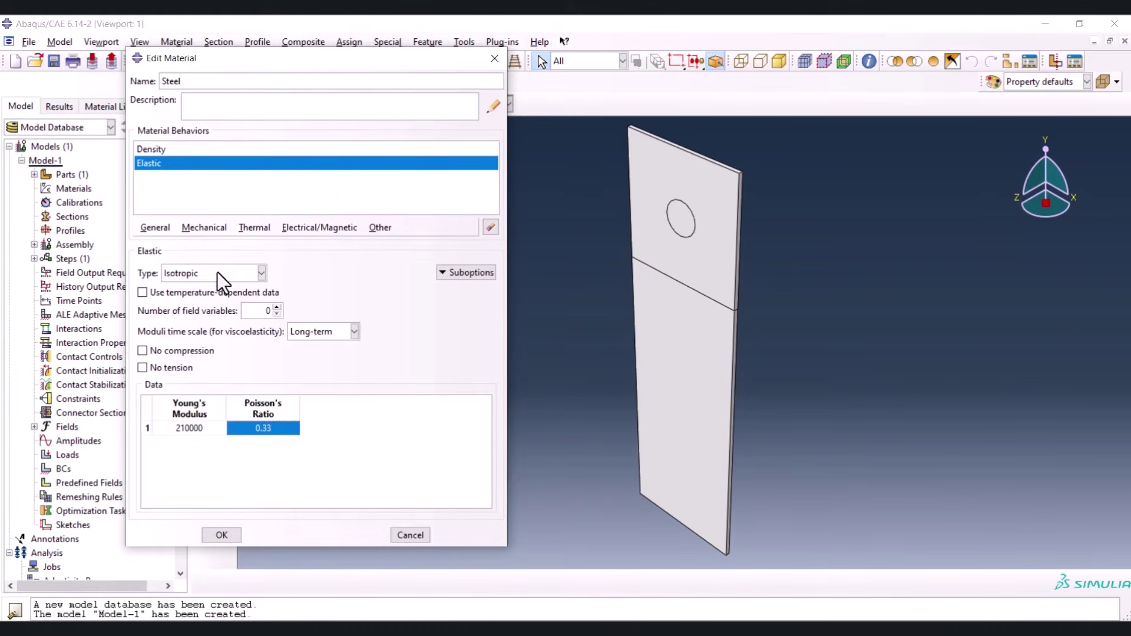
Add Plastic behaviour to Steel and fill its table with the yield stress and plastic strain data copied from A2:B5 of the Excel sheet
{"action": "left_click", "coordinate": [218, 230]}
{"action": "mouse_move", "coordinate": [218, 255]}
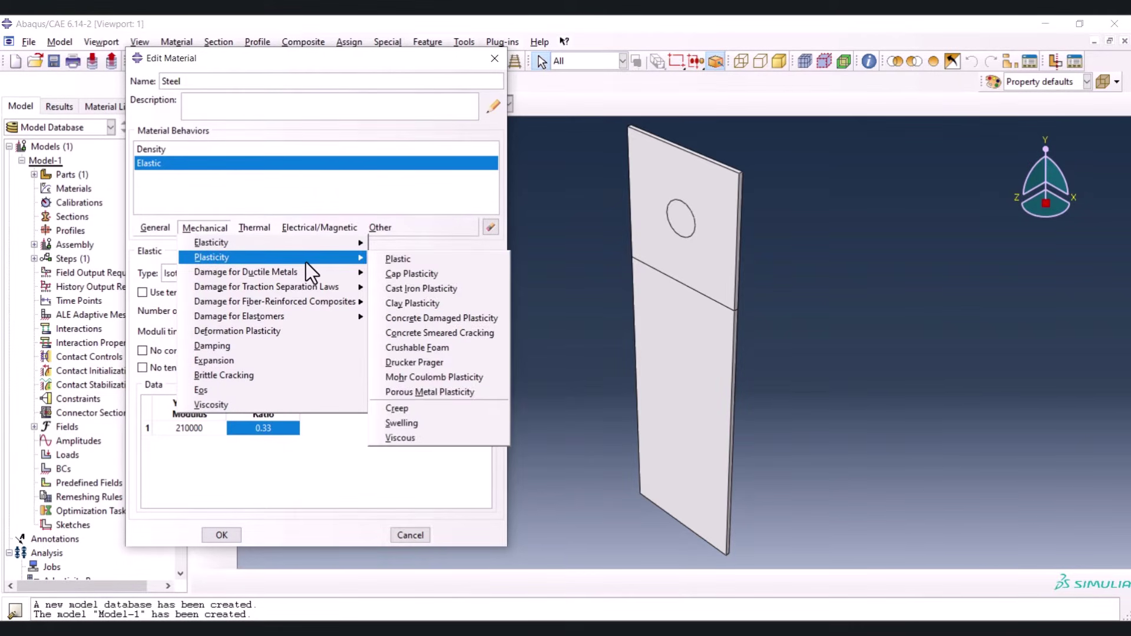
{"action": "left_click", "coordinate": [389, 259]}
{"action": "left_click", "coordinate": [209, 390]}
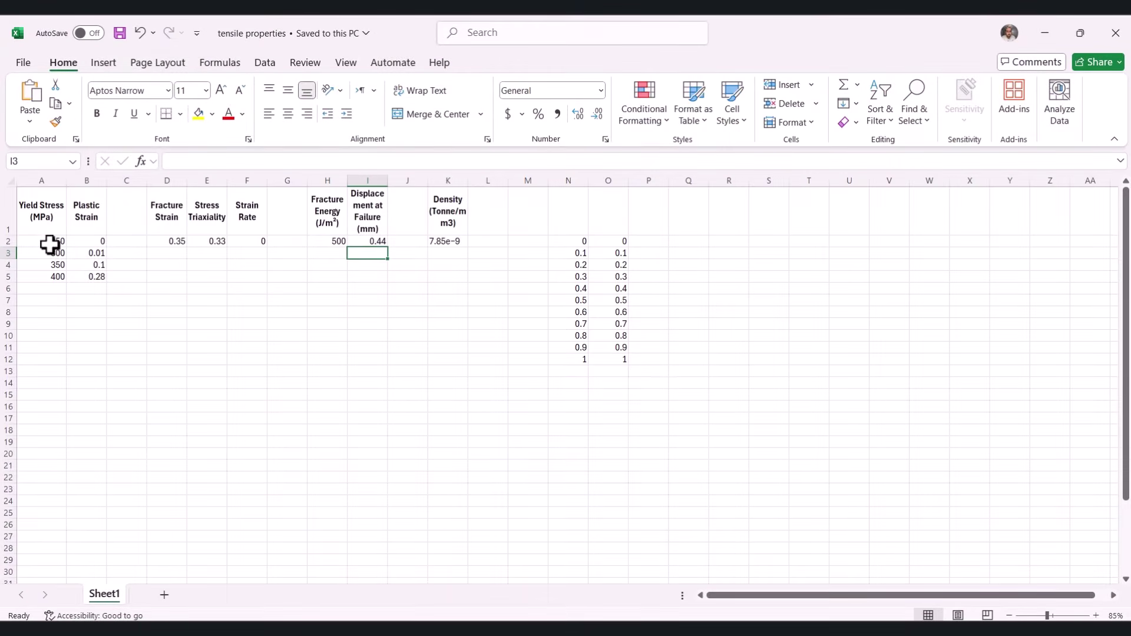
{"action": "left_click_drag", "start_coordinate": [51, 244], "coordinate": [50, 252]}
{"action": "left_click_drag", "start_coordinate": [93, 289], "coordinate": [96, 270]}
{"action": "key", "text": "ctrl+c"}
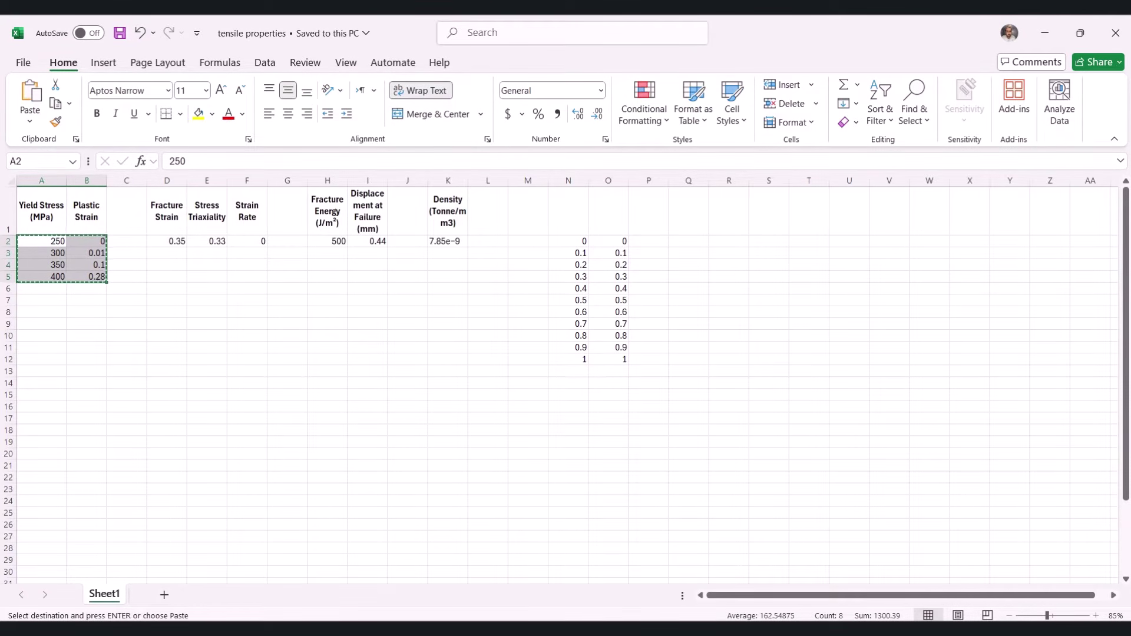
{"action": "mouse_move", "coordinate": [523, 630]}
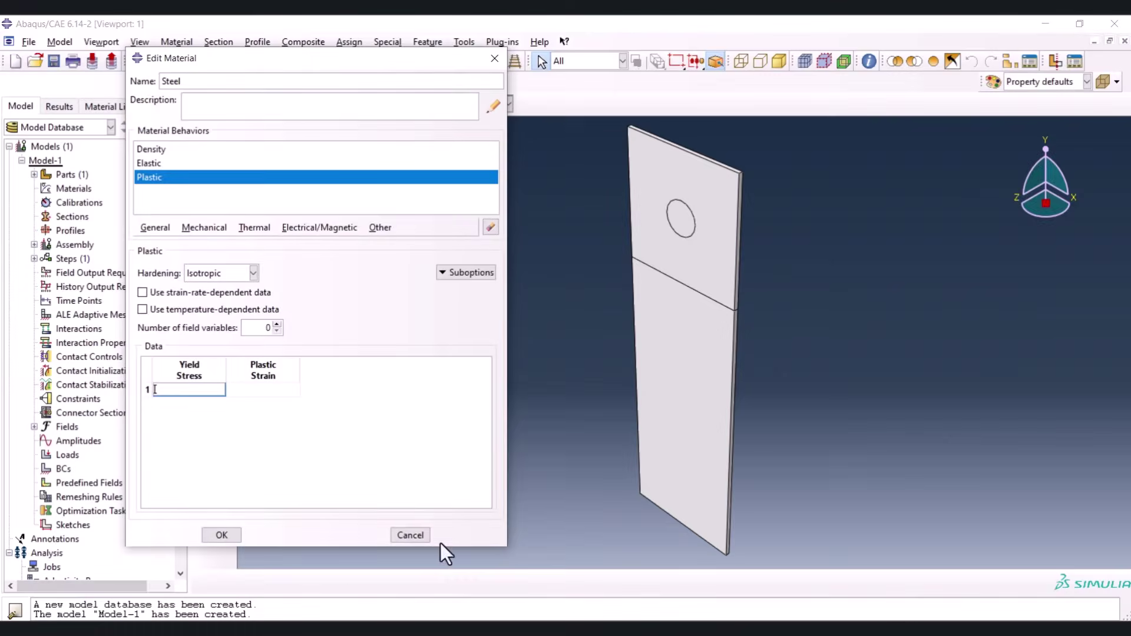
{"action": "key", "text": "ctrl+v"}
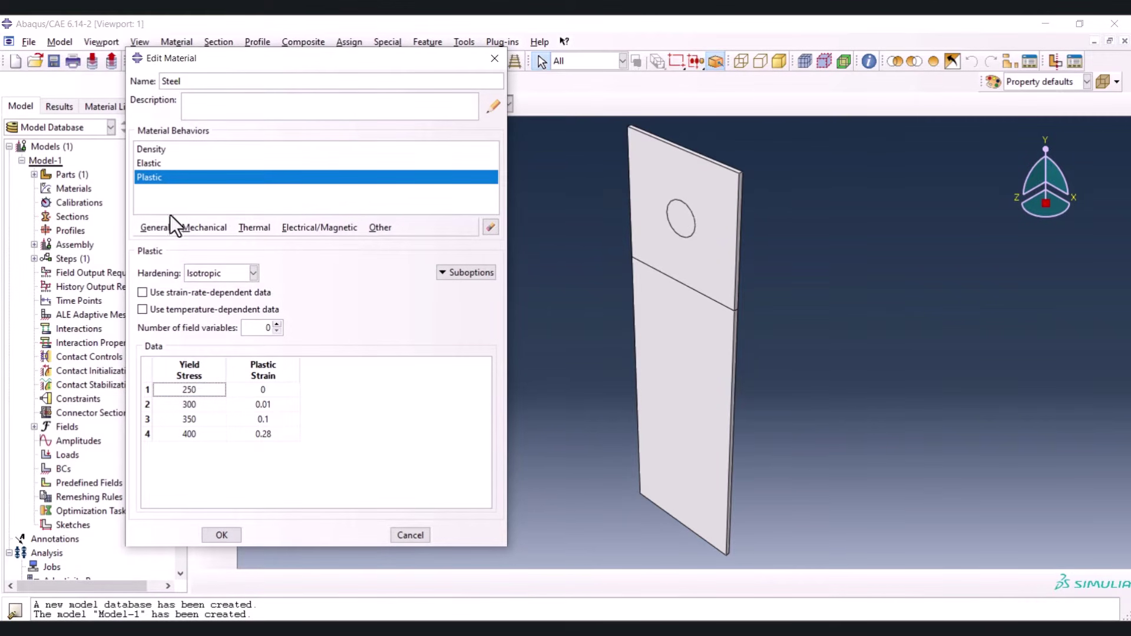
Add Ductile Damage to Steel and fill in the fracture strain, stress triaxiality and strain rate copied from D2:F2 of the Excel sheet
{"action": "left_click", "coordinate": [222, 227]}
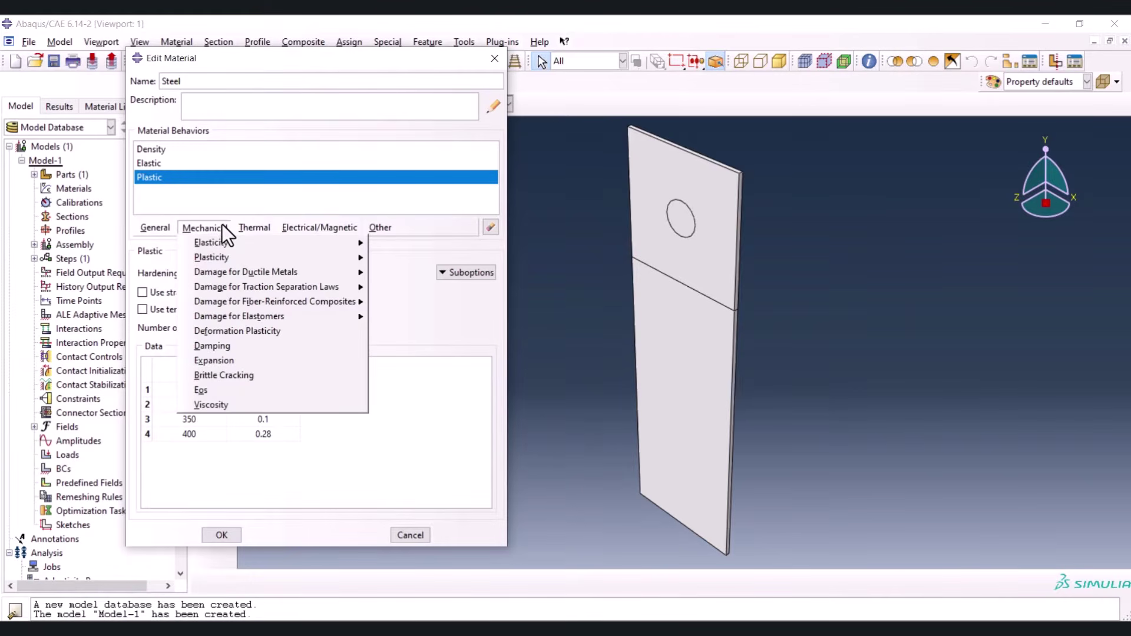
{"action": "mouse_move", "coordinate": [266, 257]}
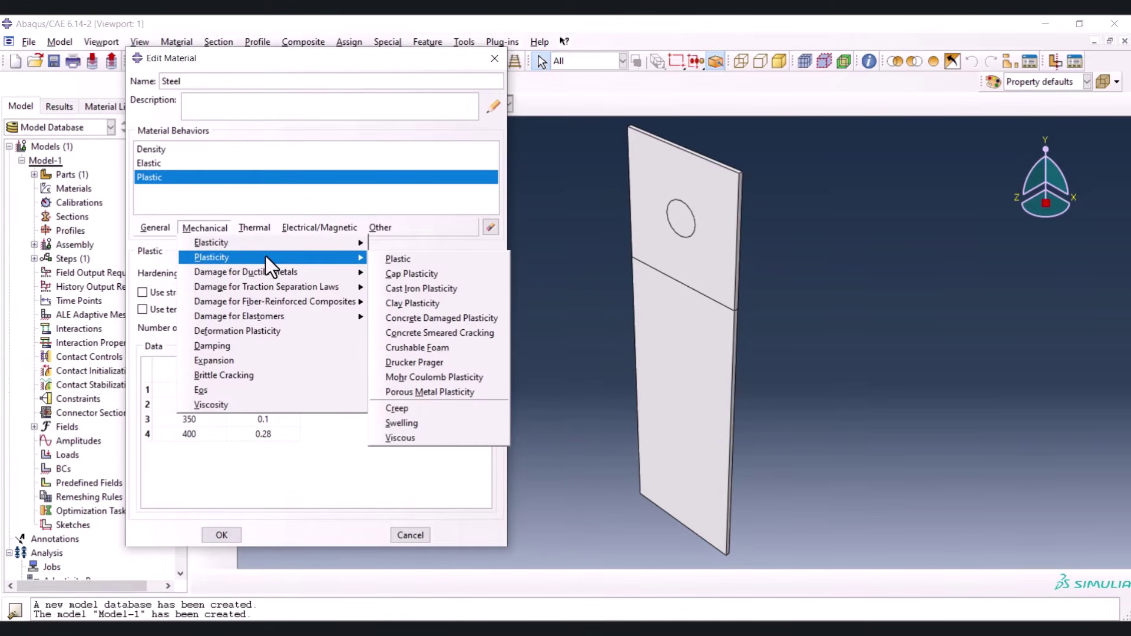
{"action": "mouse_move", "coordinate": [360, 274]}
{"action": "left_click", "coordinate": [398, 274]}
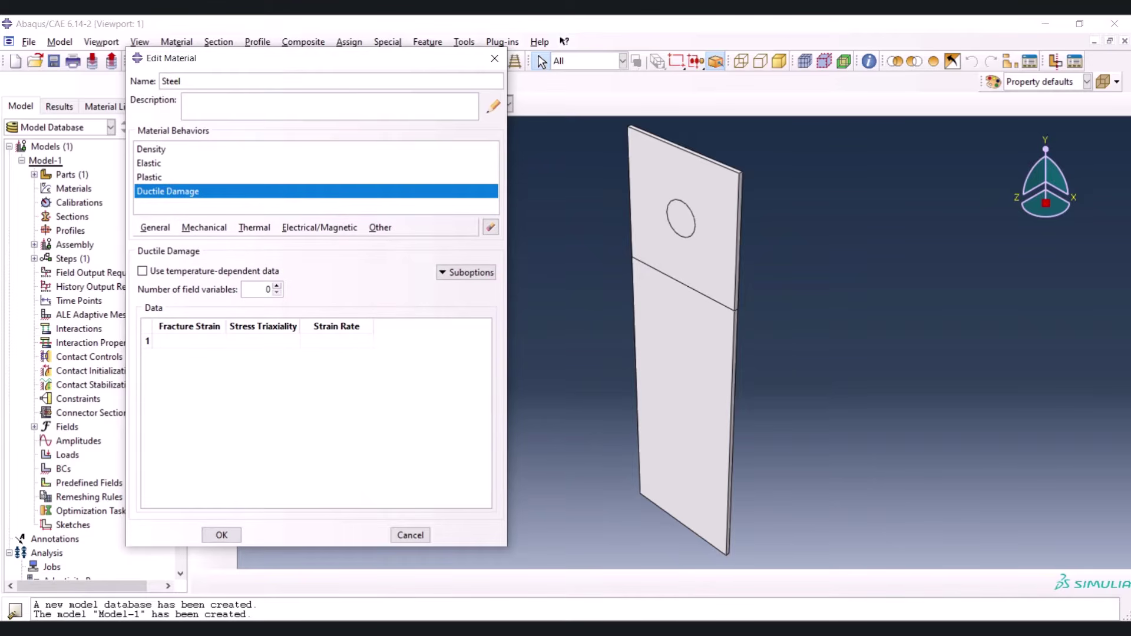
{"action": "key", "text": "alt+Tab"}
{"action": "left_click_drag", "start_coordinate": [174, 241], "coordinate": [239, 246]}
{"action": "key", "text": "ctrl+c"}
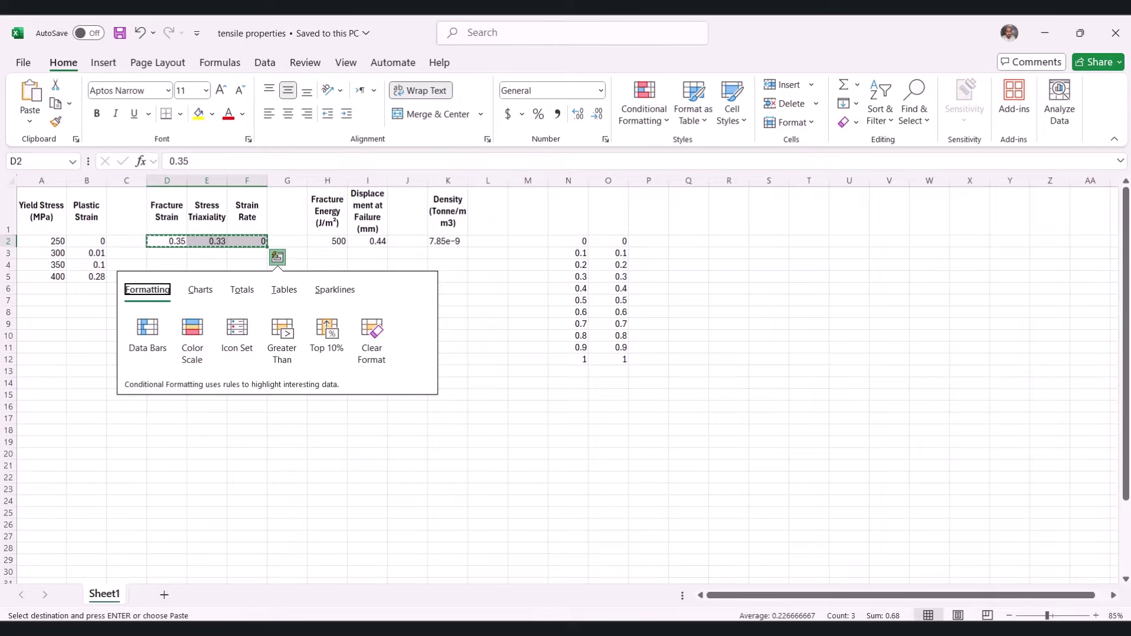
{"action": "key", "text": "alt+Tab"}
{"action": "left_click", "coordinate": [204, 341]}
{"action": "key", "text": "ctrl+v"}
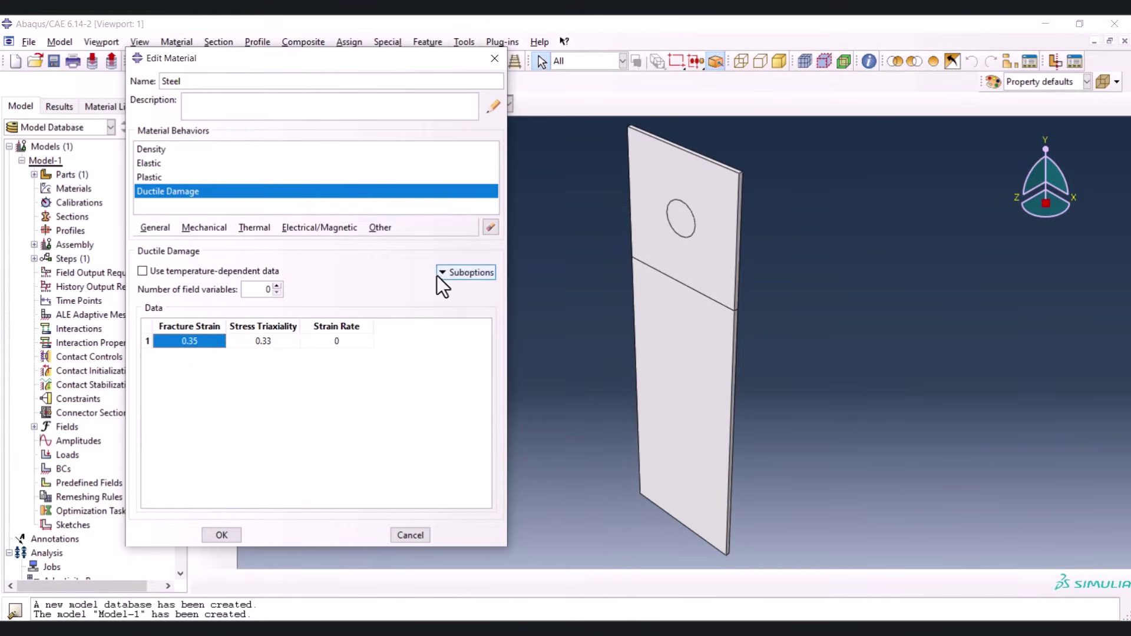
Add a displacement-type Damage Evolution suboption with linear softening, maximum degradation and a displacement at failure of 0.44
{"action": "left_click", "coordinate": [452, 284]}
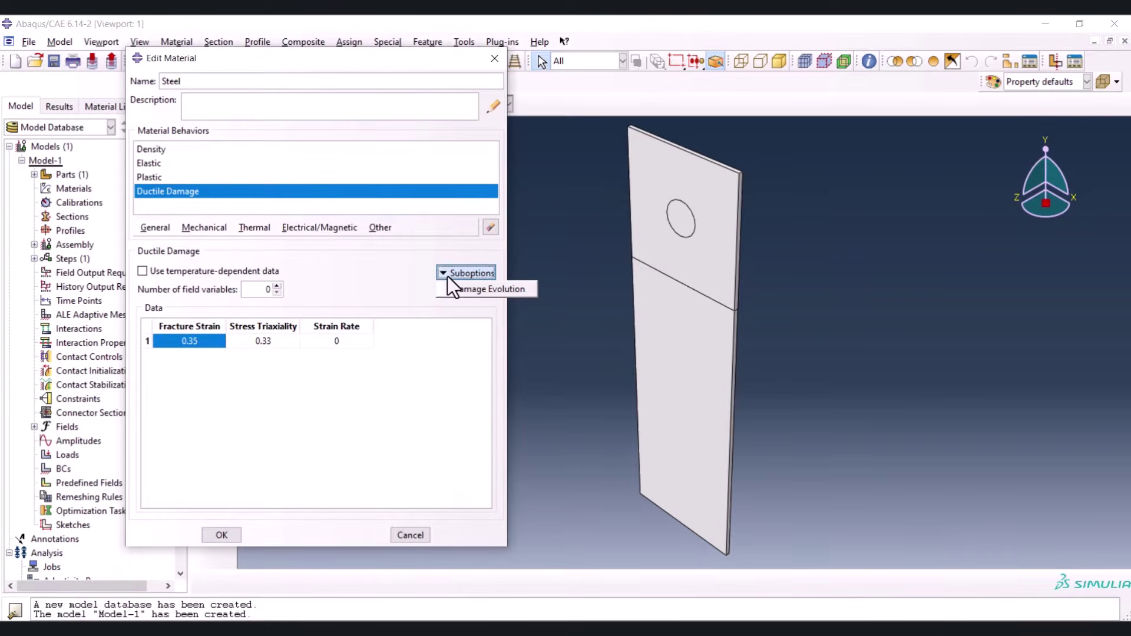
{"action": "left_click", "coordinate": [483, 289]}
{"action": "left_click", "coordinate": [189, 361]}
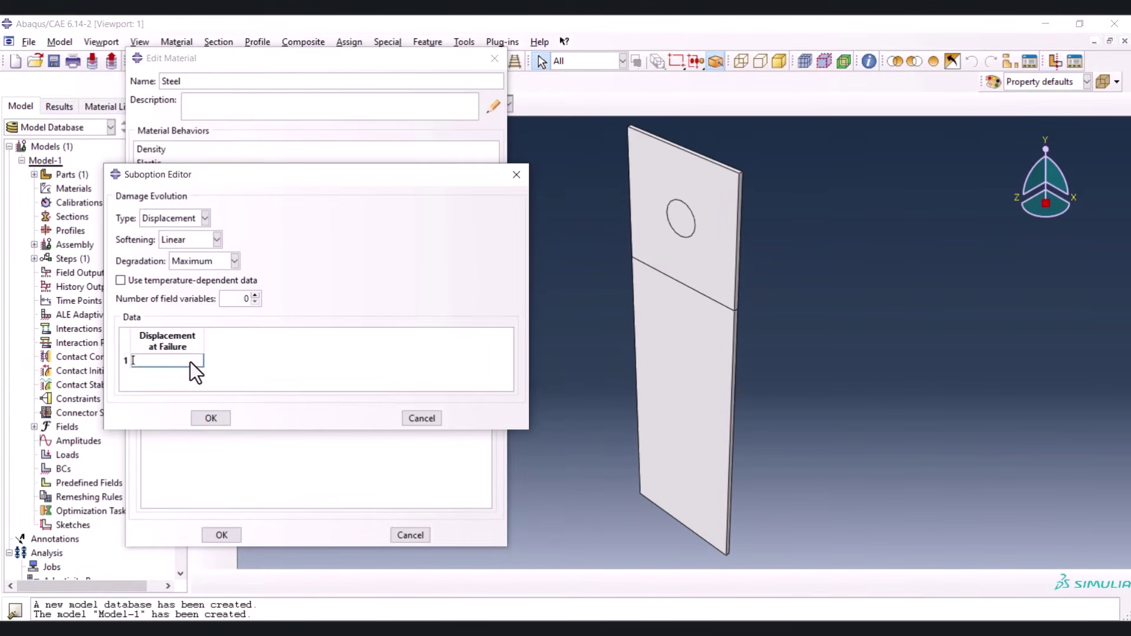
{"action": "type", "text": "0.44"}
{"action": "left_click", "coordinate": [213, 421]}
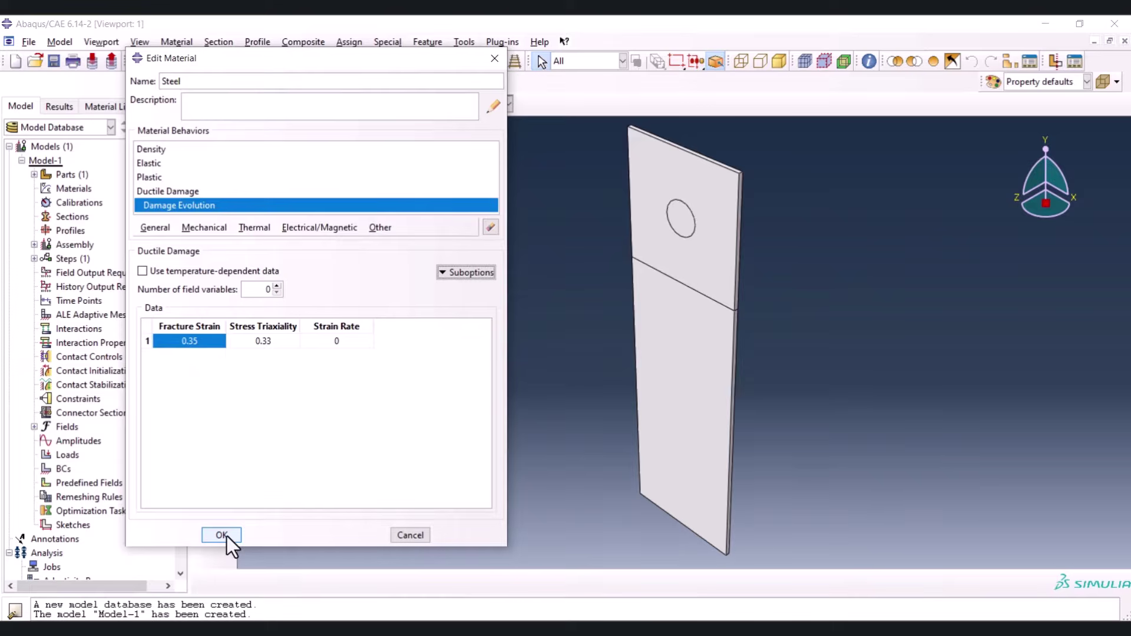
Review the Ductile Damage, Plastic, Elastic and Density data of Steel and save the material
{"action": "left_click", "coordinate": [175, 190]}
{"action": "left_click", "coordinate": [175, 177]}
{"action": "left_click", "coordinate": [172, 165]}
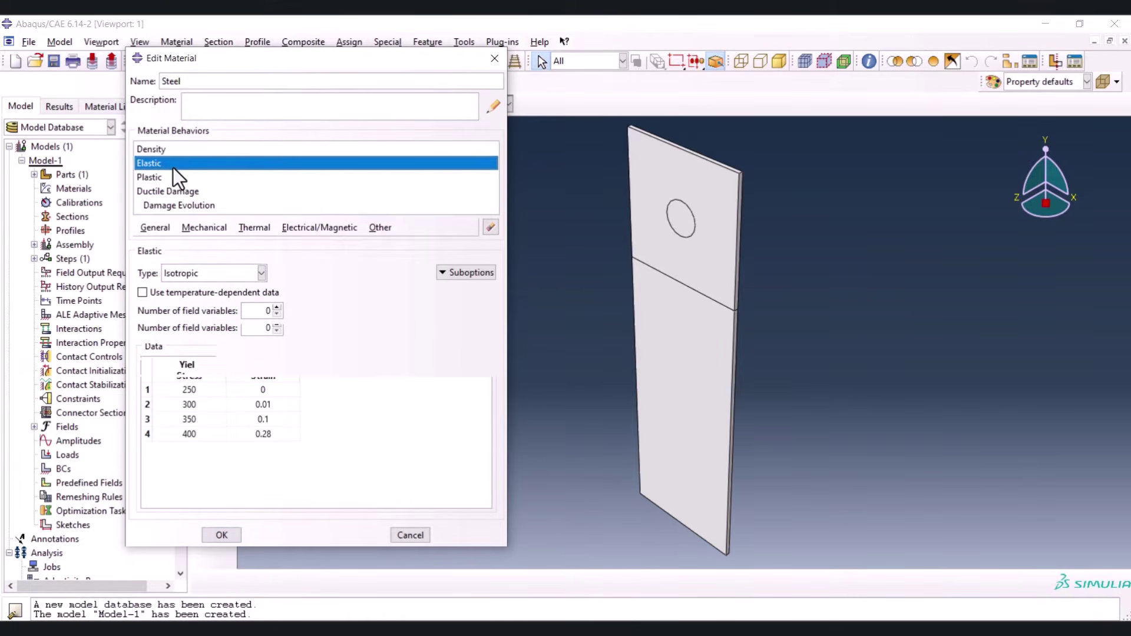
{"action": "left_click", "coordinate": [175, 150]}
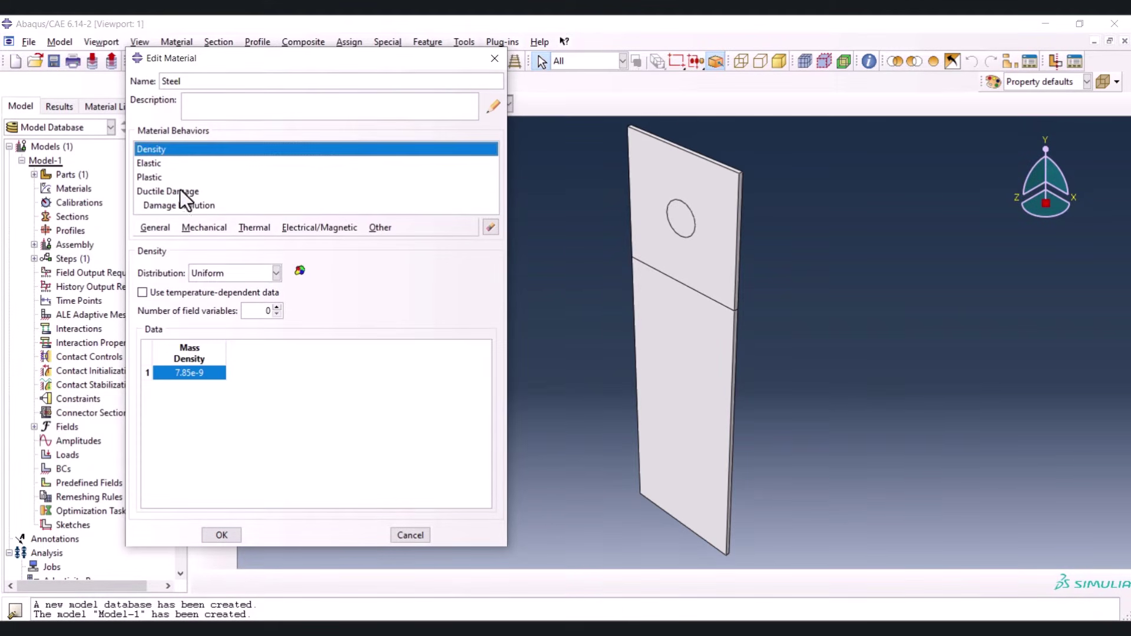
{"action": "left_click", "coordinate": [221, 534]}
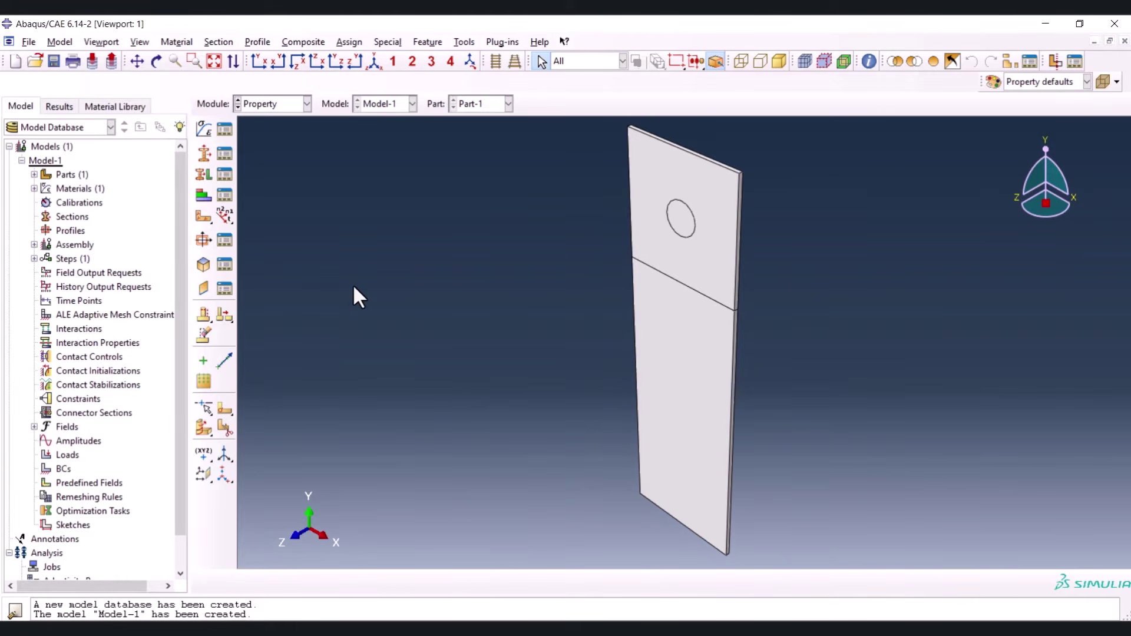
Create a solid homogeneous section that uses the Steel material
{"action": "left_click", "coordinate": [208, 148]}
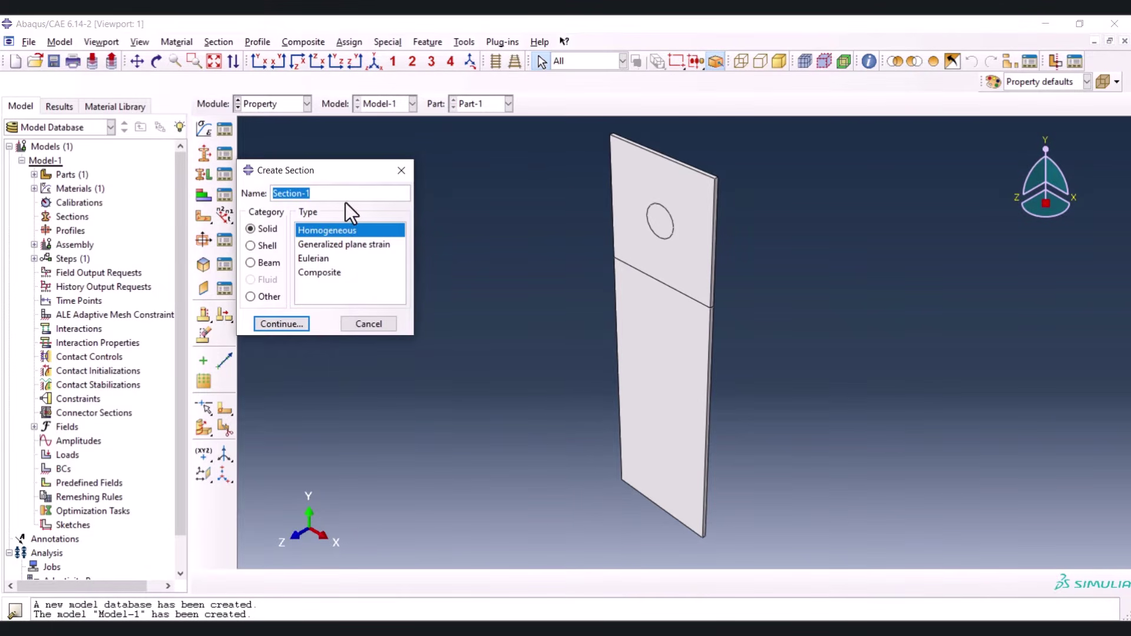
{"action": "left_click", "coordinate": [294, 324]}
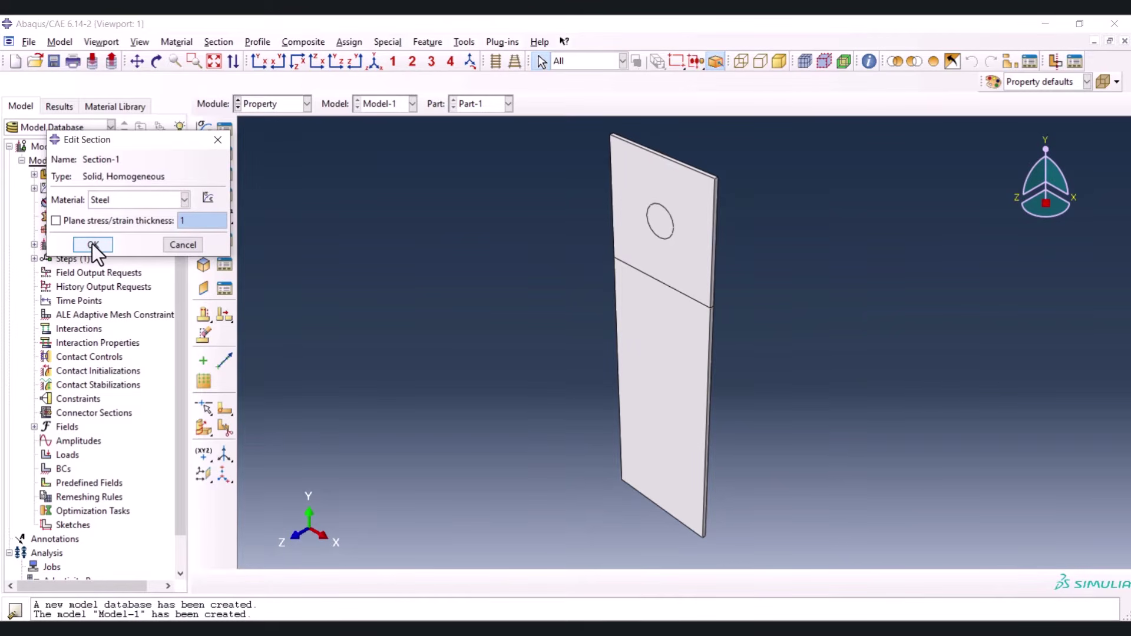
{"action": "left_click", "coordinate": [93, 244]}
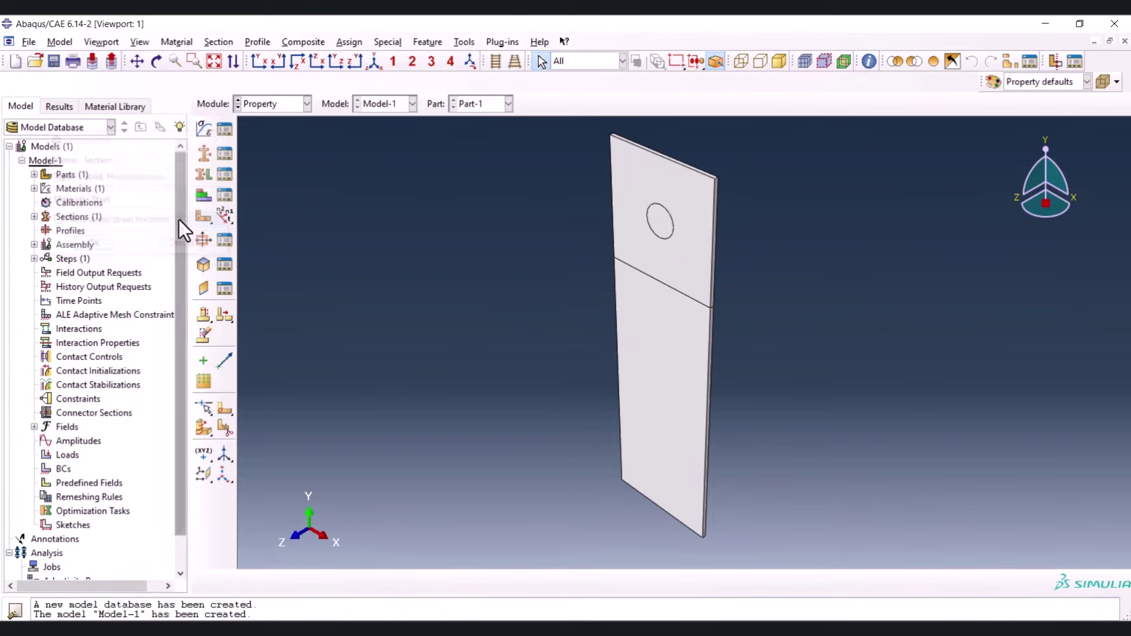
Assign the solid homogeneous steel section to the entire partitioned plate
{"action": "left_click", "coordinate": [201, 174]}
{"action": "left_click_drag", "start_coordinate": [559, 143], "coordinate": [791, 544]}
{"action": "middle_click", "coordinate": [518, 344]}
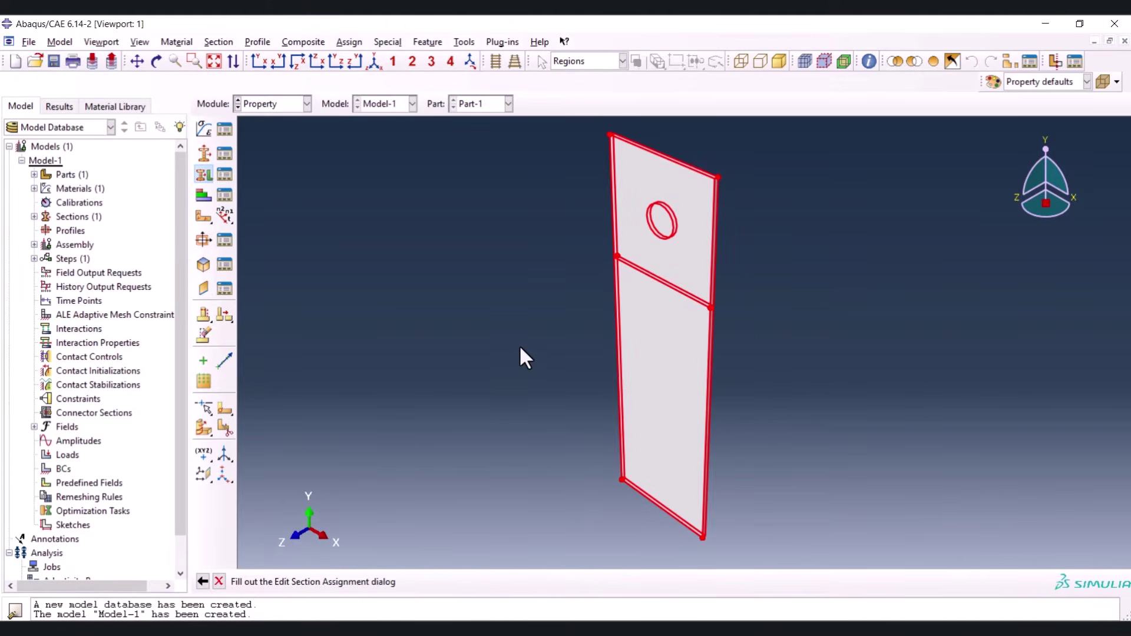
{"action": "left_click", "coordinate": [239, 335]}
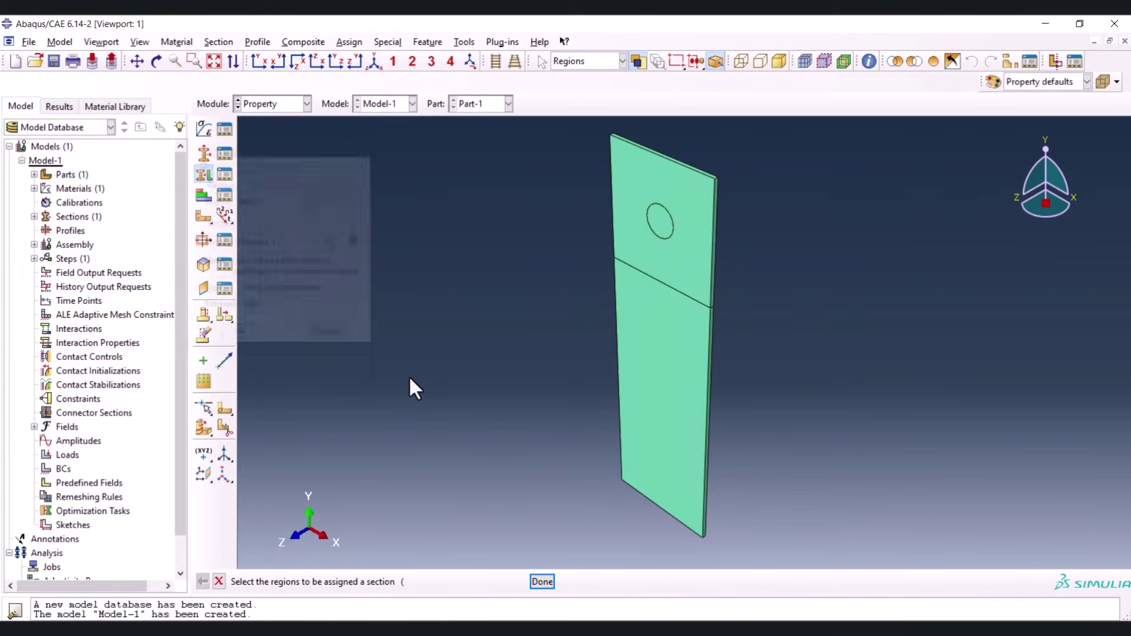
{"action": "left_click", "coordinate": [219, 581]}
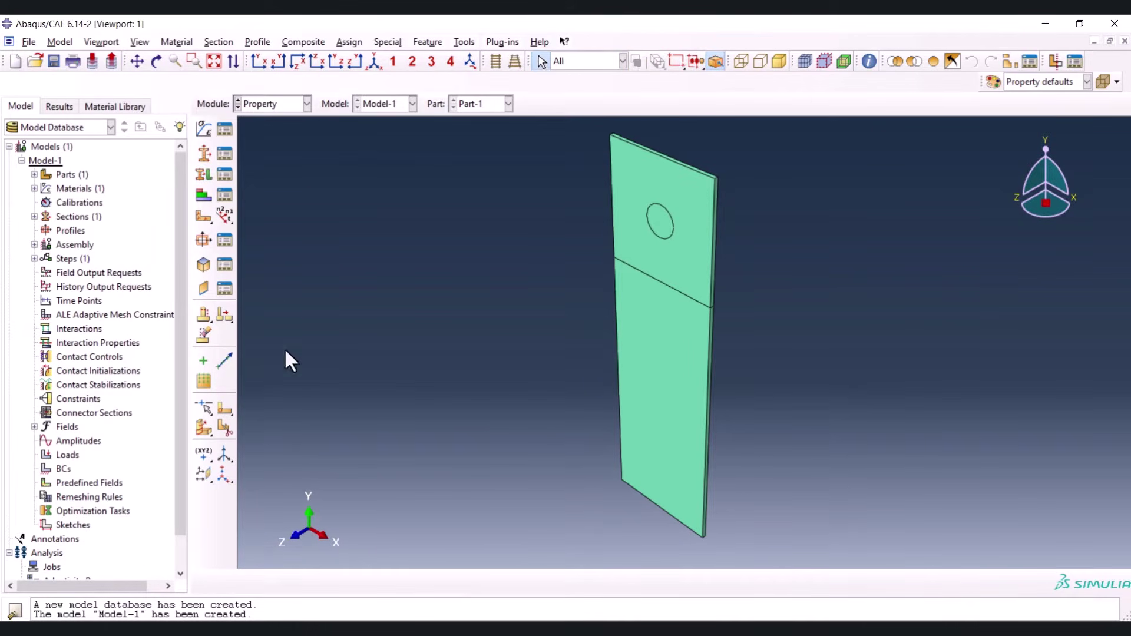
Switch to the Assembly module and create a dependent instance of Part-1
{"action": "left_click", "coordinate": [265, 104]}
{"action": "left_click", "coordinate": [273, 146]}
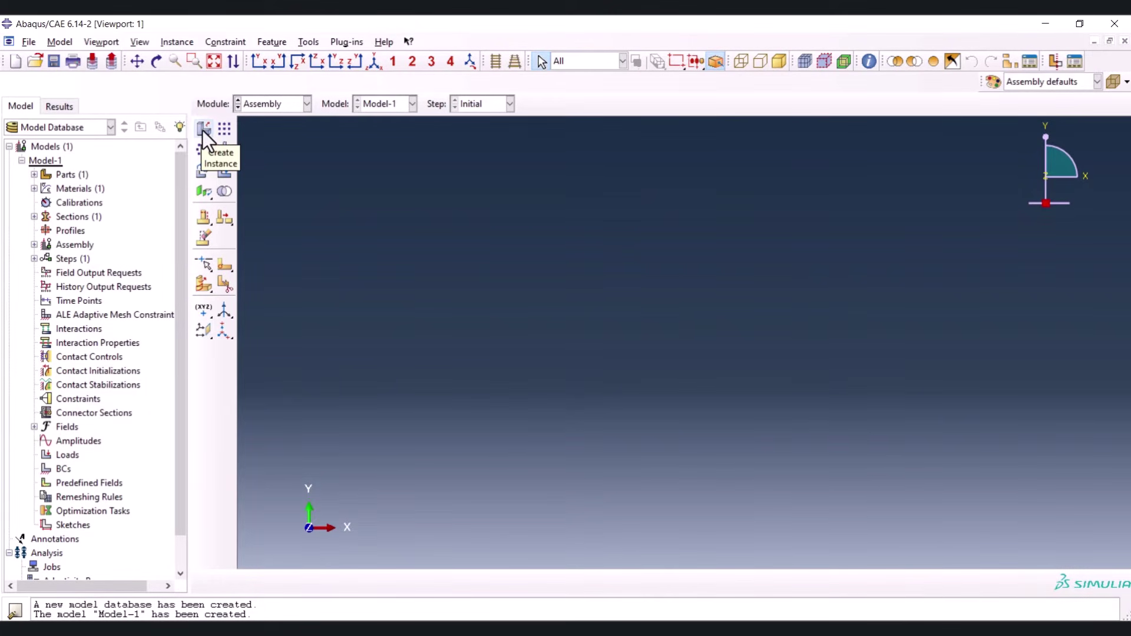
{"action": "left_click", "coordinate": [202, 129]}
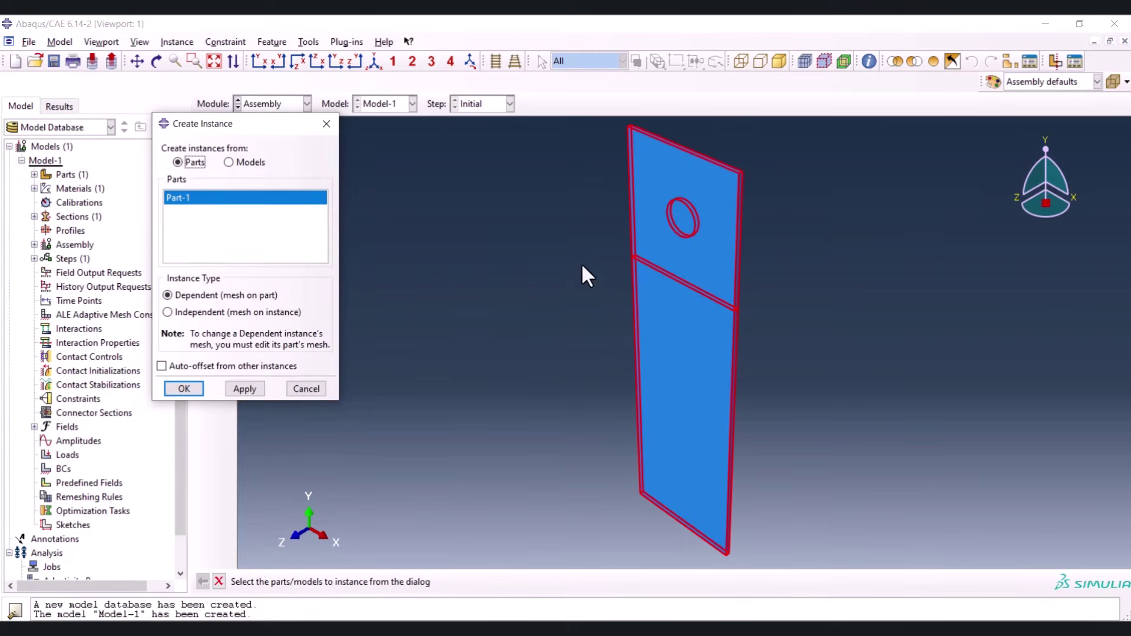
{"action": "left_click_drag", "start_coordinate": [216, 126], "coordinate": [315, 211]}
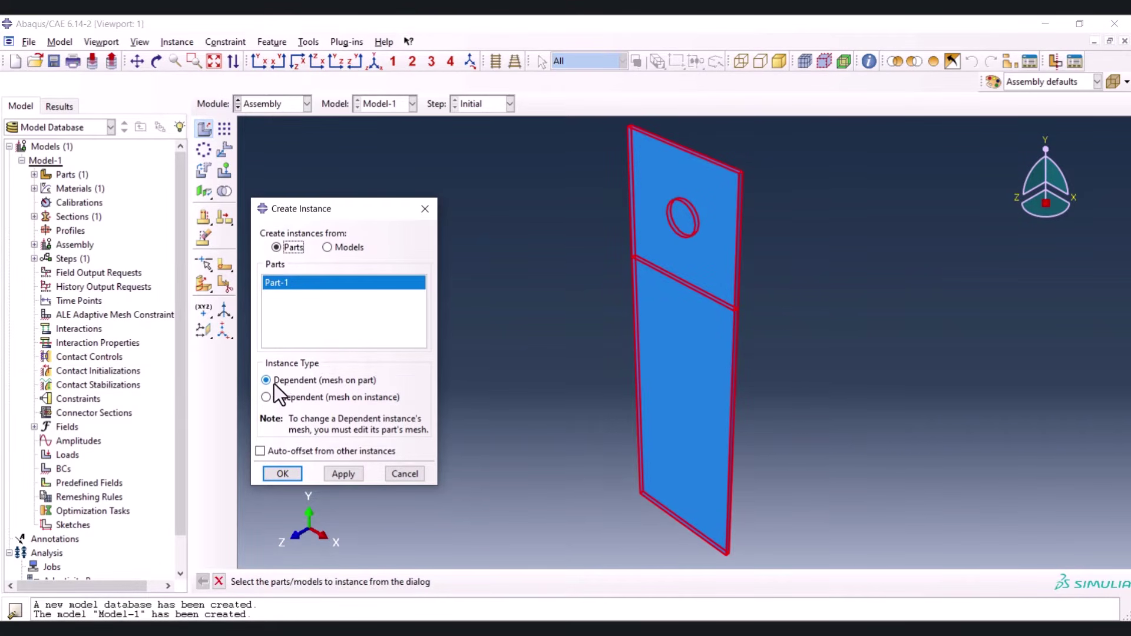
{"action": "left_click", "coordinate": [283, 473]}
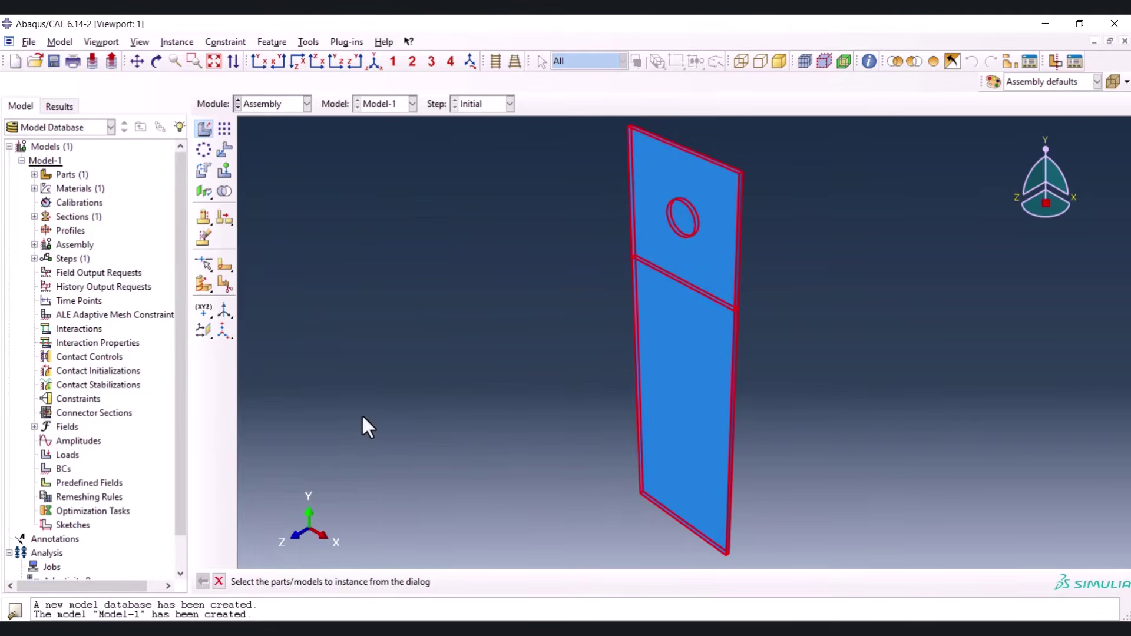
Translate the plate instance from the centre of its circular partition to the origin of the assembly coordinate system
{"action": "left_click", "coordinate": [221, 152]}
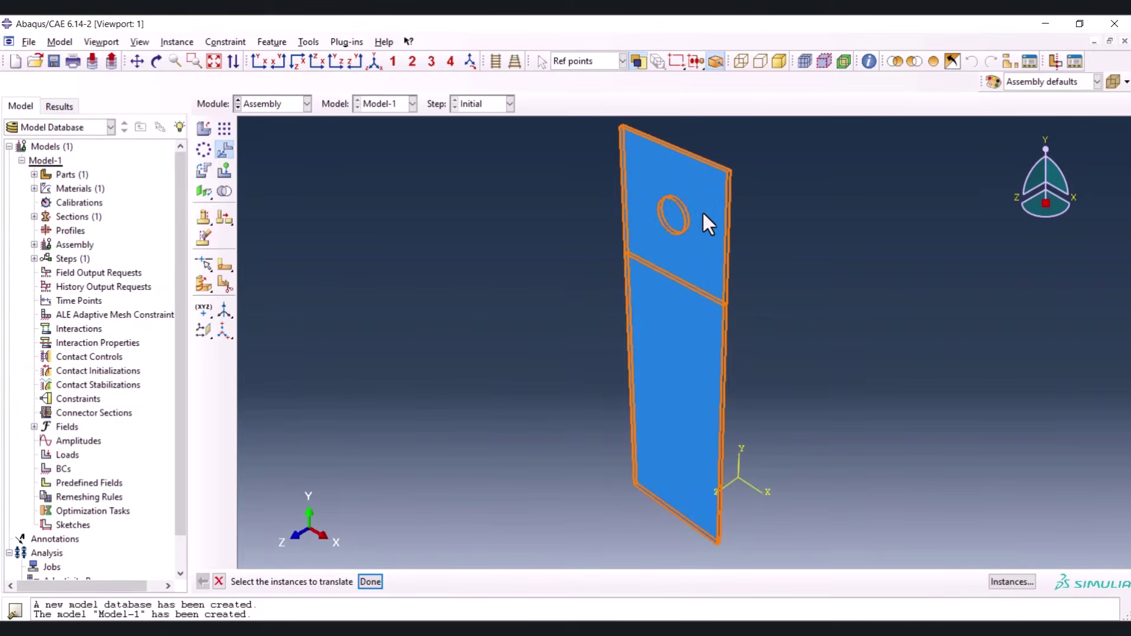
{"action": "left_click", "coordinate": [369, 581]}
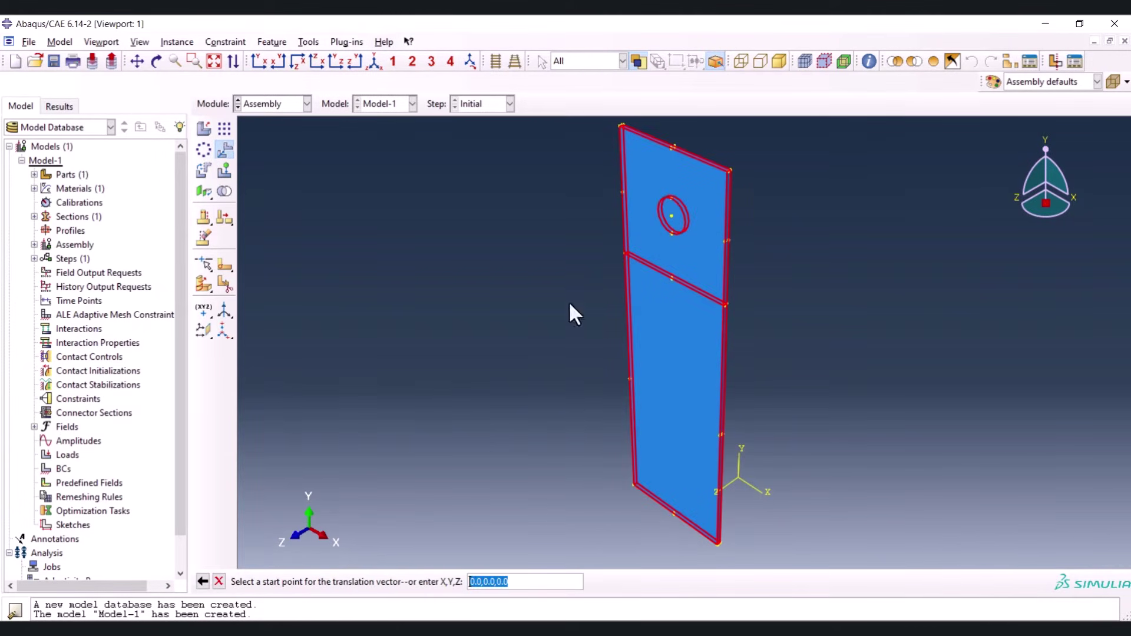
{"action": "left_click", "coordinate": [670, 216]}
{"action": "scroll", "coordinate": [743, 481], "scroll_direction": "down", "scroll_amount": 5}
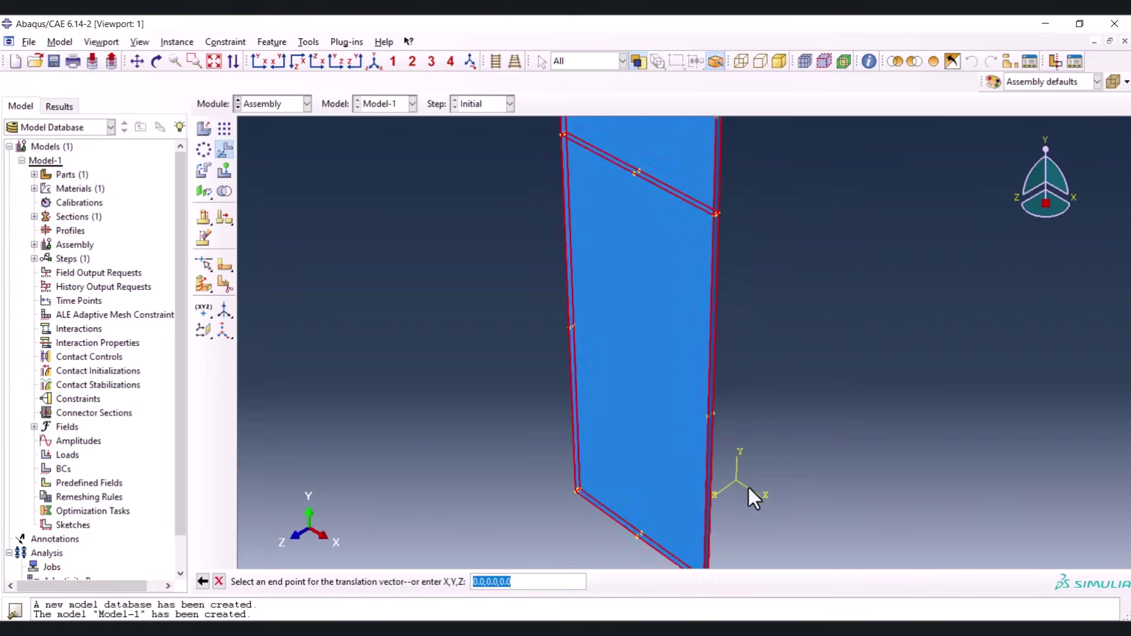
{"action": "left_click", "coordinate": [734, 480]}
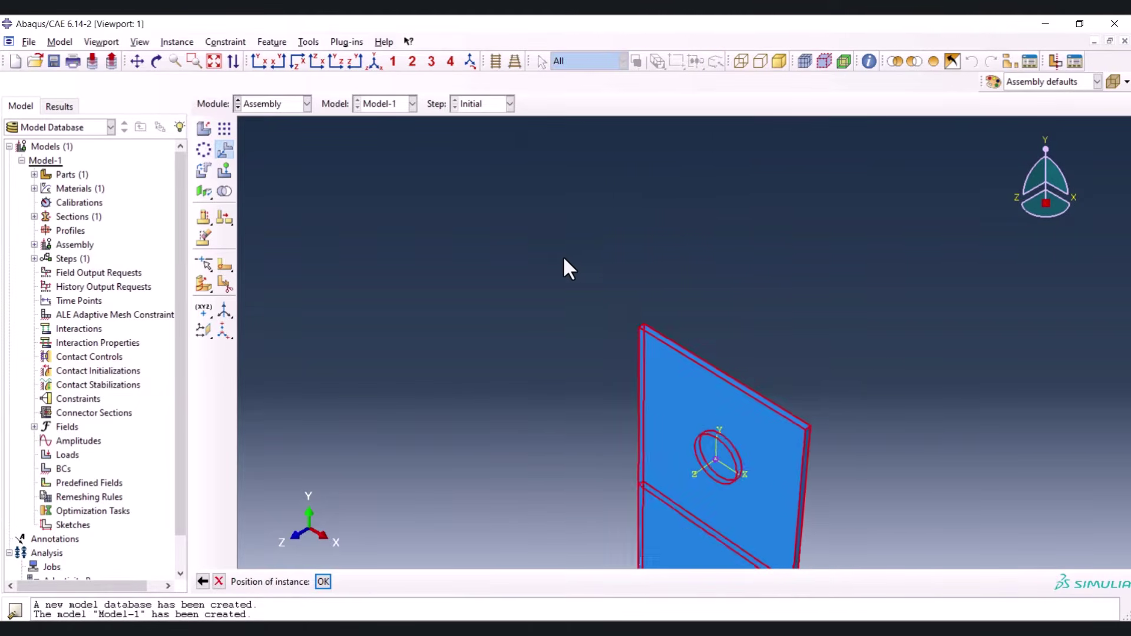
{"action": "scroll", "coordinate": [569, 197], "scroll_direction": "up", "scroll_amount": 5}
{"action": "middle_click", "coordinate": [648, 227]}
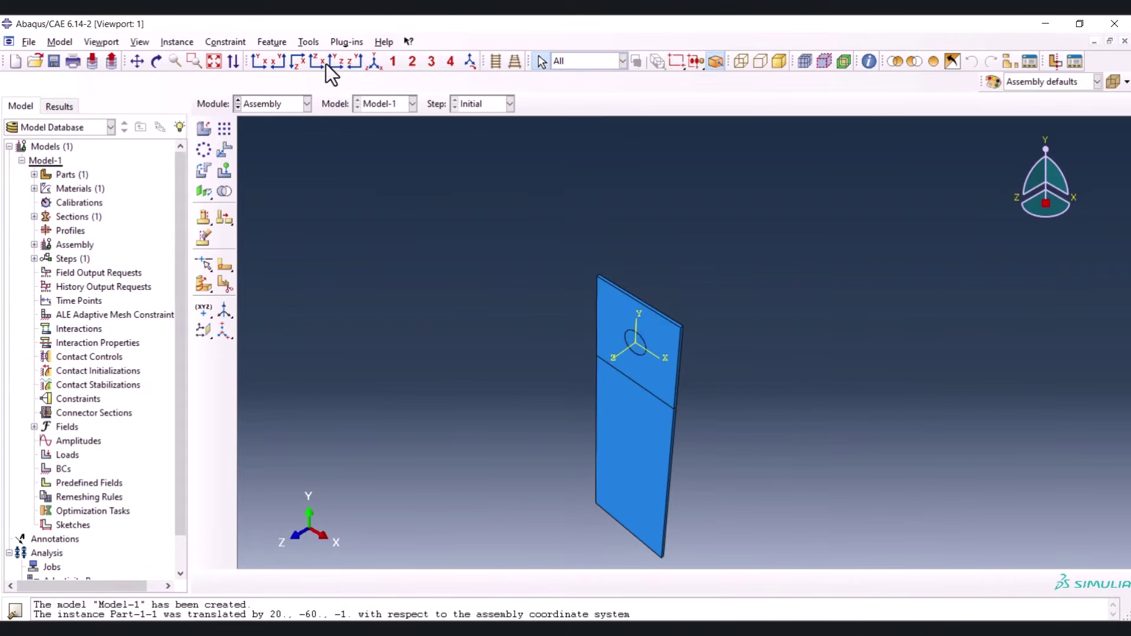
Add a second dependent instance of Part-1 to the assembly
{"action": "left_click", "coordinate": [374, 63]}
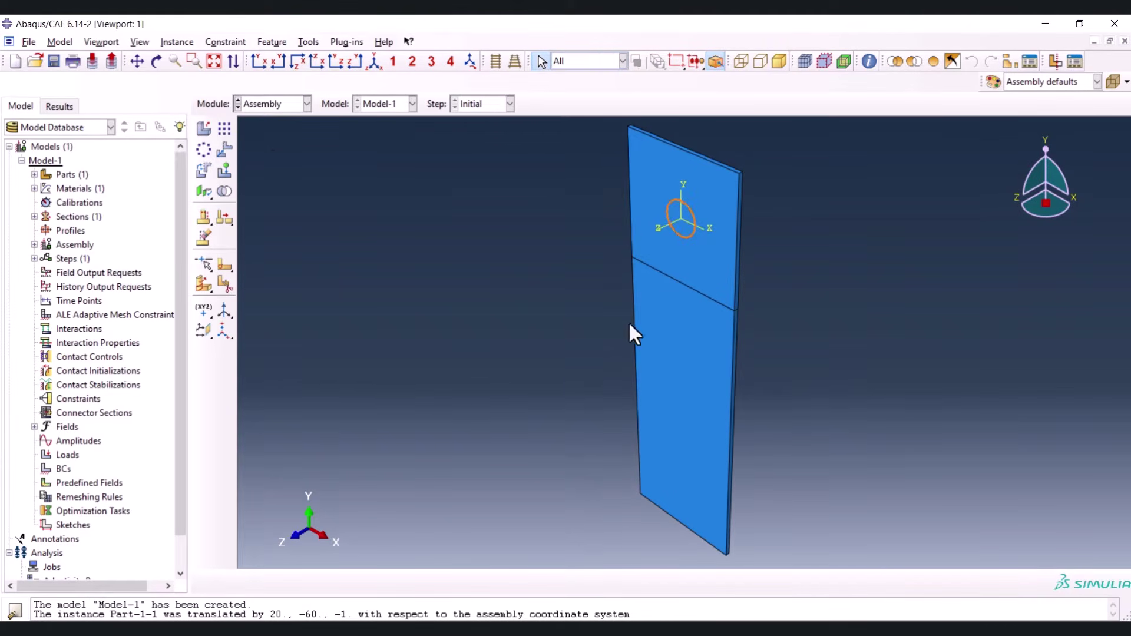
{"action": "left_click", "coordinate": [204, 129]}
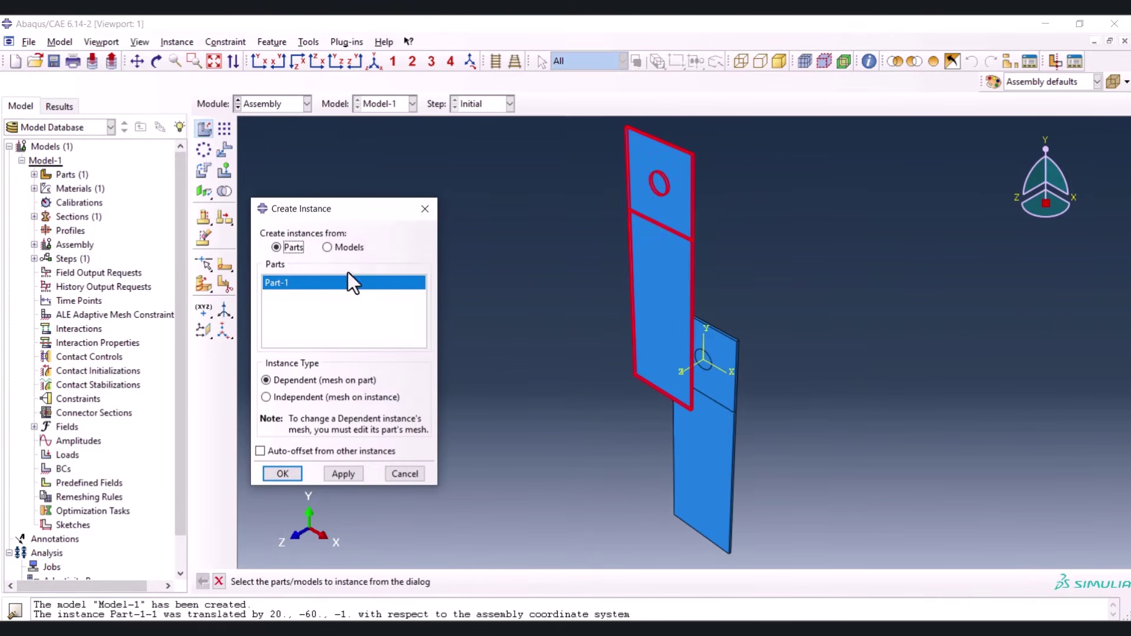
{"action": "left_click", "coordinate": [282, 474]}
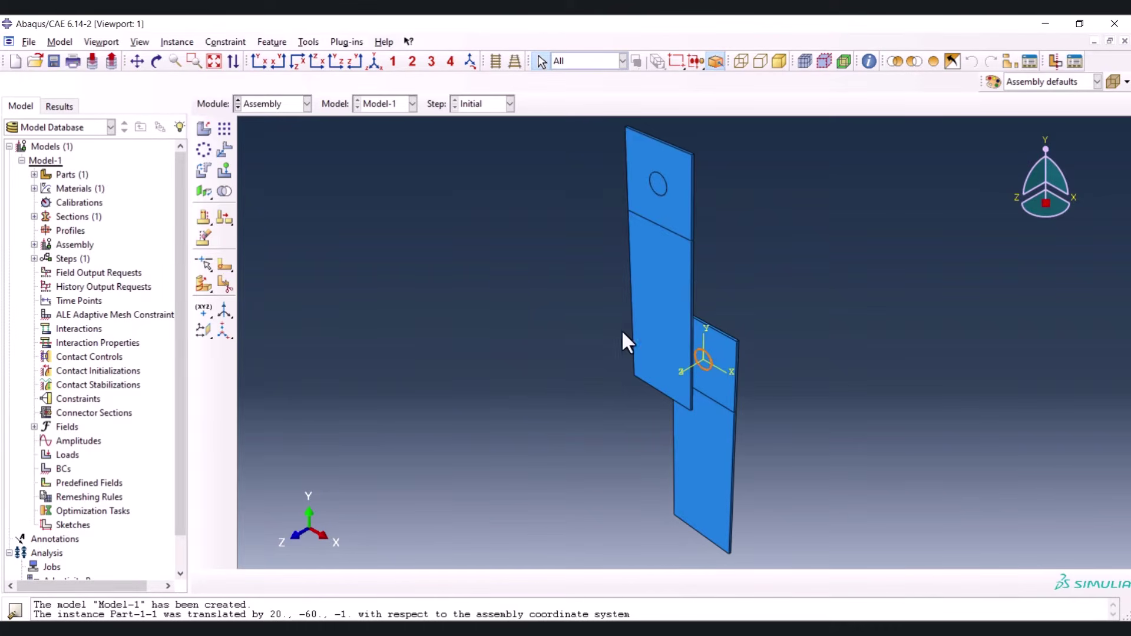
Rotate the second plate instance 180 degrees about its front short edge at the end farthest from the circle
{"action": "left_click", "coordinate": [204, 171]}
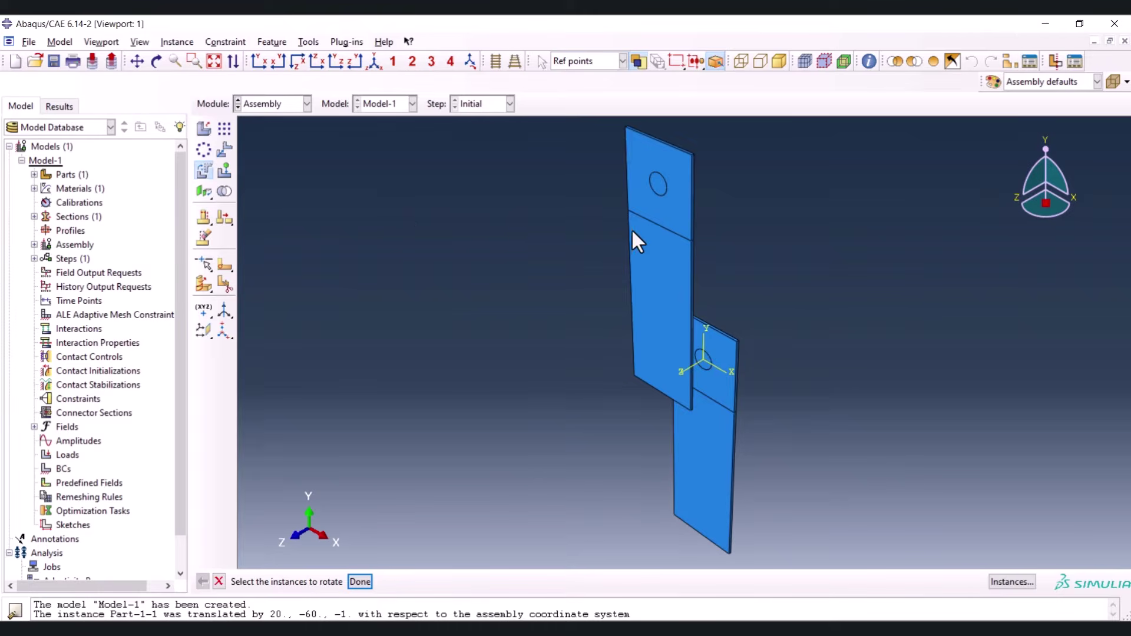
{"action": "left_click", "coordinate": [641, 254]}
{"action": "middle_click", "coordinate": [649, 198]}
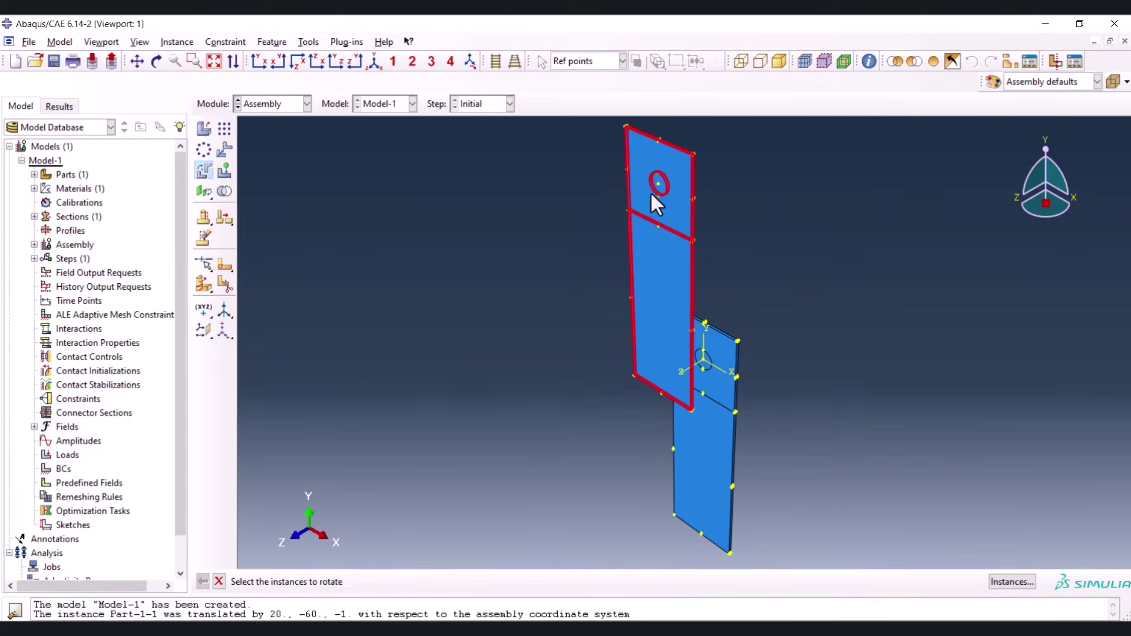
{"action": "scroll", "coordinate": [653, 185], "scroll_direction": "down", "scroll_amount": 5}
{"action": "scroll", "coordinate": [667, 185], "scroll_direction": "up", "scroll_amount": 5}
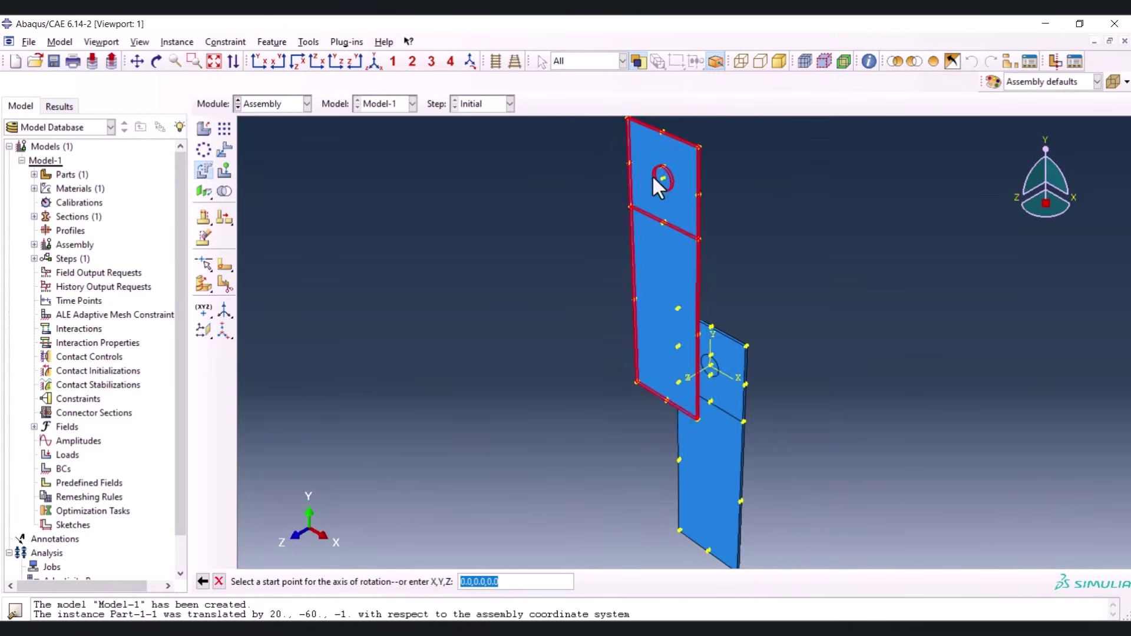
{"action": "scroll", "coordinate": [632, 414], "scroll_direction": "down", "scroll_amount": 4}
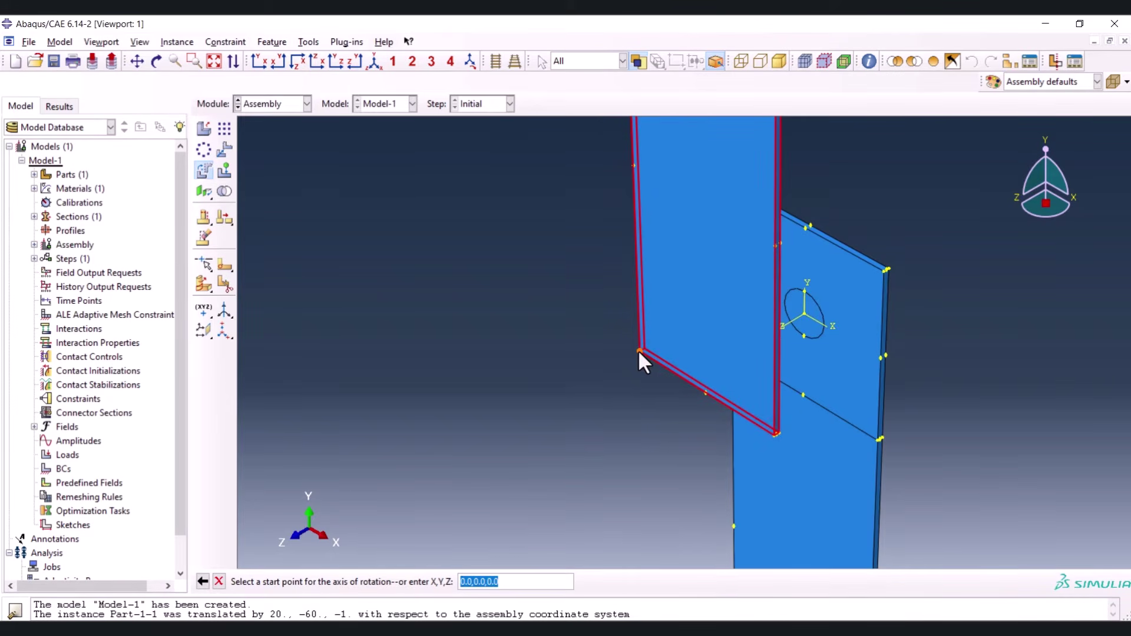
{"action": "left_click", "coordinate": [639, 350]}
{"action": "scroll", "coordinate": [562, 282], "scroll_direction": "up", "scroll_amount": 2}
{"action": "scroll", "coordinate": [701, 386], "scroll_direction": "down", "scroll_amount": 4}
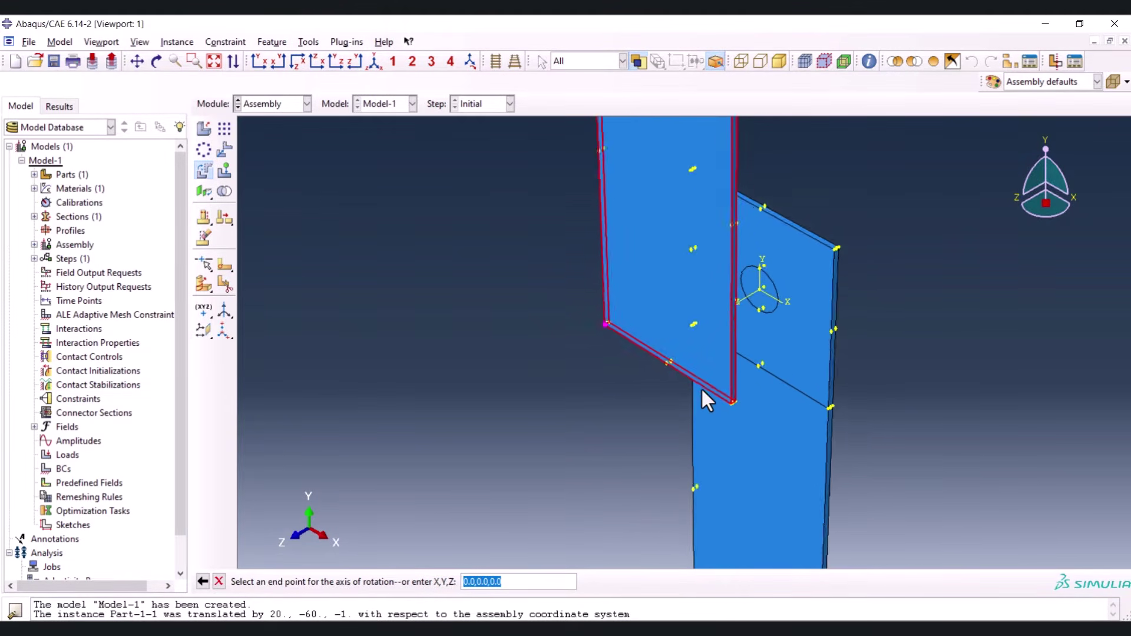
{"action": "left_click", "coordinate": [738, 407]}
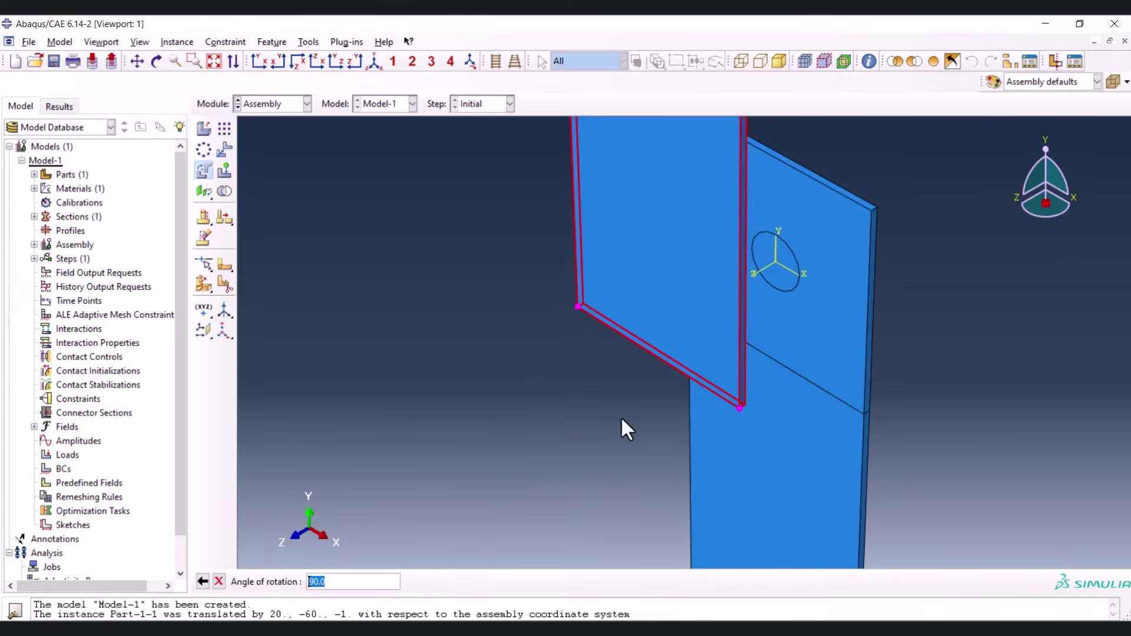
{"action": "type", "text": "180"}
{"action": "key", "text": "Return"}
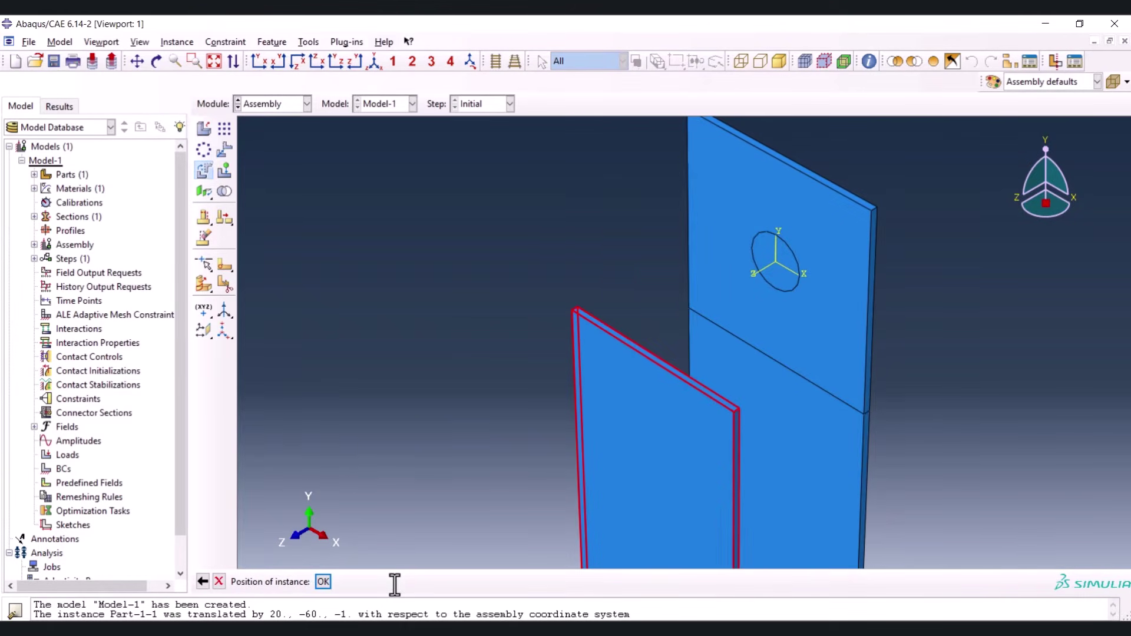
{"action": "scroll", "coordinate": [507, 193], "scroll_direction": "up", "scroll_amount": 4}
{"action": "scroll", "coordinate": [549, 360], "scroll_direction": "down", "scroll_amount": 4}
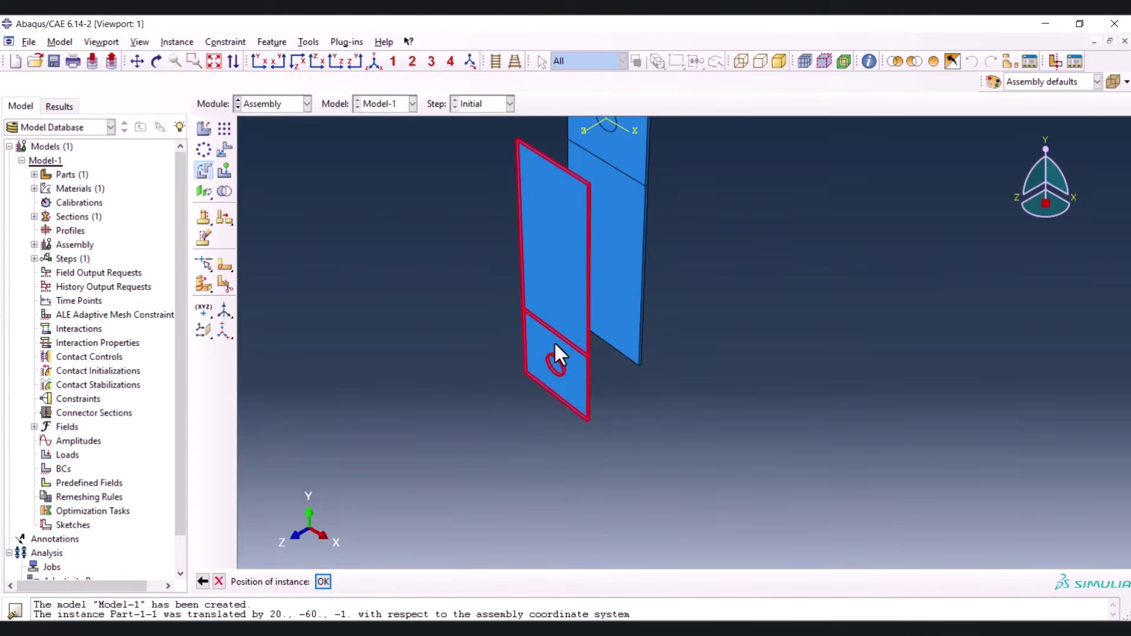
{"action": "left_click", "coordinate": [325, 582]}
{"action": "scroll", "coordinate": [492, 413], "scroll_direction": "up", "scroll_amount": 2}
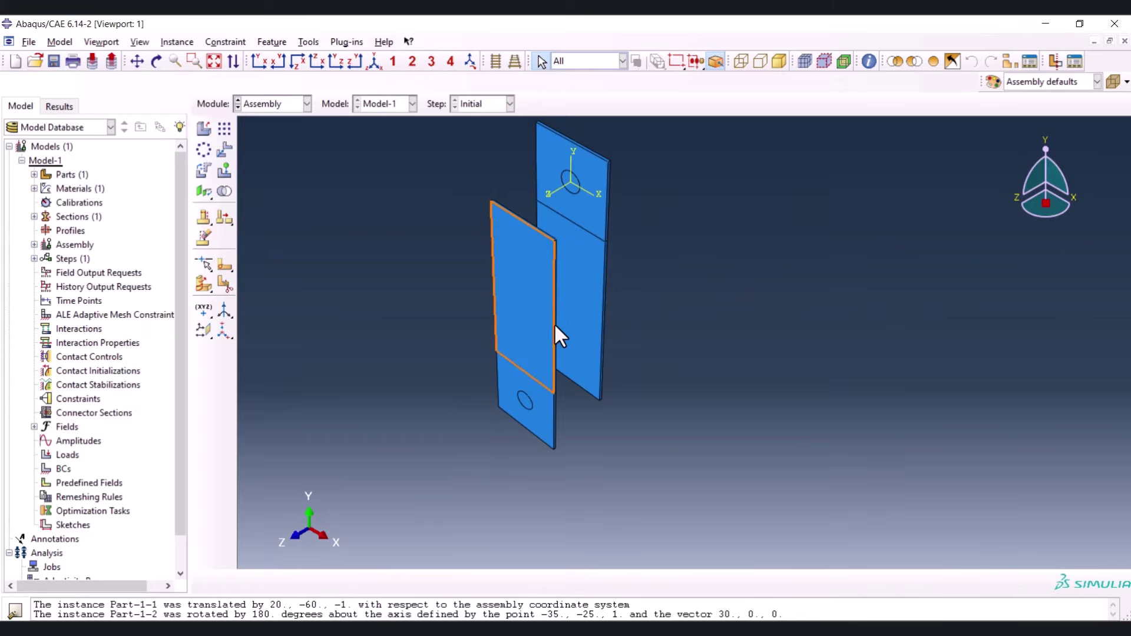
Translate the rotated plate from its upper corner at the circle end to the lower end of the first plate's partition line, overlapping the two circle ends
{"action": "key", "text": "F2"}
{"action": "left_click_drag", "start_coordinate": [425, 263], "coordinate": [601, 308]}
{"action": "key", "text": "Escape"}
{"action": "scroll", "coordinate": [843, 242], "scroll_direction": "down", "scroll_amount": 4}
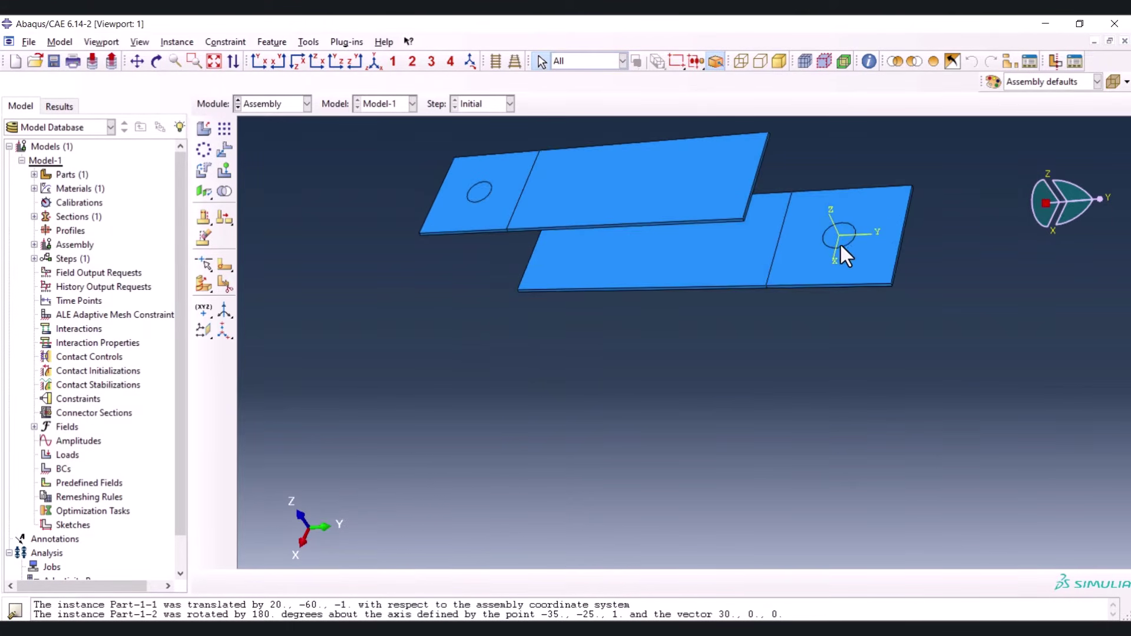
{"action": "left_click", "coordinate": [228, 150]}
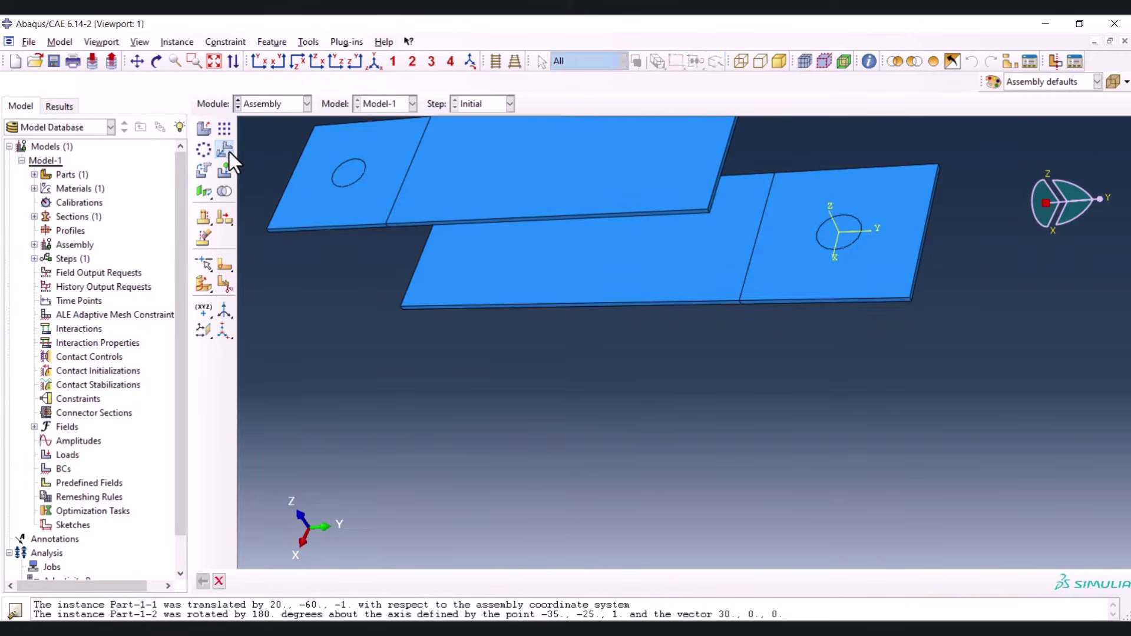
{"action": "left_click", "coordinate": [325, 189]}
{"action": "middle_click", "coordinate": [315, 256]}
{"action": "scroll", "coordinate": [376, 248], "scroll_direction": "down", "scroll_amount": 5}
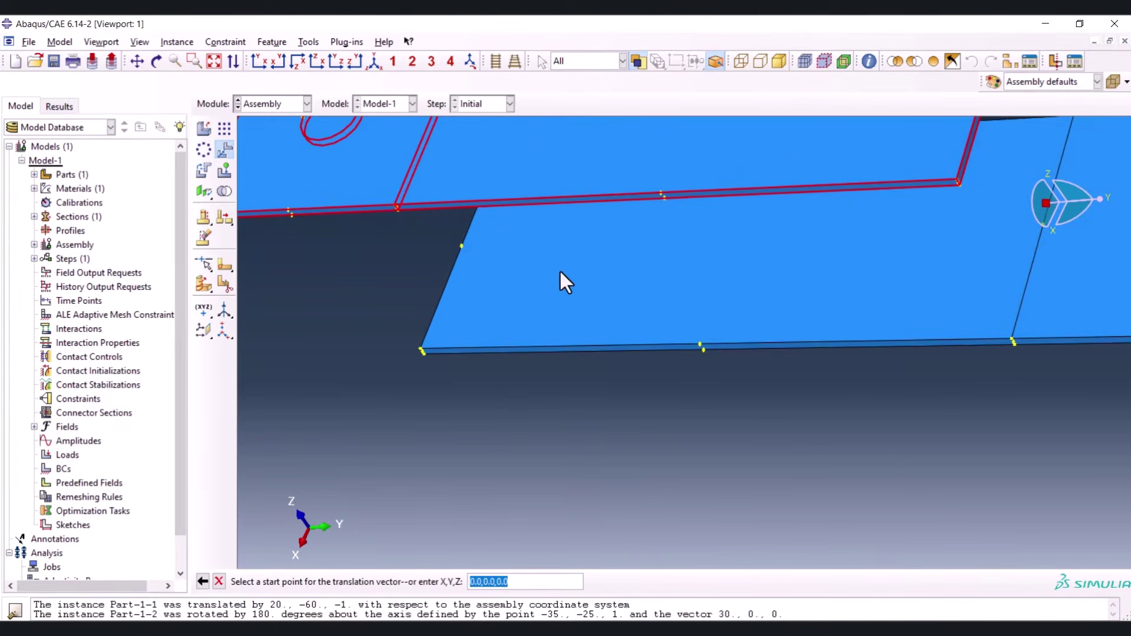
{"action": "scroll", "coordinate": [541, 268], "scroll_direction": "up", "scroll_amount": 4}
{"action": "scroll", "coordinate": [333, 257], "scroll_direction": "down", "scroll_amount": 2}
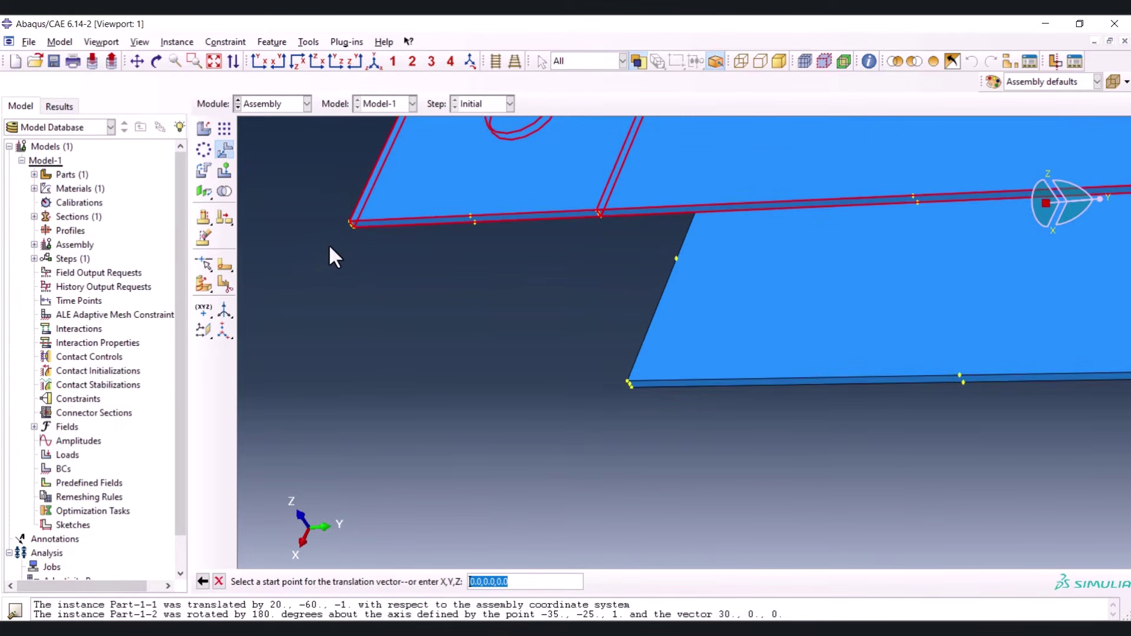
{"action": "left_click", "coordinate": [351, 221]}
{"action": "scroll", "coordinate": [284, 218], "scroll_direction": "up", "scroll_amount": 4}
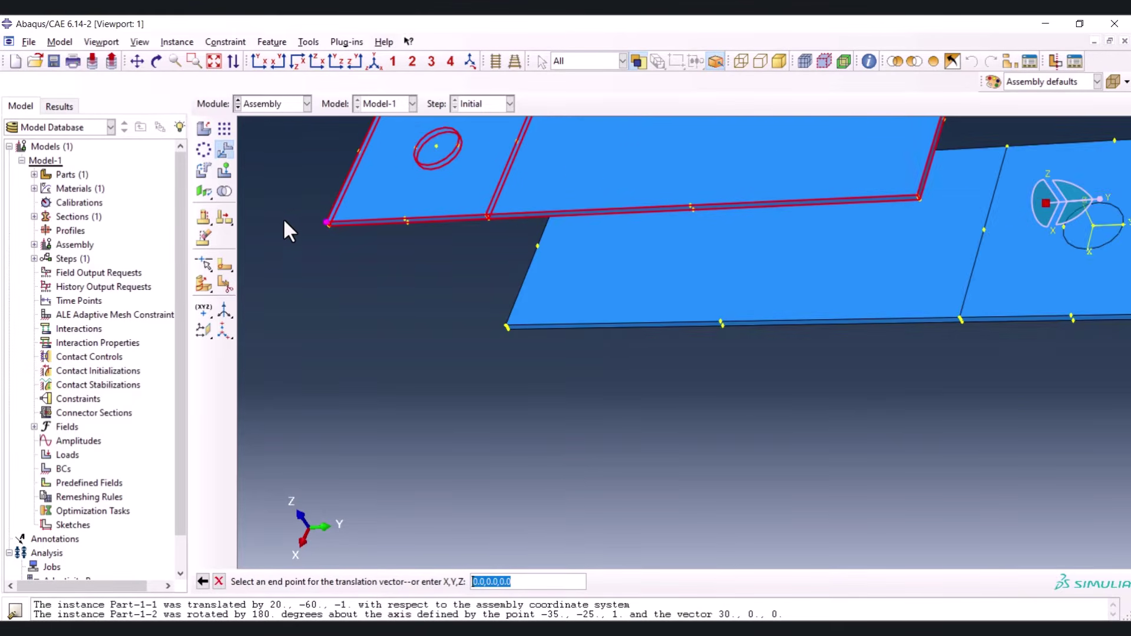
{"action": "scroll", "coordinate": [729, 299], "scroll_direction": "down", "scroll_amount": 2}
{"action": "scroll", "coordinate": [729, 299], "scroll_direction": "down", "scroll_amount": 2}
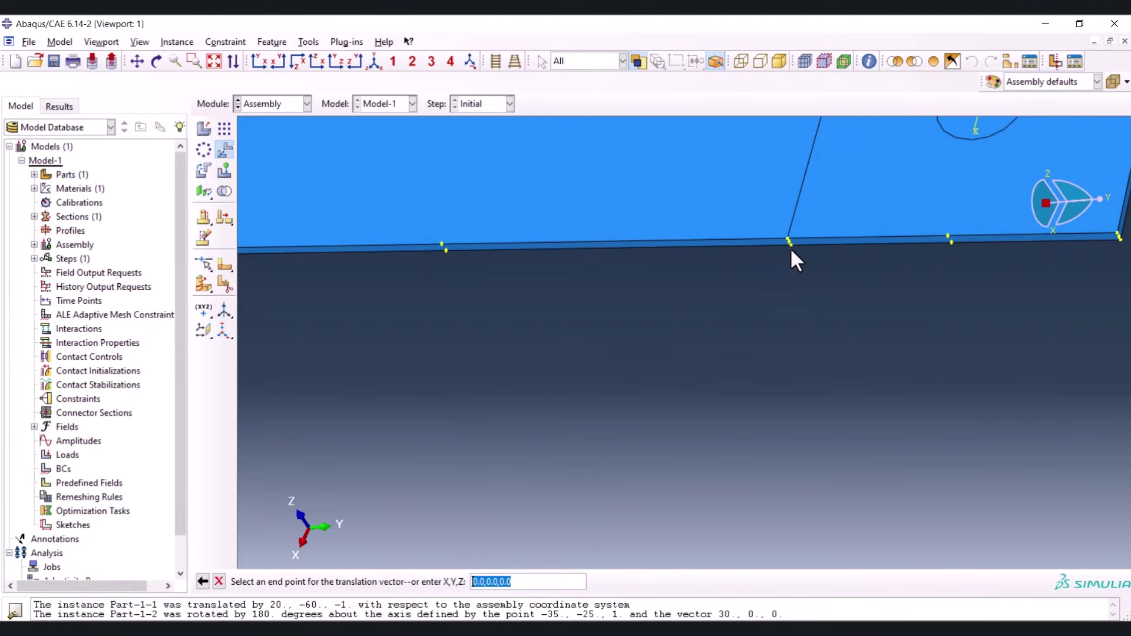
{"action": "left_click", "coordinate": [790, 246]}
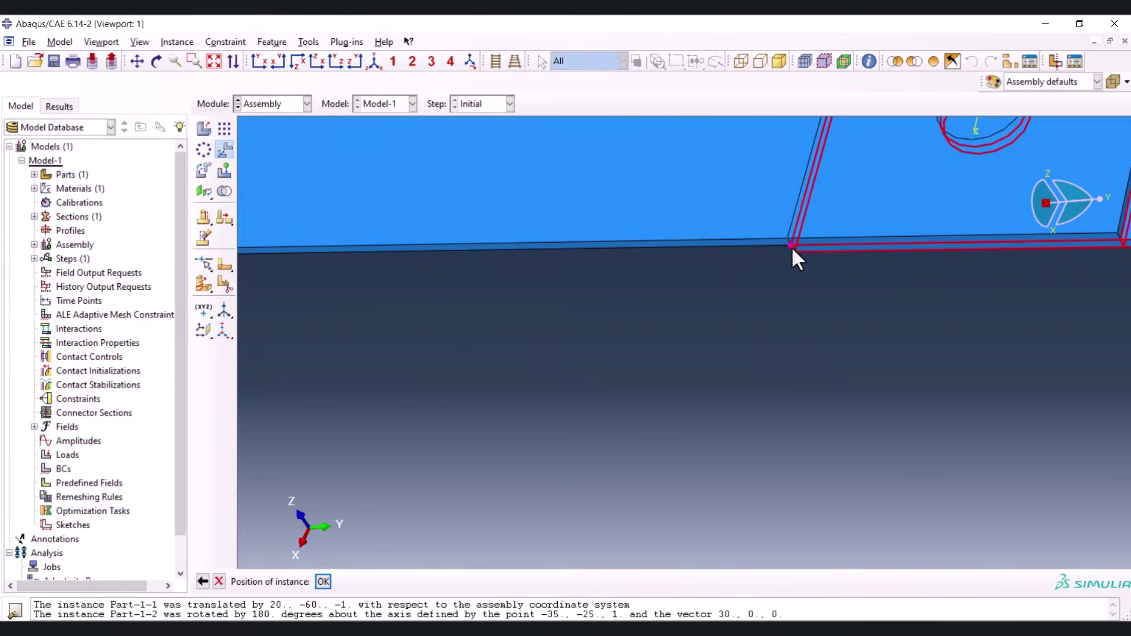
{"action": "middle_click", "coordinate": [728, 322]}
{"action": "left_click_drag", "start_coordinate": [726, 317], "coordinate": [792, 327], "text": "ctrl+alt"}
{"action": "scroll", "coordinate": [641, 313], "scroll_direction": "down", "scroll_amount": 3}
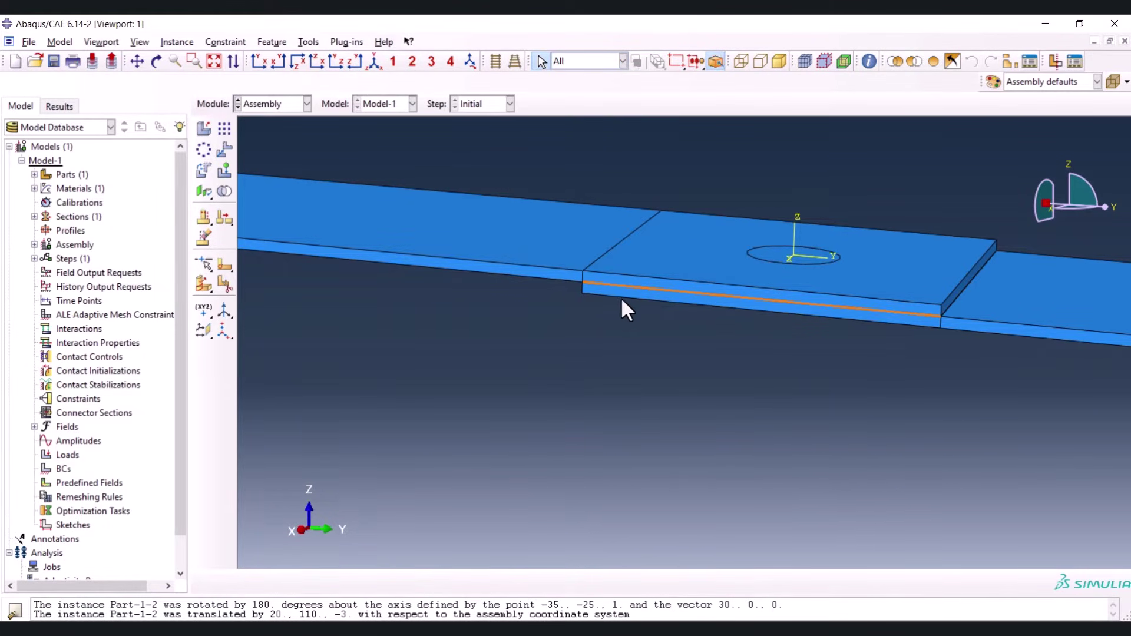
Inspect the overlap of the two plates in the assembly and switch to the Step module
{"action": "left_click_drag", "start_coordinate": [636, 270], "coordinate": [606, 314], "text": "ctrl+alt"}
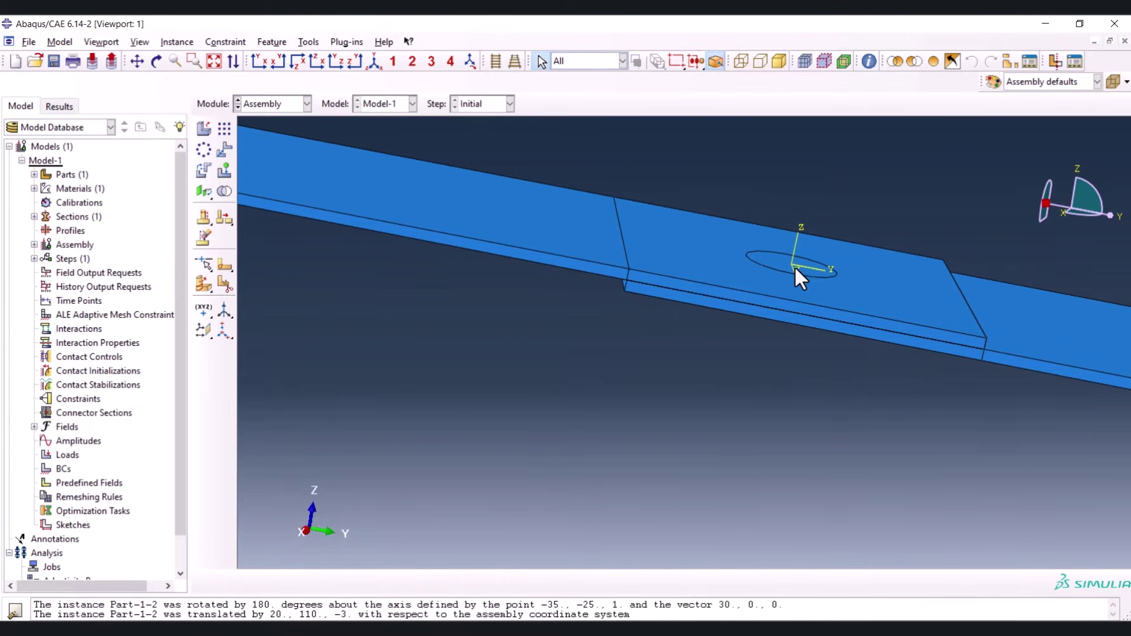
{"action": "left_click_drag", "start_coordinate": [775, 323], "coordinate": [644, 390], "text": "ctrl+alt"}
{"action": "scroll", "coordinate": [517, 288], "scroll_direction": "down", "scroll_amount": 5}
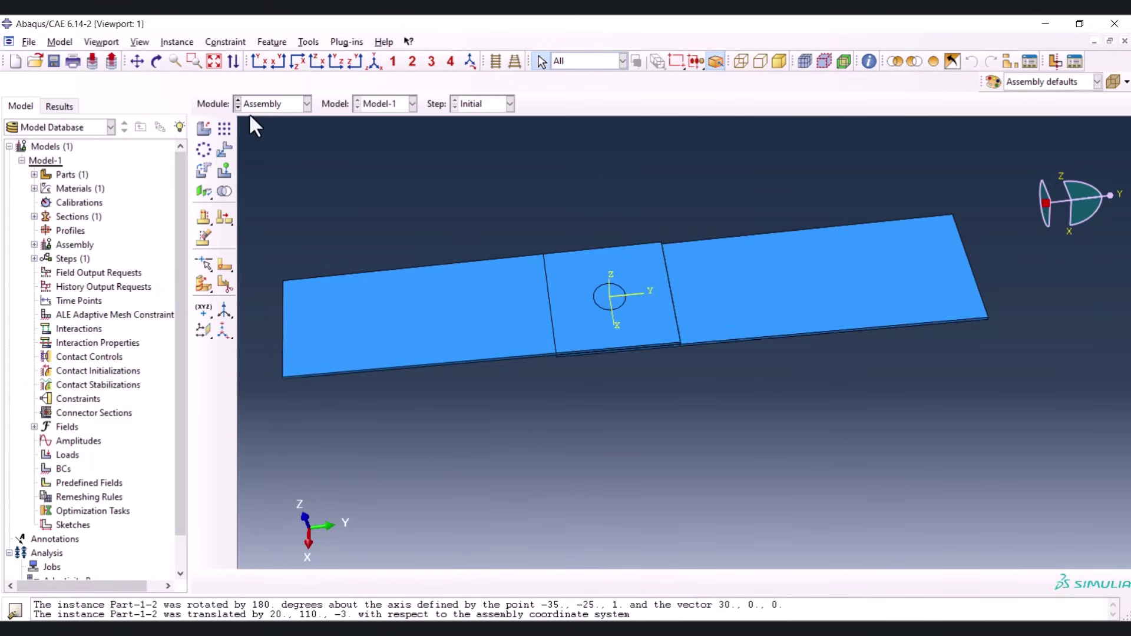
{"action": "left_click", "coordinate": [287, 104]}
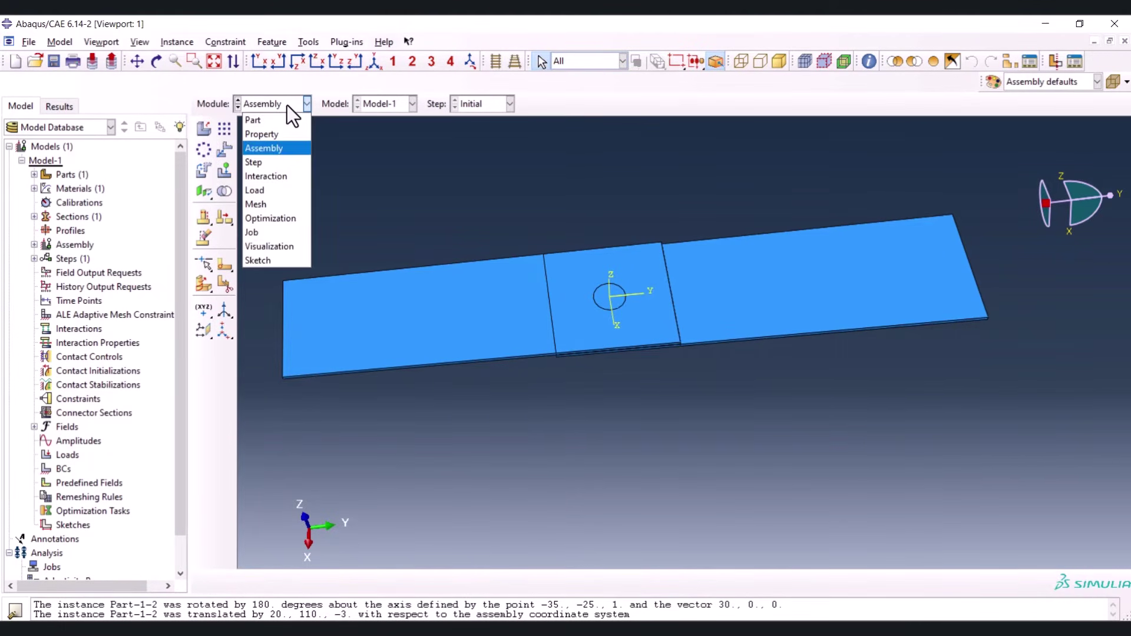
{"action": "left_click", "coordinate": [279, 163]}
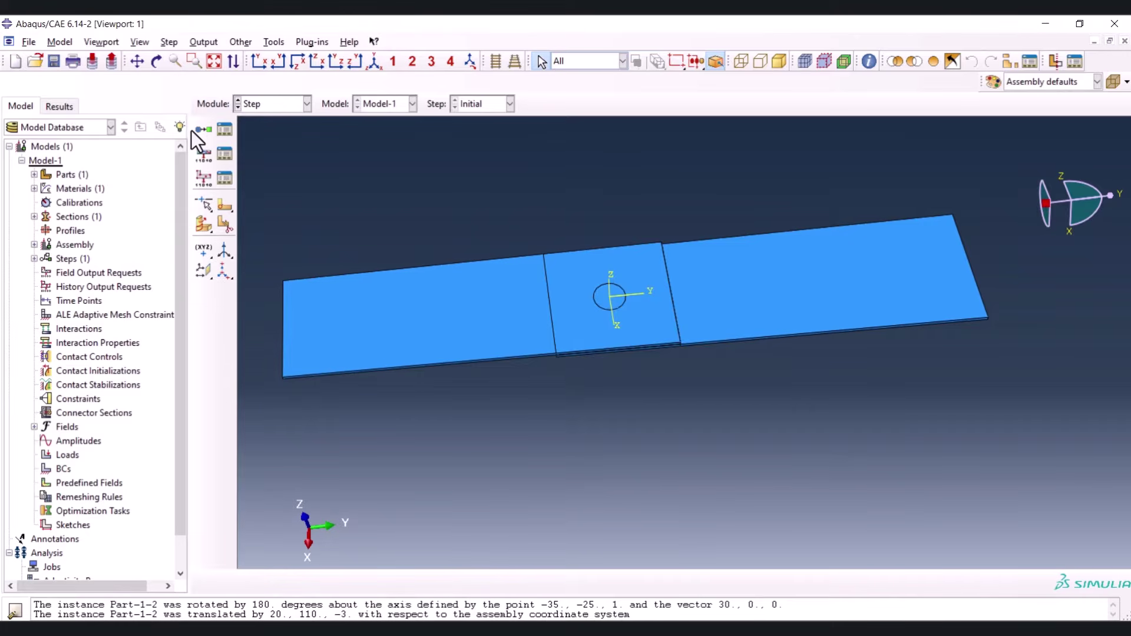
{"action": "left_click", "coordinate": [274, 42]}
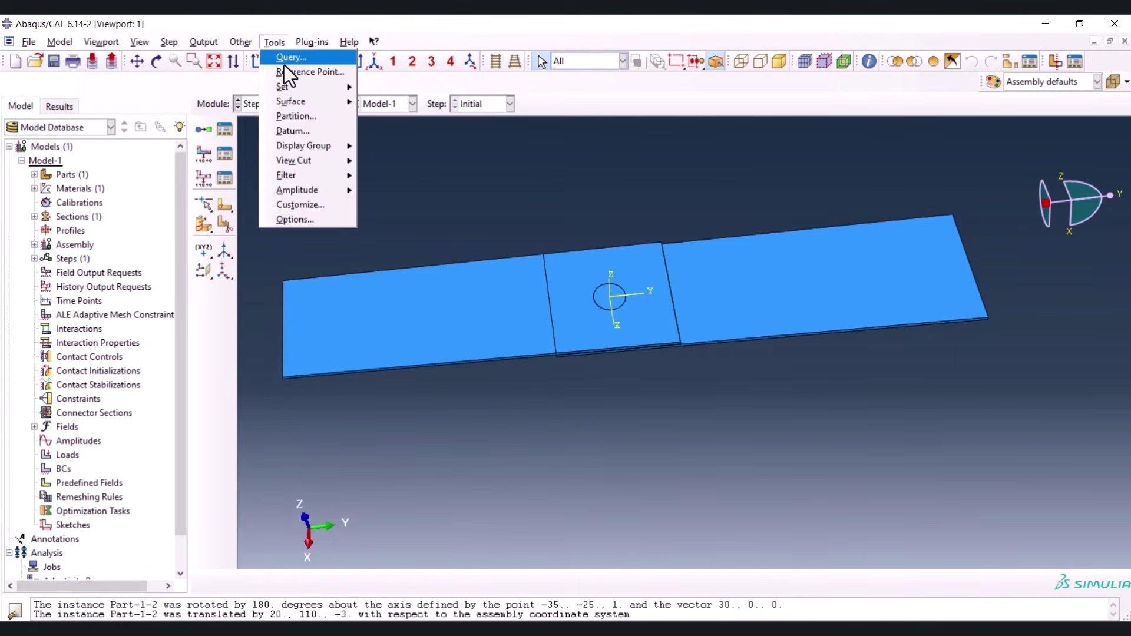
{"action": "left_click", "coordinate": [269, 17]}
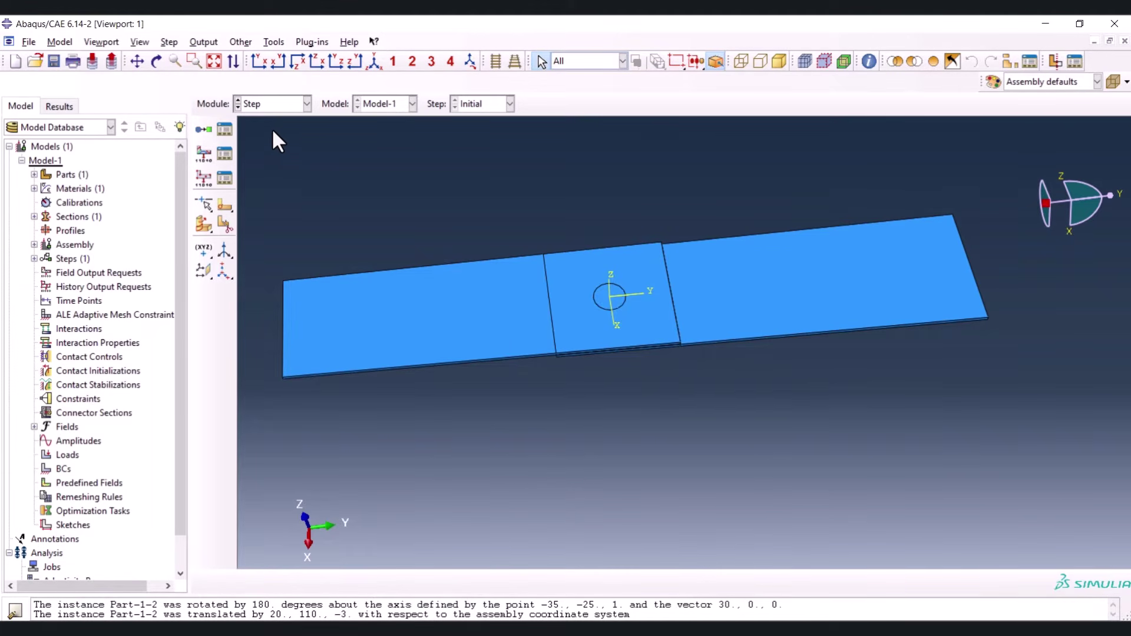
{"action": "left_click", "coordinate": [224, 154]}
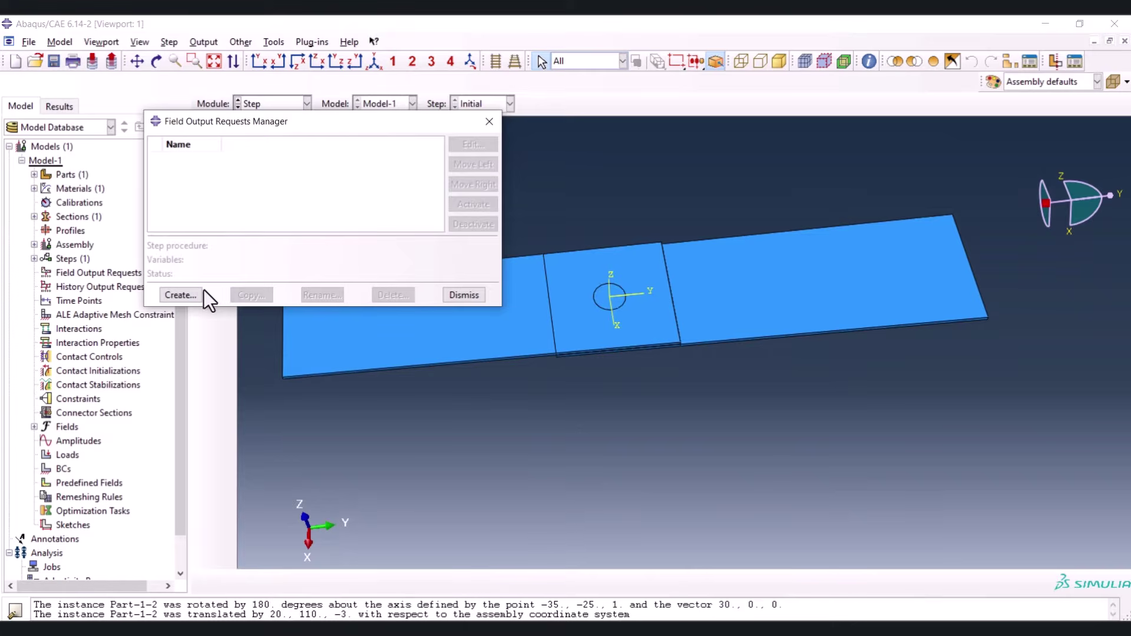
{"action": "left_click", "coordinate": [464, 295]}
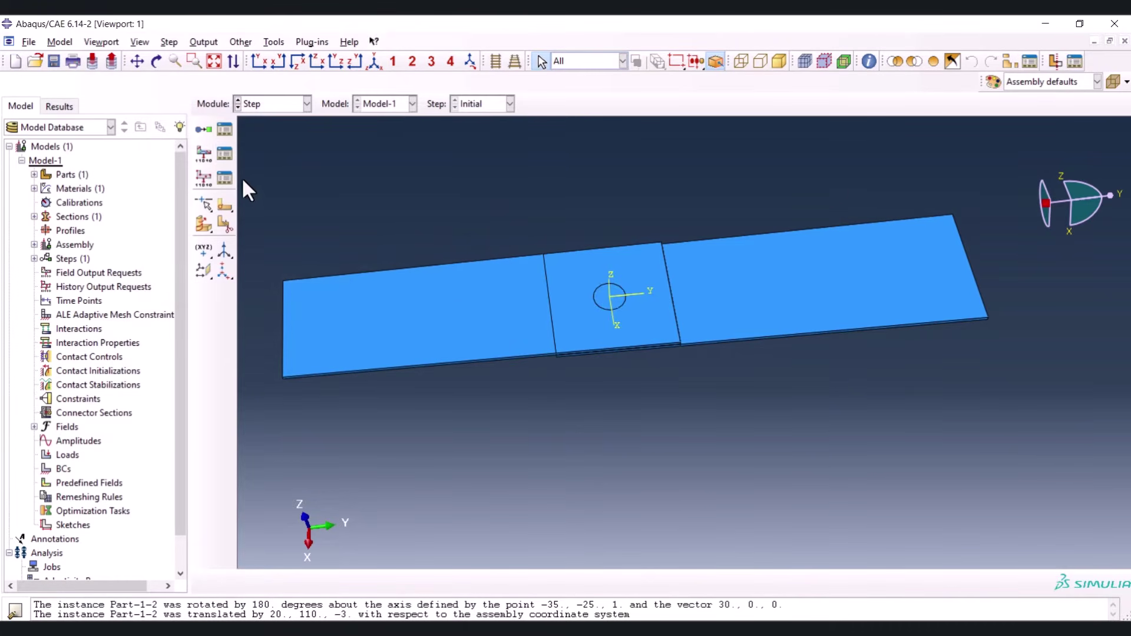
Create a general Dynamic, Explicit step named Step-1 after the Initial step
{"action": "left_click", "coordinate": [207, 129]}
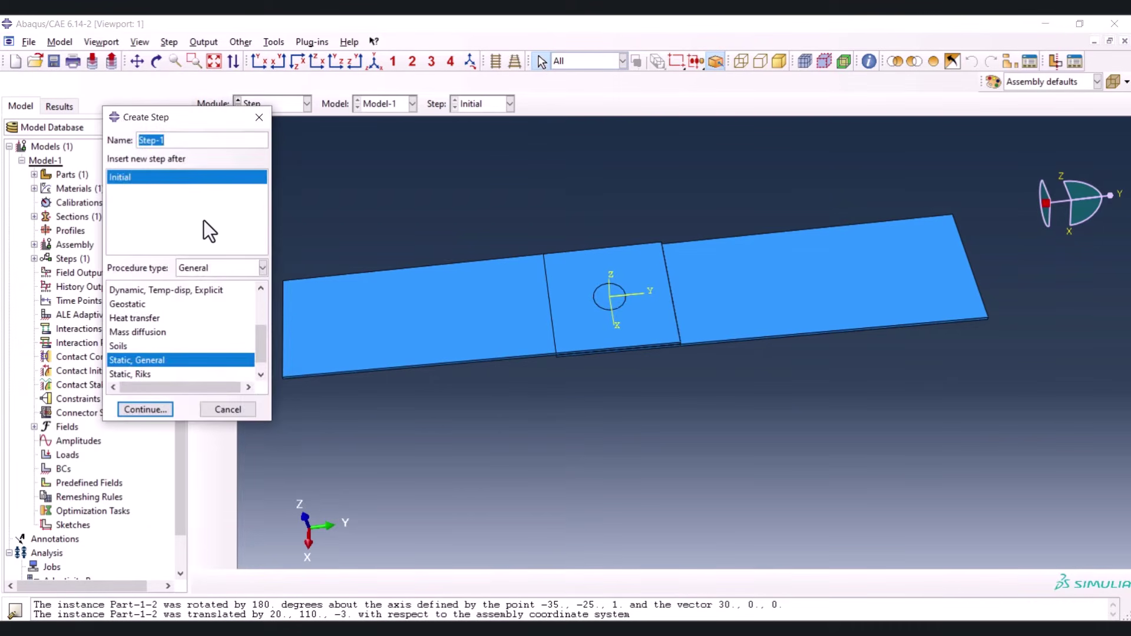
{"action": "scroll", "coordinate": [132, 320], "scroll_direction": "up", "scroll_amount": 3}
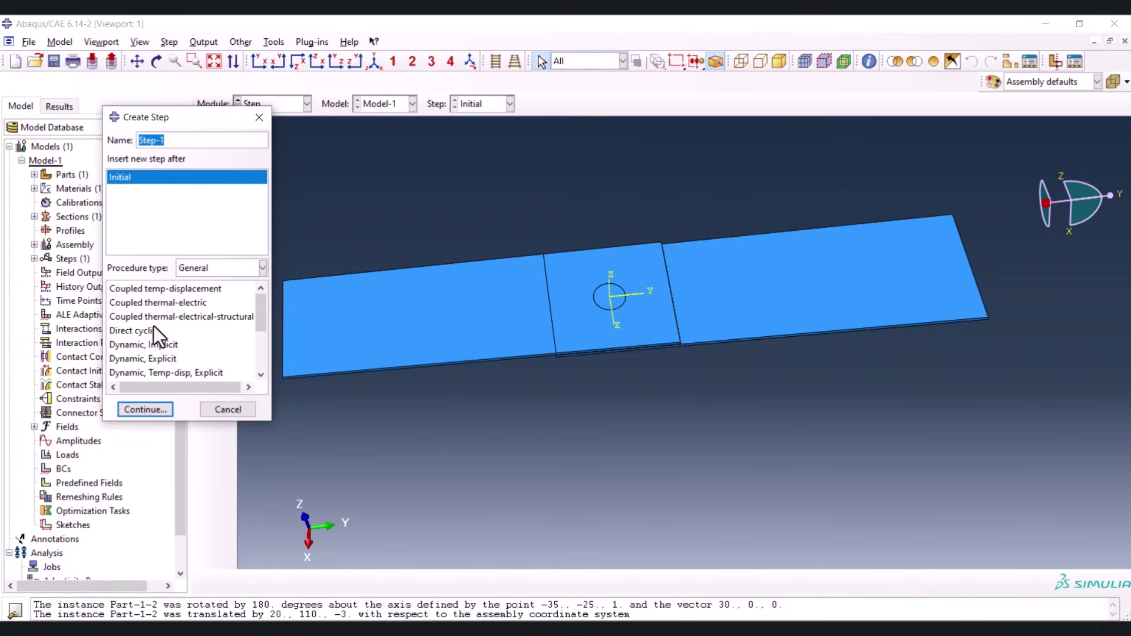
{"action": "left_click", "coordinate": [153, 361]}
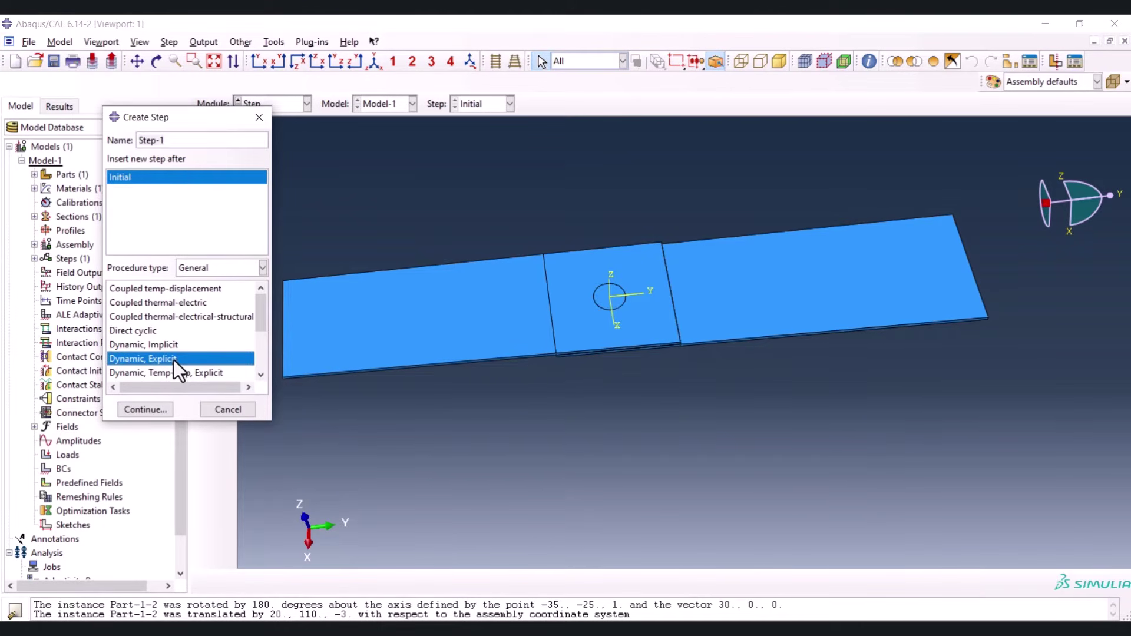
{"action": "left_click", "coordinate": [145, 409]}
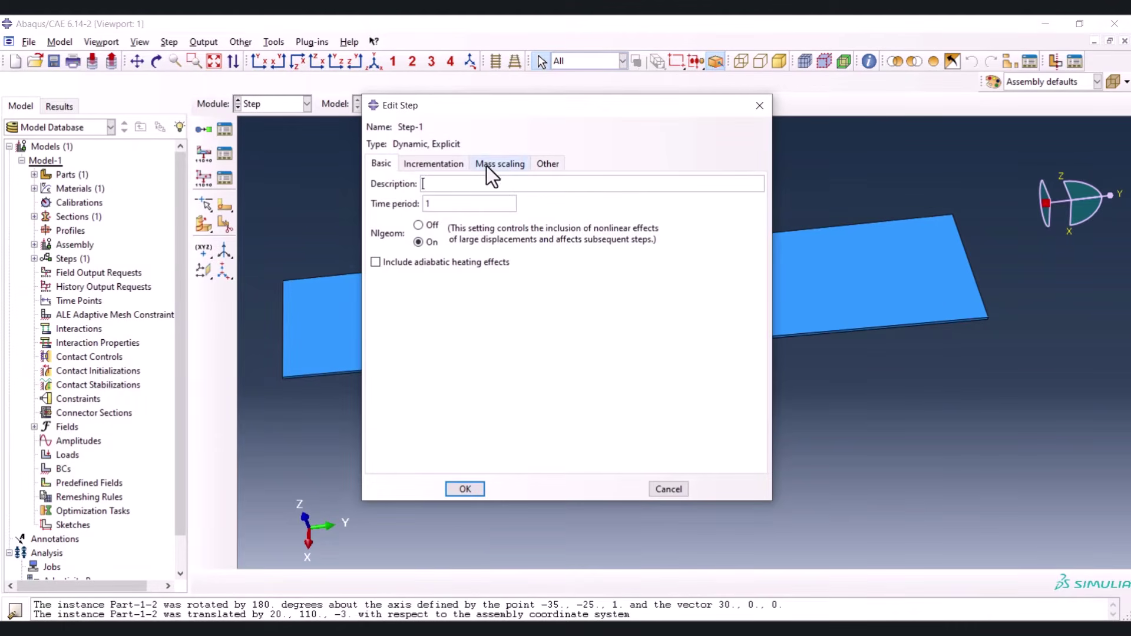
Add semi-automatic mass scaling for the whole model at the beginning of the step, using only a target time increment of 1e-4
{"action": "left_click", "coordinate": [487, 164]}
{"action": "left_click", "coordinate": [419, 210]}
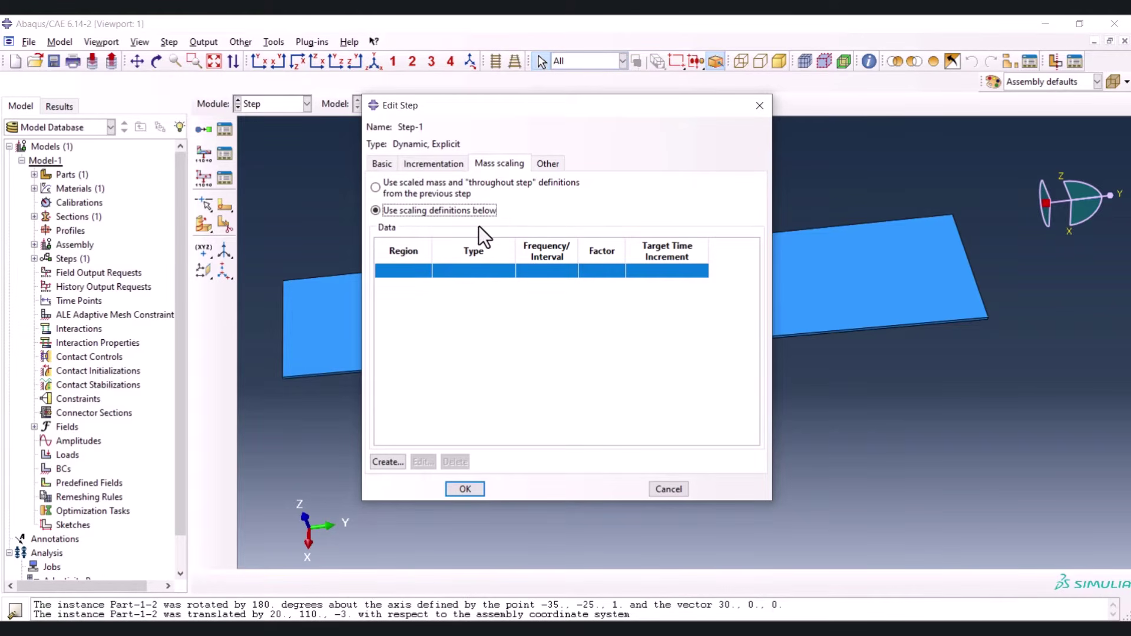
{"action": "left_click", "coordinate": [388, 461]}
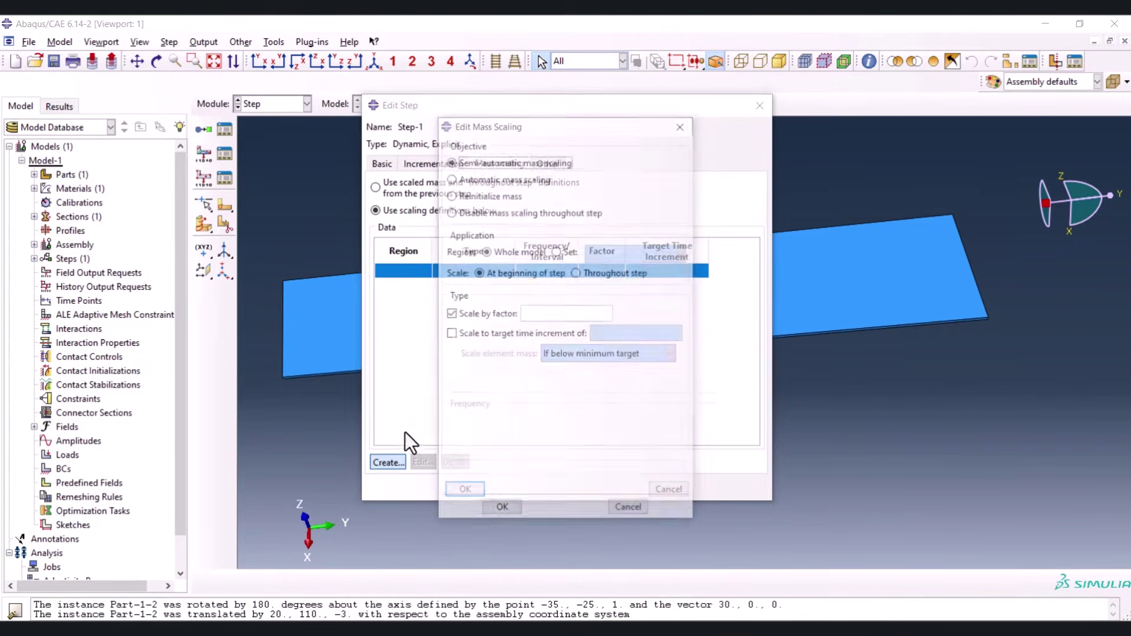
{"action": "left_click", "coordinate": [490, 336]}
{"action": "left_click", "coordinate": [632, 336]}
{"action": "type", "text": "1e-4"}
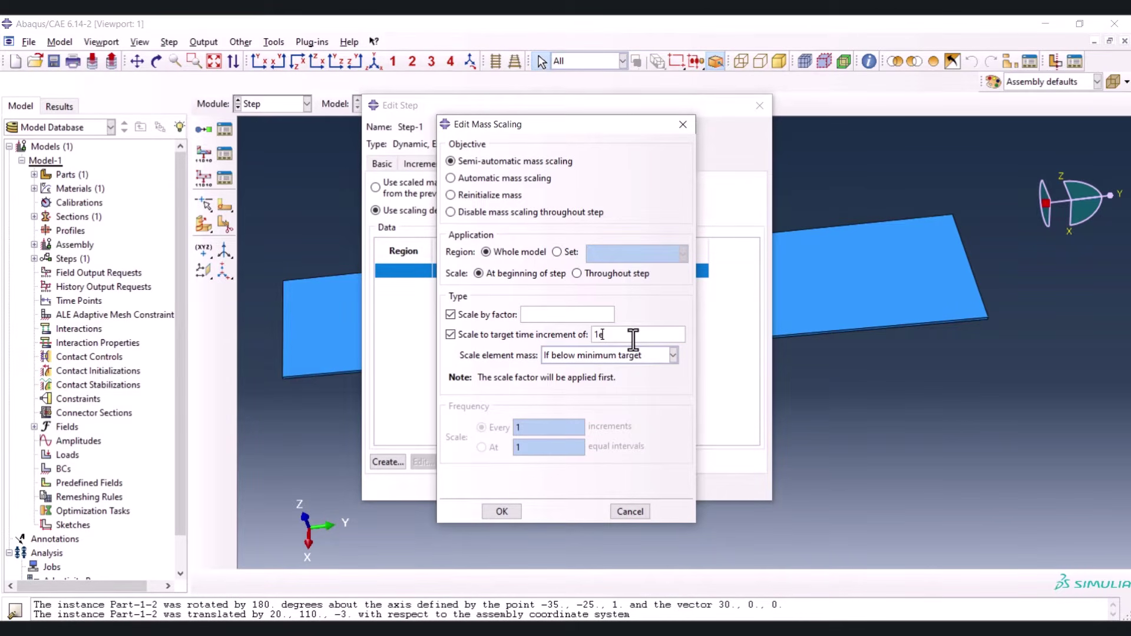
{"action": "left_click", "coordinate": [500, 315]}
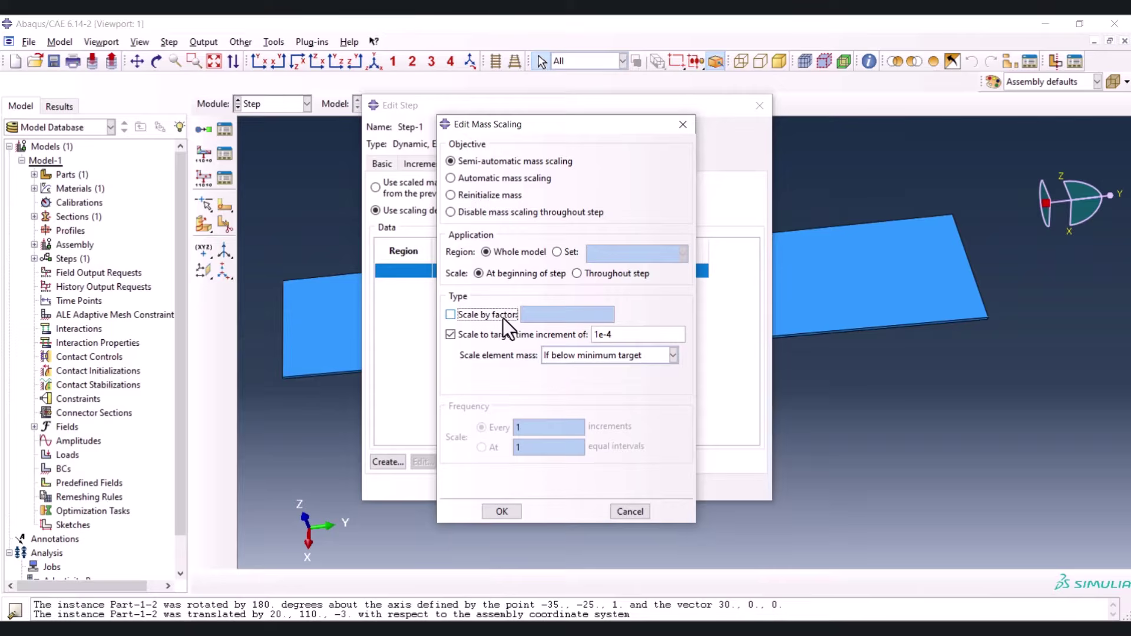
{"action": "left_click", "coordinate": [502, 511]}
{"action": "left_click", "coordinate": [469, 490]}
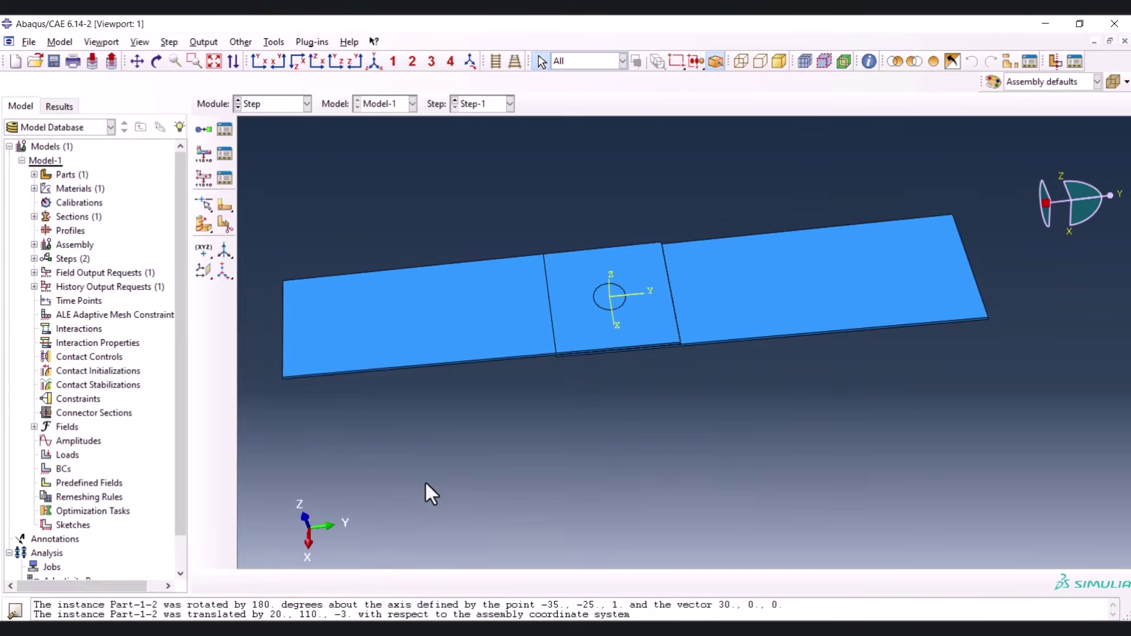
Create a reference point at coordinates 0, 100, -.5, beyond the free end of one plate, and check its position
{"action": "scroll", "coordinate": [388, 415], "scroll_direction": "up", "scroll_amount": 1}
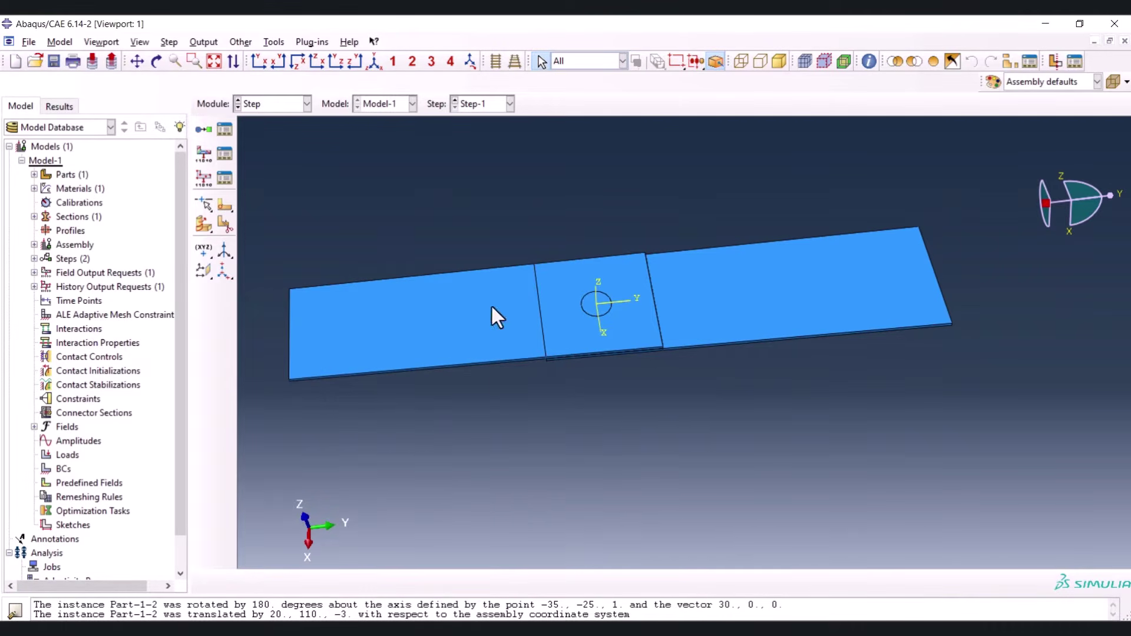
{"action": "left_click", "coordinate": [278, 41]}
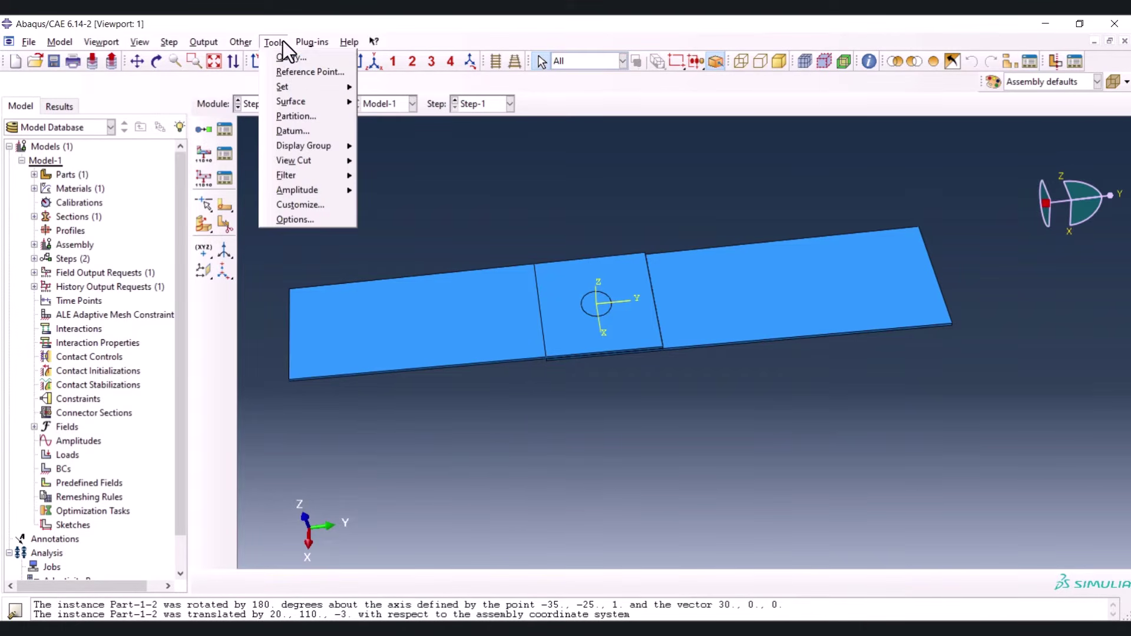
{"action": "left_click", "coordinate": [301, 73]}
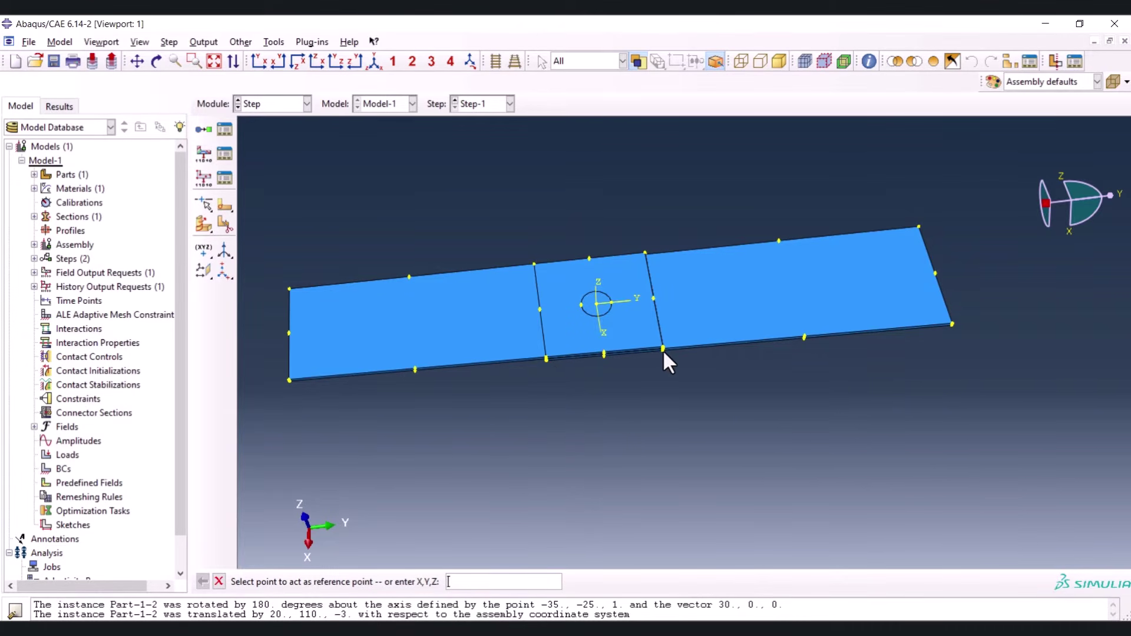
{"action": "left_click_drag", "start_coordinate": [650, 356], "coordinate": [645, 330], "text": "ctrl+alt"}
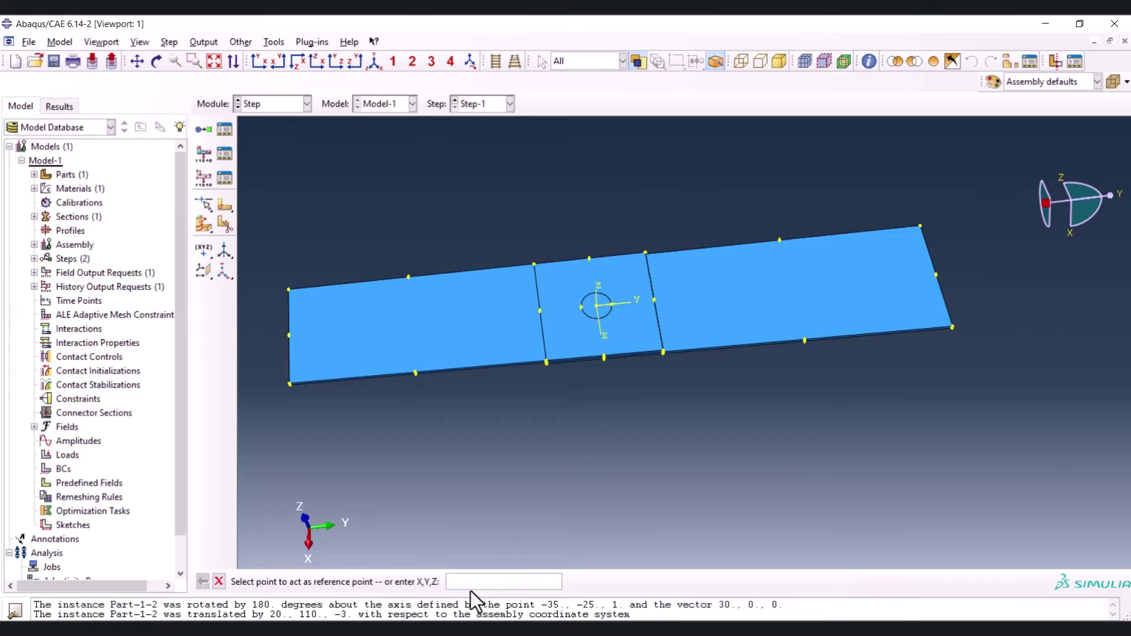
{"action": "type", "text": "0, 100"}
{"action": "type", "text": ", -.5"}
{"action": "key", "text": "Return"}
{"action": "scroll", "coordinate": [988, 248], "scroll_direction": "up", "scroll_amount": 5}
{"action": "left_click_drag", "start_coordinate": [982, 321], "coordinate": [699, 282], "text": "ctrl+alt"}
{"action": "scroll", "coordinate": [798, 266], "scroll_direction": "down", "scroll_amount": 3}
{"action": "left_click_drag", "start_coordinate": [712, 383], "coordinate": [695, 283], "text": "ctrl+alt"}
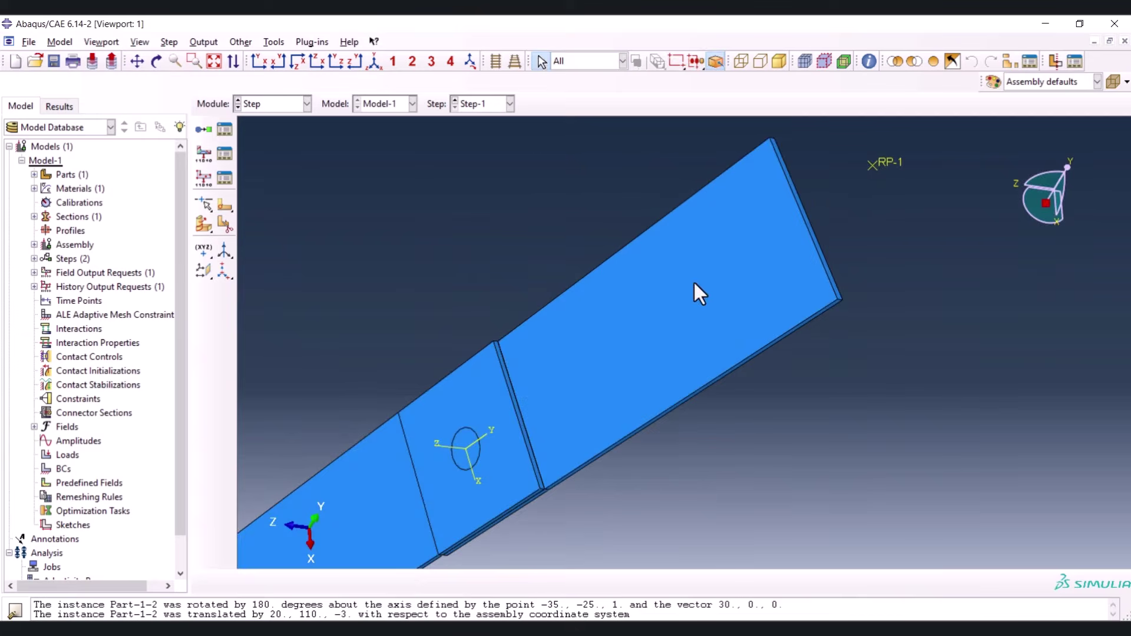
Create a geometry set named rp containing the reference point RP-1
{"action": "scroll", "coordinate": [696, 291], "scroll_direction": "down", "scroll_amount": 2}
{"action": "left_click", "coordinate": [374, 62]}
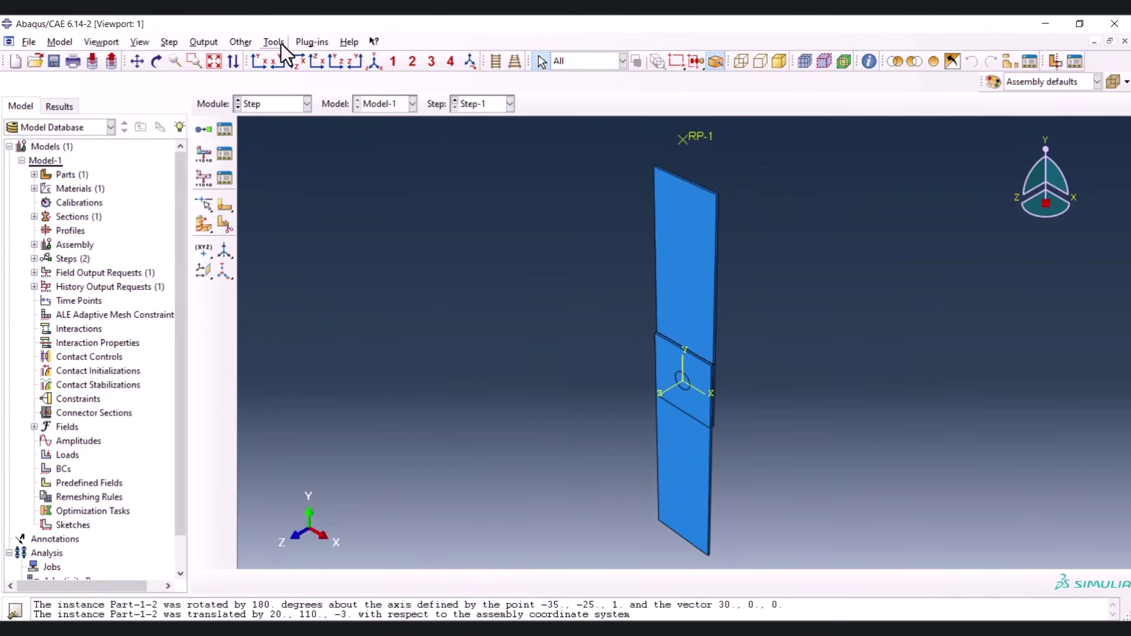
{"action": "left_click", "coordinate": [274, 42]}
{"action": "mouse_move", "coordinate": [284, 89]}
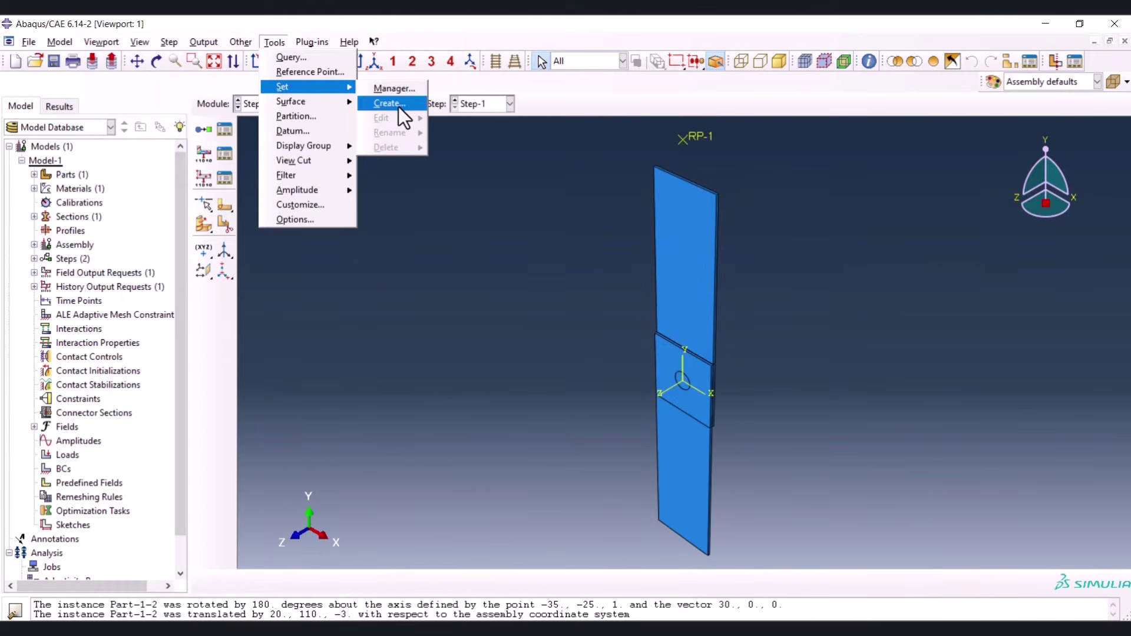
{"action": "left_click", "coordinate": [389, 103]}
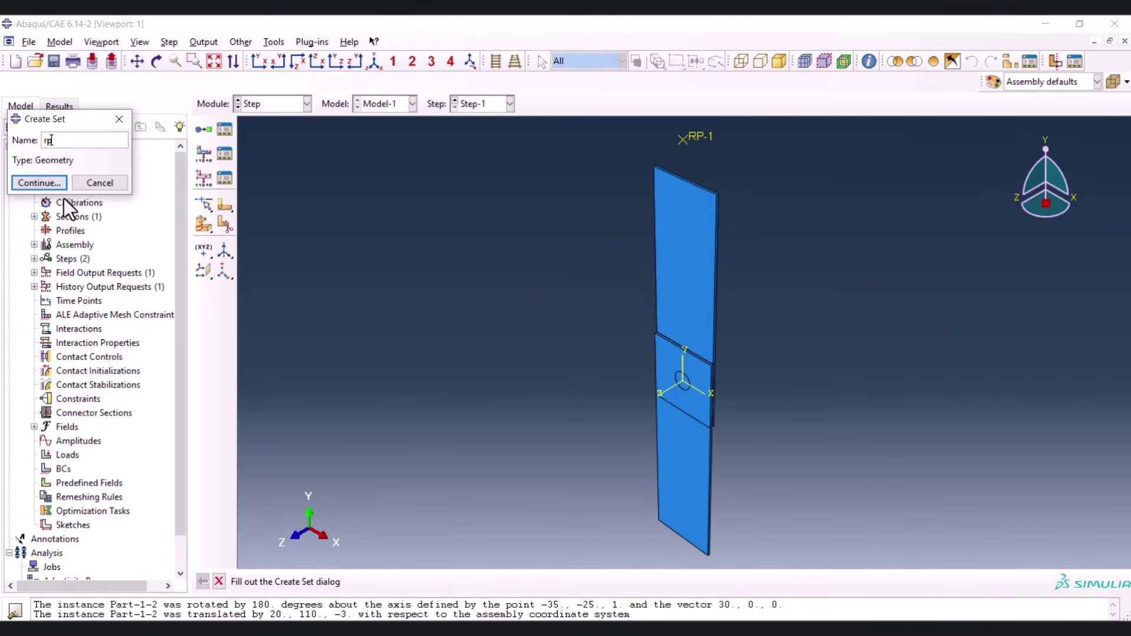
{"action": "left_click", "coordinate": [56, 183]}
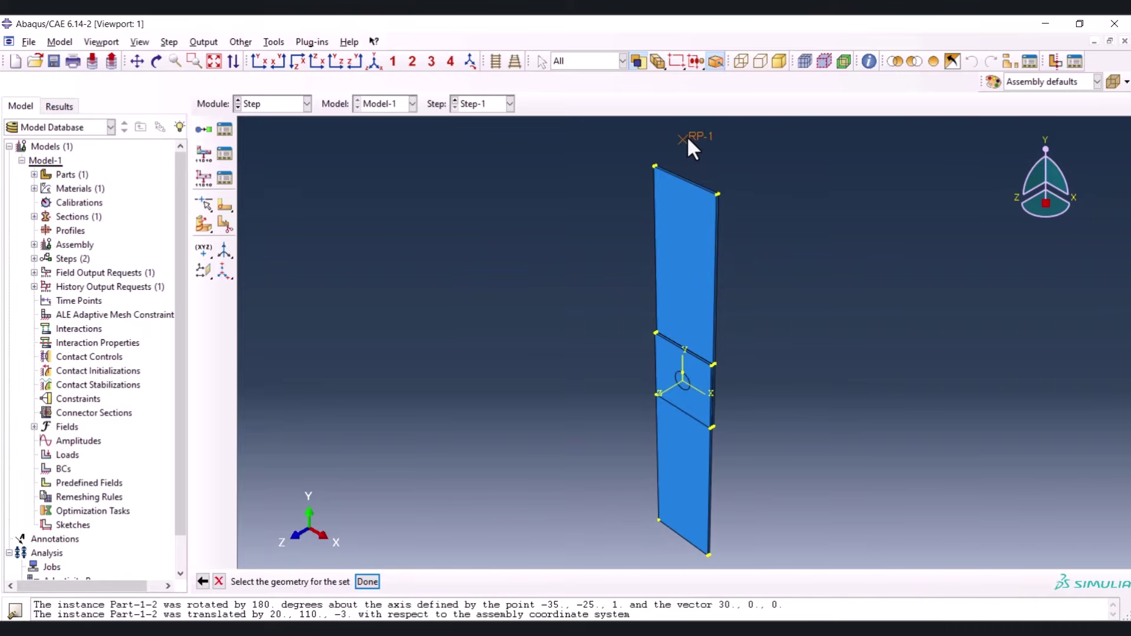
{"action": "middle_click", "coordinate": [430, 420]}
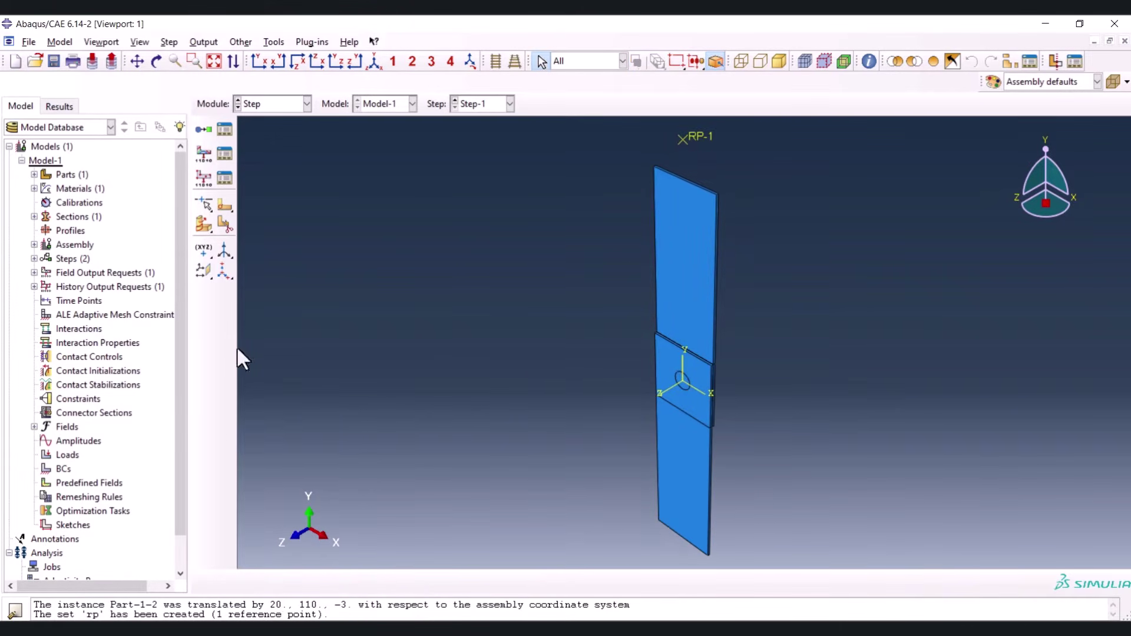
{"action": "scroll", "coordinate": [647, 278], "scroll_direction": "down", "scroll_amount": 2}
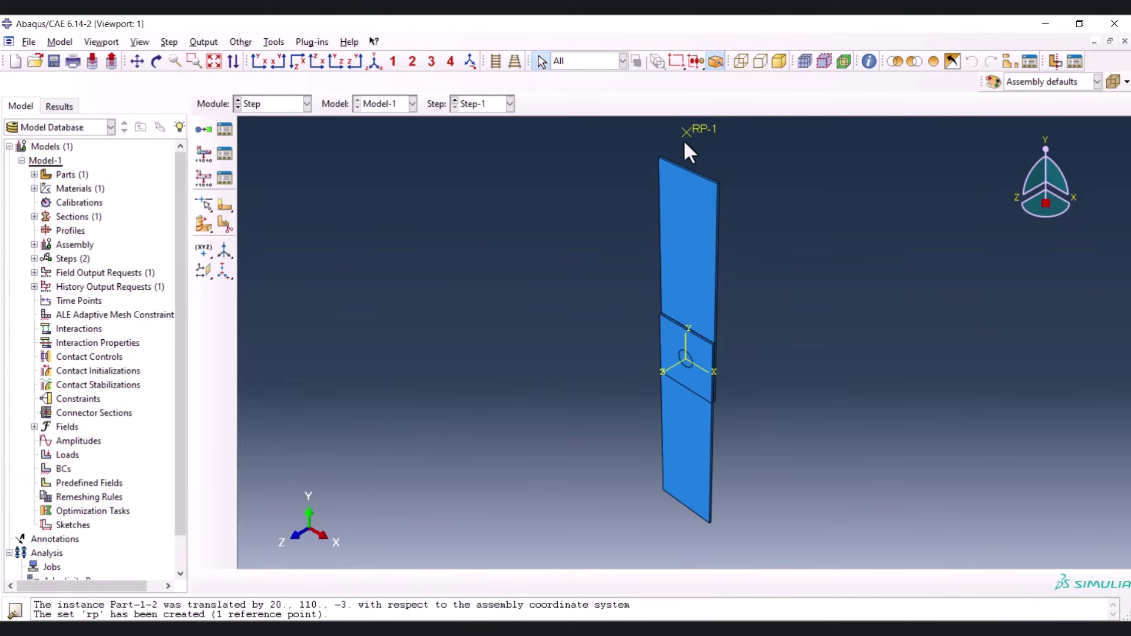
{"action": "scroll", "coordinate": [687, 156], "scroll_direction": "up", "scroll_amount": 4}
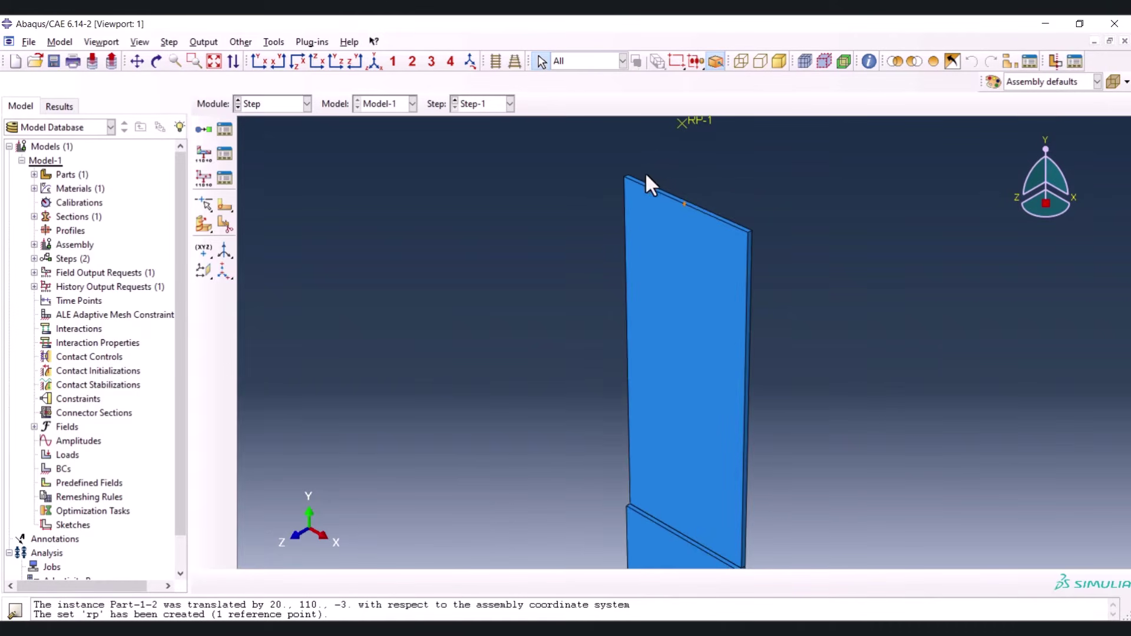
{"action": "left_click", "coordinate": [674, 196]}
{"action": "left_click", "coordinate": [683, 206]}
{"action": "scroll", "coordinate": [684, 157], "scroll_direction": "down", "scroll_amount": 3}
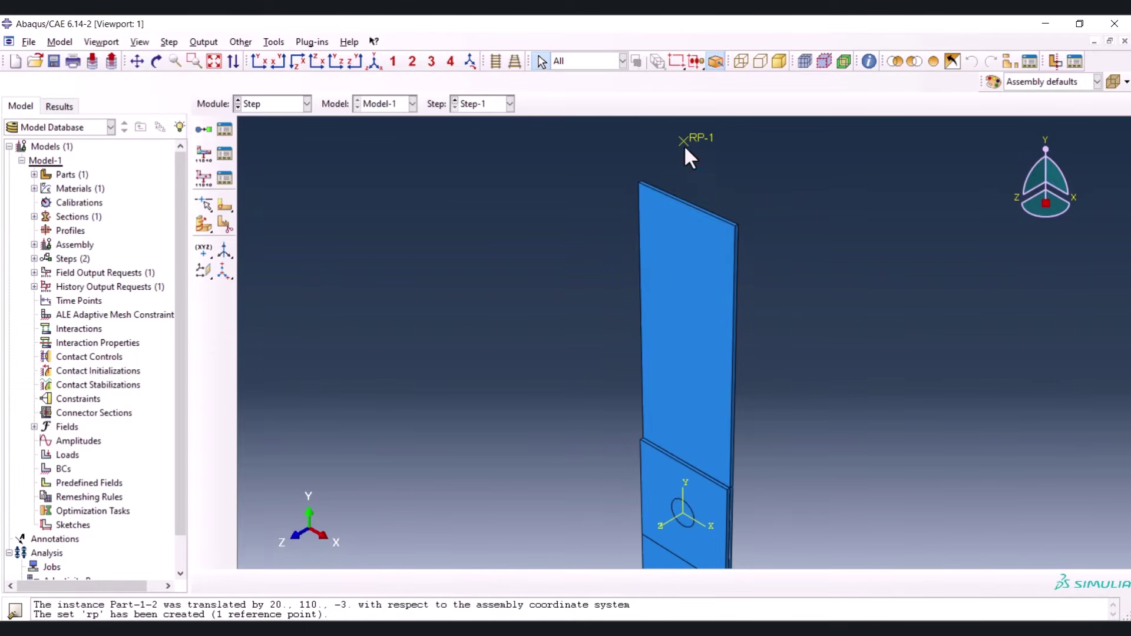
{"action": "scroll", "coordinate": [677, 139], "scroll_direction": "down", "scroll_amount": 2}
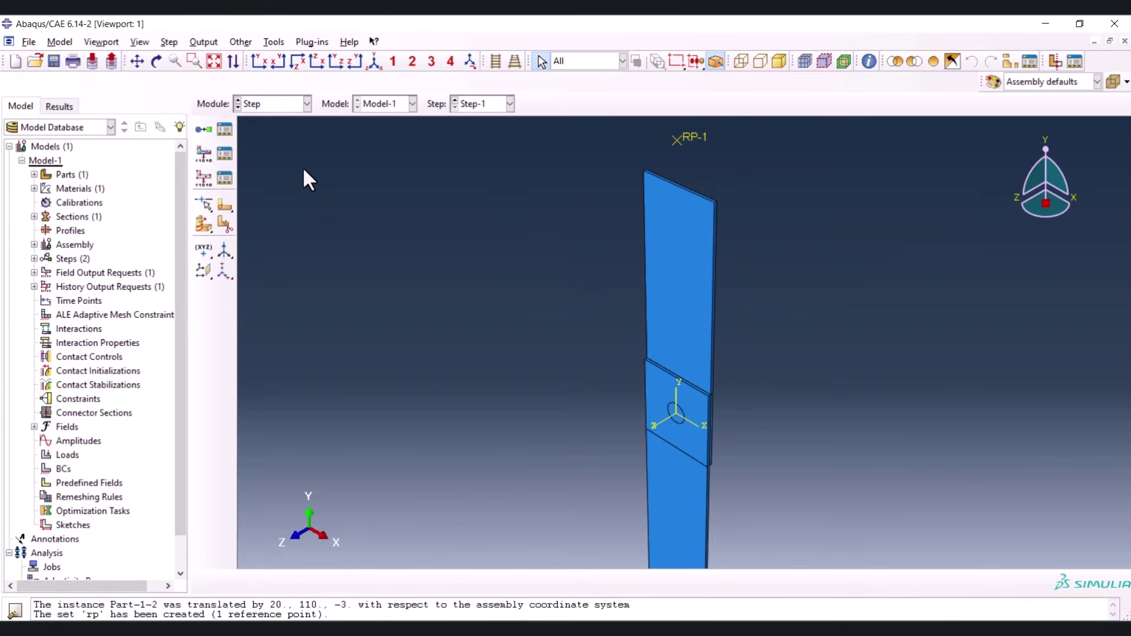
Add the STATUS variable from the State/Field/User/Time group to the field output request F-Output-1
{"action": "left_click", "coordinate": [225, 158]}
{"action": "double_click", "coordinate": [250, 160]}
{"action": "scroll", "coordinate": [86, 357], "scroll_direction": "down", "scroll_amount": 1}
{"action": "scroll", "coordinate": [87, 357], "scroll_direction": "down", "scroll_amount": 1}
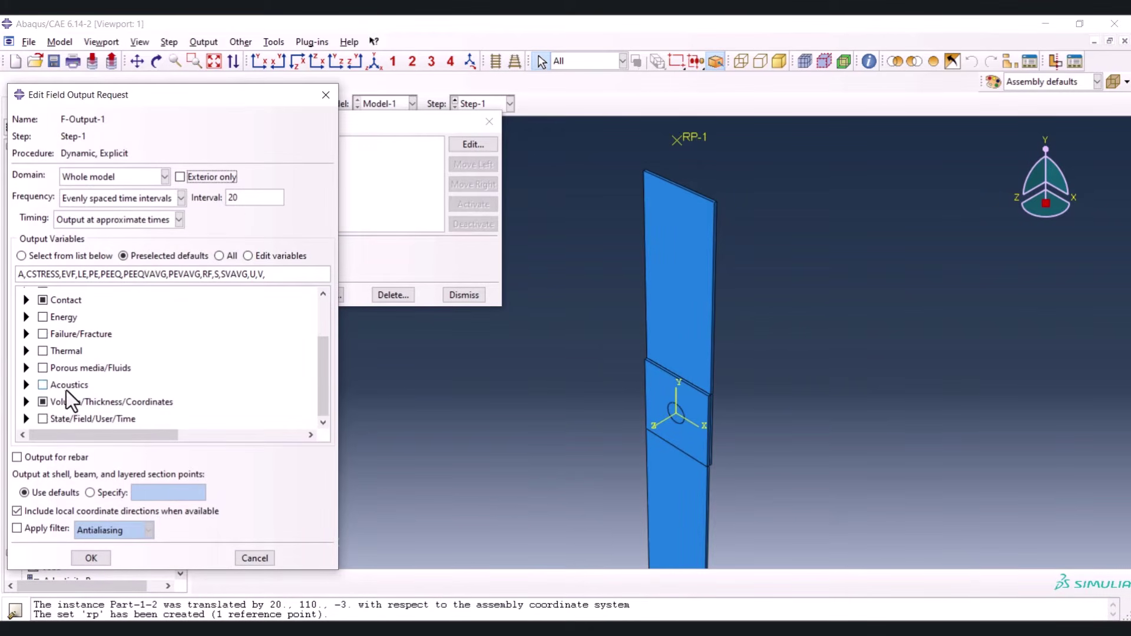
{"action": "left_click", "coordinate": [27, 420]}
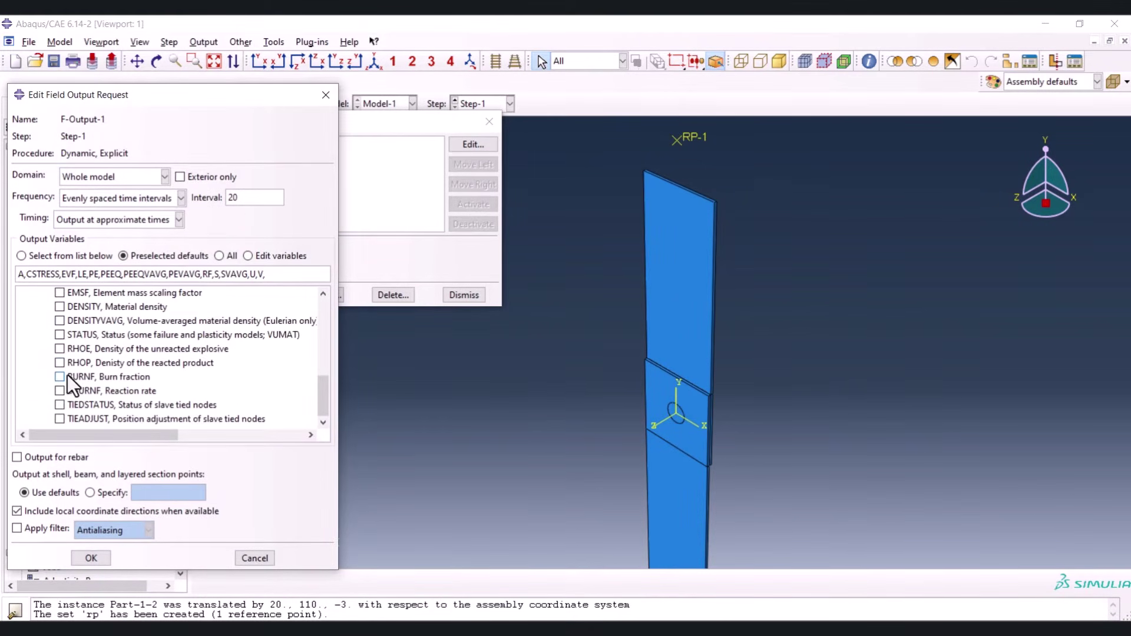
{"action": "left_click", "coordinate": [60, 335]}
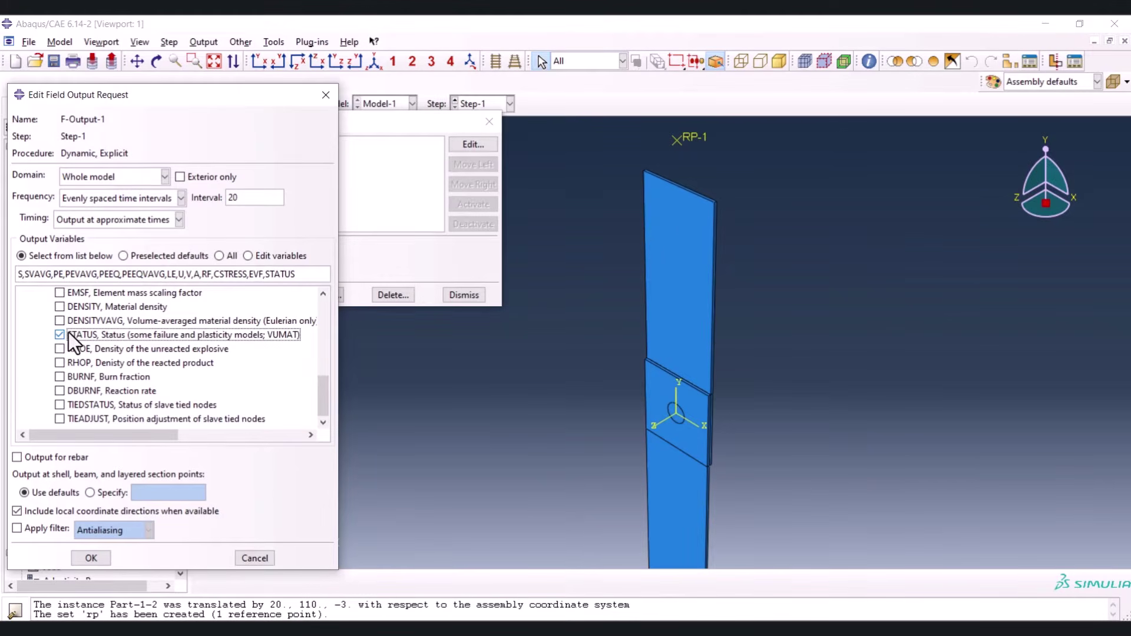
{"action": "scroll", "coordinate": [662, 416], "scroll_direction": "up", "scroll_amount": 3}
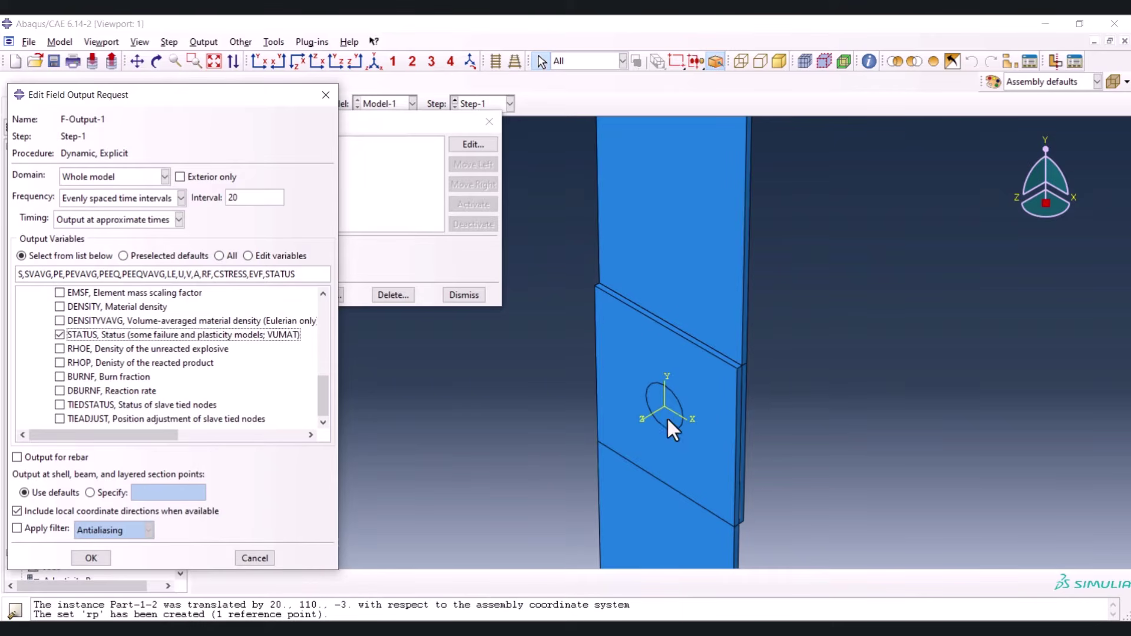
{"action": "left_click", "coordinate": [91, 560]}
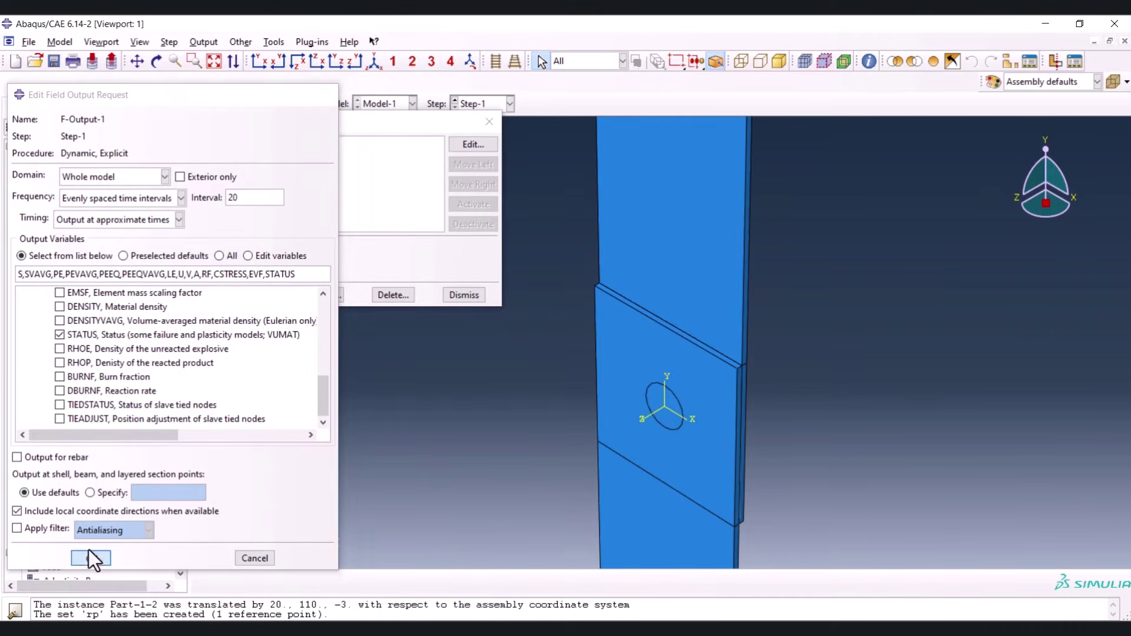
{"action": "left_click", "coordinate": [482, 294]}
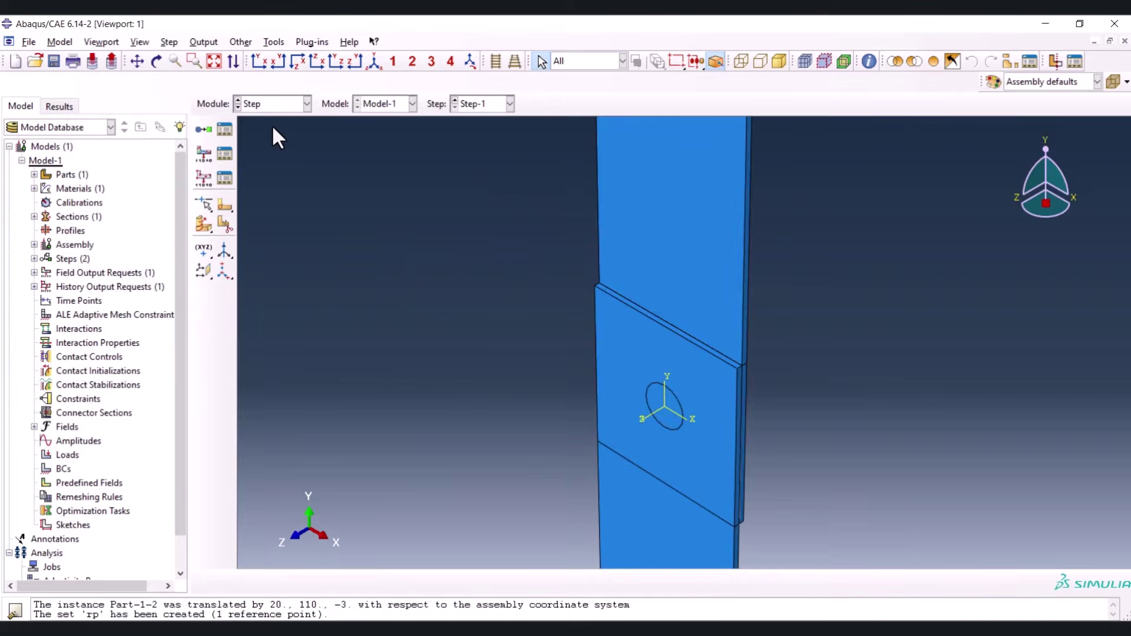
Set the domain of the history output request H-Output-1 to the set rp
{"action": "left_click", "coordinate": [222, 173]}
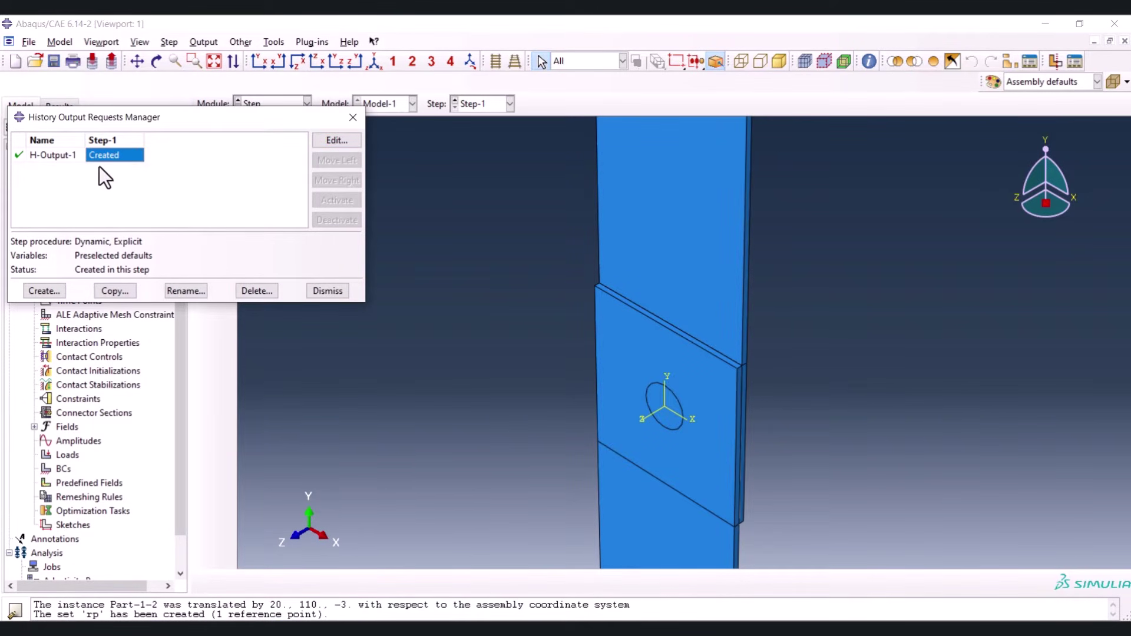
{"action": "double_click", "coordinate": [109, 152]}
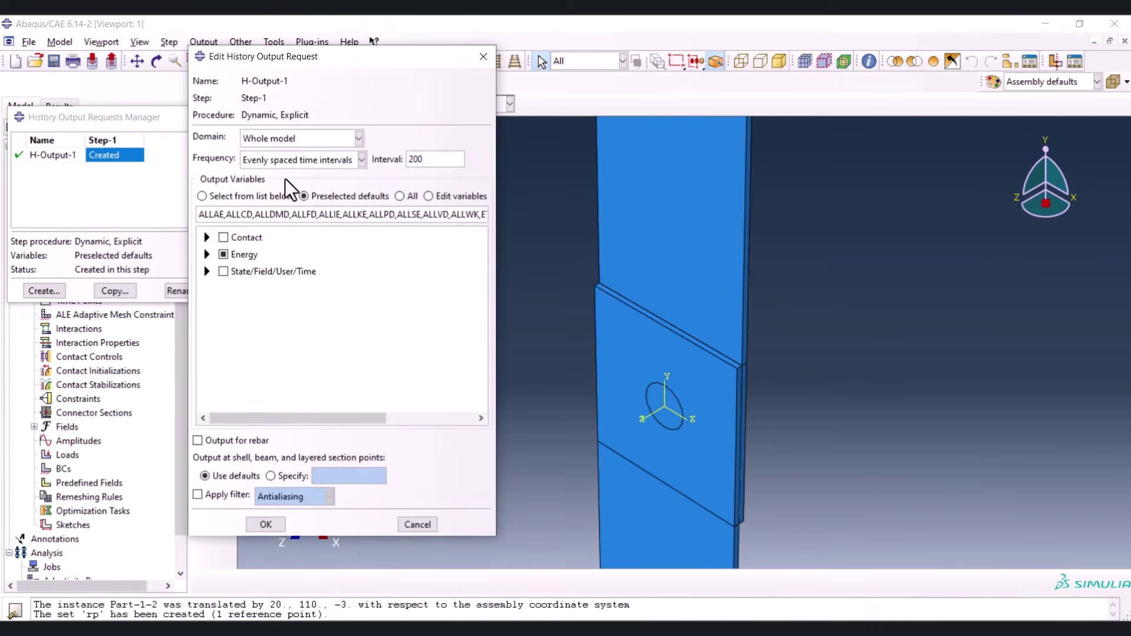
{"action": "left_click", "coordinate": [331, 138]}
{"action": "left_click", "coordinate": [330, 164]}
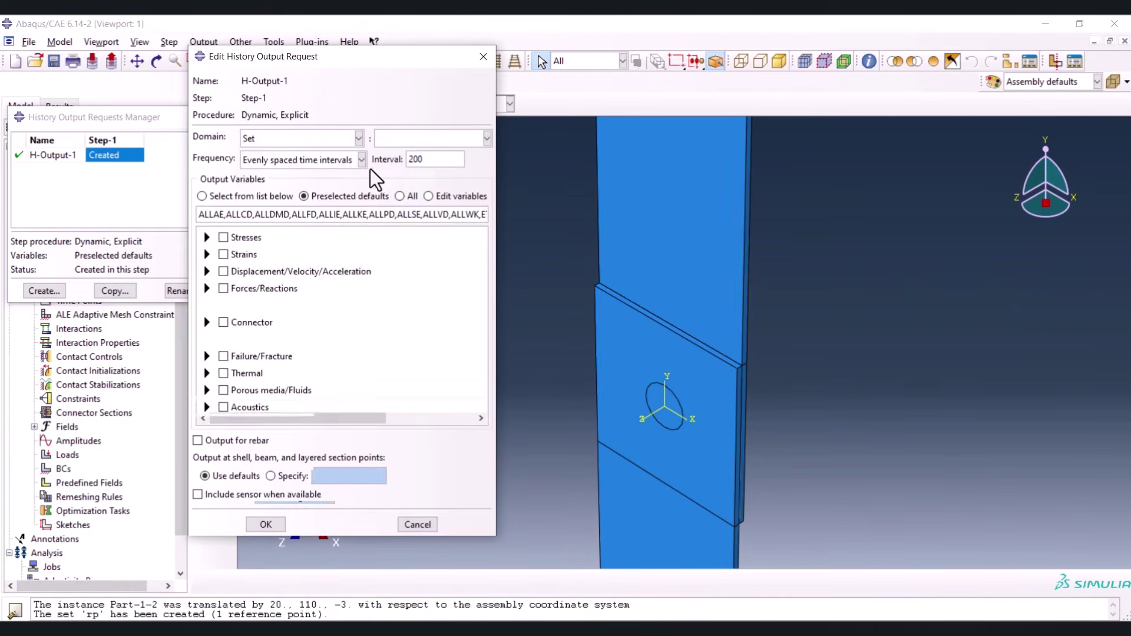
{"action": "left_click", "coordinate": [413, 140]}
{"action": "left_click", "coordinate": [408, 154]}
Replace the output variables of the history request with rf2, u2 and save the request
{"action": "triple_click", "coordinate": [256, 213]}
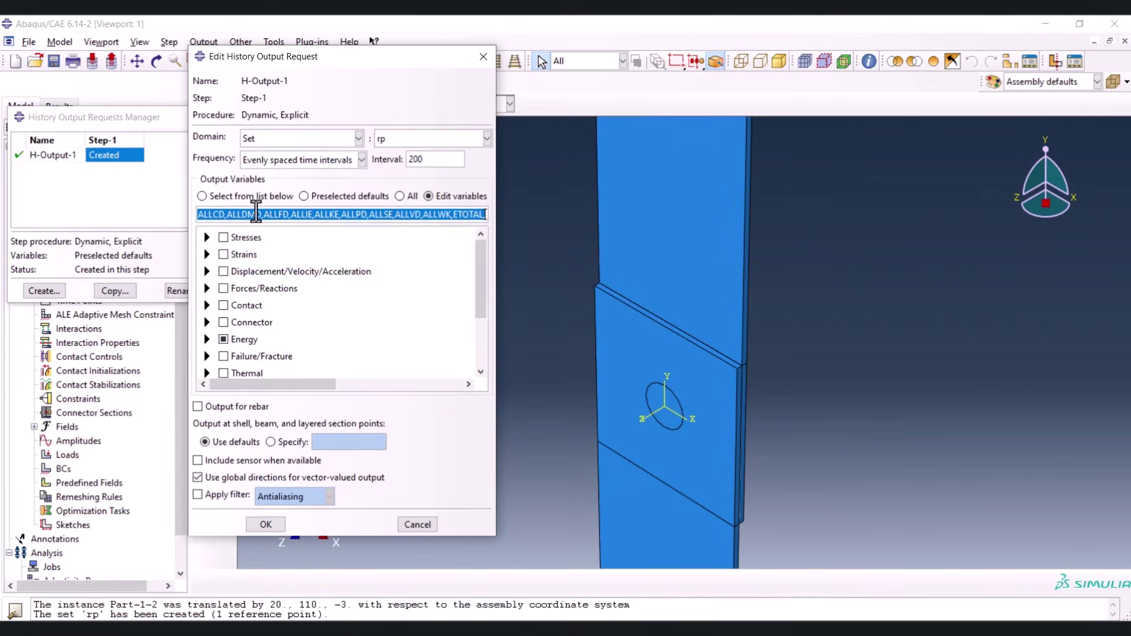
{"action": "type", "text": "rf2,"}
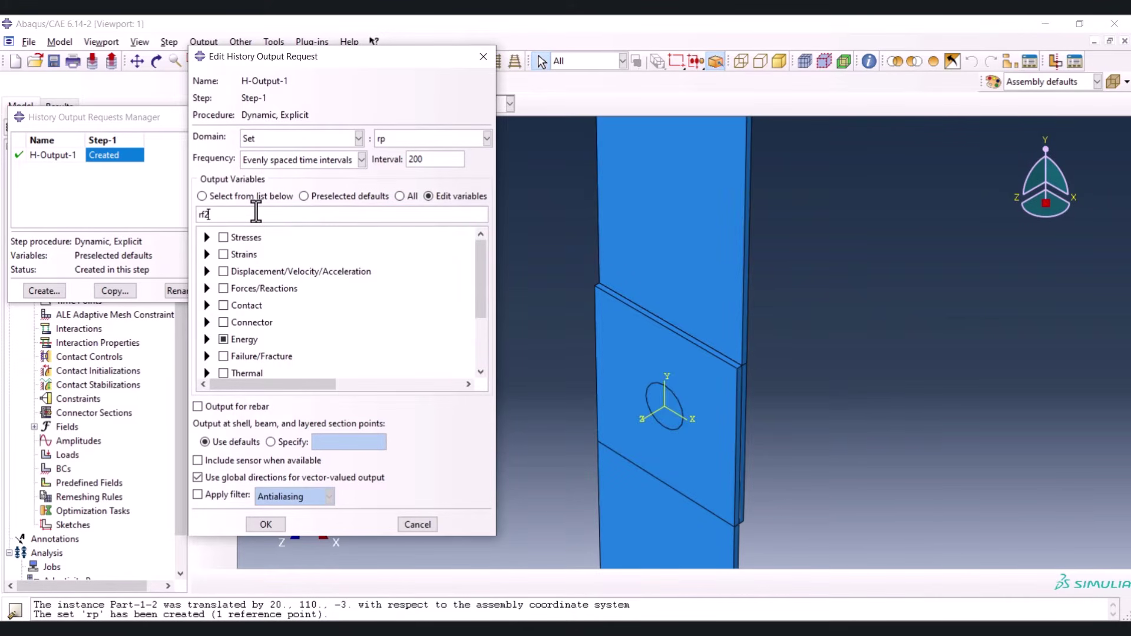
{"action": "type", "text": " u2"}
{"action": "left_click", "coordinate": [268, 524]}
{"action": "left_click", "coordinate": [337, 289]}
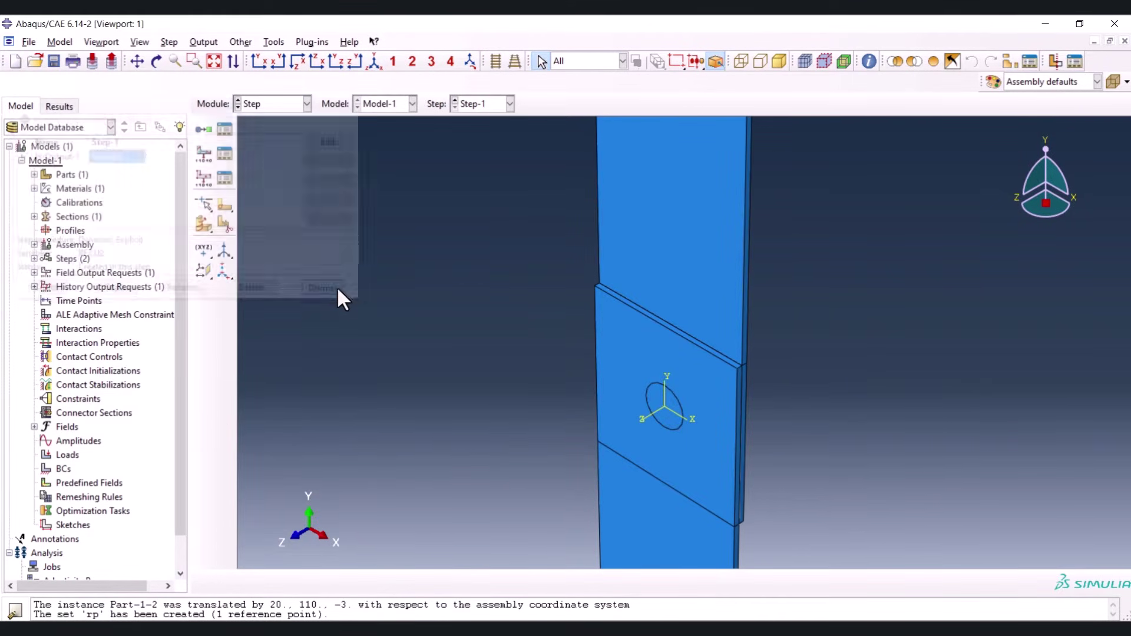
Switch to the Mesh module and display Part-1 instead of the assembly
{"action": "left_click", "coordinate": [274, 104]}
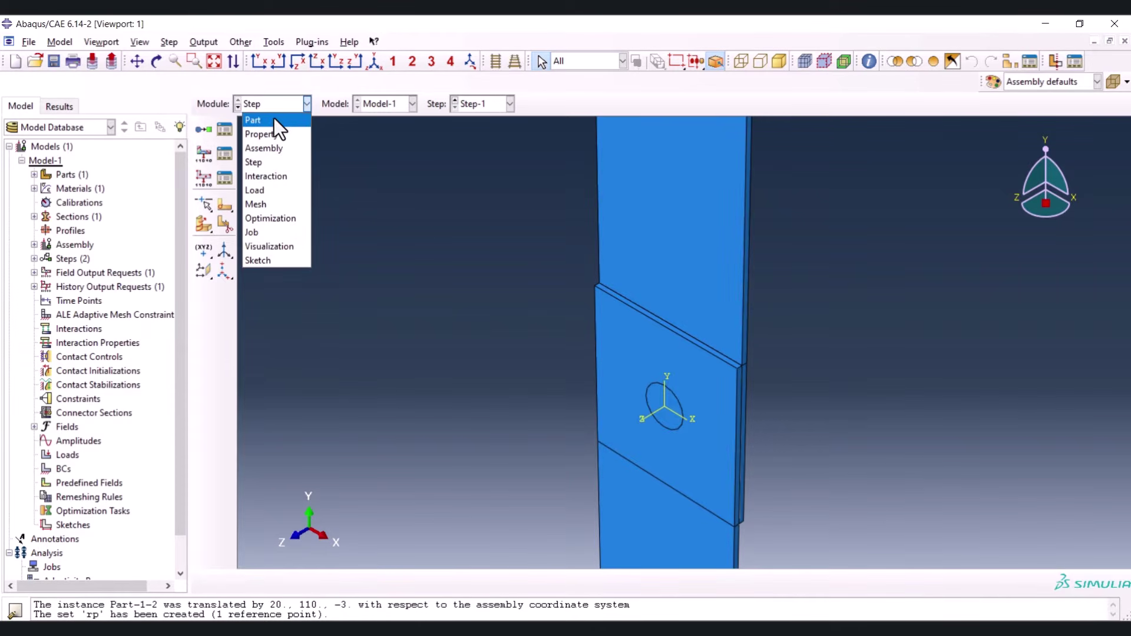
{"action": "left_click", "coordinate": [256, 204]}
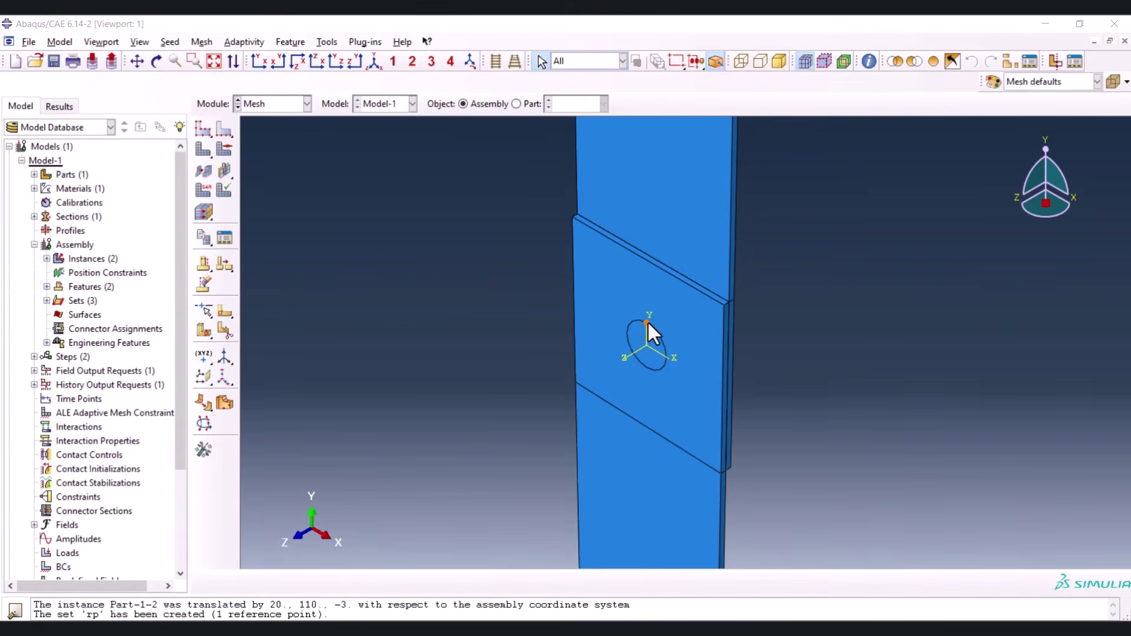
{"action": "left_click", "coordinate": [519, 104]}
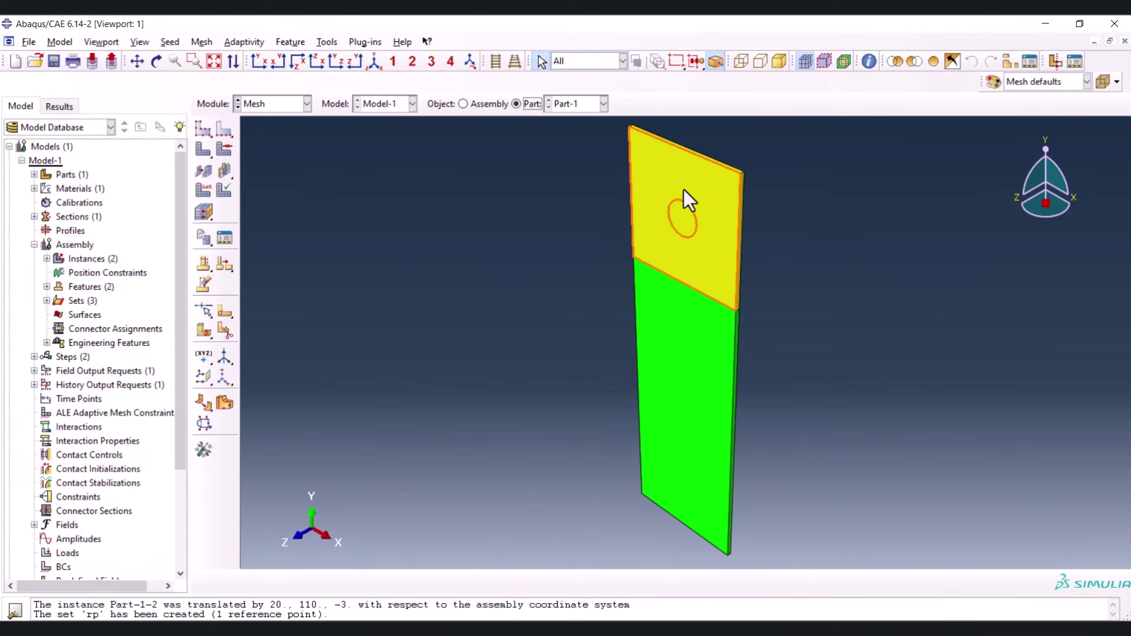
Check the mesh controls of the upper region around the circle without changing them
{"action": "scroll", "coordinate": [683, 195], "scroll_direction": "up", "scroll_amount": 3}
{"action": "scroll", "coordinate": [662, 158], "scroll_direction": "up", "scroll_amount": 2}
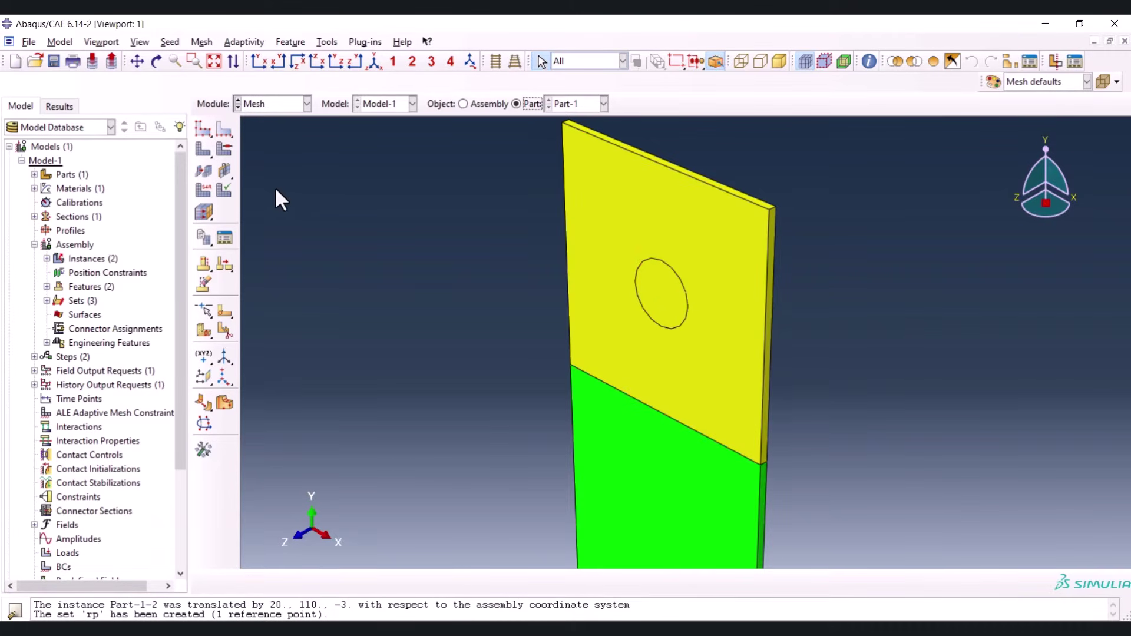
{"action": "left_click", "coordinate": [224, 151]}
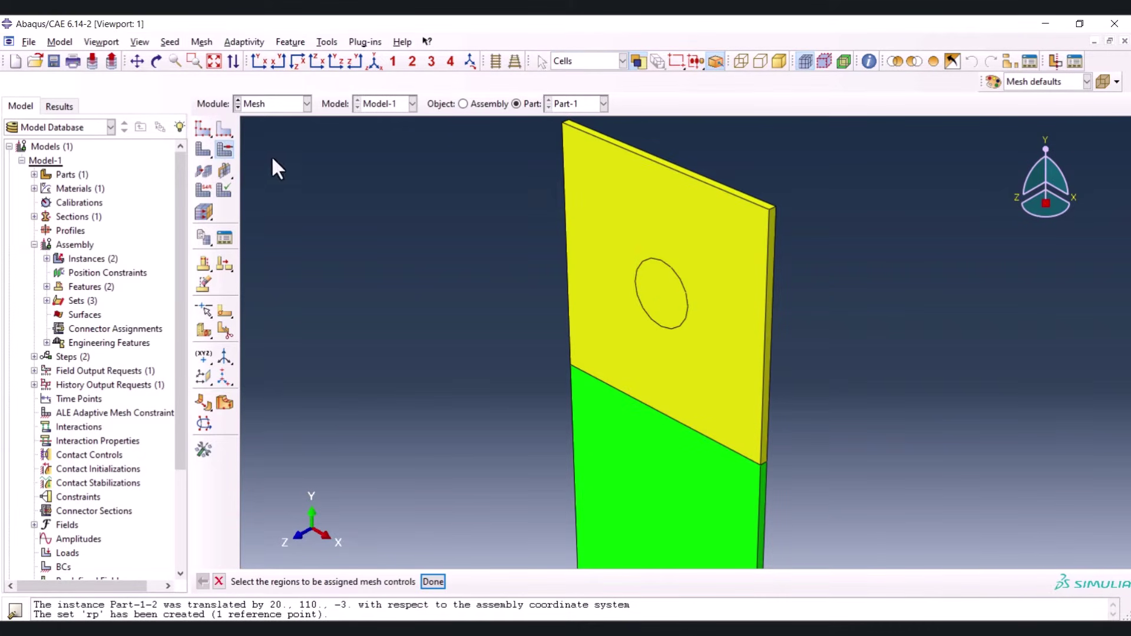
{"action": "left_click_drag", "start_coordinate": [553, 187], "coordinate": [712, 257]}
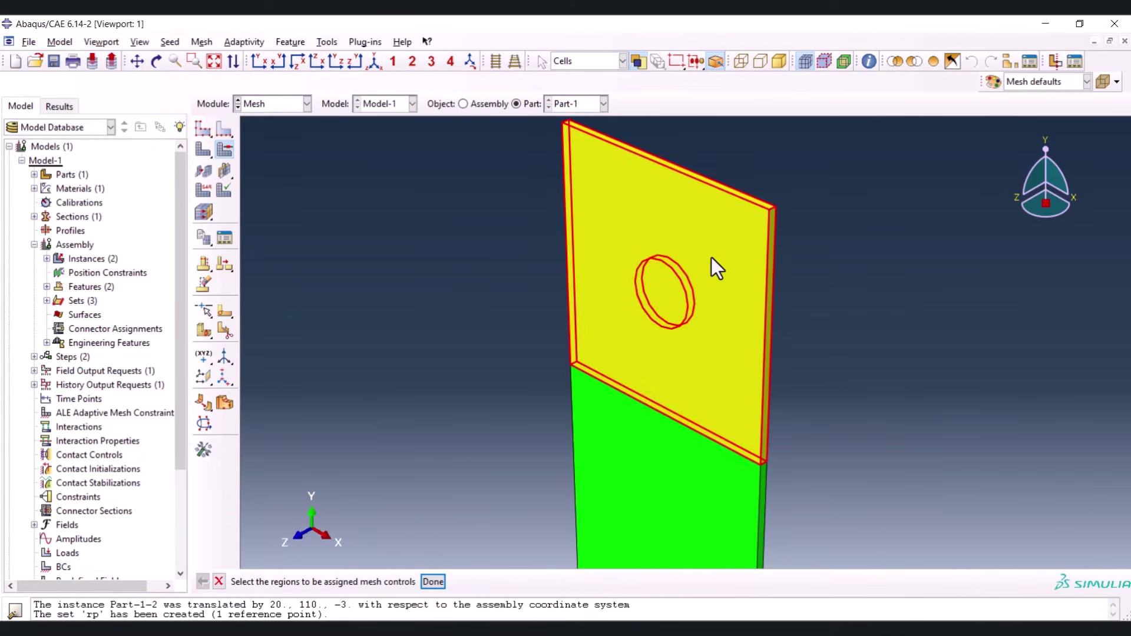
{"action": "middle_click", "coordinate": [482, 236]}
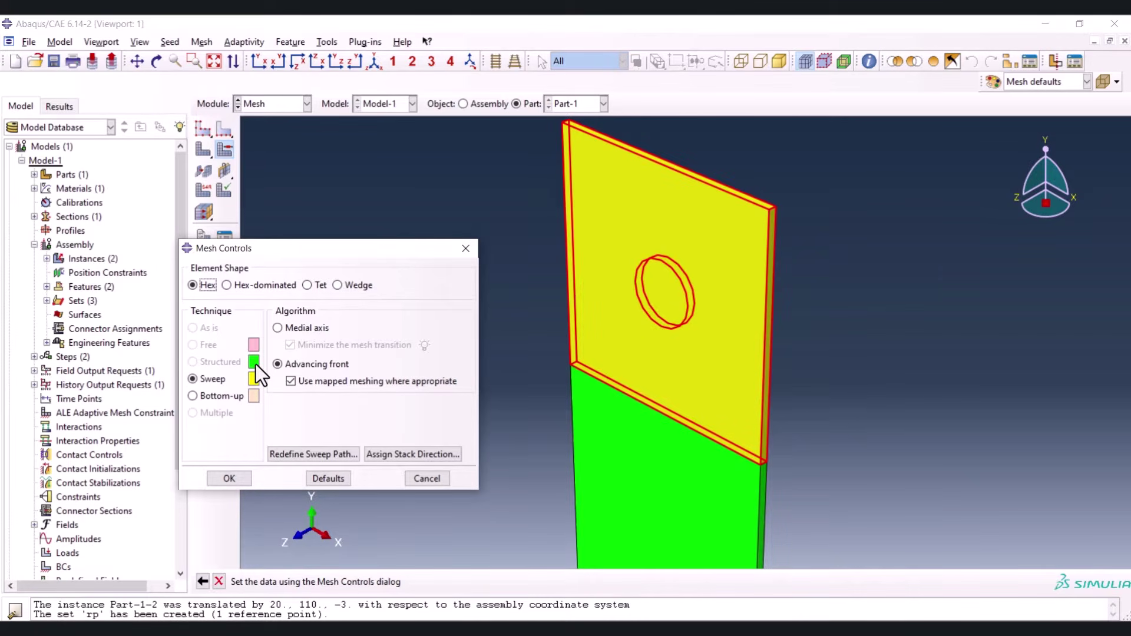
{"action": "left_click", "coordinate": [429, 478]}
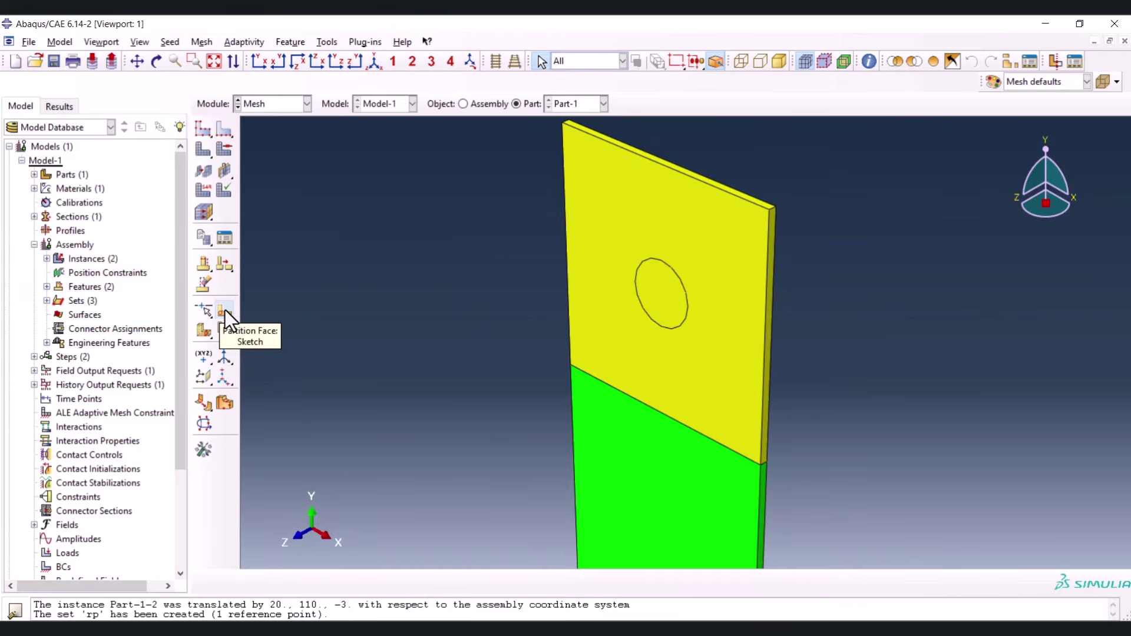
Partition the upper front face with a sketched circle of radius about 2.61, concentric with and inside the existing circle
{"action": "left_click", "coordinate": [225, 310]}
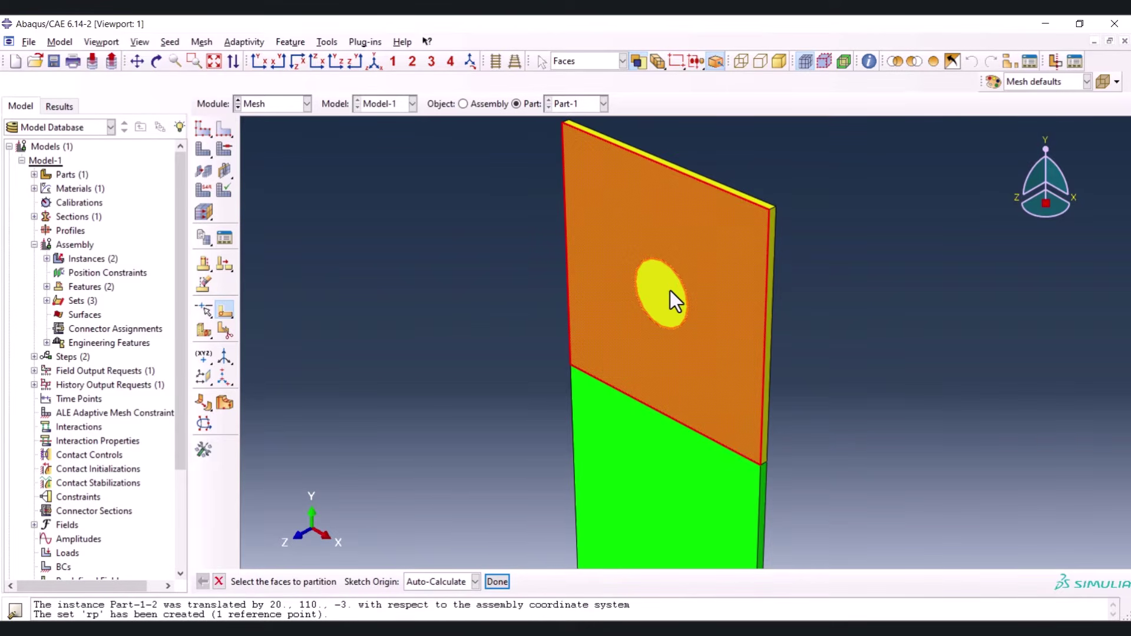
{"action": "middle_click", "coordinate": [470, 231]}
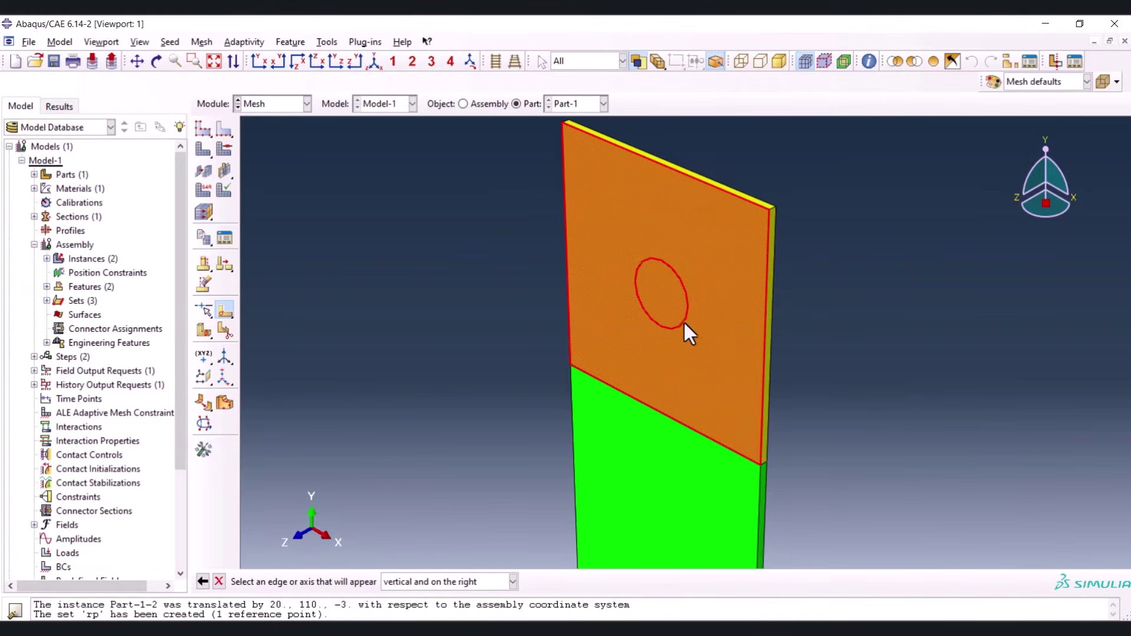
{"action": "left_click", "coordinate": [766, 323]}
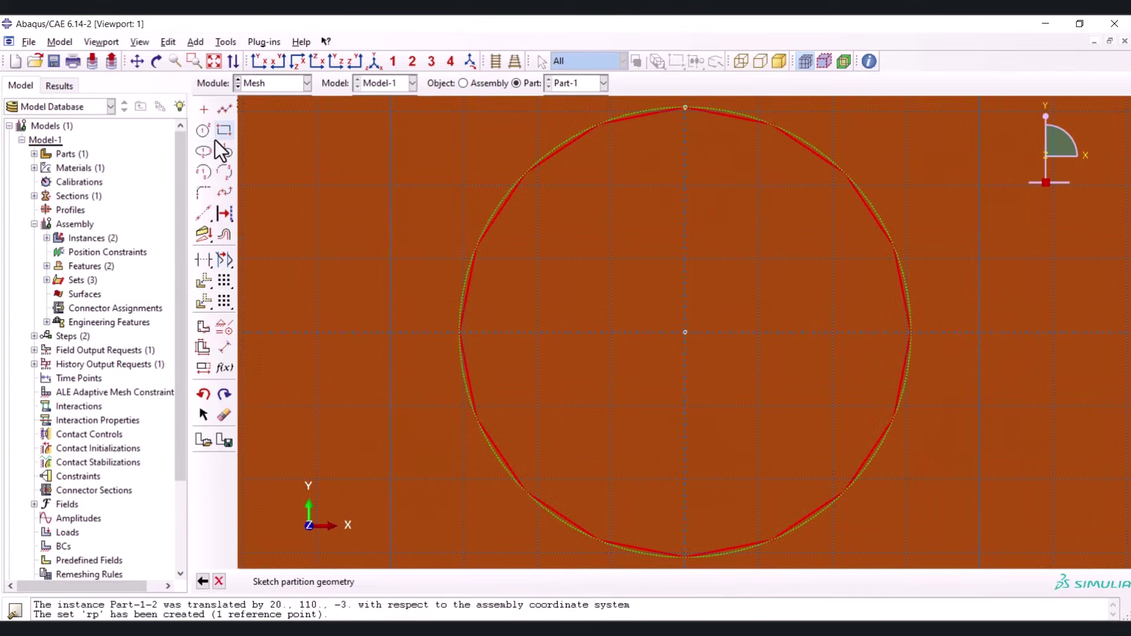
{"action": "left_click", "coordinate": [203, 131]}
{"action": "left_click", "coordinate": [685, 332]}
{"action": "left_click", "coordinate": [684, 185]}
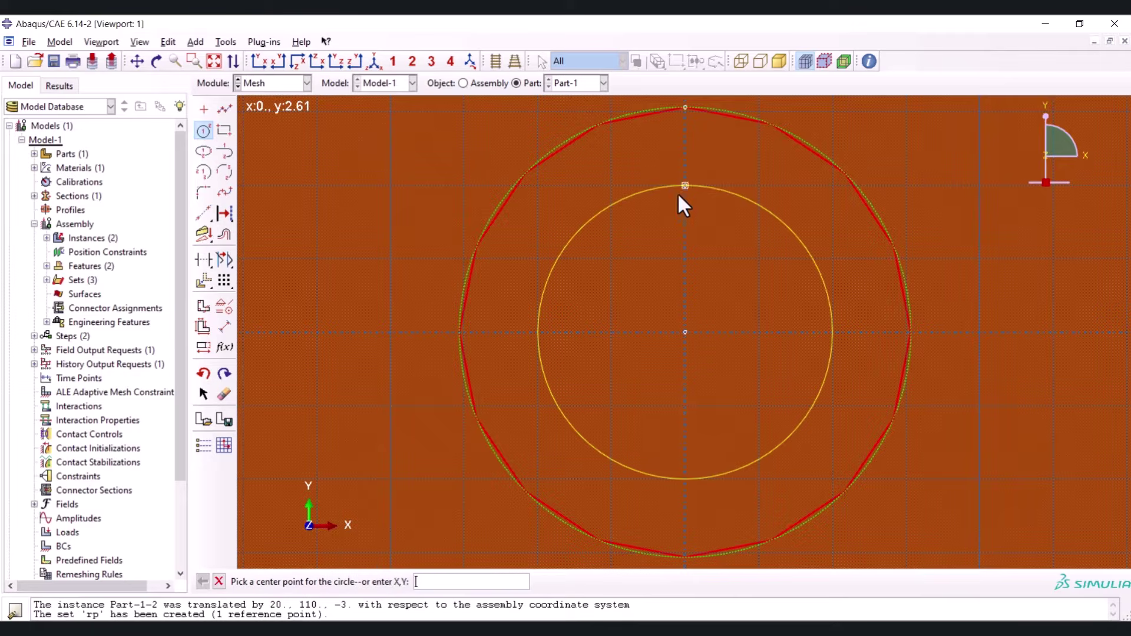
{"action": "middle_click", "coordinate": [691, 267]}
{"action": "middle_click", "coordinate": [676, 267]}
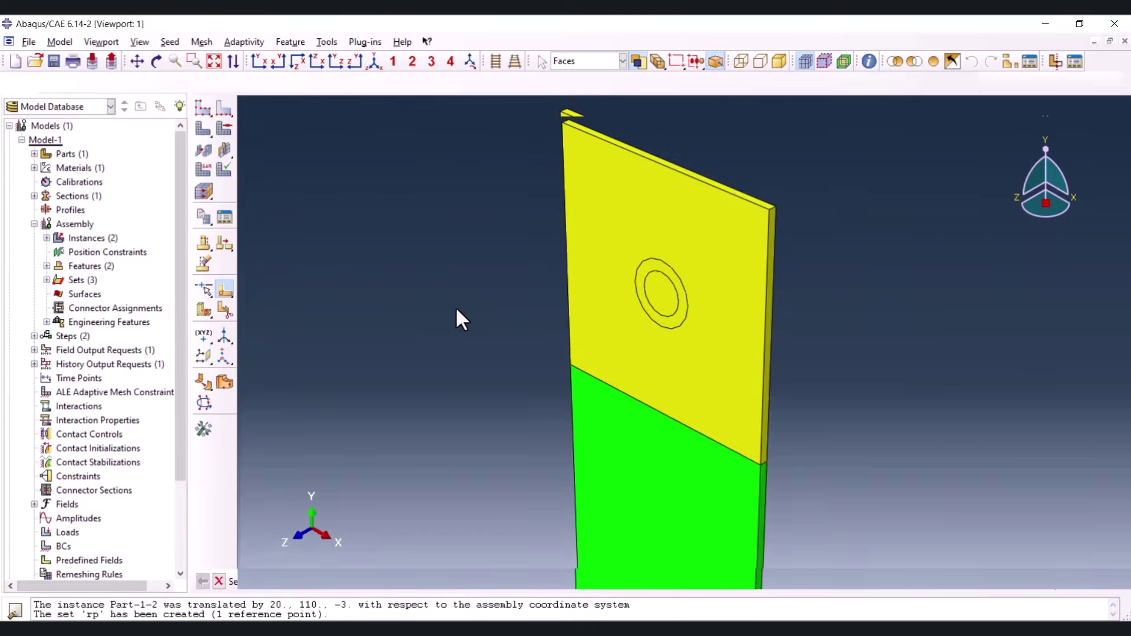
Partition the cell inside the outer circle by sweeping the inner circle's edge along the plate's short thickness edge
{"action": "left_click_drag", "start_coordinate": [205, 334], "coordinate": [282, 332]}
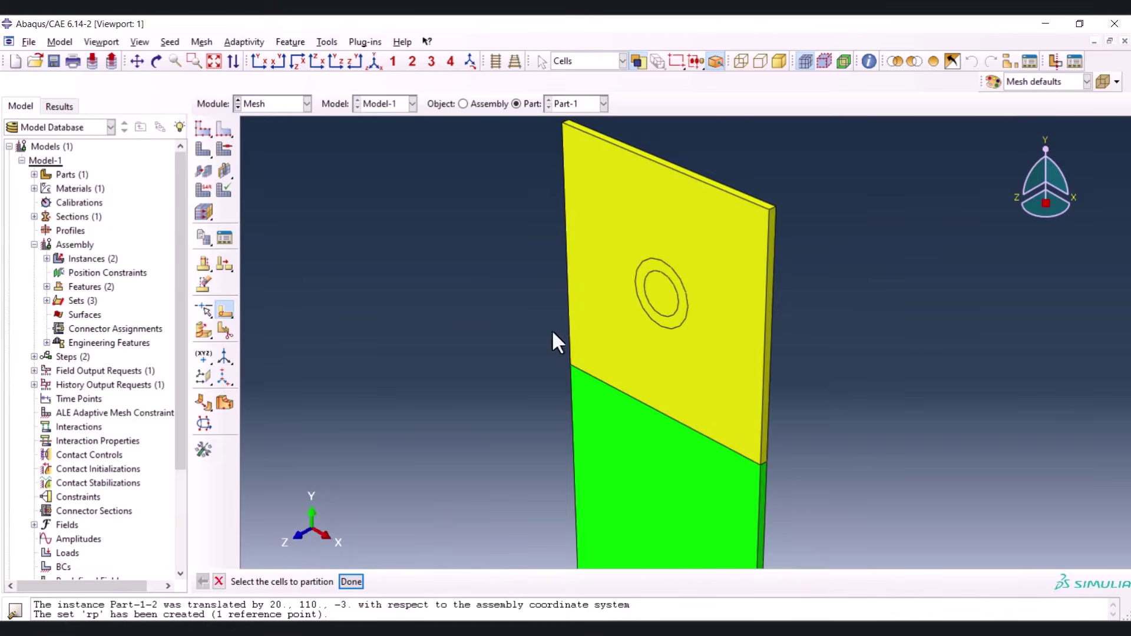
{"action": "left_click", "coordinate": [674, 303]}
{"action": "middle_click", "coordinate": [674, 311]}
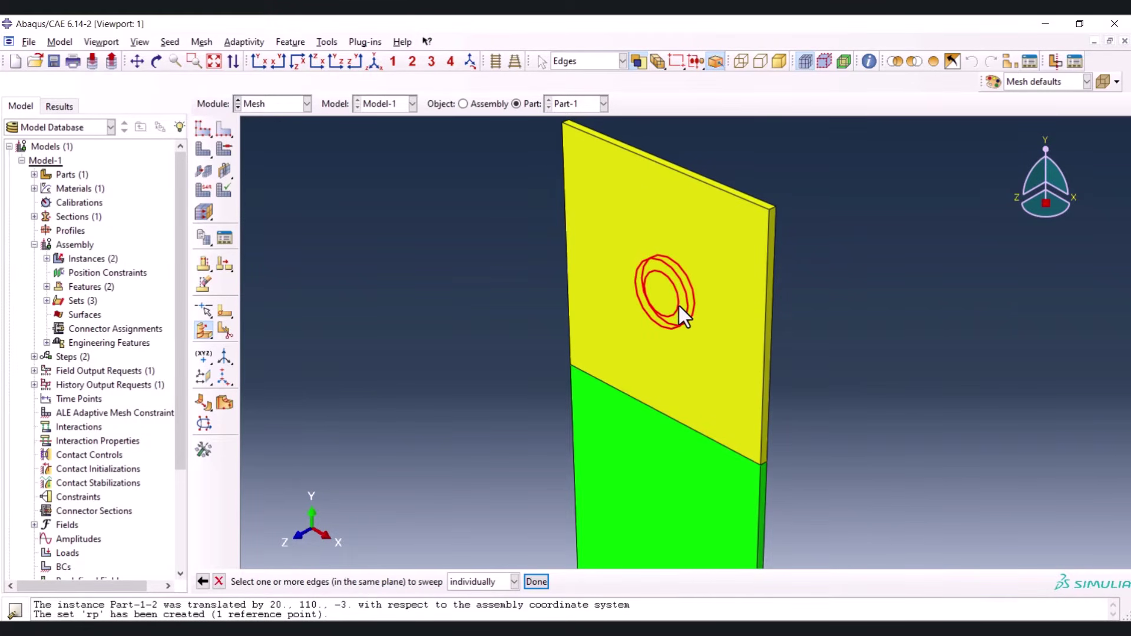
{"action": "middle_click", "coordinate": [828, 310]}
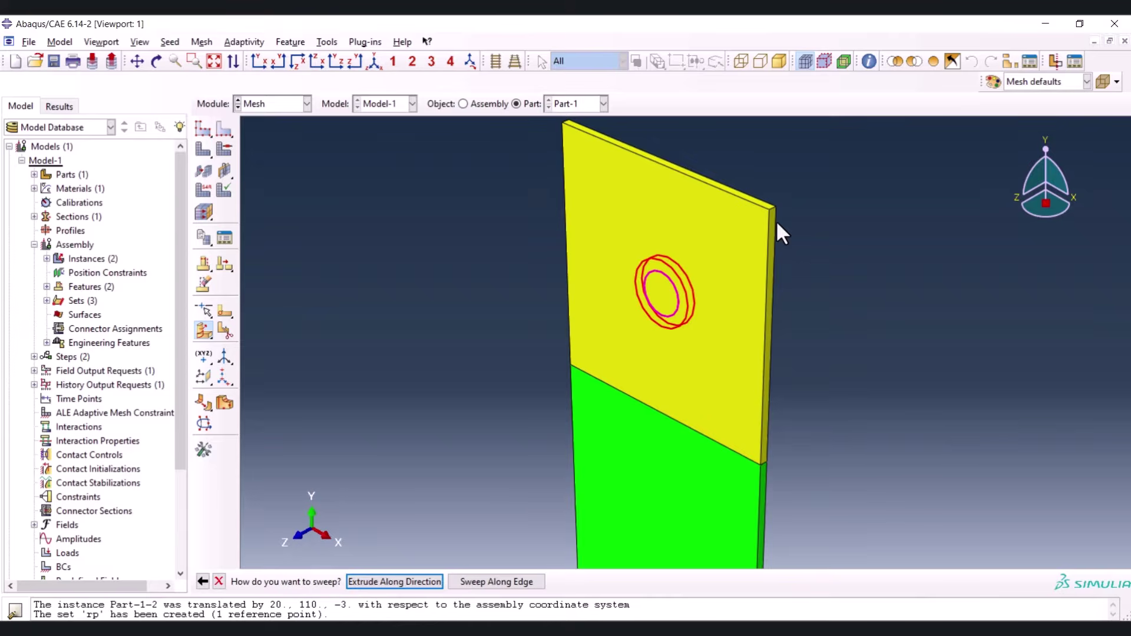
{"action": "left_click", "coordinate": [514, 582]}
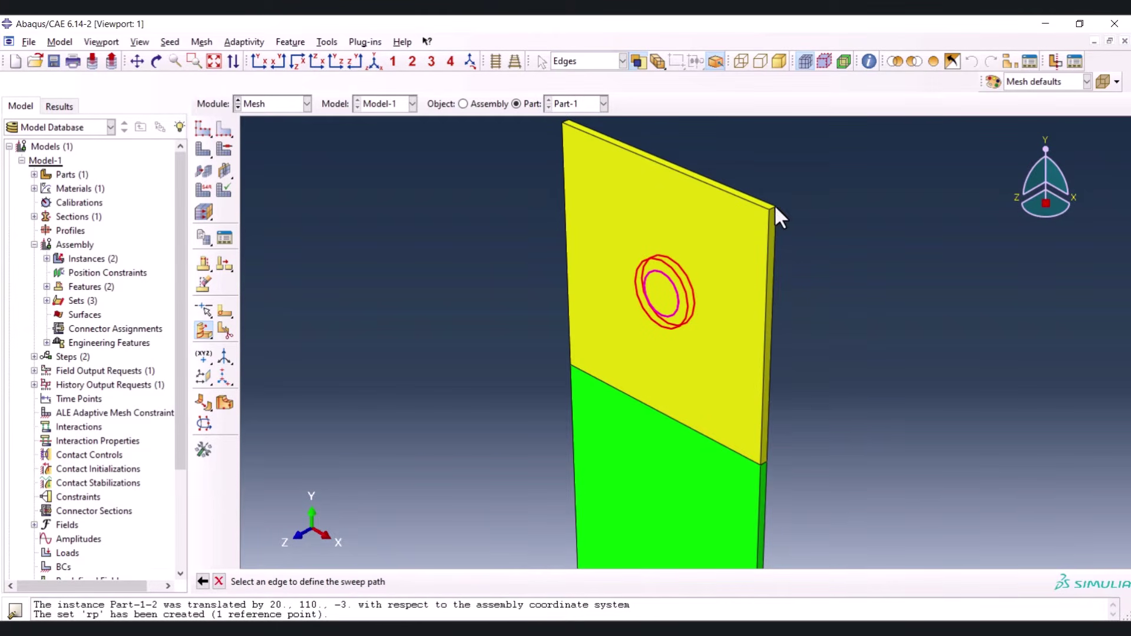
{"action": "scroll", "coordinate": [772, 207], "scroll_direction": "up", "scroll_amount": 4}
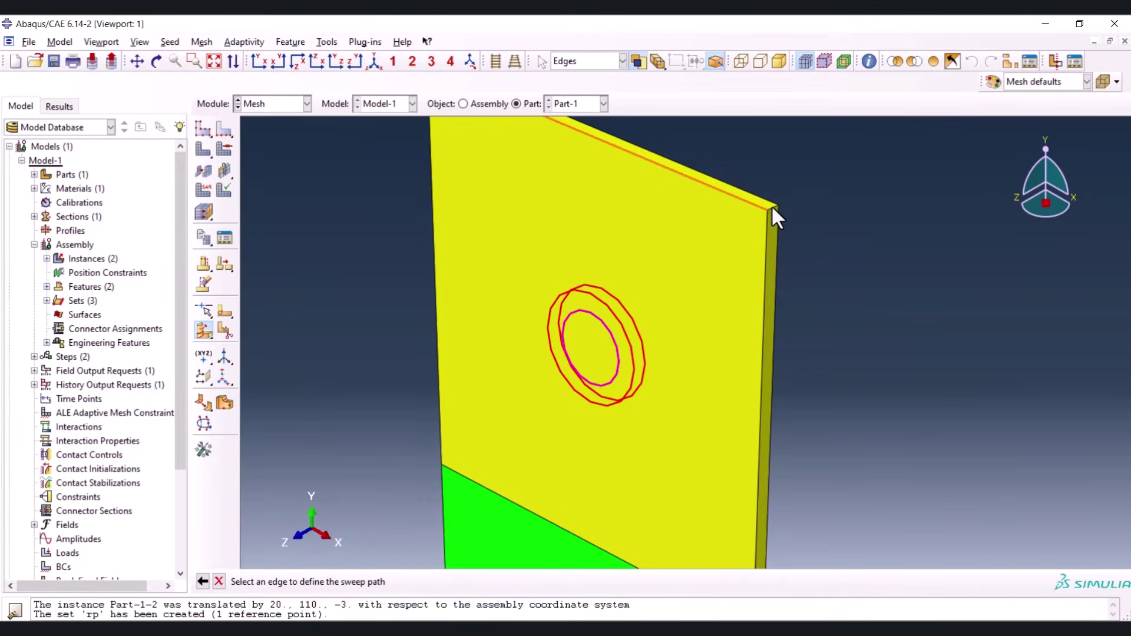
{"action": "left_click", "coordinate": [773, 208]}
{"action": "middle_click", "coordinate": [822, 209]}
Partition the yellow face around the circles with a shortest path from the midpoint of its border with the green region to the outer circle
{"action": "left_click_drag", "start_coordinate": [728, 365], "coordinate": [456, 356], "text": "ctrl+alt"}
{"action": "left_click_drag", "start_coordinate": [351, 372], "coordinate": [723, 340], "text": "ctrl+alt"}
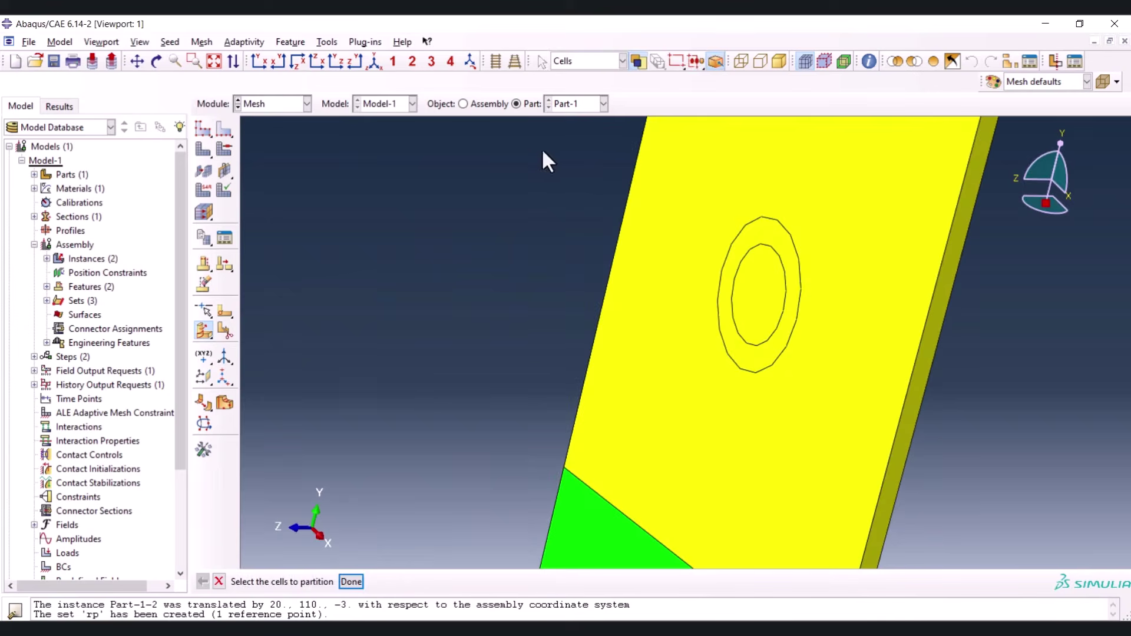
{"action": "mouse_move", "coordinate": [550, 293]}
{"action": "left_mouse_down", "text": "ctrl+alt"}
{"action": "mouse_move", "coordinate": [962, 293]}
{"action": "mouse_move", "coordinate": [938, 470]}
{"action": "mouse_move", "coordinate": [891, 313]}
{"action": "mouse_move", "coordinate": [692, 330]}
{"action": "mouse_move", "coordinate": [709, 373]}
{"action": "mouse_move", "coordinate": [495, 159]}
{"action": "mouse_move", "coordinate": [550, 296]}
{"action": "left_mouse_up", "text": "ctrl+alt"}
{"action": "scroll", "coordinate": [550, 296], "scroll_direction": "down", "scroll_amount": 2}
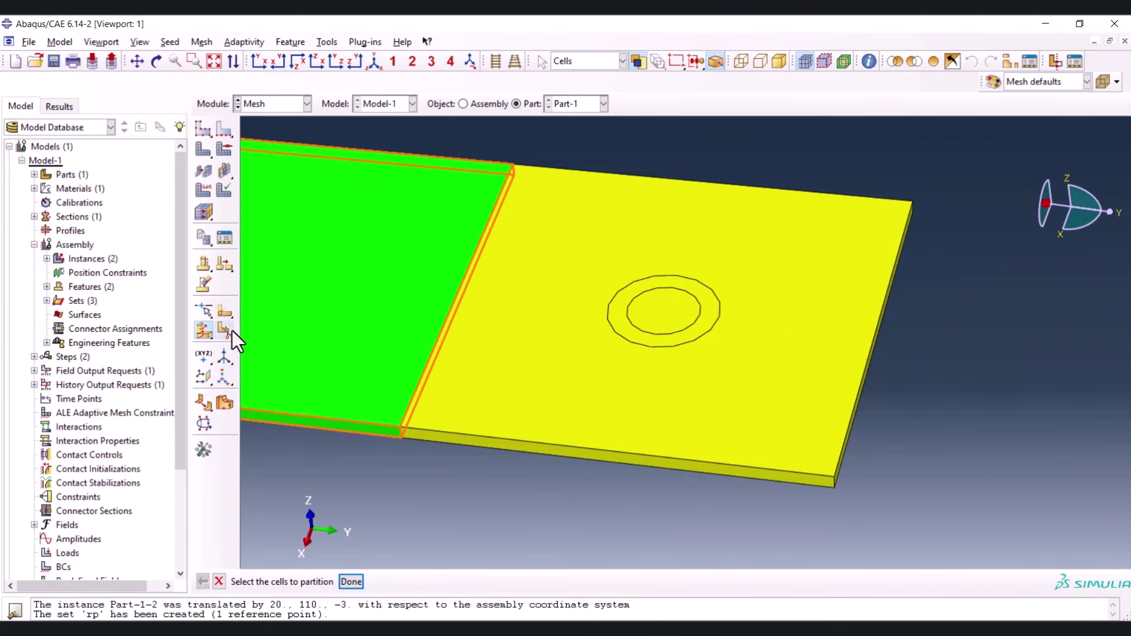
{"action": "left_click_drag", "start_coordinate": [232, 312], "coordinate": [303, 313]}
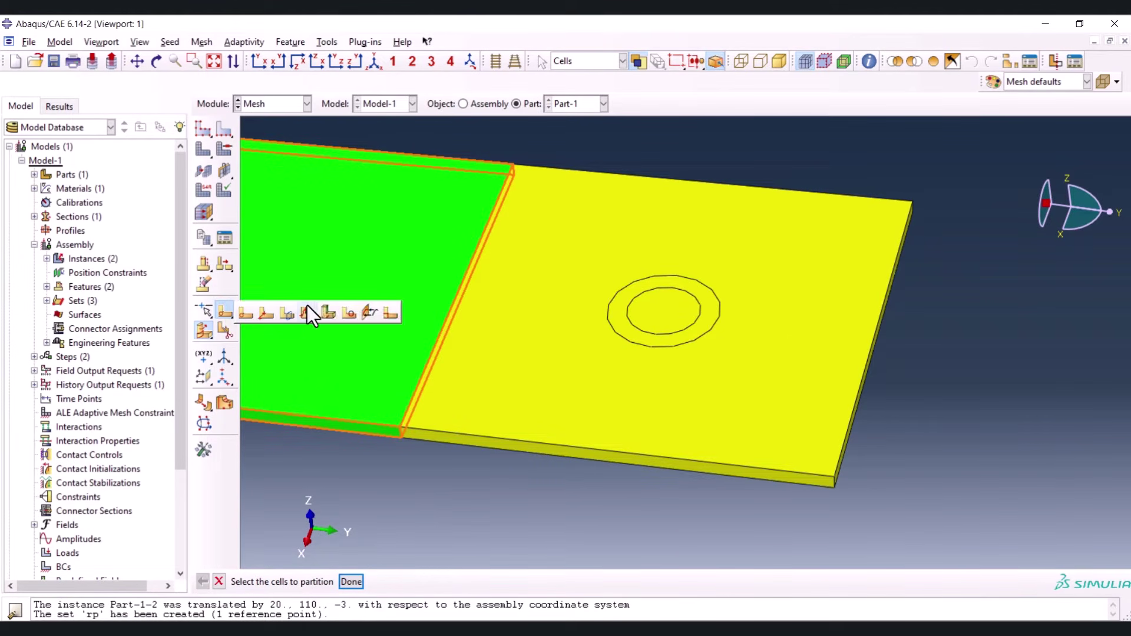
{"action": "left_click", "coordinate": [263, 313]}
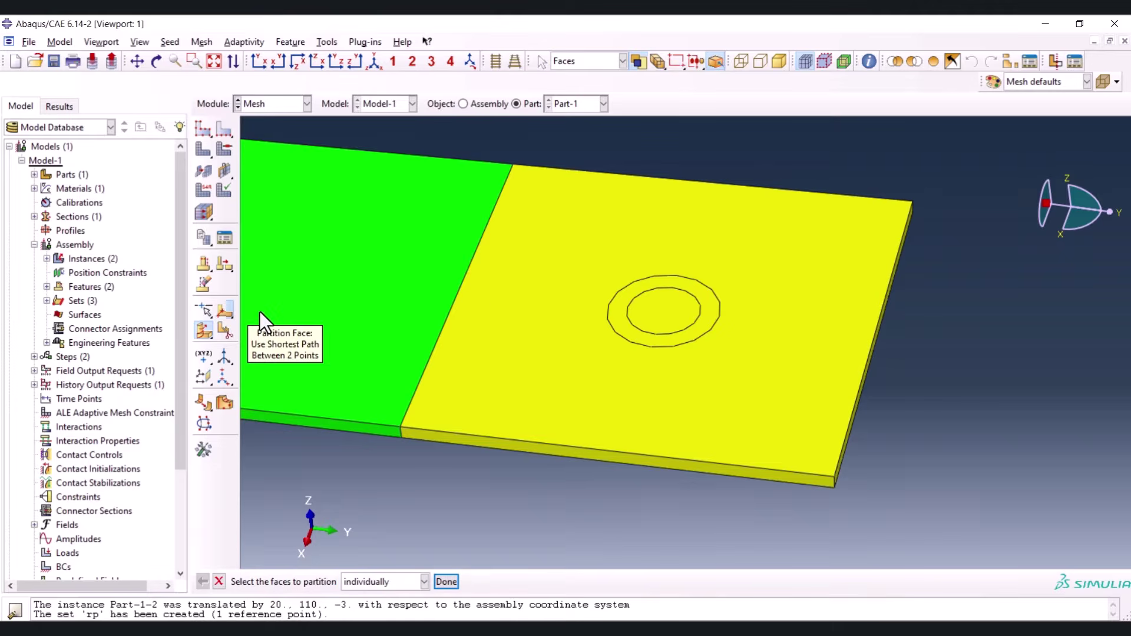
{"action": "left_click", "coordinate": [491, 281]}
{"action": "middle_click", "coordinate": [541, 297]}
{"action": "scroll", "coordinate": [465, 288], "scroll_direction": "up", "scroll_amount": 2}
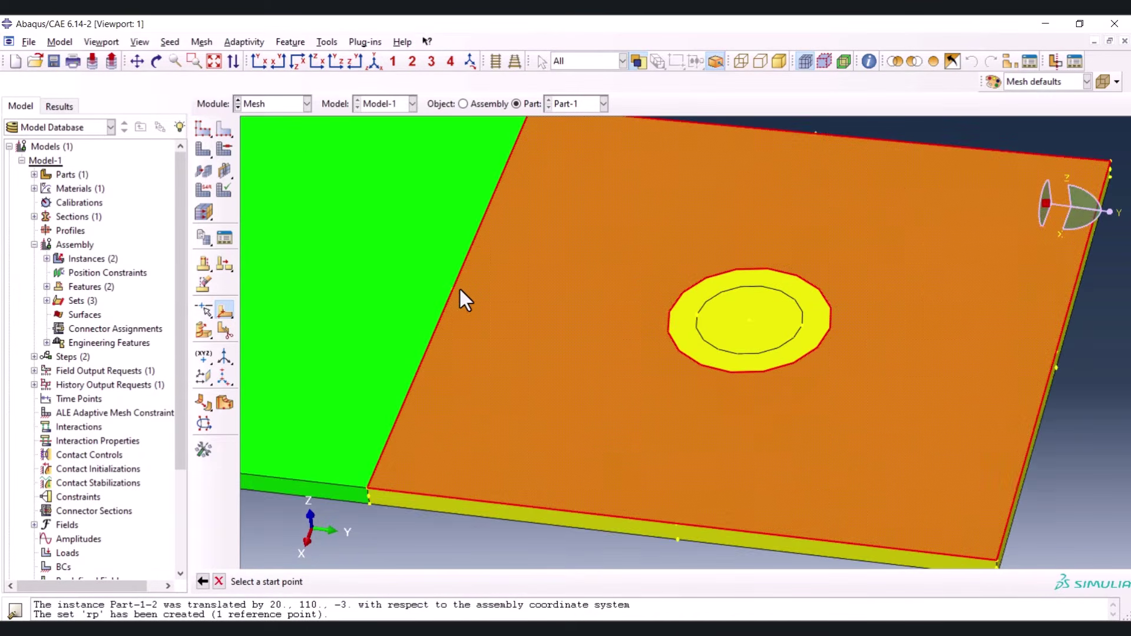
{"action": "left_click", "coordinate": [453, 289]}
{"action": "left_click", "coordinate": [669, 311]}
{"action": "middle_click", "coordinate": [625, 281]}
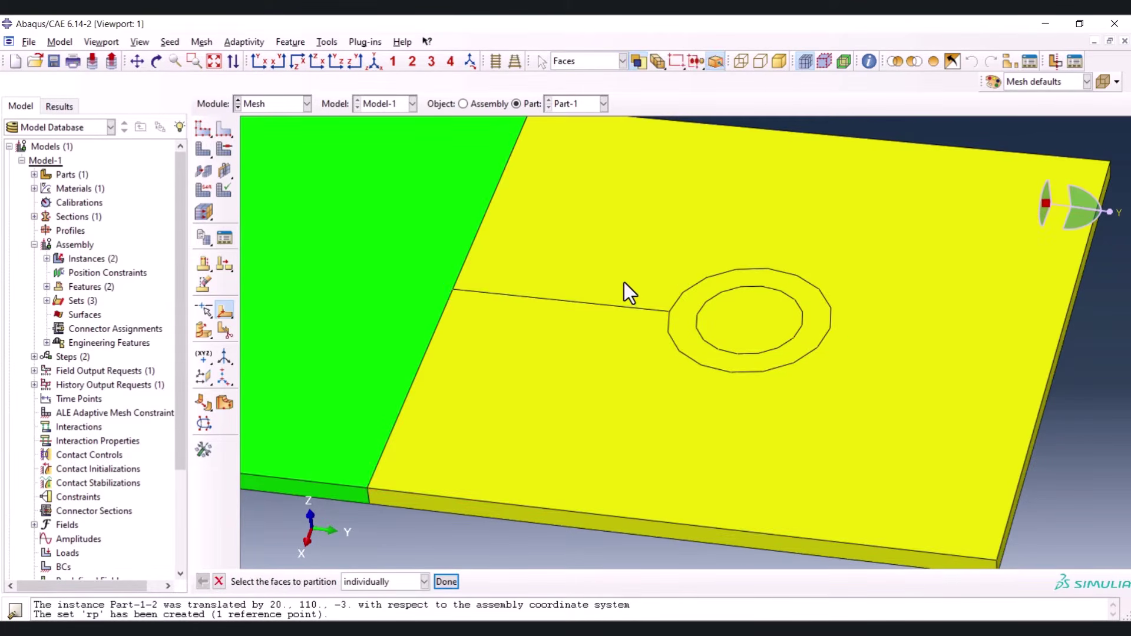
Split the face around the circles with a shortest path from the midpoint of its +X side edge to the outer circle
{"action": "scroll", "coordinate": [679, 454], "scroll_direction": "down", "scroll_amount": 2}
{"action": "middle_click", "coordinate": [687, 375]}
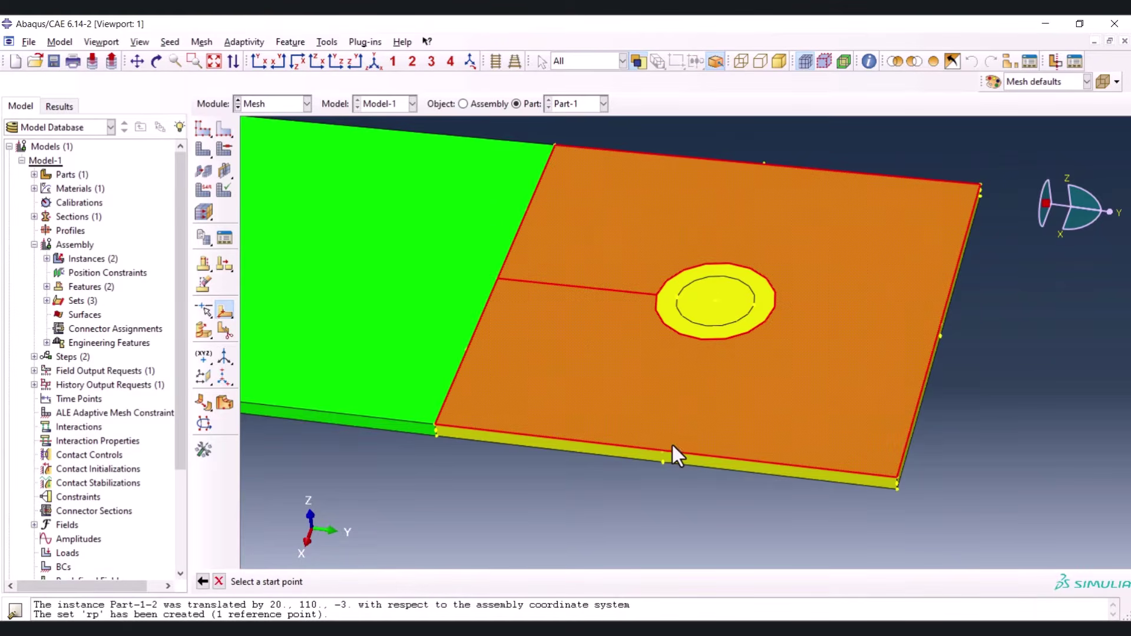
{"action": "left_click", "coordinate": [663, 450]}
{"action": "left_click", "coordinate": [701, 340]}
{"action": "middle_click", "coordinate": [719, 362]}
Split the remaining large face with a shortest path from the midpoint of the plate's free +Y end edge to the outer circle
{"action": "left_click", "coordinate": [901, 327]}
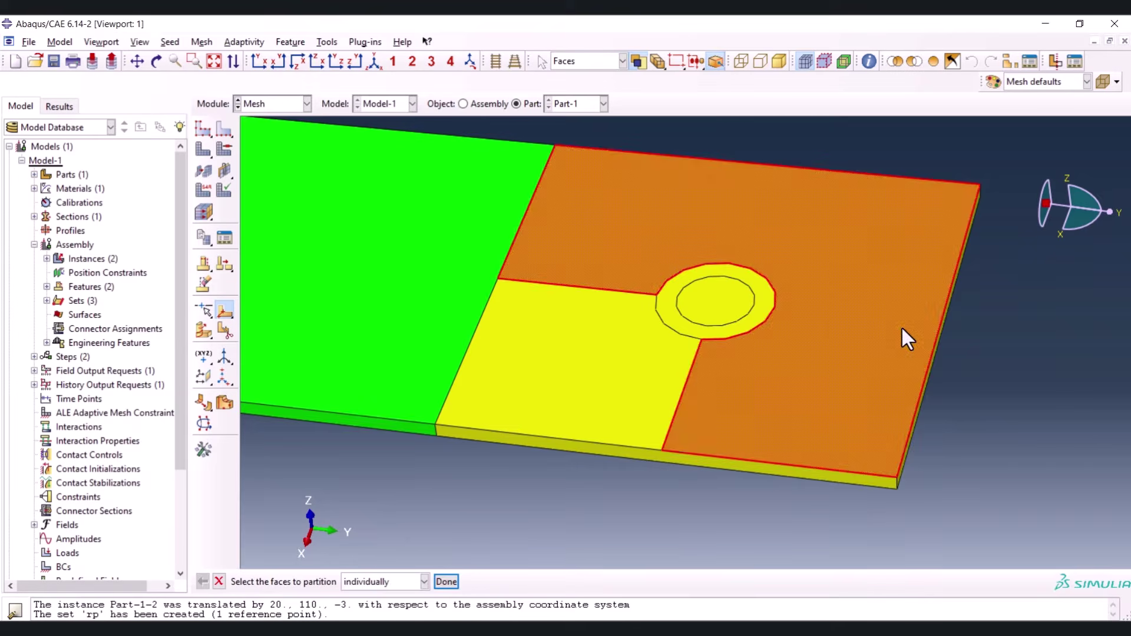
{"action": "middle_click", "coordinate": [893, 323]}
{"action": "left_click", "coordinate": [940, 324]}
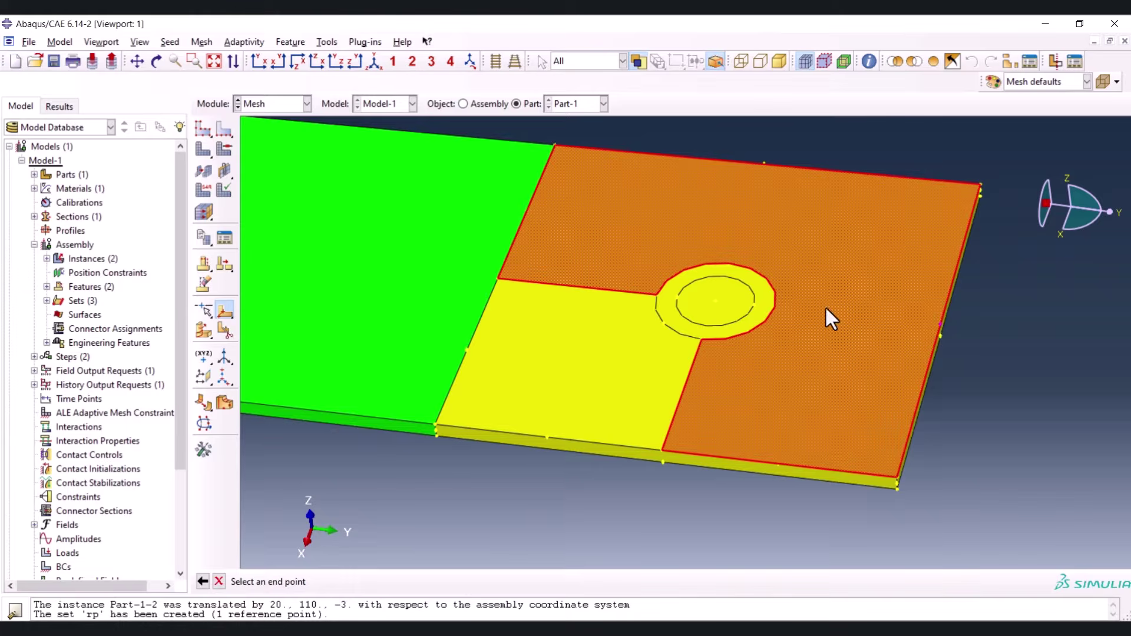
{"action": "left_click", "coordinate": [774, 305]}
Split the last undivided outer face with a shortest path from the midpoint of its -X side edge to the outer circle
{"action": "left_click", "coordinate": [743, 209]}
{"action": "middle_click", "coordinate": [760, 175]}
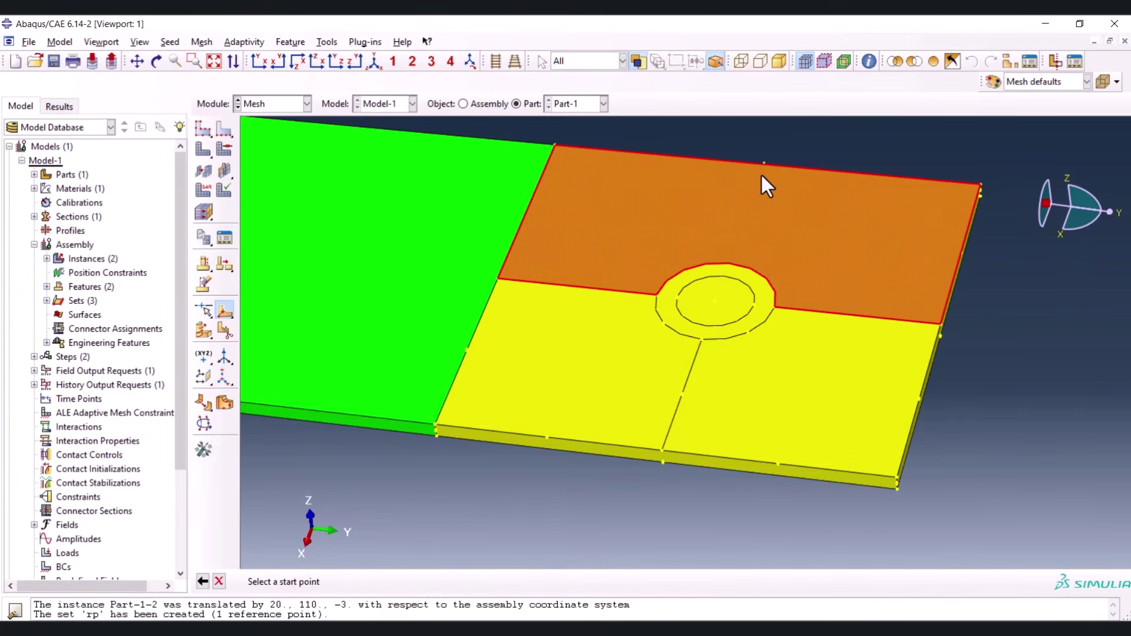
{"action": "left_click", "coordinate": [763, 164]}
{"action": "left_click", "coordinate": [729, 265]}
{"action": "middle_click", "coordinate": [745, 232]}
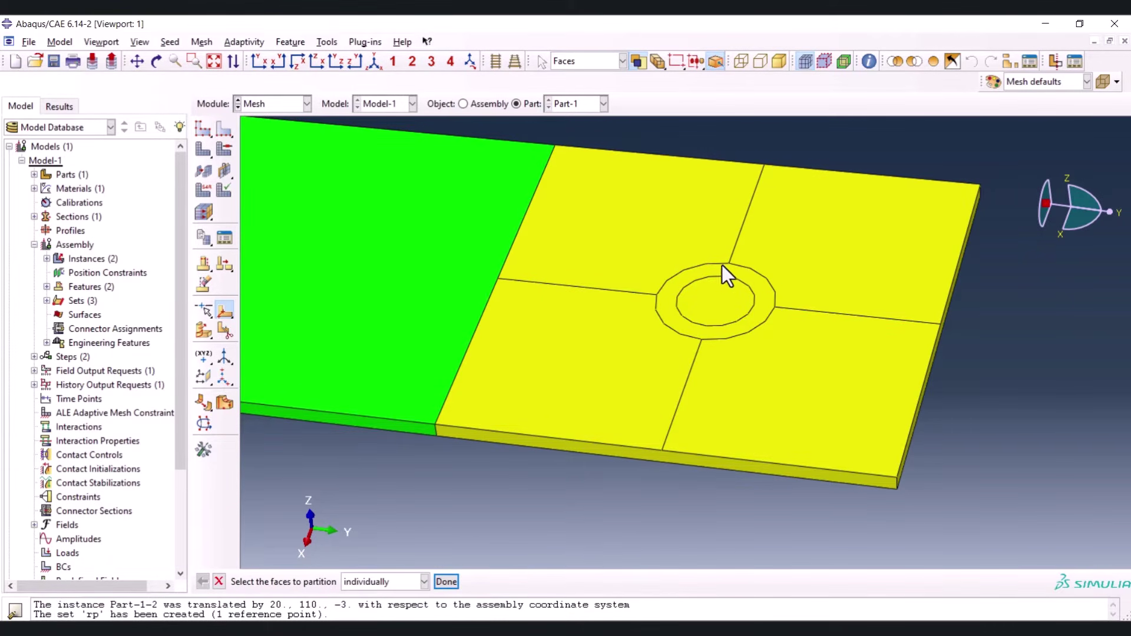
Partition the outer yellow cell by sweeping the line between the circle and the +X side along the corner thickness edge
{"action": "left_click", "coordinate": [681, 398]}
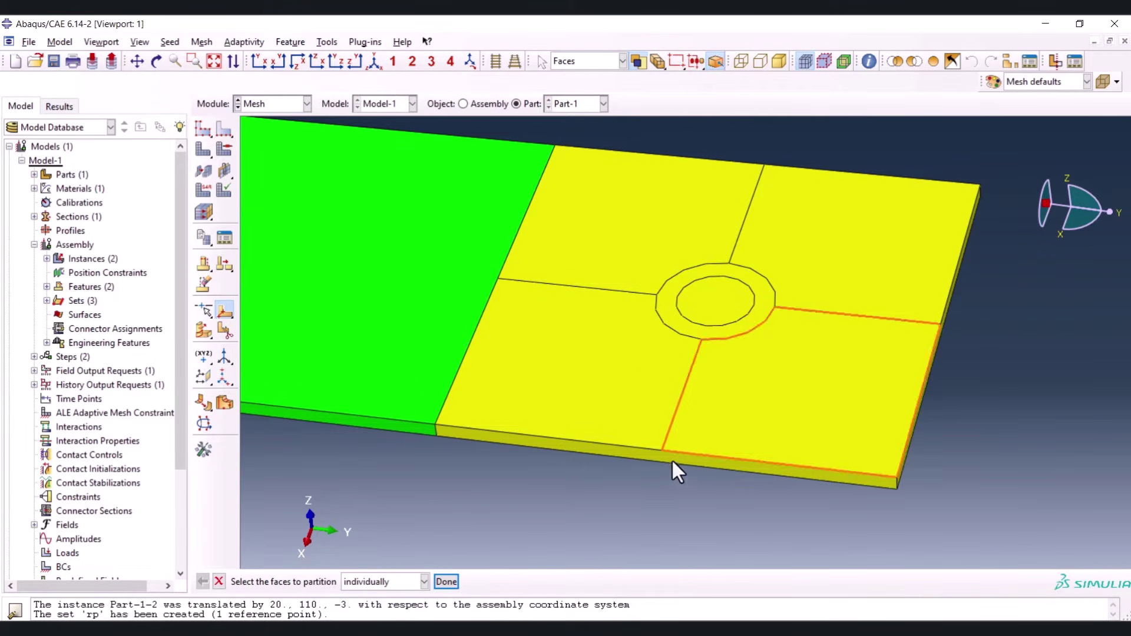
{"action": "left_click", "coordinate": [482, 243]}
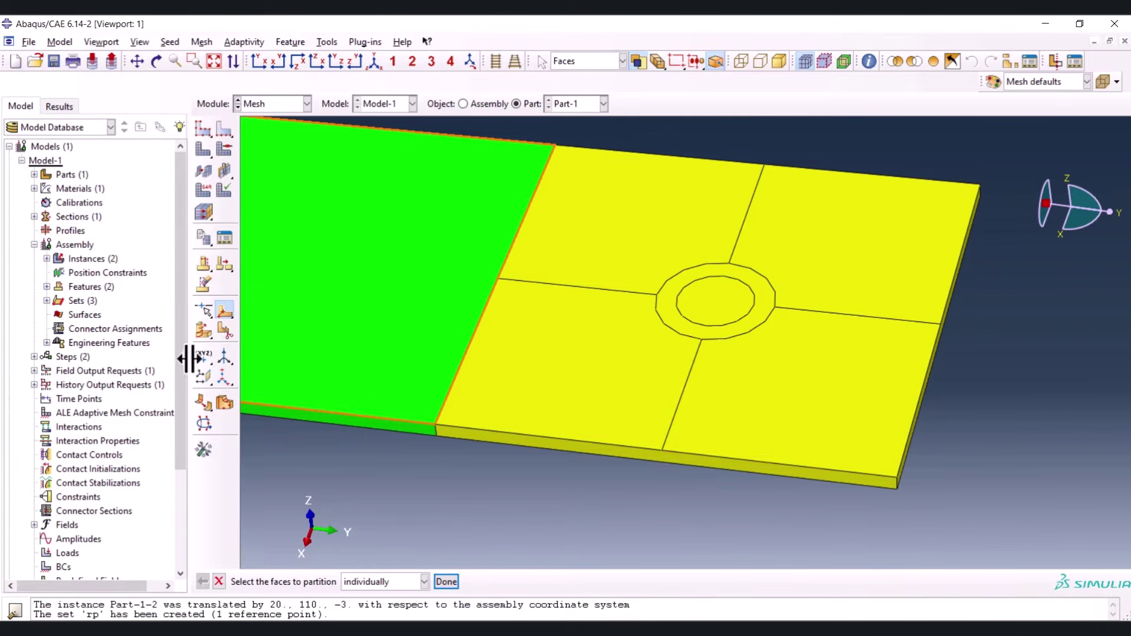
{"action": "left_click", "coordinate": [200, 331]}
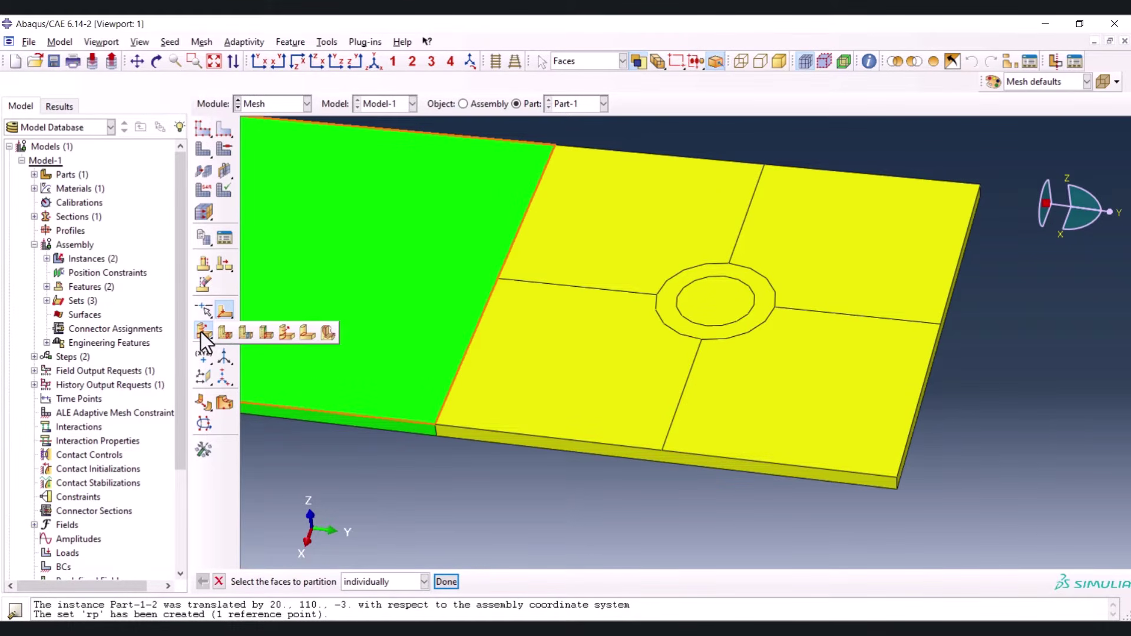
{"action": "left_click", "coordinate": [282, 331]}
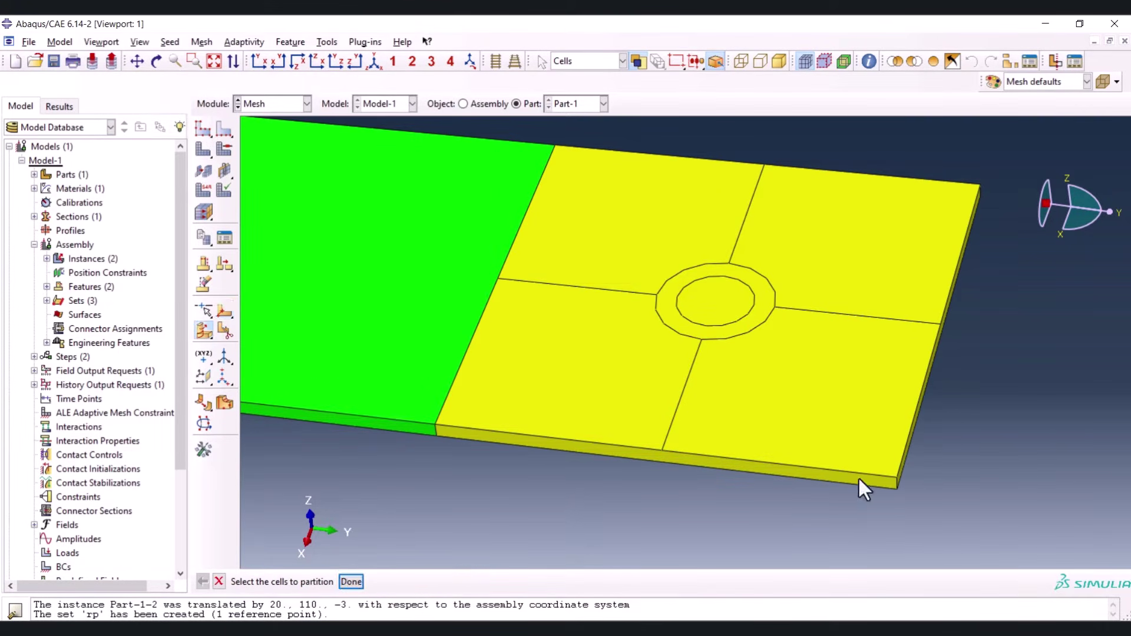
{"action": "left_click", "coordinate": [680, 398]}
{"action": "middle_click", "coordinate": [736, 400]}
{"action": "scroll", "coordinate": [600, 411], "scroll_direction": "up", "scroll_amount": 3}
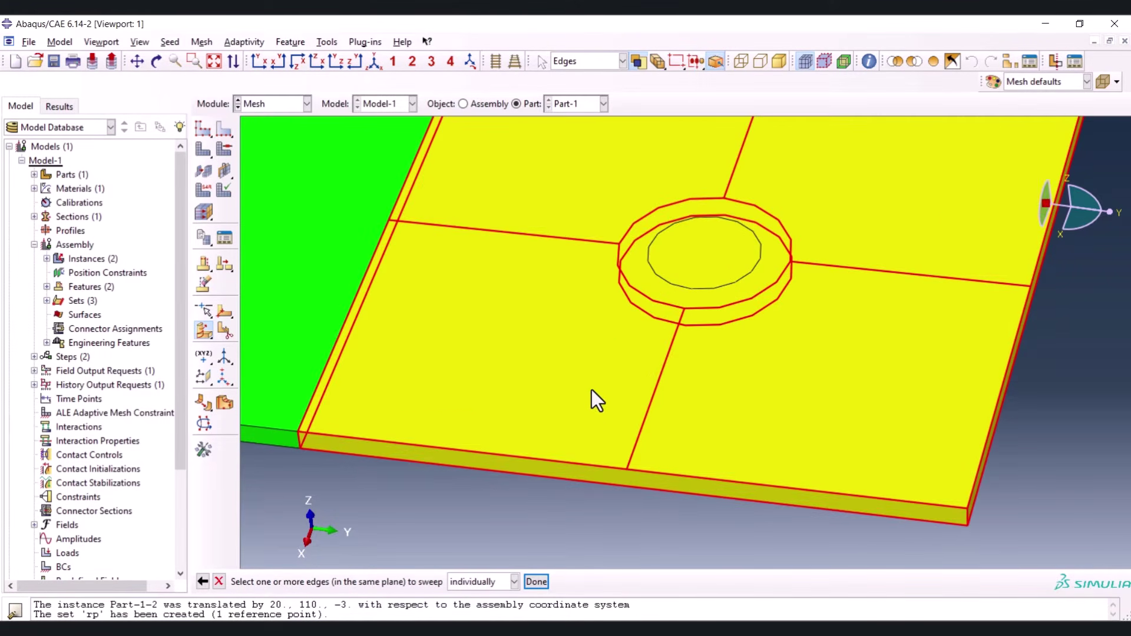
{"action": "scroll", "coordinate": [740, 377], "scroll_direction": "down", "scroll_amount": 3}
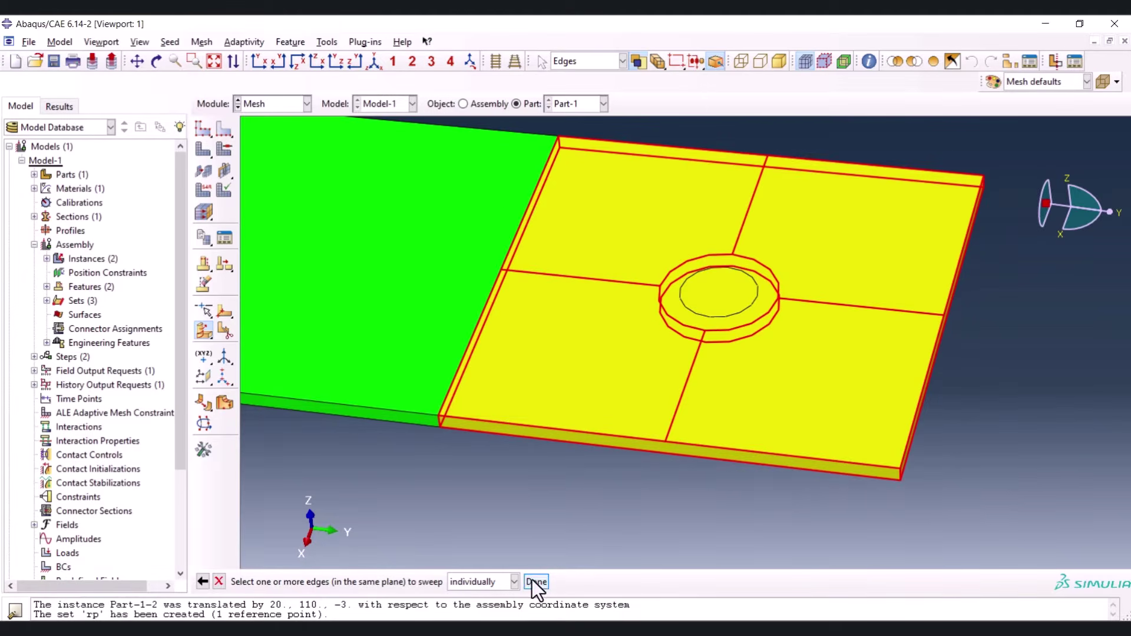
{"action": "left_click", "coordinate": [678, 417]}
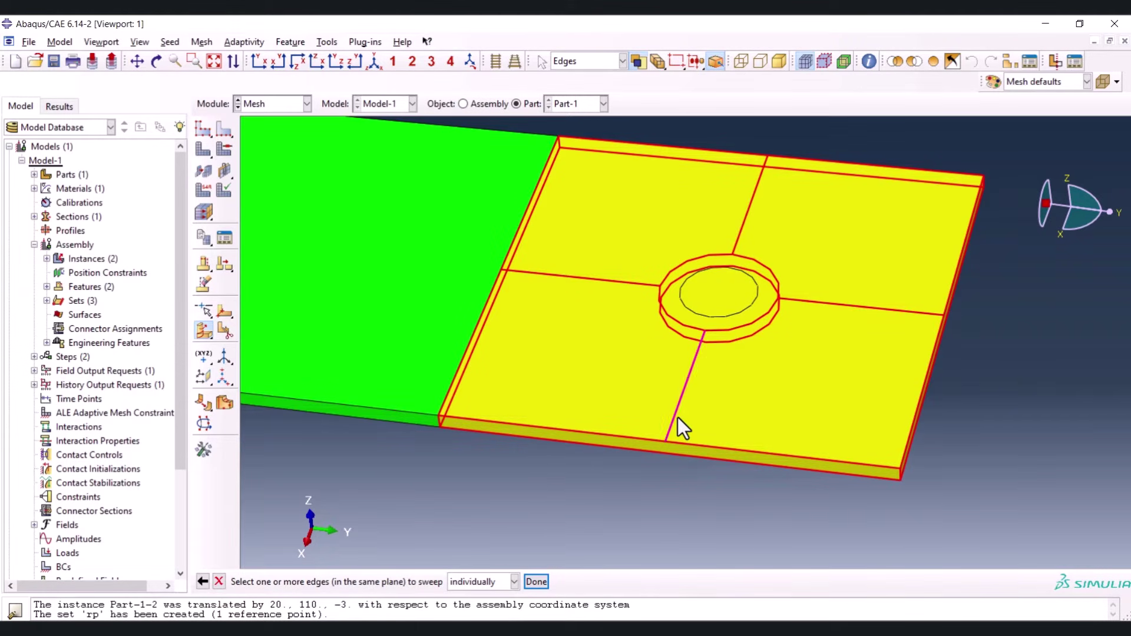
{"action": "middle_click", "coordinate": [686, 481]}
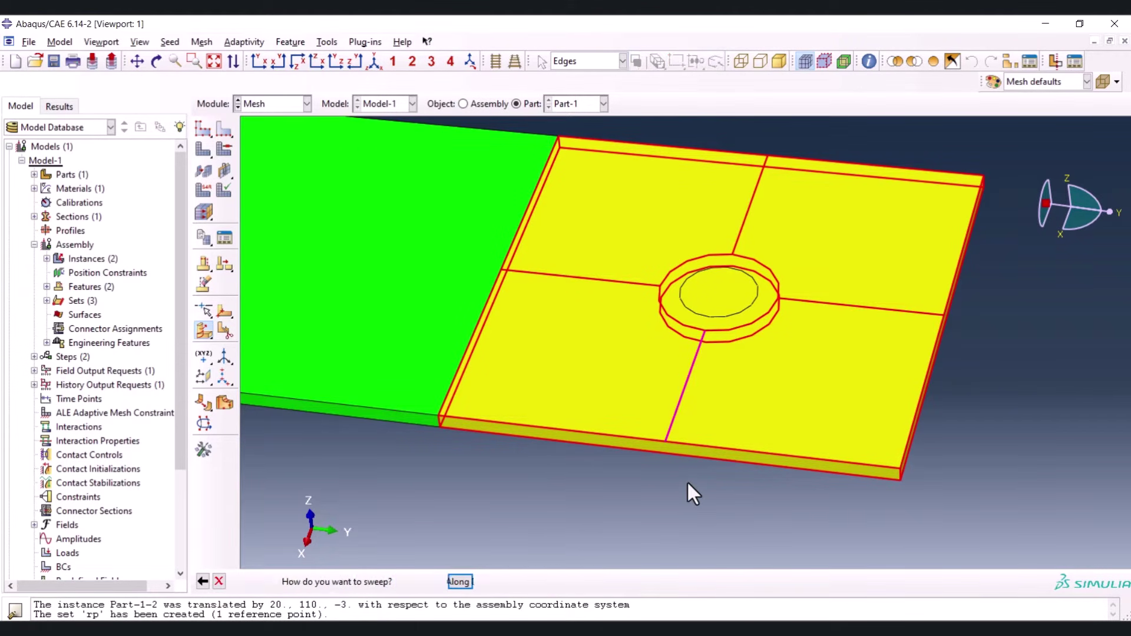
{"action": "left_click", "coordinate": [509, 580]}
{"action": "left_click", "coordinate": [900, 472]}
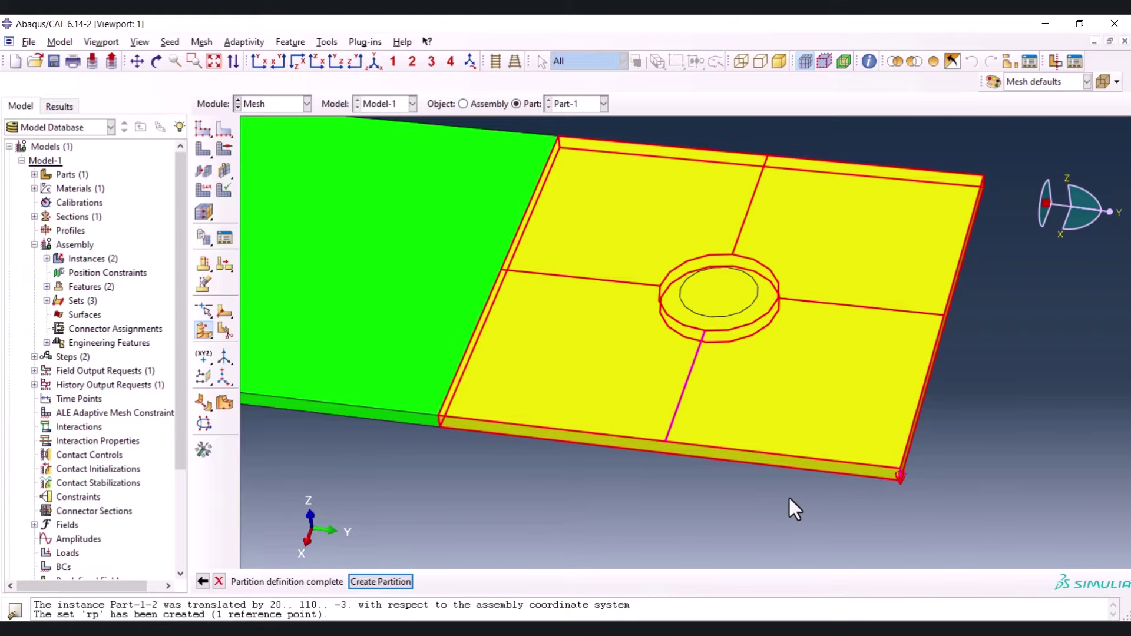
Partition the outer yellow cell by sweeping the line between the circle and the free +Y end along the corner thickness edge
{"action": "left_click", "coordinate": [844, 339]}
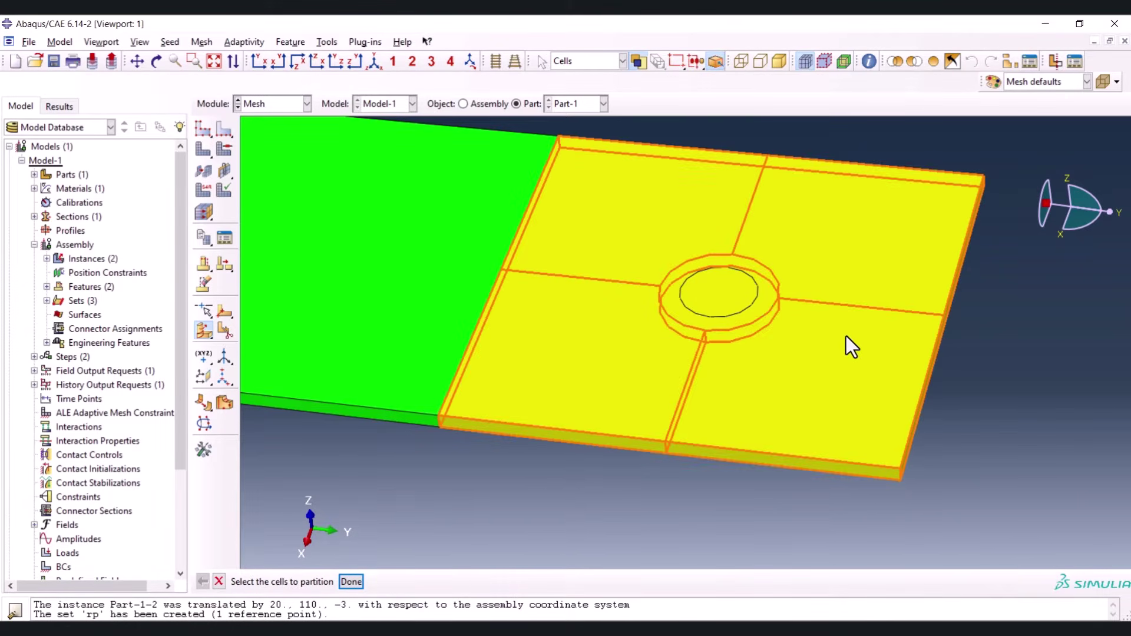
{"action": "middle_click", "coordinate": [1048, 334]}
{"action": "left_click", "coordinate": [910, 312]}
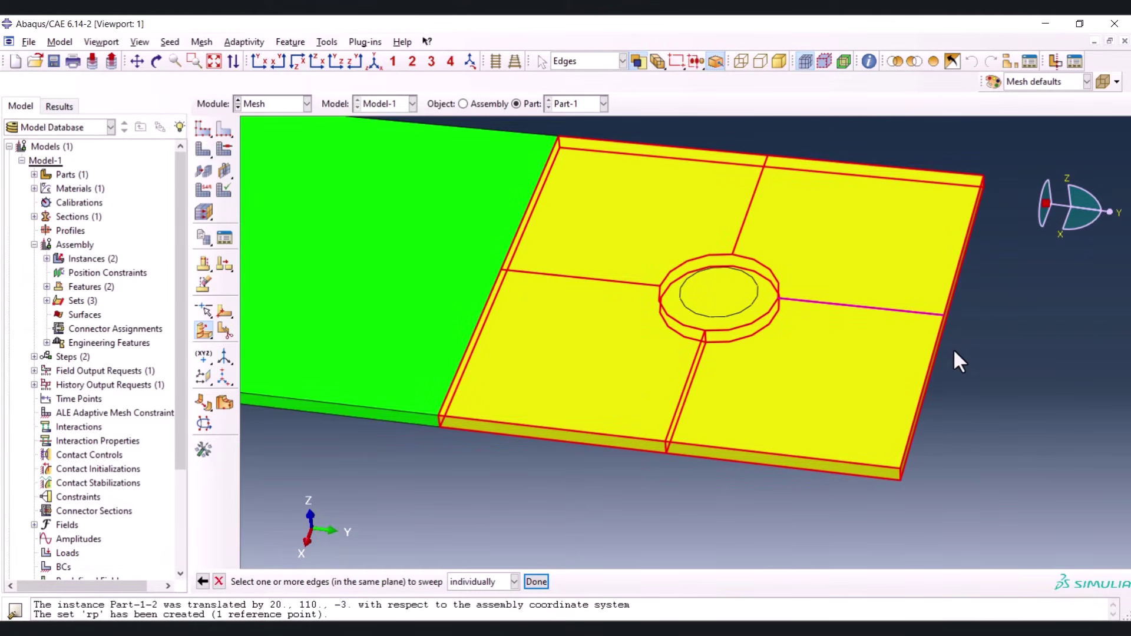
{"action": "middle_click", "coordinate": [953, 348]}
{"action": "scroll", "coordinate": [948, 339], "scroll_direction": "up", "scroll_amount": 3}
{"action": "left_click", "coordinate": [489, 580]}
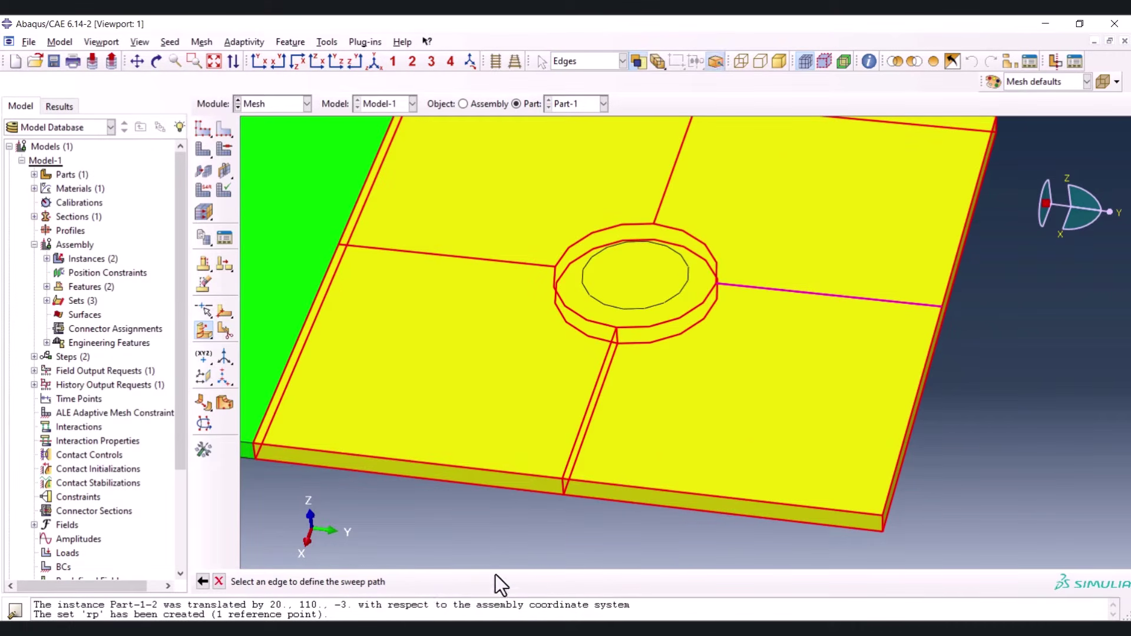
{"action": "left_click", "coordinate": [881, 520]}
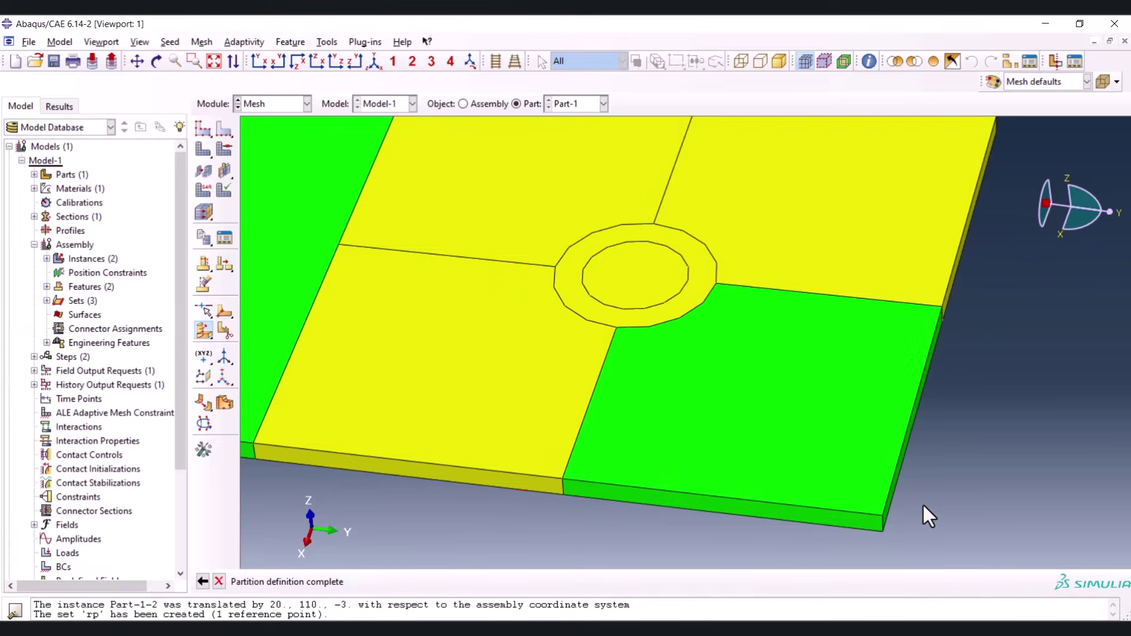
Partition the remaining outer yellow cell by sweeping the line between the circle and the -X side along the corner thickness edge
{"action": "scroll", "coordinate": [531, 361], "scroll_direction": "down", "scroll_amount": 2}
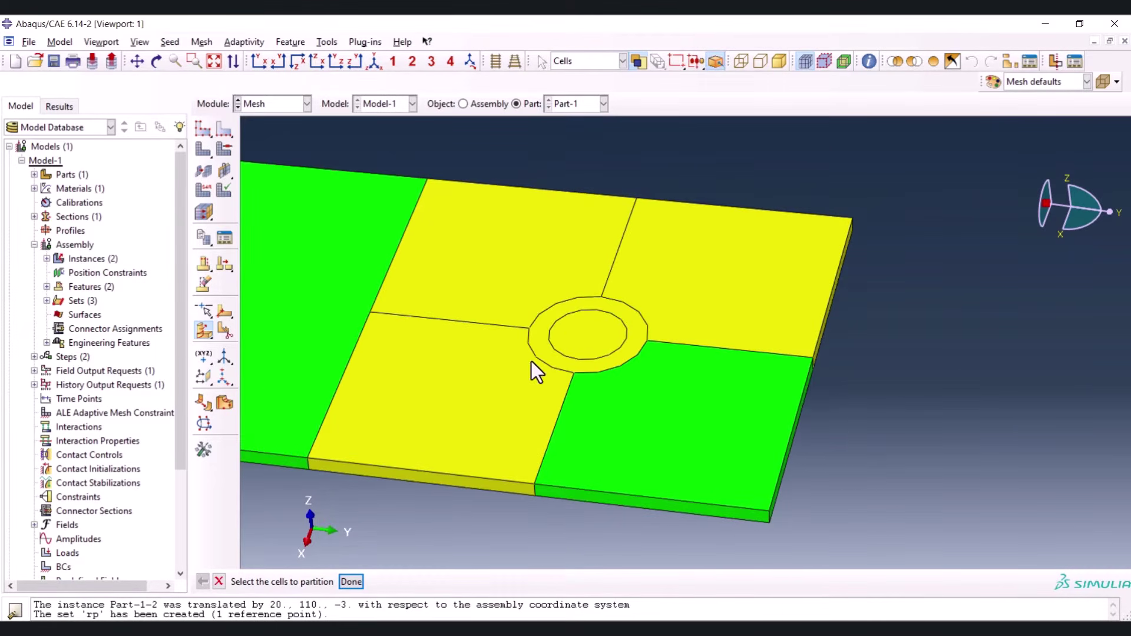
{"action": "left_click", "coordinate": [677, 252]}
{"action": "middle_click", "coordinate": [669, 230]}
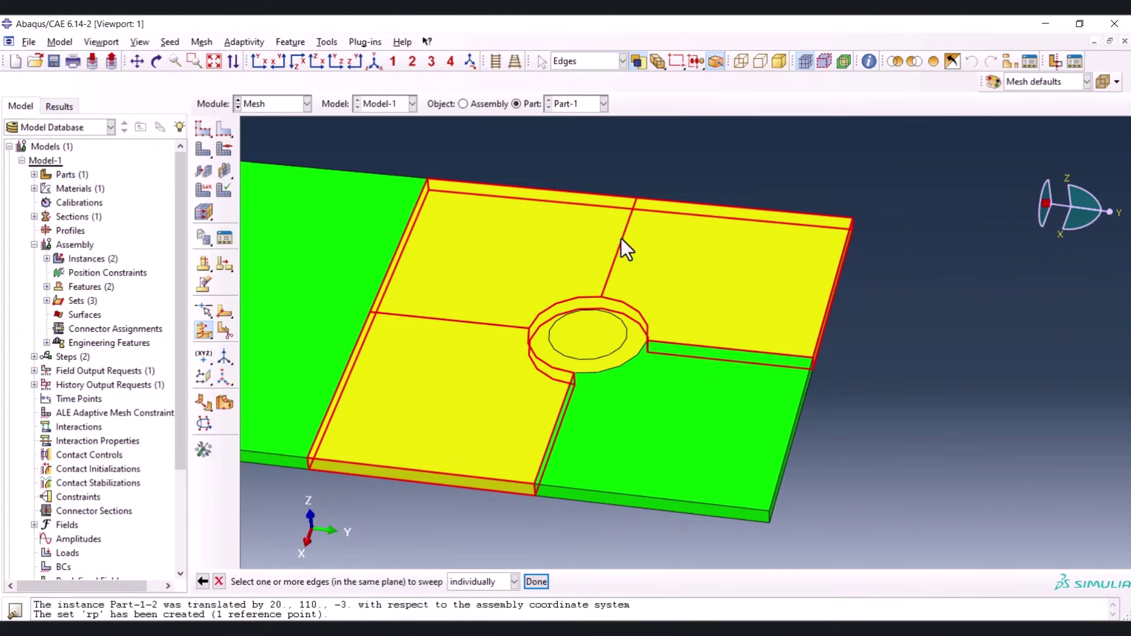
{"action": "middle_click", "coordinate": [712, 248]}
{"action": "left_click", "coordinate": [477, 581]}
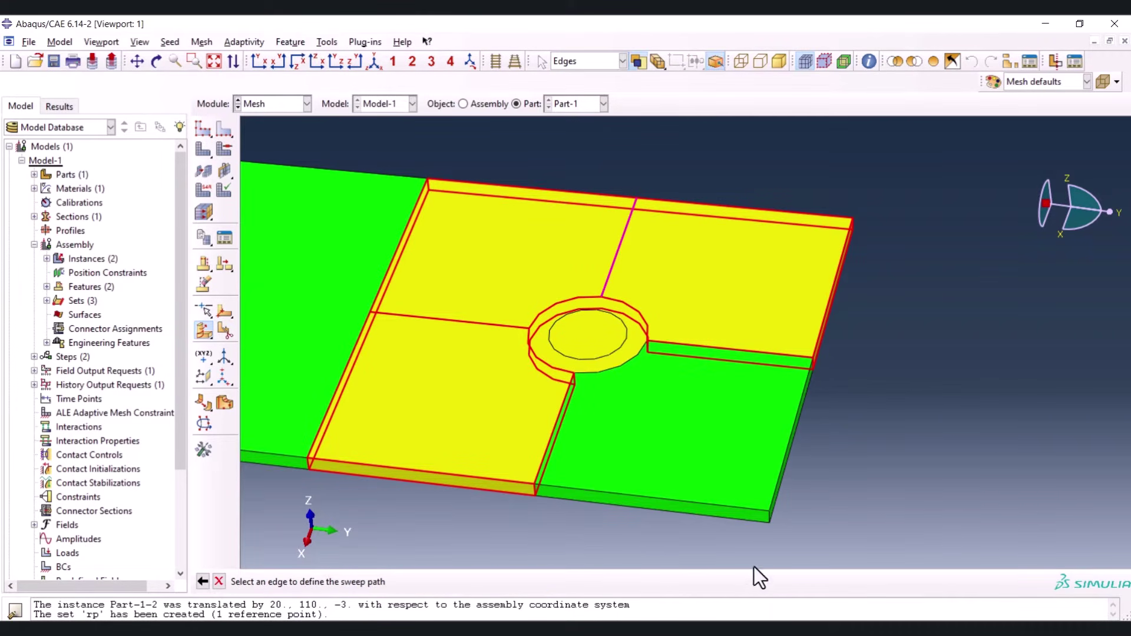
{"action": "left_click", "coordinate": [767, 517]}
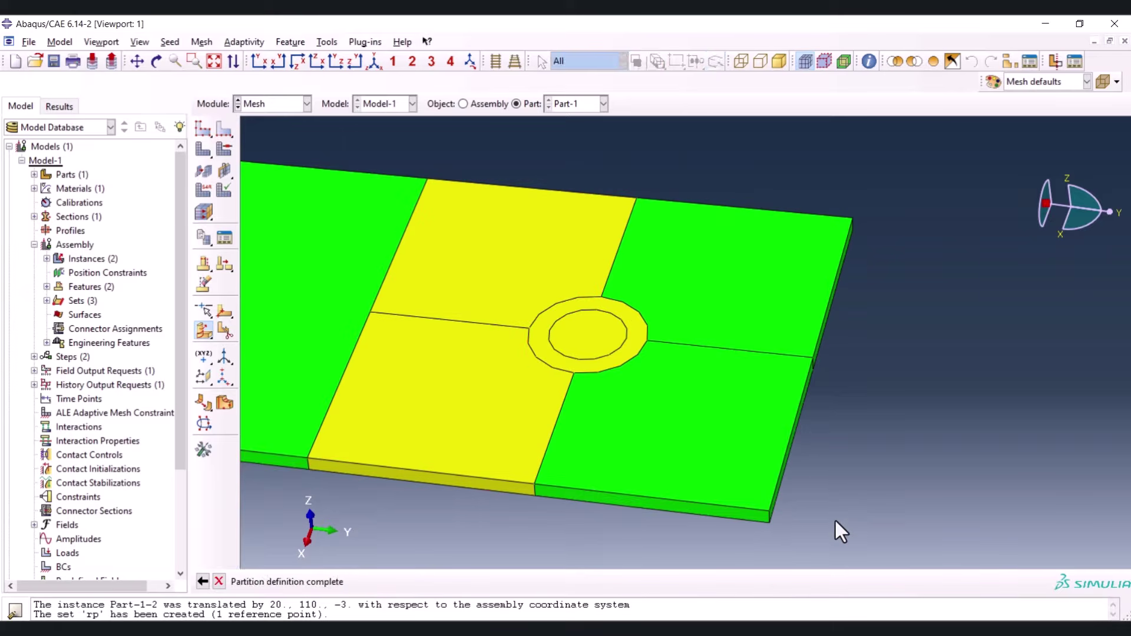
Partition the outer yellow cell on the -Y side by sweeping the line leading to the circle along the corner thickness edge
{"action": "left_click", "coordinate": [503, 272]}
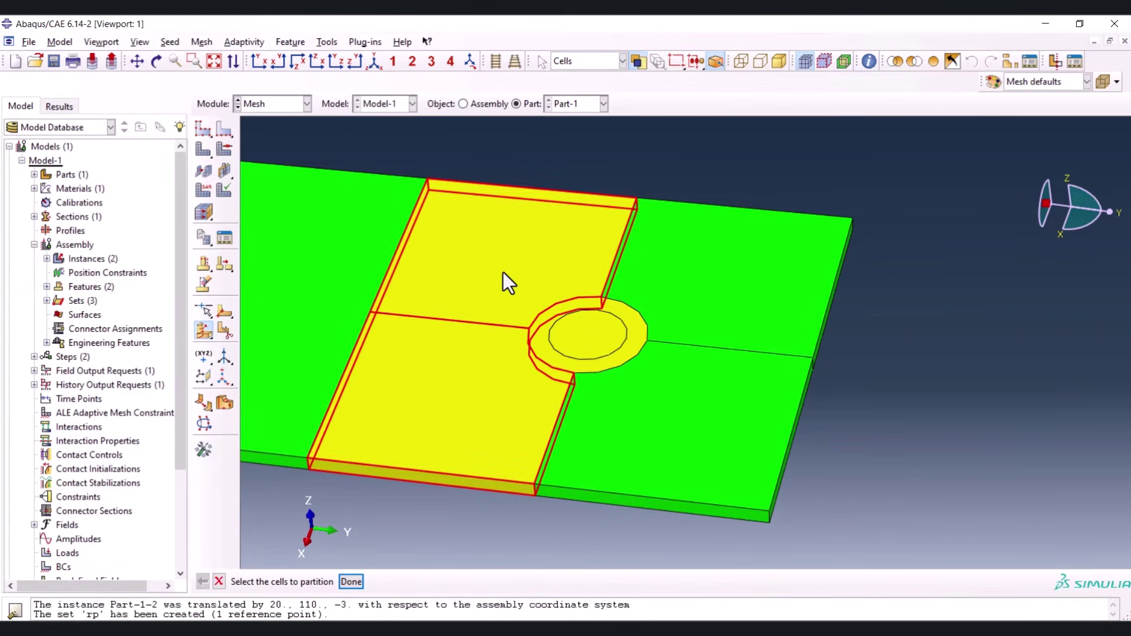
{"action": "middle_click", "coordinate": [475, 270]}
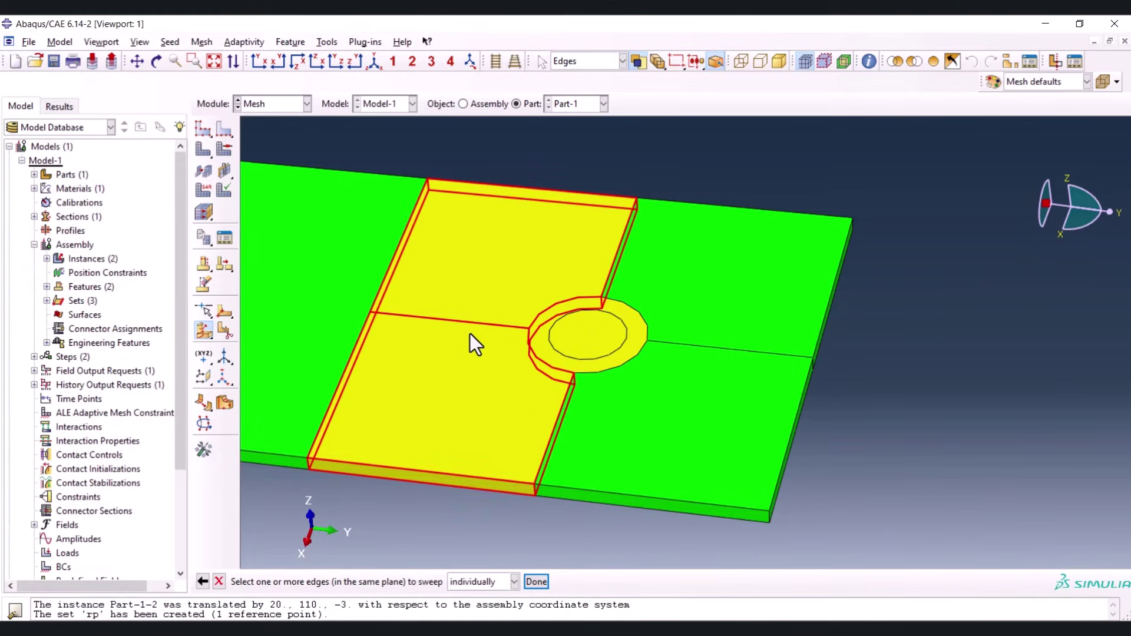
{"action": "left_click", "coordinate": [482, 482]}
{"action": "middle_click", "coordinate": [482, 482]}
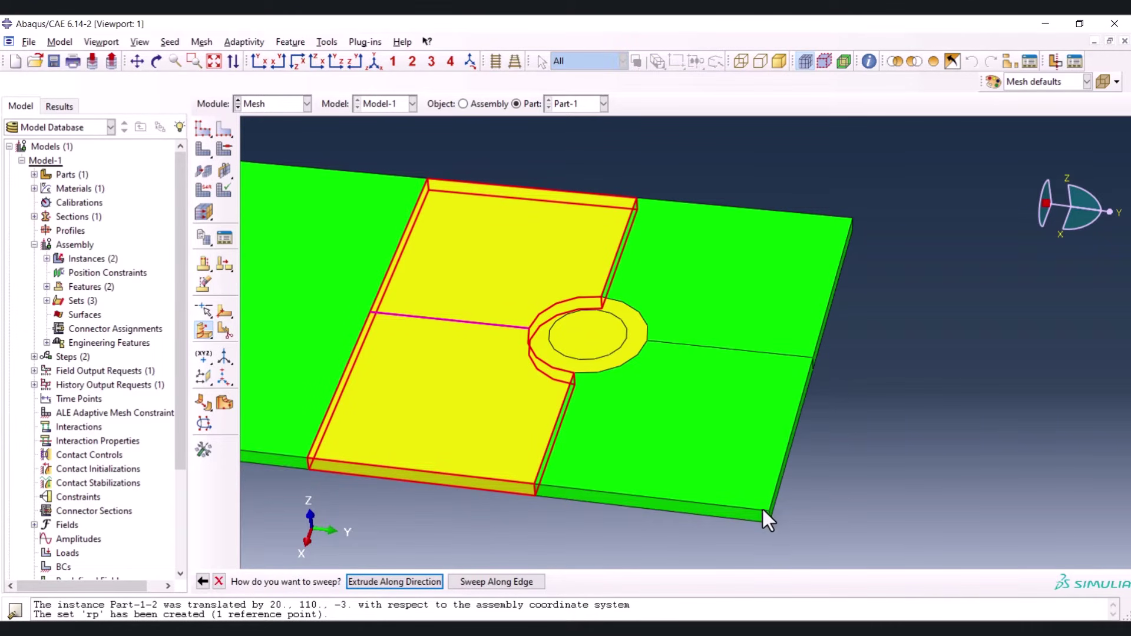
{"action": "left_click", "coordinate": [506, 581]}
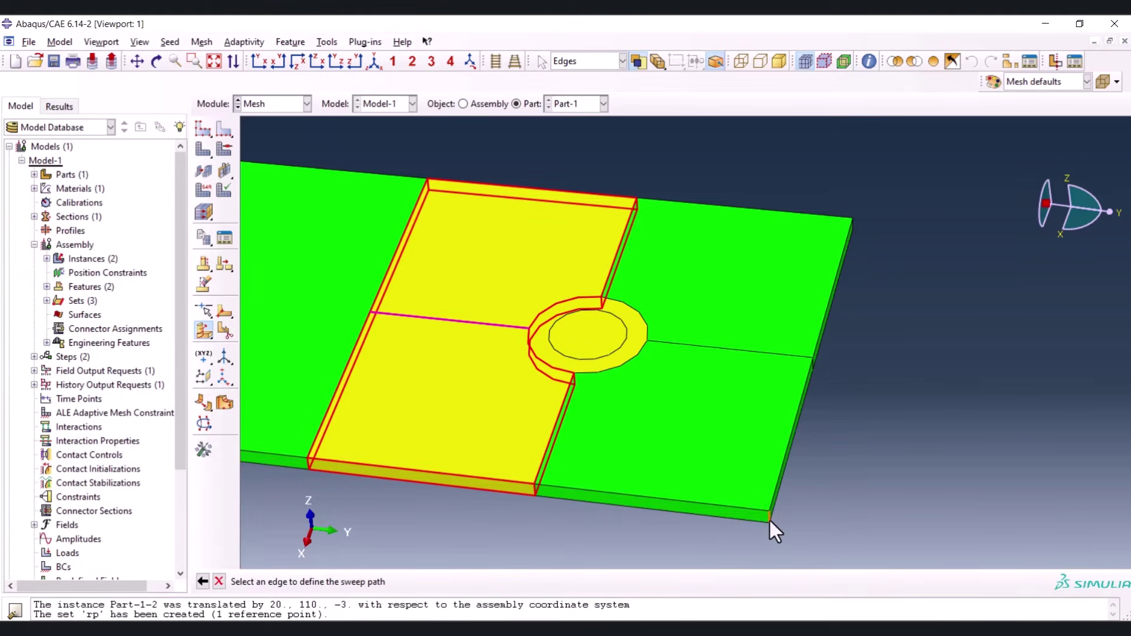
{"action": "left_click", "coordinate": [768, 518]}
{"action": "middle_click", "coordinate": [854, 476]}
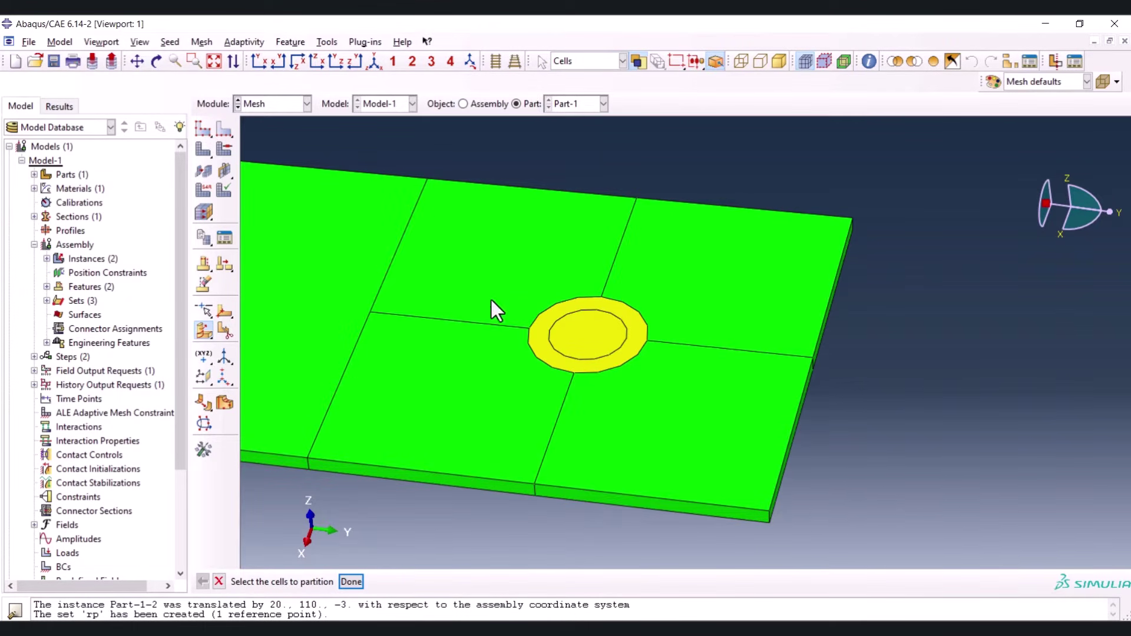
{"action": "left_click_drag", "start_coordinate": [560, 439], "coordinate": [636, 429], "text": "ctrl+alt"}
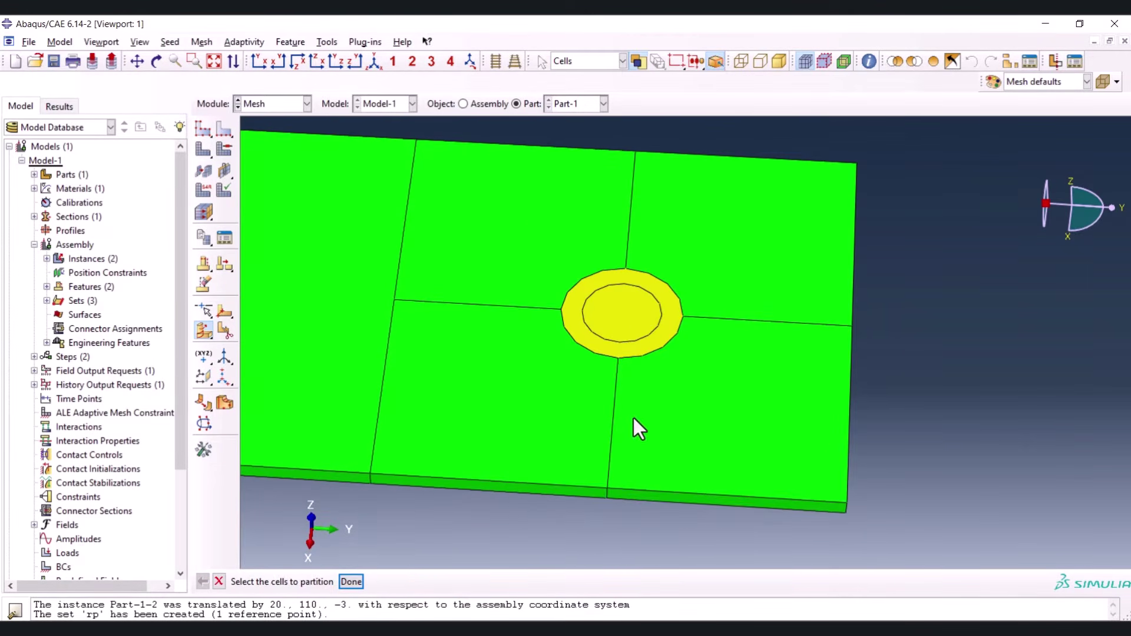
{"action": "scroll", "coordinate": [609, 313], "scroll_direction": "up", "scroll_amount": 5}
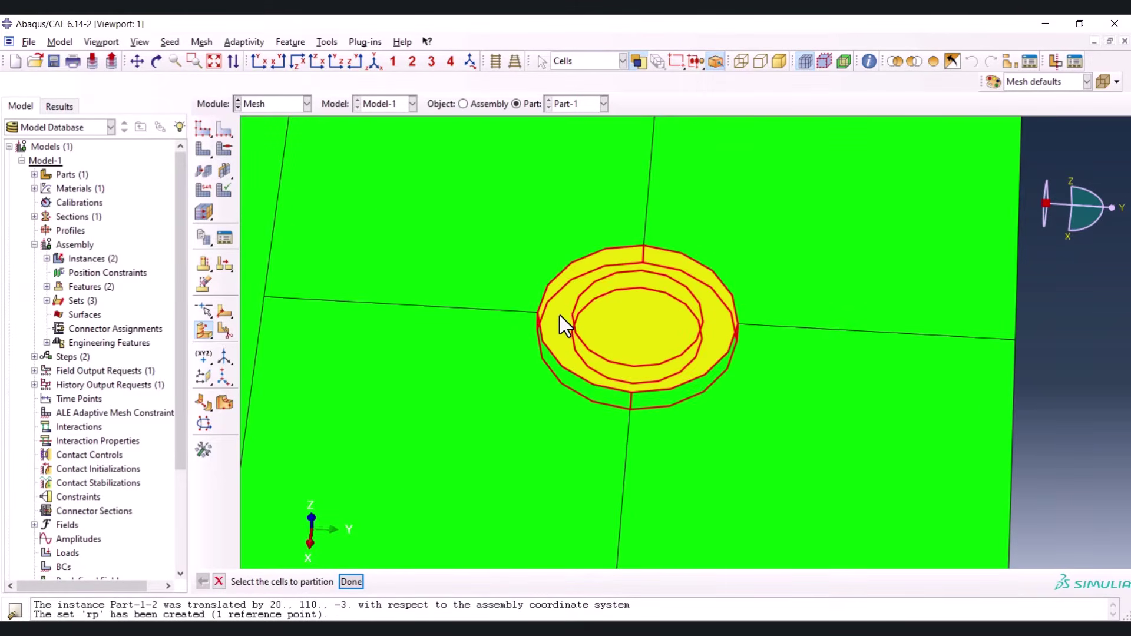
{"action": "scroll", "coordinate": [561, 324], "scroll_direction": "up", "scroll_amount": 2}
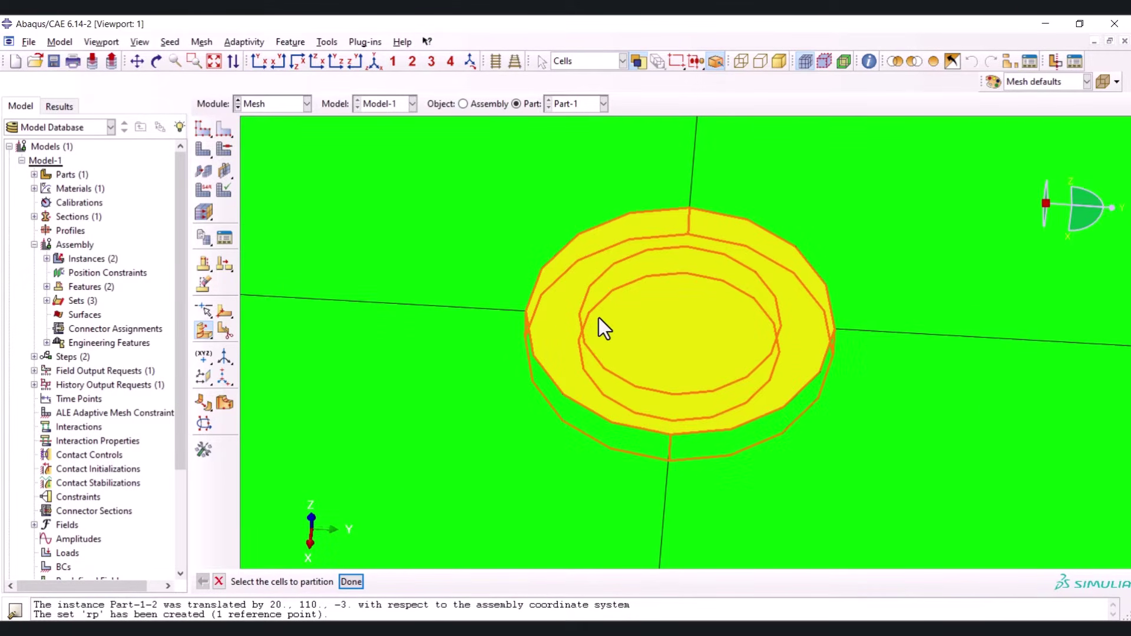
{"action": "left_click", "coordinate": [584, 326]}
{"action": "left_click", "coordinate": [548, 364]}
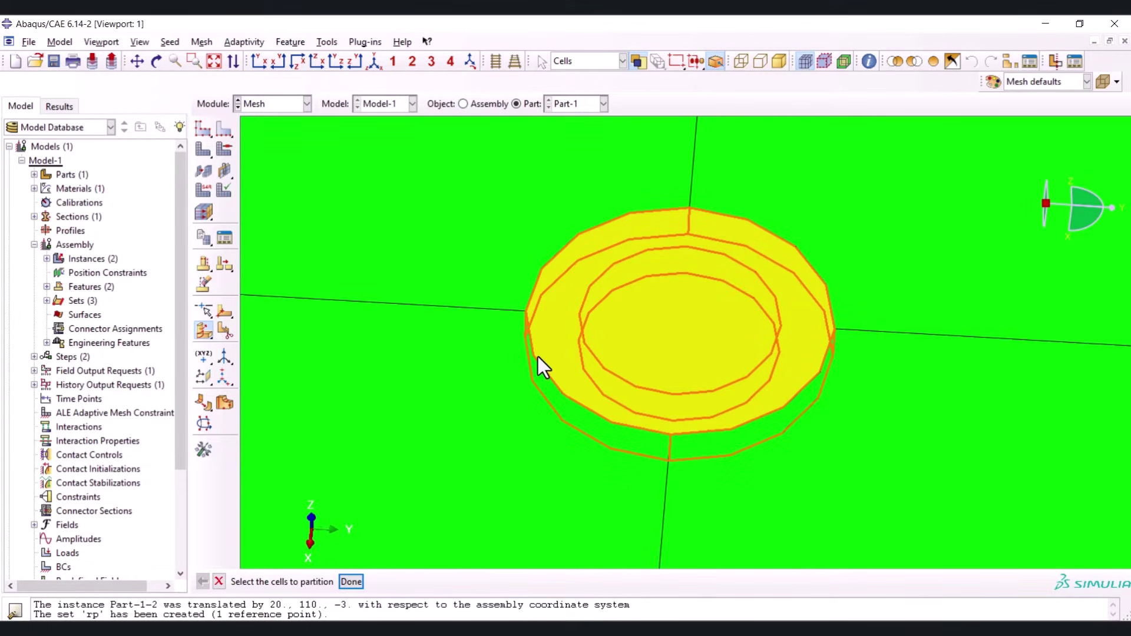
{"action": "left_click", "coordinate": [351, 581]}
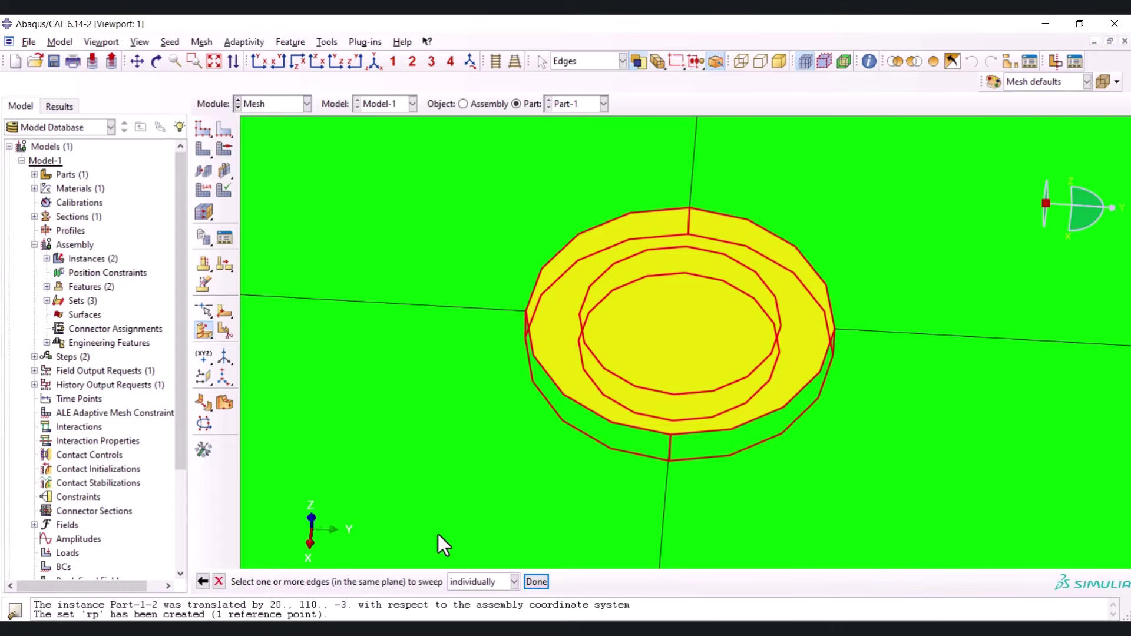
Partition the ring cell between the two circles with a three-point cutting plane along its Y-direction centreline
{"action": "left_click", "coordinate": [200, 333]}
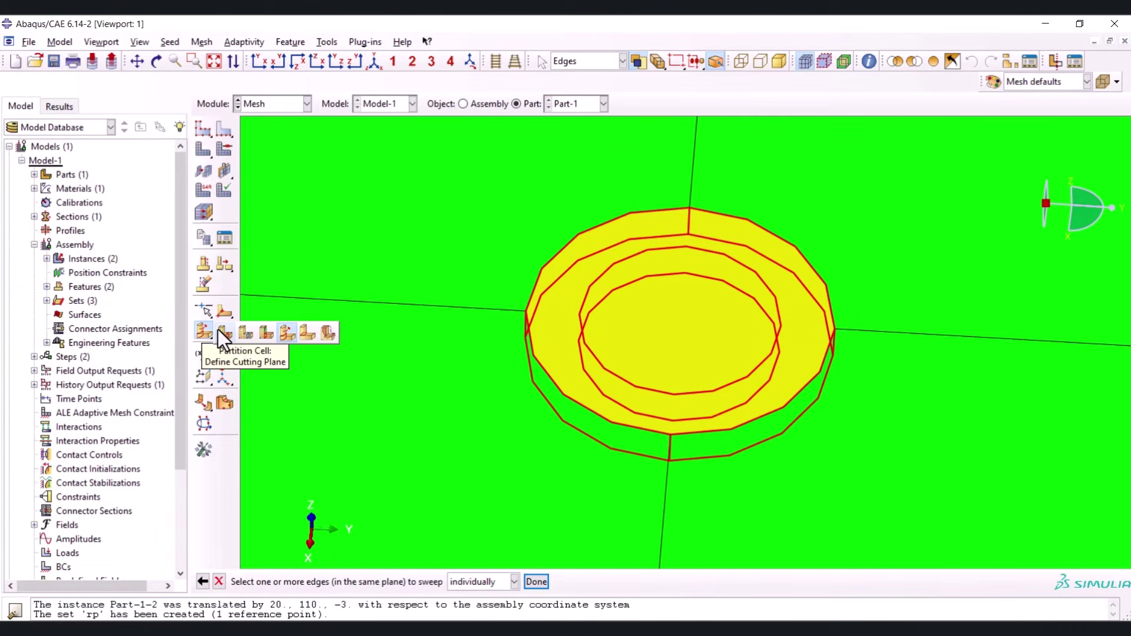
{"action": "left_click", "coordinate": [219, 332]}
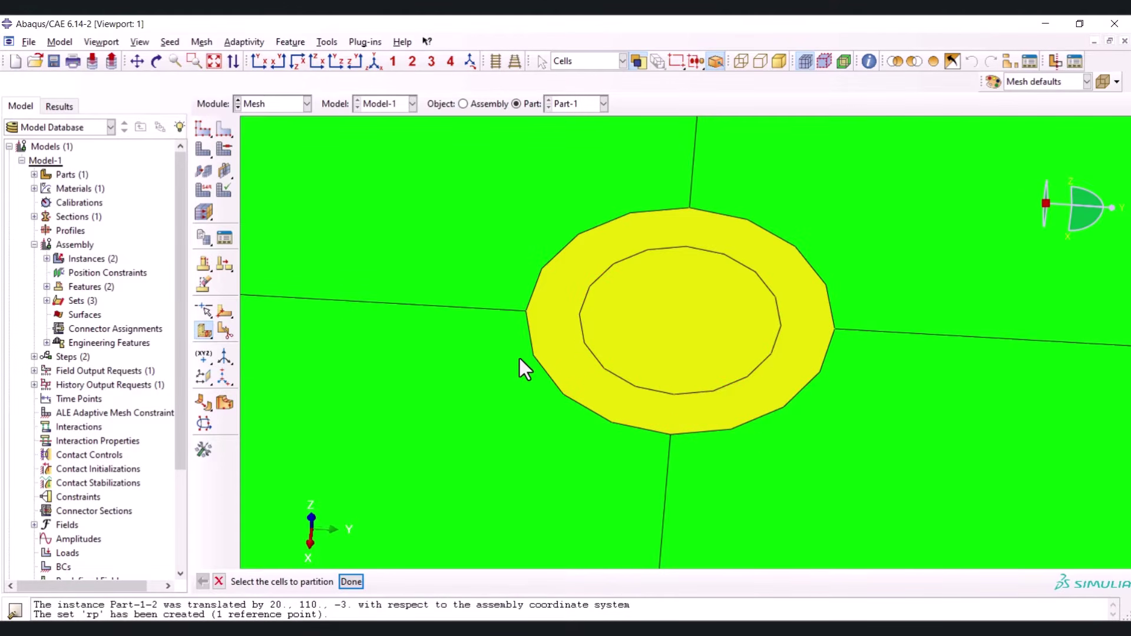
{"action": "left_click", "coordinate": [565, 333]}
{"action": "middle_click", "coordinate": [550, 341]}
{"action": "scroll", "coordinate": [550, 341], "scroll_direction": "up", "scroll_amount": 2}
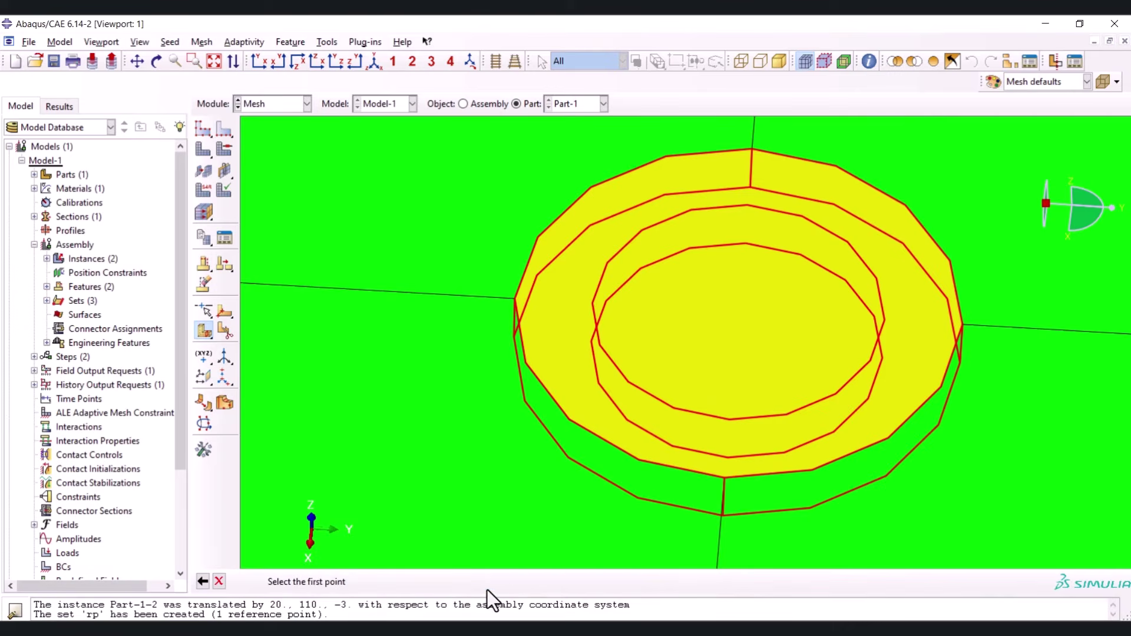
{"action": "left_click_drag", "start_coordinate": [538, 391], "coordinate": [513, 395], "text": "ctrl+alt"}
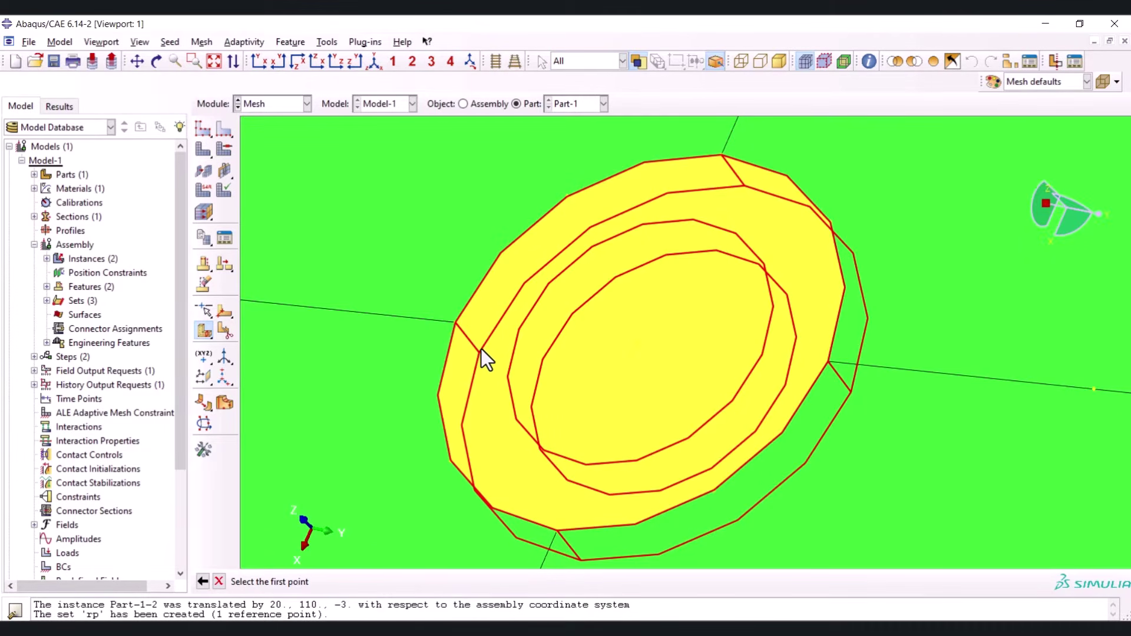
{"action": "left_click", "coordinate": [479, 352]}
{"action": "left_click", "coordinate": [457, 325]}
{"action": "middle_click_drag", "start_coordinate": [660, 379], "coordinate": [818, 384], "text": "ctrl+alt"}
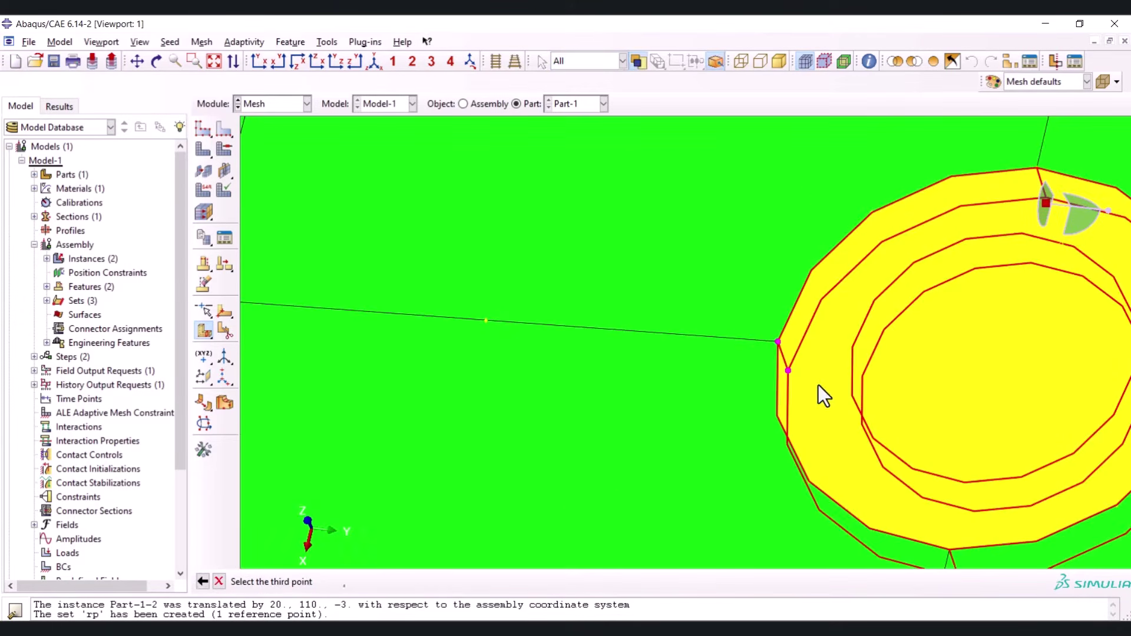
{"action": "left_click", "coordinate": [852, 351]}
{"action": "scroll", "coordinate": [763, 342], "scroll_direction": "down", "scroll_amount": 3}
{"action": "middle_click", "coordinate": [778, 341]}
Partition the +X half of the ring with a three-point cutting plane through its outer thickness edge and the inner circle's vertex
{"action": "mouse_move", "coordinate": [807, 328]}
{"action": "left_mouse_down", "text": "ctrl+alt"}
{"action": "mouse_move", "coordinate": [837, 331]}
{"action": "mouse_move", "coordinate": [813, 328]}
{"action": "left_mouse_up", "text": "ctrl+alt"}
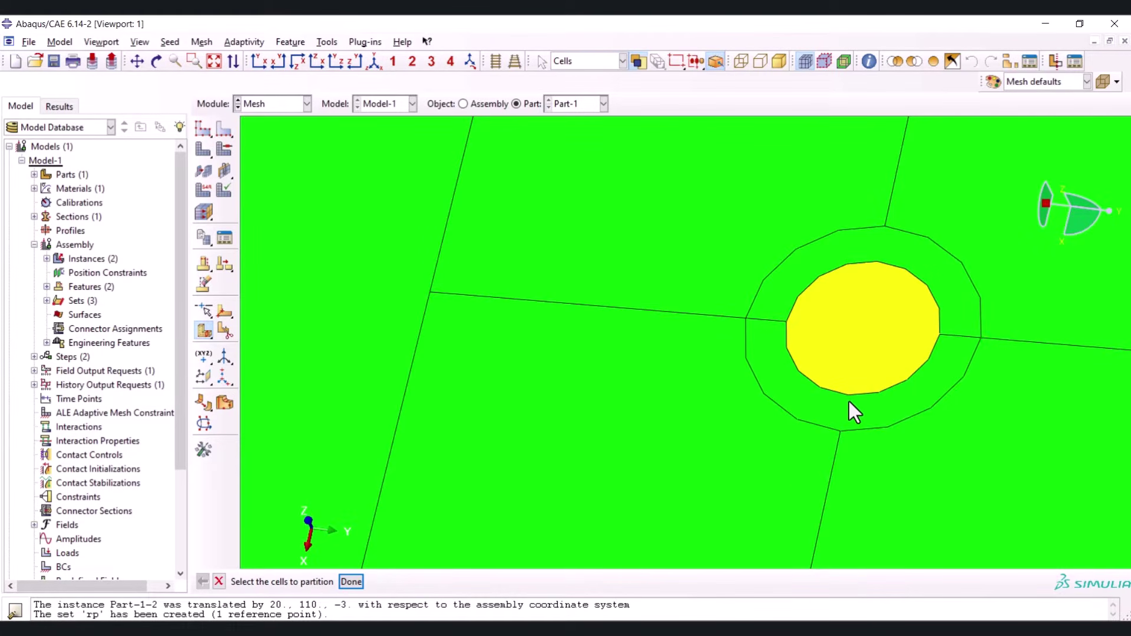
{"action": "left_click_drag", "start_coordinate": [877, 504], "coordinate": [502, 328], "text": "ctrl+alt"}
{"action": "left_click", "coordinate": [461, 266]}
{"action": "middle_click", "coordinate": [433, 327]}
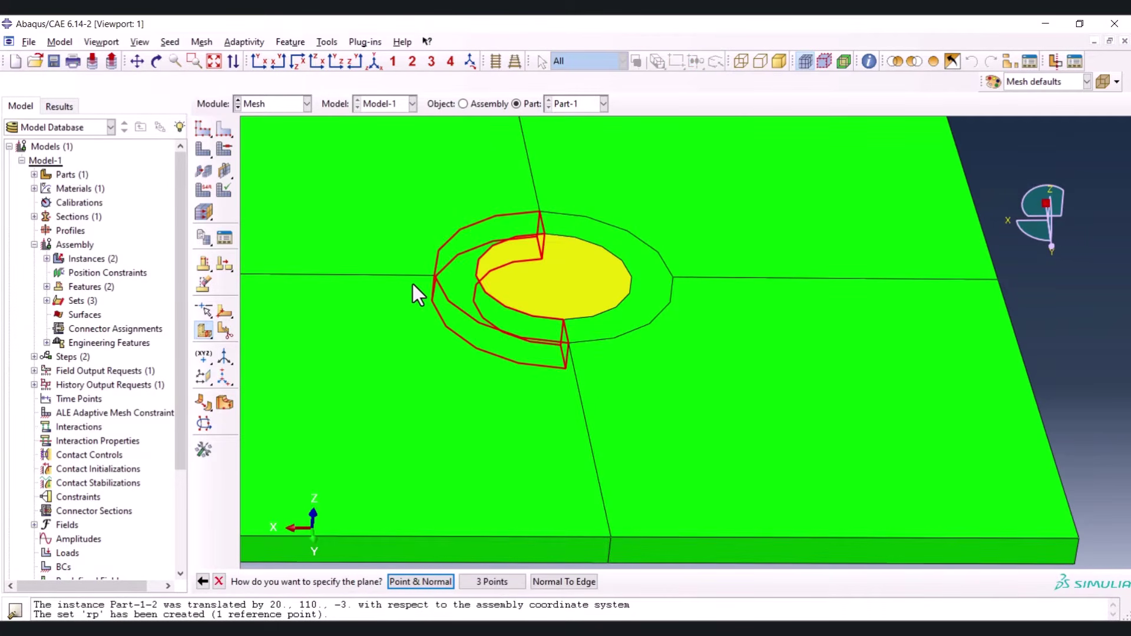
{"action": "left_click_drag", "start_coordinate": [412, 283], "coordinate": [434, 292], "text": "ctrl+alt"}
{"action": "left_click", "coordinate": [477, 583]}
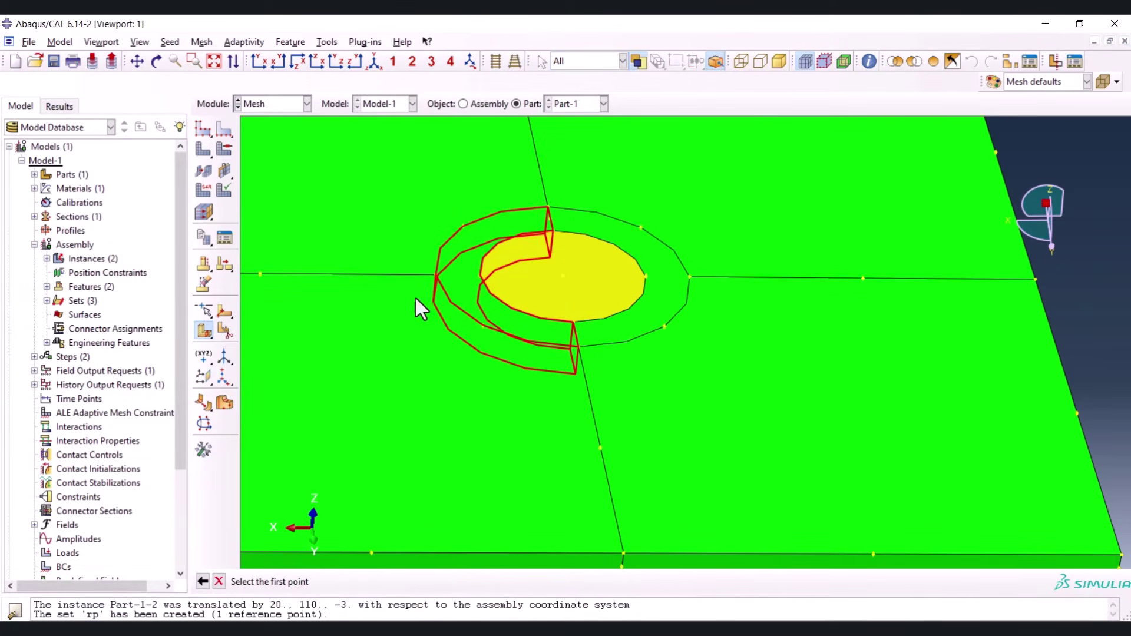
{"action": "left_click", "coordinate": [434, 302]}
{"action": "left_click_drag", "start_coordinate": [446, 261], "coordinate": [446, 297], "text": "ctrl+alt"}
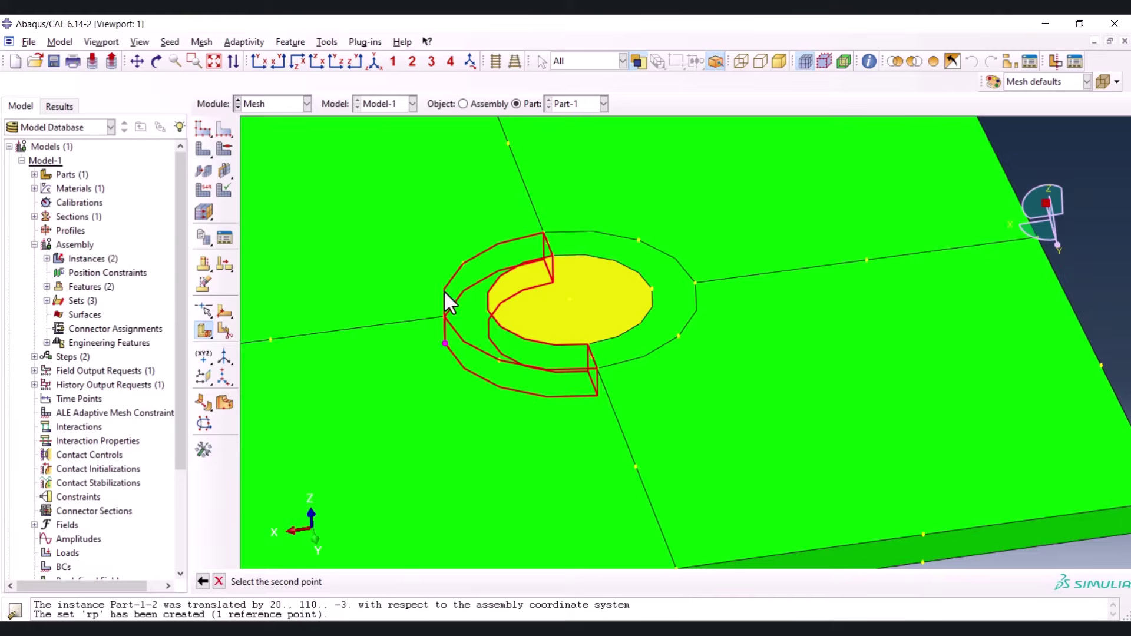
{"action": "left_click_drag", "start_coordinate": [468, 302], "coordinate": [719, 238], "text": "ctrl+alt"}
{"action": "scroll", "coordinate": [563, 383], "scroll_direction": "down", "scroll_amount": 3}
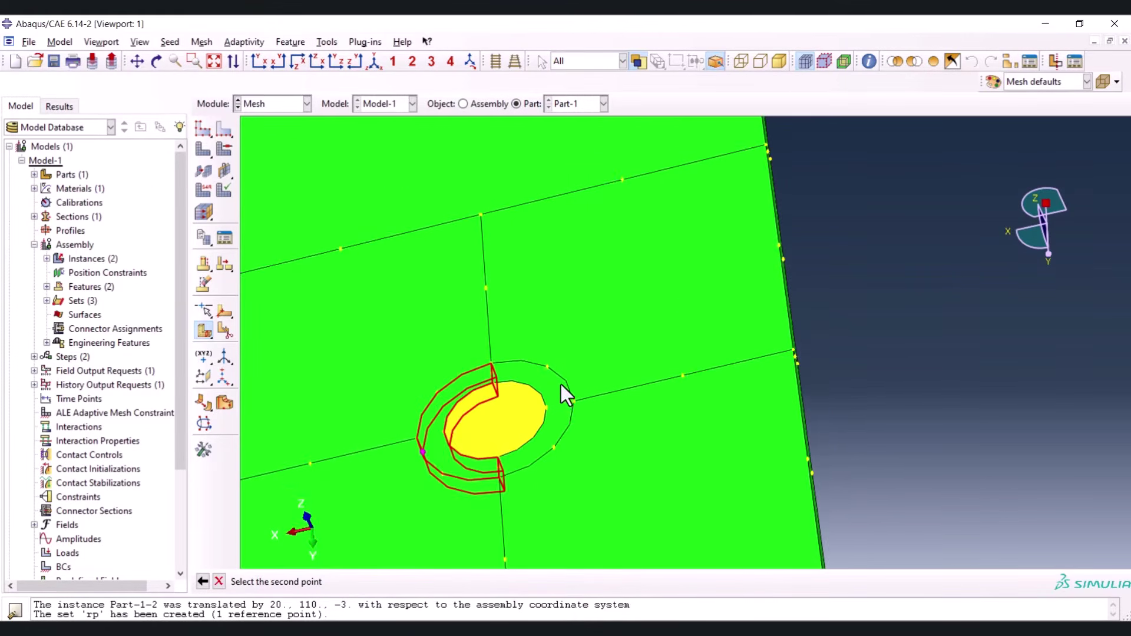
{"action": "scroll", "coordinate": [401, 426], "scroll_direction": "up", "scroll_amount": 5}
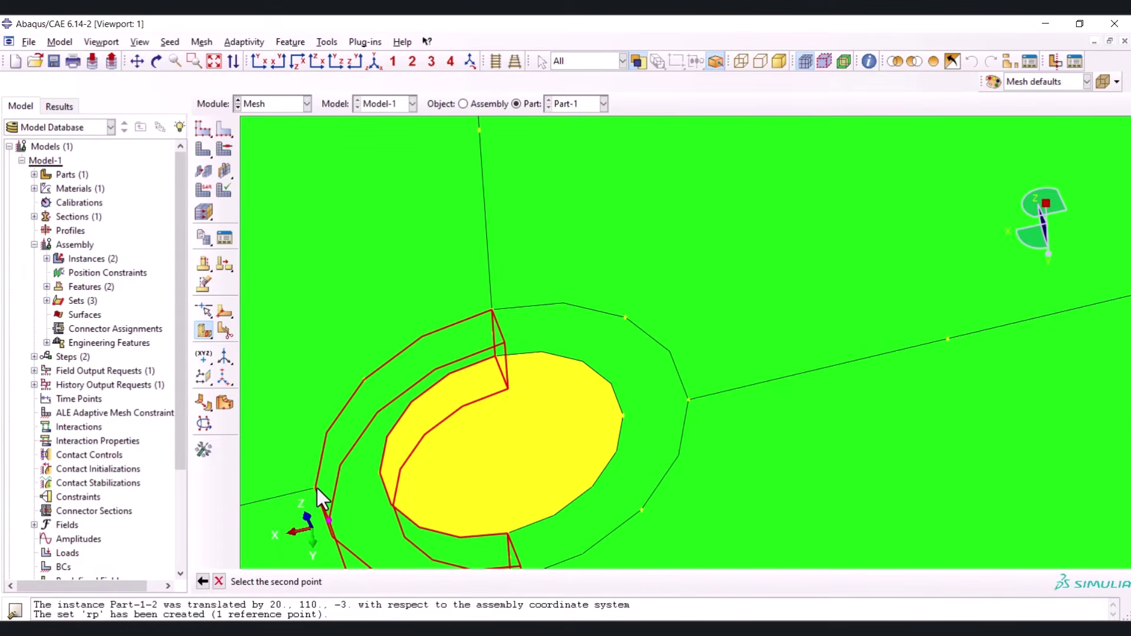
{"action": "left_click", "coordinate": [316, 488]}
{"action": "left_click", "coordinate": [380, 472]}
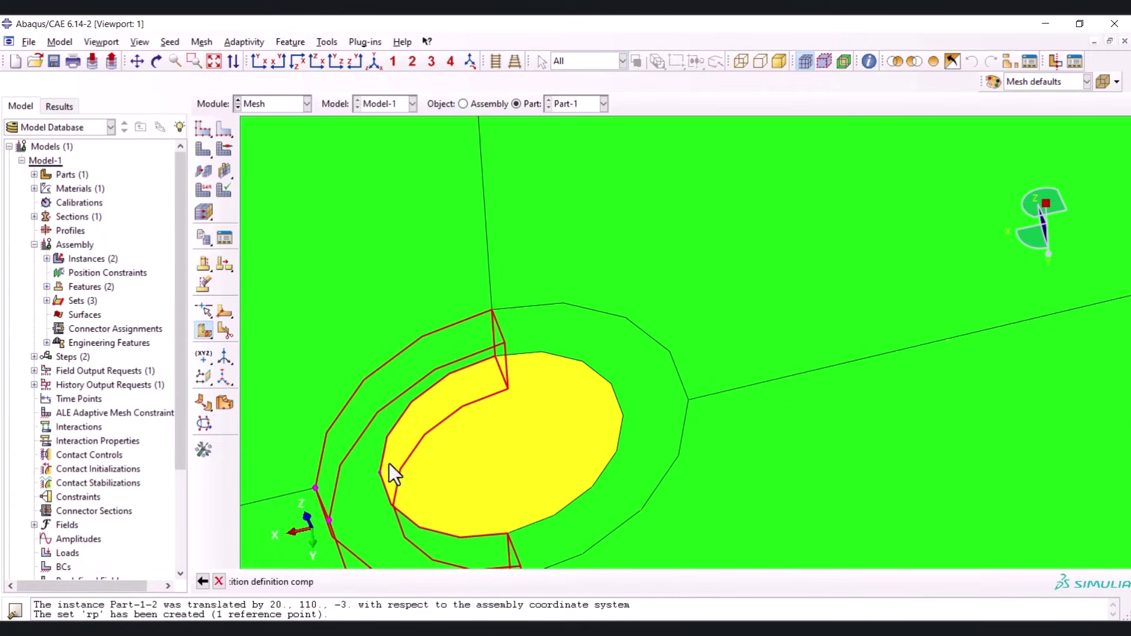
{"action": "scroll", "coordinate": [549, 360], "scroll_direction": "down", "scroll_amount": 3}
{"action": "middle_click", "coordinate": [549, 360]}
Partition the -X half of the ring with a three-point cutting plane through its outer thickness edge and an inner circle vertex
{"action": "left_click", "coordinate": [619, 399]}
{"action": "middle_click", "coordinate": [677, 389]}
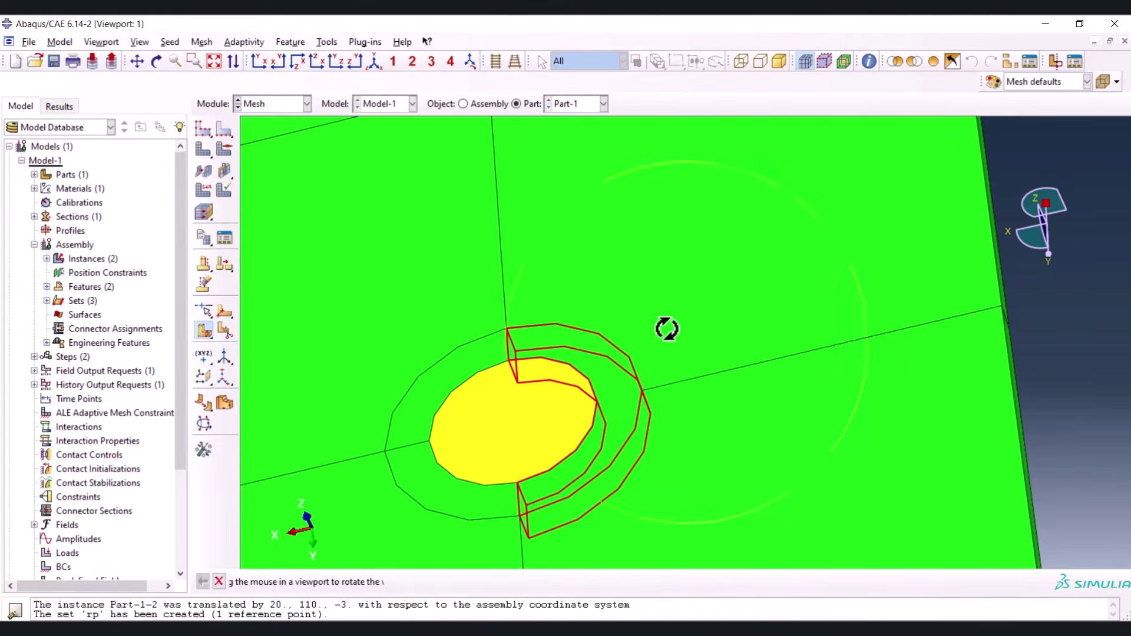
{"action": "left_click_drag", "start_coordinate": [662, 328], "coordinate": [687, 311], "text": "ctrl+alt"}
{"action": "left_click", "coordinate": [492, 581]}
{"action": "scroll", "coordinate": [787, 325], "scroll_direction": "up", "scroll_amount": 3}
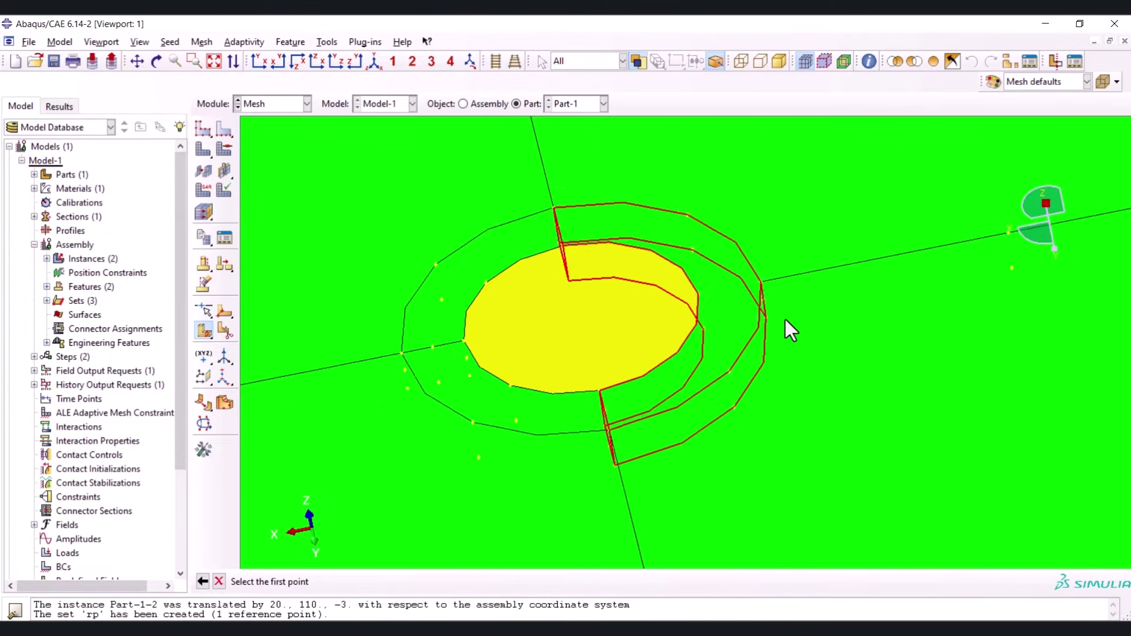
{"action": "left_click", "coordinate": [754, 317]}
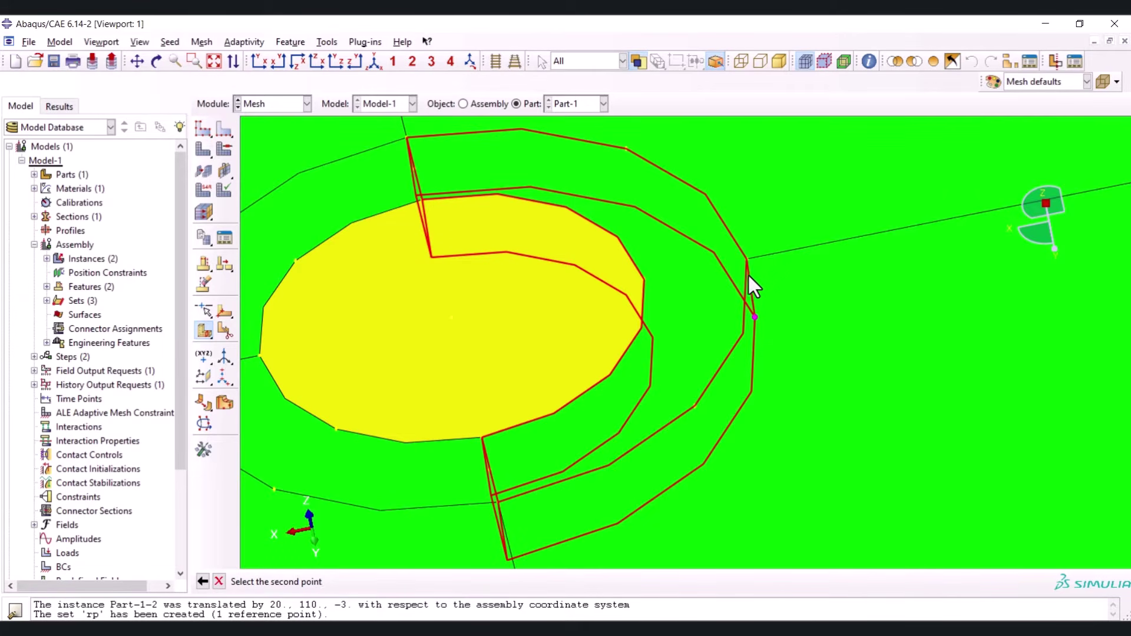
{"action": "left_click", "coordinate": [747, 258]}
{"action": "left_click", "coordinate": [644, 280]}
{"action": "scroll", "coordinate": [659, 266], "scroll_direction": "down", "scroll_amount": 5}
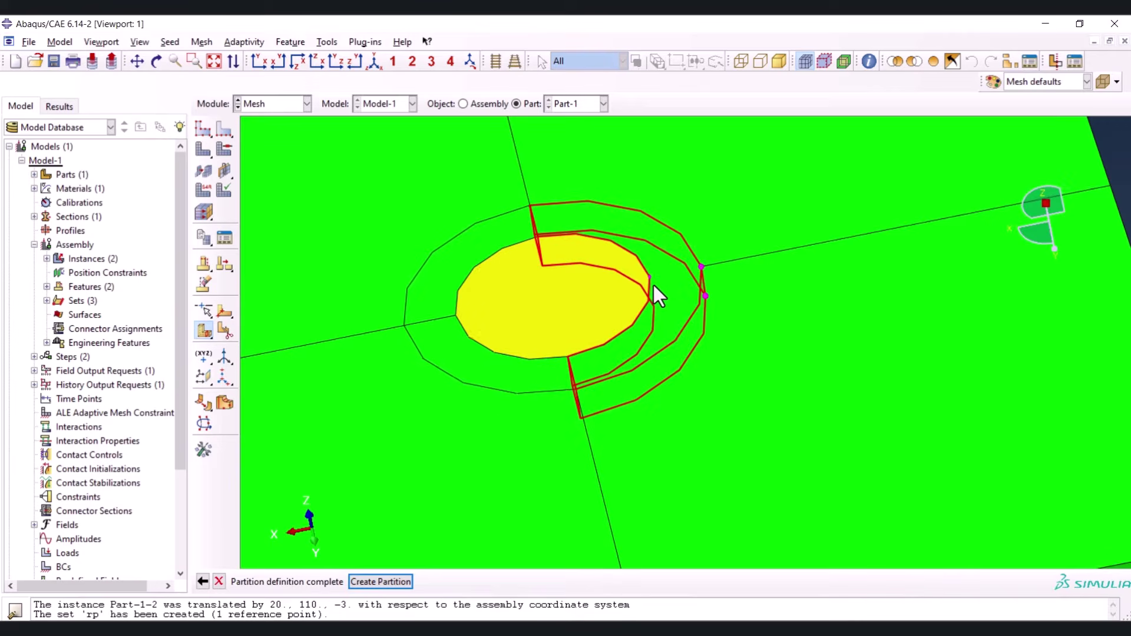
{"action": "middle_click", "coordinate": [652, 284]}
Partition the yellow inner disc cell with a three-point cutting plane through its -Y thickness edge and the circle centre
{"action": "left_click_drag", "start_coordinate": [619, 377], "coordinate": [521, 162], "text": "ctrl+alt"}
{"action": "scroll", "coordinate": [530, 169], "scroll_direction": "up", "scroll_amount": 3}
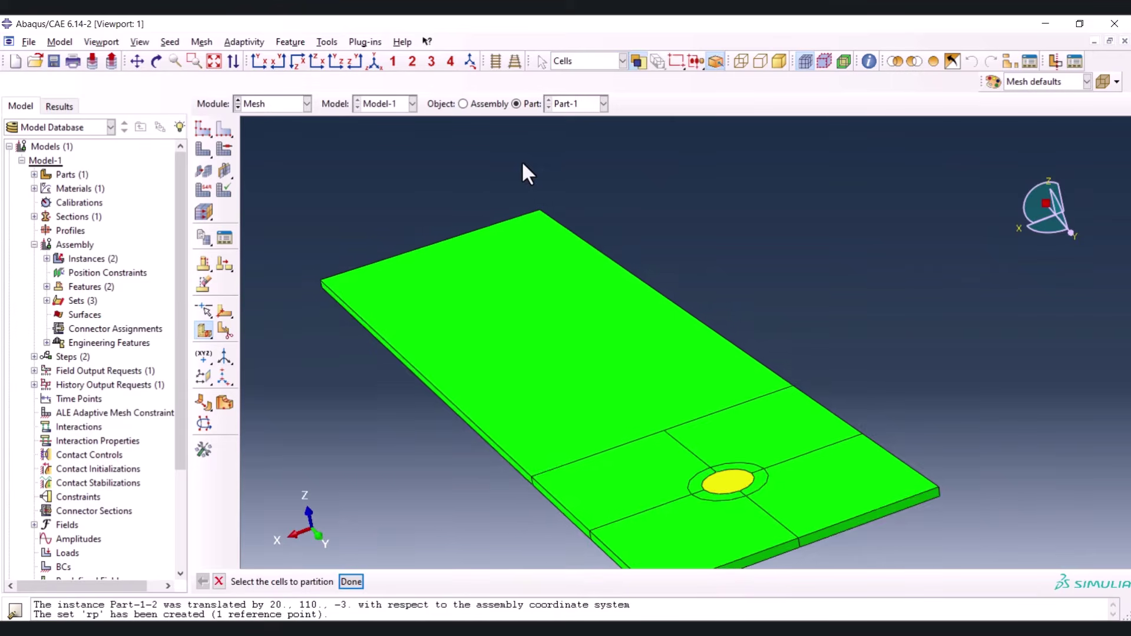
{"action": "scroll", "coordinate": [522, 164], "scroll_direction": "down", "scroll_amount": 2}
{"action": "scroll", "coordinate": [677, 408], "scroll_direction": "up", "scroll_amount": 3}
{"action": "left_click_drag", "start_coordinate": [677, 409], "coordinate": [631, 342], "text": "ctrl+alt"}
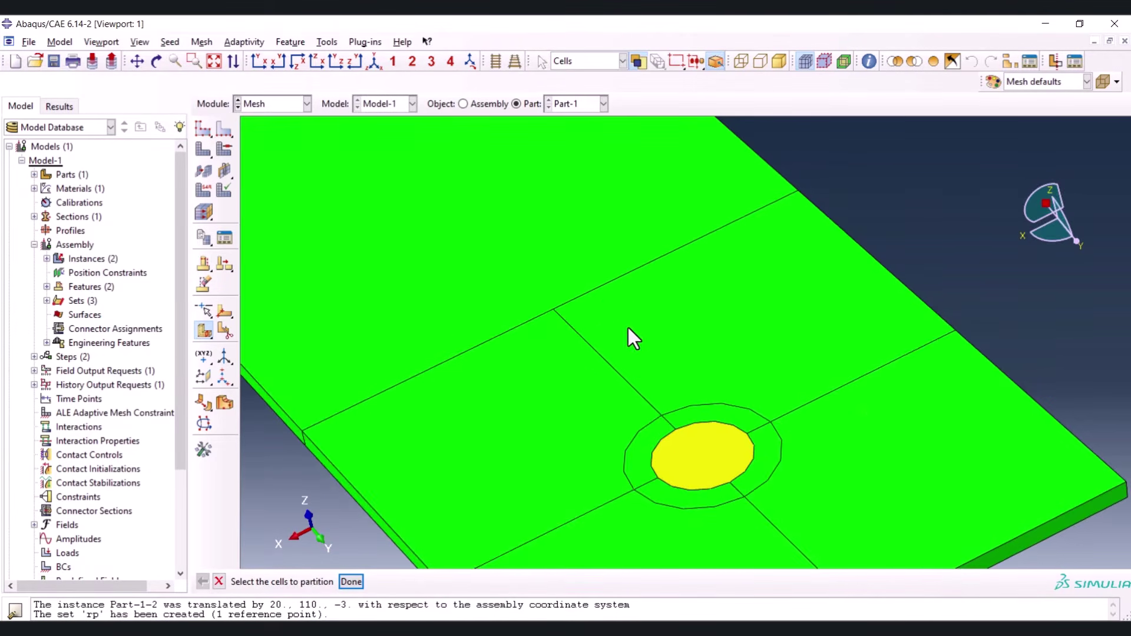
{"action": "scroll", "coordinate": [621, 392], "scroll_direction": "down", "scroll_amount": 2}
{"action": "scroll", "coordinate": [682, 388], "scroll_direction": "up", "scroll_amount": 2}
{"action": "left_click", "coordinate": [683, 388]}
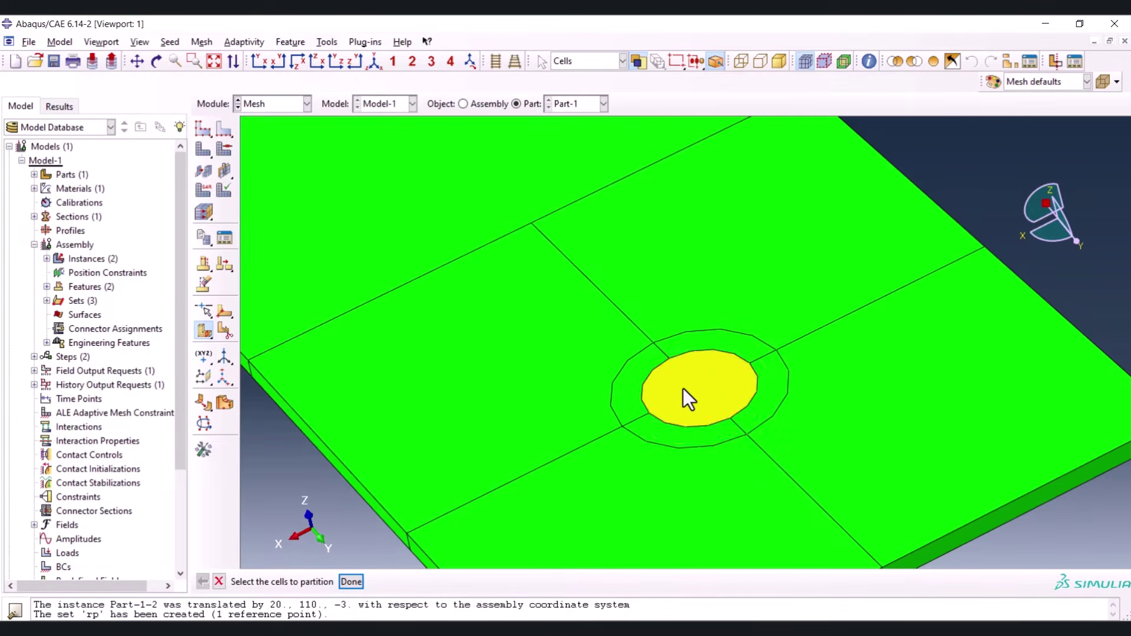
{"action": "scroll", "coordinate": [683, 388], "scroll_direction": "up", "scroll_amount": 2}
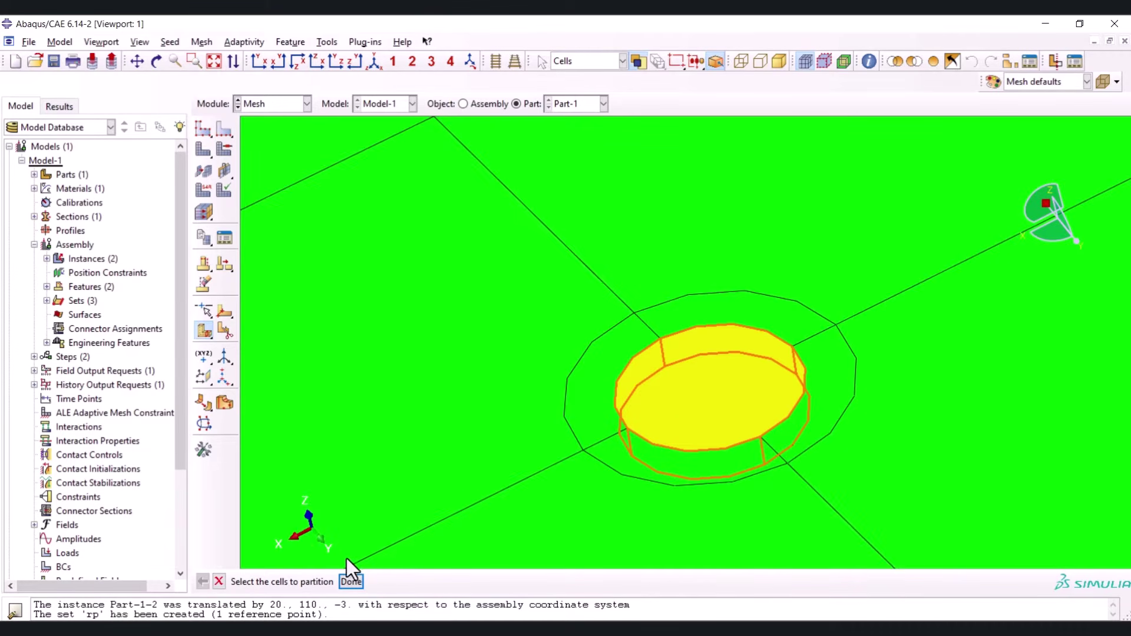
{"action": "left_click", "coordinate": [351, 582]}
{"action": "scroll", "coordinate": [565, 551], "scroll_direction": "up", "scroll_amount": 1}
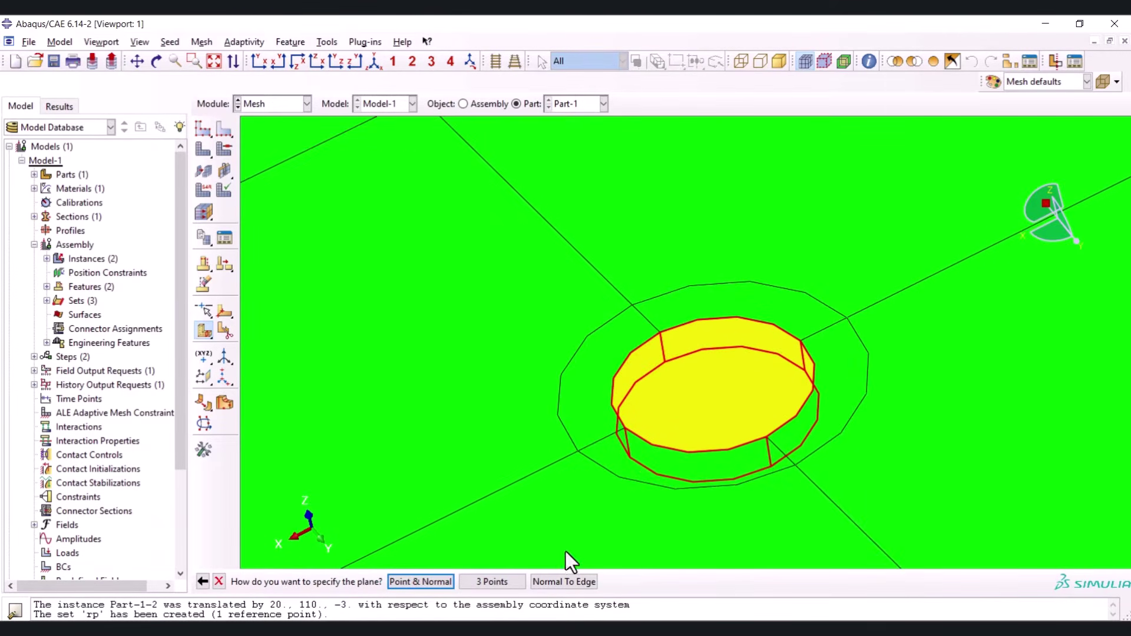
{"action": "left_click", "coordinate": [492, 583]}
{"action": "scroll", "coordinate": [680, 377], "scroll_direction": "up", "scroll_amount": 1}
{"action": "left_click", "coordinate": [670, 350]}
{"action": "left_click", "coordinate": [663, 315]}
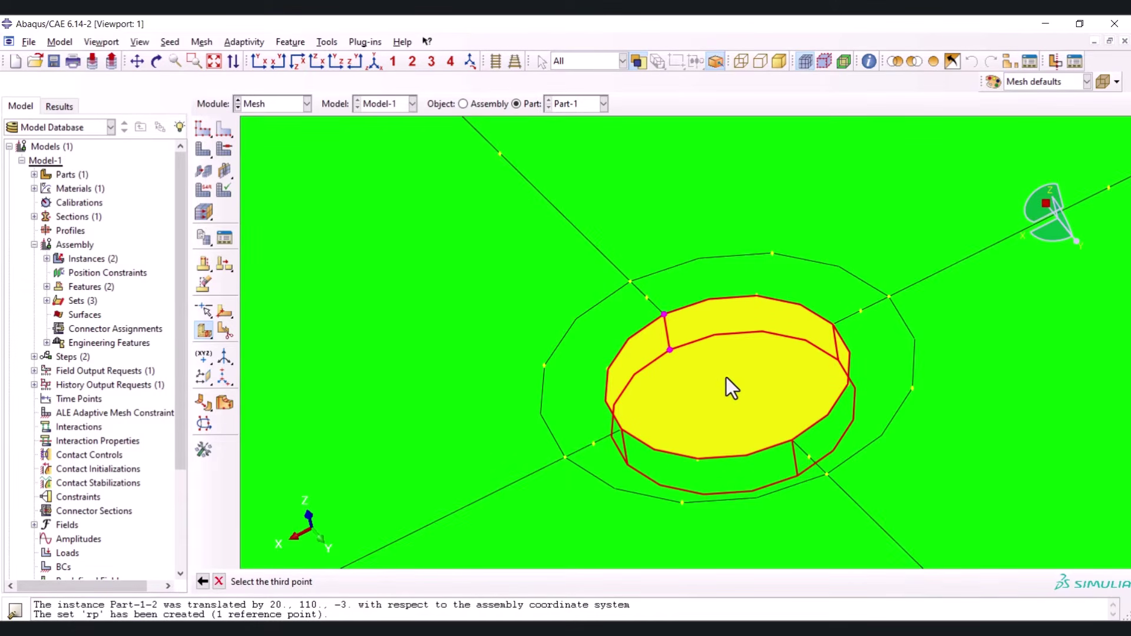
{"action": "left_click", "coordinate": [726, 377]}
{"action": "middle_click", "coordinate": [705, 367]}
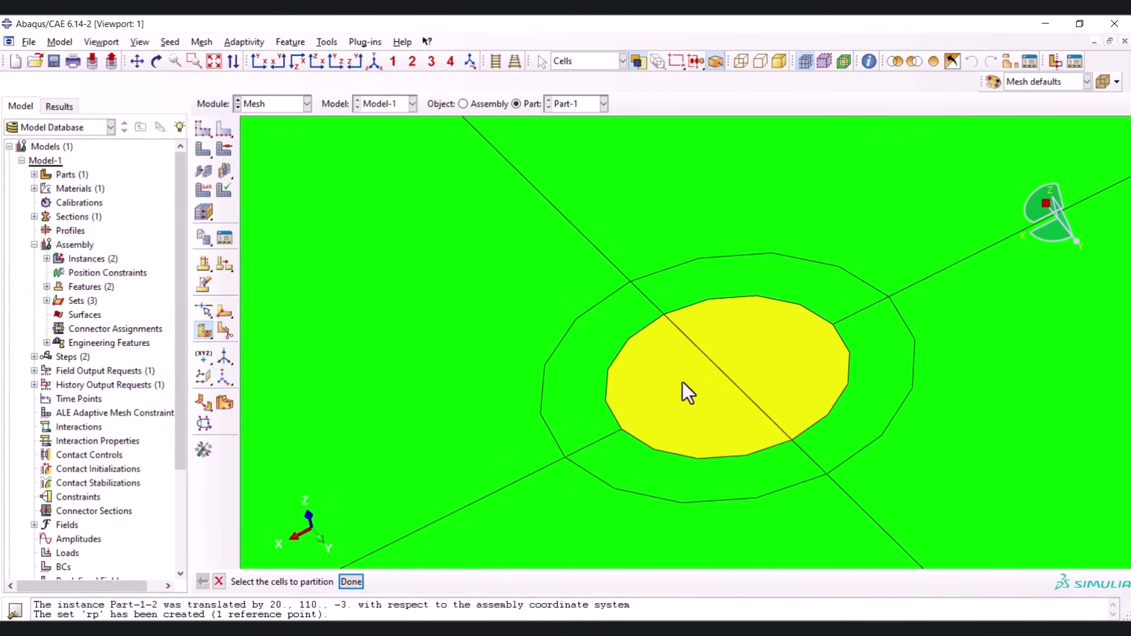
Partition the +X half of the inner disc with a three-point cutting plane through its outer thickness edge and the circle centre
{"action": "left_click", "coordinate": [682, 381]}
{"action": "middle_click", "coordinate": [653, 430]}
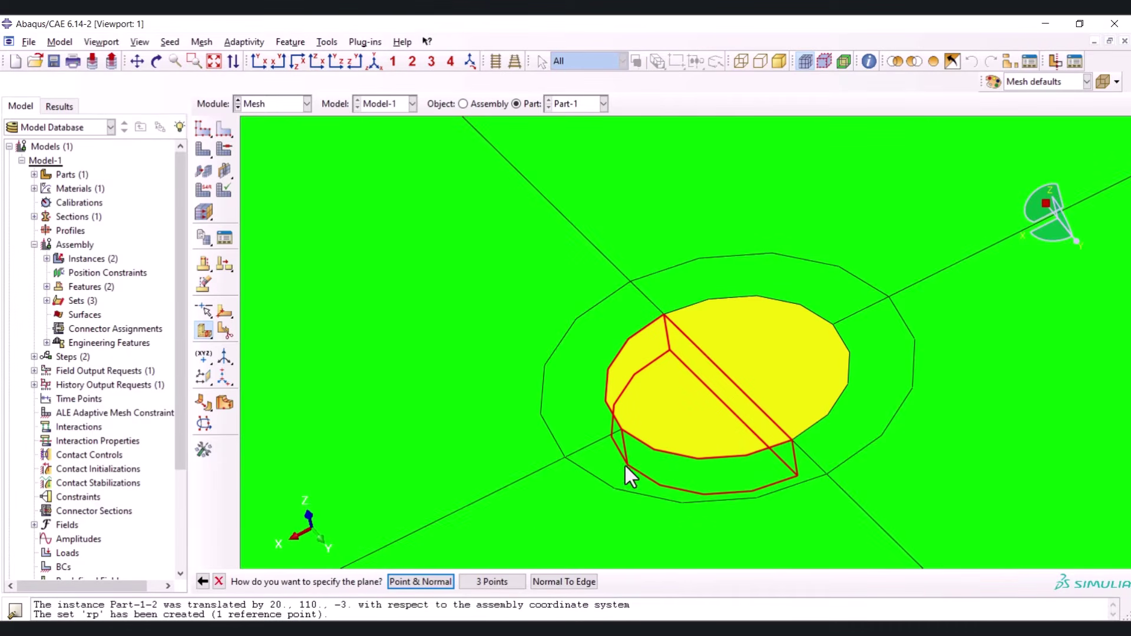
{"action": "left_click", "coordinate": [505, 582]}
{"action": "left_click", "coordinate": [625, 463]}
{"action": "left_click", "coordinate": [622, 429]}
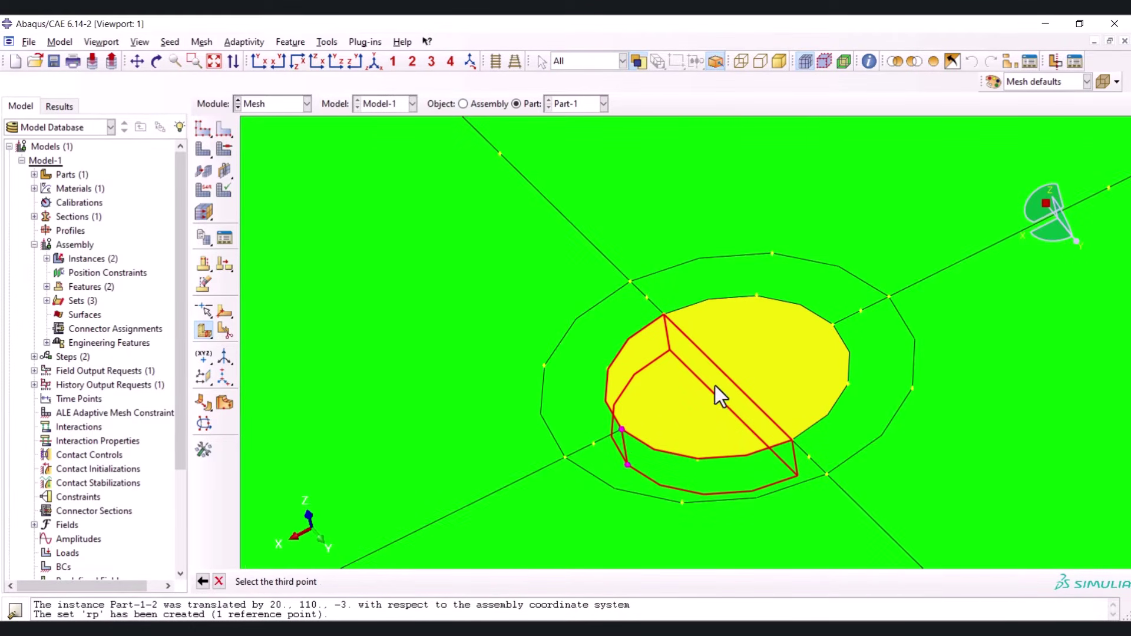
{"action": "left_click", "coordinate": [727, 380]}
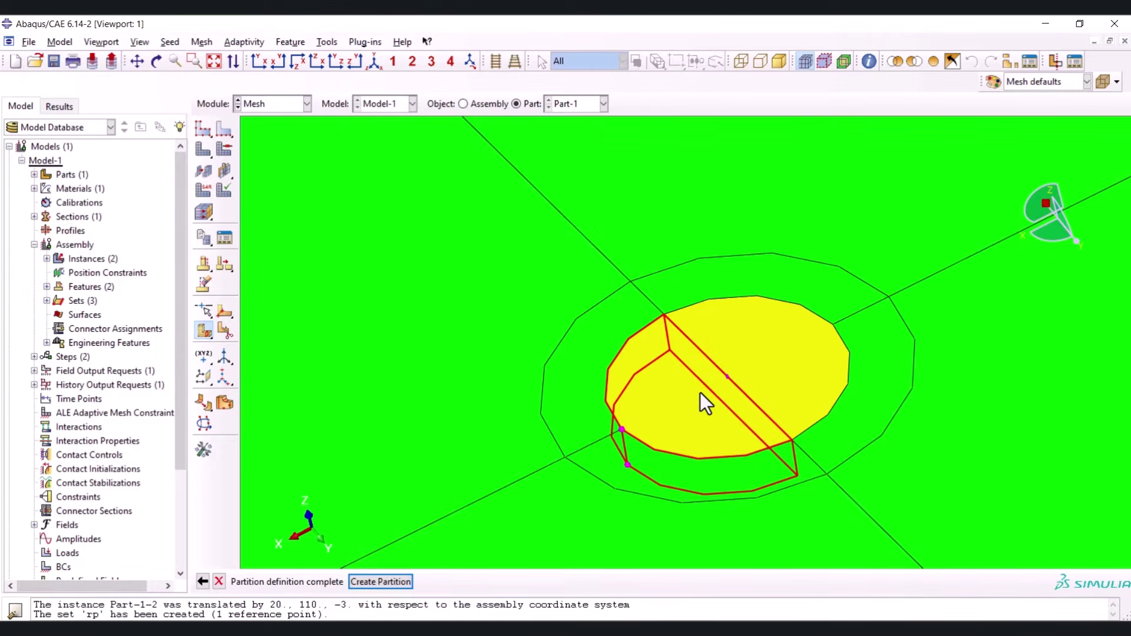
{"action": "middle_click", "coordinate": [700, 392]}
{"action": "left_click", "coordinate": [771, 358]}
{"action": "middle_click", "coordinate": [769, 382]}
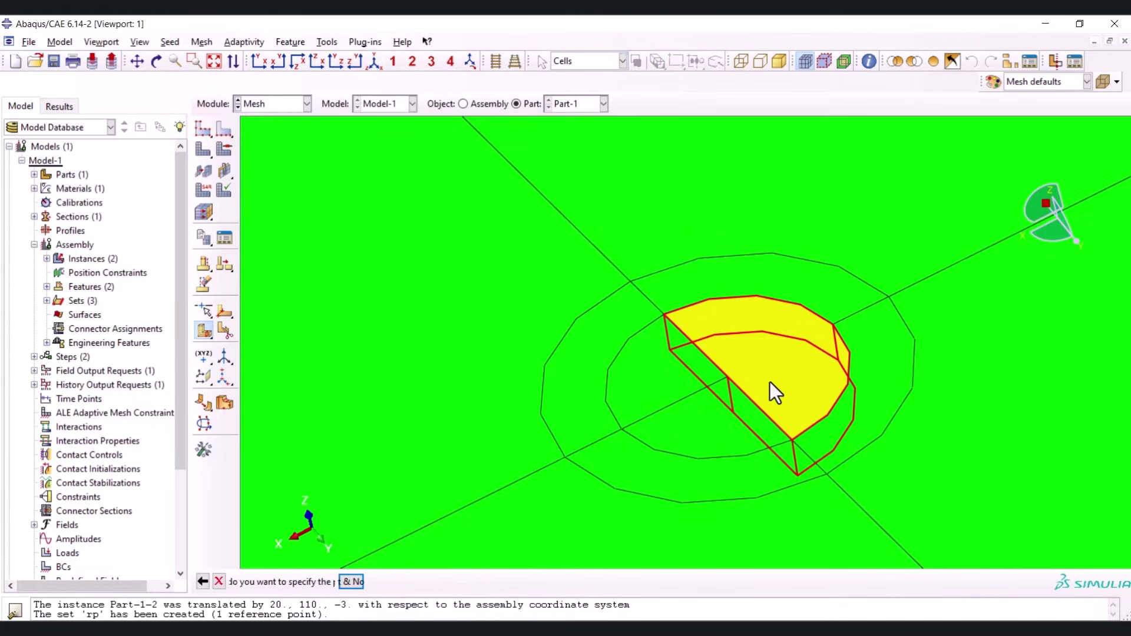
{"action": "right_click", "coordinate": [730, 409]}
{"action": "left_click", "coordinate": [500, 581]}
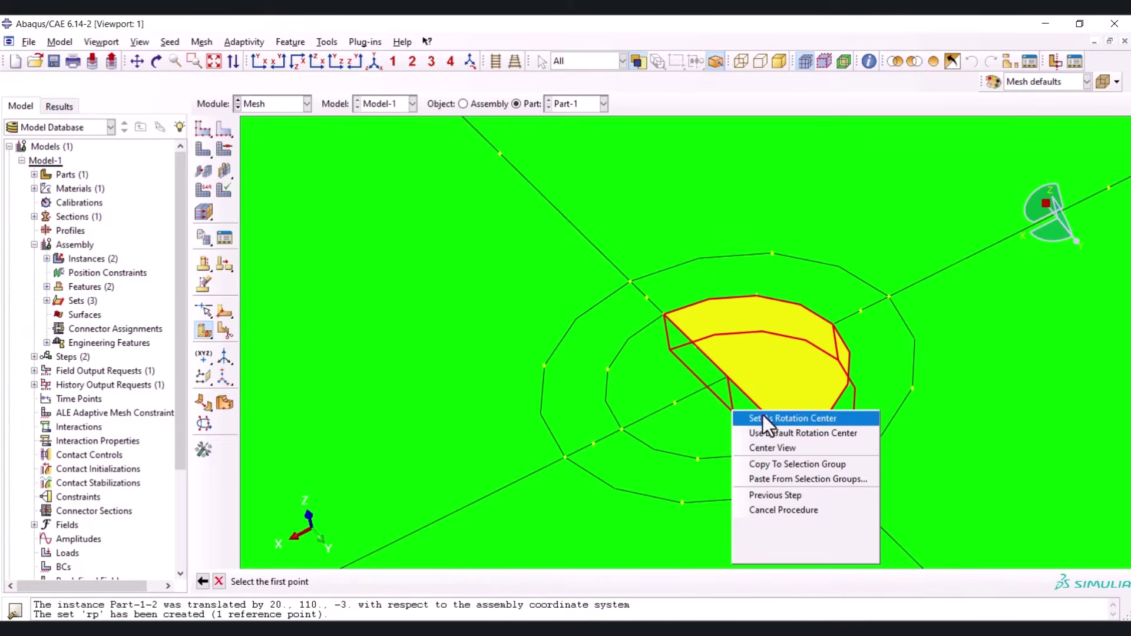
{"action": "left_click", "coordinate": [756, 515]}
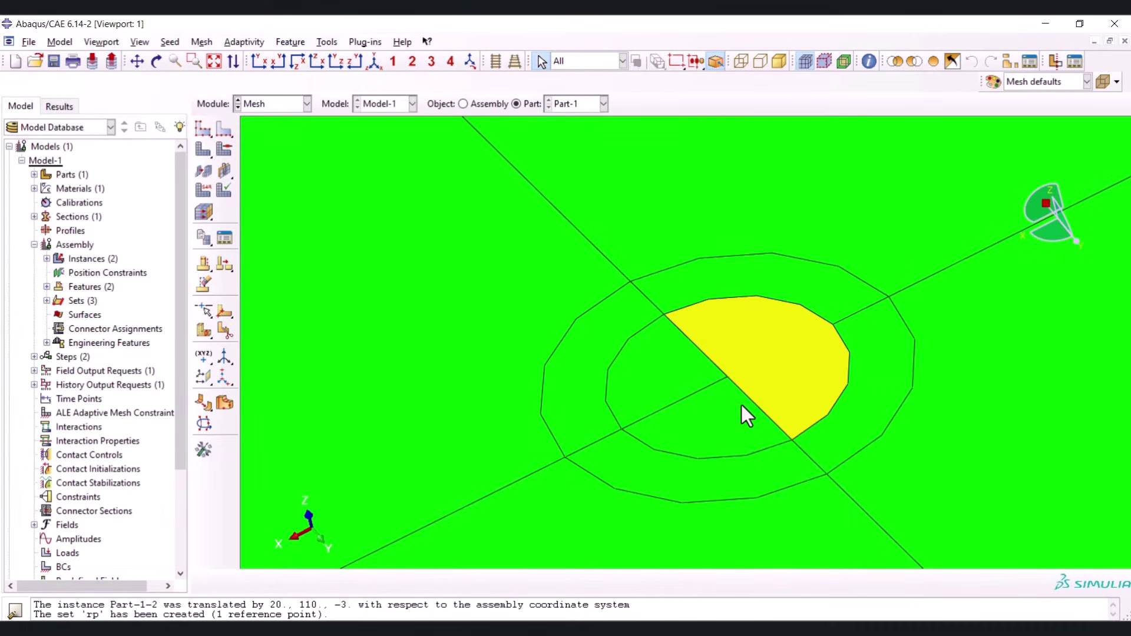
{"action": "left_click", "coordinate": [744, 375]}
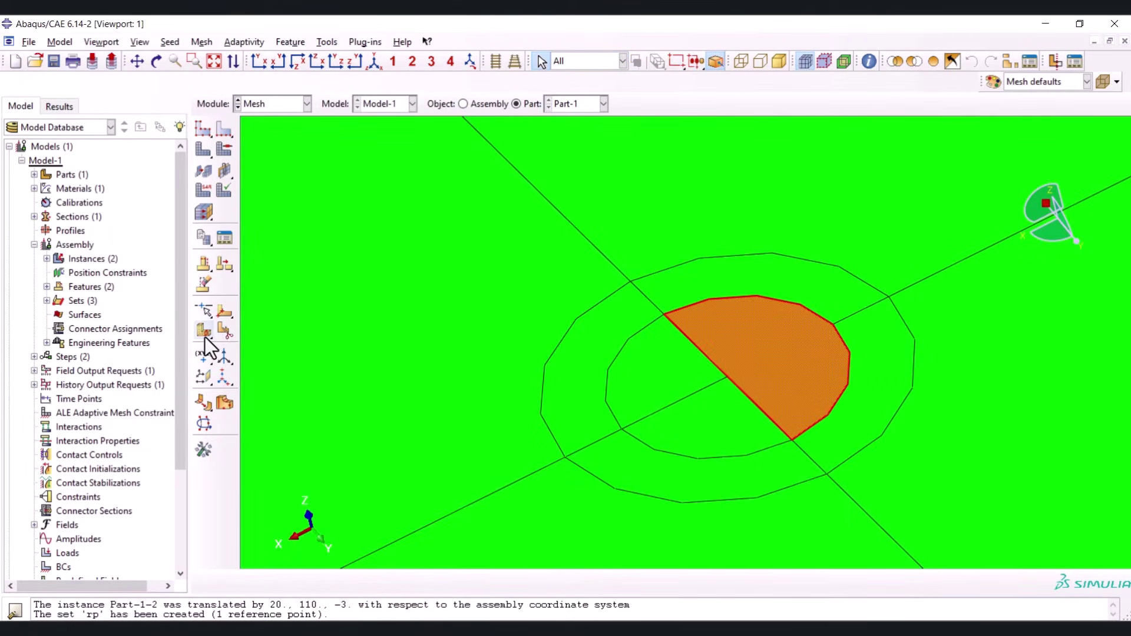
Partition the -X half of the inner disc with a three-point cutting plane through the centre thickness edge and the inner circle's -X vertex
{"action": "left_click", "coordinate": [204, 331]}
{"action": "left_click", "coordinate": [729, 373]}
{"action": "middle_click", "coordinate": [737, 404]}
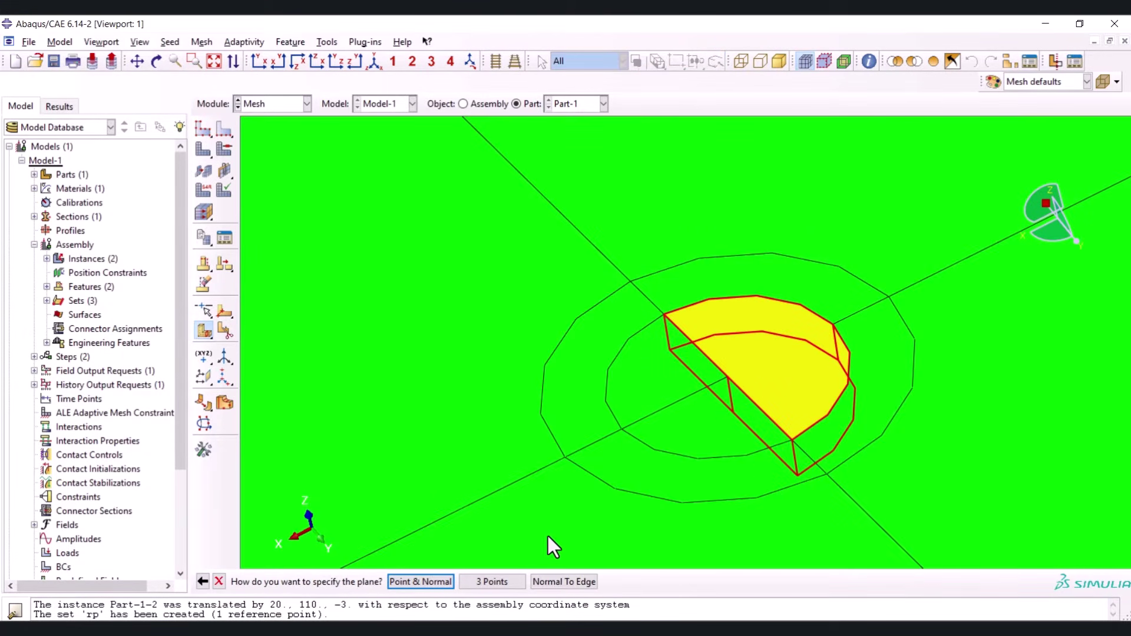
{"action": "left_click", "coordinate": [492, 582]}
{"action": "left_click", "coordinate": [732, 412]}
{"action": "left_click", "coordinate": [728, 376]}
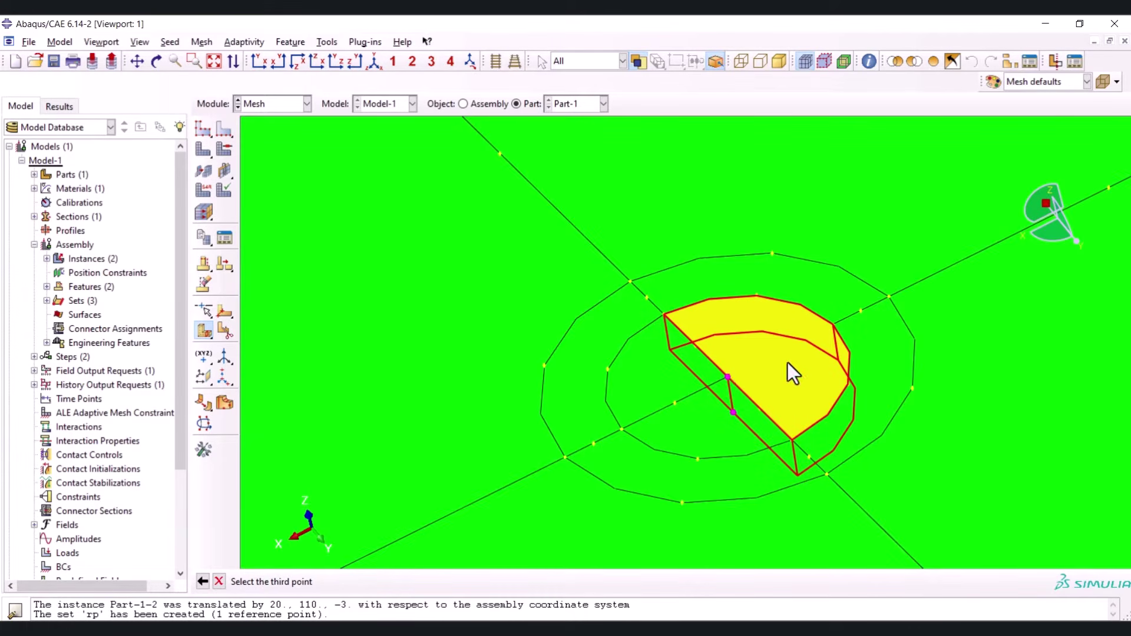
{"action": "left_click", "coordinate": [832, 326]}
{"action": "middle_click", "coordinate": [768, 316]}
Examine the plate, ring and disc partitions of Part-1 from both faces and in the isometric view
{"action": "scroll", "coordinate": [766, 316], "scroll_direction": "down", "scroll_amount": 5}
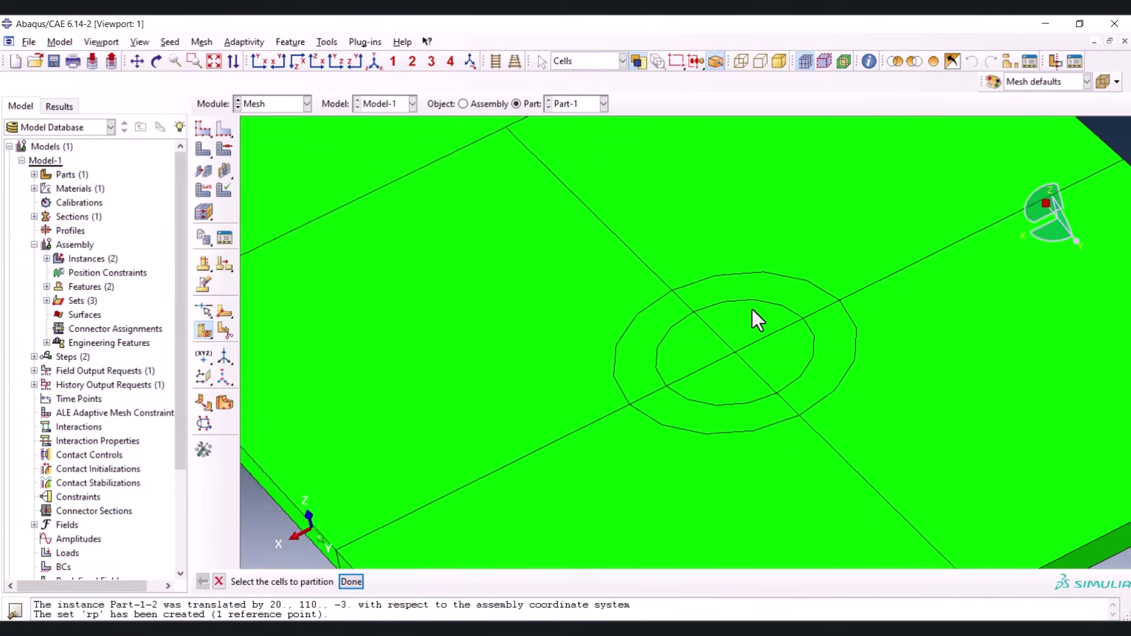
{"action": "scroll", "coordinate": [617, 335], "scroll_direction": "down", "scroll_amount": 2}
{"action": "left_click_drag", "start_coordinate": [673, 355], "coordinate": [666, 168], "text": "ctrl+alt"}
{"action": "scroll", "coordinate": [603, 401], "scroll_direction": "down", "scroll_amount": 3}
{"action": "scroll", "coordinate": [575, 219], "scroll_direction": "down", "scroll_amount": 3}
{"action": "left_click_drag", "start_coordinate": [600, 188], "coordinate": [606, 375], "text": "ctrl+alt"}
{"action": "scroll", "coordinate": [569, 185], "scroll_direction": "up", "scroll_amount": 8}
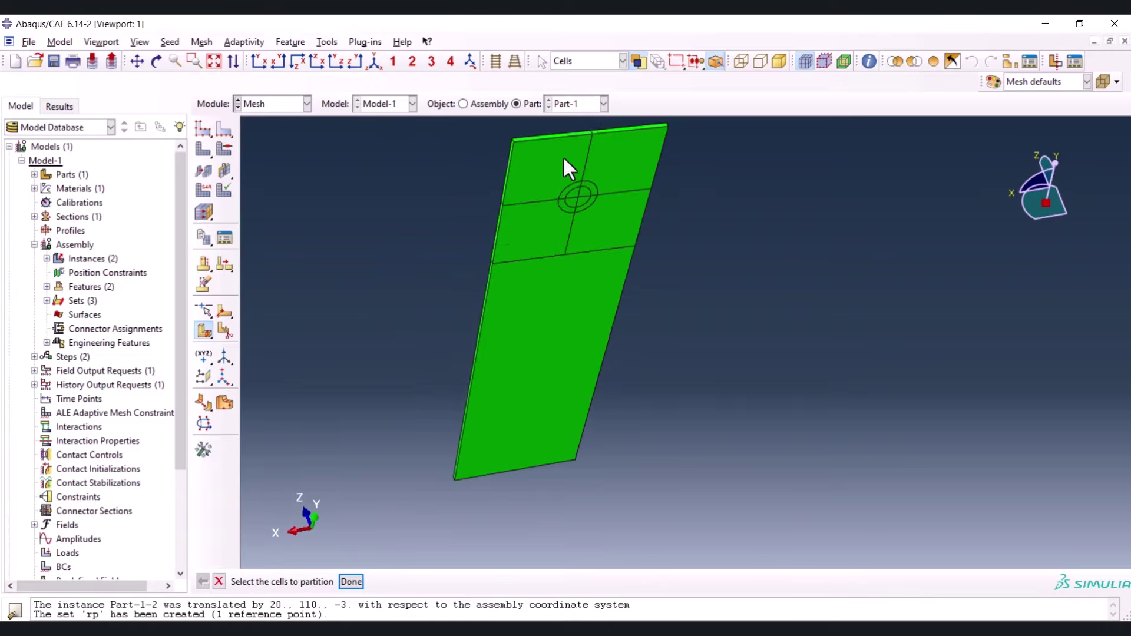
{"action": "left_click", "coordinate": [620, 213]}
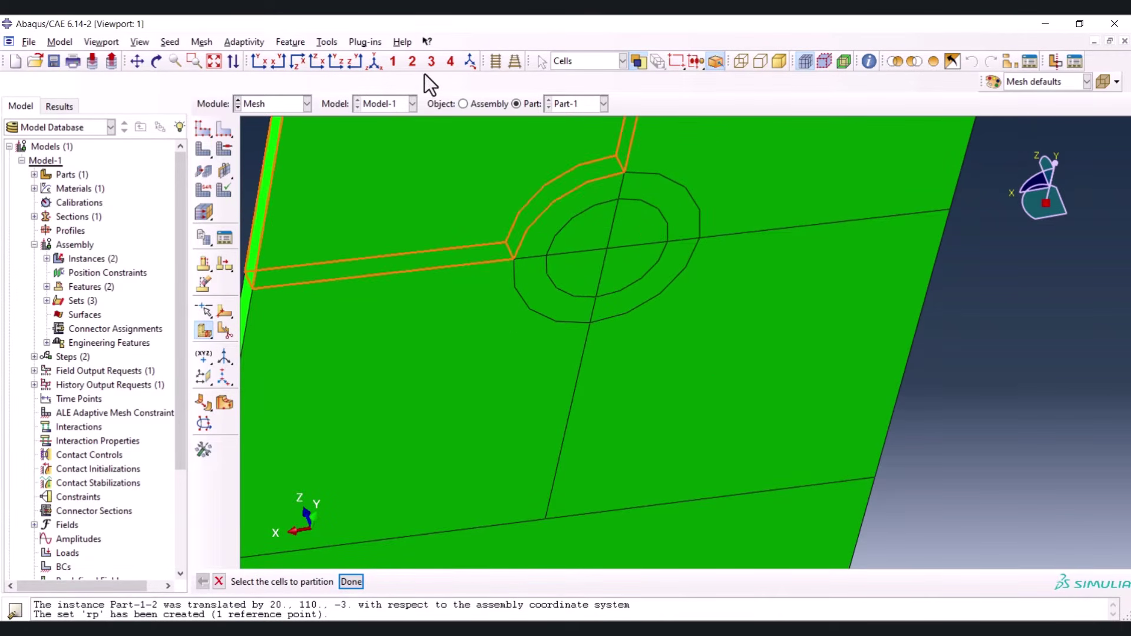
{"action": "left_click", "coordinate": [373, 63]}
{"action": "scroll", "coordinate": [655, 206], "scroll_direction": "up", "scroll_amount": 6}
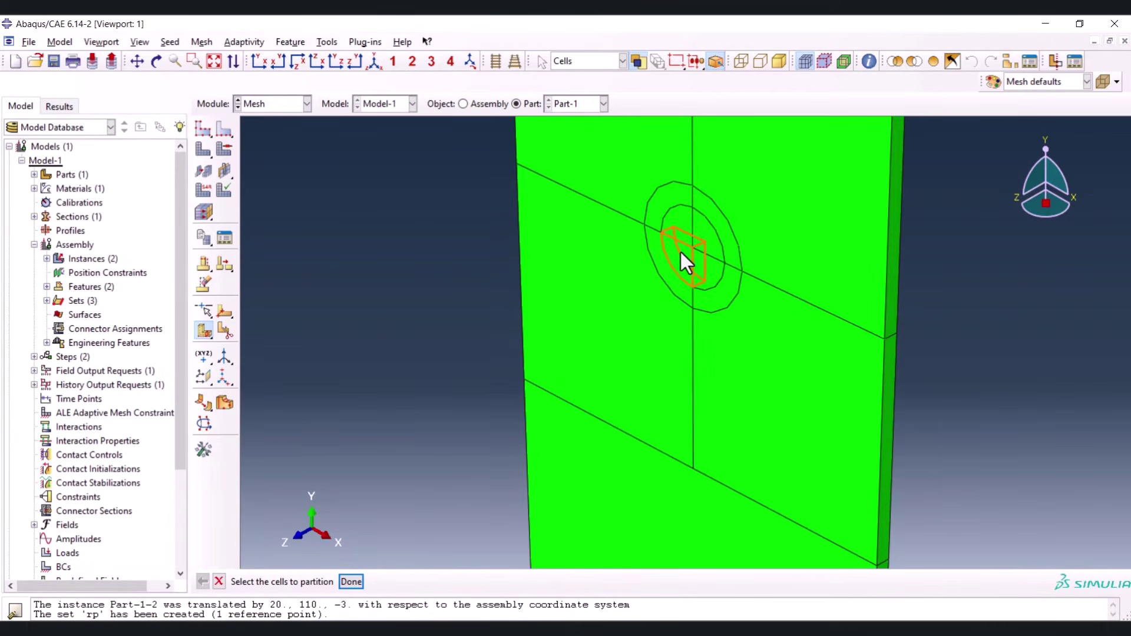
{"action": "left_click", "coordinate": [682, 257]}
{"action": "left_click_drag", "start_coordinate": [541, 222], "coordinate": [778, 194], "text": "ctrl+alt"}
{"action": "left_click", "coordinate": [597, 321]}
{"action": "scroll", "coordinate": [781, 278], "scroll_direction": "down", "scroll_amount": 3}
{"action": "scroll", "coordinate": [682, 347], "scroll_direction": "up", "scroll_amount": 3}
{"action": "scroll", "coordinate": [442, 313], "scroll_direction": "down", "scroll_amount": 3}
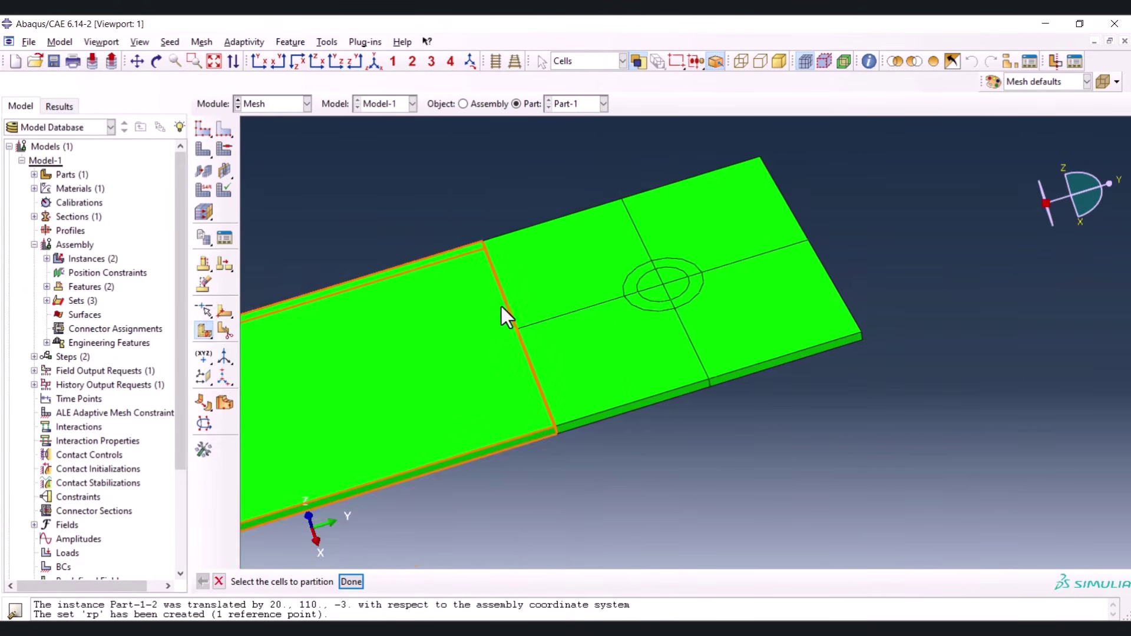
{"action": "scroll", "coordinate": [712, 283], "scroll_direction": "up", "scroll_amount": 3}
{"action": "left_click_drag", "start_coordinate": [714, 282], "coordinate": [707, 347], "text": "ctrl+alt"}
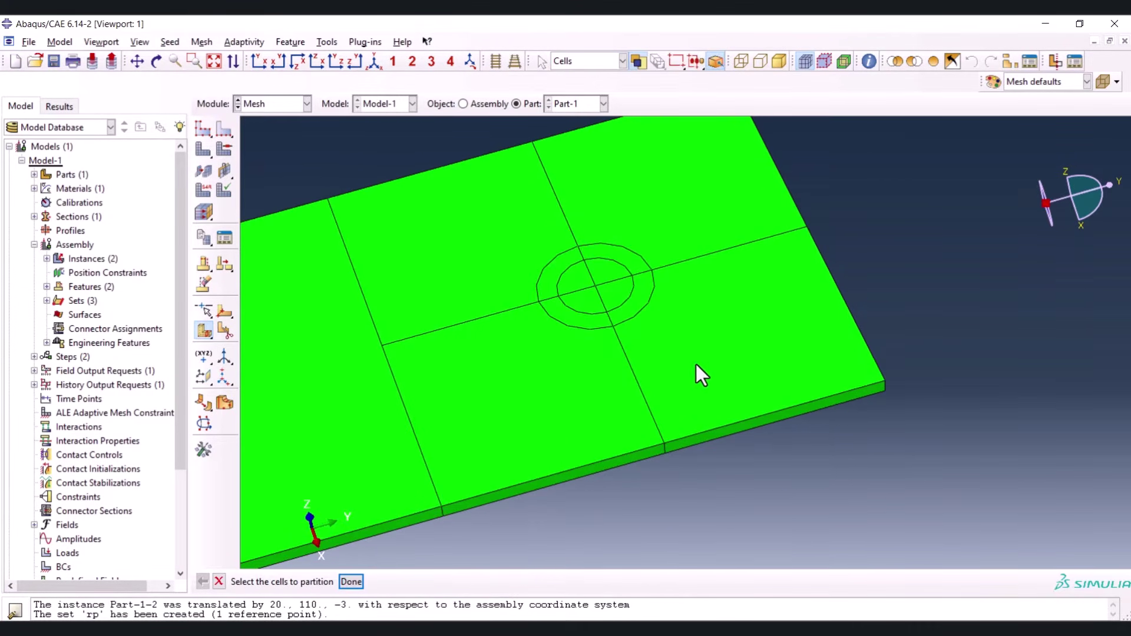
Select the inner disc's crossing centreline edges on both faces for local seeding, with the part shown in wireframe
{"action": "left_click", "coordinate": [221, 131]}
{"action": "scroll", "coordinate": [560, 257], "scroll_direction": "up", "scroll_amount": 2}
{"action": "scroll", "coordinate": [561, 260], "scroll_direction": "up", "scroll_amount": 2}
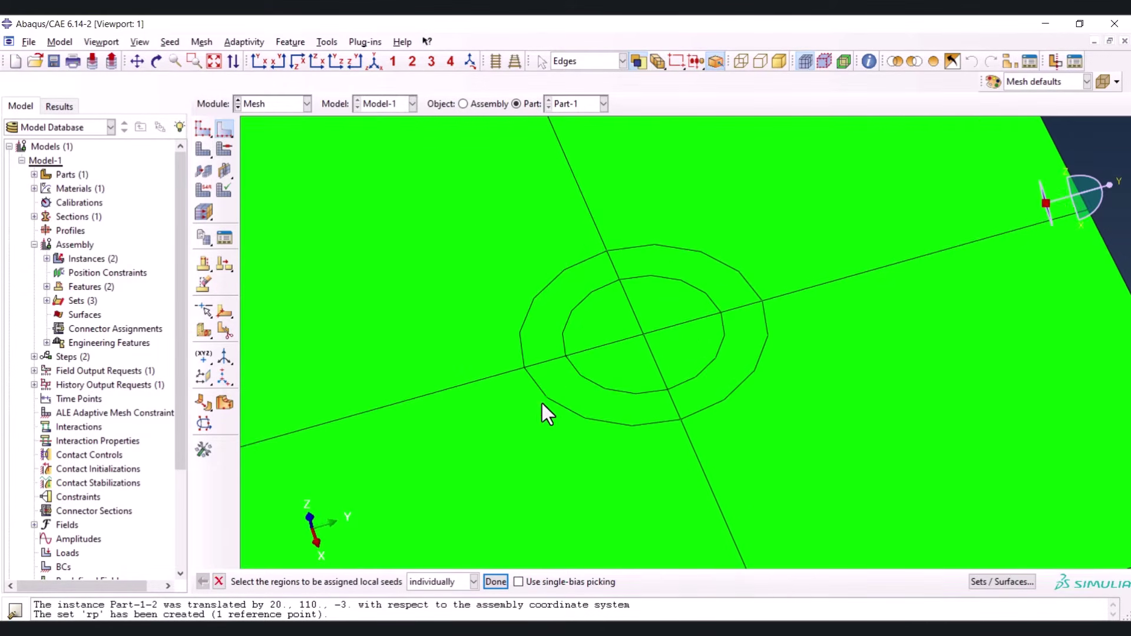
{"action": "left_click", "coordinate": [630, 307]}
{"action": "scroll", "coordinate": [630, 316], "scroll_direction": "down", "scroll_amount": 1}
{"action": "left_click_drag", "start_coordinate": [628, 364], "coordinate": [677, 363], "text": "ctrl+alt"}
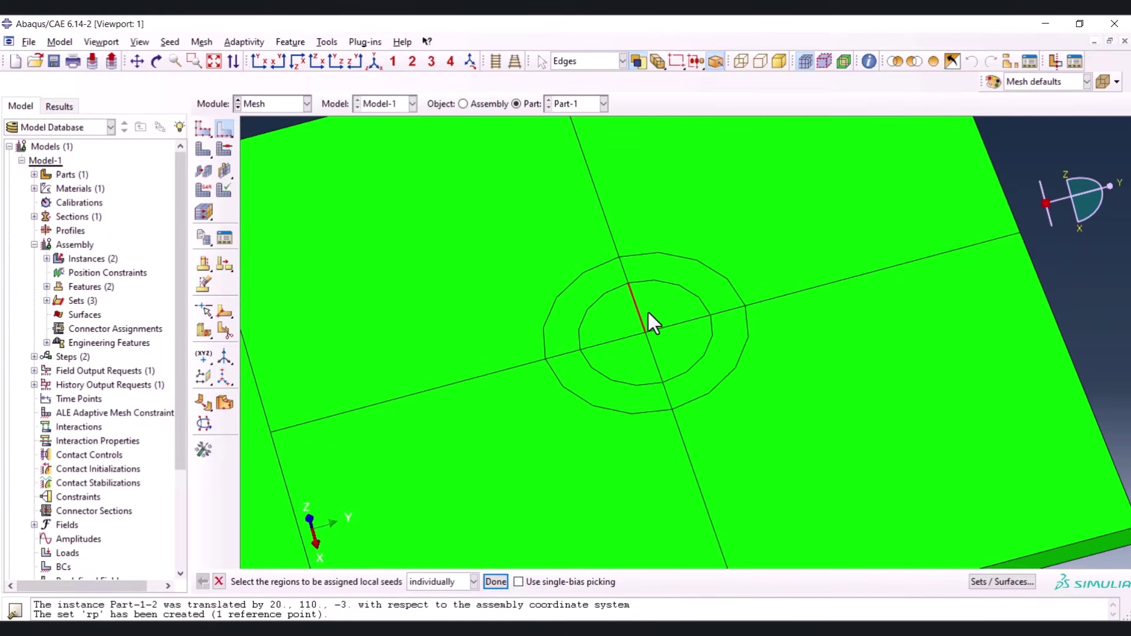
{"action": "left_click_drag", "start_coordinate": [651, 429], "coordinate": [564, 364], "text": "ctrl+alt"}
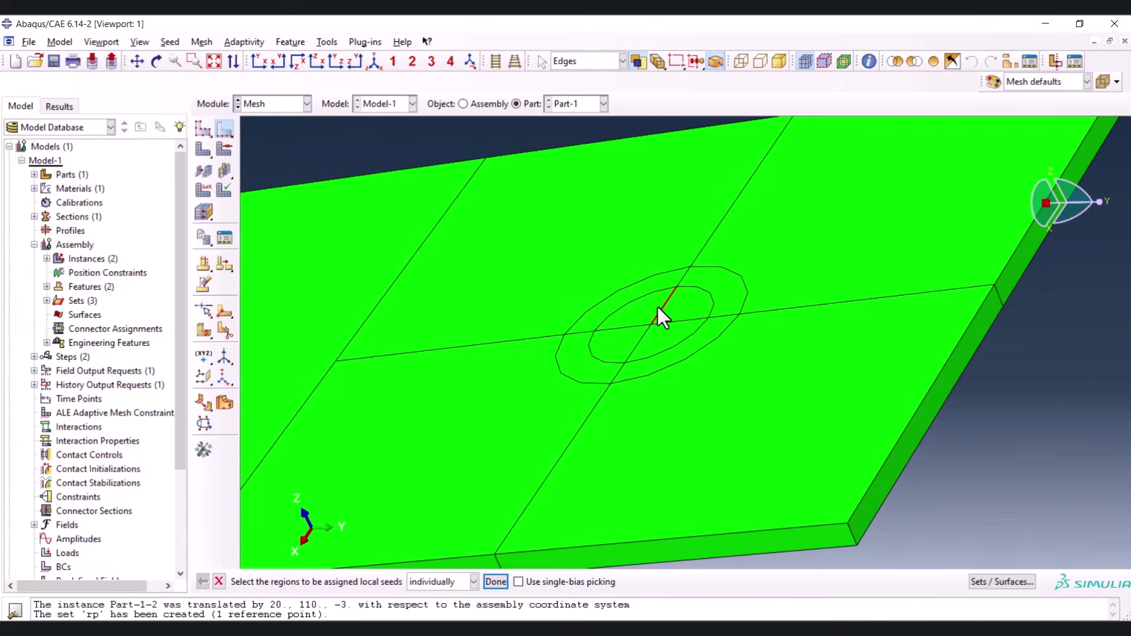
{"action": "left_click_drag", "start_coordinate": [761, 354], "coordinate": [606, 344], "text": "ctrl+alt"}
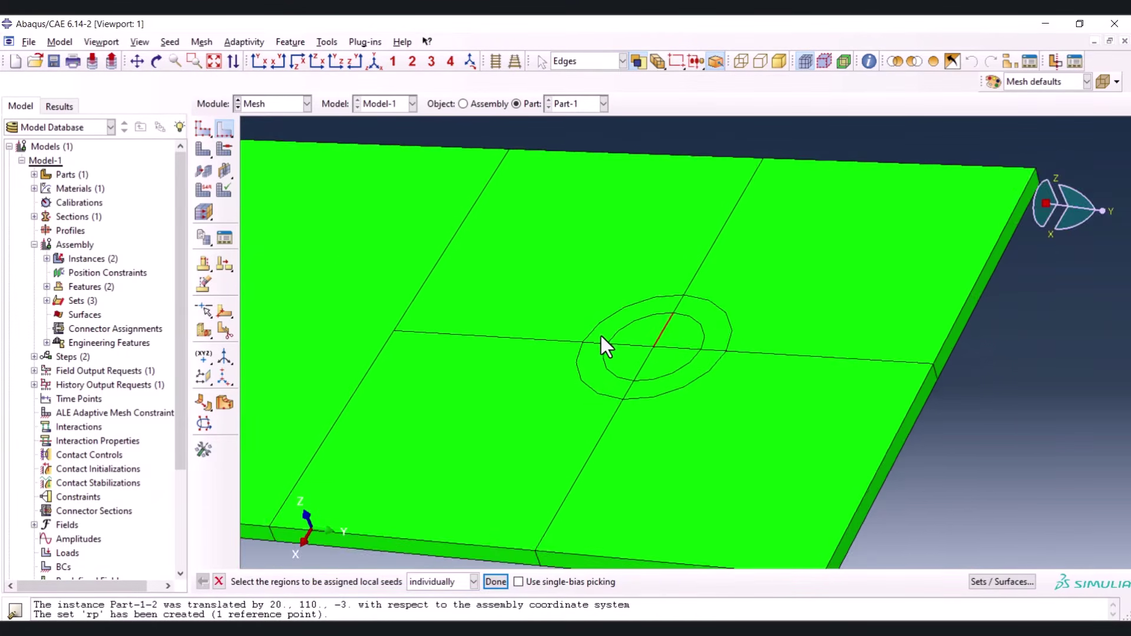
{"action": "scroll", "coordinate": [695, 319], "scroll_direction": "up", "scroll_amount": 3}
{"action": "left_click", "coordinate": [709, 335]}
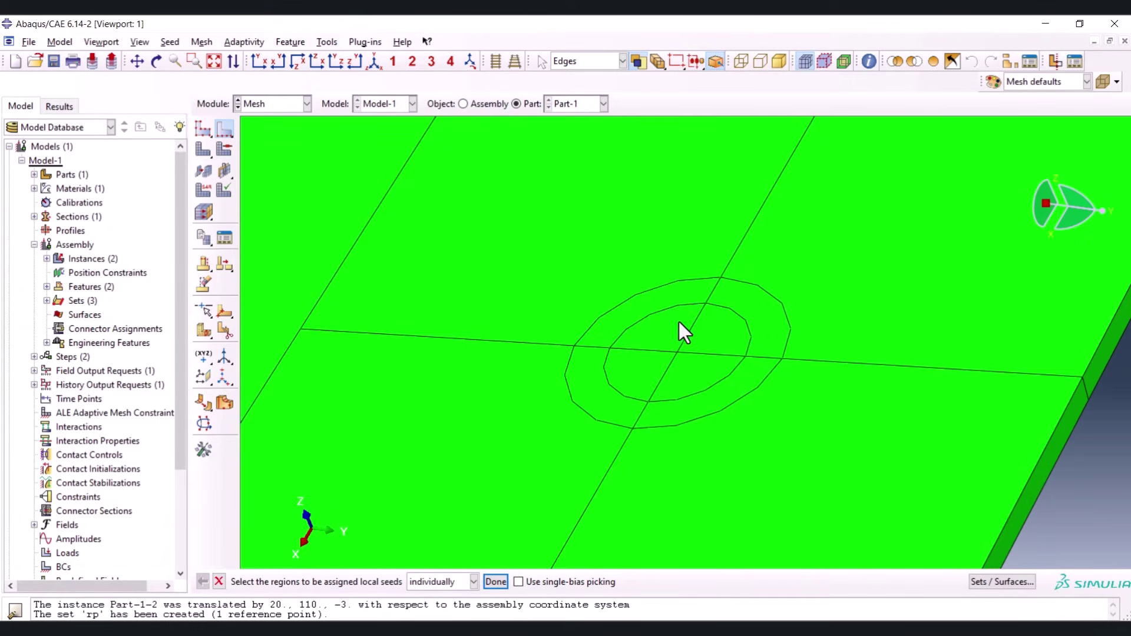
{"action": "left_click", "coordinate": [708, 334]}
{"action": "left_click", "coordinate": [703, 348], "text": "shift"}
{"action": "left_click", "coordinate": [742, 61]}
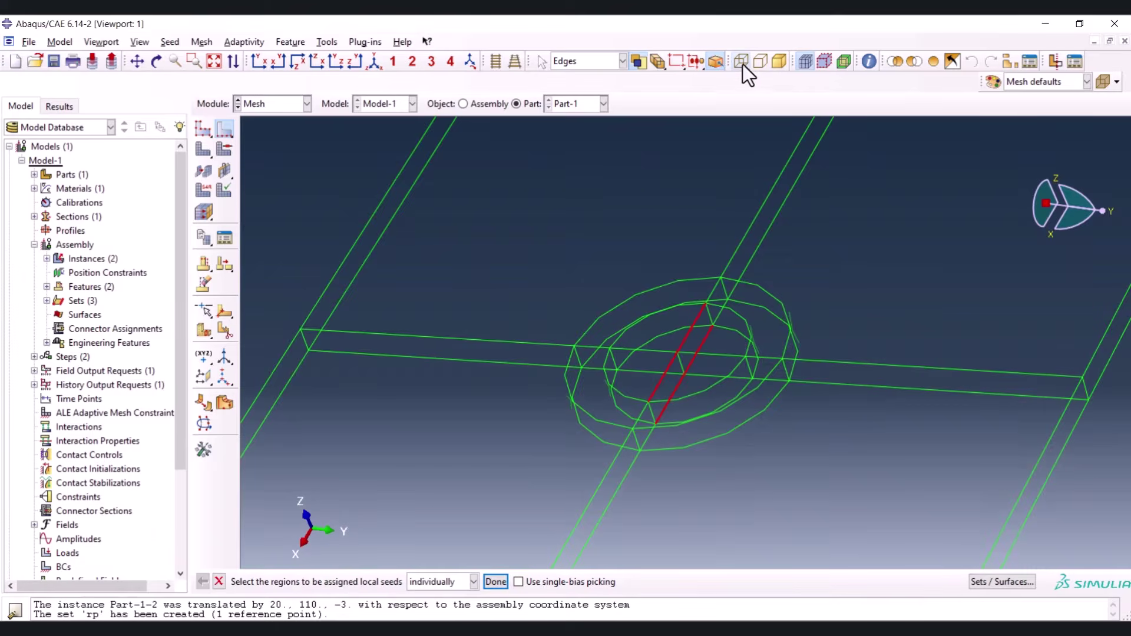
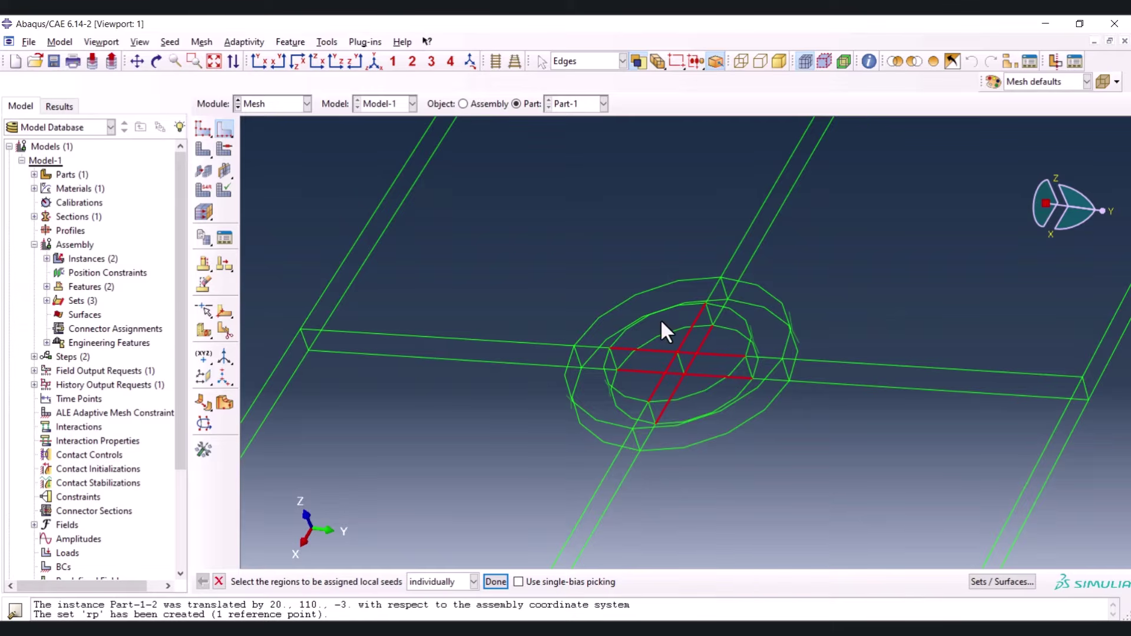
Add all arcs of the inner and outer circles on both faces to the local seeding selection
{"action": "left_click", "coordinate": [626, 335]}
{"action": "left_click", "coordinate": [654, 341]}
{"action": "left_click", "coordinate": [745, 319]}
{"action": "left_click", "coordinate": [736, 334]}
{"action": "left_click", "coordinate": [719, 382]}
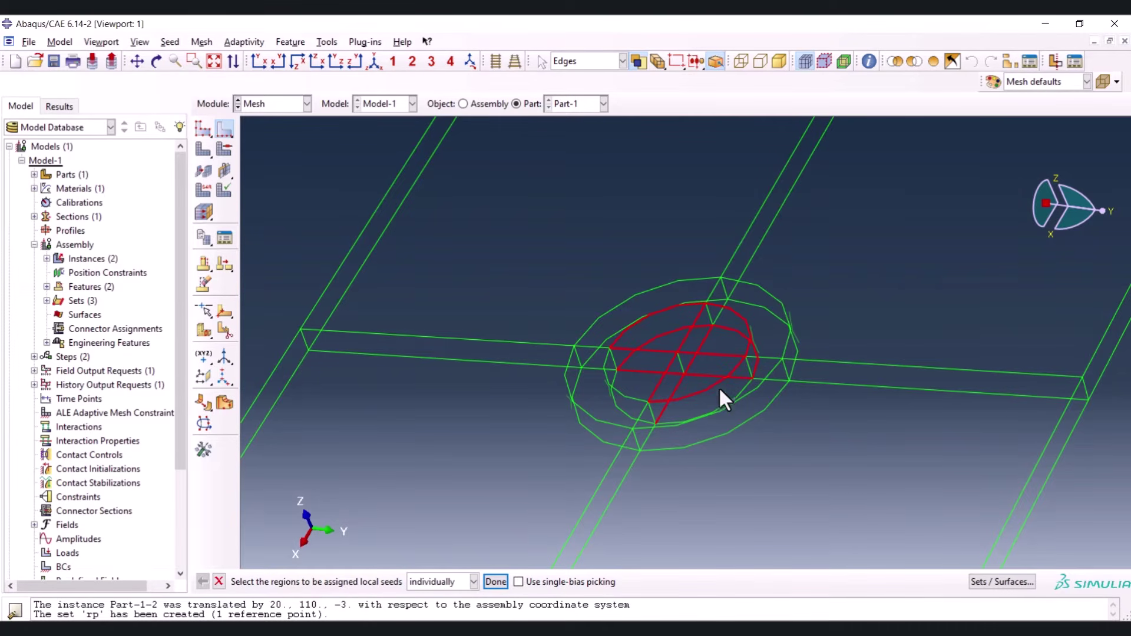
{"action": "left_click", "coordinate": [726, 402]}
{"action": "left_click", "coordinate": [730, 431]}
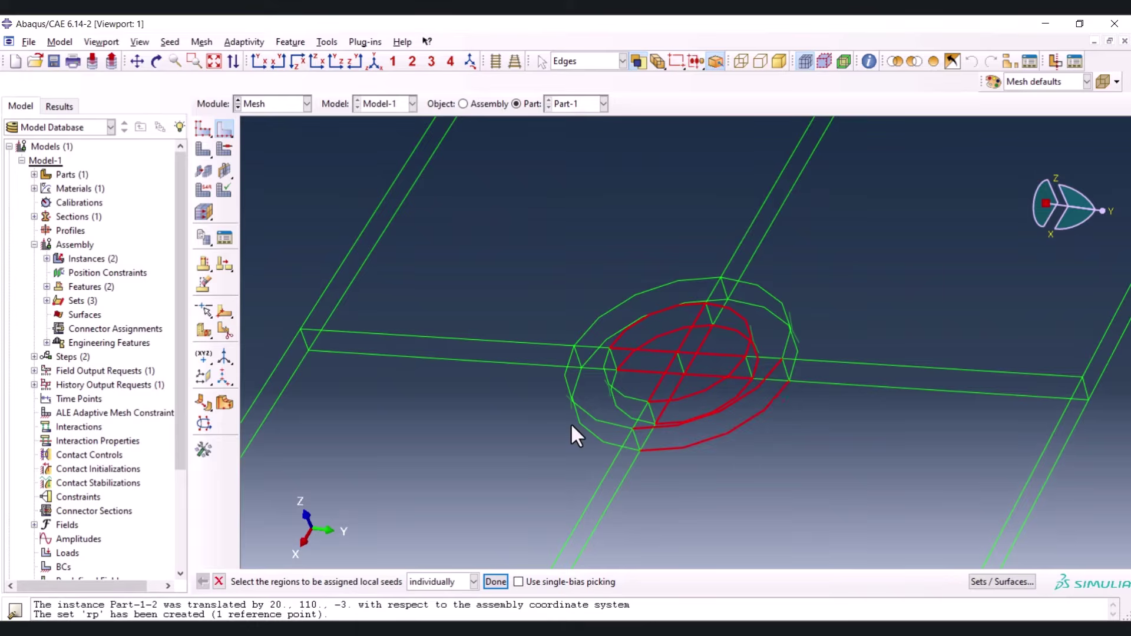
{"action": "left_click", "coordinate": [587, 429]}
{"action": "left_click", "coordinate": [620, 392]}
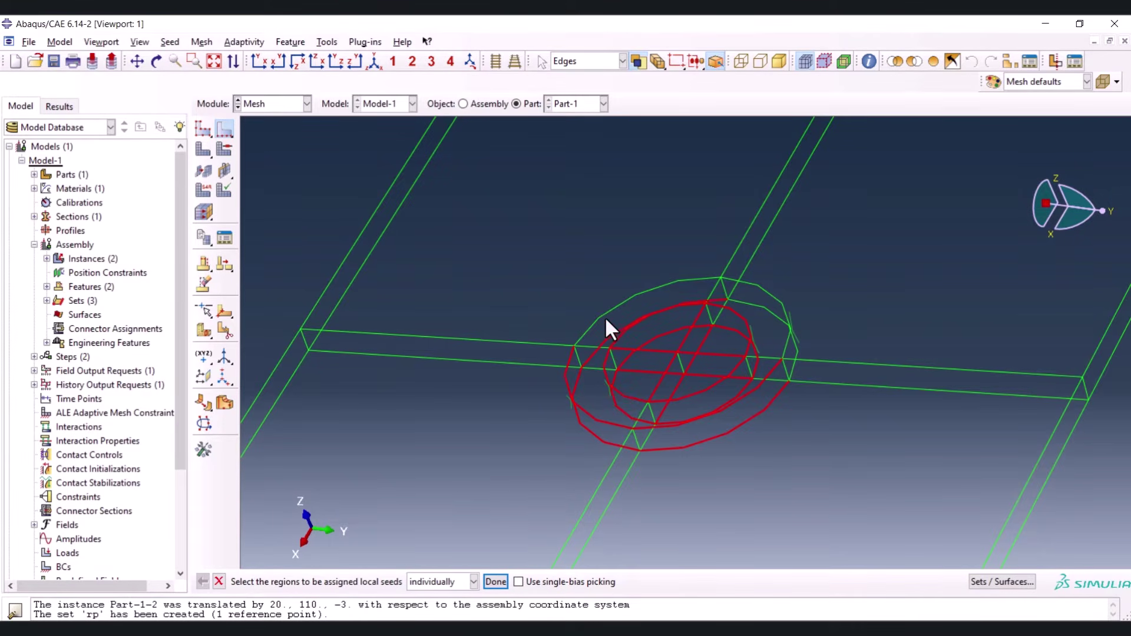
{"action": "left_click", "coordinate": [606, 317]}
{"action": "left_click", "coordinate": [770, 296]}
{"action": "left_click", "coordinate": [773, 312]}
Return to shaded display and seed the selected circle and centreline edges by number with 4 elements per edge
{"action": "left_click_drag", "start_coordinate": [754, 405], "coordinate": [687, 410], "text": "ctrl+alt"}
{"action": "left_click_drag", "start_coordinate": [714, 457], "coordinate": [694, 412], "text": "ctrl+alt"}
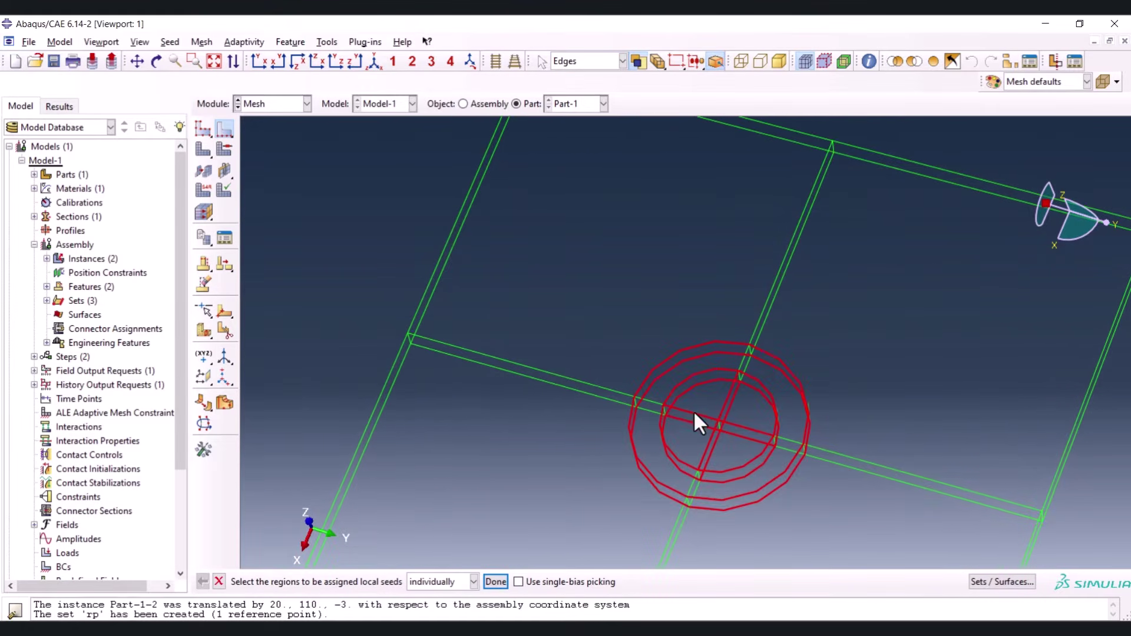
{"action": "left_click", "coordinate": [779, 61]}
{"action": "mouse_move", "coordinate": [701, 245]}
{"action": "left_mouse_down", "text": "ctrl+alt"}
{"action": "mouse_move", "coordinate": [715, 345]}
{"action": "mouse_move", "coordinate": [688, 273]}
{"action": "mouse_move", "coordinate": [724, 418]}
{"action": "mouse_move", "coordinate": [721, 401]}
{"action": "left_mouse_up", "text": "ctrl+alt"}
{"action": "scroll", "coordinate": [760, 393], "scroll_direction": "down", "scroll_amount": 5}
{"action": "left_click_drag", "start_coordinate": [682, 347], "coordinate": [672, 271], "text": "ctrl+alt"}
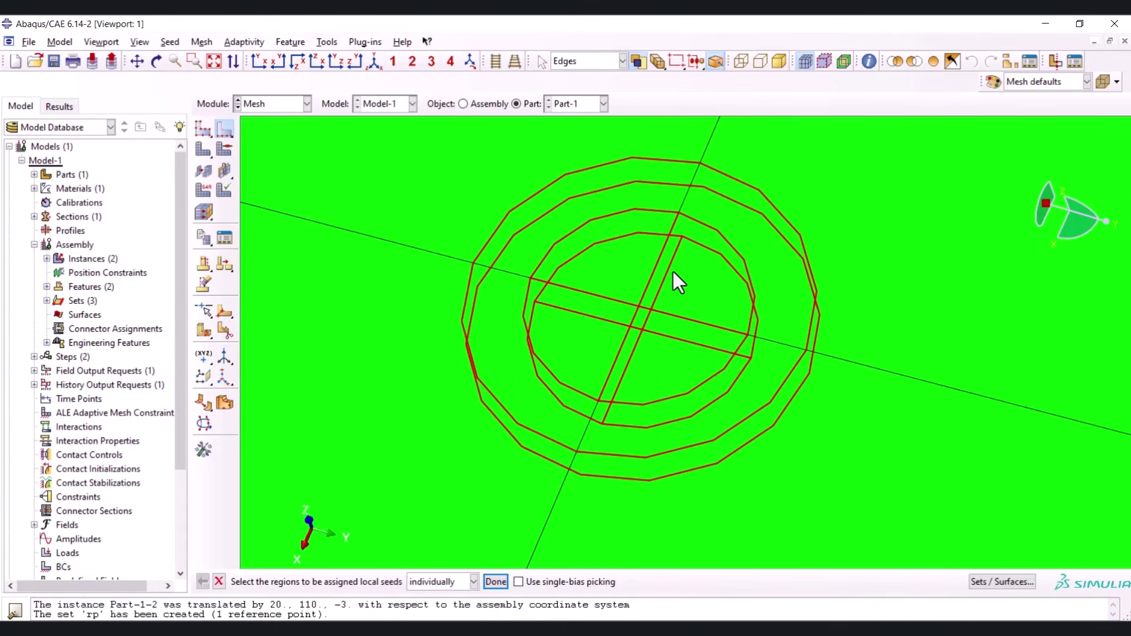
{"action": "middle_click", "coordinate": [436, 207]}
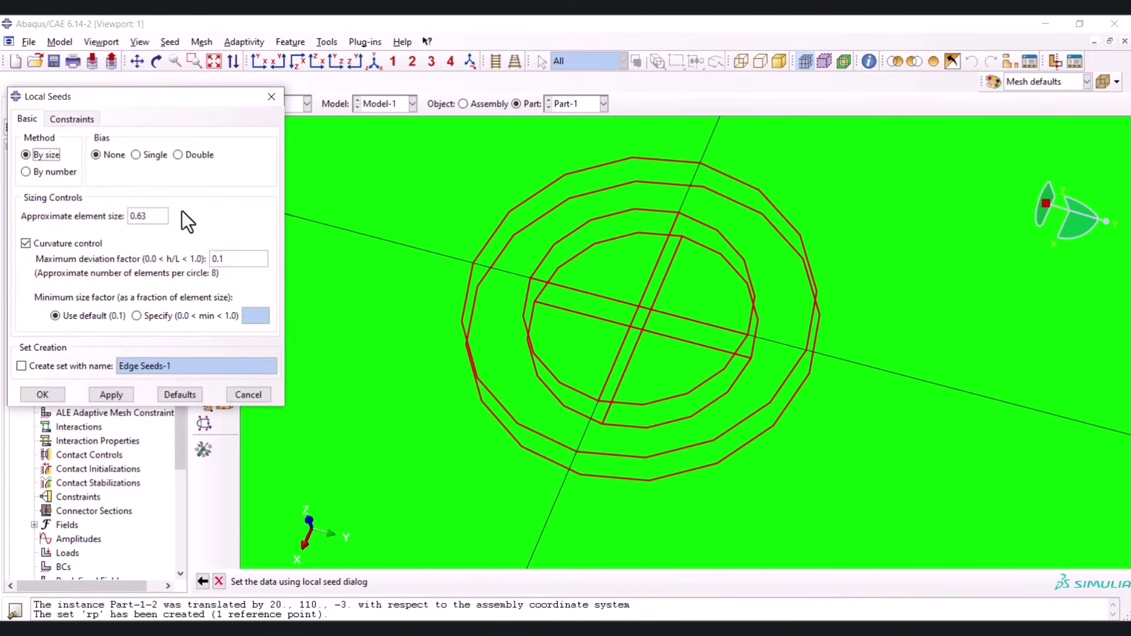
{"action": "left_click_drag", "start_coordinate": [93, 93], "coordinate": [251, 94]}
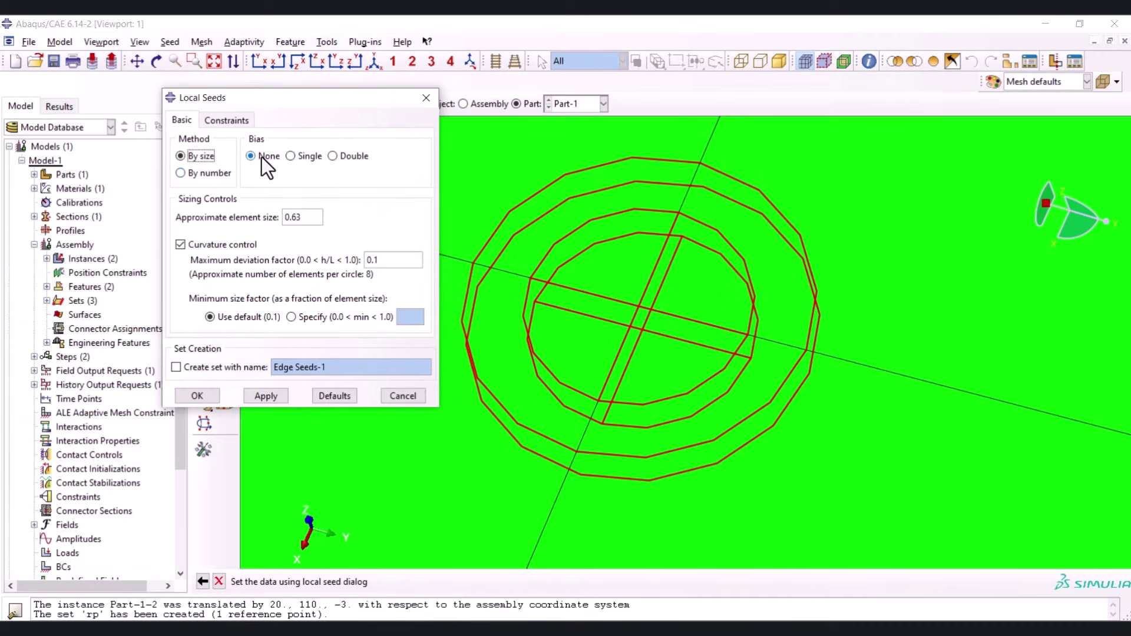
{"action": "left_click", "coordinate": [201, 173]}
{"action": "double_click", "coordinate": [288, 218]}
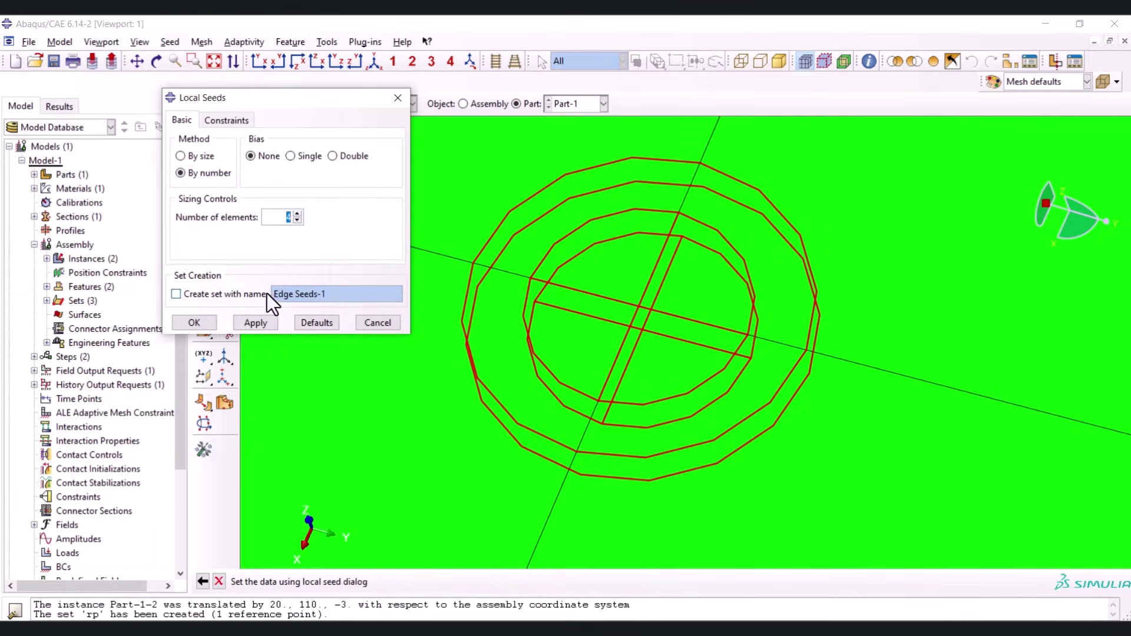
{"action": "left_click", "coordinate": [262, 321]}
{"action": "left_click", "coordinate": [189, 318]}
Mesh the whole of Part-1 and view the element pattern around the circular joint
{"action": "scroll", "coordinate": [613, 313], "scroll_direction": "down", "scroll_amount": 5}
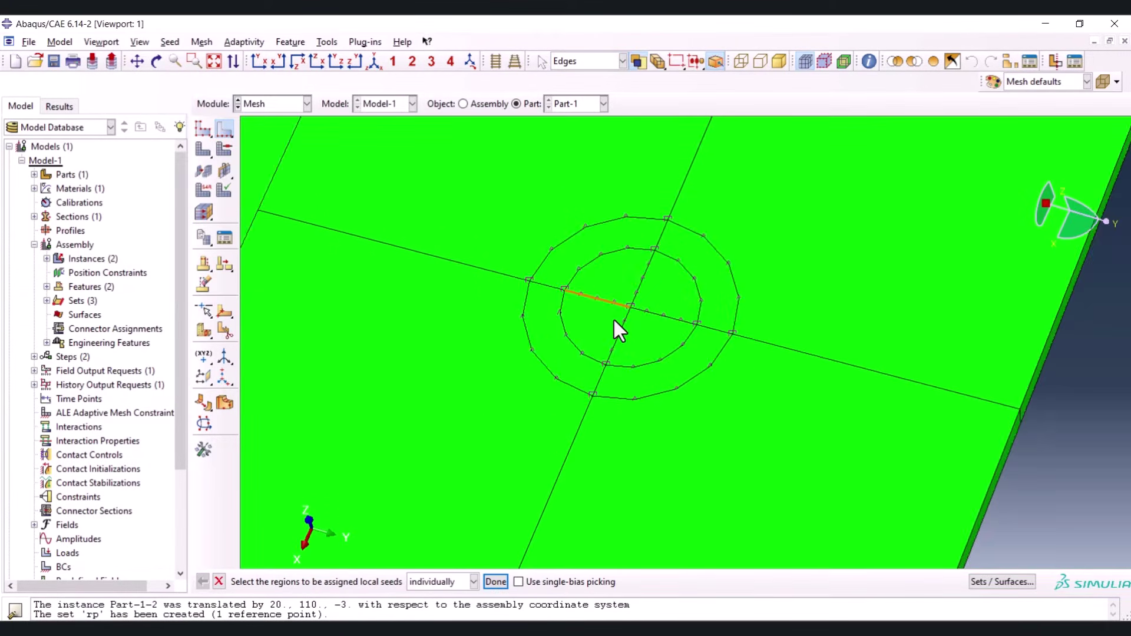
{"action": "left_click", "coordinate": [199, 150]}
{"action": "middle_click", "coordinate": [426, 202]}
{"action": "scroll", "coordinate": [594, 288], "scroll_direction": "up", "scroll_amount": 3}
{"action": "left_click_drag", "start_coordinate": [627, 305], "coordinate": [654, 353], "text": "ctrl+alt"}
{"action": "scroll", "coordinate": [609, 236], "scroll_direction": "down", "scroll_amount": 3}
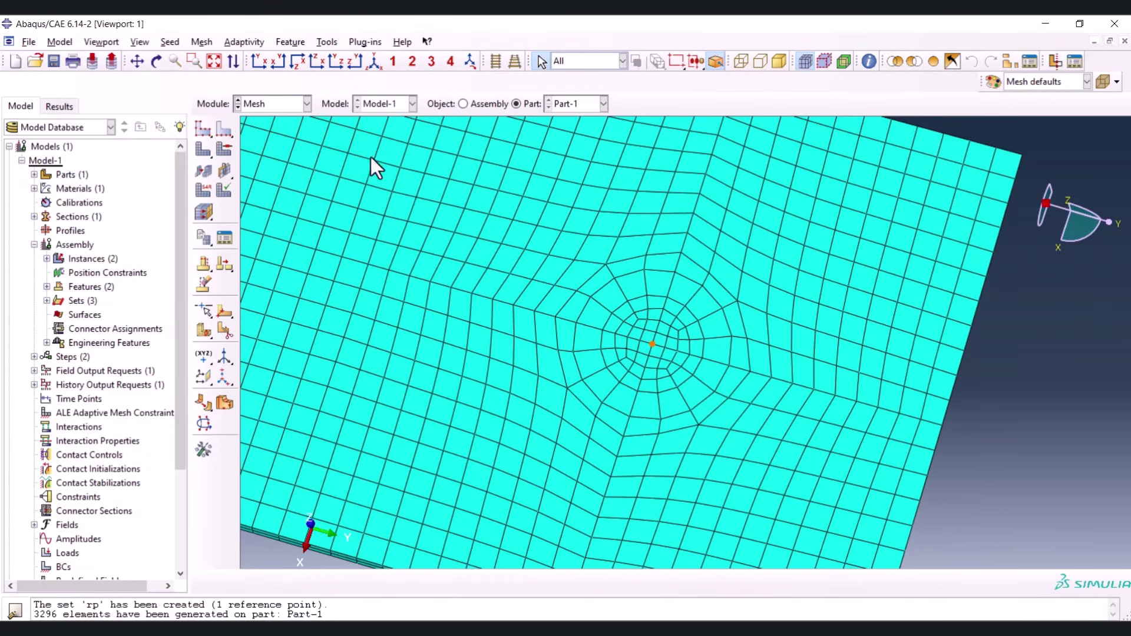
Set Part-1's approximate global seed size to 3 and delete the meshes invalidated by the change
{"action": "left_click", "coordinate": [206, 128]}
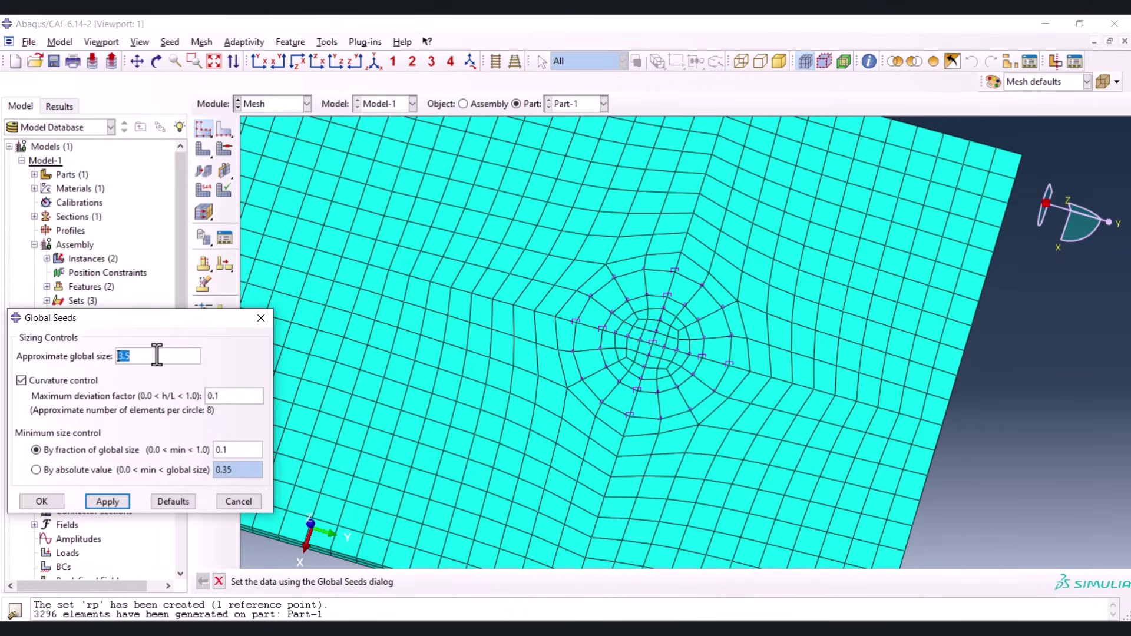
{"action": "type", "text": "3"}
{"action": "left_click", "coordinate": [59, 500]}
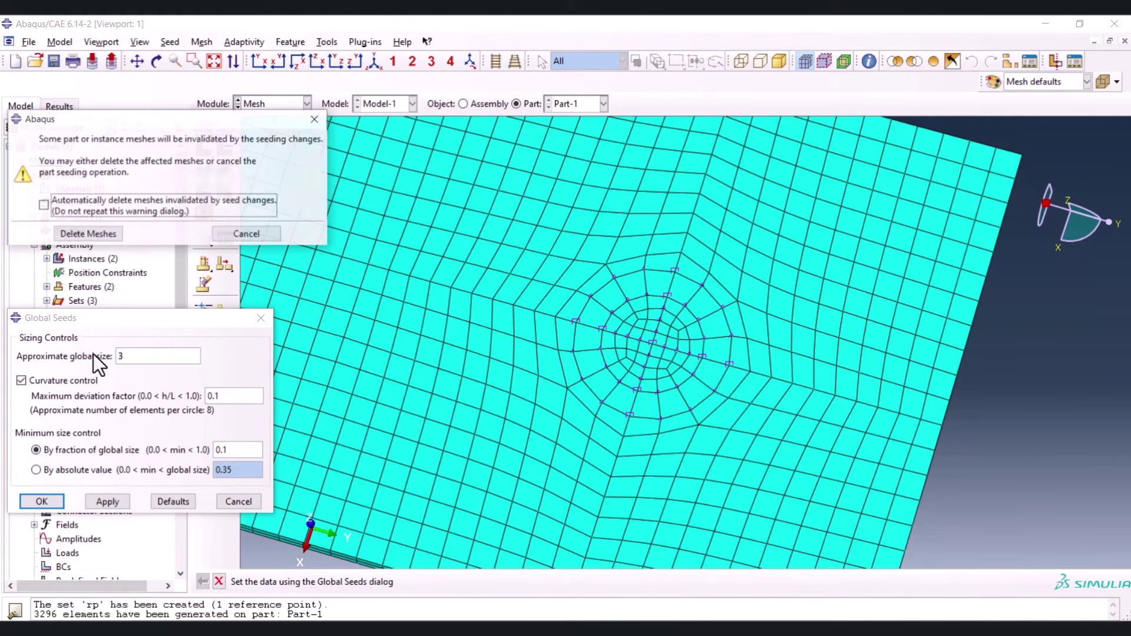
{"action": "left_click", "coordinate": [93, 235]}
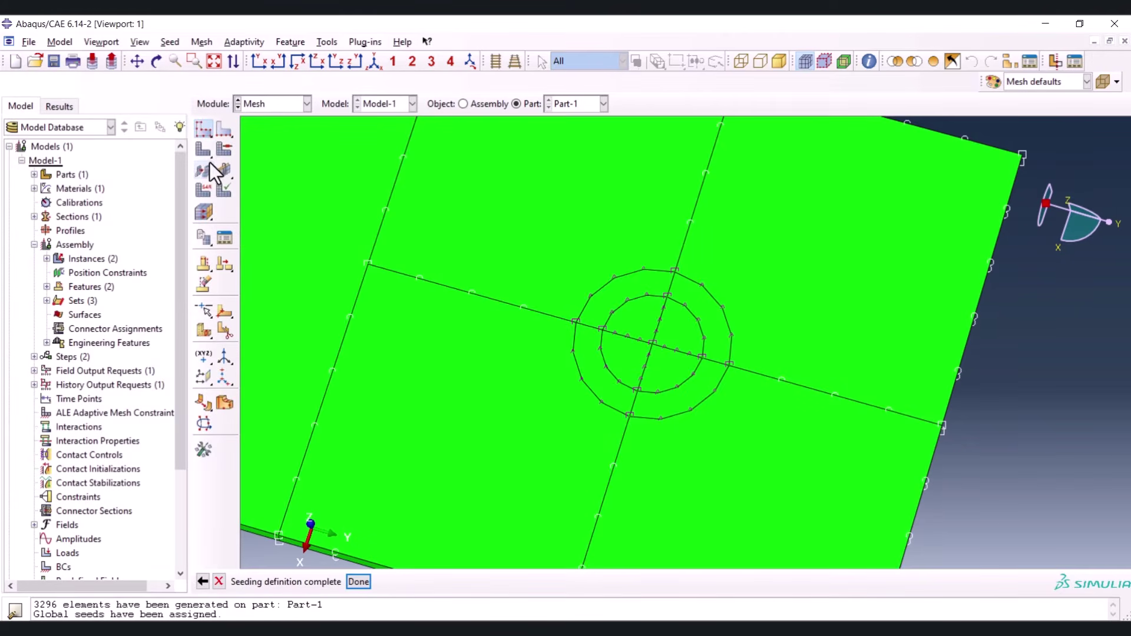
Mesh the whole of Part-1 with the updated global seeds and check the elements at the circular joint
{"action": "left_click", "coordinate": [208, 153]}
{"action": "middle_click", "coordinate": [496, 245]}
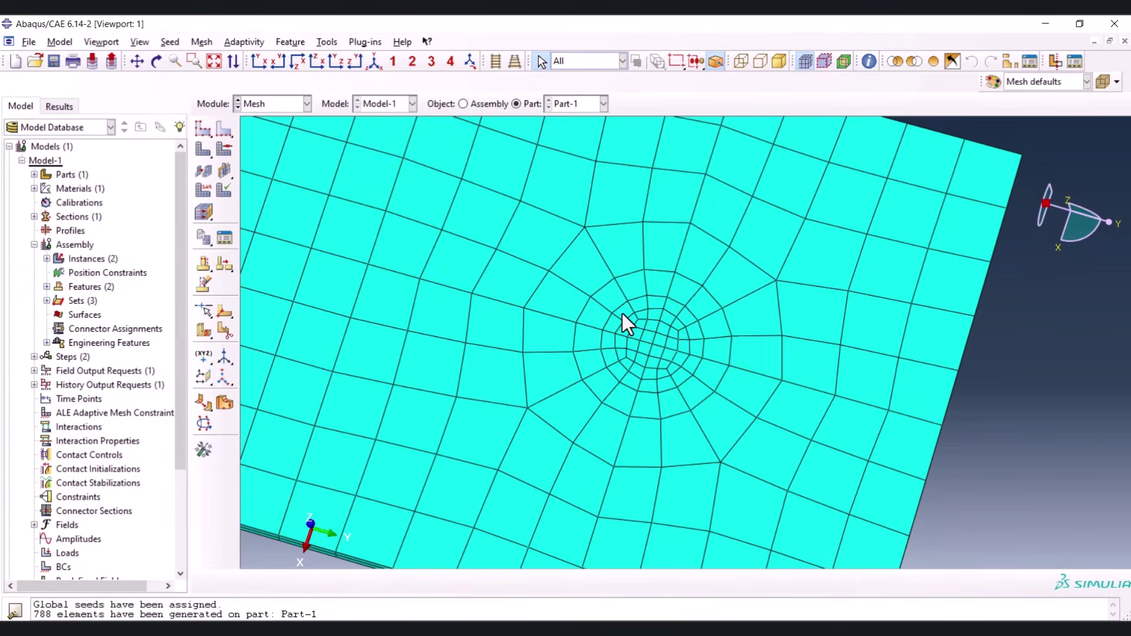
{"action": "scroll", "coordinate": [613, 273], "scroll_direction": "up", "scroll_amount": 6}
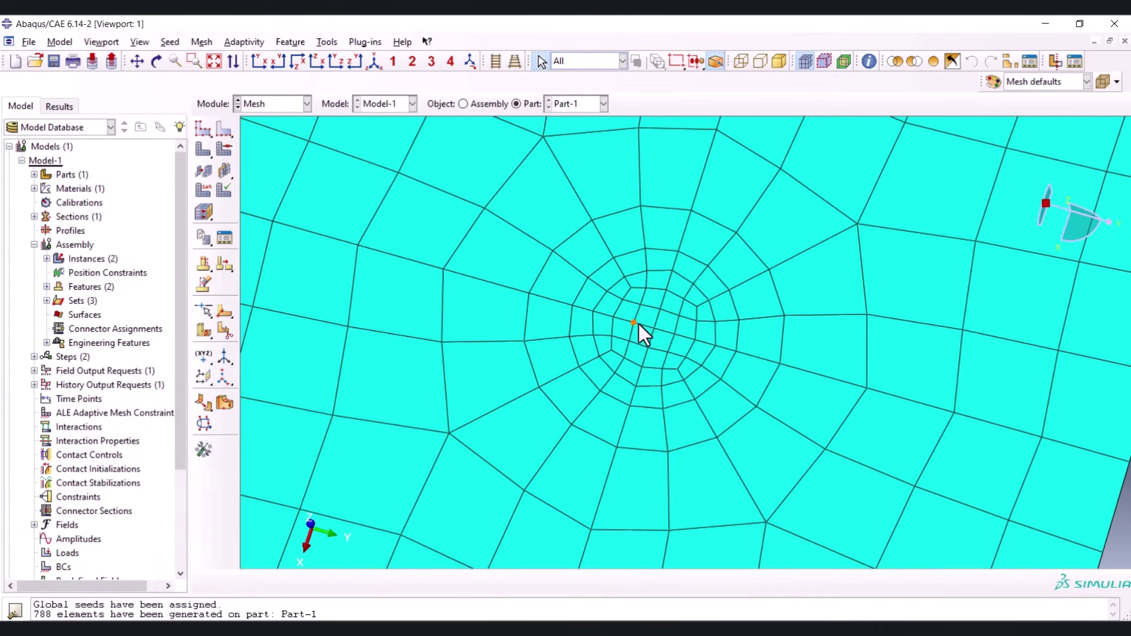
{"action": "scroll", "coordinate": [660, 262], "scroll_direction": "down", "scroll_amount": 6}
Examine Part-1's mesh through the plate thickness, over its full length and around the joint in isometric view
{"action": "mouse_move", "coordinate": [749, 293]}
{"action": "left_mouse_down", "text": "ctrl+alt"}
{"action": "mouse_move", "coordinate": [737, 244]}
{"action": "mouse_move", "coordinate": [675, 272]}
{"action": "mouse_move", "coordinate": [638, 274]}
{"action": "mouse_move", "coordinate": [649, 305]}
{"action": "left_mouse_up", "text": "ctrl+alt"}
{"action": "scroll", "coordinate": [663, 258], "scroll_direction": "up", "scroll_amount": 2}
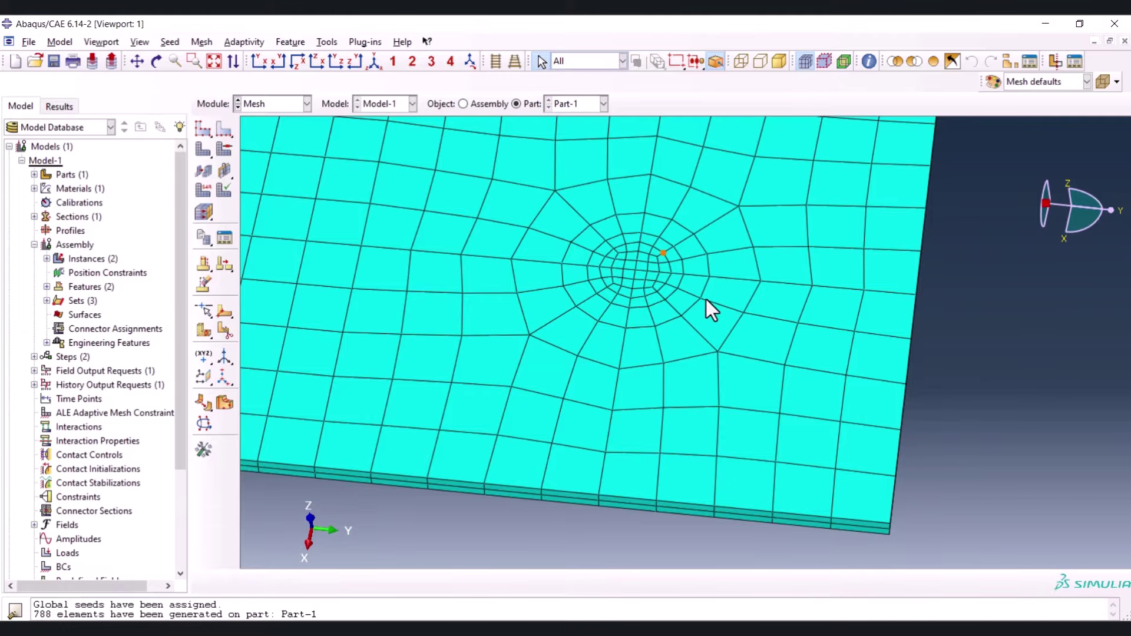
{"action": "scroll", "coordinate": [706, 299], "scroll_direction": "down", "scroll_amount": 2}
{"action": "left_click_drag", "start_coordinate": [677, 334], "coordinate": [676, 268], "text": "ctrl+alt"}
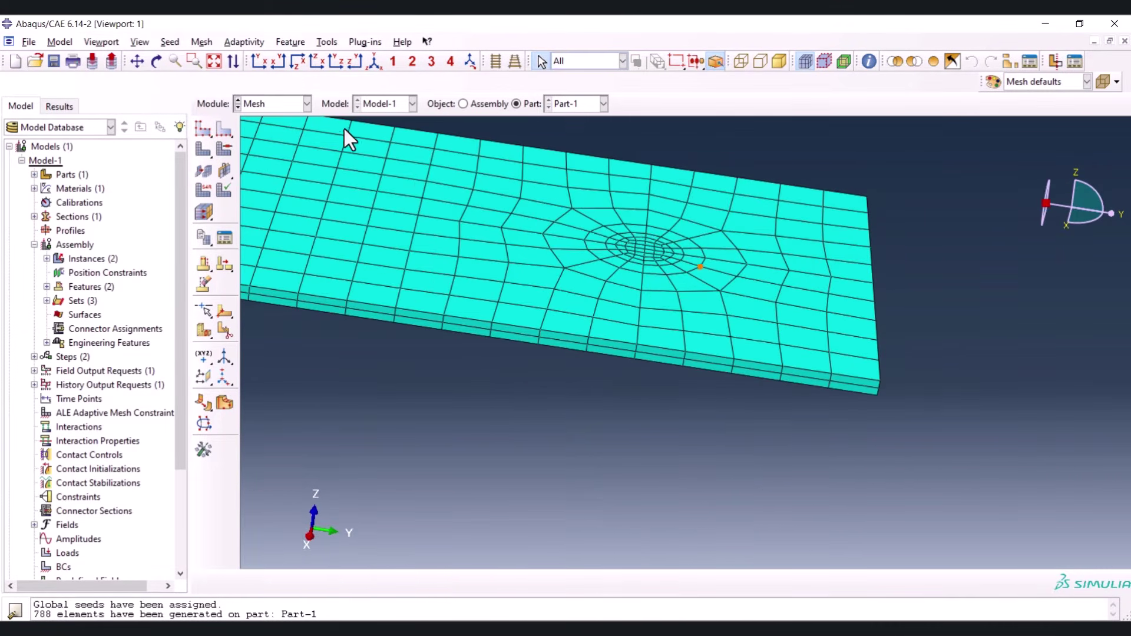
{"action": "left_click", "coordinate": [374, 62]}
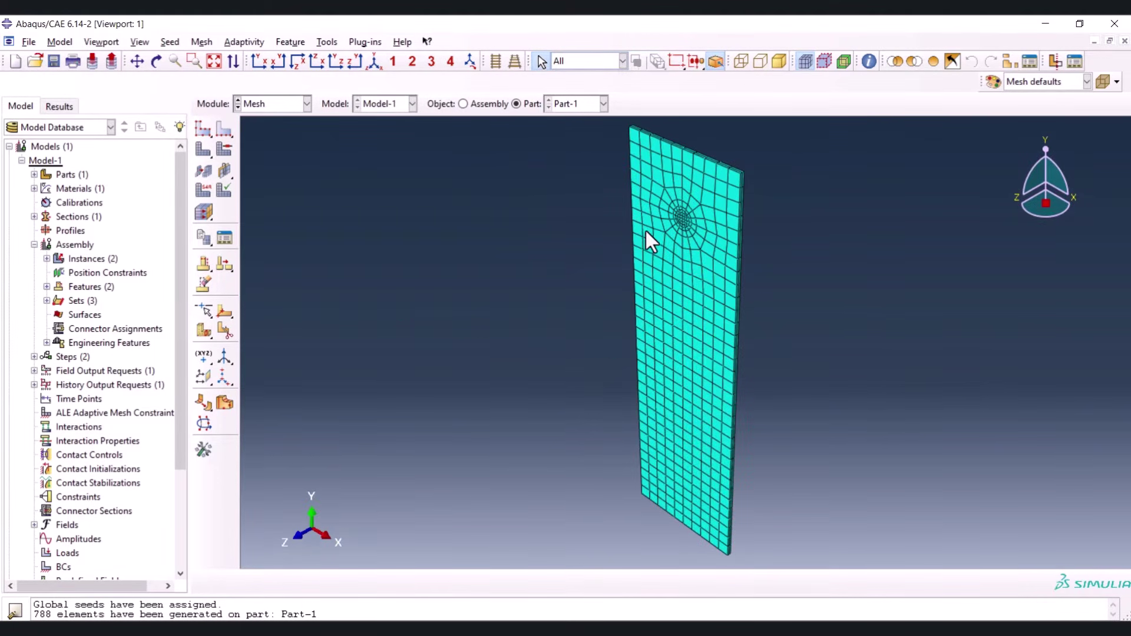
{"action": "scroll", "coordinate": [686, 212], "scroll_direction": "up", "scroll_amount": 4}
{"action": "scroll", "coordinate": [673, 232], "scroll_direction": "up", "scroll_amount": 3}
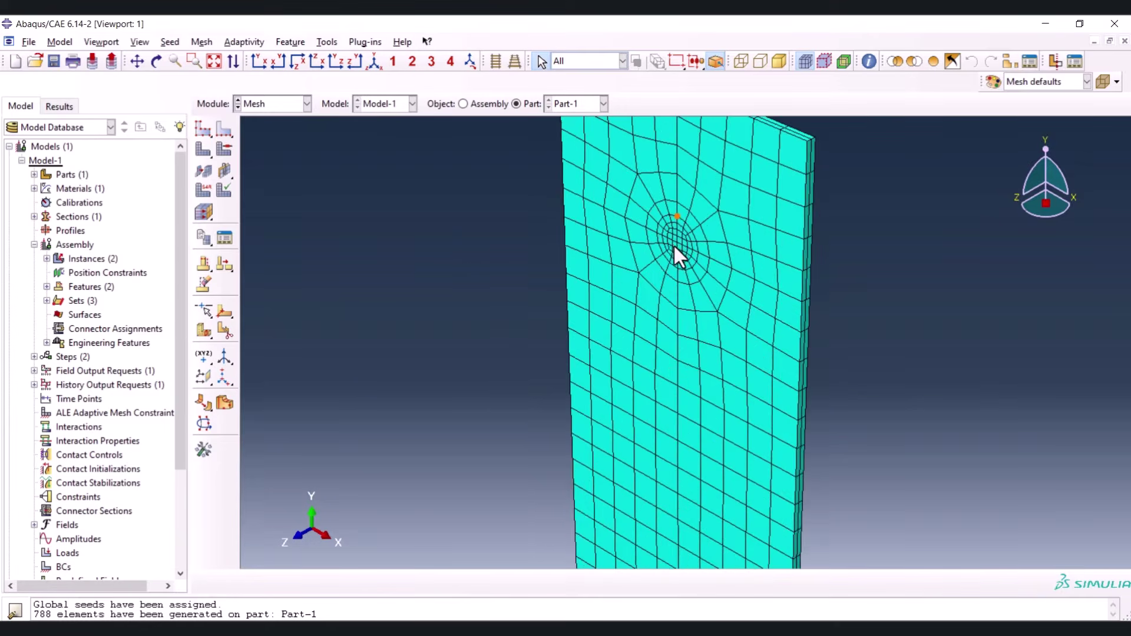
Switch to the Interaction module and bring the assembly's circular joint into close view
{"action": "left_click", "coordinate": [271, 104]}
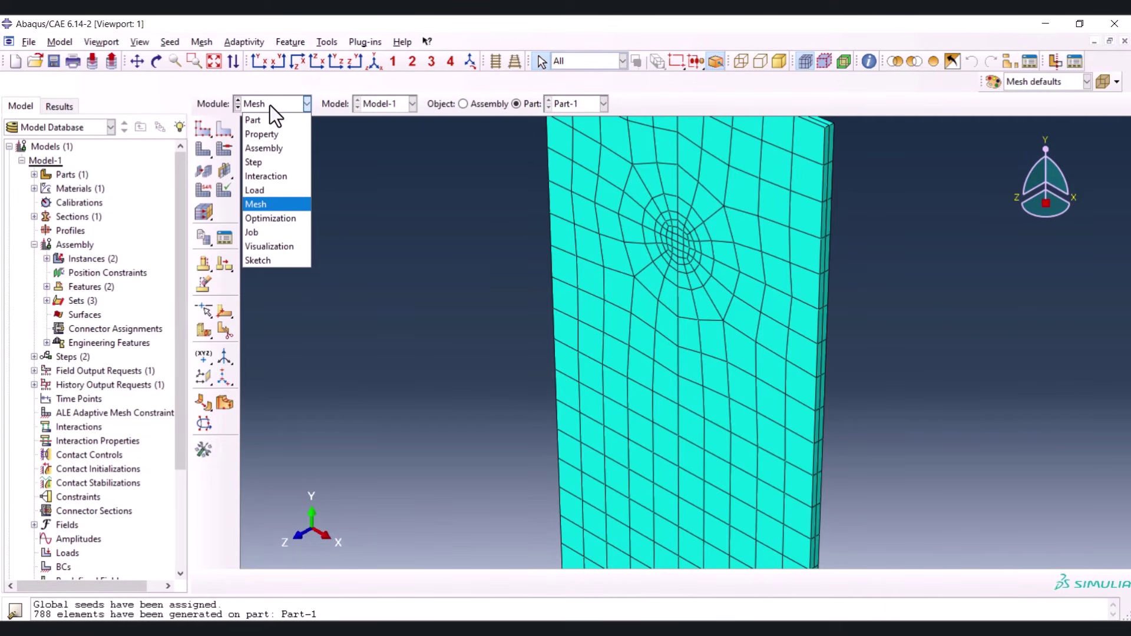
{"action": "left_click", "coordinate": [277, 176]}
{"action": "left_click_drag", "start_coordinate": [383, 376], "coordinate": [676, 269], "text": "ctrl+alt"}
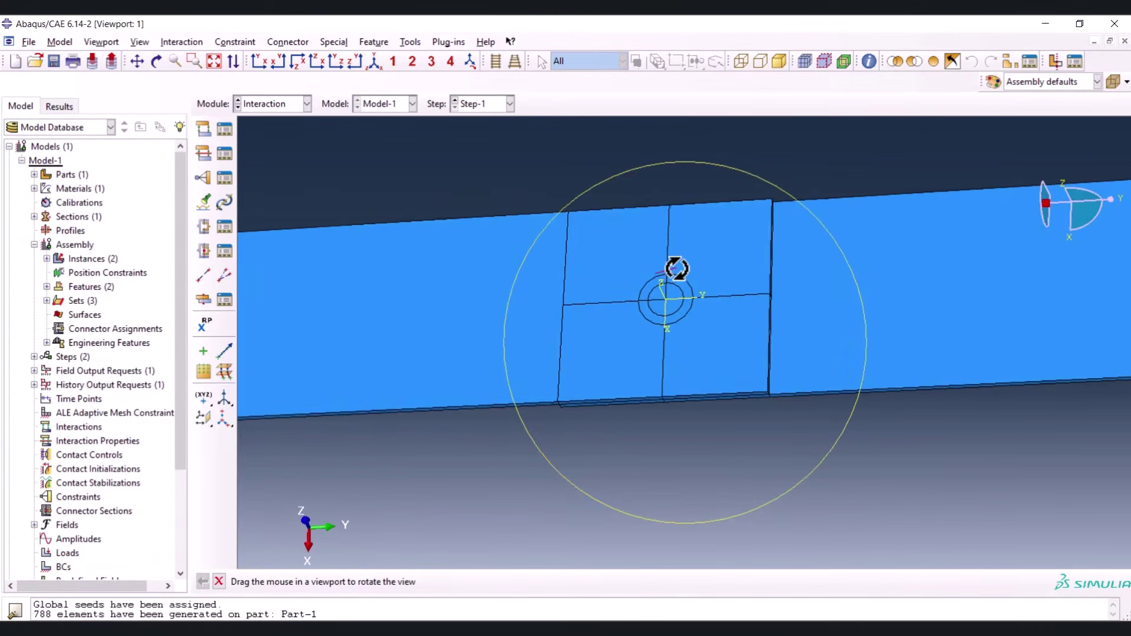
{"action": "scroll", "coordinate": [677, 416], "scroll_direction": "down", "scroll_amount": 3}
{"action": "scroll", "coordinate": [645, 458], "scroll_direction": "up", "scroll_amount": 3}
{"action": "scroll", "coordinate": [625, 283], "scroll_direction": "down", "scroll_amount": 4}
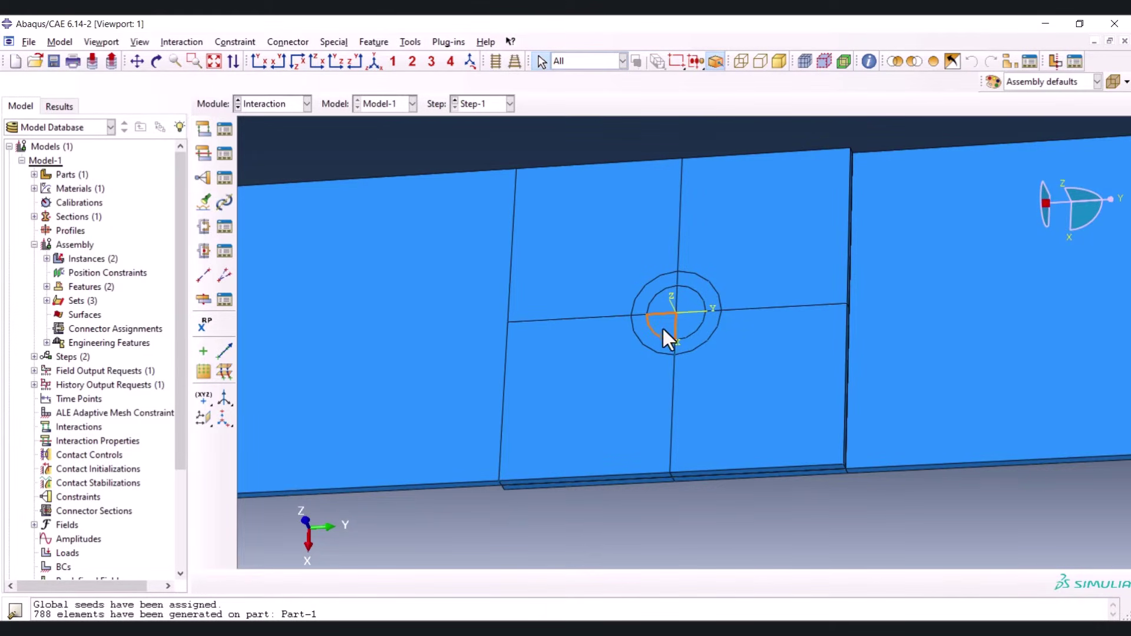
{"action": "scroll", "coordinate": [681, 306], "scroll_direction": "down", "scroll_amount": 2}
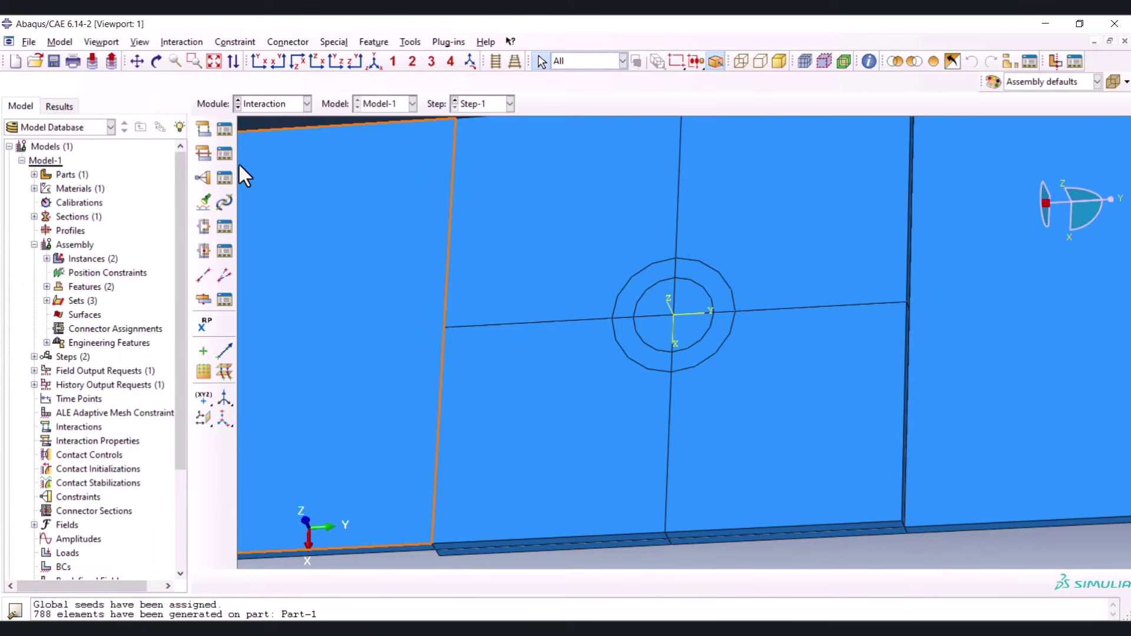
Start a Tie constraint named weld with Surface as the master type
{"action": "left_click", "coordinate": [203, 179]}
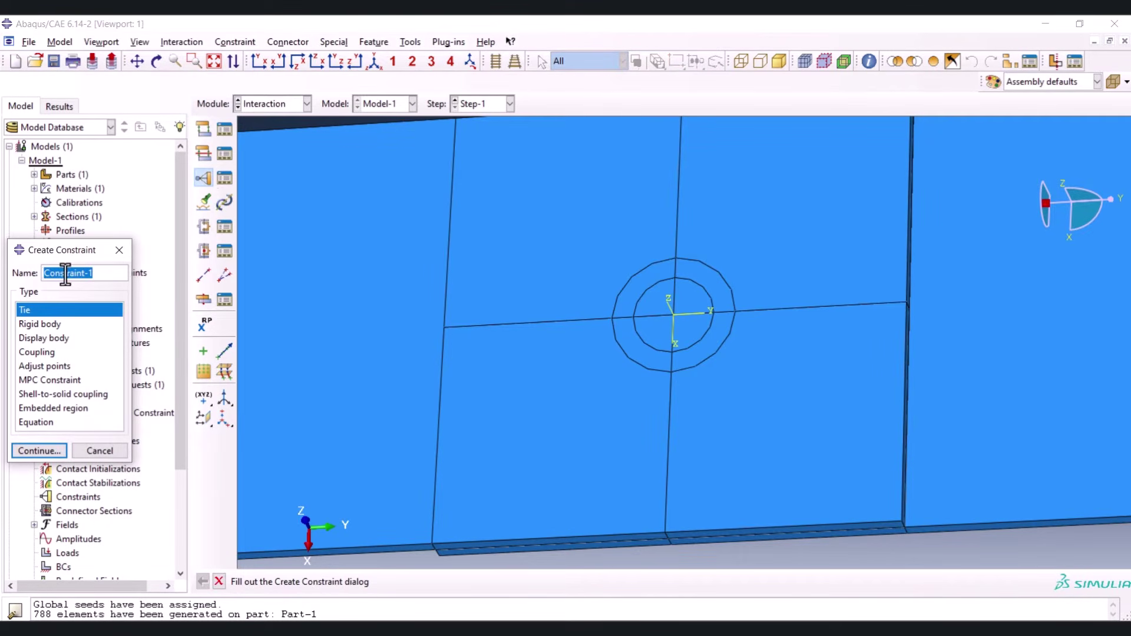
{"action": "type", "text": "we"}
{"action": "type", "text": "ld"}
{"action": "left_click_drag", "start_coordinate": [711, 365], "coordinate": [701, 253], "text": "ctrl+alt"}
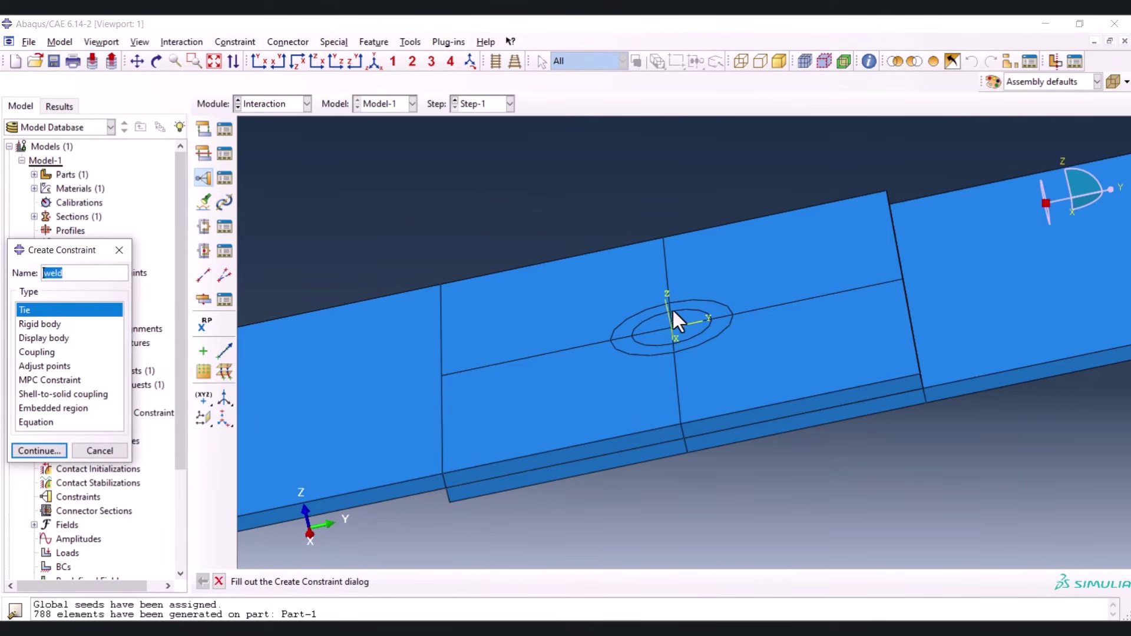
{"action": "left_click_drag", "start_coordinate": [704, 391], "coordinate": [699, 322], "text": "ctrl+alt"}
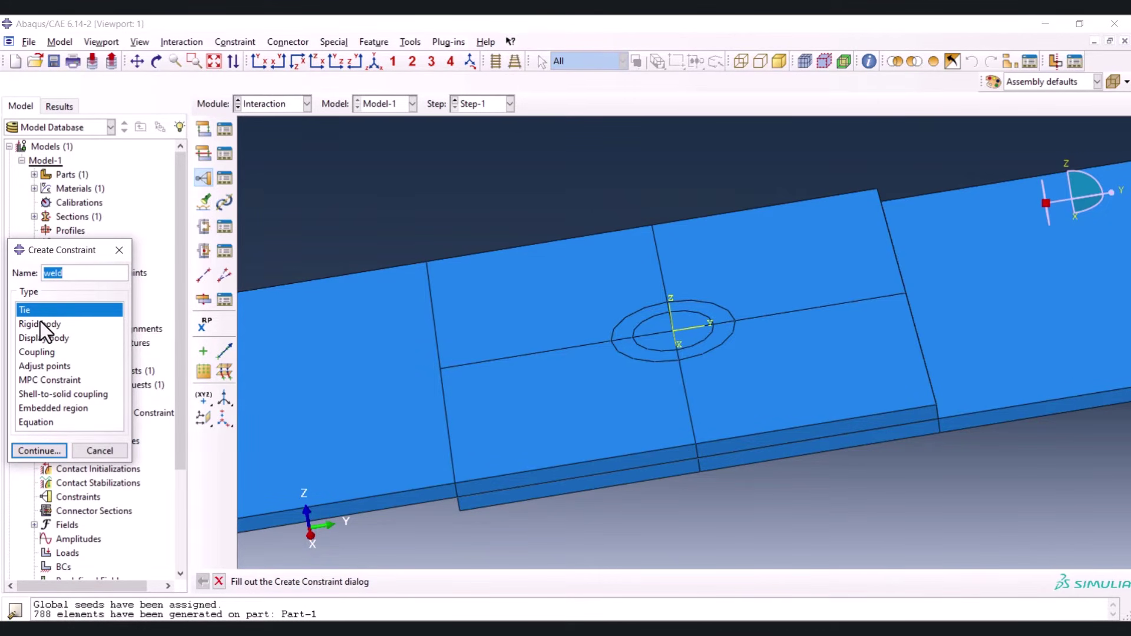
{"action": "left_click", "coordinate": [38, 450]}
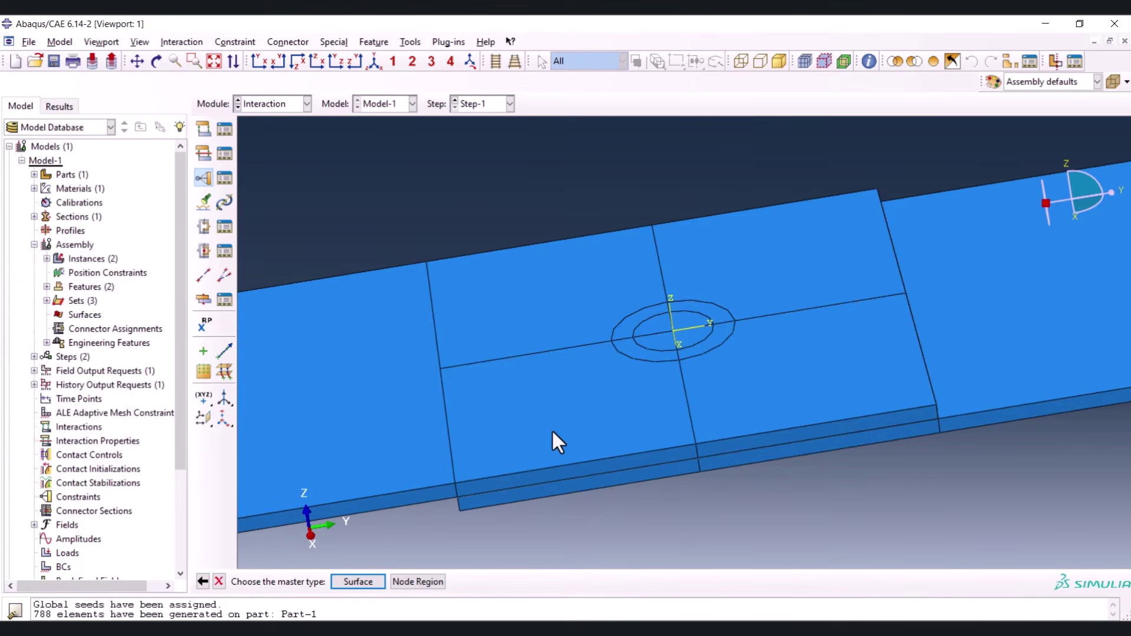
{"action": "left_click", "coordinate": [368, 581]}
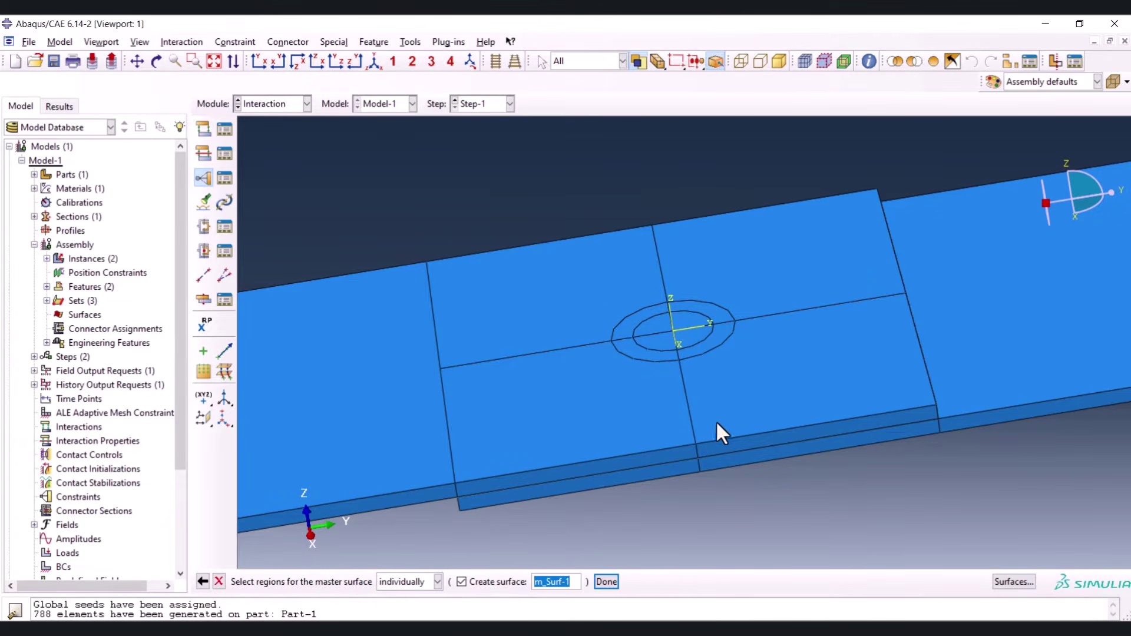
Select the upper plate's four overlap cells and its circle cells for a display group and remove them from the viewport
{"action": "mouse_move", "coordinate": [745, 398]}
{"action": "left_mouse_down", "text": "ctrl+alt"}
{"action": "mouse_move", "coordinate": [750, 429]}
{"action": "mouse_move", "coordinate": [743, 394]}
{"action": "left_mouse_up", "text": "ctrl+alt"}
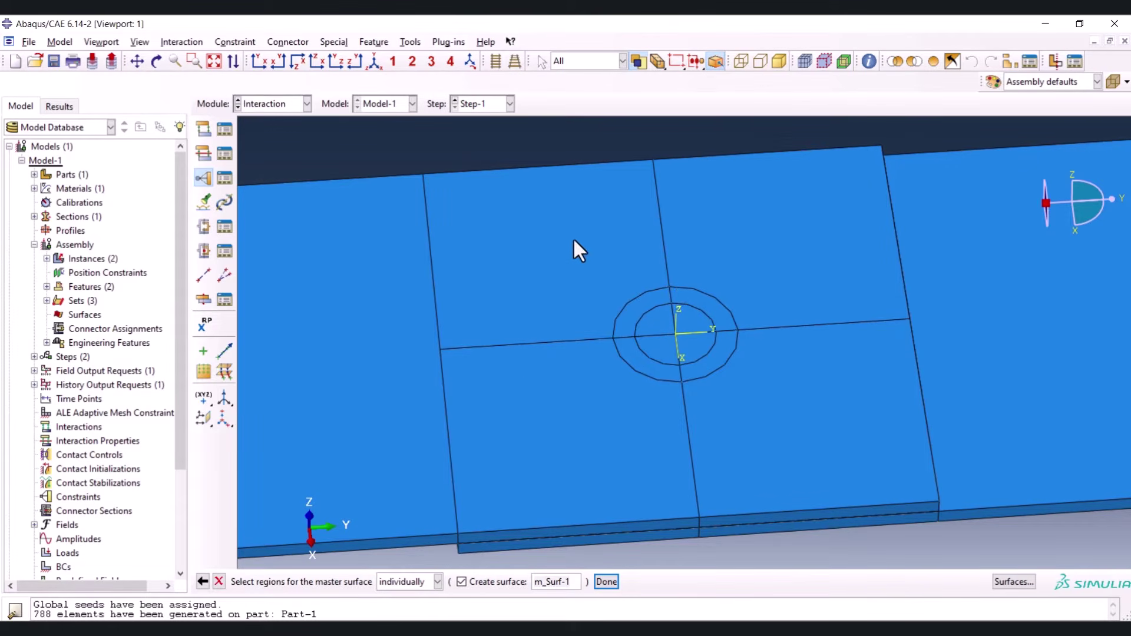
{"action": "left_click_drag", "start_coordinate": [685, 383], "coordinate": [722, 258], "text": "ctrl+alt"}
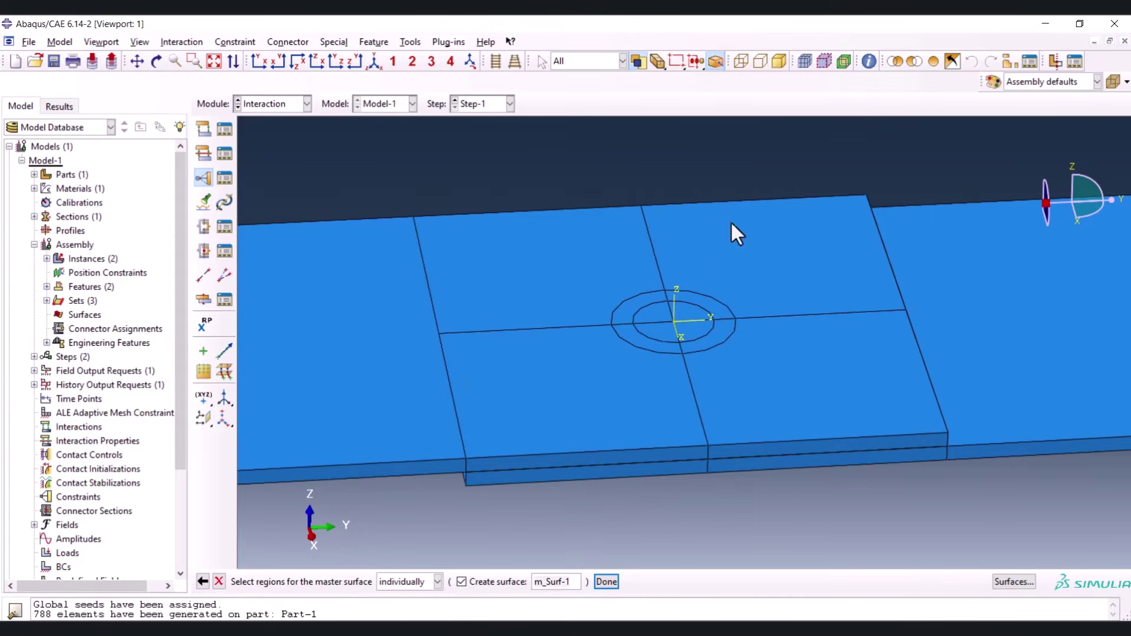
{"action": "left_click", "coordinate": [1007, 61]}
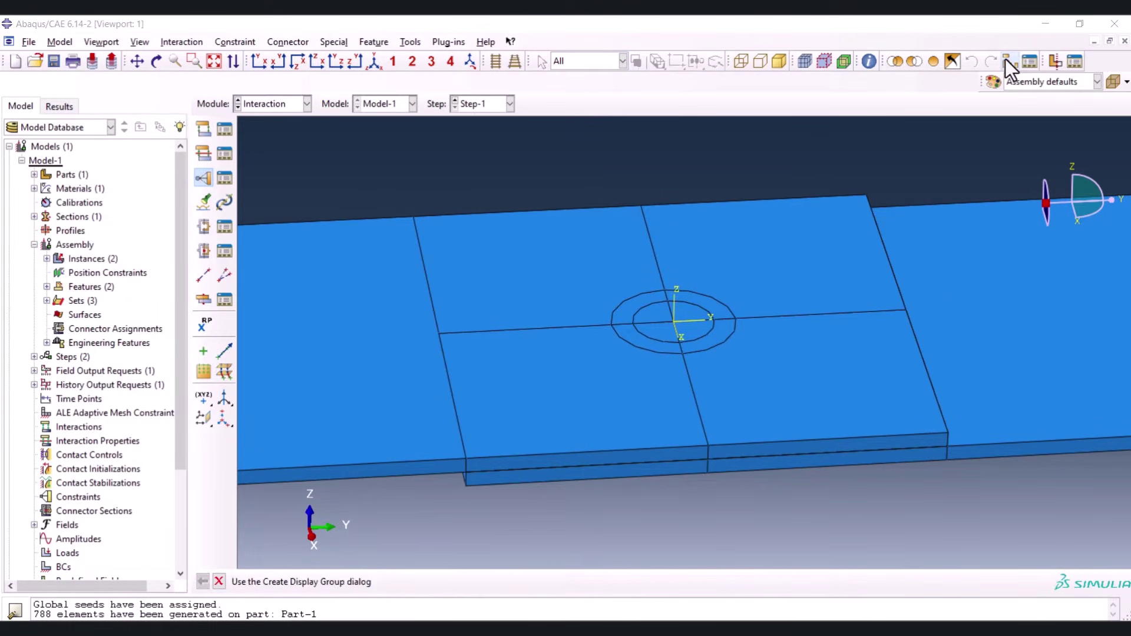
{"action": "double_click", "coordinate": [66, 232]}
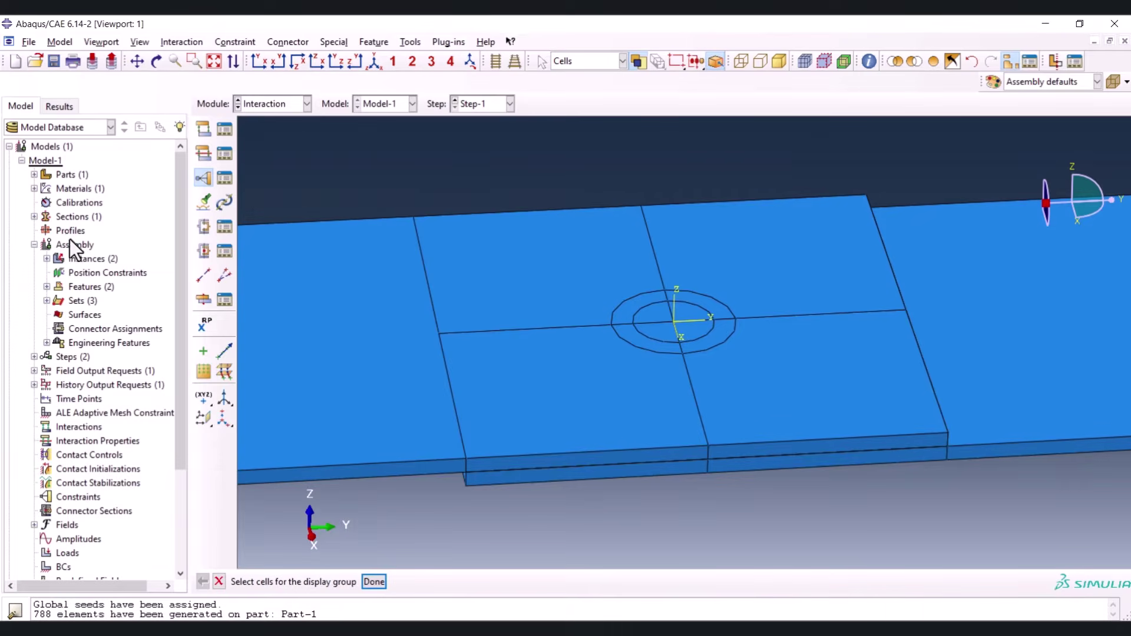
{"action": "left_click", "coordinate": [531, 270]}
{"action": "left_click", "coordinate": [700, 253], "text": "shift"}
{"action": "left_click", "coordinate": [762, 404], "text": "shift"}
{"action": "left_click", "coordinate": [614, 415], "text": "shift"}
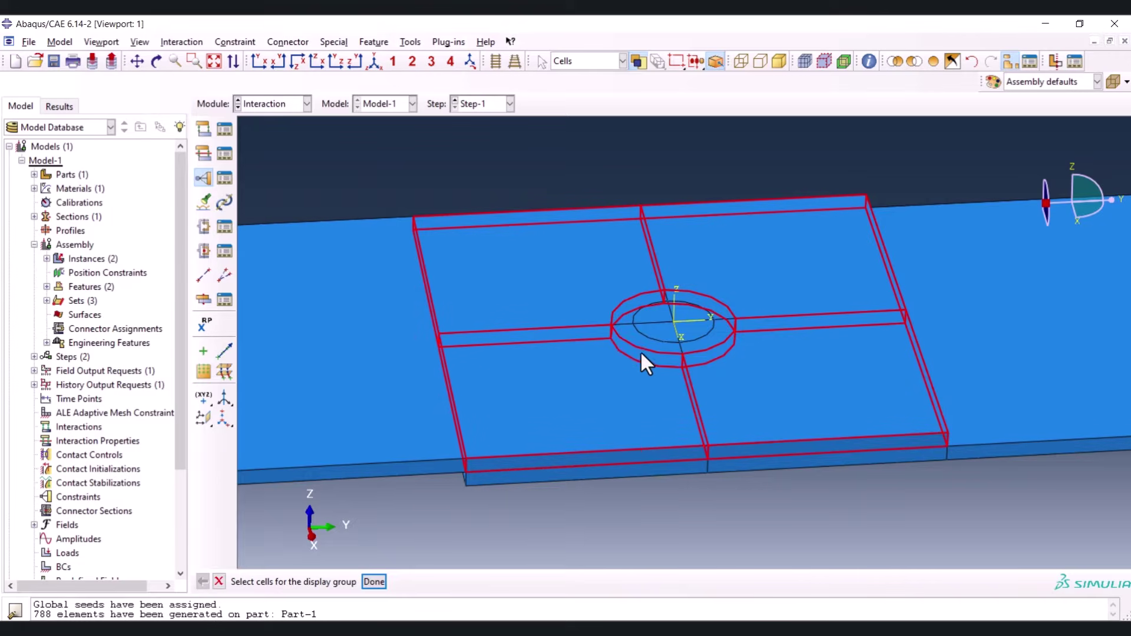
{"action": "left_click", "coordinate": [649, 340], "text": "shift"}
{"action": "left_click", "coordinate": [642, 324], "text": "shift"}
{"action": "left_click", "coordinate": [678, 321], "text": "shift"}
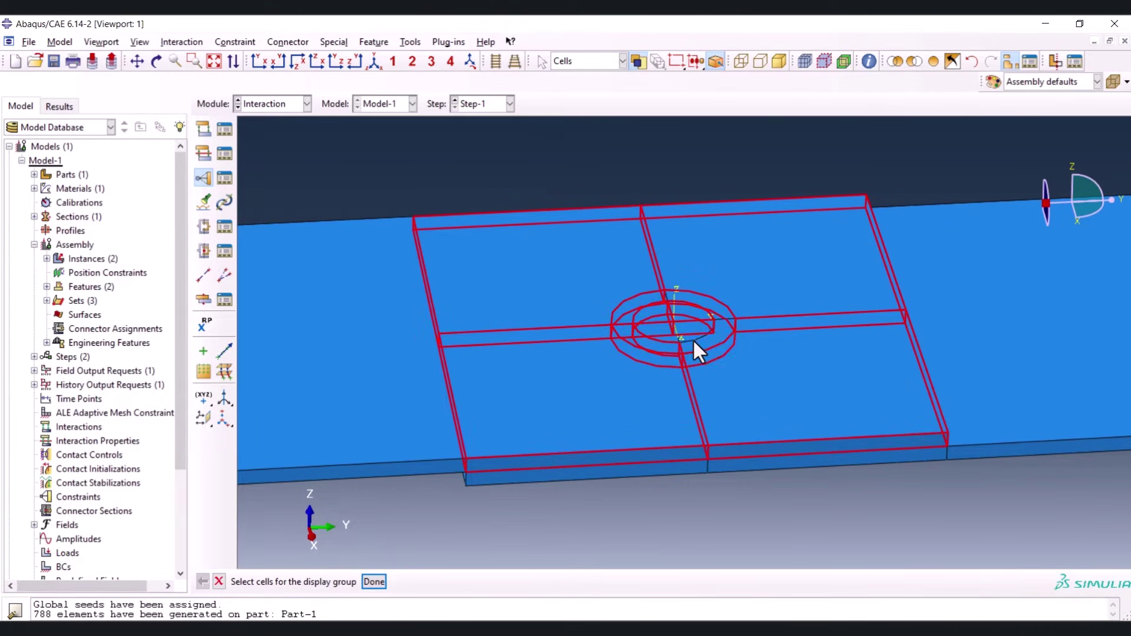
{"action": "mouse_move", "coordinate": [683, 345]}
{"action": "left_mouse_down", "text": "ctrl+alt"}
{"action": "mouse_move", "coordinate": [697, 412]}
{"action": "mouse_move", "coordinate": [680, 354]}
{"action": "left_mouse_up", "text": "ctrl+alt"}
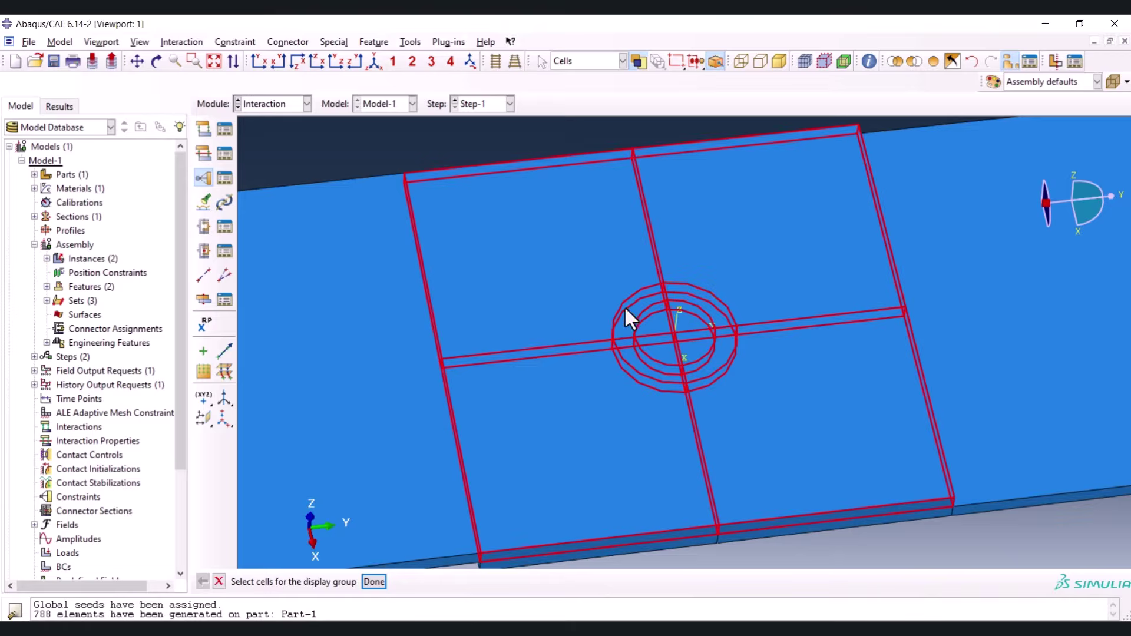
{"action": "left_click", "coordinate": [379, 582]}
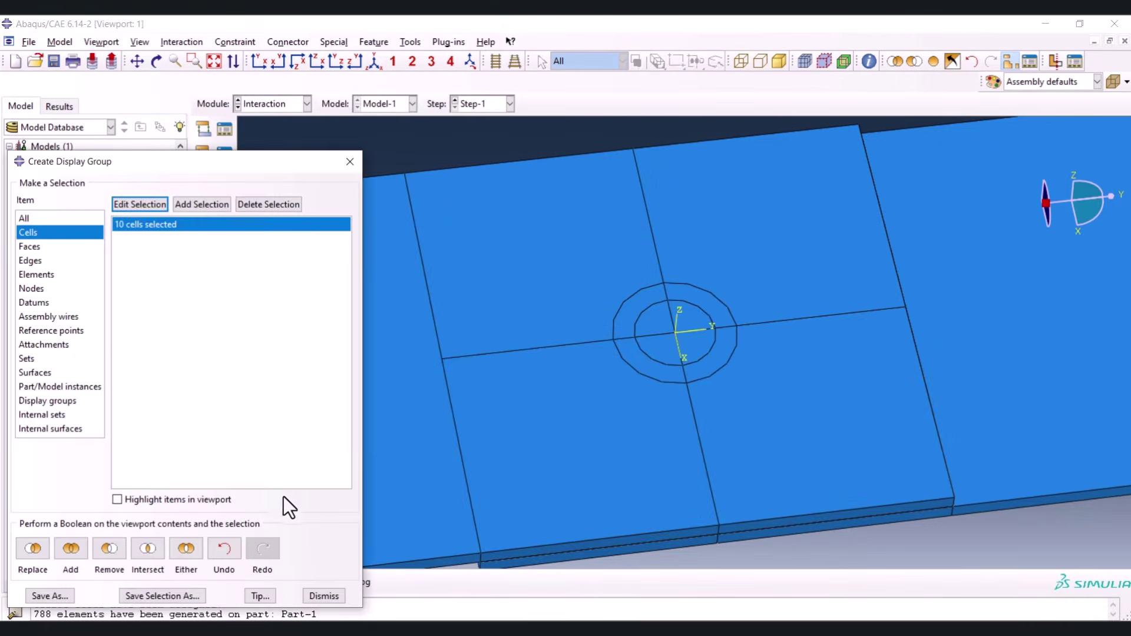
{"action": "left_click", "coordinate": [116, 546]}
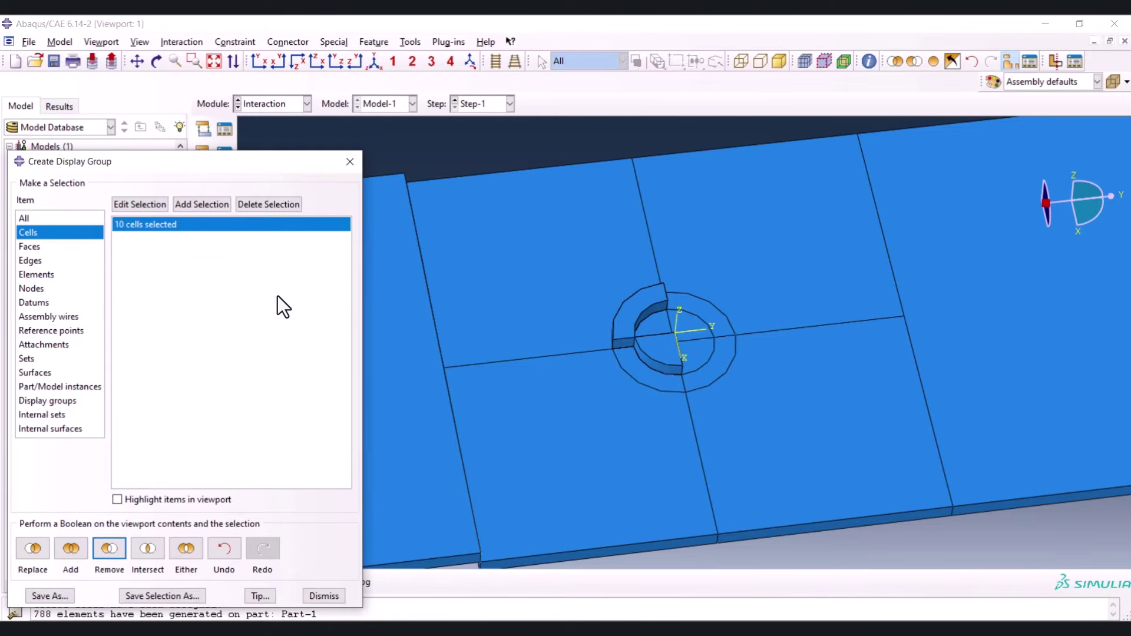
Edit the display group's cell selection to the leftover cells at the circular joint and remove them from the viewport
{"action": "mouse_move", "coordinate": [649, 325]}
{"action": "left_mouse_down", "text": "ctrl+alt"}
{"action": "mouse_move", "coordinate": [686, 336]}
{"action": "mouse_move", "coordinate": [676, 308]}
{"action": "mouse_move", "coordinate": [657, 330]}
{"action": "left_mouse_up", "text": "ctrl+alt"}
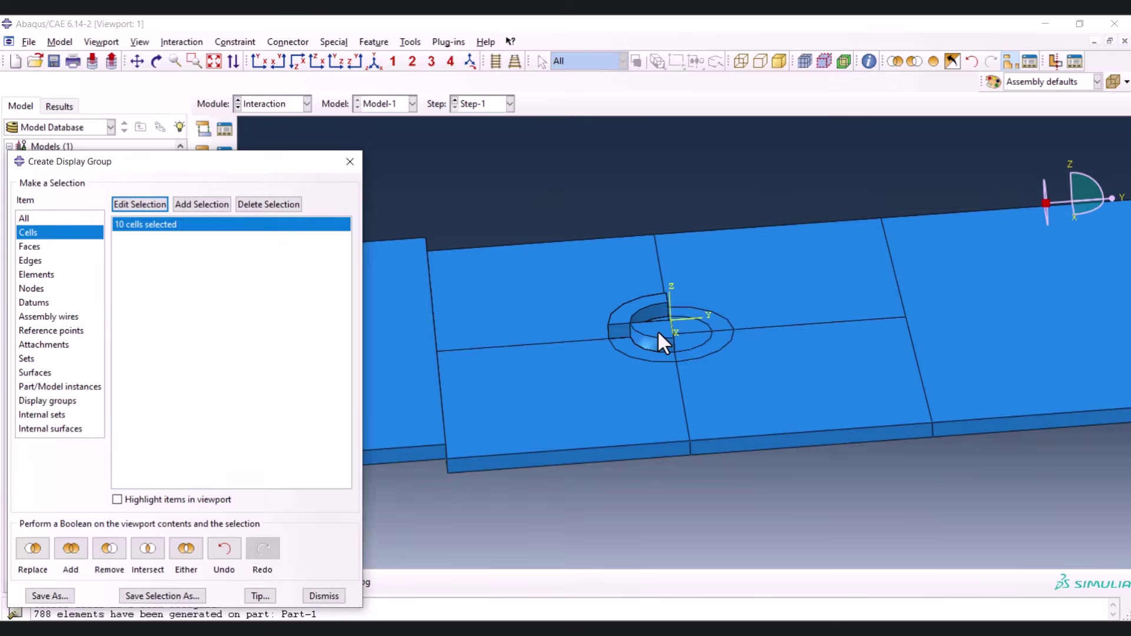
{"action": "left_click", "coordinate": [133, 208]}
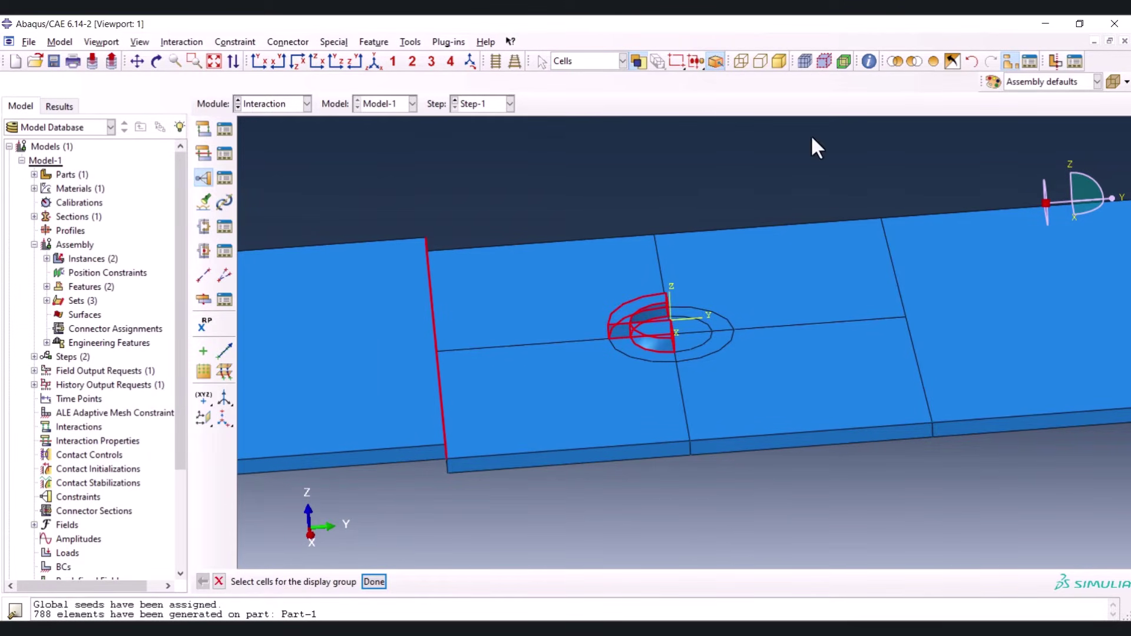
{"action": "left_click_drag", "start_coordinate": [688, 355], "coordinate": [616, 302], "text": "ctrl+alt"}
{"action": "scroll", "coordinate": [673, 329], "scroll_direction": "up", "scroll_amount": 5}
{"action": "left_click", "coordinate": [676, 337]}
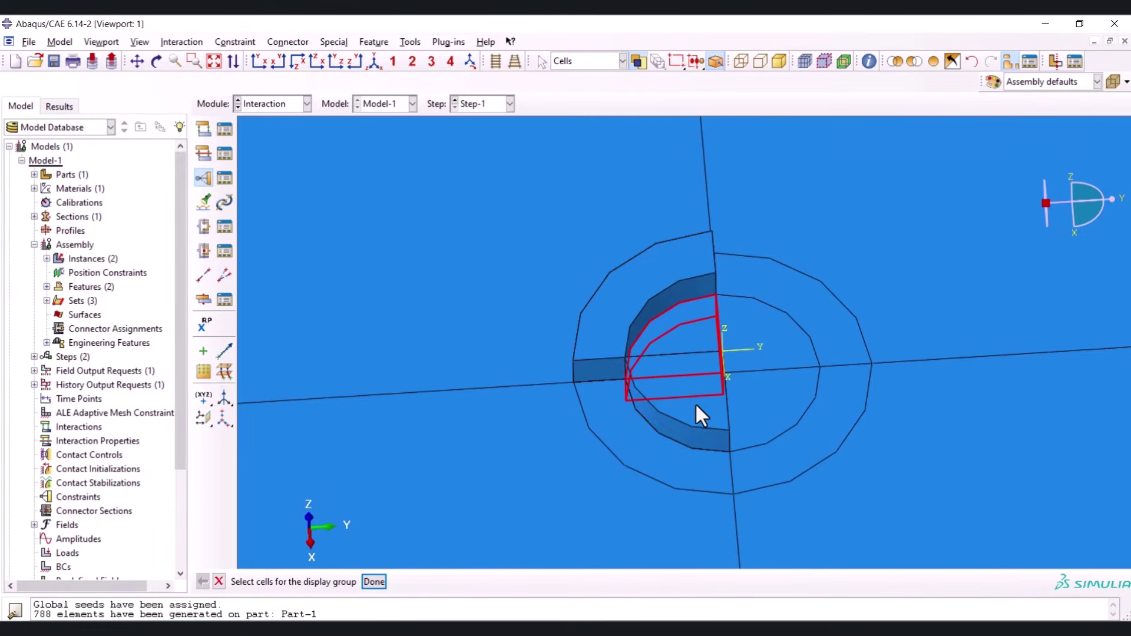
{"action": "left_click", "coordinate": [637, 298], "text": "shift"}
{"action": "left_click_drag", "start_coordinate": [684, 390], "coordinate": [676, 319], "text": "ctrl+alt"}
{"action": "left_click", "coordinate": [369, 581]}
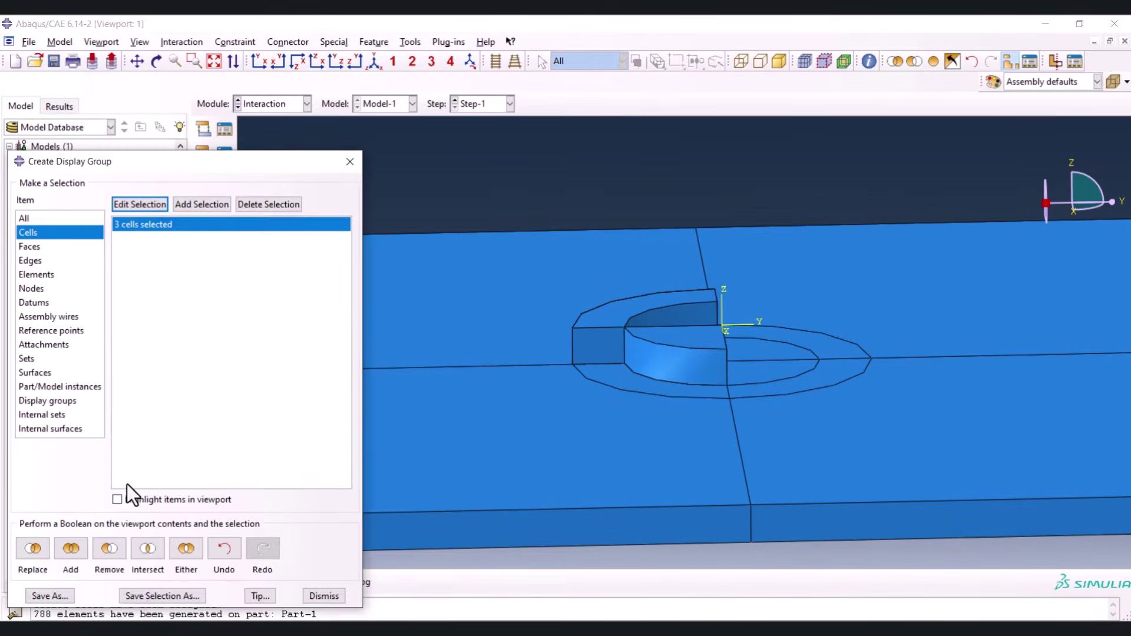
{"action": "left_click", "coordinate": [112, 547]}
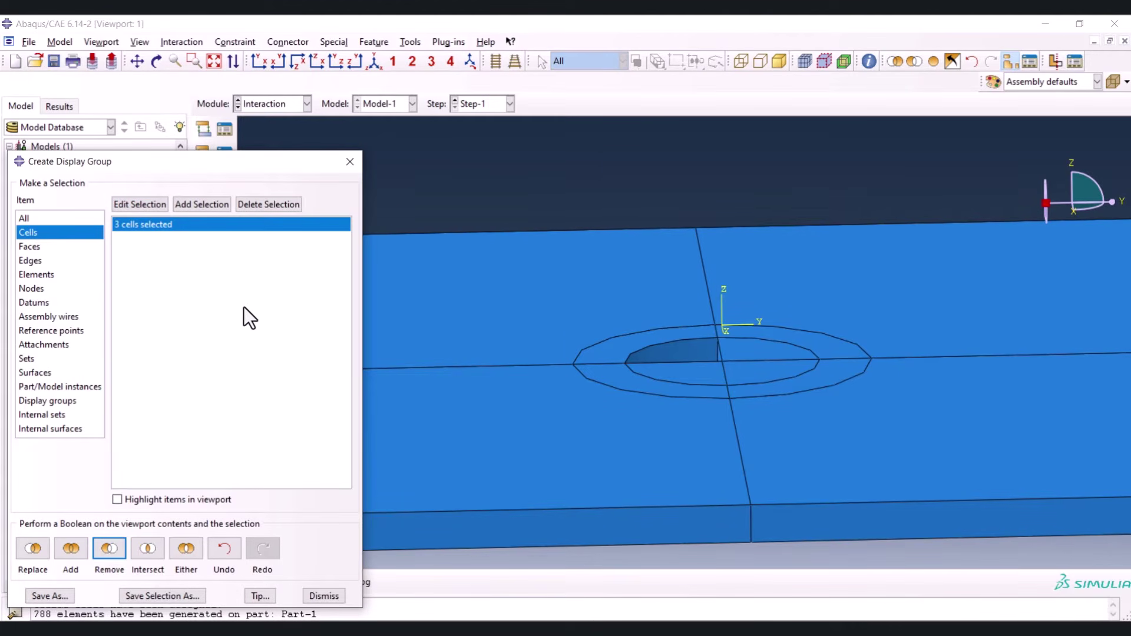
{"action": "left_click", "coordinate": [349, 161]}
Inspect the lower plate's exposed inner-circle quadrant, restore all hidden cells to the display and close in on the joint
{"action": "left_click_drag", "start_coordinate": [669, 371], "coordinate": [723, 293], "text": "ctrl+alt"}
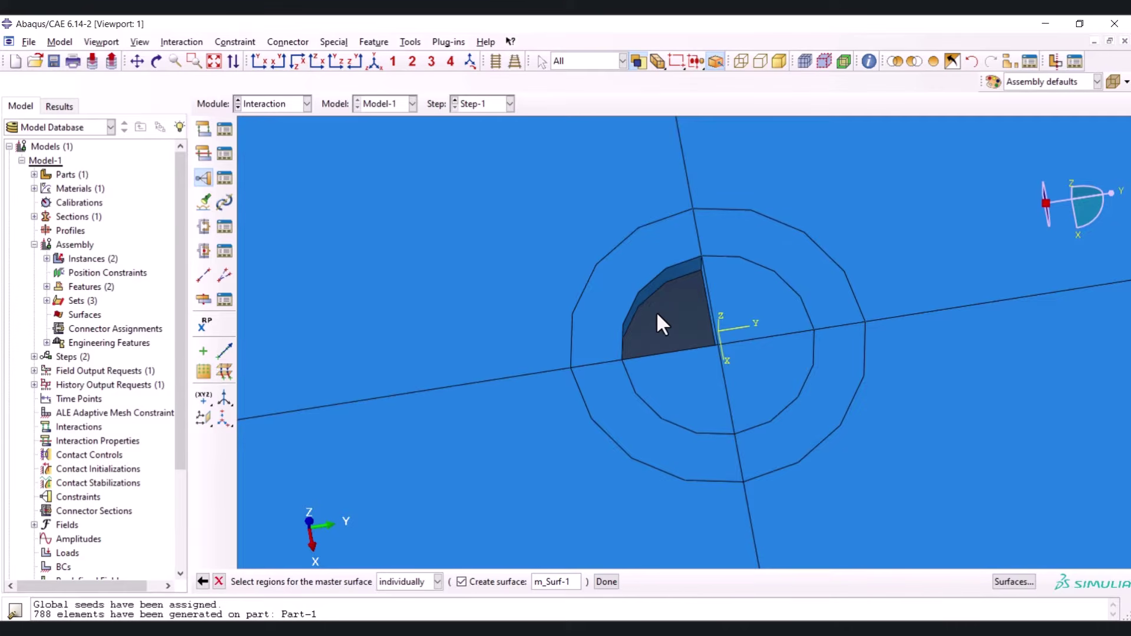
{"action": "left_click_drag", "start_coordinate": [658, 348], "coordinate": [652, 287], "text": "ctrl+alt"}
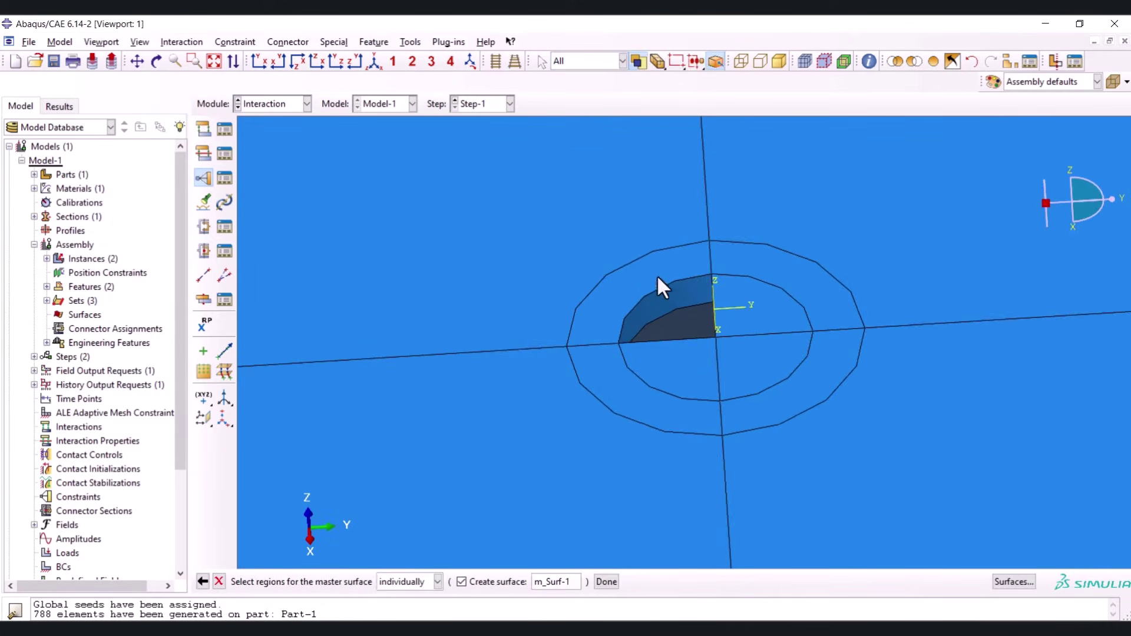
{"action": "left_click_drag", "start_coordinate": [793, 326], "coordinate": [723, 295], "text": "ctrl+alt"}
{"action": "left_click_drag", "start_coordinate": [843, 347], "coordinate": [739, 347], "text": "ctrl+alt"}
{"action": "left_click_drag", "start_coordinate": [705, 313], "coordinate": [690, 215], "text": "ctrl+alt"}
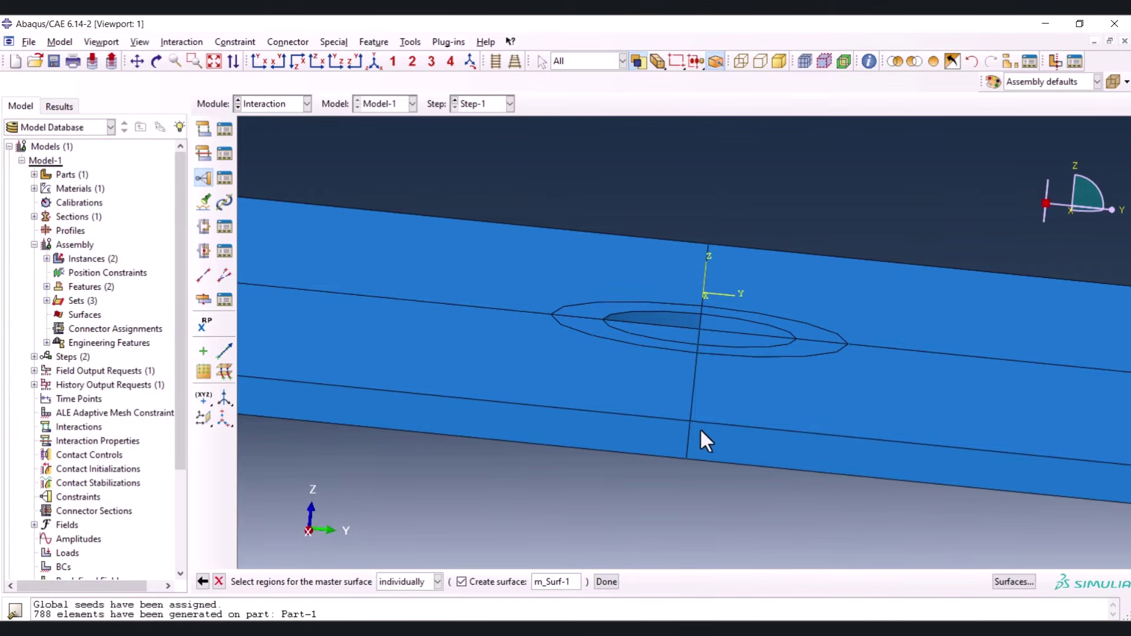
{"action": "scroll", "coordinate": [698, 437], "scroll_direction": "down", "scroll_amount": 4}
{"action": "left_click_drag", "start_coordinate": [682, 442], "coordinate": [628, 389], "text": "ctrl+alt"}
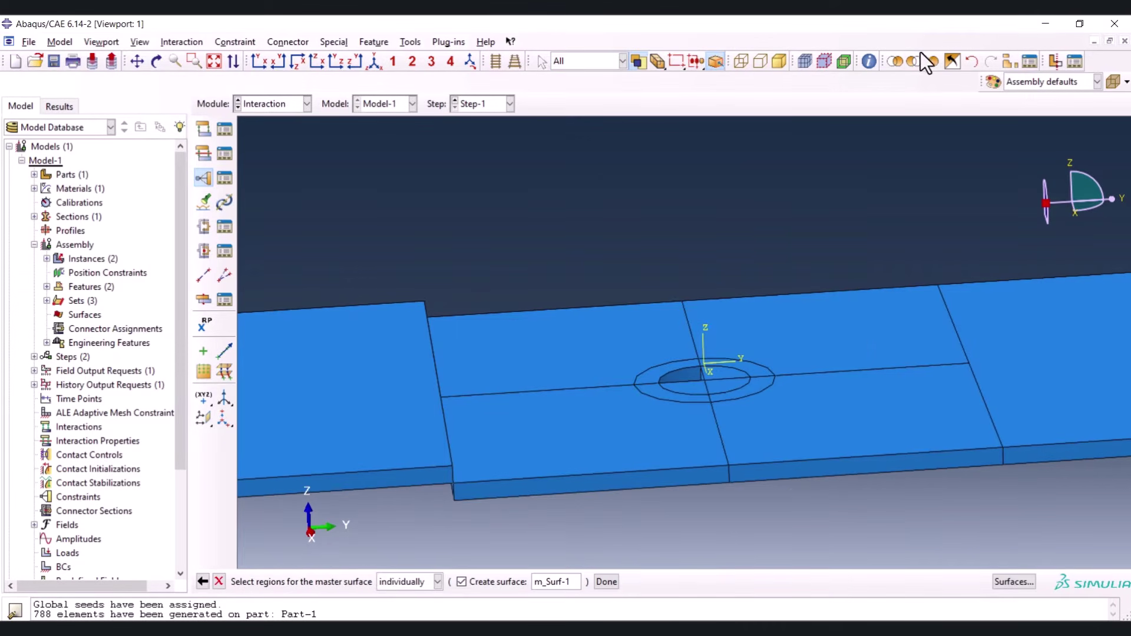
{"action": "left_click", "coordinate": [932, 61]}
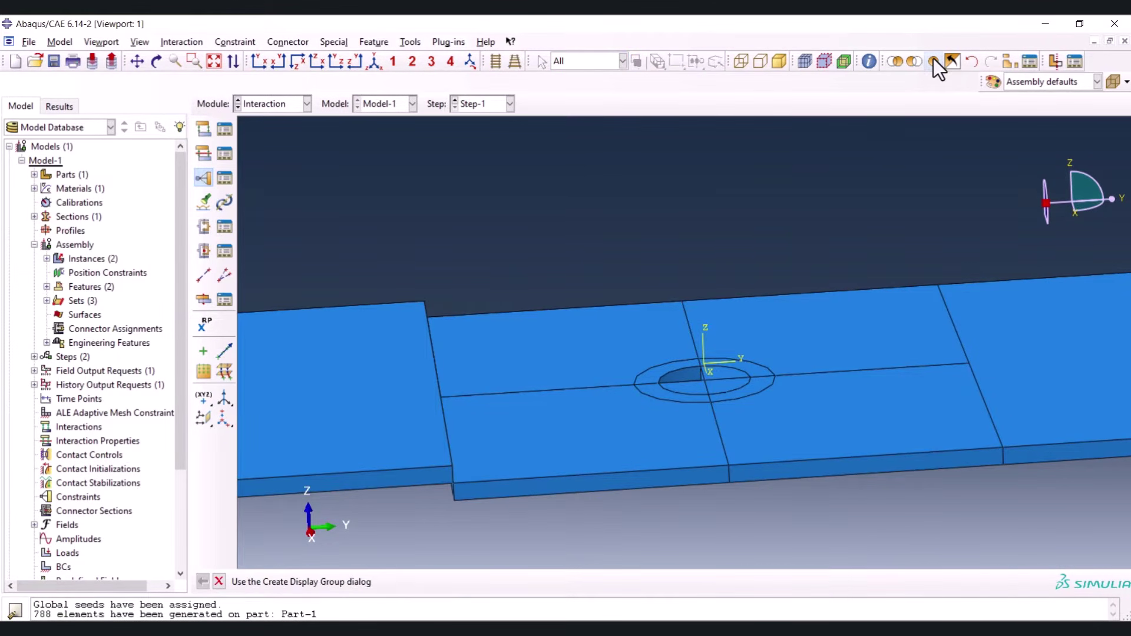
{"action": "scroll", "coordinate": [729, 366], "scroll_direction": "up", "scroll_amount": 3}
{"action": "left_click_drag", "start_coordinate": [744, 420], "coordinate": [702, 361], "text": "ctrl+alt"}
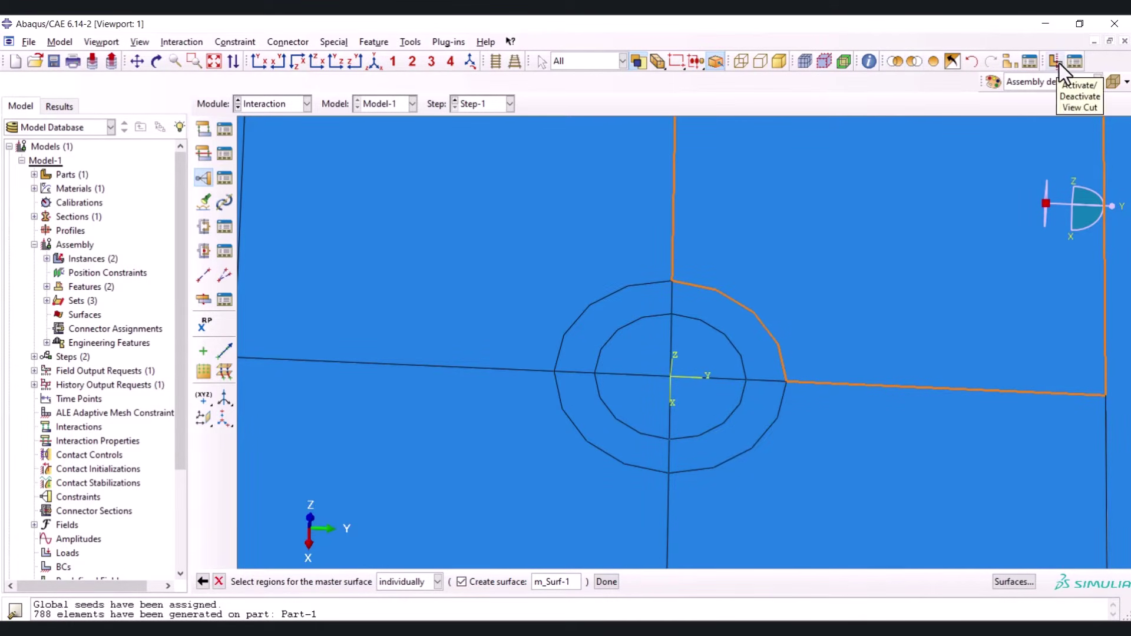
Select the upper plate's four inner-circle cells for a display group and remove them from the viewport
{"action": "left_click", "coordinate": [1012, 65]}
{"action": "left_click", "coordinate": [79, 234]}
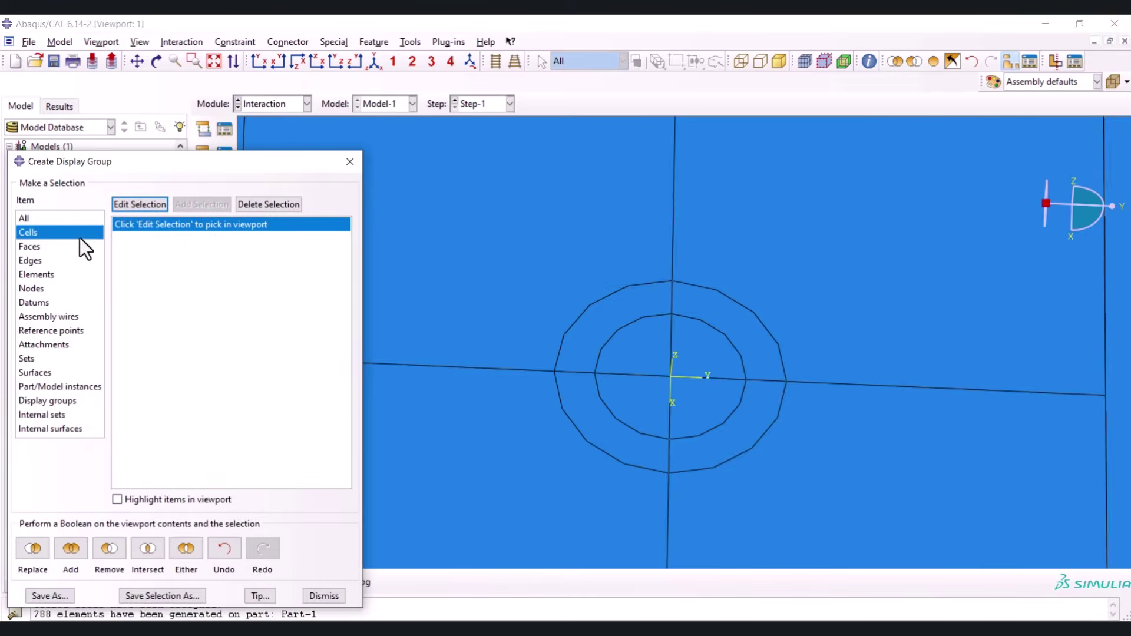
{"action": "left_click", "coordinate": [145, 206]}
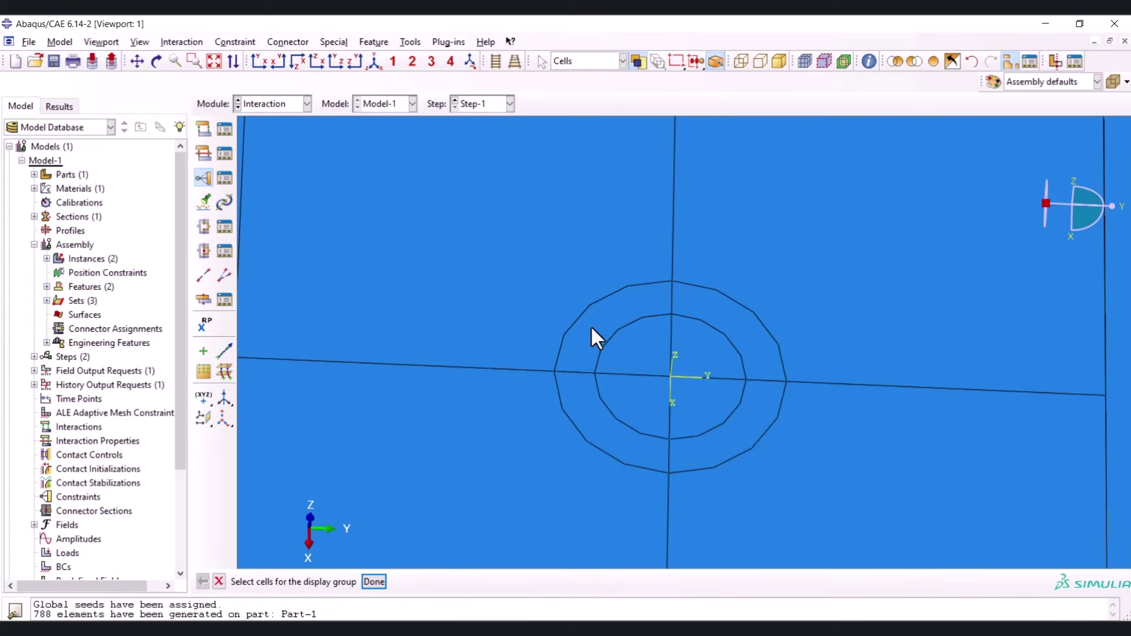
{"action": "left_click", "coordinate": [636, 339]}
{"action": "left_click", "coordinate": [700, 401], "text": "shift"}
{"action": "left_click", "coordinate": [651, 402], "text": "shift"}
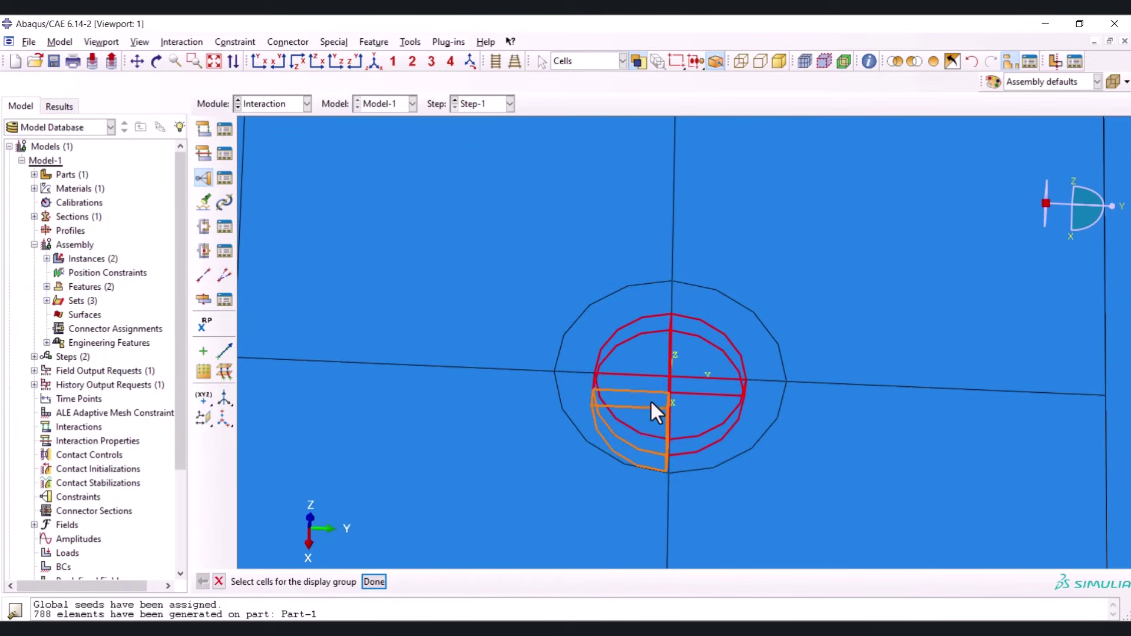
{"action": "left_click", "coordinate": [373, 582]}
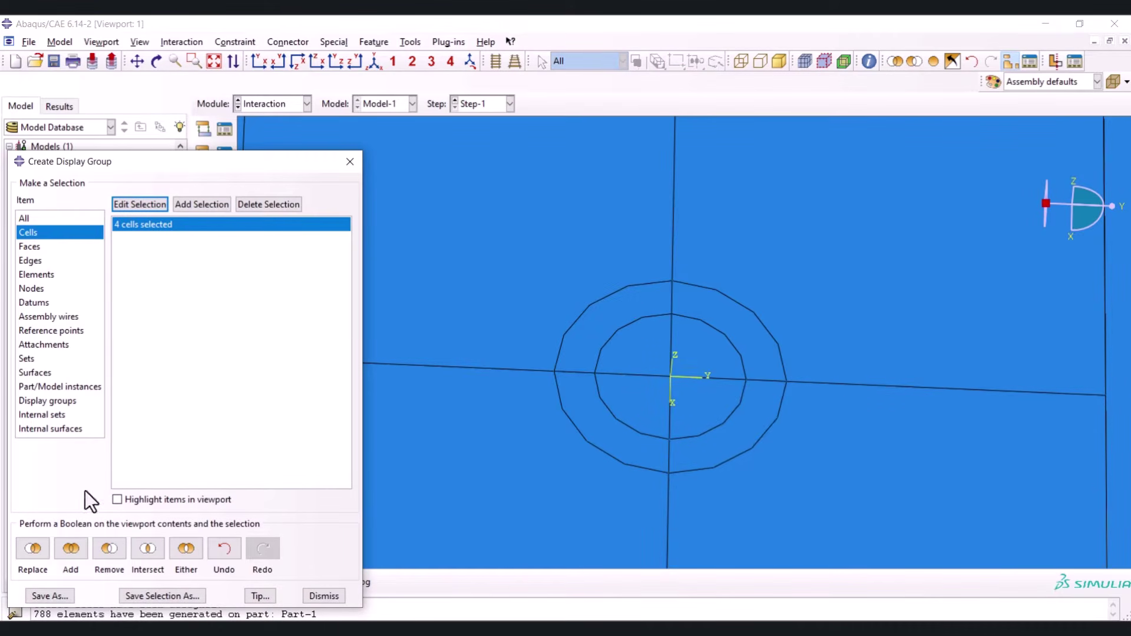
{"action": "left_click", "coordinate": [112, 557]}
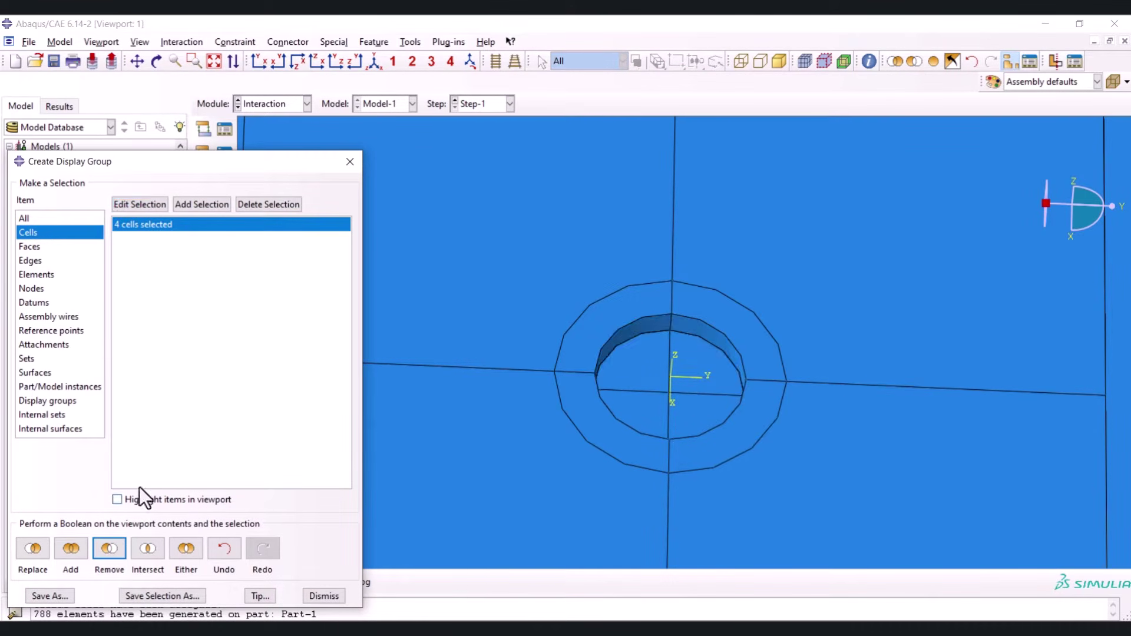
{"action": "left_click", "coordinate": [349, 162]}
Assign the four exposed inner-circle faces of the lower plate as the weld tie's master surface
{"action": "left_click_drag", "start_coordinate": [708, 397], "coordinate": [699, 311], "text": "ctrl+alt"}
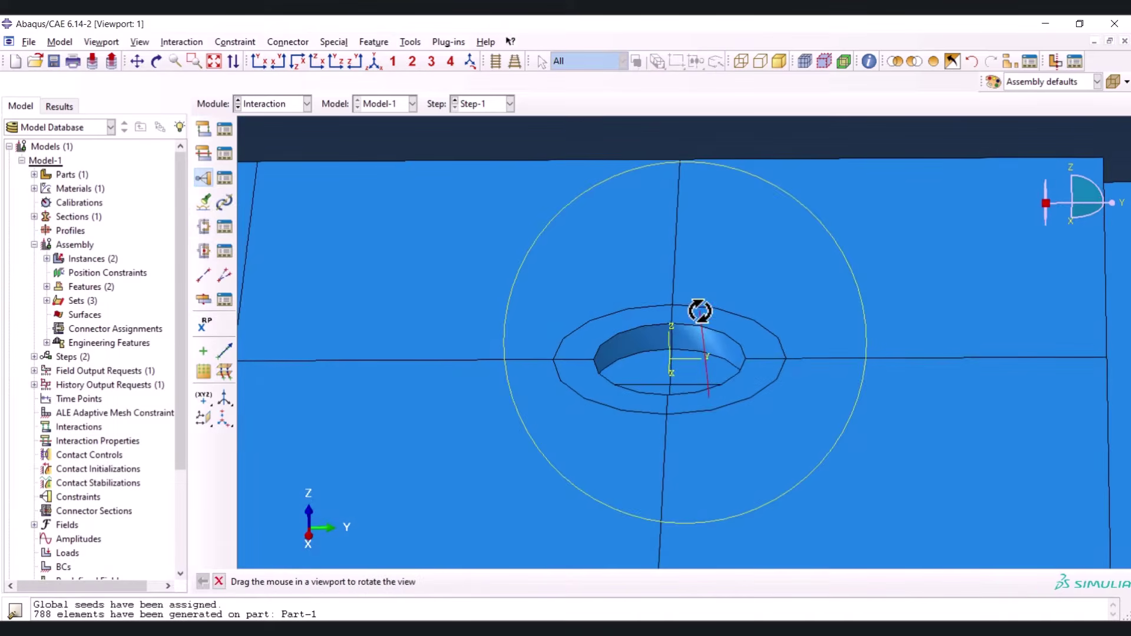
{"action": "left_click_drag", "start_coordinate": [678, 397], "coordinate": [686, 460], "text": "ctrl+alt"}
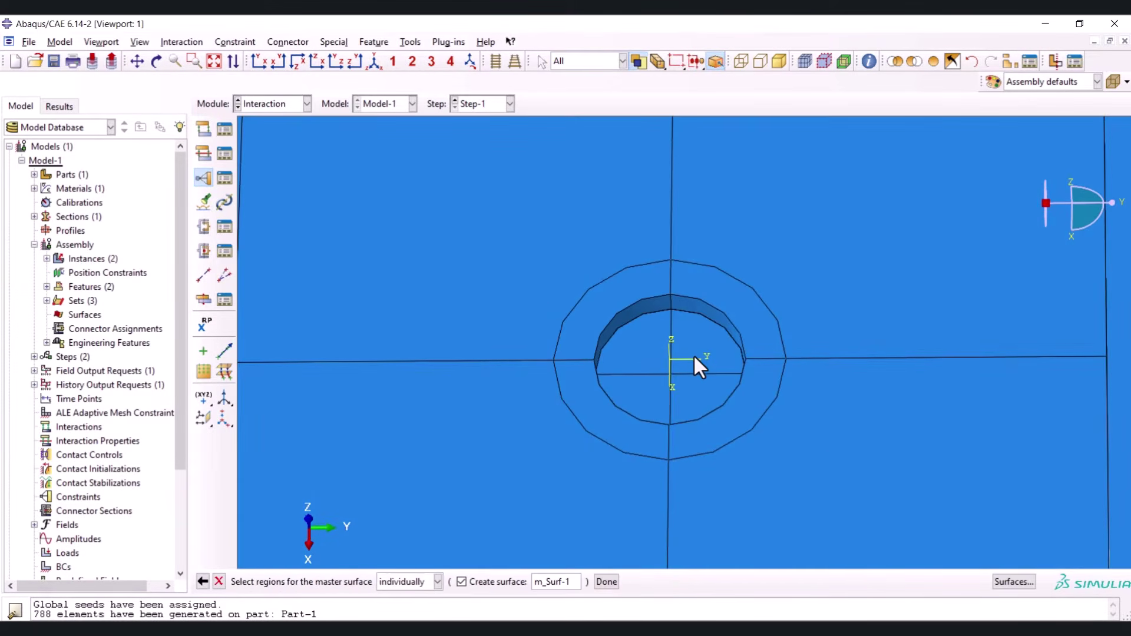
{"action": "left_click", "coordinate": [697, 354]}
{"action": "left_click", "coordinate": [640, 353], "text": "shift"}
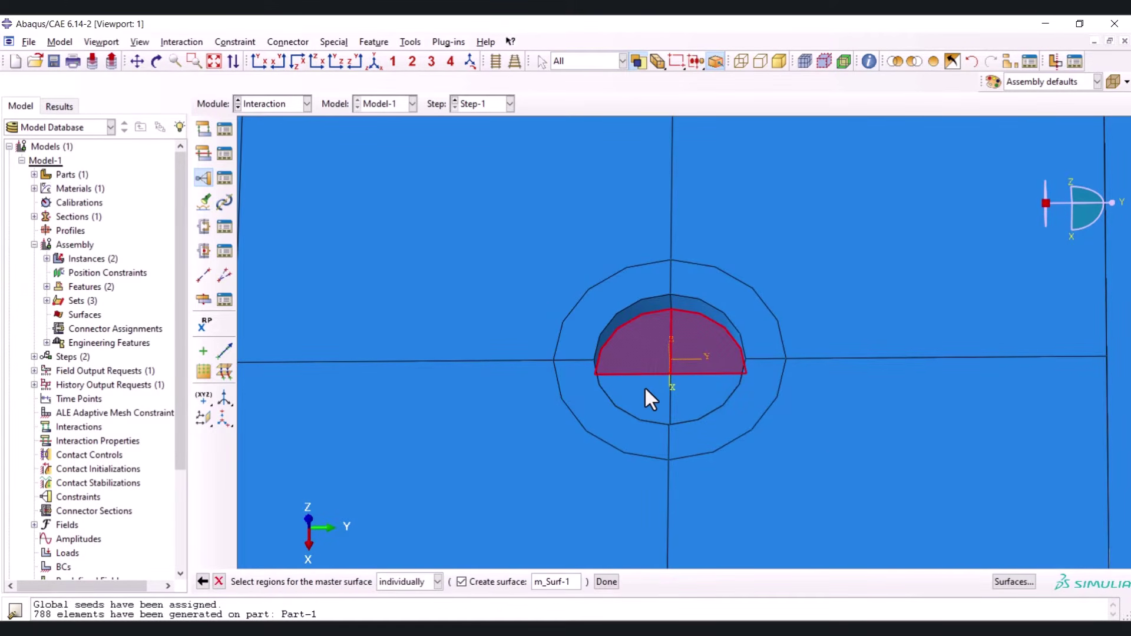
{"action": "left_click", "coordinate": [648, 396], "text": "shift"}
{"action": "left_click", "coordinate": [686, 401], "text": "shift"}
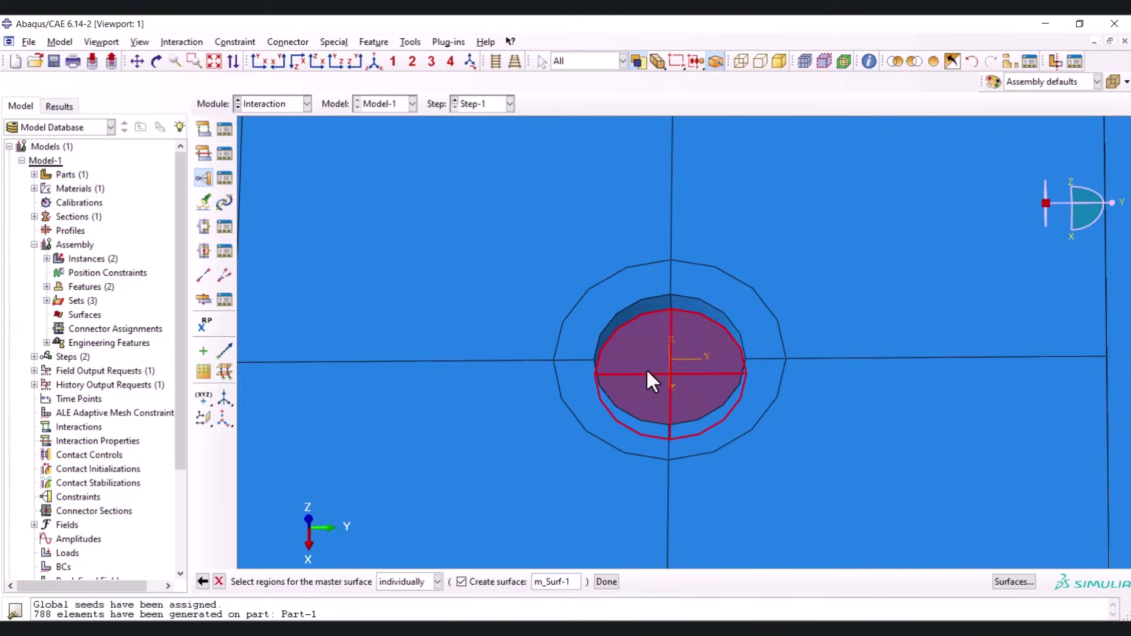
{"action": "left_click_drag", "start_coordinate": [667, 394], "coordinate": [676, 214], "text": "ctrl+alt"}
{"action": "left_click_drag", "start_coordinate": [641, 383], "coordinate": [653, 460], "text": "ctrl+alt"}
{"action": "left_click_drag", "start_coordinate": [693, 356], "coordinate": [699, 418], "text": "ctrl+alt"}
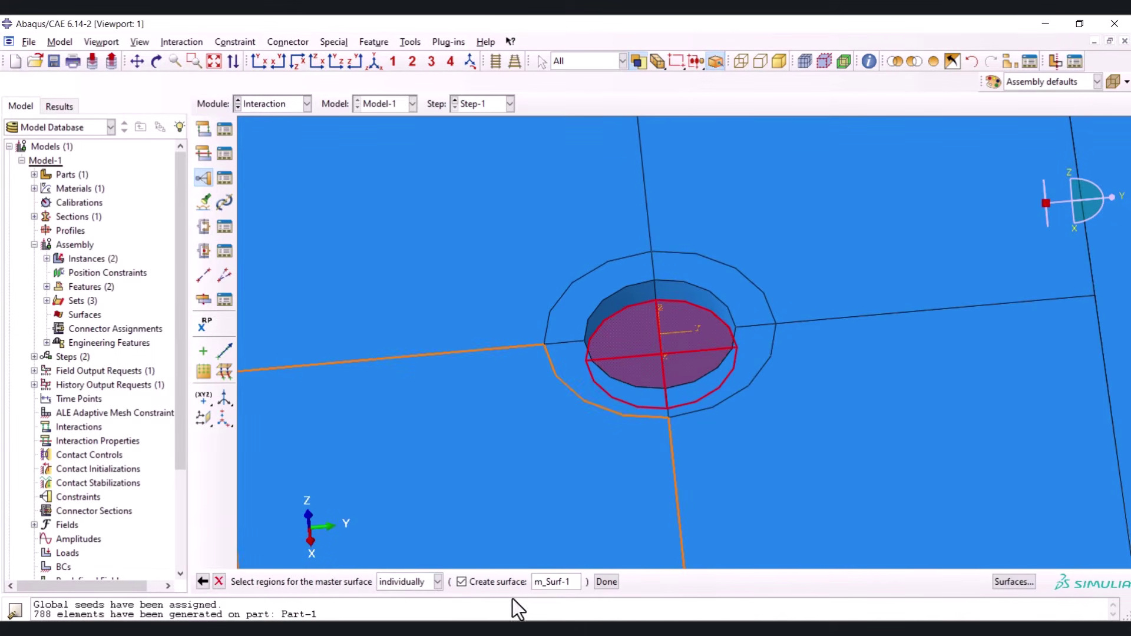
{"action": "left_click", "coordinate": [606, 582]}
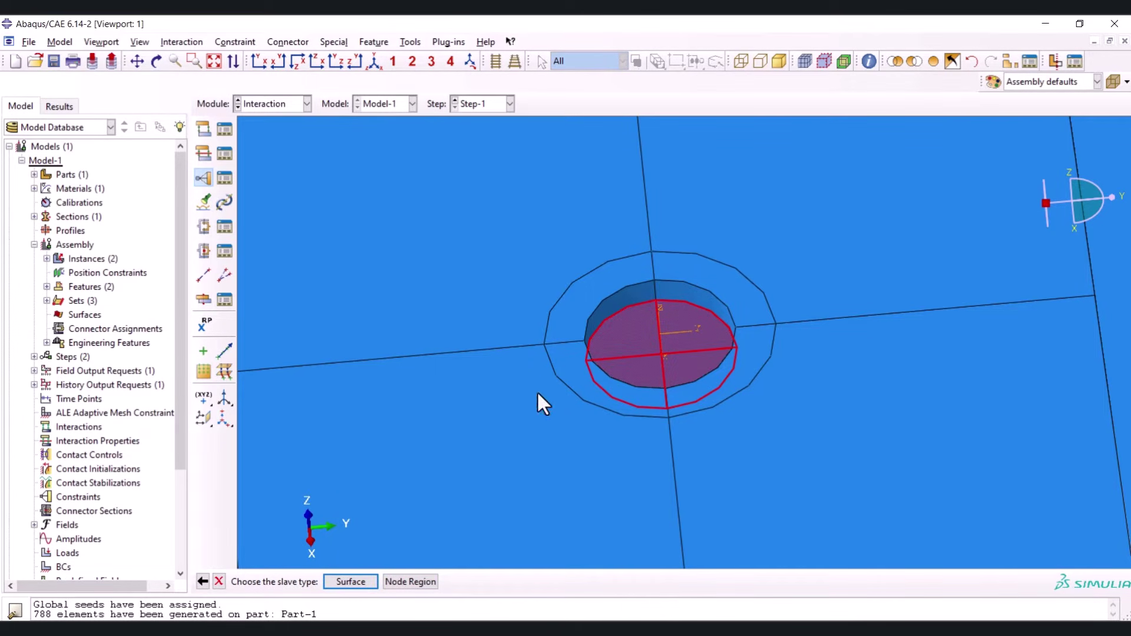
Set the tie's slave type to Surface and restore all hidden cells to the display
{"action": "scroll", "coordinate": [618, 283], "scroll_direction": "down", "scroll_amount": 3}
{"action": "scroll", "coordinate": [654, 330], "scroll_direction": "up", "scroll_amount": 2}
{"action": "scroll", "coordinate": [655, 331], "scroll_direction": "down", "scroll_amount": 1}
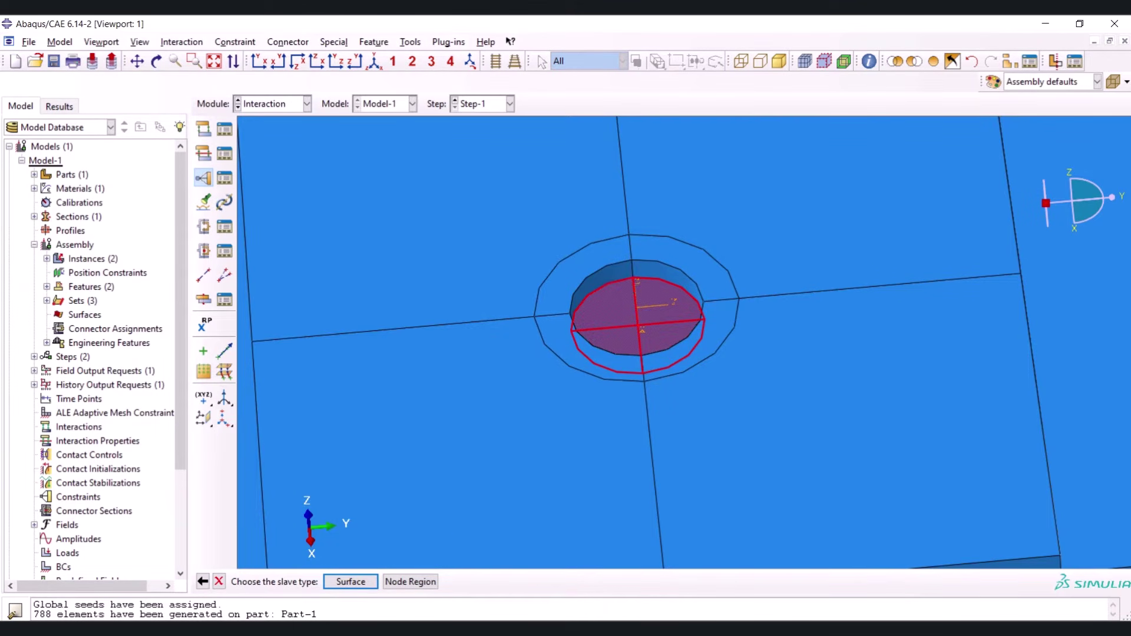
{"action": "left_click", "coordinate": [341, 584]}
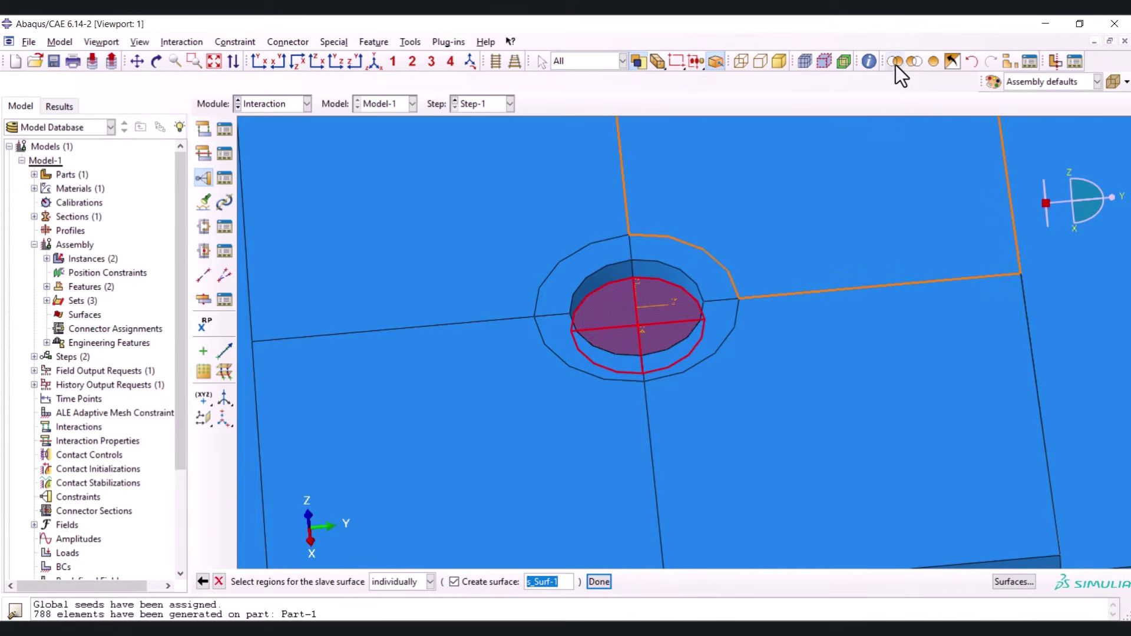
{"action": "left_click", "coordinate": [931, 61]}
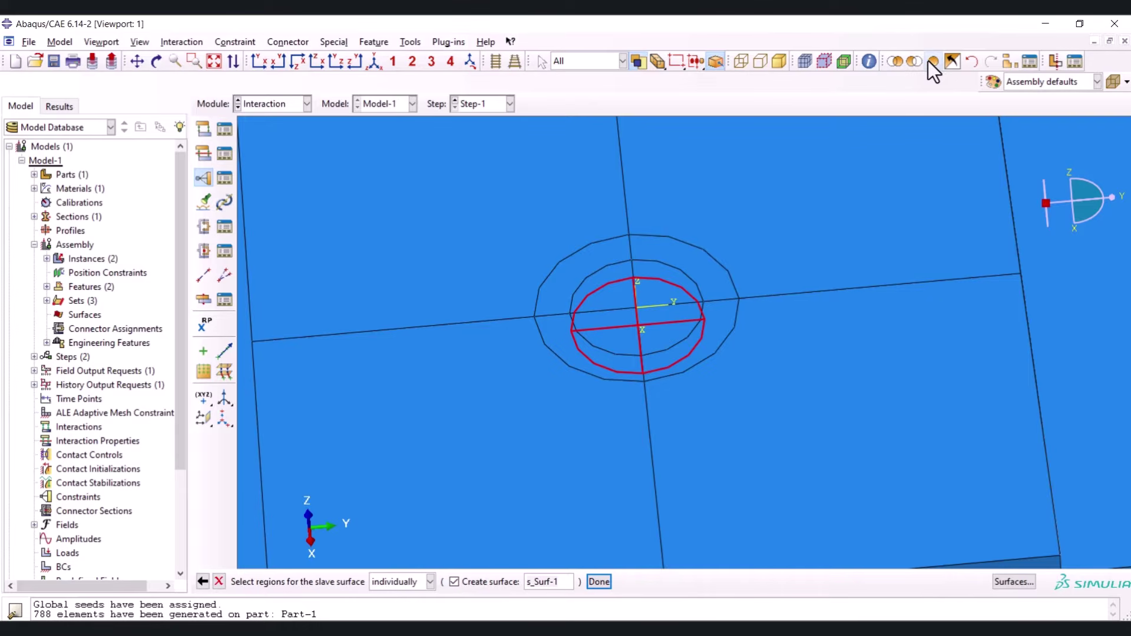
Select the lower plate's four inner-circle cells from its underside for a display group and remove them from the viewport
{"action": "left_click", "coordinate": [1010, 60]}
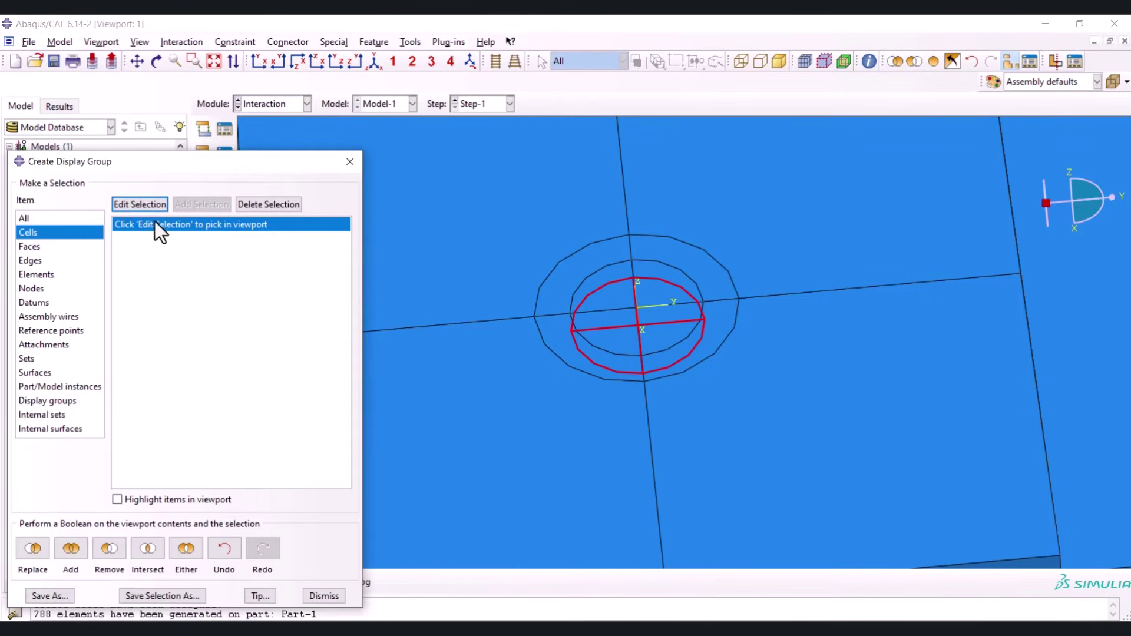
{"action": "left_click", "coordinate": [137, 204]}
{"action": "left_click_drag", "start_coordinate": [539, 404], "coordinate": [670, 329], "text": "ctrl+alt"}
{"action": "left_click", "coordinate": [662, 342]}
{"action": "left_click", "coordinate": [615, 337], "text": "shift"}
{"action": "left_click", "coordinate": [615, 359], "text": "shift"}
{"action": "left_click", "coordinate": [646, 379], "text": "shift"}
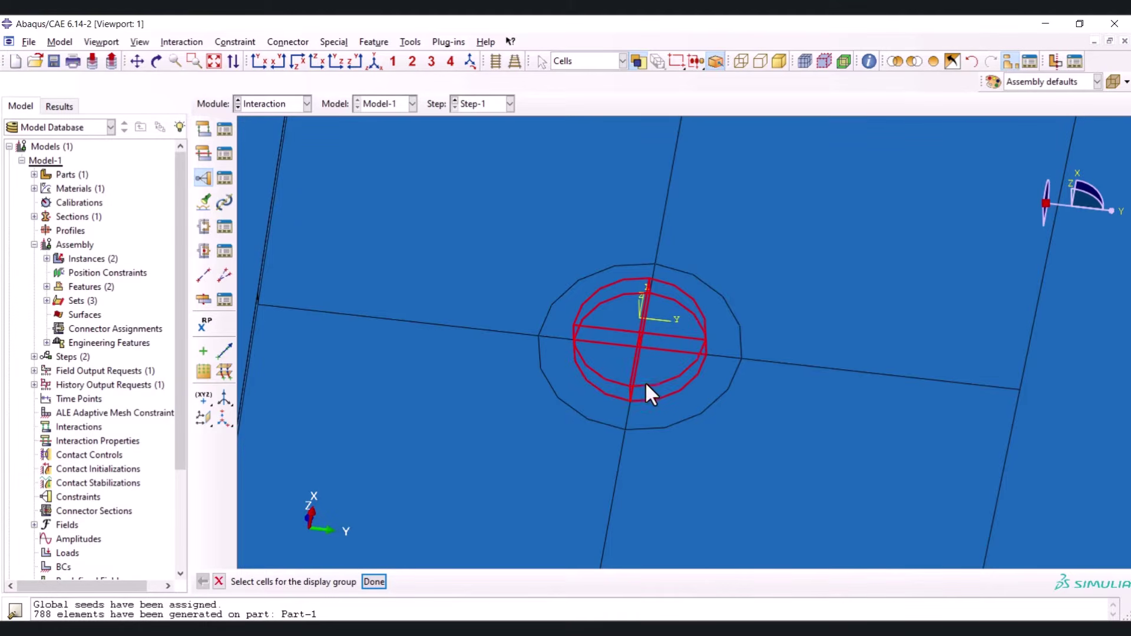
{"action": "left_click", "coordinate": [374, 582]}
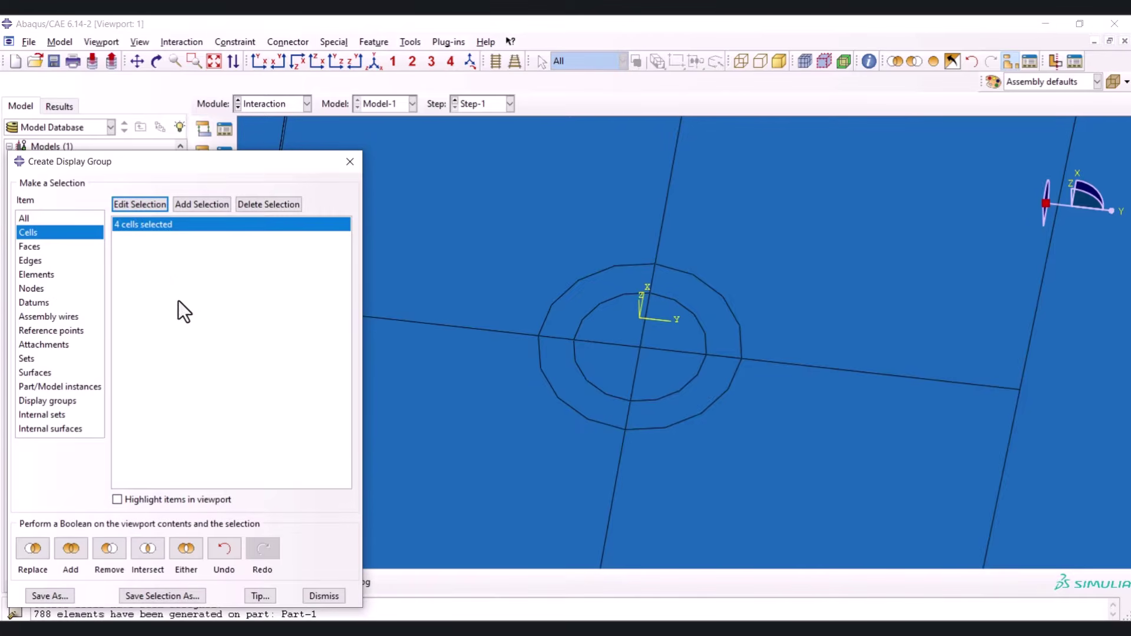
{"action": "left_click", "coordinate": [111, 549]}
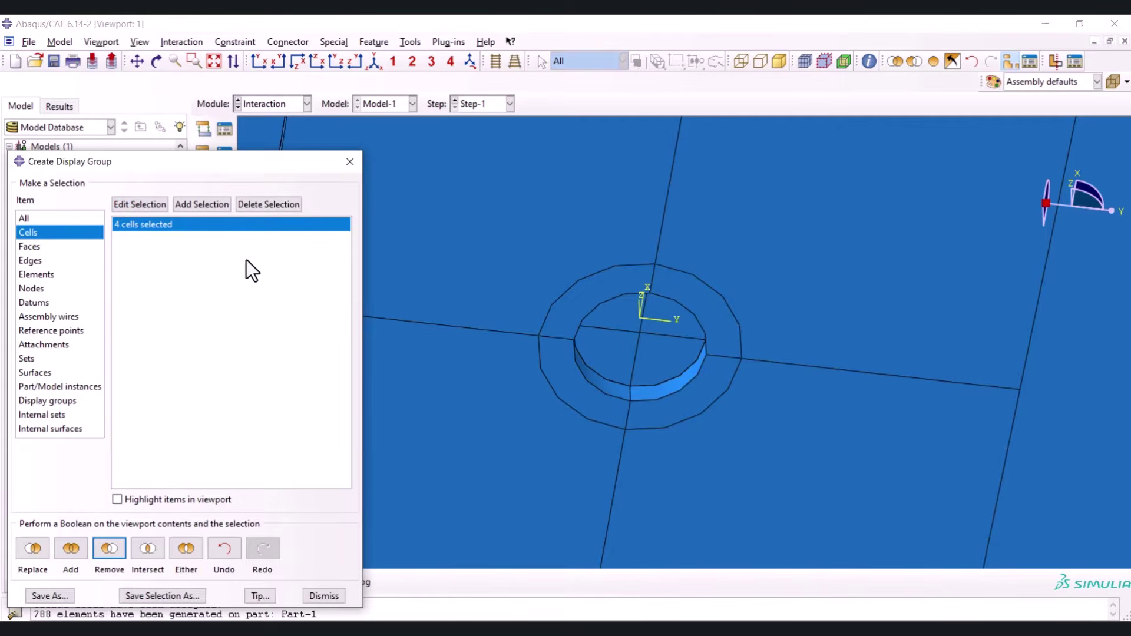
{"action": "left_click", "coordinate": [345, 160]}
Assign the upper plate's four exposed inner-circle faces as the slave surface and create the weld tie with the default settings
{"action": "left_click_drag", "start_coordinate": [654, 364], "coordinate": [662, 245], "text": "ctrl+alt"}
{"action": "left_click", "coordinate": [672, 290]}
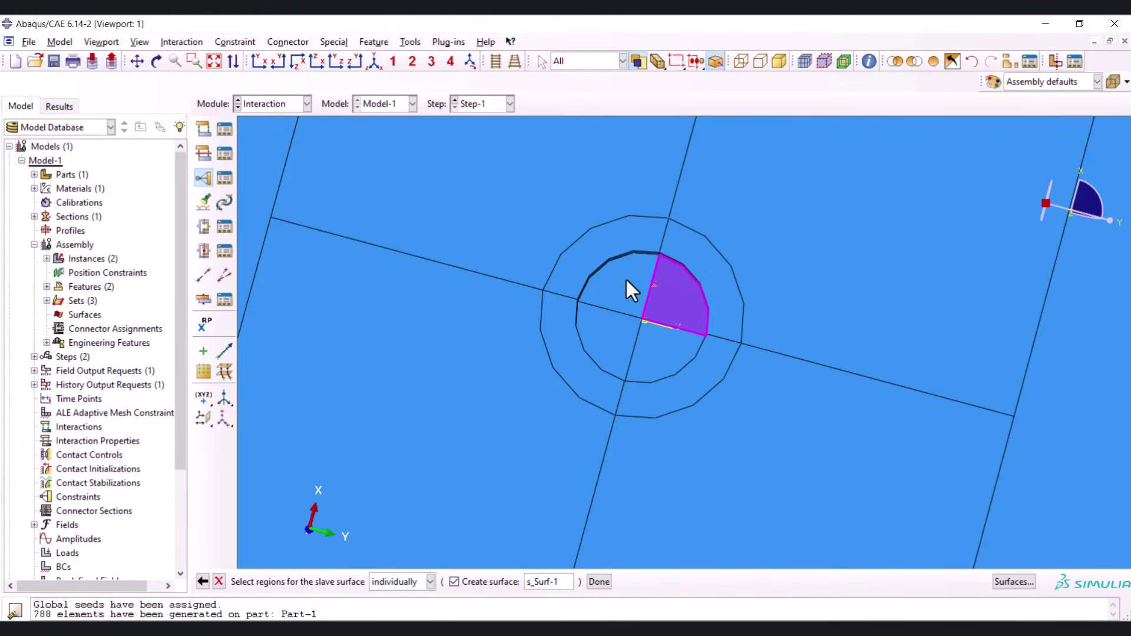
{"action": "left_click", "coordinate": [619, 296], "text": "shift"}
{"action": "left_click", "coordinate": [620, 334], "text": "shift"}
{"action": "left_click", "coordinate": [655, 334], "text": "shift"}
{"action": "left_click_drag", "start_coordinate": [655, 333], "coordinate": [662, 356], "text": "ctrl+alt"}
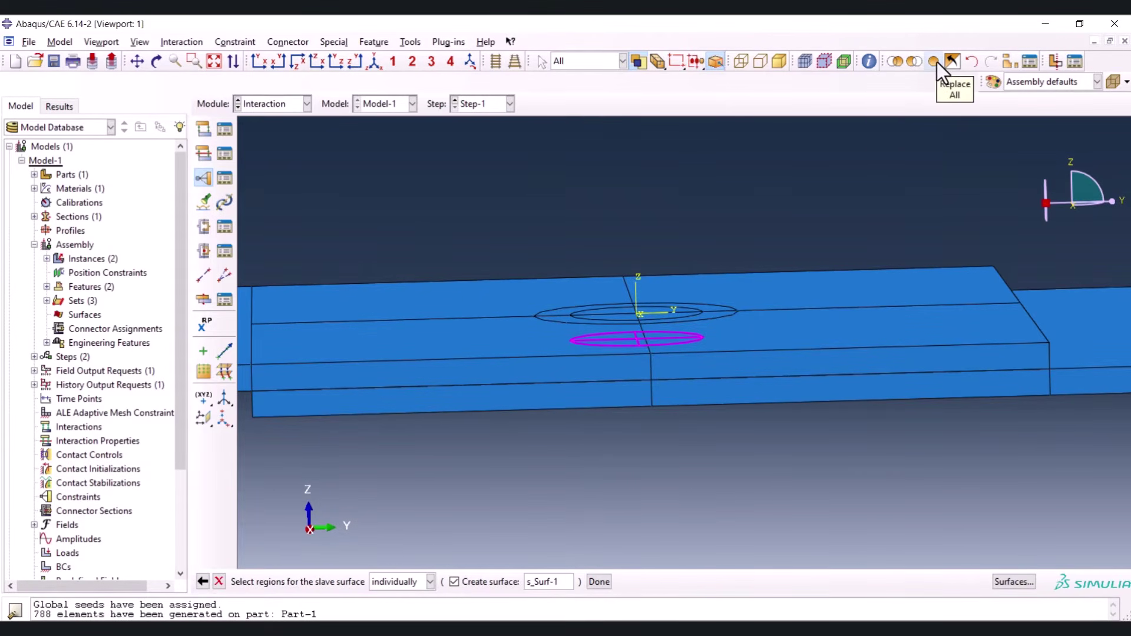
{"action": "left_click", "coordinate": [601, 582]}
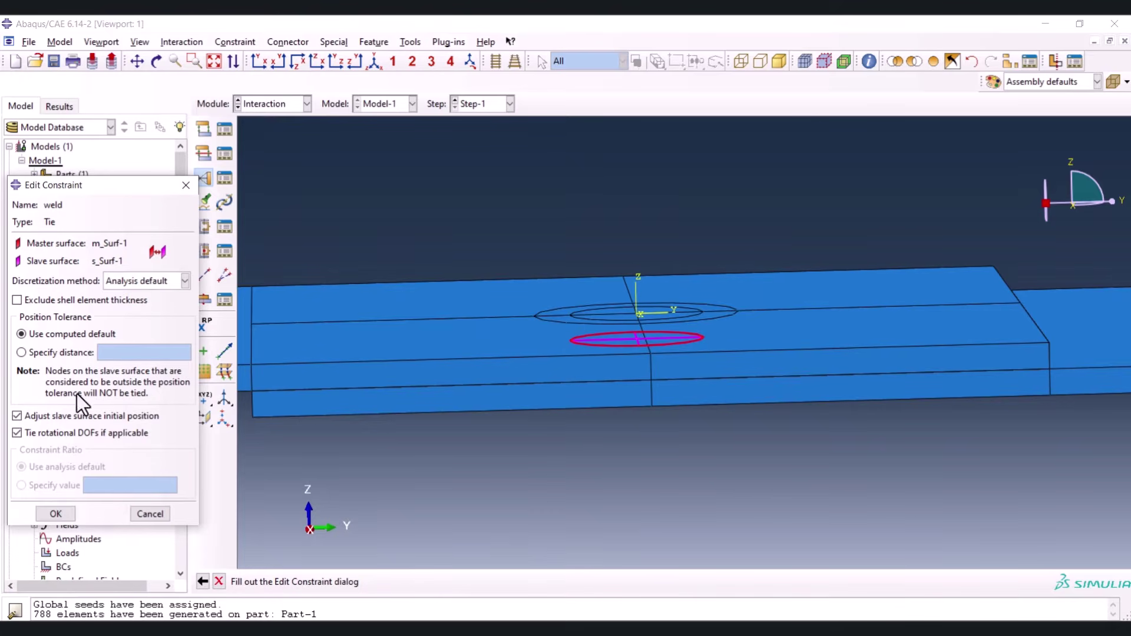
{"action": "left_click", "coordinate": [57, 515]}
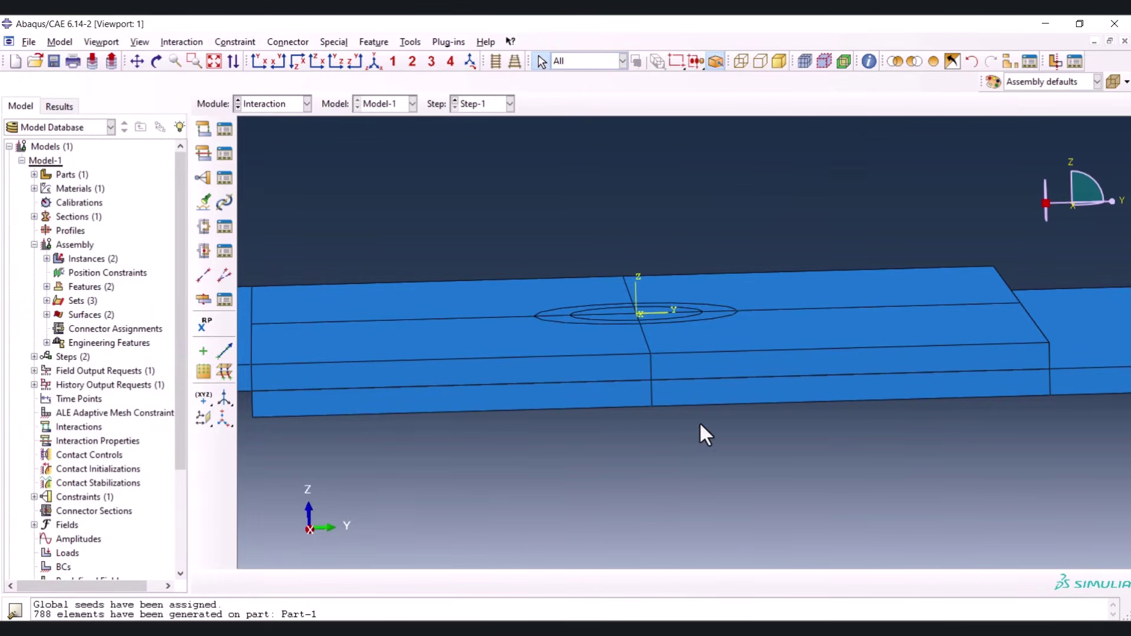
Restore all hidden cells to the display and check the complete lap joint from above
{"action": "left_click_drag", "start_coordinate": [697, 398], "coordinate": [700, 339], "text": "ctrl+alt"}
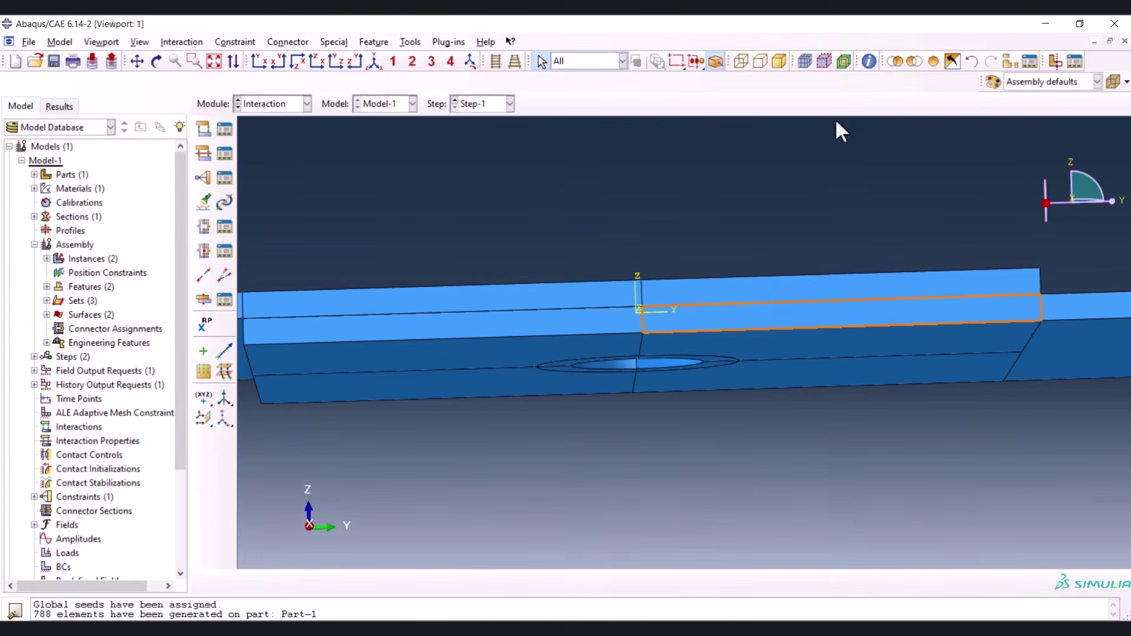
{"action": "left_click", "coordinate": [934, 62]}
{"action": "left_click_drag", "start_coordinate": [875, 253], "coordinate": [583, 408]}
{"action": "left_click", "coordinate": [583, 408]}
{"action": "left_click", "coordinate": [764, 477]}
{"action": "left_click_drag", "start_coordinate": [765, 479], "coordinate": [817, 387], "text": "ctrl+alt"}
{"action": "left_click_drag", "start_coordinate": [590, 293], "coordinate": [713, 141], "text": "ctrl+alt"}
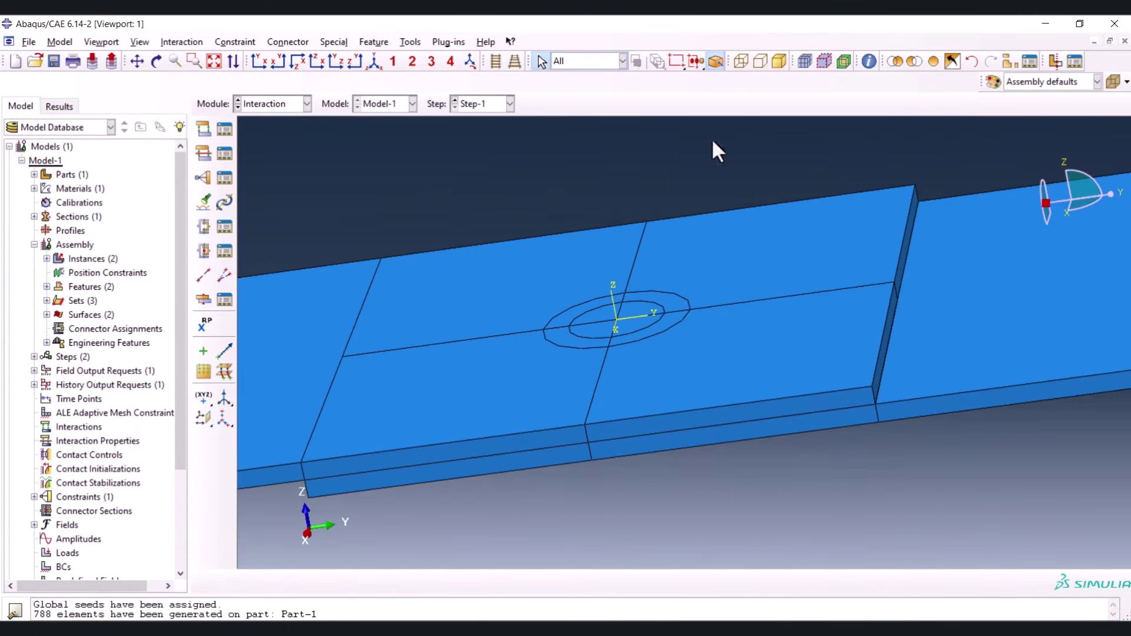
Start a Coupling constraint with reference point RP-1 as its control point
{"action": "left_click", "coordinate": [373, 61]}
{"action": "left_click_drag", "start_coordinate": [614, 274], "coordinate": [700, 173], "text": "ctrl+alt"}
{"action": "scroll", "coordinate": [699, 180], "scroll_direction": "down", "scroll_amount": 2}
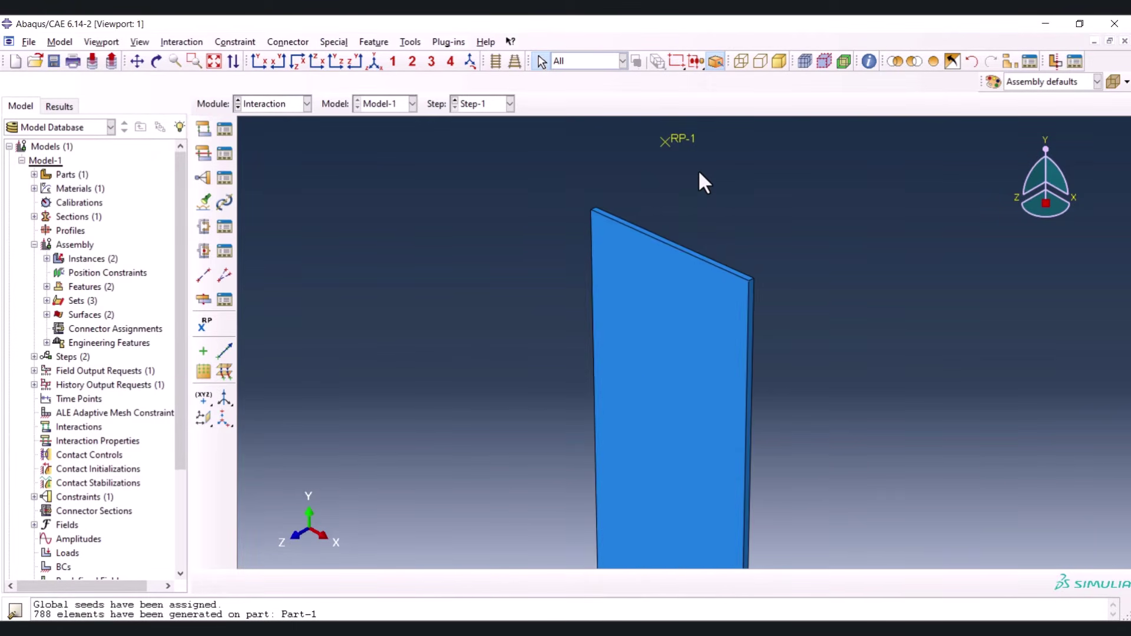
{"action": "left_click", "coordinate": [201, 183]}
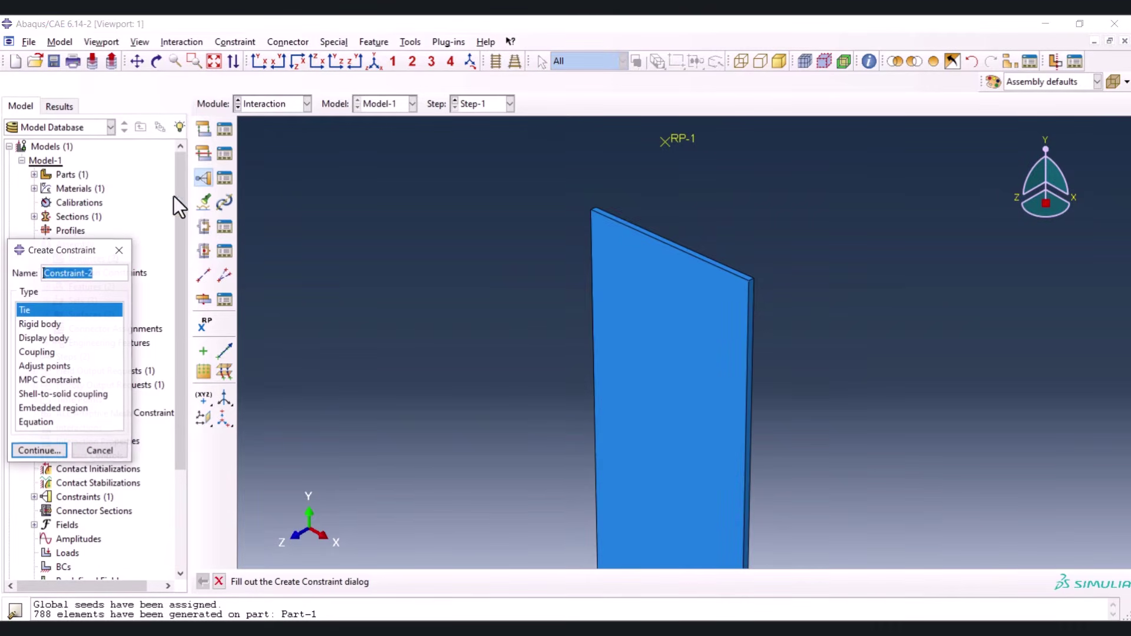
{"action": "left_click", "coordinate": [45, 354]}
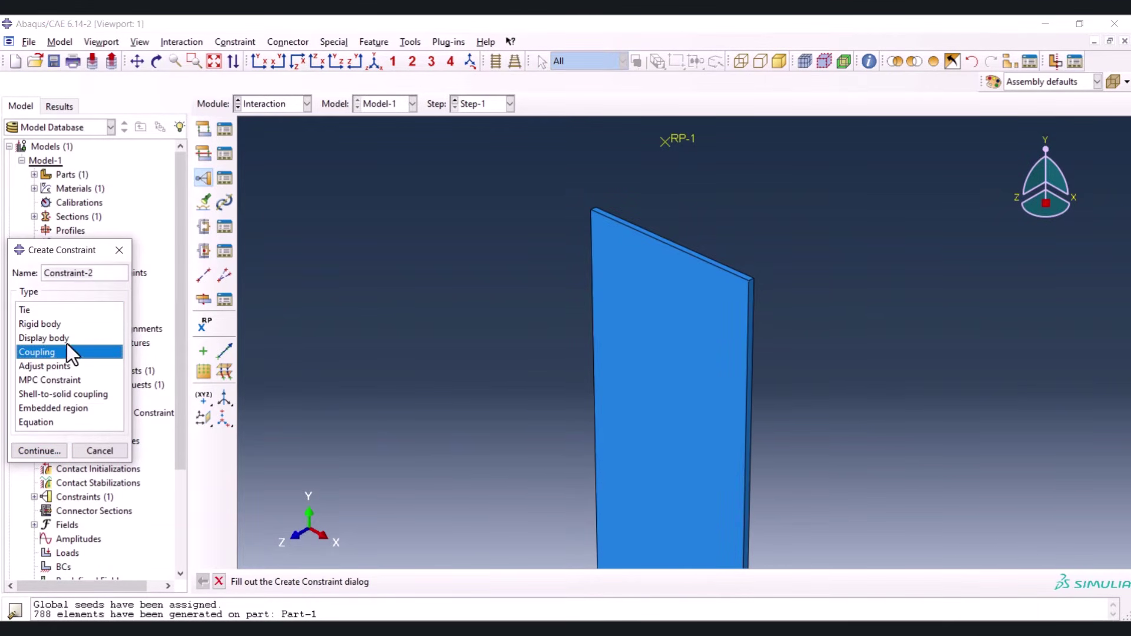
{"action": "left_click", "coordinate": [37, 452]}
{"action": "left_click", "coordinate": [678, 139]}
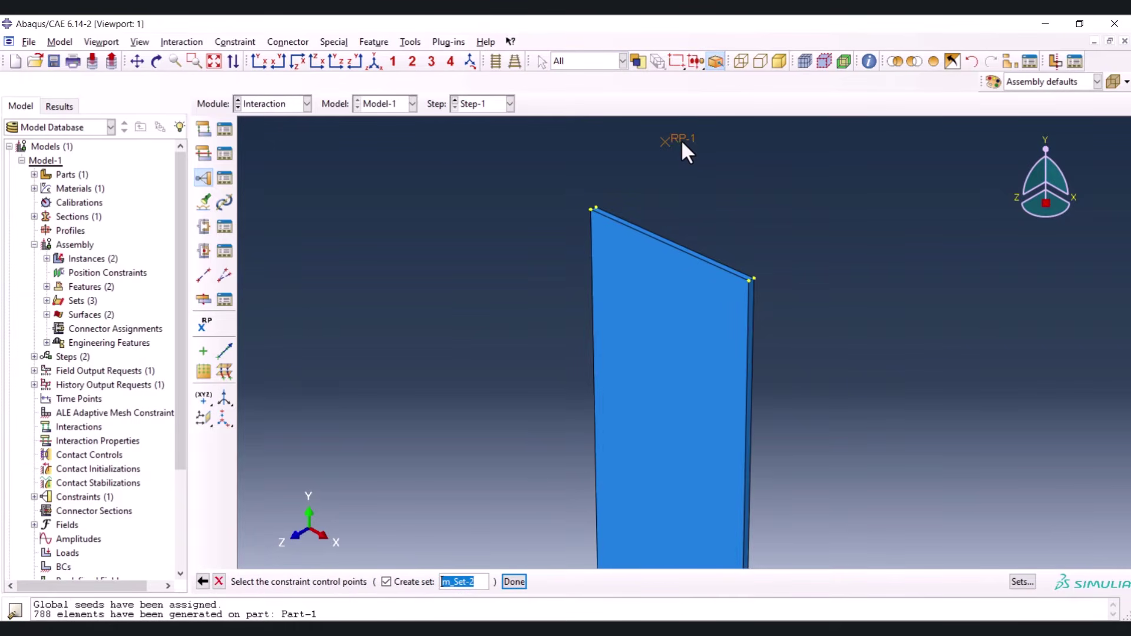
{"action": "middle_click", "coordinate": [714, 179]}
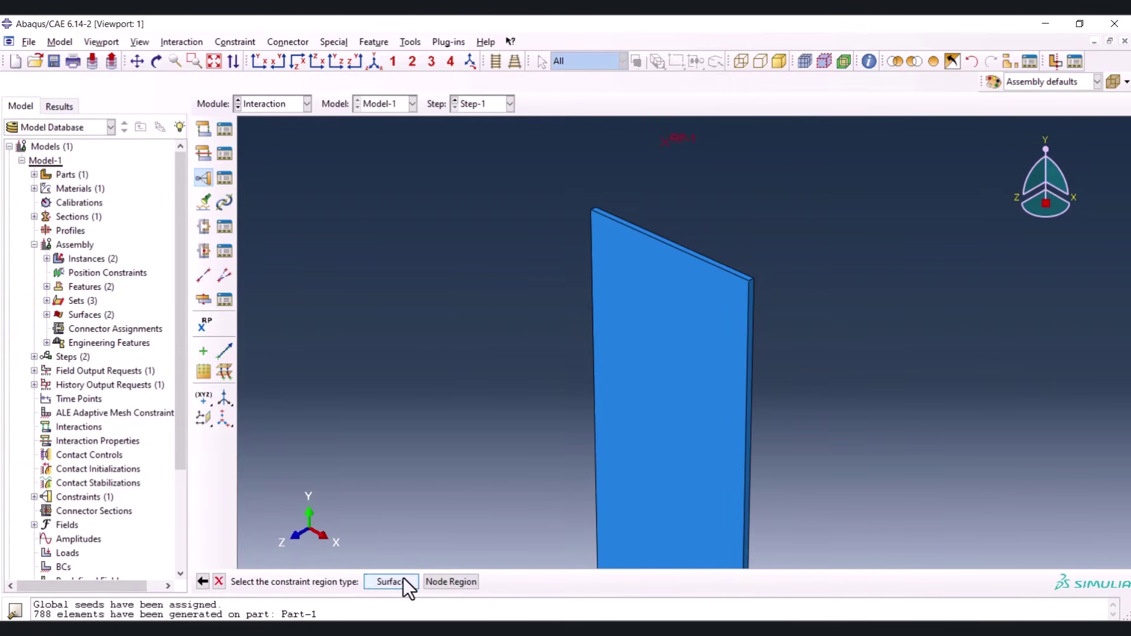
Set the constraint region type to Node Region and assign the narrow plate end face nearest RP-1 as the coupled region
{"action": "left_click", "coordinate": [433, 579]}
{"action": "scroll", "coordinate": [754, 214], "scroll_direction": "down", "scroll_amount": 5}
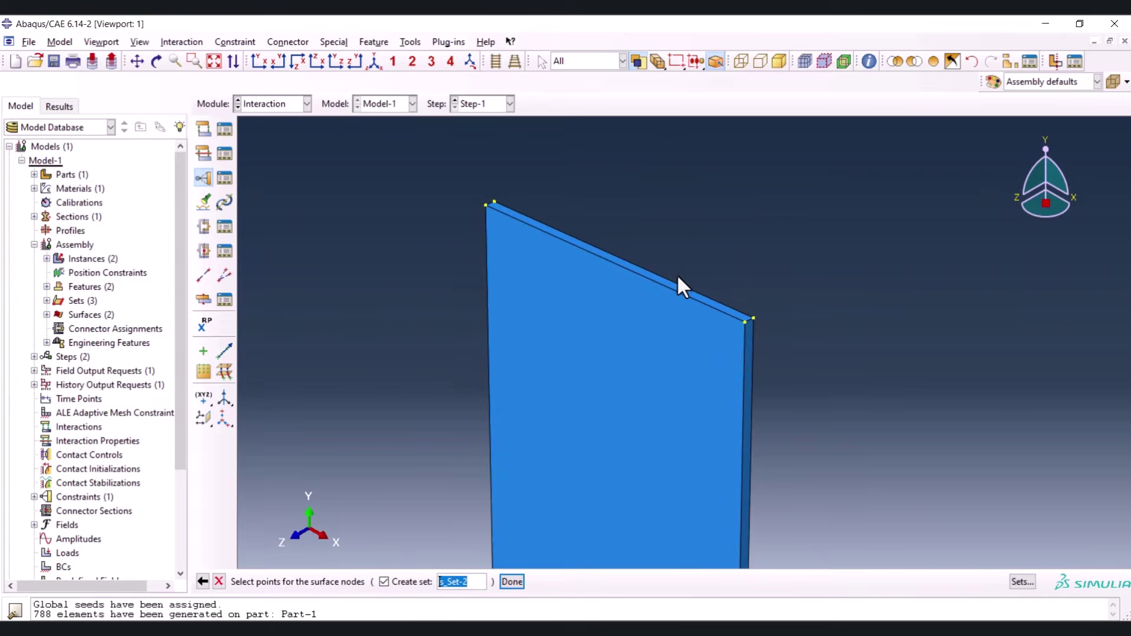
{"action": "left_click", "coordinate": [673, 285]}
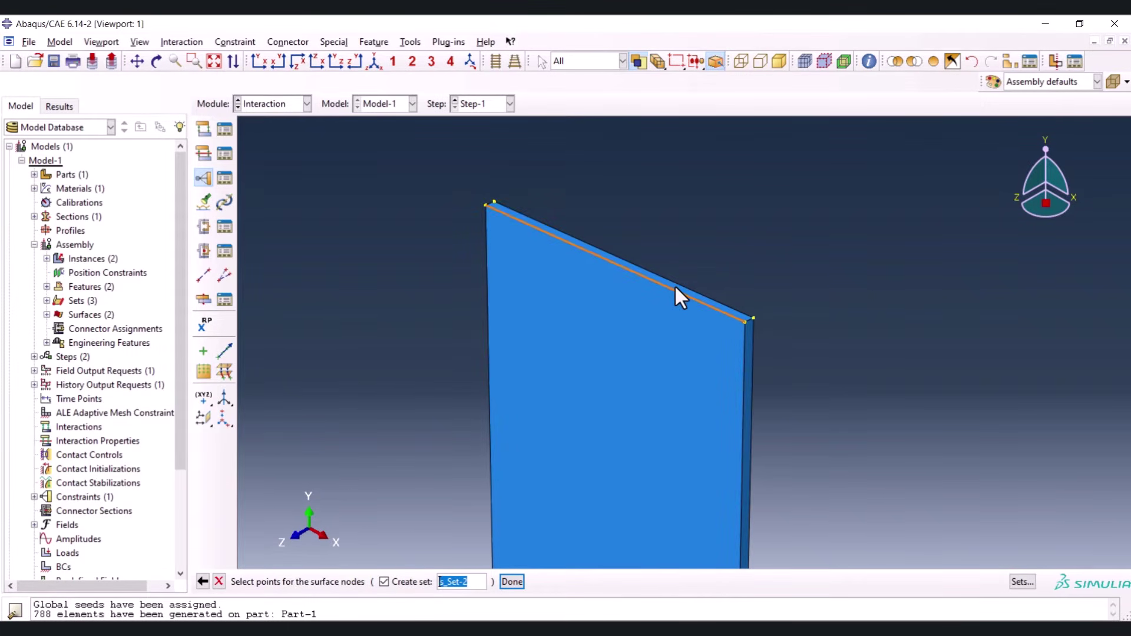
{"action": "scroll", "coordinate": [674, 285], "scroll_direction": "down", "scroll_amount": 3}
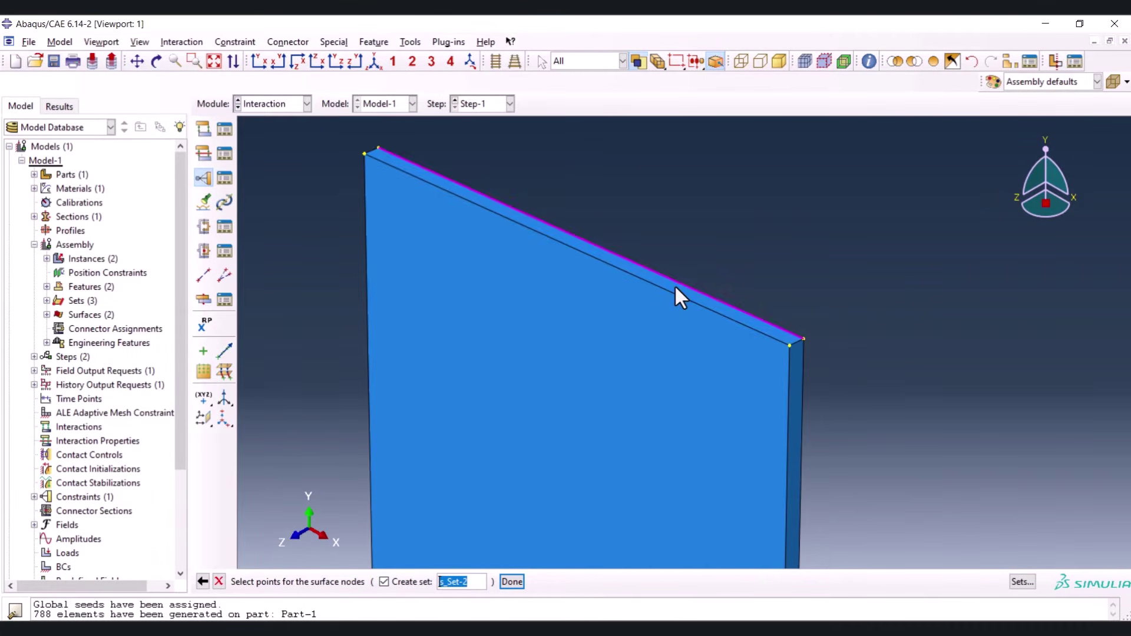
{"action": "left_click", "coordinate": [675, 288]}
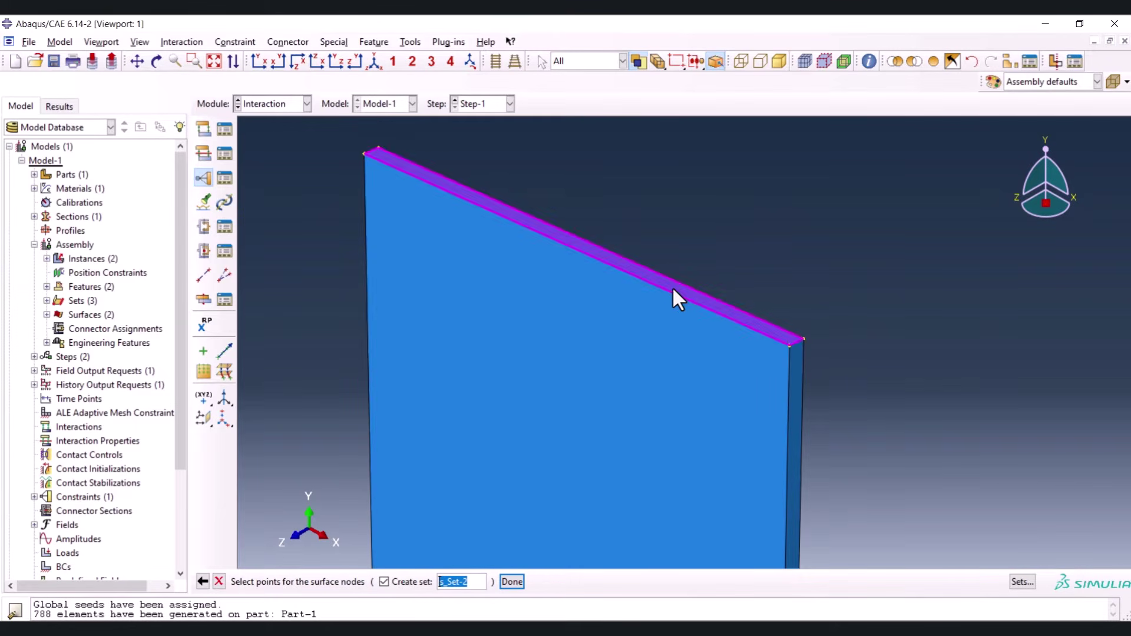
{"action": "scroll", "coordinate": [564, 177], "scroll_direction": "up", "scroll_amount": 3}
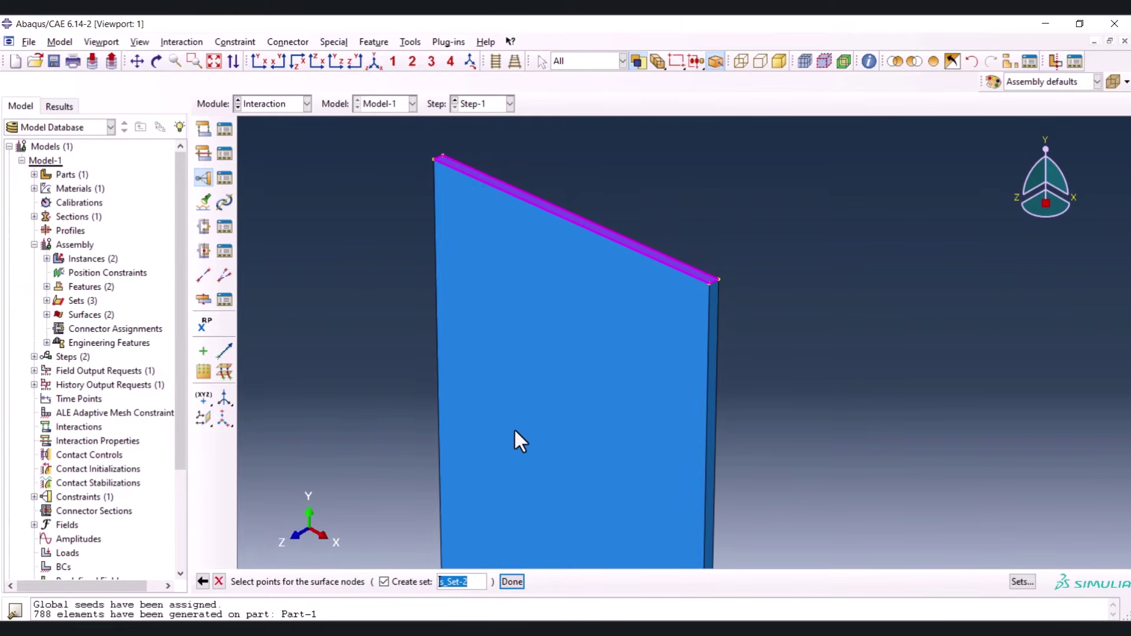
{"action": "left_click", "coordinate": [510, 584]}
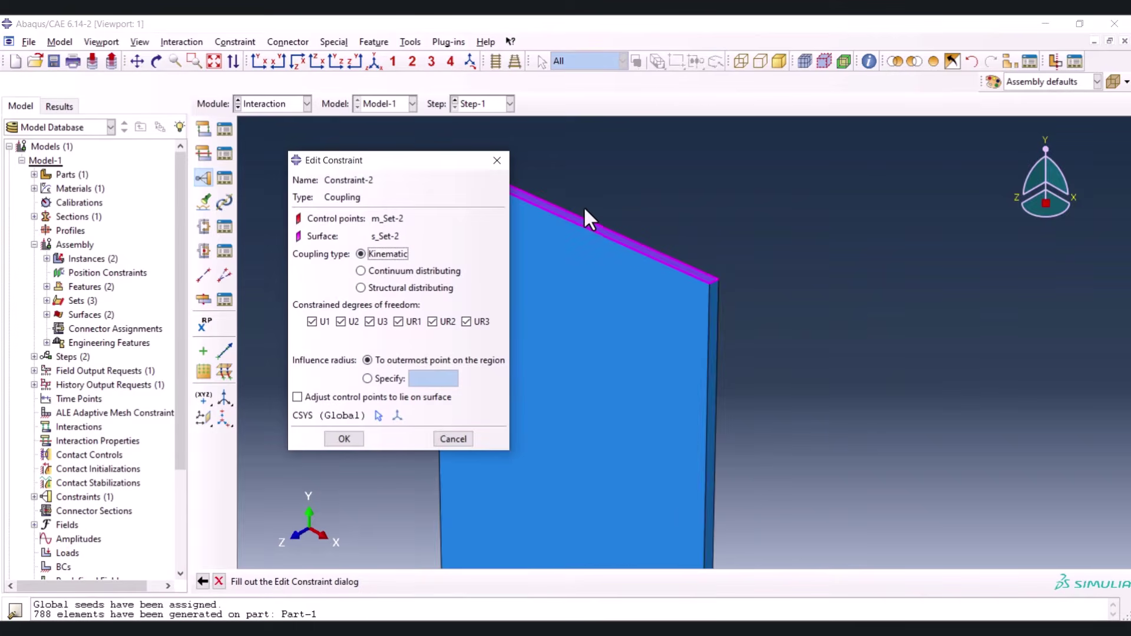
Create the RP-1 coupling as kinematic with all six degrees of freedom constrained
{"action": "scroll", "coordinate": [660, 306], "scroll_direction": "up", "scroll_amount": 3}
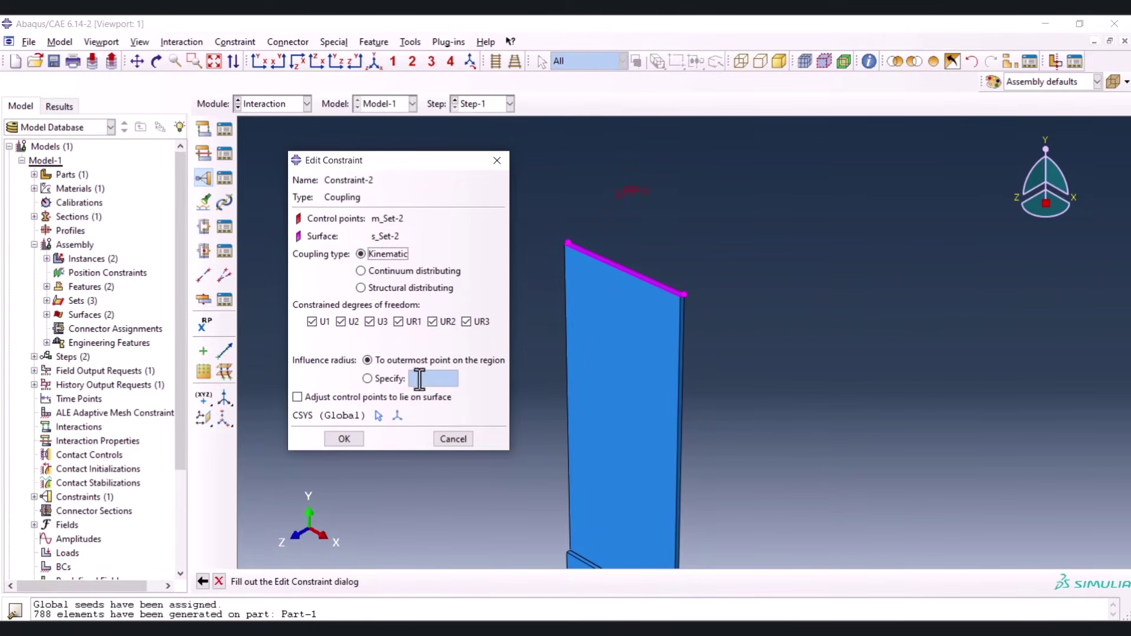
{"action": "left_click", "coordinate": [344, 439]}
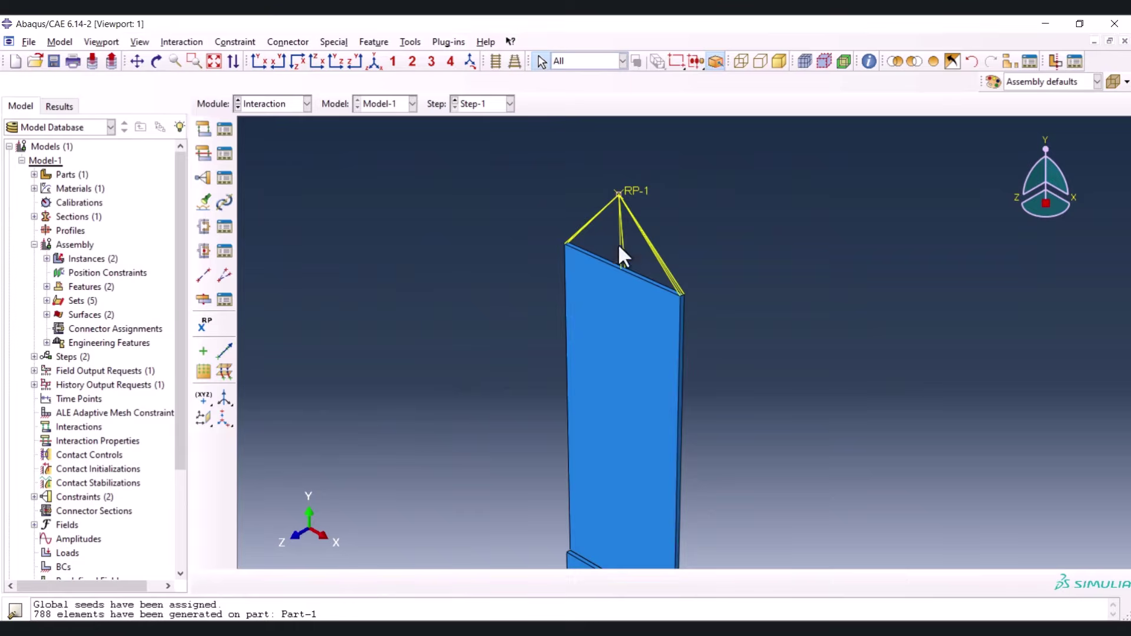
Switch to the Load module and start a Symmetry/Antisymmetry/Encastre boundary condition in Step-1
{"action": "left_click", "coordinate": [263, 110]}
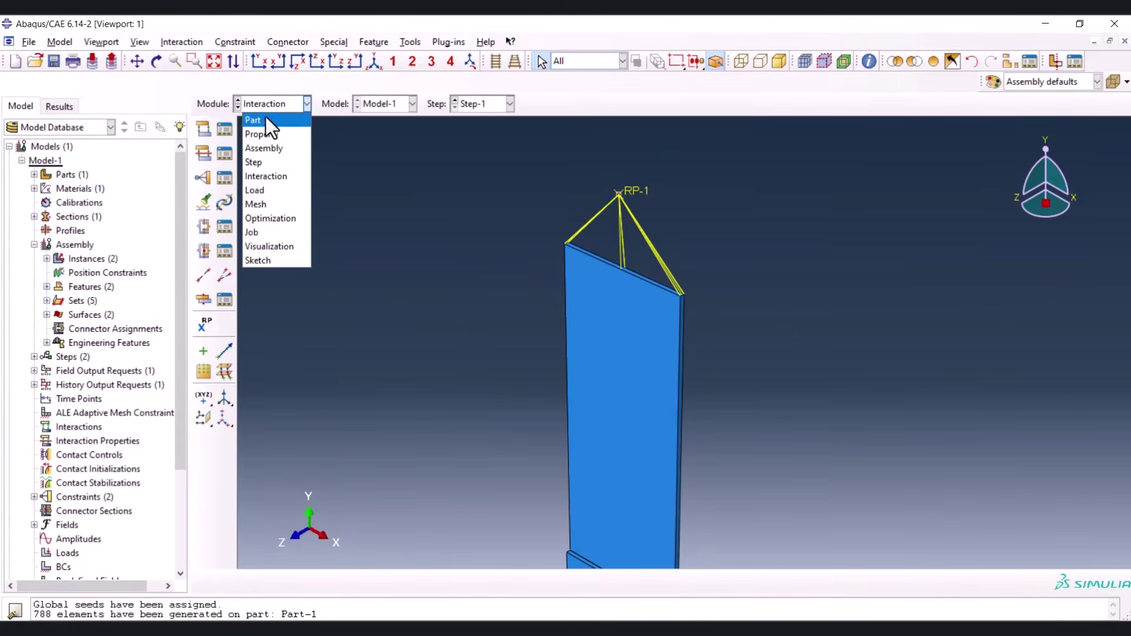
{"action": "left_click", "coordinate": [269, 188]}
{"action": "scroll", "coordinate": [564, 203], "scroll_direction": "down", "scroll_amount": 3}
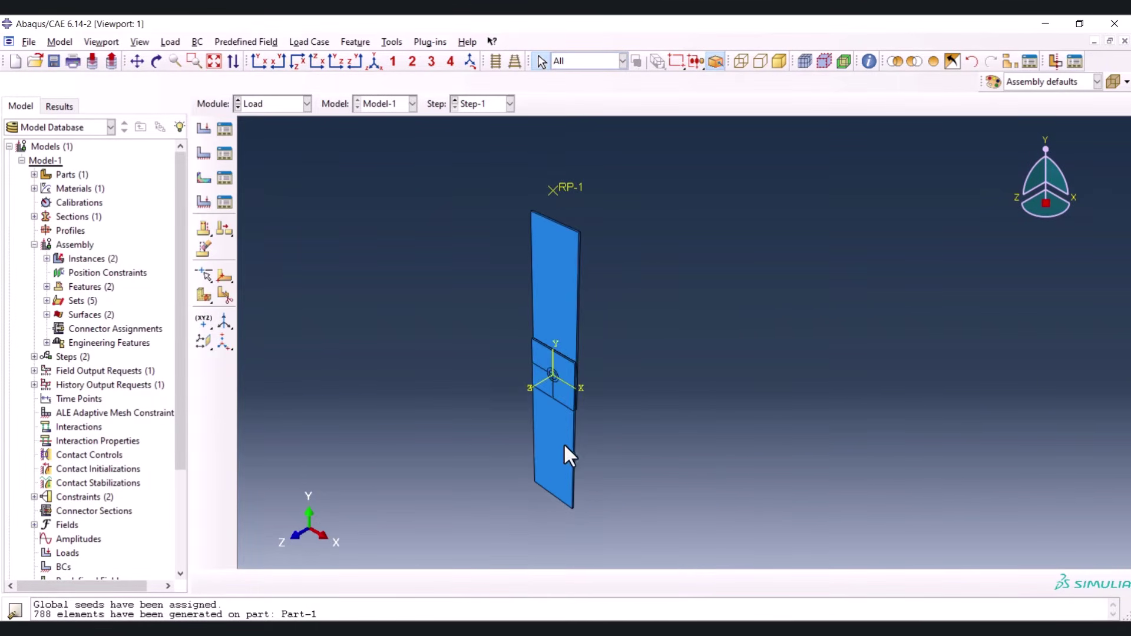
{"action": "scroll", "coordinate": [545, 533], "scroll_direction": "up", "scroll_amount": 4}
{"action": "scroll", "coordinate": [565, 533], "scroll_direction": "down", "scroll_amount": 3}
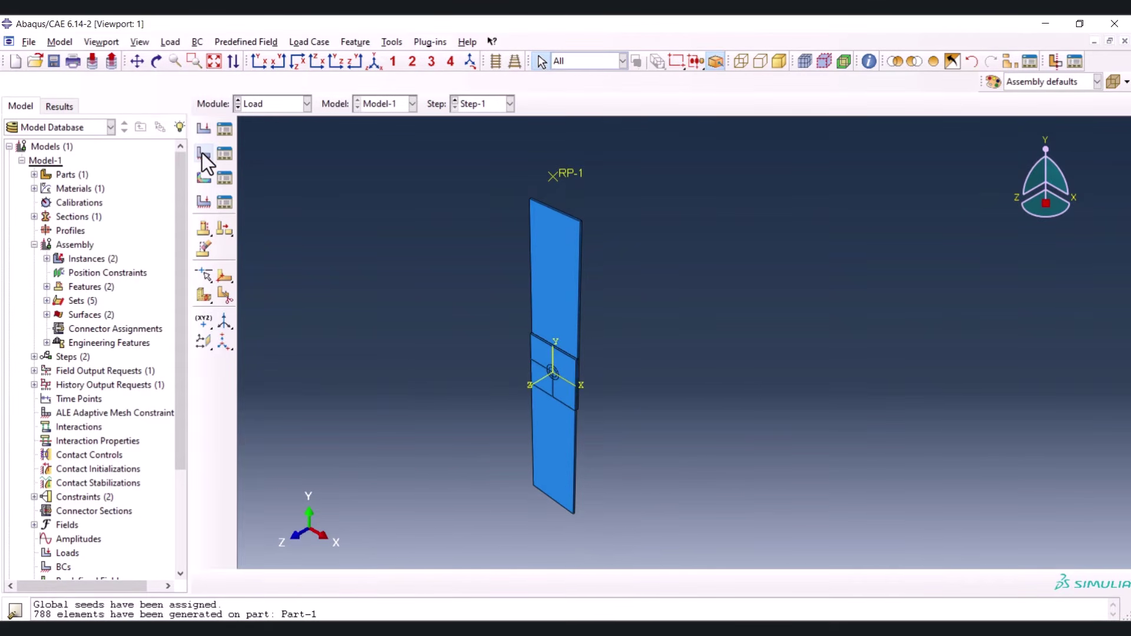
{"action": "left_click", "coordinate": [224, 152]}
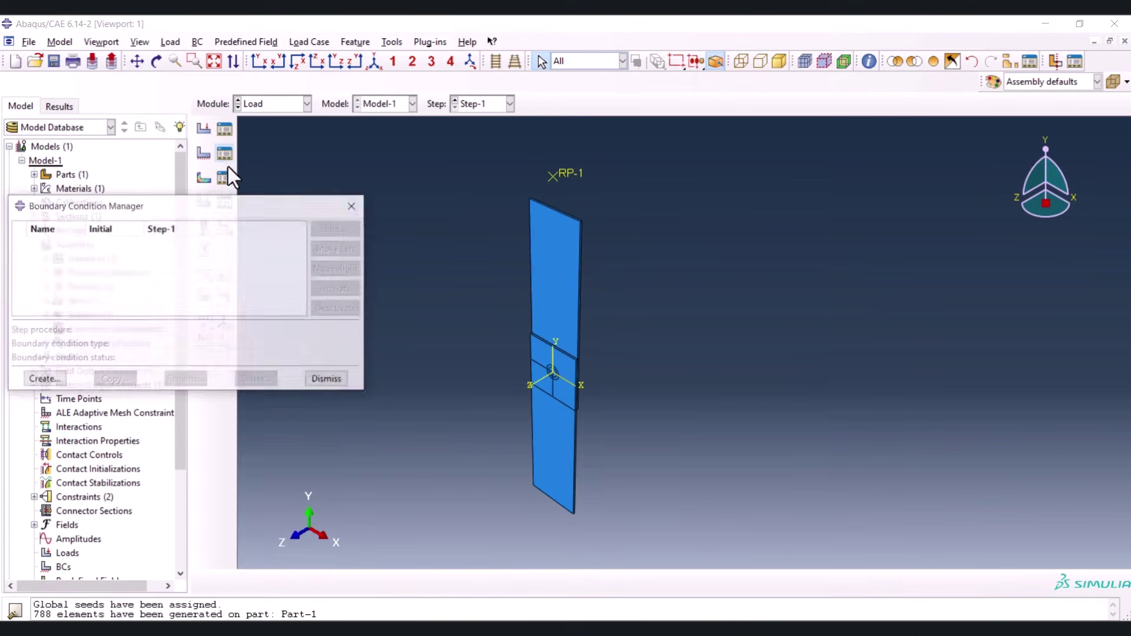
{"action": "left_click", "coordinate": [40, 375]}
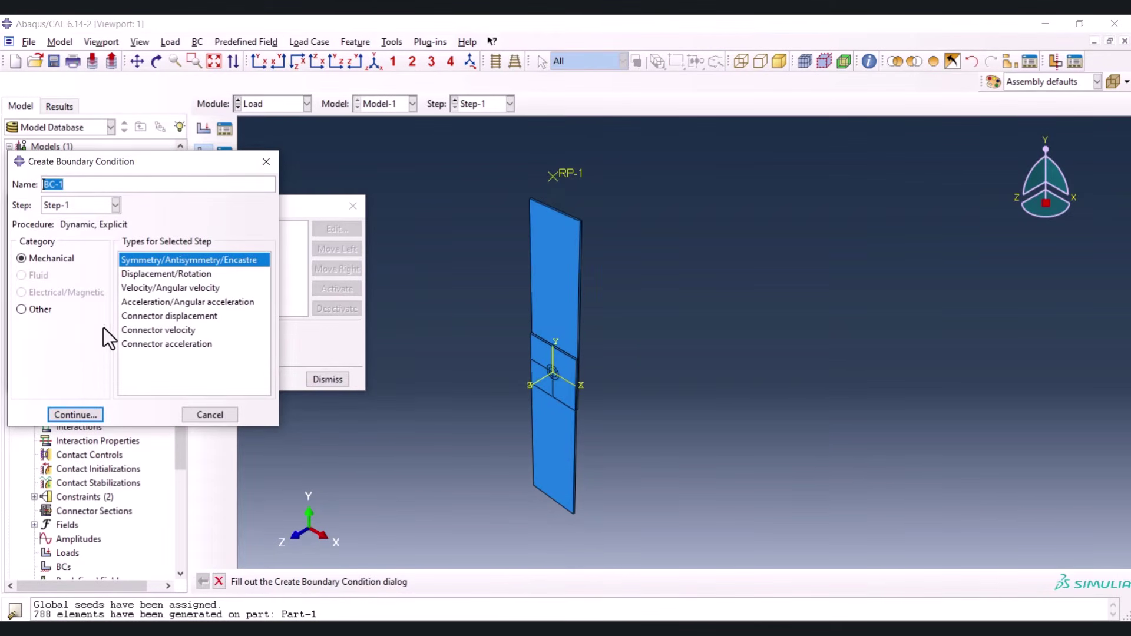
{"action": "left_click", "coordinate": [75, 414]}
Assign the narrow plate end face farthest from RP-1 as the boundary condition region
{"action": "right_click", "coordinate": [534, 517]}
{"action": "left_click", "coordinate": [486, 500]}
{"action": "scroll", "coordinate": [546, 510], "scroll_direction": "up", "scroll_amount": 5}
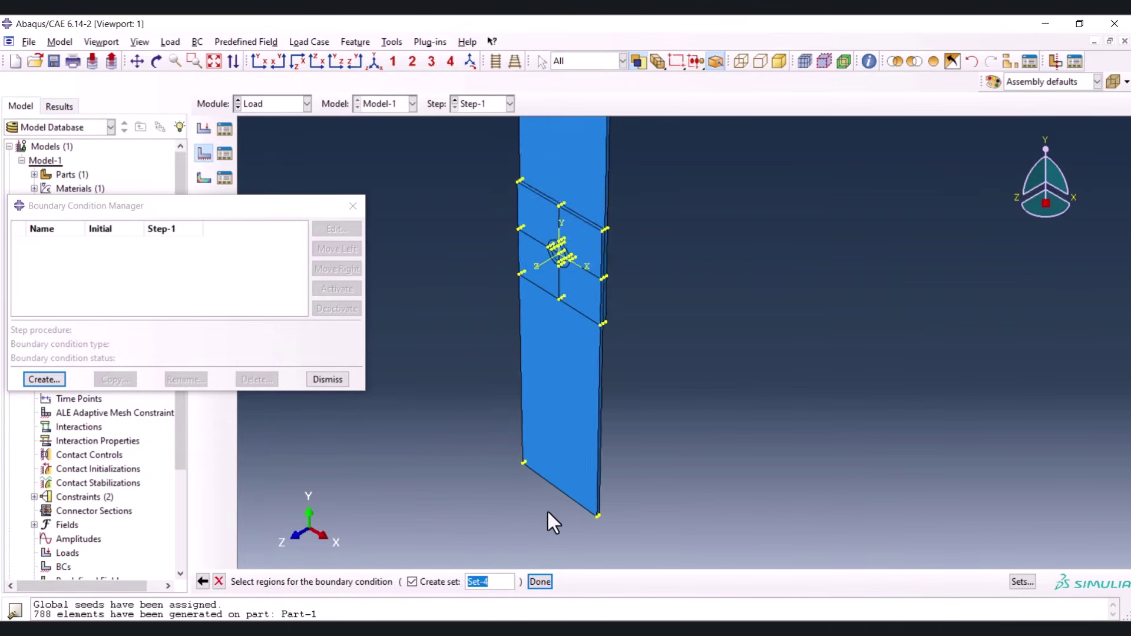
{"action": "left_click_drag", "start_coordinate": [552, 394], "coordinate": [683, 215], "text": "ctrl+alt"}
{"action": "scroll", "coordinate": [550, 306], "scroll_direction": "up", "scroll_amount": 3}
{"action": "scroll", "coordinate": [589, 284], "scroll_direction": "up", "scroll_amount": 4}
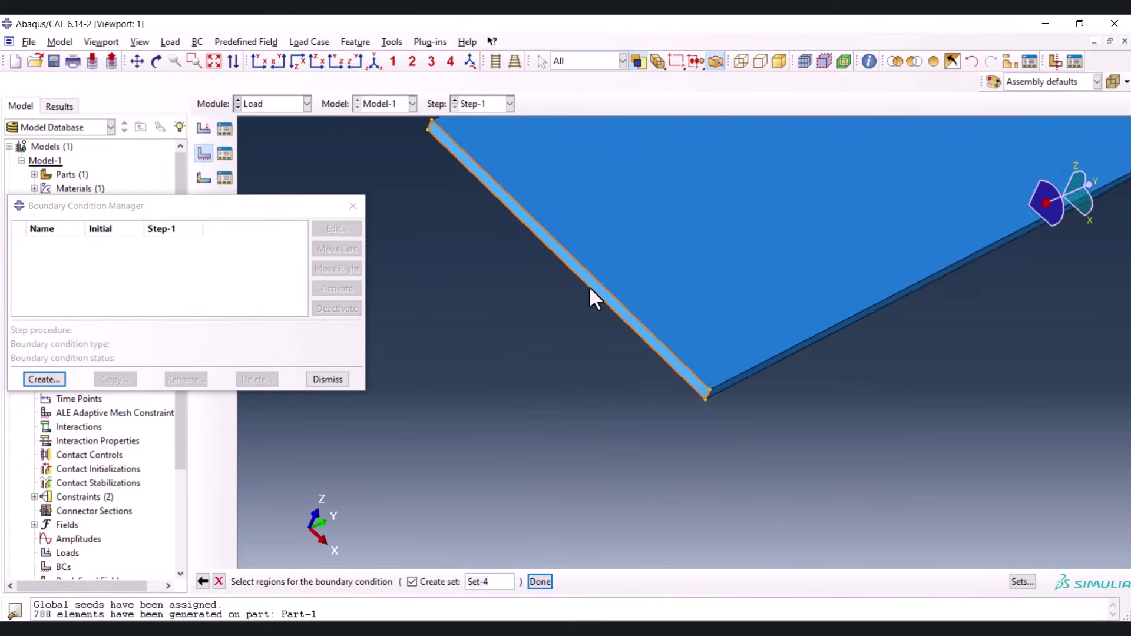
{"action": "left_click", "coordinate": [588, 285]}
{"action": "scroll", "coordinate": [575, 403], "scroll_direction": "down", "scroll_amount": 2}
{"action": "scroll", "coordinate": [575, 407], "scroll_direction": "down", "scroll_amount": 3}
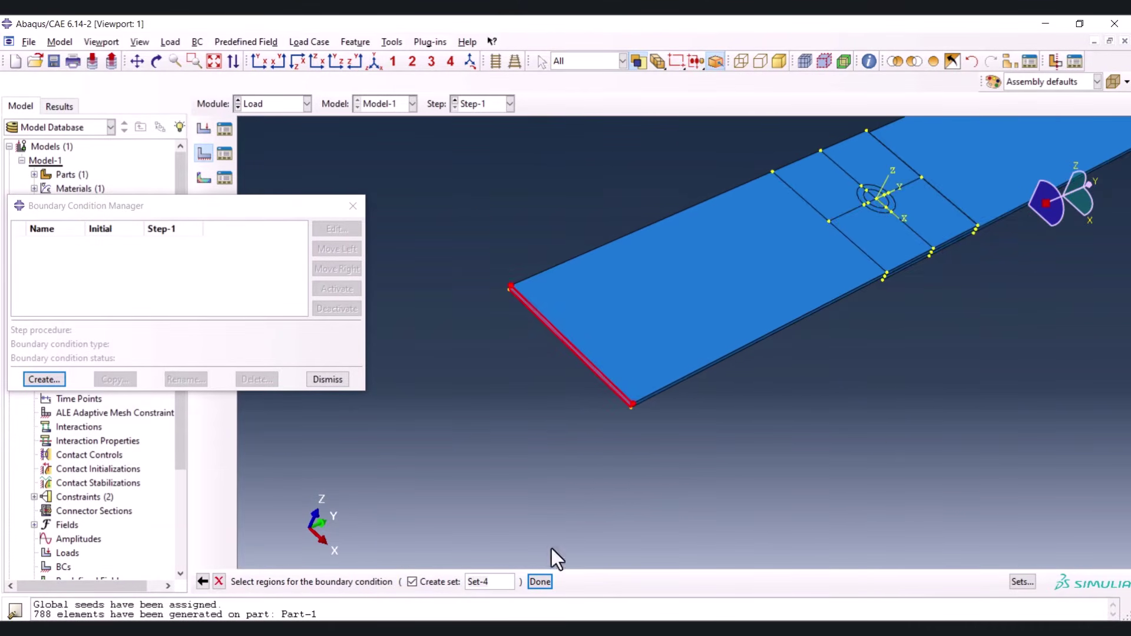
{"action": "left_click", "coordinate": [539, 582]}
Apply the Encastre condition to the selected end face and move BC-1 back to the Initial step
{"action": "left_click", "coordinate": [53, 416]}
{"action": "left_click", "coordinate": [60, 439]}
{"action": "scroll", "coordinate": [431, 389], "scroll_direction": "down", "scroll_amount": 3}
{"action": "left_click", "coordinate": [170, 244]}
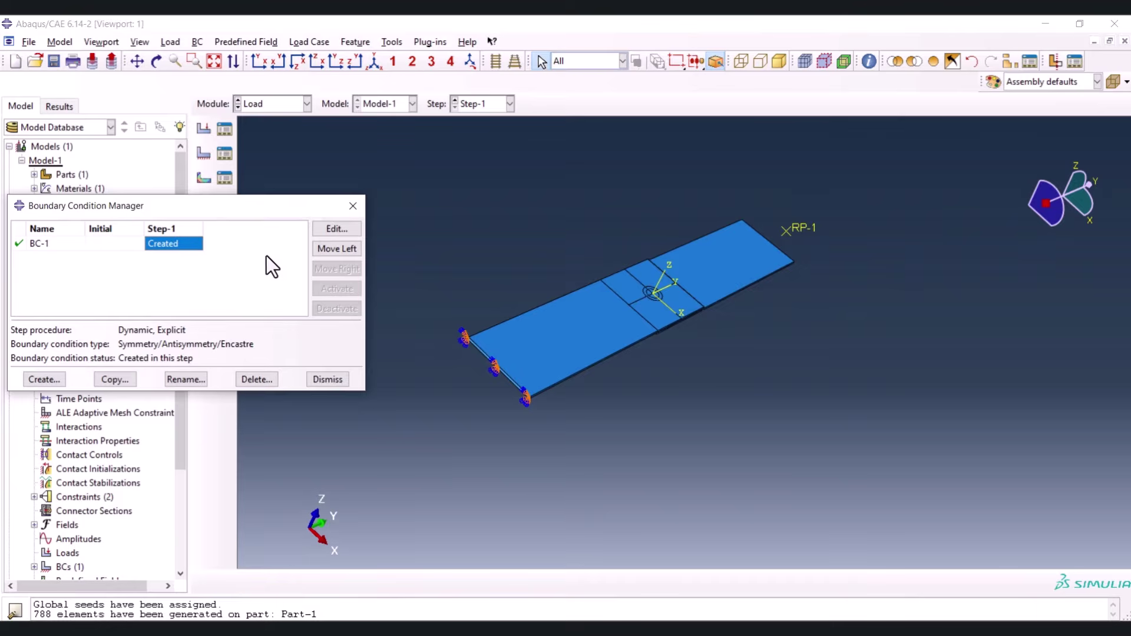
{"action": "left_click", "coordinate": [337, 248]}
Start a Displacement/Rotation boundary condition in Step-1 and assign RP-1 as its region
{"action": "left_click_drag", "start_coordinate": [699, 356], "coordinate": [475, 319], "text": "ctrl+alt"}
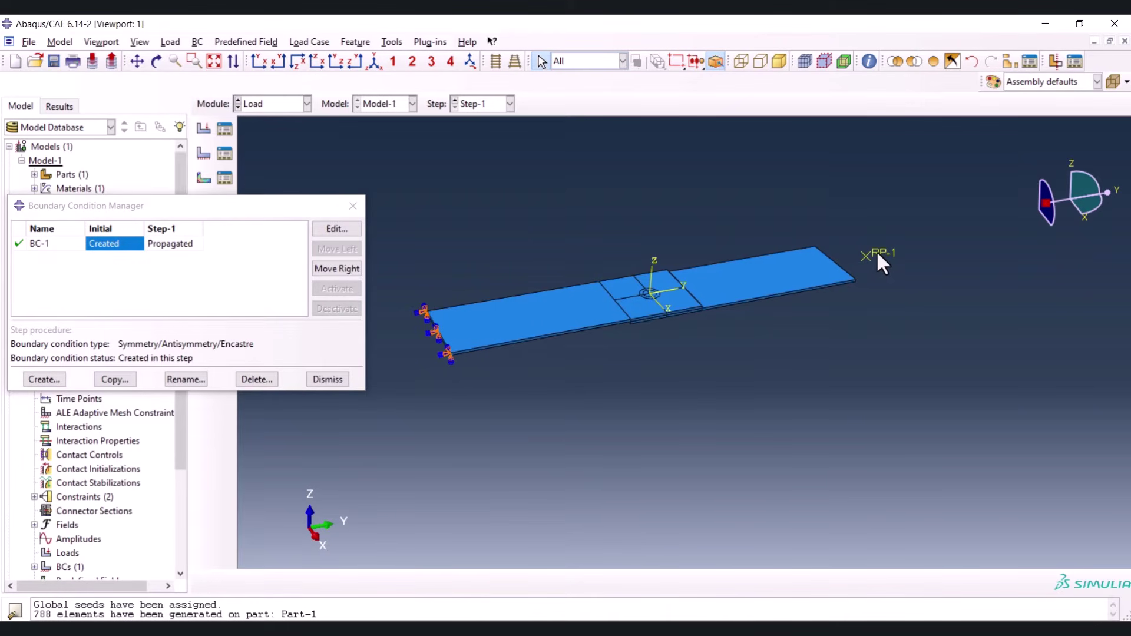
{"action": "left_click_drag", "start_coordinate": [800, 358], "coordinate": [941, 281], "text": "ctrl+alt"}
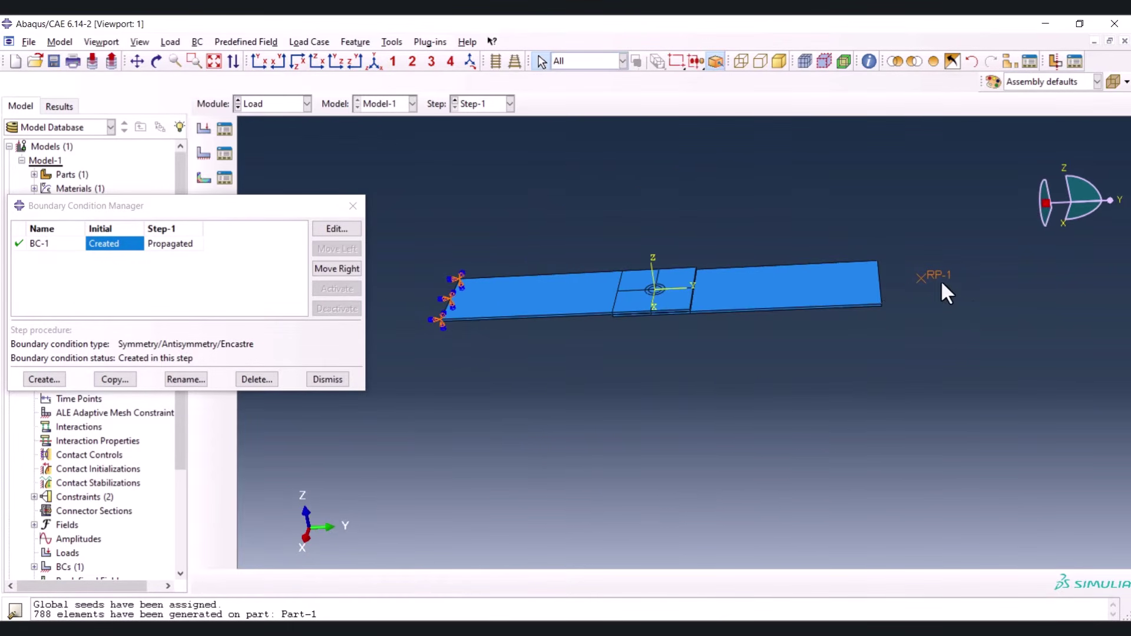
{"action": "scroll", "coordinate": [495, 371], "scroll_direction": "down", "scroll_amount": 3}
{"action": "scroll", "coordinate": [845, 303], "scroll_direction": "up", "scroll_amount": 5}
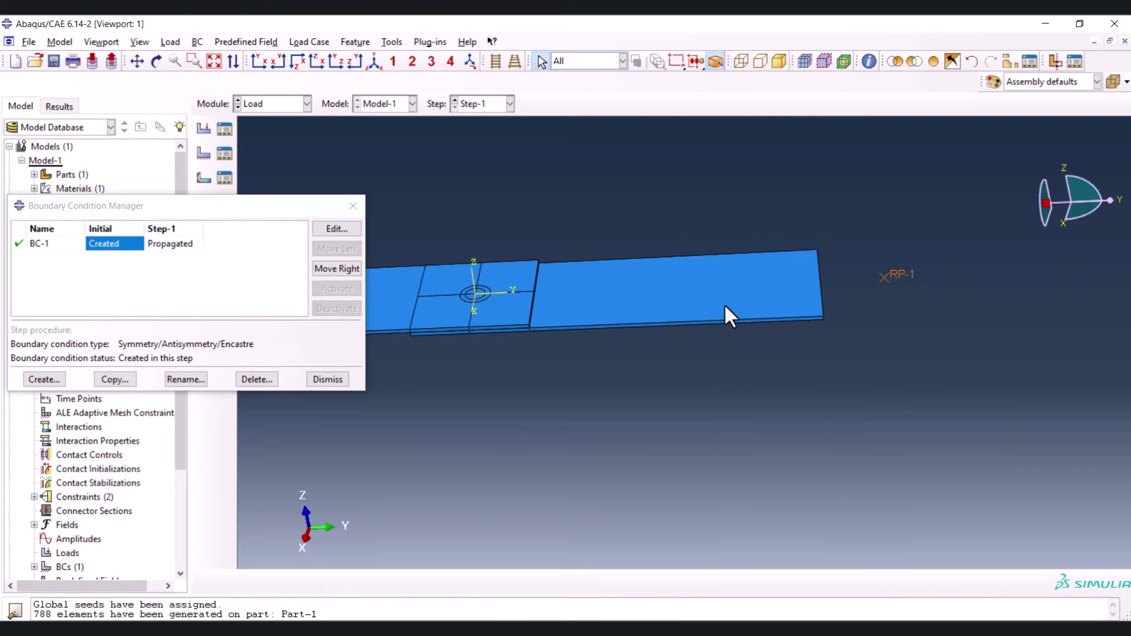
{"action": "left_click", "coordinate": [56, 379]}
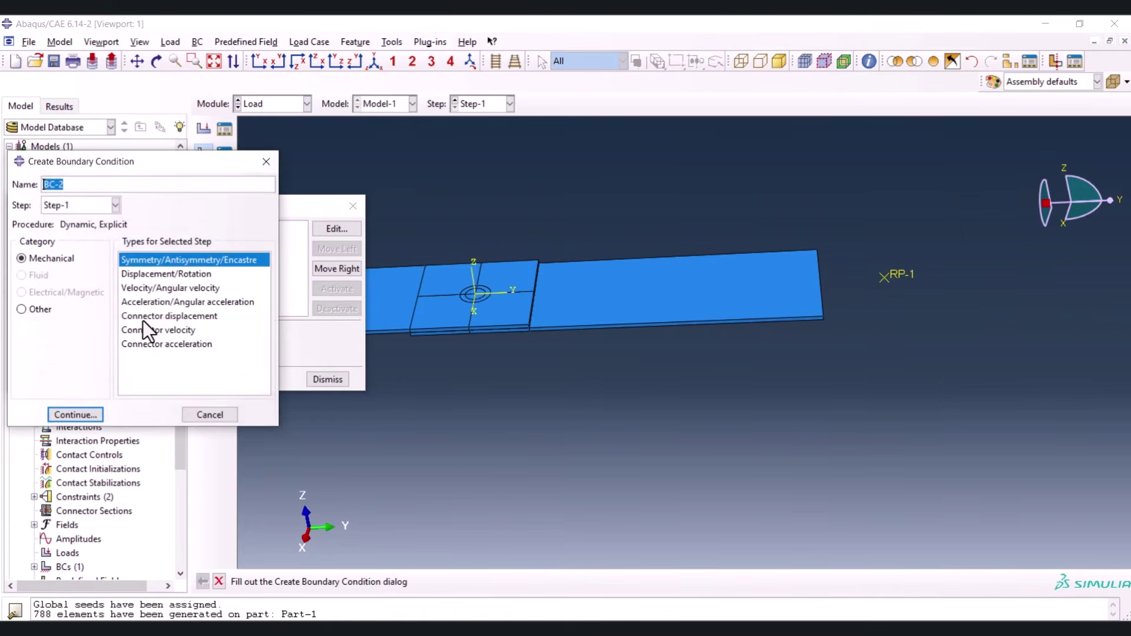
{"action": "left_click", "coordinate": [164, 275]}
{"action": "left_click", "coordinate": [85, 417]}
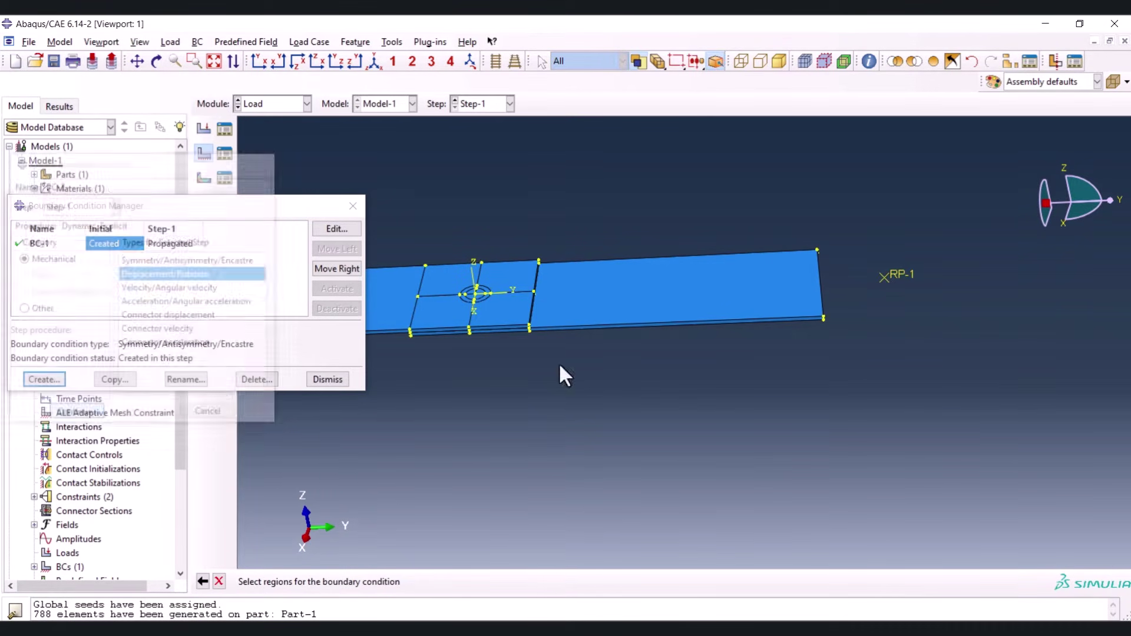
{"action": "middle_click", "coordinate": [703, 400]}
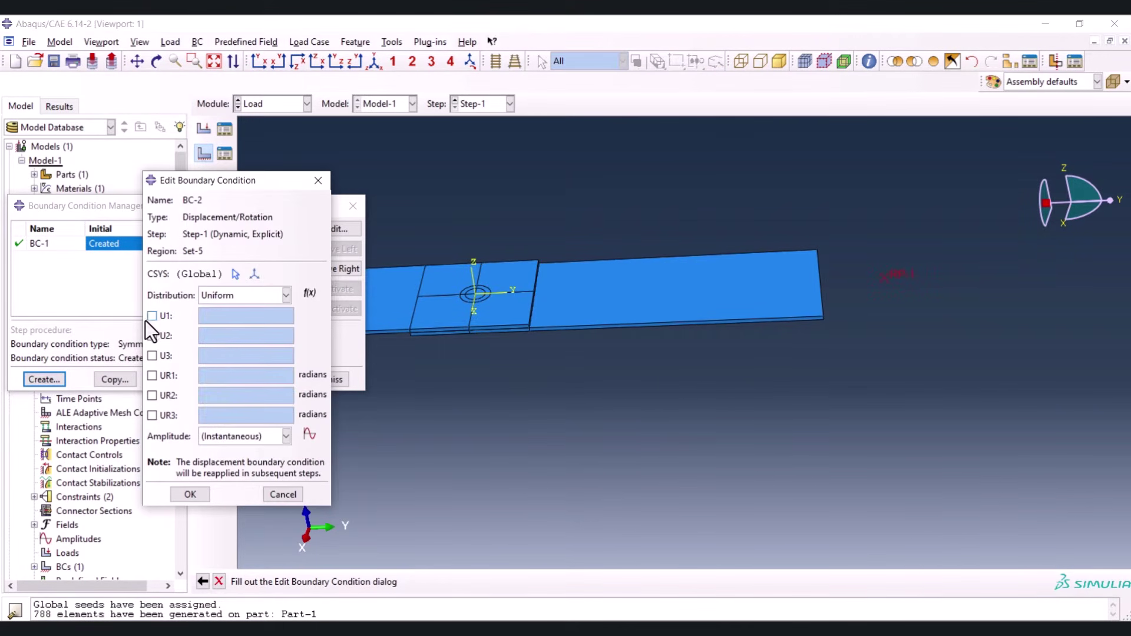
Constrain U1, U2, U3, UR1, UR2 and UR3 at RP-1 to 0 and create the boundary condition
{"action": "left_click", "coordinate": [152, 317]}
{"action": "left_click", "coordinate": [152, 336]}
{"action": "left_click", "coordinate": [153, 356]}
{"action": "left_click", "coordinate": [152, 375]}
{"action": "left_click", "coordinate": [152, 395]}
{"action": "left_click", "coordinate": [152, 415]}
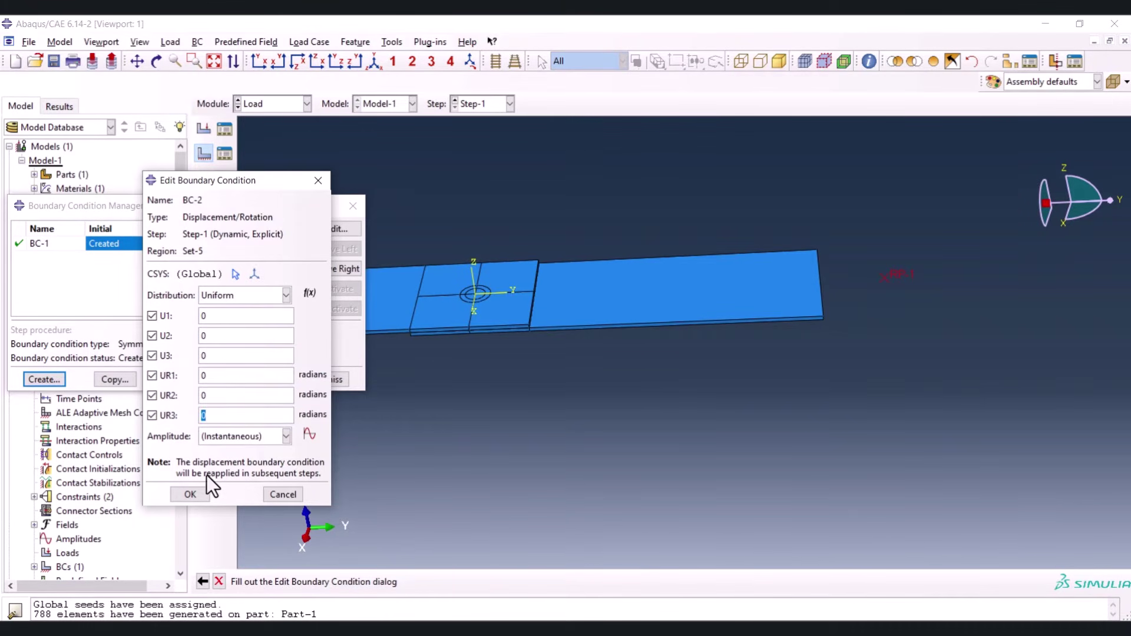
{"action": "left_click", "coordinate": [200, 492]}
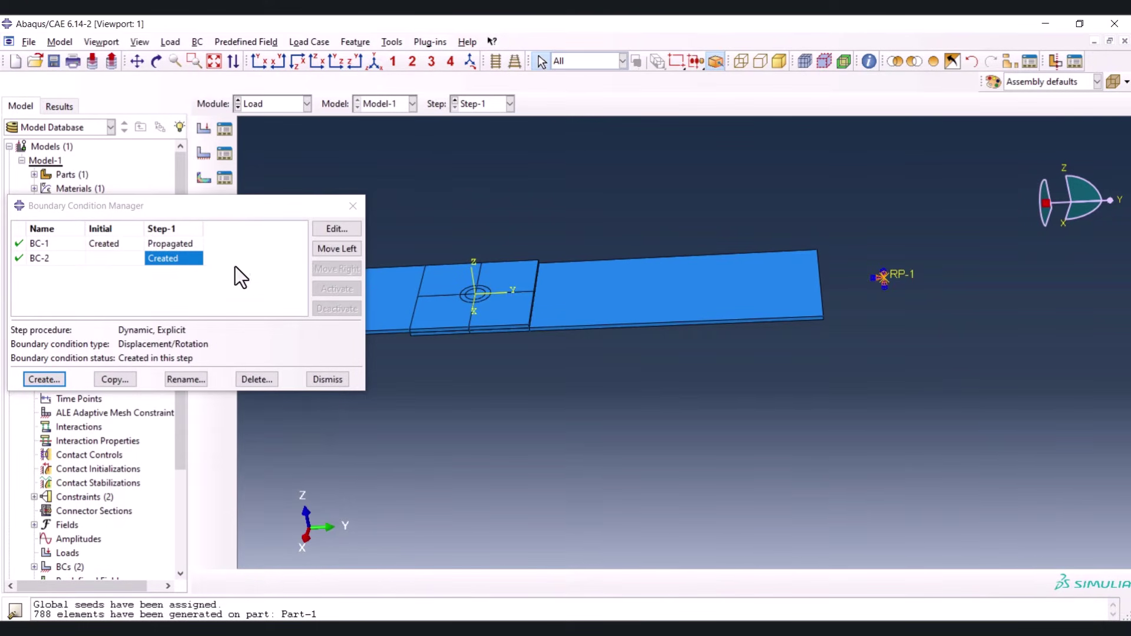
Move BC-2 to the Initial step and set its U2 displacement in Step-1 to 5
{"action": "left_click", "coordinate": [325, 246]}
{"action": "left_click", "coordinate": [171, 260]}
{"action": "double_click", "coordinate": [171, 260]}
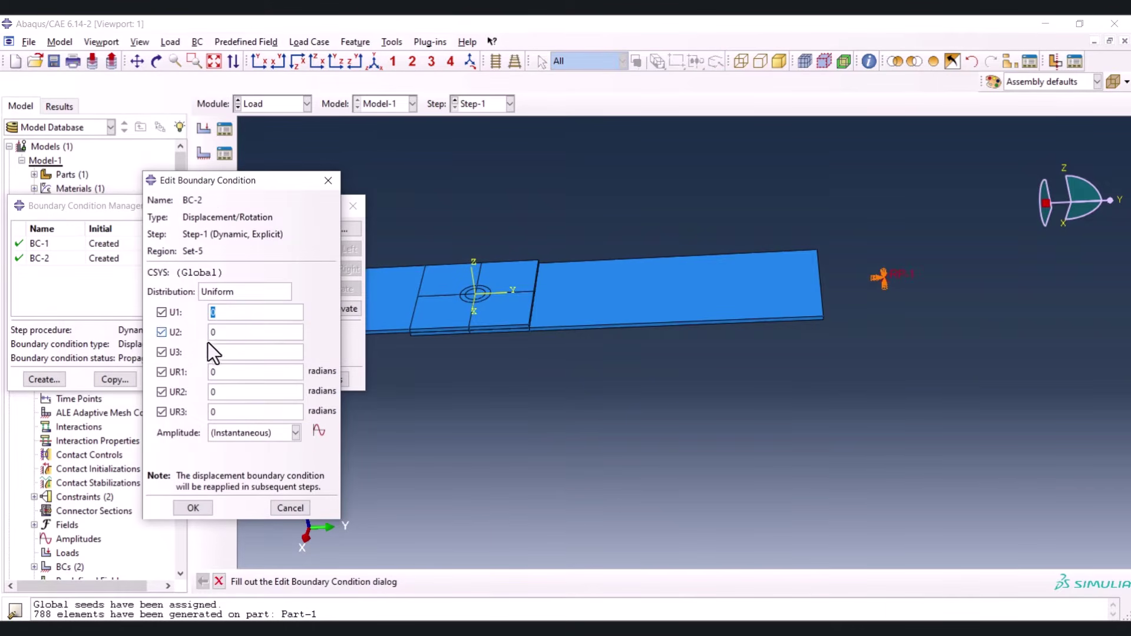
{"action": "double_click", "coordinate": [234, 331]}
{"action": "type", "text": "5"}
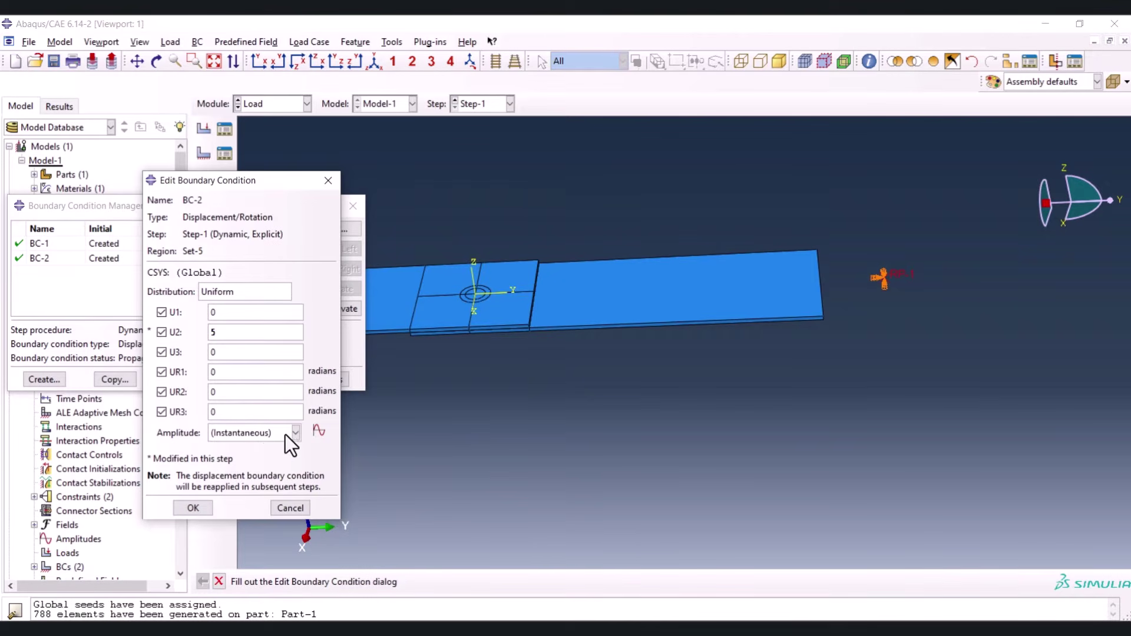
Start a tabular amplitude named Amp-1 and copy cells N2:O12 from the tensile properties workbook in Excel
{"action": "left_click", "coordinate": [318, 433]}
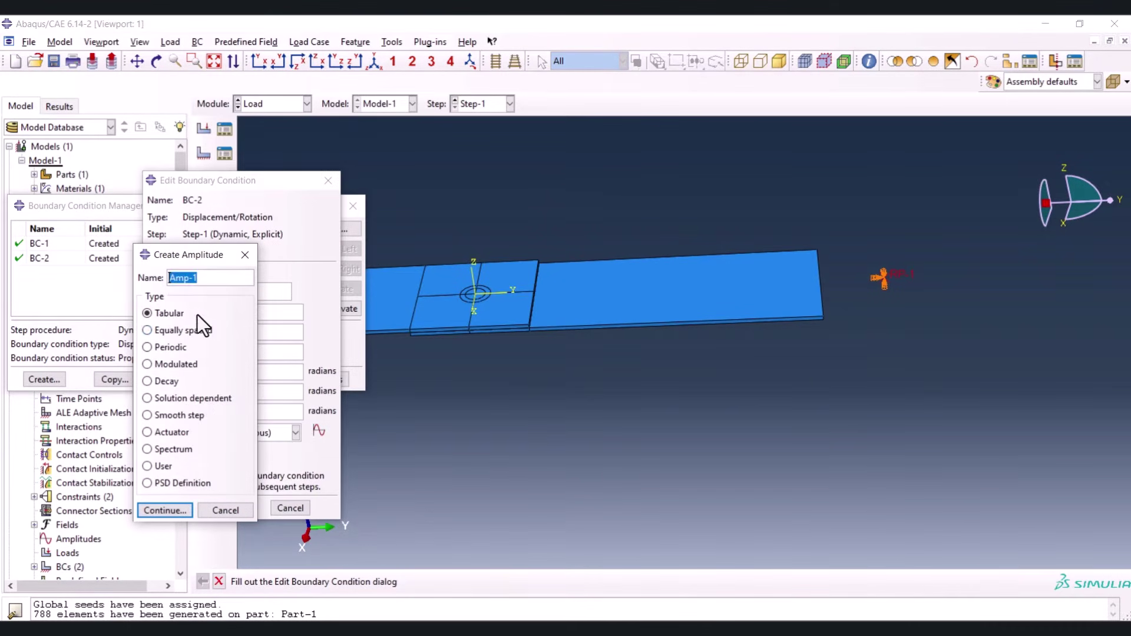
{"action": "left_click", "coordinate": [165, 510]}
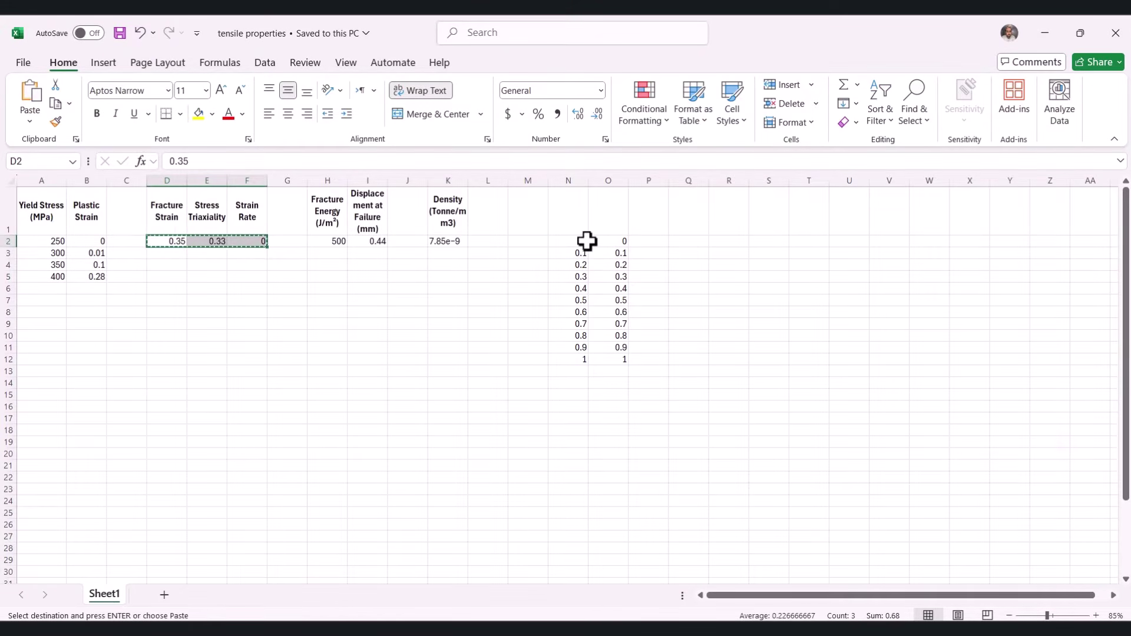
{"action": "left_click_drag", "start_coordinate": [586, 242], "coordinate": [627, 362]}
{"action": "key", "text": "ctrl+c"}
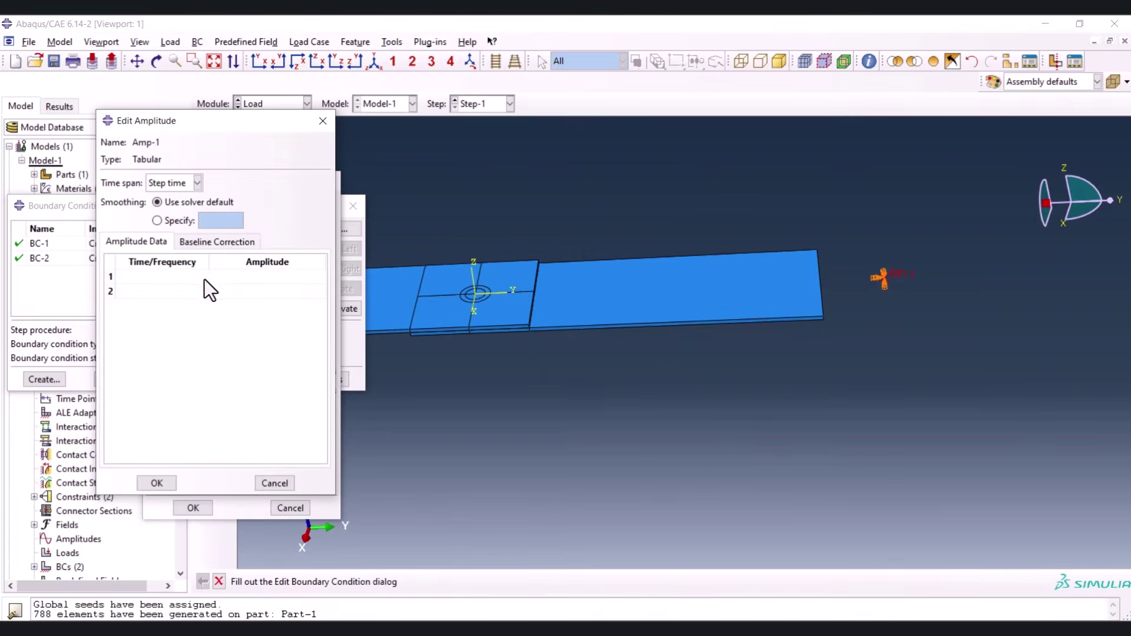
Back in Abaqus, paste the copied 0 to 1 time and amplitude values into Amp-1 and save the amplitude
{"action": "left_click", "coordinate": [152, 275]}
{"action": "key", "text": "ctrl+v"}
{"action": "double_click", "coordinate": [165, 277]}
{"action": "left_click", "coordinate": [263, 278]}
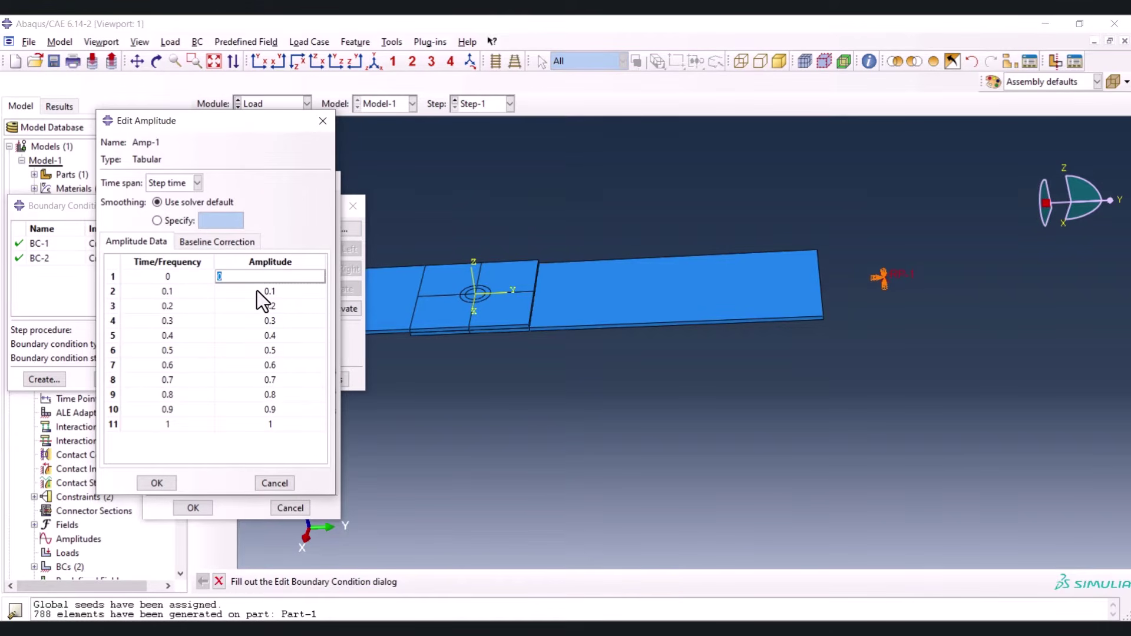
{"action": "left_click", "coordinate": [155, 480]}
Assign Amp-1 as the amplitude of BC-2 in Step-1 and close the Boundary Condition Manager
{"action": "left_click", "coordinate": [257, 436]}
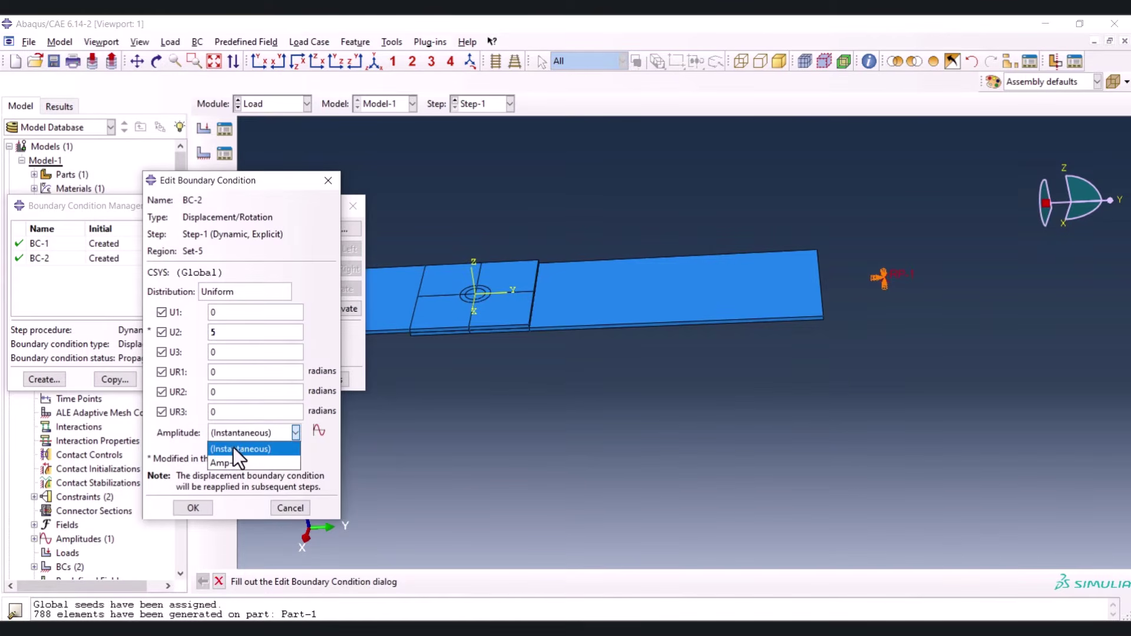
{"action": "left_click", "coordinate": [228, 458]}
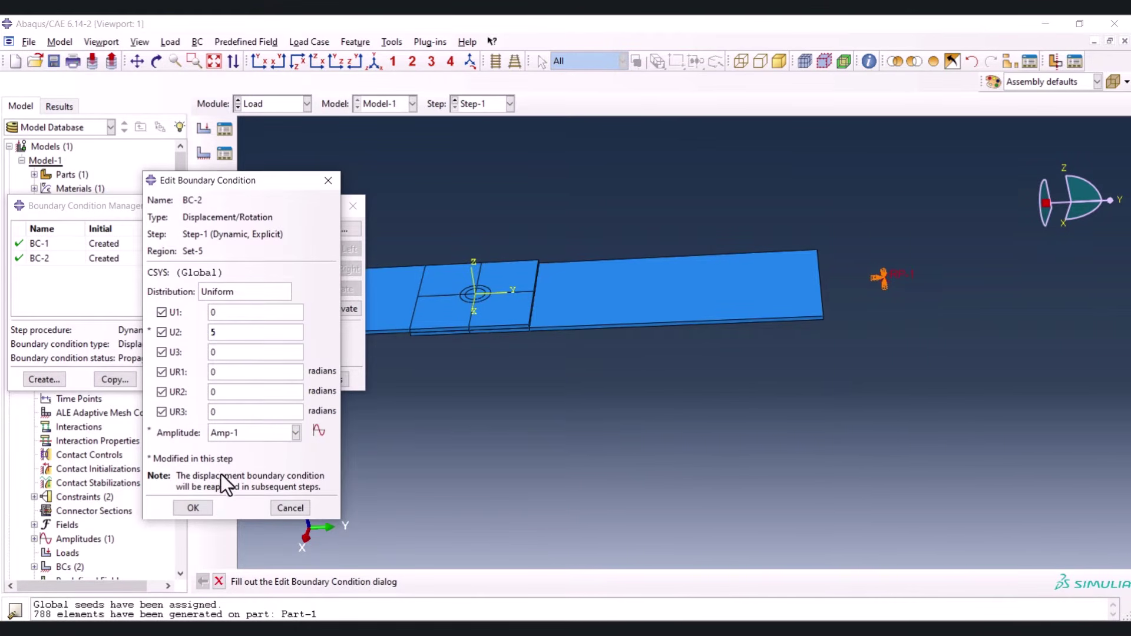
{"action": "left_click", "coordinate": [194, 507]}
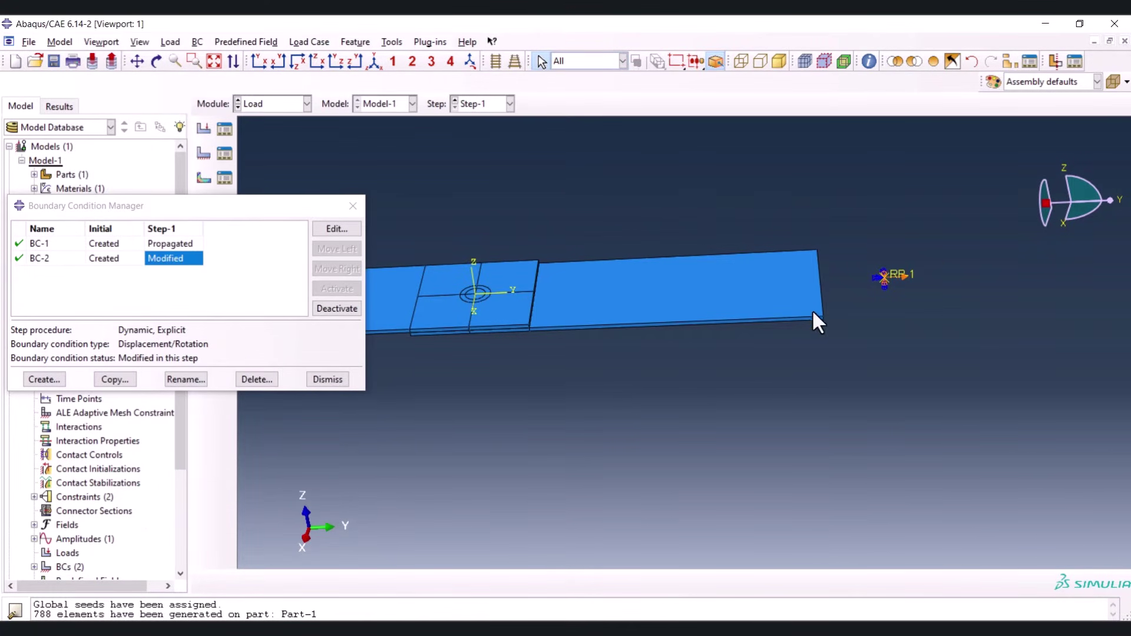
{"action": "scroll", "coordinate": [884, 276], "scroll_direction": "up", "scroll_amount": 5}
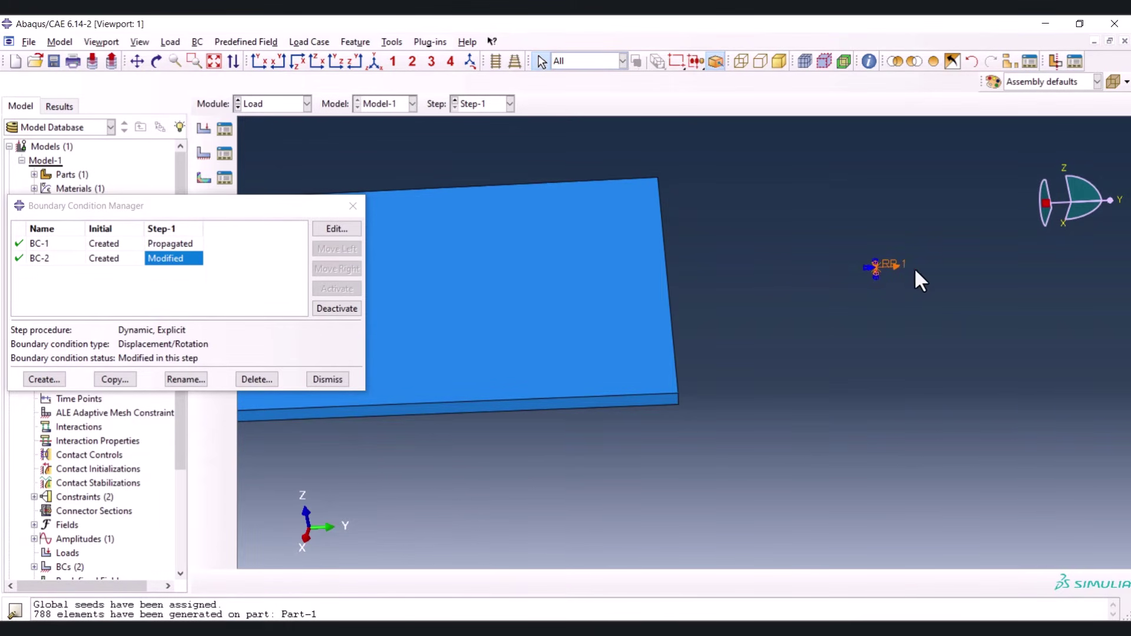
{"action": "left_click", "coordinate": [352, 207]}
{"action": "scroll", "coordinate": [825, 295], "scroll_direction": "down", "scroll_amount": 4}
{"action": "scroll", "coordinate": [860, 300], "scroll_direction": "down", "scroll_amount": 3}
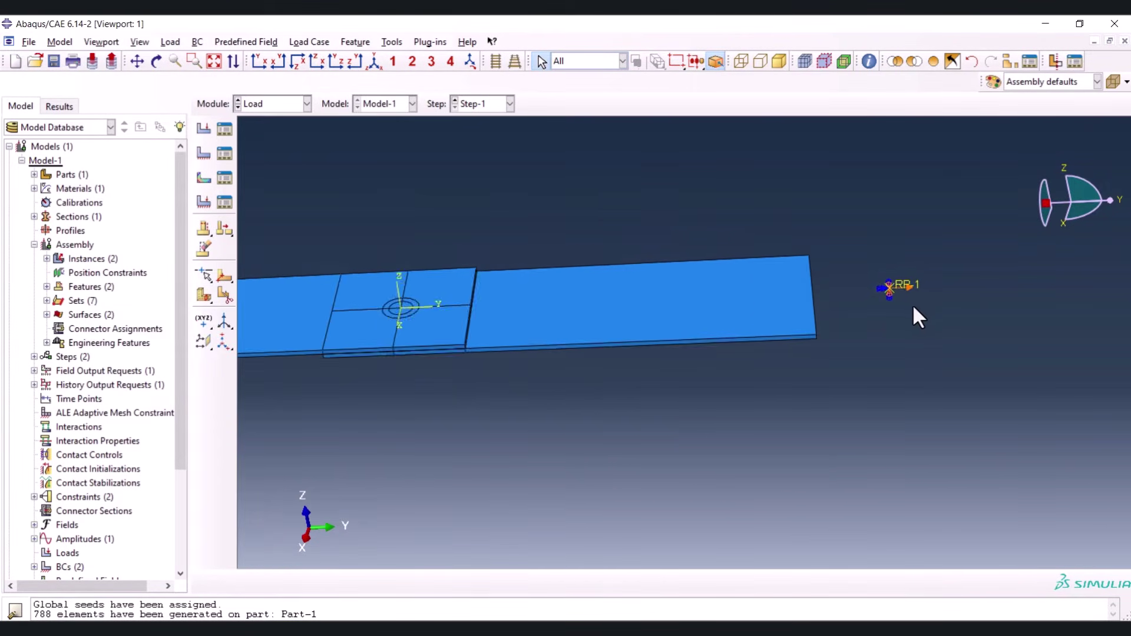
Assign linear 3D Stress elements from the Explicit library to all cells of Part-1, keeping the default element controls
{"action": "left_click", "coordinate": [305, 106]}
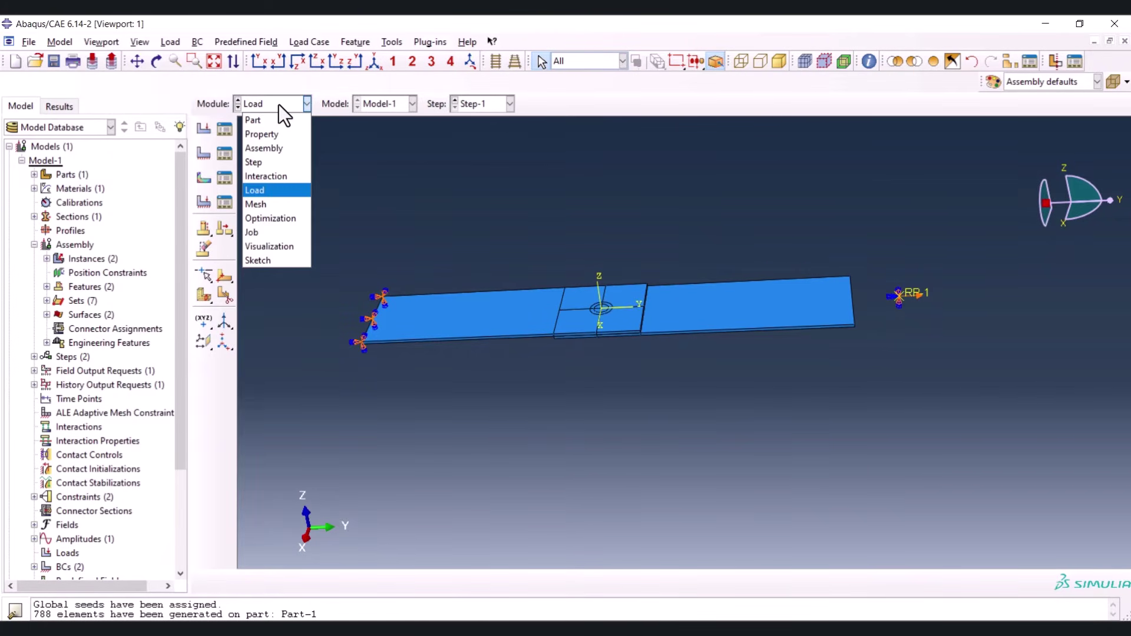
{"action": "left_click", "coordinate": [261, 203]}
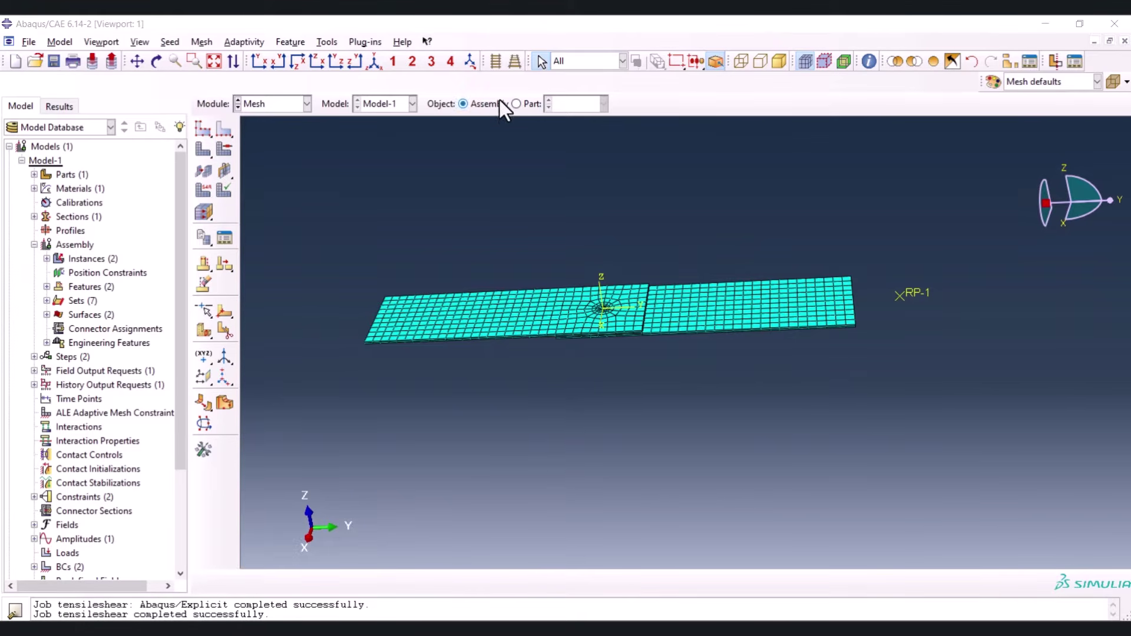
{"action": "left_click", "coordinate": [517, 104]}
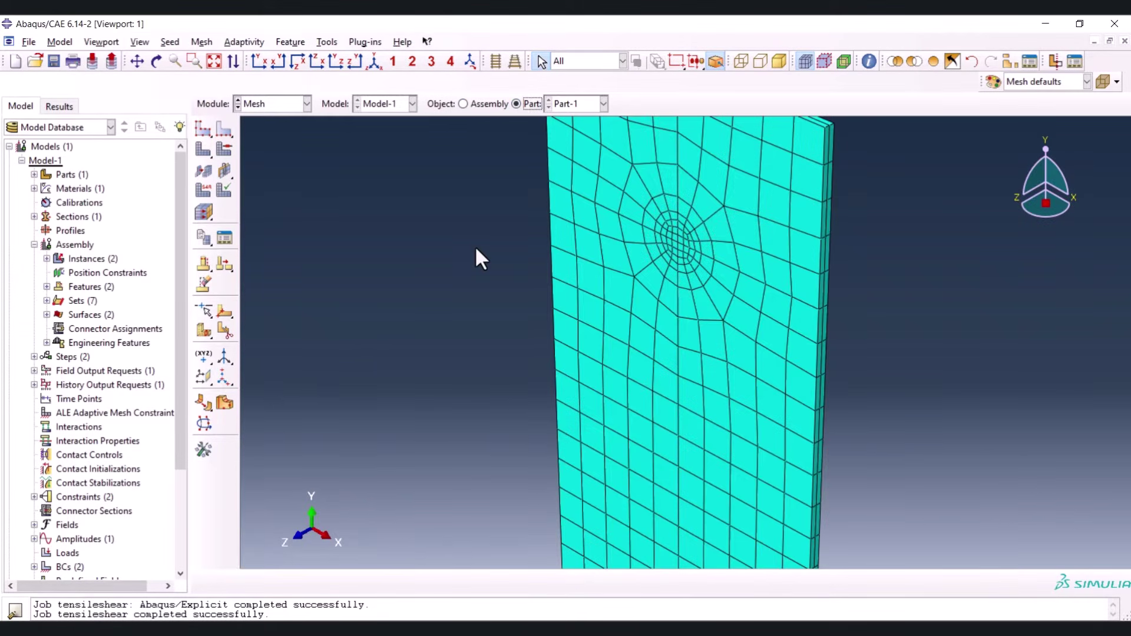
{"action": "scroll", "coordinate": [477, 247], "scroll_direction": "down", "scroll_amount": 5}
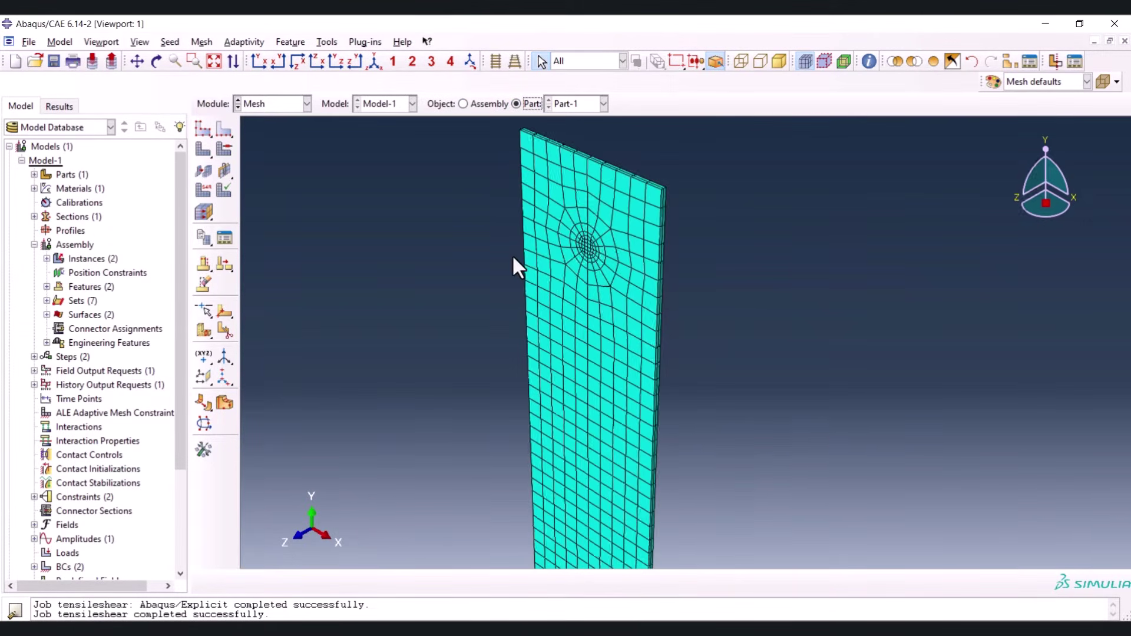
{"action": "left_click", "coordinate": [202, 207]}
{"action": "left_click_drag", "start_coordinate": [442, 134], "coordinate": [753, 468]}
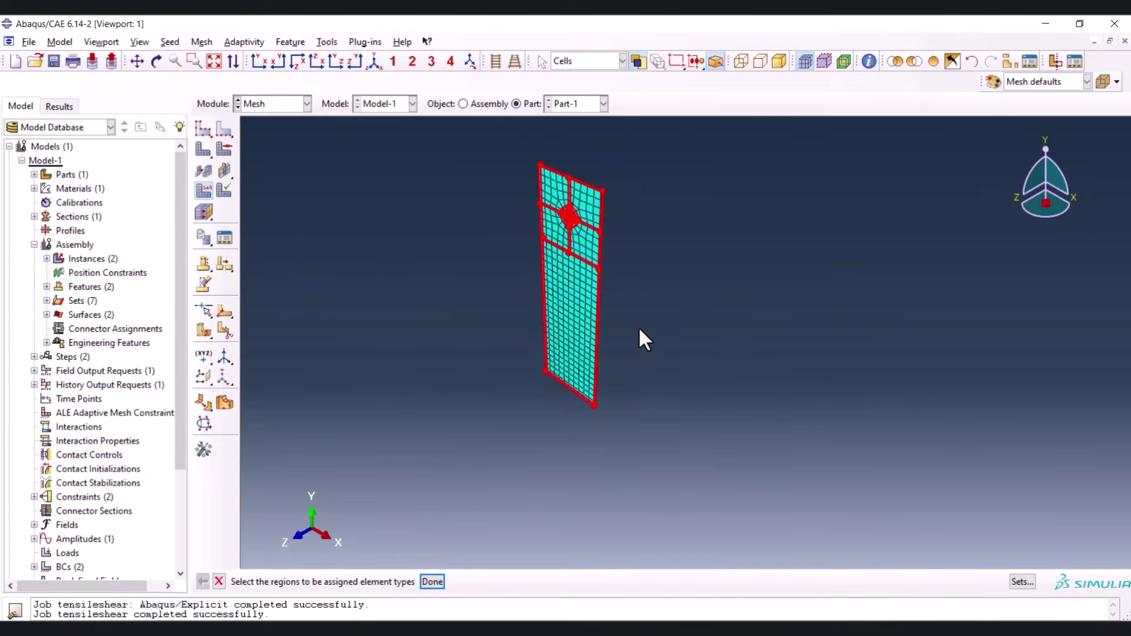
{"action": "middle_click", "coordinate": [639, 330]}
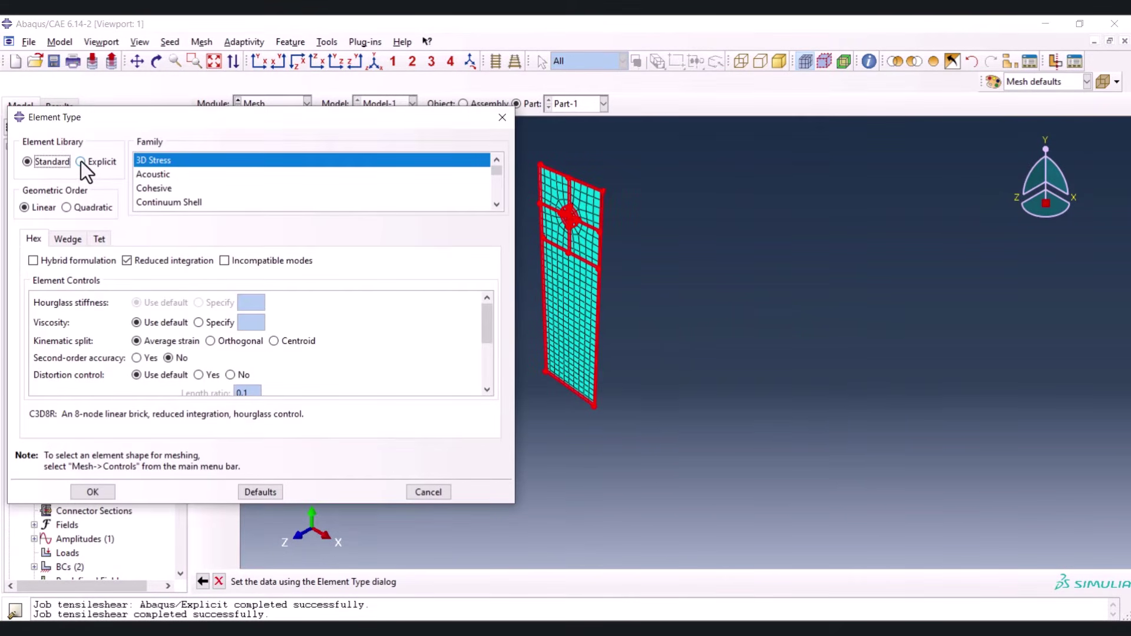
{"action": "left_click", "coordinate": [83, 161]}
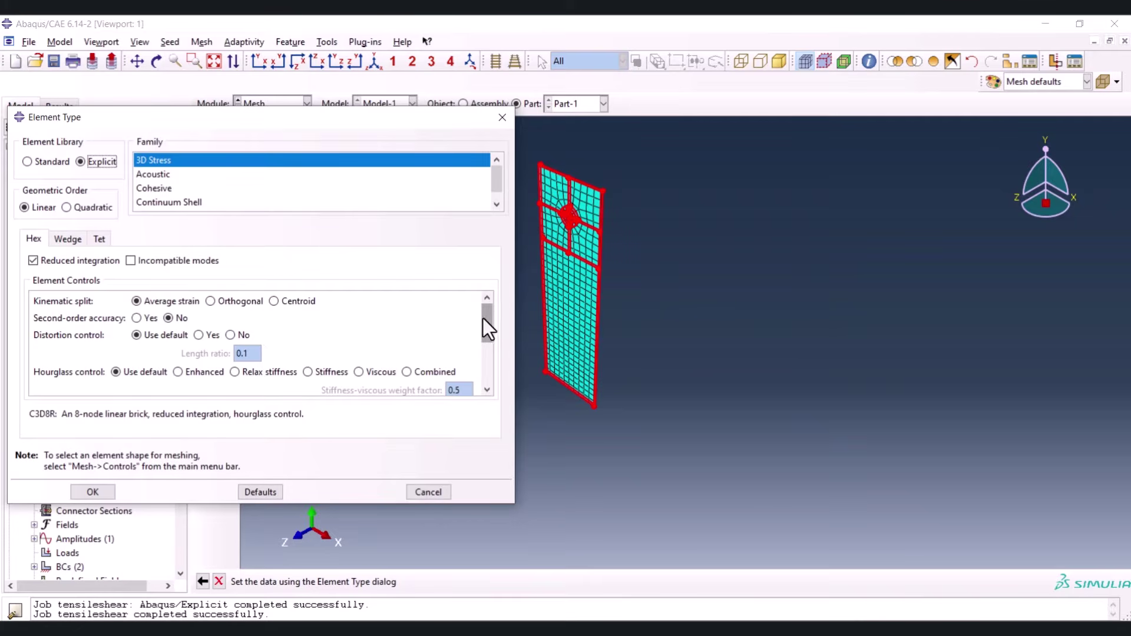
{"action": "mouse_move", "coordinate": [489, 325]}
{"action": "left_mouse_down"}
{"action": "mouse_move", "coordinate": [496, 366]}
{"action": "mouse_move", "coordinate": [490, 320]}
{"action": "left_mouse_up"}
{"action": "left_click_drag", "start_coordinate": [486, 331], "coordinate": [490, 366]}
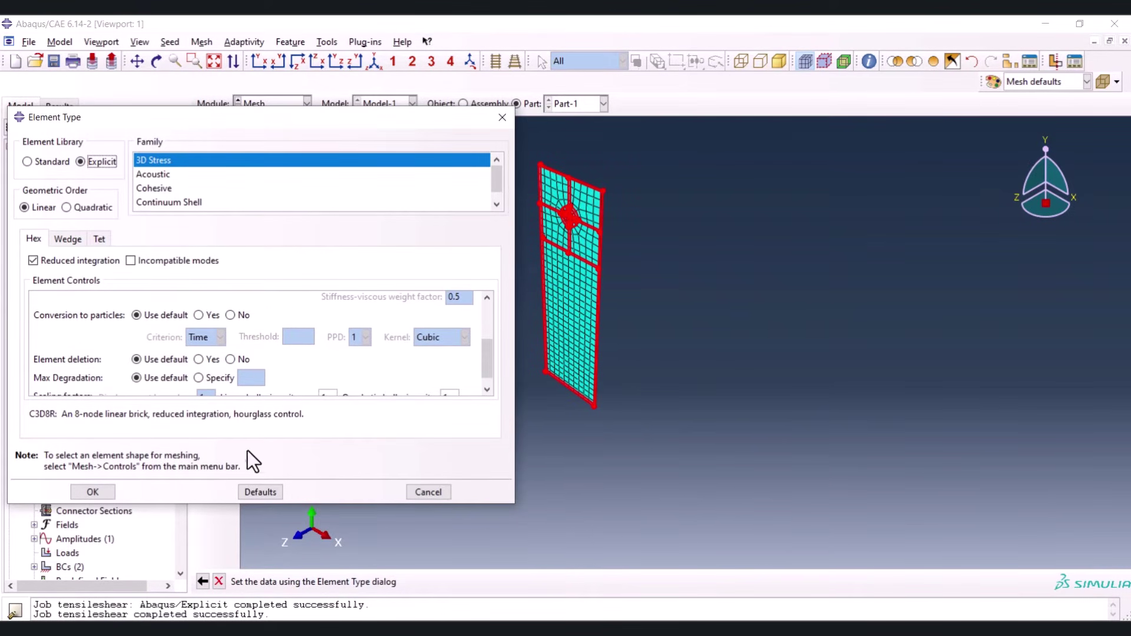
{"action": "left_click", "coordinate": [89, 490]}
{"action": "scroll", "coordinate": [582, 357], "scroll_direction": "up", "scroll_amount": 2}
{"action": "scroll", "coordinate": [557, 247], "scroll_direction": "down", "scroll_amount": 4}
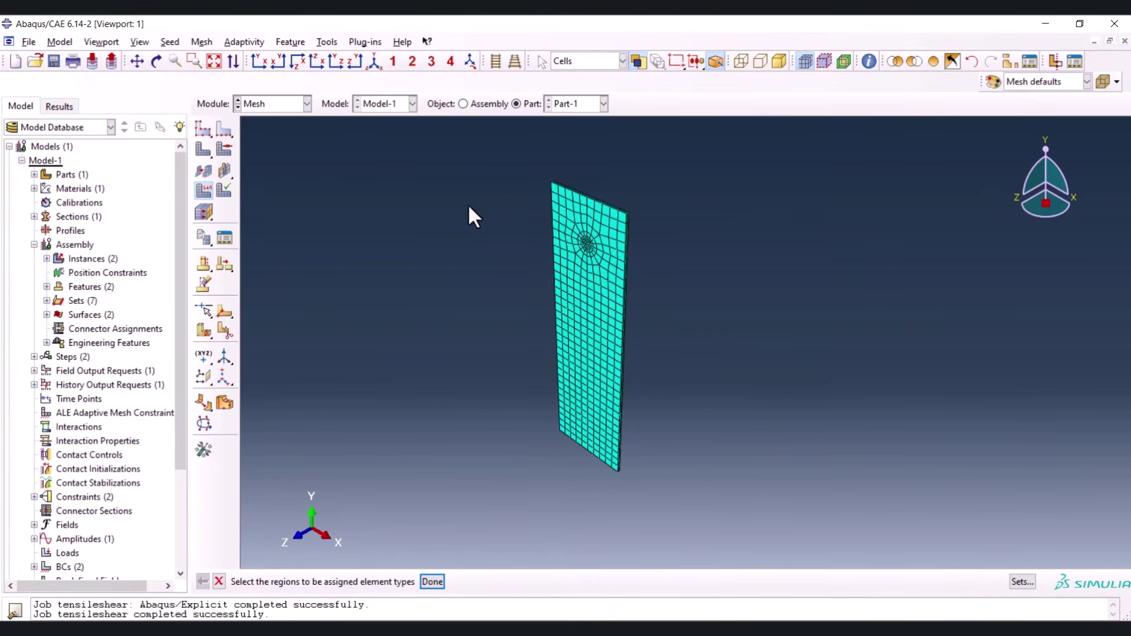
Create a full-analysis job named spotweldts for Model-1 with the default job settings
{"action": "left_click", "coordinate": [248, 105]}
{"action": "left_click", "coordinate": [284, 228]}
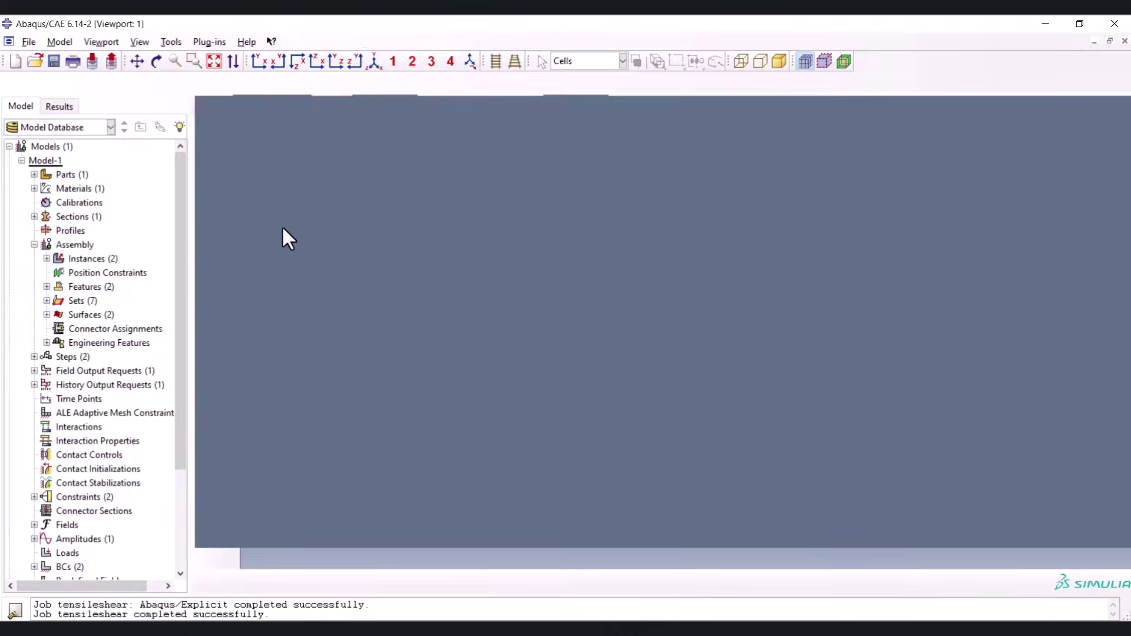
{"action": "left_click", "coordinate": [205, 109]}
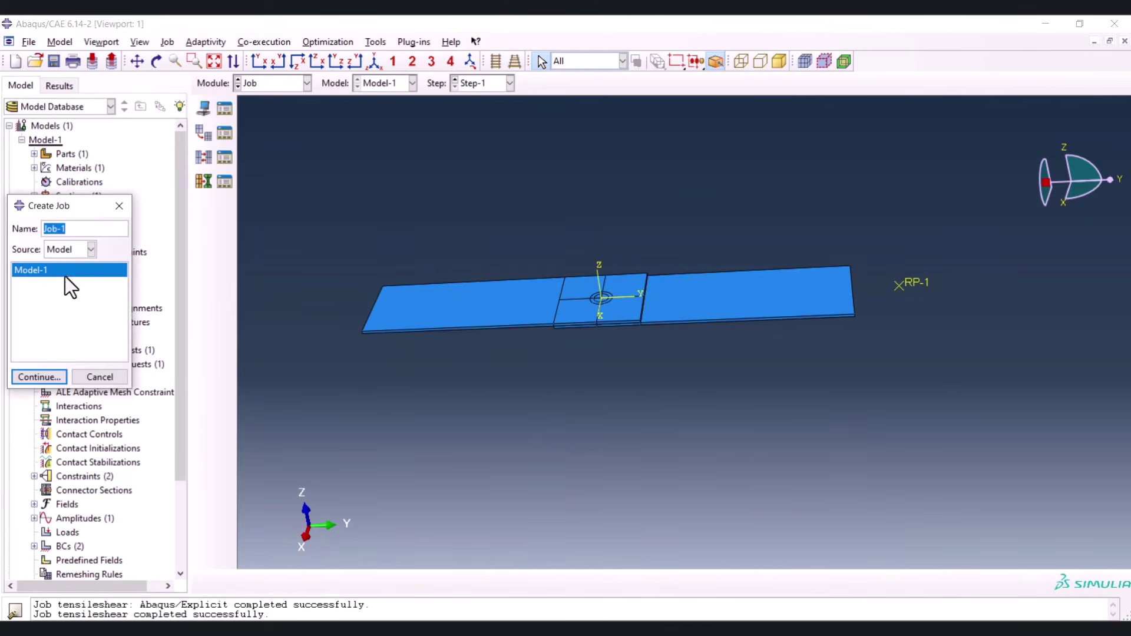
{"action": "type", "text": "spotweldts"}
{"action": "left_click", "coordinate": [51, 380]}
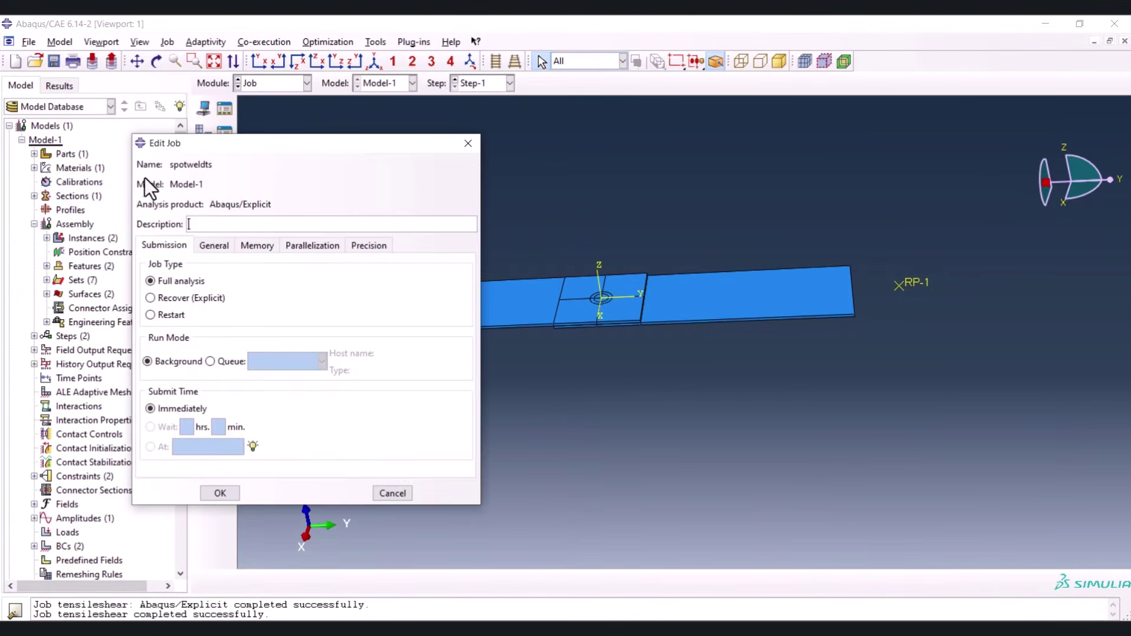
{"action": "left_click", "coordinate": [223, 494]}
Submit the spotweldts job, monitor its progress until the analysis ends, and close the monitor
{"action": "left_click", "coordinate": [224, 106]}
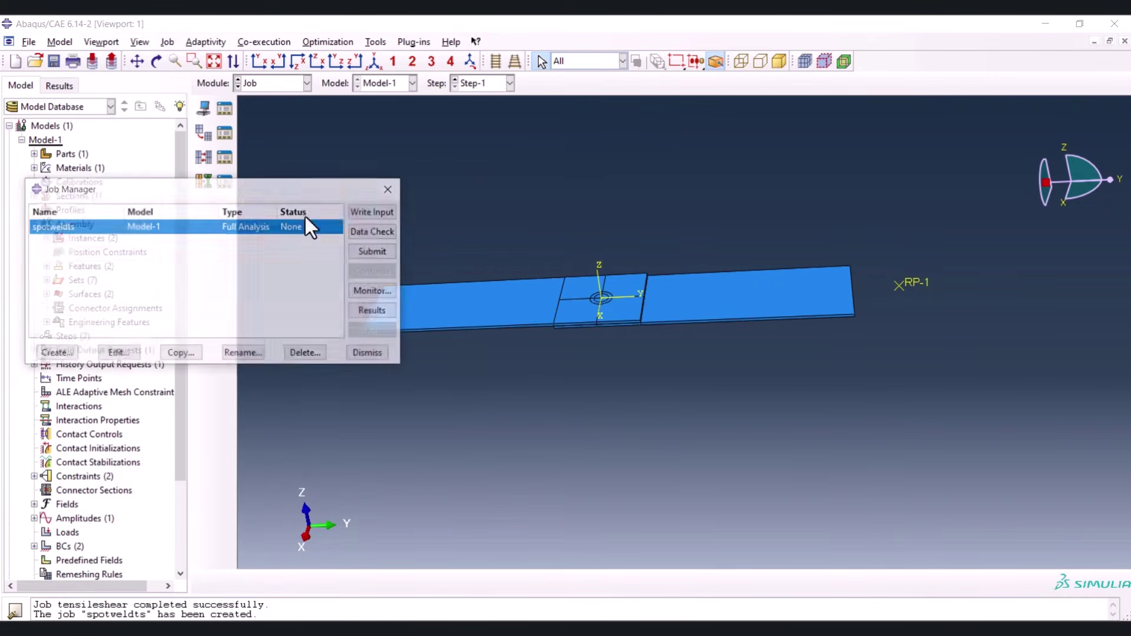
{"action": "left_click", "coordinate": [378, 256]}
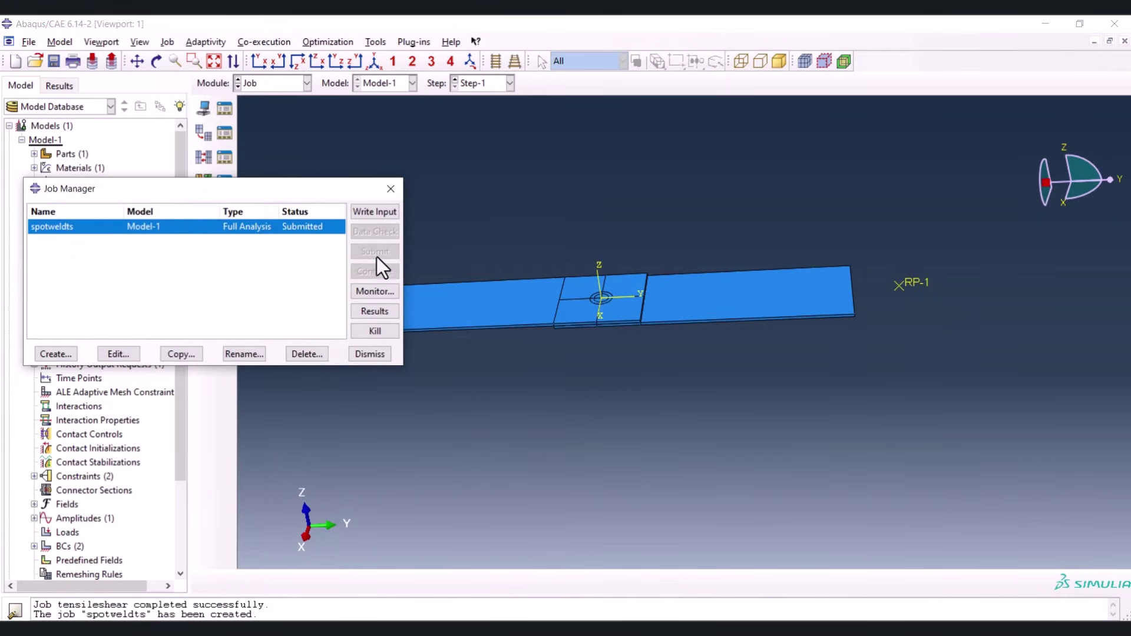
{"action": "left_click", "coordinate": [381, 290]}
{"action": "left_click_drag", "start_coordinate": [323, 163], "coordinate": [818, 160]}
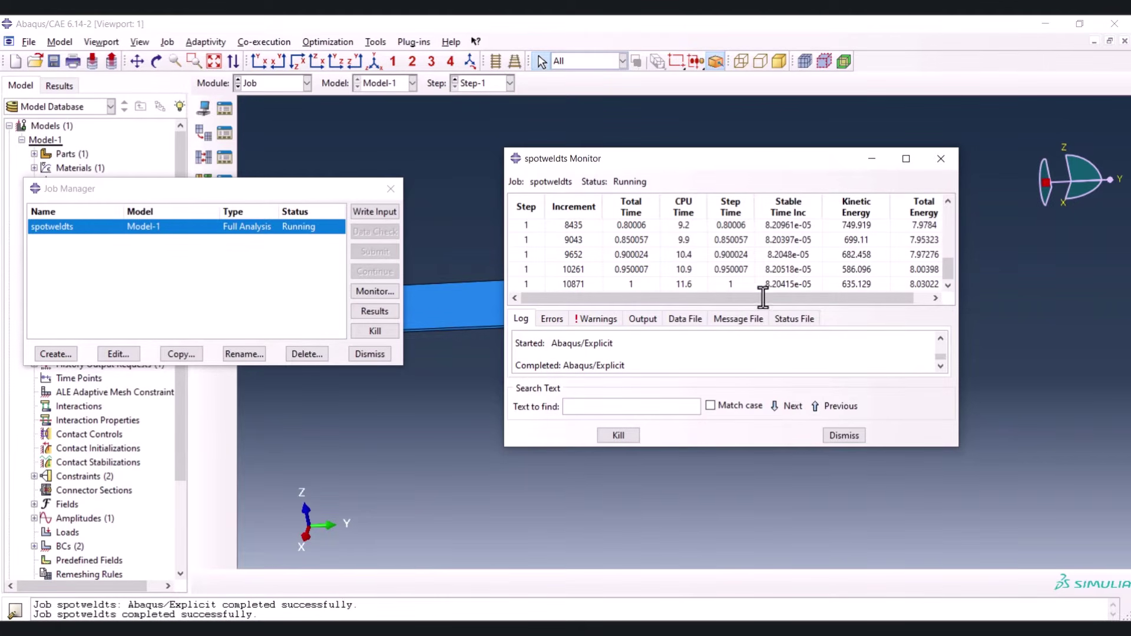
{"action": "left_click", "coordinate": [845, 437]}
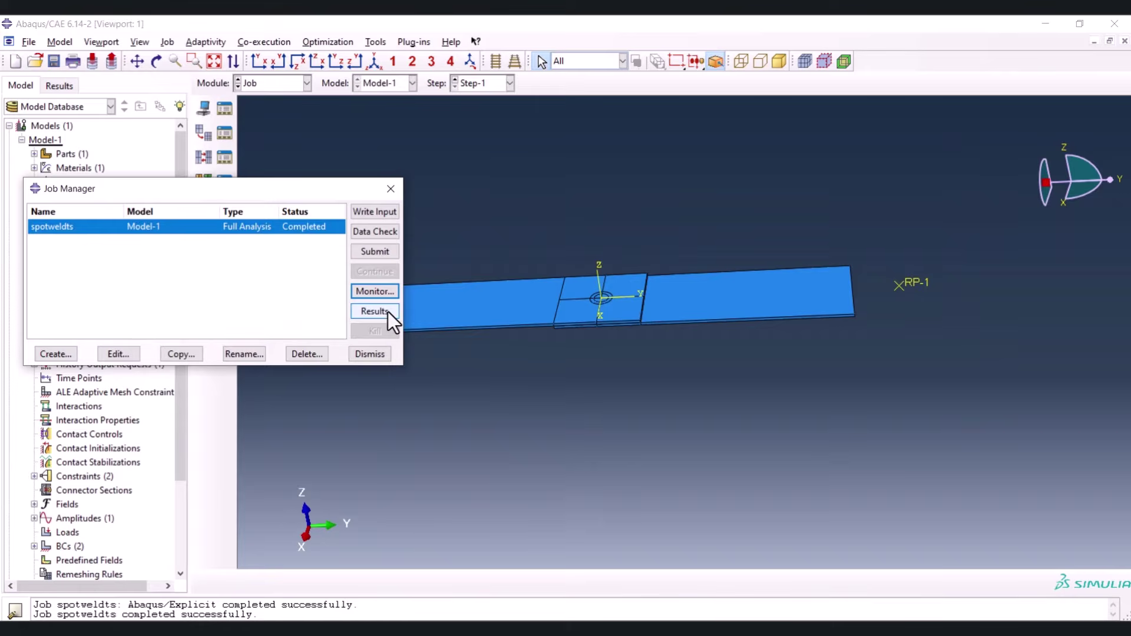
Open the spotweldts results and plot the Mises stress contours on the deformed shape around the weld
{"action": "left_click", "coordinate": [374, 311]}
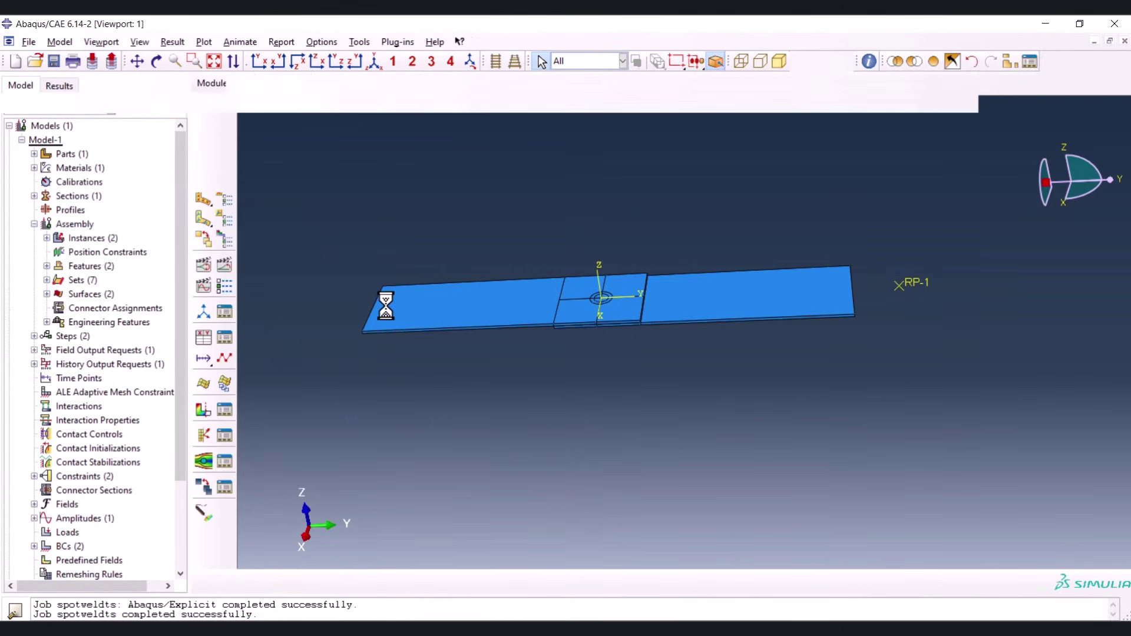
{"action": "left_click", "coordinate": [203, 219]}
{"action": "scroll", "coordinate": [690, 401], "scroll_direction": "up", "scroll_amount": 5}
{"action": "left_click_drag", "start_coordinate": [631, 400], "coordinate": [670, 358], "text": "ctrl+alt"}
{"action": "scroll", "coordinate": [666, 357], "scroll_direction": "up", "scroll_amount": 5}
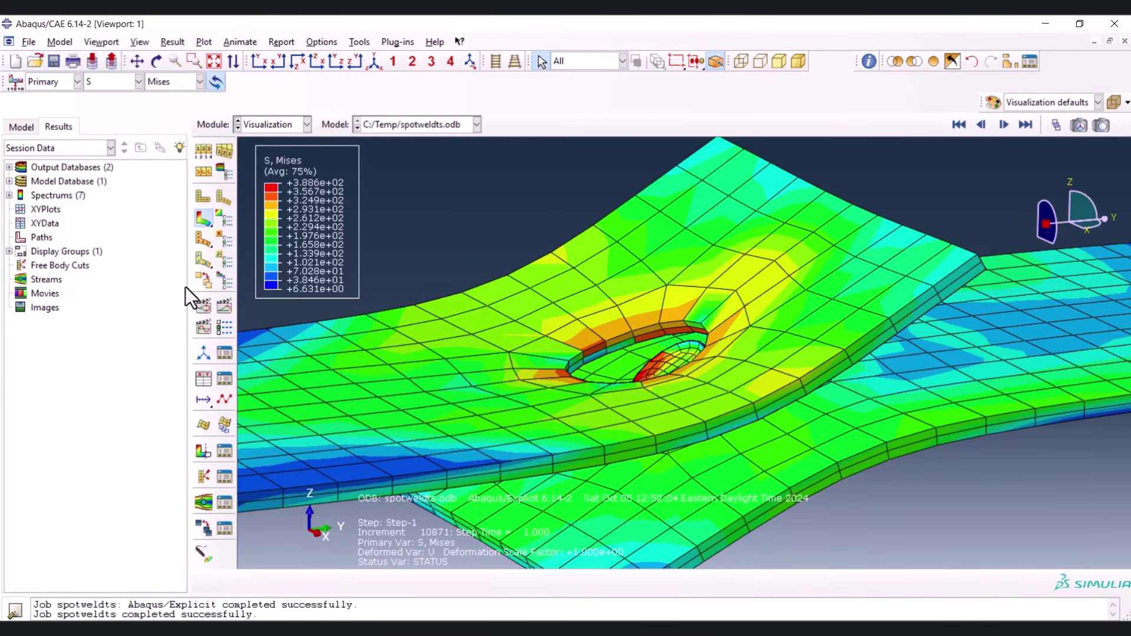
Animate the time history of the stress contours in a loop and slow down its frame rate
{"action": "left_click", "coordinate": [219, 309]}
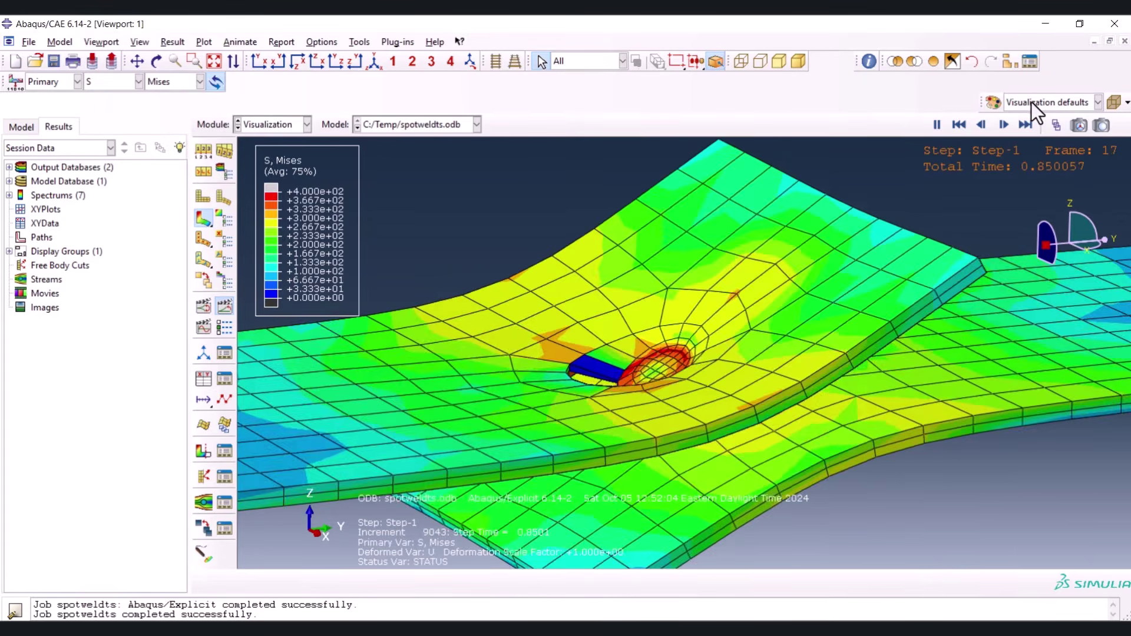
{"action": "left_click", "coordinate": [1053, 124]}
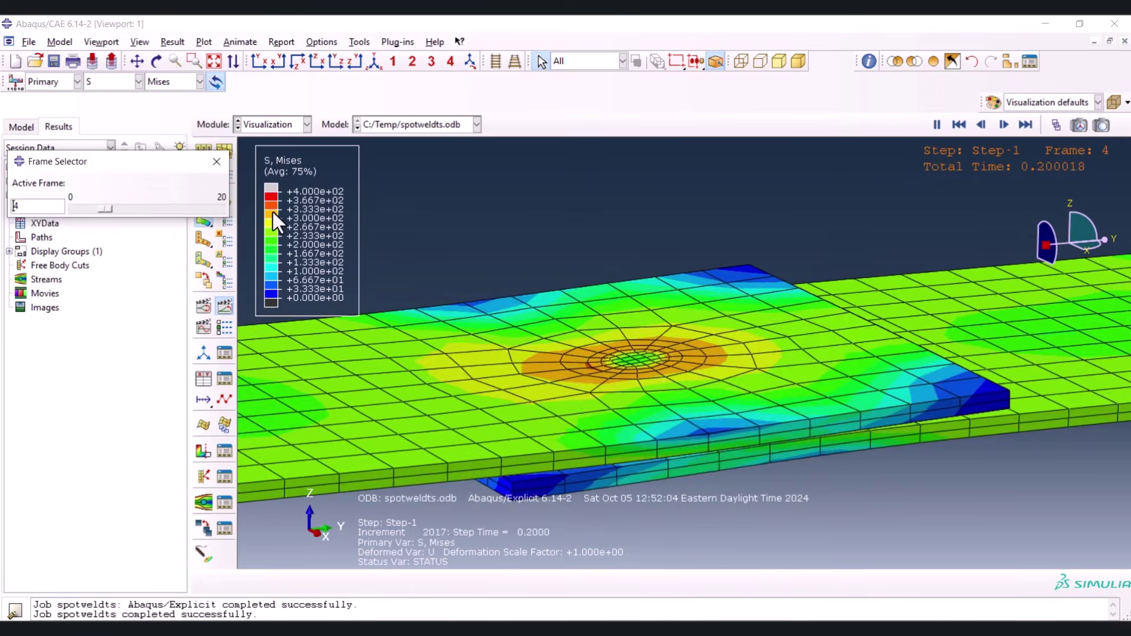
{"action": "left_click", "coordinate": [218, 161]}
{"action": "left_click", "coordinate": [224, 328]}
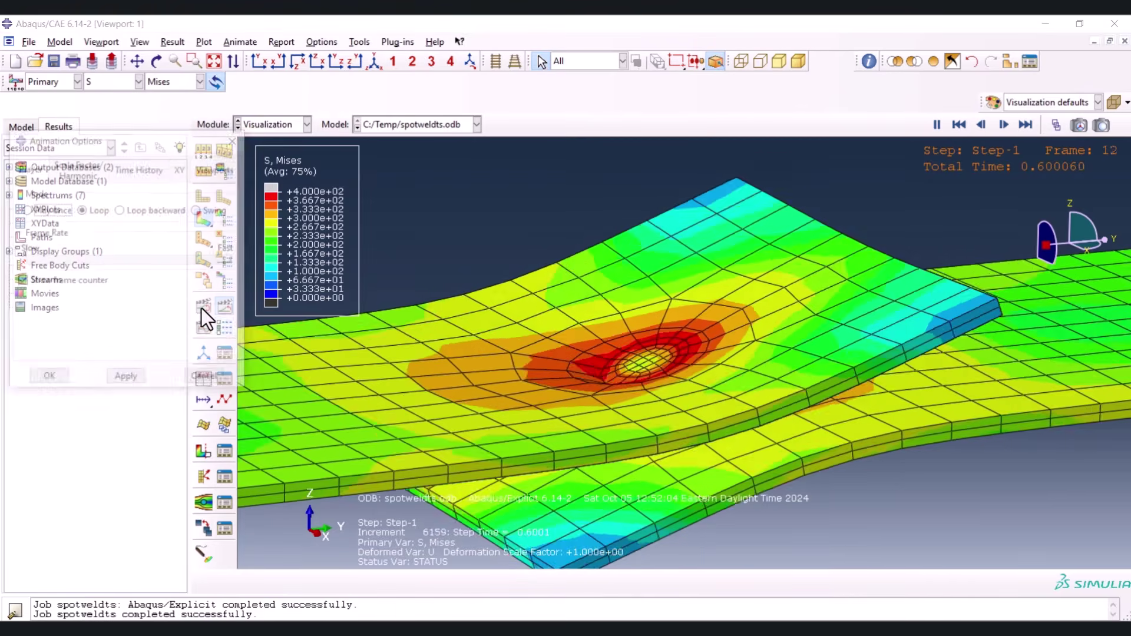
{"action": "left_click_drag", "start_coordinate": [230, 261], "coordinate": [111, 261]}
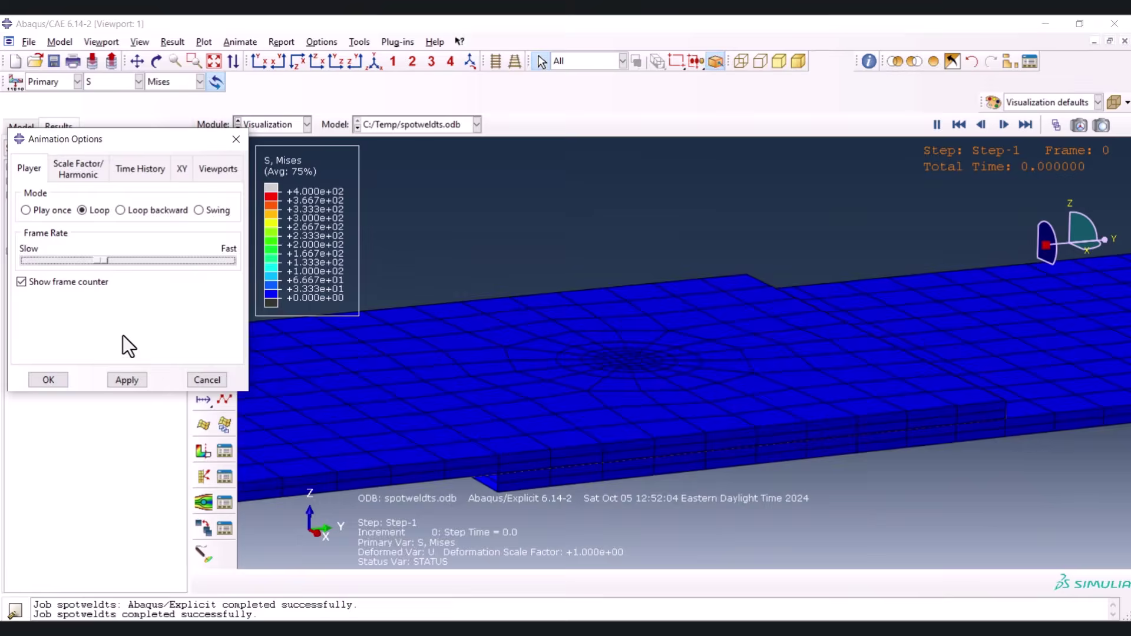
{"action": "left_click", "coordinate": [127, 380]}
{"action": "left_click", "coordinate": [236, 139]}
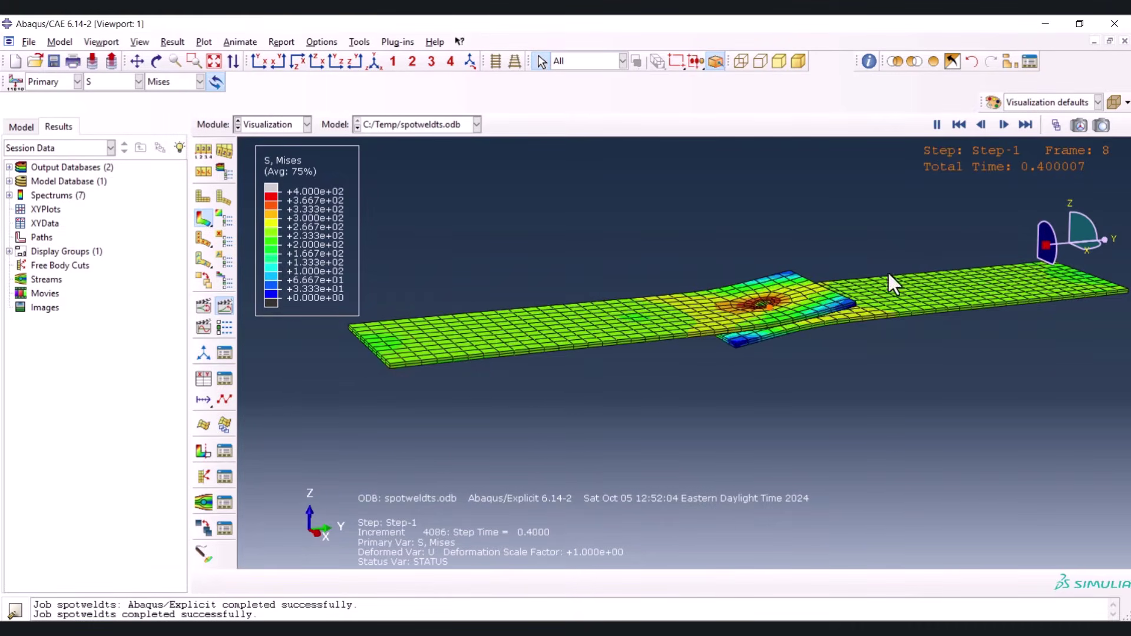
Examine the running animation edge-on in the Y-Z view near the weld and pause it
{"action": "left_click", "coordinate": [279, 62]}
{"action": "left_click", "coordinate": [295, 62]}
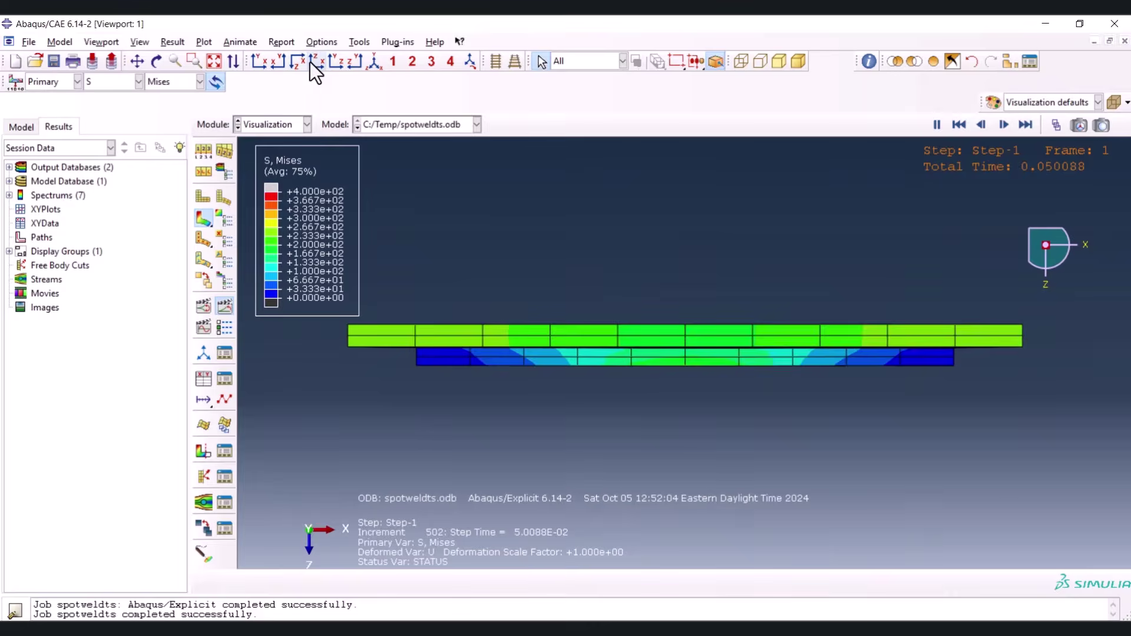
{"action": "left_click", "coordinate": [316, 61]}
{"action": "left_click", "coordinate": [335, 63]}
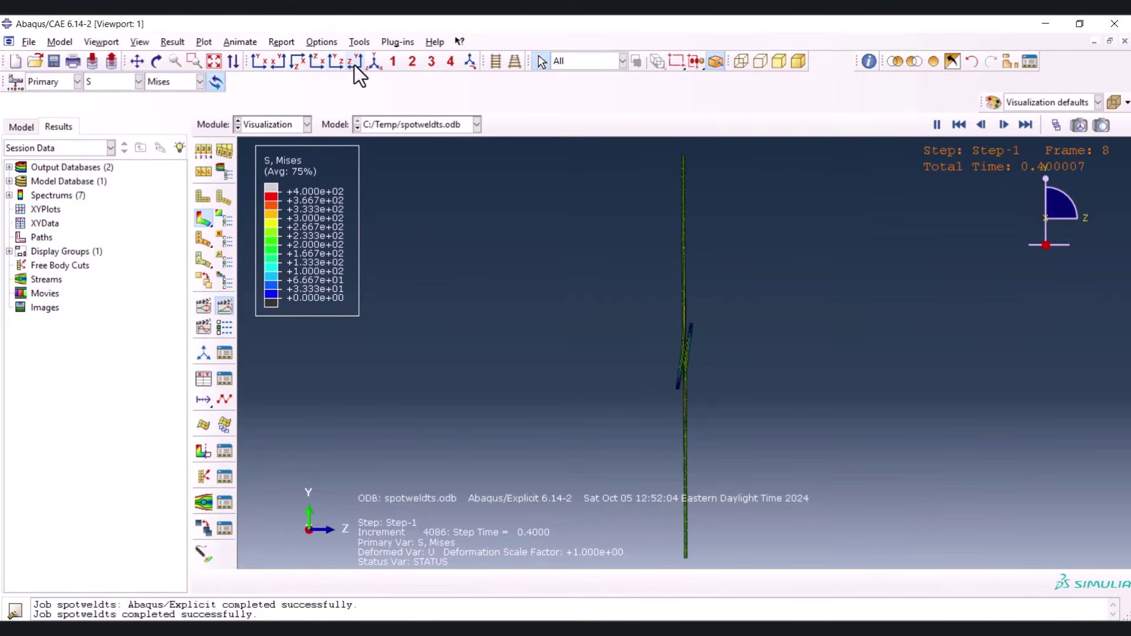
{"action": "scroll", "coordinate": [678, 354], "scroll_direction": "up", "scroll_amount": 5}
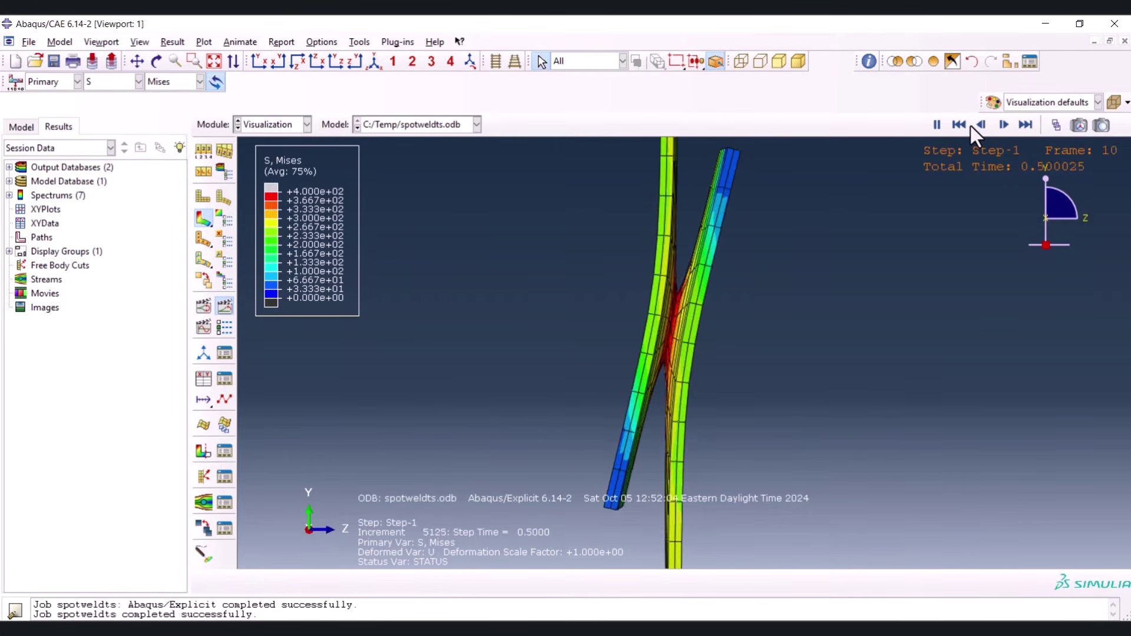
{"action": "left_click", "coordinate": [938, 124]}
Show frame 18 of the results and examine the weld in the gap between the two plates
{"action": "left_click", "coordinate": [1055, 125]}
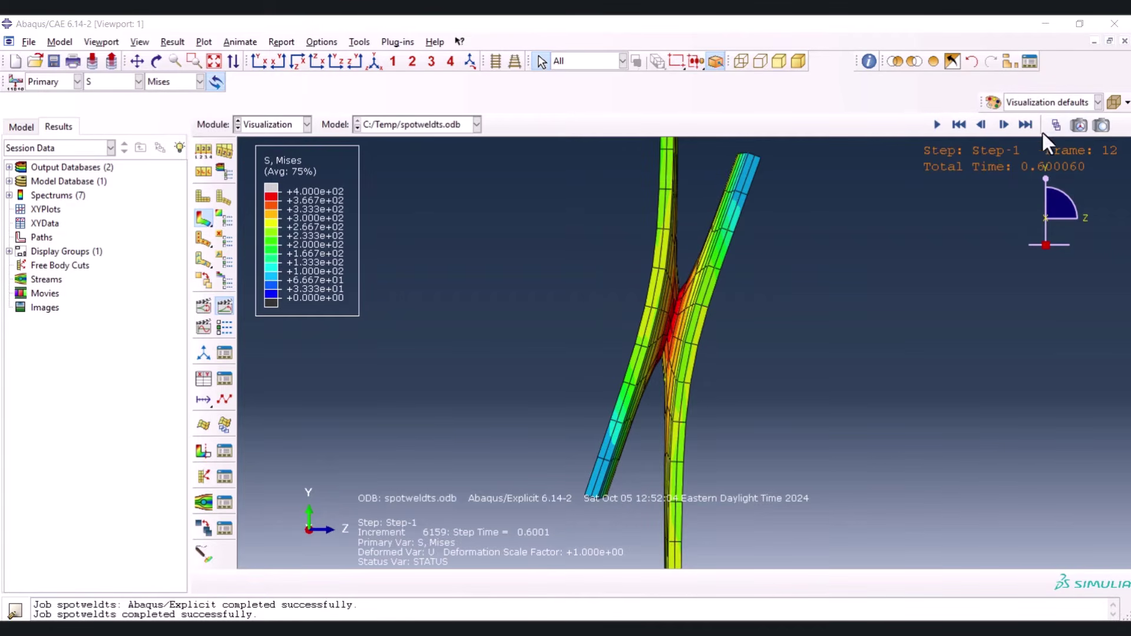
{"action": "left_click_drag", "start_coordinate": [156, 210], "coordinate": [198, 200]}
{"action": "left_click", "coordinate": [156, 61]}
{"action": "left_click_drag", "start_coordinate": [538, 308], "coordinate": [677, 212]}
{"action": "left_click_drag", "start_coordinate": [708, 316], "coordinate": [812, 339], "text": "ctrl+alt"}
{"action": "scroll", "coordinate": [717, 325], "scroll_direction": "down", "scroll_amount": 3}
{"action": "scroll", "coordinate": [718, 323], "scroll_direction": "down", "scroll_amount": 3}
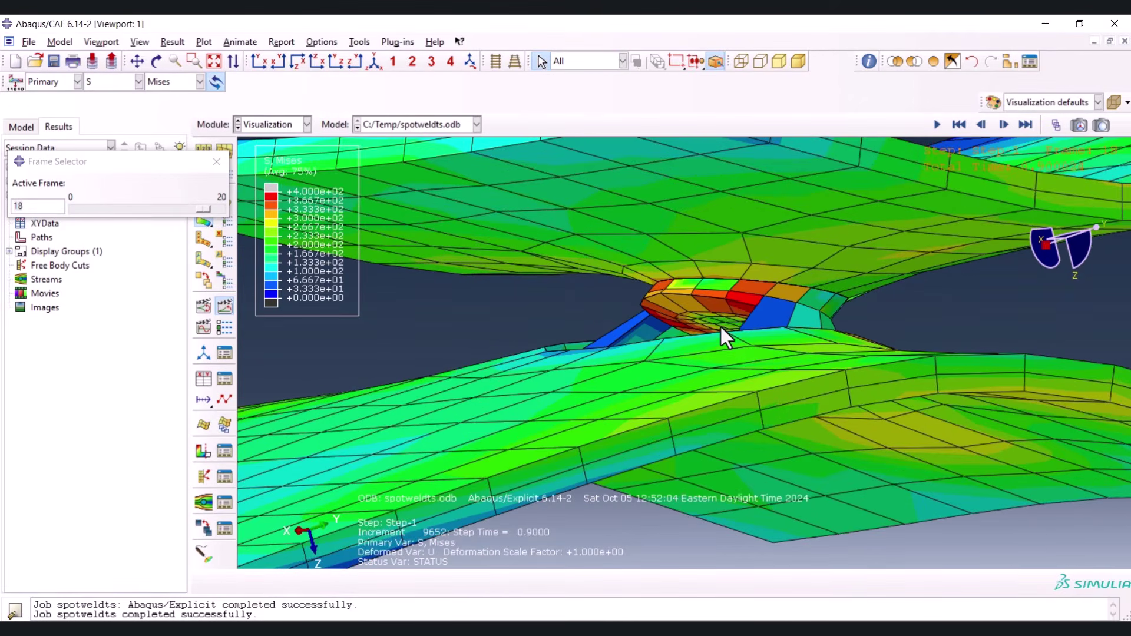
Starting from the isometric view, examine the weld nugget and surrounding hole at frame 18 from several angles
{"action": "left_click", "coordinate": [374, 61]}
{"action": "scroll", "coordinate": [641, 394], "scroll_direction": "down", "scroll_amount": 5}
{"action": "left_click_drag", "start_coordinate": [662, 352], "coordinate": [735, 416], "text": "ctrl+alt"}
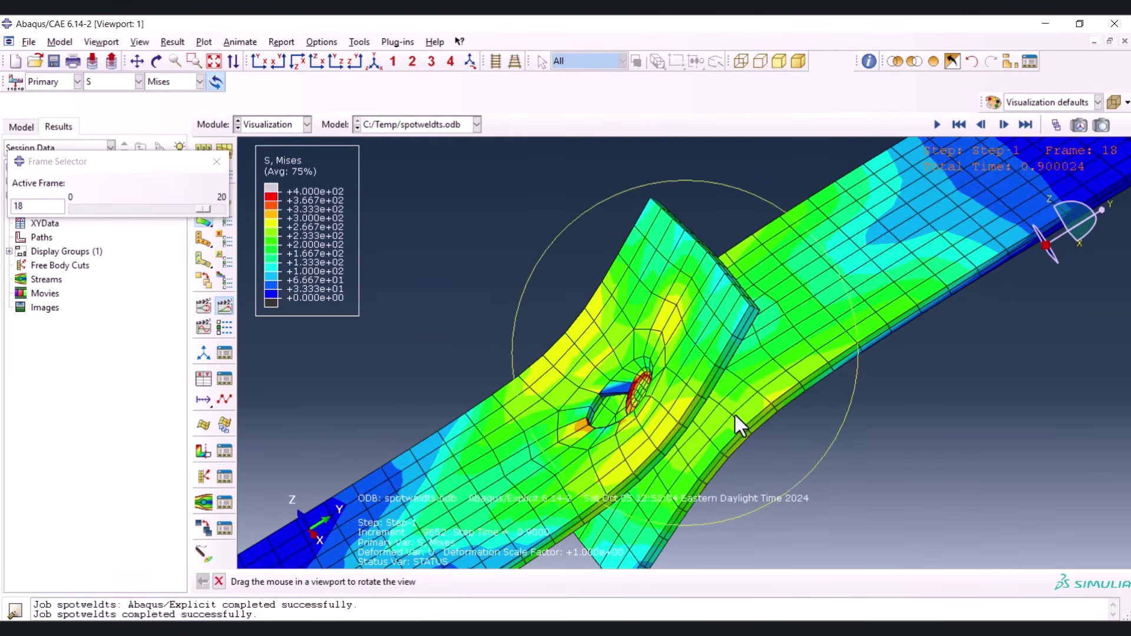
{"action": "scroll", "coordinate": [545, 383], "scroll_direction": "down", "scroll_amount": 5}
{"action": "mouse_move", "coordinate": [638, 368]}
{"action": "left_mouse_down", "text": "ctrl+alt"}
{"action": "mouse_move", "coordinate": [682, 316]}
{"action": "mouse_move", "coordinate": [655, 362]}
{"action": "left_mouse_up", "text": "ctrl+alt"}
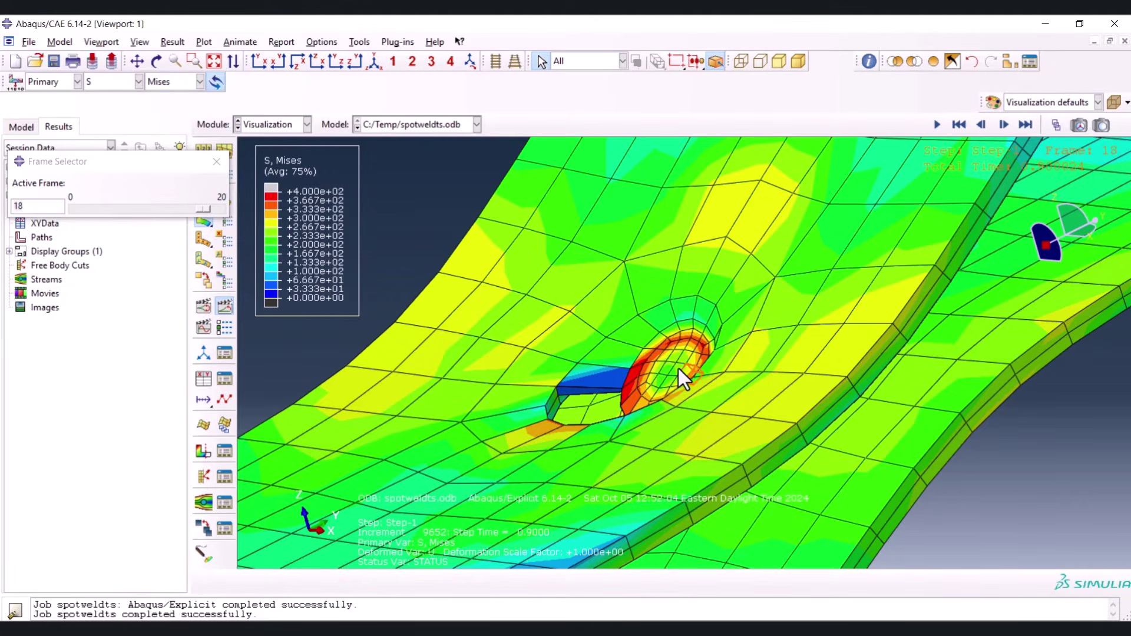
{"action": "scroll", "coordinate": [677, 368], "scroll_direction": "down", "scroll_amount": 5}
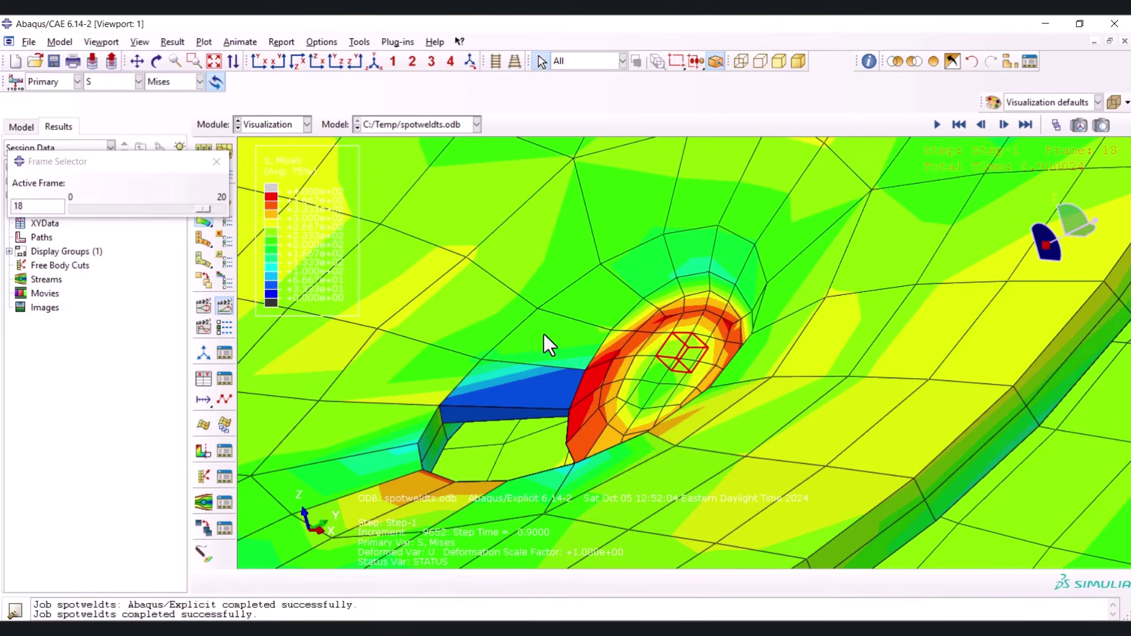
{"action": "scroll", "coordinate": [559, 318], "scroll_direction": "up", "scroll_amount": 2}
{"action": "left_click_drag", "start_coordinate": [575, 386], "coordinate": [542, 399], "text": "ctrl+alt"}
{"action": "left_click_drag", "start_coordinate": [470, 310], "coordinate": [495, 302], "text": "ctrl+alt"}
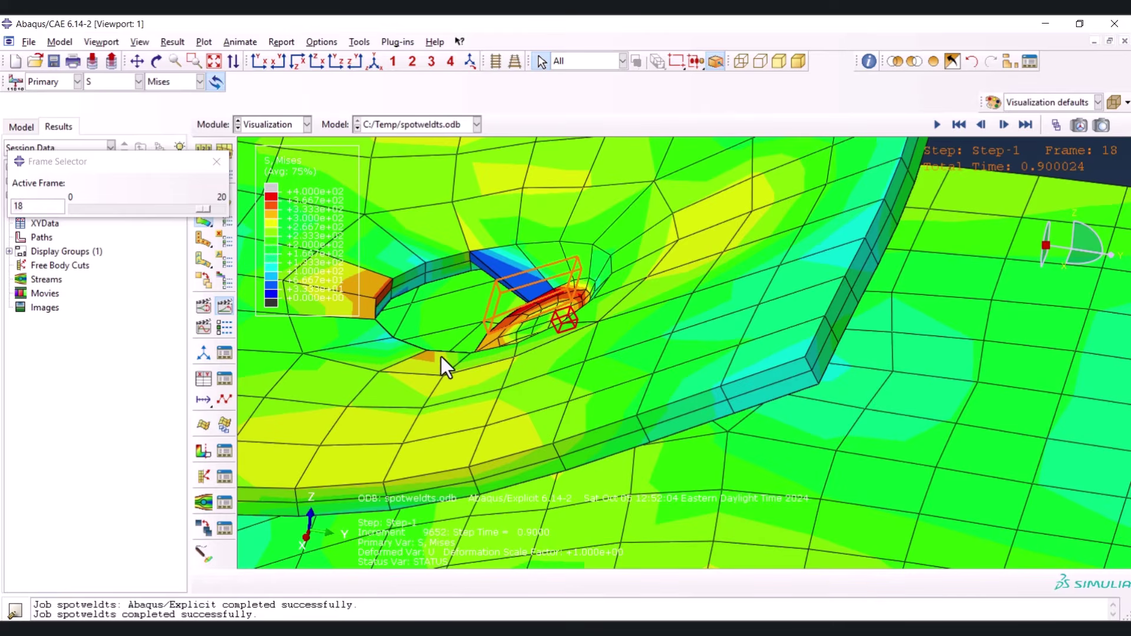
{"action": "mouse_move", "coordinate": [460, 337]}
{"action": "left_mouse_down", "text": "ctrl+alt"}
{"action": "mouse_move", "coordinate": [630, 323]}
{"action": "mouse_move", "coordinate": [661, 338]}
{"action": "mouse_move", "coordinate": [479, 338]}
{"action": "left_mouse_up", "text": "ctrl+alt"}
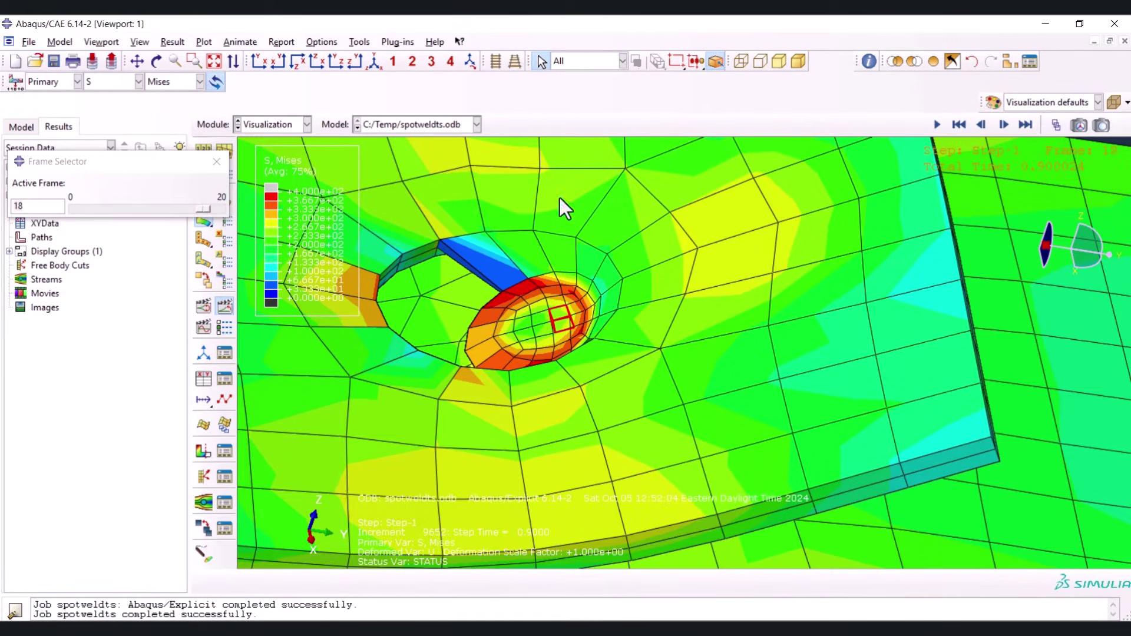
Advance the stress contour plot to frame 19 to examine the weld at that time
{"action": "left_click", "coordinate": [205, 208]}
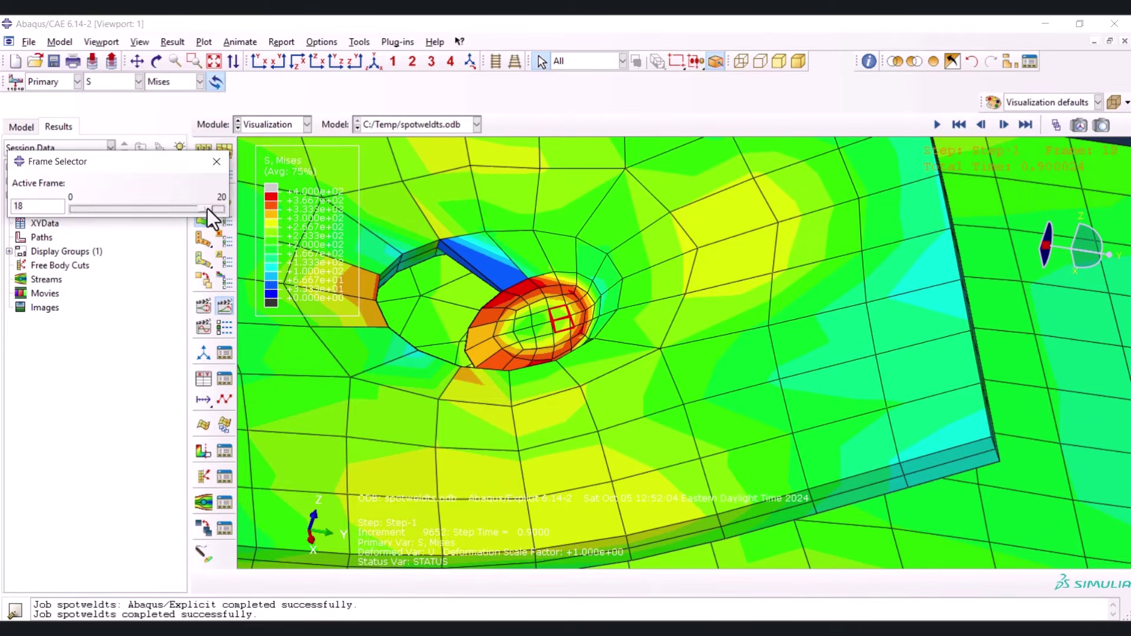
{"action": "scroll", "coordinate": [557, 270], "scroll_direction": "down", "scroll_amount": 1}
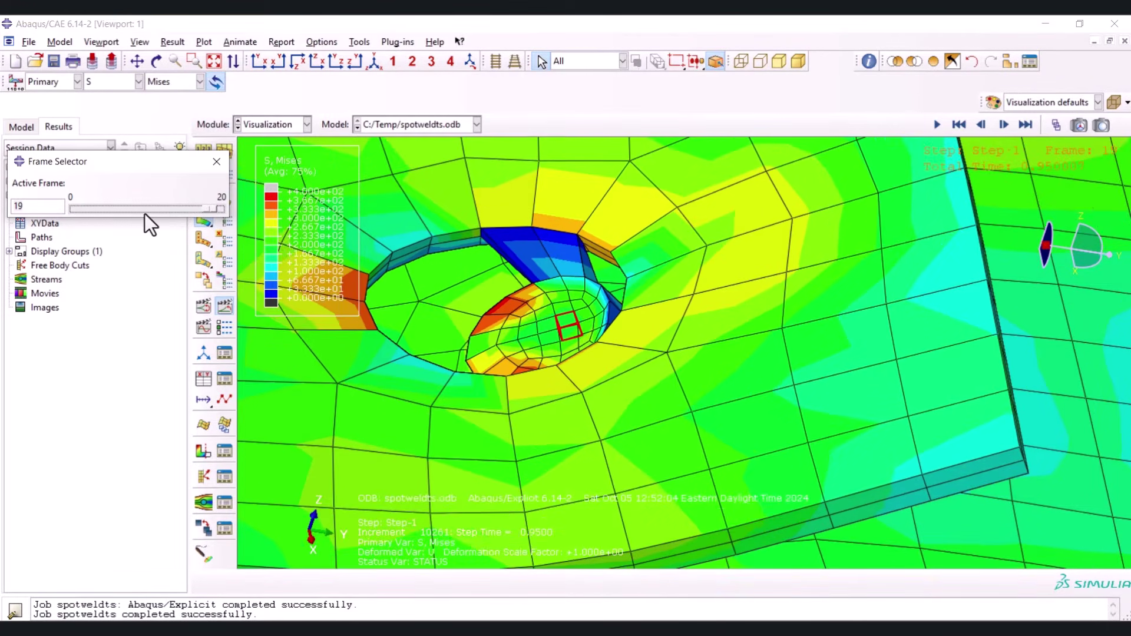
Show frame 20 of the results, examine the torn weld from several angles, and restore the isometric view
{"action": "left_click", "coordinate": [215, 207]}
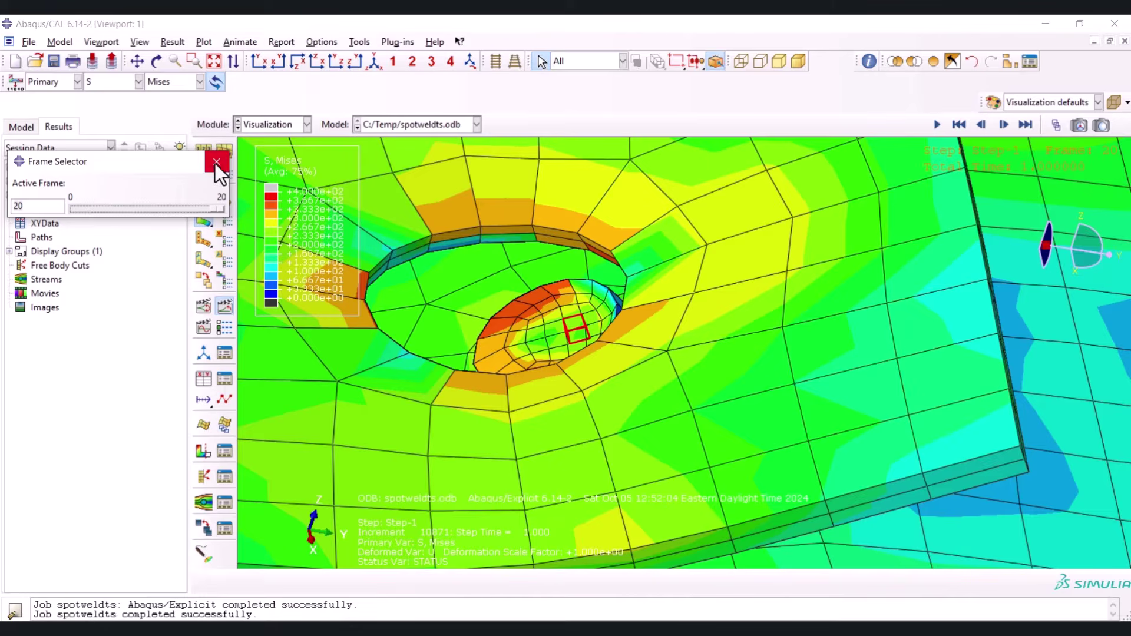
{"action": "left_click_drag", "start_coordinate": [551, 321], "coordinate": [672, 221]}
{"action": "left_click_drag", "start_coordinate": [701, 345], "coordinate": [714, 300], "text": "ctrl+alt"}
{"action": "left_click", "coordinate": [496, 500]}
{"action": "scroll", "coordinate": [553, 338], "scroll_direction": "down", "scroll_amount": 2}
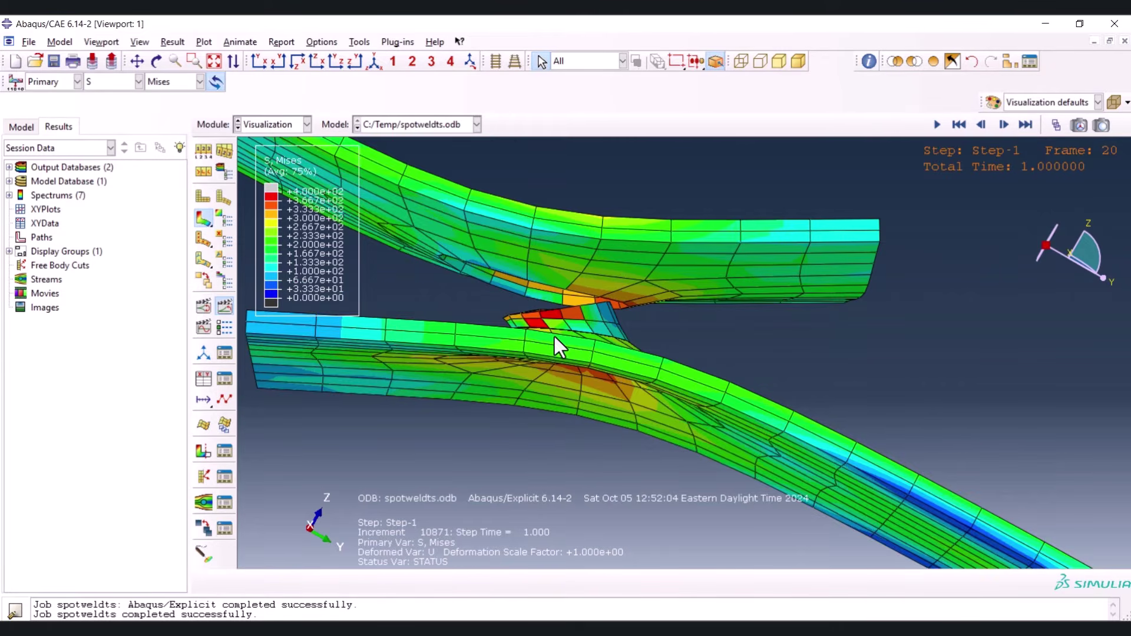
{"action": "left_click_drag", "start_coordinate": [553, 337], "coordinate": [571, 414], "text": "ctrl+alt"}
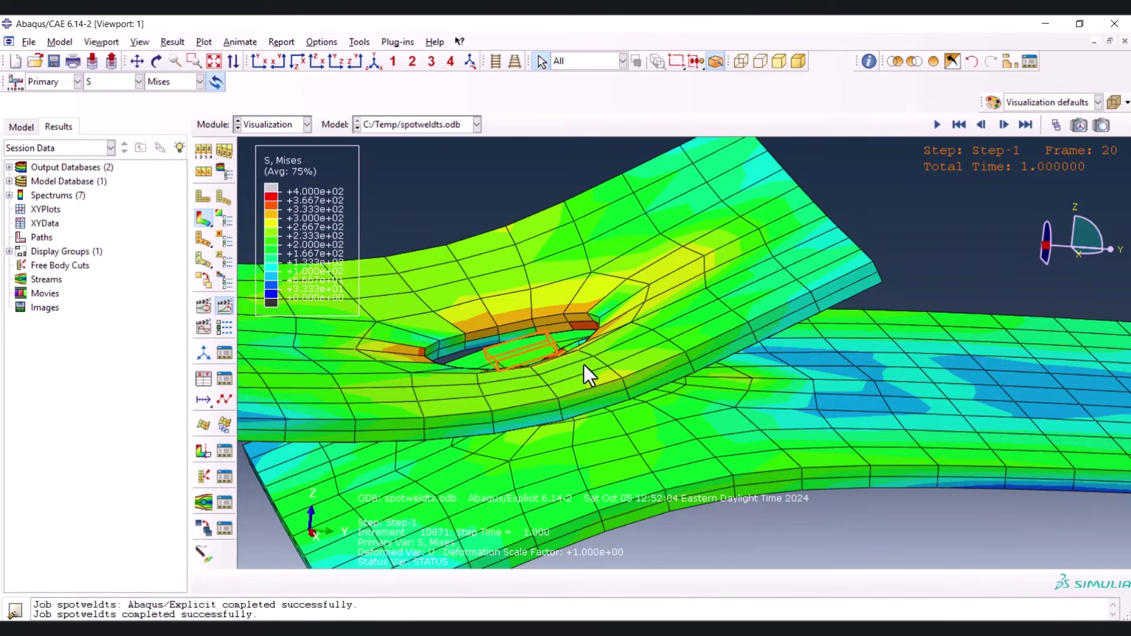
{"action": "left_click_drag", "start_coordinate": [582, 365], "coordinate": [634, 421], "text": "ctrl+alt"}
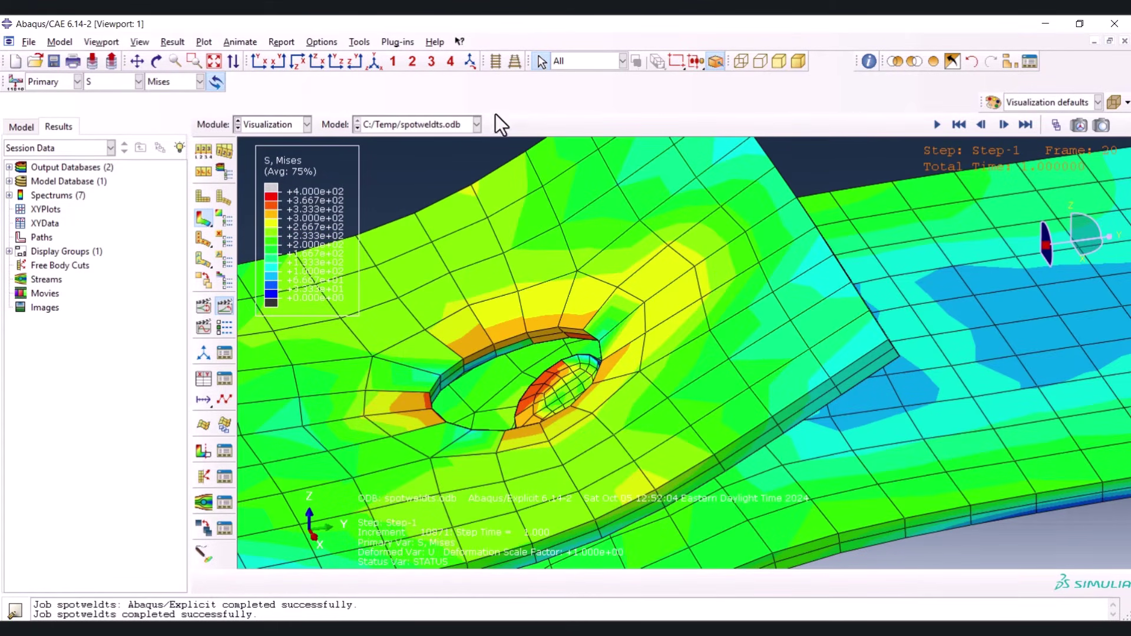
{"action": "left_click", "coordinate": [371, 66]}
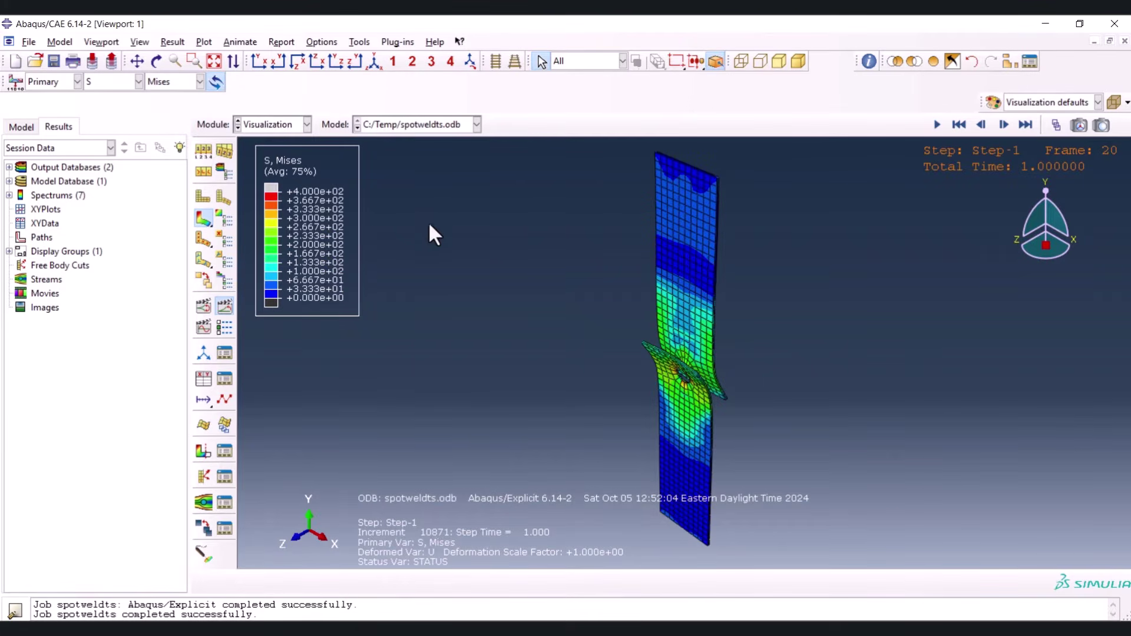
Plot the reaction force RF2 and spatial displacement U2 history outputs of the RP node set against time
{"action": "left_click", "coordinate": [204, 380]}
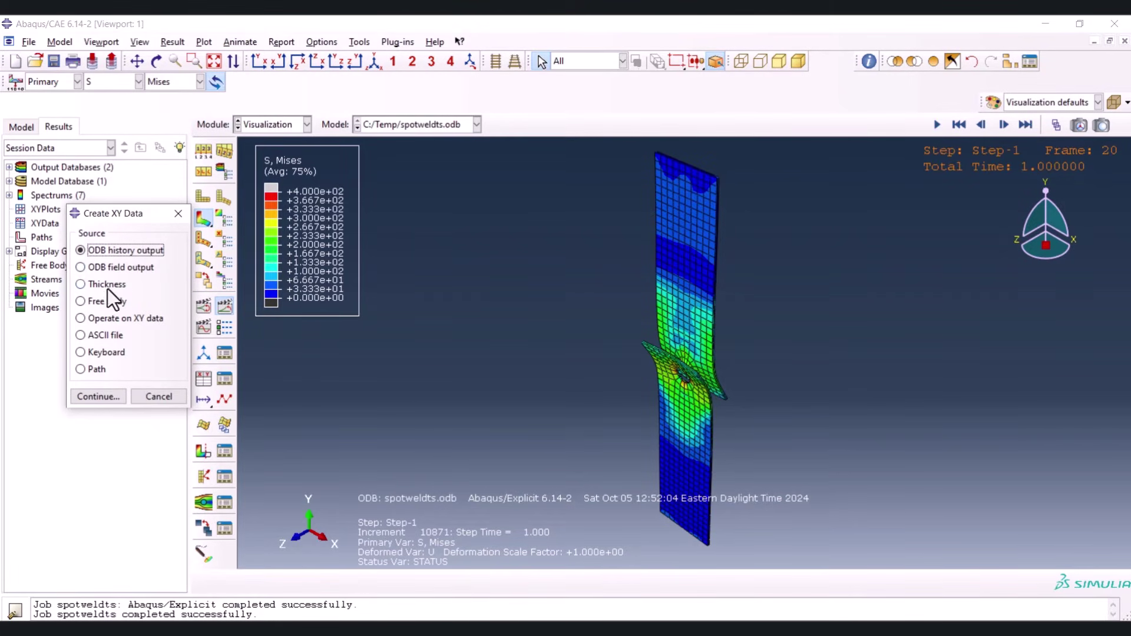
{"action": "left_click", "coordinate": [99, 396]}
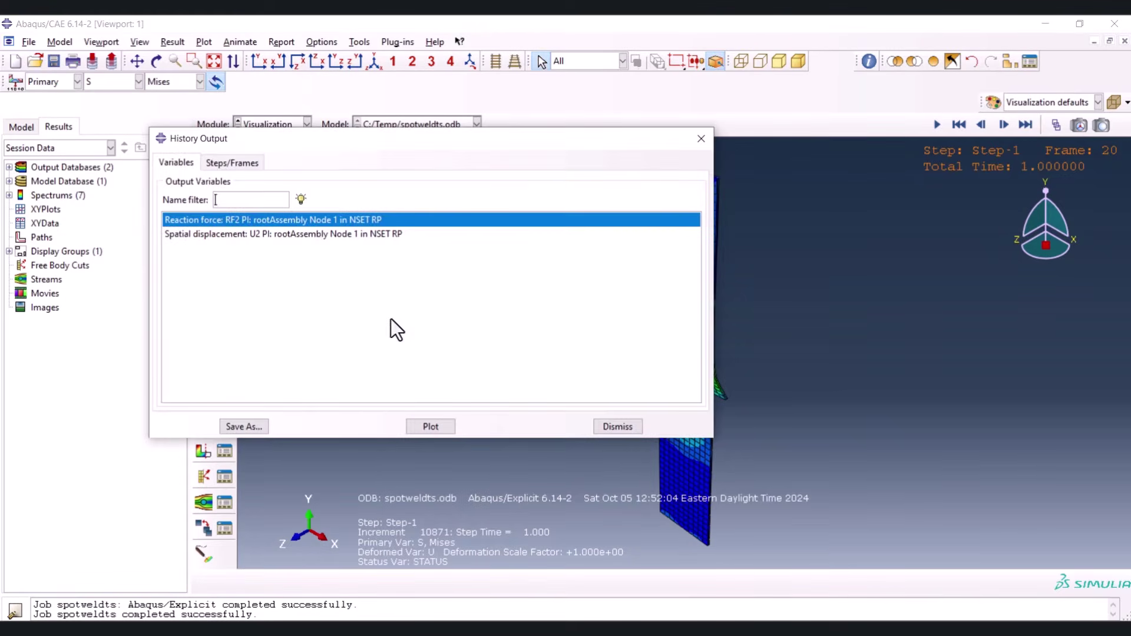
{"action": "left_click", "coordinate": [289, 235], "text": "ctrl"}
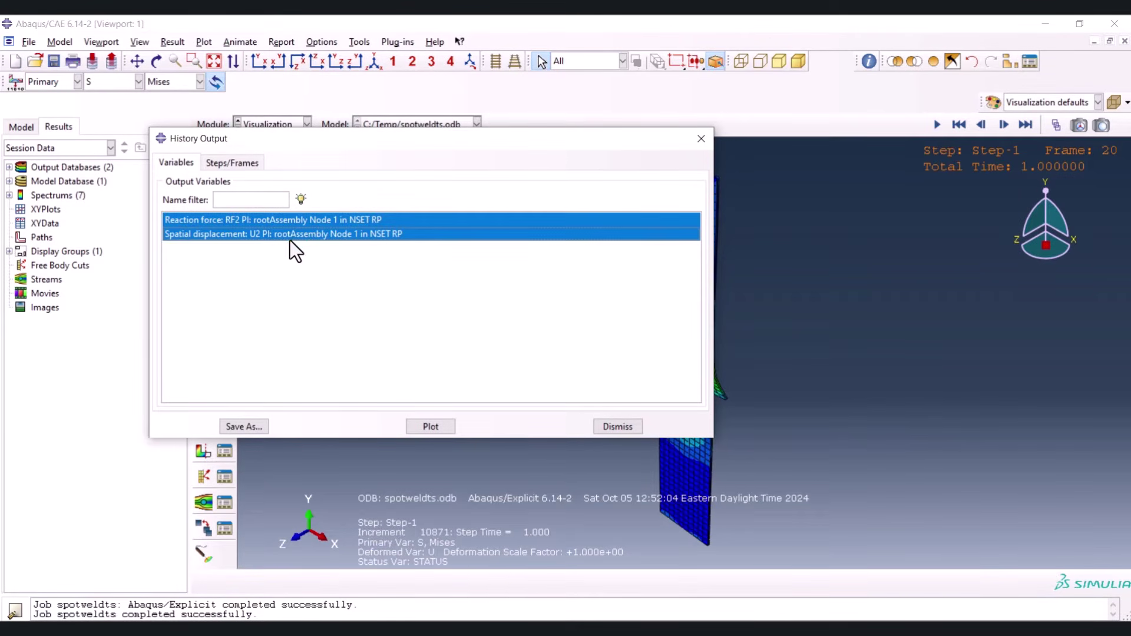
{"action": "left_click", "coordinate": [434, 430]}
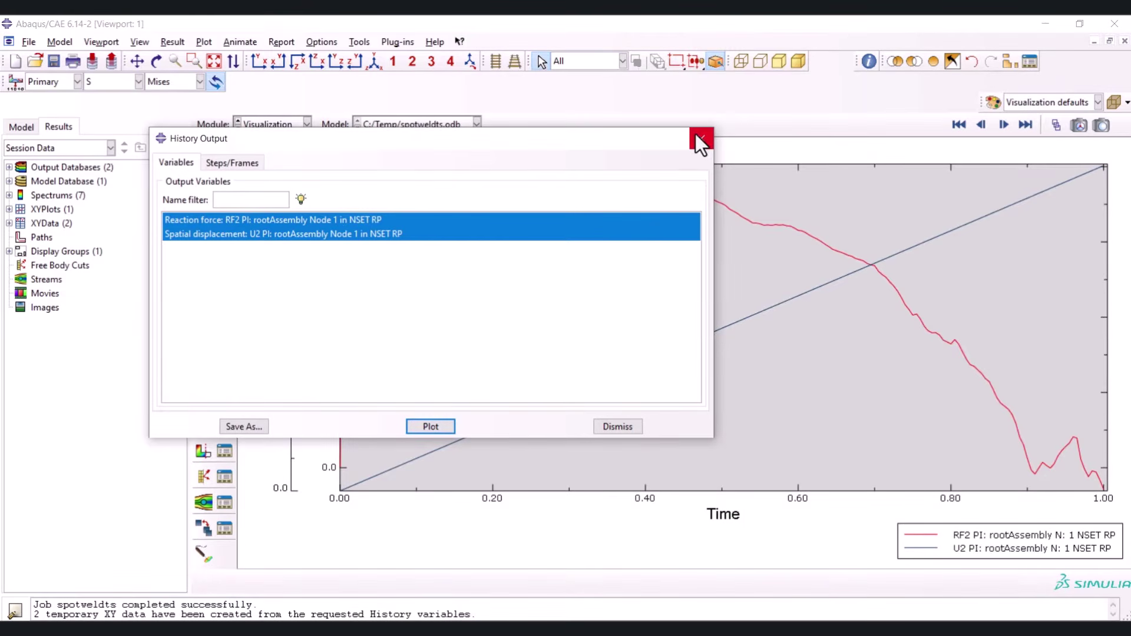
{"action": "left_click", "coordinate": [695, 135]}
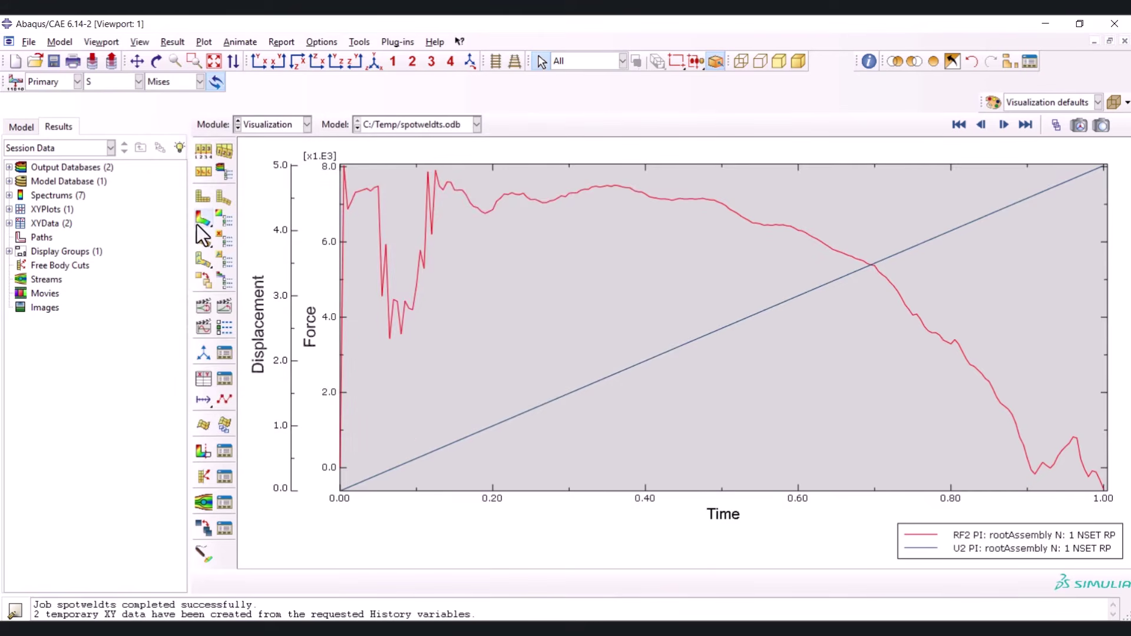
Combine the displacement data _temp_2 with the force data _temp_1, plot the force-displacement curve, and return to the stress contour plot
{"action": "left_click", "coordinate": [204, 375]}
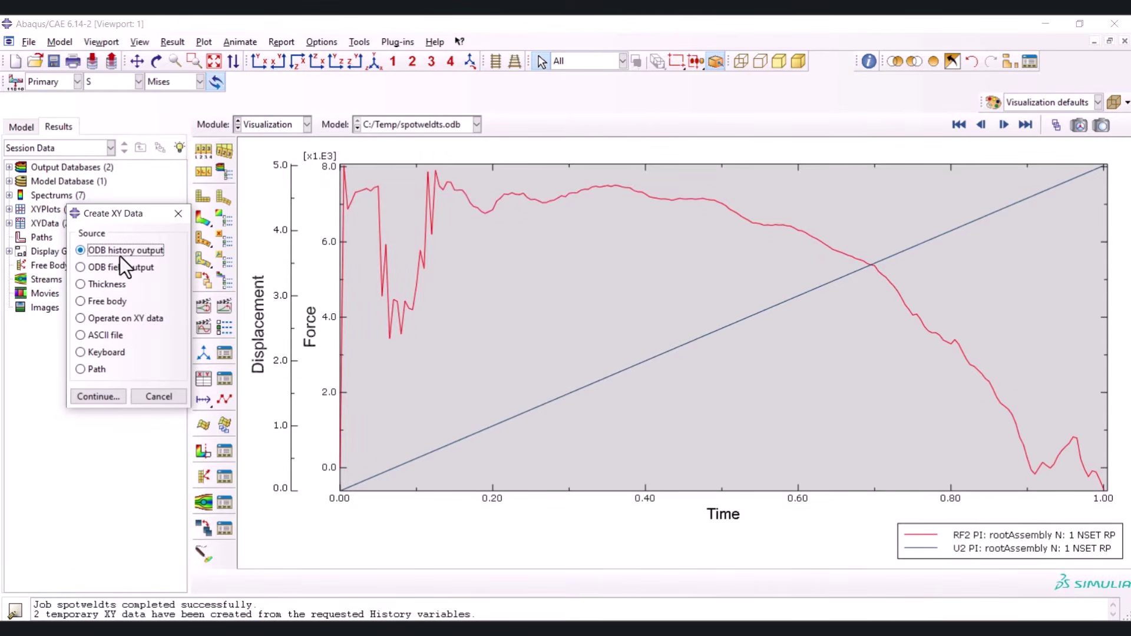
{"action": "left_click", "coordinate": [118, 267]}
{"action": "left_click", "coordinate": [117, 321]}
{"action": "left_click", "coordinate": [109, 395]}
{"action": "scroll", "coordinate": [430, 336], "scroll_direction": "down", "scroll_amount": 3}
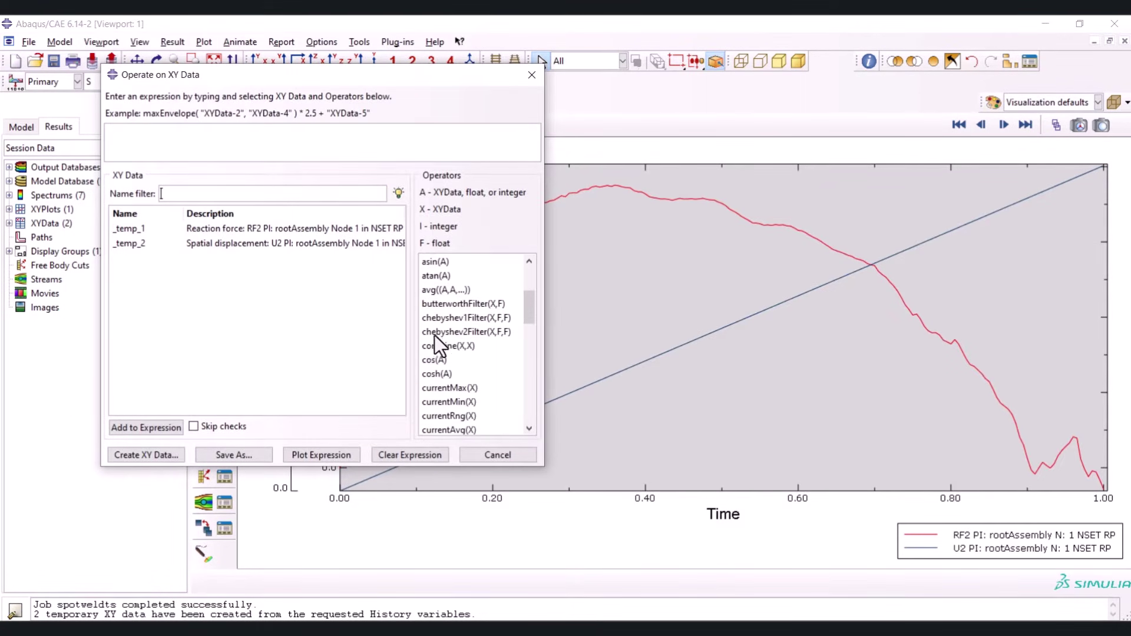
{"action": "left_click", "coordinate": [452, 348]}
{"action": "left_click", "coordinate": [234, 244]}
{"action": "left_click", "coordinate": [234, 234]}
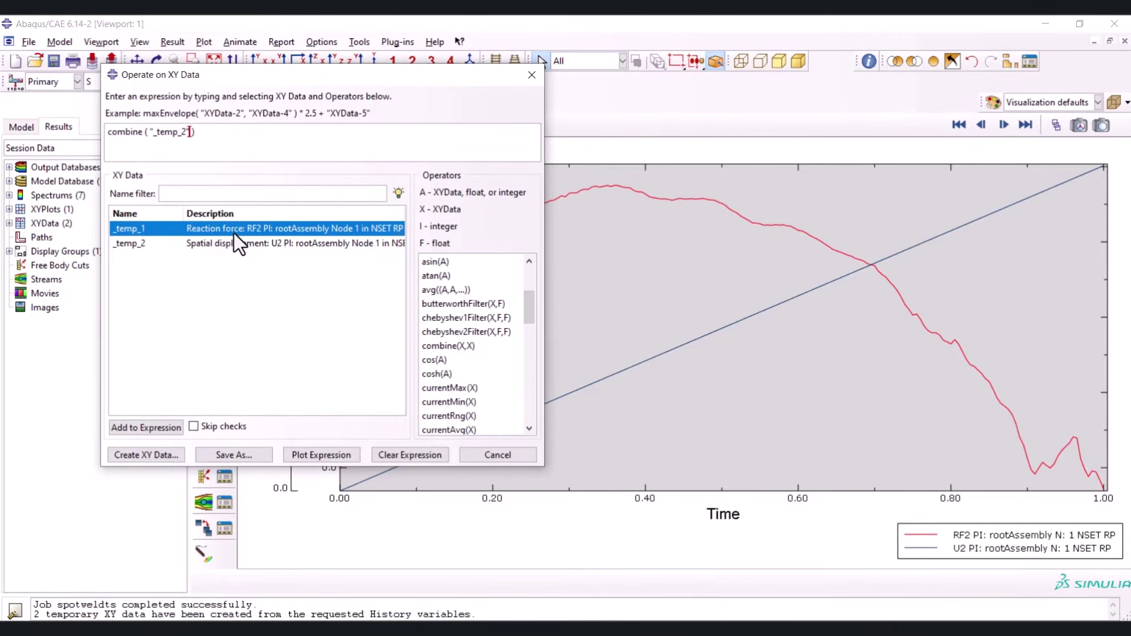
{"action": "left_click", "coordinate": [311, 453]}
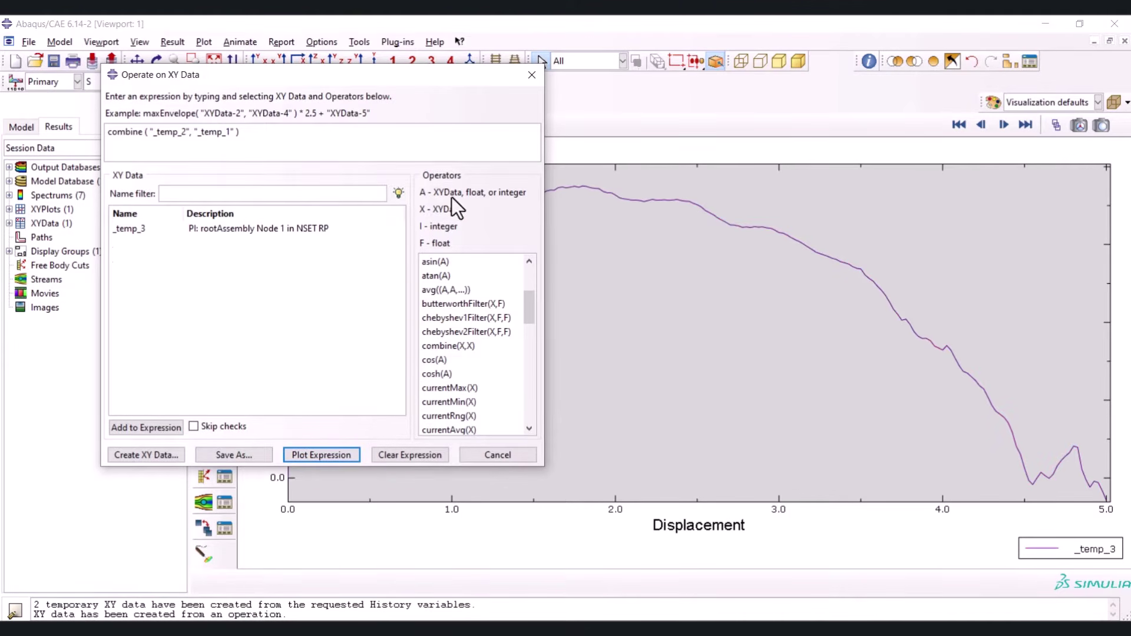
{"action": "left_click", "coordinate": [532, 74]}
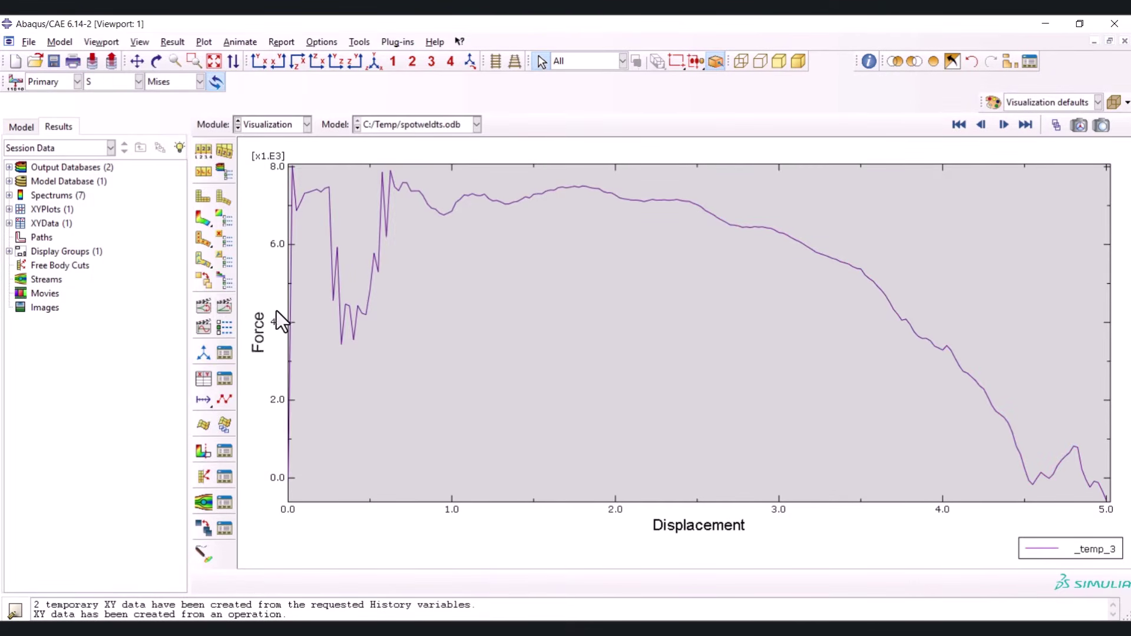
{"action": "left_click", "coordinate": [203, 219]}
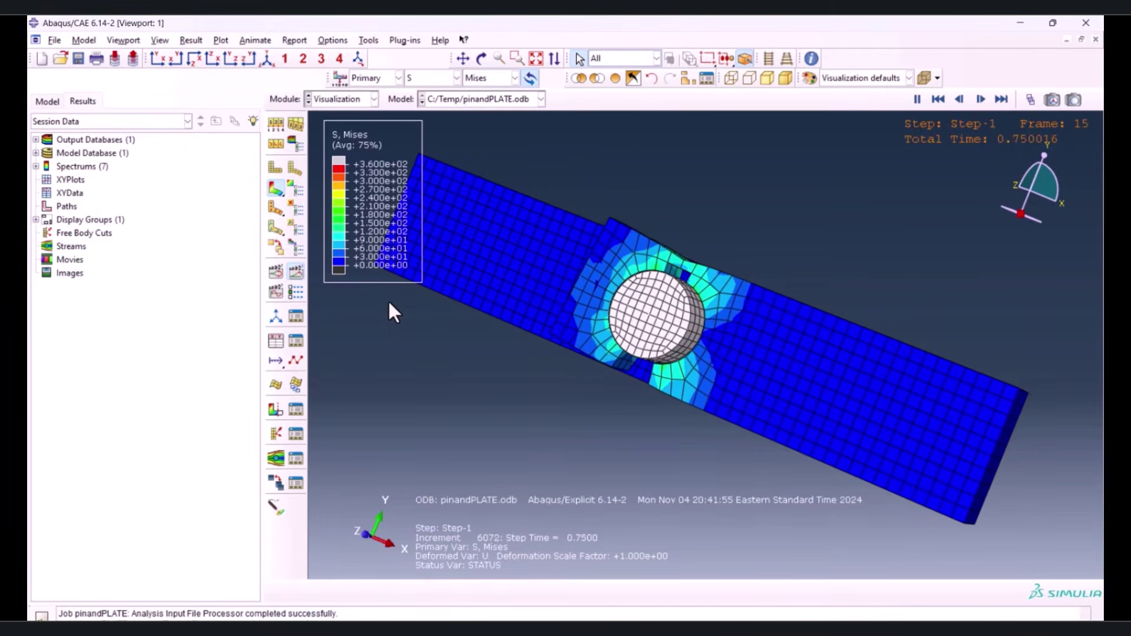
{"action": "left_click_drag", "start_coordinate": [661, 412], "coordinate": [689, 408], "text": "ctrl+alt"}
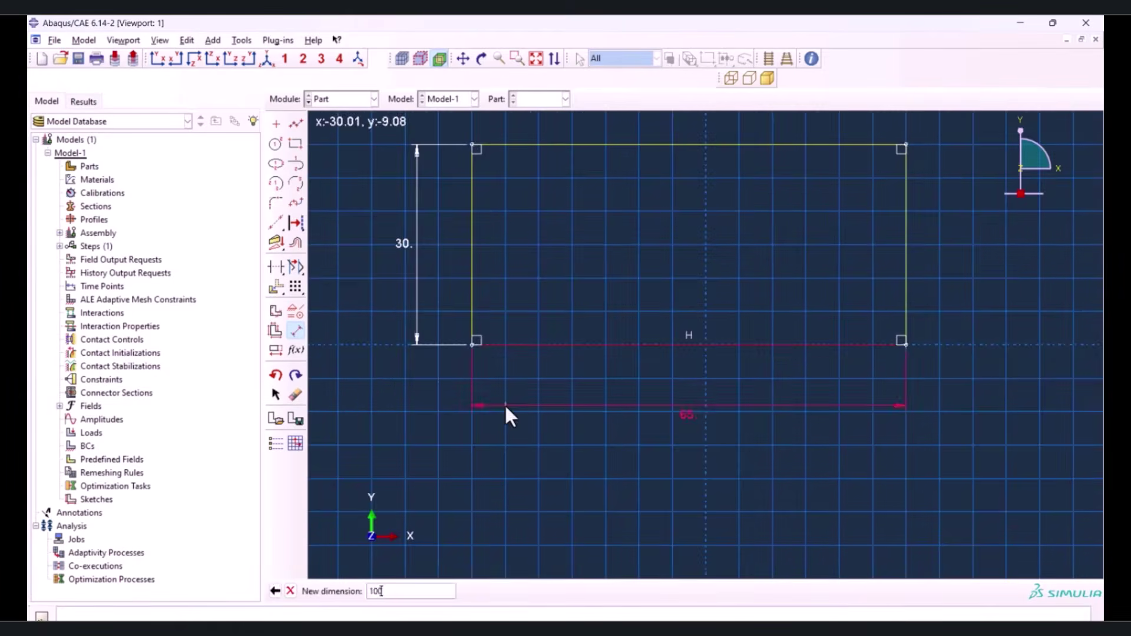
{"action": "key", "text": "Return"}
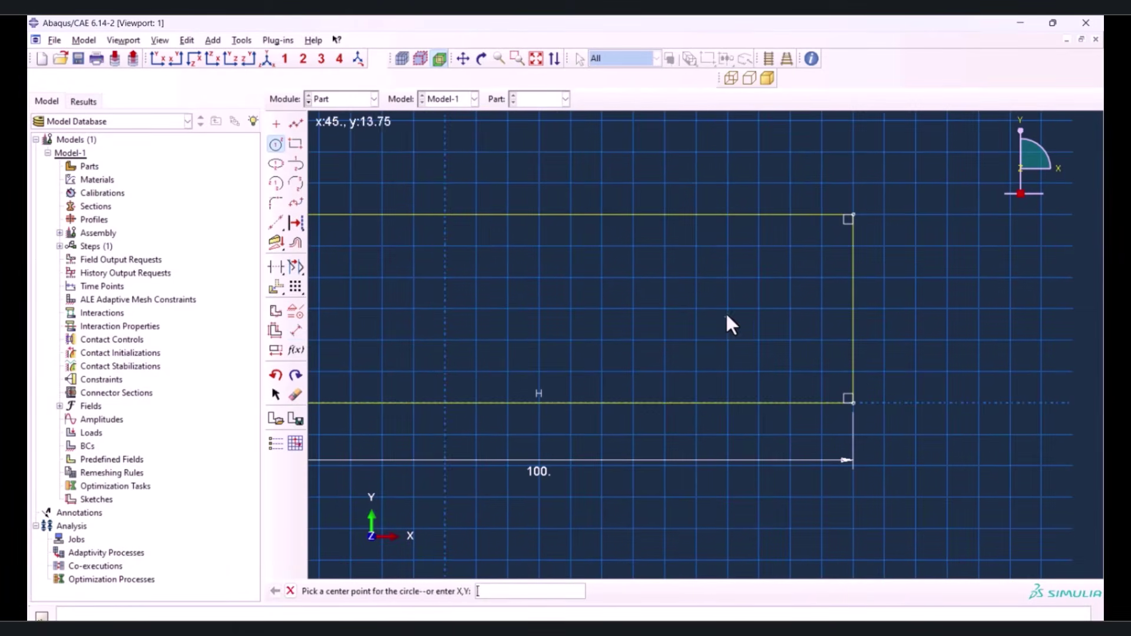
{"action": "left_click", "coordinate": [725, 312]}
{"action": "left_click", "coordinate": [726, 247]}
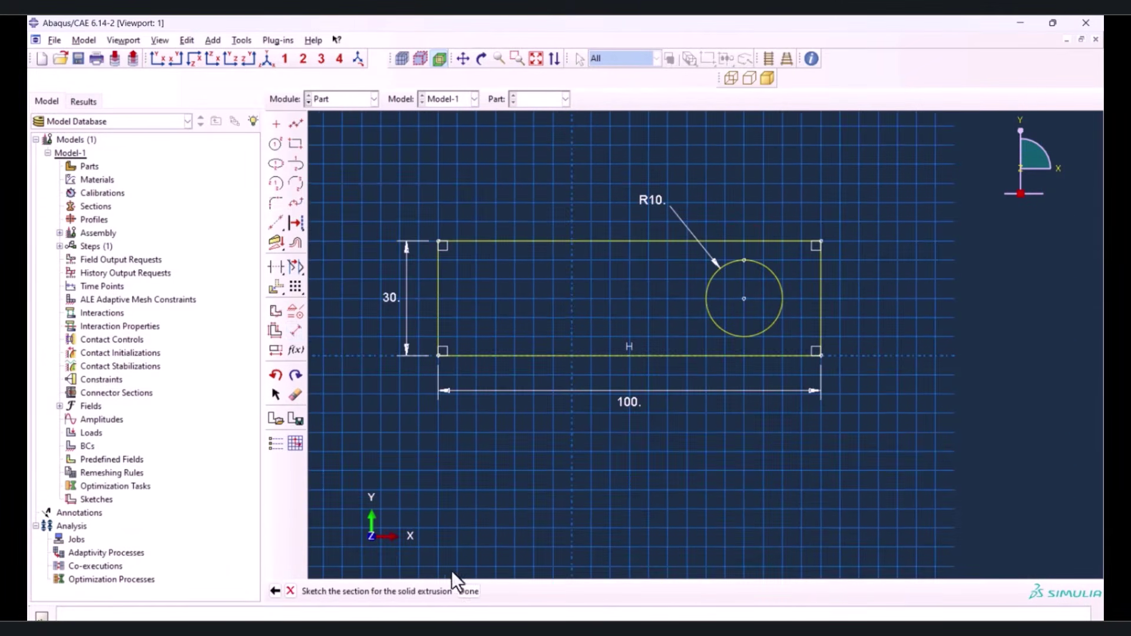
{"action": "left_click", "coordinate": [465, 589]}
{"action": "left_click", "coordinate": [99, 147]}
{"action": "type", "text": "0"}
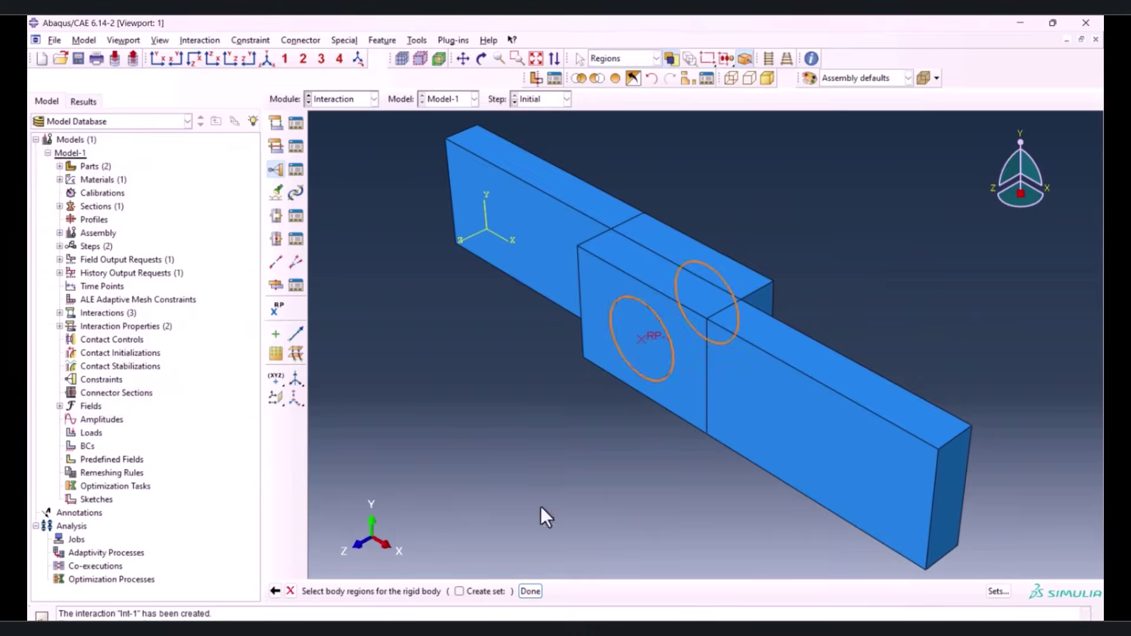
{"action": "left_click", "coordinate": [342, 99]}
{"action": "left_click", "coordinate": [337, 177]}
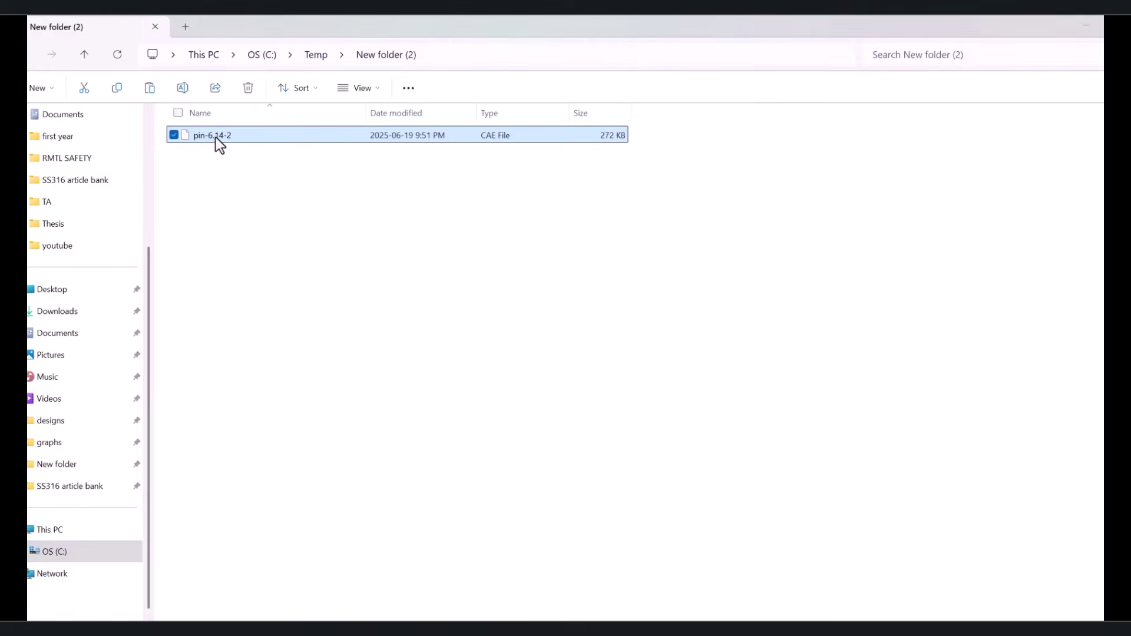
Open the pin-6.14-2 CAE file in Abaqus/CAE Learning Edition and switch to the Assembly module
{"action": "double_click", "coordinate": [215, 135]}
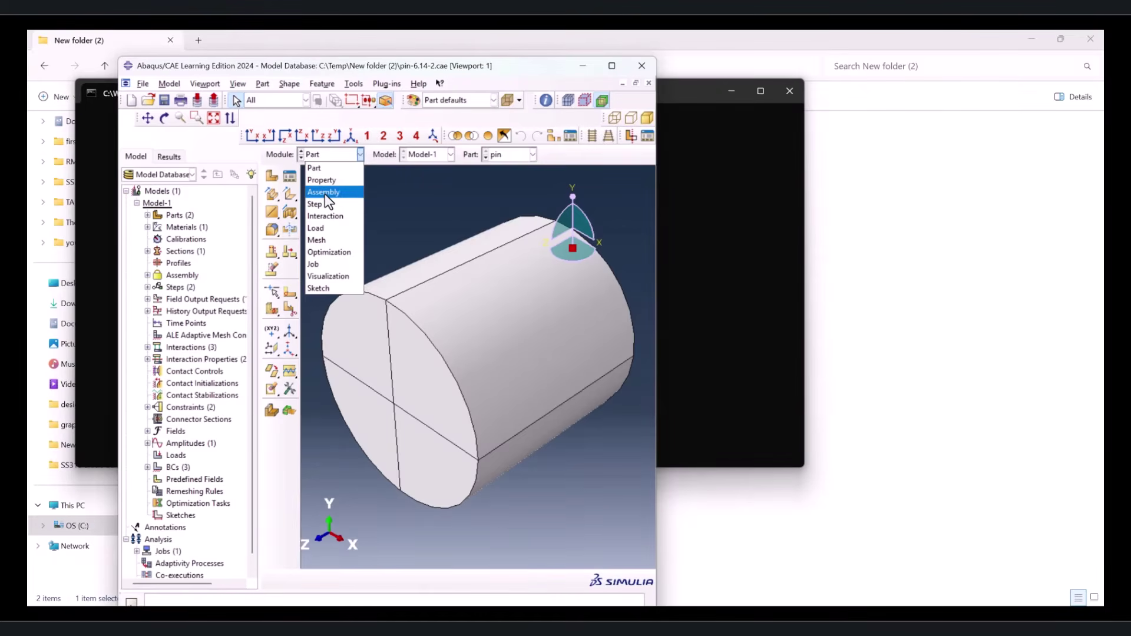
{"action": "left_click", "coordinate": [324, 193]}
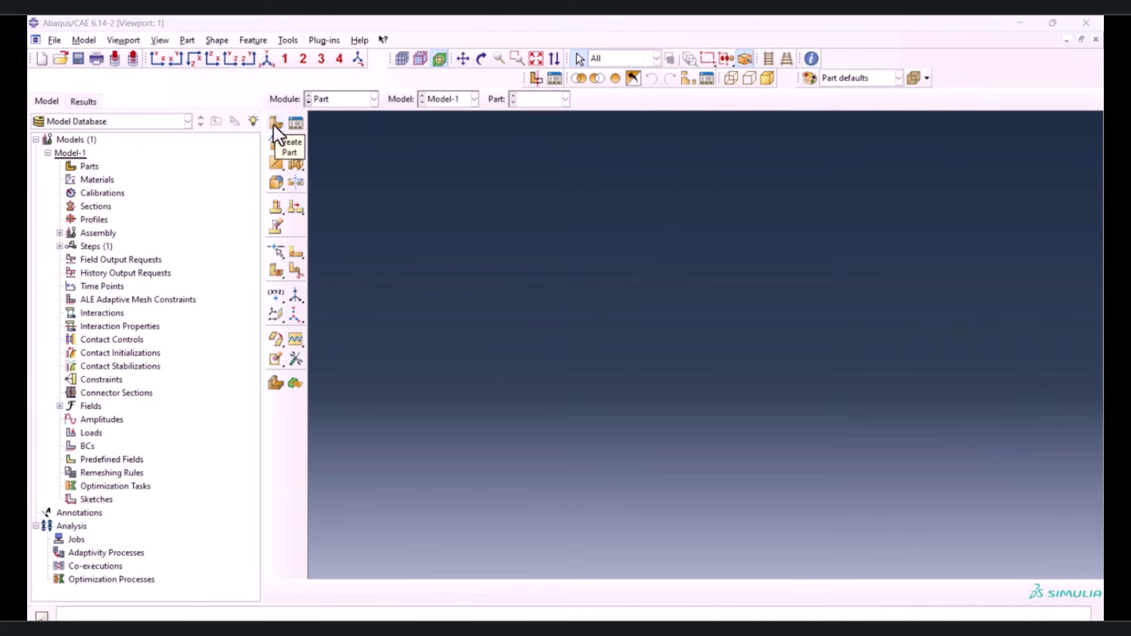
Create a 3D deformable solid extrusion part named plate and sketch a rectangle about 65 by 20
{"action": "left_click", "coordinate": [273, 124]}
{"action": "type", "text": "plate"}
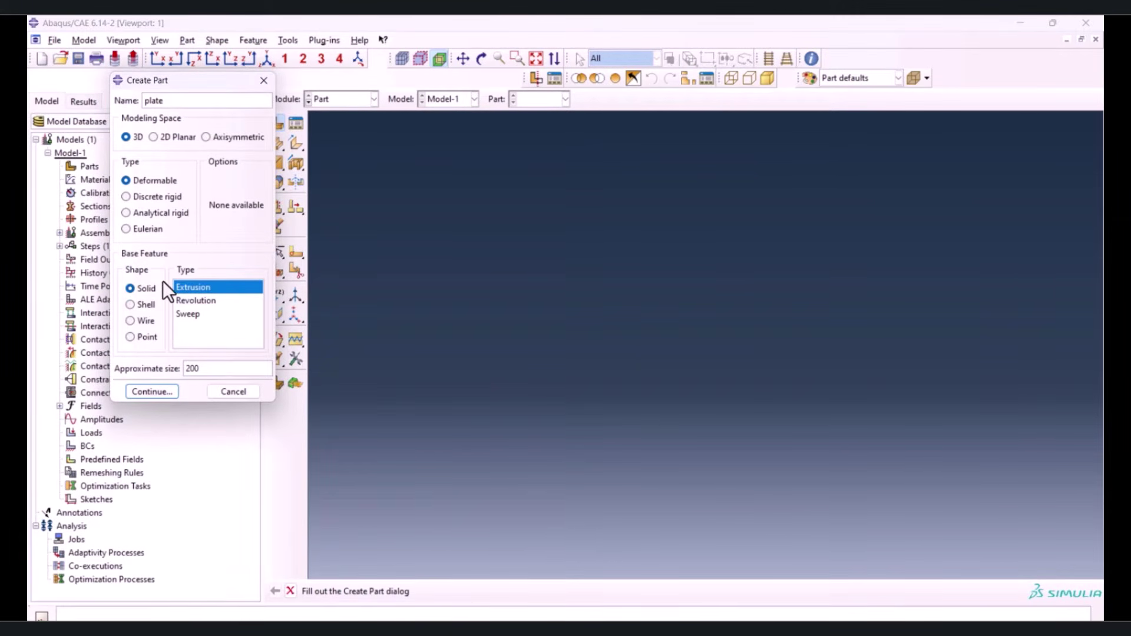
{"action": "left_click", "coordinate": [172, 388]}
{"action": "left_click", "coordinate": [295, 144]}
{"action": "left_click", "coordinate": [471, 211]}
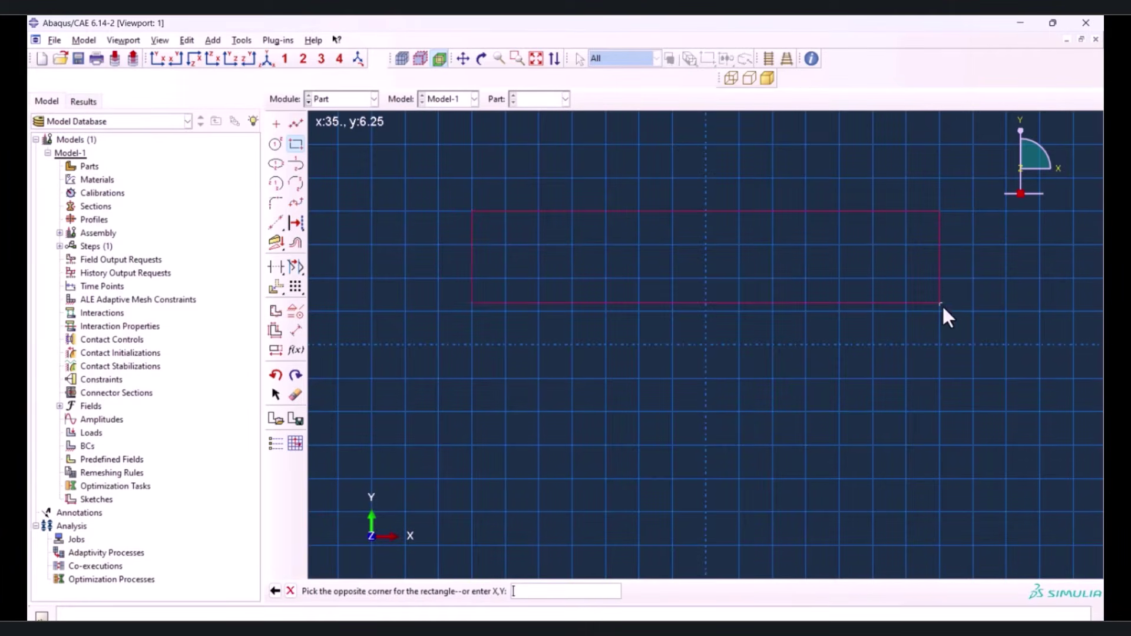
{"action": "left_click", "coordinate": [905, 344]}
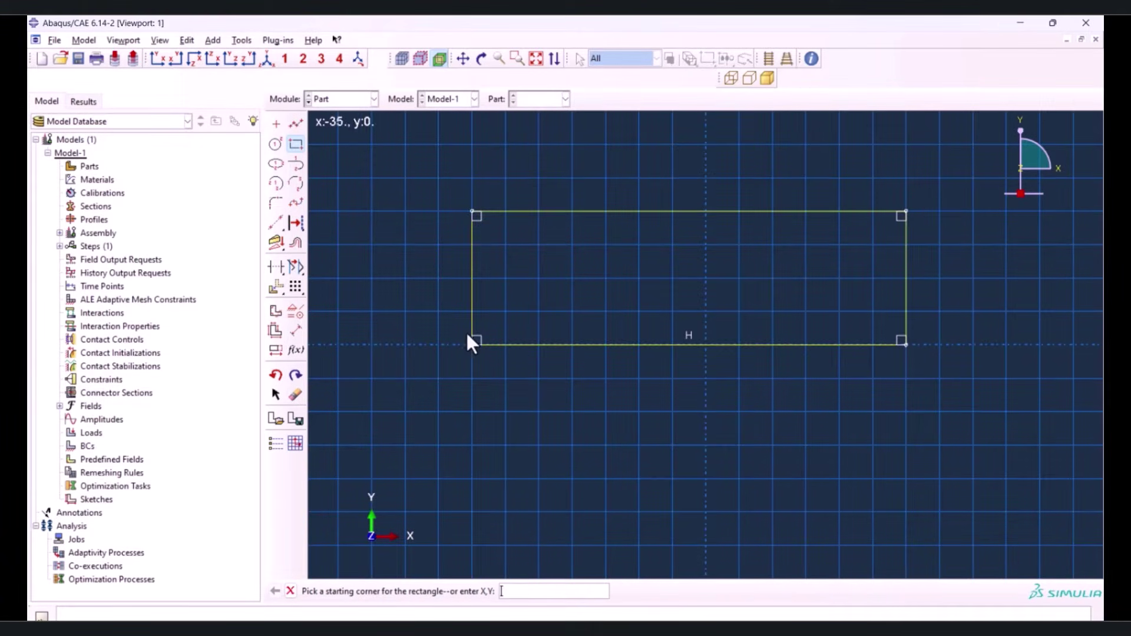
Dimension the rectangle with a height of 30 and a length of 100
{"action": "left_click", "coordinate": [295, 331]}
{"action": "left_click", "coordinate": [474, 271]}
{"action": "left_click", "coordinate": [417, 263]}
{"action": "type", "text": "30"}
{"action": "key", "text": "Return"}
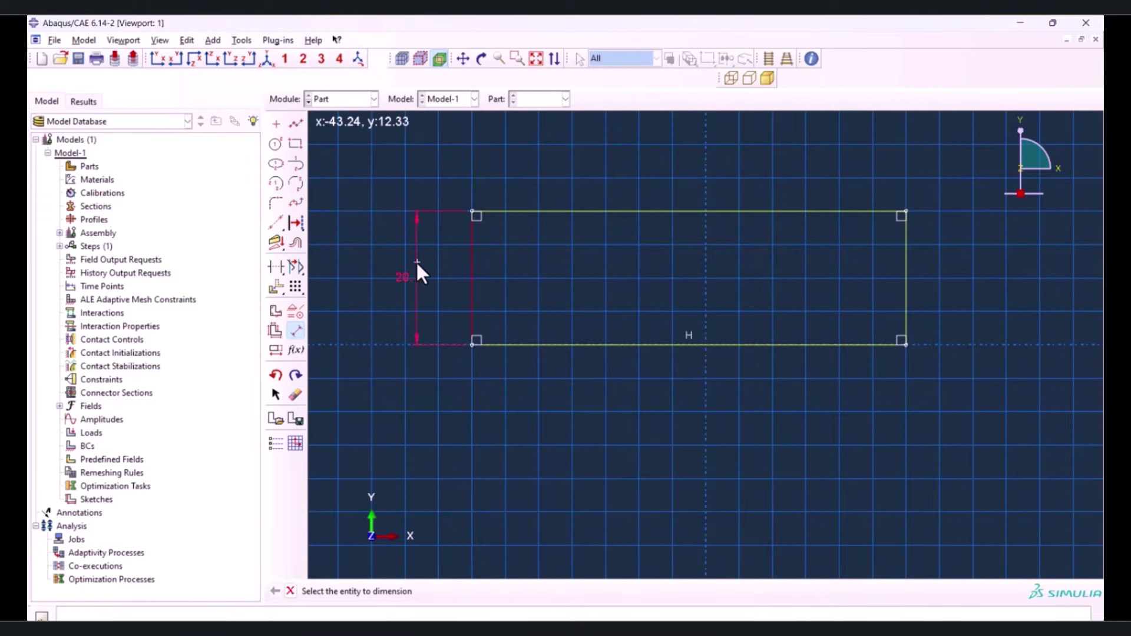
{"action": "left_click", "coordinate": [520, 344]}
{"action": "left_click", "coordinate": [505, 407]}
{"action": "type", "text": "100"}
{"action": "key", "text": "Return"}
Sketch a circle centred at about (45, 15) near the plate's end and dimension its radius as 10
{"action": "scroll", "coordinate": [395, 406], "scroll_direction": "down", "scroll_amount": 3}
{"action": "scroll", "coordinate": [385, 365], "scroll_direction": "down", "scroll_amount": 2}
{"action": "scroll", "coordinate": [965, 263], "scroll_direction": "up", "scroll_amount": 2}
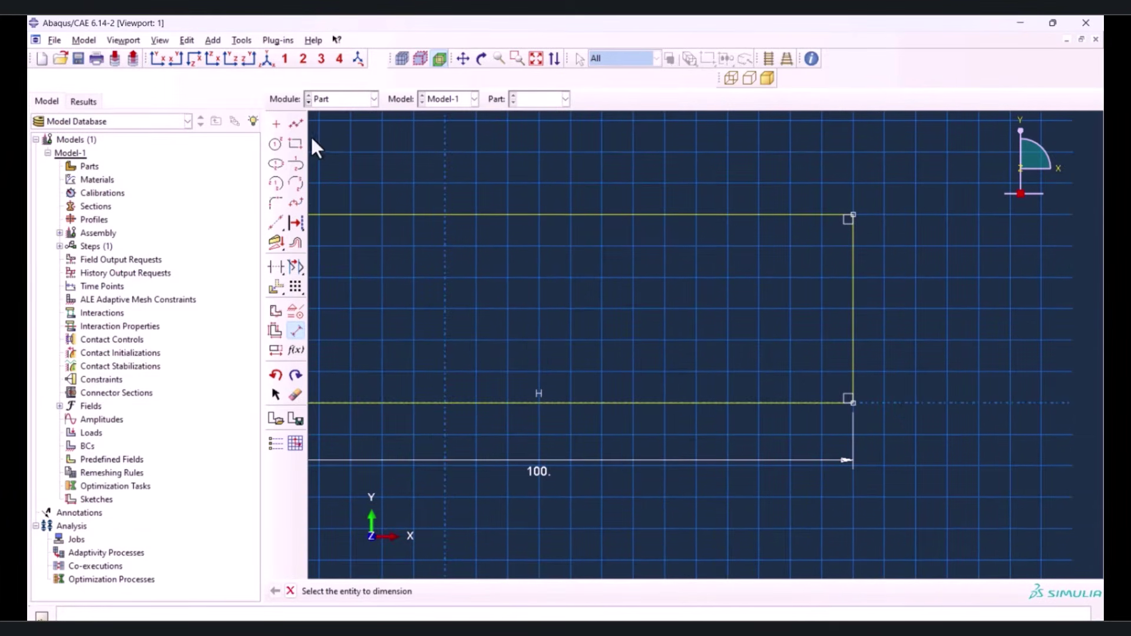
{"action": "left_click", "coordinate": [275, 144]}
{"action": "left_click", "coordinate": [728, 309]}
{"action": "left_click", "coordinate": [728, 246]}
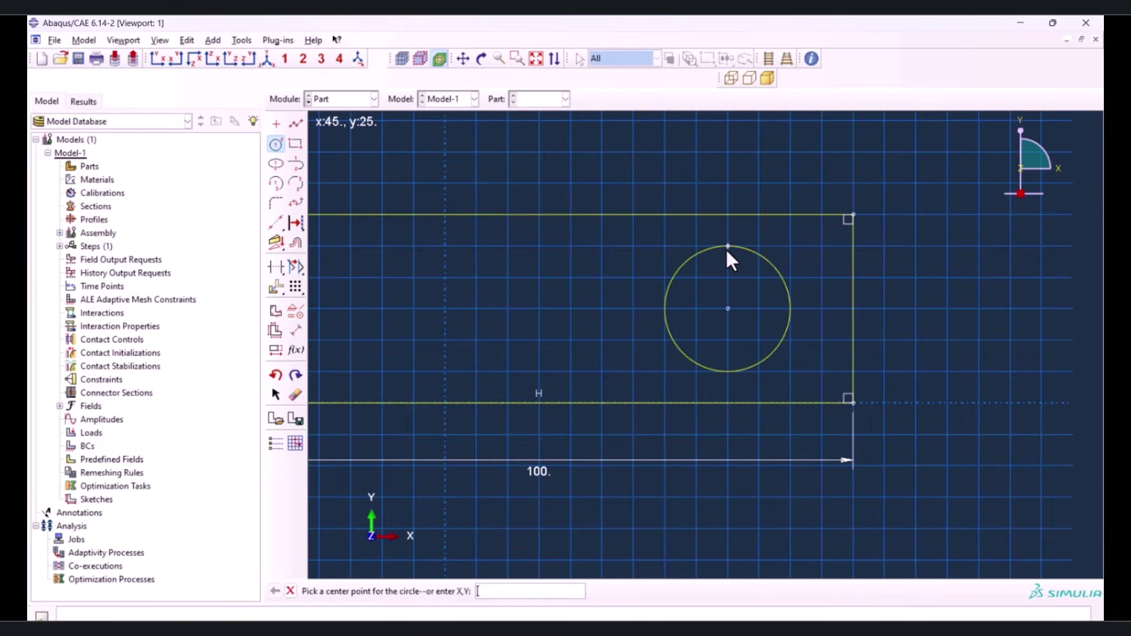
{"action": "left_click", "coordinate": [295, 330]}
{"action": "left_click", "coordinate": [697, 260]}
{"action": "left_click", "coordinate": [606, 156]}
{"action": "key", "text": "Return"}
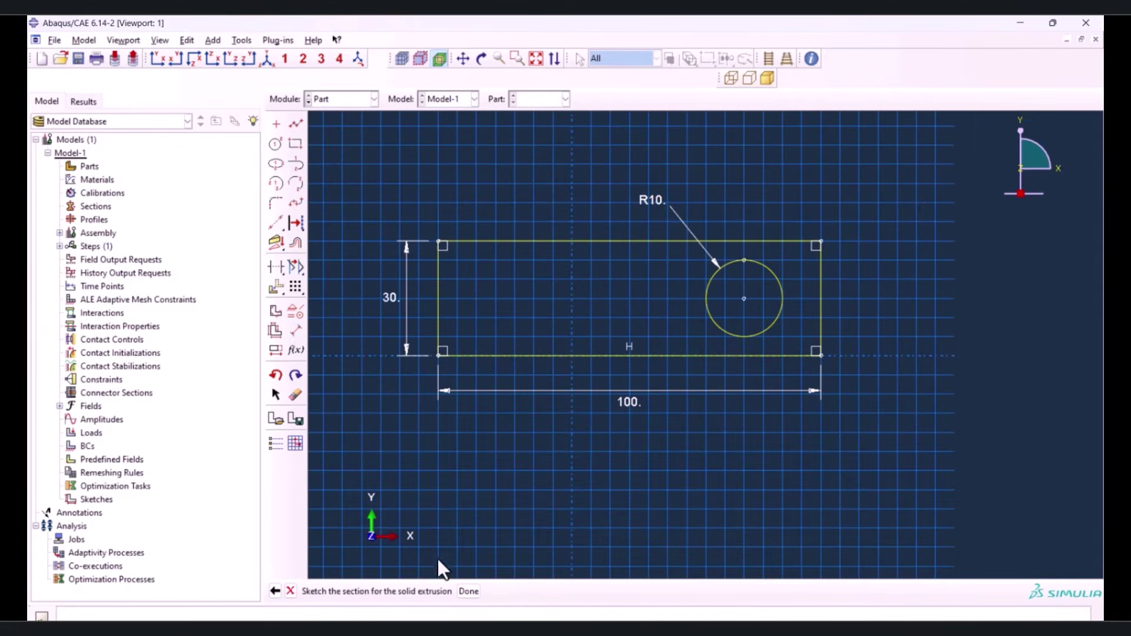
Finish the plate sketch and extrude it to a depth of 10
{"action": "left_click", "coordinate": [466, 587]}
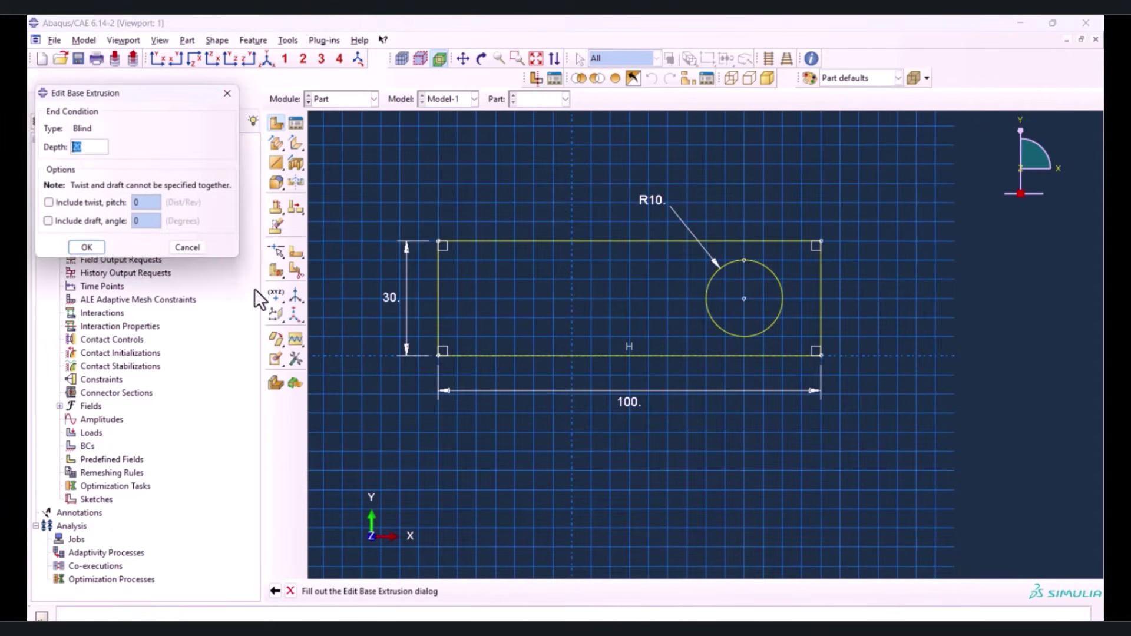
{"action": "type", "text": "10"}
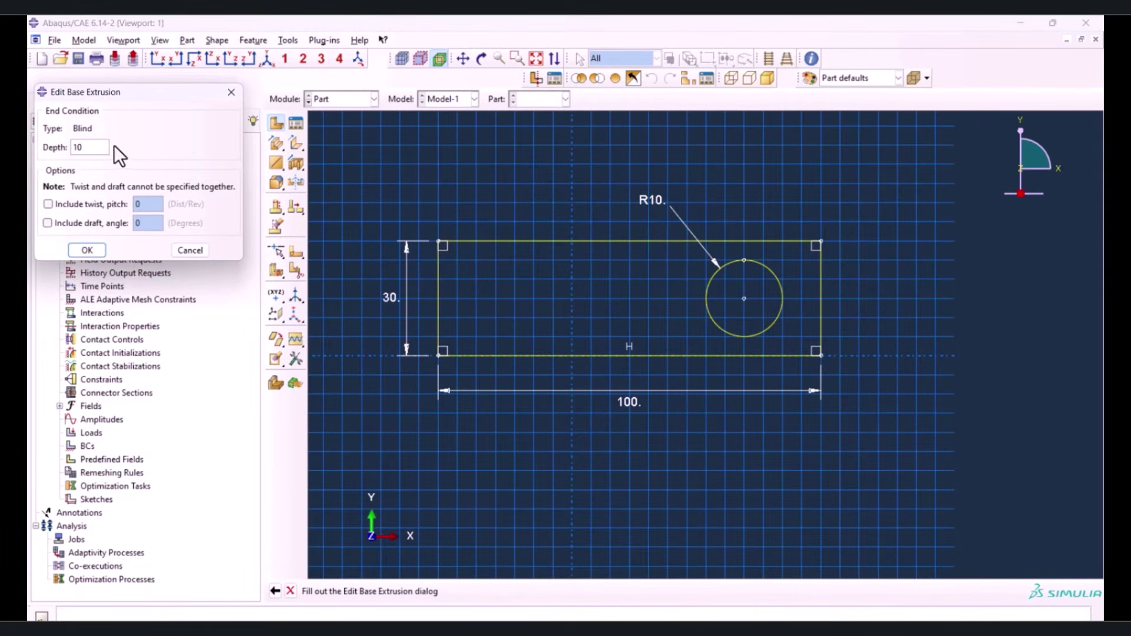
{"action": "left_click", "coordinate": [89, 250]}
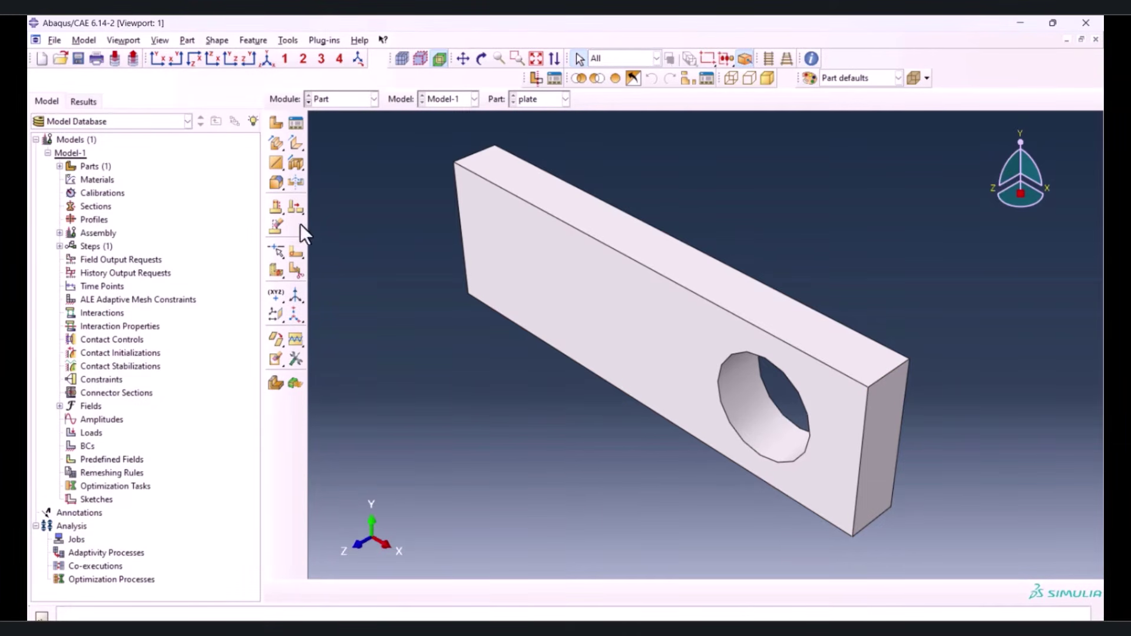
Start a face partition on the plate's large front face and sketch a full-height vertical line between the hole and the far end
{"action": "left_click", "coordinate": [295, 251]}
{"action": "left_click", "coordinate": [587, 313]}
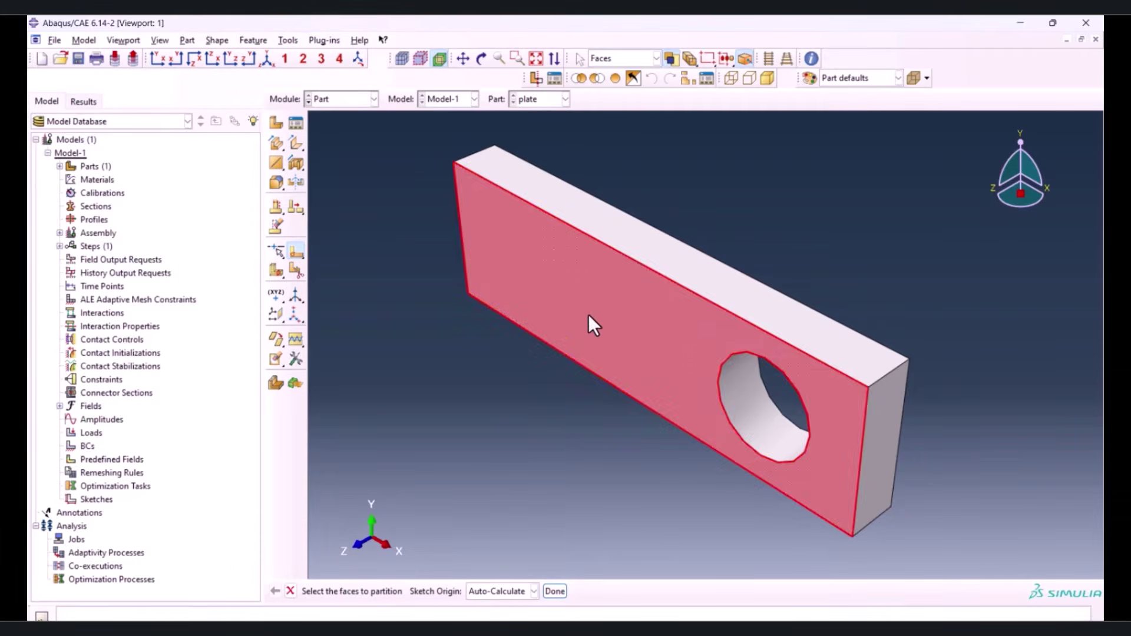
{"action": "left_click", "coordinate": [554, 592]}
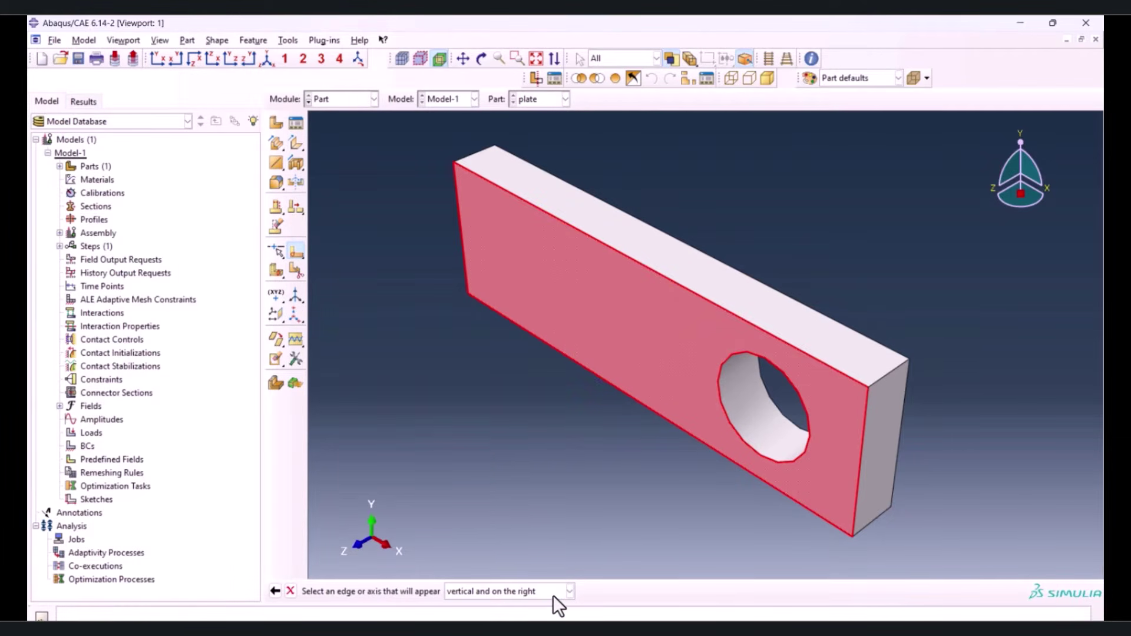
{"action": "left_click", "coordinate": [863, 439]}
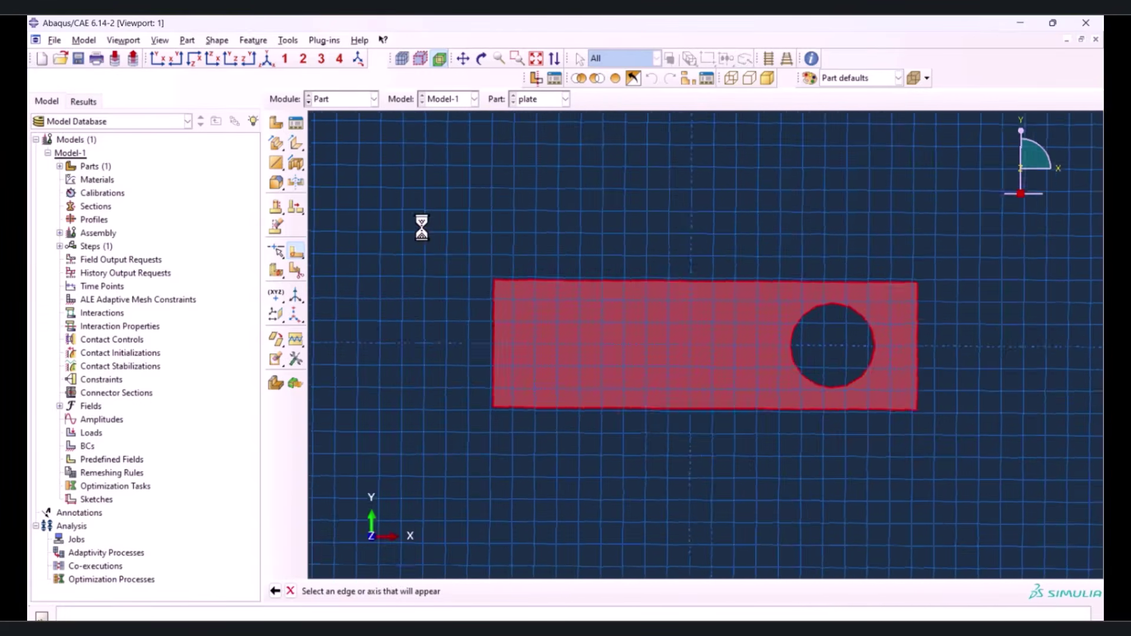
{"action": "left_click", "coordinate": [296, 123]}
{"action": "left_click", "coordinate": [799, 232]}
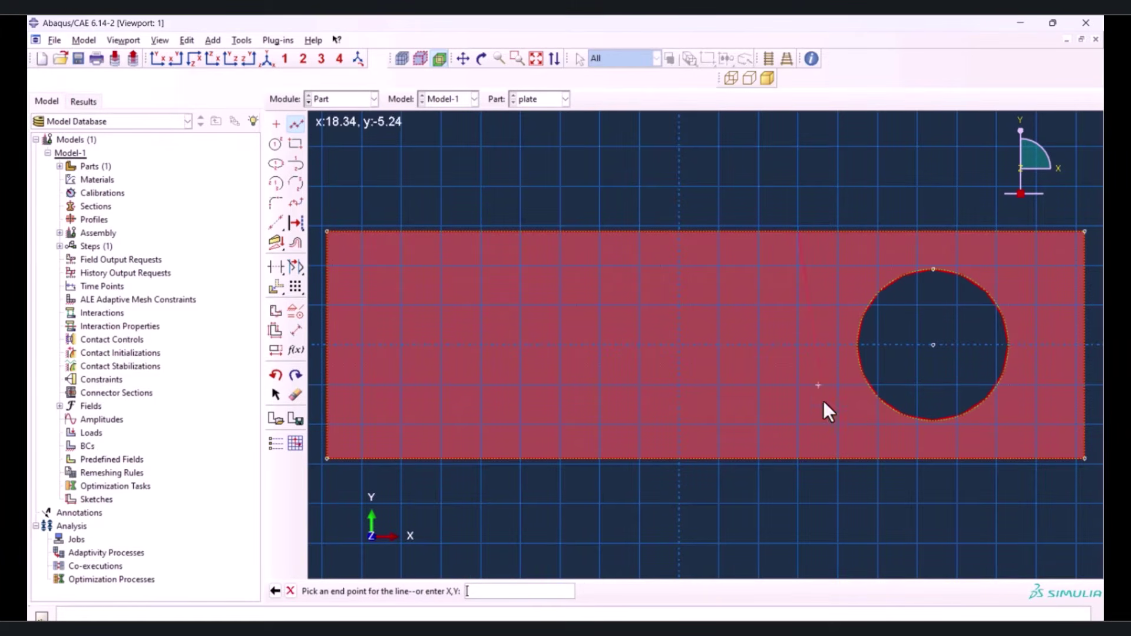
{"action": "left_click", "coordinate": [797, 457]}
{"action": "middle_click", "coordinate": [782, 528]}
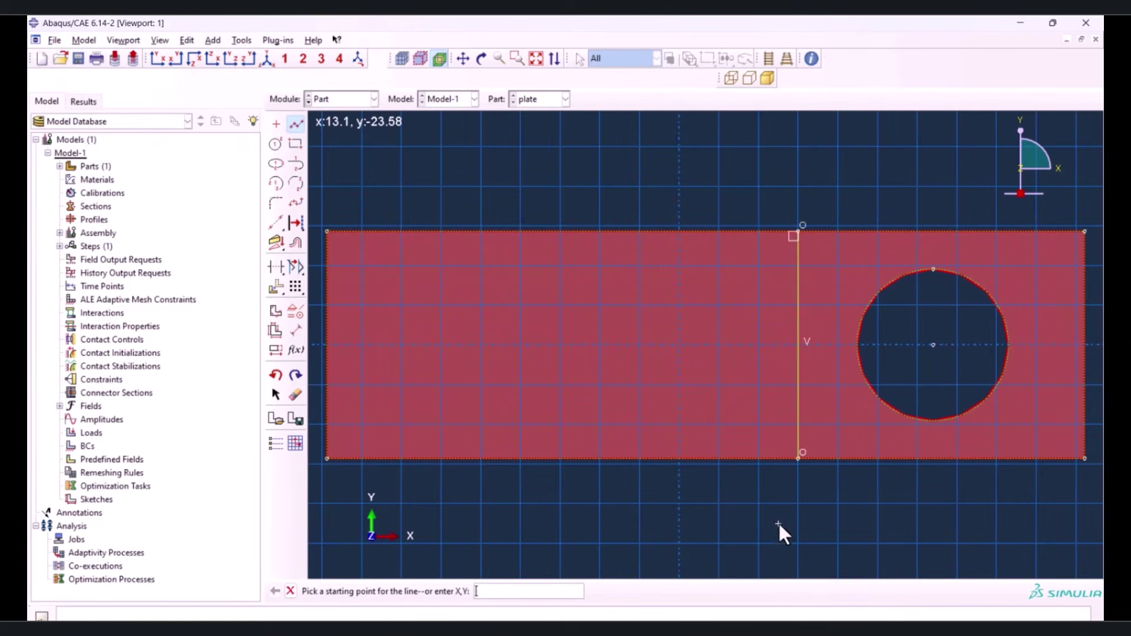
Dimension the partition line 40 from the plate's edge nearest the hole and finish the face partition
{"action": "left_click", "coordinate": [296, 331]}
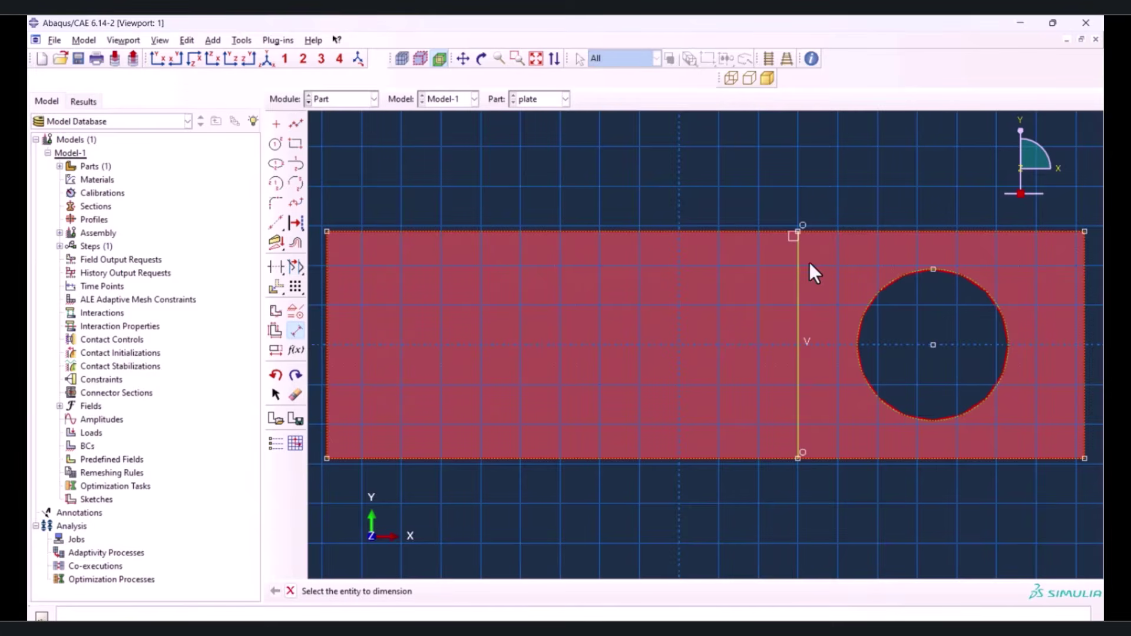
{"action": "left_click", "coordinate": [796, 263]}
{"action": "left_click", "coordinate": [1086, 260]}
{"action": "left_click", "coordinate": [832, 128]}
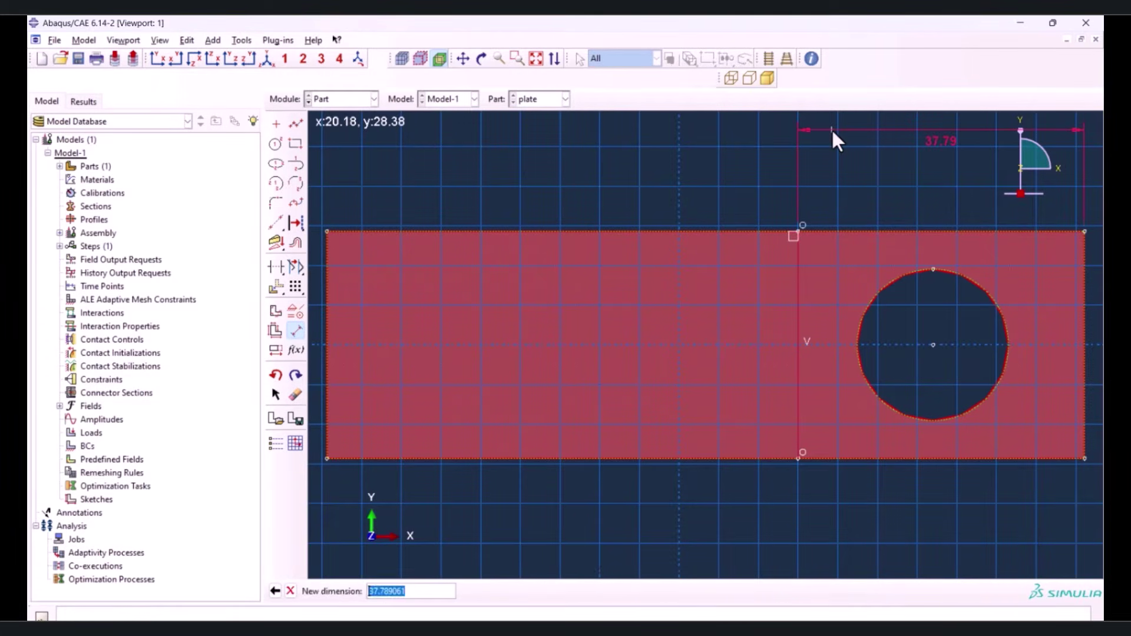
{"action": "type", "text": "40"}
{"action": "key", "text": "Return"}
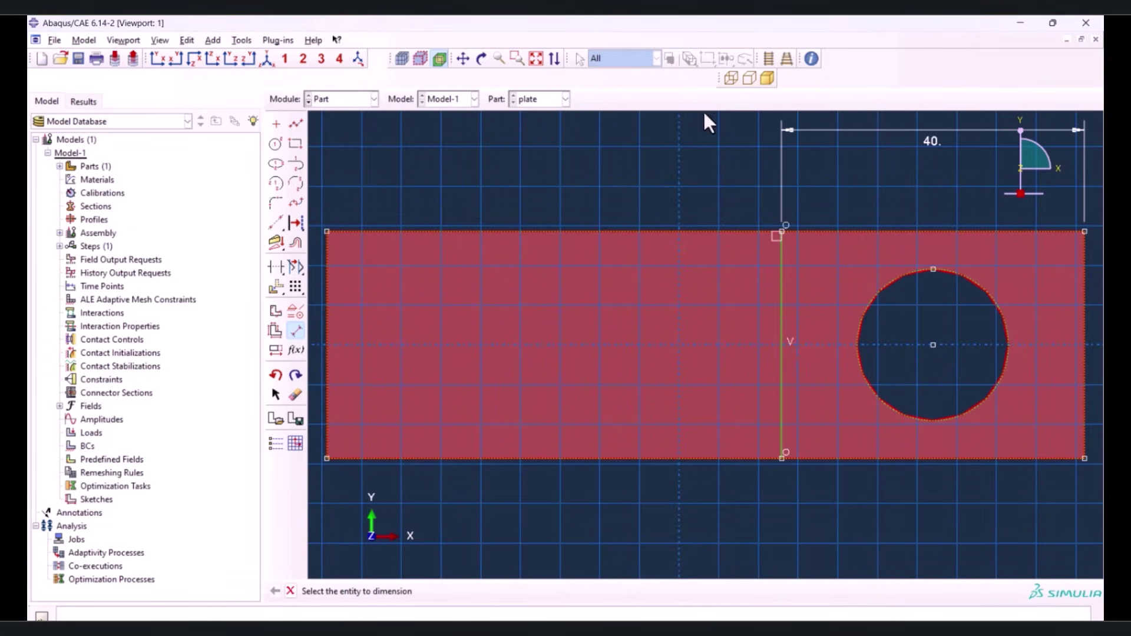
{"action": "middle_click", "coordinate": [636, 245]}
{"action": "middle_click", "coordinate": [634, 246]}
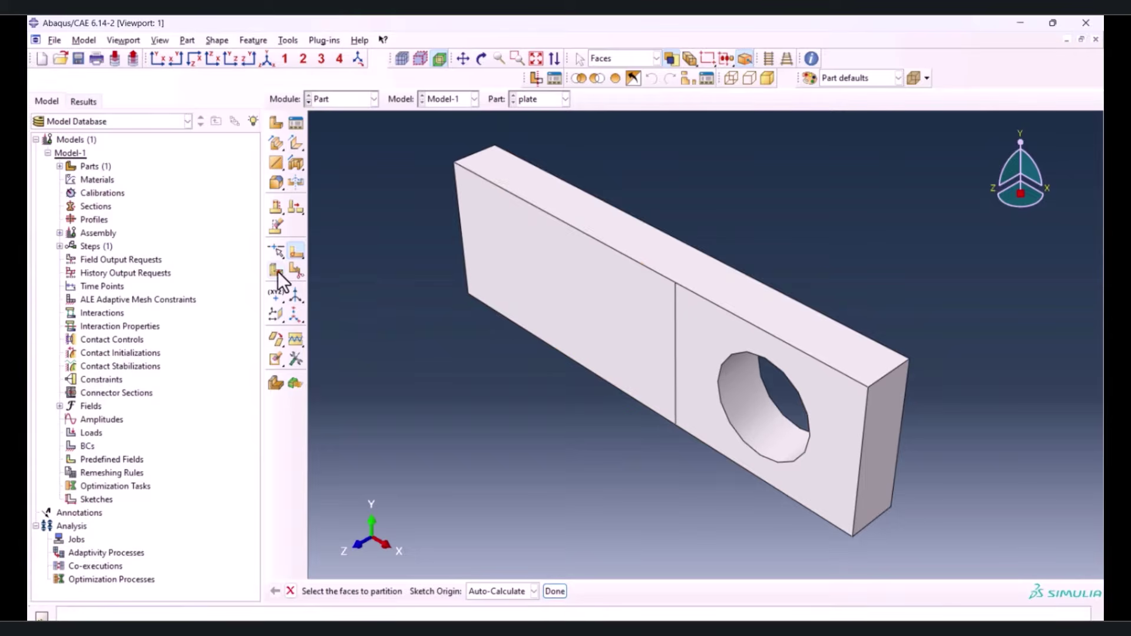
Partition the plate cell by sweeping the new face line along the plate's short thickness edge
{"action": "left_click_drag", "start_coordinate": [277, 271], "coordinate": [353, 268]}
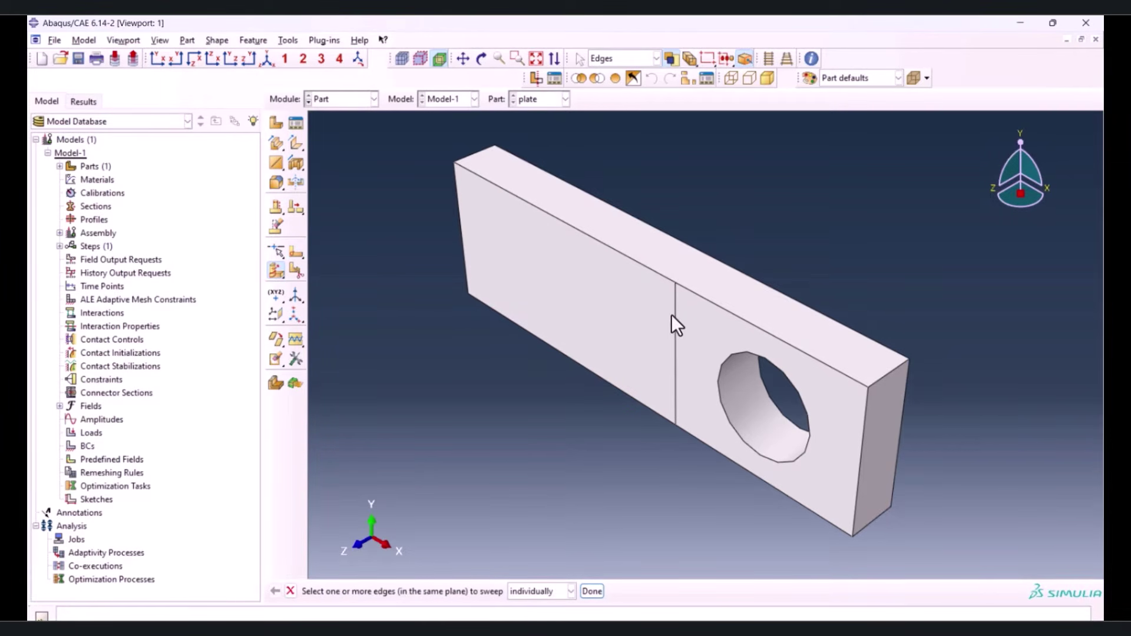
{"action": "left_click", "coordinate": [672, 364]}
{"action": "middle_click", "coordinate": [590, 425]}
{"action": "left_click", "coordinate": [552, 592]}
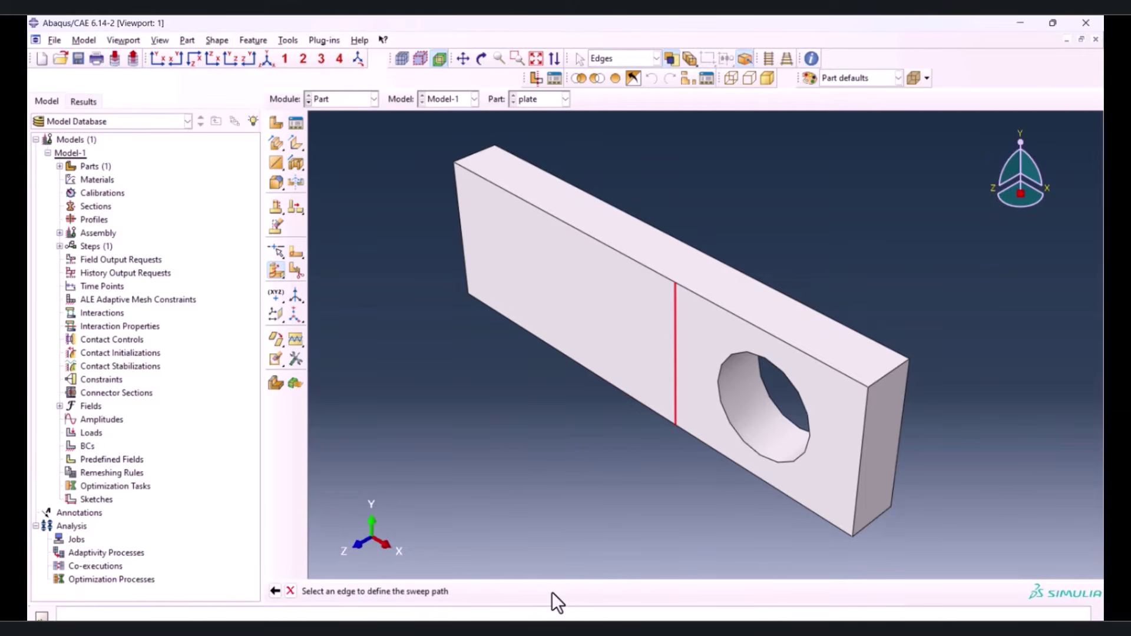
{"action": "left_click", "coordinate": [477, 156]}
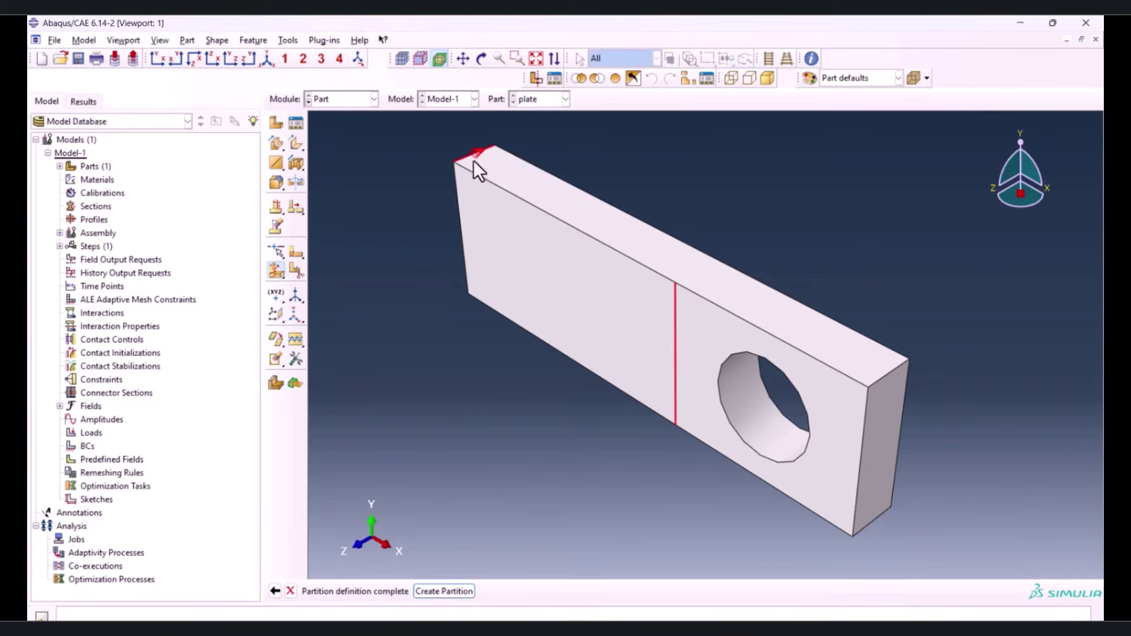
{"action": "left_click", "coordinate": [457, 592]}
{"action": "left_click_drag", "start_coordinate": [685, 412], "coordinate": [448, 247], "text": "ctrl+alt"}
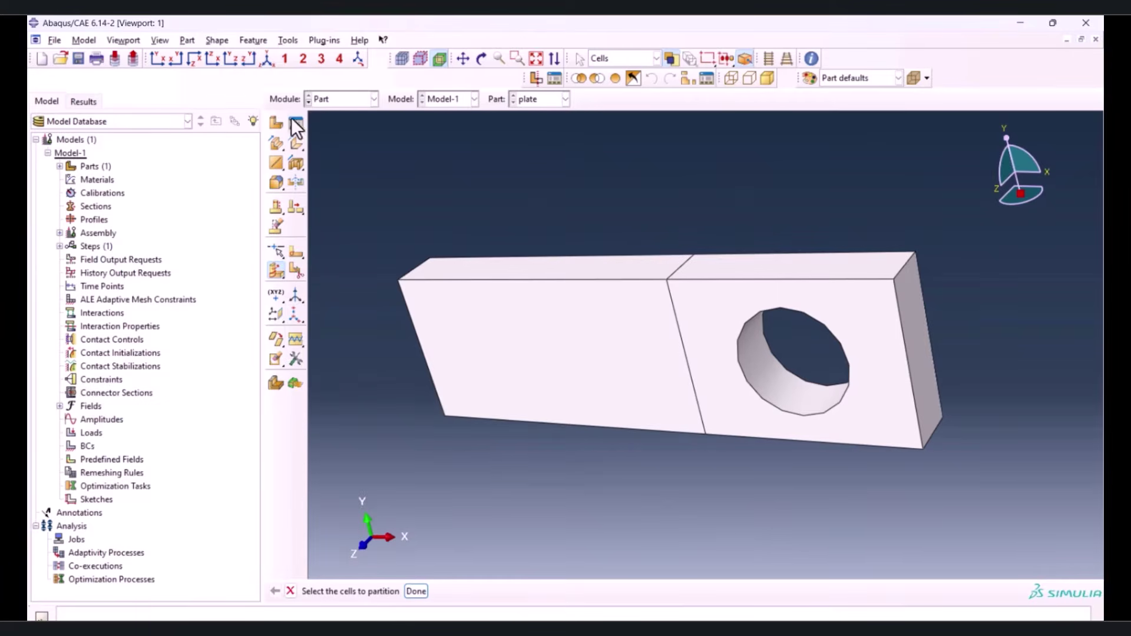
Create a part named pin and sketch a circle centred on the origin with a radius of about 15
{"action": "left_click", "coordinate": [274, 125]}
{"action": "type", "text": "pin"}
{"action": "left_click", "coordinate": [160, 390]}
{"action": "left_click", "coordinate": [275, 144]}
{"action": "left_click", "coordinate": [705, 345]}
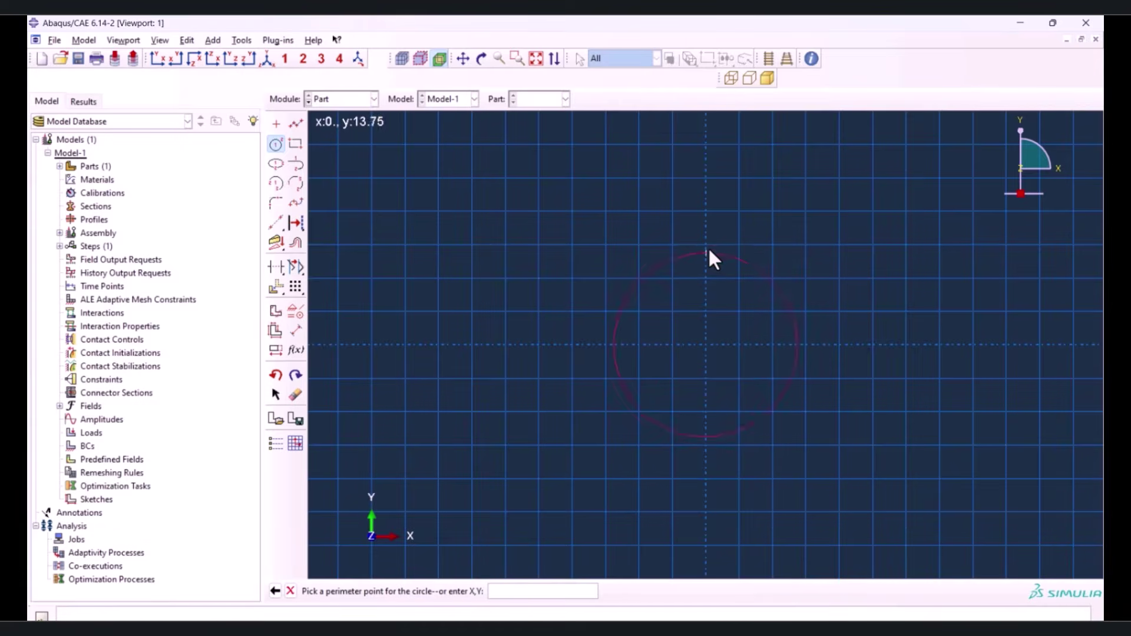
{"action": "left_click", "coordinate": [707, 245]}
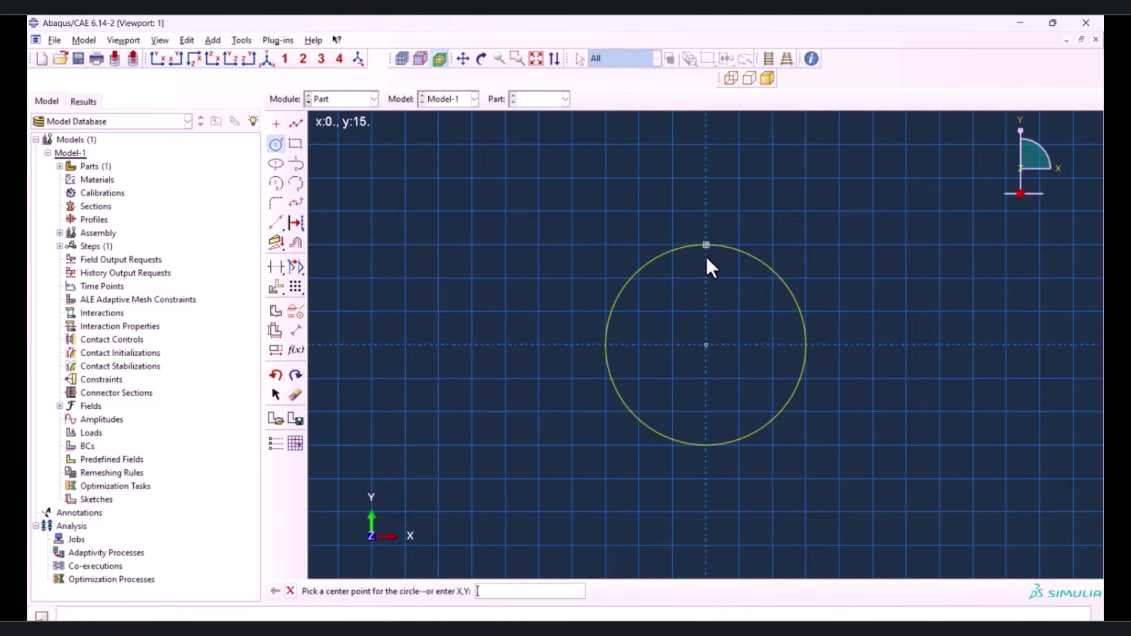
Dimension the pin circle with a radius of 10
{"action": "left_click", "coordinate": [295, 331]}
{"action": "left_click", "coordinate": [618, 298]}
{"action": "left_click", "coordinate": [402, 255]}
{"action": "type", "text": "10"}
{"action": "key", "text": "Return"}
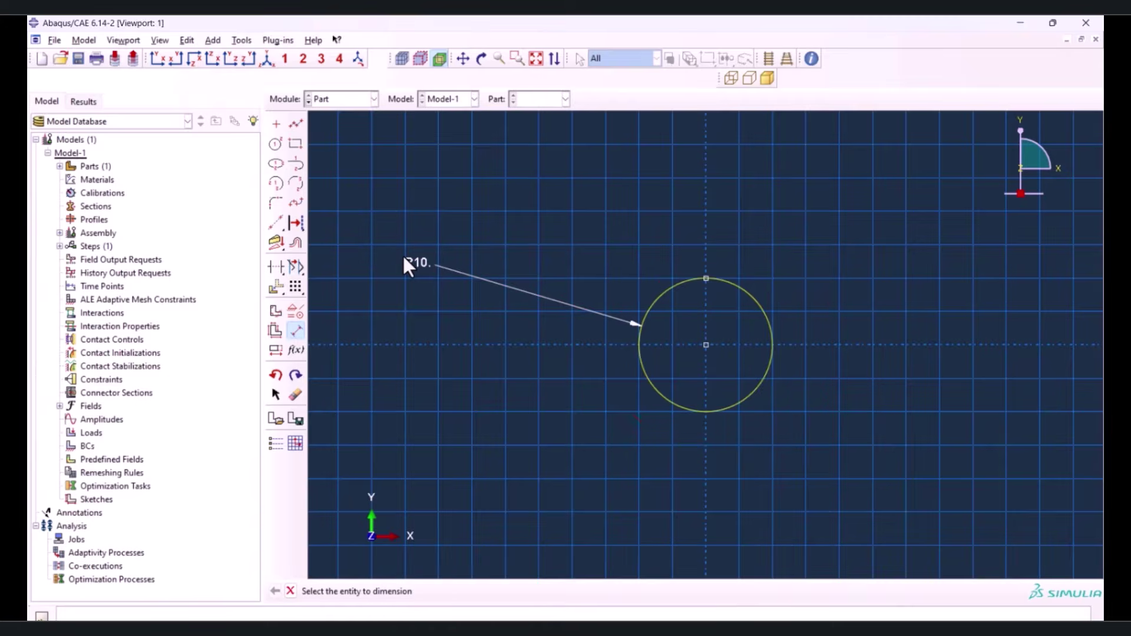
Finish the pin sketch and extrude it to a depth of 20
{"action": "key", "text": "Escape"}
{"action": "middle_click", "coordinate": [522, 399]}
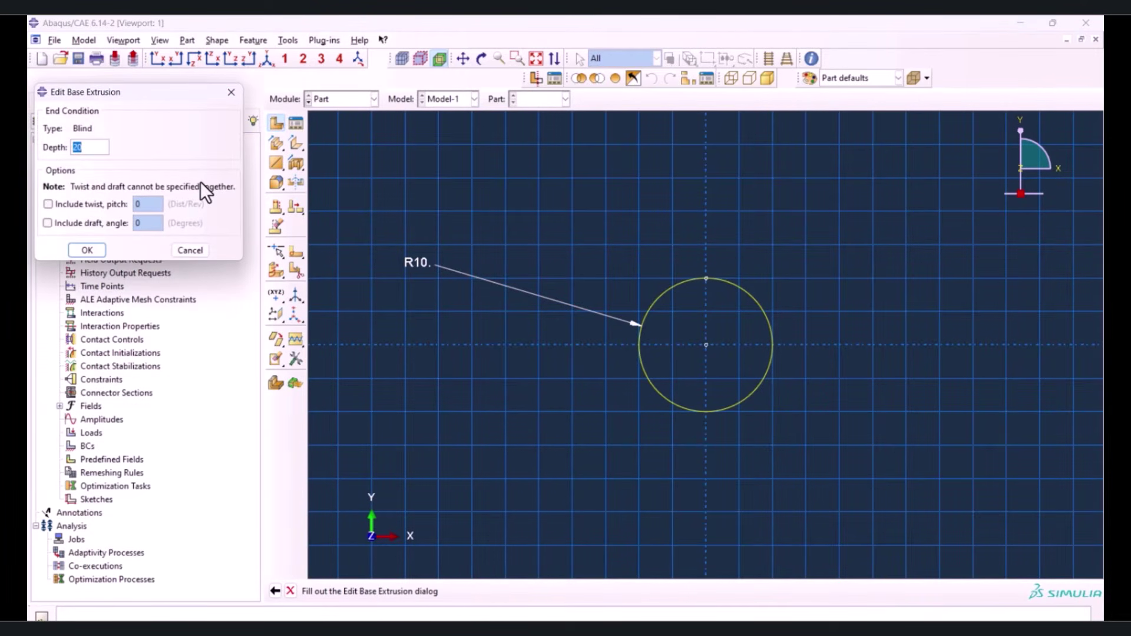
{"action": "left_click", "coordinate": [88, 250]}
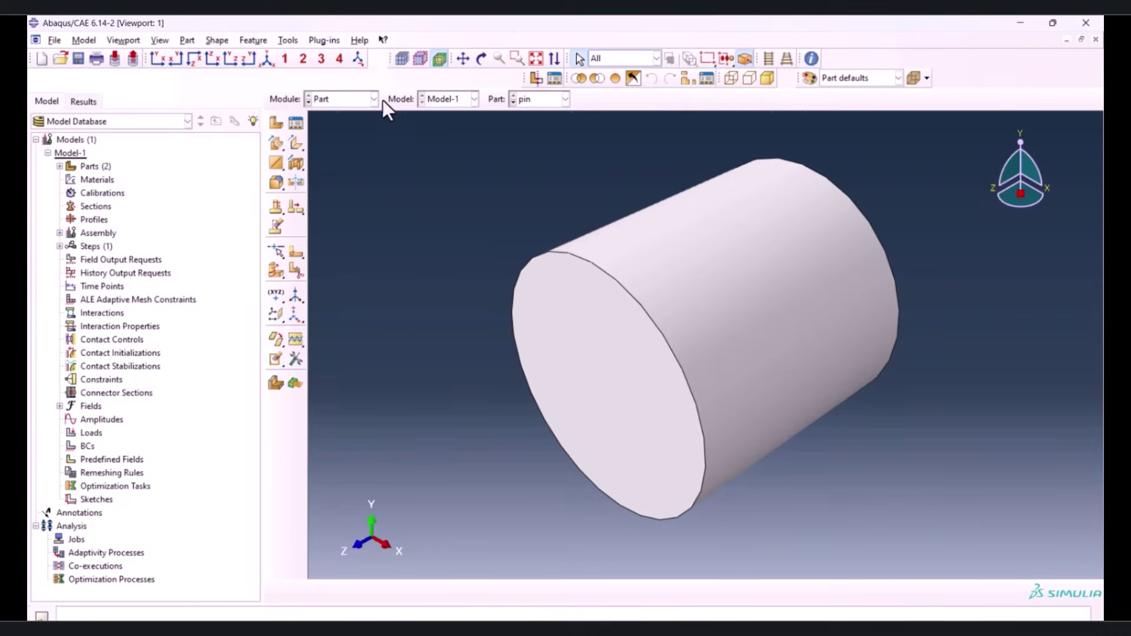
Switch to the Property module and create a material named Steel
{"action": "left_click", "coordinate": [511, 97]}
{"action": "left_click", "coordinate": [512, 94]}
{"action": "left_click", "coordinate": [352, 101]}
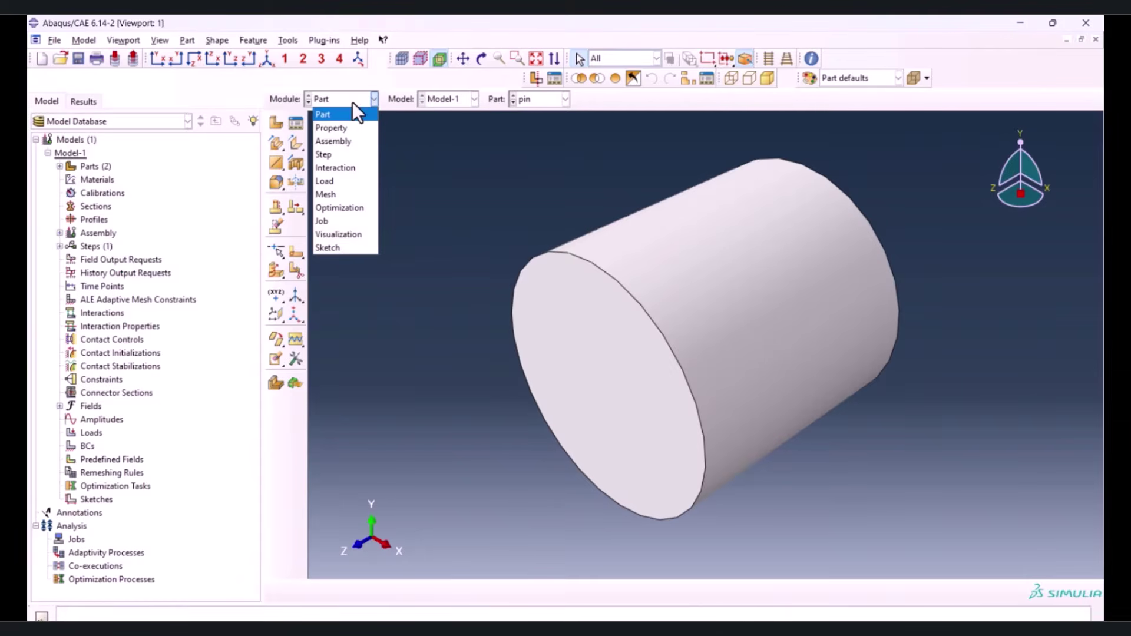
{"action": "left_click", "coordinate": [341, 127]}
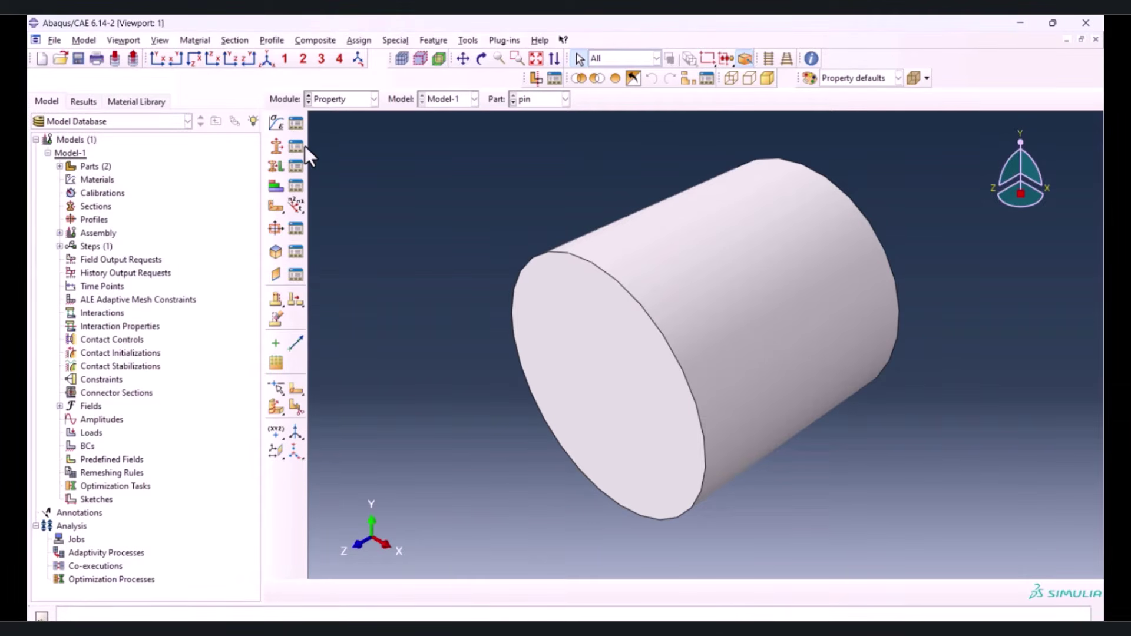
{"action": "left_click", "coordinate": [276, 126]}
{"action": "type", "text": "Steel"}
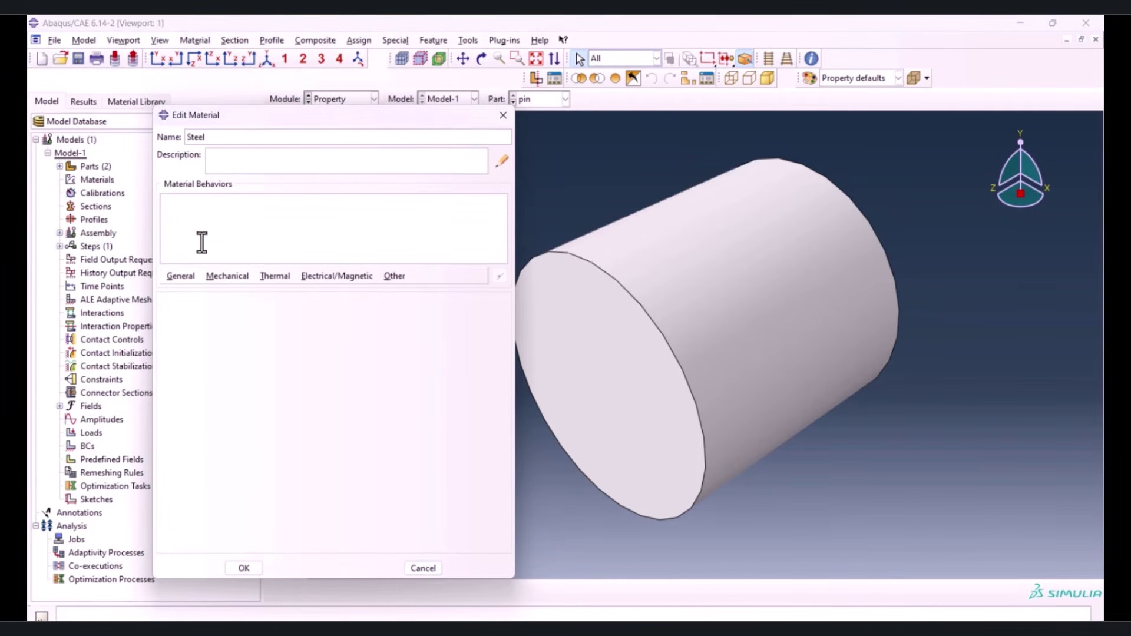
Add a uniform density behaviour to the Steel material and enter its mass density
{"action": "left_click", "coordinate": [180, 275]}
{"action": "left_click", "coordinate": [185, 286]}
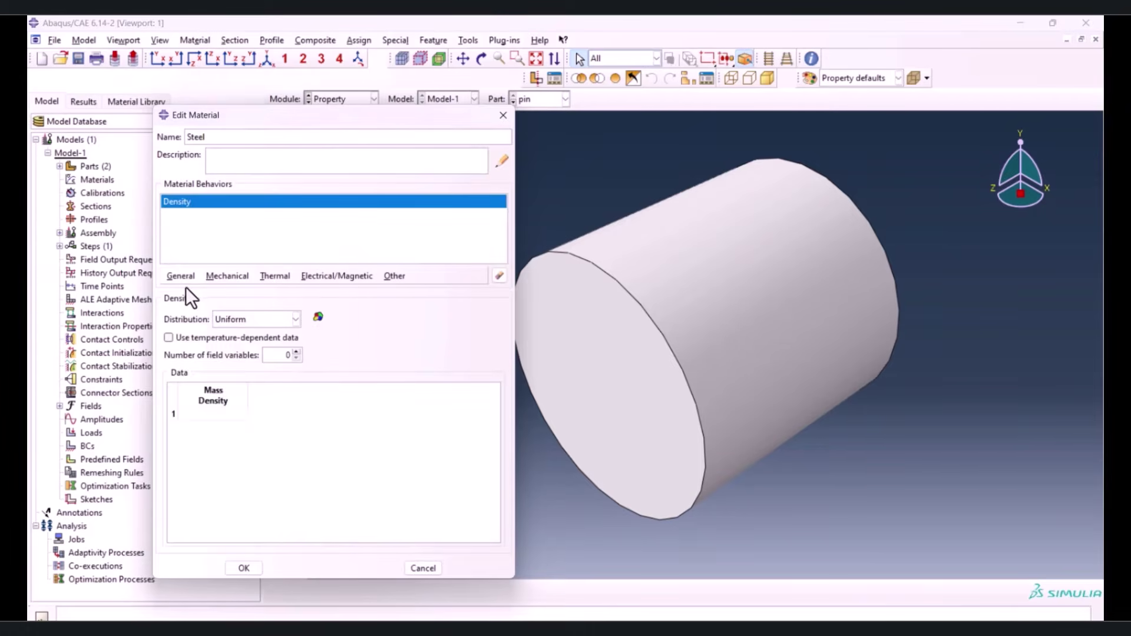
{"action": "left_click", "coordinate": [204, 416]}
{"action": "type", "text": "7.8e-"}
Add isotropic elastic behaviour to Steel with a Young's modulus of 210000 and a Poisson's ratio of 0.33
{"action": "left_click", "coordinate": [229, 277]}
{"action": "mouse_move", "coordinate": [330, 290]}
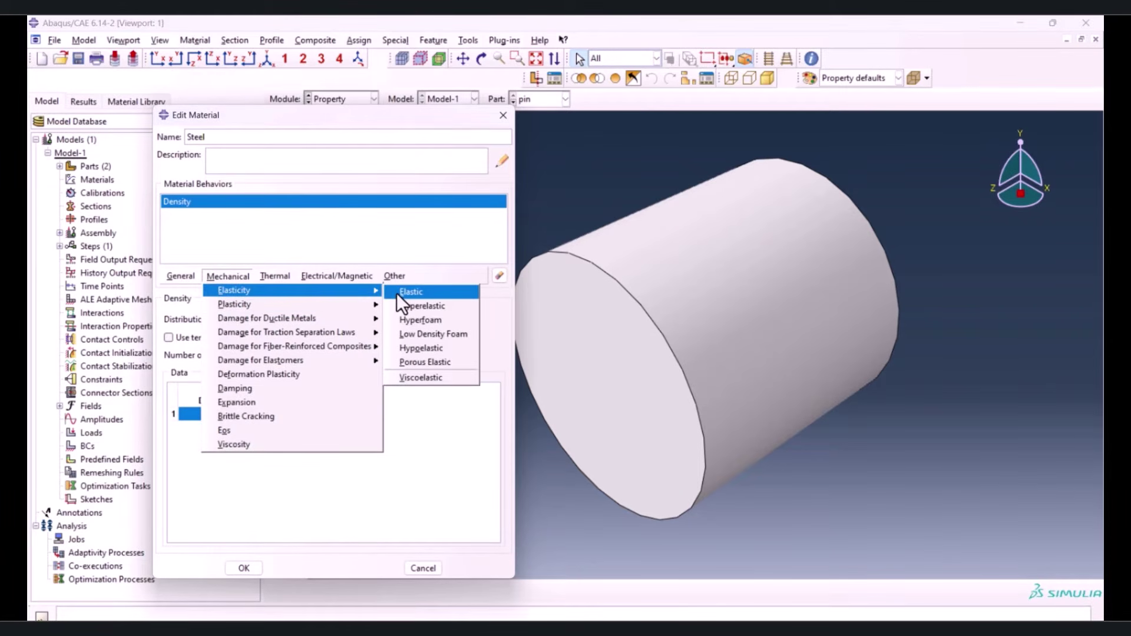
{"action": "left_click", "coordinate": [397, 292]}
{"action": "left_click", "coordinate": [208, 468]}
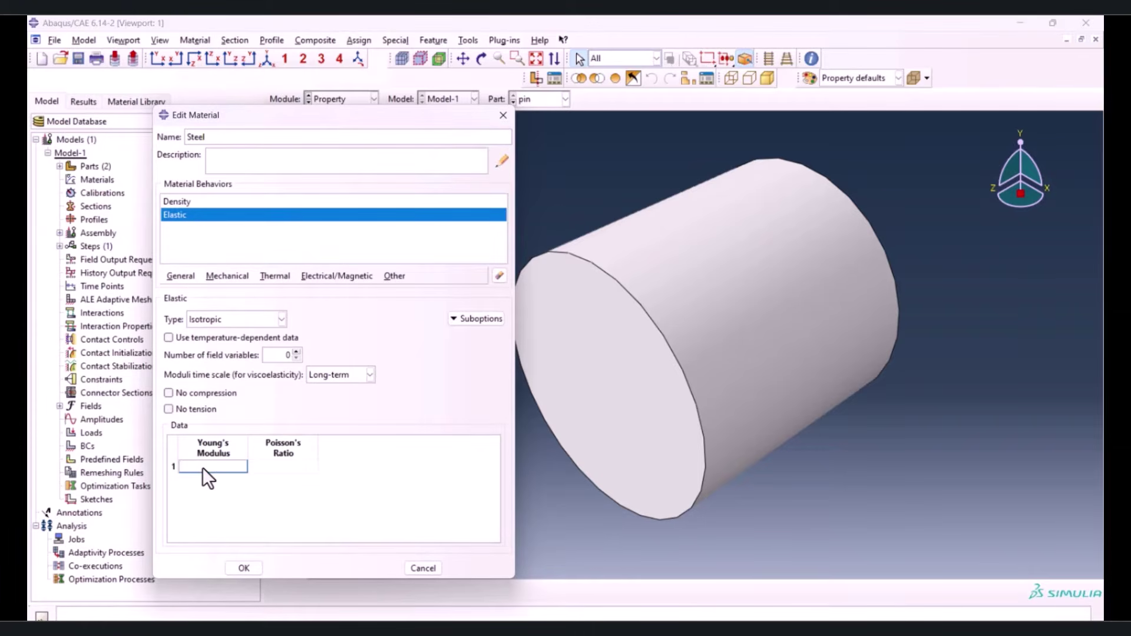
{"action": "type", "text": "210000"}
{"action": "key", "text": "Tab"}
{"action": "type", "text": "0"}
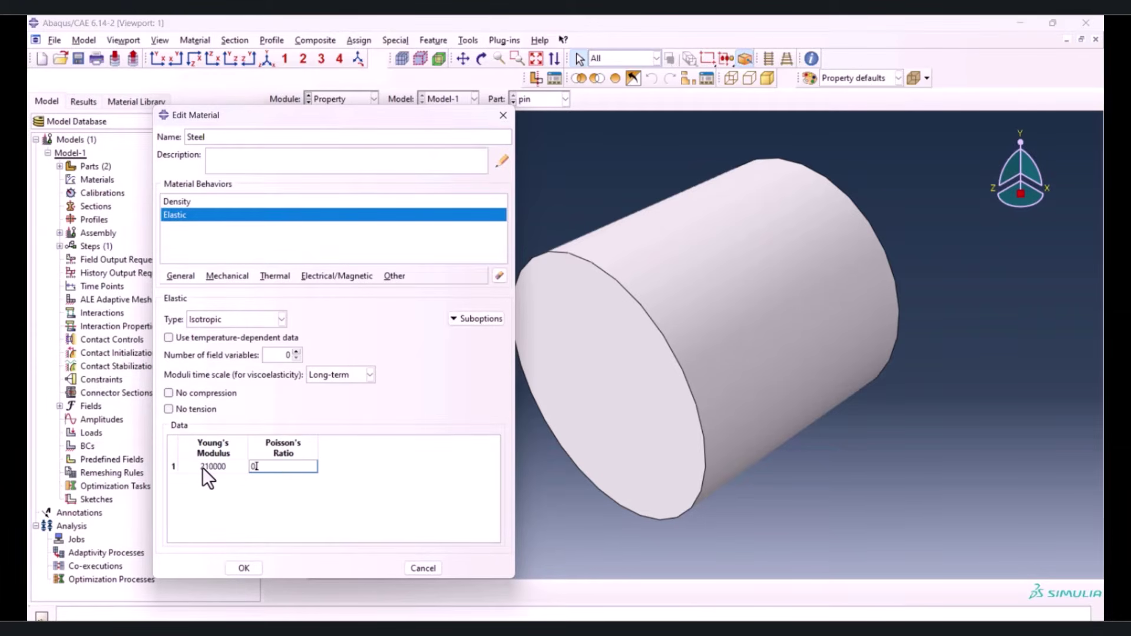
{"action": "type", "text": ".33"}
Add plastic behaviour to Steel and fill its yield stress and plastic strain table with the values copied from A2:B5 in the Excel workbook
{"action": "left_click", "coordinate": [227, 276]}
{"action": "mouse_move", "coordinate": [228, 302]}
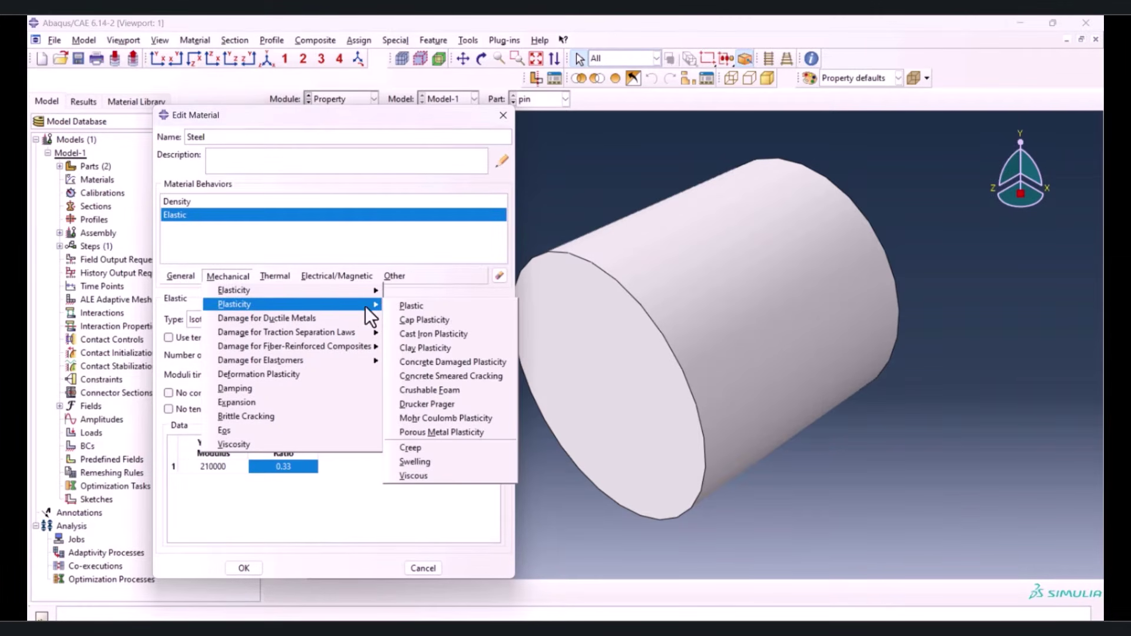
{"action": "left_click", "coordinate": [386, 308]}
{"action": "left_click", "coordinate": [518, 618]}
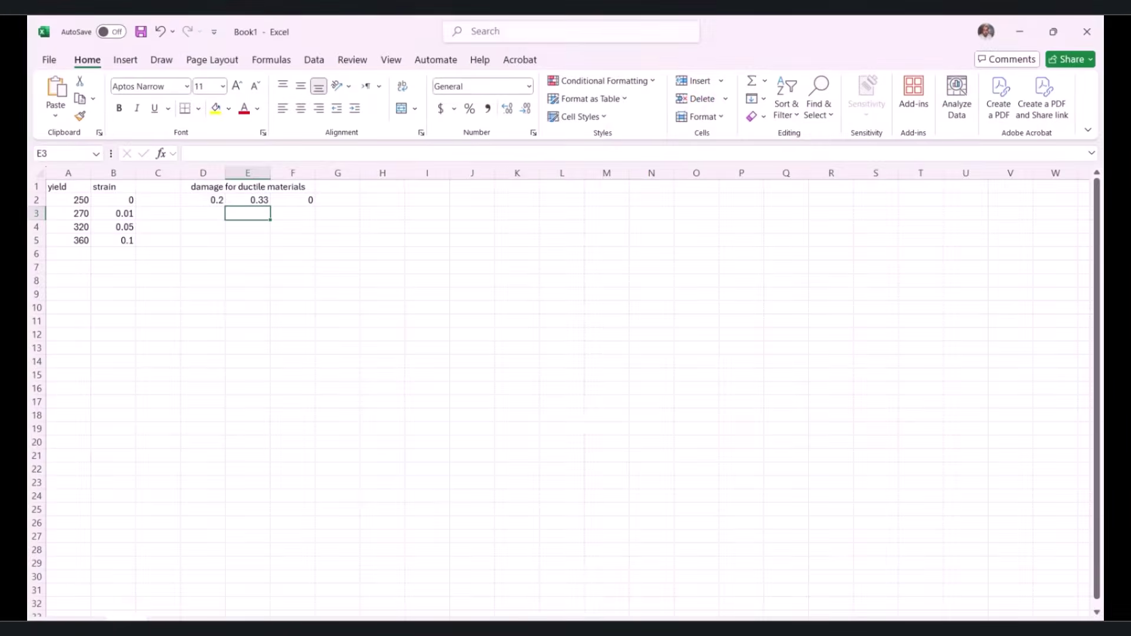
{"action": "left_click_drag", "start_coordinate": [83, 203], "coordinate": [116, 241]}
{"action": "key", "text": "ctrl+c"}
{"action": "key", "text": "alt+Tab"}
{"action": "left_click", "coordinate": [213, 430]}
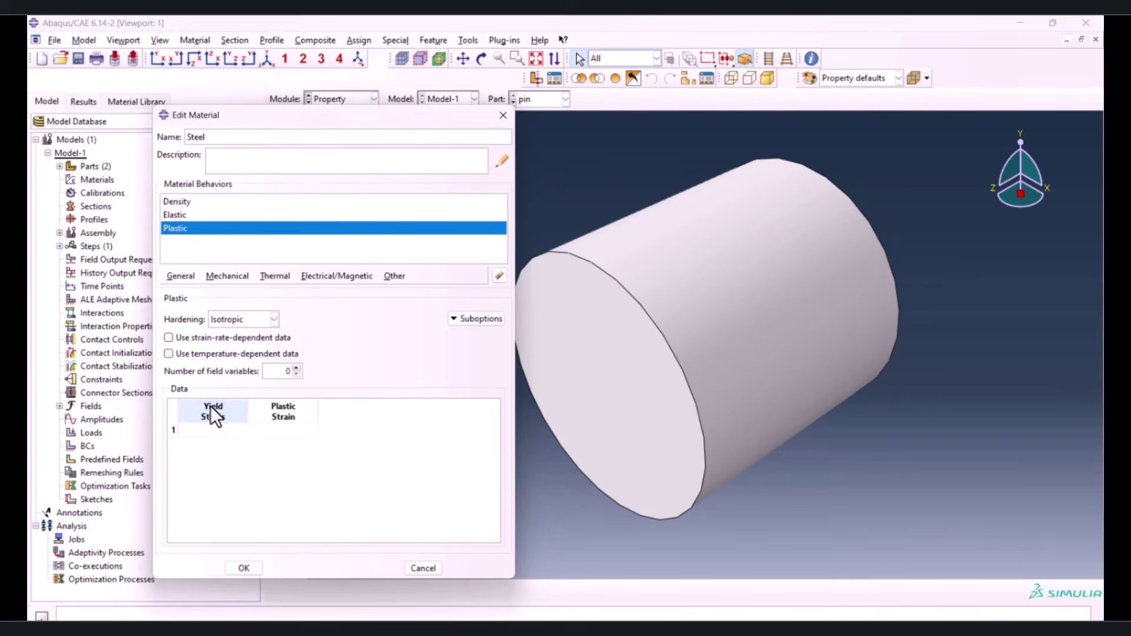
{"action": "key", "text": "ctrl+v"}
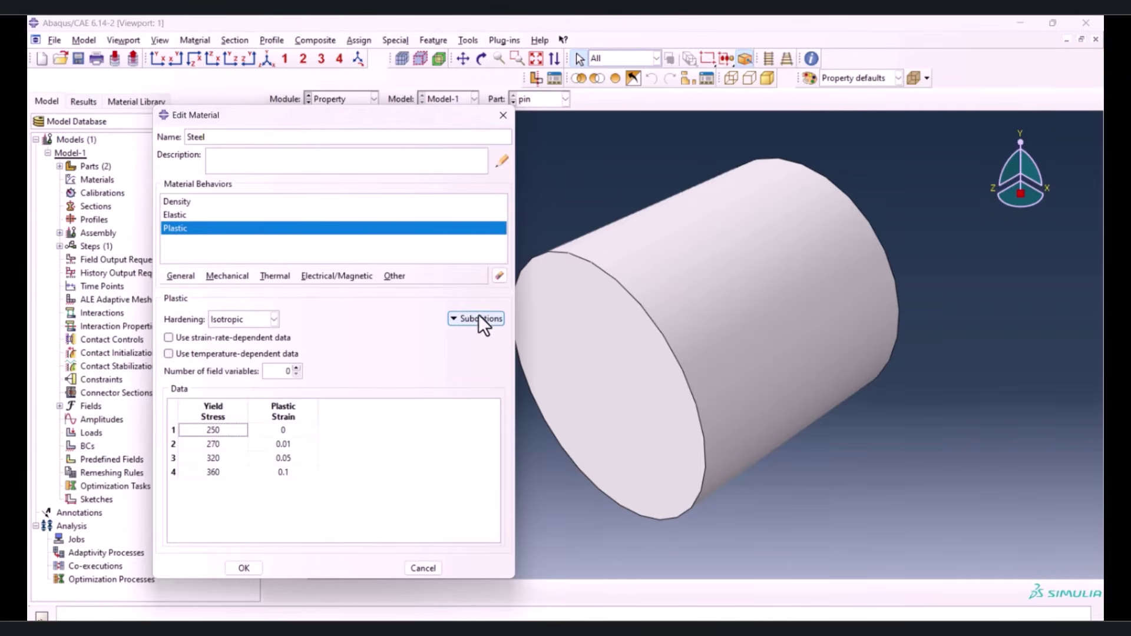
Add ductile damage to Steel with fracture strain 0.2, stress triaxiality 0.33 and strain rate 0, copied from D2:F2 in the Excel workbook
{"action": "left_click", "coordinate": [224, 275]}
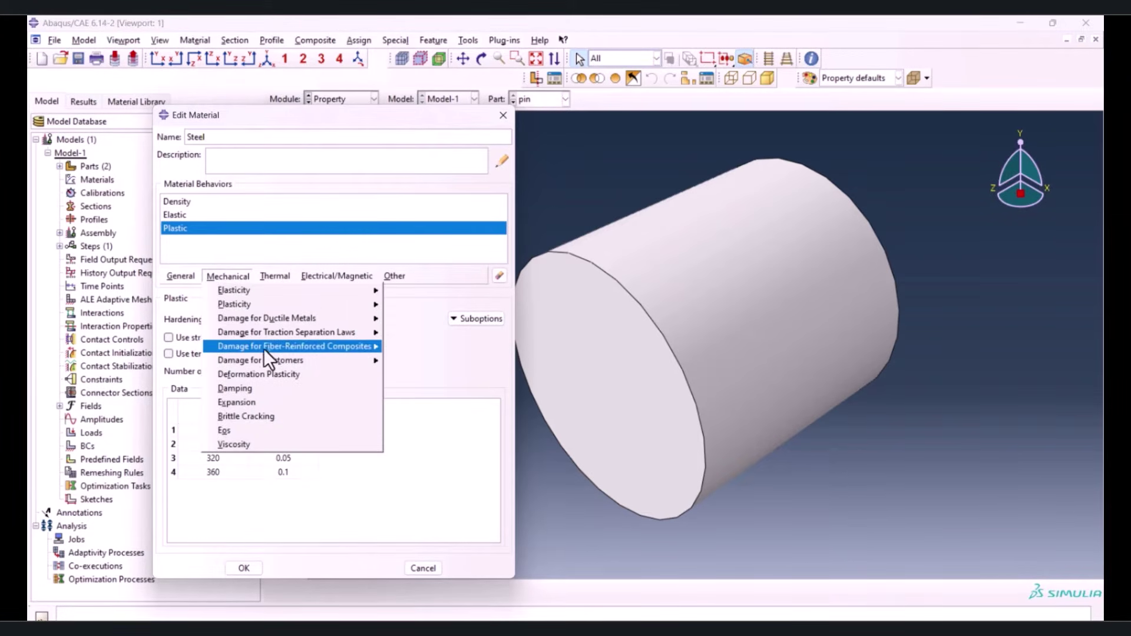
{"action": "mouse_move", "coordinate": [305, 324]}
{"action": "left_click", "coordinate": [432, 319]}
{"action": "key", "text": "alt+Tab"}
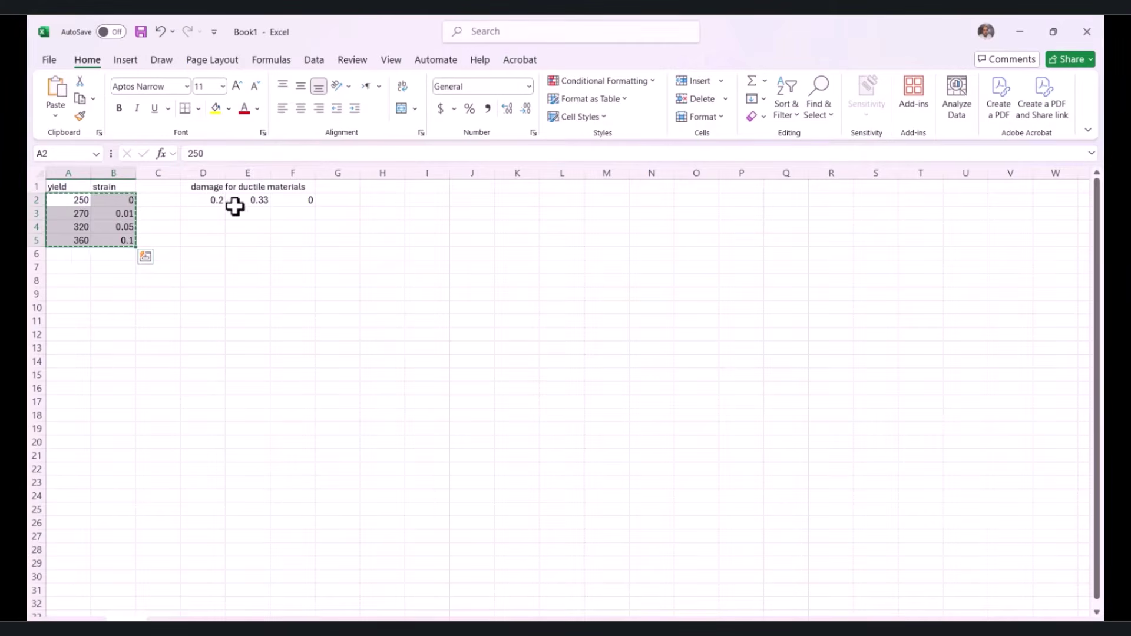
{"action": "left_click_drag", "start_coordinate": [214, 200], "coordinate": [311, 204]}
{"action": "key", "text": "ctrl+c"}
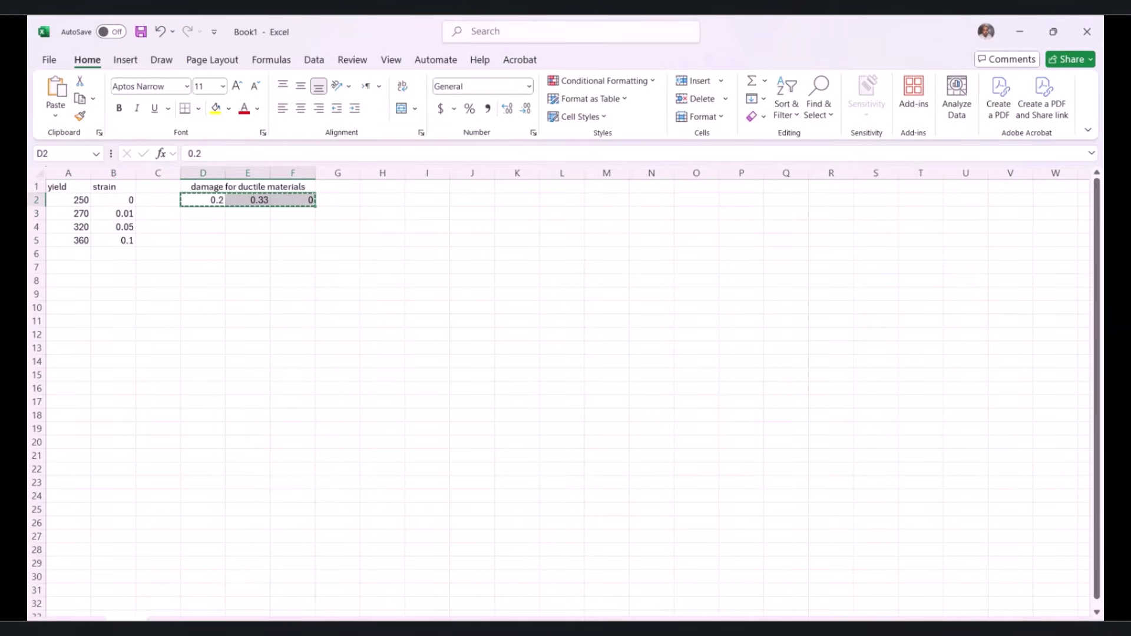
{"action": "key", "text": "alt+Tab"}
{"action": "left_click", "coordinate": [215, 384]}
{"action": "key", "text": "ctrl+v"}
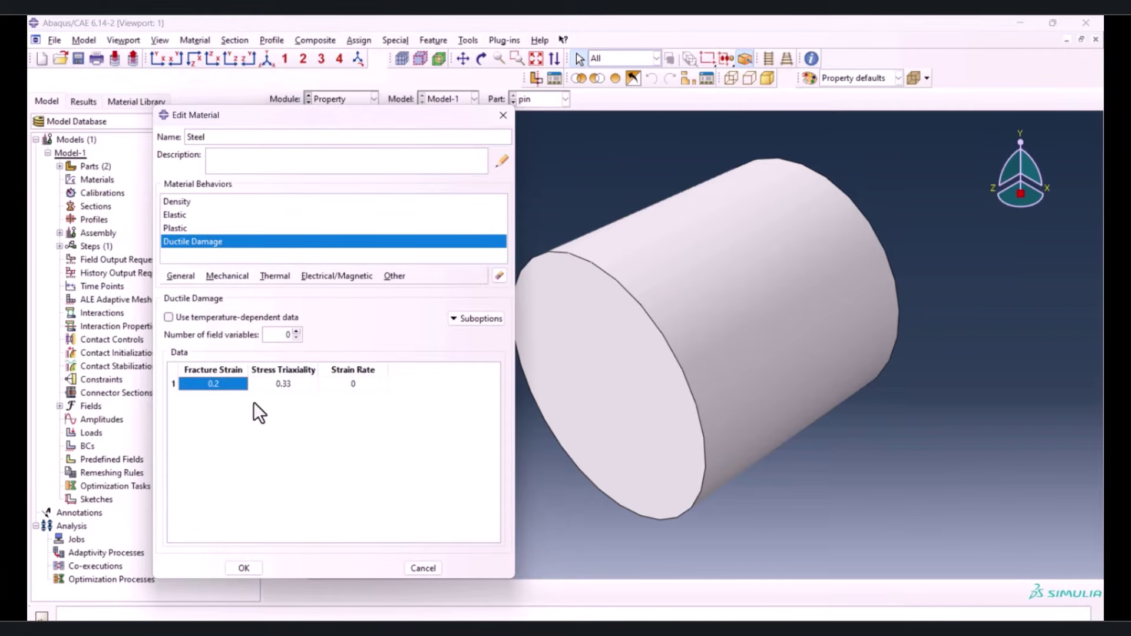
Add linear displacement-type damage evolution with a displacement at failure of 0.4 to Steel's ductile damage and save the material
{"action": "left_click", "coordinate": [457, 320]}
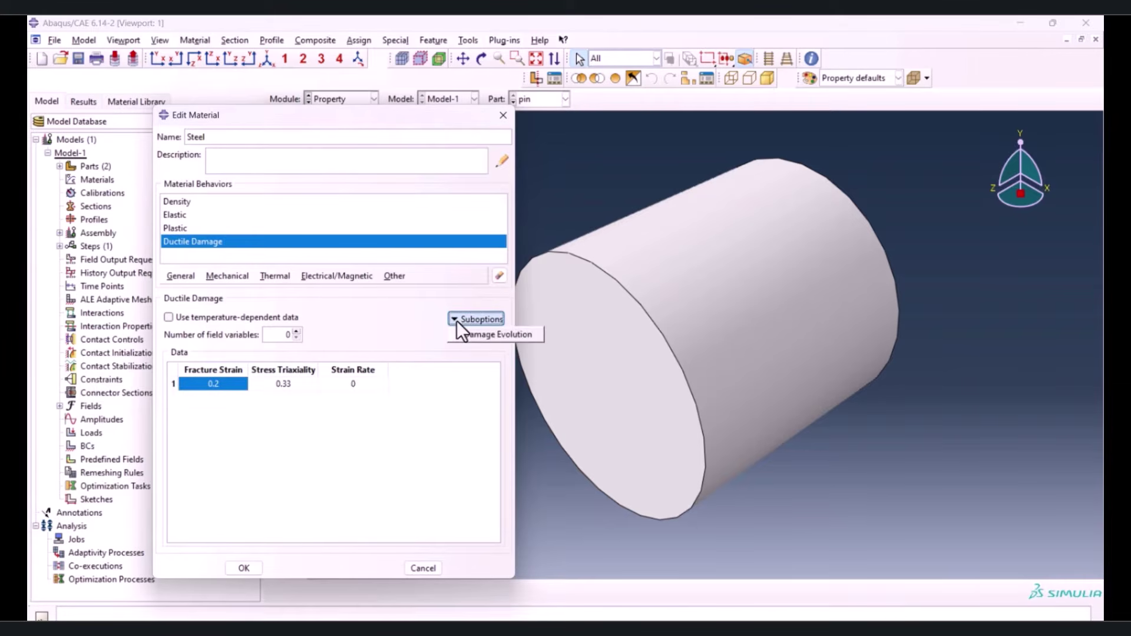
{"action": "left_click", "coordinate": [471, 340]}
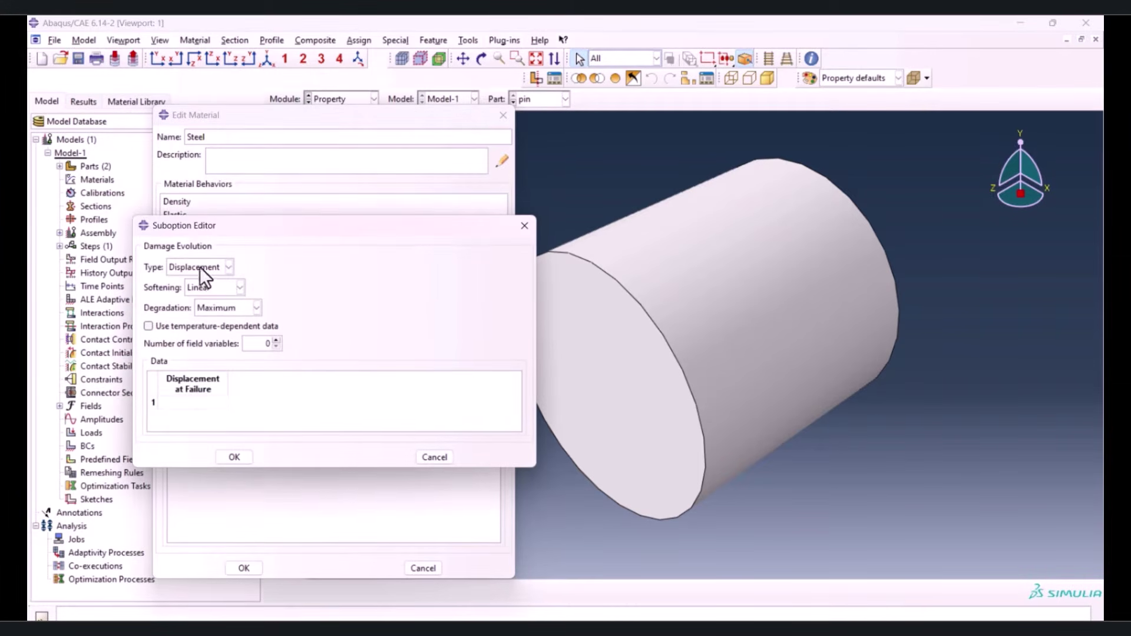
{"action": "left_click", "coordinate": [196, 406]}
{"action": "type", "text": "0.4"}
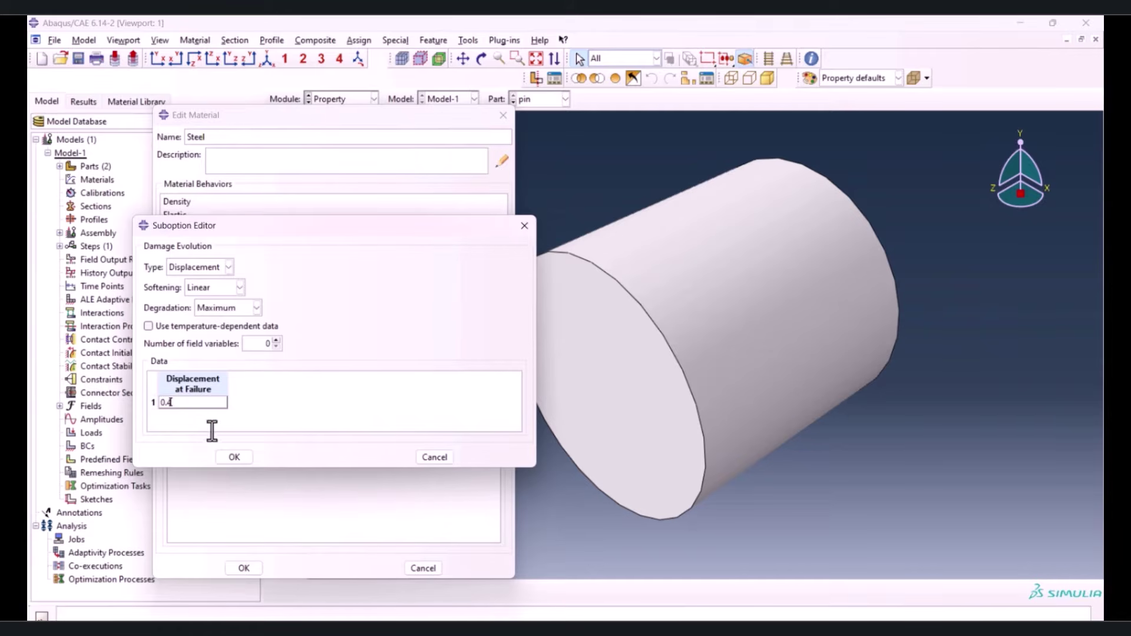
{"action": "left_click", "coordinate": [233, 457]}
{"action": "left_click", "coordinate": [244, 567]}
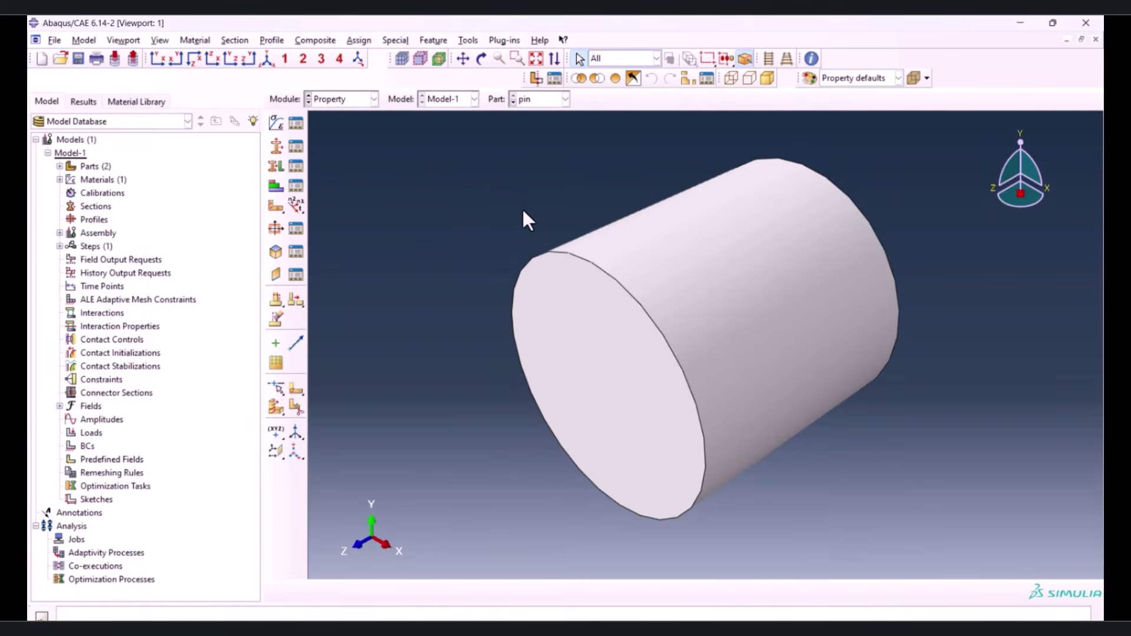
Create a solid, homogeneous section named plate that uses the Steel material
{"action": "left_click", "coordinate": [281, 145]}
{"action": "type", "text": "plate"}
{"action": "left_click", "coordinate": [78, 299]}
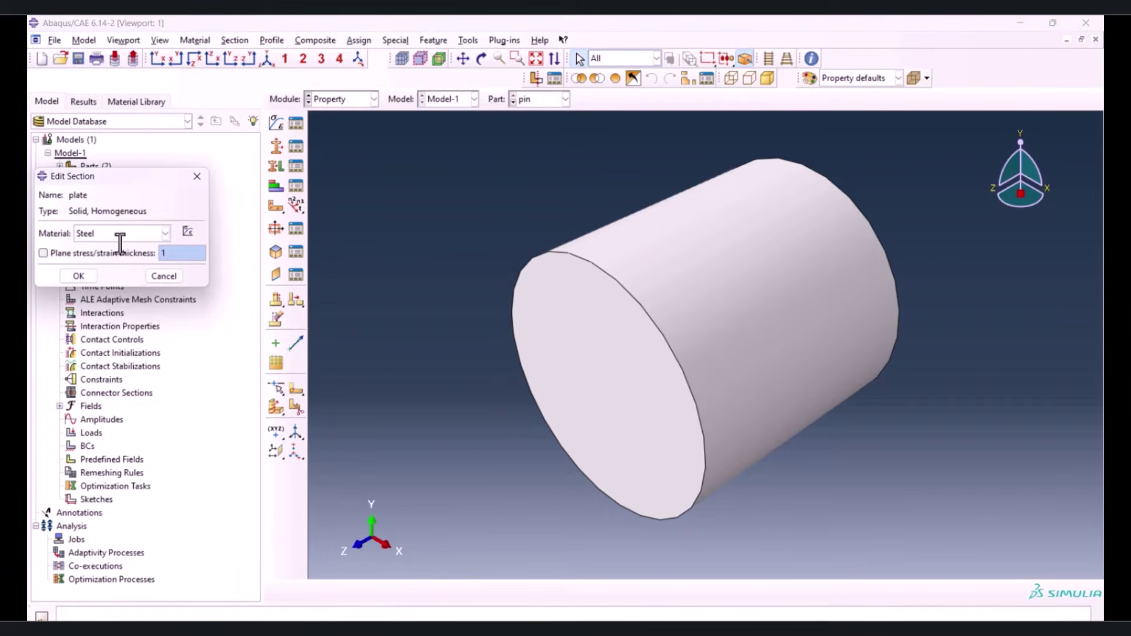
{"action": "left_click", "coordinate": [91, 272]}
Assign the plate section to the whole pin part without creating a set
{"action": "left_click", "coordinate": [275, 168]}
{"action": "left_click_drag", "start_coordinate": [546, 189], "coordinate": [769, 533]}
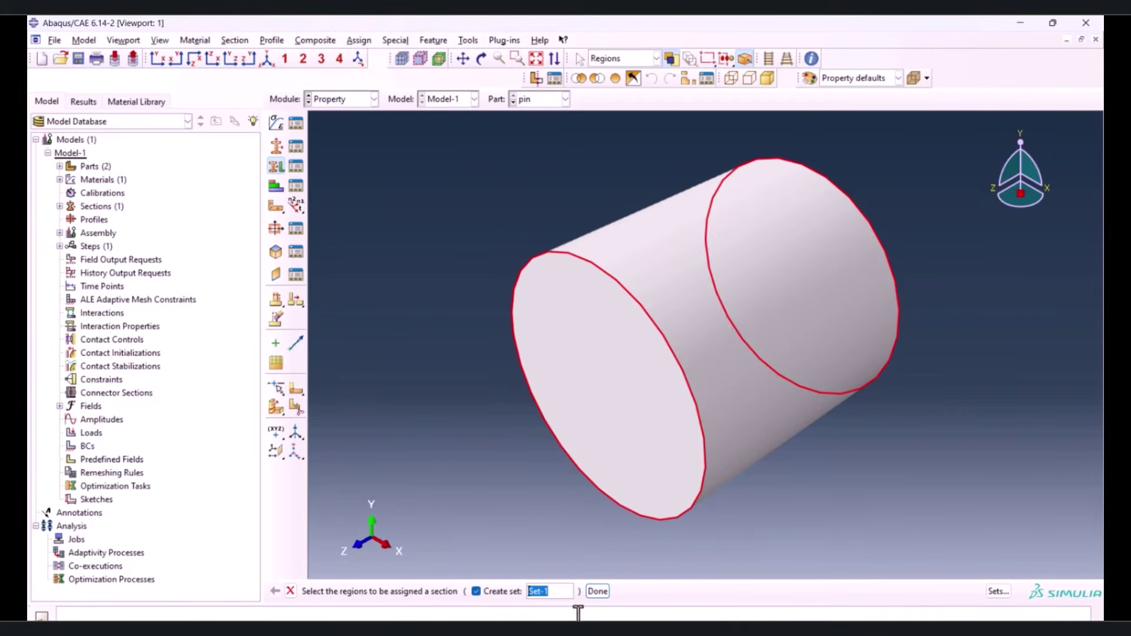
{"action": "left_click", "coordinate": [490, 590]}
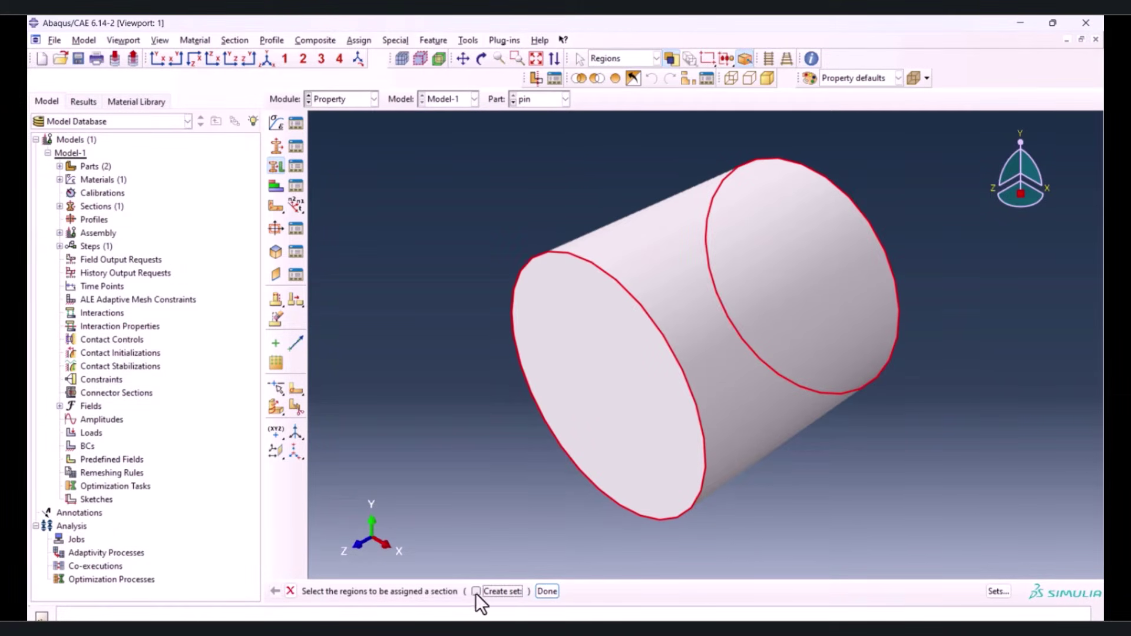
{"action": "middle_click", "coordinate": [485, 347]}
{"action": "left_click", "coordinate": [74, 360]}
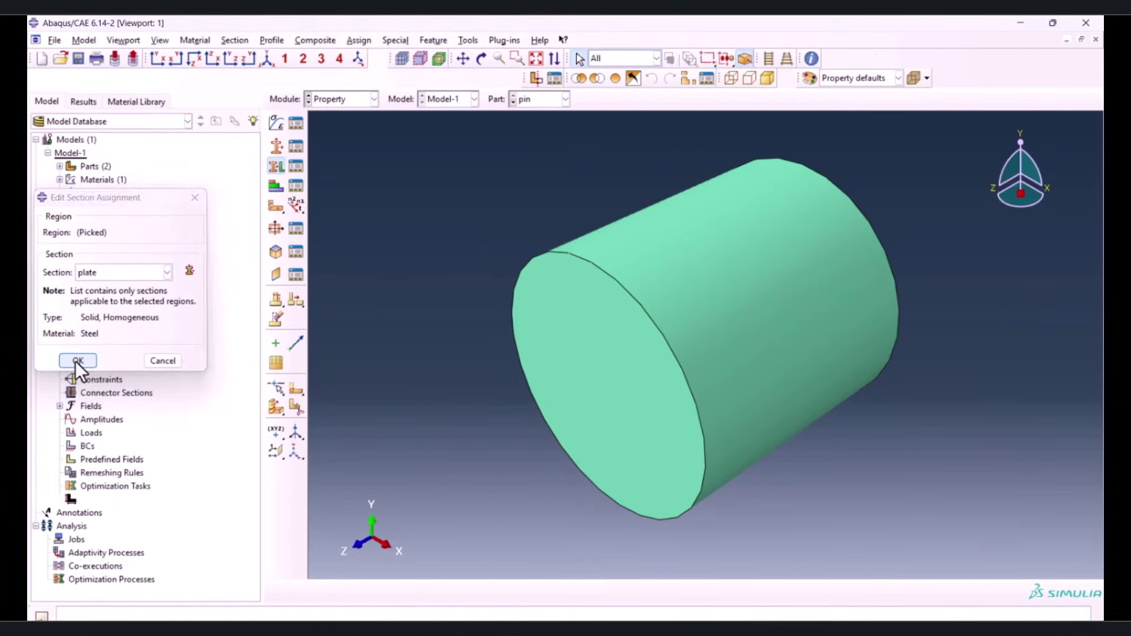
Switch to the plate part and assign the plate section to all of its regions
{"action": "left_click", "coordinate": [511, 102]}
{"action": "left_click", "coordinate": [275, 167]}
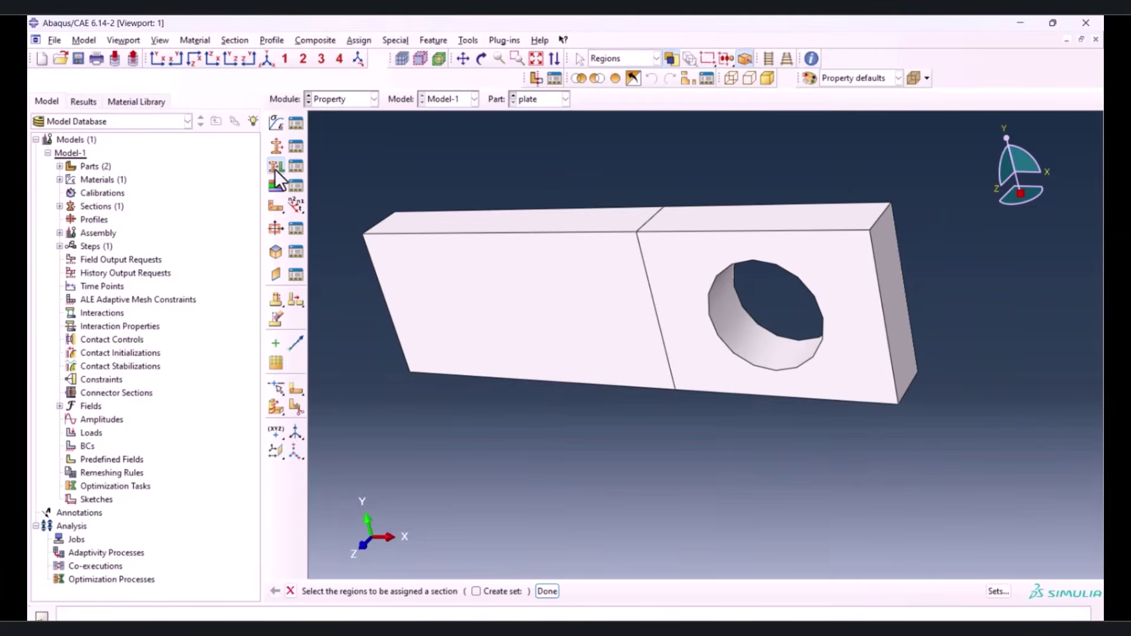
{"action": "left_click_drag", "start_coordinate": [323, 153], "coordinate": [912, 487]}
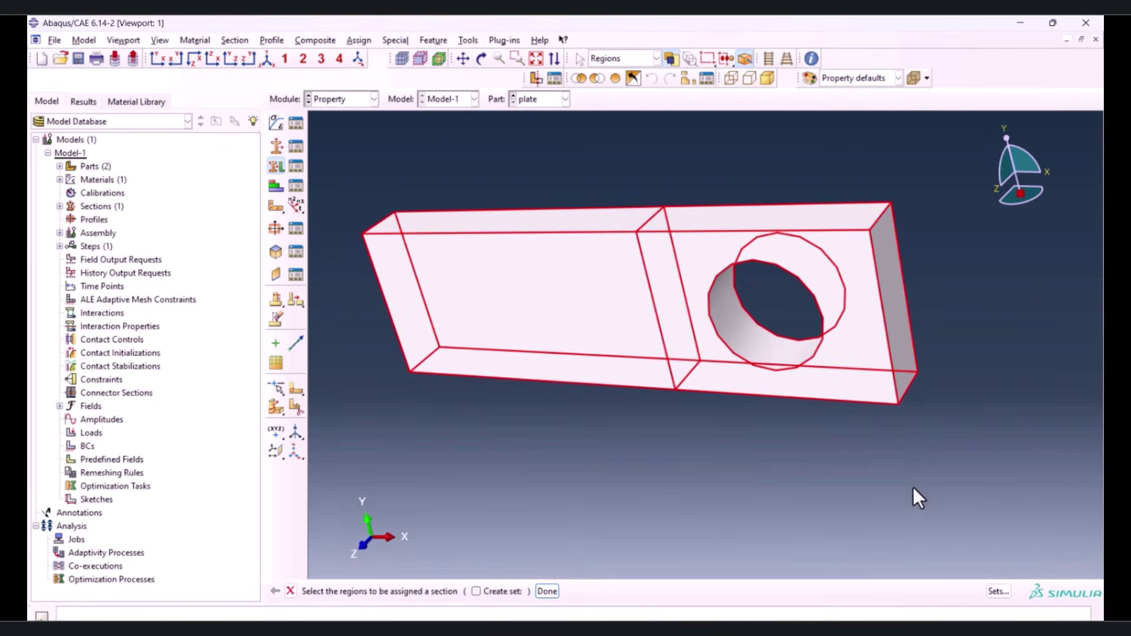
{"action": "middle_click", "coordinate": [686, 487]}
{"action": "left_click", "coordinate": [75, 360]}
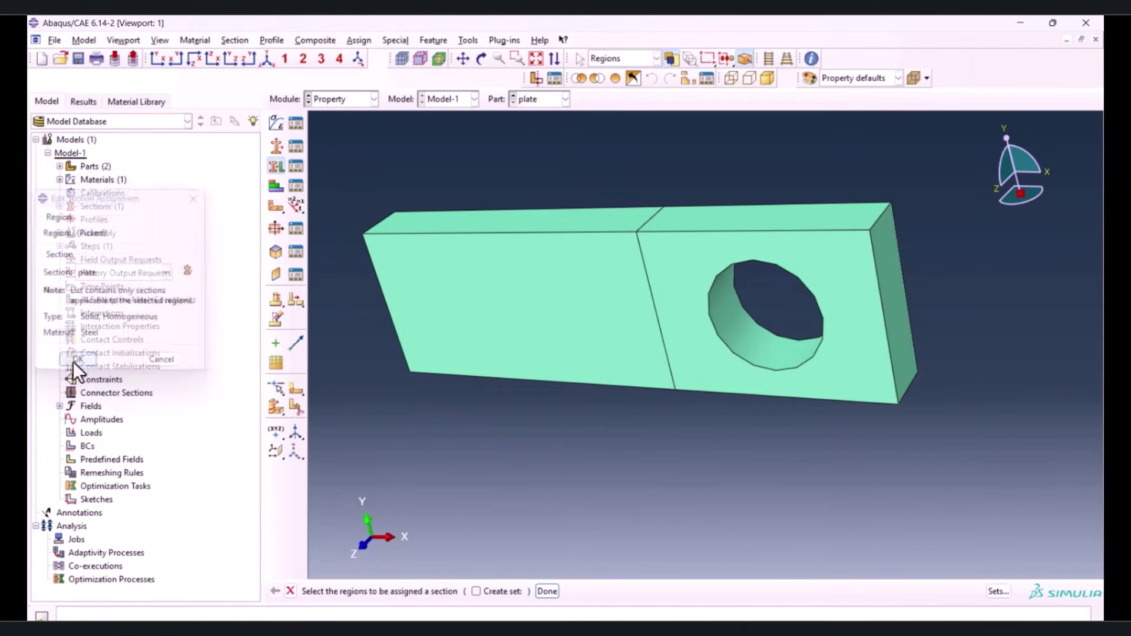
Go to the Assembly module and create a dependent instance of the plate part
{"action": "left_click", "coordinate": [336, 100]}
{"action": "left_click", "coordinate": [333, 142]}
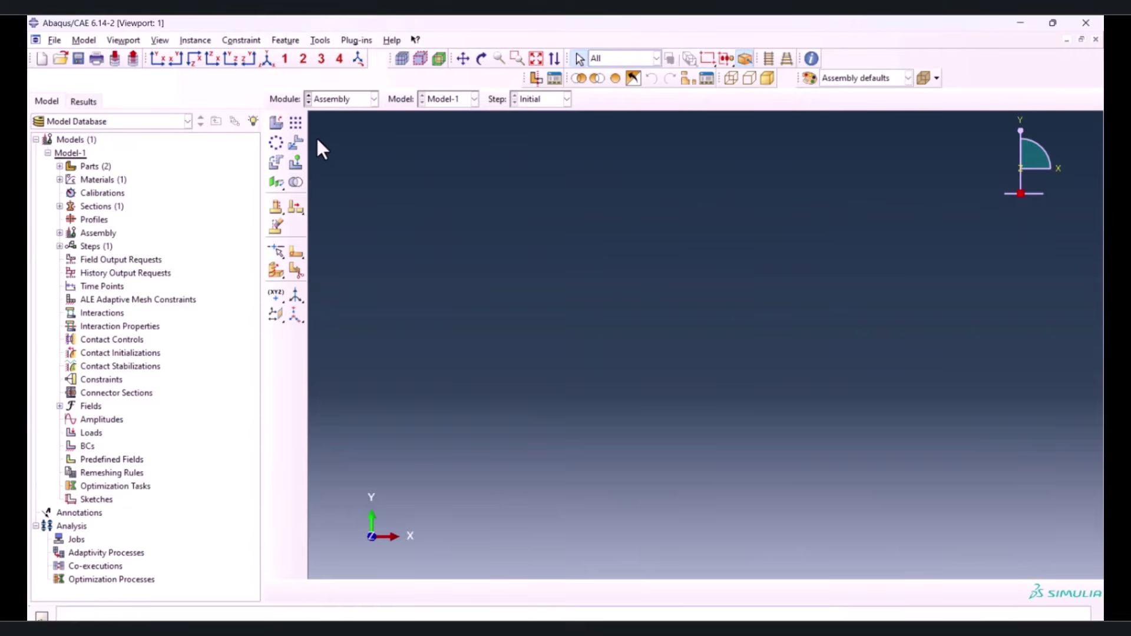
{"action": "left_click", "coordinate": [274, 124]}
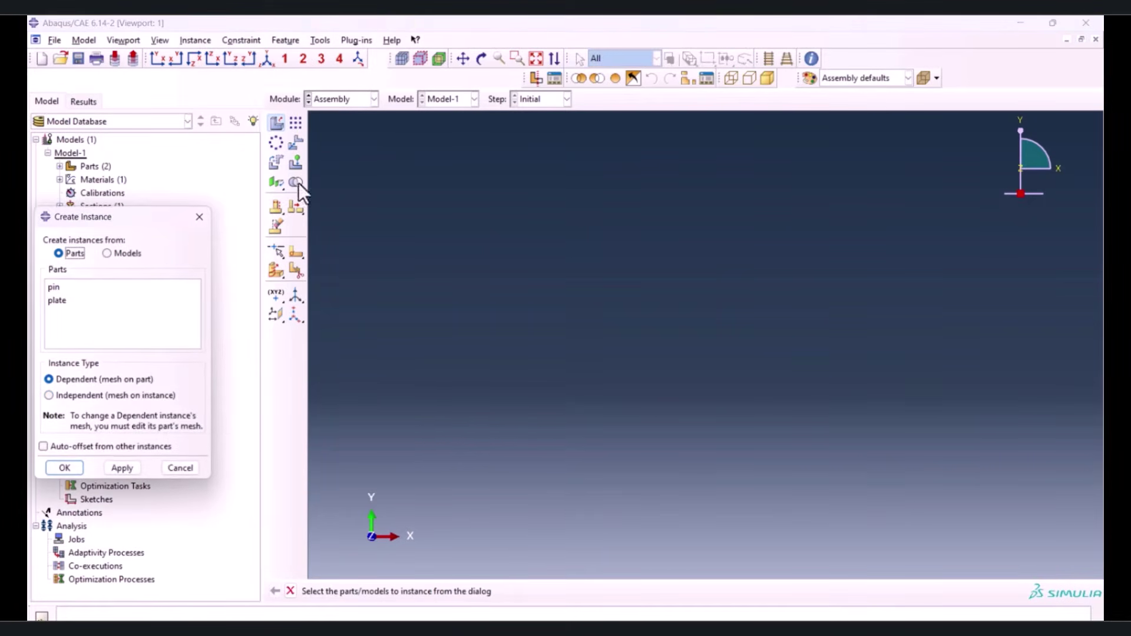
{"action": "left_click", "coordinate": [57, 301]}
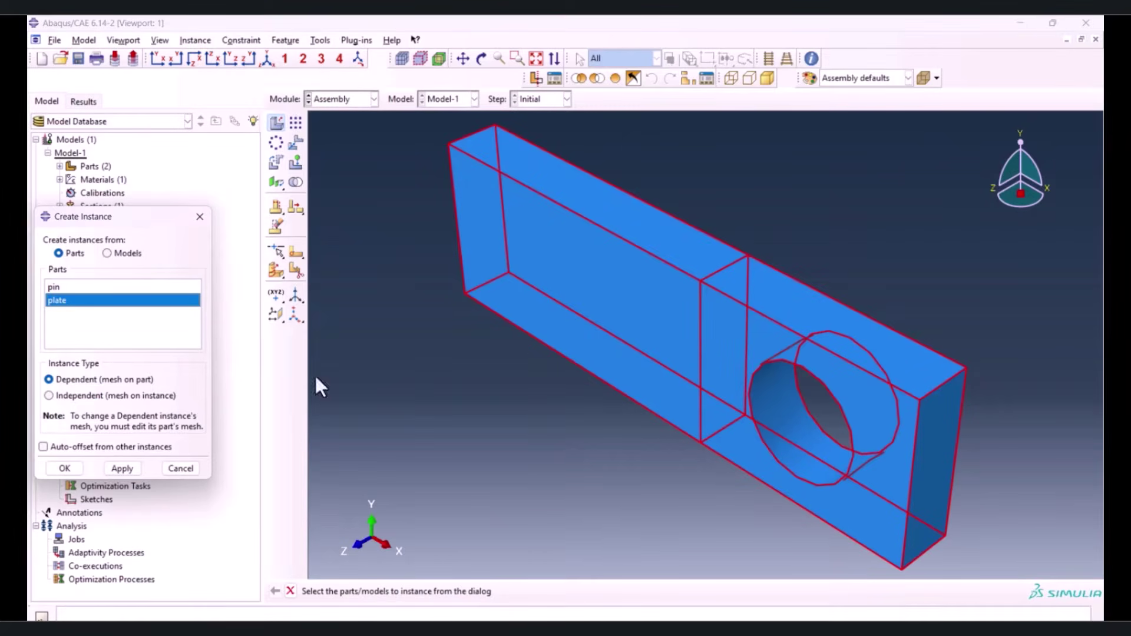
{"action": "left_click", "coordinate": [65, 466]}
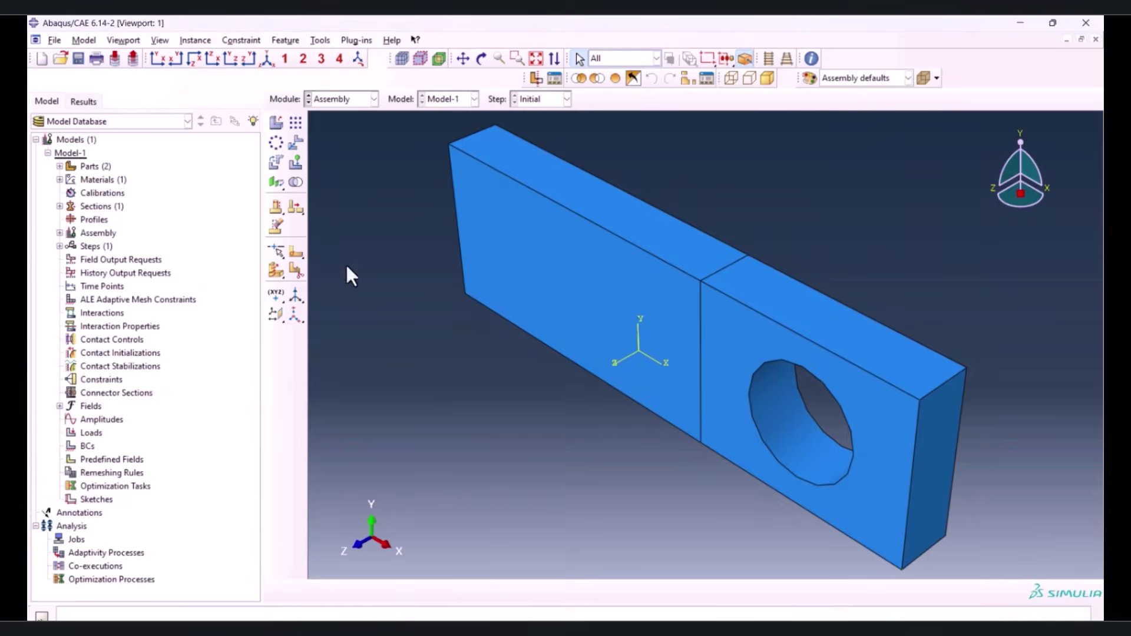
Translate the plate instance so the lower back corner of its solid end lies on the assembly origin
{"action": "left_click", "coordinate": [469, 256]}
{"action": "middle_click", "coordinate": [495, 306]}
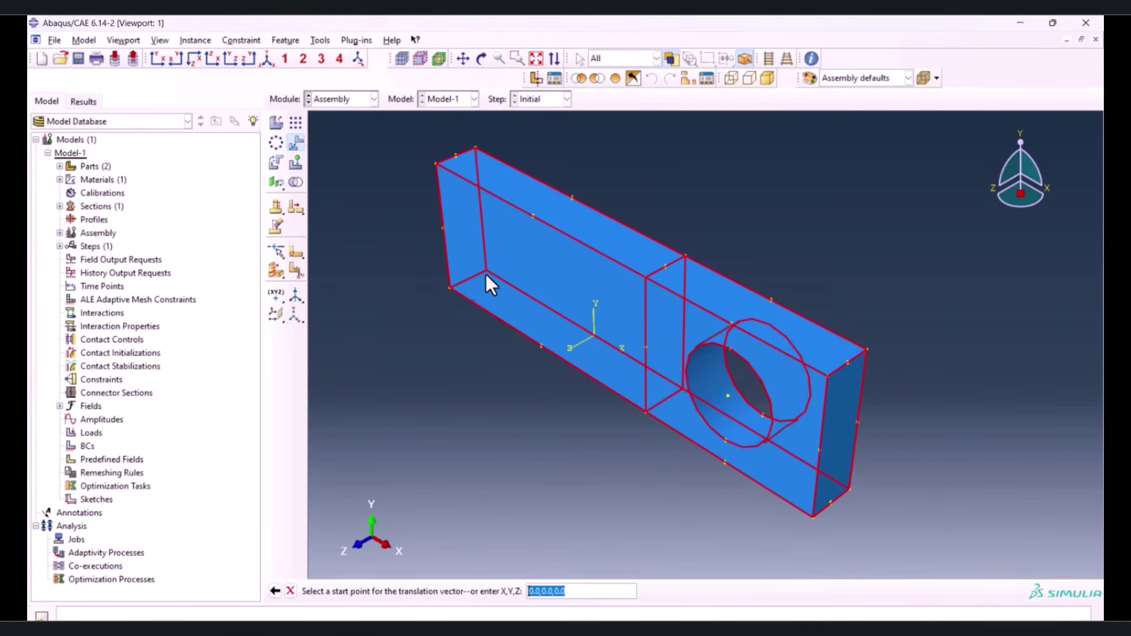
{"action": "left_click", "coordinate": [485, 270]}
{"action": "left_click", "coordinate": [594, 337]}
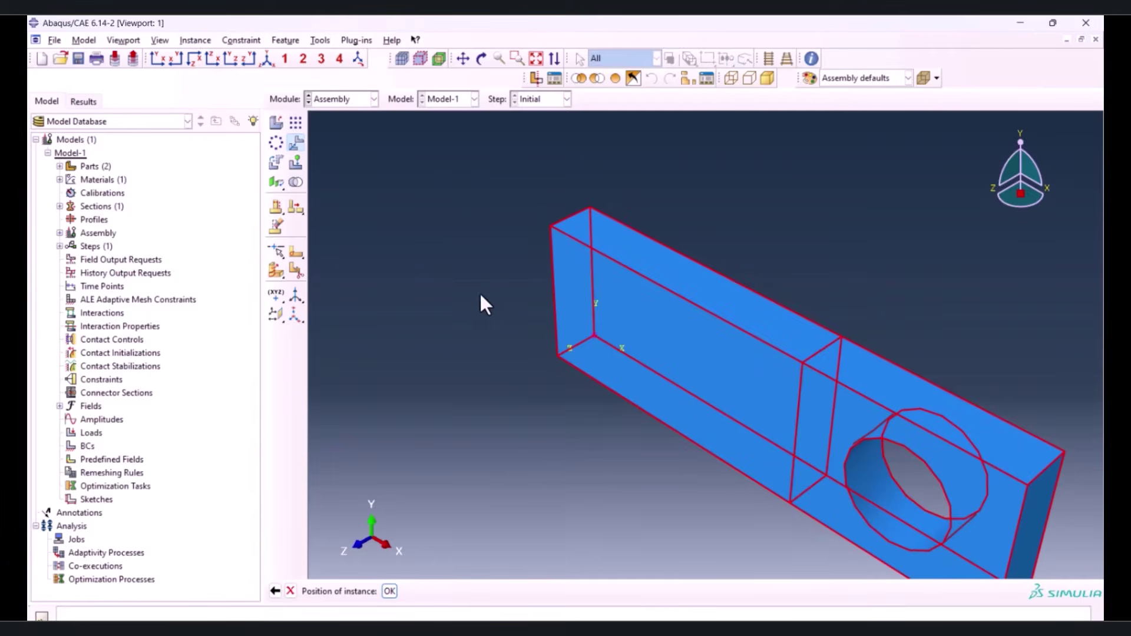
{"action": "middle_click", "coordinate": [462, 273]}
Add a second dependent instance of the plate part to the assembly
{"action": "left_click", "coordinate": [276, 124]}
{"action": "left_click", "coordinate": [63, 301]}
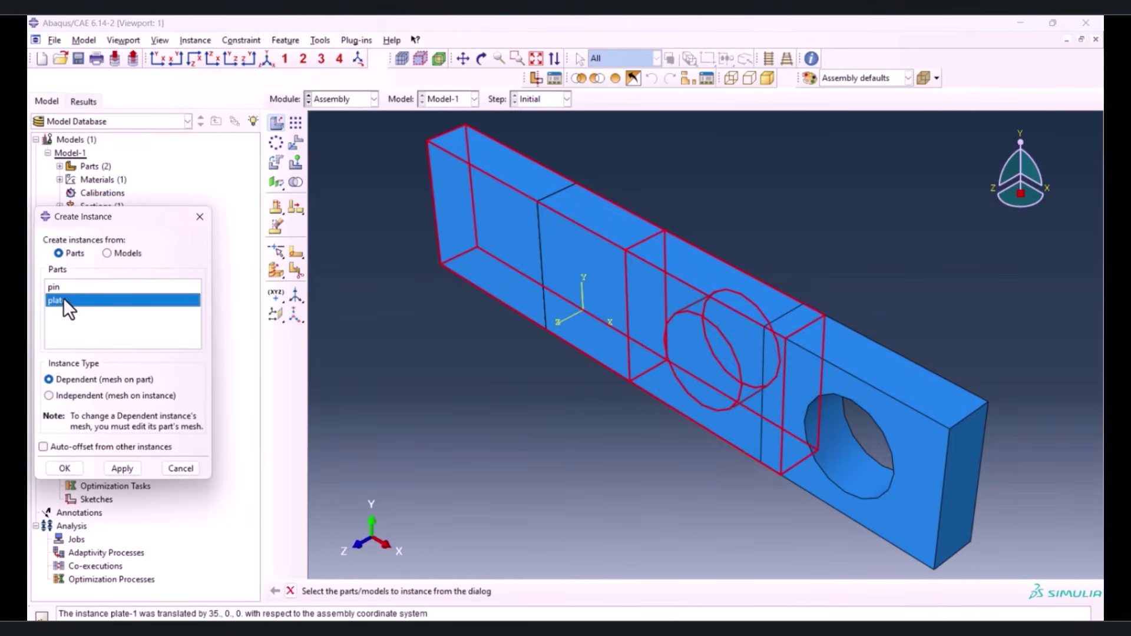
{"action": "left_click", "coordinate": [65, 469]}
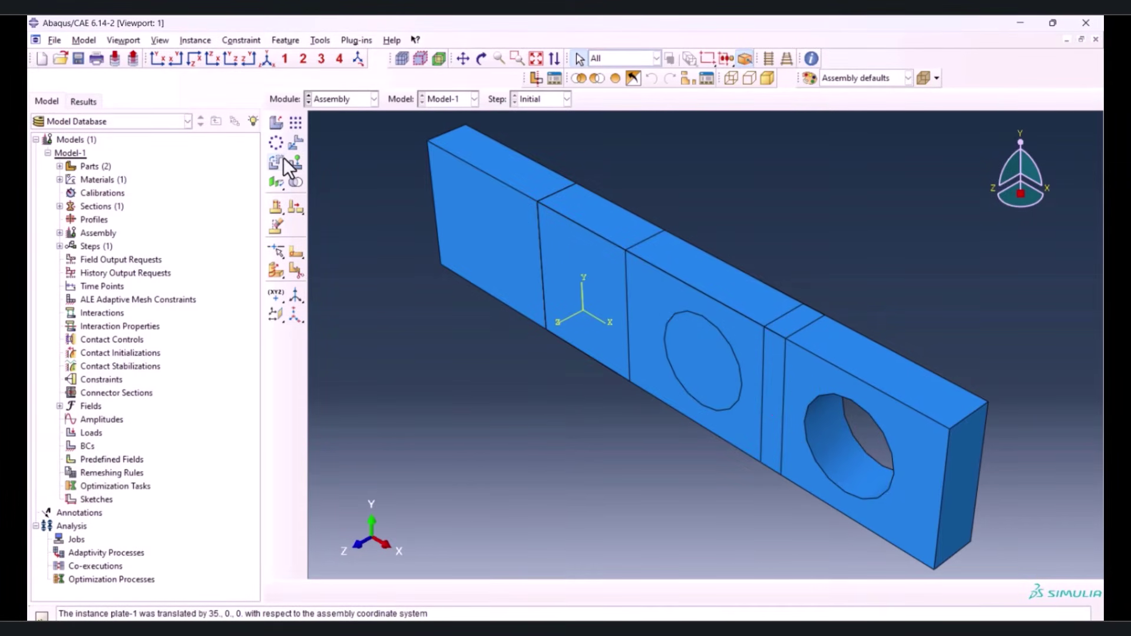
Rotate the second plate instance 180 degrees about the lower thickness-direction edge at its solid end
{"action": "left_click", "coordinate": [277, 161]}
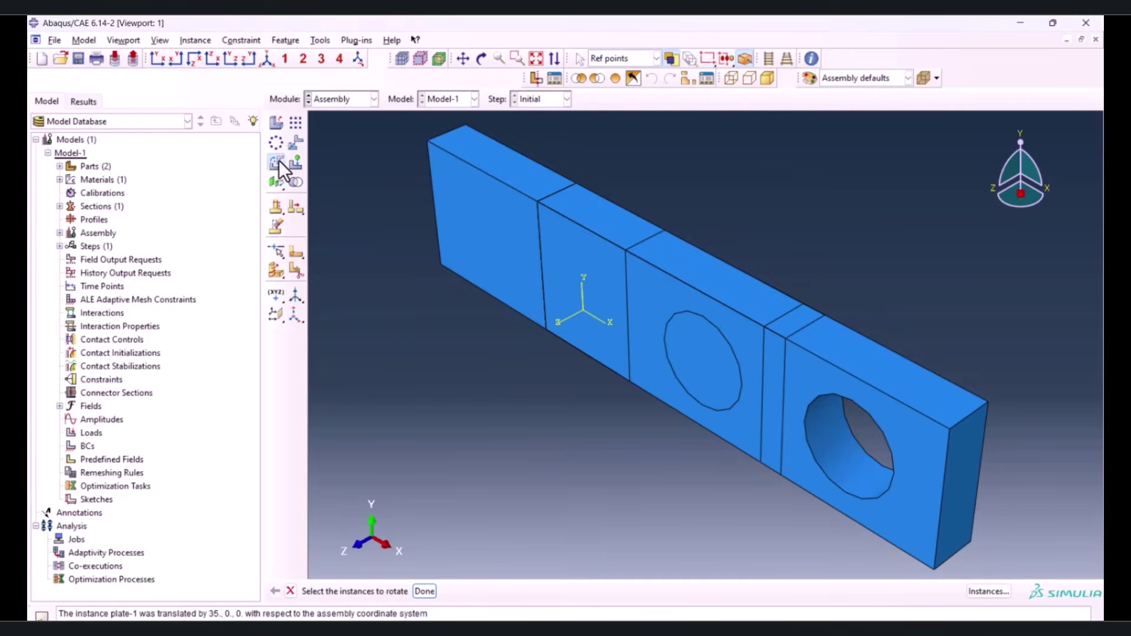
{"action": "left_click", "coordinate": [500, 271]}
{"action": "middle_click", "coordinate": [442, 311]}
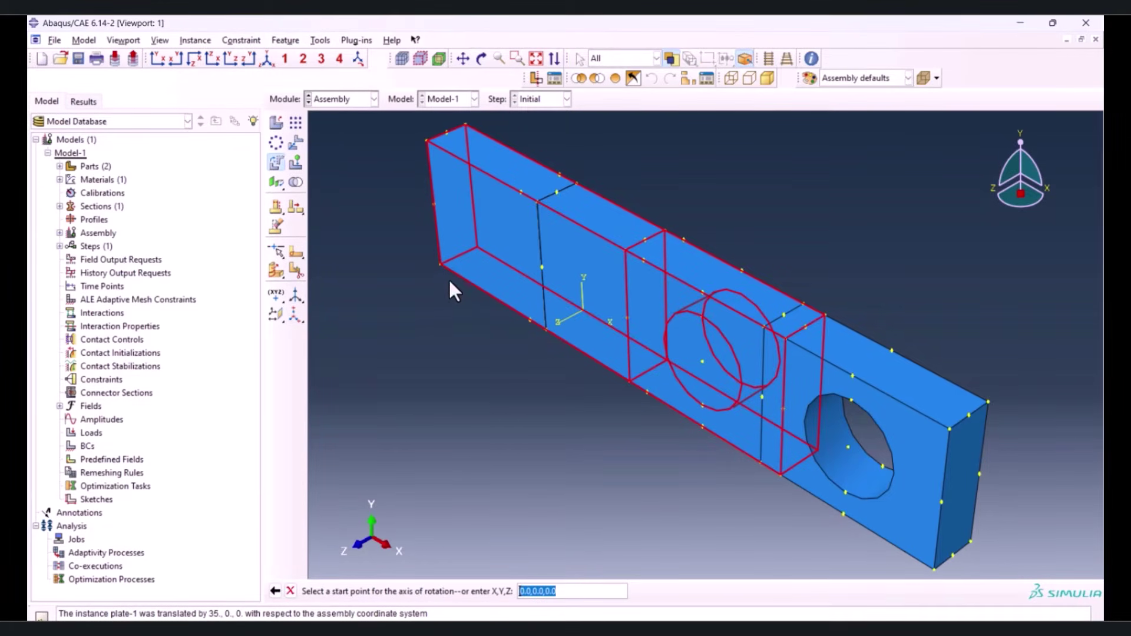
{"action": "left_click", "coordinate": [477, 249]}
{"action": "type", "text": "180"}
{"action": "key", "text": "Return"}
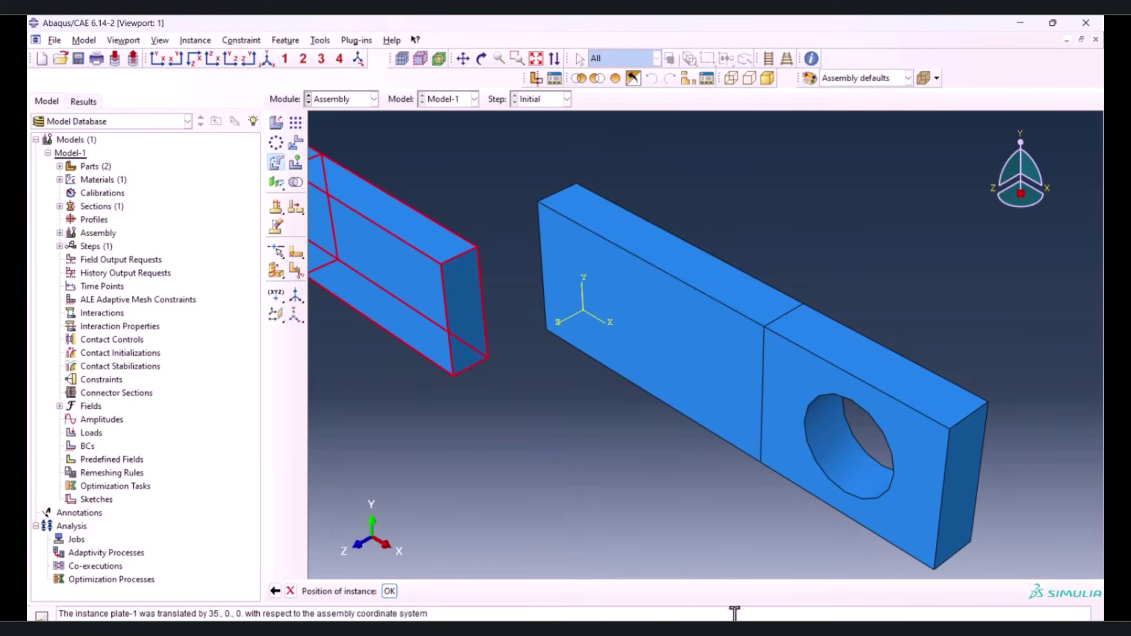
{"action": "scroll", "coordinate": [701, 401], "scroll_direction": "down", "scroll_amount": 3}
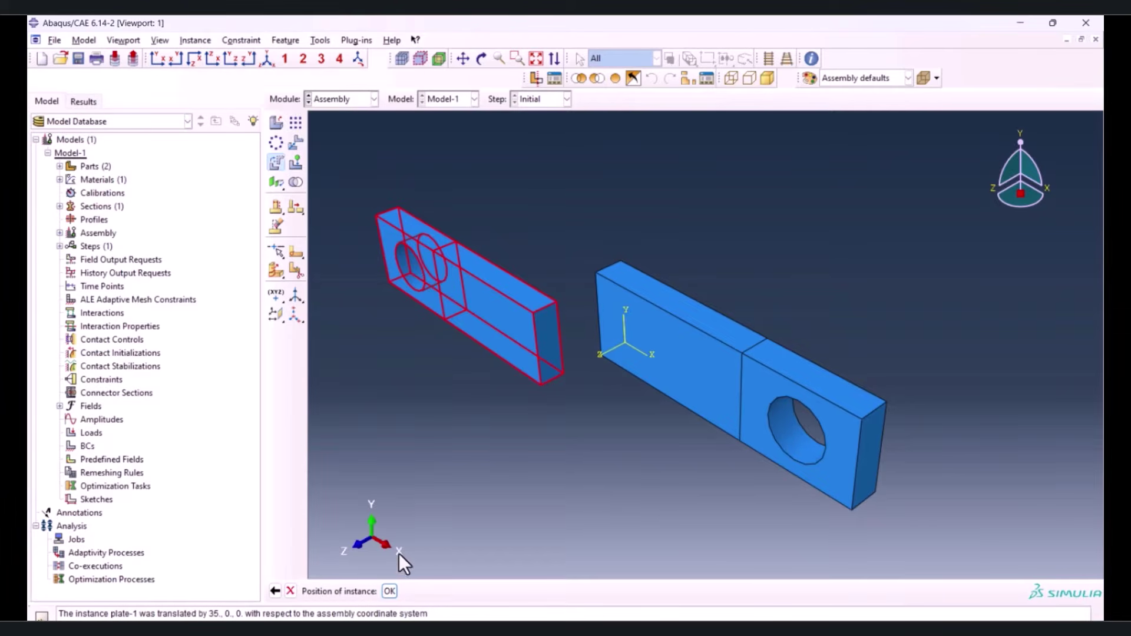
{"action": "left_click", "coordinate": [390, 591]}
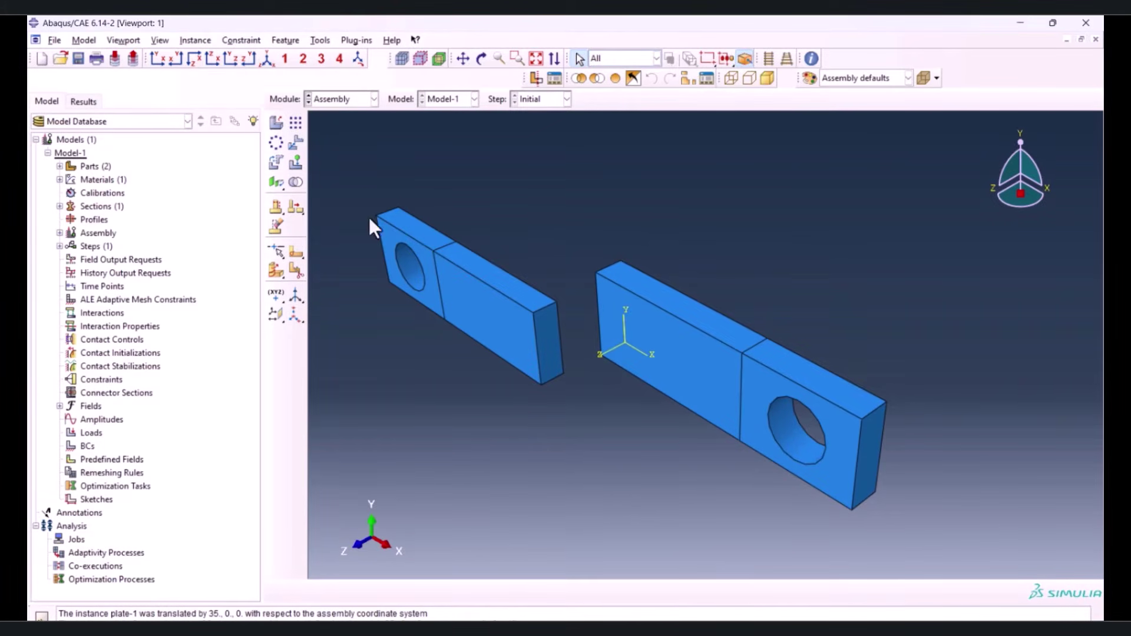
Translate the rotated plate from its lower back partition corner to the first plate's lower front corner at the holed end, aligning both holes
{"action": "left_click", "coordinate": [293, 142]}
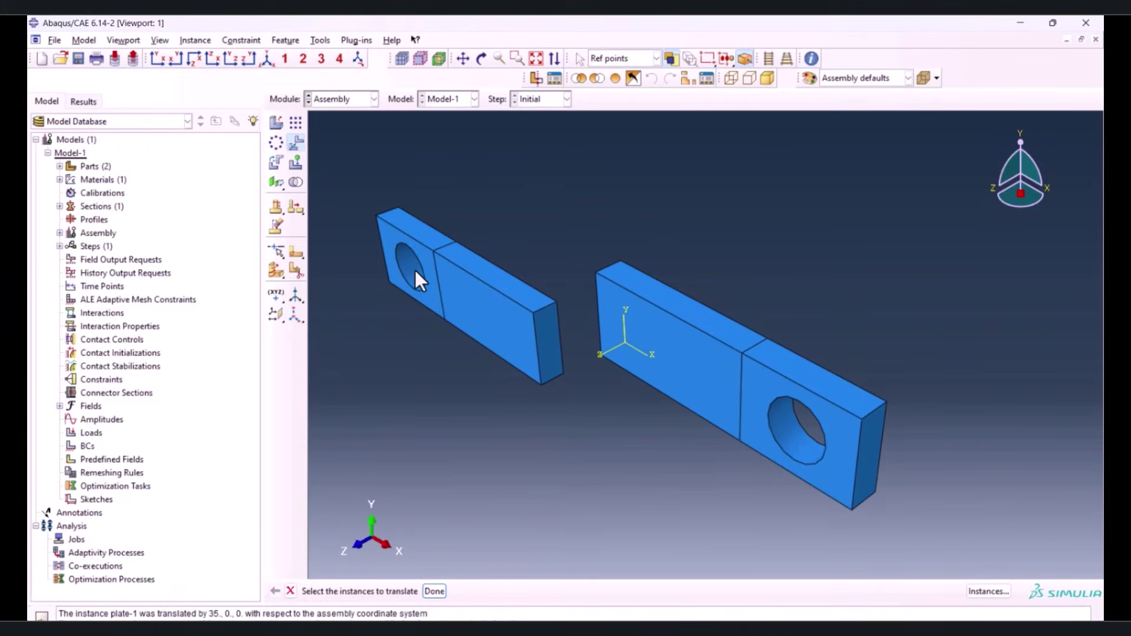
{"action": "left_click", "coordinate": [435, 285]}
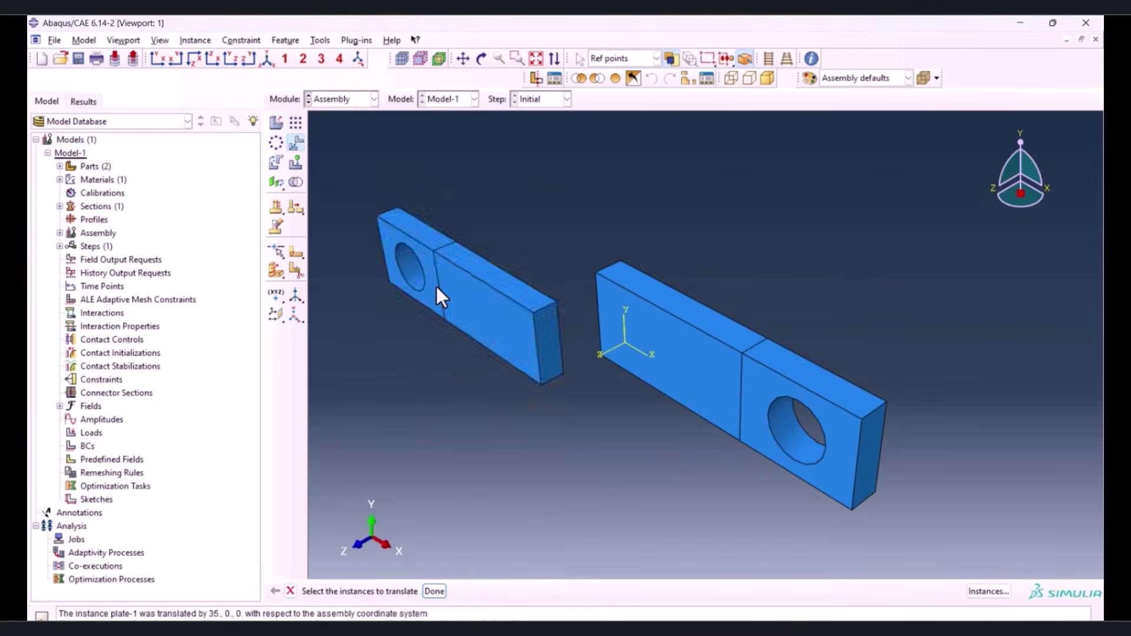
{"action": "middle_click", "coordinate": [441, 351]}
{"action": "left_click", "coordinate": [467, 308]}
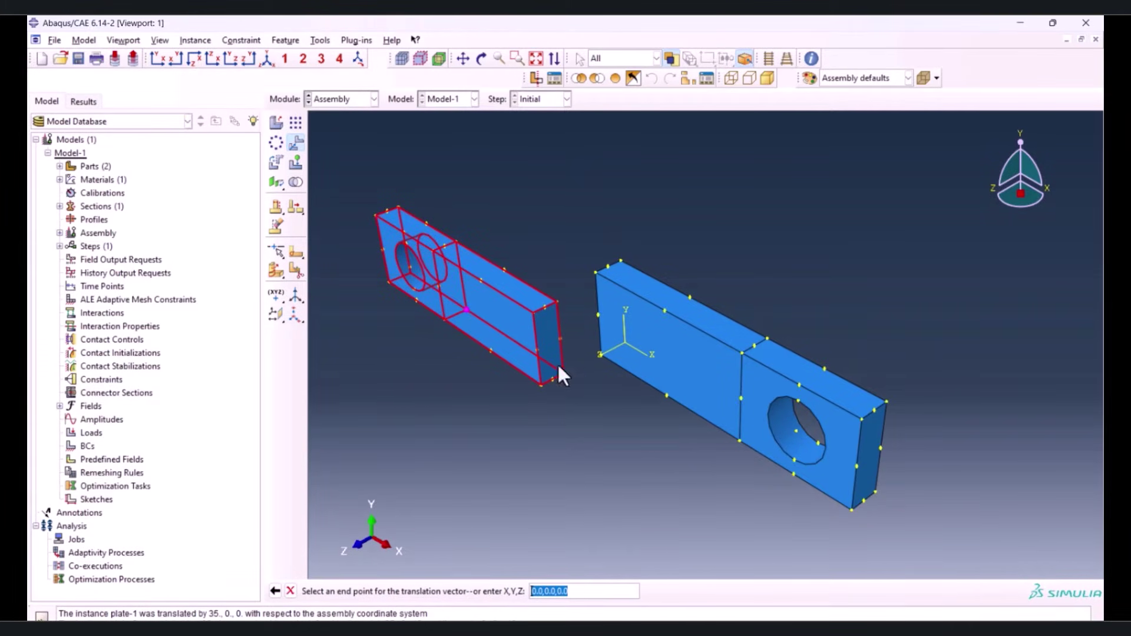
{"action": "left_click", "coordinate": [851, 510]}
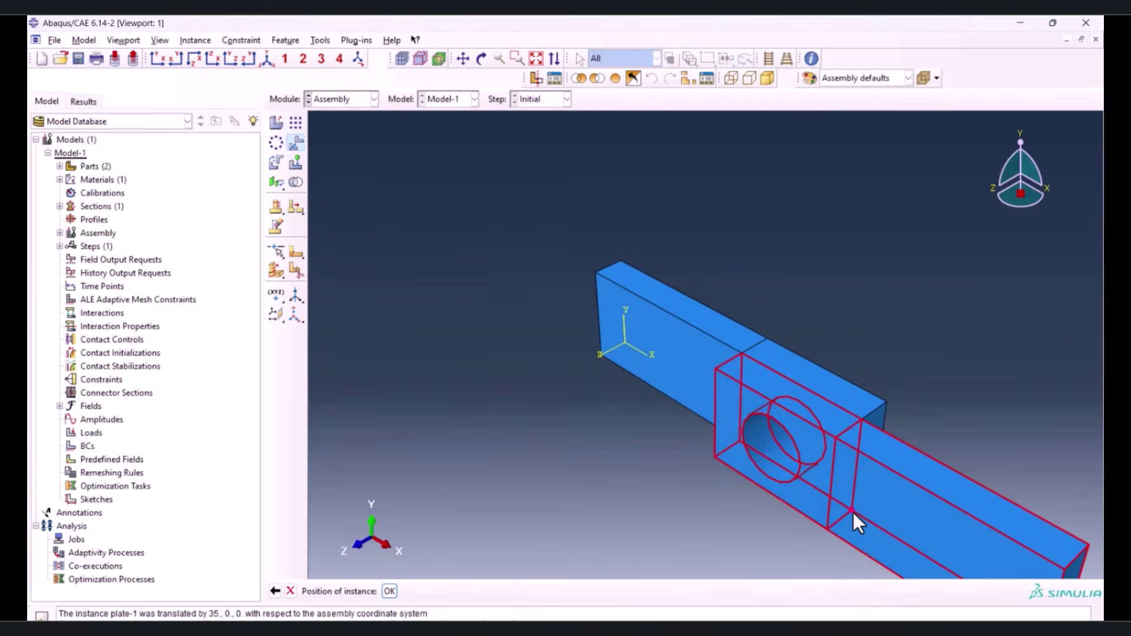
{"action": "middle_click", "coordinate": [595, 469]}
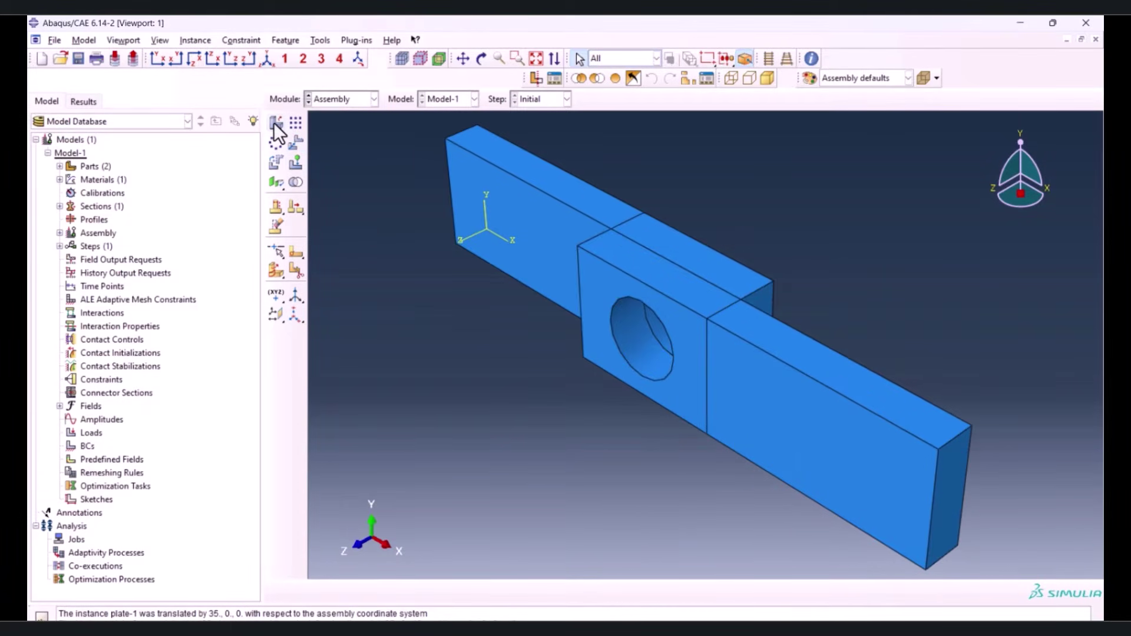
Add a dependent instance of the pin part to the assembly
{"action": "left_click", "coordinate": [276, 122]}
{"action": "left_click", "coordinate": [57, 288]}
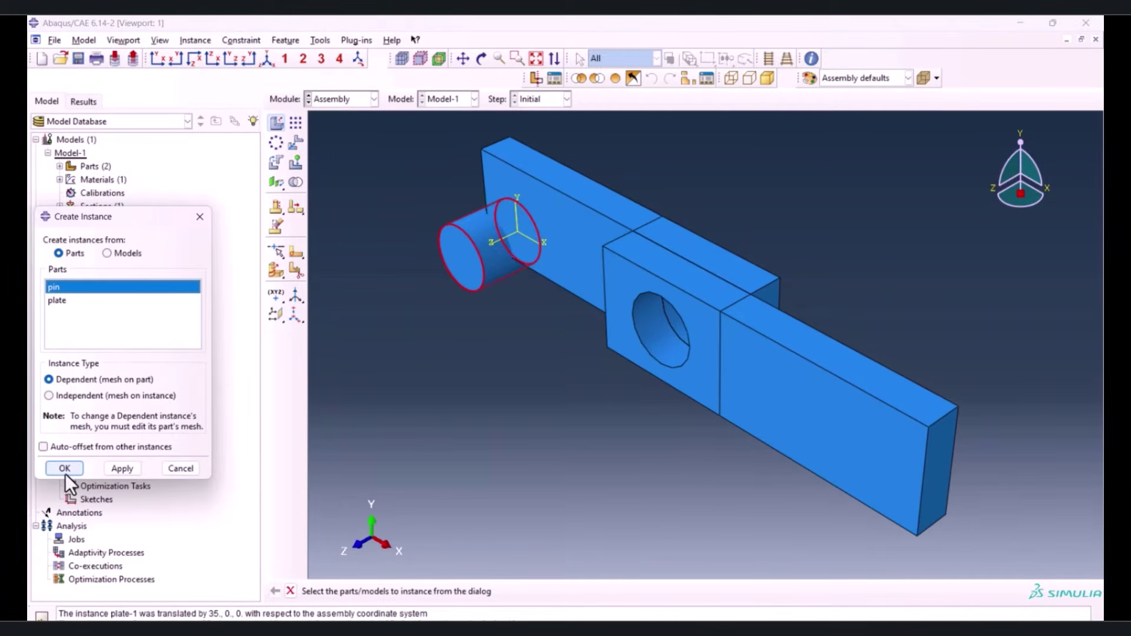
{"action": "left_click", "coordinate": [65, 468]}
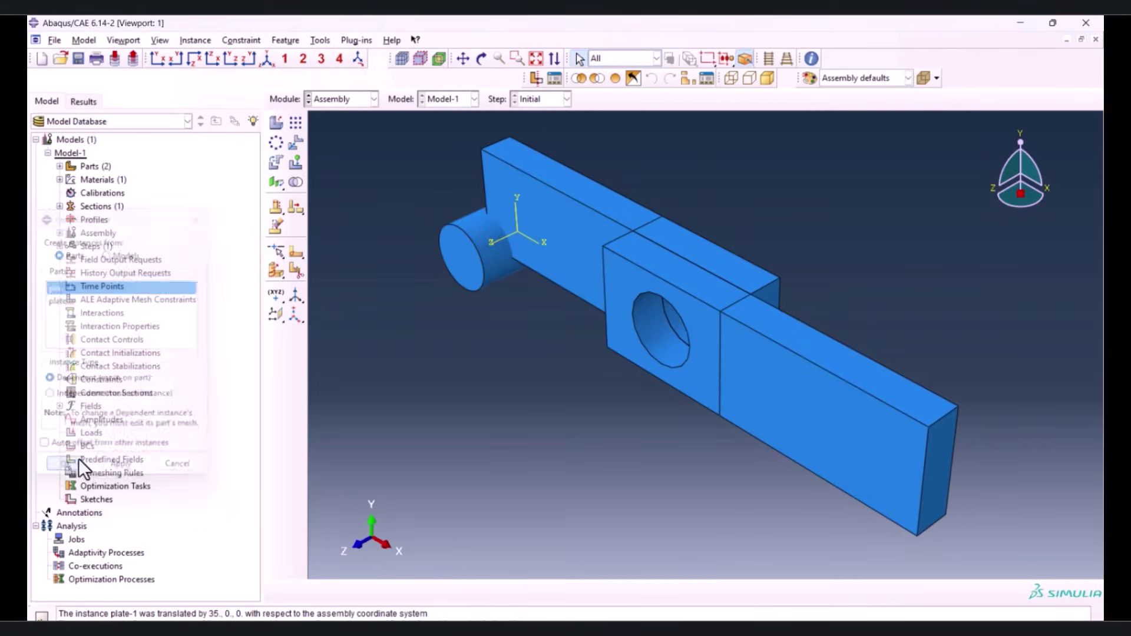
Translate the pin from its front face centre to the hole centre on the front plate's outer face
{"action": "left_click", "coordinate": [295, 143]}
{"action": "left_click", "coordinate": [482, 256]}
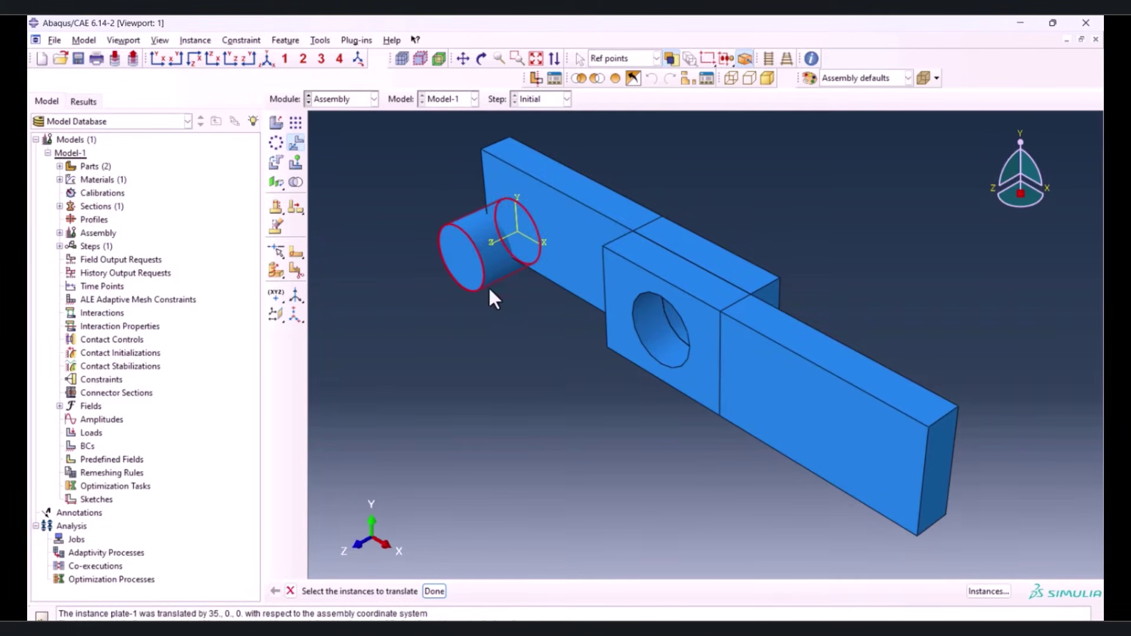
{"action": "middle_click", "coordinate": [491, 309]}
{"action": "left_click", "coordinate": [462, 257]}
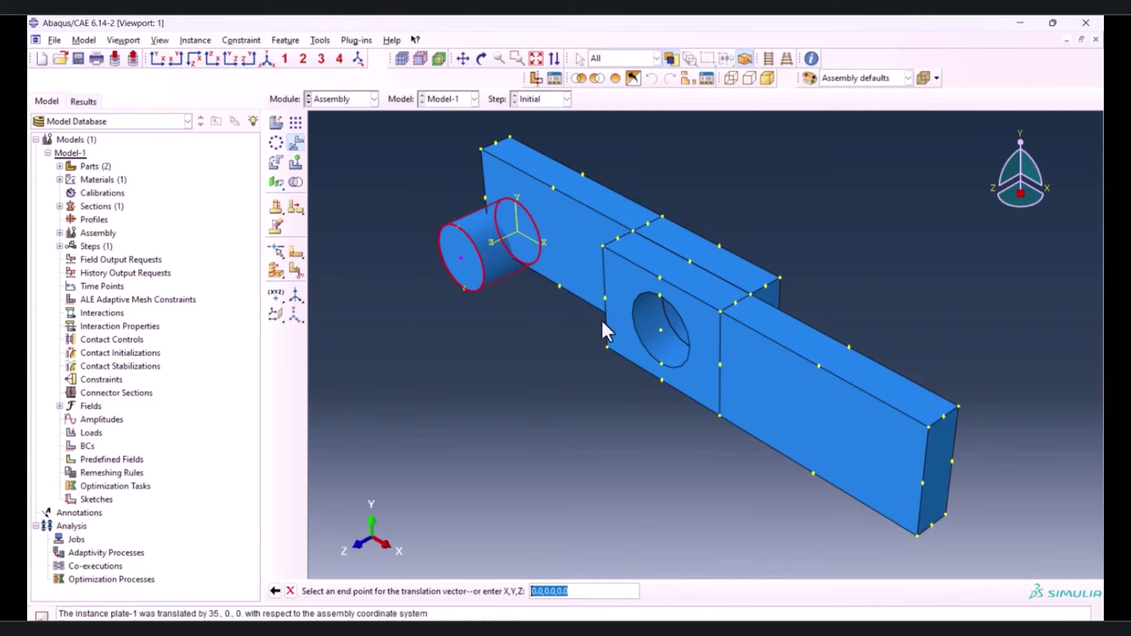
{"action": "left_click", "coordinate": [660, 331]}
{"action": "middle_click", "coordinate": [571, 399]}
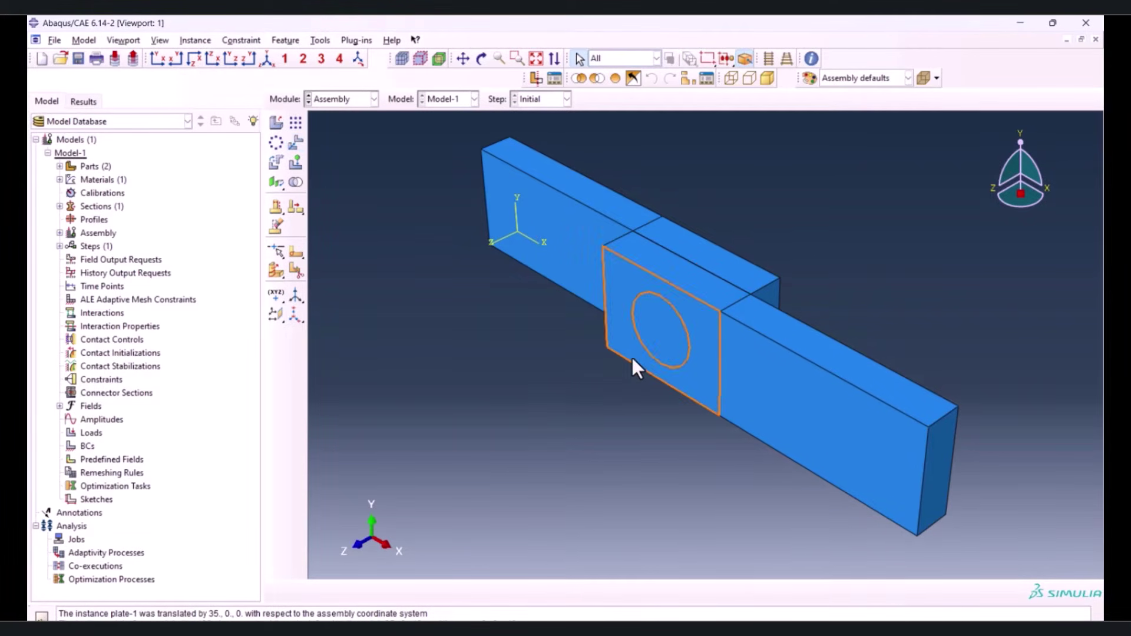
Create a general Dynamic, Explicit analysis step after the Initial step
{"action": "left_click", "coordinate": [351, 100]}
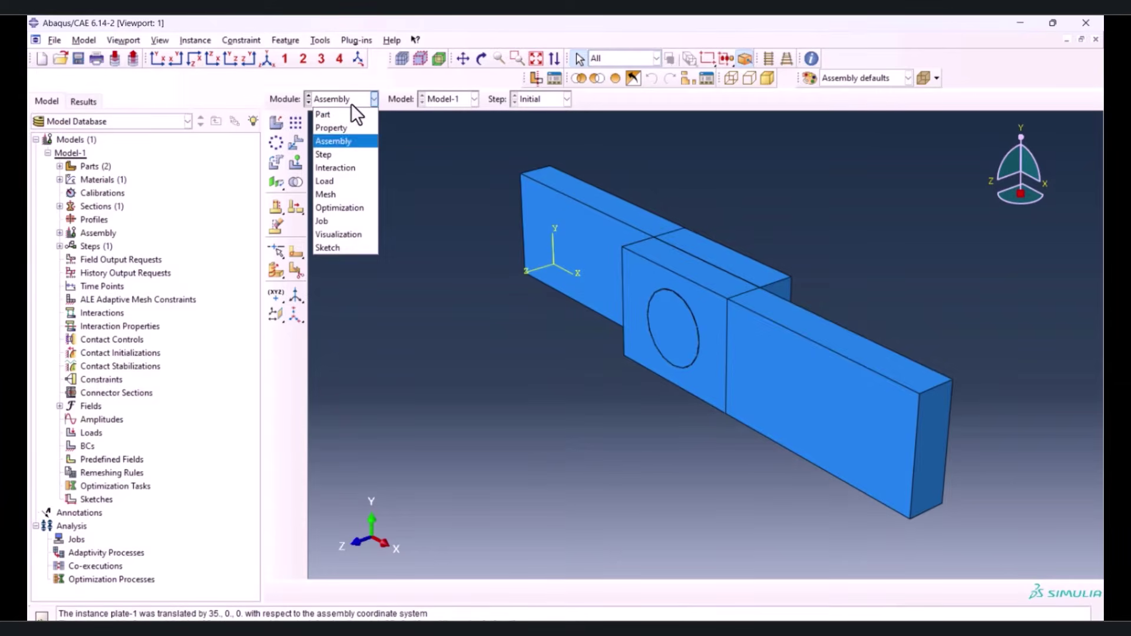
{"action": "left_click", "coordinate": [342, 157]}
{"action": "left_click", "coordinate": [277, 123]}
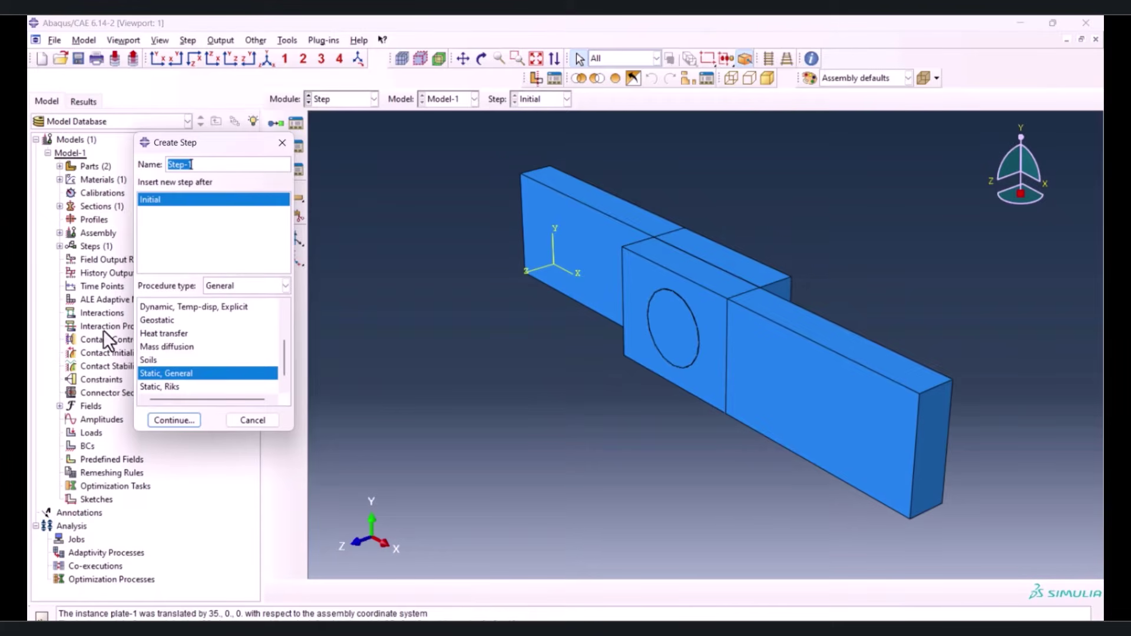
{"action": "scroll", "coordinate": [200, 356], "scroll_direction": "up", "scroll_amount": 1}
{"action": "left_click", "coordinate": [189, 333]}
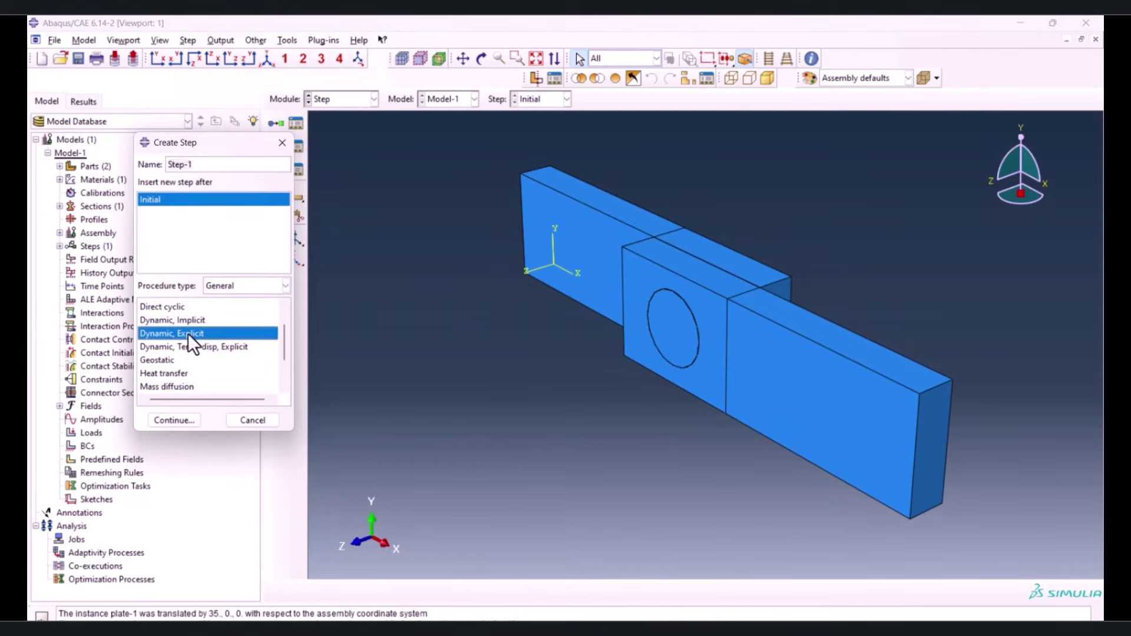
{"action": "left_click", "coordinate": [177, 422]}
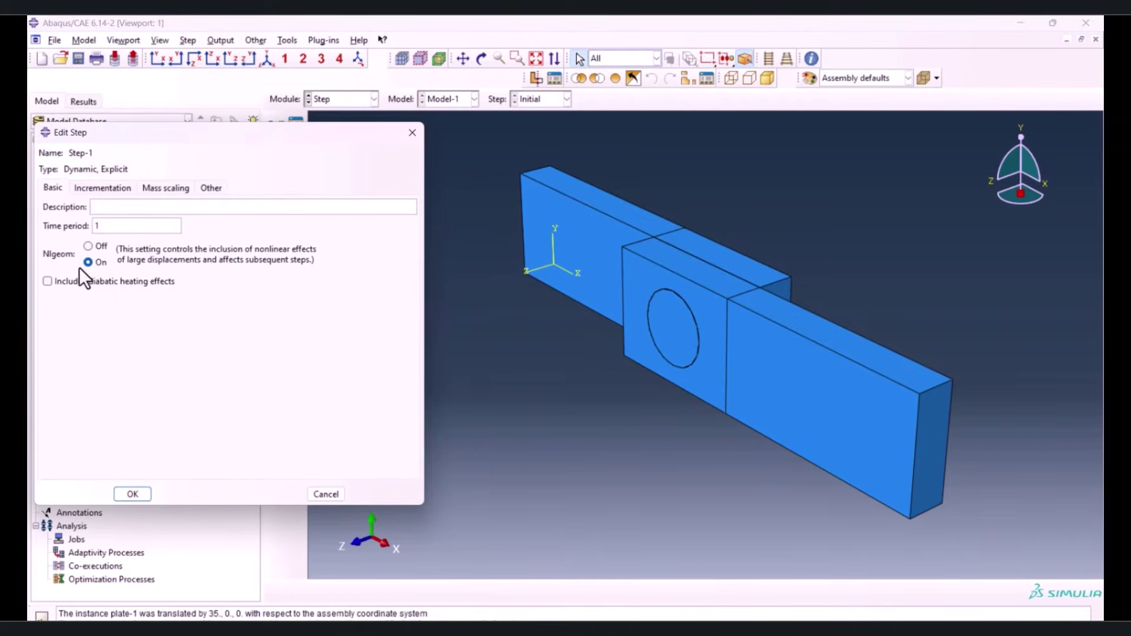
Add semi-automatic mass scaling for the whole model to the explicit step, using only a target time increment of 1e-4
{"action": "left_click", "coordinate": [159, 188]}
{"action": "left_click", "coordinate": [79, 233]}
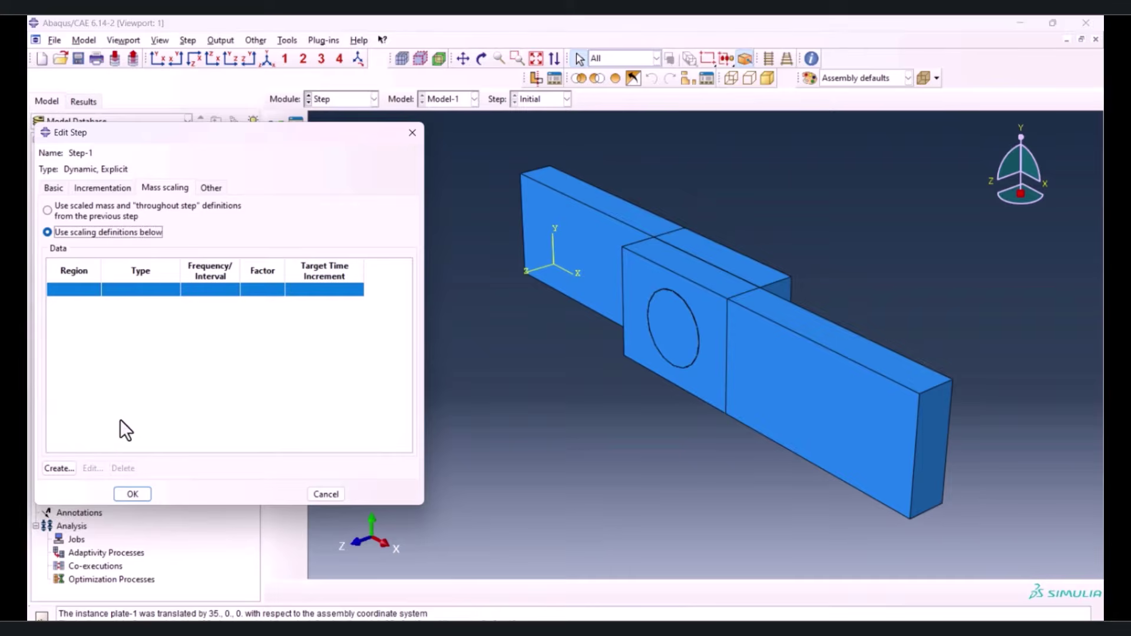
{"action": "left_click", "coordinate": [58, 468]}
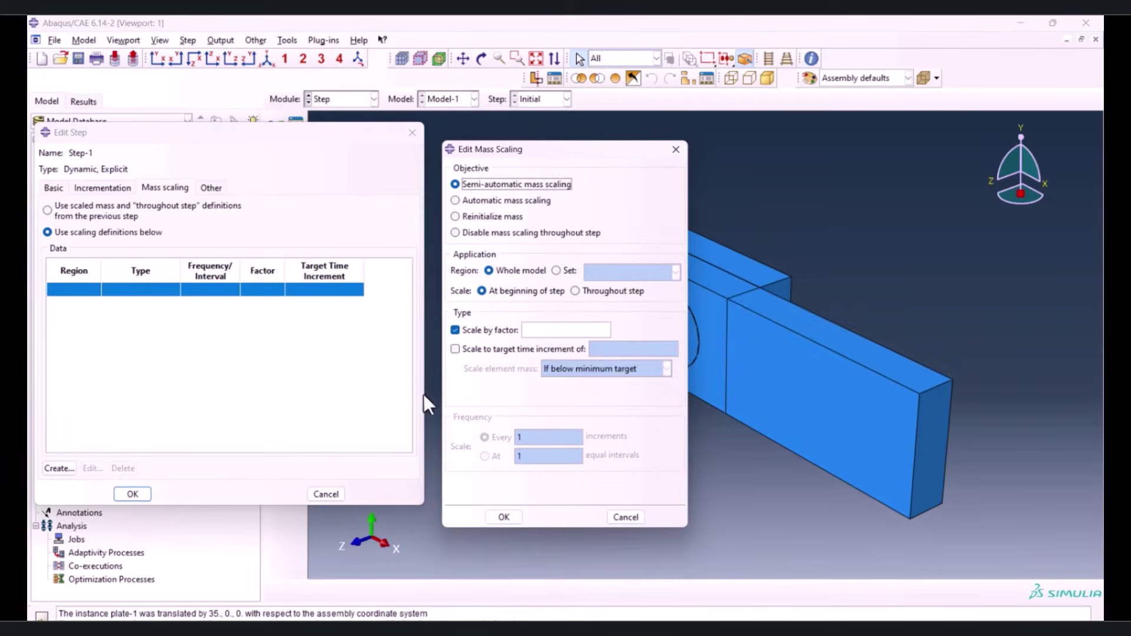
{"action": "left_click", "coordinate": [473, 351]}
{"action": "left_click", "coordinate": [634, 351]}
{"action": "type", "text": "1e-4"}
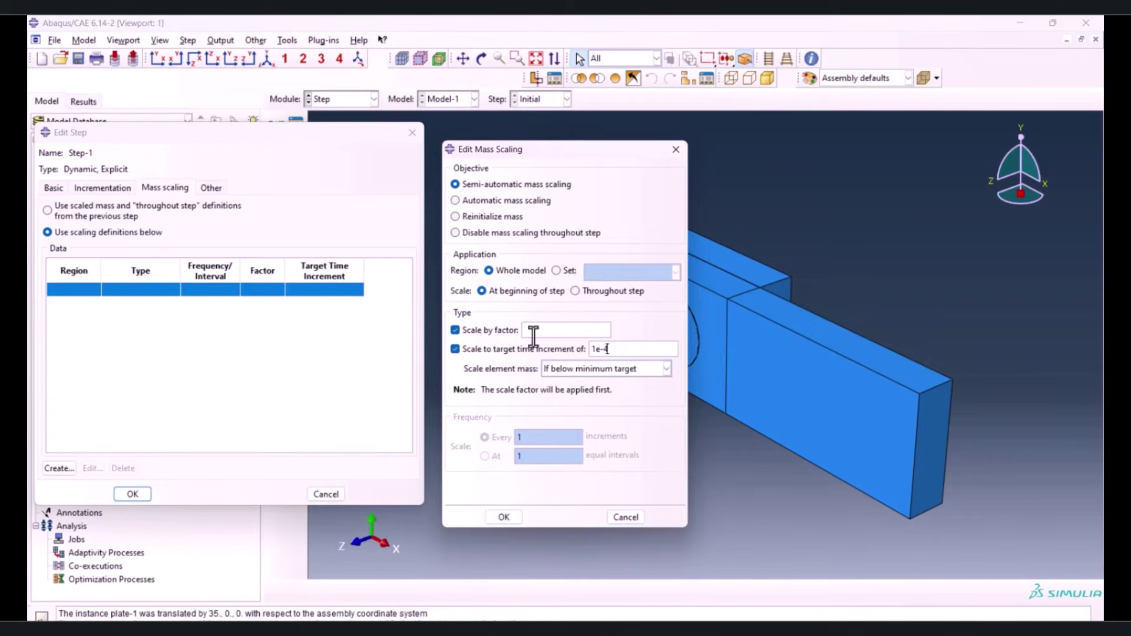
{"action": "left_click", "coordinate": [483, 333]}
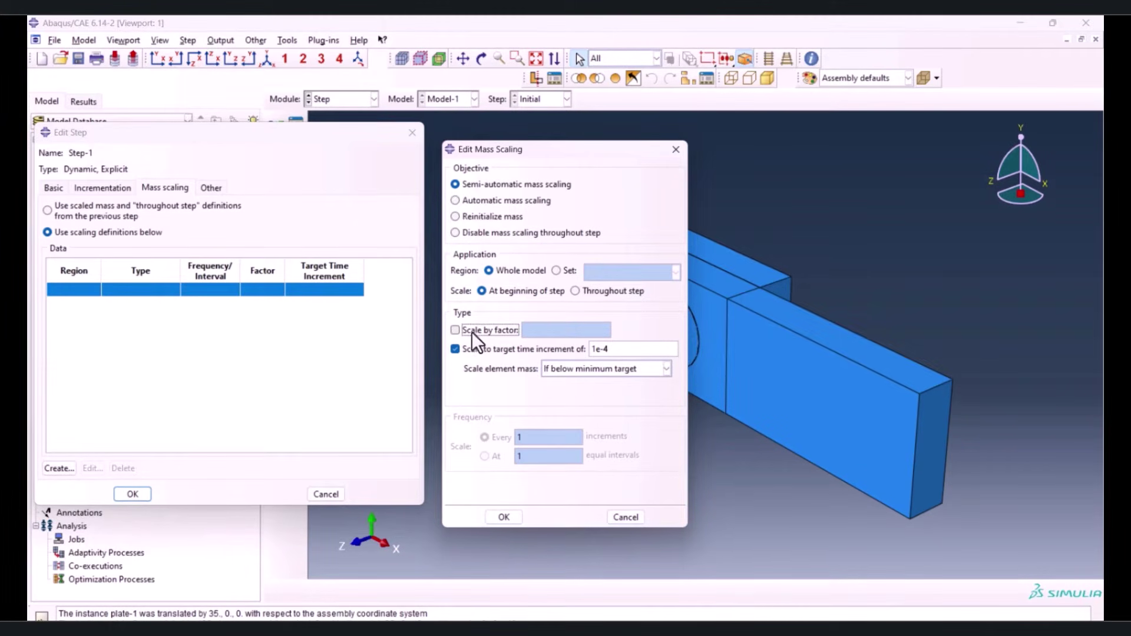
{"action": "left_click", "coordinate": [504, 517]}
{"action": "left_click", "coordinate": [132, 496]}
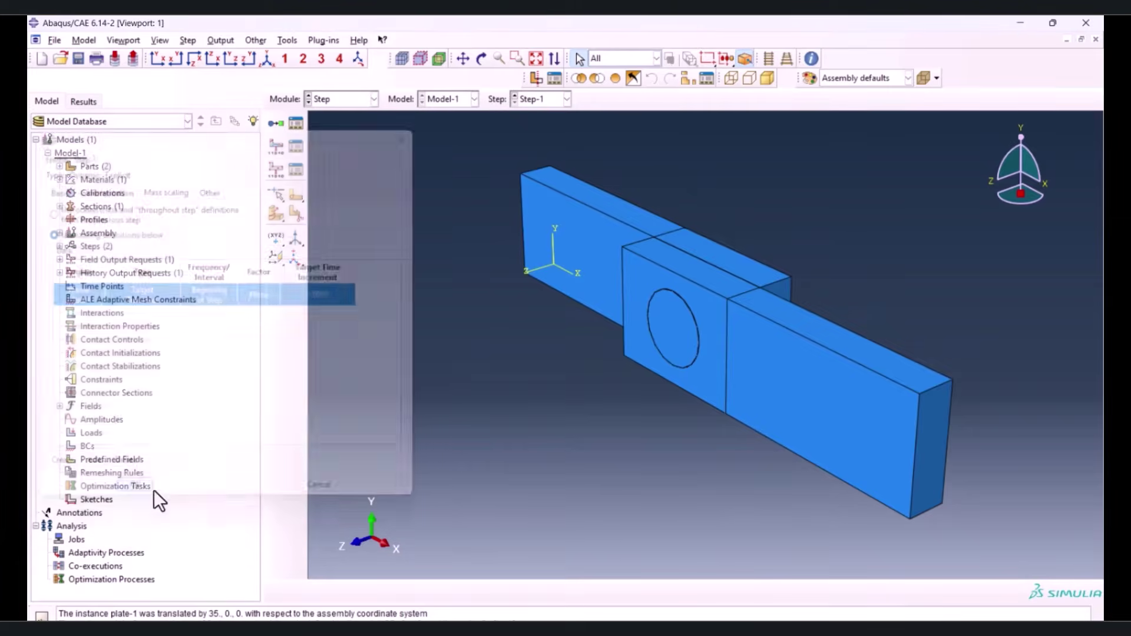
Add the STATUS variable to the explicit step's existing field output request
{"action": "left_click", "coordinate": [291, 148]}
{"action": "left_click", "coordinate": [419, 238]}
{"action": "scroll", "coordinate": [51, 413], "scroll_direction": "down", "scroll_amount": 2}
{"action": "left_click", "coordinate": [52, 420]}
{"action": "scroll", "coordinate": [82, 401], "scroll_direction": "down", "scroll_amount": 1}
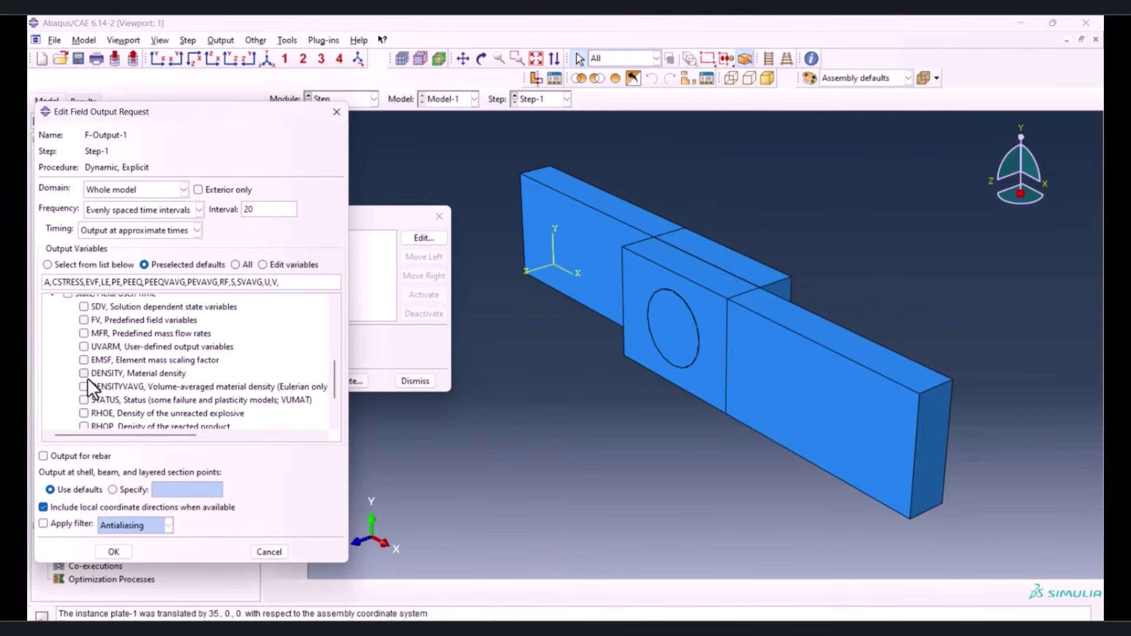
{"action": "scroll", "coordinate": [86, 383], "scroll_direction": "down", "scroll_amount": 1}
{"action": "left_click", "coordinate": [85, 358]}
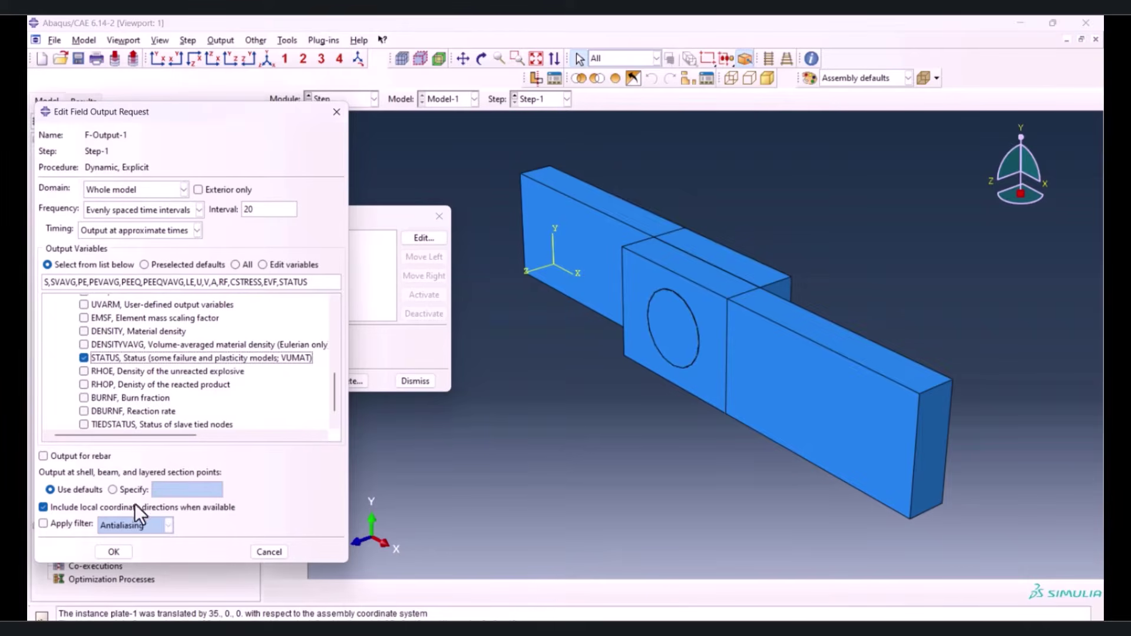
{"action": "left_click", "coordinate": [111, 552]}
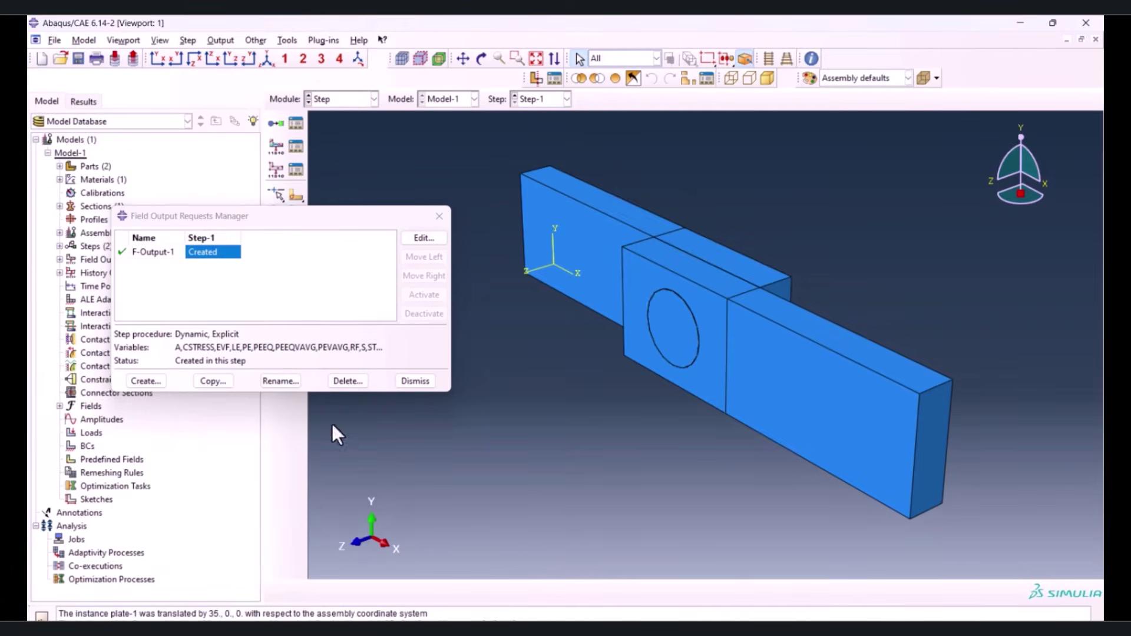
{"action": "left_click", "coordinate": [416, 381]}
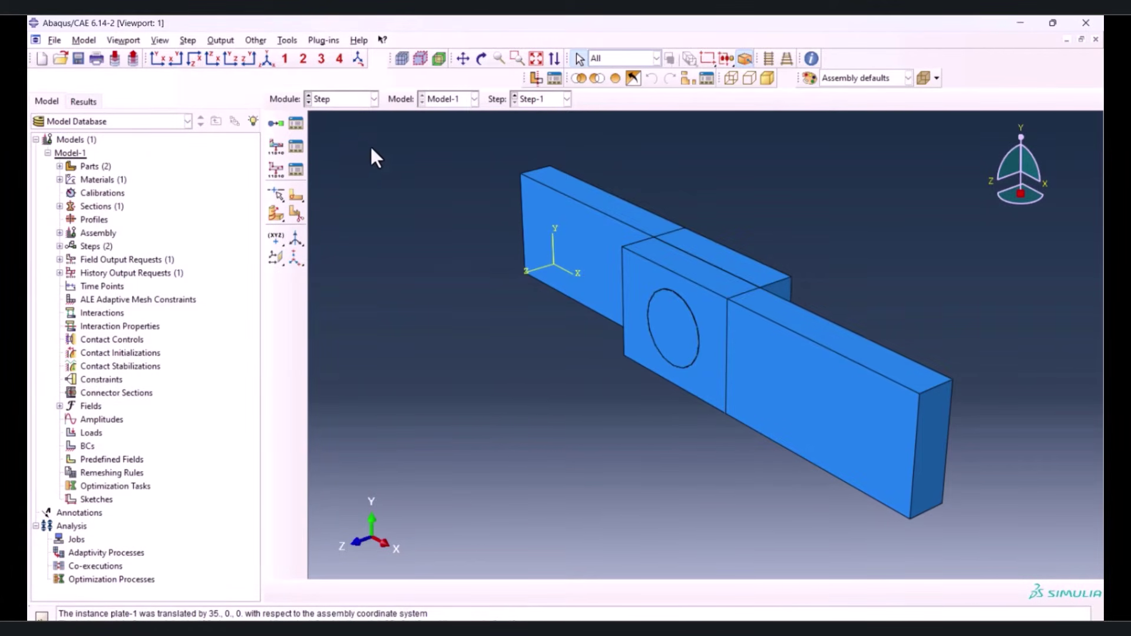
Create a contact interaction property named plate-plate and add tangential behavior to it
{"action": "left_click", "coordinate": [359, 98]}
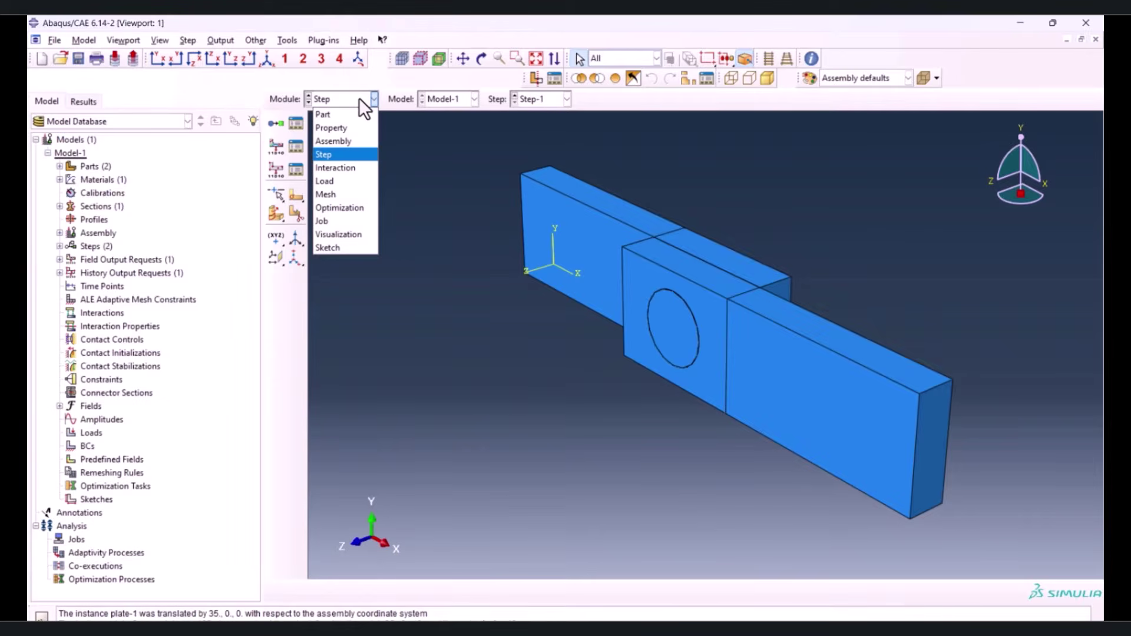
{"action": "left_click", "coordinate": [359, 168]}
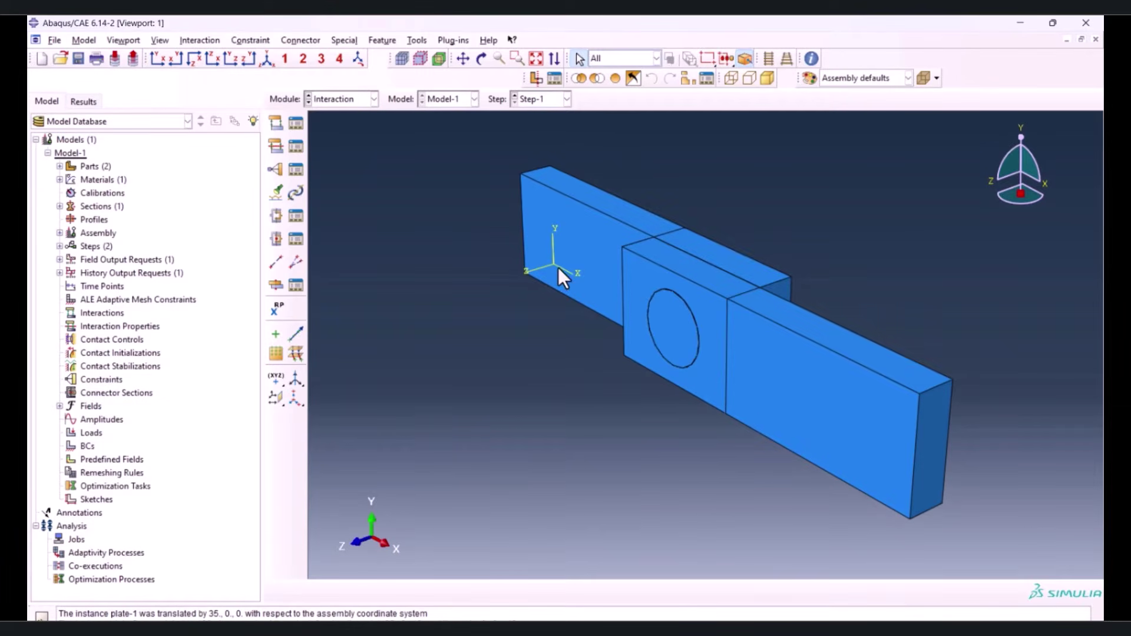
{"action": "left_click", "coordinate": [277, 146]}
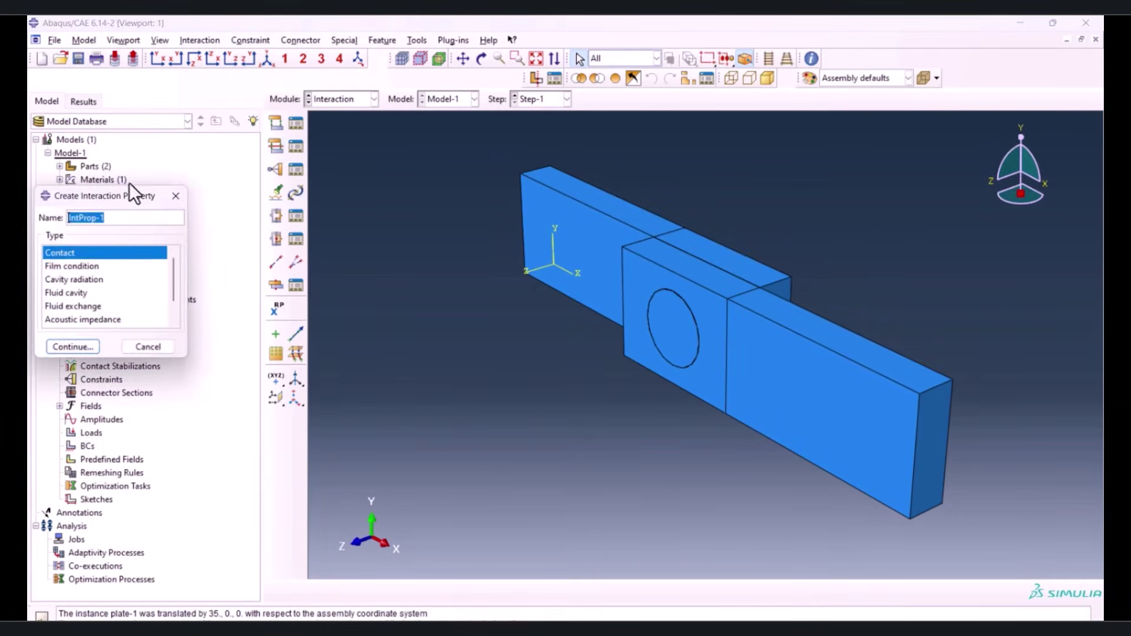
{"action": "type", "text": "plate-plate"}
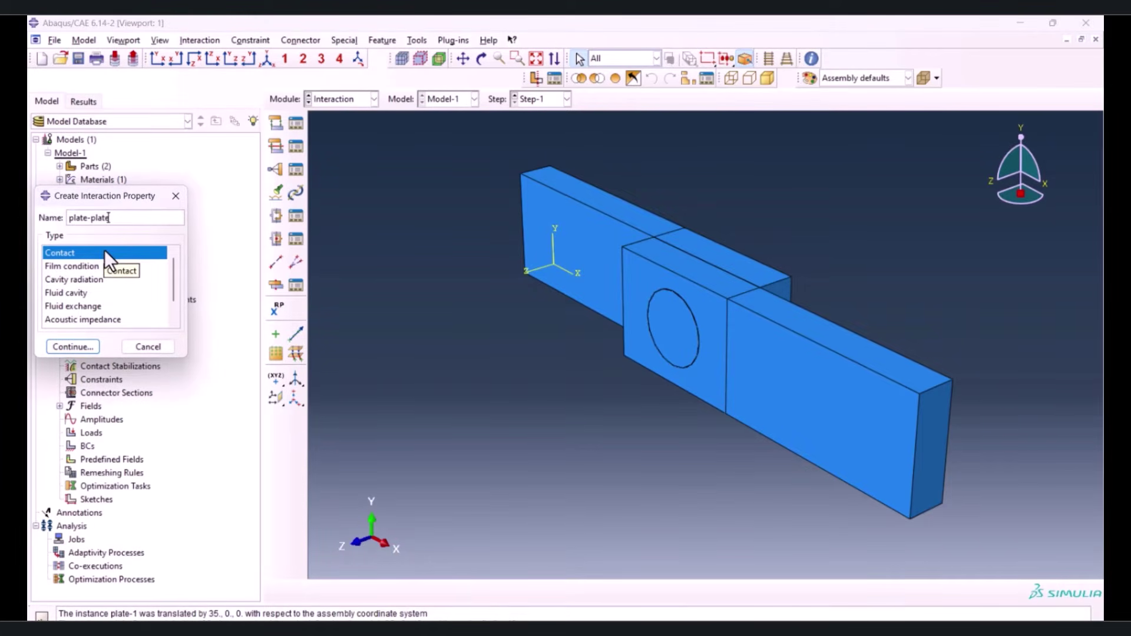
{"action": "left_click", "coordinate": [62, 349]}
{"action": "left_click", "coordinate": [76, 221]}
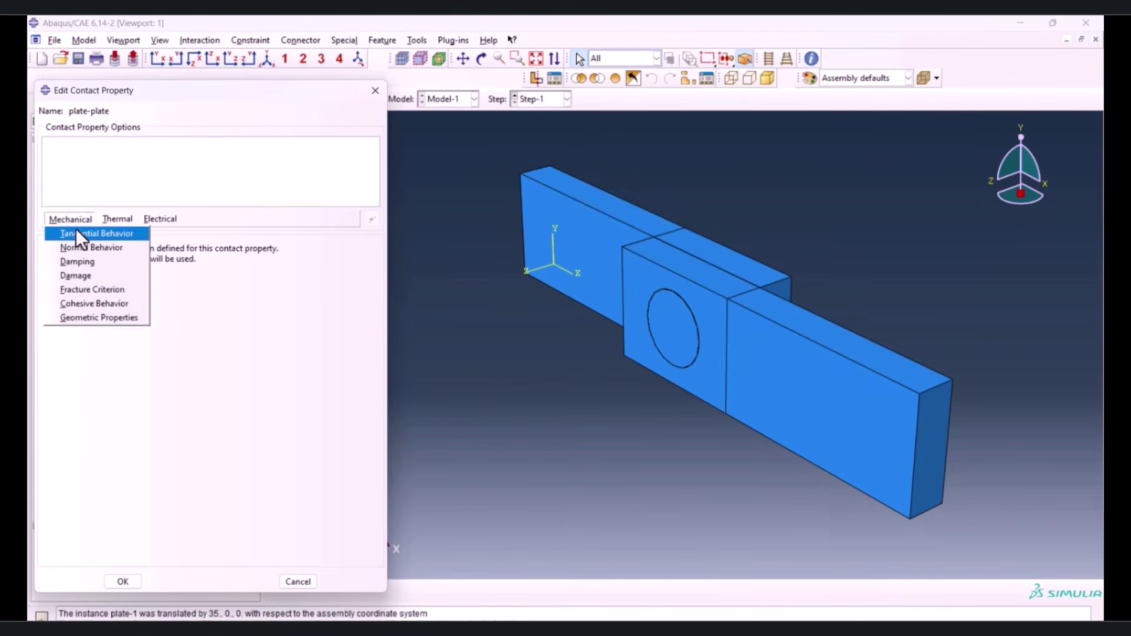
{"action": "left_click", "coordinate": [79, 236]}
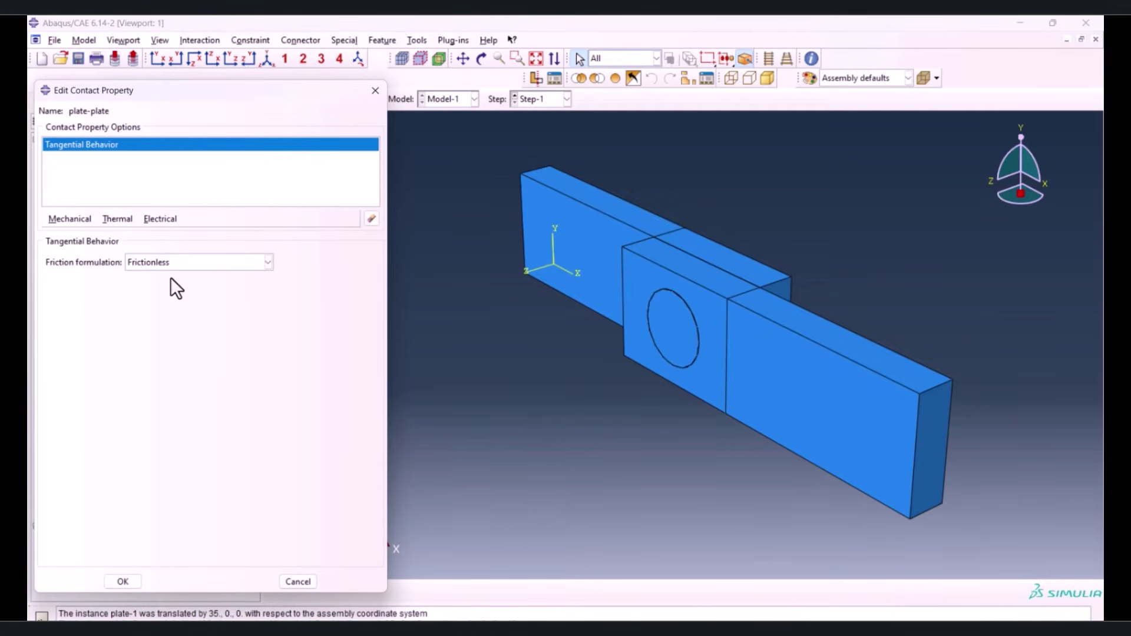
Accept the frictionless plate-plate contact property and create a Contact interaction property named plate-pin
{"action": "left_click", "coordinate": [136, 582]}
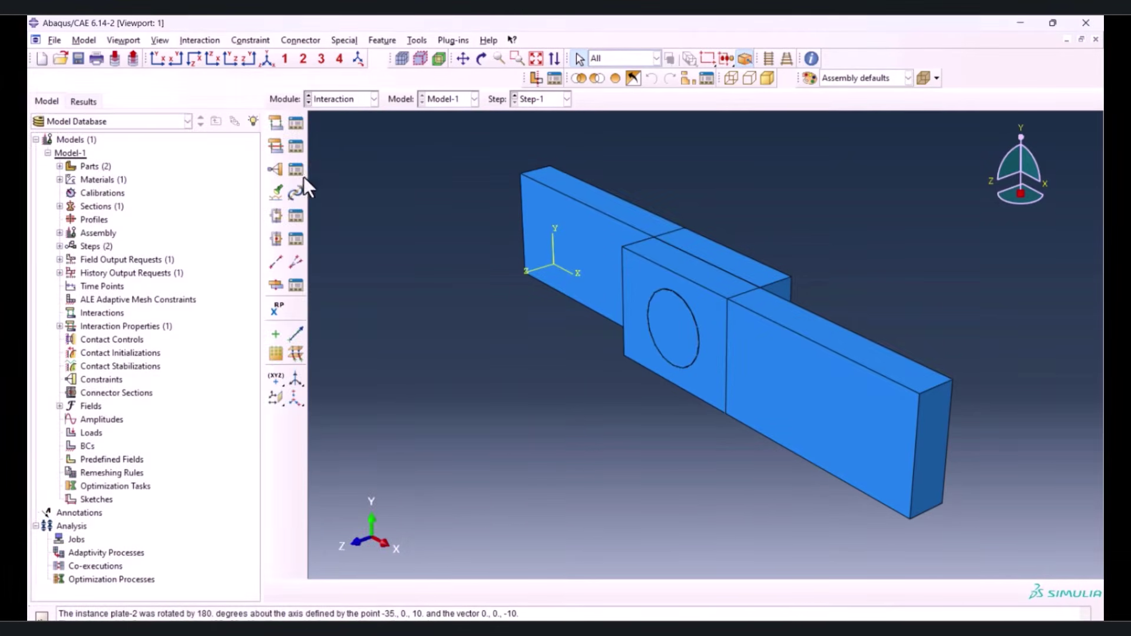
{"action": "left_click", "coordinate": [276, 146]}
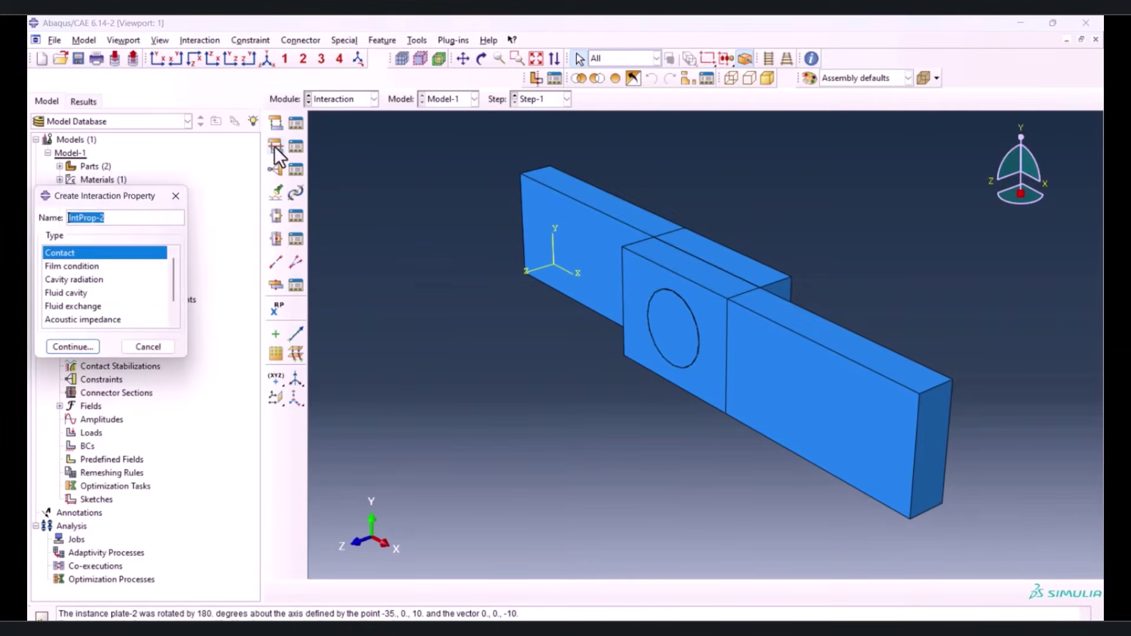
{"action": "type", "text": "plate-pin"}
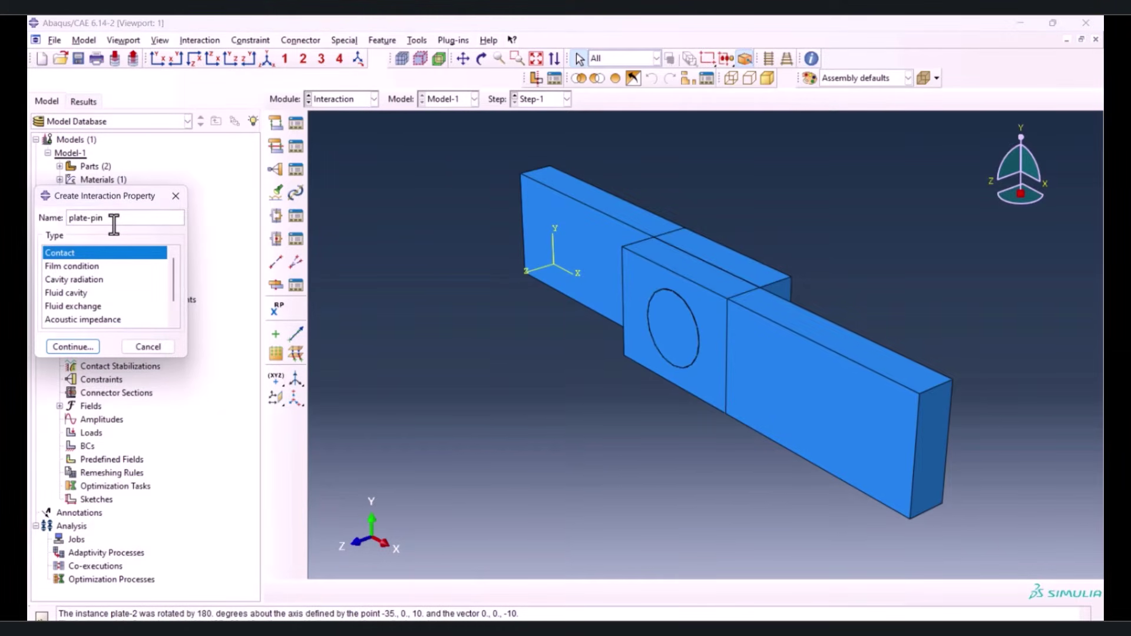
{"action": "left_click", "coordinate": [61, 348]}
Give plate-pin Penalty tangential behavior with a friction coefficient of 0.1 and default "Hard" Contact normal behavior
{"action": "left_click", "coordinate": [78, 218]}
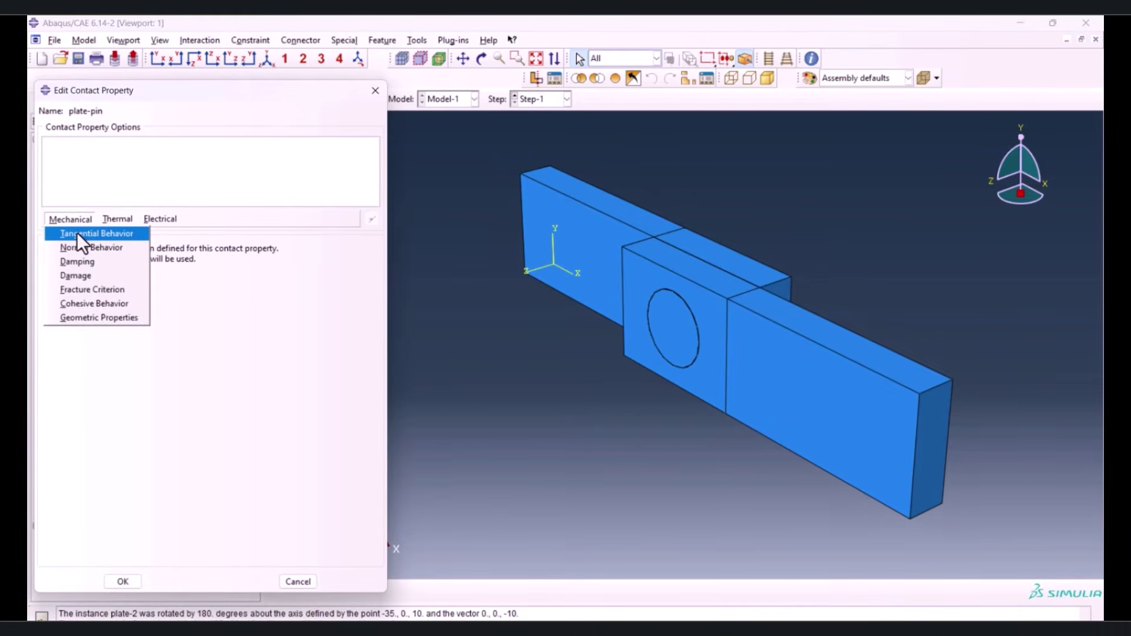
{"action": "left_click", "coordinate": [77, 232]}
{"action": "left_click", "coordinate": [148, 260]}
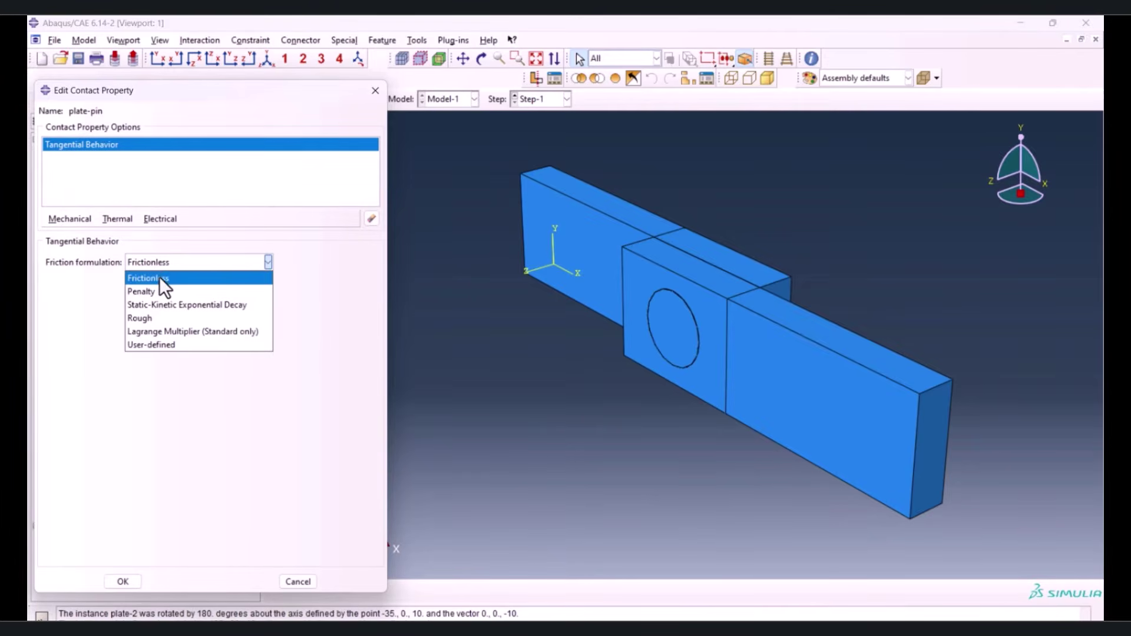
{"action": "left_click", "coordinate": [161, 287]}
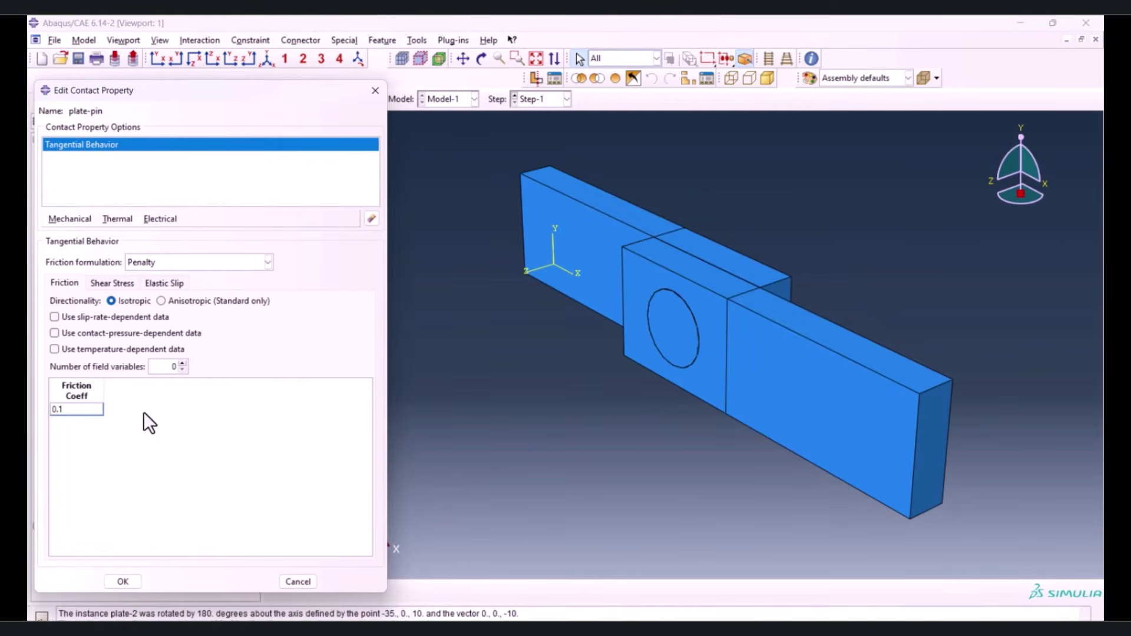
{"action": "key", "text": "Return"}
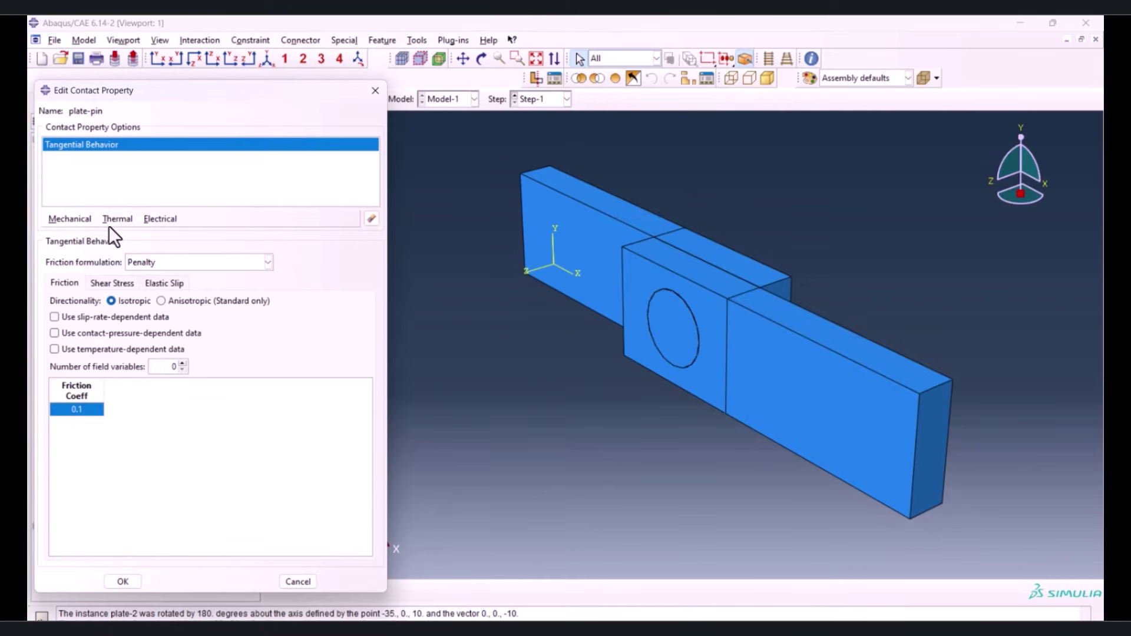
{"action": "left_click", "coordinate": [82, 220]}
{"action": "left_click", "coordinate": [84, 246]}
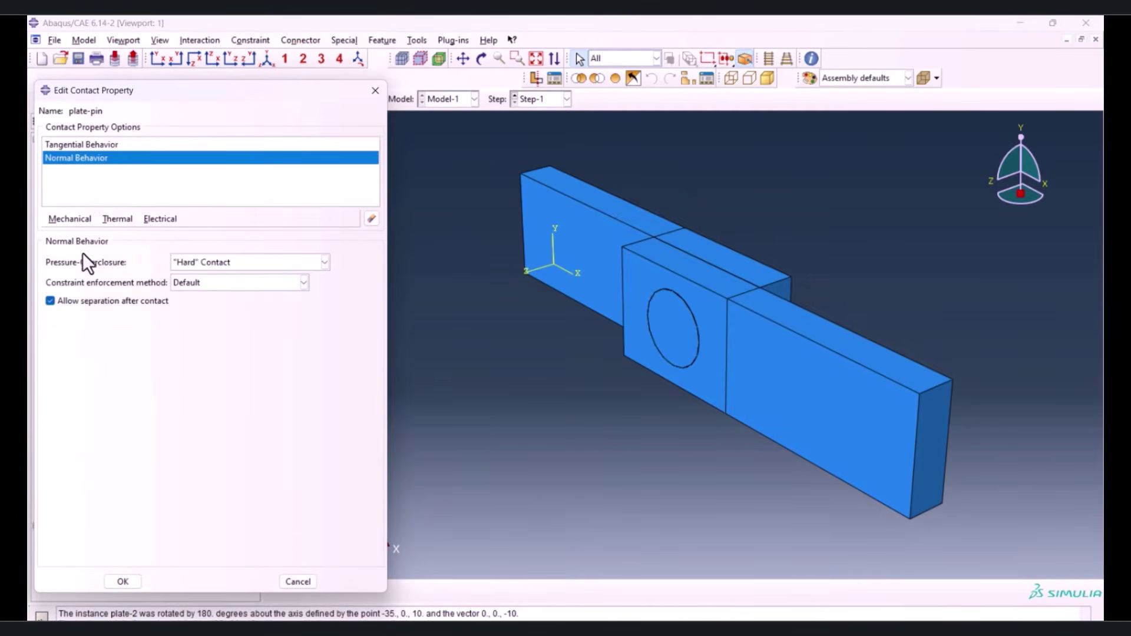
{"action": "left_click", "coordinate": [122, 581]}
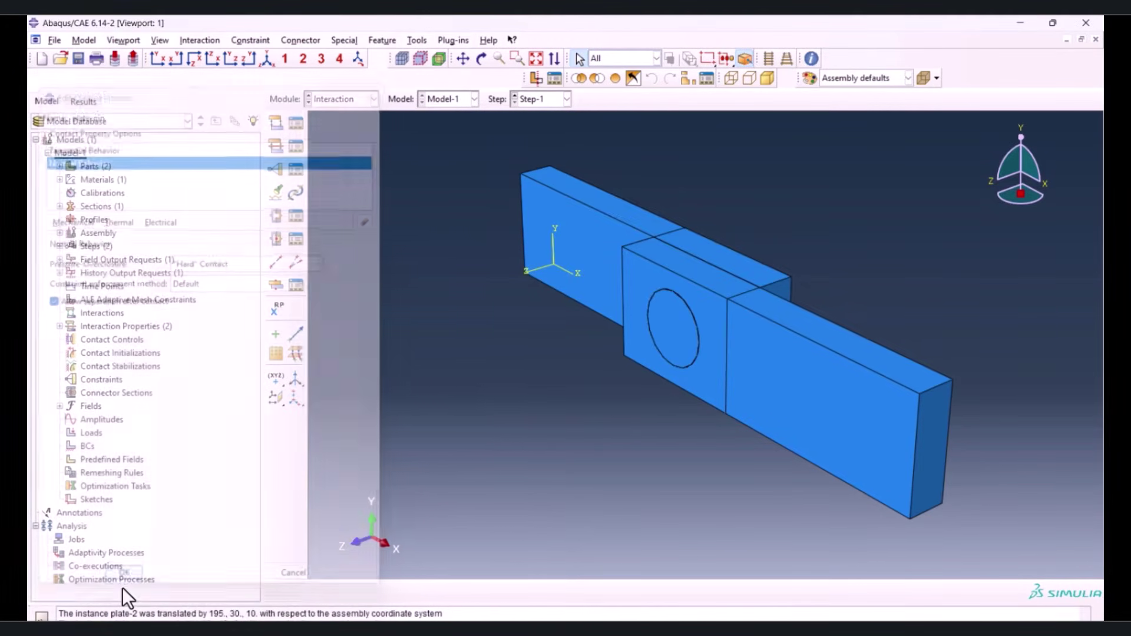
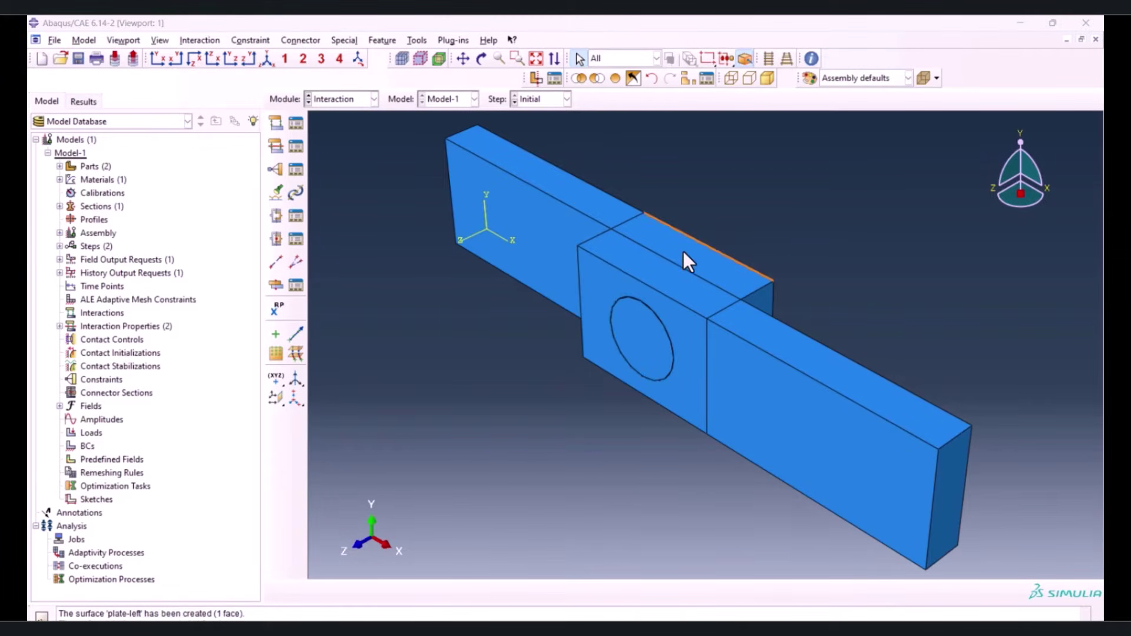
{"action": "left_click", "coordinate": [645, 327]}
{"action": "left_click", "coordinate": [609, 294]}
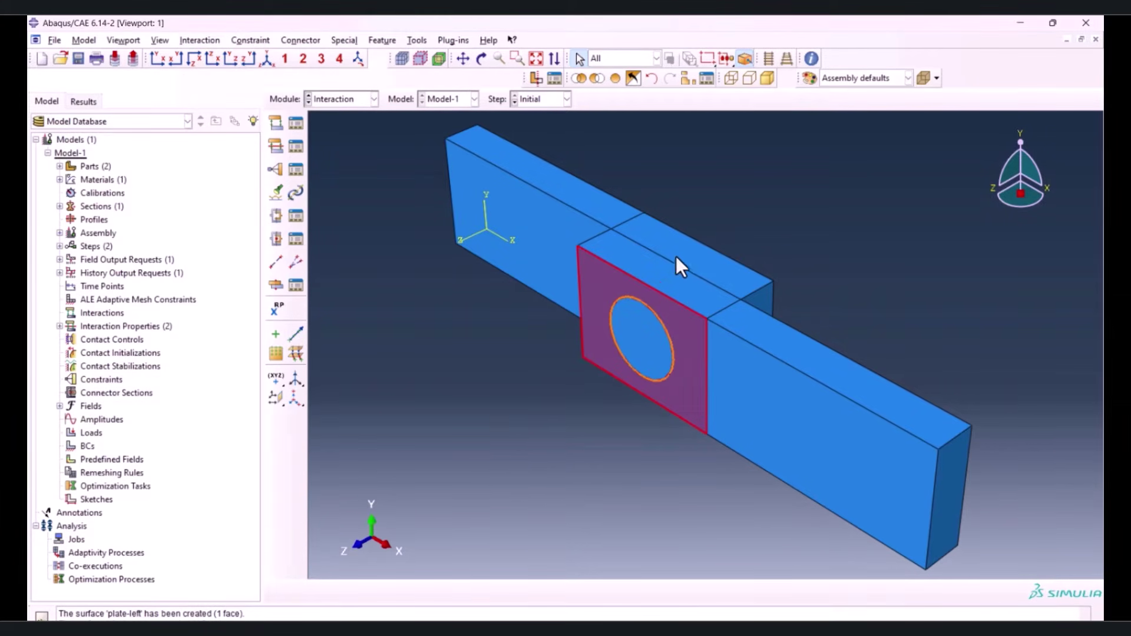
{"action": "left_click", "coordinate": [482, 348]}
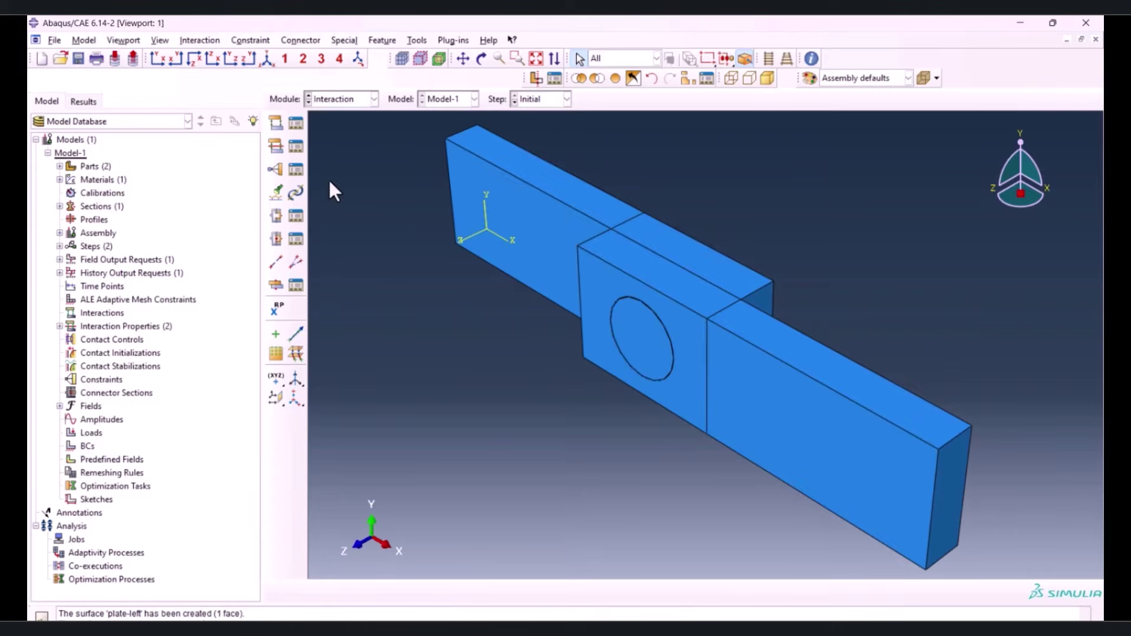
Open the Surface Manager and remove the front plate's two cells and the pin cell from the display
{"action": "left_click", "coordinate": [422, 39]}
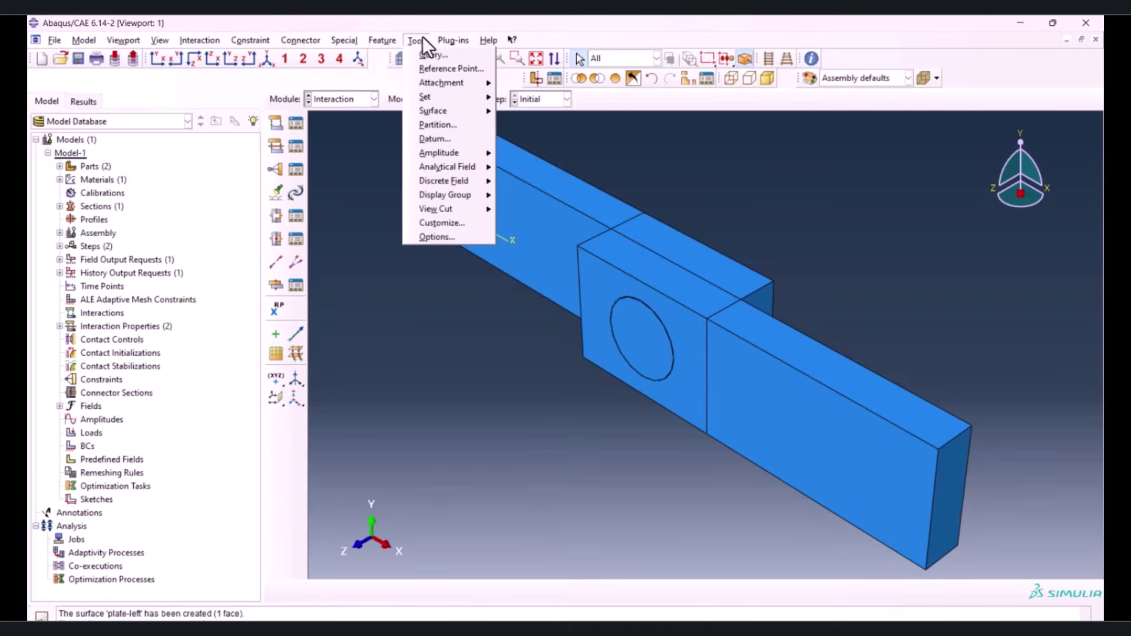
{"action": "mouse_move", "coordinate": [432, 109]}
{"action": "left_click", "coordinate": [504, 111]}
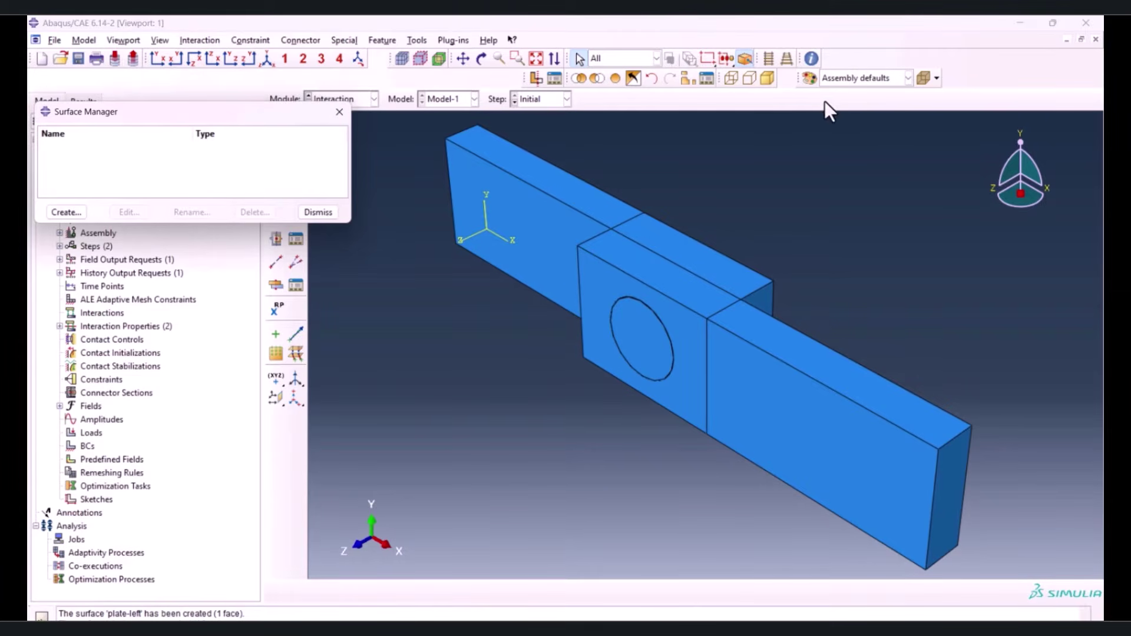
{"action": "left_click", "coordinate": [689, 78]}
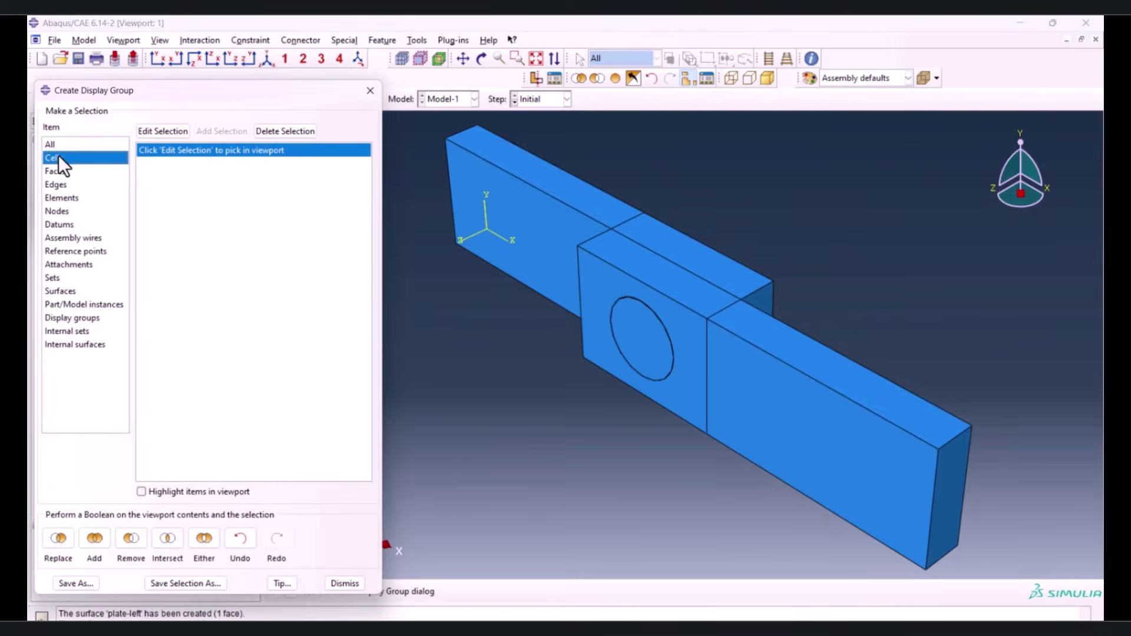
{"action": "left_click", "coordinate": [156, 131]}
{"action": "left_click", "coordinate": [748, 354]}
{"action": "left_click", "coordinate": [684, 317], "text": "shift"}
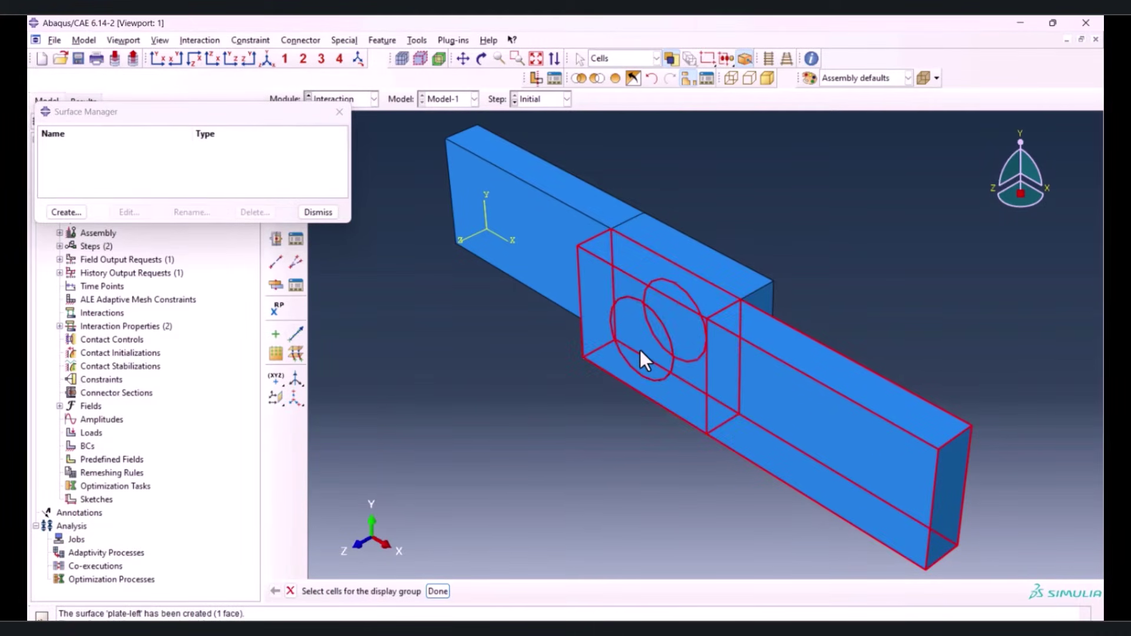
{"action": "left_click", "coordinate": [647, 326], "text": "shift"}
{"action": "left_click", "coordinate": [437, 591]}
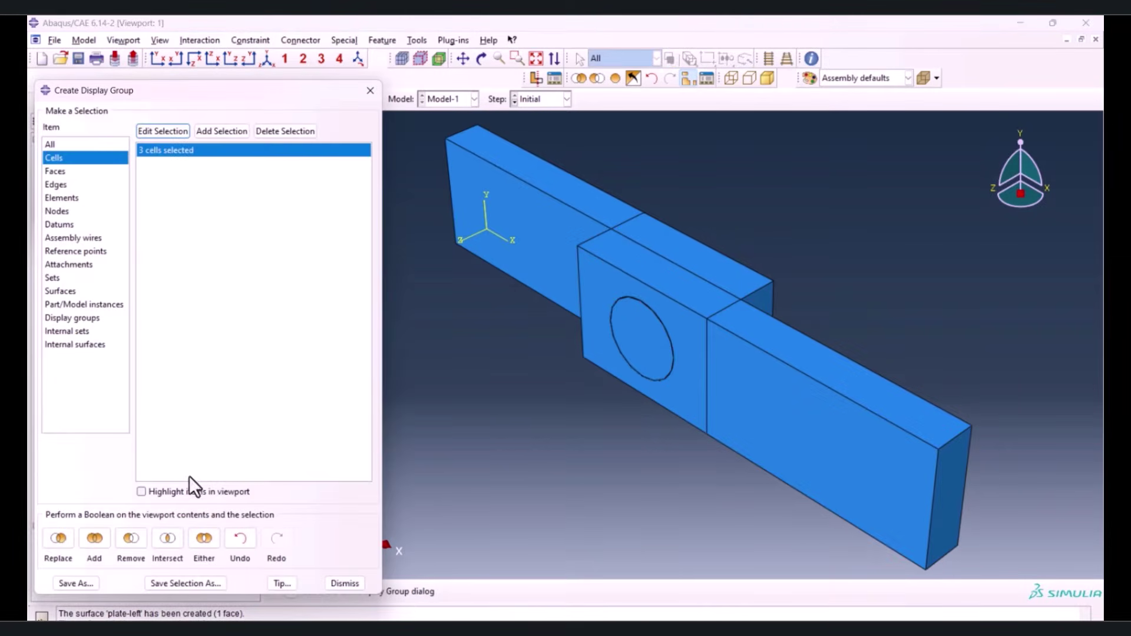
{"action": "left_click", "coordinate": [132, 538]}
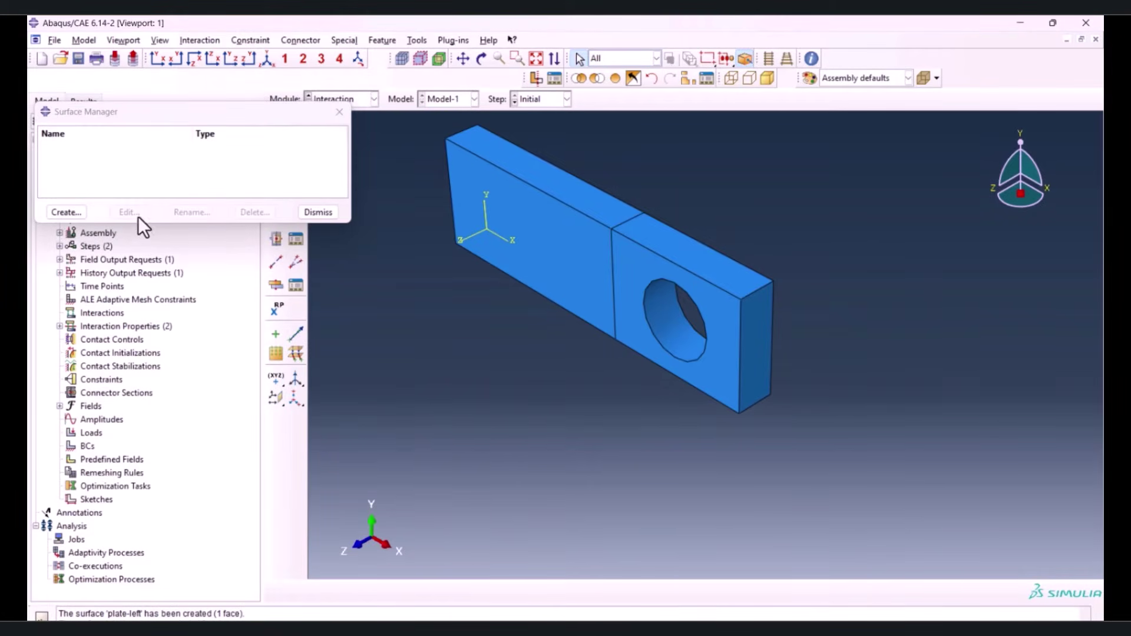
Create a surface named plate-1 on the back plate's holed face that touches the front plate
{"action": "left_click", "coordinate": [644, 274]}
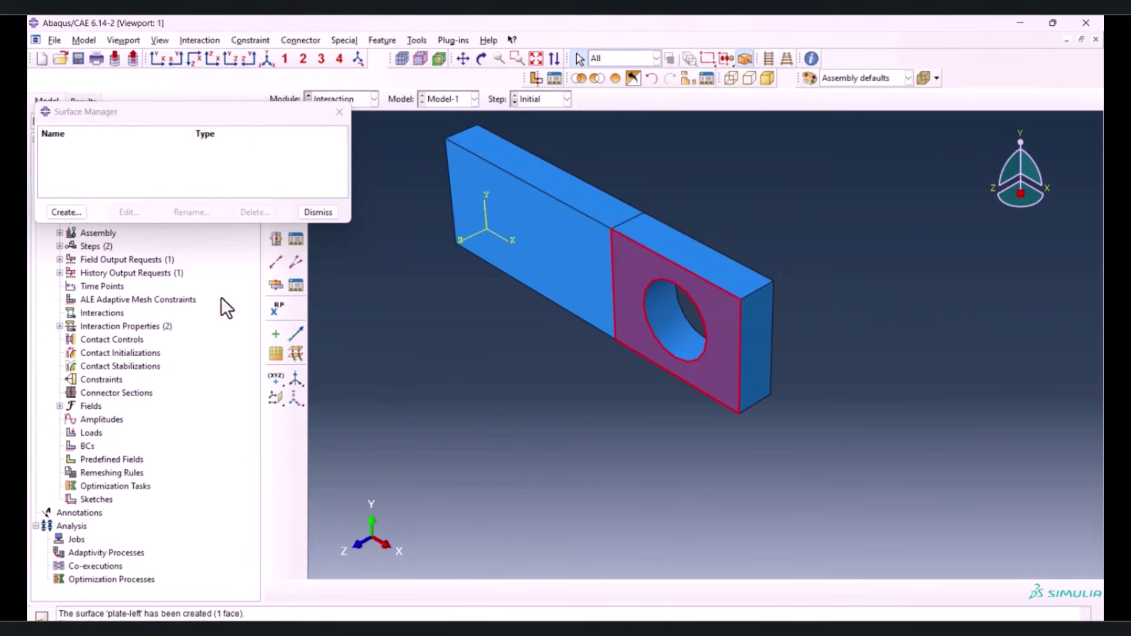
{"action": "left_click", "coordinate": [66, 212]}
{"action": "type", "text": "plate-1"}
{"action": "left_click", "coordinate": [65, 195]}
{"action": "left_click", "coordinate": [506, 591]}
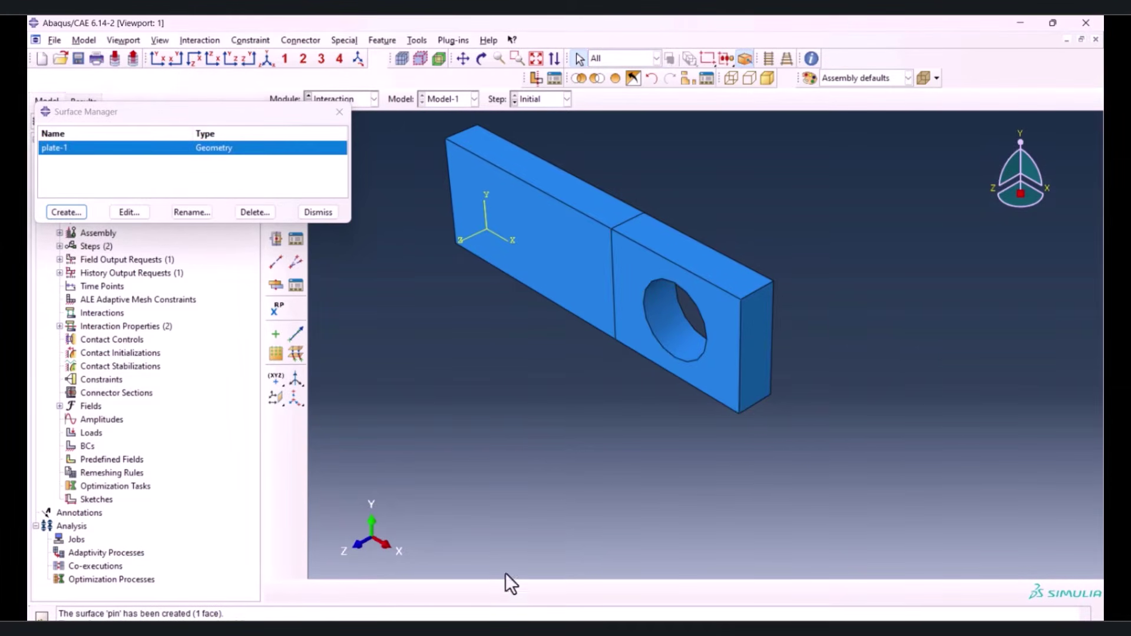
Start a new geometry surface named plate-2
{"action": "left_click", "coordinate": [57, 210]}
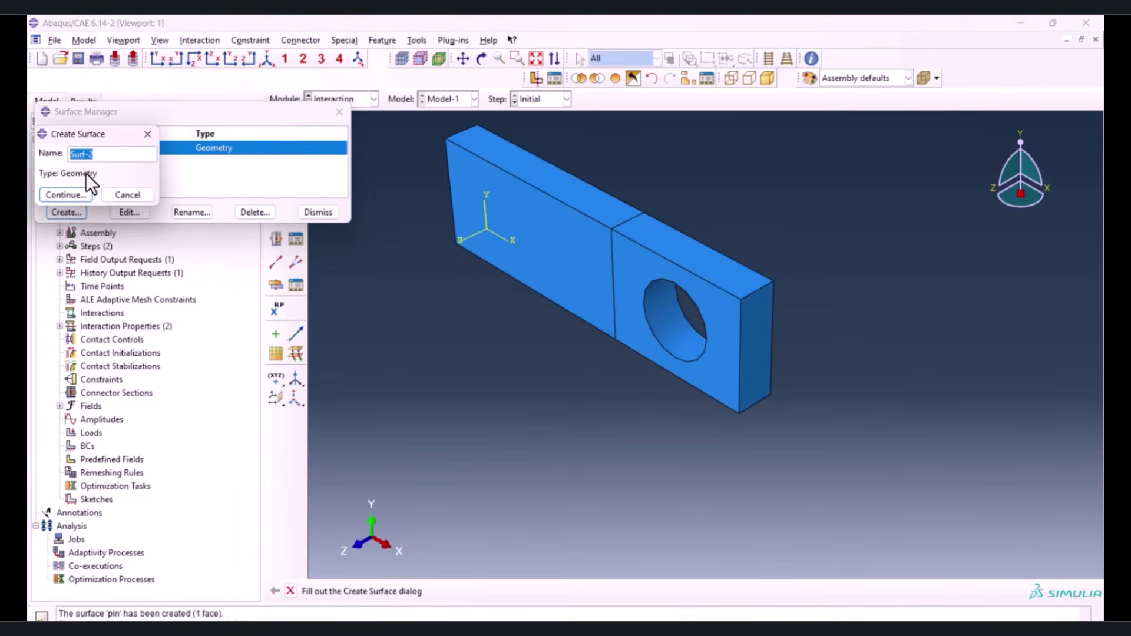
{"action": "type", "text": "plate-1"}
{"action": "key", "text": "Return"}
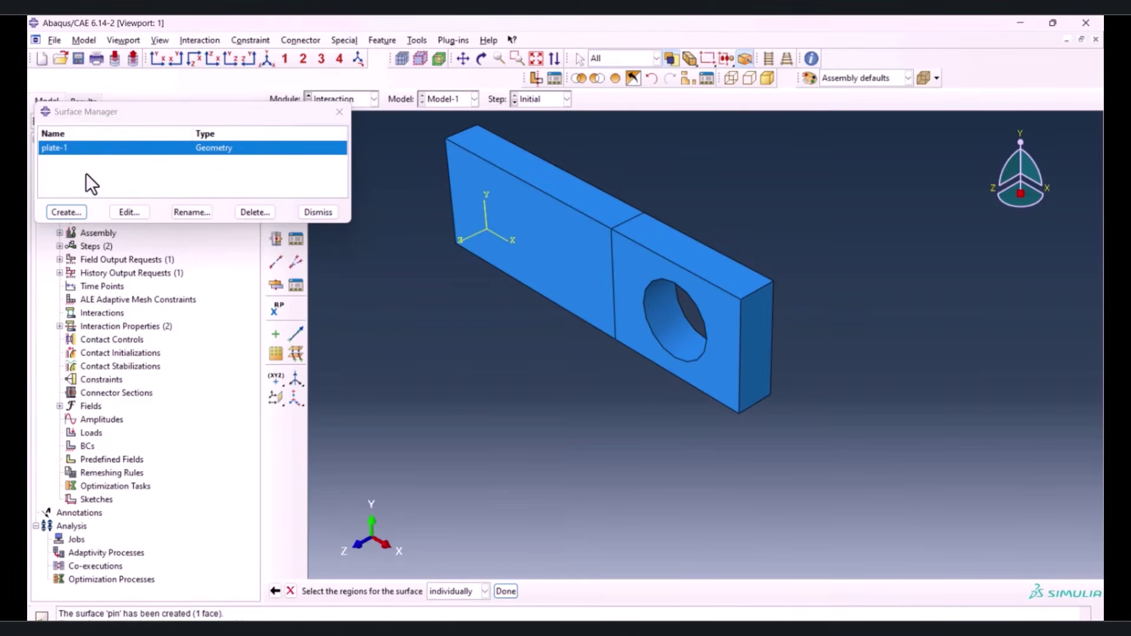
Display the whole assembly again and remove the pin cell and the back plate's two cells from the display
{"action": "left_click", "coordinate": [616, 78]}
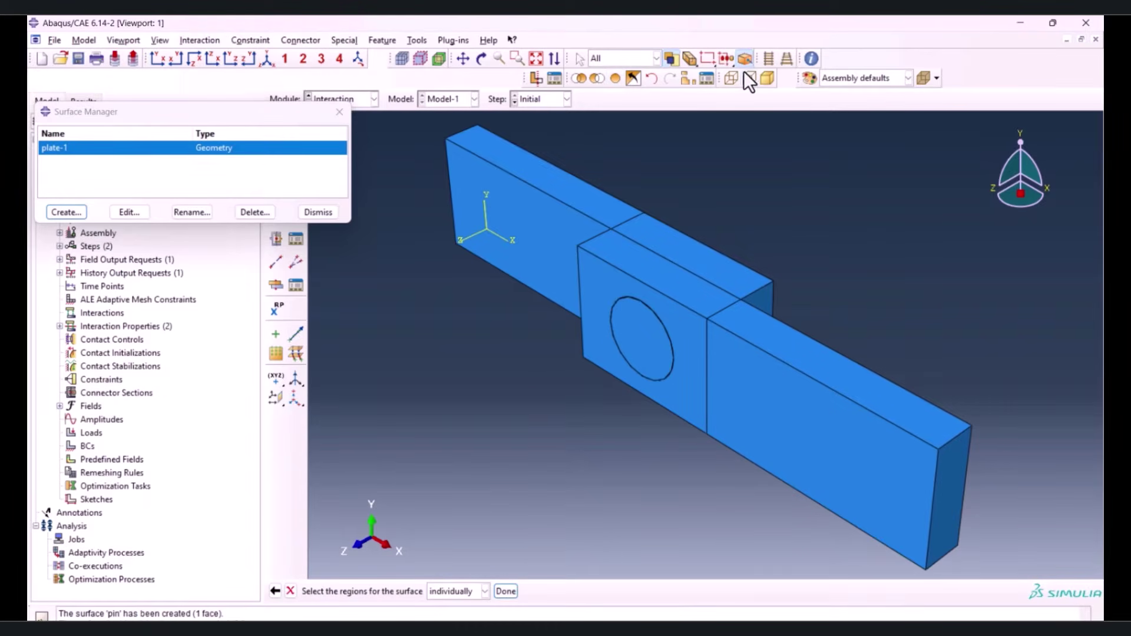
{"action": "left_click", "coordinate": [684, 78]}
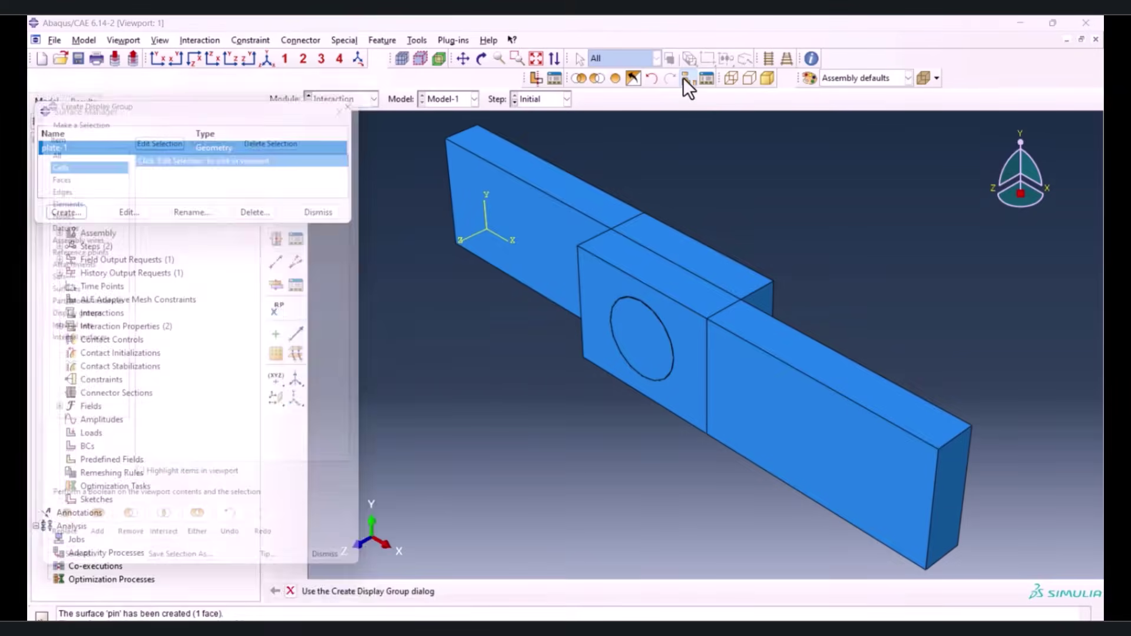
{"action": "left_click", "coordinate": [171, 135]}
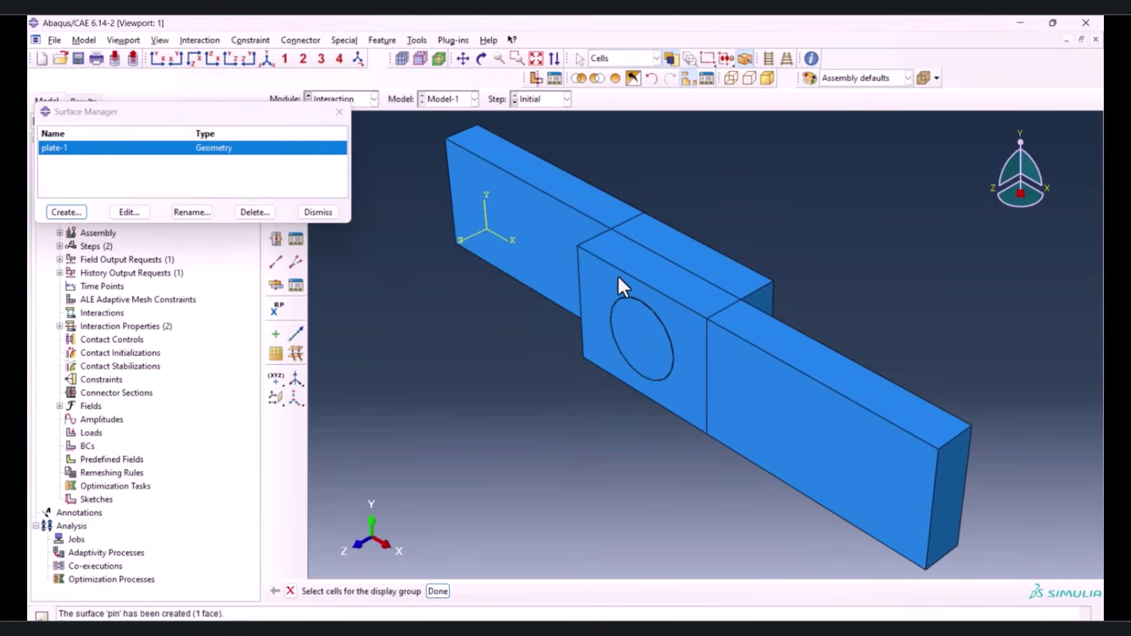
{"action": "left_click", "coordinate": [669, 249]}
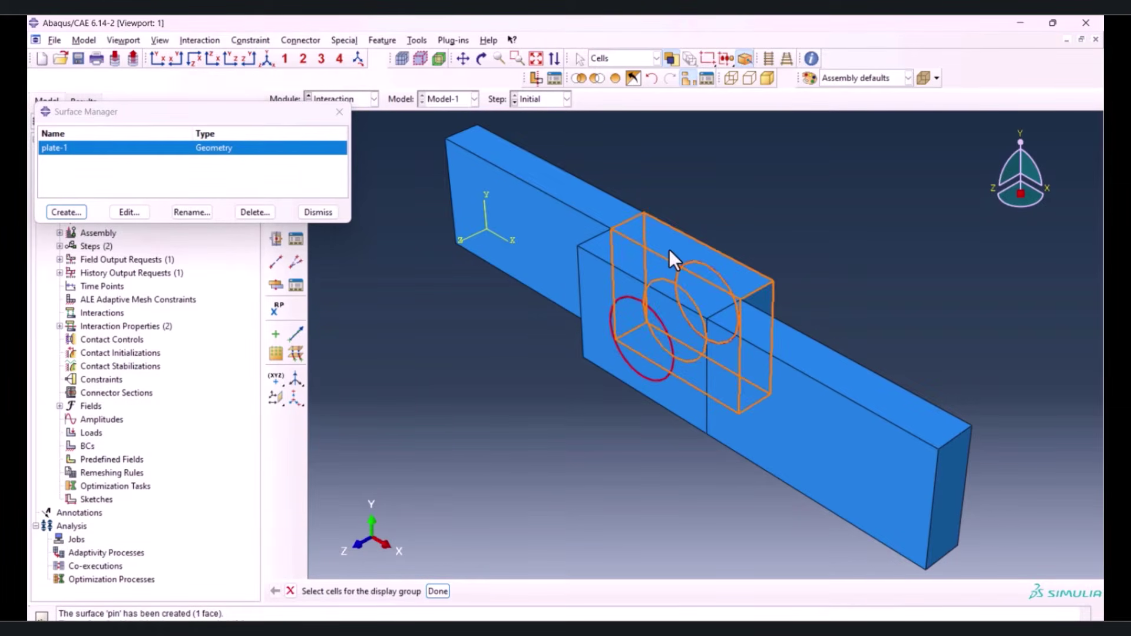
{"action": "left_click", "coordinate": [571, 213], "text": "shift"}
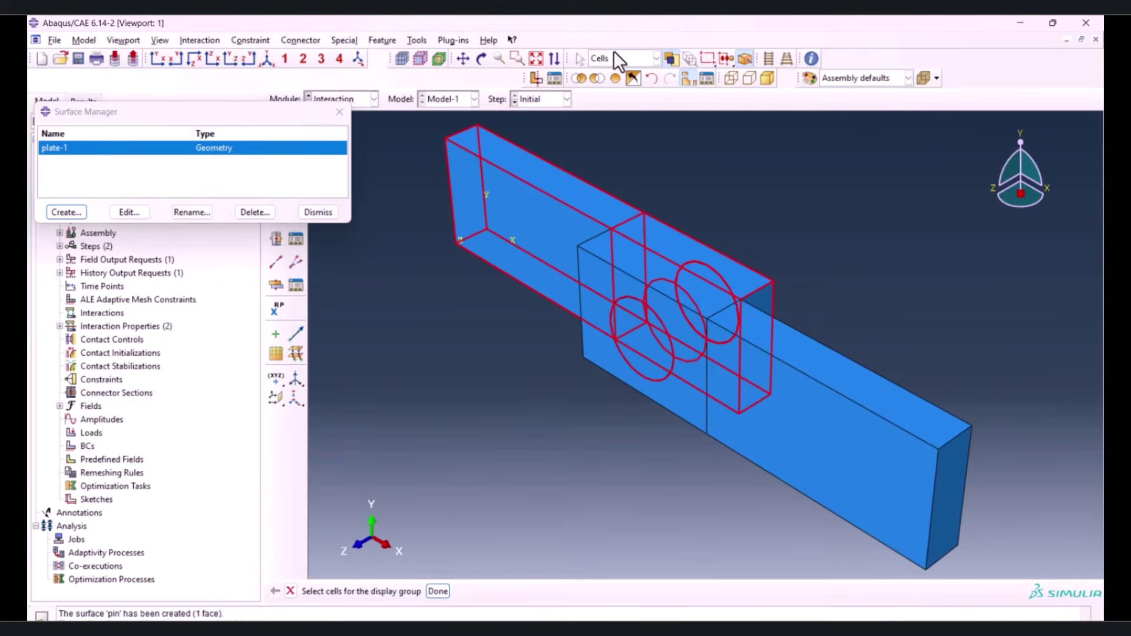
{"action": "left_click", "coordinate": [438, 590]}
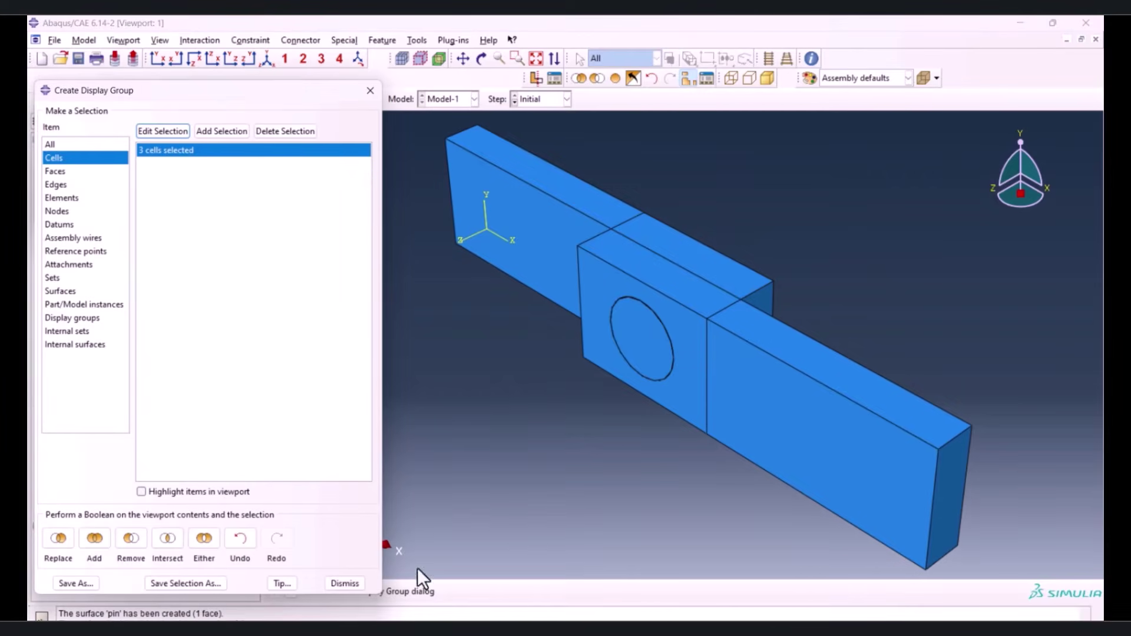
{"action": "left_click", "coordinate": [131, 537]}
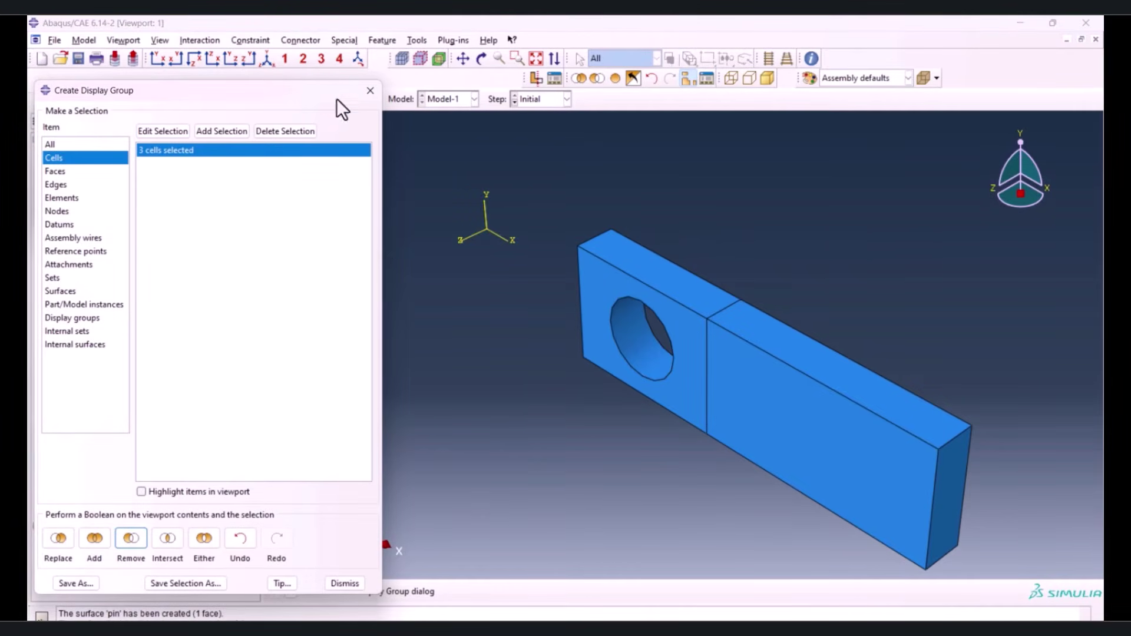
{"action": "left_click", "coordinate": [372, 94]}
Assign the front plate's holed rear face, which touches the back plate, to the plate-2 surface
{"action": "left_click", "coordinate": [482, 58]}
{"action": "left_click_drag", "start_coordinate": [848, 446], "coordinate": [397, 538]}
{"action": "left_click", "coordinate": [290, 591]}
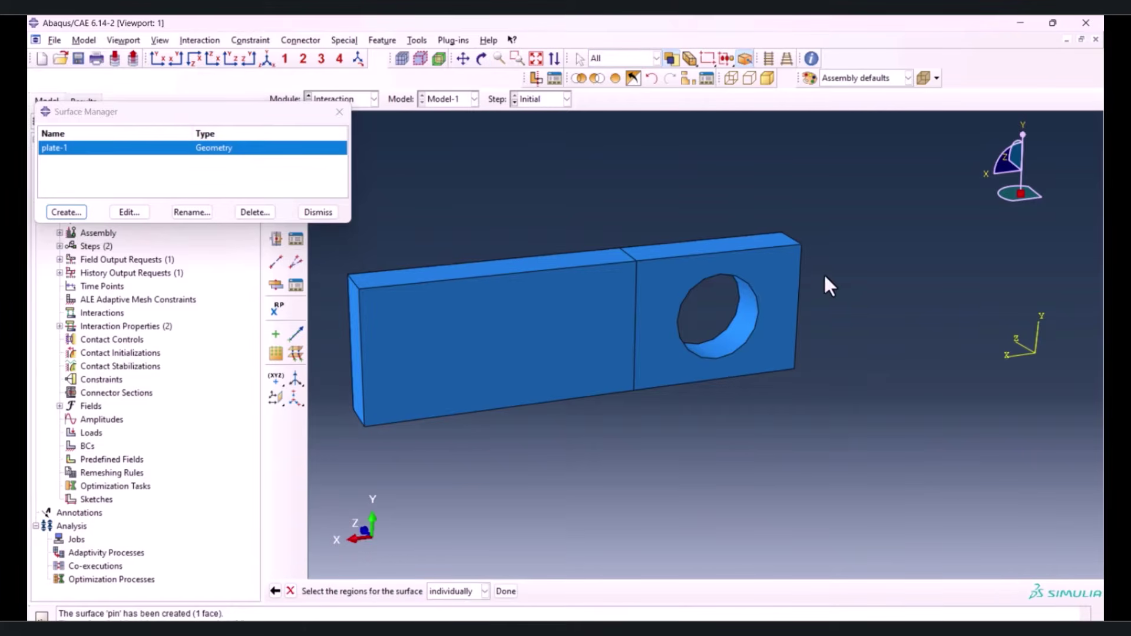
{"action": "left_click", "coordinate": [784, 276]}
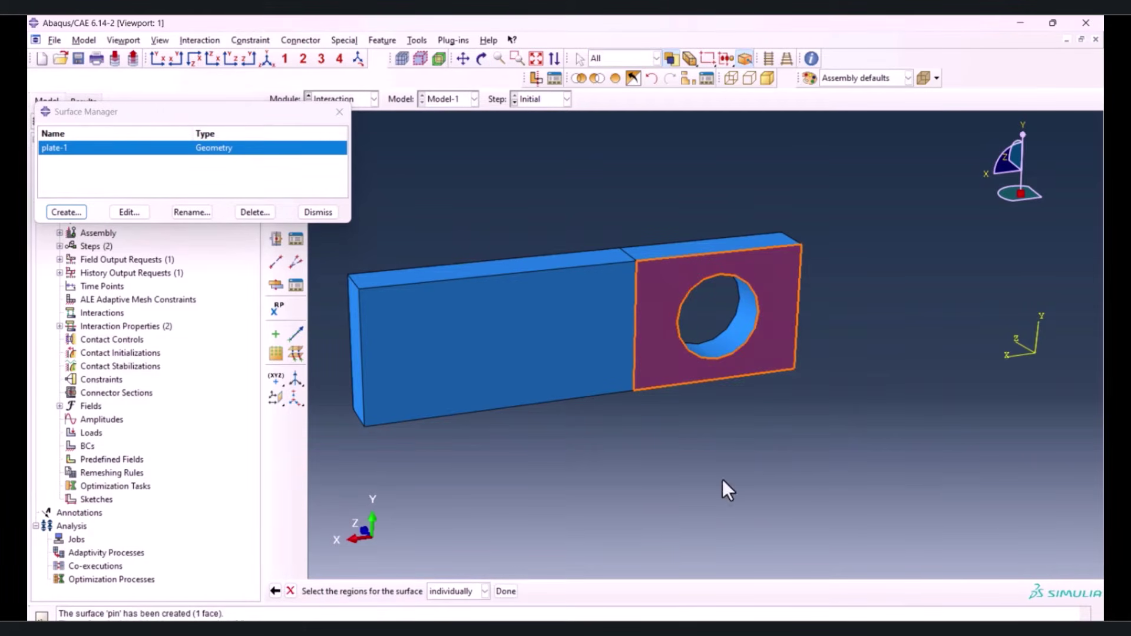
{"action": "left_click", "coordinate": [506, 590]}
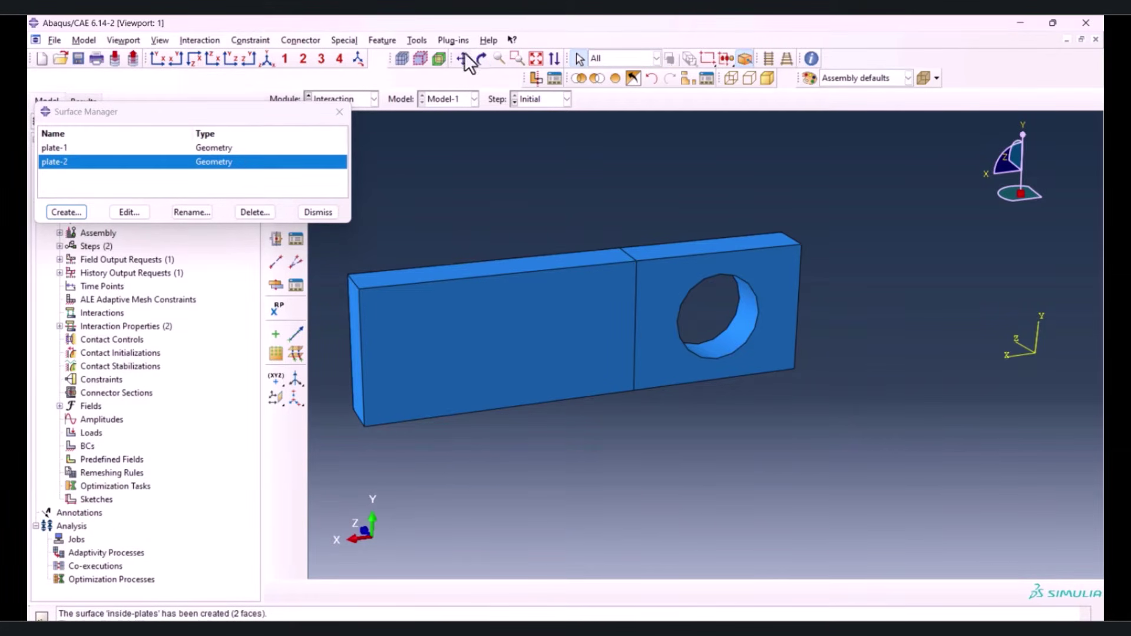
Create a surface named inside-plate2 on the inner wall of the front plate's hole
{"action": "left_click", "coordinate": [268, 58]}
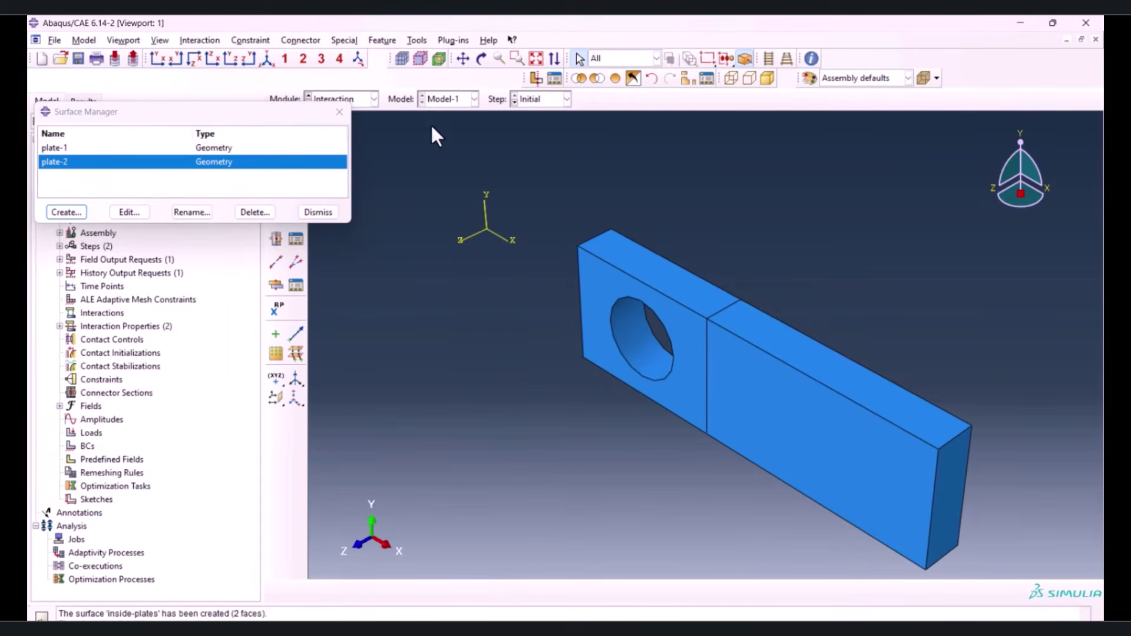
{"action": "left_click", "coordinate": [64, 212]}
{"action": "type", "text": "inside-plate"}
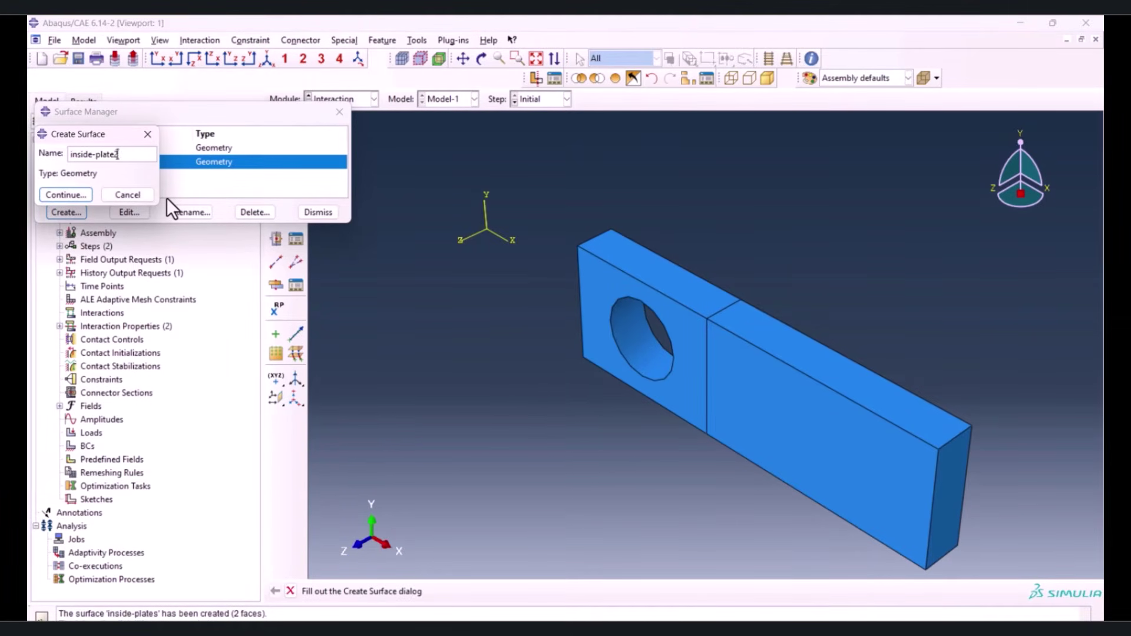
{"action": "left_click", "coordinate": [76, 195]}
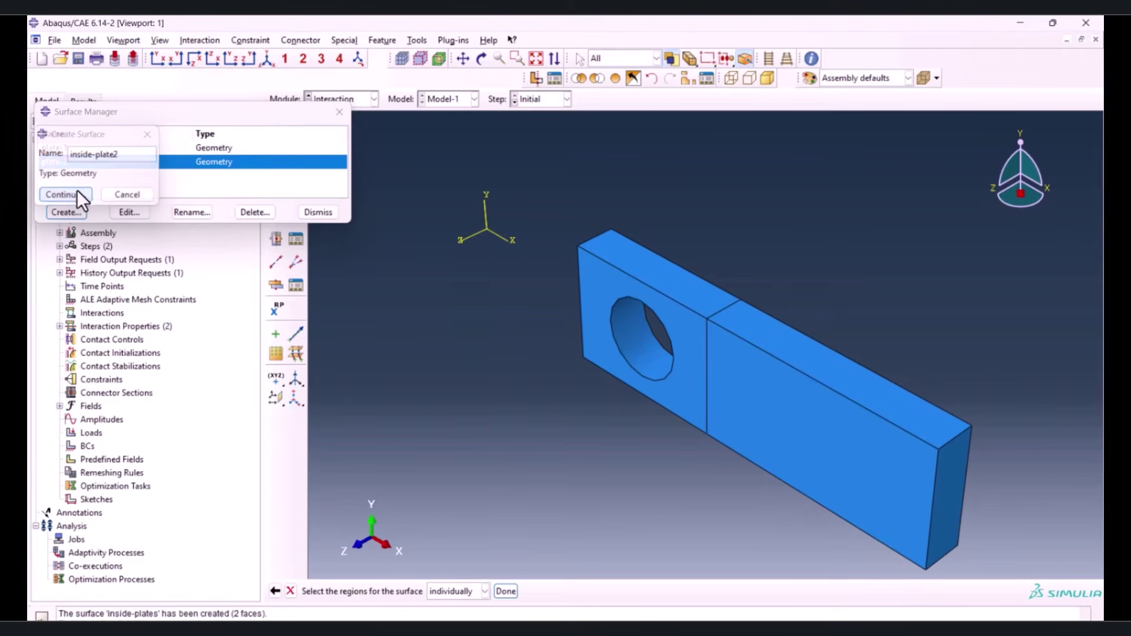
{"action": "left_click", "coordinate": [639, 344]}
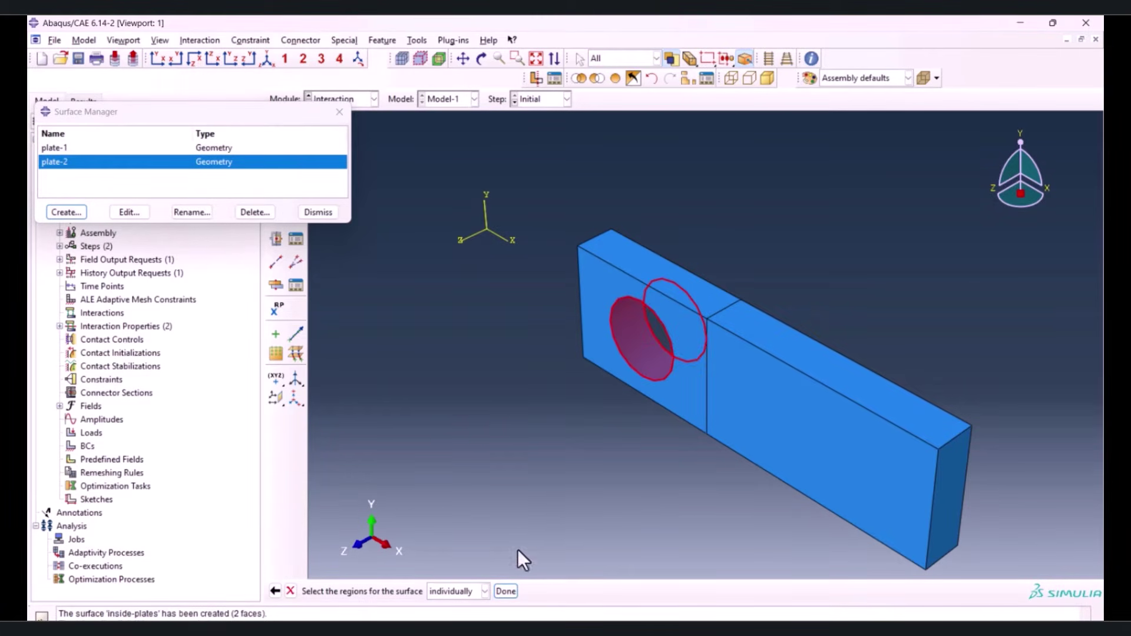
{"action": "left_click", "coordinate": [505, 591]}
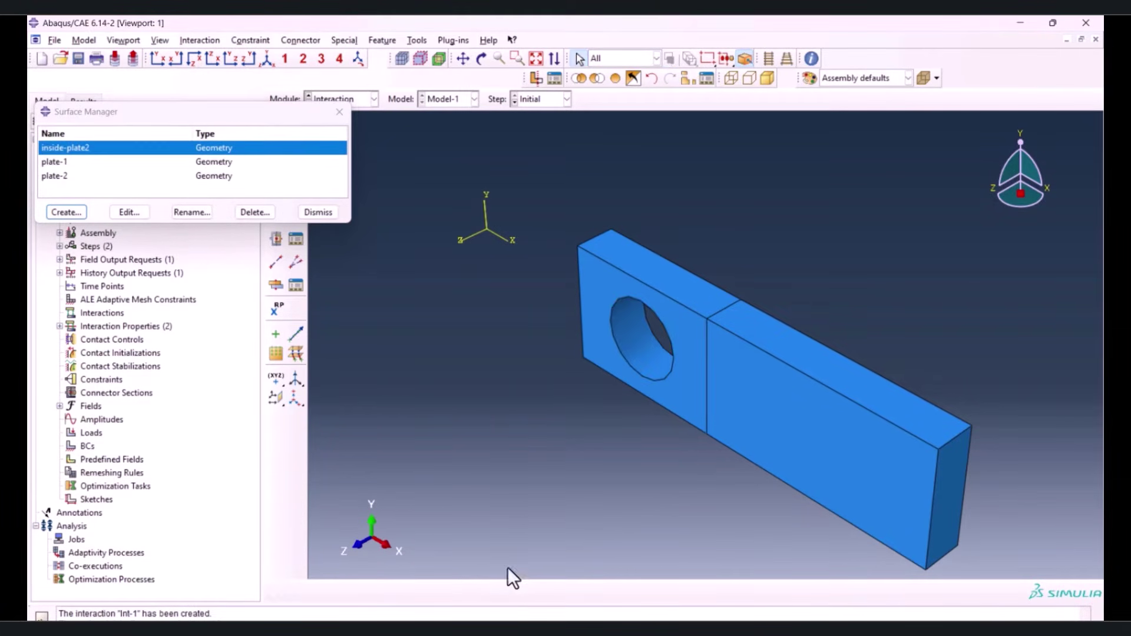
Display the whole assembly again and remove the front plate's holed cell and the pin cell from the display
{"action": "left_click", "coordinate": [615, 79]}
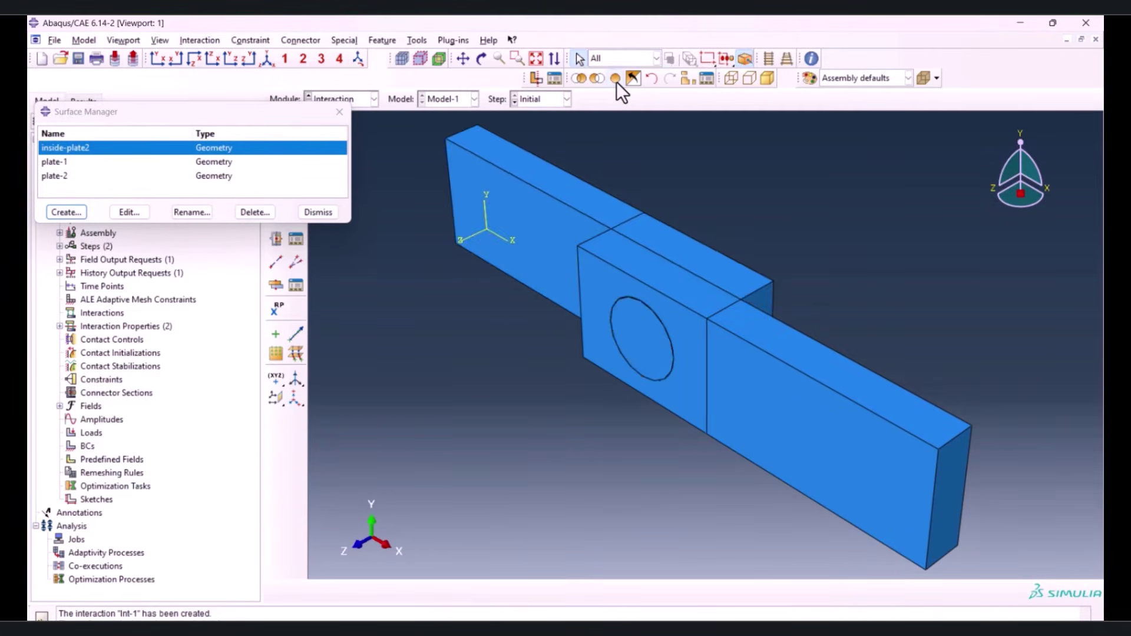
{"action": "left_click", "coordinate": [685, 79]}
{"action": "left_click", "coordinate": [159, 130]}
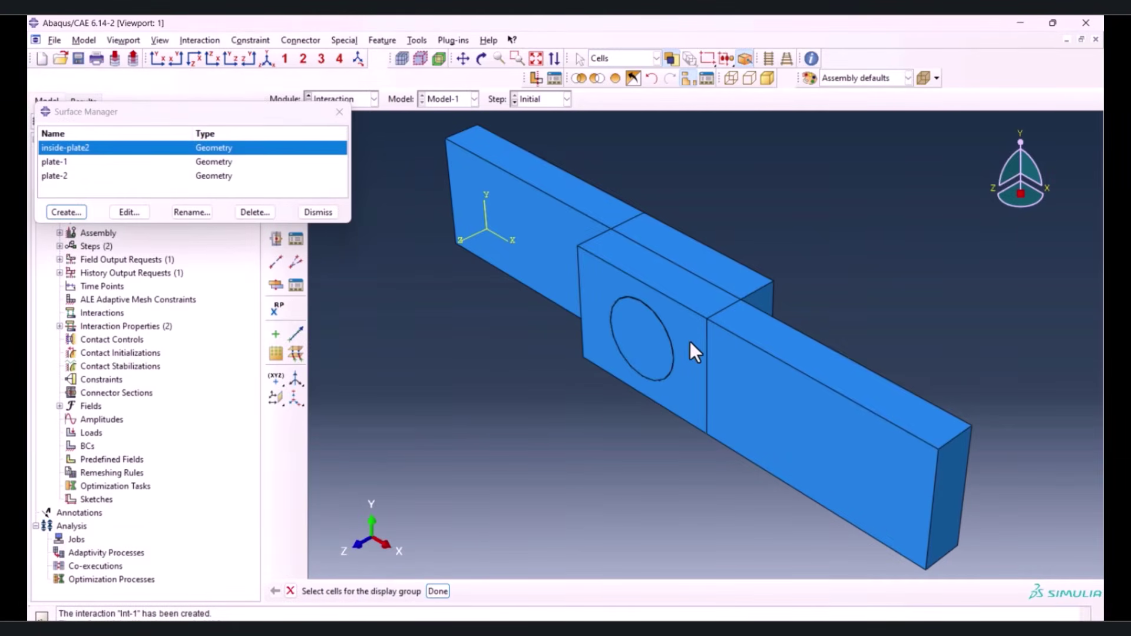
{"action": "left_click", "coordinate": [688, 341]}
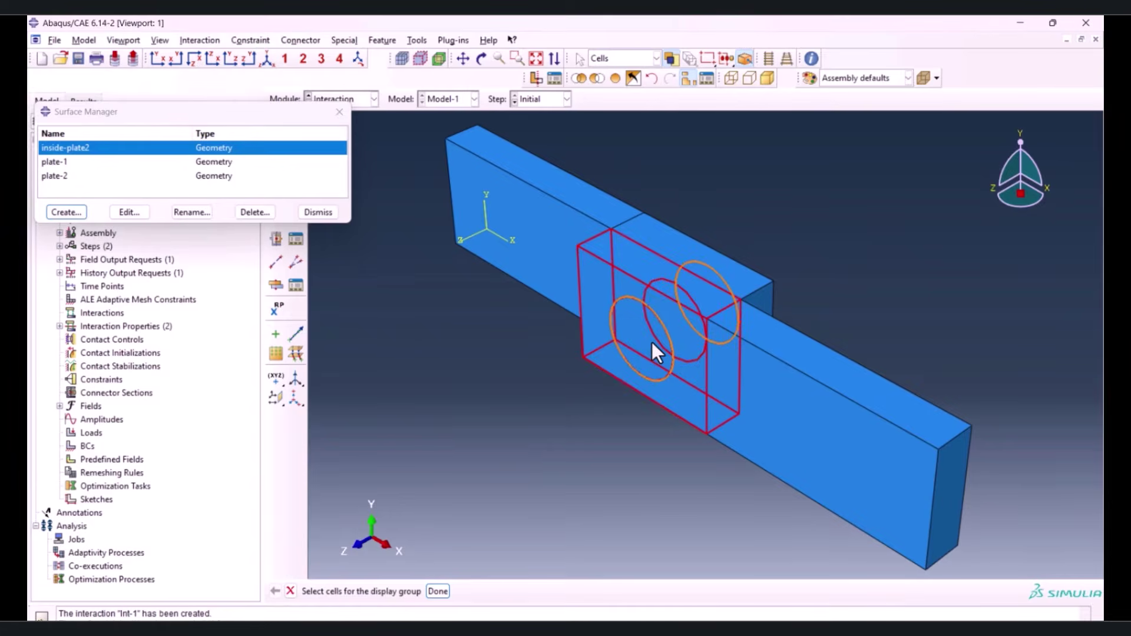
{"action": "left_click", "coordinate": [438, 590]}
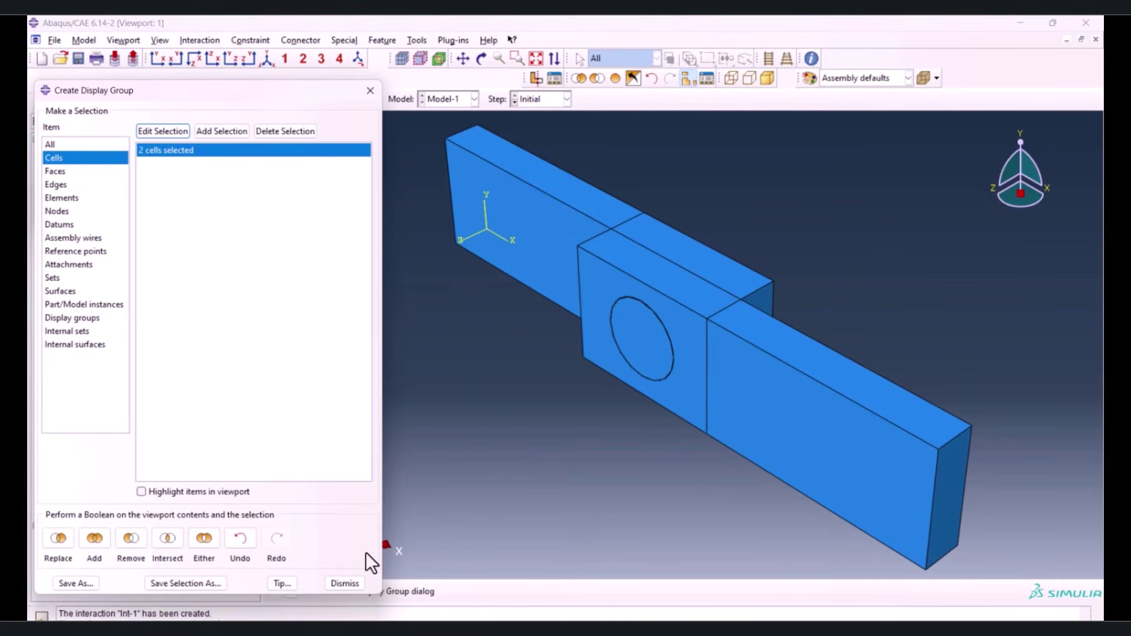
{"action": "left_click", "coordinate": [122, 541]}
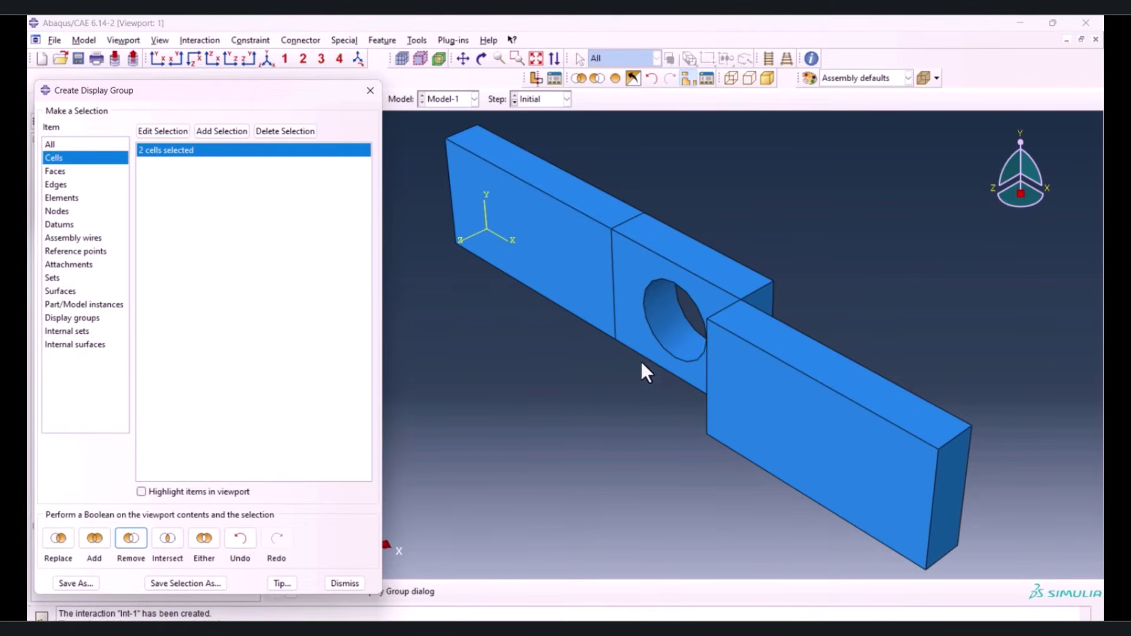
{"action": "left_click", "coordinate": [365, 92]}
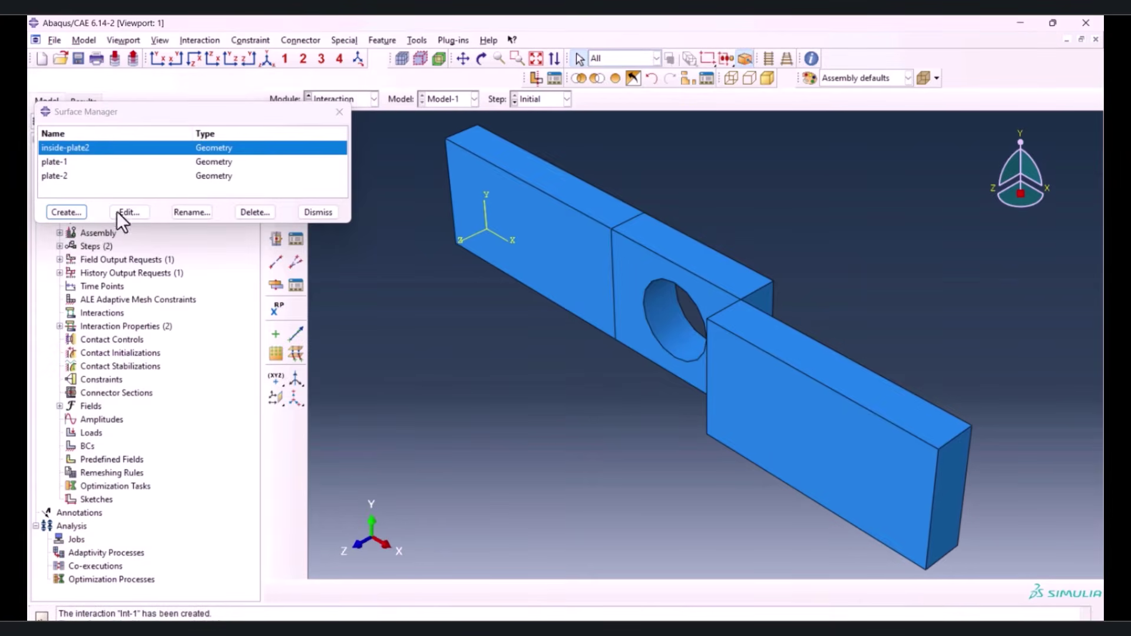
Create a surface named inside-plate1 on the inner wall of the back plate's hole
{"action": "left_click", "coordinate": [79, 213]}
{"action": "type", "text": "inside-plate2"}
{"action": "left_click", "coordinate": [80, 195]}
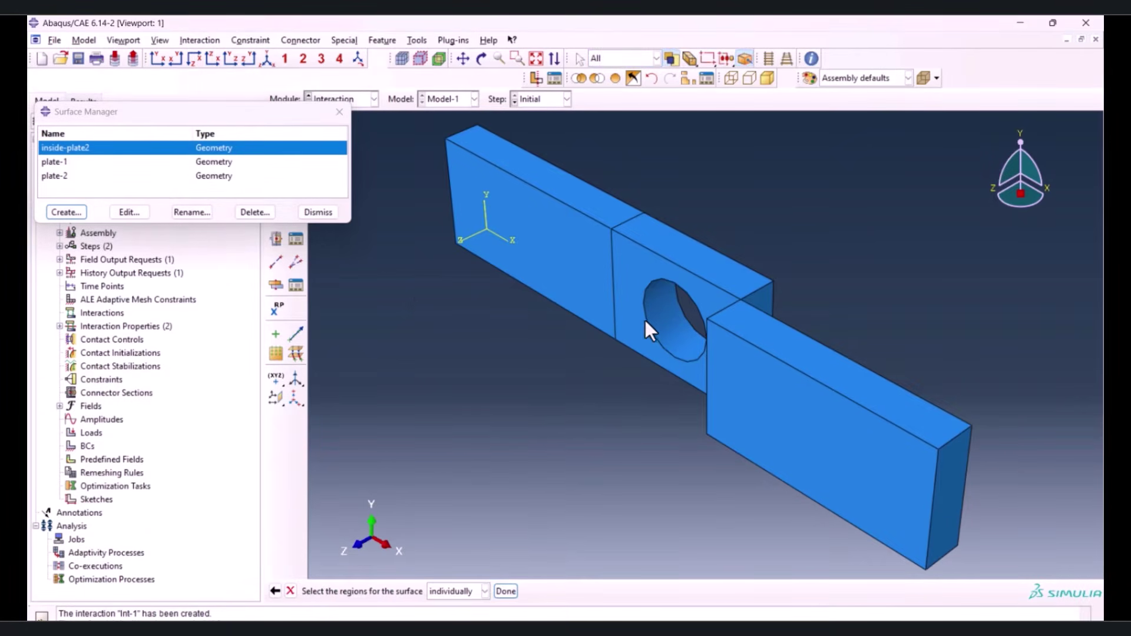
{"action": "left_click", "coordinate": [659, 317]}
{"action": "middle_click", "coordinate": [568, 457]}
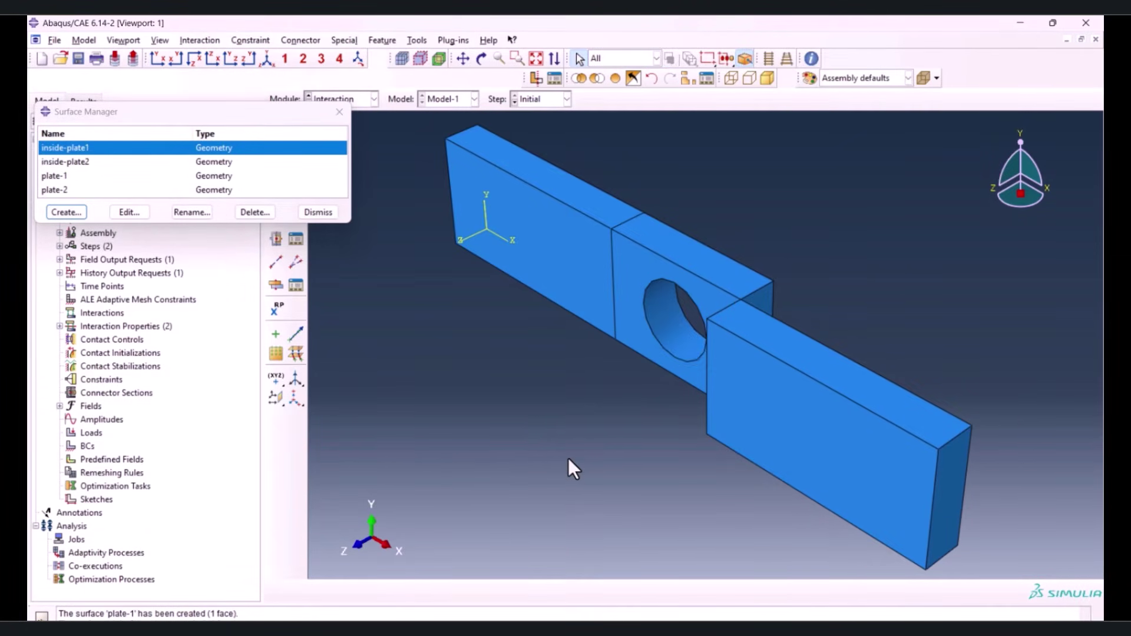
Create a surface named pin on the pin's cylindrical face, displaying only the pin cell for the selection
{"action": "left_click", "coordinate": [65, 211]}
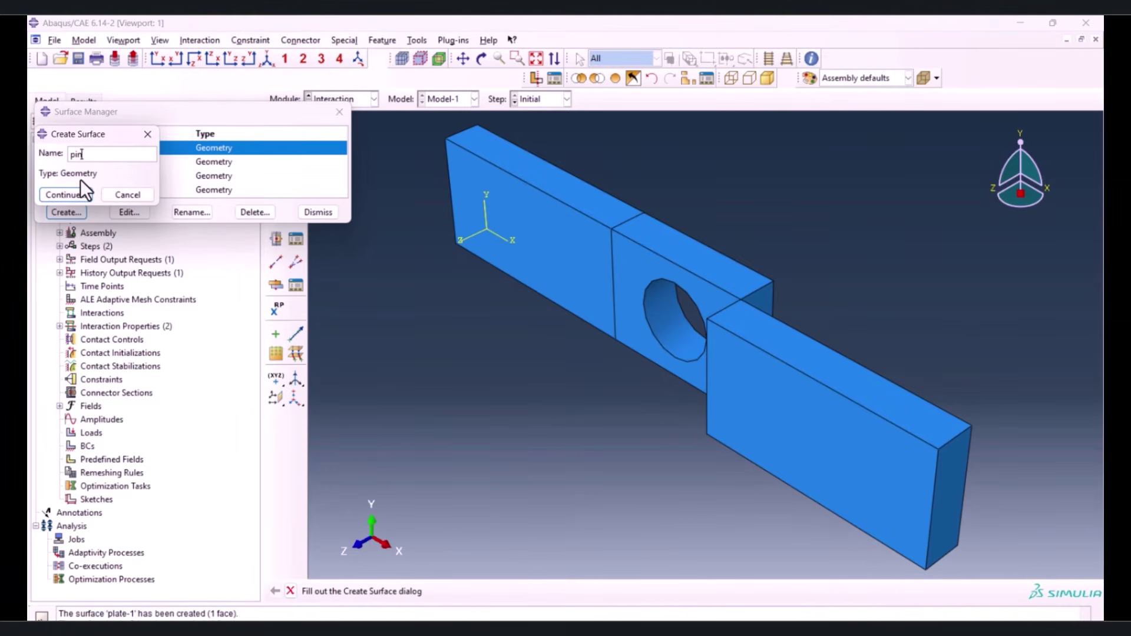
{"action": "key", "text": "Return"}
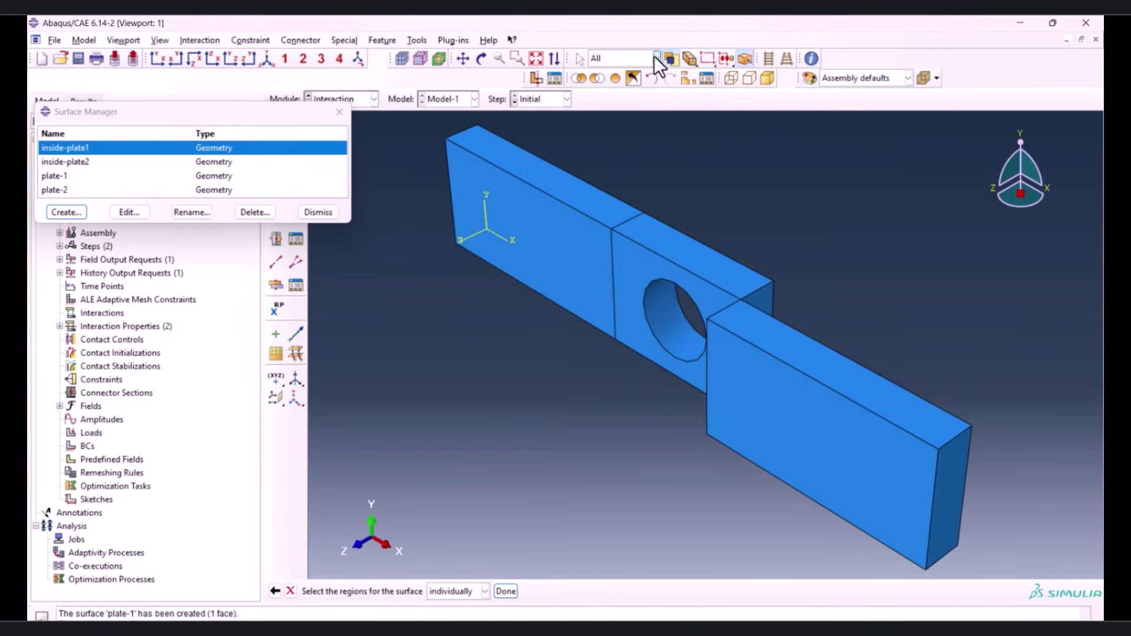
{"action": "left_click", "coordinate": [613, 79]}
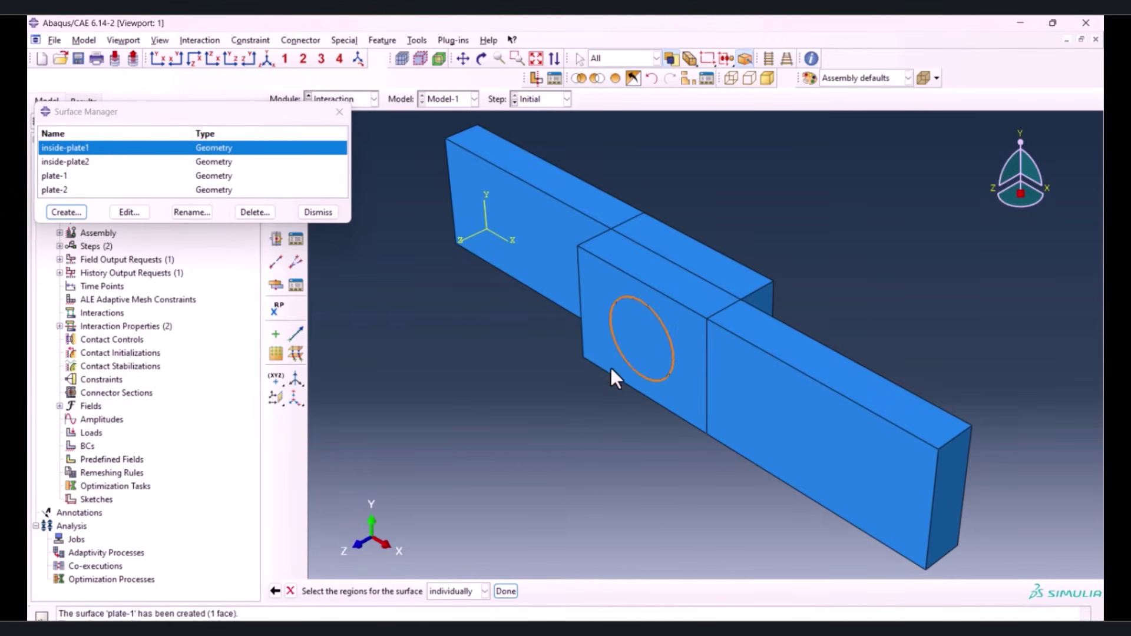
{"action": "left_click", "coordinate": [689, 79]}
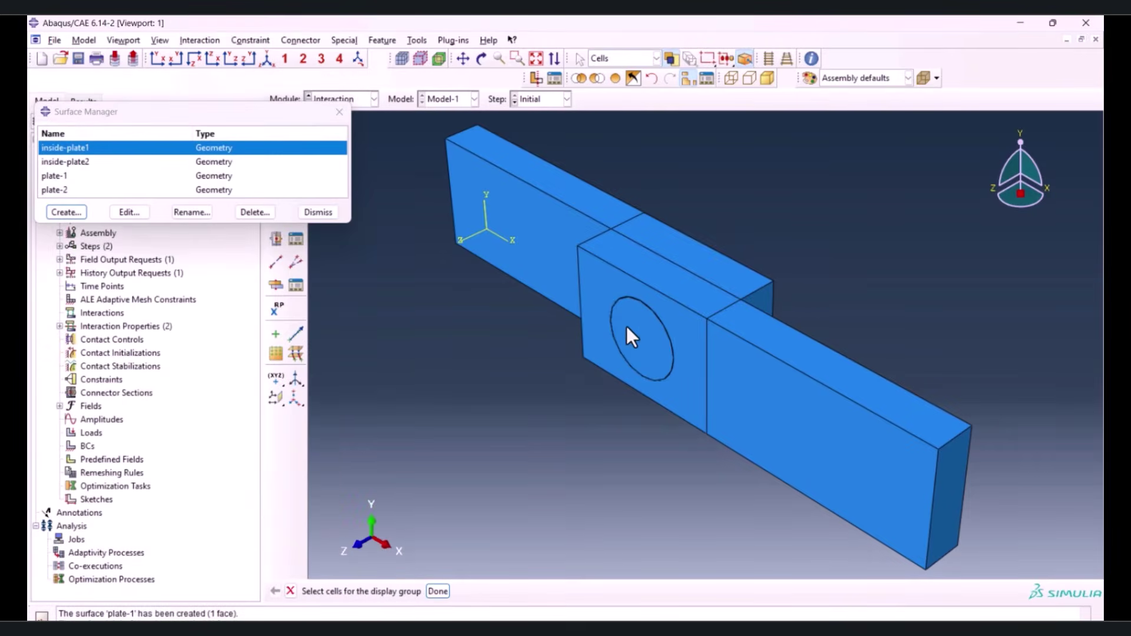
{"action": "left_click", "coordinate": [438, 591]}
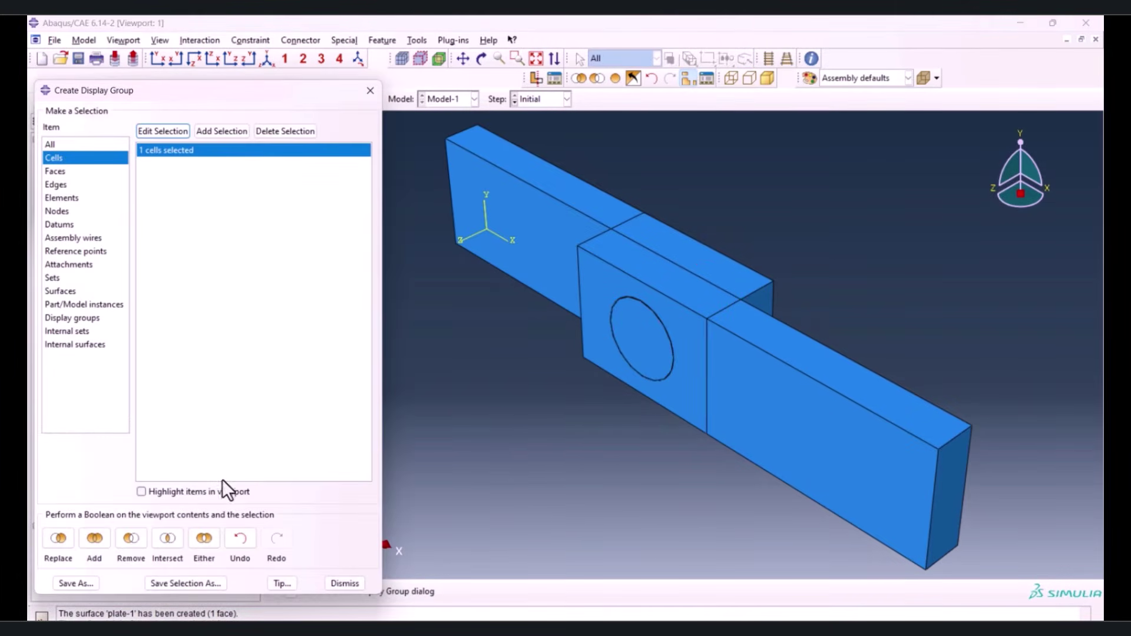
{"action": "left_click", "coordinate": [56, 537]}
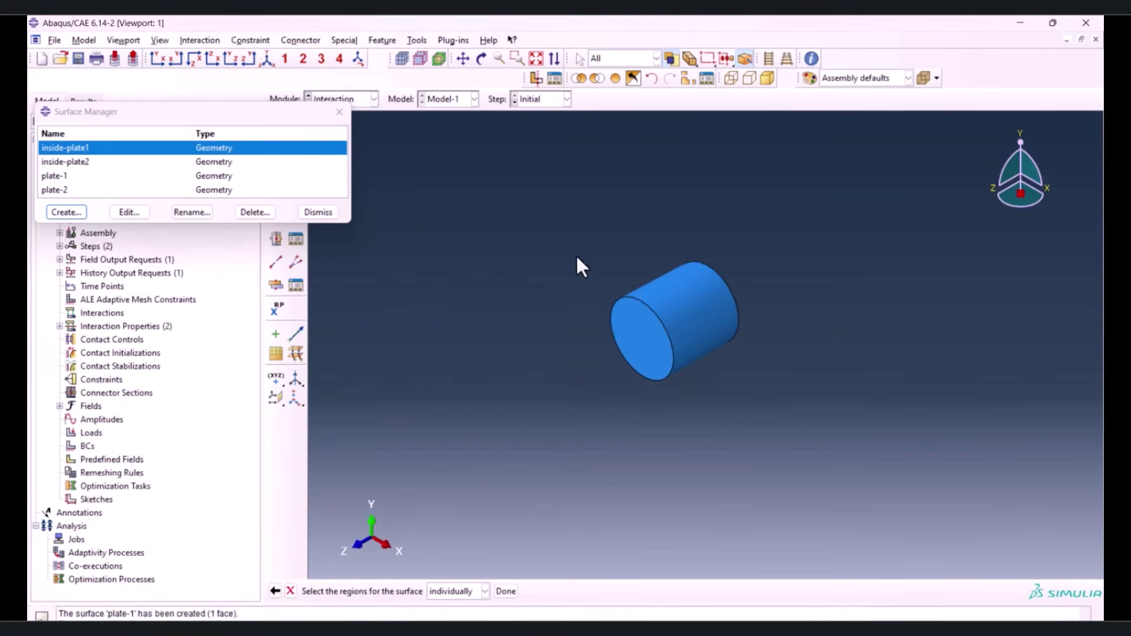
{"action": "left_click", "coordinate": [685, 319]}
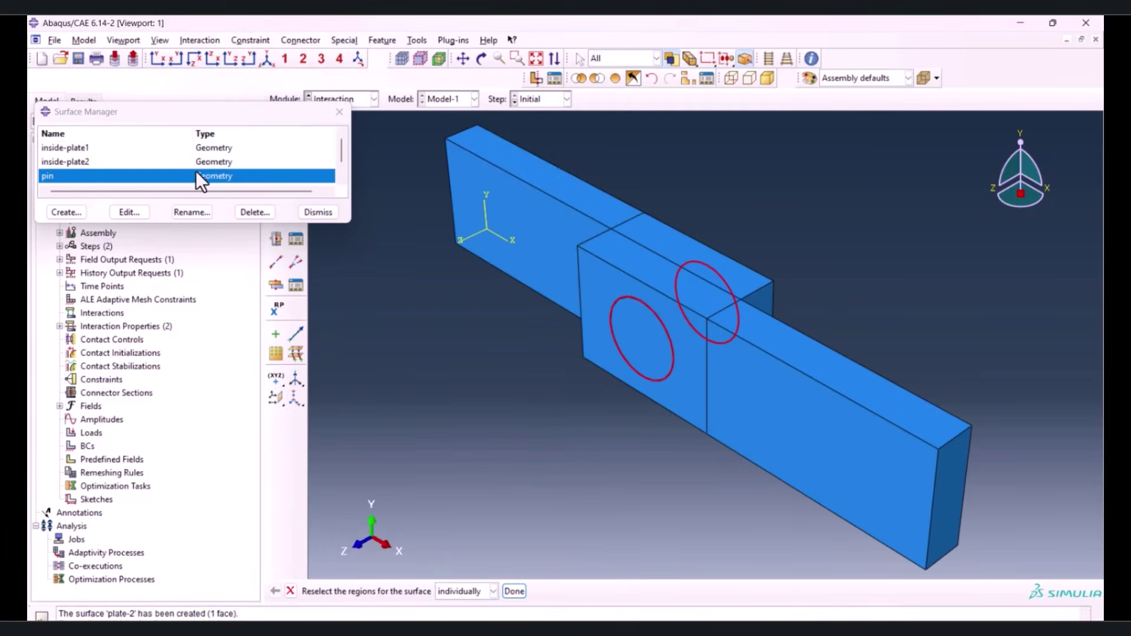
Check the faces assigned to inside-plate2, inside-plate1, plate-1 and plate-2 one by one, and close the surface manager
{"action": "left_click", "coordinate": [95, 162]}
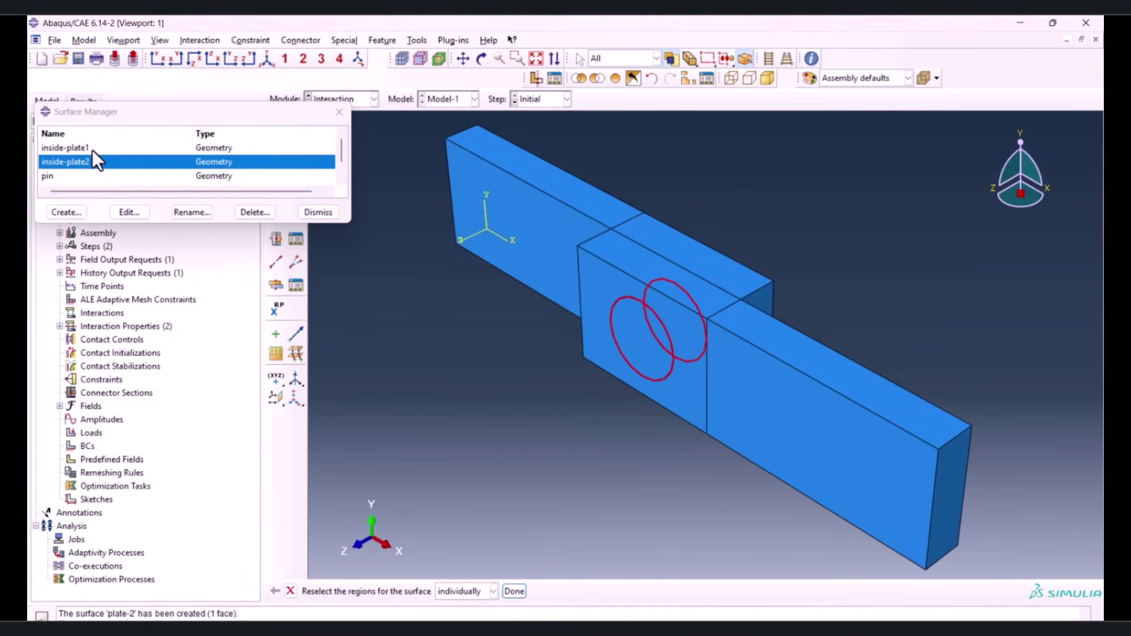
{"action": "left_click", "coordinate": [92, 149]}
{"action": "scroll", "coordinate": [90, 161], "scroll_direction": "down", "scroll_amount": 2}
{"action": "left_click", "coordinate": [85, 163]}
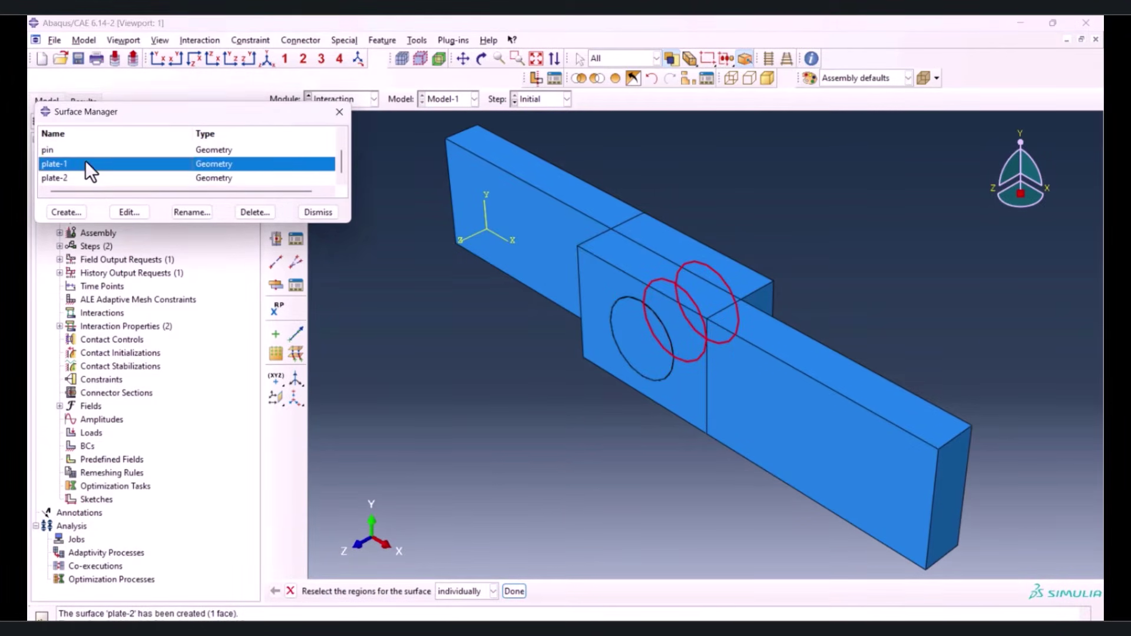
{"action": "left_click", "coordinate": [72, 177]}
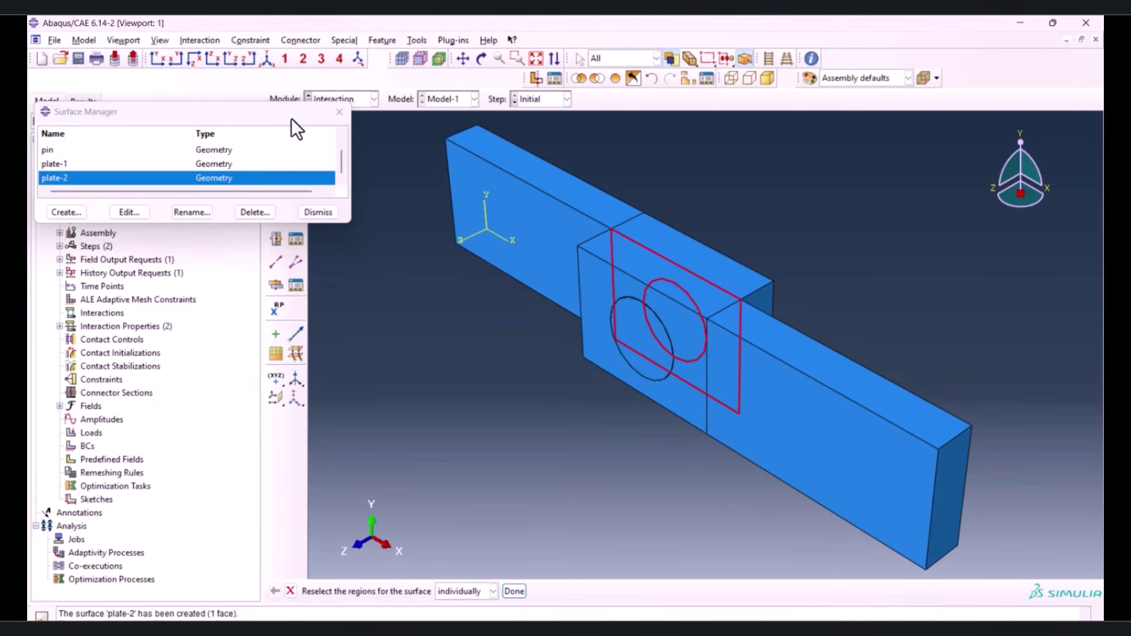
{"action": "left_click", "coordinate": [339, 112]}
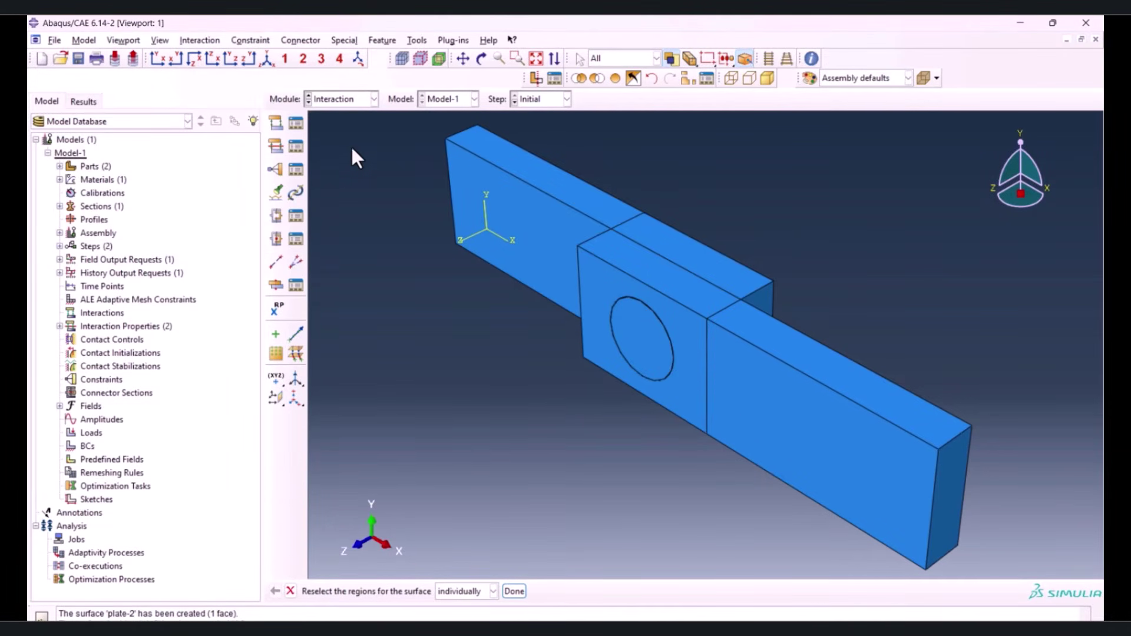
Start a new surface-to-surface contact (Explicit) interaction in the Initial step
{"action": "left_click", "coordinate": [292, 124]}
{"action": "left_click", "coordinate": [80, 322]}
{"action": "left_click", "coordinate": [98, 195]}
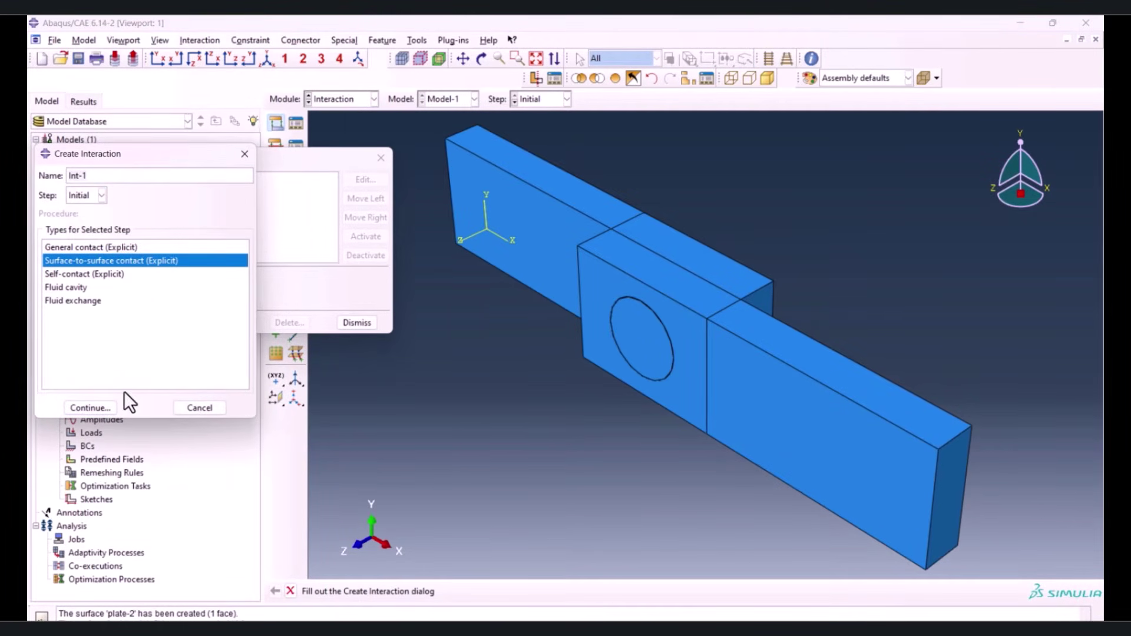
{"action": "left_click", "coordinate": [108, 409]}
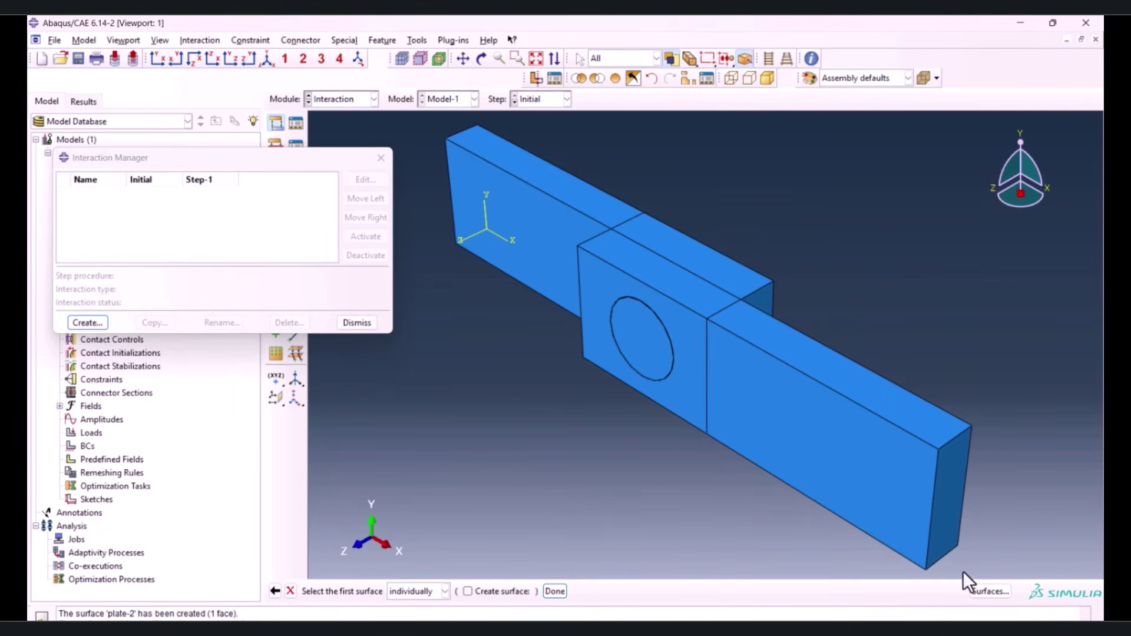
Set plate-2 as the first surface and plate-1 as the second surface of the contact, with selections highlighted in the viewport
{"action": "left_click", "coordinate": [989, 590]}
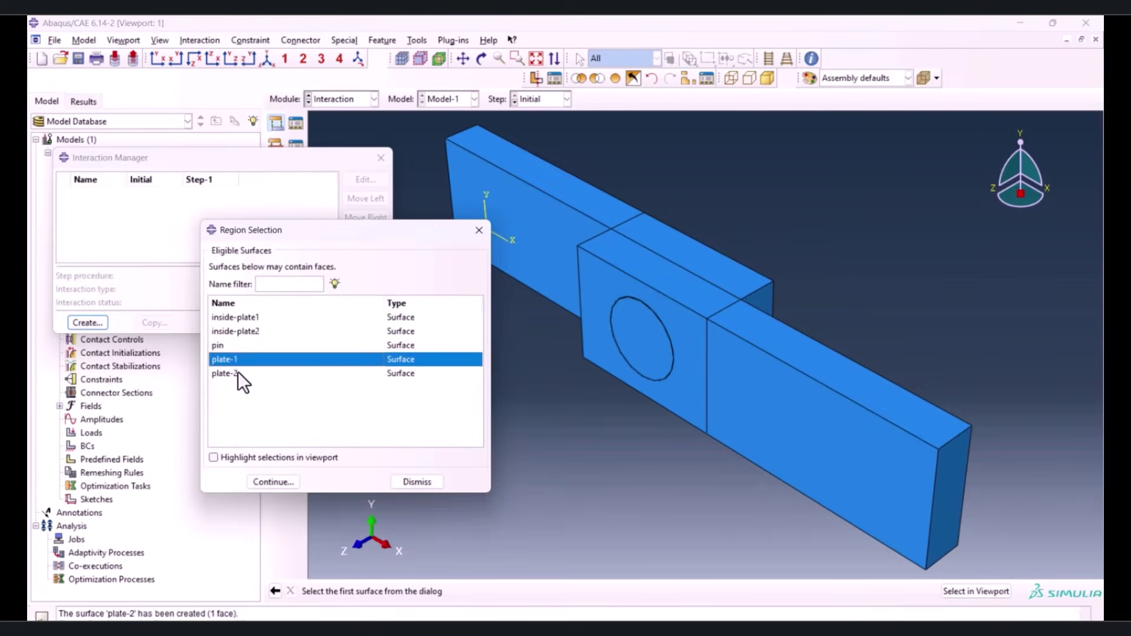
{"action": "left_click", "coordinate": [238, 373]}
{"action": "left_click", "coordinate": [265, 458]}
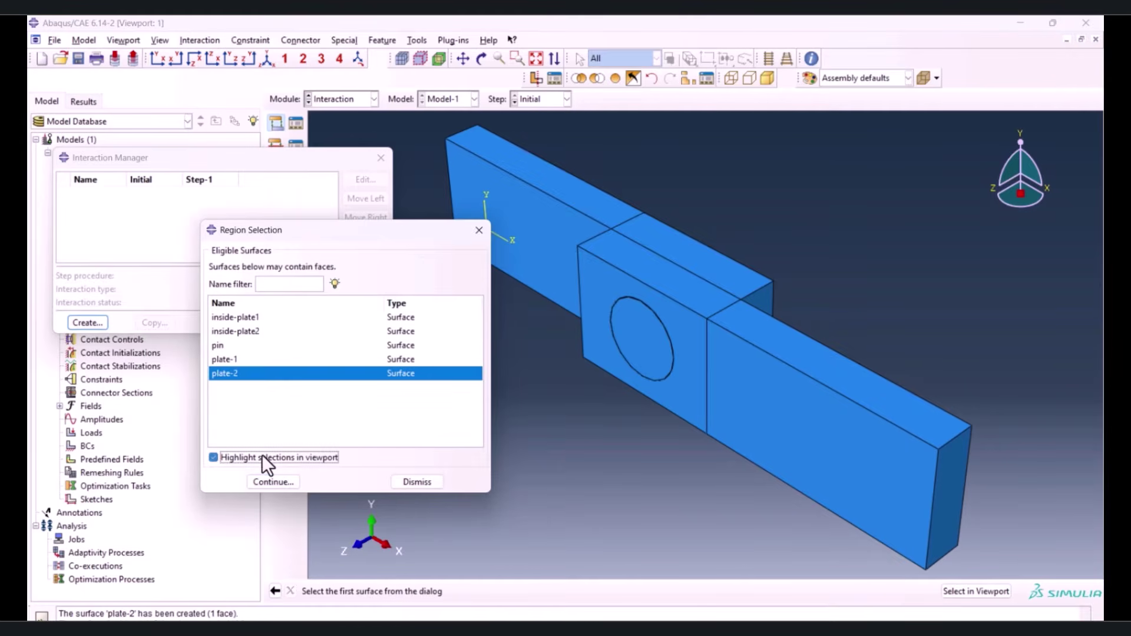
{"action": "left_click", "coordinate": [276, 484]}
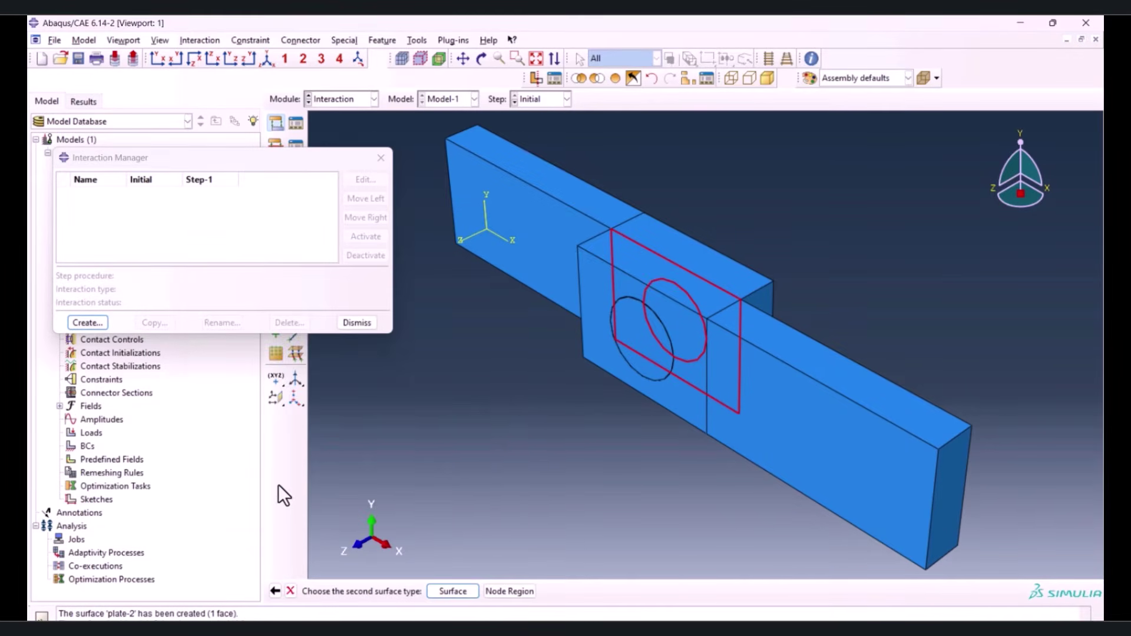
{"action": "left_click", "coordinate": [449, 587]}
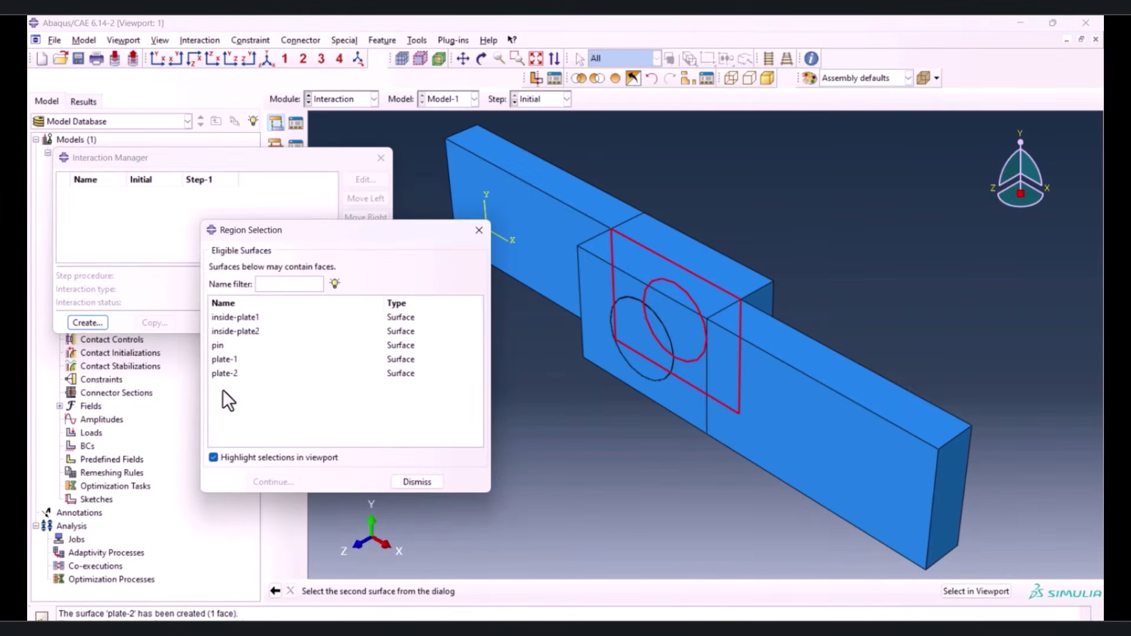
{"action": "left_click", "coordinate": [236, 358]}
{"action": "left_click", "coordinate": [279, 484]}
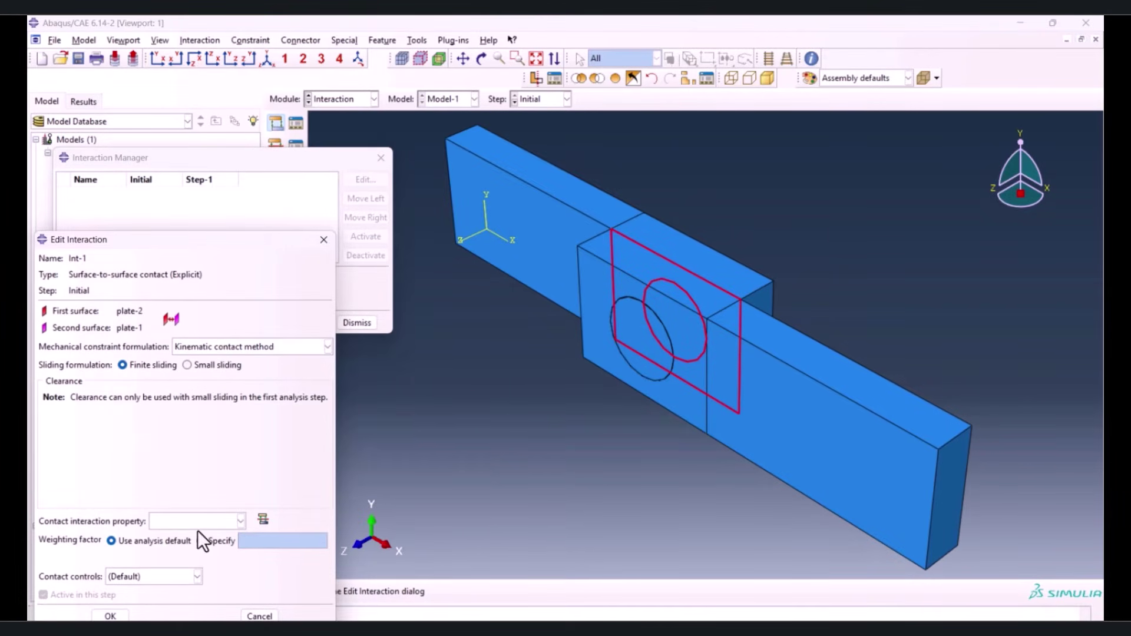
Assign the plate-plate contact property to the interaction and rename it plate-to-plate
{"action": "left_click", "coordinate": [239, 521]}
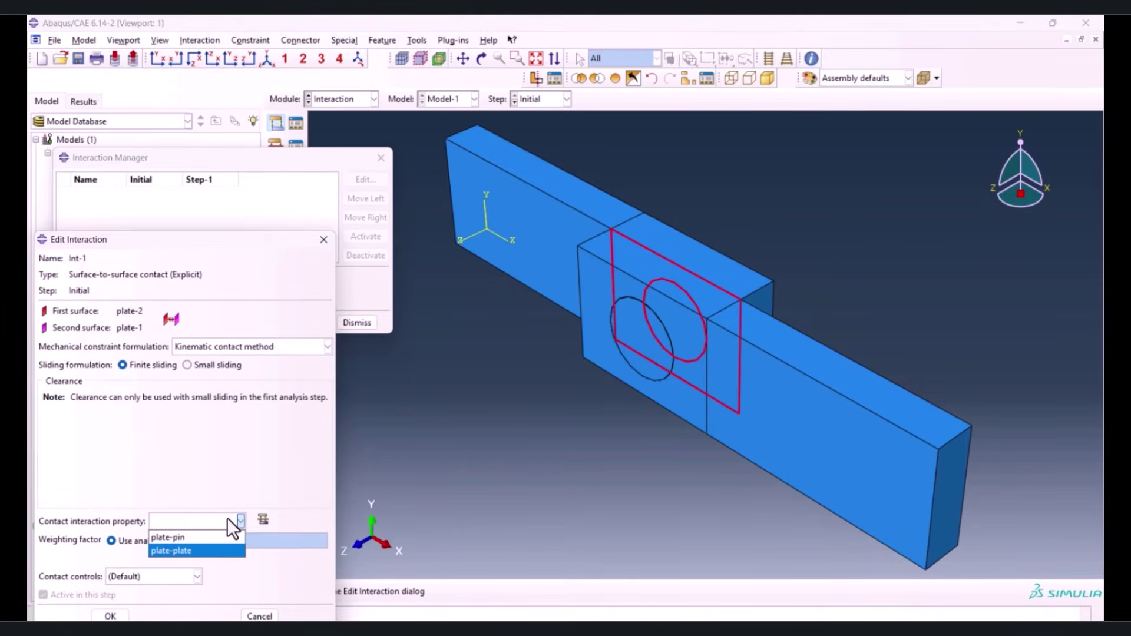
{"action": "left_click", "coordinate": [202, 549]}
{"action": "left_click", "coordinate": [110, 615]}
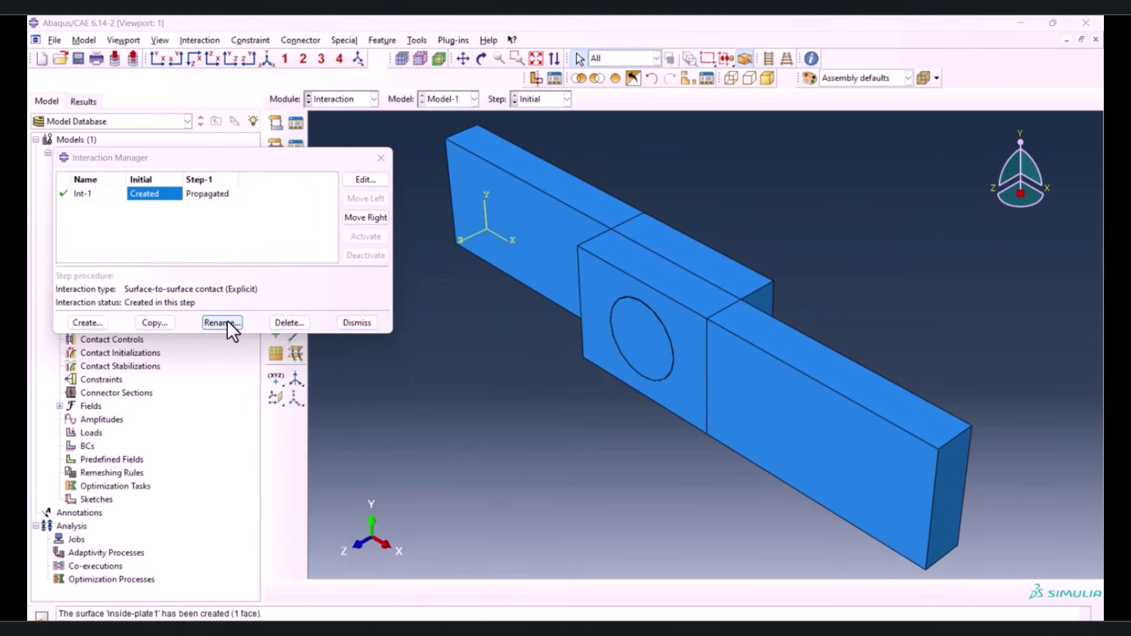
{"action": "left_click", "coordinate": [227, 321]}
{"action": "type", "text": "pla"}
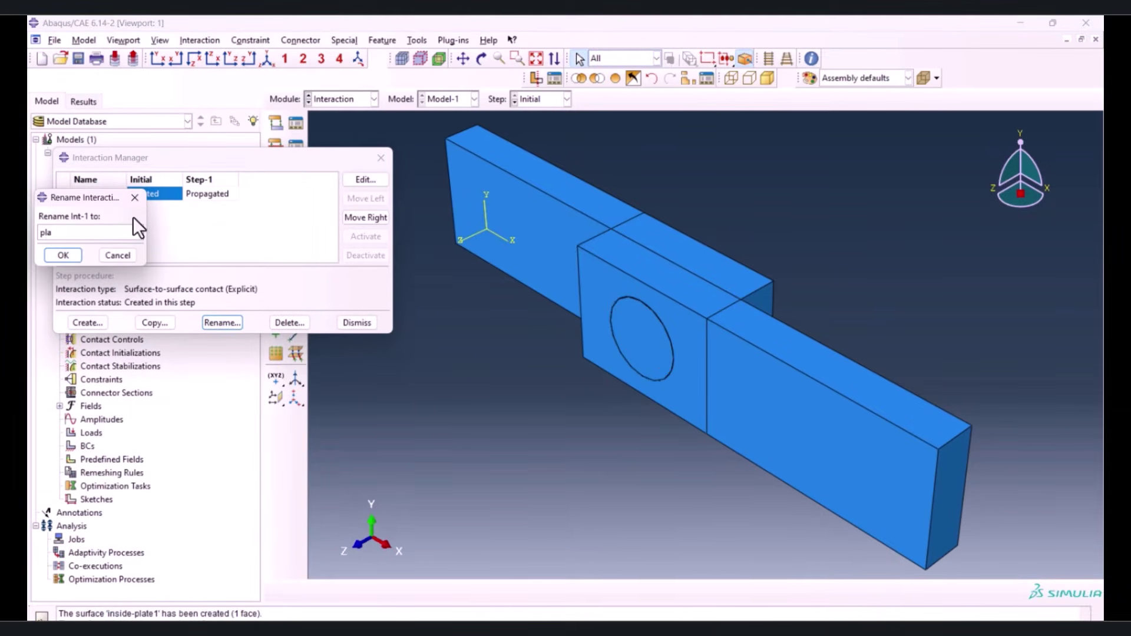
{"action": "type", "text": "te-to-plate"}
{"action": "key", "text": "Return"}
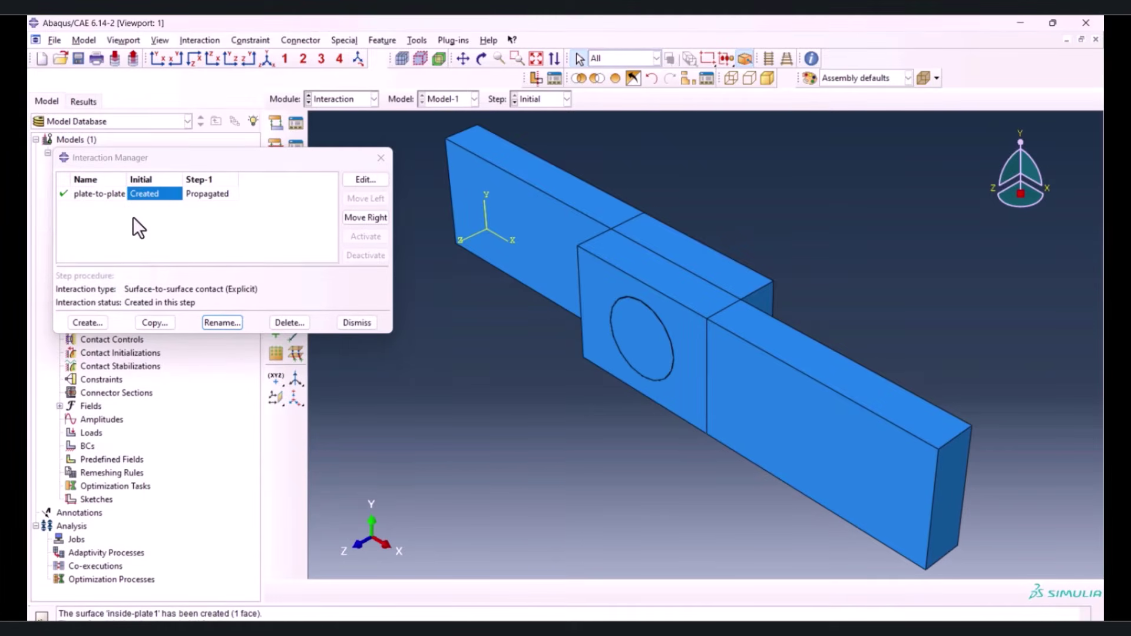
Start a surface-to-surface contact (Explicit) interaction named plate-1-pin in the Initial step with the pin surface as its first surface
{"action": "left_click", "coordinate": [93, 324]}
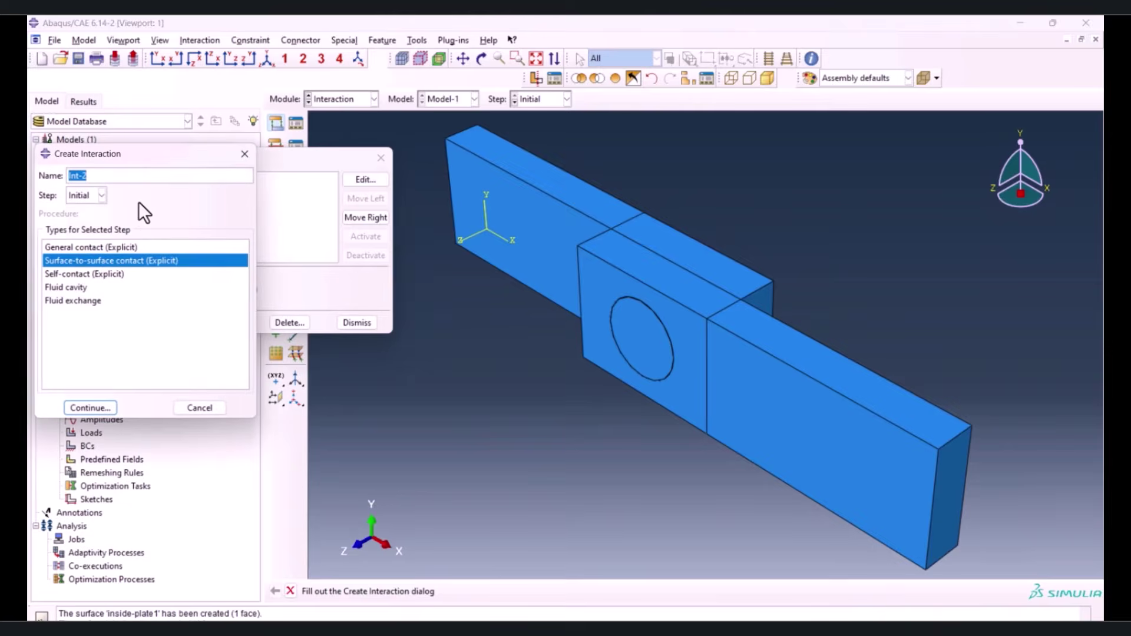
{"action": "type", "text": "plate-to-bolt"}
{"action": "key", "text": "Return"}
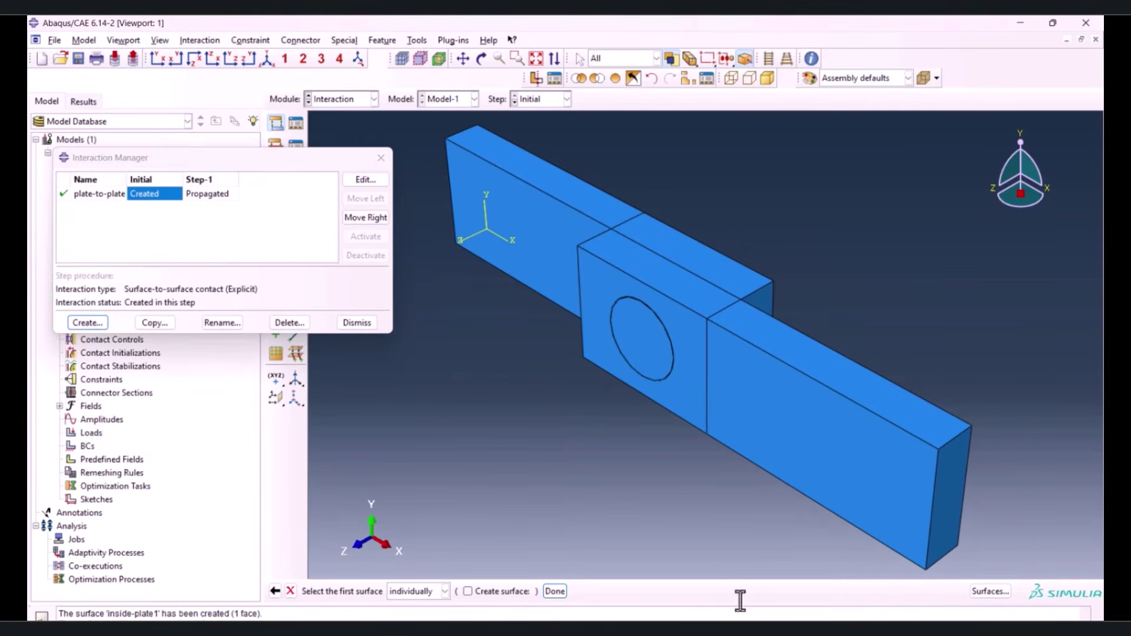
{"action": "left_click", "coordinate": [992, 591]}
{"action": "left_click", "coordinate": [227, 345]}
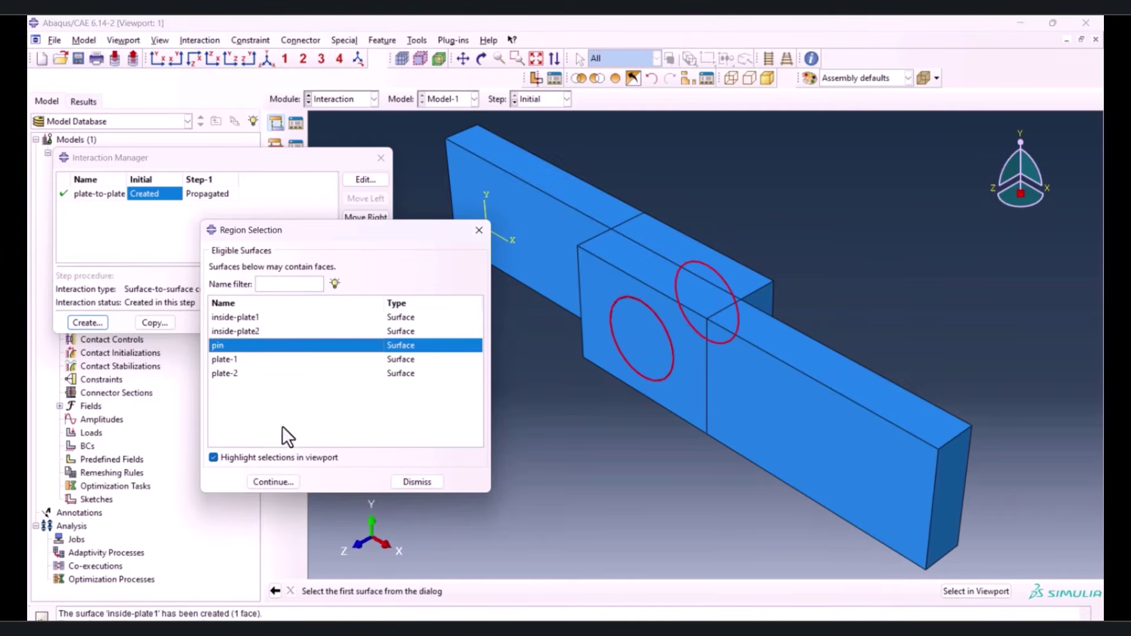
{"action": "left_click", "coordinate": [274, 482]}
Set inside-plate1 as the second surface of plate-1-pin and complete the interaction with a contact interaction property
{"action": "left_click", "coordinate": [455, 591]}
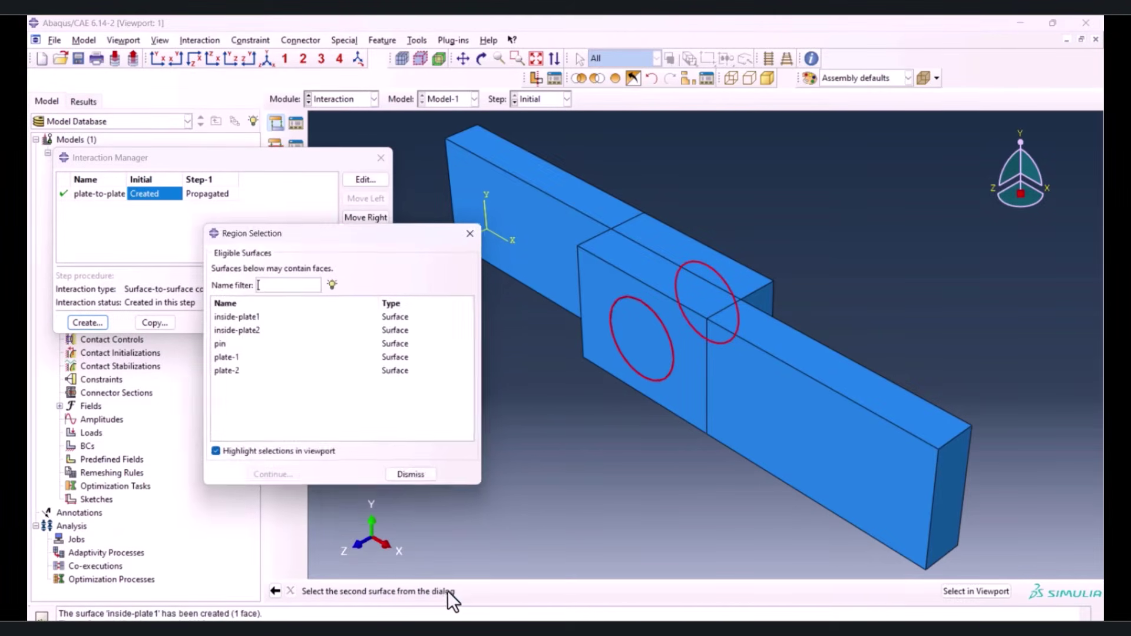
{"action": "left_click", "coordinate": [239, 318]}
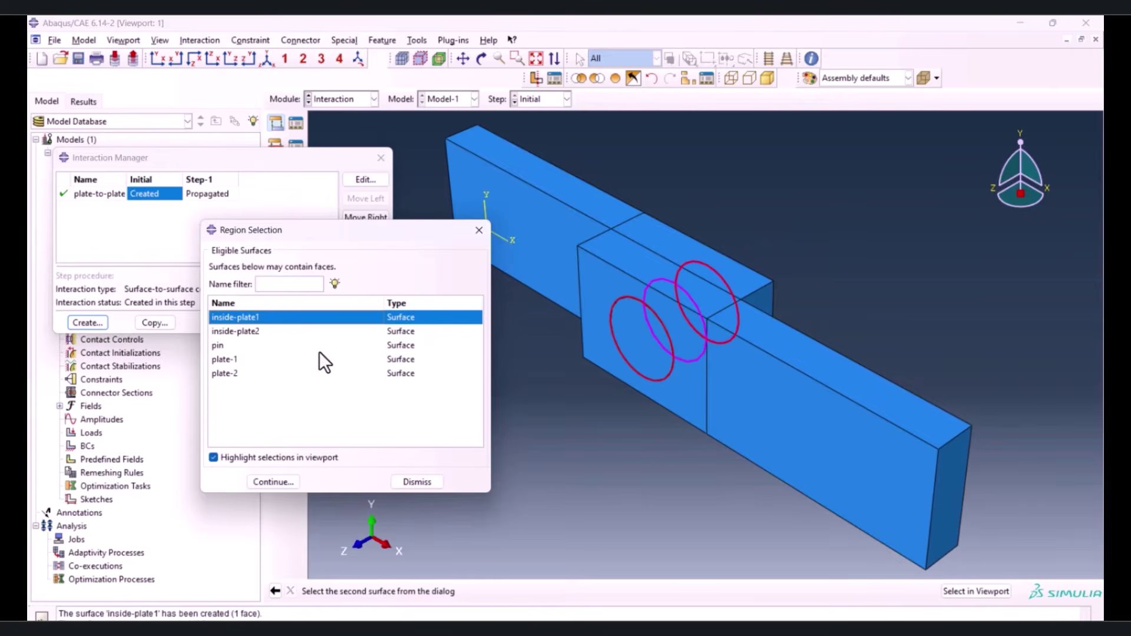
{"action": "left_click", "coordinate": [288, 484]}
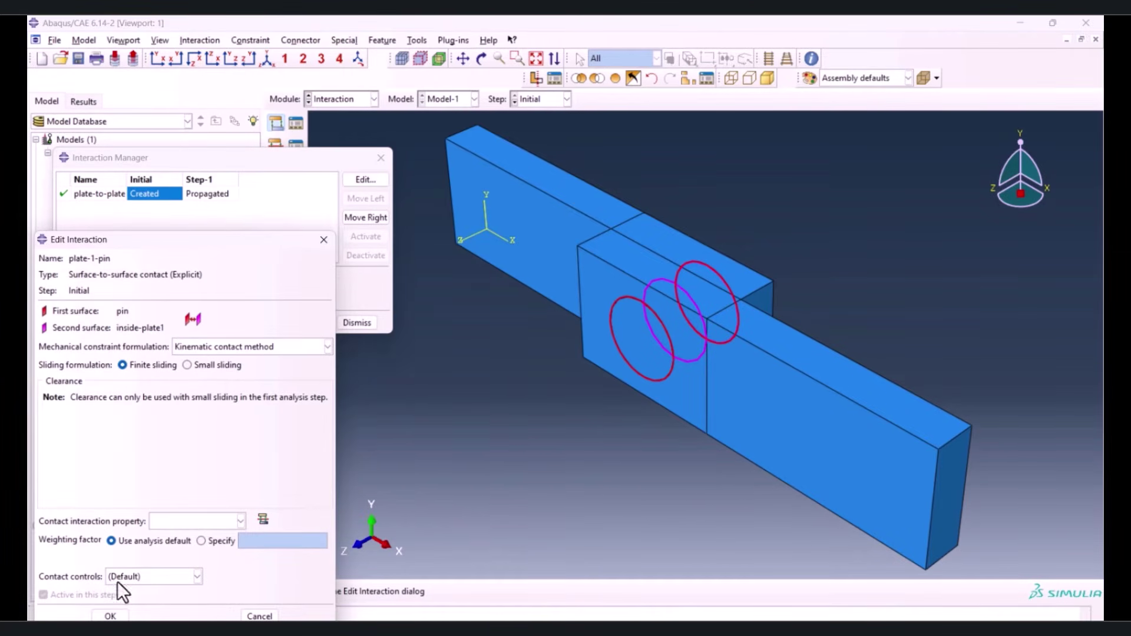
{"action": "left_click", "coordinate": [211, 524]}
{"action": "left_click", "coordinate": [176, 538]}
{"action": "left_click", "coordinate": [120, 617]}
Start a surface-to-surface contact (Explicit) interaction named plate2-pin in the Initial step with the pin surface as its first surface
{"action": "left_click", "coordinate": [95, 320]}
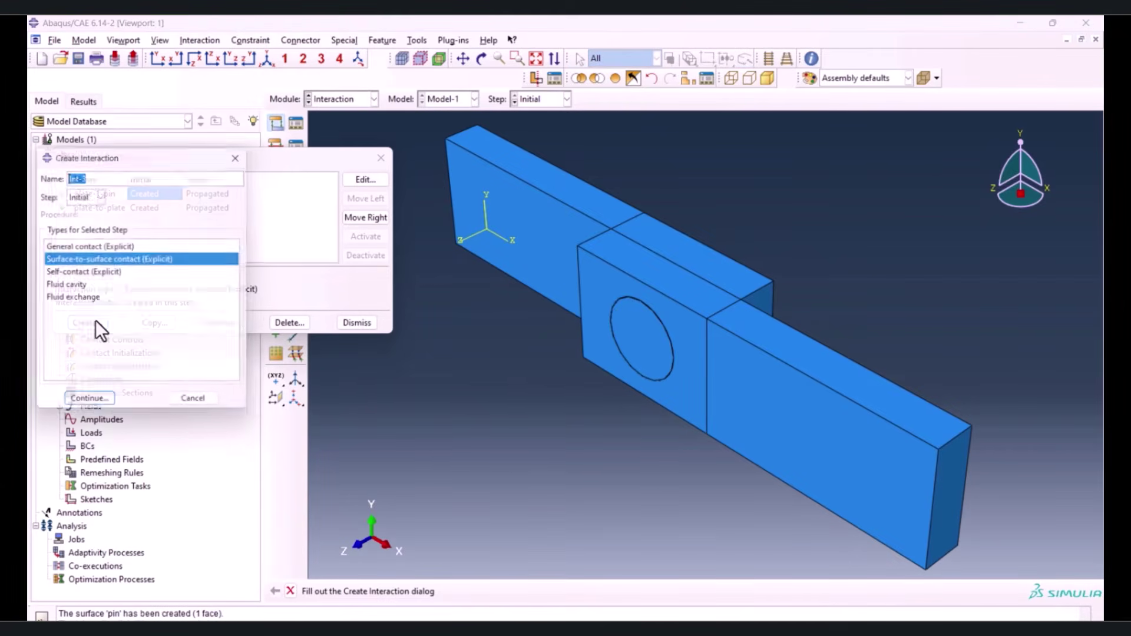
{"action": "type", "text": "plate2-pin"}
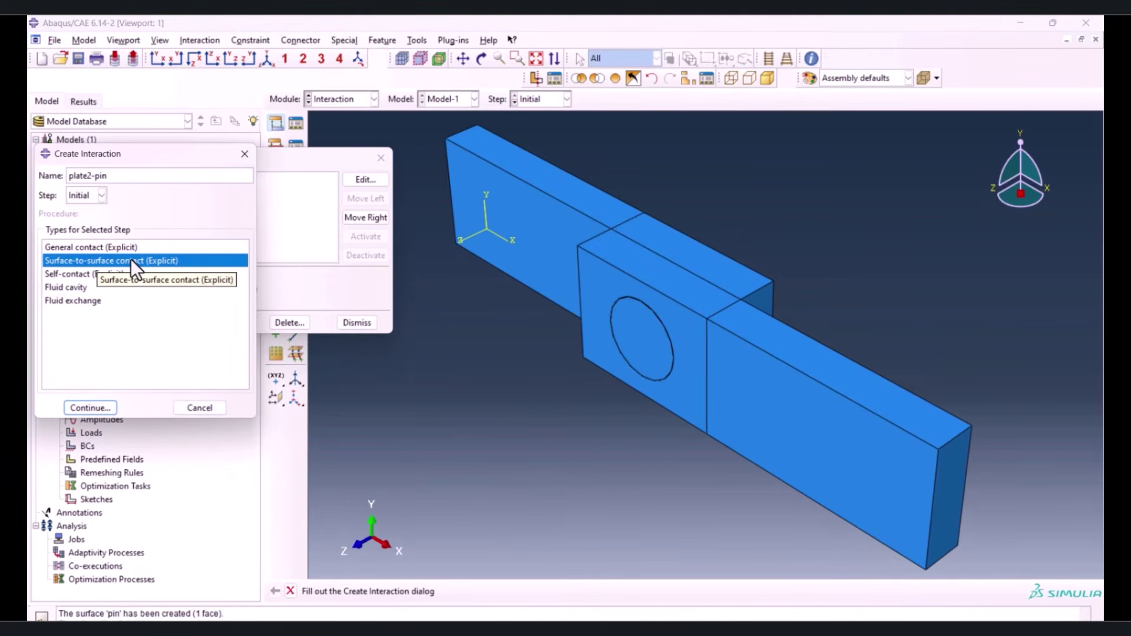
{"action": "key", "text": "Return"}
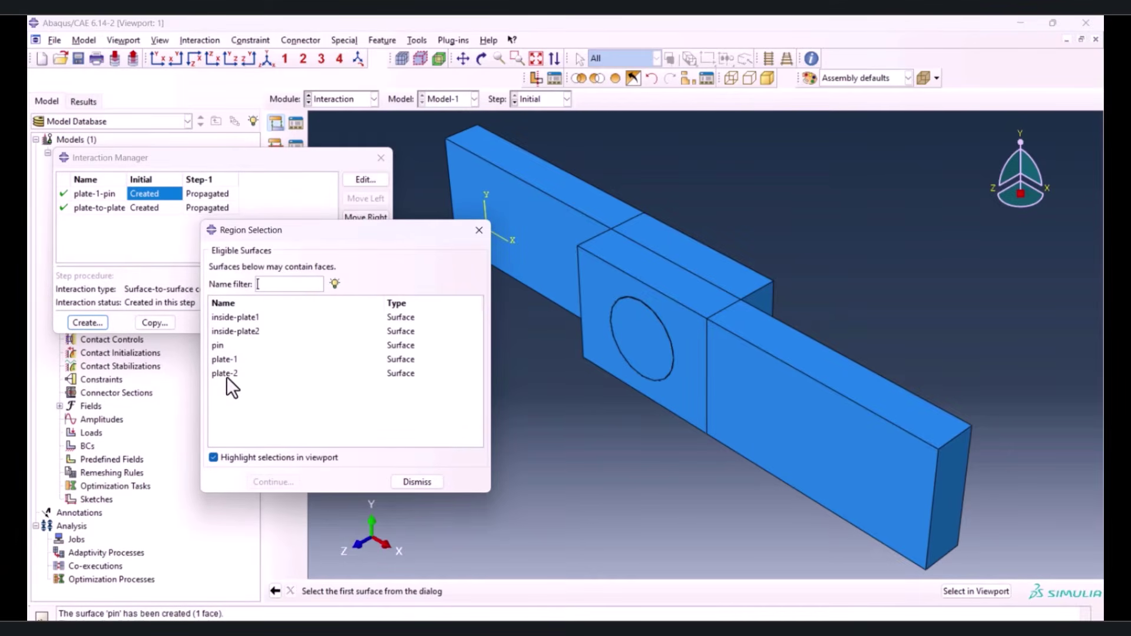
{"action": "left_click", "coordinate": [225, 346]}
{"action": "left_click", "coordinate": [272, 482]}
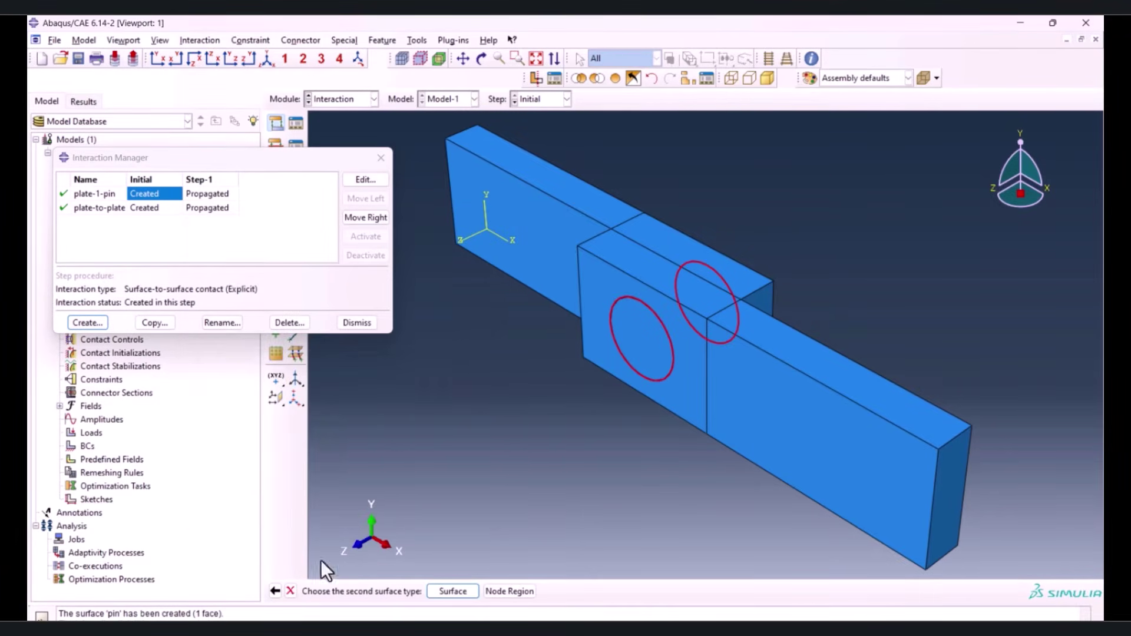
Set inside-plate2 as the second surface of plate2-pin and complete the interaction with a contact interaction property
{"action": "left_click", "coordinate": [441, 590]}
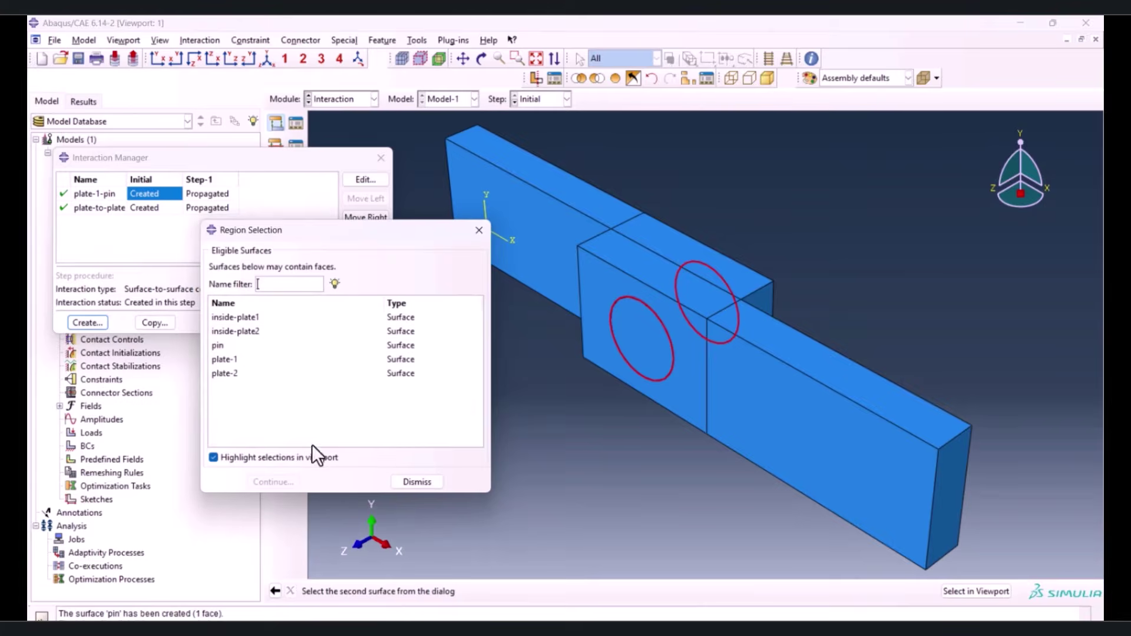
{"action": "left_click", "coordinate": [235, 328]}
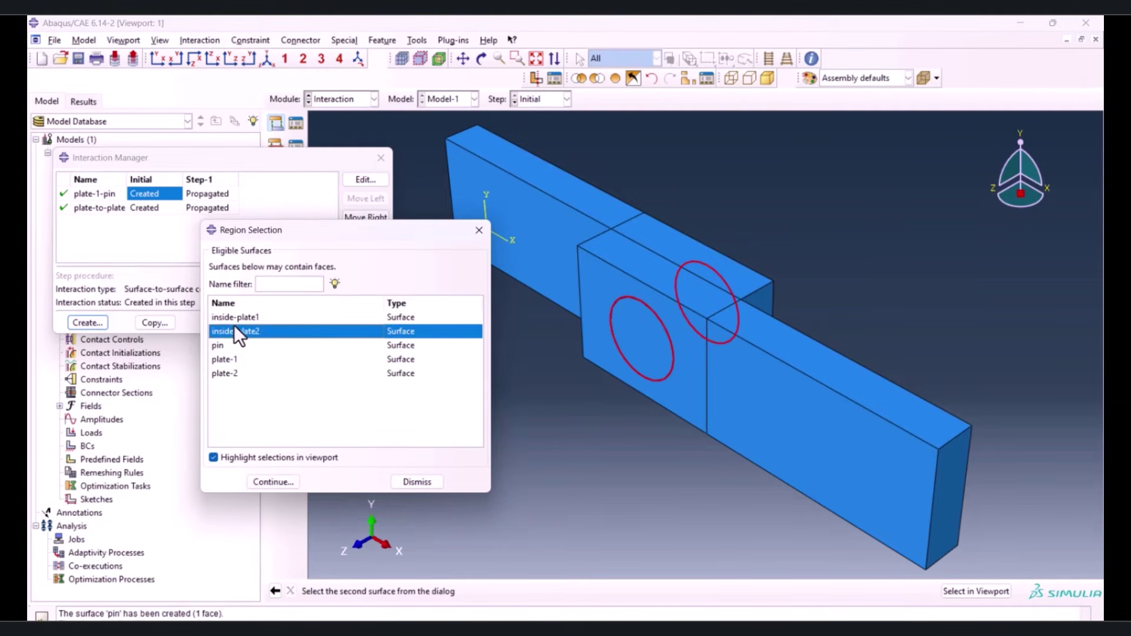
{"action": "left_click", "coordinate": [272, 482]}
{"action": "left_click", "coordinate": [207, 521]}
{"action": "left_click", "coordinate": [178, 538]}
{"action": "left_click", "coordinate": [110, 616]}
Review the surfaces and properties of the plate2-pin, plate-to-plate and plate-1-pin interactions, and close the interaction manager
{"action": "double_click", "coordinate": [151, 222]}
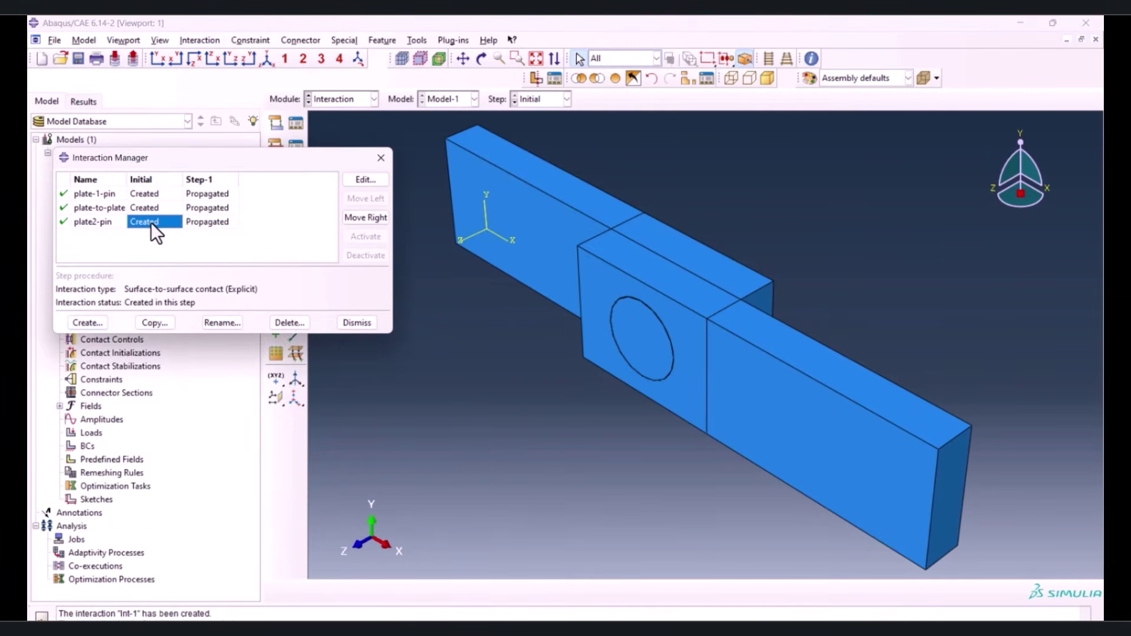
{"action": "double_click", "coordinate": [151, 208]}
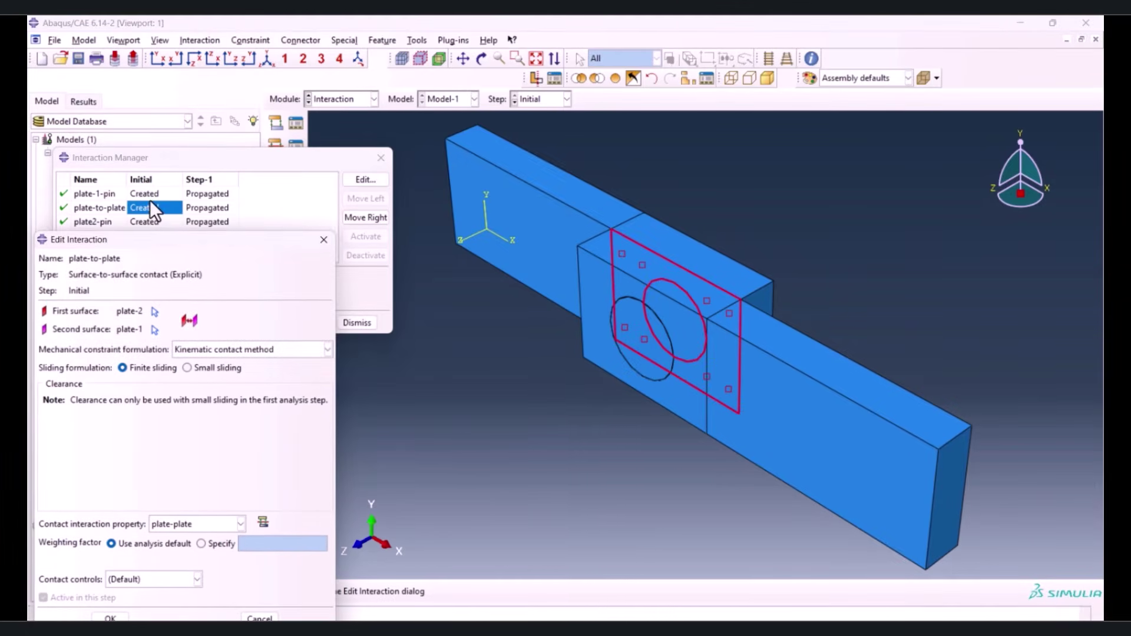
{"action": "double_click", "coordinate": [150, 196]}
{"action": "left_click", "coordinate": [324, 239]}
{"action": "left_click", "coordinate": [380, 157]}
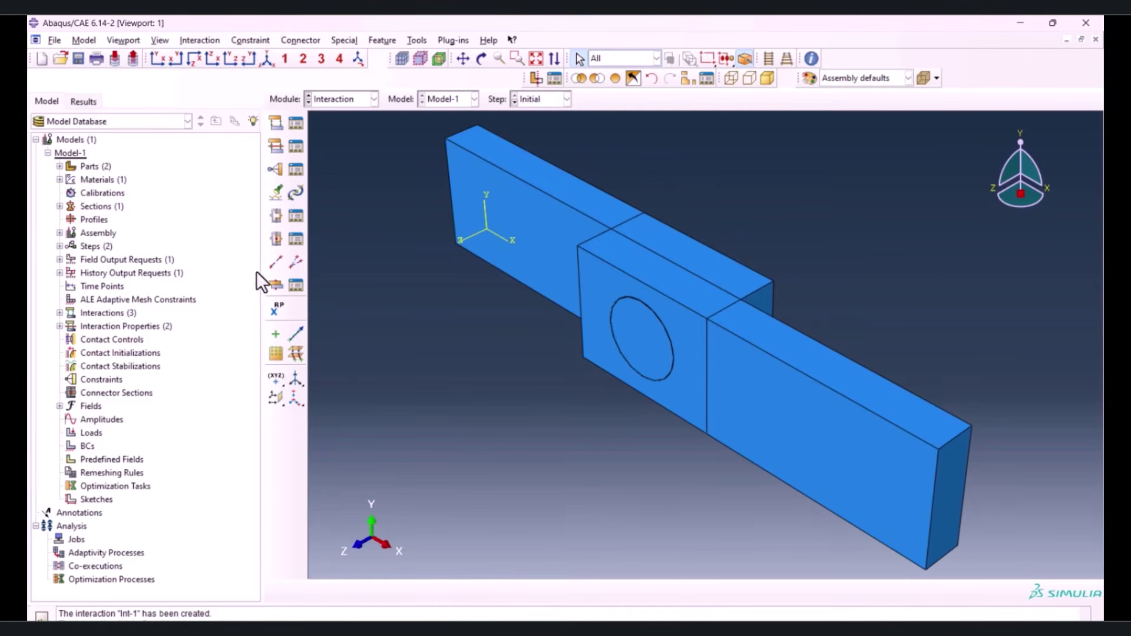
Create a reference point at the centre of the pin's front face and assign it as the reference point of a new rigid body constraint
{"action": "left_click", "coordinate": [276, 310]}
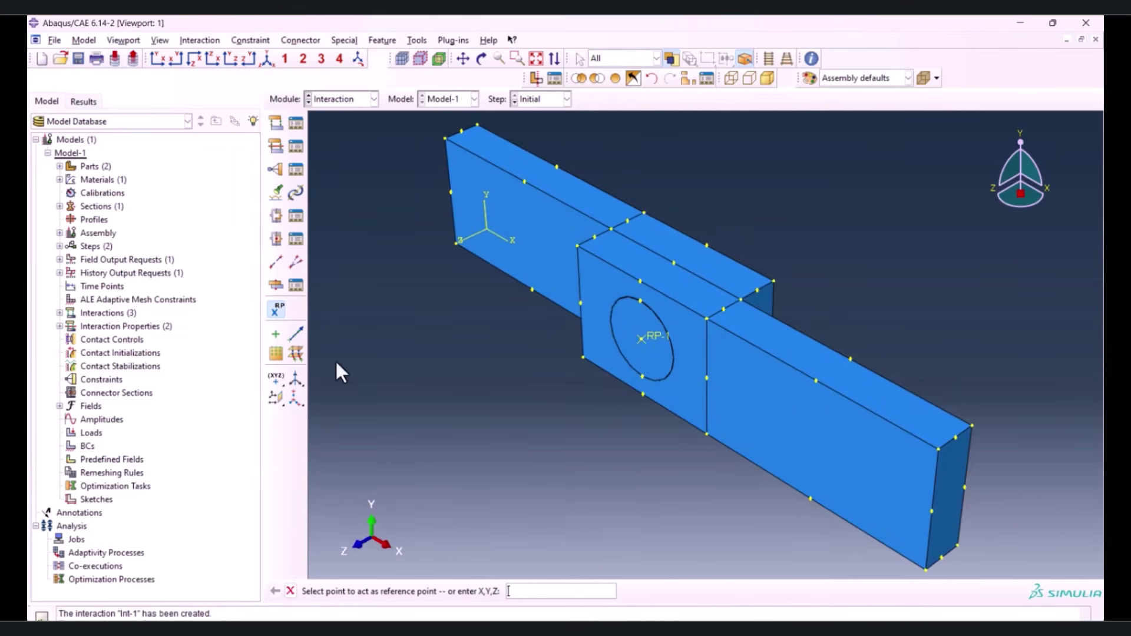
{"action": "left_click", "coordinate": [280, 171]}
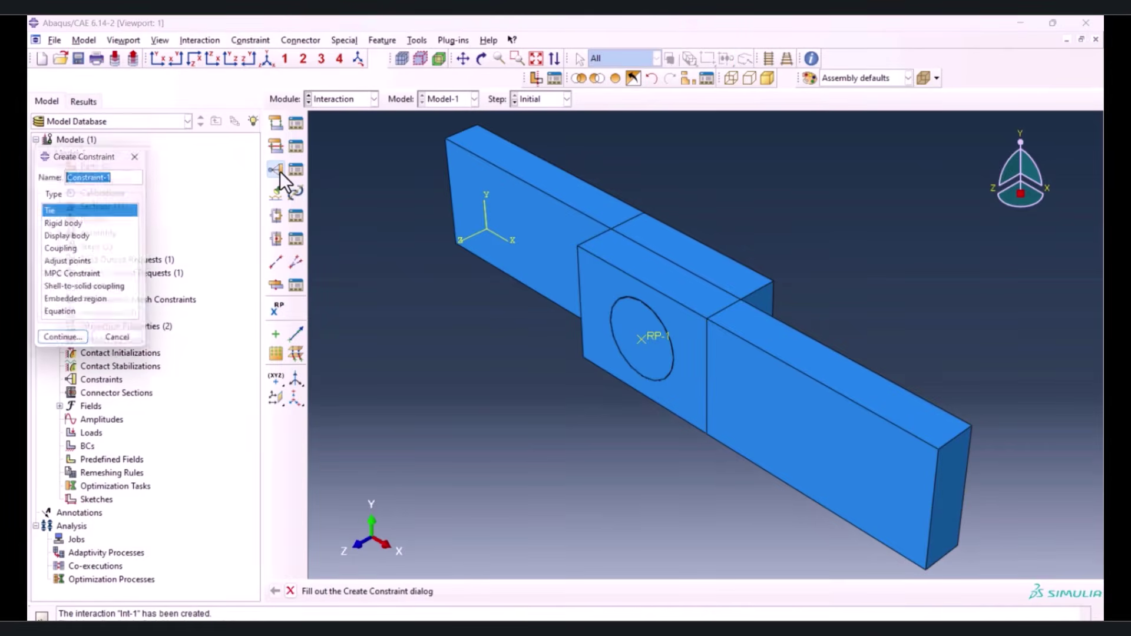
{"action": "left_click", "coordinate": [63, 225]}
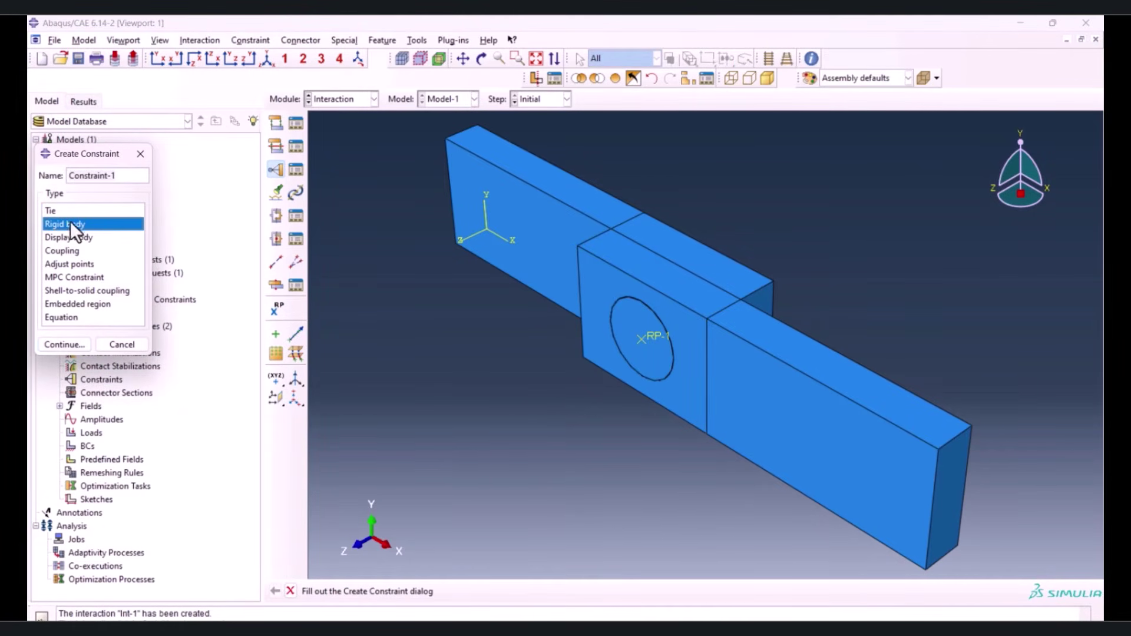
{"action": "left_click", "coordinate": [65, 346]}
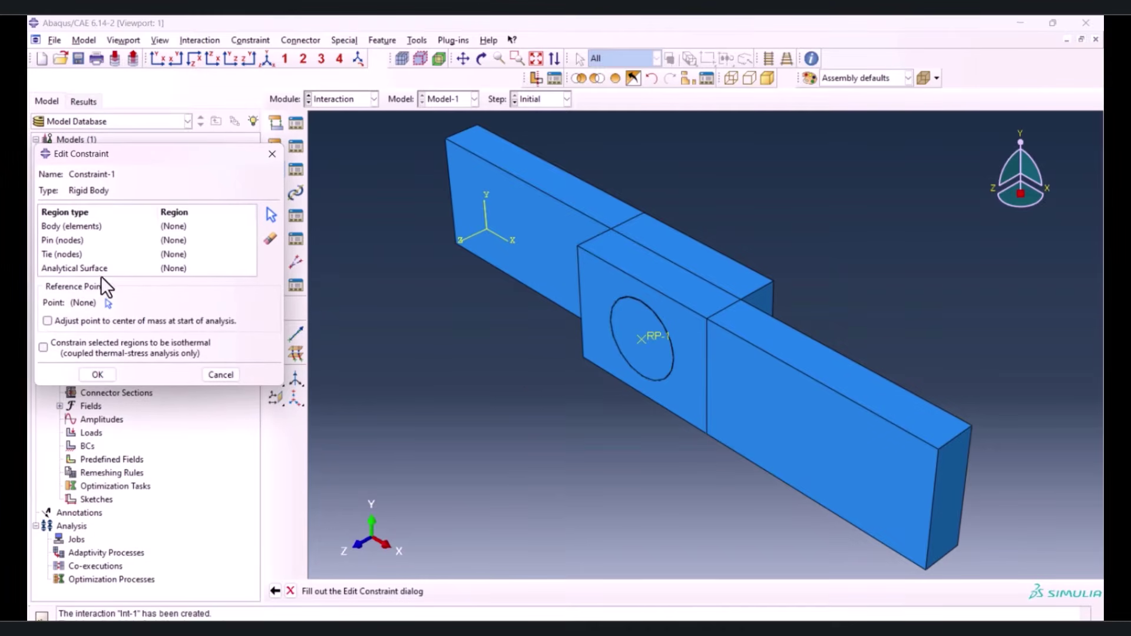
{"action": "left_click", "coordinate": [107, 302]}
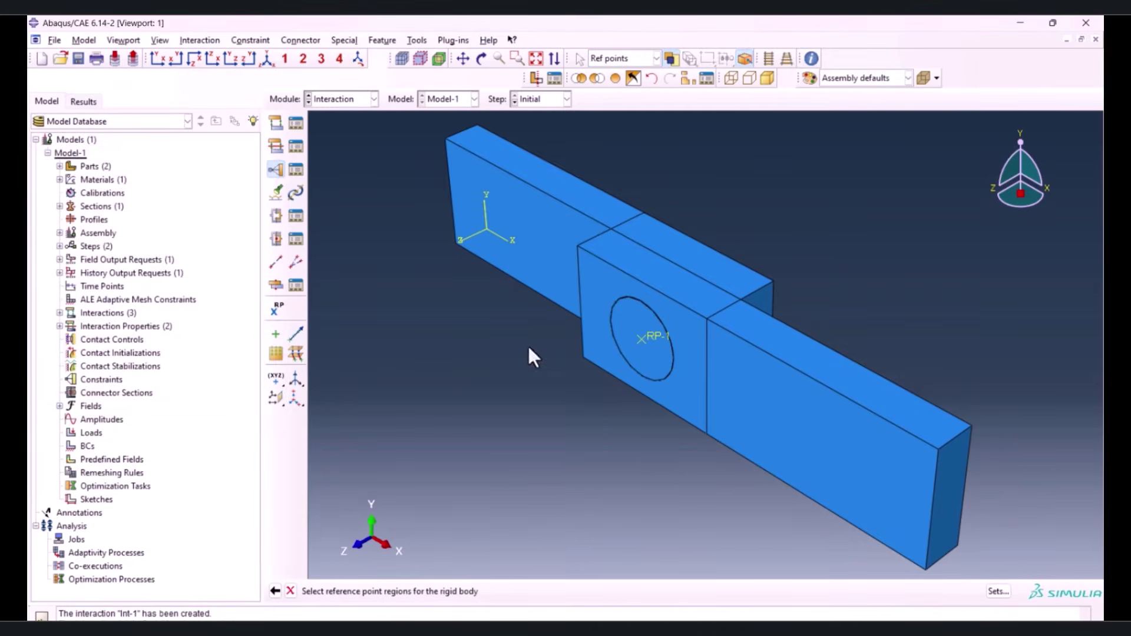
{"action": "left_click", "coordinate": [659, 338]}
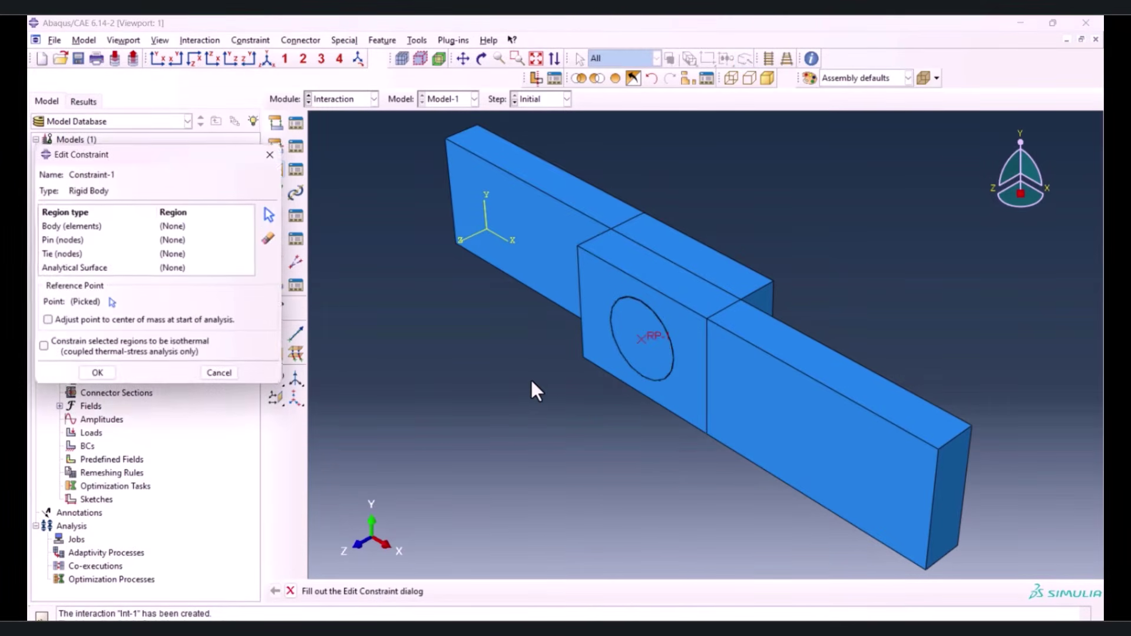
Assign the pin as the body (elements) region of the rigid body constraint and confirm it
{"action": "left_click", "coordinate": [83, 230]}
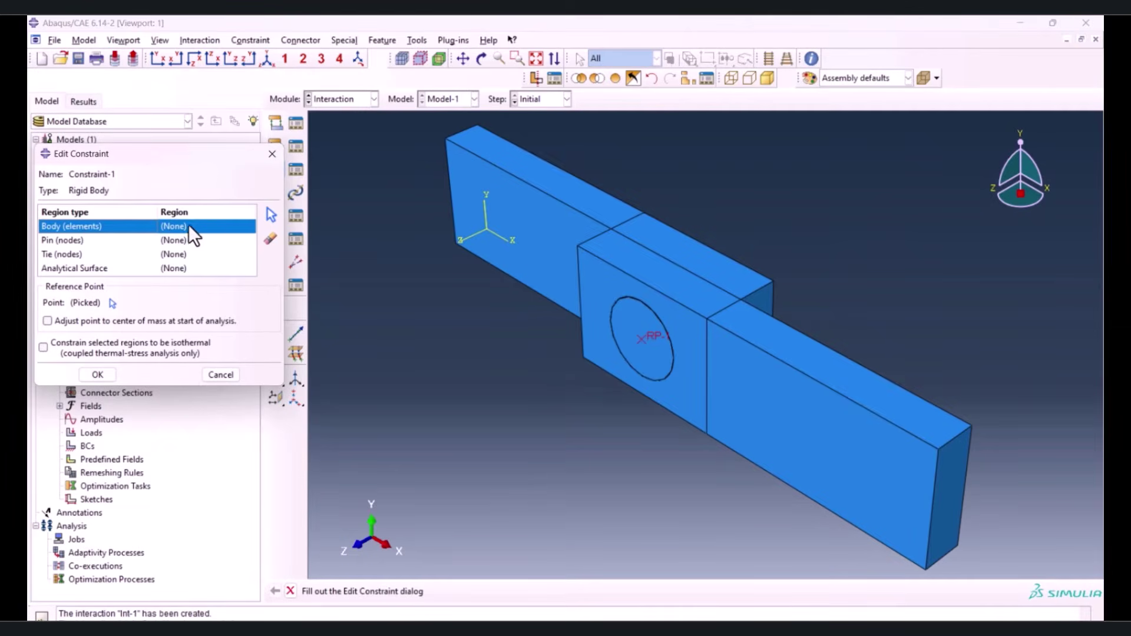
{"action": "left_click", "coordinate": [272, 214]}
{"action": "left_click", "coordinate": [643, 329]}
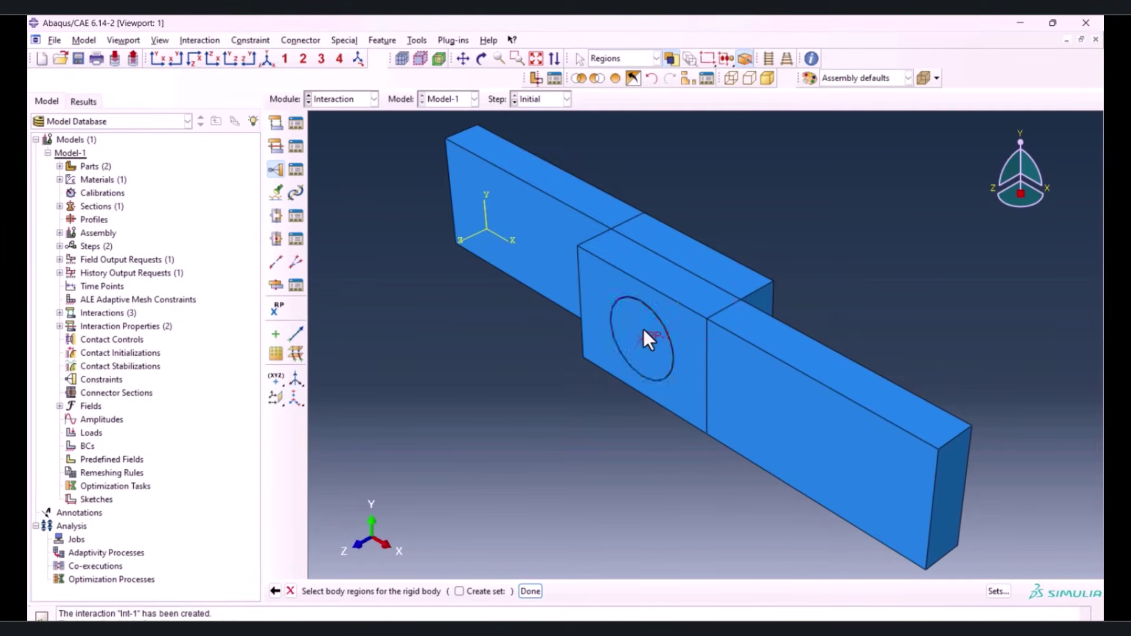
{"action": "left_click", "coordinate": [526, 592]}
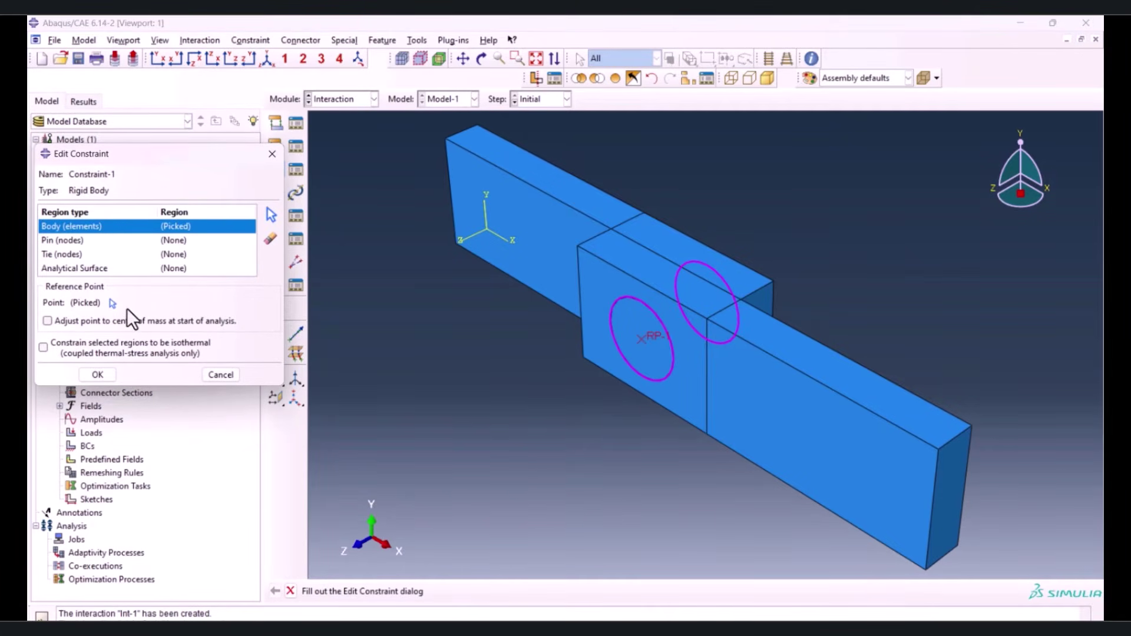
{"action": "left_click", "coordinate": [98, 375]}
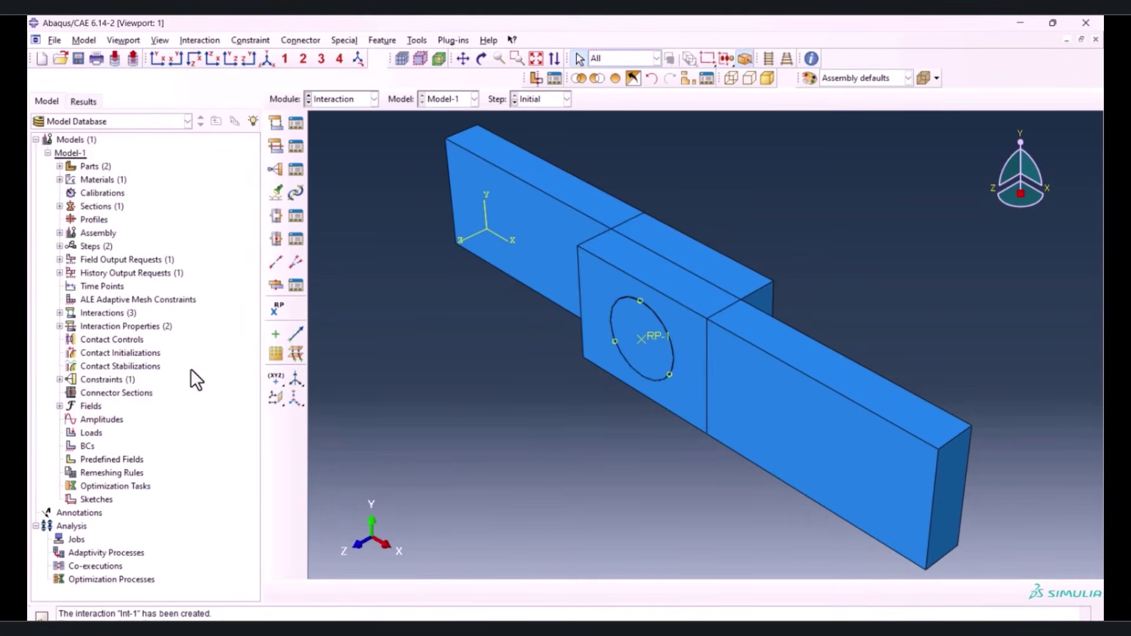
Switch to the Load module and start a mechanical Symmetry/Antisymmetry/Encastre boundary condition in the Initial step
{"action": "left_click", "coordinate": [330, 99]}
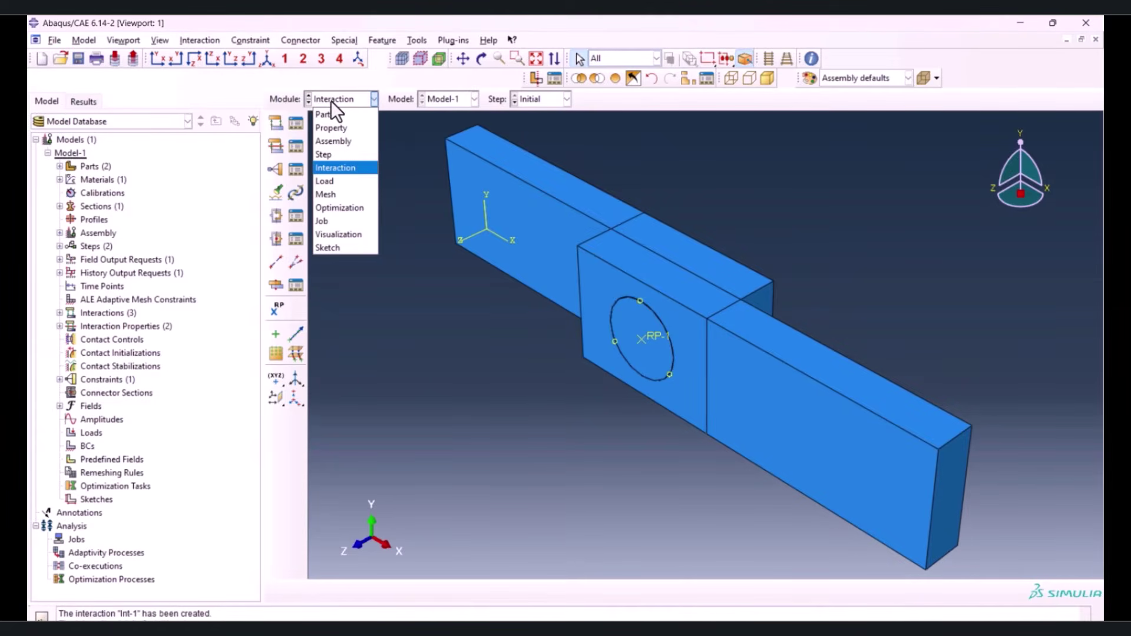
{"action": "left_click", "coordinate": [344, 180]}
{"action": "left_click", "coordinate": [295, 147]}
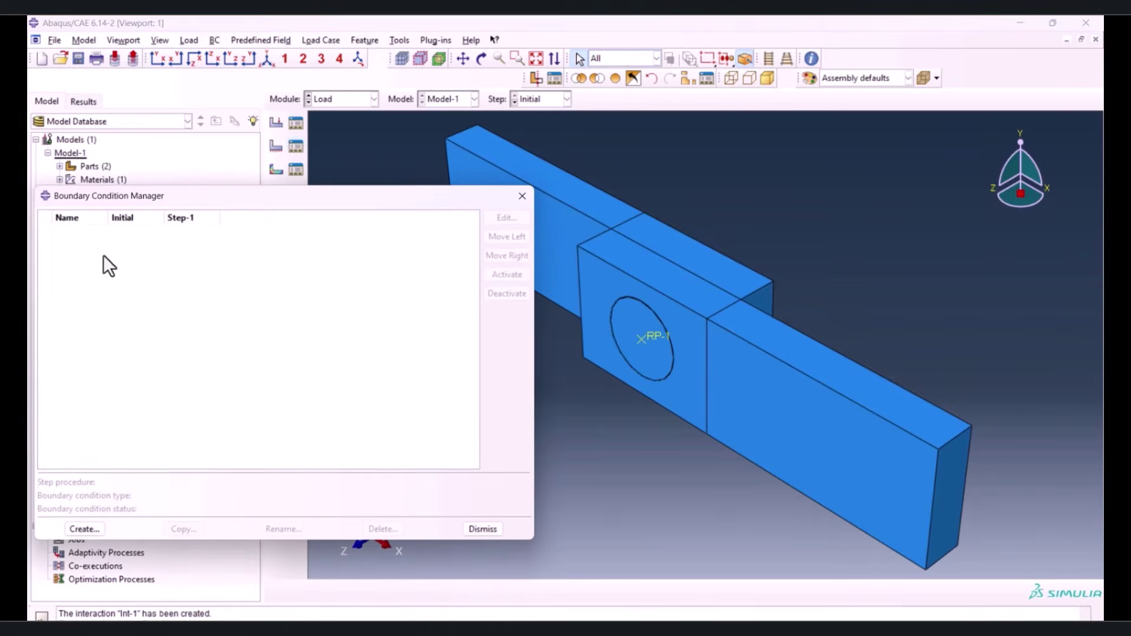
{"action": "left_click", "coordinate": [84, 529]}
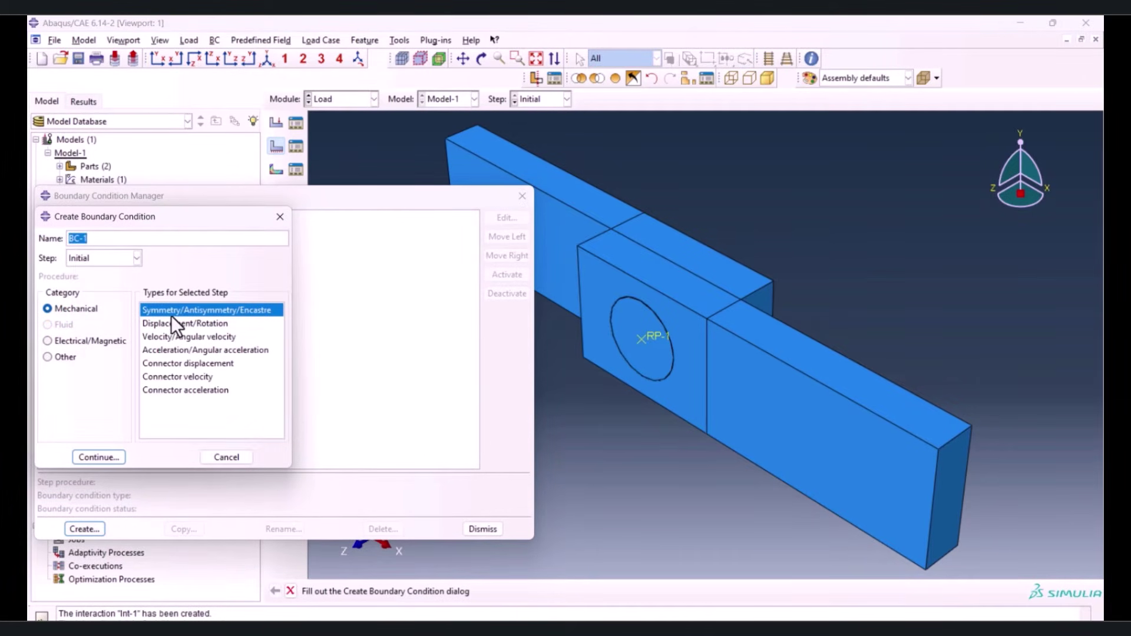
{"action": "left_click", "coordinate": [94, 457]}
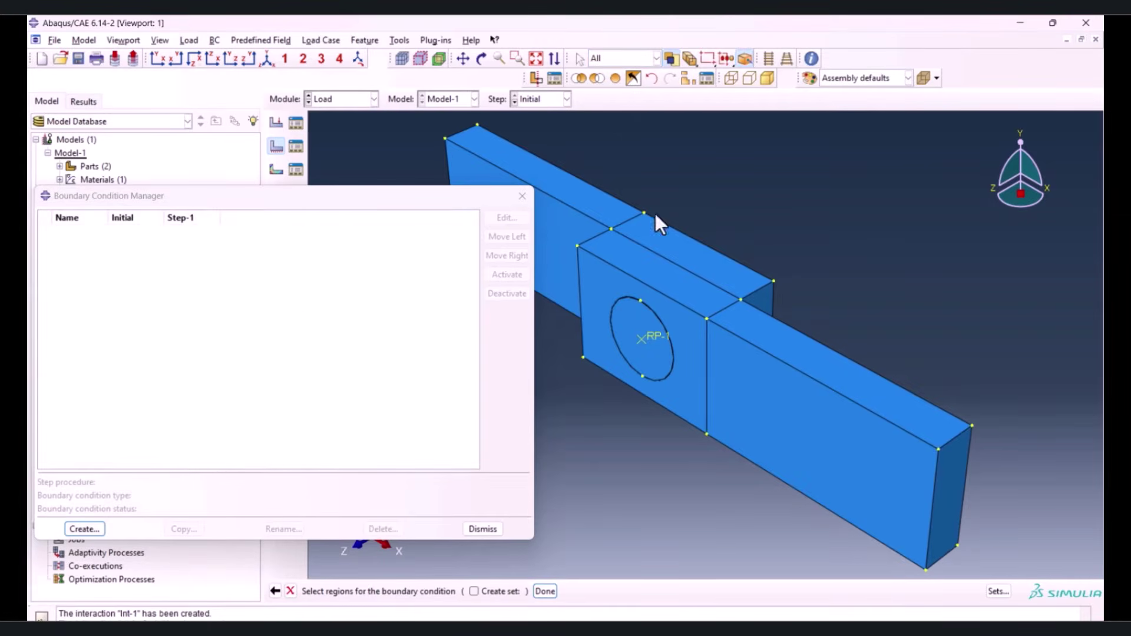
Apply the Encastre condition to the outer end face of the rear plate, at the end away from the pin
{"action": "left_click_drag", "start_coordinate": [409, 201], "coordinate": [264, 198]}
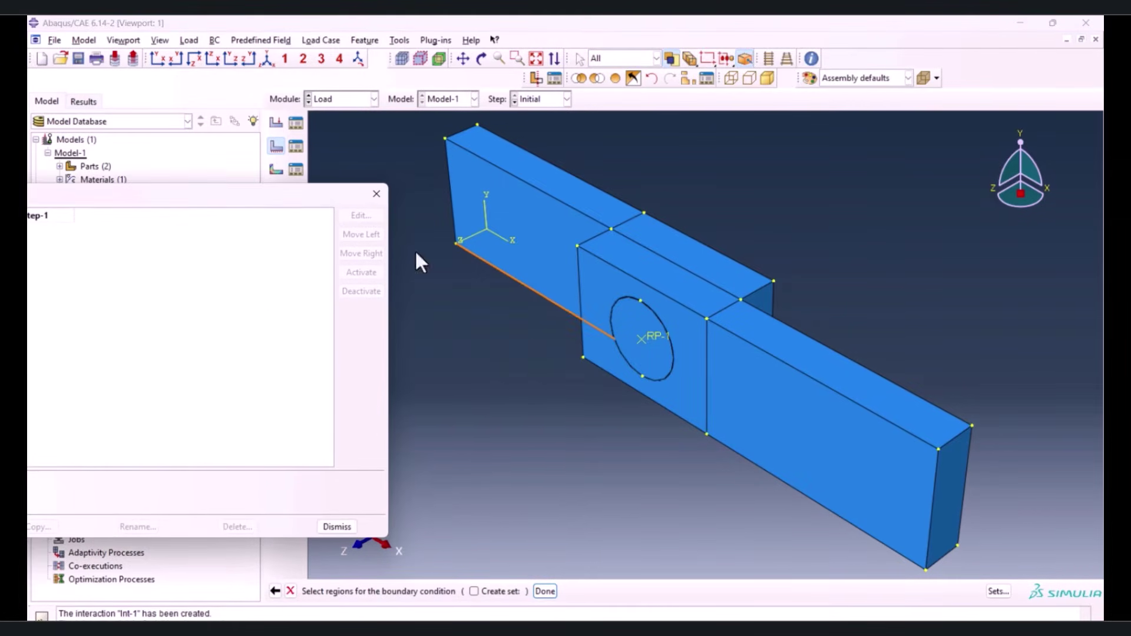
{"action": "left_click", "coordinate": [481, 59]}
{"action": "left_click_drag", "start_coordinate": [518, 196], "coordinate": [882, 442]}
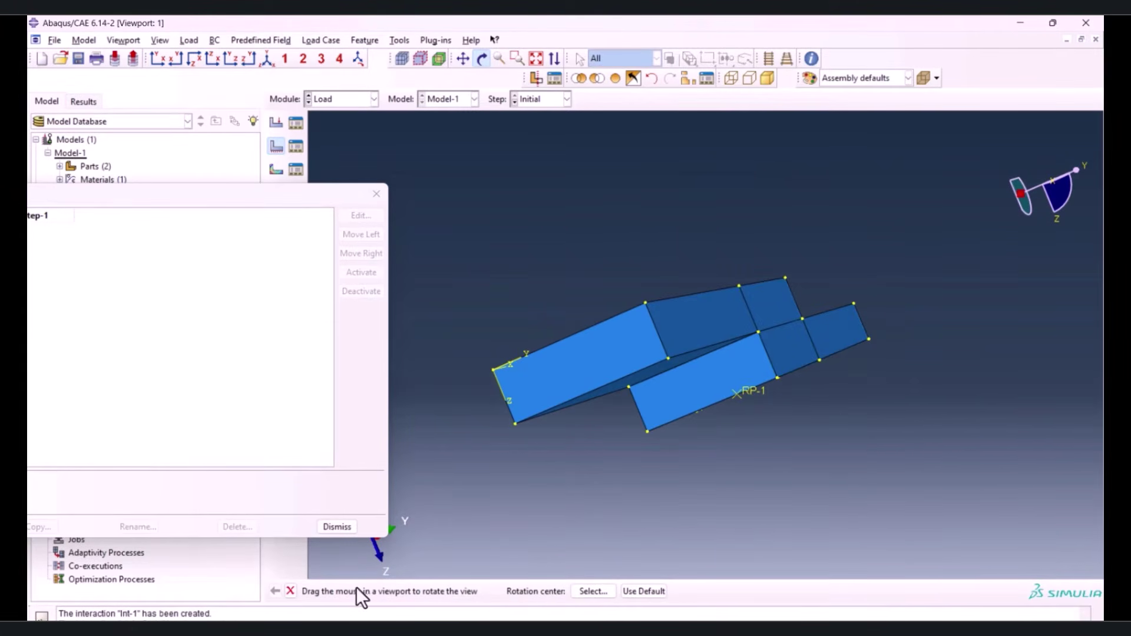
{"action": "left_click", "coordinate": [293, 592]}
{"action": "left_click", "coordinate": [538, 387]}
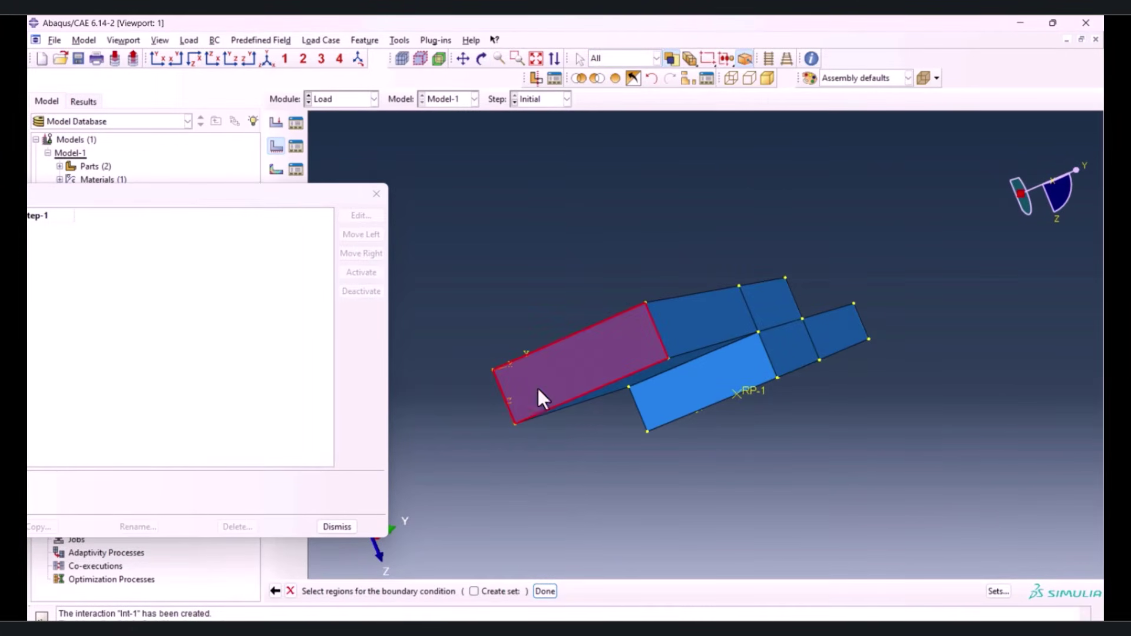
{"action": "left_click", "coordinate": [537, 591]}
{"action": "left_click", "coordinate": [93, 512]}
{"action": "left_click", "coordinate": [148, 534]}
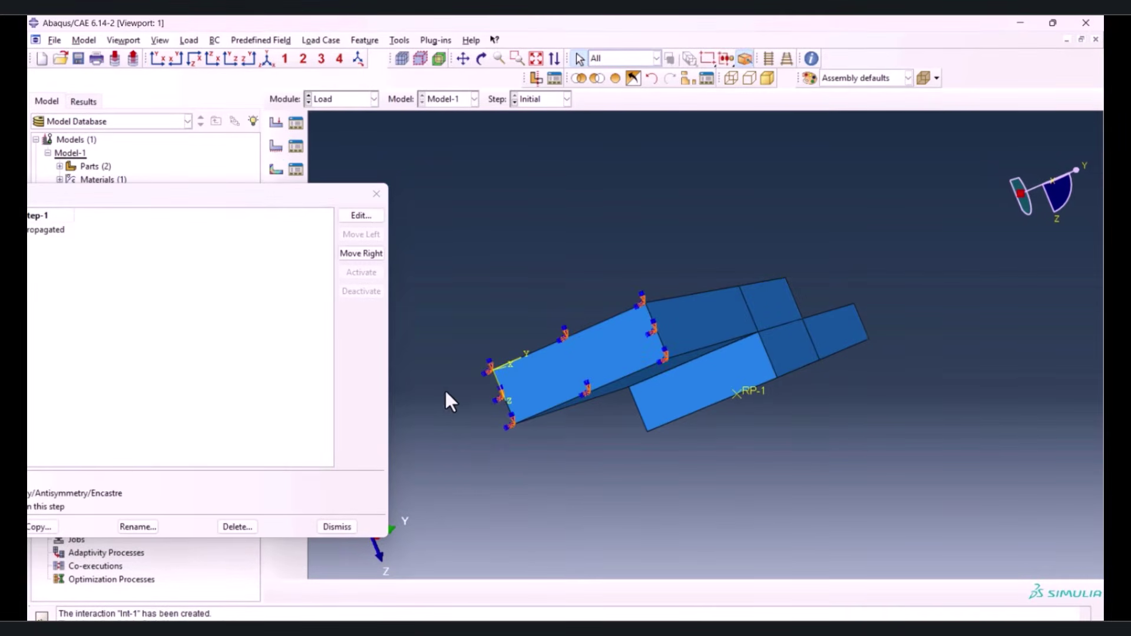
Create a Displacement/Rotation boundary condition in the Initial step that fixes the translations and rotations of the pin's reference point RP-1
{"action": "left_click", "coordinate": [267, 59]}
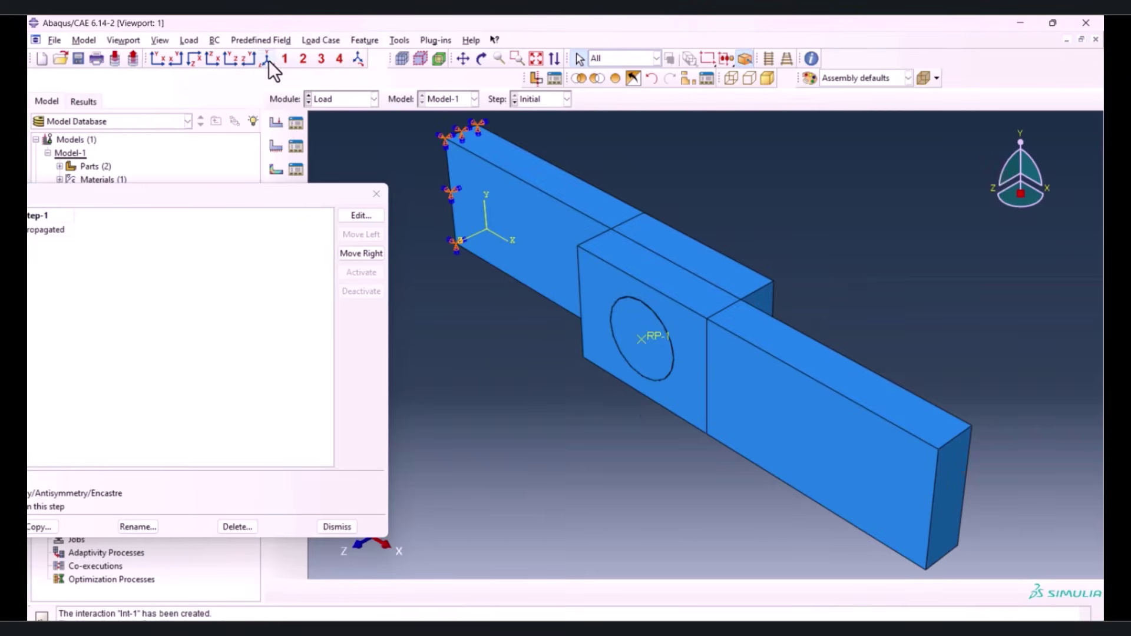
{"action": "left_click_drag", "start_coordinate": [210, 197], "coordinate": [371, 197]}
{"action": "left_click", "coordinate": [117, 526]}
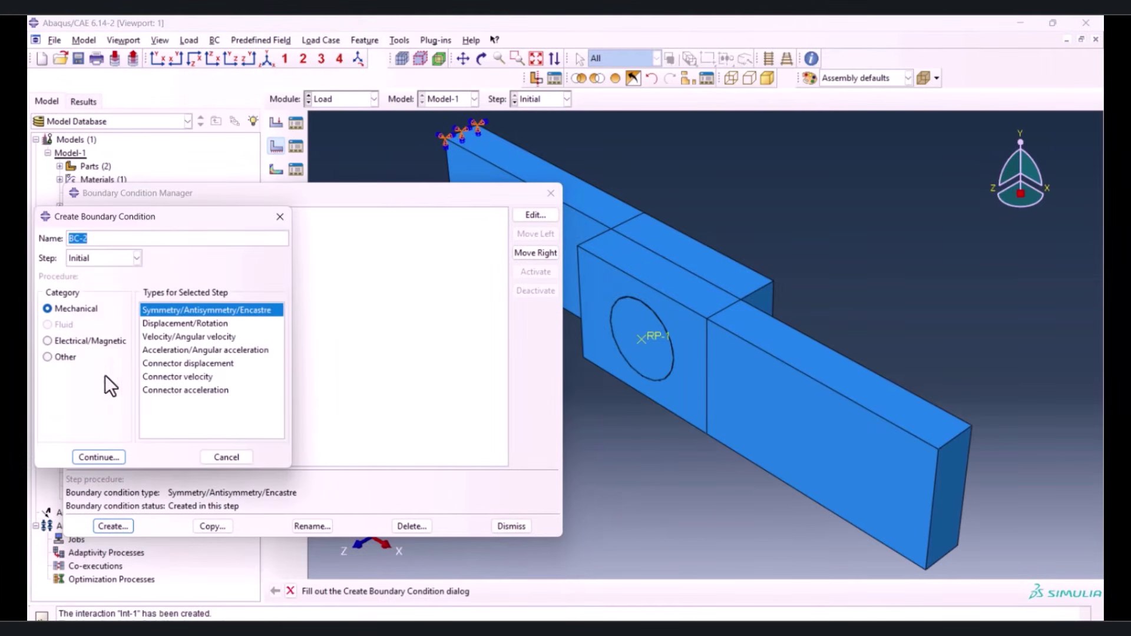
{"action": "left_click", "coordinate": [175, 323]}
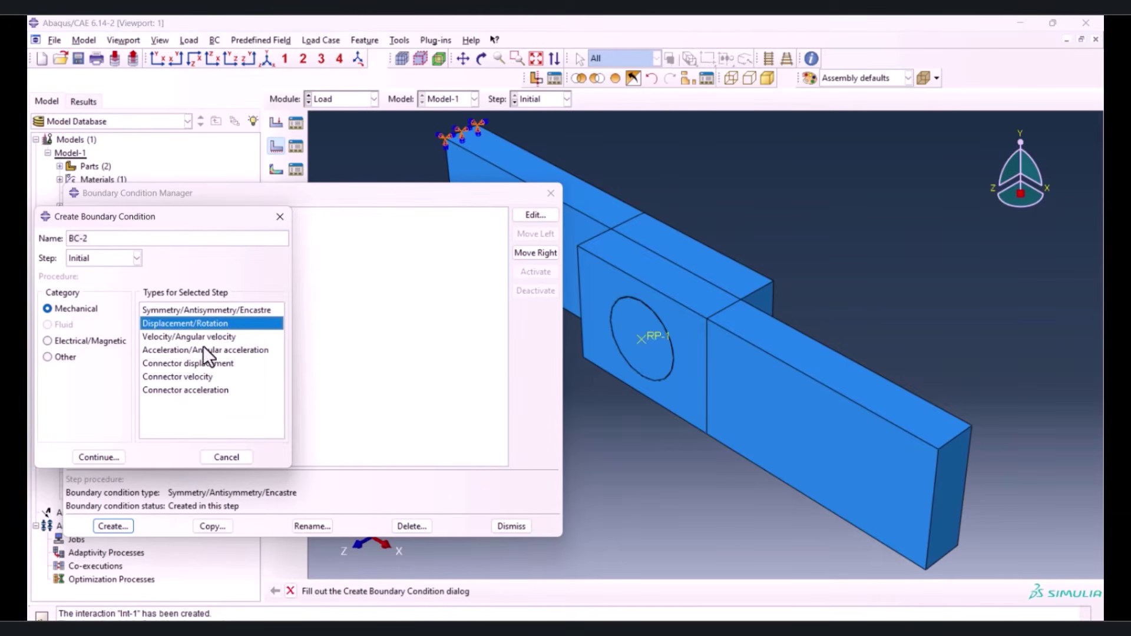
{"action": "left_click", "coordinate": [97, 457]}
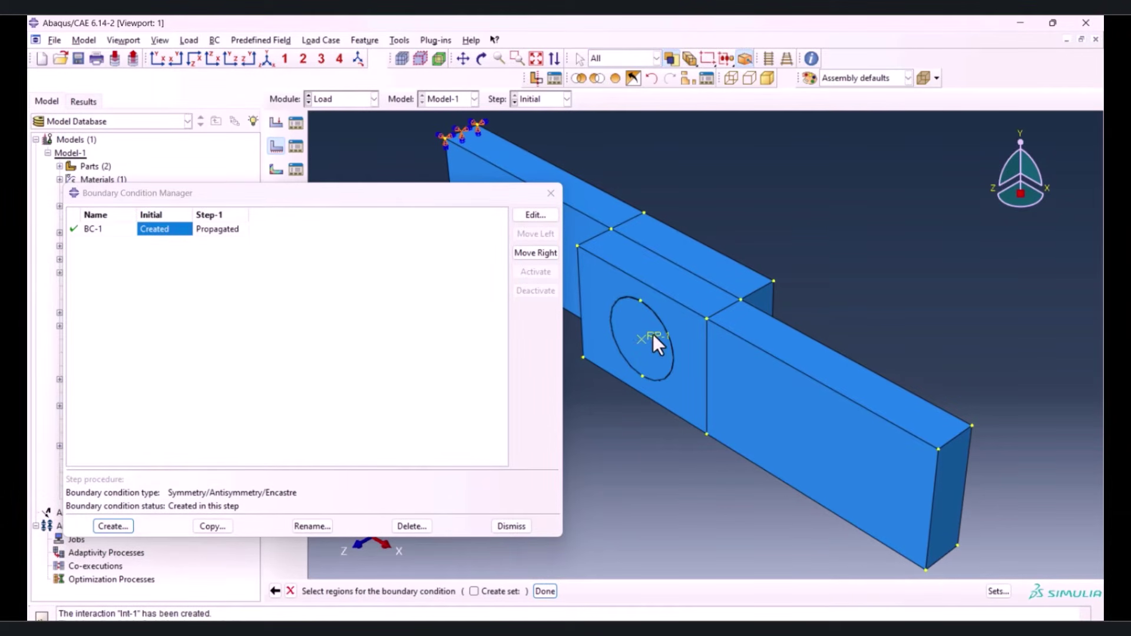
{"action": "left_click", "coordinate": [547, 591]}
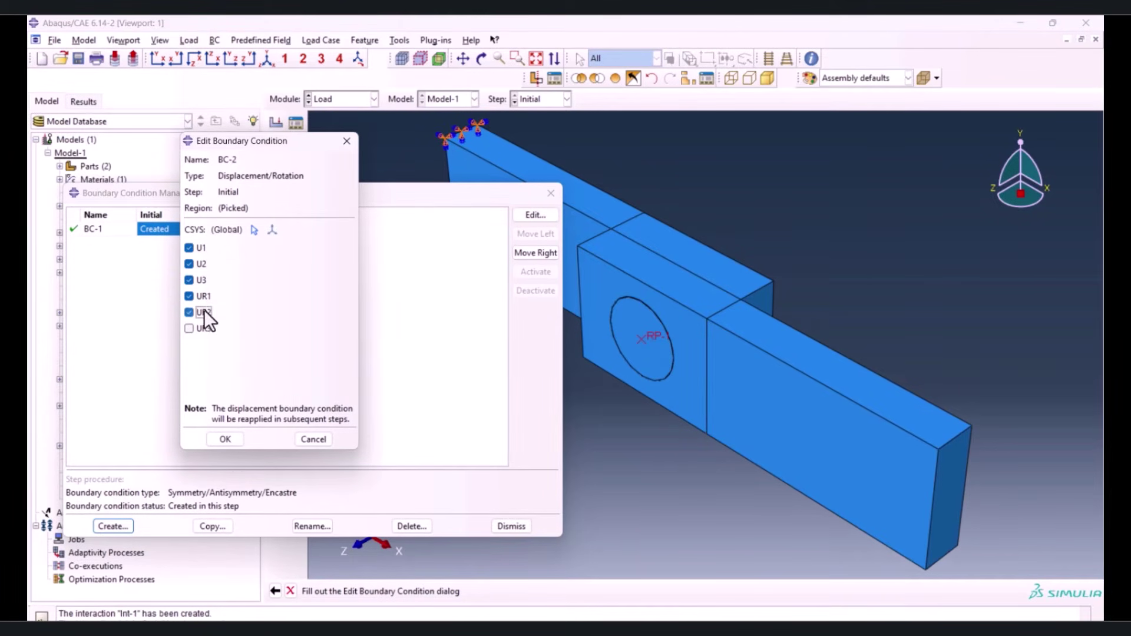
{"action": "left_click", "coordinate": [227, 440]}
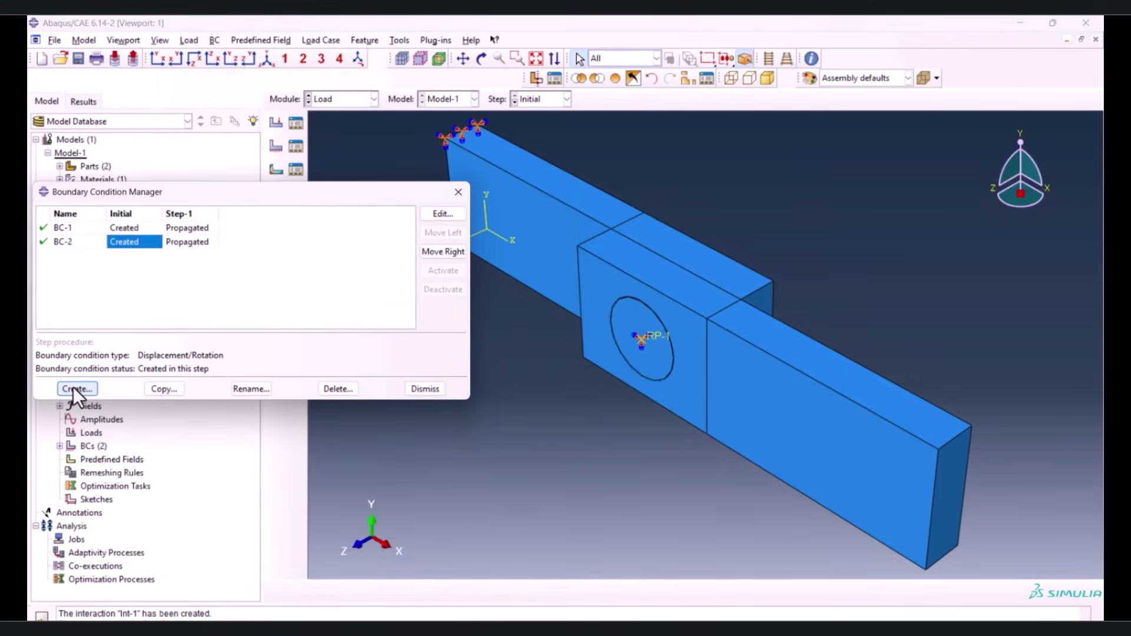
Create a Displacement/Rotation boundary condition in the Initial step on the front plate's outer end face, constraining U1, U2, U3, UR1, UR2 and UR3
{"action": "left_click", "coordinate": [73, 387]}
{"action": "left_click", "coordinate": [95, 457]}
{"action": "left_click", "coordinate": [946, 493]}
{"action": "left_click", "coordinate": [540, 590]}
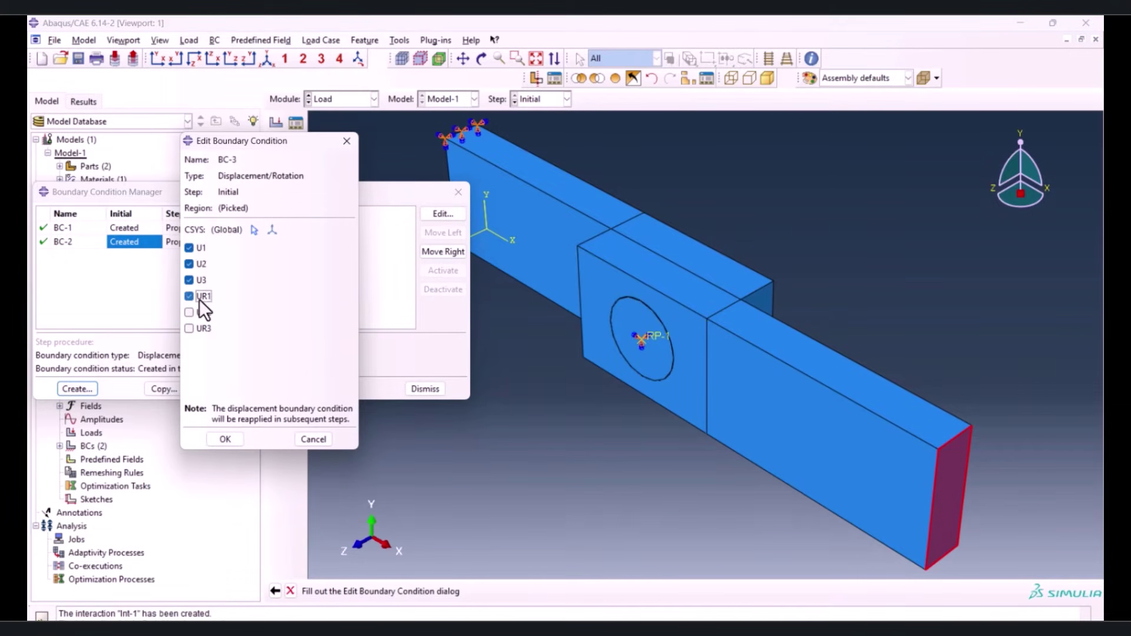
{"action": "left_click", "coordinate": [200, 330]}
{"action": "left_click", "coordinate": [225, 439]}
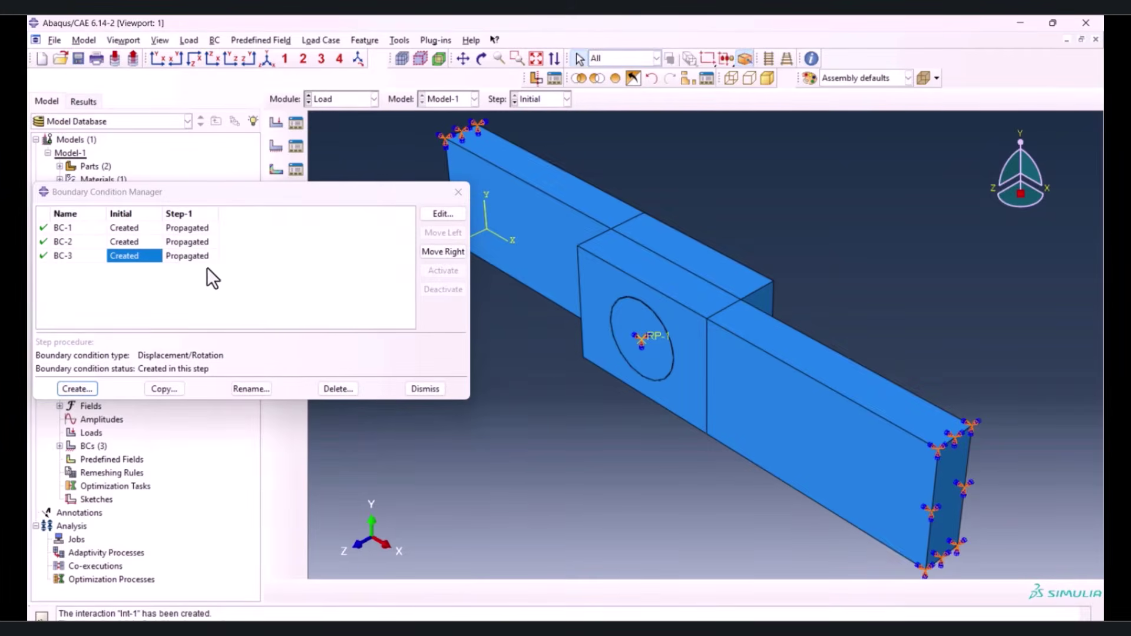
Edit boundary condition BC-3 in Step-1 and set its U1 displacement to 5
{"action": "left_click", "coordinate": [197, 256]}
{"action": "double_click", "coordinate": [197, 256]}
{"action": "type", "text": "5"}
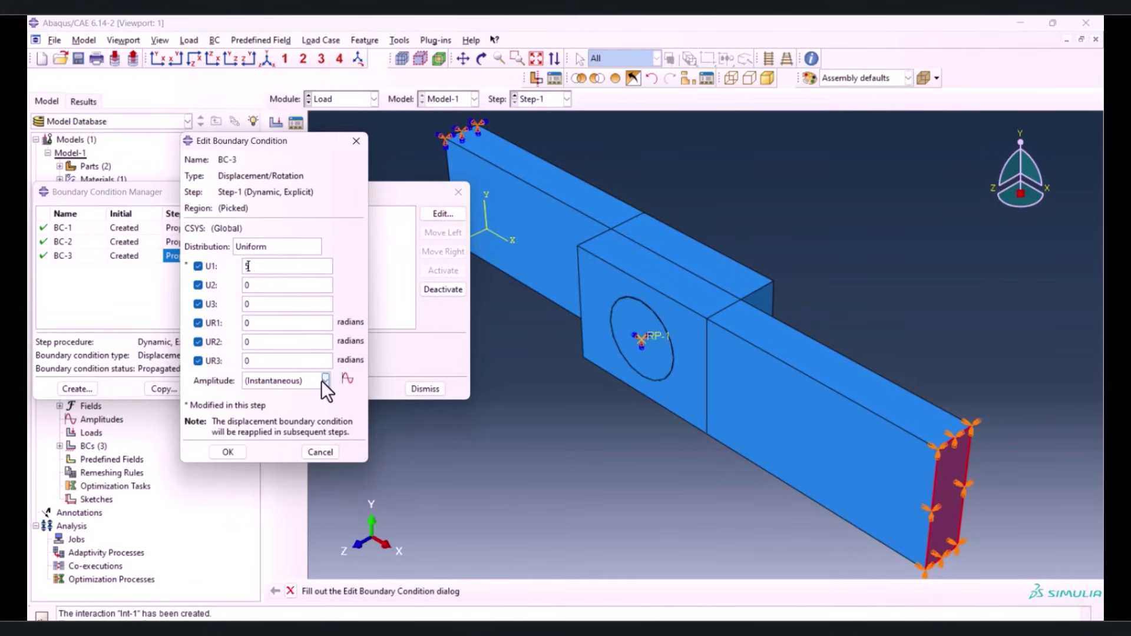
Create tabular amplitude Amp-1 in step time, with time and amplitude both running from 0 to 1 in 0.1 increments
{"action": "left_click", "coordinate": [348, 380]}
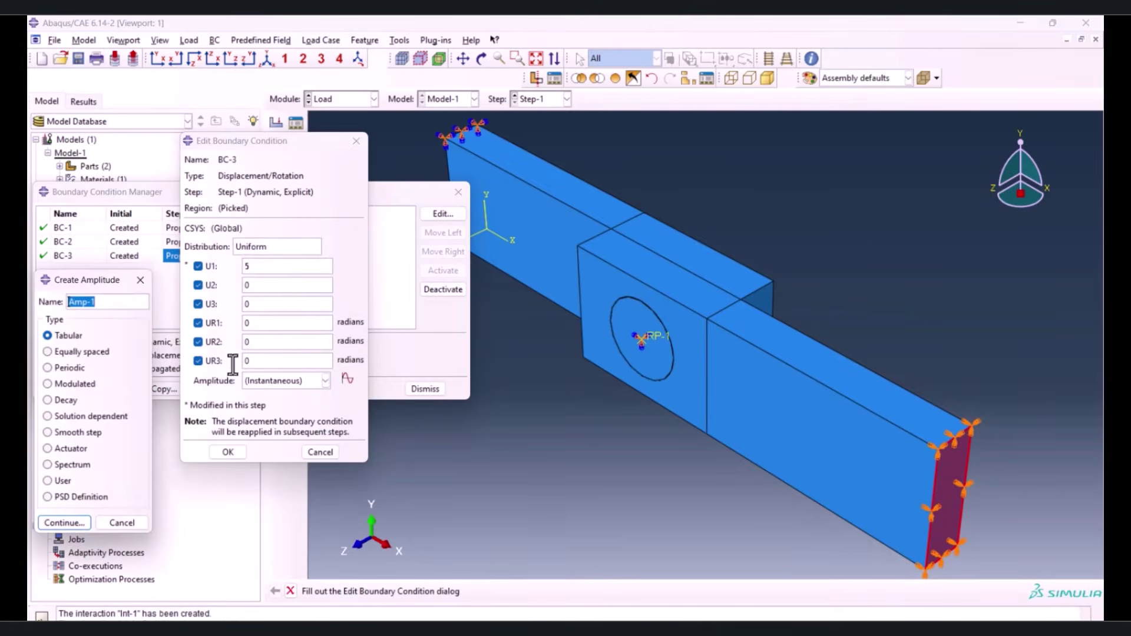
{"action": "left_click", "coordinate": [73, 521]}
{"action": "left_click", "coordinate": [524, 383]}
{"action": "key", "text": "ctrl+v"}
{"action": "double_click", "coordinate": [523, 395]}
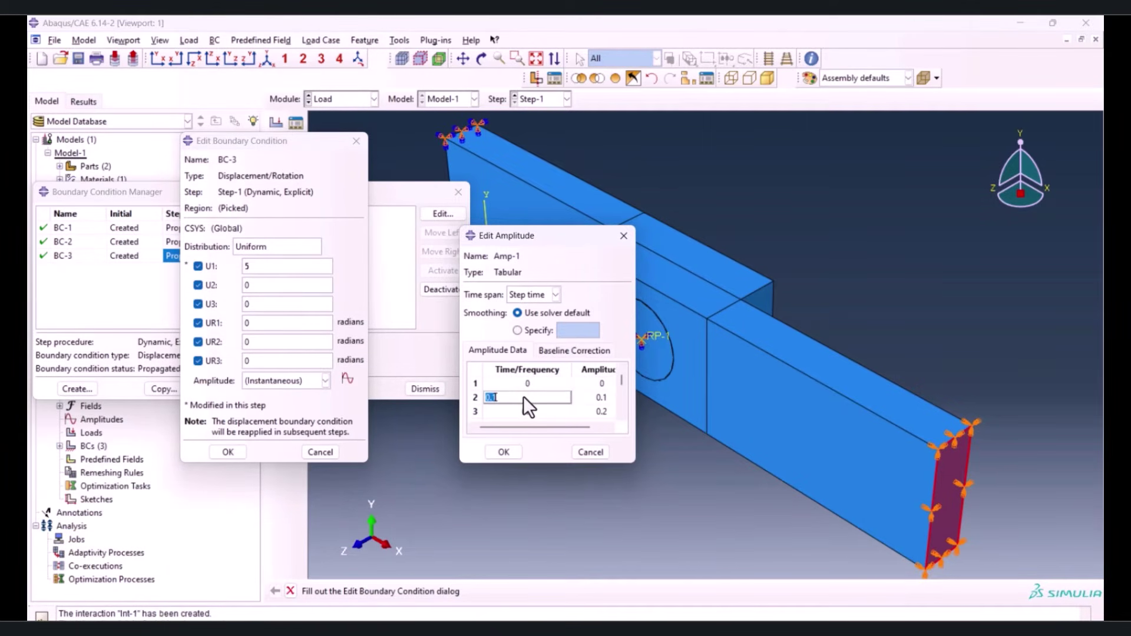
{"action": "scroll", "coordinate": [562, 394], "scroll_direction": "down", "scroll_amount": 3}
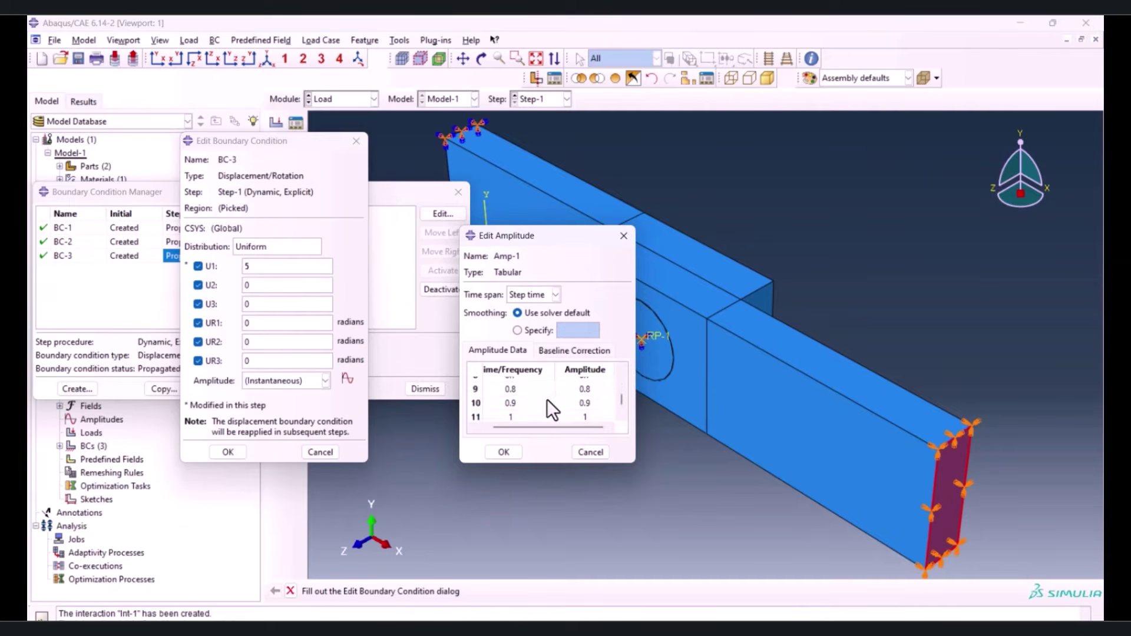
{"action": "left_click", "coordinate": [503, 452]}
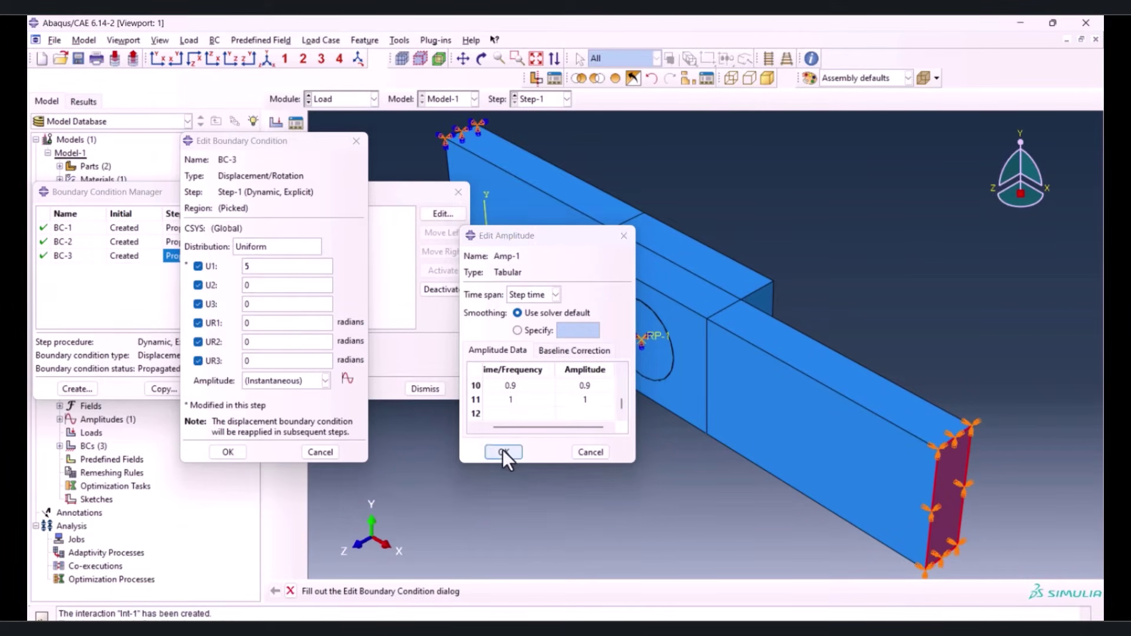
Assign amplitude Amp-1 to the BC-3 displacement, confirm the edit and close the Boundary Condition Manager
{"action": "left_click", "coordinate": [301, 382]}
{"action": "left_click", "coordinate": [277, 409]}
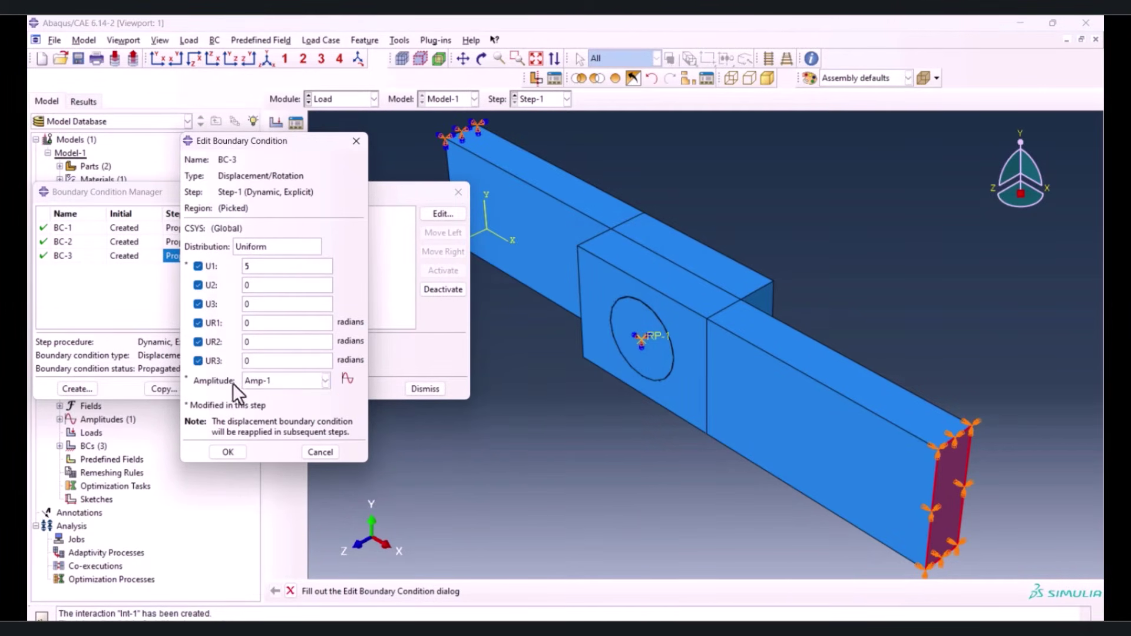
{"action": "left_click", "coordinate": [227, 452]}
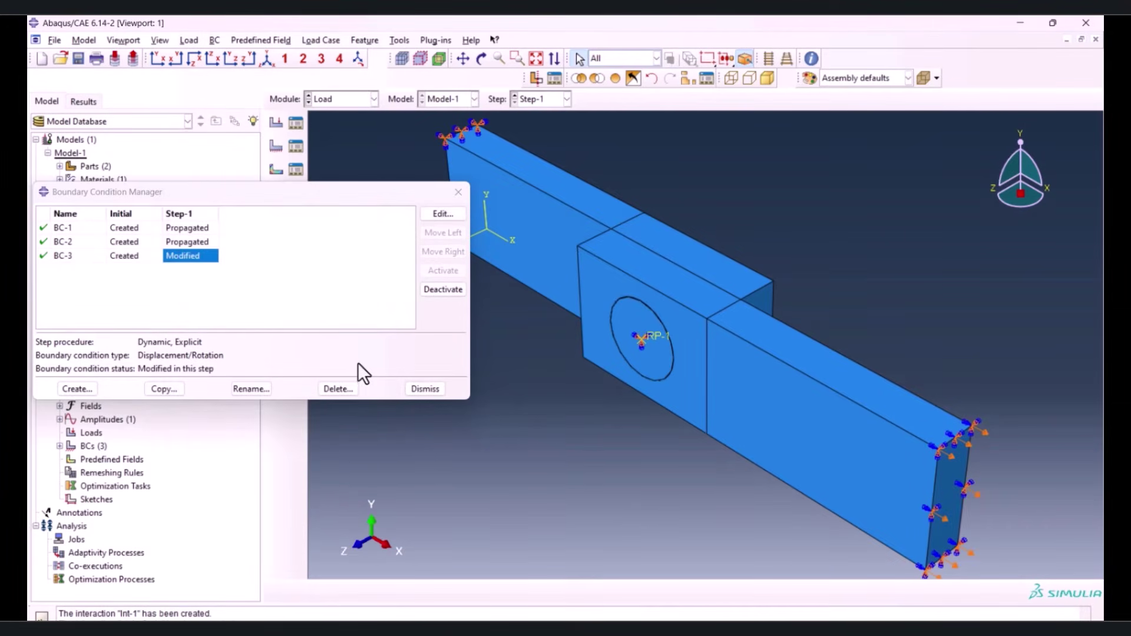
{"action": "left_click", "coordinate": [458, 192]}
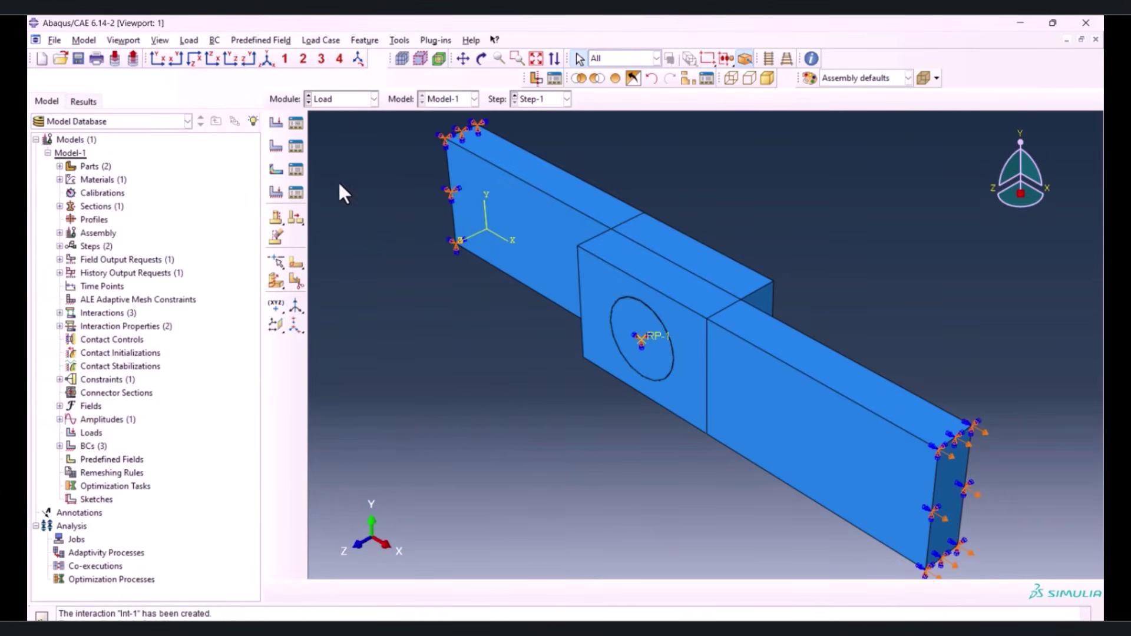
Switch to the Mesh module and display the plate part instead of the assembly
{"action": "left_click", "coordinate": [348, 100]}
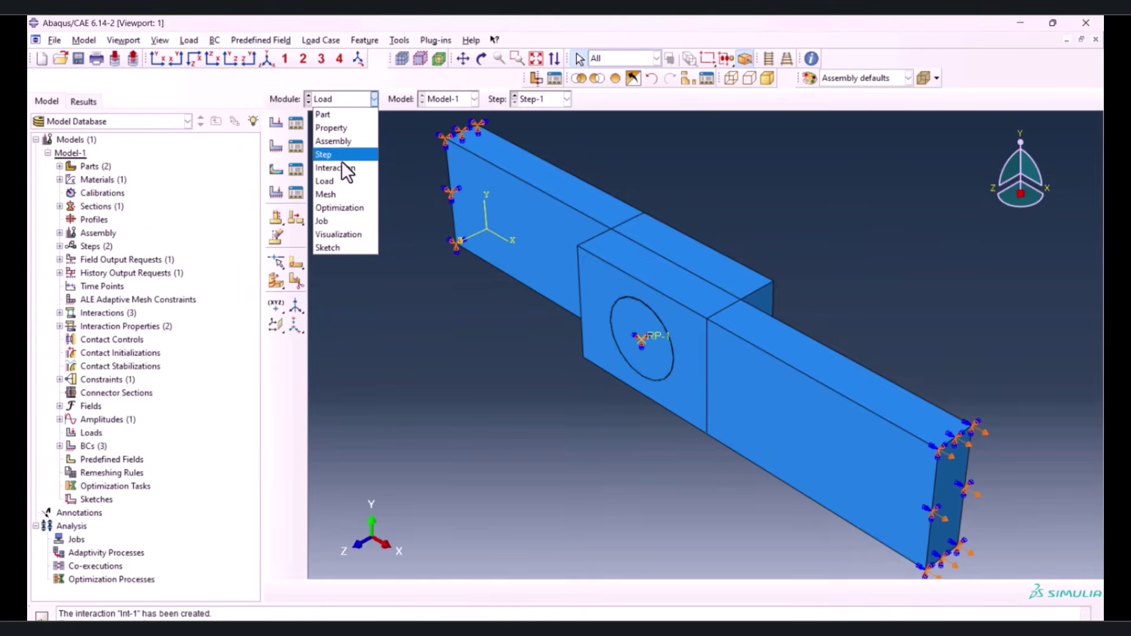
{"action": "left_click", "coordinate": [344, 196]}
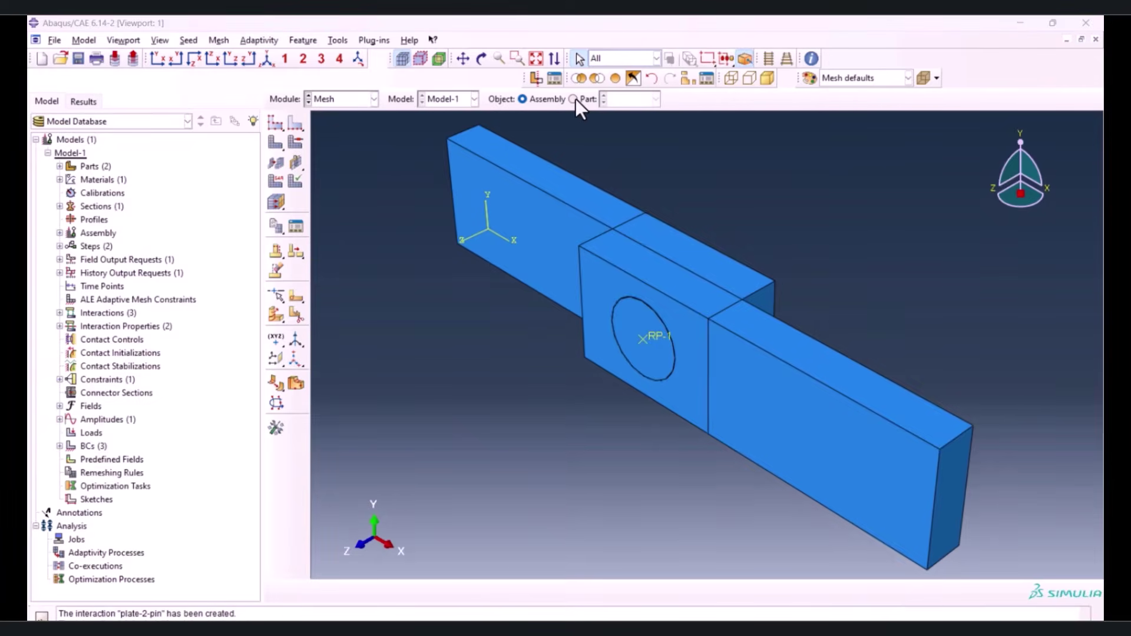
{"action": "left_click", "coordinate": [575, 98]}
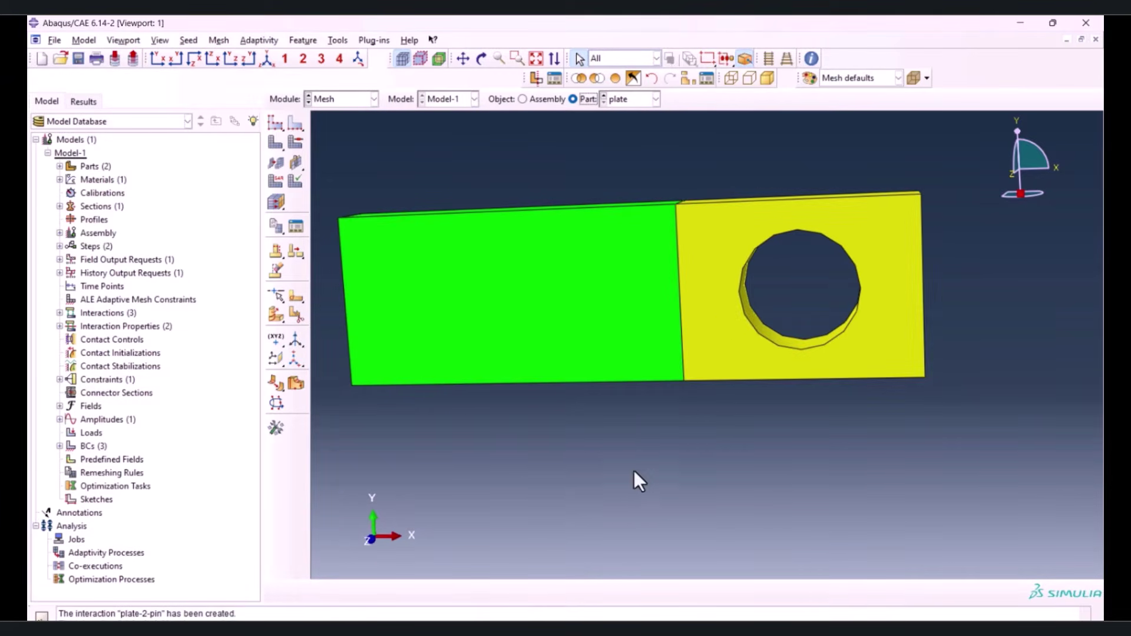
Partition the plate's hole cell with a three-point vertical cutting plane through the midpoints of its upper and lower edges
{"action": "left_click", "coordinate": [277, 317]}
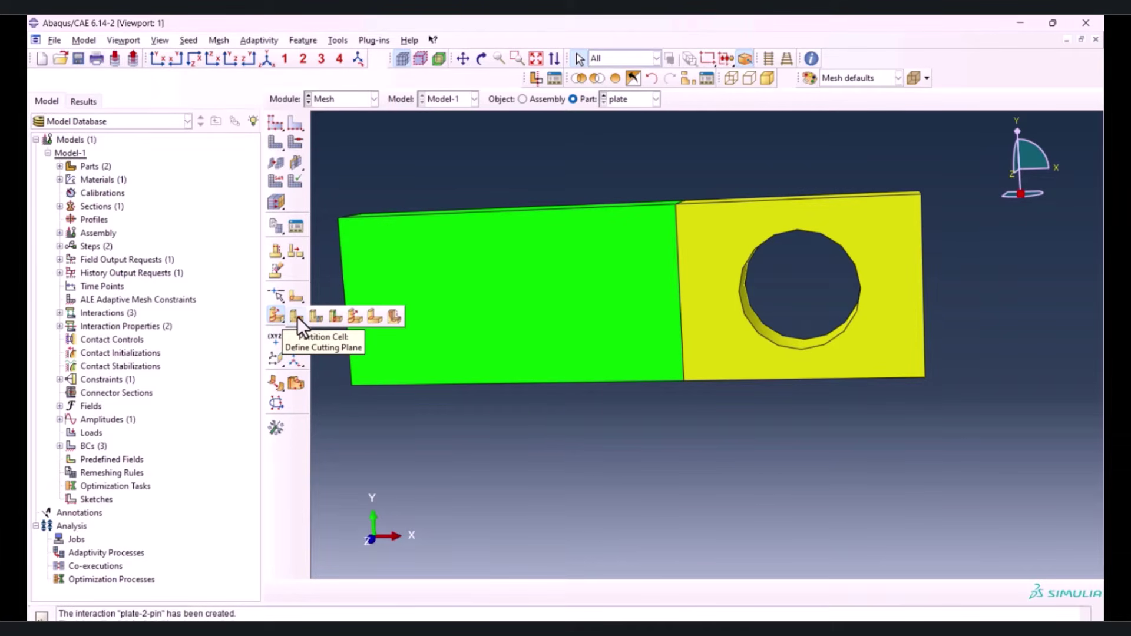
{"action": "left_click", "coordinate": [297, 316]}
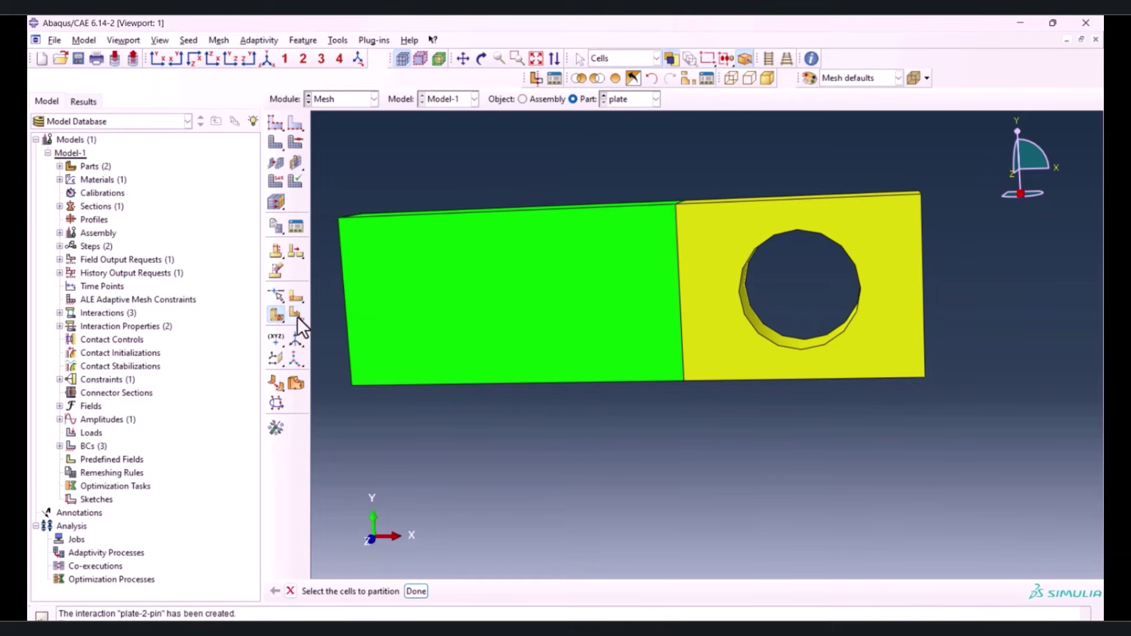
{"action": "left_click", "coordinate": [824, 371]}
{"action": "left_click", "coordinate": [416, 591]}
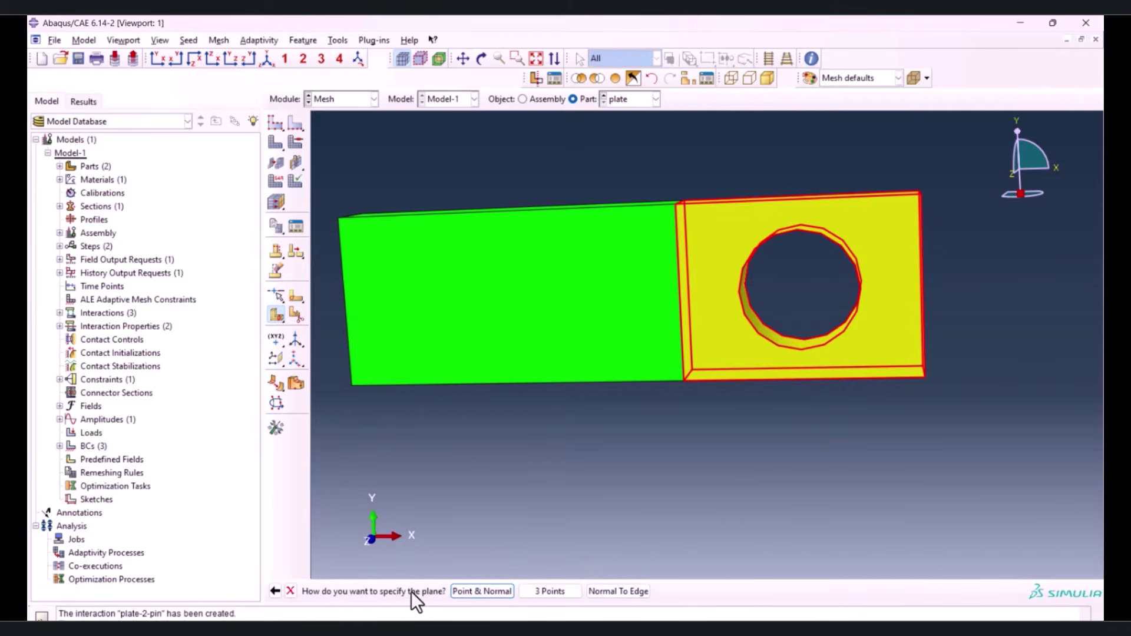
{"action": "left_click", "coordinate": [543, 591]}
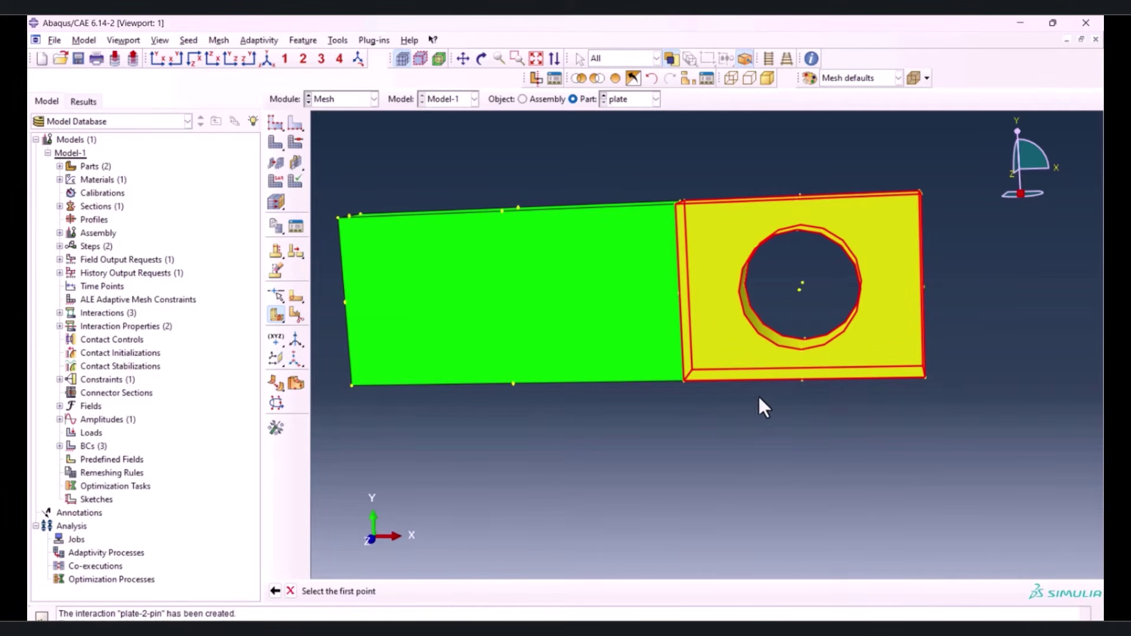
{"action": "left_click_drag", "start_coordinate": [758, 398], "coordinate": [770, 420], "text": "ctrl+alt"}
{"action": "left_click", "coordinate": [765, 423]}
{"action": "left_click", "coordinate": [812, 252]}
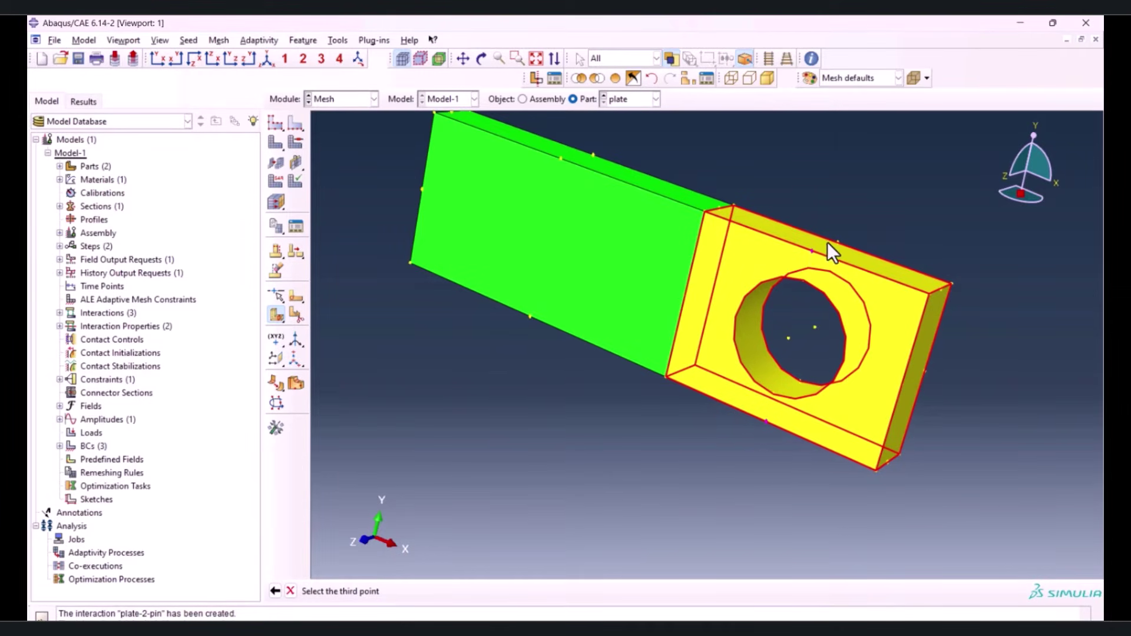
{"action": "left_click", "coordinate": [836, 243]}
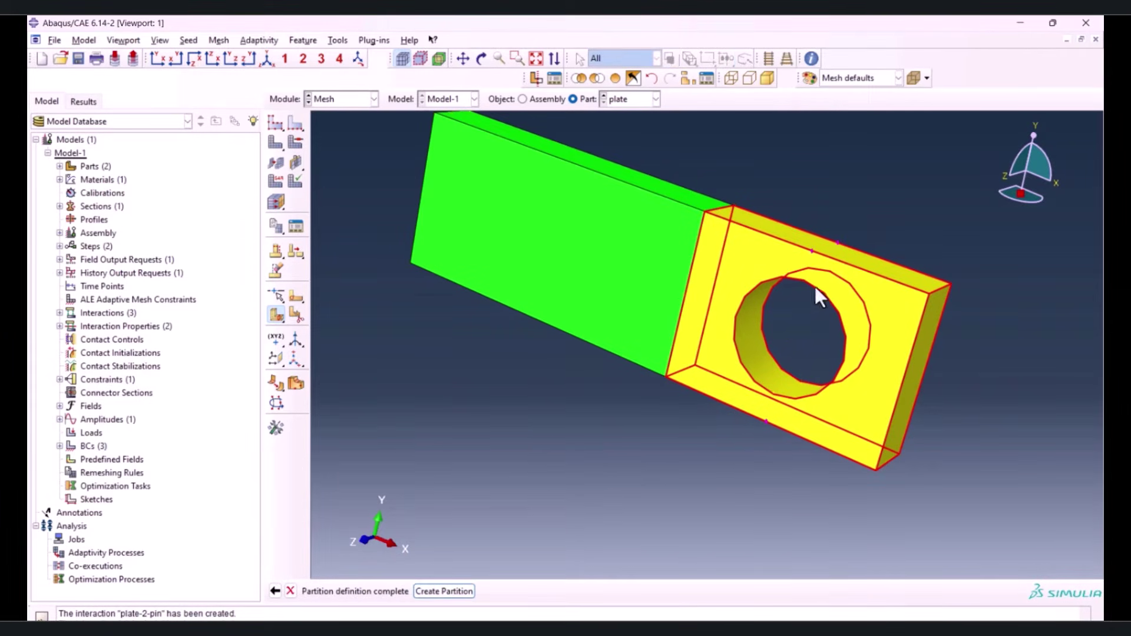
{"action": "left_click", "coordinate": [462, 590]}
Partition the outer half of the hole cell with a horizontal three-point plane through the end face's vertical edge midpoints and the hole centre
{"action": "left_click_drag", "start_coordinate": [719, 471], "coordinate": [813, 468], "text": "ctrl+alt"}
{"action": "left_click", "coordinate": [879, 356]}
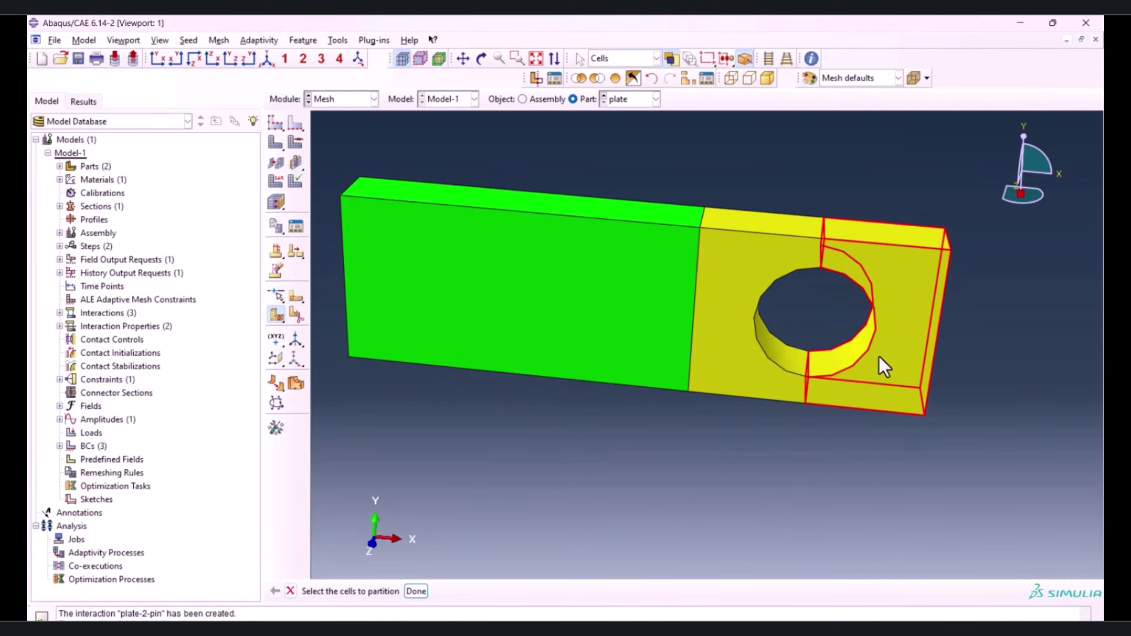
{"action": "middle_click", "coordinate": [764, 443]}
{"action": "left_click", "coordinate": [550, 595]}
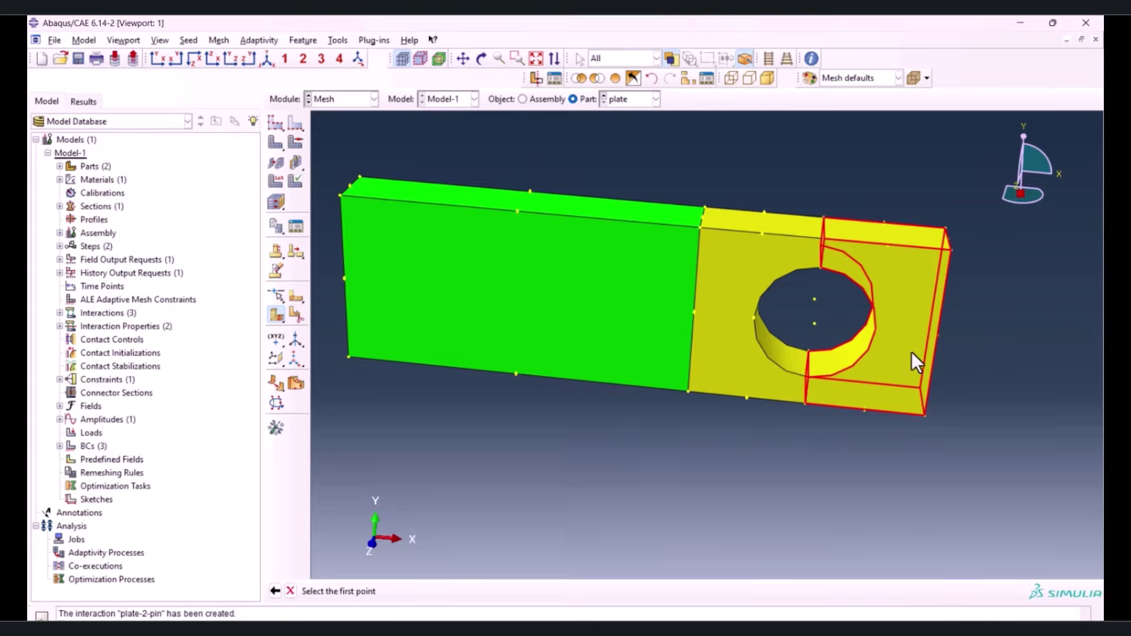
{"action": "left_click", "coordinate": [926, 352]}
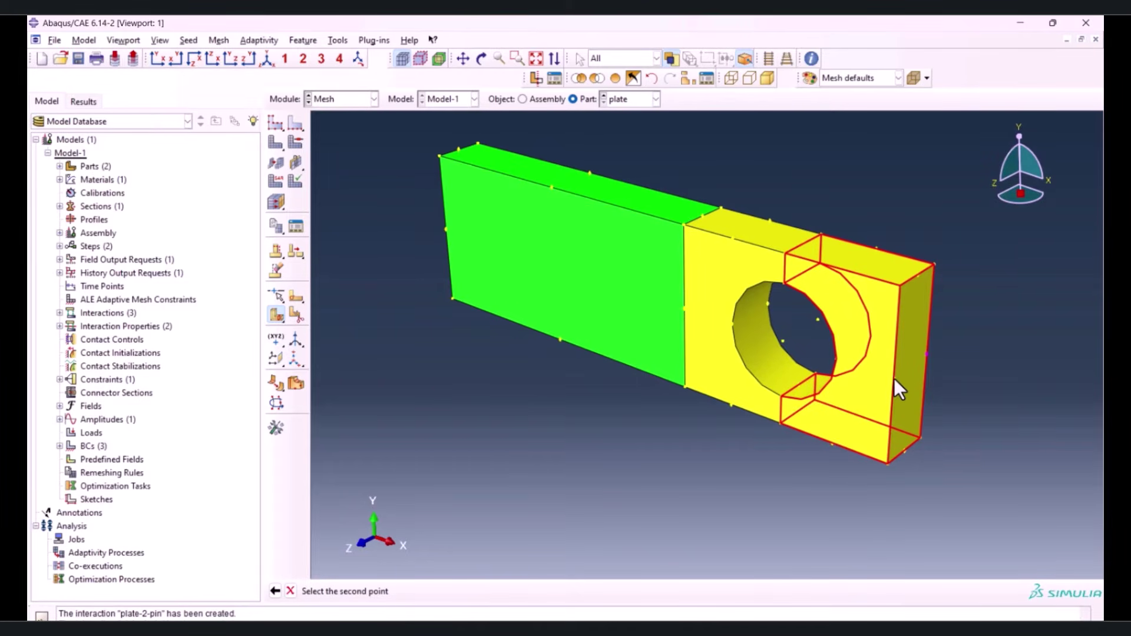
{"action": "left_click", "coordinate": [893, 378]}
{"action": "left_click", "coordinate": [783, 343]}
{"action": "middle_click", "coordinate": [641, 430]}
Partition the inner half of the hole cell with a horizontal three-point plane through its vertical edge midpoints and the hole centre
{"action": "left_click_drag", "start_coordinate": [658, 404], "coordinate": [733, 406], "text": "ctrl+alt"}
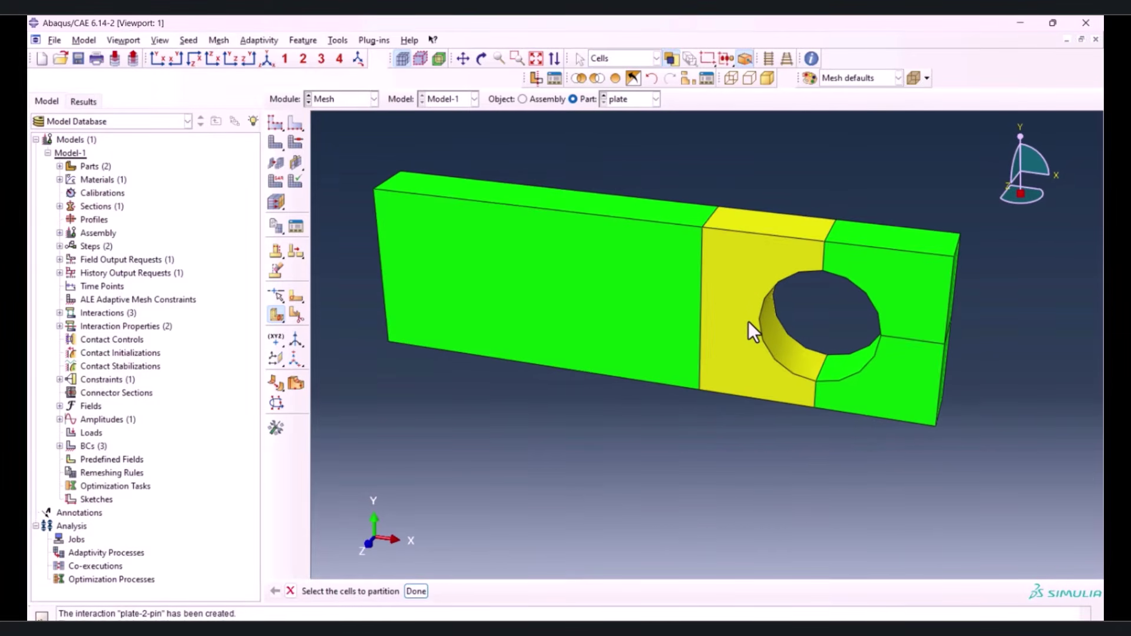
{"action": "left_click", "coordinate": [748, 319]}
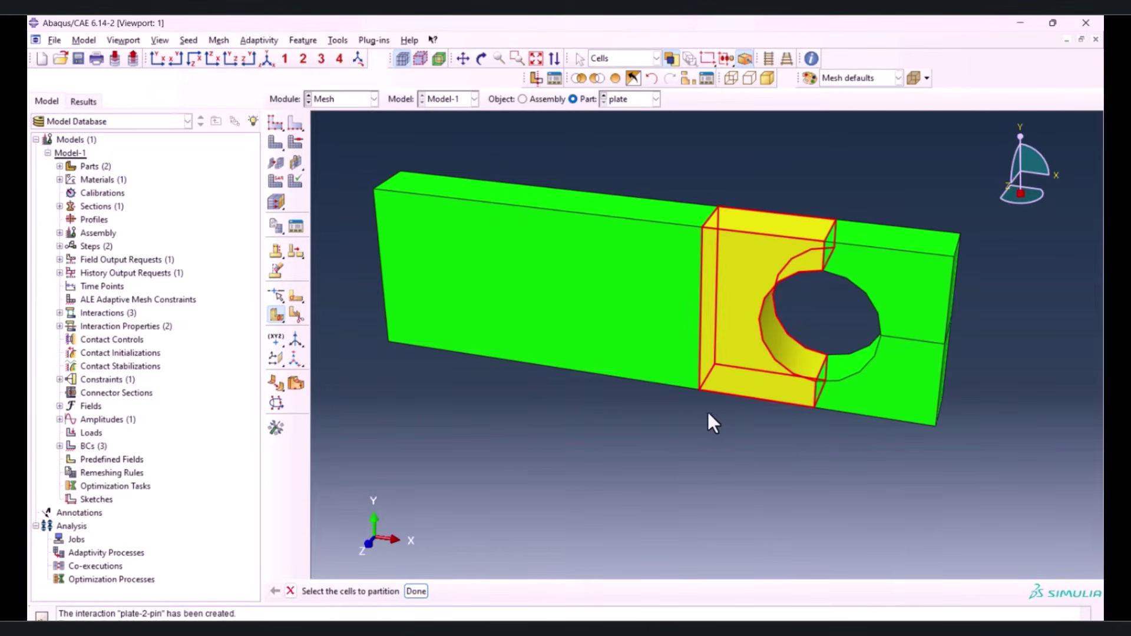
{"action": "left_click", "coordinate": [415, 590]}
{"action": "left_click", "coordinate": [556, 592]}
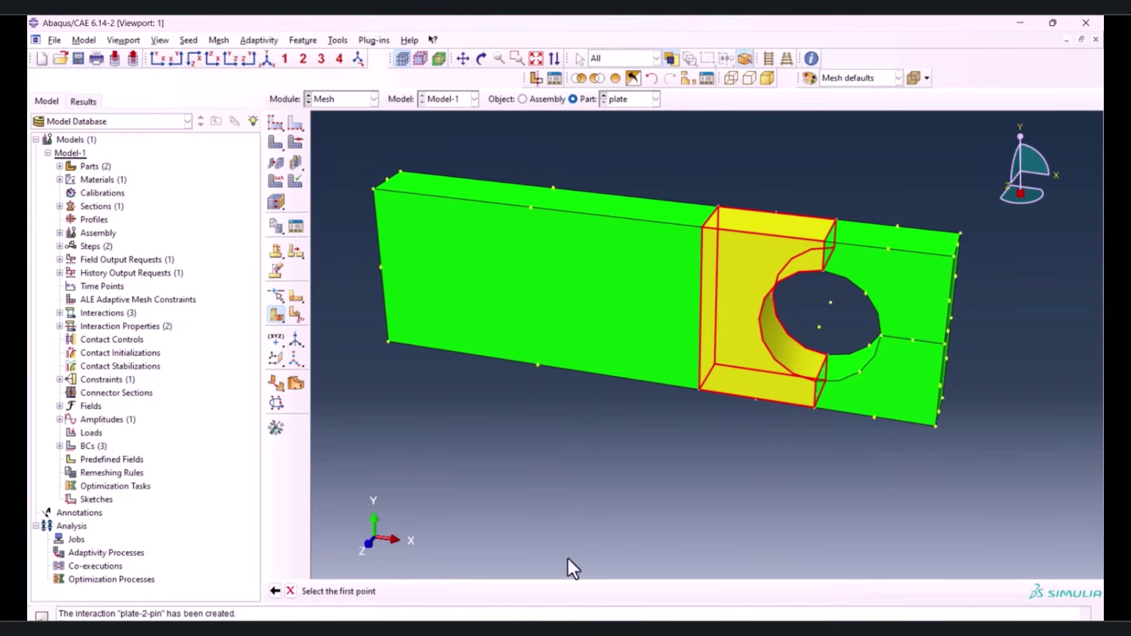
{"action": "left_click_drag", "start_coordinate": [723, 308], "coordinate": [716, 287], "text": "ctrl+alt"}
{"action": "left_click", "coordinate": [715, 287]}
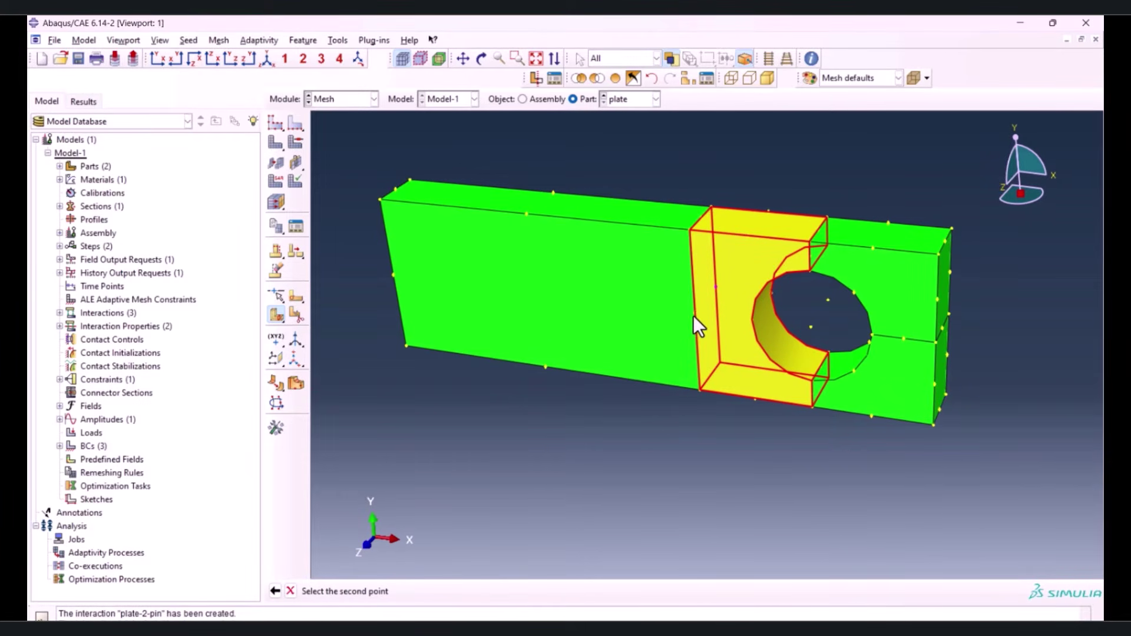
{"action": "left_click", "coordinate": [693, 314]}
{"action": "left_click", "coordinate": [811, 326]}
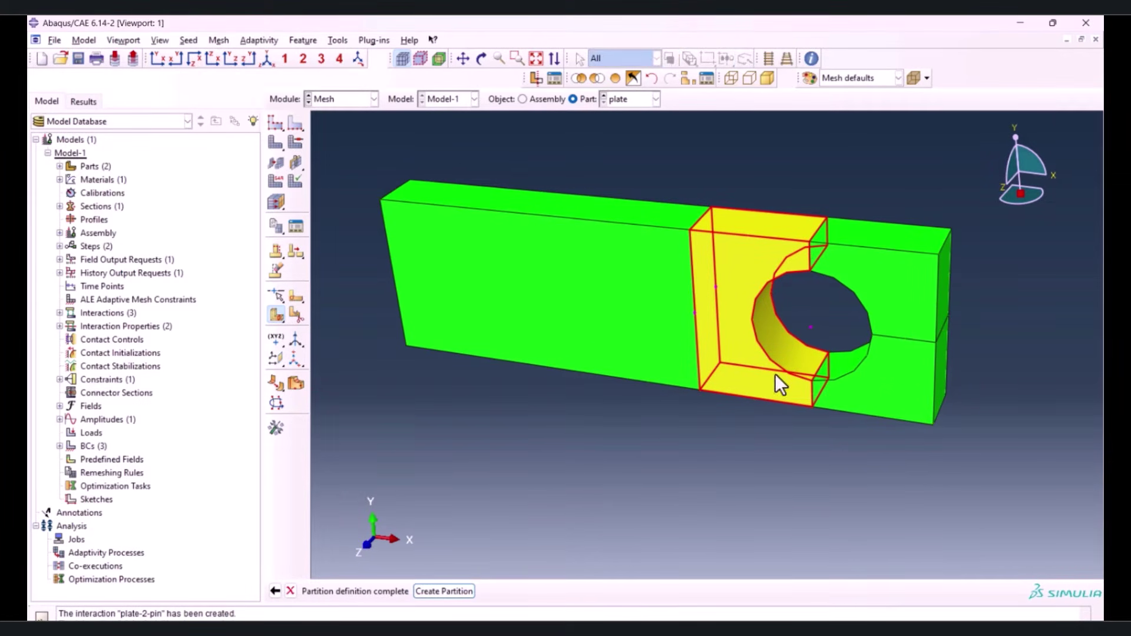
{"action": "middle_click", "coordinate": [712, 433]}
Assign local seeds by number, without bias, to the circular edges around both faces of the plate's hole
{"action": "left_click_drag", "start_coordinate": [913, 388], "coordinate": [440, 391], "text": "ctrl+alt"}
{"action": "left_click", "coordinate": [293, 124]}
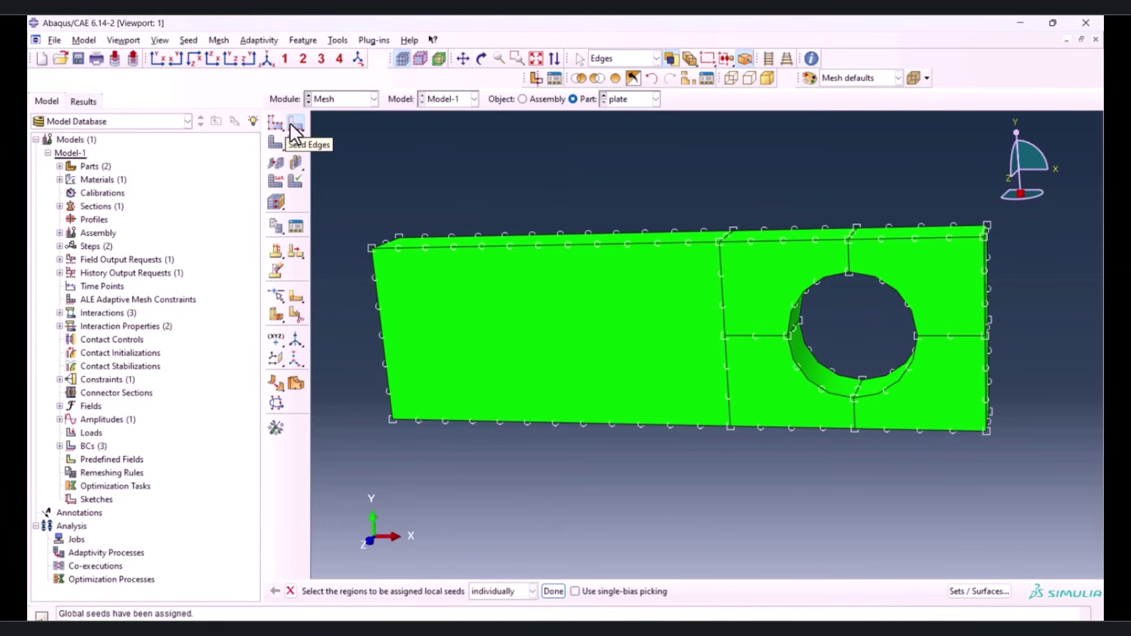
{"action": "left_click", "coordinate": [809, 273]}
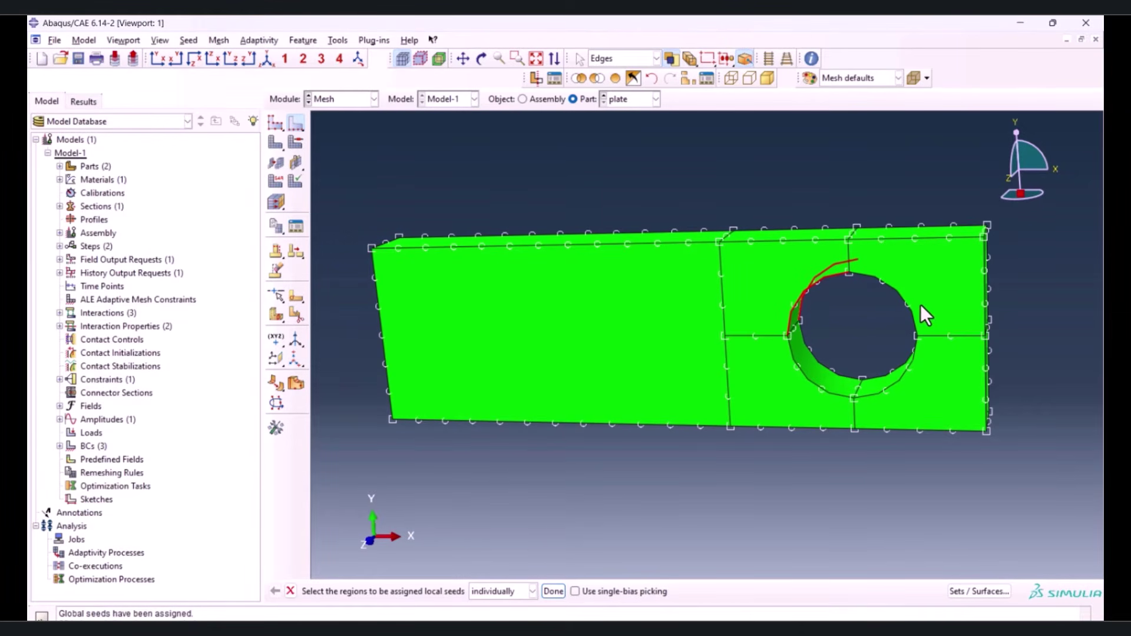
{"action": "left_click_drag", "start_coordinate": [876, 314], "coordinate": [878, 317], "text": "shift"}
{"action": "left_click_drag", "start_coordinate": [895, 412], "coordinate": [895, 412], "text": "shift"}
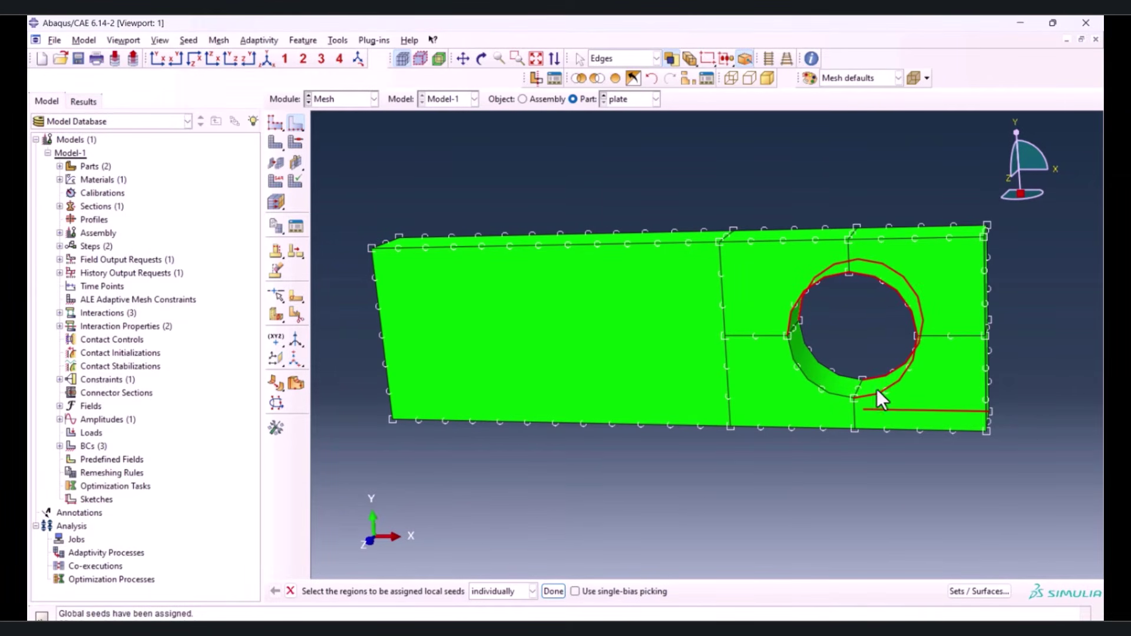
{"action": "left_click_drag", "start_coordinate": [803, 390], "coordinate": [357, 259], "text": "shift"}
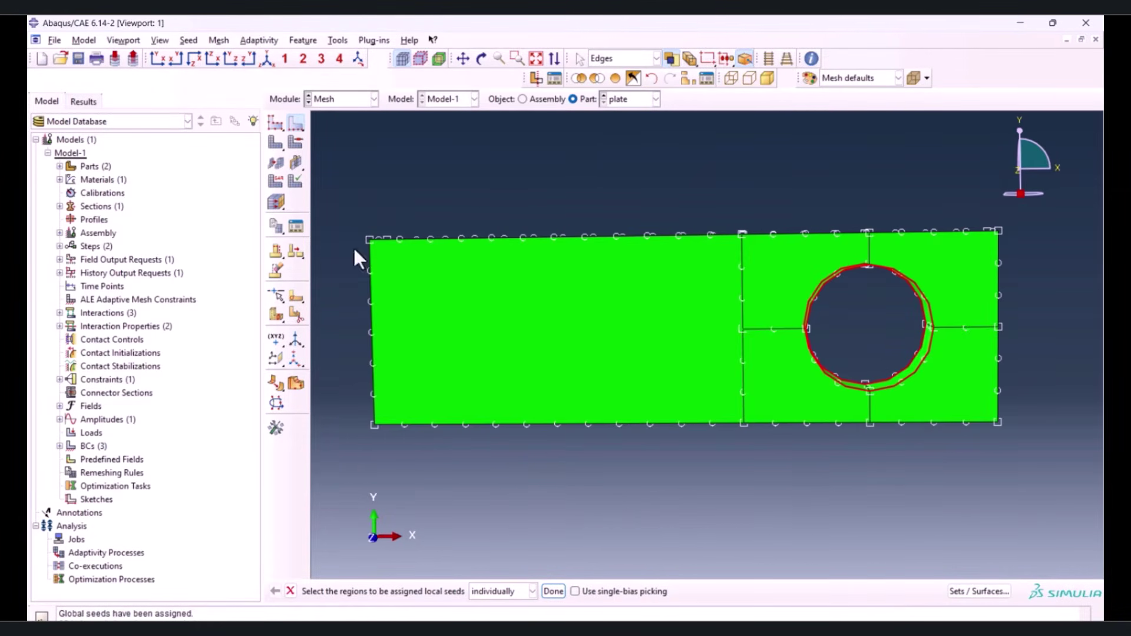
{"action": "left_click", "coordinate": [553, 591]}
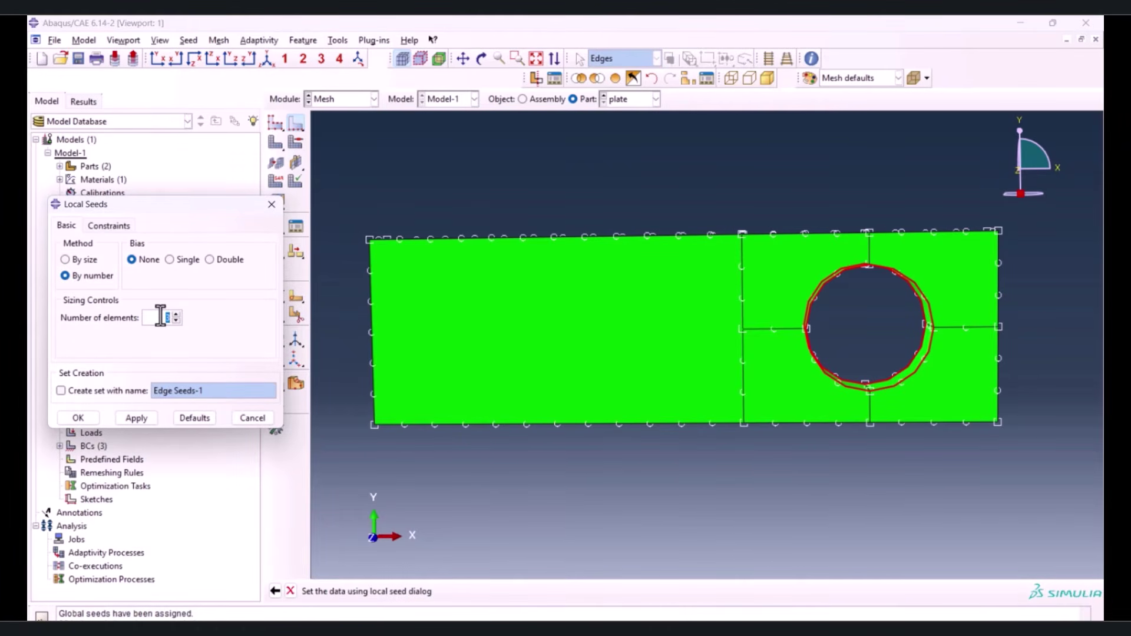
{"action": "left_click", "coordinate": [78, 417]}
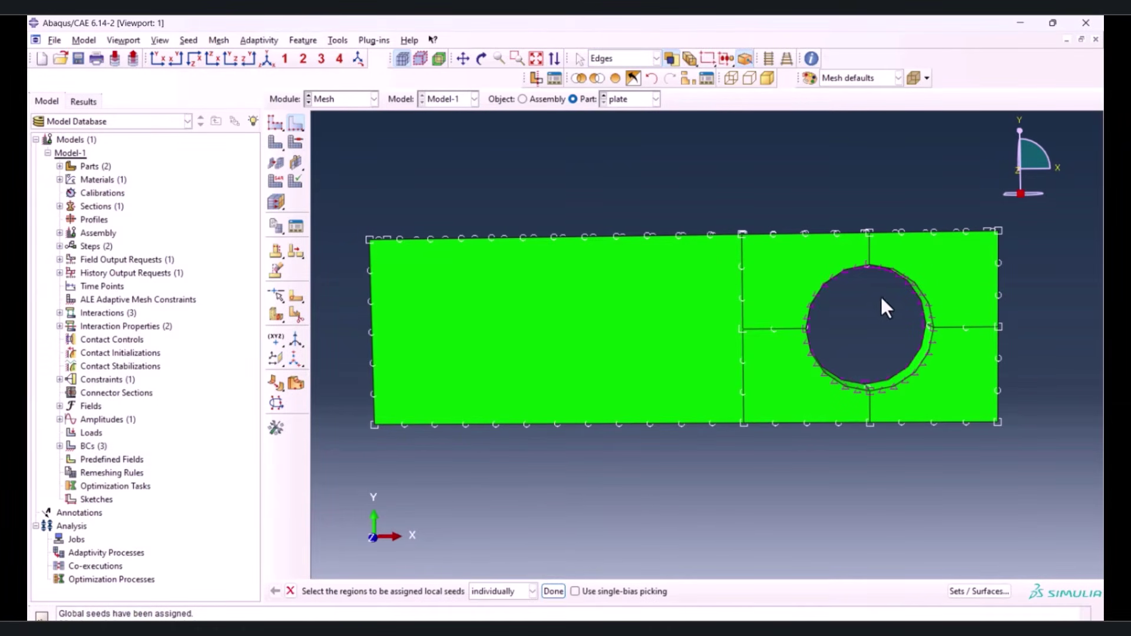
Set the plate's approximate global seed size to 3 and mesh the part
{"action": "left_click", "coordinate": [824, 289]}
{"action": "left_click", "coordinate": [276, 122]}
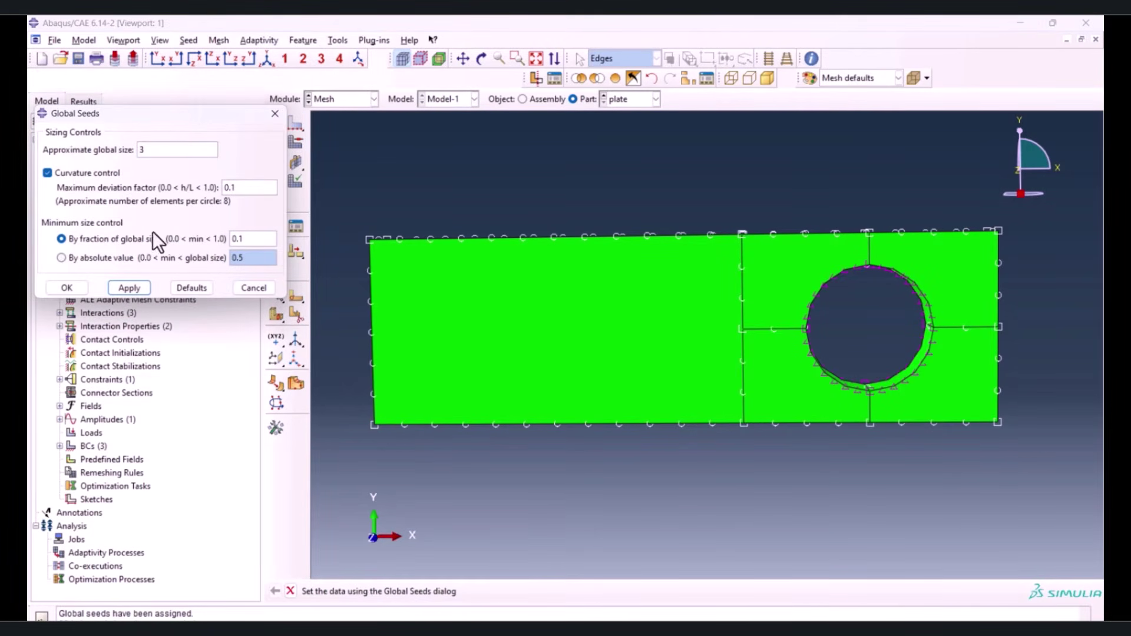
{"action": "left_click", "coordinate": [66, 287]}
{"action": "left_click", "coordinate": [276, 202]}
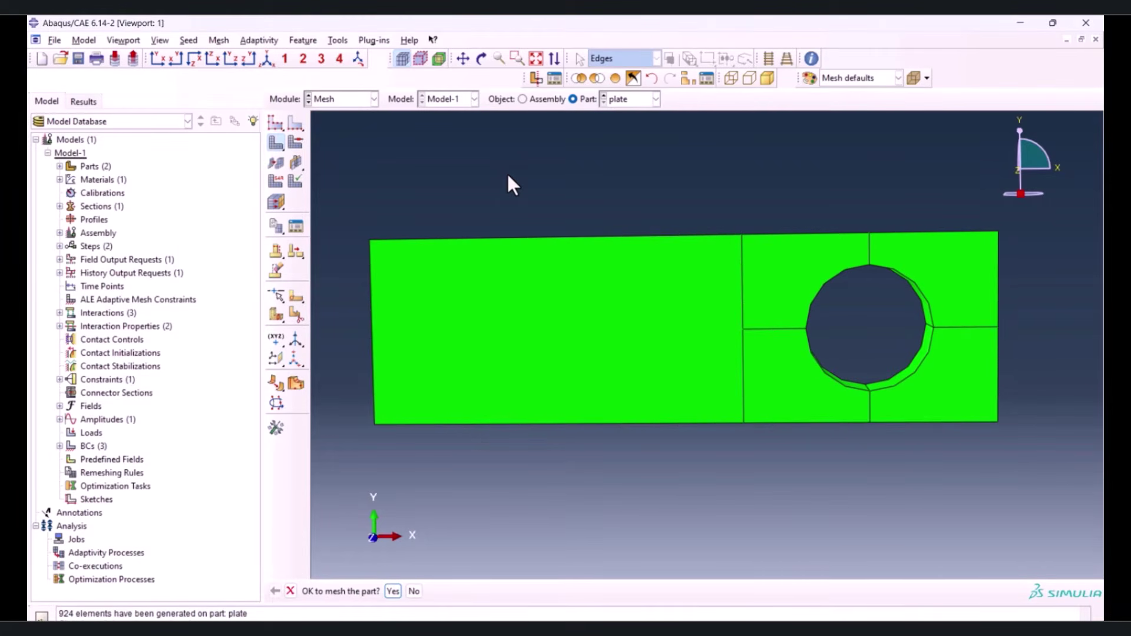
{"action": "key", "text": "Return"}
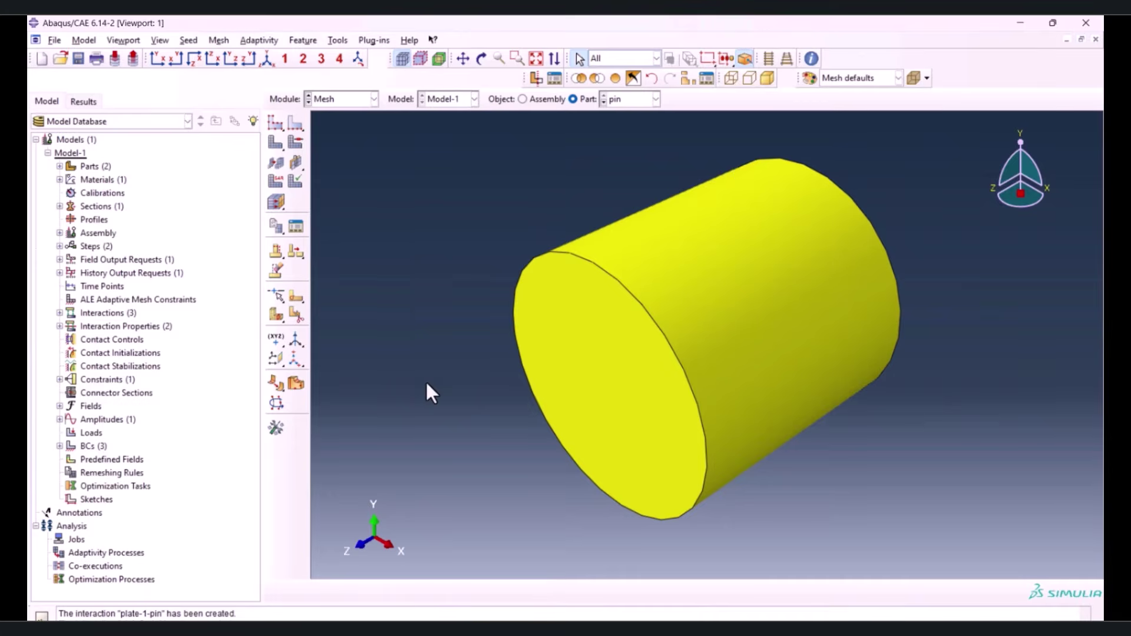
Partition the pin lengthwise with a three-point plane through two opposite rim points and the centre of the other end face
{"action": "left_click", "coordinate": [277, 317]}
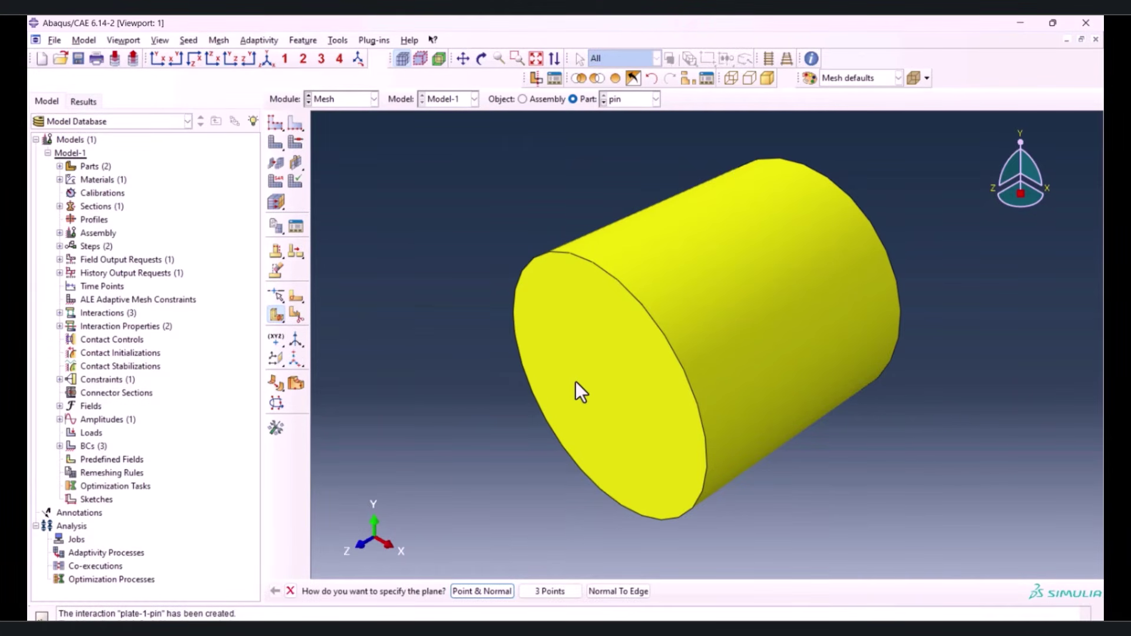
{"action": "left_click", "coordinate": [535, 590]}
{"action": "left_click", "coordinate": [610, 497]}
{"action": "left_click", "coordinate": [592, 264]}
{"action": "left_click_drag", "start_coordinate": [579, 394], "coordinate": [716, 195], "text": "ctrl+alt"}
{"action": "left_click", "coordinate": [719, 430]}
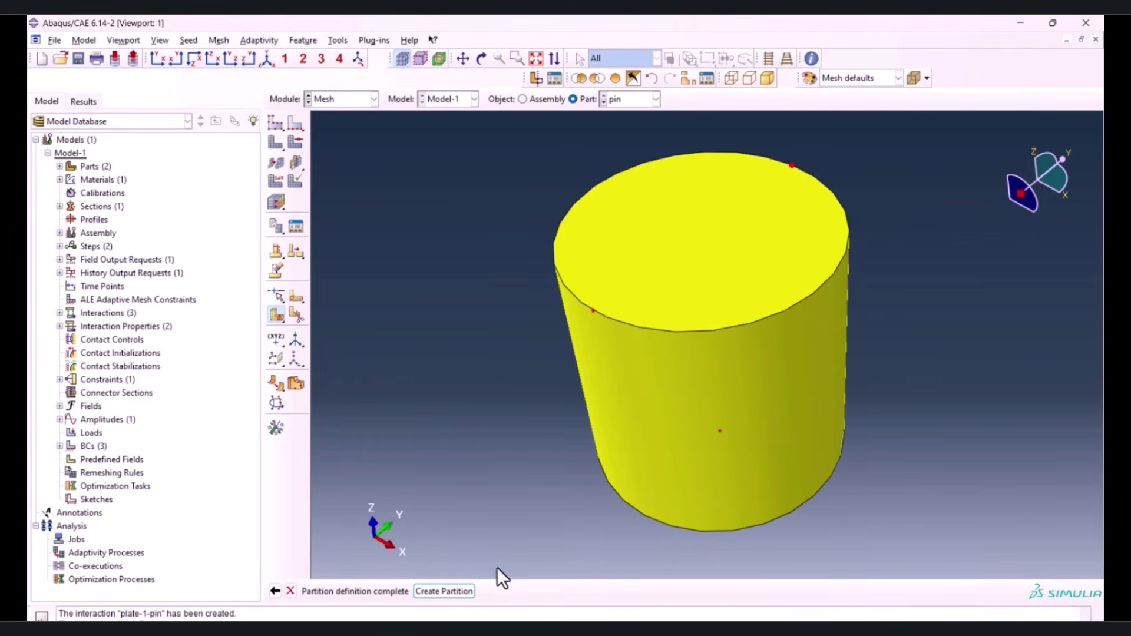
{"action": "left_click", "coordinate": [454, 591]}
Partition one half of the pin with a perpendicular three-point plane through its two rim midpoints and the end-face centre
{"action": "left_click", "coordinate": [737, 393]}
{"action": "middle_click", "coordinate": [843, 486]}
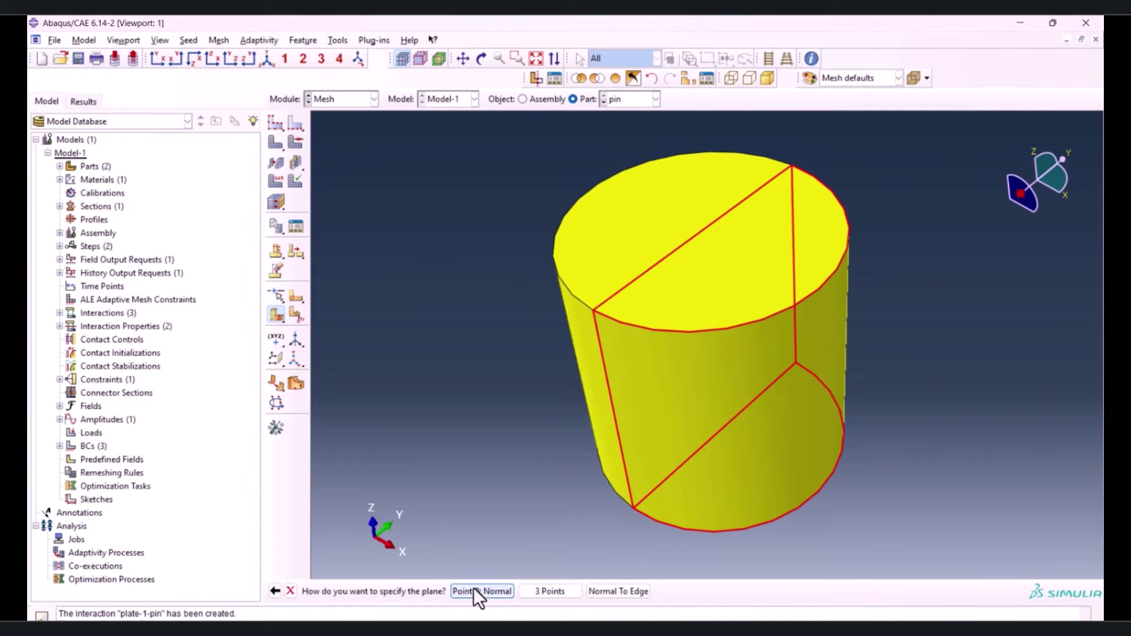
{"action": "left_click", "coordinate": [530, 591]}
{"action": "left_click", "coordinate": [819, 491]}
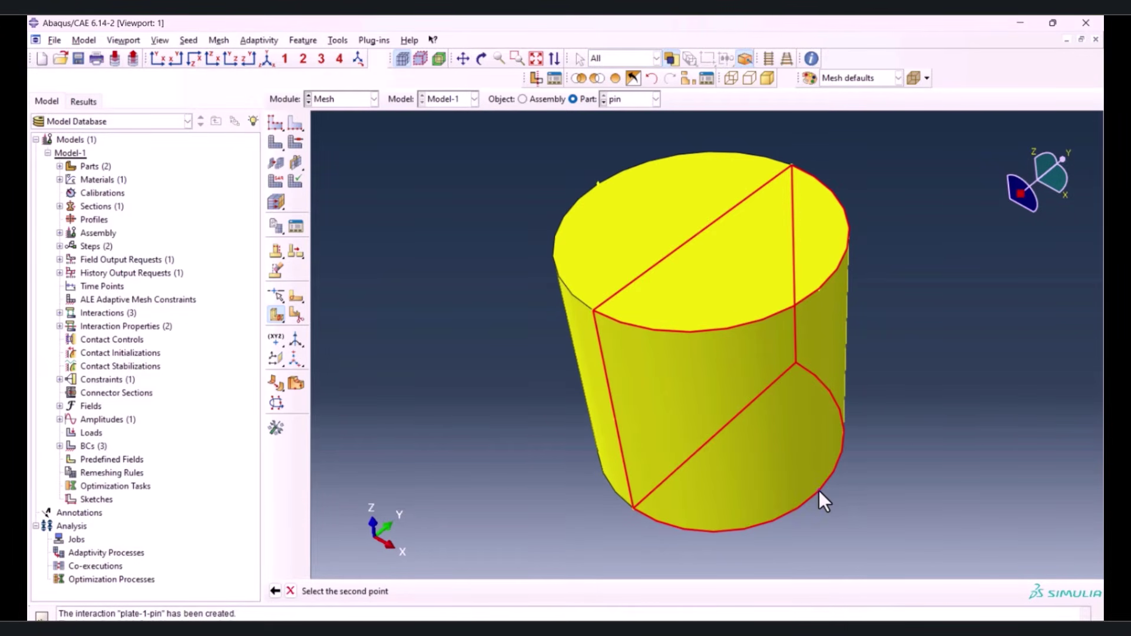
{"action": "left_click", "coordinate": [818, 289]}
{"action": "left_click", "coordinate": [698, 232]}
{"action": "middle_click", "coordinate": [711, 298]}
Partition the remaining half of the pin into quarters with a three-point plane through its rim midpoints and the end-face centre
{"action": "left_click_drag", "start_coordinate": [705, 332], "coordinate": [675, 402], "text": "ctrl+alt"}
{"action": "left_click", "coordinate": [628, 376]}
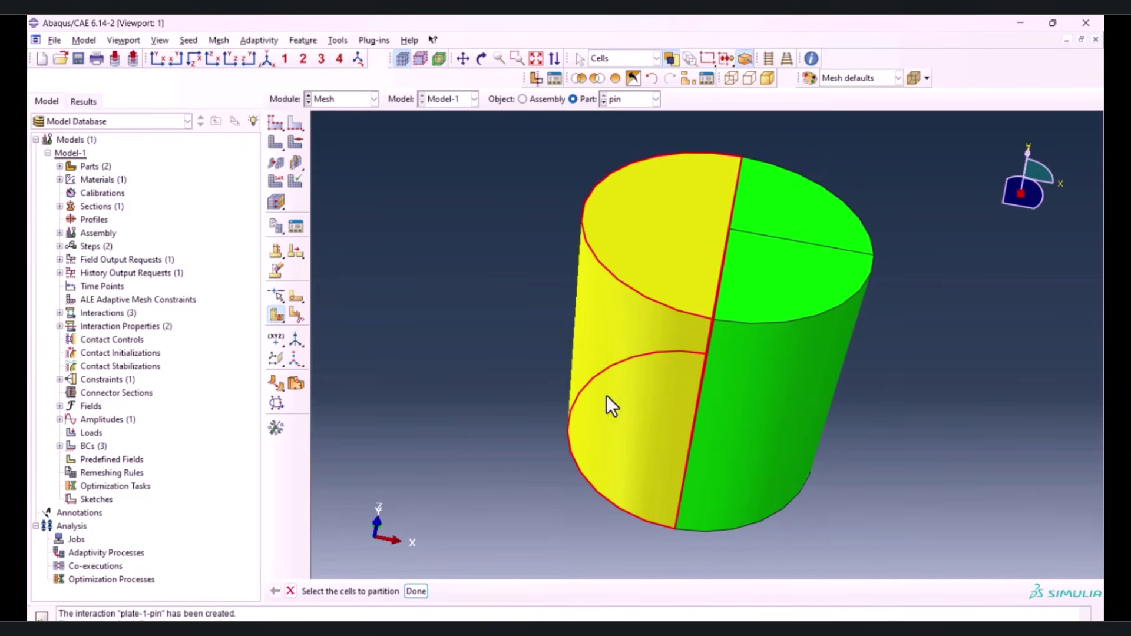
{"action": "middle_click", "coordinate": [606, 395]}
{"action": "left_click", "coordinate": [539, 592]}
{"action": "left_click_drag", "start_coordinate": [677, 512], "coordinate": [598, 479], "text": "ctrl+alt"}
{"action": "left_click", "coordinate": [569, 461]}
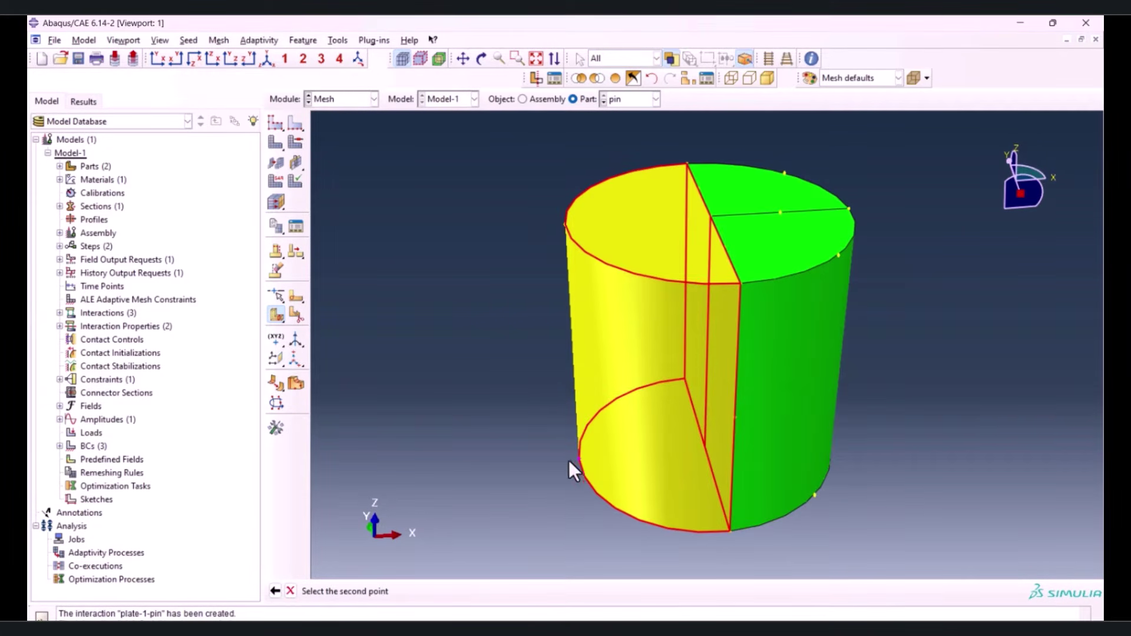
{"action": "left_click", "coordinate": [565, 224]}
{"action": "left_click", "coordinate": [712, 216]}
{"action": "middle_click", "coordinate": [498, 326]}
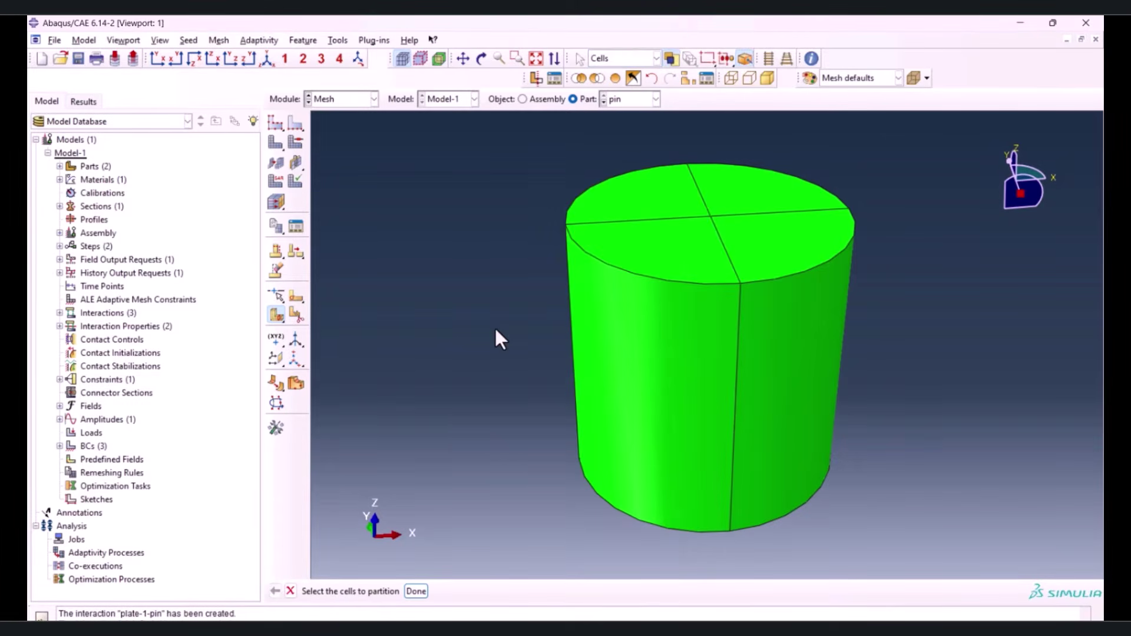
Seed the circular edges on both end faces of the pin by number with 8 elements and no bias
{"action": "left_click", "coordinate": [297, 125]}
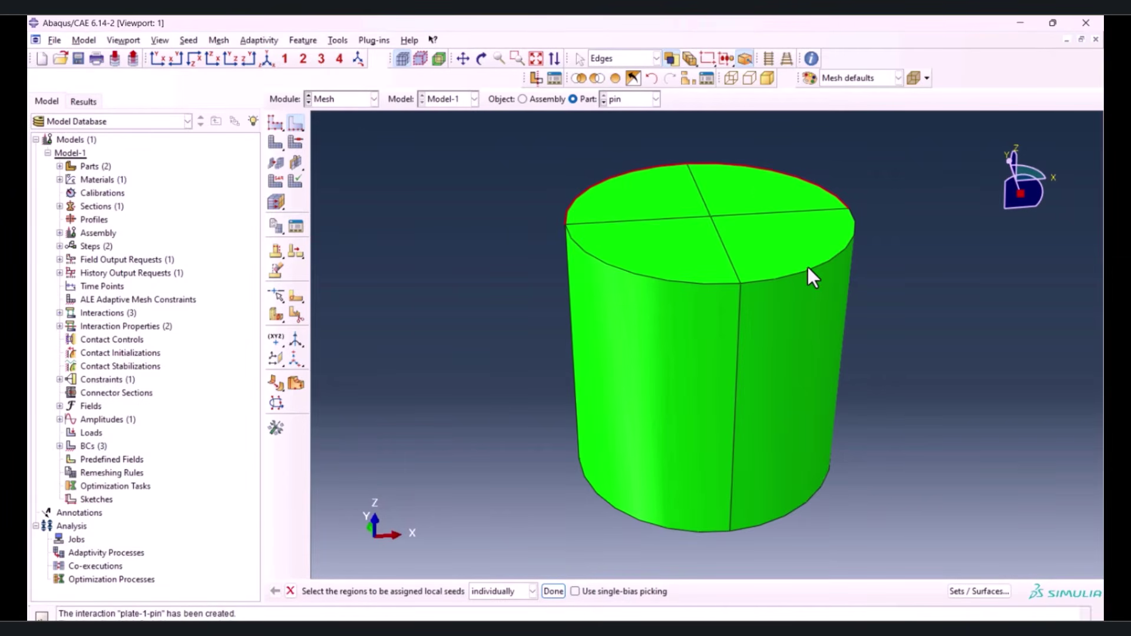
{"action": "left_click", "coordinate": [695, 283], "text": "shift"}
{"action": "left_click", "coordinate": [666, 537], "text": "shift"}
{"action": "left_click", "coordinate": [793, 509], "text": "shift"}
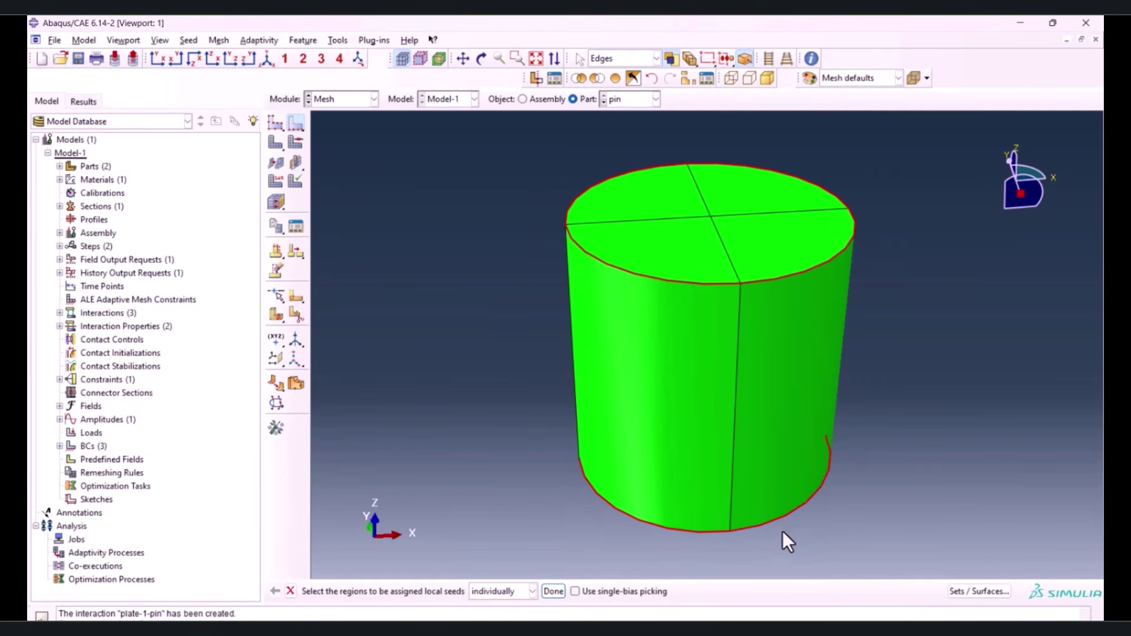
{"action": "left_click", "coordinate": [636, 390], "text": "shift"}
{"action": "left_click", "coordinate": [779, 416], "text": "shift"}
{"action": "left_click", "coordinate": [553, 591]}
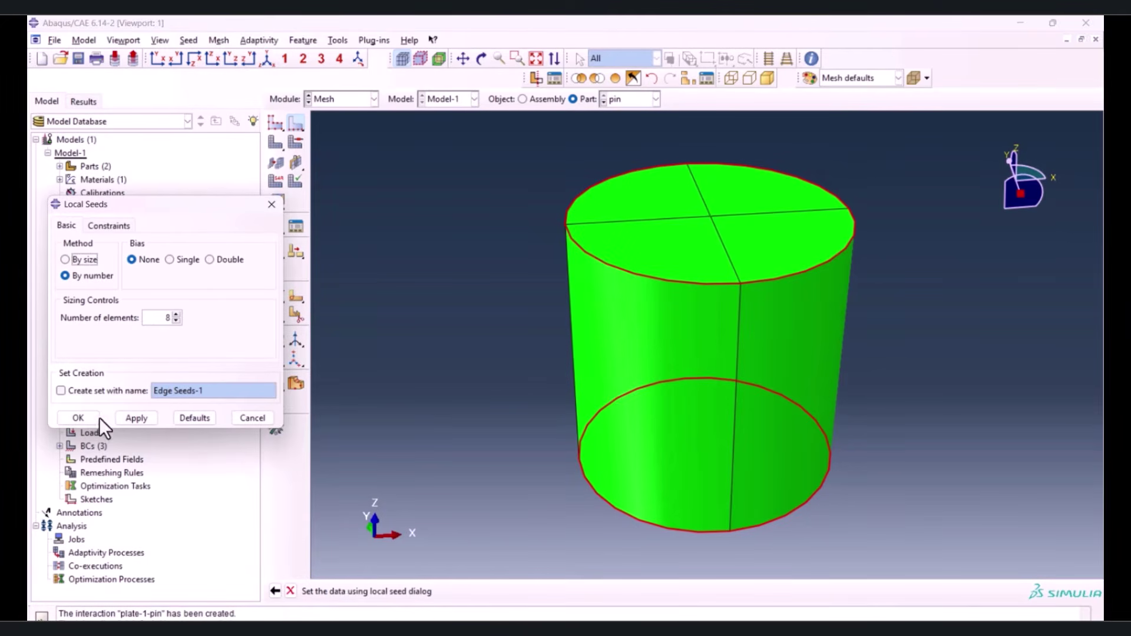
{"action": "left_click", "coordinate": [78, 418]}
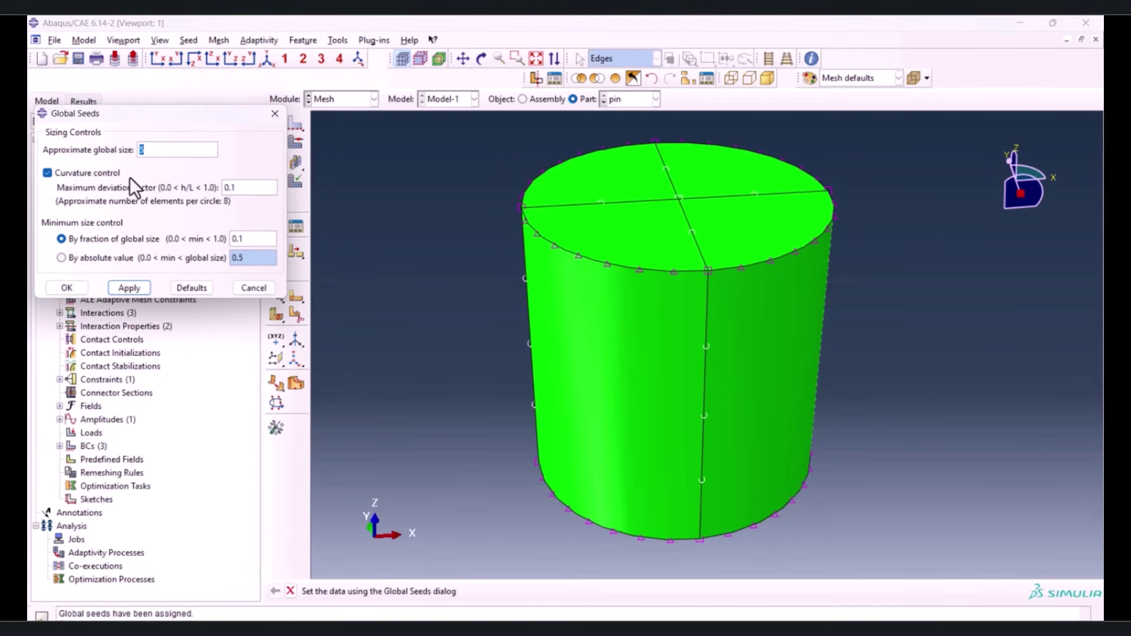
Apply a finer global seed size to the pin and mesh the part
{"action": "left_click", "coordinate": [67, 288]}
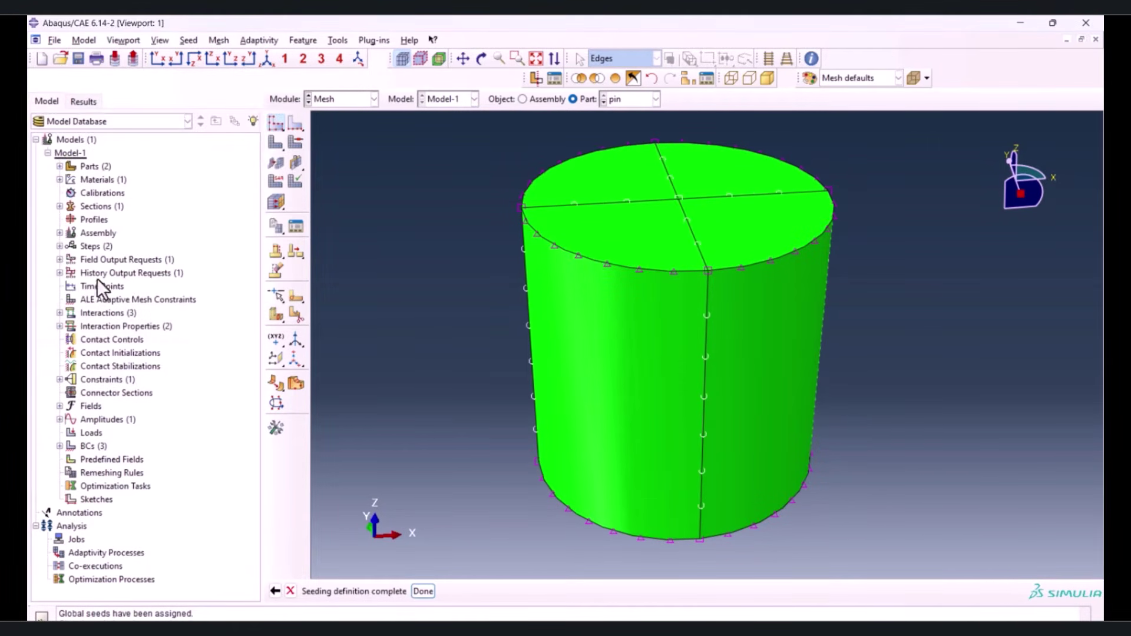
{"action": "left_click", "coordinate": [296, 141]}
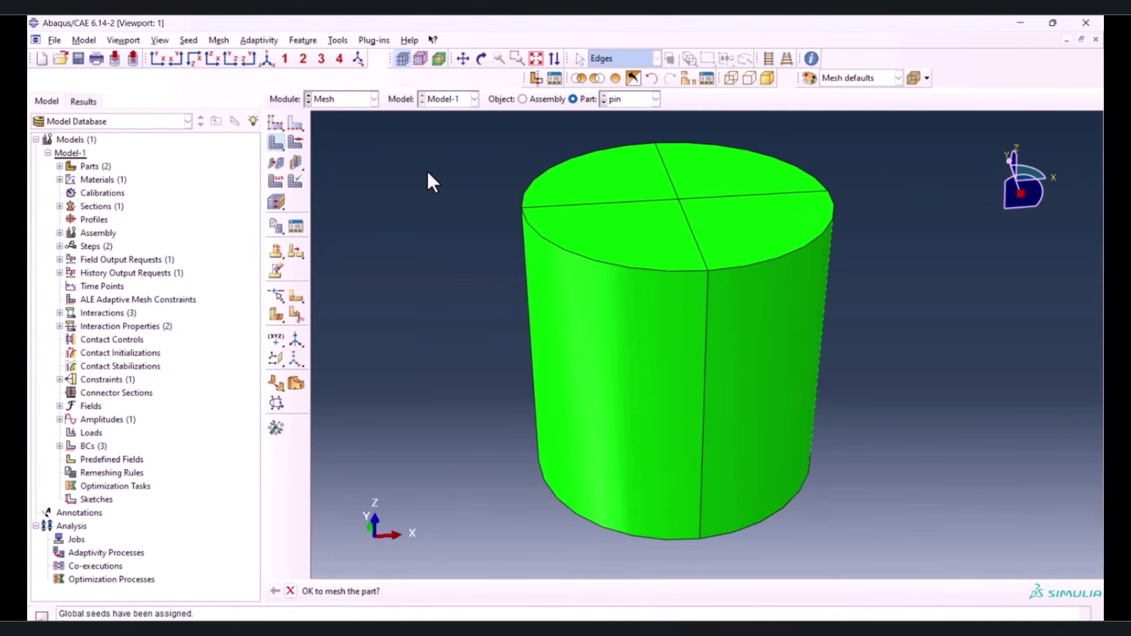
{"action": "middle_click", "coordinate": [427, 168]}
Display the assembly in the Mesh module and examine the mesh around the pin and hole
{"action": "left_click", "coordinate": [523, 99]}
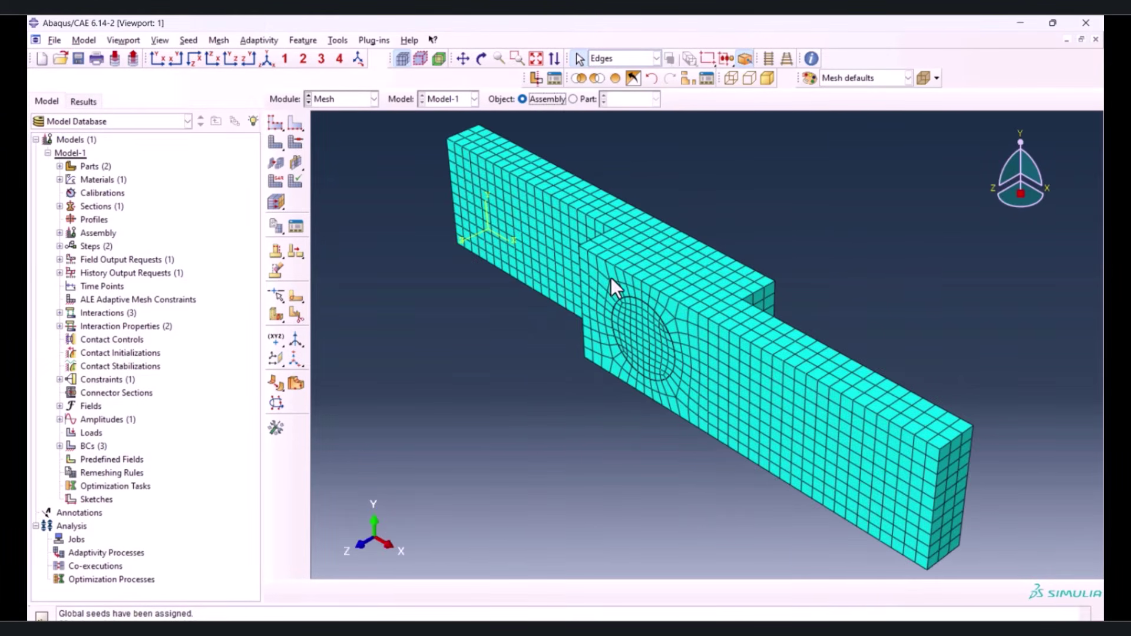
{"action": "scroll", "coordinate": [634, 283], "scroll_direction": "up", "scroll_amount": 3}
{"action": "left_click_drag", "start_coordinate": [613, 399], "coordinate": [698, 274], "text": "ctrl+alt"}
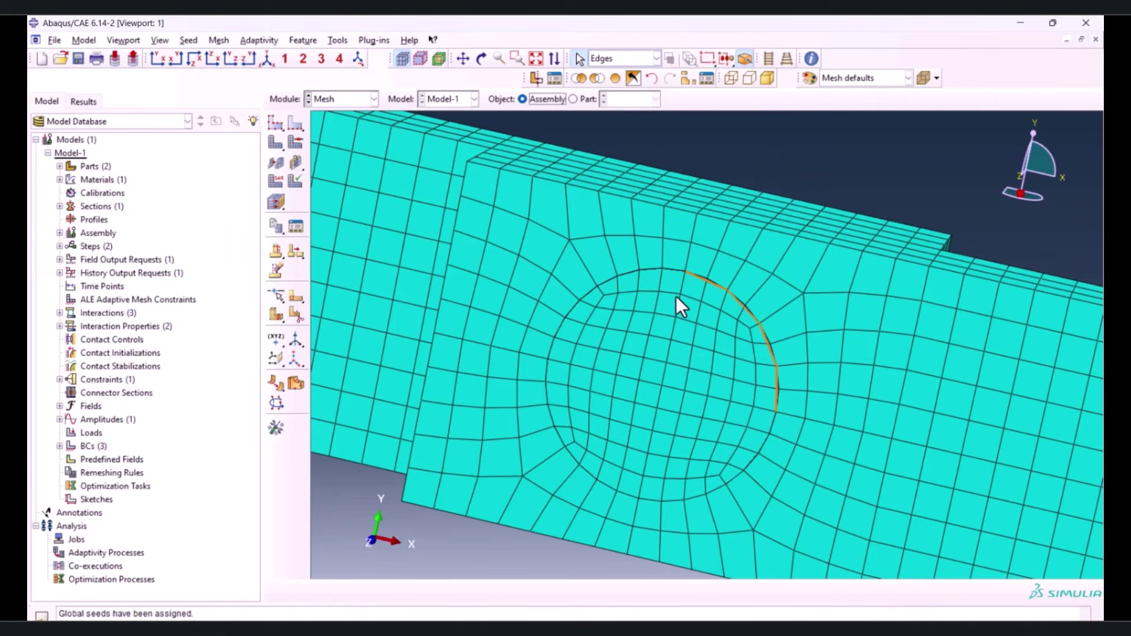
{"action": "left_click_drag", "start_coordinate": [582, 281], "coordinate": [696, 380], "text": "ctrl+alt"}
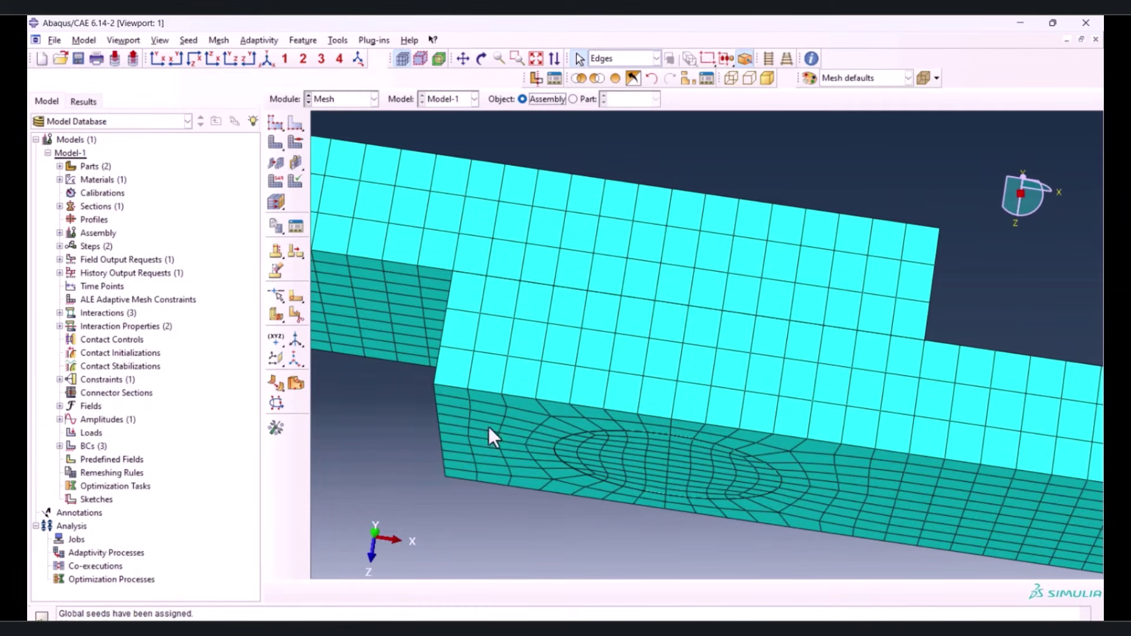
{"action": "left_click", "coordinate": [269, 59]}
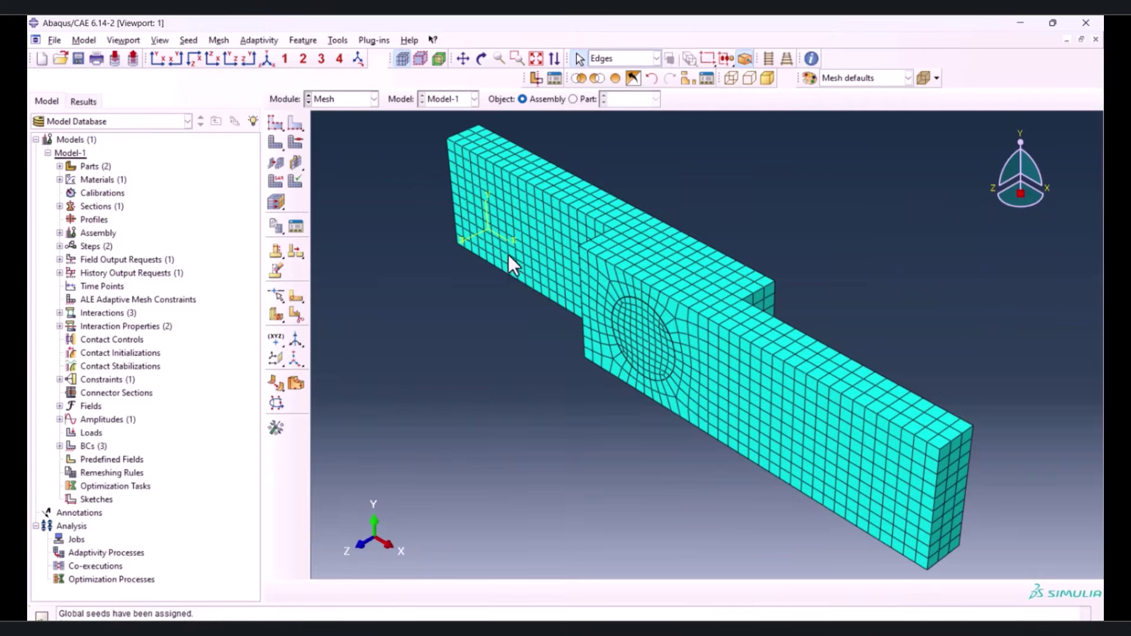
Switch to the Interaction module and open the pin's rigid body constraint for editing
{"action": "left_click", "coordinate": [339, 100]}
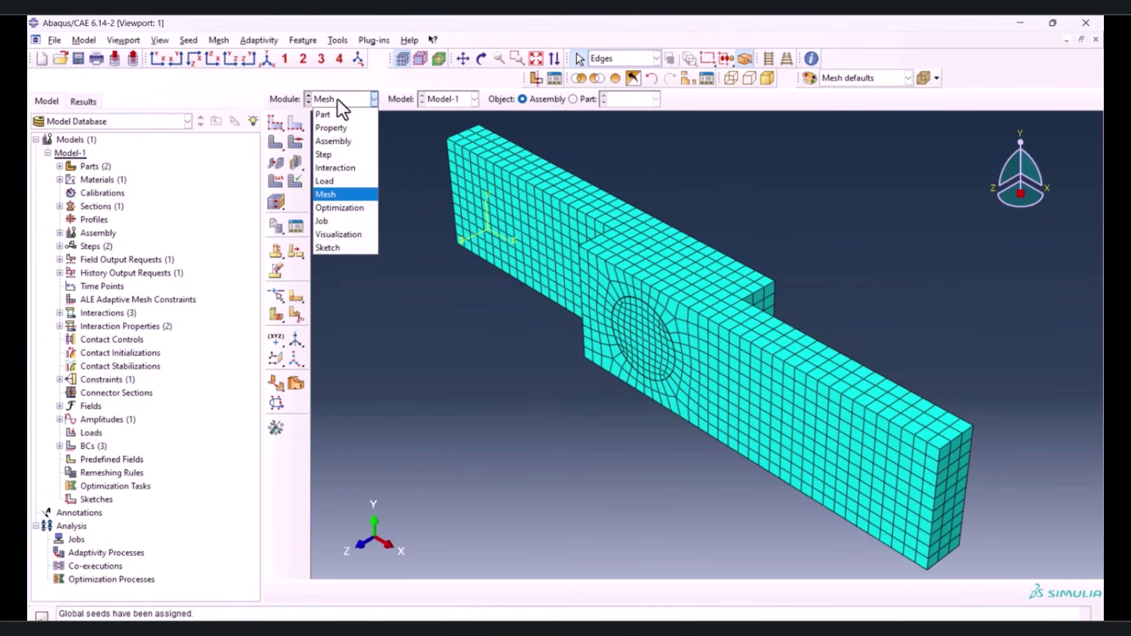
{"action": "left_click", "coordinate": [338, 169]}
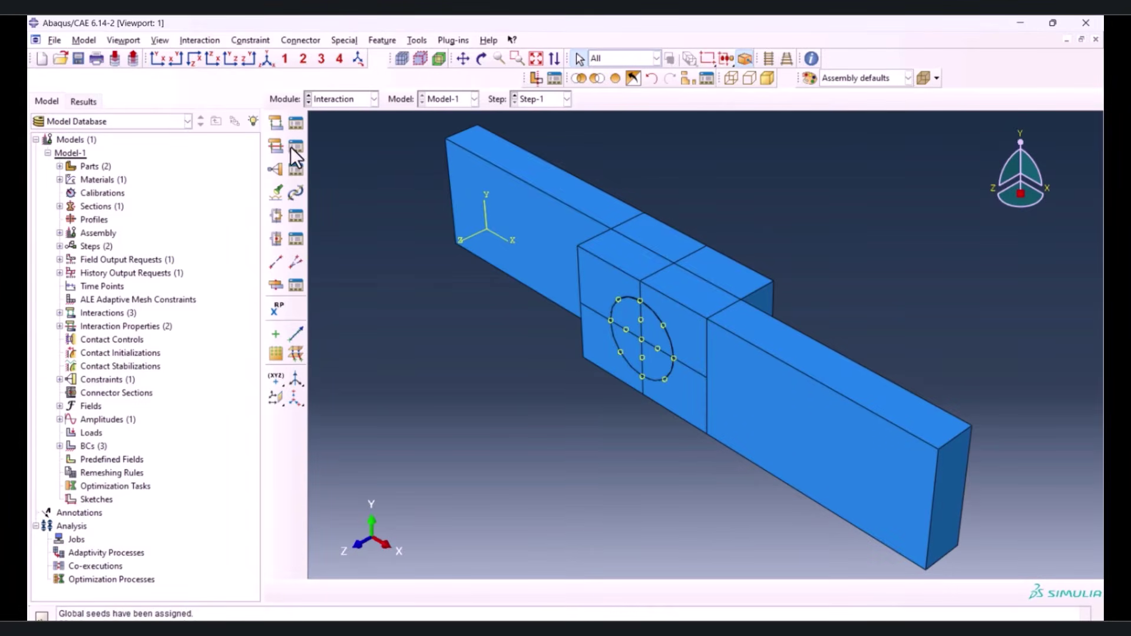
{"action": "left_click", "coordinate": [296, 171]}
{"action": "double_click", "coordinate": [124, 169]}
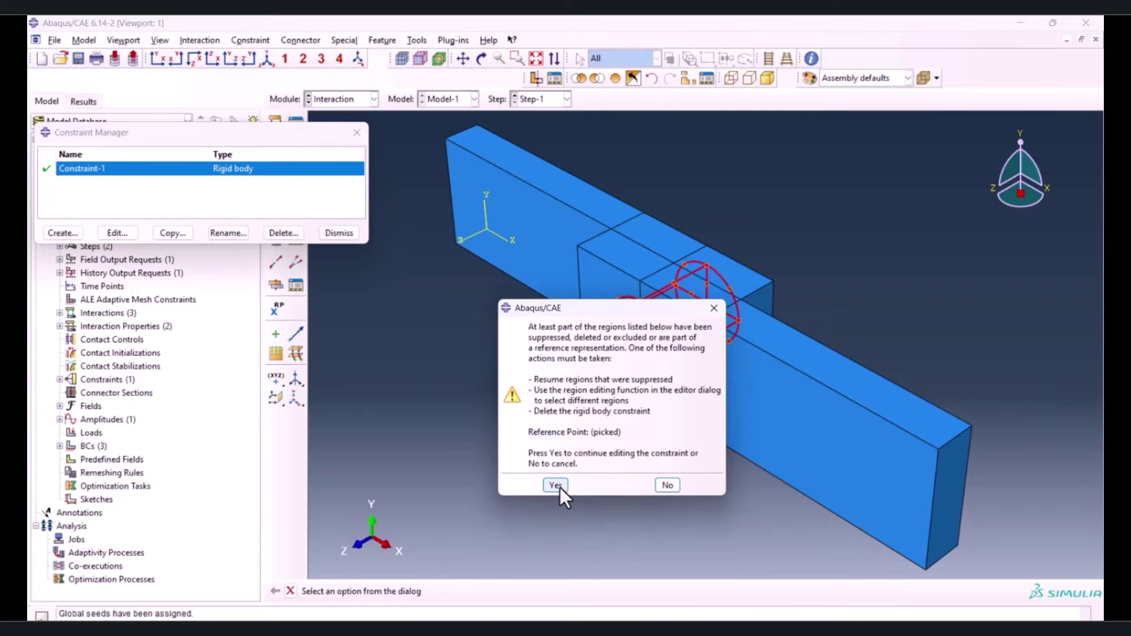
{"action": "left_click", "coordinate": [556, 485]}
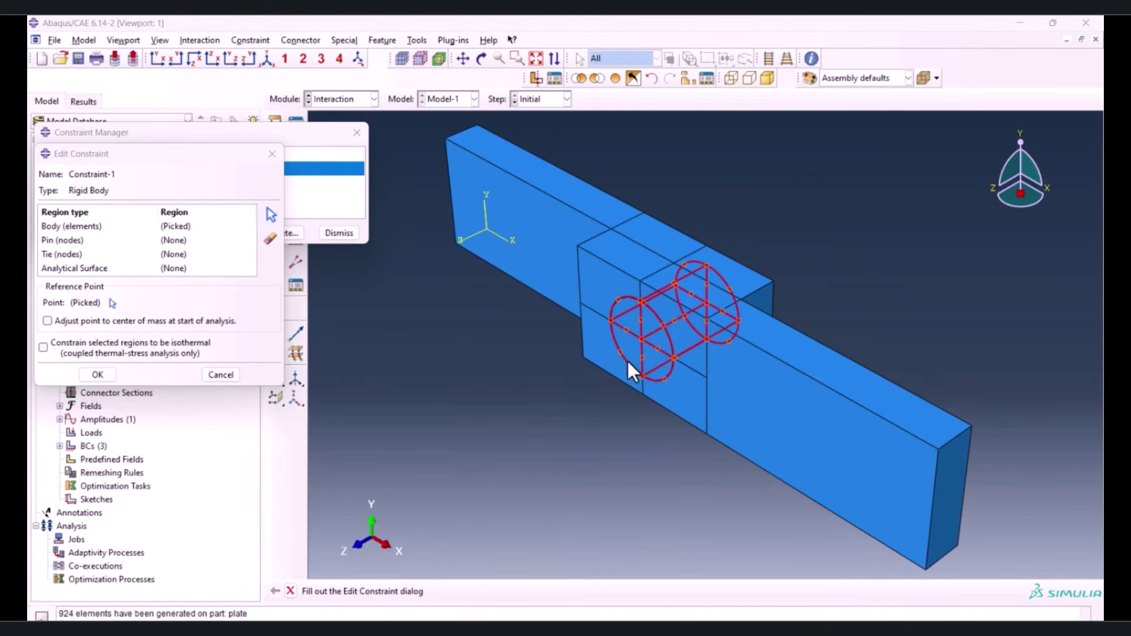
Create a reference point at the centre of the pin's front end face
{"action": "left_click_drag", "start_coordinate": [209, 155], "coordinate": [260, 59]}
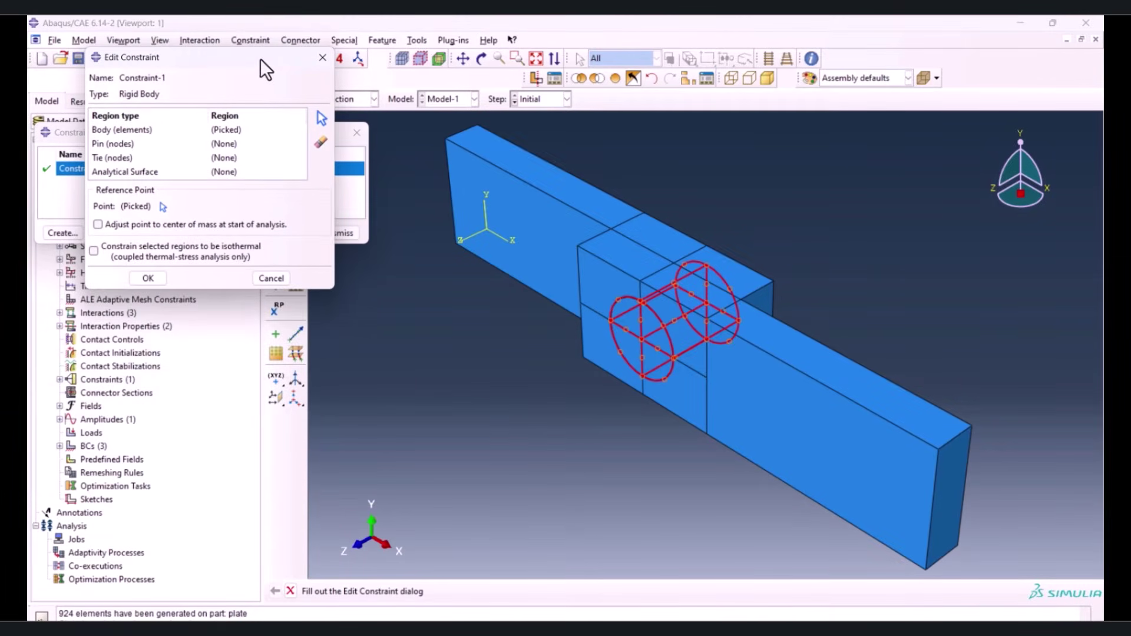
{"action": "left_click", "coordinate": [276, 310]}
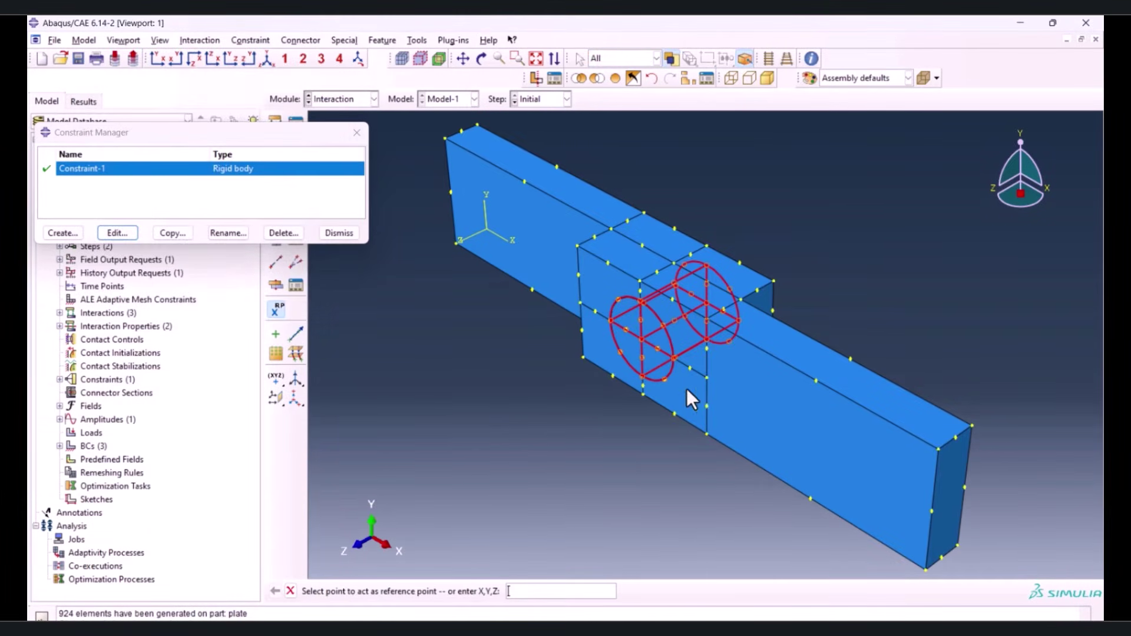
{"action": "left_click", "coordinate": [641, 338]}
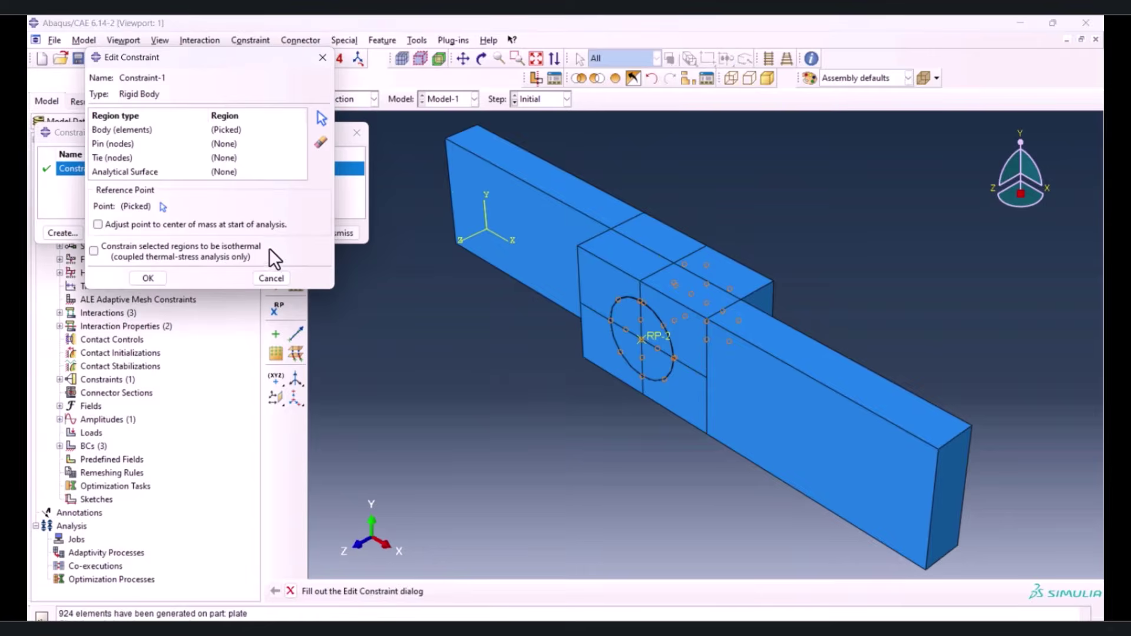
Reassign the rigid body constraint's reference point to RP-2 and accept the constraint
{"action": "left_click", "coordinate": [178, 129]}
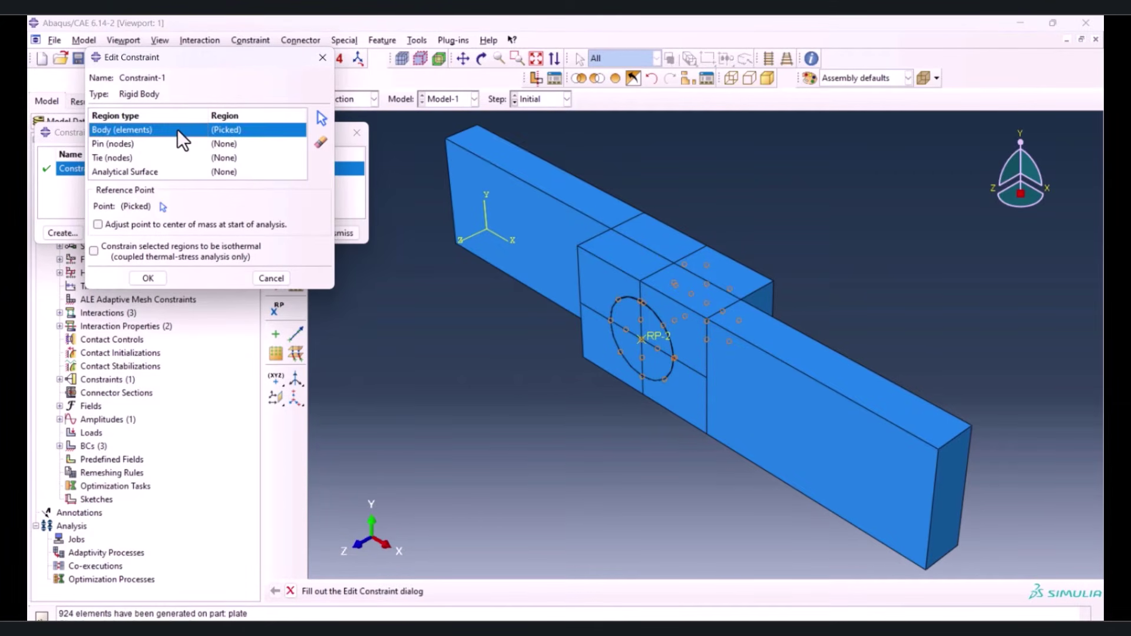
{"action": "left_click", "coordinate": [162, 205]}
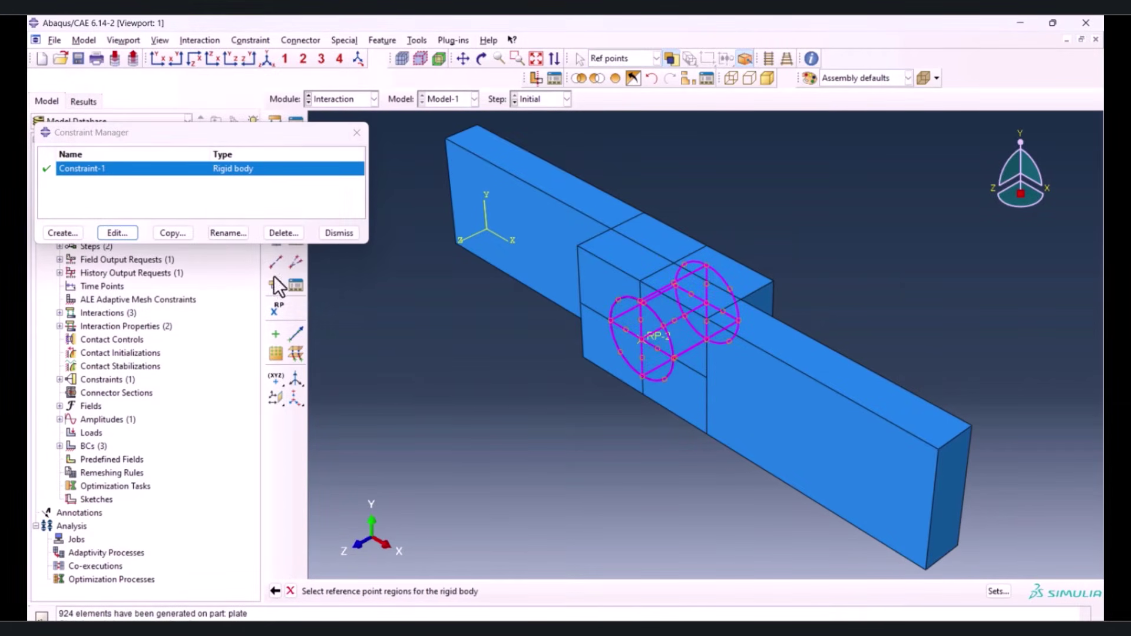
{"action": "left_click", "coordinate": [650, 336]}
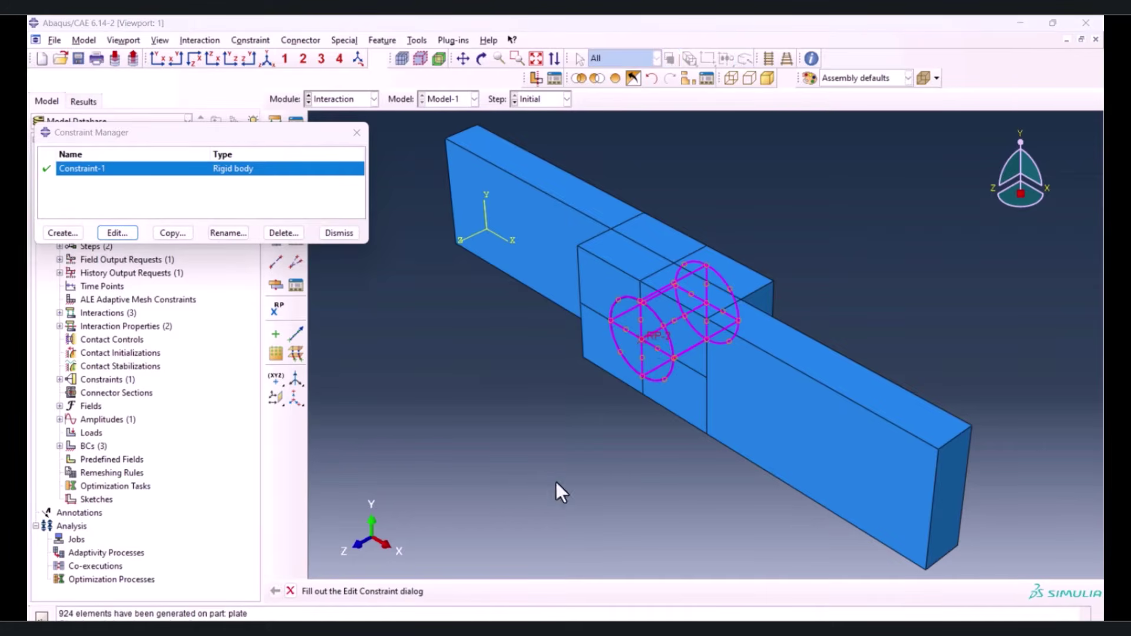
{"action": "left_click", "coordinate": [145, 276]}
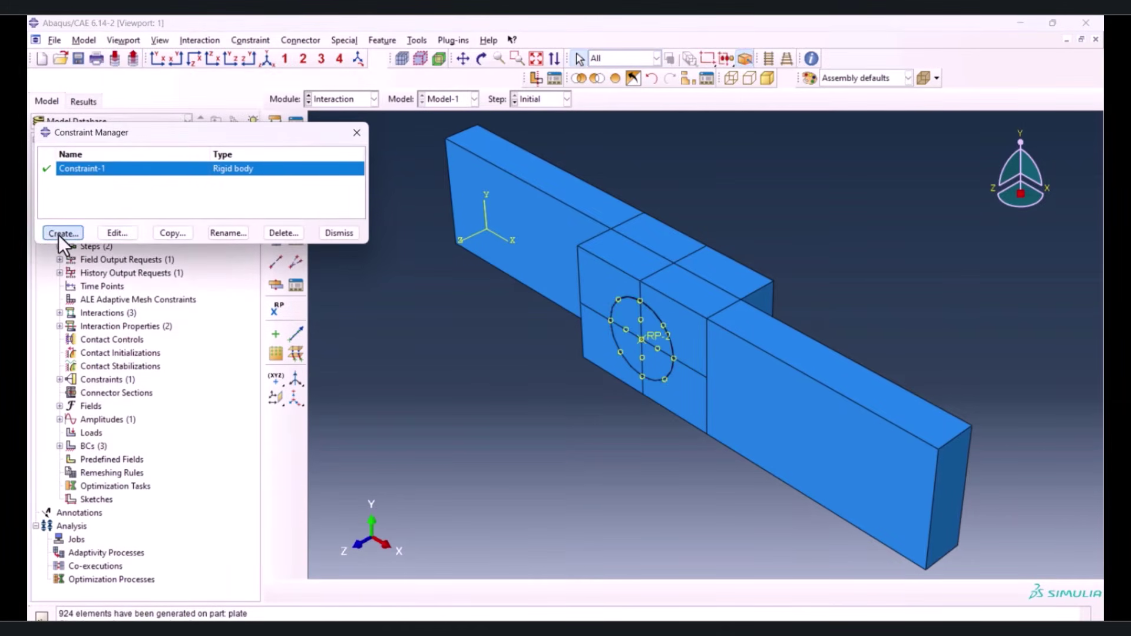
Start a coupling constraint with RP-2 as the control point and a node region as the constrained region type
{"action": "left_click", "coordinate": [59, 234]}
{"action": "left_click", "coordinate": [65, 250]}
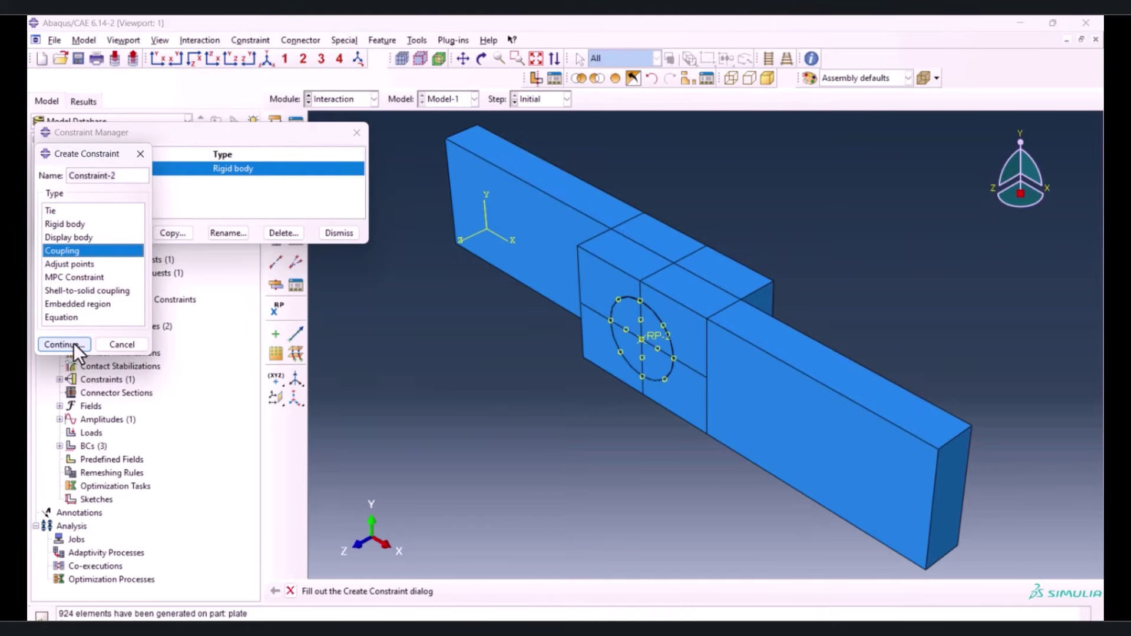
{"action": "left_click", "coordinate": [64, 345]}
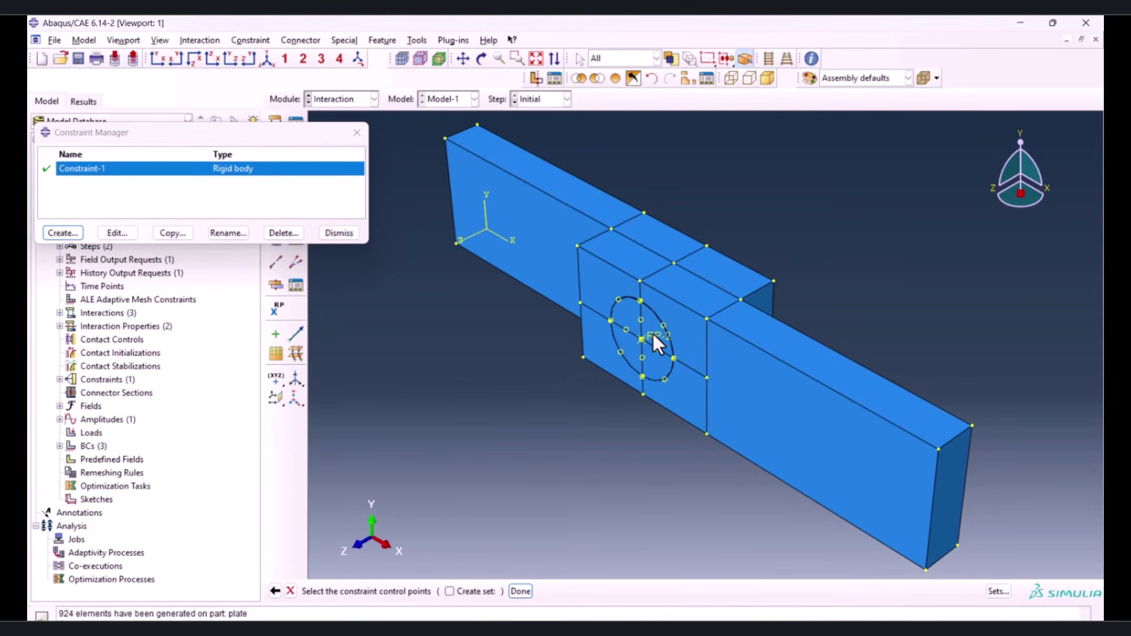
{"action": "left_click", "coordinate": [526, 588]}
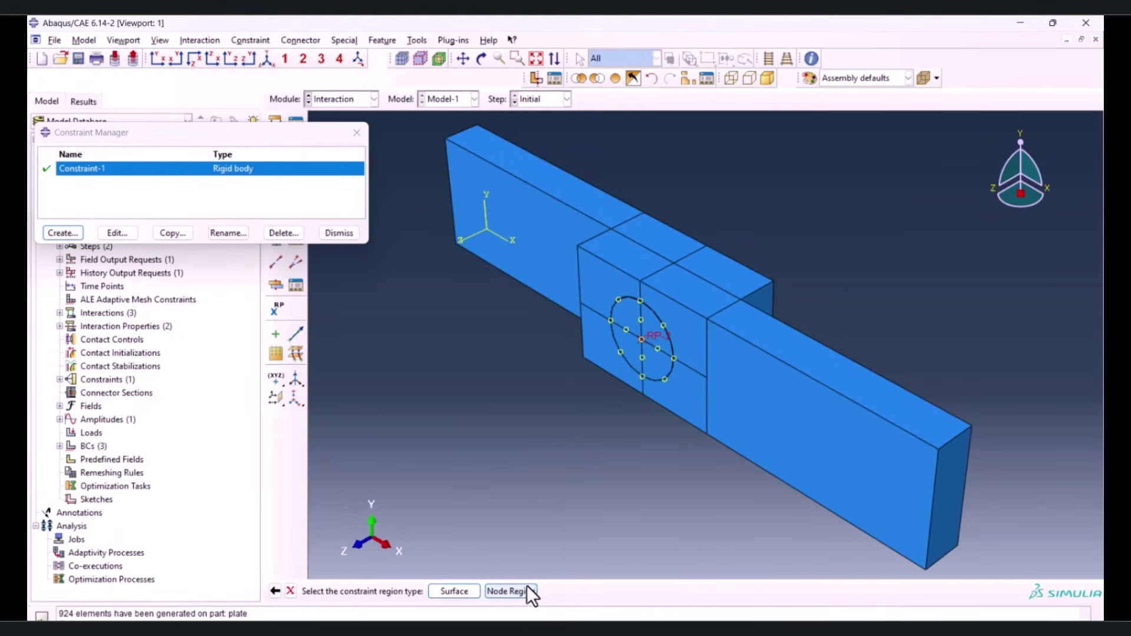
{"action": "left_click", "coordinate": [462, 588]}
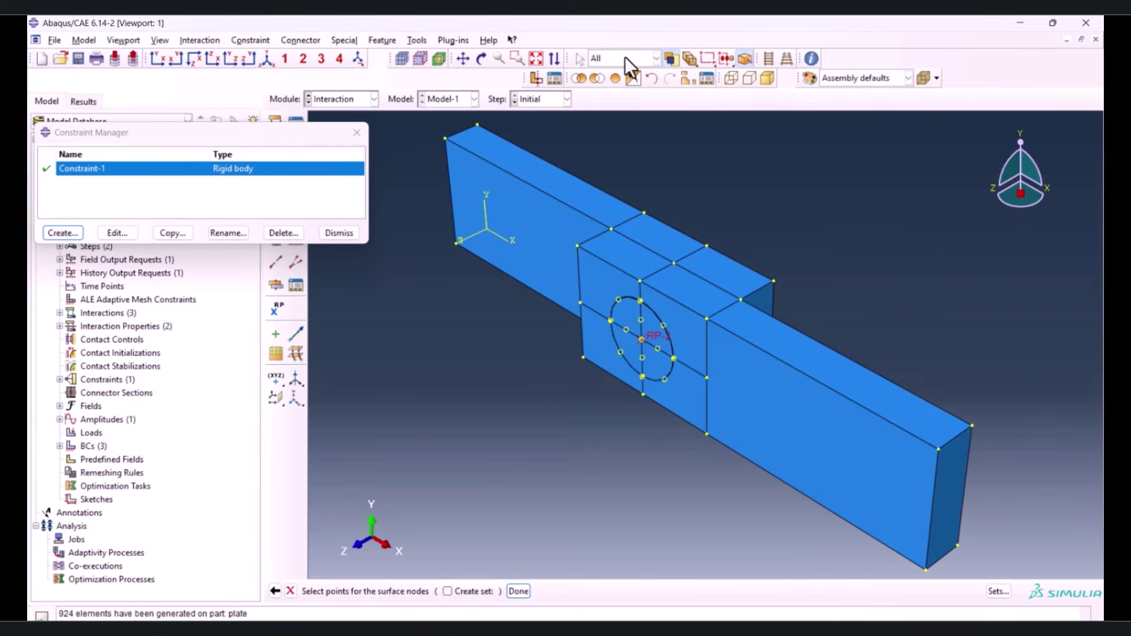
Restrict selection to cells, pick the pin's cells as the coupled region, and accept the coupling constraint
{"action": "left_click", "coordinate": [624, 57]}
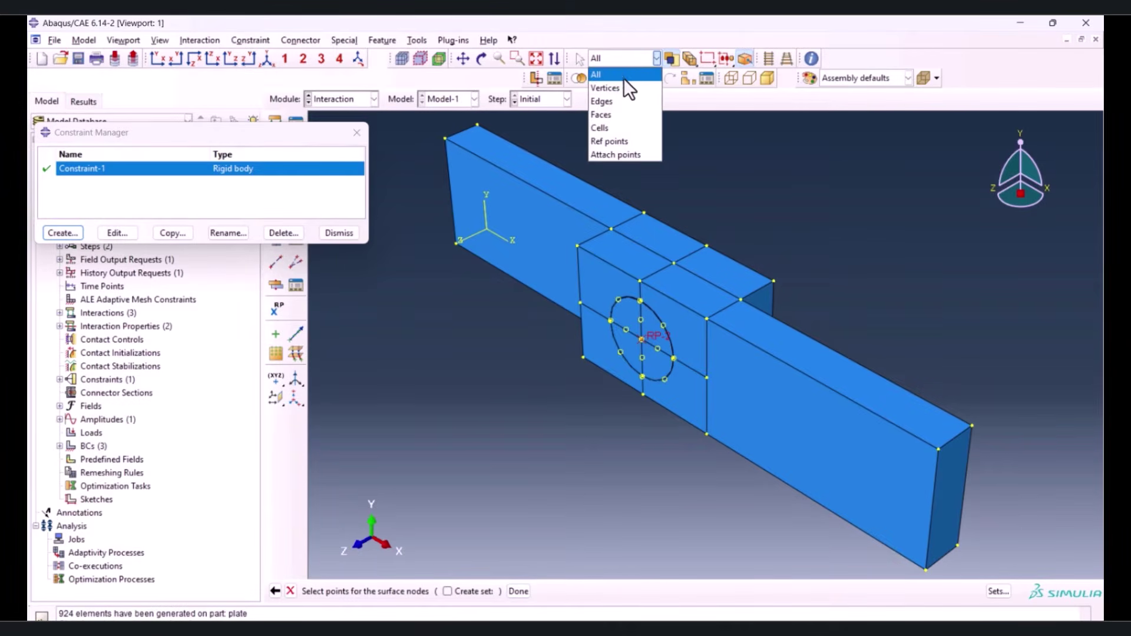
{"action": "left_click", "coordinate": [617, 127]}
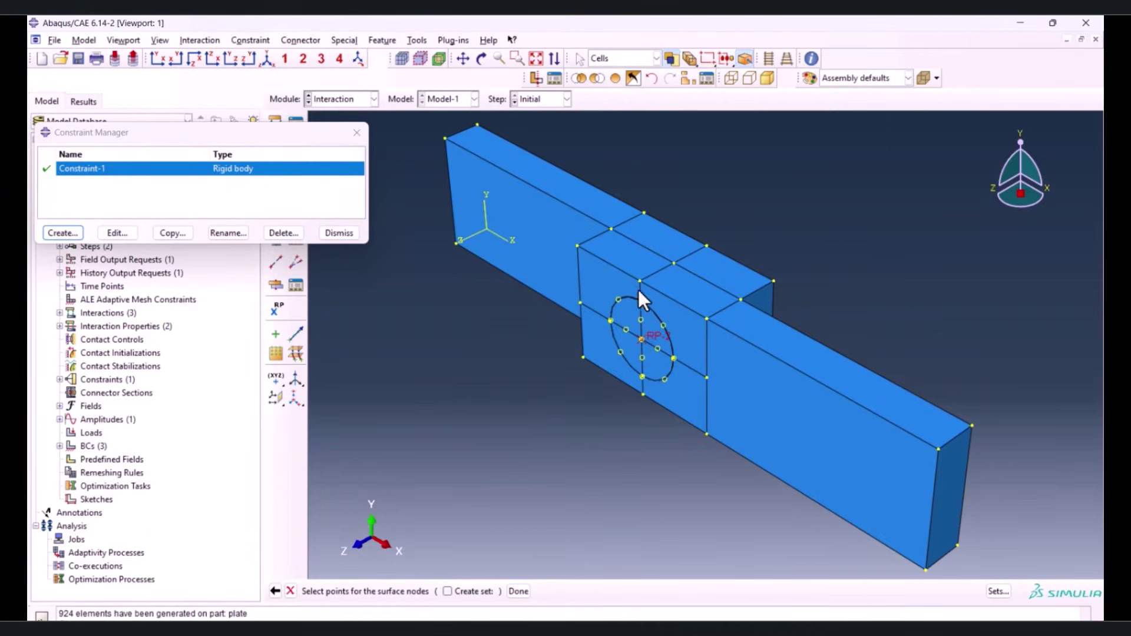
{"action": "left_click", "coordinate": [634, 331], "text": "shift"}
{"action": "left_click", "coordinate": [631, 343], "text": "shift"}
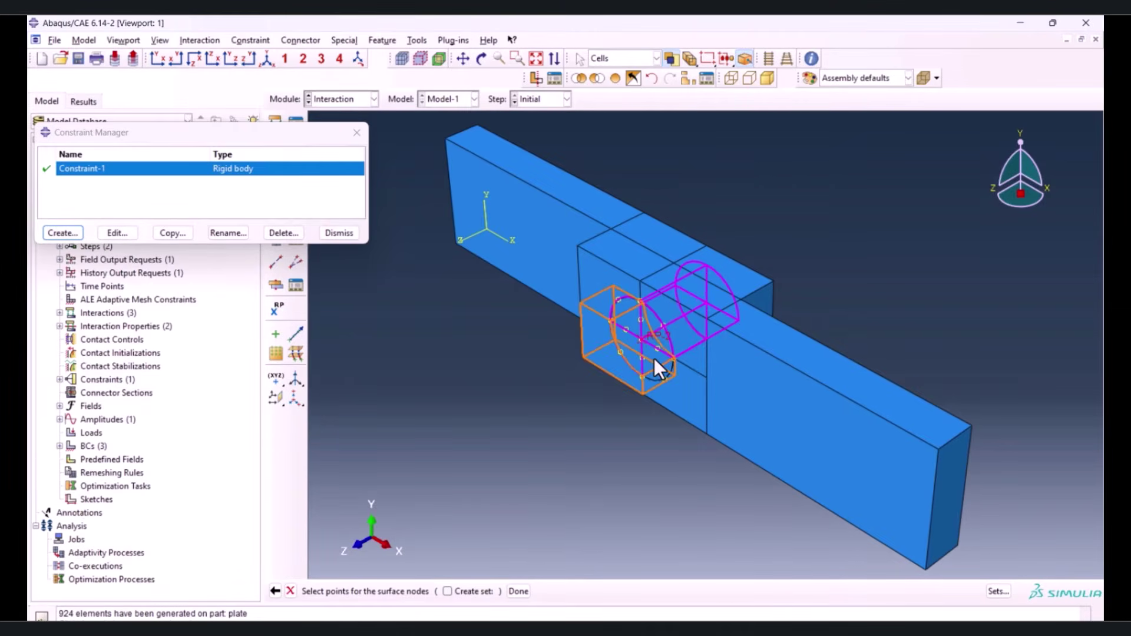
{"action": "left_click", "coordinate": [519, 591]}
{"action": "left_click", "coordinate": [82, 439]}
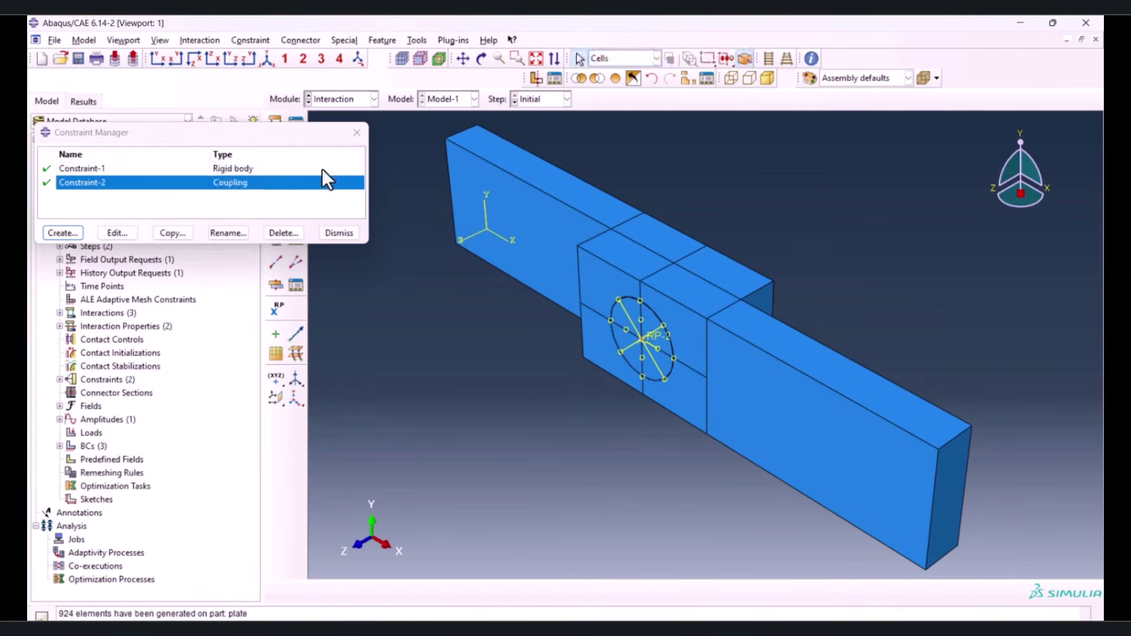
{"action": "left_click", "coordinate": [357, 134]}
In the Load module, edit the BC-2 boundary condition and reassign its region to RP-2
{"action": "left_click", "coordinate": [348, 96]}
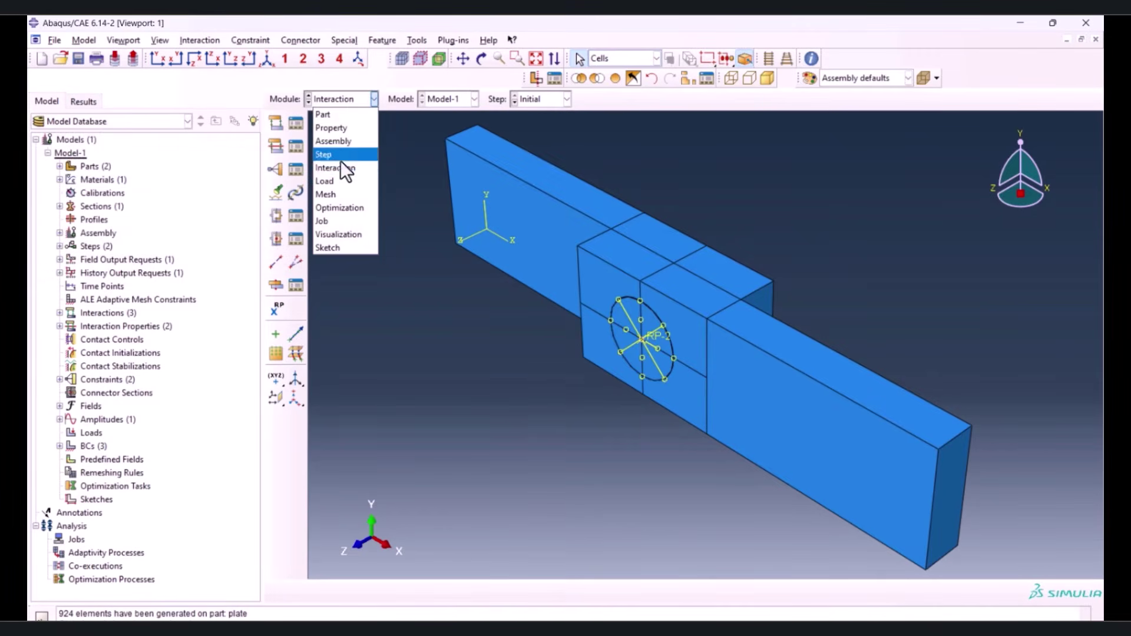
{"action": "left_click", "coordinate": [338, 182]}
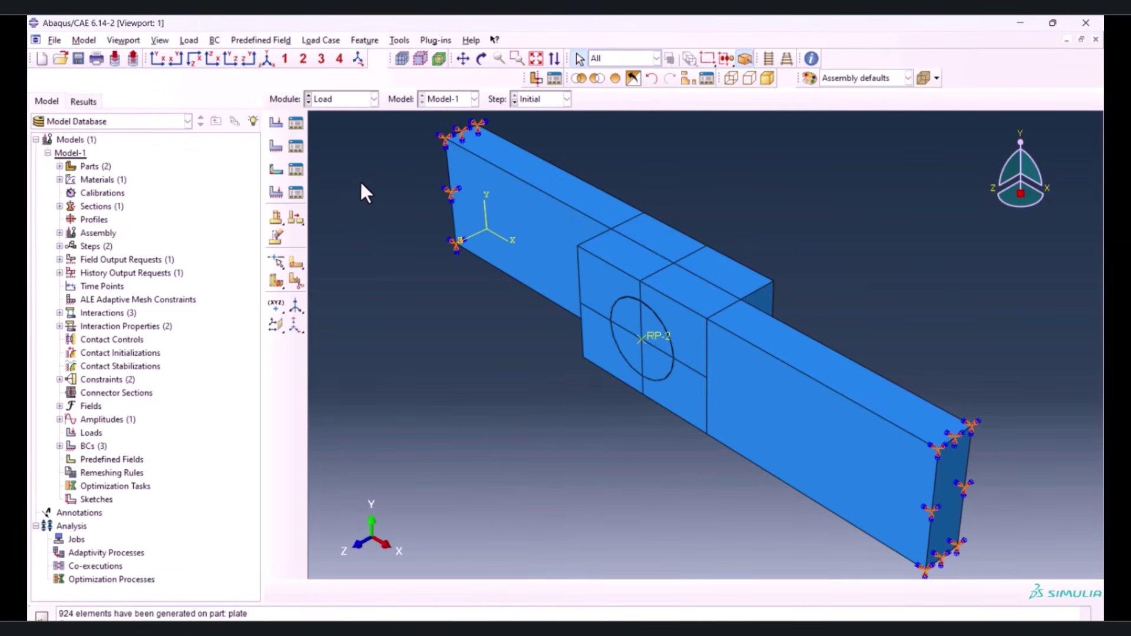
{"action": "left_click", "coordinate": [295, 144]}
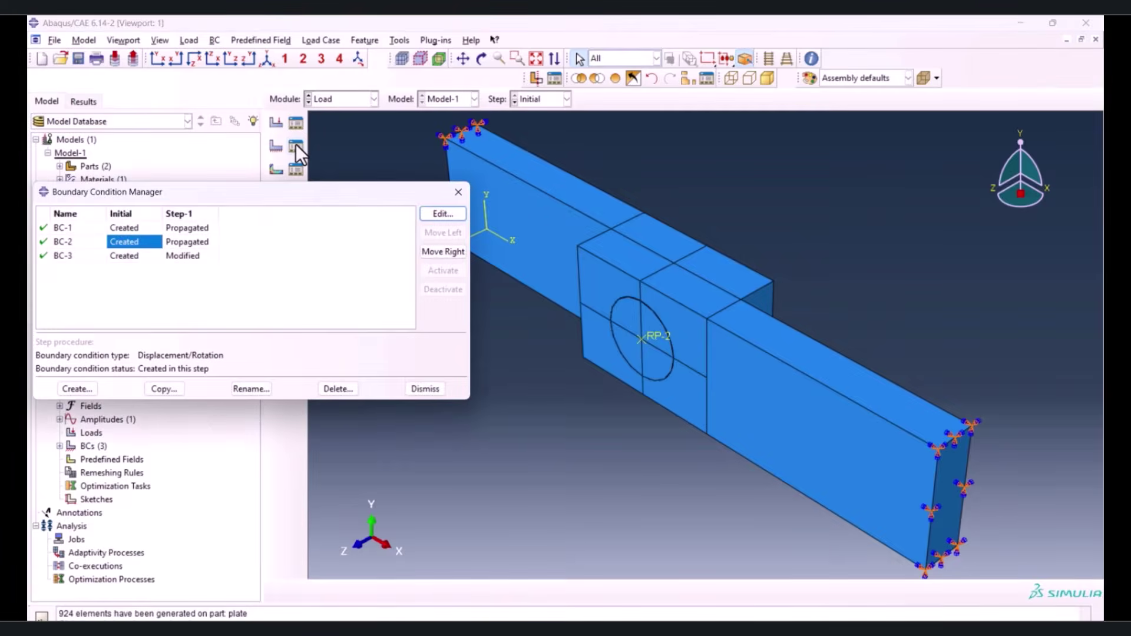
{"action": "double_click", "coordinate": [129, 240]}
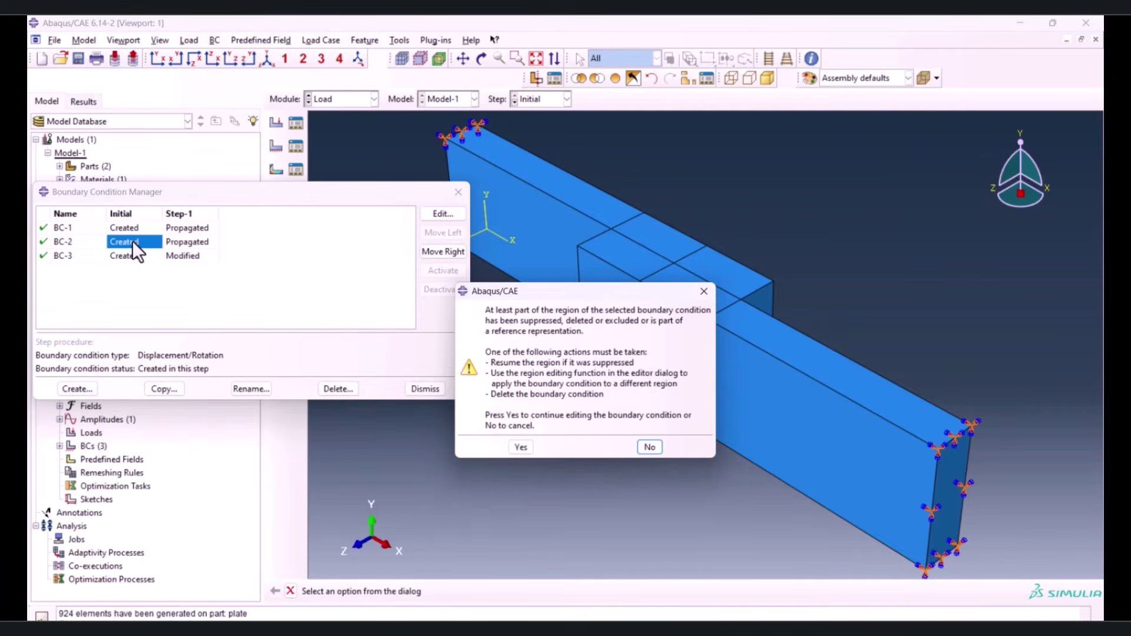
{"action": "left_click", "coordinate": [521, 447]}
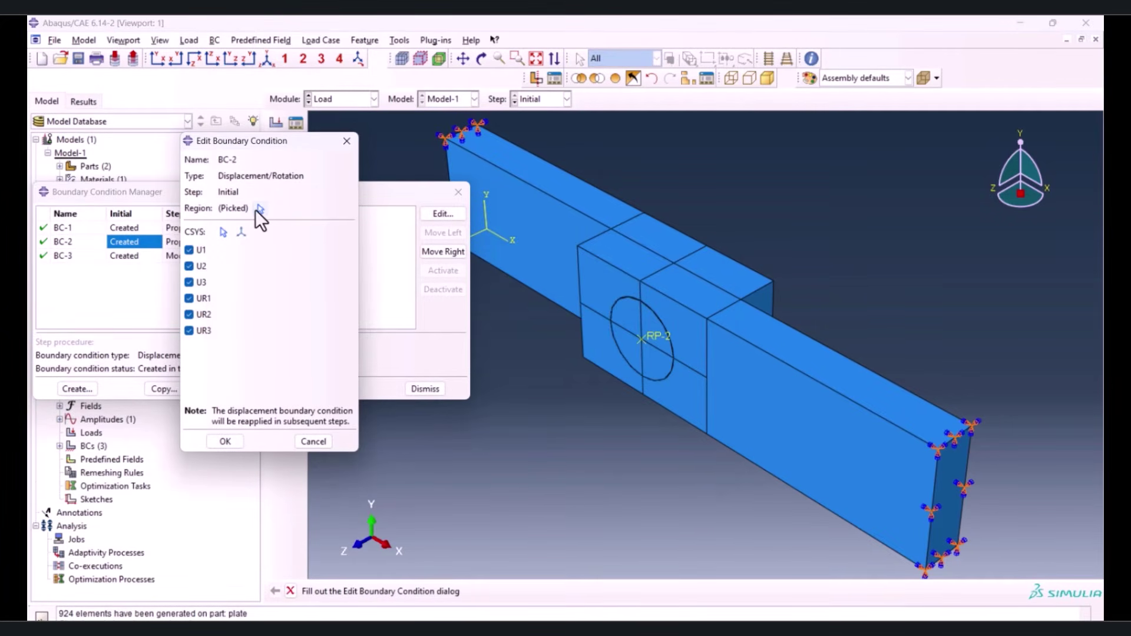
{"action": "left_click", "coordinate": [259, 209]}
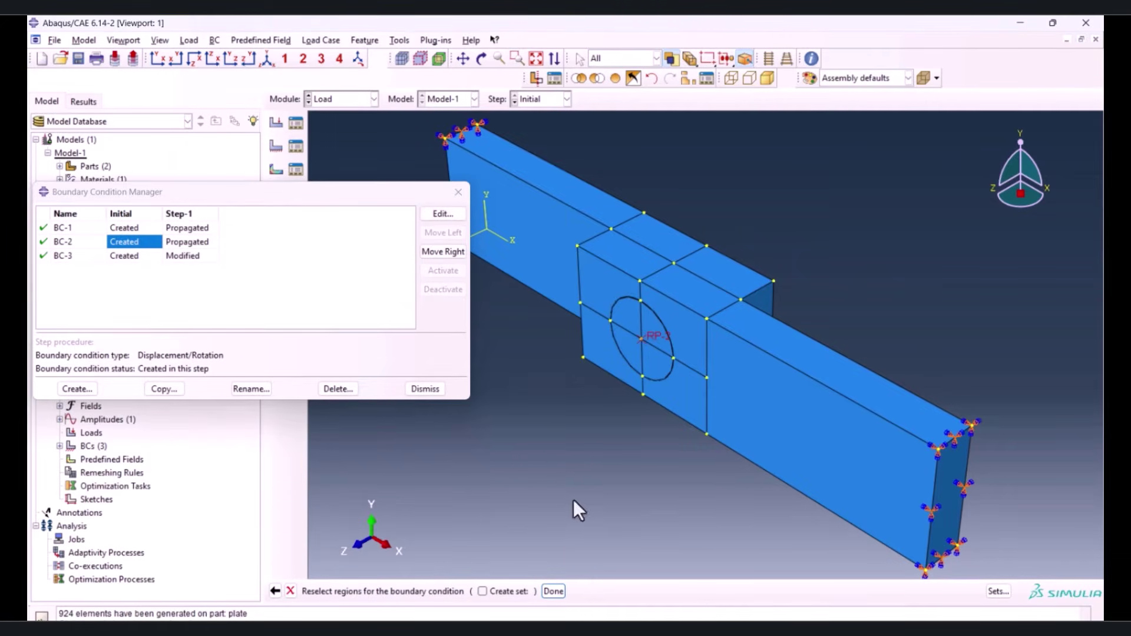
{"action": "left_click", "coordinate": [553, 591]}
{"action": "left_click", "coordinate": [225, 441]}
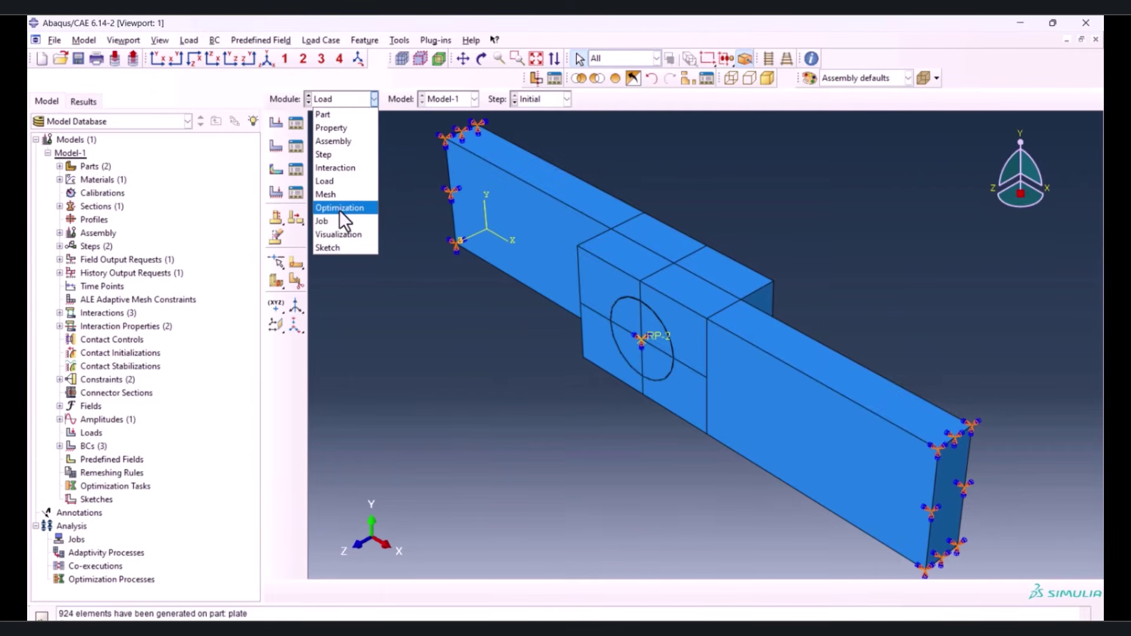
In the Job module, create a full-analysis job named pinandPLATE for Model-1 and submit it
{"action": "left_click", "coordinate": [334, 221]}
{"action": "left_click", "coordinate": [284, 121]}
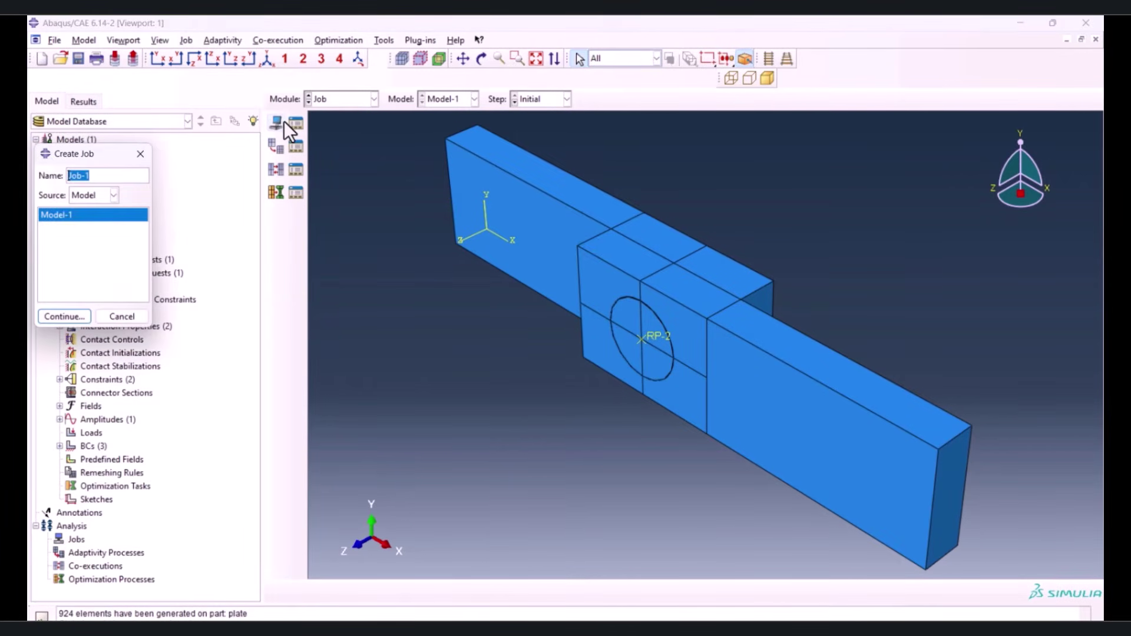
{"action": "type", "text": "pinandPLATE"}
{"action": "left_click", "coordinate": [69, 316]}
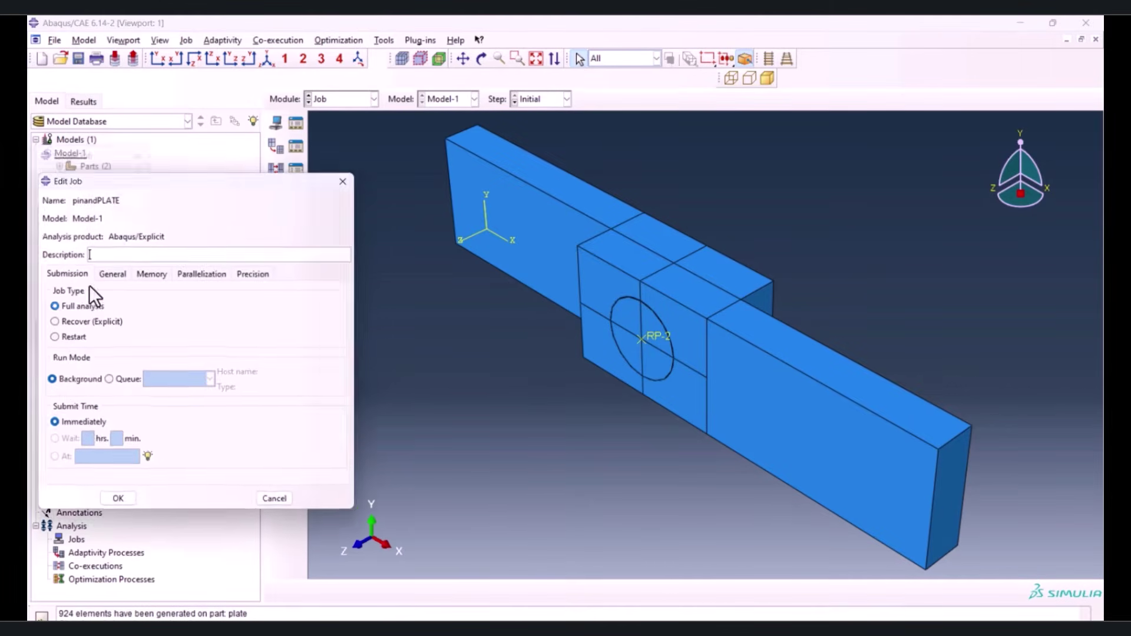
{"action": "left_click", "coordinate": [118, 509]}
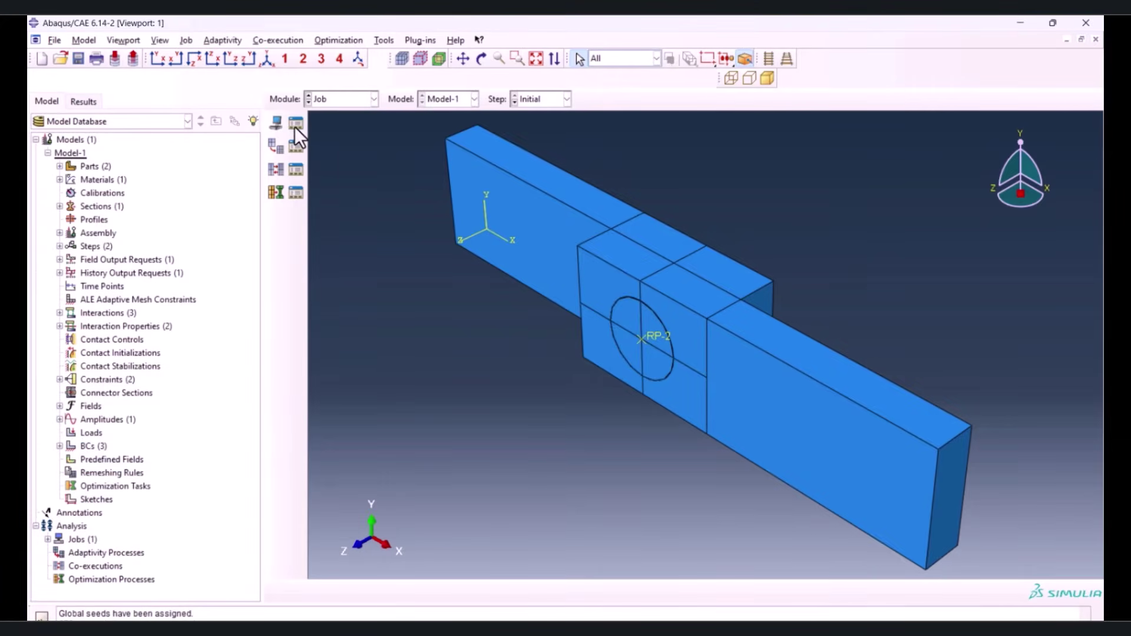
{"action": "left_click", "coordinate": [295, 123]}
{"action": "left_click", "coordinate": [412, 257]}
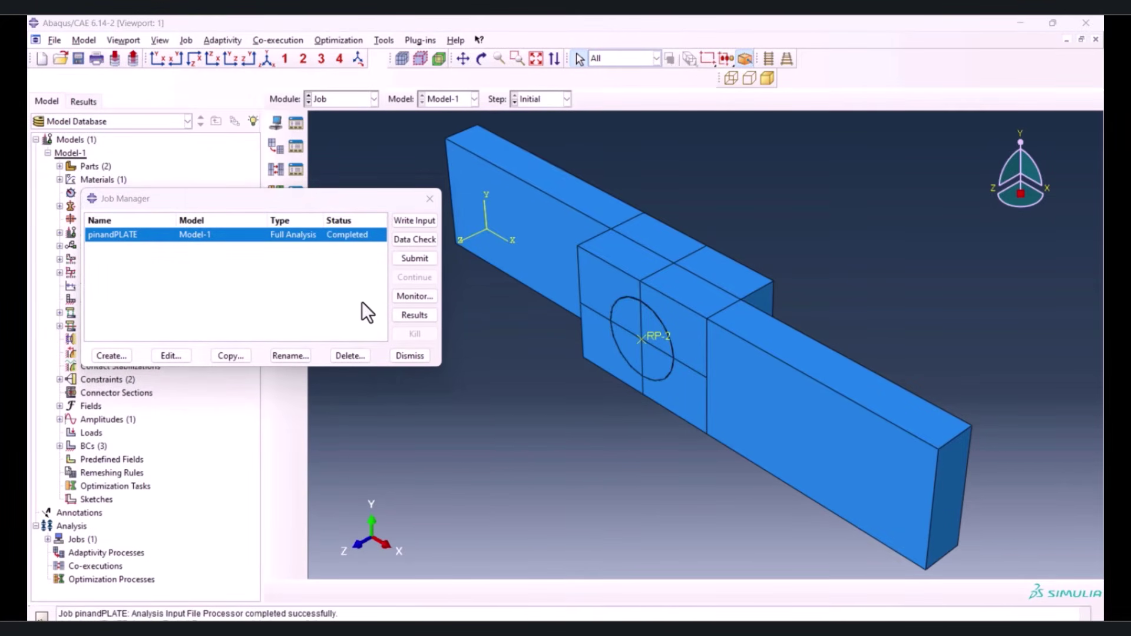
Open the job's results and animate the Mises stress contours on the deformed shape over the time history
{"action": "left_click", "coordinate": [402, 318]}
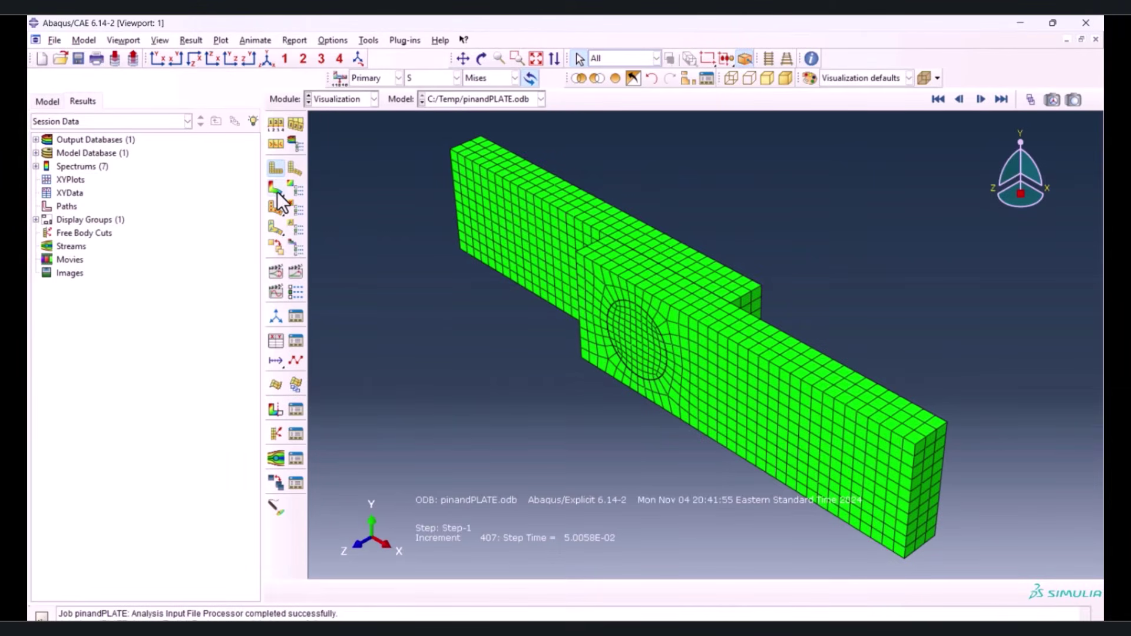
{"action": "left_click", "coordinate": [276, 189]}
{"action": "left_click_drag", "start_coordinate": [524, 296], "coordinate": [659, 377], "text": "ctrl+alt"}
{"action": "left_click", "coordinate": [300, 289]}
{"action": "left_click", "coordinate": [235, 226]}
{"action": "left_click", "coordinate": [73, 341]}
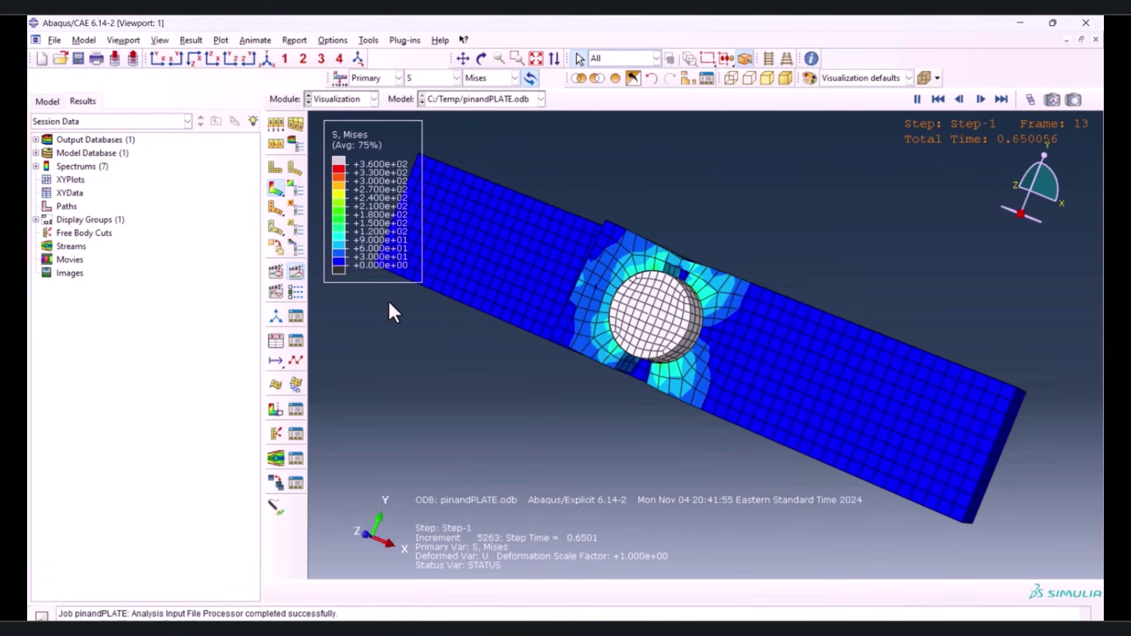
{"action": "left_click_drag", "start_coordinate": [608, 388], "coordinate": [665, 312], "text": "ctrl+alt"}
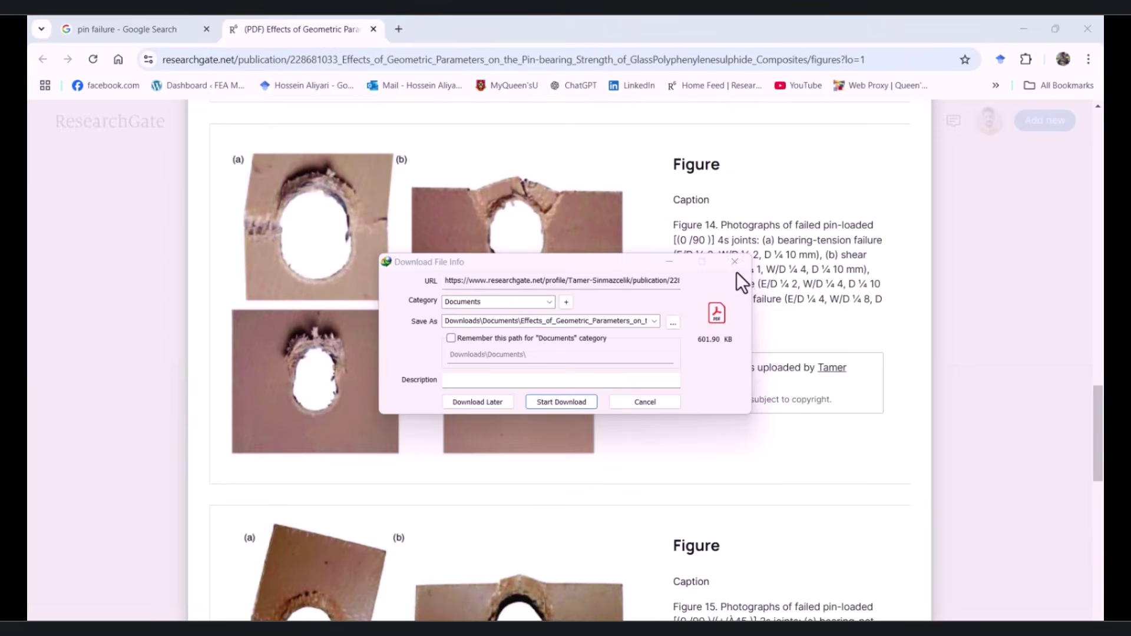
Dismiss the download dialog in the browser and examine the ResearchGate photographs of failed pin-loaded joints
{"action": "left_click", "coordinate": [735, 262]}
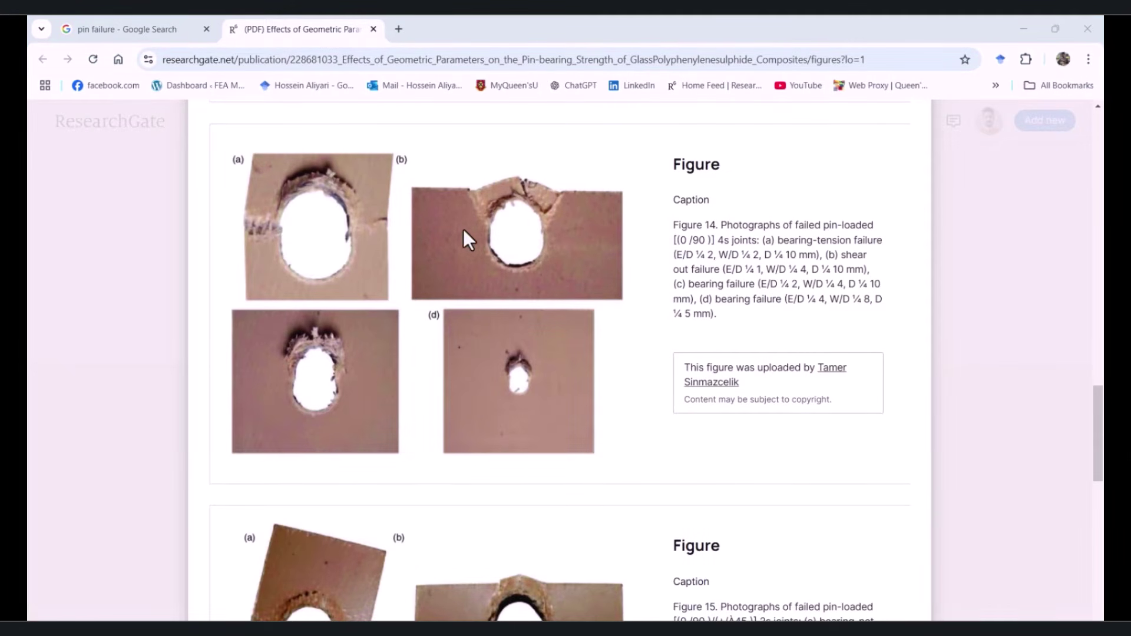
{"action": "scroll", "coordinate": [443, 384], "scroll_direction": "down", "scroll_amount": 4}
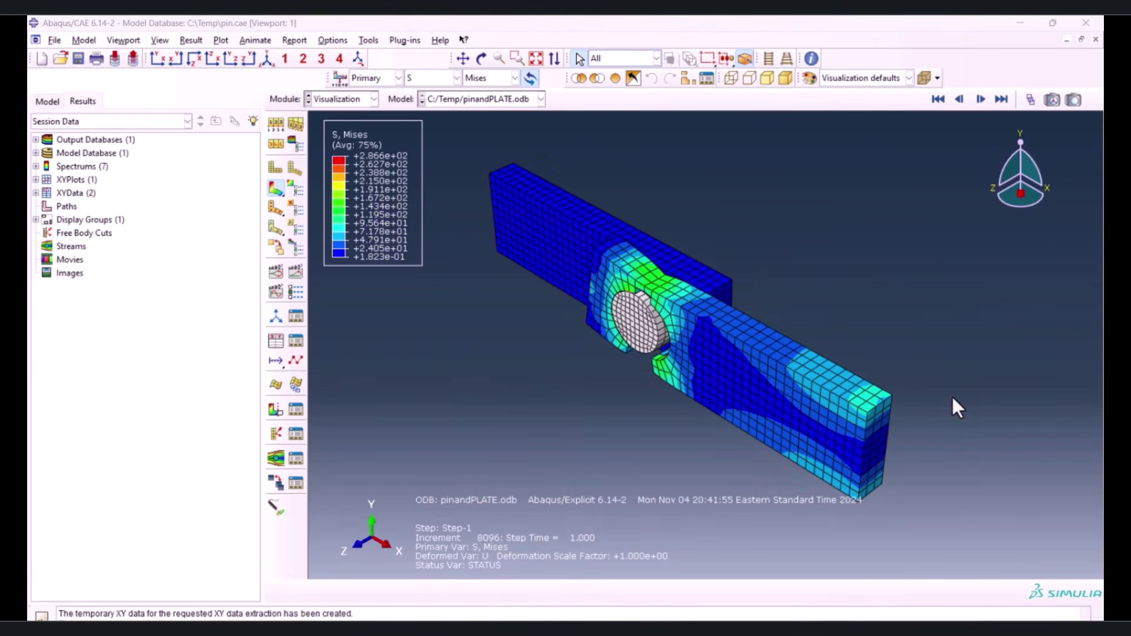
Open XY data extraction from ODB field output and check the unique nodal variables U1 and RF1
{"action": "left_click", "coordinate": [273, 342]}
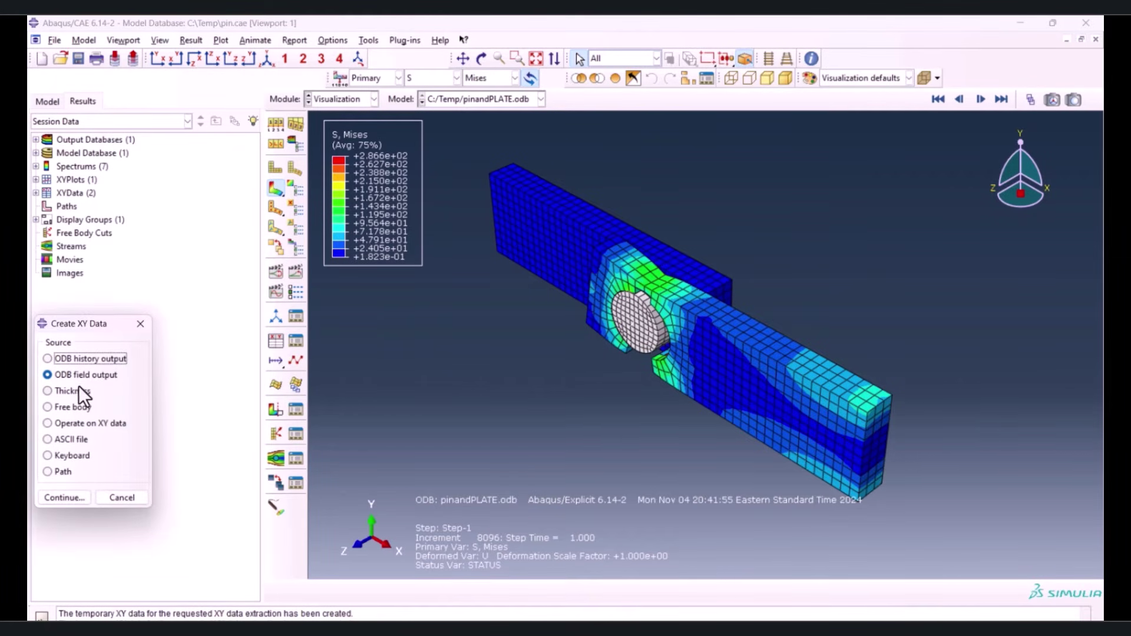
{"action": "left_click", "coordinate": [69, 498]}
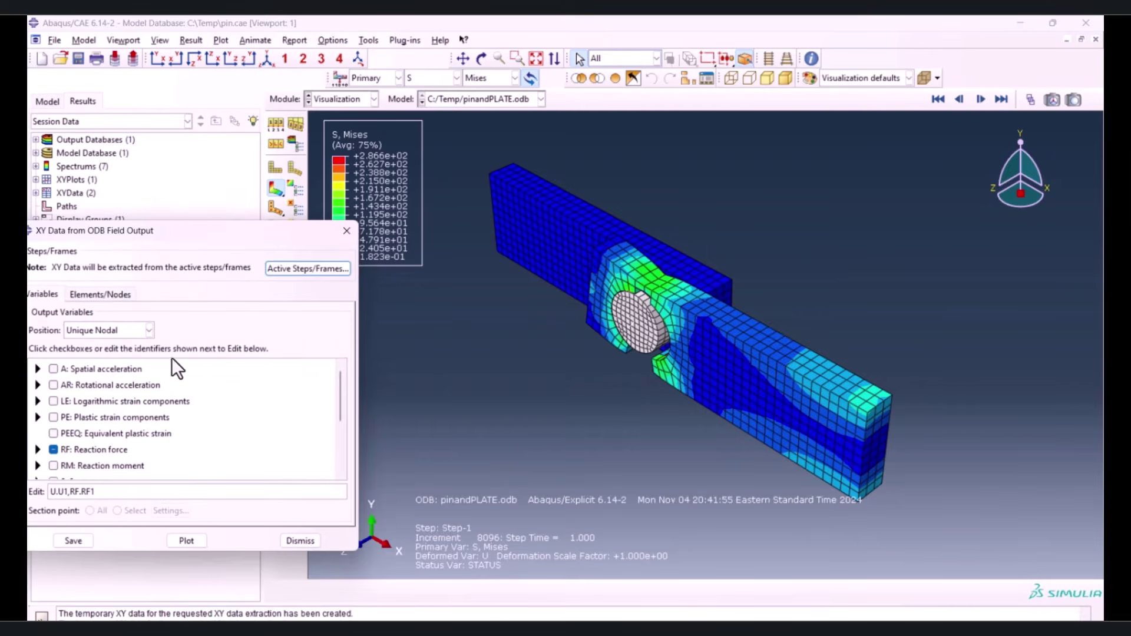
{"action": "left_click_drag", "start_coordinate": [159, 231], "coordinate": [240, 156]}
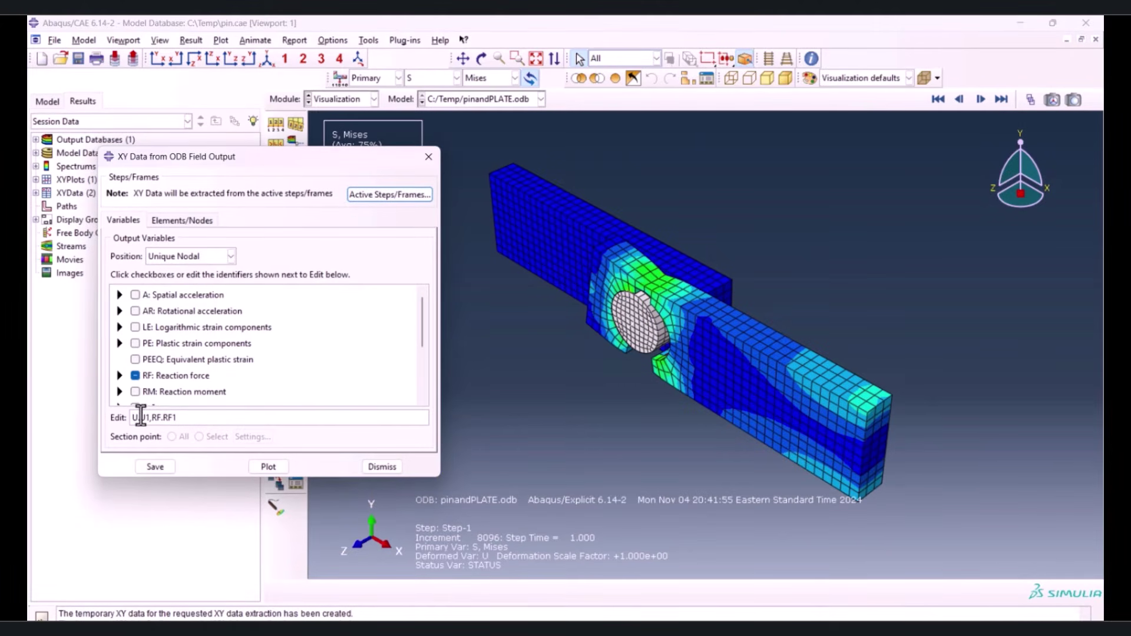
{"action": "scroll", "coordinate": [143, 360], "scroll_direction": "down", "scroll_amount": 3}
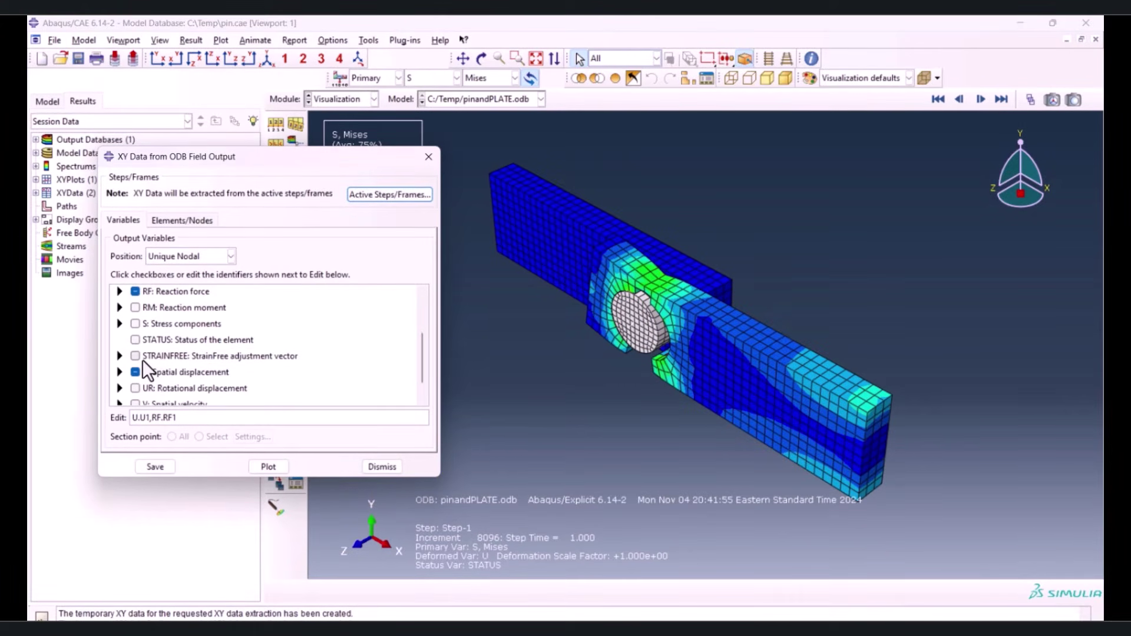
Pick the node at the lower front corner of the front plate's far end for the XY data extraction
{"action": "left_click", "coordinate": [180, 223]}
{"action": "left_click", "coordinate": [224, 259]}
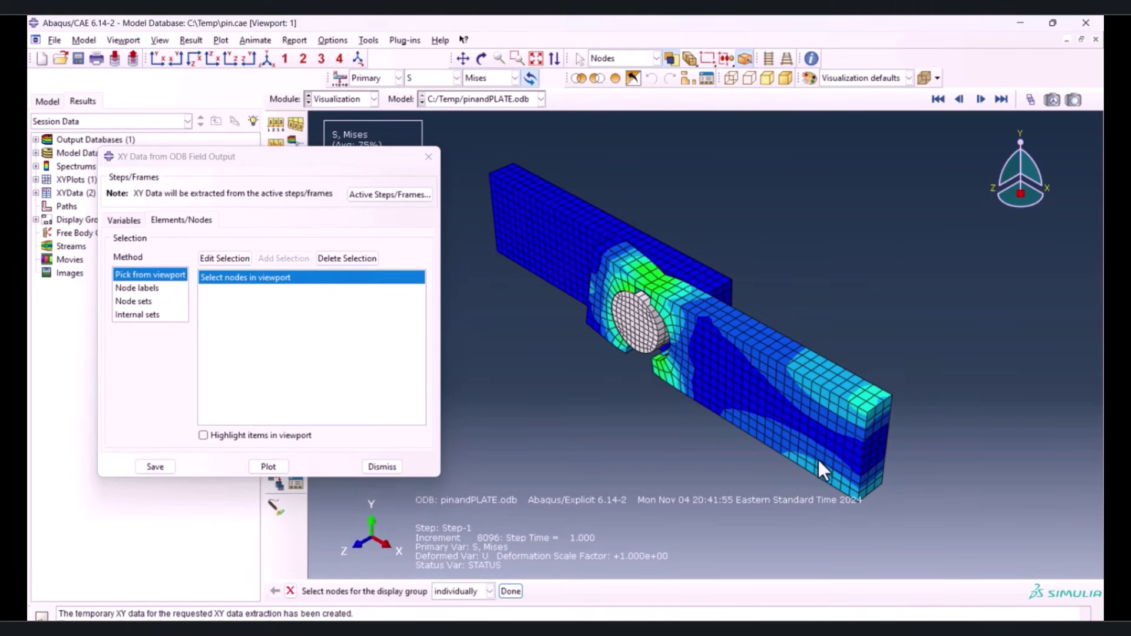
{"action": "scroll", "coordinate": [889, 512], "scroll_direction": "up", "scroll_amount": 2}
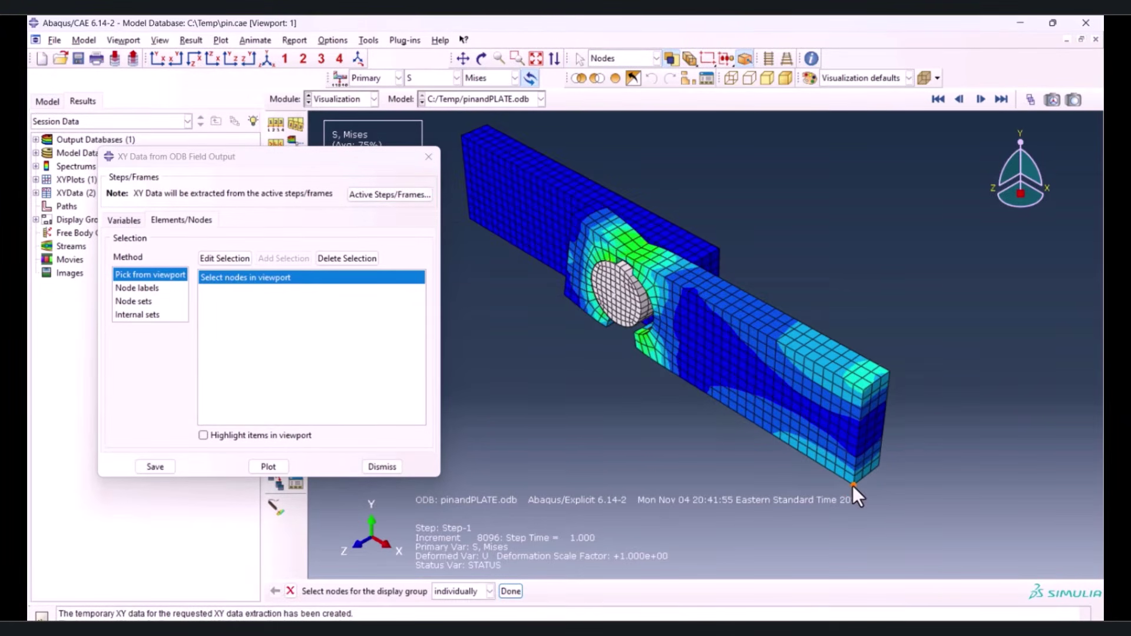
{"action": "left_click", "coordinate": [509, 590]}
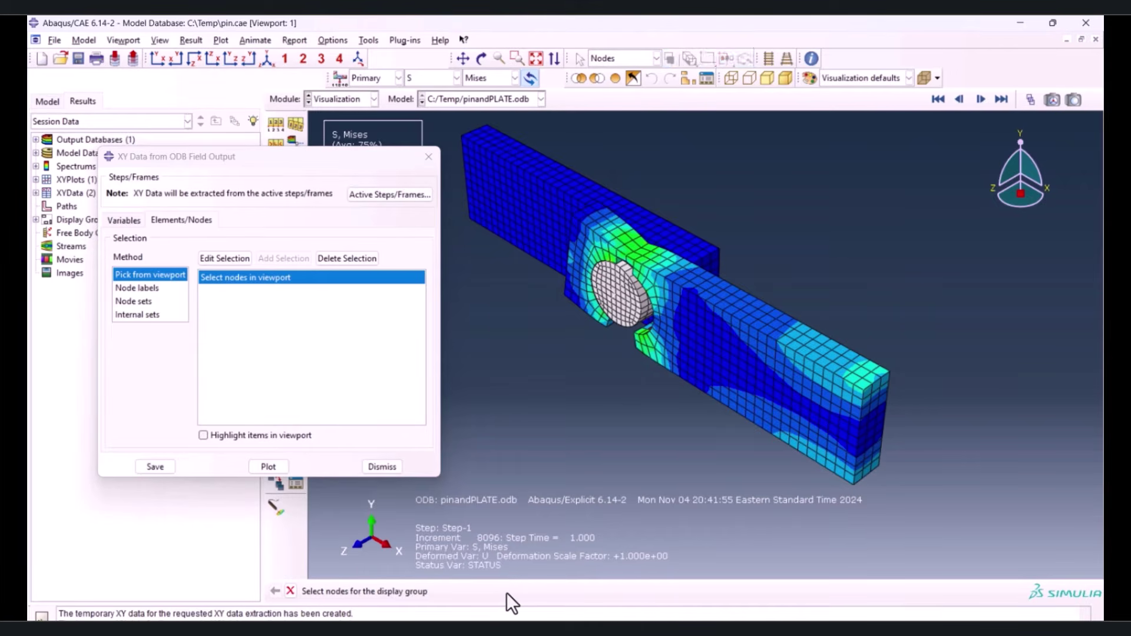
Plot the extracted U1 and RF1 data of the picked plate node over time and close the extraction dialog
{"action": "left_click", "coordinate": [280, 466]}
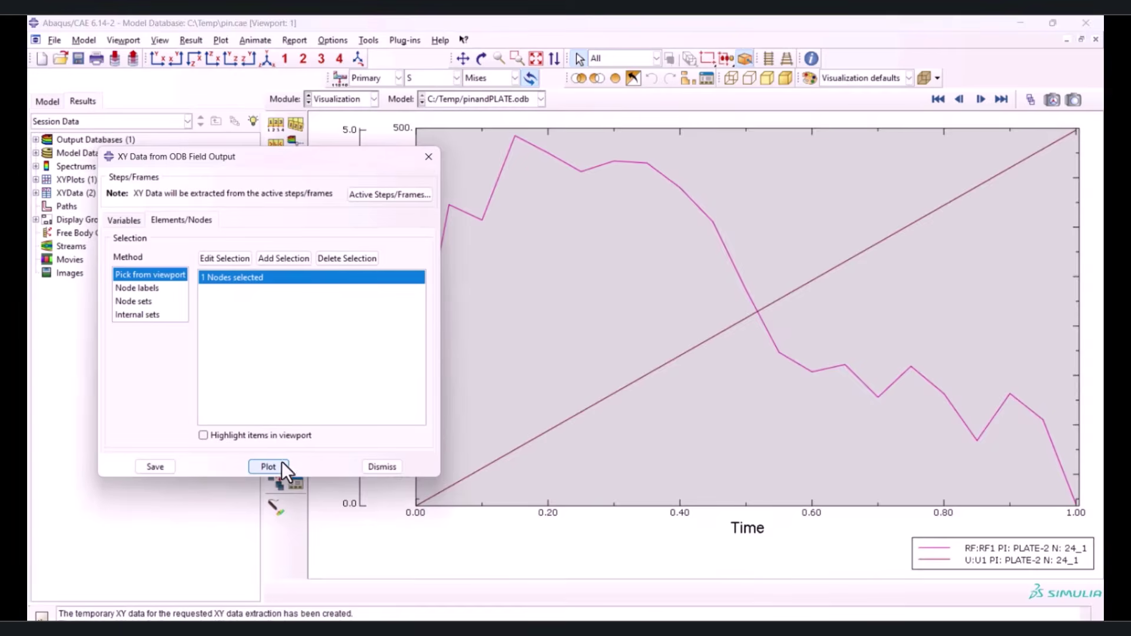
{"action": "left_click", "coordinate": [428, 161]}
Operate on the XY data with combine(X,X), using U1 as the first and RF1 as the second argument, and plot the force-displacement curve
{"action": "left_click", "coordinate": [275, 341]}
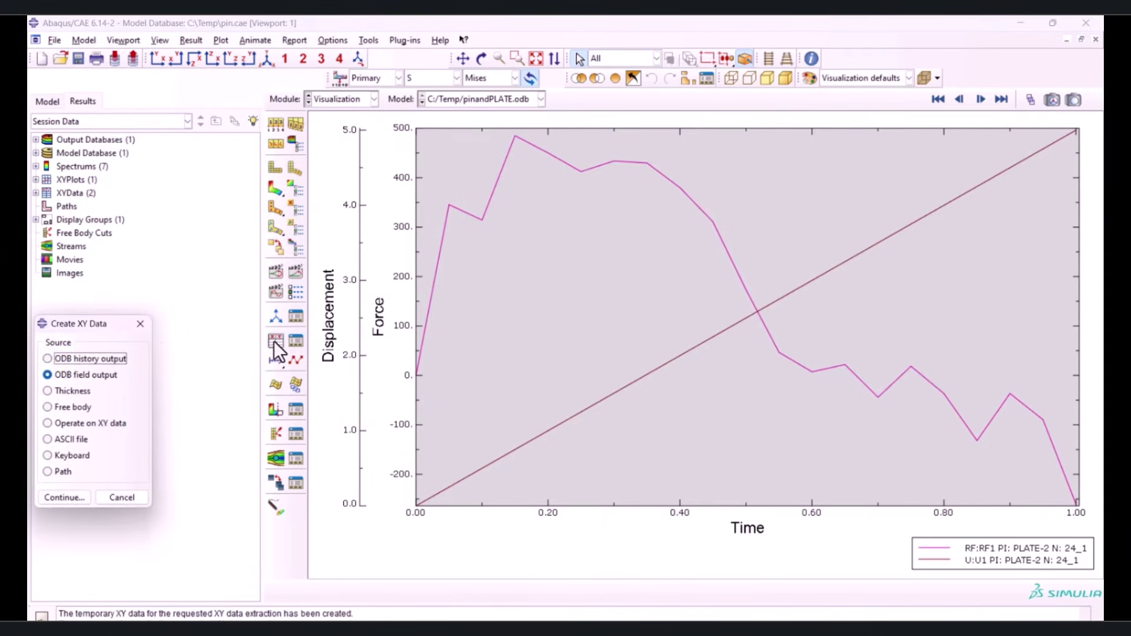
{"action": "left_click", "coordinate": [74, 423]}
{"action": "left_click", "coordinate": [65, 497]}
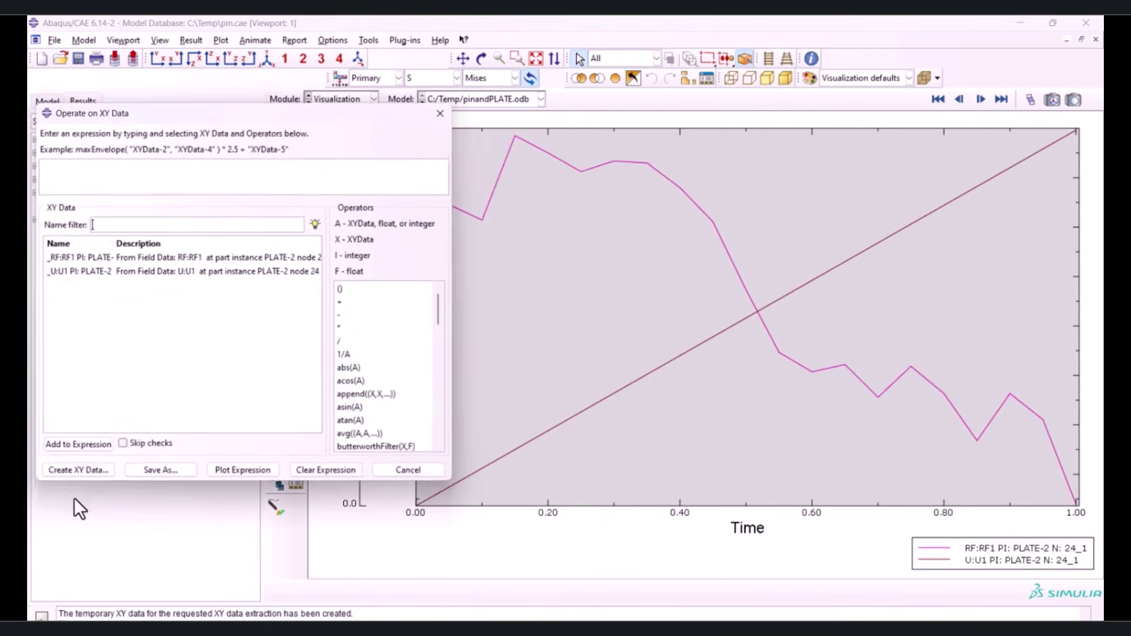
{"action": "scroll", "coordinate": [366, 388], "scroll_direction": "down", "scroll_amount": 3}
{"action": "left_click", "coordinate": [366, 369]}
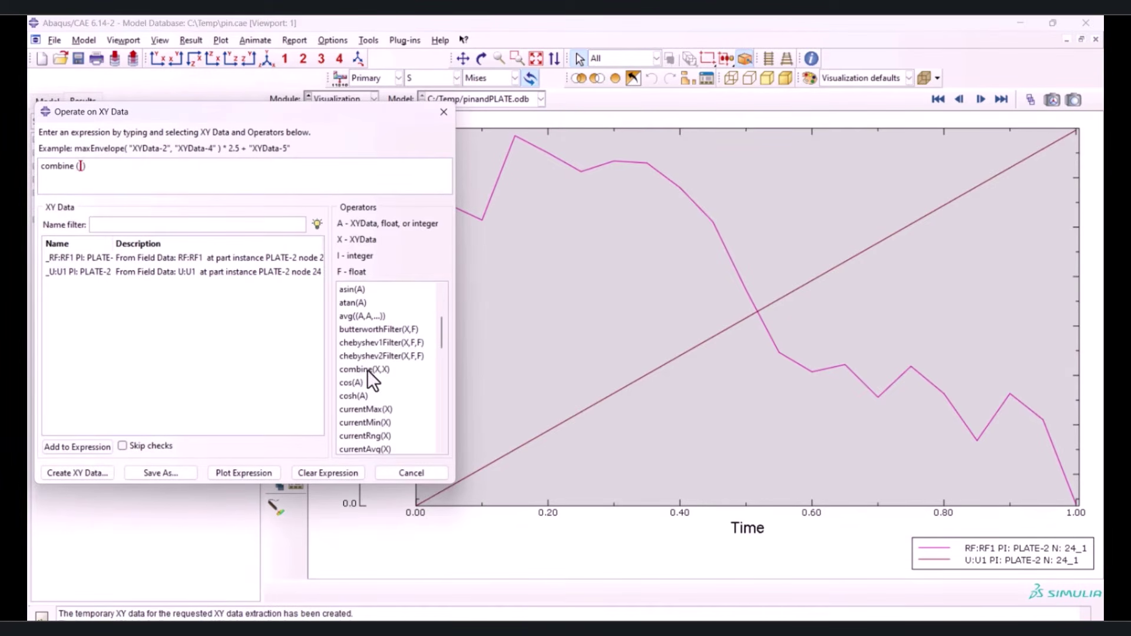
{"action": "double_click", "coordinate": [123, 269]}
{"action": "double_click", "coordinate": [124, 257]}
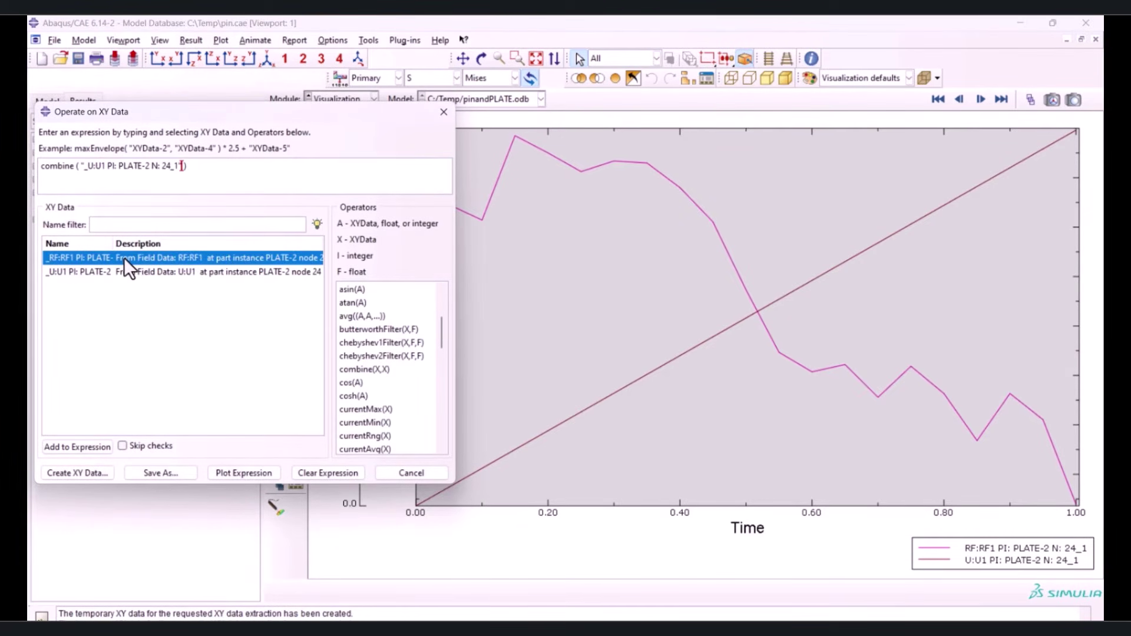
{"action": "left_click", "coordinate": [263, 474]}
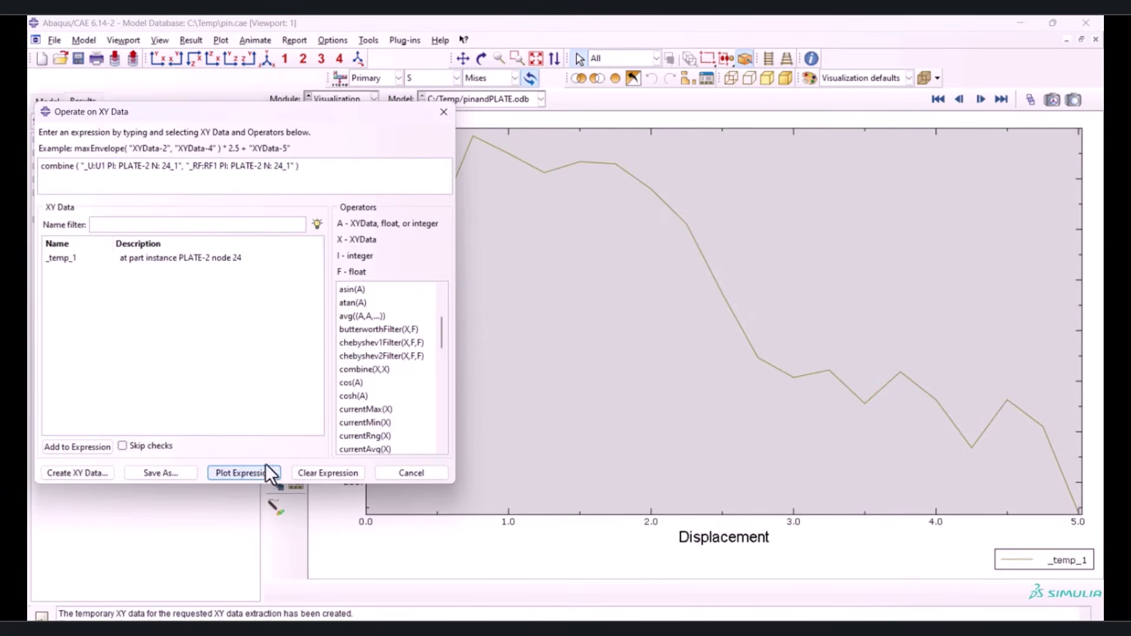
{"action": "left_click", "coordinate": [444, 112]}
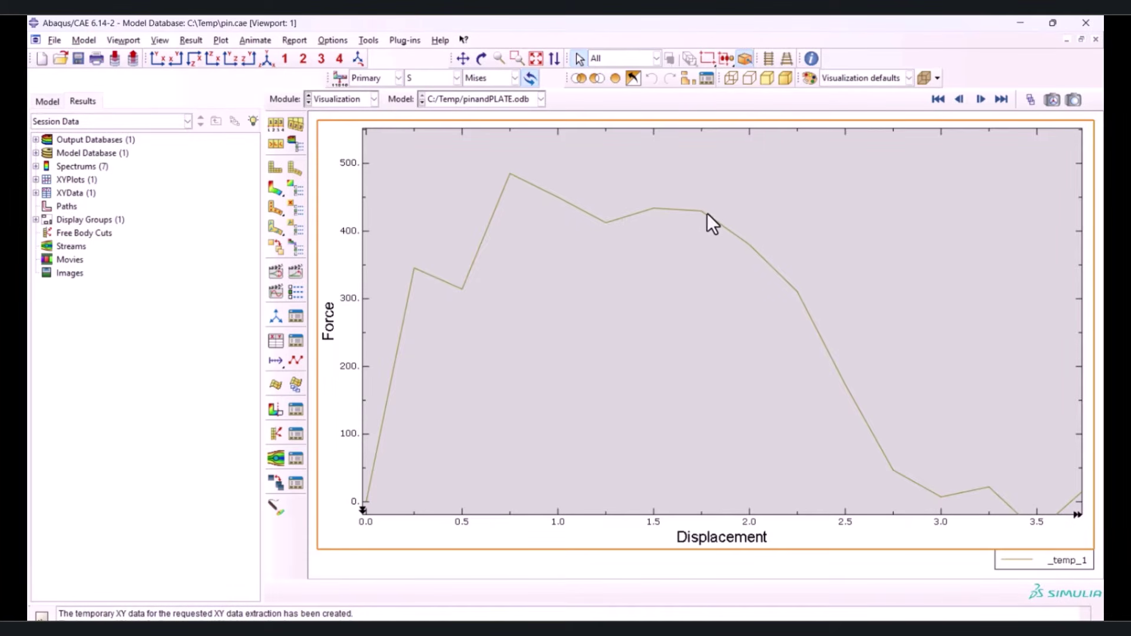
Switch to the empty Abaqus/CAE 2024 session and start a 3D deformable planar shell part named plate with approximate size 500
{"action": "key", "text": "alt+Tab"}
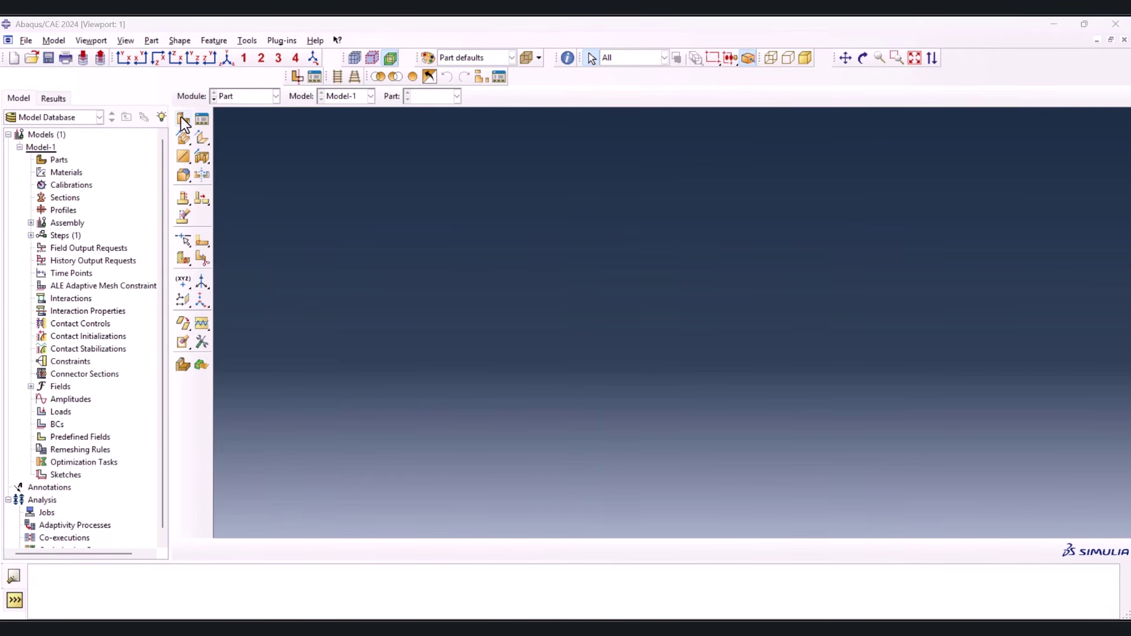
{"action": "left_click", "coordinate": [183, 119]}
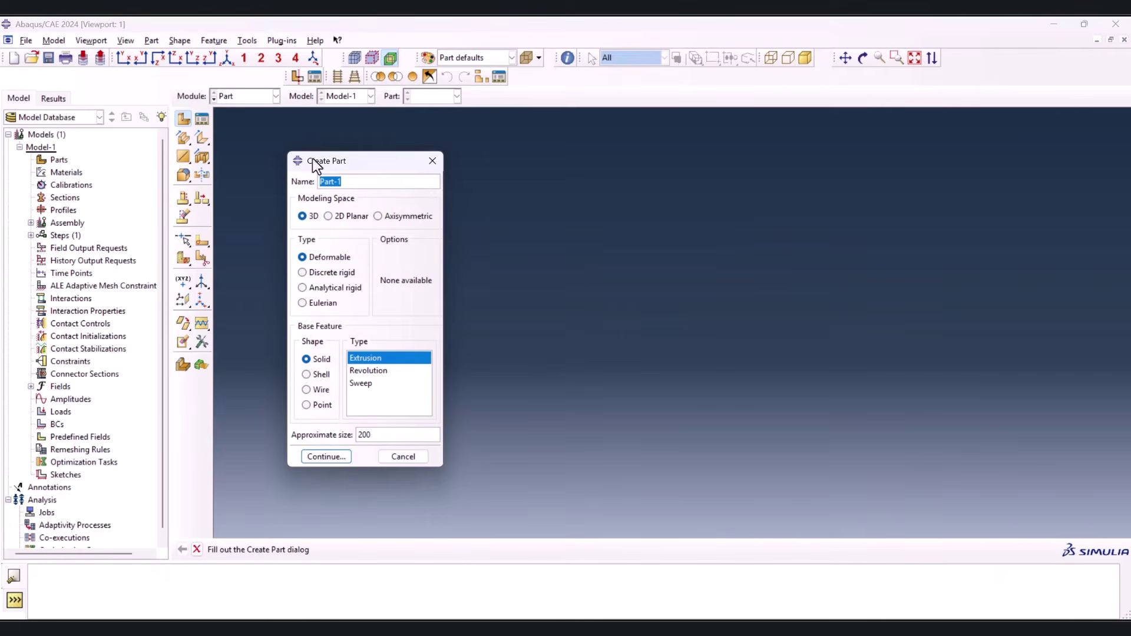
{"action": "type", "text": "plate"}
{"action": "left_click", "coordinate": [322, 375]}
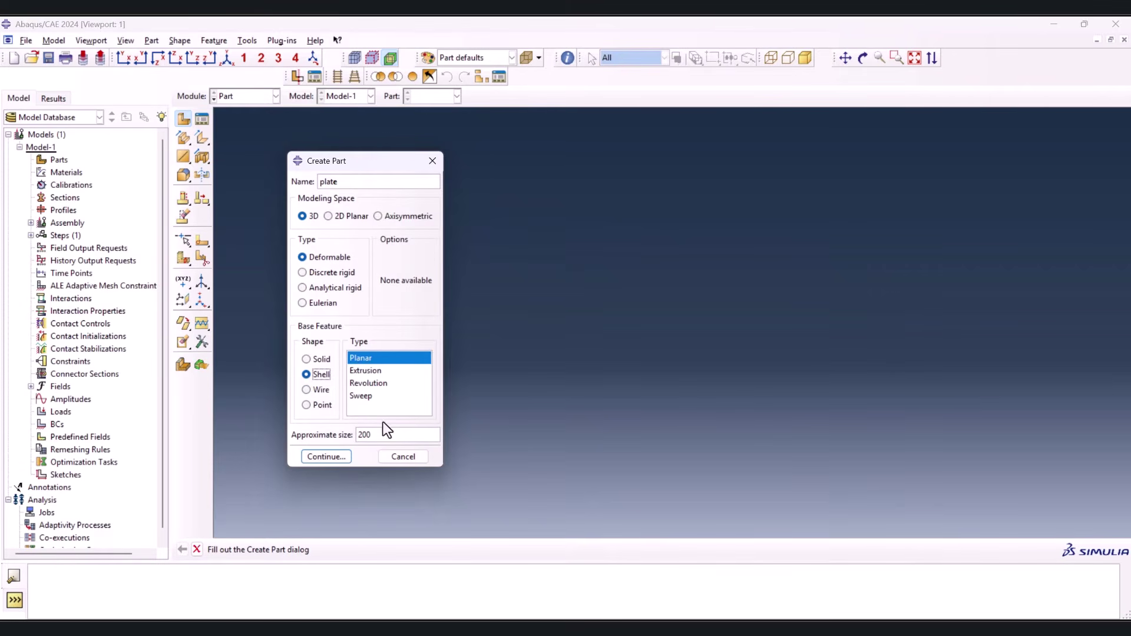
{"action": "left_click", "coordinate": [357, 434]}
{"action": "left_click", "coordinate": [324, 457]}
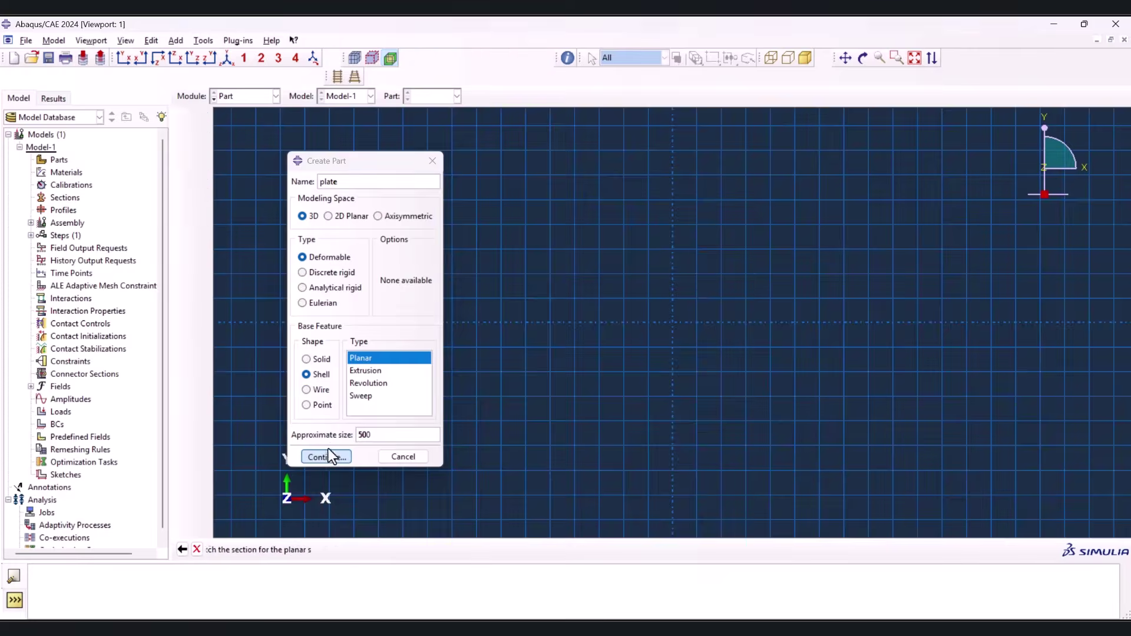
Sketch a rectangle about 90 wide for the plate's outline, spanning both sketch axes
{"action": "left_click", "coordinate": [202, 140]}
{"action": "left_click", "coordinate": [525, 175]}
{"action": "left_click", "coordinate": [746, 371]}
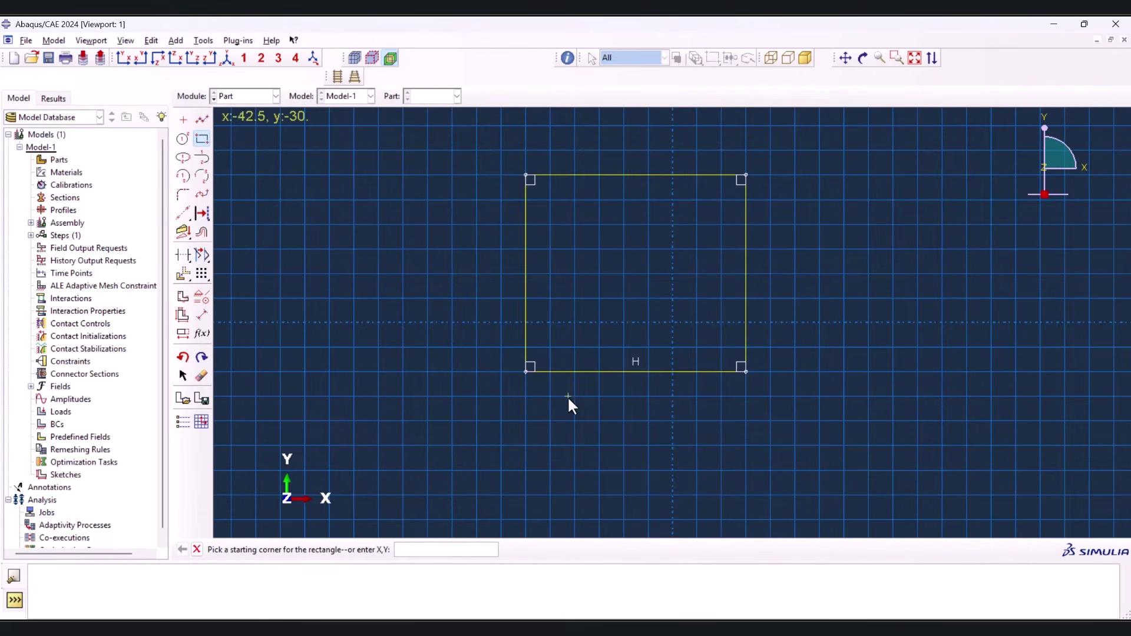
Dimension the rectangle to a height of 100 and a width of 120, and finish the plate part
{"action": "left_click", "coordinate": [201, 316]}
{"action": "left_click", "coordinate": [525, 266]}
{"action": "left_click", "coordinate": [427, 265]}
{"action": "type", "text": "100"}
{"action": "key", "text": "Return"}
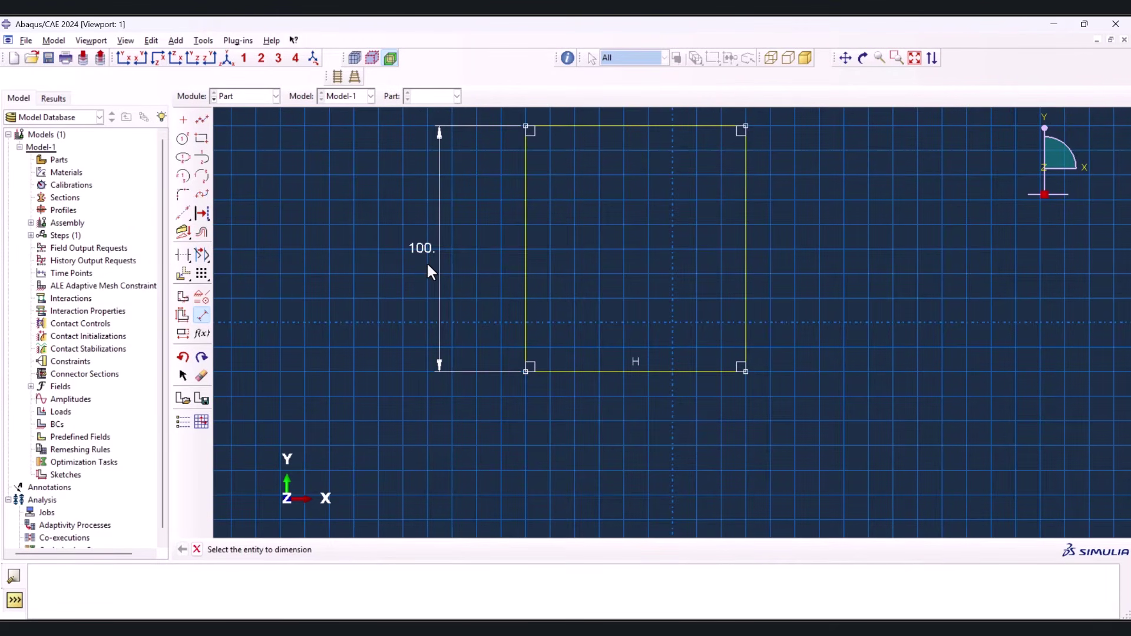
{"action": "left_click", "coordinate": [605, 371]}
{"action": "left_click", "coordinate": [569, 406]}
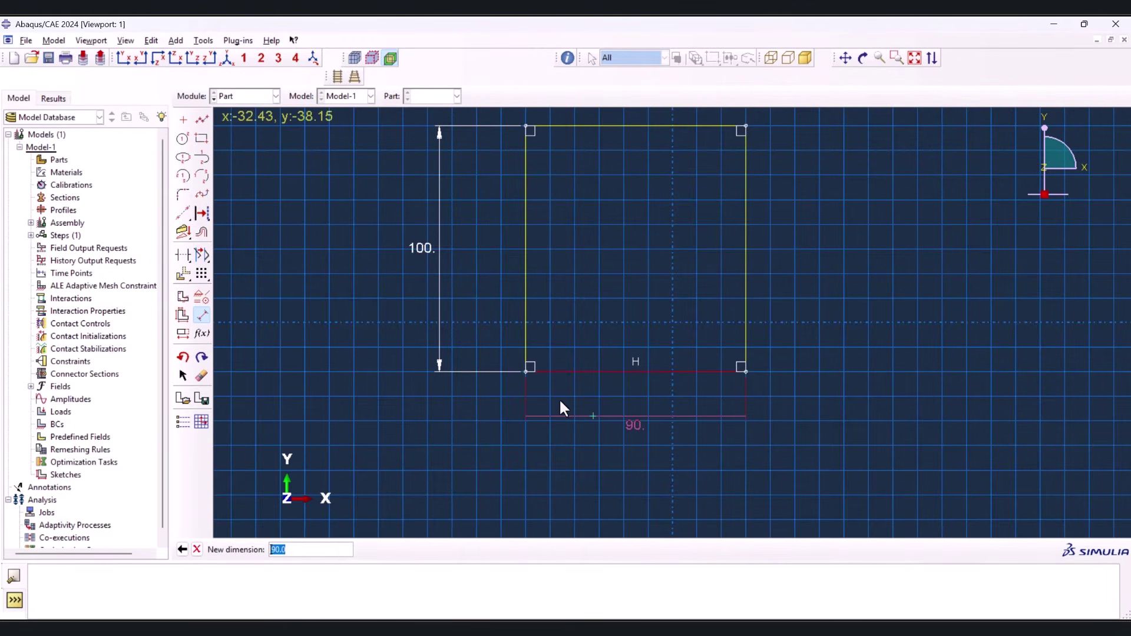
{"action": "type", "text": "120"}
{"action": "key", "text": "Return"}
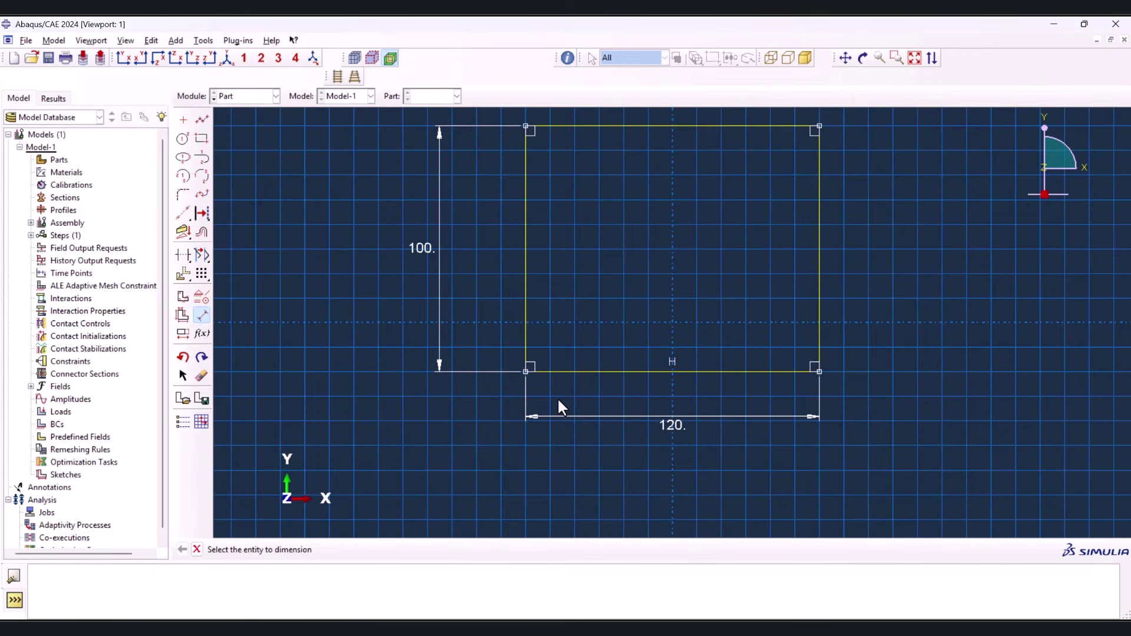
{"action": "middle_click", "coordinate": [374, 328]}
{"action": "middle_click", "coordinate": [374, 328]}
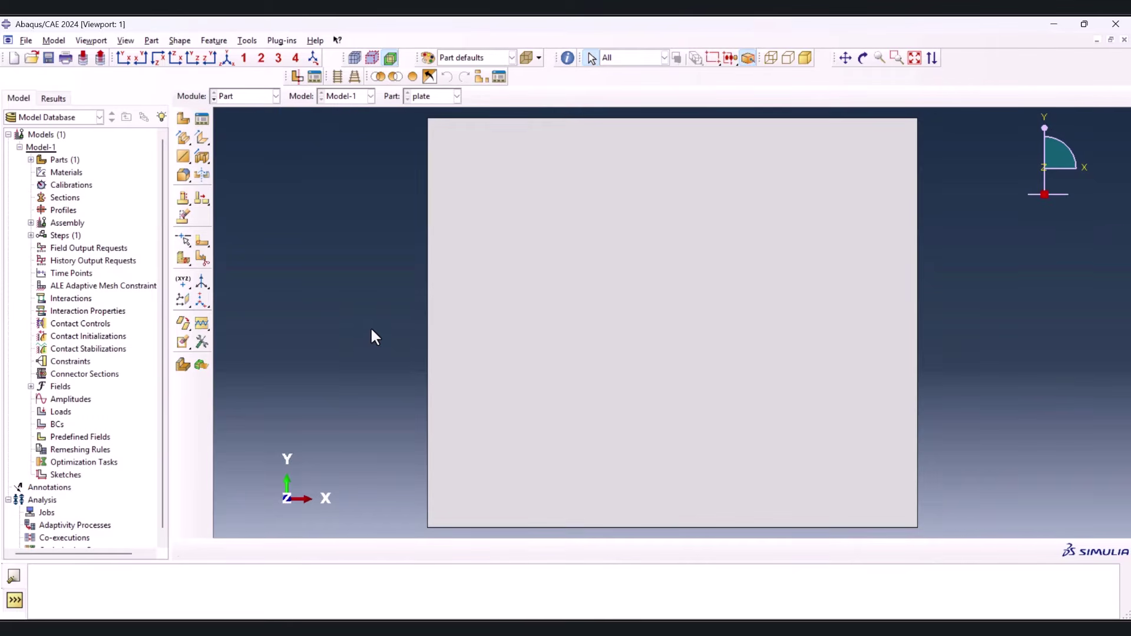
Start a 3D deformable shell part named Sphere by revolution, with approximate size 500
{"action": "left_click", "coordinate": [183, 119]}
{"action": "type", "text": "S"}
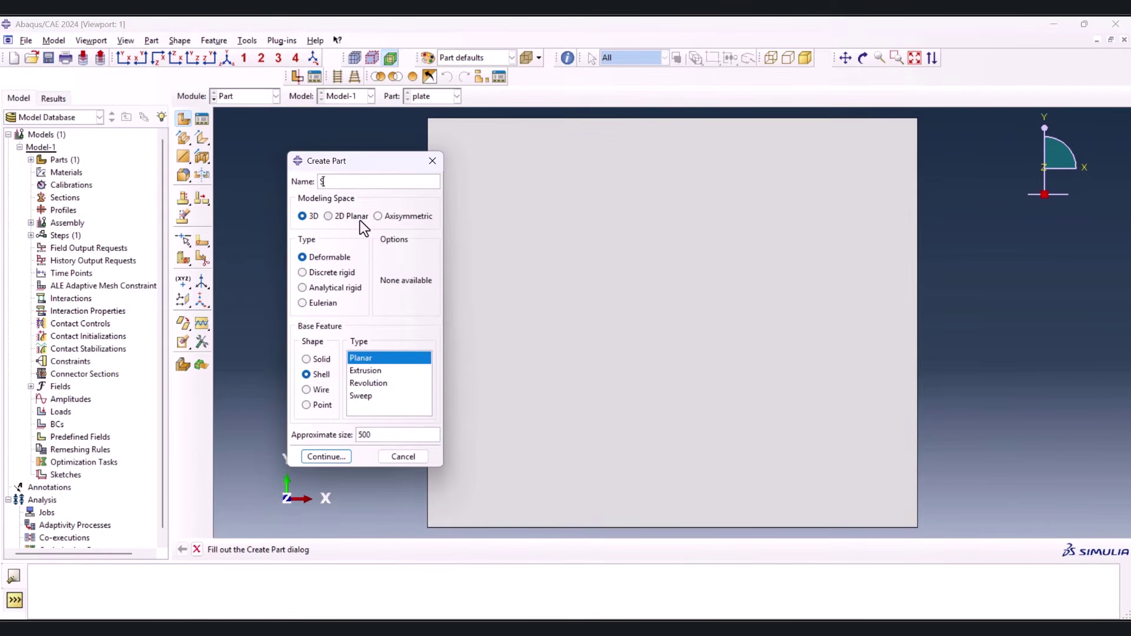
{"action": "type", "text": "phere"}
{"action": "left_click", "coordinate": [355, 384]}
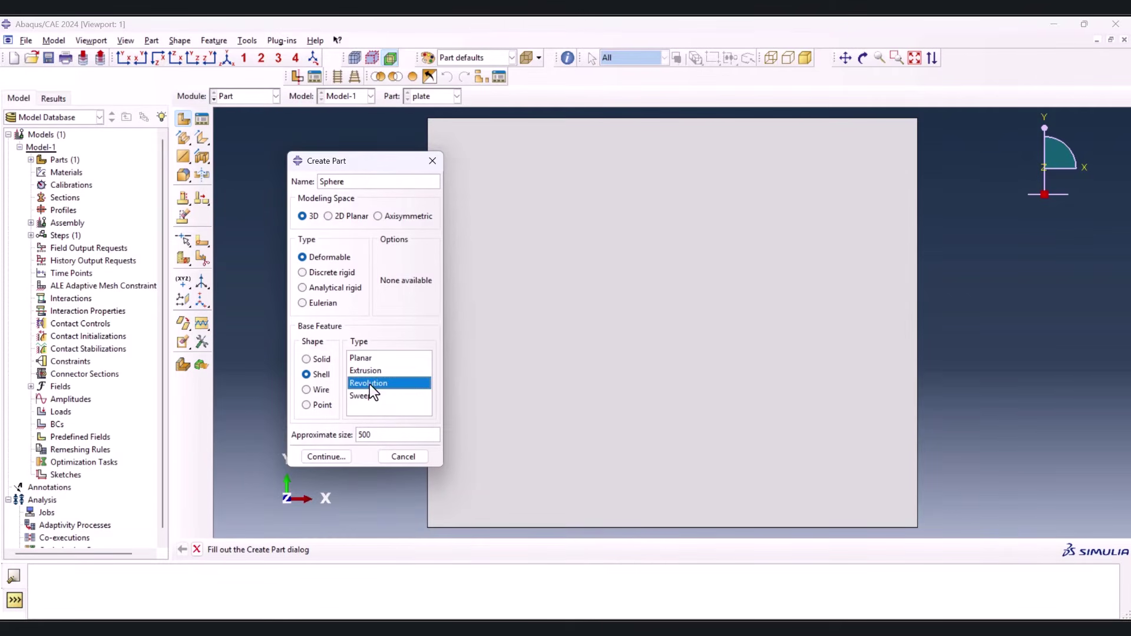
{"action": "left_click", "coordinate": [344, 457]}
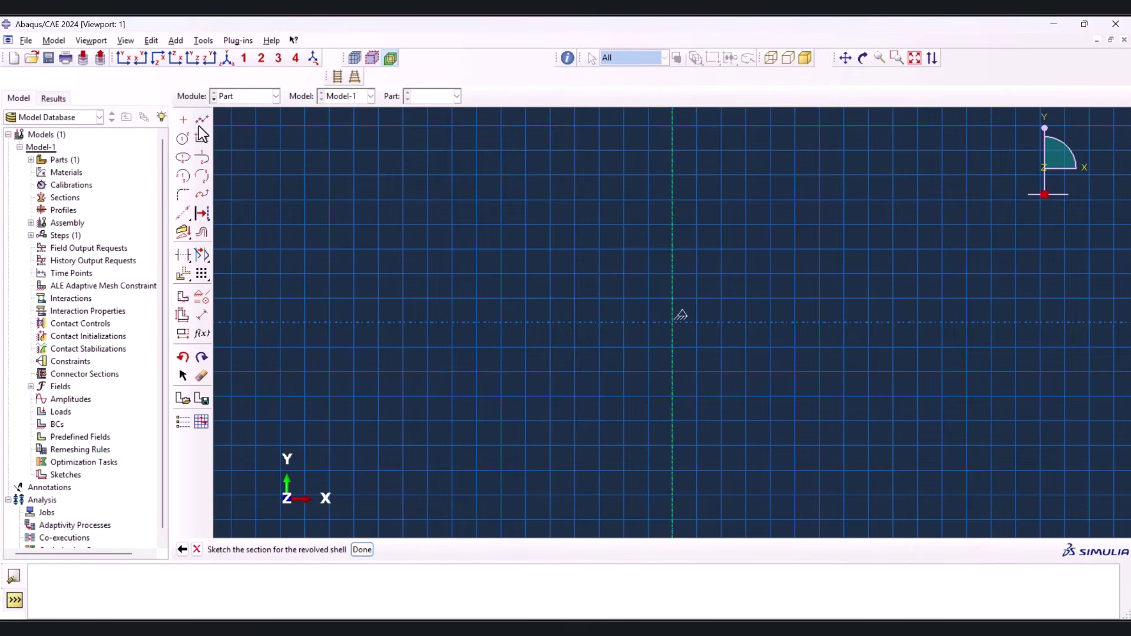
Sketch a circle centred on the revolution axis near the origin and dimension its radius to 10
{"action": "left_click", "coordinate": [187, 140]}
{"action": "left_click", "coordinate": [672, 322]}
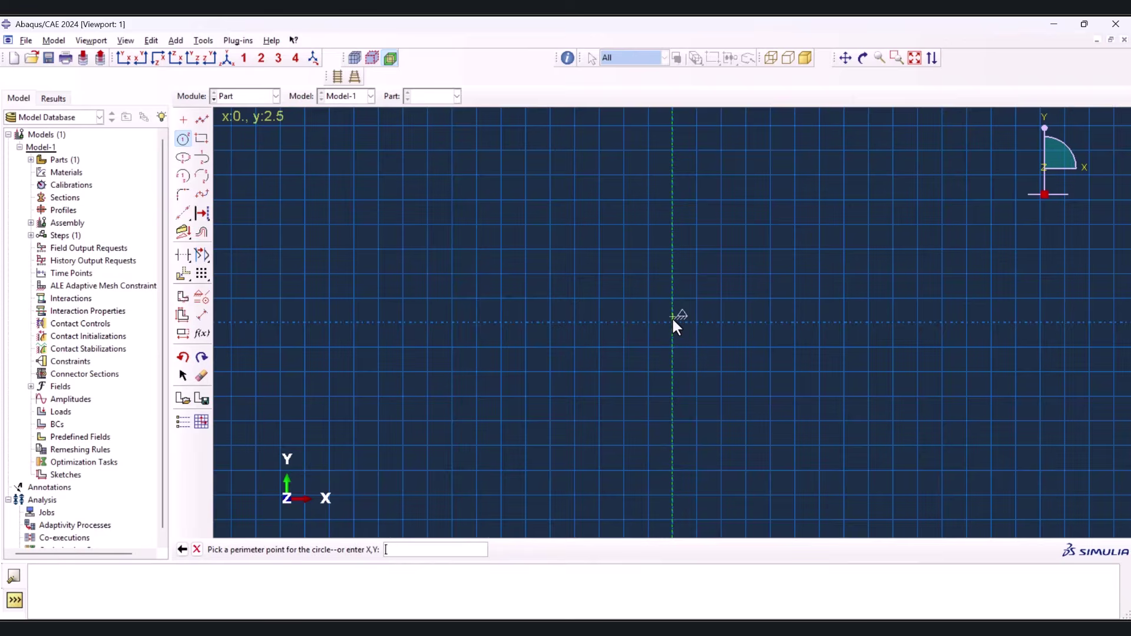
{"action": "left_click", "coordinate": [672, 248]}
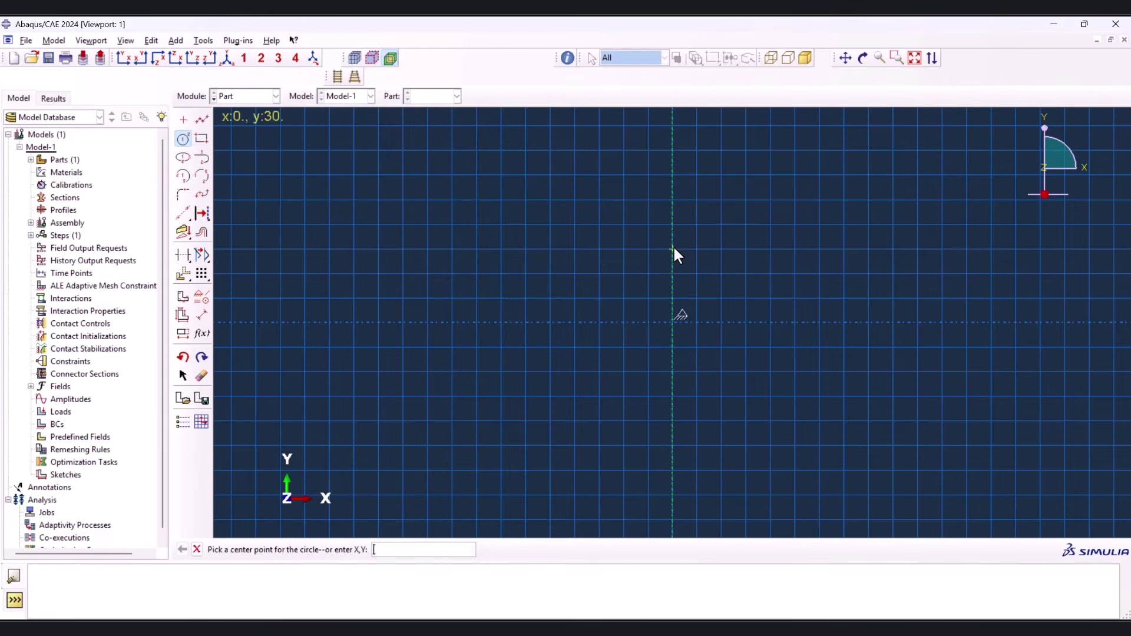
{"action": "left_click", "coordinate": [202, 314]}
{"action": "left_click", "coordinate": [606, 291]}
{"action": "left_click", "coordinate": [532, 299]}
{"action": "type", "text": "10"}
{"action": "key", "text": "Return"}
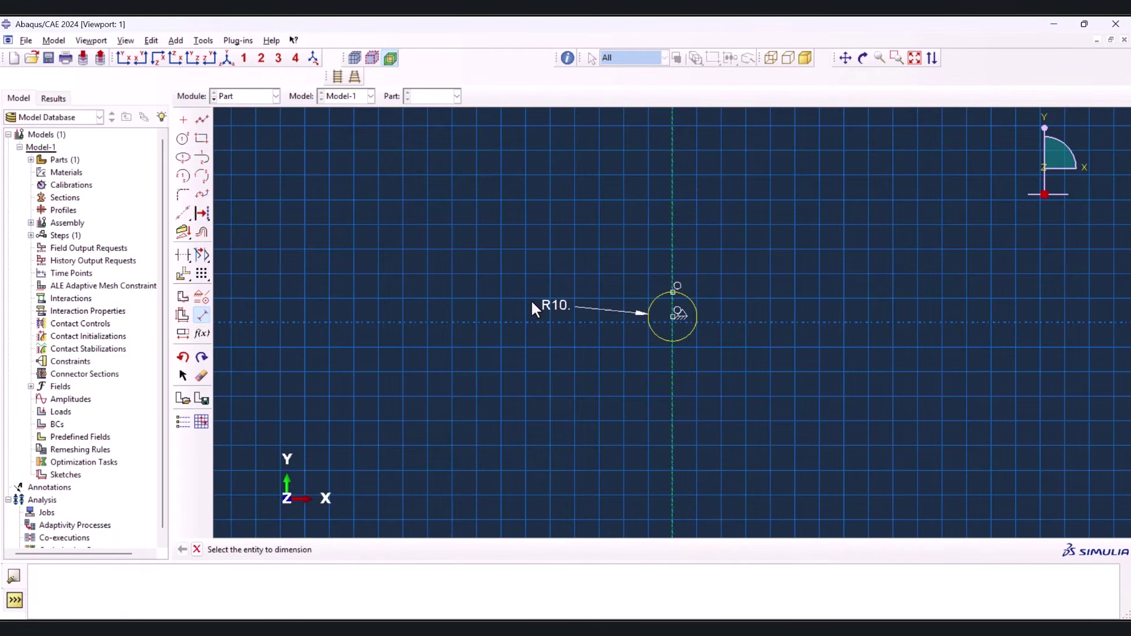
Draw a vertical line along the revolution axis from the circle's top point to its bottom point
{"action": "left_click", "coordinate": [203, 120]}
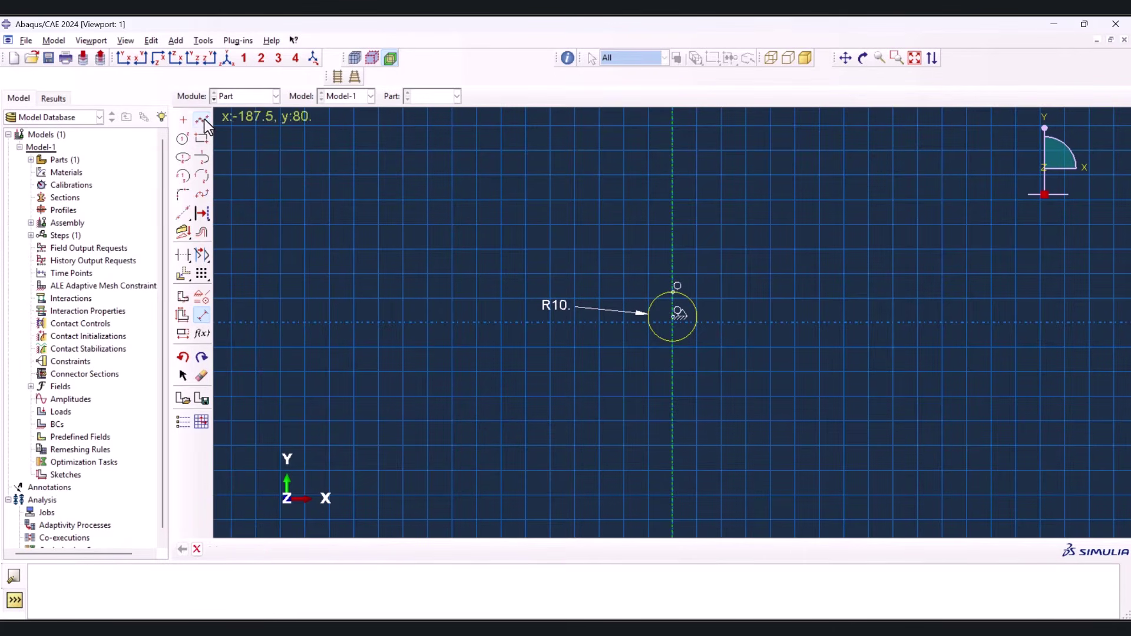
{"action": "left_click", "coordinate": [672, 292]}
{"action": "left_click", "coordinate": [671, 342]}
{"action": "middle_click", "coordinate": [671, 345]}
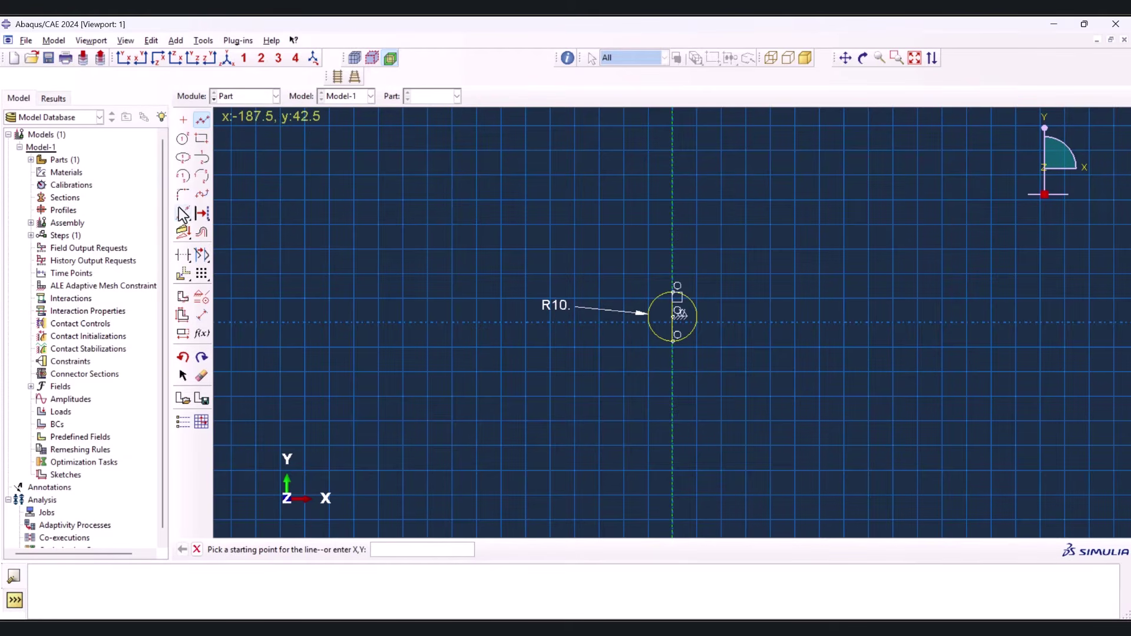
Trim away the left half of the circle and revolve the remaining half-circle profile 360 degrees
{"action": "left_click", "coordinate": [183, 255]}
{"action": "left_click", "coordinate": [650, 305]}
{"action": "key", "text": "Escape"}
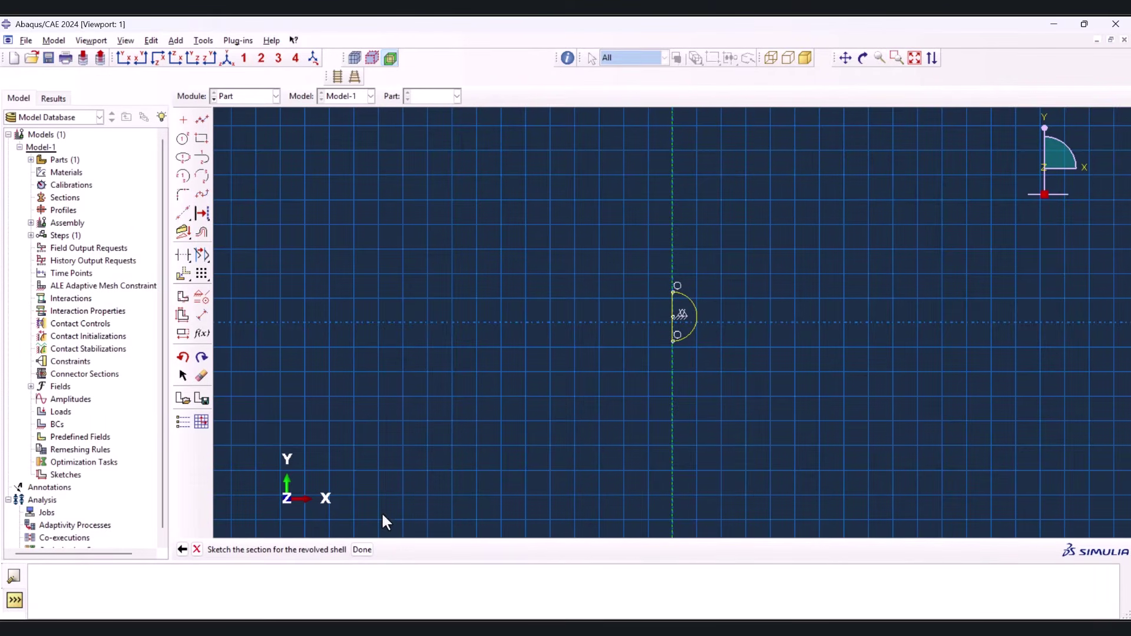
{"action": "left_click", "coordinate": [361, 550]}
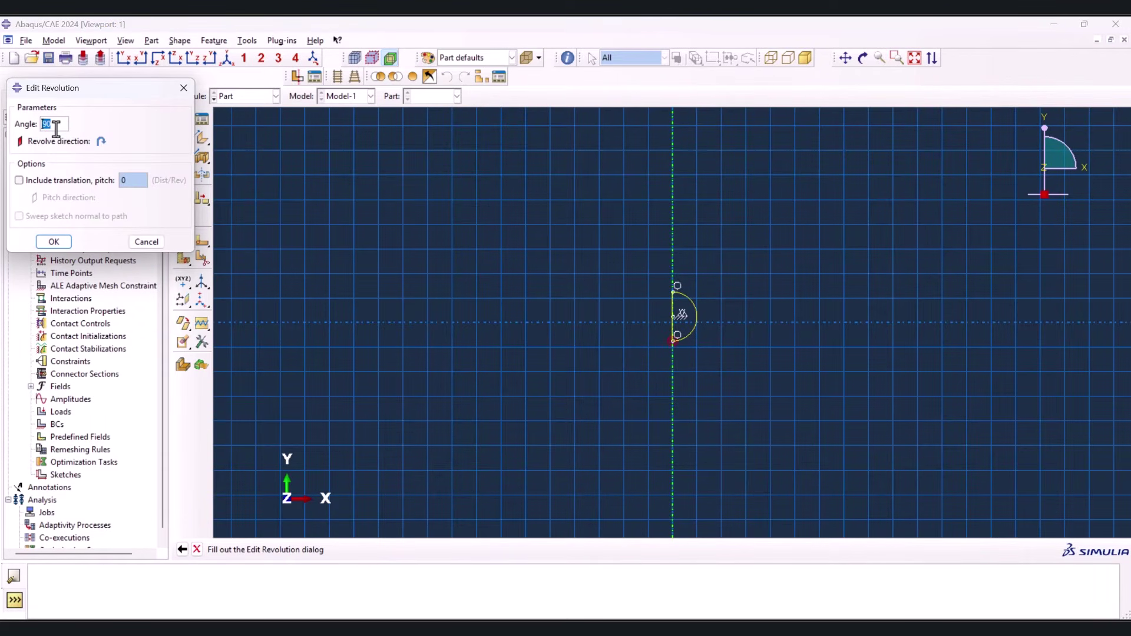
{"action": "type", "text": "360"}
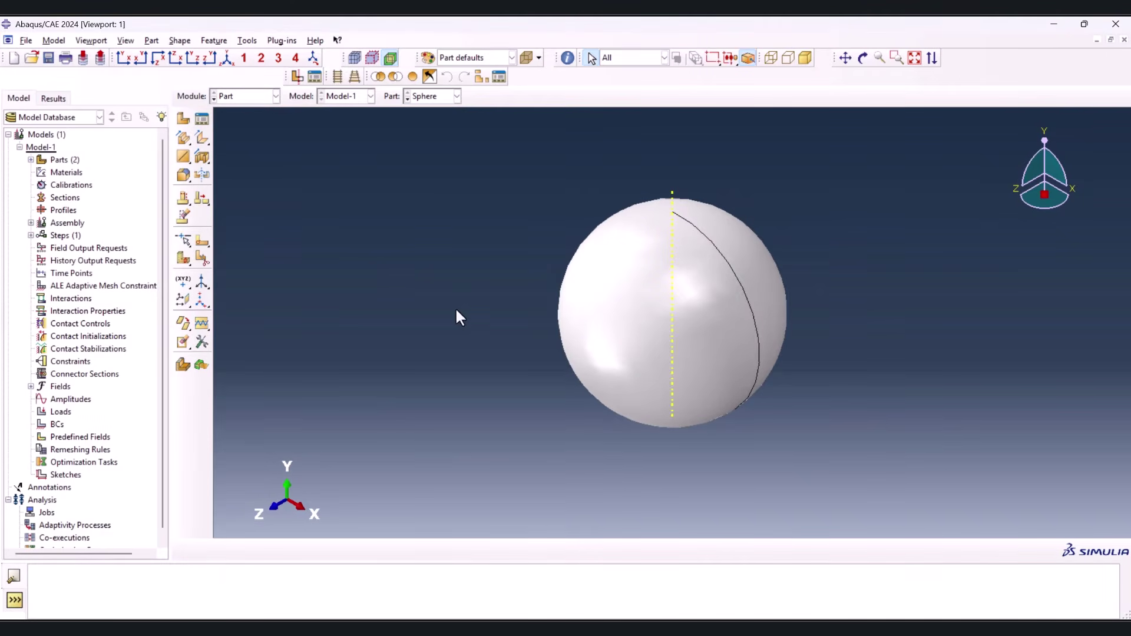
Create a material in the Property module and give it a uniform mass density of 7.8e-9
{"action": "left_click", "coordinate": [245, 101]}
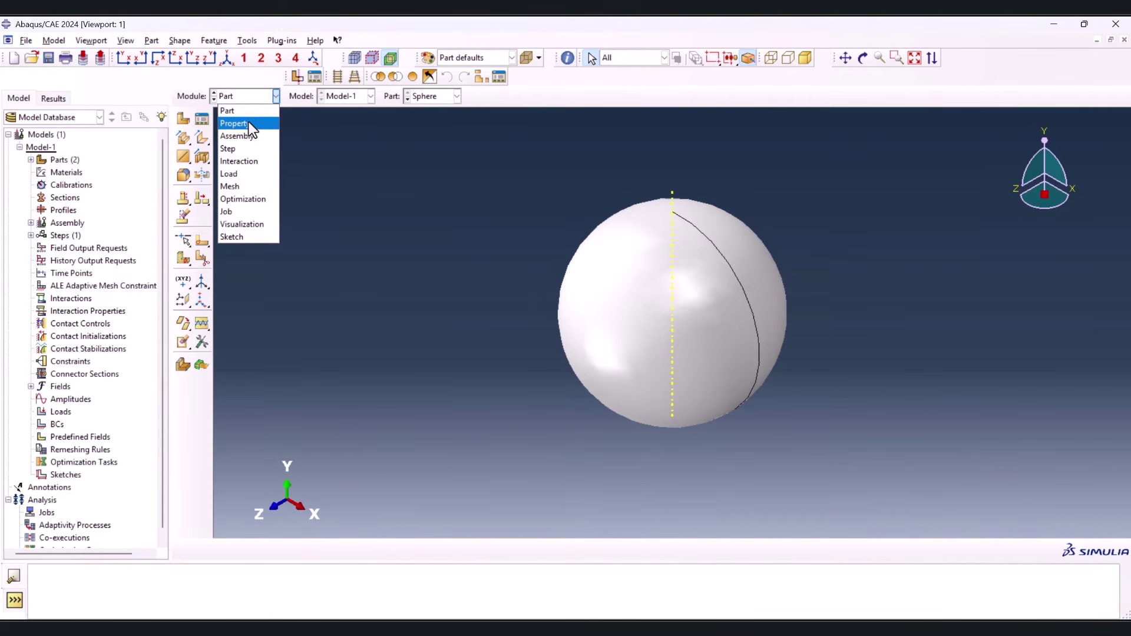
{"action": "left_click", "coordinate": [248, 122]}
{"action": "left_click", "coordinate": [187, 119]}
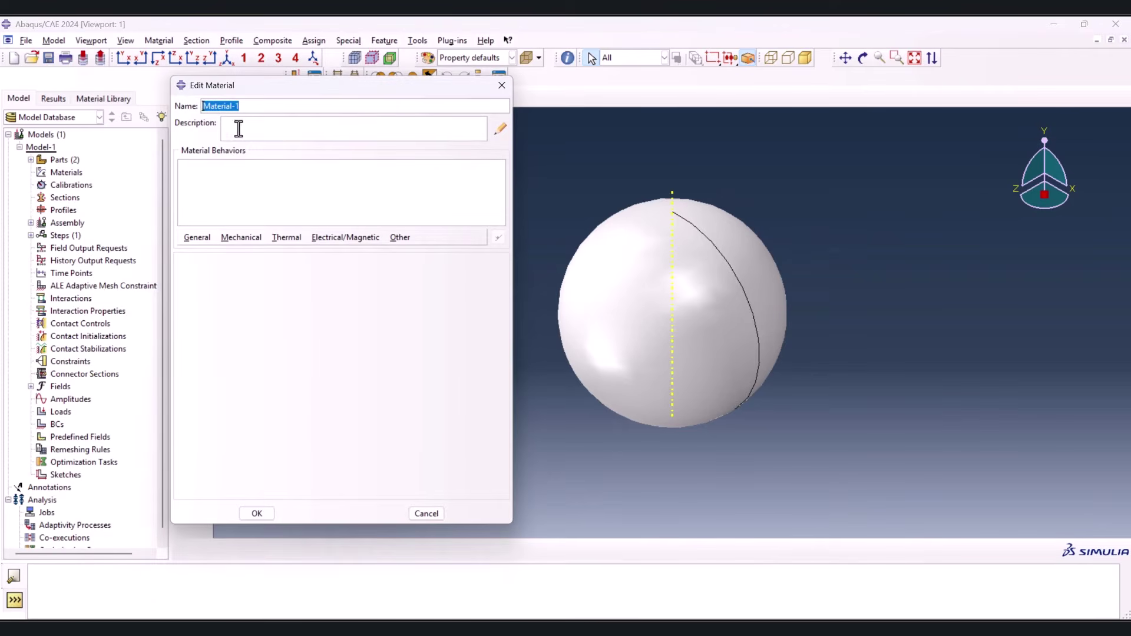
{"action": "left_click", "coordinate": [197, 236]}
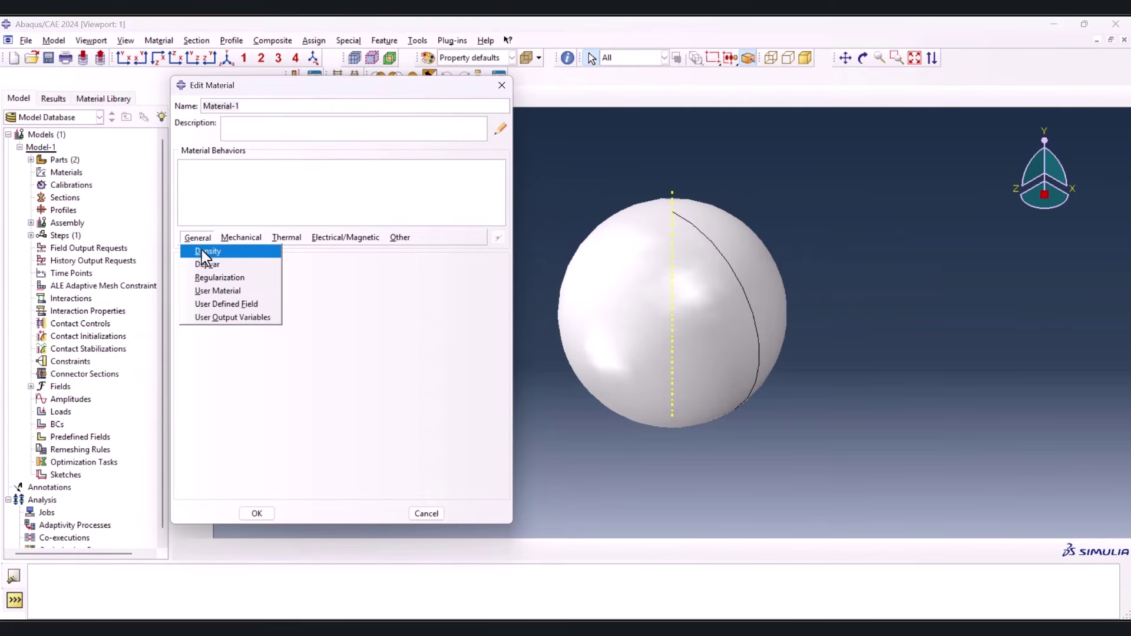
{"action": "left_click", "coordinate": [204, 252]}
{"action": "left_click", "coordinate": [215, 368]}
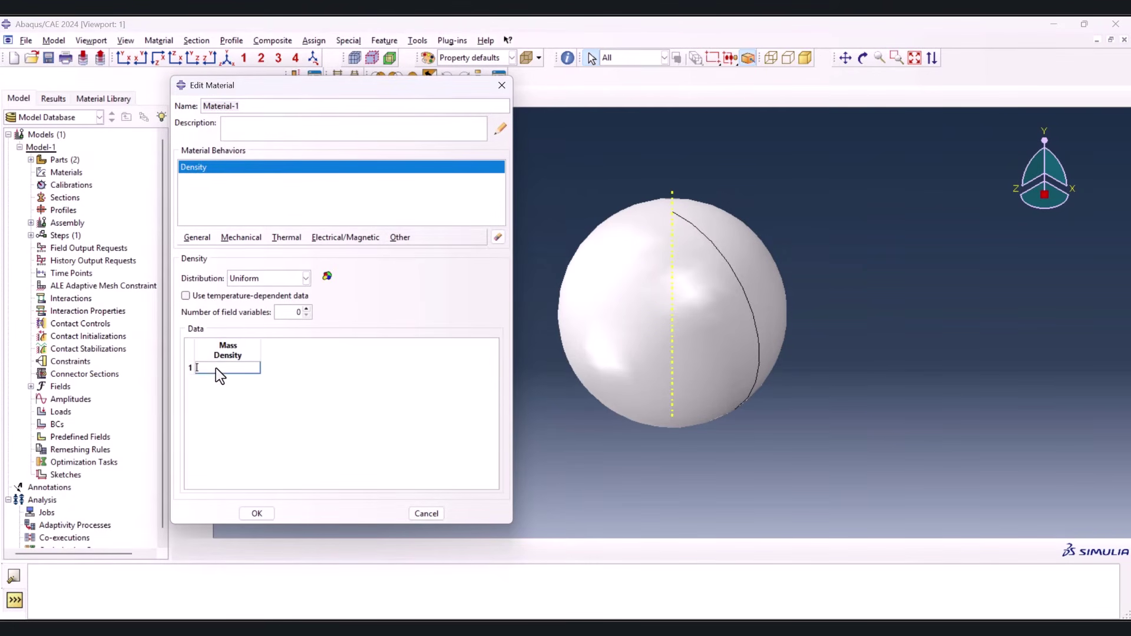
{"action": "type", "text": "7.8e-9"}
{"action": "key", "text": "Return"}
Add isotropic elasticity to the material with a Young's modulus of 200e3 and a Poisson's ratio of 0.3
{"action": "left_click", "coordinate": [243, 236]}
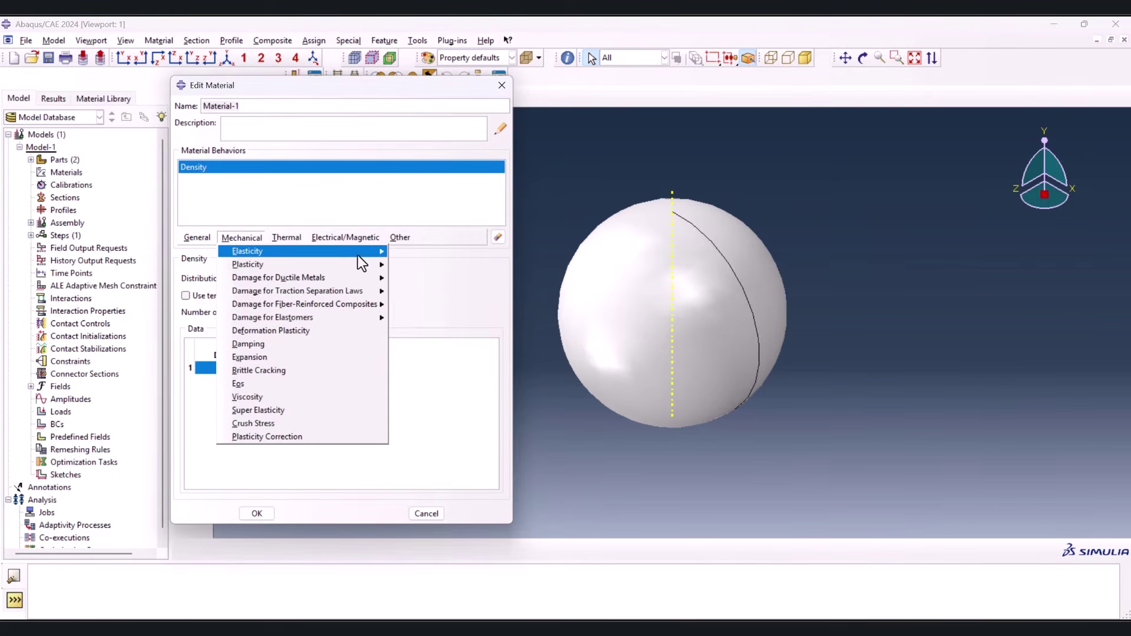
{"action": "mouse_move", "coordinate": [358, 253]}
{"action": "left_click", "coordinate": [406, 253]}
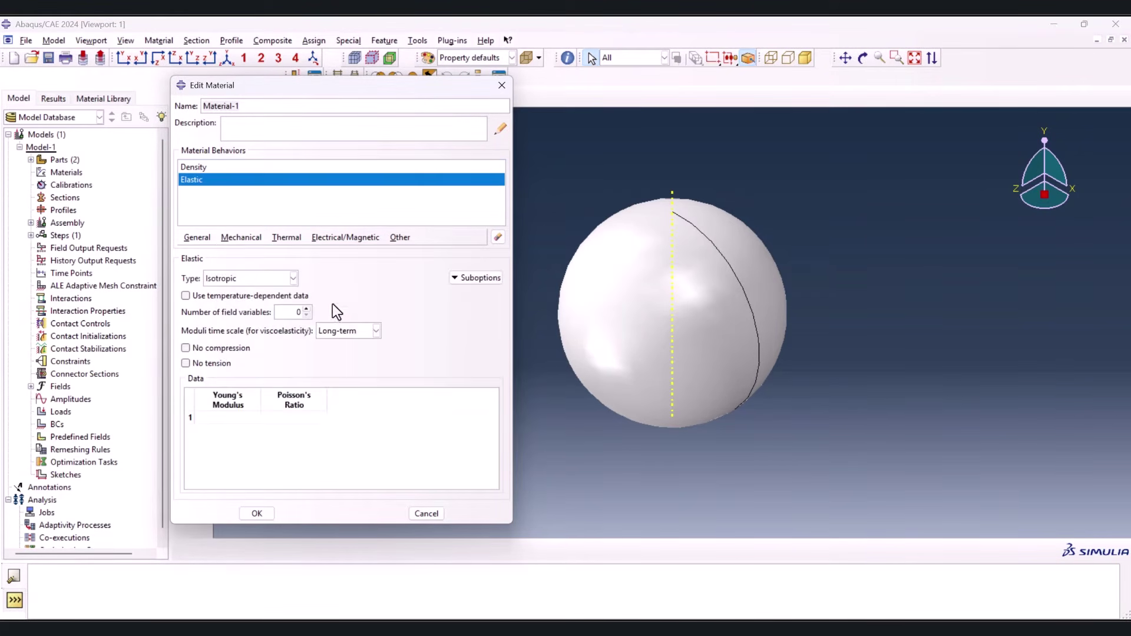
{"action": "left_click", "coordinate": [224, 418]}
{"action": "type", "text": "200e3"}
{"action": "left_click", "coordinate": [297, 418]}
{"action": "type", "text": "0.3"}
{"action": "key", "text": "Return"}
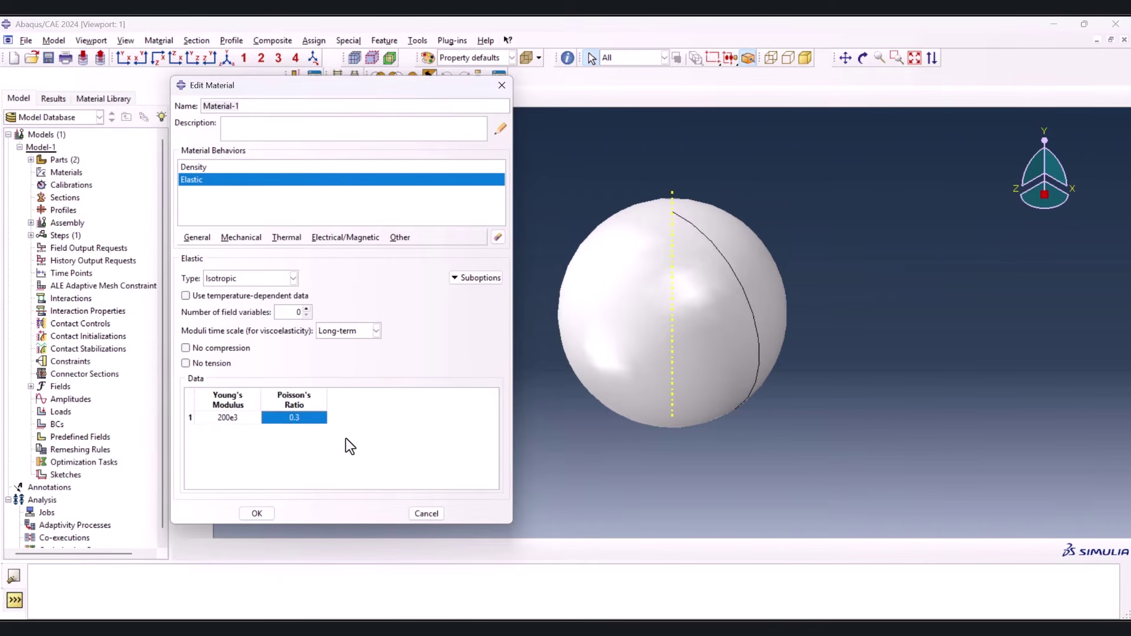
Add isotropic plasticity using the Excel yield stress and plastic strain rows: 180/0, 200/0.02, 220/0.04, 250/0.05, 300/0.1, 350/0.2, and accept the material
{"action": "left_click", "coordinate": [254, 237]}
{"action": "mouse_move", "coordinate": [358, 265]}
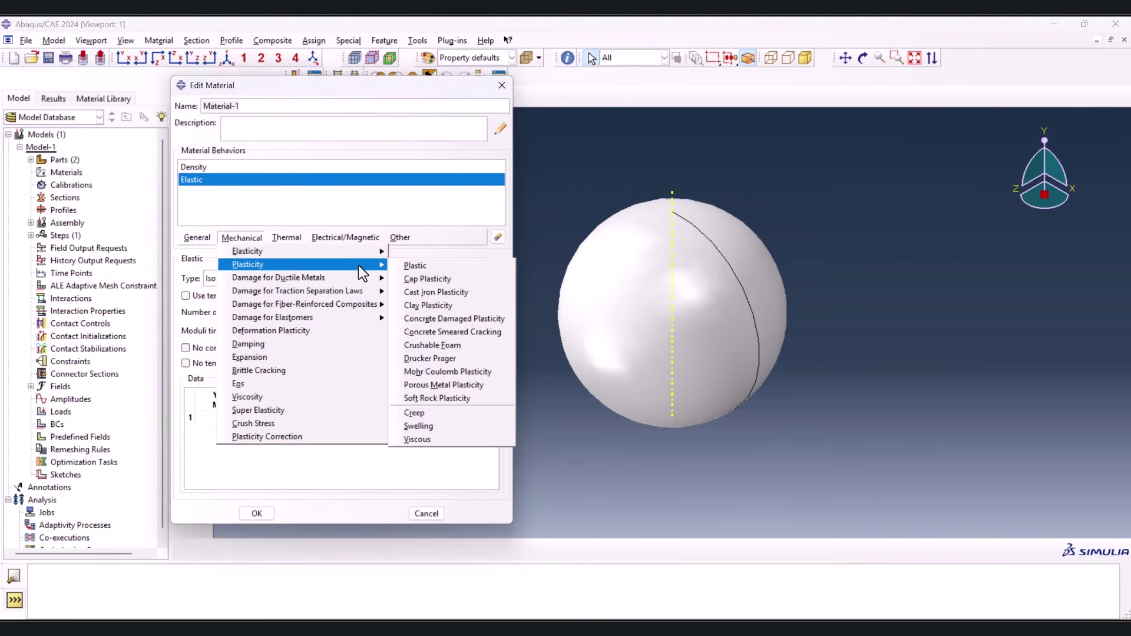
{"action": "left_click", "coordinate": [408, 267]}
{"action": "left_click", "coordinate": [225, 422]}
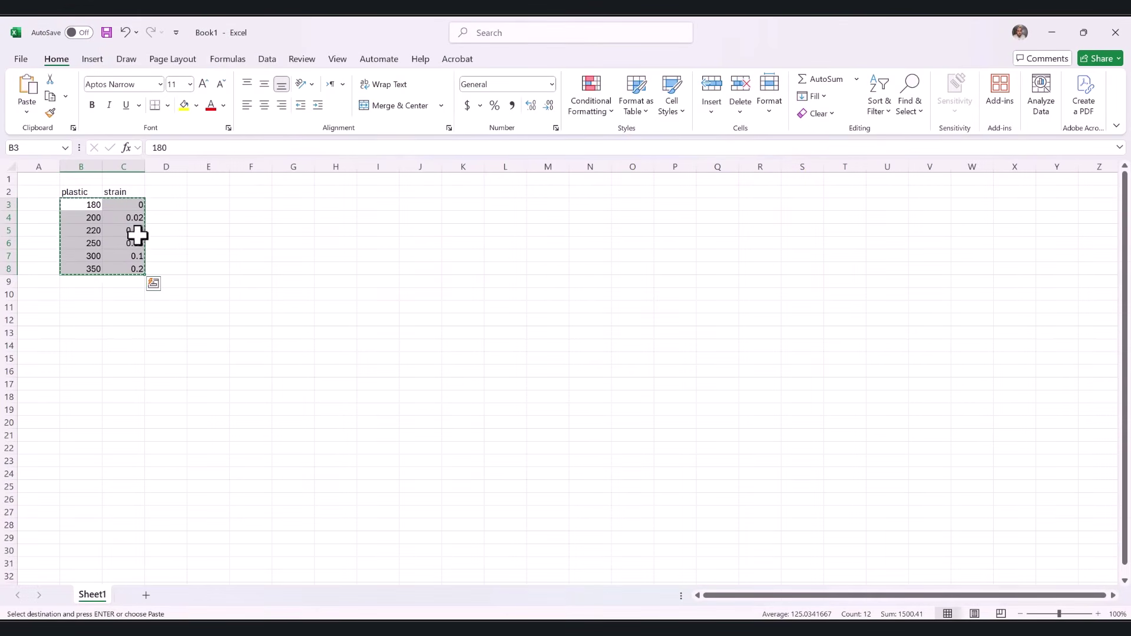
{"action": "right_click", "coordinate": [131, 203]}
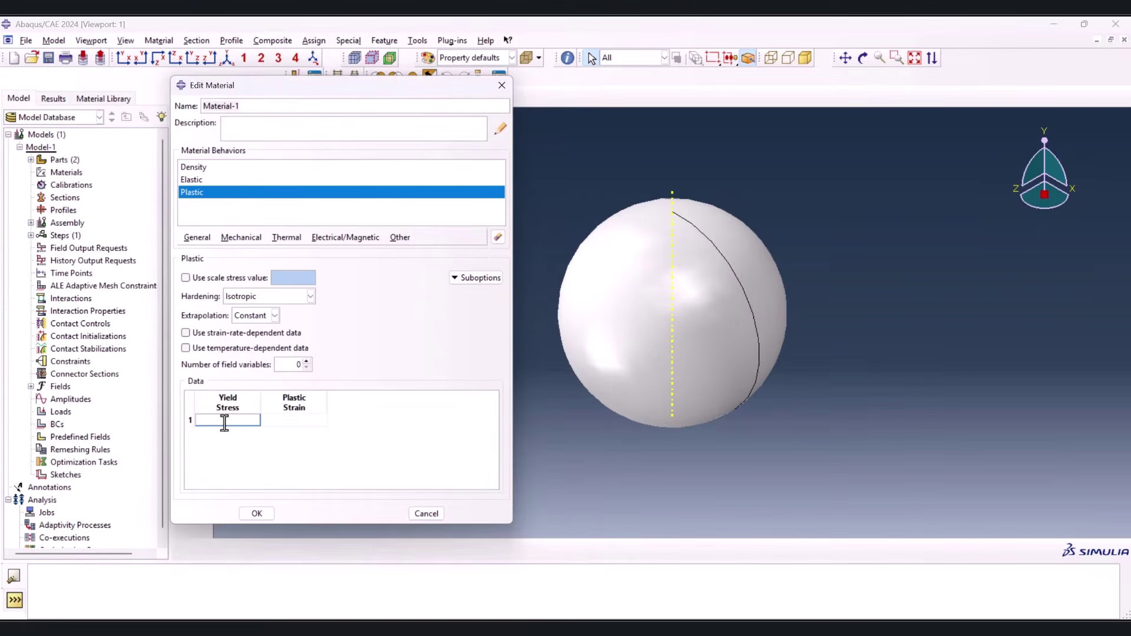
{"action": "type", "text": "180\t0 200\t0.02 220\t0.04 250\t0.05 300\t0.1 350\t0.2"}
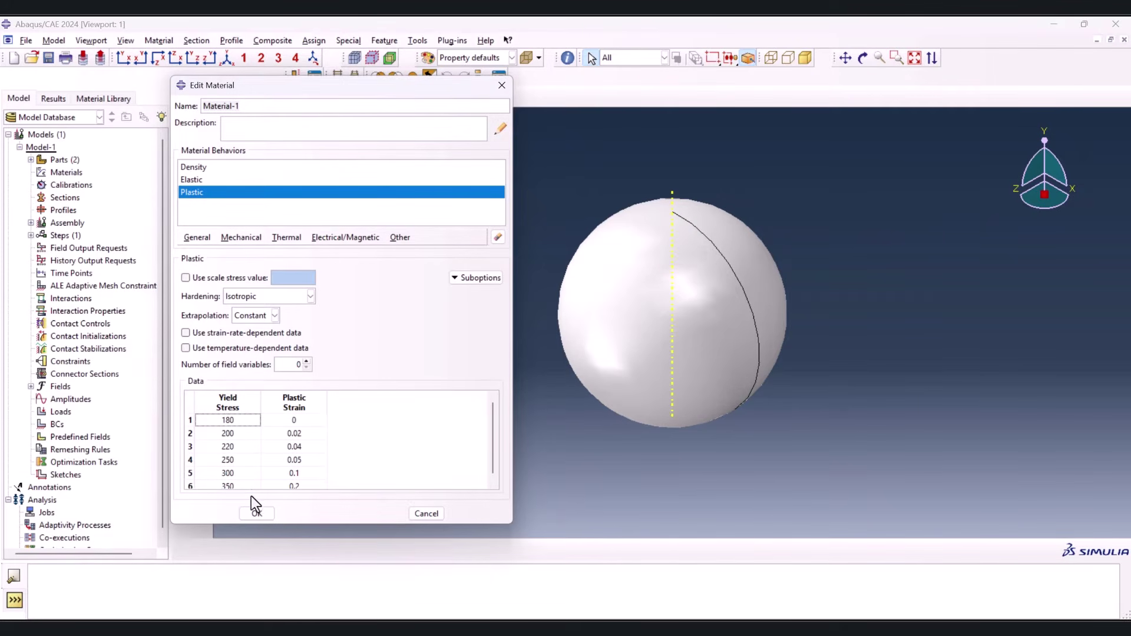
{"action": "left_click", "coordinate": [256, 512]}
Create a homogeneous shell section named Plate and enter its shell thickness
{"action": "left_click", "coordinate": [183, 142]}
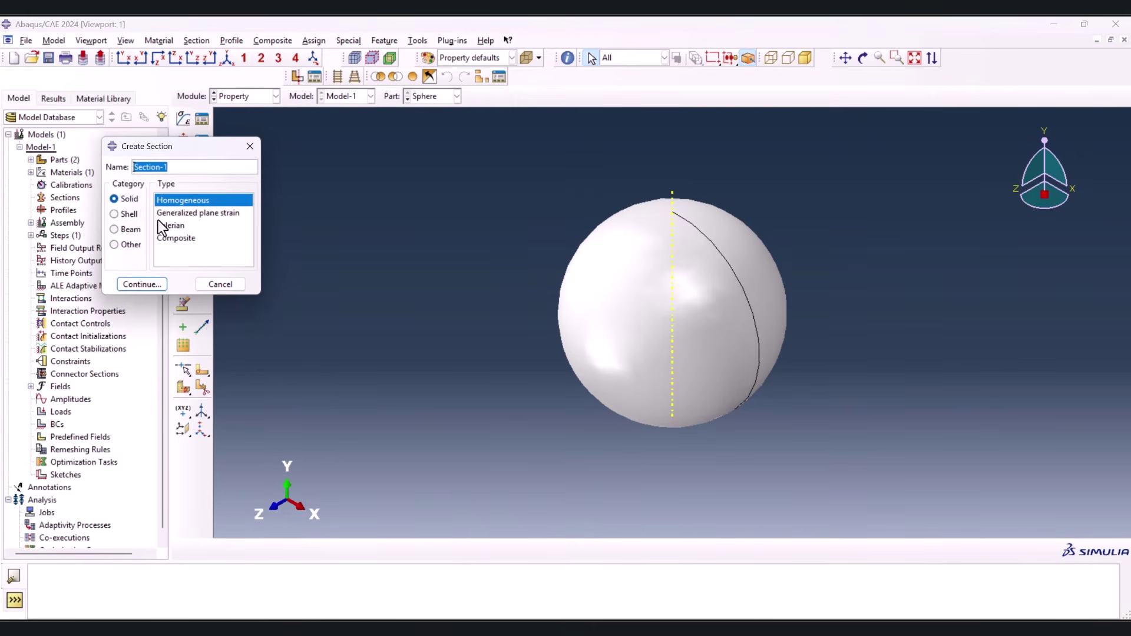
{"action": "left_click", "coordinate": [129, 214]}
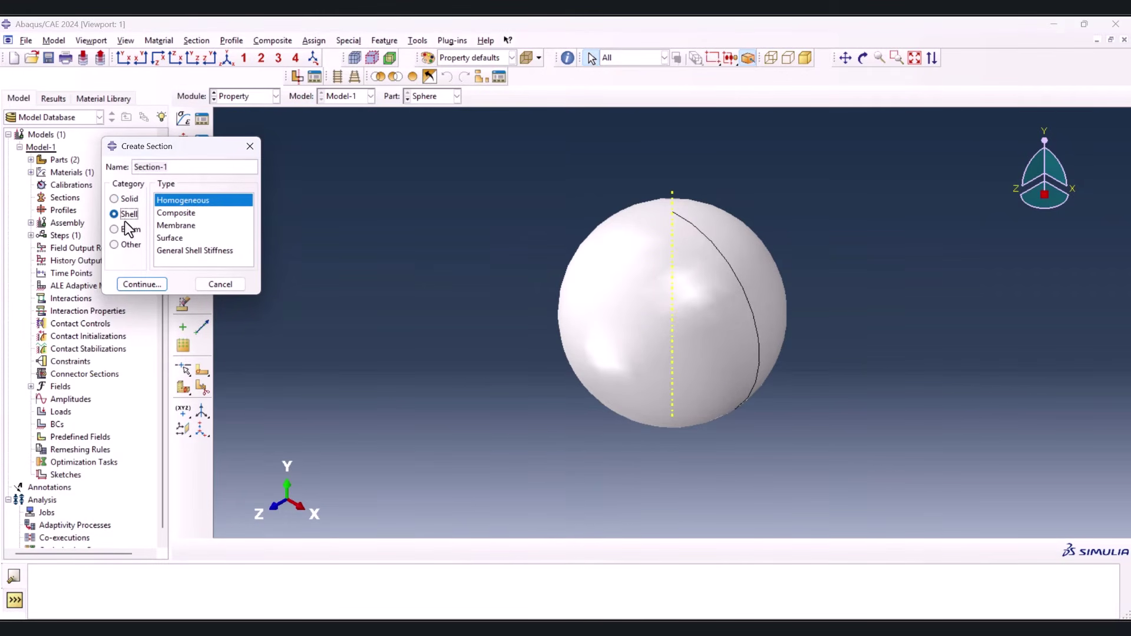
{"action": "triple_click", "coordinate": [175, 169]}
{"action": "type", "text": "Plate"}
{"action": "left_click", "coordinate": [149, 282]}
{"action": "left_click", "coordinate": [198, 210]}
{"action": "left_click", "coordinate": [77, 353]}
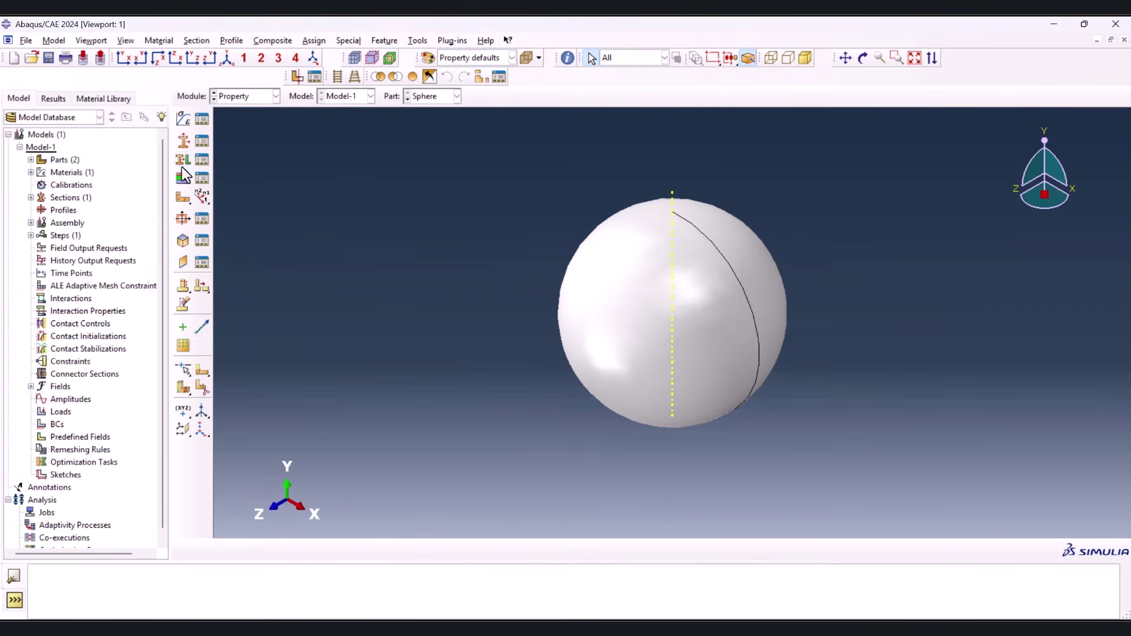
Create a homogeneous shell section named Sphere with a shell thickness of 2 and Material-1
{"action": "left_click", "coordinate": [185, 144]}
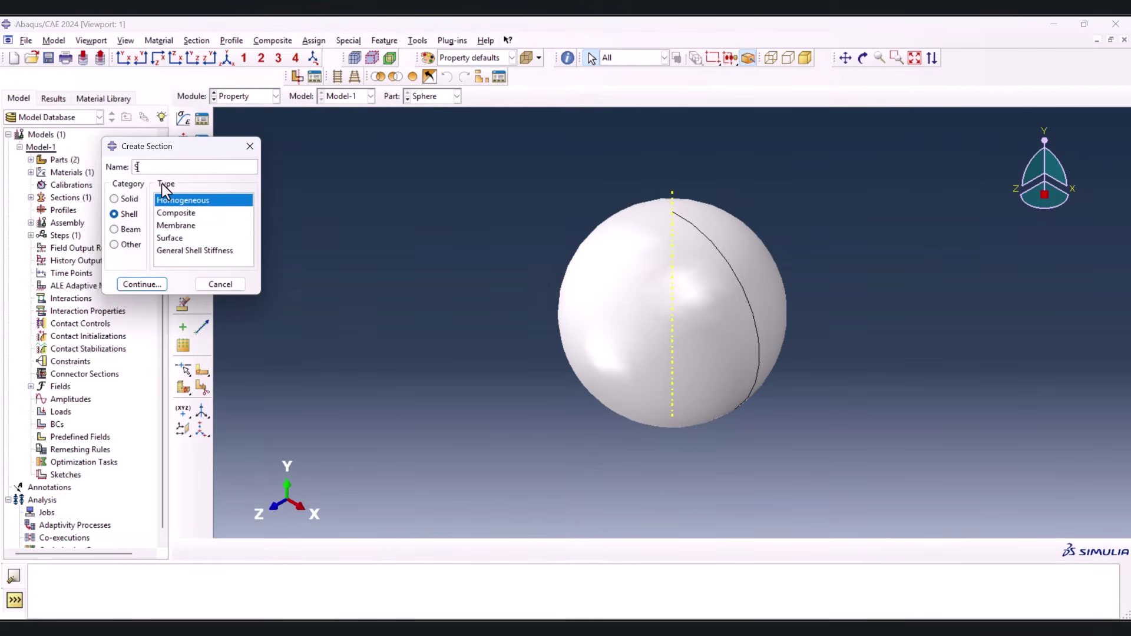
{"action": "left_click", "coordinate": [142, 284]}
{"action": "left_click", "coordinate": [172, 212]}
{"action": "type", "text": "2"}
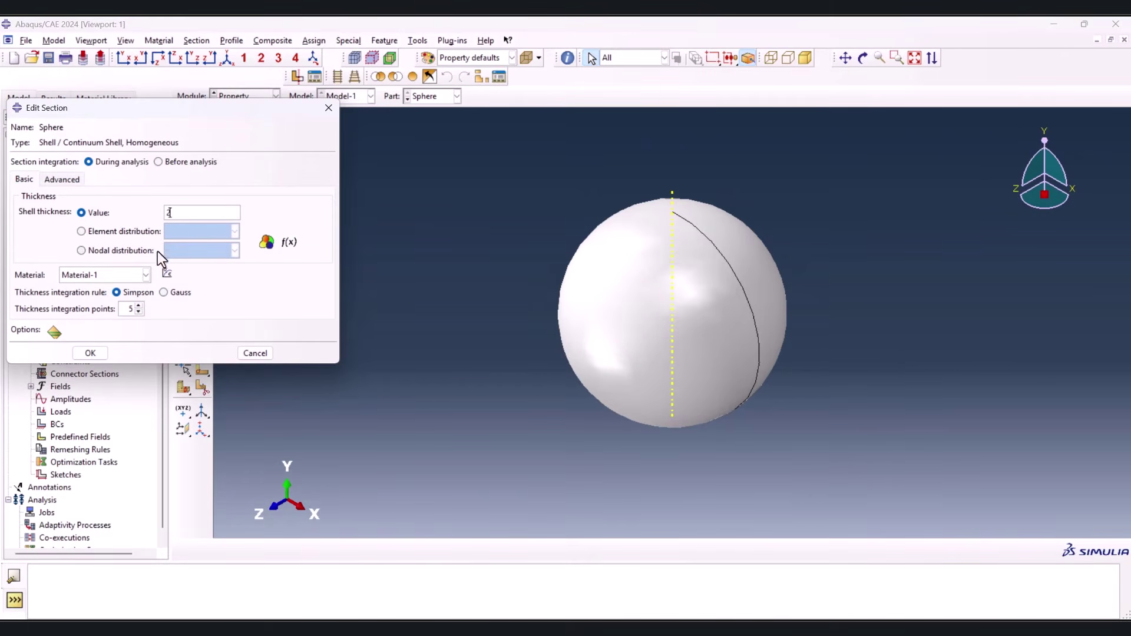
{"action": "left_click", "coordinate": [91, 352]}
Assign the Sphere section to the whole sphere part without creating a set, keeping the middle-surface offset
{"action": "left_click", "coordinate": [185, 165]}
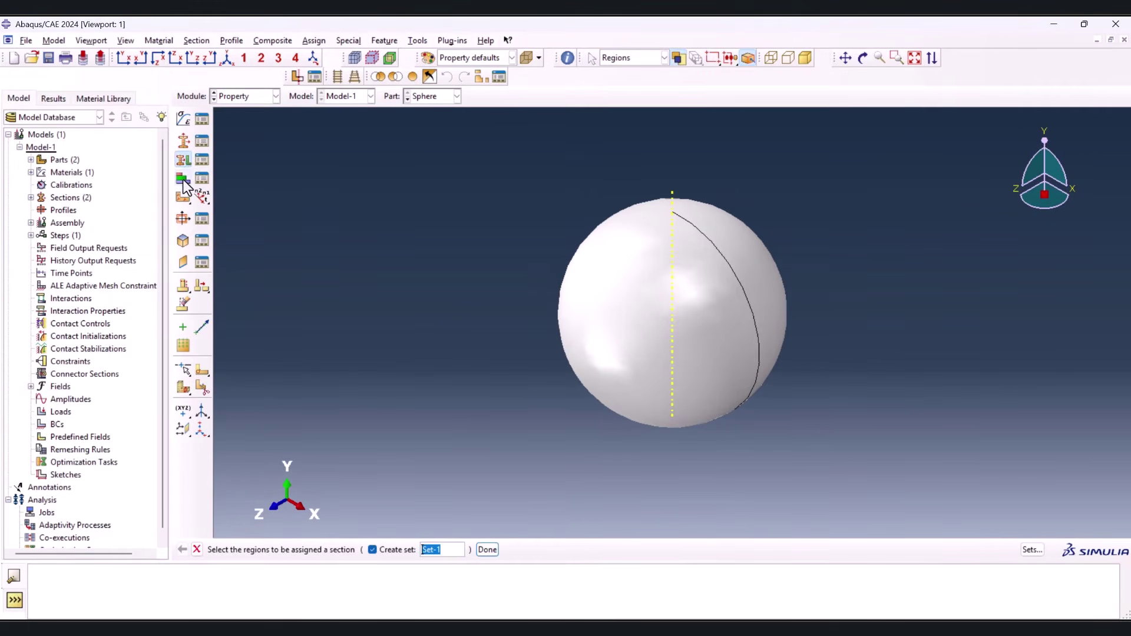
{"action": "left_click_drag", "start_coordinate": [402, 175], "coordinate": [819, 400]}
{"action": "left_click", "coordinate": [384, 553]}
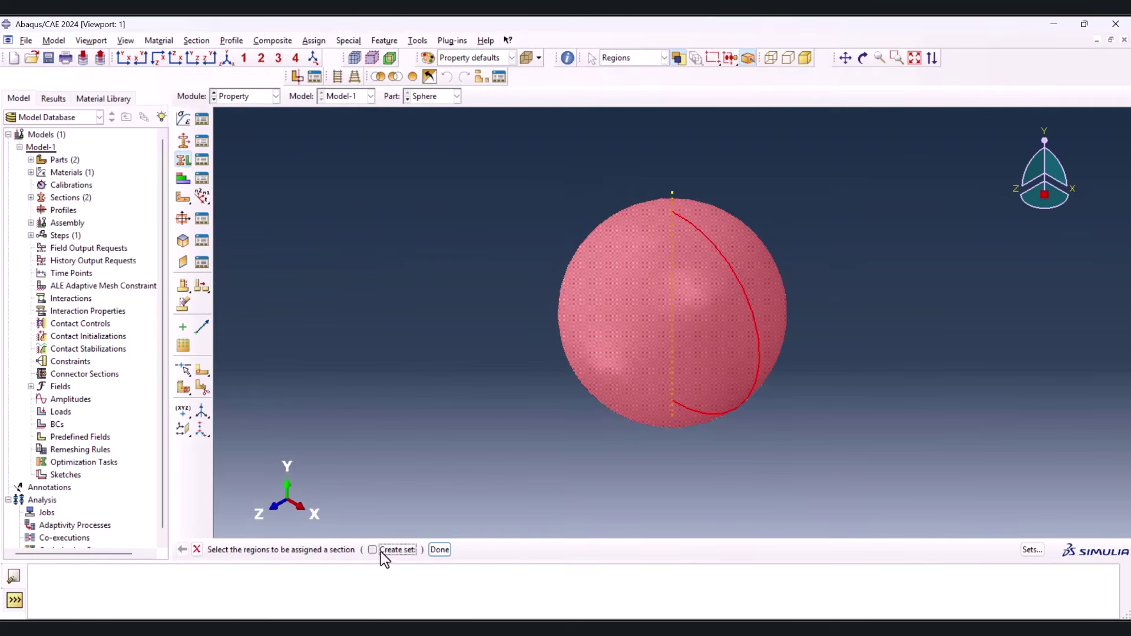
{"action": "left_click", "coordinate": [438, 550]}
{"action": "left_click", "coordinate": [116, 260]}
{"action": "left_click", "coordinate": [93, 287]}
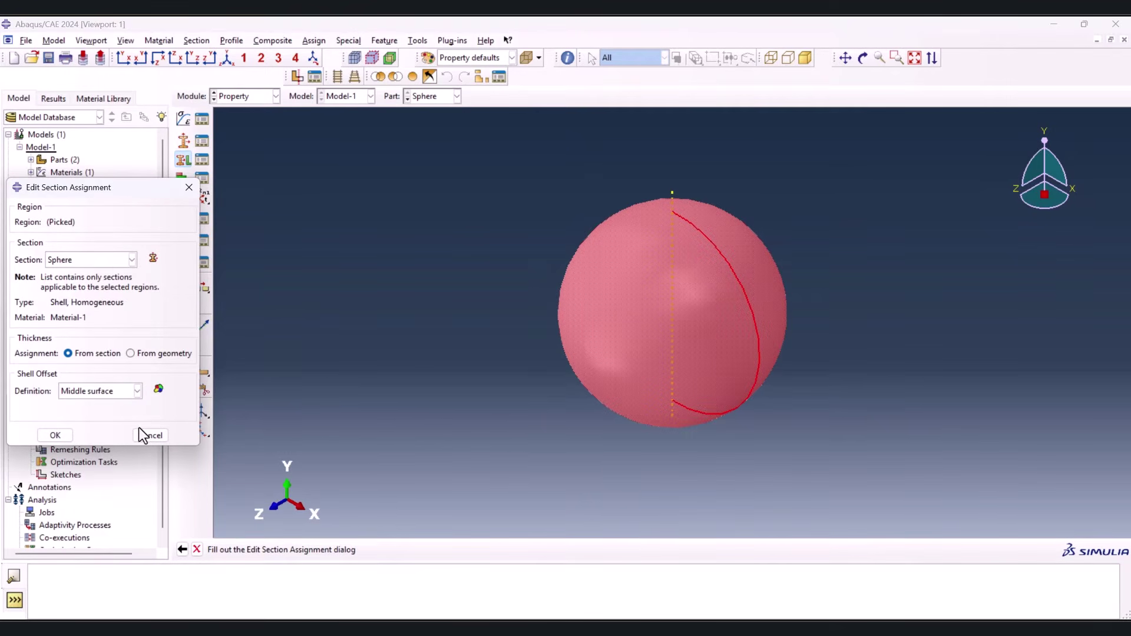
{"action": "left_click", "coordinate": [55, 435]}
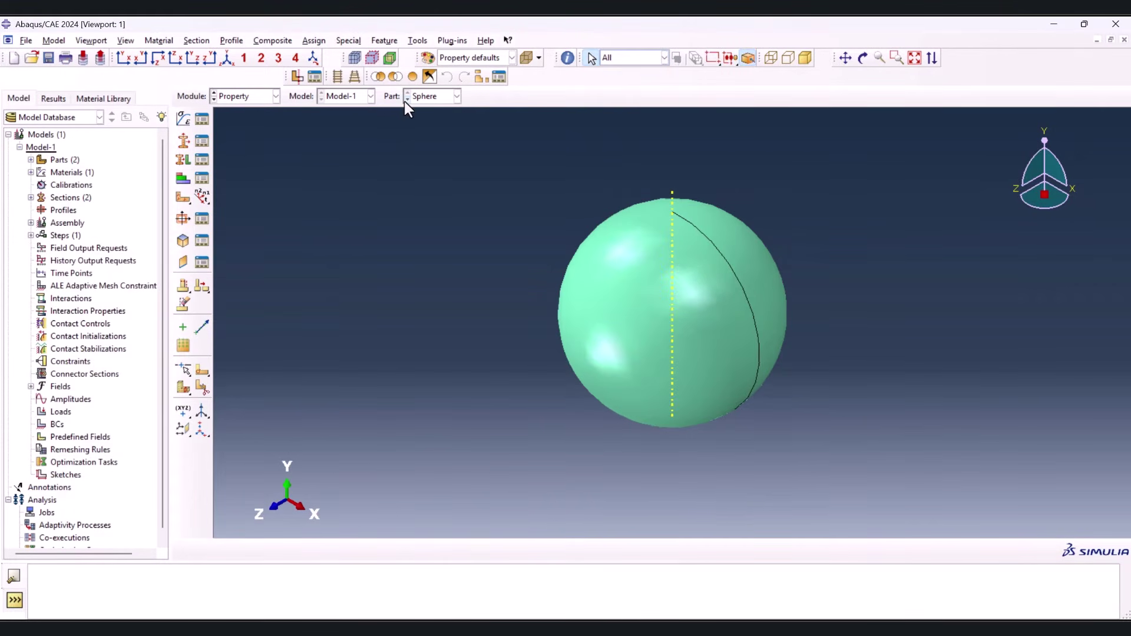
Switch to the plate part and assign the Plate section to its whole surface with the middle-surface offset
{"action": "left_click", "coordinate": [404, 101]}
{"action": "left_click", "coordinate": [178, 157]}
{"action": "left_click_drag", "start_coordinate": [306, 166], "coordinate": [697, 404]}
{"action": "middle_click", "coordinate": [285, 295]}
{"action": "left_click", "coordinate": [96, 259]}
{"action": "left_click", "coordinate": [88, 274]}
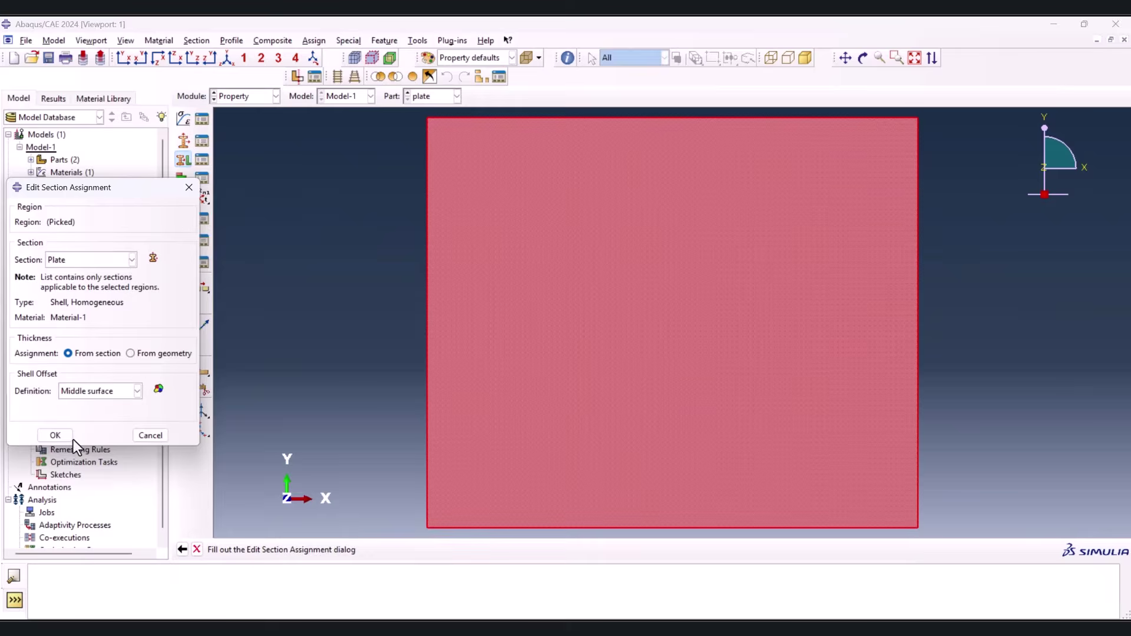
{"action": "left_click", "coordinate": [69, 437]}
Create independent instances of both the sphere and plate parts in the Assembly module
{"action": "left_click", "coordinate": [236, 97]}
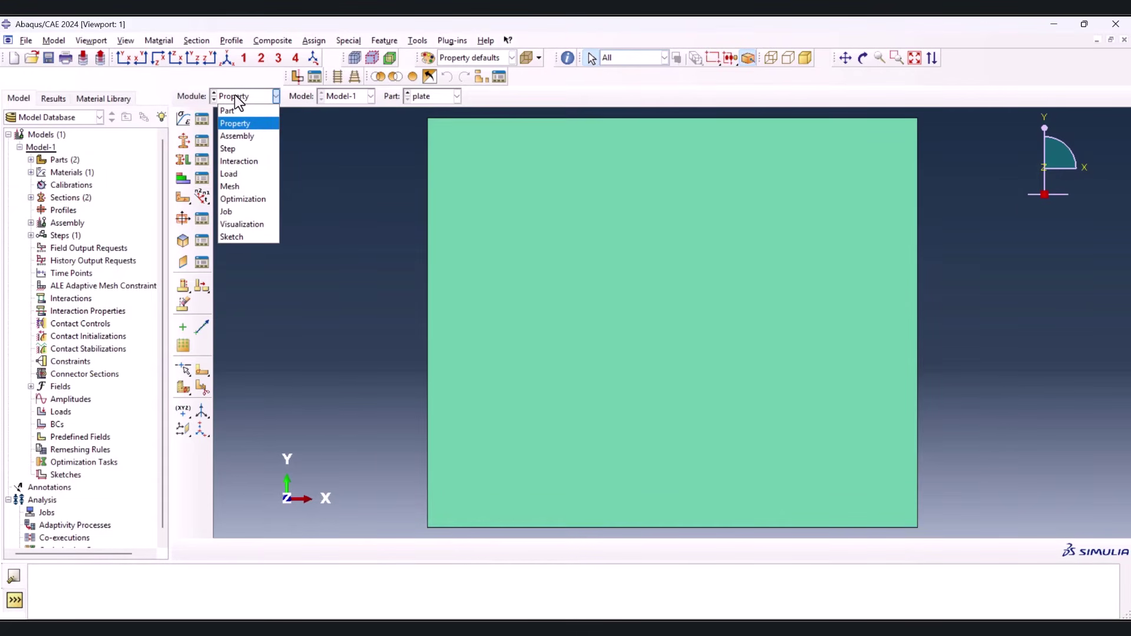
{"action": "left_click", "coordinate": [245, 136]}
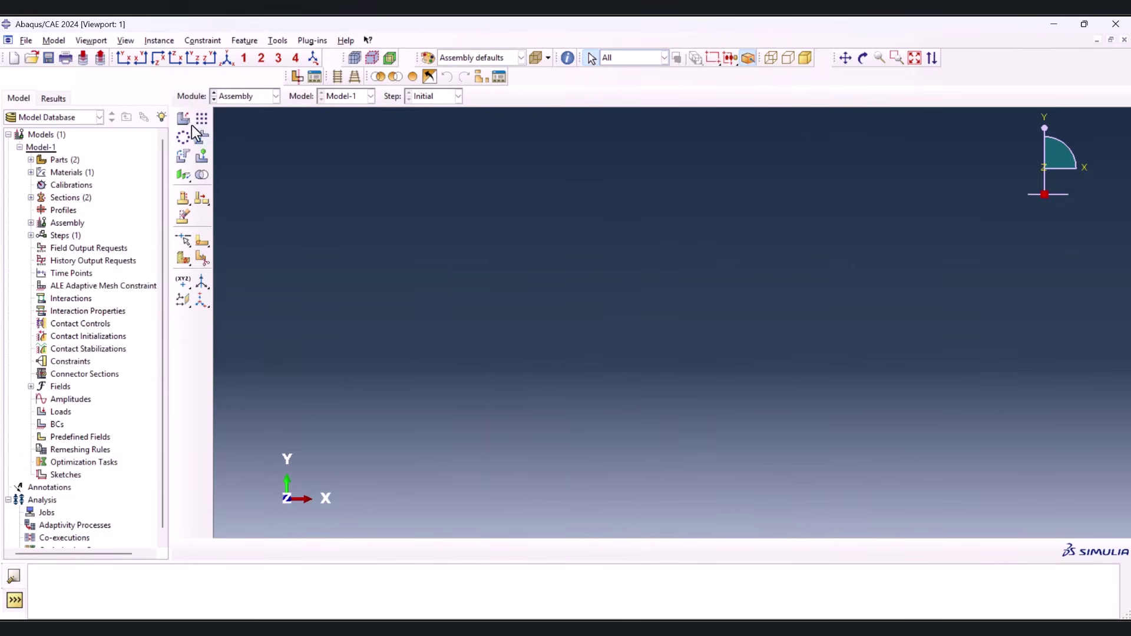
{"action": "left_click", "coordinate": [184, 120]}
{"action": "left_click_drag", "start_coordinate": [69, 253], "coordinate": [62, 266]}
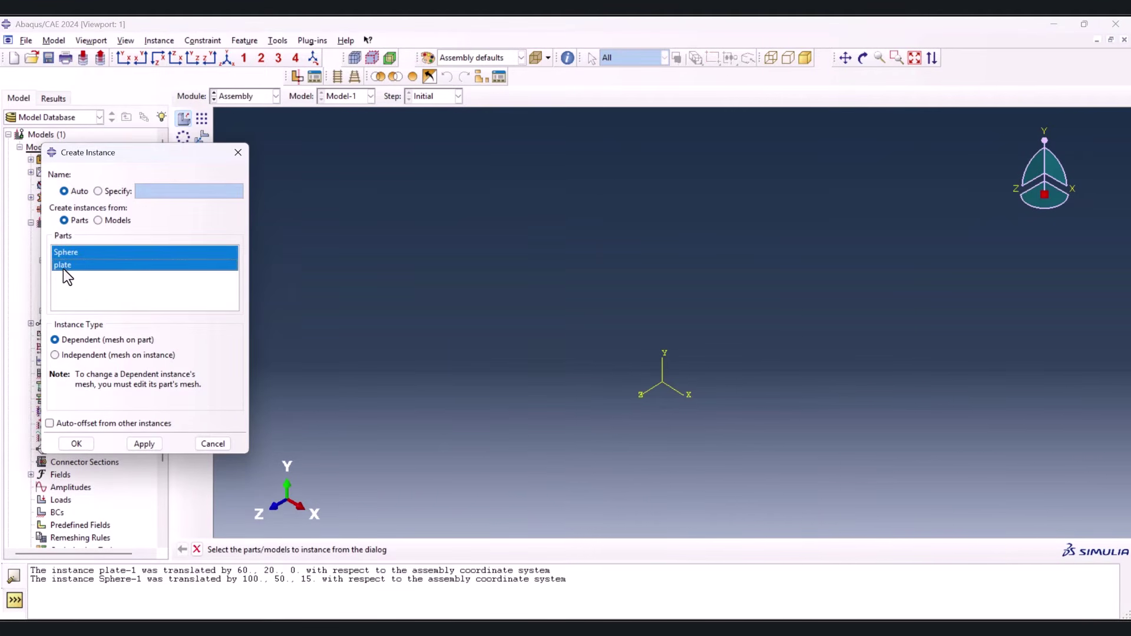
{"action": "left_click", "coordinate": [67, 355]}
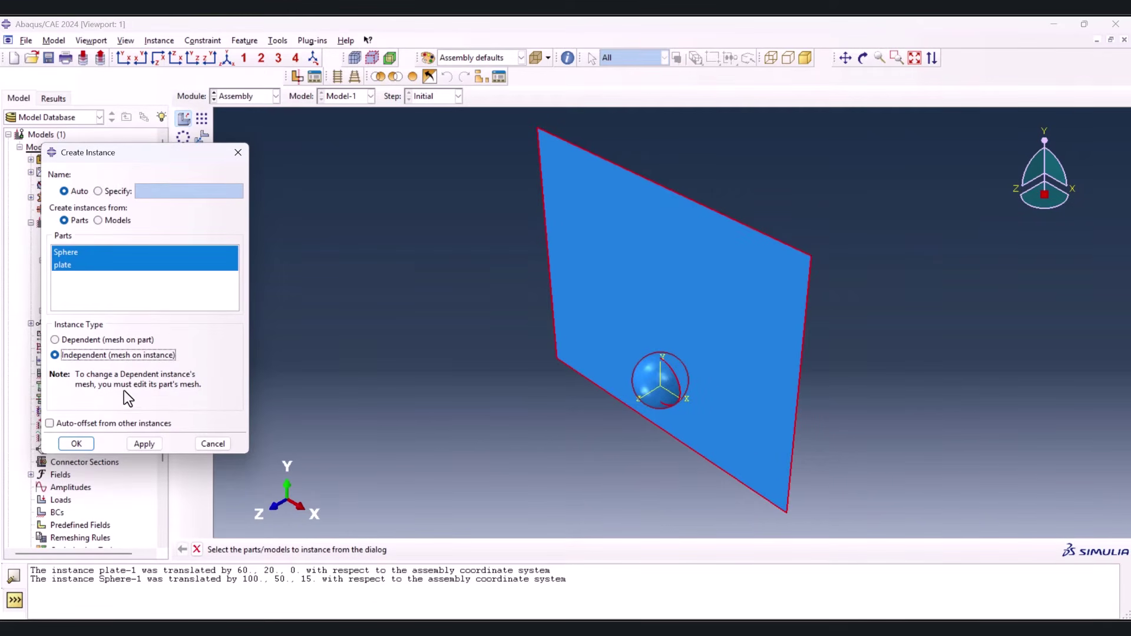
{"action": "left_click", "coordinate": [76, 443]}
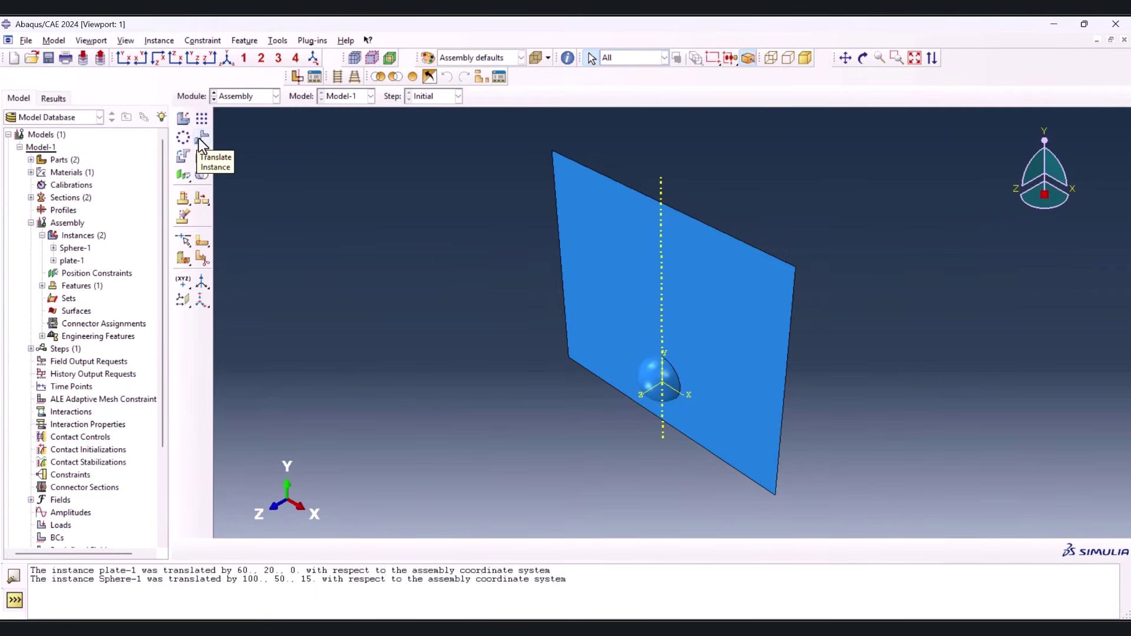
Translate the plate instance from its lower-left corner to the origin of the global coordinate system
{"action": "left_click", "coordinate": [201, 138]}
{"action": "left_click", "coordinate": [580, 271]}
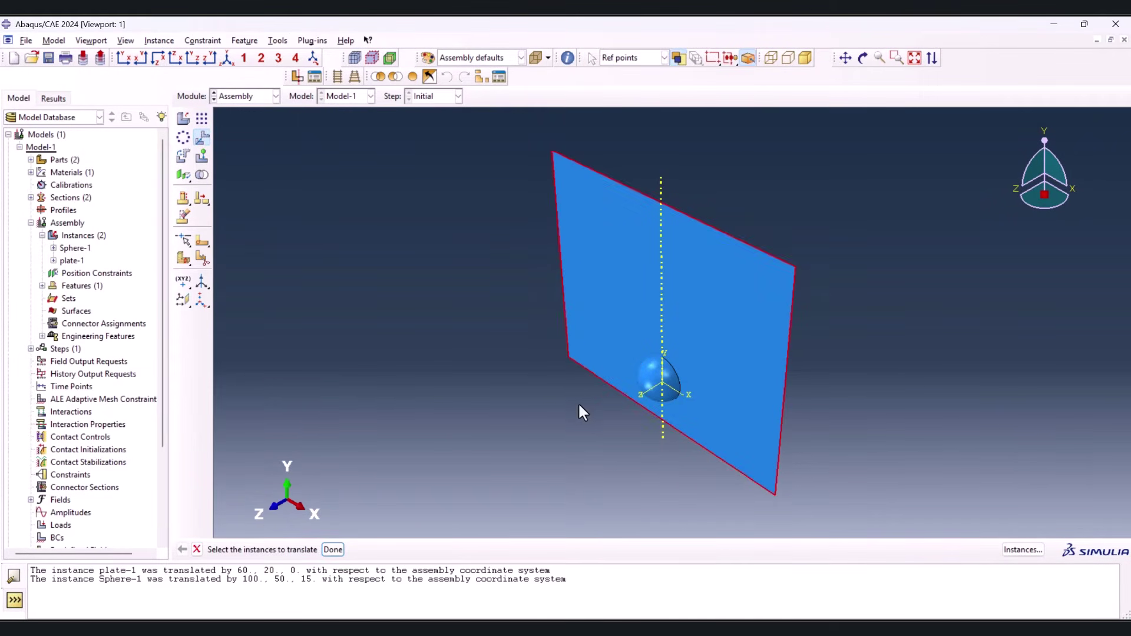
{"action": "middle_click", "coordinate": [570, 387]}
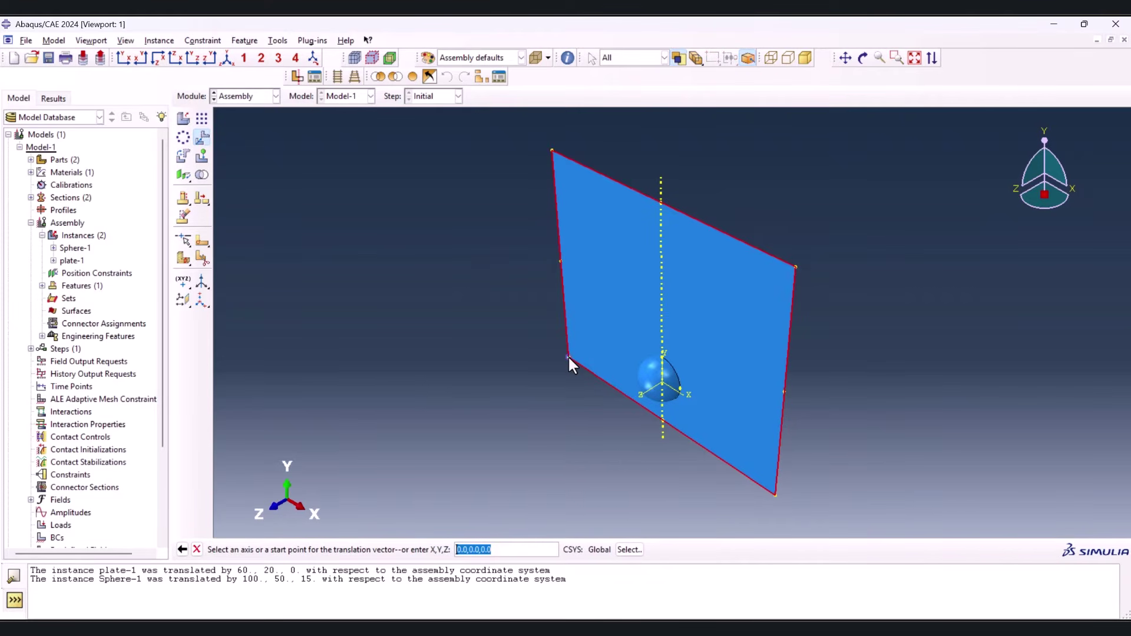
{"action": "left_click", "coordinate": [568, 356]}
{"action": "left_click", "coordinate": [662, 390]}
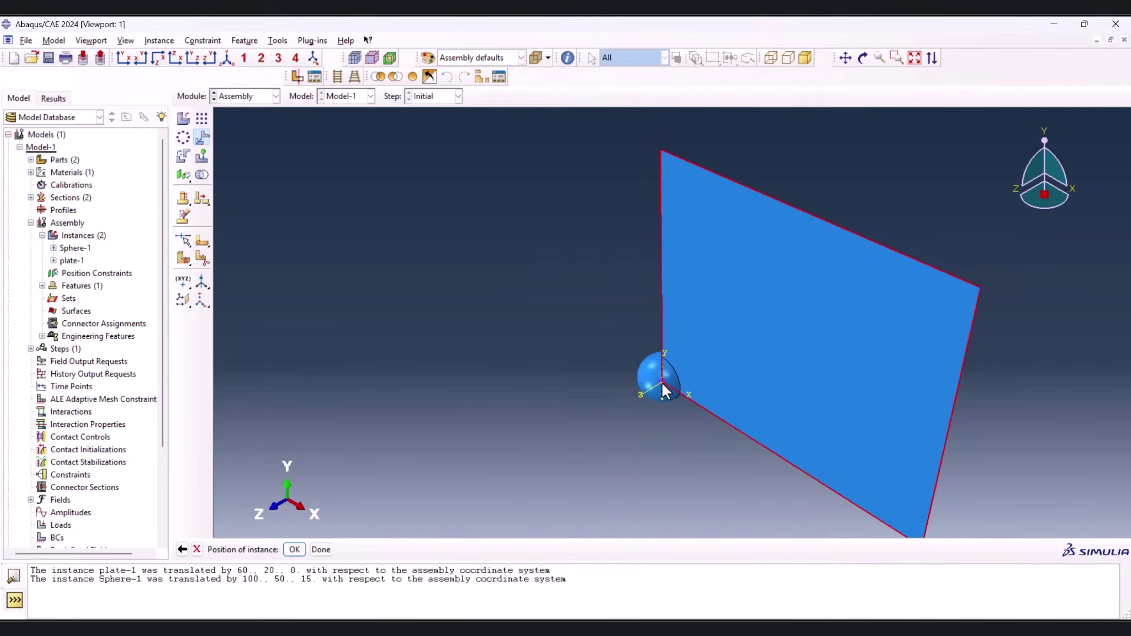
{"action": "middle_click", "coordinate": [419, 390]}
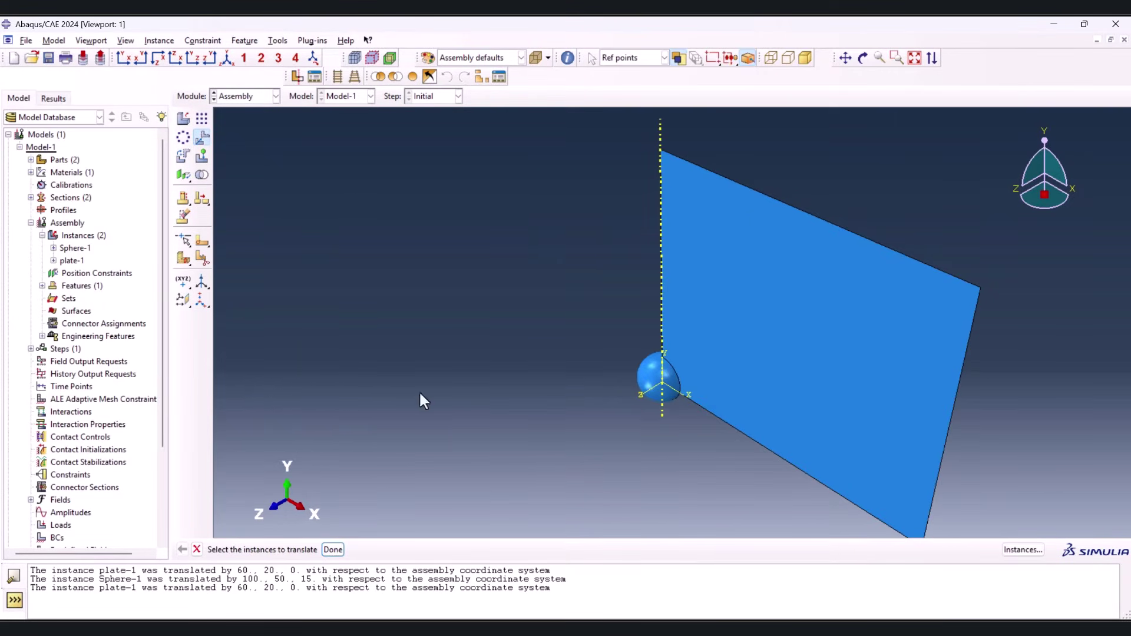
Translate the sphere instance from the origin to 100, 50, 15 and check its placement relative to the plate in side and isometric views
{"action": "left_click", "coordinate": [233, 57]}
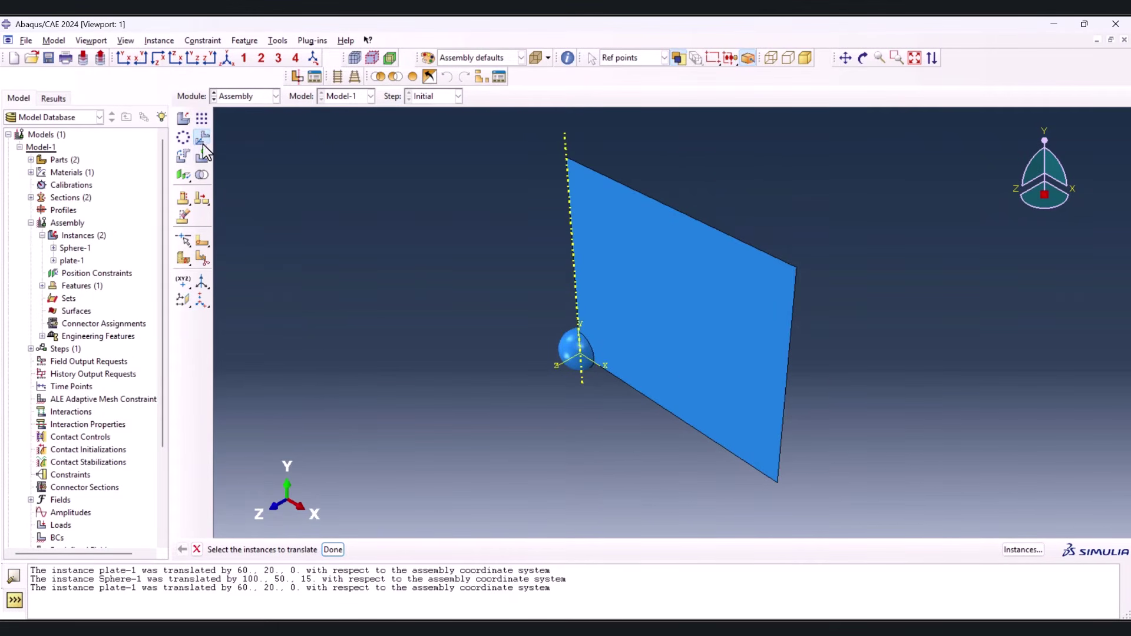
{"action": "left_click", "coordinate": [561, 341]}
{"action": "middle_click", "coordinate": [598, 388]}
{"action": "scroll", "coordinate": [564, 344], "scroll_direction": "up", "scroll_amount": 2}
{"action": "scroll", "coordinate": [574, 333], "scroll_direction": "up", "scroll_amount": 2}
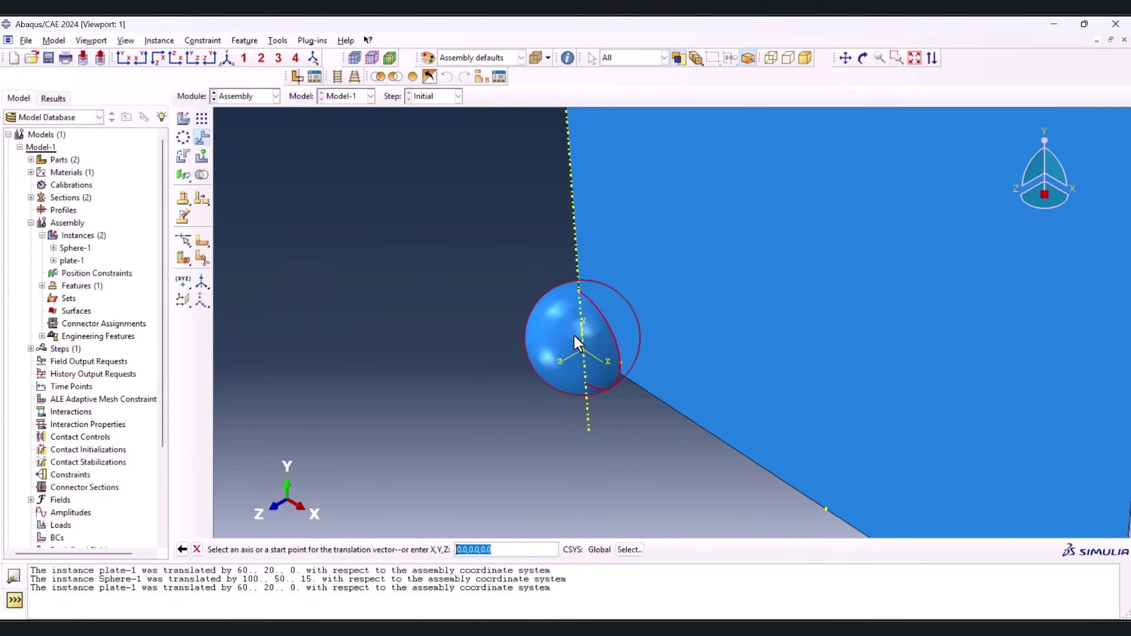
{"action": "left_click", "coordinate": [583, 353]}
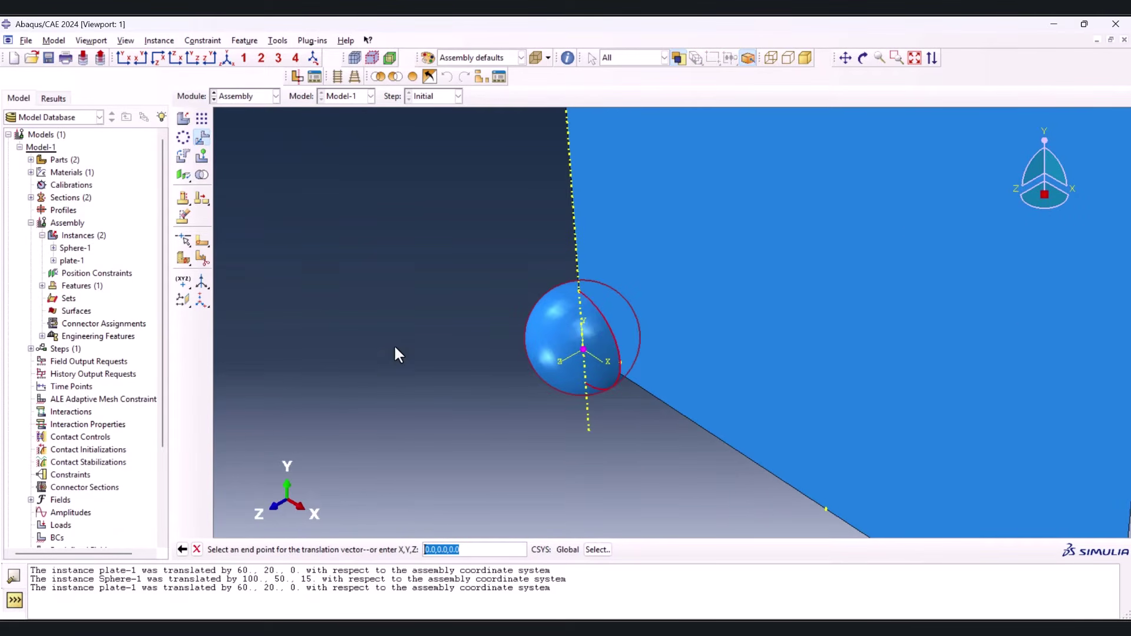
{"action": "scroll", "coordinate": [406, 347], "scroll_direction": "down", "scroll_amount": 5}
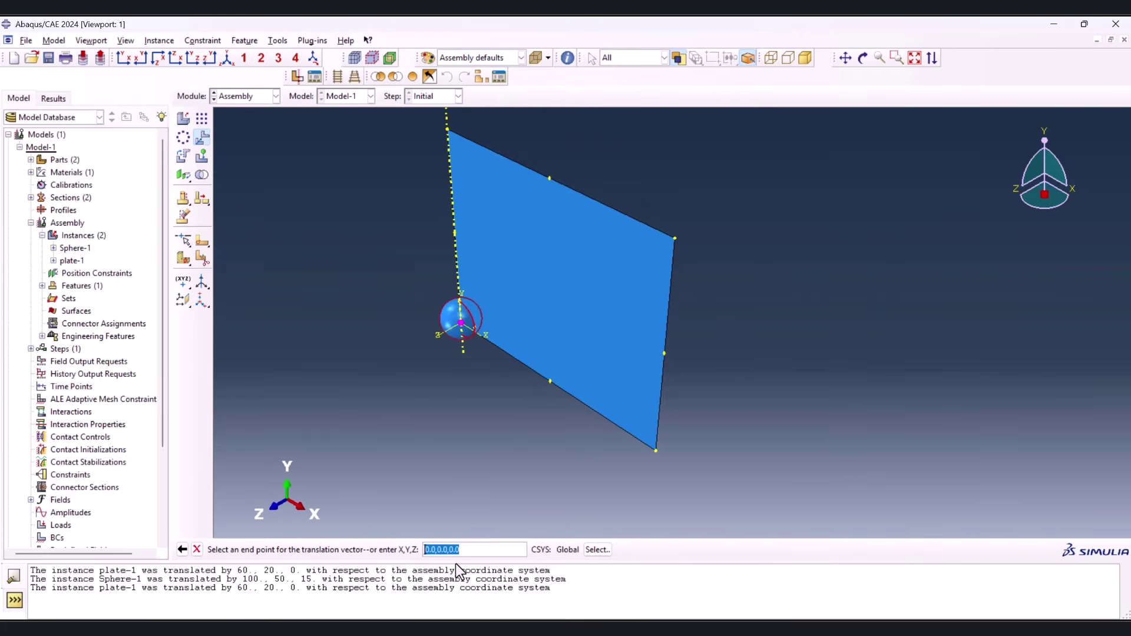
{"action": "type", "text": "100, 50, 15"}
{"action": "key", "text": "Return"}
{"action": "left_click", "coordinate": [294, 550]}
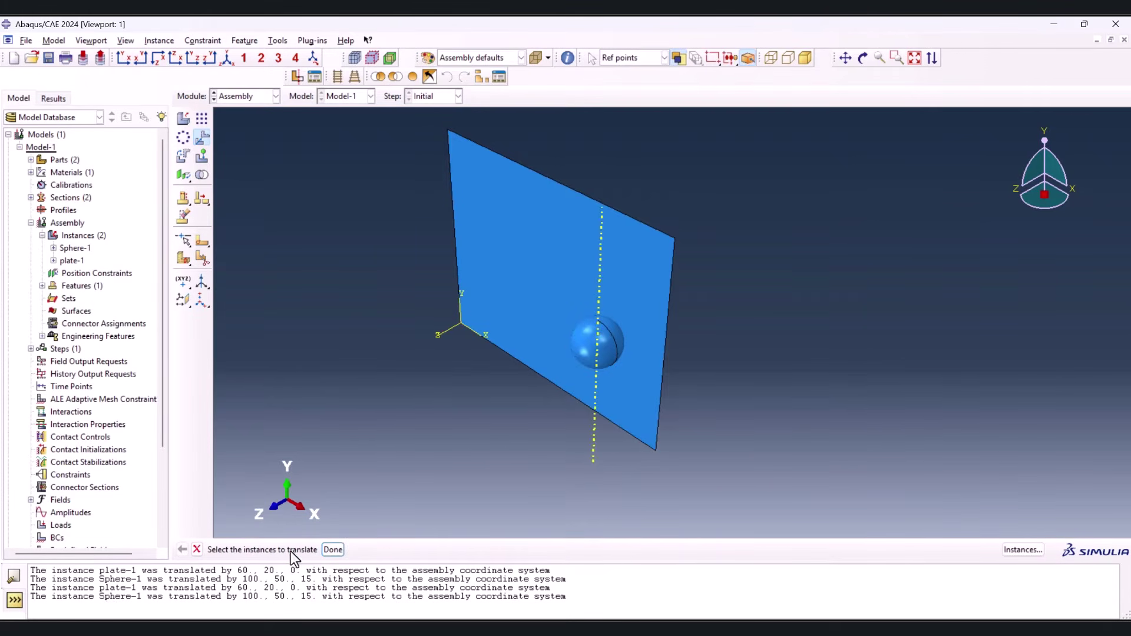
{"action": "left_click", "coordinate": [209, 58]}
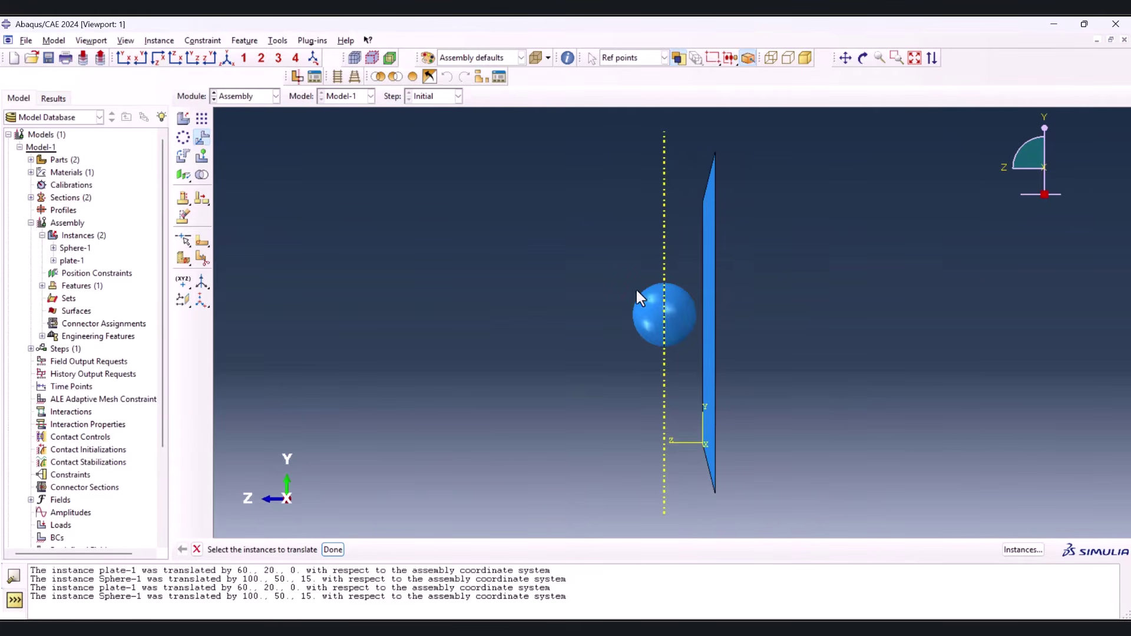
{"action": "left_click", "coordinate": [226, 58]}
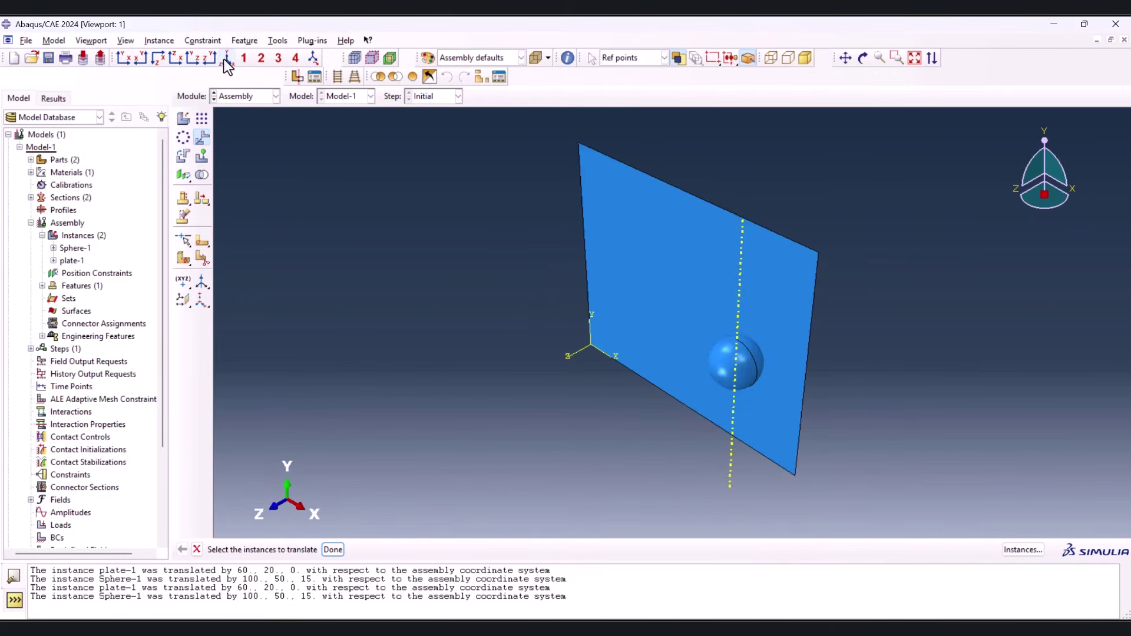
Create a Dynamic, Explicit step in the Step module with a time period of 0.002, Nlgeom on and default incrementation and mass scaling
{"action": "left_click", "coordinate": [240, 96]}
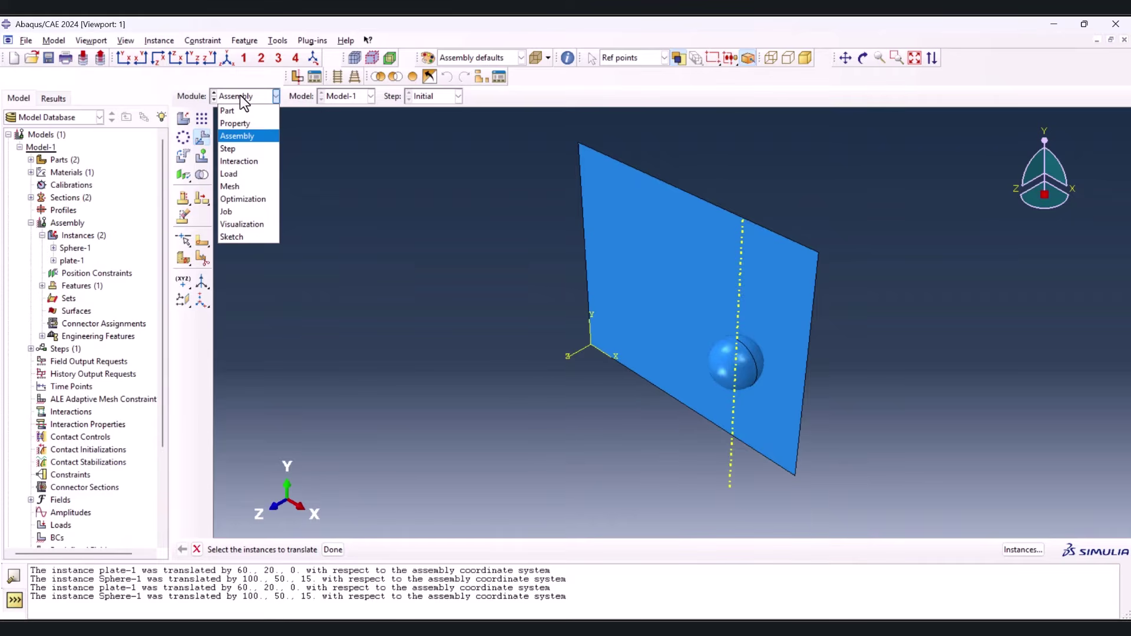
{"action": "left_click", "coordinate": [250, 148]}
{"action": "left_click", "coordinate": [179, 124]}
{"action": "scroll", "coordinate": [377, 312], "scroll_direction": "up", "scroll_amount": 1}
{"action": "scroll", "coordinate": [379, 317], "scroll_direction": "up", "scroll_amount": 1}
{"action": "left_click", "coordinate": [390, 346]}
{"action": "left_click", "coordinate": [388, 391]}
{"action": "double_click", "coordinate": [263, 249]}
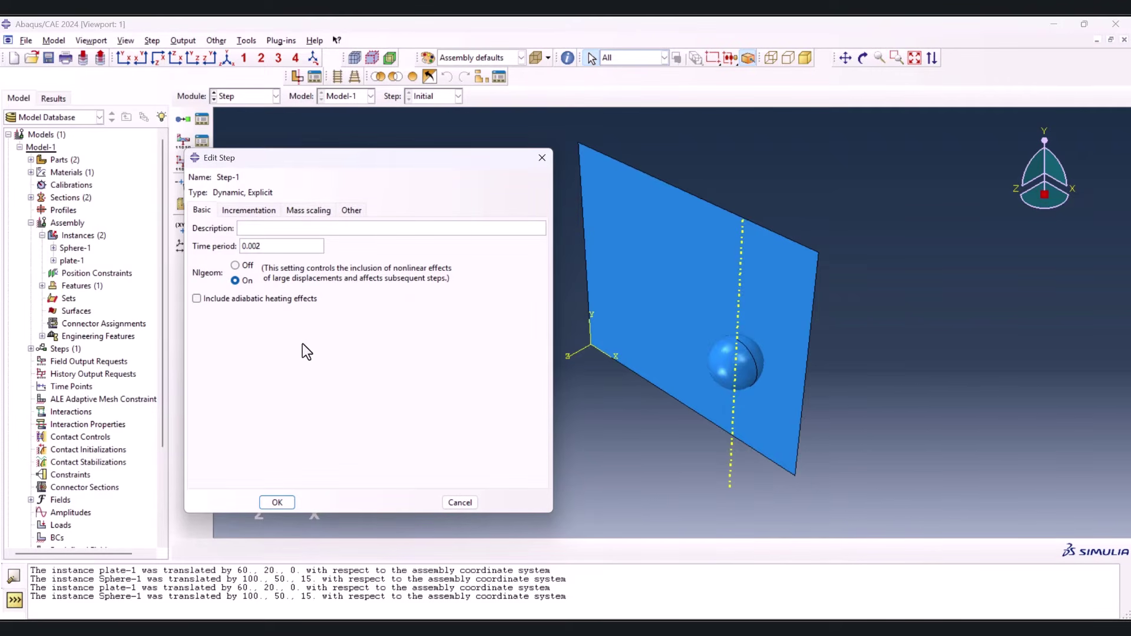
{"action": "left_click", "coordinate": [238, 211]}
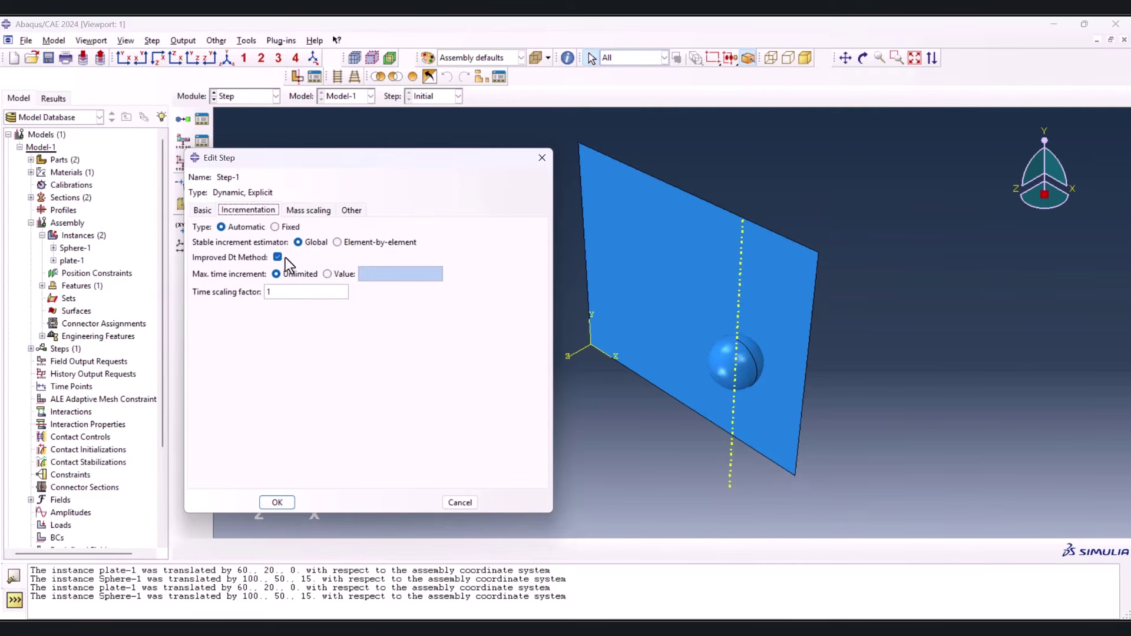
{"action": "left_click", "coordinate": [309, 211]}
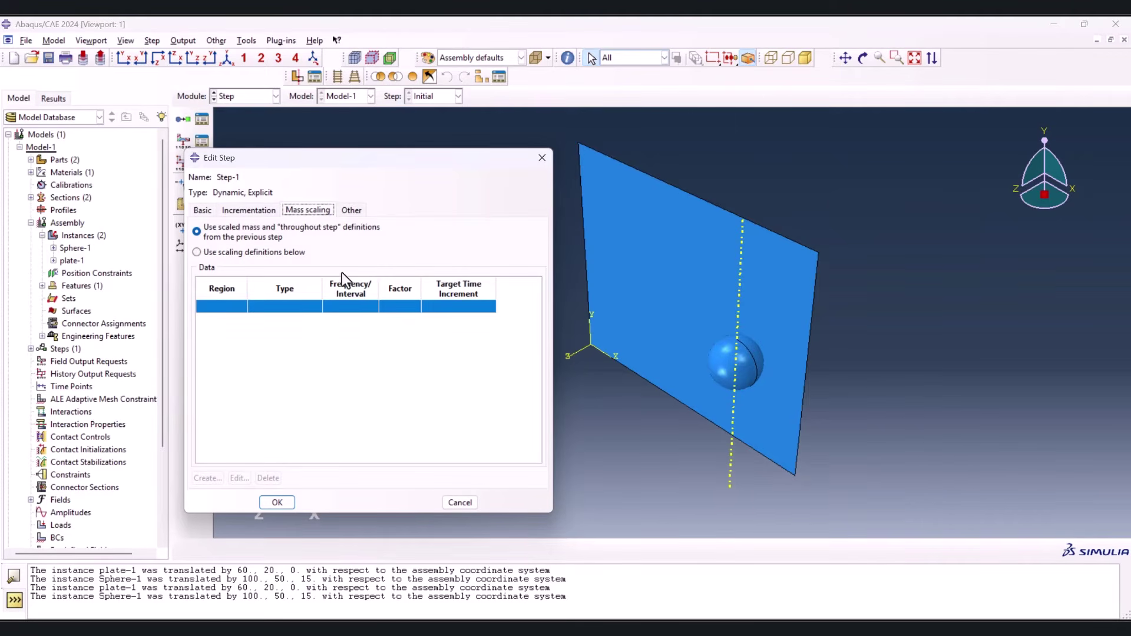
{"action": "left_click", "coordinate": [283, 504]}
Add the STATUS variable from the State/Field/User/Time group to field output request F-Output-1 of Step-1
{"action": "left_click", "coordinate": [203, 143]}
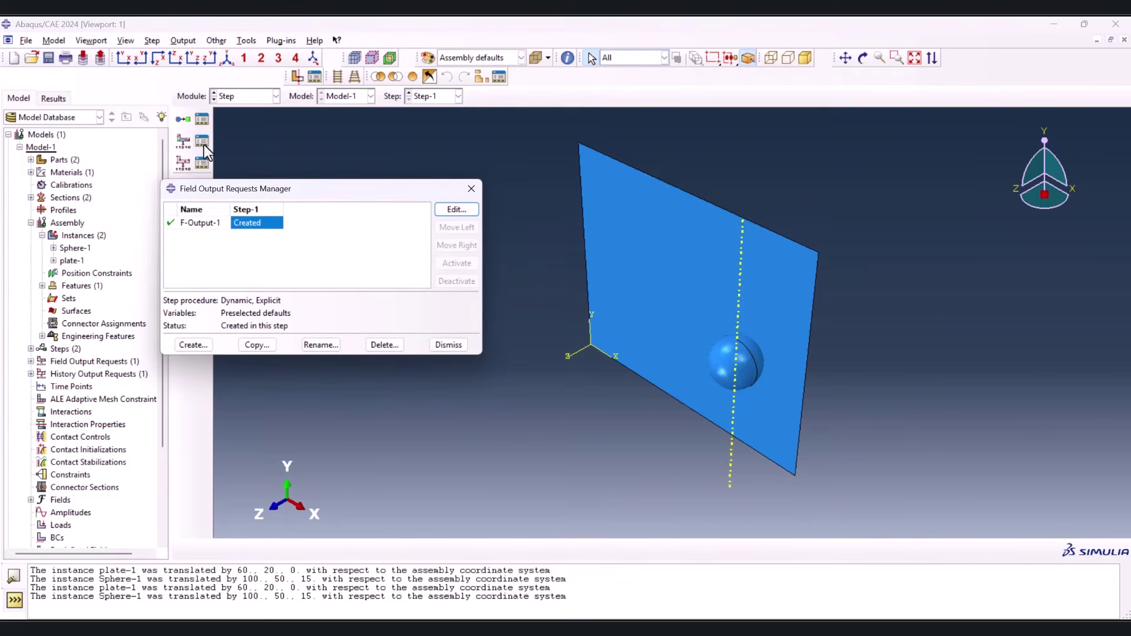
{"action": "double_click", "coordinate": [258, 221]}
{"action": "scroll", "coordinate": [295, 395], "scroll_direction": "down", "scroll_amount": 2}
{"action": "scroll", "coordinate": [293, 393], "scroll_direction": "down", "scroll_amount": 1}
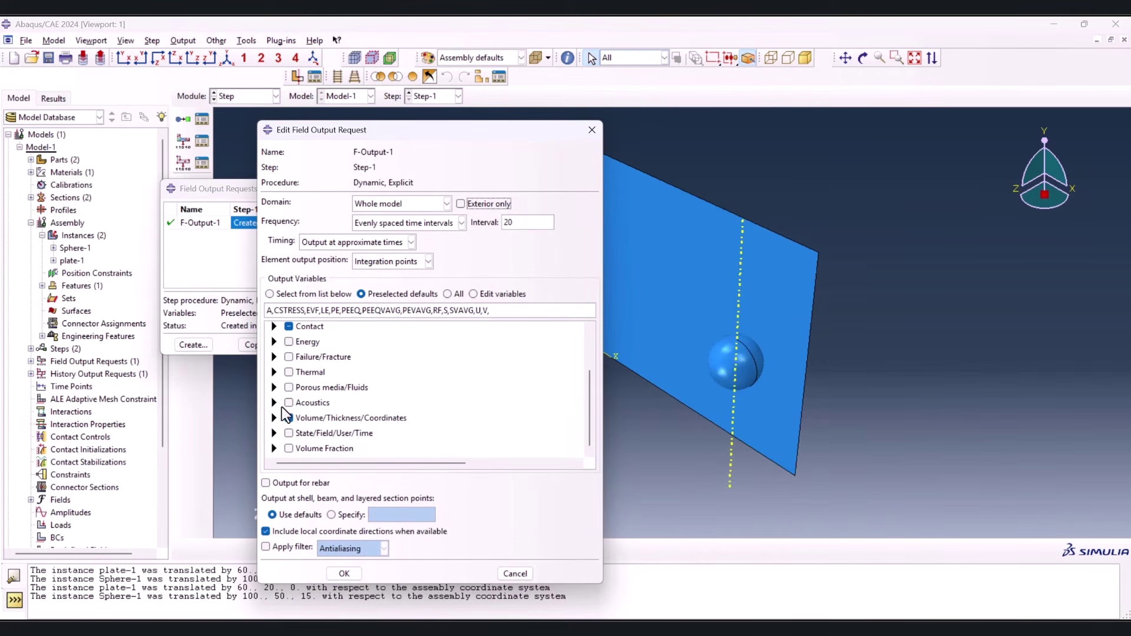
{"action": "left_click", "coordinate": [273, 433]}
{"action": "scroll", "coordinate": [316, 407], "scroll_direction": "down", "scroll_amount": 5}
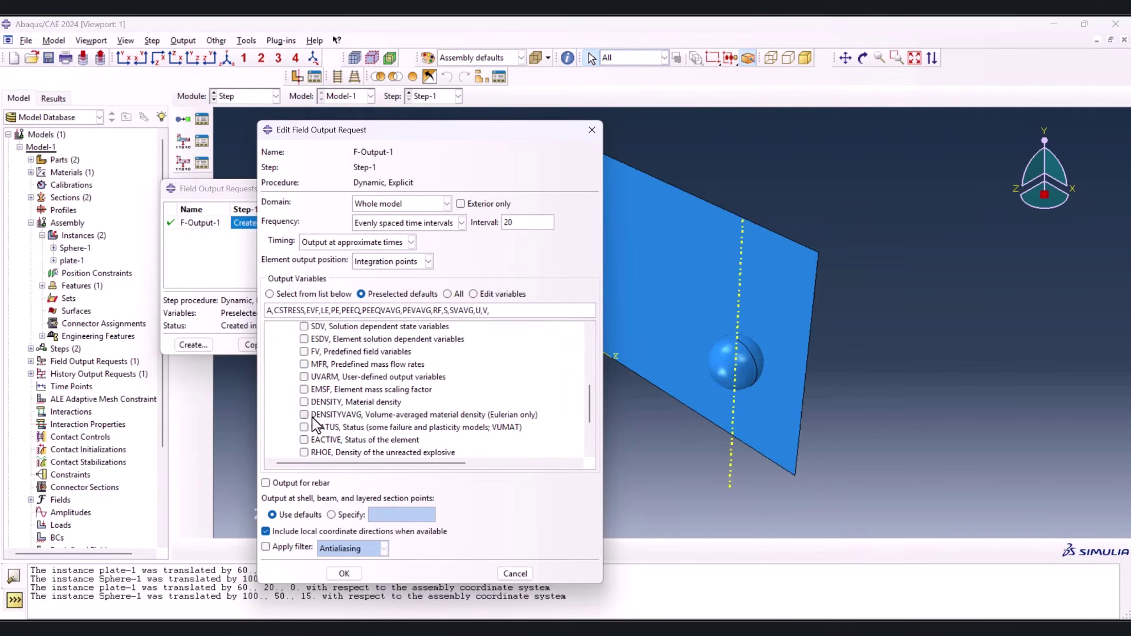
{"action": "left_click", "coordinate": [306, 427]}
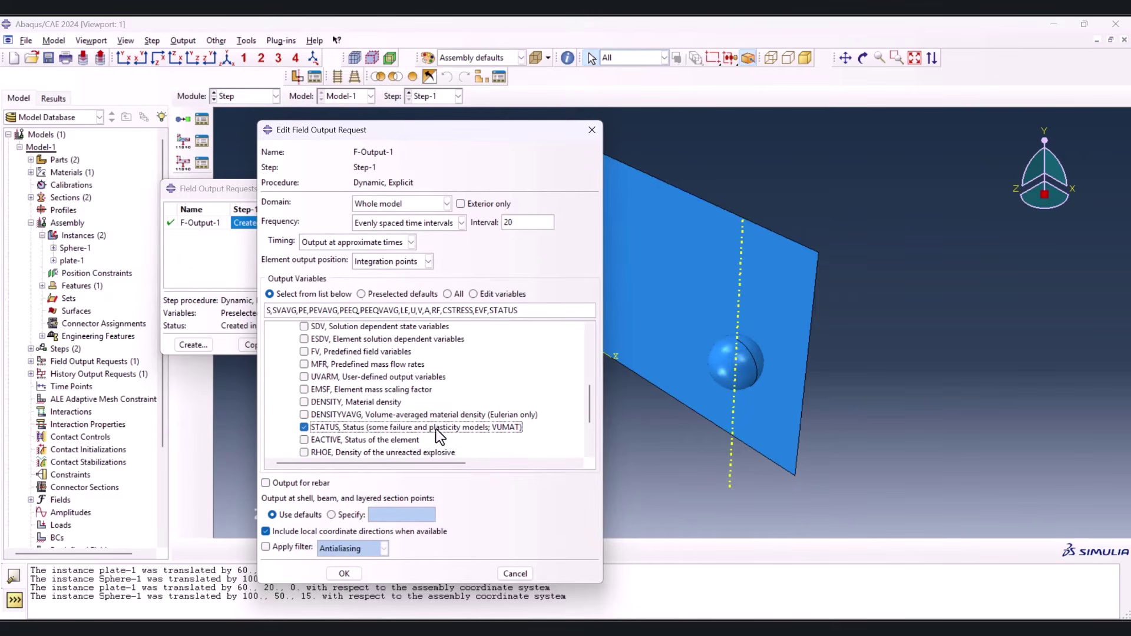
{"action": "key", "text": "Return"}
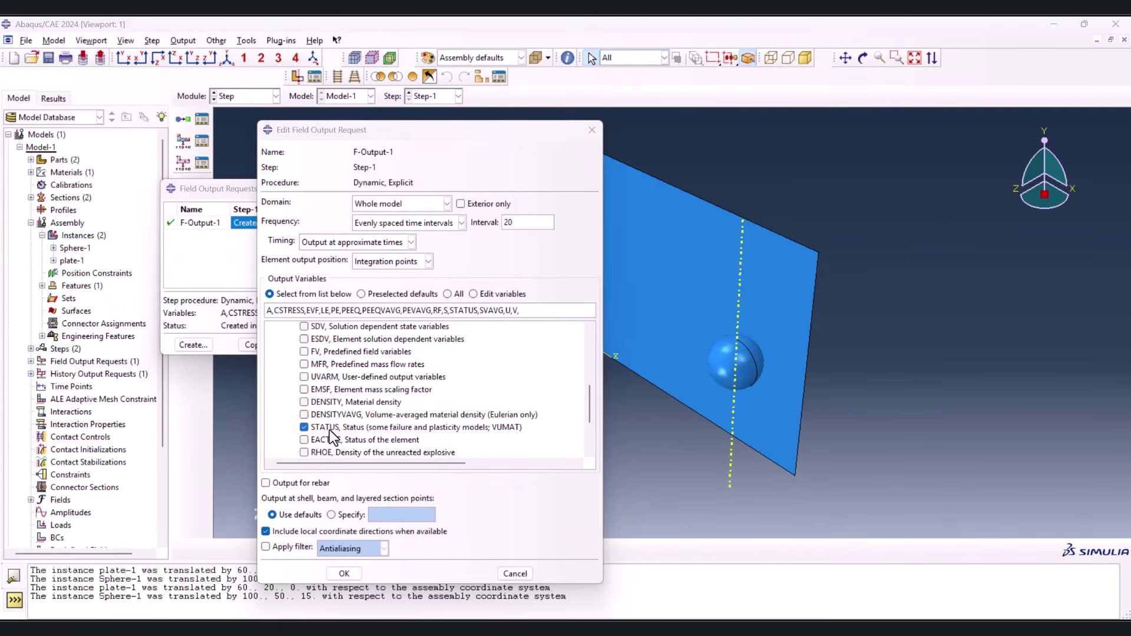
Set the field output request's frequency to 100 evenly spaced time intervals and finish editing the field output requests
{"action": "double_click", "coordinate": [514, 224]}
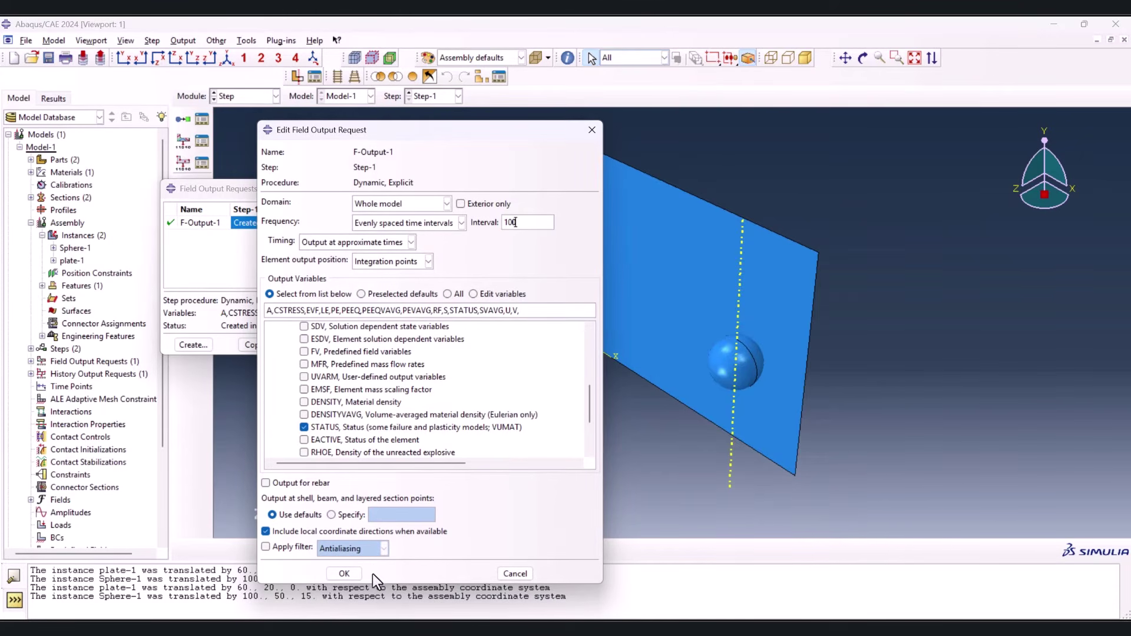
{"action": "left_click", "coordinate": [352, 577]}
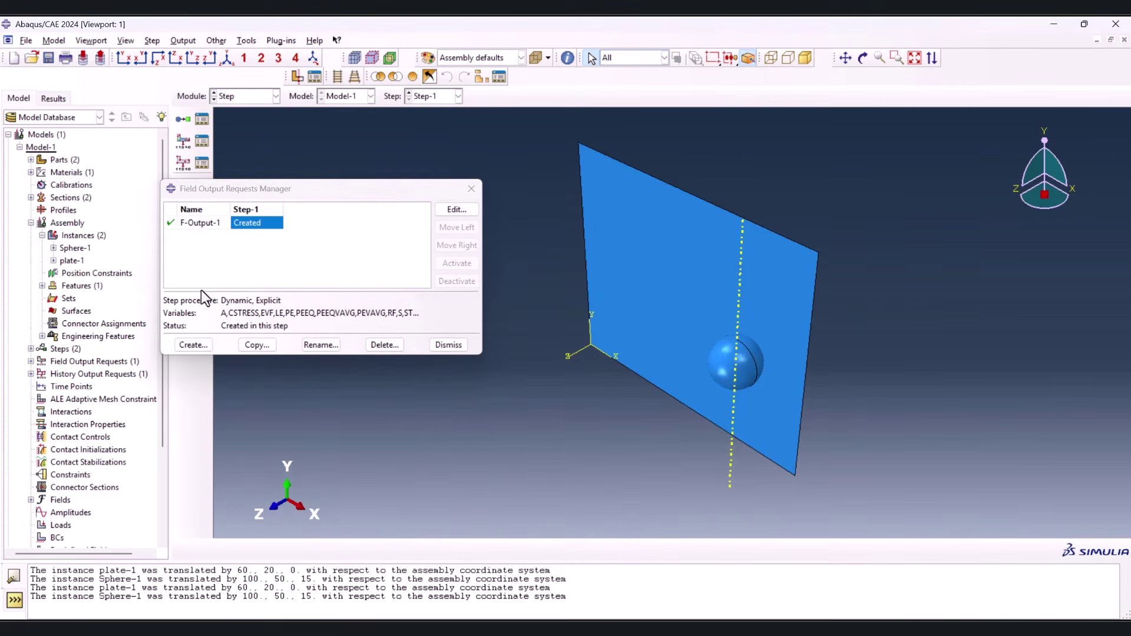
{"action": "left_click", "coordinate": [472, 189]}
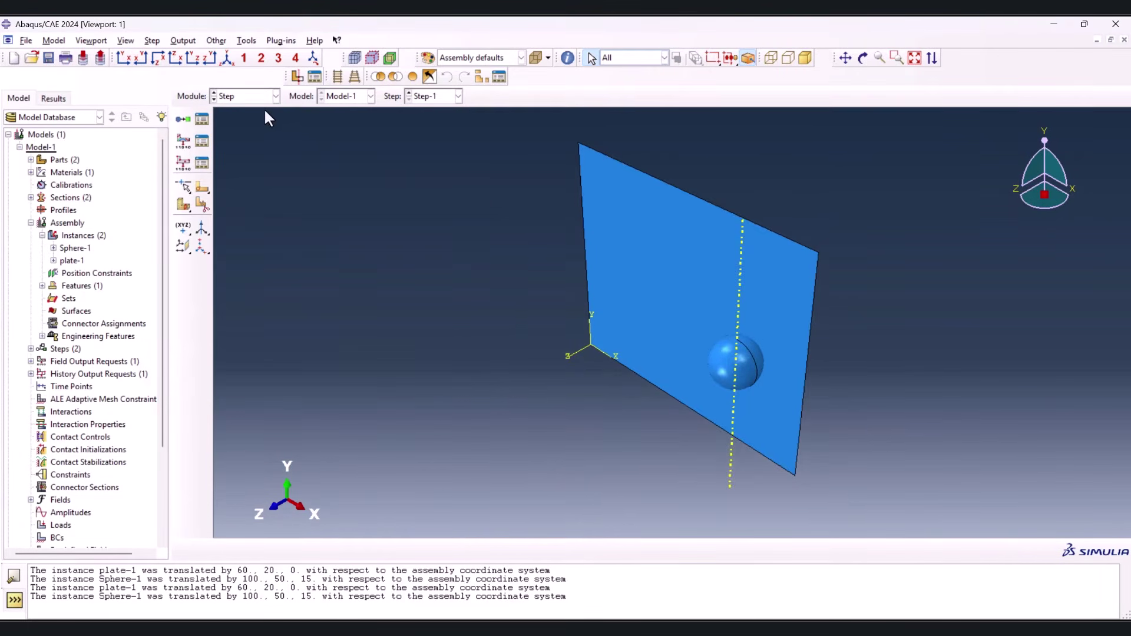
Create a Contact interaction property in the Interaction module with Normal Behavior, "Hard" Contact and separation allowed after contact
{"action": "left_click", "coordinate": [256, 97]}
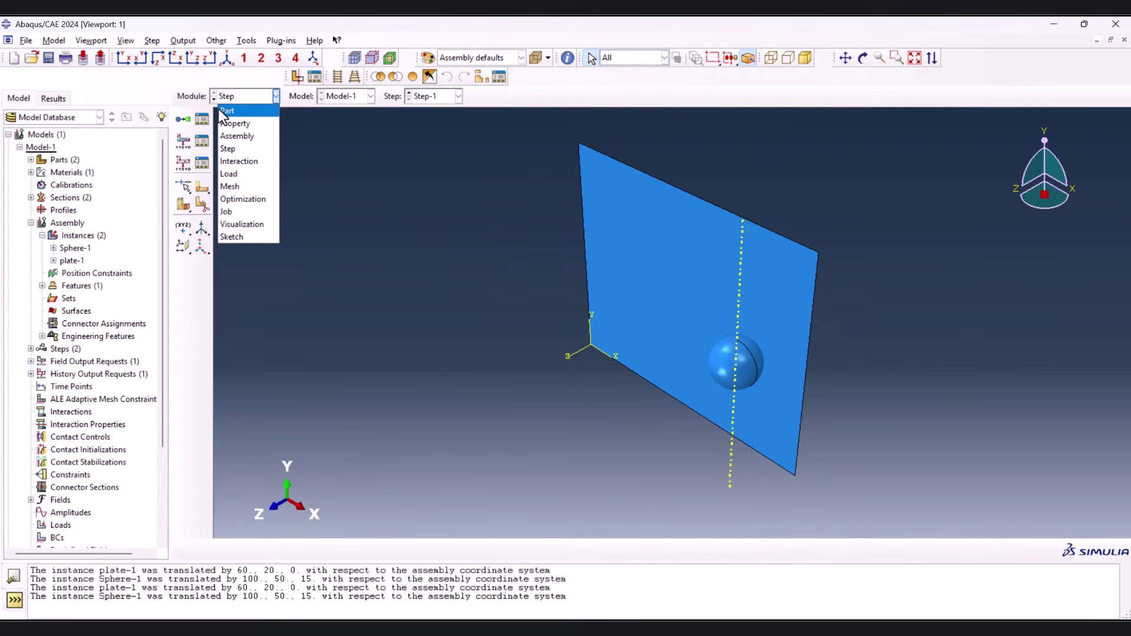
{"action": "left_click", "coordinate": [245, 163]}
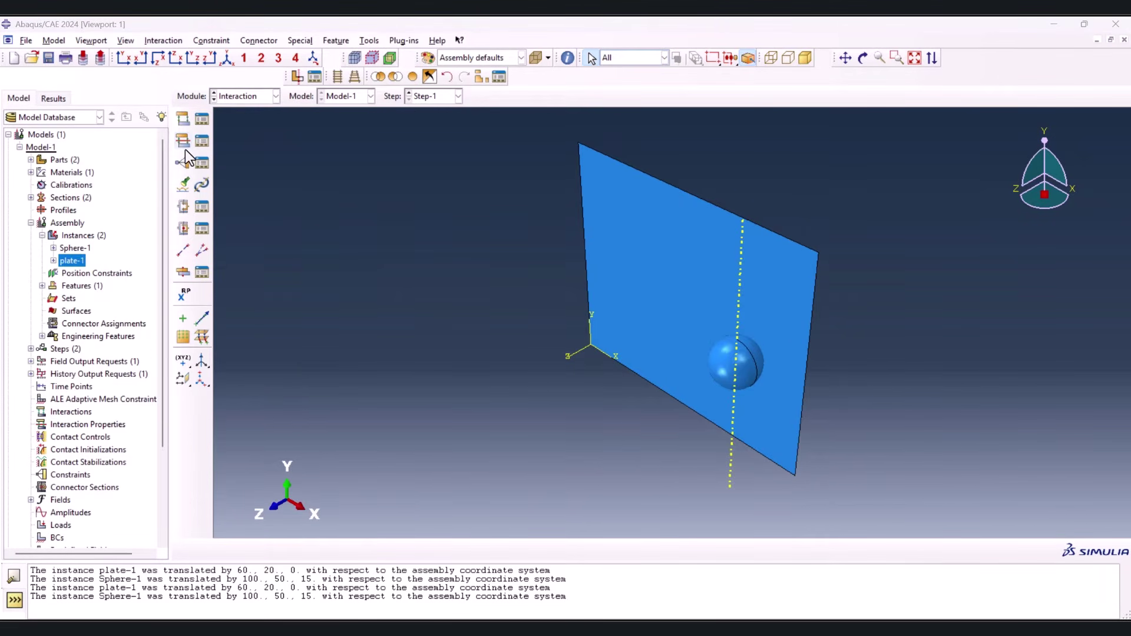
{"action": "left_click", "coordinate": [761, 356]}
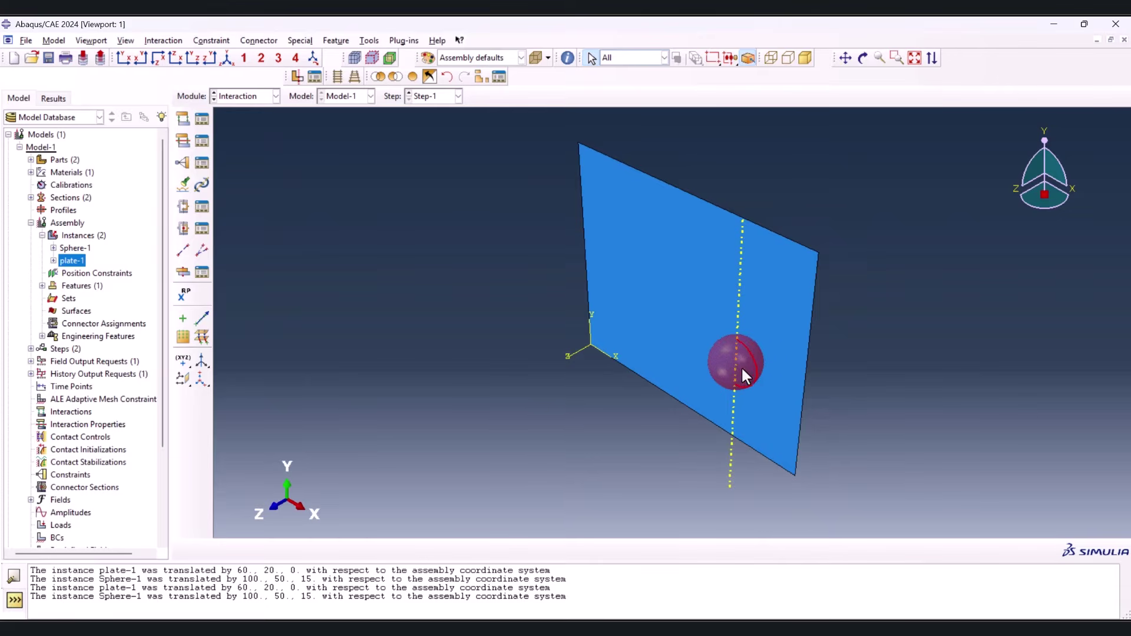
{"action": "left_click", "coordinate": [763, 391]}
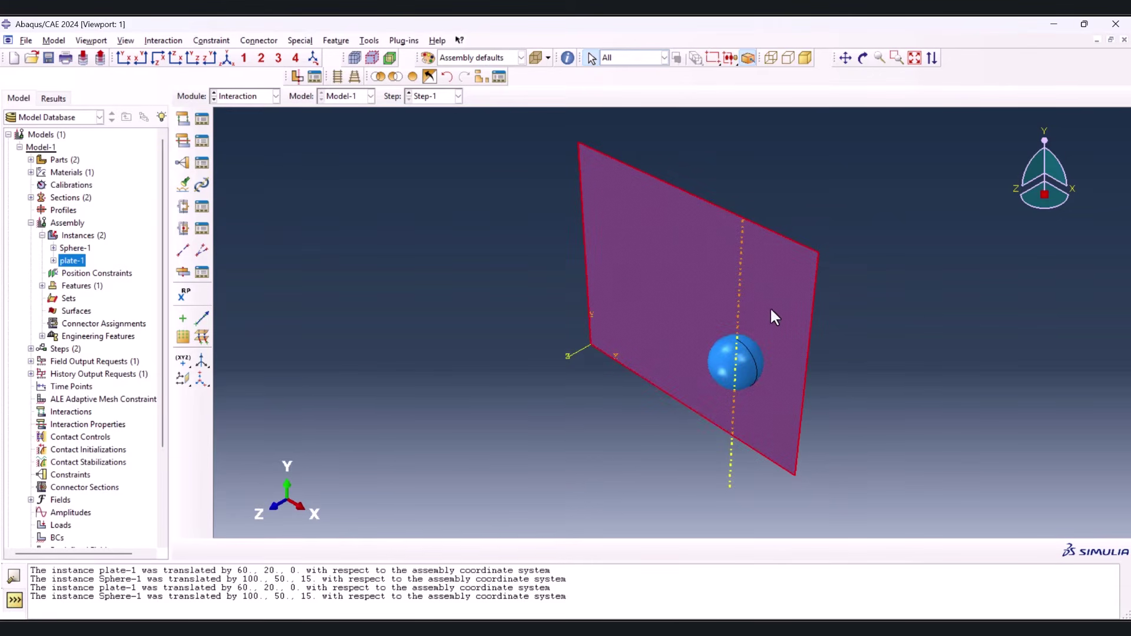
{"action": "left_click", "coordinate": [189, 143]}
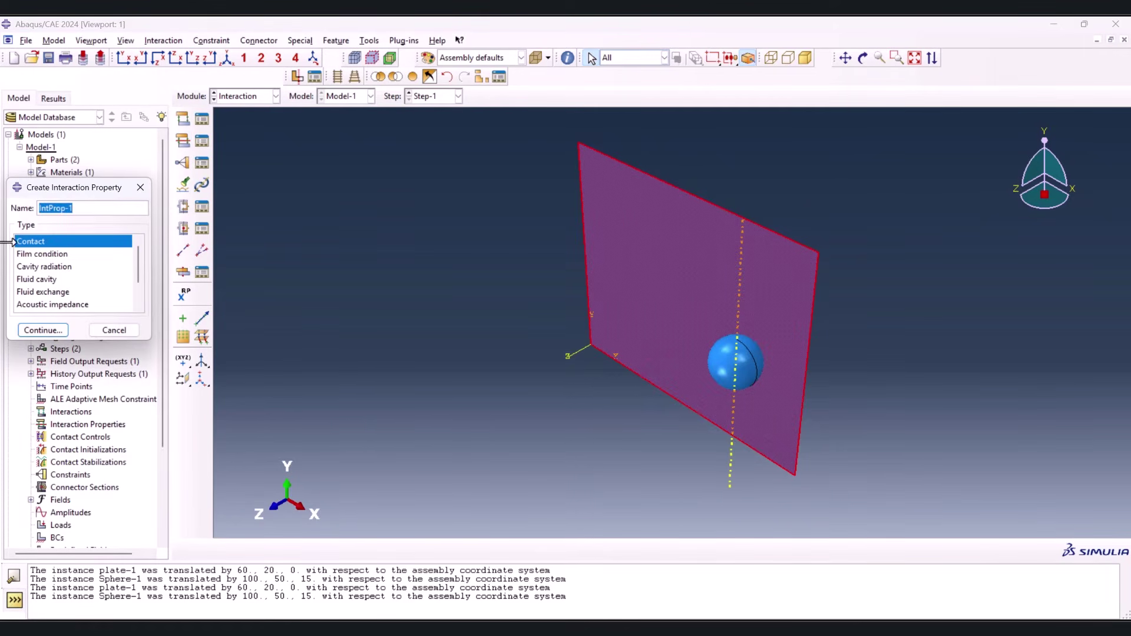
{"action": "left_click", "coordinate": [52, 331]}
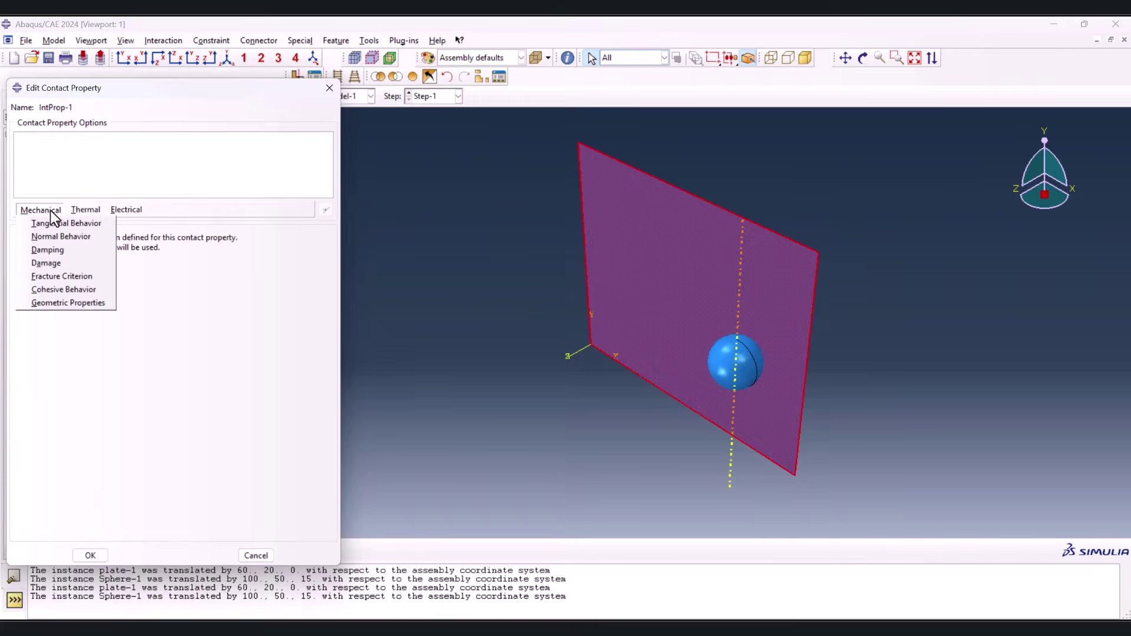
{"action": "left_click", "coordinate": [62, 236]}
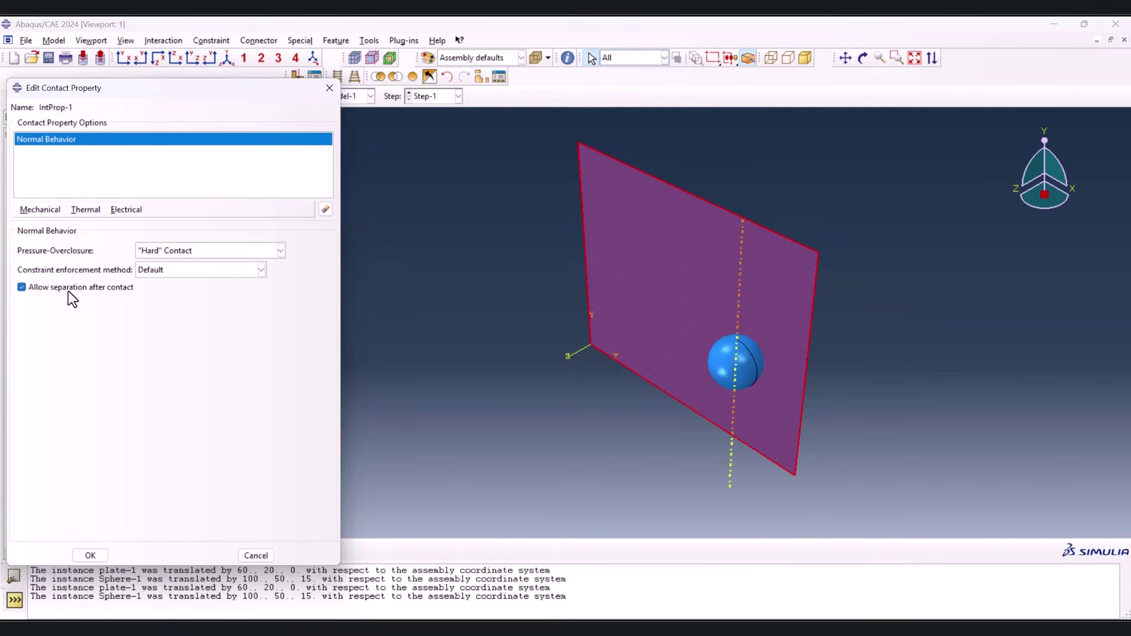
{"action": "left_click", "coordinate": [90, 556]}
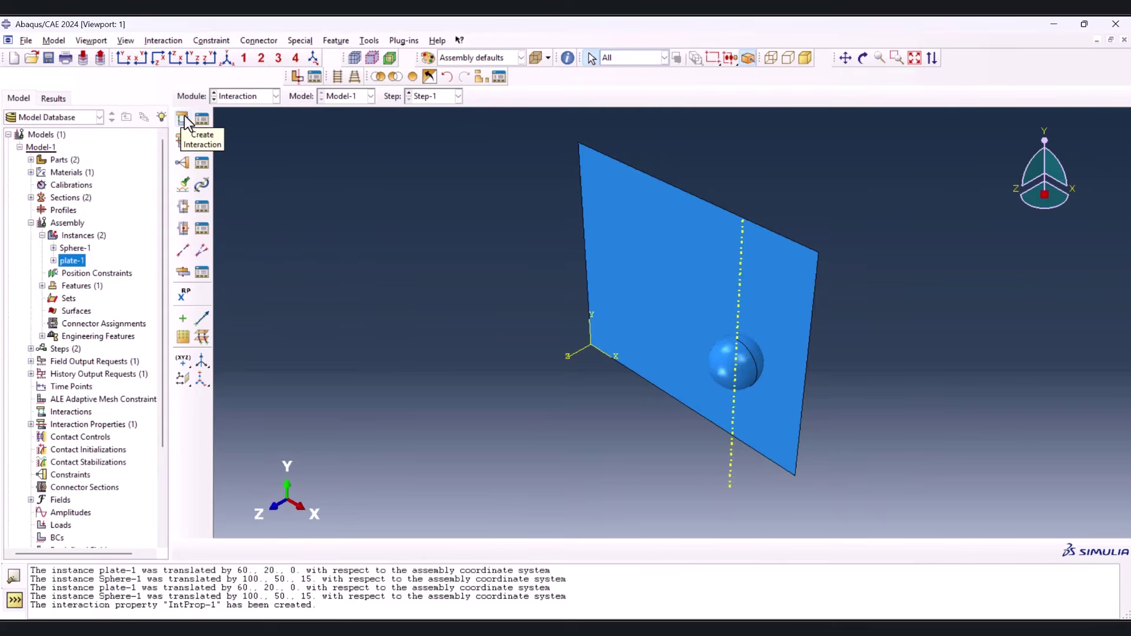
Start a Surface-to-surface contact (Explicit) interaction in the Initial step, with the sphere's brown side as the first surface
{"action": "left_click", "coordinate": [186, 122]}
{"action": "left_click", "coordinate": [141, 200]}
{"action": "left_click", "coordinate": [131, 215]}
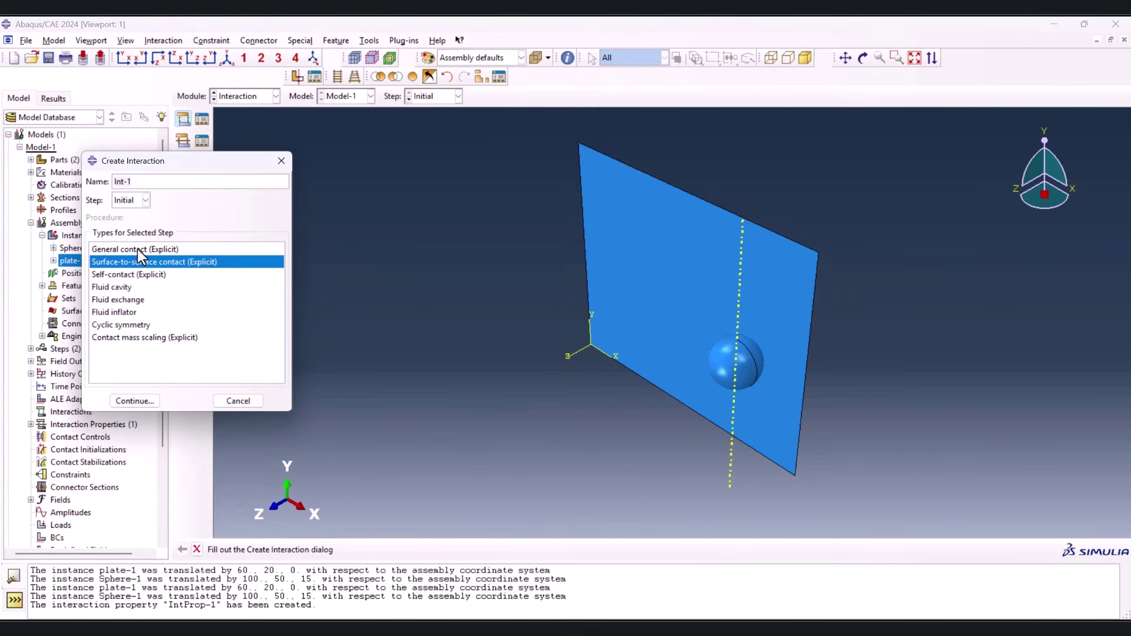
{"action": "left_click", "coordinate": [141, 250]}
{"action": "left_click", "coordinate": [157, 261]}
{"action": "left_click", "coordinate": [148, 400]}
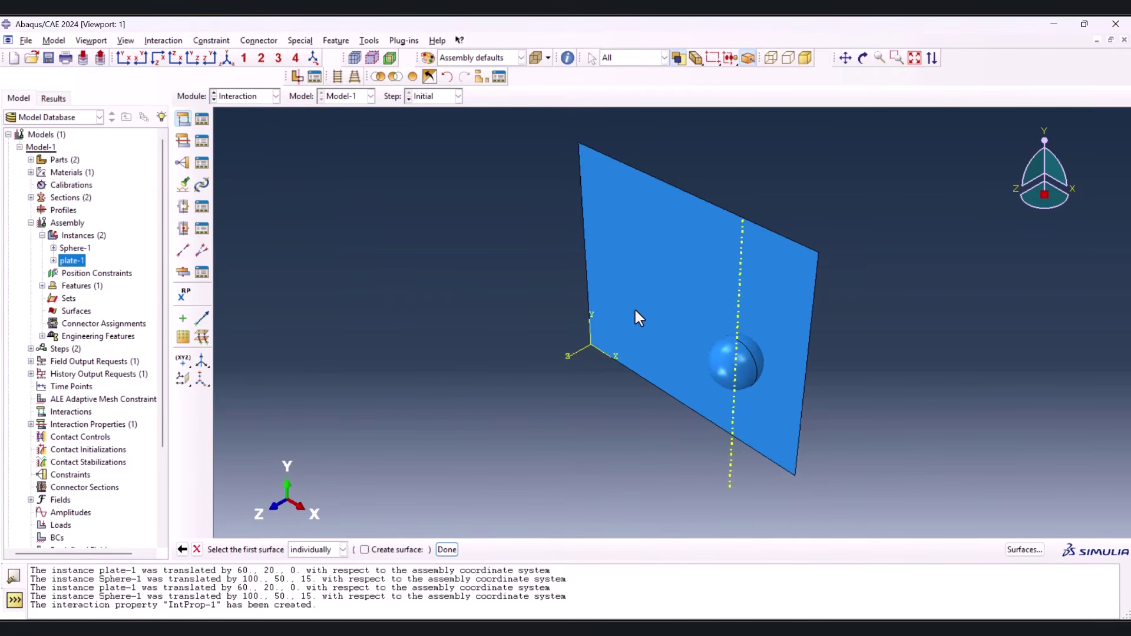
{"action": "left_click", "coordinate": [749, 341]}
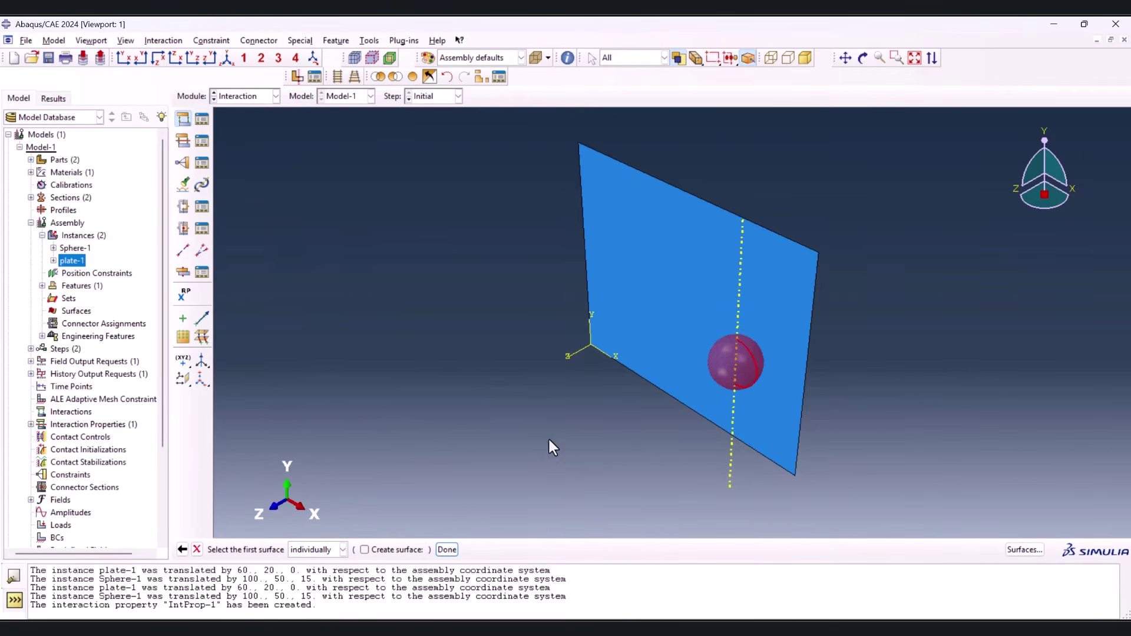
{"action": "left_click", "coordinate": [446, 549]}
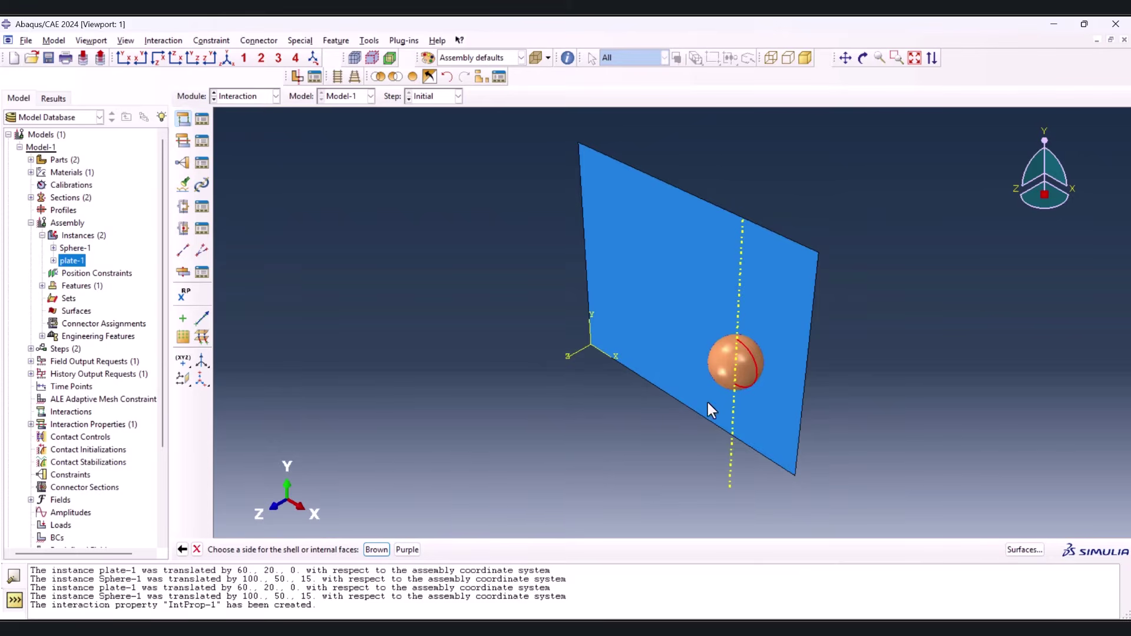
{"action": "left_click", "coordinate": [376, 549]}
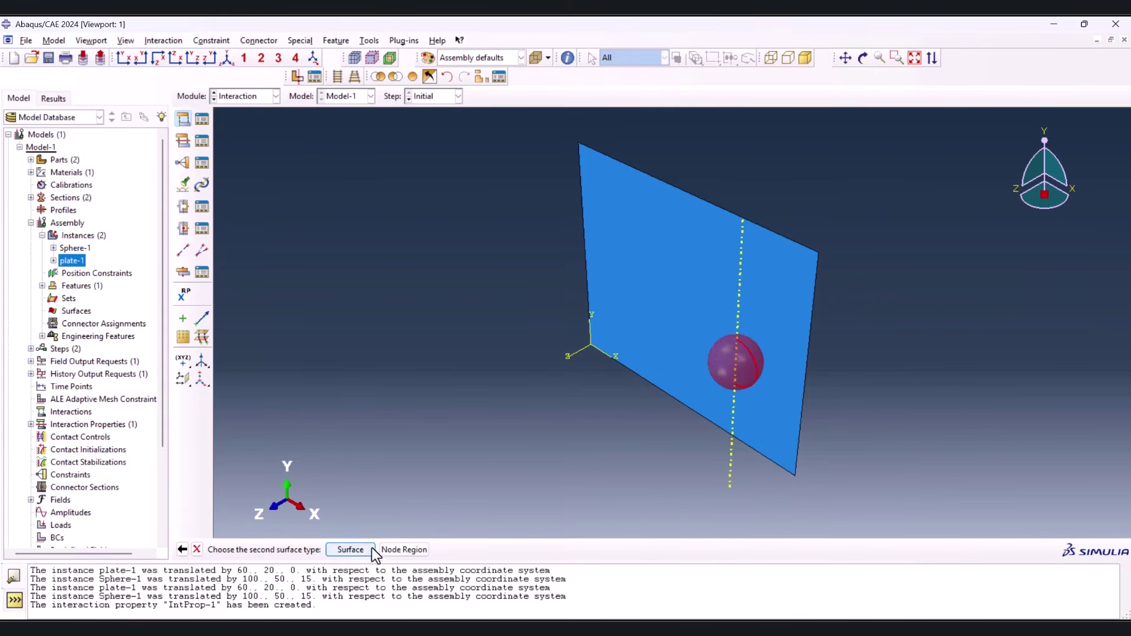
Assign the plate's brown side as the second surface and create the contact with kinematic contact method, finite sliding and IntProp-1
{"action": "left_click", "coordinate": [347, 551]}
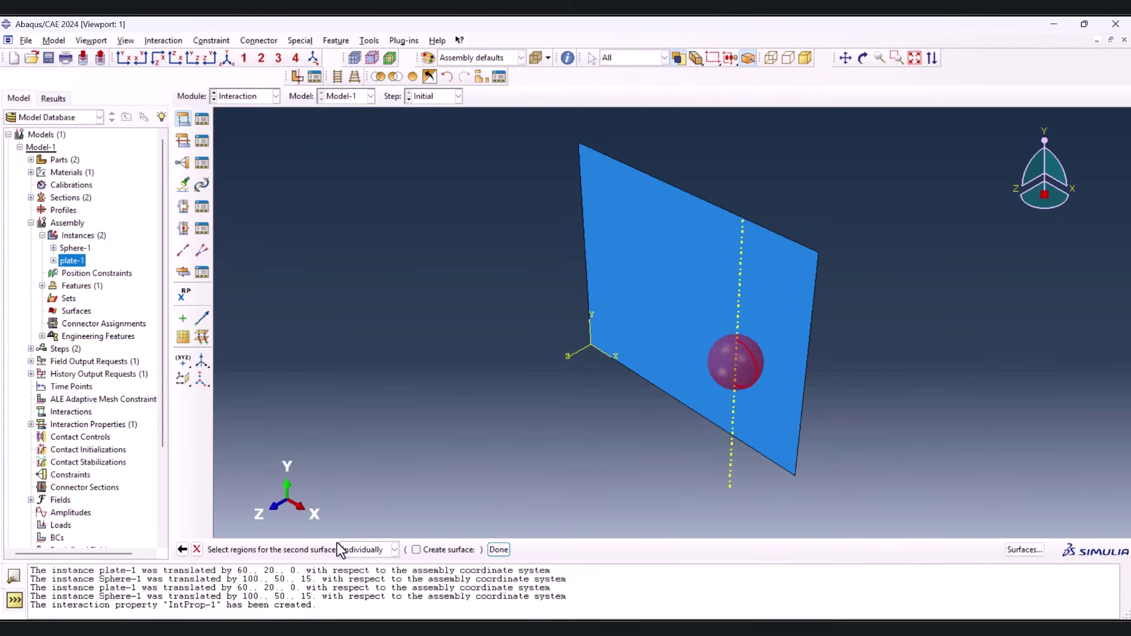
{"action": "left_click", "coordinate": [783, 273]}
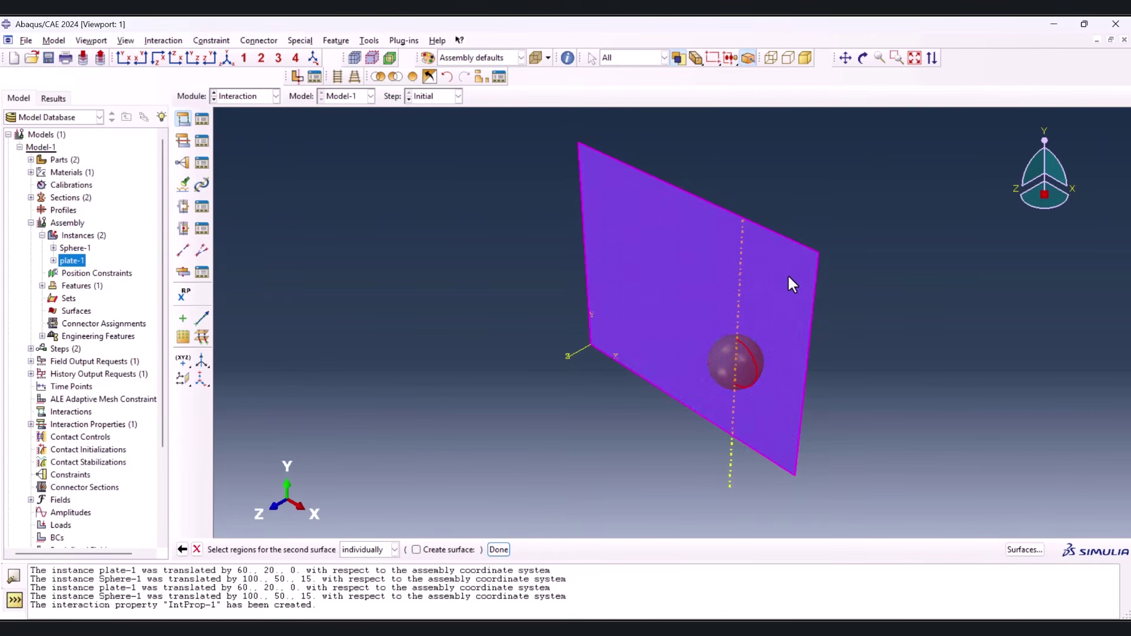
{"action": "left_click", "coordinate": [499, 550]}
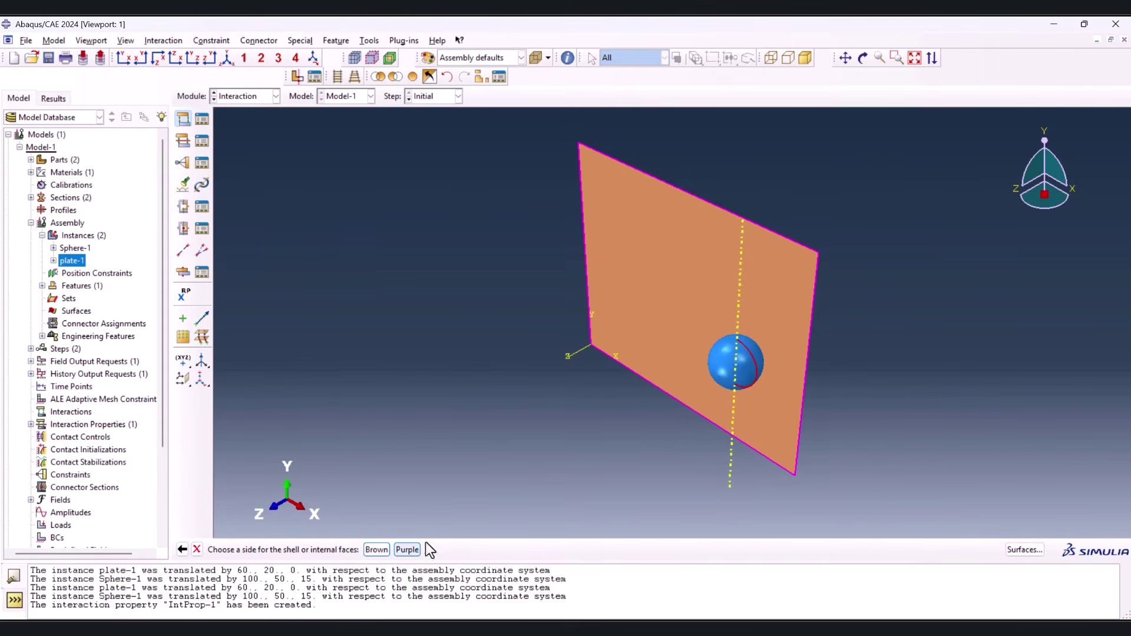
{"action": "left_click", "coordinate": [863, 58]}
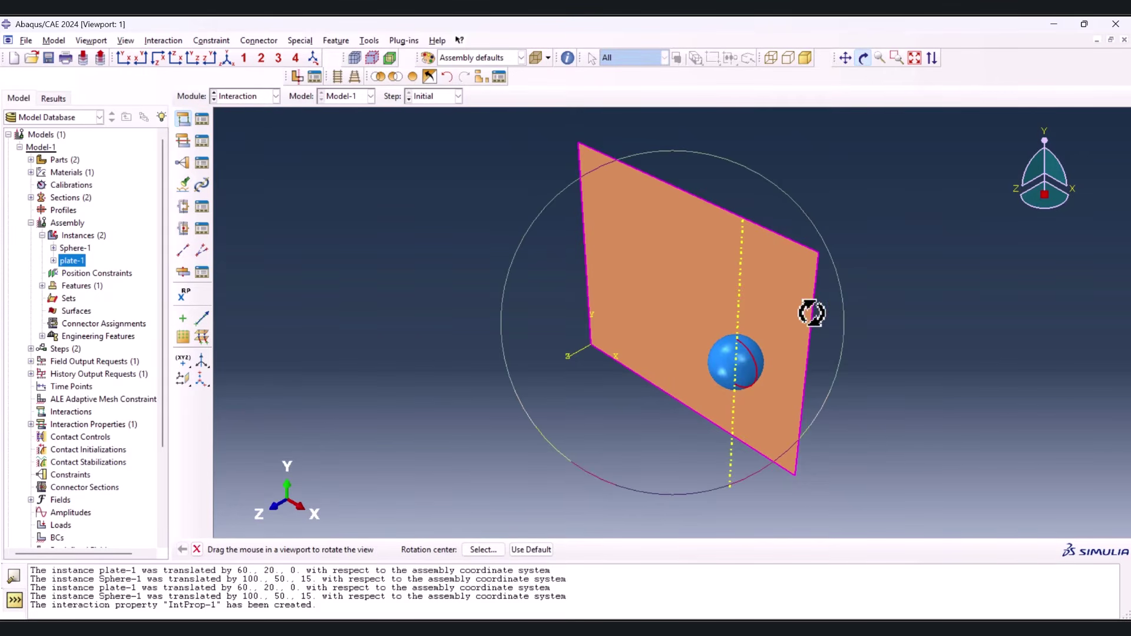
{"action": "left_click_drag", "start_coordinate": [811, 308], "coordinate": [651, 312]}
{"action": "left_click_drag", "start_coordinate": [586, 337], "coordinate": [672, 227]}
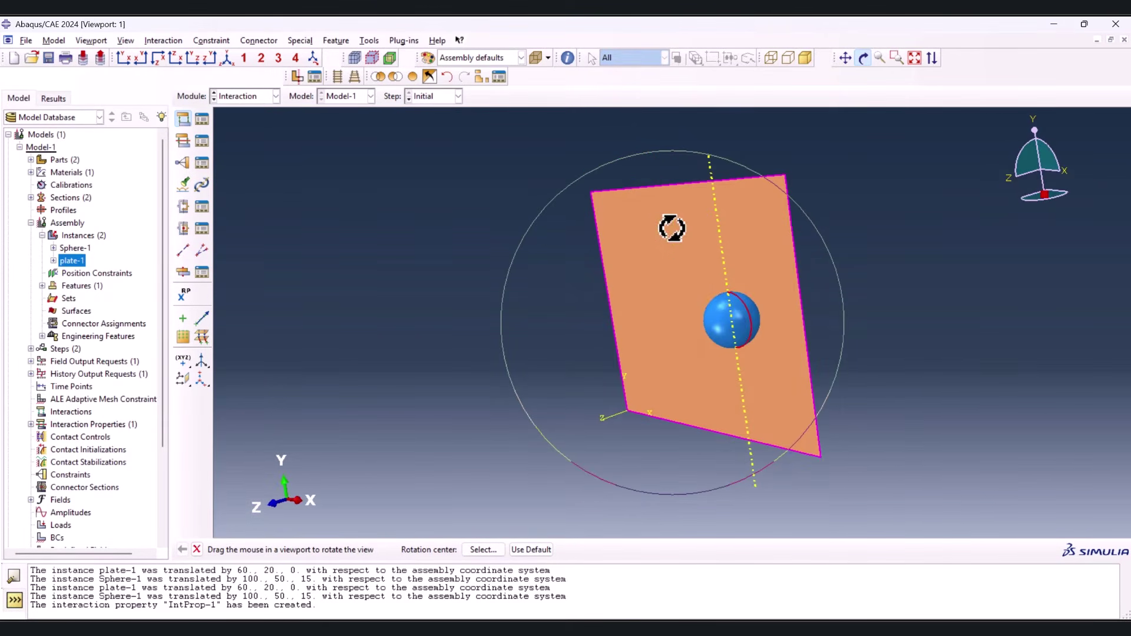
{"action": "left_click", "coordinate": [196, 550]}
{"action": "left_click", "coordinate": [369, 551]}
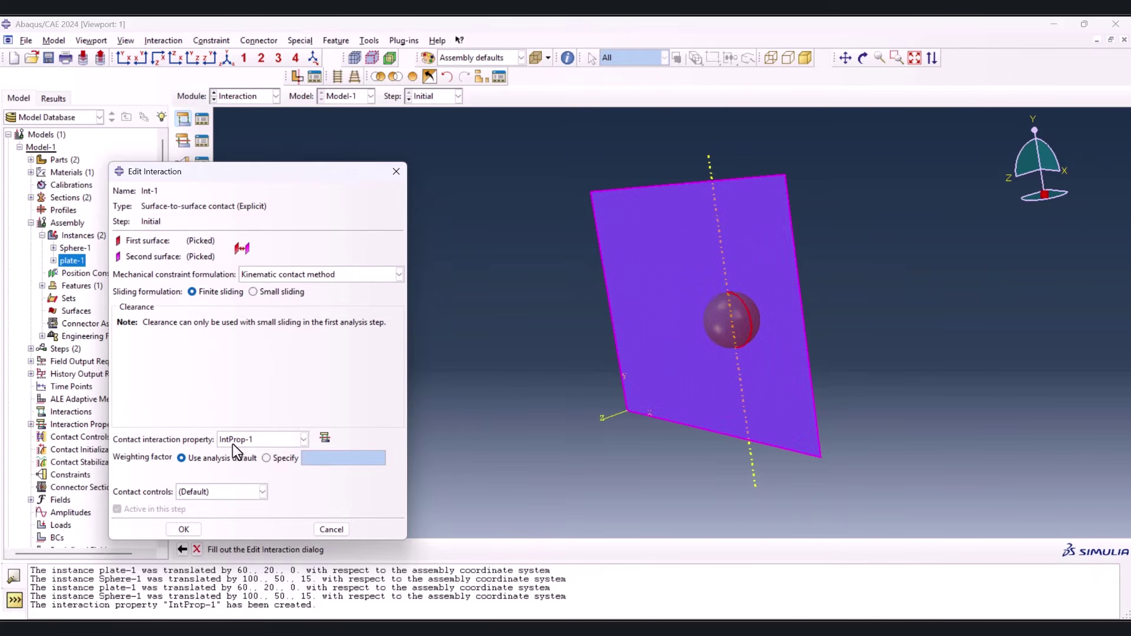
{"action": "left_click", "coordinate": [182, 532]}
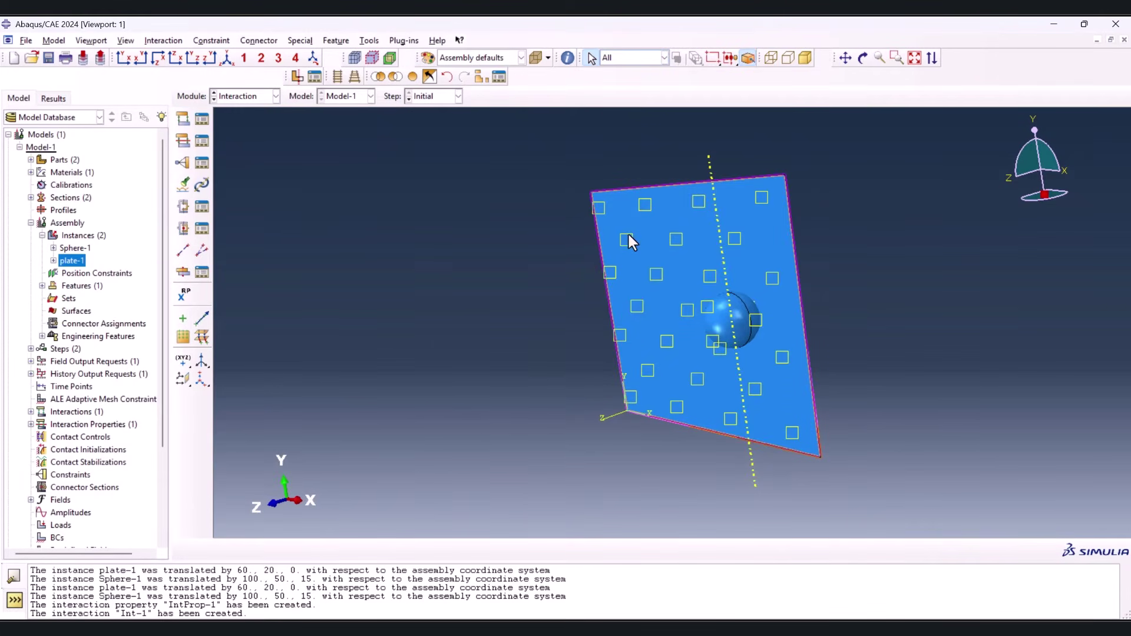
Create a mechanical Velocity predefined field in the Initial step in the Load module, with the sphere as its region
{"action": "left_click", "coordinate": [227, 57]}
{"action": "left_click", "coordinate": [238, 97]}
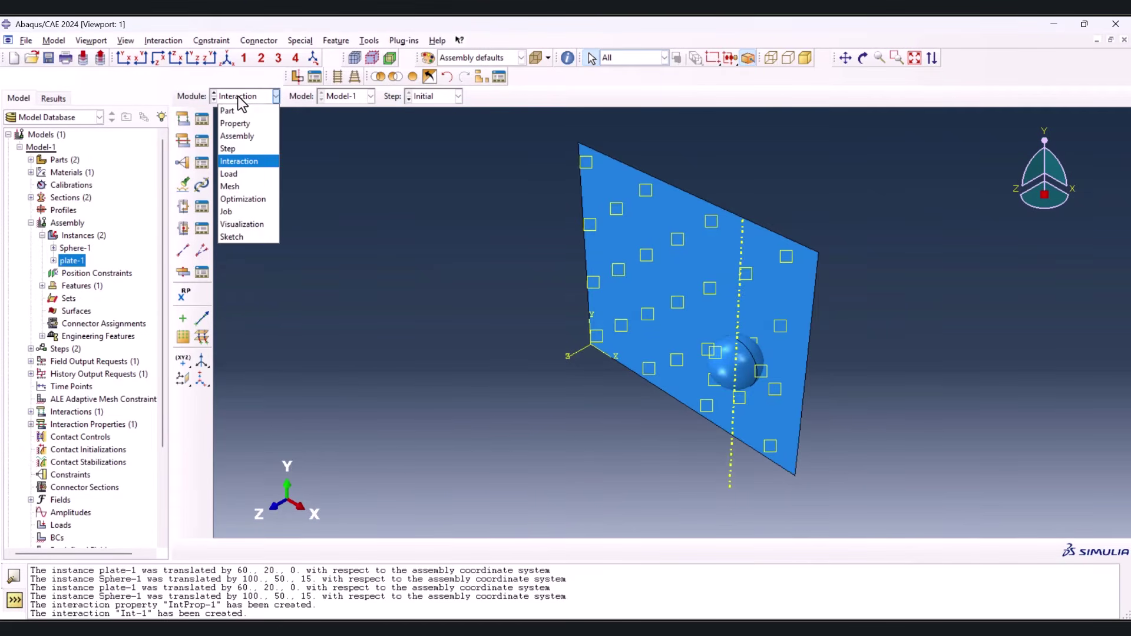
{"action": "left_click", "coordinate": [256, 175]}
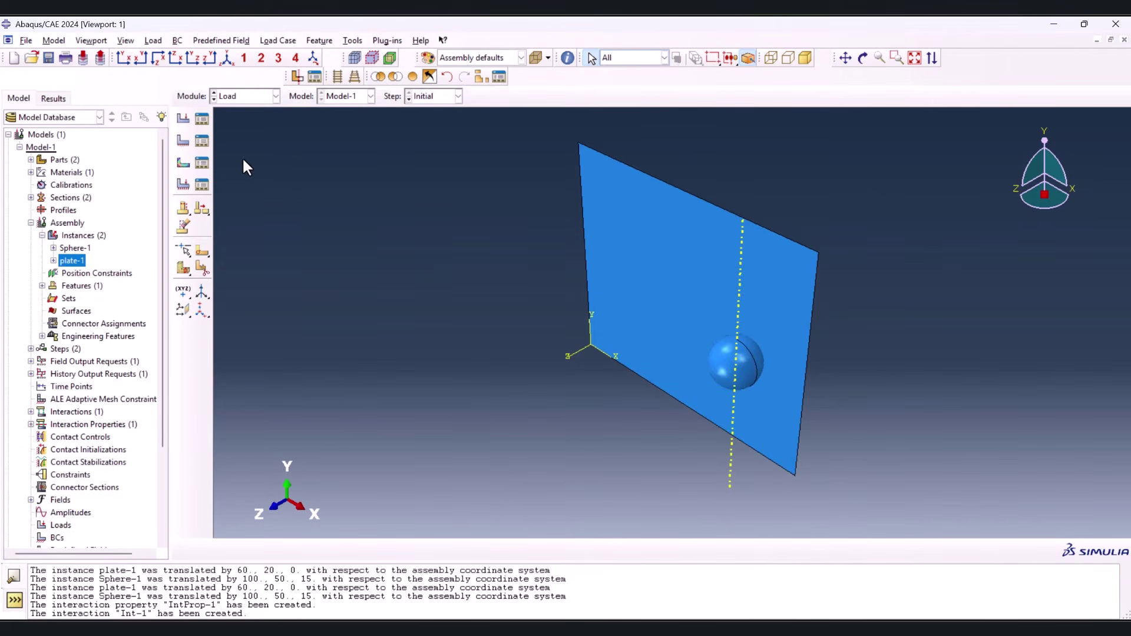
{"action": "left_click", "coordinate": [184, 162]}
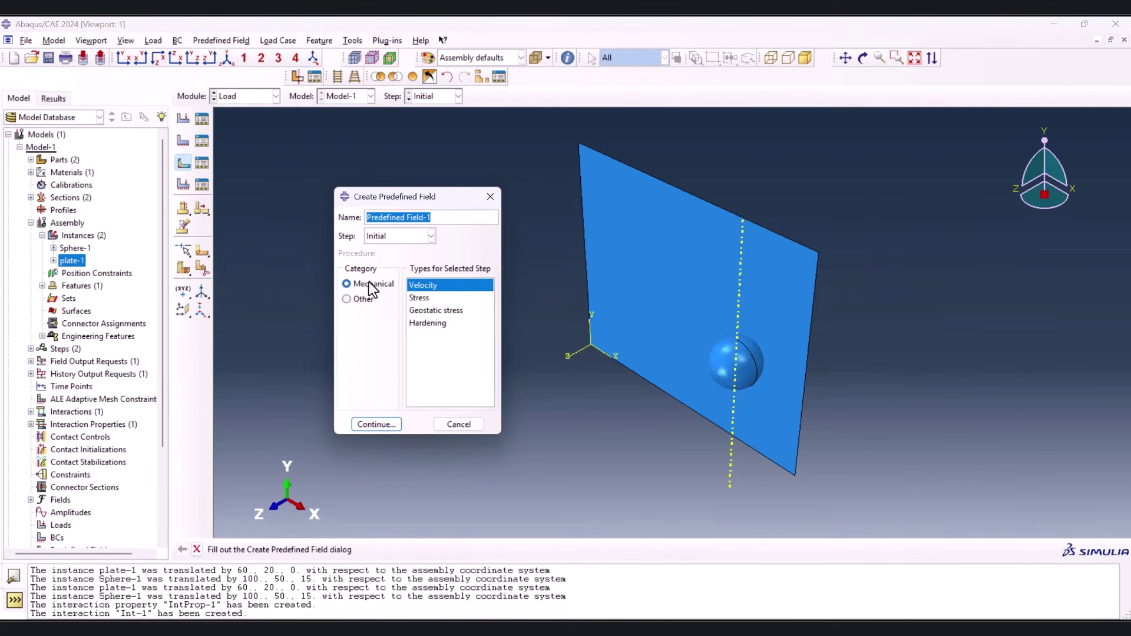
{"action": "left_click", "coordinate": [377, 424]}
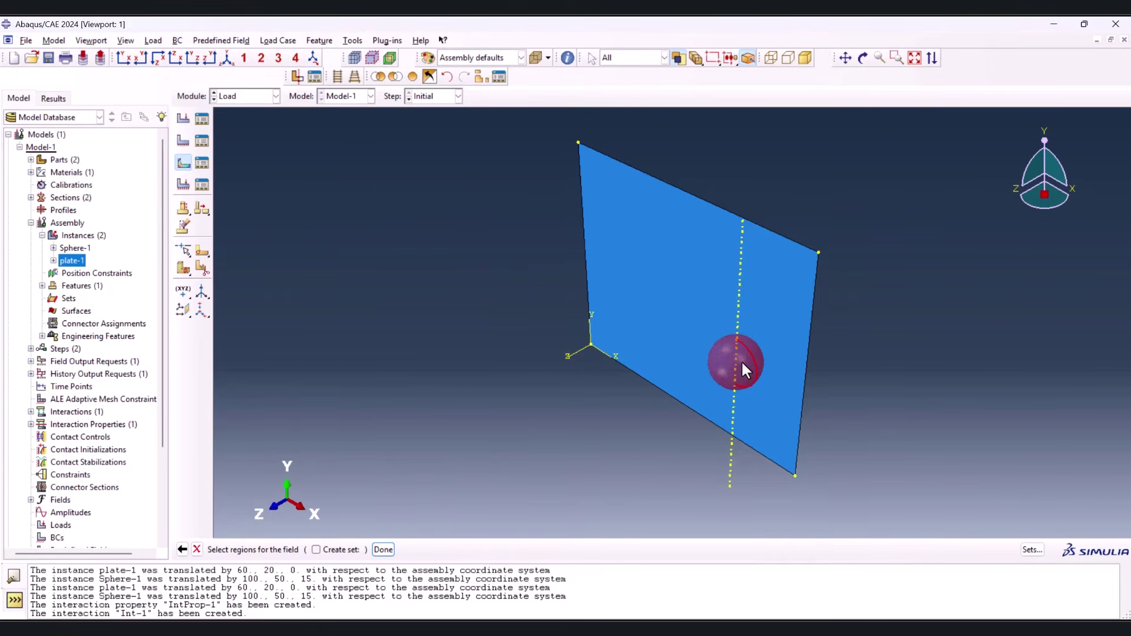
{"action": "left_click", "coordinate": [383, 549]}
Define the sphere's uniform, translational-only initial velocity as V1 -10000, V2 0 and V3 -85000
{"action": "left_click", "coordinate": [71, 250]}
{"action": "type", "text": "-10"}
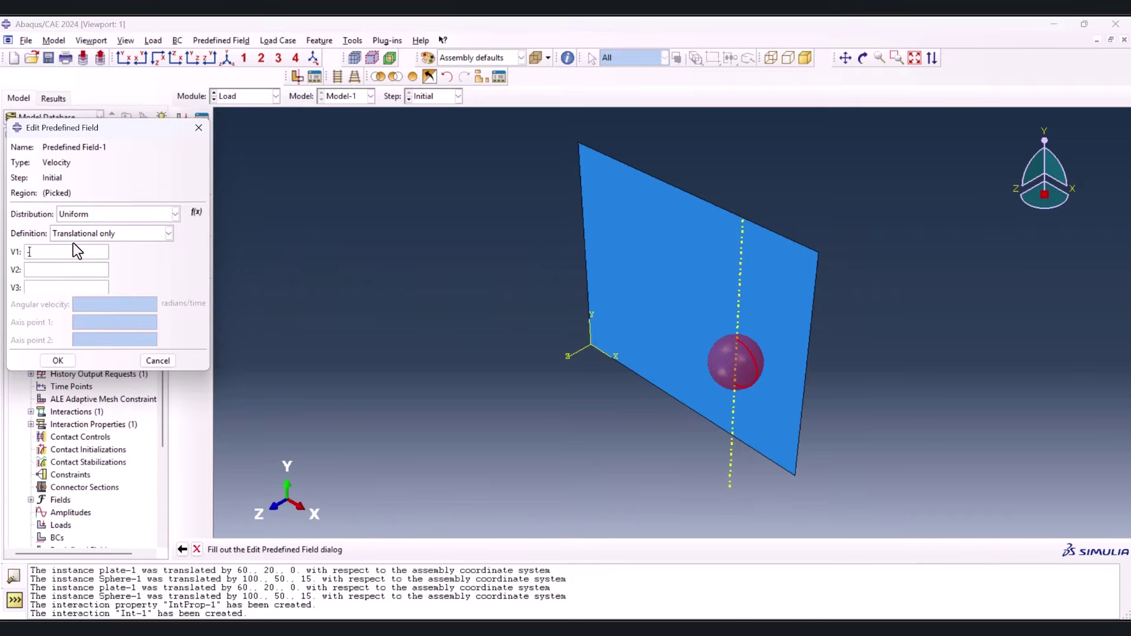
{"action": "type", "text": "000"}
{"action": "left_click", "coordinate": [40, 288]}
{"action": "type", "text": "-85000"}
{"action": "left_click", "coordinate": [49, 268]}
{"action": "type", "text": "0"}
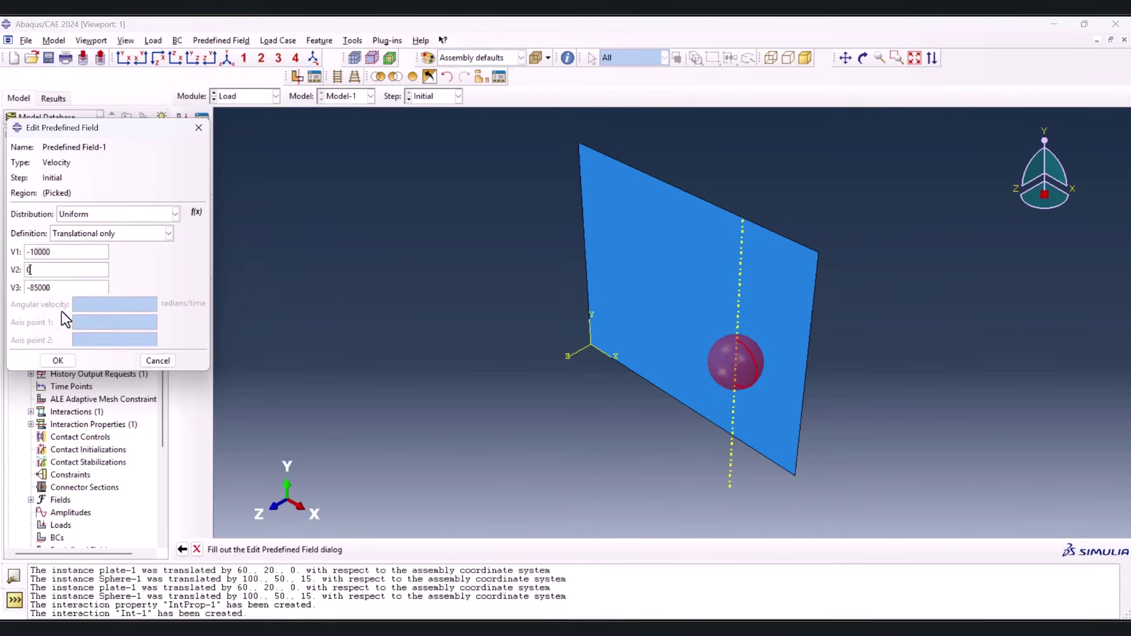
{"action": "left_click", "coordinate": [58, 360]}
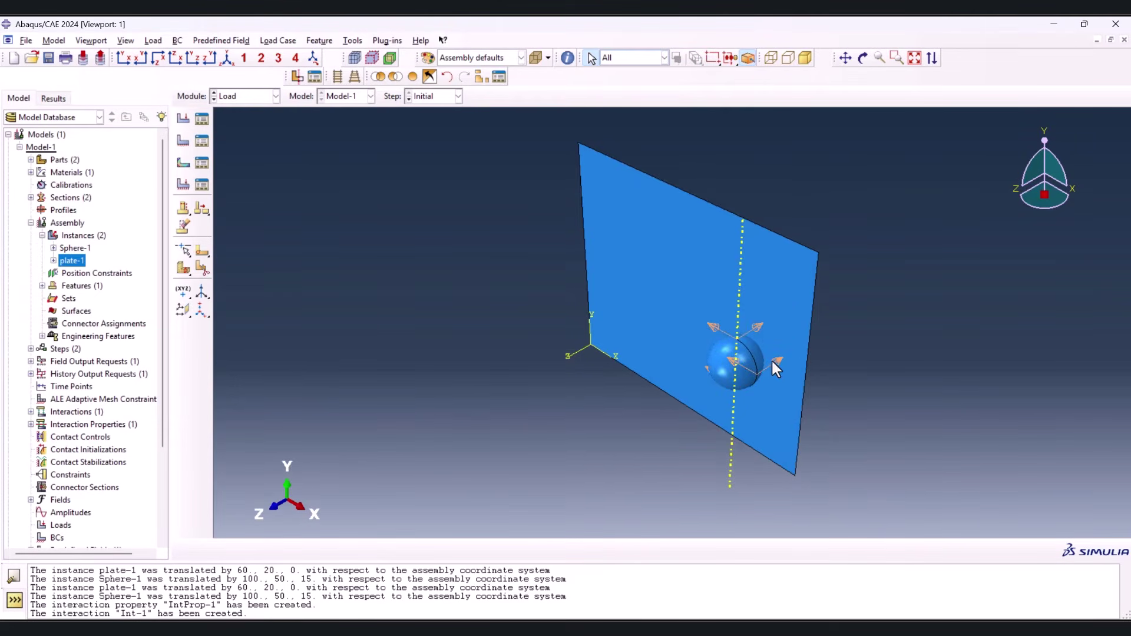
Create a Symmetry/Antisymmetry/Encastre boundary condition in the Initial step that fixes all four plate edges with ENCASTRE
{"action": "left_click", "coordinate": [202, 142]}
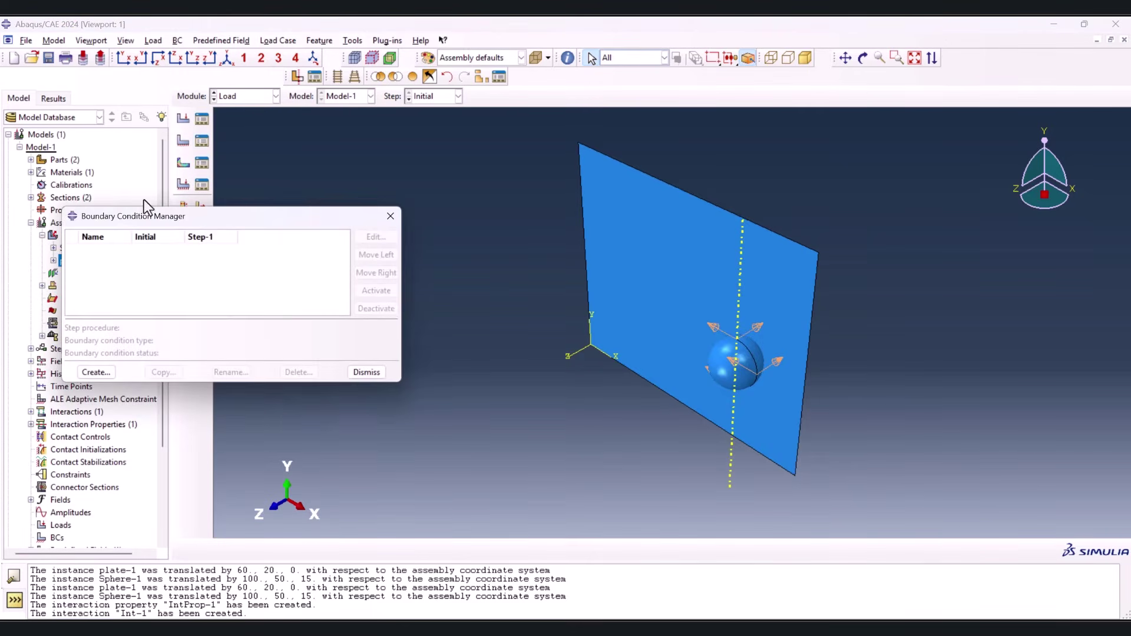
{"action": "left_click", "coordinate": [97, 373]}
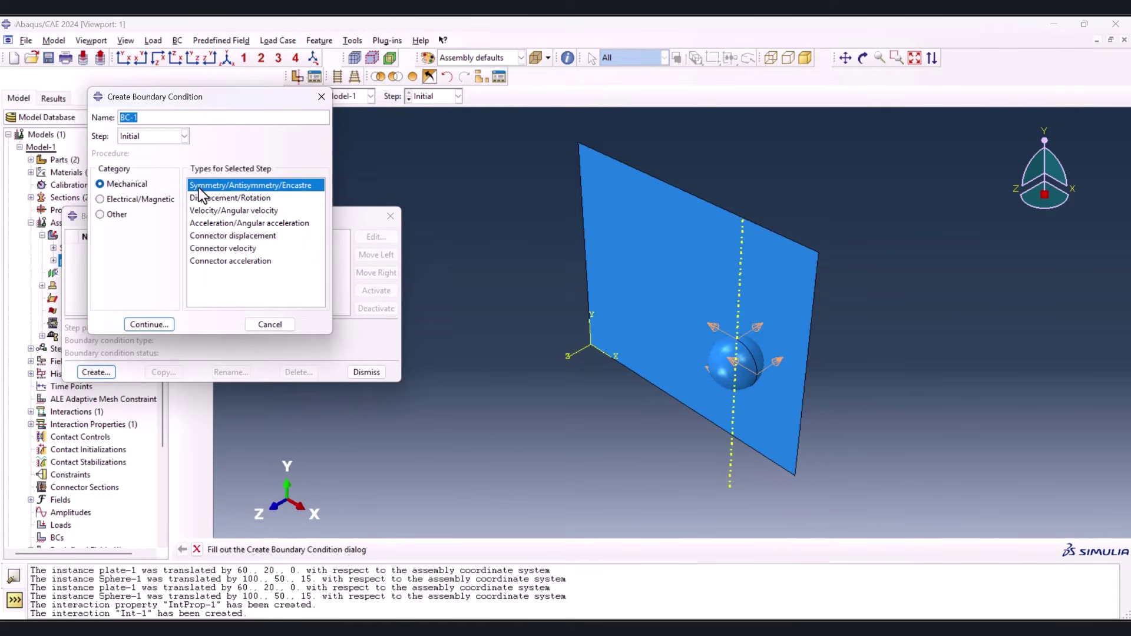
{"action": "left_click", "coordinate": [148, 323]}
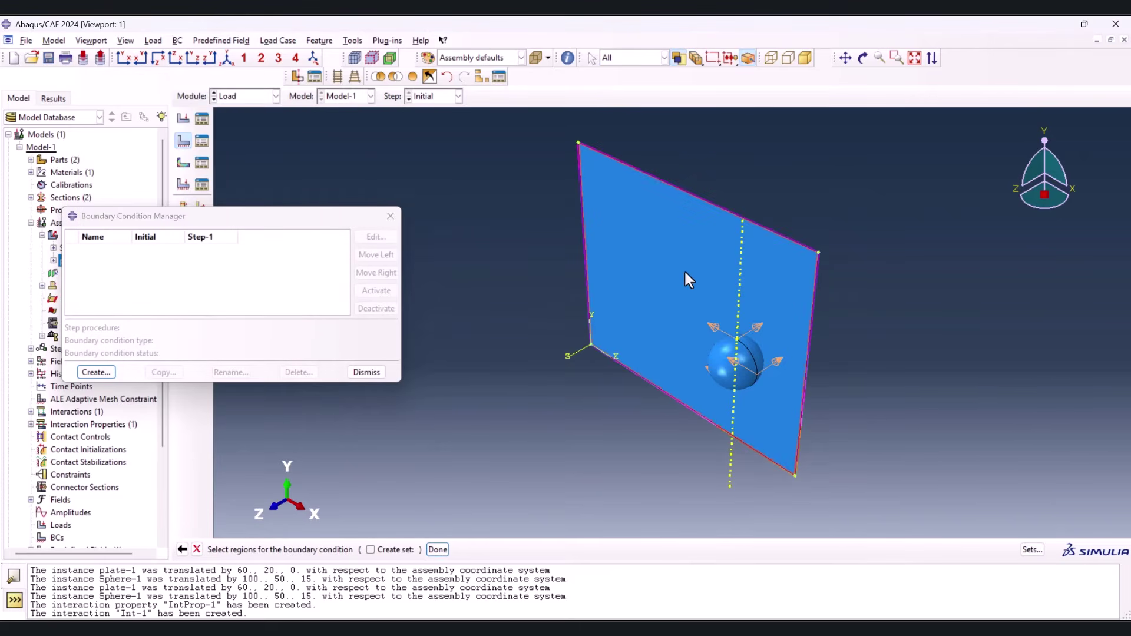
{"action": "left_click", "coordinate": [630, 370]}
{"action": "left_click", "coordinate": [586, 265], "text": "shift"}
{"action": "left_click", "coordinate": [679, 186], "text": "shift"}
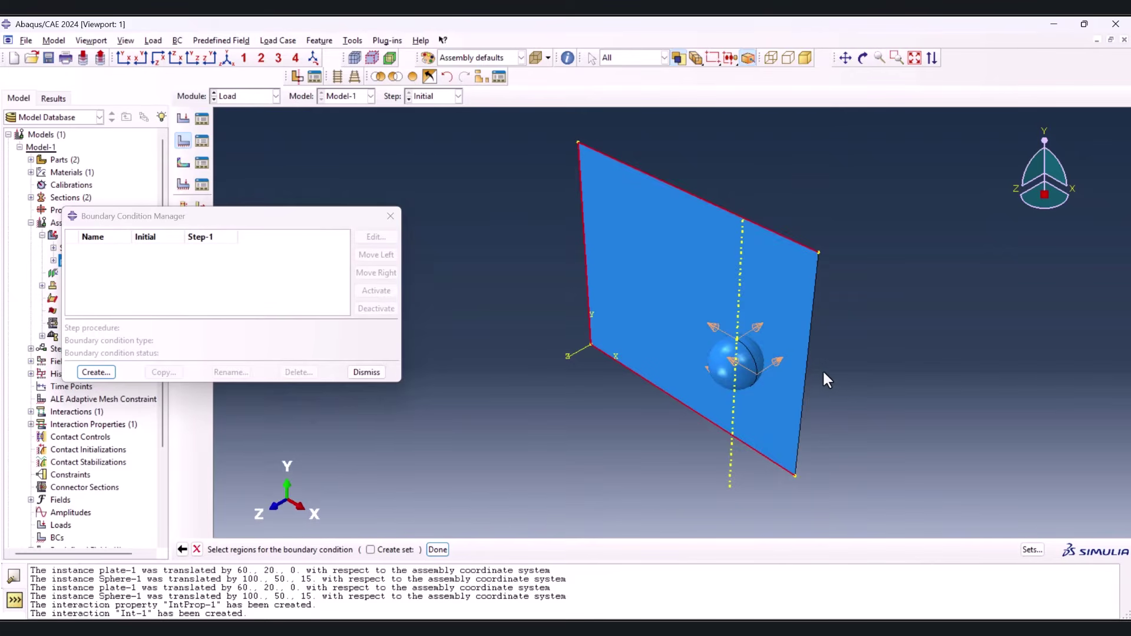
{"action": "left_click", "coordinate": [808, 355], "text": "shift"}
{"action": "left_click", "coordinate": [438, 548]}
{"action": "left_click", "coordinate": [398, 501]}
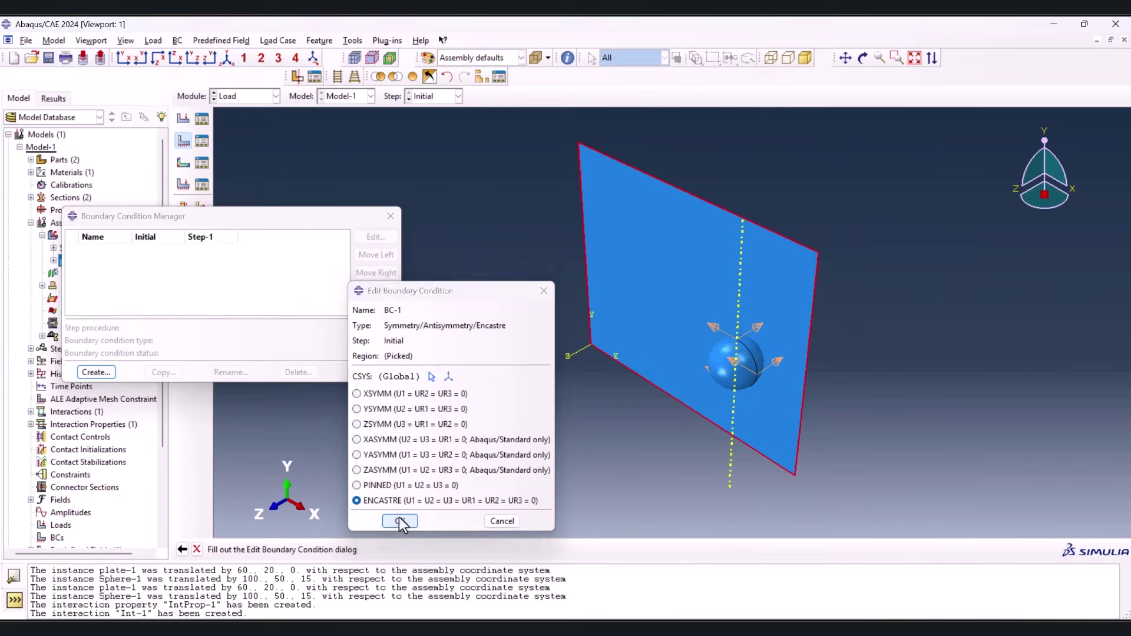
{"action": "left_click", "coordinate": [399, 519]}
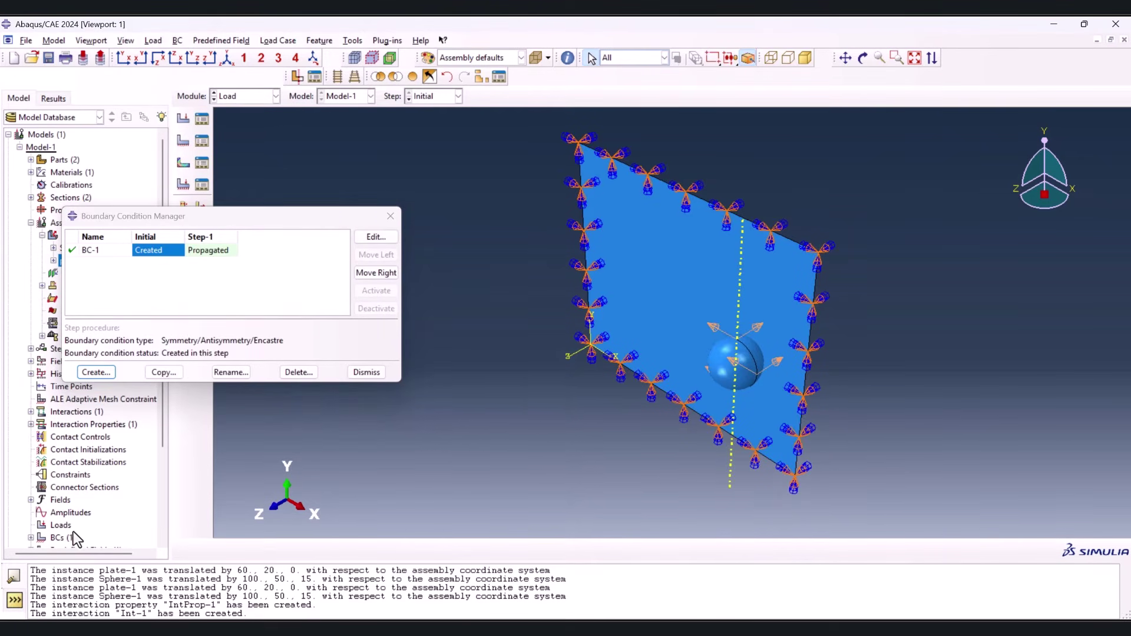
{"action": "left_click", "coordinate": [359, 372]}
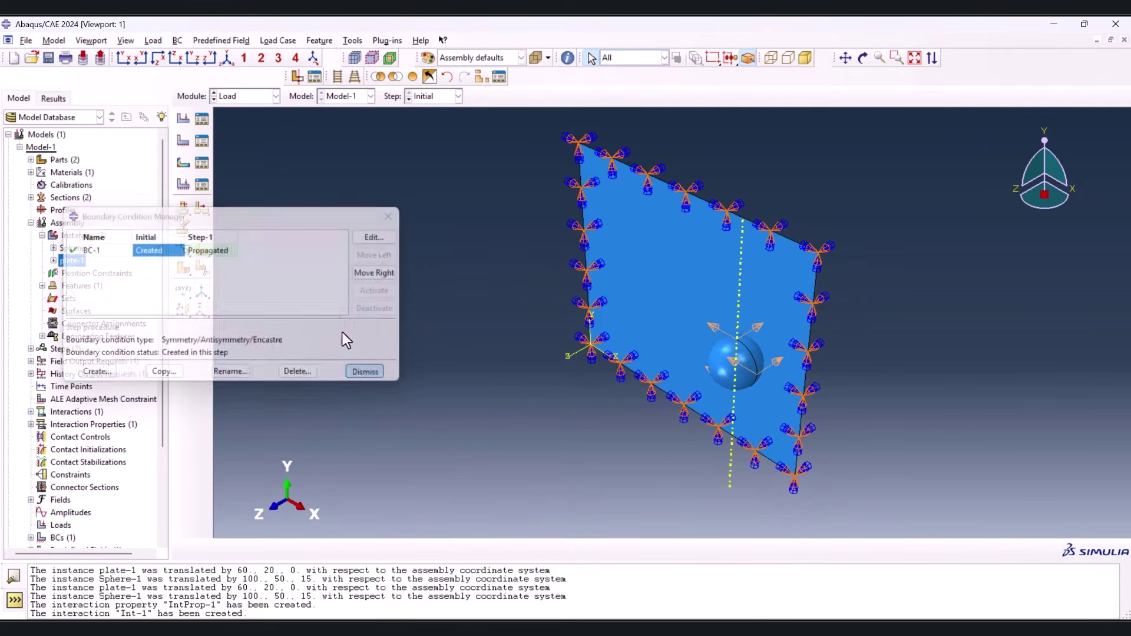
Seed the plate instance with an approximate global size of 4.5 in the Mesh module
{"action": "left_click", "coordinate": [243, 90]}
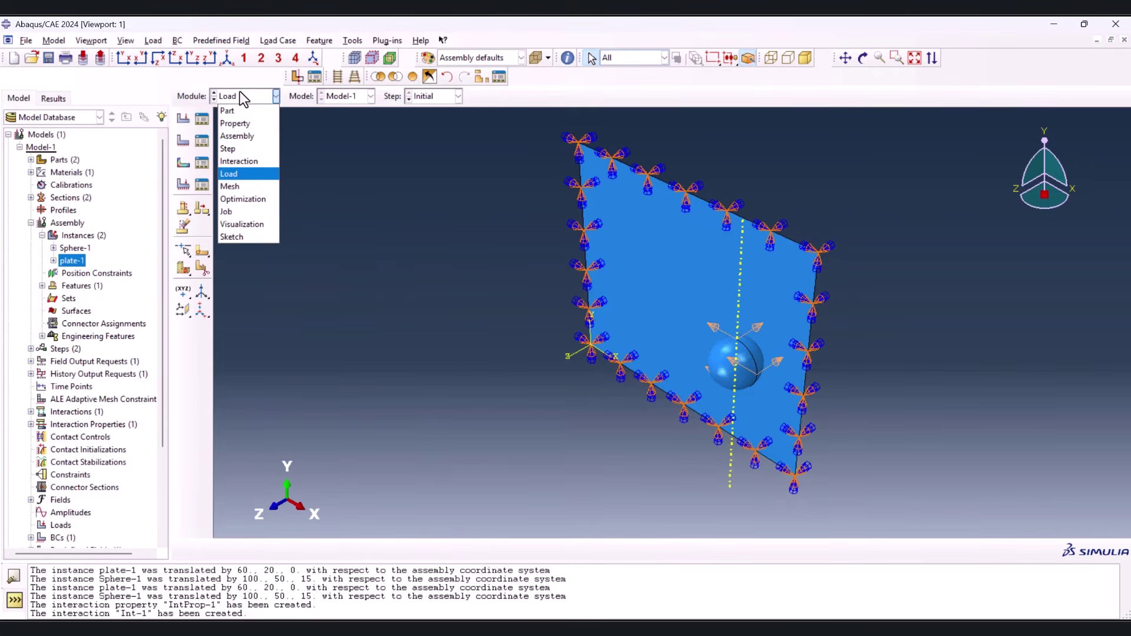
{"action": "left_click", "coordinate": [244, 181]}
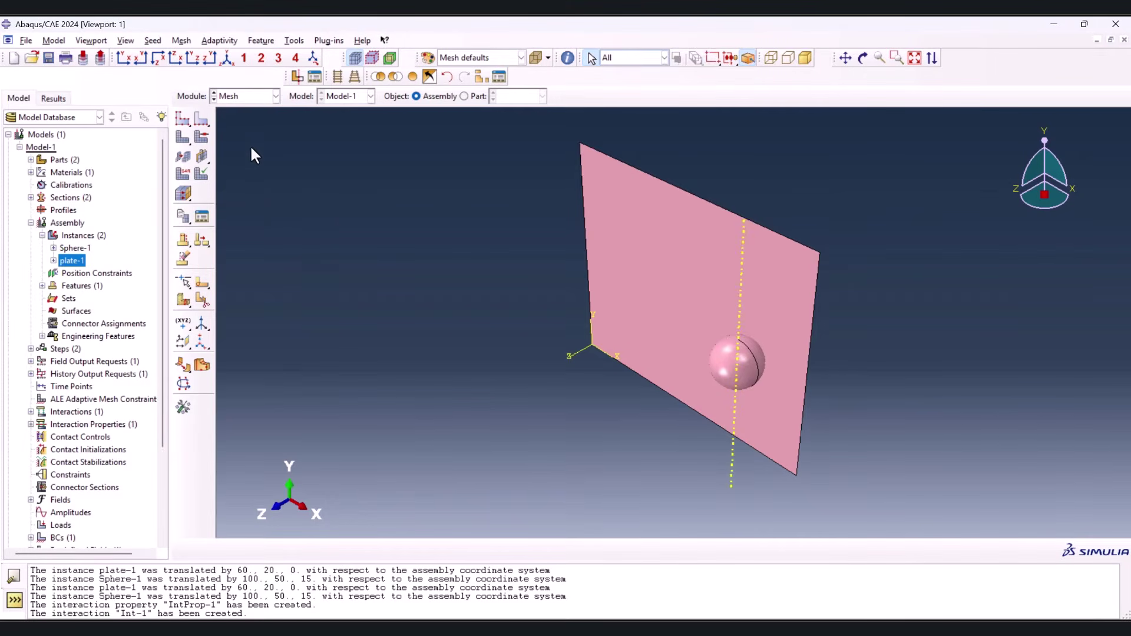
{"action": "left_click", "coordinate": [185, 119]}
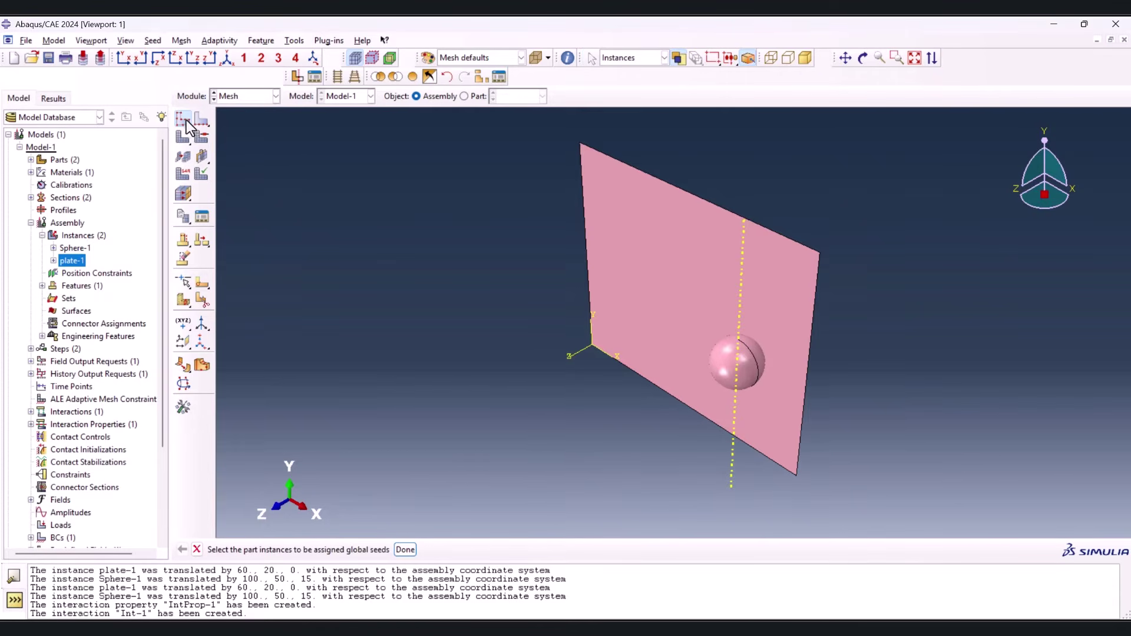
{"action": "left_click", "coordinate": [678, 261]}
{"action": "left_click", "coordinate": [411, 549]}
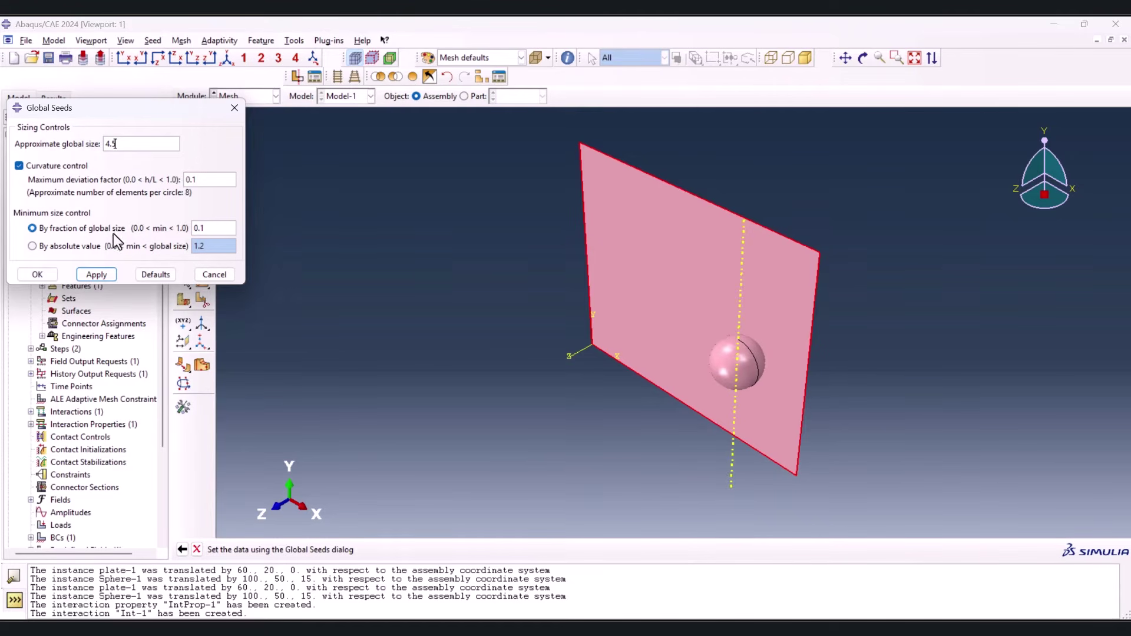
{"action": "left_click", "coordinate": [56, 274]}
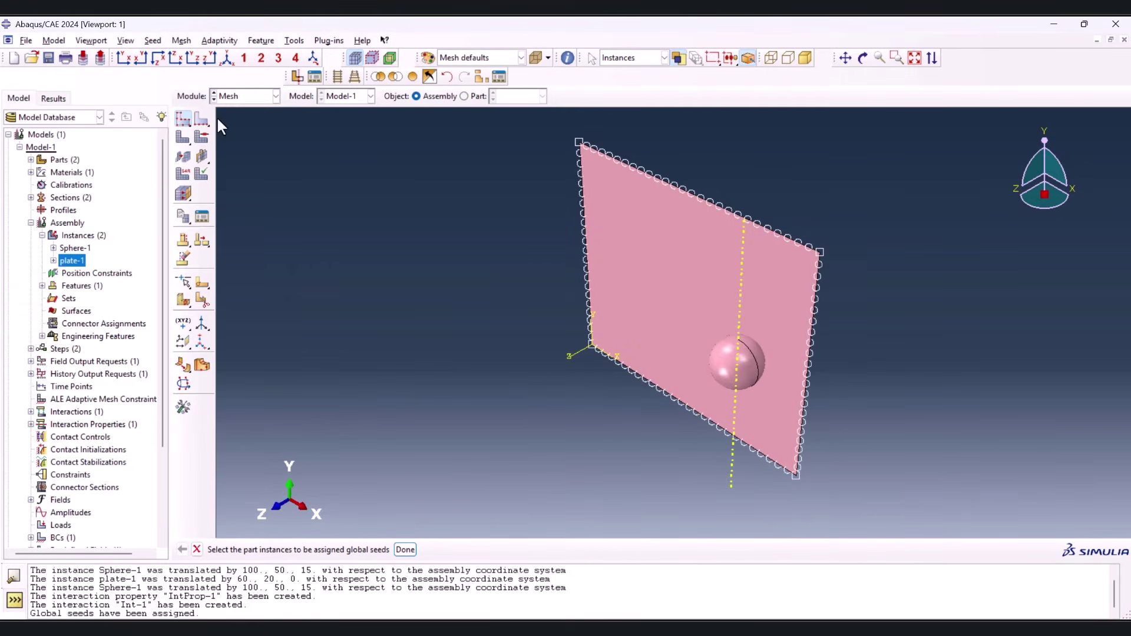
Assign global seeds with an approximate size of 4.5 to the sphere instance
{"action": "left_click", "coordinate": [406, 550]}
{"action": "type", "text": "4.5"}
{"action": "left_click", "coordinate": [37, 275]}
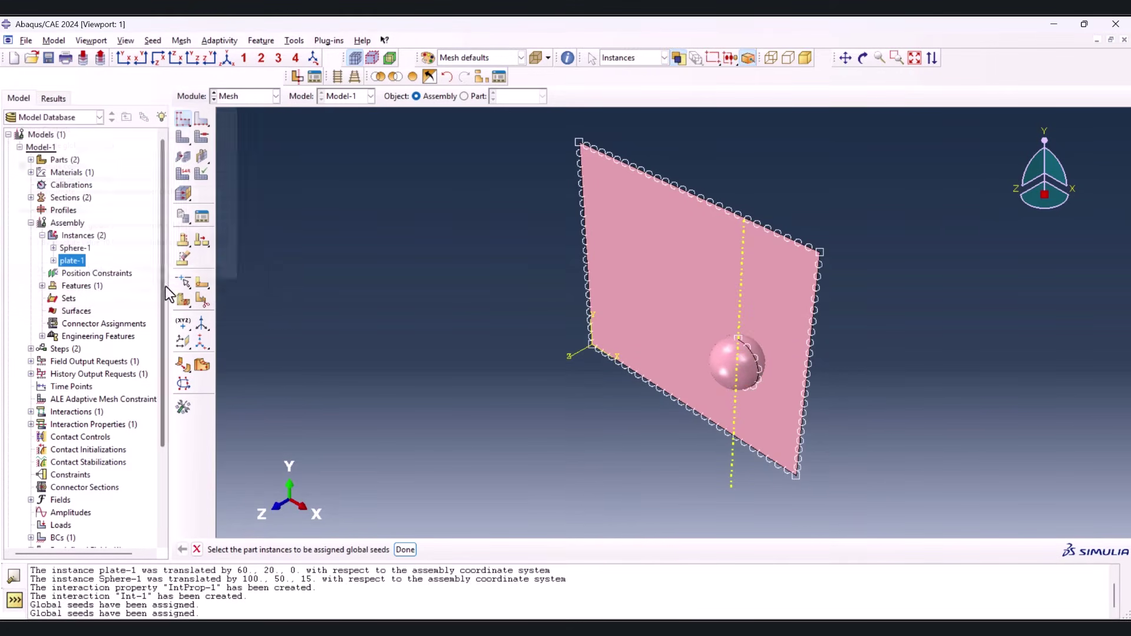
Set the sphere's mesh controls to quad-dominated, free technique with the medial axis algorithm, and mesh both the sphere and plate instances
{"action": "left_click", "coordinate": [201, 141]}
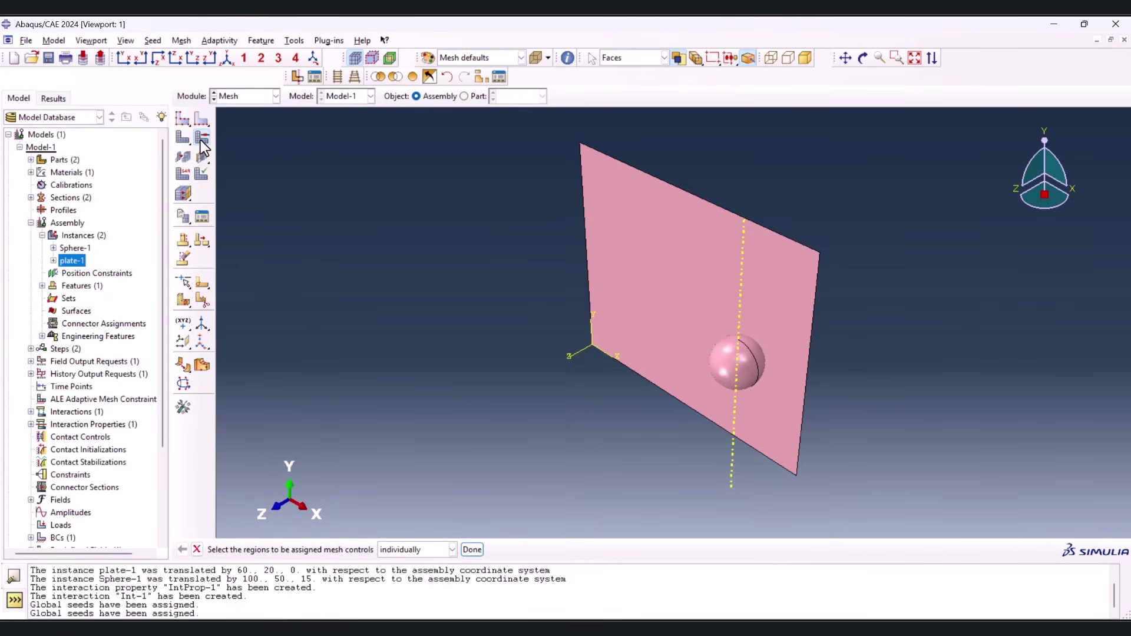
{"action": "left_click", "coordinate": [748, 352]}
{"action": "left_click", "coordinate": [472, 549]}
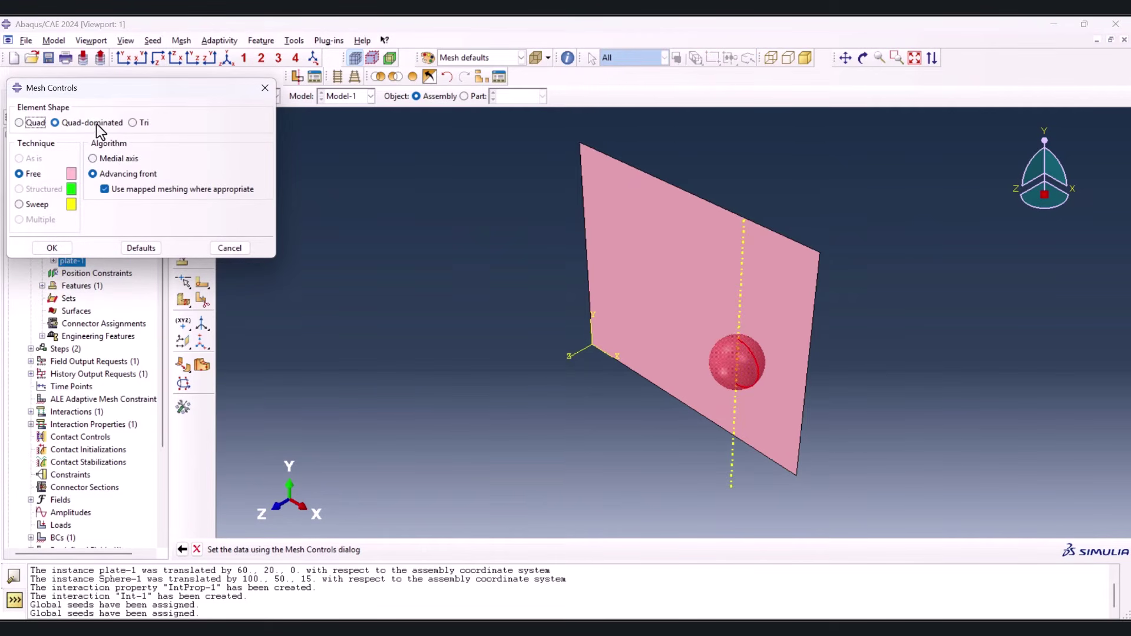
{"action": "left_click", "coordinate": [94, 158]}
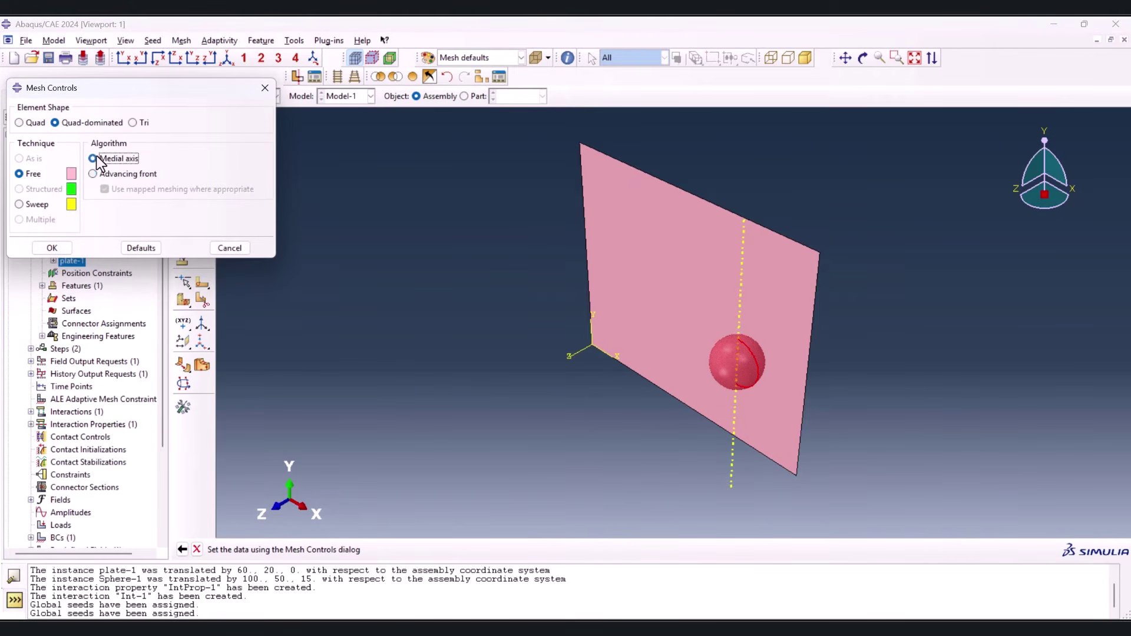
{"action": "left_click", "coordinate": [52, 248]}
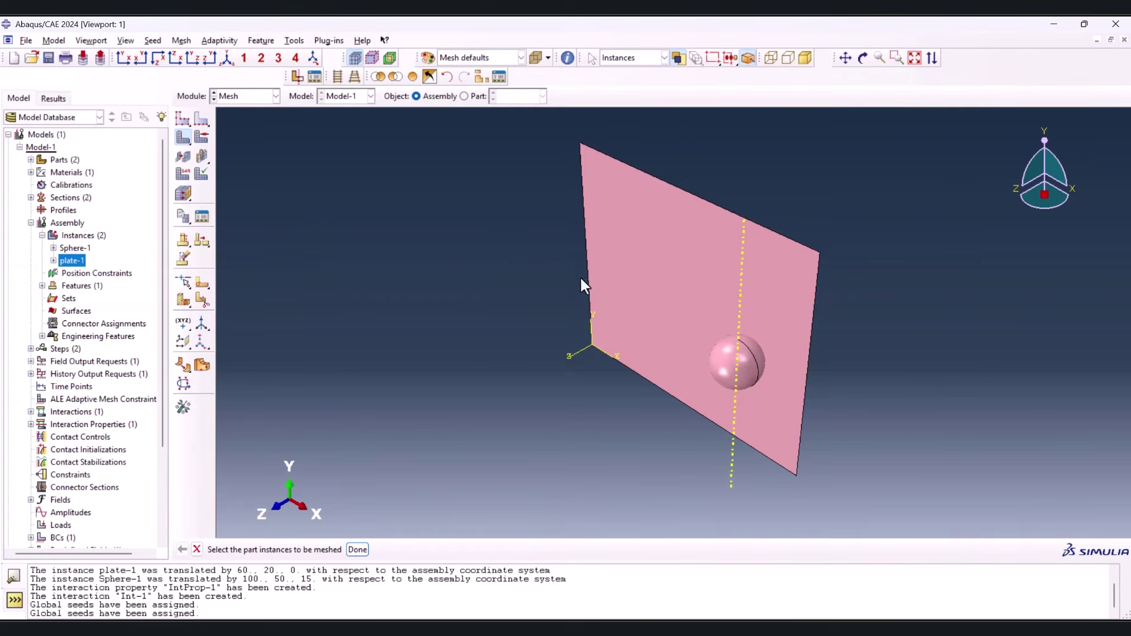
{"action": "left_click_drag", "start_coordinate": [460, 202], "coordinate": [878, 462]}
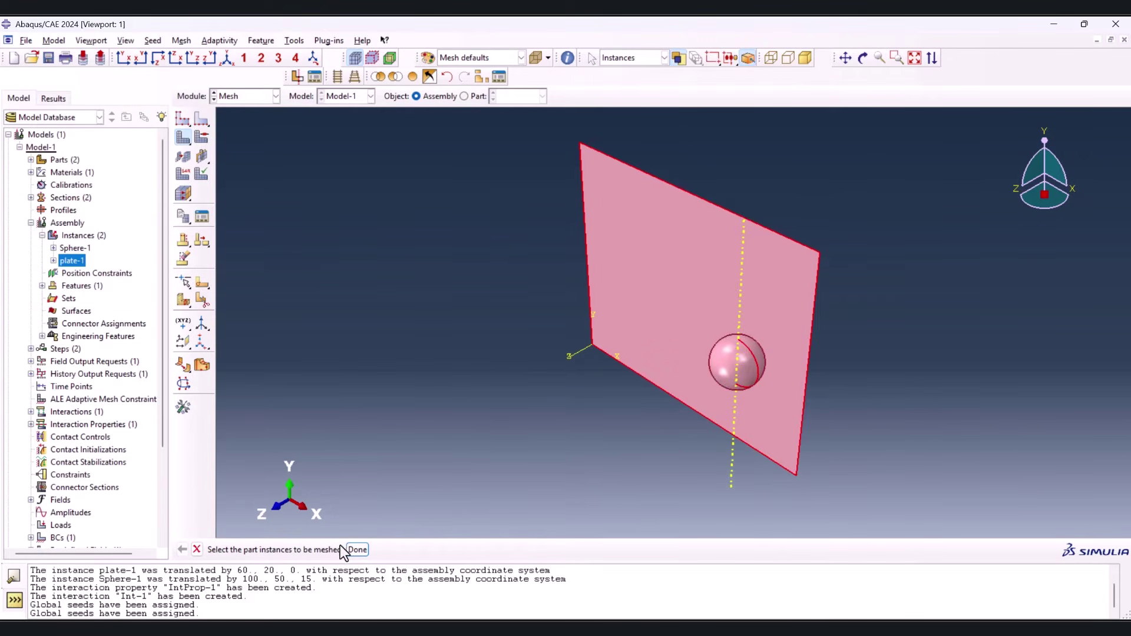
{"action": "left_click", "coordinate": [357, 549]}
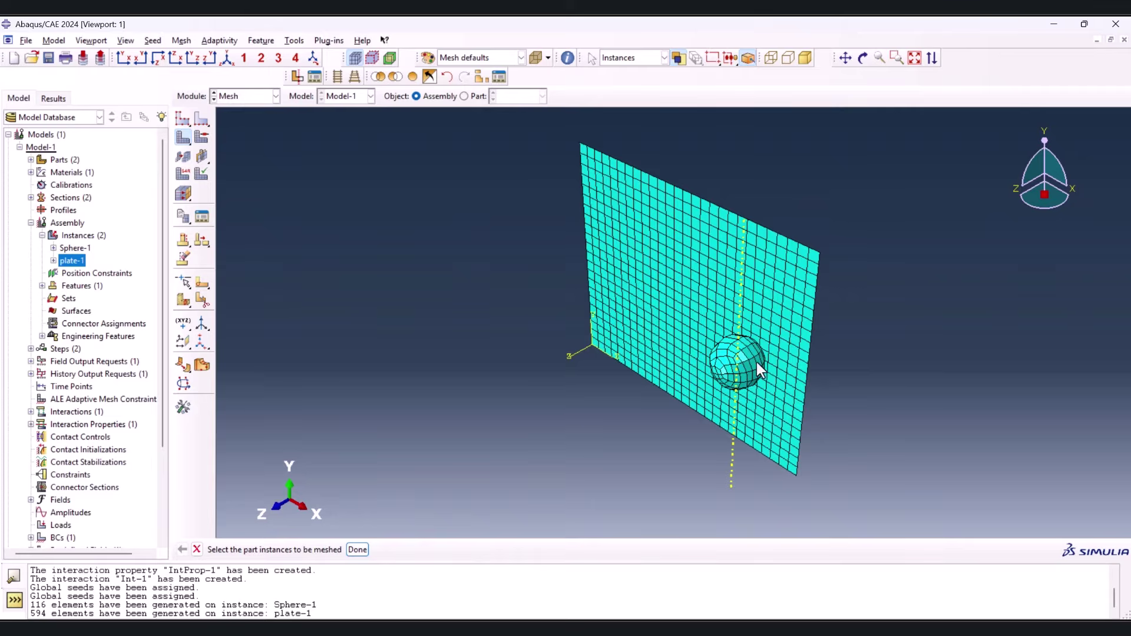
Assign linear Explicit elements of the Shell family, without reduced integration, to the sphere and the plate
{"action": "left_click", "coordinate": [185, 174]}
{"action": "left_click_drag", "start_coordinate": [511, 177], "coordinate": [832, 466]}
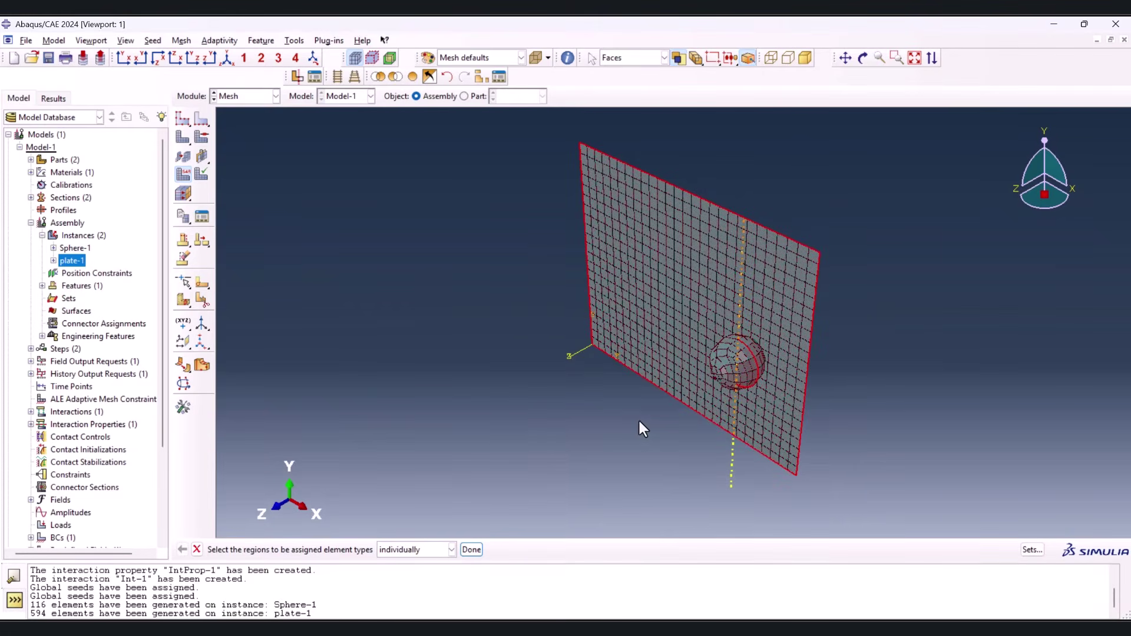
{"action": "left_click", "coordinate": [469, 547]}
{"action": "left_click", "coordinate": [179, 254]}
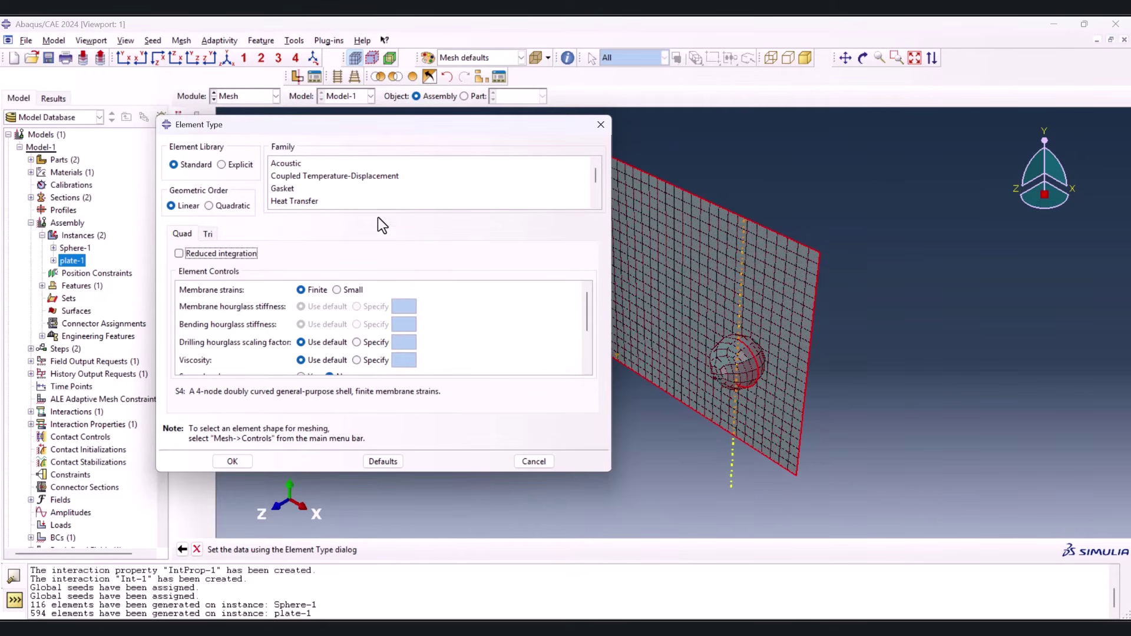
{"action": "scroll", "coordinate": [335, 196], "scroll_direction": "down", "scroll_amount": 2}
{"action": "left_click", "coordinate": [330, 201]}
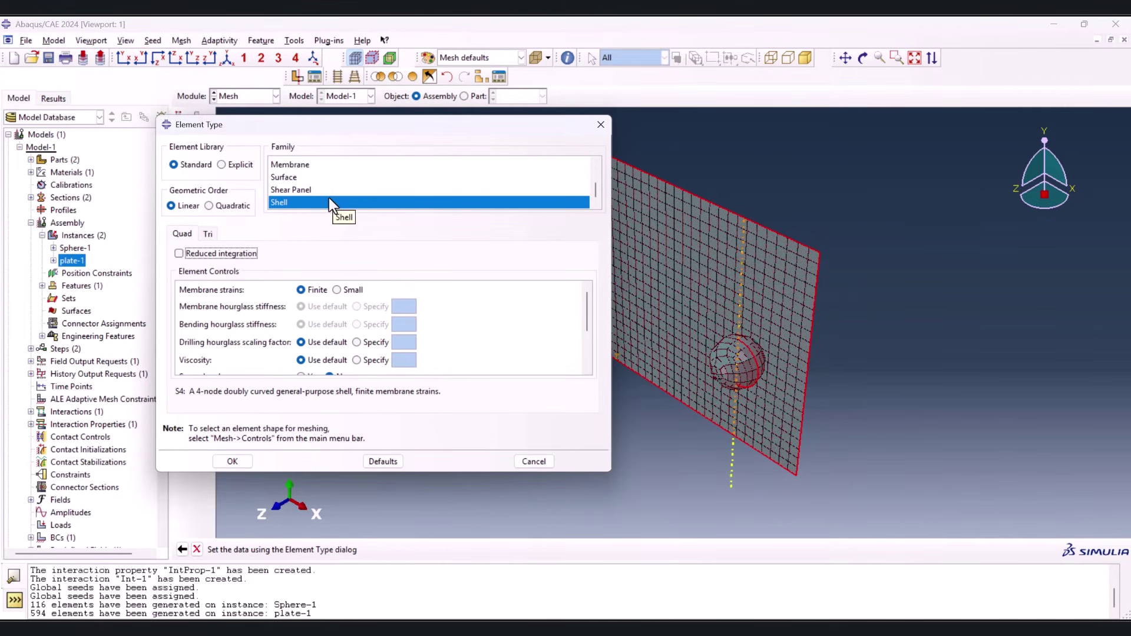
{"action": "left_click", "coordinate": [221, 165]}
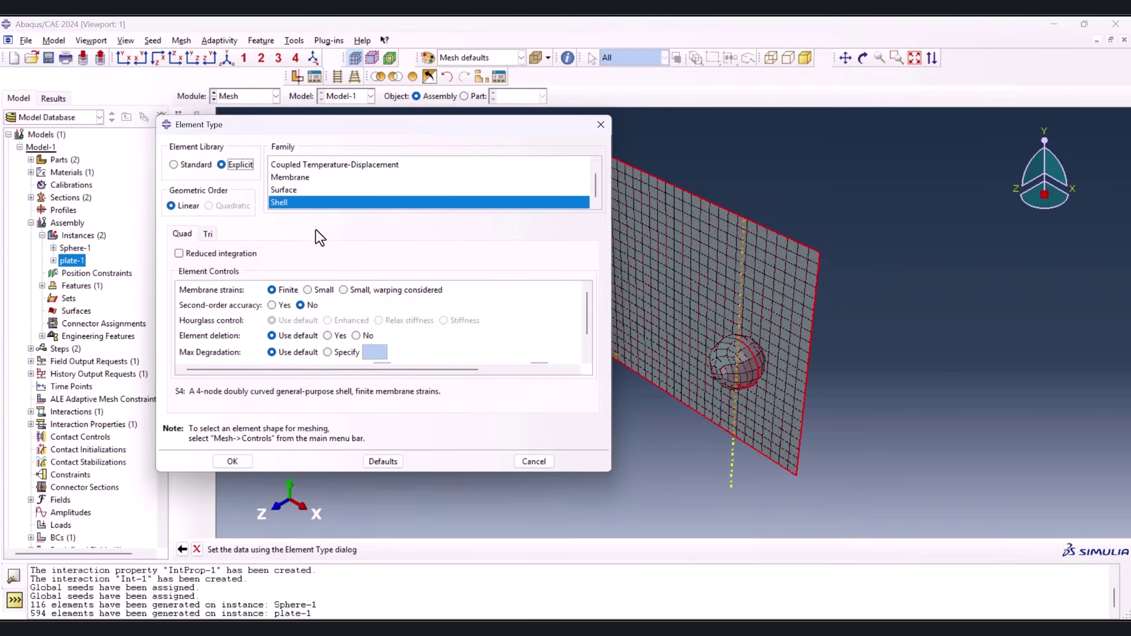
{"action": "left_click", "coordinate": [233, 461]}
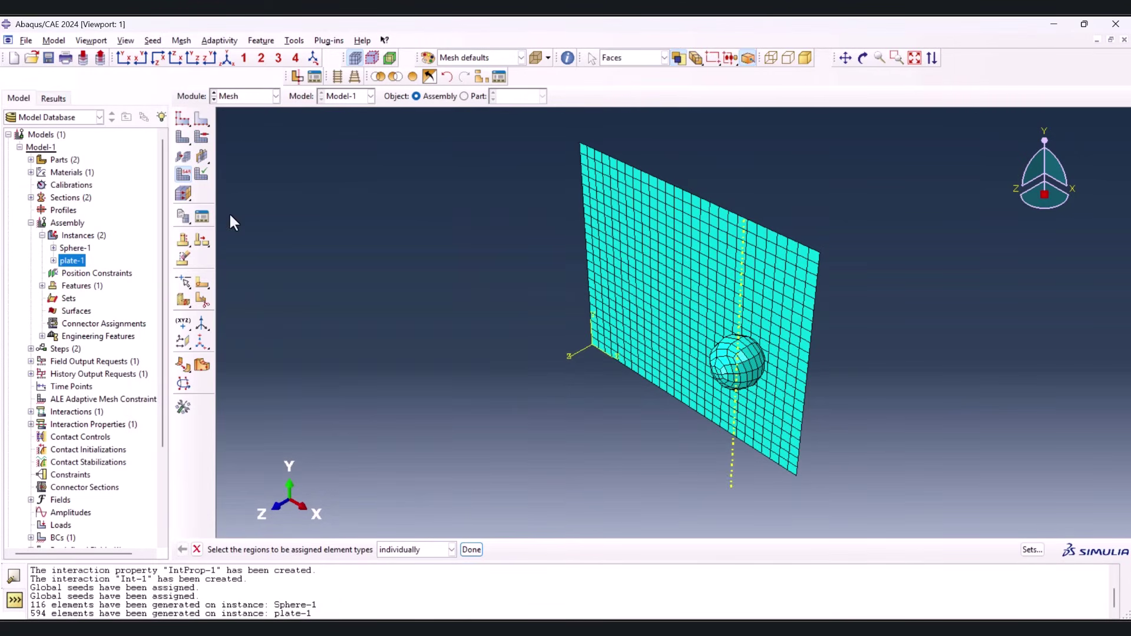
Create a job named ShearFailure from Model-1 in the Job module and write its input file
{"action": "left_click", "coordinate": [250, 96]}
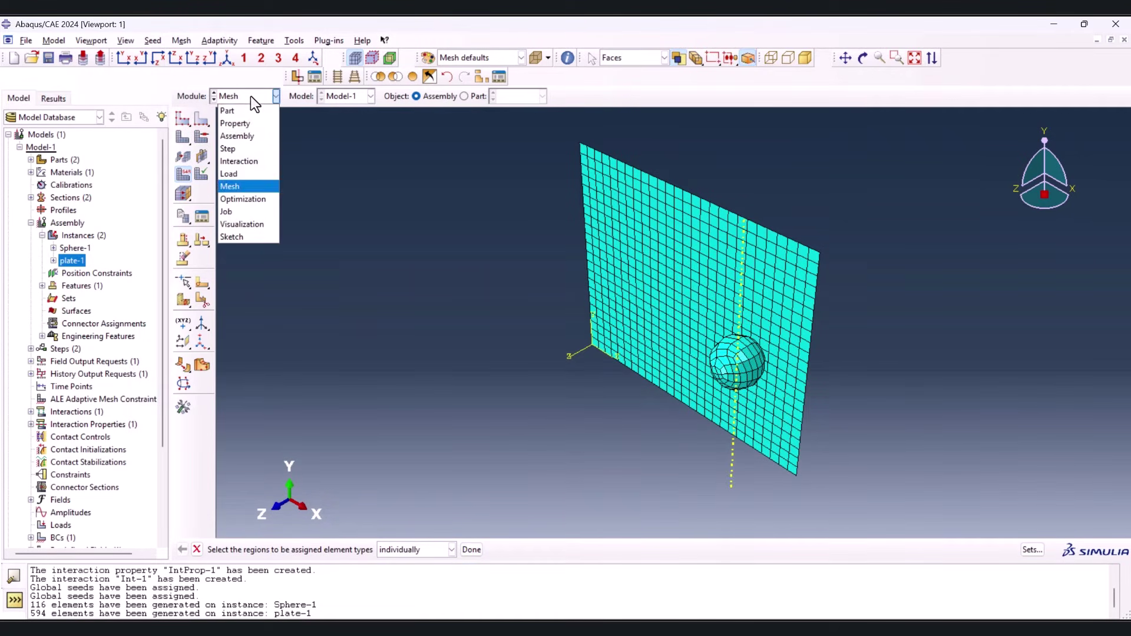
{"action": "left_click", "coordinate": [235, 214]}
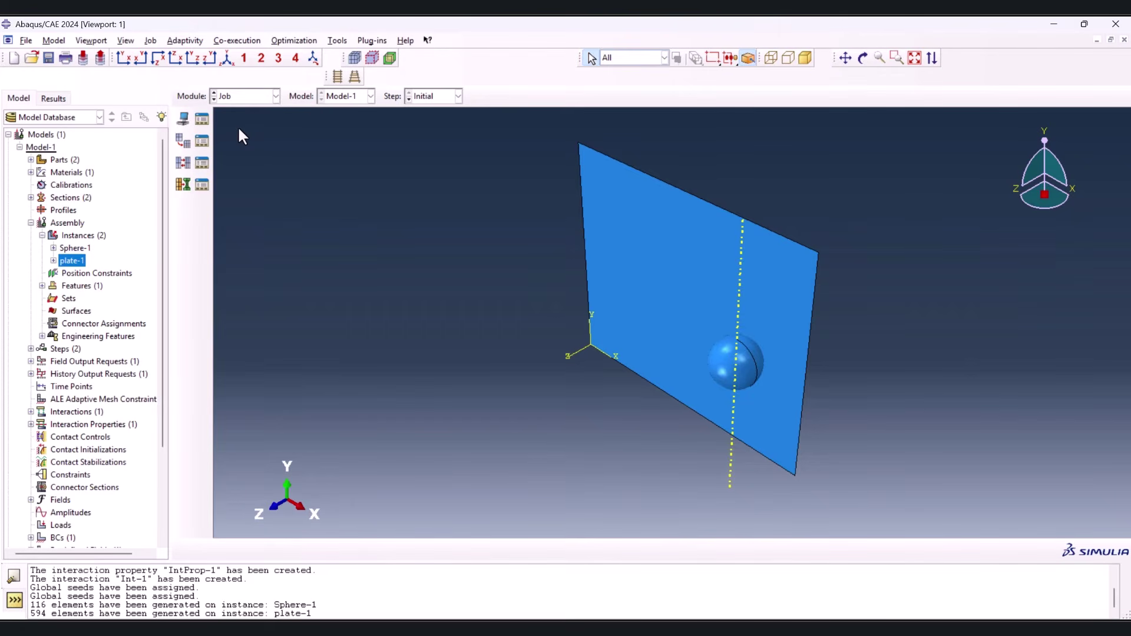
{"action": "left_click", "coordinate": [183, 118]}
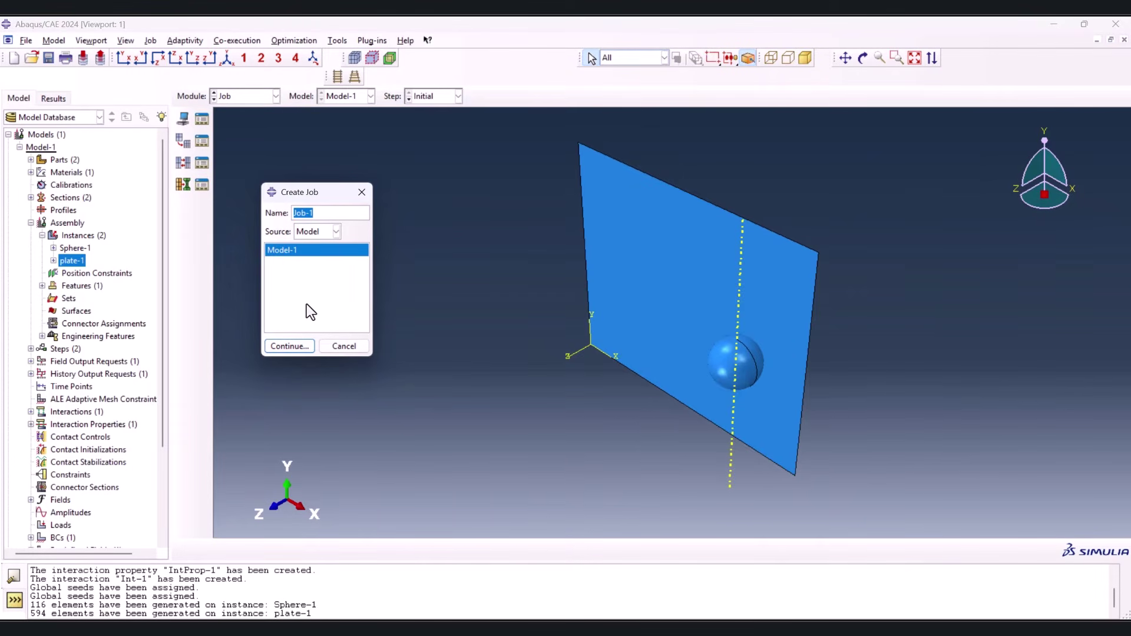
{"action": "type", "text": "ShearFailure"}
{"action": "left_click", "coordinate": [285, 343]}
{"action": "left_click", "coordinate": [383, 441]}
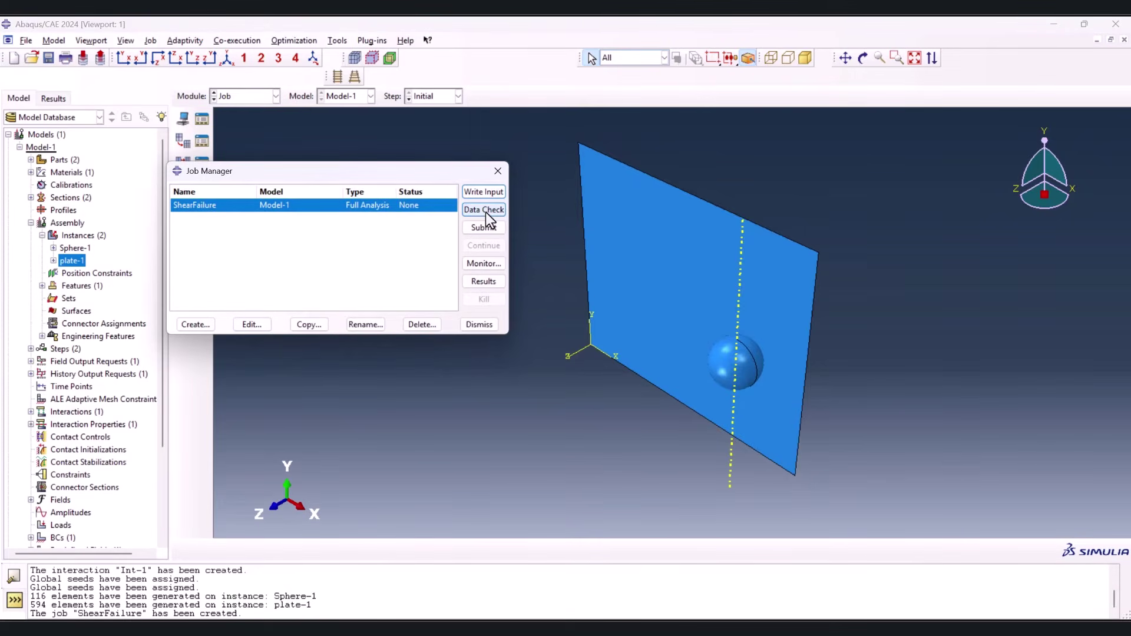
{"action": "left_click", "coordinate": [482, 192]}
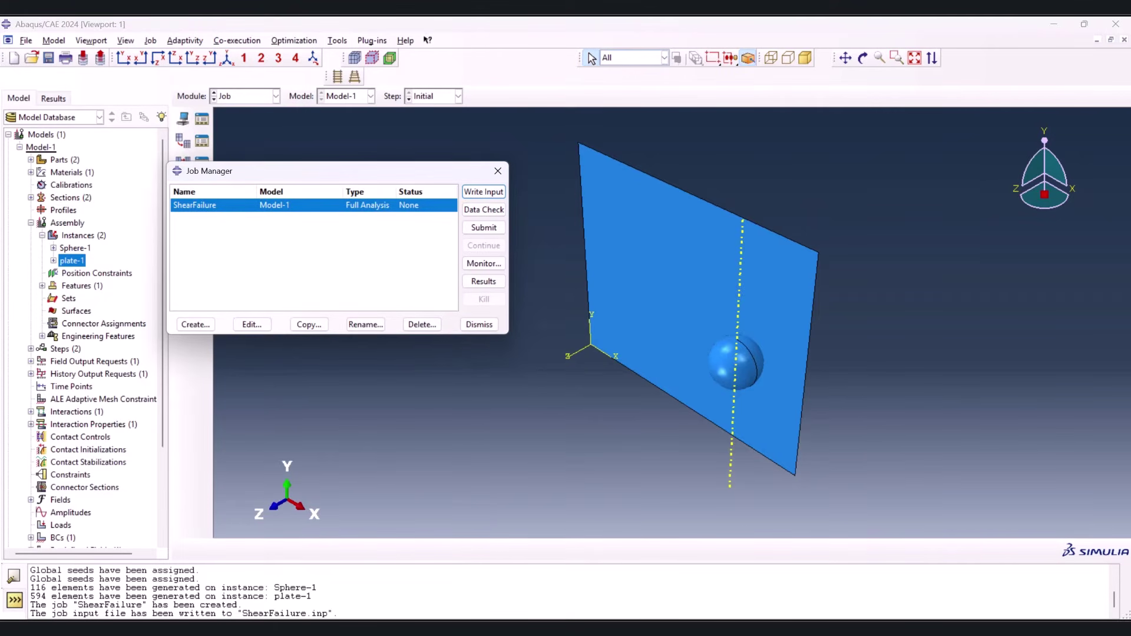
Switch to File Explorer and open ShearFailure.inp from the Temp folder in Notepad, just for this once
{"action": "left_click", "coordinate": [518, 587]}
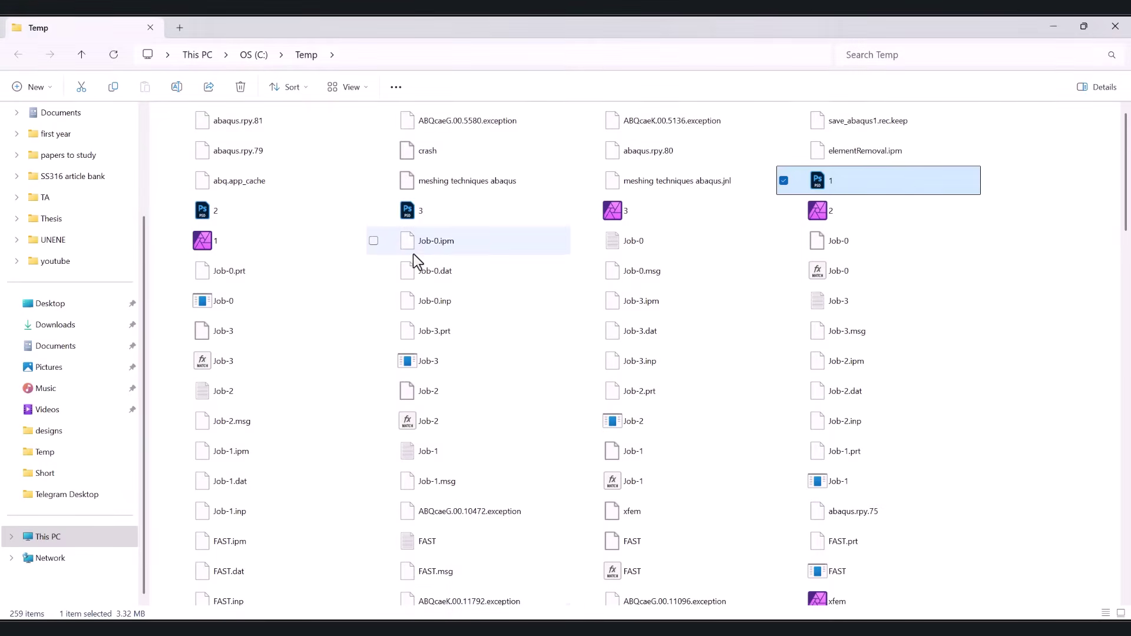
{"action": "left_click", "coordinate": [450, 262]}
{"action": "key", "text": "End"}
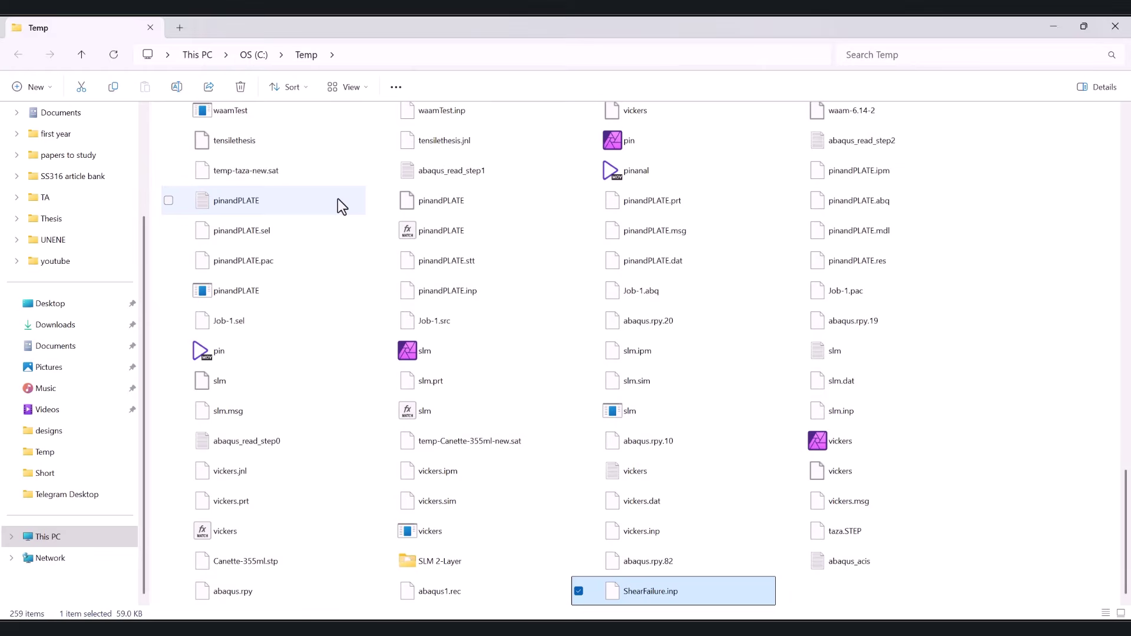
{"action": "double_click", "coordinate": [680, 591]}
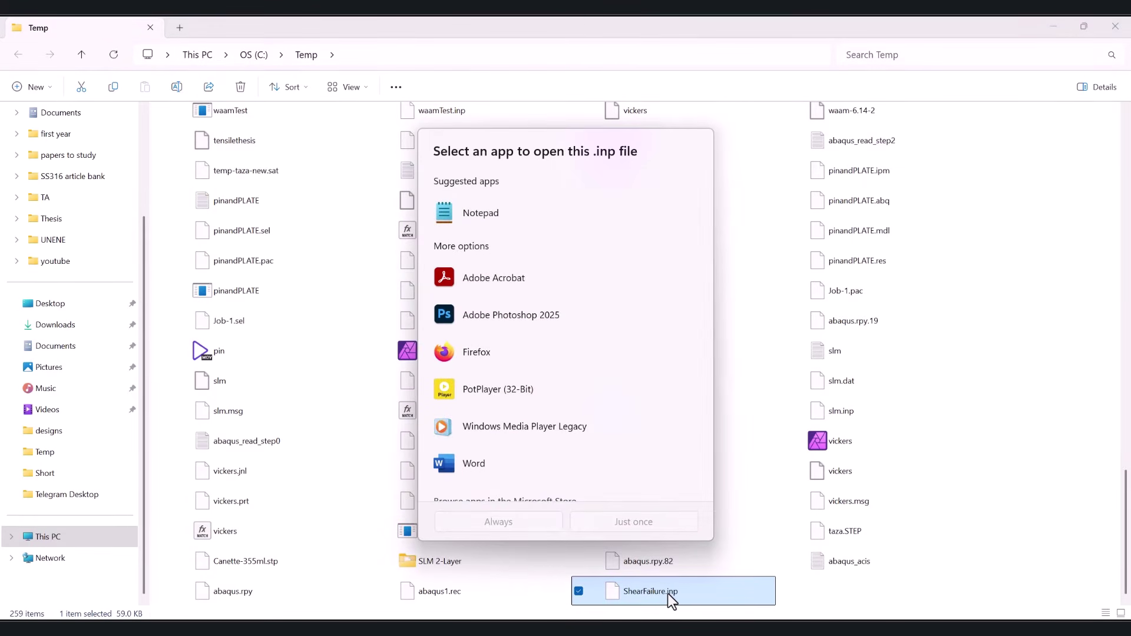
{"action": "right_click", "coordinate": [667, 592]}
{"action": "mouse_move", "coordinate": [731, 338]}
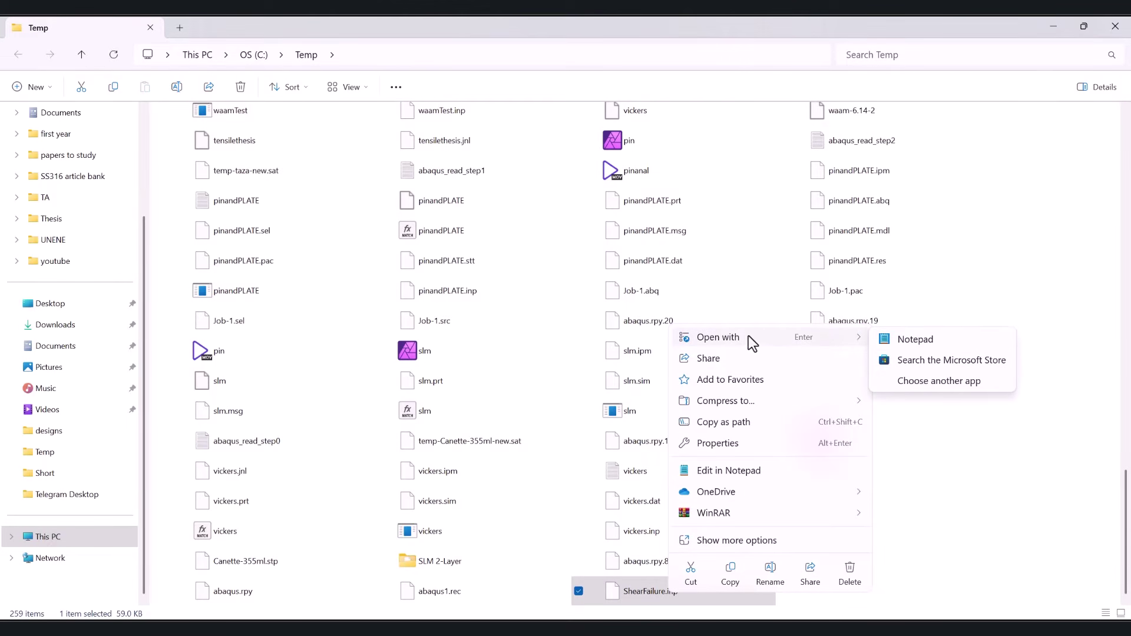
{"action": "left_click", "coordinate": [938, 380]}
{"action": "left_click", "coordinate": [486, 206]}
{"action": "left_click", "coordinate": [636, 528]}
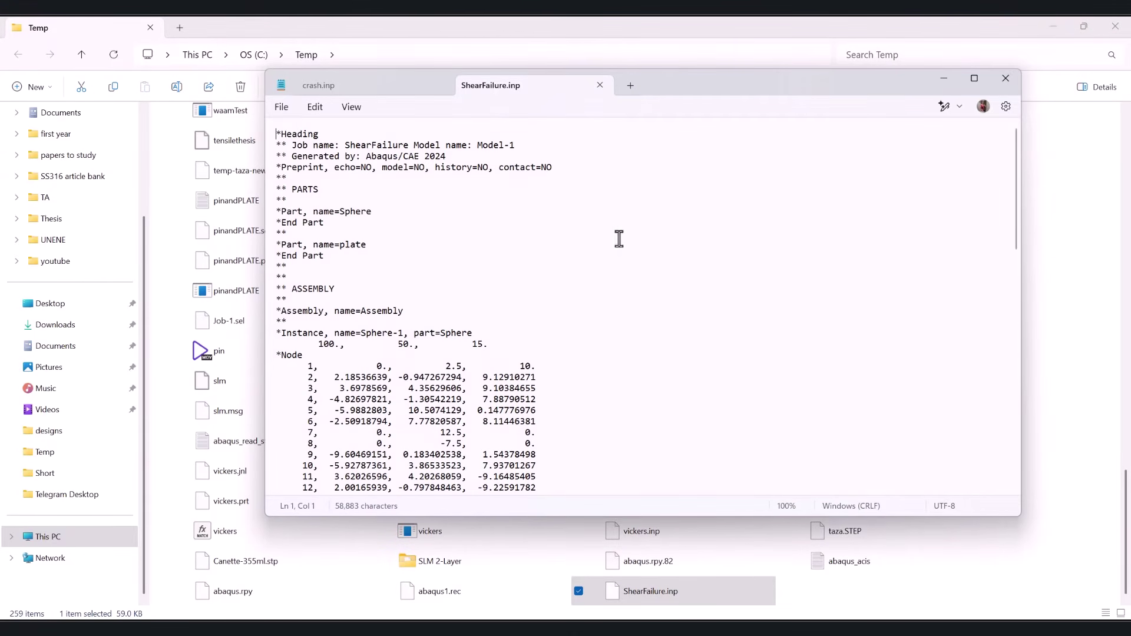
Search ShearFailure.inp for "material" and go through the matches to the MATERIALS section
{"action": "left_click", "coordinate": [609, 255]}
{"action": "key", "text": "ctrl+f"}
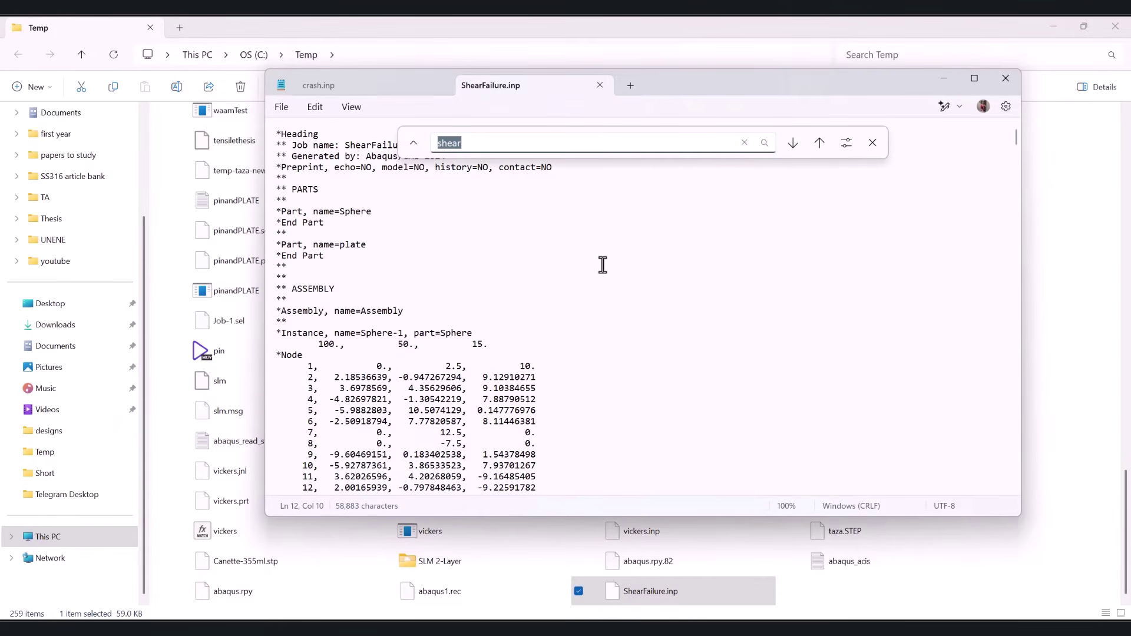
{"action": "type", "text": "material"}
{"action": "key", "text": "Return"}
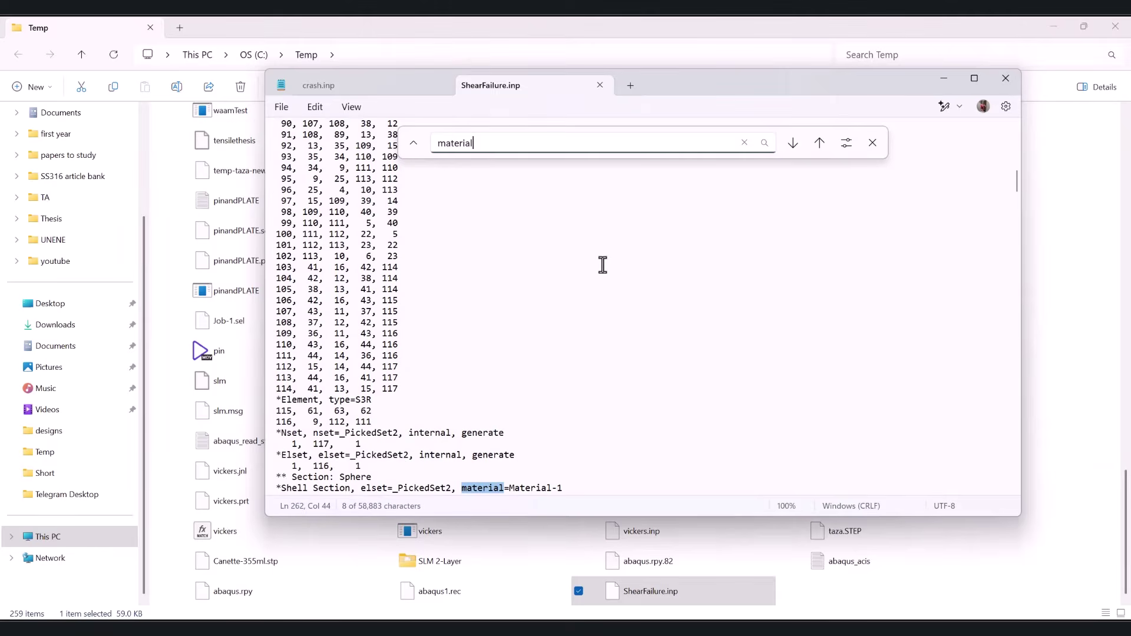
{"action": "left_click", "coordinate": [793, 143]}
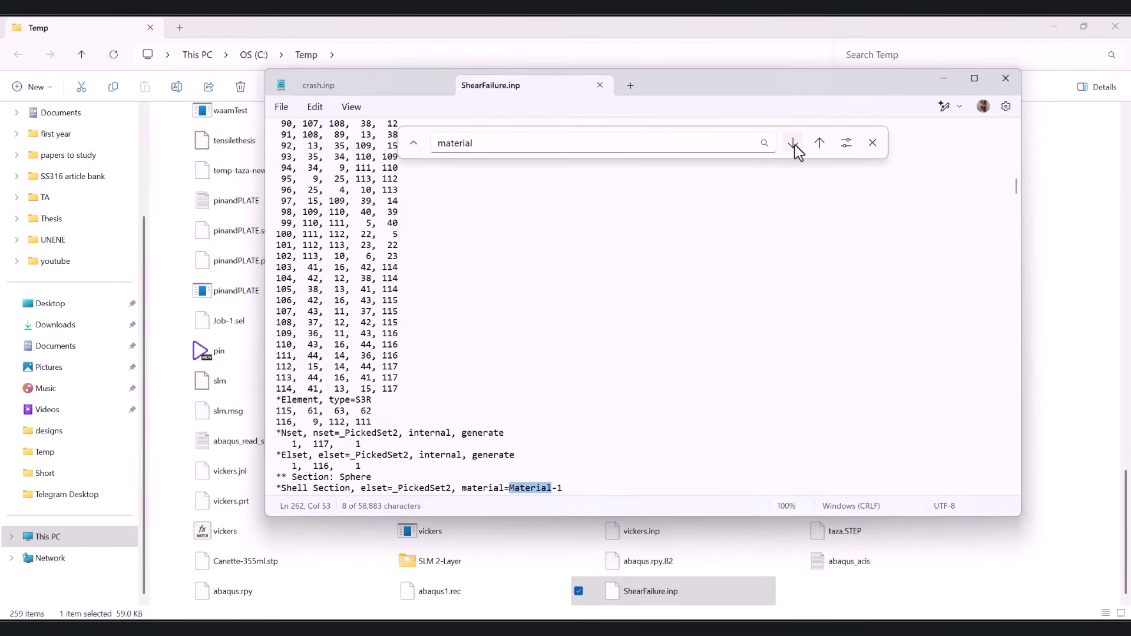
{"action": "left_click", "coordinate": [794, 143]}
{"action": "left_click", "coordinate": [794, 143]}
{"action": "left_click", "coordinate": [794, 143]}
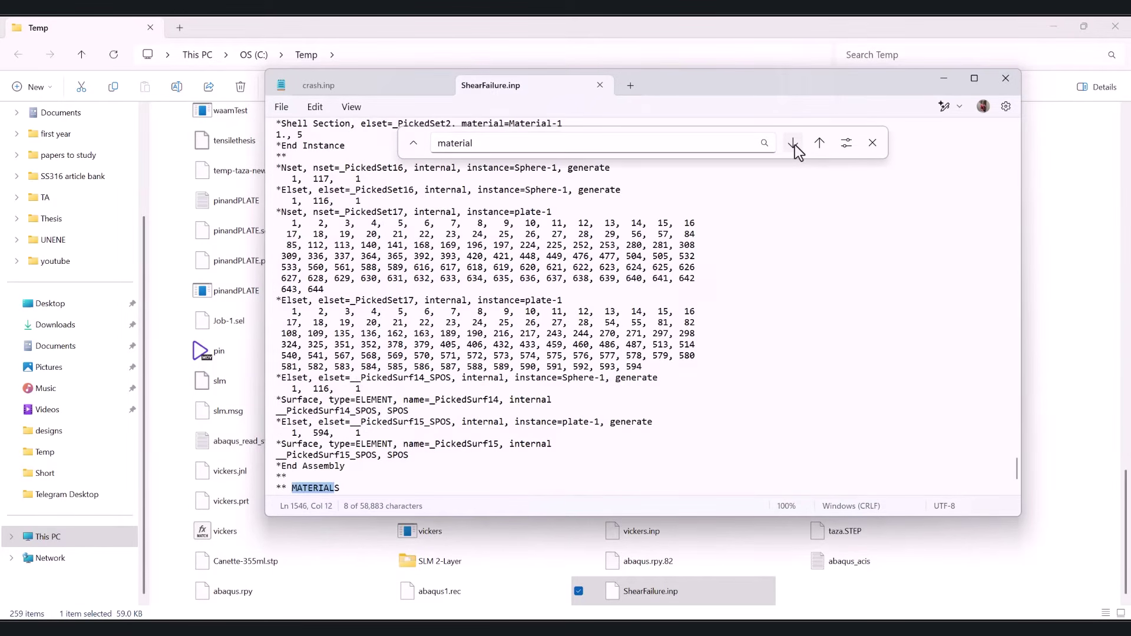
{"action": "scroll", "coordinate": [418, 301], "scroll_direction": "down", "scroll_amount": 7}
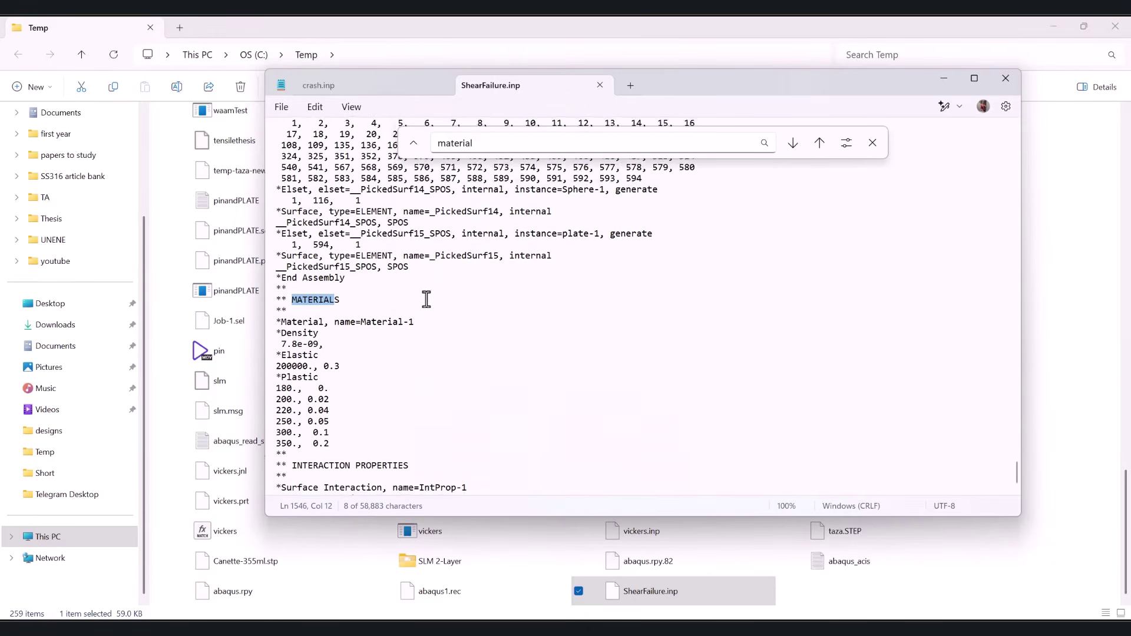
Add the line "*shear Failure" followed by 0.19 below the last Plastic row of Material-1, and save the input file
{"action": "left_click", "coordinate": [336, 388]}
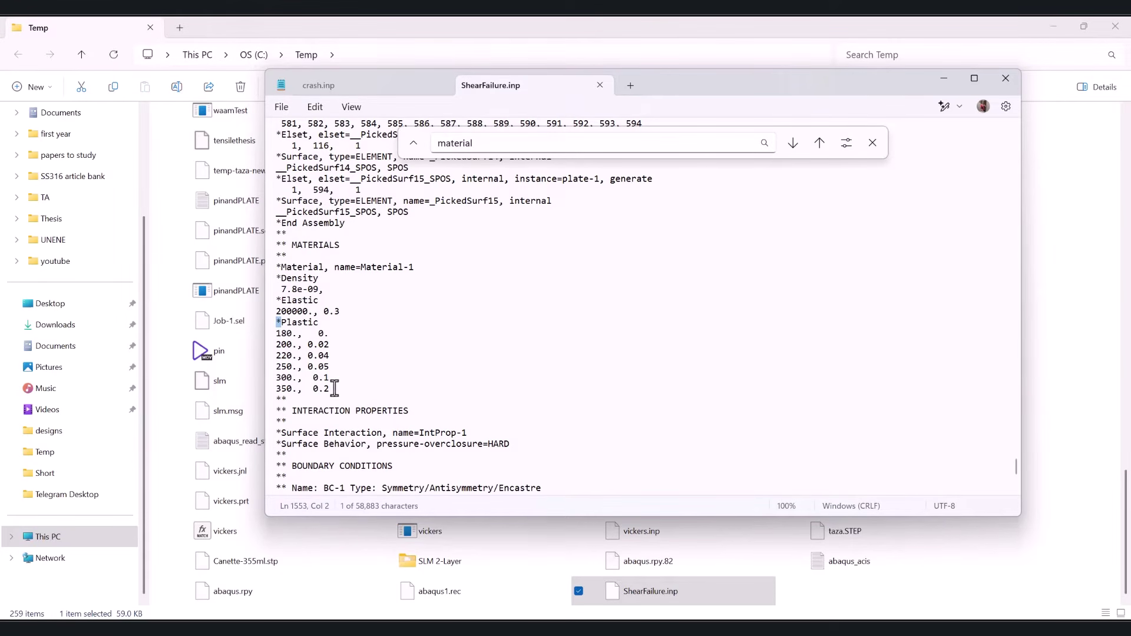
{"action": "key", "text": "Return"}
{"action": "type", "text": "*"}
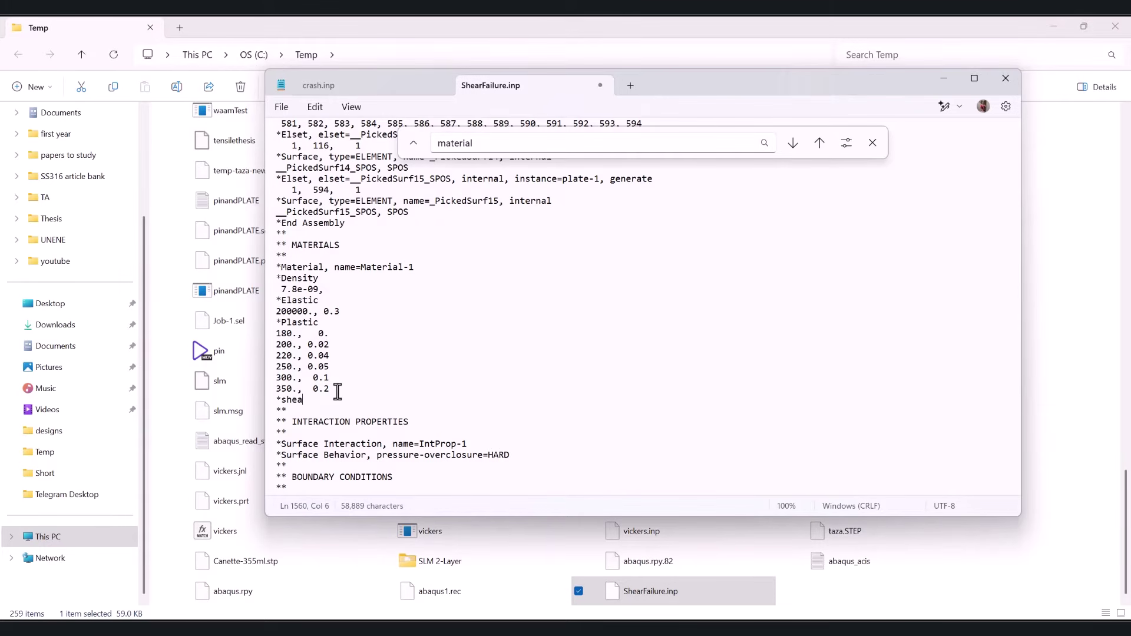
{"action": "type", "text": "shear Failur"}
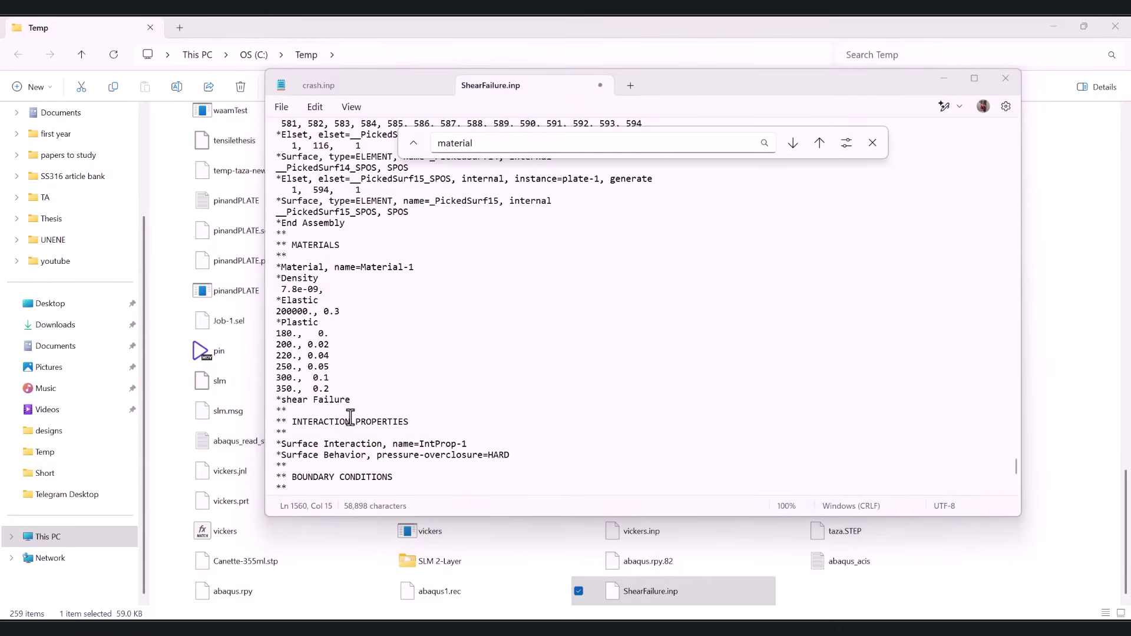
{"action": "type", "text": "e"}
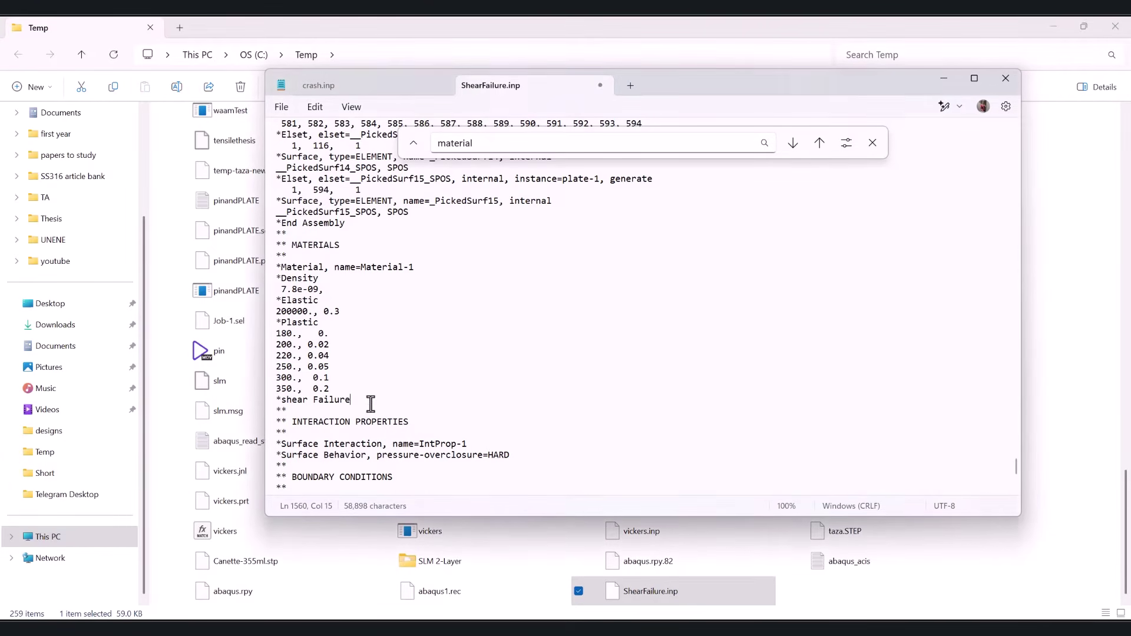
{"action": "key", "text": "Return"}
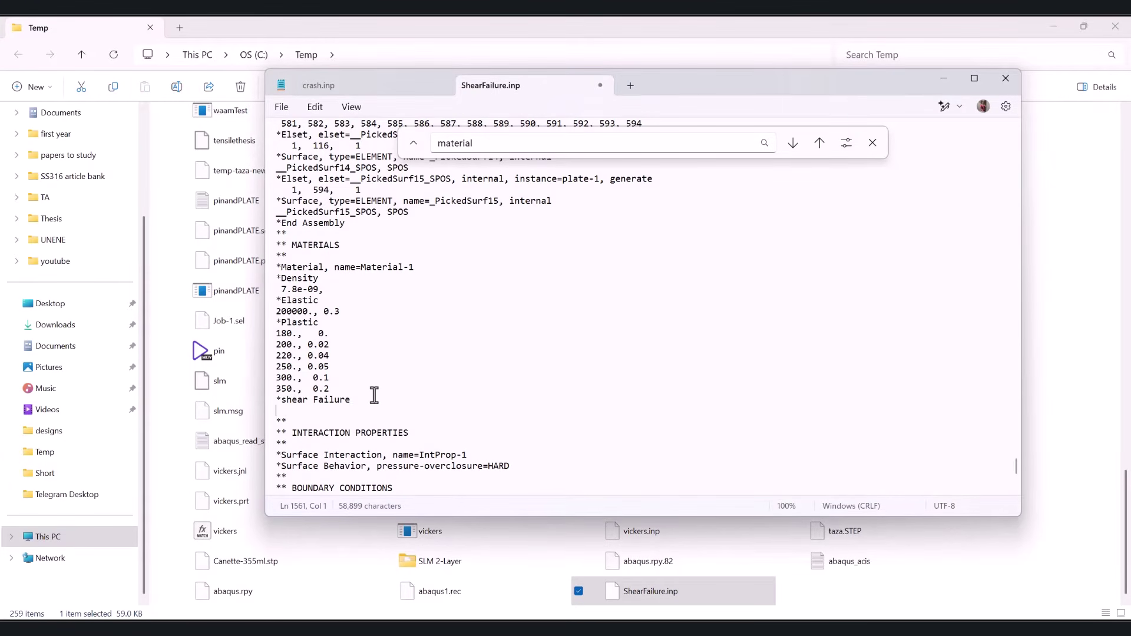
{"action": "type", "text": "0.19"}
{"action": "key", "text": "Escape"}
{"action": "left_click", "coordinate": [277, 400]}
{"action": "mouse_move", "coordinate": [287, 404]}
{"action": "left_mouse_down"}
{"action": "mouse_move", "coordinate": [311, 401]}
{"action": "mouse_move", "coordinate": [280, 414]}
{"action": "left_mouse_up"}
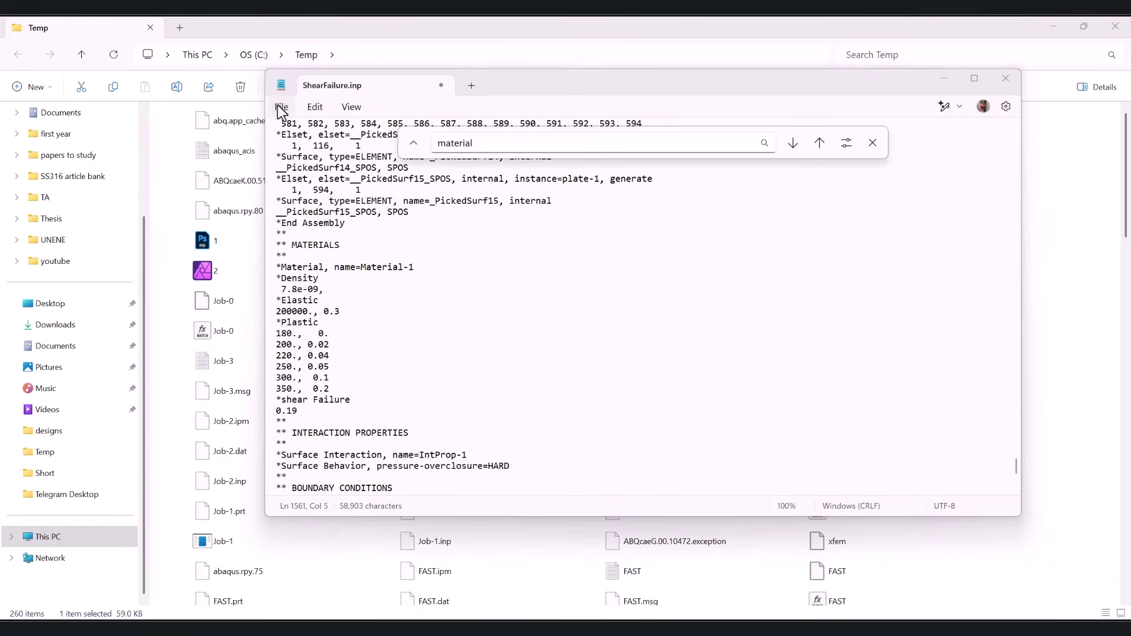
{"action": "left_click", "coordinate": [282, 107]}
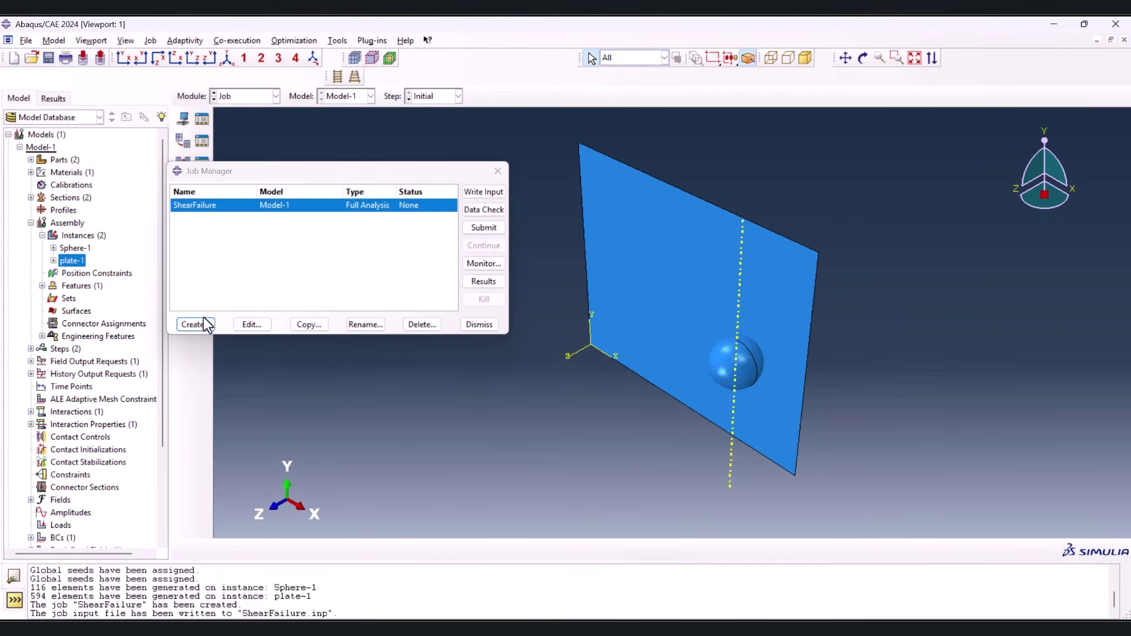
Create a full-analysis job named CrashElement in Abaqus/CAE, sourced from the input file C:\Temp\ShearFailure.inp
{"action": "left_click", "coordinate": [194, 325]}
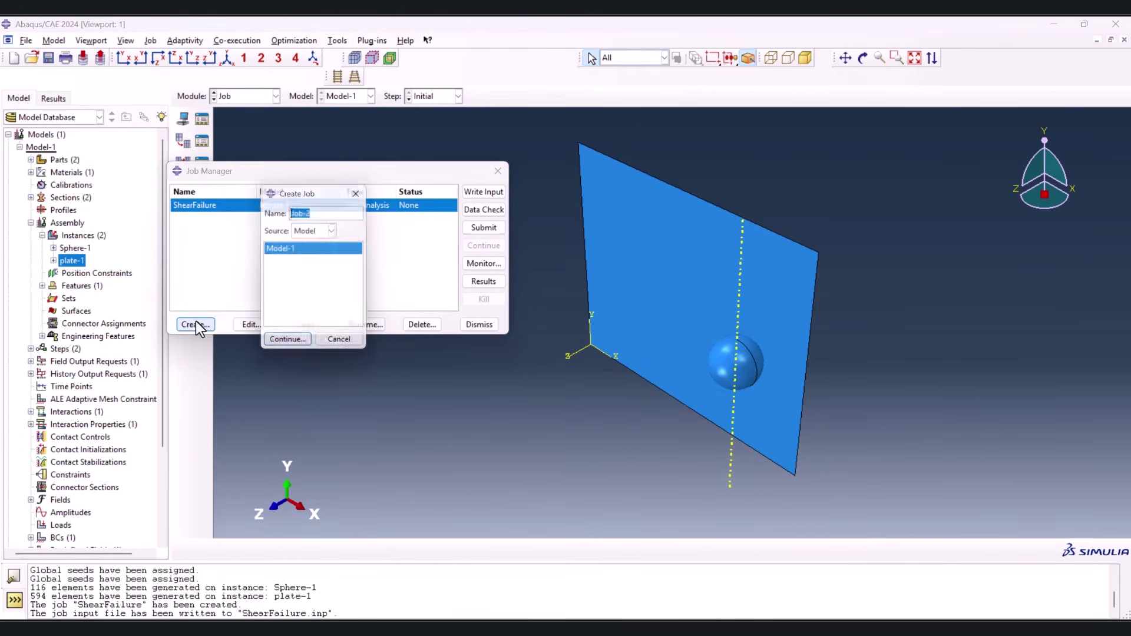
{"action": "type", "text": "Element"}
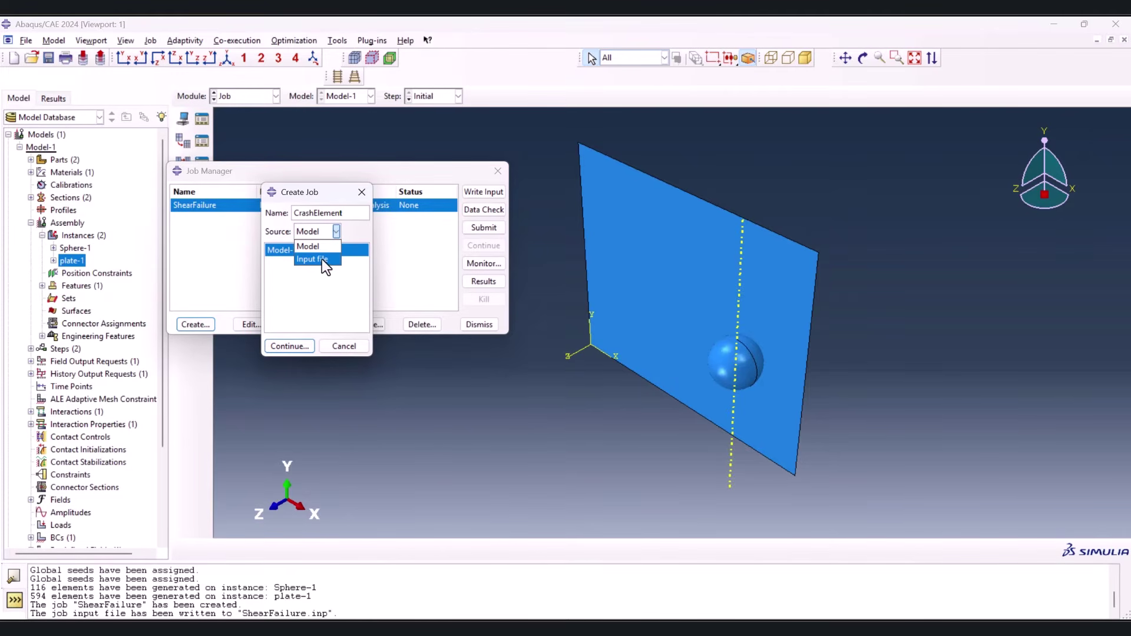
{"action": "left_click", "coordinate": [321, 259]}
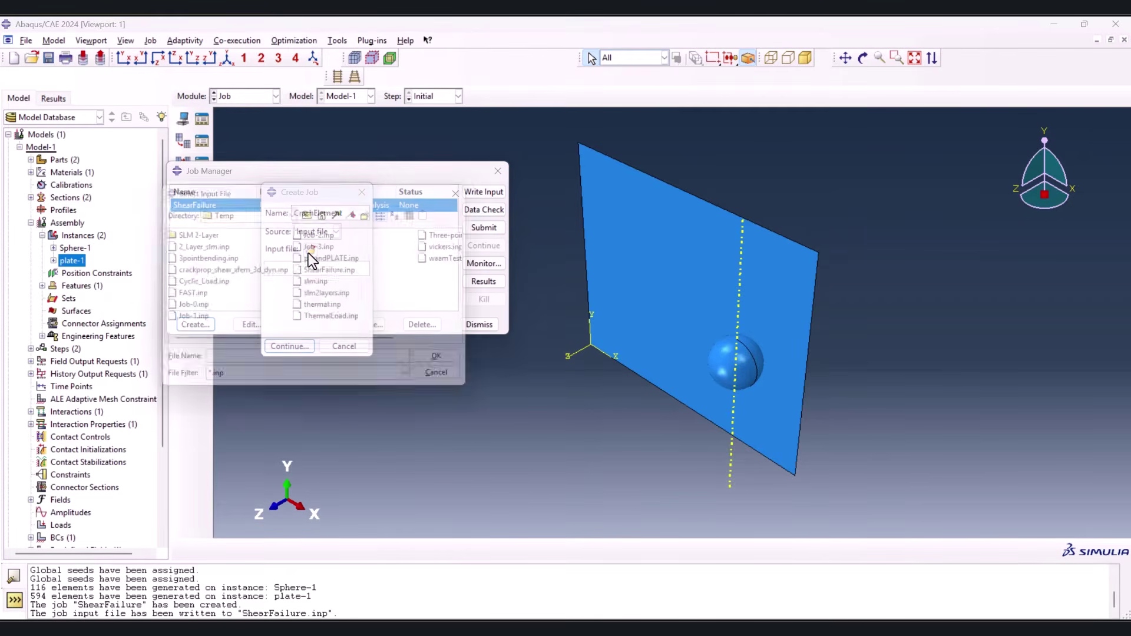
{"action": "left_click", "coordinate": [333, 309]}
{"action": "left_click", "coordinate": [330, 273]}
{"action": "double_click", "coordinate": [329, 274]}
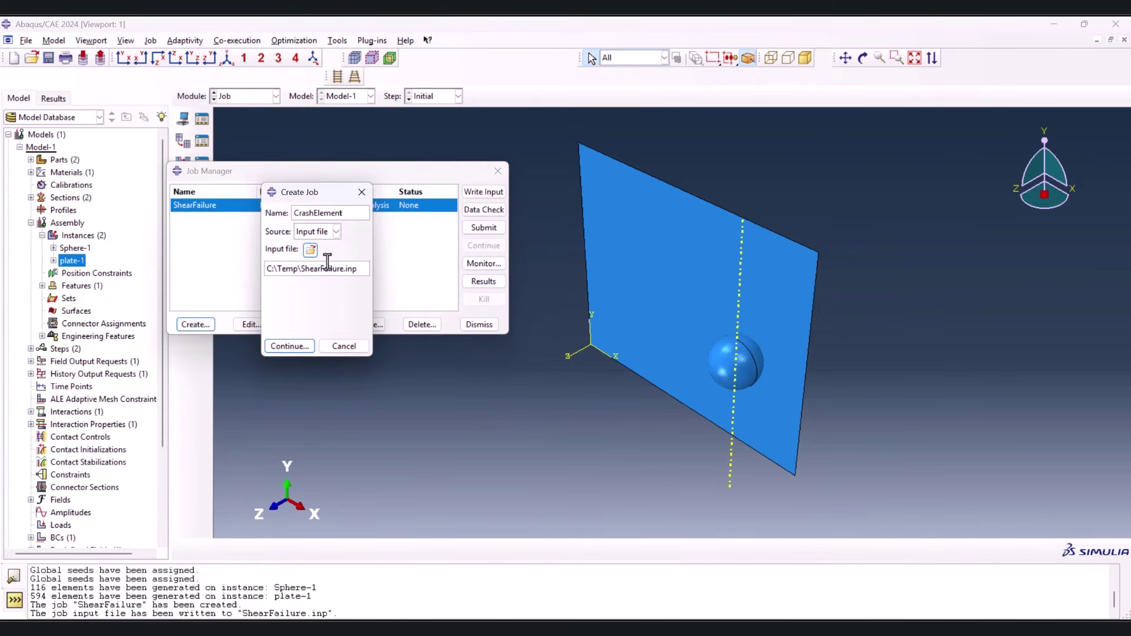
{"action": "left_click", "coordinate": [295, 347]}
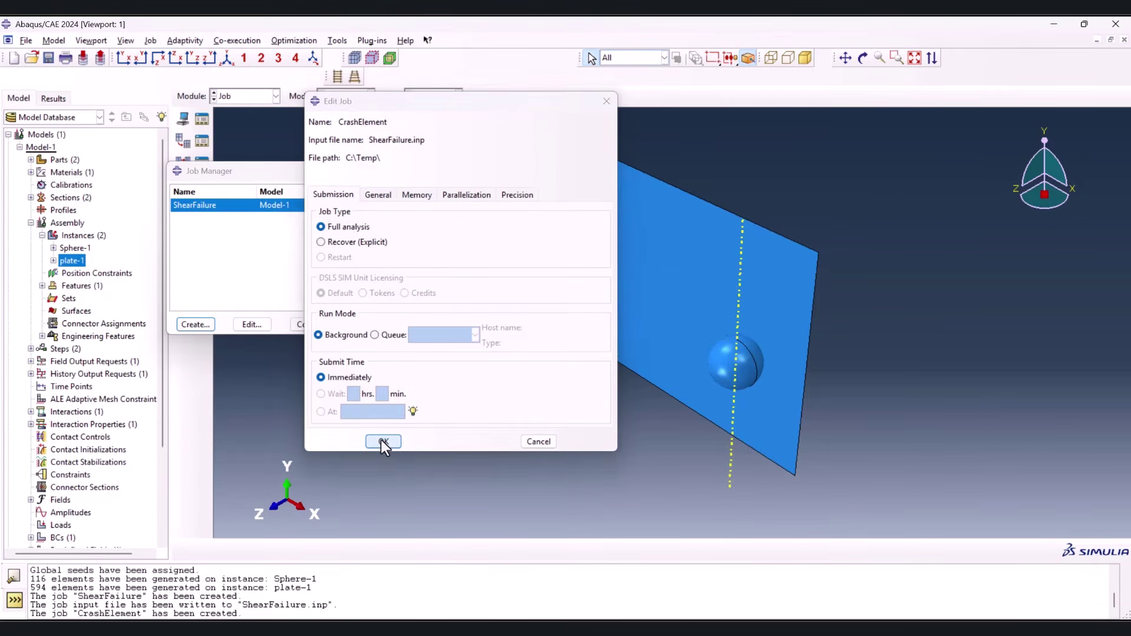
{"action": "left_click", "coordinate": [380, 440]}
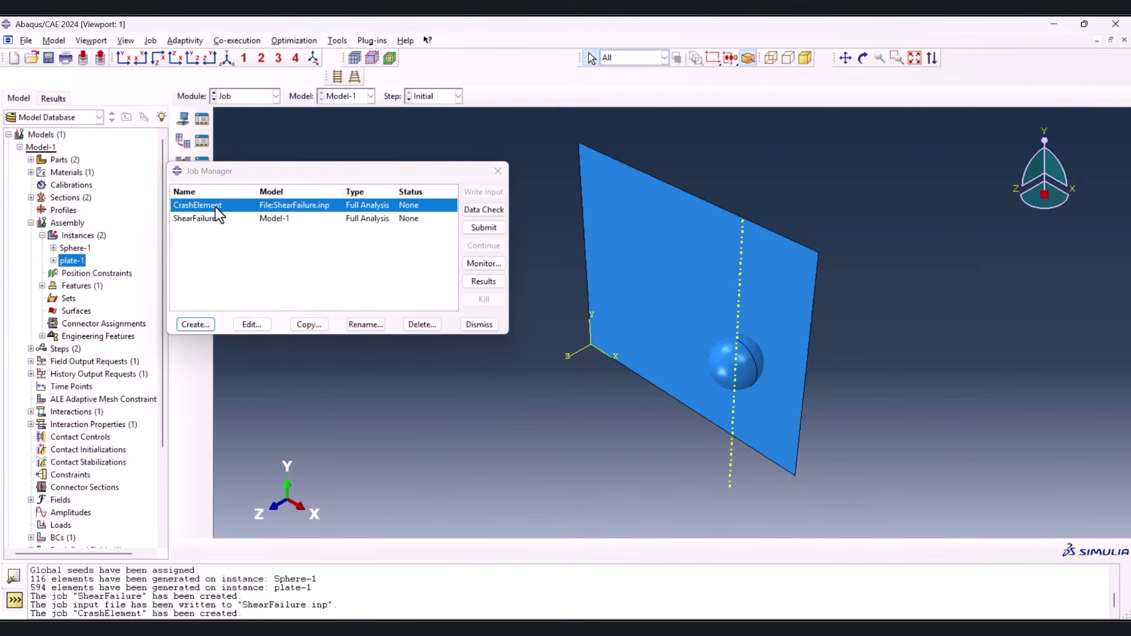
Submit the CrashElement job and monitor its run
{"action": "left_click", "coordinate": [489, 229]}
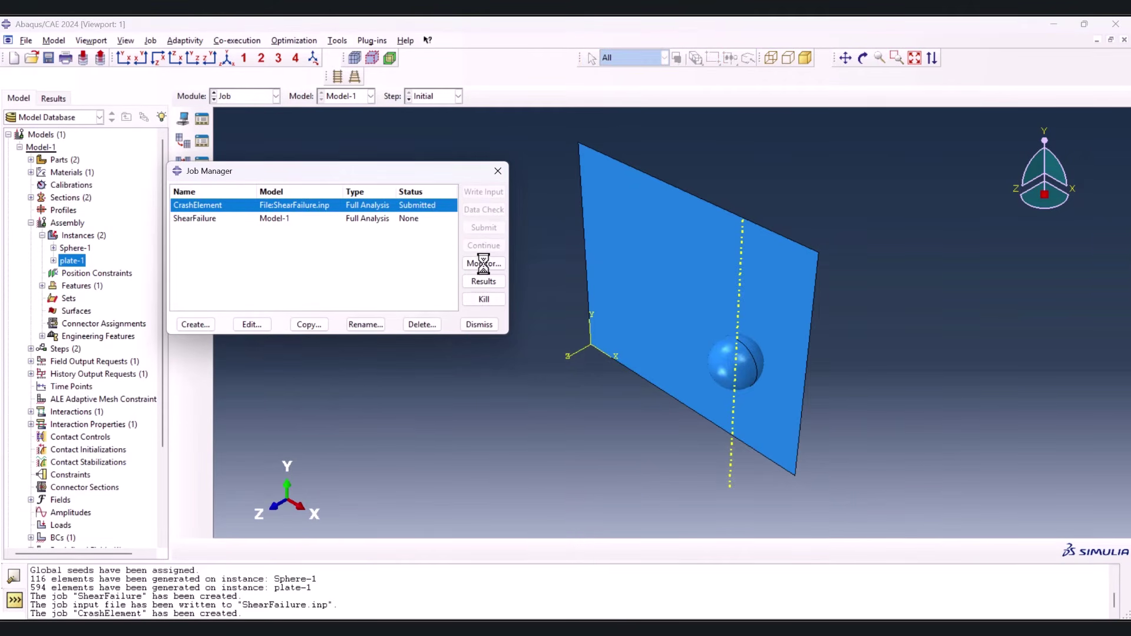
{"action": "left_click", "coordinate": [483, 263]}
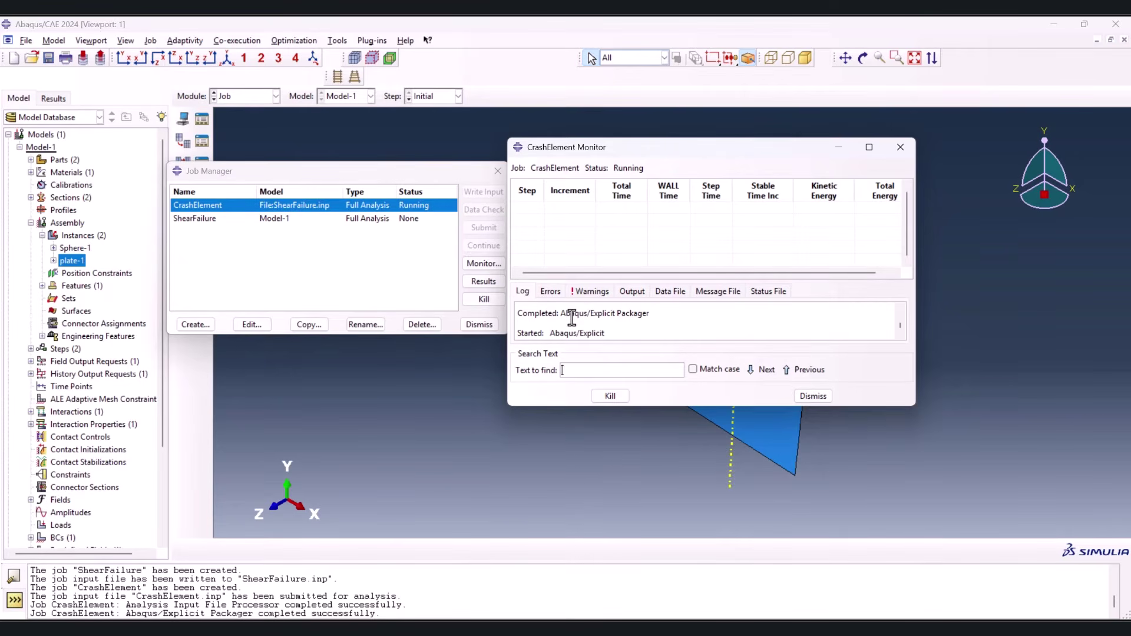
{"action": "left_click", "coordinate": [813, 446]}
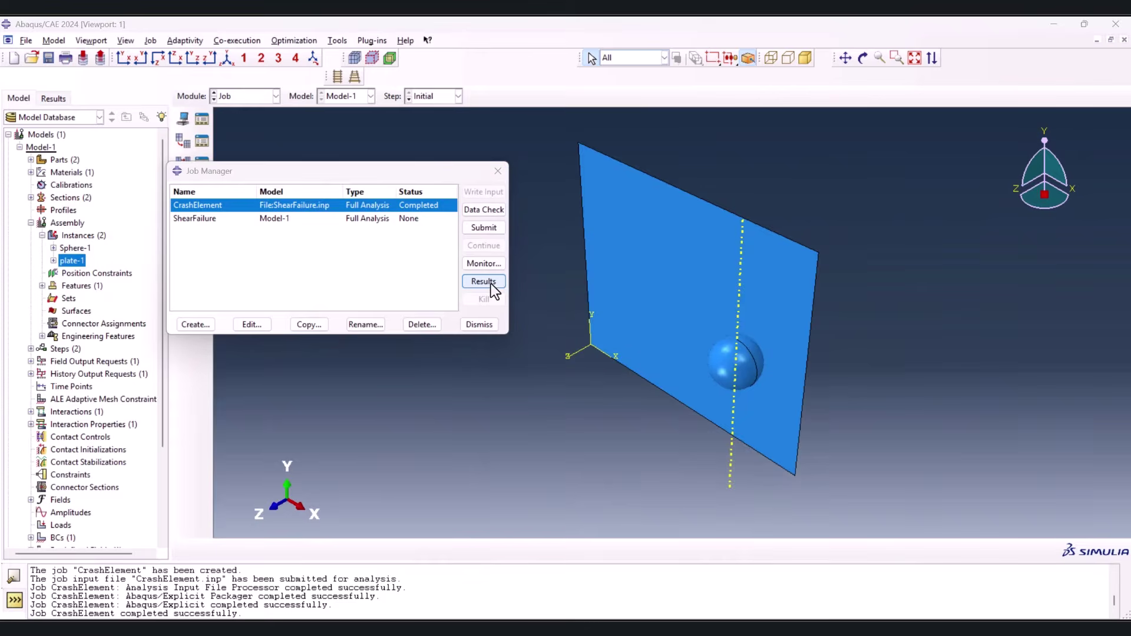
Open the CrashElement results, plot Mises stress contours on the deformed shape, and animate the impact over the time history
{"action": "left_click", "coordinate": [483, 282]}
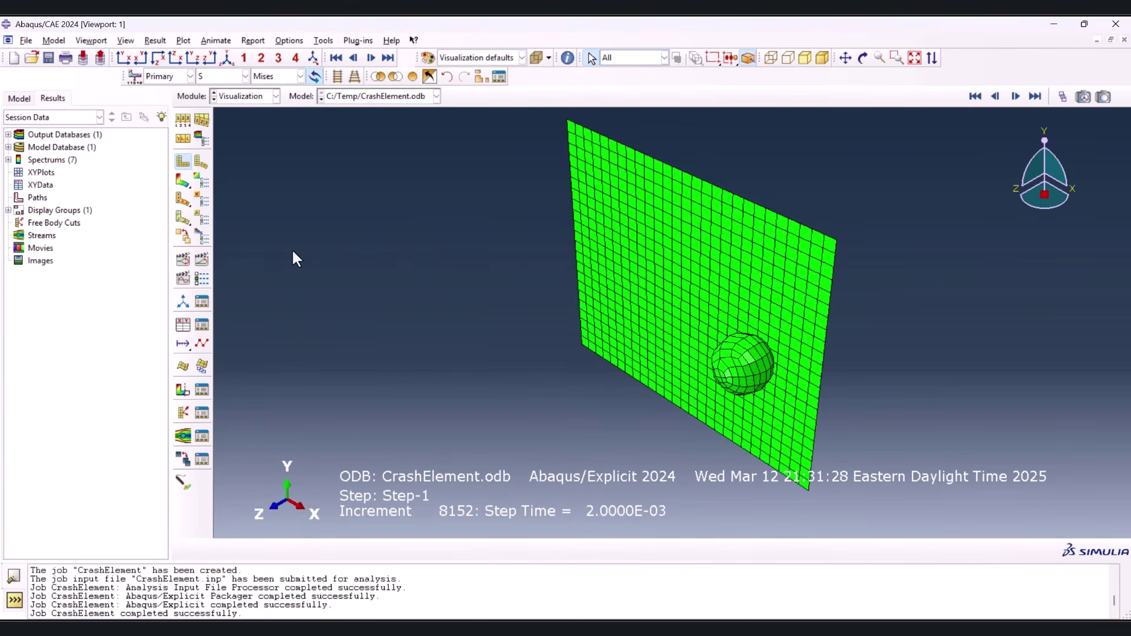
{"action": "left_click", "coordinate": [183, 183]}
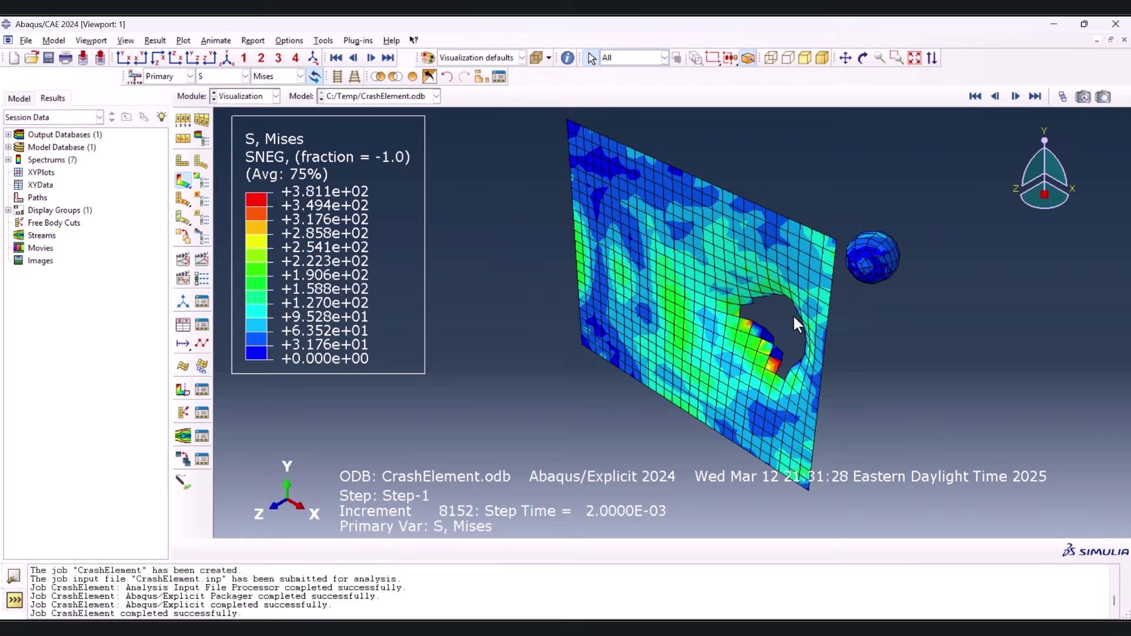
{"action": "left_click", "coordinate": [200, 260]}
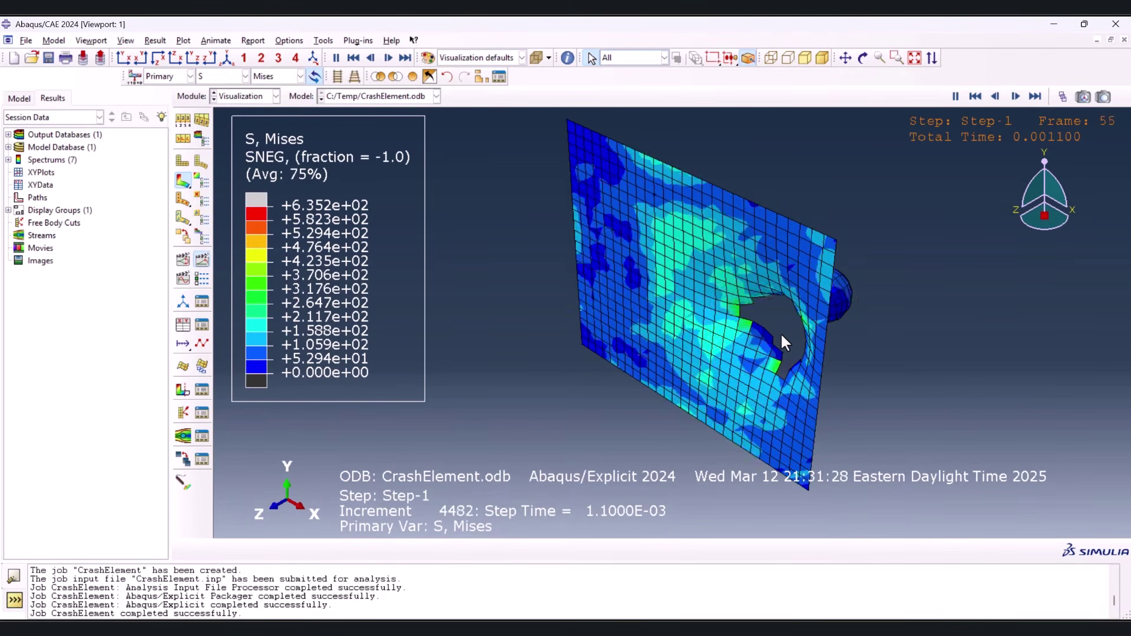
{"action": "left_click", "coordinate": [142, 59]}
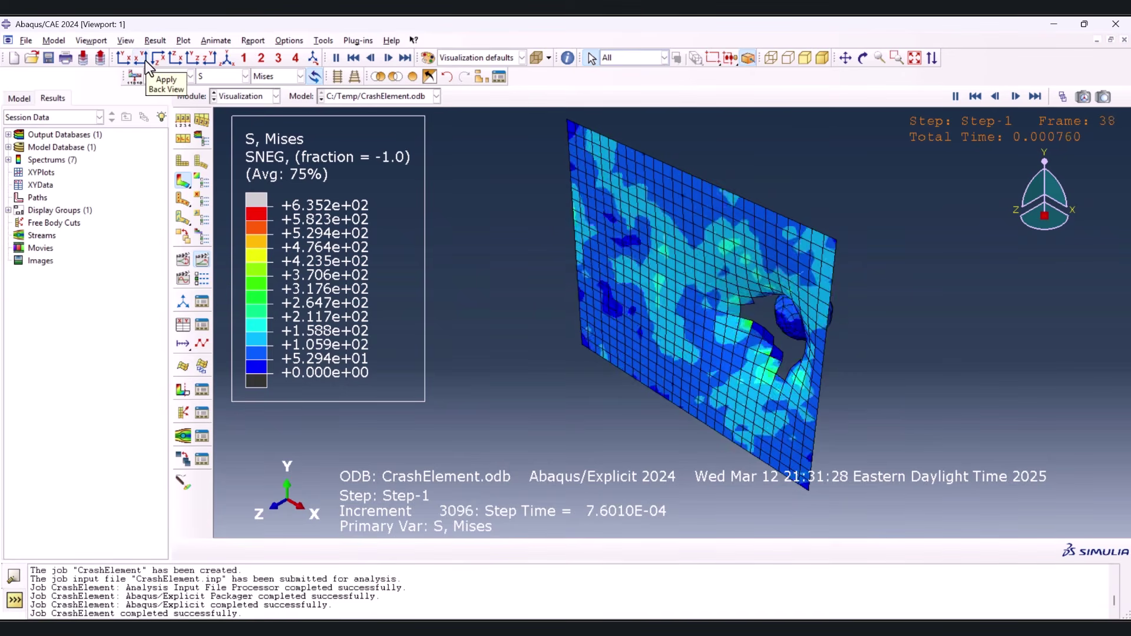
{"action": "left_click", "coordinate": [173, 58]}
{"action": "left_click", "coordinate": [862, 57]}
{"action": "left_click_drag", "start_coordinate": [545, 327], "coordinate": [686, 194]}
{"action": "left_click_drag", "start_coordinate": [699, 394], "coordinate": [686, 227], "text": "ctrl+alt"}
{"action": "scroll", "coordinate": [655, 306], "scroll_direction": "up", "scroll_amount": 3}
{"action": "left_click_drag", "start_coordinate": [658, 303], "coordinate": [634, 318], "text": "ctrl+alt"}
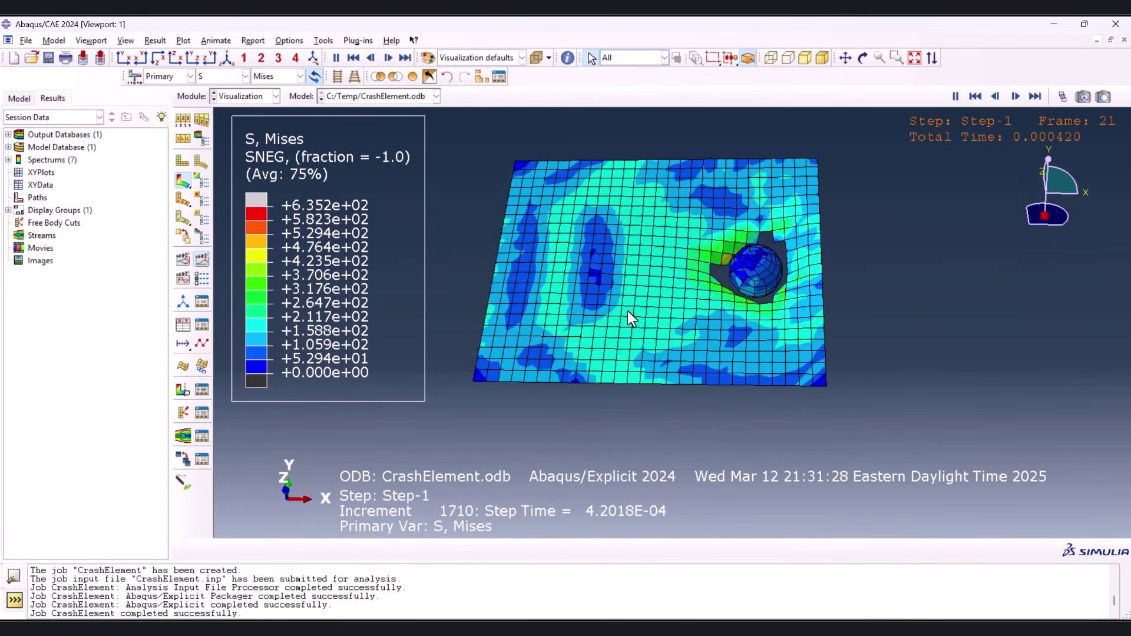
Slow the looping time-history animation to roughly the middle of the frame-rate range
{"action": "left_click", "coordinate": [202, 282]}
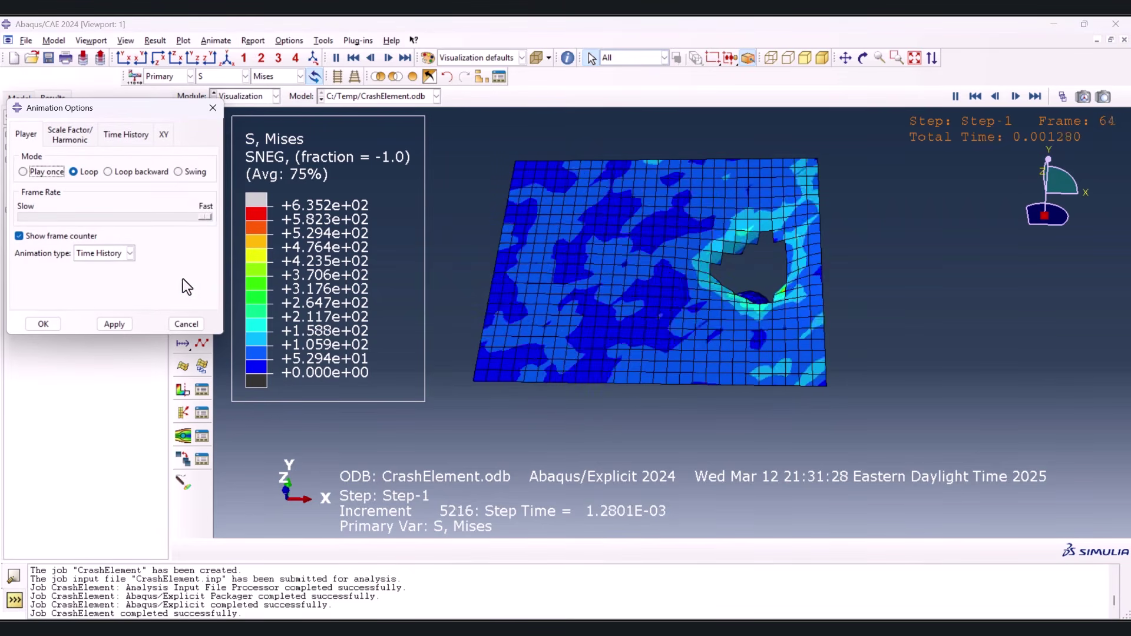
{"action": "left_click_drag", "start_coordinate": [207, 216], "coordinate": [96, 224]}
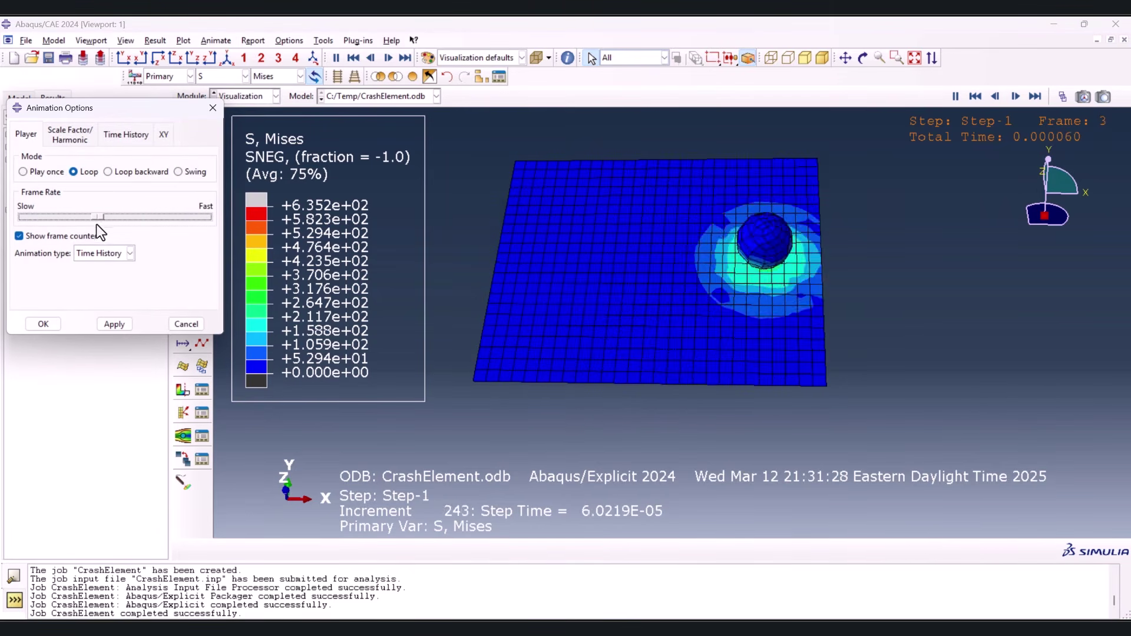
{"action": "left_click", "coordinate": [109, 324]}
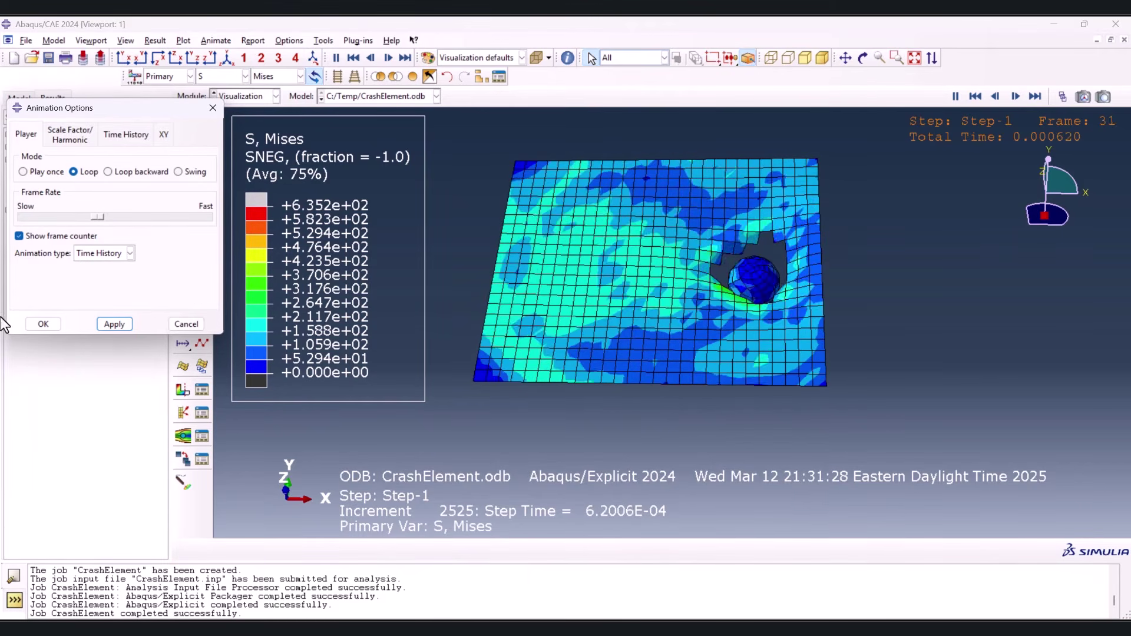
{"action": "left_click", "coordinate": [44, 324]}
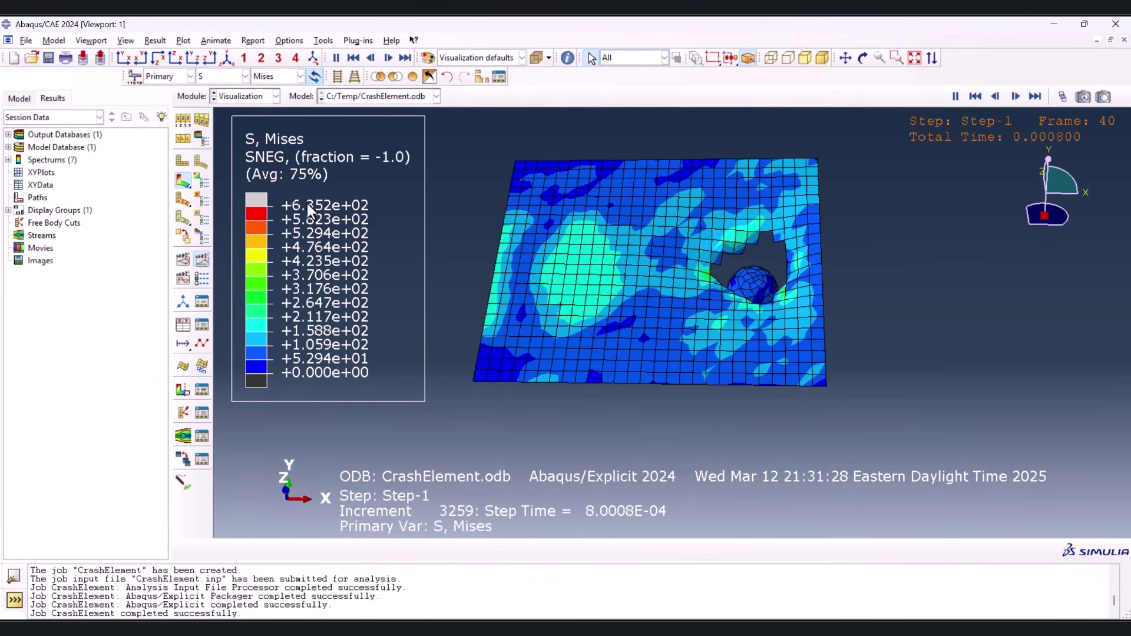
Stop the animation and switch the contour plot to PEEQ
{"action": "left_click", "coordinate": [404, 57]}
{"action": "left_click", "coordinate": [244, 77]}
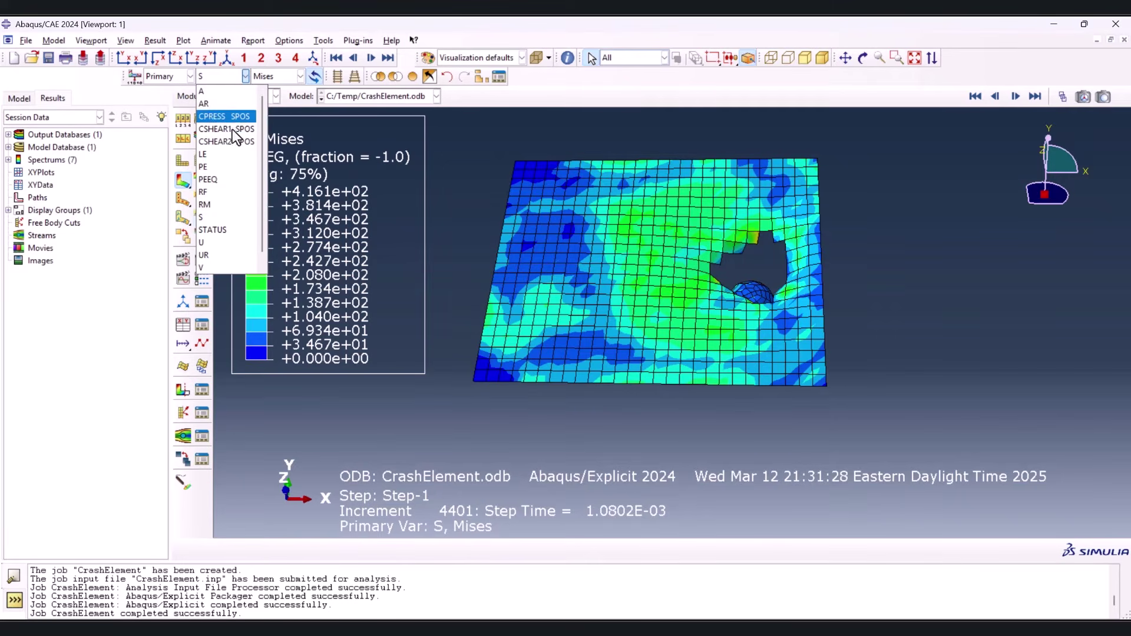
{"action": "left_click", "coordinate": [224, 179]}
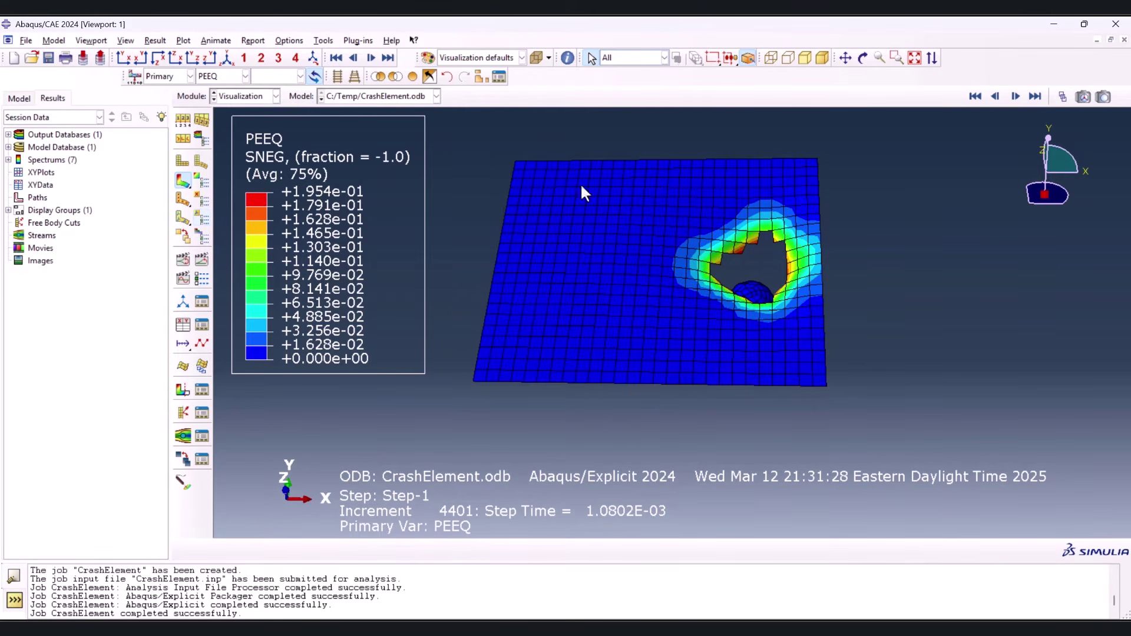
Scrub through the result frames to step time 1.9200E-03 to examine how the plastic strain develops around the hole
{"action": "left_click", "coordinate": [1062, 96]}
{"action": "left_click_drag", "start_coordinate": [133, 460], "coordinate": [194, 458]}
{"action": "left_click", "coordinate": [192, 417]}
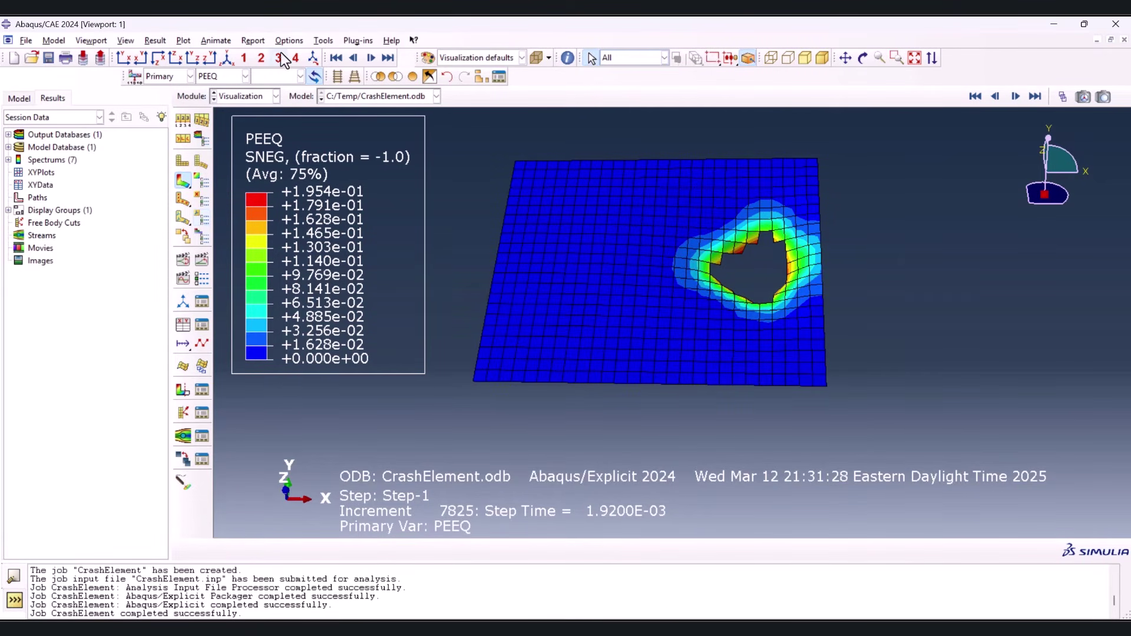
{"action": "left_click", "coordinate": [291, 41]}
{"action": "left_click", "coordinate": [309, 17]}
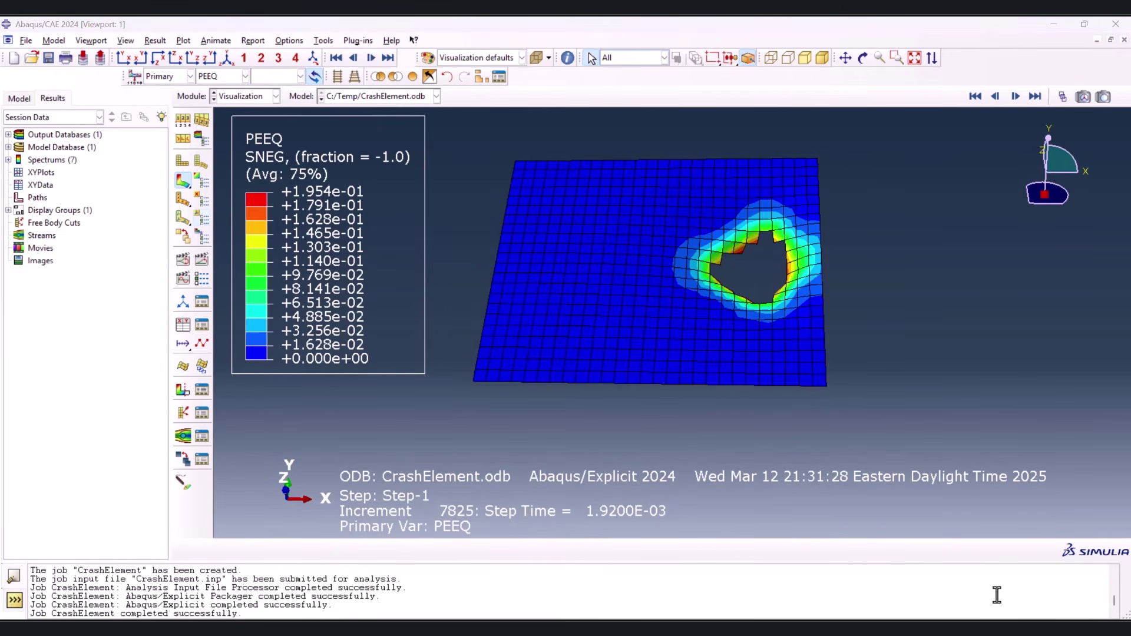
Set up XY data extraction from ODB field output at the Unique Nodal position with spatial velocity magnitude as the variable
{"action": "left_click", "coordinate": [184, 323]}
{"action": "left_click", "coordinate": [352, 314]}
{"action": "left_click", "coordinate": [353, 429]}
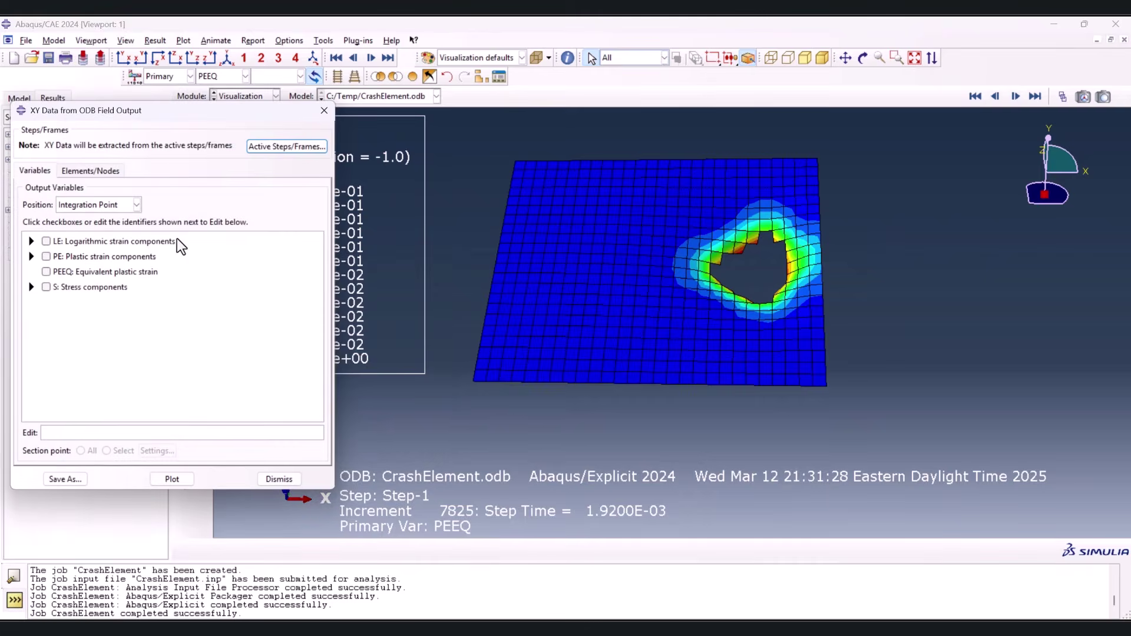
{"action": "left_click", "coordinate": [83, 209]}
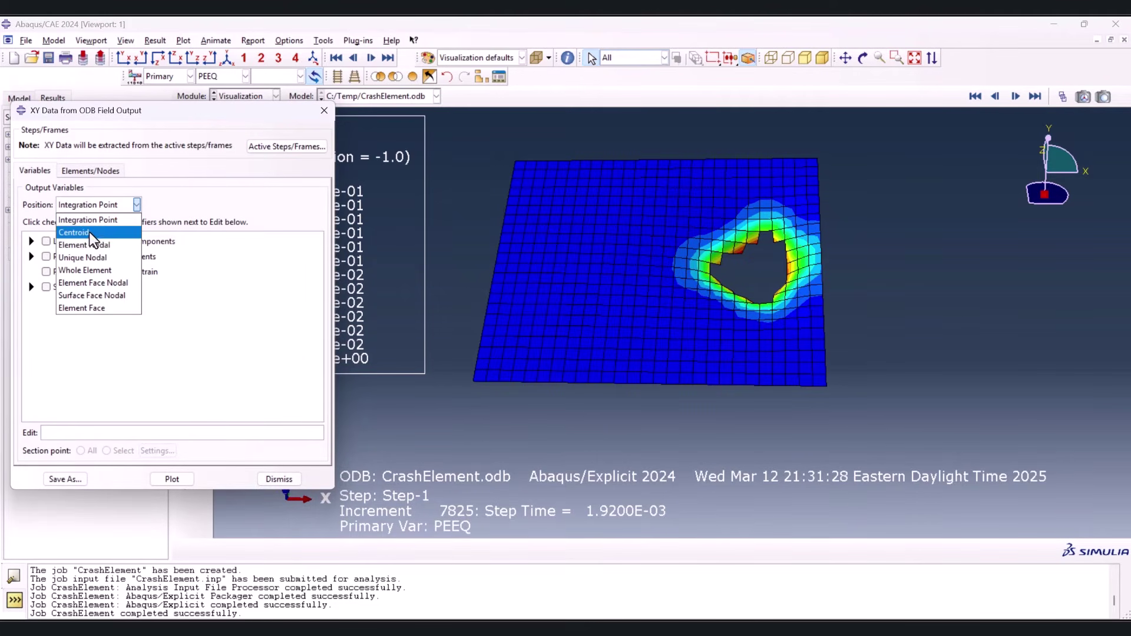
{"action": "left_click", "coordinate": [94, 258]}
{"action": "scroll", "coordinate": [46, 313], "scroll_direction": "down", "scroll_amount": 2}
{"action": "left_click", "coordinate": [31, 397]}
{"action": "scroll", "coordinate": [46, 394], "scroll_direction": "down", "scroll_amount": 2}
{"action": "left_click", "coordinate": [59, 359]}
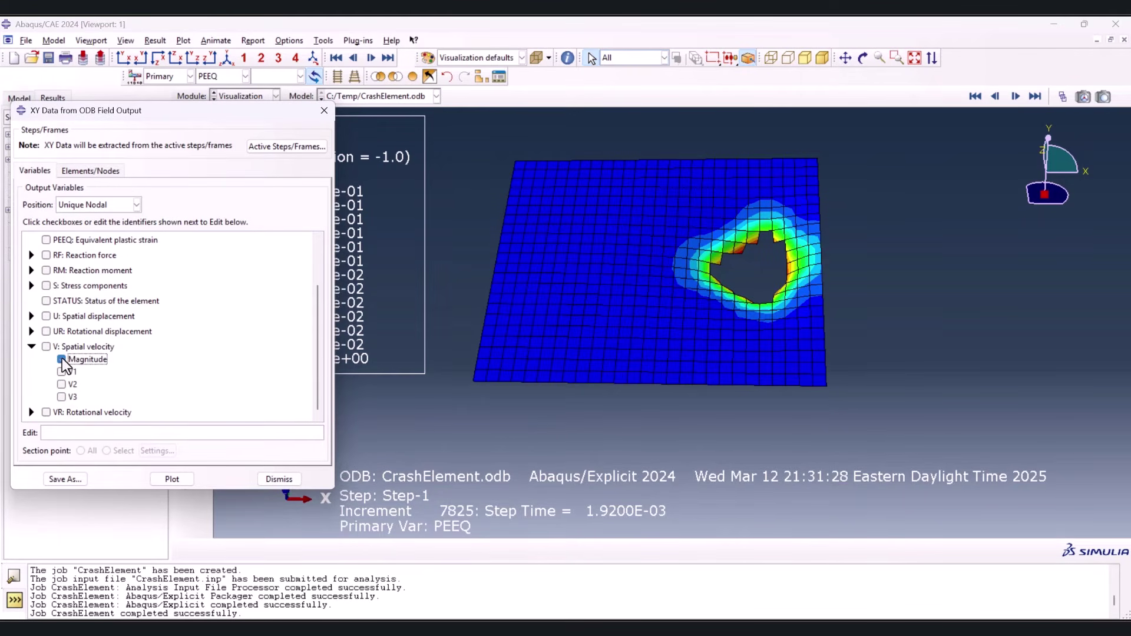
Show frame 4 of Step-1 and add the node on top of the sphere as the extraction node
{"action": "left_click", "coordinate": [90, 172]}
{"action": "left_click", "coordinate": [123, 206]}
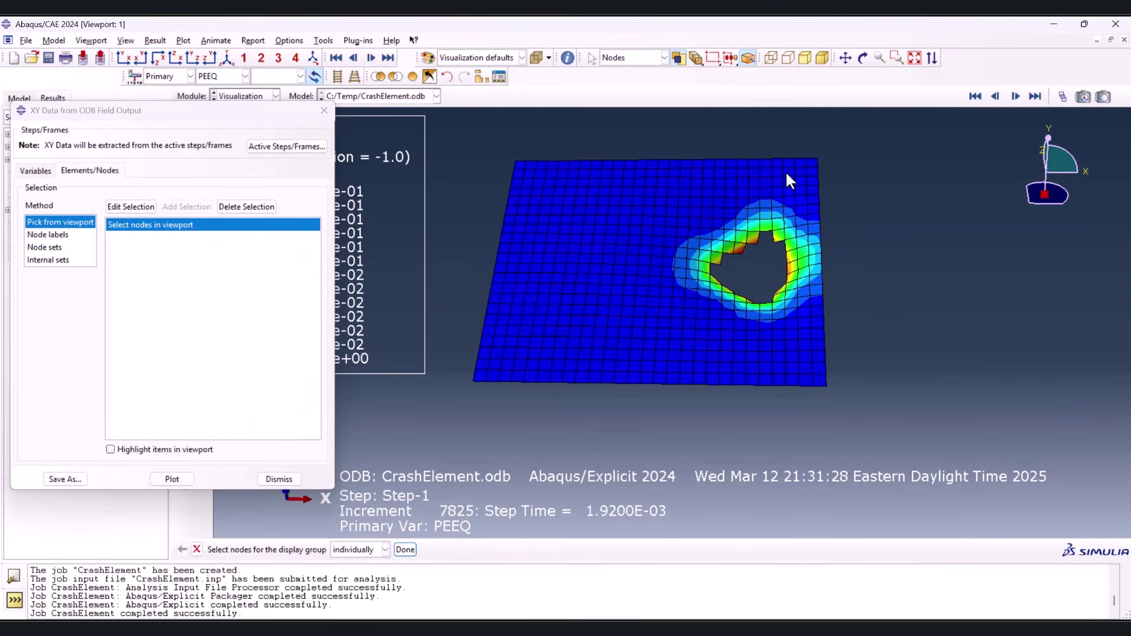
{"action": "left_click", "coordinate": [1062, 96]}
{"action": "left_click_drag", "start_coordinate": [186, 460], "coordinate": [74, 455]}
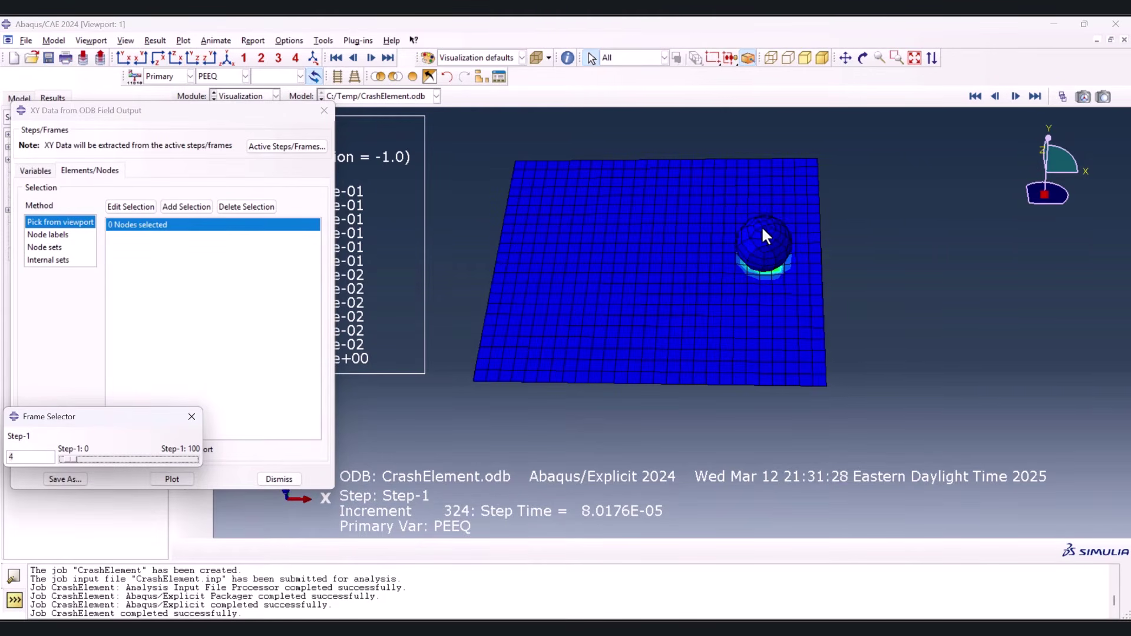
{"action": "scroll", "coordinate": [762, 225], "scroll_direction": "up", "scroll_amount": 3}
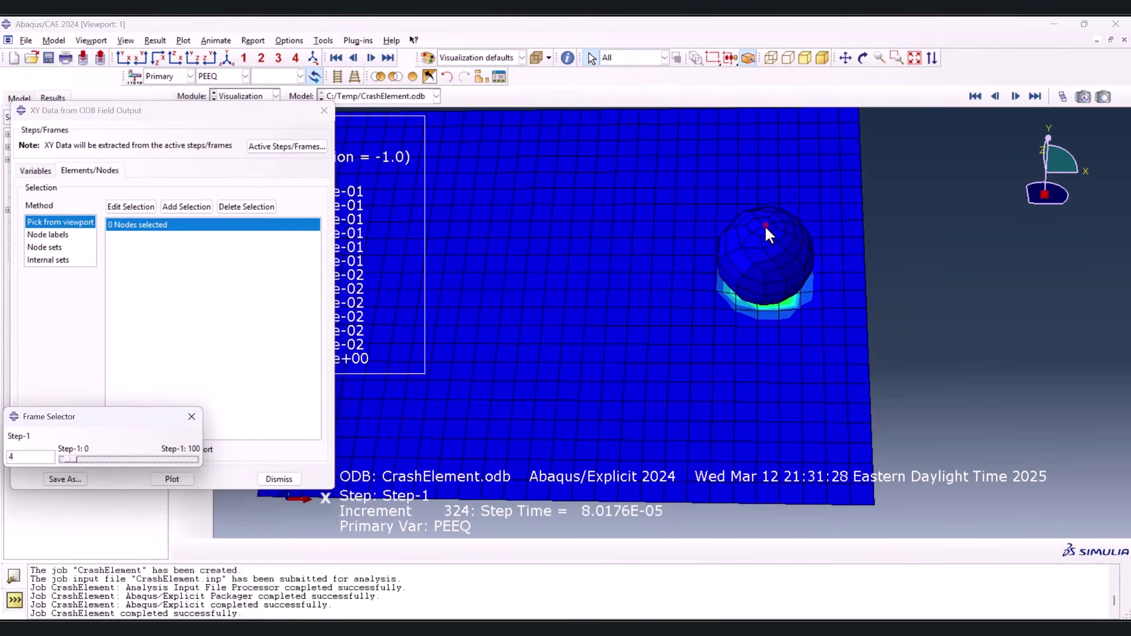
{"action": "left_click", "coordinate": [191, 417]}
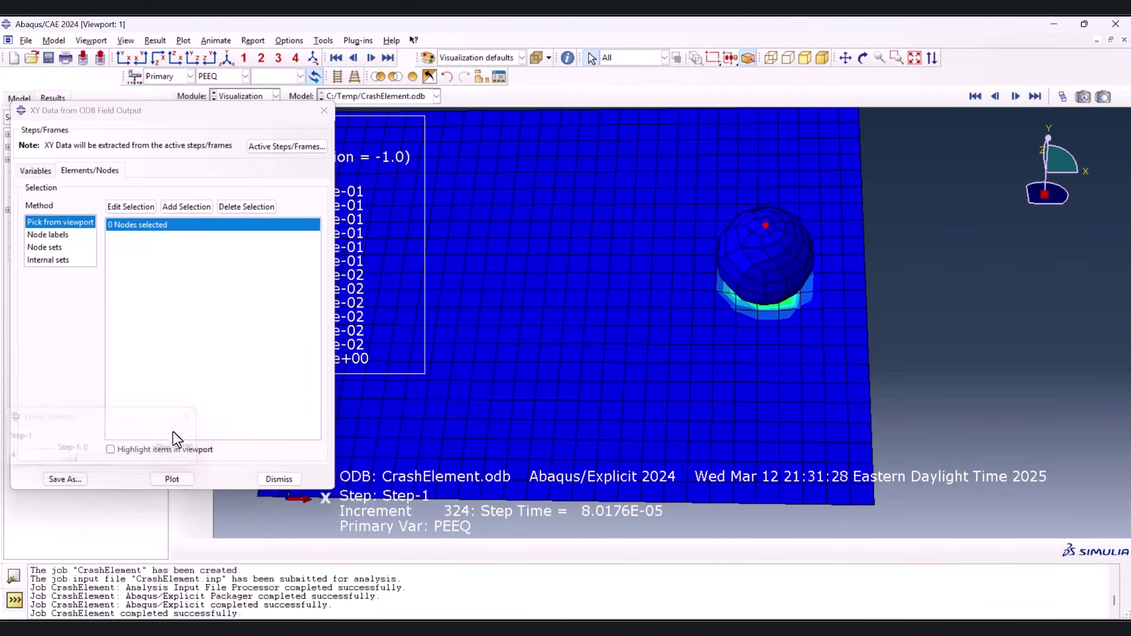
{"action": "left_click", "coordinate": [178, 207]}
{"action": "left_click", "coordinate": [143, 237]}
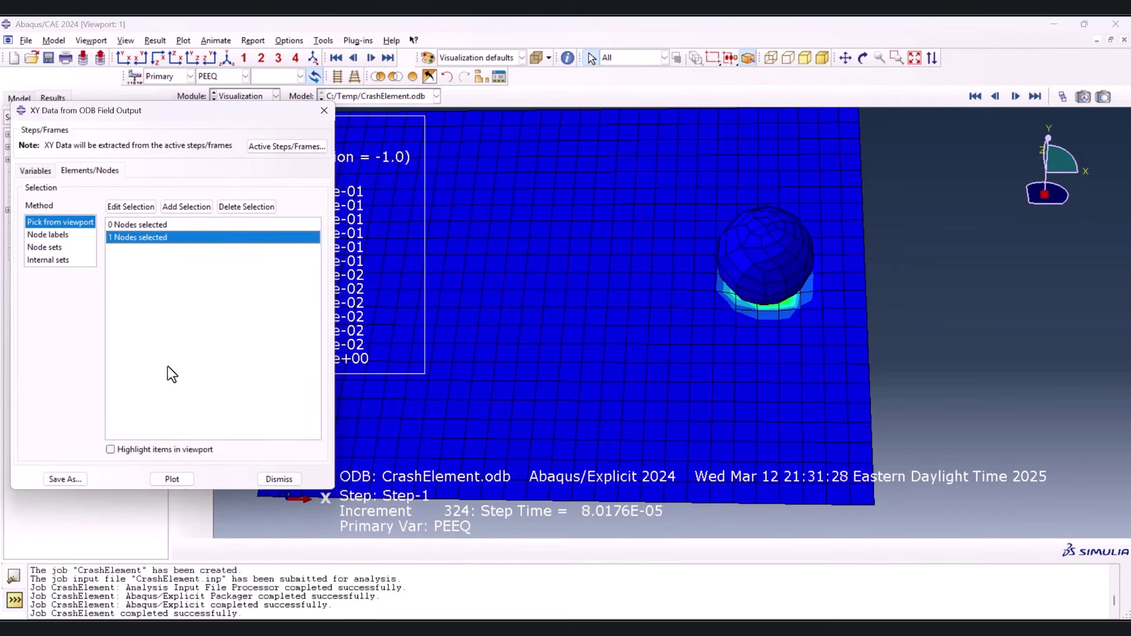
Plot the velocity magnitude history of the picked sphere node and examine the result
{"action": "left_click", "coordinate": [172, 478]}
{"action": "left_click_drag", "start_coordinate": [282, 113], "coordinate": [109, 216]}
{"action": "scroll", "coordinate": [282, 250], "scroll_direction": "up", "scroll_amount": 3}
{"action": "scroll", "coordinate": [289, 248], "scroll_direction": "down", "scroll_amount": 2}
{"action": "scroll", "coordinate": [365, 279], "scroll_direction": "up", "scroll_amount": 2}
{"action": "scroll", "coordinate": [386, 291], "scroll_direction": "down", "scroll_amount": 2}
{"action": "scroll", "coordinate": [387, 295], "scroll_direction": "up", "scroll_amount": 2}
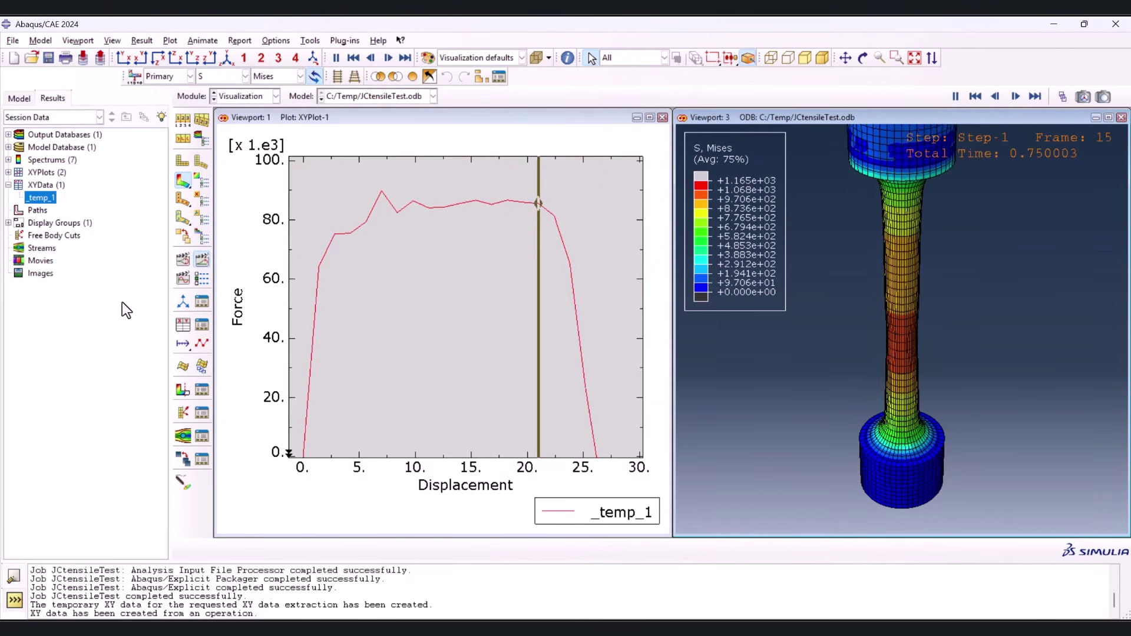
{"action": "left_click", "coordinate": [201, 259]}
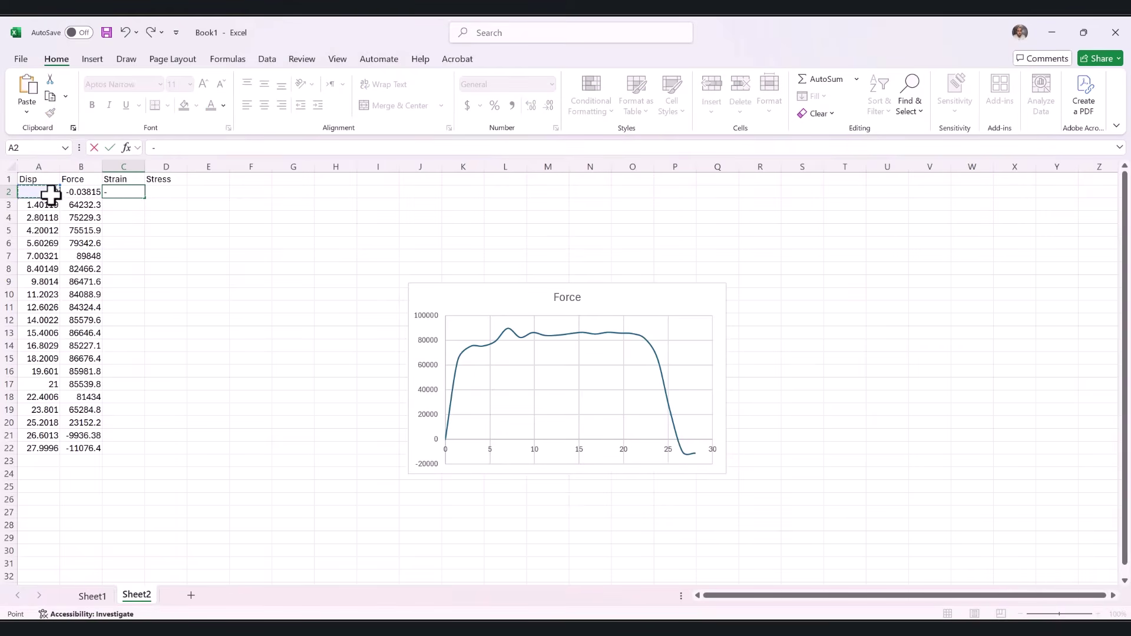
In Excel, calculate the Strain column by dividing the displacement in A2 by 50 and fill the formula down to row 22
{"action": "left_click", "coordinate": [47, 193]}
{"action": "type", "text": "/50"}
{"action": "key", "text": "Return"}
{"action": "left_click", "coordinate": [125, 192]}
{"action": "double_click", "coordinate": [145, 198]}
{"action": "left_click", "coordinate": [118, 298]}
Calculate the Stress column with =B2/(3.14*12.5^2) and fill the formula down all data rows
{"action": "left_click", "coordinate": [158, 194]}
{"action": "type", "text": "=B2/(3.14*12.5^2)"}
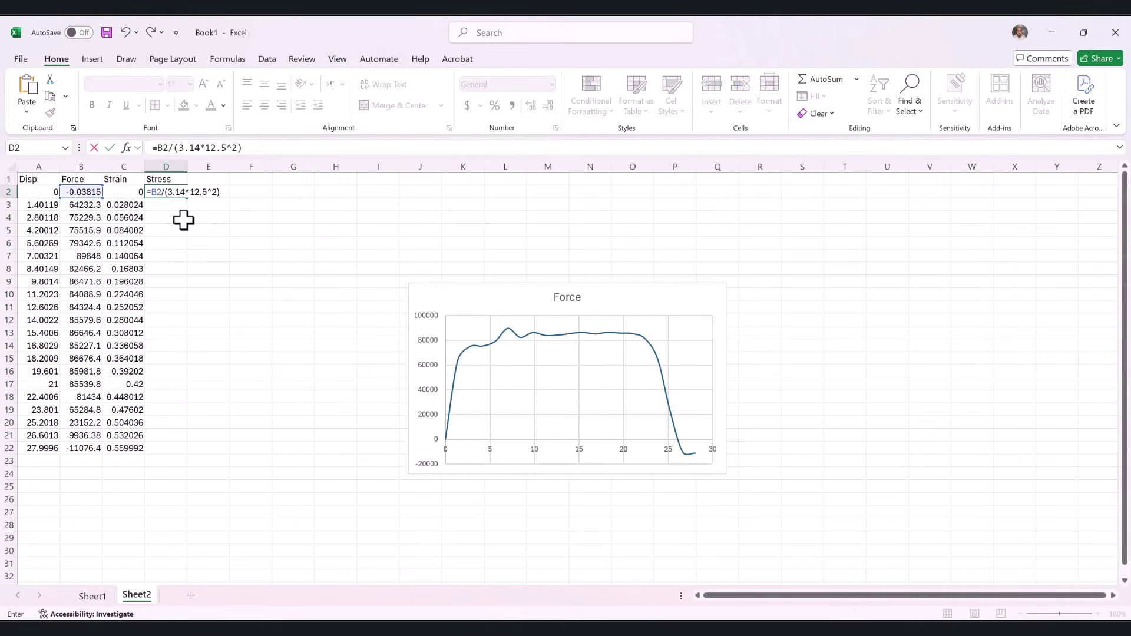
{"action": "key", "text": "Return"}
{"action": "left_click", "coordinate": [188, 194]}
{"action": "double_click", "coordinate": [204, 198]}
Insert a stress-strain chart from the Strain and Stress columns and place it beside the Force chart
{"action": "left_click_drag", "start_coordinate": [124, 167], "coordinate": [175, 167]}
{"action": "left_click", "coordinate": [93, 59]}
{"action": "left_click", "coordinate": [466, 113]}
{"action": "left_click", "coordinate": [533, 168]}
{"action": "left_click_drag", "start_coordinate": [577, 315], "coordinate": [811, 273]}
{"action": "left_click", "coordinate": [441, 323]}
{"action": "left_click", "coordinate": [386, 368]}
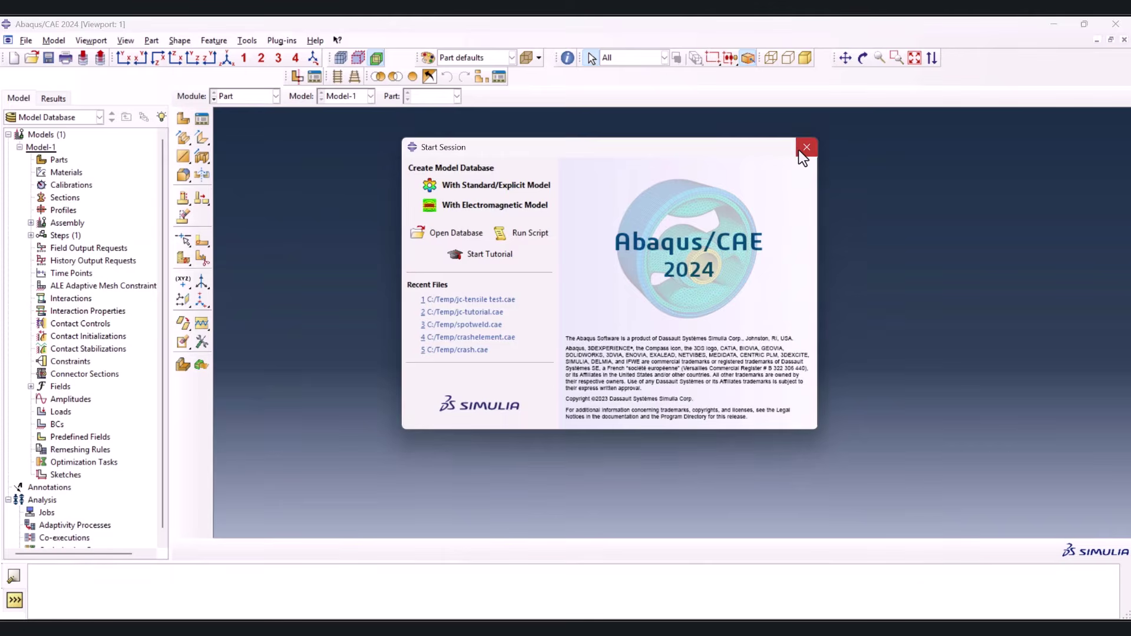
In Abaqus/CAE, dismiss the start dialog and create a 3D deformable solid revolution part with approximate size 300
{"action": "left_click", "coordinate": [807, 147]}
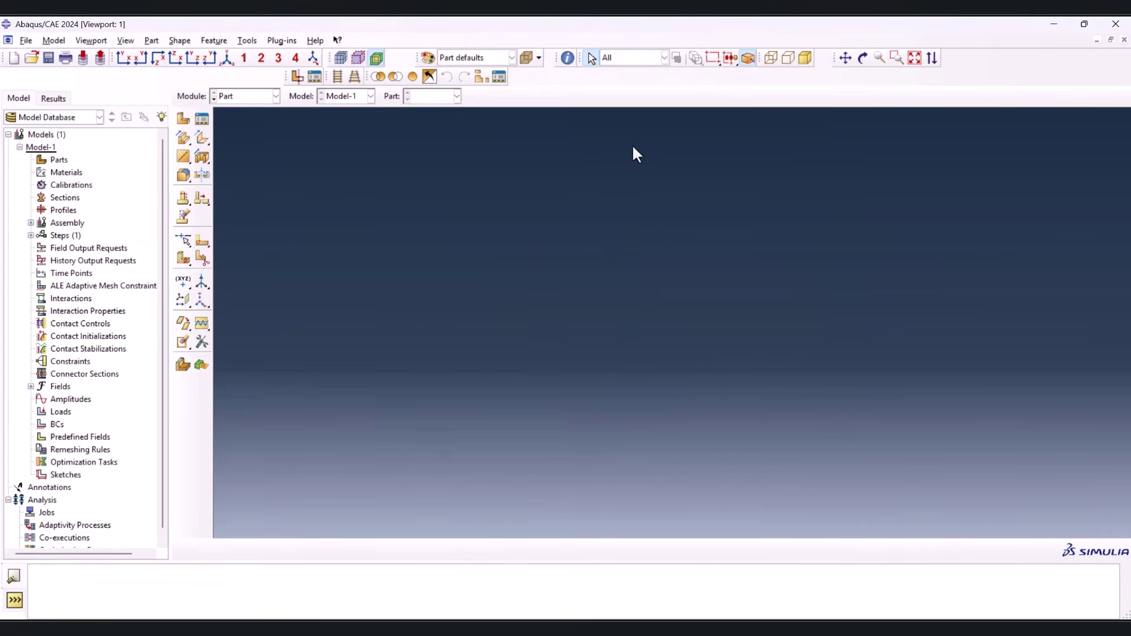
{"action": "left_click", "coordinate": [182, 119]}
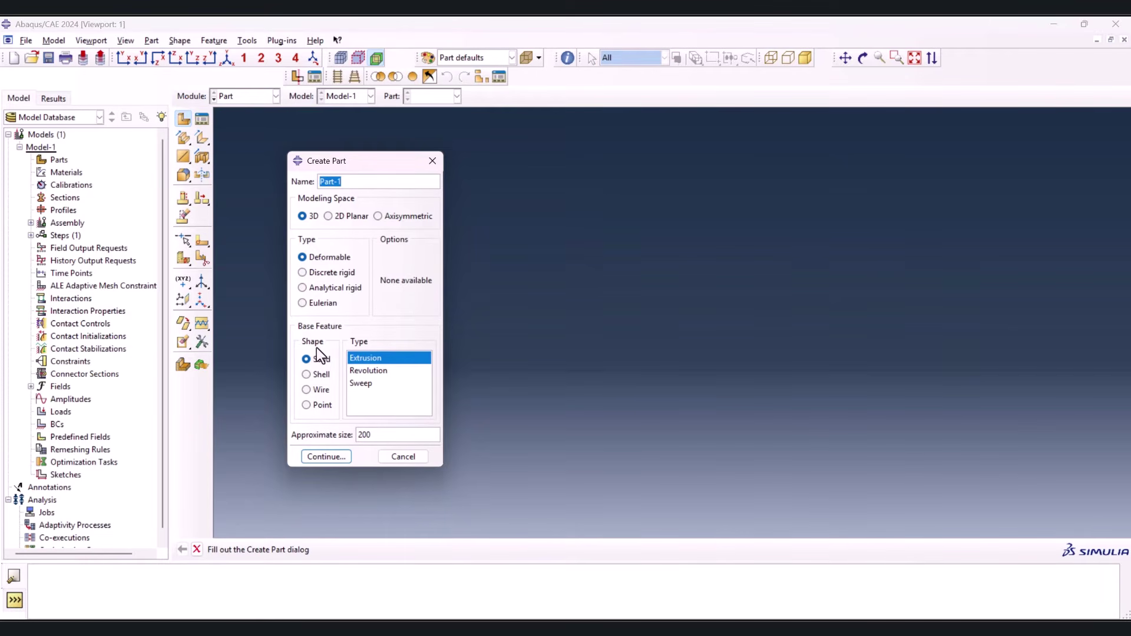
{"action": "left_click", "coordinate": [369, 371]}
{"action": "double_click", "coordinate": [359, 435]}
{"action": "type", "text": "300"}
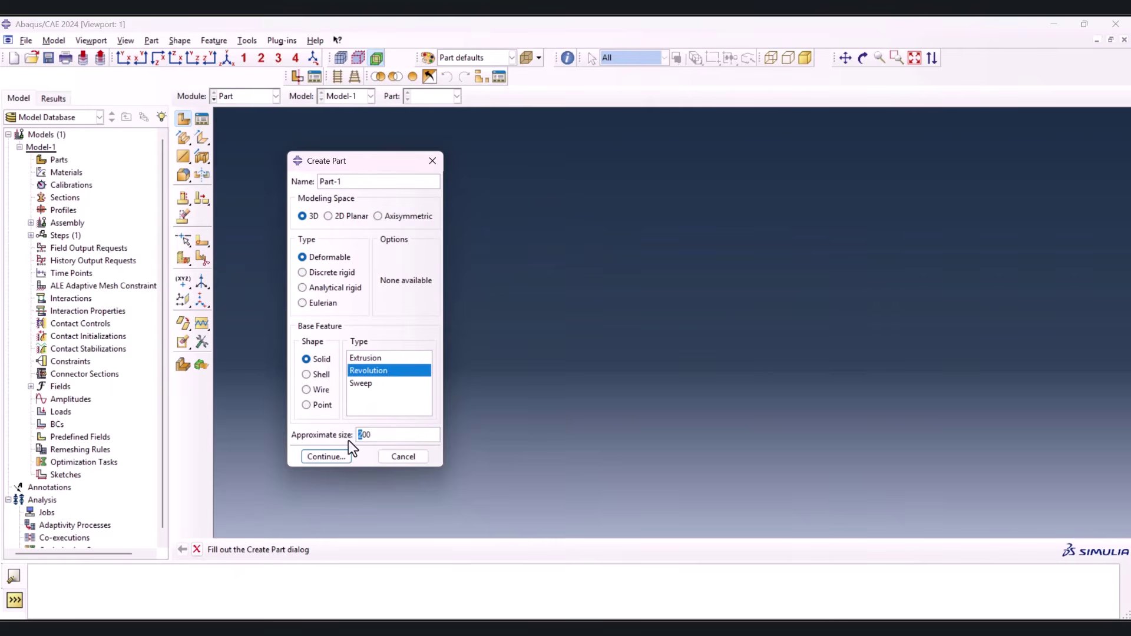
{"action": "left_click", "coordinate": [322, 456]}
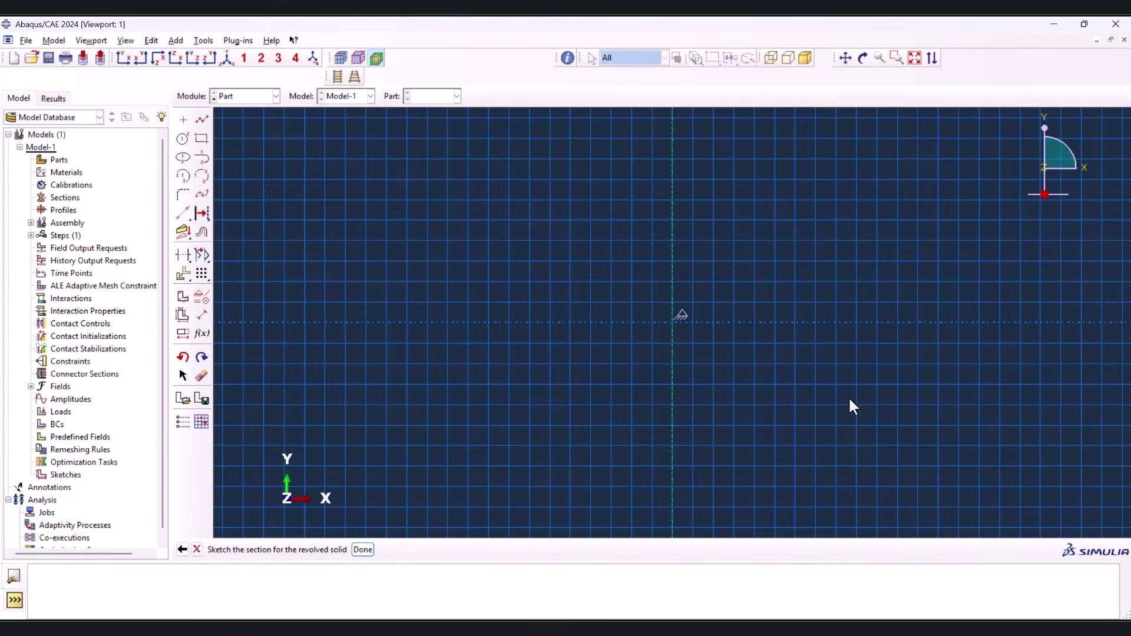
Check the ASTM E8/E8M specimen drawing in the PDF and the dimensioned sketch in Excel, and return to Abaqus/CAE
{"action": "left_click", "coordinate": [686, 613]}
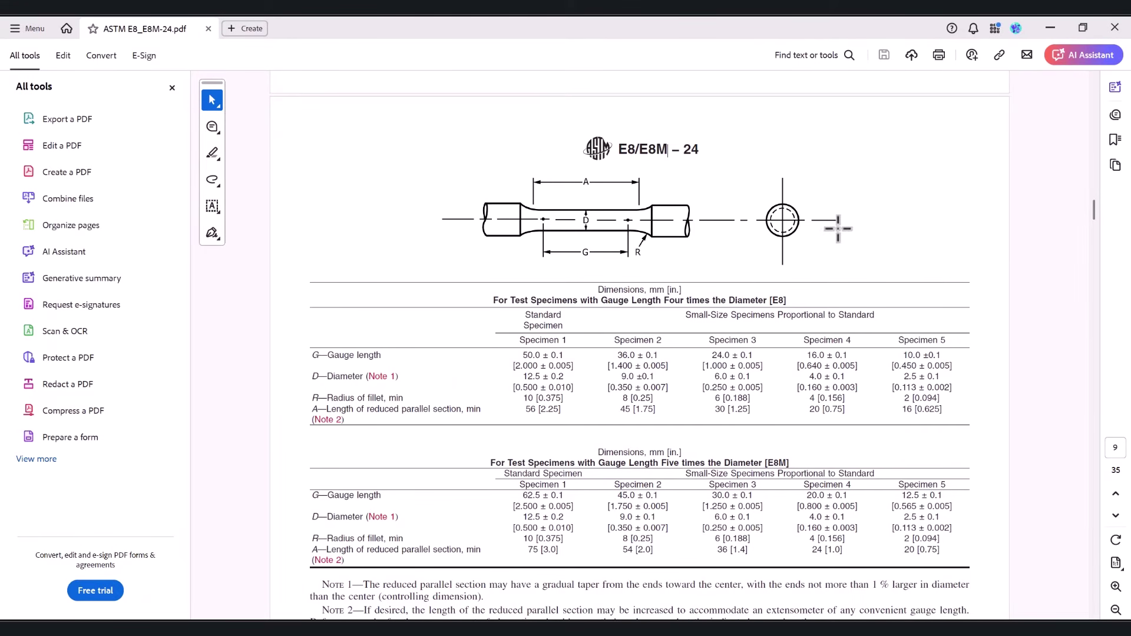
{"action": "key", "text": "alt+Tab"}
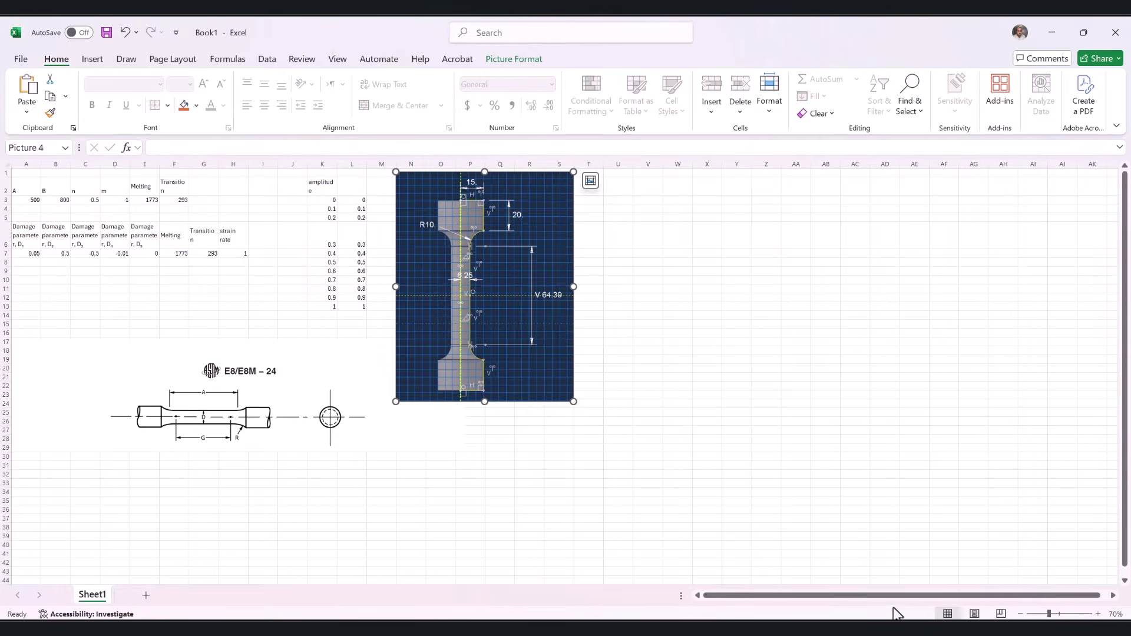
{"action": "left_click", "coordinate": [904, 625]}
Sketch a horizontal line about 20 long outward from the revolve axis at y 45 and a vertical line about 25 long down from its end
{"action": "left_click", "coordinate": [207, 119]}
{"action": "left_click", "coordinate": [673, 138]}
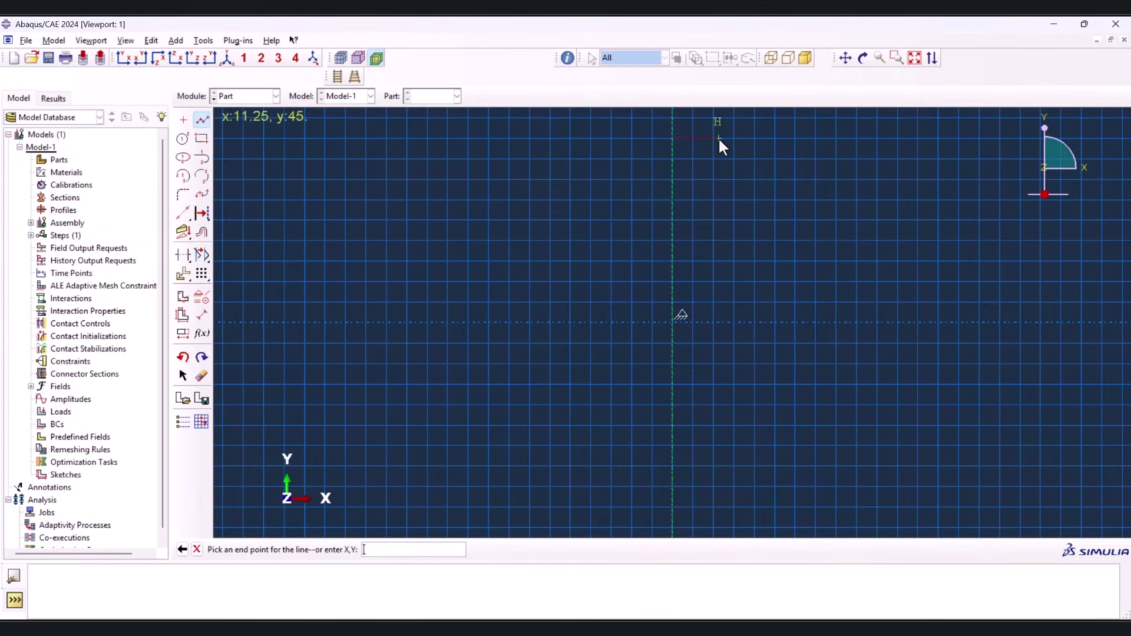
{"action": "left_click", "coordinate": [754, 138]}
{"action": "left_click", "coordinate": [754, 239]}
{"action": "middle_click", "coordinate": [679, 230]}
Dimension the grip outline, setting the horizontal line to 15 and the vertical line to 20
{"action": "left_click", "coordinate": [202, 315]}
{"action": "scroll", "coordinate": [541, 341], "scroll_direction": "down", "scroll_amount": 1}
{"action": "left_click", "coordinate": [701, 159]}
{"action": "left_click", "coordinate": [706, 130]}
{"action": "type", "text": "15"}
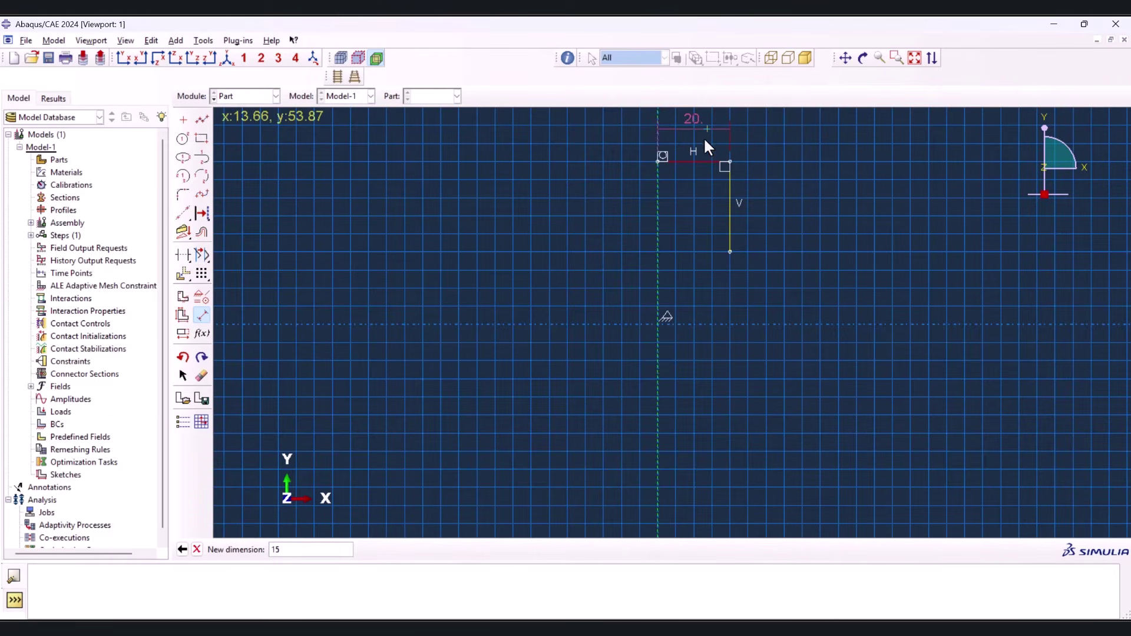
{"action": "key", "text": "Return"}
{"action": "left_click", "coordinate": [713, 198]}
{"action": "left_click", "coordinate": [755, 194]}
{"action": "type", "text": "20"}
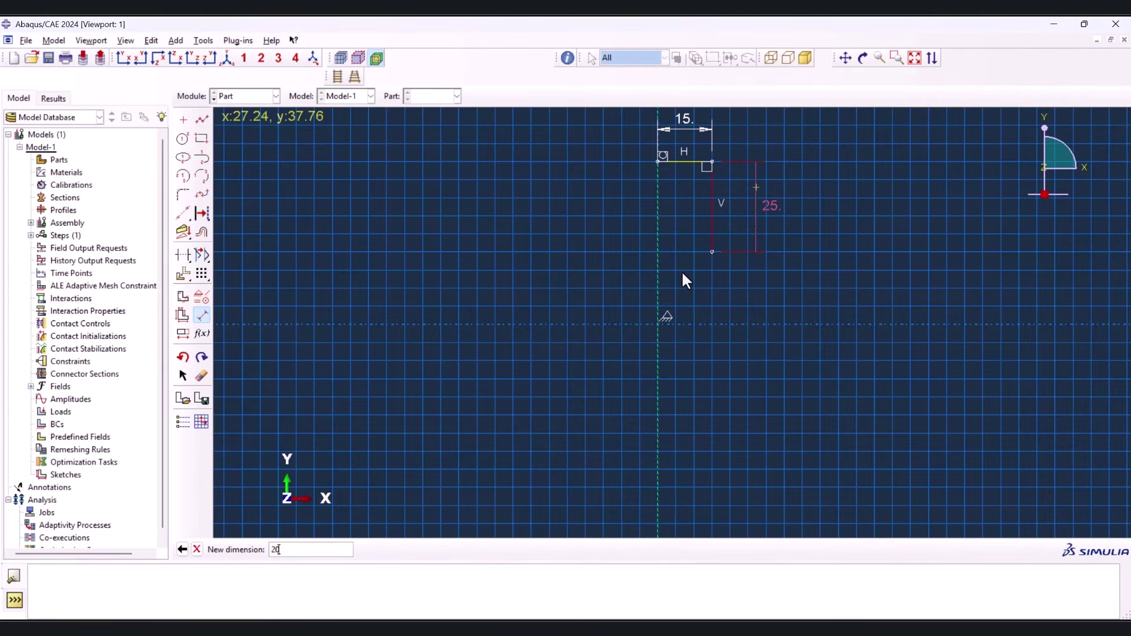
{"action": "key", "text": "Return"}
Sketch a separate vertical gauge line about 8.75 from the revolve axis, running from below the grip down to the horizontal centerline
{"action": "left_click", "coordinate": [202, 120]}
{"action": "left_click", "coordinate": [689, 251]}
{"action": "left_click", "coordinate": [689, 324]}
{"action": "middle_click", "coordinate": [671, 287]}
Dimension the distance between the vertical gauge line and the revolve axis as 6.25
{"action": "left_click", "coordinate": [201, 315]}
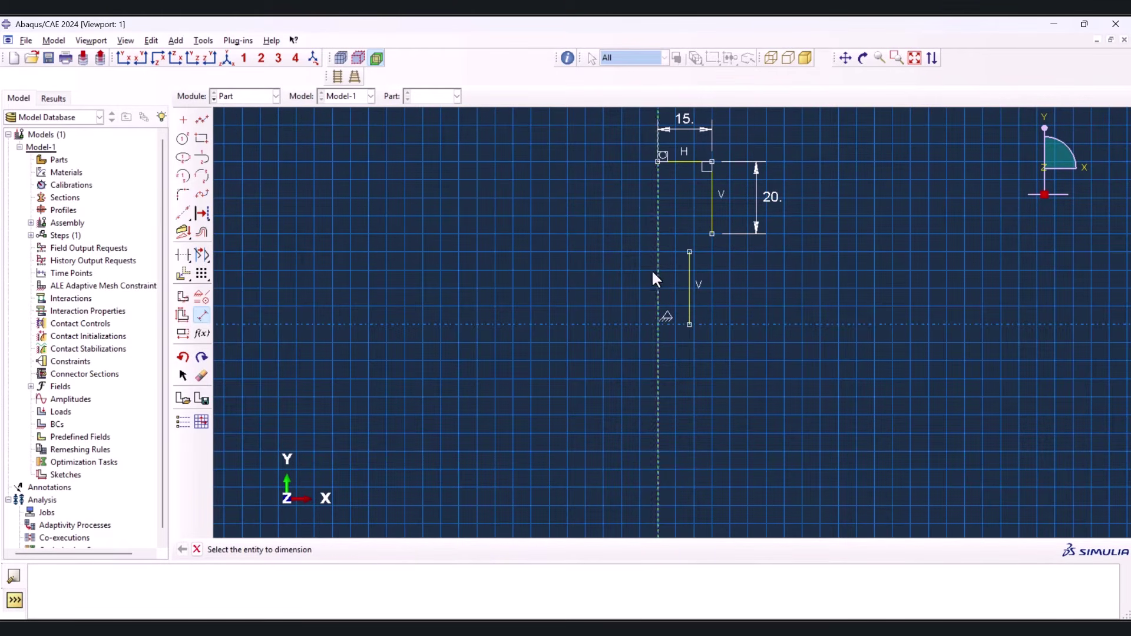
{"action": "left_click", "coordinate": [689, 282]}
{"action": "left_click", "coordinate": [658, 286]}
{"action": "left_click", "coordinate": [672, 367]}
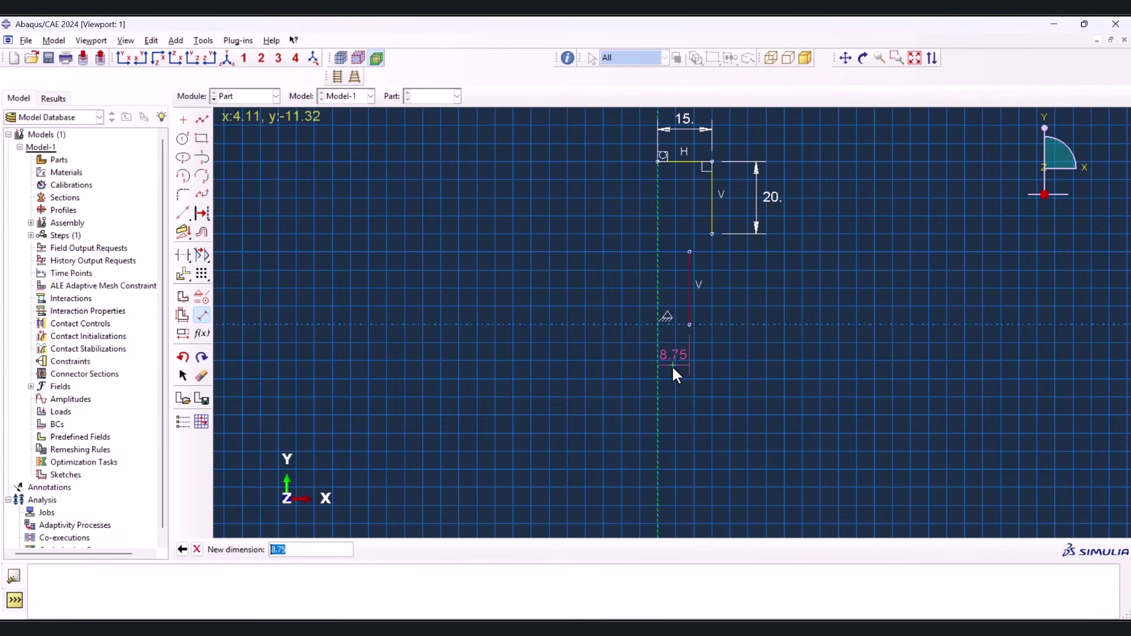
{"action": "type", "text": "6.25"}
{"action": "key", "text": "Return"}
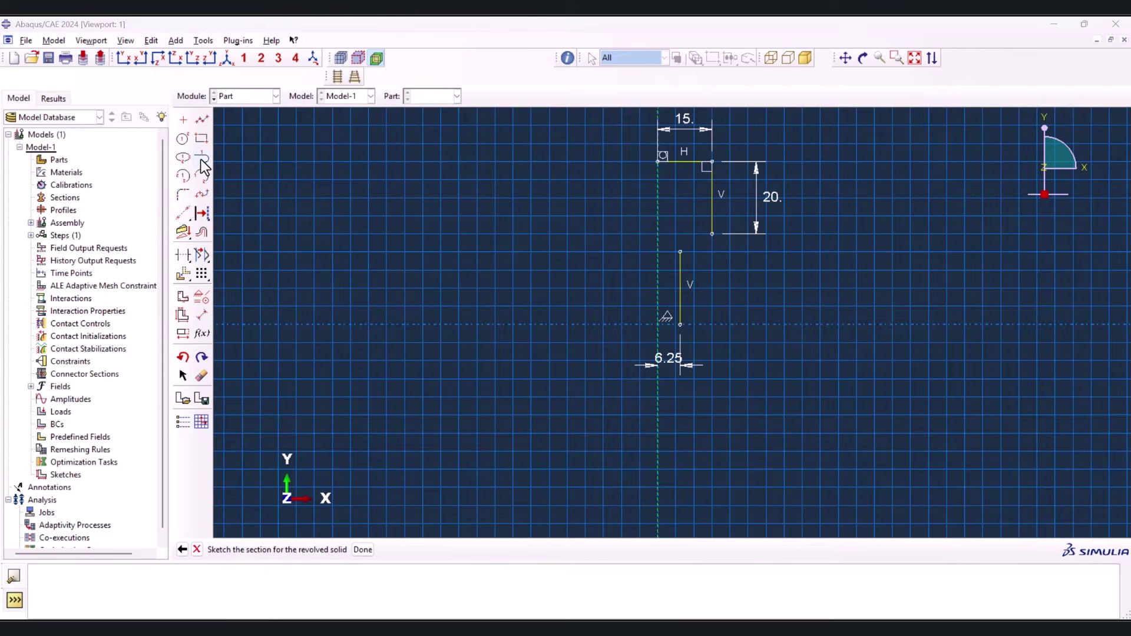
Try a tangent arc starting from the grip line's lower end to the gauge line's upper end, and undo it
{"action": "left_click", "coordinate": [201, 157]}
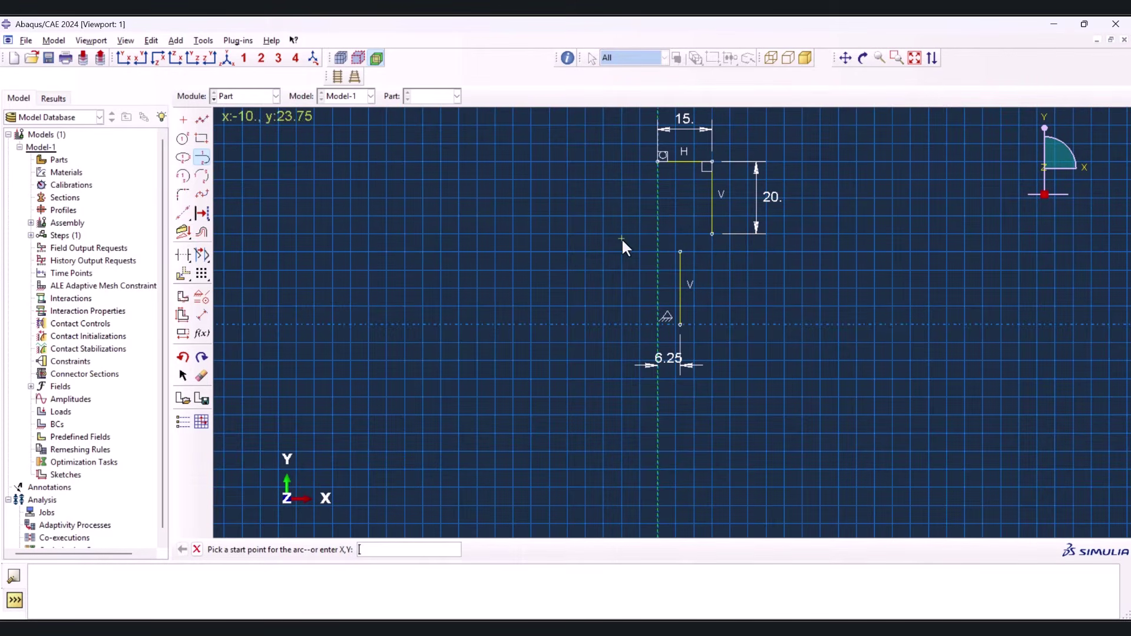
{"action": "left_click", "coordinate": [711, 233]}
{"action": "left_click", "coordinate": [680, 252]}
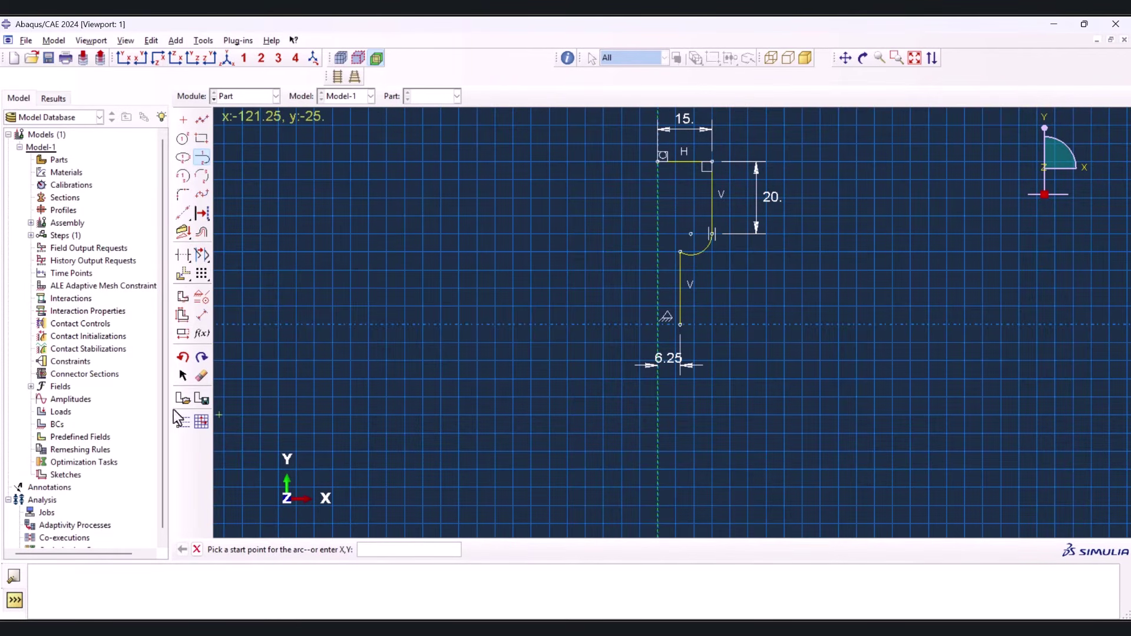
{"action": "left_click", "coordinate": [185, 358]}
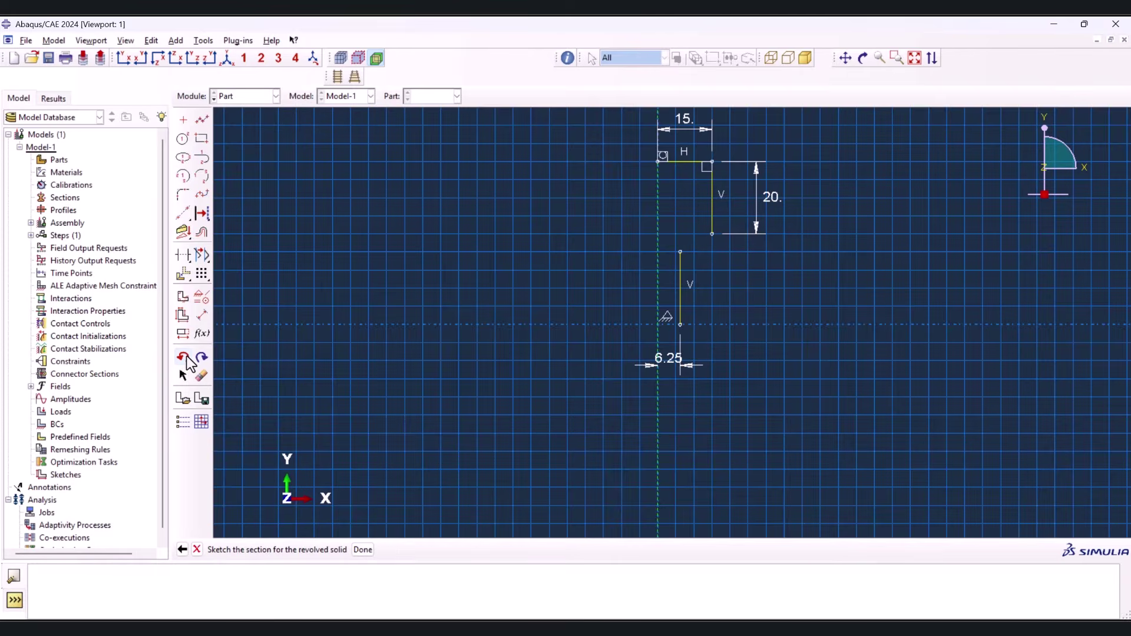
Draw a tangent arc from the gauge line's upper end to the grip line's lower end and set its radius to 10
{"action": "left_click", "coordinate": [202, 158]}
{"action": "left_click", "coordinate": [680, 252]}
{"action": "left_click", "coordinate": [712, 234]}
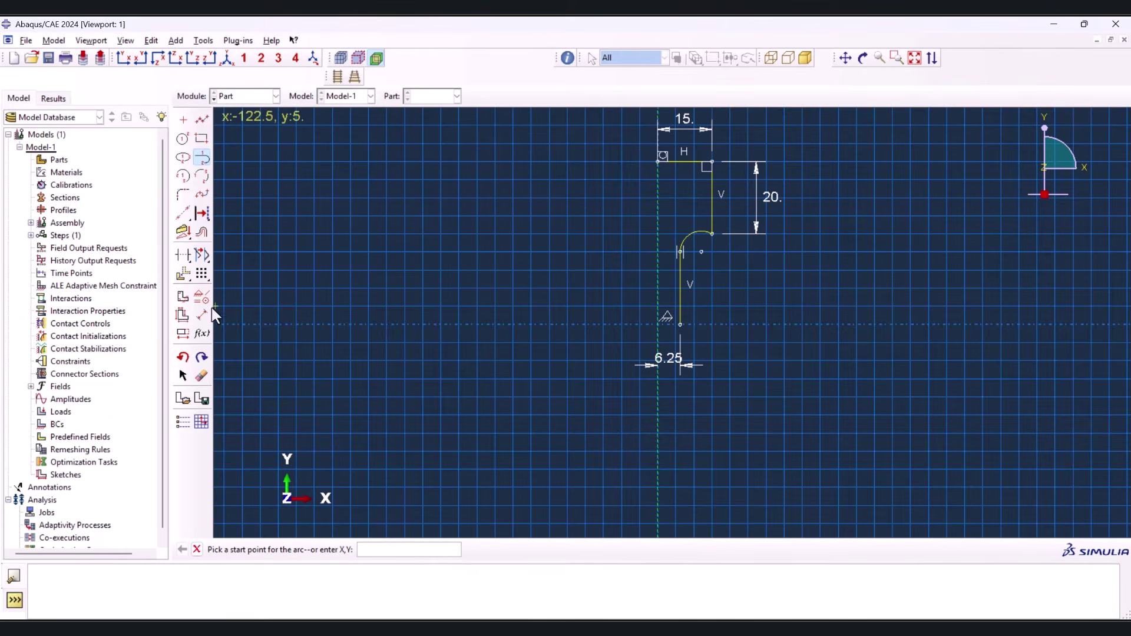
{"action": "left_click", "coordinate": [201, 316]}
{"action": "left_click", "coordinate": [690, 231]}
{"action": "left_click", "coordinate": [582, 209]}
{"action": "type", "text": "10"}
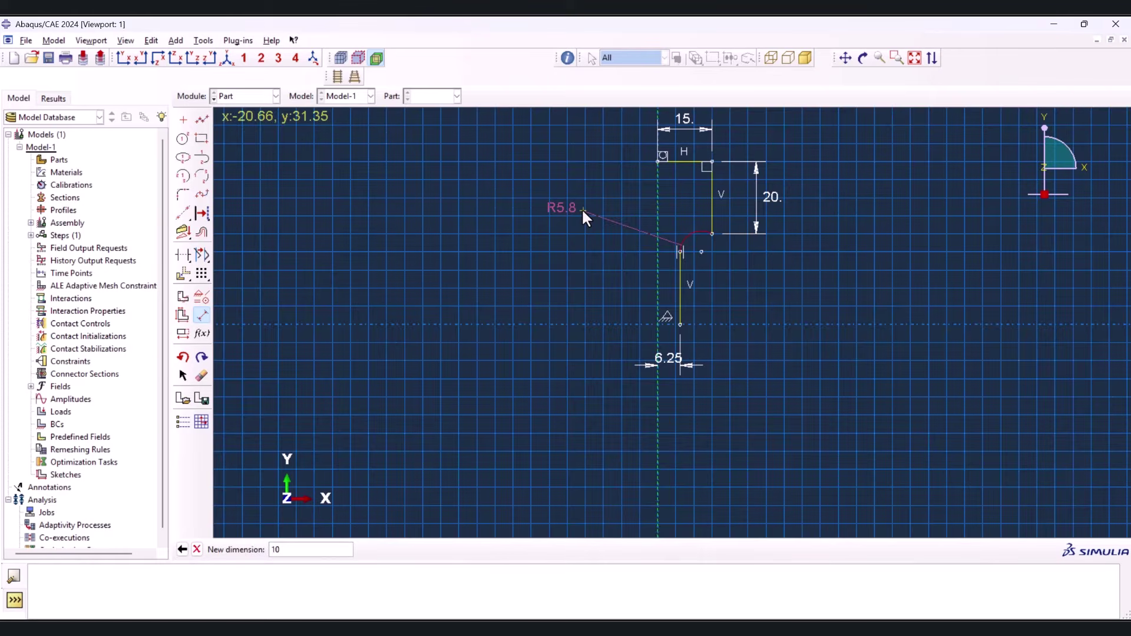
{"action": "key", "text": "Return"}
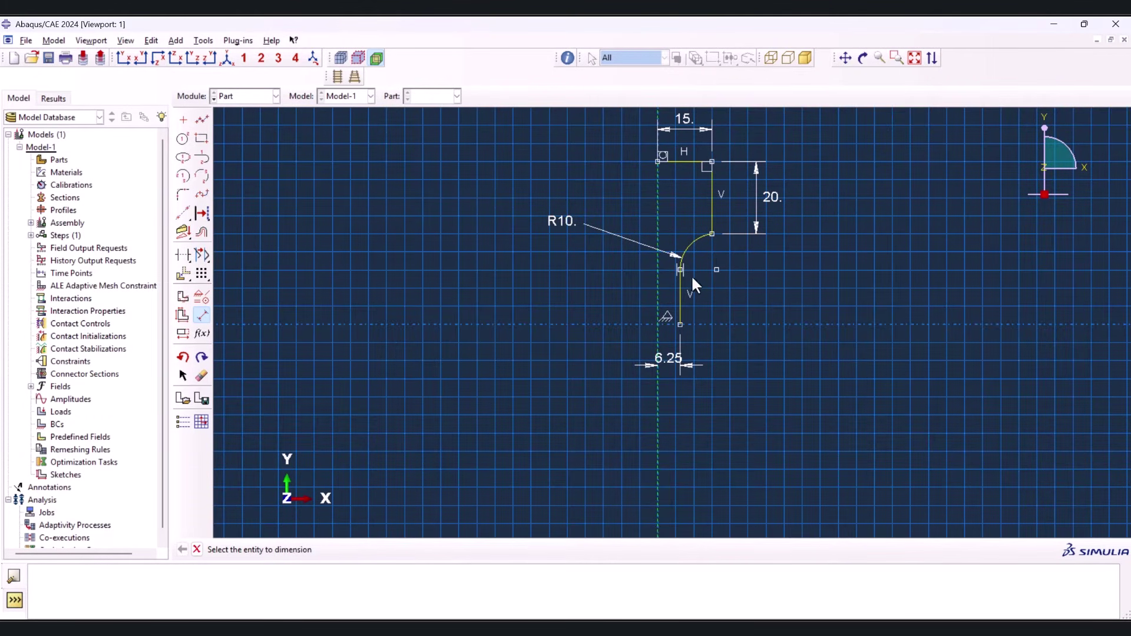
Dimension the vertical gauge line's length as 25
{"action": "left_click", "coordinate": [678, 285]}
{"action": "left_click", "coordinate": [826, 297]}
{"action": "type", "text": "125"}
{"action": "key", "text": "Return"}
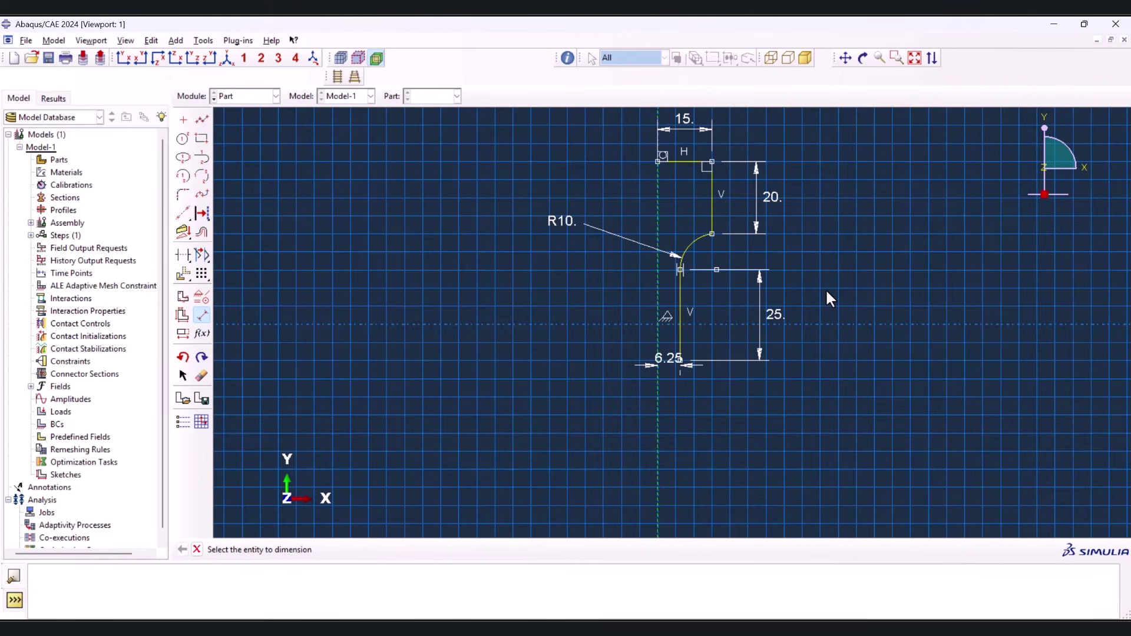
Add a horizontal construction line through the gauge line's lower end
{"action": "scroll", "coordinate": [605, 294], "scroll_direction": "down", "scroll_amount": 3}
{"action": "scroll", "coordinate": [591, 159], "scroll_direction": "up", "scroll_amount": 1}
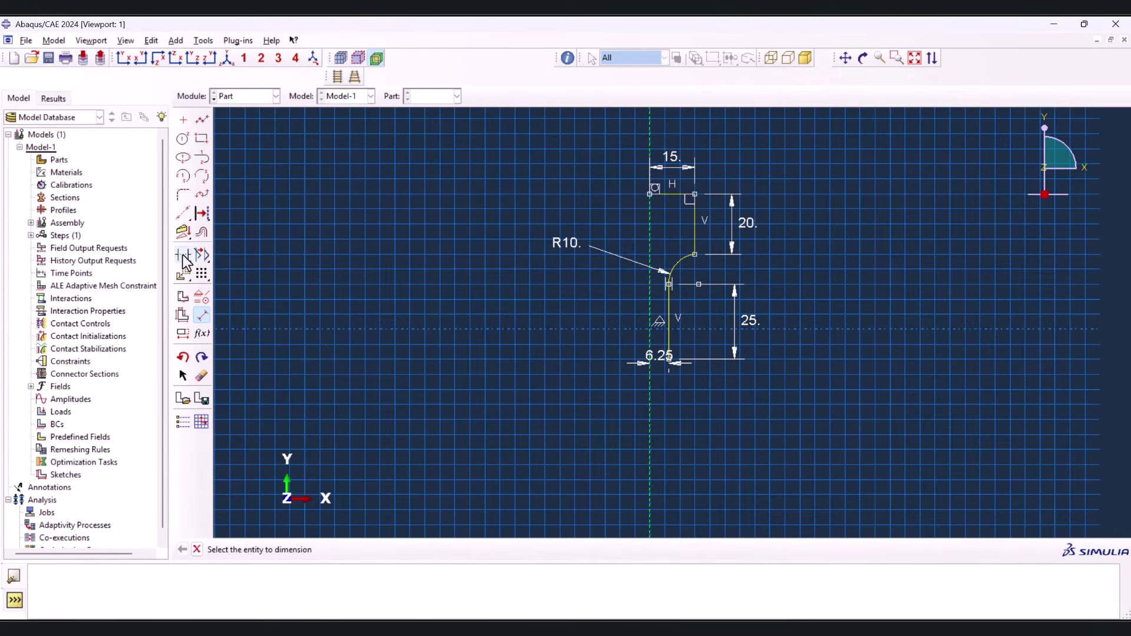
{"action": "left_click", "coordinate": [183, 214]}
{"action": "left_click", "coordinate": [670, 360]}
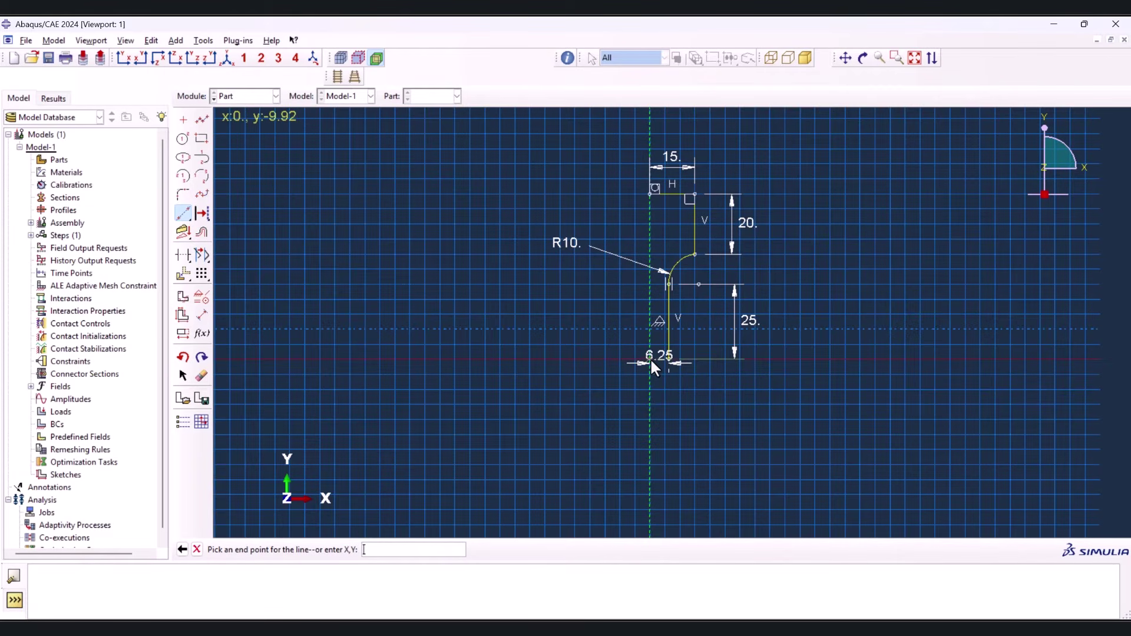
{"action": "left_click", "coordinate": [649, 359]}
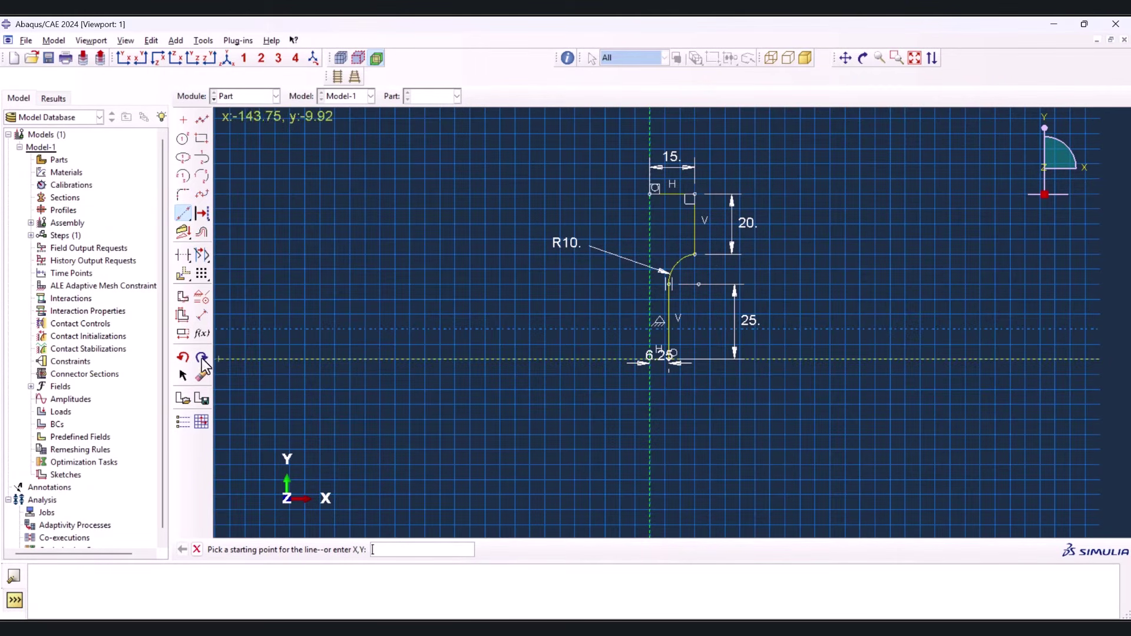
Mirror a copy of the whole half profile about the new horizontal construction line
{"action": "left_click", "coordinate": [184, 275]}
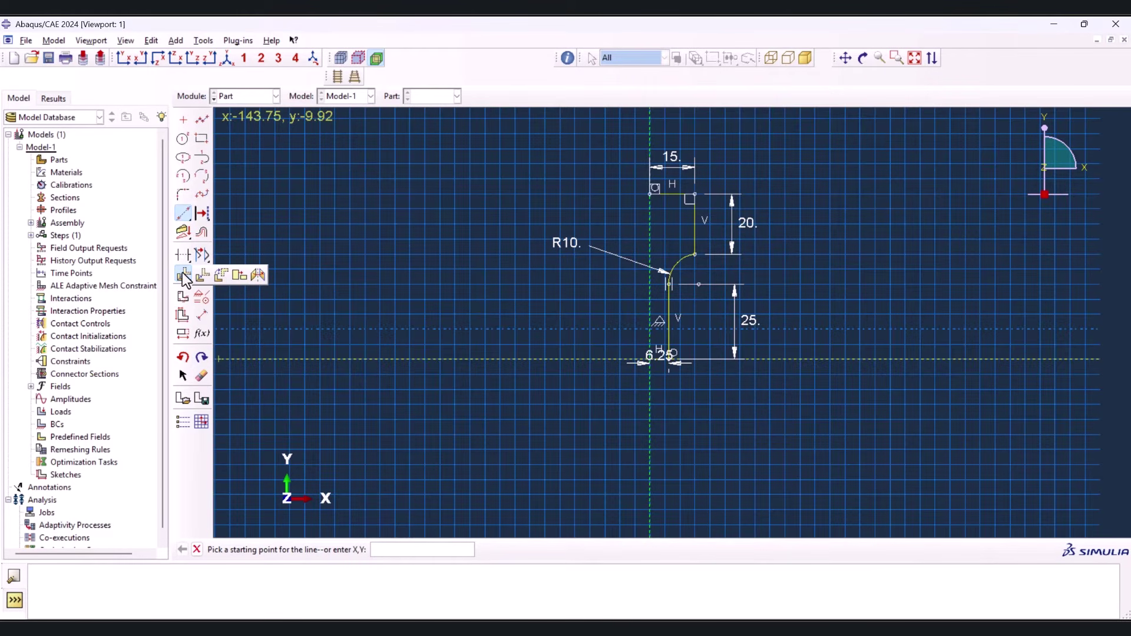
{"action": "left_click", "coordinate": [258, 276]}
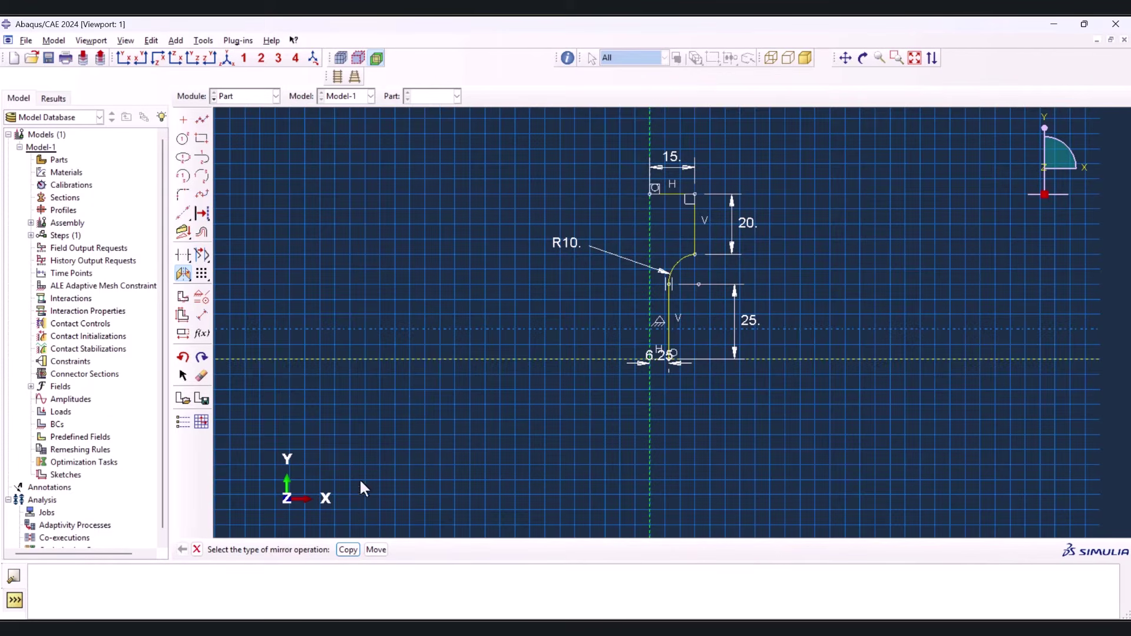
{"action": "left_click", "coordinate": [350, 549]}
{"action": "left_click", "coordinate": [532, 358]}
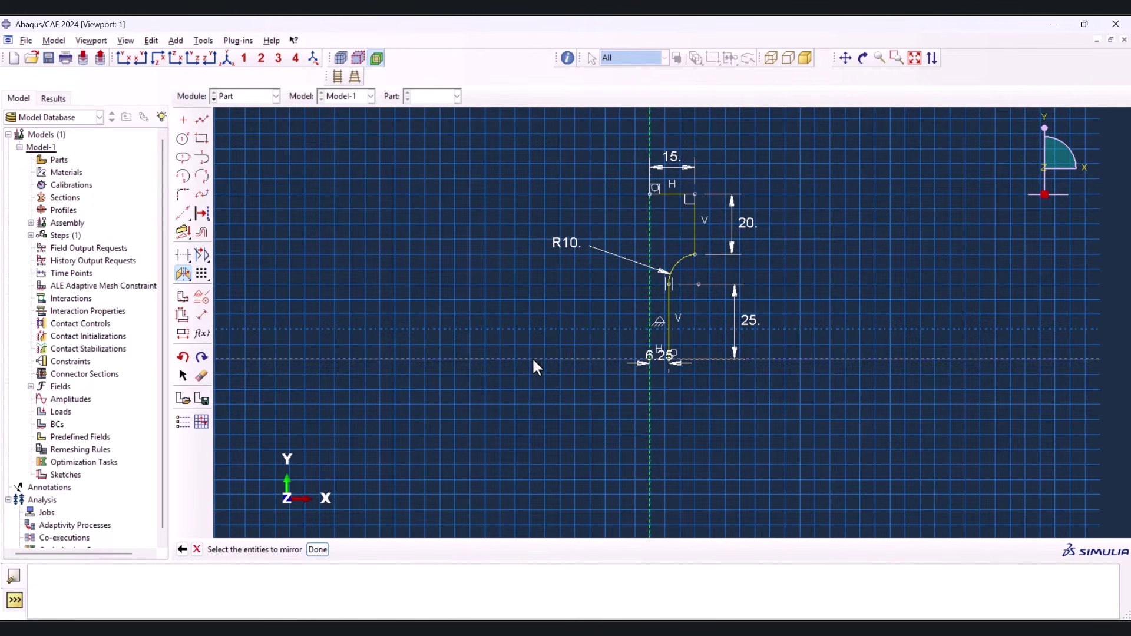
{"action": "left_click_drag", "start_coordinate": [729, 164], "coordinate": [660, 317]}
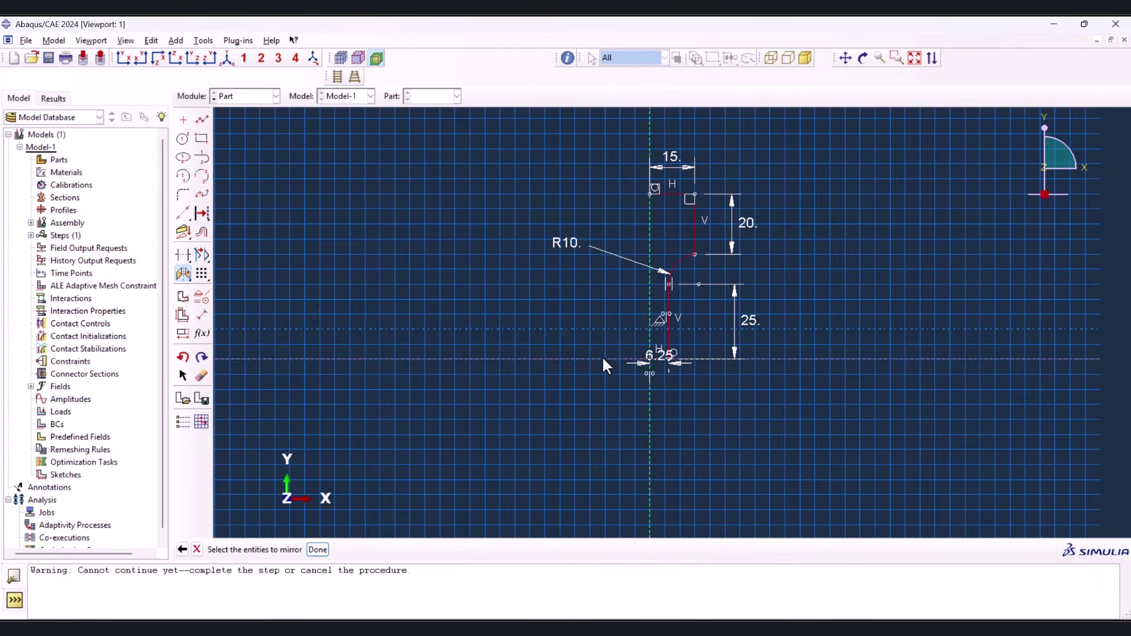
{"action": "left_click", "coordinate": [318, 550]}
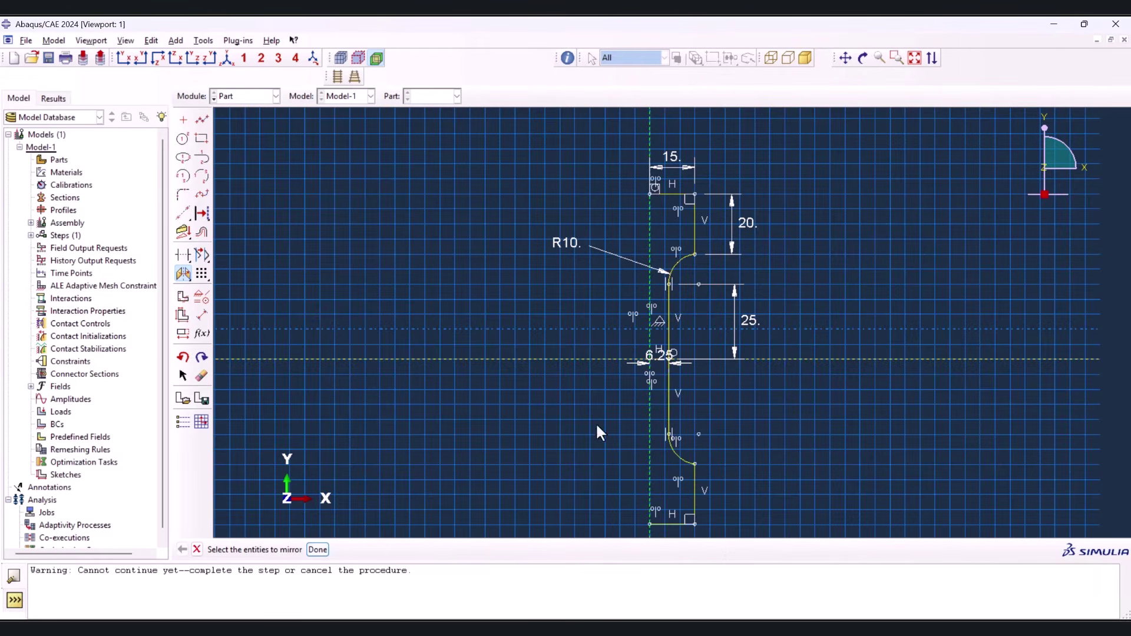
{"action": "scroll", "coordinate": [685, 180], "scroll_direction": "down", "scroll_amount": 2}
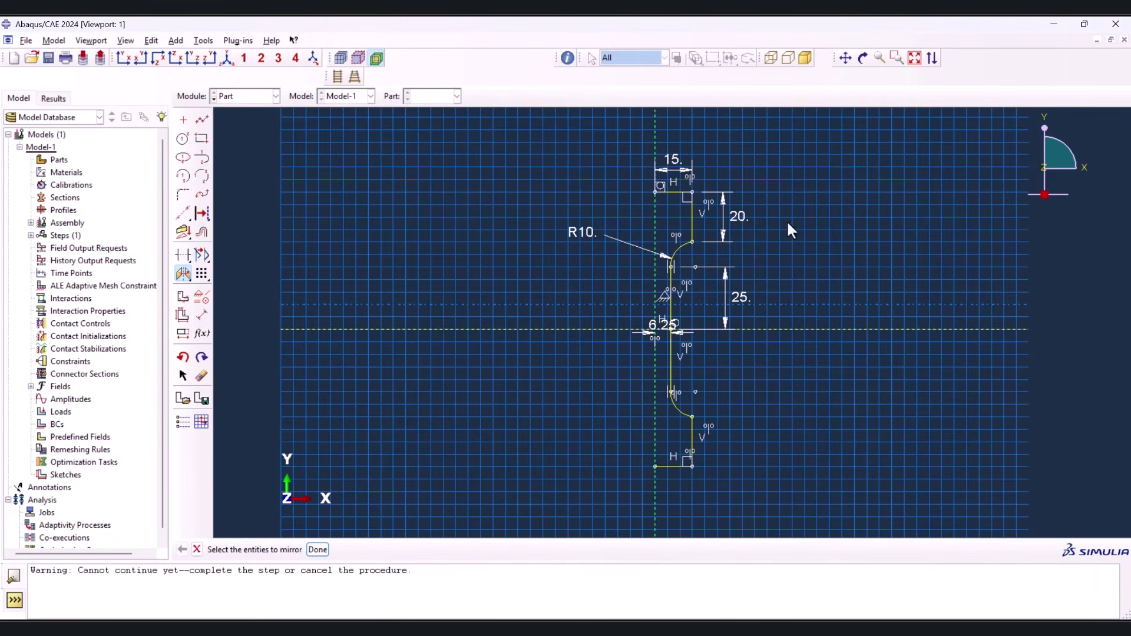
{"action": "scroll", "coordinate": [670, 280], "scroll_direction": "up", "scroll_amount": 1}
{"action": "key", "text": "Escape"}
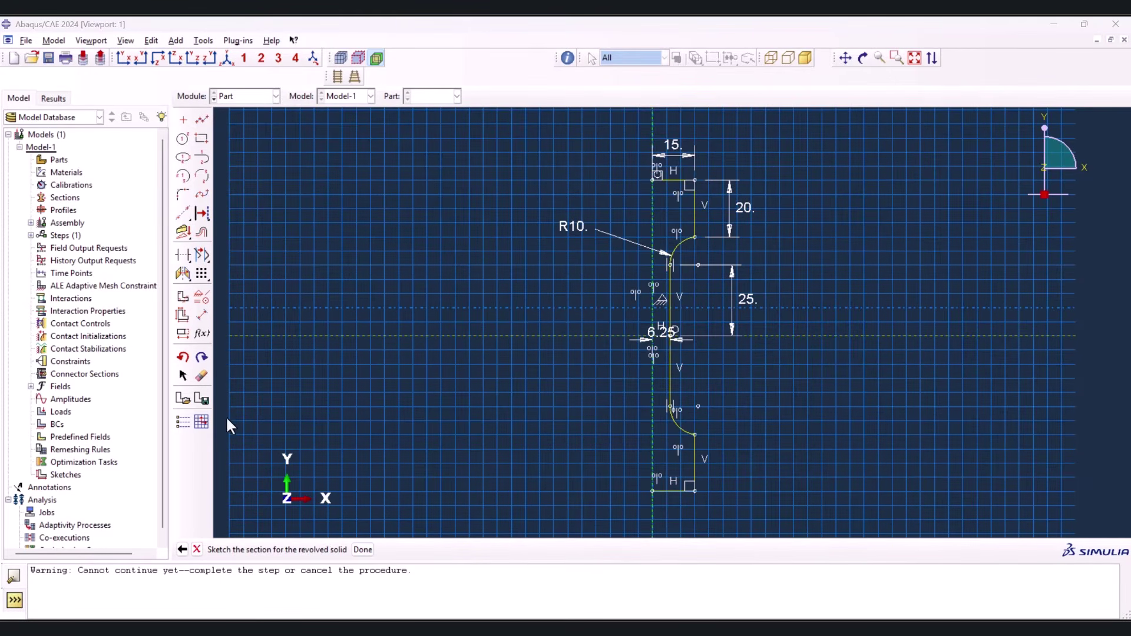
Delete the 25 length dimension from the upper gauge line
{"action": "left_click", "coordinate": [205, 377]}
{"action": "left_click", "coordinate": [747, 296]}
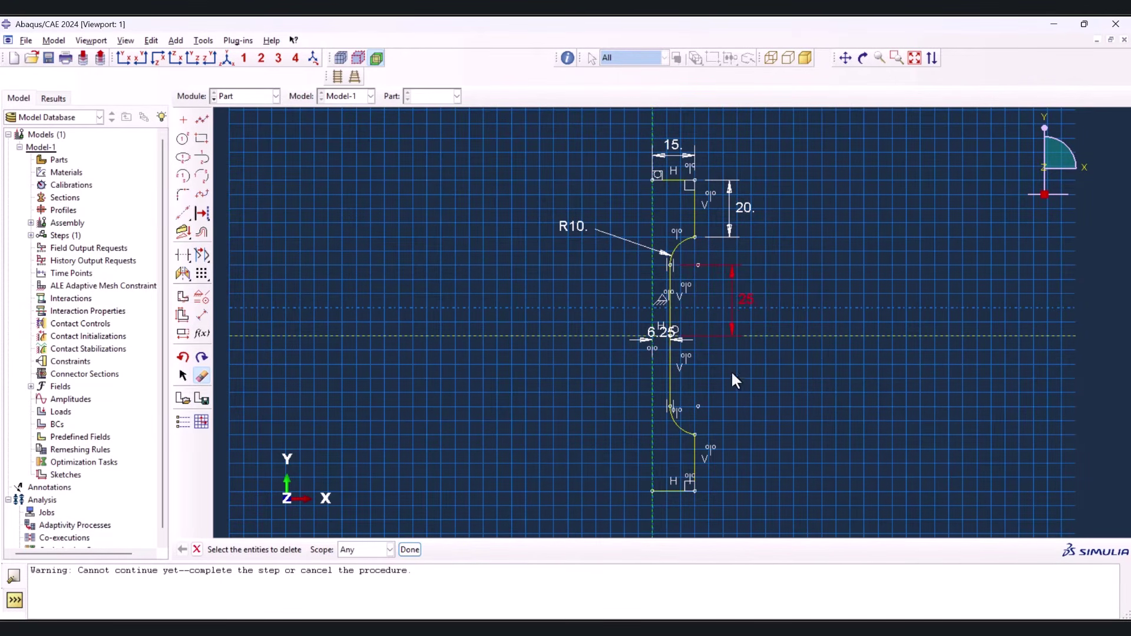
{"action": "left_click", "coordinate": [411, 550]}
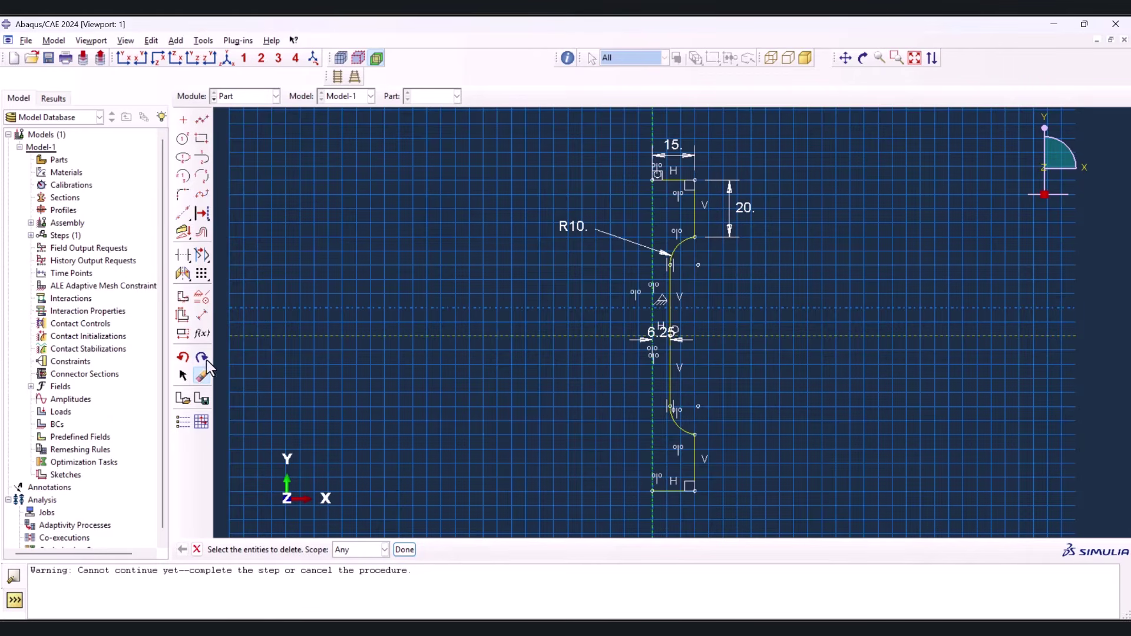
Dimension the vertical distance between the gauge-side ends of the two fillet arcs as 64.39
{"action": "left_click", "coordinate": [200, 316]}
{"action": "left_click", "coordinate": [670, 264]}
{"action": "left_click", "coordinate": [670, 406]}
{"action": "left_click", "coordinate": [846, 366]}
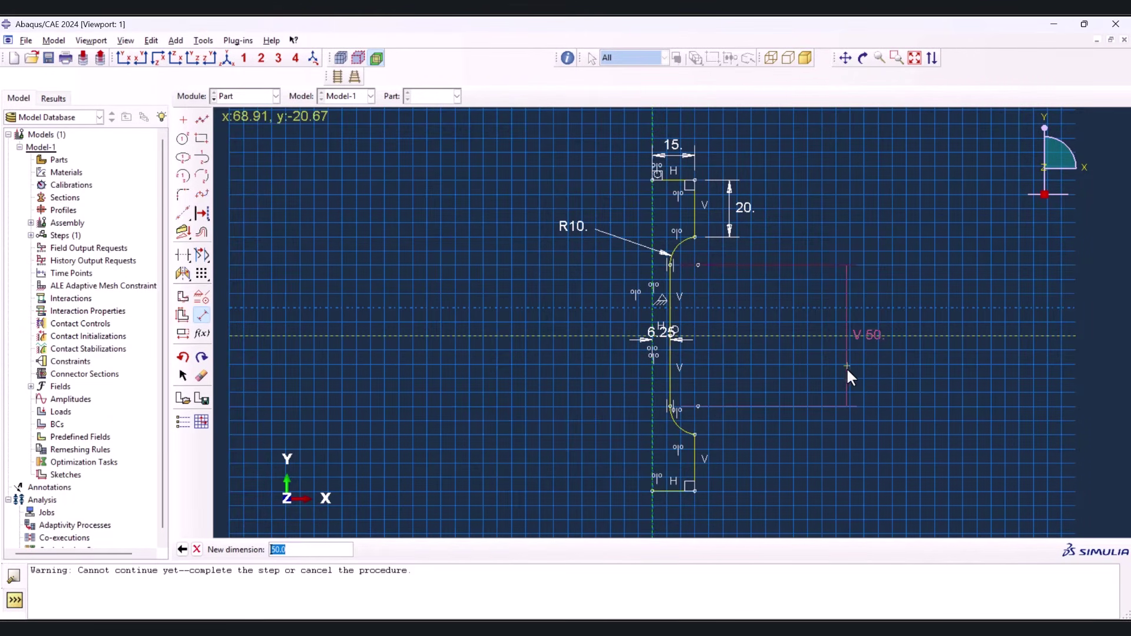
{"action": "type", "text": "64.39"}
{"action": "key", "text": "Return"}
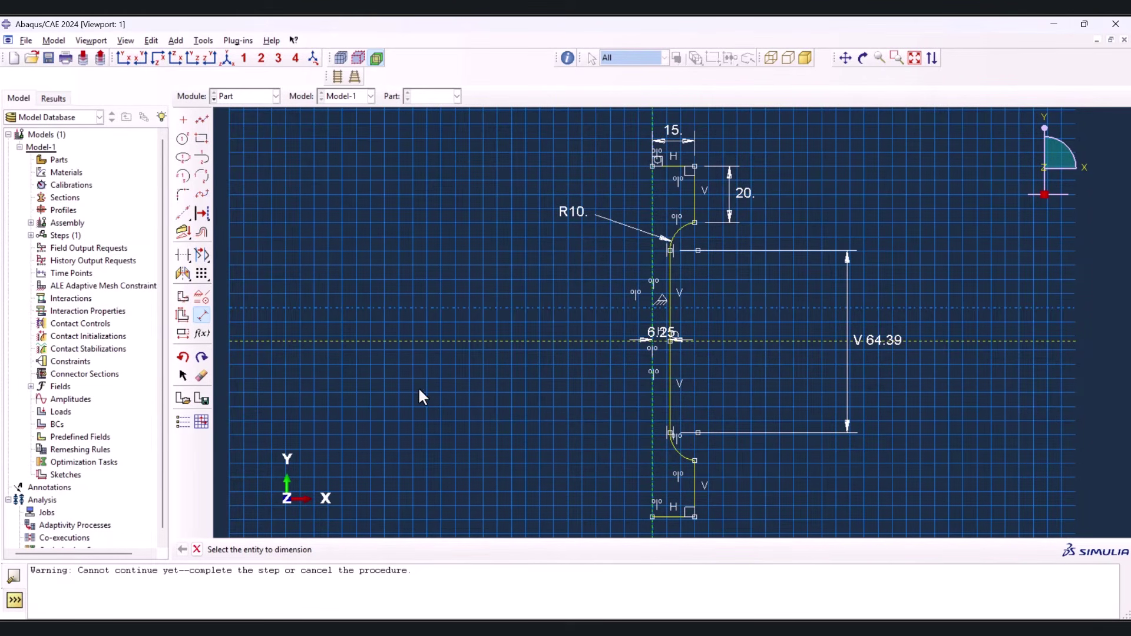
{"action": "left_click", "coordinate": [197, 549]}
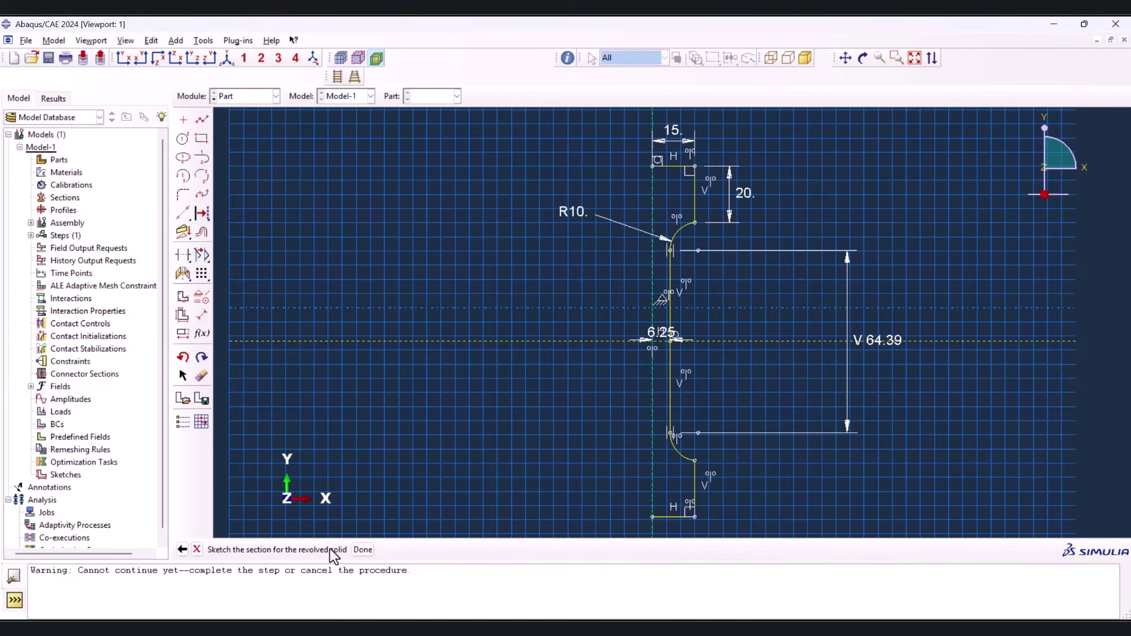
Try to finish the sketch, and close the section with a vertical line along the revolve axis between the two grip ends
{"action": "left_click", "coordinate": [359, 552]}
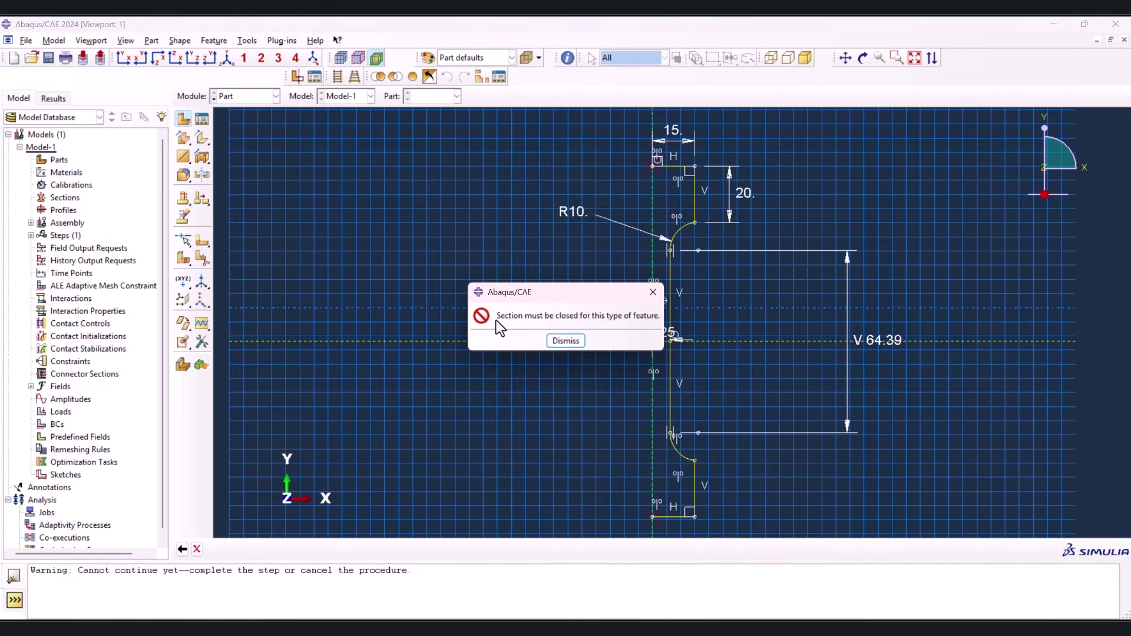
{"action": "left_click", "coordinate": [566, 340]}
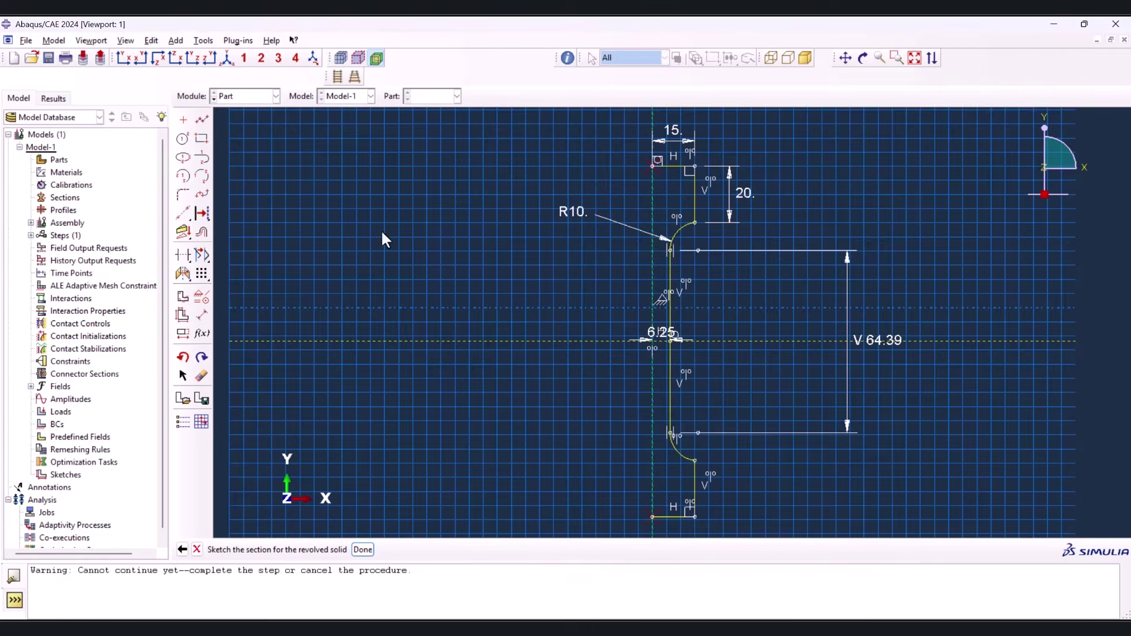
{"action": "left_click", "coordinate": [203, 119]}
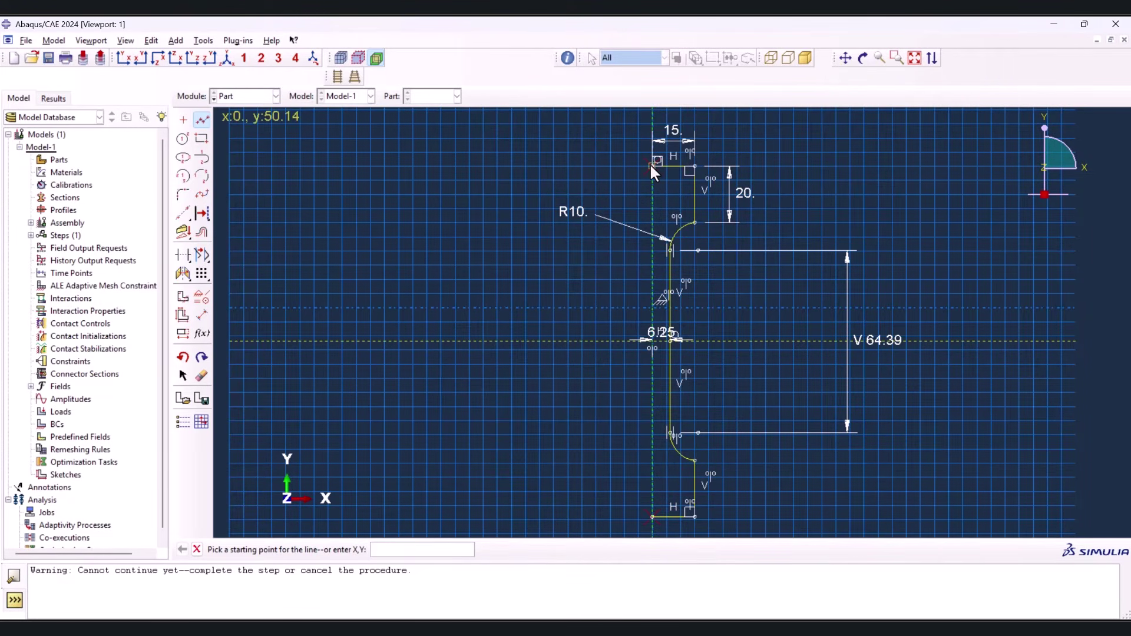
{"action": "left_click", "coordinate": [652, 166]}
{"action": "left_click", "coordinate": [652, 517]}
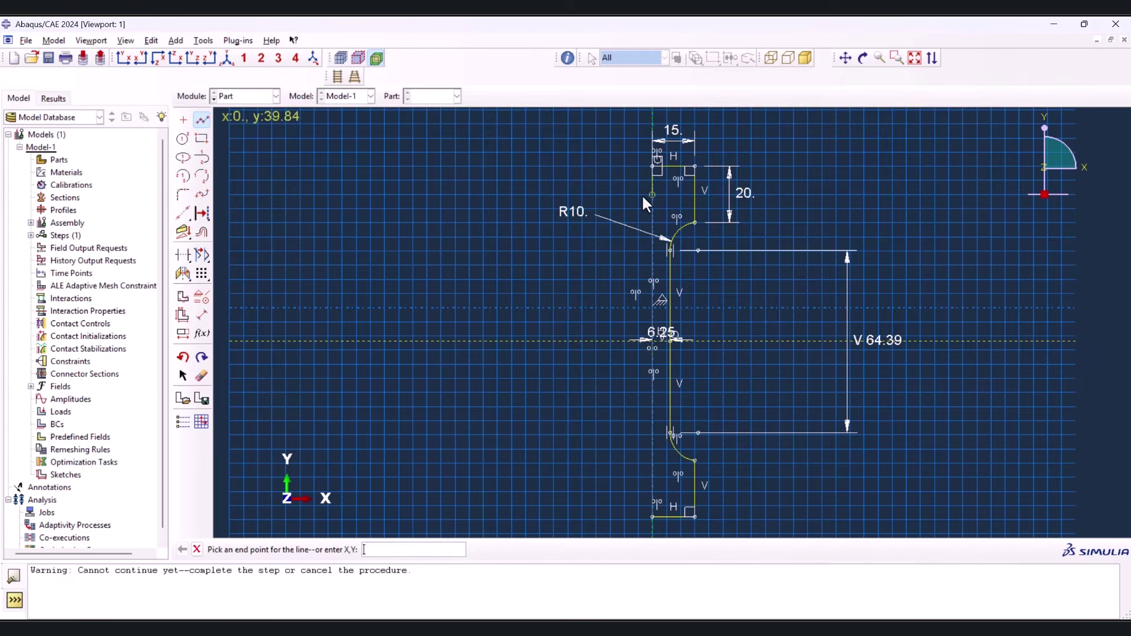
{"action": "left_click", "coordinate": [652, 166]}
{"action": "middle_click", "coordinate": [563, 400]}
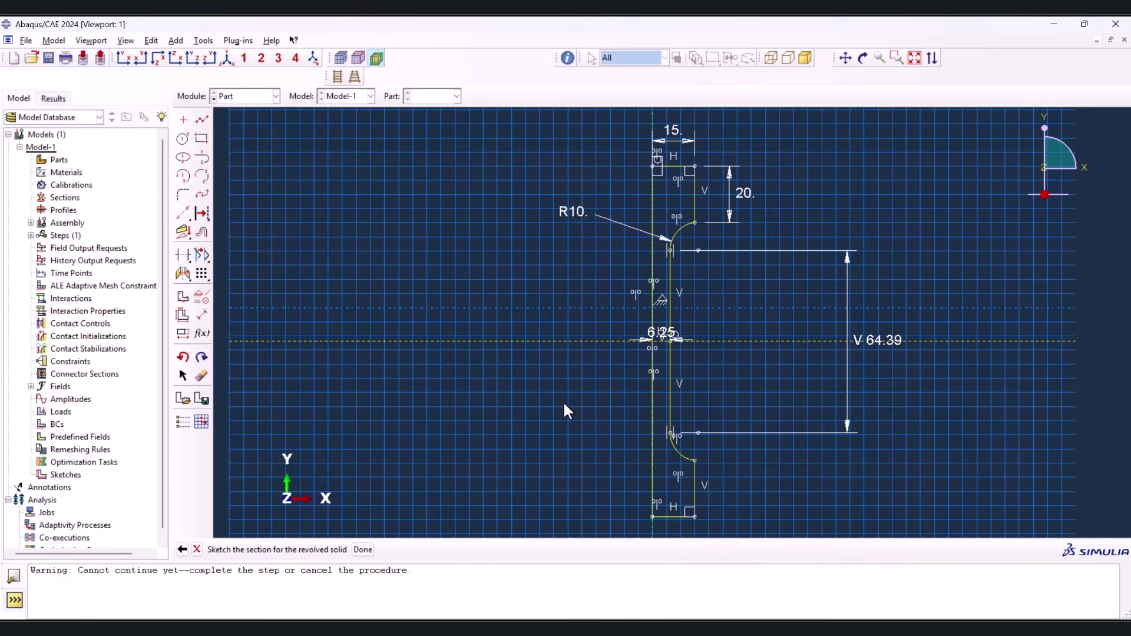
Finish the section sketch and revolve it 360 degrees about the vertical construction line
{"action": "left_click", "coordinate": [359, 548]}
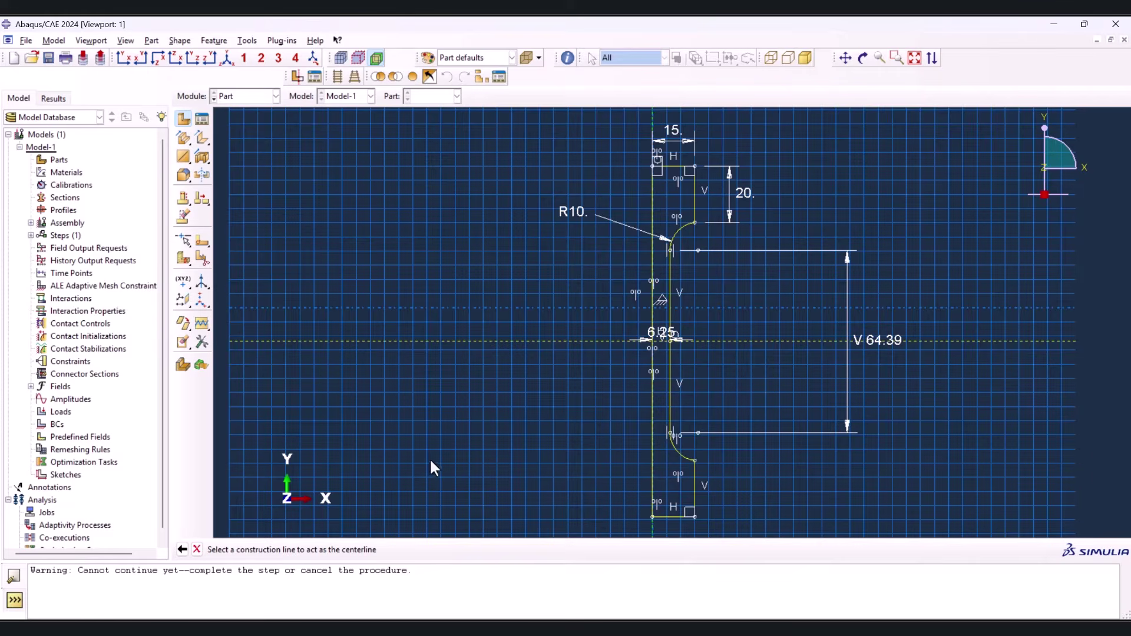
{"action": "middle_click", "coordinate": [460, 288]}
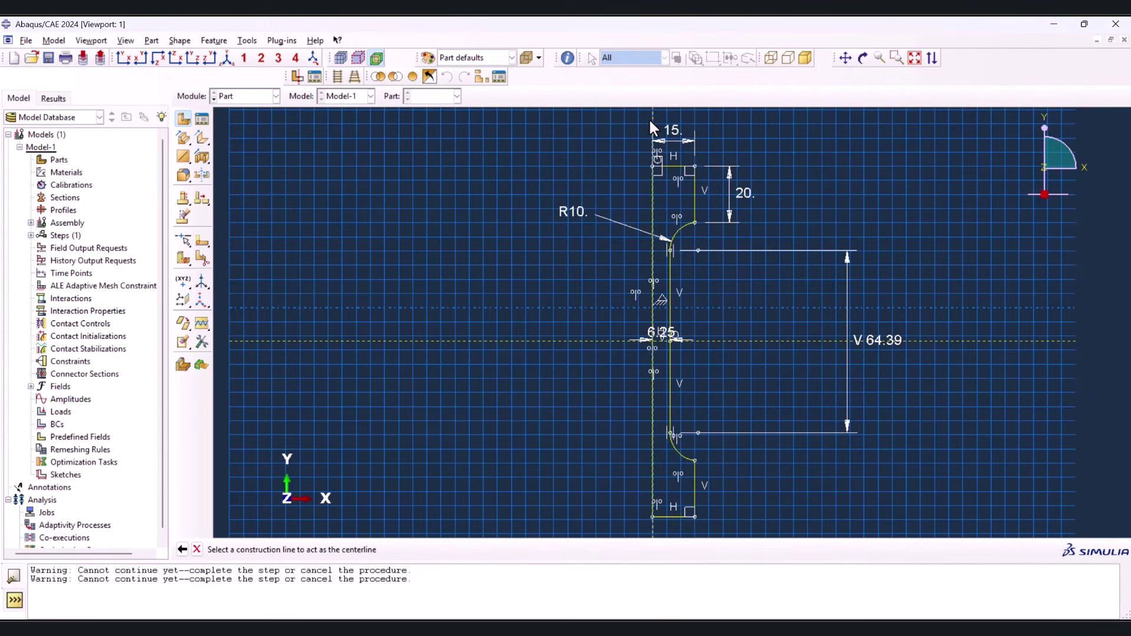
{"action": "scroll", "coordinate": [549, 387], "scroll_direction": "down", "scroll_amount": 2}
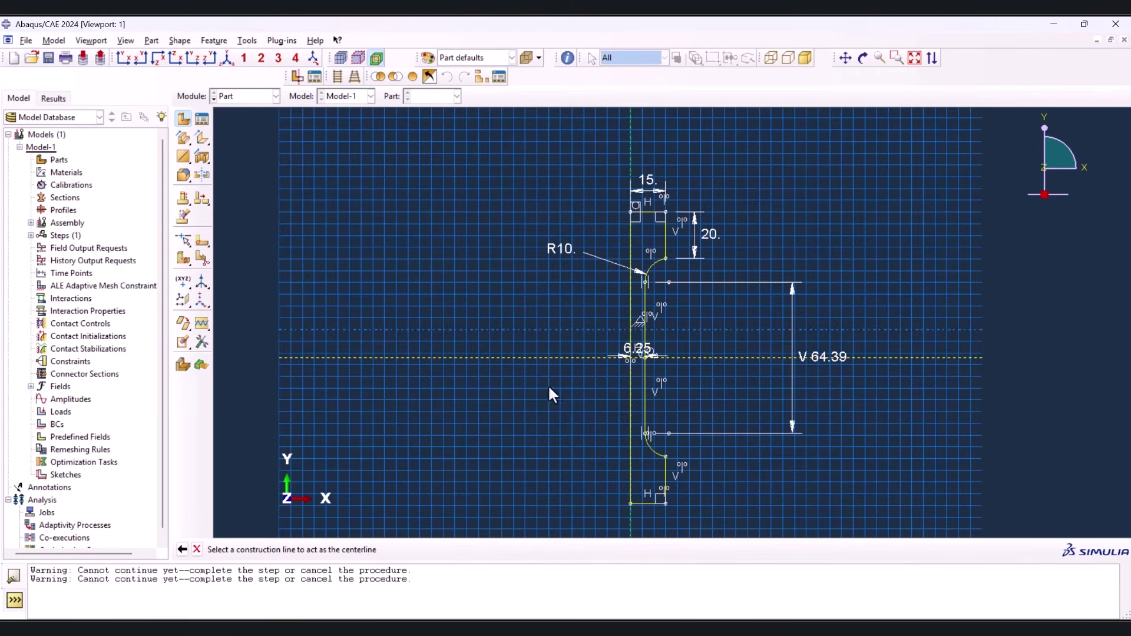
{"action": "left_click", "coordinate": [630, 144]}
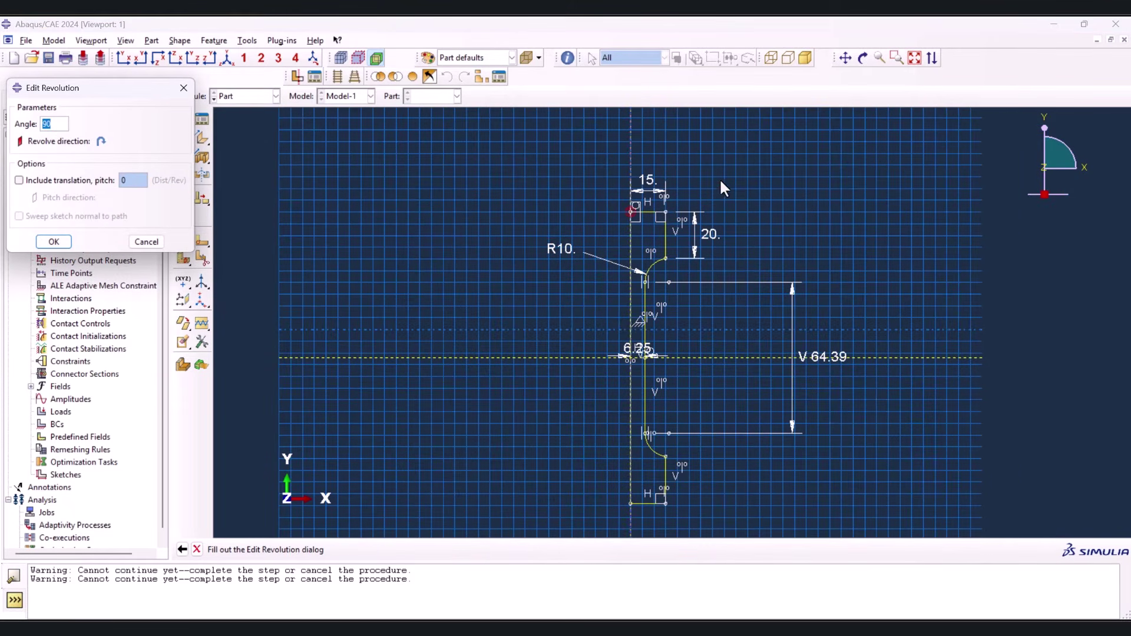
{"action": "type", "text": "360"}
{"action": "left_click", "coordinate": [54, 243]}
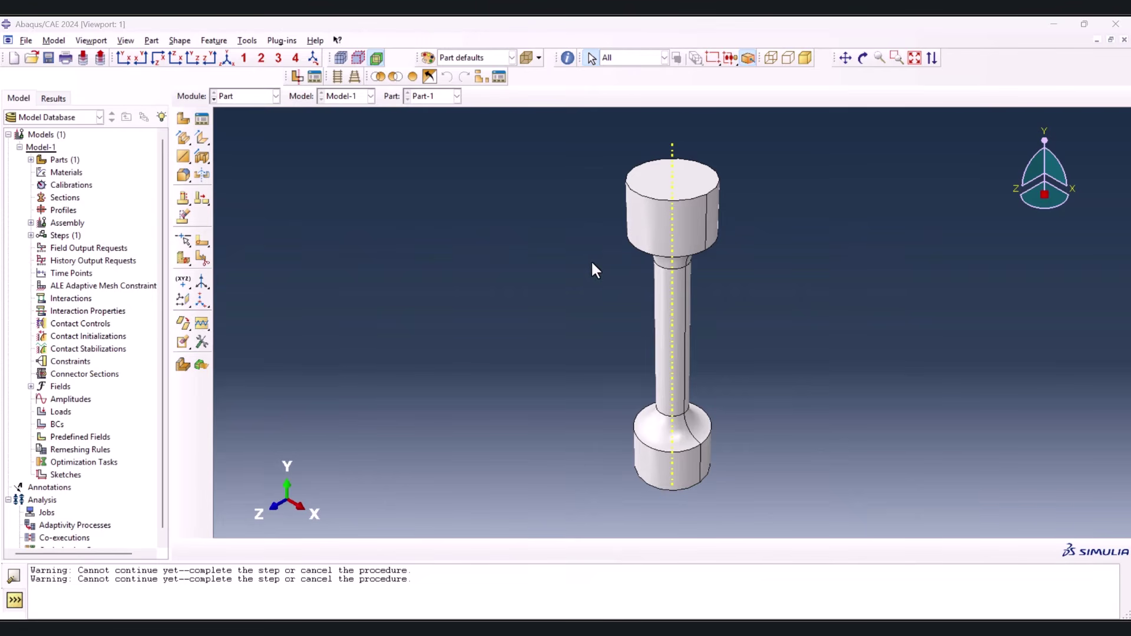
In the Property module, create a material named Steel with a uniform mass density of 7.8e-9
{"action": "left_click", "coordinate": [249, 96]}
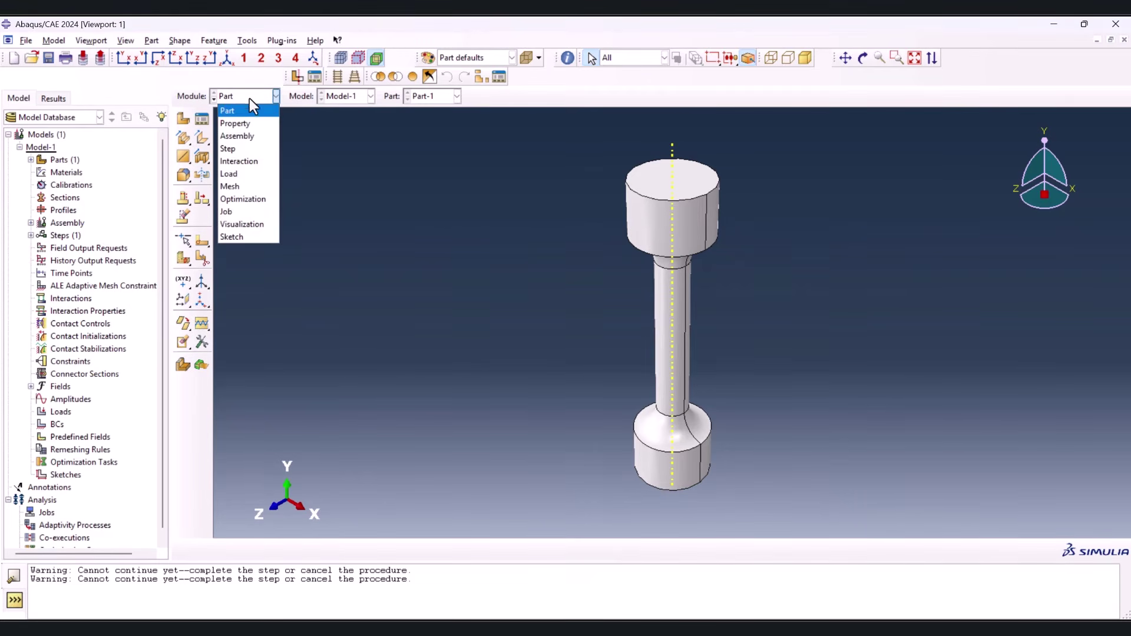
{"action": "left_click", "coordinate": [247, 121]}
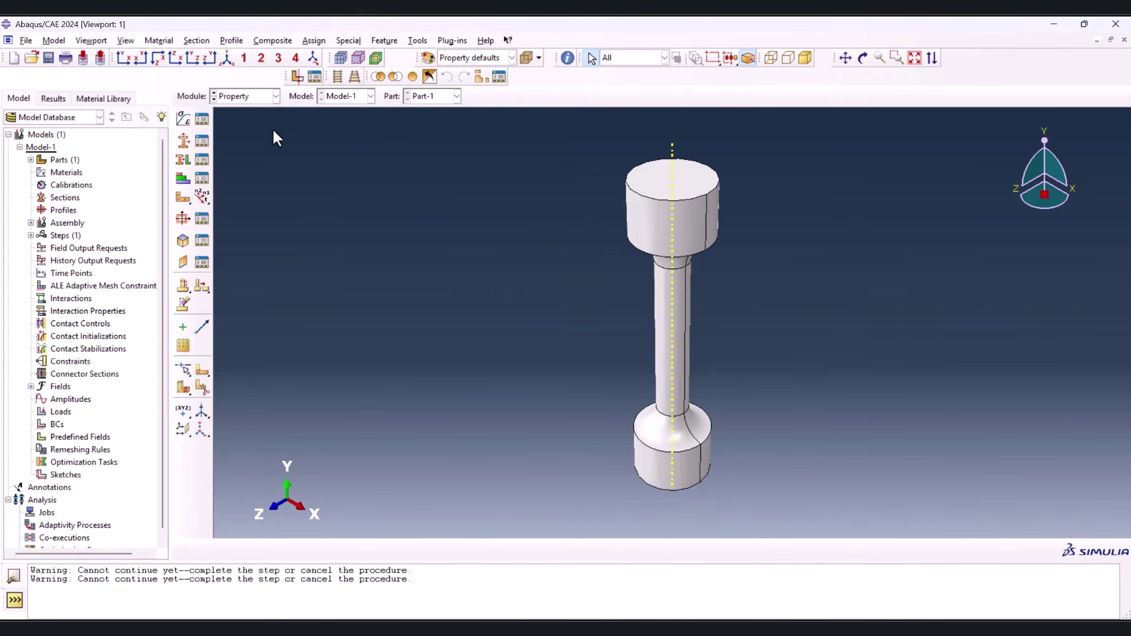
{"action": "left_click", "coordinate": [185, 119]}
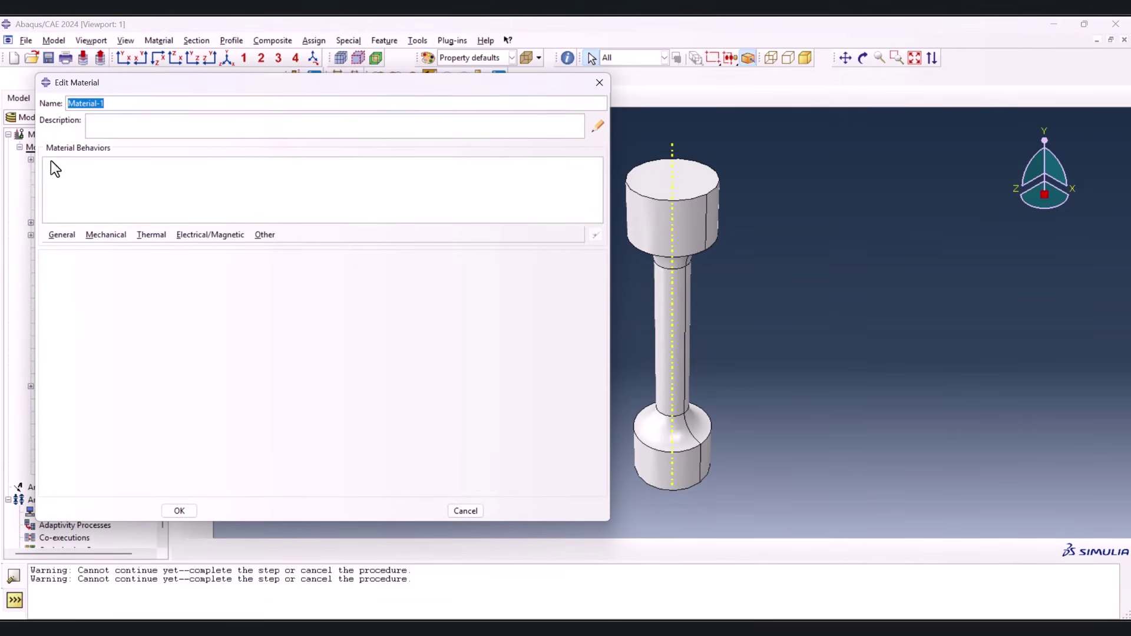
{"action": "type", "text": "Steel"}
{"action": "left_click", "coordinate": [53, 234]}
{"action": "left_click", "coordinate": [76, 245]}
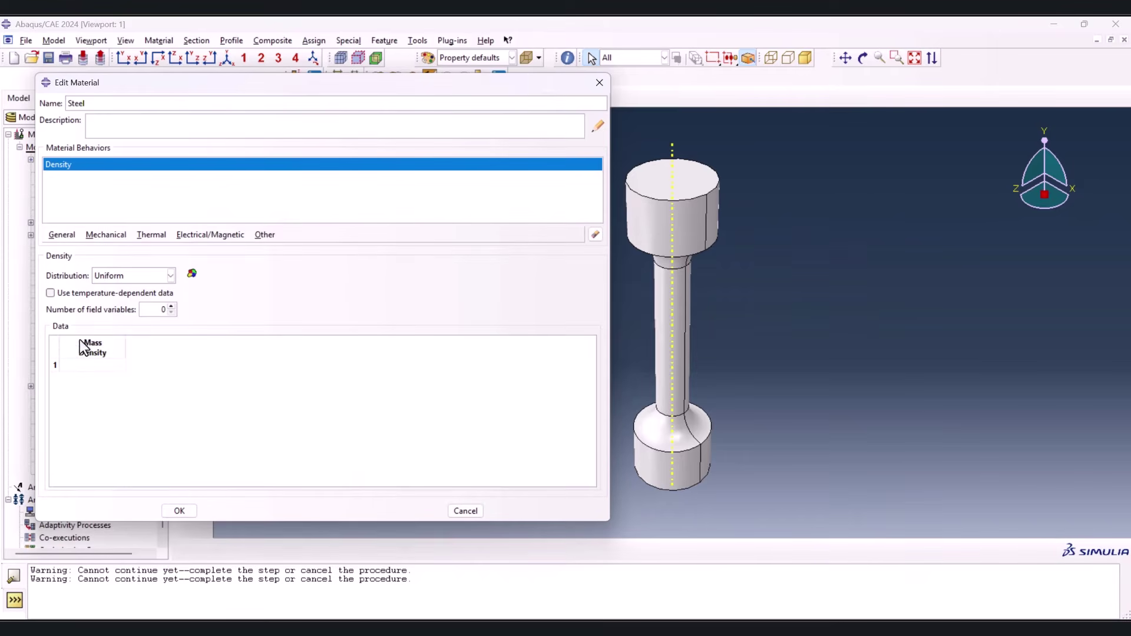
{"action": "left_click", "coordinate": [100, 364]}
{"action": "type", "text": "7.8e-9"}
{"action": "key", "text": "Return"}
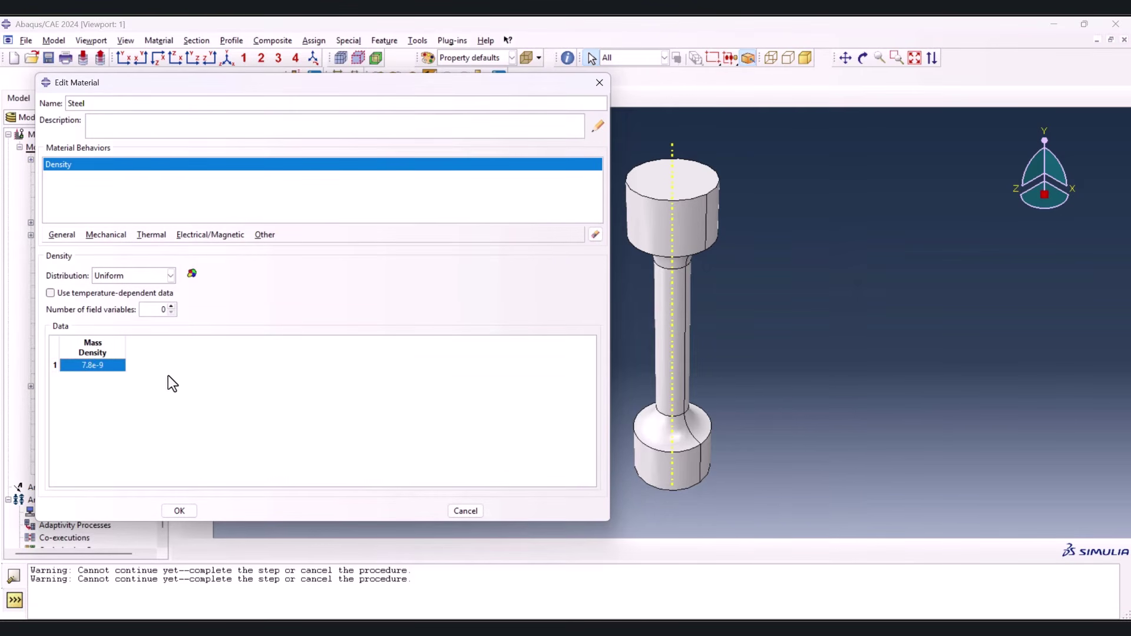
Add isotropic elastic behavior to Steel with Young's modulus 210e3 and Poisson's ratio 0.3
{"action": "left_click", "coordinate": [104, 235]}
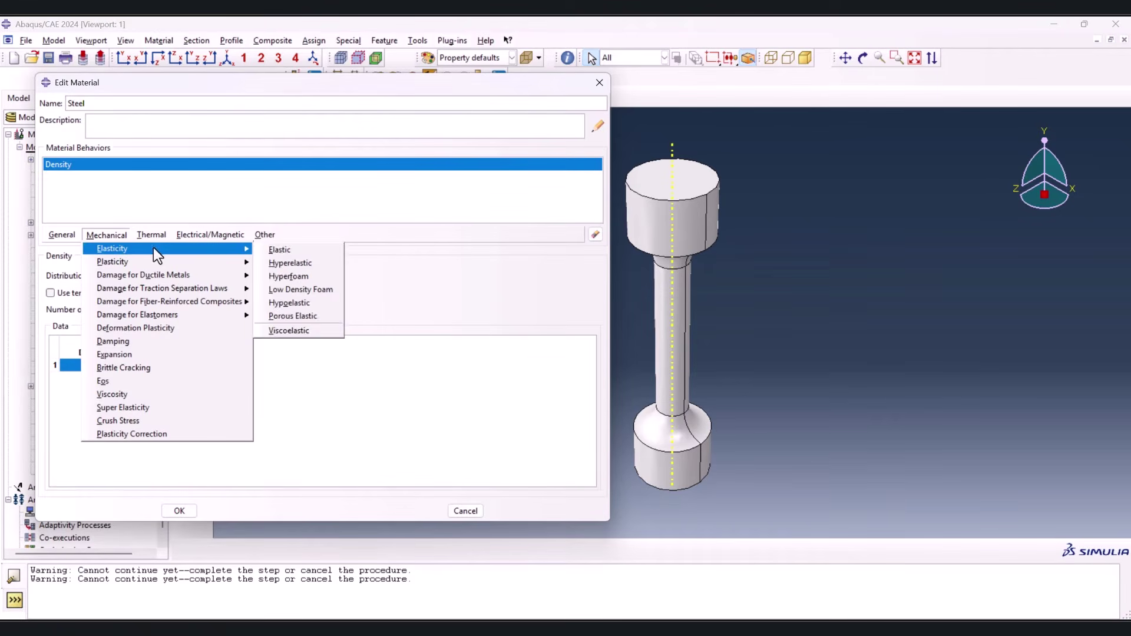
{"action": "mouse_move", "coordinate": [238, 248]}
{"action": "left_click", "coordinate": [276, 250]}
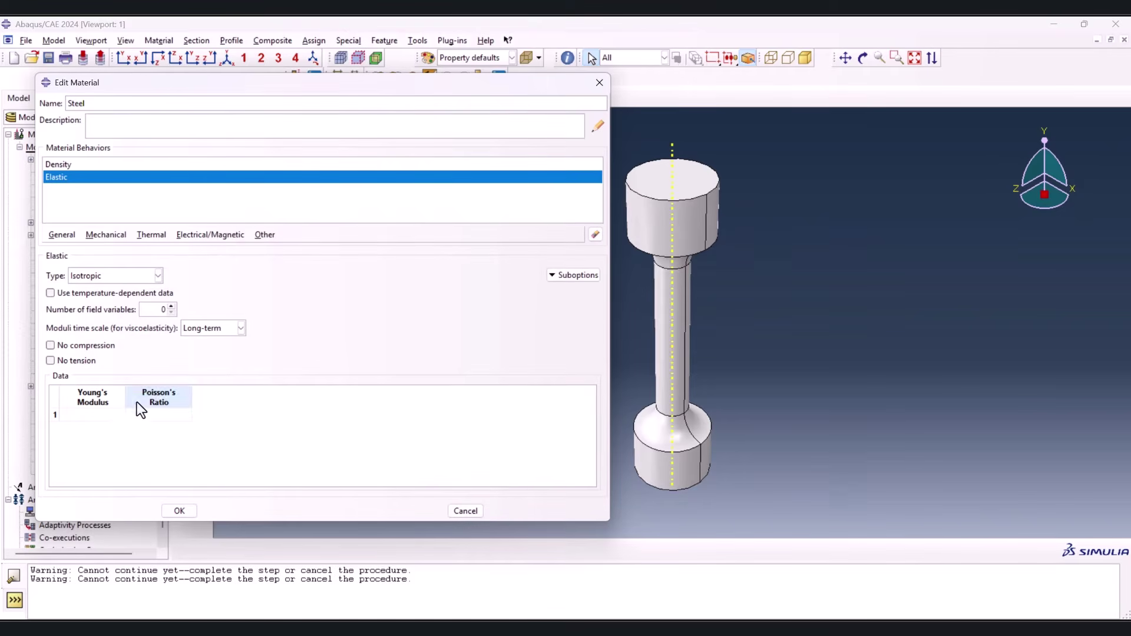
{"action": "type", "text": "210e3"}
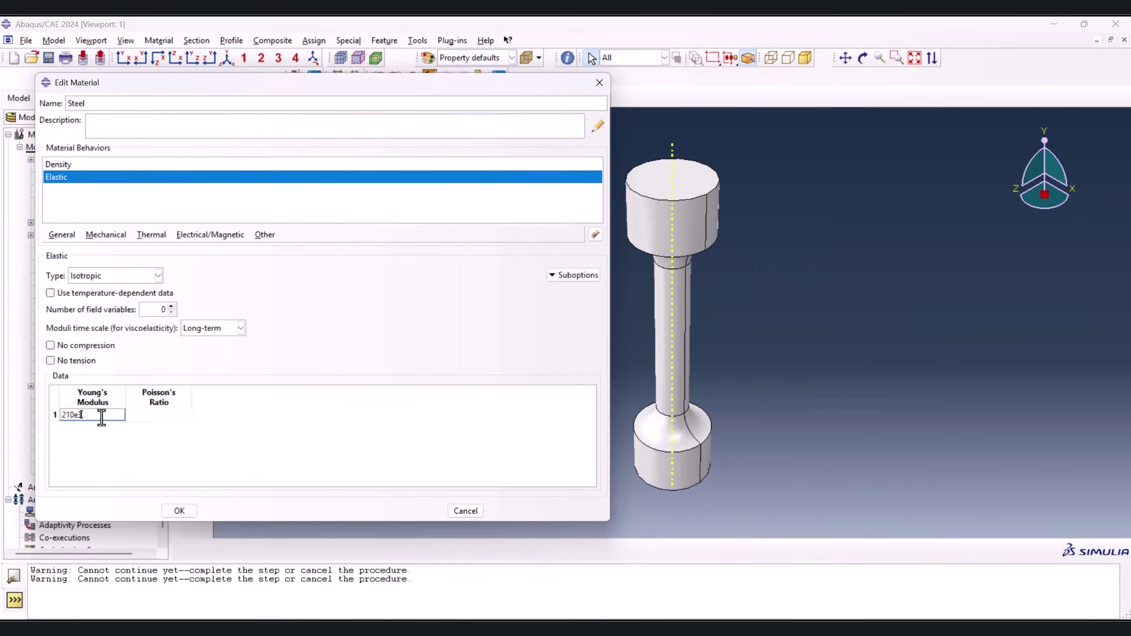
{"action": "left_click", "coordinate": [156, 415]}
{"action": "type", "text": "0.3"}
{"action": "key", "text": "Return"}
Add plastic behavior with Johnson-Cook hardening to Steel, and consult the JC plasticity model slide in PowerPoint
{"action": "left_click", "coordinate": [107, 234]}
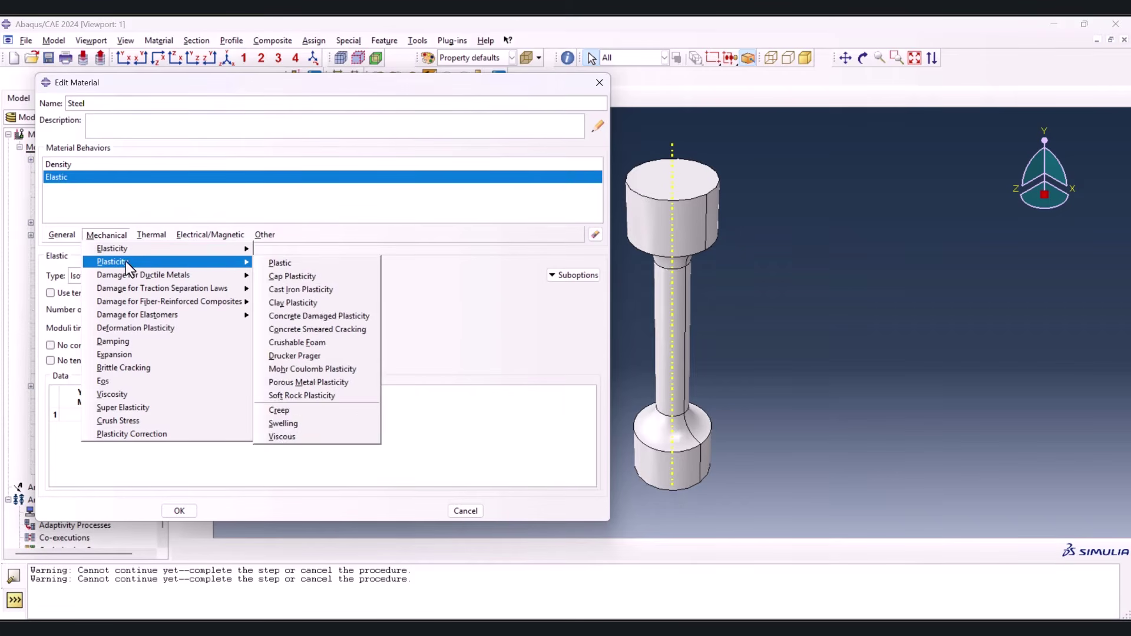
{"action": "left_click", "coordinate": [277, 263]}
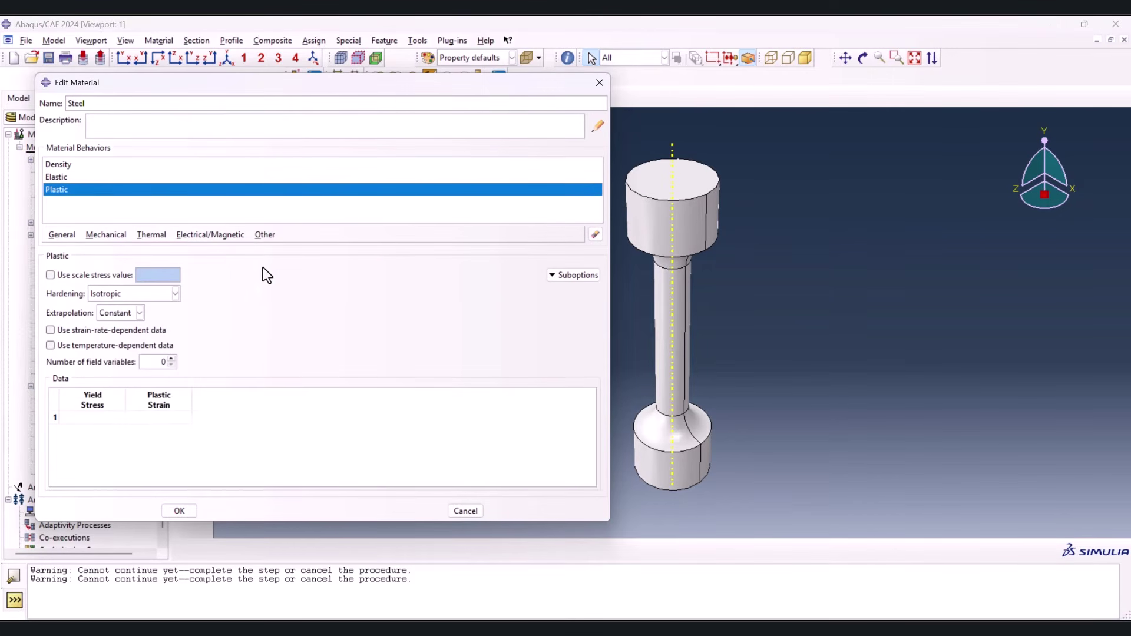
{"action": "left_click", "coordinate": [119, 293]}
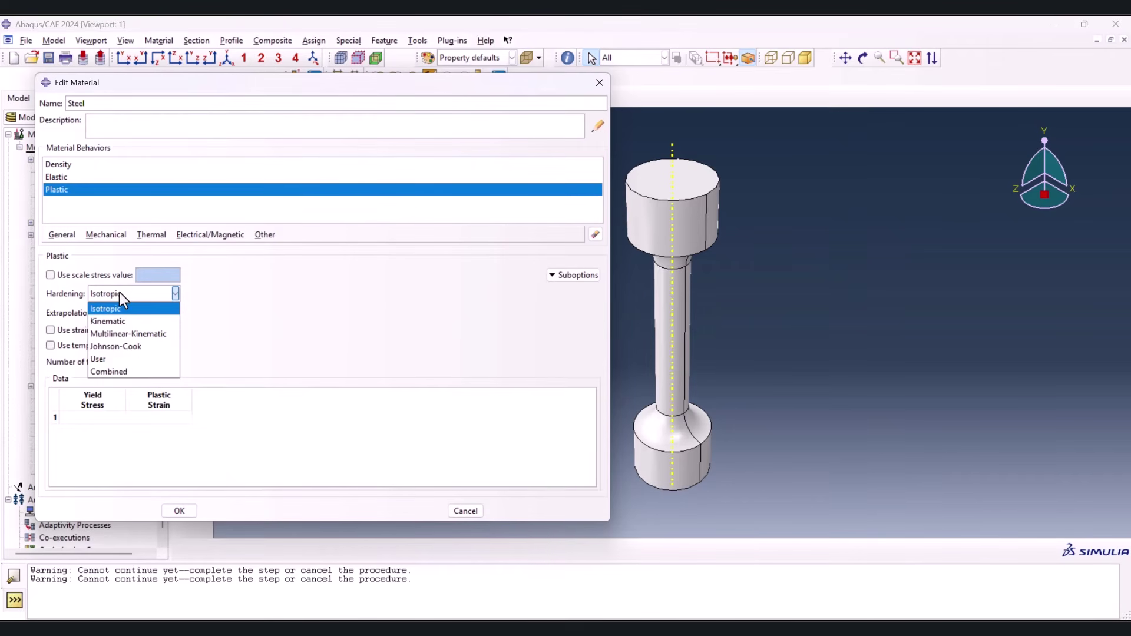
{"action": "left_click", "coordinate": [125, 346]}
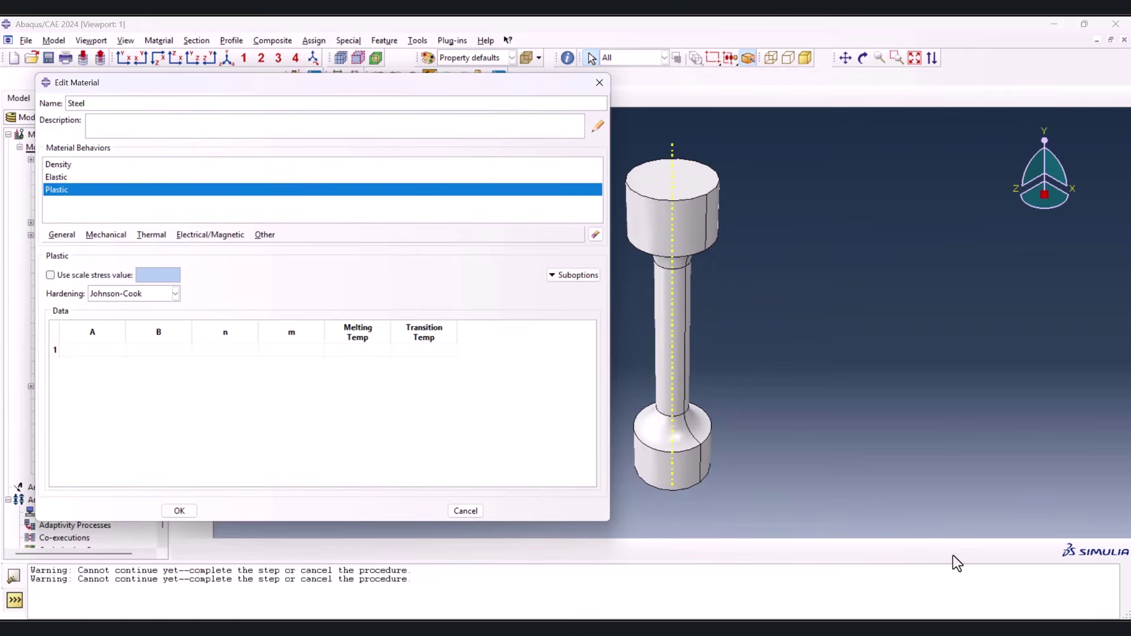
{"action": "left_click", "coordinate": [806, 625]}
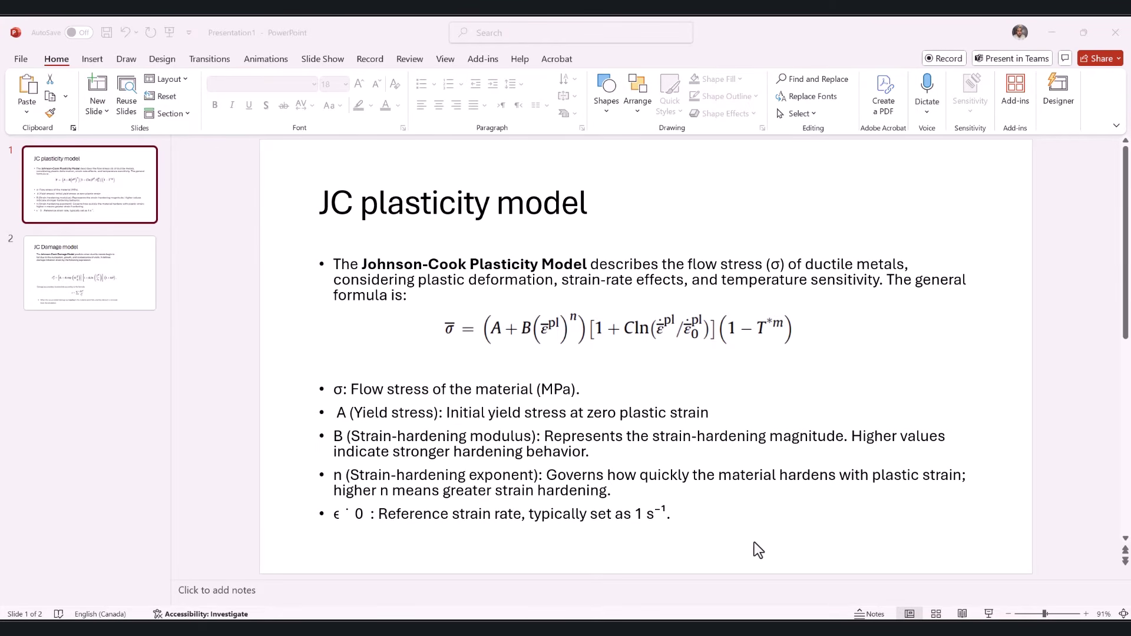
Copy A 500, B 800, n 0.5, m 1, melting 1773 and transition 293 from the Excel sheet into Steel's Johnson-Cook plasticity data in Abaqus
{"action": "left_click", "coordinate": [699, 627]}
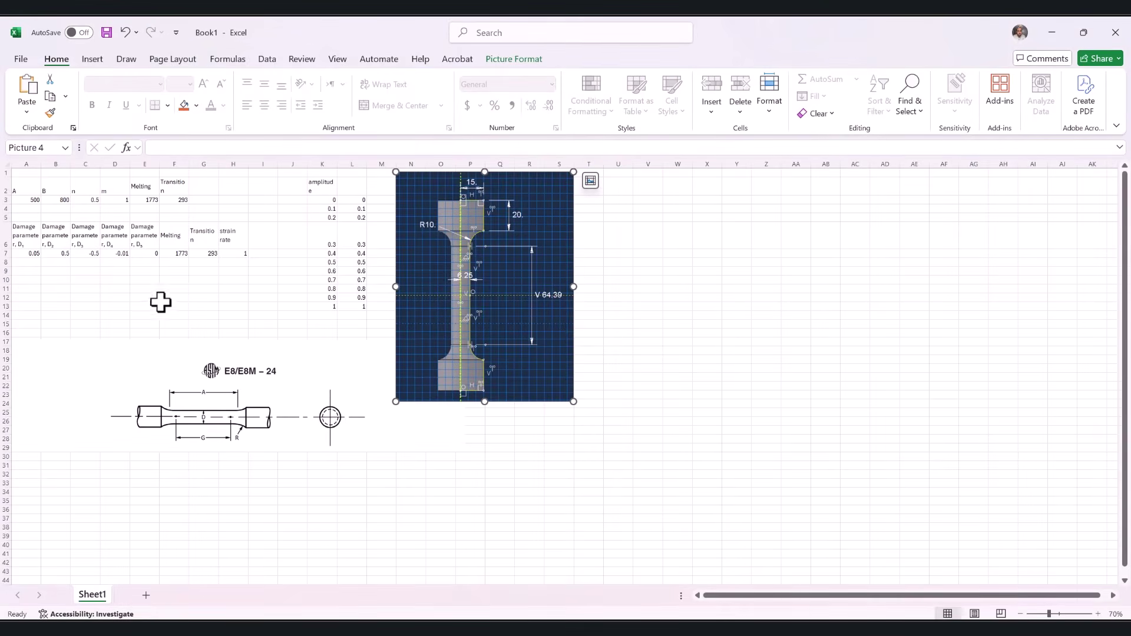
{"action": "left_click_drag", "start_coordinate": [25, 198], "coordinate": [187, 202]}
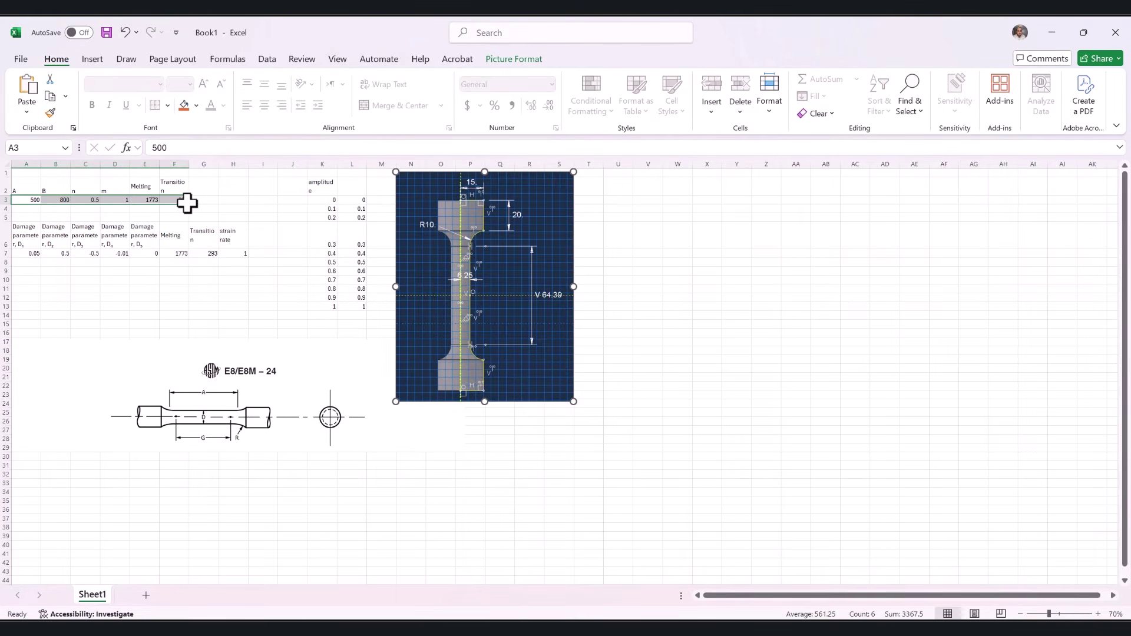
{"action": "left_click_drag", "start_coordinate": [69, 203], "coordinate": [81, 200]}
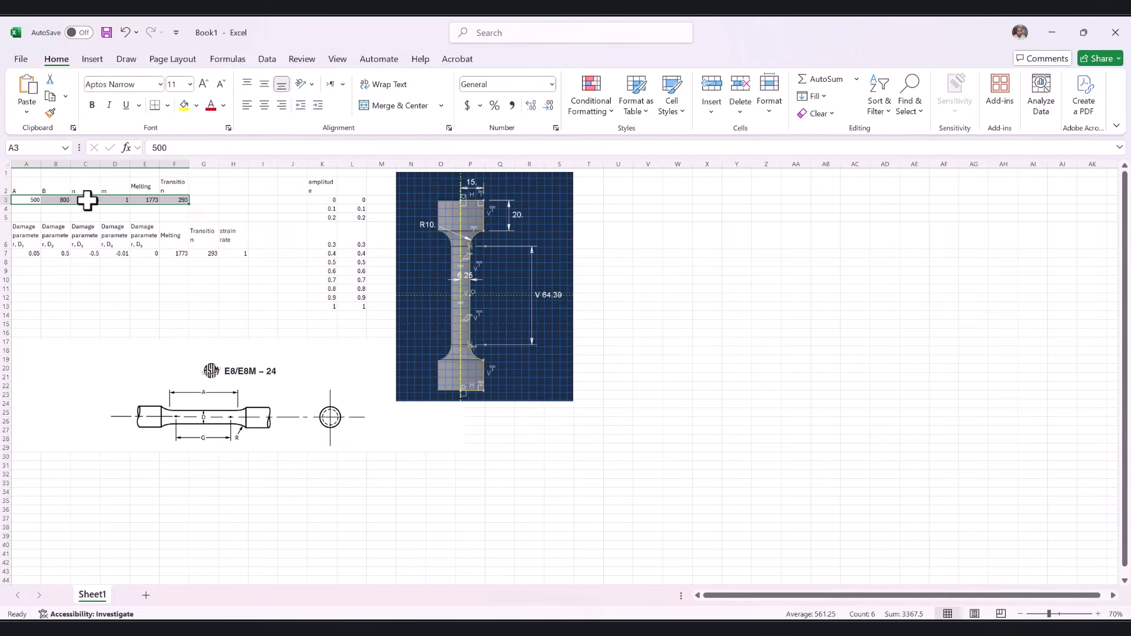
{"action": "key", "text": "ctrl+c"}
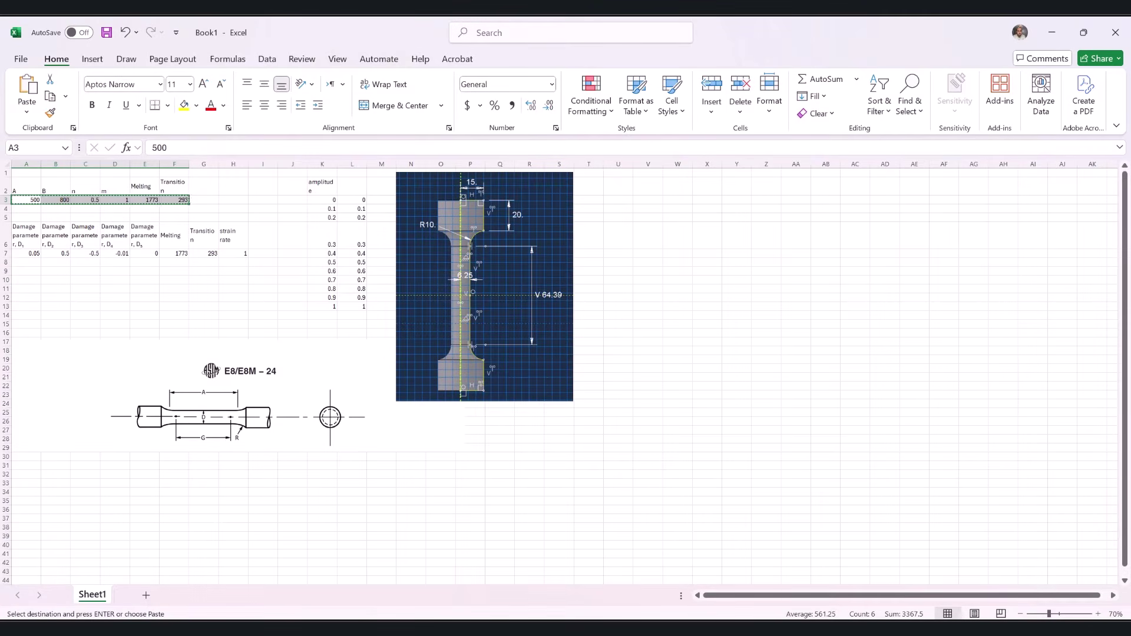
{"action": "left_click", "coordinate": [747, 628]}
{"action": "left_click", "coordinate": [122, 349]}
{"action": "key", "text": "ctrl+v"}
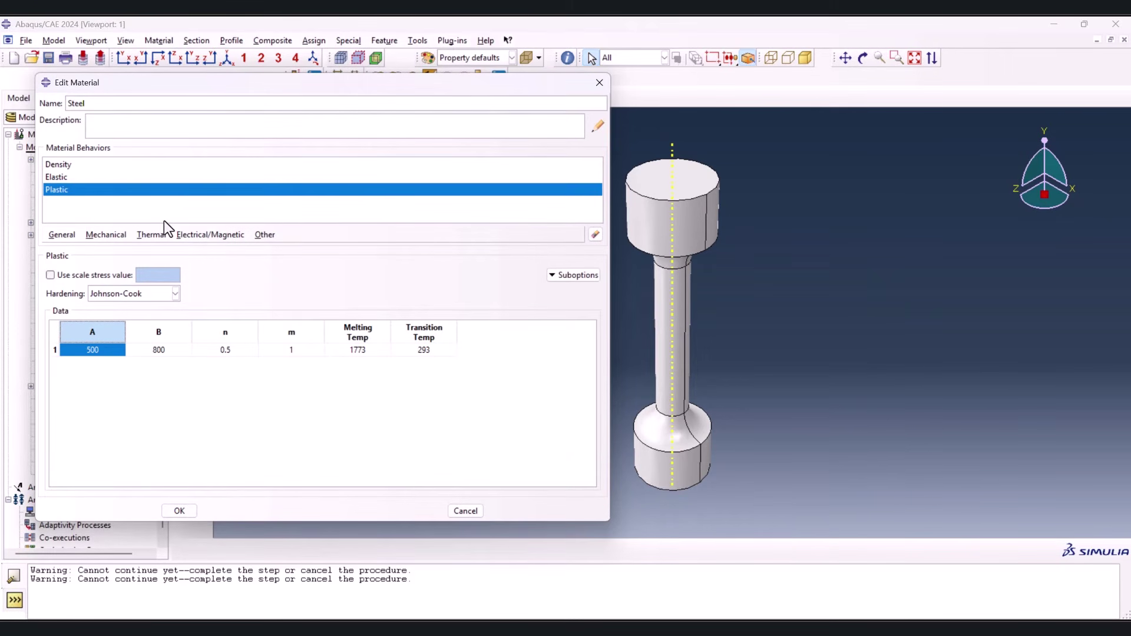
Add Johnson-Cook Damage for ductile metals to Steel, and bring up the JC Damage model slide in PowerPoint
{"action": "left_click", "coordinate": [118, 232]}
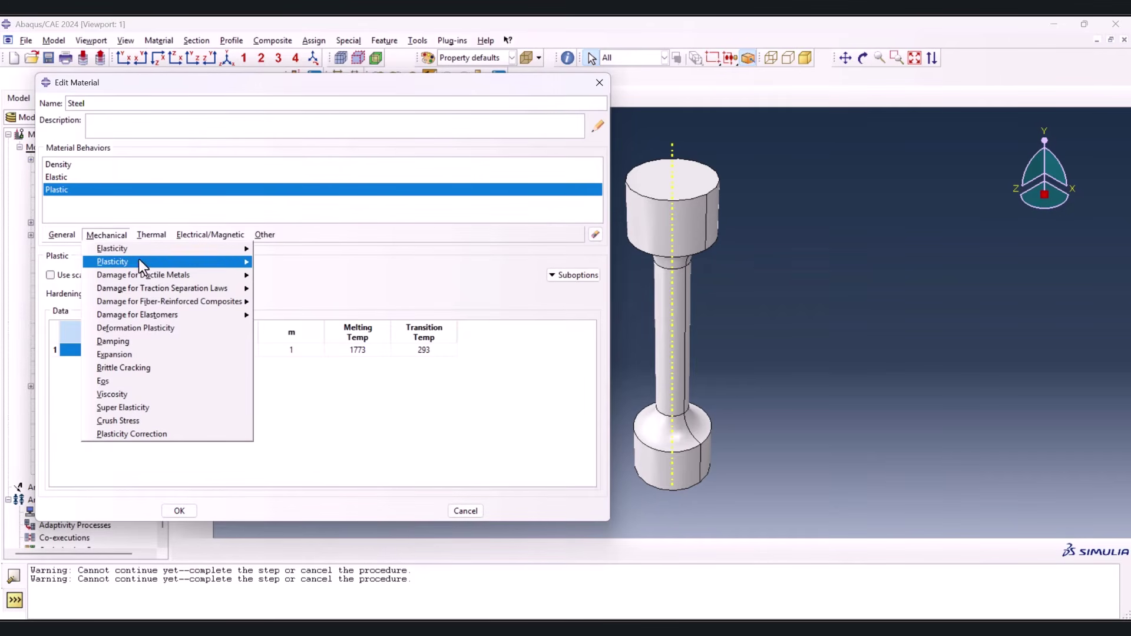
{"action": "mouse_move", "coordinate": [166, 277]}
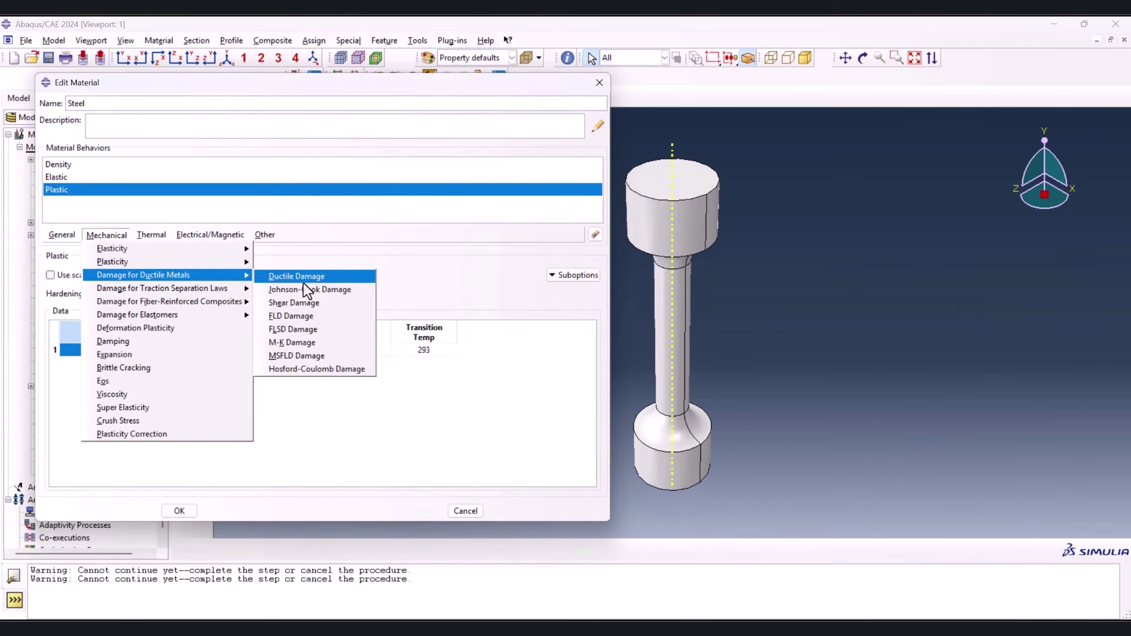
{"action": "left_click", "coordinate": [318, 291]}
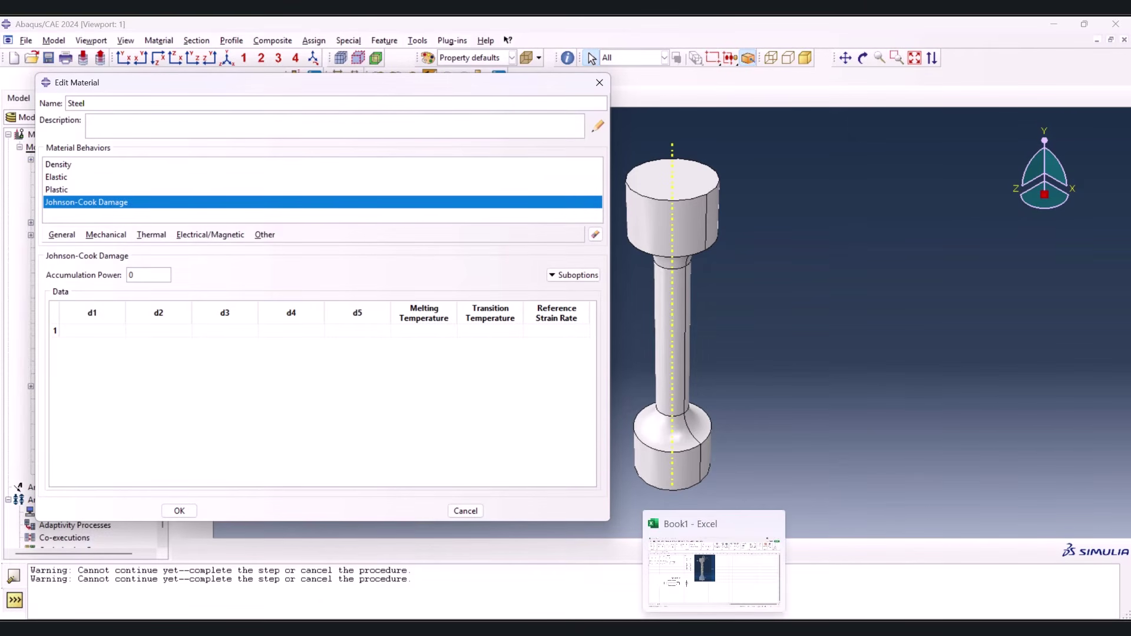
{"action": "left_click", "coordinate": [742, 628]}
{"action": "left_click", "coordinate": [98, 281]}
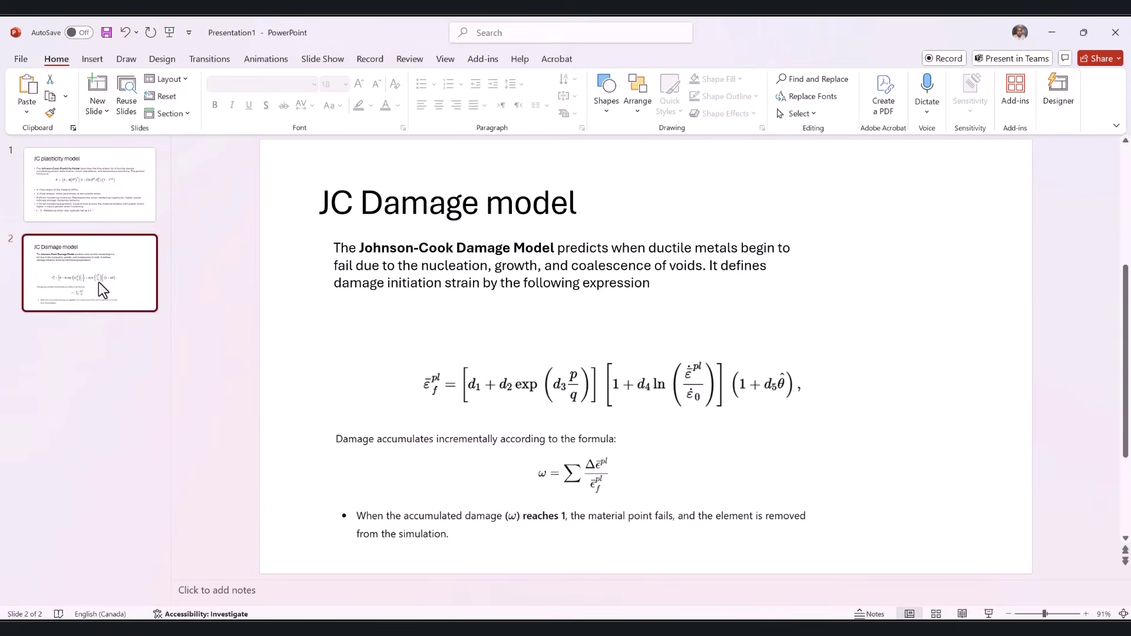
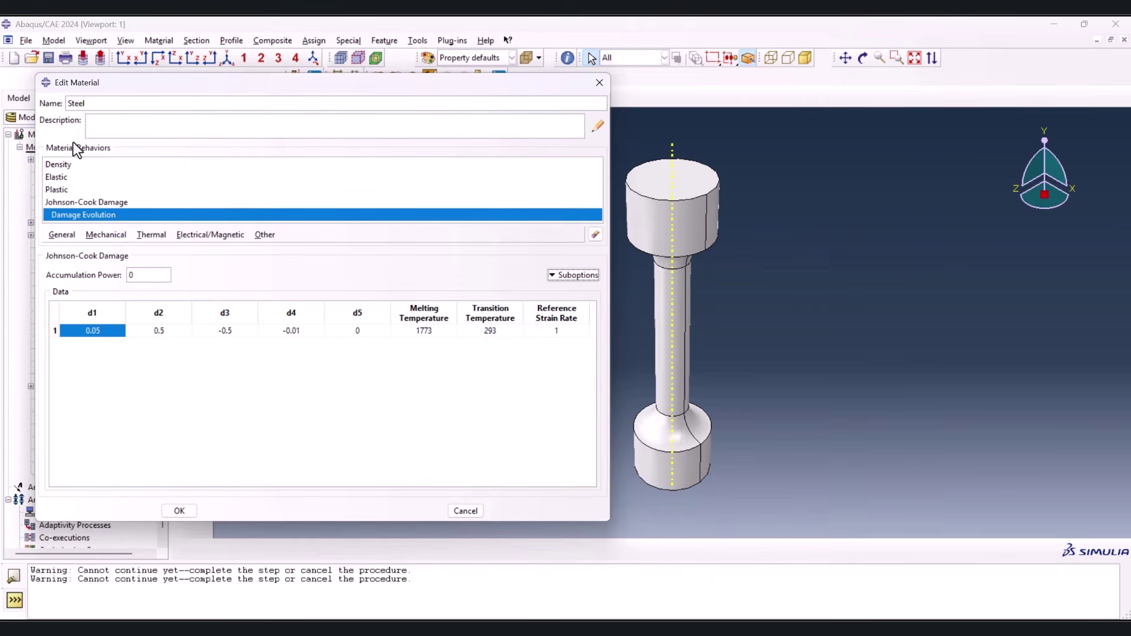
Save the Steel material and create a solid homogeneous section that uses it
{"action": "left_click", "coordinate": [179, 511]}
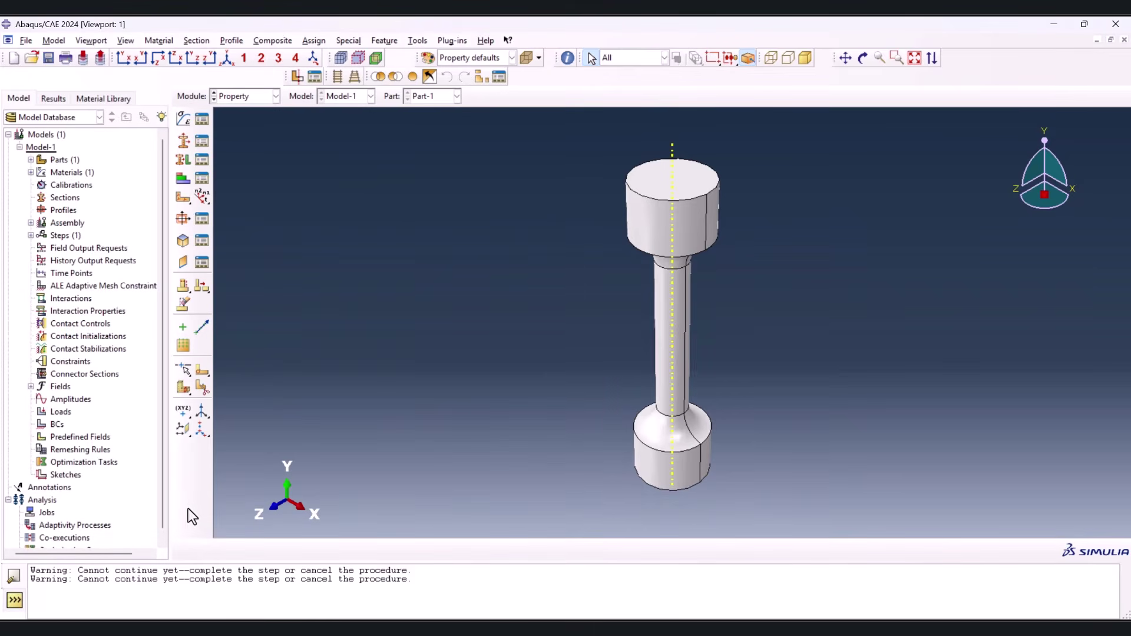
{"action": "left_click", "coordinate": [184, 141]}
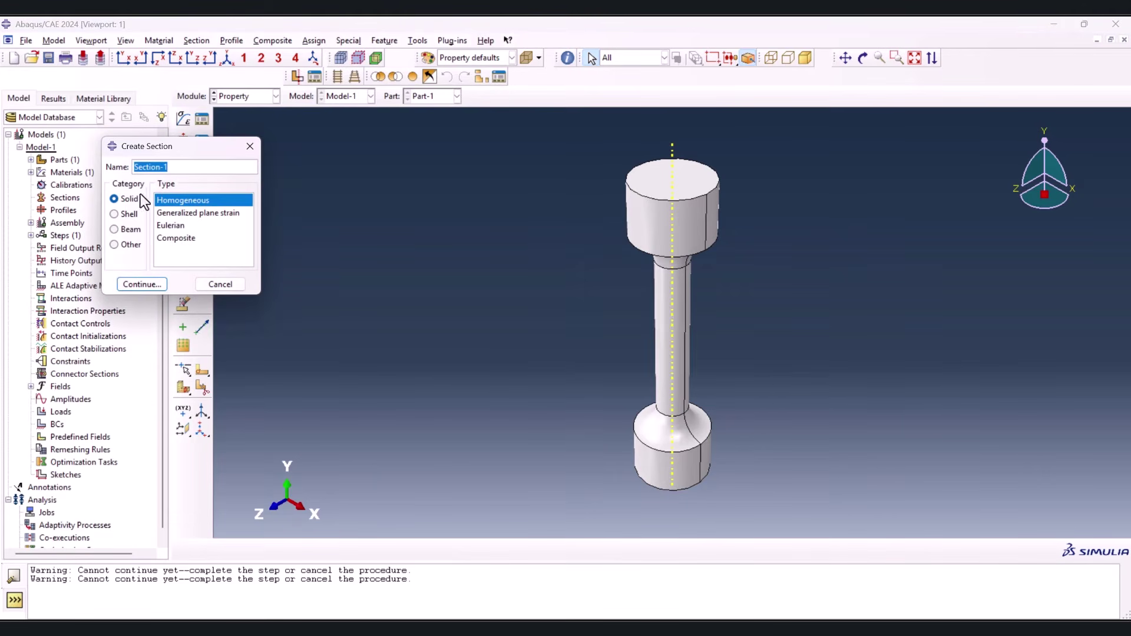
{"action": "left_click", "coordinate": [146, 285]}
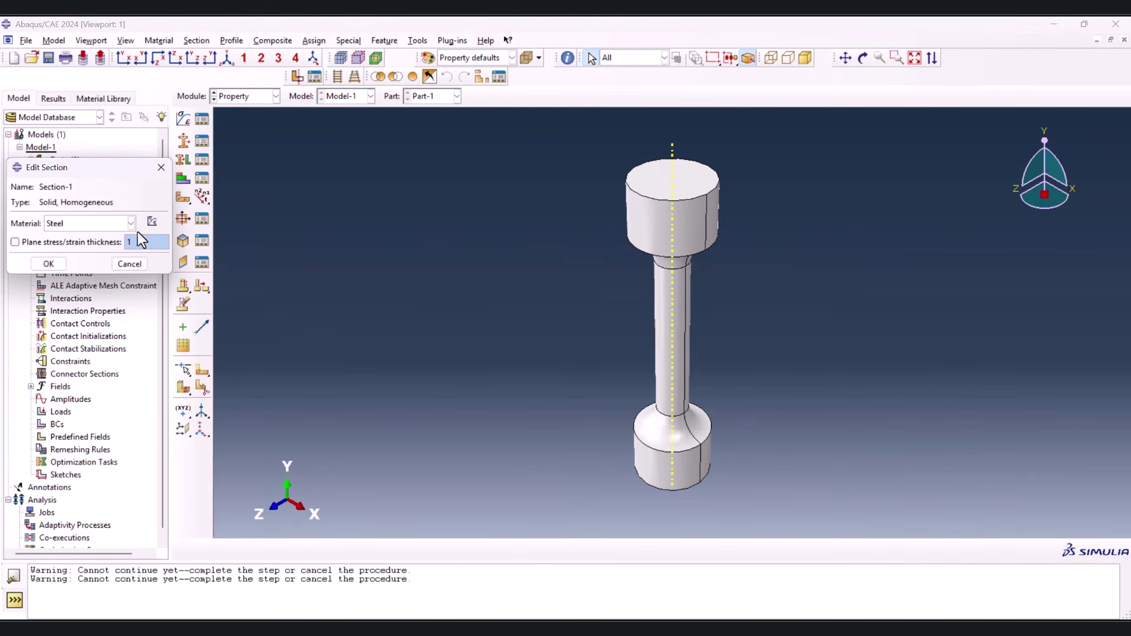
{"action": "left_click", "coordinate": [49, 264]}
Assign the solid homogeneous steel section to the entire specimen without creating a set
{"action": "left_click", "coordinate": [178, 160]}
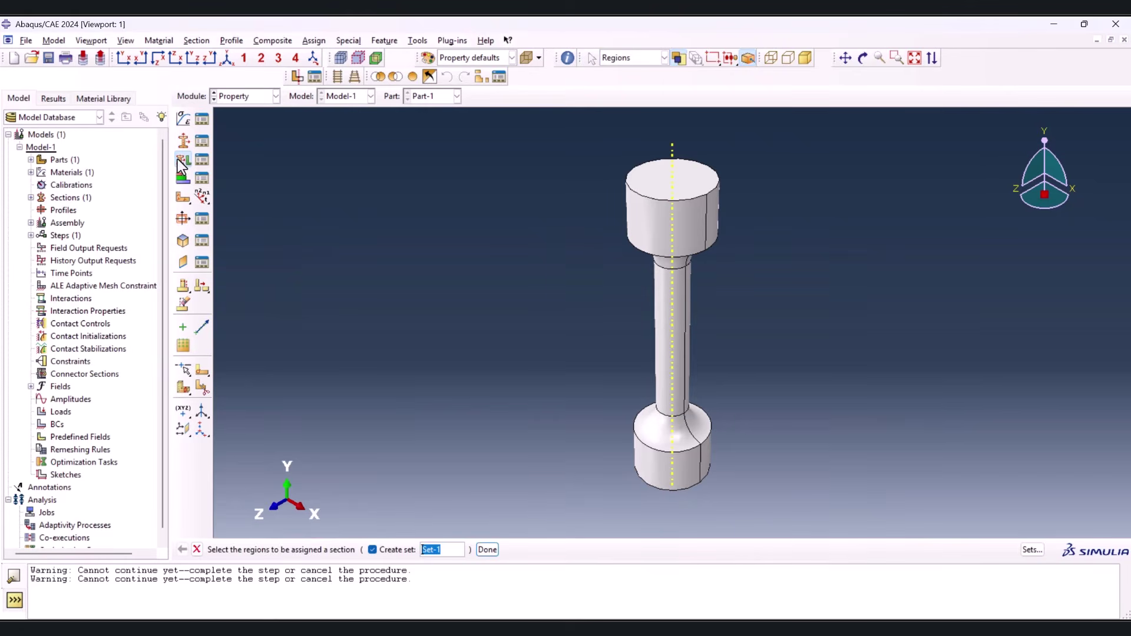
{"action": "left_click_drag", "start_coordinate": [419, 134], "coordinate": [795, 506]}
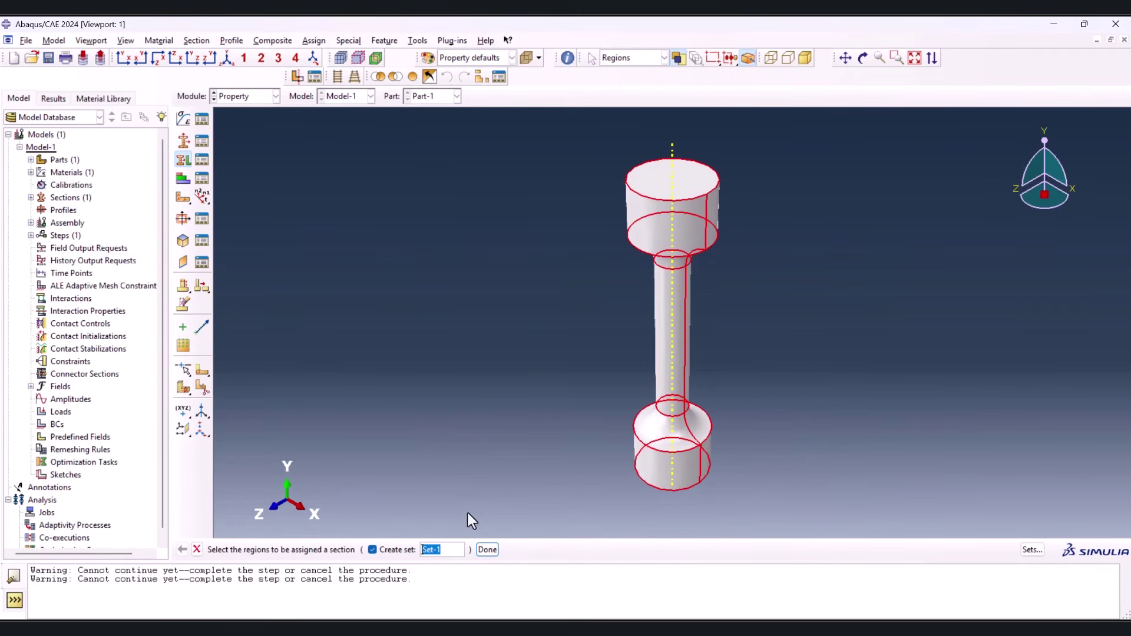
{"action": "left_click", "coordinate": [379, 552]}
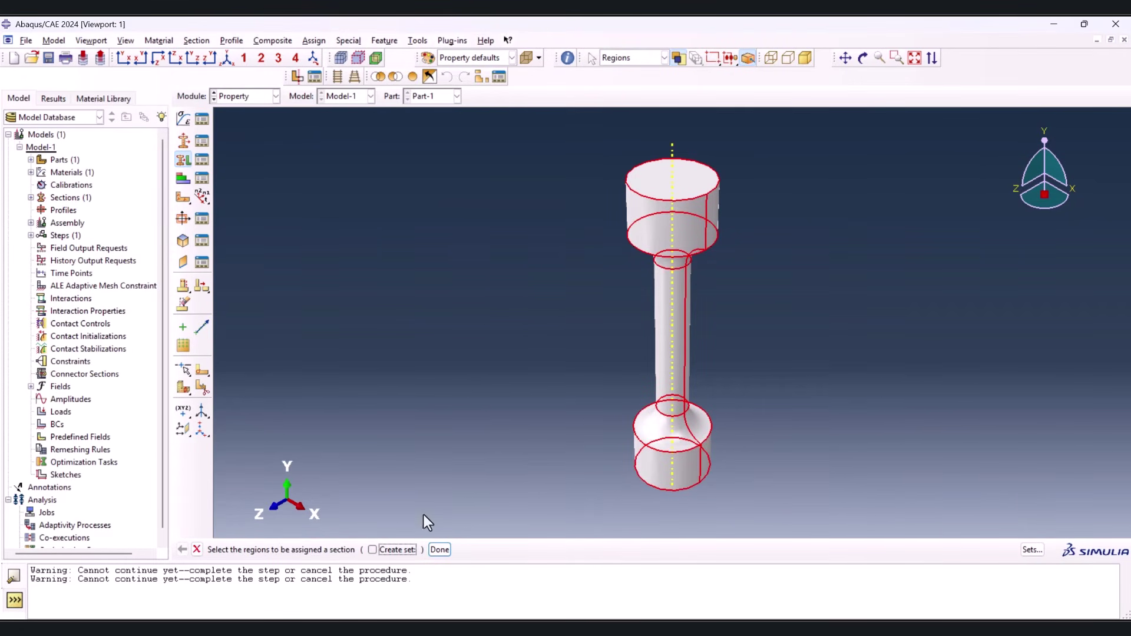
{"action": "left_click", "coordinate": [438, 551]}
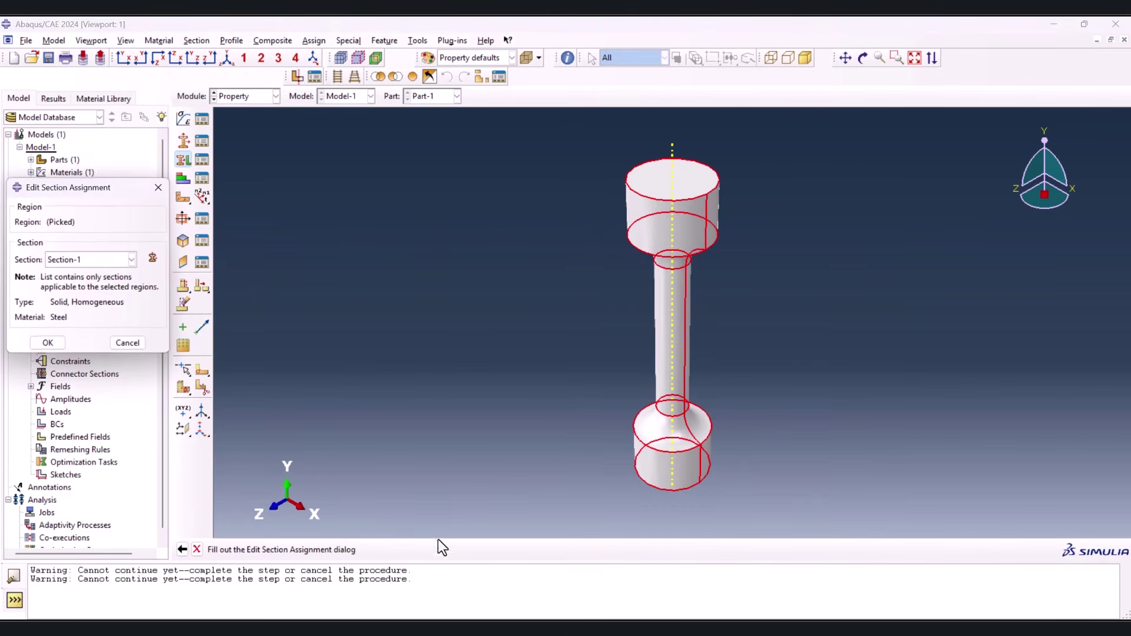
{"action": "left_click", "coordinate": [57, 341]}
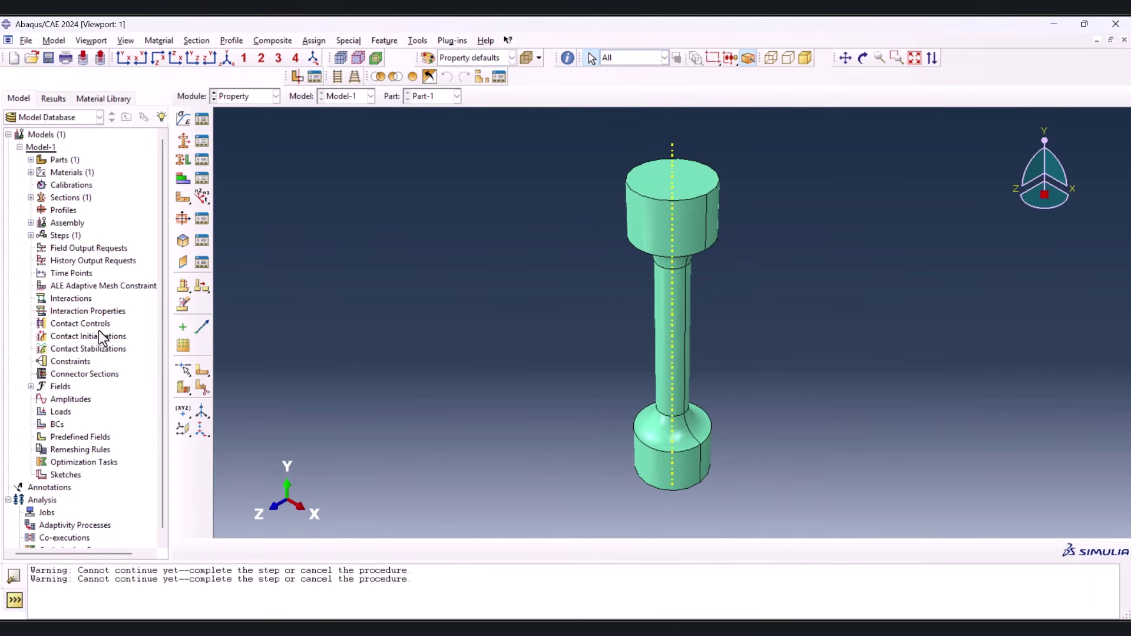
Create a dependent instance of Part-1 in the Assembly module
{"action": "left_click", "coordinate": [246, 96]}
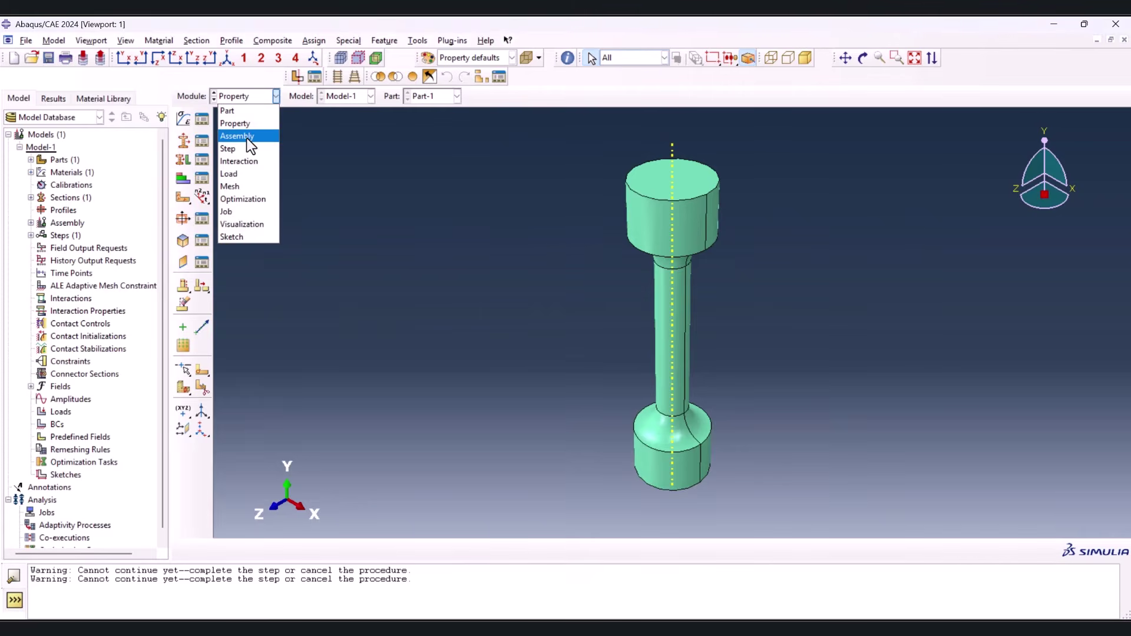
{"action": "left_click", "coordinate": [246, 137]}
{"action": "left_click", "coordinate": [184, 118]}
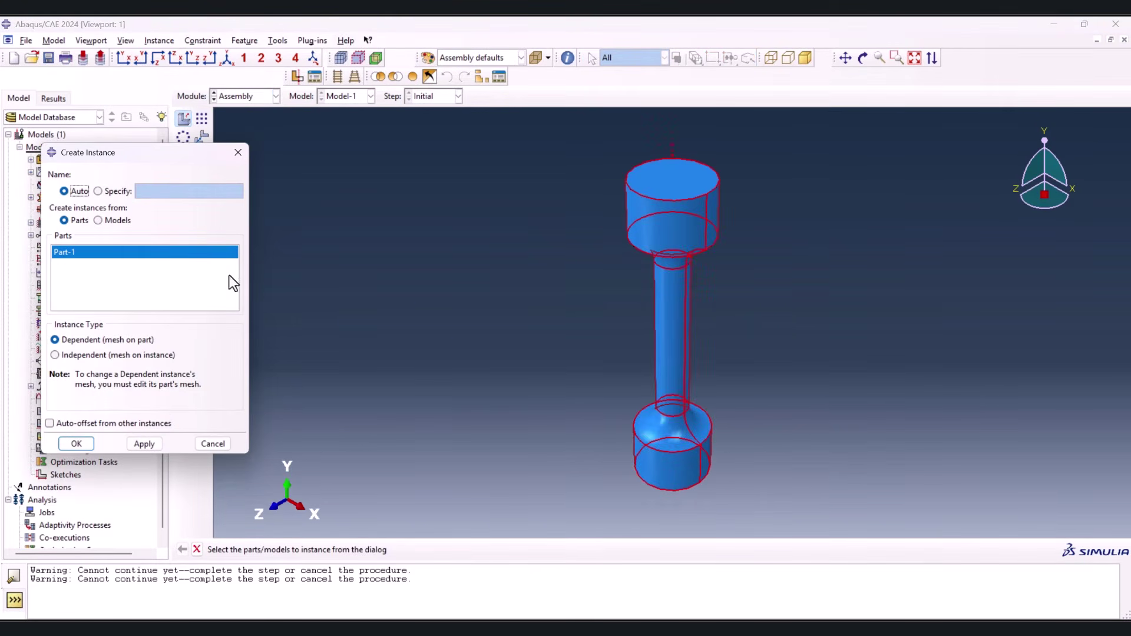
{"action": "left_click", "coordinate": [76, 443]}
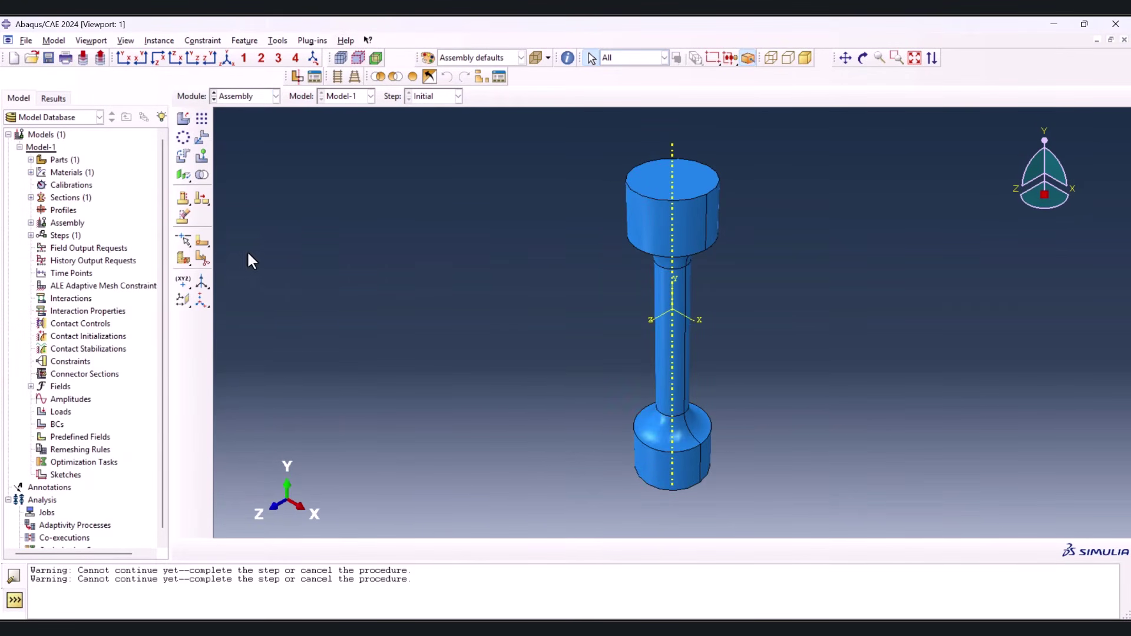
Translate the specimen instance from the centre of its bottom face to the global coordinate system's origin
{"action": "left_click", "coordinate": [200, 139]}
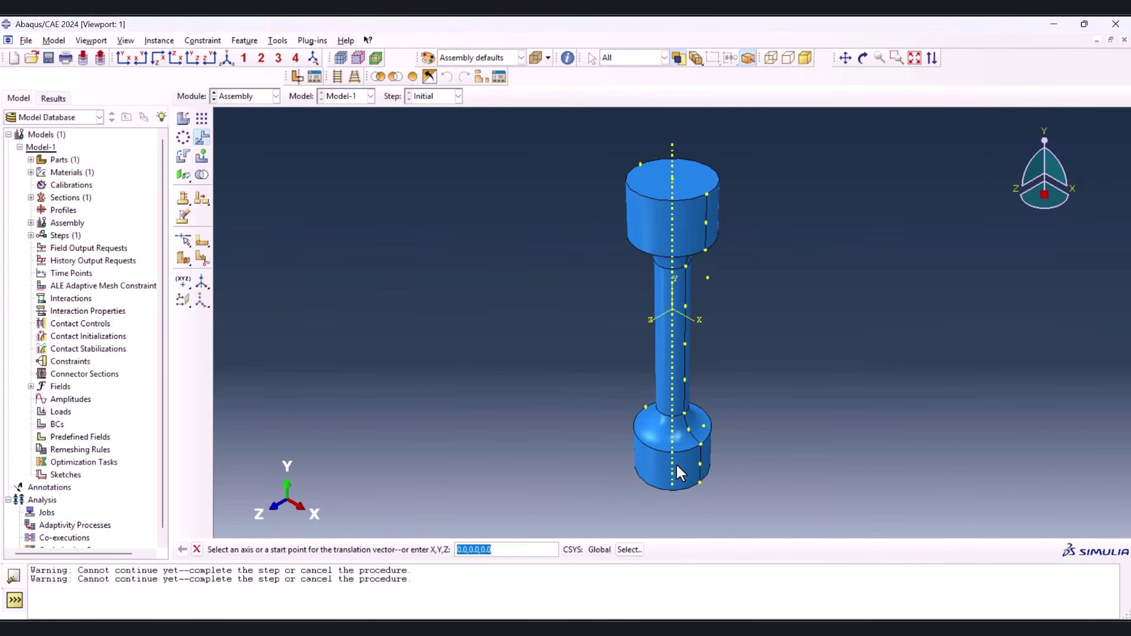
{"action": "scroll", "coordinate": [678, 471], "scroll_direction": "down", "scroll_amount": 2}
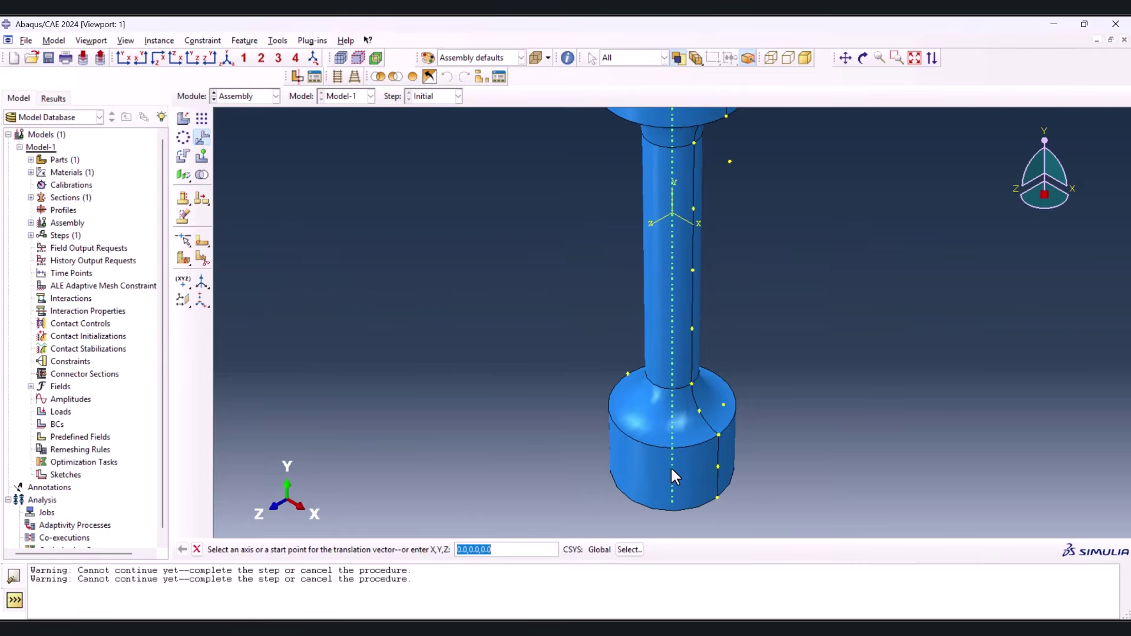
{"action": "left_click", "coordinate": [671, 468]}
{"action": "scroll", "coordinate": [662, 464], "scroll_direction": "up", "scroll_amount": 2}
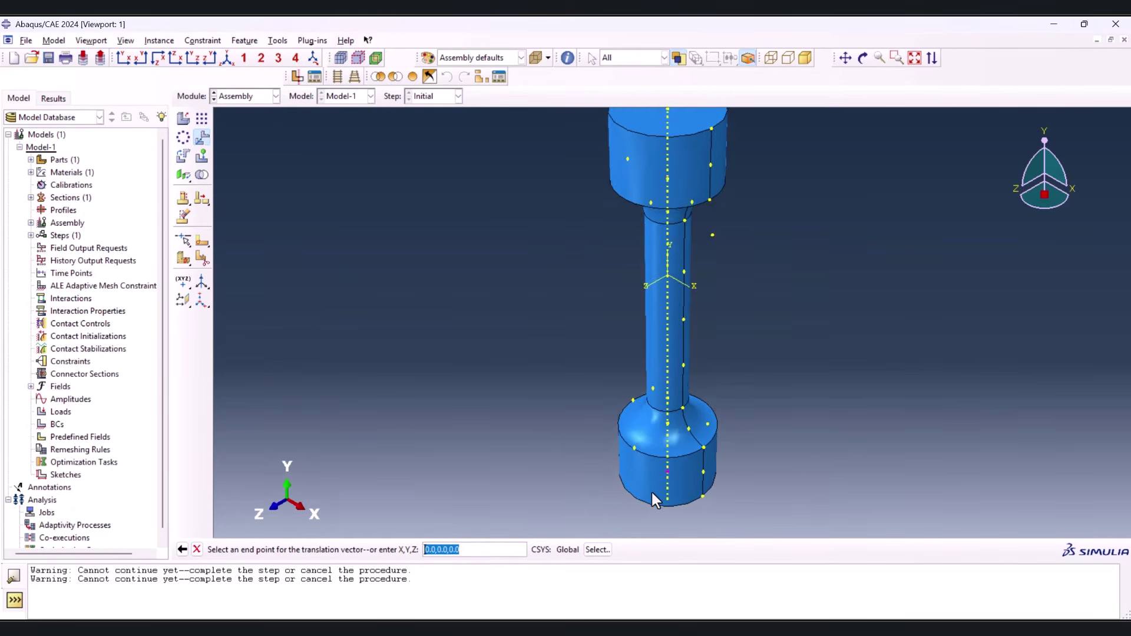
{"action": "left_click", "coordinate": [666, 288]}
{"action": "middle_click", "coordinate": [592, 353]}
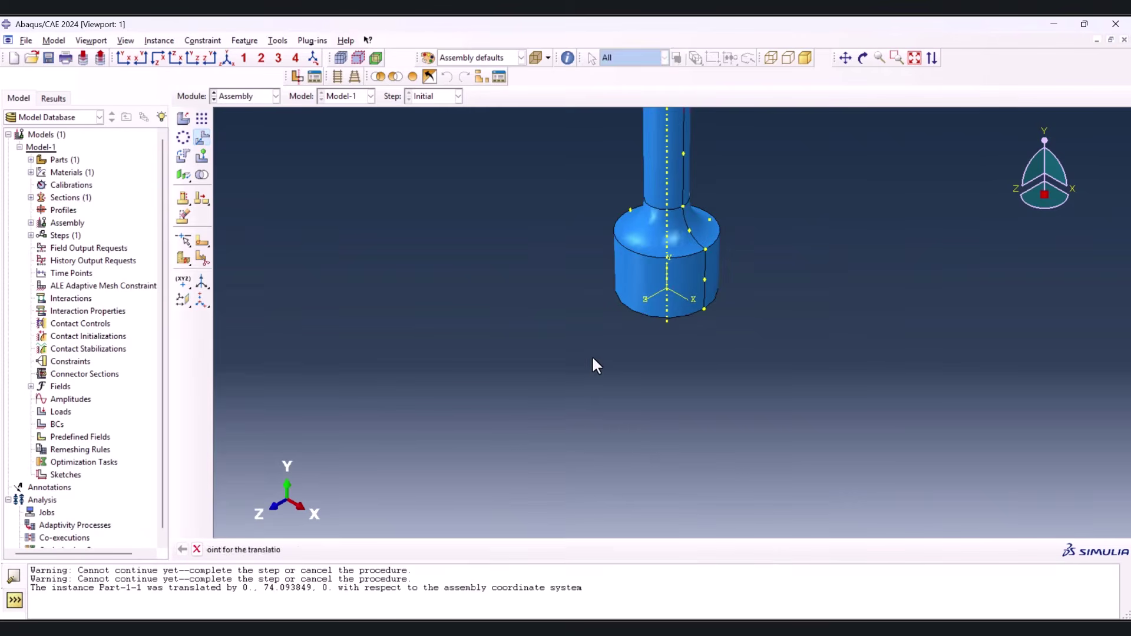
Create a reference point at the centre of the specimen's top face
{"action": "left_click", "coordinate": [229, 61]}
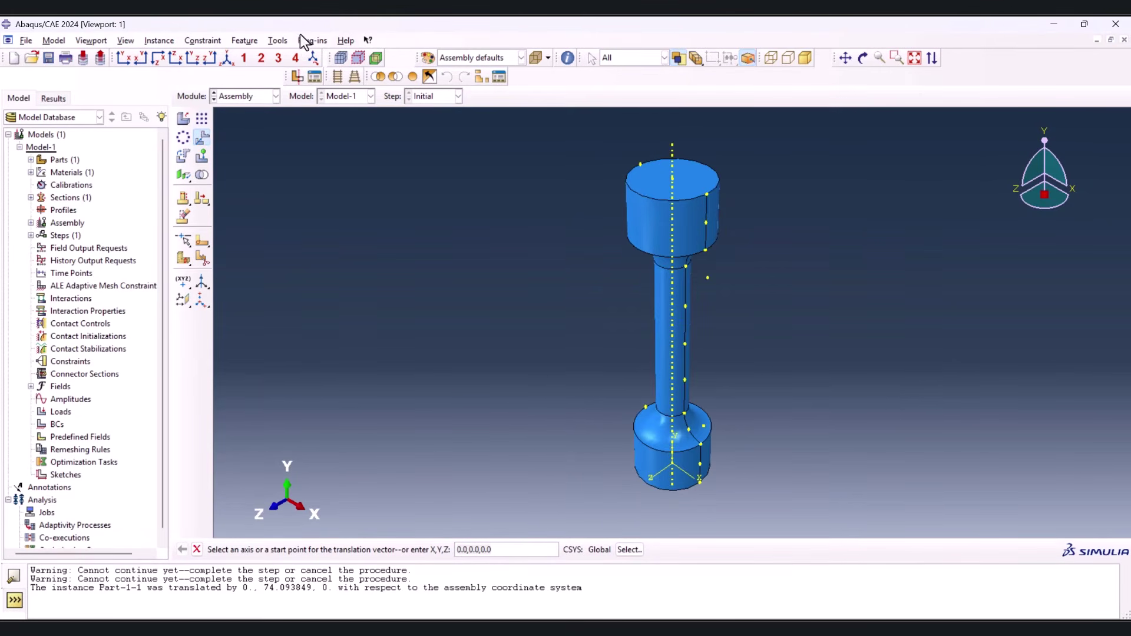
{"action": "left_click", "coordinate": [278, 41]}
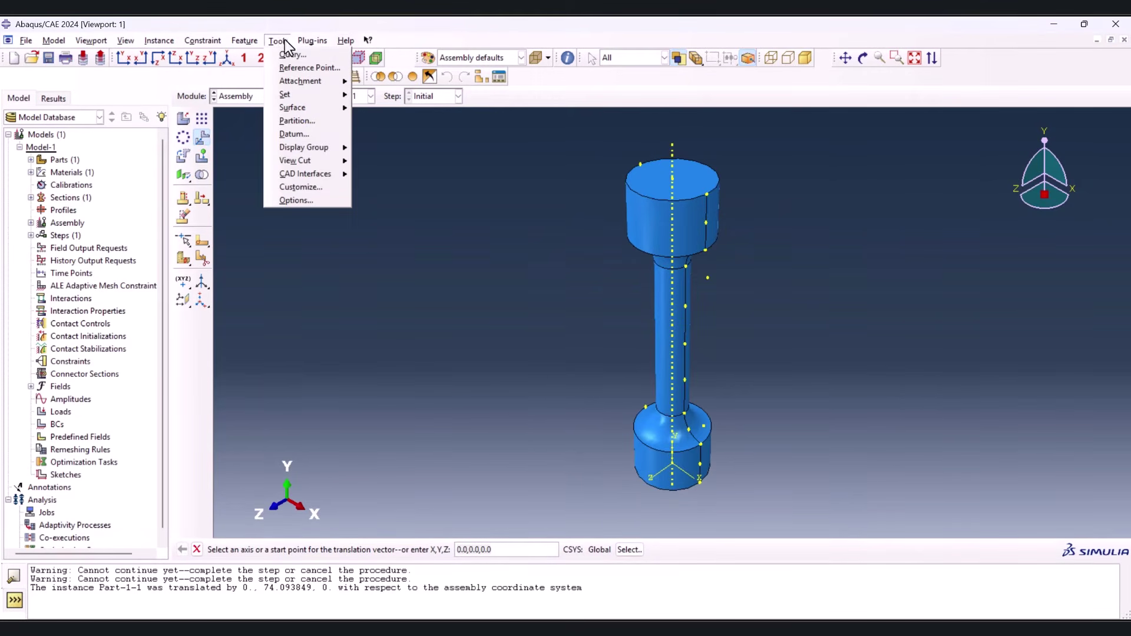
{"action": "left_click", "coordinate": [318, 67]}
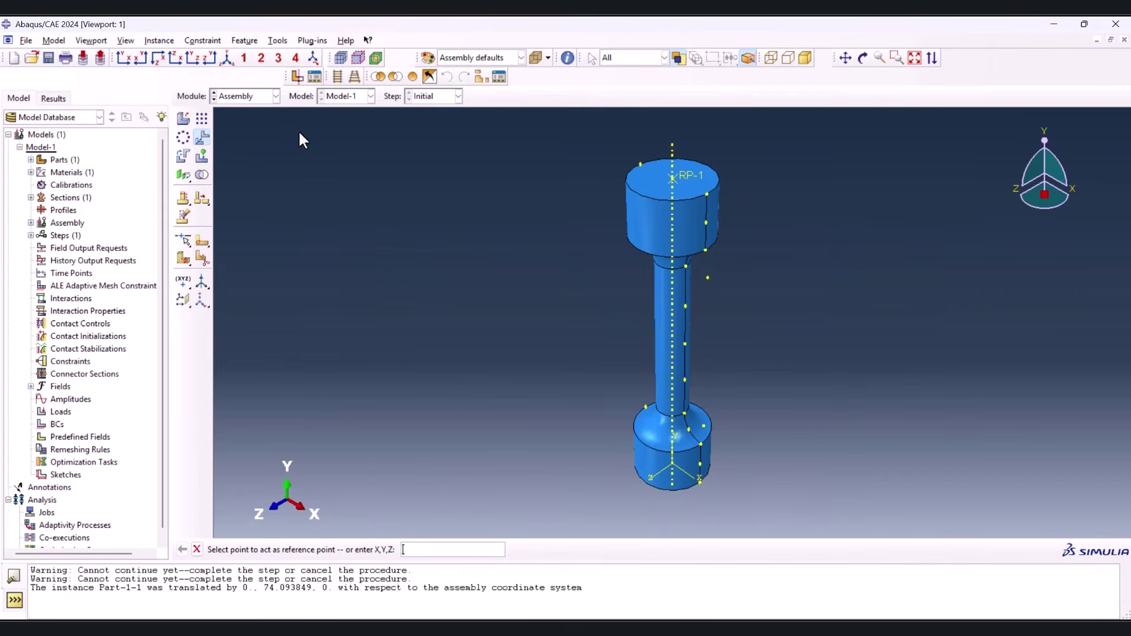
Create a Dynamic, Explicit analysis step after the Initial step
{"action": "left_click", "coordinate": [252, 96]}
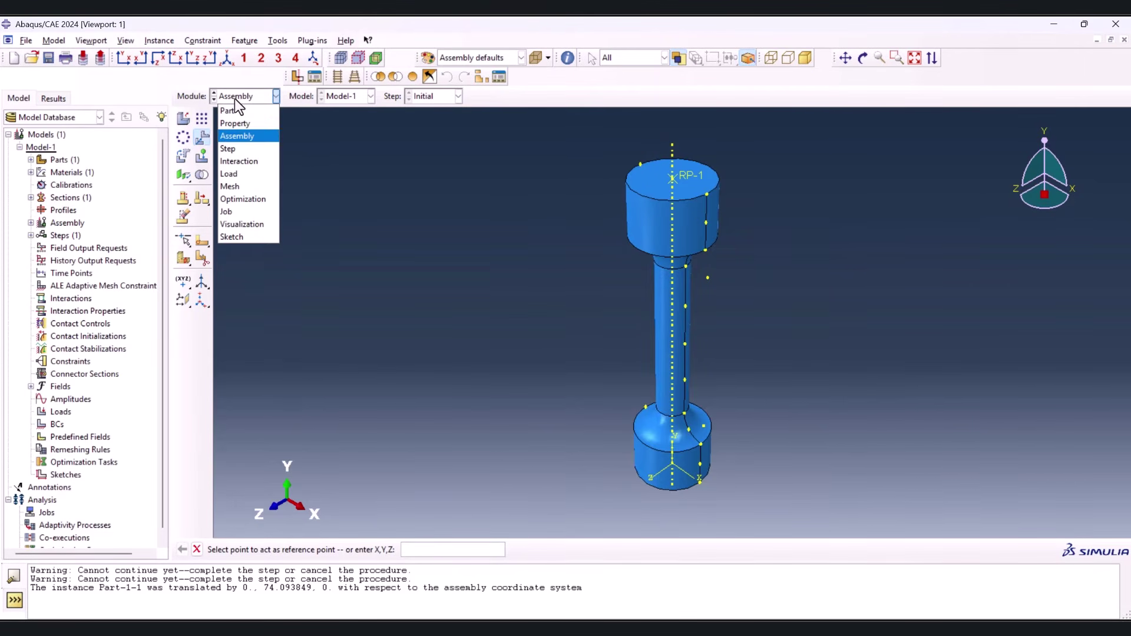
{"action": "left_click", "coordinate": [239, 147]}
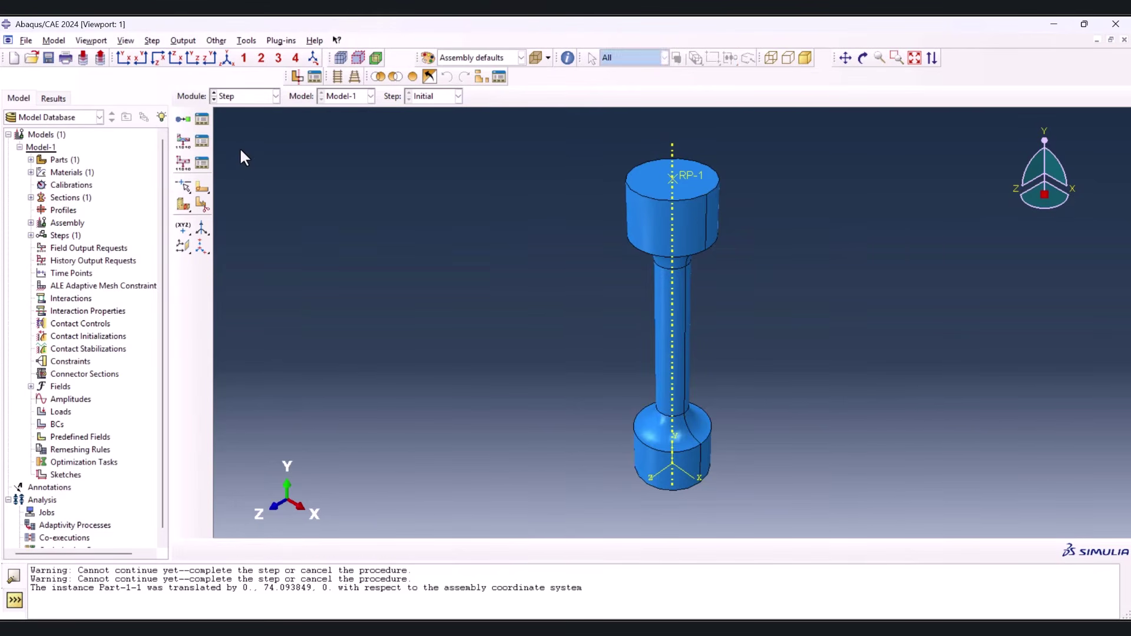
{"action": "left_click", "coordinate": [182, 119]}
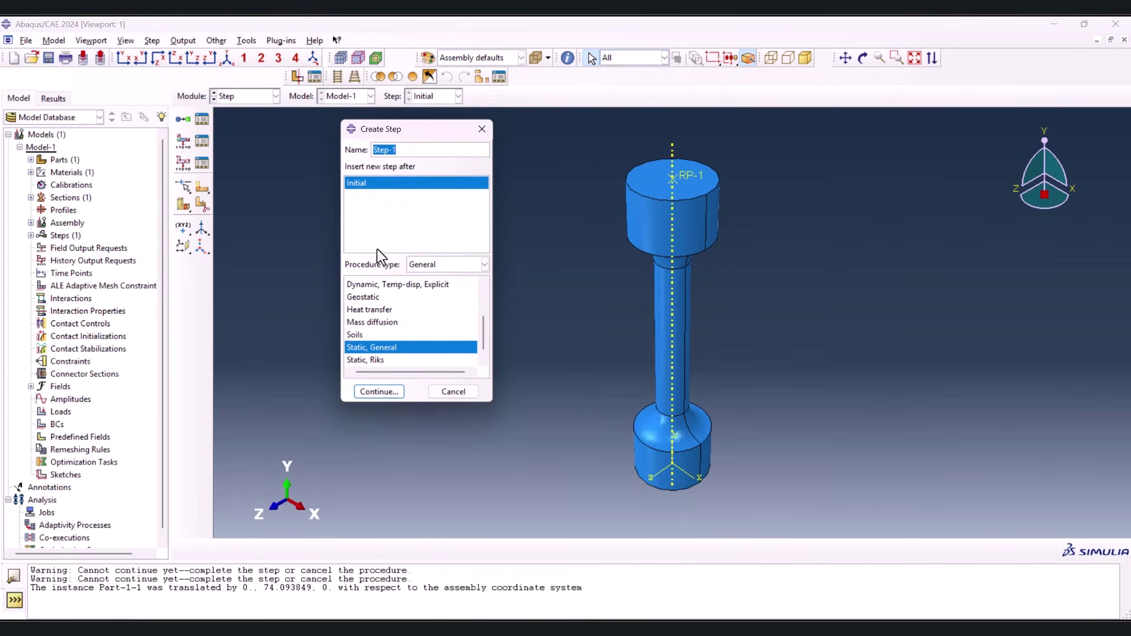
{"action": "scroll", "coordinate": [396, 304], "scroll_direction": "up", "scroll_amount": 3}
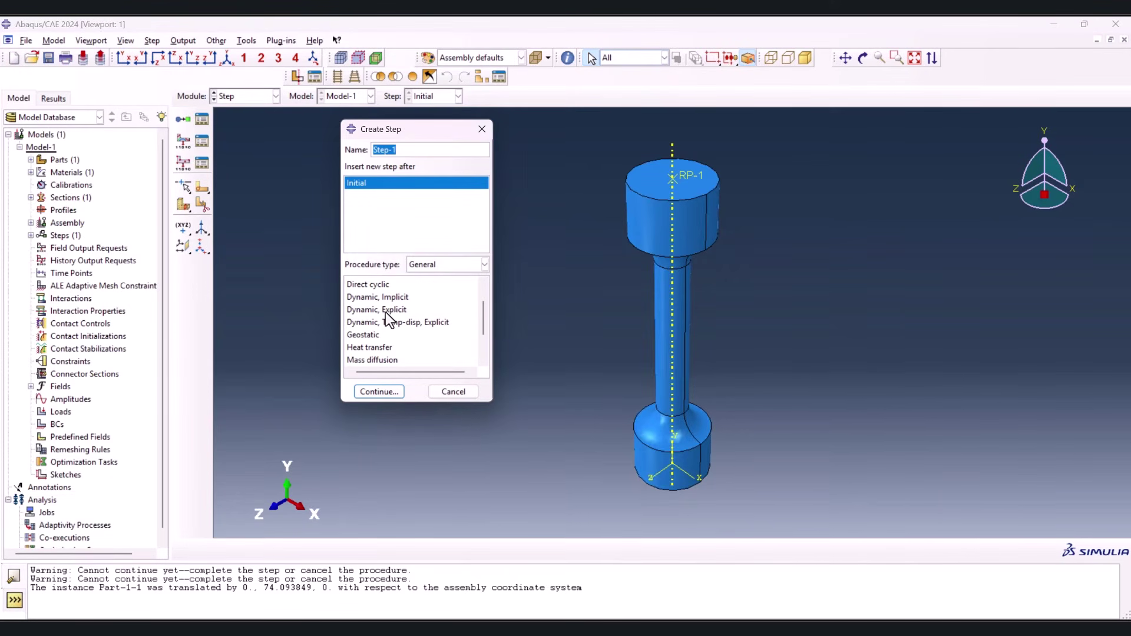
{"action": "left_click", "coordinate": [352, 310]}
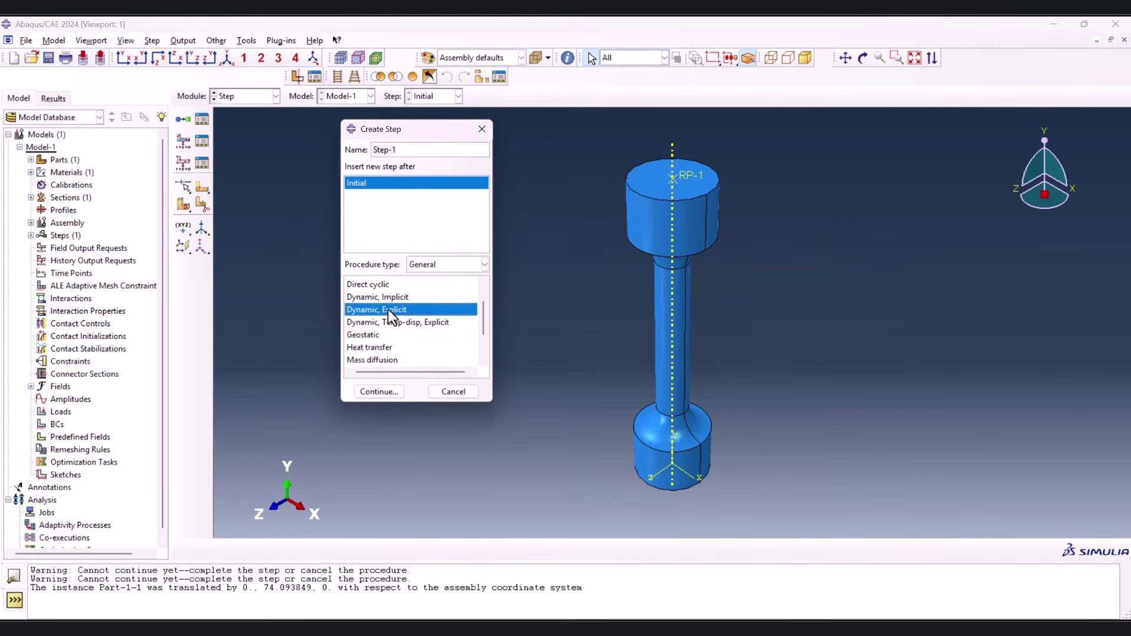
{"action": "left_click", "coordinate": [390, 390]}
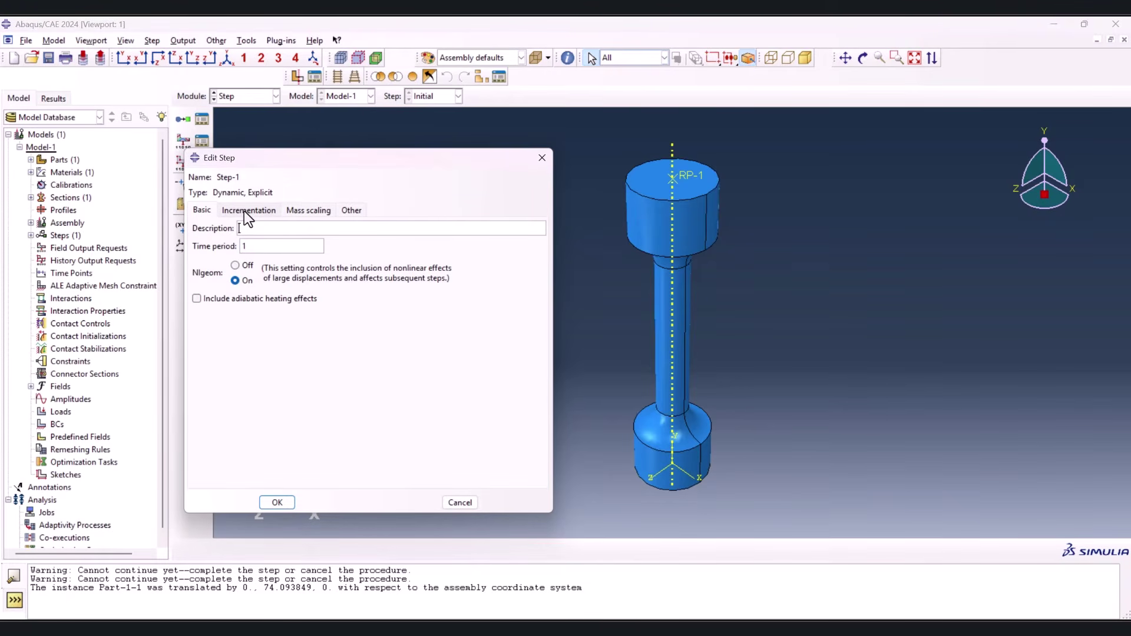
Add semi-automatic mass scaling for the whole model at the step's beginning, using only a target time increment of 1e-4, and save the step
{"action": "left_click", "coordinate": [302, 209]}
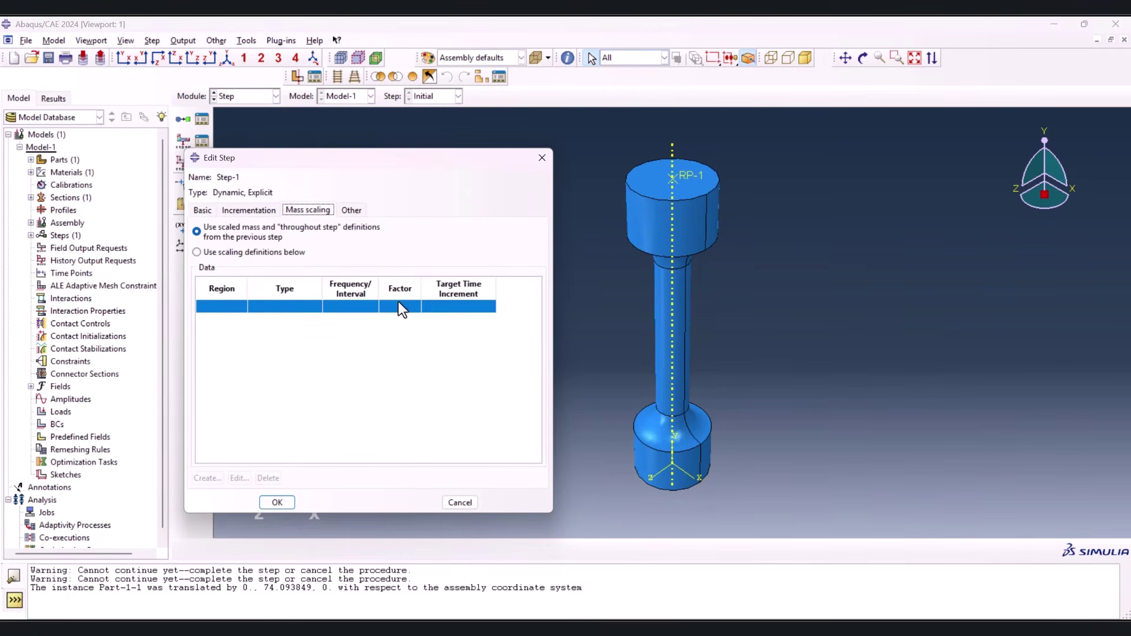
{"action": "left_click", "coordinate": [243, 252]}
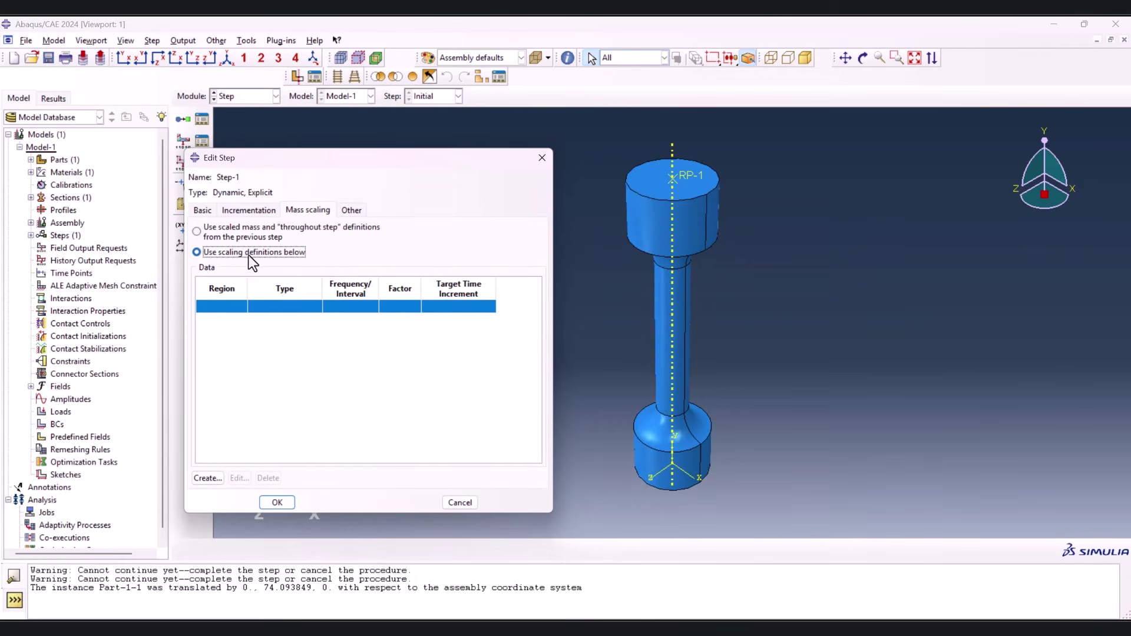
{"action": "left_click", "coordinate": [204, 478]}
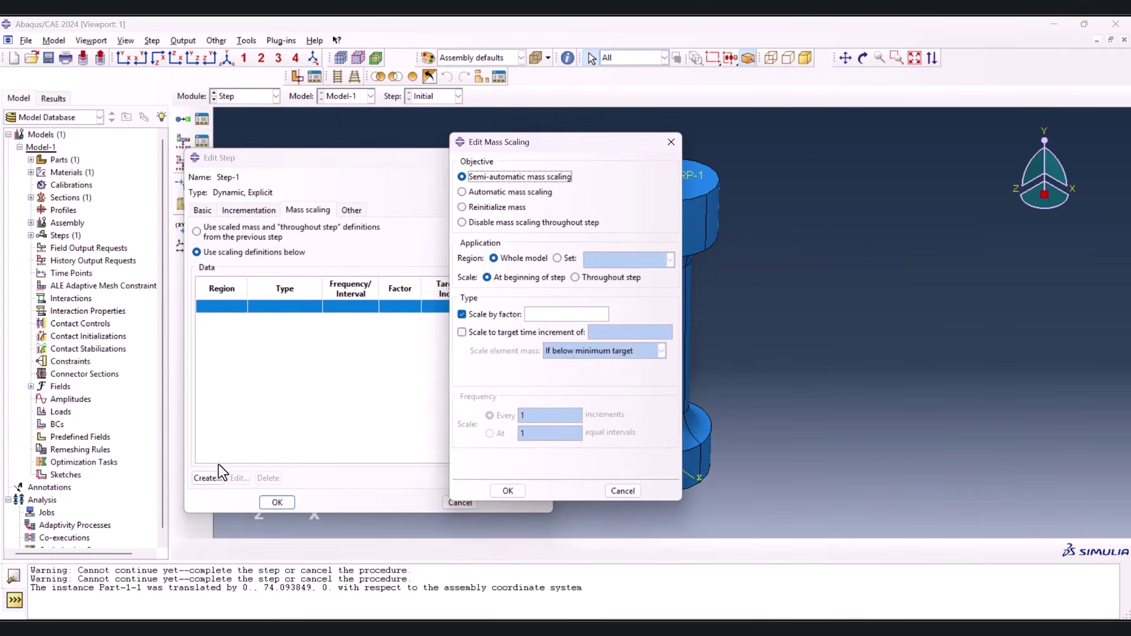
{"action": "left_click", "coordinate": [565, 333]}
{"action": "type", "text": "1e-4"}
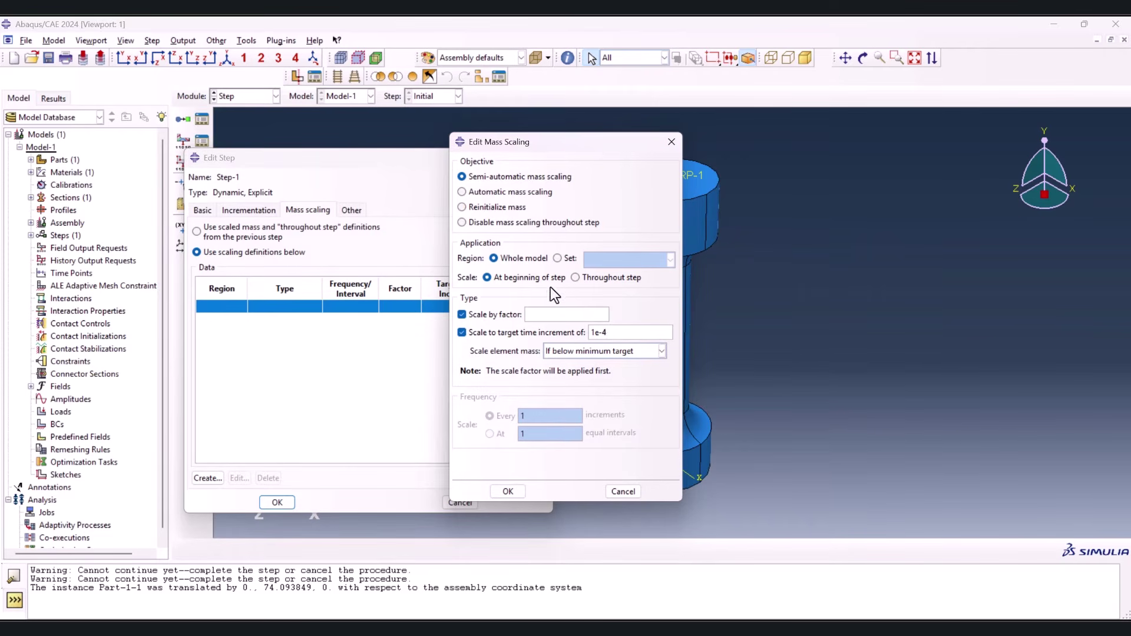
{"action": "left_click", "coordinate": [471, 315]}
{"action": "left_click", "coordinate": [508, 492]}
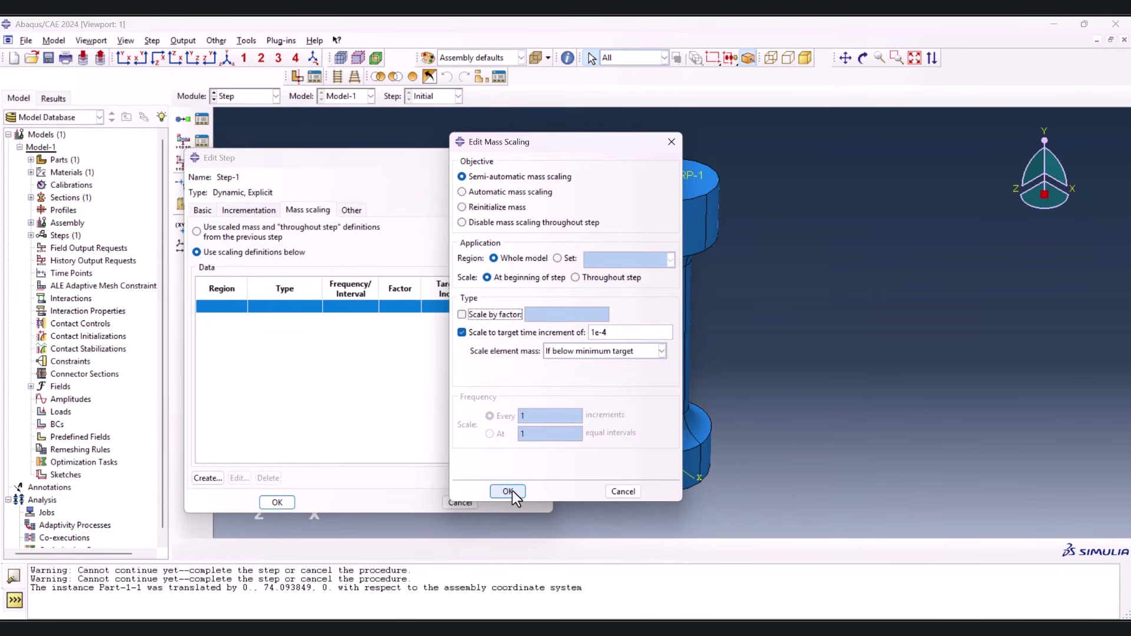
{"action": "left_click", "coordinate": [288, 502]}
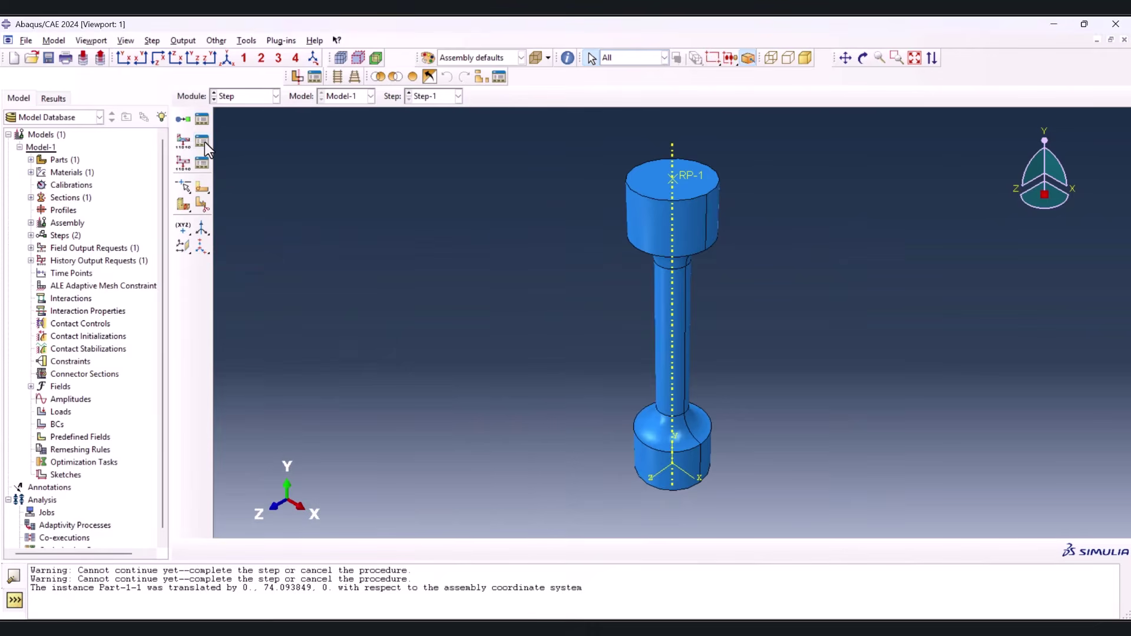
Add the STATUS variable to field output request F-Output-1, and switch to the Interaction module
{"action": "left_click", "coordinate": [204, 142]}
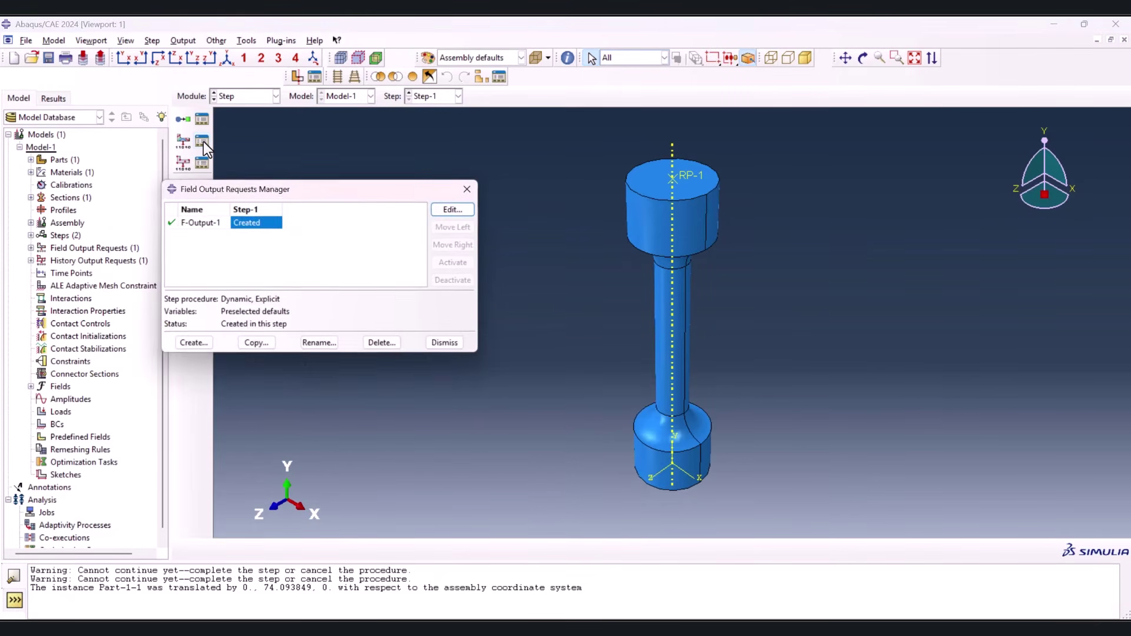
{"action": "left_click", "coordinate": [459, 210]}
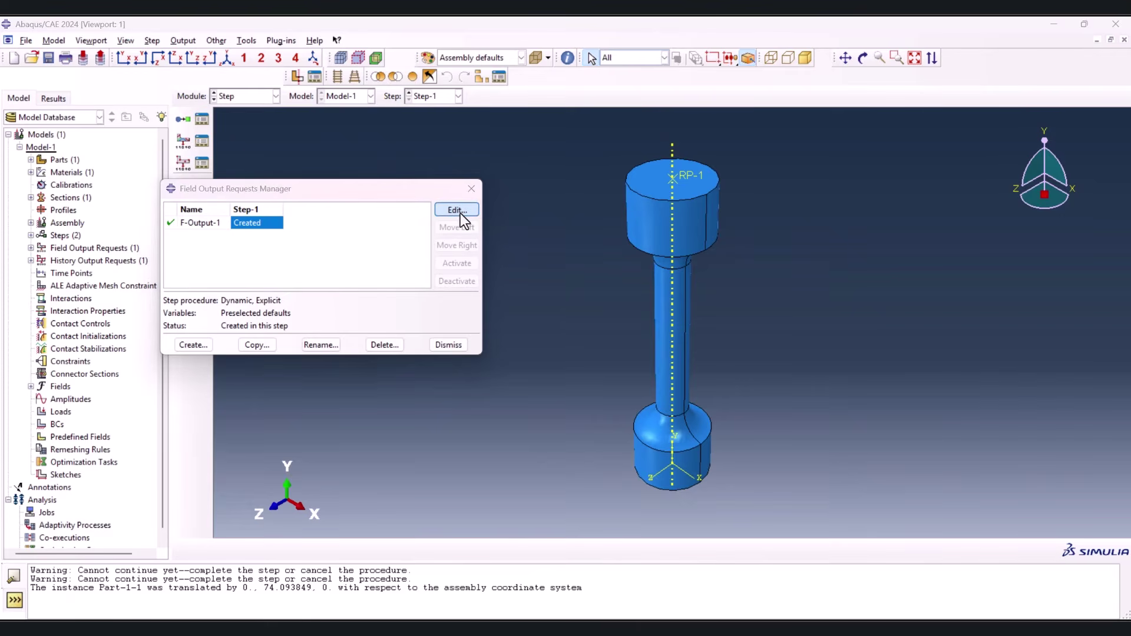
{"action": "scroll", "coordinate": [327, 377], "scroll_direction": "down", "scroll_amount": 2}
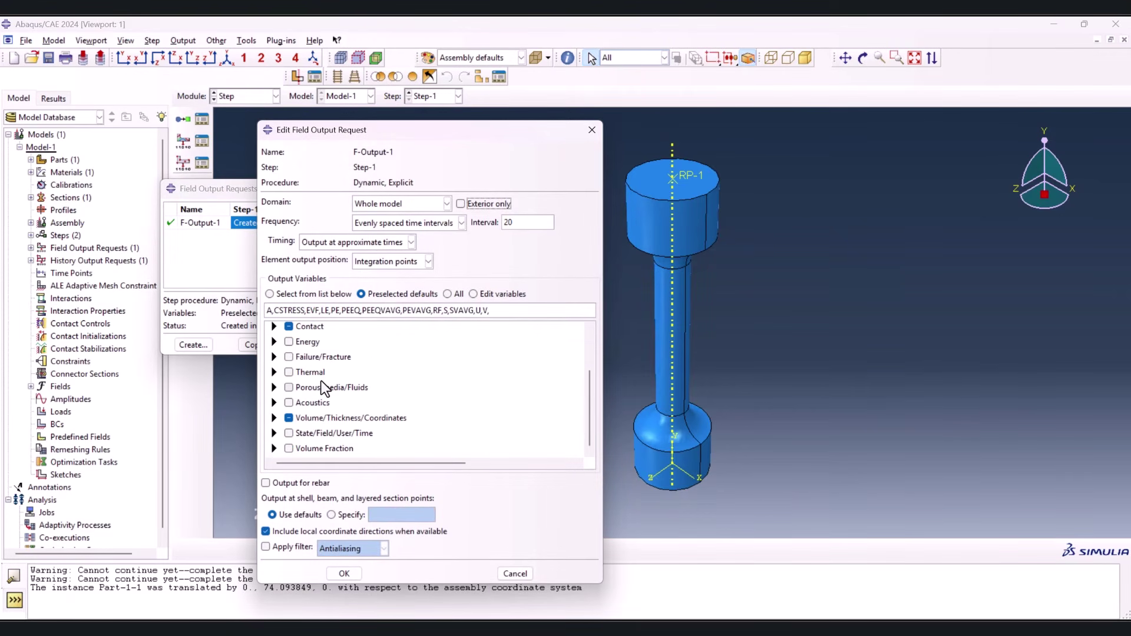
{"action": "left_click", "coordinate": [273, 433]}
{"action": "scroll", "coordinate": [312, 415], "scroll_direction": "down", "scroll_amount": 5}
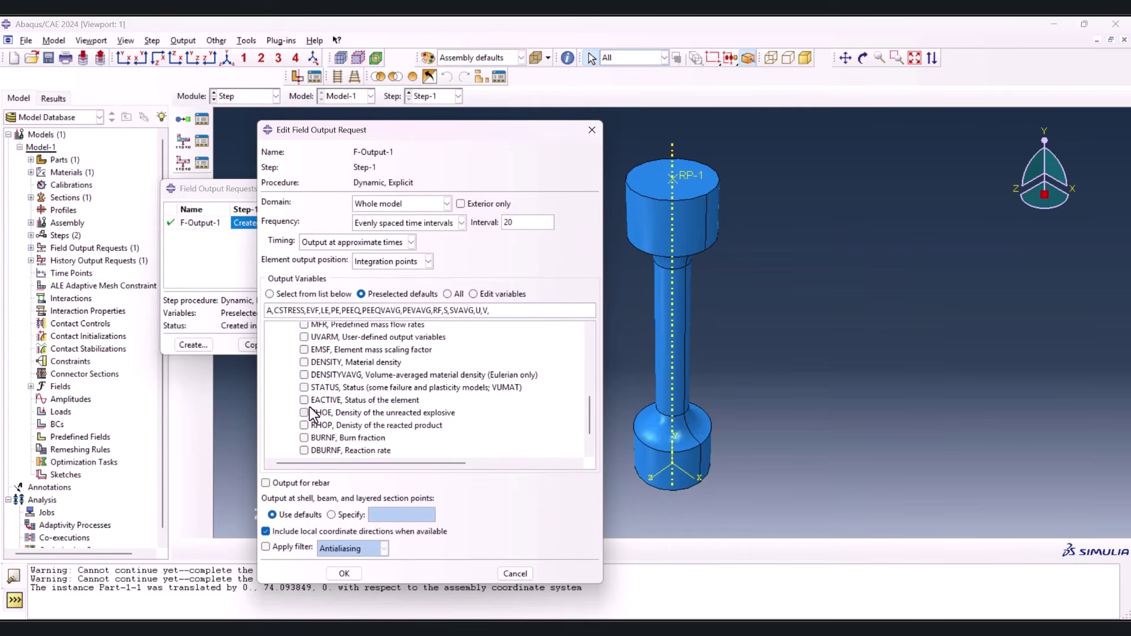
{"action": "left_click", "coordinate": [304, 387]}
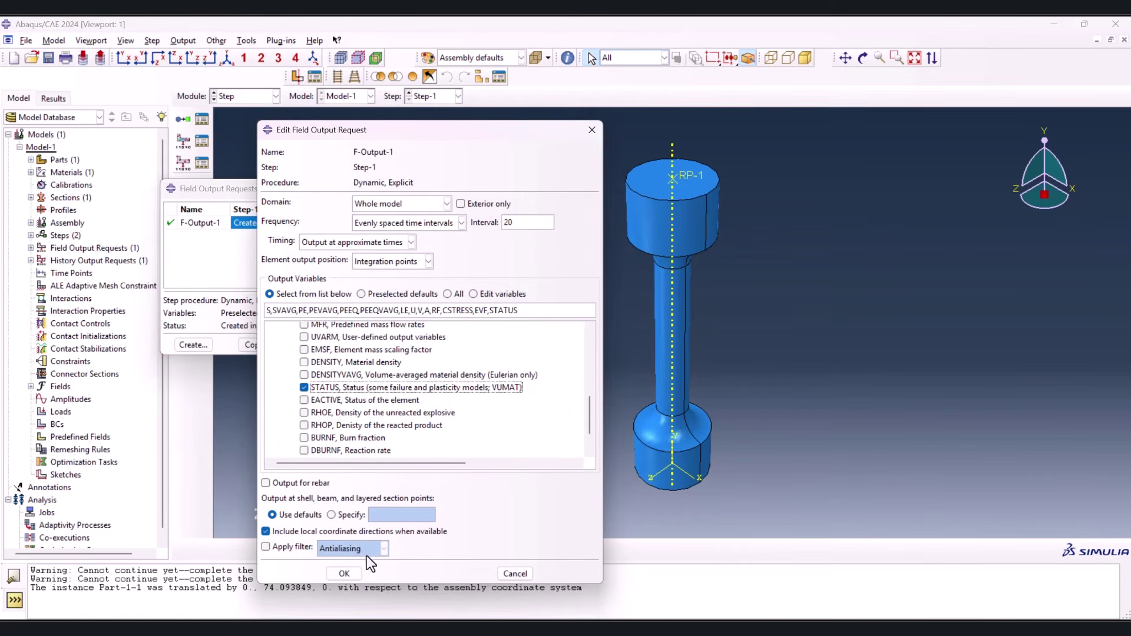
{"action": "left_click", "coordinate": [342, 573]}
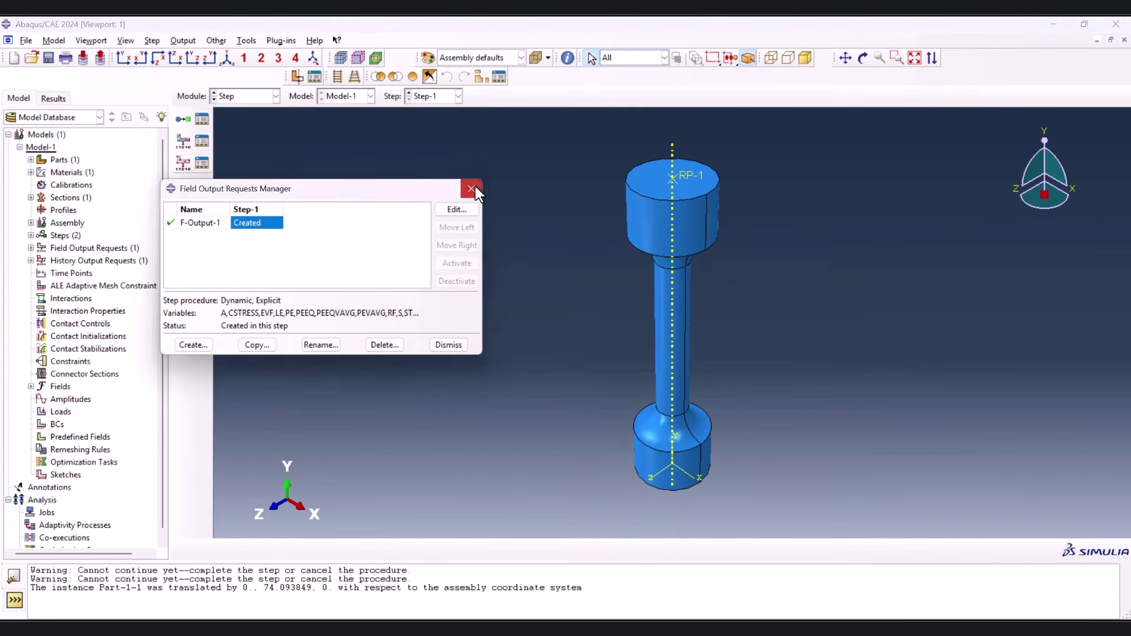
{"action": "left_click", "coordinate": [471, 187]}
{"action": "left_click", "coordinate": [242, 95]}
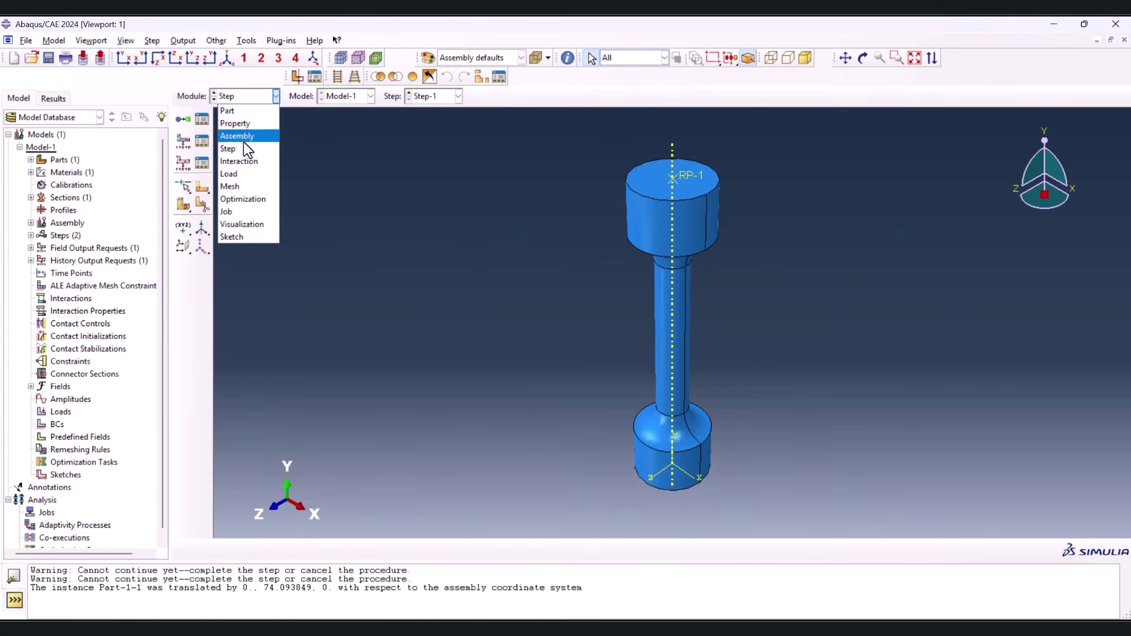
{"action": "left_click", "coordinate": [244, 162]}
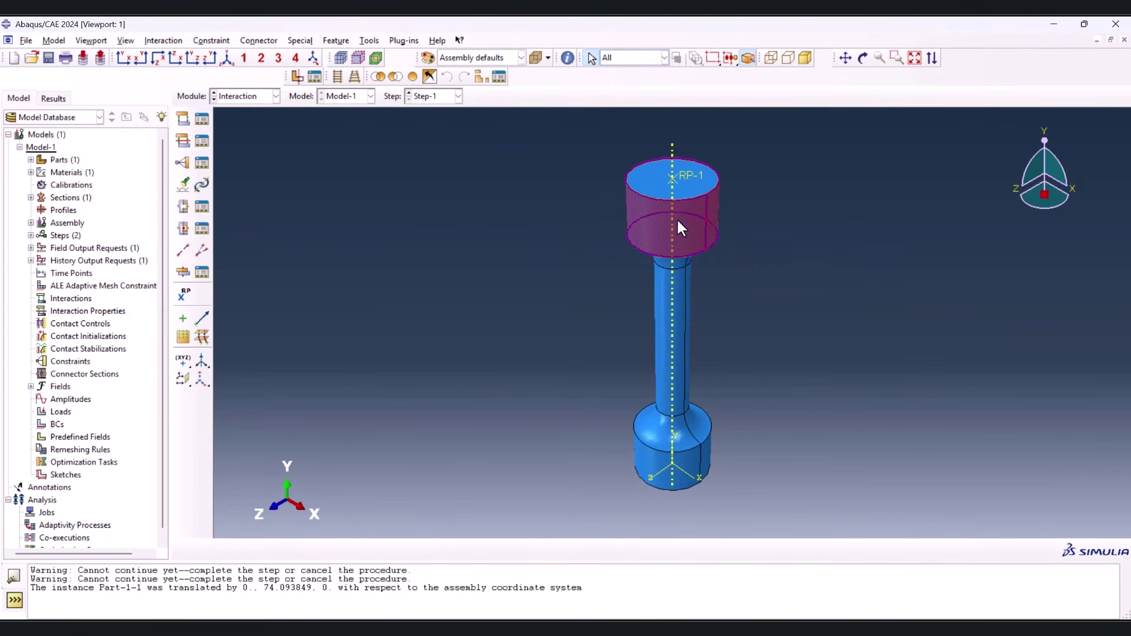
Create a kinematic coupling constraint between RP-1 and the upper grip's cylindrical surface as a node region, with all degrees of freedom constrained
{"action": "left_click", "coordinate": [181, 161]}
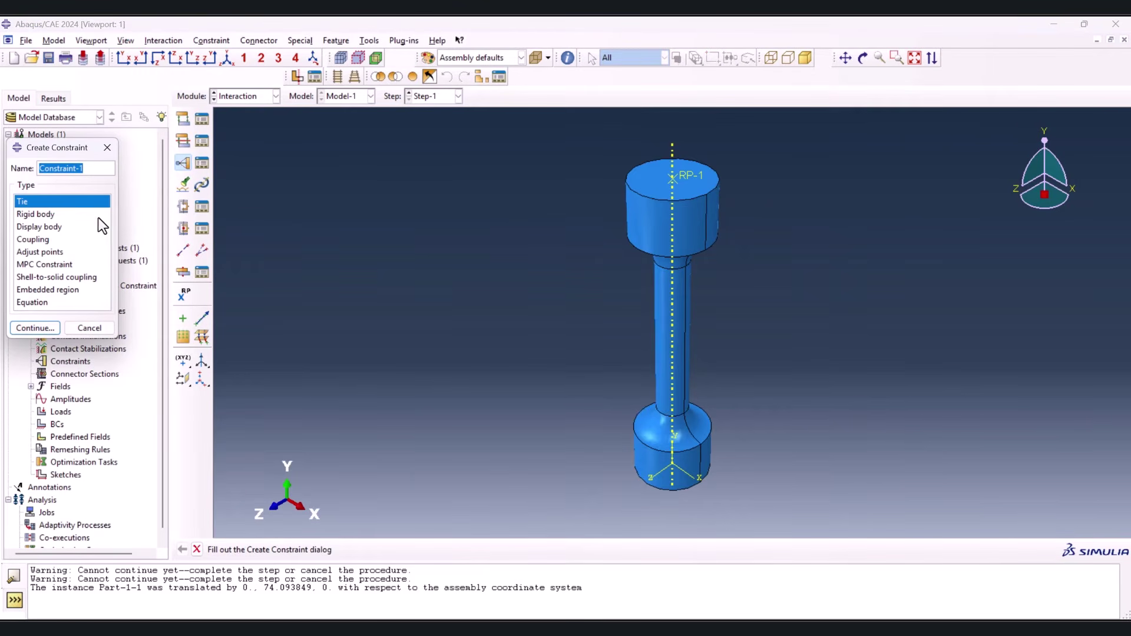
{"action": "left_click", "coordinate": [44, 239]}
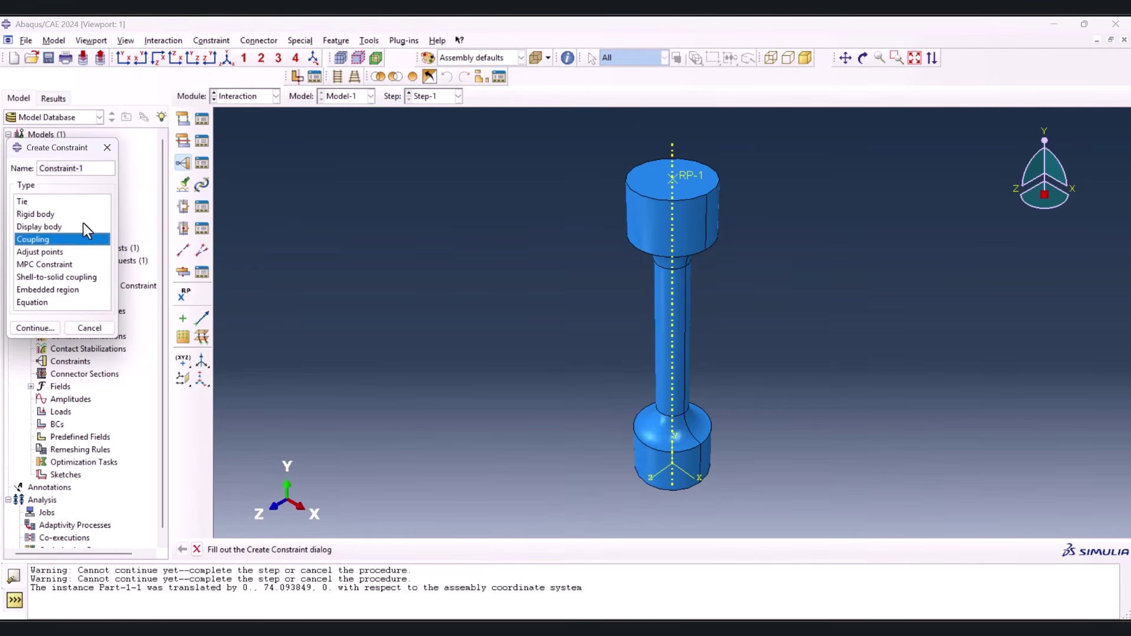
{"action": "left_click", "coordinate": [34, 327]}
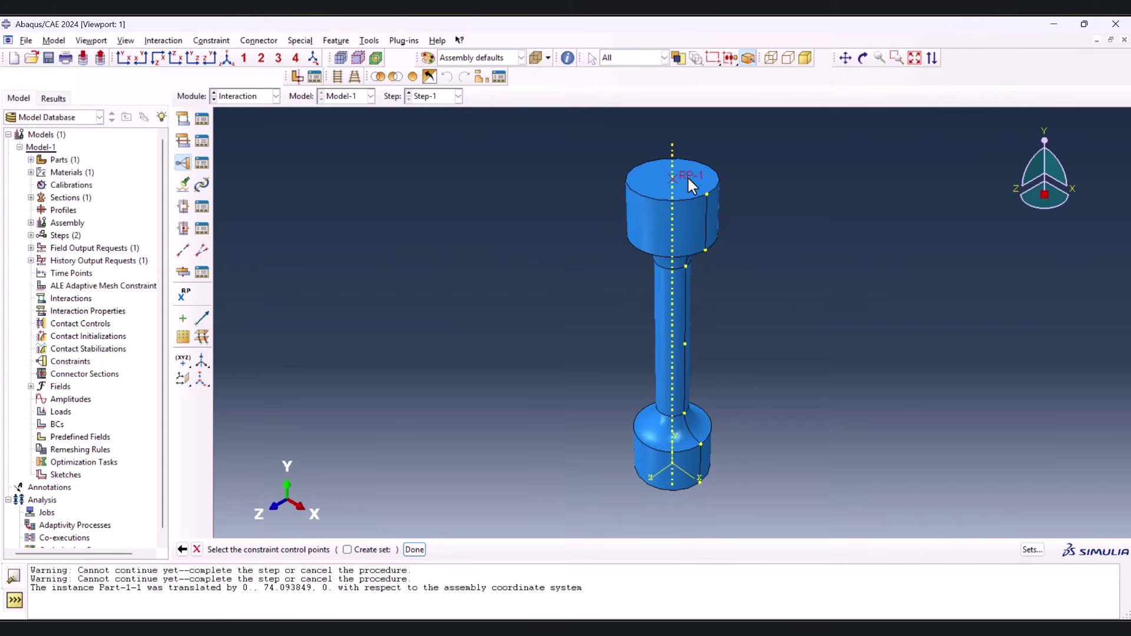
{"action": "left_click", "coordinate": [412, 551]}
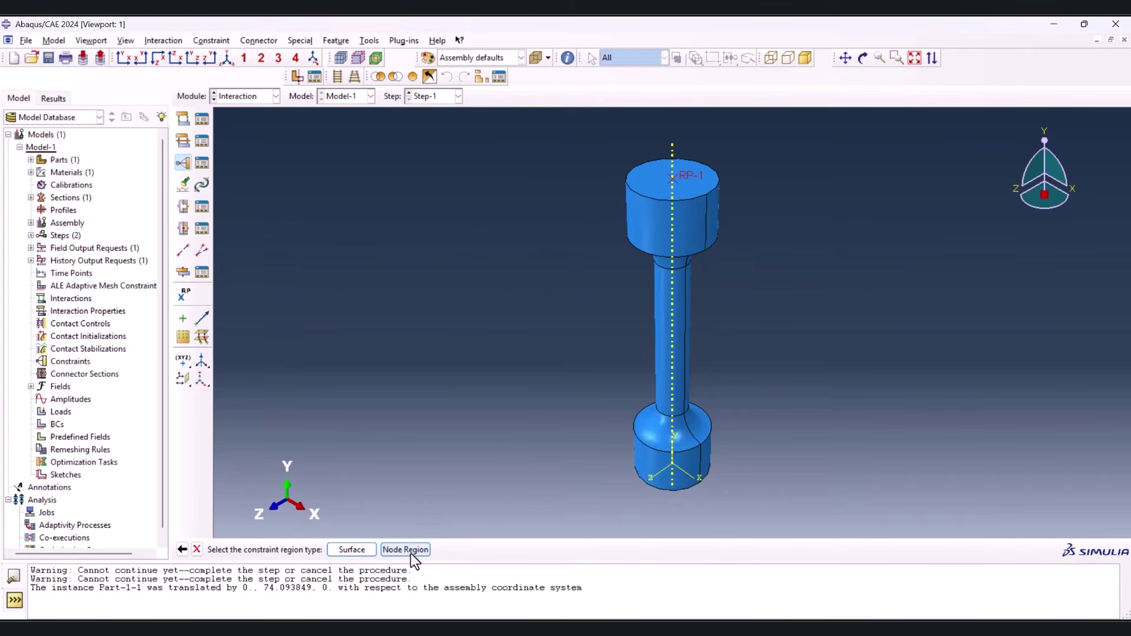
{"action": "left_click", "coordinate": [400, 549]}
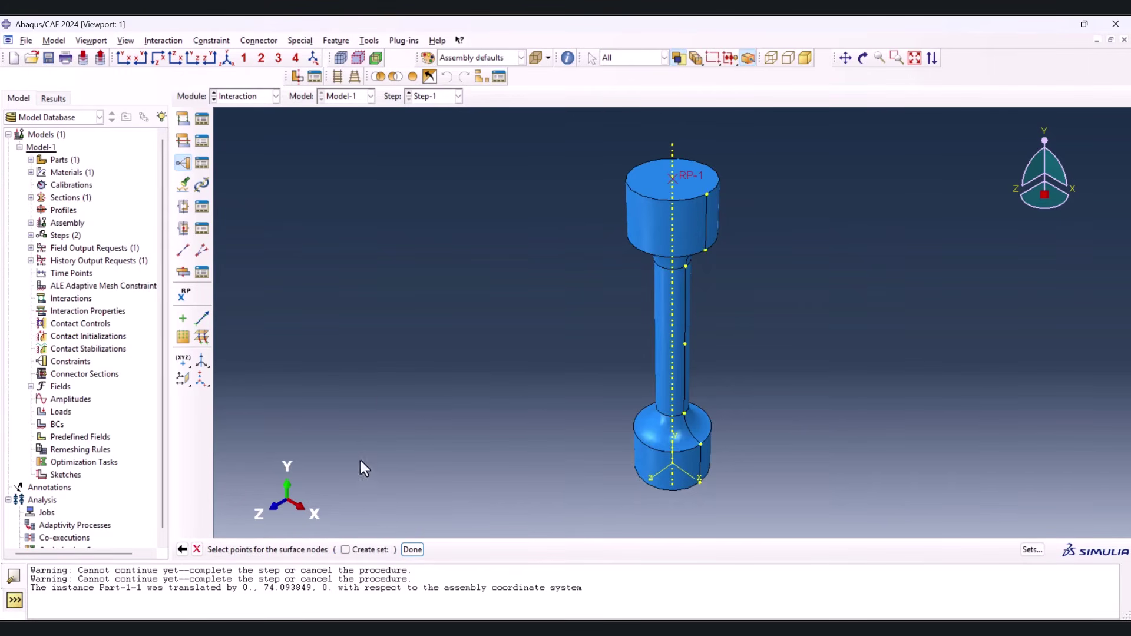
{"action": "left_click", "coordinate": [651, 214]}
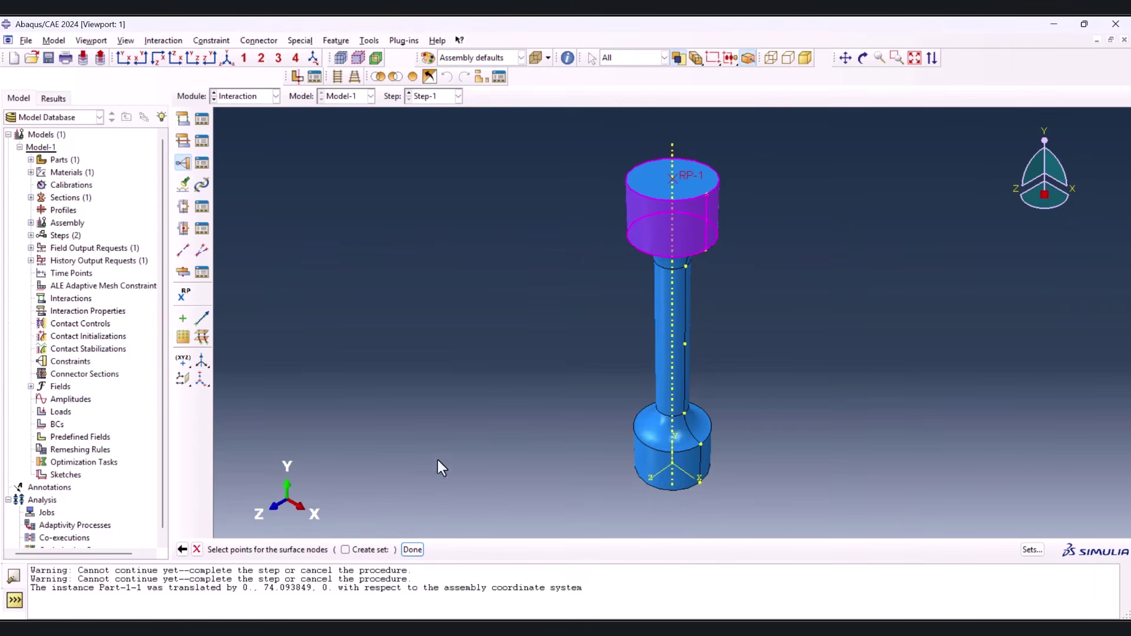
{"action": "left_click", "coordinate": [408, 547]}
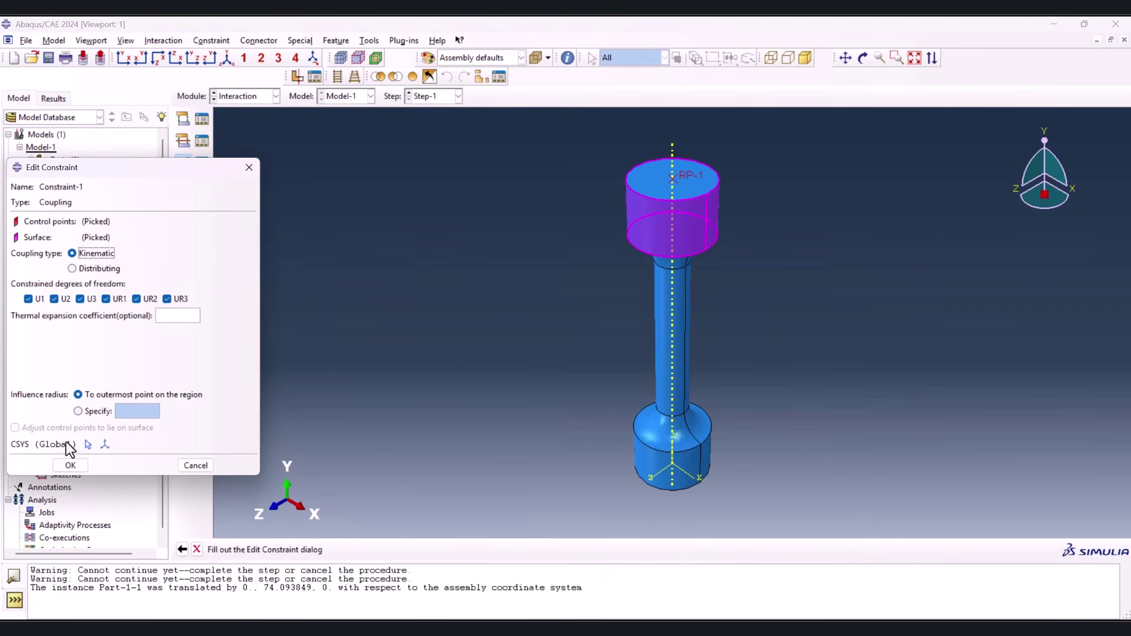
{"action": "left_click", "coordinate": [68, 465]}
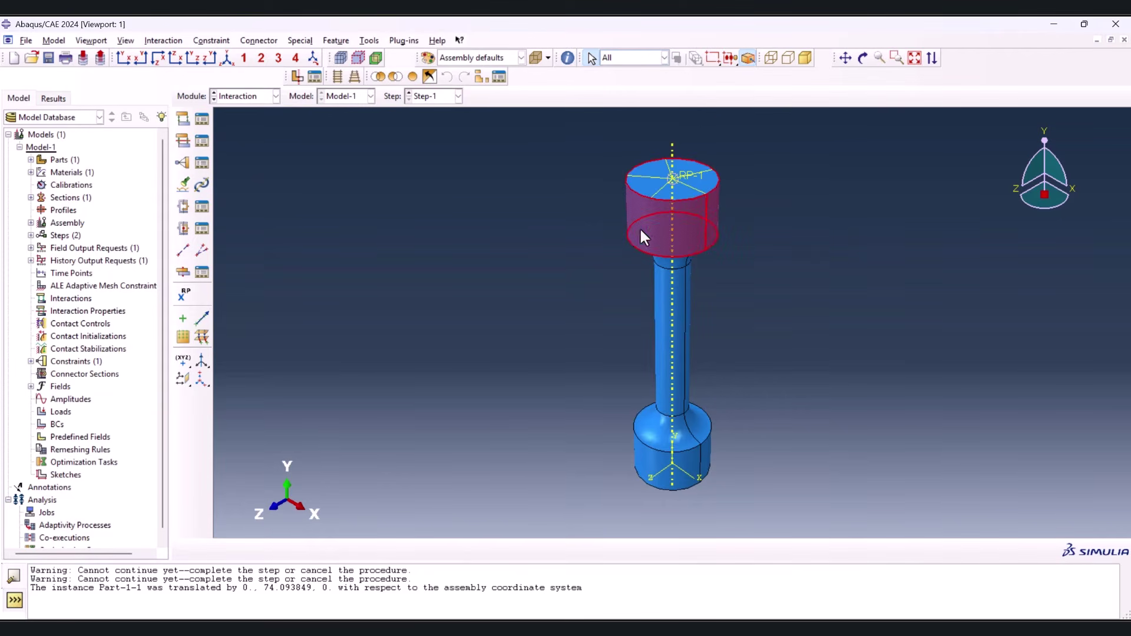
In the Mesh module, partition Part-1 at the upper grip's lower edge with a point-and-normal plane perpendicular to the specimen axis
{"action": "left_click", "coordinate": [245, 96]}
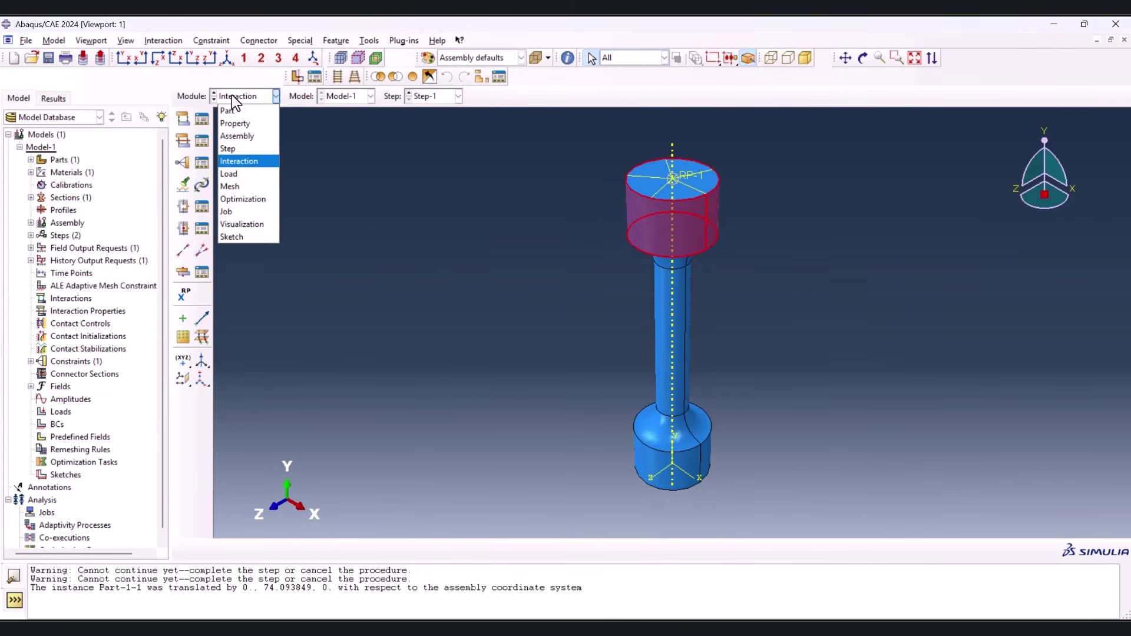
{"action": "left_click", "coordinate": [235, 187]}
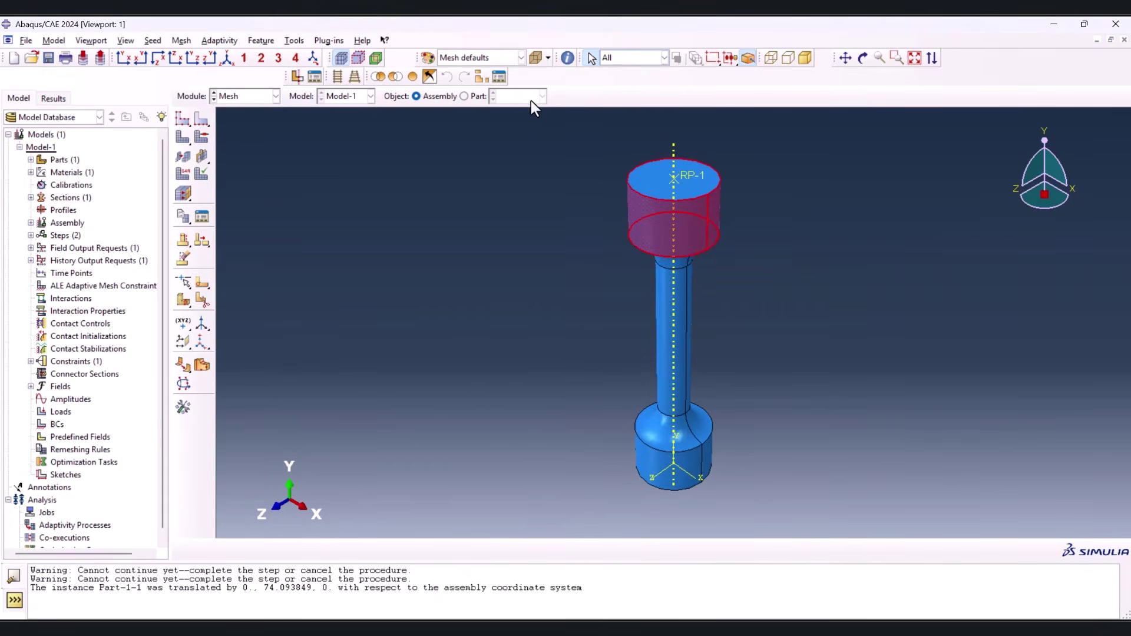
{"action": "left_click", "coordinate": [469, 98]}
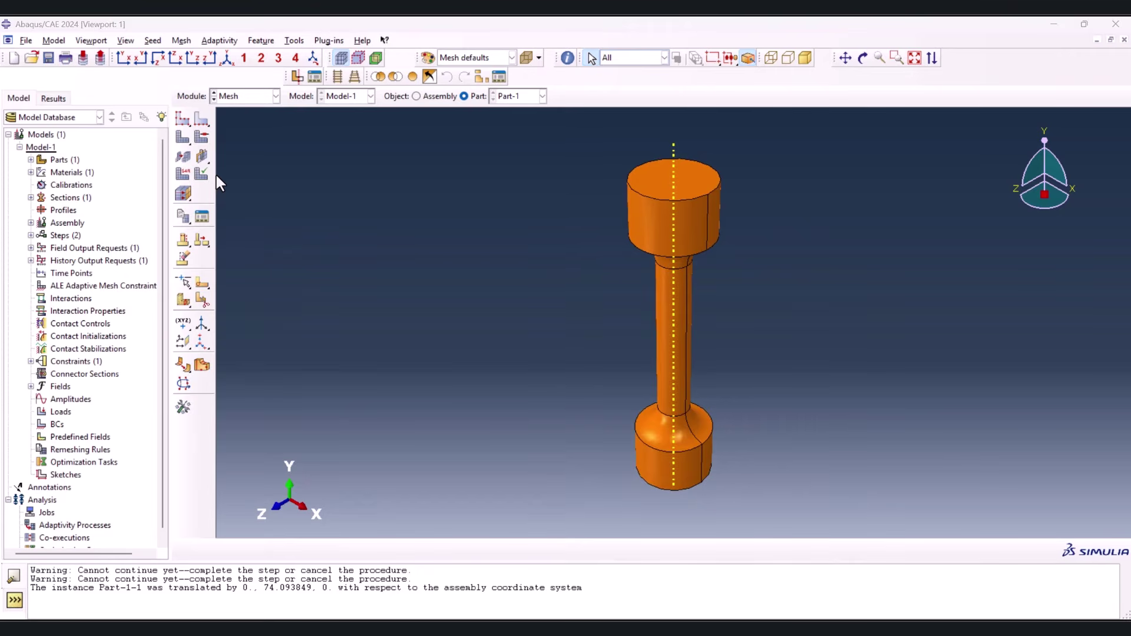
{"action": "left_click", "coordinate": [177, 303]}
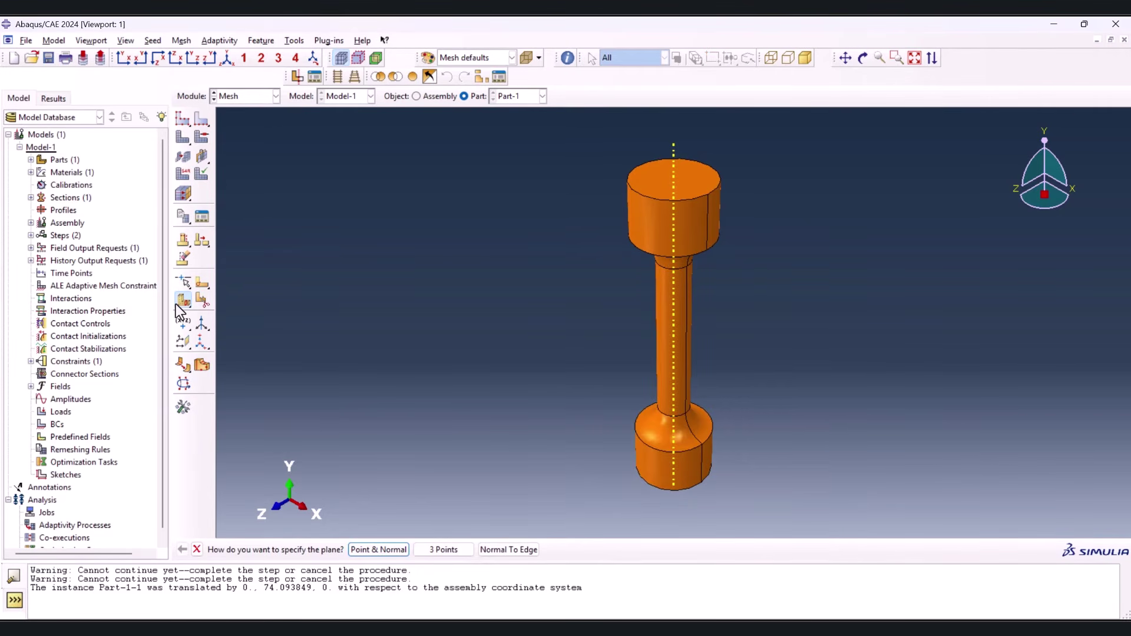
{"action": "left_click", "coordinate": [377, 550]}
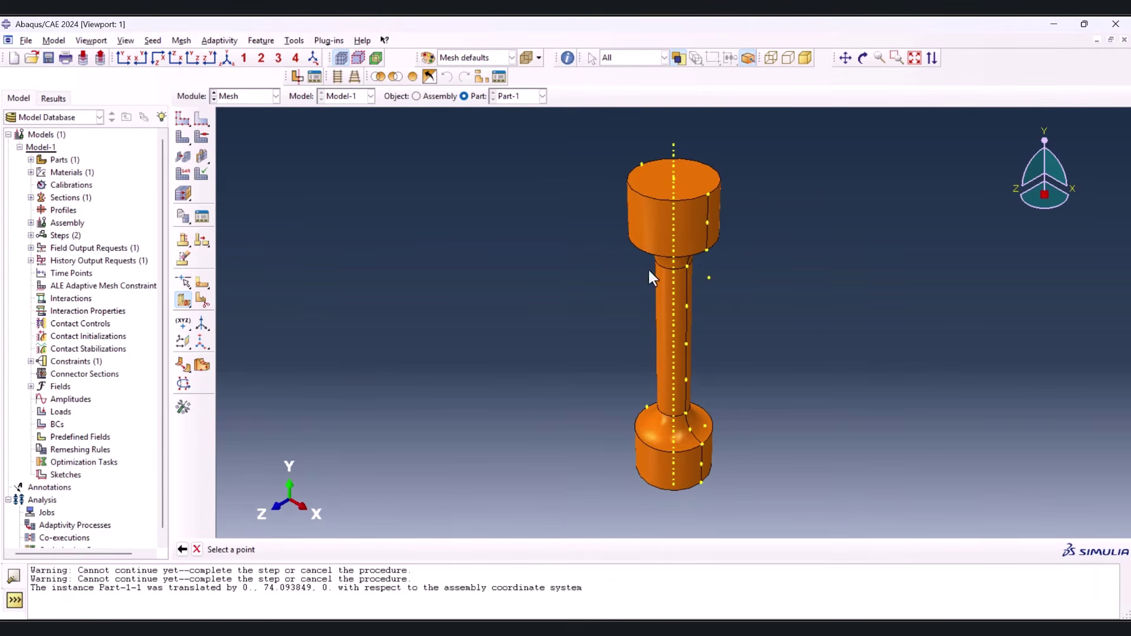
{"action": "left_click", "coordinate": [707, 249]}
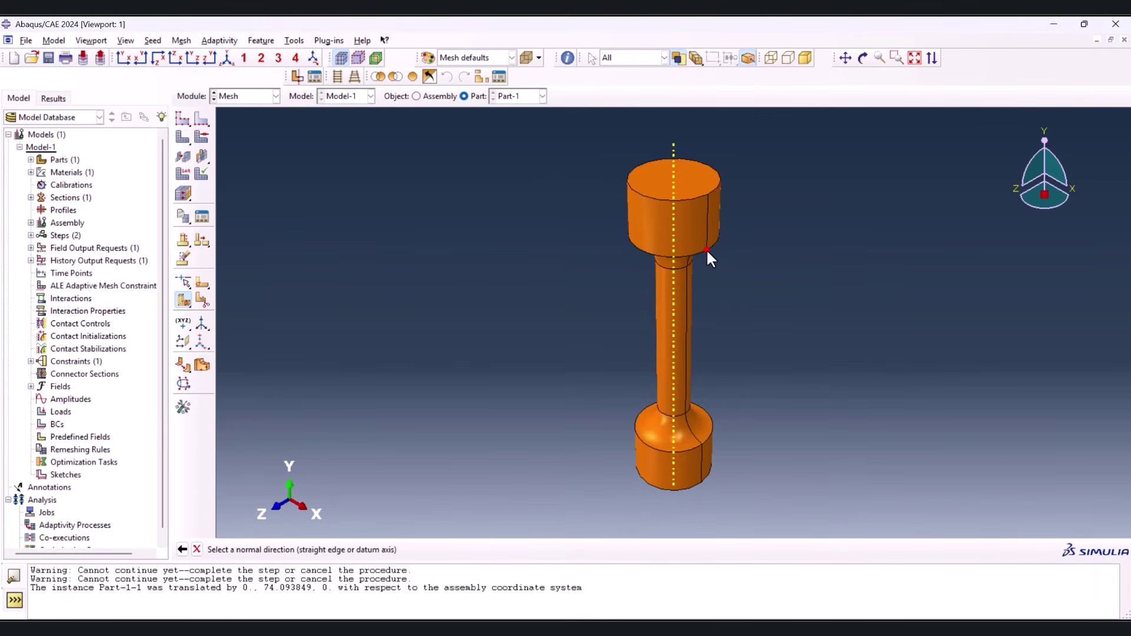
{"action": "left_click", "coordinate": [707, 219]}
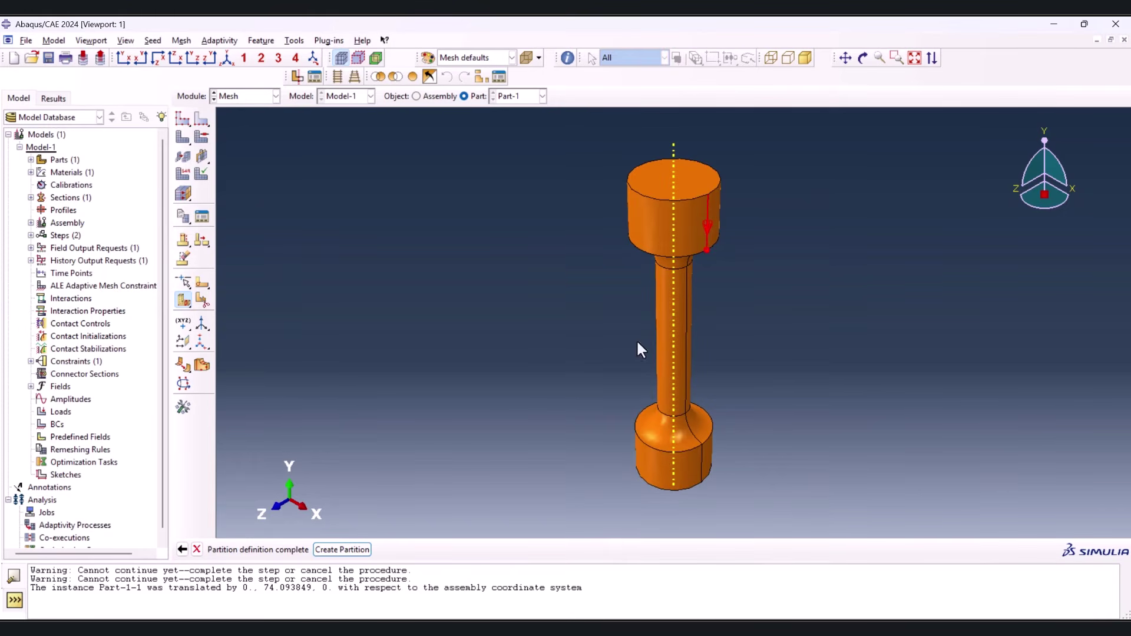
{"action": "left_click", "coordinate": [343, 550]}
Partition the remaining lower cell at the lower grip's upper edge with a point-and-normal plane perpendicular to the specimen axis
{"action": "left_click", "coordinate": [686, 223]}
{"action": "left_click", "coordinate": [731, 228]}
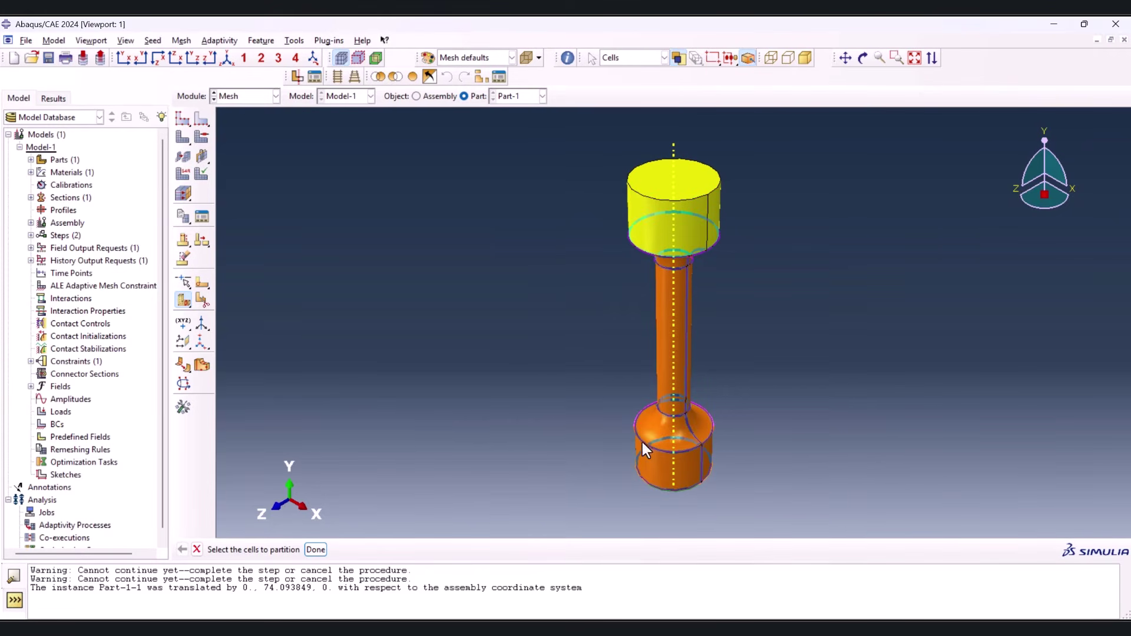
{"action": "left_click", "coordinate": [660, 482]}
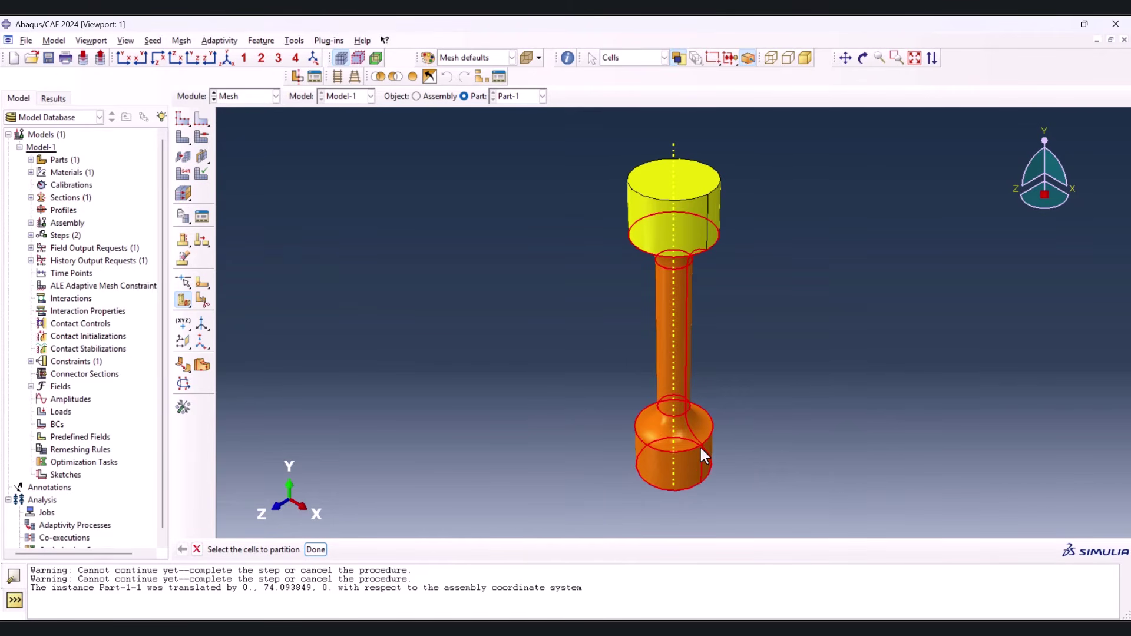
{"action": "left_click", "coordinate": [310, 551]}
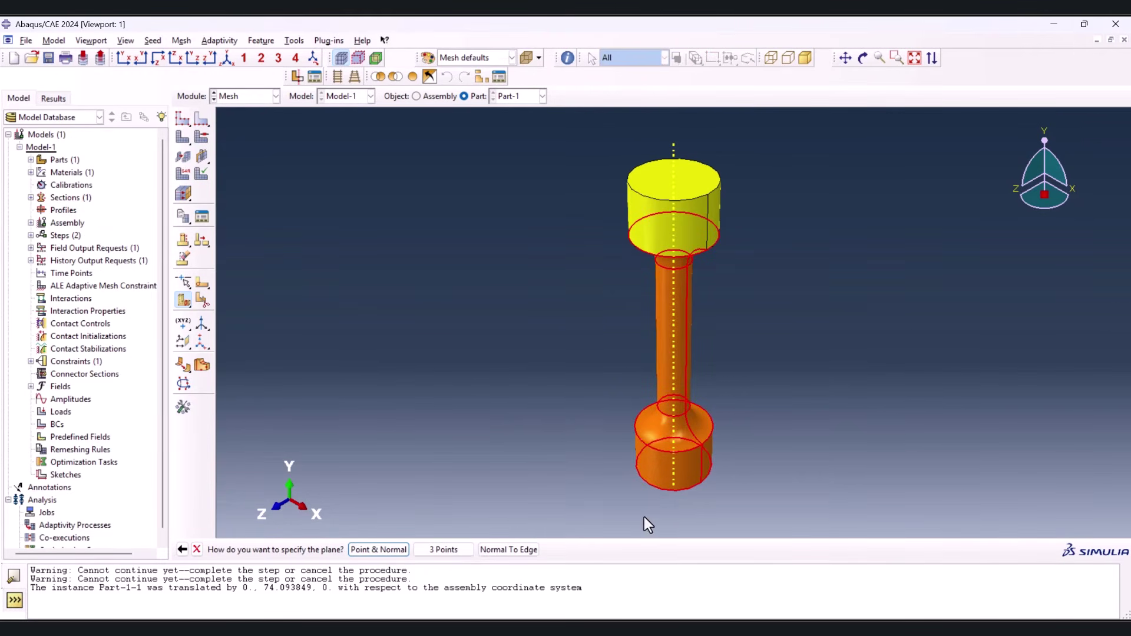
{"action": "left_click", "coordinate": [379, 549]}
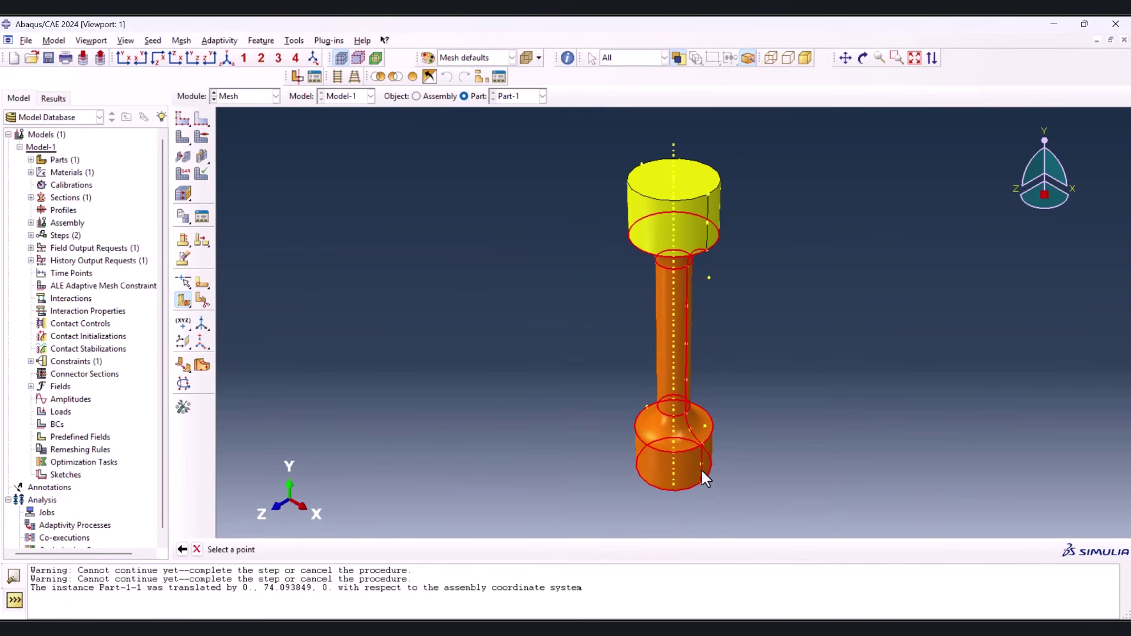
{"action": "left_click", "coordinate": [701, 444]}
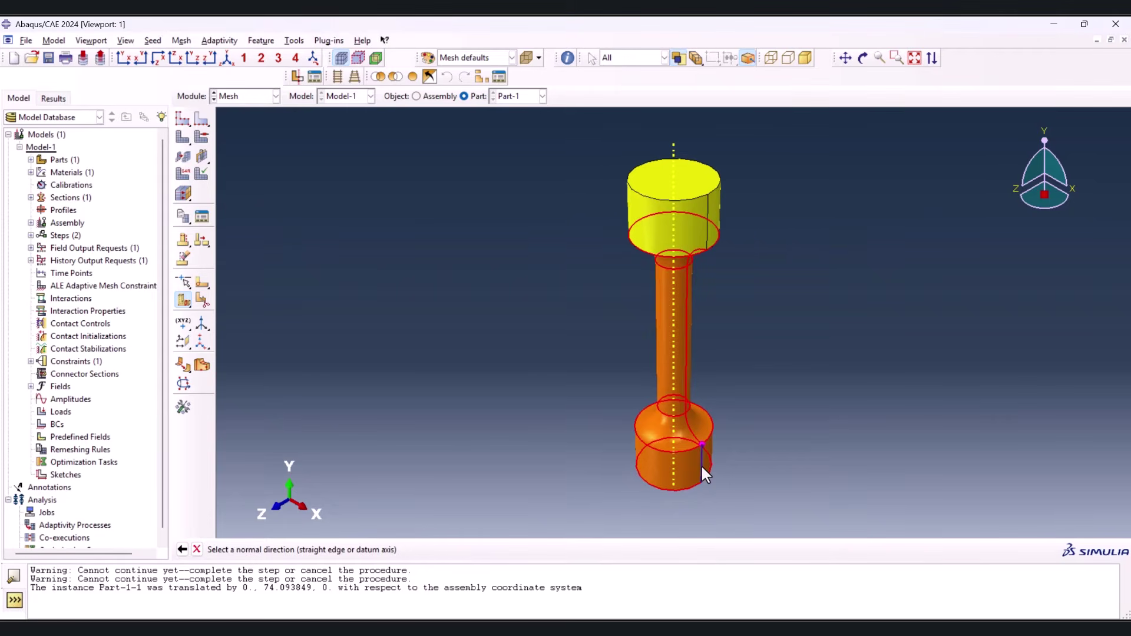
{"action": "left_click", "coordinate": [702, 470]}
{"action": "left_click", "coordinate": [344, 550]}
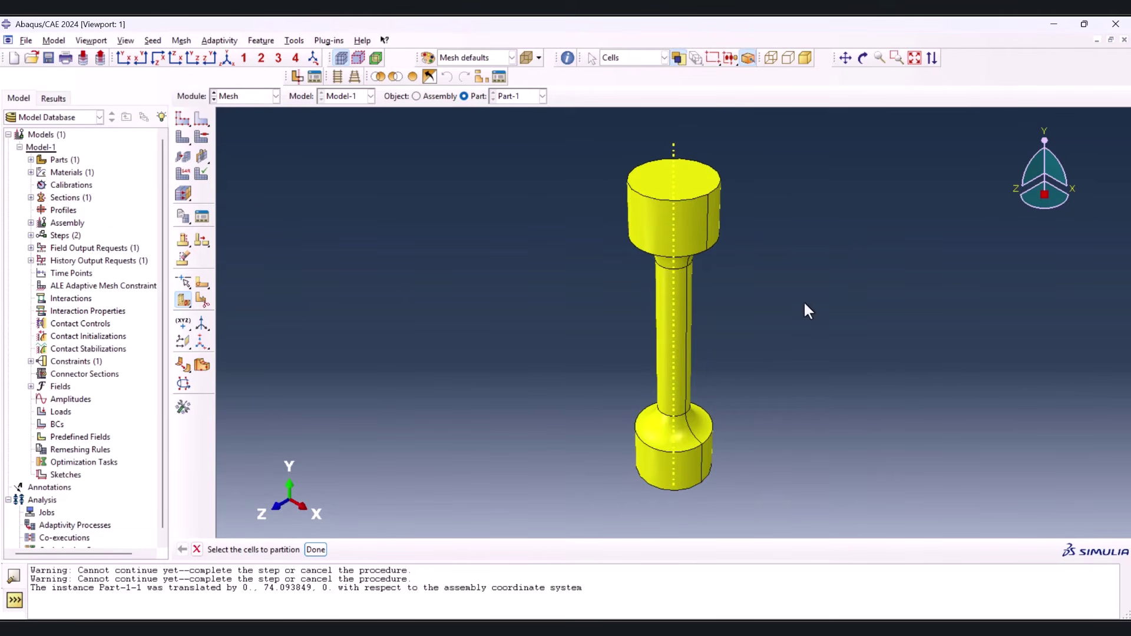
Assign Hex element shape with the Sweep technique and Advancing front algorithm to all cells of the specimen
{"action": "left_click_drag", "start_coordinate": [566, 139], "coordinate": [776, 509]}
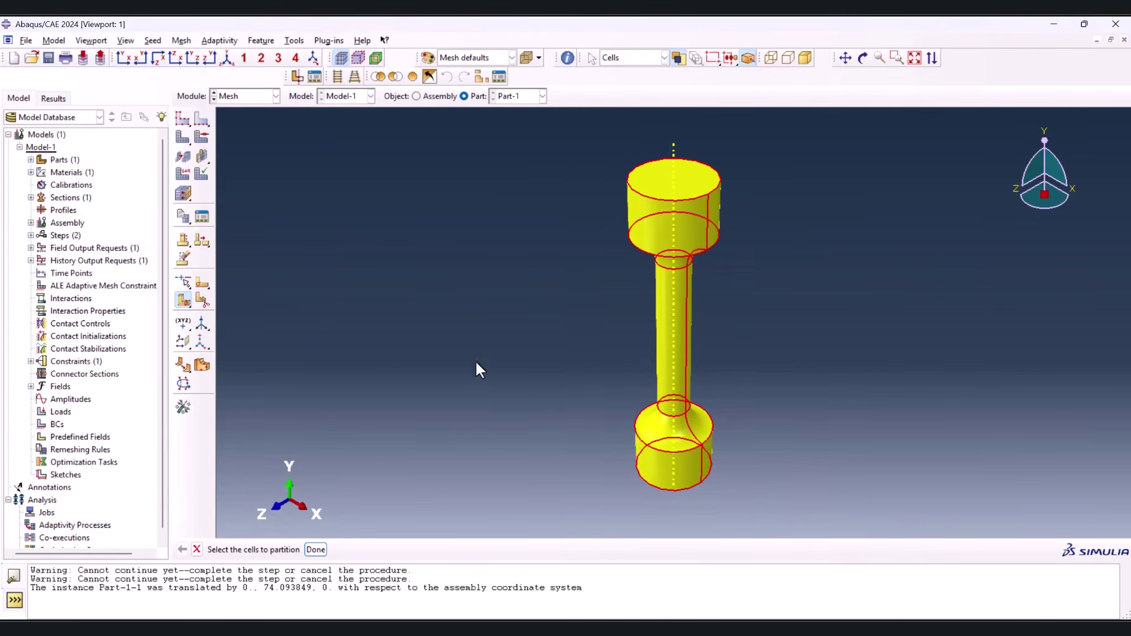
{"action": "left_click", "coordinate": [202, 139]}
{"action": "left_click_drag", "start_coordinate": [592, 190], "coordinate": [832, 465]}
{"action": "left_click", "coordinate": [389, 550]}
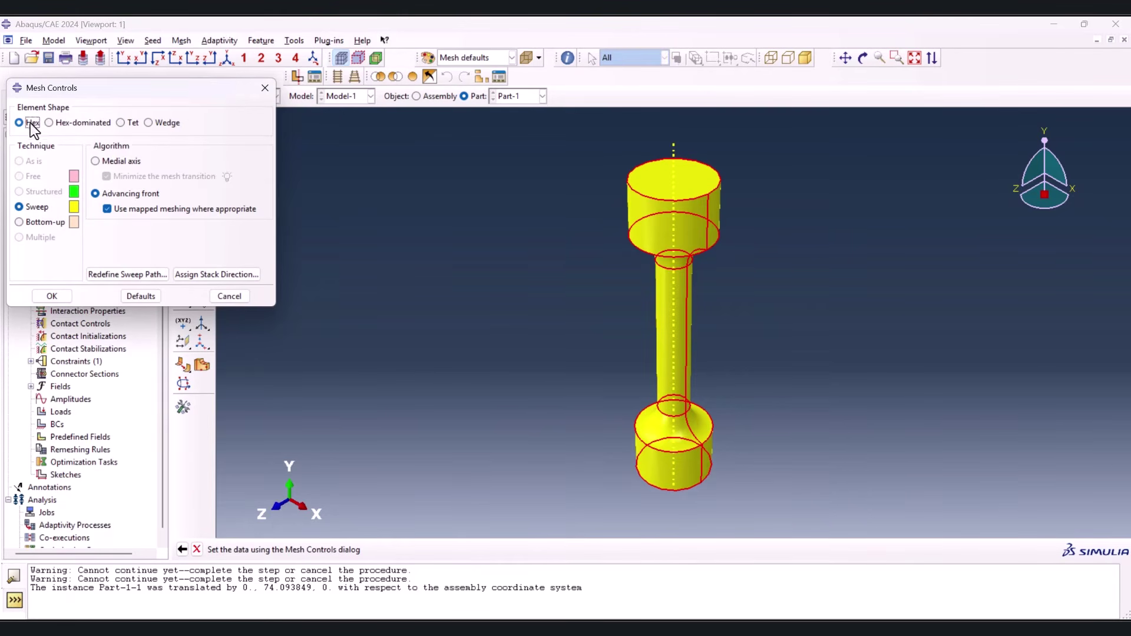
{"action": "left_click", "coordinate": [52, 295]}
Seed the part with an approximate global size of 2 and mesh it
{"action": "left_click", "coordinate": [182, 119]}
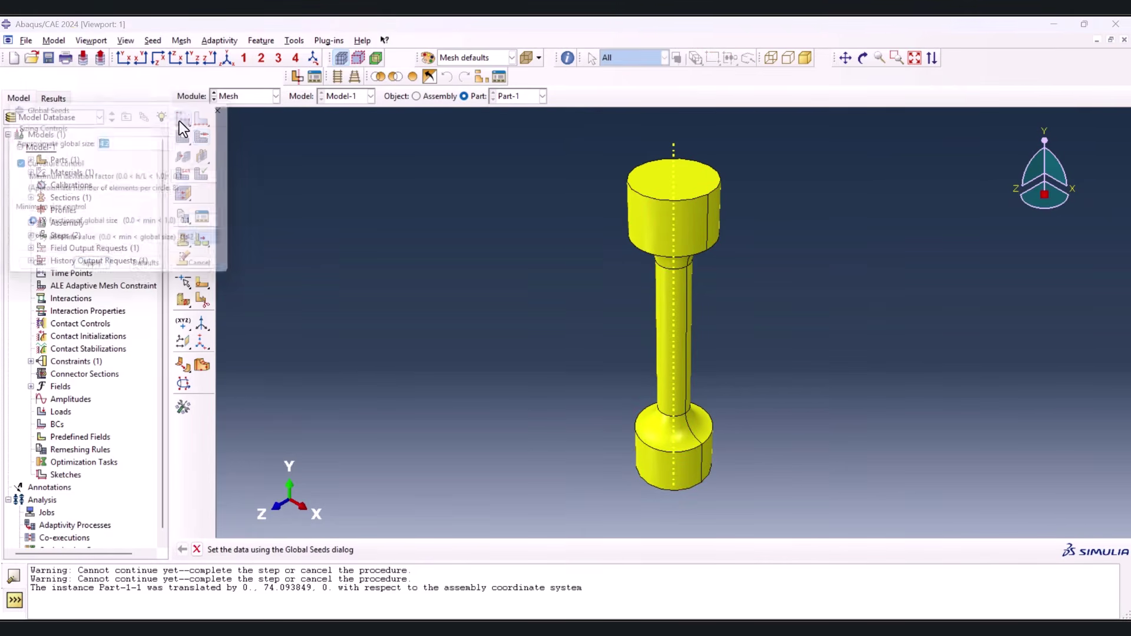
{"action": "type", "text": "2"}
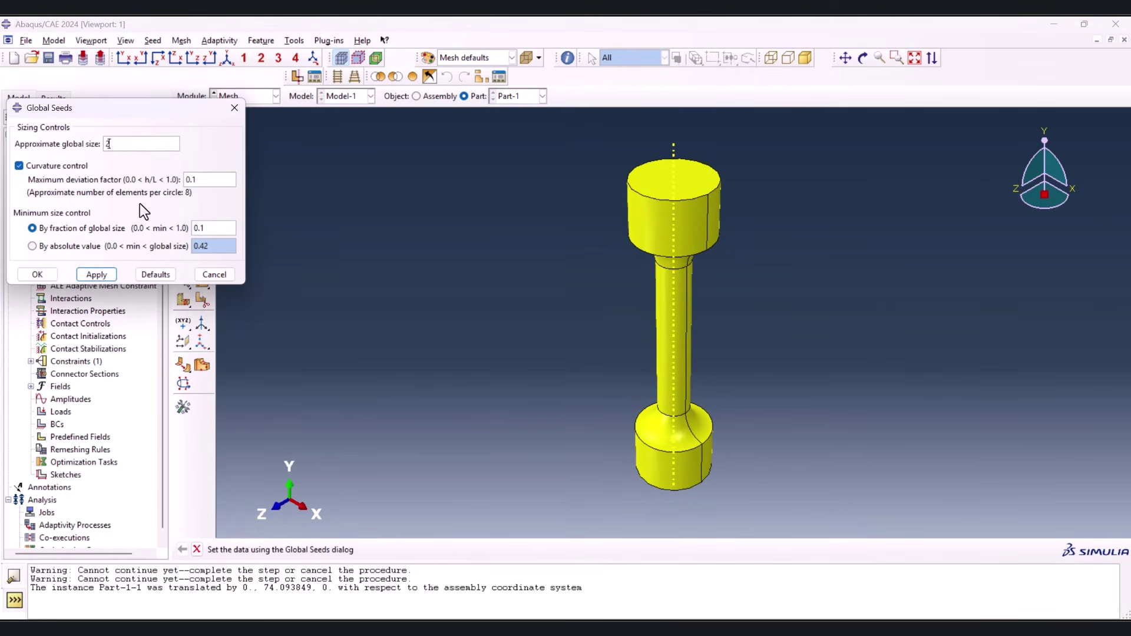
{"action": "left_click", "coordinate": [37, 275]}
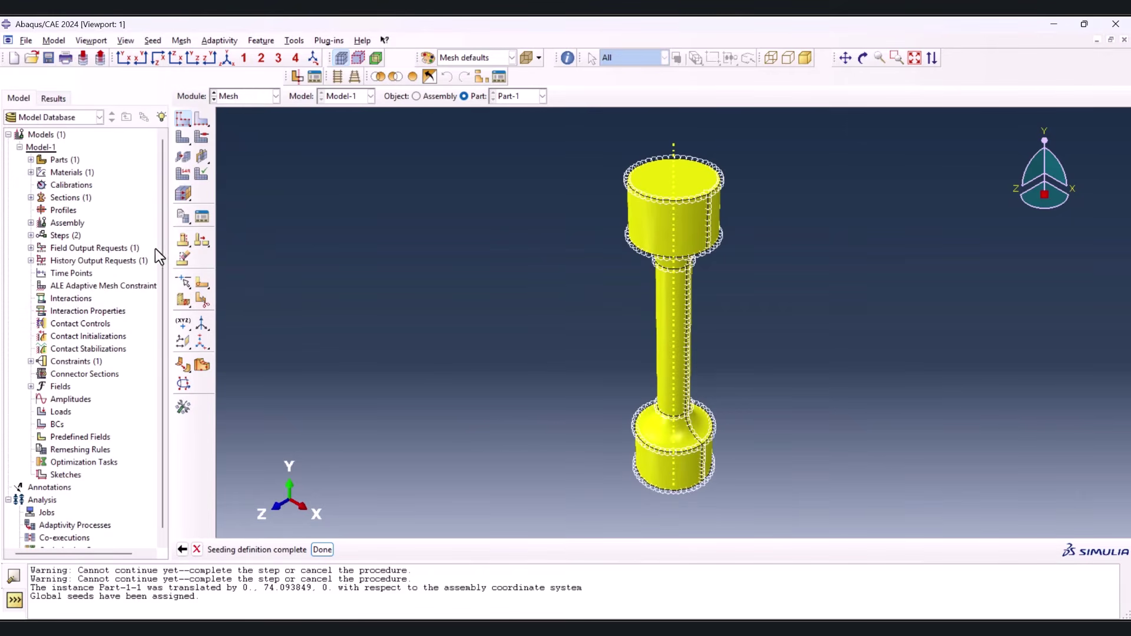
{"action": "left_click", "coordinate": [185, 134]}
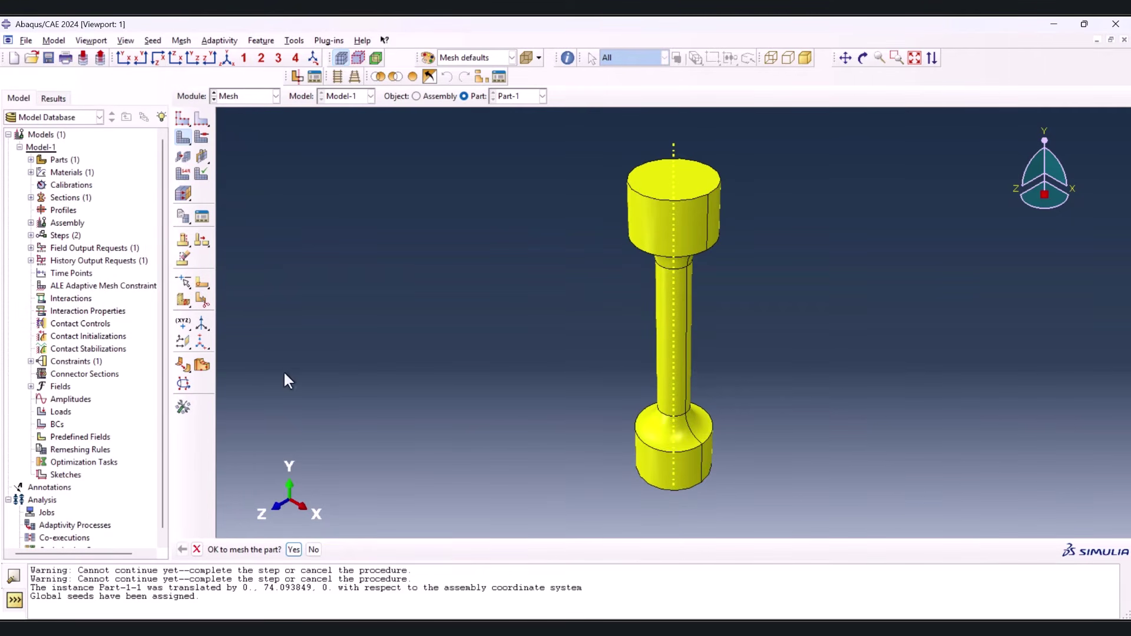
{"action": "left_click", "coordinate": [293, 549]}
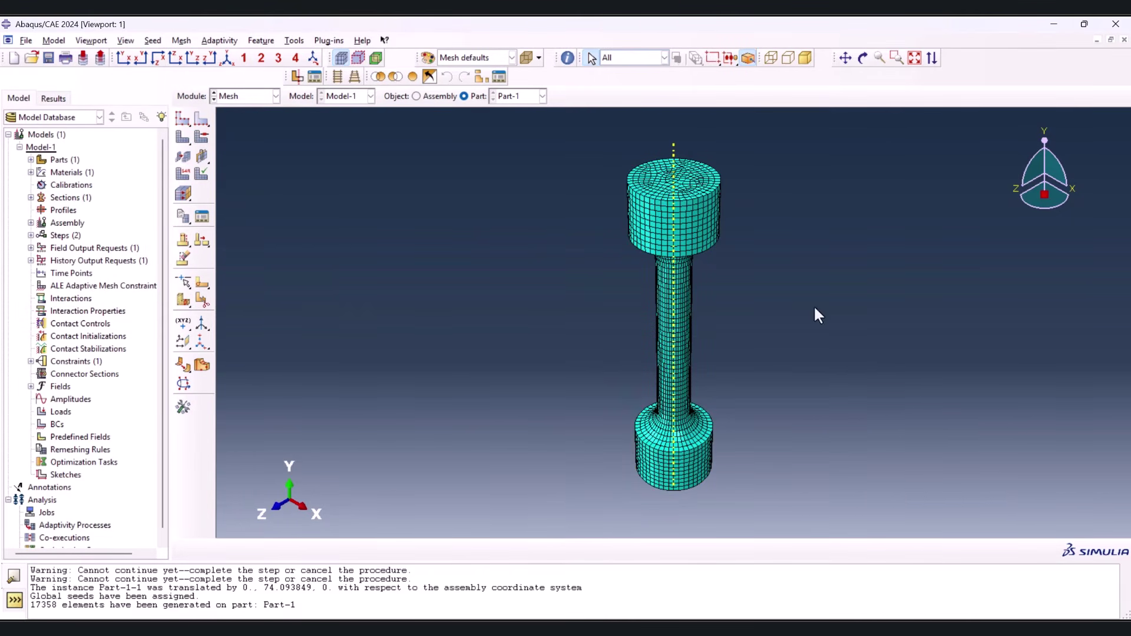
In the Load module, create an Encastre boundary condition in the Initial step on the lower grip cell
{"action": "left_click", "coordinate": [261, 98]}
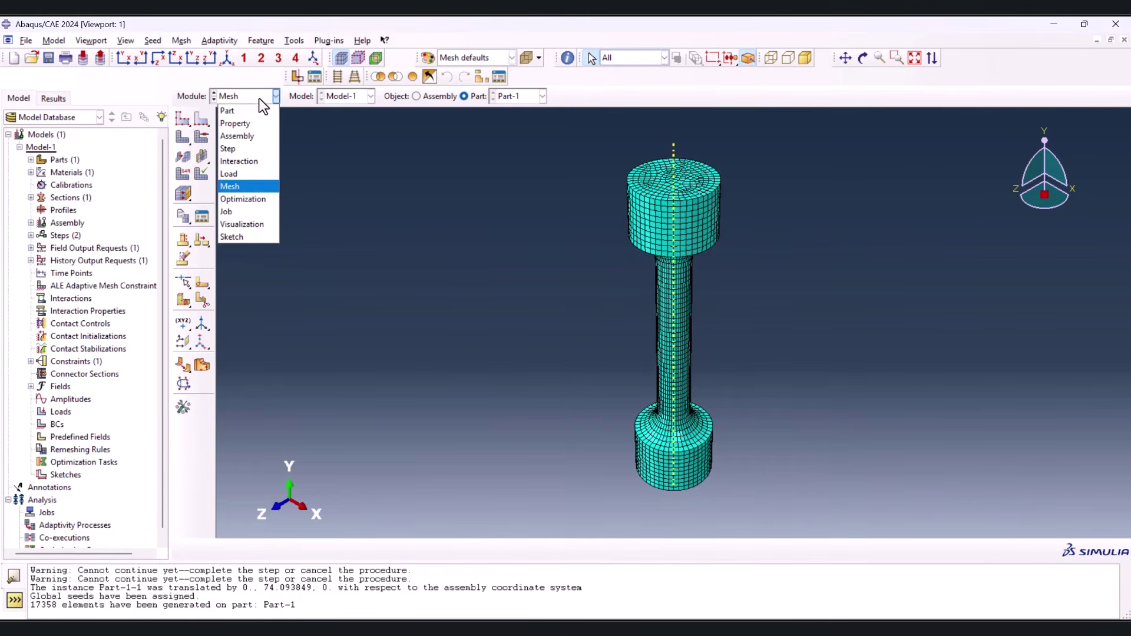
{"action": "left_click", "coordinate": [250, 123]}
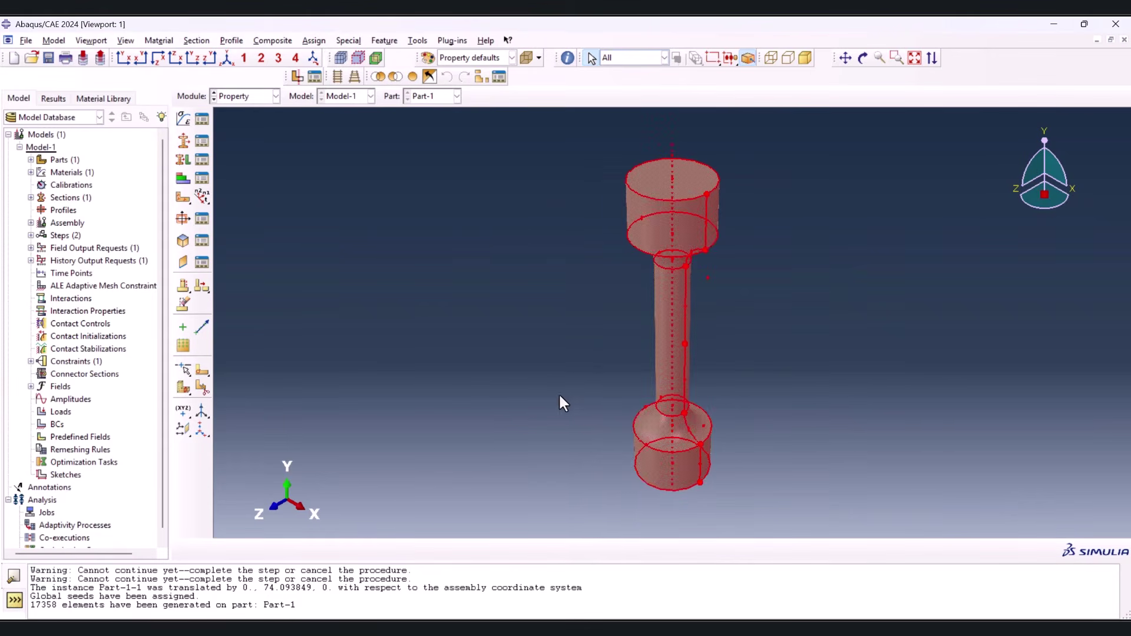
{"action": "left_click", "coordinate": [244, 96]}
{"action": "left_click", "coordinate": [244, 174]}
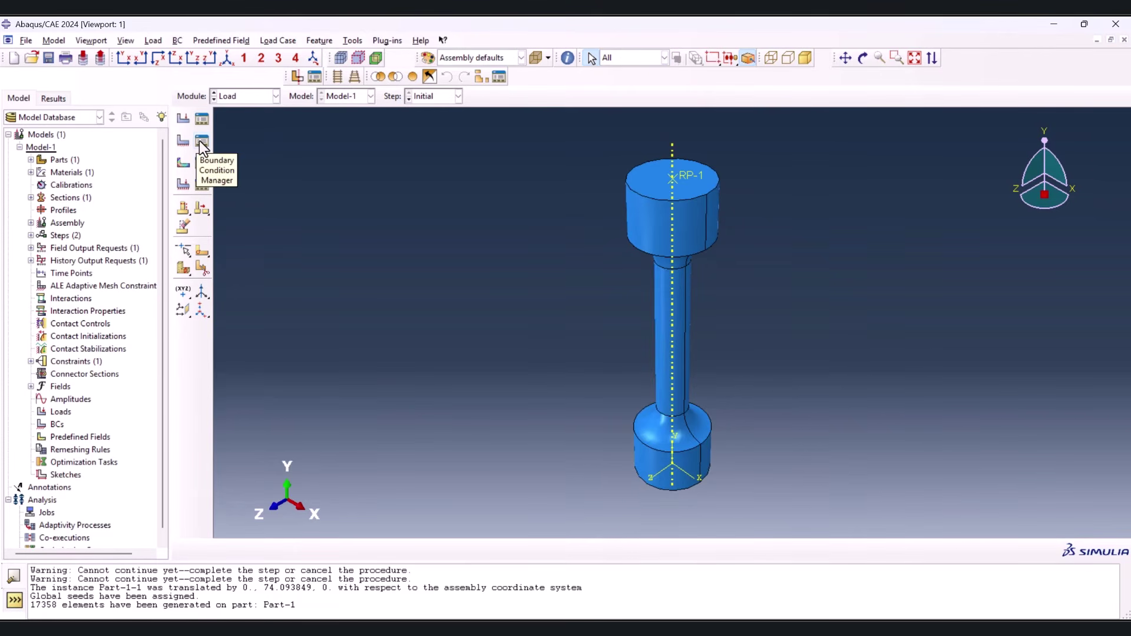
{"action": "left_click", "coordinate": [201, 140]}
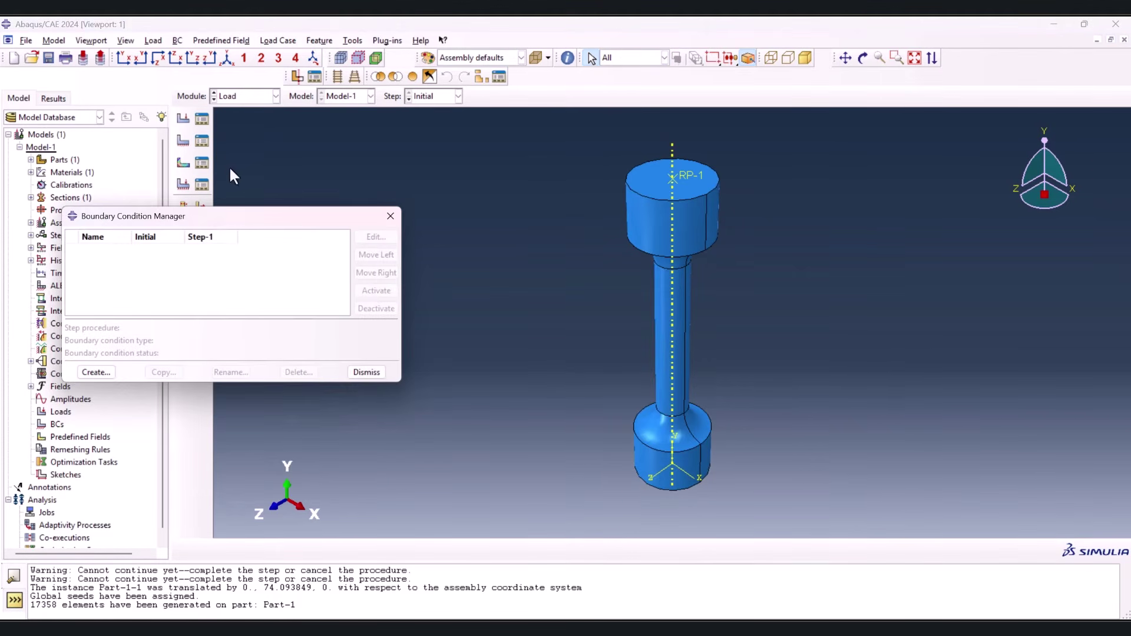
{"action": "left_click", "coordinate": [96, 372]}
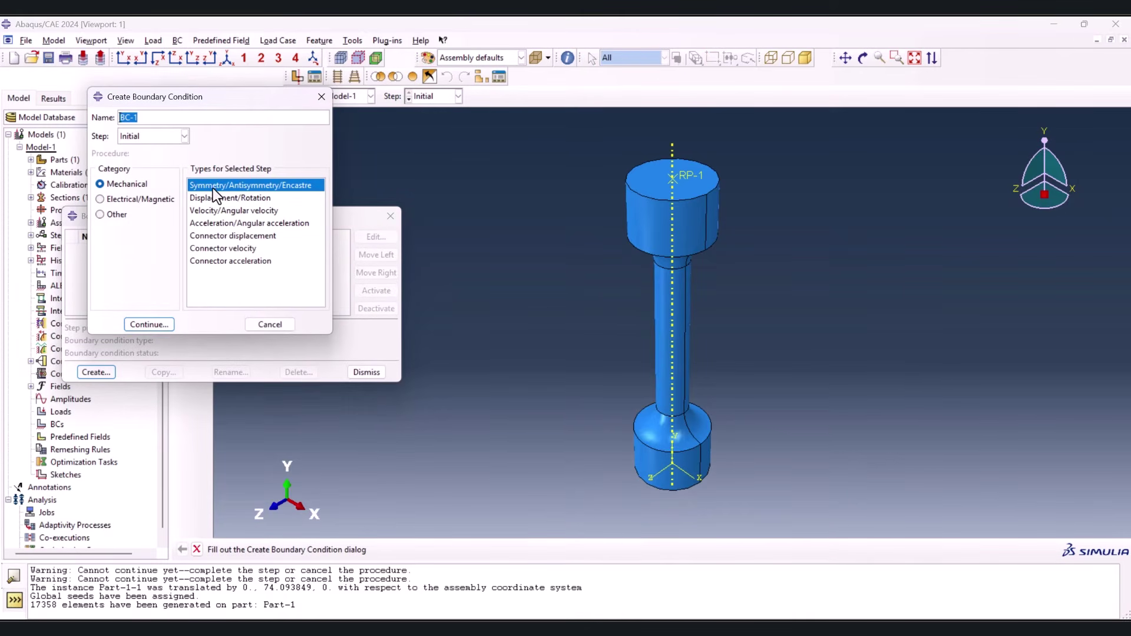
{"action": "left_click", "coordinate": [149, 323]}
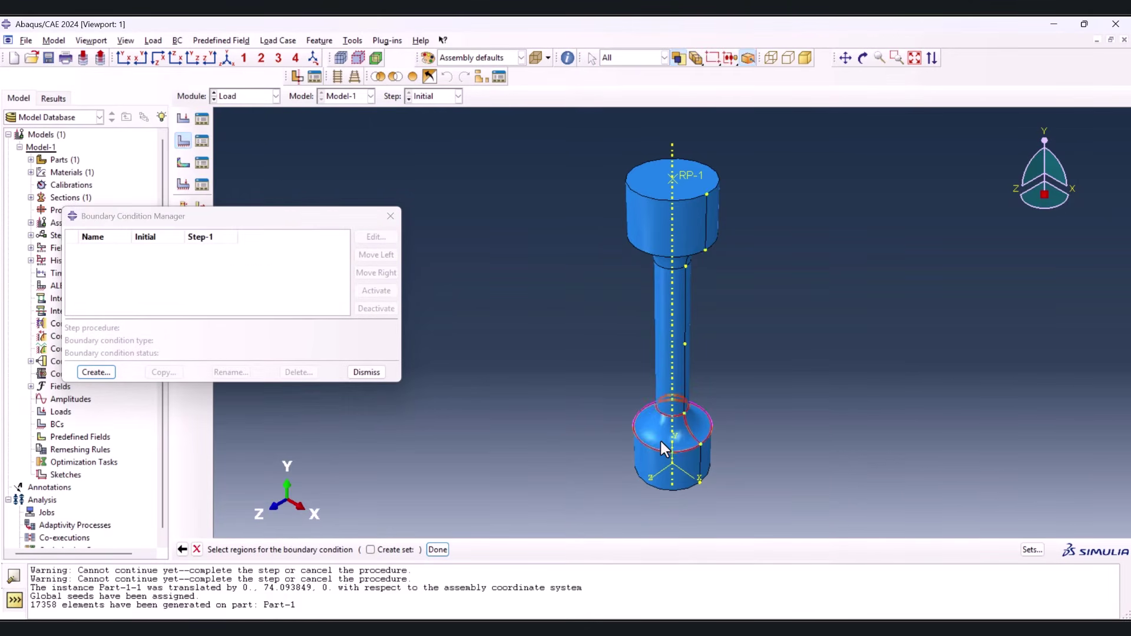
{"action": "left_click", "coordinate": [633, 58]}
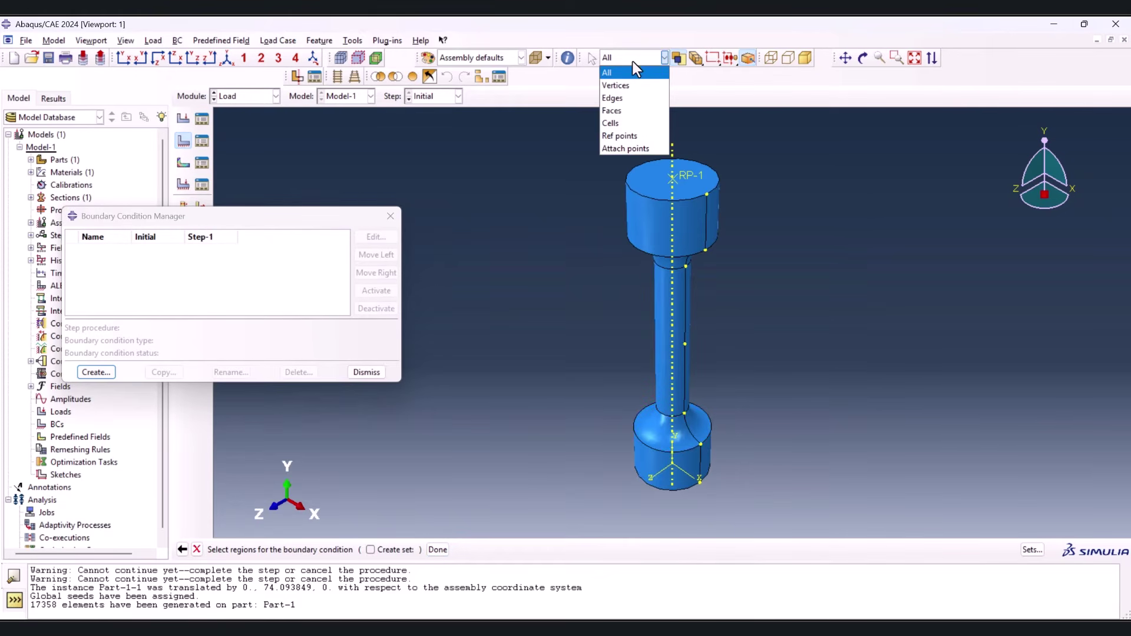
{"action": "left_click", "coordinate": [616, 122]}
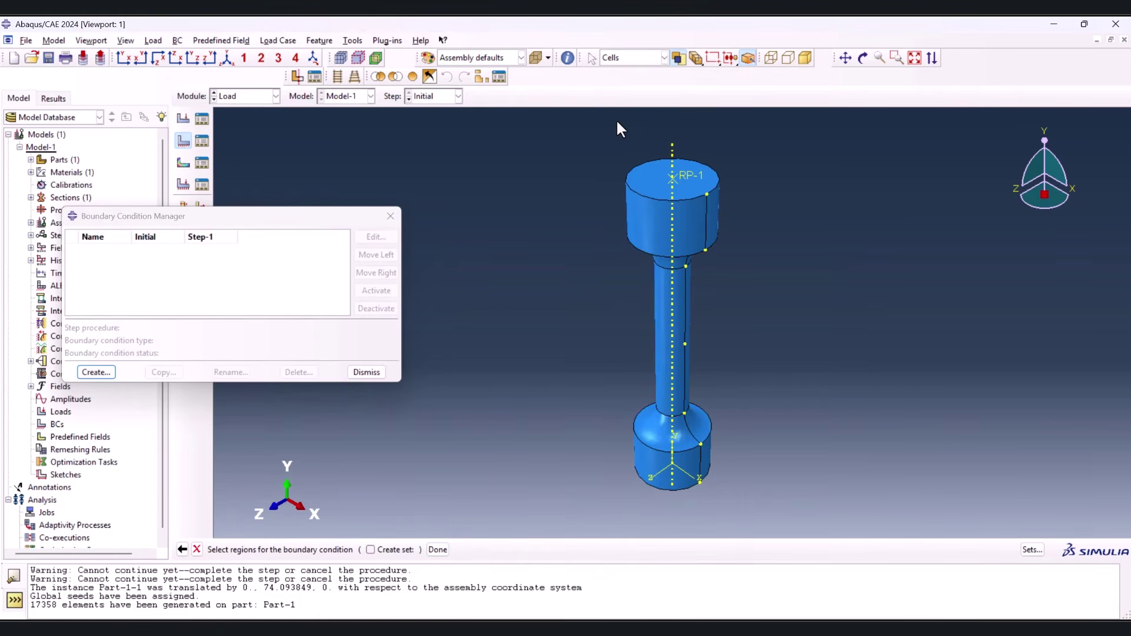
{"action": "left_click", "coordinate": [664, 462]}
{"action": "left_click", "coordinate": [438, 549]}
{"action": "left_click", "coordinate": [382, 501]}
{"action": "left_click", "coordinate": [397, 520]}
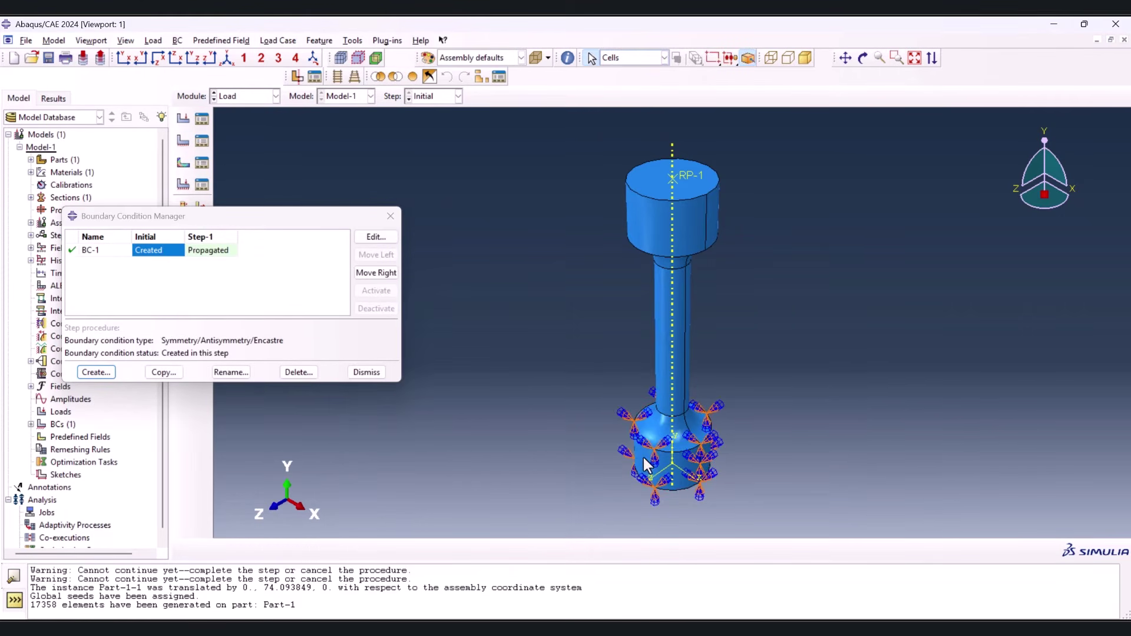
Create a Displacement/Rotation boundary condition in the Initial step on RP-1, constraining U1, U2, U3, UR1, UR2 and UR3
{"action": "left_click", "coordinate": [94, 372]}
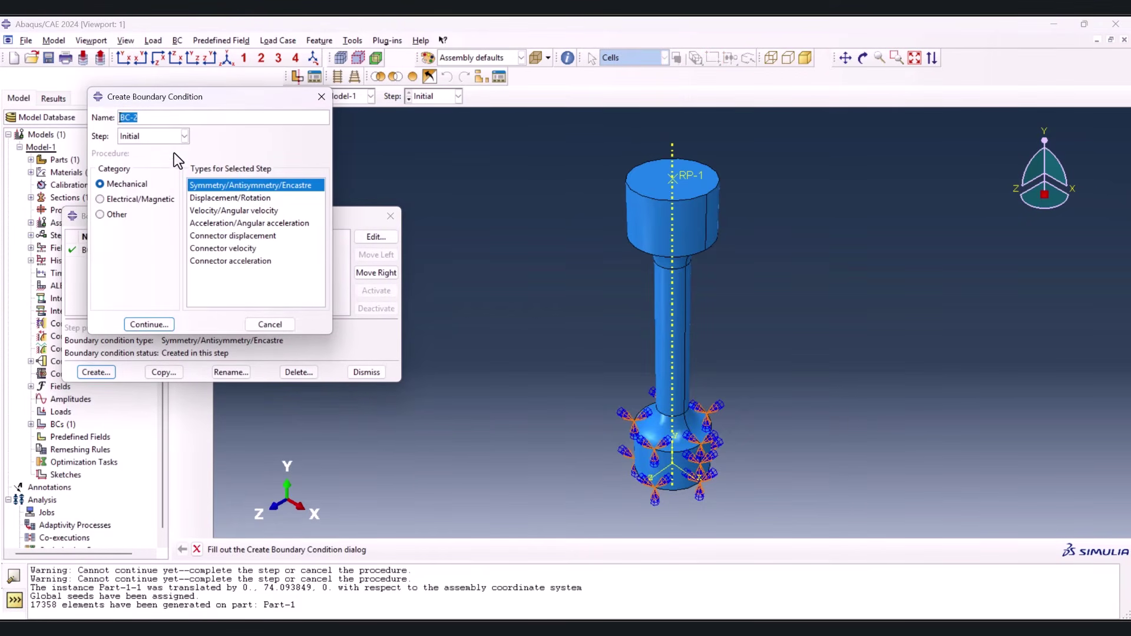
{"action": "left_click", "coordinate": [221, 198]}
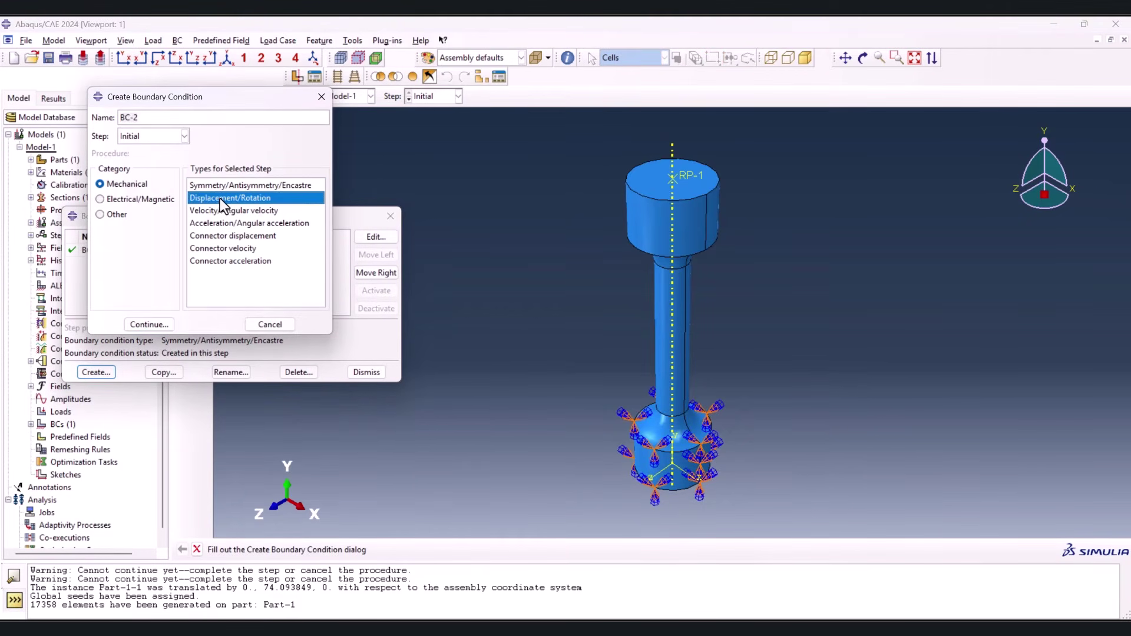
{"action": "left_click", "coordinate": [163, 323]}
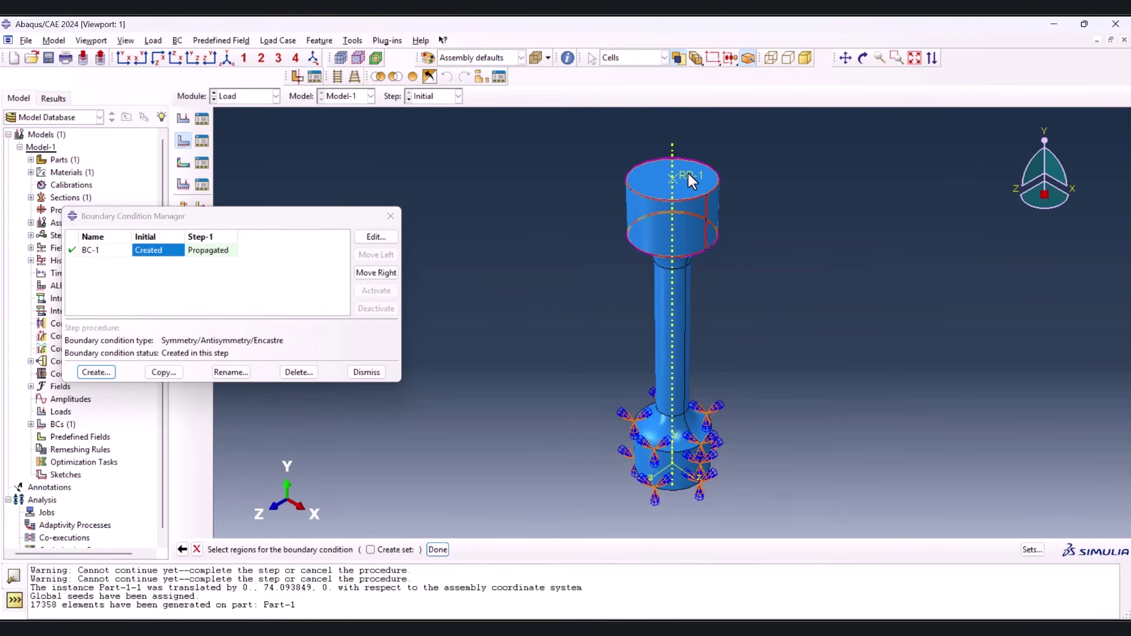
{"action": "left_click", "coordinate": [649, 58]}
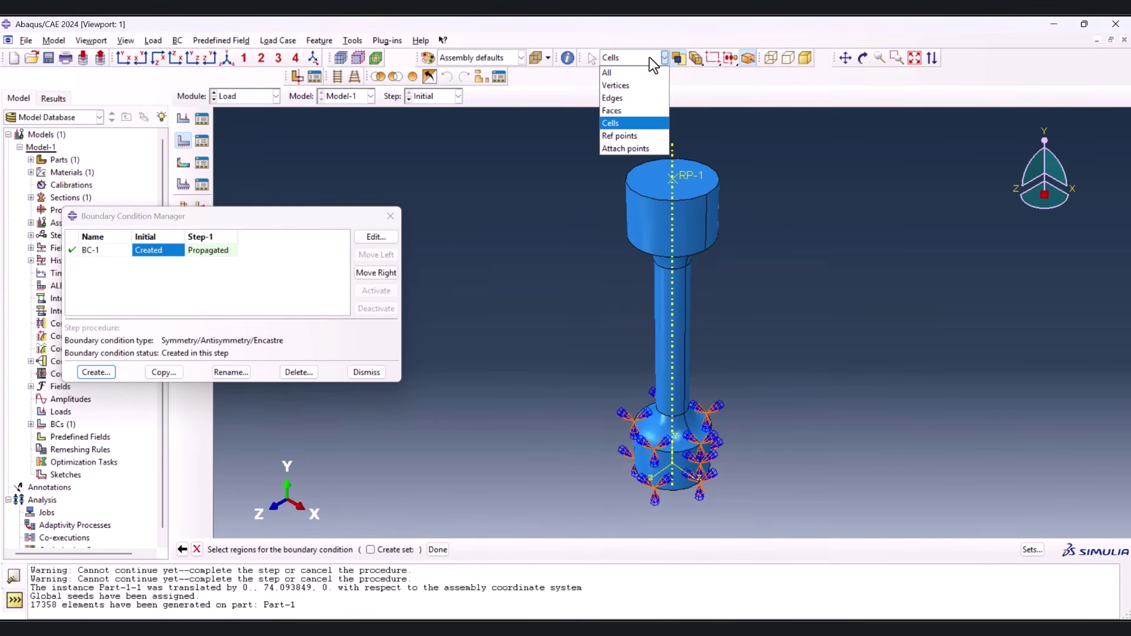
{"action": "left_click", "coordinate": [619, 72]}
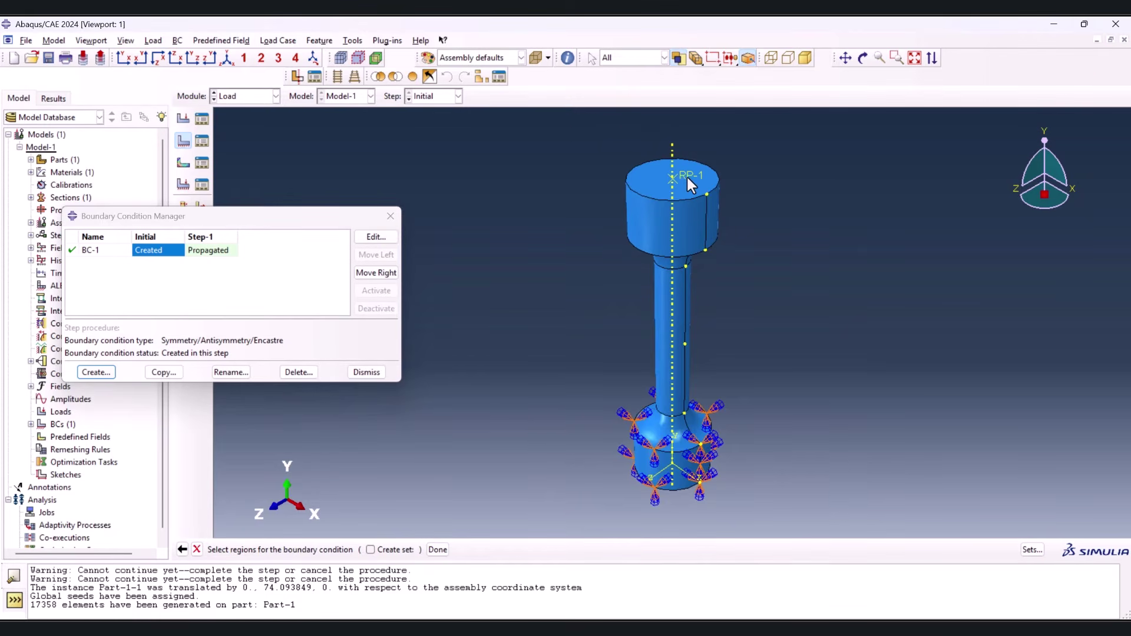
{"action": "left_click", "coordinate": [439, 550]}
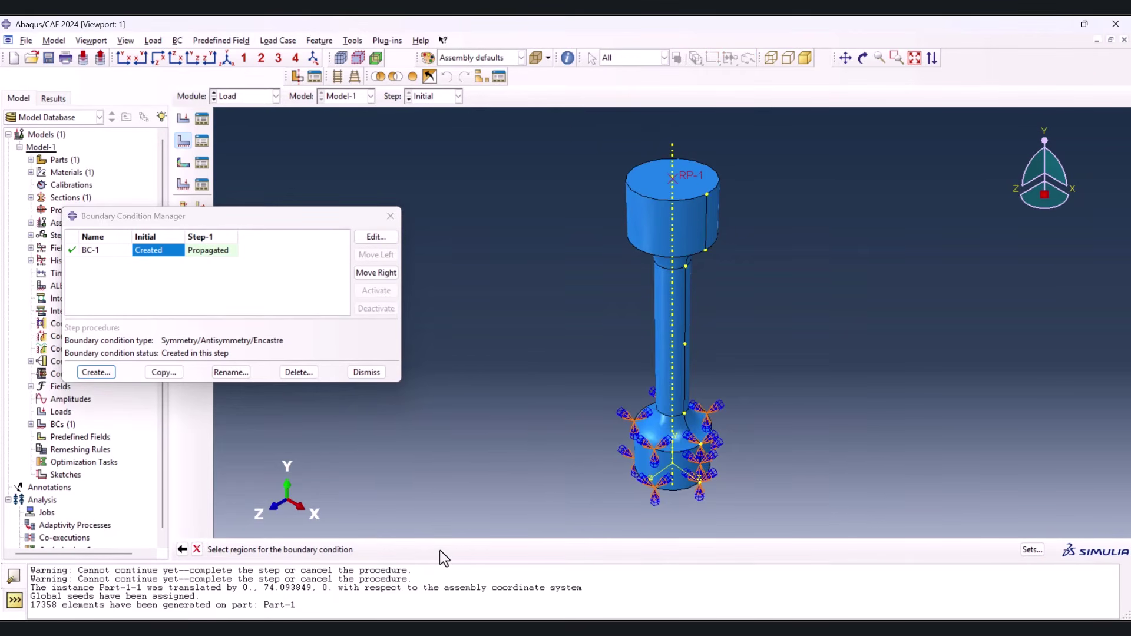
{"action": "left_click", "coordinate": [205, 260]}
{"action": "left_click", "coordinate": [204, 275]}
{"action": "left_click", "coordinate": [206, 290]}
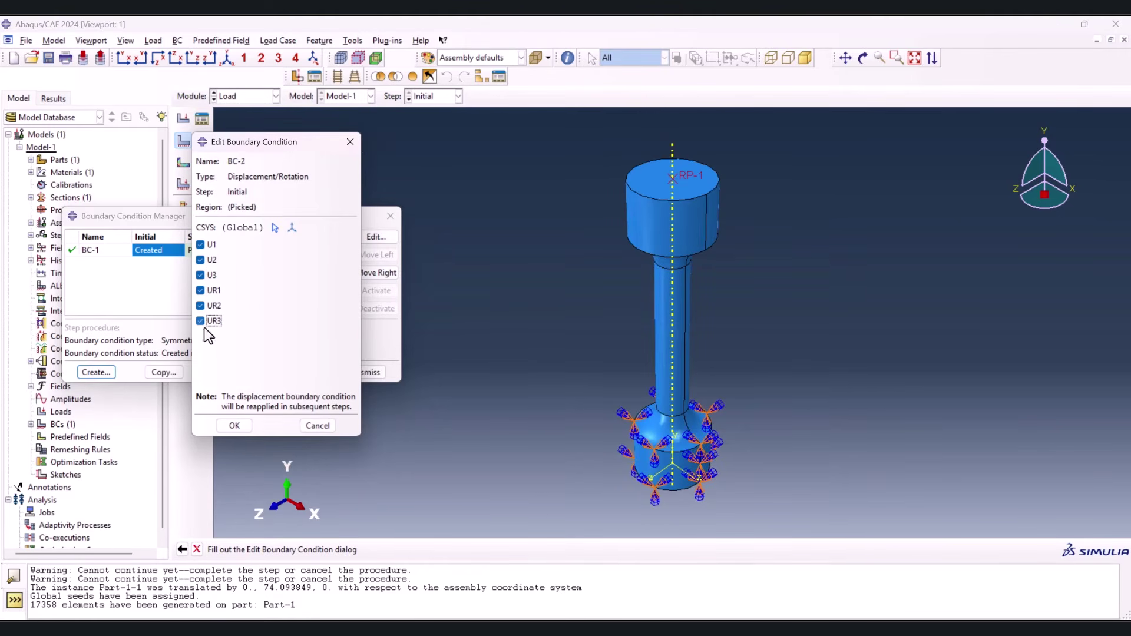
{"action": "left_click", "coordinate": [234, 425]}
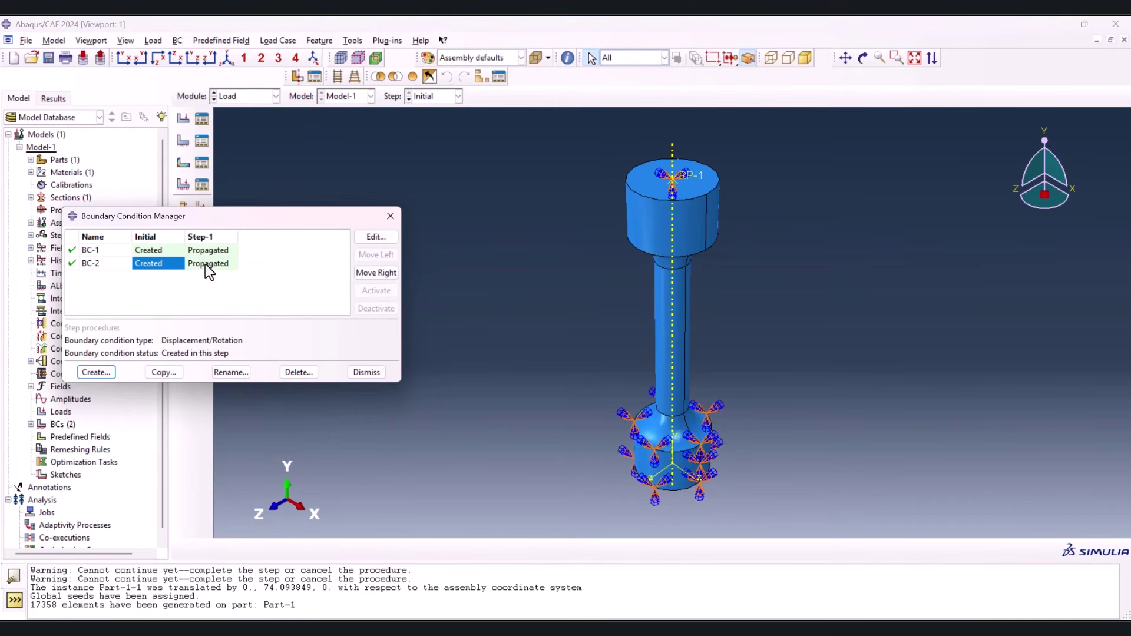
Edit BC-2 in Step-1 and set its U2 displacement to 28
{"action": "double_click", "coordinate": [209, 264]}
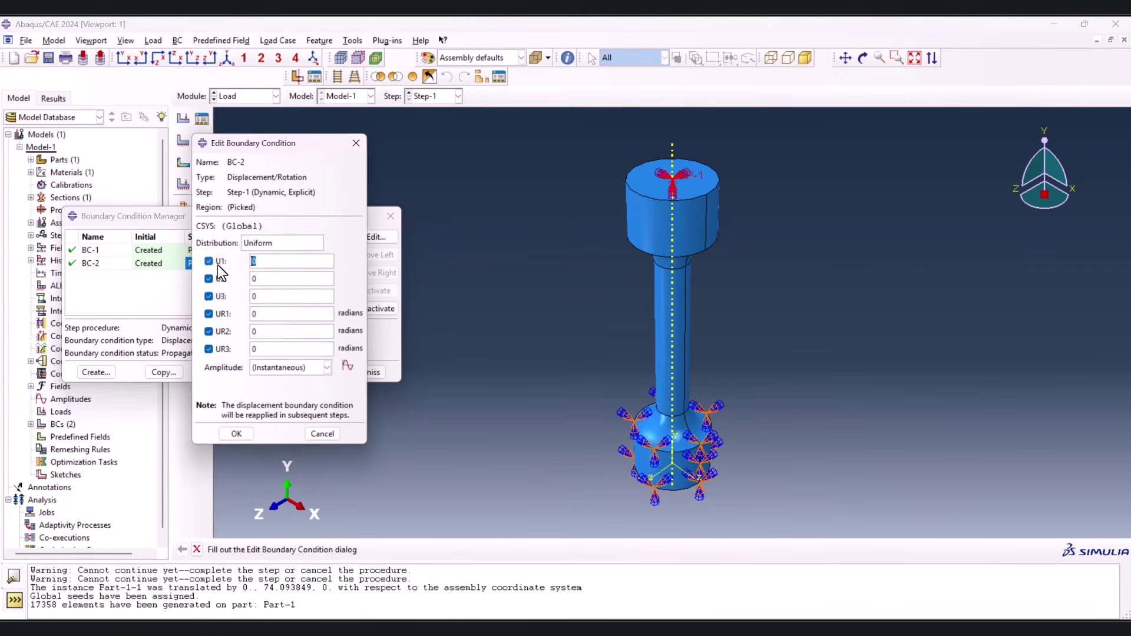
{"action": "double_click", "coordinate": [254, 281]}
{"action": "type", "text": "28"}
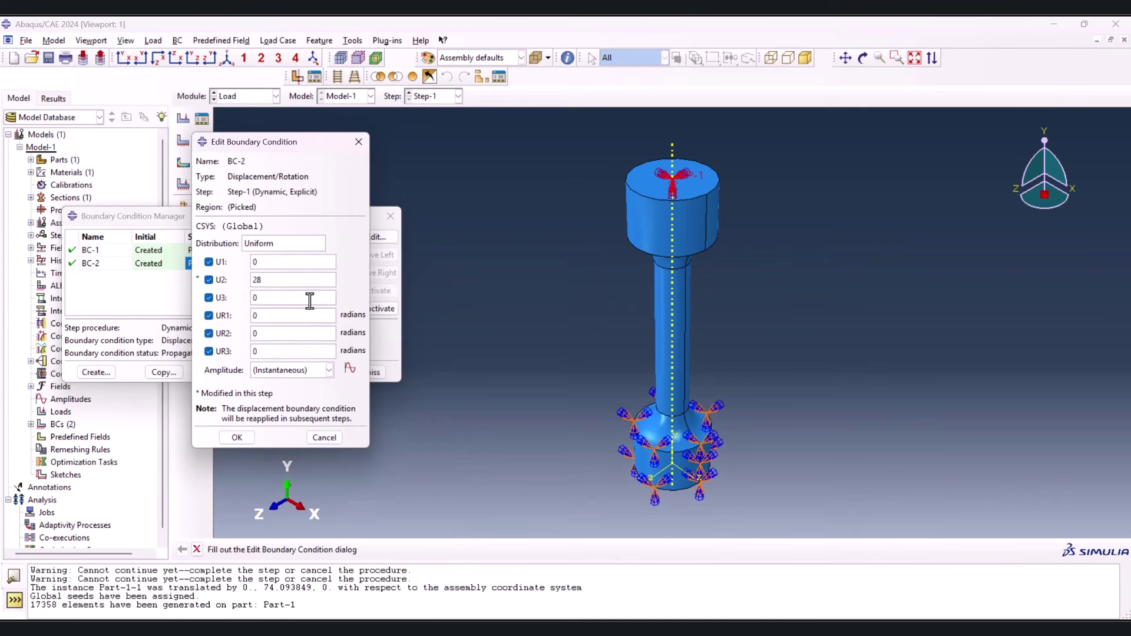
{"action": "left_click", "coordinate": [281, 371]}
{"action": "left_click", "coordinate": [279, 373]}
Start a Tabular amplitude for BC-2, and copy the two-column amplitude data in cells K3:L13 of the Excel workbook Book1
{"action": "left_click", "coordinate": [349, 367]}
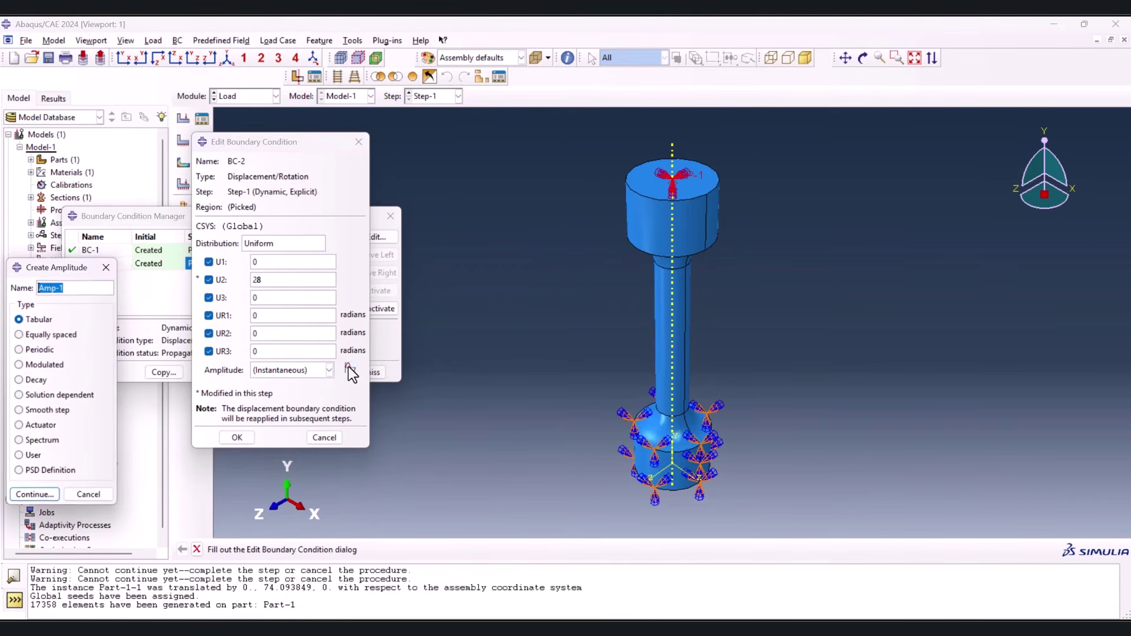
{"action": "left_click_drag", "start_coordinate": [48, 274], "coordinate": [201, 197]}
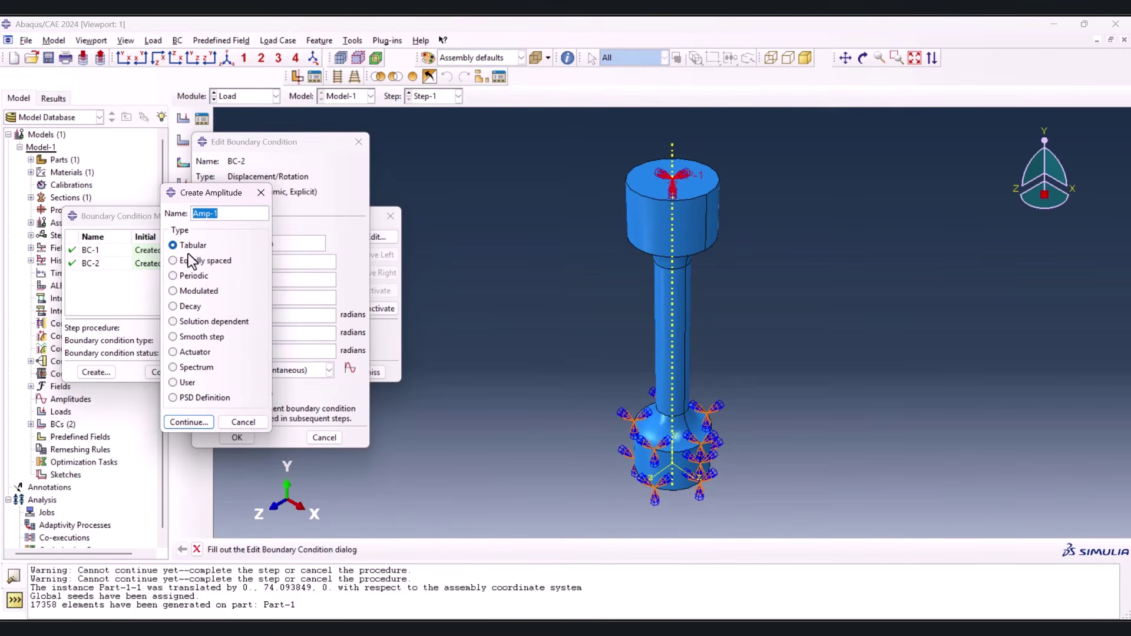
{"action": "left_click", "coordinate": [200, 419]}
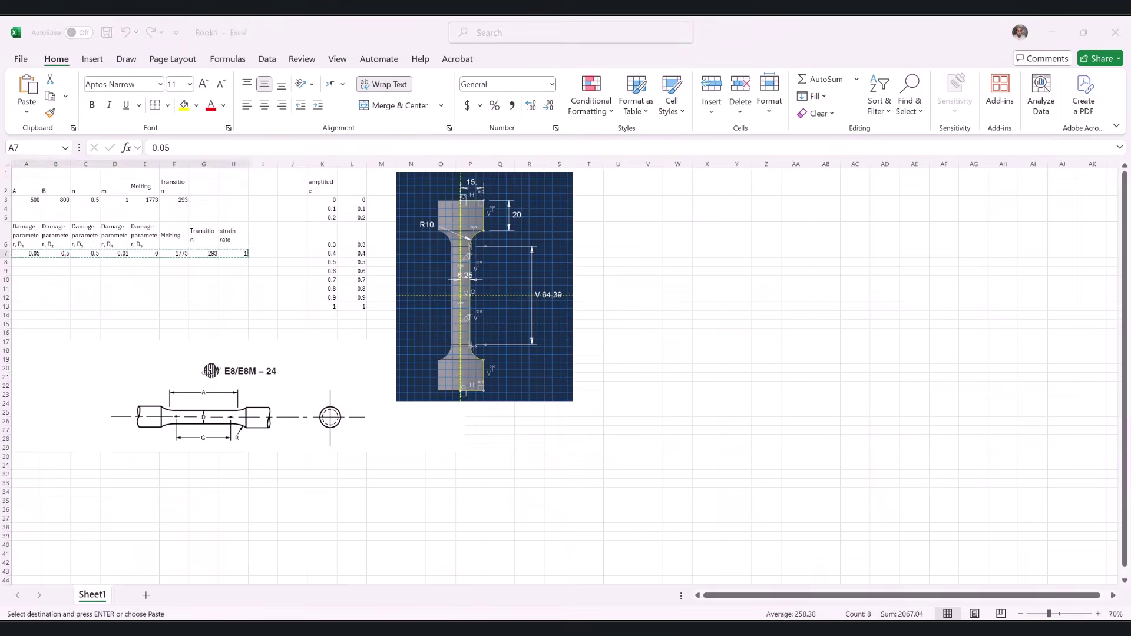
{"action": "key", "text": "ctrl+c"}
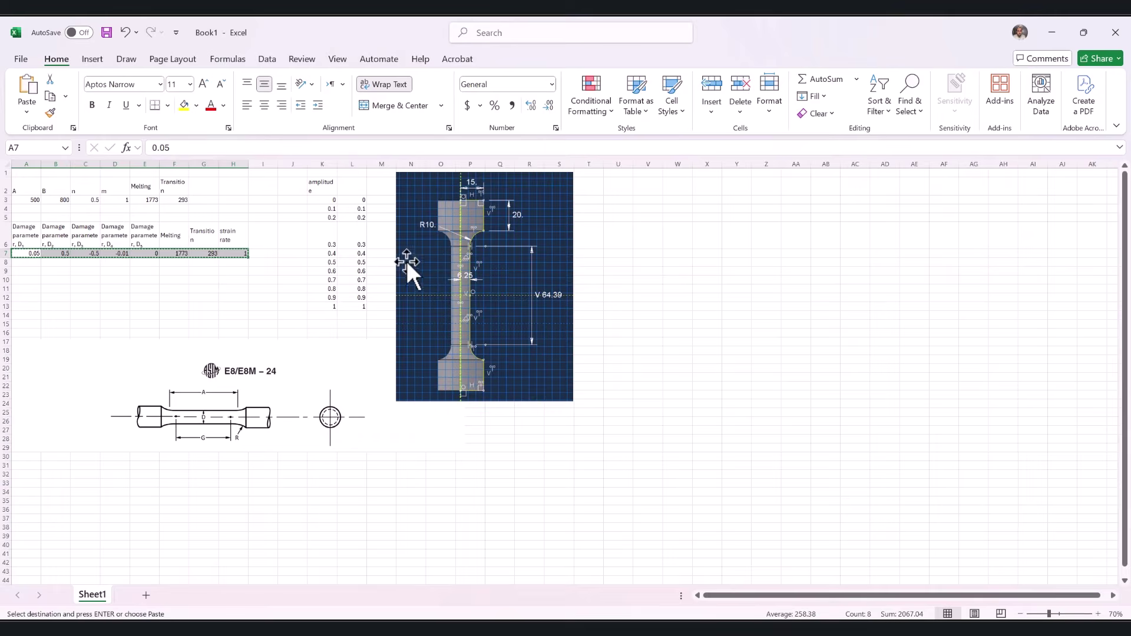
{"action": "left_click_drag", "start_coordinate": [328, 200], "coordinate": [358, 303]}
{"action": "right_click", "coordinate": [348, 300]}
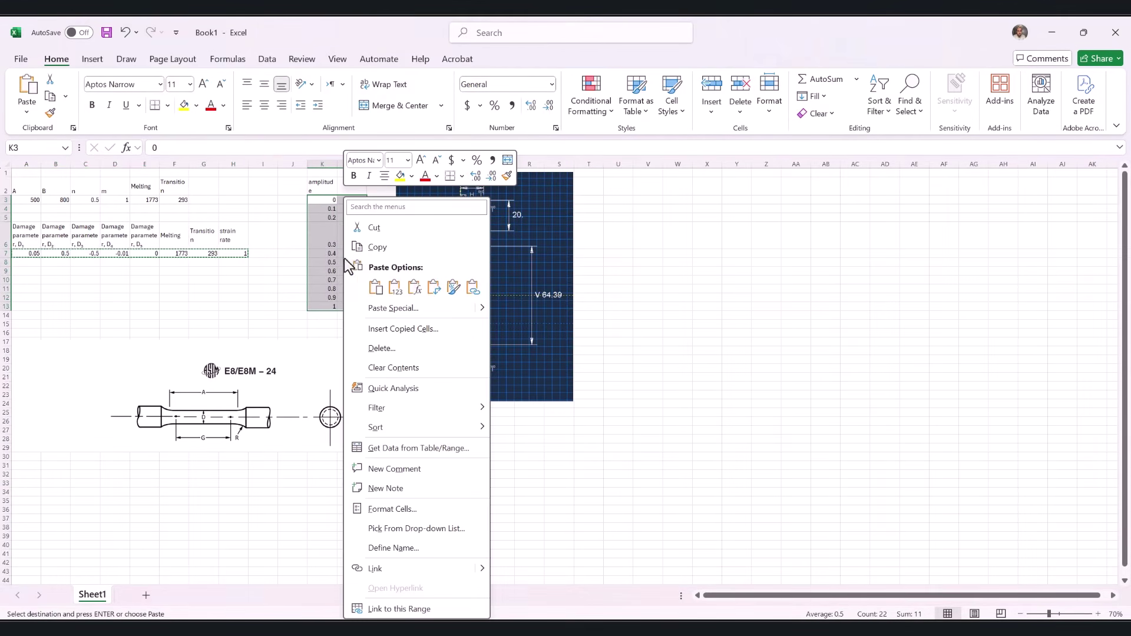
{"action": "left_click", "coordinate": [377, 248]}
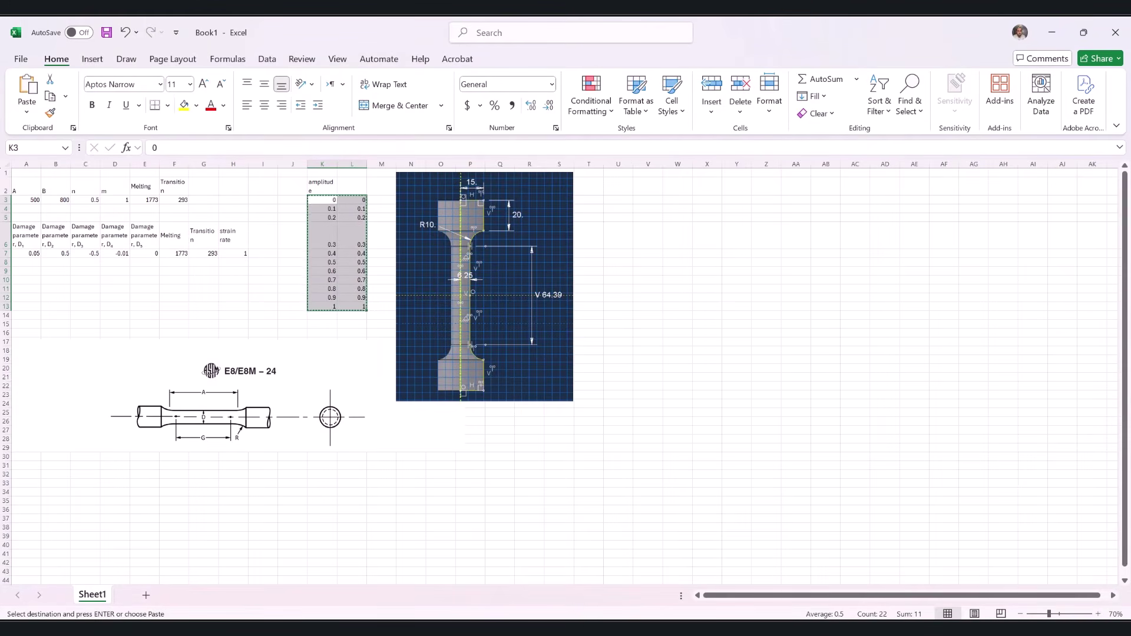
Back in Abaqus/CAE, fill the amplitude's Time/Frequency and Amplitude table with the copied data and accept it
{"action": "key", "text": "alt+Tab"}
{"action": "left_click", "coordinate": [486, 363]}
{"action": "right_click", "coordinate": [487, 363]}
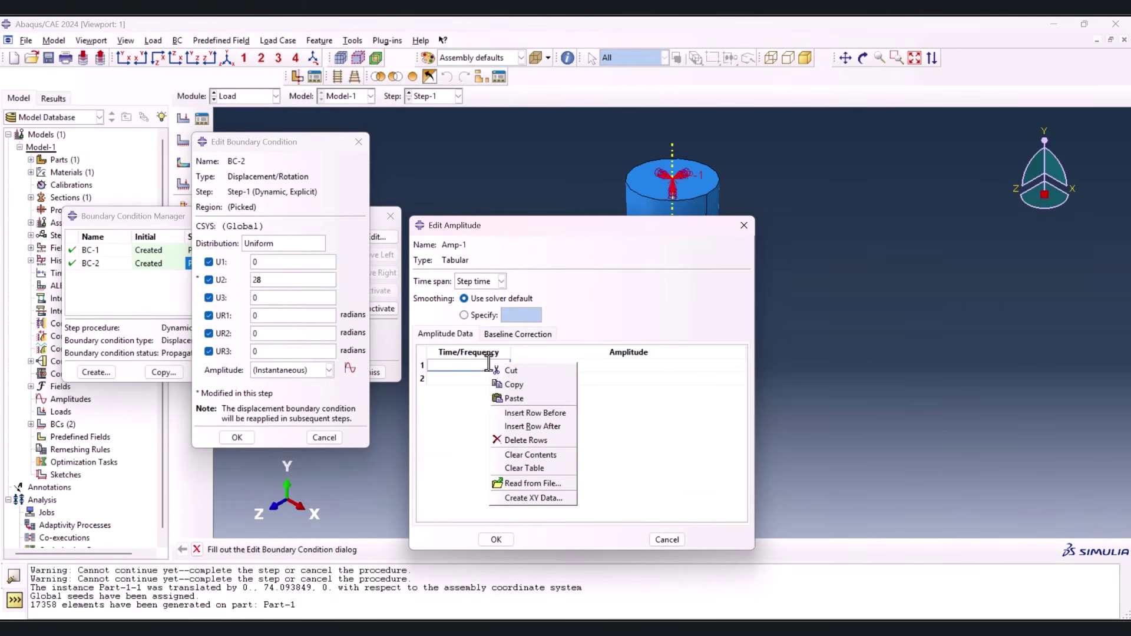
{"action": "left_click", "coordinate": [512, 398]}
{"action": "left_click", "coordinate": [495, 540]}
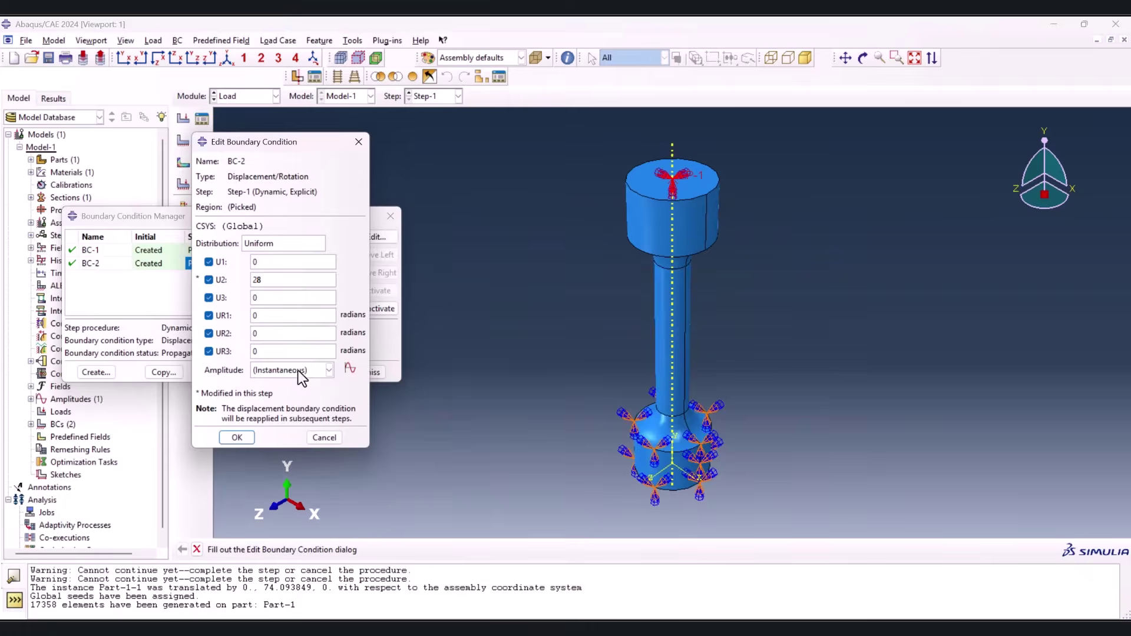
Assign the Amp-1 amplitude to BC-2 in Step-1 and close the boundary condition manager
{"action": "left_click", "coordinate": [299, 370]}
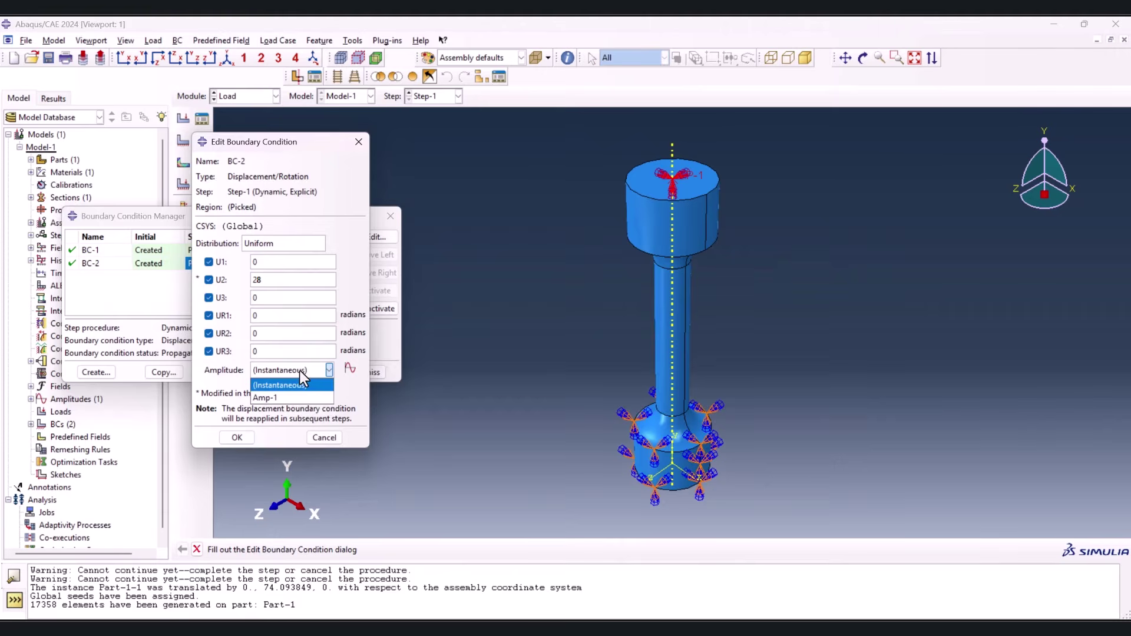
{"action": "left_click", "coordinate": [271, 398]}
{"action": "left_click", "coordinate": [241, 438]}
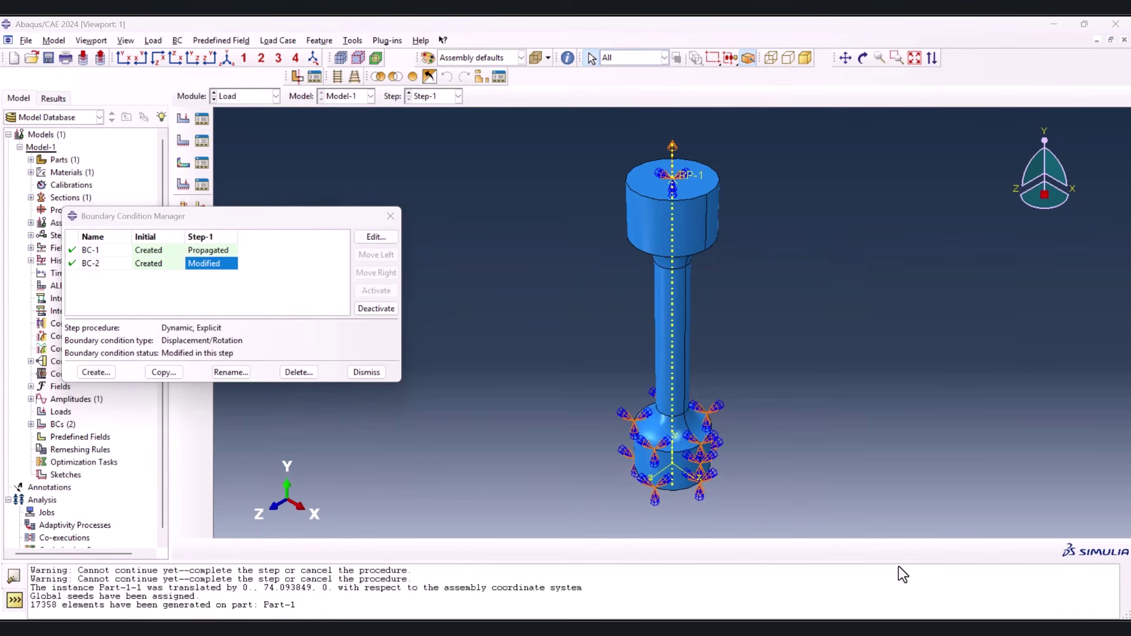
{"action": "left_click", "coordinate": [393, 220]}
Assign the Explicit library's linear 3D Stress hex elements to all cells of Part-1, with reduced integration off
{"action": "left_click", "coordinate": [240, 95]}
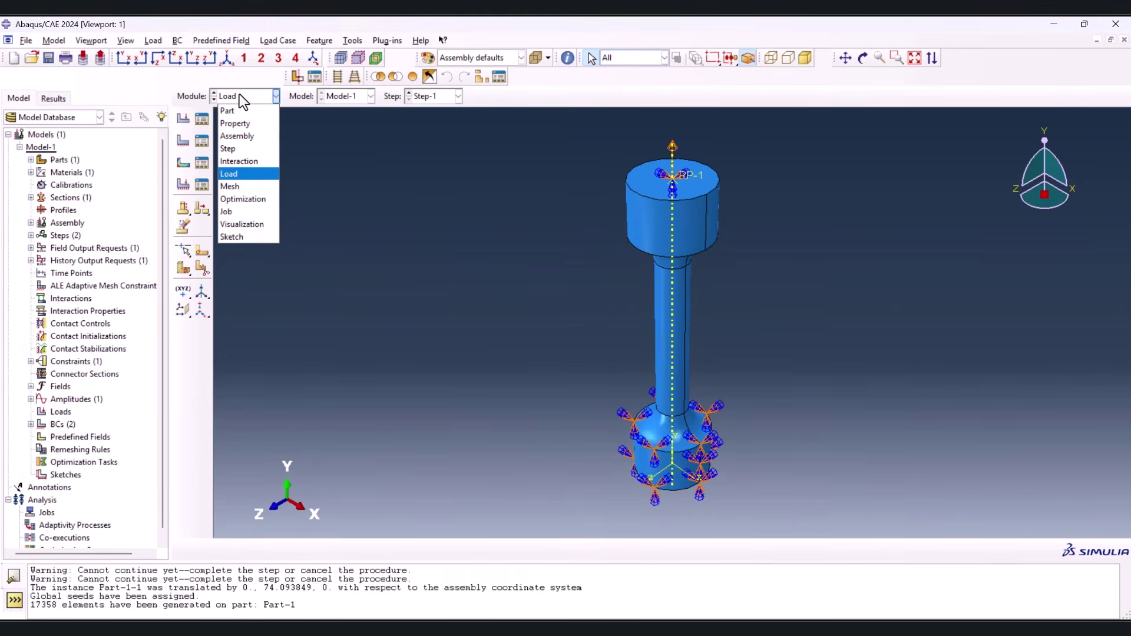
{"action": "left_click", "coordinate": [243, 186]}
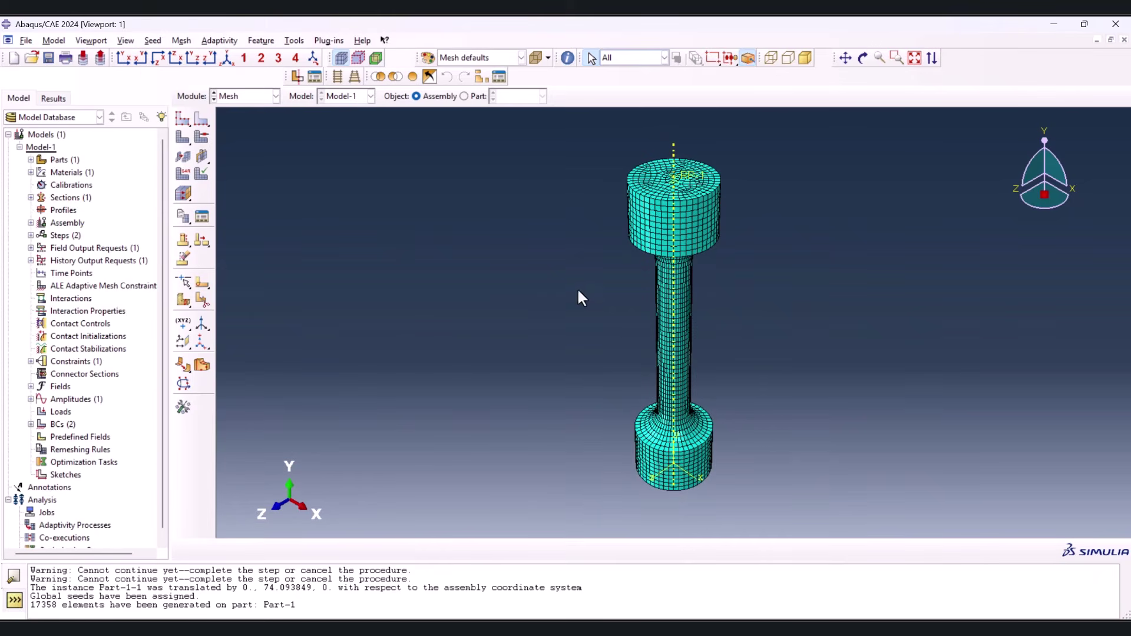
{"action": "left_click", "coordinate": [472, 95]}
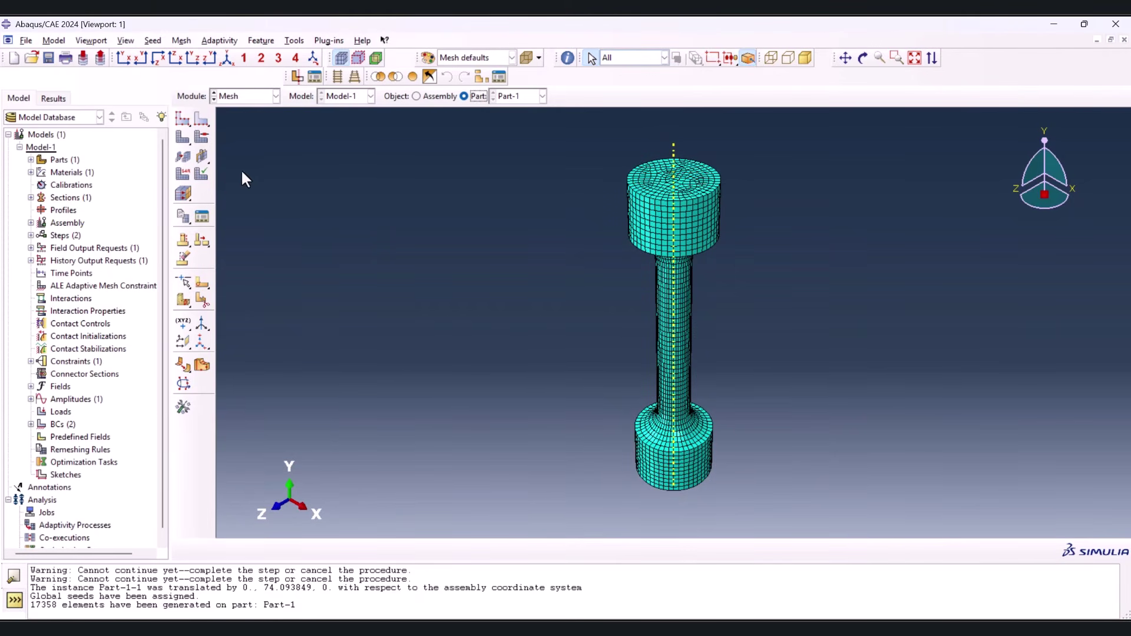
{"action": "left_click", "coordinate": [199, 175]}
{"action": "left_click_drag", "start_coordinate": [435, 137], "coordinate": [789, 519]}
{"action": "left_click", "coordinate": [382, 549]}
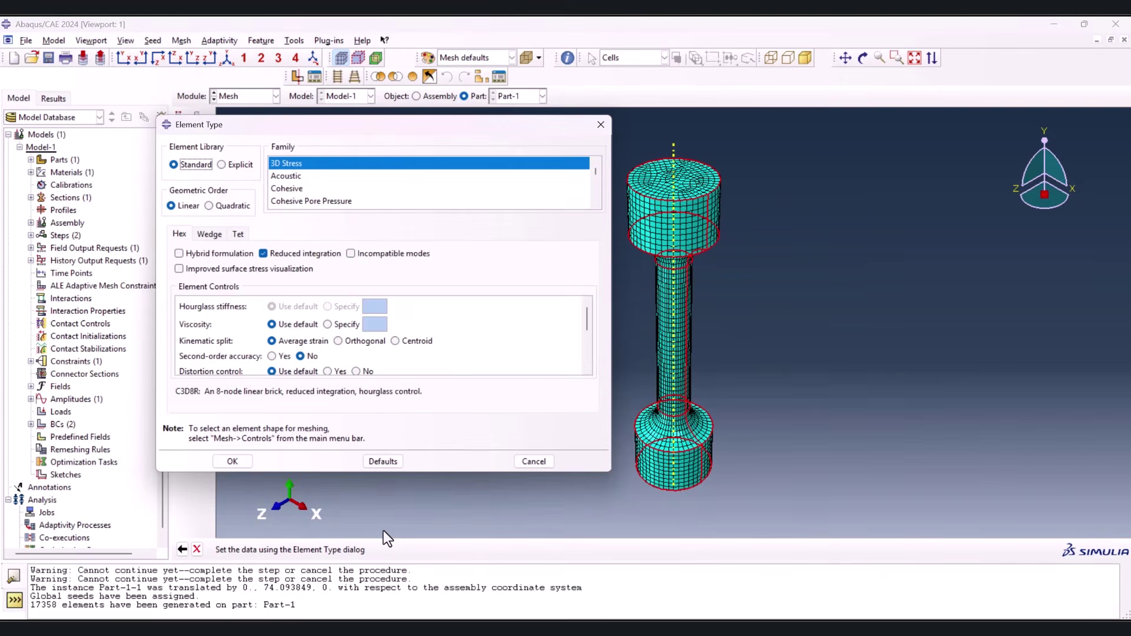
{"action": "left_click", "coordinate": [274, 252]}
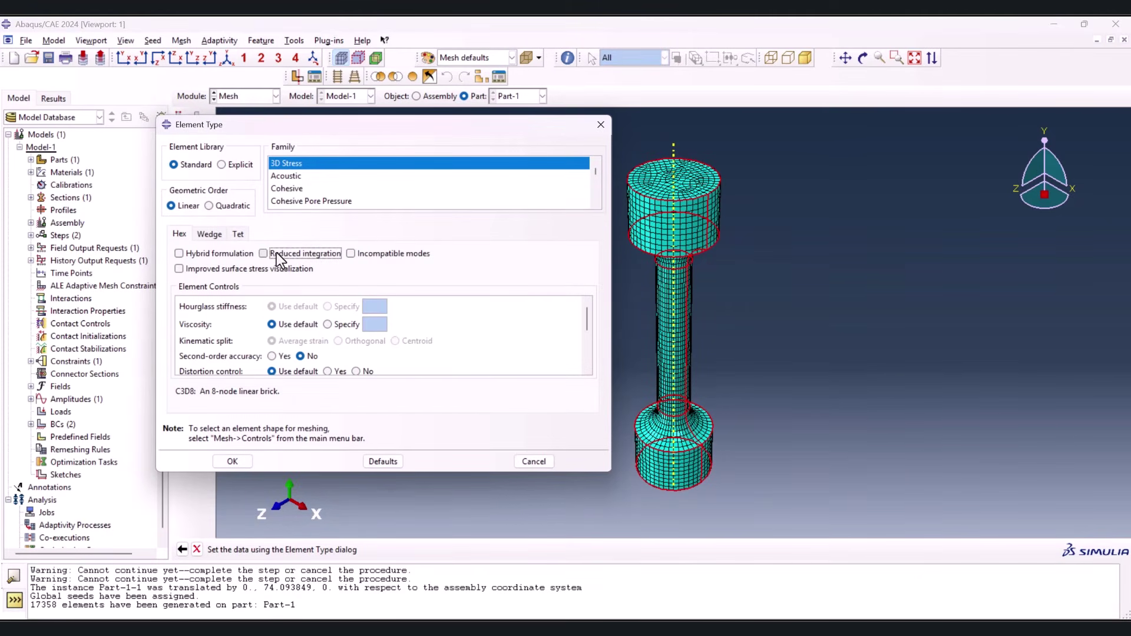
{"action": "left_click", "coordinate": [894, 579]}
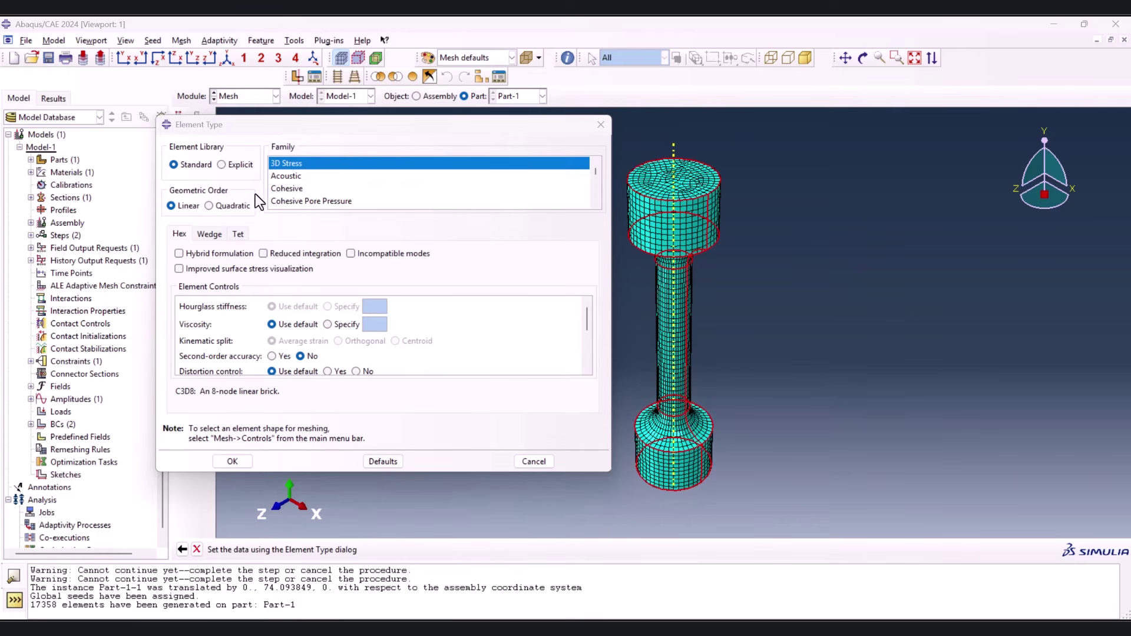
{"action": "left_click", "coordinate": [238, 168]}
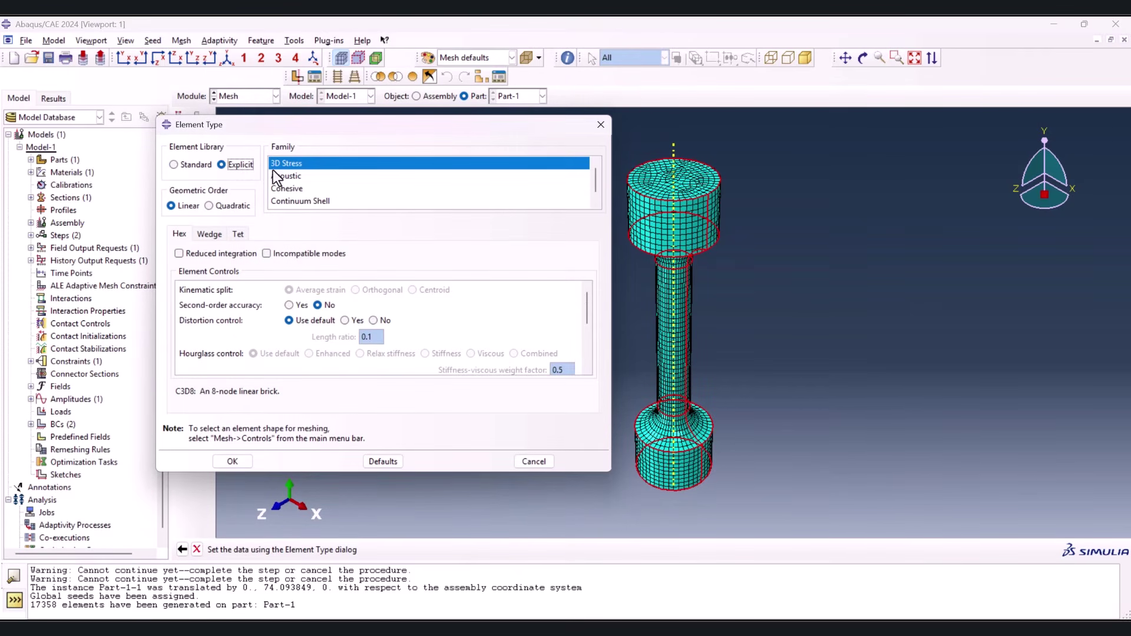
{"action": "left_click", "coordinate": [248, 460]}
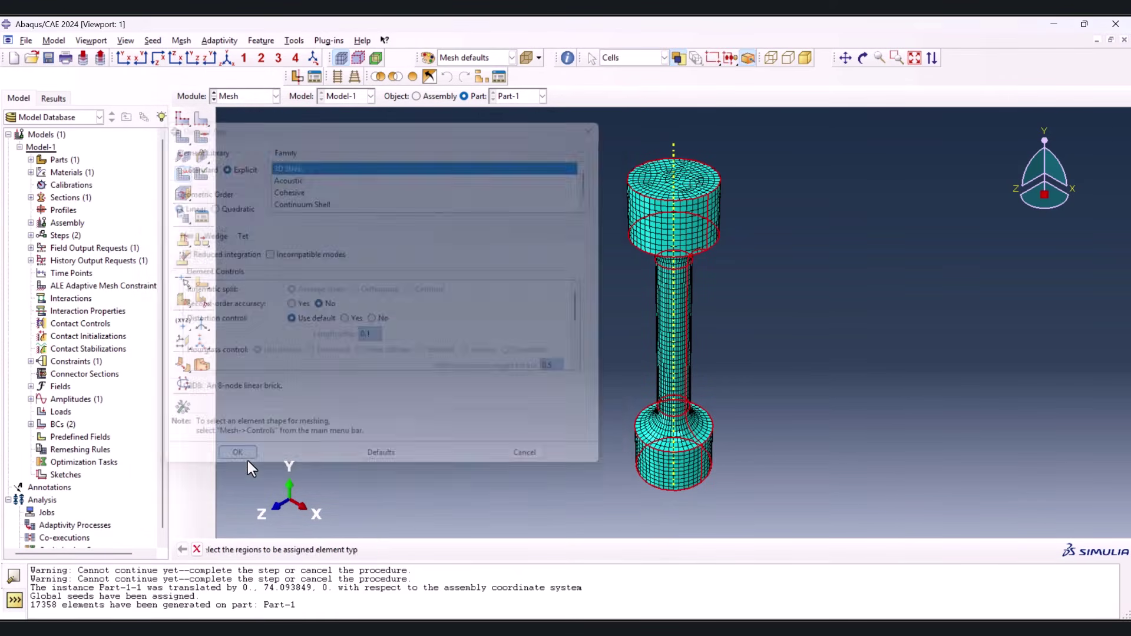
Create a full-analysis job named JCtensileTest from Model-1, keeping the default job settings
{"action": "left_click", "coordinate": [249, 96]}
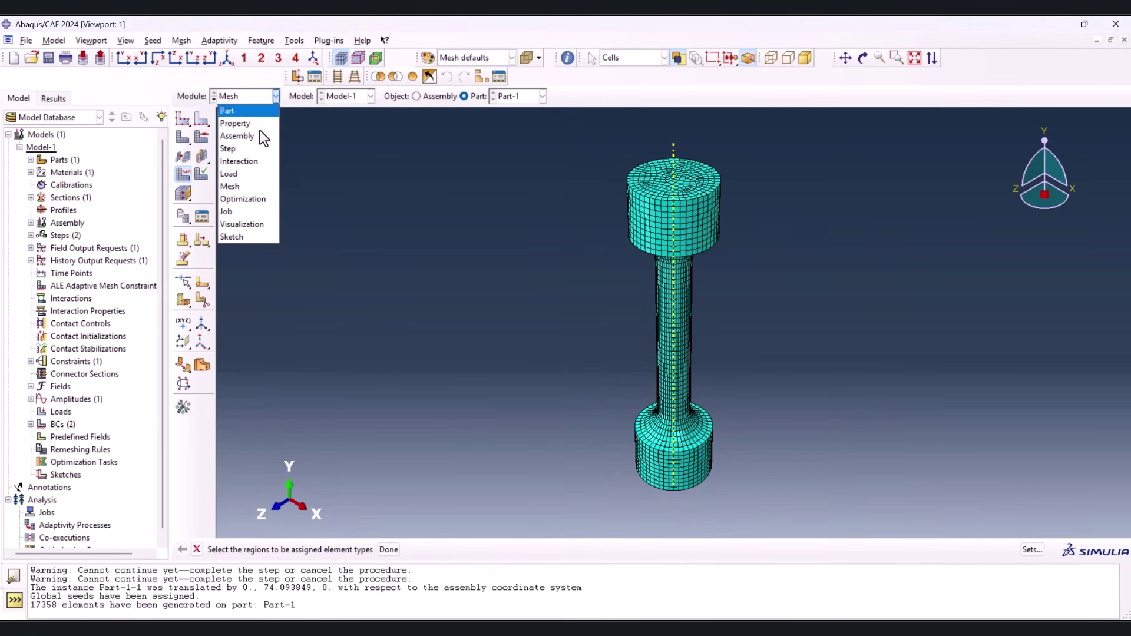
{"action": "left_click", "coordinate": [248, 210]}
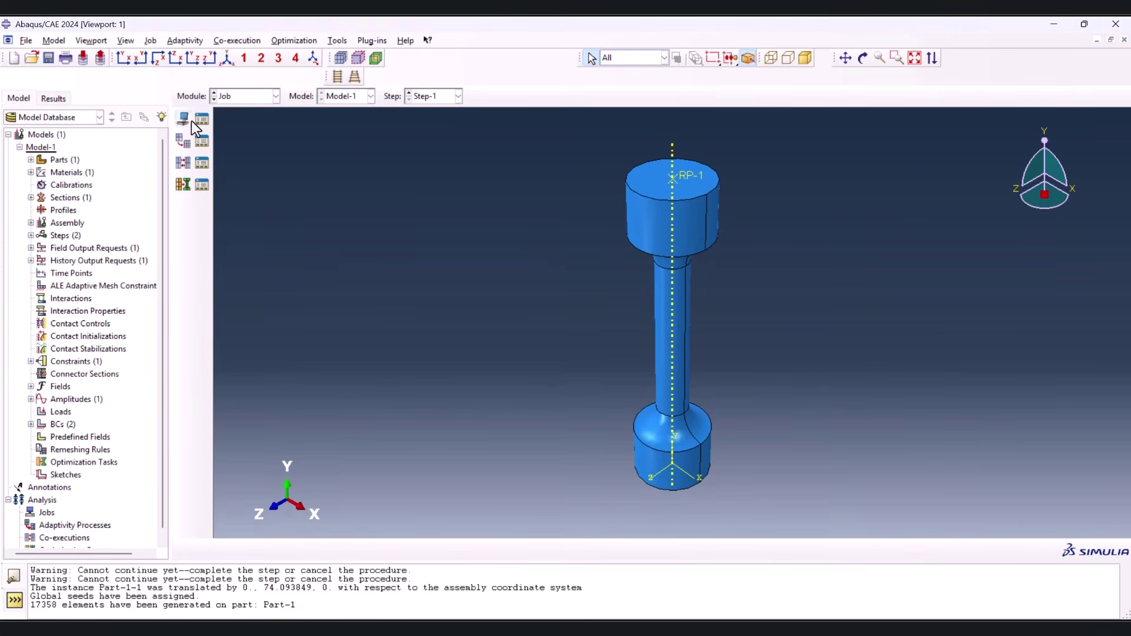
{"action": "left_click", "coordinate": [188, 121]}
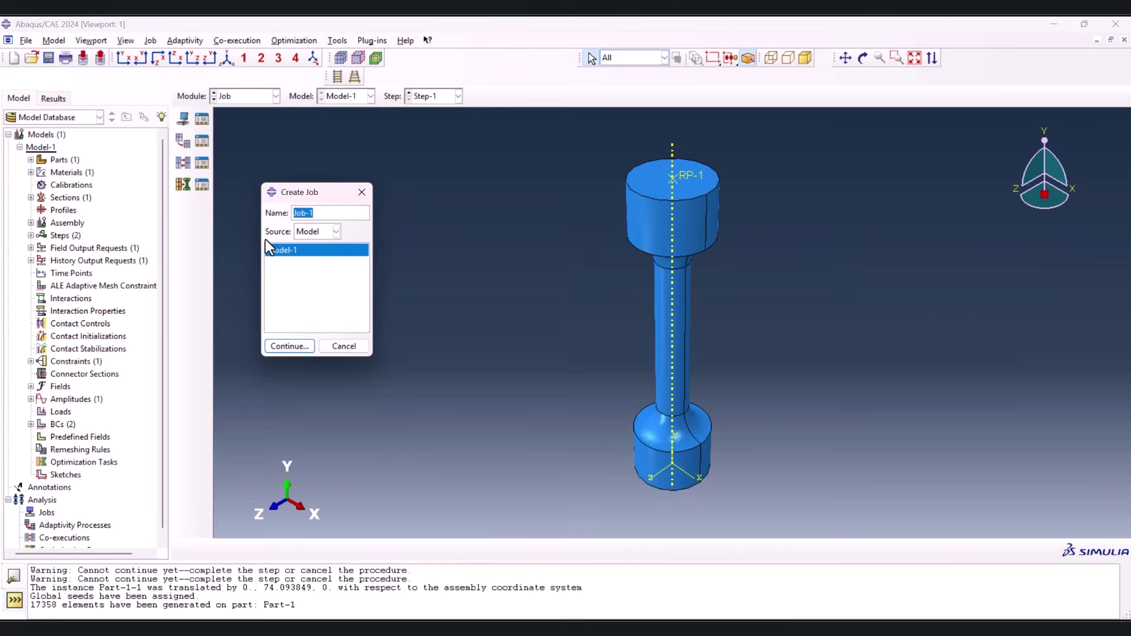
{"action": "type", "text": "JCtensileTest"}
{"action": "left_click", "coordinate": [290, 346]}
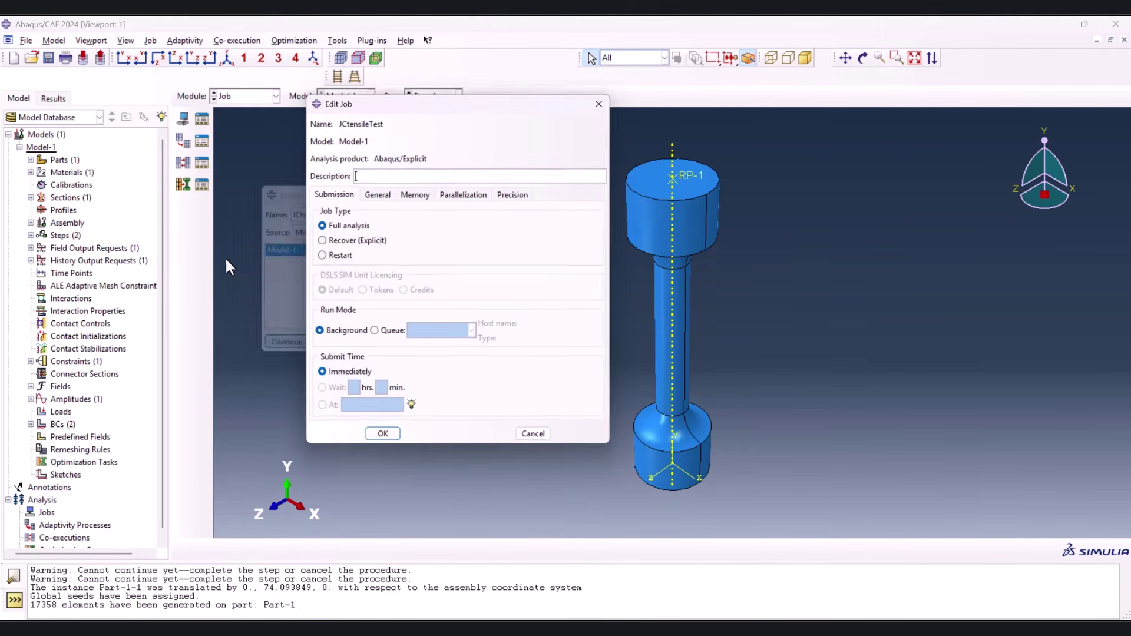
{"action": "left_click", "coordinate": [383, 441]}
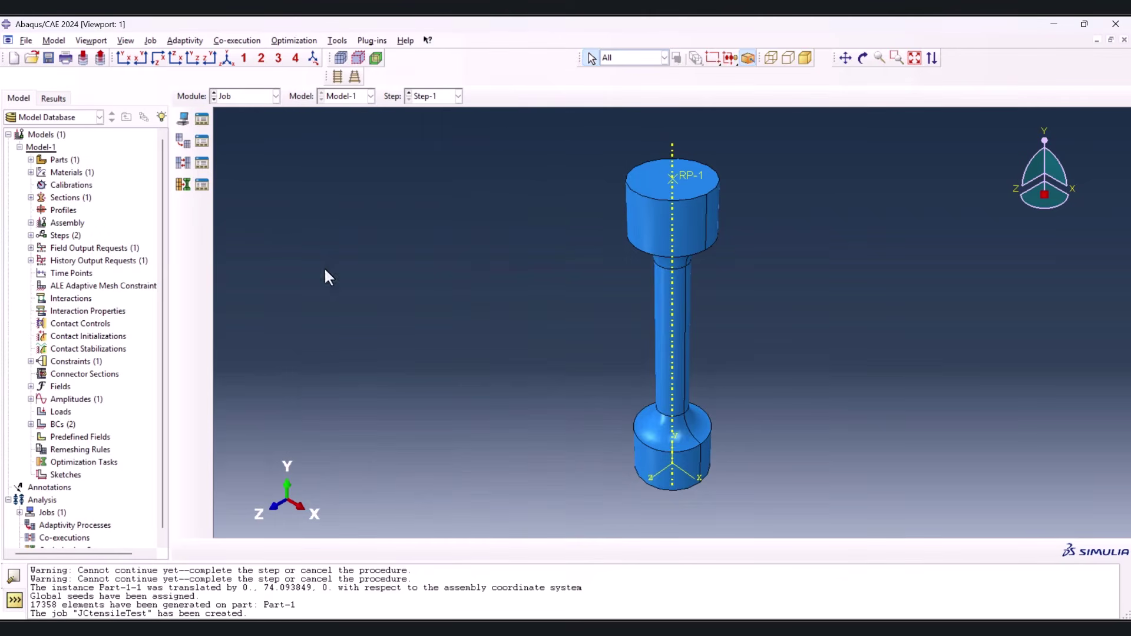
Submit the JCtensileTest job, monitor it until the analysis finishes, and close the monitor
{"action": "left_click", "coordinate": [209, 121]}
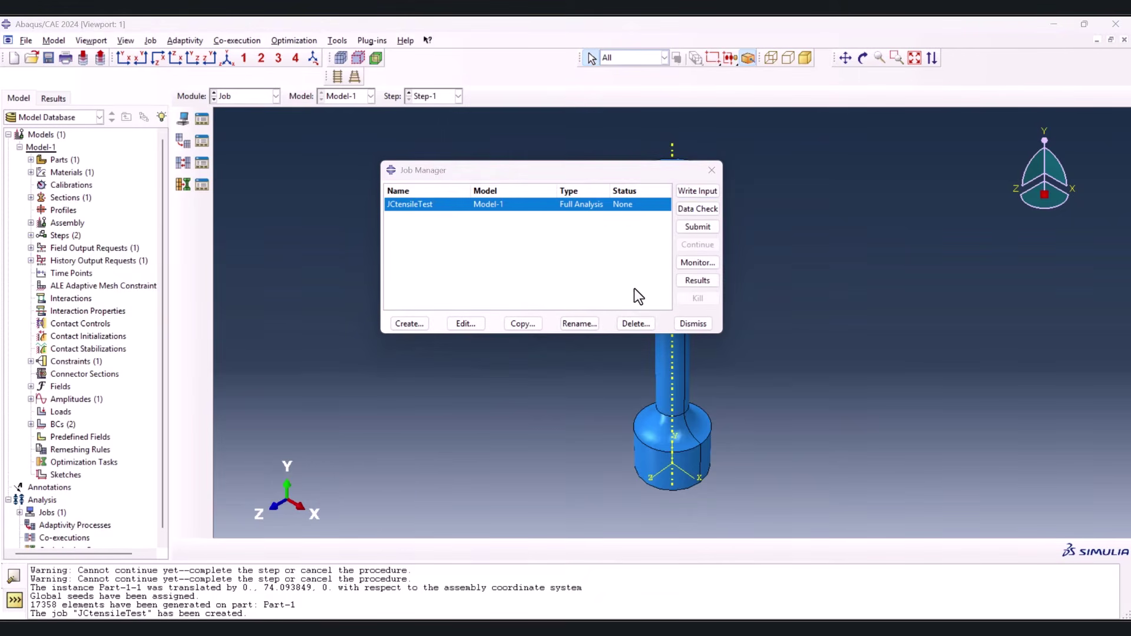
{"action": "left_click", "coordinate": [691, 226]}
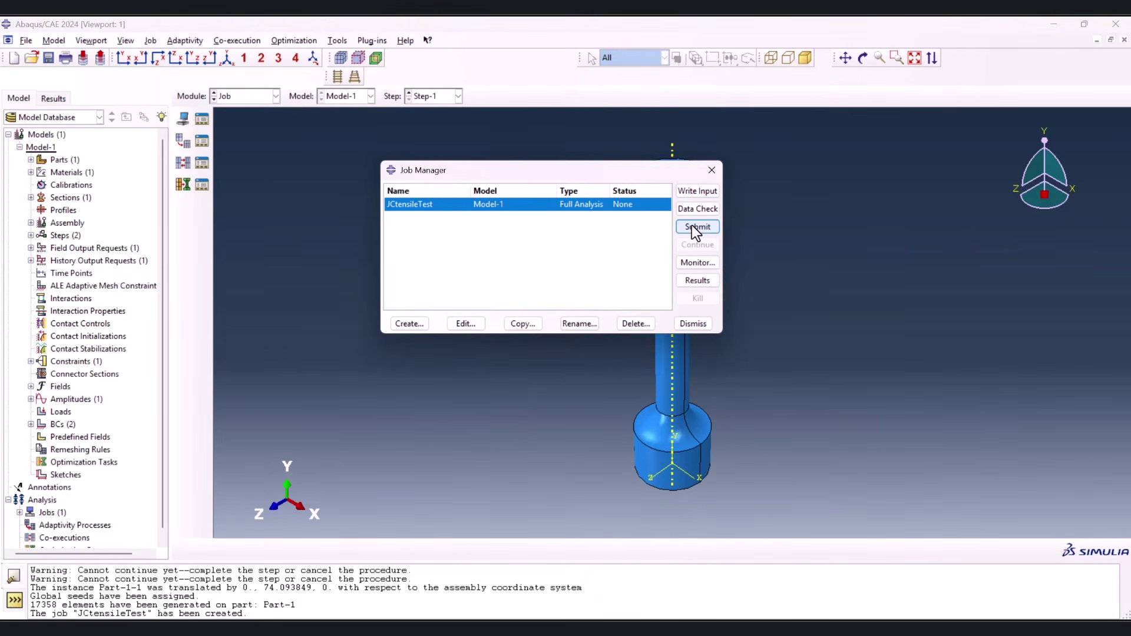
{"action": "left_click", "coordinate": [695, 262]}
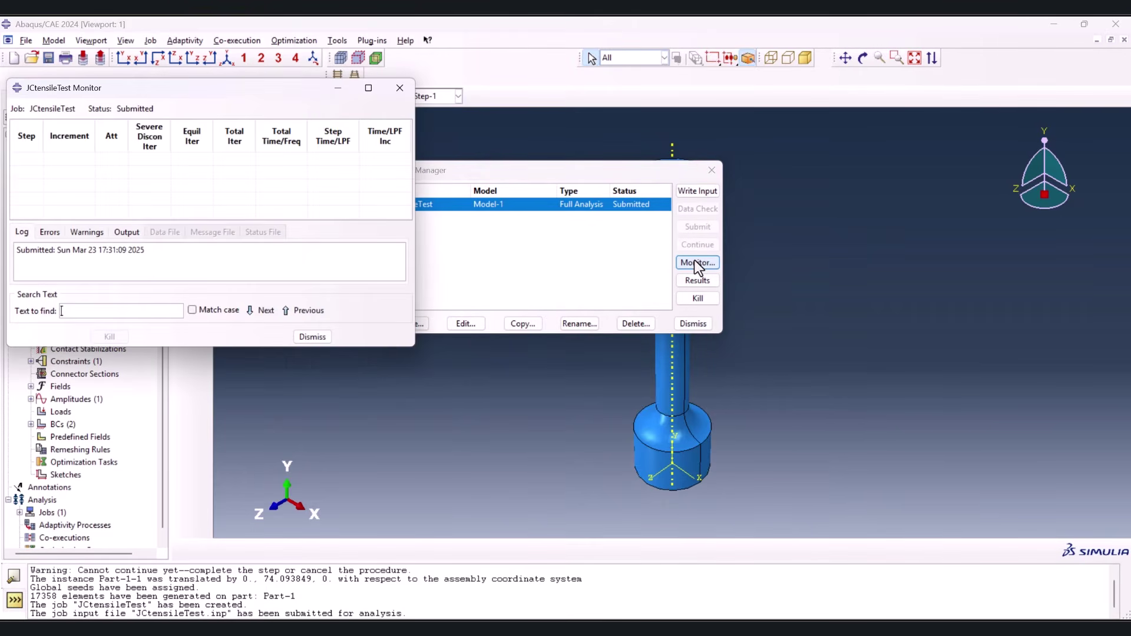
{"action": "left_click_drag", "start_coordinate": [265, 93], "coordinate": [458, 125]}
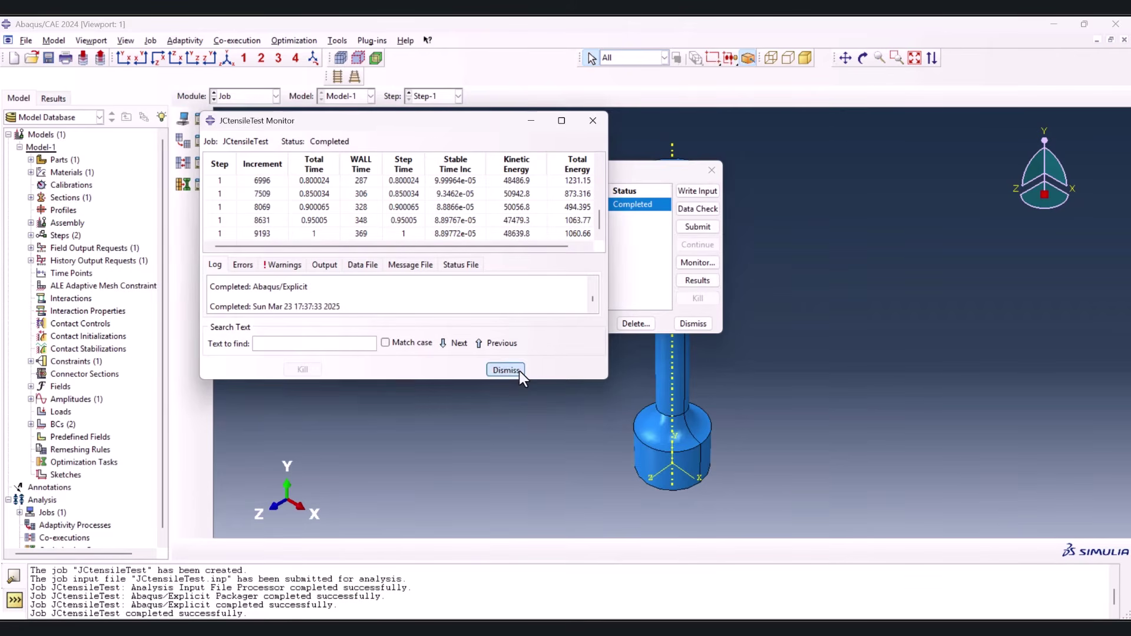
{"action": "left_click", "coordinate": [519, 369]}
Open the JCtensileTest results and plot the Mises stress contours on the deformed specimen
{"action": "left_click", "coordinate": [682, 282]}
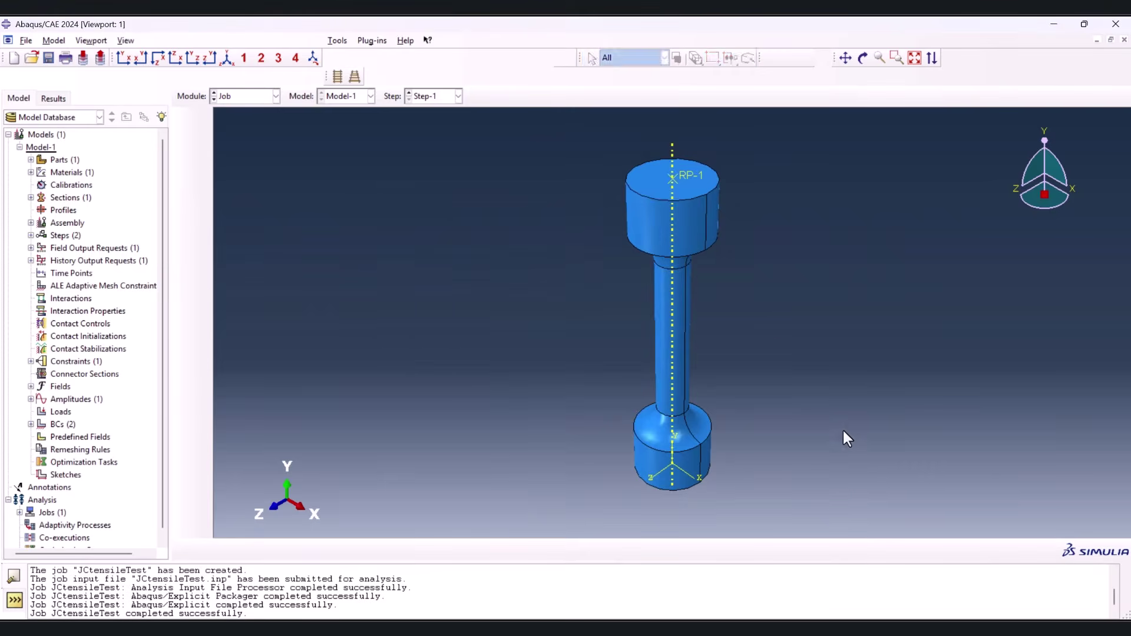
{"action": "left_click", "coordinate": [182, 181]}
{"action": "scroll", "coordinate": [548, 302], "scroll_direction": "down", "scroll_amount": 5}
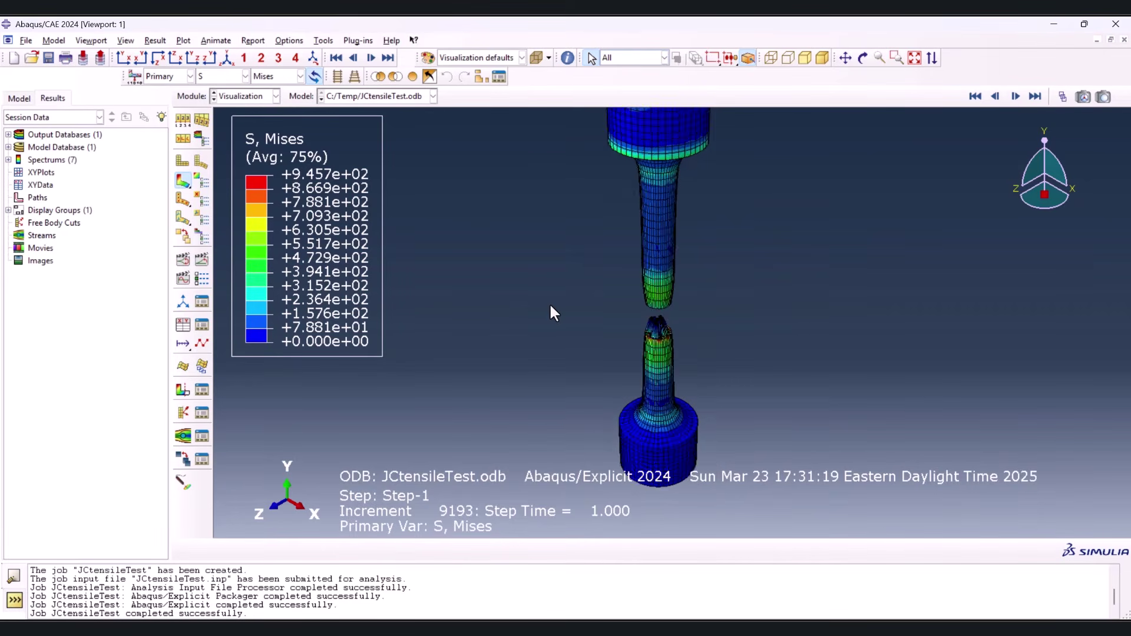
Set the displayed result to frame 0 of Step-1 with the frame selector
{"action": "left_click", "coordinate": [1039, 98]}
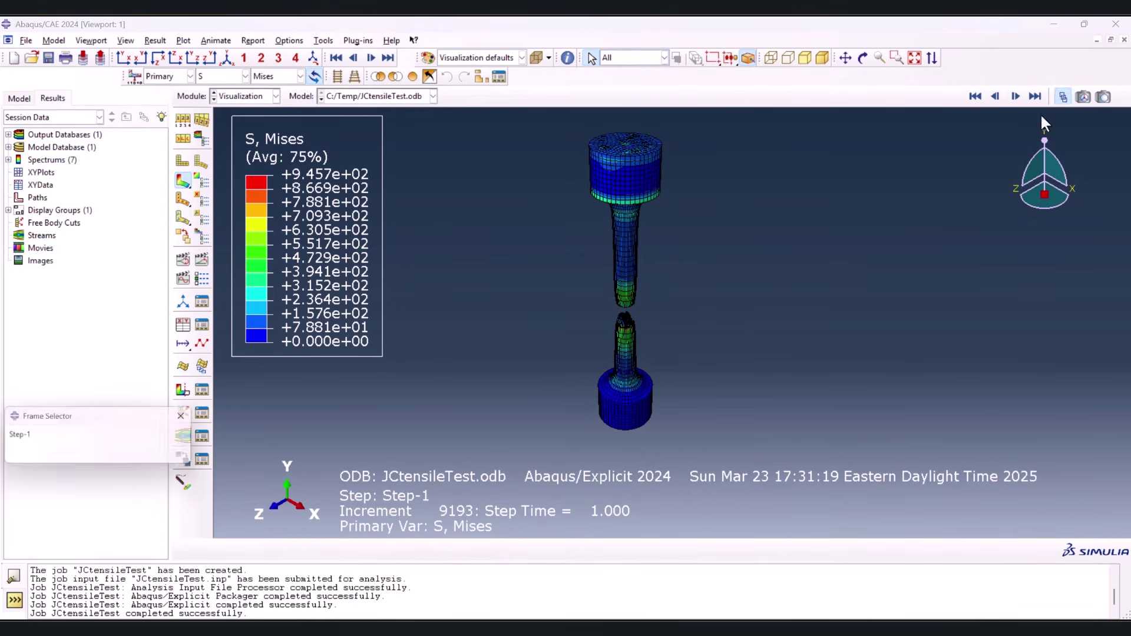
{"action": "left_click_drag", "start_coordinate": [186, 461], "coordinate": [53, 457]}
{"action": "left_click", "coordinate": [190, 416]}
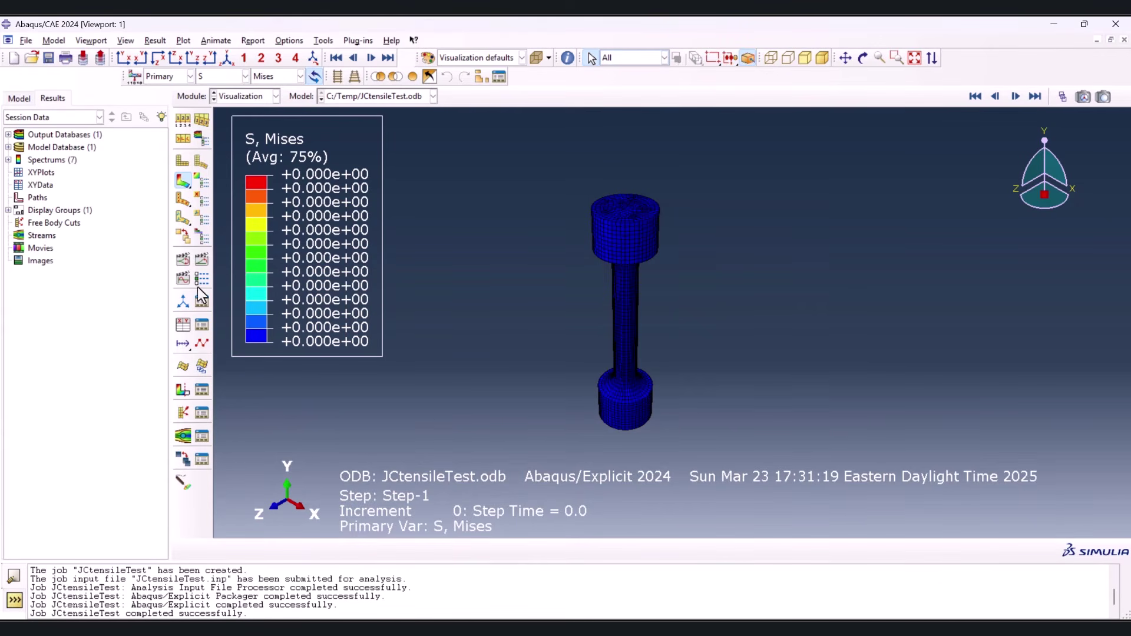
Slow the animation frame rate to about mid-range and play the time-history animation of the tensile test
{"action": "left_click", "coordinate": [202, 279]}
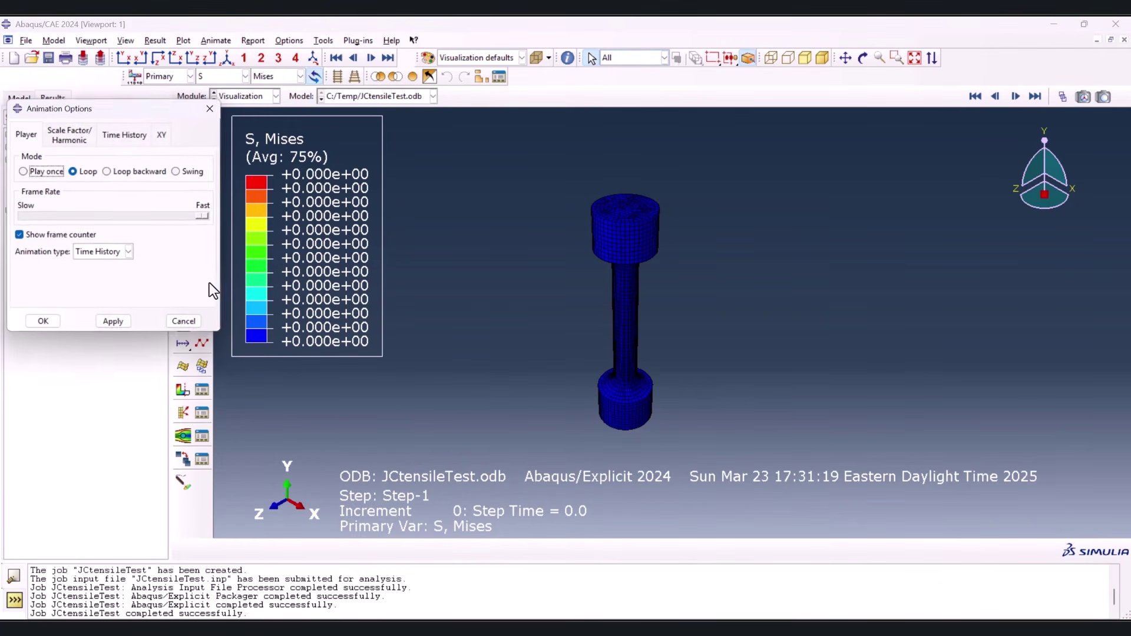
{"action": "left_click_drag", "start_coordinate": [212, 215], "coordinate": [176, 217]}
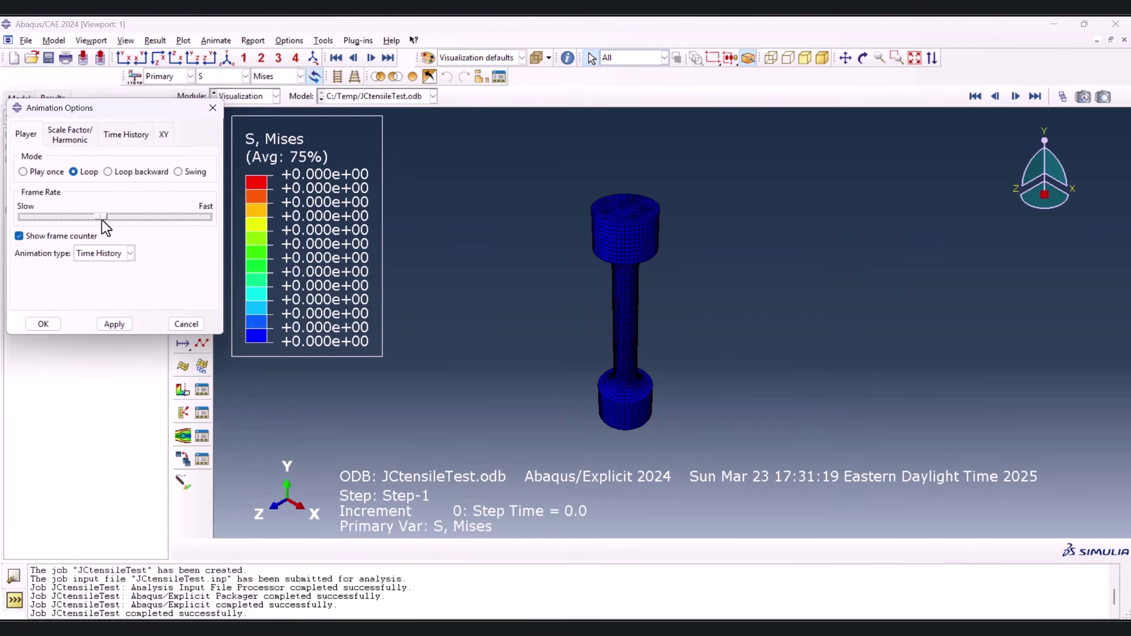
{"action": "left_click", "coordinate": [45, 324]}
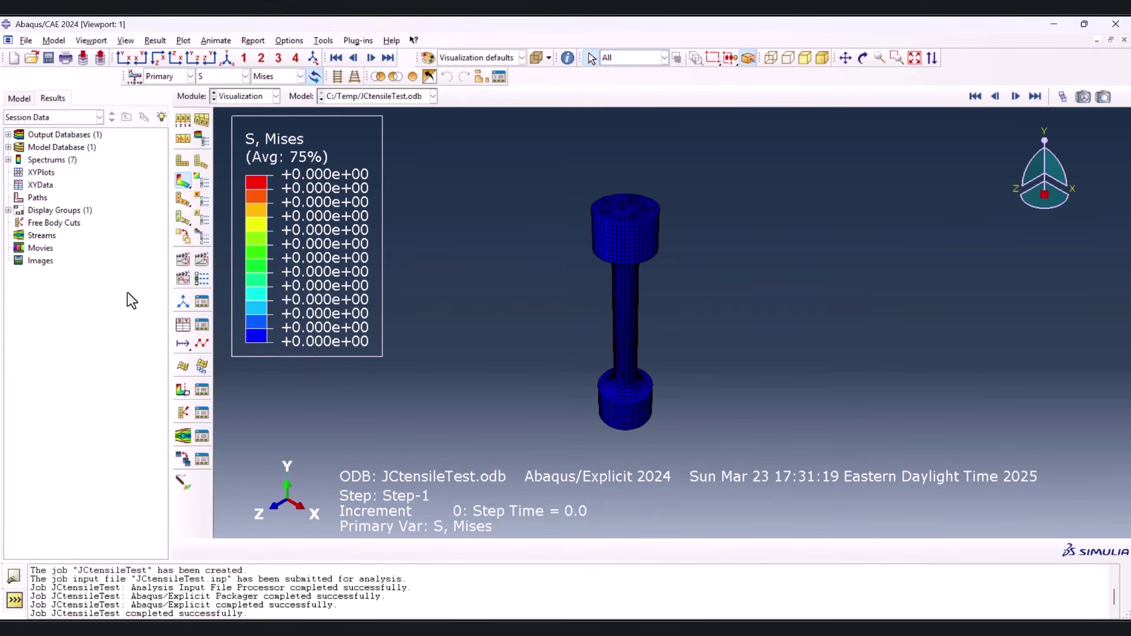
{"action": "left_click", "coordinate": [201, 261]}
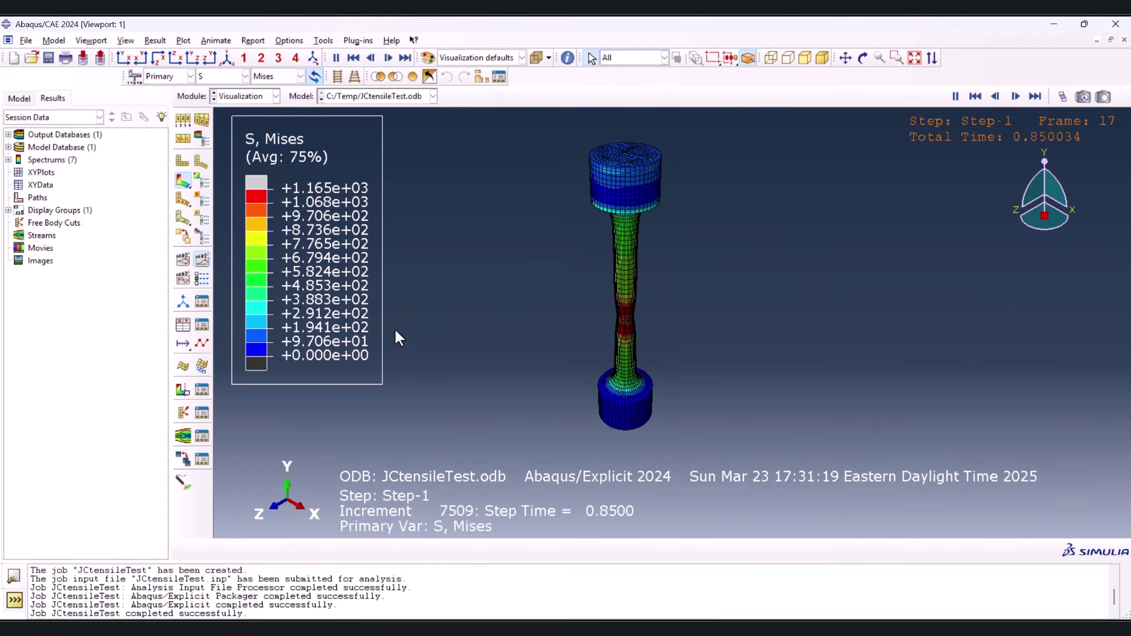
Pause the animation, go to frame 20, and examine the fracture surfaces of the broken specimen up close
{"action": "left_click", "coordinate": [957, 96]}
{"action": "scroll", "coordinate": [607, 337], "scroll_direction": "down", "scroll_amount": 5}
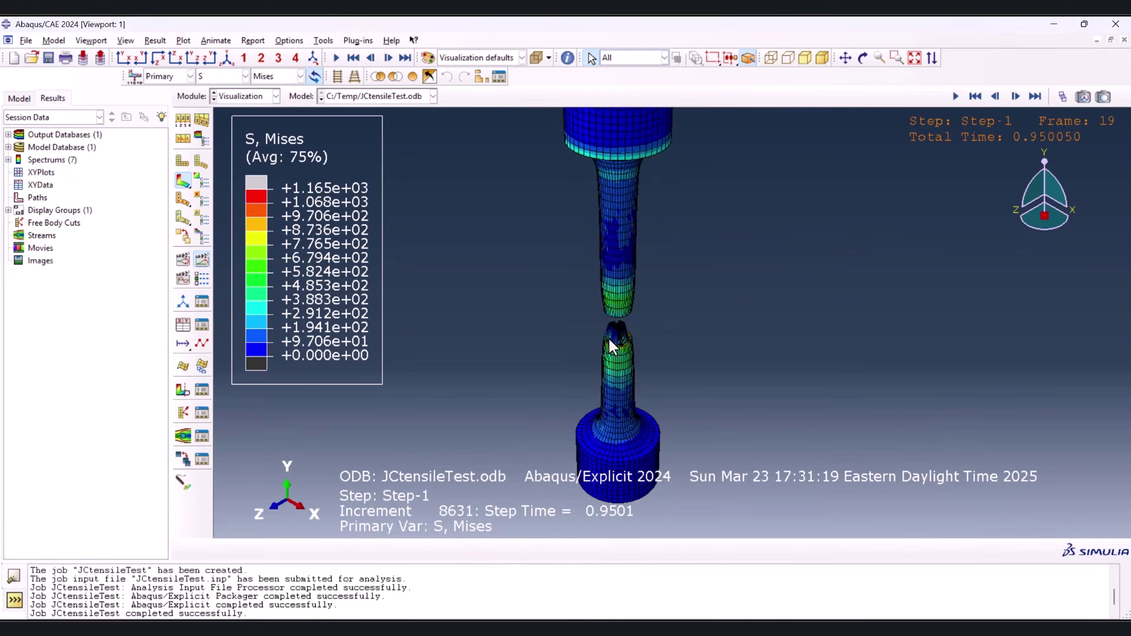
{"action": "scroll", "coordinate": [609, 340], "scroll_direction": "down", "scroll_amount": 2}
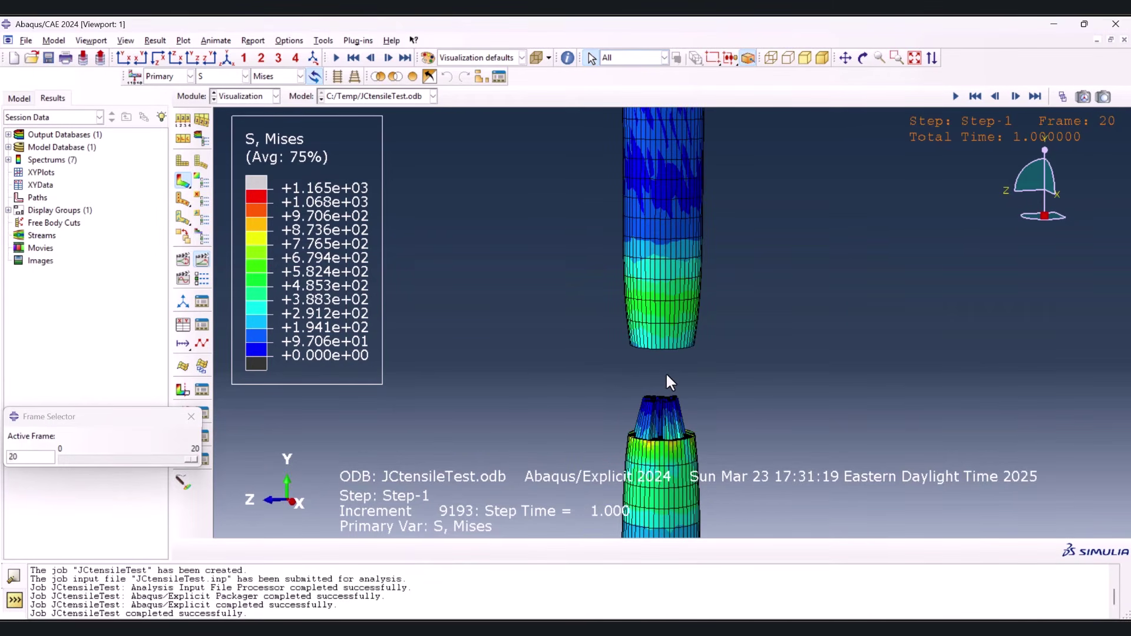
{"action": "scroll", "coordinate": [669, 372], "scroll_direction": "down", "scroll_amount": 1}
{"action": "left_click_drag", "start_coordinate": [669, 374], "coordinate": [659, 423], "text": "ctrl+alt"}
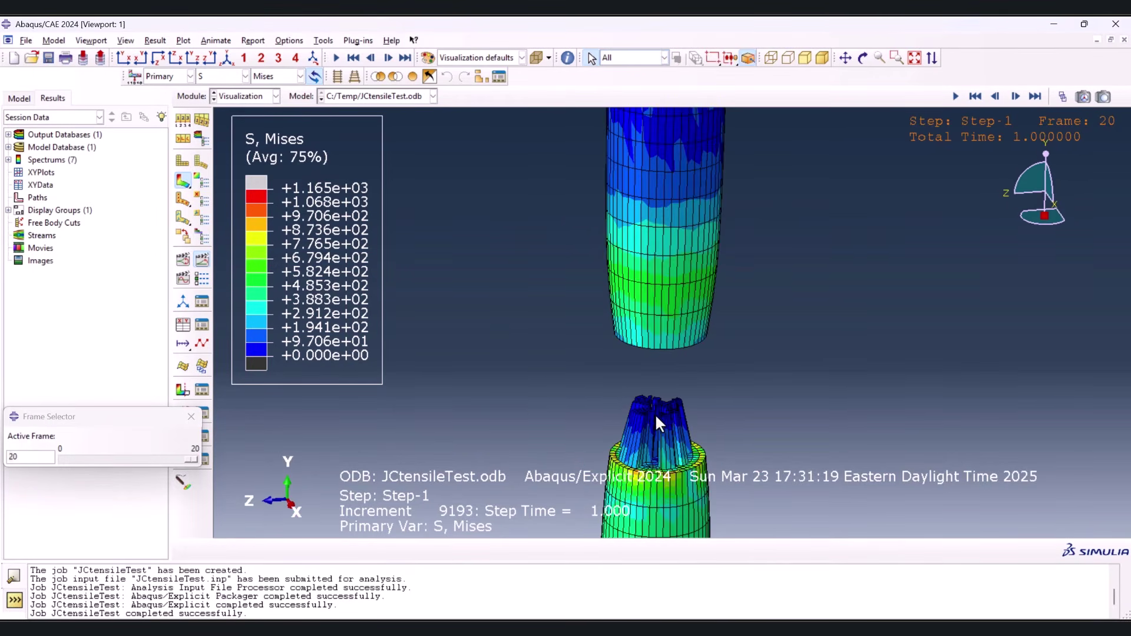
{"action": "scroll", "coordinate": [659, 423], "scroll_direction": "up", "scroll_amount": 4}
{"action": "left_click", "coordinate": [191, 416]}
Start creating XY data from ODB field output, with the variable position set to Unique Nodal
{"action": "left_click", "coordinate": [183, 326]}
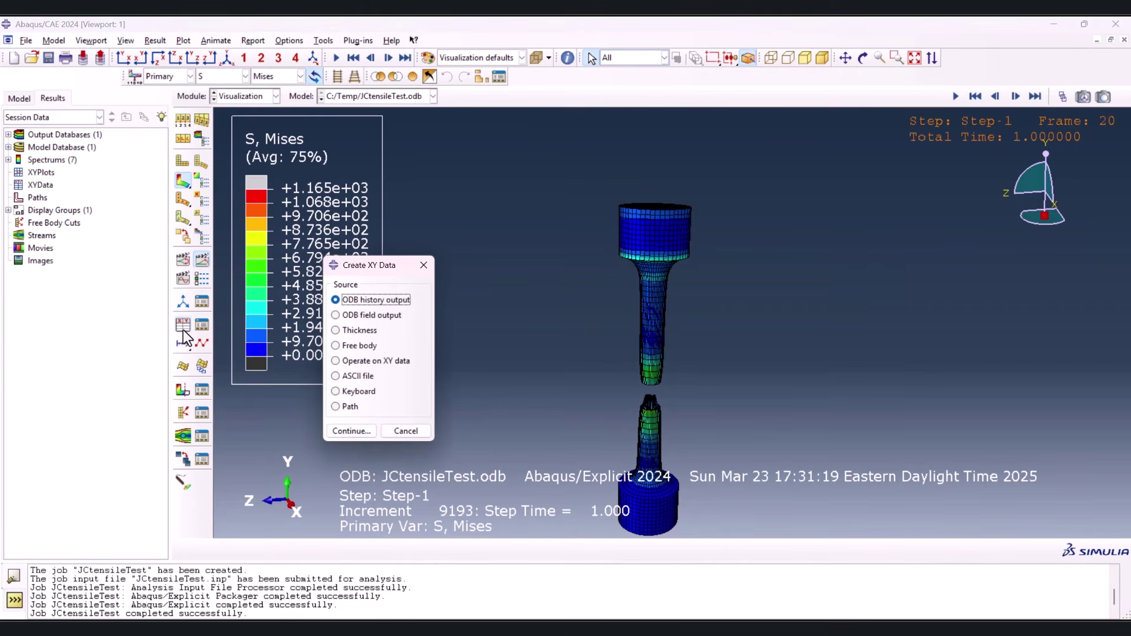
{"action": "left_click", "coordinate": [367, 317]}
{"action": "left_click", "coordinate": [363, 429]}
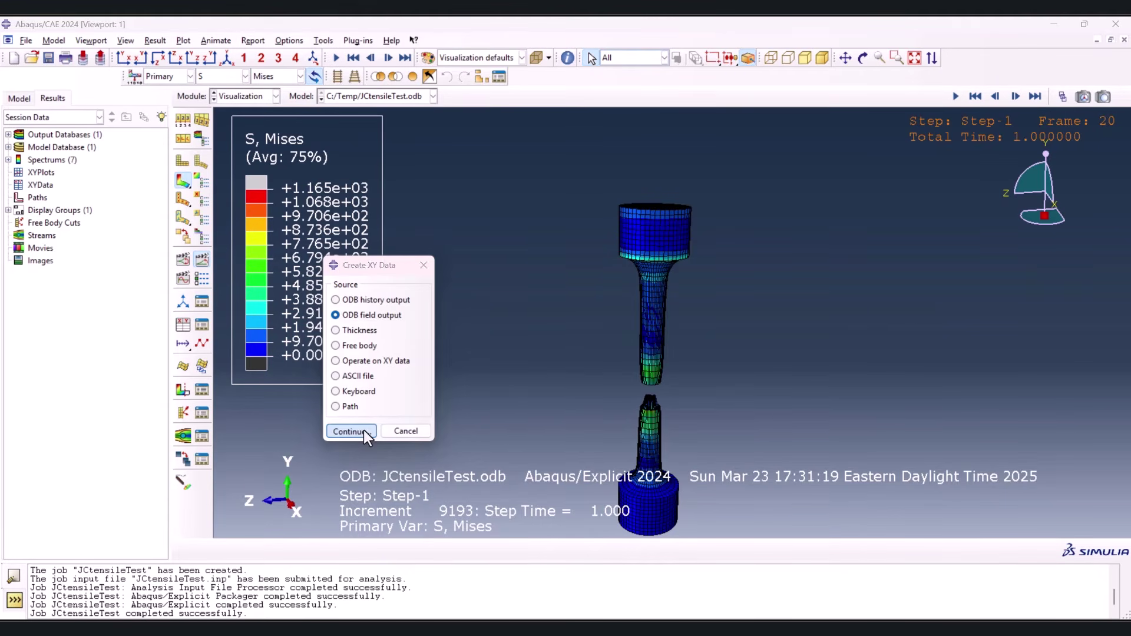
{"action": "left_click", "coordinate": [449, 243]}
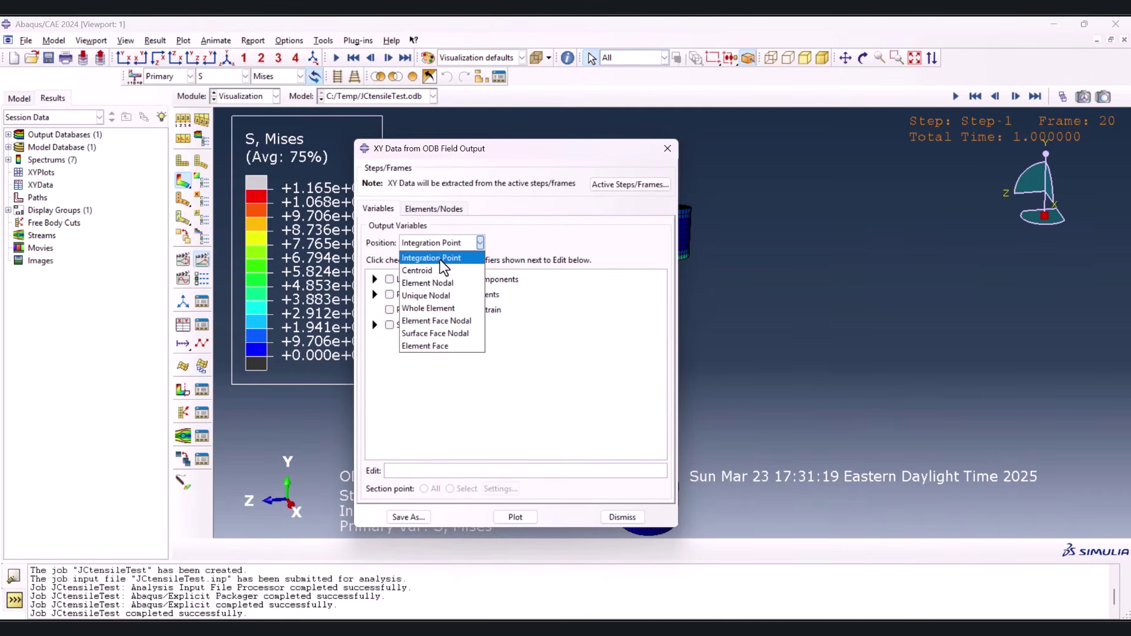
{"action": "left_click", "coordinate": [435, 296]}
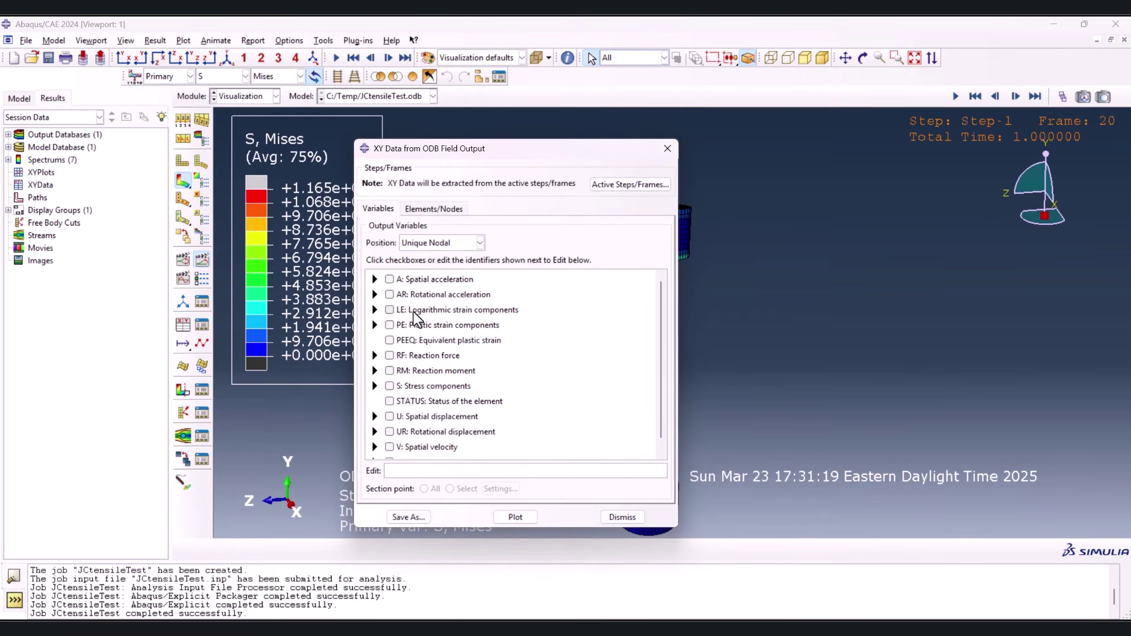
Choose reaction force RF2 and the matching spatial displacement component as output variables, and bring up the node selection options
{"action": "scroll", "coordinate": [391, 342], "scroll_direction": "down", "scroll_amount": 1}
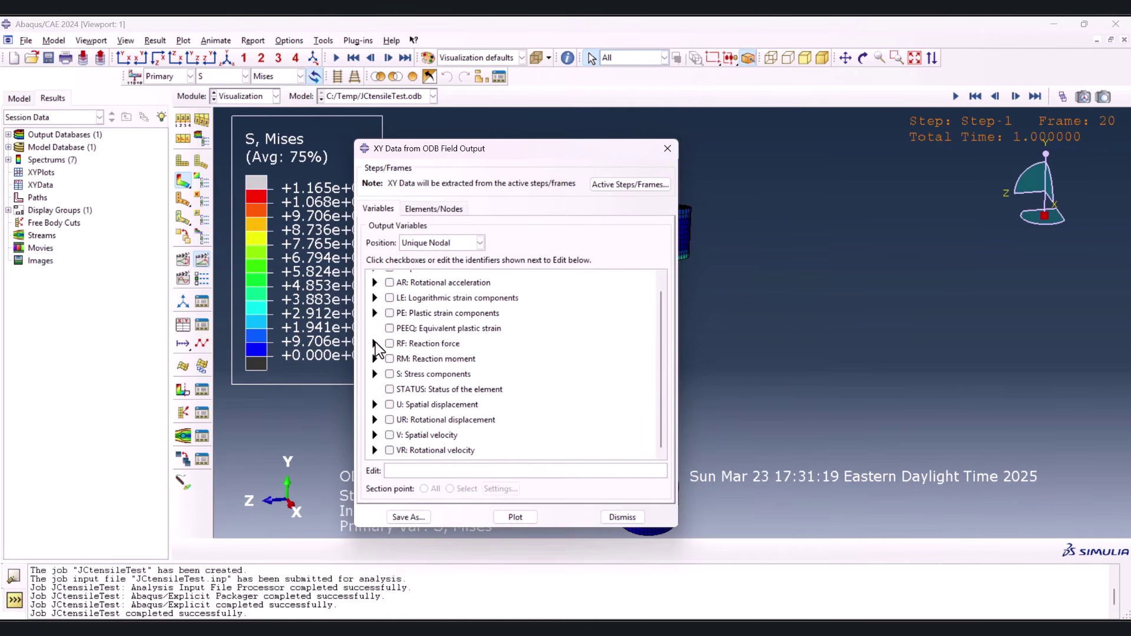
{"action": "left_click", "coordinate": [375, 344]}
{"action": "scroll", "coordinate": [399, 371], "scroll_direction": "down", "scroll_amount": 2}
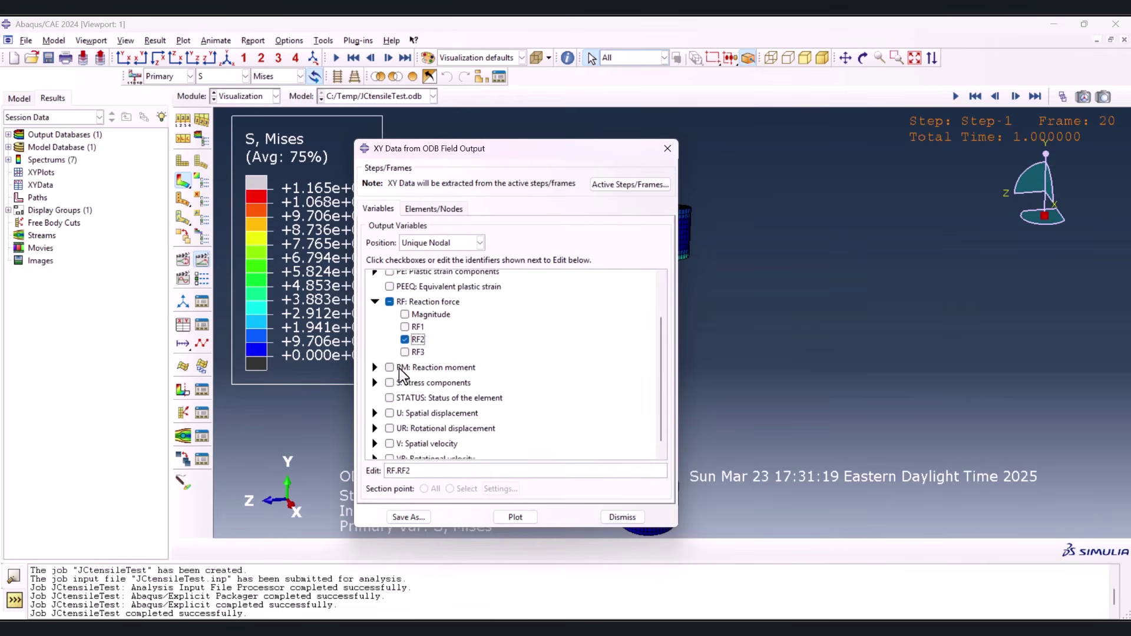
{"action": "left_click", "coordinate": [375, 409]}
{"action": "scroll", "coordinate": [411, 442], "scroll_direction": "down", "scroll_amount": 1}
{"action": "scroll", "coordinate": [408, 435], "scroll_direction": "down", "scroll_amount": 1}
{"action": "left_click", "coordinate": [404, 402]}
{"action": "left_click", "coordinate": [429, 210]}
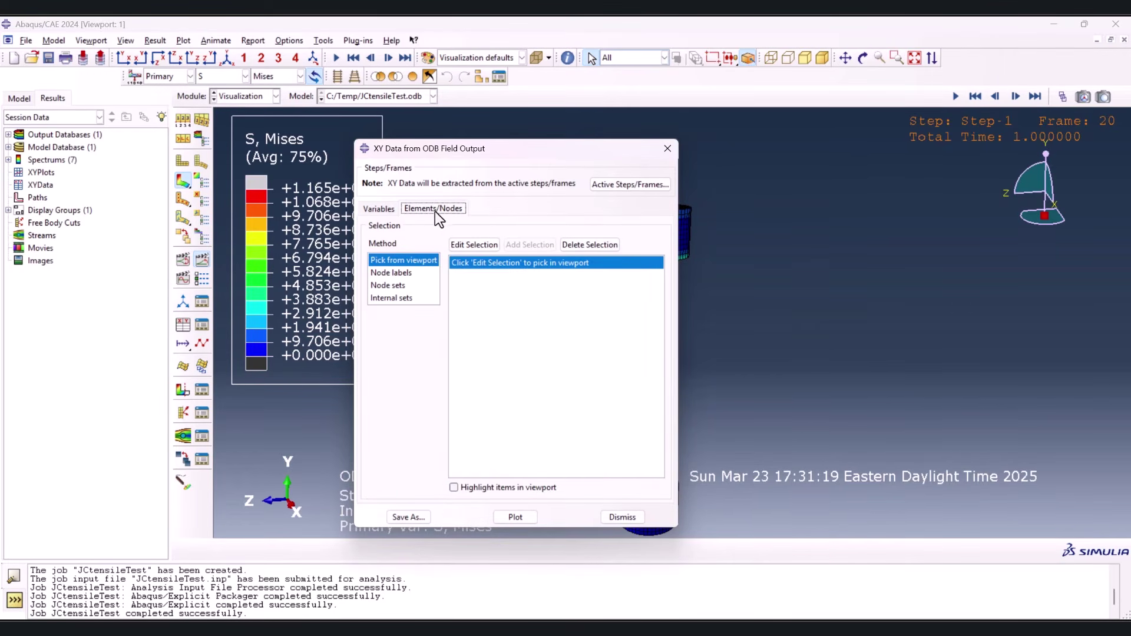
Plot the RF2 and U2 data extracted from the constraint reference point's node set
{"action": "left_click", "coordinate": [393, 285]}
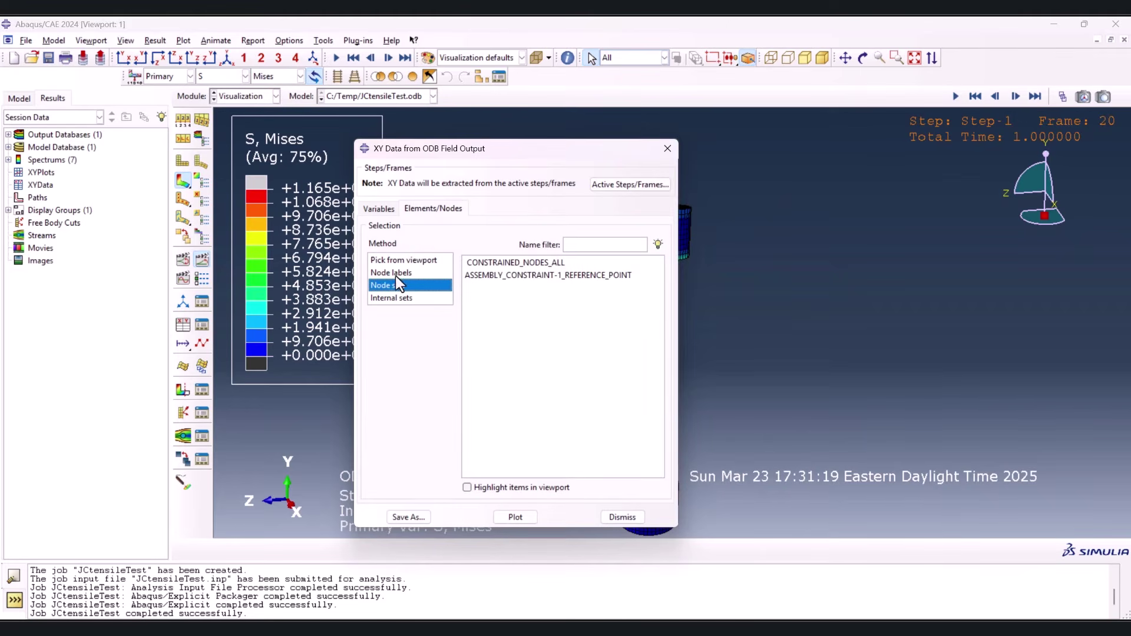
{"action": "left_click", "coordinate": [539, 275]}
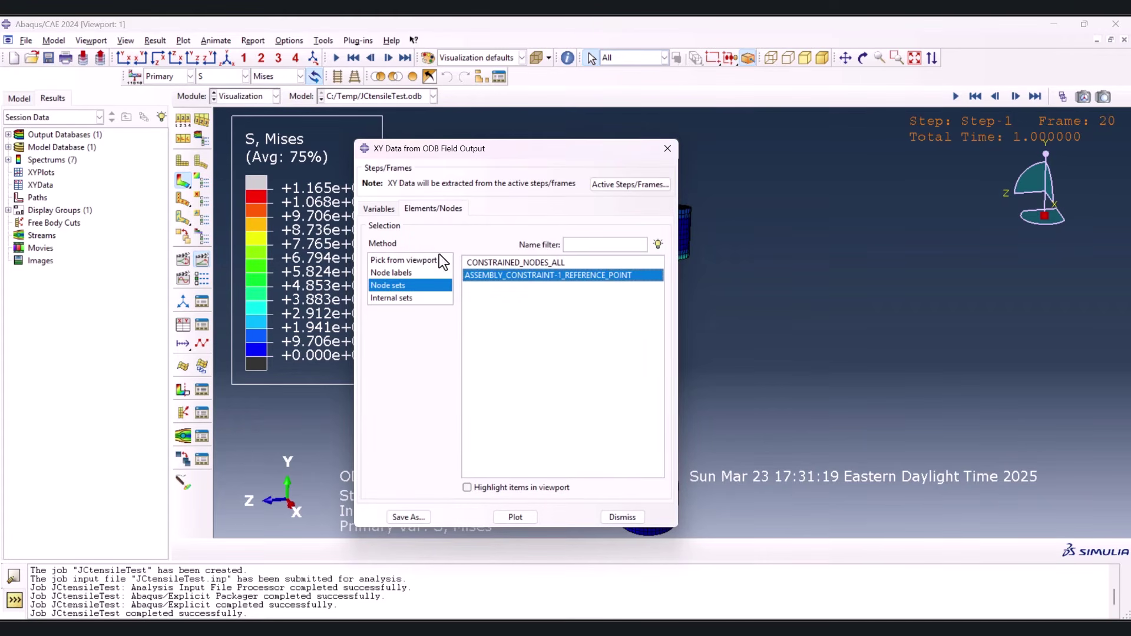
{"action": "left_click", "coordinate": [516, 517]}
{"action": "left_click", "coordinate": [667, 148]}
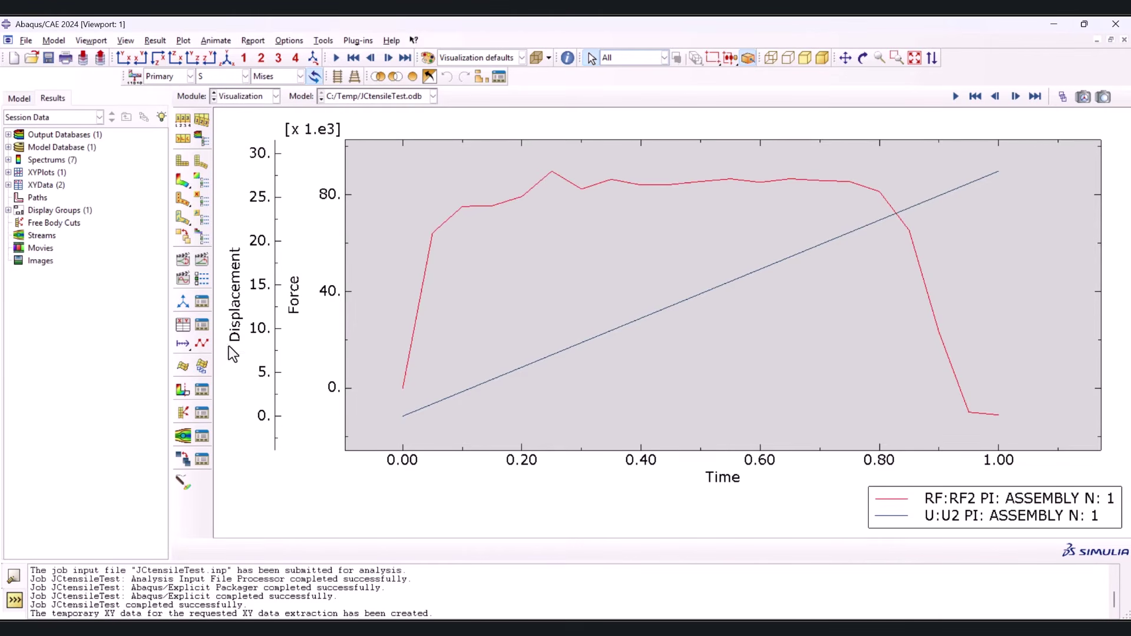
Operate on the XY data to combine U2 with RF2 at node 1, and plot the resulting force-displacement curve
{"action": "left_click", "coordinate": [183, 325]}
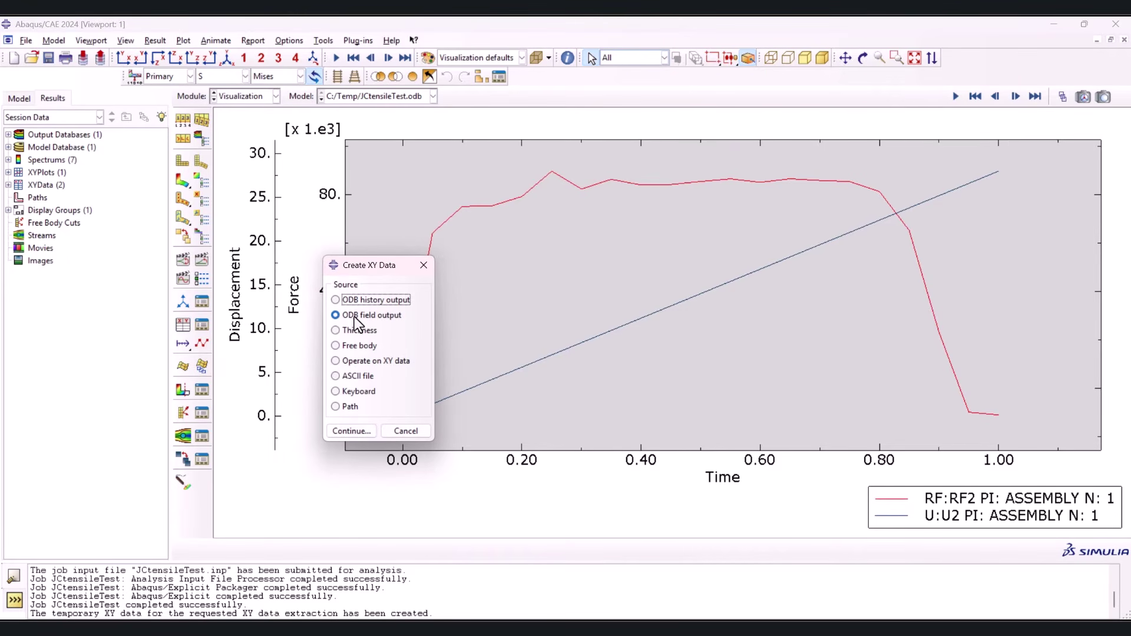
{"action": "left_click", "coordinate": [363, 362]}
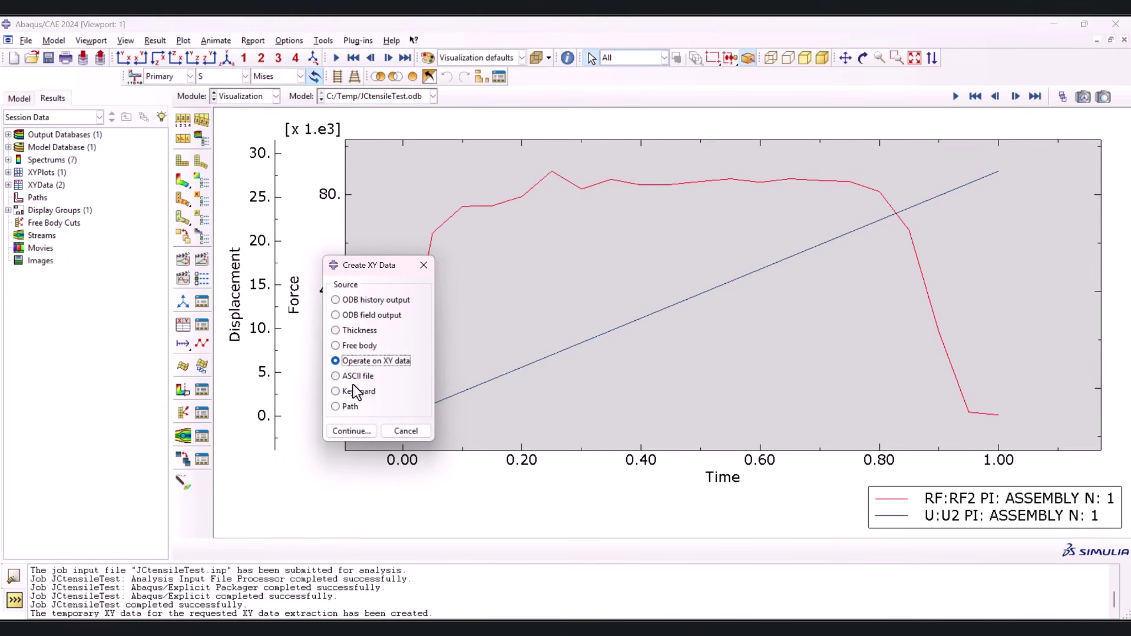
{"action": "left_click", "coordinate": [351, 430]}
{"action": "scroll", "coordinate": [651, 405], "scroll_direction": "down", "scroll_amount": 3}
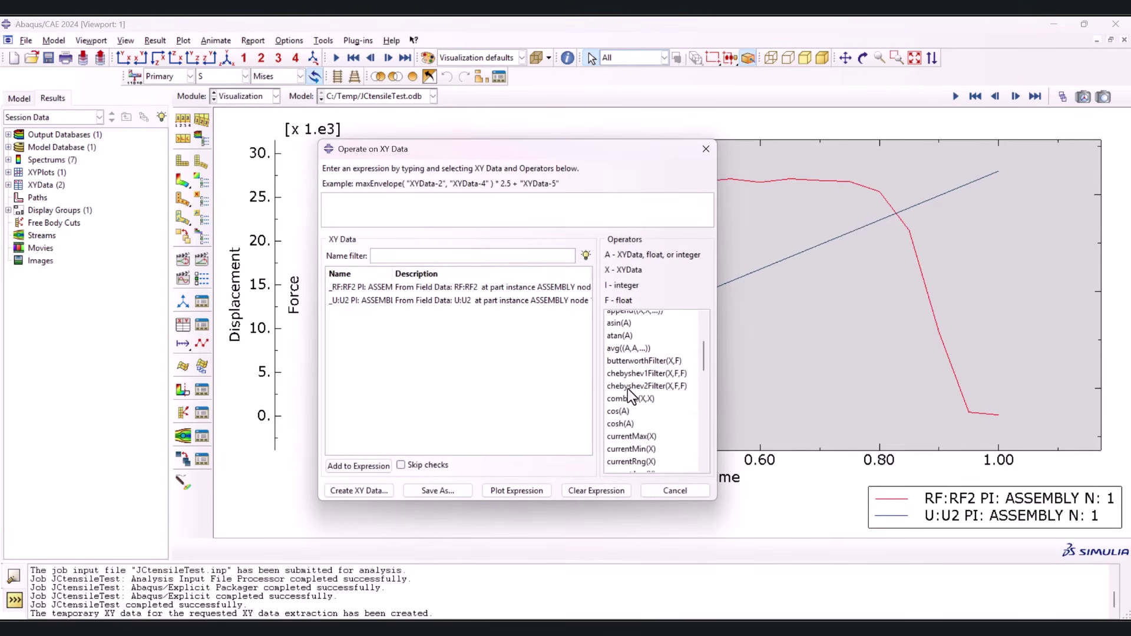
{"action": "left_click", "coordinate": [629, 393]}
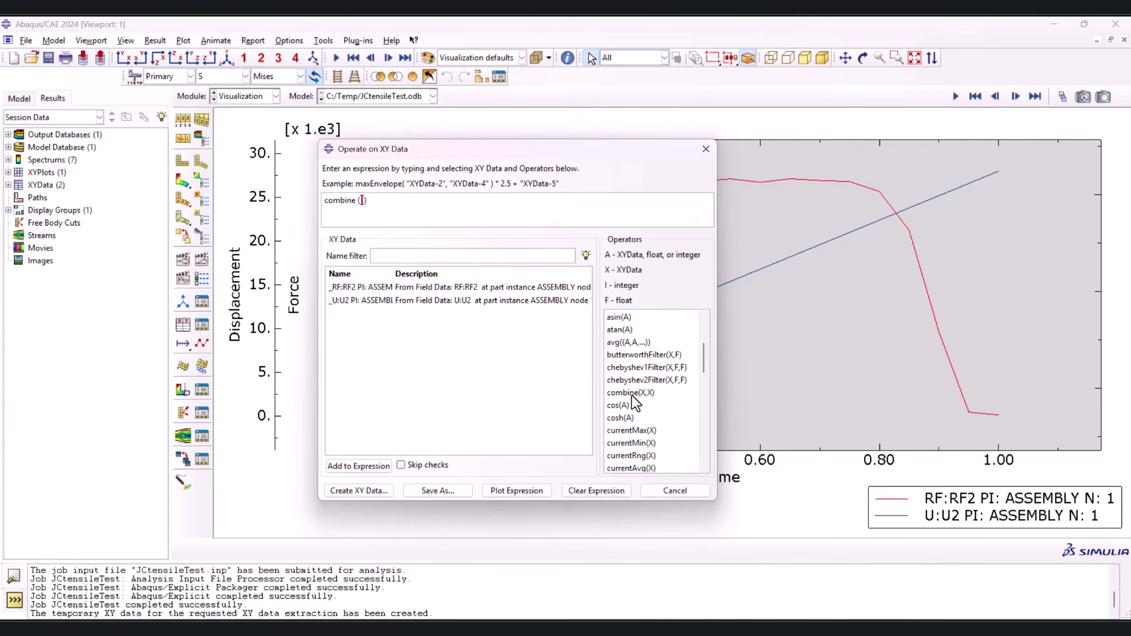
{"action": "double_click", "coordinate": [442, 299]}
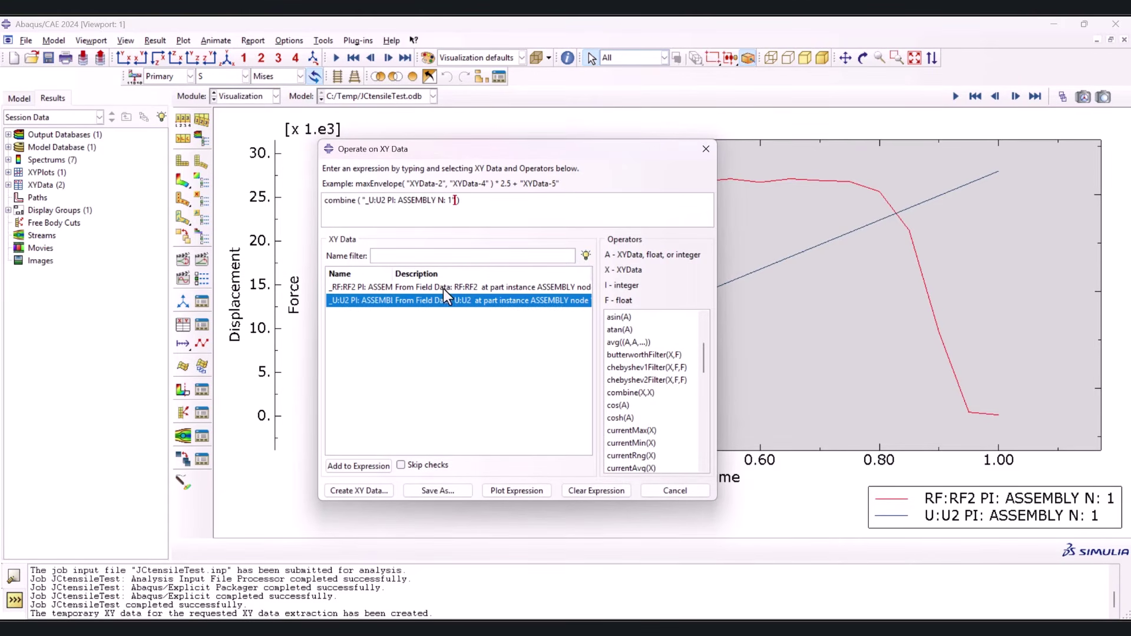
{"action": "double_click", "coordinate": [444, 287]}
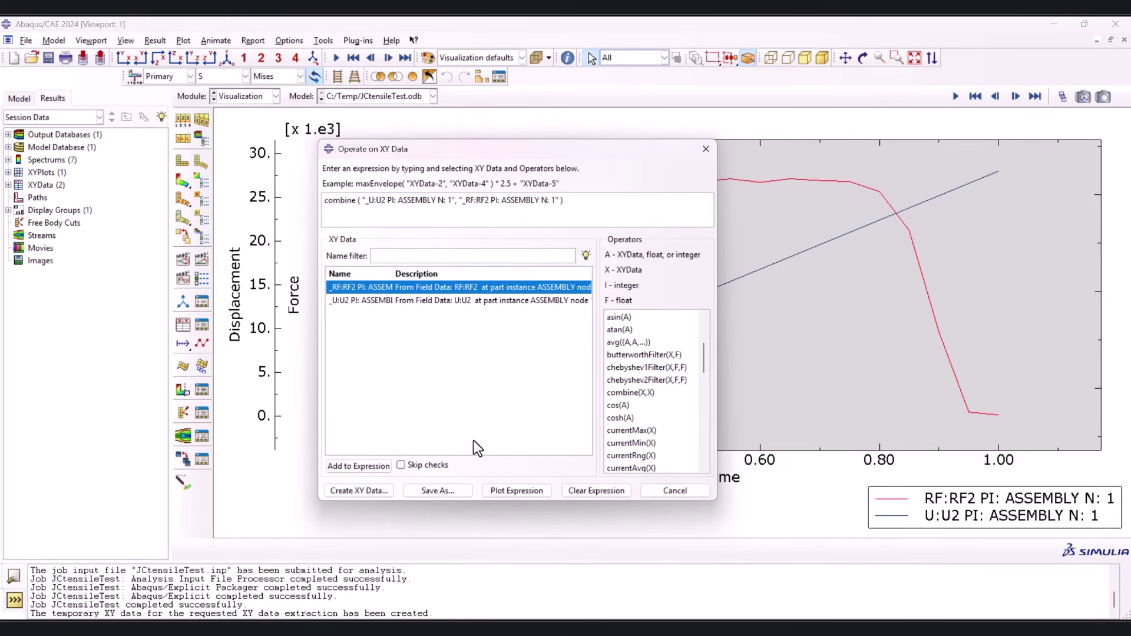
{"action": "left_click", "coordinate": [513, 490]}
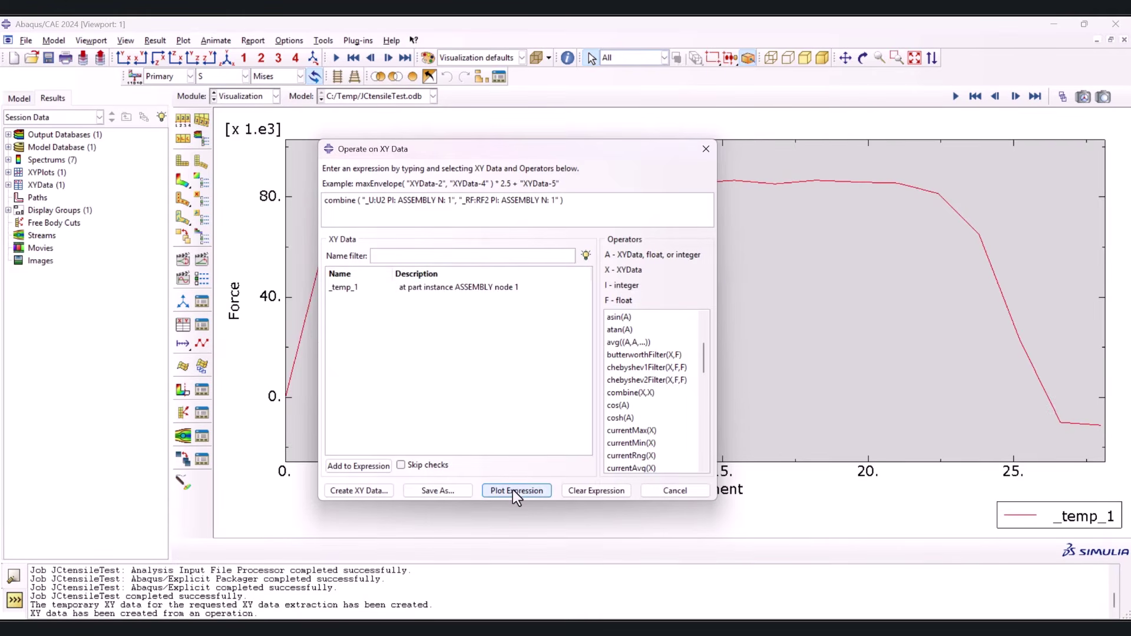
{"action": "left_click", "coordinate": [706, 148]}
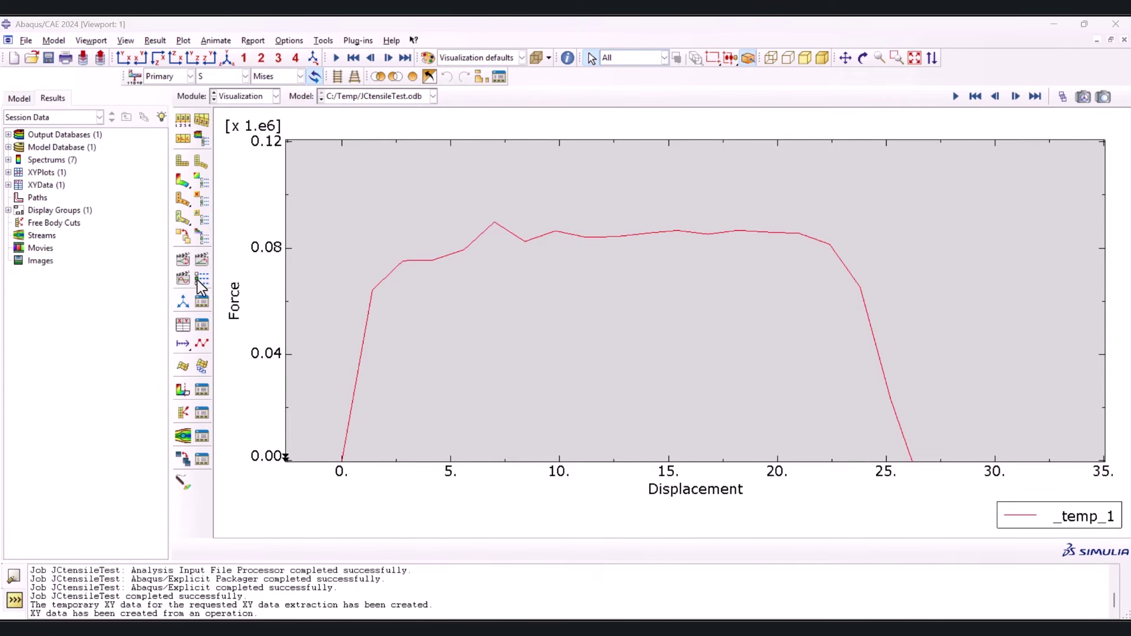
Open the combined force-displacement XY data for editing and copy all its X and Y values
{"action": "left_click", "coordinate": [8, 185]}
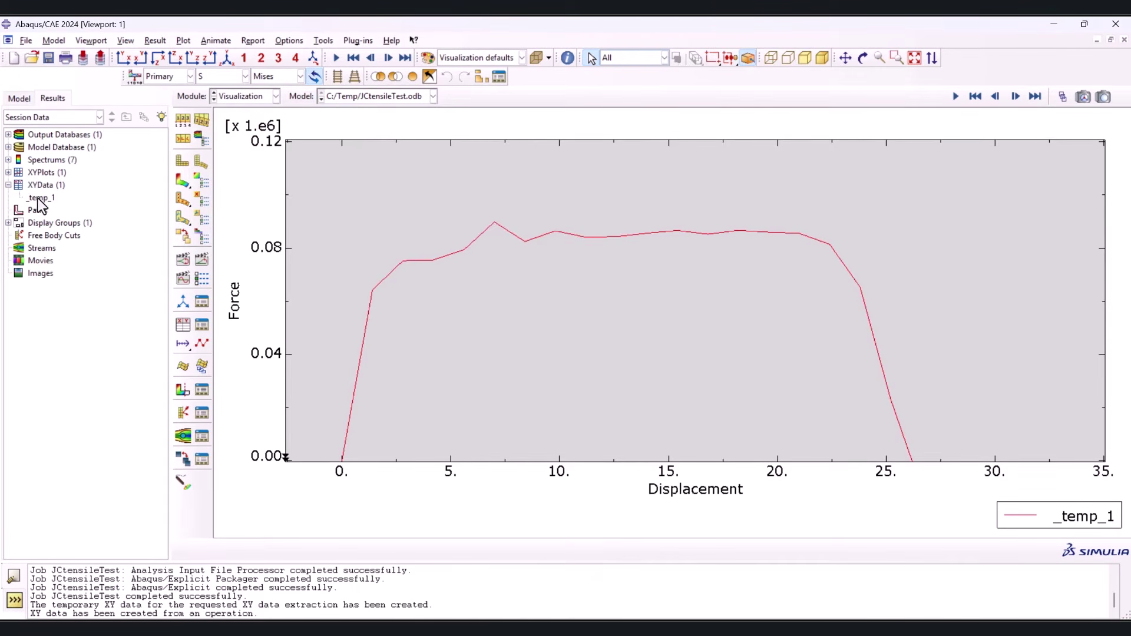
{"action": "left_click", "coordinate": [40, 199]}
{"action": "right_click", "coordinate": [39, 201]}
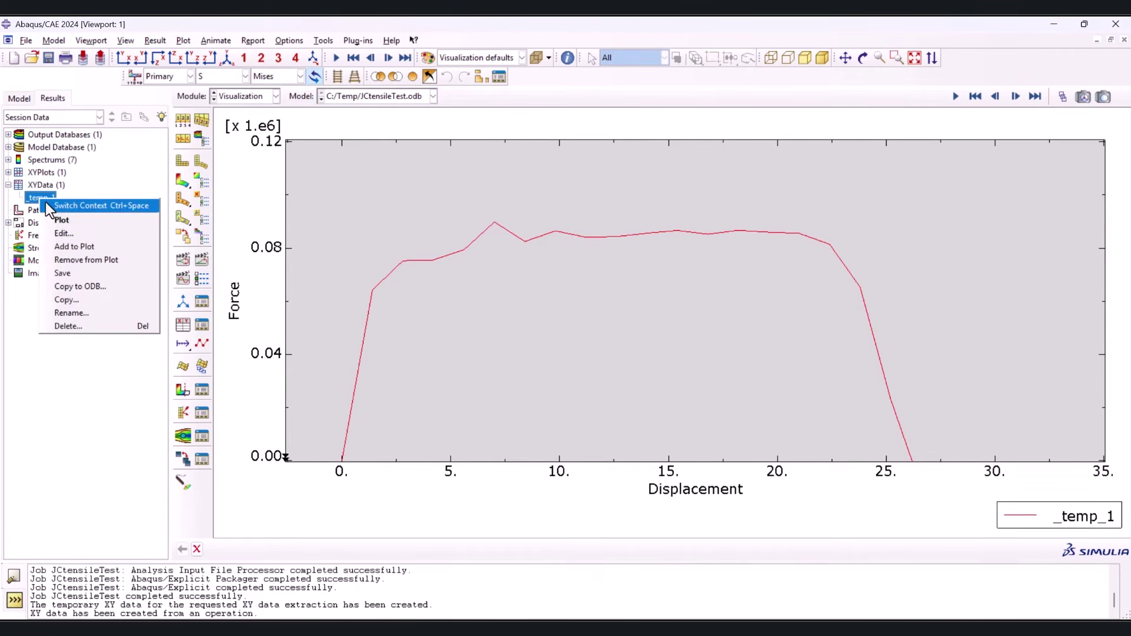
{"action": "left_click", "coordinate": [64, 233]}
{"action": "scroll", "coordinate": [565, 215], "scroll_direction": "down", "scroll_amount": 1}
{"action": "scroll", "coordinate": [571, 224], "scroll_direction": "down", "scroll_amount": 3}
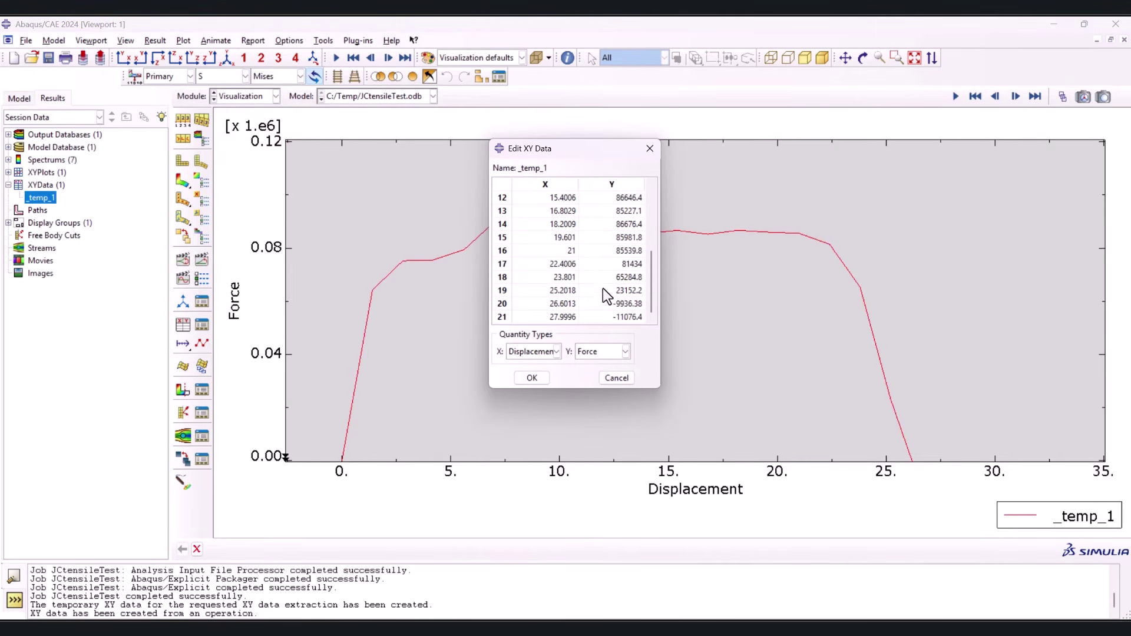
{"action": "key", "text": "ctrl+a"}
{"action": "right_click", "coordinate": [610, 251]}
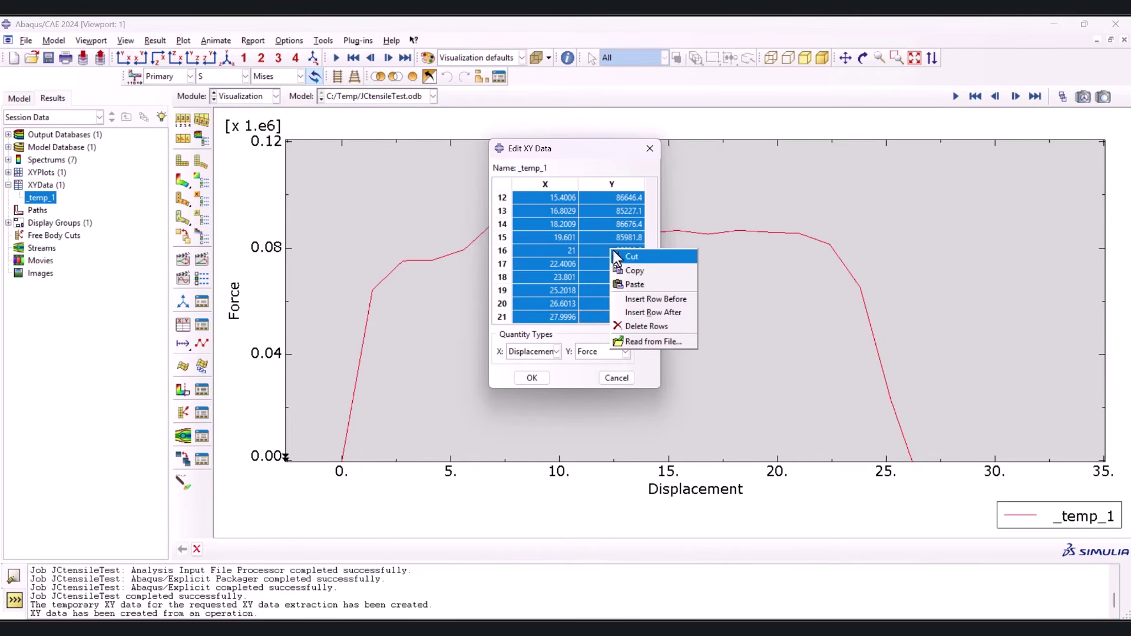
{"action": "left_click", "coordinate": [631, 268]}
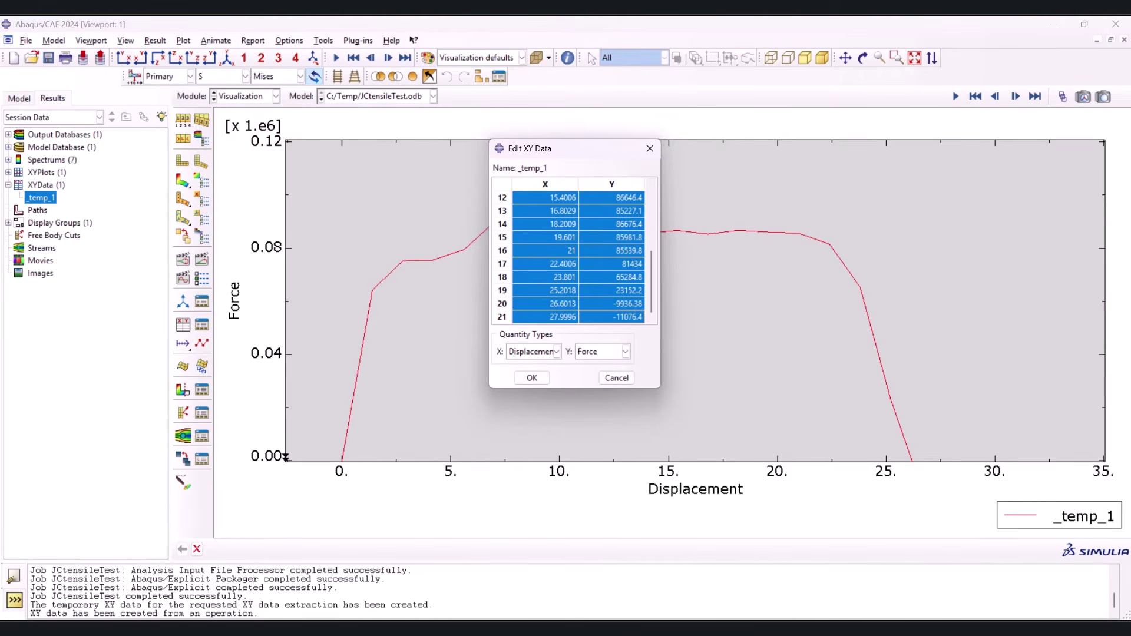
Switch to the Excel workbook and paste the copied data into a new worksheet starting at cell A2
{"action": "key", "text": "alt+Tab"}
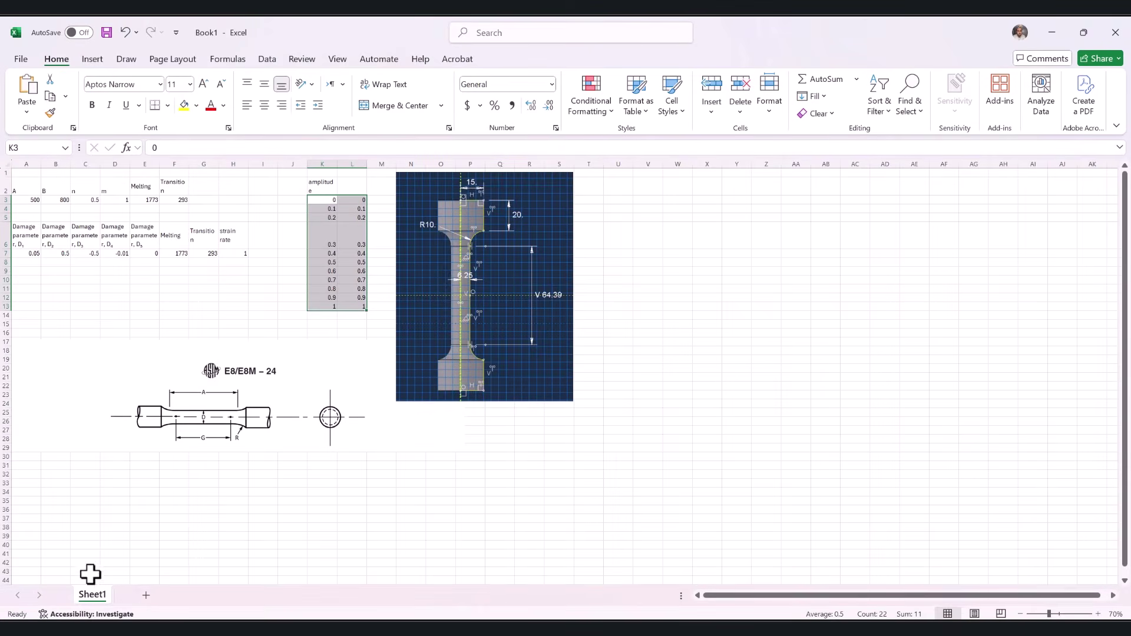
{"action": "left_click", "coordinate": [147, 597]}
{"action": "left_click", "coordinate": [49, 193]}
{"action": "key", "text": "ctrl+v"}
Label the two pasted data columns Disp and Force in row 1
{"action": "left_click", "coordinate": [47, 180]}
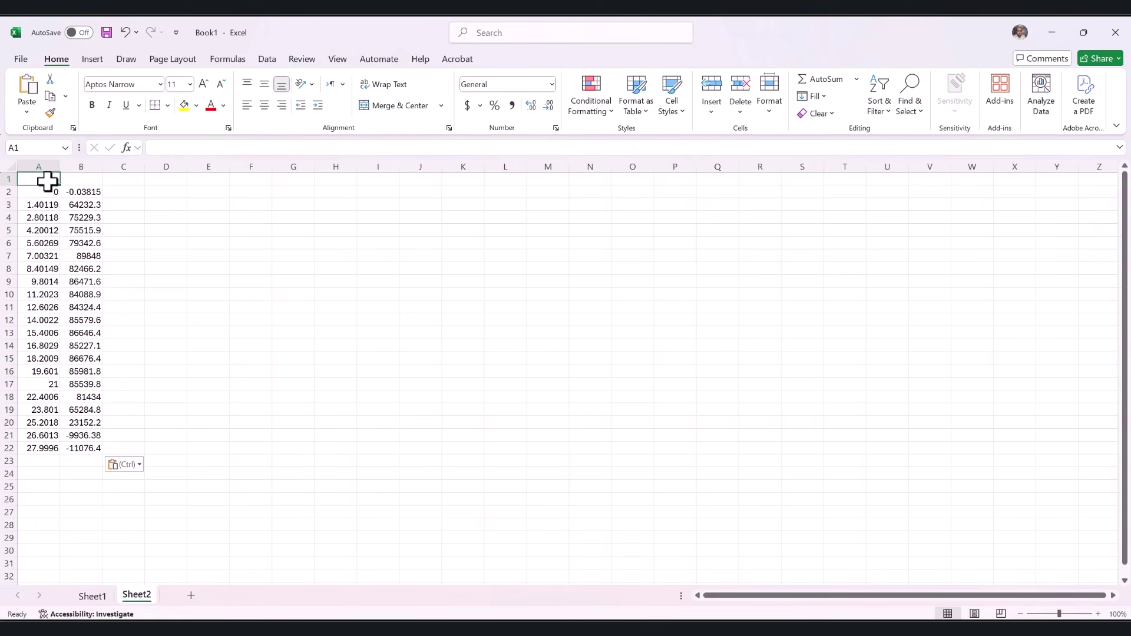
{"action": "type", "text": "Disp"}
{"action": "key", "text": "Tab"}
{"action": "type", "text": "Force"}
Insert a scatter chart with smooth lines from the Disp and Force columns
{"action": "left_click", "coordinate": [52, 165]}
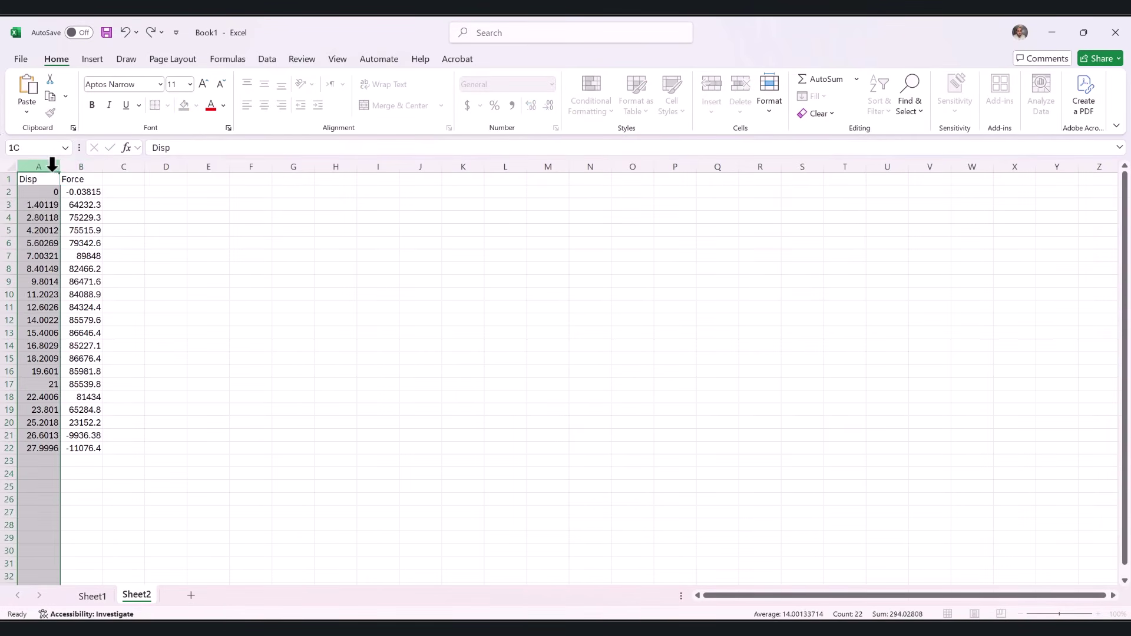
{"action": "left_click_drag", "start_coordinate": [52, 165], "coordinate": [76, 166]}
{"action": "left_click", "coordinate": [92, 59]}
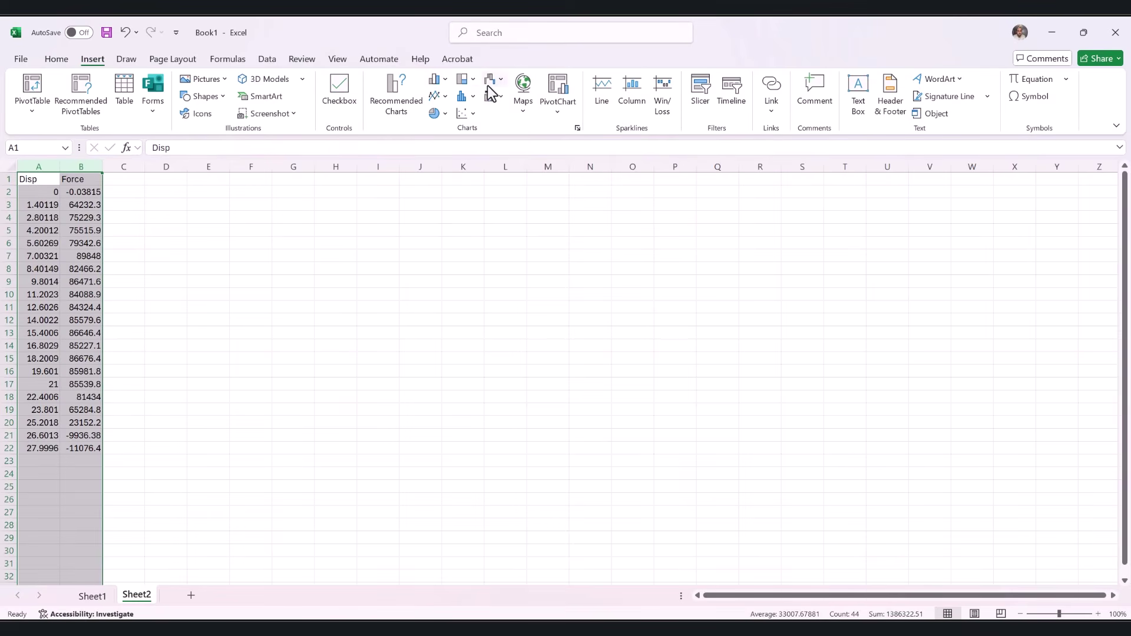
{"action": "left_click", "coordinate": [470, 114]}
{"action": "left_click", "coordinate": [547, 152]}
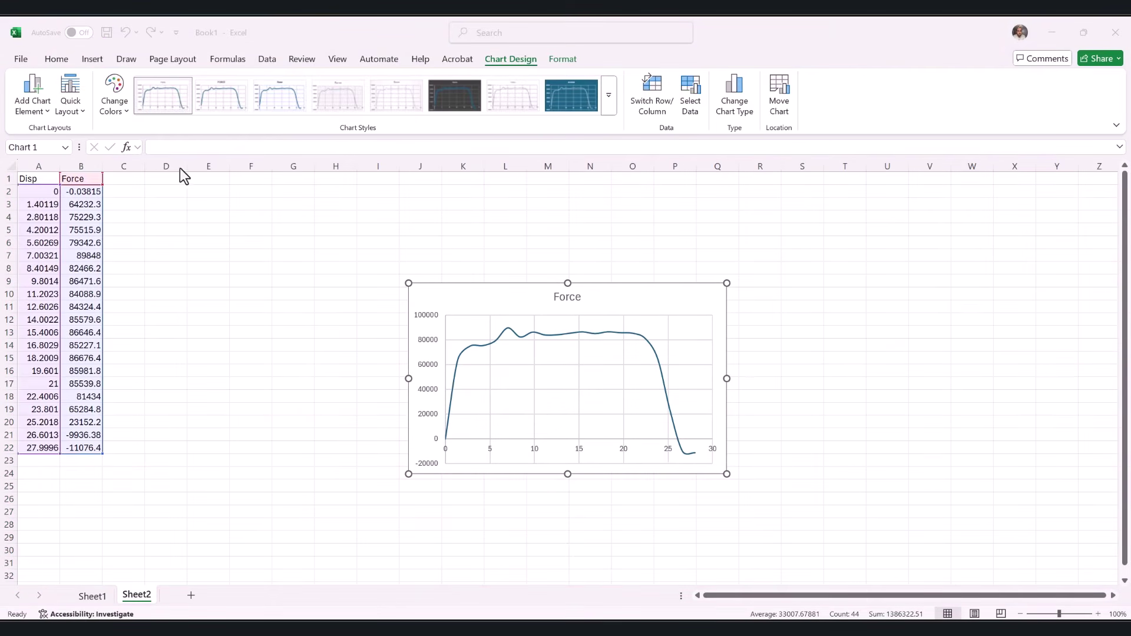
Add the headers Strain in C1 and Stress in D1
{"action": "left_click", "coordinate": [141, 179]}
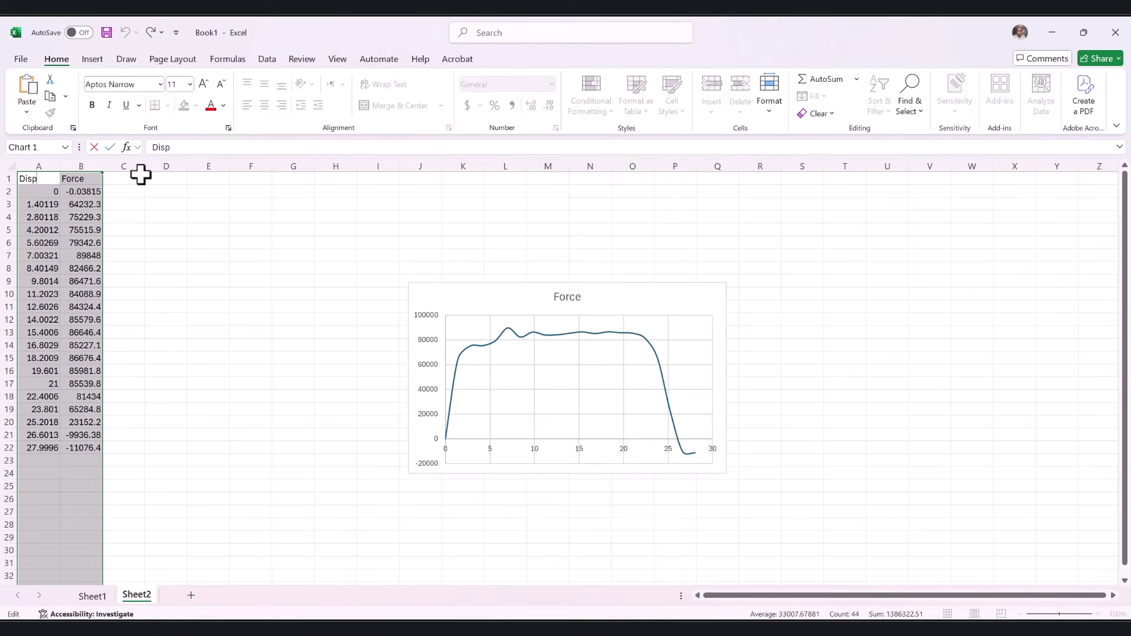
{"action": "left_click", "coordinate": [131, 178]}
{"action": "type", "text": "Str"}
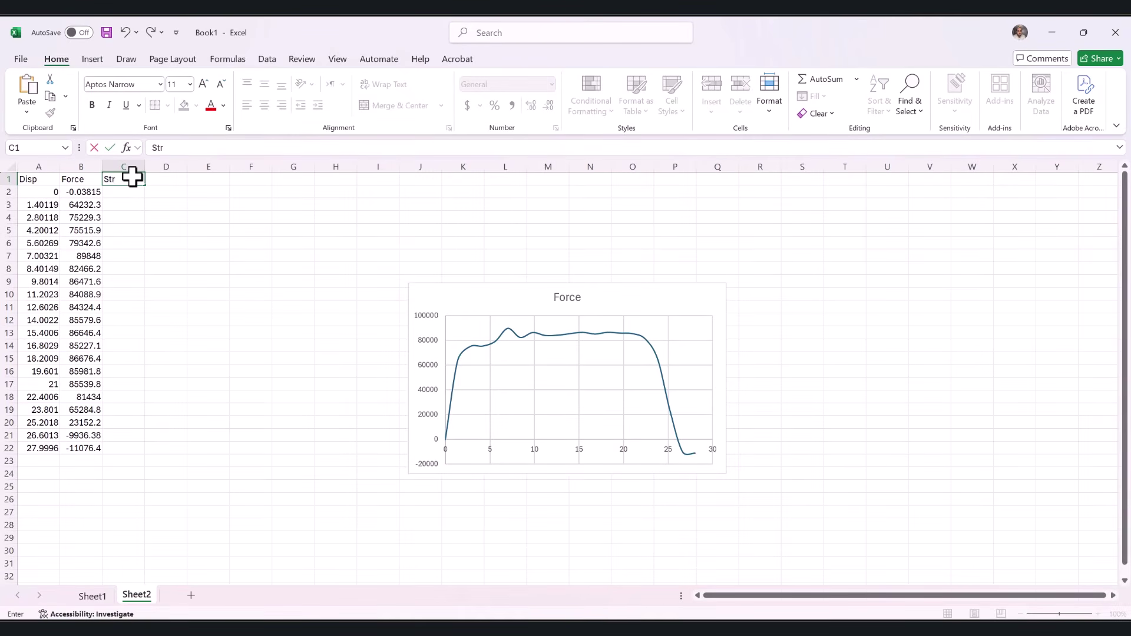
{"action": "type", "text": "ain"}
{"action": "key", "text": "Tab"}
{"action": "type", "text": "S"}
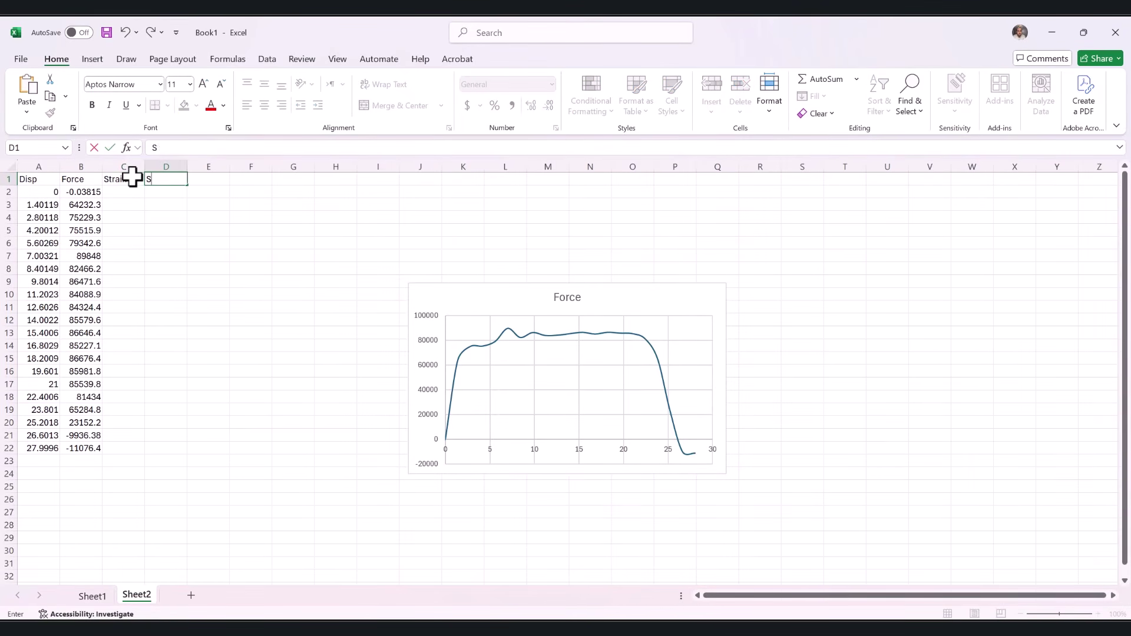
{"action": "type", "text": "tress"}
Compute strain in C2 with the formula =A2/50 and fill it down to the last data row
{"action": "left_click", "coordinate": [121, 191]}
{"action": "type", "text": "="}
{"action": "left_click", "coordinate": [41, 196]}
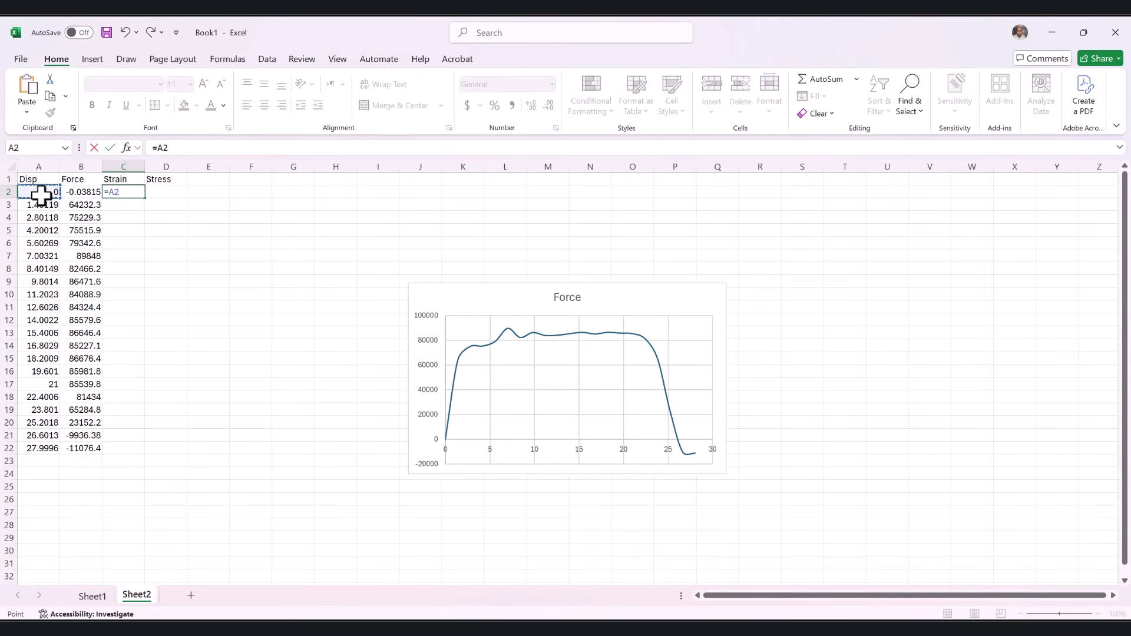
{"action": "type", "text": "/"}
{"action": "left_click", "coordinate": [126, 192]}
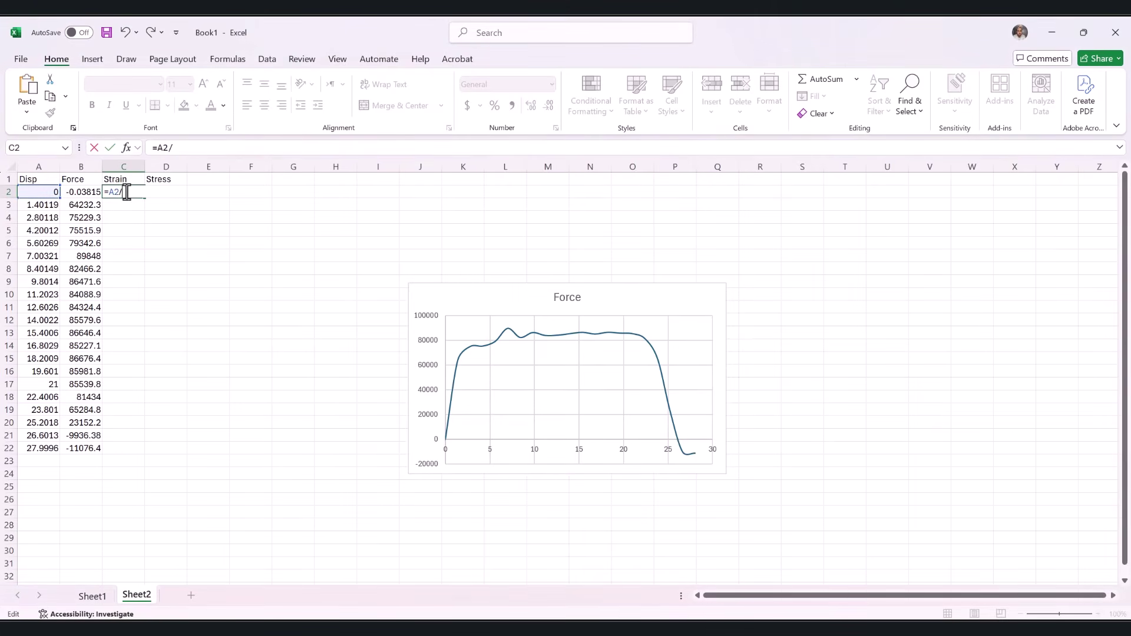
{"action": "type", "text": "50"}
{"action": "key", "text": "Return"}
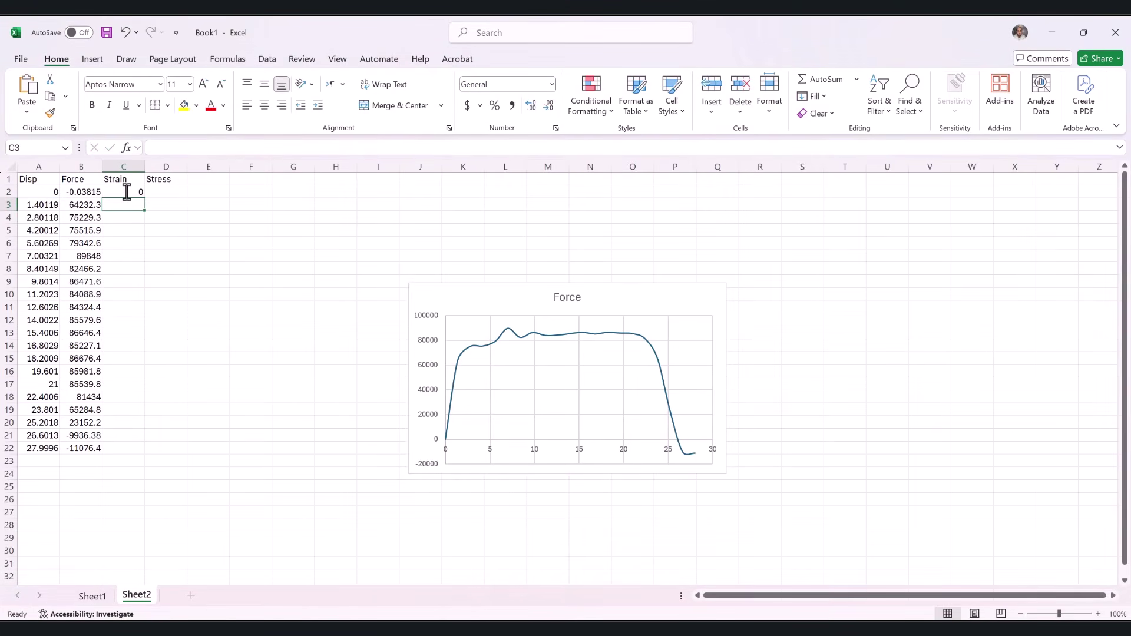
{"action": "left_click", "coordinate": [127, 192]}
{"action": "double_click", "coordinate": [144, 198]}
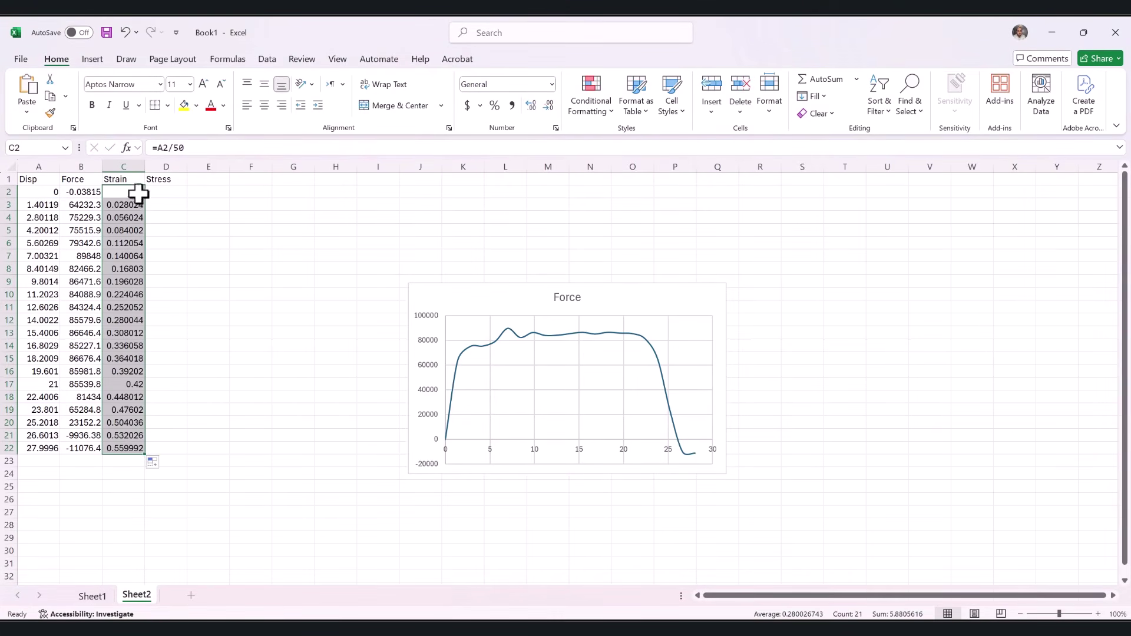
Compute stress in D2 with the formula =B2/(3.14*12.5^2) and fill it down to the last data row
{"action": "left_click", "coordinate": [164, 182]}
{"action": "left_click", "coordinate": [165, 192]}
{"action": "type", "text": "="}
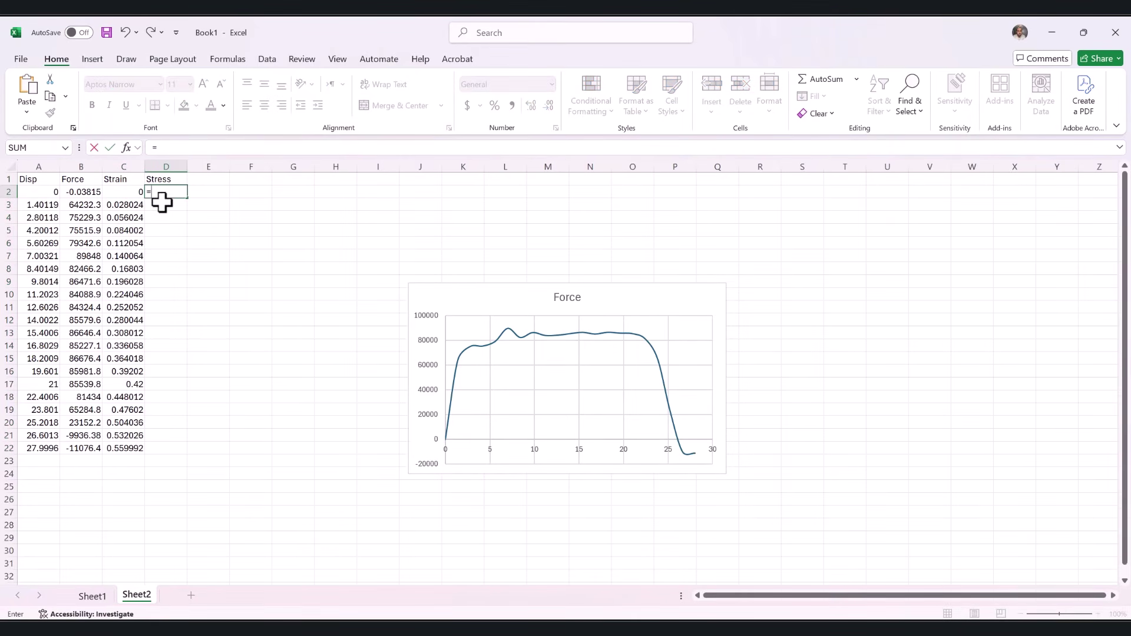
{"action": "left_click", "coordinate": [82, 192]}
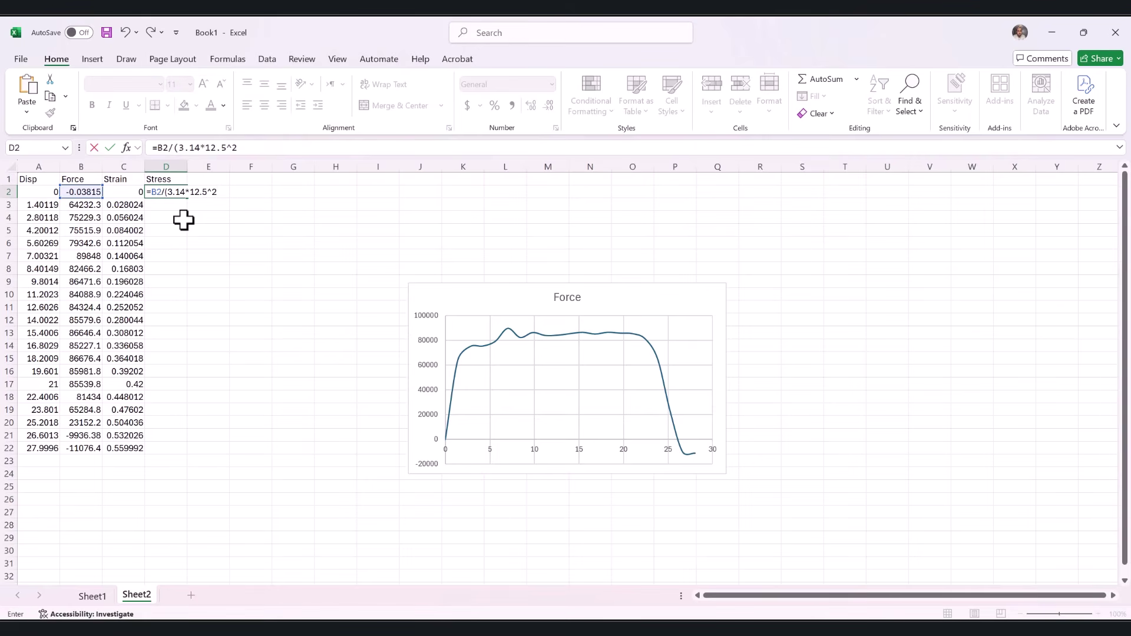
{"action": "key", "text": "Return"}
{"action": "left_click", "coordinate": [190, 193]}
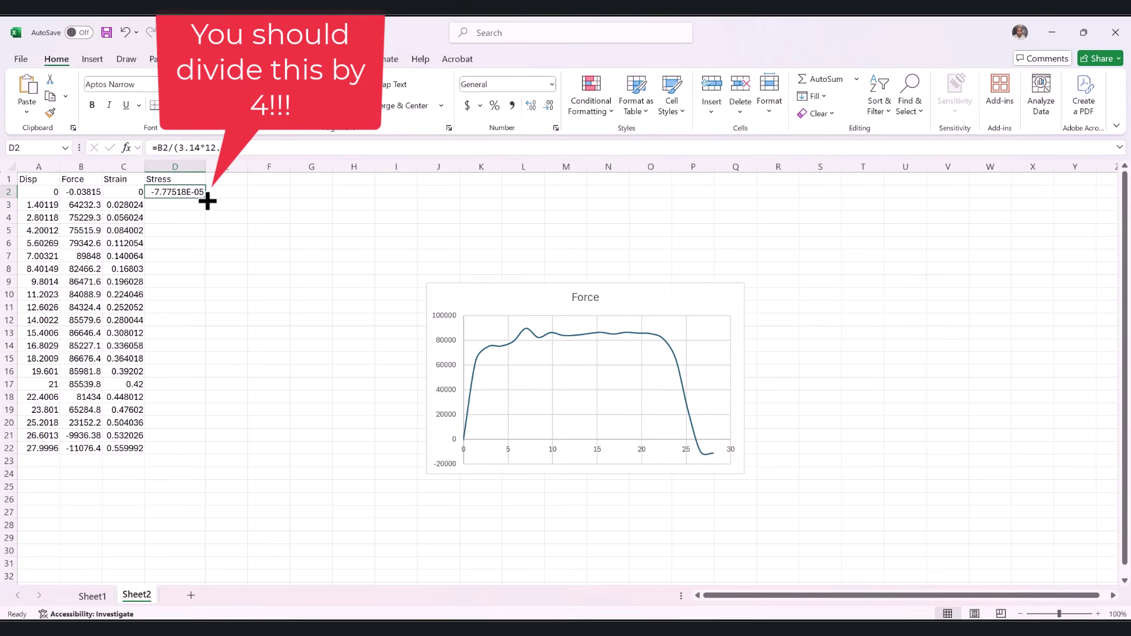
{"action": "double_click", "coordinate": [206, 199]}
Insert a scatter chart with smooth lines from the Strain and Stress columns
{"action": "left_click", "coordinate": [123, 169]}
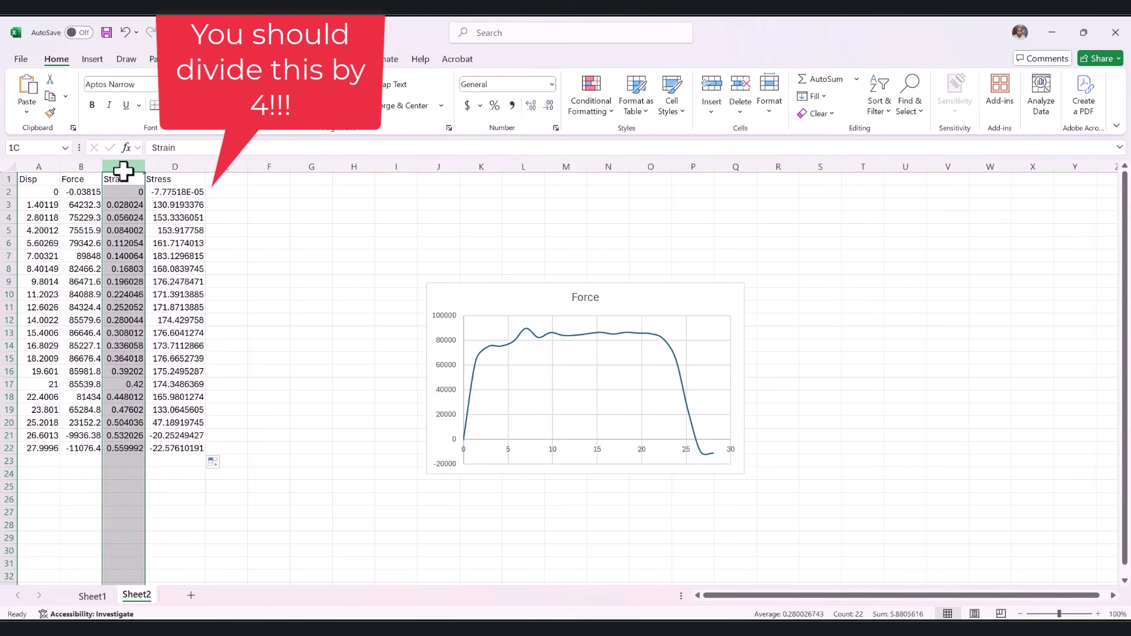
{"action": "left_click_drag", "start_coordinate": [123, 171], "coordinate": [175, 170]}
{"action": "left_click", "coordinate": [92, 59]}
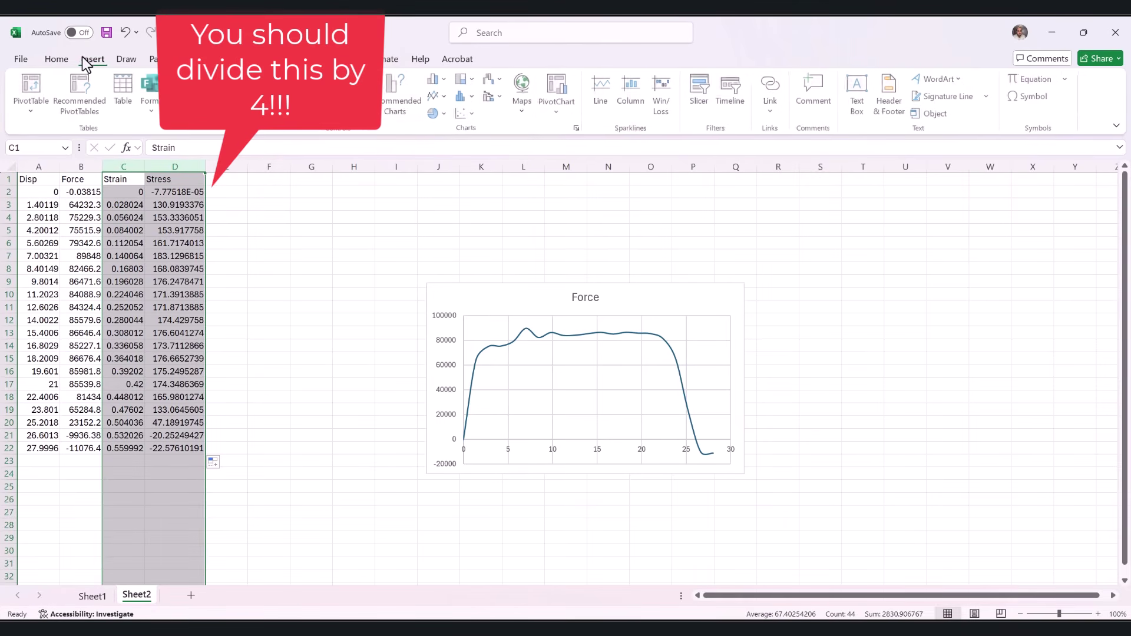
{"action": "left_click", "coordinate": [456, 99]}
{"action": "left_click", "coordinate": [516, 158]}
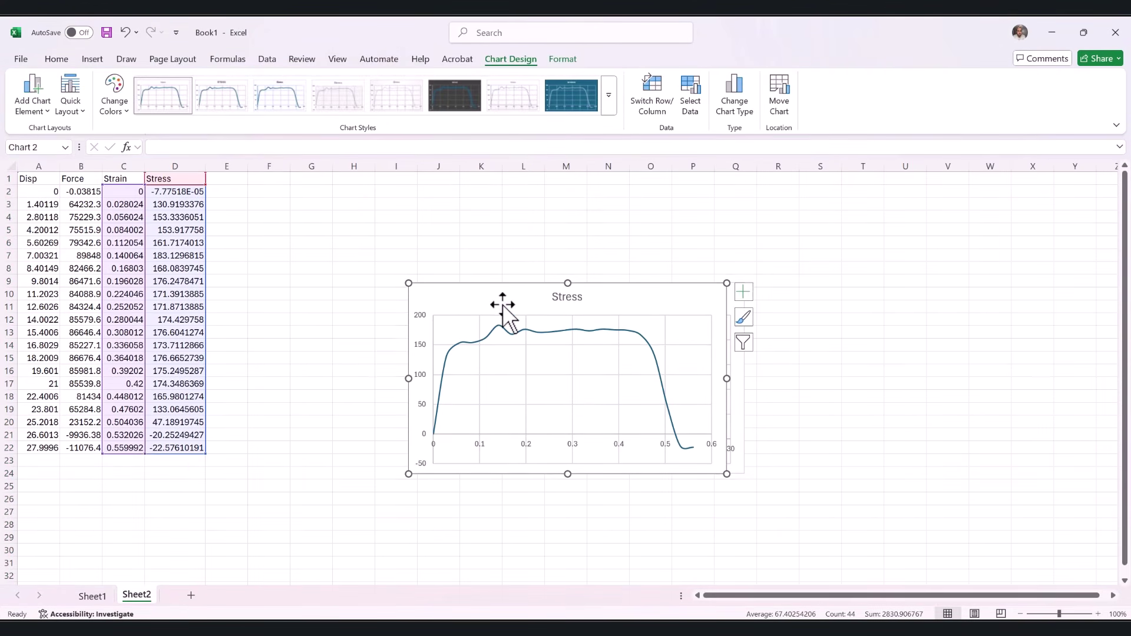
Arrange the Stress and Force charts side by side beside the data and select the stress curve
{"action": "left_click_drag", "start_coordinate": [503, 305], "coordinate": [386, 235]}
{"action": "left_click_drag", "start_coordinate": [616, 320], "coordinate": [792, 245]}
{"action": "left_click_drag", "start_coordinate": [476, 235], "coordinate": [476, 275]}
{"action": "left_click", "coordinate": [328, 321]}
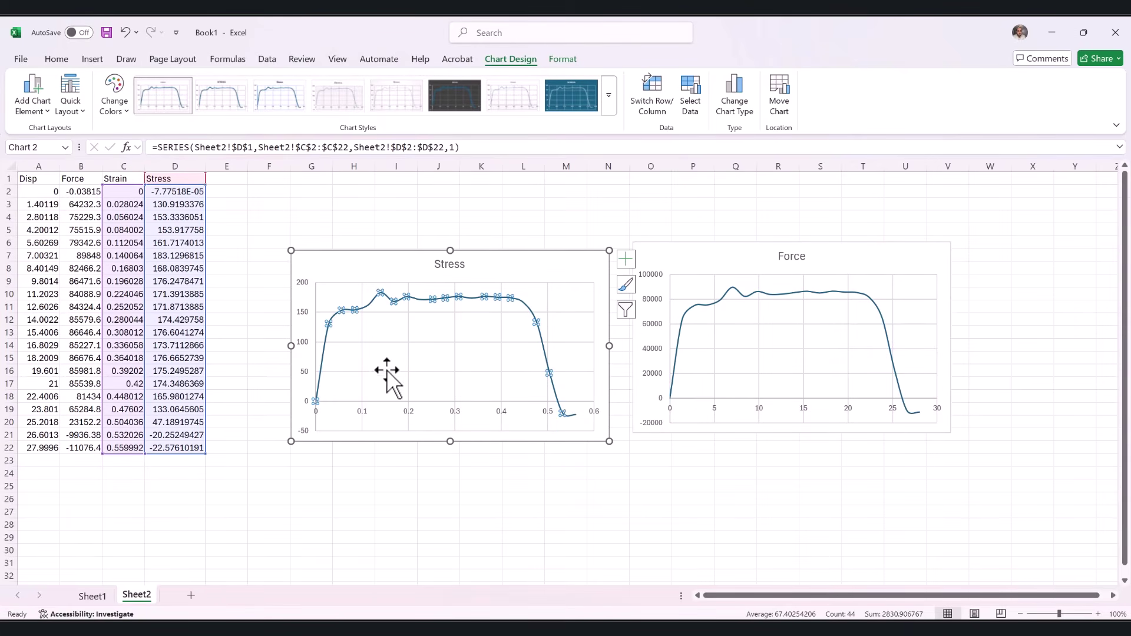
{"action": "left_click", "coordinate": [902, 574]}
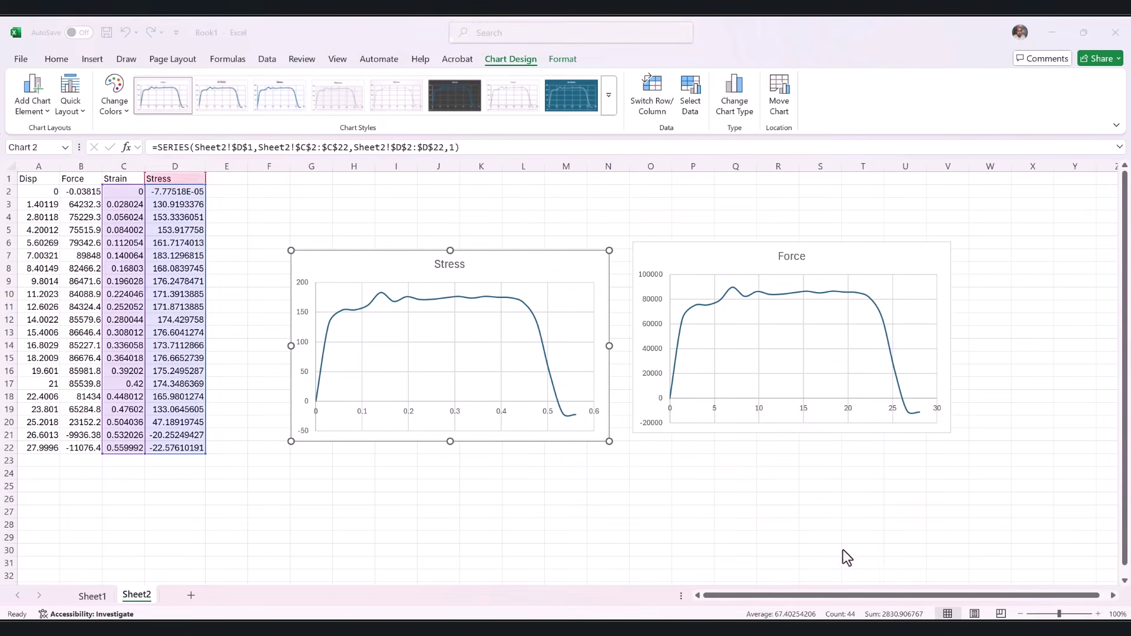
{"action": "left_click", "coordinate": [340, 308]}
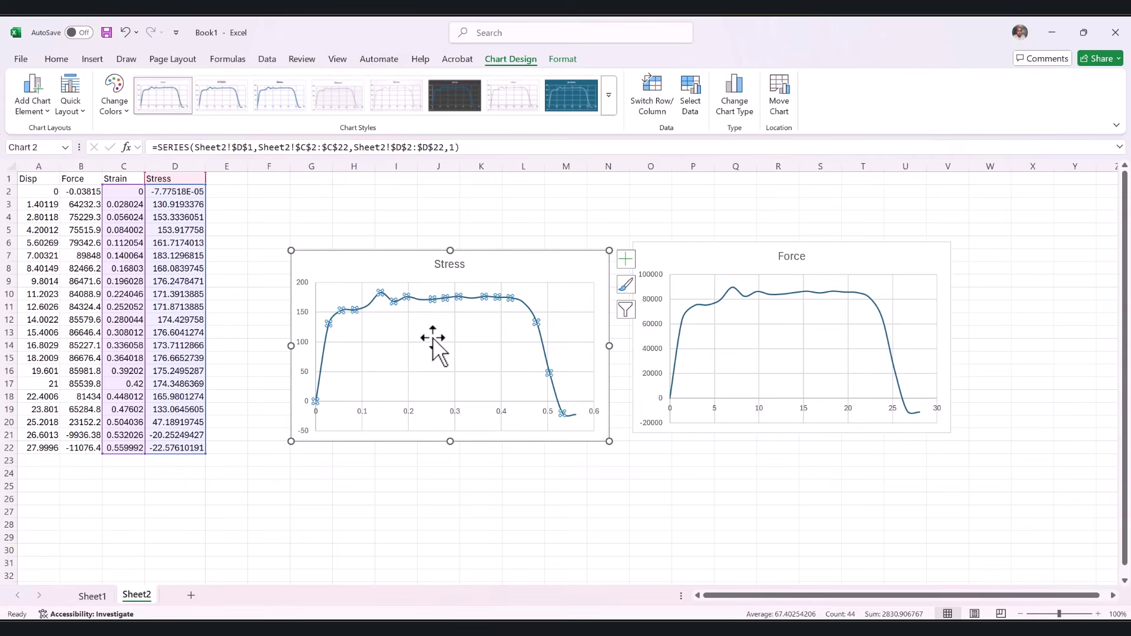
{"action": "left_click", "coordinate": [333, 323]}
{"action": "left_click", "coordinate": [329, 324]}
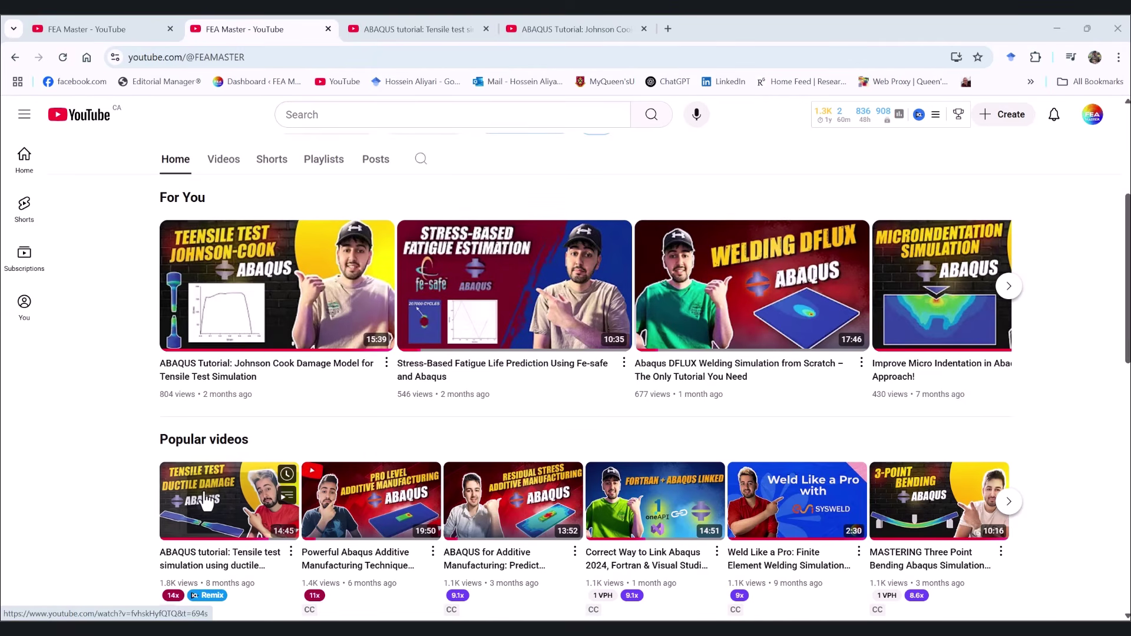
{"action": "mouse_move", "coordinate": [282, 281]}
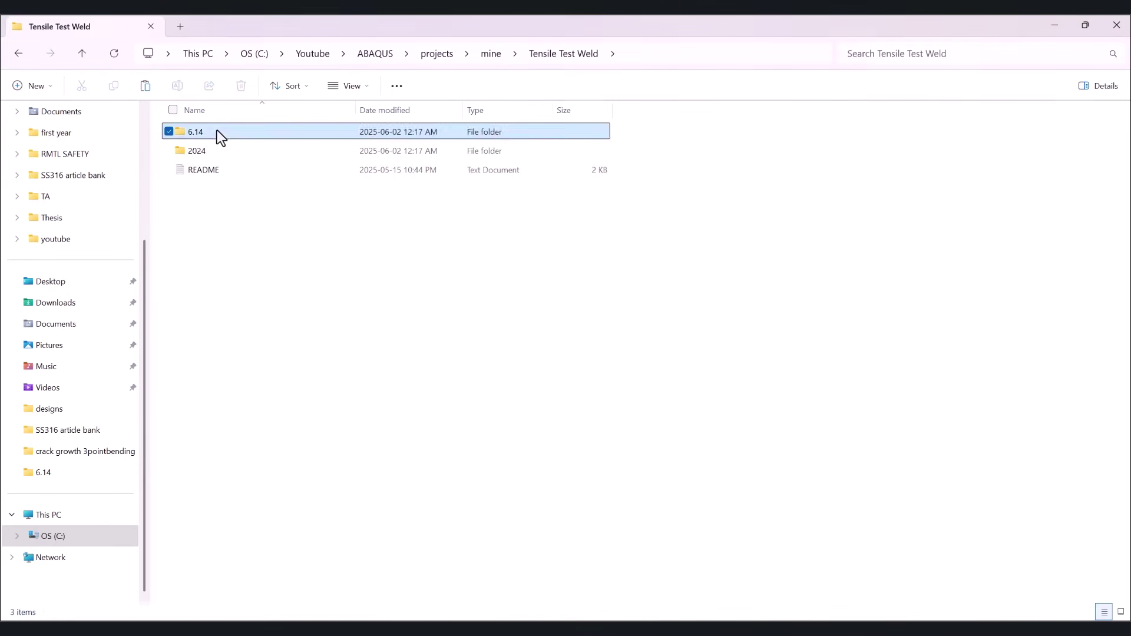
Look through the 6.14 and 2024 subfolders of the Tensile Test Weld project folder
{"action": "double_click", "coordinate": [216, 131]}
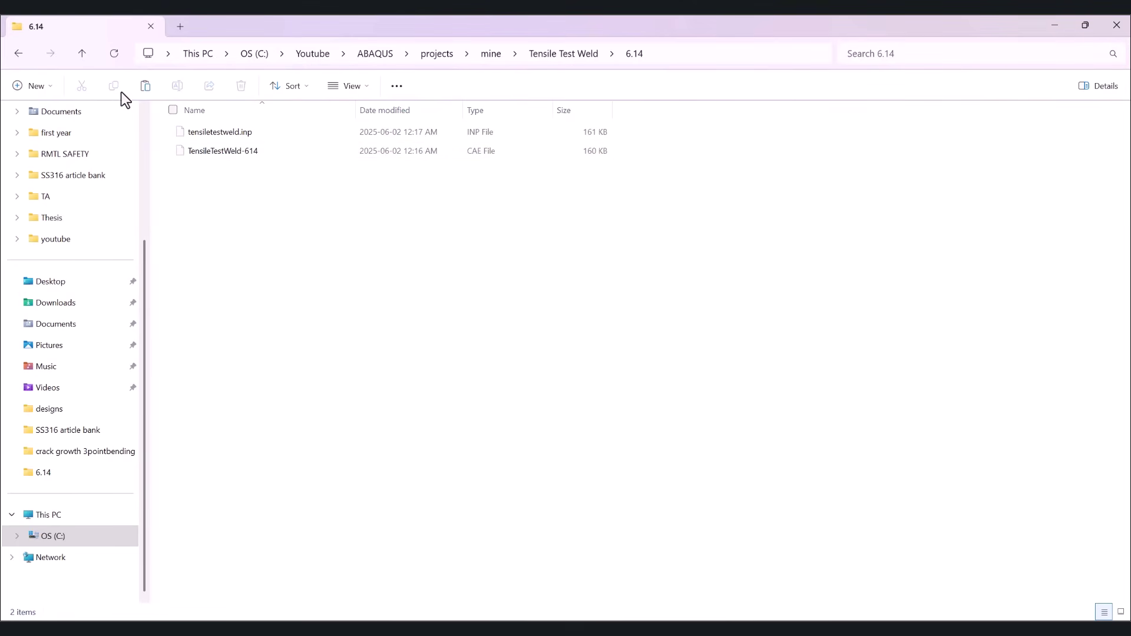
{"action": "left_click", "coordinate": [81, 55]}
{"action": "double_click", "coordinate": [211, 148]}
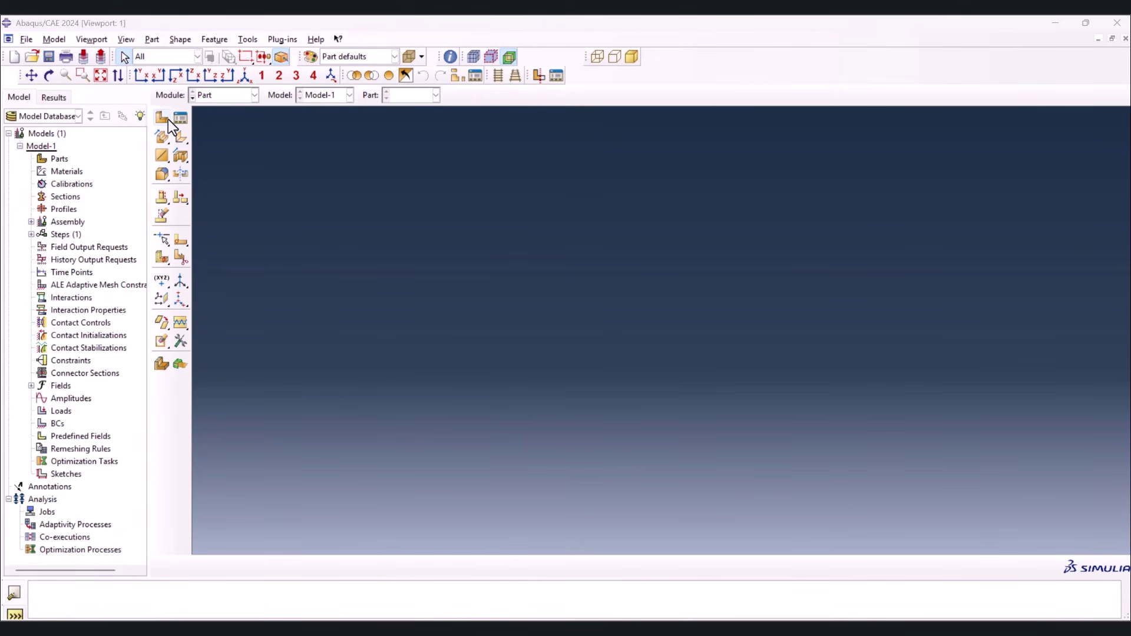
Start a 3D deformable solid extrusion part and sketch a three-sided outline open at the bottom, about 15 wide and 20 tall
{"action": "left_click", "coordinate": [167, 119]}
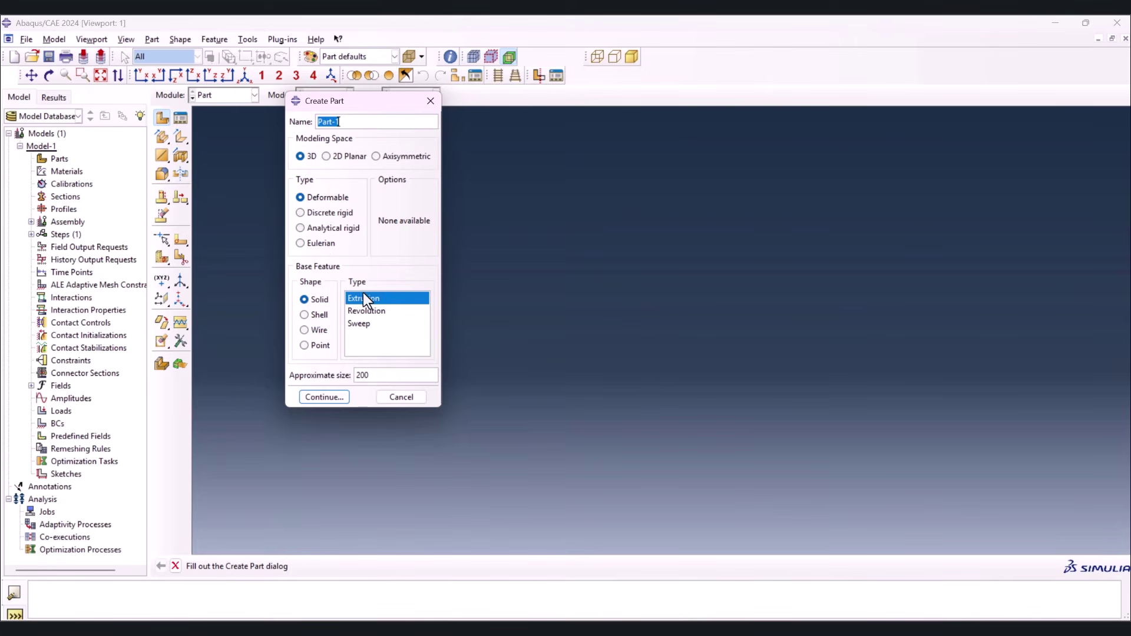
{"action": "left_click", "coordinate": [329, 396]}
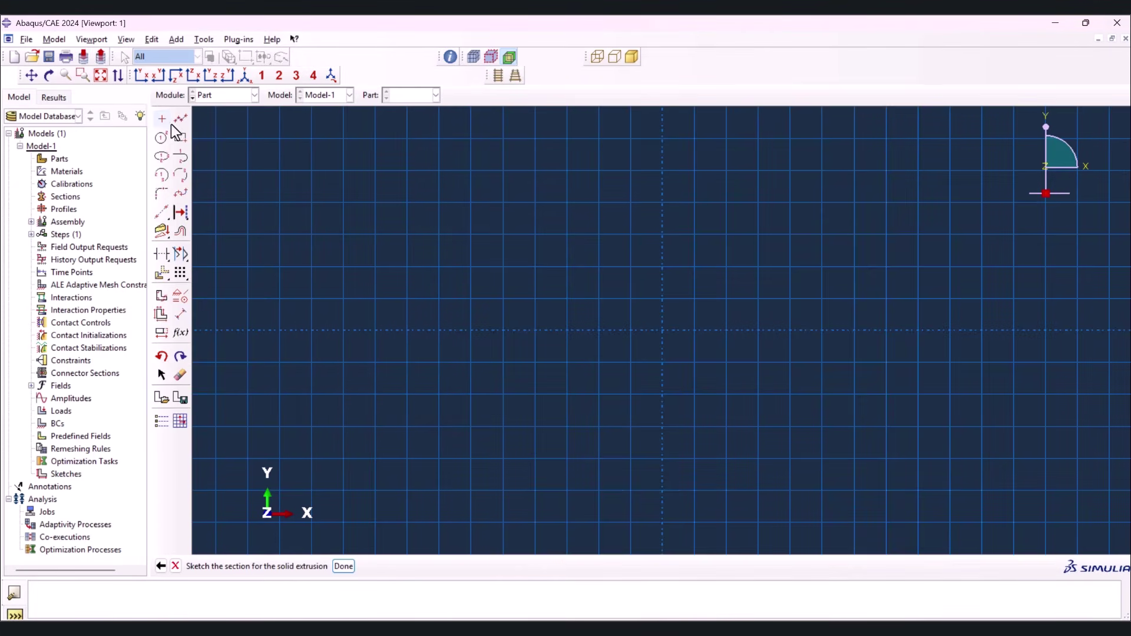
{"action": "left_click", "coordinate": [180, 119]}
{"action": "left_click", "coordinate": [566, 329]}
{"action": "left_click", "coordinate": [566, 202]}
{"action": "left_click", "coordinate": [663, 202]}
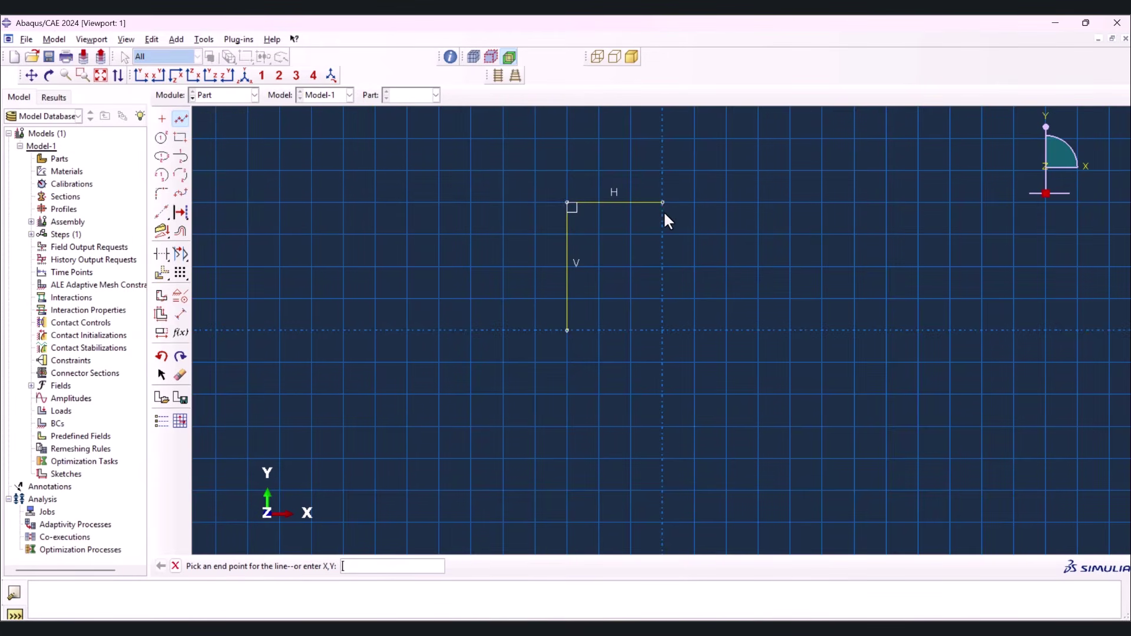
{"action": "left_click", "coordinate": [666, 330]}
{"action": "key", "text": "Escape"}
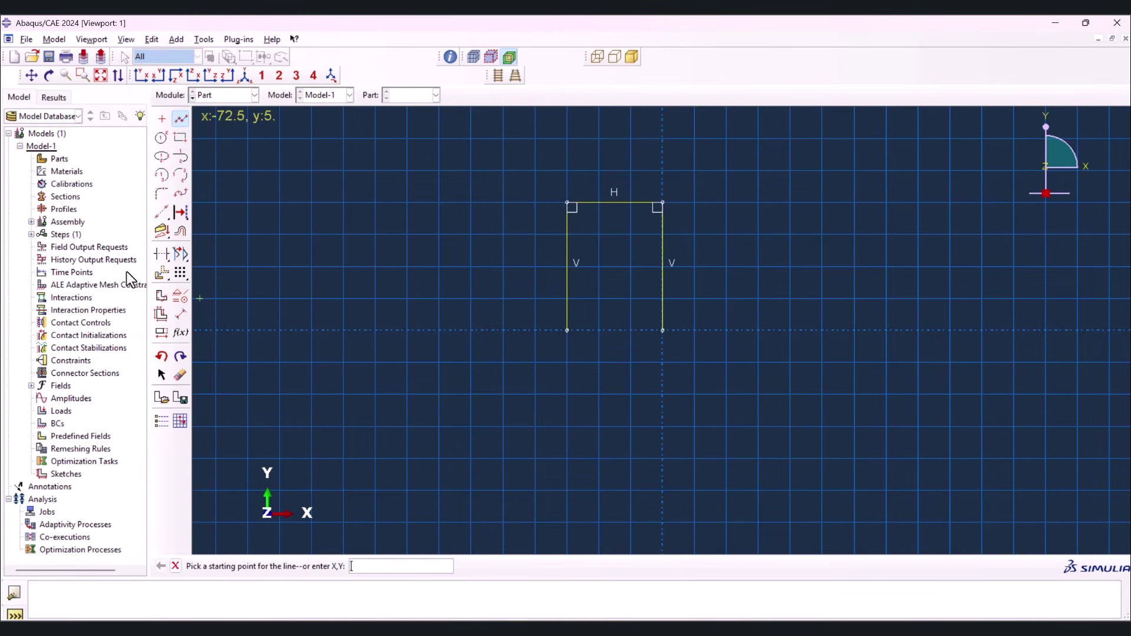
Constrain the two vertical sides of the open outline to equal length
{"action": "left_click", "coordinate": [179, 294]}
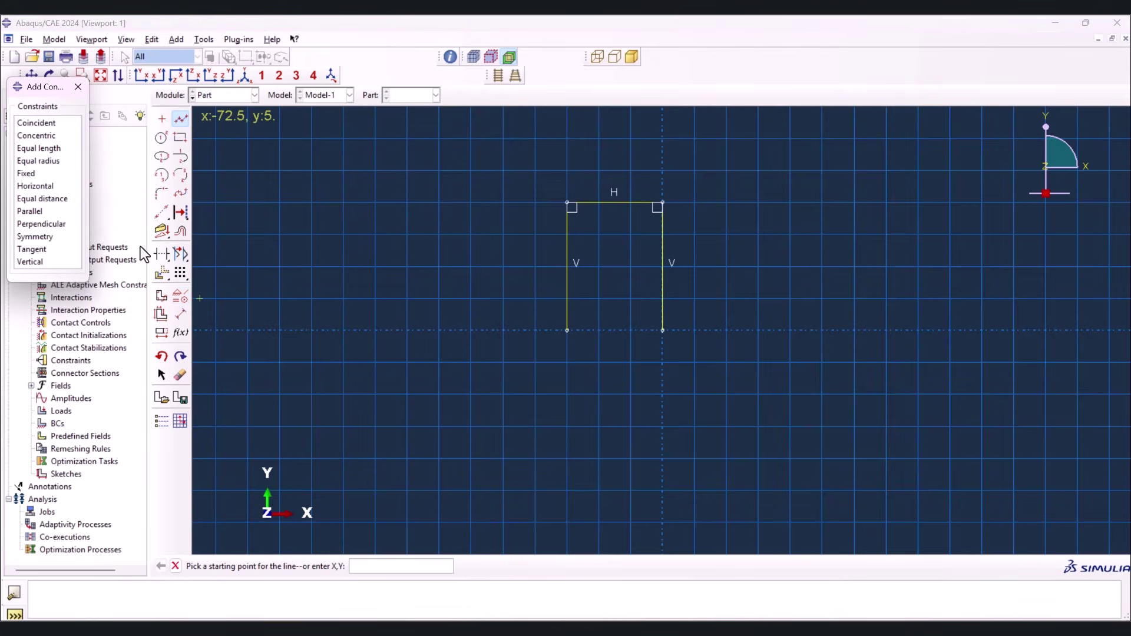
{"action": "left_click", "coordinate": [48, 150]}
{"action": "left_click_drag", "start_coordinate": [532, 254], "coordinate": [694, 272]}
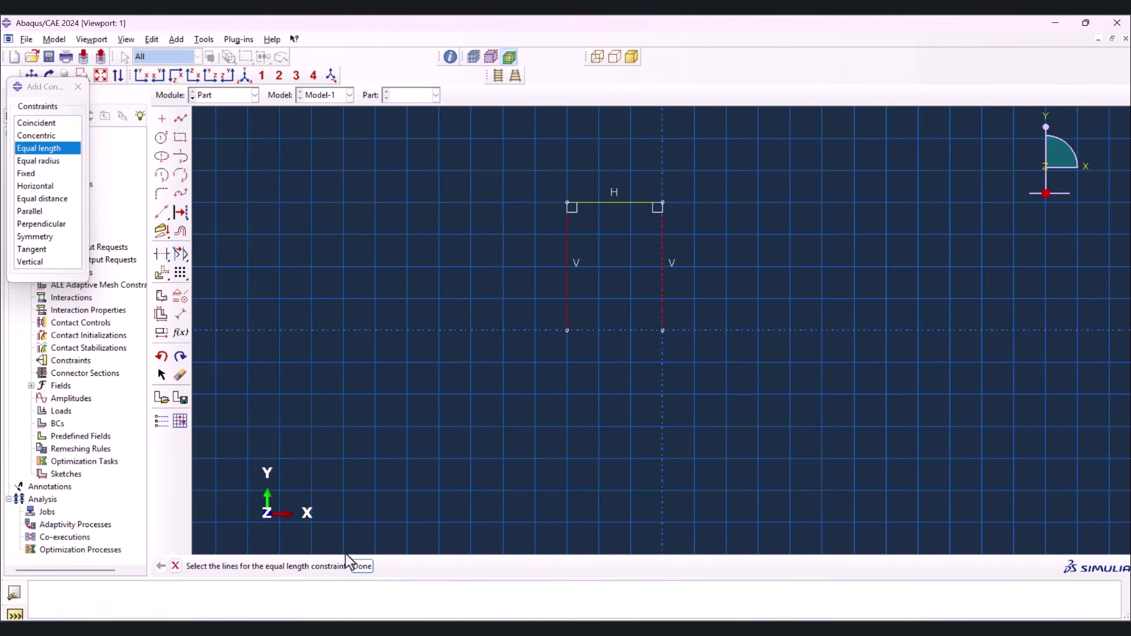
{"action": "left_click", "coordinate": [362, 566]}
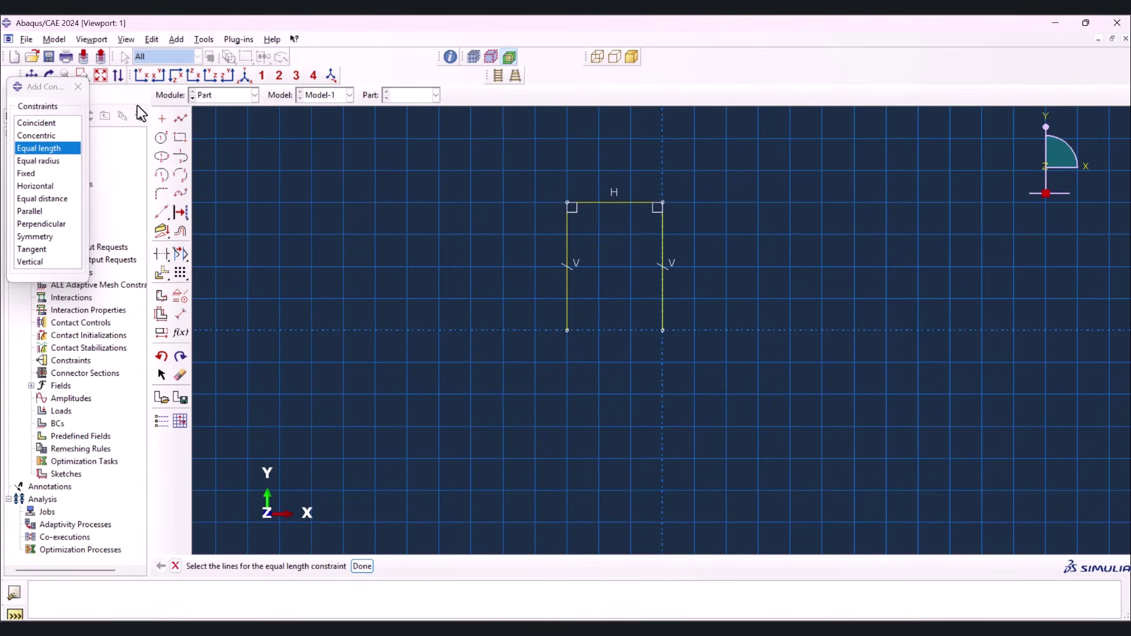
{"action": "left_click", "coordinate": [77, 86]}
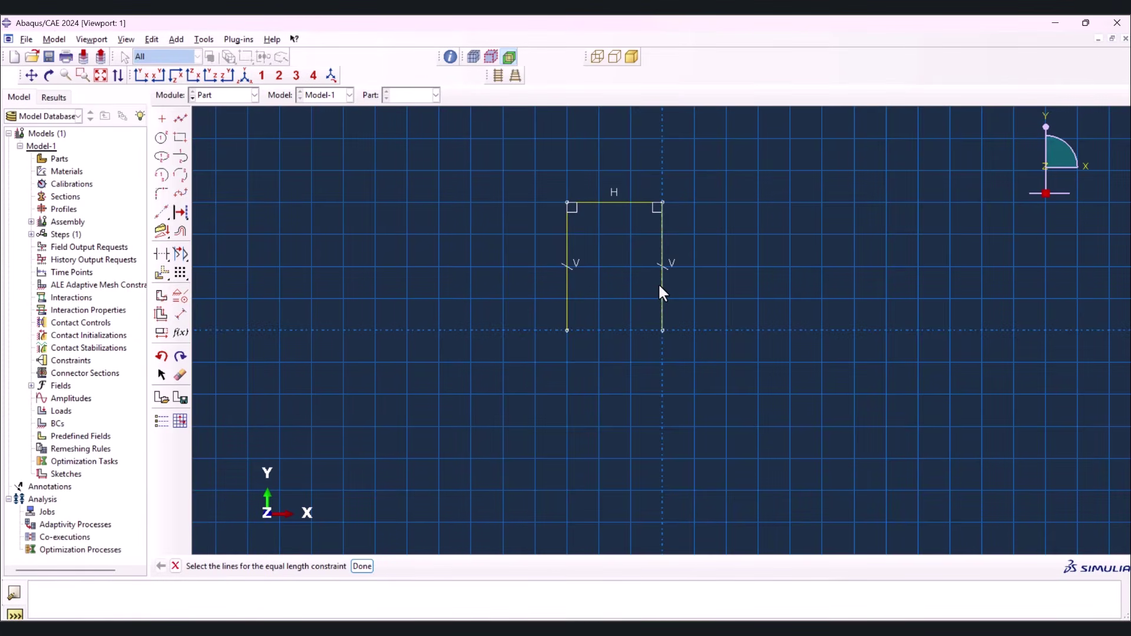
Dimension the outline's top edge as 10 and its left vertical side as 30
{"action": "left_click", "coordinate": [183, 312]}
{"action": "left_click", "coordinate": [603, 202]}
{"action": "left_click", "coordinate": [611, 160]}
{"action": "type", "text": "10"}
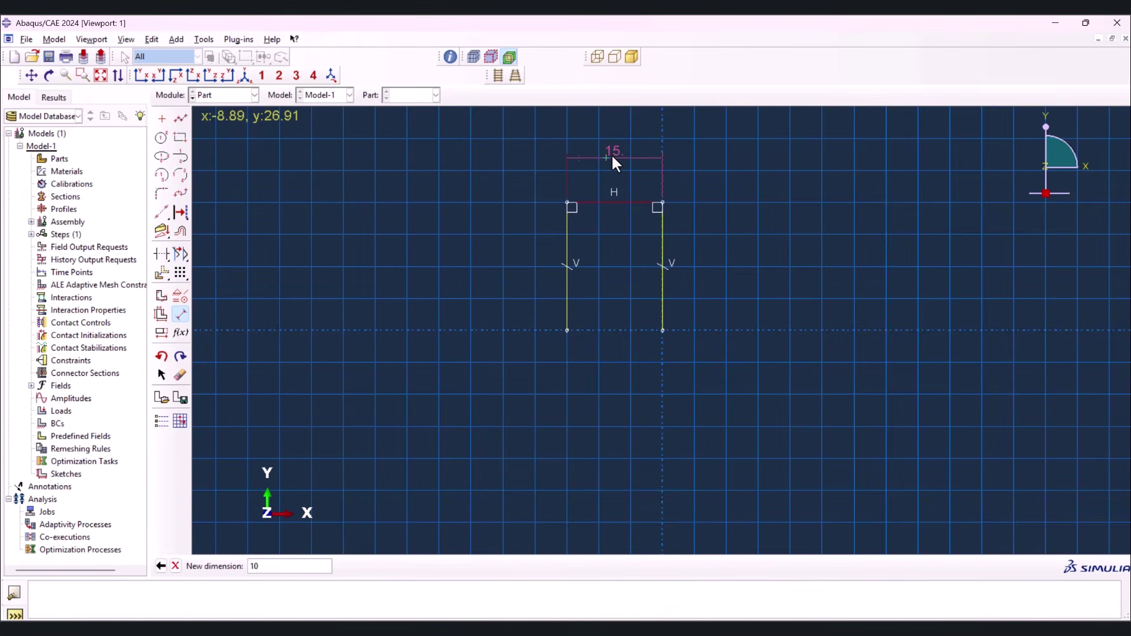
{"action": "key", "text": "Return"}
{"action": "left_click", "coordinate": [597, 253]}
{"action": "left_click", "coordinate": [510, 243]}
{"action": "type", "text": "1"}
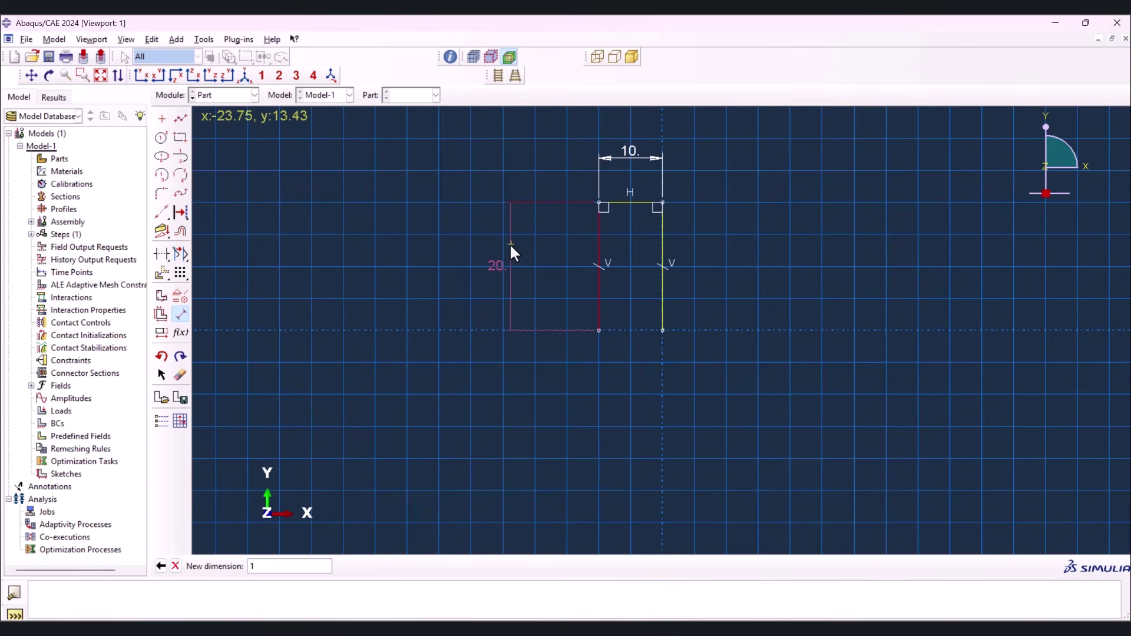
{"action": "type", "text": "0"}
{"action": "key", "text": "Return"}
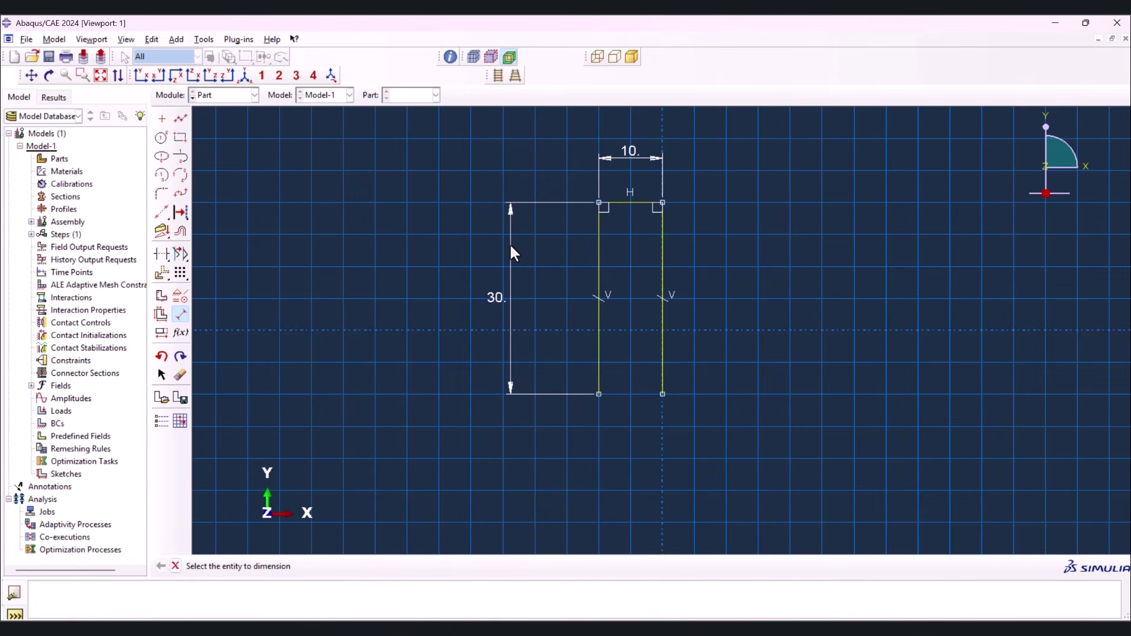
Sketch two separate parallel vertical lines about 20 long just below the open end of the outline
{"action": "scroll", "coordinate": [441, 200], "scroll_direction": "down", "scroll_amount": 1}
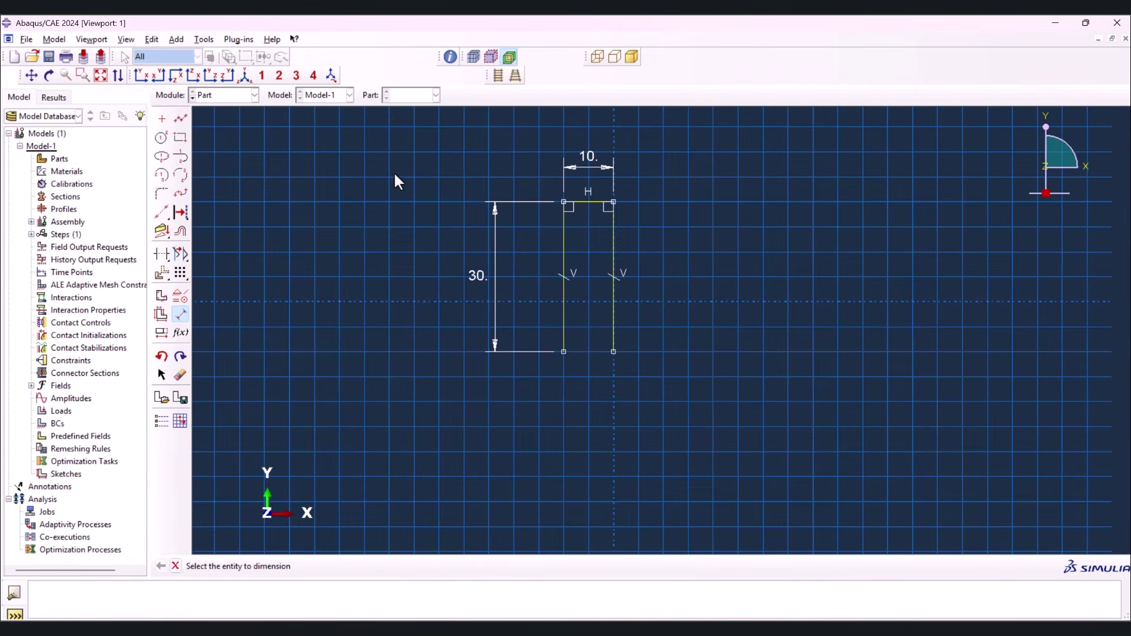
{"action": "left_click", "coordinate": [184, 118]}
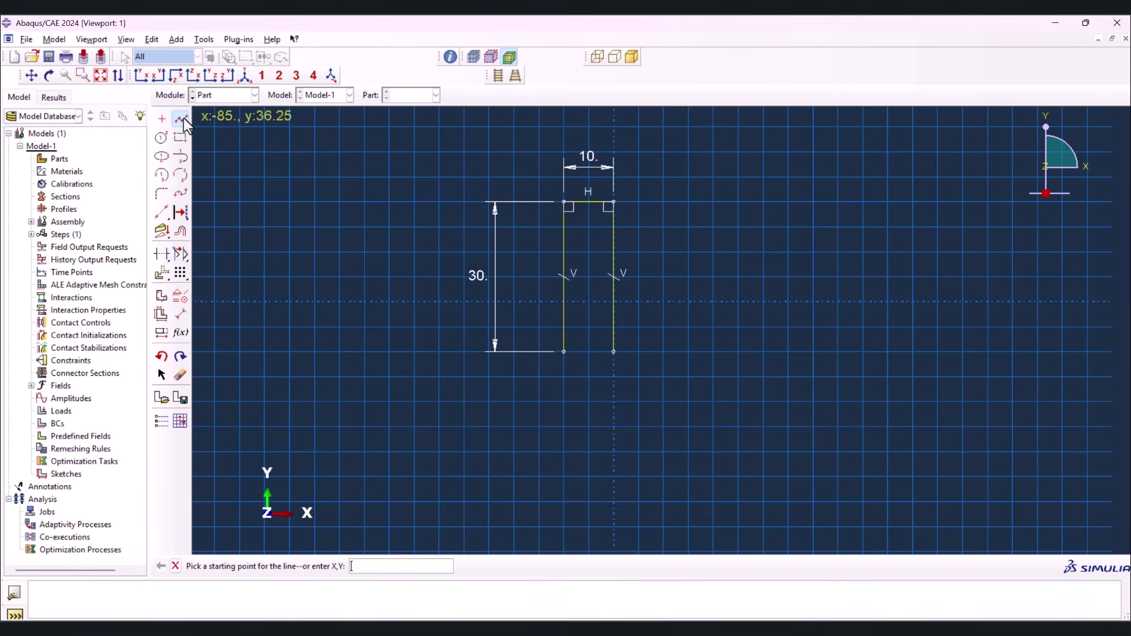
{"action": "left_click", "coordinate": [582, 377]}
{"action": "left_click", "coordinate": [582, 475]}
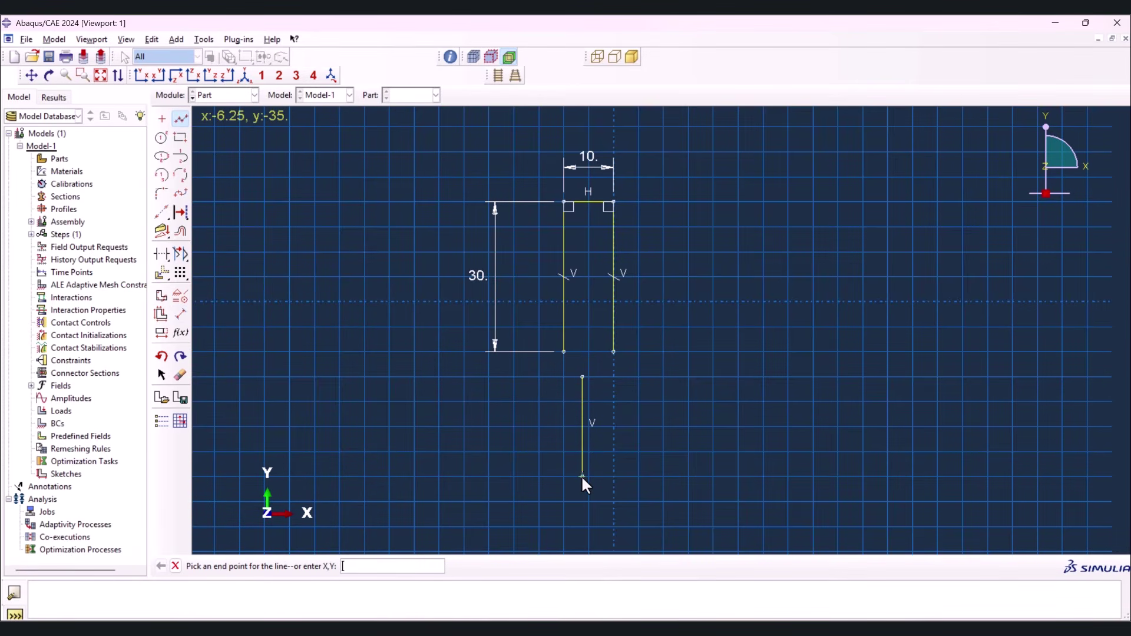
{"action": "middle_click", "coordinate": [598, 465]}
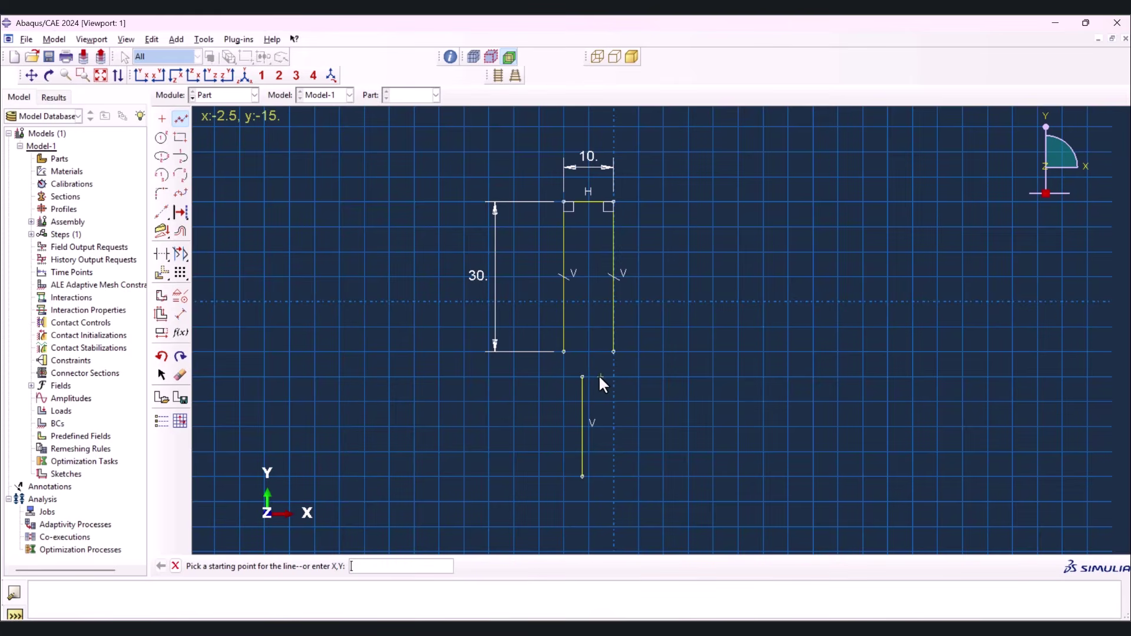
{"action": "left_click", "coordinate": [601, 377]}
{"action": "left_click", "coordinate": [600, 476]}
{"action": "middle_click", "coordinate": [601, 451]}
Dimension the spacing between the two lower vertical lines as 6
{"action": "left_click", "coordinate": [180, 314]}
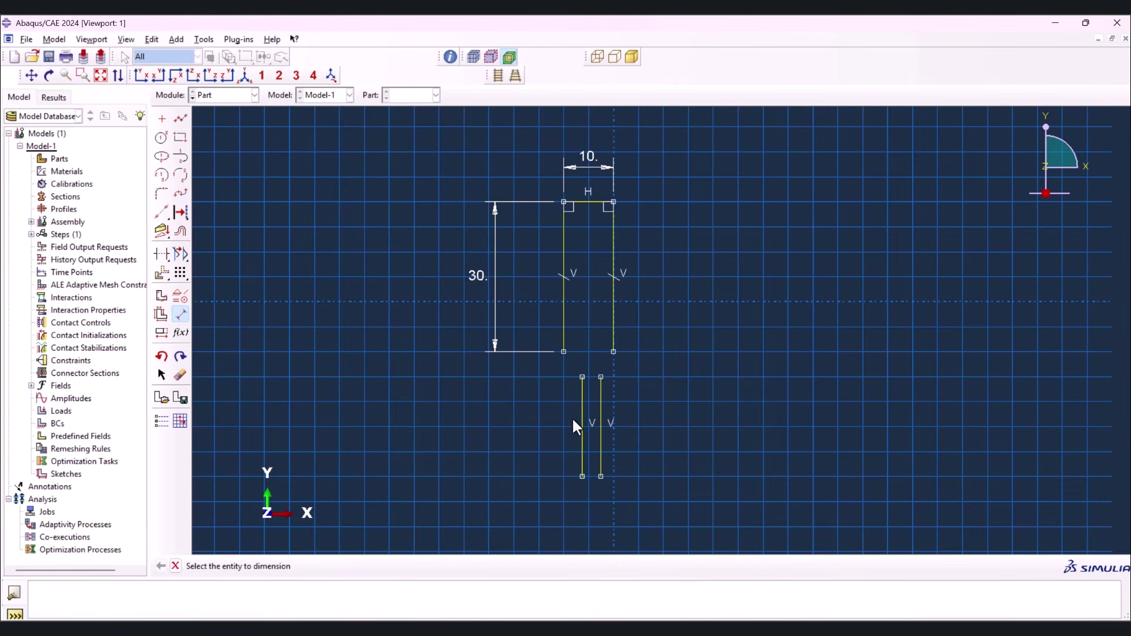
{"action": "left_click", "coordinate": [601, 427]}
{"action": "left_click", "coordinate": [582, 427]}
{"action": "left_click", "coordinate": [591, 504]}
{"action": "type", "text": "6"}
{"action": "key", "text": "Return"}
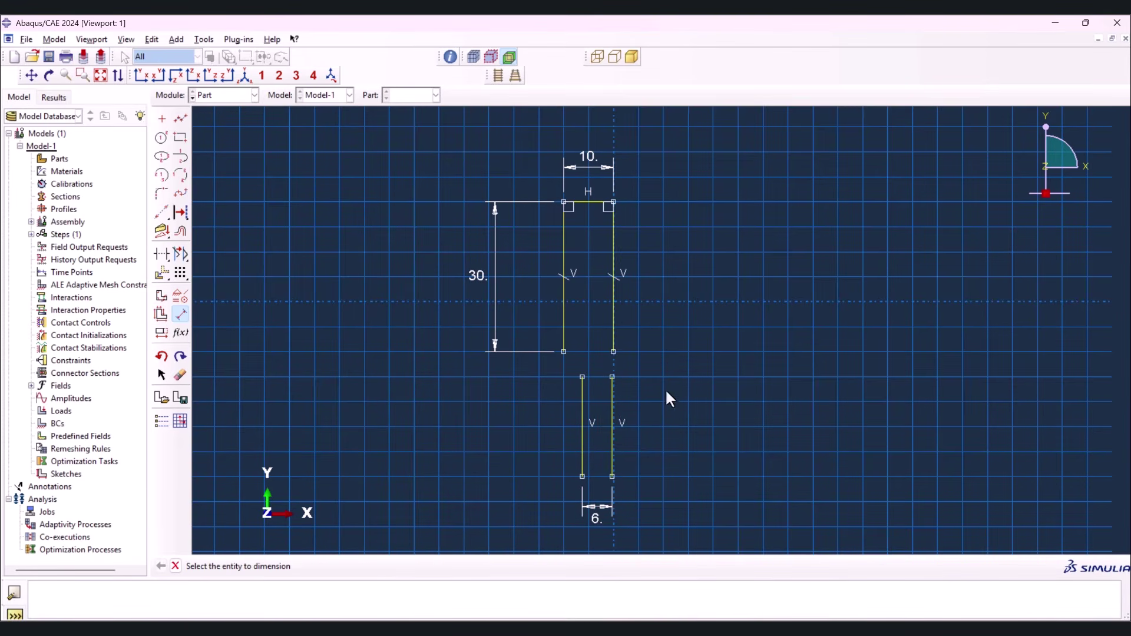
Dimension the horizontal offset between the left lower line and the left side of the upper outline as 2
{"action": "left_click", "coordinate": [579, 407]}
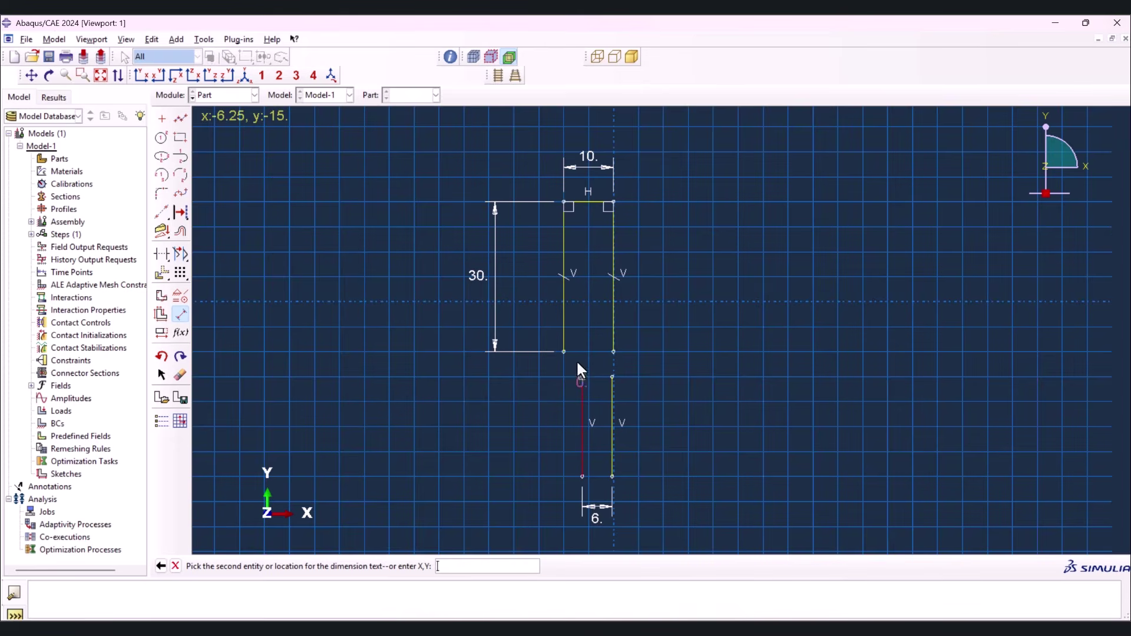
{"action": "left_click", "coordinate": [563, 309]}
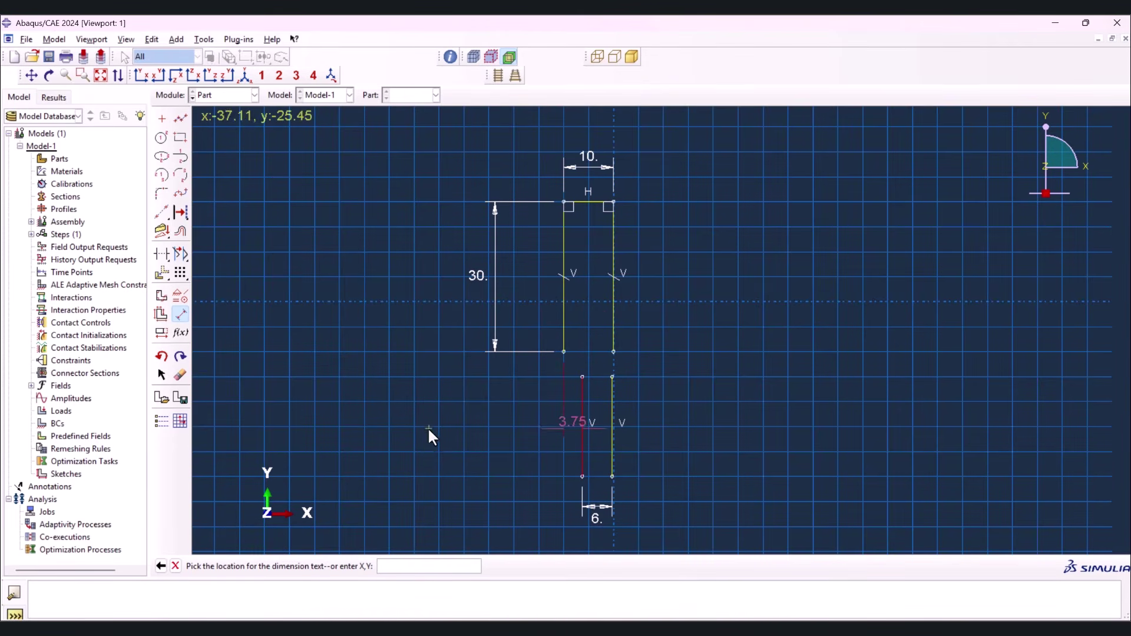
{"action": "left_click", "coordinate": [481, 458]}
{"action": "type", "text": "2"}
{"action": "key", "text": "Return"}
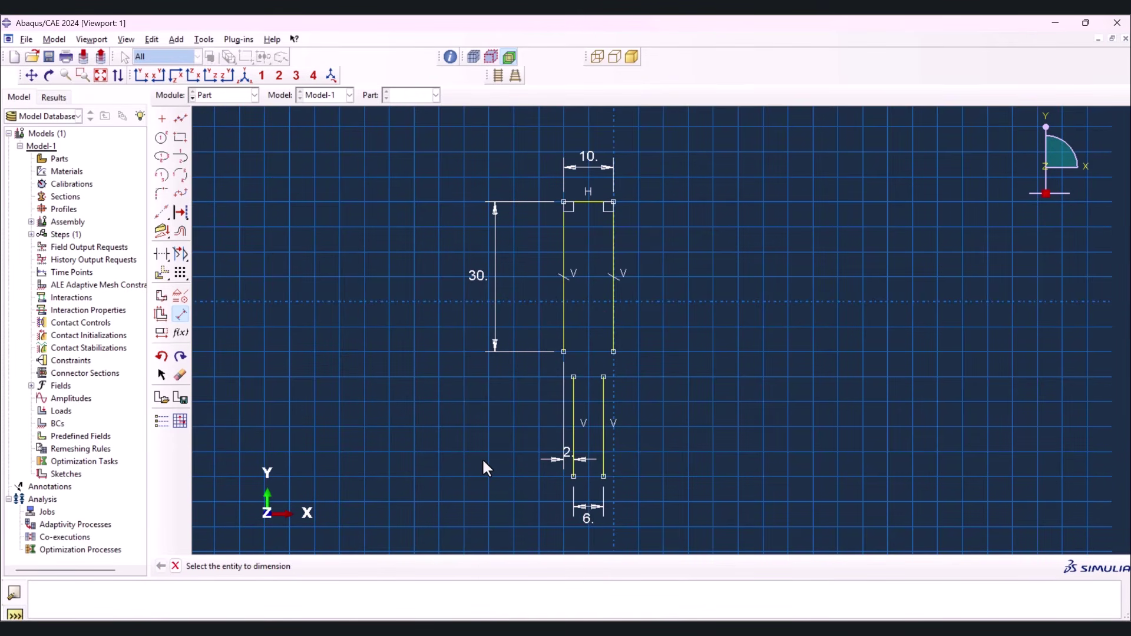
{"action": "left_click", "coordinate": [602, 388]}
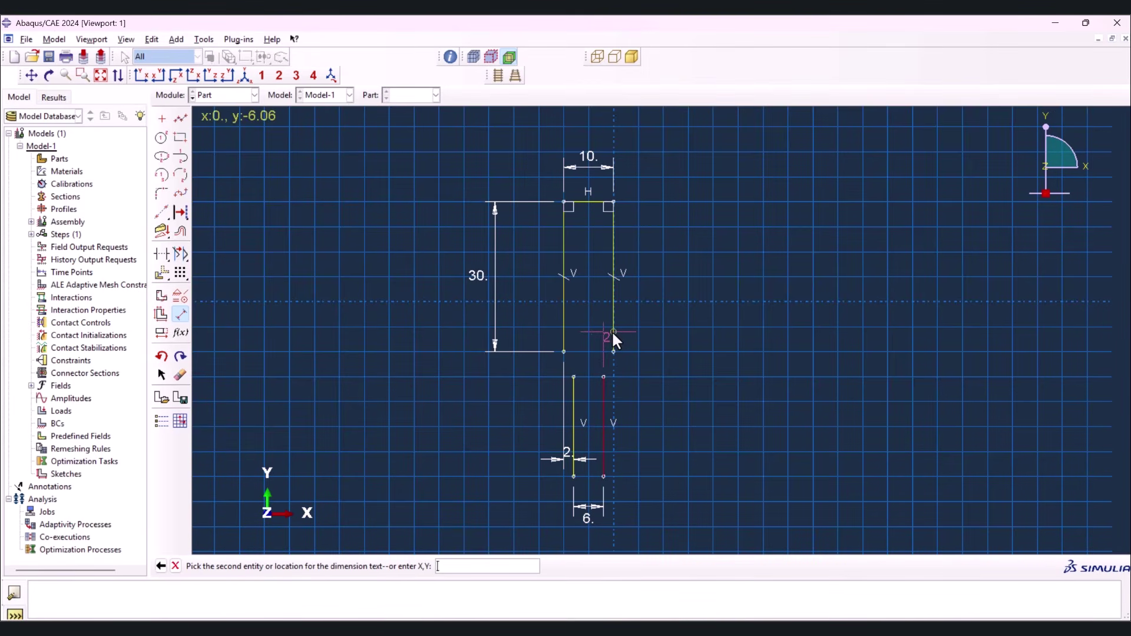
{"action": "key", "text": "Escape"}
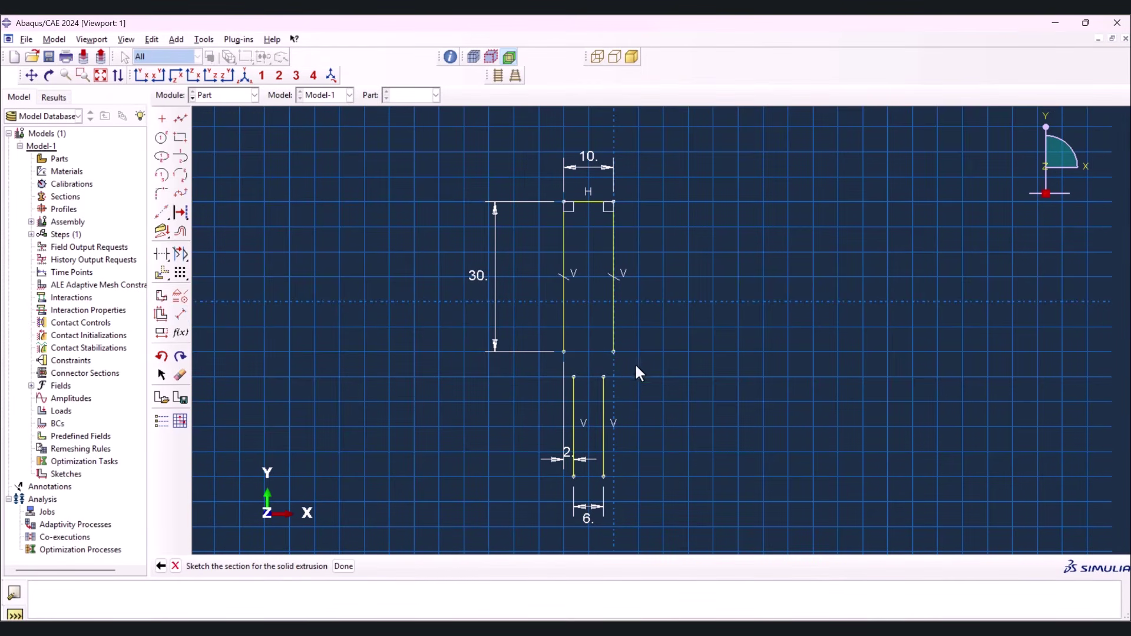
Connect the top of each lower line to the matching lower corner of the upper outline with tangent arcs
{"action": "left_click", "coordinate": [180, 157]}
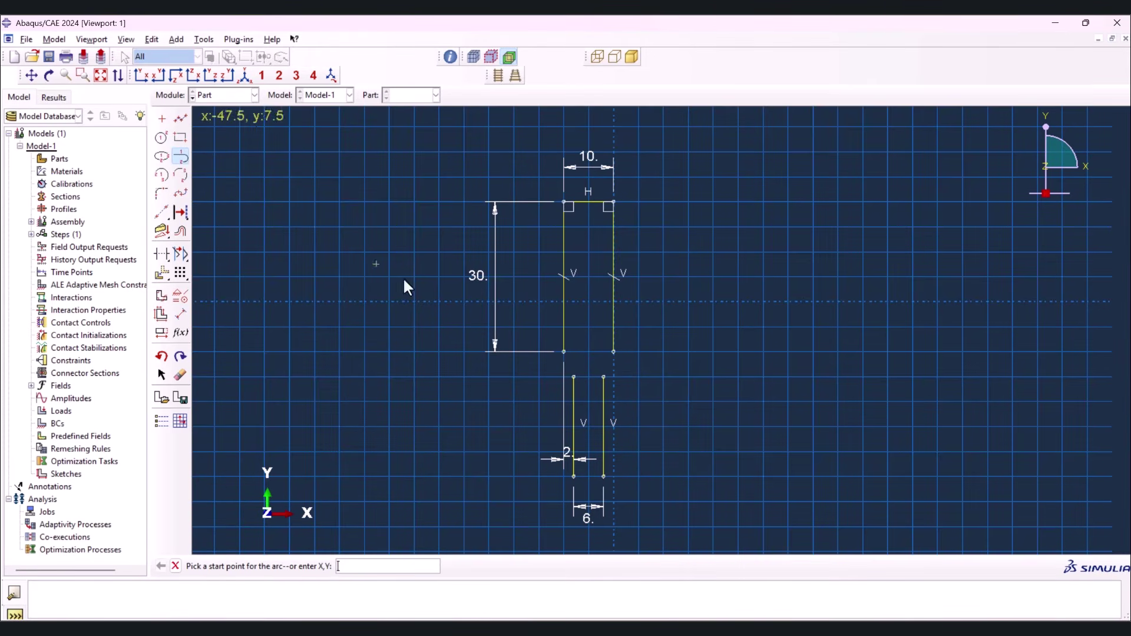
{"action": "left_click", "coordinate": [575, 372]}
{"action": "left_click", "coordinate": [564, 352]}
{"action": "left_click", "coordinate": [600, 375]}
{"action": "left_click", "coordinate": [609, 351]}
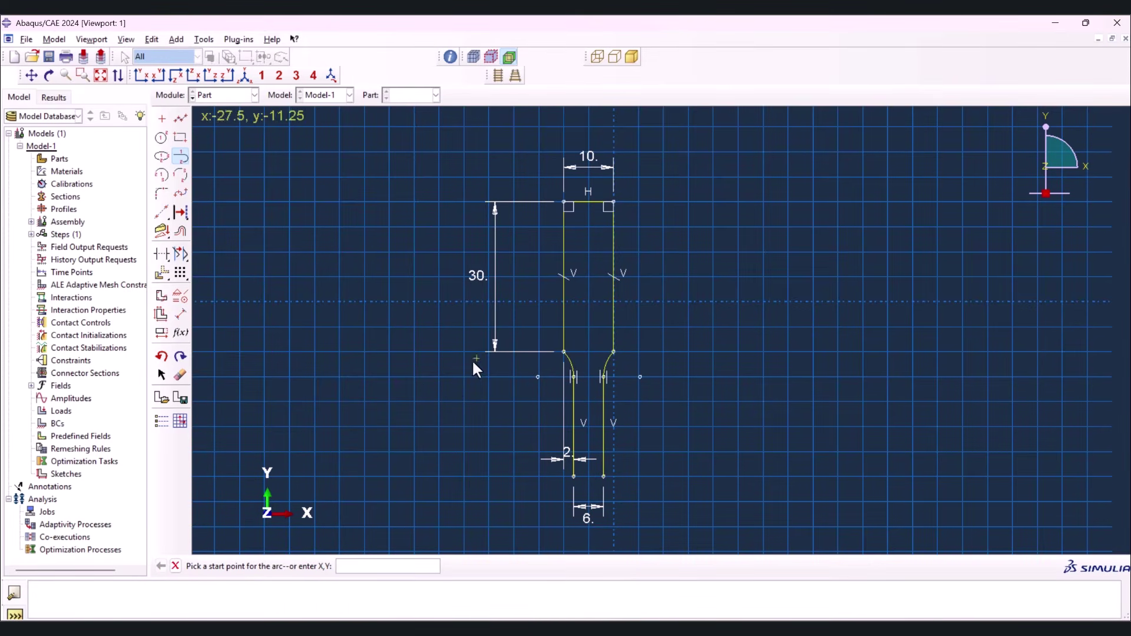
{"action": "scroll", "coordinate": [359, 338], "scroll_direction": "down", "scroll_amount": 1}
{"action": "key", "text": "Escape"}
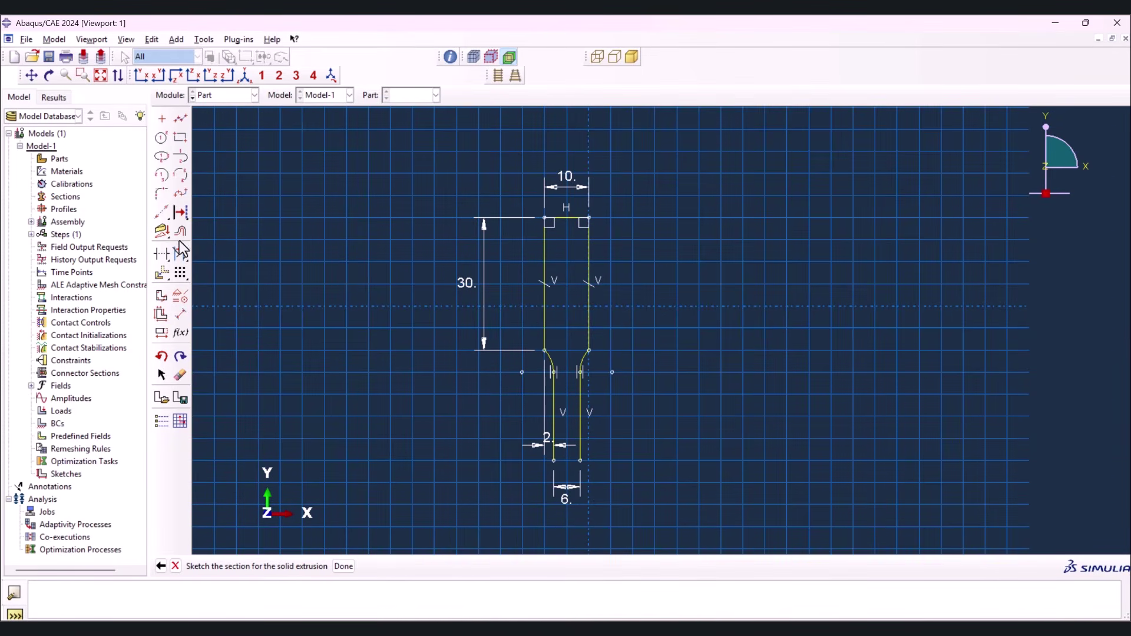
Constrain the two lower vertical lines to equal length
{"action": "left_click", "coordinate": [180, 295]}
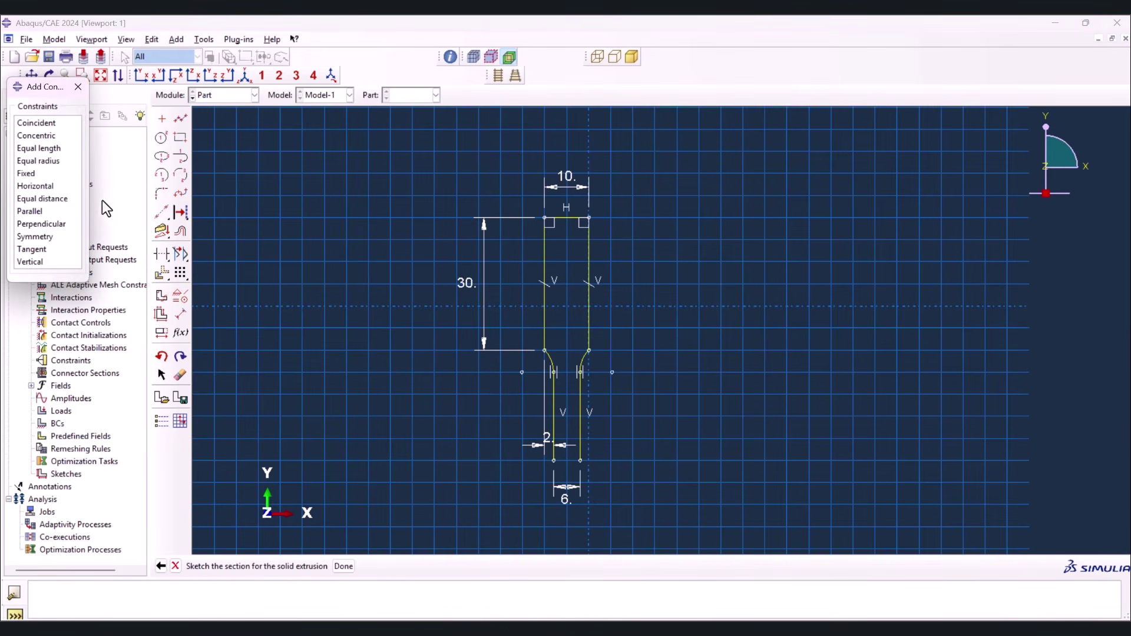
{"action": "left_click", "coordinate": [42, 148]}
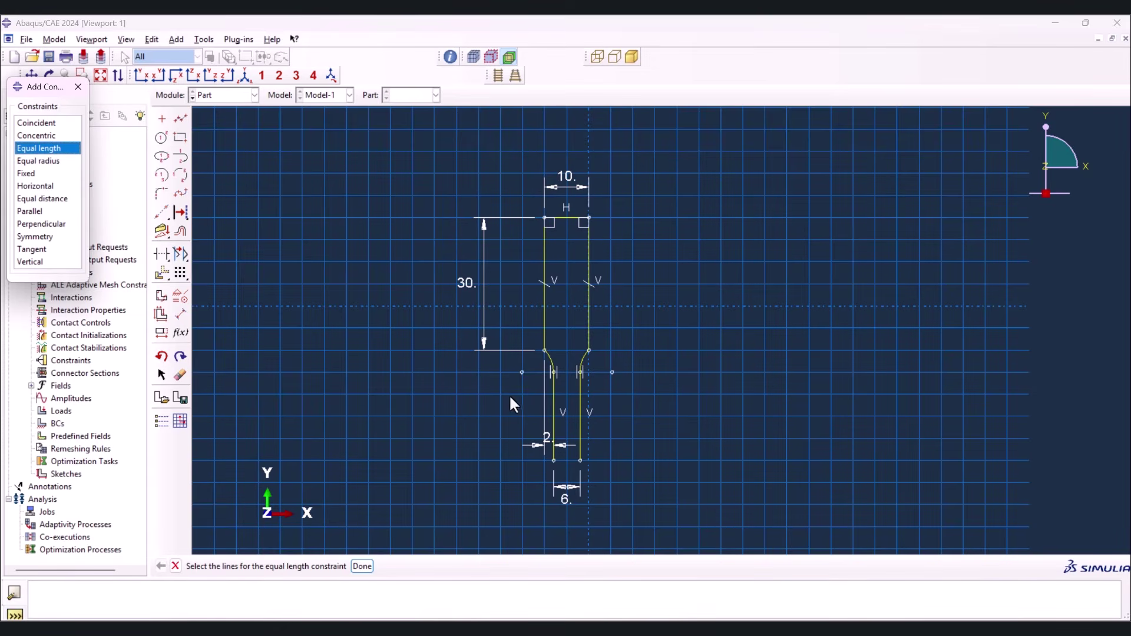
{"action": "left_click", "coordinate": [580, 416]}
{"action": "left_click", "coordinate": [558, 408]}
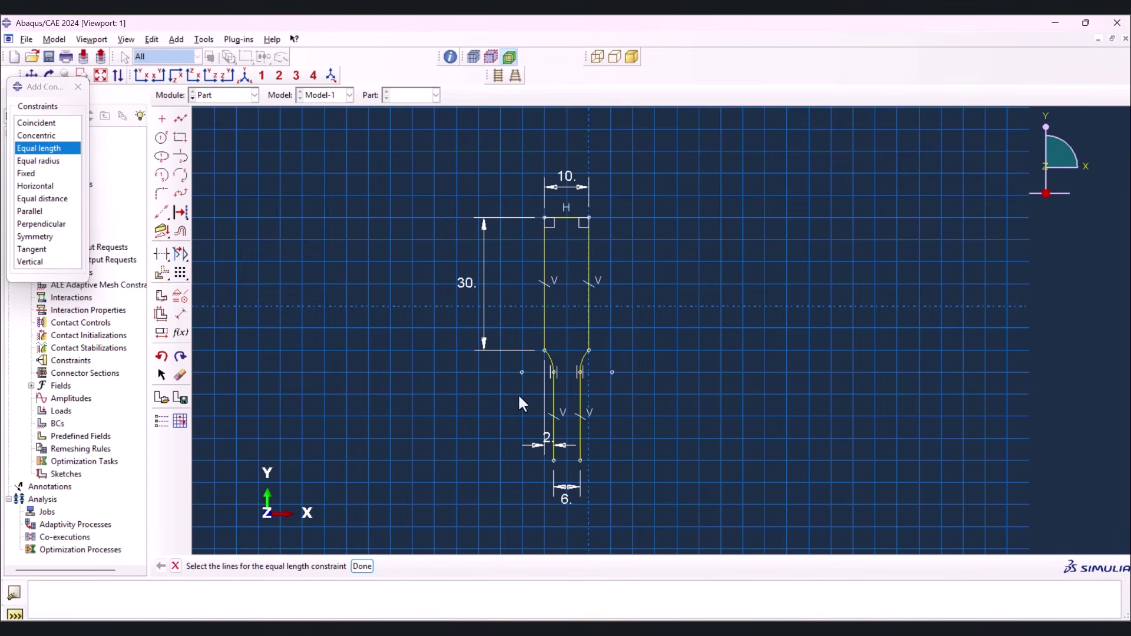
Dimension the length of the left lower vertical line as 12.5 and close the constraints dialog
{"action": "left_click", "coordinate": [181, 314]}
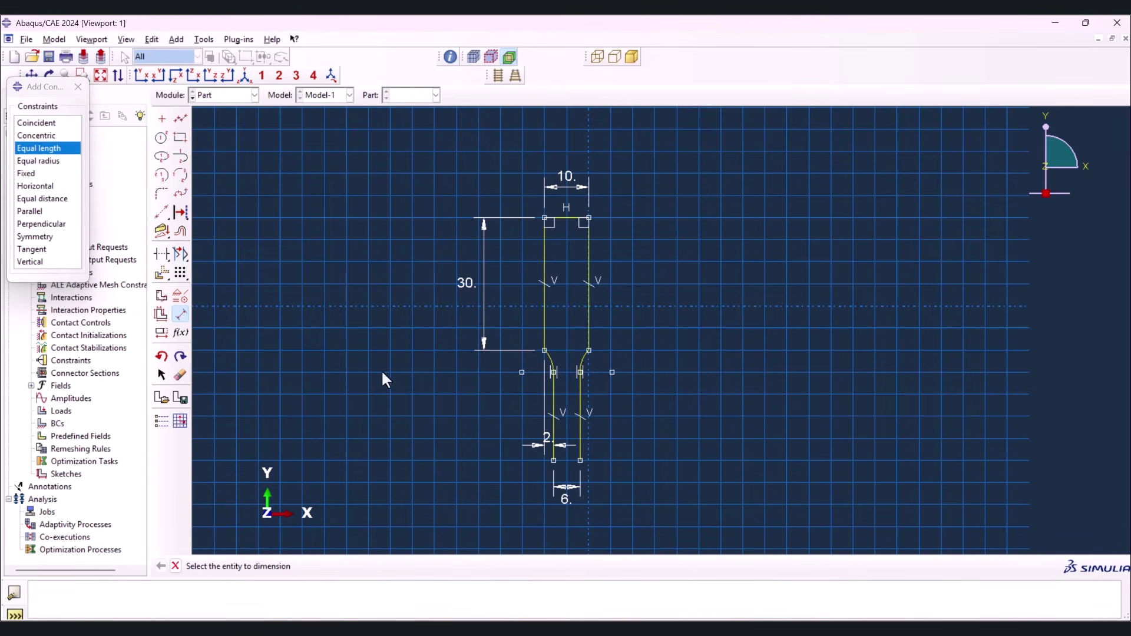
{"action": "left_click", "coordinate": [552, 400]}
{"action": "left_click", "coordinate": [473, 396]}
{"action": "type", "text": "12.5"}
{"action": "key", "text": "Return"}
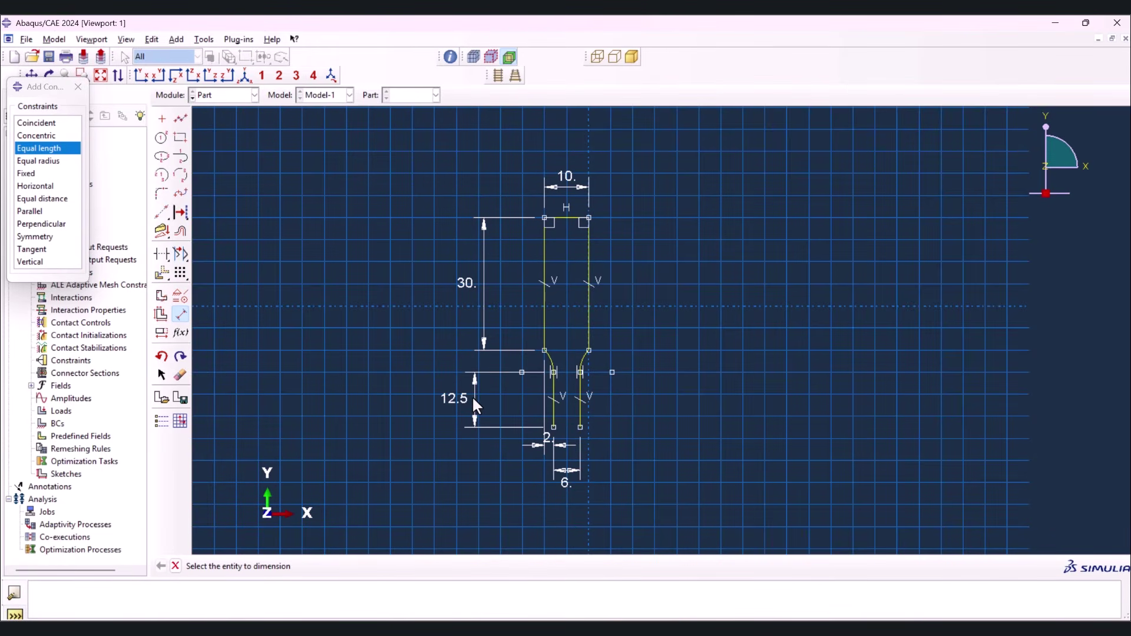
{"action": "left_click", "coordinate": [70, 87]}
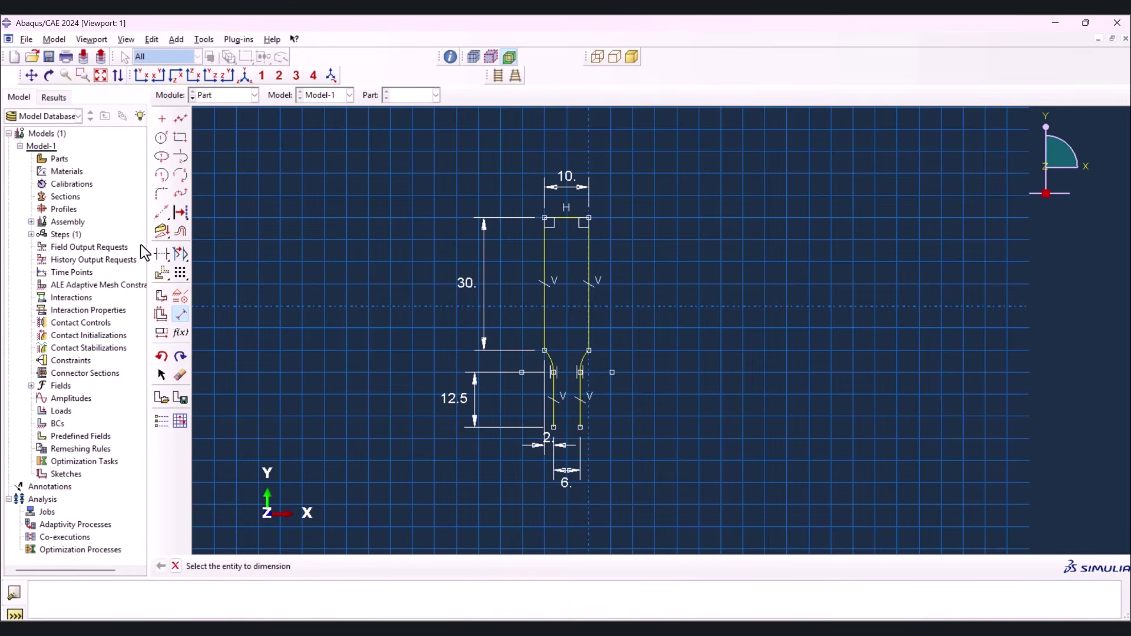
Draw a horizontal construction line through the bottom ends of the two lower vertical lines
{"action": "left_click", "coordinate": [163, 213]}
{"action": "left_click", "coordinate": [546, 429]}
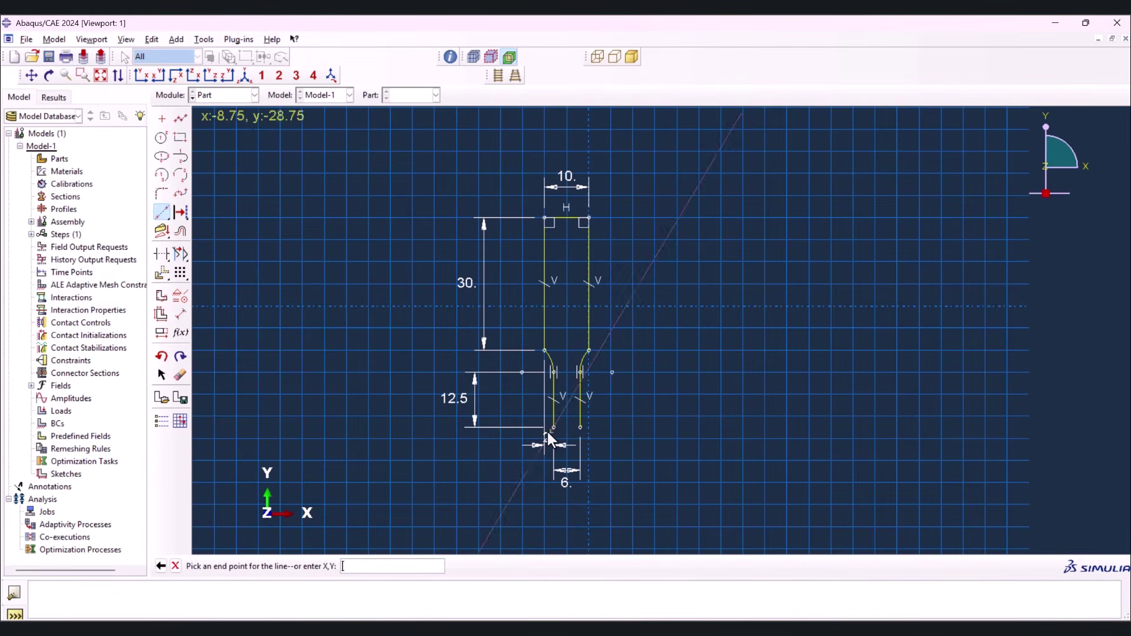
{"action": "left_click", "coordinate": [580, 424]}
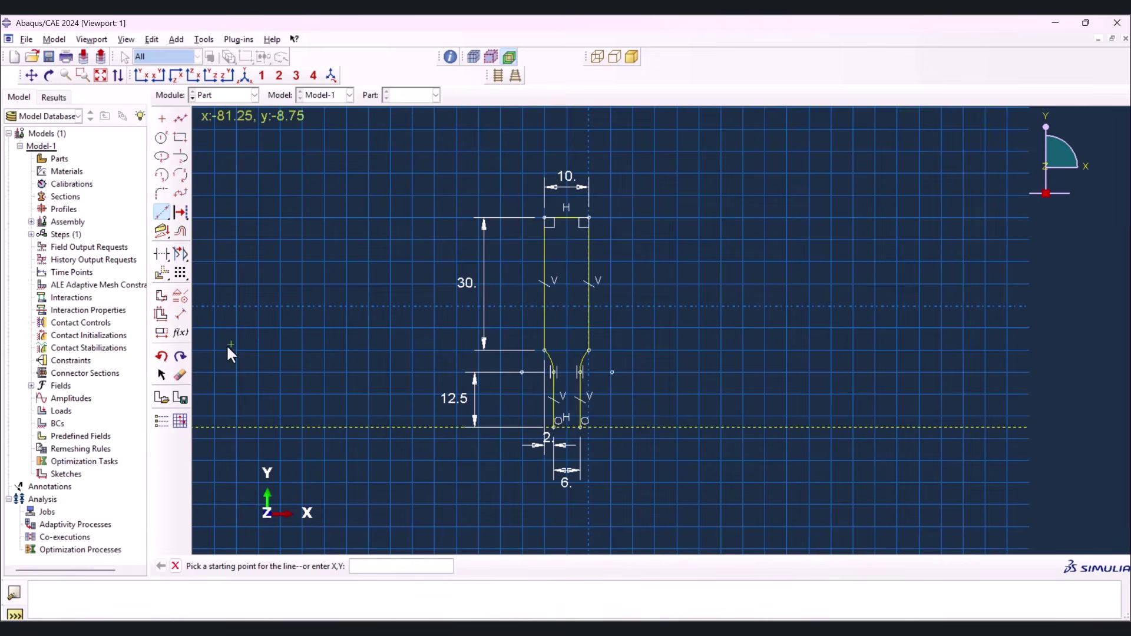
Mirror a copy of the whole upper half profile about the horizontal construction line
{"action": "left_click", "coordinate": [163, 276]}
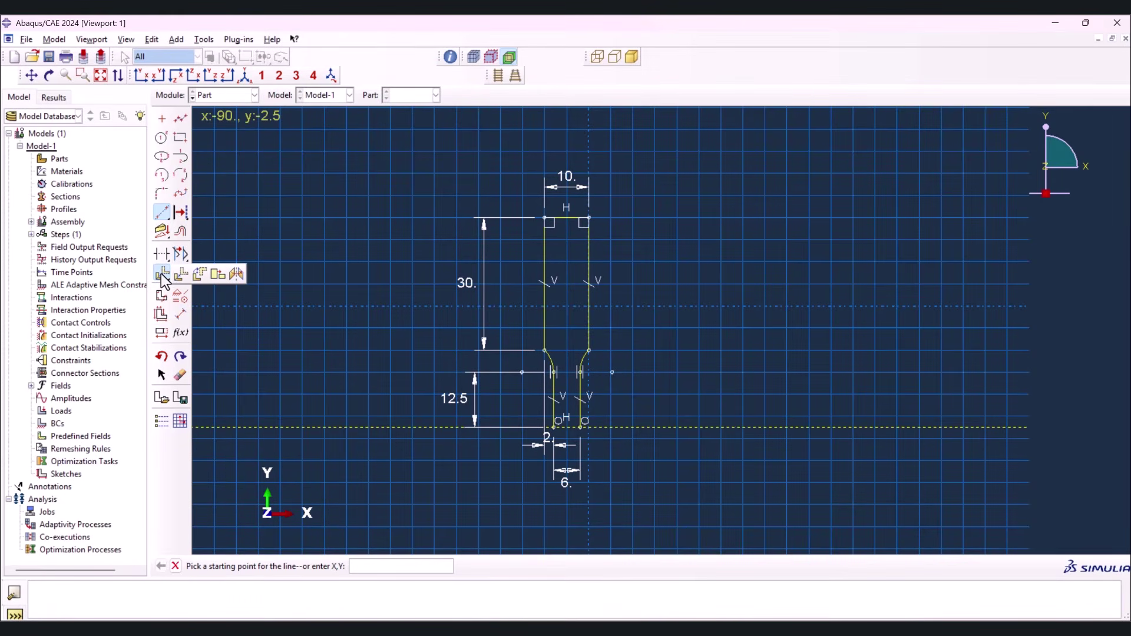
{"action": "left_click", "coordinate": [236, 274]}
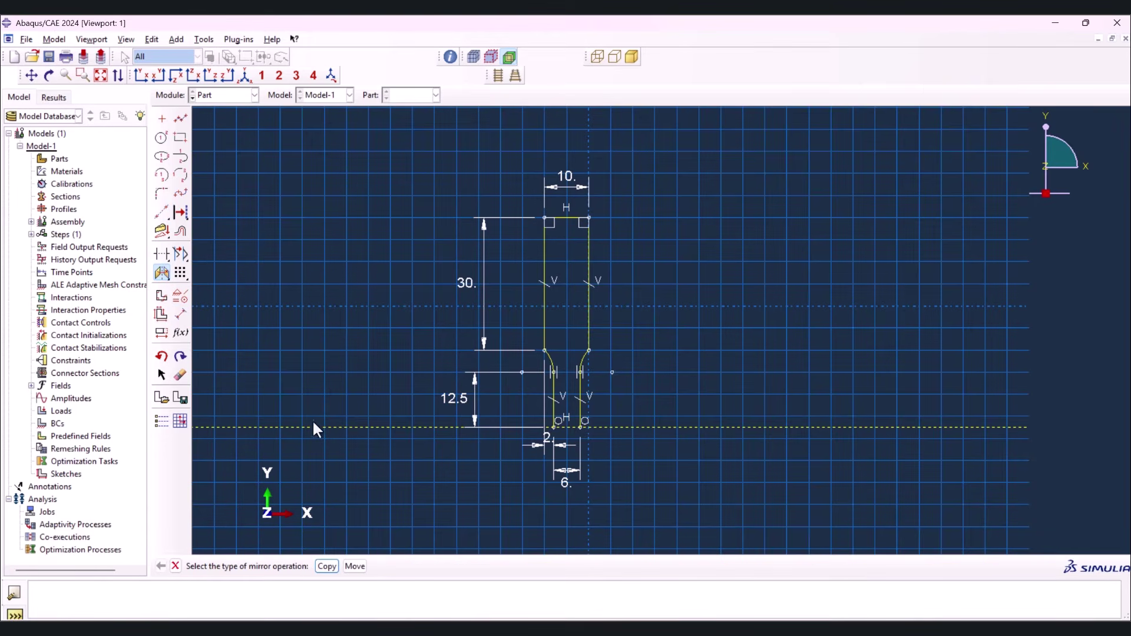
{"action": "left_click", "coordinate": [325, 566]}
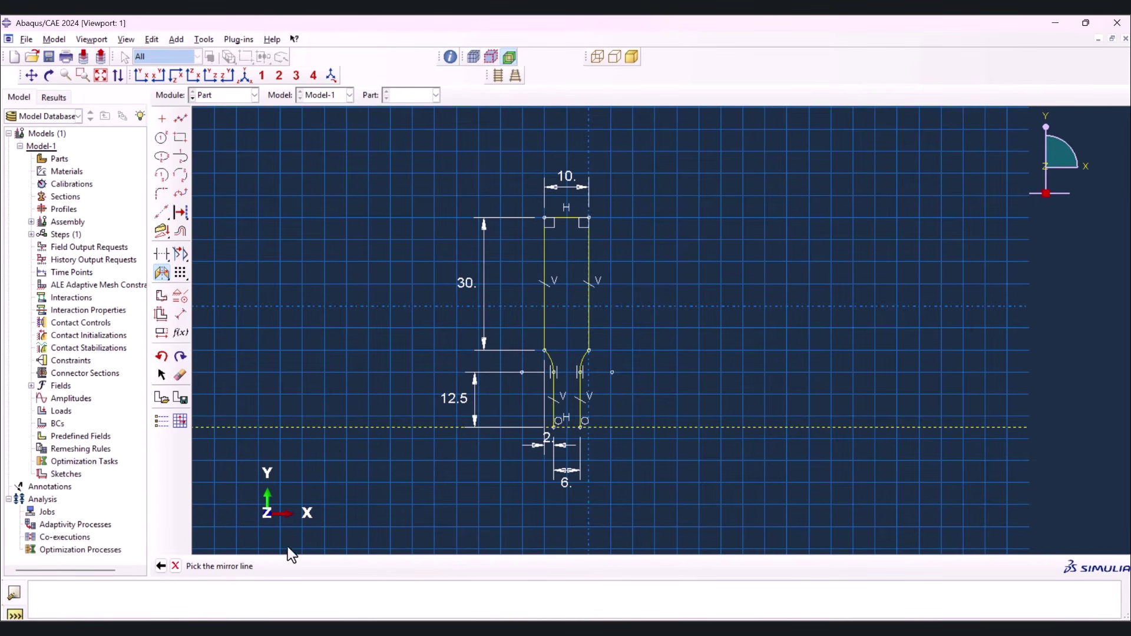
{"action": "left_click", "coordinate": [289, 428]}
{"action": "mouse_move", "coordinate": [434, 151]}
{"action": "left_mouse_down"}
{"action": "mouse_move", "coordinate": [599, 282]}
{"action": "mouse_move", "coordinate": [680, 381]}
{"action": "mouse_move", "coordinate": [680, 404]}
{"action": "left_mouse_up"}
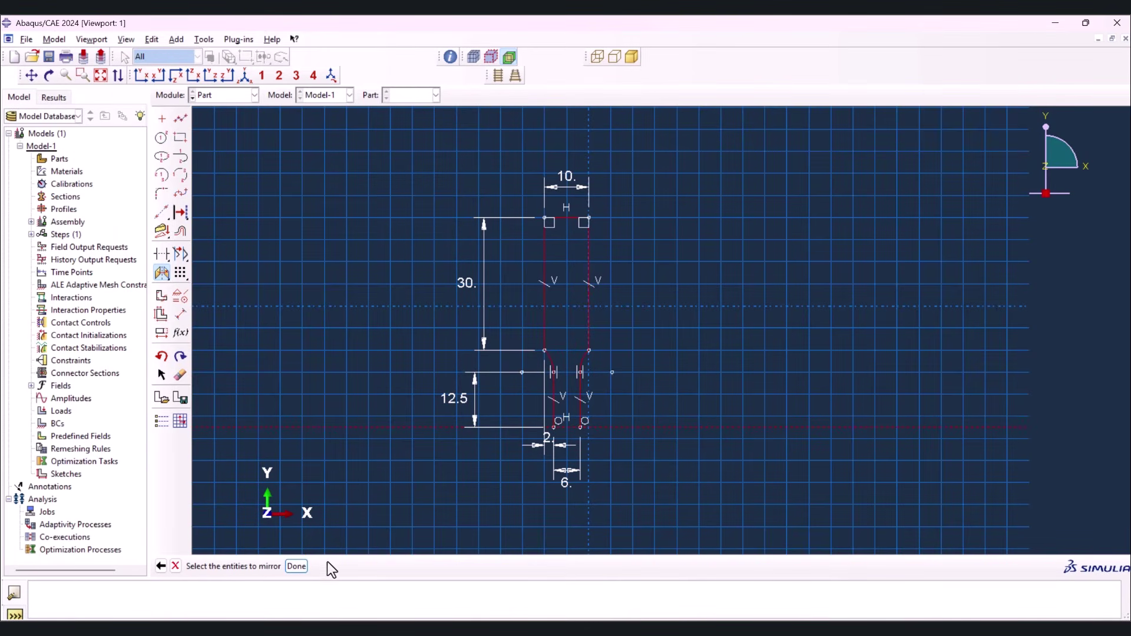
{"action": "left_click", "coordinate": [296, 566]}
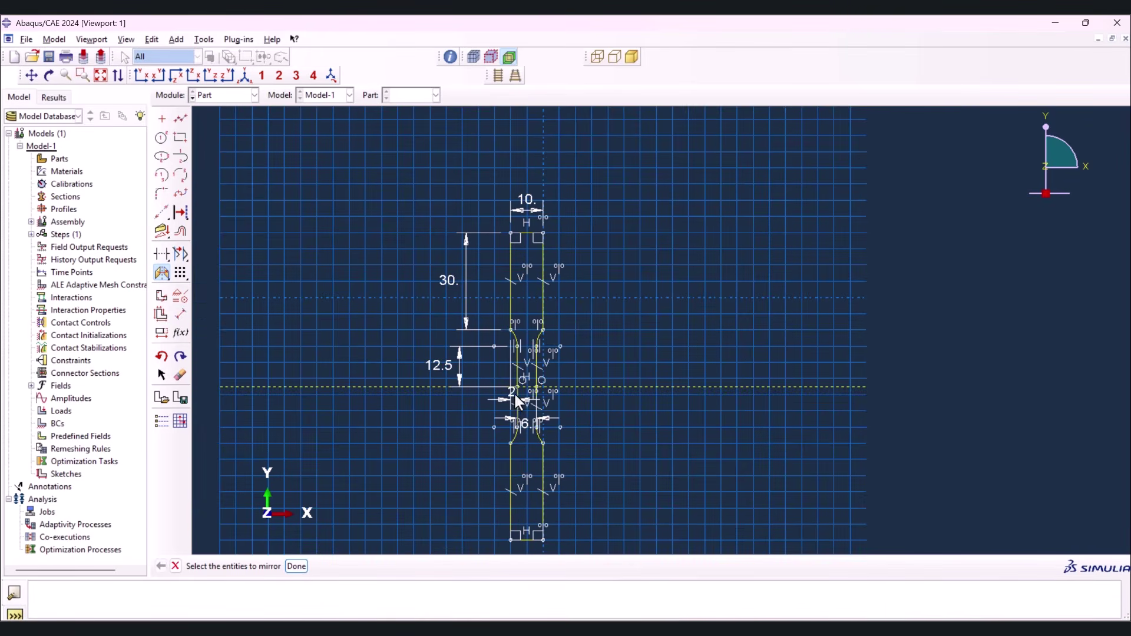
{"action": "scroll", "coordinate": [534, 424], "scroll_direction": "up", "scroll_amount": 1}
{"action": "scroll", "coordinate": [489, 348], "scroll_direction": "down", "scroll_amount": 3}
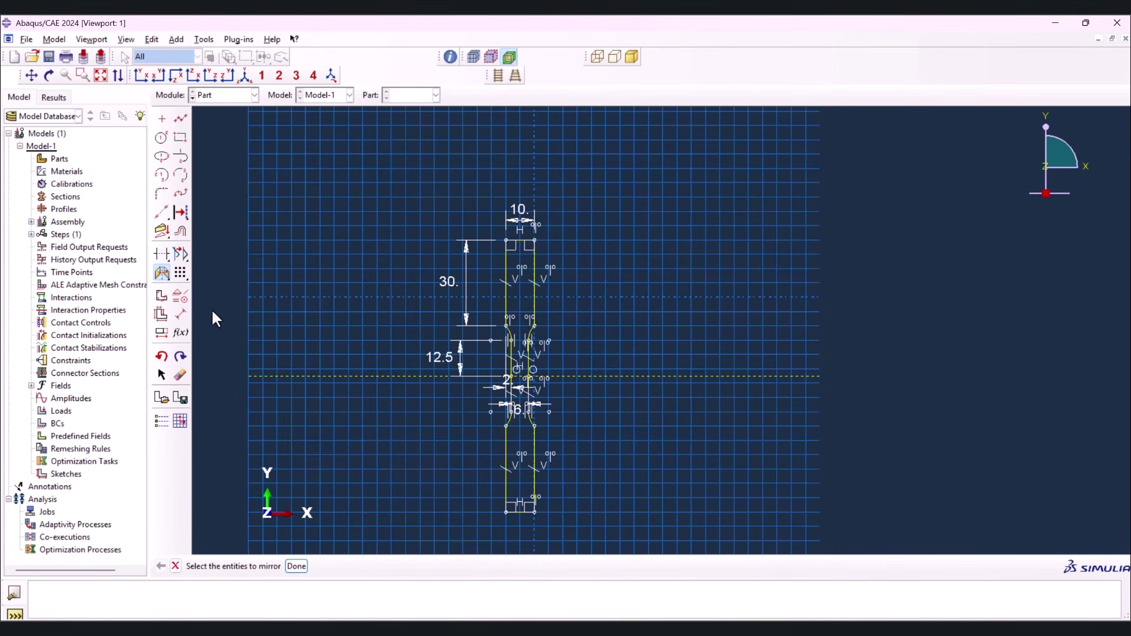
Dimension the specimen's overall length between its top and bottom edges as 100
{"action": "left_click", "coordinate": [180, 314]}
{"action": "left_click", "coordinate": [515, 240]}
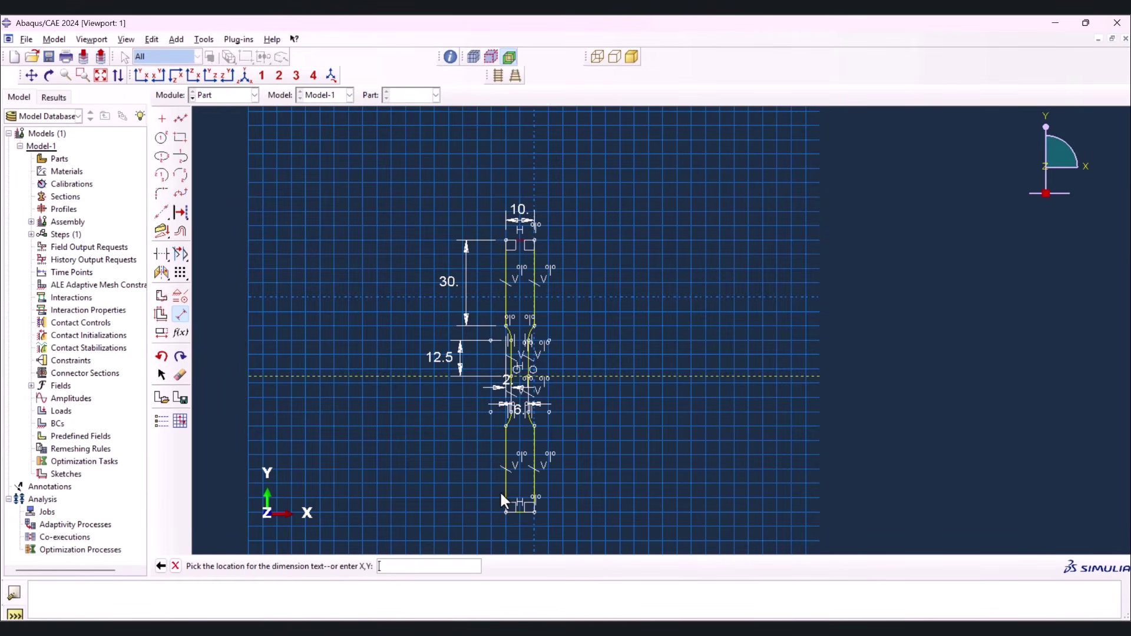
{"action": "left_click", "coordinate": [379, 442]}
{"action": "type", "text": "100"}
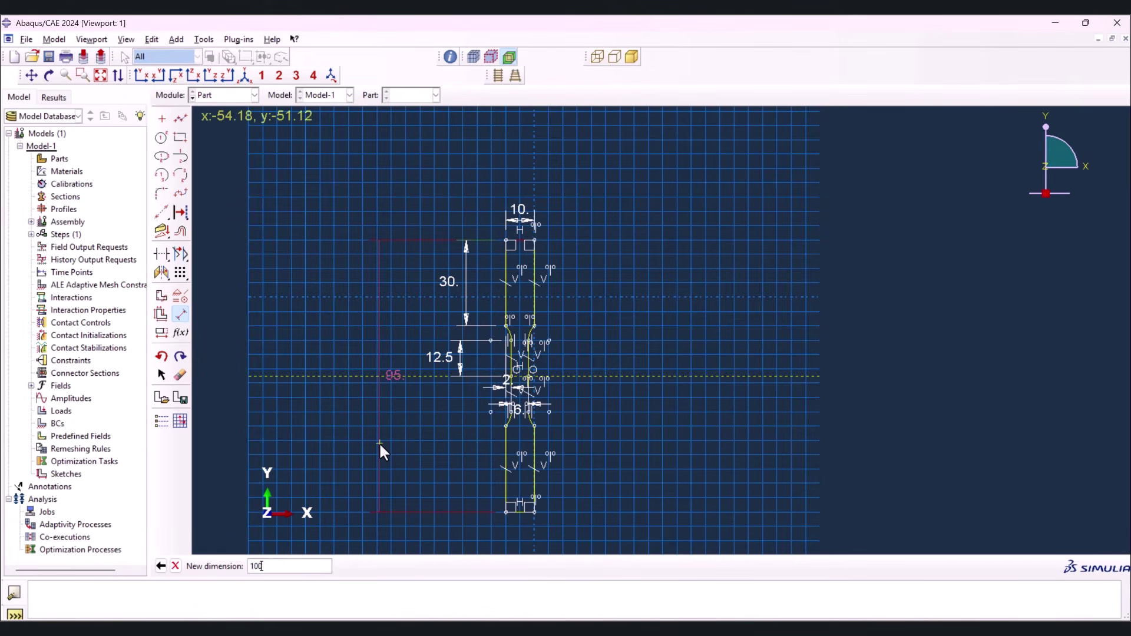
{"action": "key", "text": "Return"}
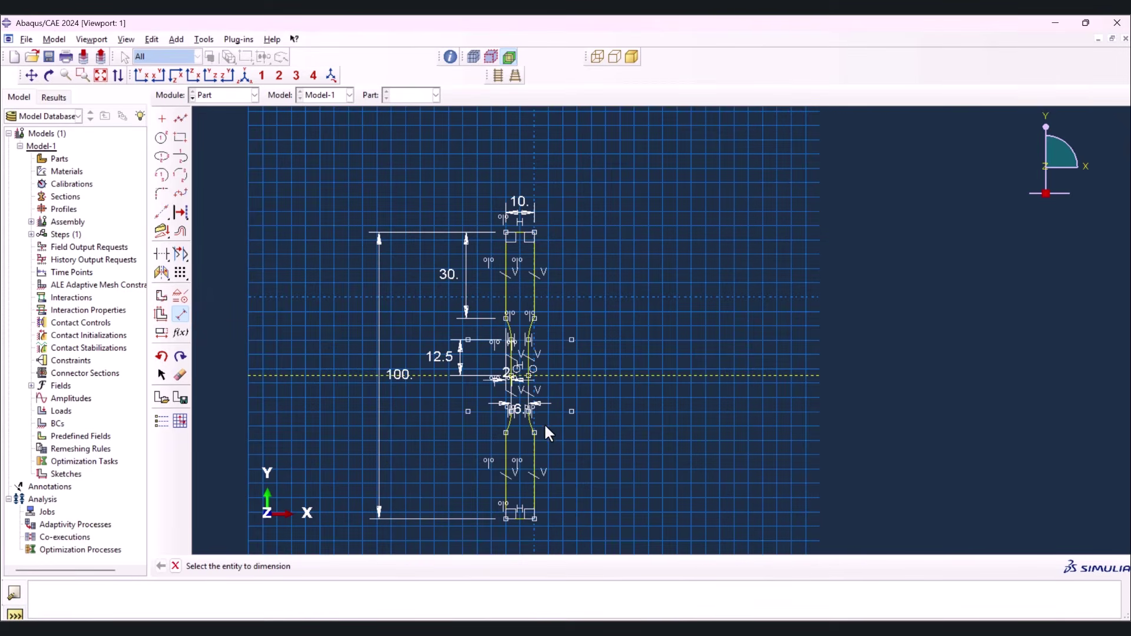
Finish the section sketch and extrude it into the solid specimen part
{"action": "middle_click", "coordinate": [576, 399]}
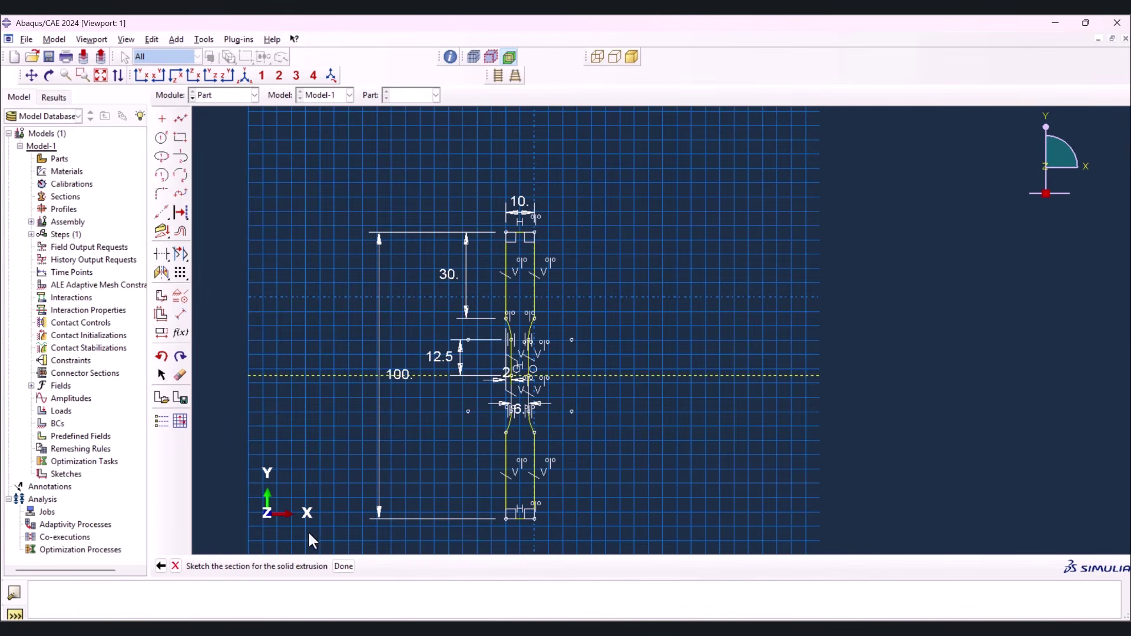
{"action": "left_click", "coordinate": [341, 566]}
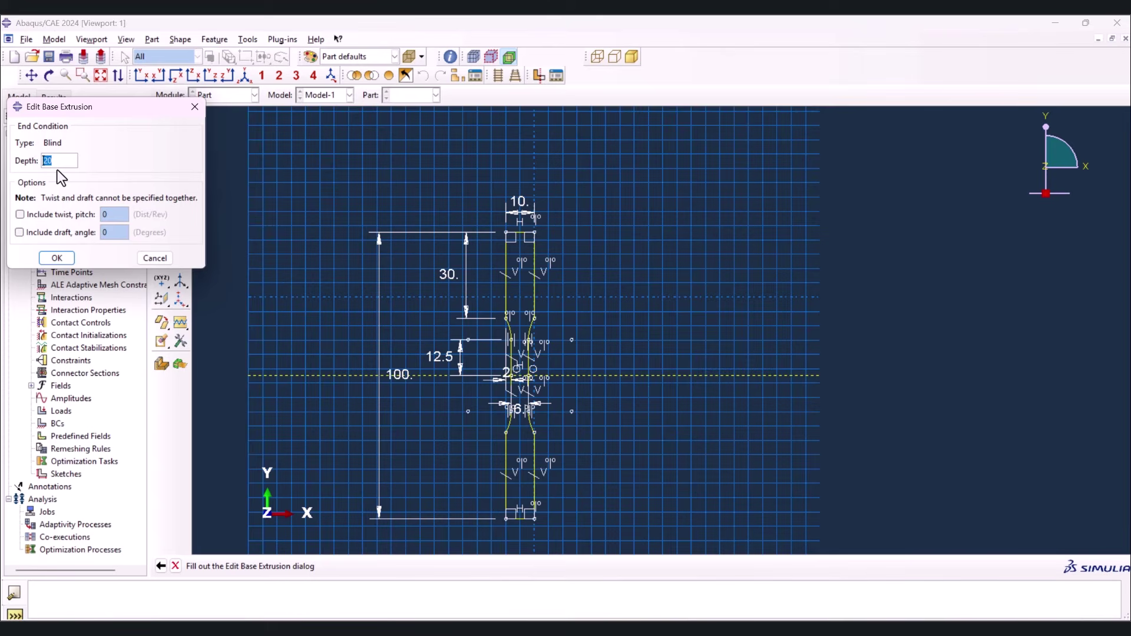
{"action": "left_click", "coordinate": [57, 258]}
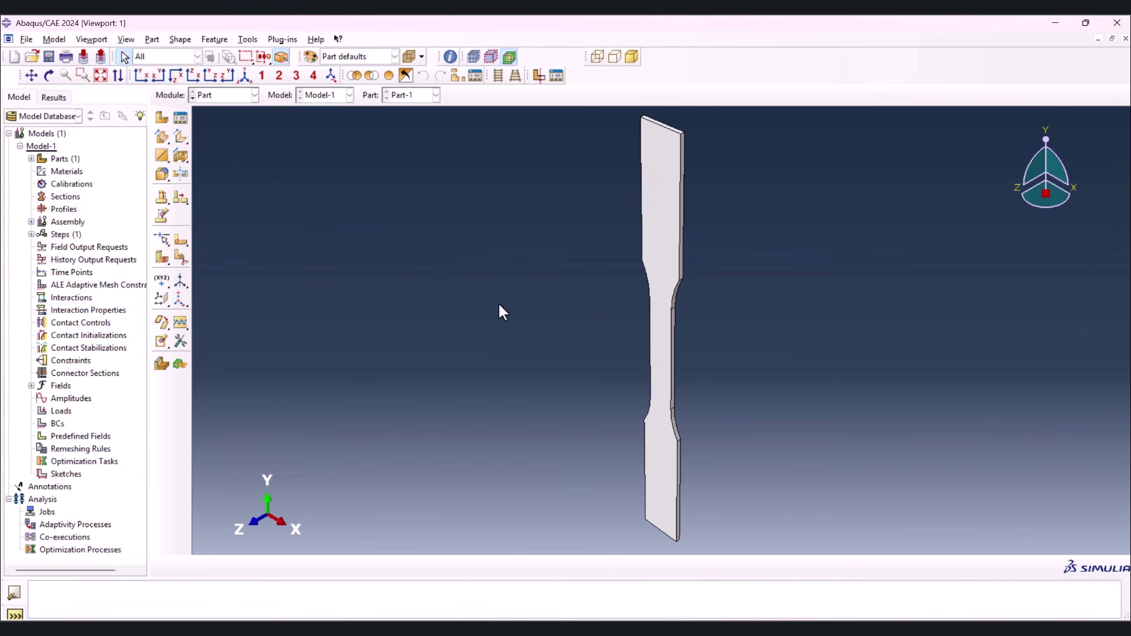
Start a sketched face partition on the specimen's front face, using the right gauge edge as the vertical reference
{"action": "left_click", "coordinate": [180, 240]}
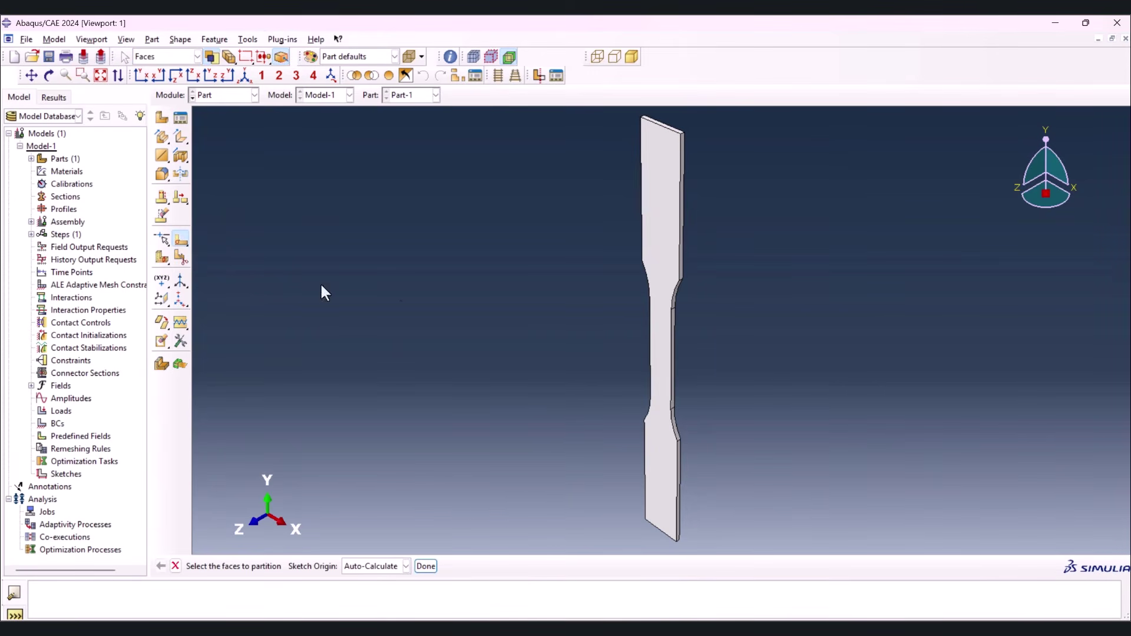
{"action": "left_click", "coordinate": [662, 350]}
{"action": "left_click", "coordinate": [425, 566]}
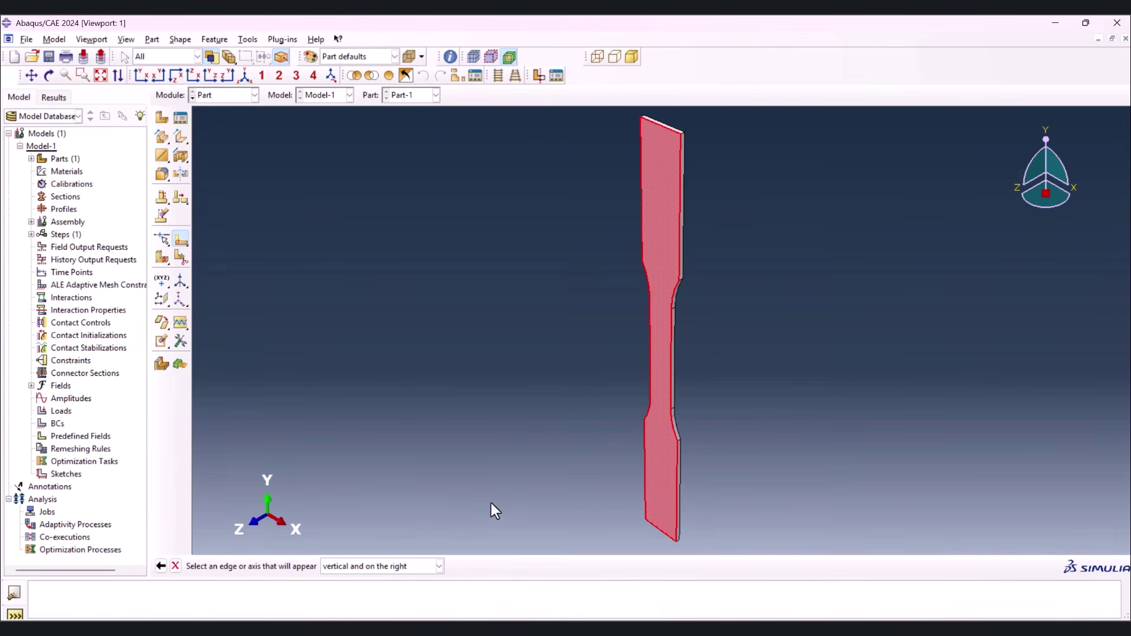
{"action": "left_click", "coordinate": [671, 346]}
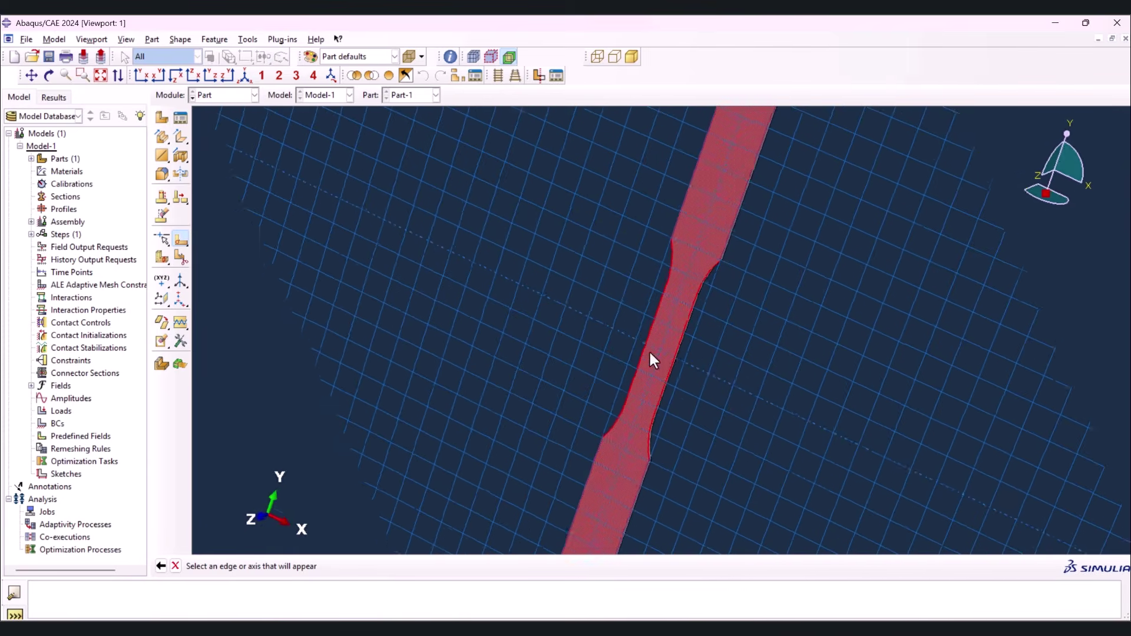
Sketch two horizontal lines across the gauge section, about 2.5 above and below its midpoint
{"action": "left_click", "coordinate": [181, 117]}
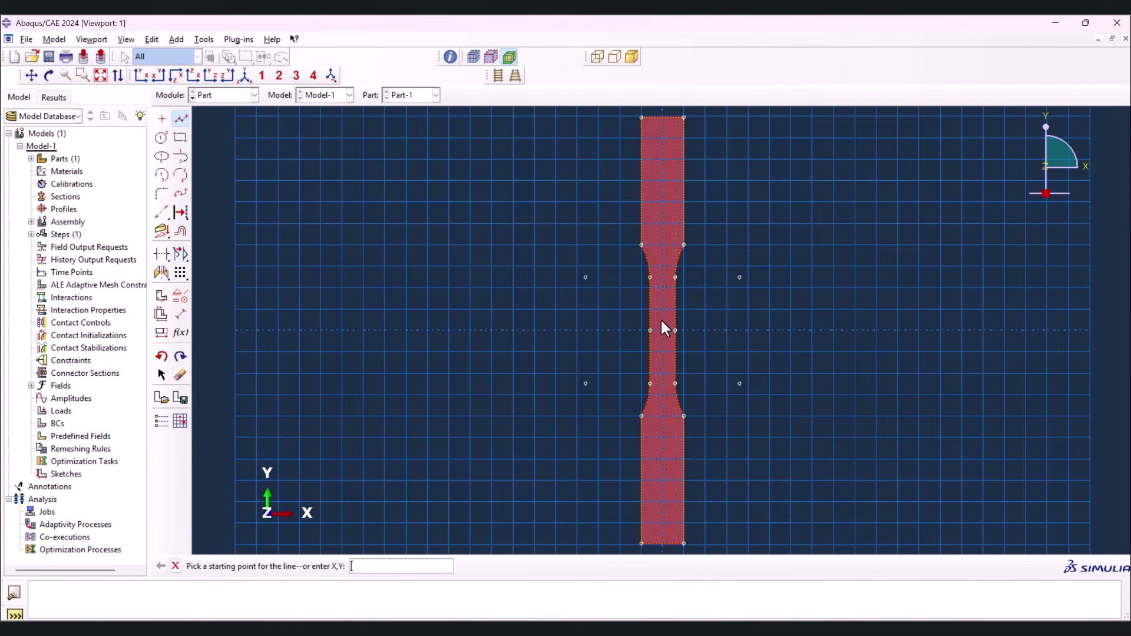
{"action": "scroll", "coordinate": [673, 312], "scroll_direction": "up", "scroll_amount": 1}
{"action": "scroll", "coordinate": [674, 312], "scroll_direction": "up", "scroll_amount": 1}
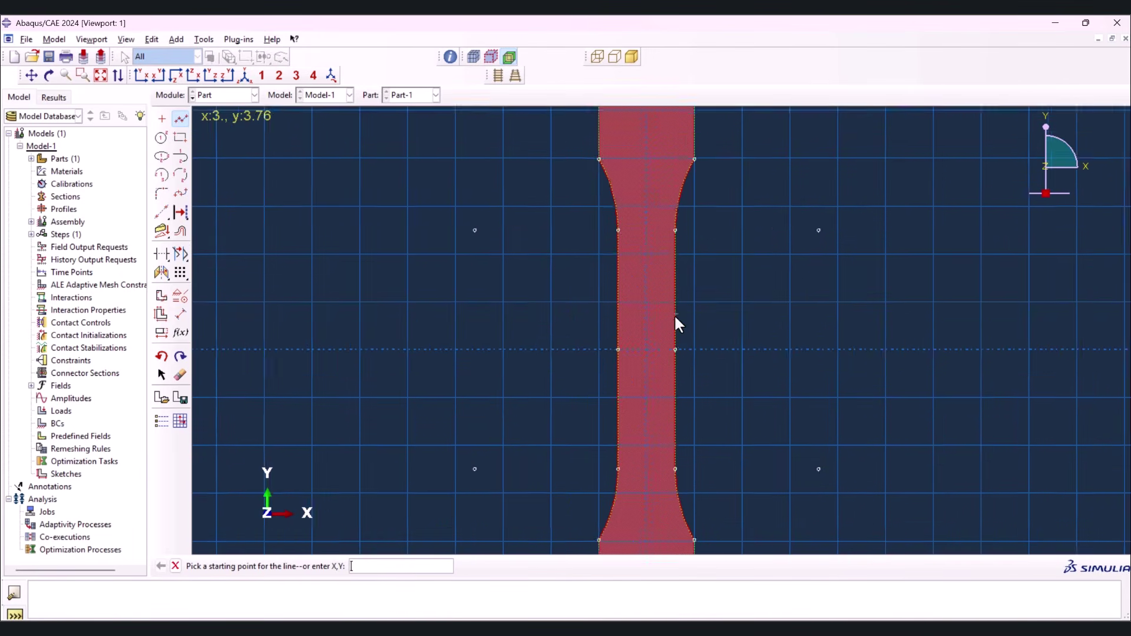
{"action": "left_click", "coordinate": [675, 326]}
{"action": "left_click", "coordinate": [614, 327]}
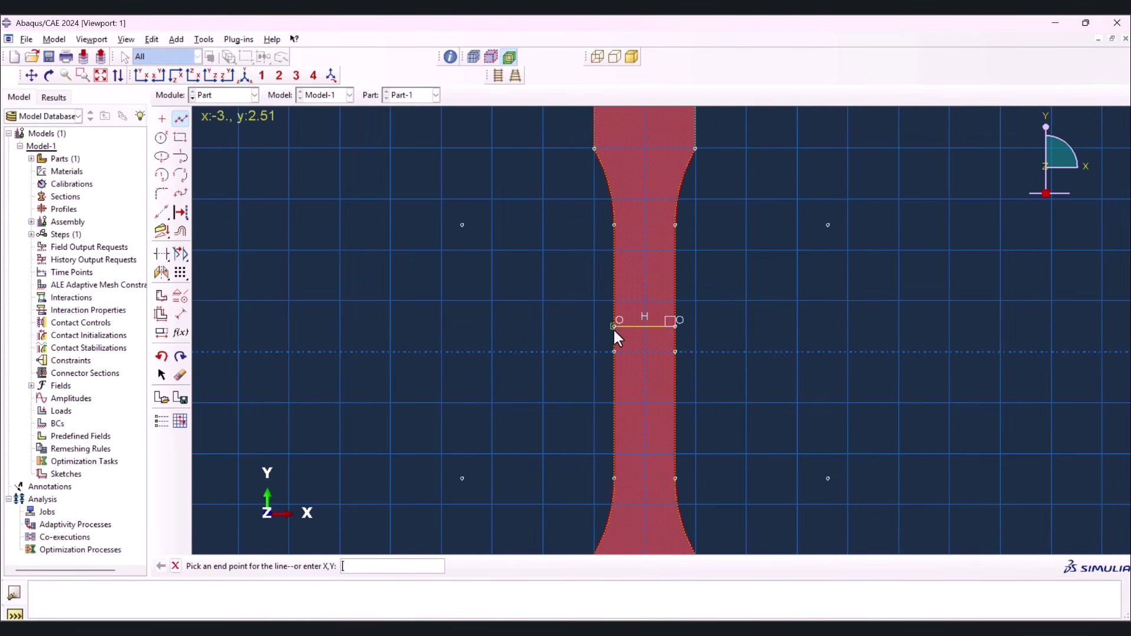
{"action": "middle_click", "coordinate": [617, 362]}
{"action": "left_click", "coordinate": [614, 379]}
{"action": "left_click", "coordinate": [675, 378]}
{"action": "middle_click", "coordinate": [699, 383]}
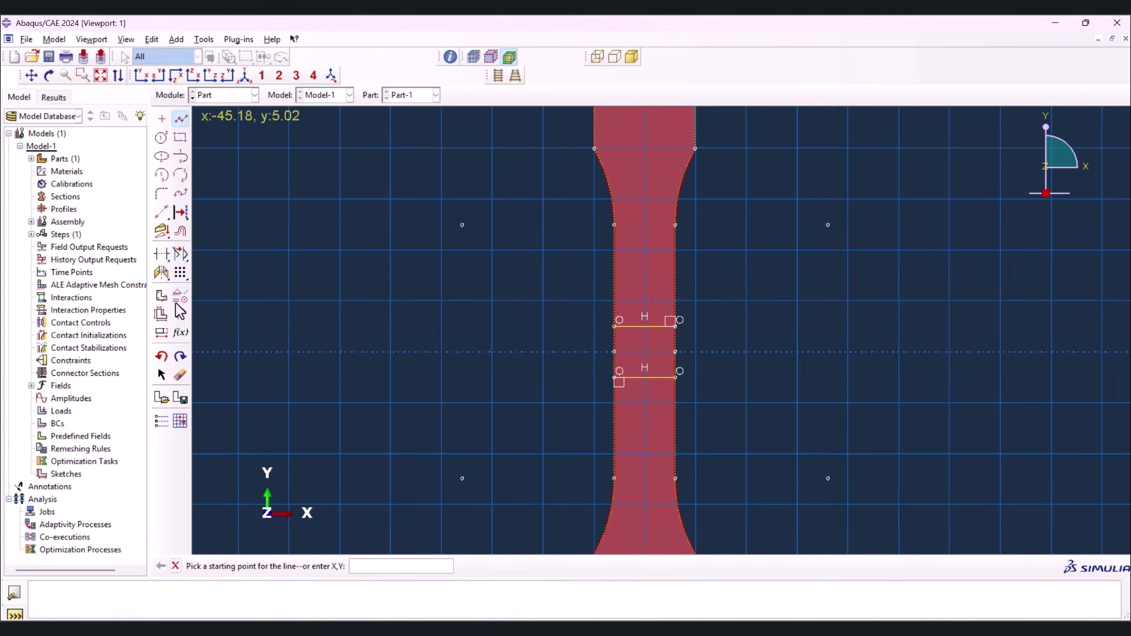
Draw a horizontal construction line through the midpoints of the gauge section's two sides
{"action": "left_click", "coordinate": [161, 213]}
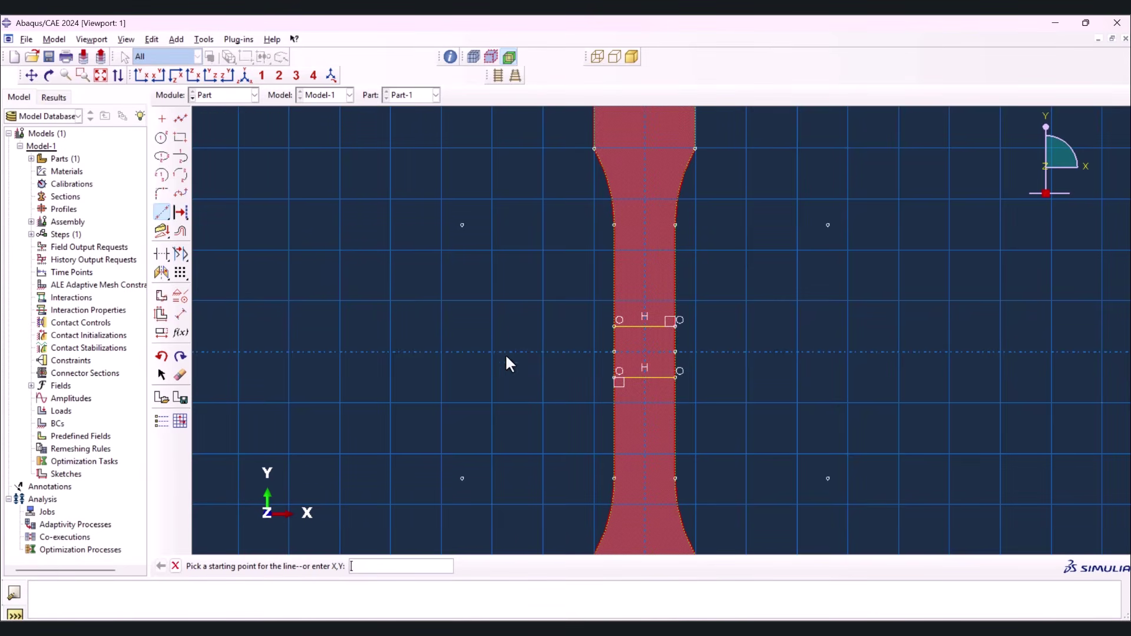
{"action": "left_click", "coordinate": [614, 352]}
{"action": "left_click", "coordinate": [675, 351]}
Dimension the distance from the upper partition line to the horizontal construction line as 1.5
{"action": "left_click", "coordinate": [180, 314]}
{"action": "left_click", "coordinate": [630, 328]}
{"action": "left_click", "coordinate": [633, 347]}
{"action": "left_click", "coordinate": [493, 332]}
{"action": "type", "text": "1.5"}
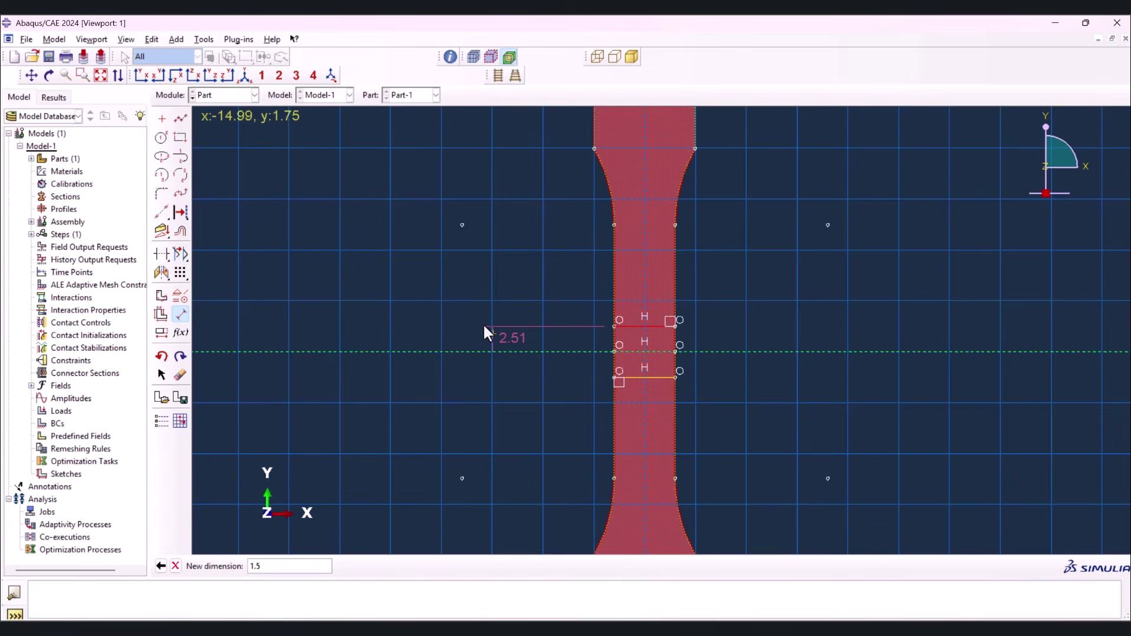
{"action": "key", "text": "Return"}
Dimension the lower partition line 1.5 from the construction line and finish the face partition
{"action": "left_click", "coordinate": [650, 352]}
{"action": "left_click", "coordinate": [649, 377]}
{"action": "left_click", "coordinate": [789, 384]}
{"action": "type", "text": "1.5"}
{"action": "key", "text": "Return"}
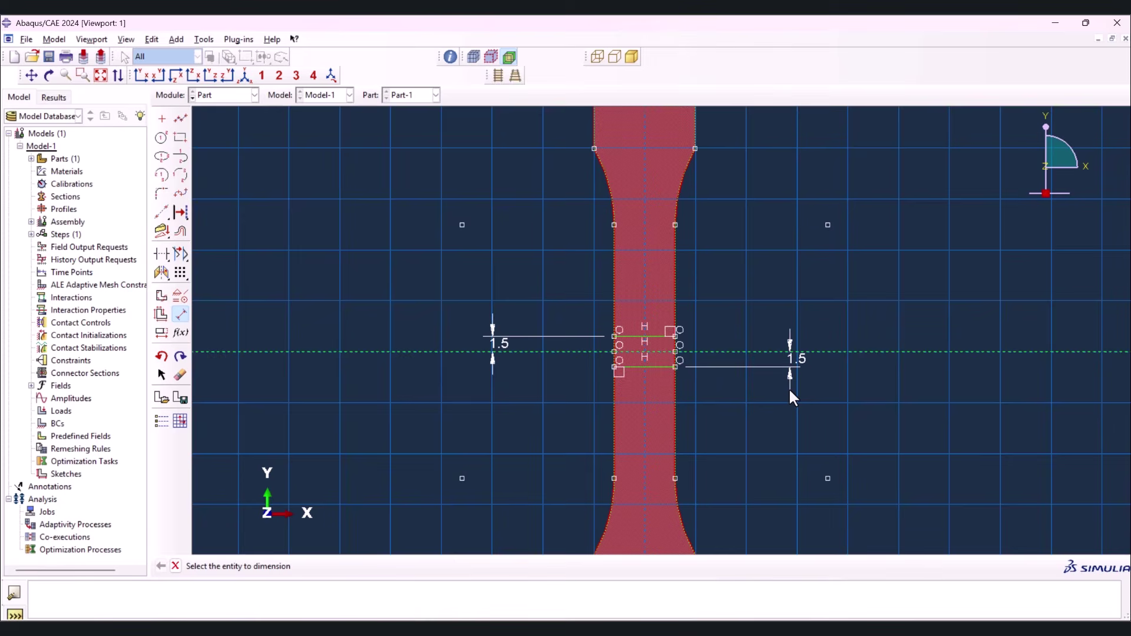
{"action": "middle_click", "coordinate": [479, 449]}
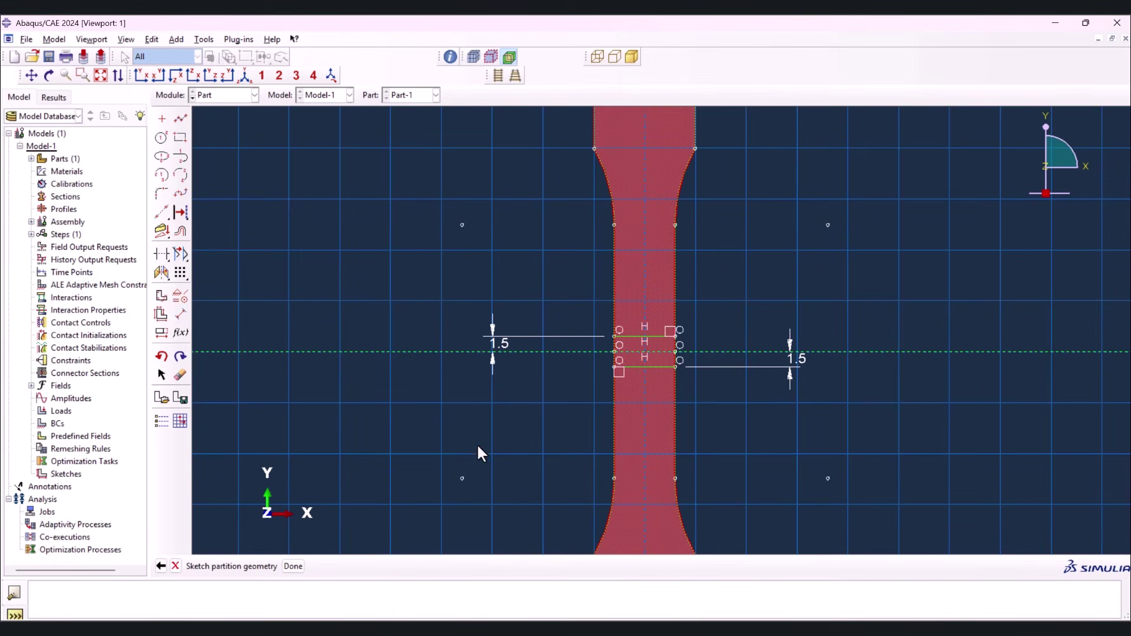
{"action": "middle_click", "coordinate": [478, 447]}
Partition the solid cell at the upper grip-to-shoulder transition by sweeping the short thickness edge along the specimen's top end edge
{"action": "scroll", "coordinate": [666, 353], "scroll_direction": "up", "scroll_amount": 3}
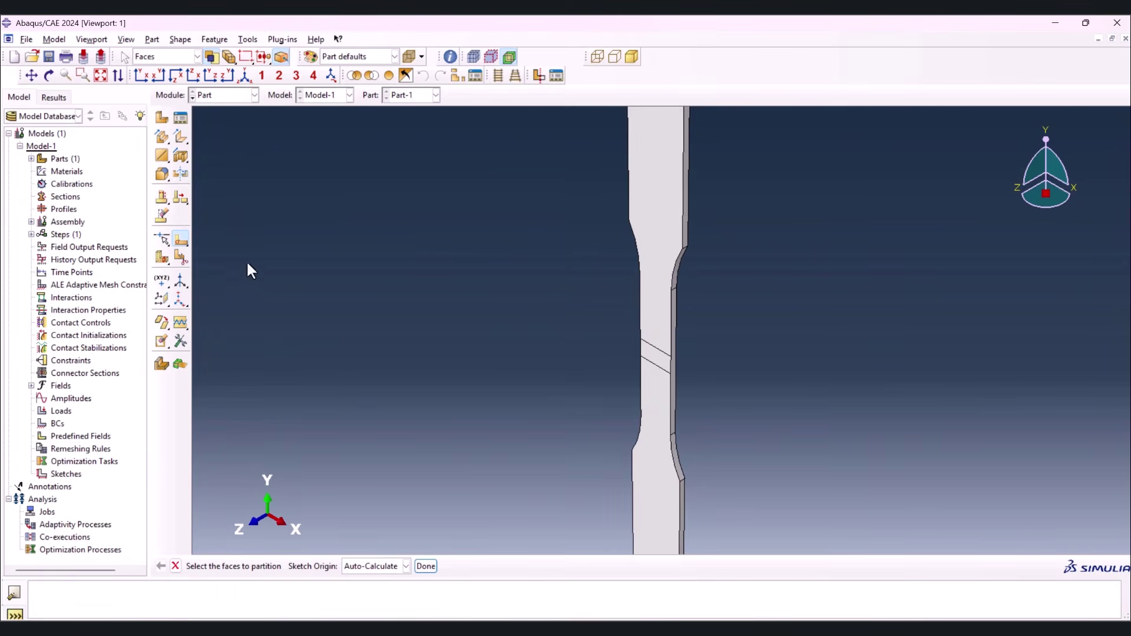
{"action": "left_click", "coordinate": [180, 242]}
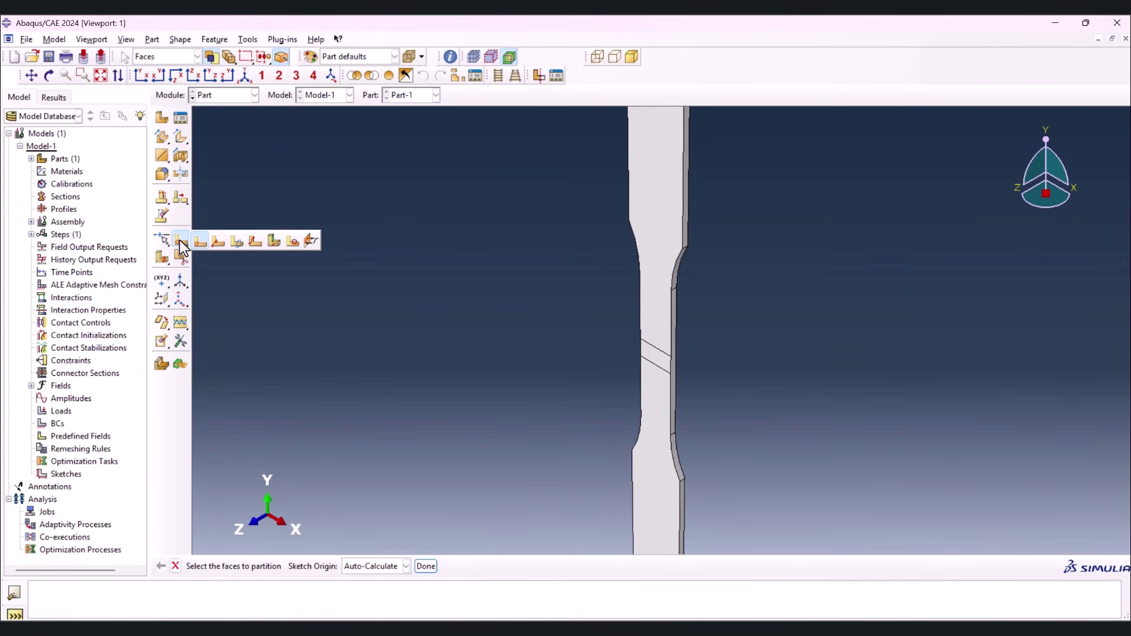
{"action": "left_click", "coordinate": [180, 246]}
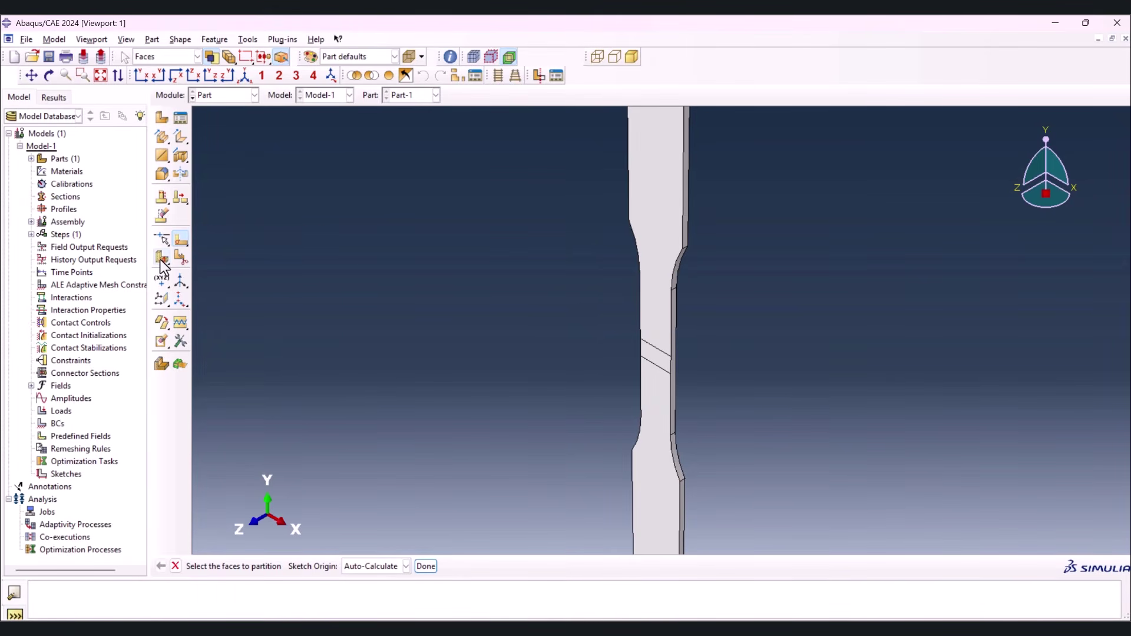
{"action": "left_click", "coordinate": [161, 259]}
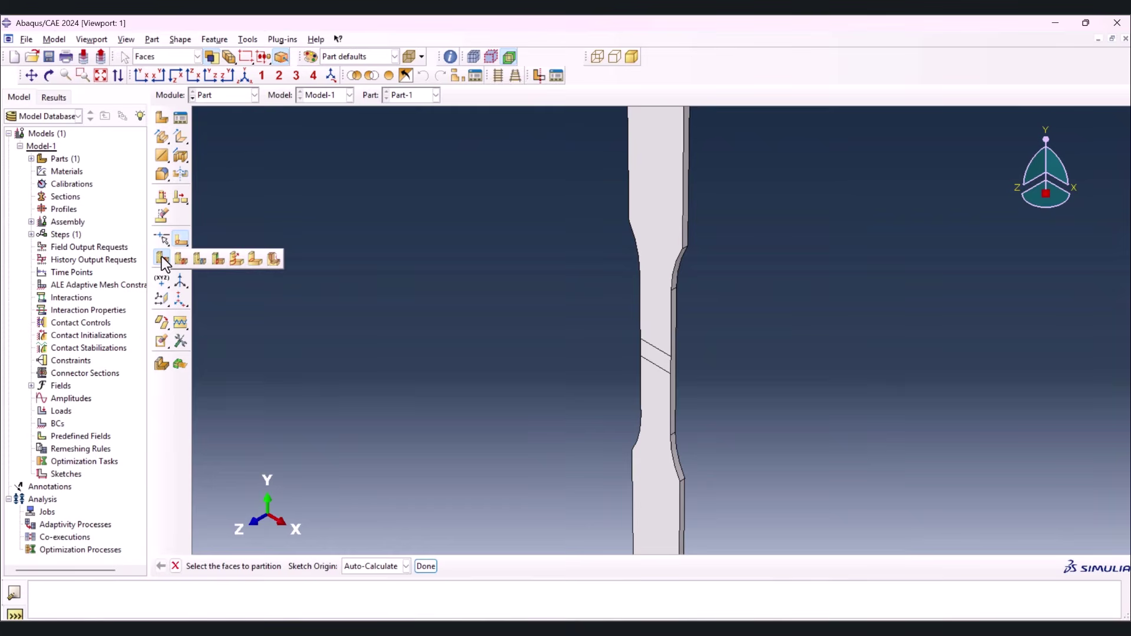
{"action": "left_click", "coordinate": [236, 261]}
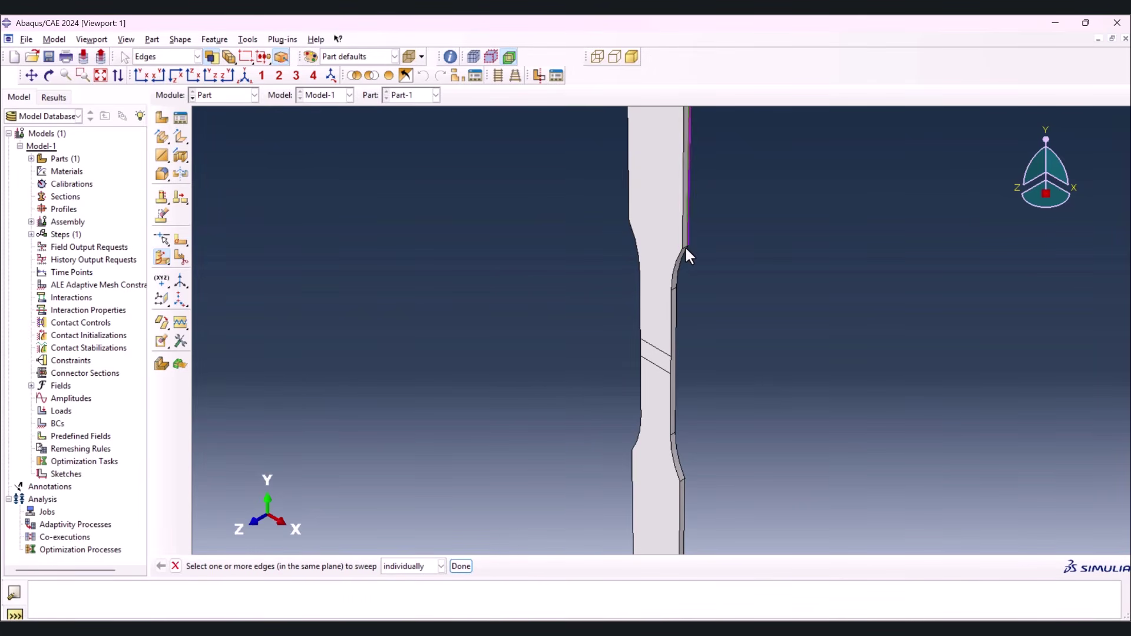
{"action": "scroll", "coordinate": [685, 245], "scroll_direction": "up", "scroll_amount": 4}
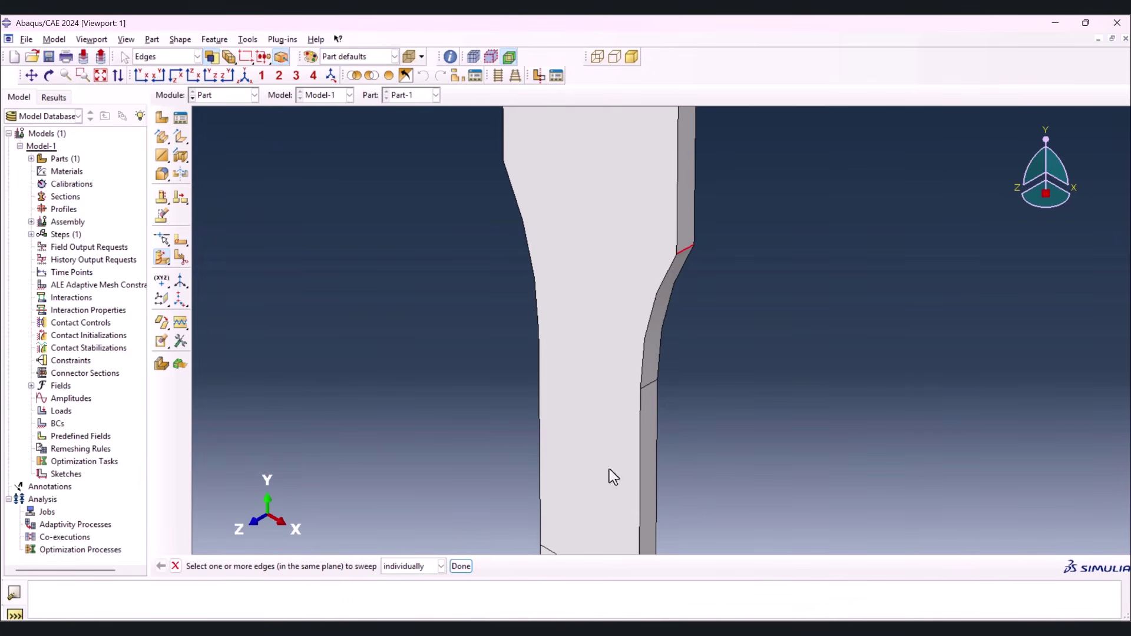
{"action": "left_click", "coordinate": [460, 566]}
{"action": "scroll", "coordinate": [503, 388], "scroll_direction": "down", "scroll_amount": 4}
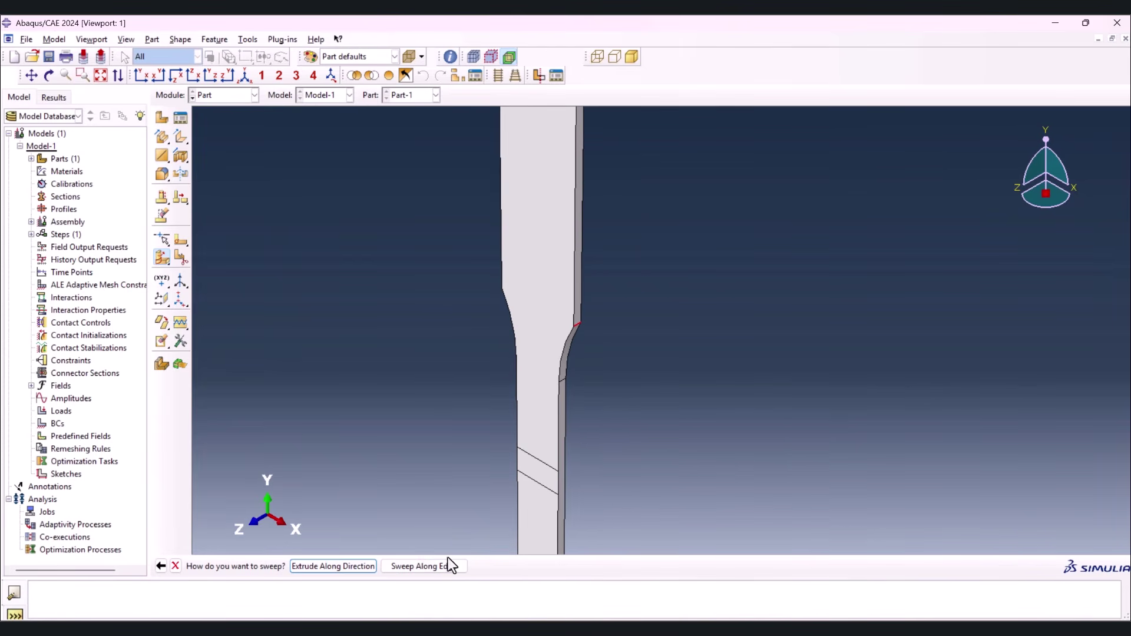
{"action": "left_click", "coordinate": [429, 565]}
{"action": "scroll", "coordinate": [497, 410], "scroll_direction": "down", "scroll_amount": 1}
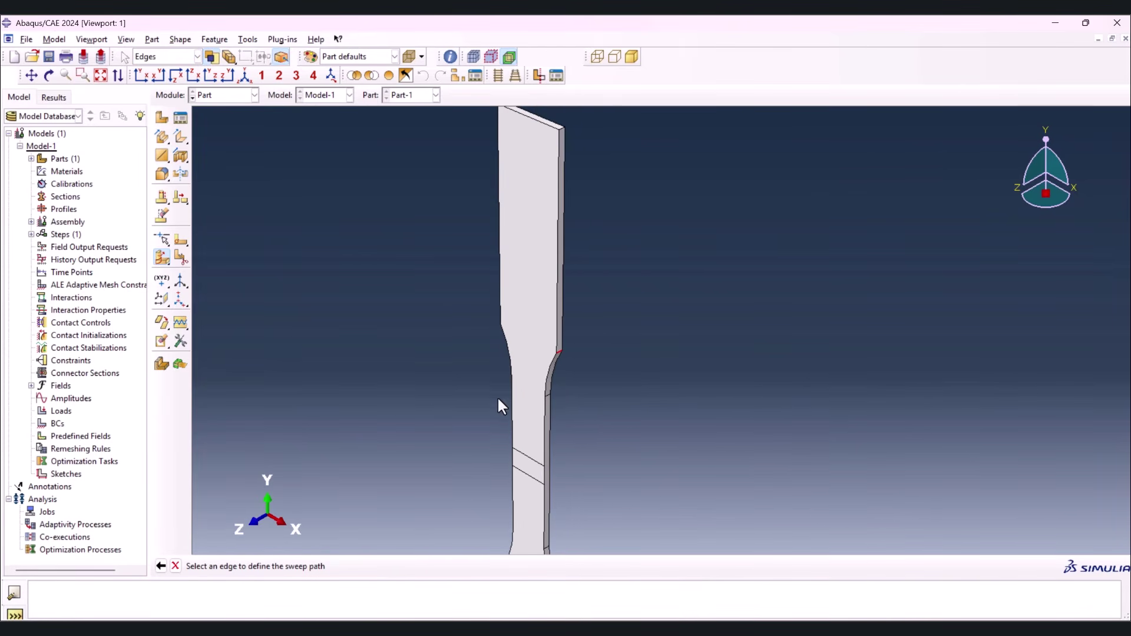
{"action": "left_click", "coordinate": [541, 125]}
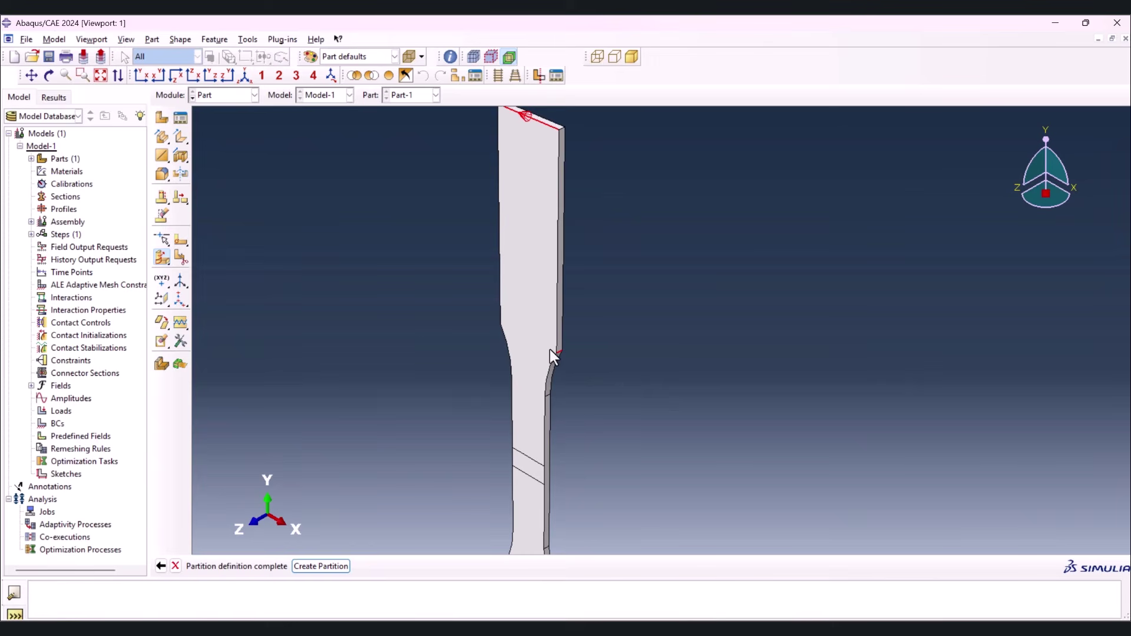
{"action": "left_click", "coordinate": [321, 566]}
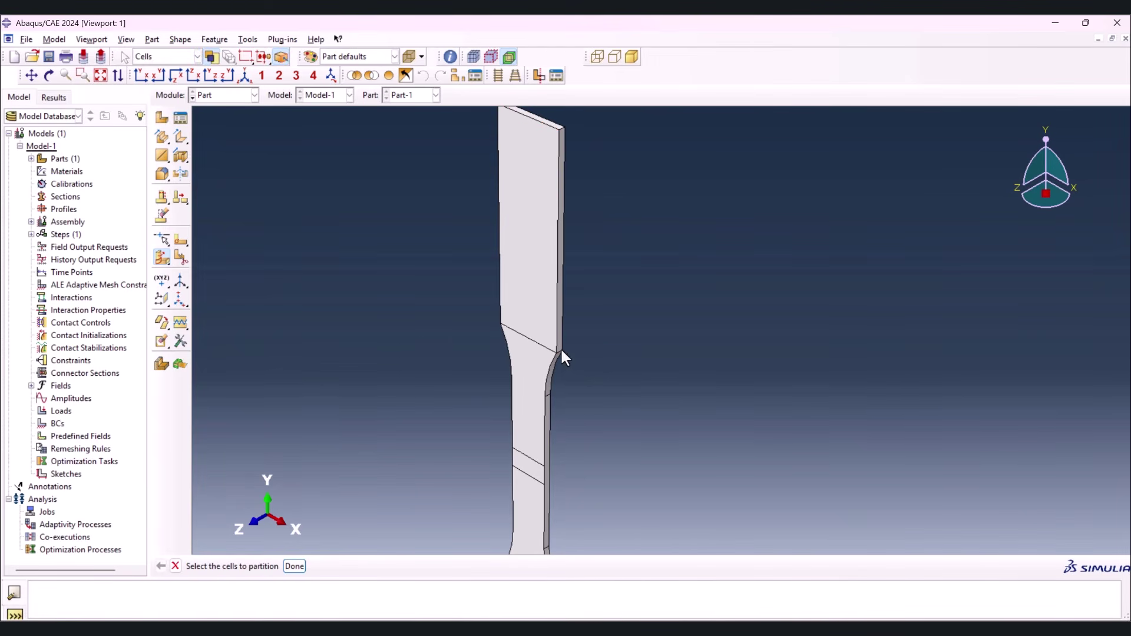
Partition the cell below at the upper shoulder-to-gauge transition, sweeping the short thickness edge along the upper grip-to-shoulder line
{"action": "scroll", "coordinate": [546, 421], "scroll_direction": "down", "scroll_amount": 3}
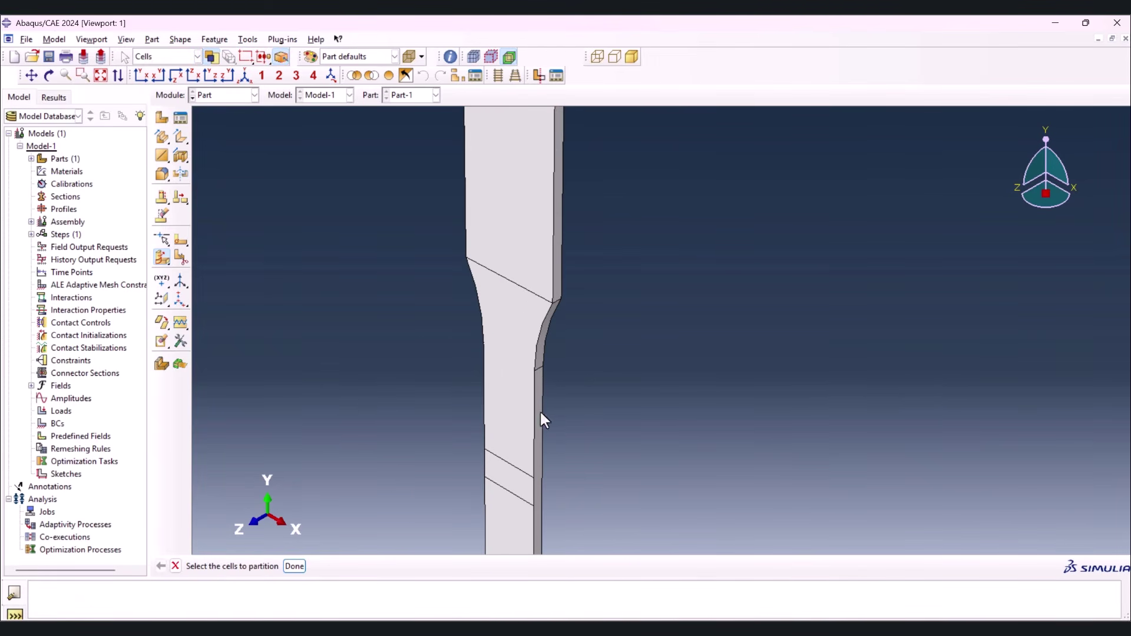
{"action": "left_click", "coordinate": [537, 369]}
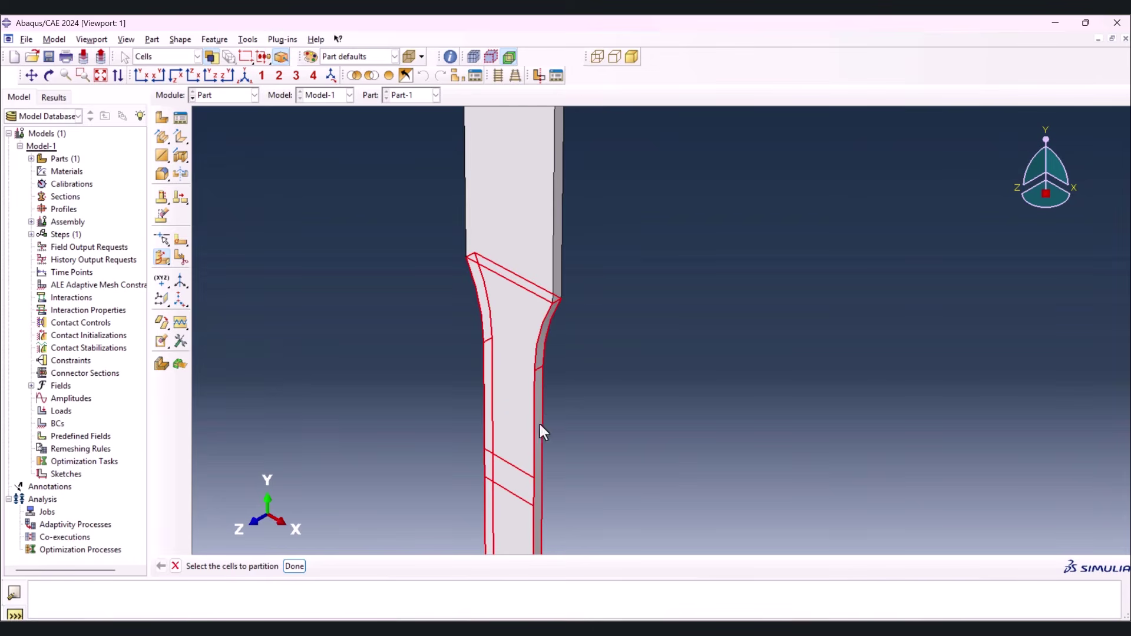
{"action": "left_click", "coordinate": [295, 566]}
{"action": "scroll", "coordinate": [536, 377], "scroll_direction": "down", "scroll_amount": 3}
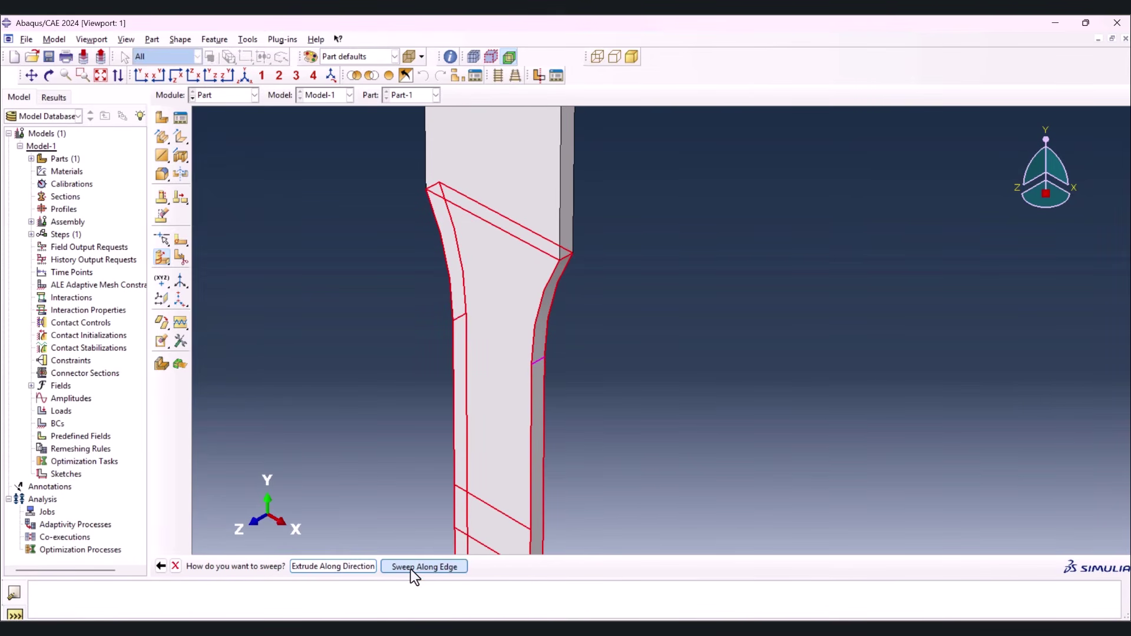
{"action": "left_click", "coordinate": [411, 568]}
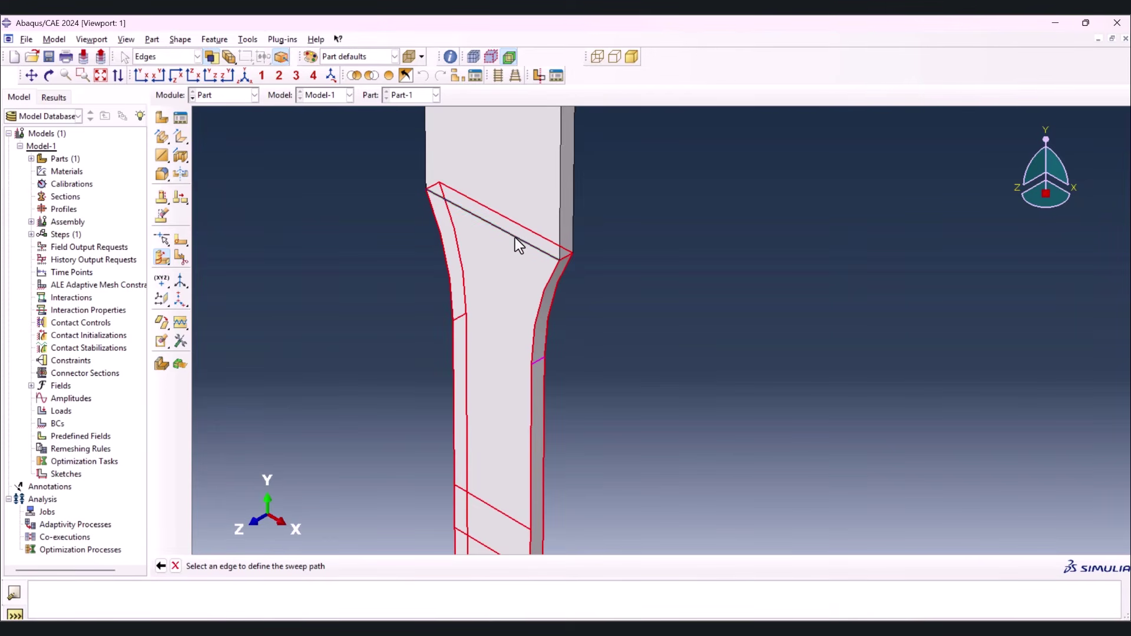
{"action": "left_click", "coordinate": [514, 238]}
{"action": "left_click", "coordinate": [321, 566]}
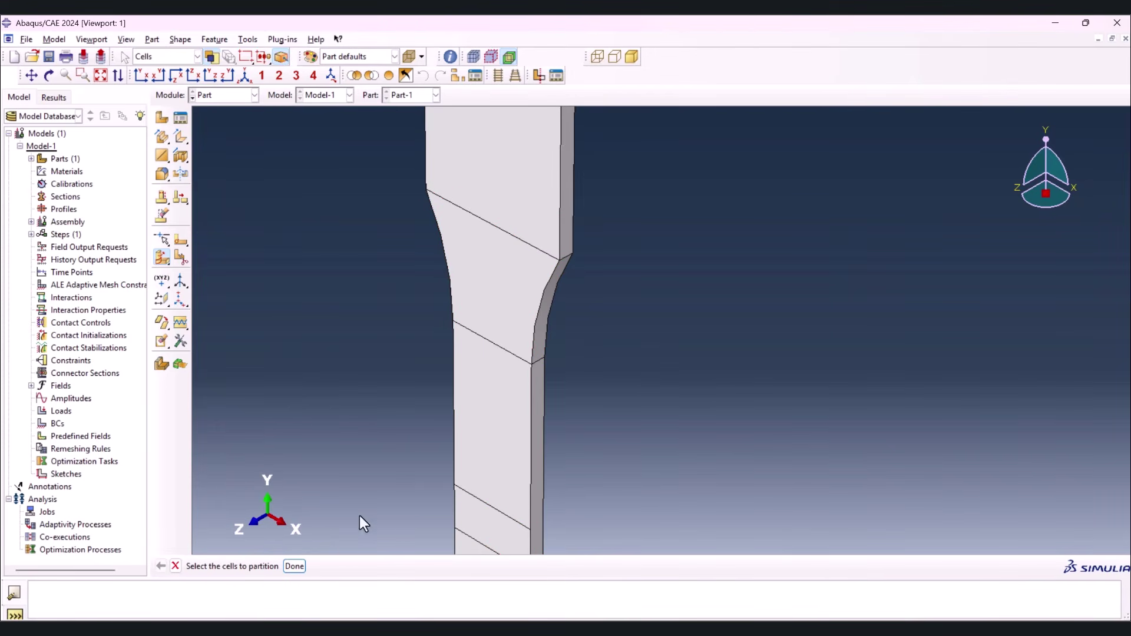
Partition the remaining cell at the lower gauge-to-shoulder transition, sweeping its thickness edge along the lower weld zone line
{"action": "scroll", "coordinate": [479, 383], "scroll_direction": "down", "scroll_amount": 2}
{"action": "scroll", "coordinate": [472, 359], "scroll_direction": "up", "scroll_amount": 5}
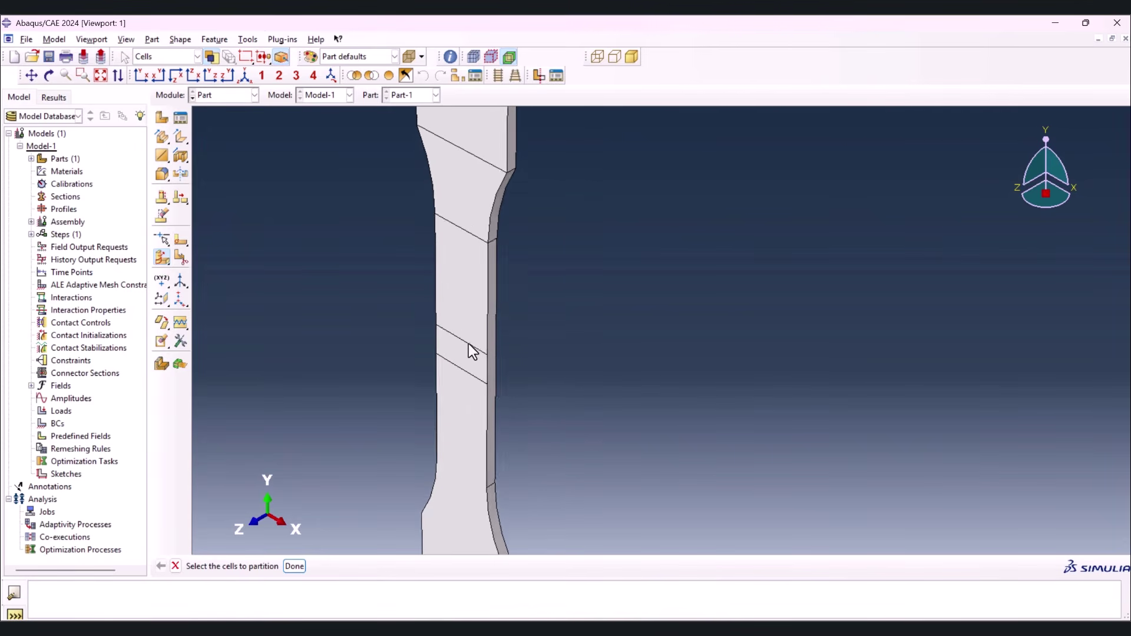
{"action": "scroll", "coordinate": [496, 499], "scroll_direction": "down", "scroll_amount": 5}
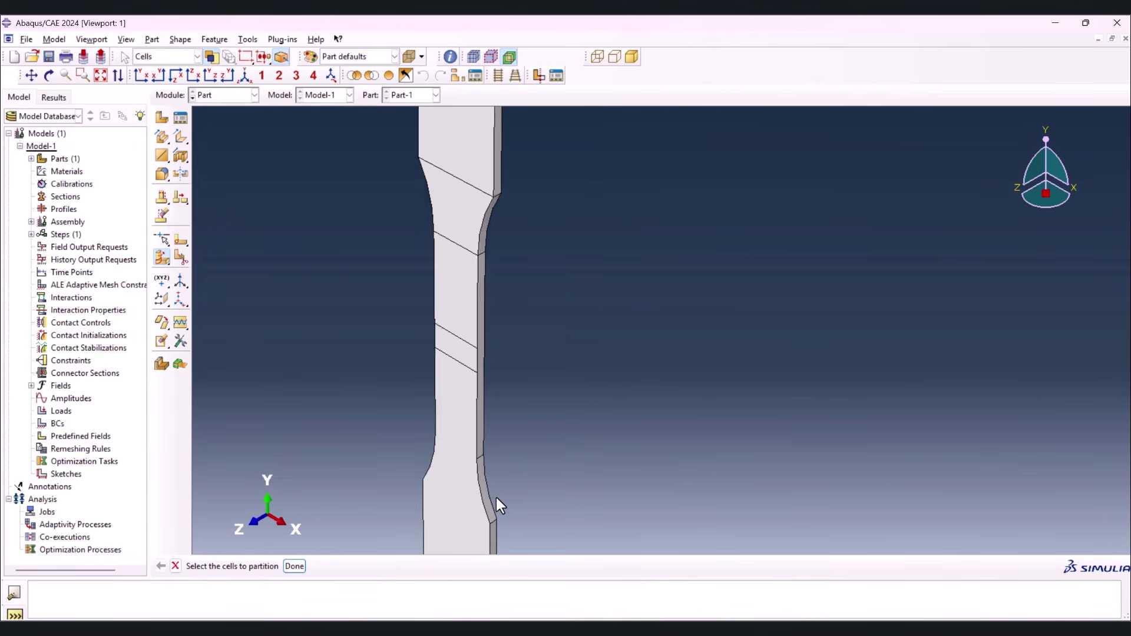
{"action": "left_click", "coordinate": [471, 436]}
{"action": "scroll", "coordinate": [472, 450], "scroll_direction": "down", "scroll_amount": 3}
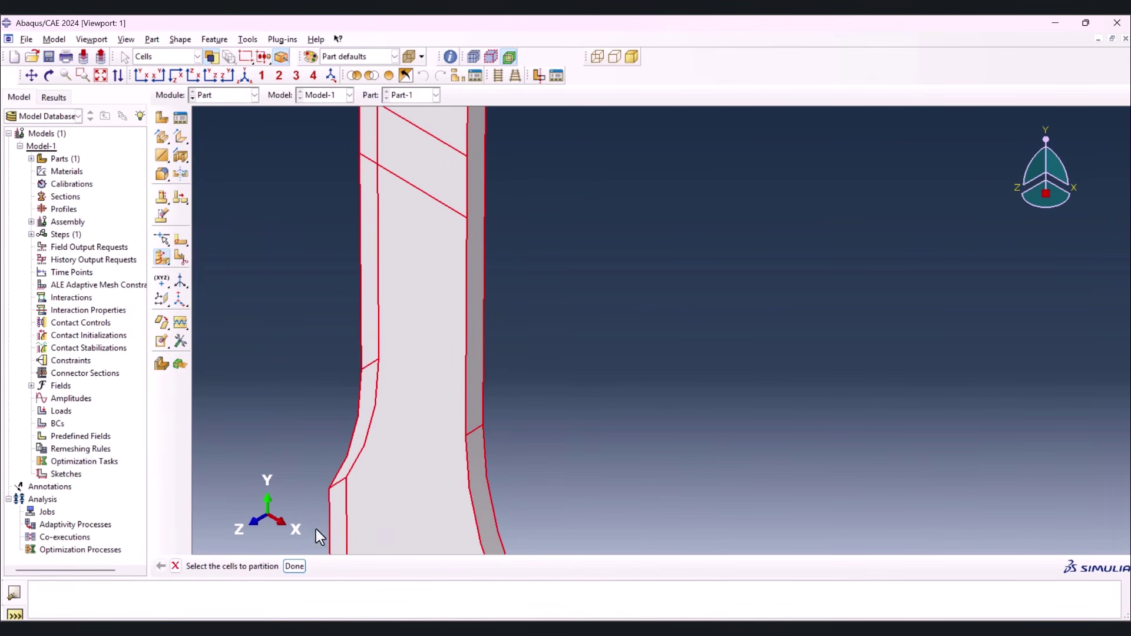
{"action": "left_click", "coordinate": [294, 566]}
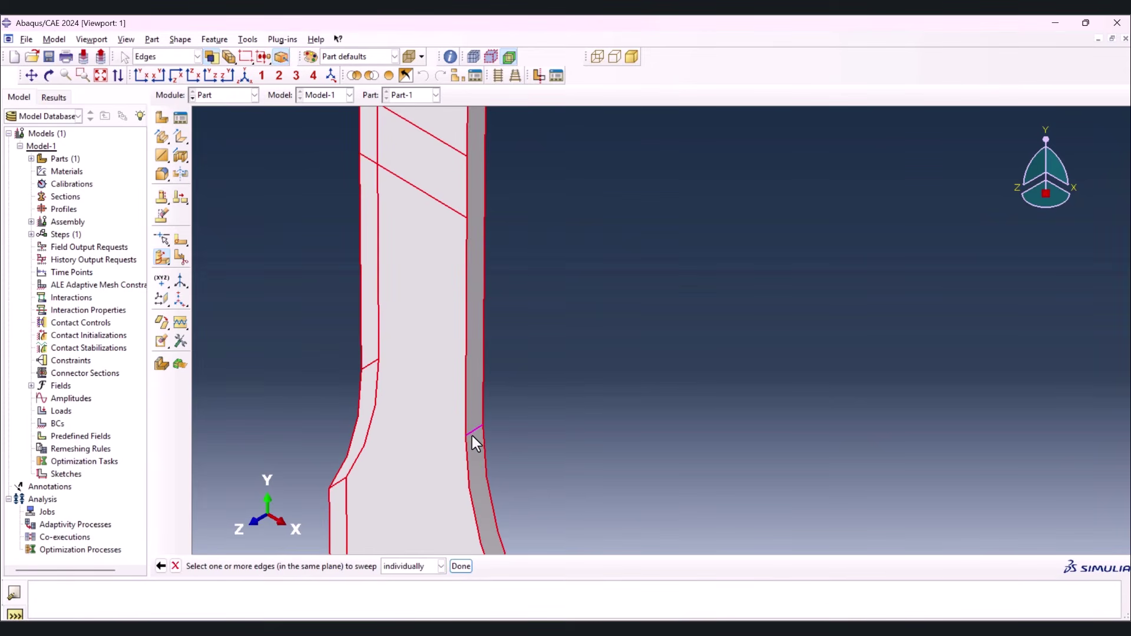
{"action": "left_click", "coordinate": [455, 566]}
{"action": "left_click", "coordinate": [422, 570]}
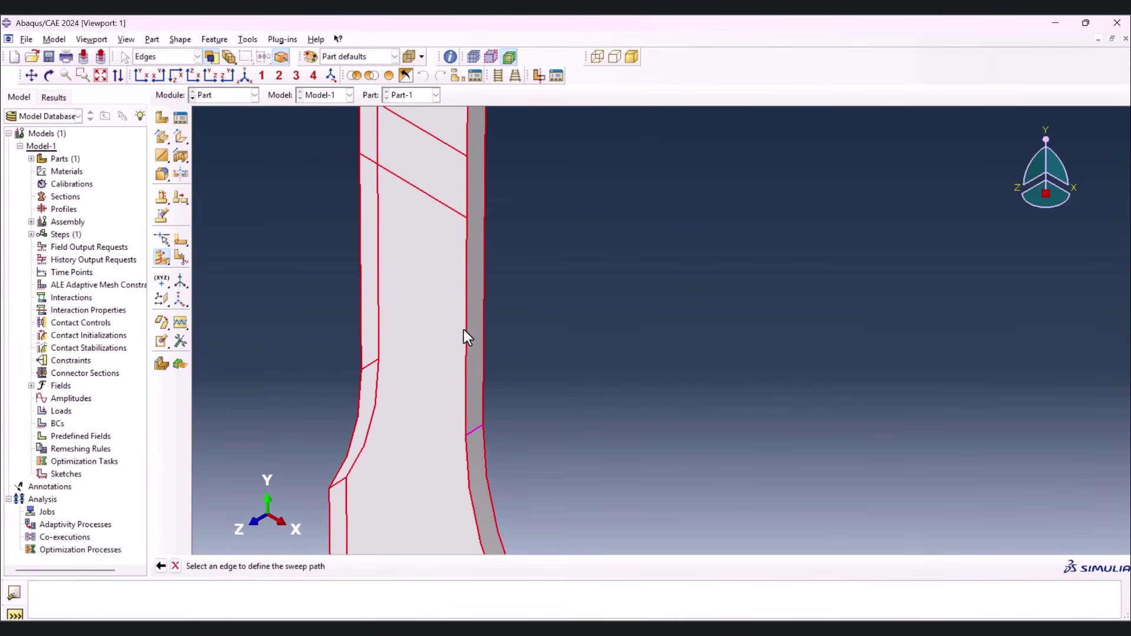
{"action": "scroll", "coordinate": [461, 335], "scroll_direction": "up", "scroll_amount": 2}
{"action": "scroll", "coordinate": [462, 372], "scroll_direction": "up", "scroll_amount": 1}
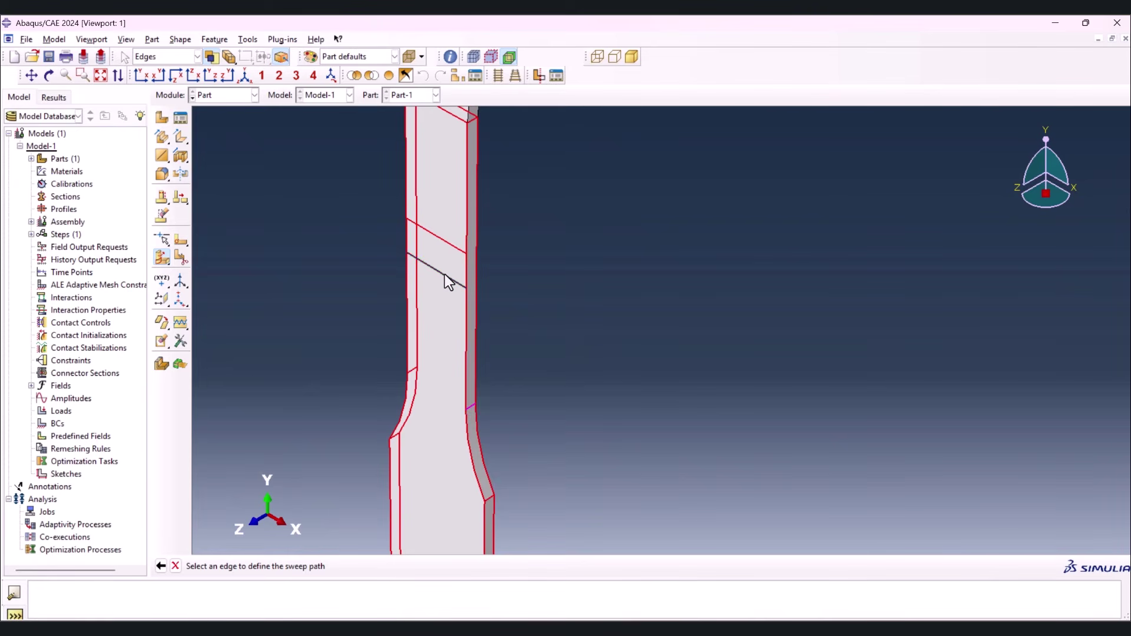
{"action": "left_click", "coordinate": [444, 274]}
{"action": "left_click", "coordinate": [332, 568]}
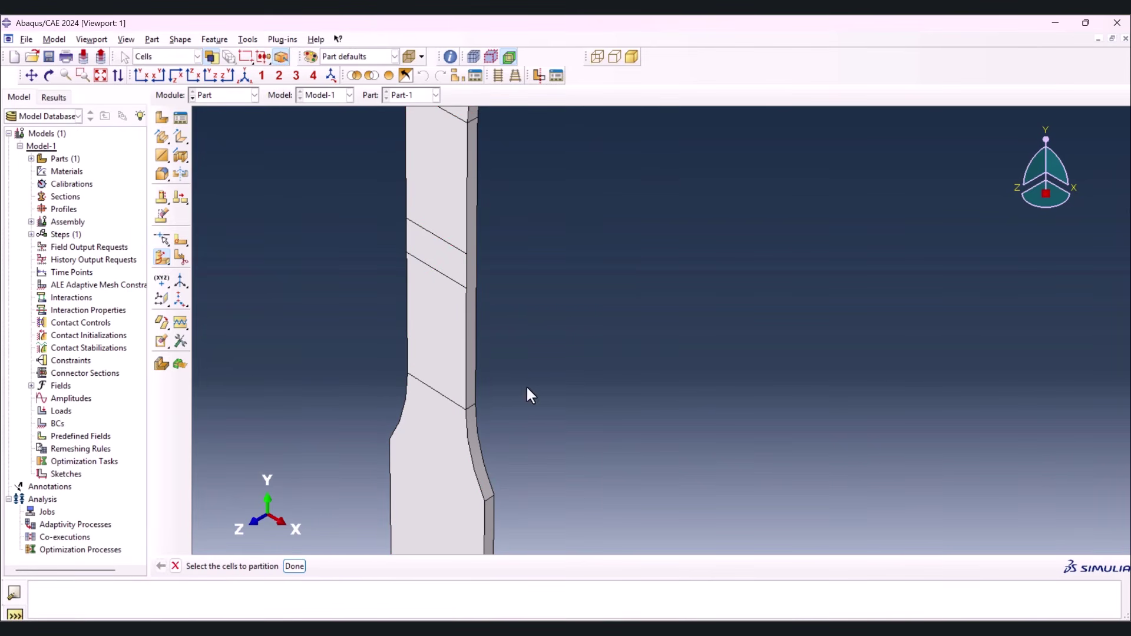
Partition the bottom cell at the lower shoulder-to-grip transition, sweeping its thickness edge along the upper grip-to-shoulder line
{"action": "left_click", "coordinate": [487, 500]}
{"action": "scroll", "coordinate": [432, 425], "scroll_direction": "up", "scroll_amount": 2}
{"action": "middle_click", "coordinate": [420, 464]}
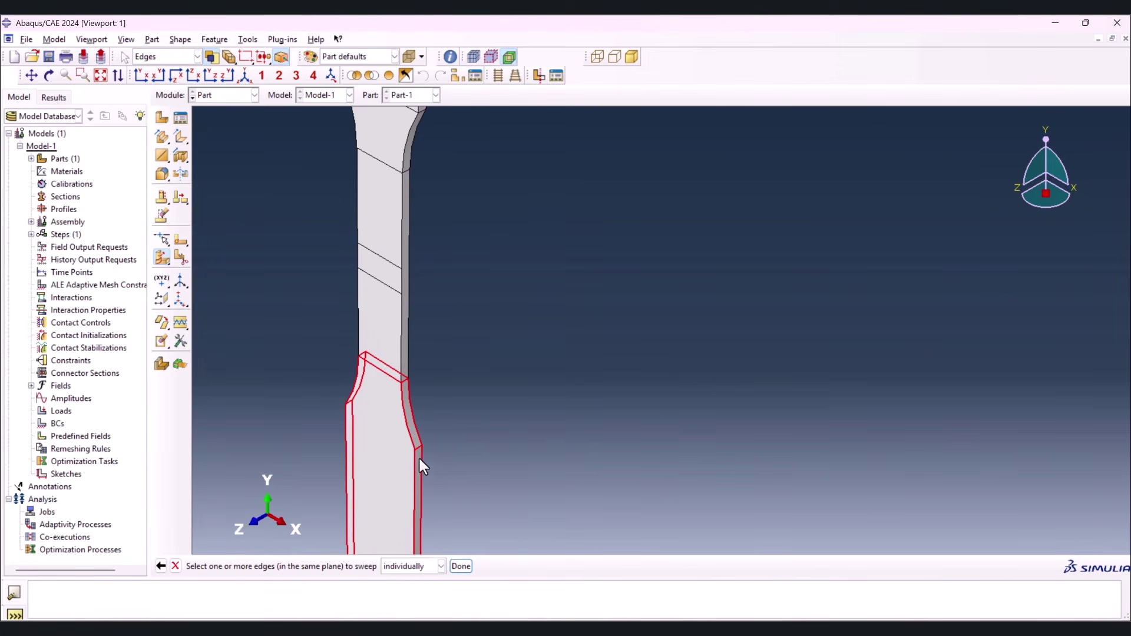
{"action": "left_click", "coordinate": [418, 447]}
{"action": "left_click", "coordinate": [462, 566]}
{"action": "left_click", "coordinate": [413, 563]}
{"action": "scroll", "coordinate": [417, 327], "scroll_direction": "up", "scroll_amount": 2}
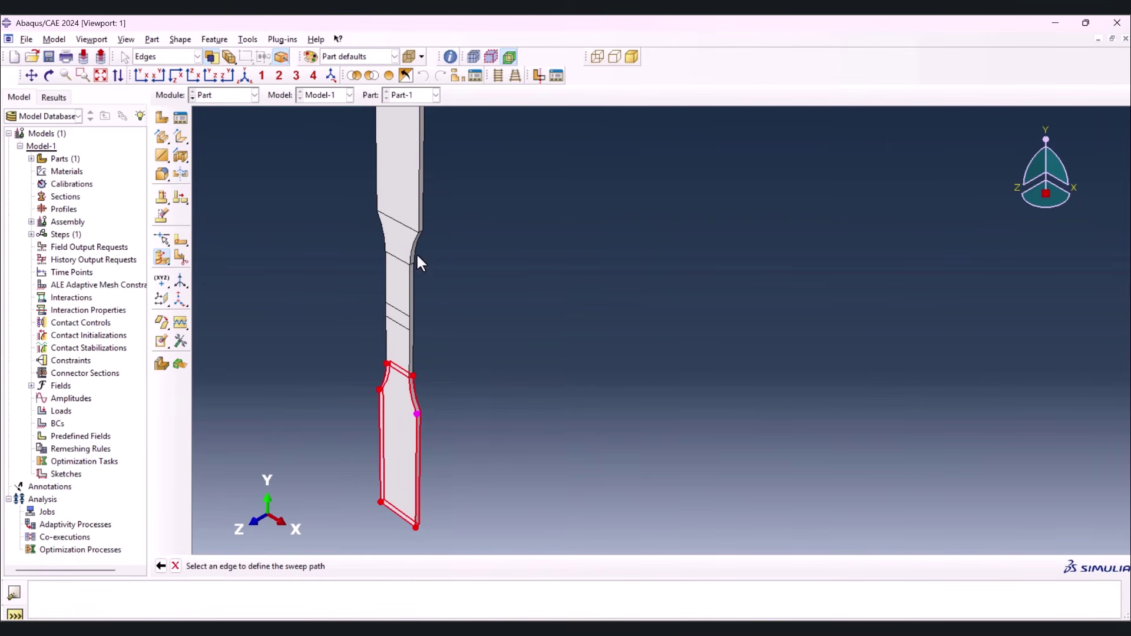
{"action": "left_click", "coordinate": [402, 230]}
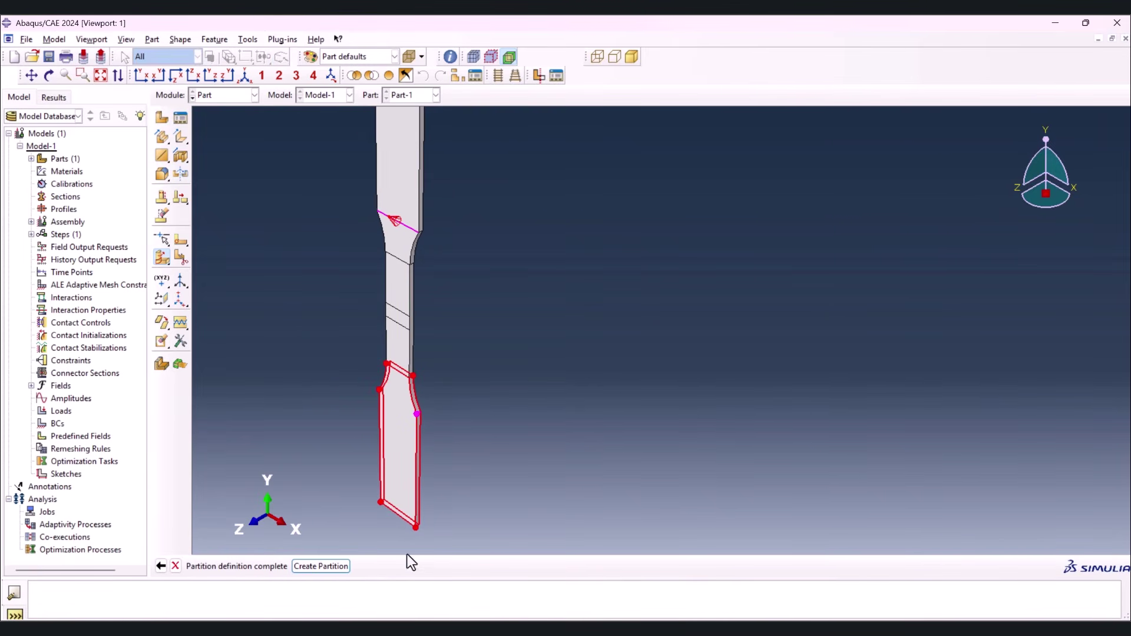
{"action": "left_click", "coordinate": [338, 567]}
Partition the gauge cell at the upper weld zone line by sweeping that line along a short edge through the thickness
{"action": "scroll", "coordinate": [395, 405], "scroll_direction": "down", "scroll_amount": 2}
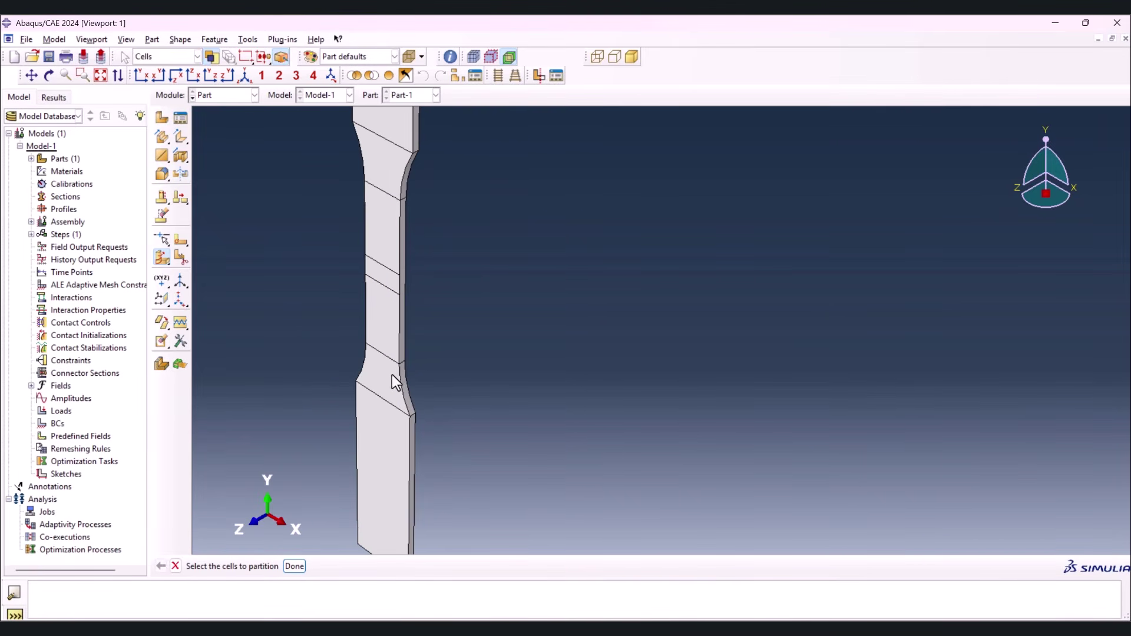
{"action": "scroll", "coordinate": [377, 291], "scroll_direction": "down", "scroll_amount": 3}
{"action": "left_click", "coordinate": [382, 295]}
{"action": "left_click", "coordinate": [378, 287]}
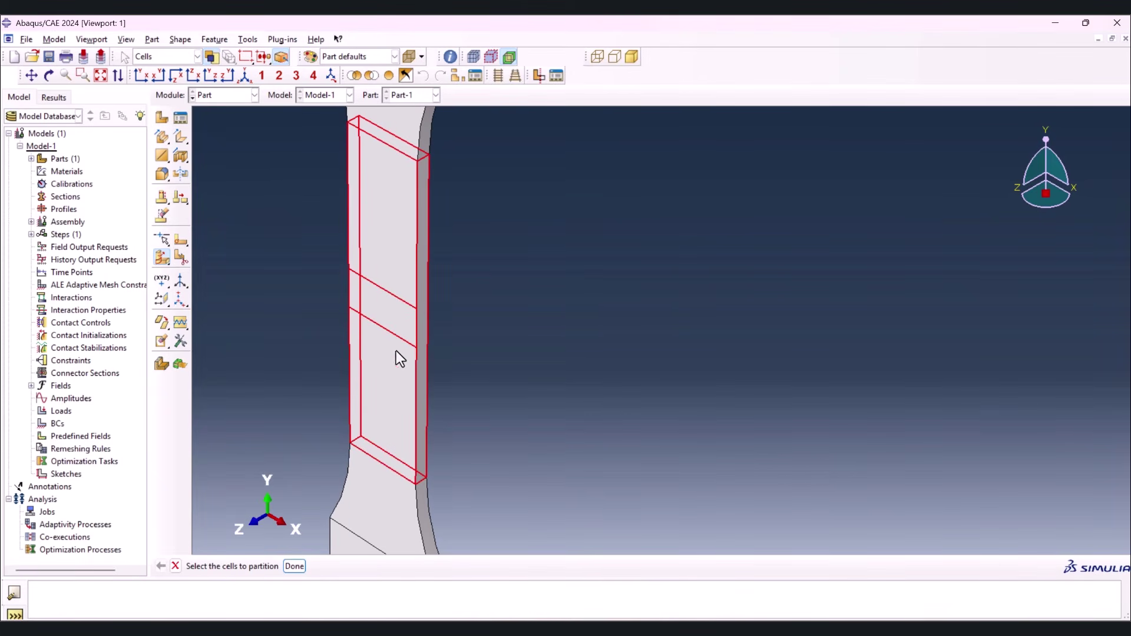
{"action": "left_click", "coordinate": [294, 567]}
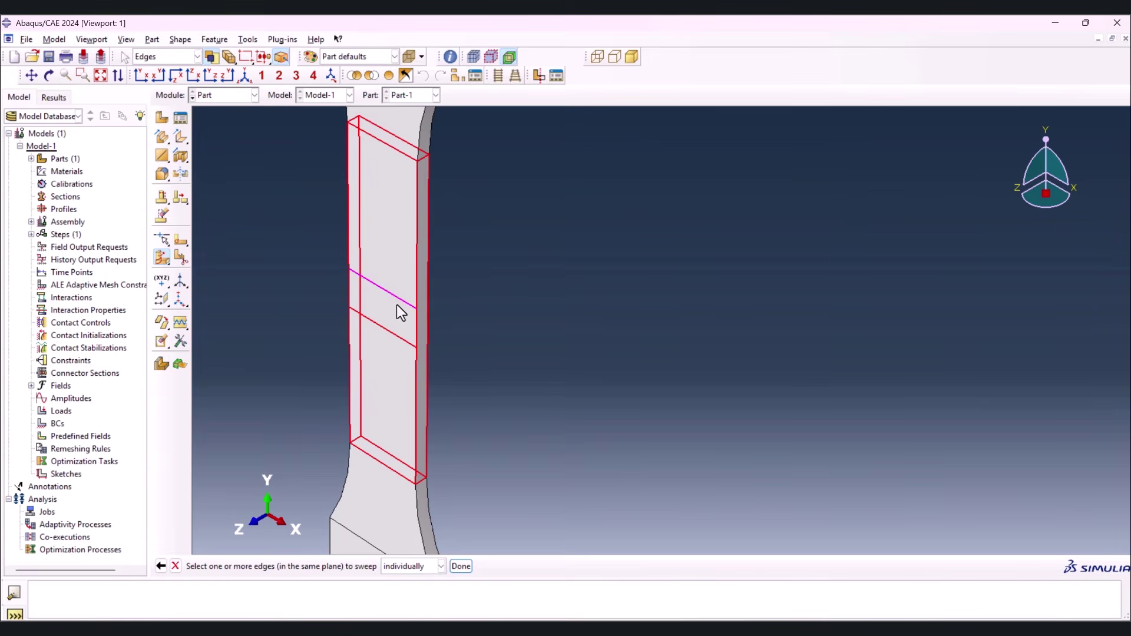
{"action": "left_click", "coordinate": [461, 566]}
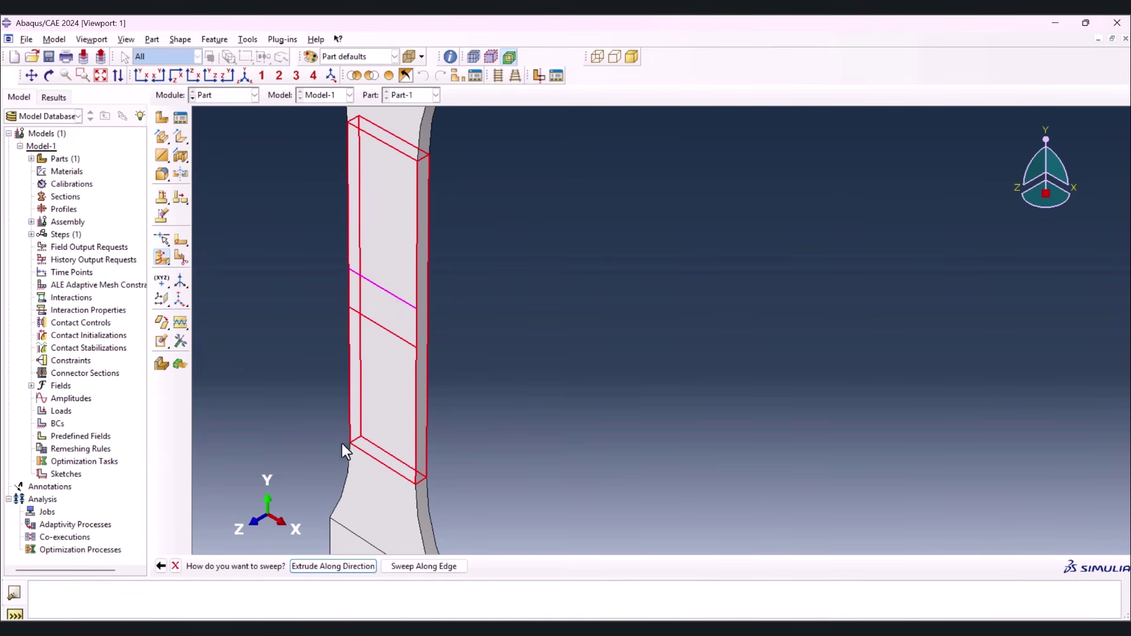
{"action": "left_click", "coordinate": [421, 569]}
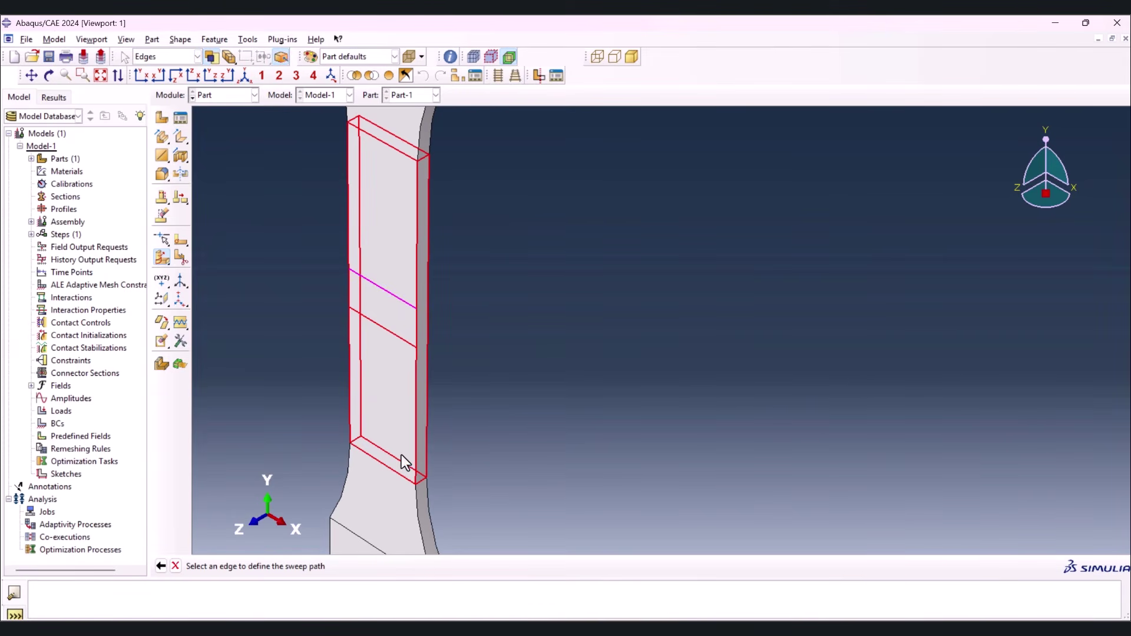
{"action": "left_click", "coordinate": [392, 471]}
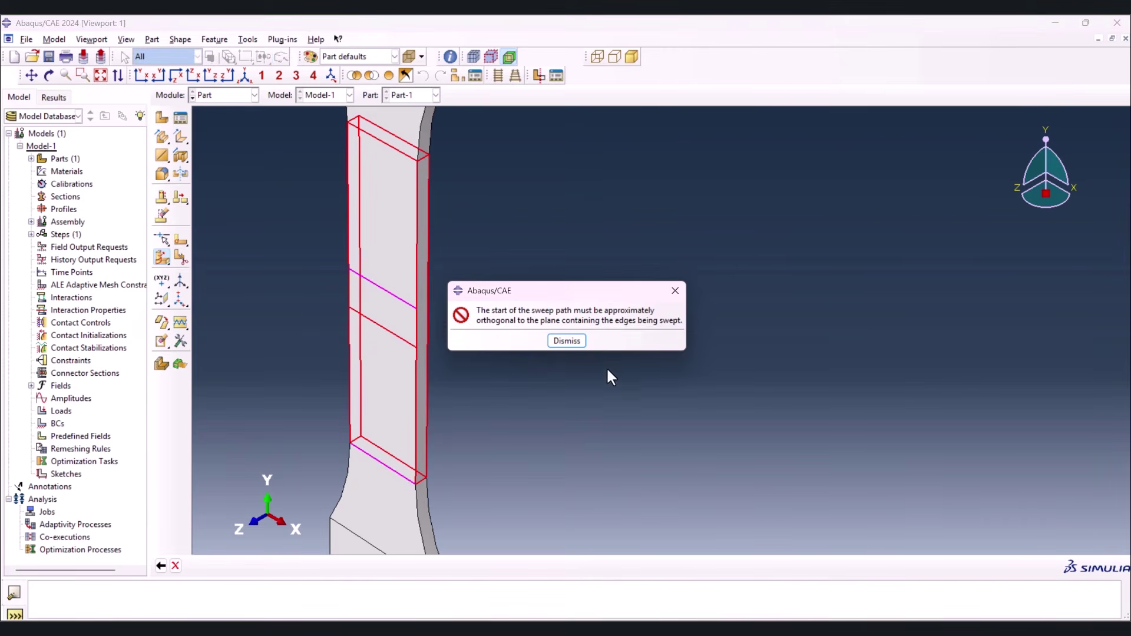
{"action": "left_click", "coordinate": [565, 341]}
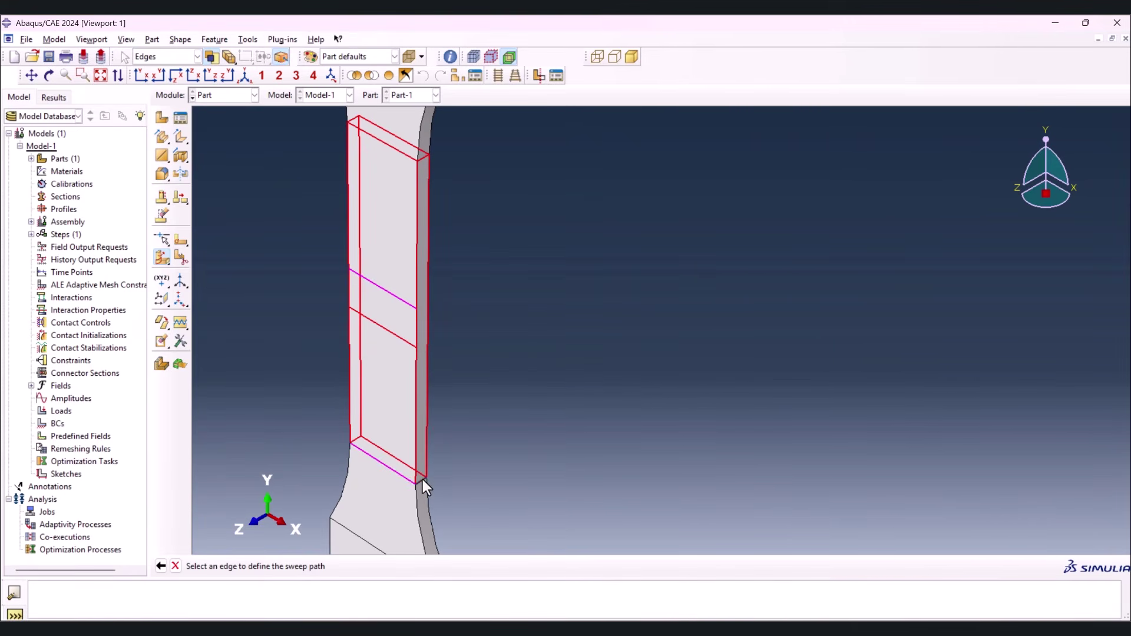
{"action": "left_click", "coordinate": [422, 479]}
{"action": "left_click", "coordinate": [325, 566]}
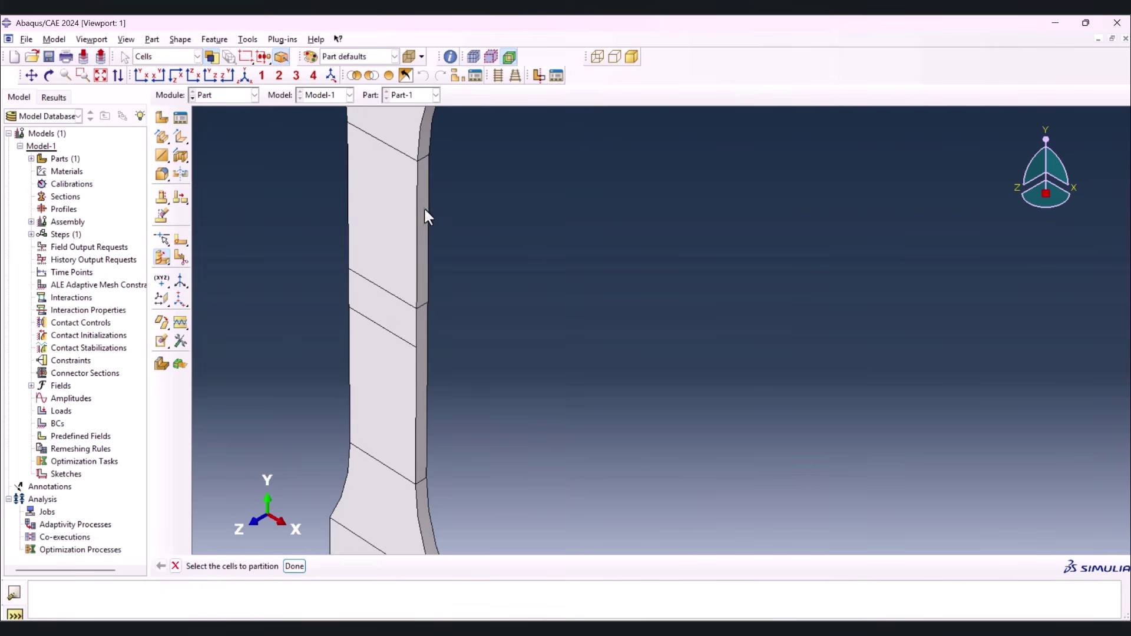
Partition the lower gauge cell at the lower weld zone line by sweeping that line along a short edge through the thickness
{"action": "left_click", "coordinate": [404, 345]}
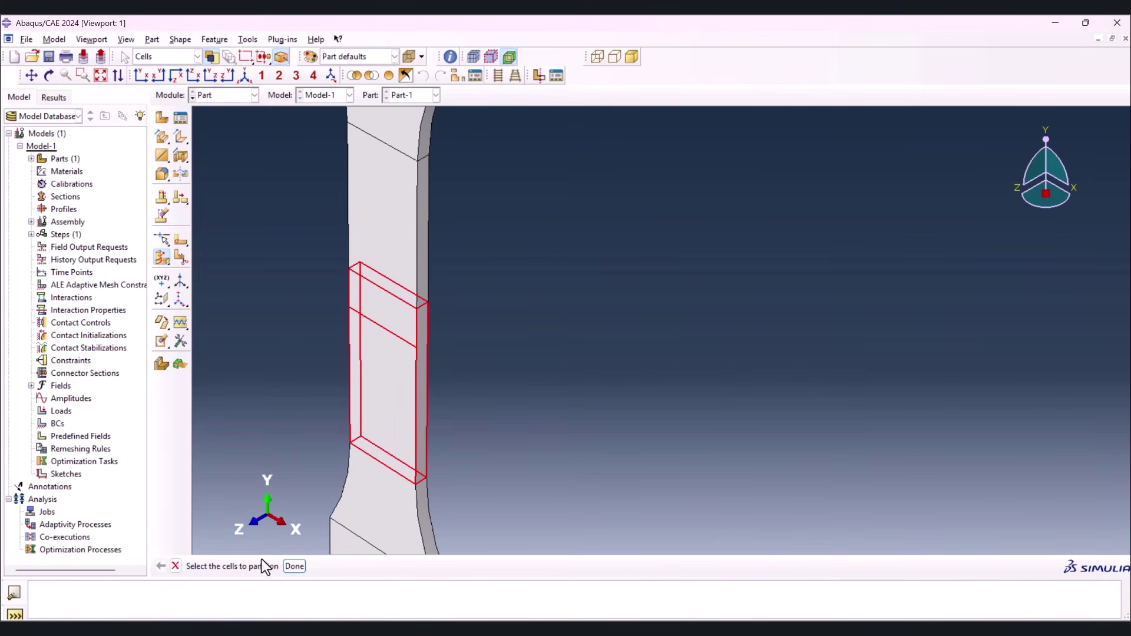
{"action": "left_click", "coordinate": [294, 566]}
{"action": "left_click", "coordinate": [406, 339]}
{"action": "left_click", "coordinate": [460, 566]}
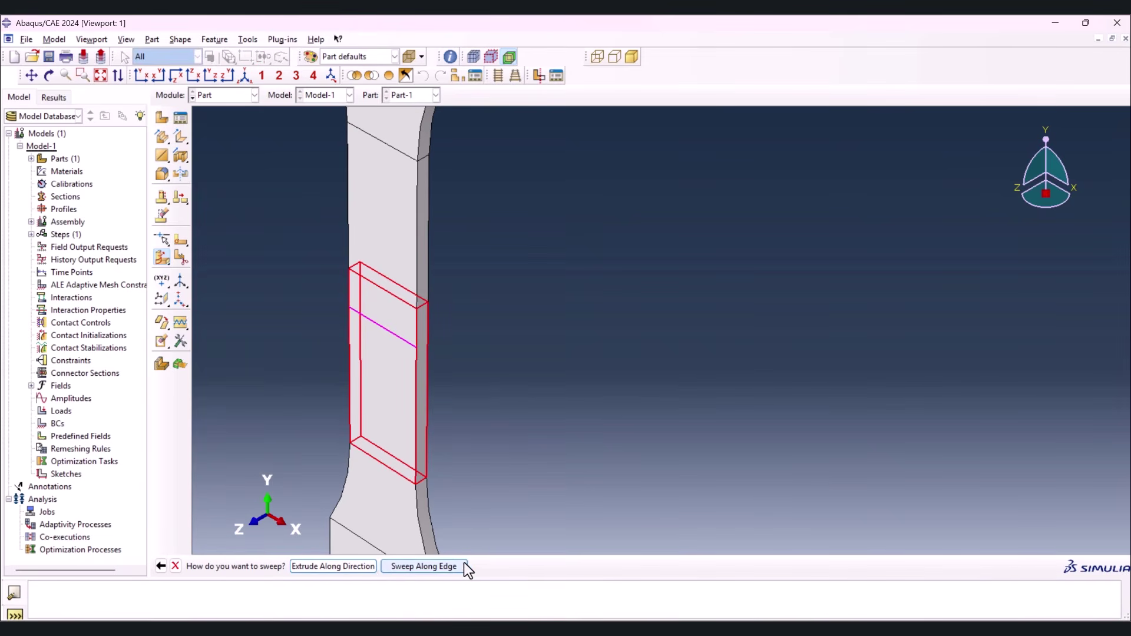
{"action": "left_click", "coordinate": [424, 567]}
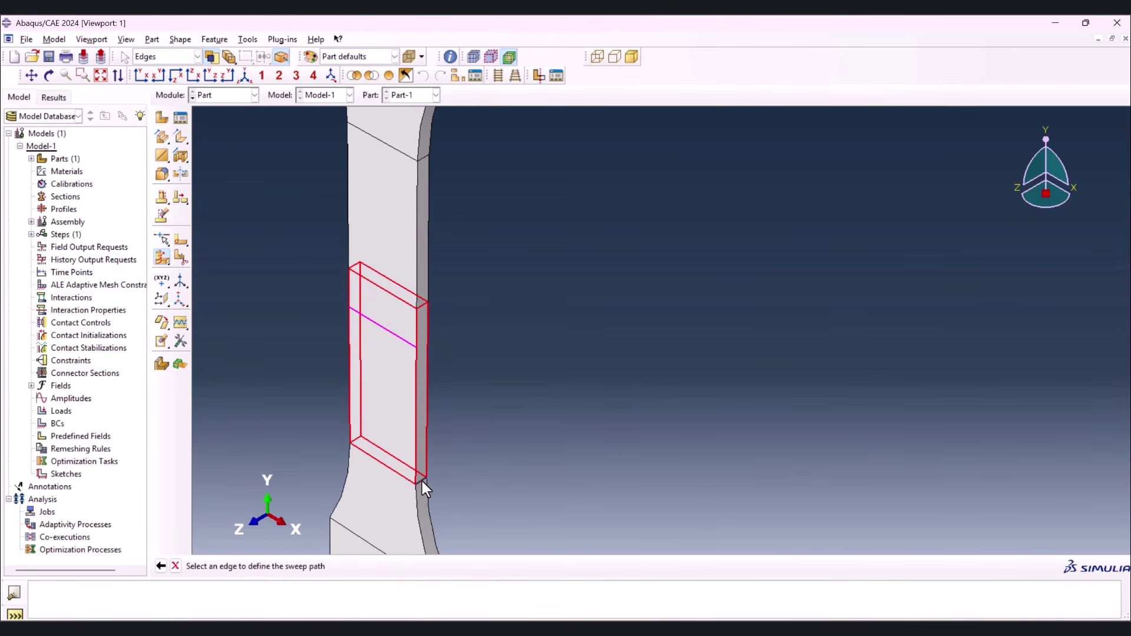
{"action": "left_click", "coordinate": [422, 482]}
{"action": "left_click", "coordinate": [326, 564]}
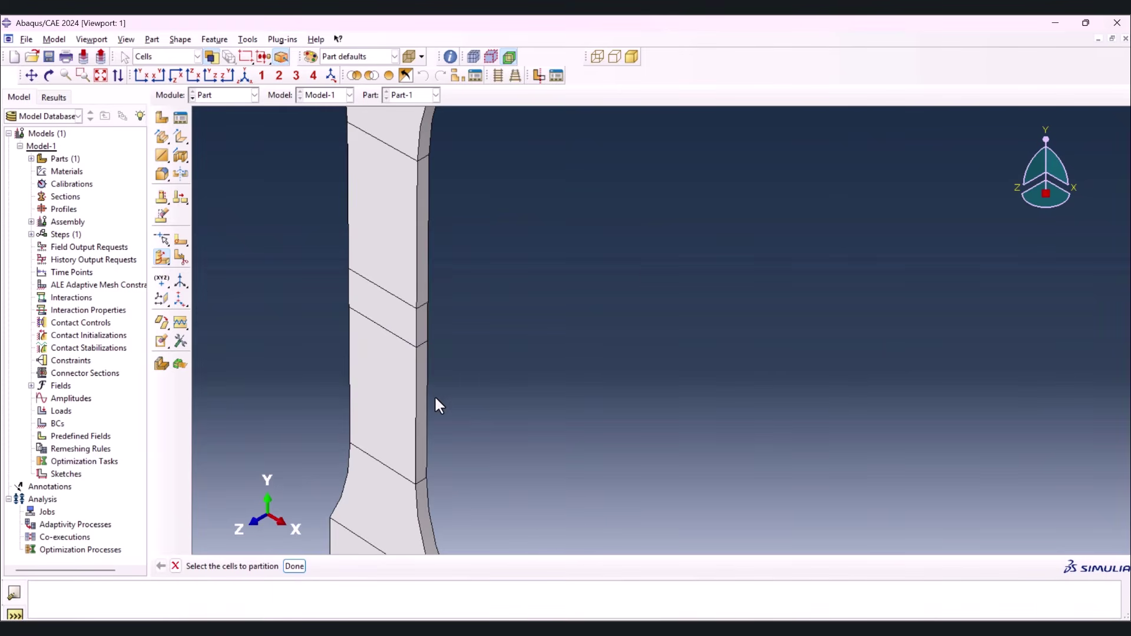
Check the partitioned specimen from several angles, restore the front XY view and switch to the Property module
{"action": "scroll", "coordinate": [433, 394], "scroll_direction": "down", "scroll_amount": 4}
{"action": "scroll", "coordinate": [455, 365], "scroll_direction": "down", "scroll_amount": 2}
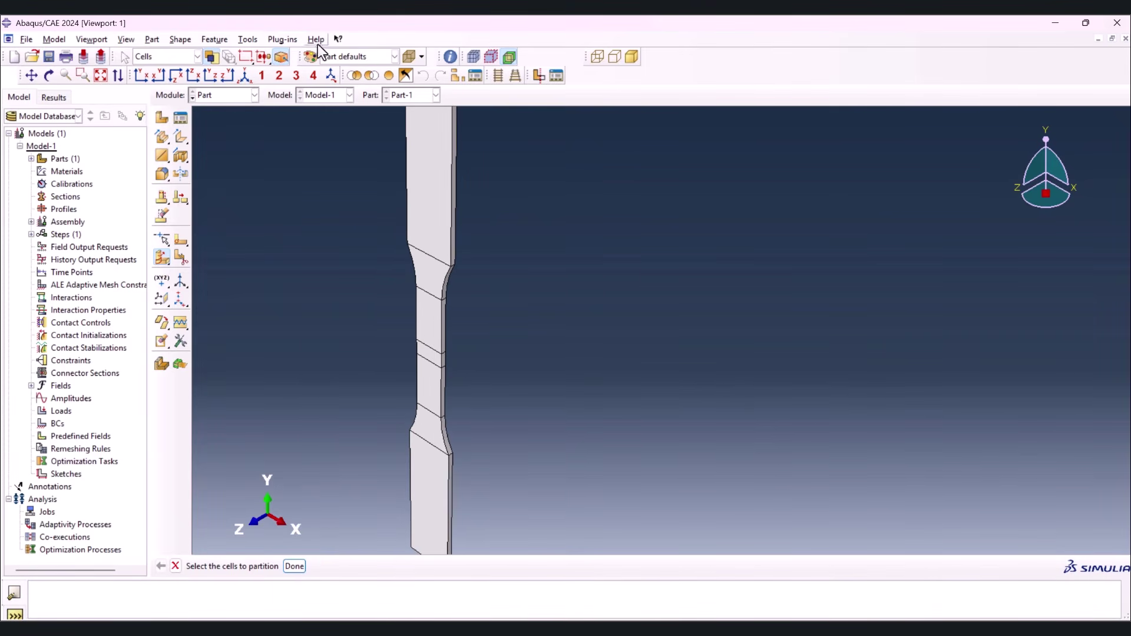
{"action": "left_click", "coordinate": [52, 75]}
{"action": "left_click_drag", "start_coordinate": [592, 312], "coordinate": [513, 252]}
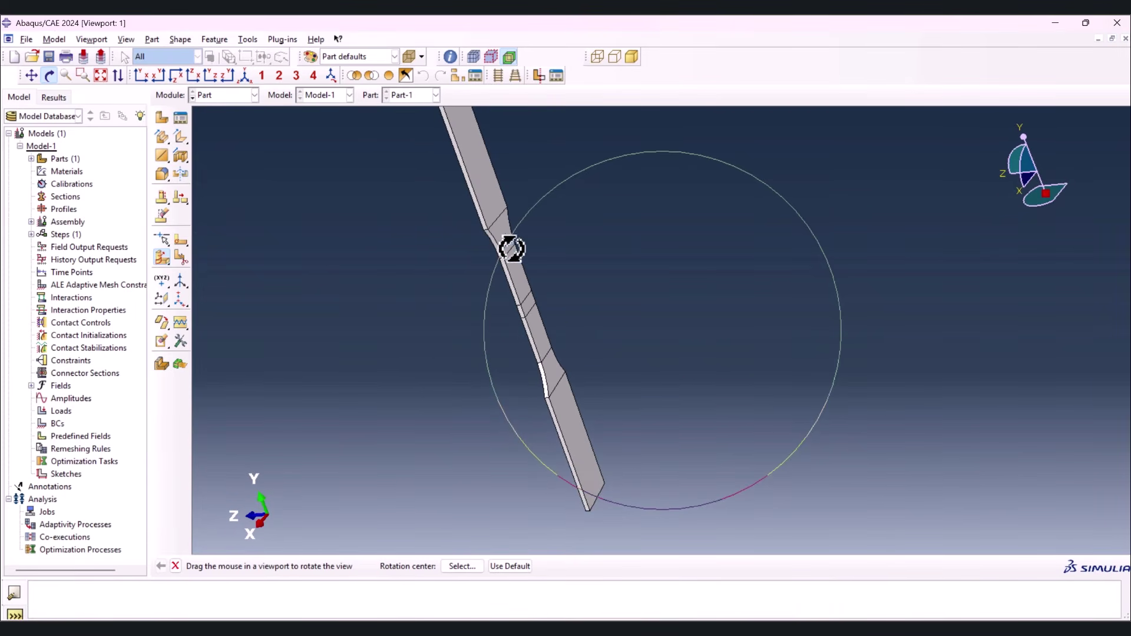
{"action": "left_click_drag", "start_coordinate": [480, 288], "coordinate": [645, 424]}
{"action": "left_click", "coordinate": [141, 75]}
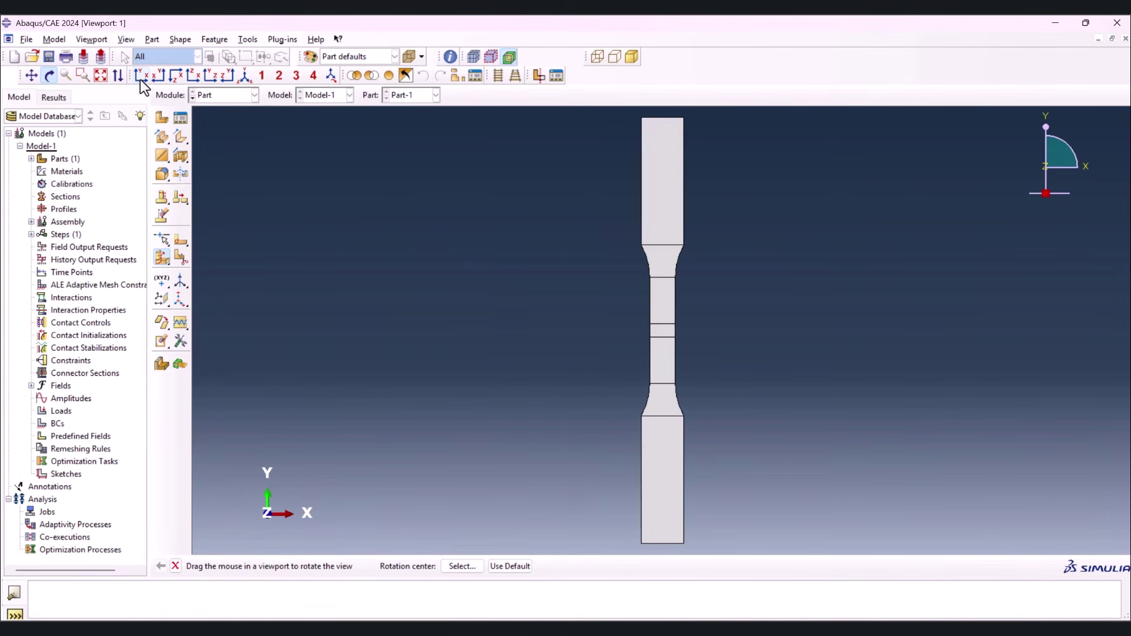
{"action": "left_click", "coordinate": [224, 96]}
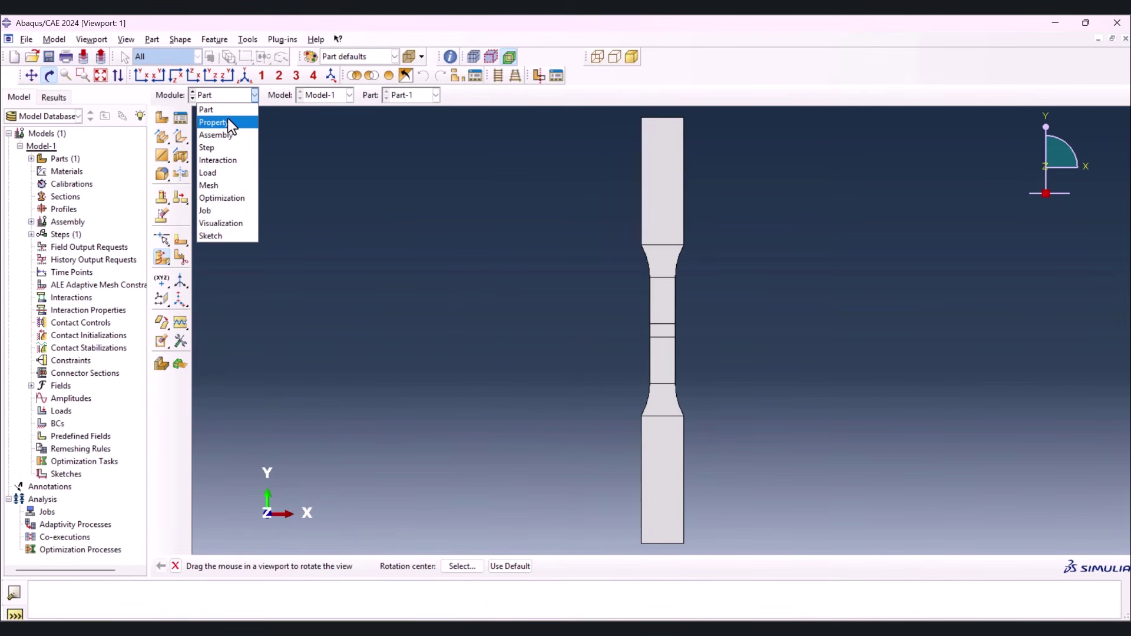
{"action": "left_click", "coordinate": [228, 121]}
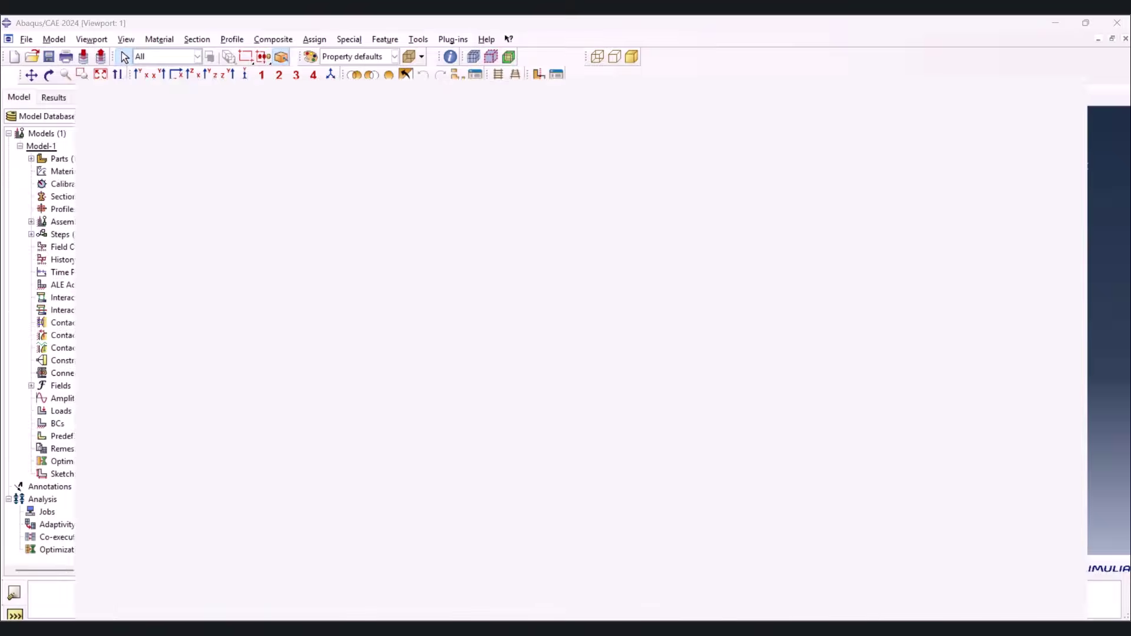
In the web browser, open feamaster.com and add the Welded vs Non-Welded Material Property Pack for Abaqus to the cart
{"action": "type", "text": "fea"}
{"action": "key", "text": "Return"}
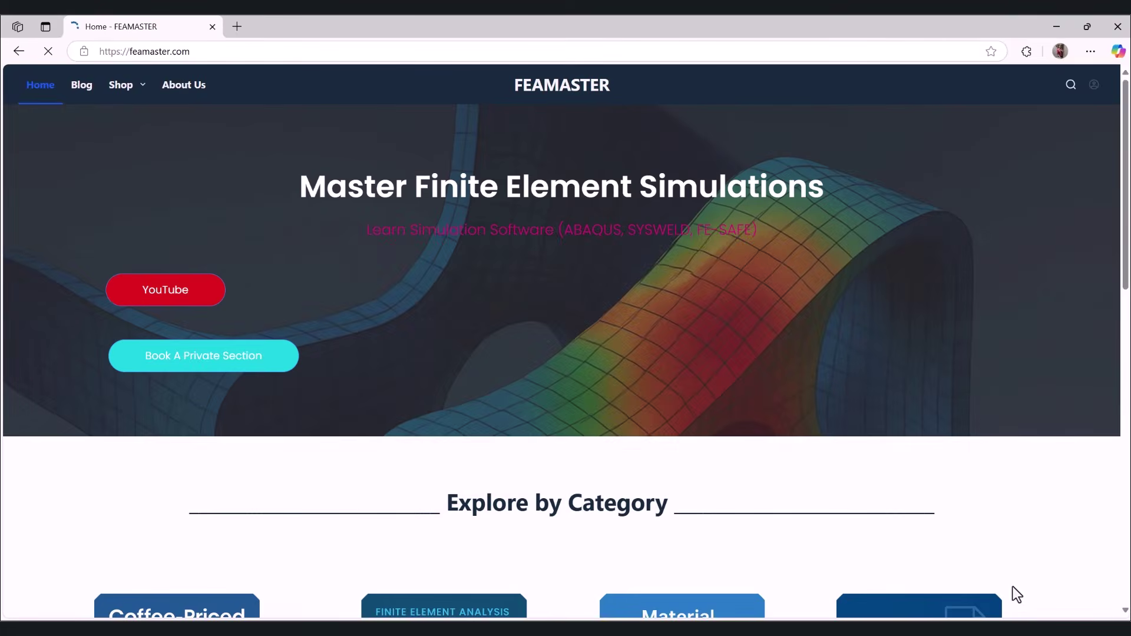
{"action": "mouse_move", "coordinate": [135, 97]}
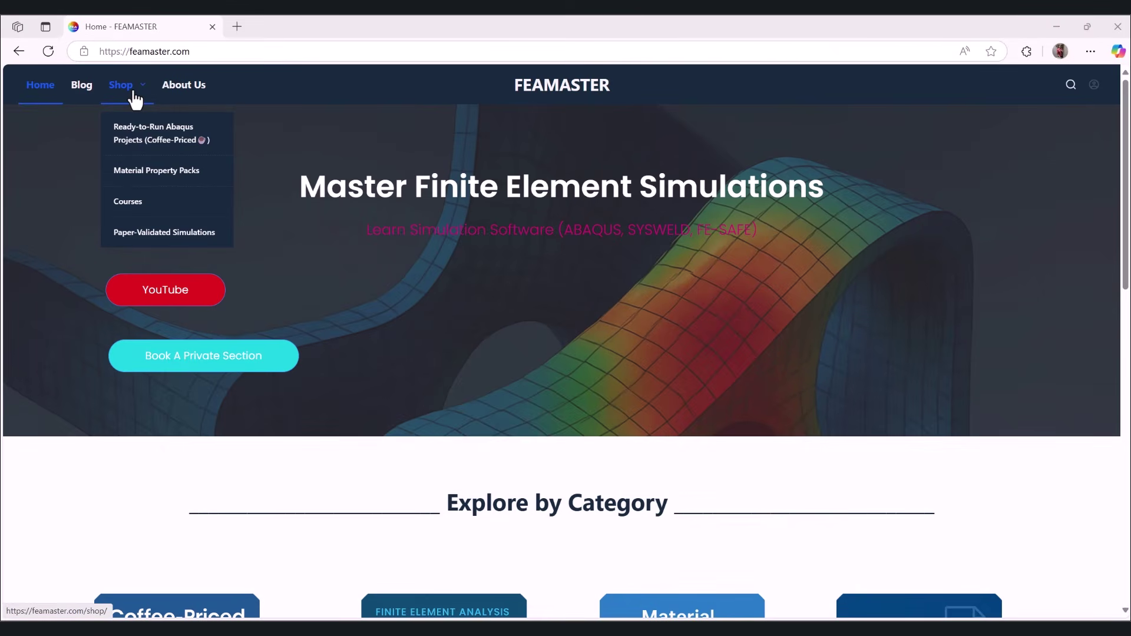
{"action": "left_click", "coordinate": [151, 174]}
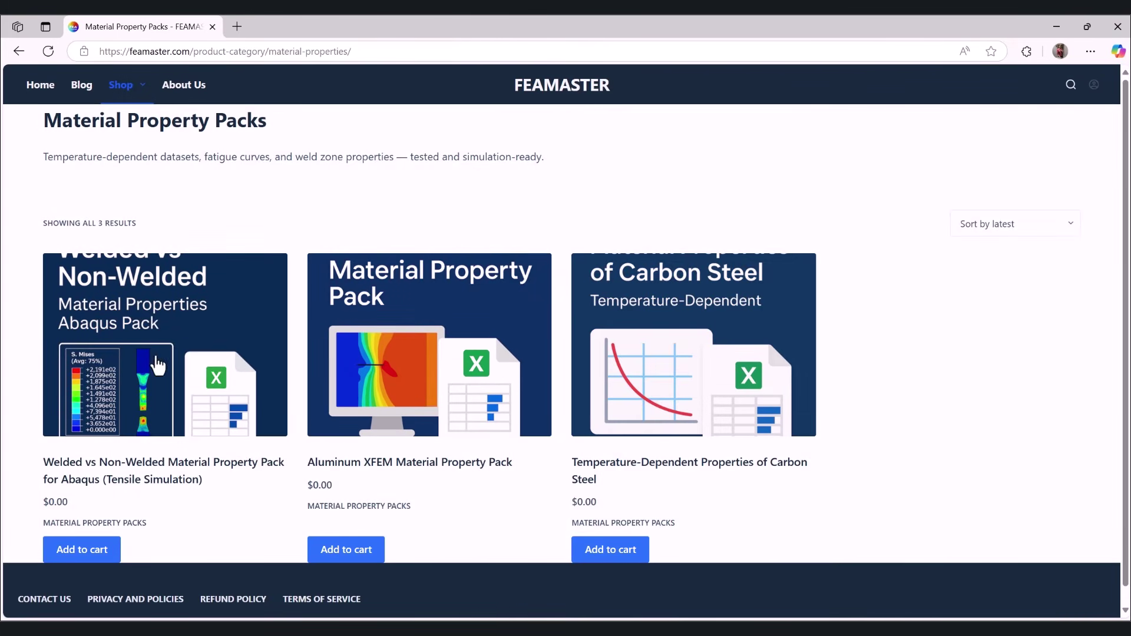
{"action": "scroll", "coordinate": [77, 468], "scroll_direction": "down", "scroll_amount": 1}
{"action": "left_click", "coordinate": [82, 533]}
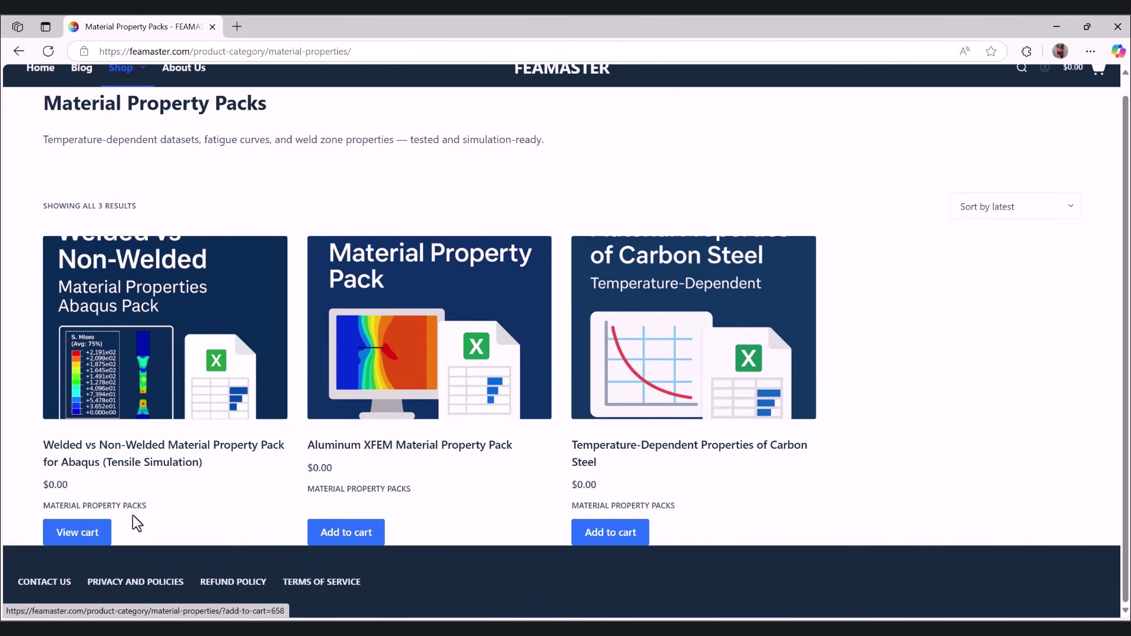
Check out the material property pack, place the order and download the Welded_Material_Tensile_Properties workbook
{"action": "scroll", "coordinate": [1075, 95], "scroll_direction": "up", "scroll_amount": 1}
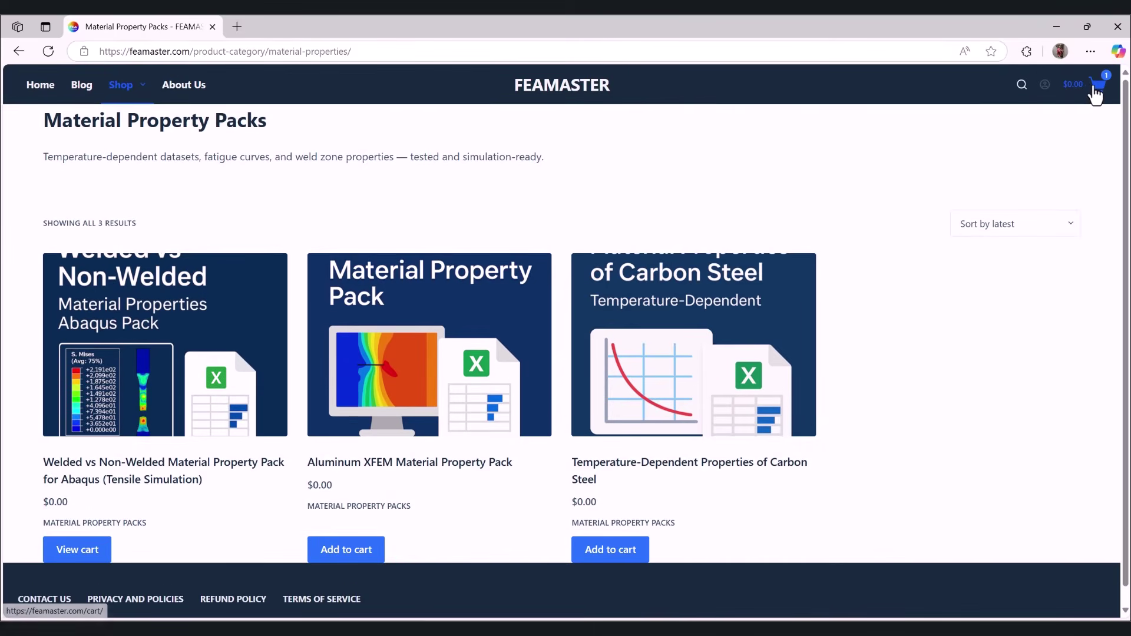
{"action": "mouse_move", "coordinate": [1095, 89]}
{"action": "left_click", "coordinate": [1031, 255]}
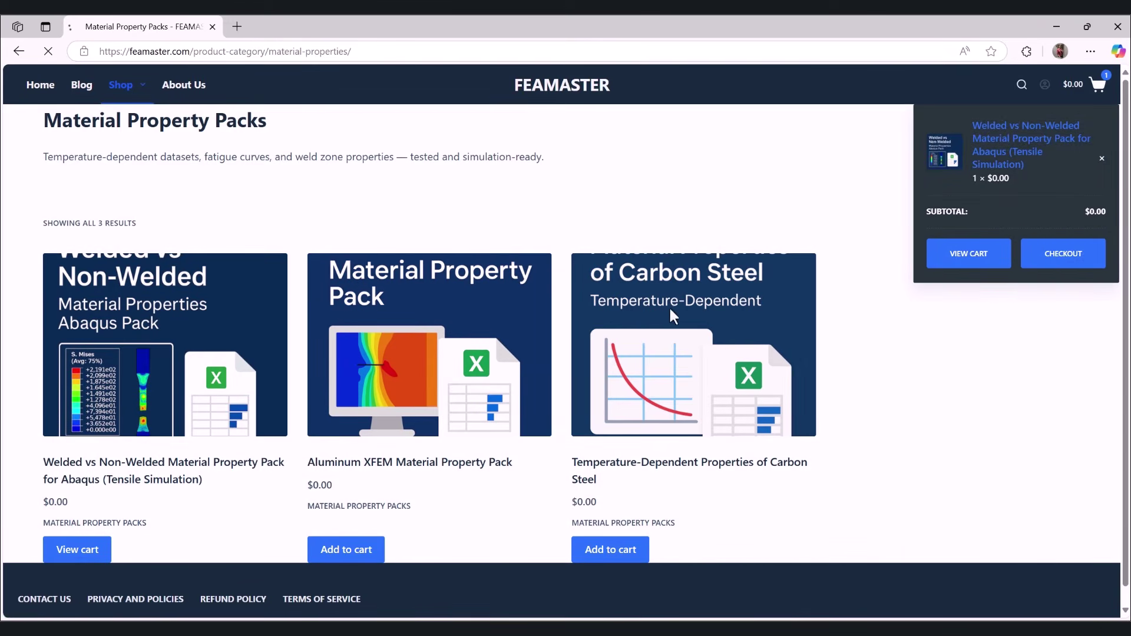
{"action": "scroll", "coordinate": [171, 218], "scroll_direction": "down", "scroll_amount": 5}
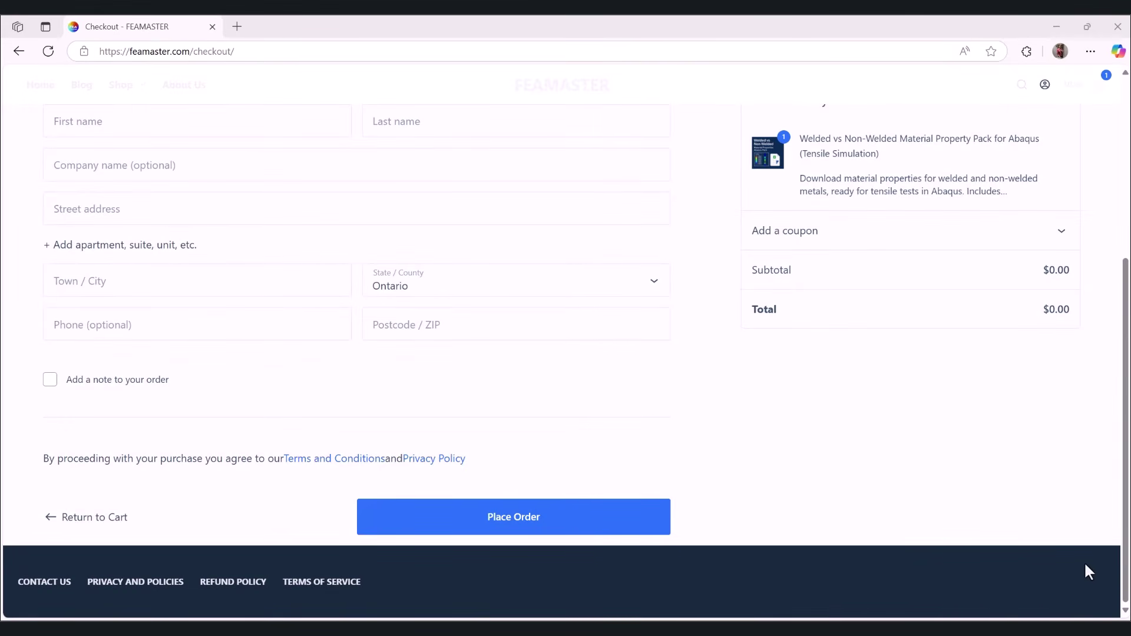
{"action": "scroll", "coordinate": [1070, 332], "scroll_direction": "up", "scroll_amount": 1}
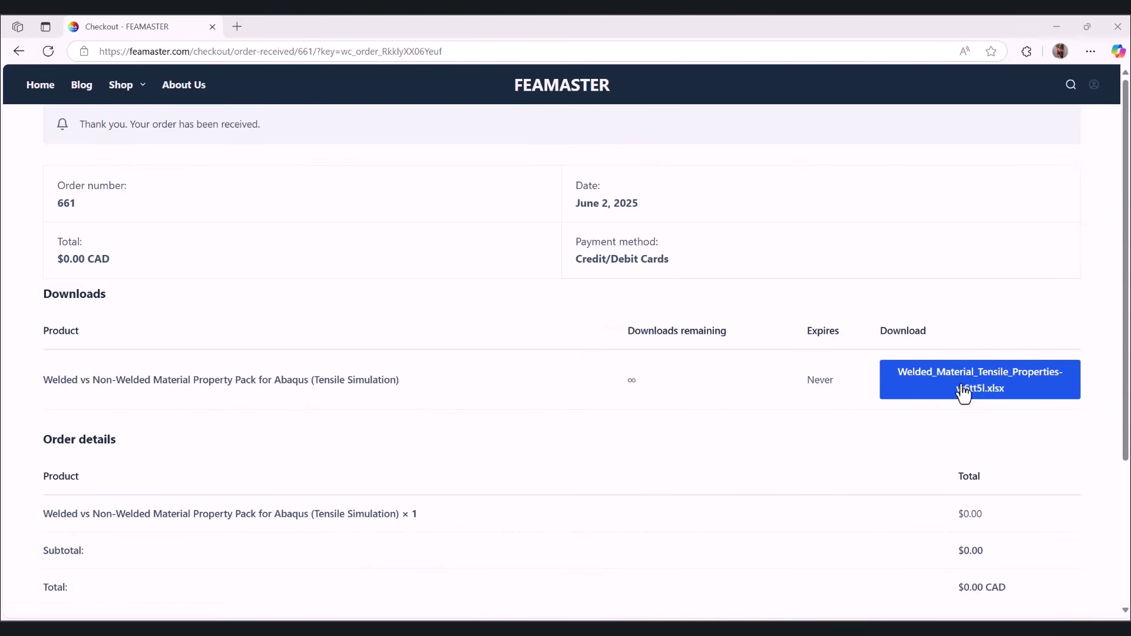
{"action": "left_click", "coordinate": [972, 386]}
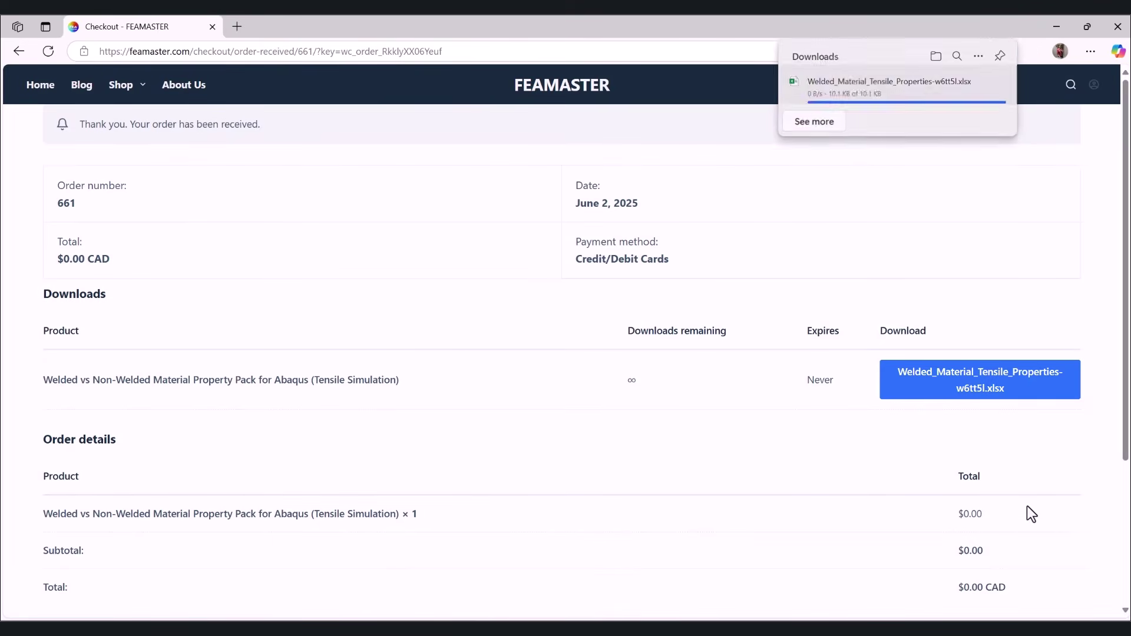
Open the downloaded workbook in Excel, review the Weld Metal and Base Metal sheets, and enable editing with Base Metal active
{"action": "left_click", "coordinate": [884, 109]}
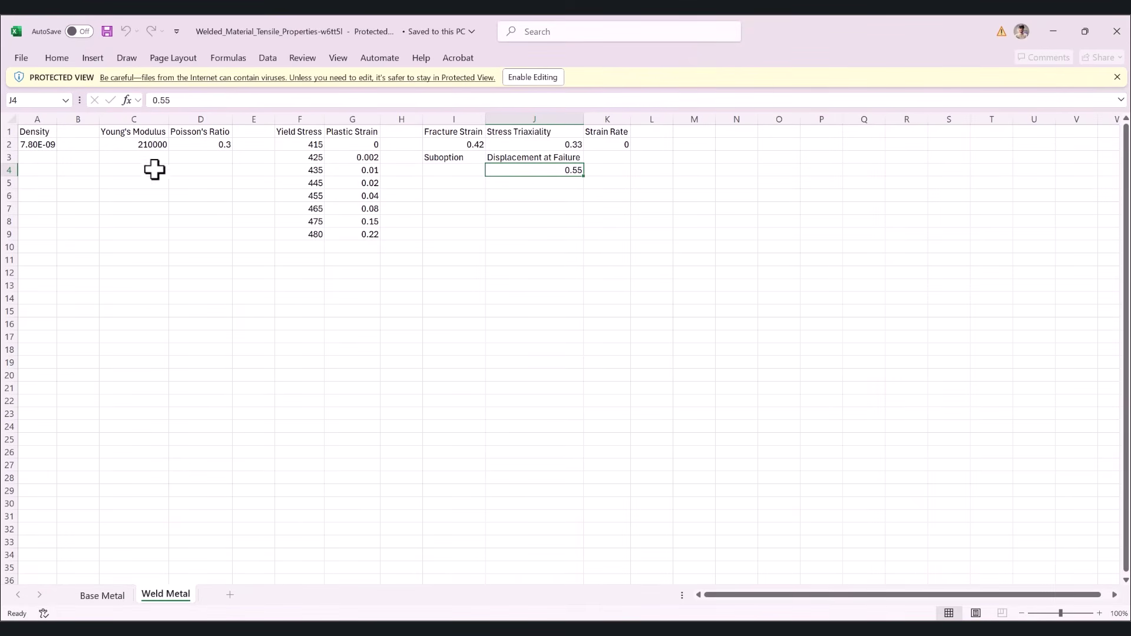
{"action": "left_click", "coordinate": [103, 595]}
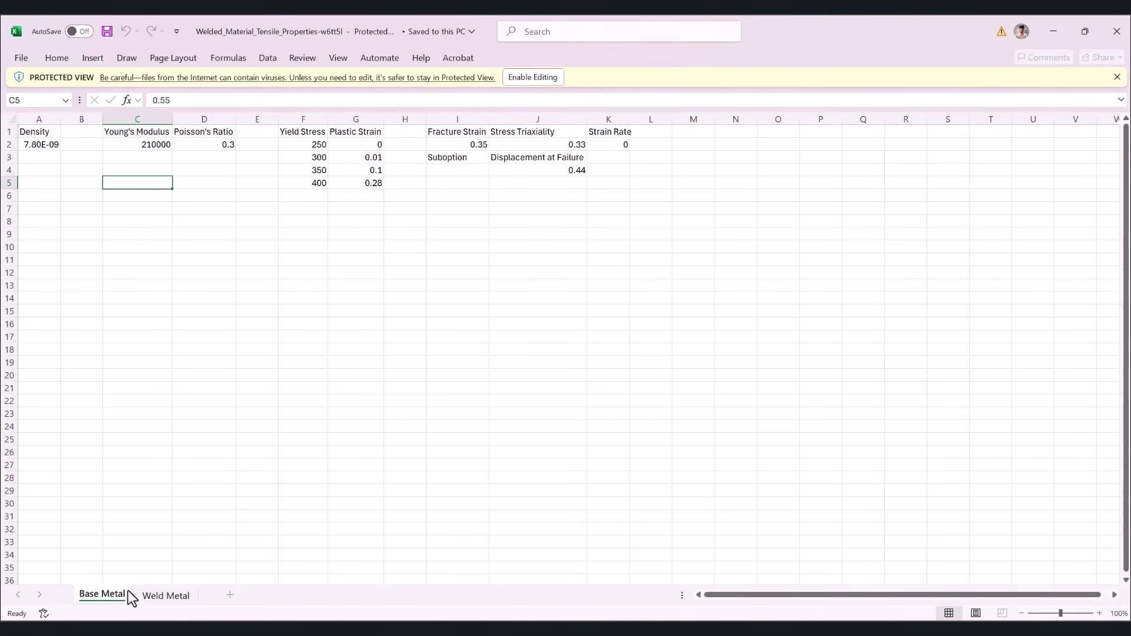
{"action": "left_click", "coordinate": [156, 598]}
{"action": "left_click", "coordinate": [116, 595]}
{"action": "left_click", "coordinate": [533, 77]}
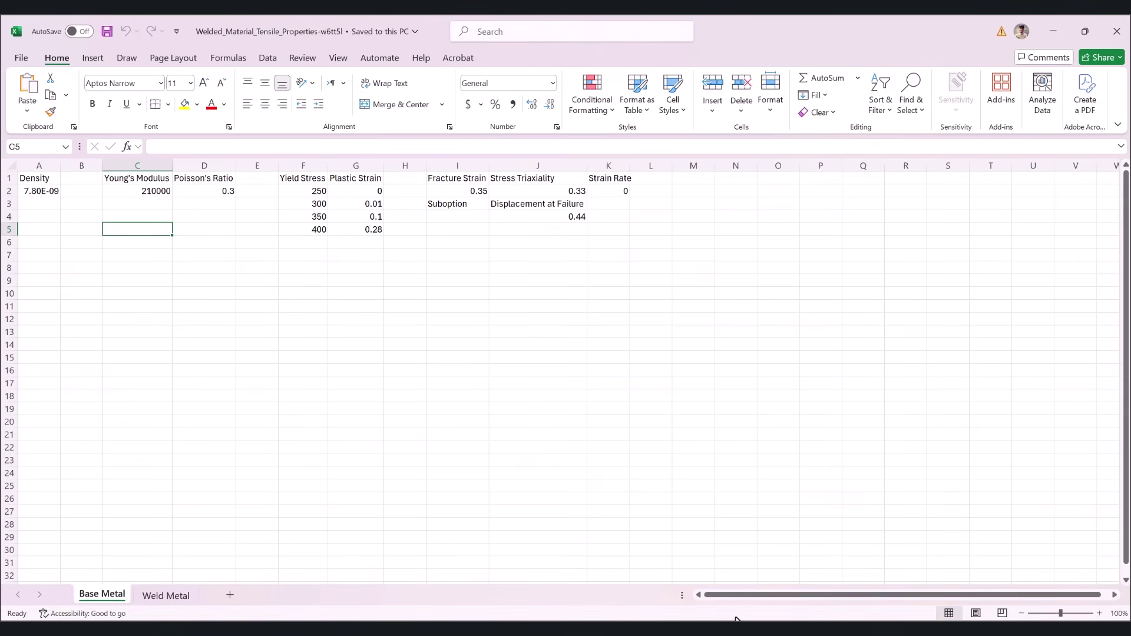
Switch back to Abaqus/CAE and create a material named Bm with density and isotropic elastic behaviors
{"action": "left_click", "coordinate": [699, 629]}
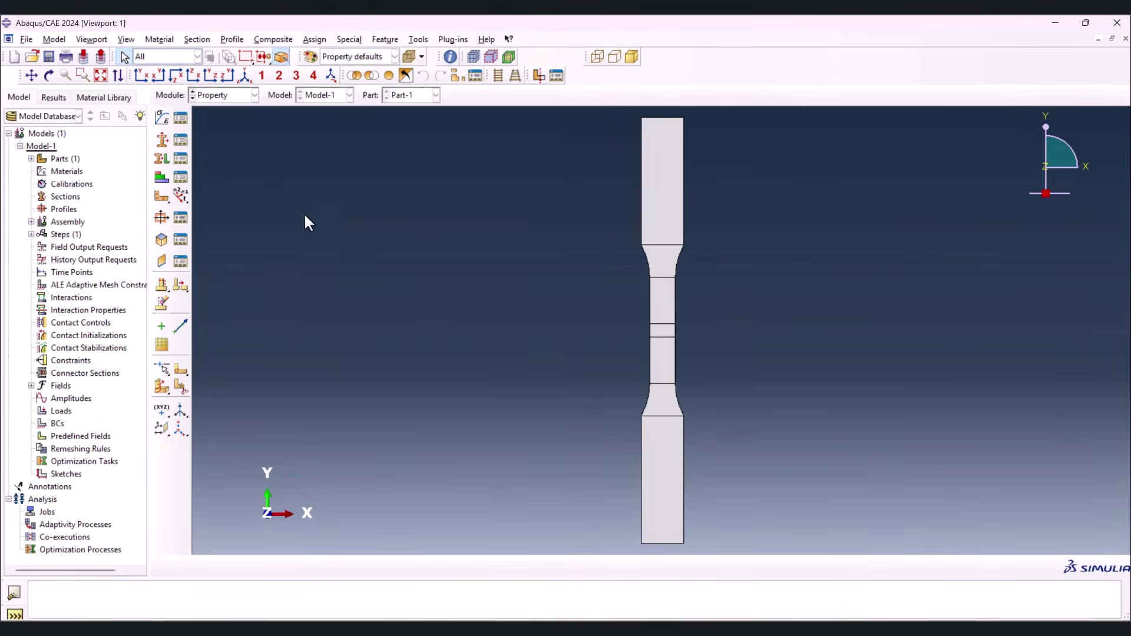
{"action": "left_click", "coordinate": [164, 120]}
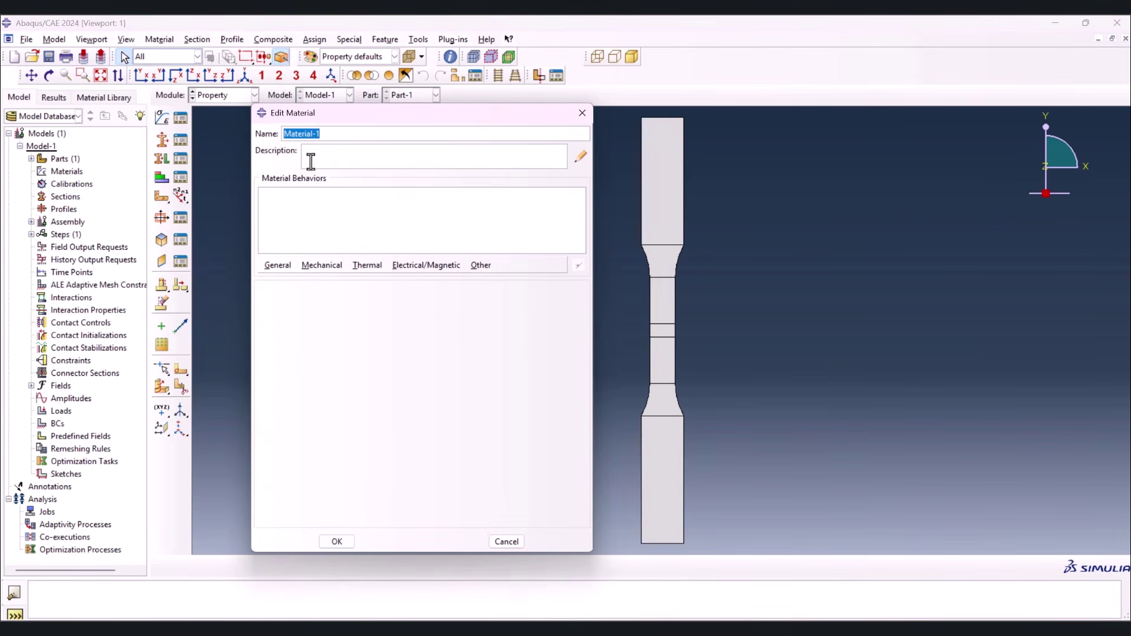
{"action": "type", "text": "Bm"}
{"action": "left_click", "coordinate": [283, 266]}
{"action": "left_click", "coordinate": [294, 282]}
{"action": "left_click", "coordinate": [311, 266]}
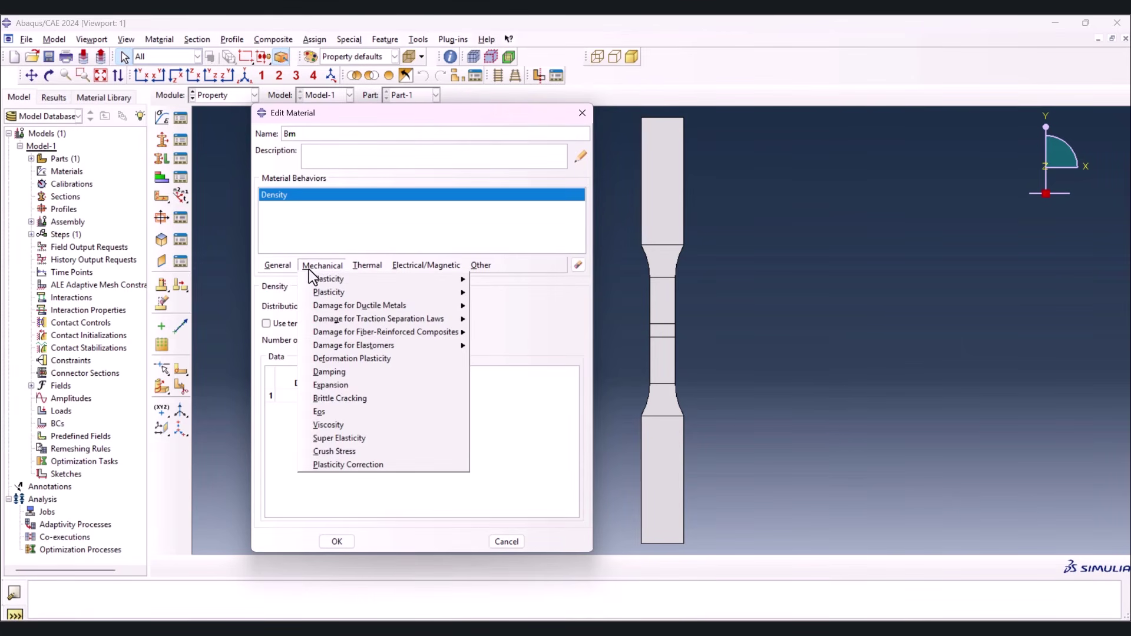
{"action": "mouse_move", "coordinate": [407, 279]}
{"action": "left_click", "coordinate": [493, 283]}
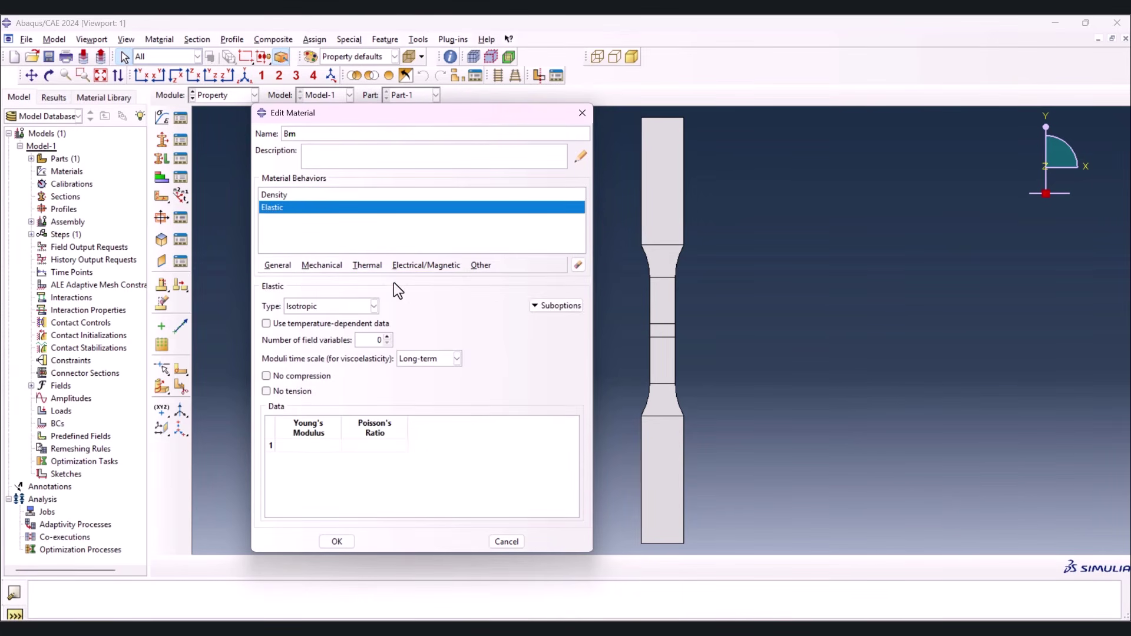
Add the Plastic and Ductile Damage behaviors to the Bm material
{"action": "left_click", "coordinate": [331, 265]}
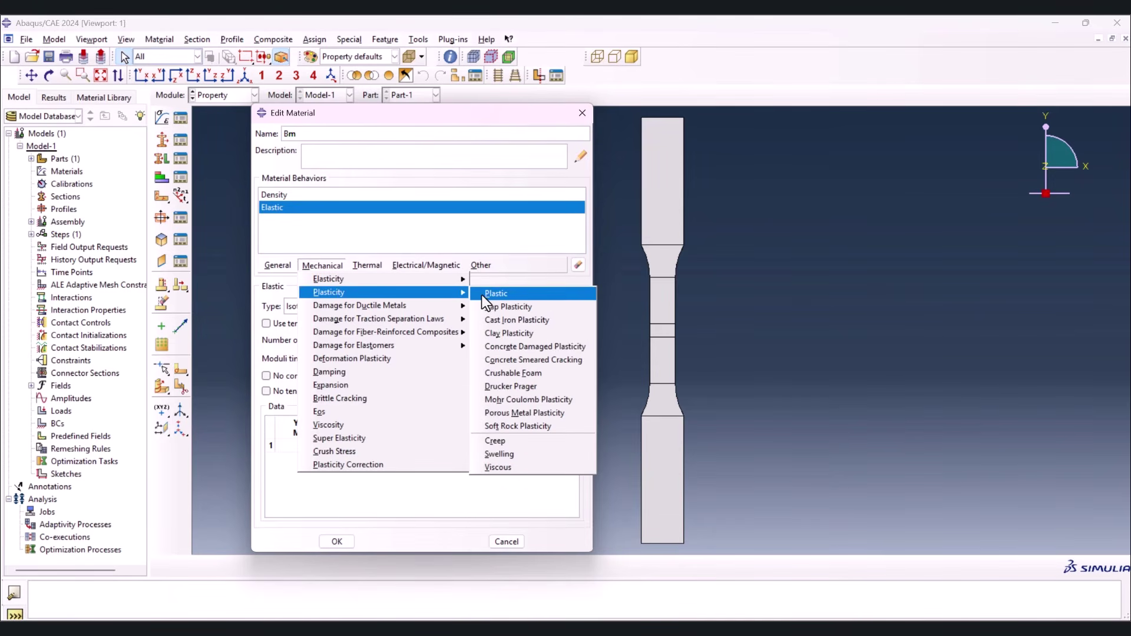
{"action": "left_click", "coordinate": [483, 294]}
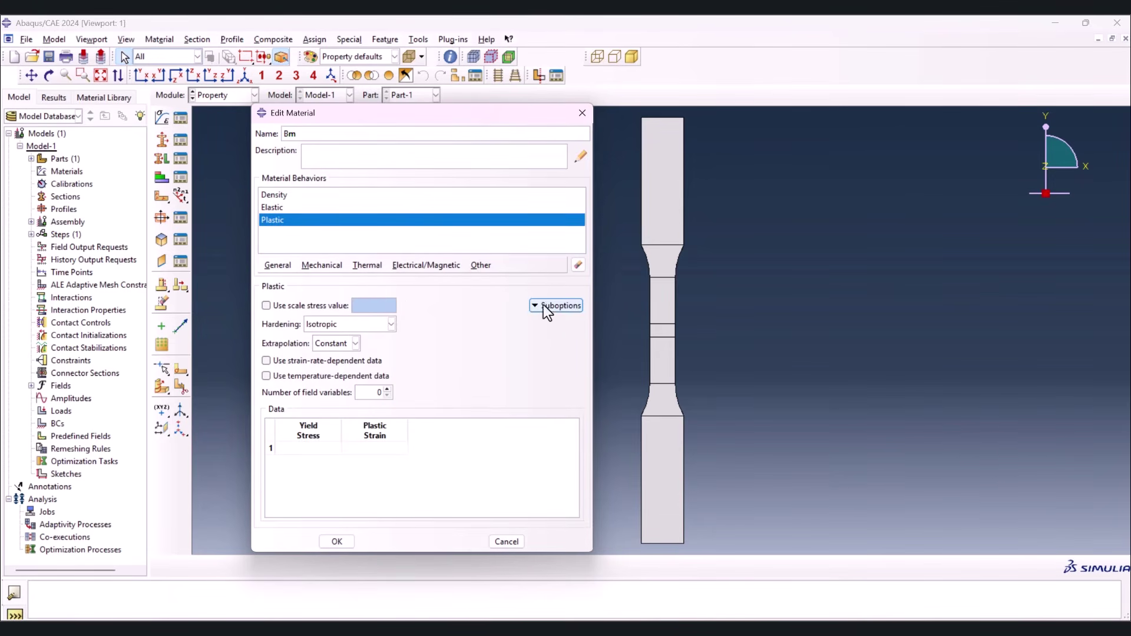
{"action": "left_click", "coordinate": [322, 263]}
{"action": "mouse_move", "coordinate": [369, 310]}
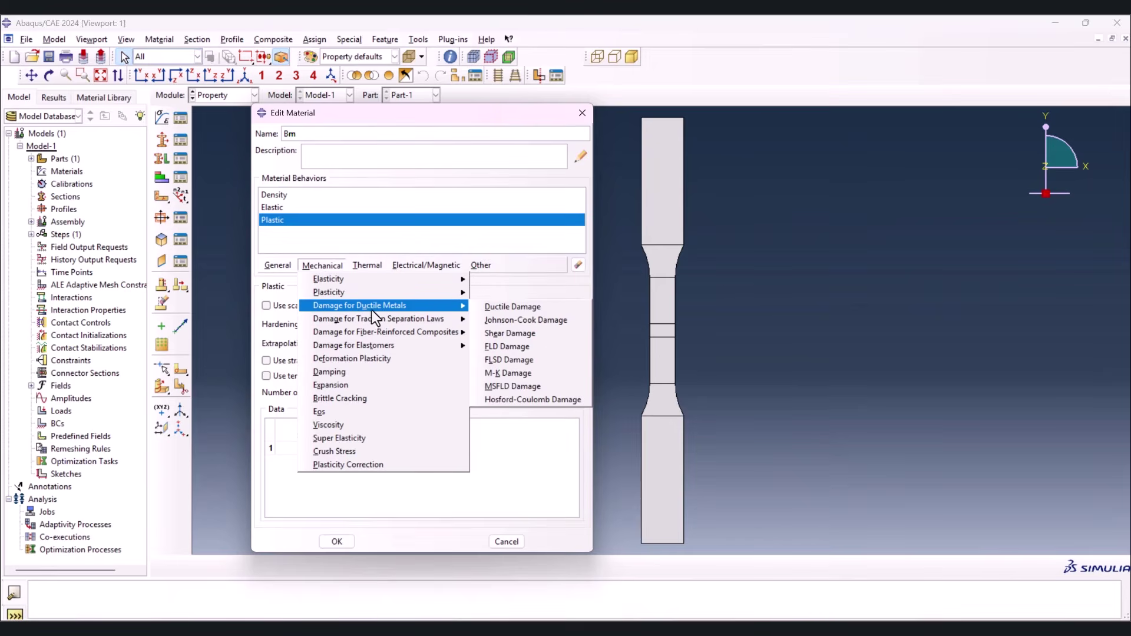
{"action": "left_click", "coordinate": [494, 312]}
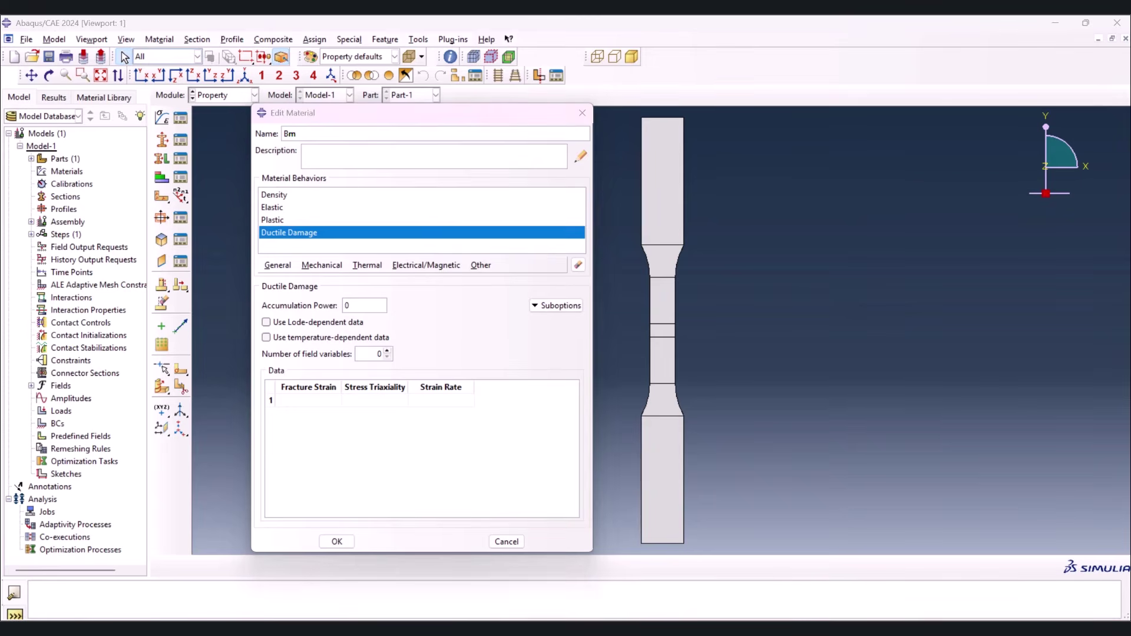
Copy the density 7.80E-09 from the Base Metal sheet in Excel into the Bm material's mass density
{"action": "key", "text": "alt+Tab"}
{"action": "left_click", "coordinate": [34, 191]}
{"action": "key", "text": "ctrl+c"}
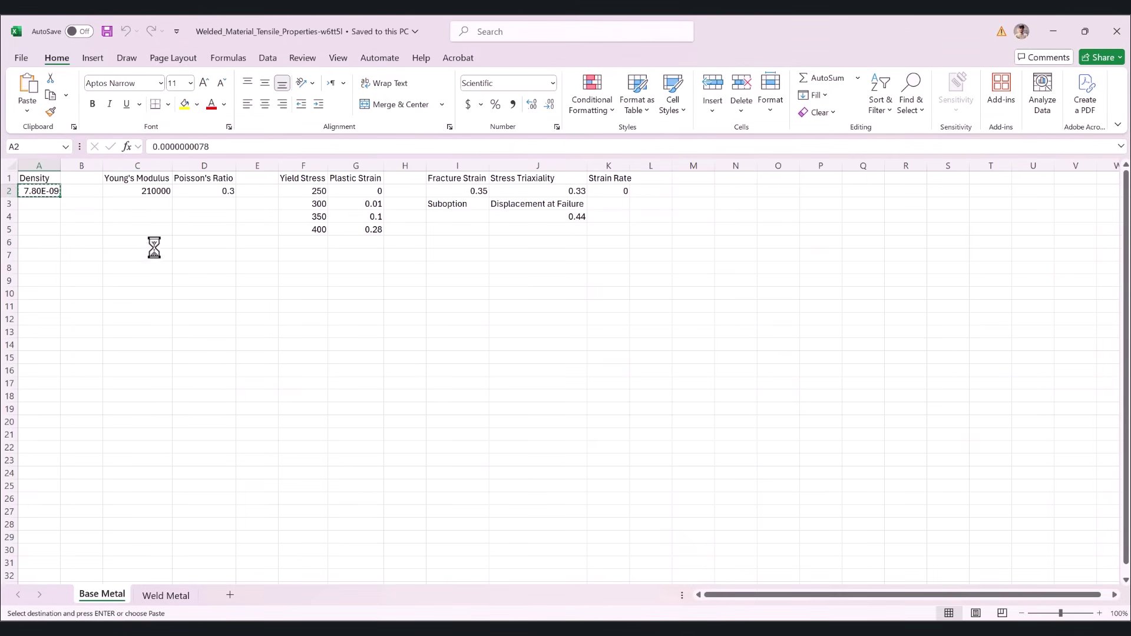
{"action": "key", "text": "alt+Tab"}
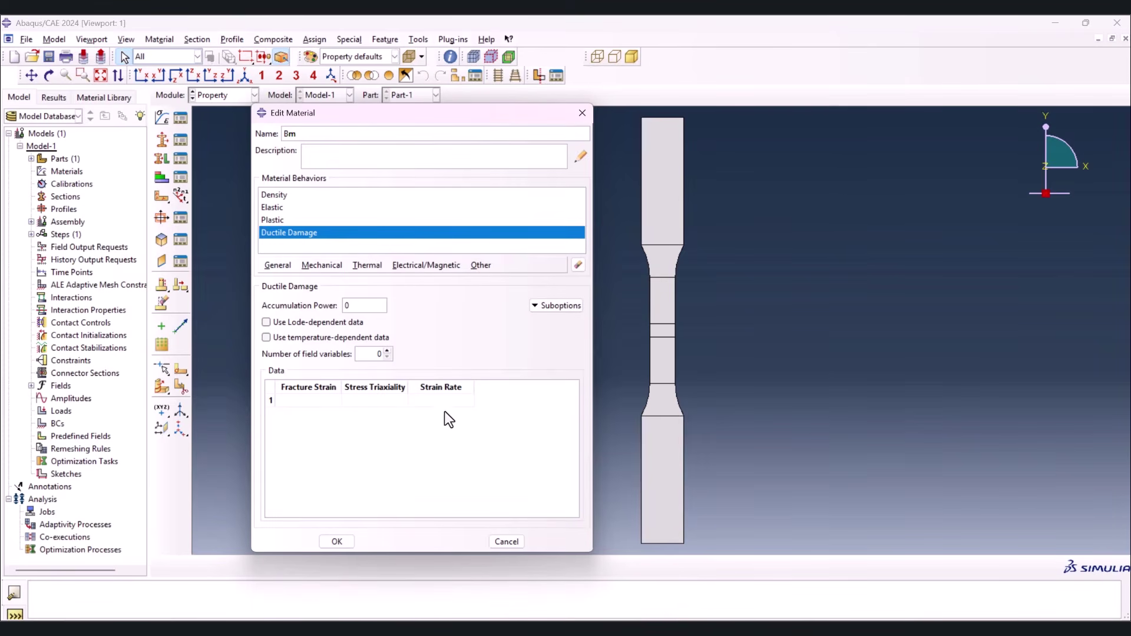
{"action": "left_click", "coordinate": [289, 195]}
{"action": "left_click", "coordinate": [307, 397]}
{"action": "key", "text": "ctrl+v"}
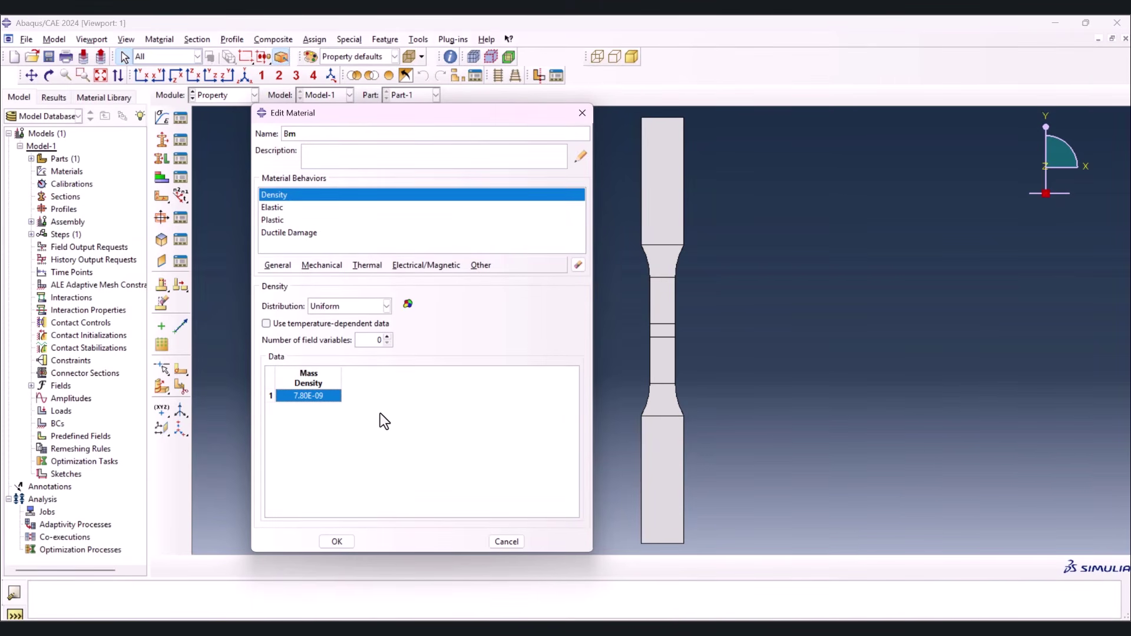
Copy Young's modulus 210000 and Poisson's ratio 0.3 from the Base Metal sheet into the Bm material's elastic data
{"action": "left_click", "coordinate": [301, 208]}
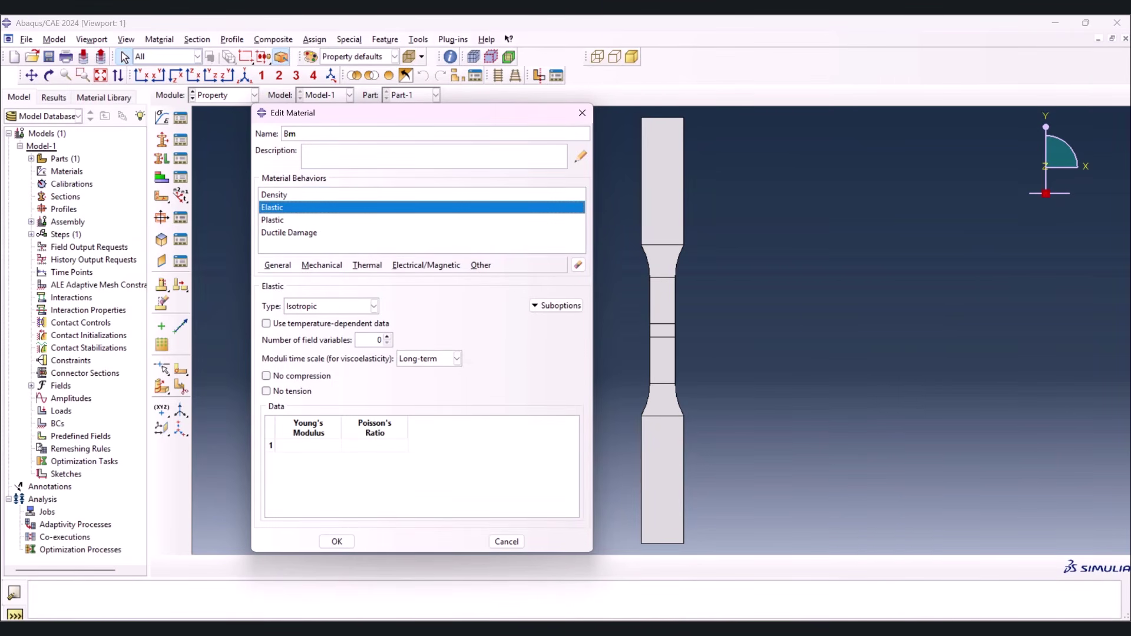
{"action": "key", "text": "alt+Tab"}
{"action": "left_click_drag", "start_coordinate": [157, 192], "coordinate": [188, 194]}
{"action": "key", "text": "ctrl+c"}
{"action": "key", "text": "alt+Tab"}
{"action": "left_click", "coordinate": [315, 444]}
{"action": "key", "text": "ctrl+v"}
Copy the yield stress 250–400 and plastic strain 0–0.28 rows from the Base Metal sheet in Excel into the Bm material's plastic data
{"action": "left_click", "coordinate": [281, 220]}
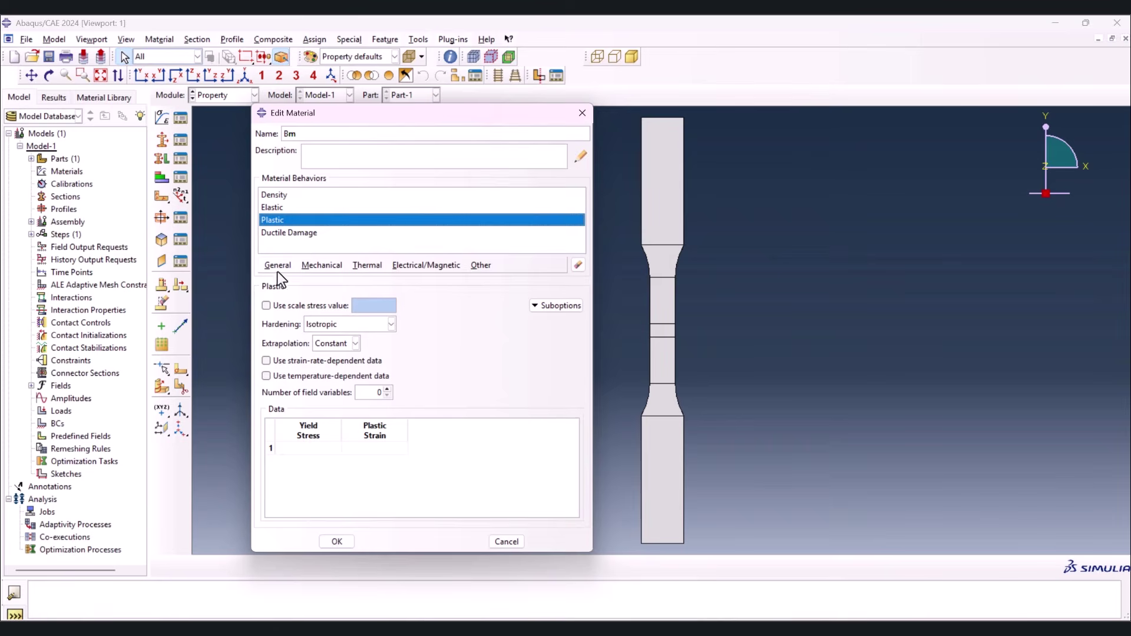
{"action": "left_click", "coordinate": [817, 627]}
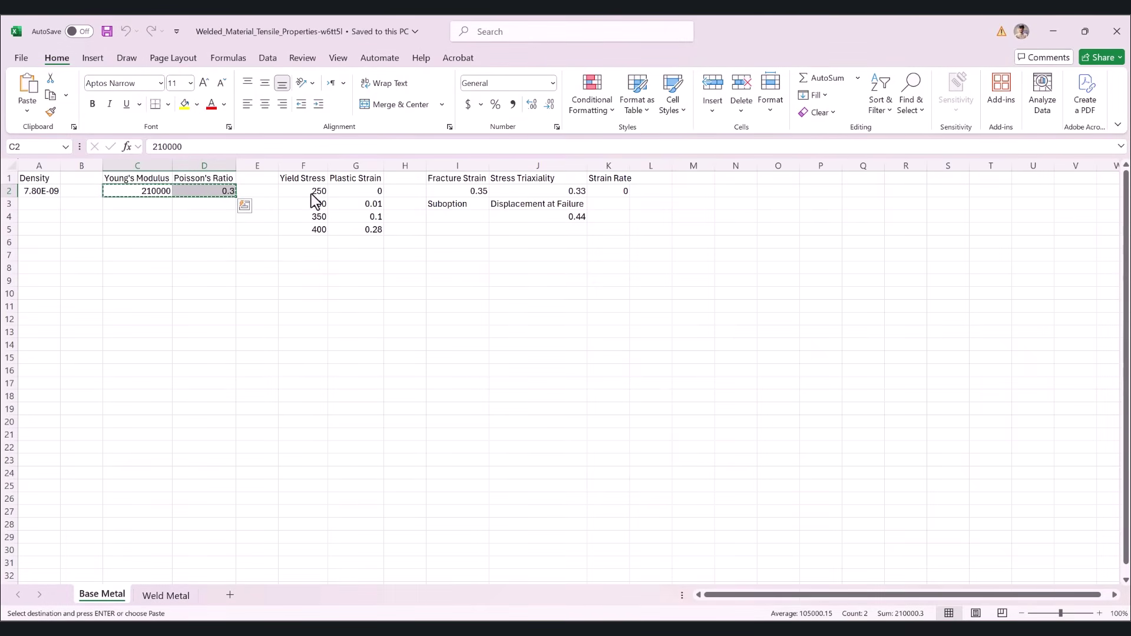
{"action": "left_click_drag", "start_coordinate": [316, 193], "coordinate": [348, 230]}
{"action": "key", "text": "ctrl+c"}
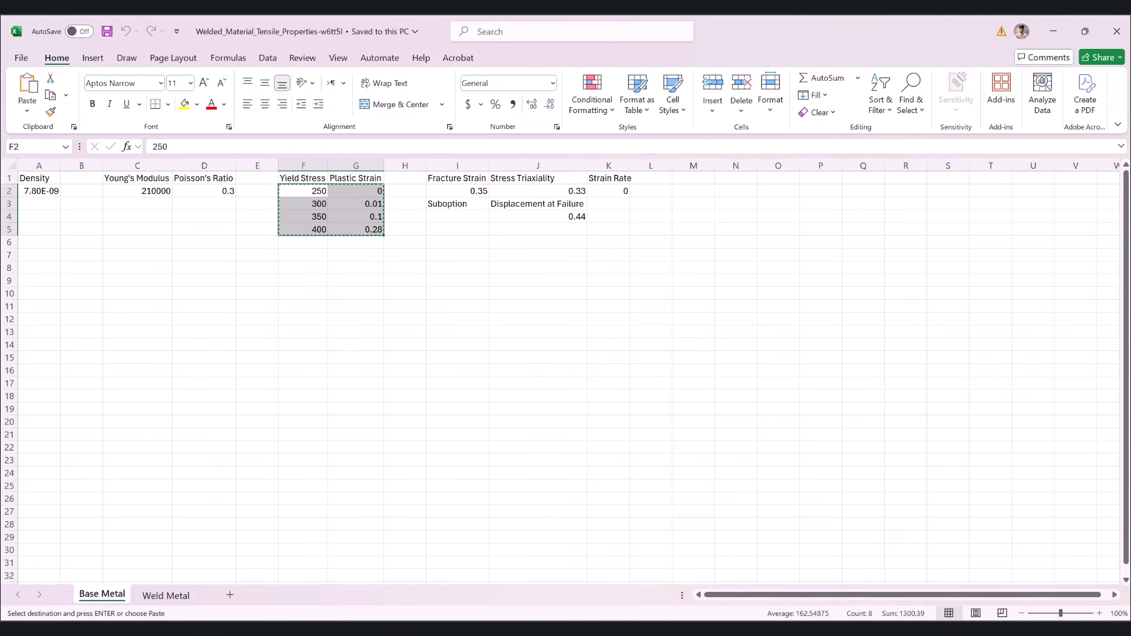
{"action": "key", "text": "alt+Tab"}
{"action": "left_click", "coordinate": [322, 445]}
{"action": "key", "text": "ctrl+v"}
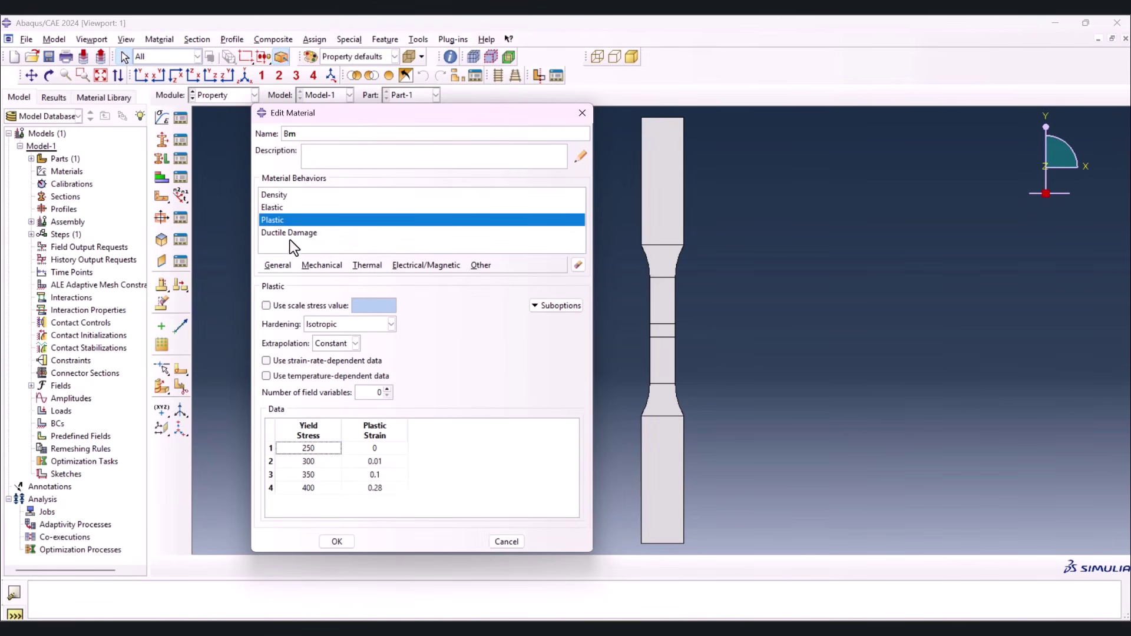
Copy fracture strain 0.35, stress triaxiality 0.33 and strain rate 0 from the Base Metal sheet into Bm's ductile damage data
{"action": "left_click", "coordinate": [306, 233]}
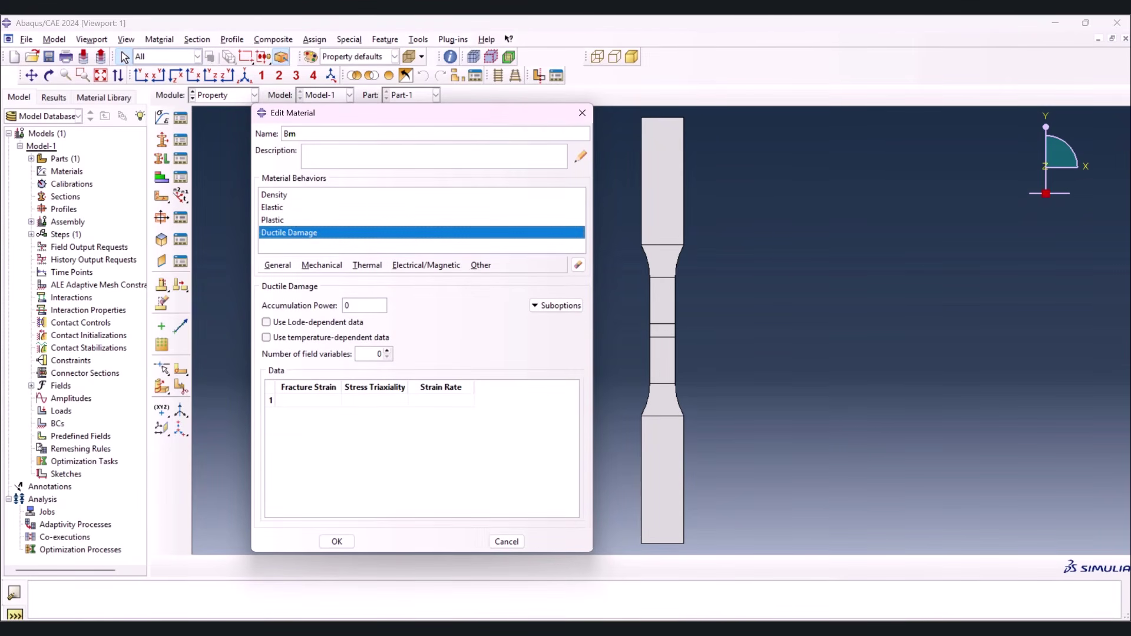
{"action": "key", "text": "alt+Tab"}
{"action": "left_click_drag", "start_coordinate": [460, 191], "coordinate": [602, 192]}
{"action": "key", "text": "ctrl+c"}
{"action": "key", "text": "alt+Tab"}
{"action": "left_click", "coordinate": [328, 399]}
{"action": "key", "text": "ctrl+v"}
Add displacement-type damage evolution to Bm with the displacement at failure 0.44 copied from the Base Metal sheet, and save the material
{"action": "left_click", "coordinate": [540, 306]}
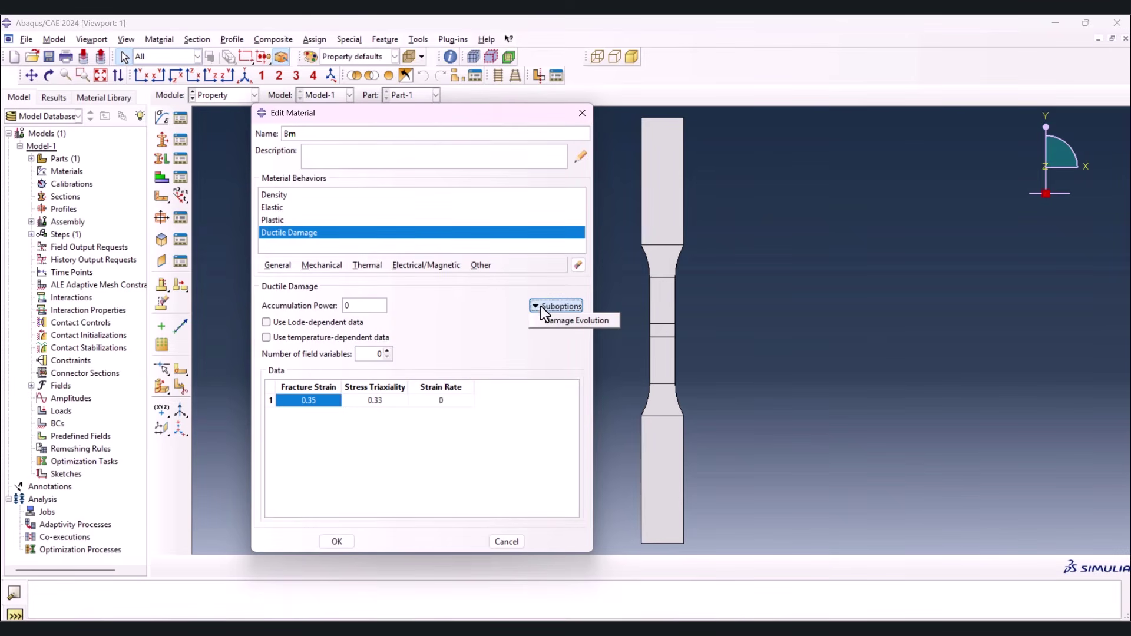
{"action": "left_click", "coordinate": [560, 321]}
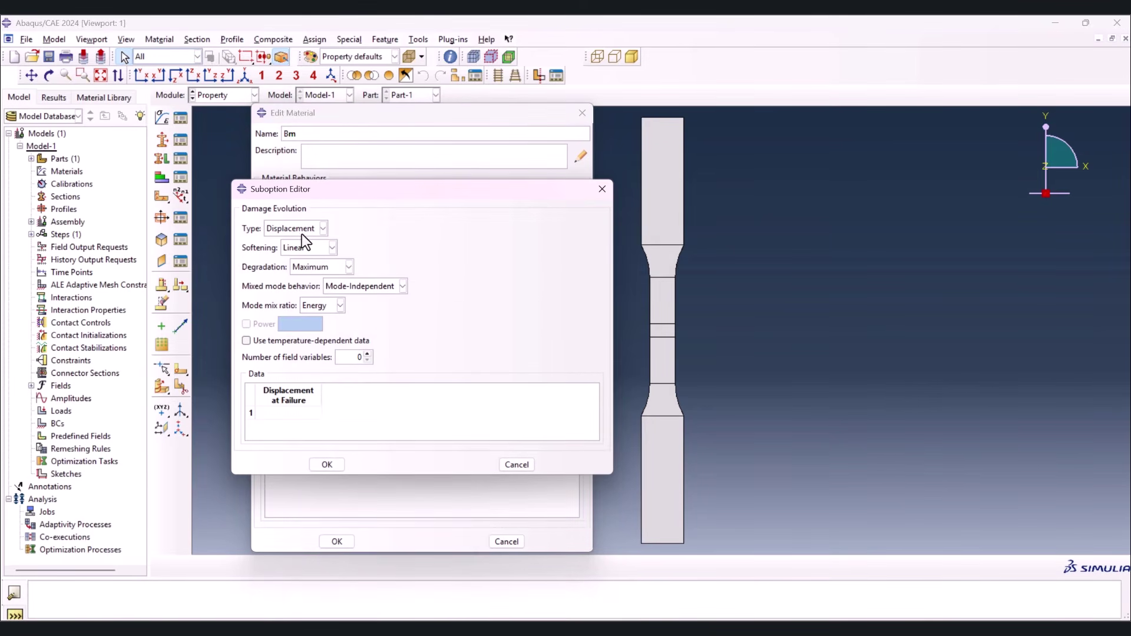
{"action": "left_click", "coordinate": [299, 403]}
{"action": "left_click", "coordinate": [301, 415]}
{"action": "key", "text": "alt+Tab"}
{"action": "left_click", "coordinate": [574, 216]}
{"action": "key", "text": "ctrl+c"}
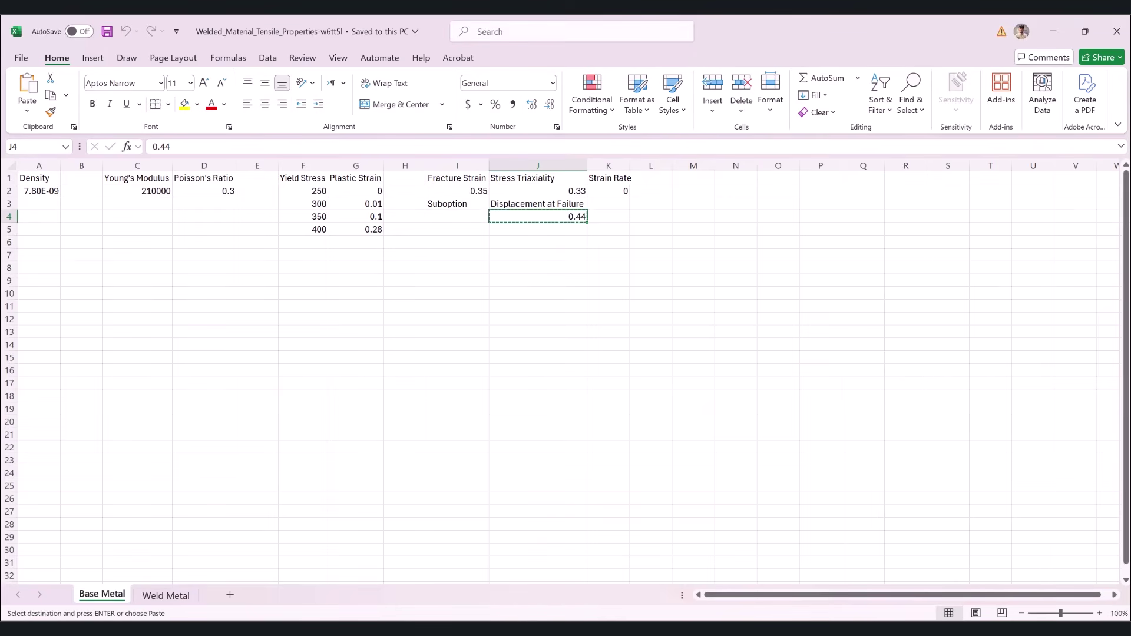
{"action": "key", "text": "alt+Tab"}
{"action": "key", "text": "ctrl+v"}
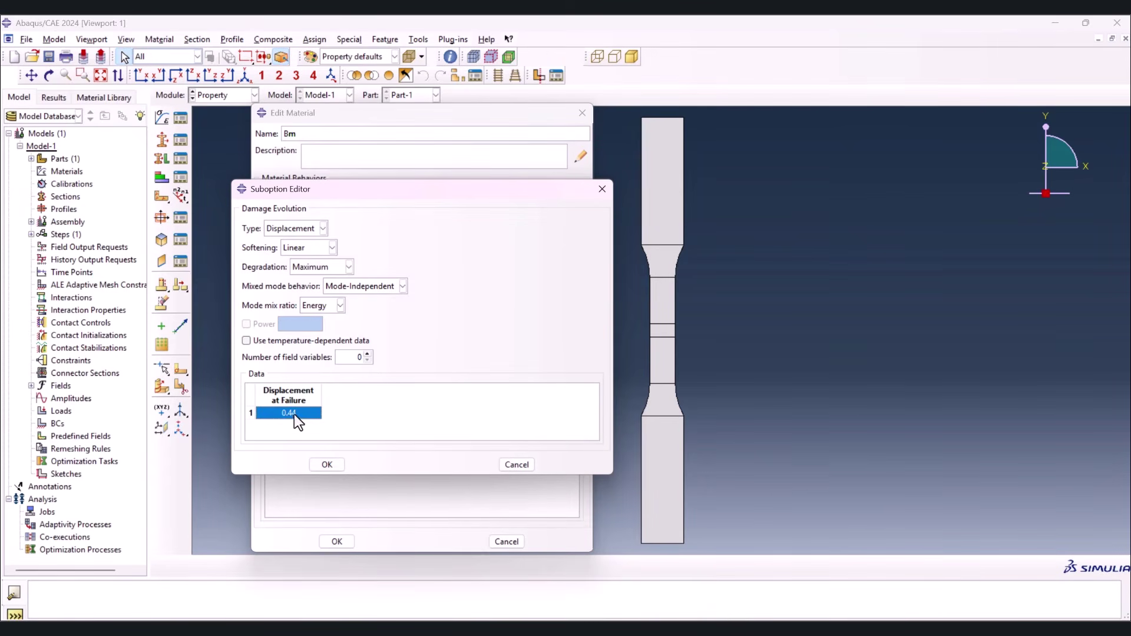
{"action": "left_click", "coordinate": [326, 464]}
{"action": "left_click", "coordinate": [337, 541]}
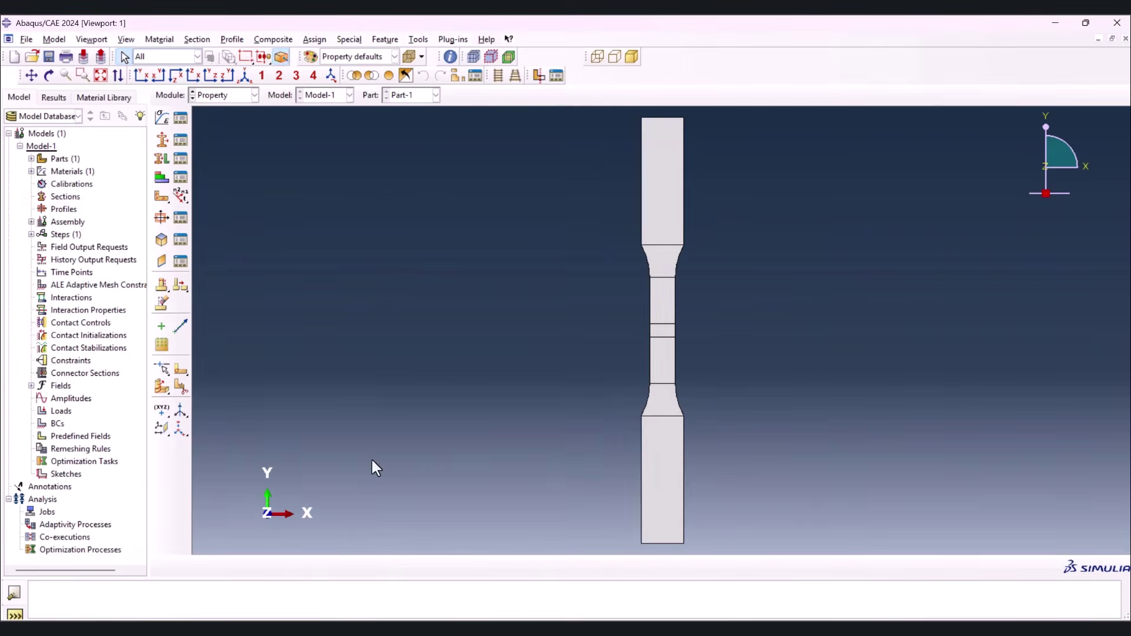
Duplicate the Bm material under the name Weld
{"action": "left_click", "coordinate": [181, 119]}
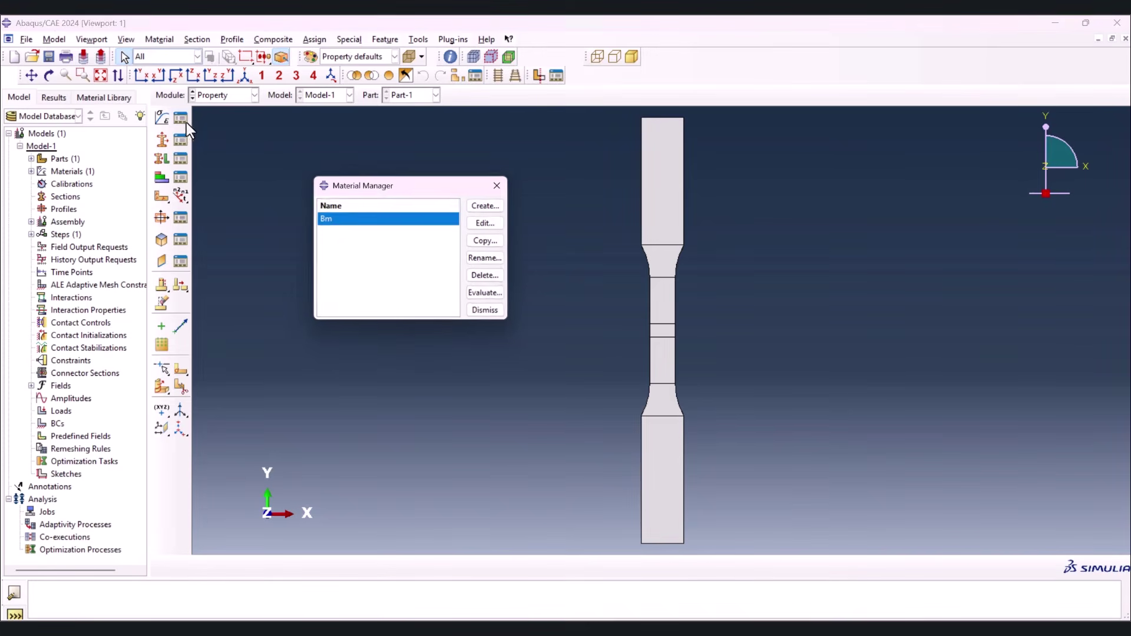
{"action": "left_click", "coordinate": [488, 242]}
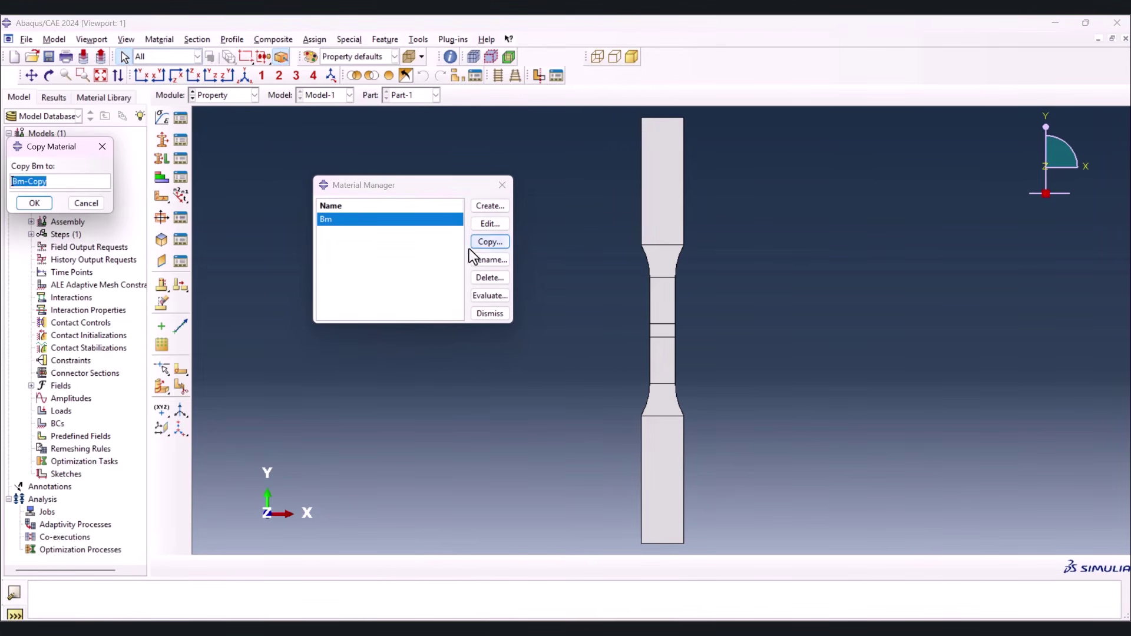
{"action": "type", "text": "Weld"}
{"action": "key", "text": "Return"}
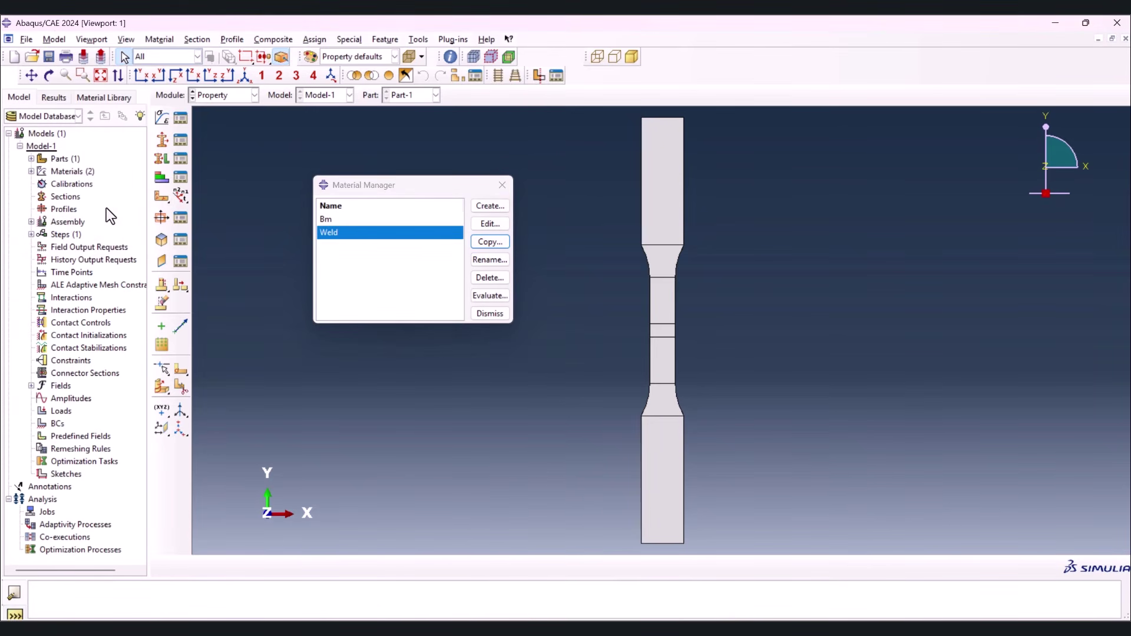
Open the Weld material for editing and delete all rows of its inherited plastic data
{"action": "left_click", "coordinate": [489, 224]}
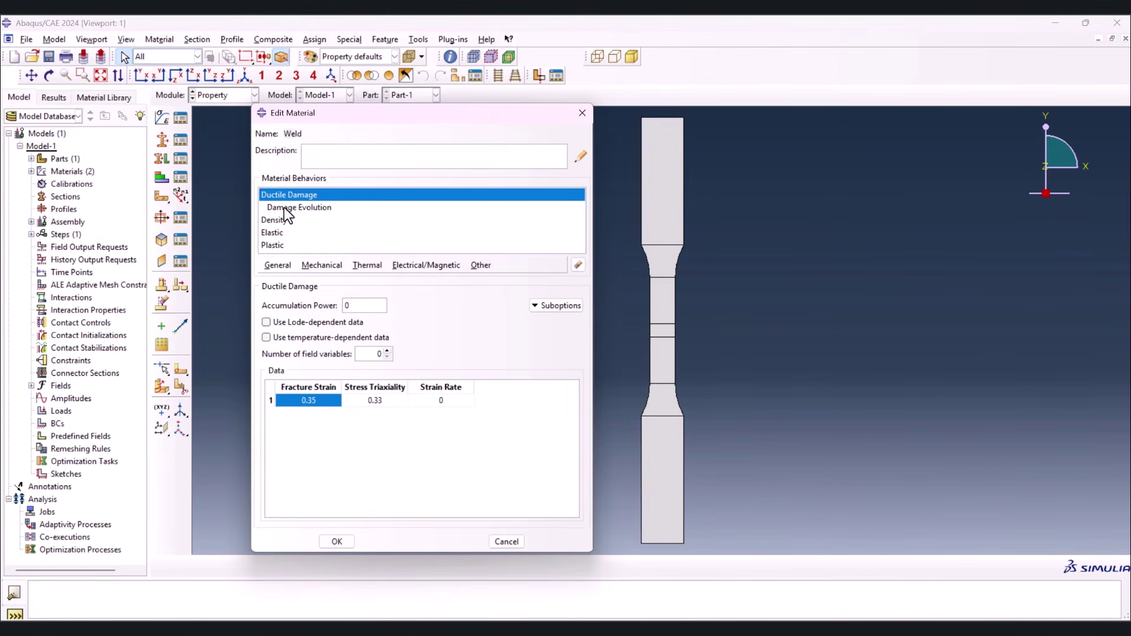
{"action": "left_click", "coordinate": [305, 209]}
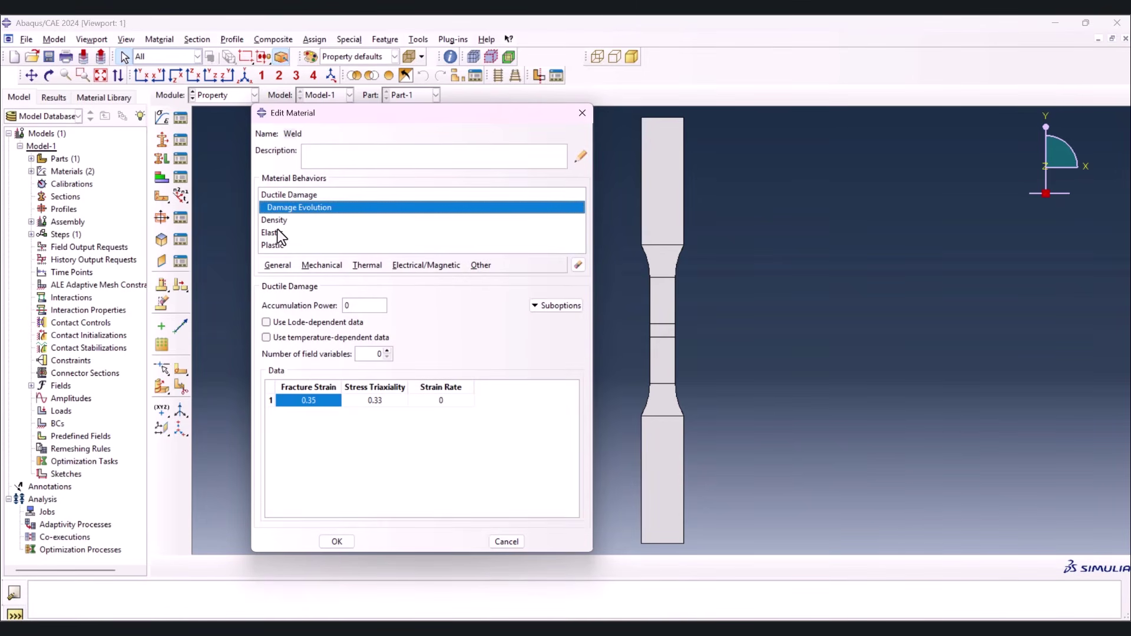
{"action": "left_click", "coordinate": [276, 221]}
{"action": "left_click", "coordinate": [289, 233]}
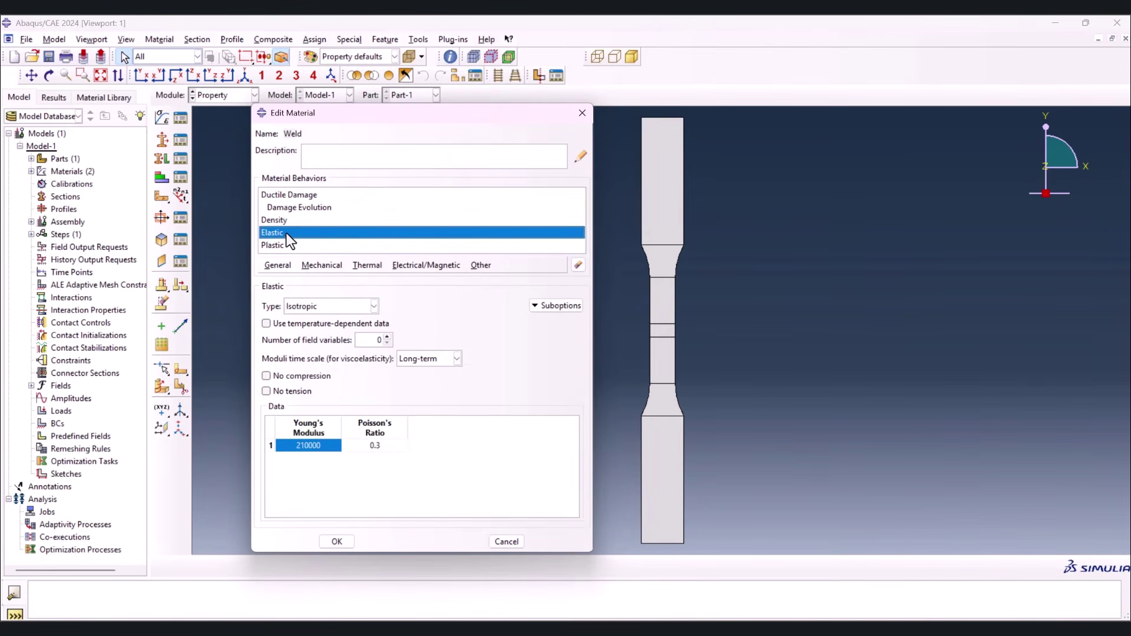
{"action": "left_click", "coordinate": [293, 208]}
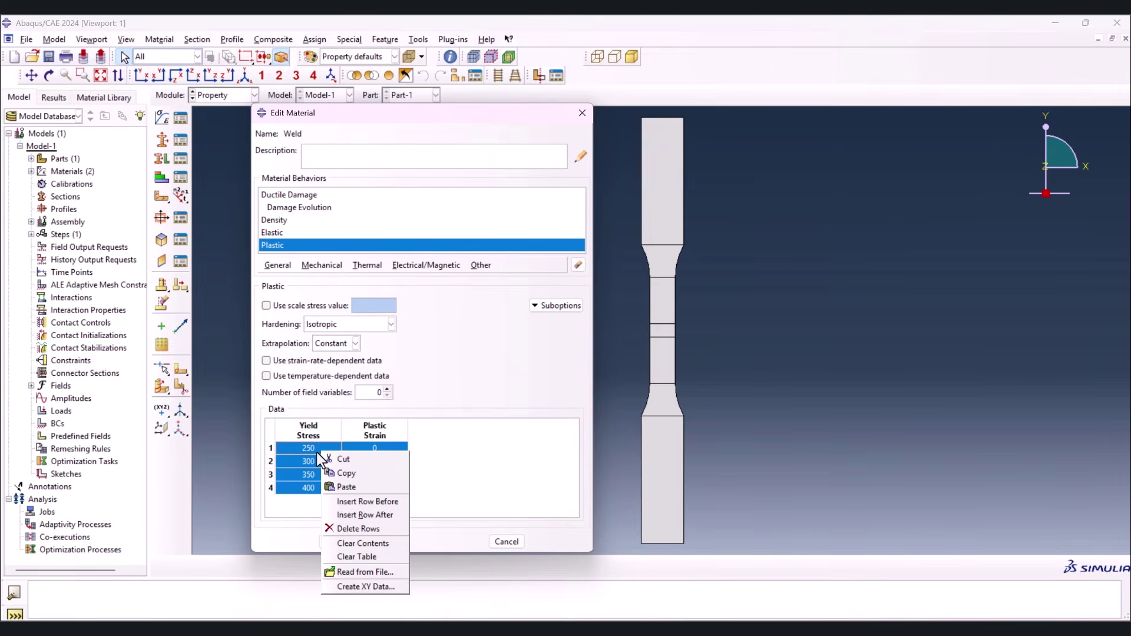
{"action": "left_click", "coordinate": [368, 530]}
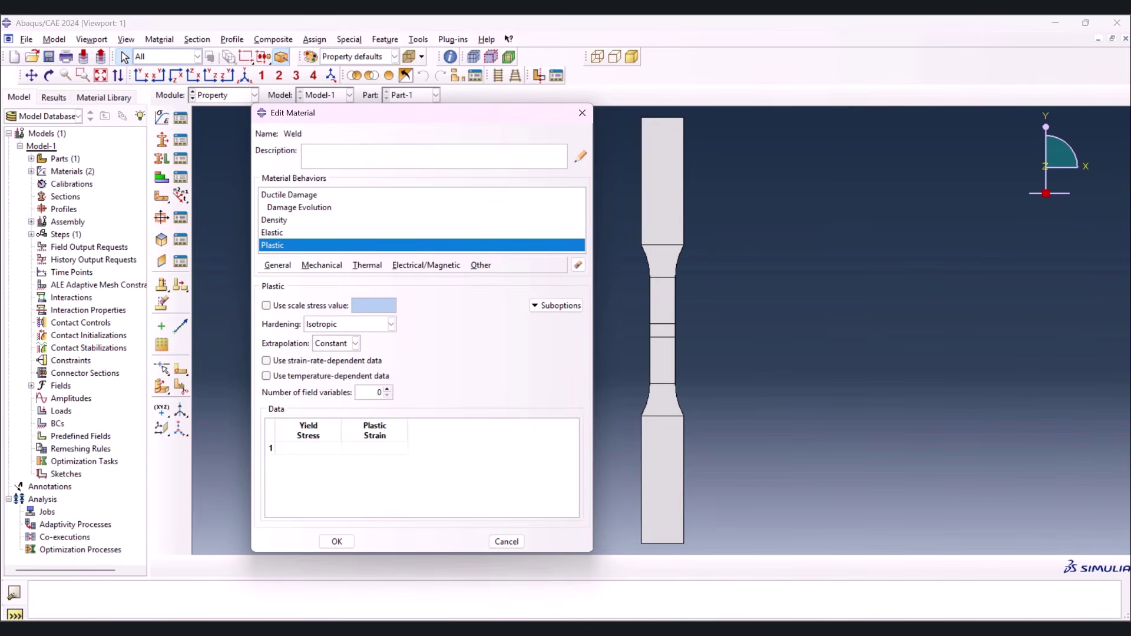
Copy the yield stress 415–480 and plastic strain 0–0.22 rows from the Weld Metal sheet in Excel into the Weld material's plastic data
{"action": "key", "text": "alt+Tab"}
{"action": "left_click", "coordinate": [158, 598]}
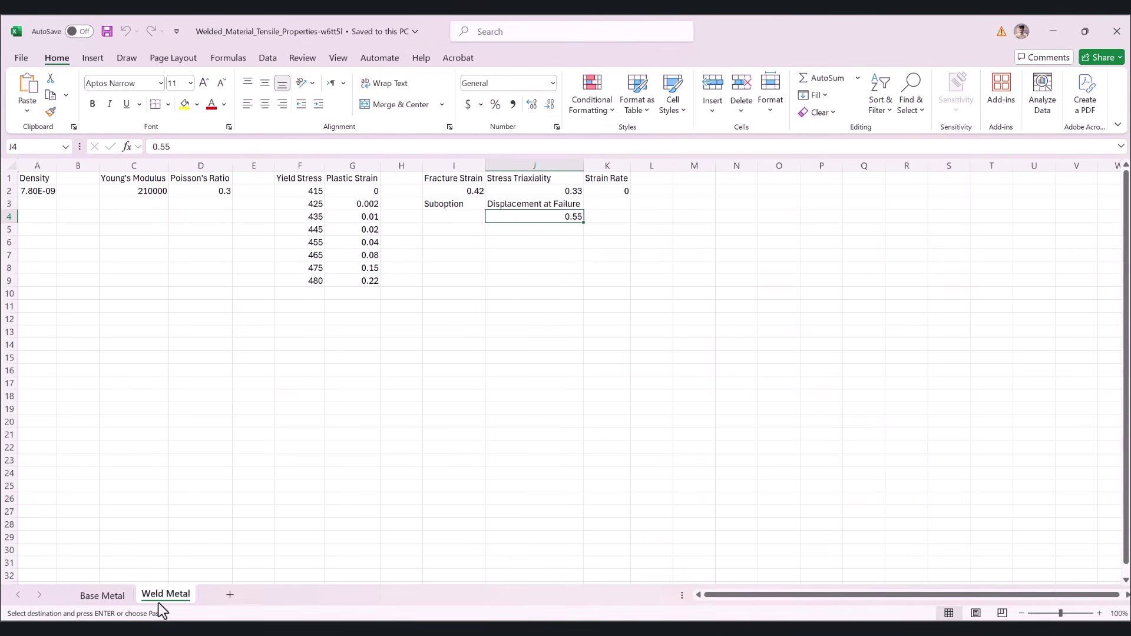
{"action": "left_click_drag", "start_coordinate": [311, 190], "coordinate": [351, 281]}
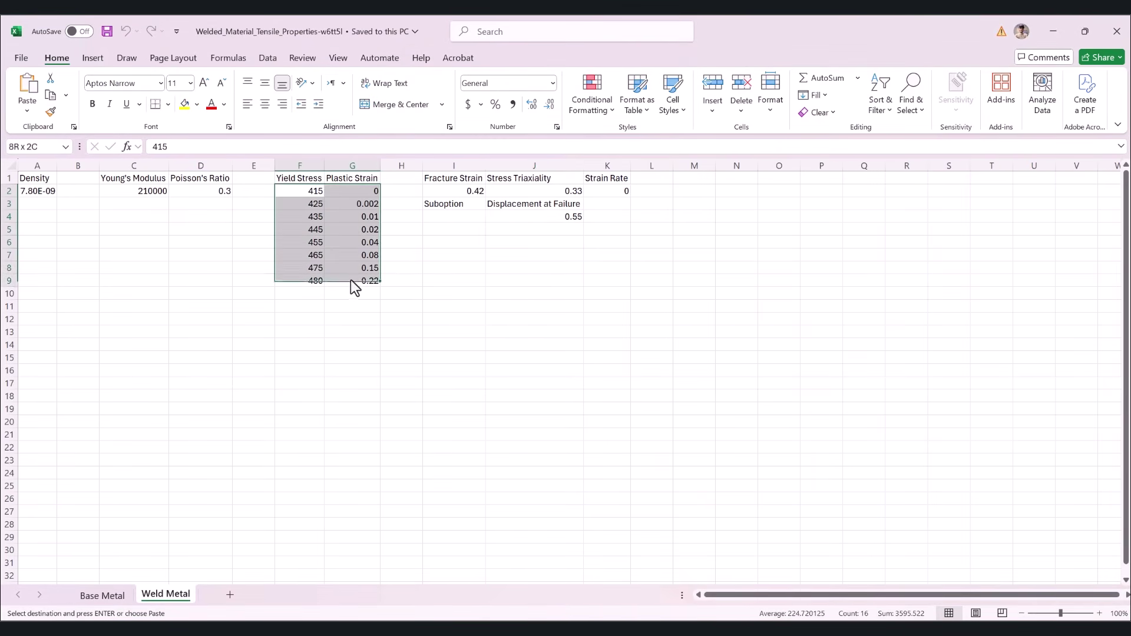
{"action": "right_click", "coordinate": [361, 224]}
{"action": "left_click", "coordinate": [394, 244]}
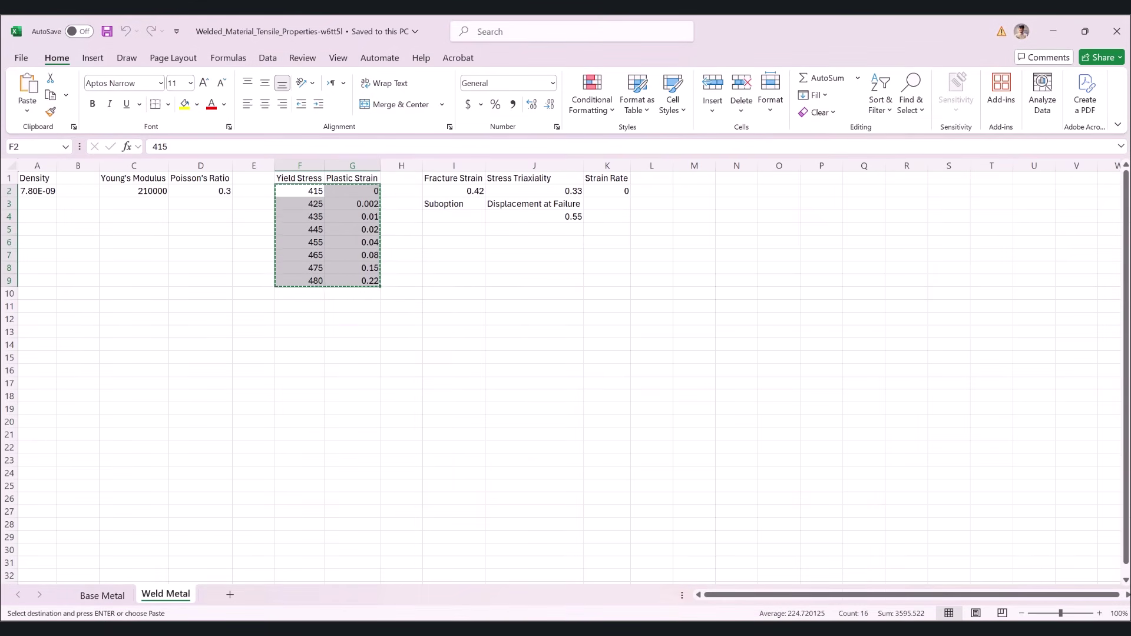
{"action": "left_click", "coordinate": [700, 628]}
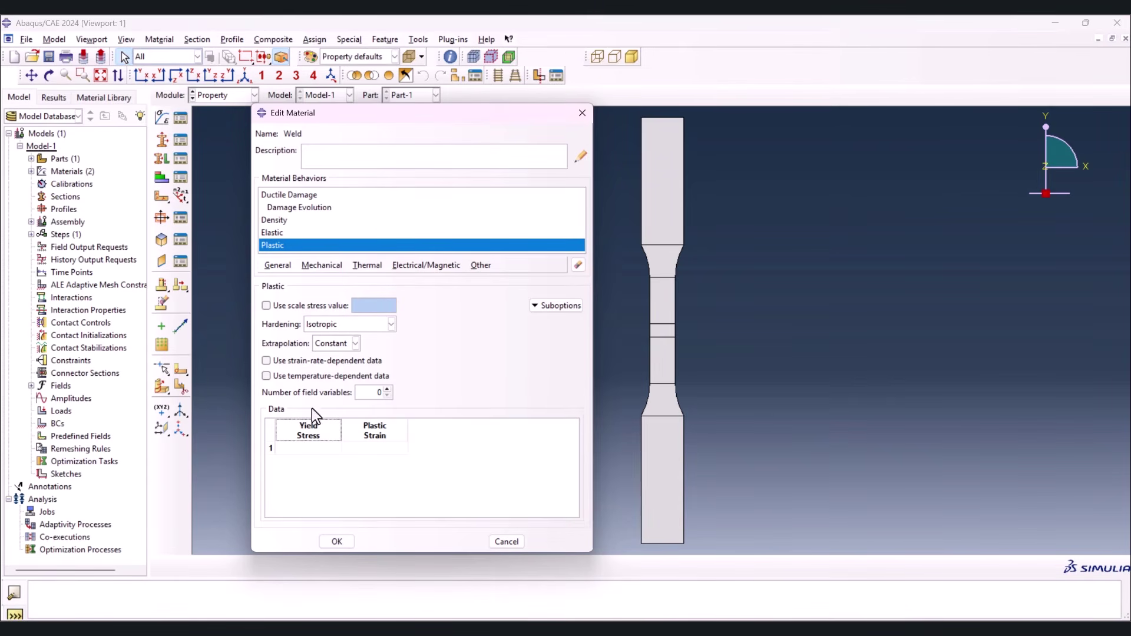
{"action": "right_click", "coordinate": [313, 447]}
{"action": "left_click", "coordinate": [354, 482]}
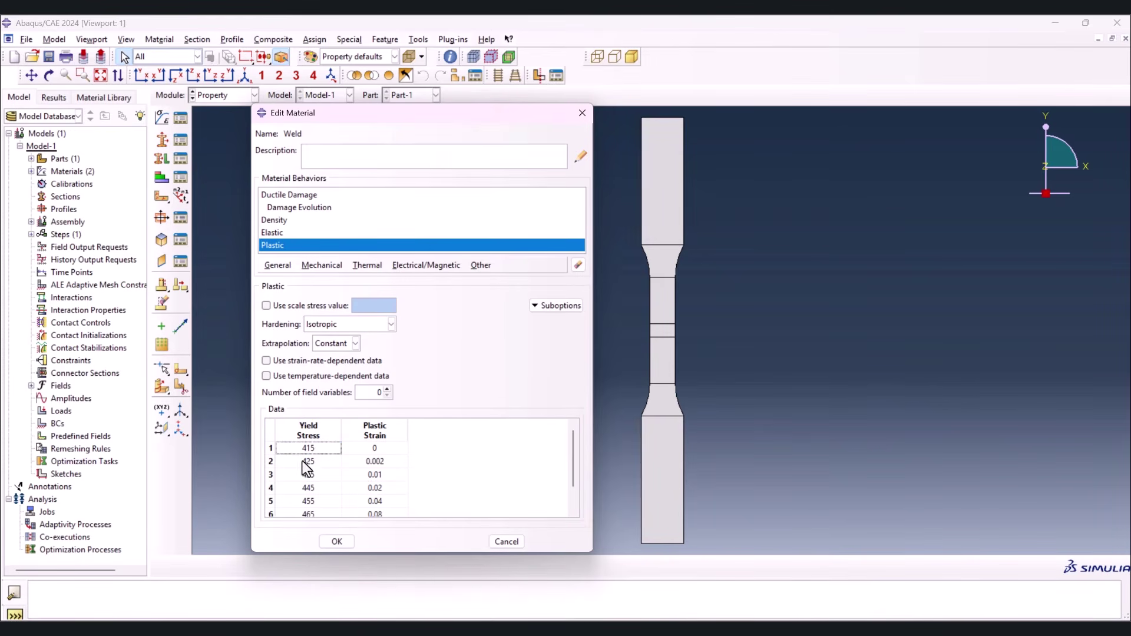
Copy the fracture strain 0.42 from the Weld Metal sheet into the Weld material's ductile damage data
{"action": "left_click", "coordinate": [289, 220]}
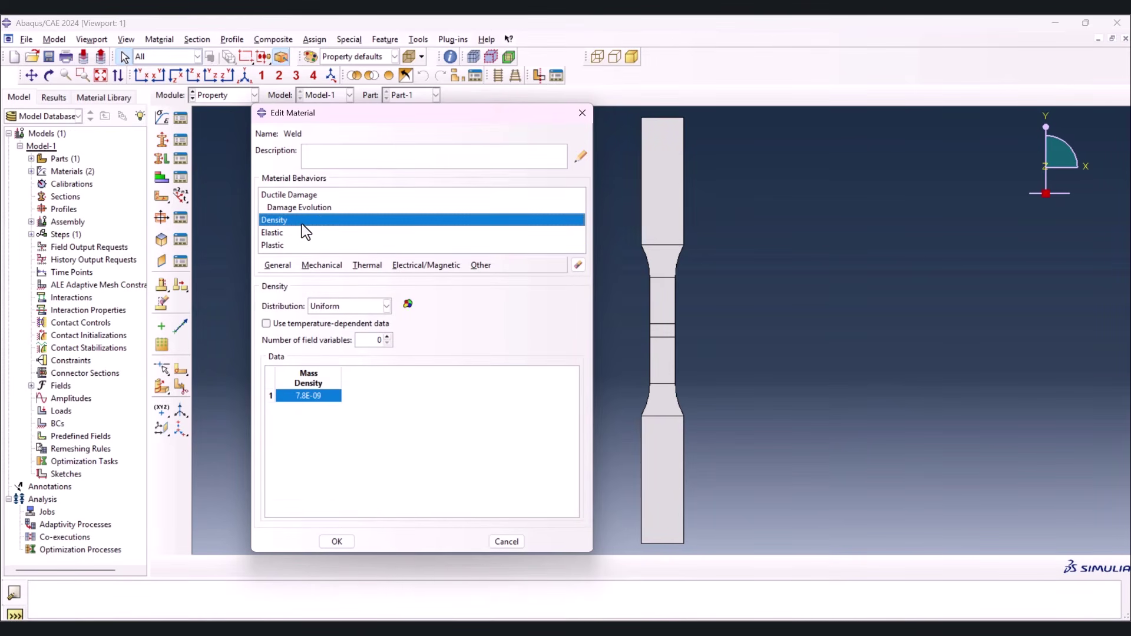
{"action": "left_click", "coordinate": [306, 207]}
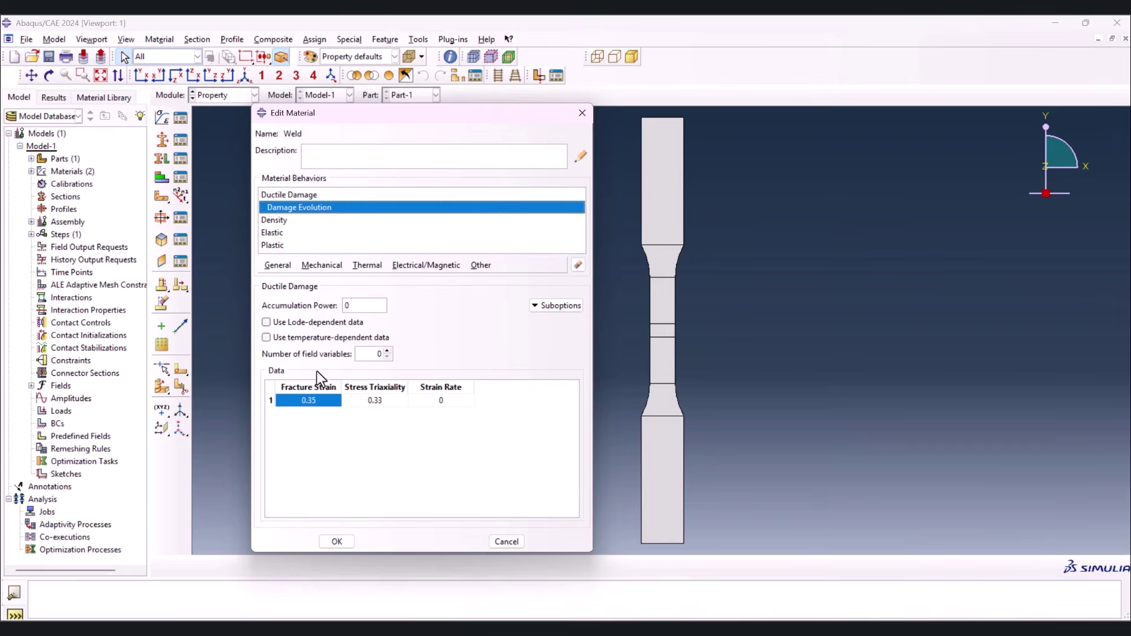
{"action": "key", "text": "alt+Tab"}
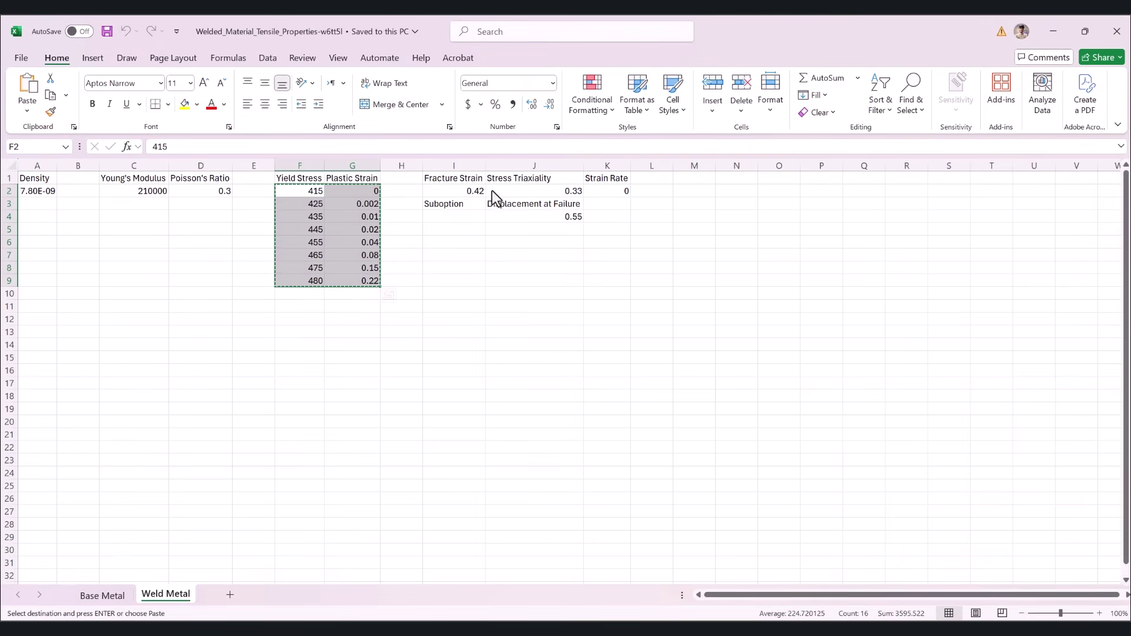
{"action": "left_click", "coordinate": [476, 195]}
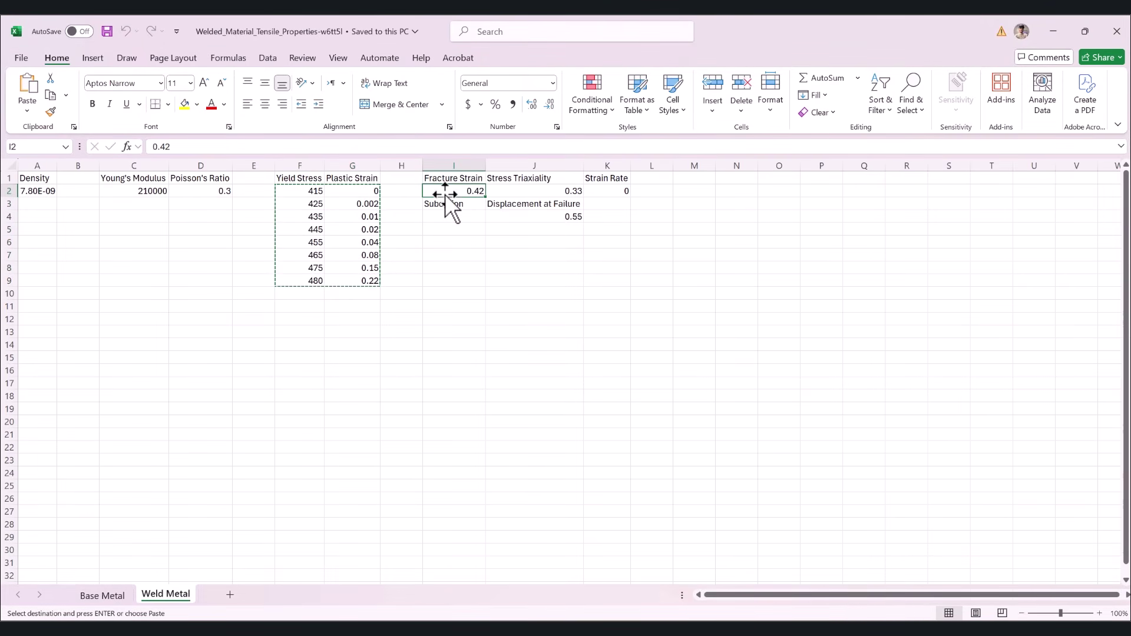
{"action": "right_click", "coordinate": [475, 190]}
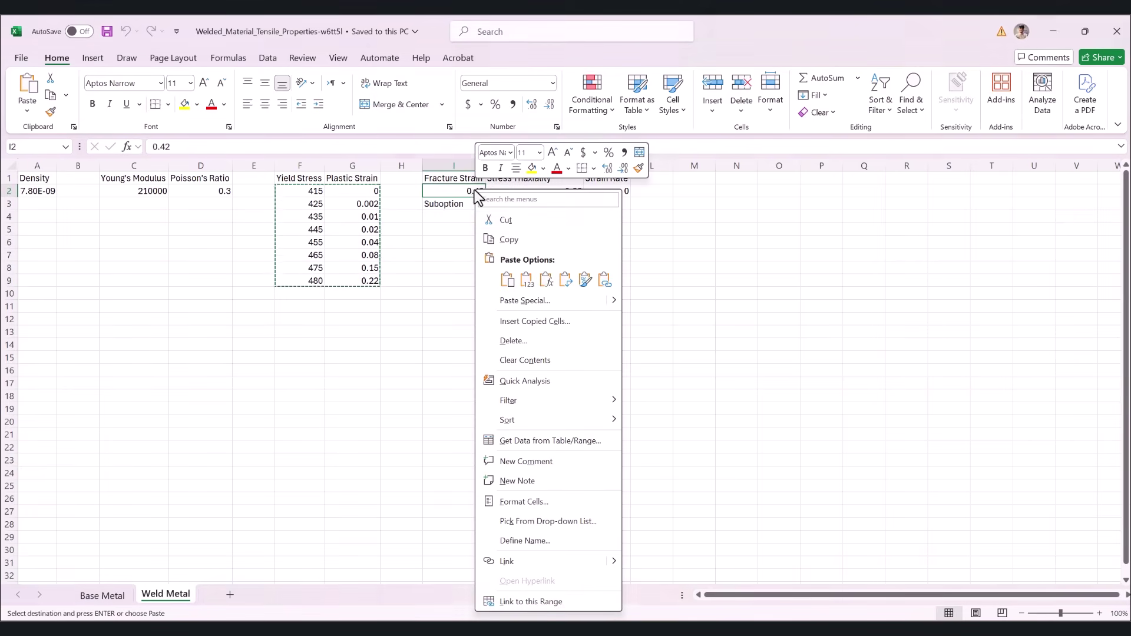
{"action": "left_click", "coordinate": [518, 242]}
{"action": "key", "text": "alt+Tab"}
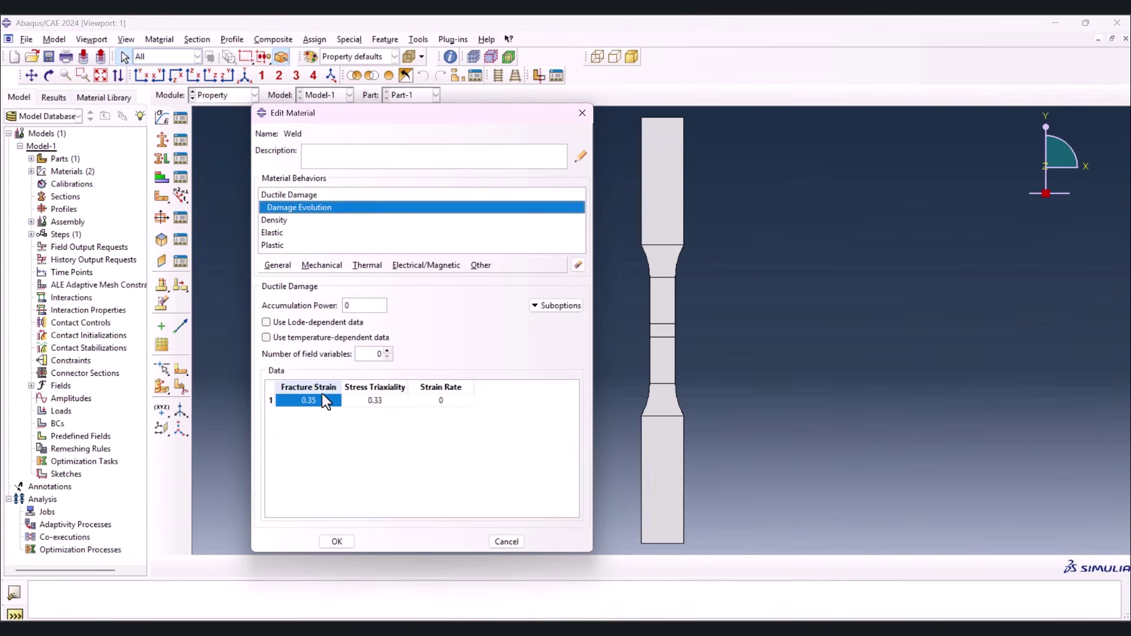
{"action": "right_click", "coordinate": [320, 397]}
{"action": "left_click", "coordinate": [341, 433]}
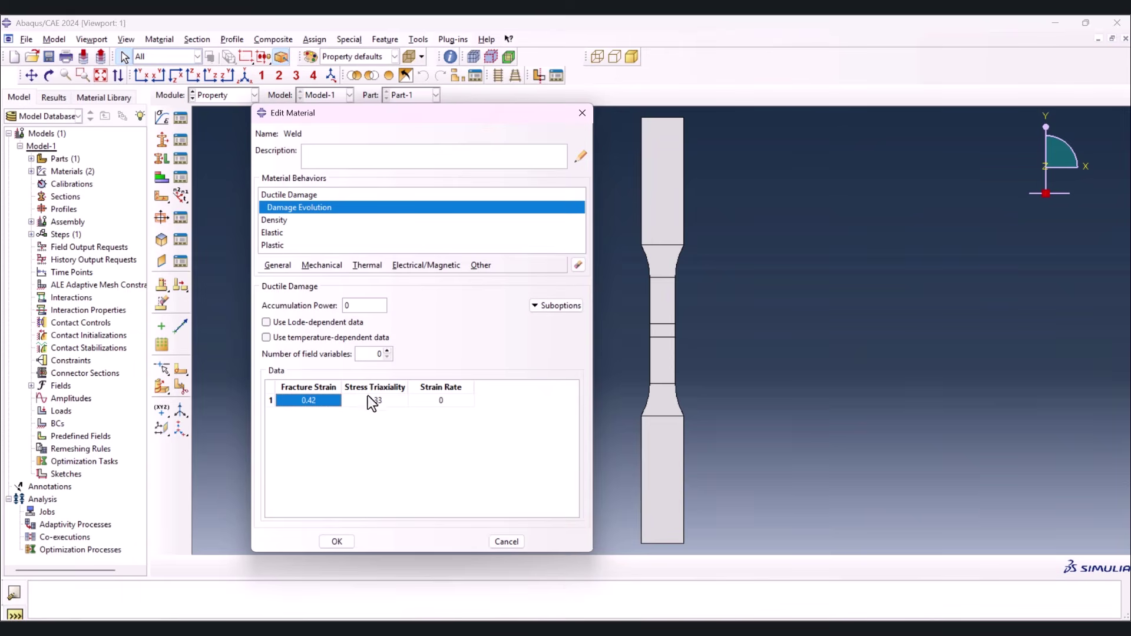
Set the displacement at failure to 0.55 in the Weld material's damage evolution and recheck its damage behaviors
{"action": "left_click", "coordinate": [556, 305]}
{"action": "left_click", "coordinate": [571, 319]}
{"action": "double_click", "coordinate": [294, 434]}
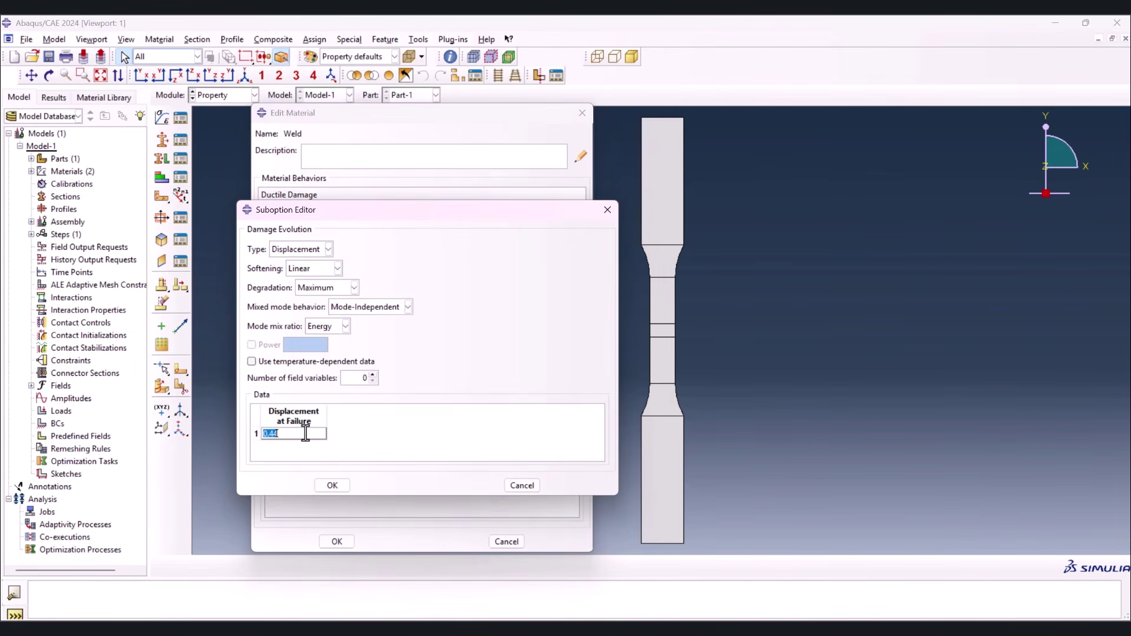
{"action": "type", "text": ".55"}
{"action": "left_click", "coordinate": [337, 482]}
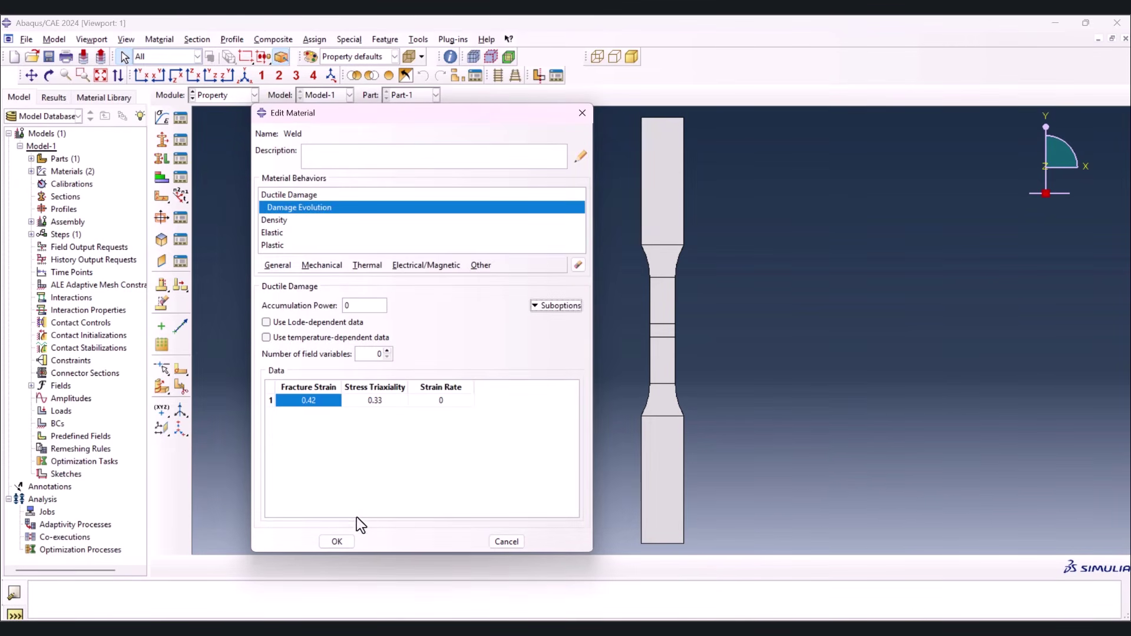
{"action": "left_click", "coordinate": [295, 192]}
{"action": "left_click", "coordinate": [300, 203]}
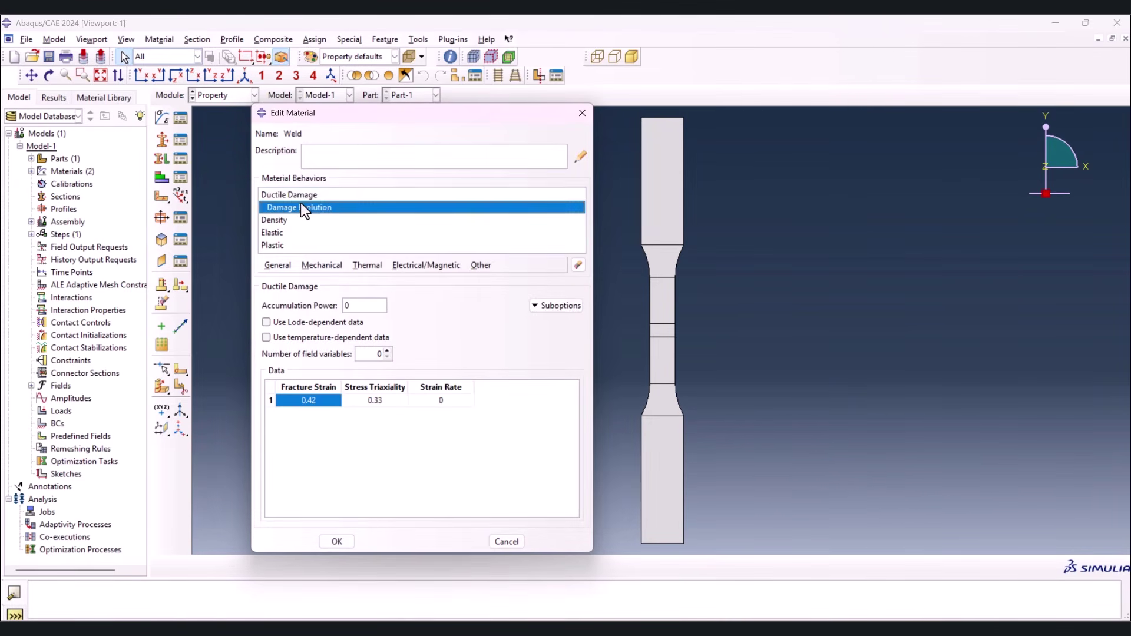
Review the Weld material's density, elastic and plastic data, then close the material definitions
{"action": "left_click", "coordinate": [286, 220]}
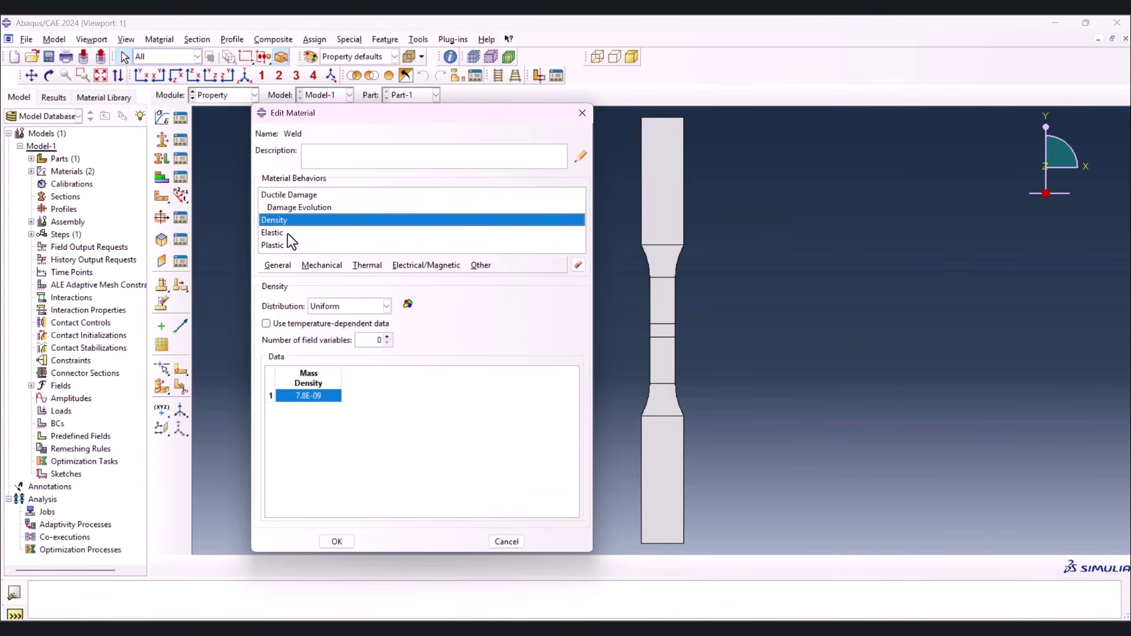
{"action": "left_click", "coordinate": [291, 233]}
{"action": "left_click", "coordinate": [293, 245]}
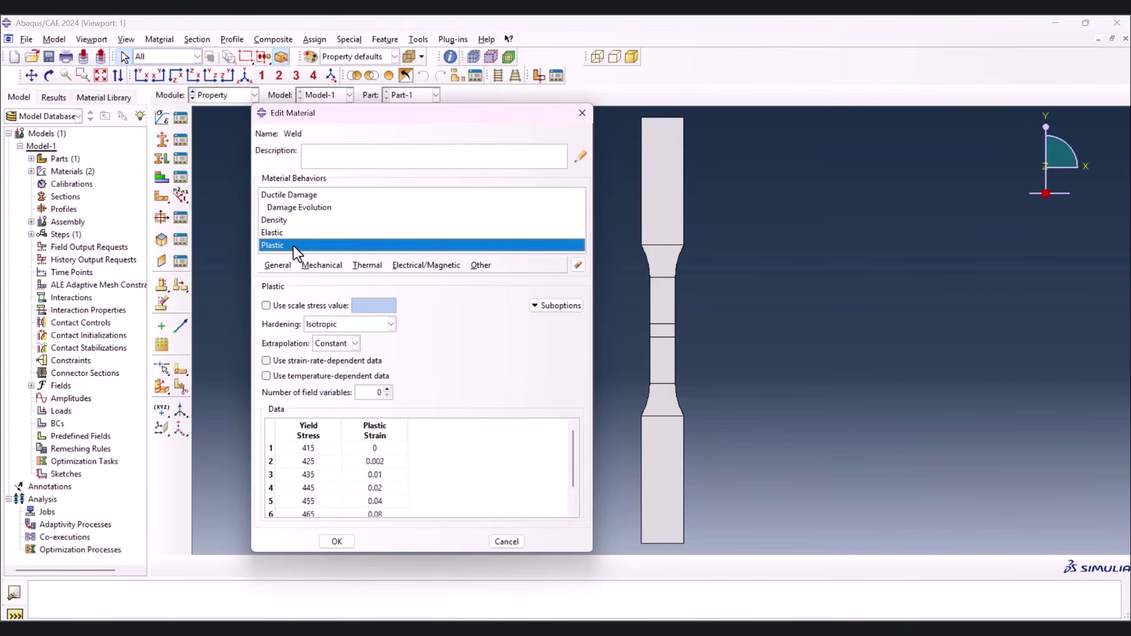
{"action": "left_click", "coordinate": [339, 542]}
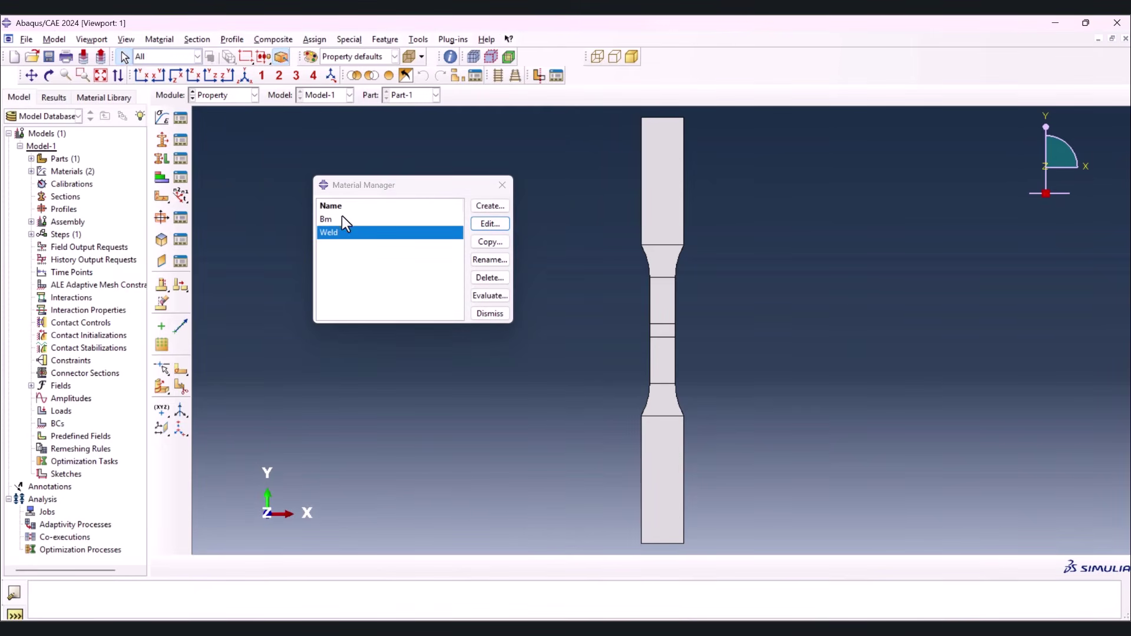
{"action": "left_click", "coordinate": [502, 185]}
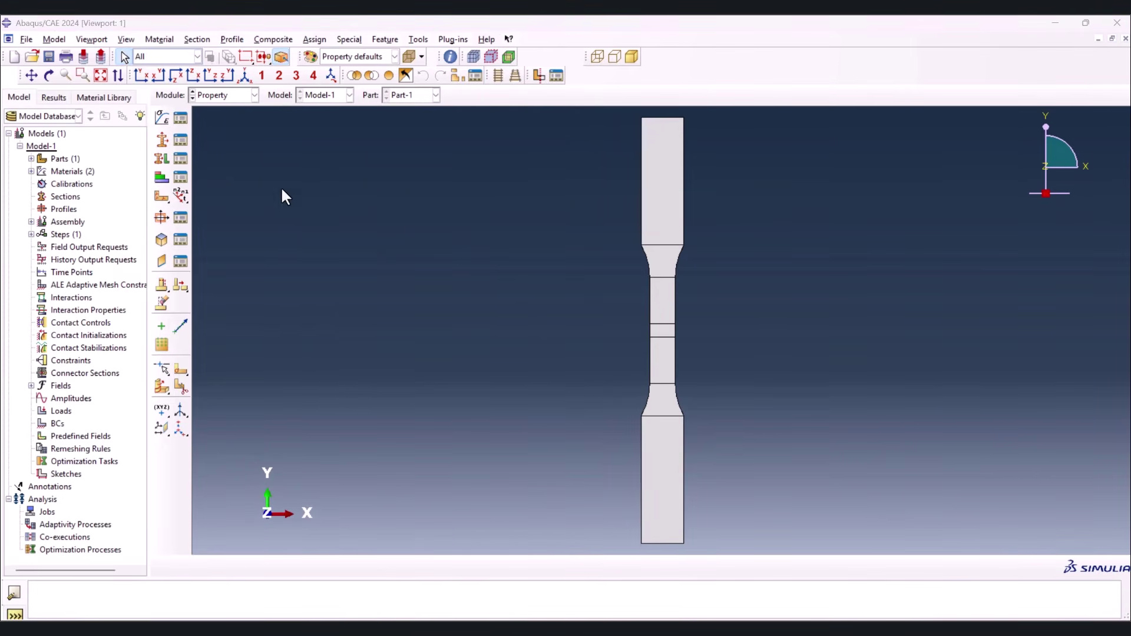
Create a solid homogeneous section named BM that uses the Bm material
{"action": "left_click", "coordinate": [168, 138]}
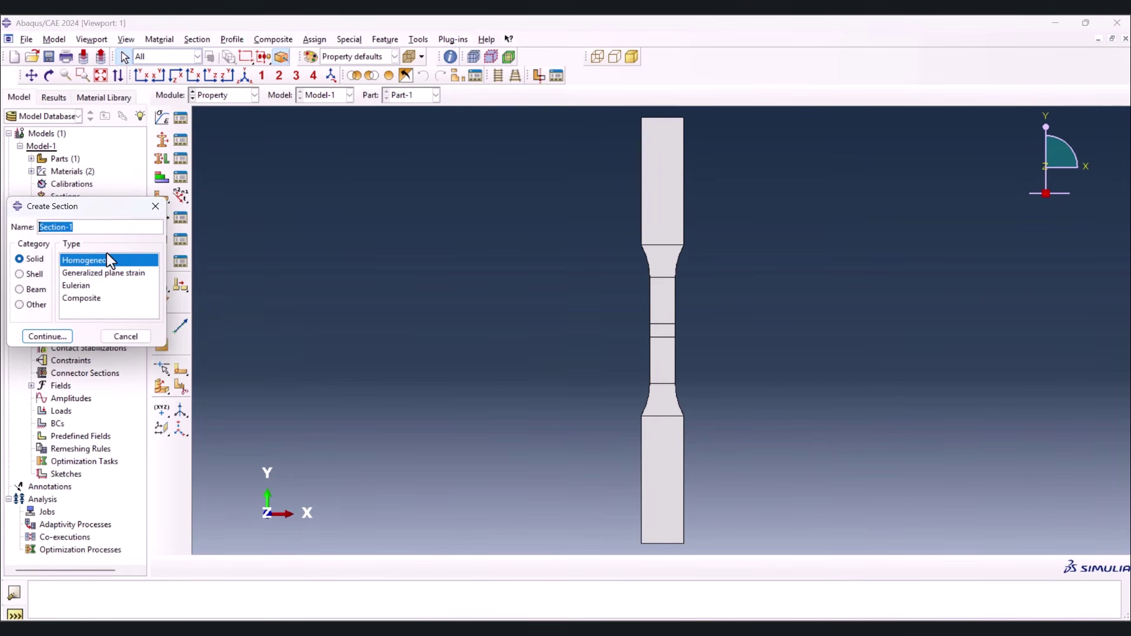
{"action": "type", "text": "BM"}
{"action": "left_click", "coordinate": [48, 336]}
{"action": "left_click", "coordinate": [83, 283]}
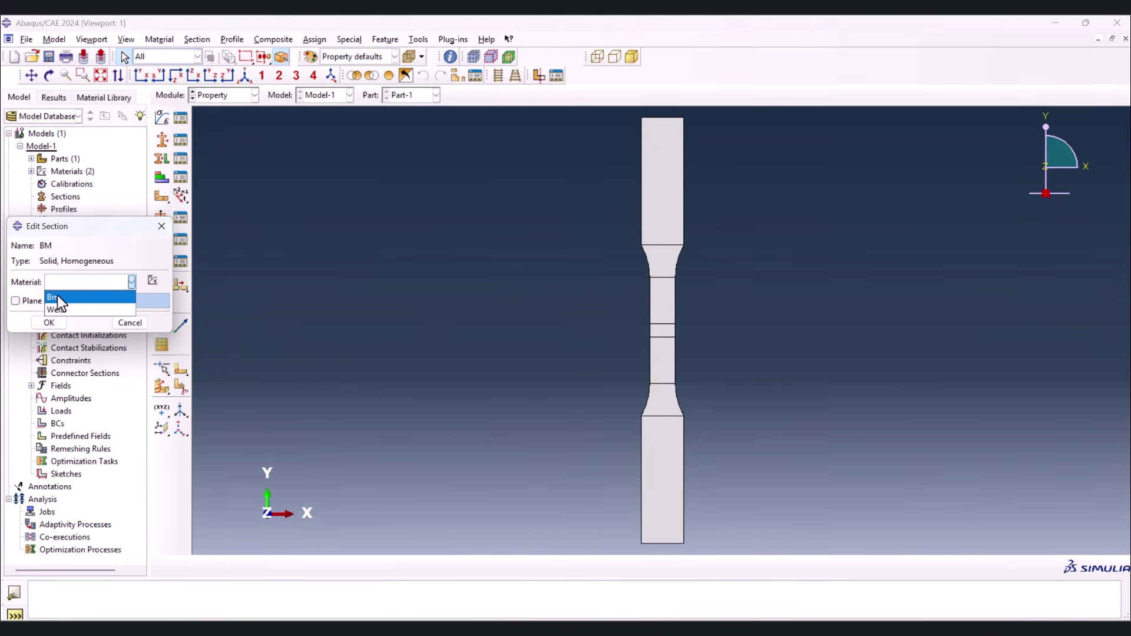
{"action": "left_click", "coordinate": [58, 297]}
{"action": "left_click", "coordinate": [49, 322]}
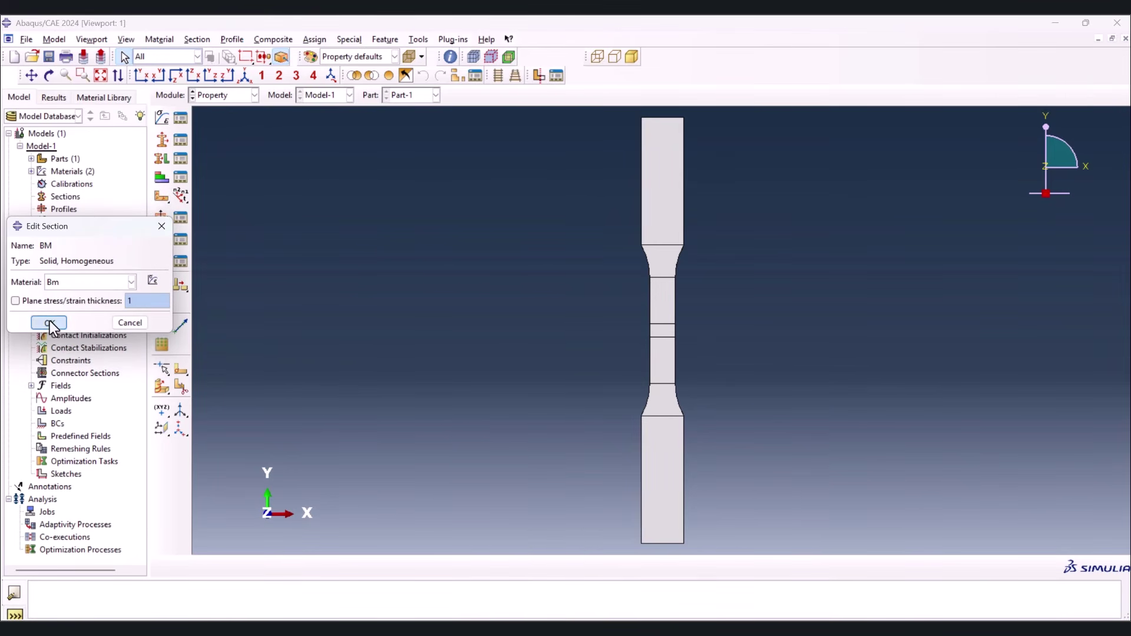
Create a solid homogeneous section named Weld that uses the Weld material
{"action": "left_click", "coordinate": [163, 141]}
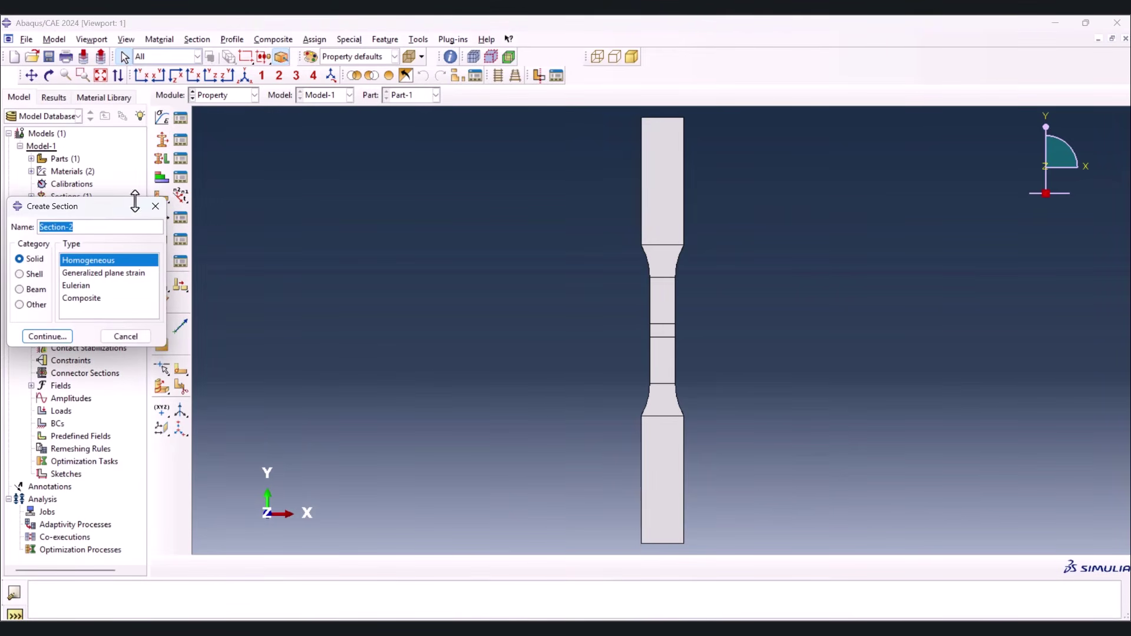
{"action": "type", "text": "Weld"}
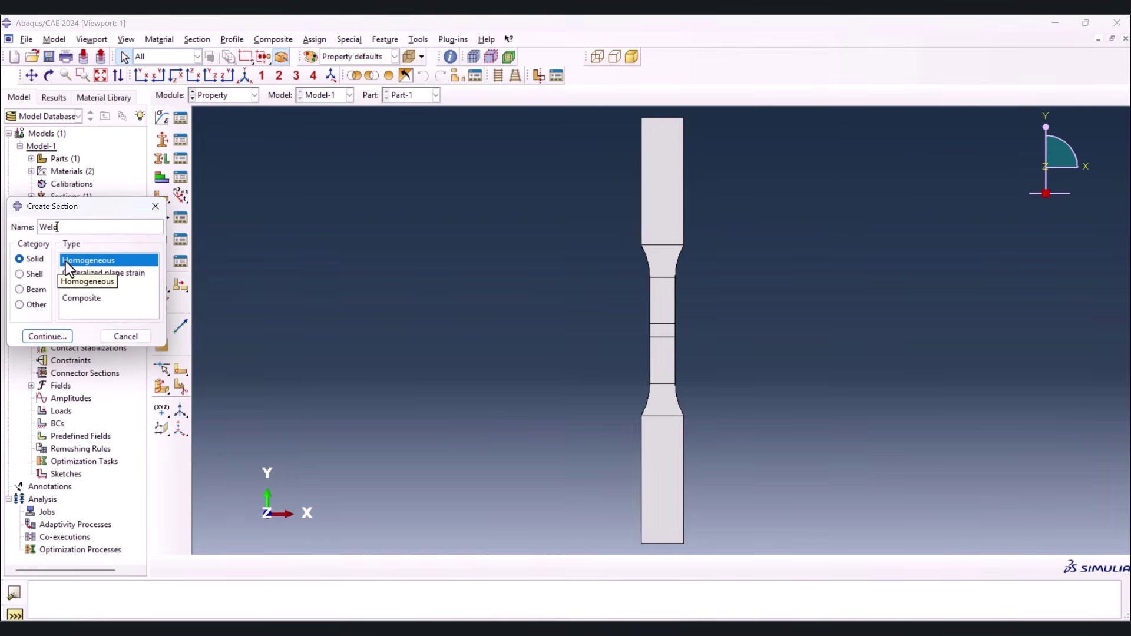
{"action": "left_click", "coordinate": [59, 335]}
{"action": "left_click", "coordinate": [75, 281]}
{"action": "left_click", "coordinate": [64, 311]}
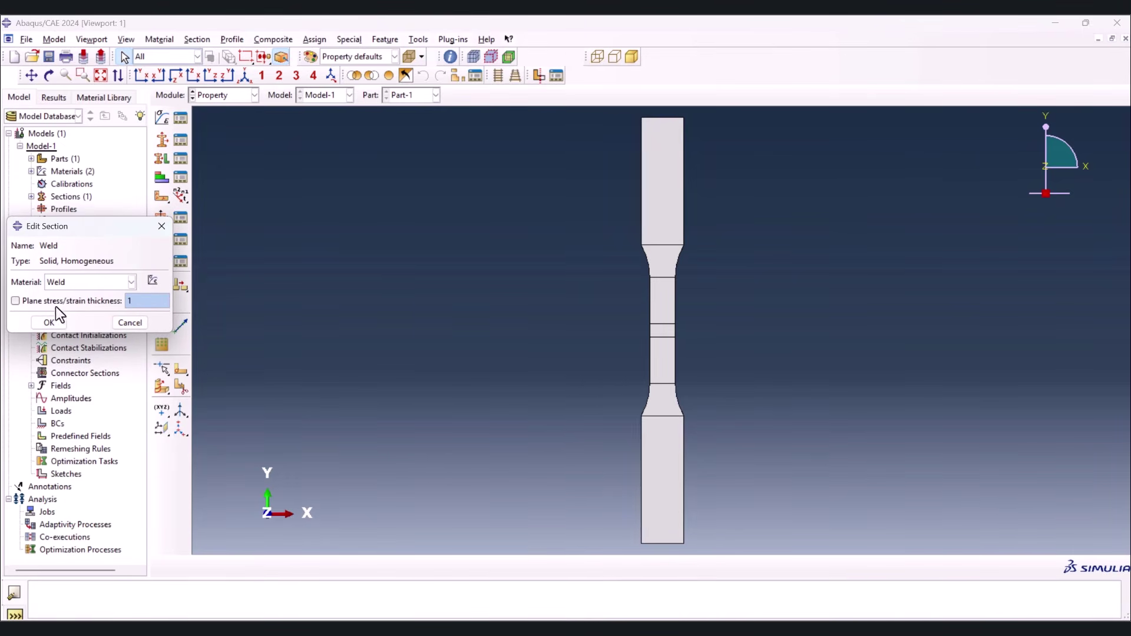
{"action": "left_click", "coordinate": [48, 323]}
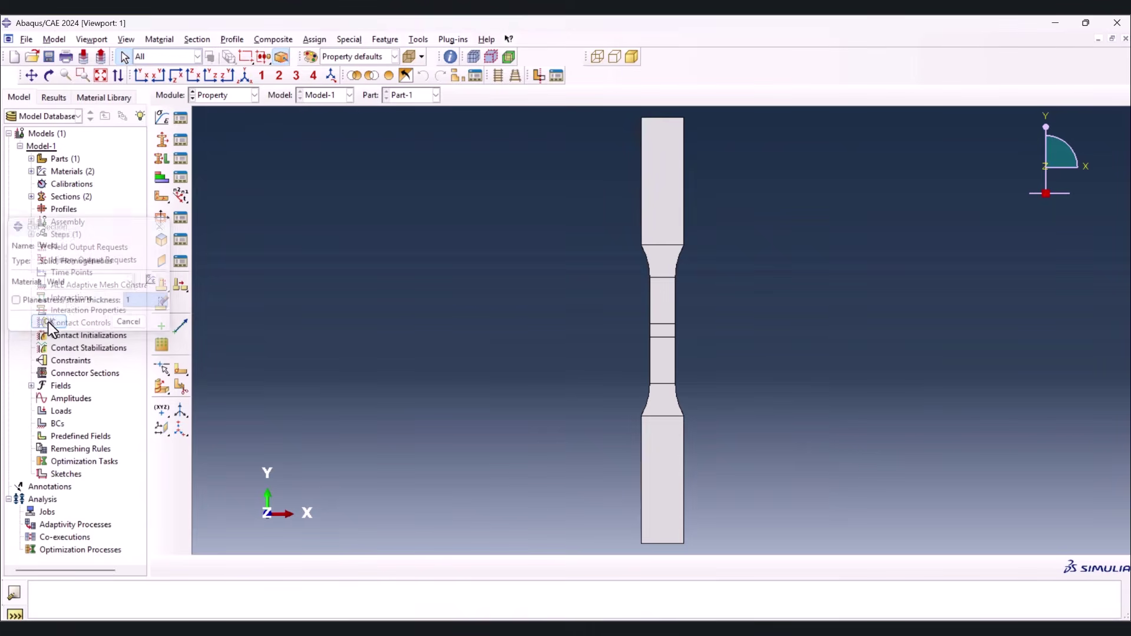
Assign the BM section to all specimen regions above and below the narrow central weld band, without creating a set
{"action": "left_click", "coordinate": [167, 160]}
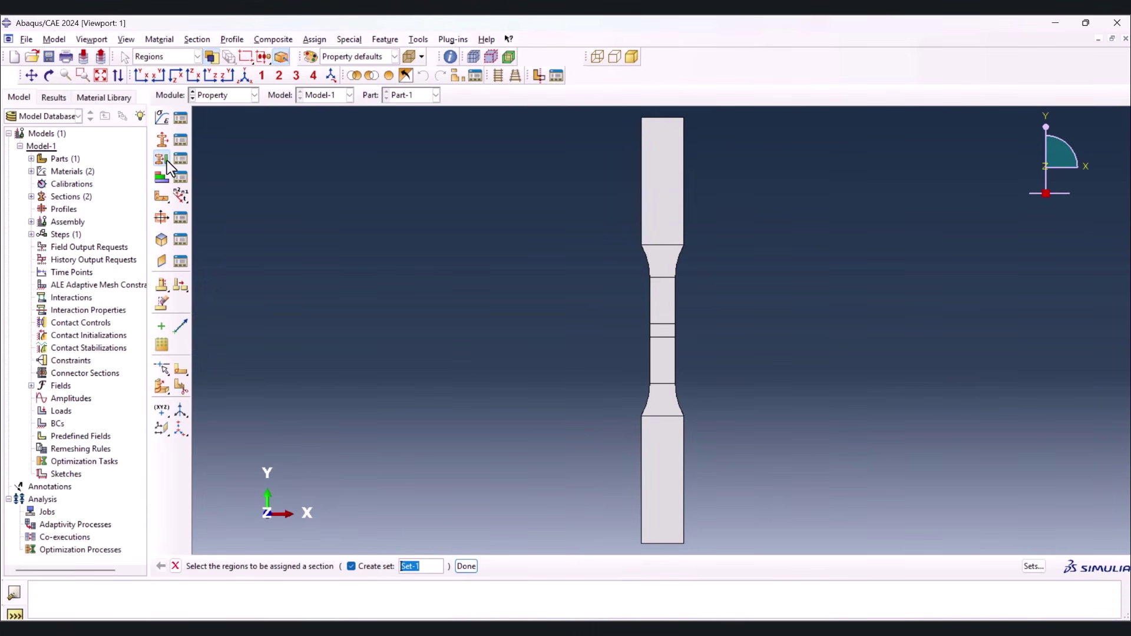
{"action": "left_click", "coordinate": [369, 565]}
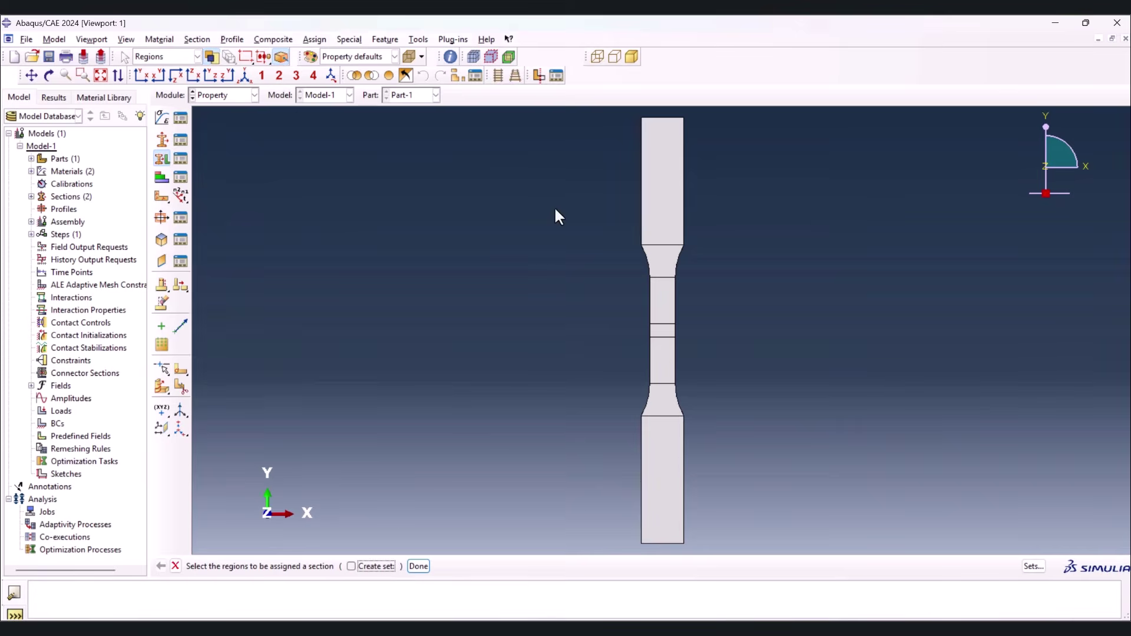
{"action": "left_click_drag", "start_coordinate": [565, 151], "coordinate": [748, 309]}
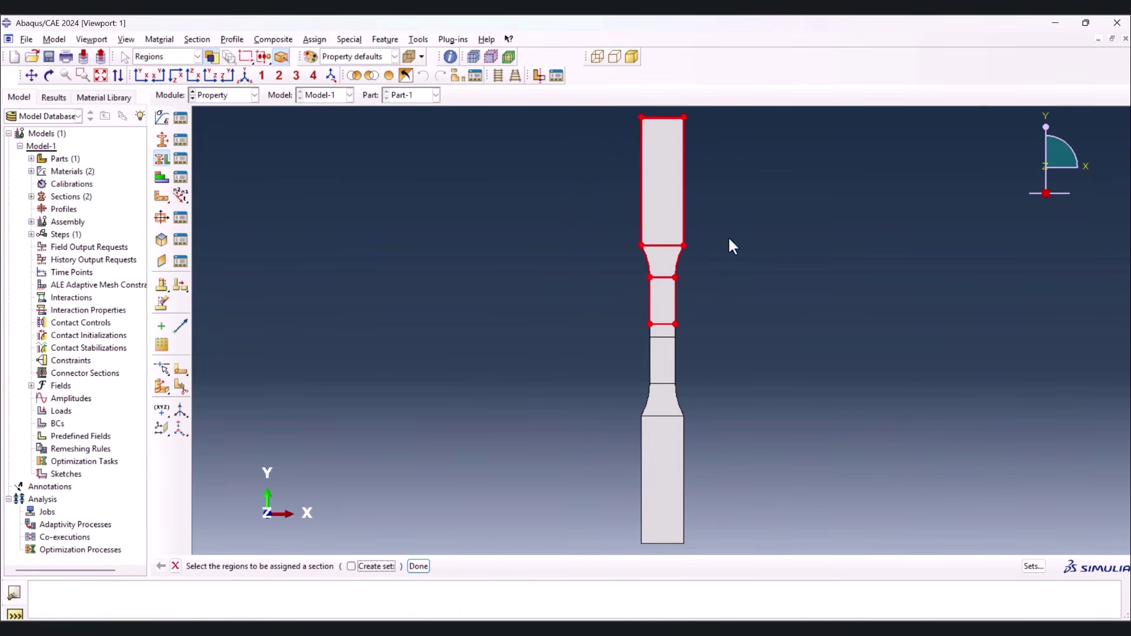
{"action": "left_click_drag", "start_coordinate": [595, 348], "coordinate": [744, 500], "text": "shift"}
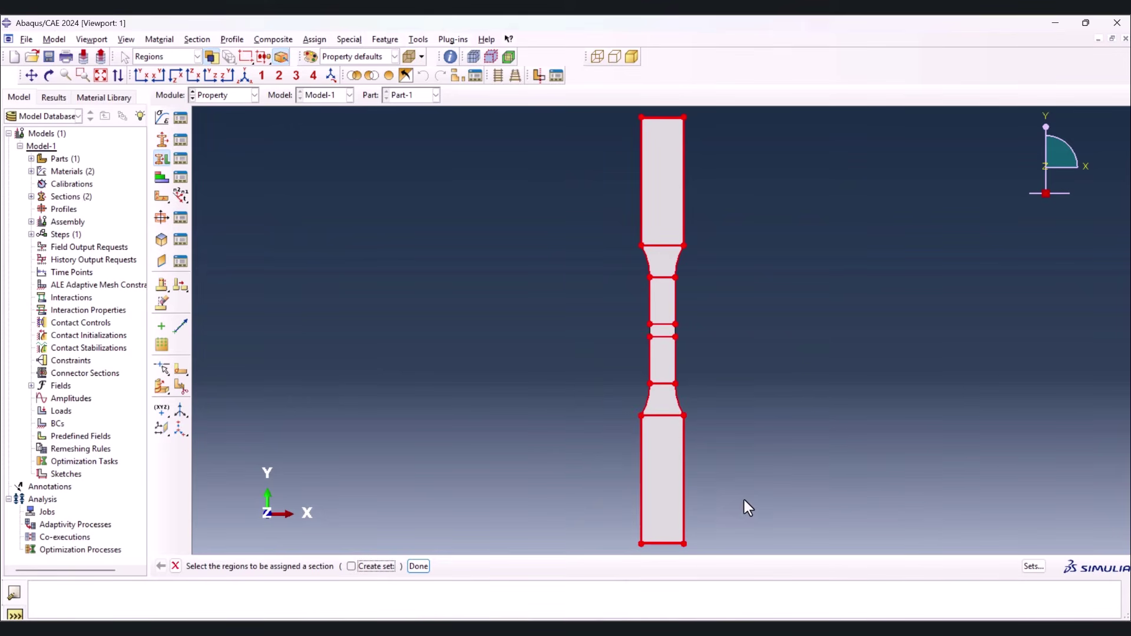
{"action": "left_click", "coordinate": [420, 564]}
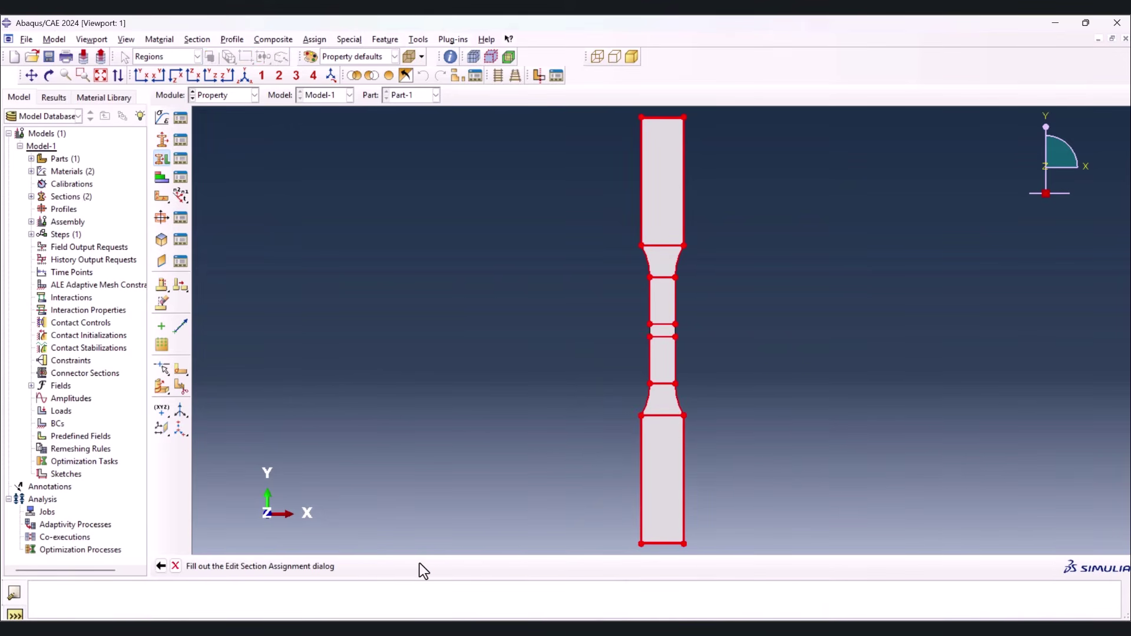
{"action": "left_click", "coordinate": [90, 318]}
{"action": "left_click", "coordinate": [73, 332]}
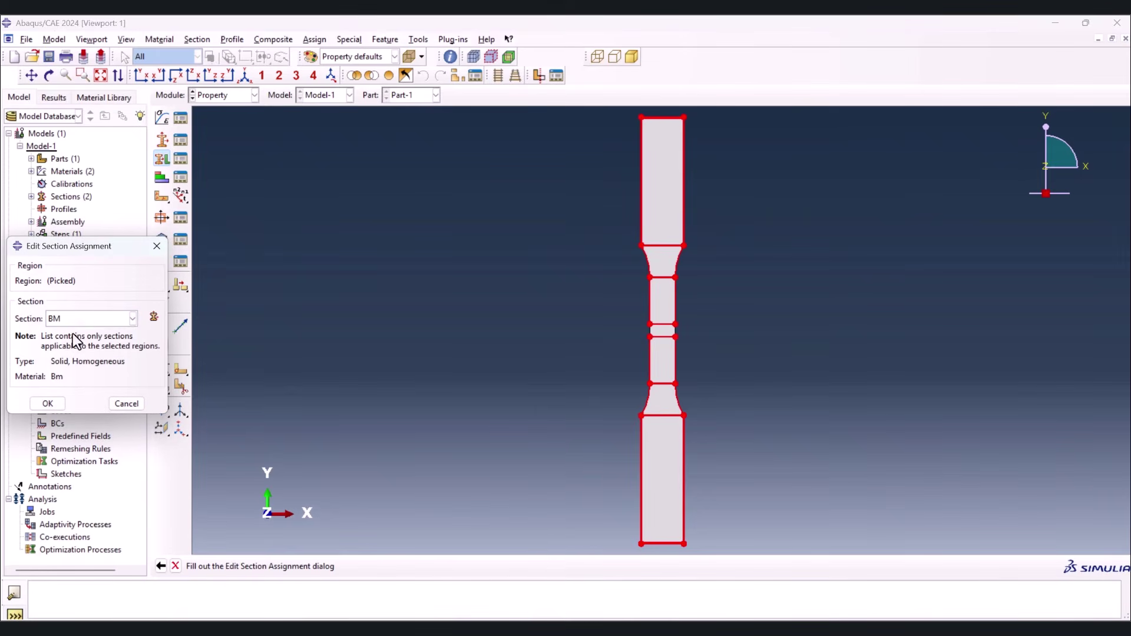
{"action": "left_click", "coordinate": [48, 403]}
Assign the Weld section to the narrow central band of the specimen
{"action": "scroll", "coordinate": [665, 337], "scroll_direction": "up", "scroll_amount": 4}
{"action": "scroll", "coordinate": [624, 309], "scroll_direction": "down", "scroll_amount": 3}
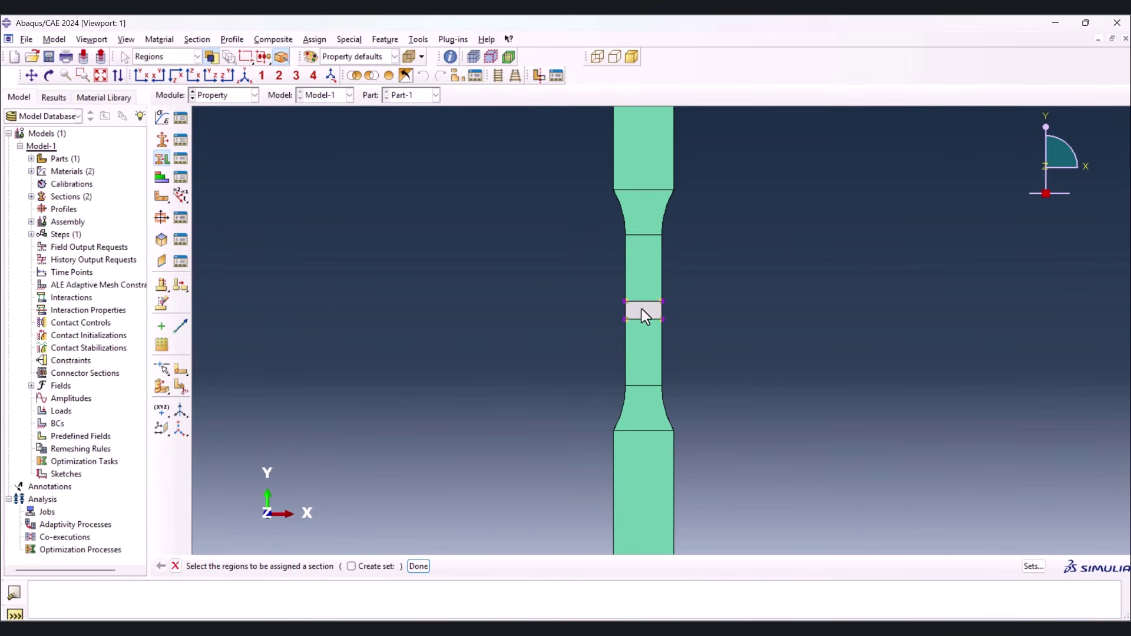
{"action": "scroll", "coordinate": [644, 309], "scroll_direction": "up", "scroll_amount": 3}
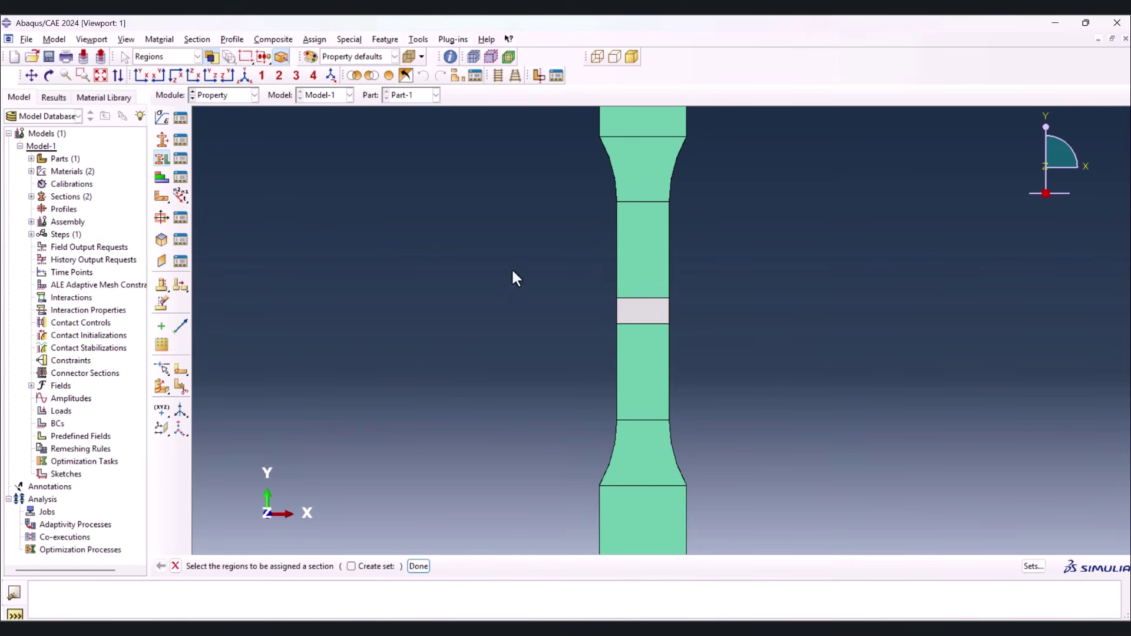
{"action": "left_click", "coordinate": [642, 310]}
{"action": "left_click", "coordinate": [418, 566]}
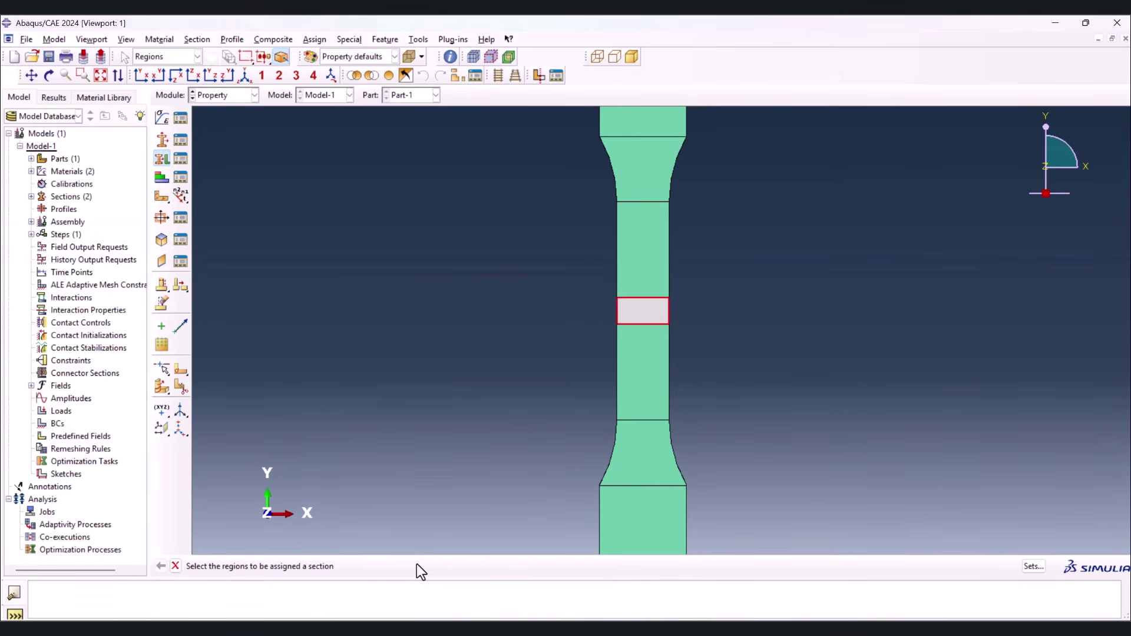
{"action": "left_click", "coordinate": [75, 315]}
{"action": "left_click", "coordinate": [62, 345]}
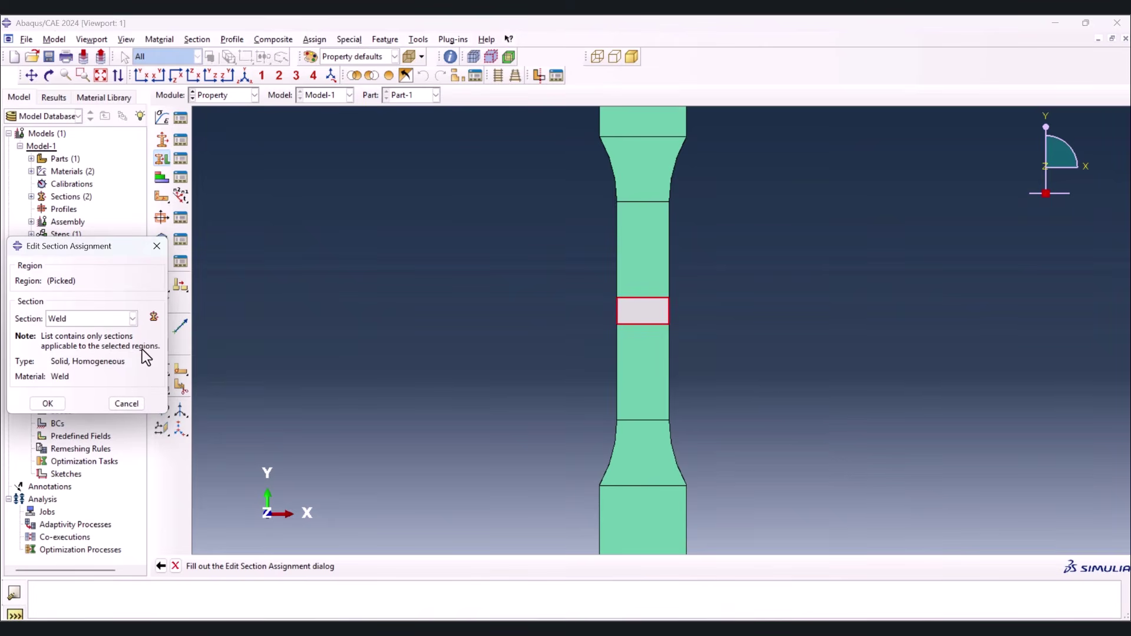
{"action": "left_click", "coordinate": [48, 404]}
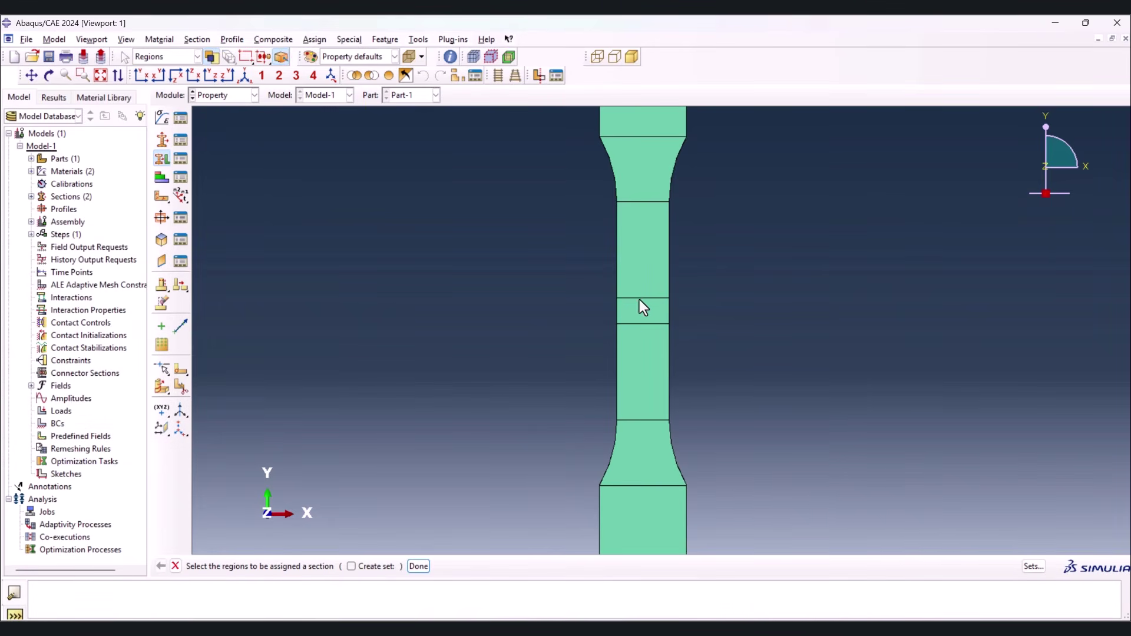
Color-code the whole specimen by Materials to check the section assignments
{"action": "scroll", "coordinate": [637, 303], "scroll_direction": "up", "scroll_amount": 5}
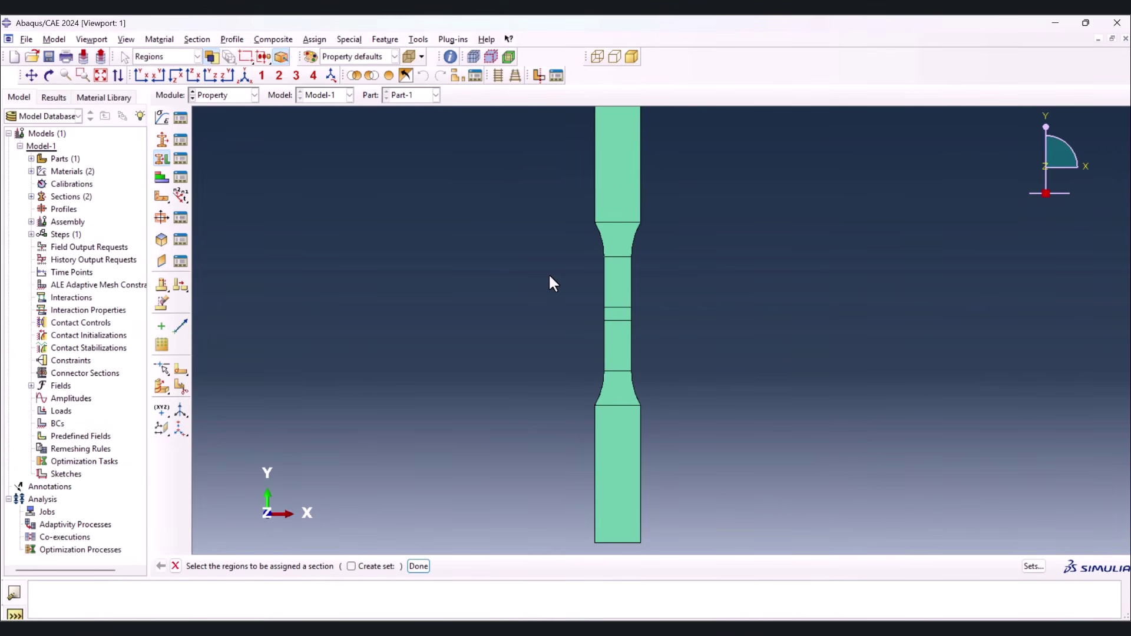
{"action": "scroll", "coordinate": [552, 283], "scroll_direction": "up", "scroll_amount": 1}
{"action": "scroll", "coordinate": [574, 344], "scroll_direction": "up", "scroll_amount": 1}
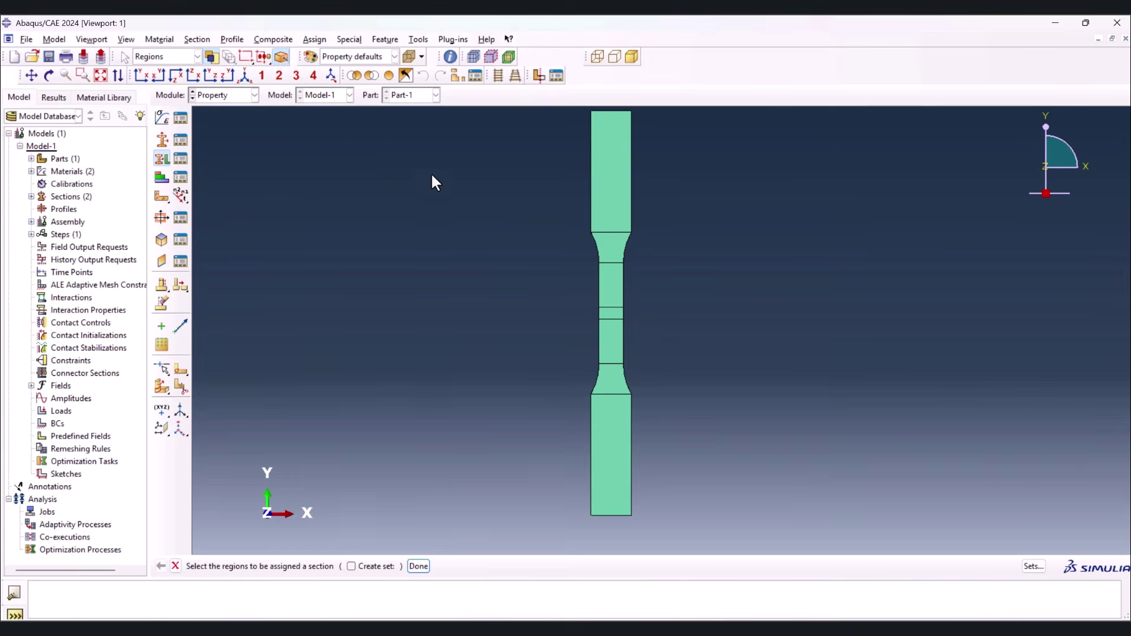
{"action": "left_click", "coordinate": [352, 58]}
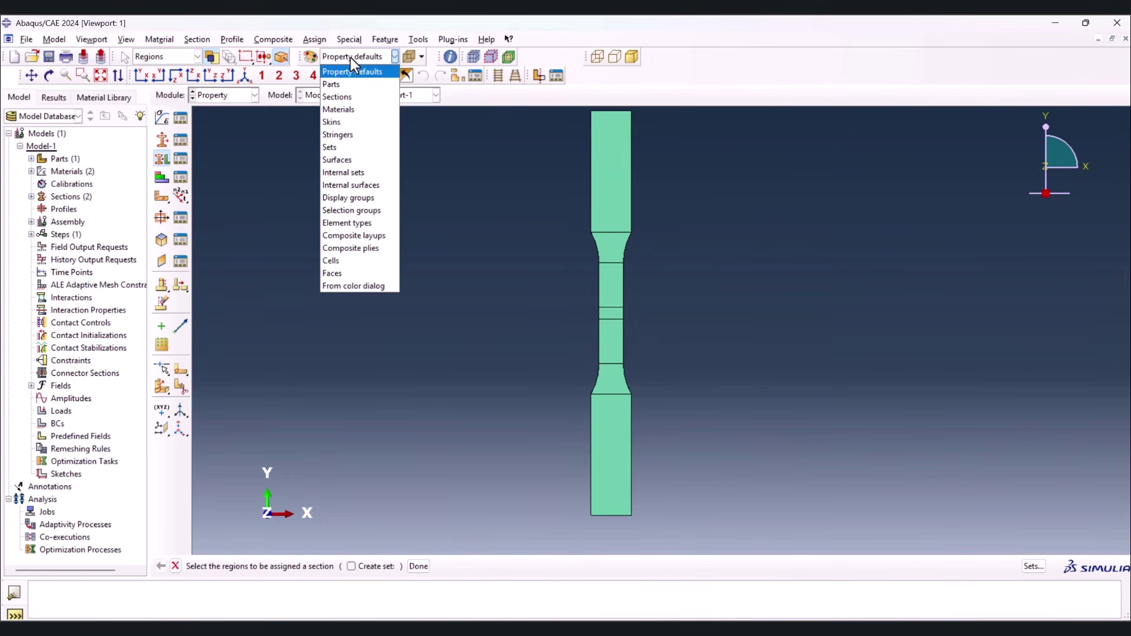
{"action": "left_click", "coordinate": [352, 109]}
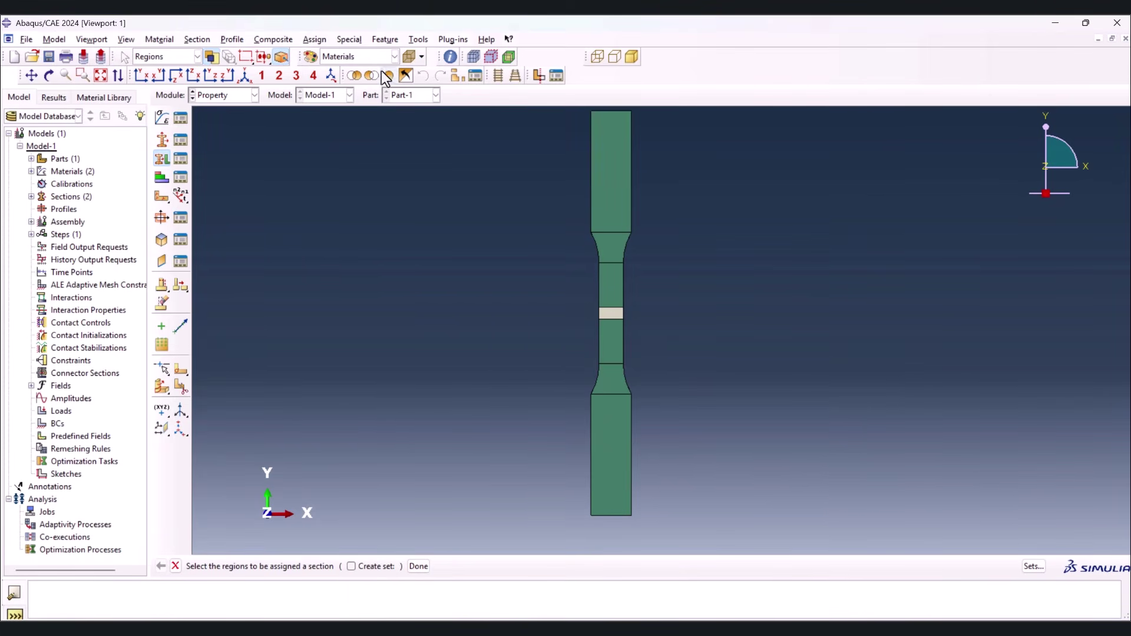
Set the Weld material's display color to red and return the color coding to Property defaults
{"action": "left_click", "coordinate": [311, 56]}
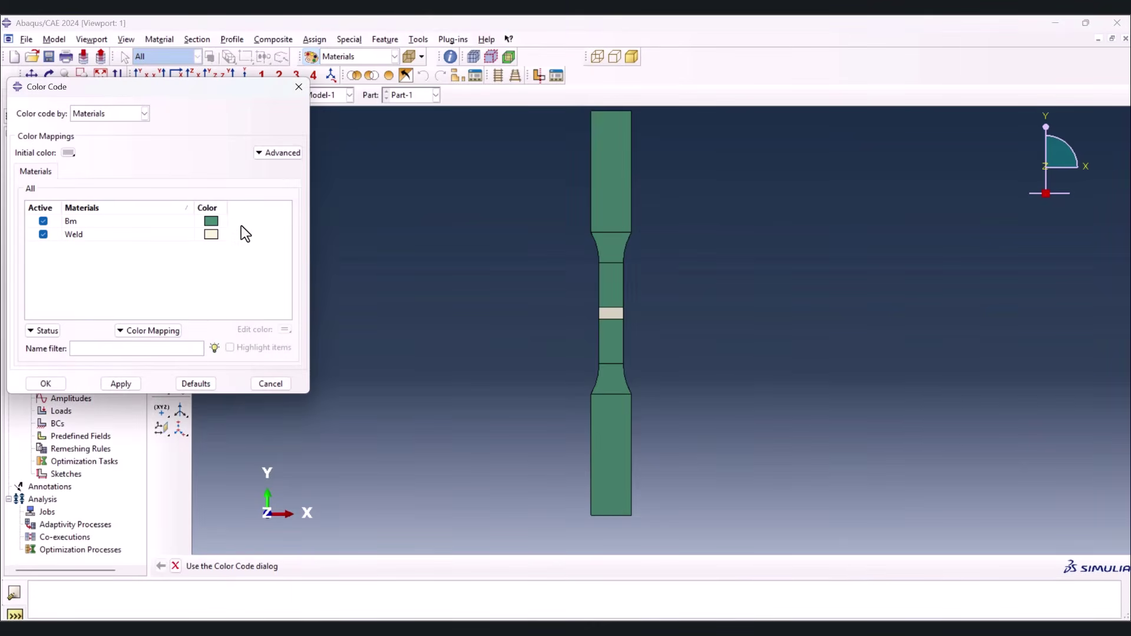
{"action": "left_click", "coordinate": [211, 234]}
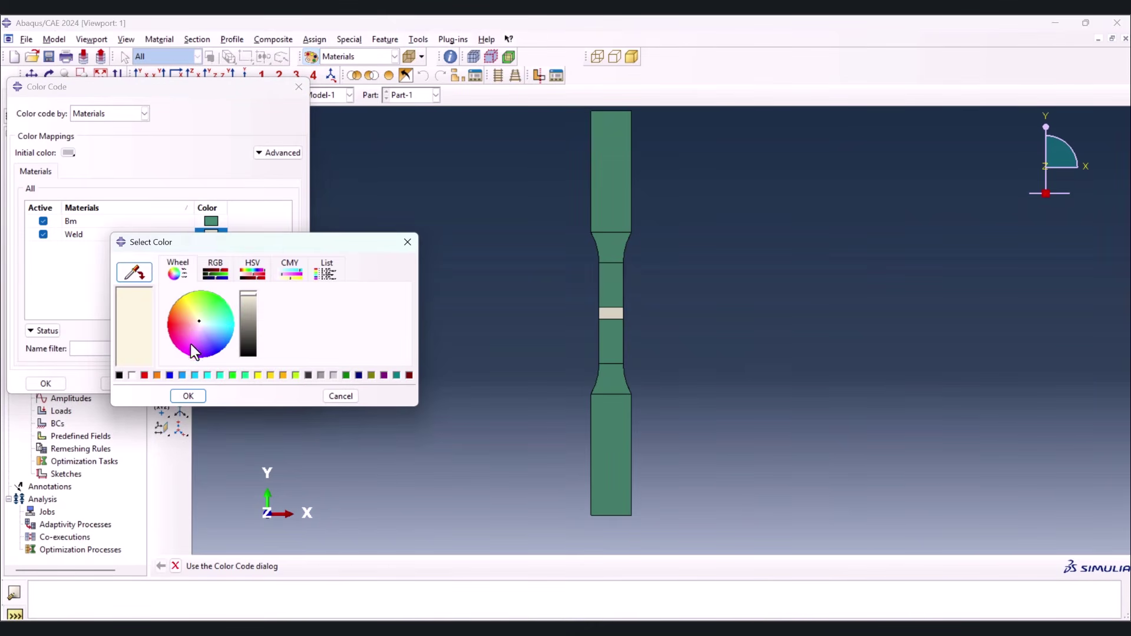
{"action": "left_click", "coordinate": [144, 375]}
{"action": "key", "text": "Return"}
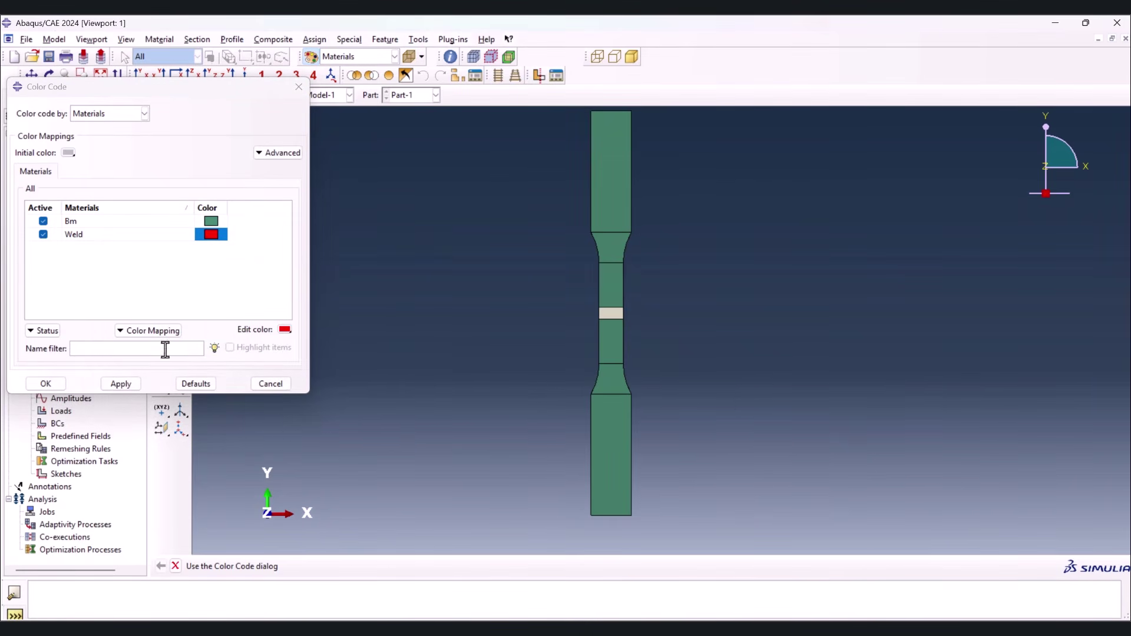
{"action": "left_click", "coordinate": [55, 383]}
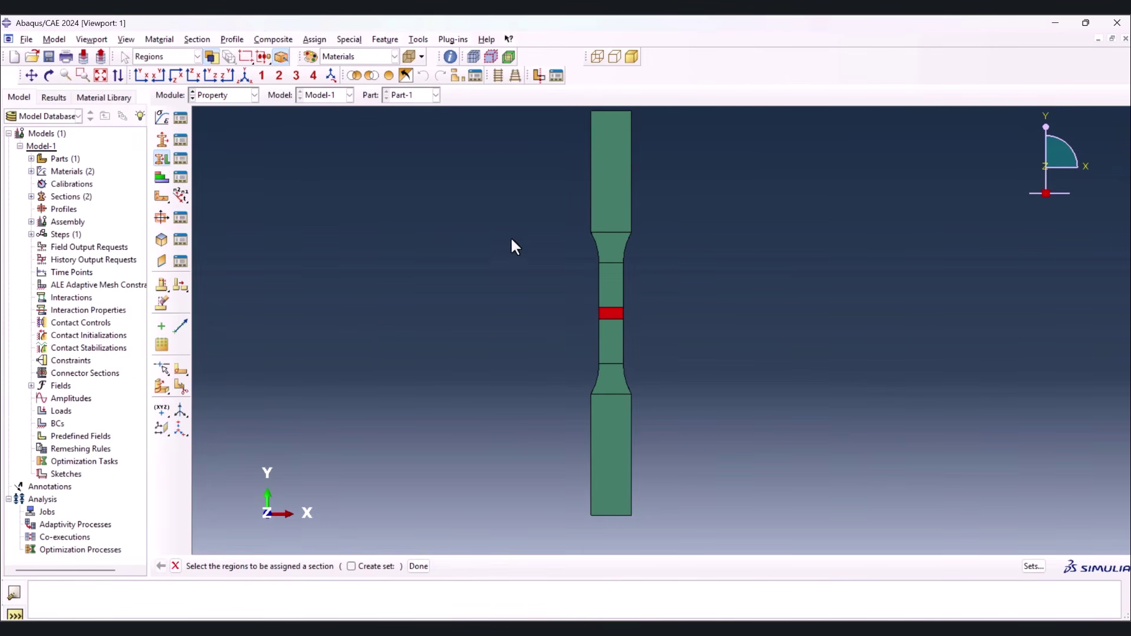
{"action": "left_click", "coordinate": [350, 57]}
{"action": "left_click", "coordinate": [351, 71]}
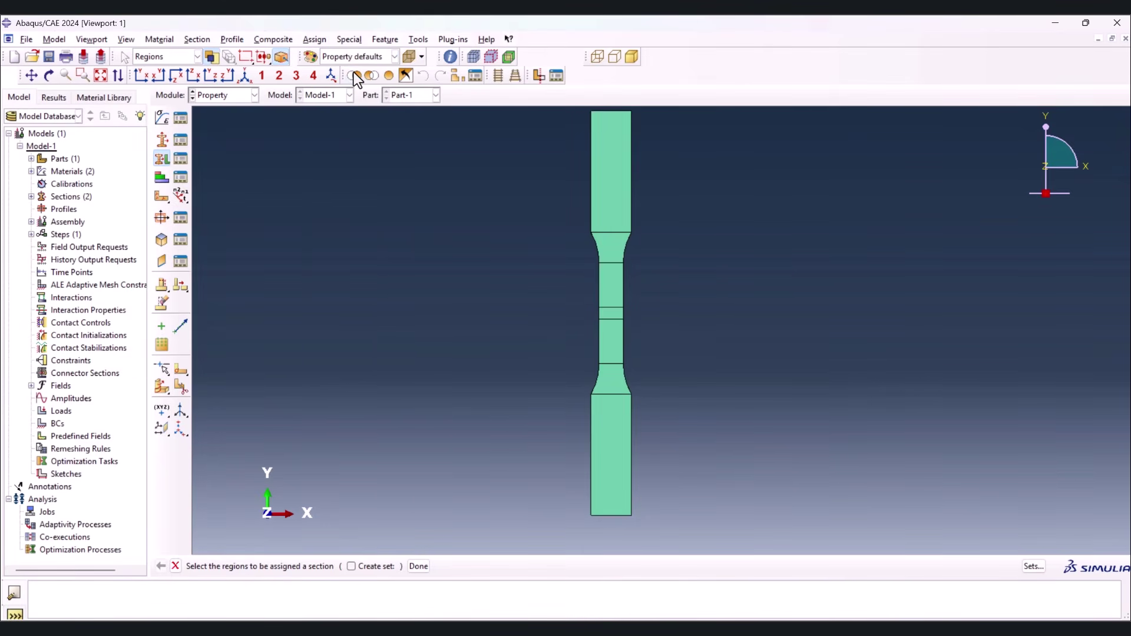
Create an independent instance of Part-1 in the Assembly module
{"action": "left_click", "coordinate": [229, 96]}
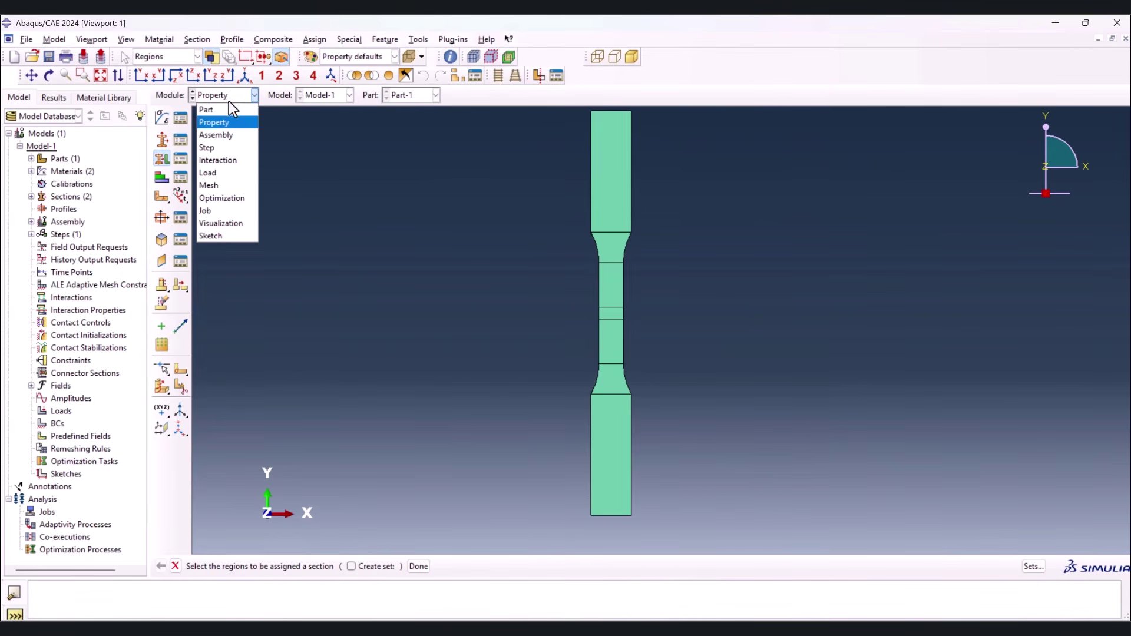
{"action": "left_click", "coordinate": [228, 134]}
{"action": "left_click", "coordinate": [166, 119]}
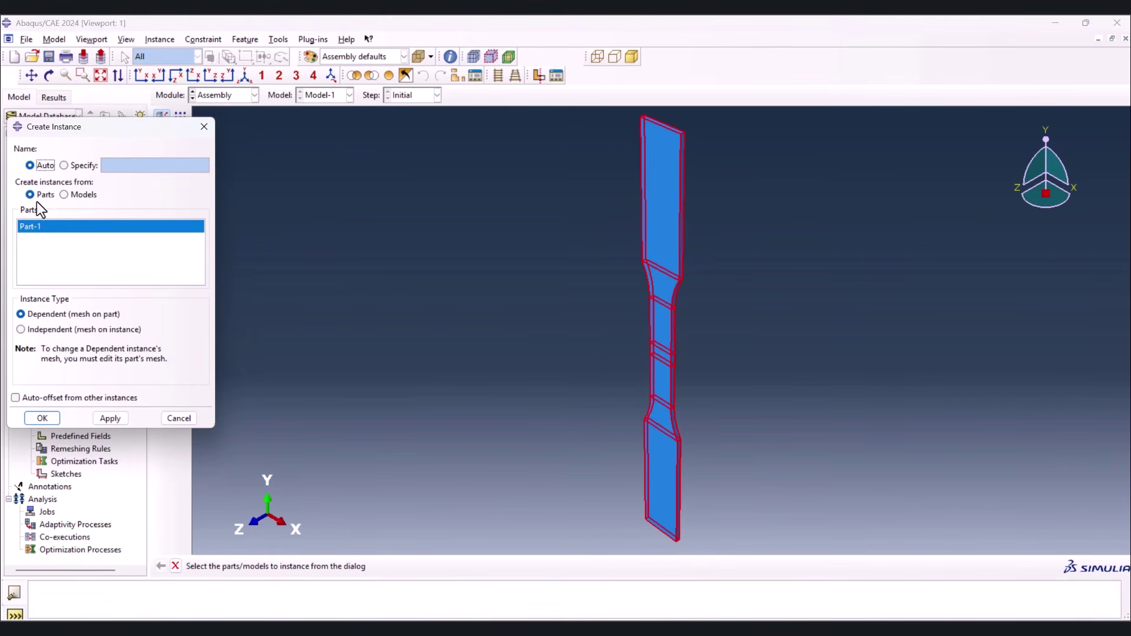
{"action": "left_click", "coordinate": [40, 330]}
{"action": "left_click", "coordinate": [39, 421]}
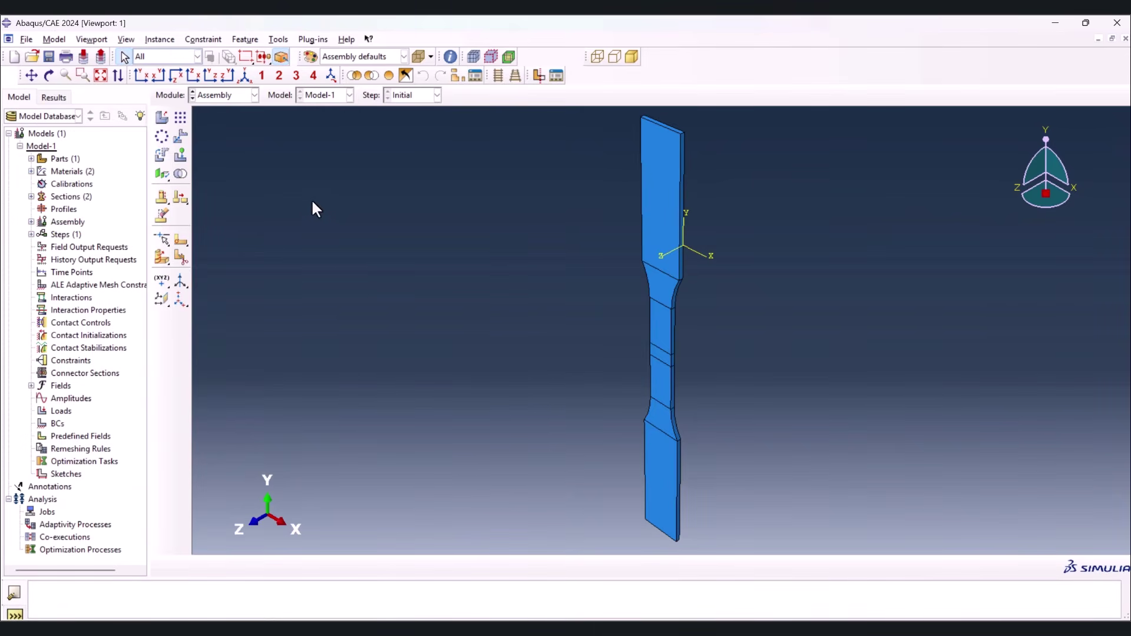
Translate the specimen instance so the midpoint of its bottom front edge lies on the assembly coordinate system origin
{"action": "left_click", "coordinate": [181, 139]}
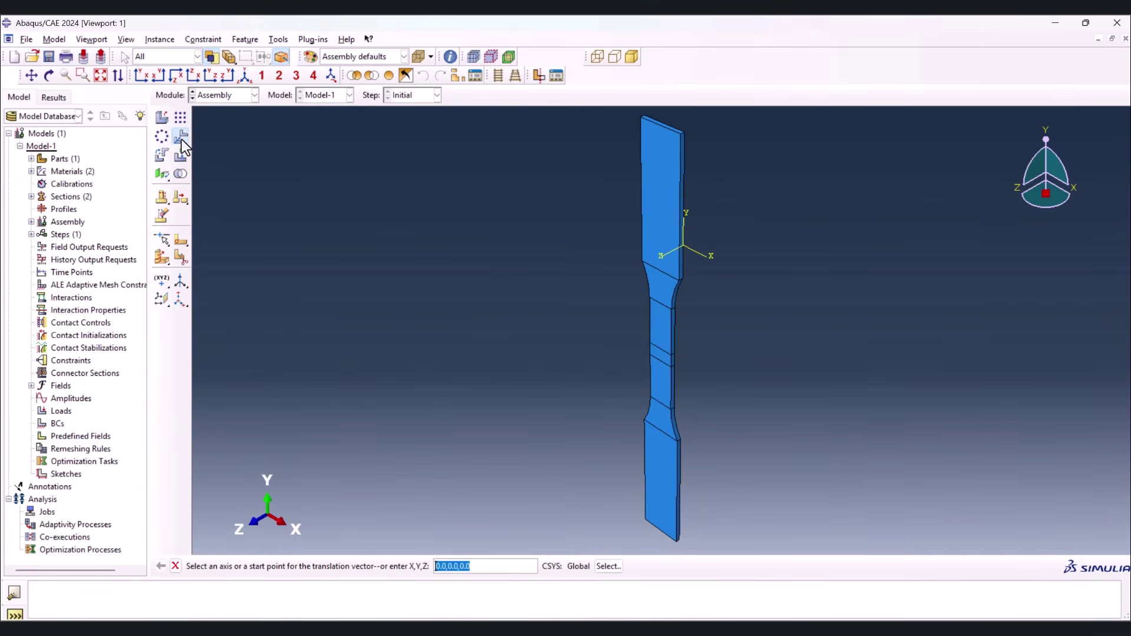
{"action": "left_click", "coordinate": [659, 530]}
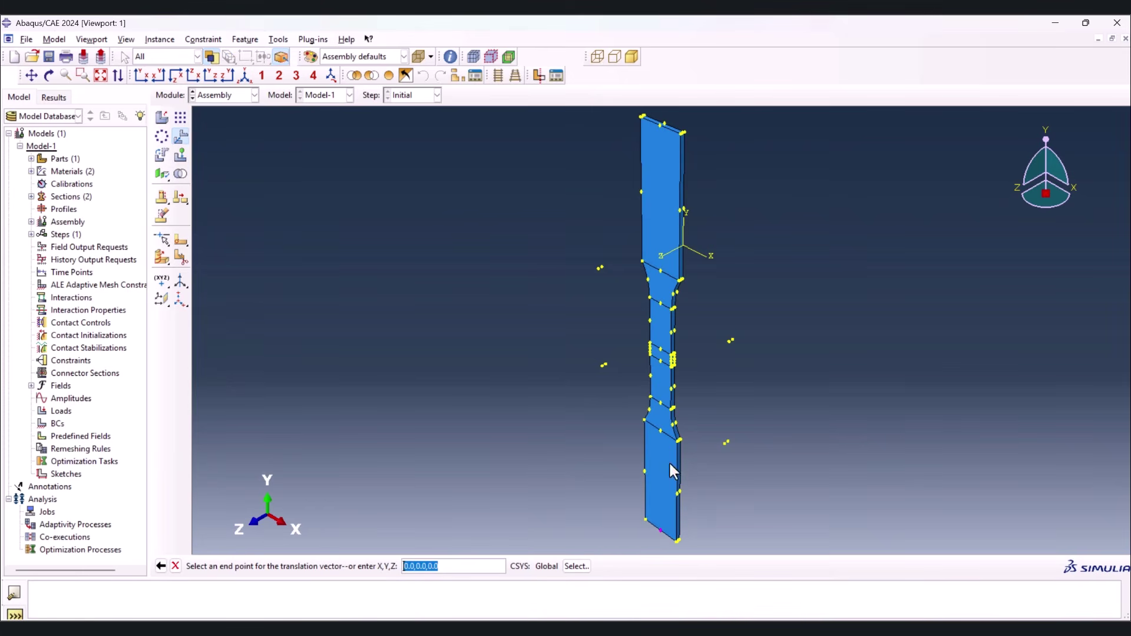
{"action": "left_click", "coordinate": [683, 247]}
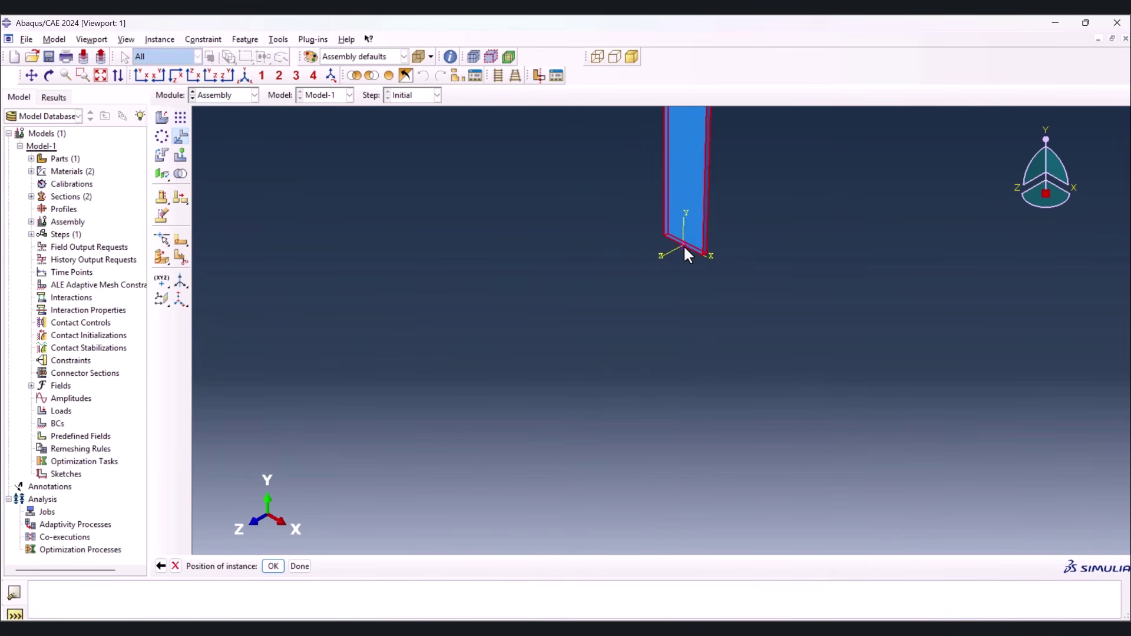
{"action": "left_click", "coordinate": [274, 565]}
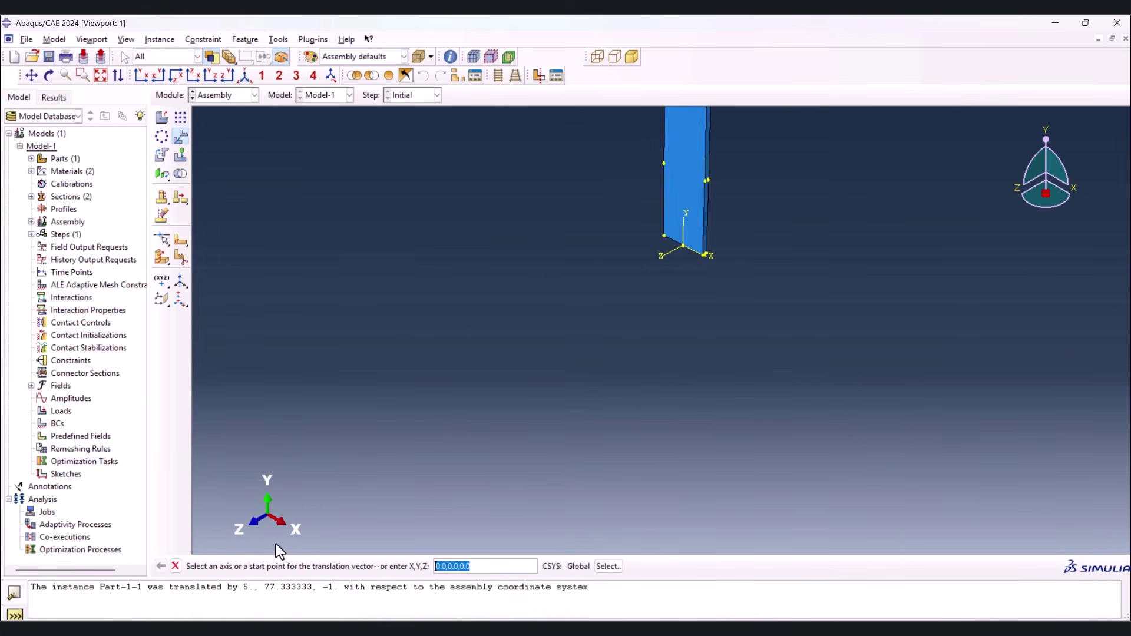
{"action": "left_click", "coordinate": [103, 78]}
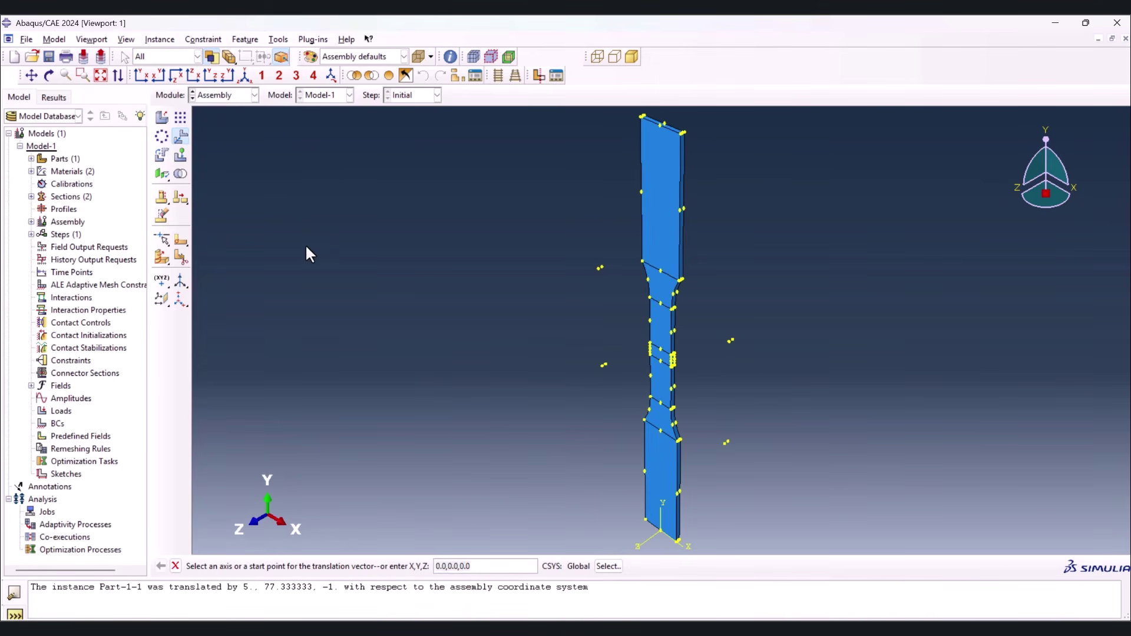
Create a Dynamic, Explicit analysis step after the Initial step in the Step module
{"action": "left_click", "coordinate": [224, 96]}
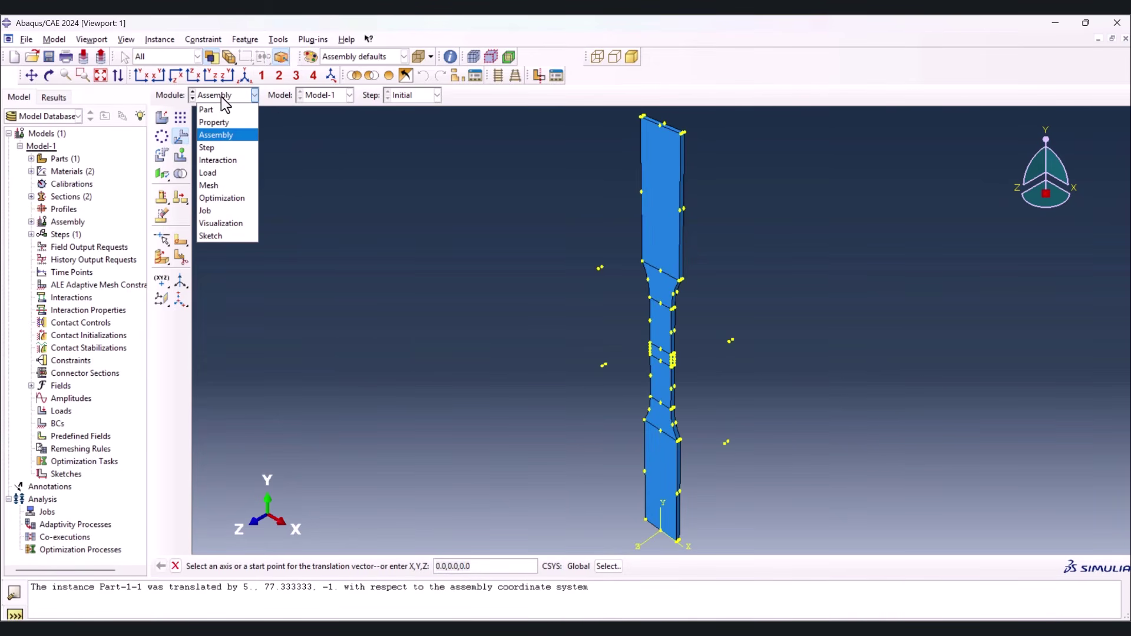
{"action": "left_click", "coordinate": [218, 151]}
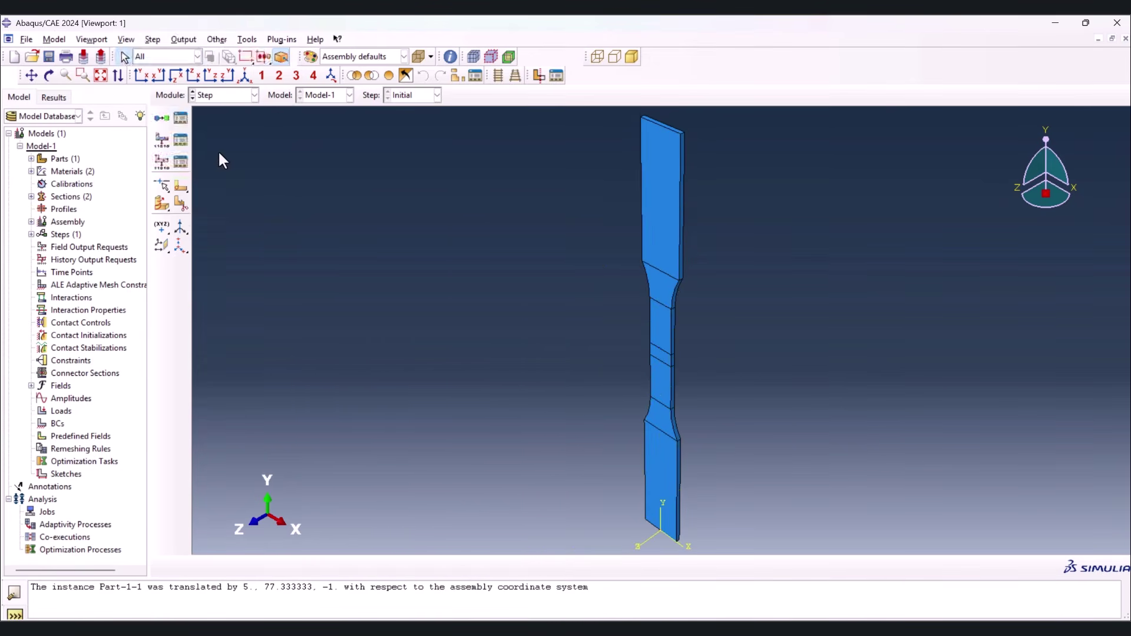
{"action": "left_click", "coordinate": [176, 121]}
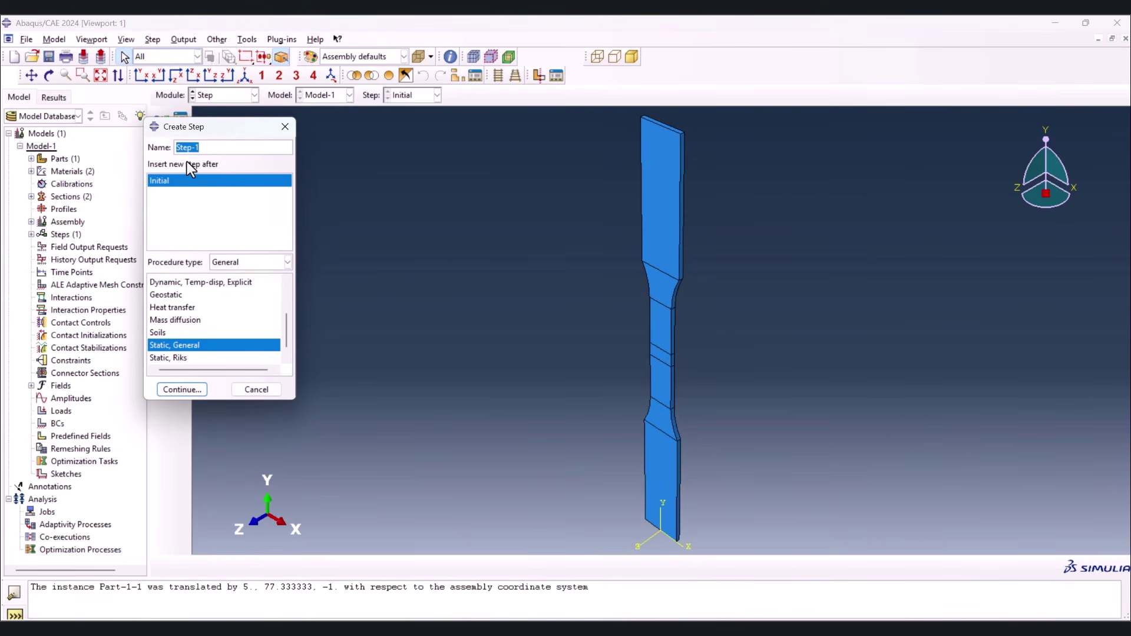
{"action": "scroll", "coordinate": [177, 353], "scroll_direction": "up", "scroll_amount": 3}
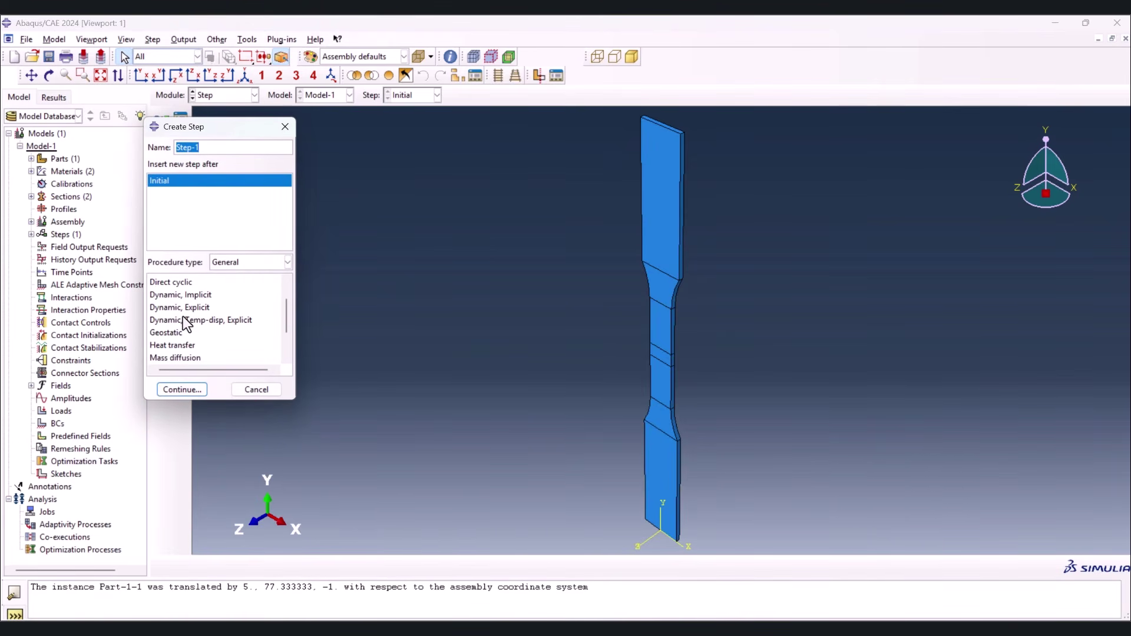
{"action": "left_click", "coordinate": [202, 308]}
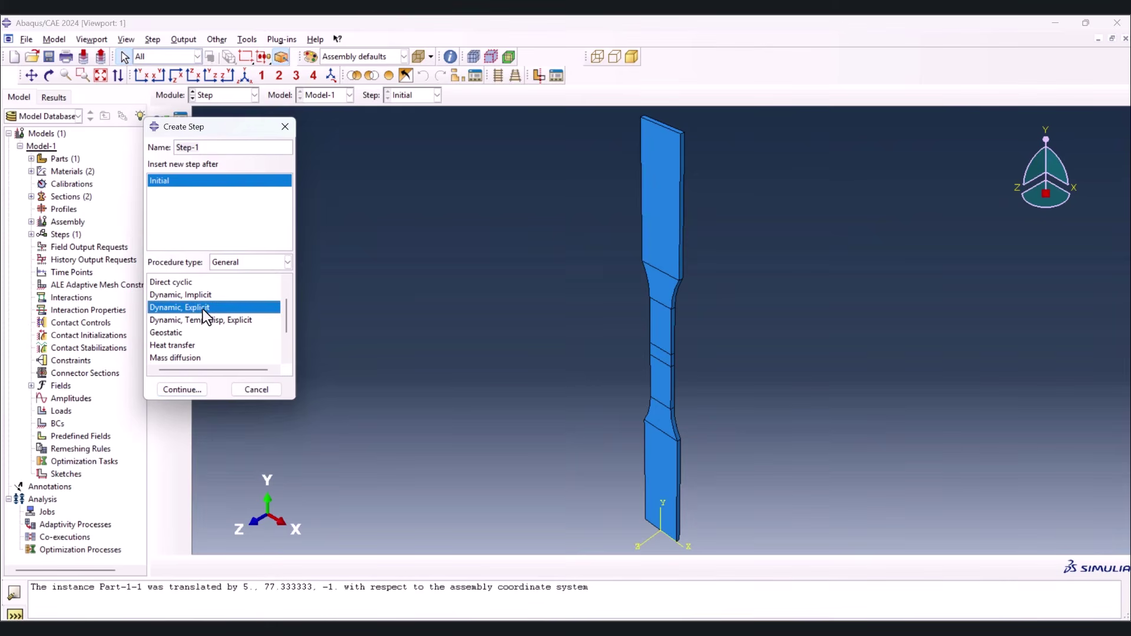
{"action": "left_click", "coordinate": [181, 391]}
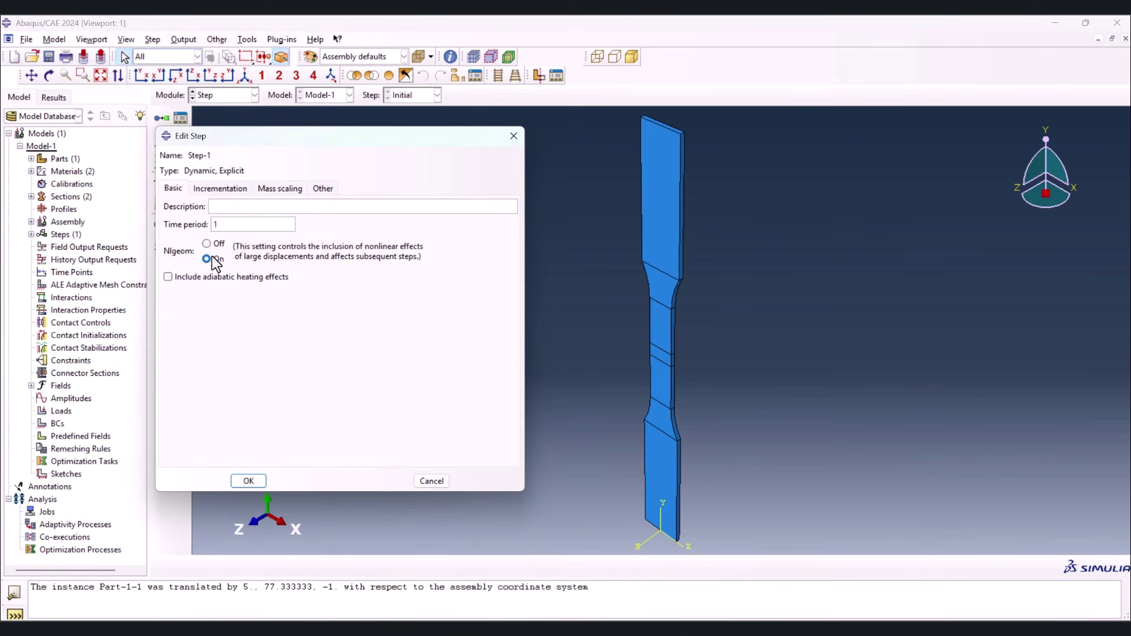
Add semi-automatic mass scaling for the whole model at the beginning of the step, using only a target time increment of 1e-4
{"action": "left_click", "coordinate": [277, 189]}
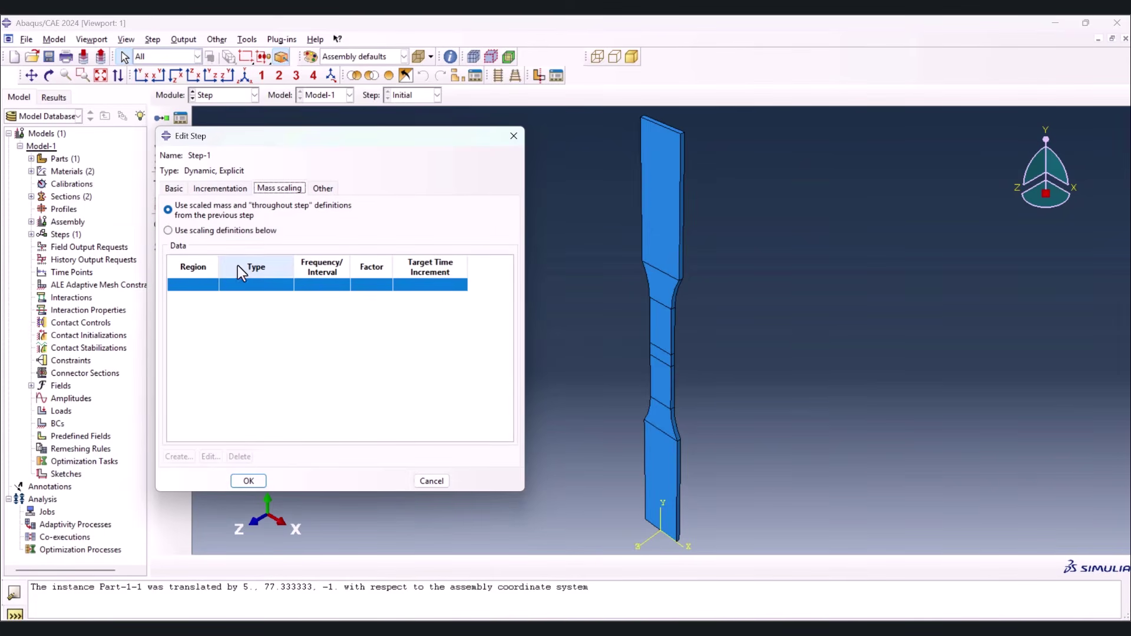
{"action": "left_click", "coordinate": [192, 230]}
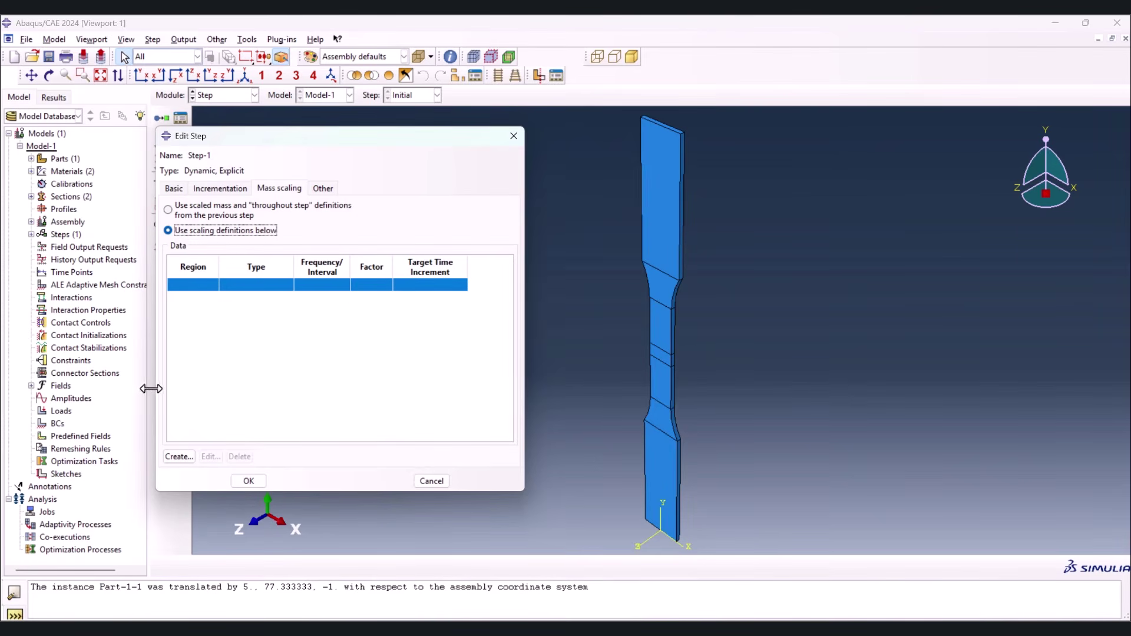
{"action": "left_click", "coordinate": [180, 457]}
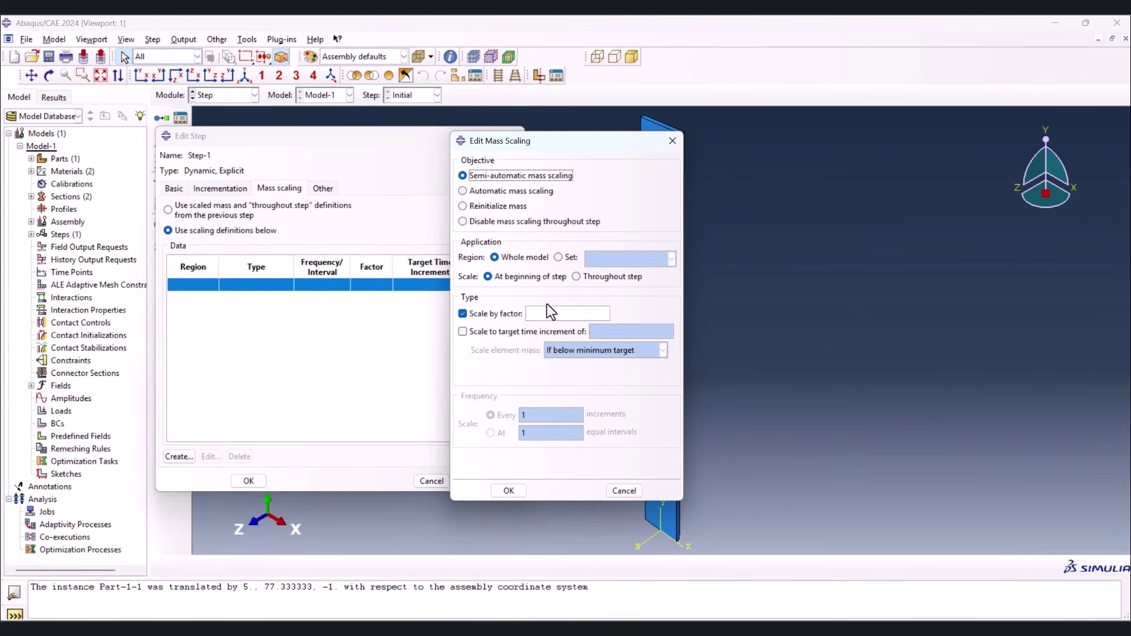
{"action": "left_click", "coordinate": [477, 333]}
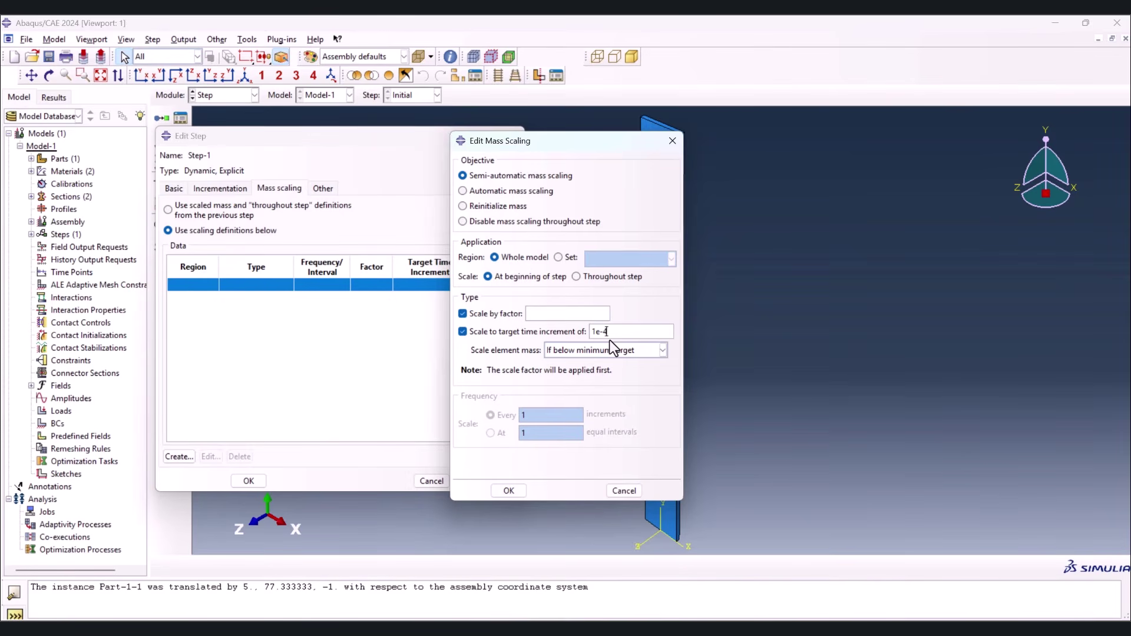
{"action": "left_click", "coordinate": [462, 313]}
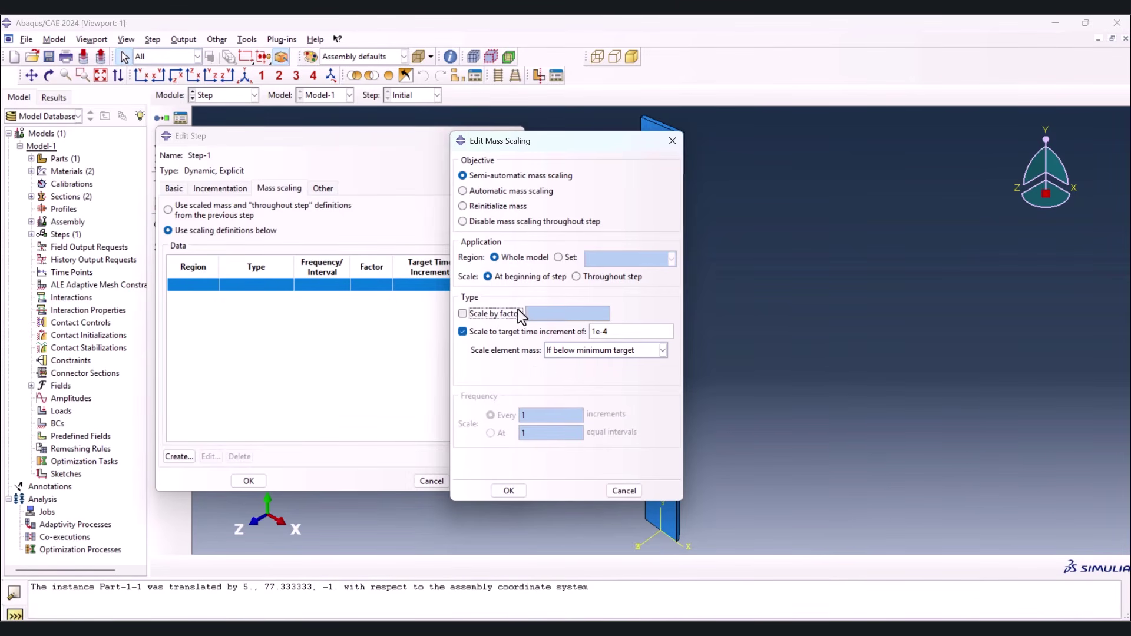
{"action": "left_click", "coordinate": [509, 490]}
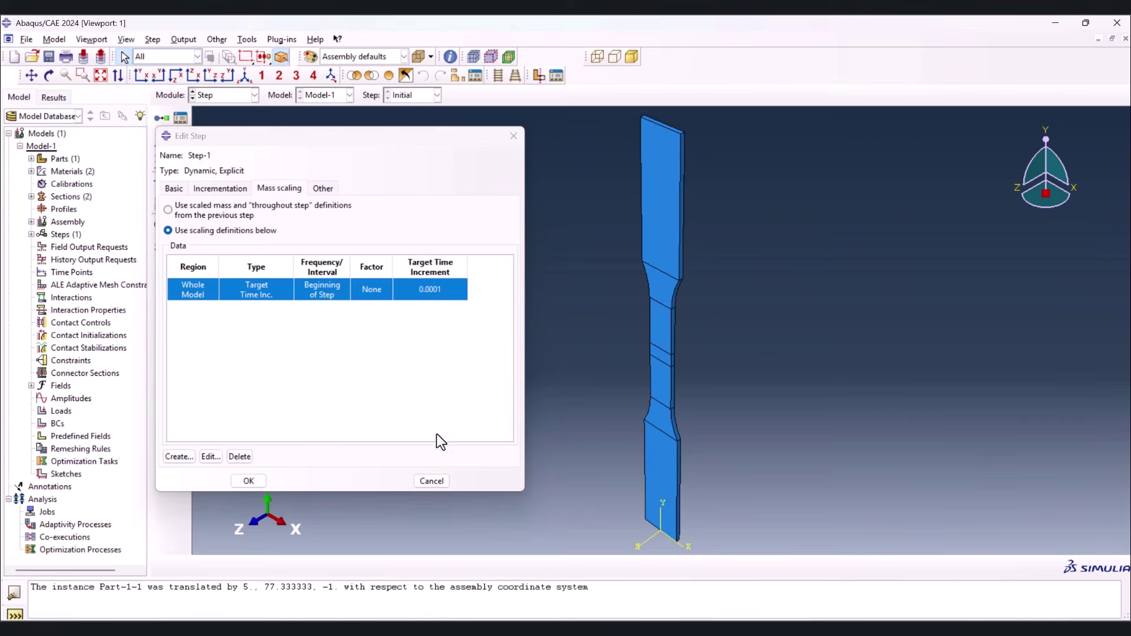
{"action": "left_click", "coordinate": [256, 482]}
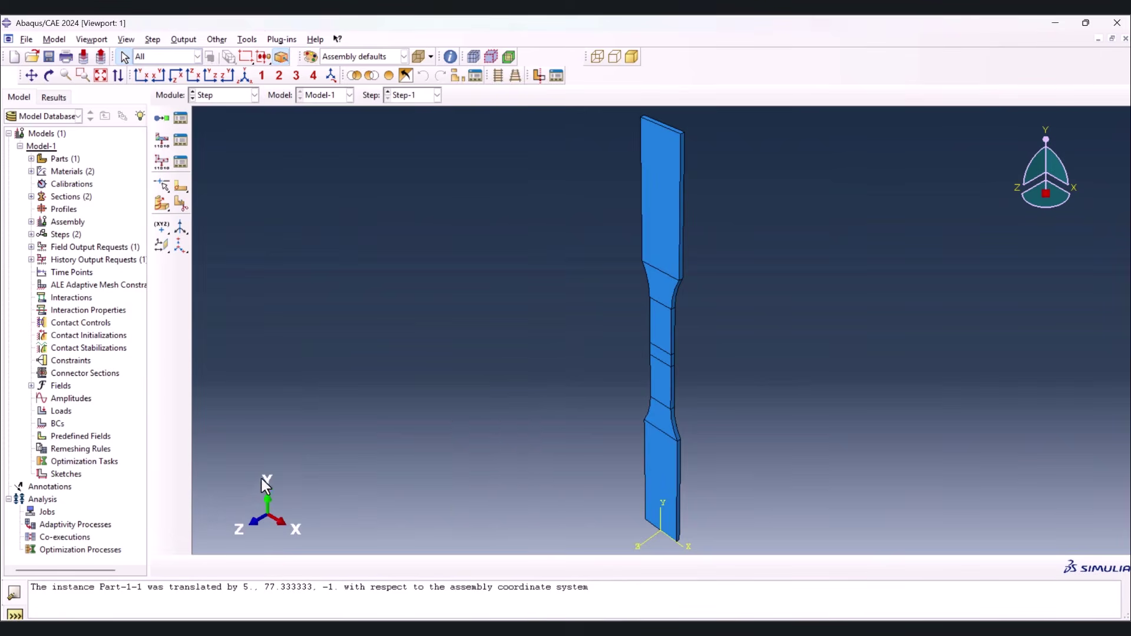
Add the STATUS variable from State/Field/User/Time to the F-Output-1 field output request
{"action": "left_click", "coordinate": [185, 142]}
{"action": "double_click", "coordinate": [105, 142]}
{"action": "scroll", "coordinate": [66, 387], "scroll_direction": "down", "scroll_amount": 1}
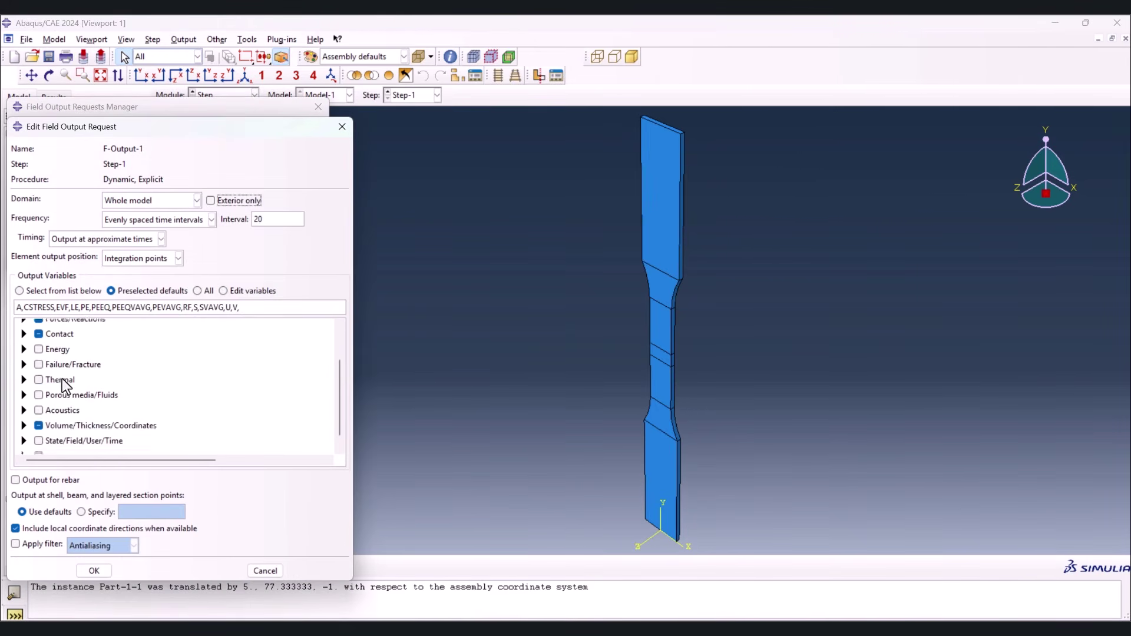
{"action": "left_click", "coordinate": [23, 439]}
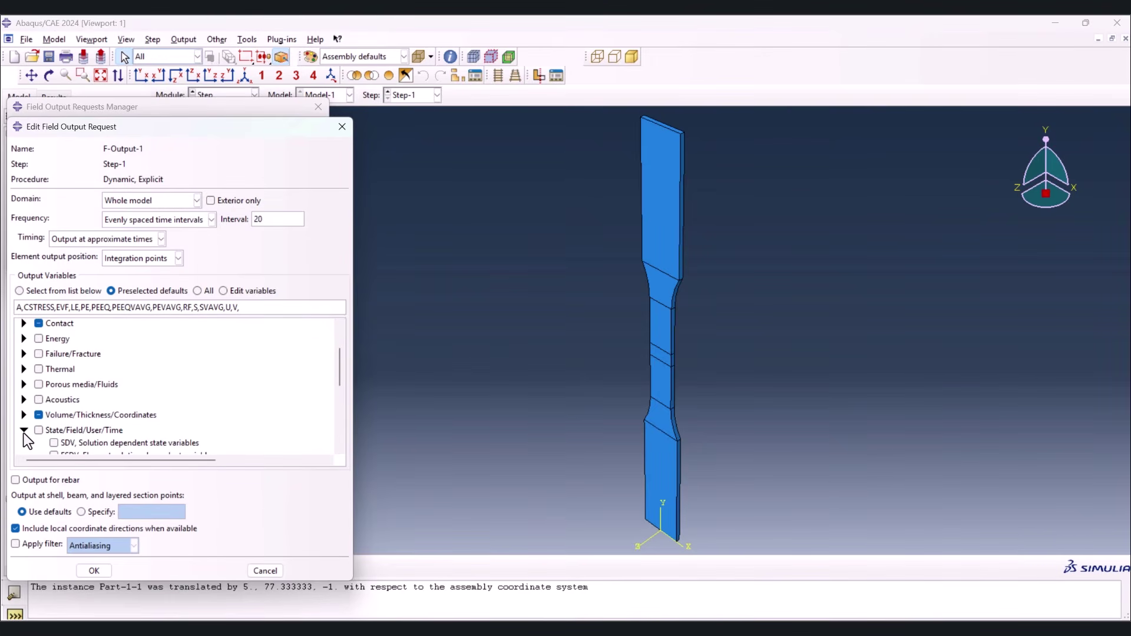
{"action": "scroll", "coordinate": [65, 412], "scroll_direction": "down", "scroll_amount": 4}
{"action": "left_click", "coordinate": [54, 384]}
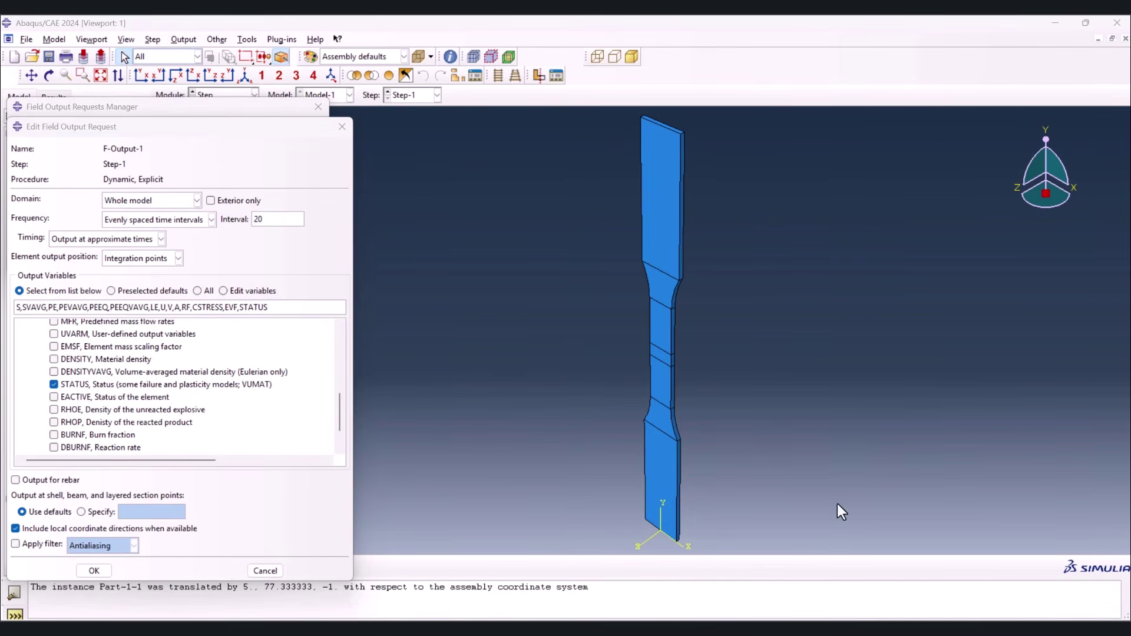
{"action": "left_click", "coordinate": [588, 352]}
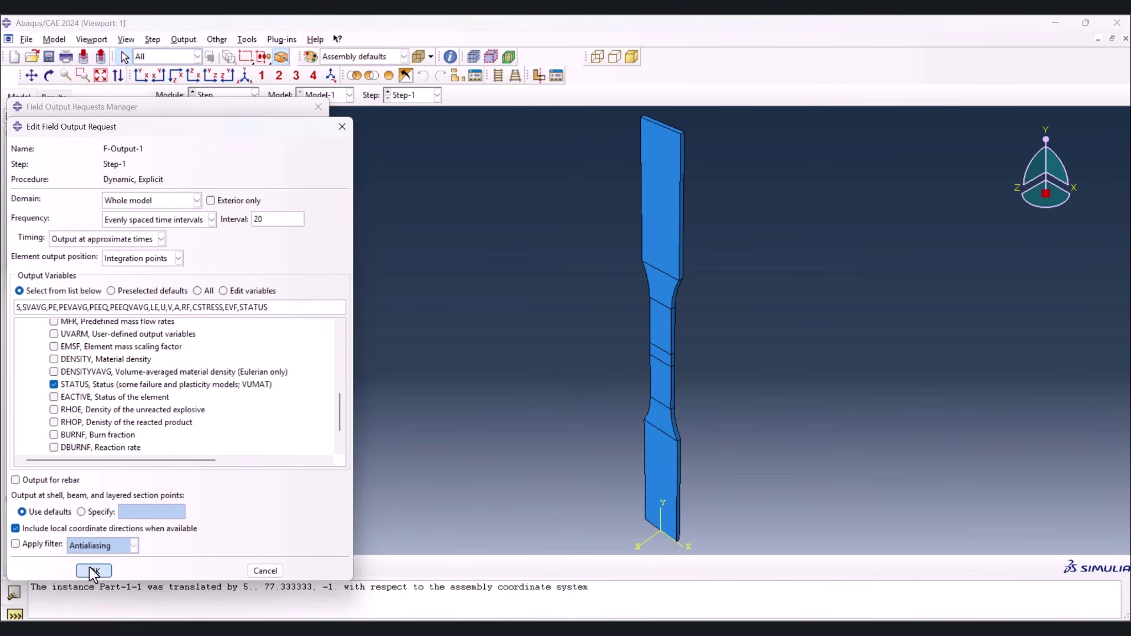
{"action": "left_click", "coordinate": [93, 570]}
{"action": "left_click", "coordinate": [295, 263]}
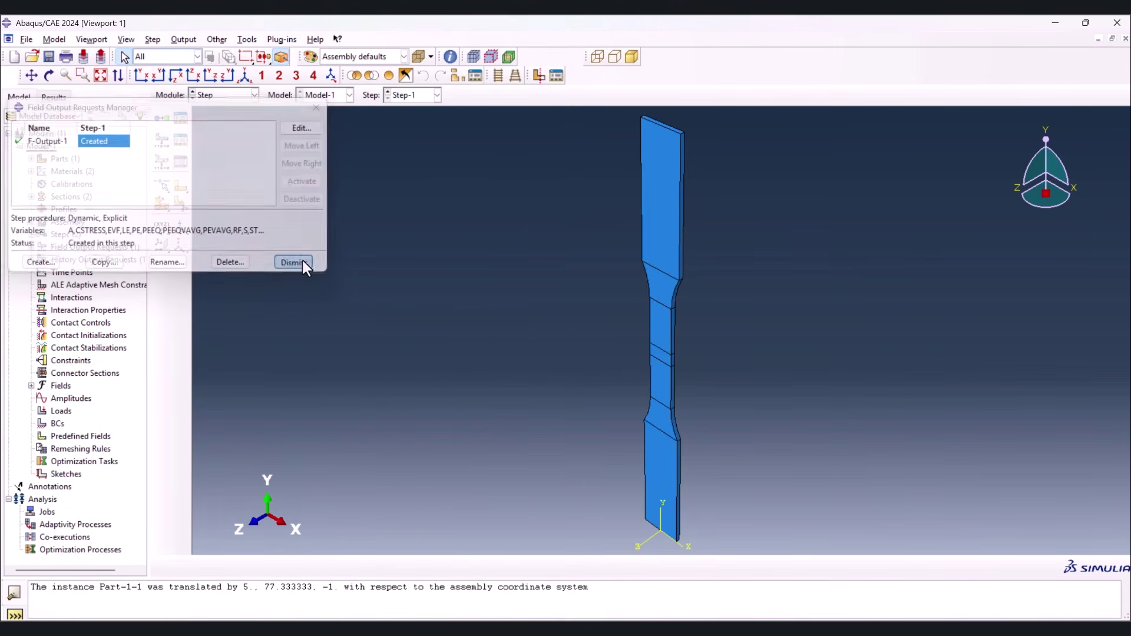
Create a reference point at the midpoint of the specimen's top edge in the Interaction module
{"action": "left_click", "coordinate": [226, 96]}
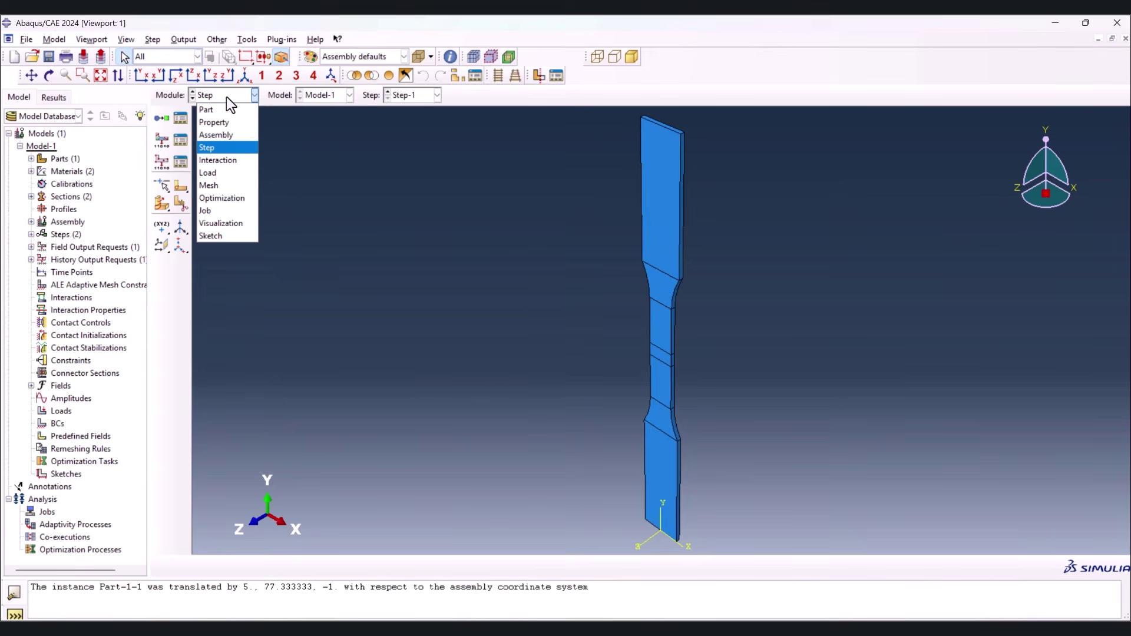
{"action": "left_click", "coordinate": [232, 159]}
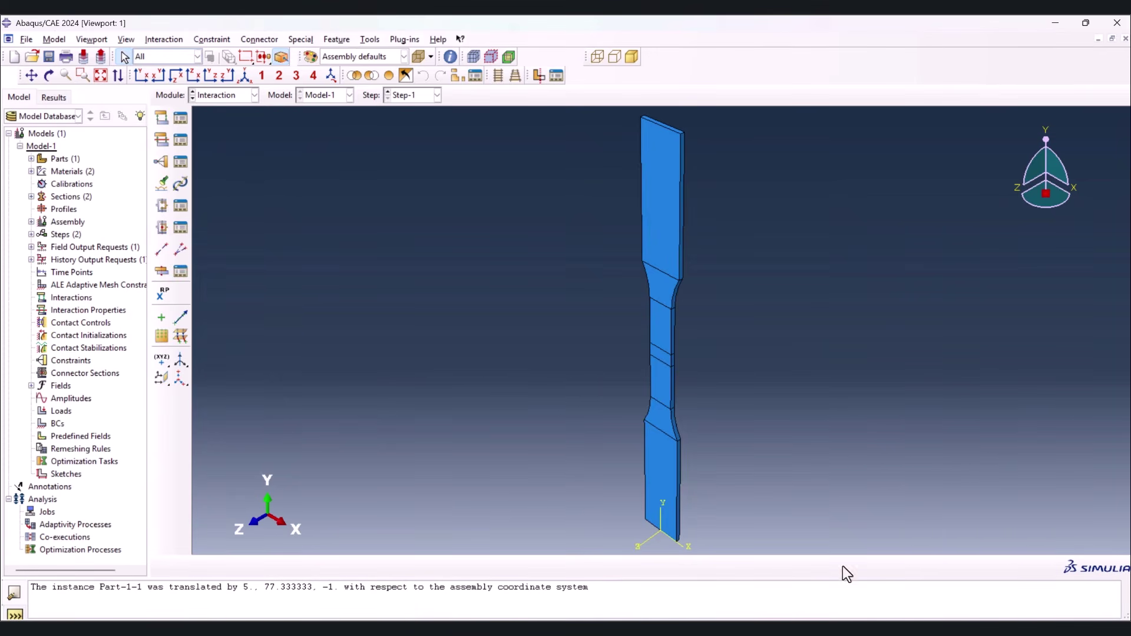
{"action": "left_click", "coordinate": [371, 39]}
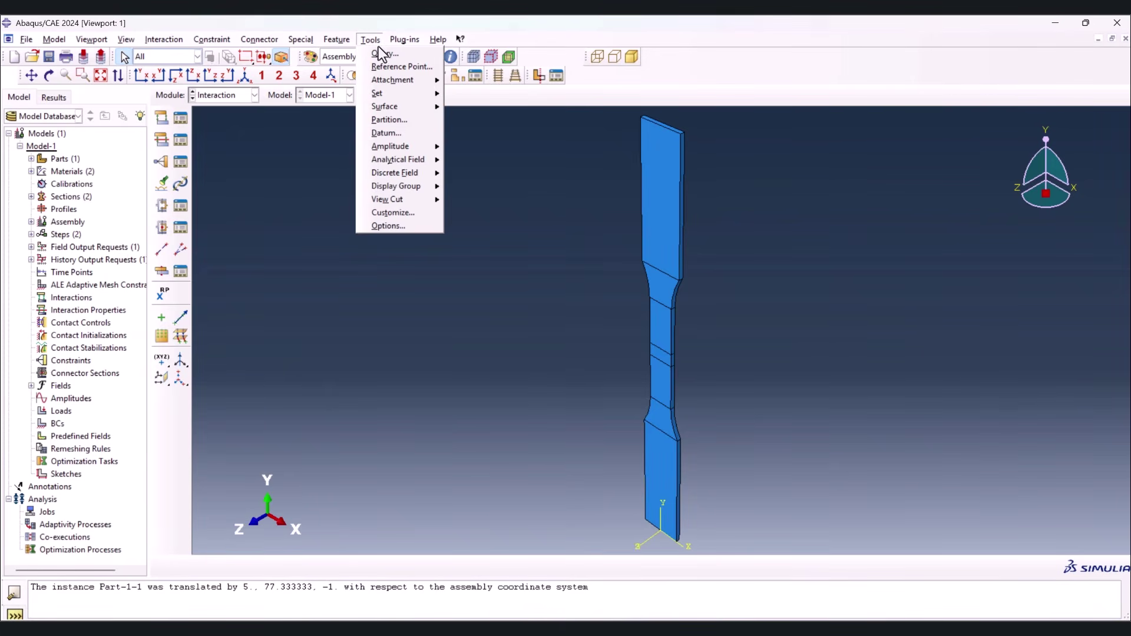
{"action": "left_click", "coordinate": [402, 67]}
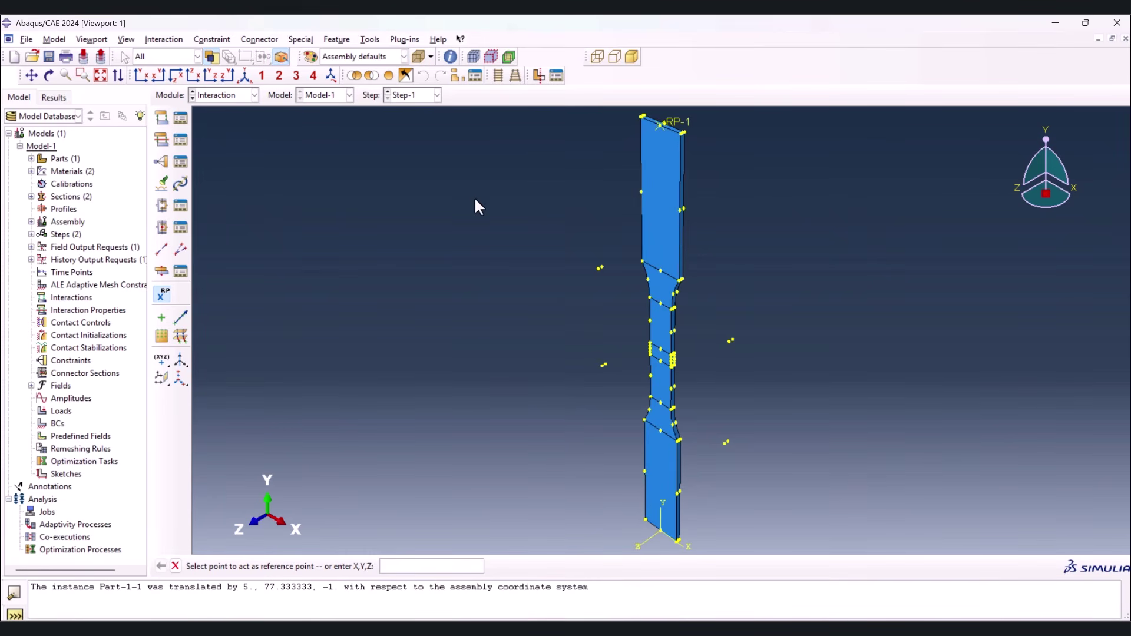
Create a kinematic coupling constraint tying the whole upper grip region to reference point RP-1 with all degrees of freedom constrained
{"action": "left_click", "coordinate": [164, 164]}
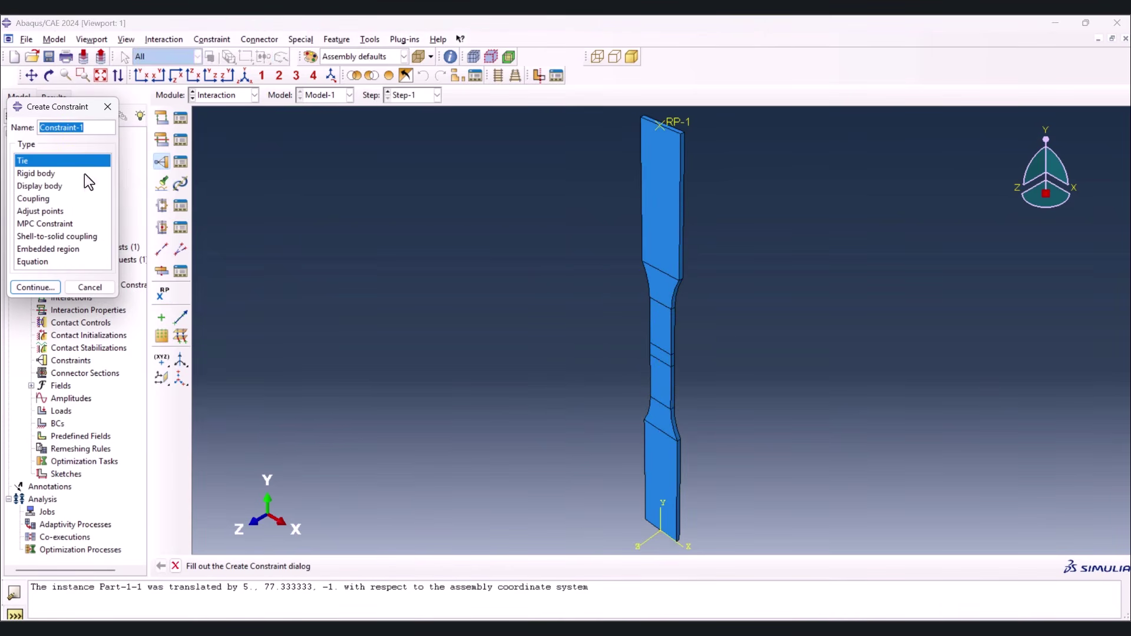
{"action": "left_click", "coordinate": [37, 200]}
{"action": "left_click", "coordinate": [35, 287]}
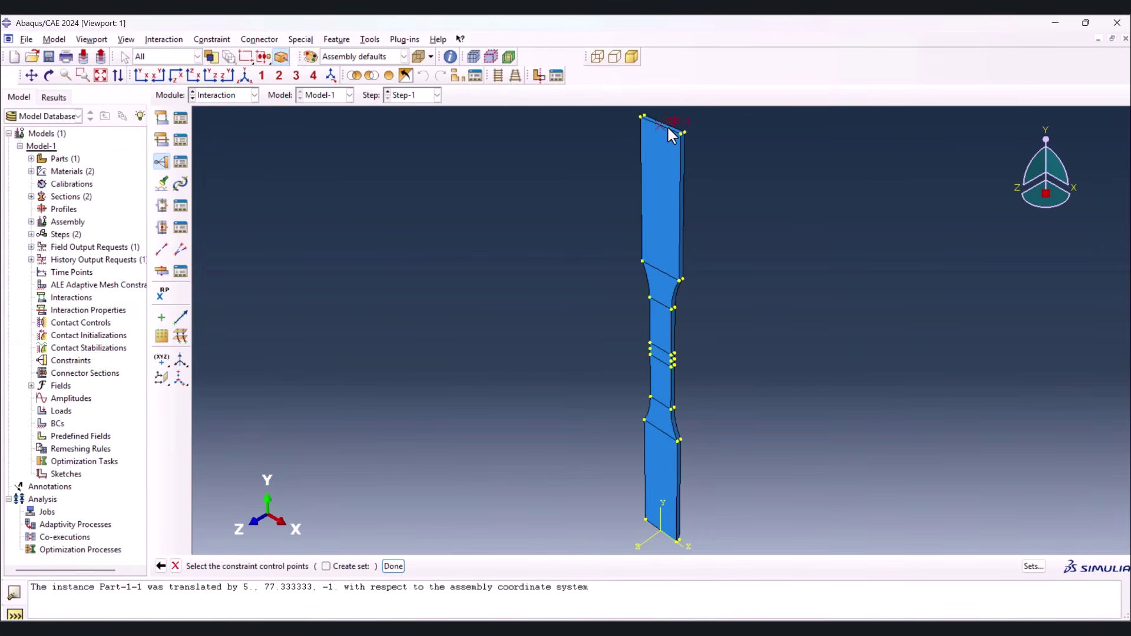
{"action": "left_click", "coordinate": [393, 566]}
{"action": "left_click", "coordinate": [385, 566]}
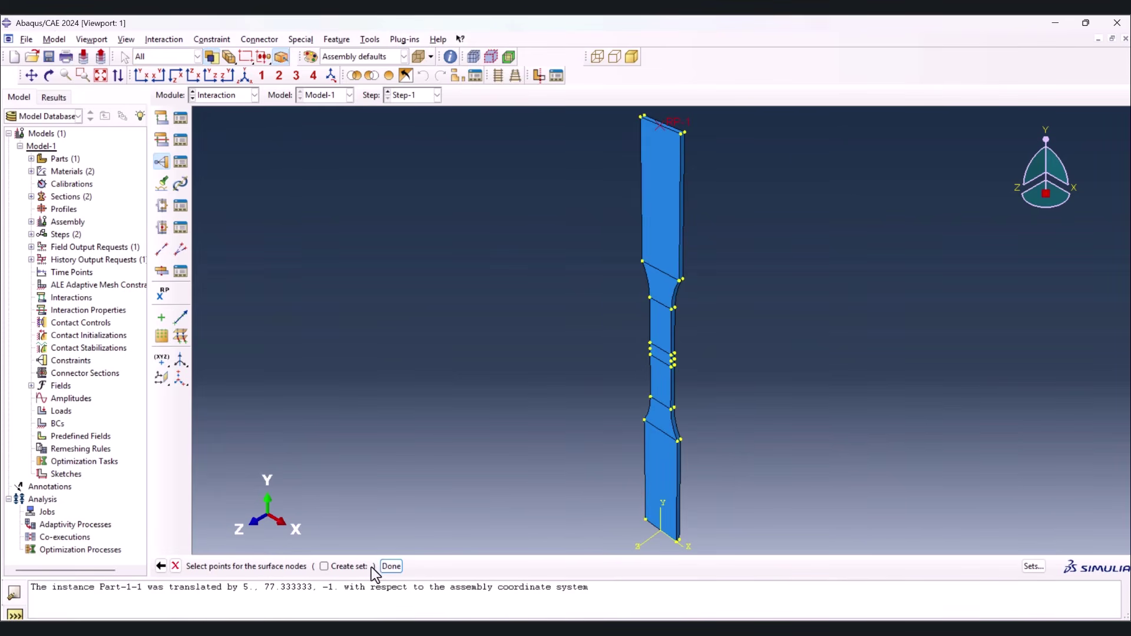
{"action": "left_click_drag", "start_coordinate": [548, 157], "coordinate": [746, 222]}
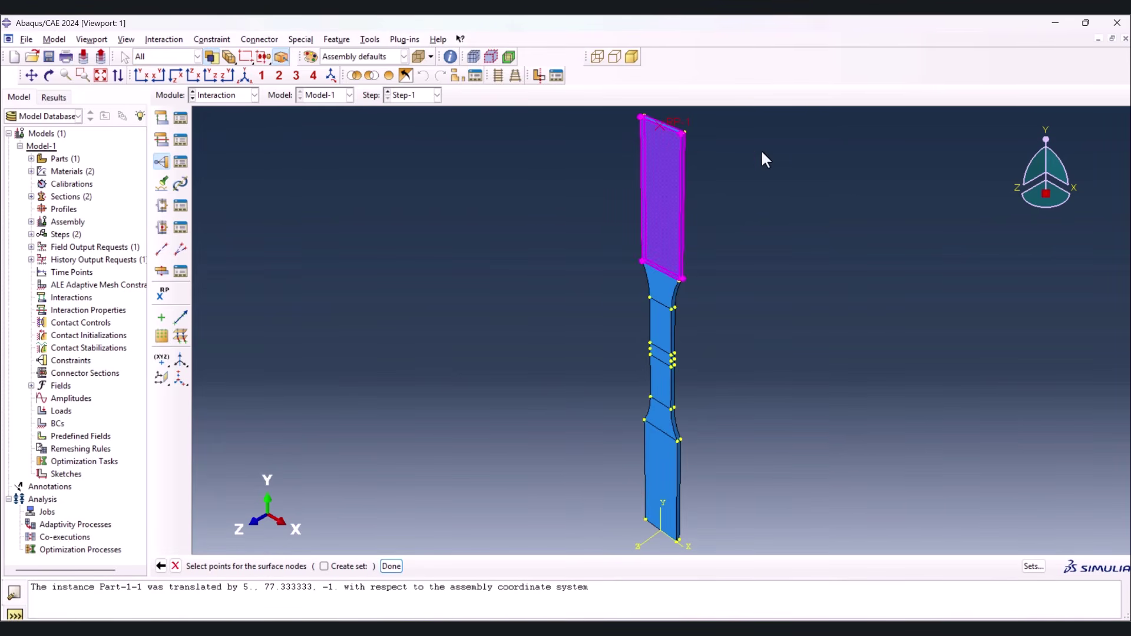
{"action": "left_click", "coordinate": [391, 565]}
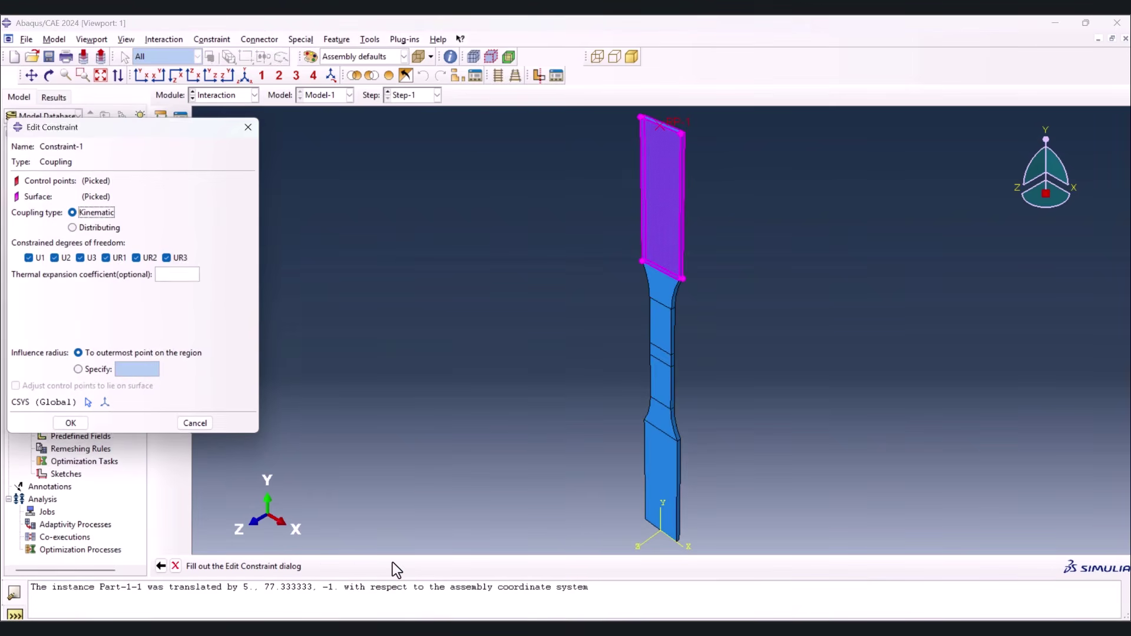
{"action": "left_click", "coordinate": [83, 428]}
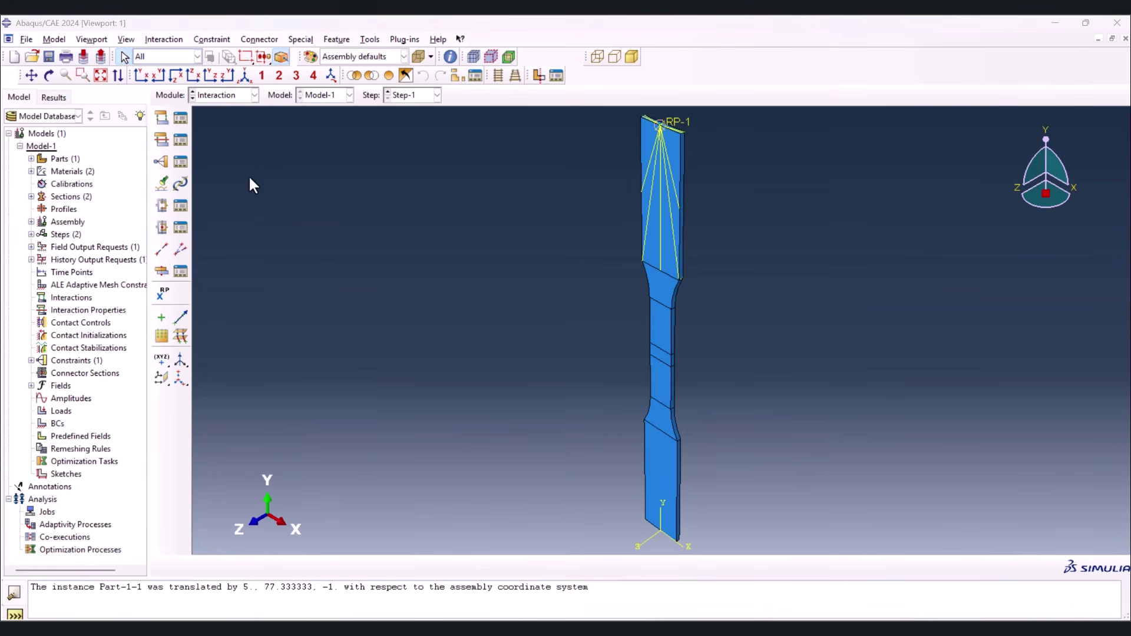
Create an Encastre boundary condition in the Initial step on the specimen's whole lower grip region in the Load module
{"action": "left_click", "coordinate": [235, 96]}
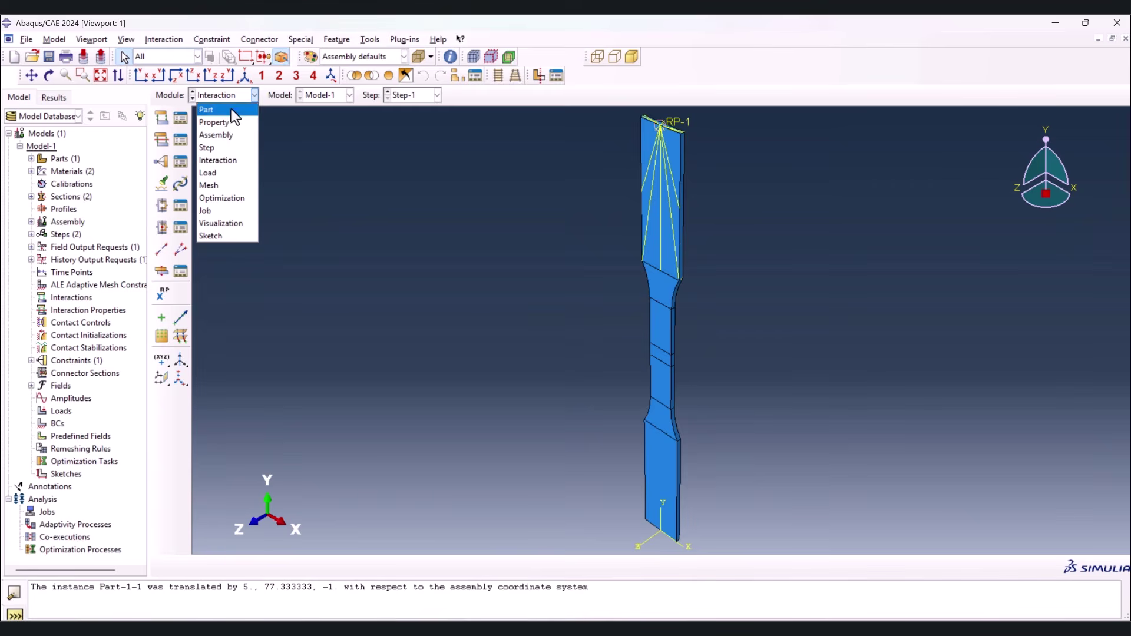
{"action": "left_click", "coordinate": [228, 172]}
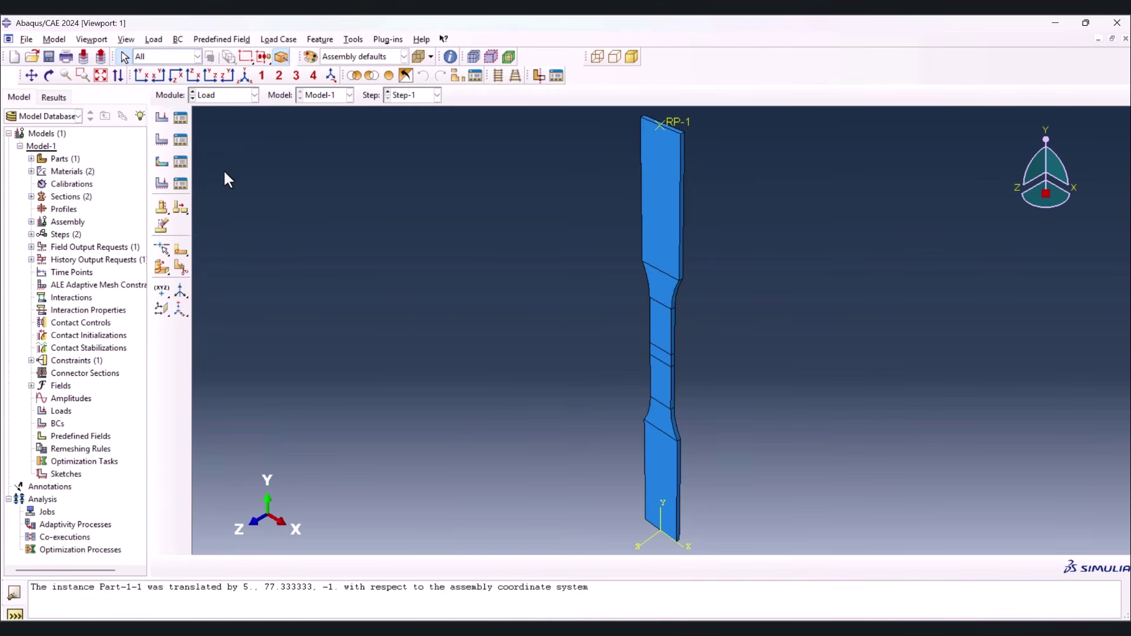
{"action": "left_click", "coordinate": [178, 140]}
{"action": "left_click", "coordinate": [58, 437]}
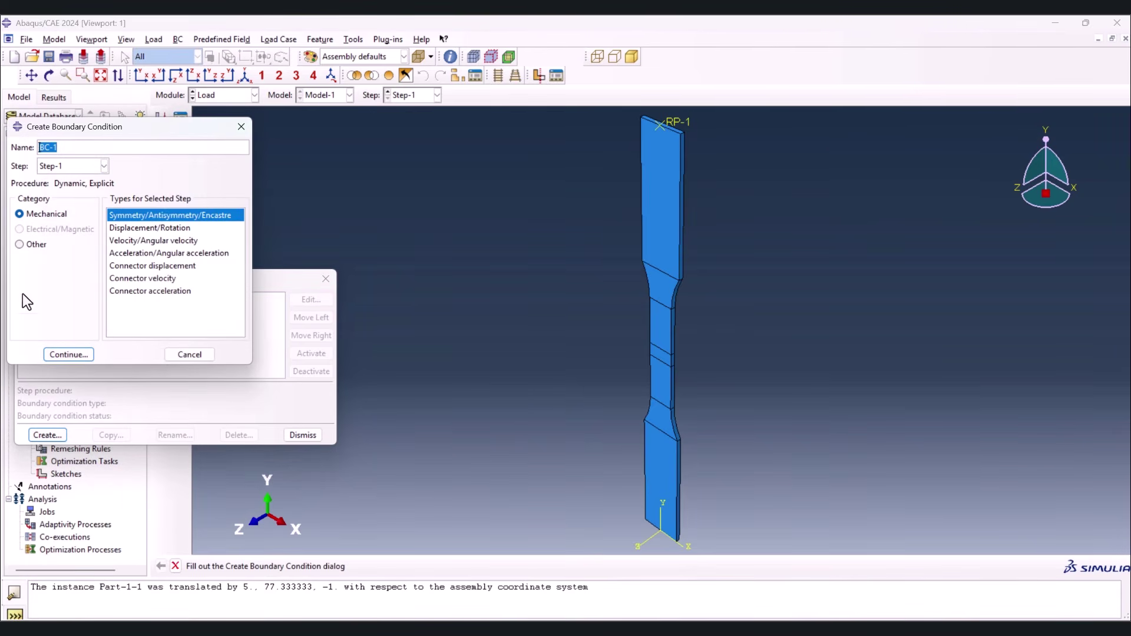
{"action": "left_click", "coordinate": [63, 170]}
{"action": "left_click", "coordinate": [62, 179]}
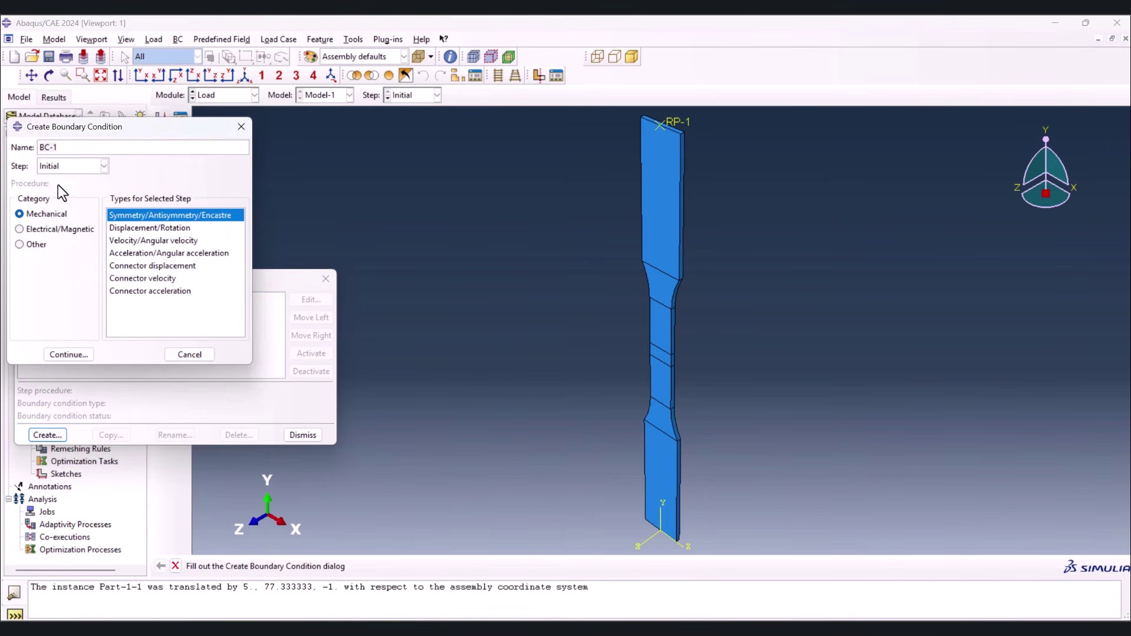
{"action": "left_click", "coordinate": [68, 353]}
{"action": "left_click_drag", "start_coordinate": [645, 471], "coordinate": [762, 512]}
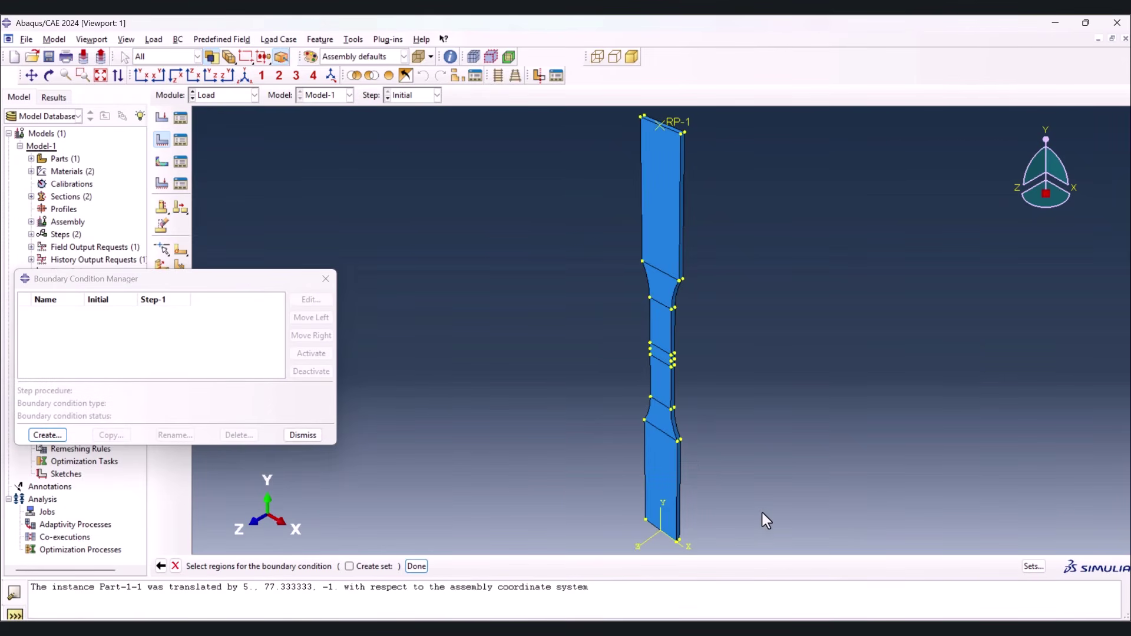
{"action": "left_click", "coordinate": [421, 562]}
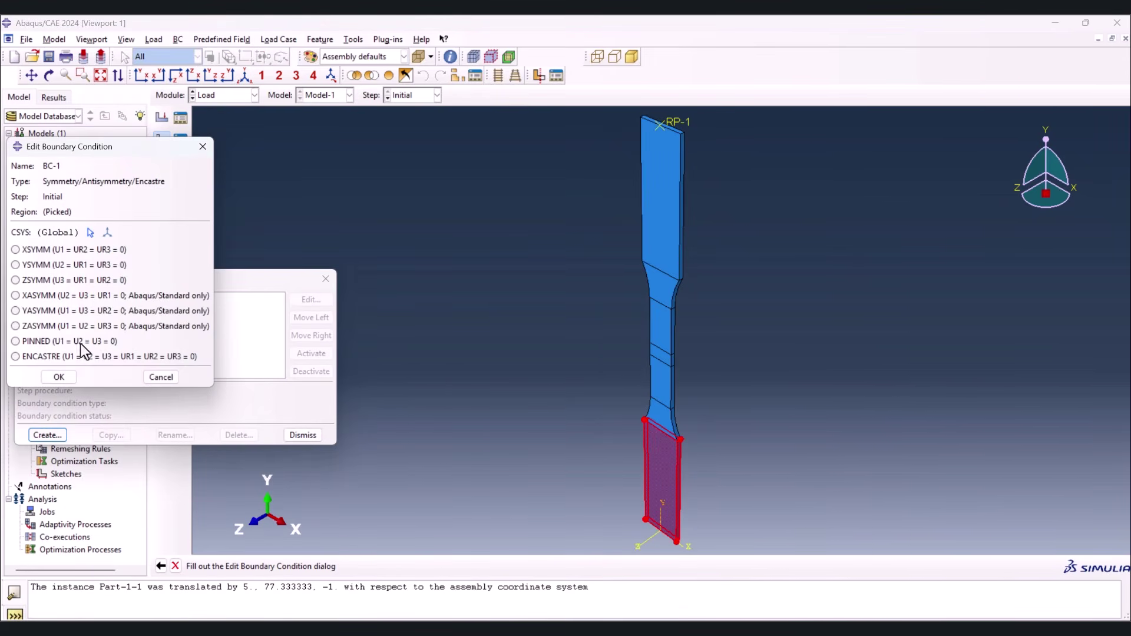
{"action": "left_click", "coordinate": [49, 357]}
{"action": "left_click", "coordinate": [59, 377]}
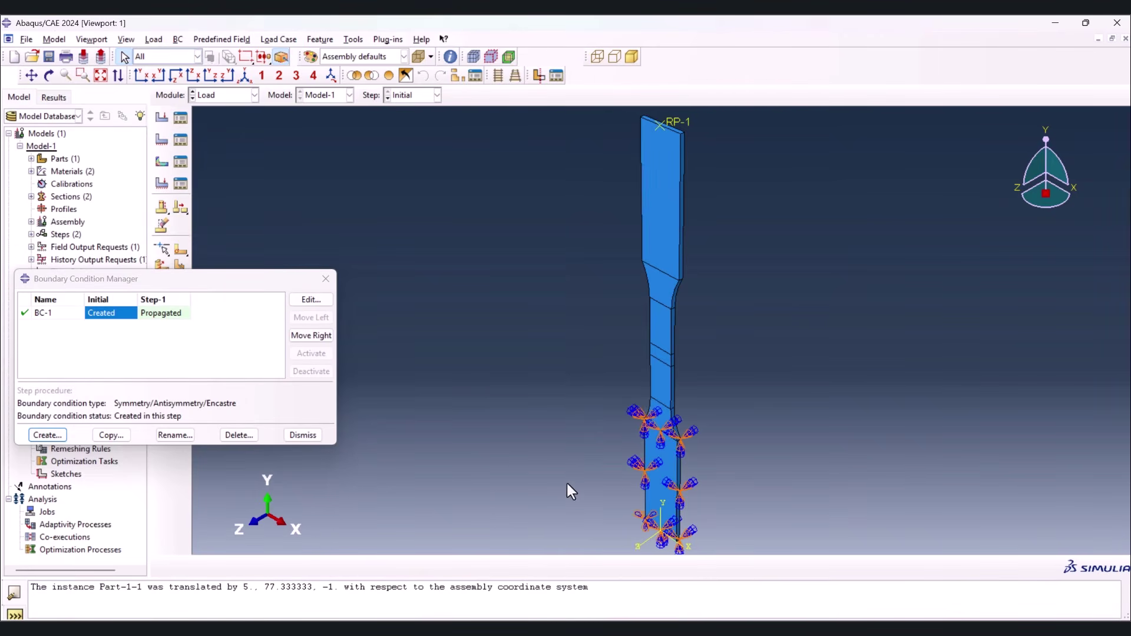
Create a Displacement/Rotation boundary condition in the Initial step on reference point RP-1, constraining all six degrees of freedom
{"action": "left_click", "coordinate": [47, 434]}
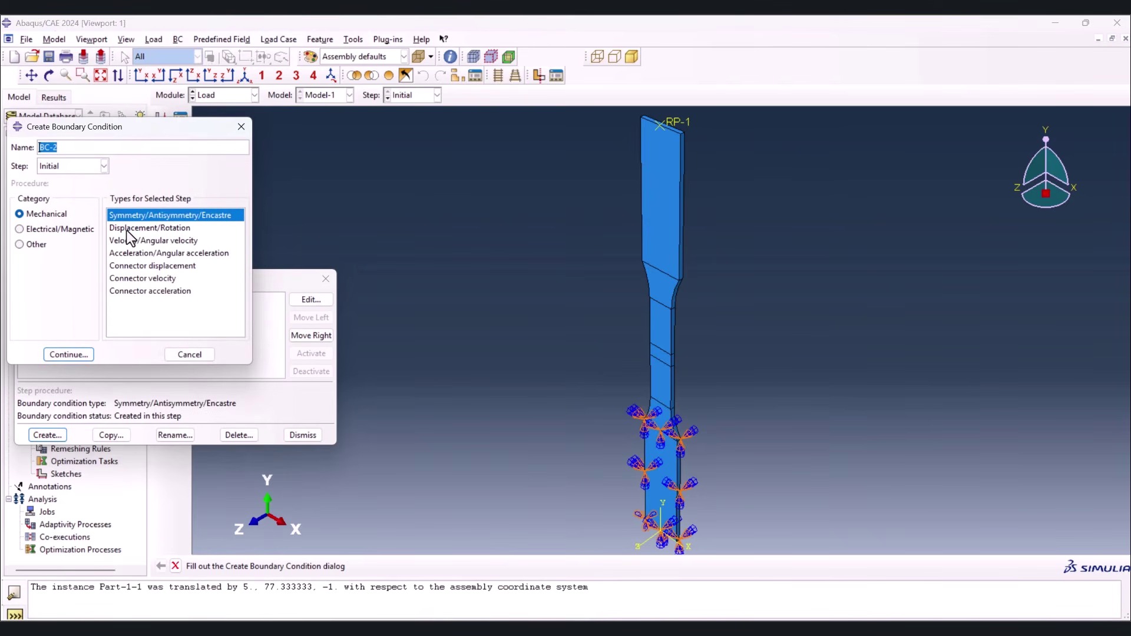
{"action": "left_click", "coordinate": [127, 229]}
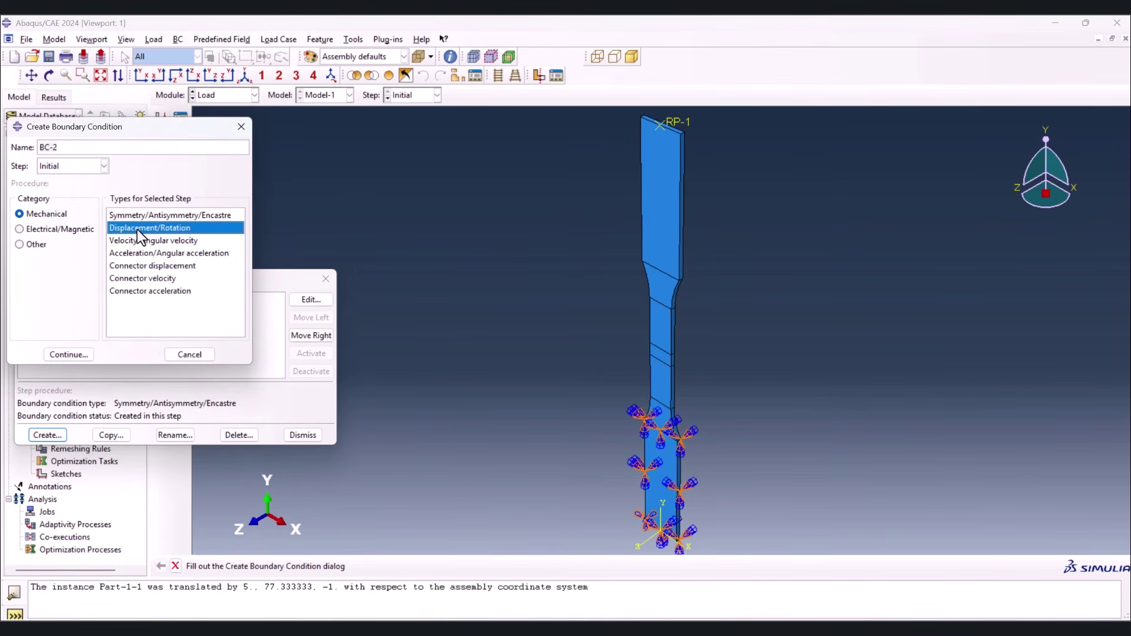
{"action": "left_click", "coordinate": [70, 352]}
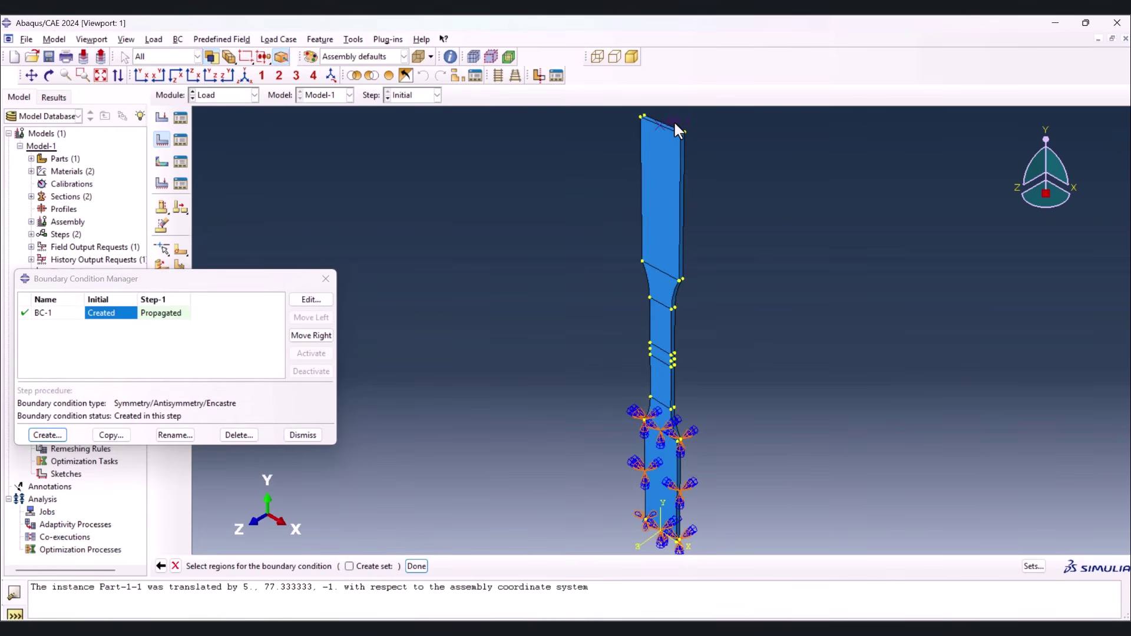
{"action": "left_click", "coordinate": [417, 566]}
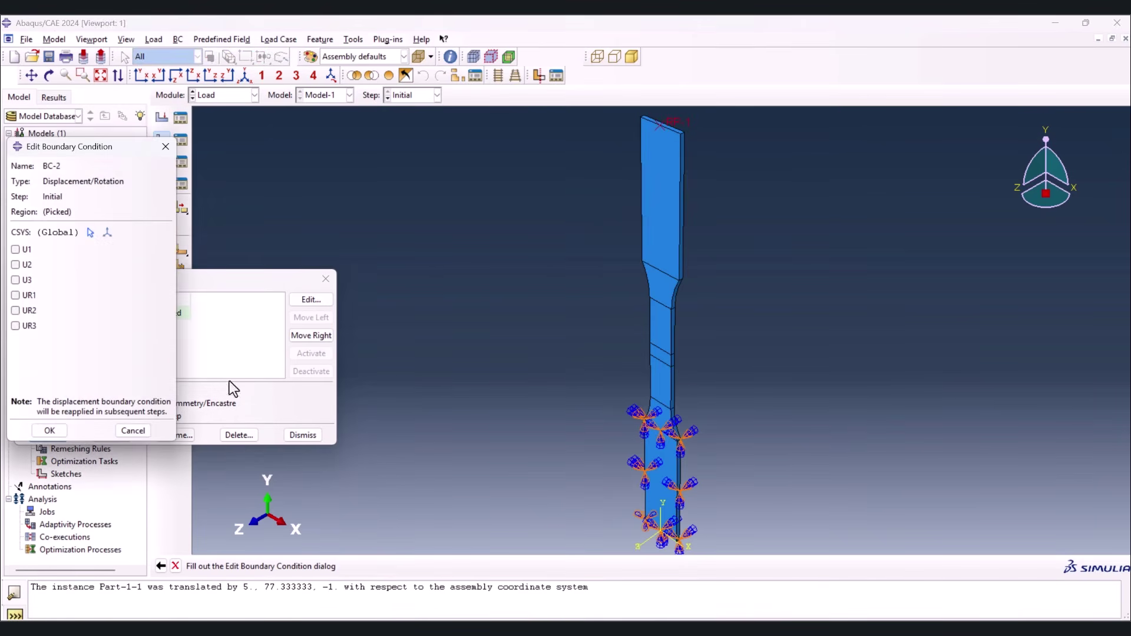
{"action": "left_click", "coordinate": [26, 251]}
{"action": "left_click", "coordinate": [26, 264]}
{"action": "left_click", "coordinate": [26, 280]}
{"action": "left_click", "coordinate": [27, 295]}
{"action": "left_click", "coordinate": [27, 310]}
{"action": "left_click", "coordinate": [48, 430]}
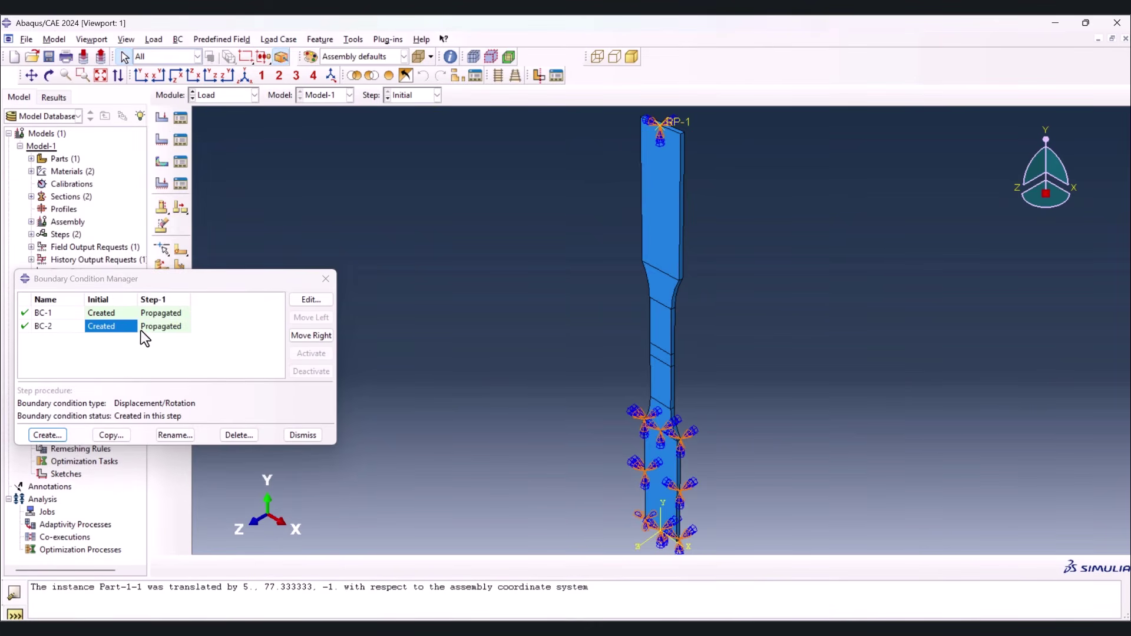
Set the U2 displacement of boundary condition BC-2 to 15 in Step-1
{"action": "double_click", "coordinate": [152, 326]}
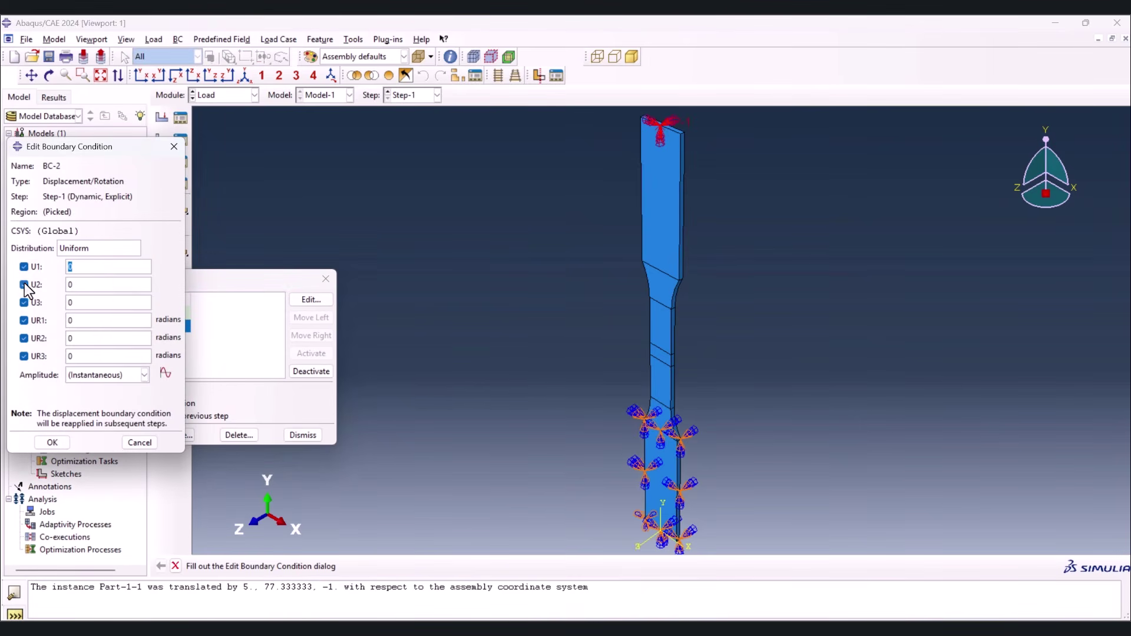
{"action": "double_click", "coordinate": [86, 285]}
{"action": "type", "text": "15"}
{"action": "left_click", "coordinate": [53, 443]}
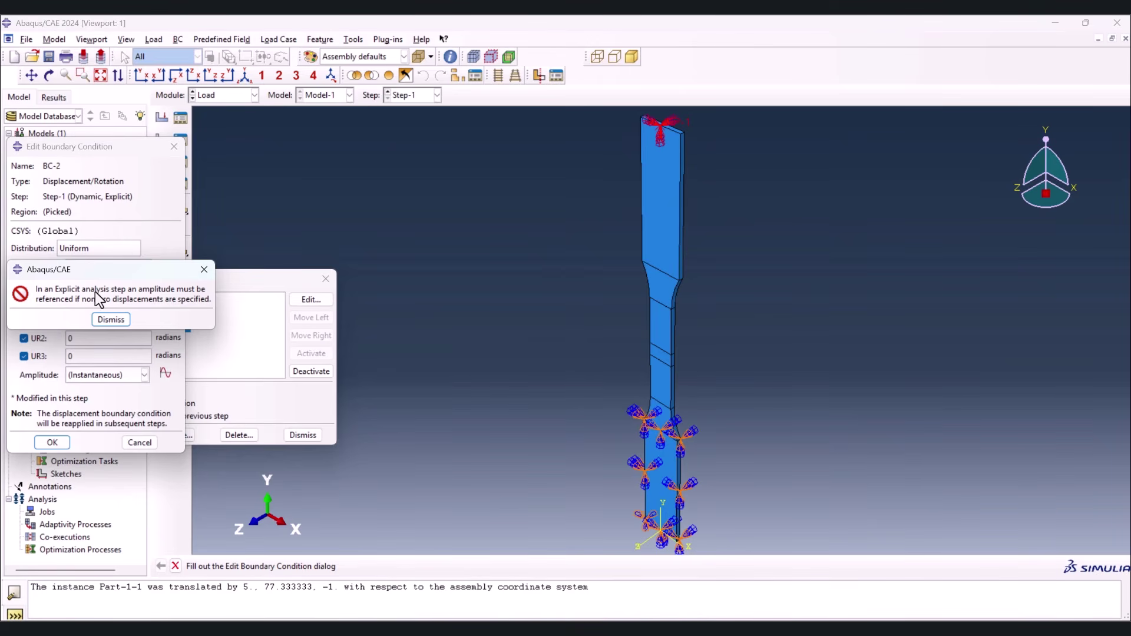
{"action": "left_click", "coordinate": [111, 319]}
Create a tabular step-time amplitude Amp-1 rising linearly from 0 at time 0 to 1 at time 1, in 0.1 increments
{"action": "left_click", "coordinate": [165, 373]}
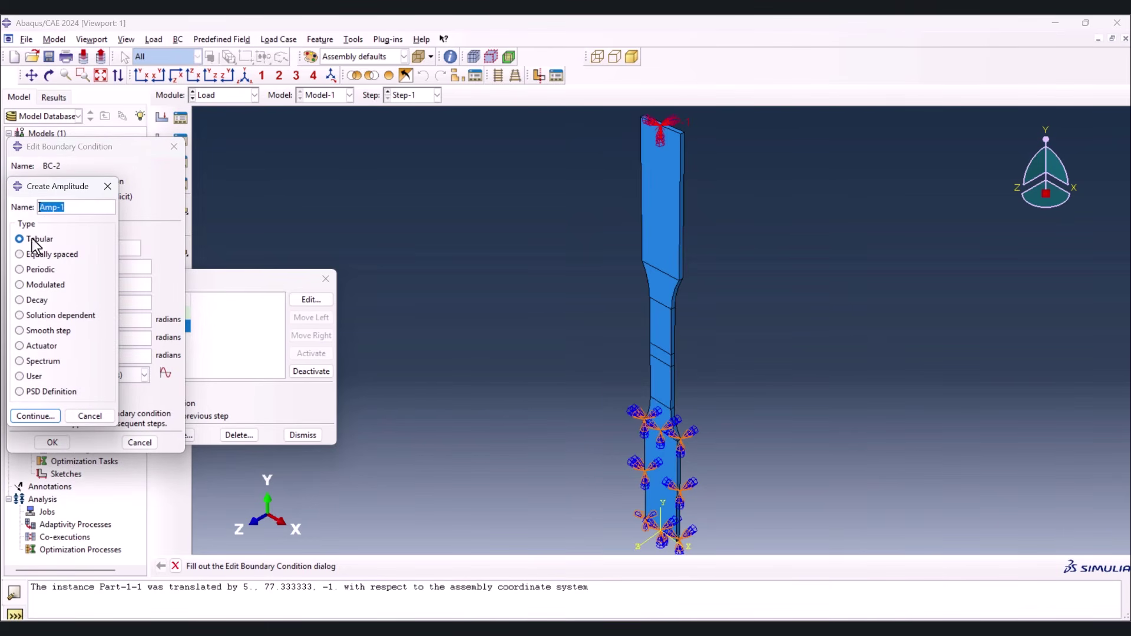
{"action": "left_click", "coordinate": [34, 416]}
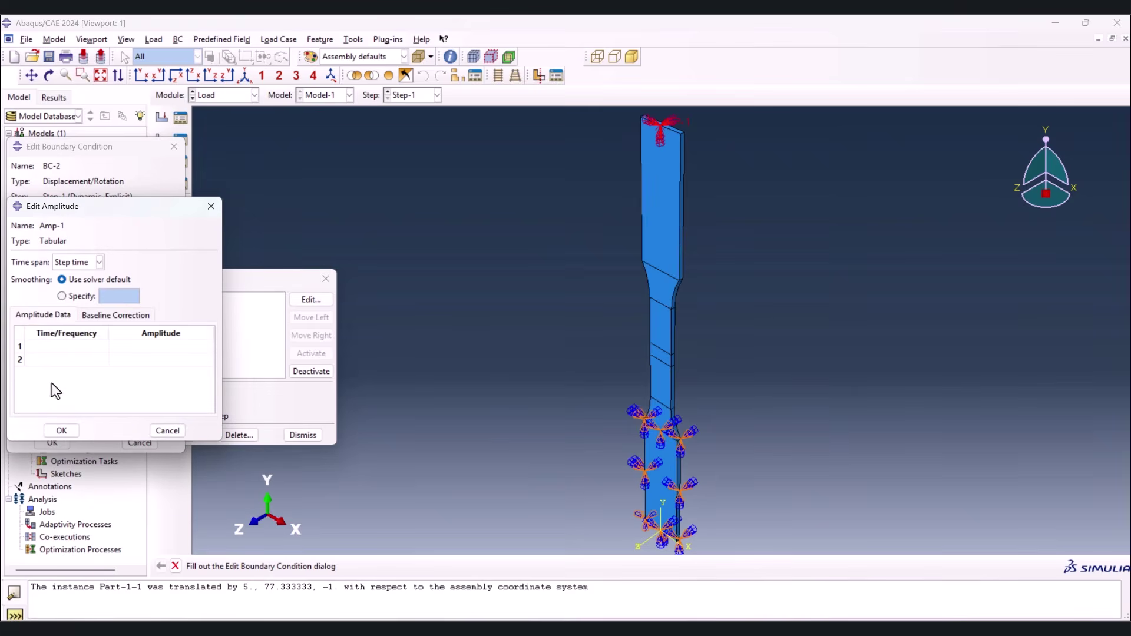
{"action": "left_click", "coordinate": [68, 348]}
{"action": "type", "text": "0"}
{"action": "key", "text": "Tab"}
{"action": "type", "text": "0"}
{"action": "key", "text": "Tab"}
{"action": "type", "text": ".1"}
{"action": "key", "text": "Tab"}
{"action": "type", "text": ".1"}
{"action": "key", "text": "Tab"}
{"action": "type", "text": ".2"}
{"action": "key", "text": "Tab"}
{"action": "type", "text": ".2"}
{"action": "key", "text": "Tab"}
{"action": "type", "text": ".3"}
{"action": "key", "text": "Tab"}
{"action": "type", "text": ".3"}
{"action": "key", "text": "Tab"}
{"action": "type", "text": ".4"}
{"action": "key", "text": "Tab"}
{"action": "type", "text": ".4"}
{"action": "key", "text": "Tab"}
{"action": "type", "text": ".5"}
{"action": "key", "text": "Tab"}
{"action": "type", "text": ".5"}
{"action": "key", "text": "Tab"}
{"action": "type", "text": ".6"}
{"action": "key", "text": "Tab"}
{"action": "type", "text": ".6"}
{"action": "key", "text": "Tab"}
{"action": "type", "text": ".7"}
{"action": "key", "text": "Tab"}
{"action": "type", "text": ".7"}
{"action": "key", "text": "Tab"}
{"action": "type", "text": ".8"}
{"action": "key", "text": "Tab"}
{"action": "type", "text": ".8"}
{"action": "key", "text": "Tab"}
{"action": "type", "text": ".9"}
{"action": "key", "text": "Tab"}
{"action": "type", "text": ".9"}
{"action": "key", "text": "Tab"}
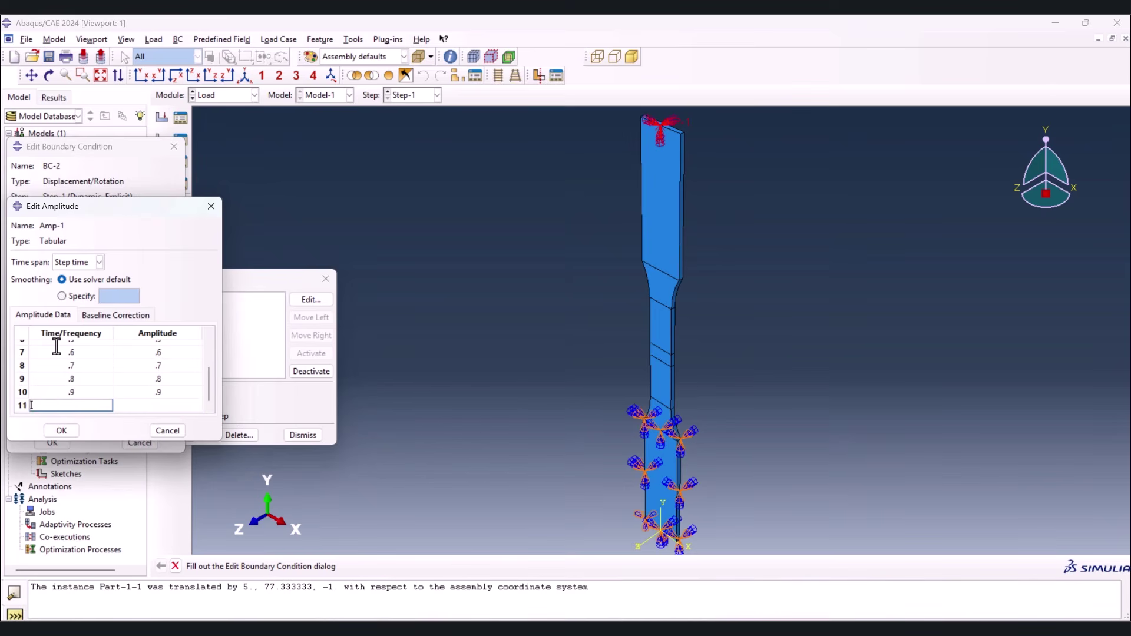
{"action": "type", "text": "1"}
{"action": "key", "text": "Tab"}
{"action": "type", "text": "1"}
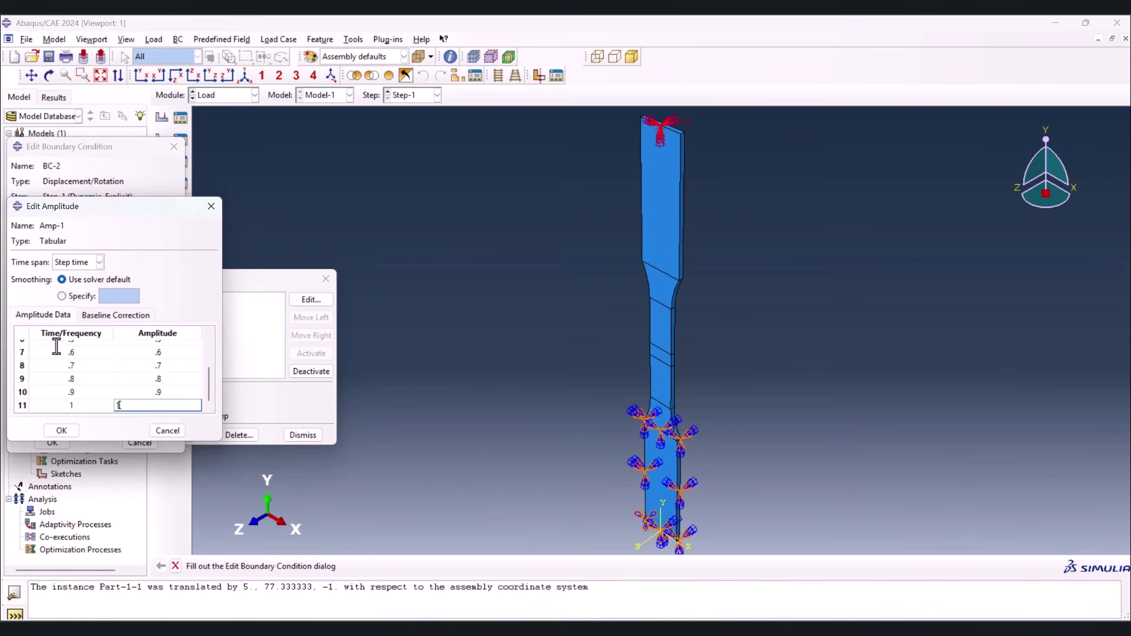
{"action": "scroll", "coordinate": [79, 362], "scroll_direction": "up", "scroll_amount": 4}
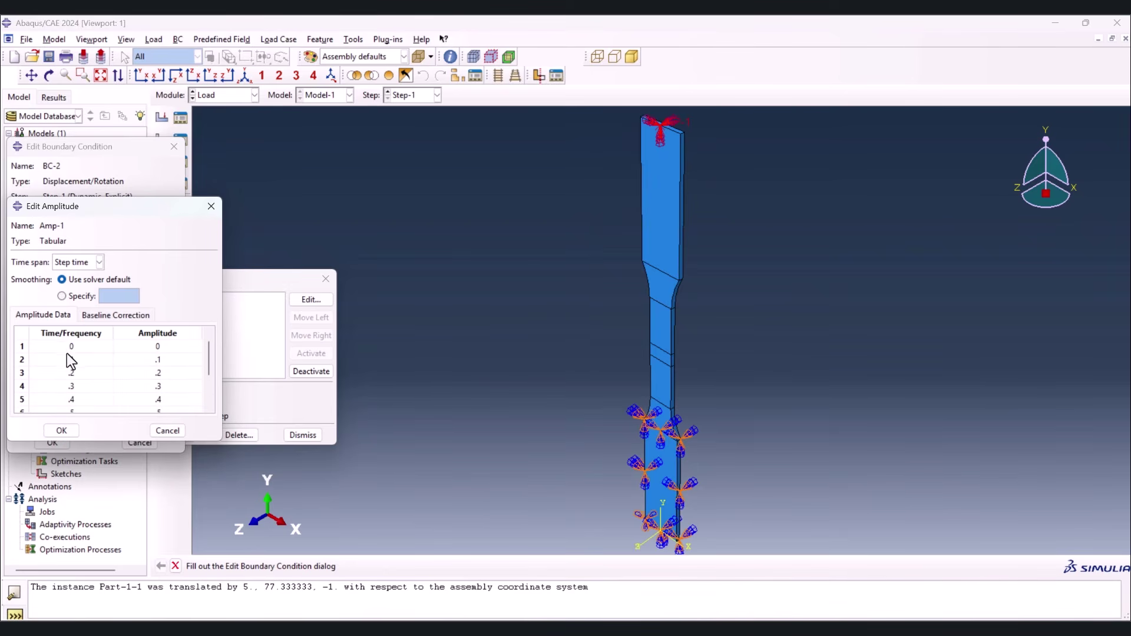
{"action": "scroll", "coordinate": [61, 350], "scroll_direction": "down", "scroll_amount": 4}
{"action": "left_click", "coordinate": [62, 430]}
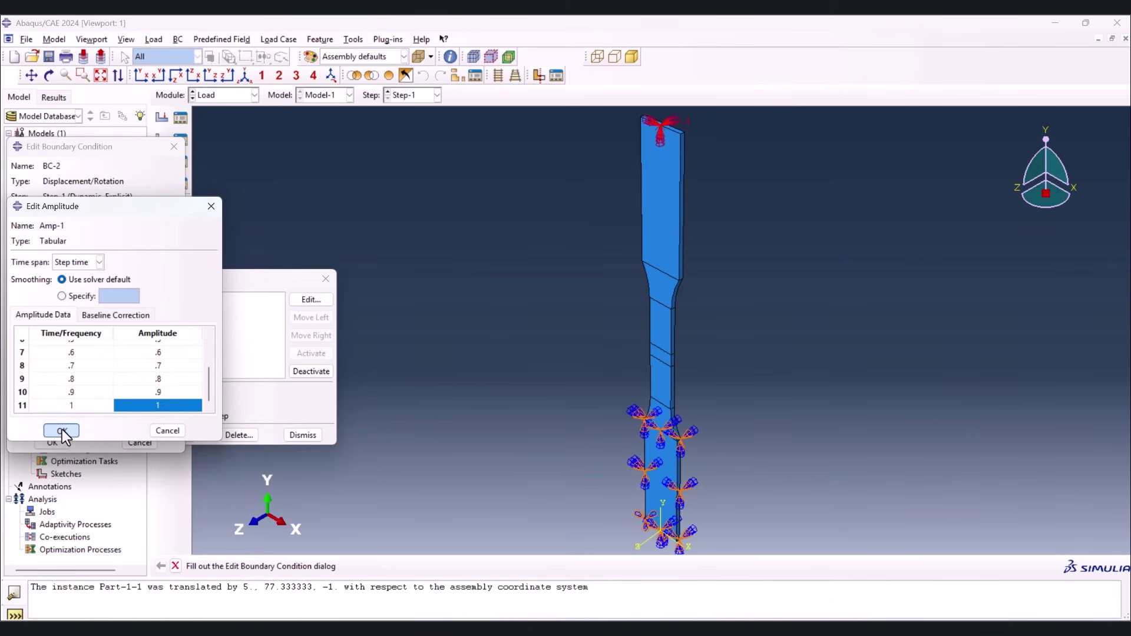
Assign amplitude Amp-1 to boundary condition BC-2 in Step-1 and close the boundary condition manager
{"action": "left_click", "coordinate": [113, 376]}
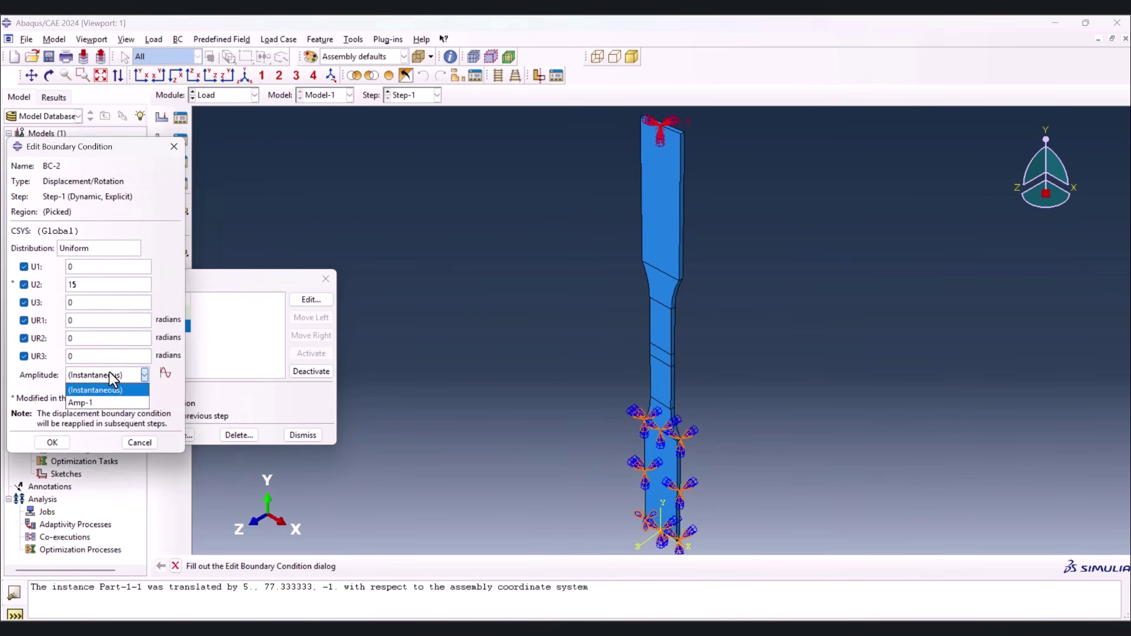
{"action": "left_click", "coordinate": [104, 401]}
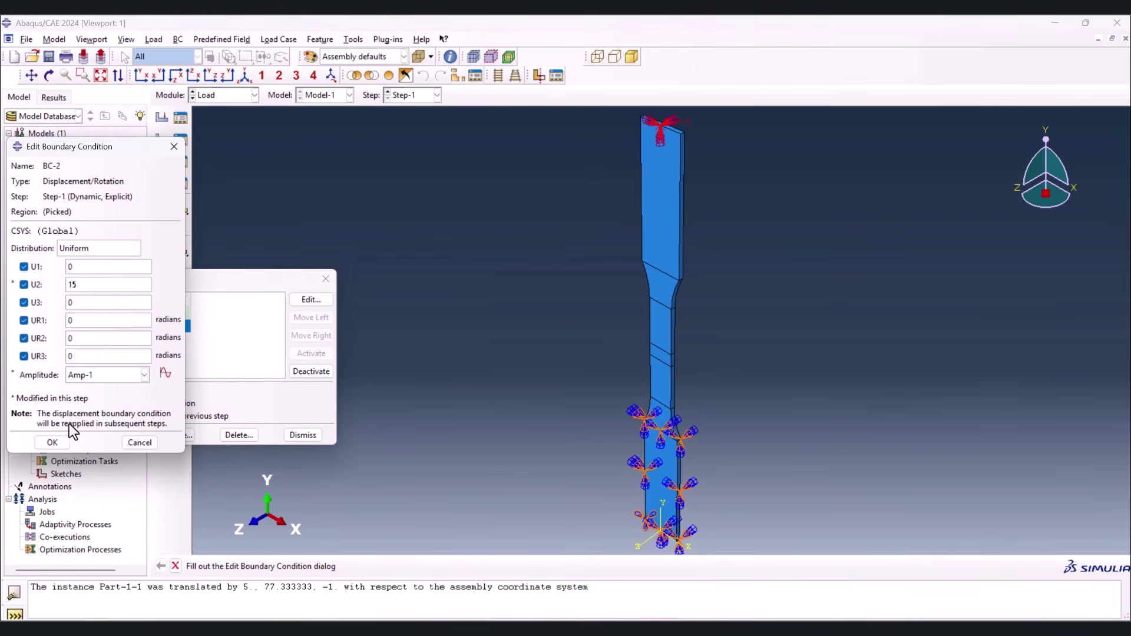
{"action": "left_click", "coordinate": [52, 442]}
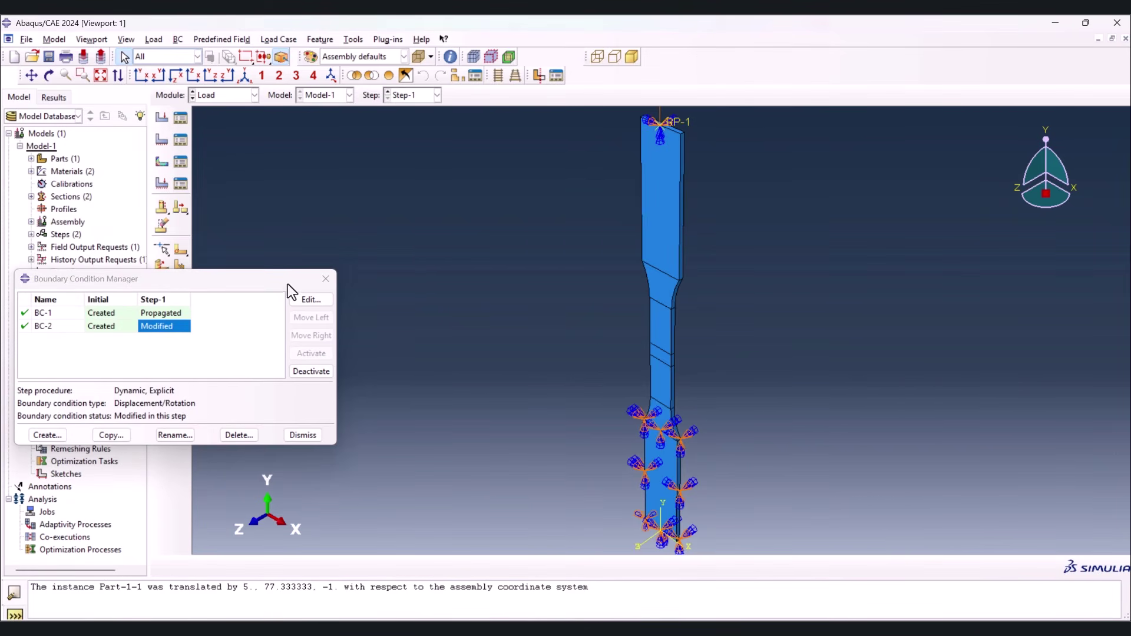
{"action": "left_click", "coordinate": [326, 278]}
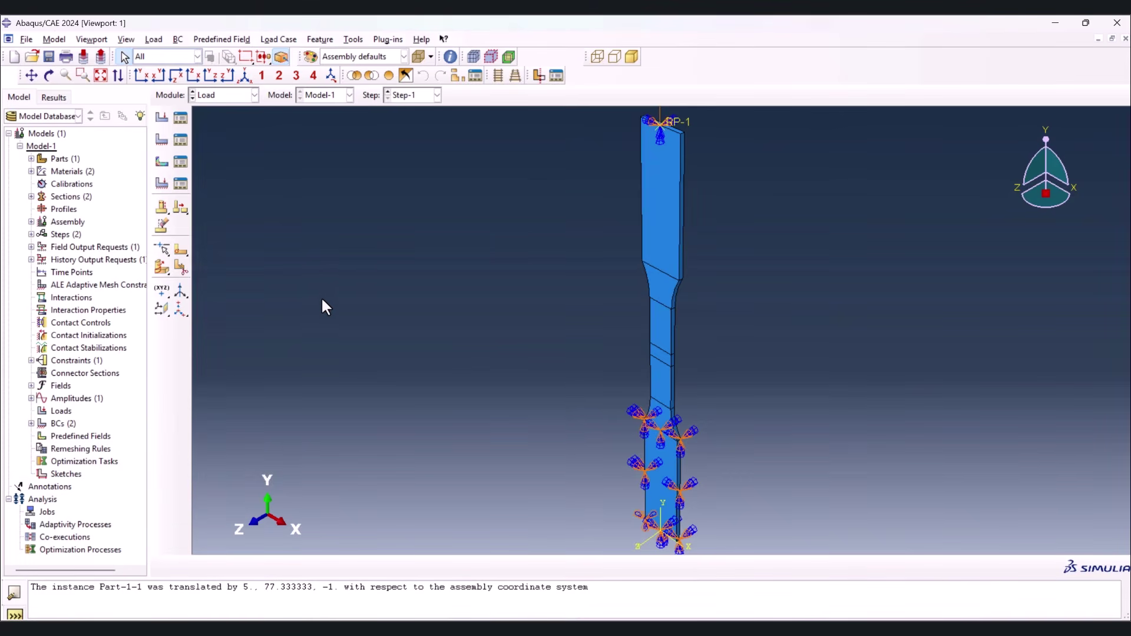
Seed the specimen with an approximate global size of 1.5 in the Mesh module and mesh the part instance
{"action": "left_click", "coordinate": [227, 99]}
{"action": "left_click", "coordinate": [224, 186]}
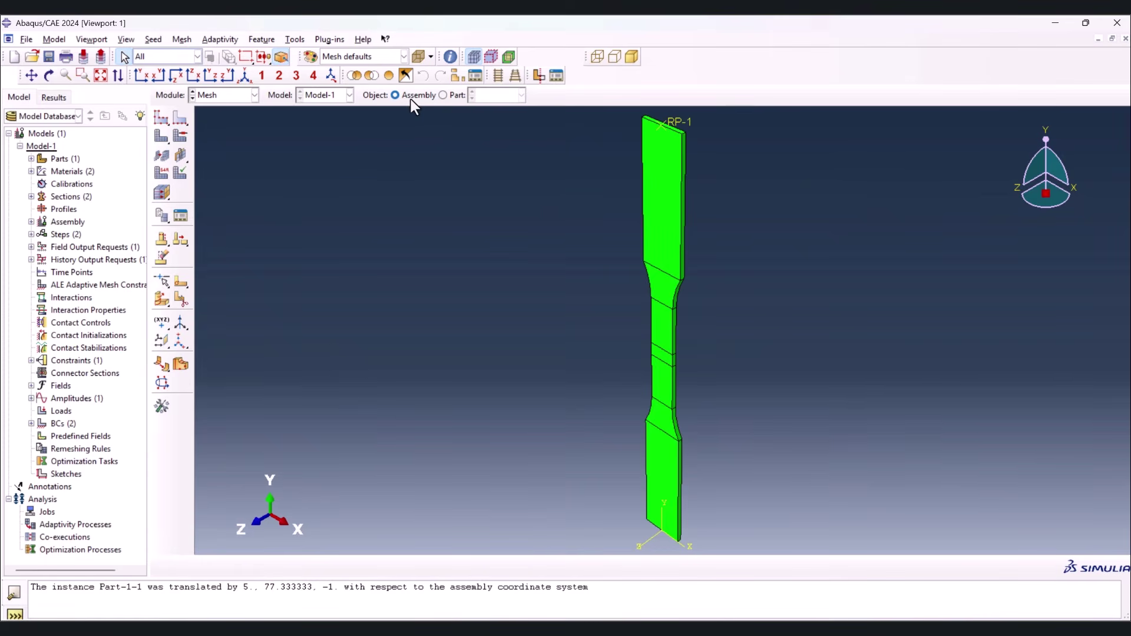
{"action": "left_click", "coordinate": [160, 136]}
{"action": "left_click", "coordinate": [301, 557]}
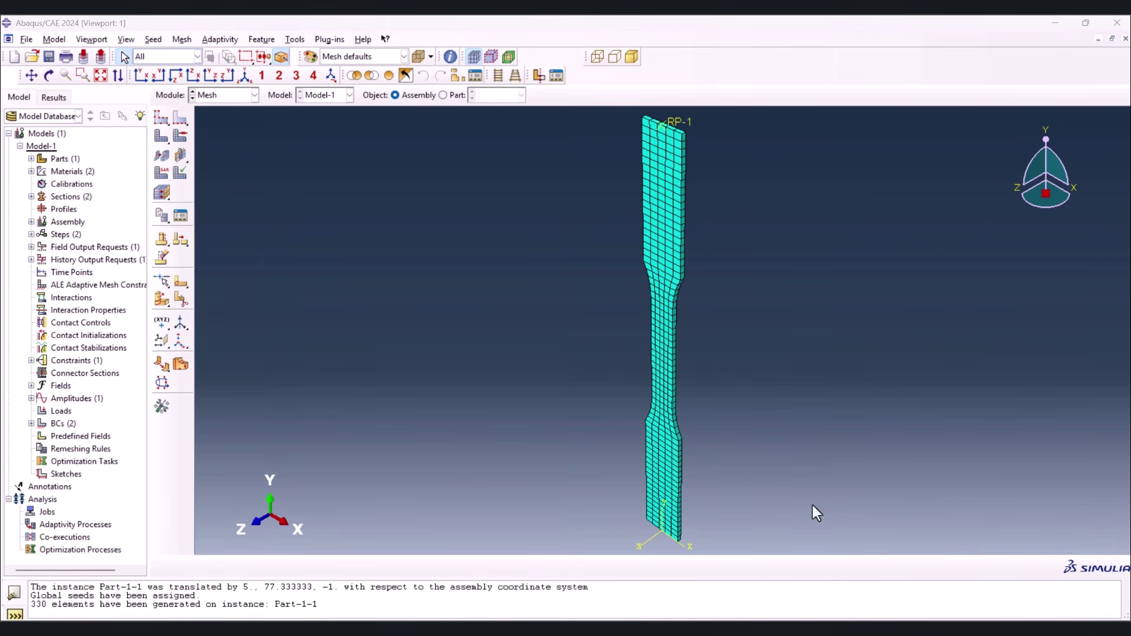
Reduce the approximate global seed size to 1, discarding the existing mesh, and remesh the part instance
{"action": "left_click", "coordinate": [162, 119]}
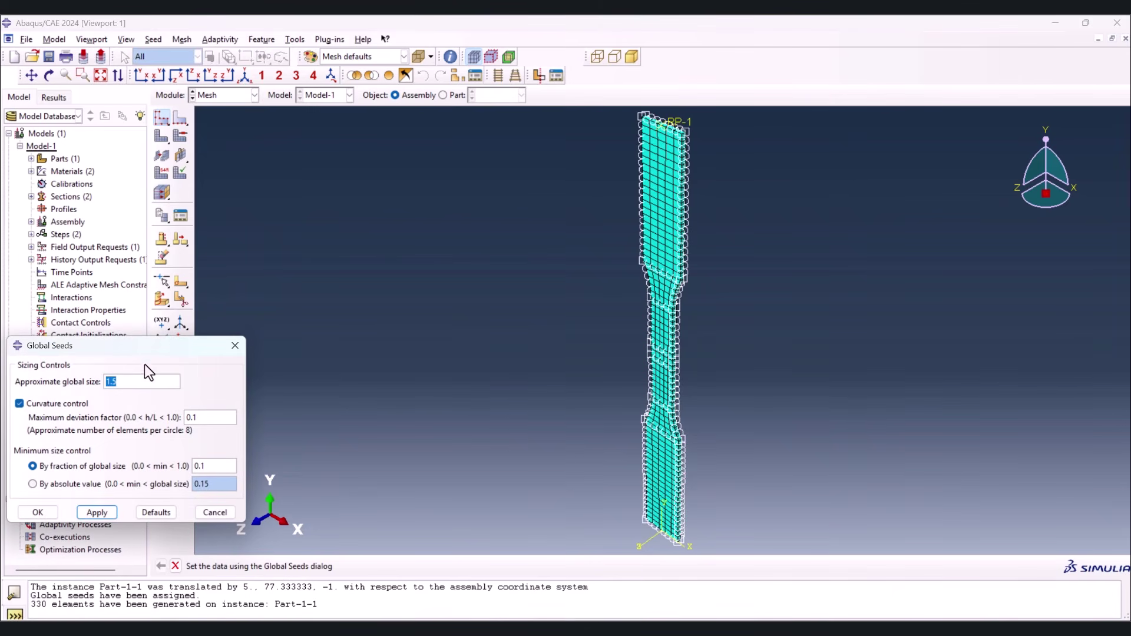
{"action": "left_click", "coordinate": [37, 511]}
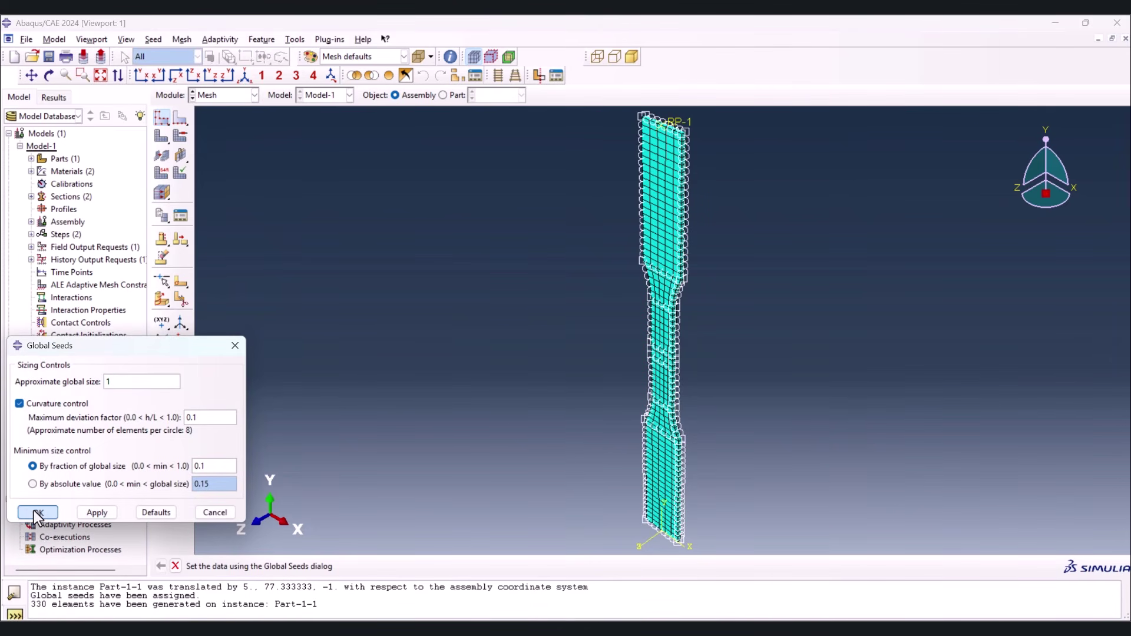
{"action": "left_click", "coordinate": [79, 191]}
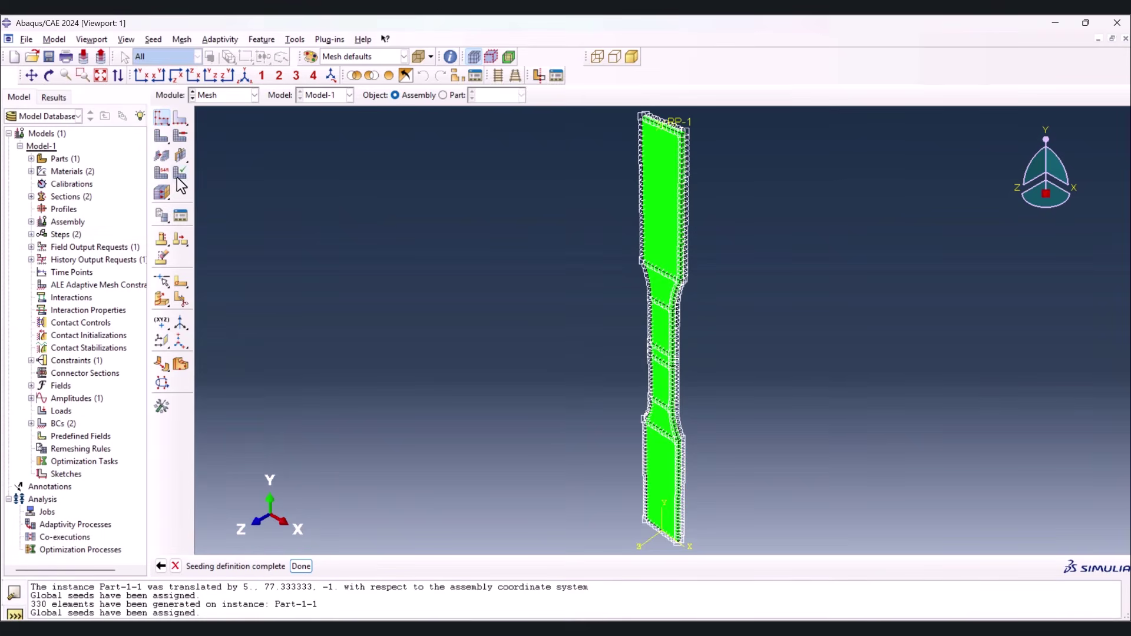
{"action": "left_click", "coordinate": [178, 157]}
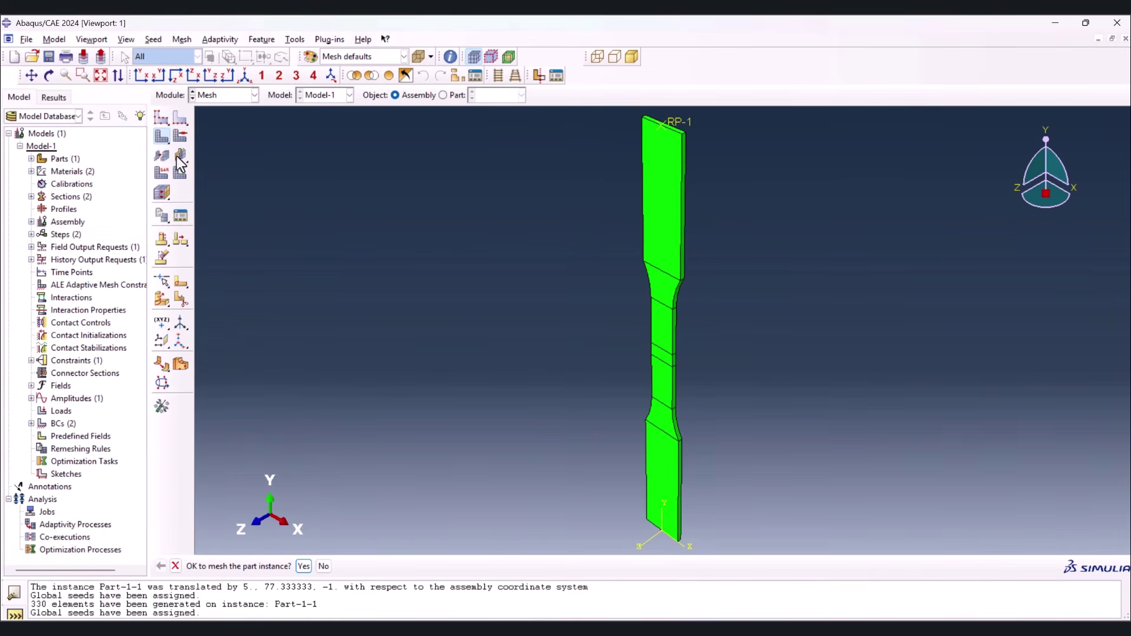
{"action": "left_click", "coordinate": [303, 566]}
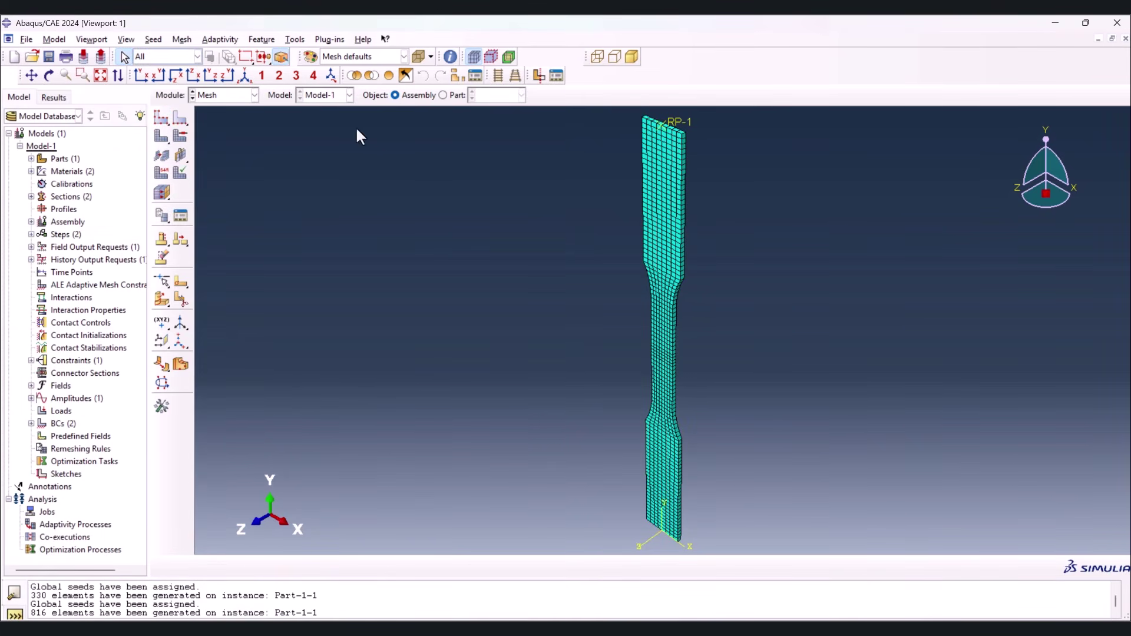
Create a full analysis job named TensileTestWeld for Model-1 in the Job module, keeping the default job settings
{"action": "left_click", "coordinate": [211, 99]}
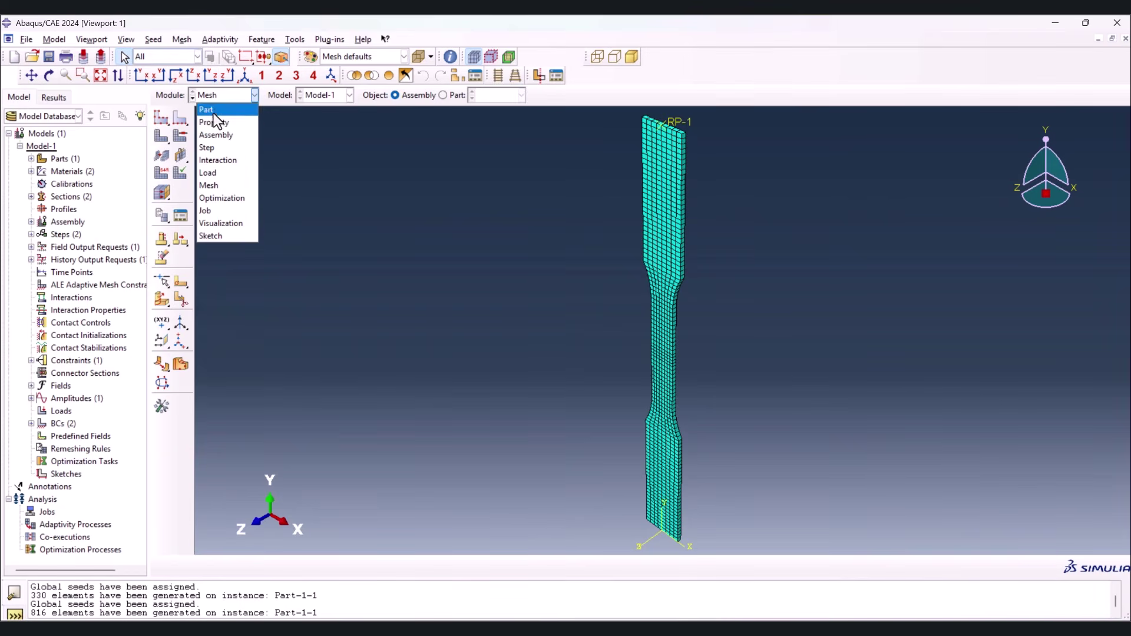
{"action": "left_click", "coordinate": [238, 207]}
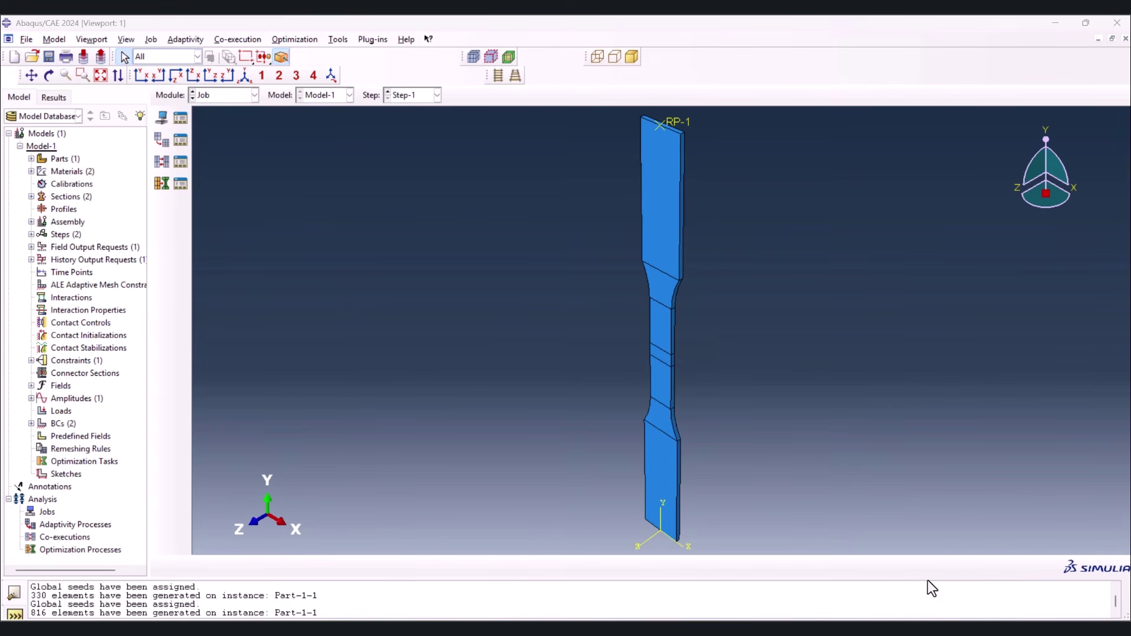
{"action": "left_click", "coordinate": [180, 118]}
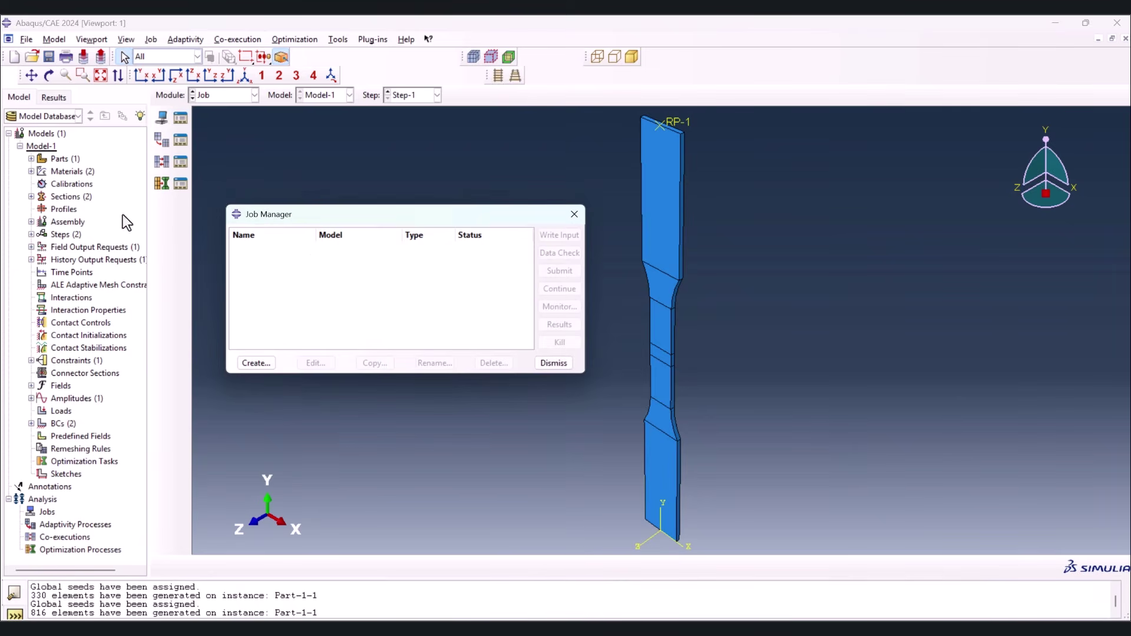
{"action": "left_click", "coordinate": [256, 362]}
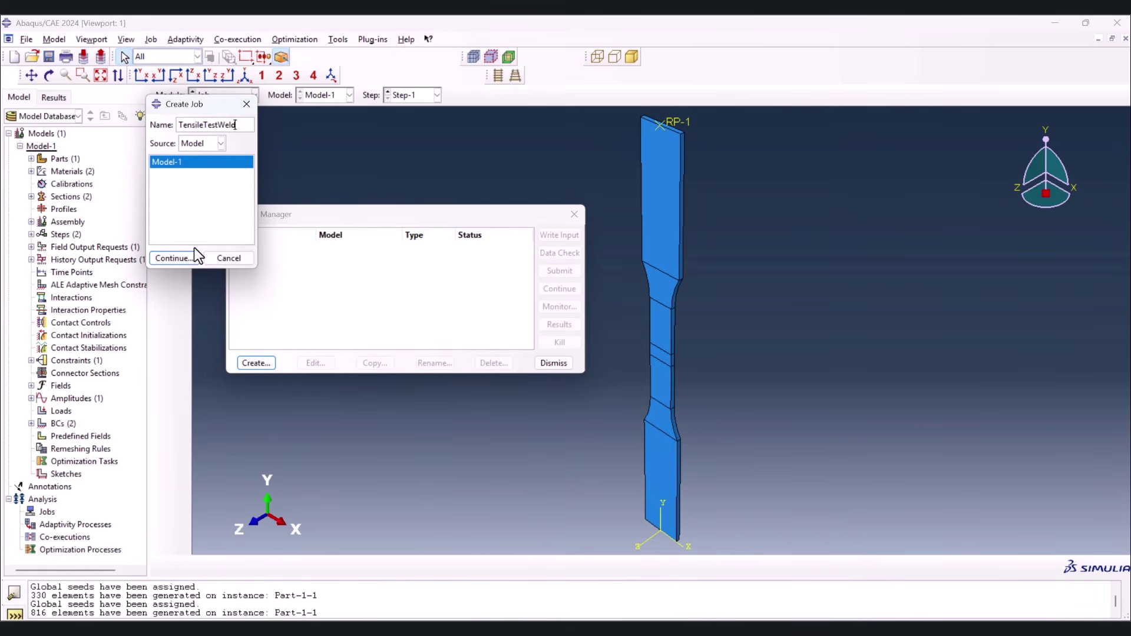
{"action": "left_click", "coordinate": [180, 259]}
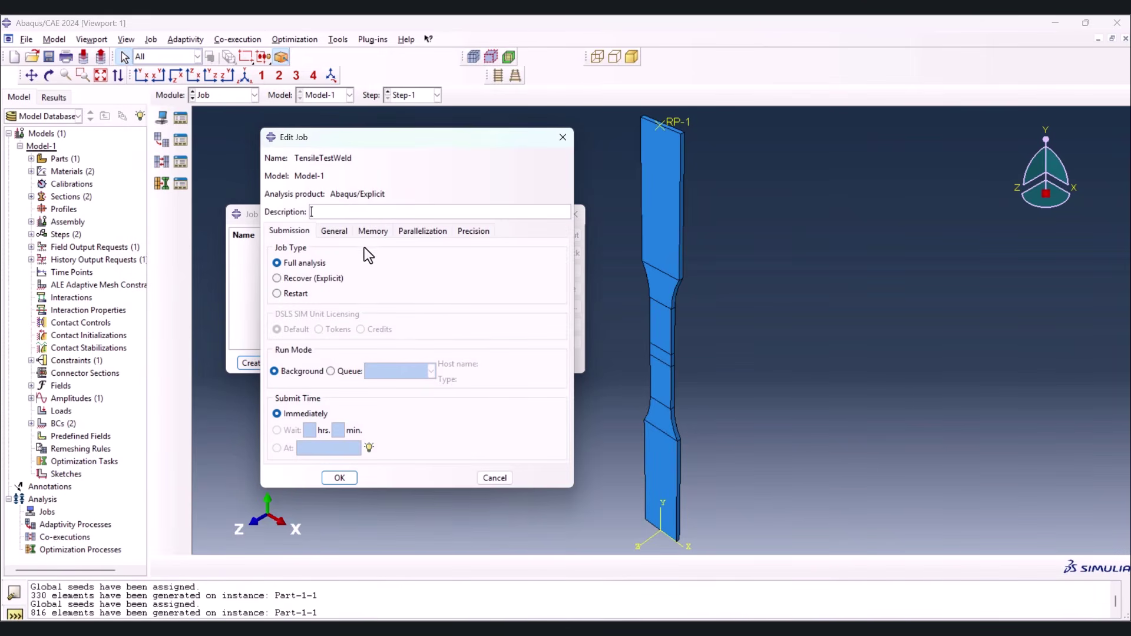
{"action": "left_click", "coordinate": [339, 477]}
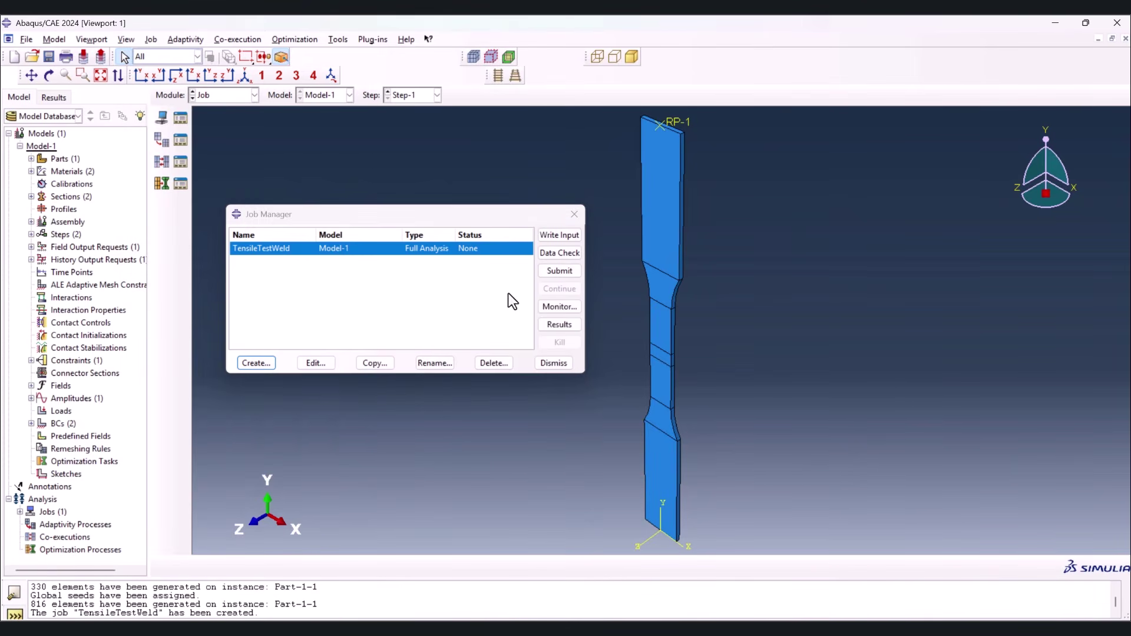
Submit the TensileTestWeld job for analysis and open its monitor, enlarged to show more of the log
{"action": "left_click", "coordinate": [559, 270]}
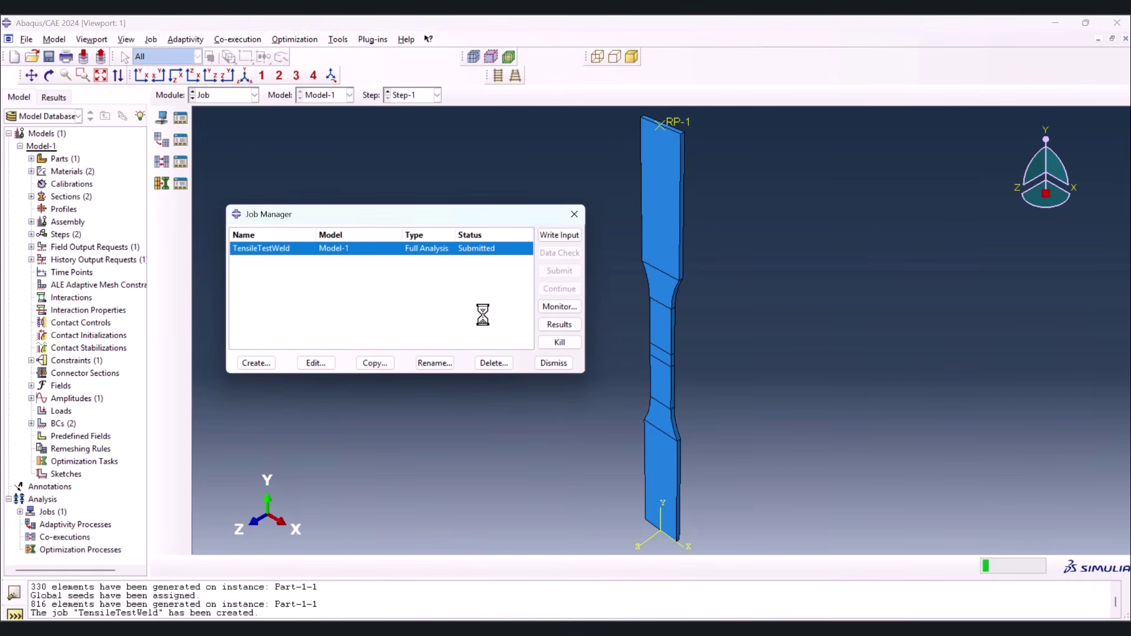
{"action": "left_click", "coordinate": [557, 306]}
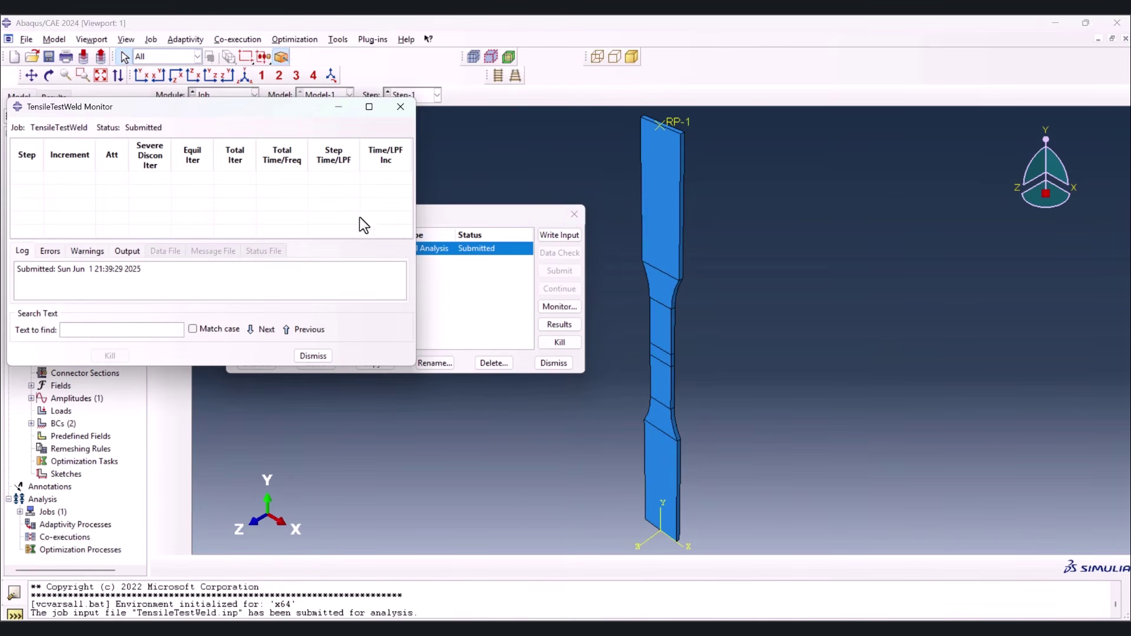
{"action": "left_click_drag", "start_coordinate": [256, 106], "coordinate": [445, 133]}
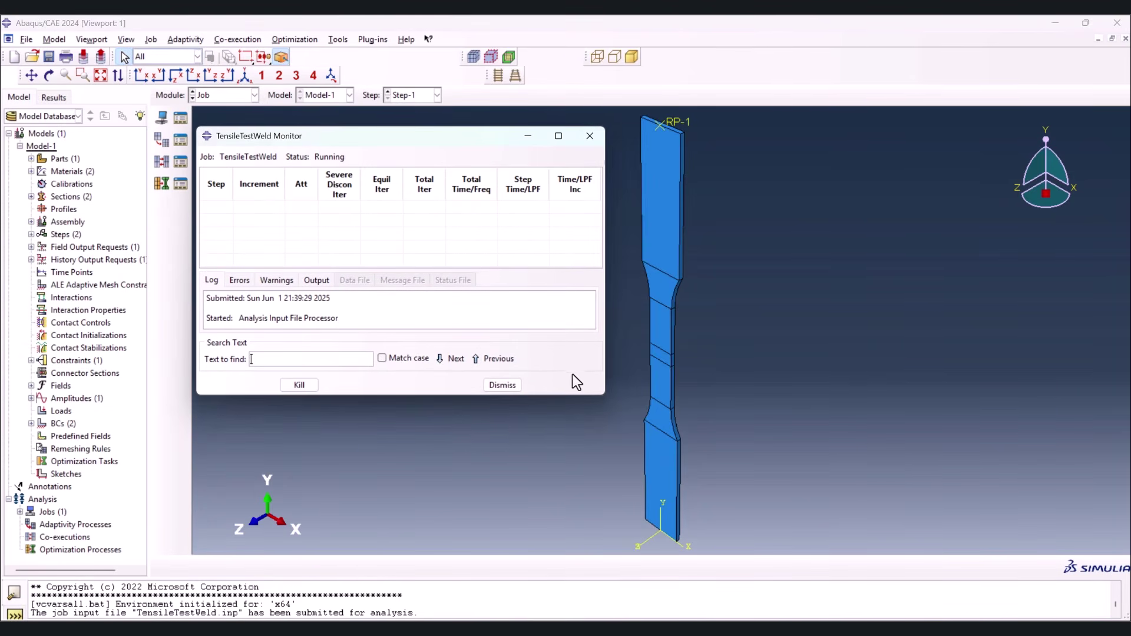
{"action": "left_click_drag", "start_coordinate": [602, 393], "coordinate": [607, 442]}
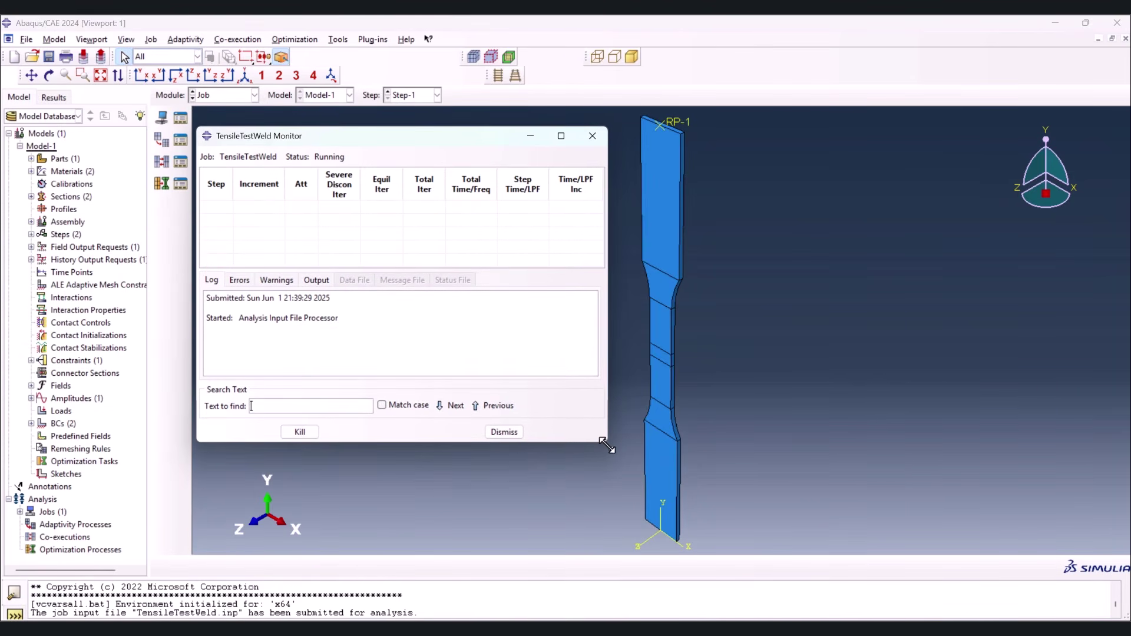
Check the TensileTestWeld job's warnings, log and completion messages in the monitor and message area, then close the monitor
{"action": "left_click", "coordinate": [278, 280]}
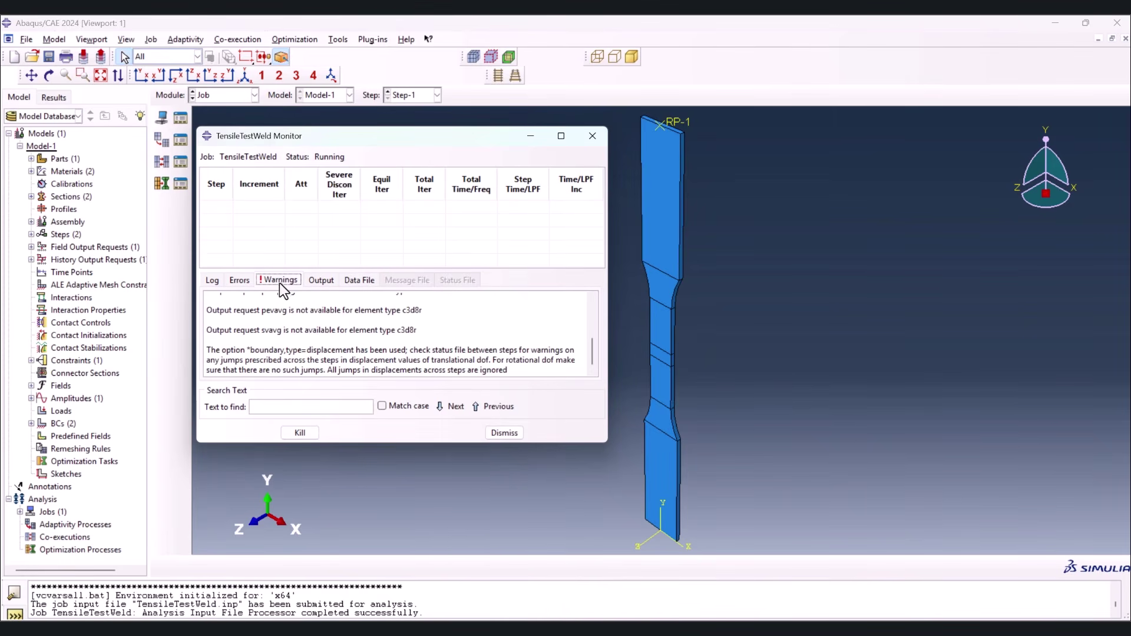
{"action": "left_click", "coordinate": [212, 280]}
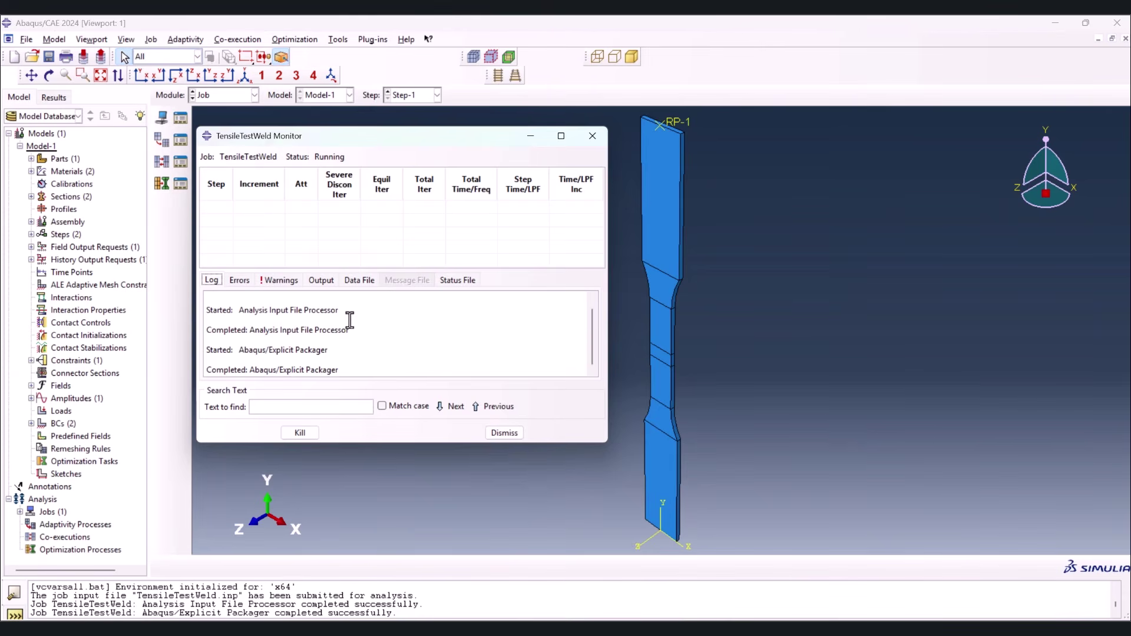
{"action": "left_click_drag", "start_coordinate": [142, 613], "coordinate": [392, 612]}
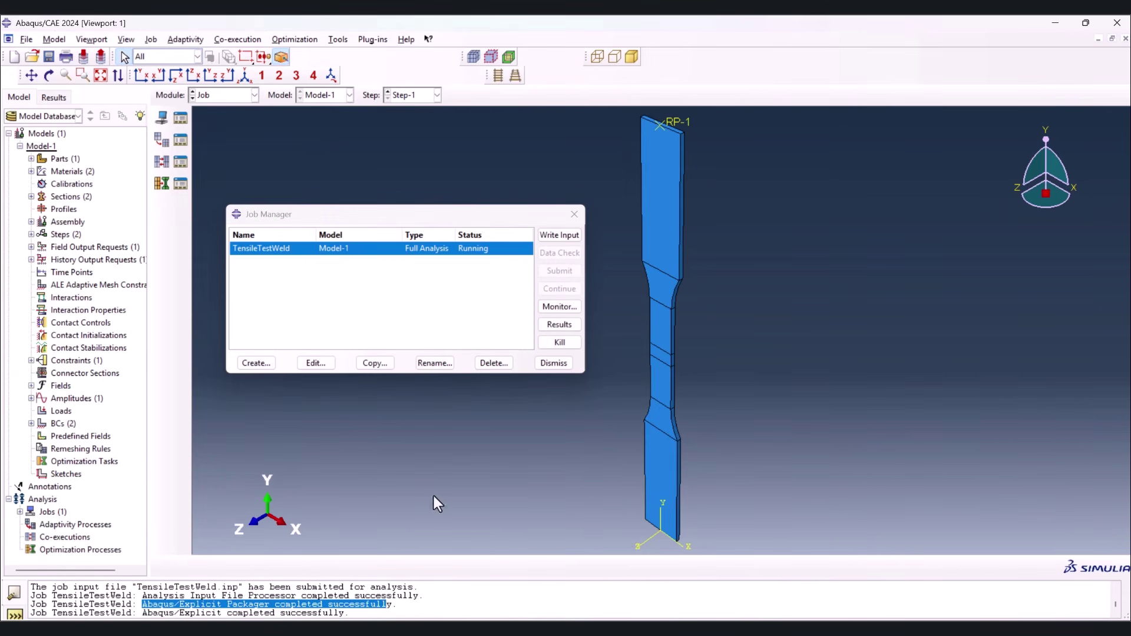
{"action": "left_click", "coordinate": [546, 303]}
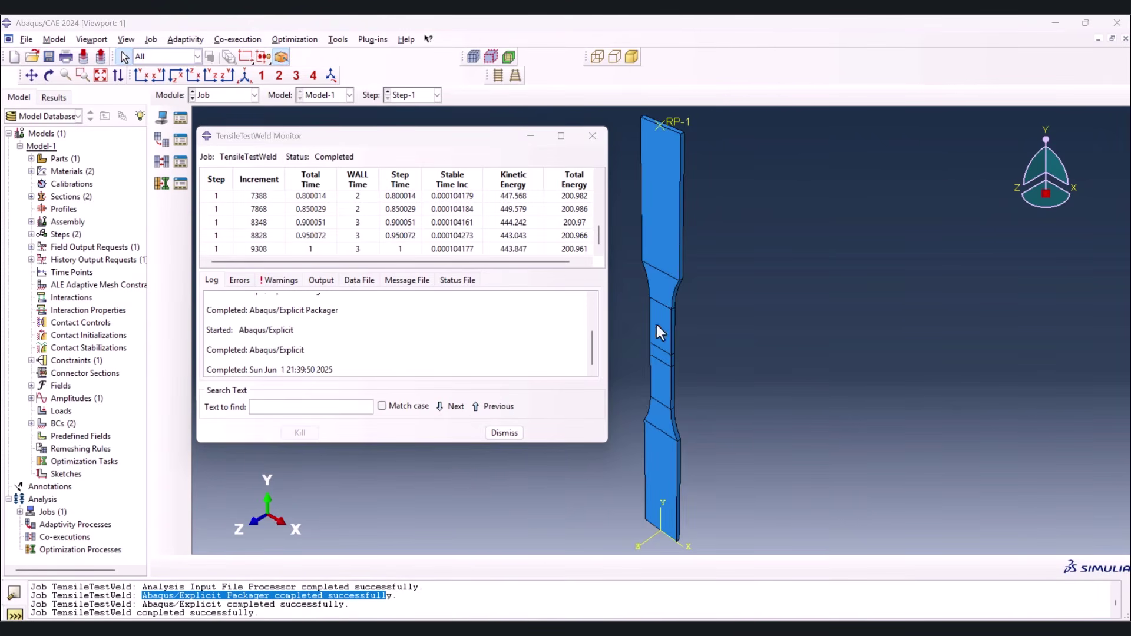
{"action": "left_click", "coordinate": [502, 433]}
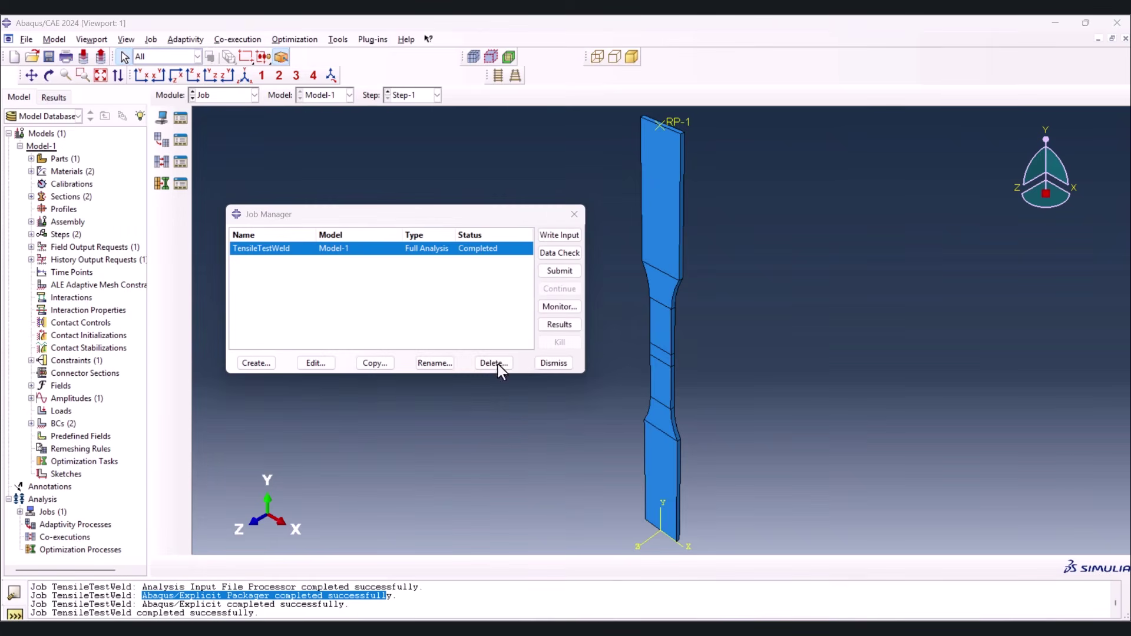
Open the TensileTestWeld results and plot the Mises stress contours on the deformed specimen in the front XY view
{"action": "left_click", "coordinate": [558, 325]}
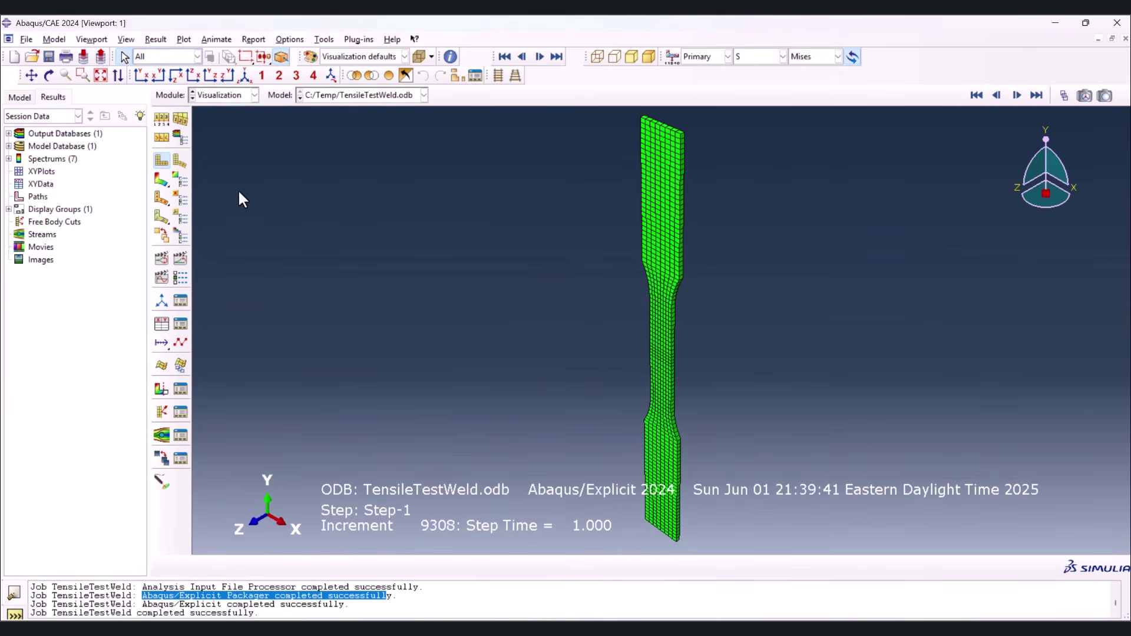
{"action": "left_click", "coordinate": [170, 176]}
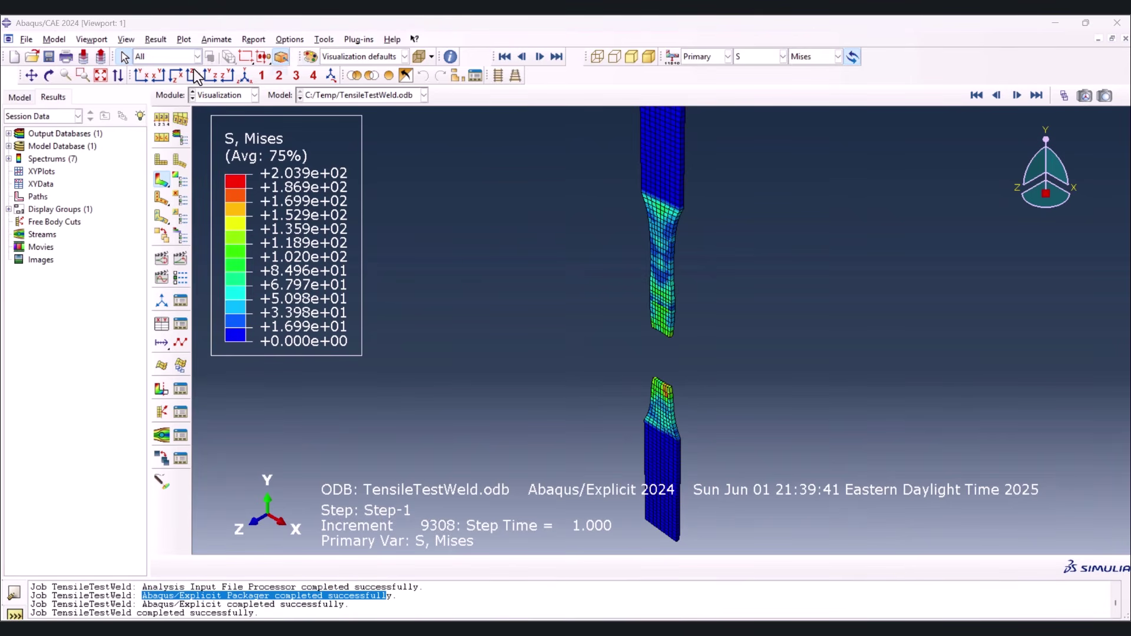
{"action": "left_click", "coordinate": [150, 77]}
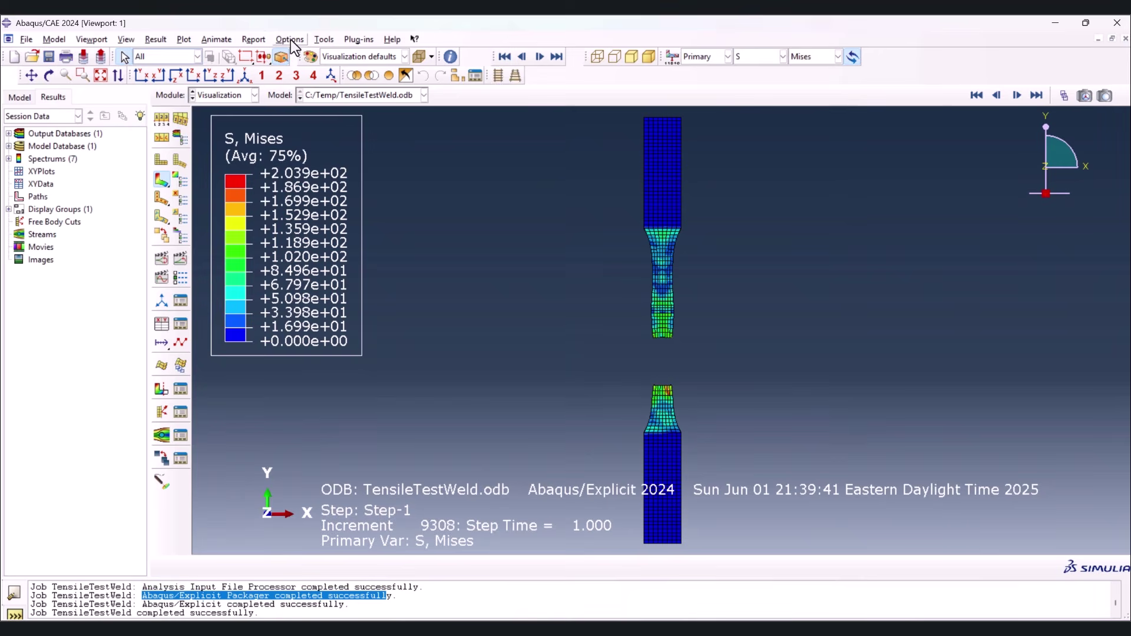
Hide all viewport annotations except the contour legend
{"action": "left_click", "coordinate": [92, 40]}
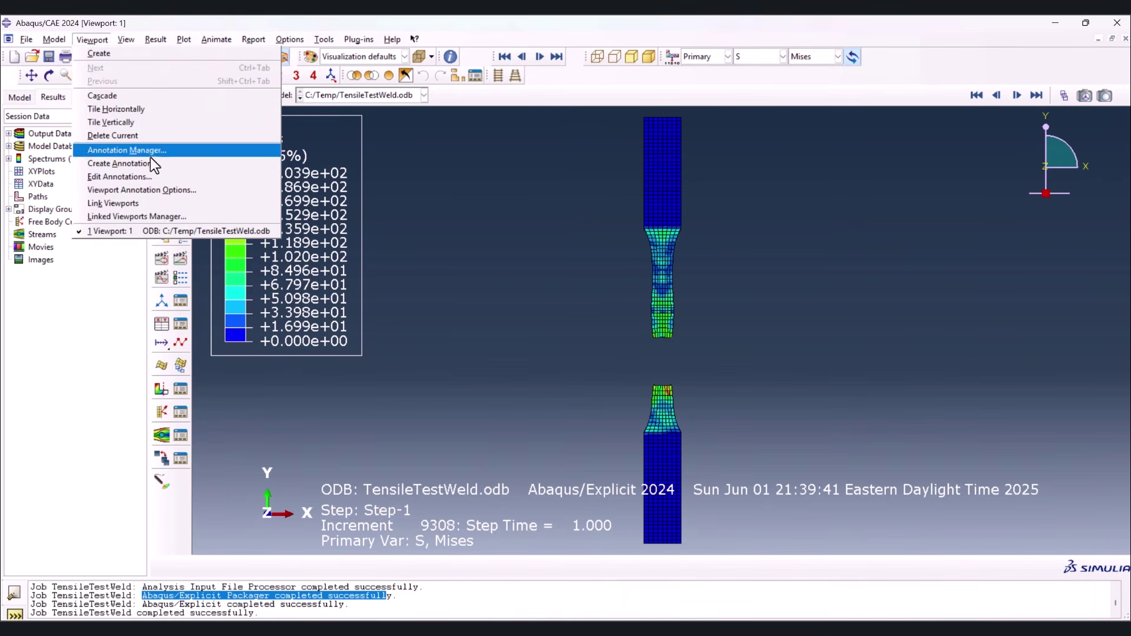
{"action": "left_click", "coordinate": [143, 190]}
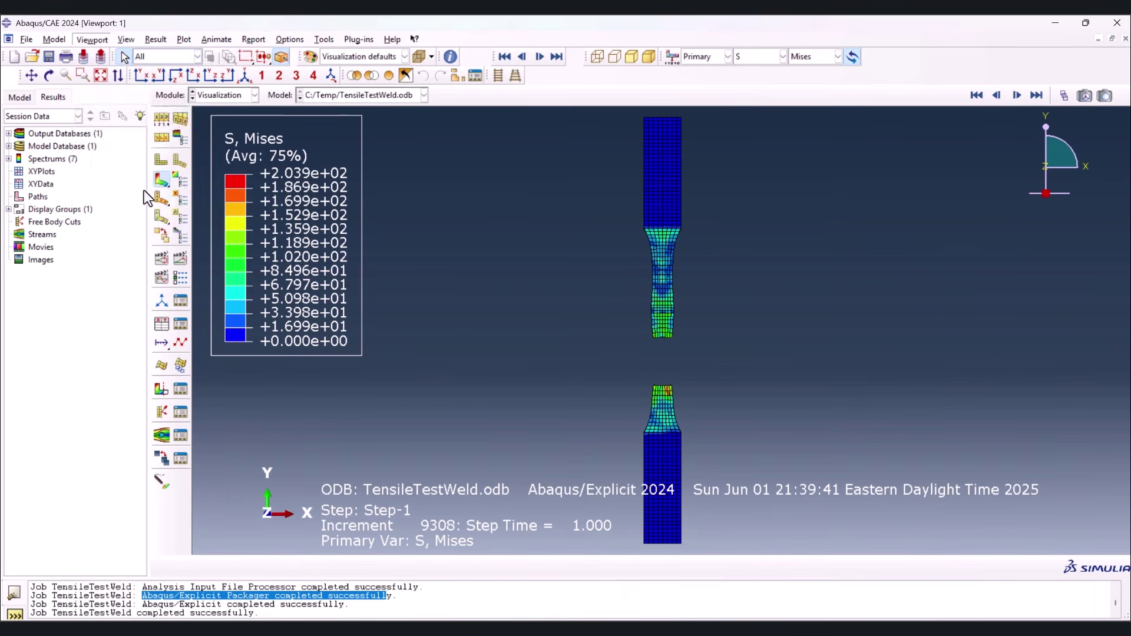
{"action": "left_click", "coordinate": [78, 259]}
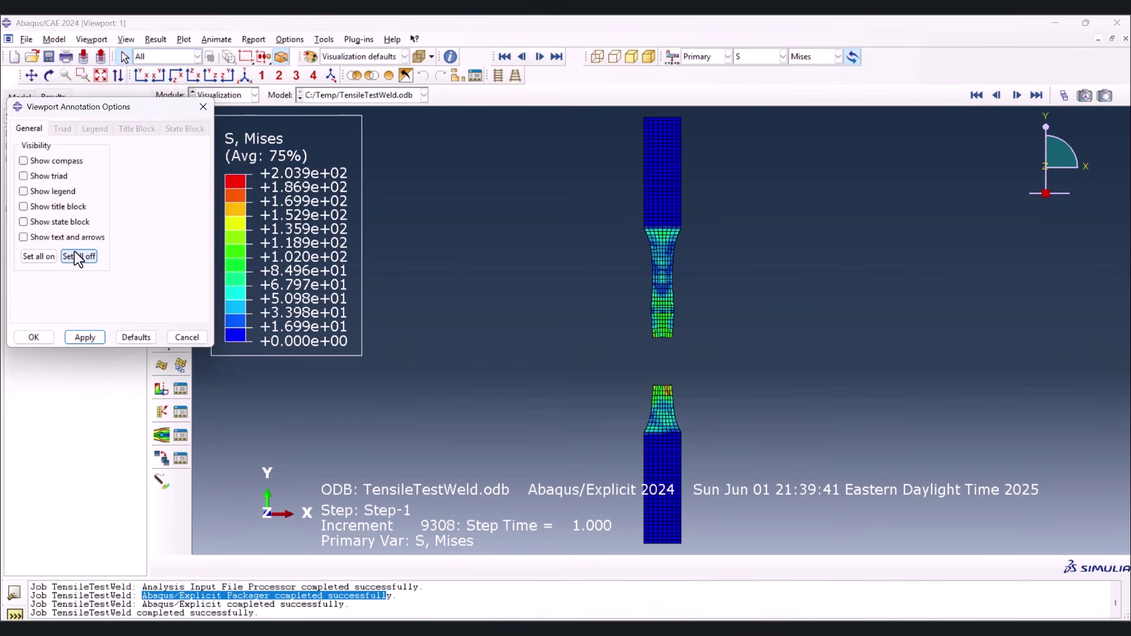
{"action": "left_click", "coordinate": [54, 192]}
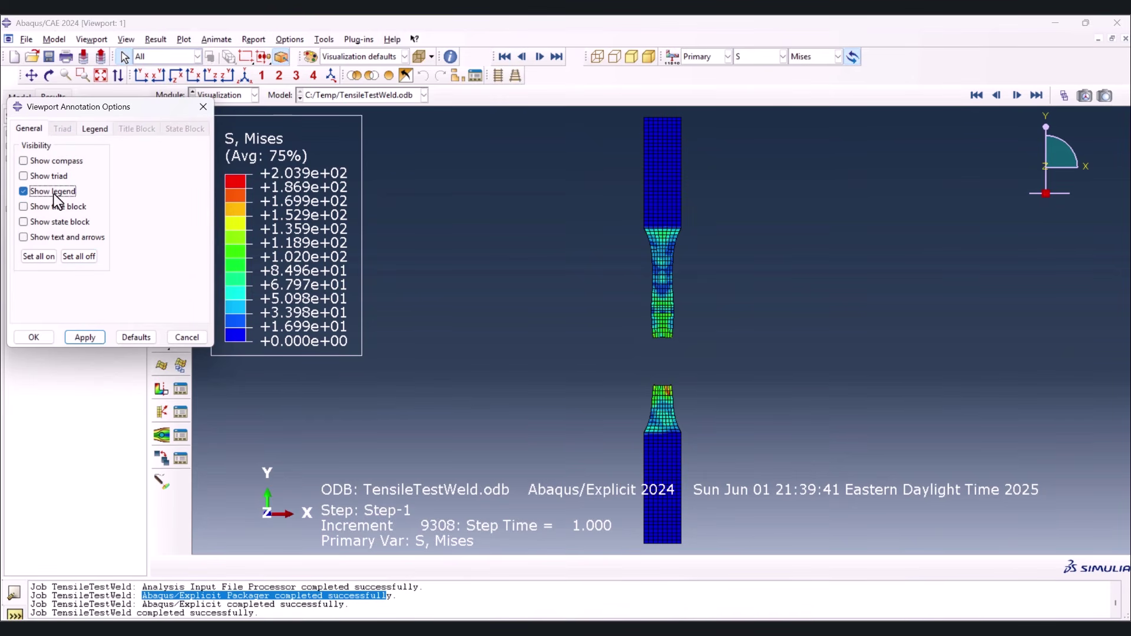
{"action": "left_click", "coordinate": [33, 338]}
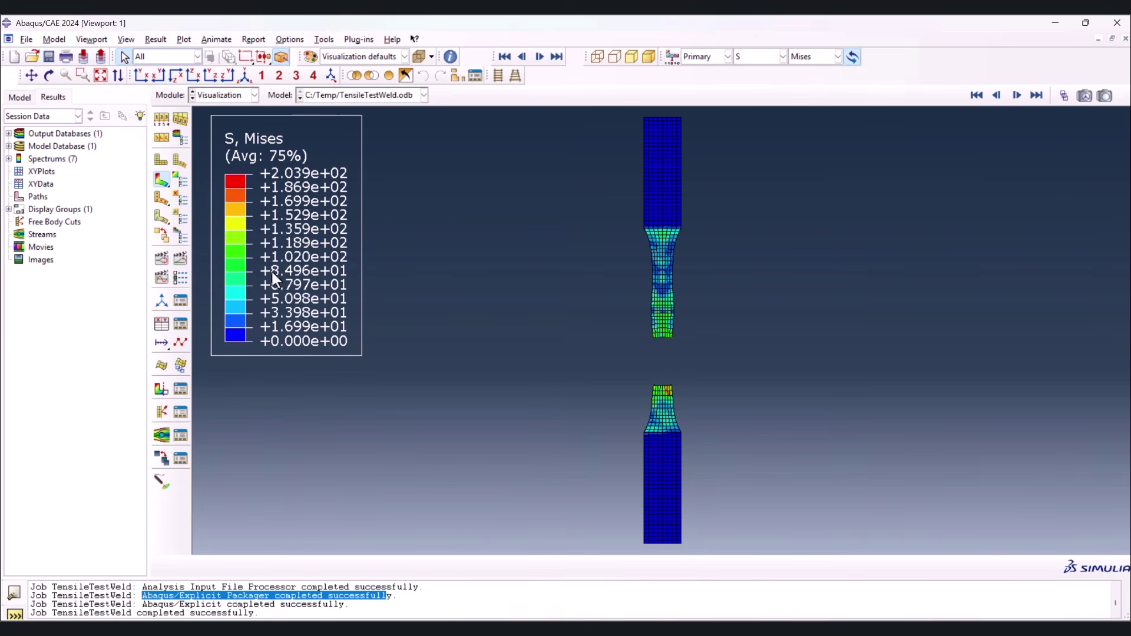
Set the visible edges of the contour plot to feature edges only
{"action": "left_click", "coordinate": [280, 38]}
{"action": "left_click", "coordinate": [293, 53]}
{"action": "left_click", "coordinate": [169, 192]}
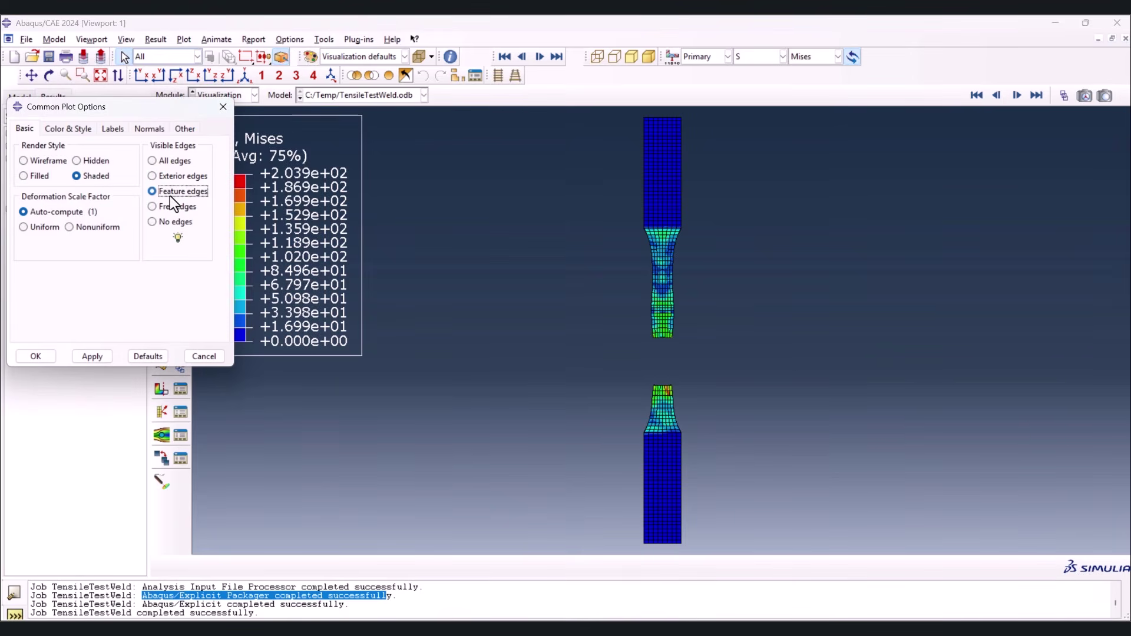
{"action": "left_click", "coordinate": [35, 356]}
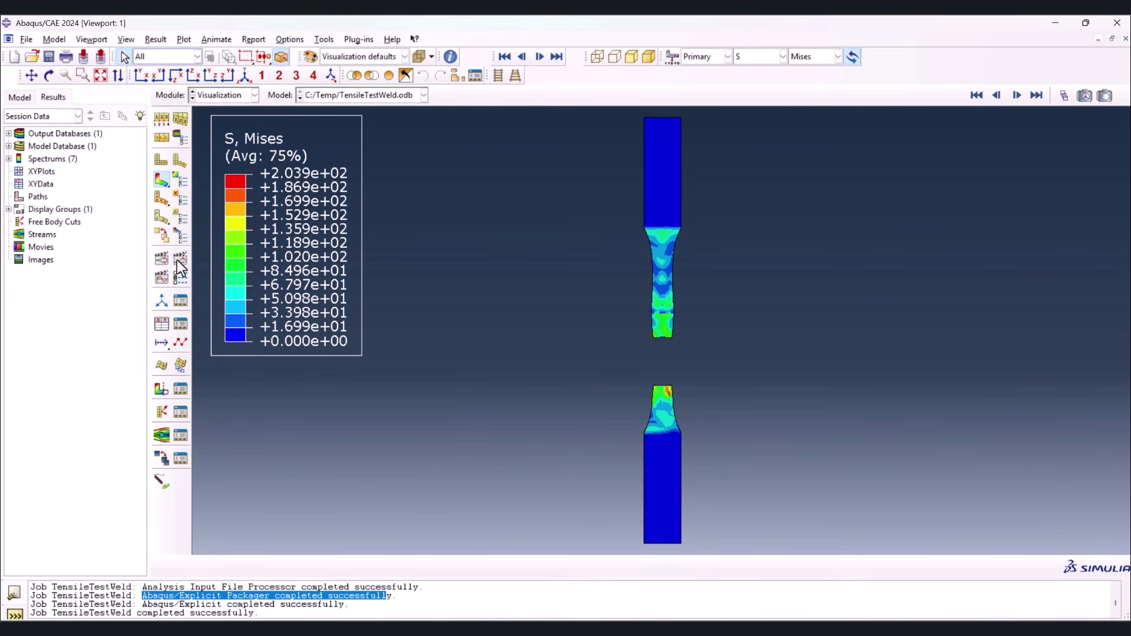
Adjust the animation frame rate near the fast end and play the time-history animation of the stress contours
{"action": "left_click", "coordinate": [179, 277]}
{"action": "left_click_drag", "start_coordinate": [182, 256], "coordinate": [196, 255]}
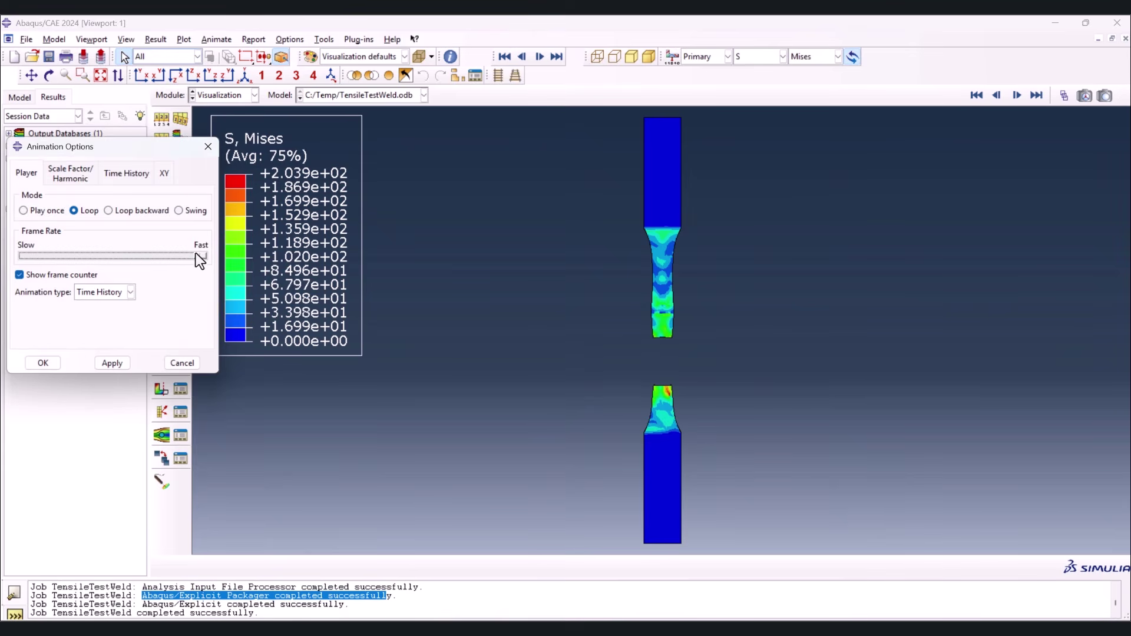
{"action": "left_click", "coordinate": [40, 362]}
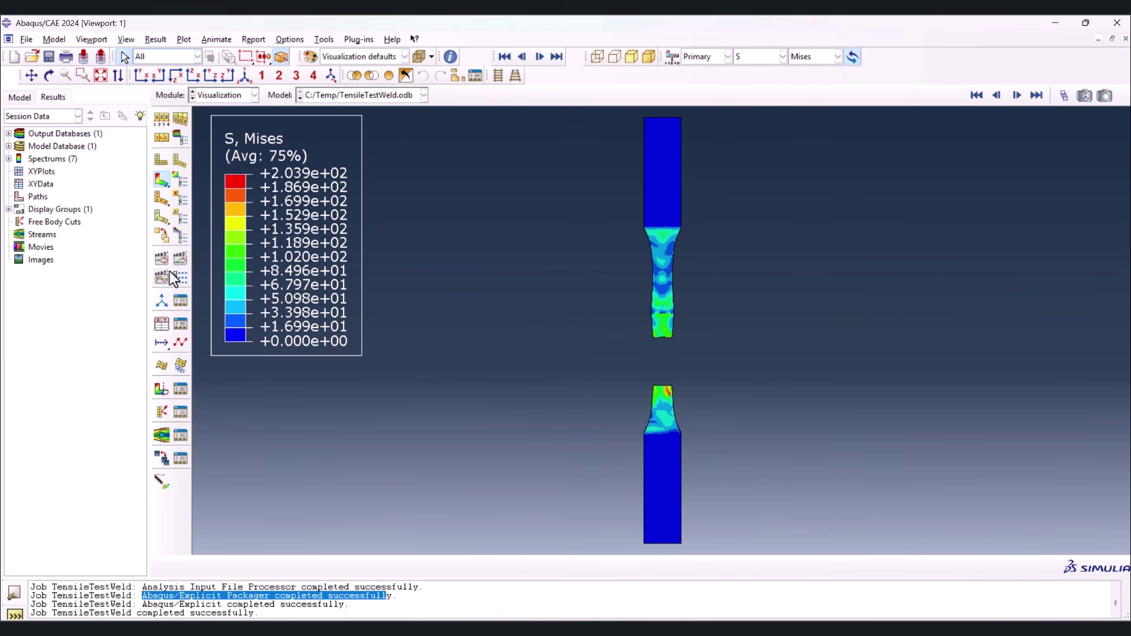
{"action": "left_click", "coordinate": [181, 257]}
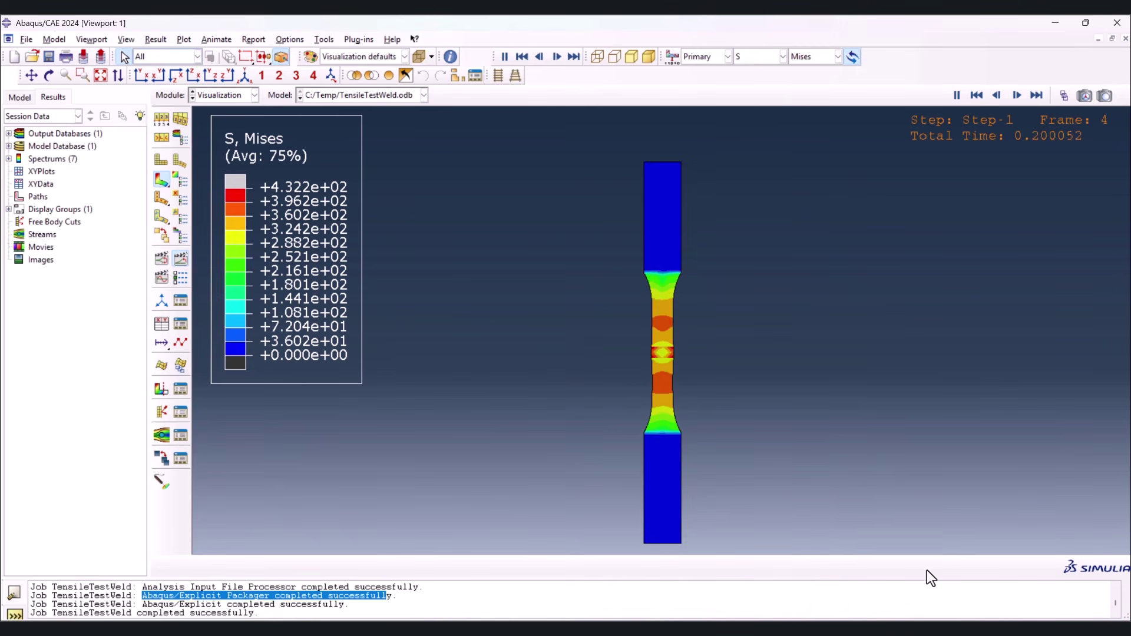
Pause the animation and display frame 20 with the frame selector to inspect the fractured gauge section
{"action": "left_click", "coordinate": [956, 95]}
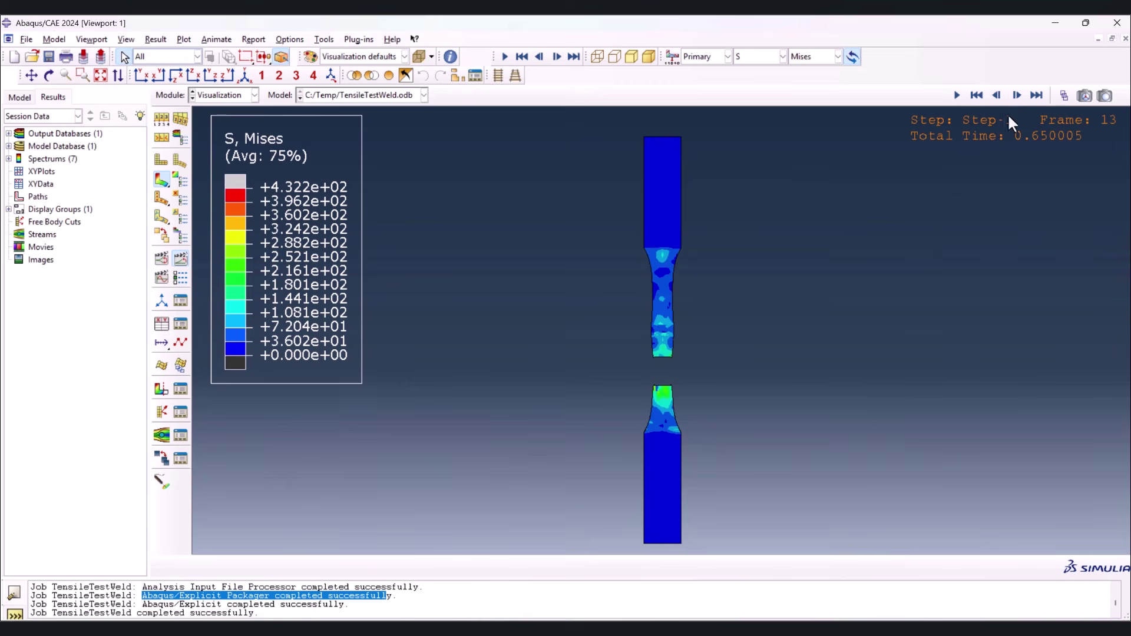
{"action": "left_click", "coordinate": [1064, 95]}
{"action": "left_click_drag", "start_coordinate": [412, 485], "coordinate": [482, 488]}
{"action": "left_click", "coordinate": [449, 442]}
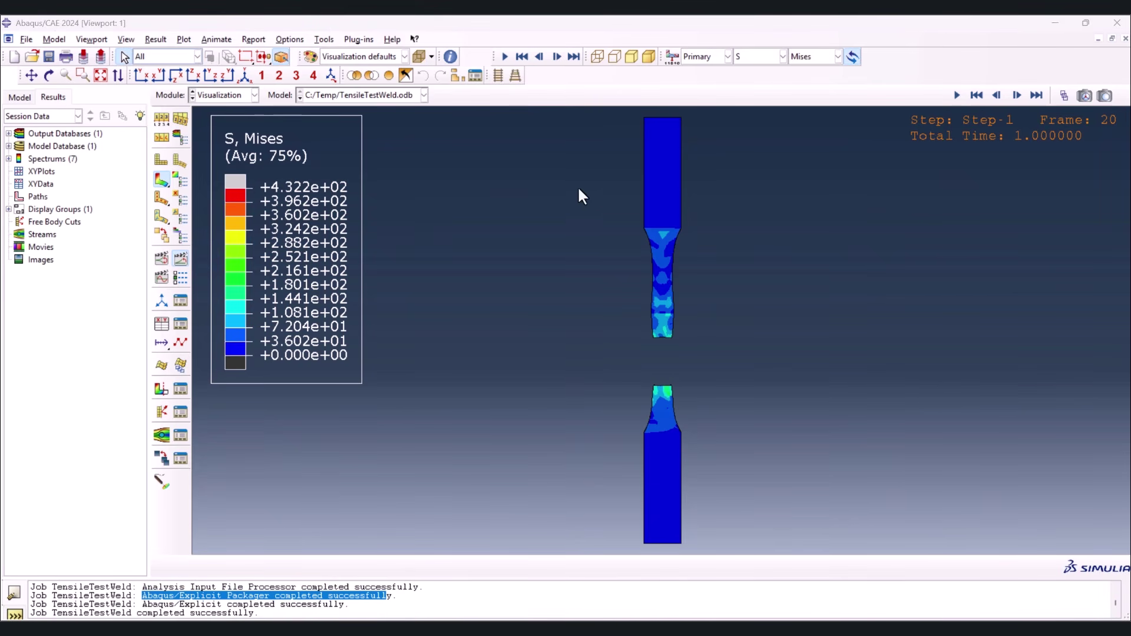
{"action": "scroll", "coordinate": [664, 313], "scroll_direction": "up", "scroll_amount": 2}
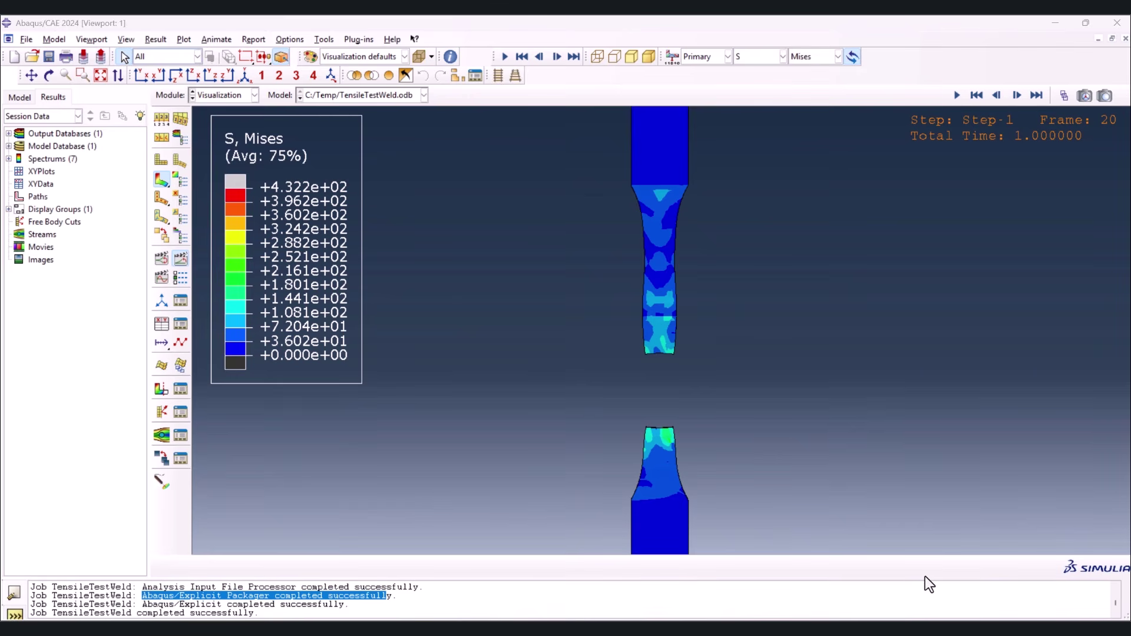
Start extracting XY data from the ODB field output, with the variable position set to Unique Nodal
{"action": "left_click", "coordinate": [161, 324]}
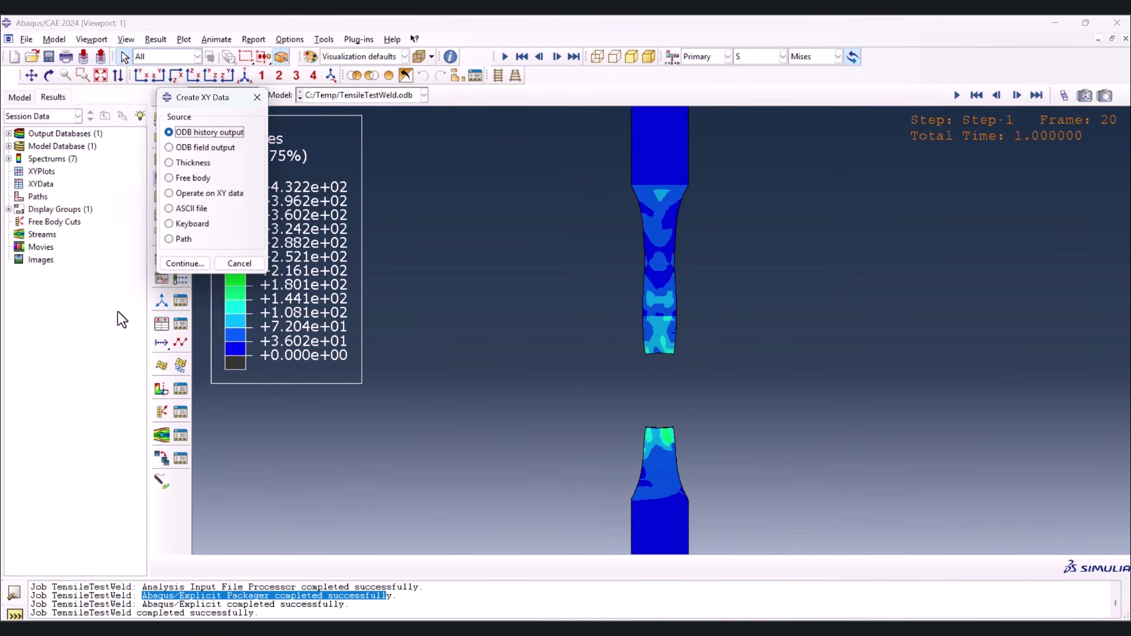
{"action": "left_click", "coordinate": [197, 148]}
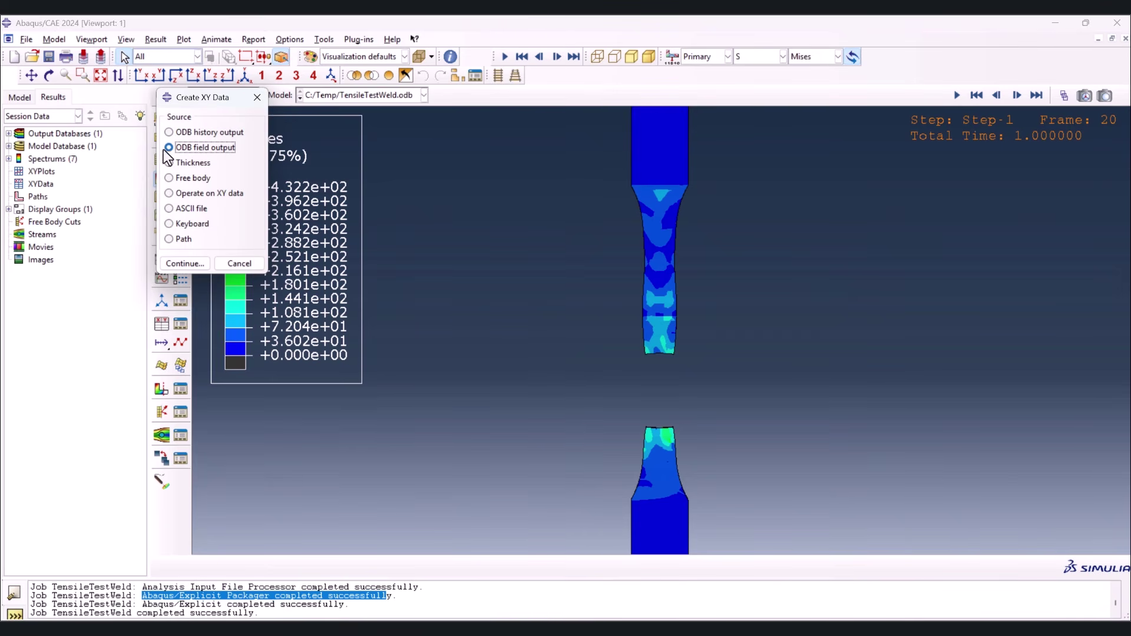
{"action": "left_click", "coordinate": [185, 264]}
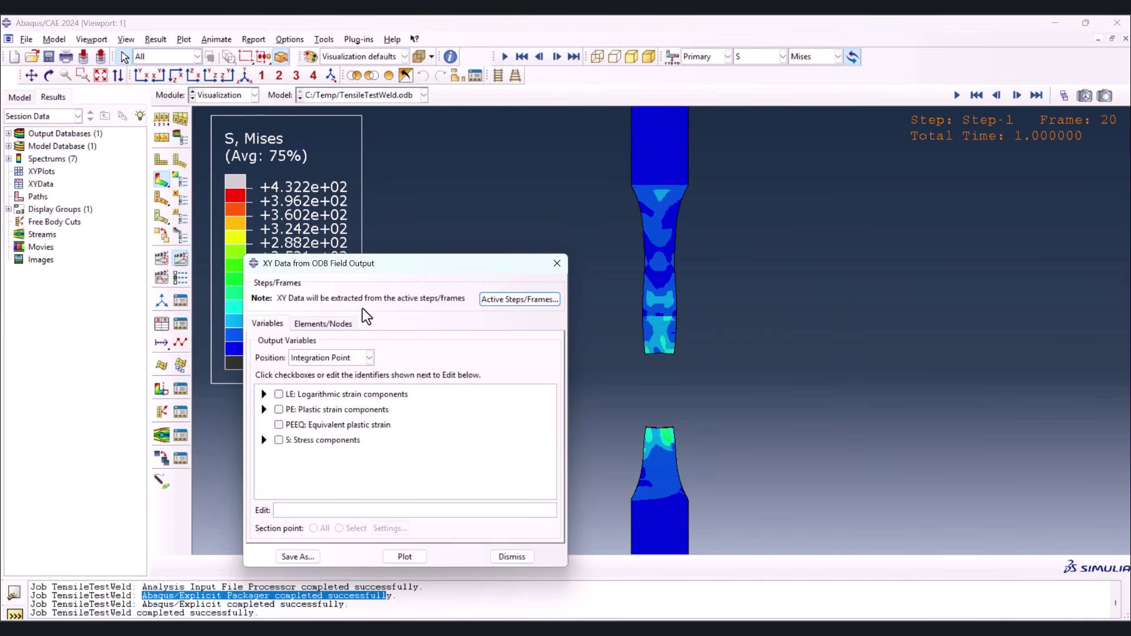
{"action": "left_click", "coordinate": [332, 358]}
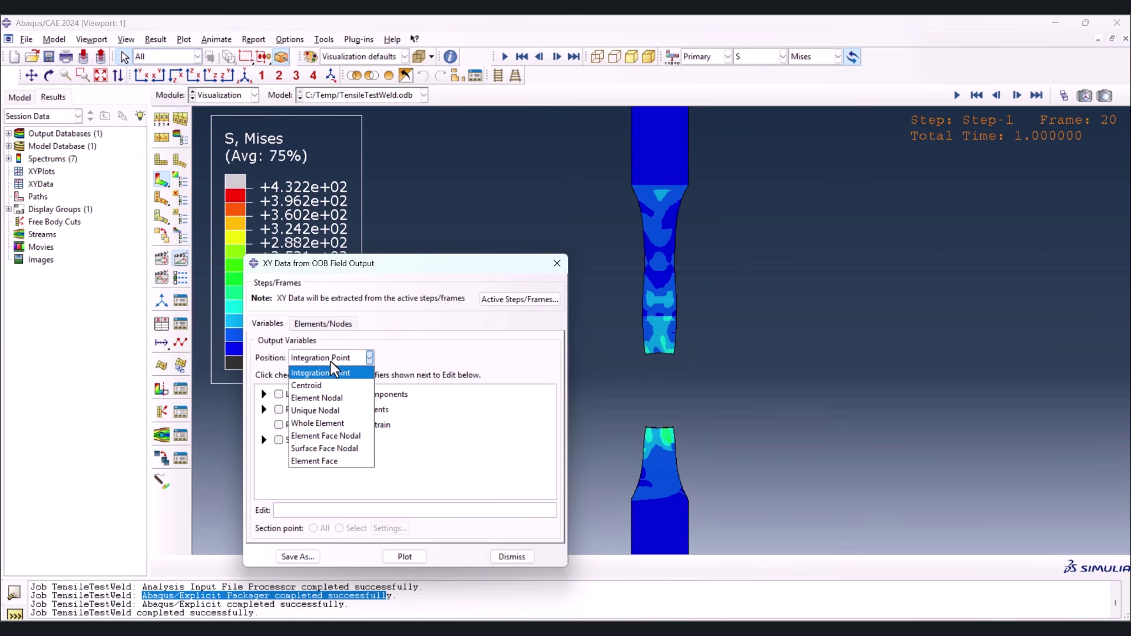
{"action": "left_click", "coordinate": [323, 410]}
Choose spatial displacement U2 and reaction force RF2 as the output variables to extract
{"action": "scroll", "coordinate": [317, 421], "scroll_direction": "down", "scroll_amount": 2}
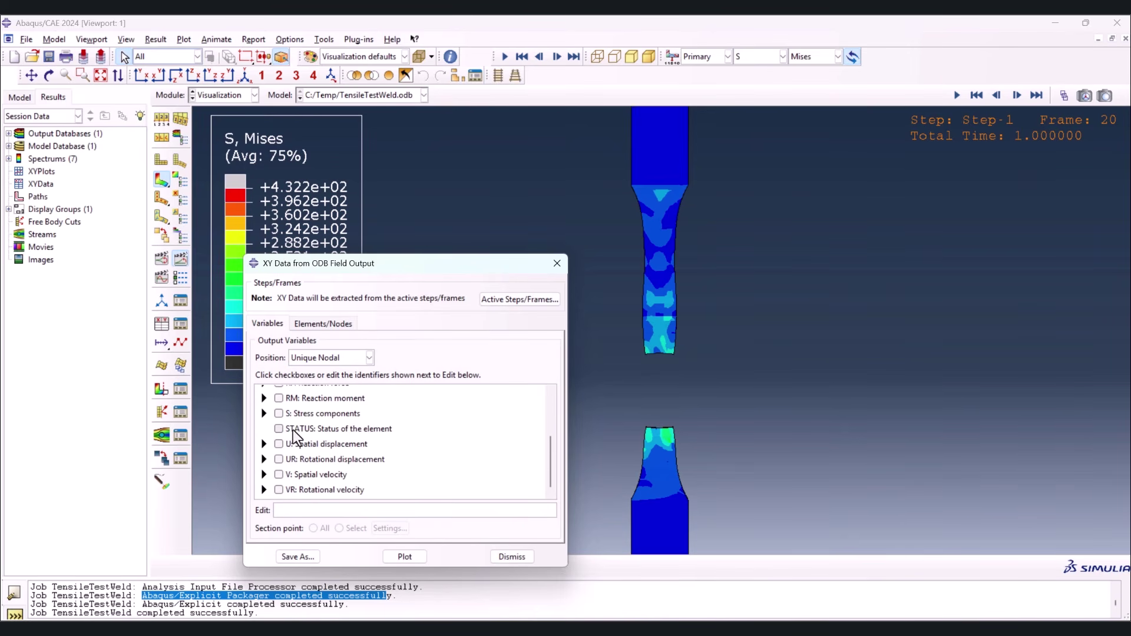
{"action": "left_click", "coordinate": [264, 443]}
{"action": "scroll", "coordinate": [298, 442], "scroll_direction": "down", "scroll_amount": 1}
{"action": "left_click", "coordinate": [294, 431]}
{"action": "scroll", "coordinate": [269, 465], "scroll_direction": "up", "scroll_amount": 4}
{"action": "left_click", "coordinate": [264, 452]}
{"action": "left_click", "coordinate": [294, 490]}
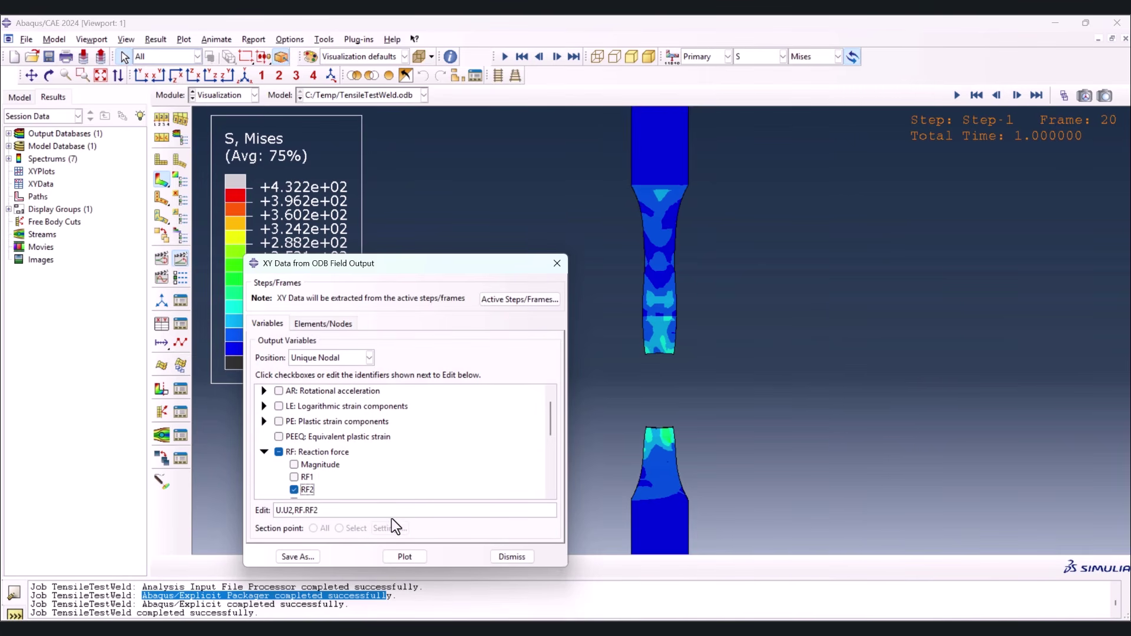
Plot the chosen variables for node set ASSEMBLY_CONSTRAINT-1_REFERENCE_POINT and close the field output extraction dialog
{"action": "left_click", "coordinate": [318, 327]}
{"action": "left_click", "coordinate": [288, 389]}
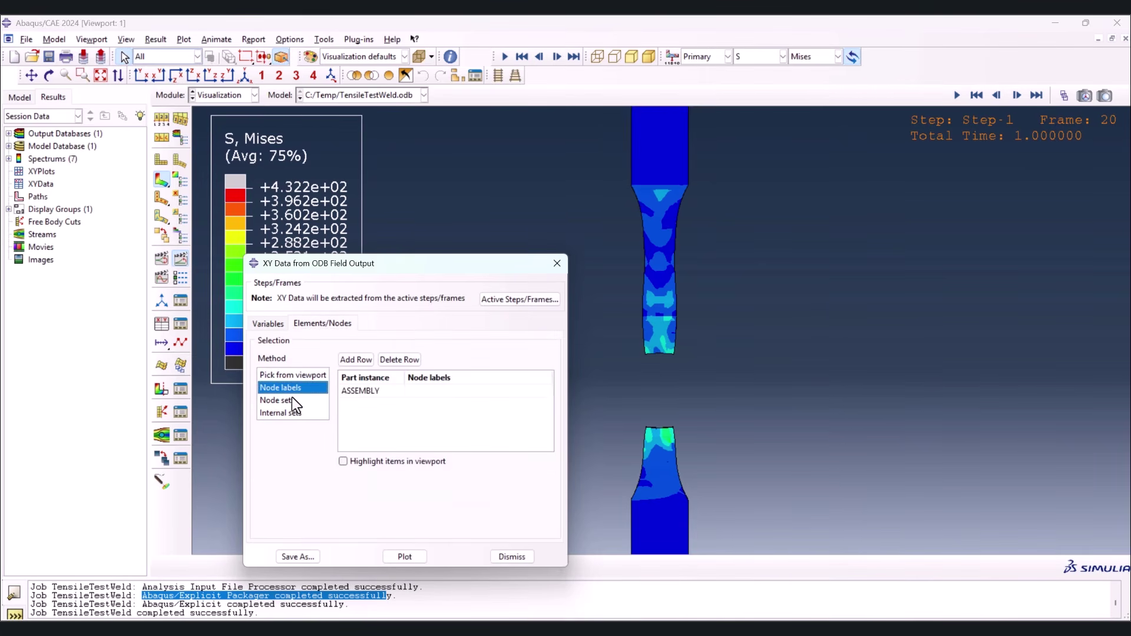
{"action": "left_click", "coordinate": [295, 403]}
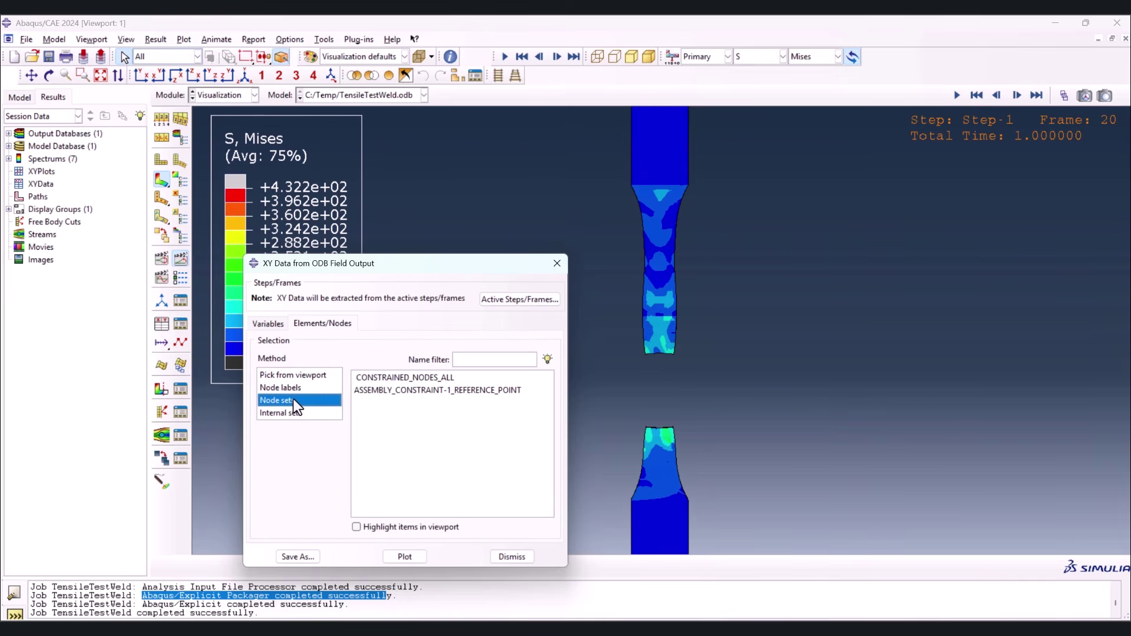
{"action": "left_click", "coordinate": [406, 391]}
{"action": "left_click", "coordinate": [405, 557]}
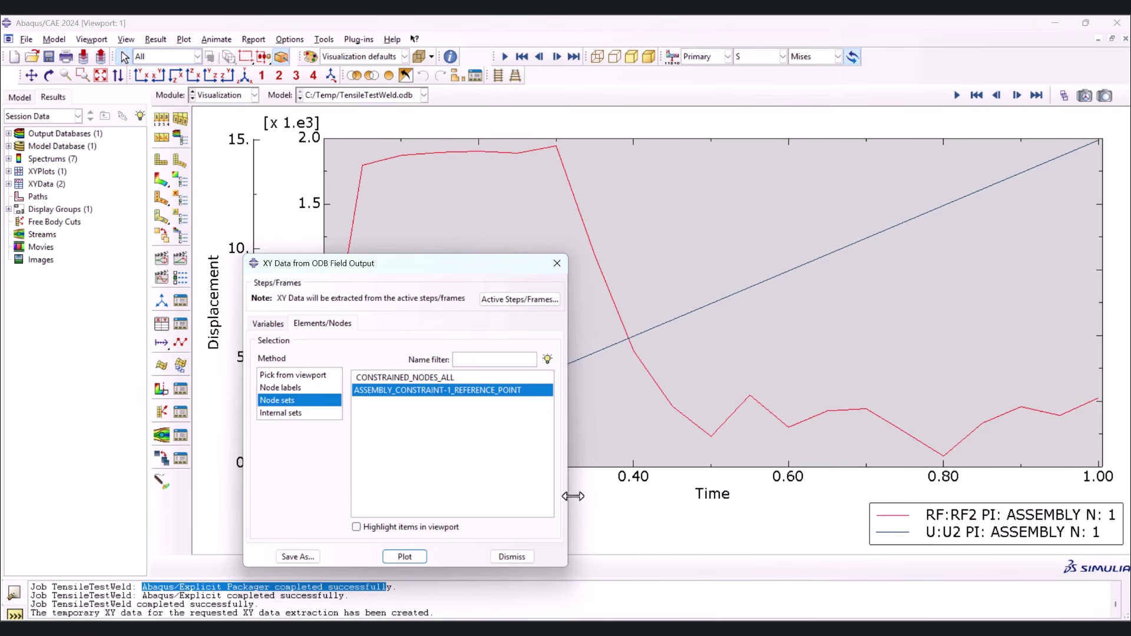
{"action": "left_click", "coordinate": [556, 264]}
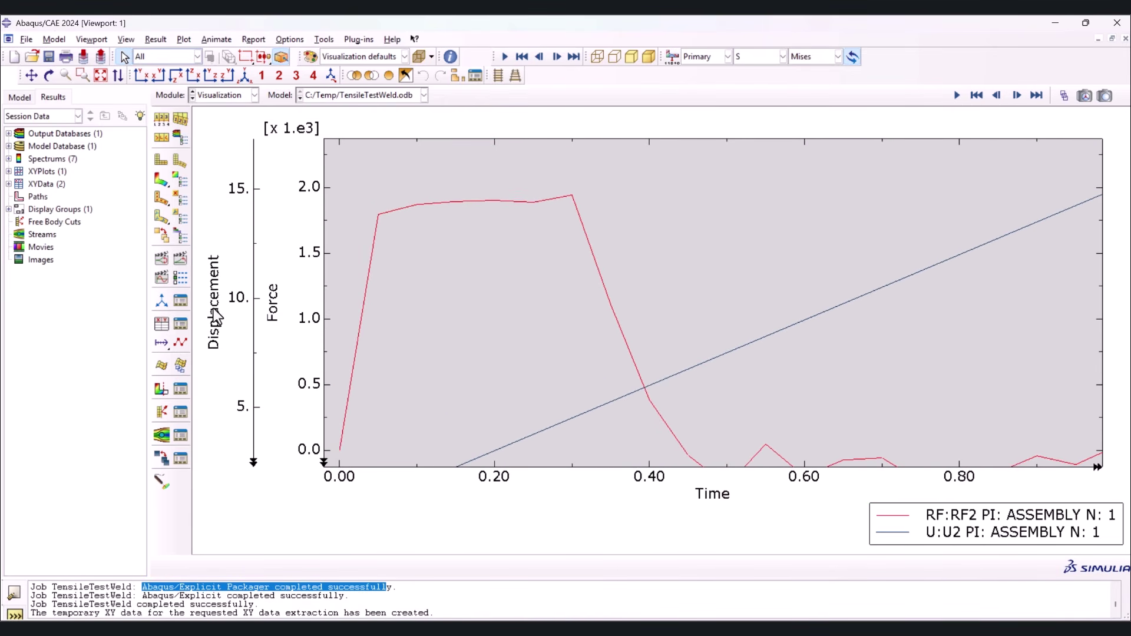
Operate on the XY data to combine U2 with RF2, plot the force–displacement expression and close the dialog
{"action": "left_click", "coordinate": [162, 325]}
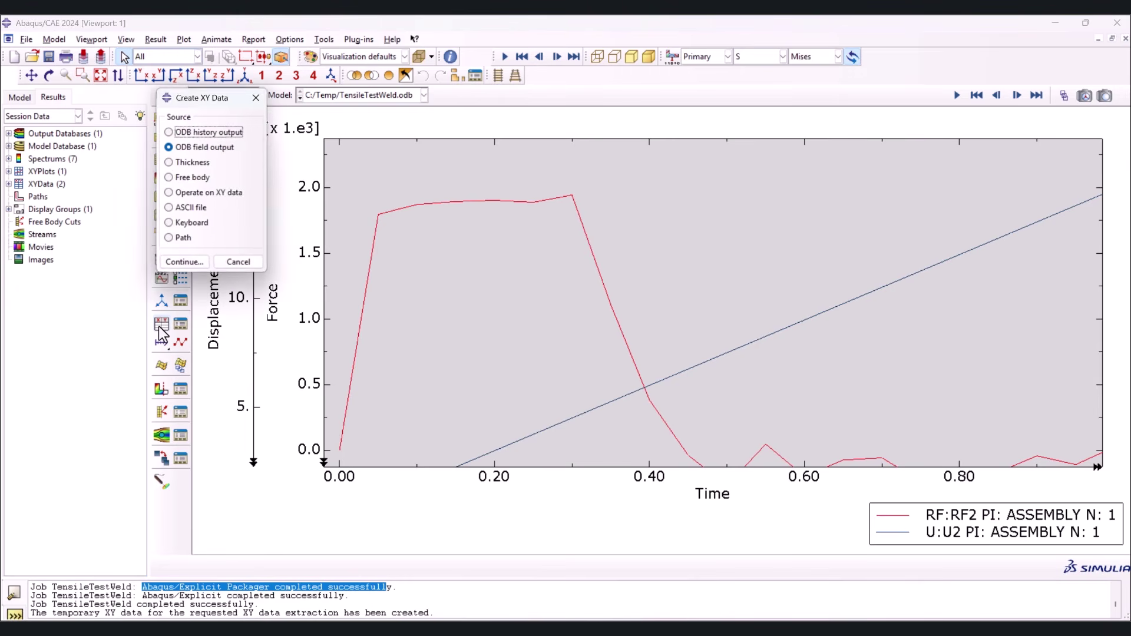
{"action": "left_click", "coordinate": [188, 195]}
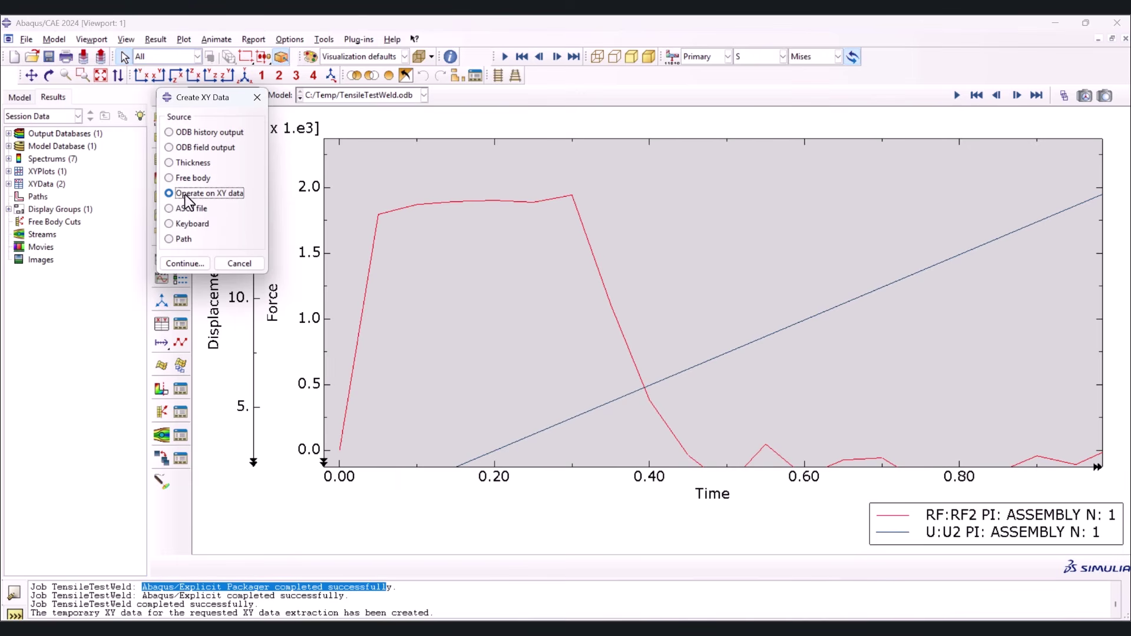
{"action": "left_click", "coordinate": [183, 263]}
{"action": "scroll", "coordinate": [321, 370], "scroll_direction": "down", "scroll_amount": 2}
{"action": "double_click", "coordinate": [318, 371]}
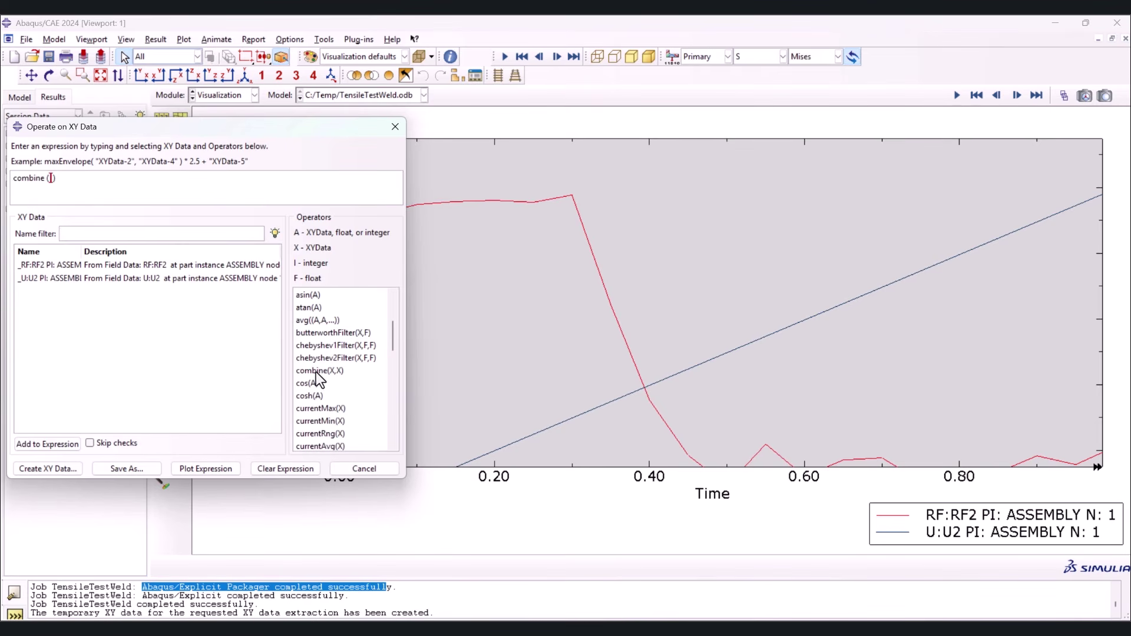
{"action": "double_click", "coordinate": [70, 278]}
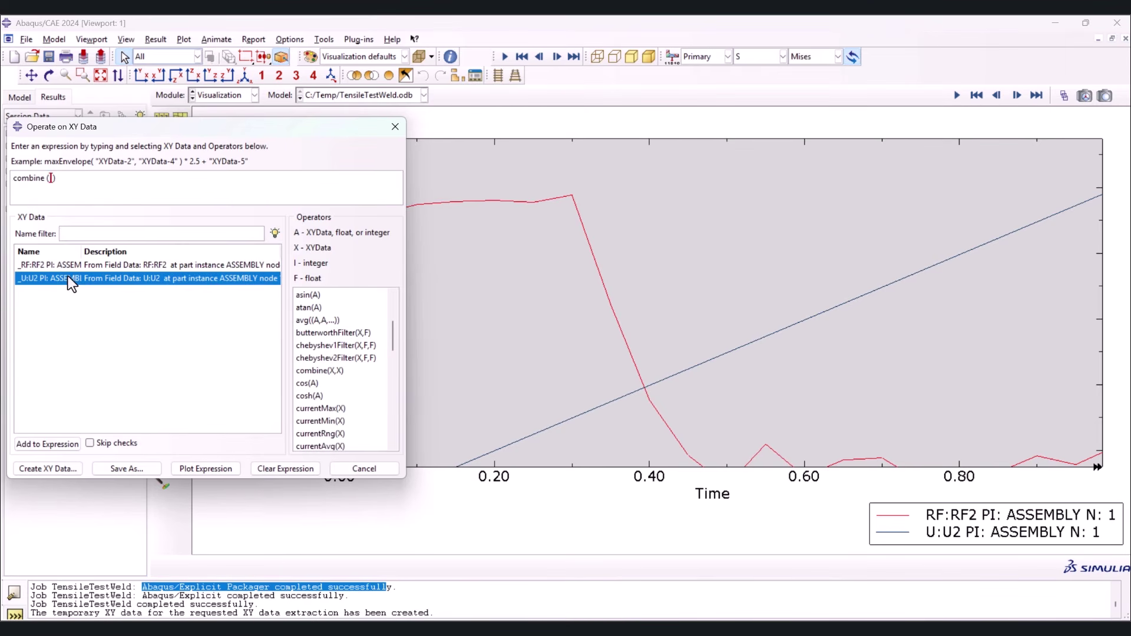
{"action": "double_click", "coordinate": [76, 265]}
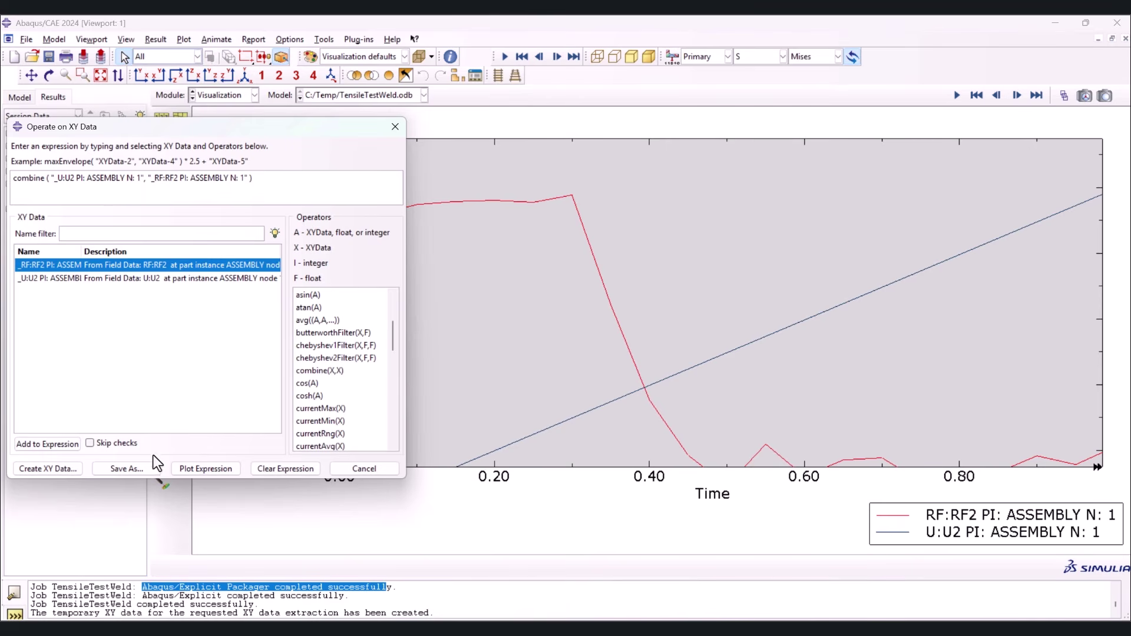
{"action": "left_click", "coordinate": [211, 469]}
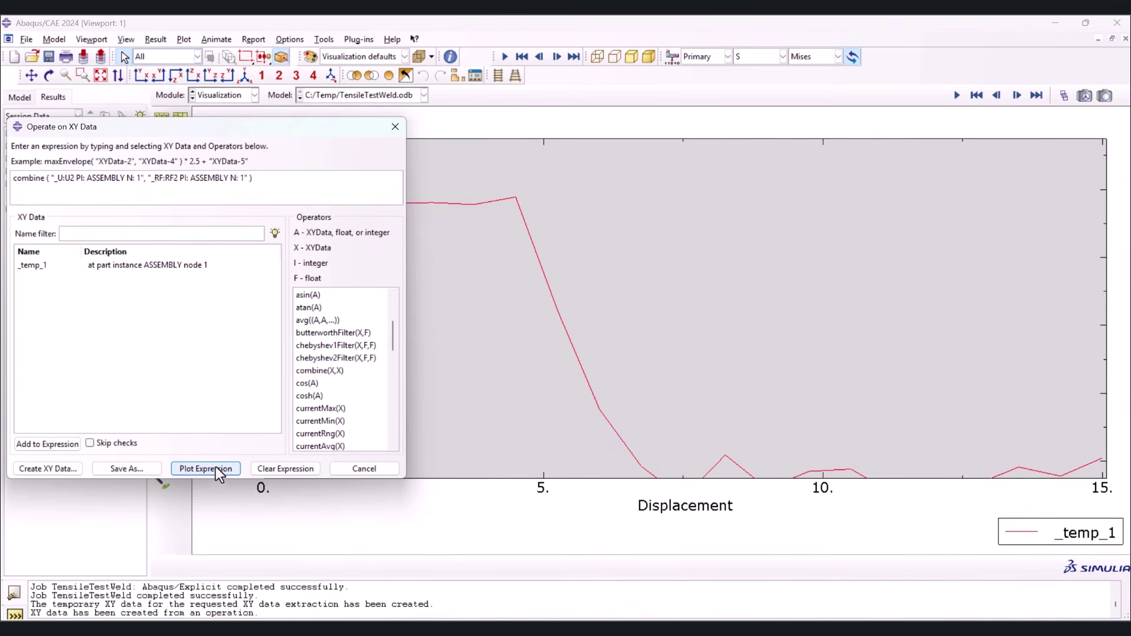
{"action": "left_click", "coordinate": [395, 127]}
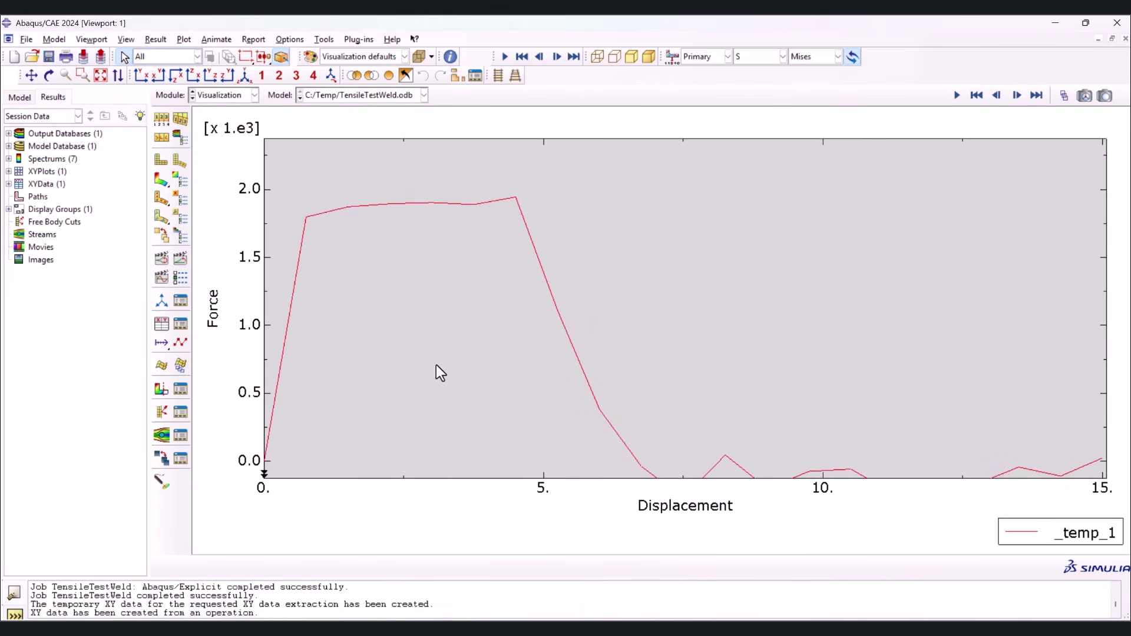
{"action": "left_click", "coordinate": [208, 299]}
{"action": "left_click", "coordinate": [784, 536]}
{"action": "left_click", "coordinate": [321, 211]}
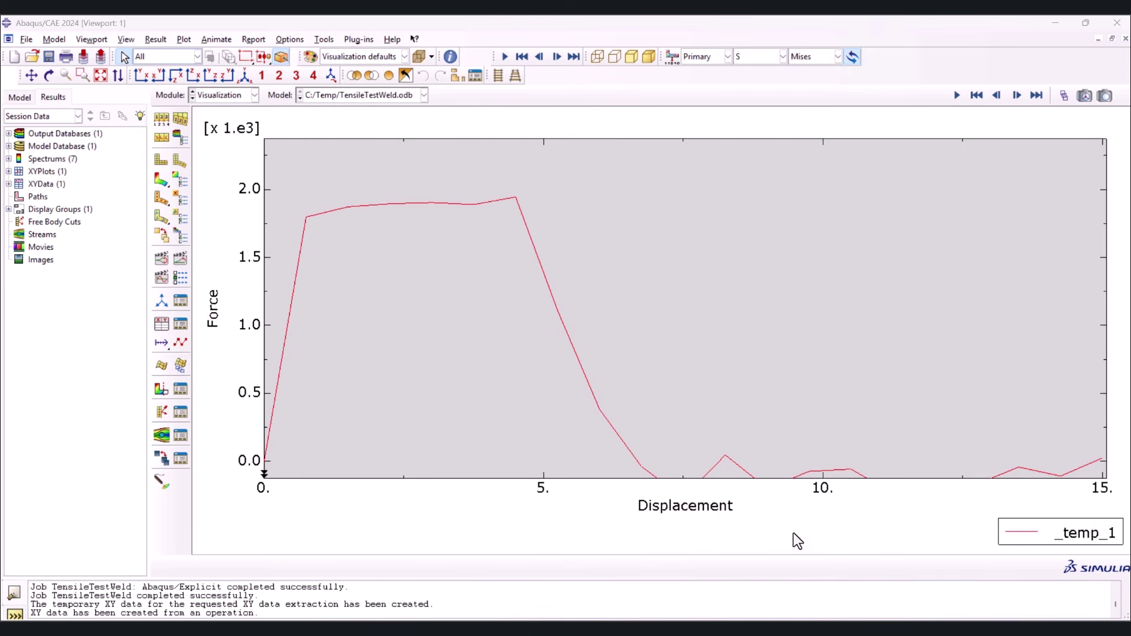
Open the _temp_1 XY data for editing and copy all its displacement and force values for use in another application
{"action": "left_click", "coordinate": [10, 184]}
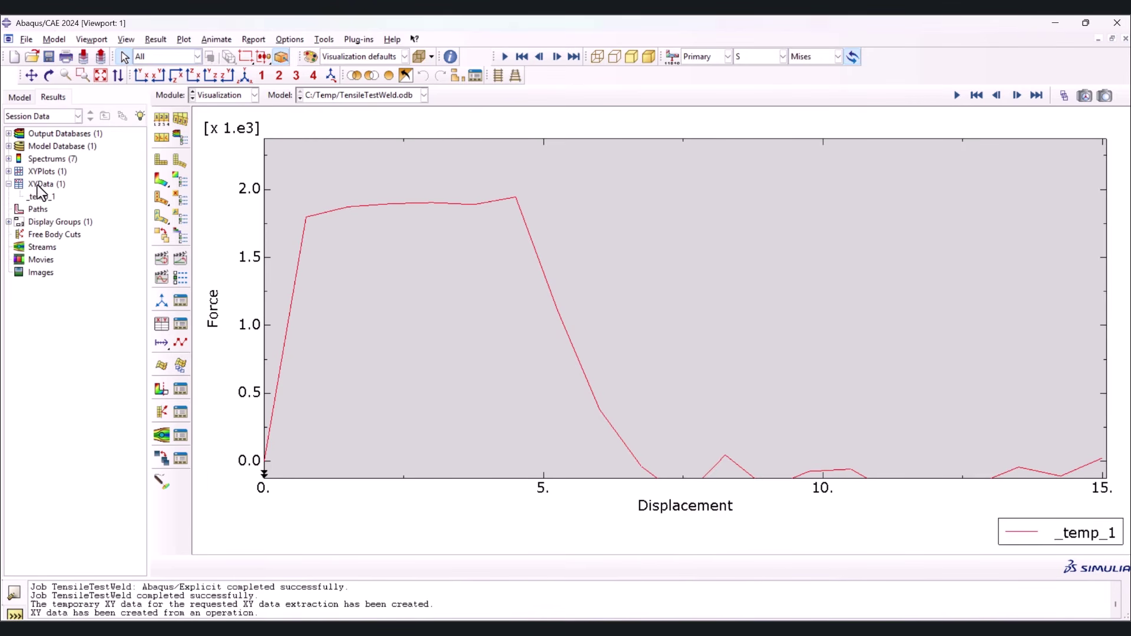
{"action": "left_click", "coordinate": [40, 198]}
{"action": "right_click", "coordinate": [40, 197]}
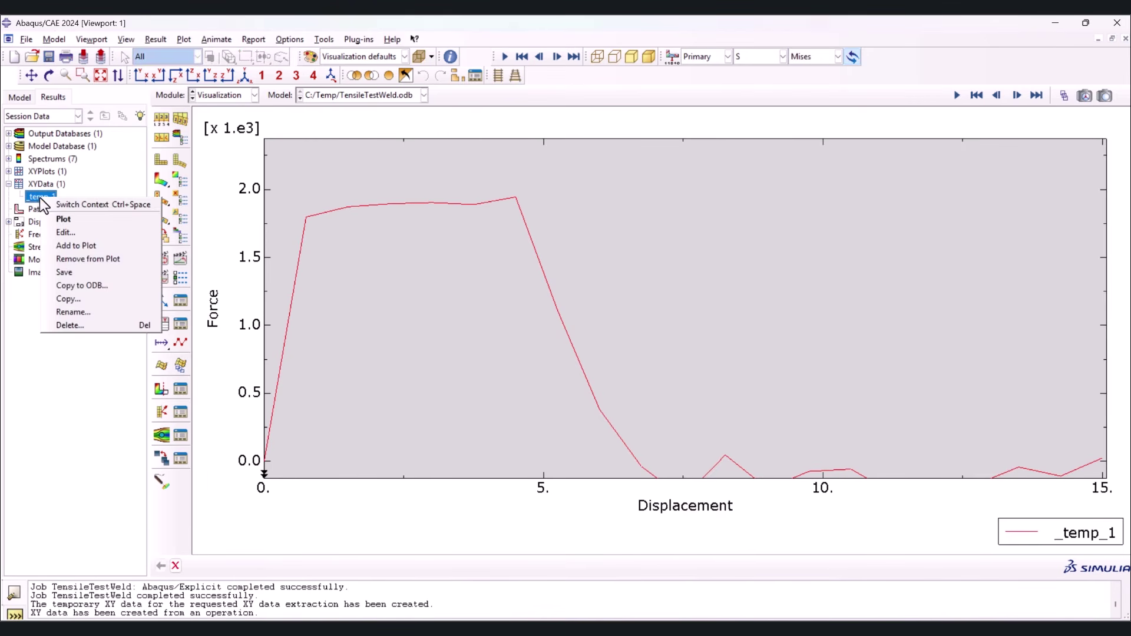
{"action": "left_click", "coordinate": [63, 233]}
{"action": "left_click_drag", "start_coordinate": [75, 149], "coordinate": [259, 149]}
{"action": "double_click", "coordinate": [246, 198]}
{"action": "scroll", "coordinate": [294, 277], "scroll_direction": "down", "scroll_amount": 4}
{"action": "key", "text": "ctrl+a"}
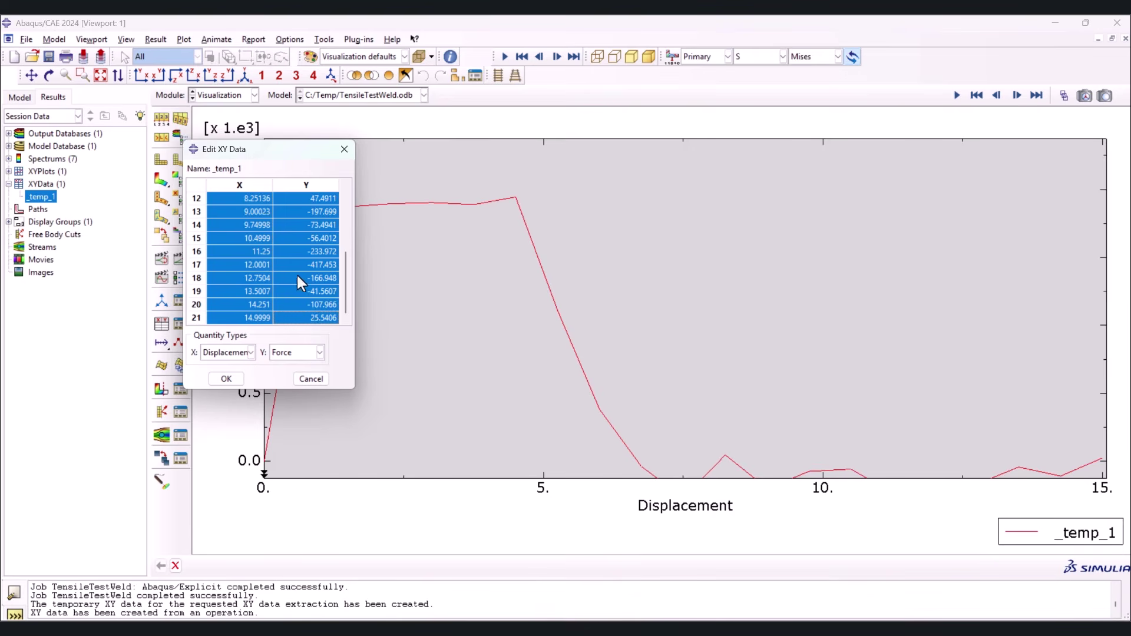
{"action": "right_click", "coordinate": [301, 252]}
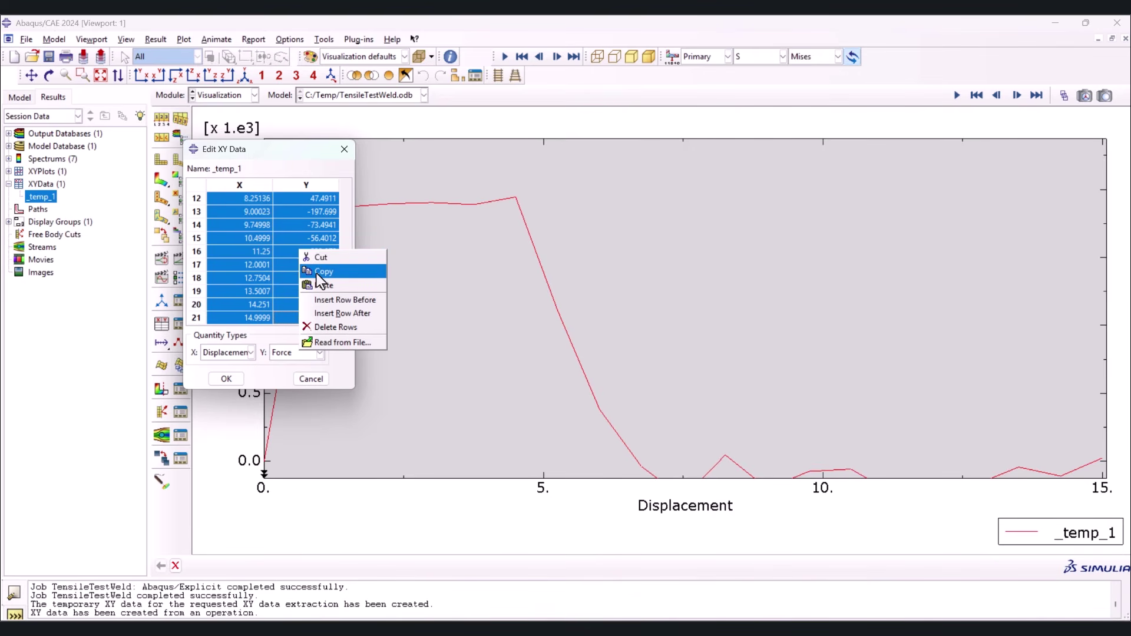
{"action": "left_click", "coordinate": [318, 272]}
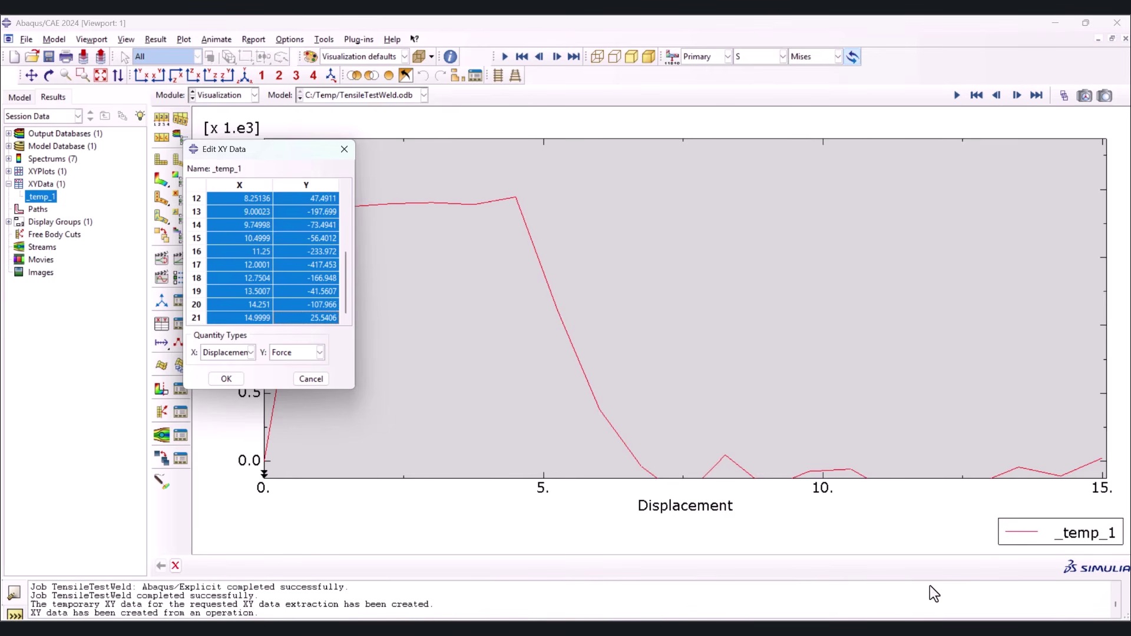
{"action": "key", "text": "alt+Tab"}
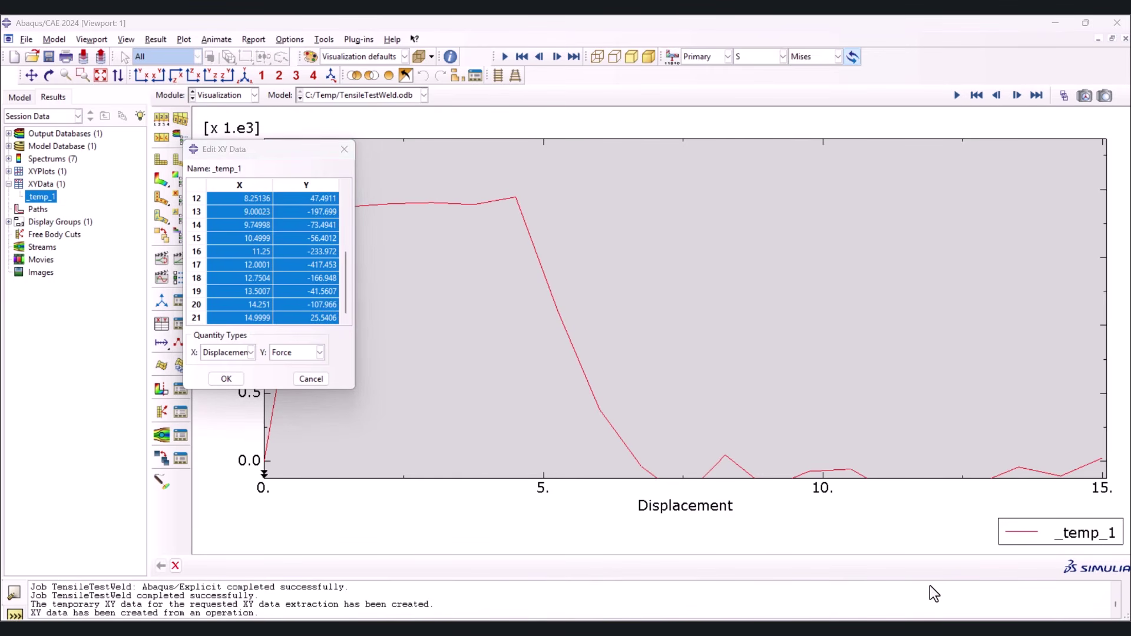
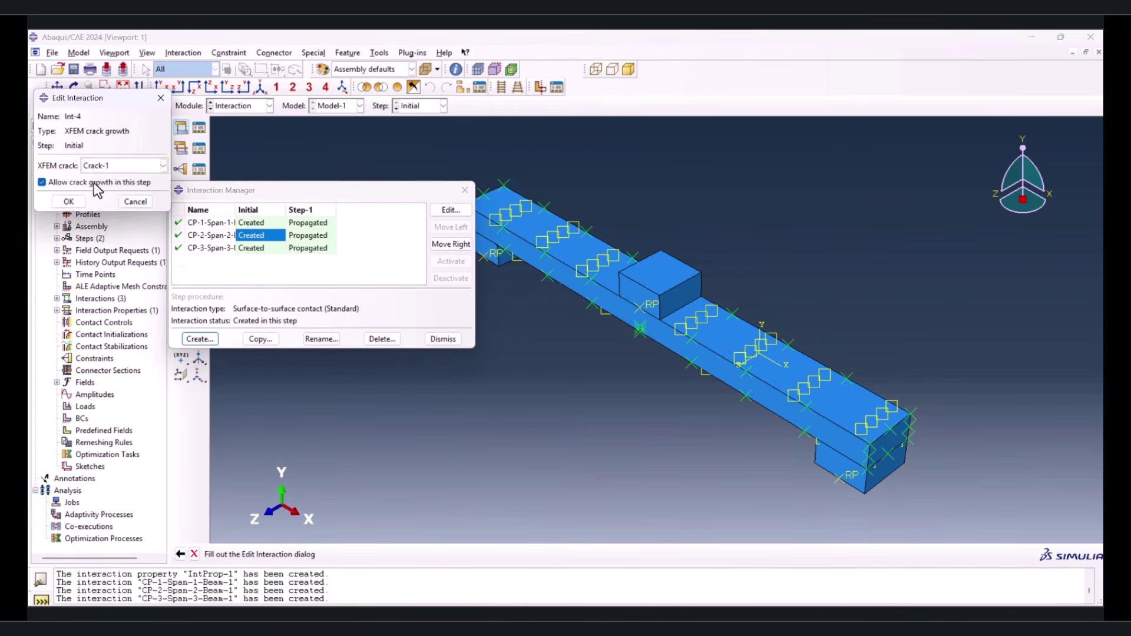
Create the XFEM crack growth interaction for Crack-1 with crack growth allowed, close the interaction manager and switch to the Load module
{"action": "left_click", "coordinate": [68, 201]}
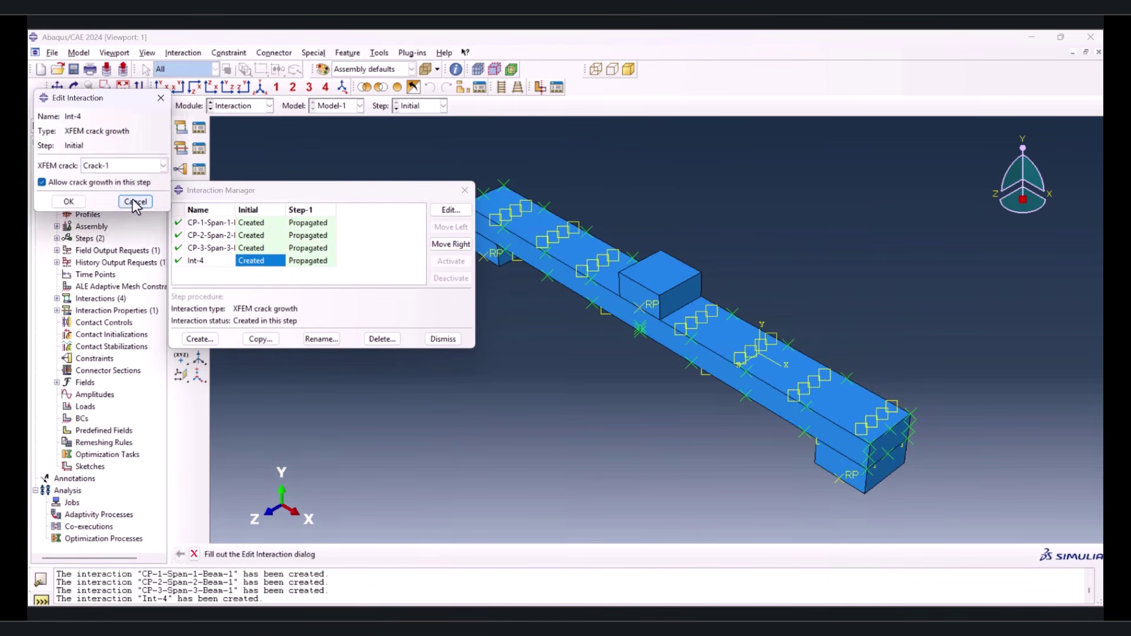
{"action": "left_click", "coordinate": [443, 339]}
{"action": "left_click", "coordinate": [256, 106]}
{"action": "left_click", "coordinate": [235, 179]}
{"action": "left_click", "coordinate": [185, 147]}
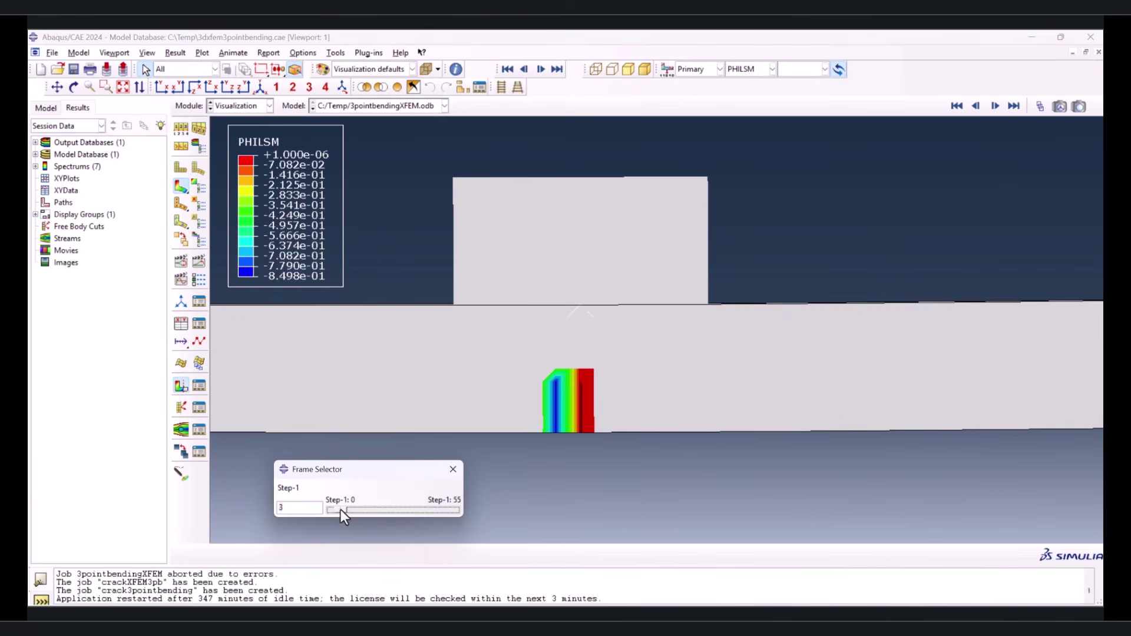
Scrub through the PHILSM contour frames from frame 3 towards frame 55 to examine the crack growth
{"action": "left_click_drag", "start_coordinate": [340, 509], "coordinate": [455, 510]}
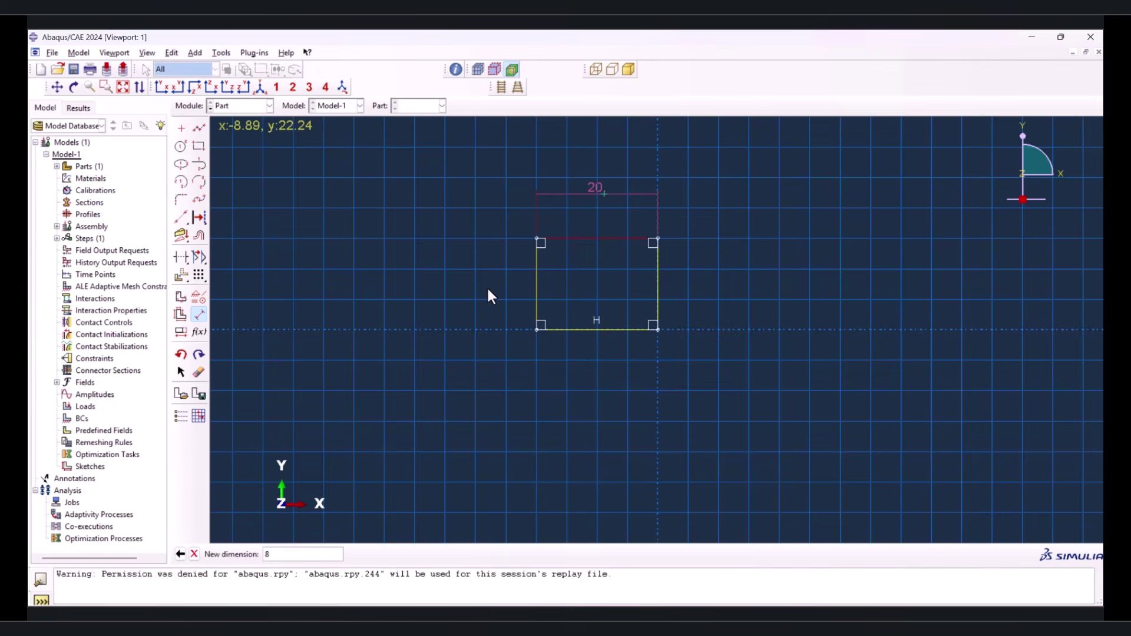
Set the sketched rectangle's width to 8 and place a dimension on its left vertical edge
{"action": "key", "text": "Return"}
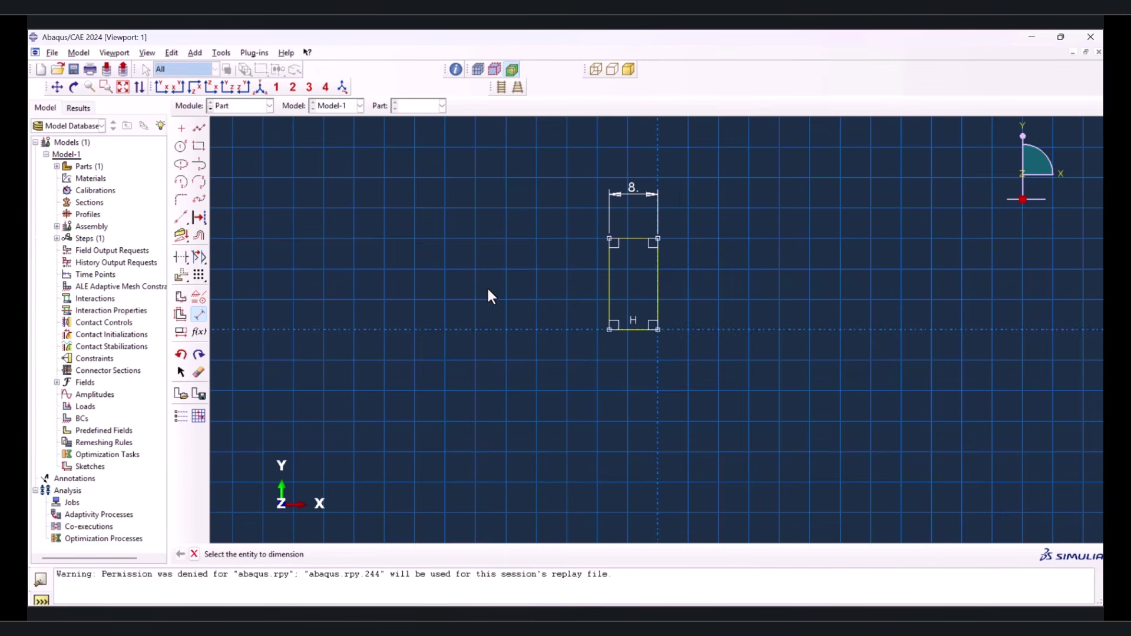
{"action": "left_click", "coordinate": [607, 277]}
{"action": "left_click", "coordinate": [557, 278]}
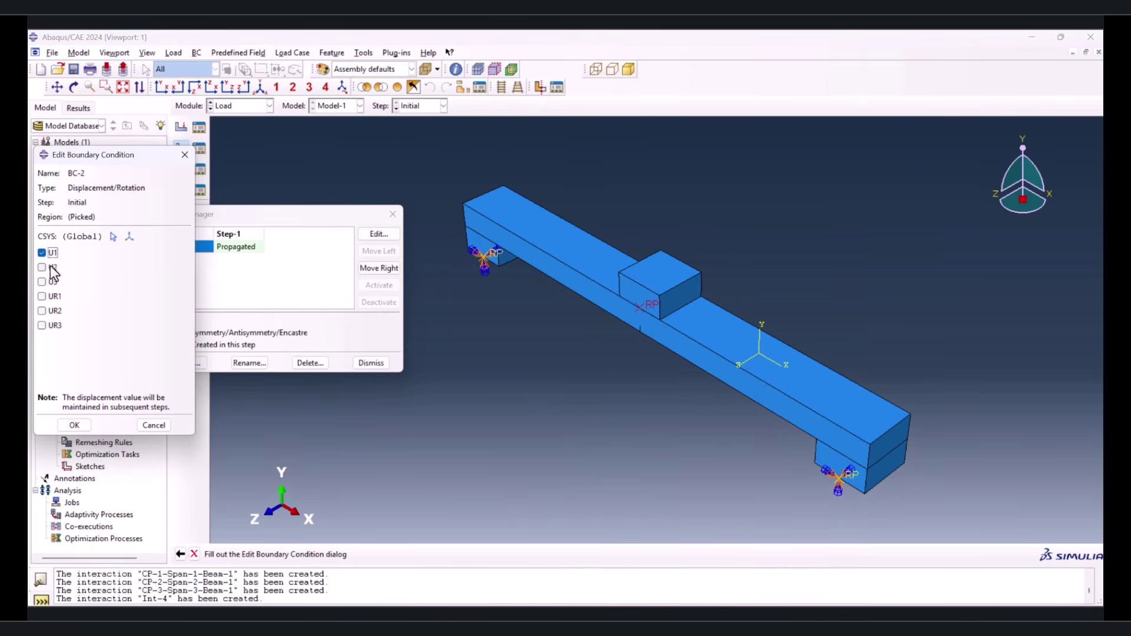
Constrain U2 in the displacement/rotation boundary condition BC-2
{"action": "left_click", "coordinate": [42, 267]}
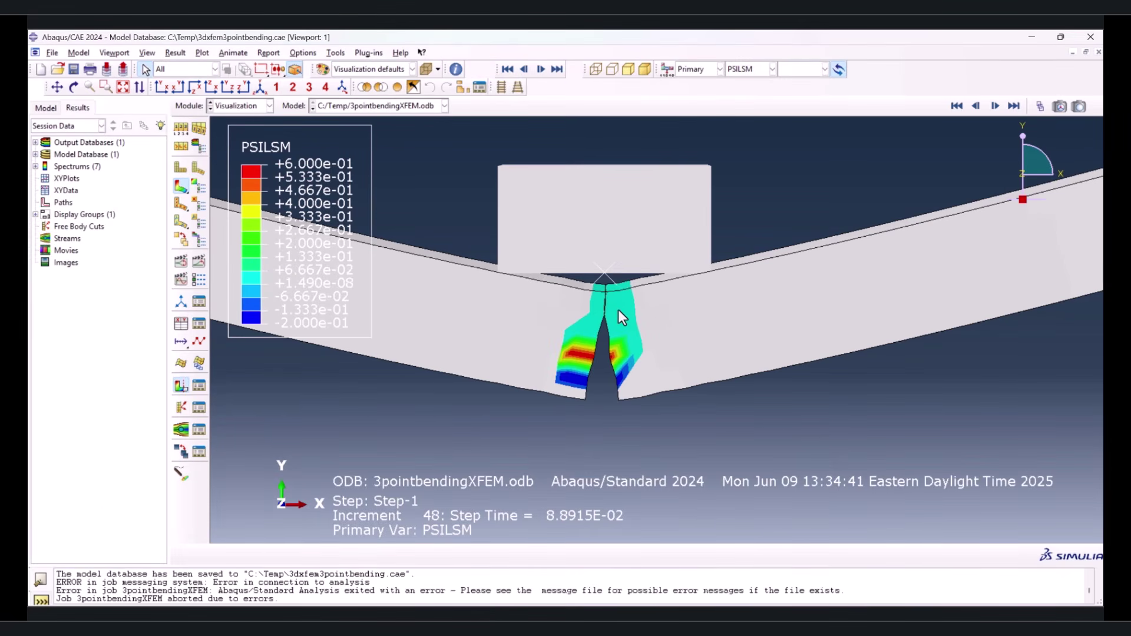
{"action": "mouse_move", "coordinate": [618, 310]}
{"action": "left_mouse_down", "text": "ctrl+alt"}
{"action": "mouse_move", "coordinate": [620, 262]}
{"action": "mouse_move", "coordinate": [616, 314]}
{"action": "left_mouse_up", "text": "ctrl+alt"}
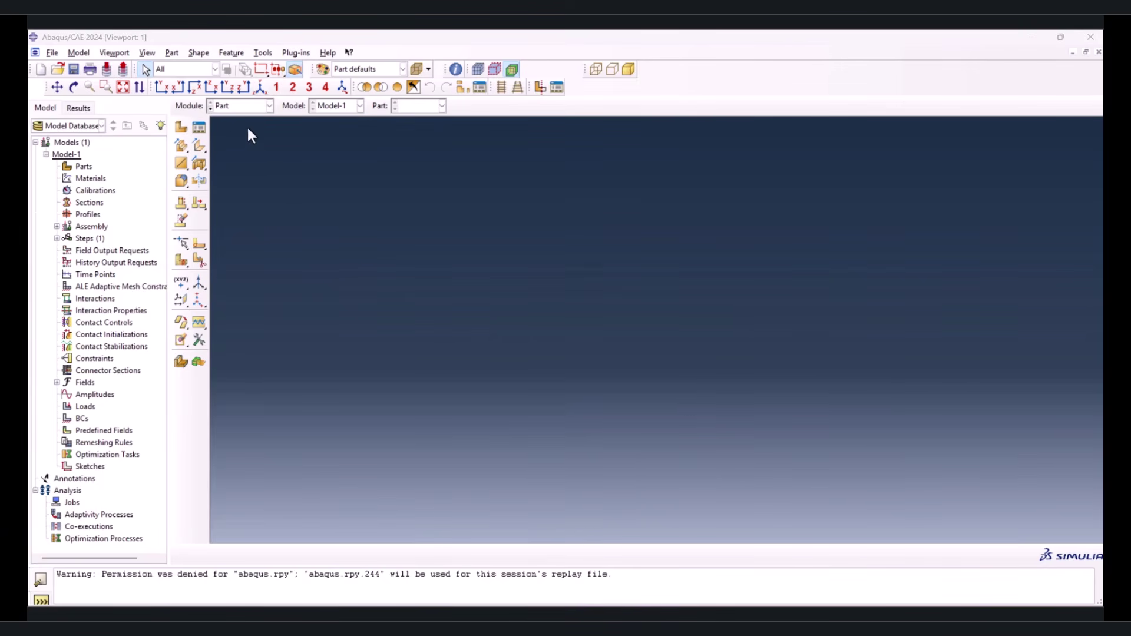
Create a 3D deformable solid extrusion part named Beam with an approximate size of 200
{"action": "left_click", "coordinate": [182, 127]}
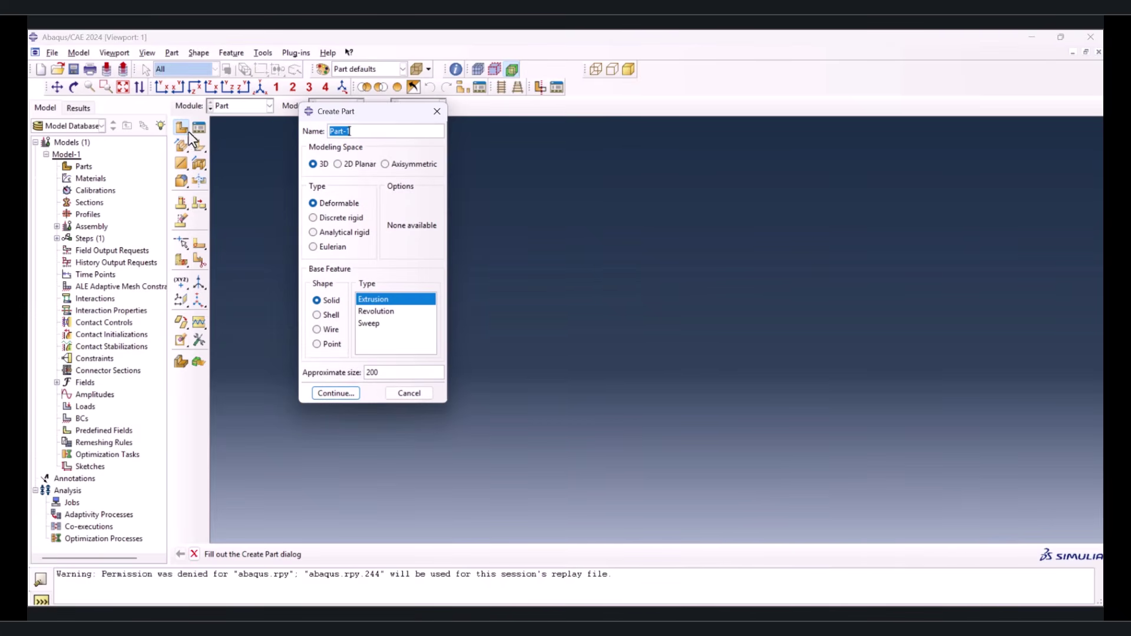
{"action": "type", "text": "Beam"}
{"action": "left_click", "coordinate": [340, 394]}
Sketch the beam profile as a rectangle with its lower edge on the horizontal axis and dimension its length to 80
{"action": "left_click", "coordinate": [200, 147]}
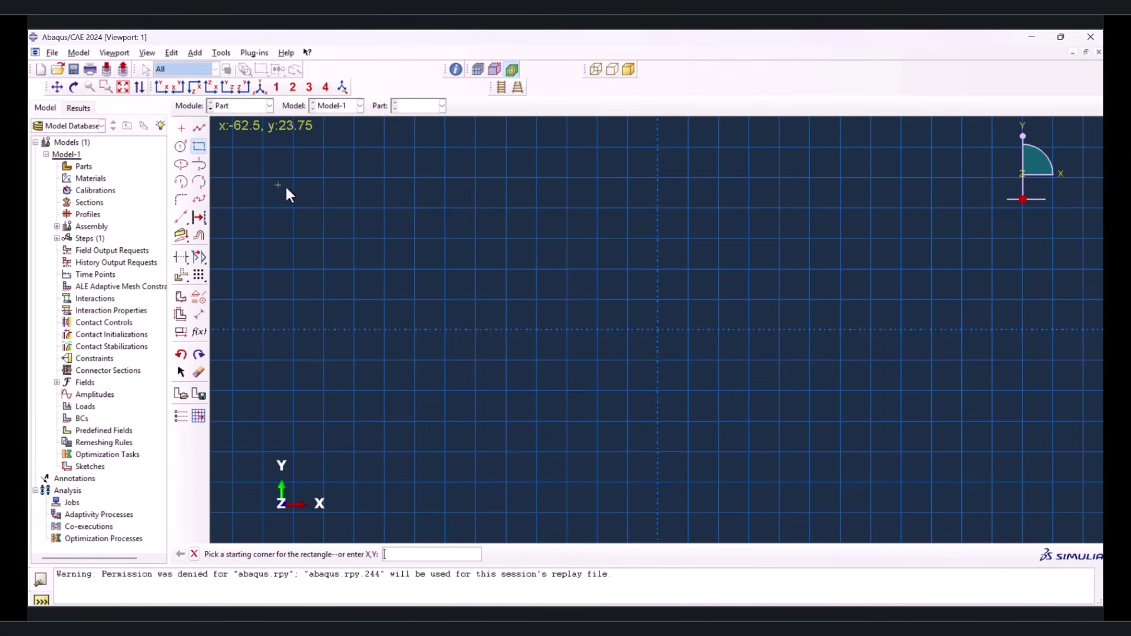
{"action": "left_click", "coordinate": [476, 269]}
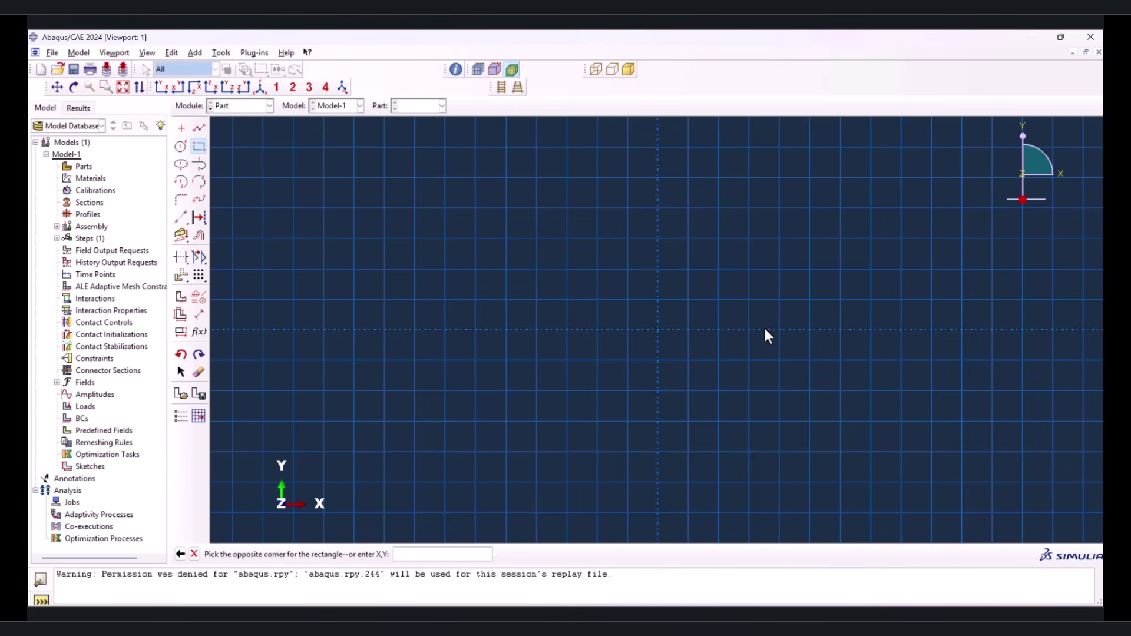
{"action": "left_click", "coordinate": [809, 328]}
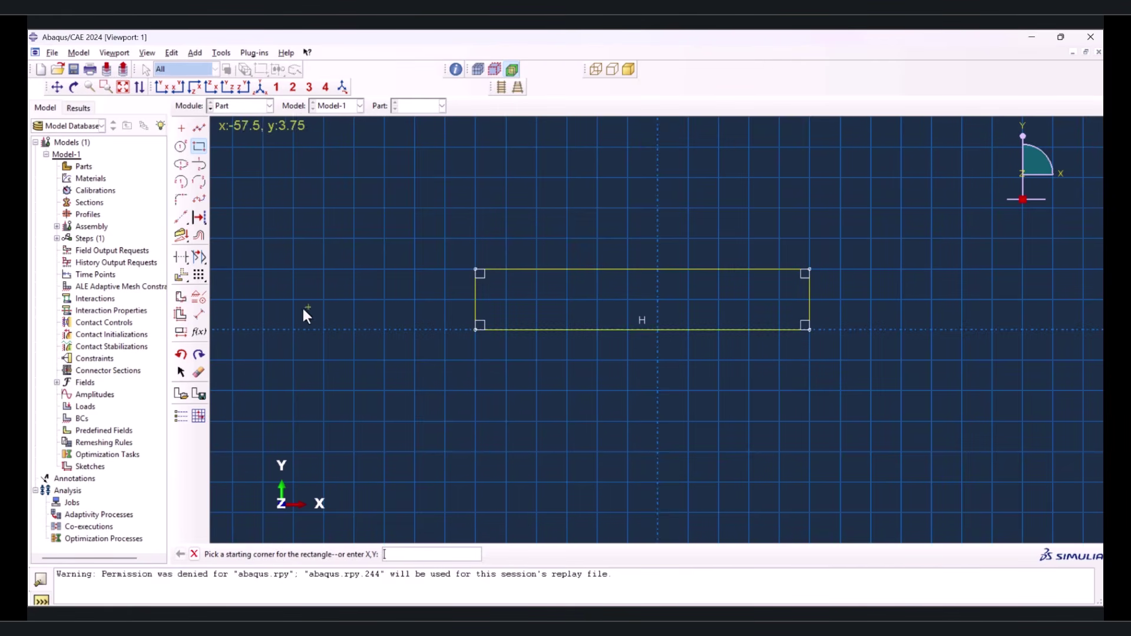
{"action": "left_click", "coordinate": [203, 314]}
{"action": "left_click", "coordinate": [594, 271]}
{"action": "left_click", "coordinate": [604, 219]}
{"action": "type", "text": "80"}
{"action": "key", "text": "Return"}
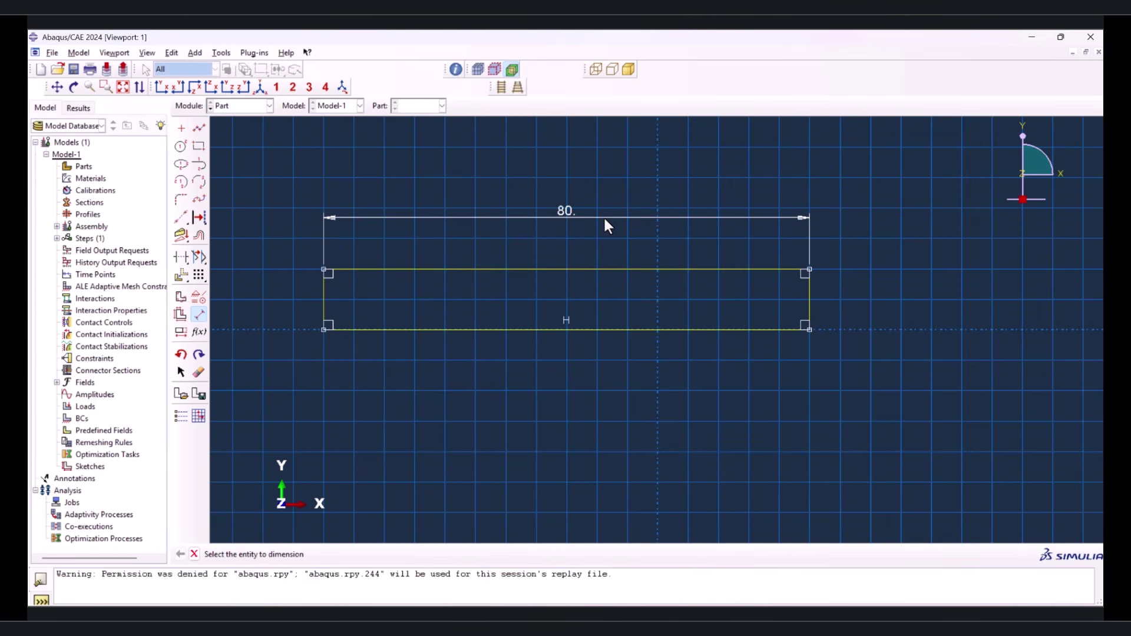
Dimension the beam profile's height to 4
{"action": "left_click", "coordinate": [322, 299]}
{"action": "left_click", "coordinate": [298, 291]}
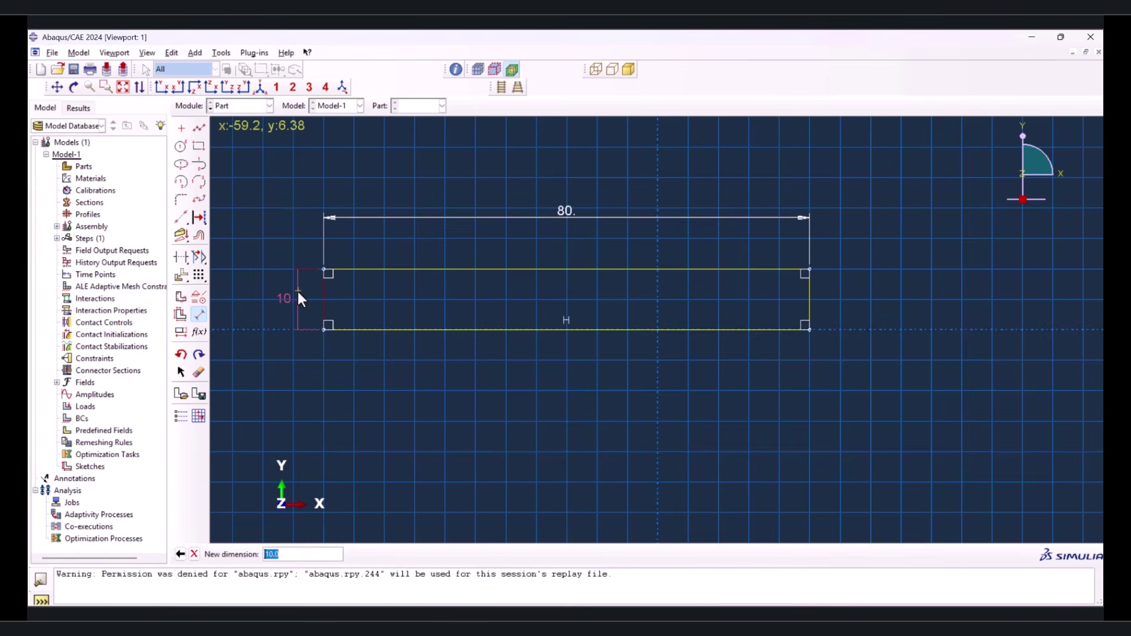
{"action": "key", "text": "Return"}
{"action": "key", "text": "Escape"}
Finish the beam sketch and extrude it to a depth of 8
{"action": "middle_click", "coordinate": [383, 397]}
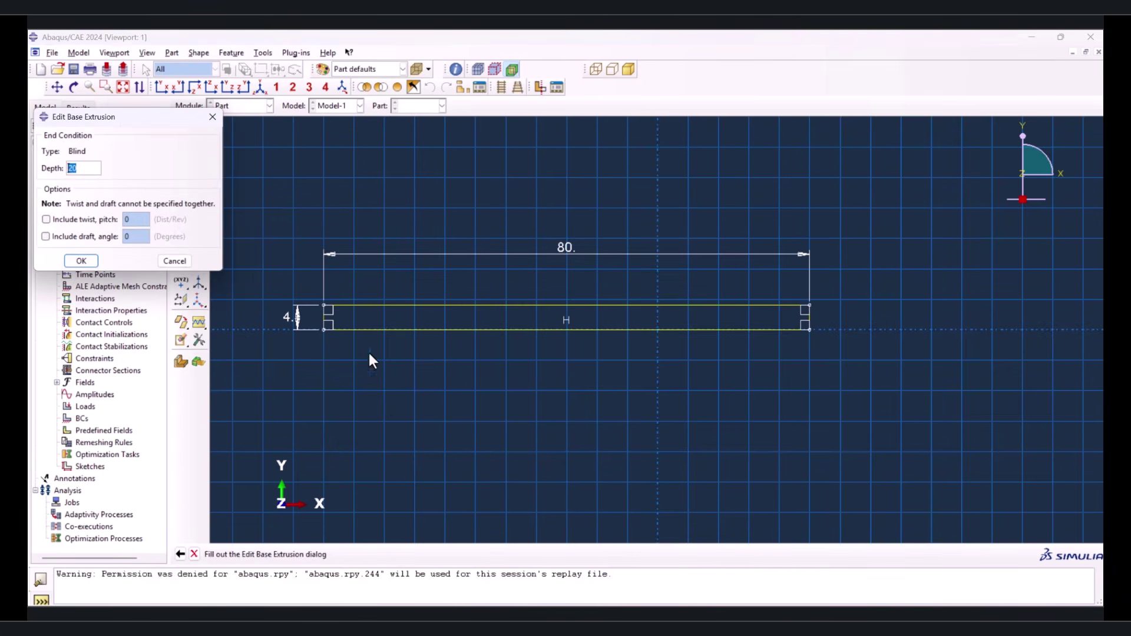
{"action": "type", "text": "8"}
{"action": "left_click", "coordinate": [83, 260]}
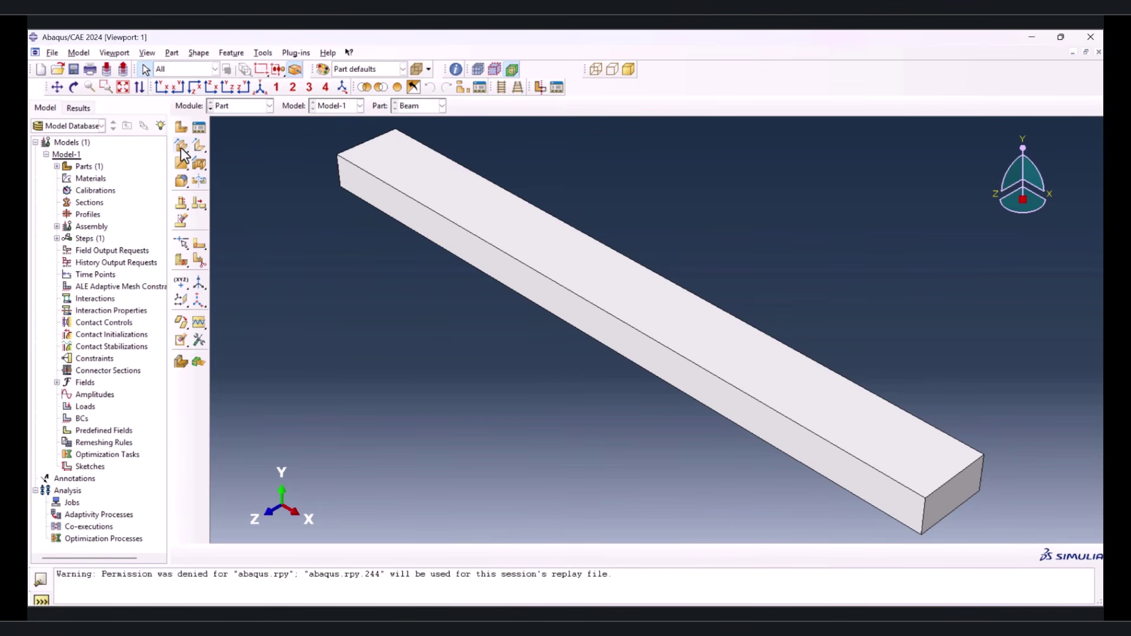
Create a 3D discrete rigid solid extrusion part named Span with an approximate size of 200
{"action": "left_click", "coordinate": [182, 128]}
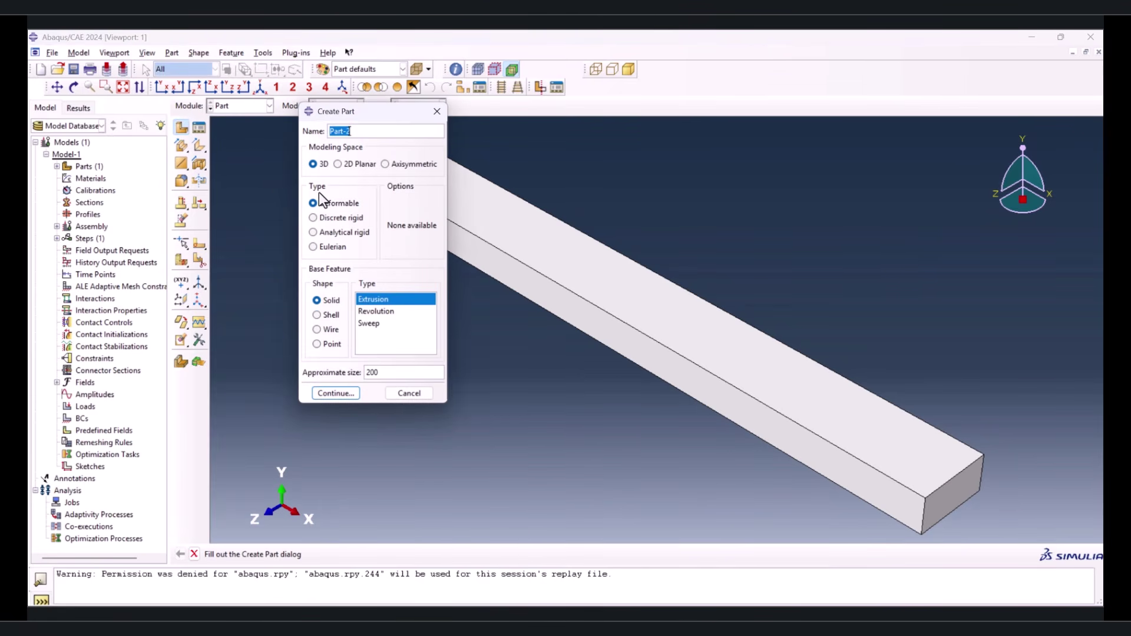
{"action": "type", "text": "Span"}
{"action": "left_click", "coordinate": [341, 218]}
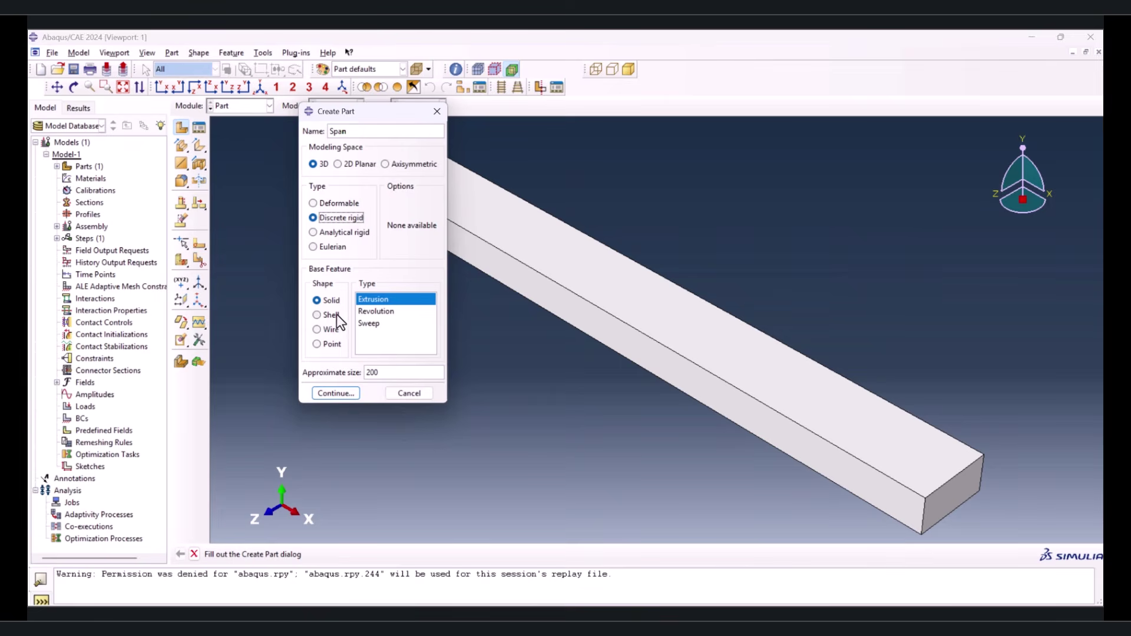
{"action": "left_click", "coordinate": [334, 393]}
Sketch a rectangle for the Span part with its lower-right corner at the origin, about 15 high
{"action": "left_click", "coordinate": [200, 146]}
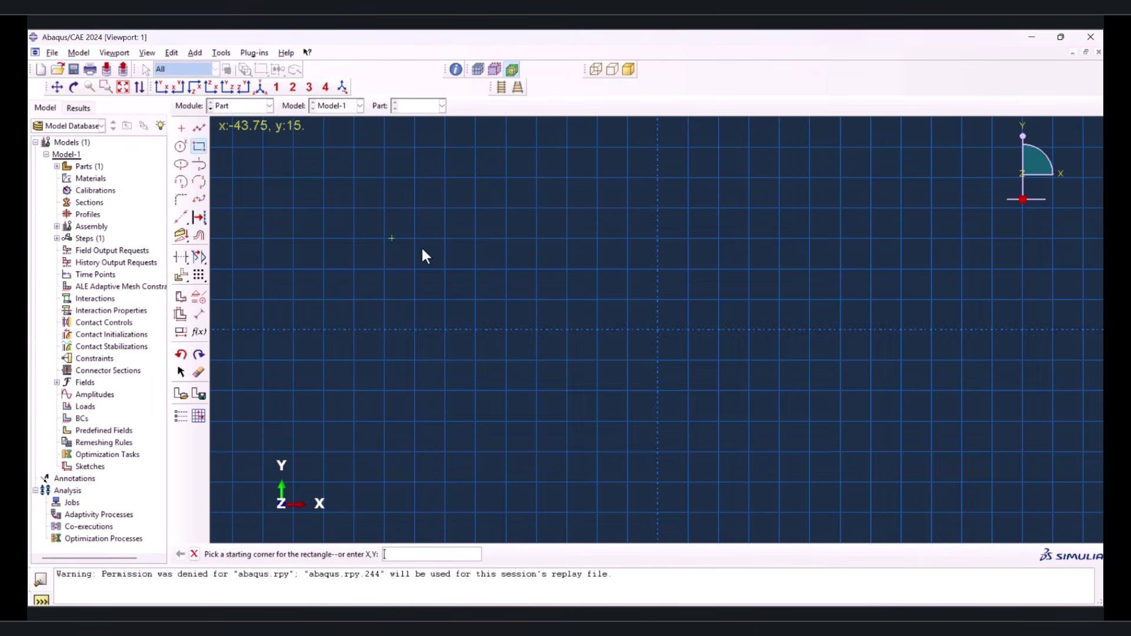
{"action": "left_click", "coordinate": [536, 238]}
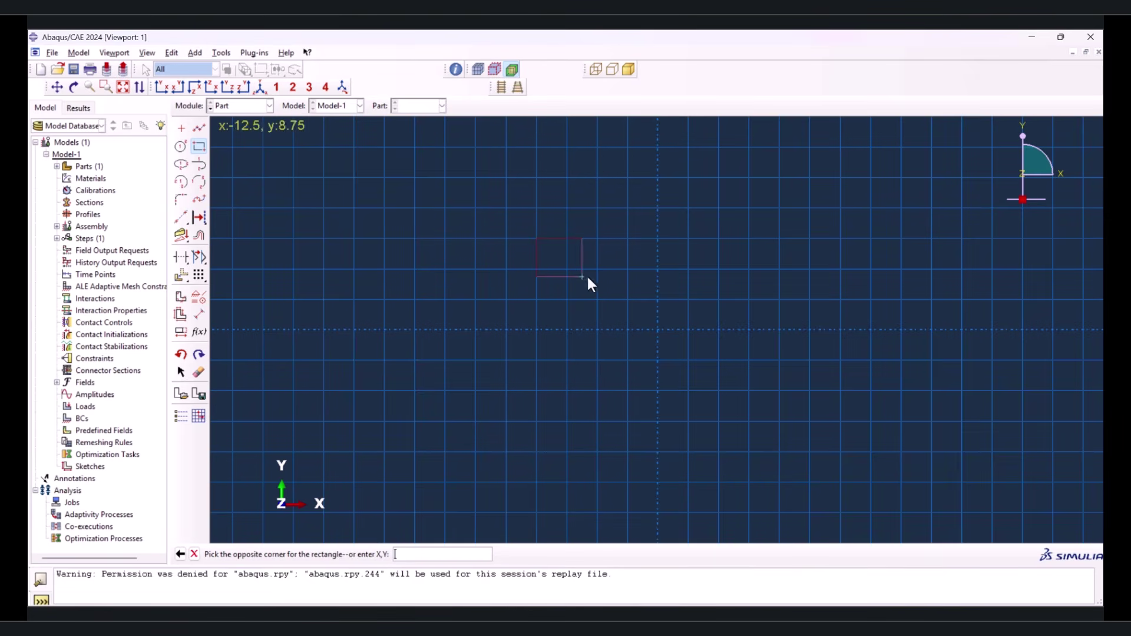
{"action": "left_click", "coordinate": [658, 329]}
{"action": "middle_click", "coordinate": [609, 391]}
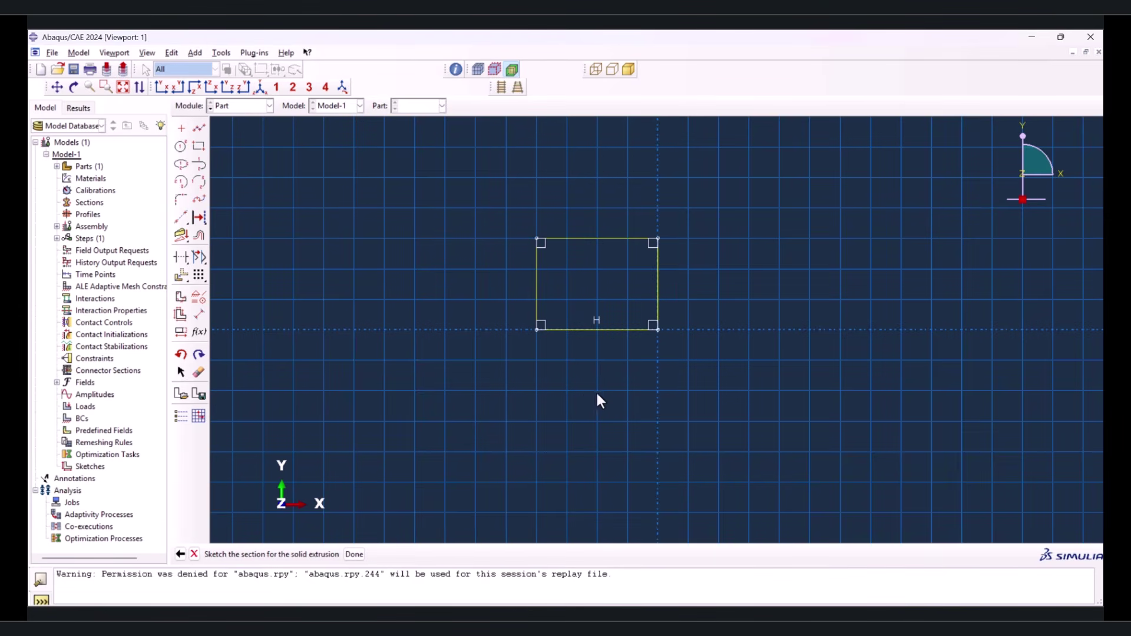
Dimension the Span rectangle to a width of 8 and a height of 4
{"action": "left_click", "coordinate": [199, 314]}
{"action": "left_click", "coordinate": [591, 238]}
{"action": "left_click", "coordinate": [604, 193]}
{"action": "type", "text": "8"}
{"action": "key", "text": "Return"}
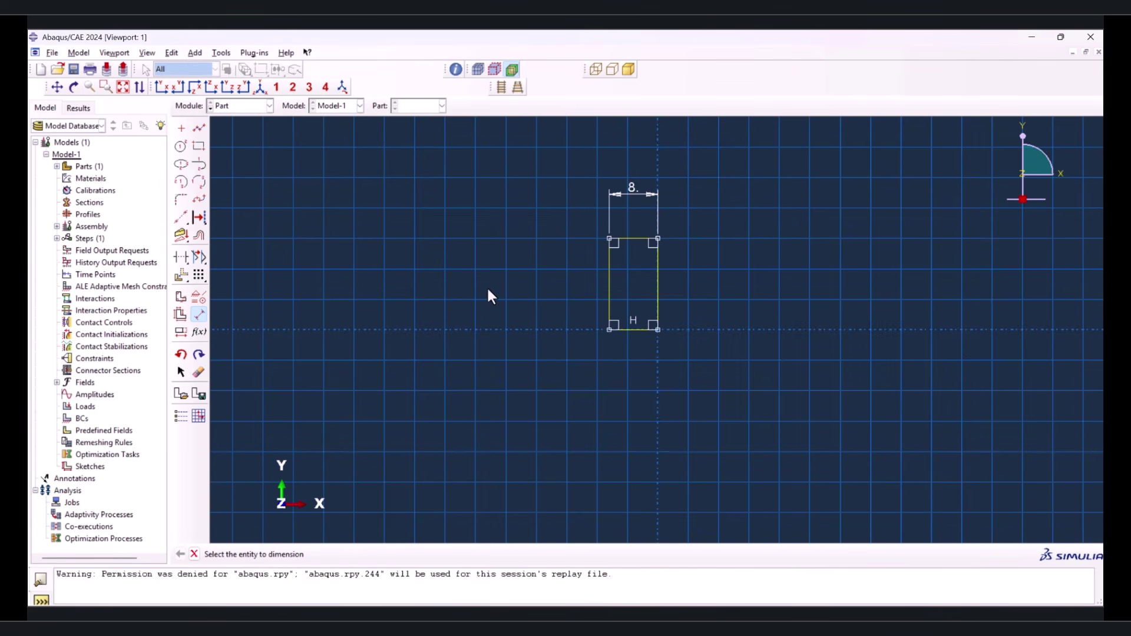
{"action": "left_click", "coordinate": [607, 280]}
{"action": "left_click", "coordinate": [558, 281]}
{"action": "type", "text": "4"}
{"action": "key", "text": "Return"}
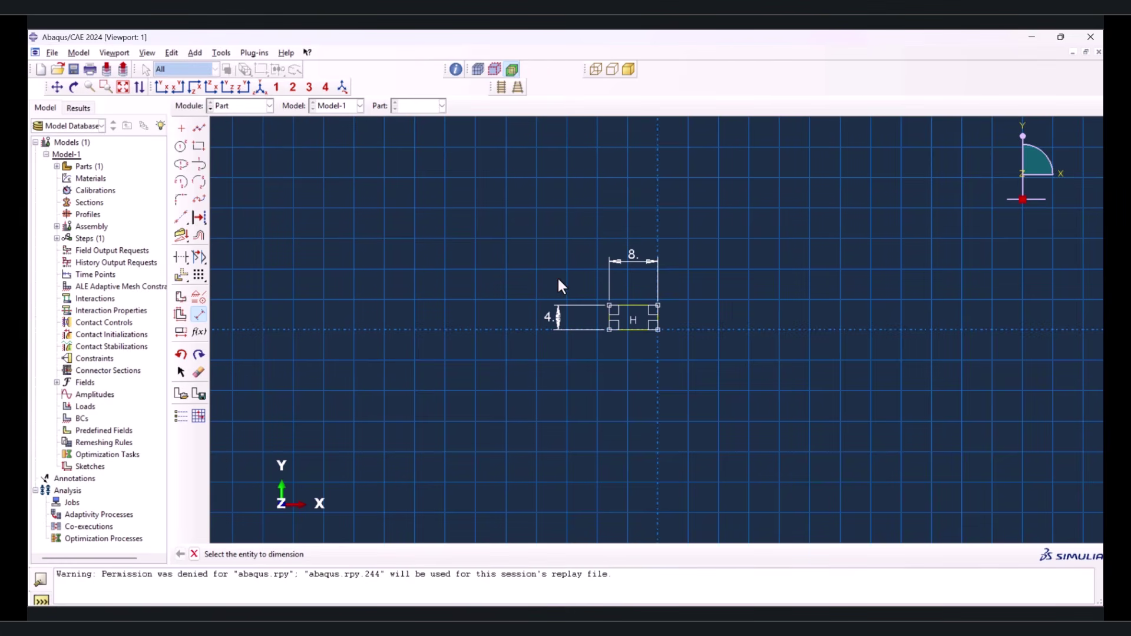
{"action": "key", "text": "Escape"}
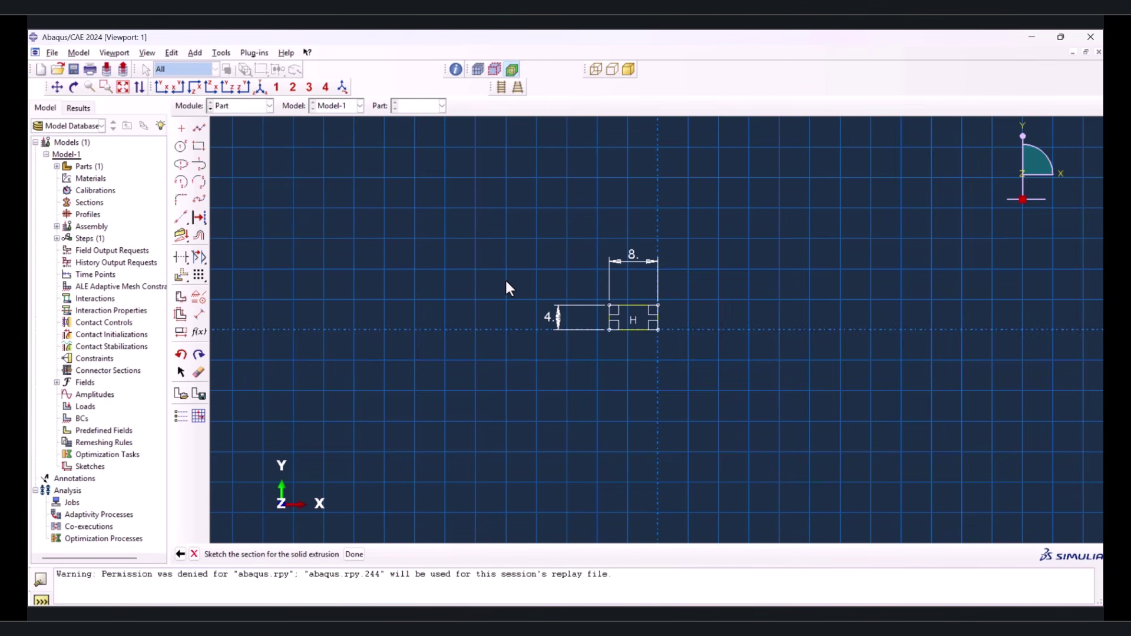
Finish the Span sketch and extrude it to a depth of 8
{"action": "middle_click", "coordinate": [509, 288]}
{"action": "type", "text": "8"}
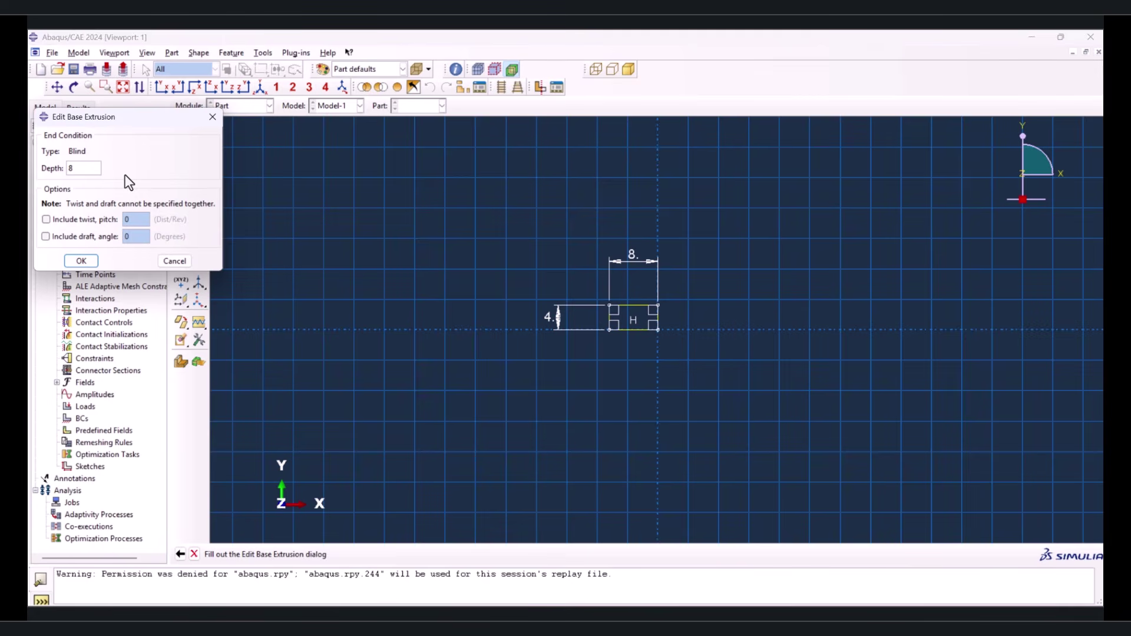
{"action": "left_click", "coordinate": [88, 263]}
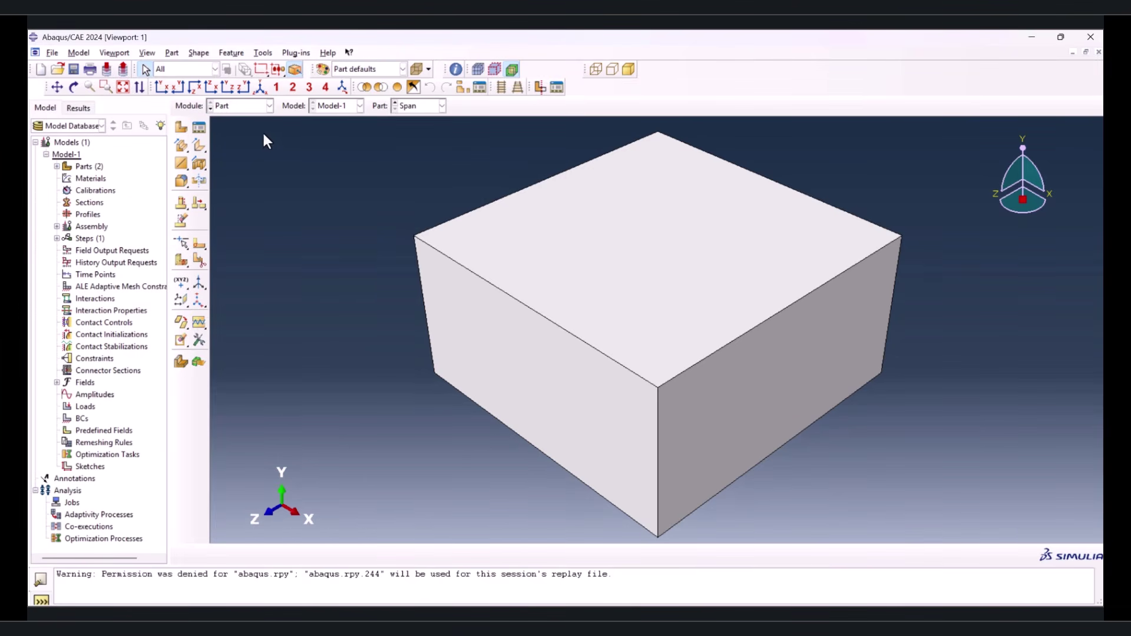
Create a 3D deformable shell extrusion part named crack with an approximate size of 200
{"action": "left_click", "coordinate": [181, 127]}
{"action": "type", "text": "crack"}
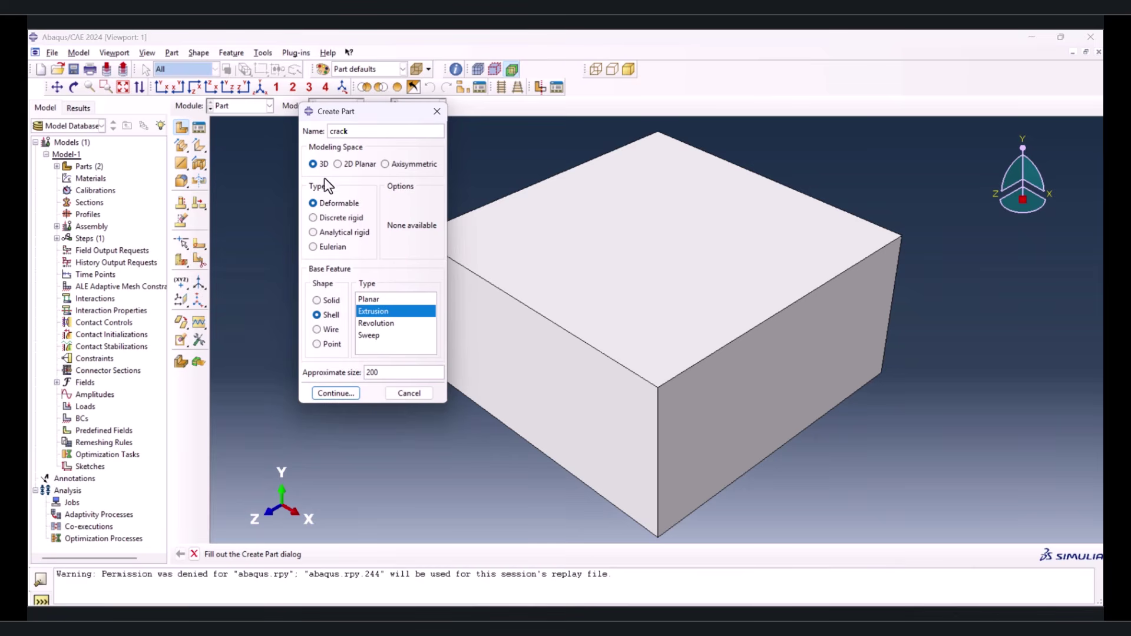
{"action": "left_click", "coordinate": [341, 393]}
Sketch a vertical line about 15 long upward from the origin for the crack
{"action": "left_click", "coordinate": [201, 129]}
{"action": "key", "text": "Escape"}
{"action": "left_click", "coordinate": [198, 129]}
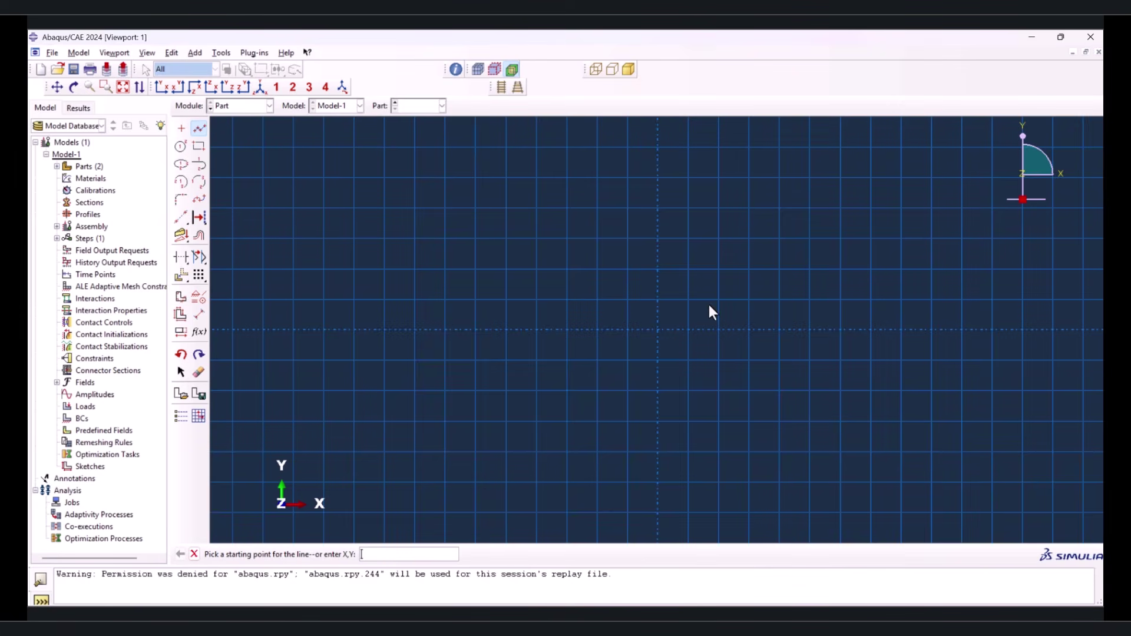
{"action": "left_click", "coordinate": [658, 329]}
{"action": "left_click", "coordinate": [658, 238]}
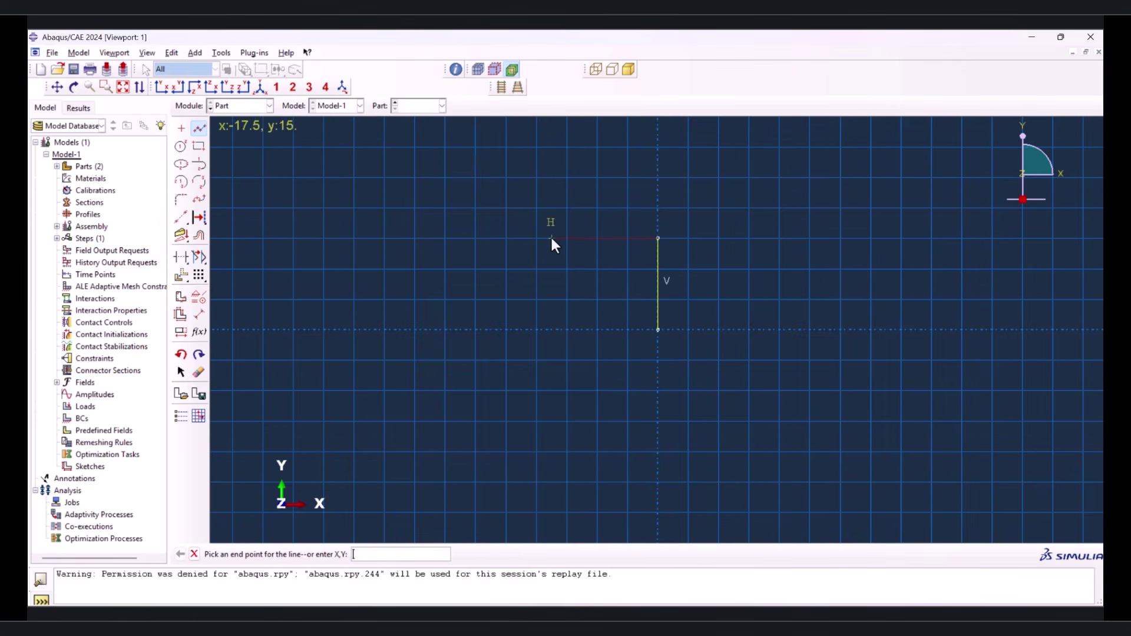
{"action": "key", "text": "Escape"}
Dimension the vertical crack line to a length of 1
{"action": "left_click", "coordinate": [199, 314]}
{"action": "left_click", "coordinate": [656, 266]}
{"action": "left_click", "coordinate": [588, 265]}
{"action": "type", "text": "1"}
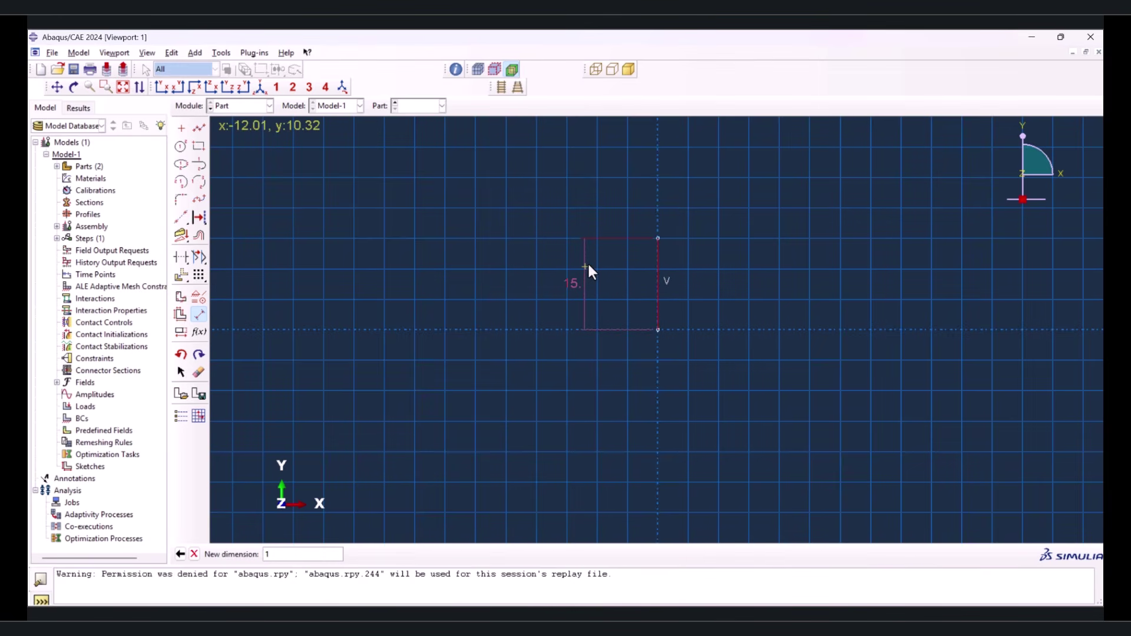
{"action": "key", "text": "Return"}
{"action": "middle_click", "coordinate": [575, 287]}
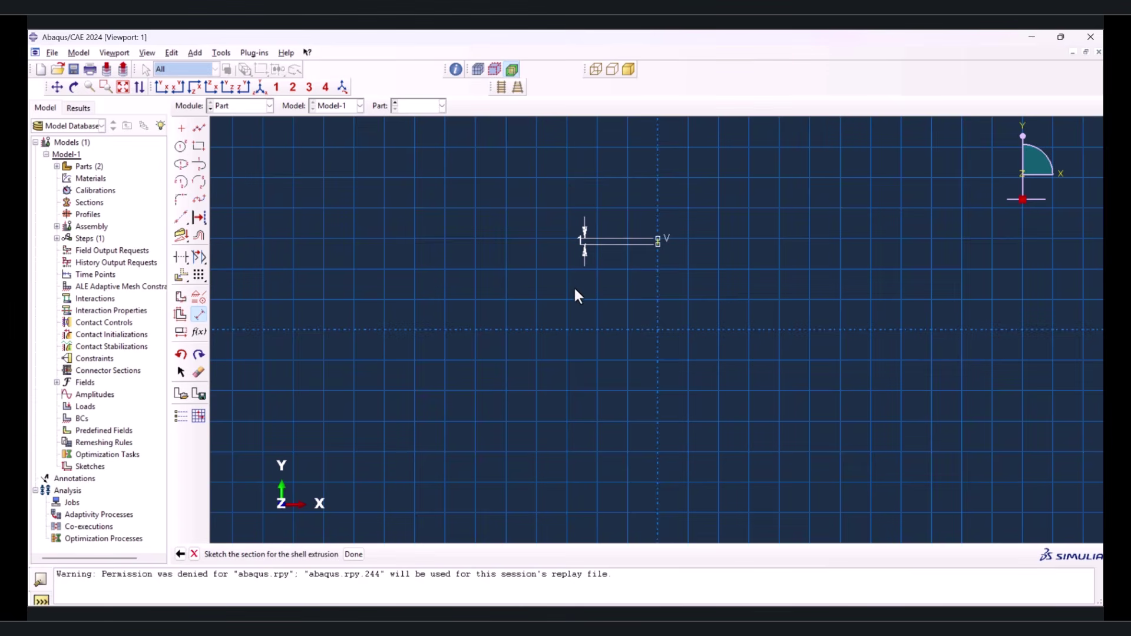
Finish the crack sketch and extrude the shell to a depth of 8
{"action": "middle_click", "coordinate": [511, 310]}
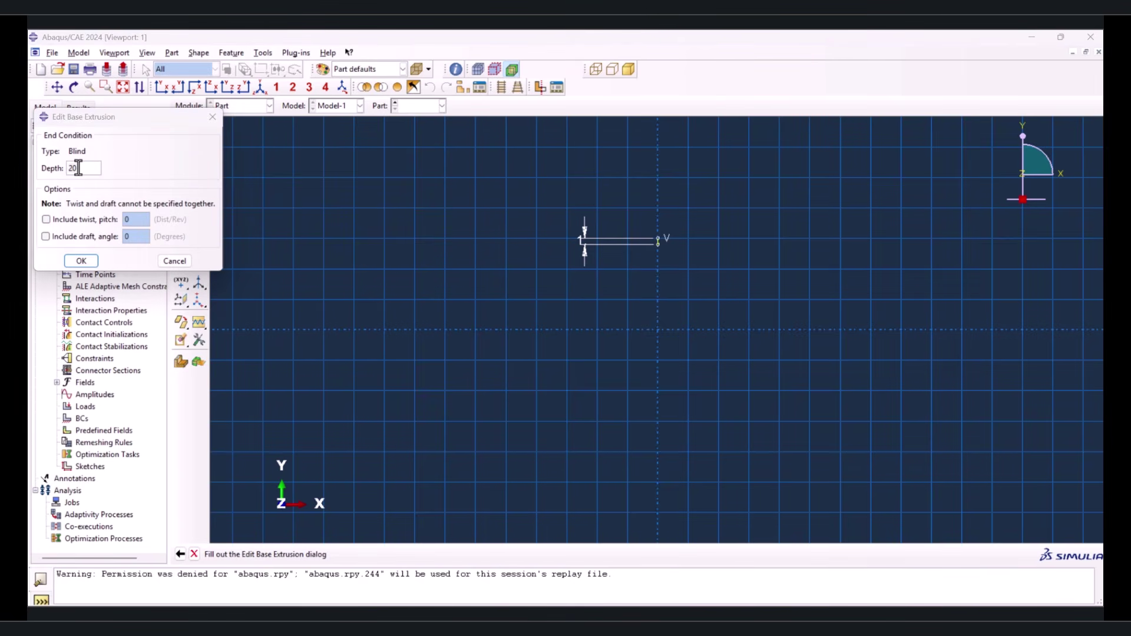
{"action": "type", "text": "8"}
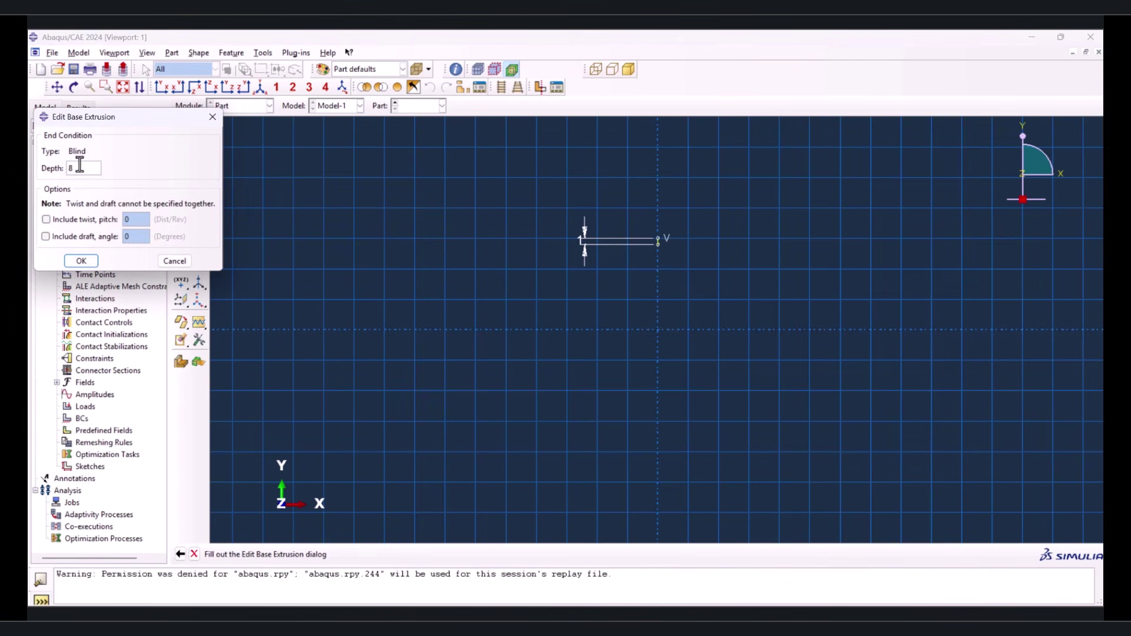
{"action": "left_click", "coordinate": [72, 260]}
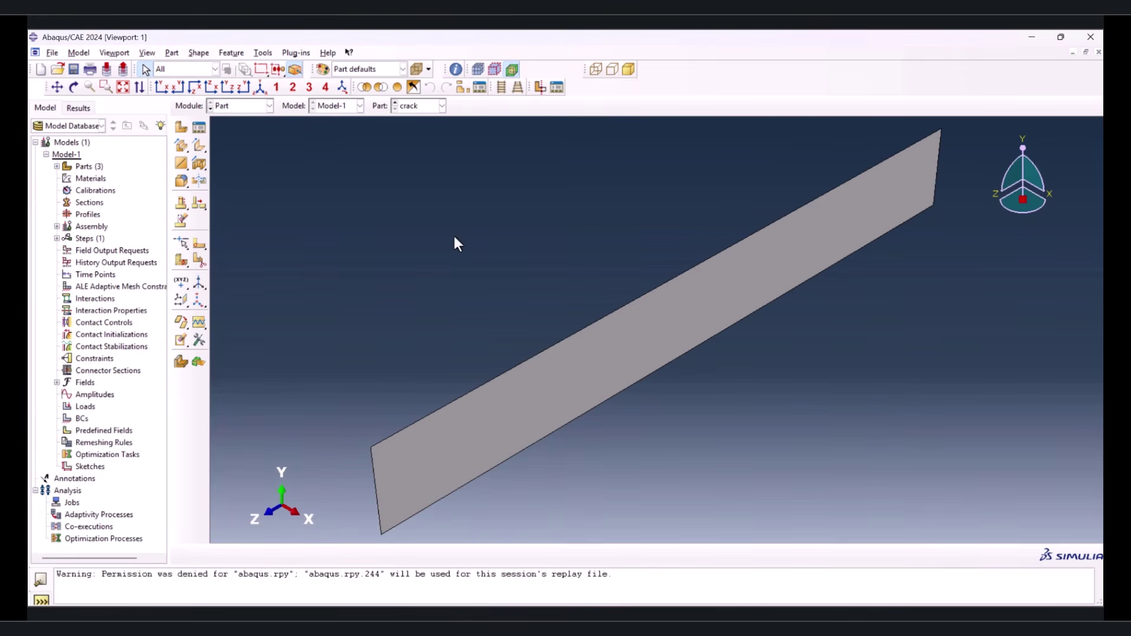
Display the Beam part and switch to the Property module
{"action": "left_click", "coordinate": [395, 102]}
{"action": "left_click", "coordinate": [395, 110]}
{"action": "left_click", "coordinate": [394, 102]}
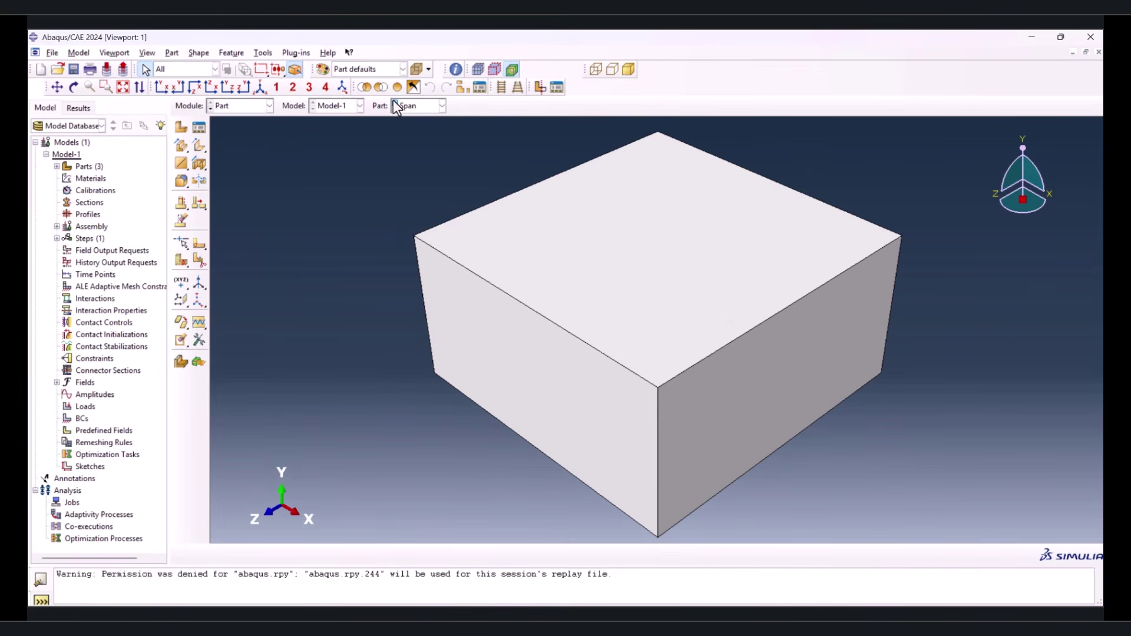
{"action": "left_click", "coordinate": [394, 102]}
{"action": "left_click", "coordinate": [231, 108]}
{"action": "left_click", "coordinate": [245, 126]}
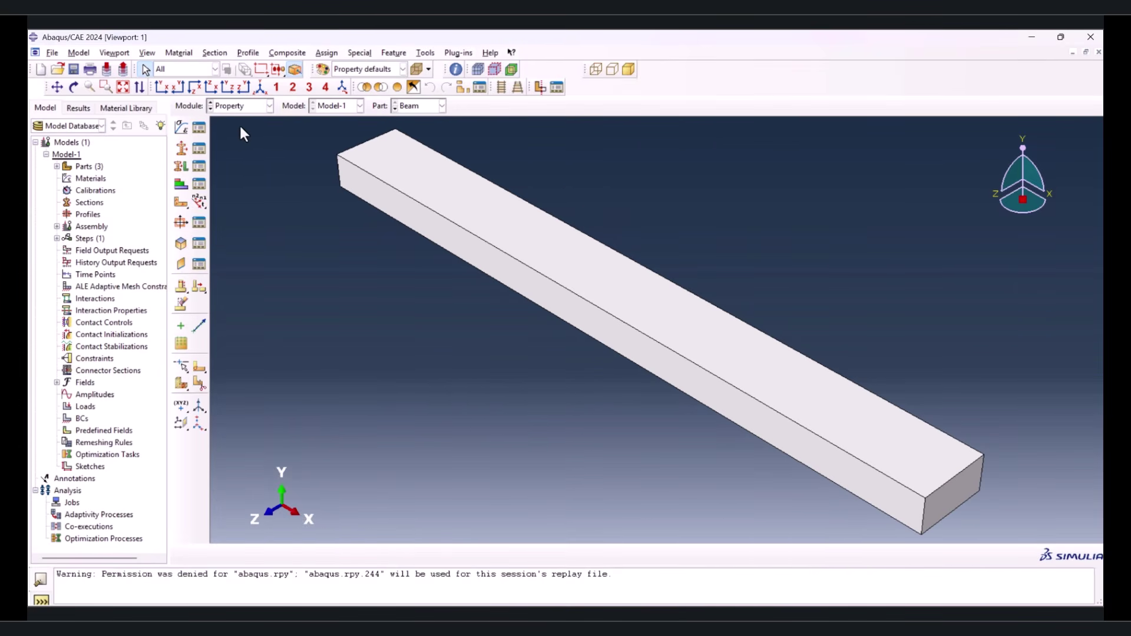
Create the material Material-1 and give it a mass density of 7.8e-9
{"action": "left_click", "coordinate": [184, 129]}
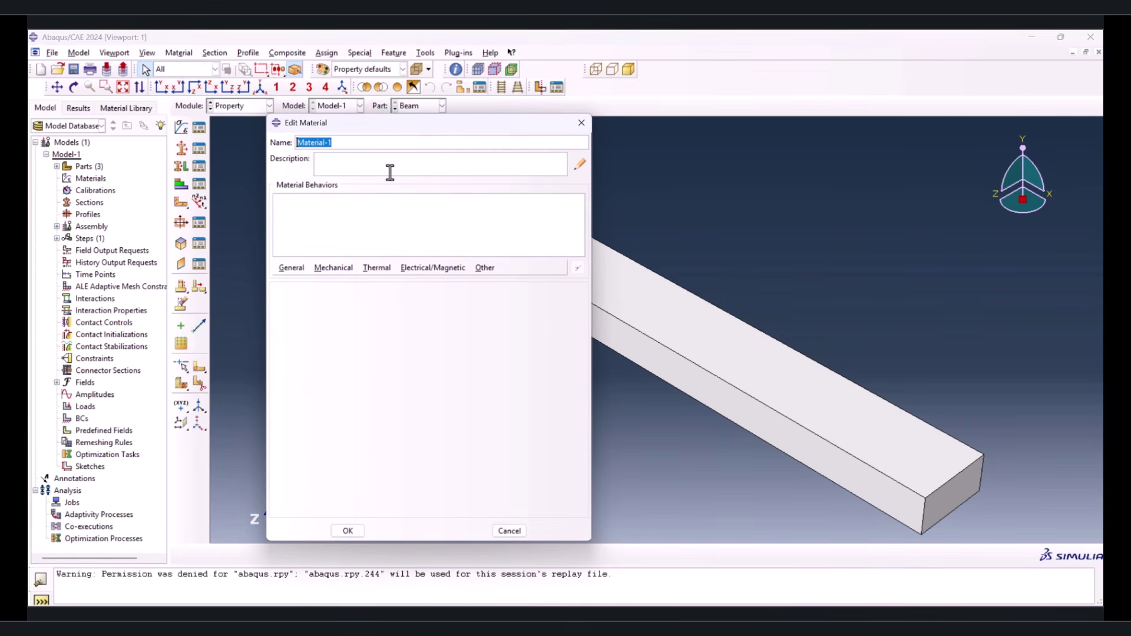
{"action": "left_click", "coordinate": [291, 267]}
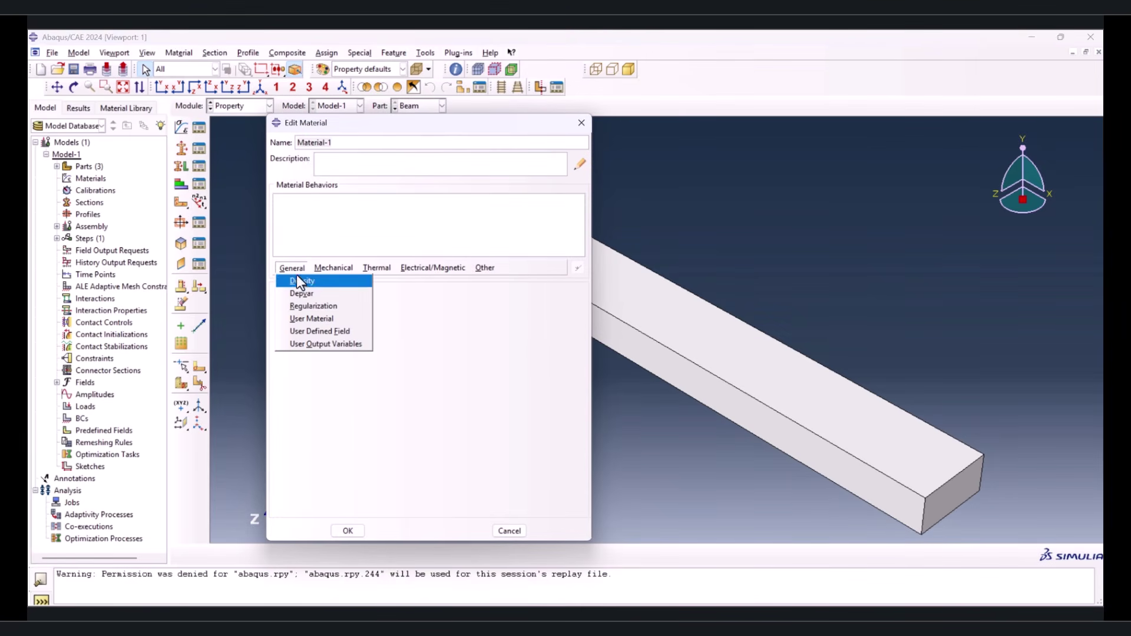
{"action": "left_click", "coordinate": [297, 279]}
{"action": "type", "text": "7.8e-9"}
Add isotropic elasticity to Material-1 with Young's modulus 210000 and Poisson's ratio 0.3
{"action": "left_click", "coordinate": [324, 269]}
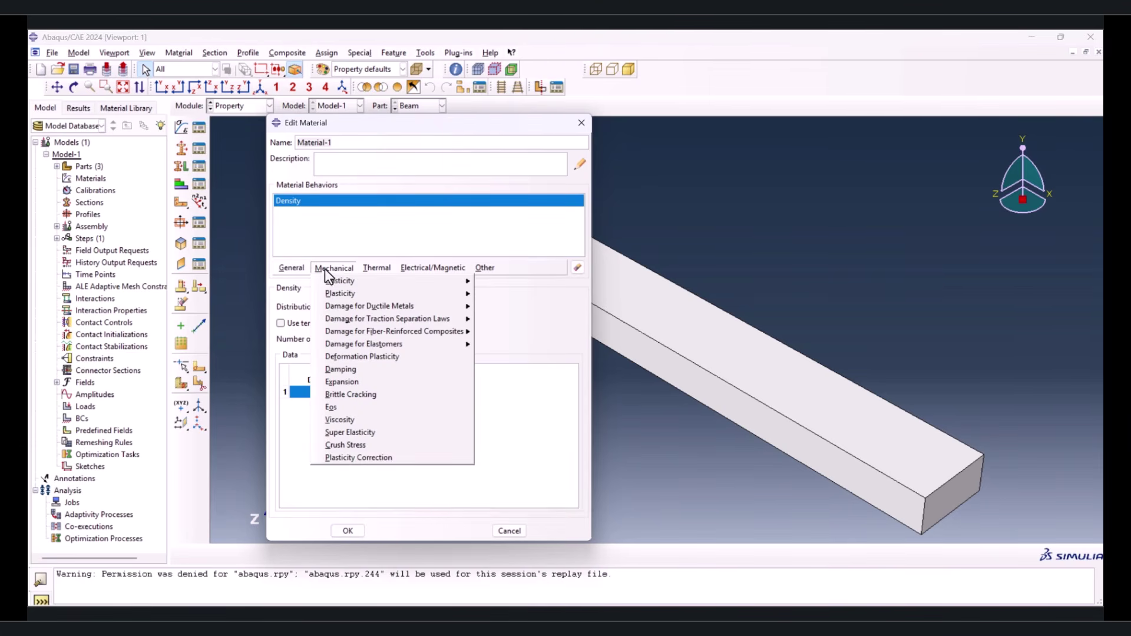
{"action": "mouse_move", "coordinate": [423, 282]}
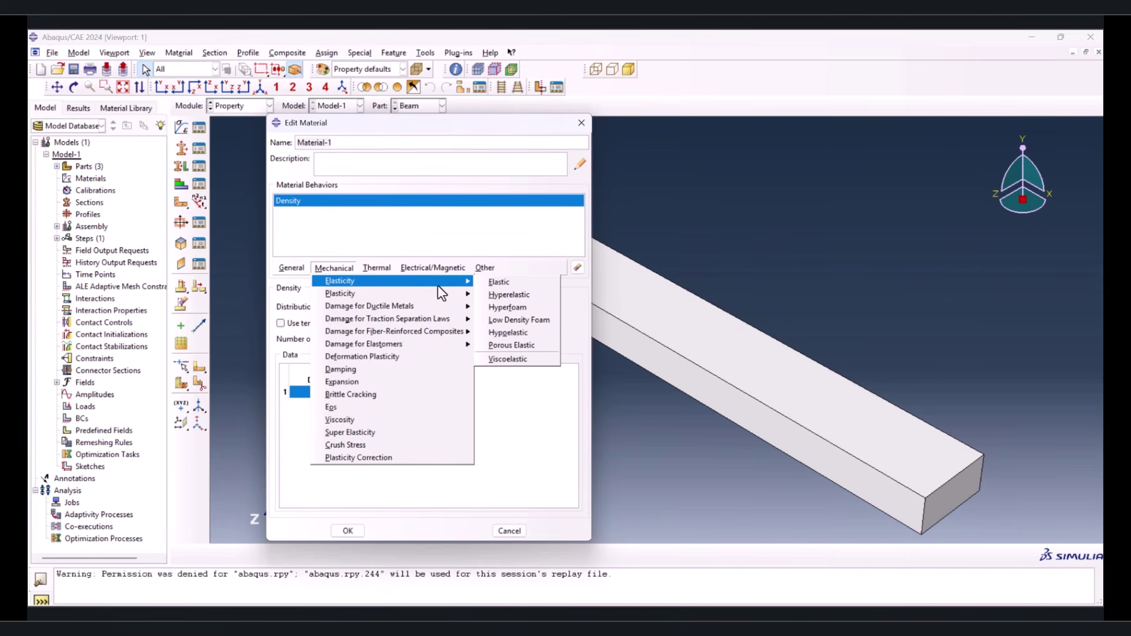
{"action": "left_click", "coordinate": [481, 282]}
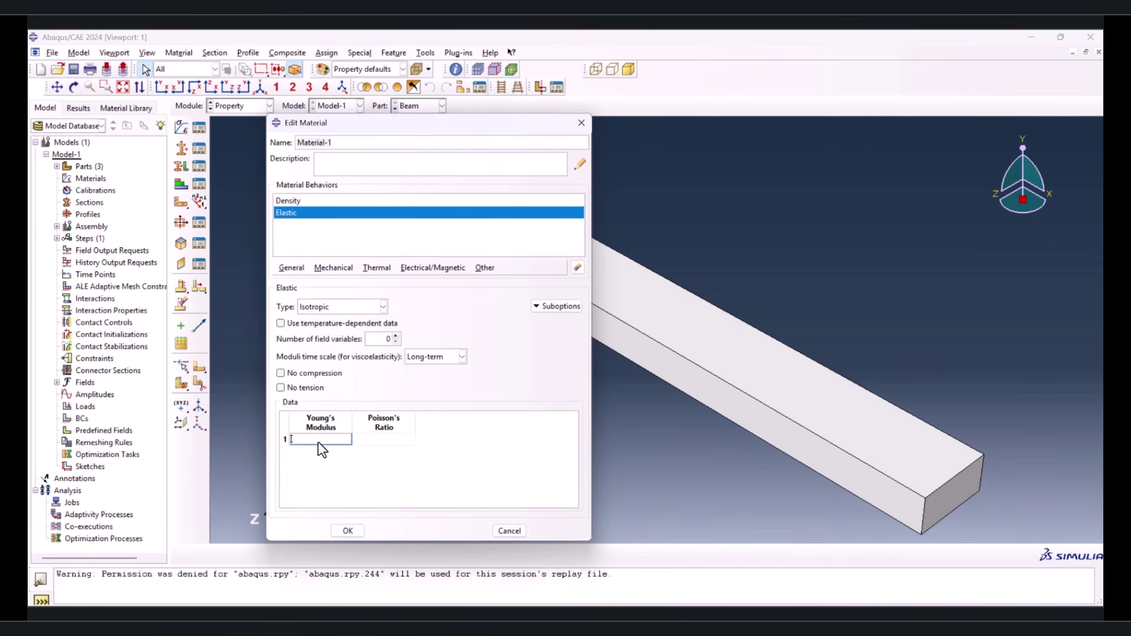
{"action": "left_click", "coordinate": [319, 442]}
{"action": "type", "text": "210000"}
{"action": "left_click", "coordinate": [386, 439]}
{"action": "key", "text": "Return"}
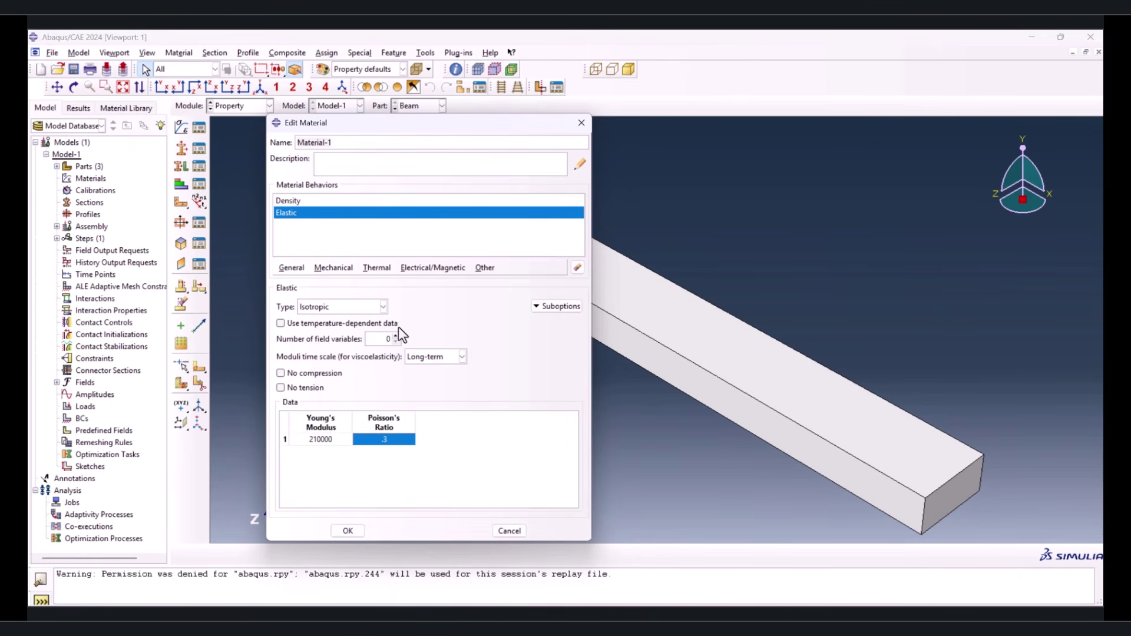
Add Maxps Damage for traction separation laws to Material-1 with a maximum principal stress of 120
{"action": "left_click", "coordinate": [332, 265]}
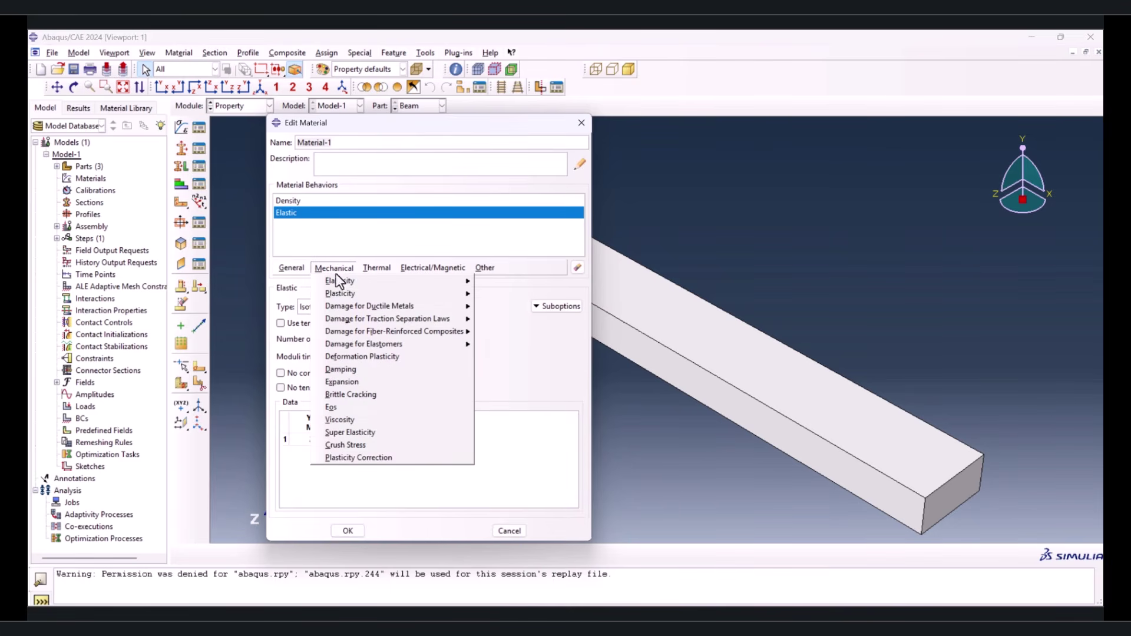
{"action": "mouse_move", "coordinate": [461, 319]}
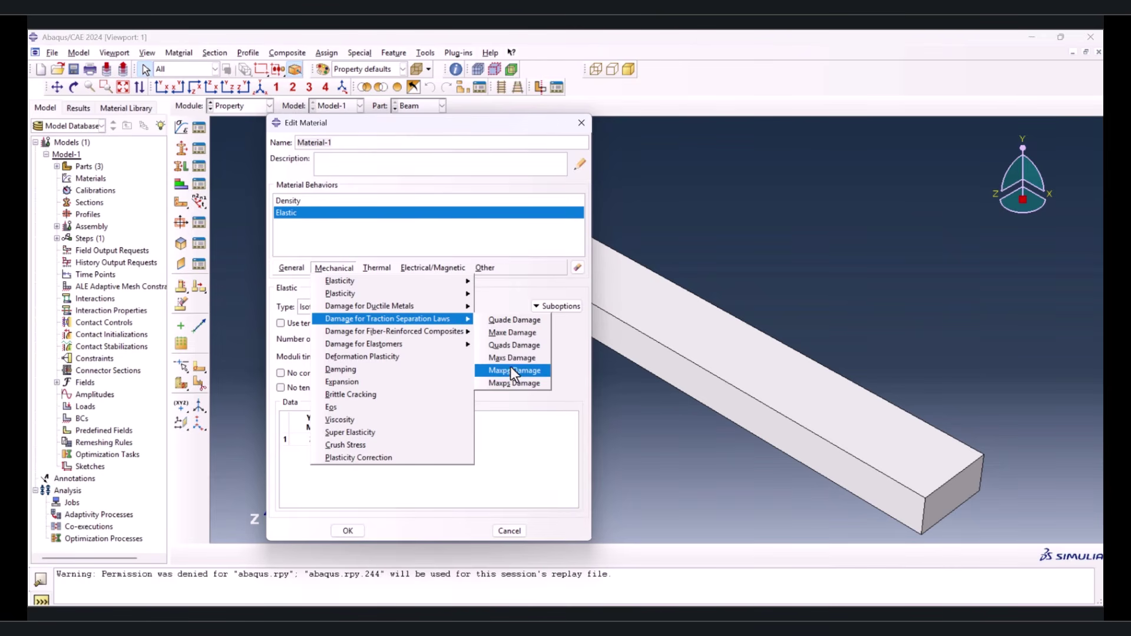
{"action": "left_click", "coordinate": [510, 383]}
{"action": "left_click", "coordinate": [332, 462]}
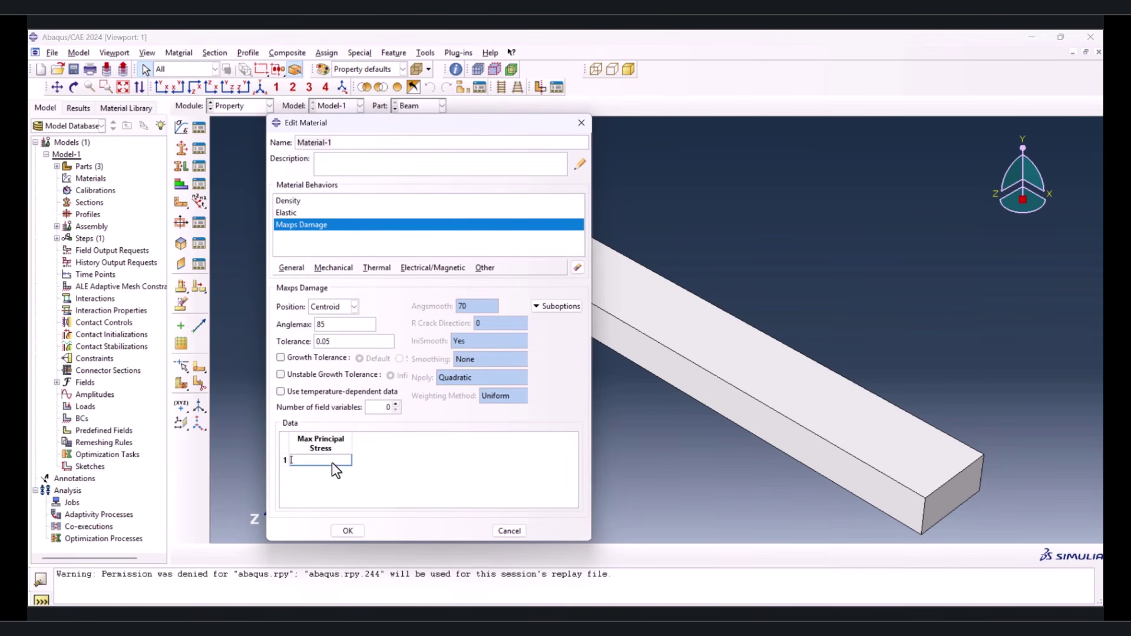
{"action": "type", "text": "120"}
{"action": "left_click", "coordinate": [429, 479]}
Add a Damage Evolution suboption of type Energy with Power Law mixed mode behavior
{"action": "left_click", "coordinate": [548, 303]}
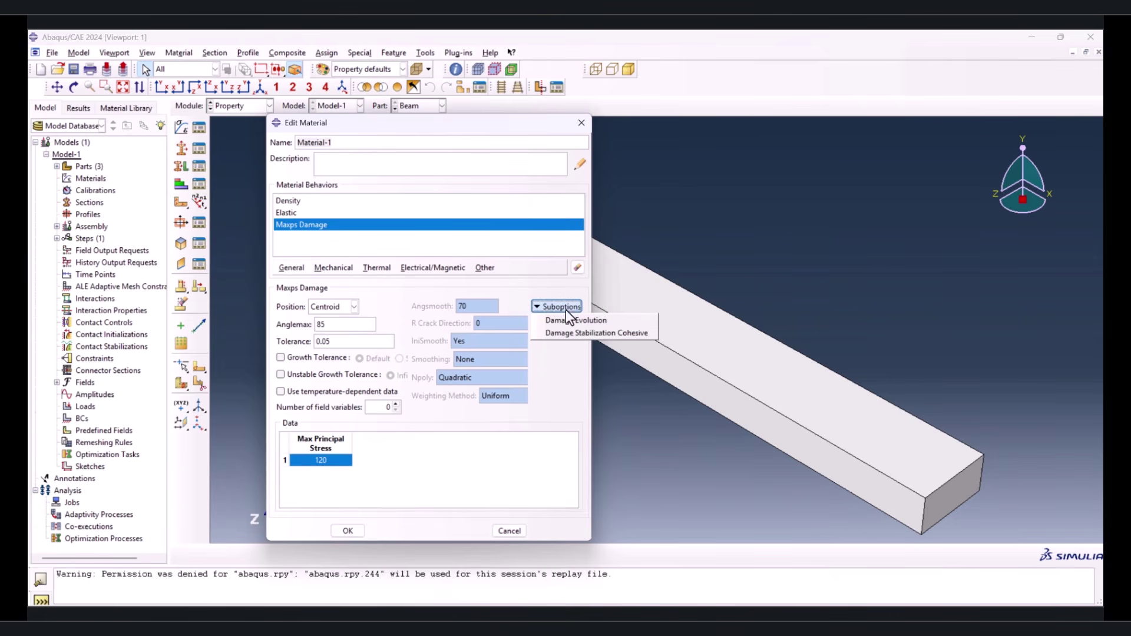
{"action": "left_click", "coordinate": [570, 319]}
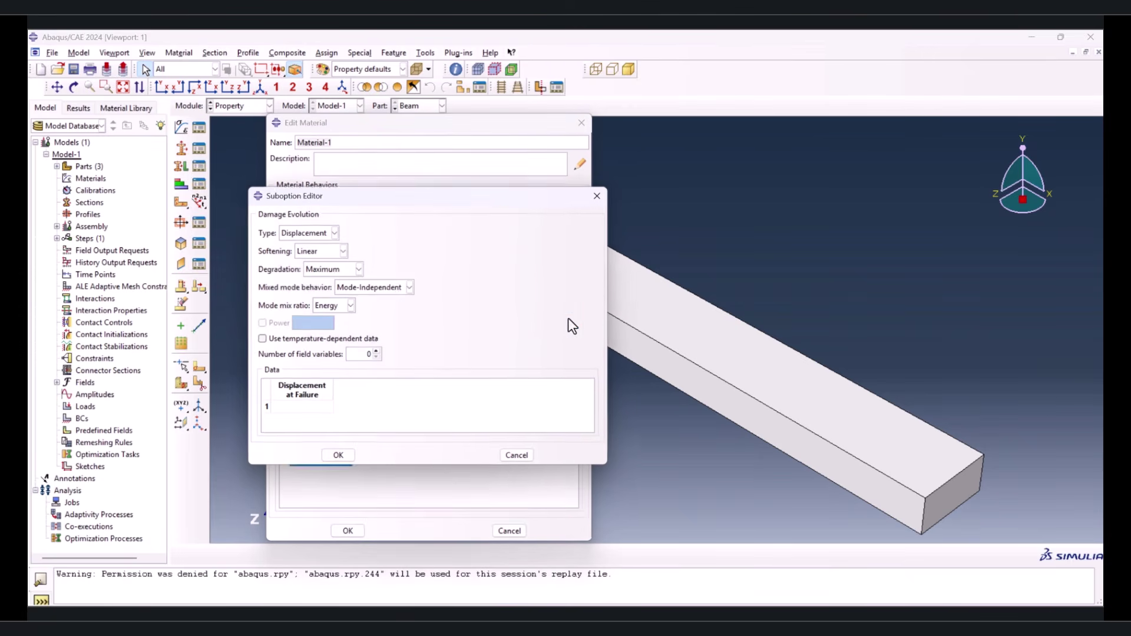
{"action": "left_click", "coordinate": [300, 232]}
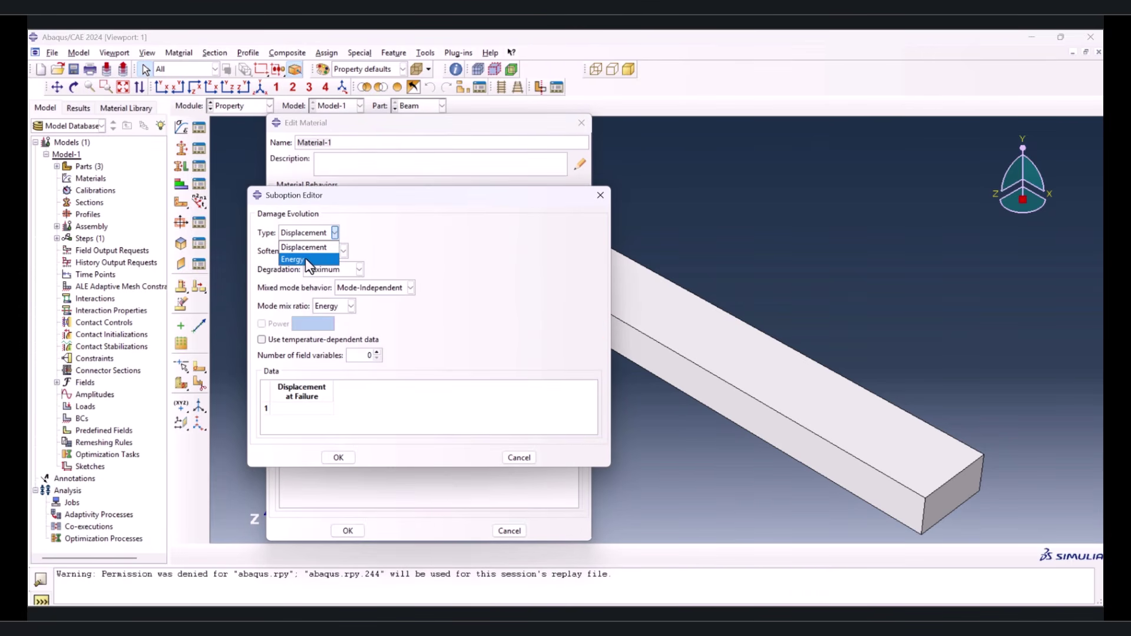
{"action": "left_click", "coordinate": [306, 259]}
{"action": "left_click", "coordinate": [346, 287]}
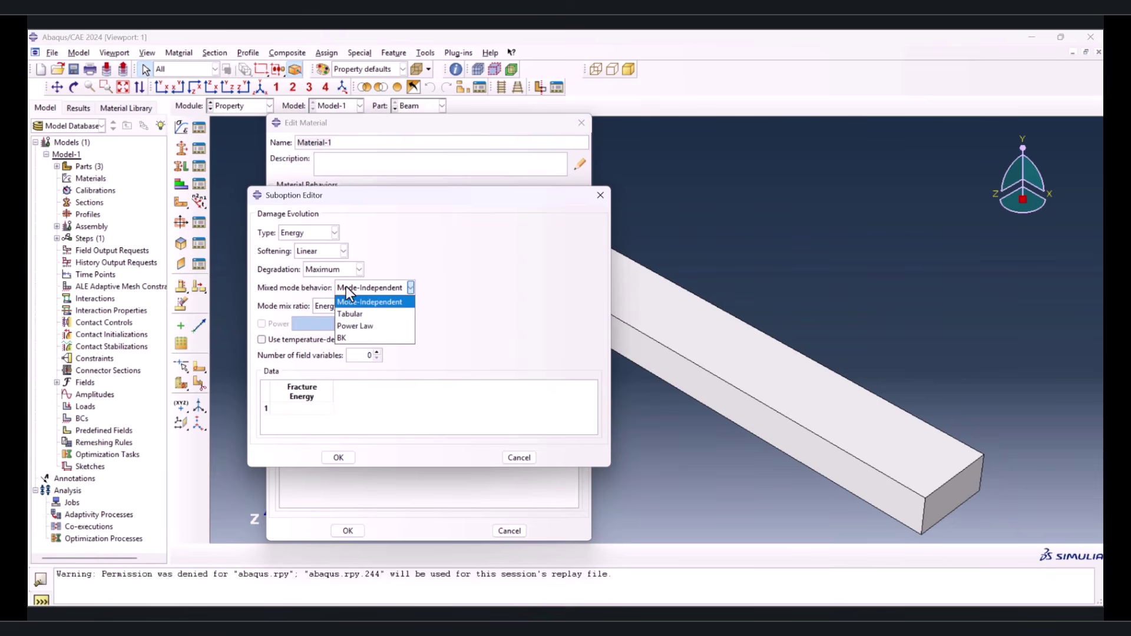
{"action": "left_click", "coordinate": [357, 327]}
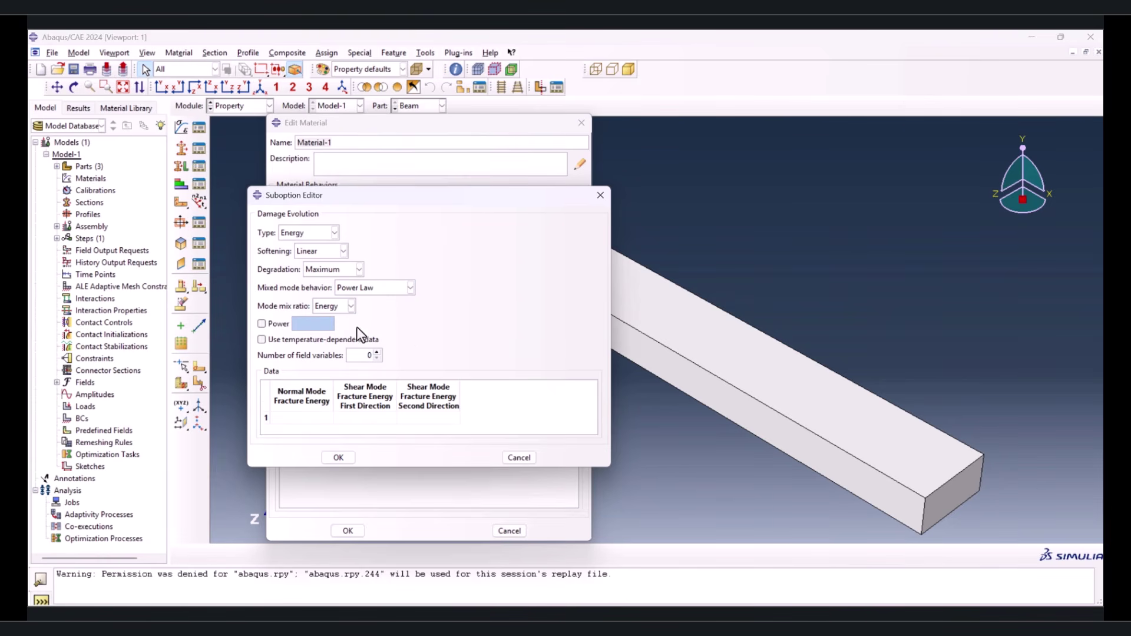
Set the normal and both shear mode fracture energies to 40000, enable Power with value 1, and accept the damage evolution
{"action": "left_click", "coordinate": [292, 418]}
{"action": "type", "text": "40000"}
{"action": "left_click", "coordinate": [365, 416]}
{"action": "type", "text": "40000"}
{"action": "left_click", "coordinate": [403, 420]}
{"action": "type", "text": "40000"}
{"action": "left_click", "coordinate": [482, 419]}
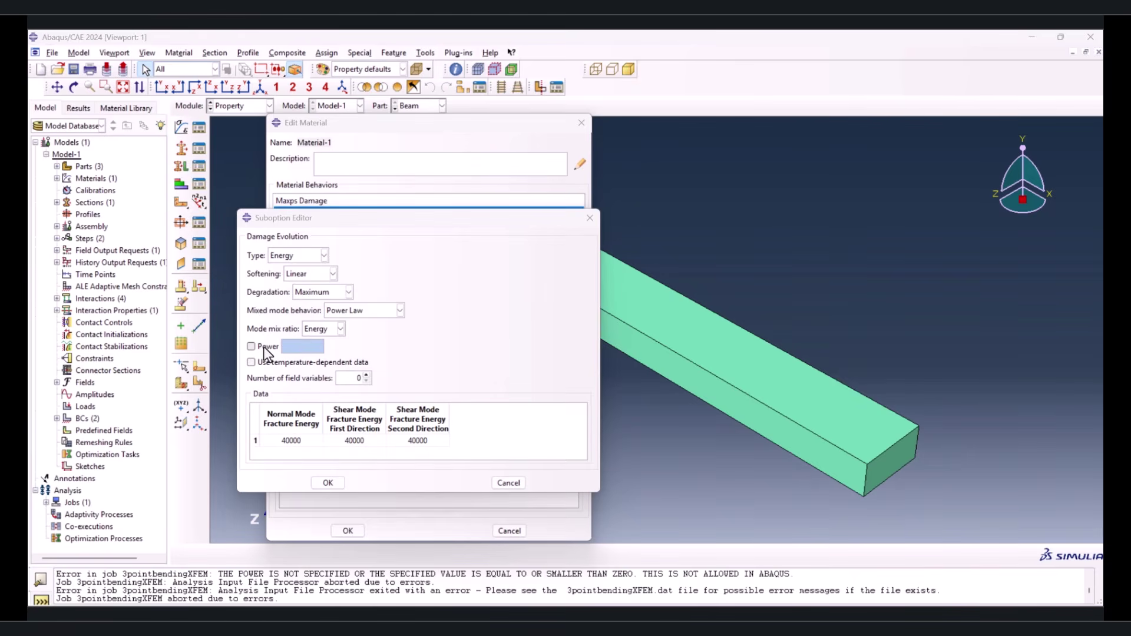
{"action": "left_click", "coordinate": [263, 346]}
{"action": "type", "text": "1"}
{"action": "left_click", "coordinate": [328, 483]}
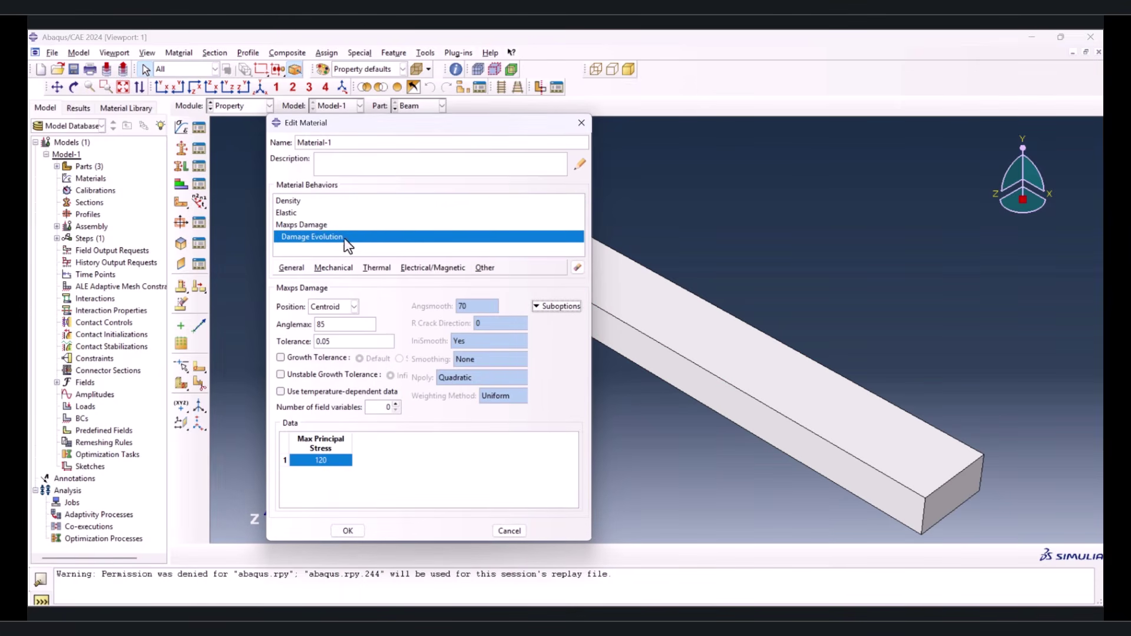
Add the Damage Stabilization Cohesive suboption with a viscosity coefficient of 1e-5
{"action": "left_click", "coordinate": [549, 306]}
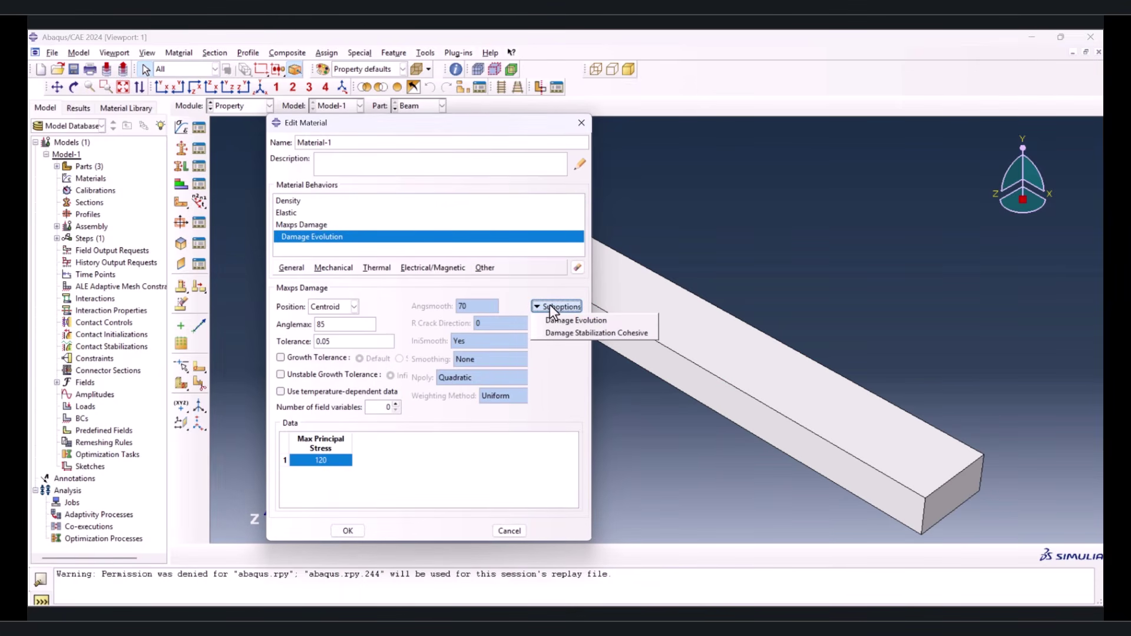
{"action": "left_click", "coordinate": [564, 333]}
{"action": "type", "text": "1e-5"}
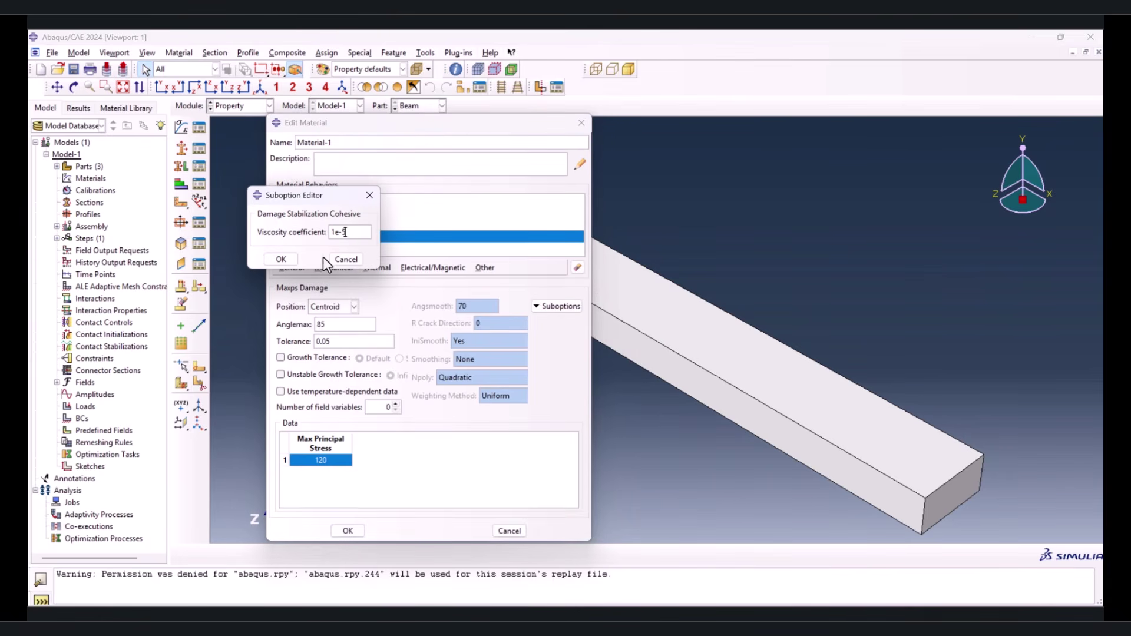
{"action": "left_click", "coordinate": [290, 259]}
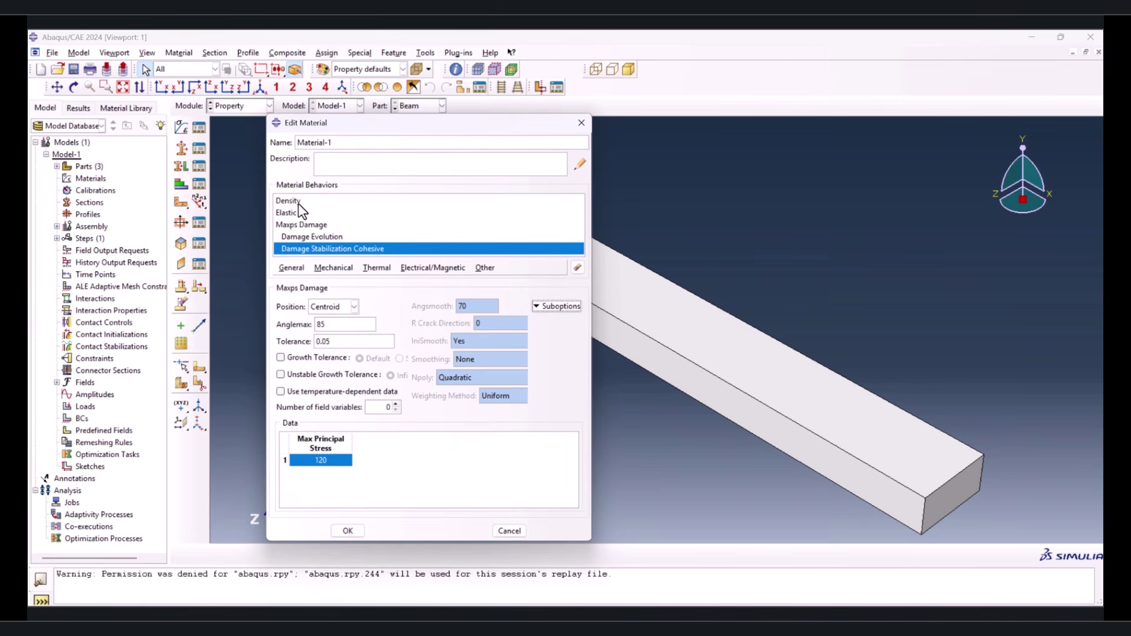
Review the density, elastic and damage behaviors of Material-1 and save the material
{"action": "left_click", "coordinate": [298, 202]}
{"action": "left_click", "coordinate": [302, 213]}
{"action": "left_click", "coordinate": [324, 225]}
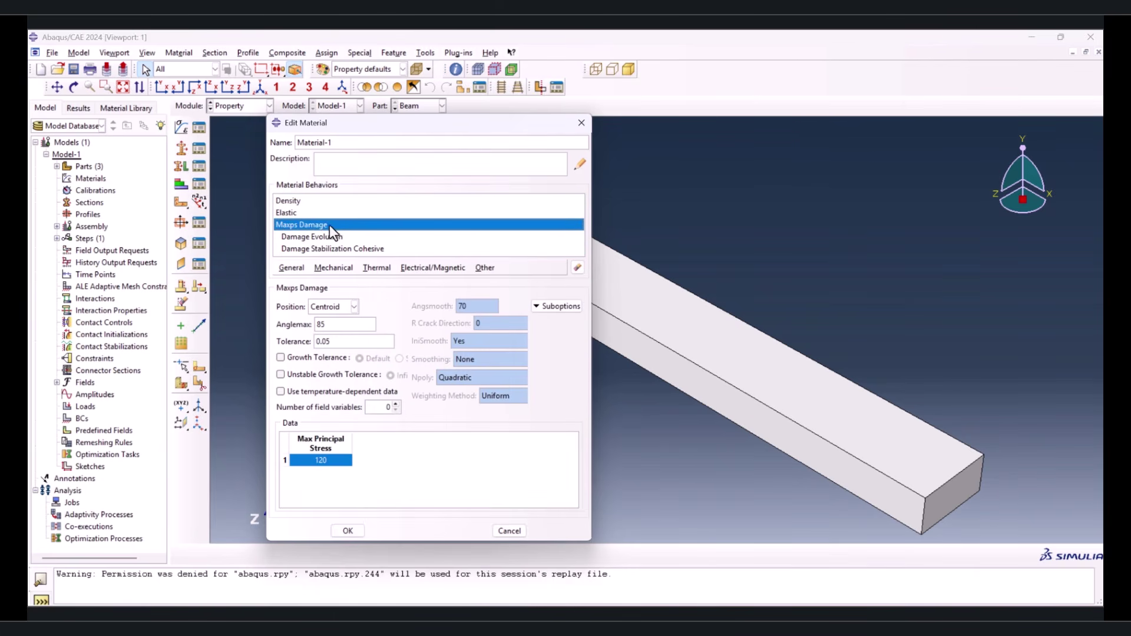
{"action": "left_click", "coordinate": [332, 238]}
{"action": "left_click", "coordinate": [340, 249]}
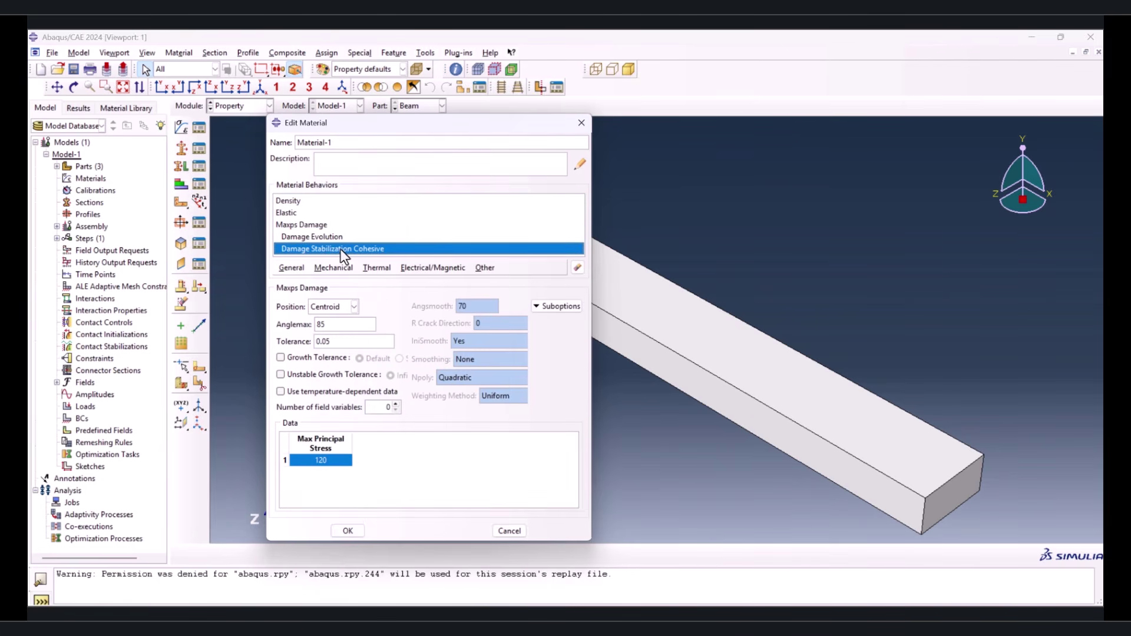
{"action": "left_click", "coordinate": [348, 530]}
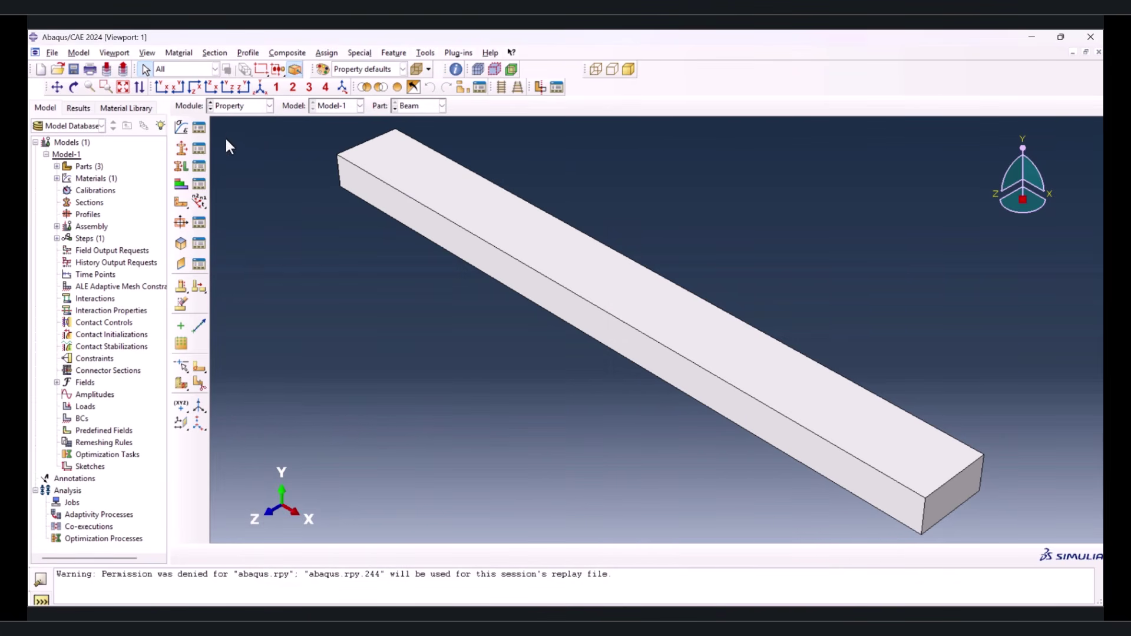
Create the solid homogeneous section Section-1 using Material-1
{"action": "left_click", "coordinate": [182, 150]}
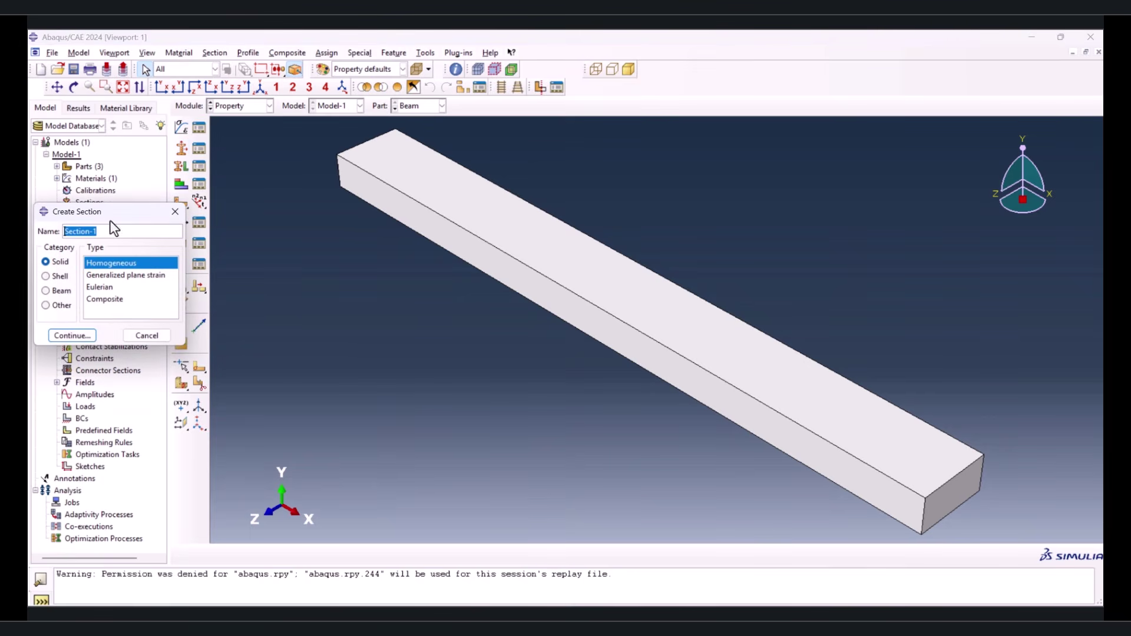
{"action": "left_click", "coordinate": [76, 335]}
{"action": "left_click", "coordinate": [86, 322]}
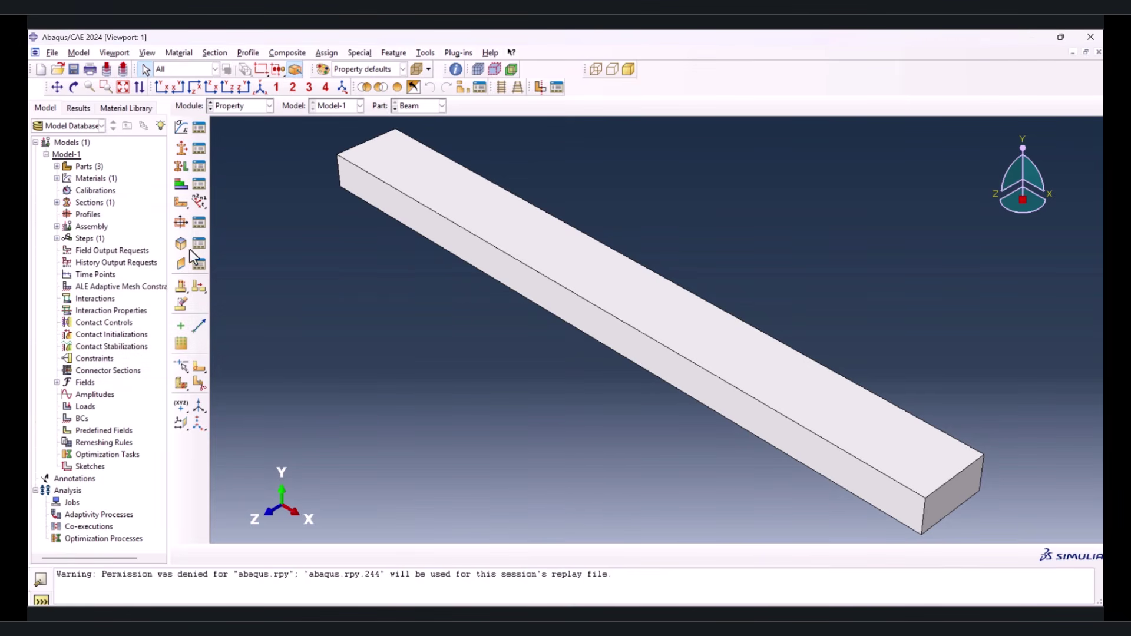
Assign Section-1 to the whole beam without creating a set
{"action": "left_click_drag", "start_coordinate": [305, 131], "coordinate": [1023, 530]}
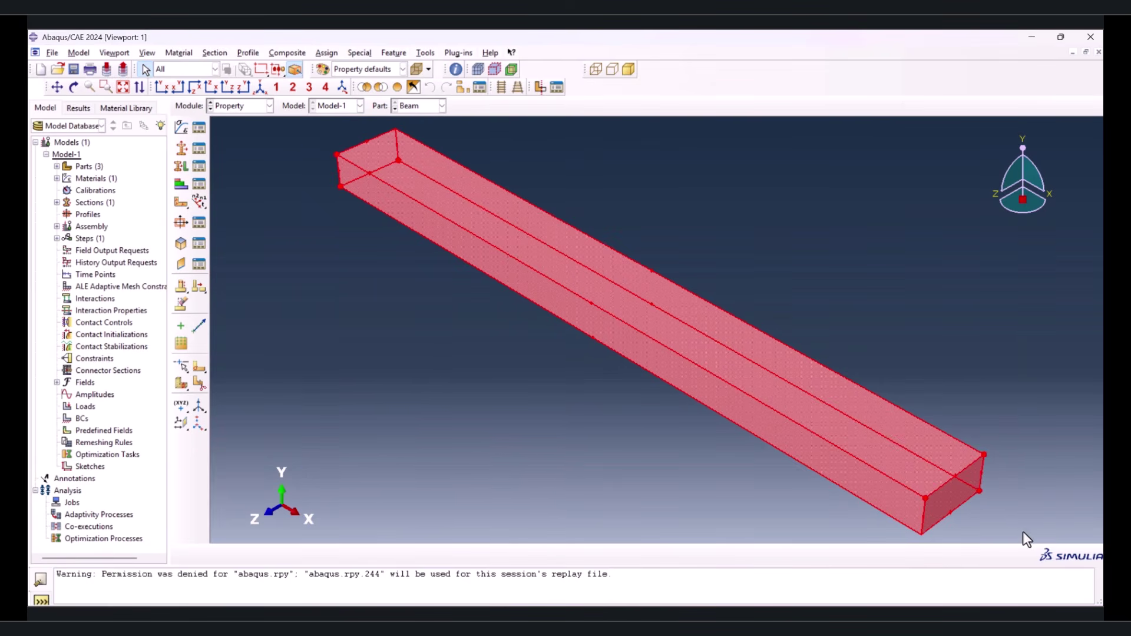
{"action": "left_click", "coordinate": [178, 168]}
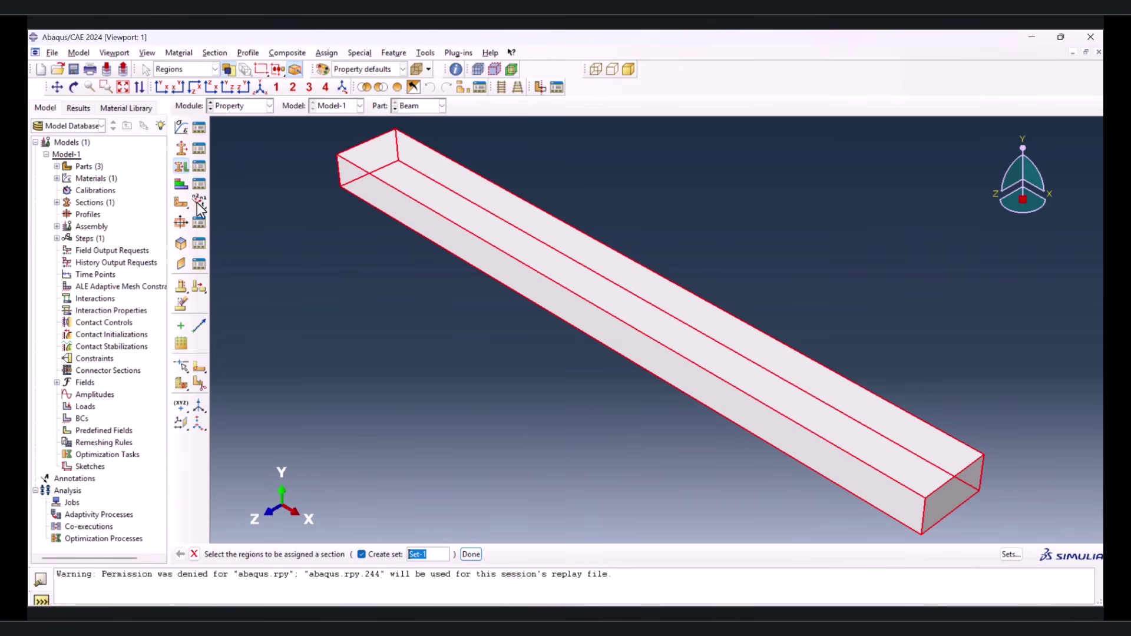
{"action": "left_click", "coordinate": [371, 554]}
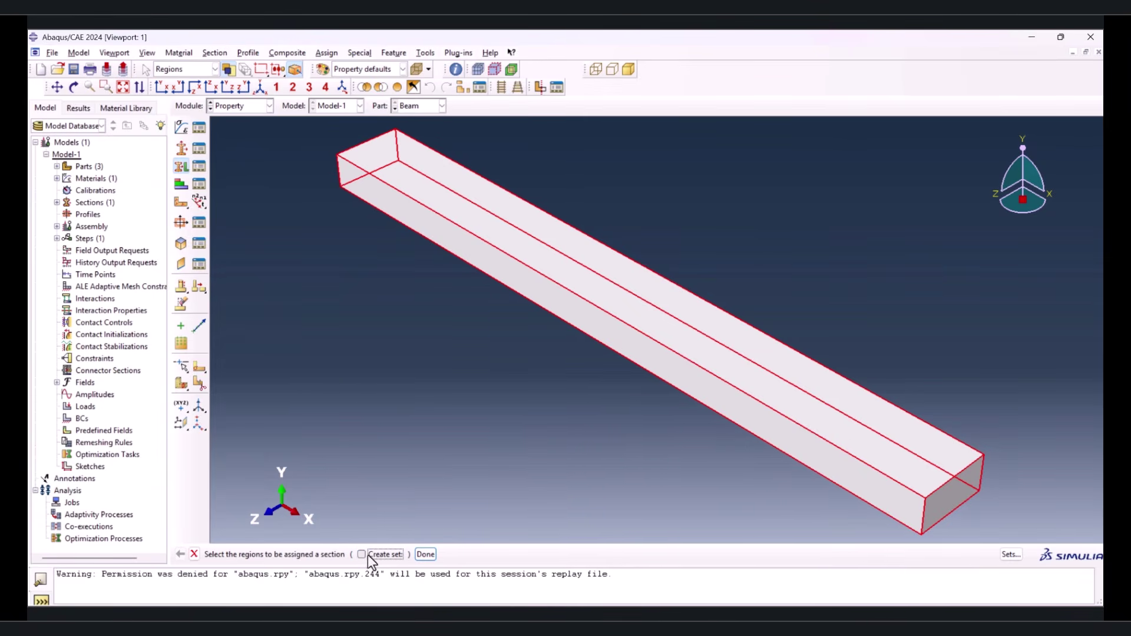
{"action": "left_click", "coordinate": [422, 554]}
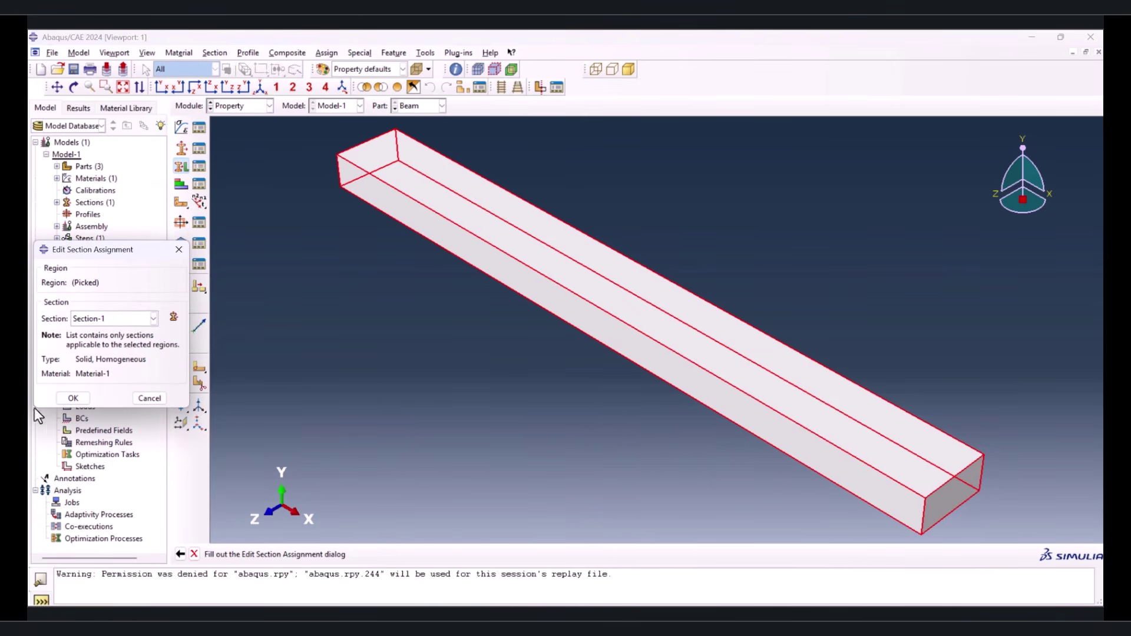
{"action": "left_click", "coordinate": [72, 398]}
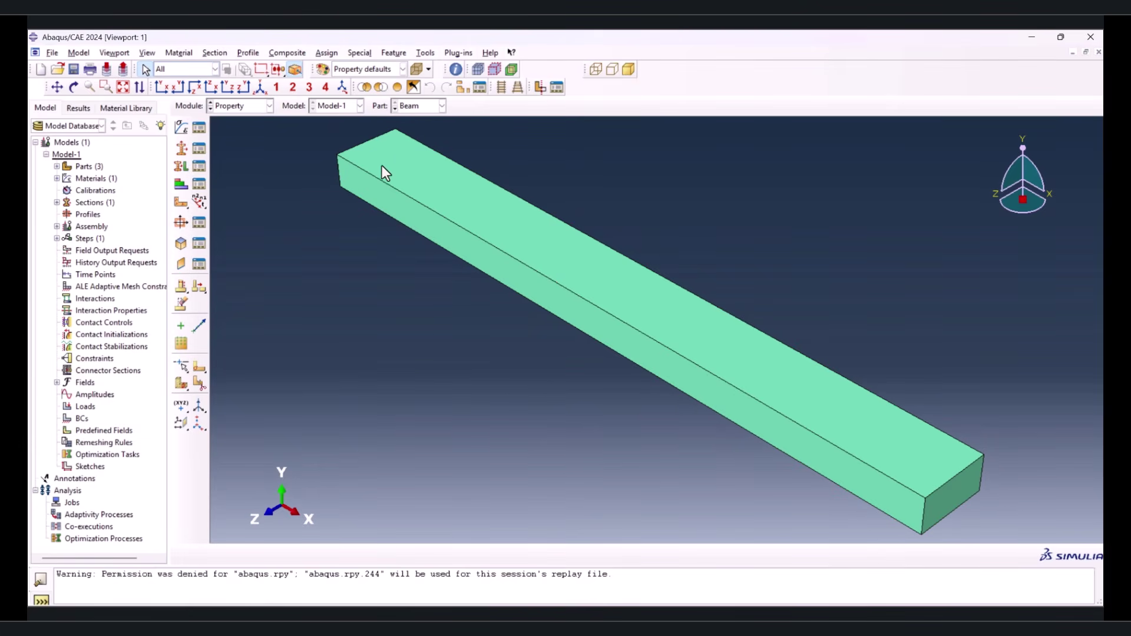
Look through the Span and crack parts and return to the Beam part
{"action": "left_click", "coordinate": [395, 108]}
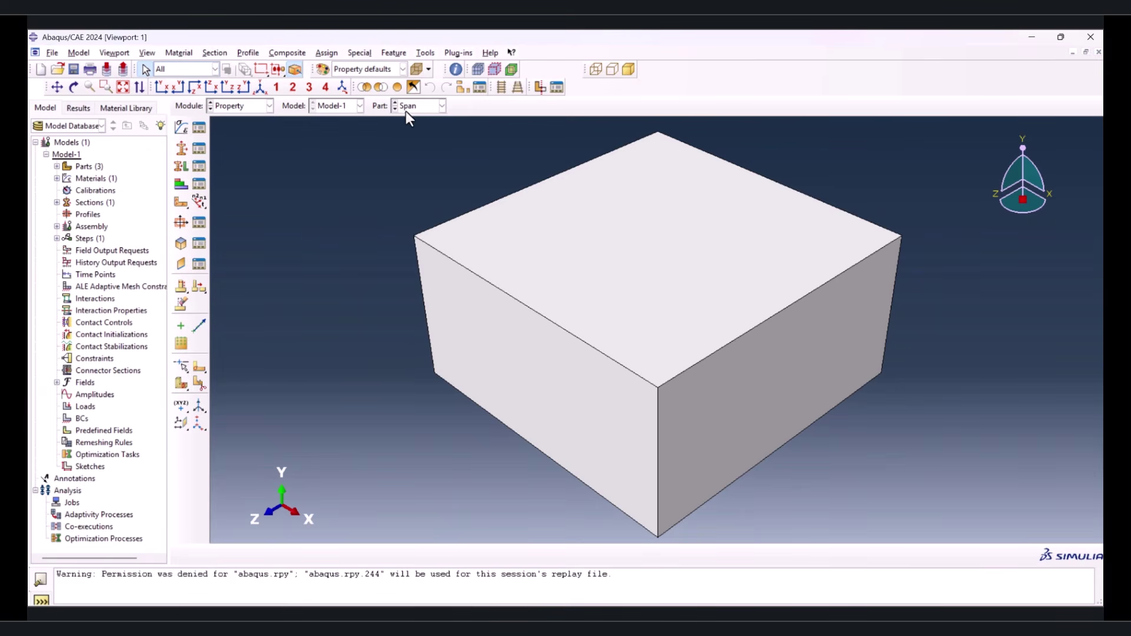
{"action": "left_click", "coordinate": [394, 108]}
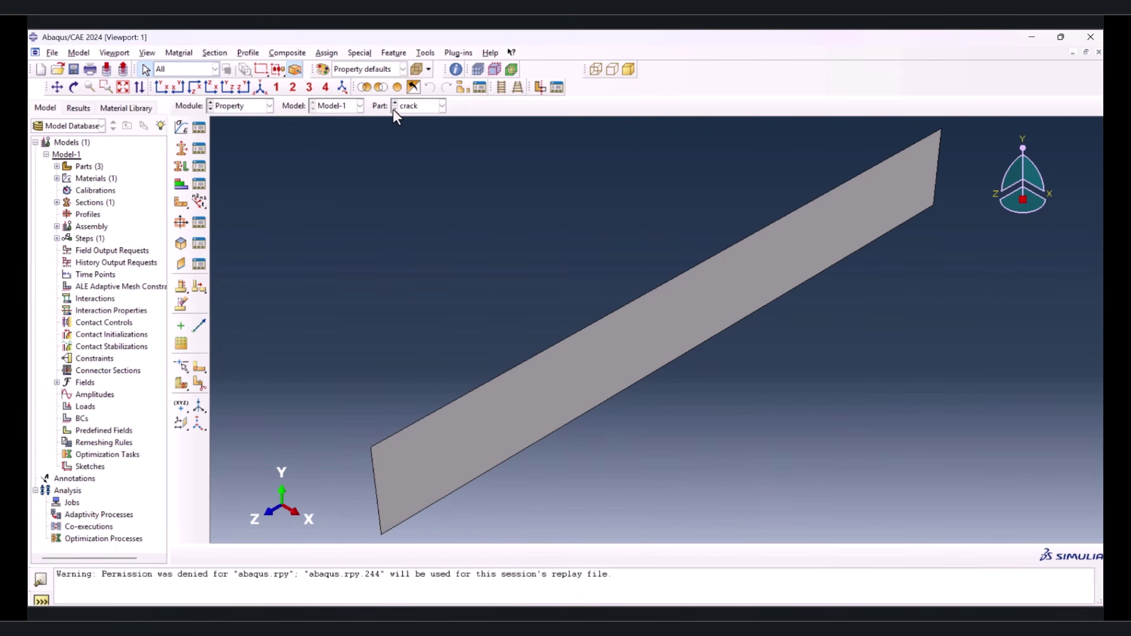
{"action": "left_click", "coordinate": [394, 109]}
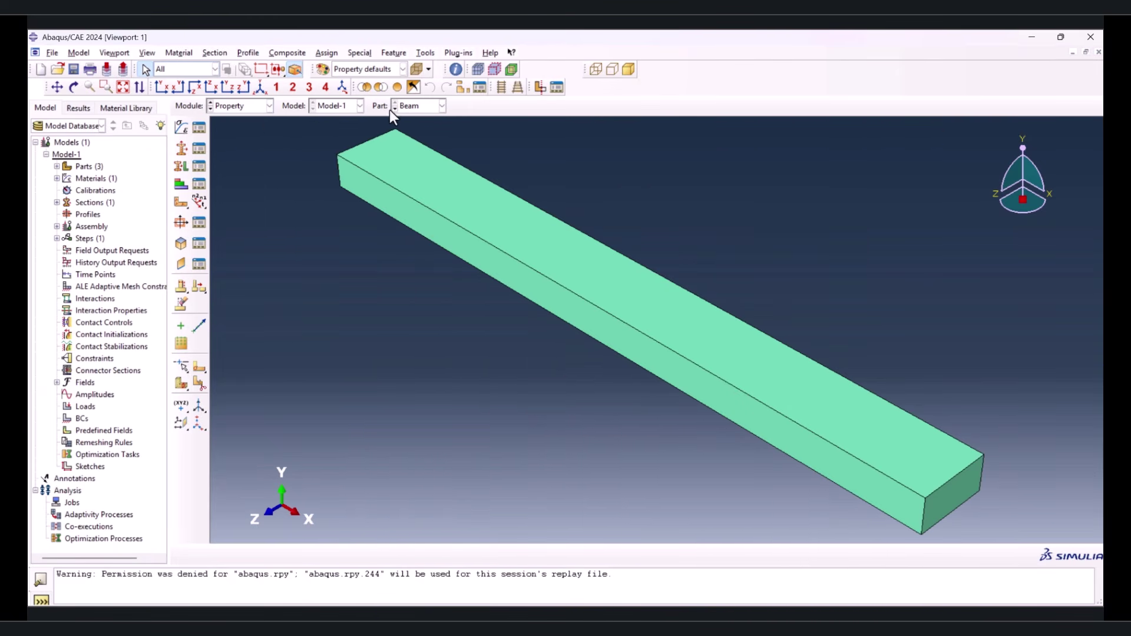
Try to create dependent instances of the Beam, Span and crack parts in the Assembly module
{"action": "left_click", "coordinate": [236, 107]}
{"action": "left_click", "coordinate": [239, 143]}
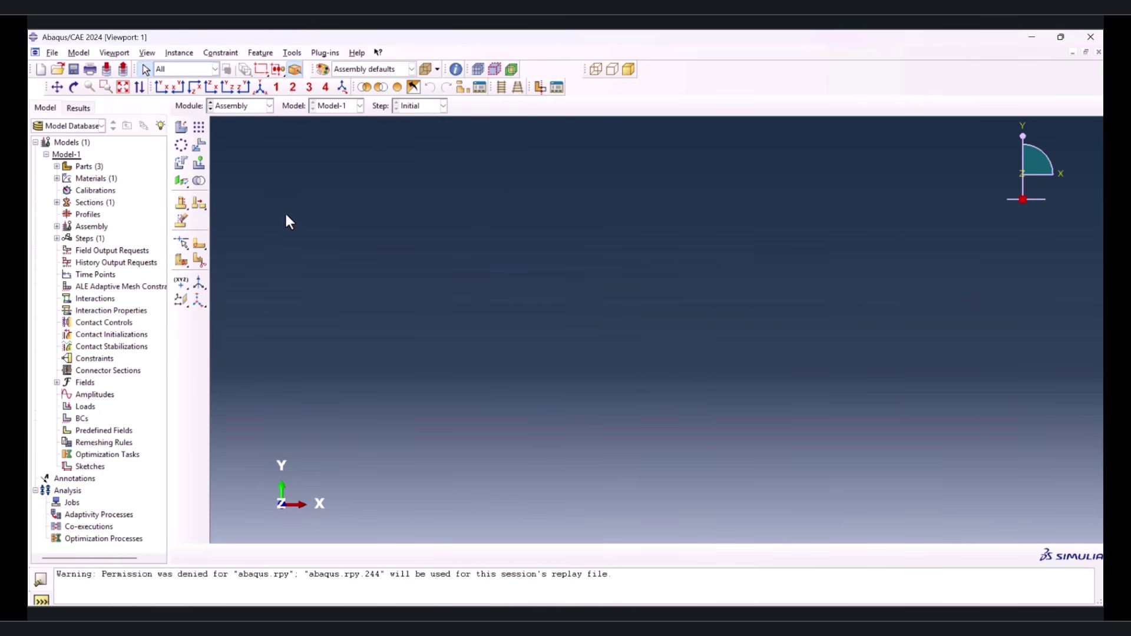
{"action": "left_click", "coordinate": [183, 128]}
{"action": "left_click_drag", "start_coordinate": [124, 138], "coordinate": [246, 114]}
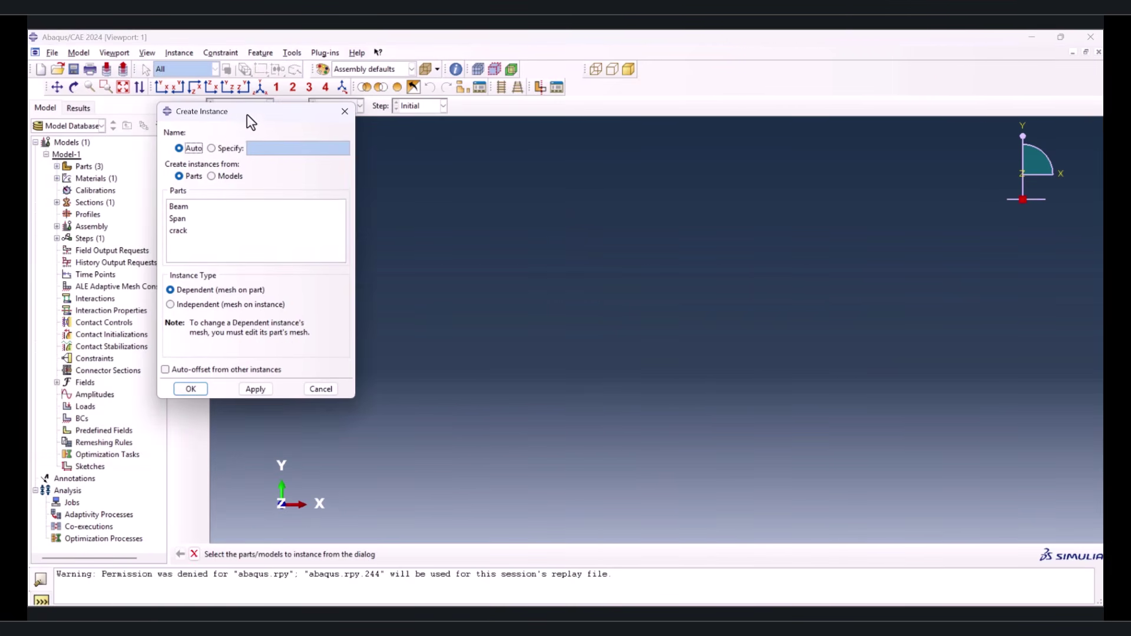
{"action": "left_click", "coordinate": [180, 218]}
{"action": "left_click_drag", "start_coordinate": [201, 209], "coordinate": [192, 232]}
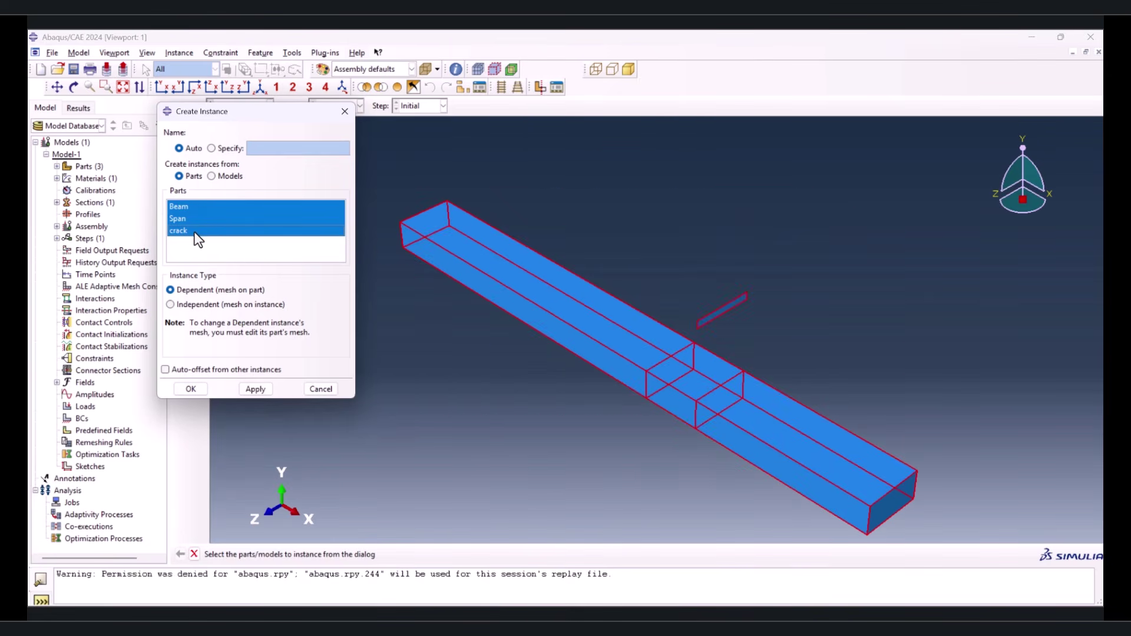
{"action": "left_click", "coordinate": [248, 390]}
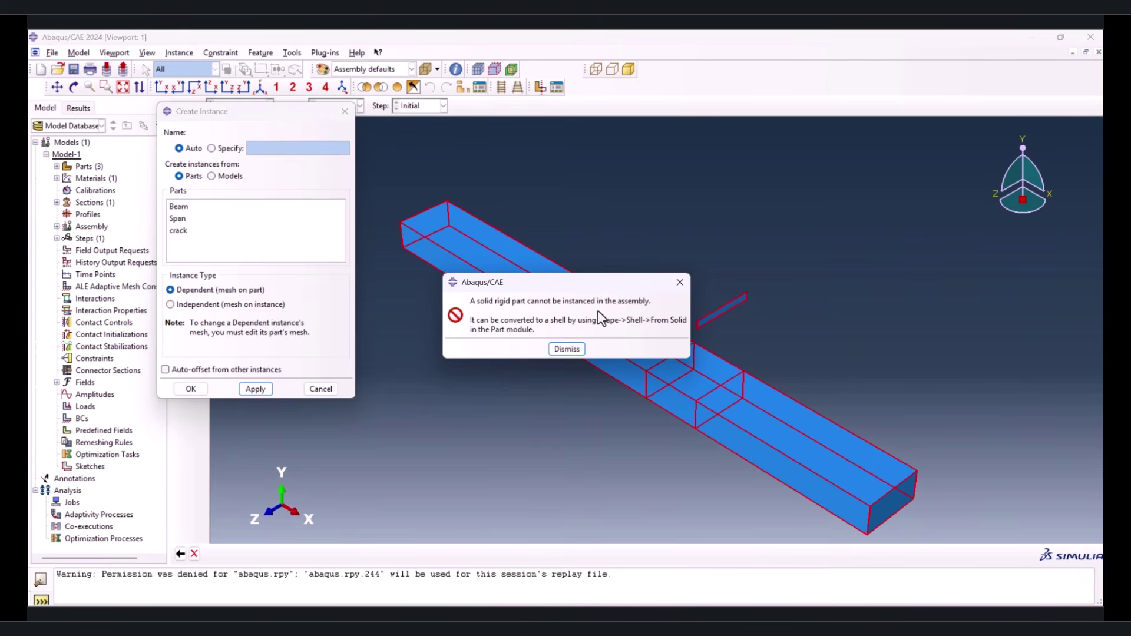
{"action": "left_click", "coordinate": [567, 347]}
{"action": "left_click", "coordinate": [345, 111]}
Switch to the Part module and display the Span part
{"action": "left_click", "coordinate": [243, 106]}
{"action": "left_click", "coordinate": [242, 120]}
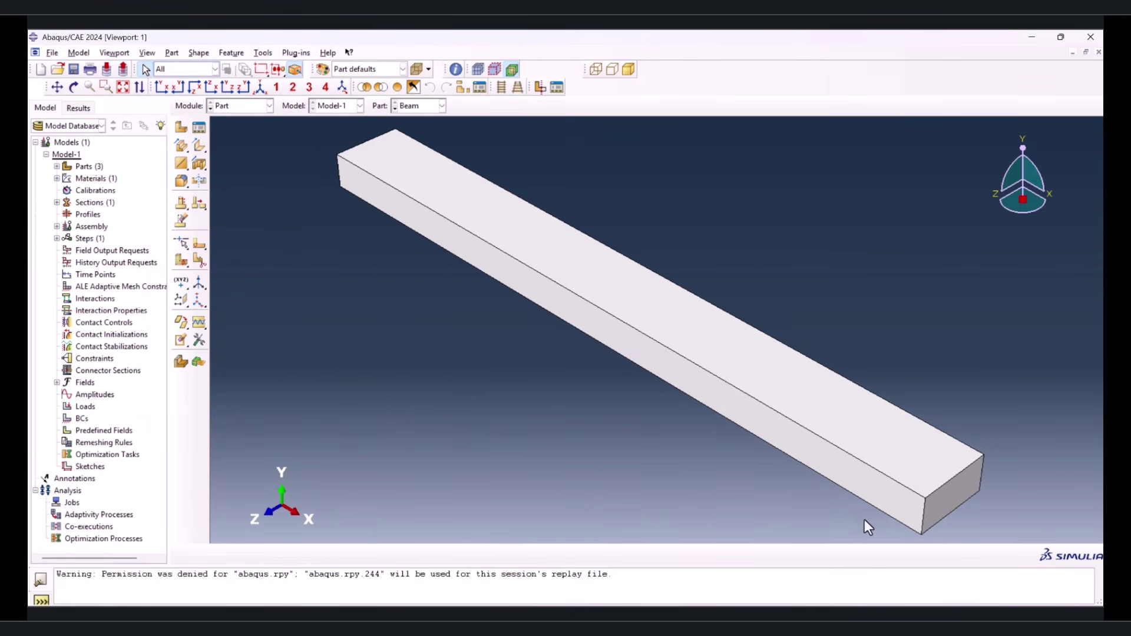
{"action": "left_click", "coordinate": [395, 110]}
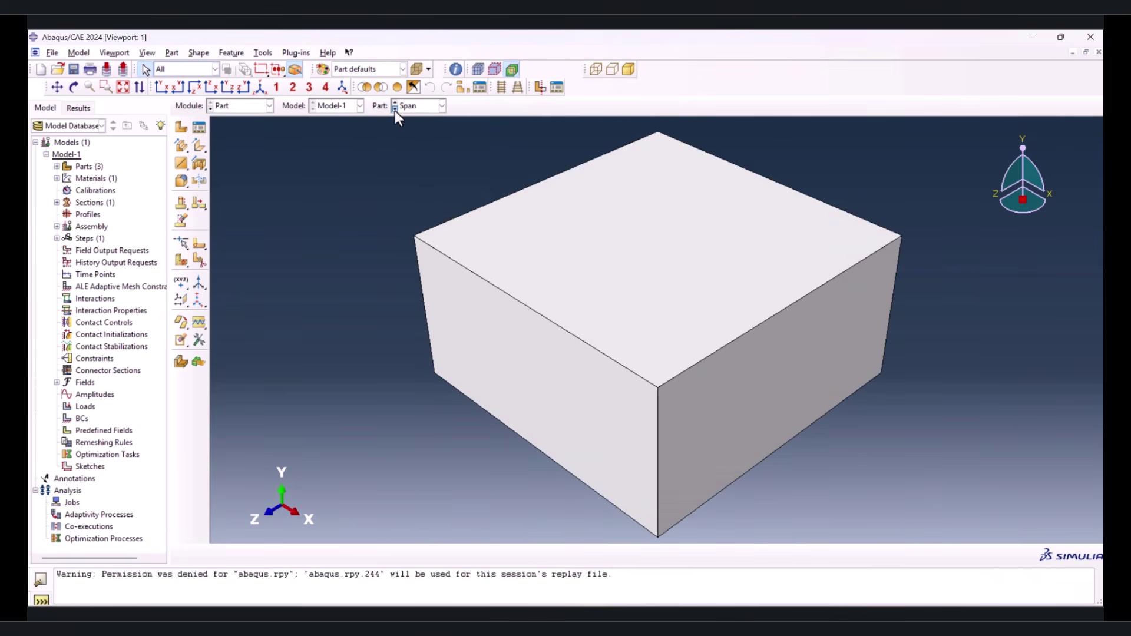
Convert the solid Span block into a shell by removing its cell, and check its interior with a view cut
{"action": "left_click", "coordinate": [199, 149]}
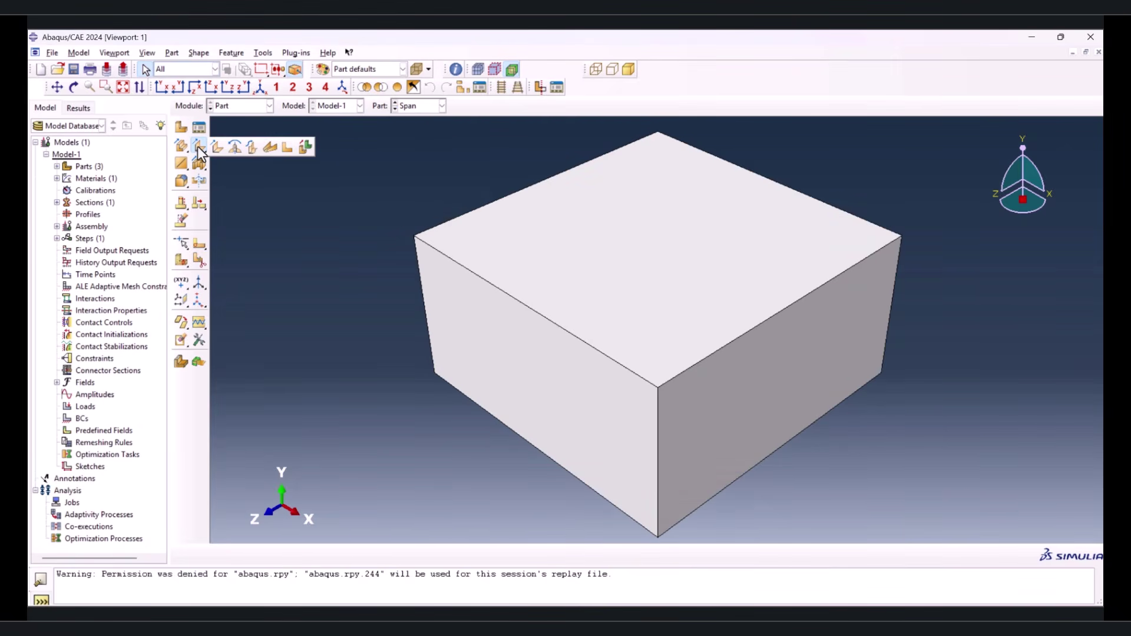
{"action": "left_click", "coordinate": [306, 149]}
{"action": "scroll", "coordinate": [336, 208], "scroll_direction": "down", "scroll_amount": 3}
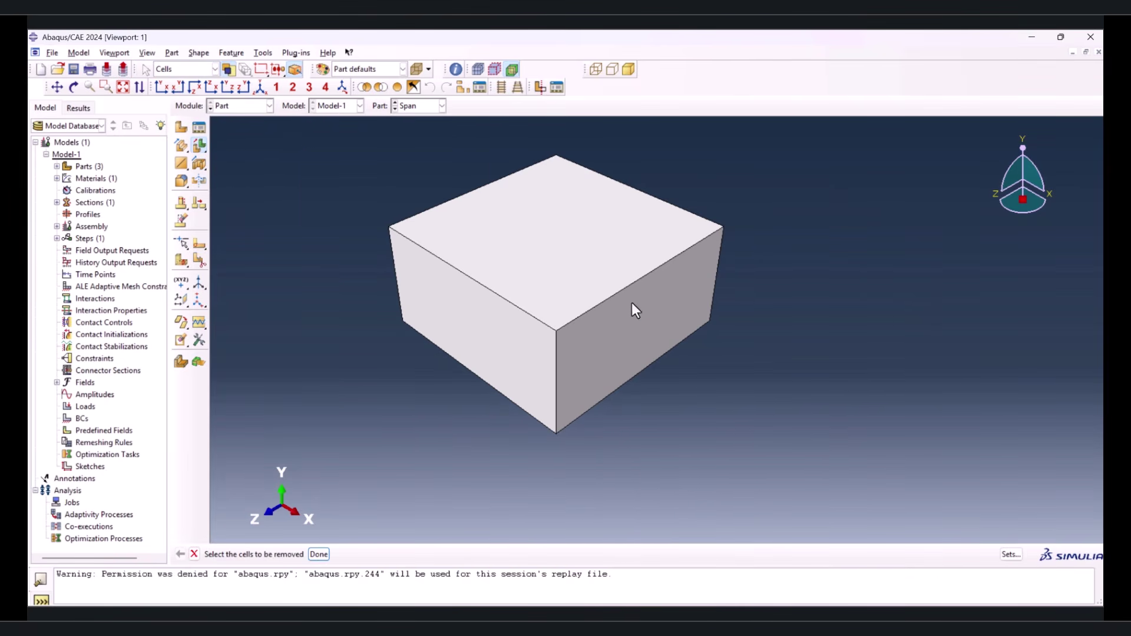
{"action": "left_click", "coordinate": [654, 359]}
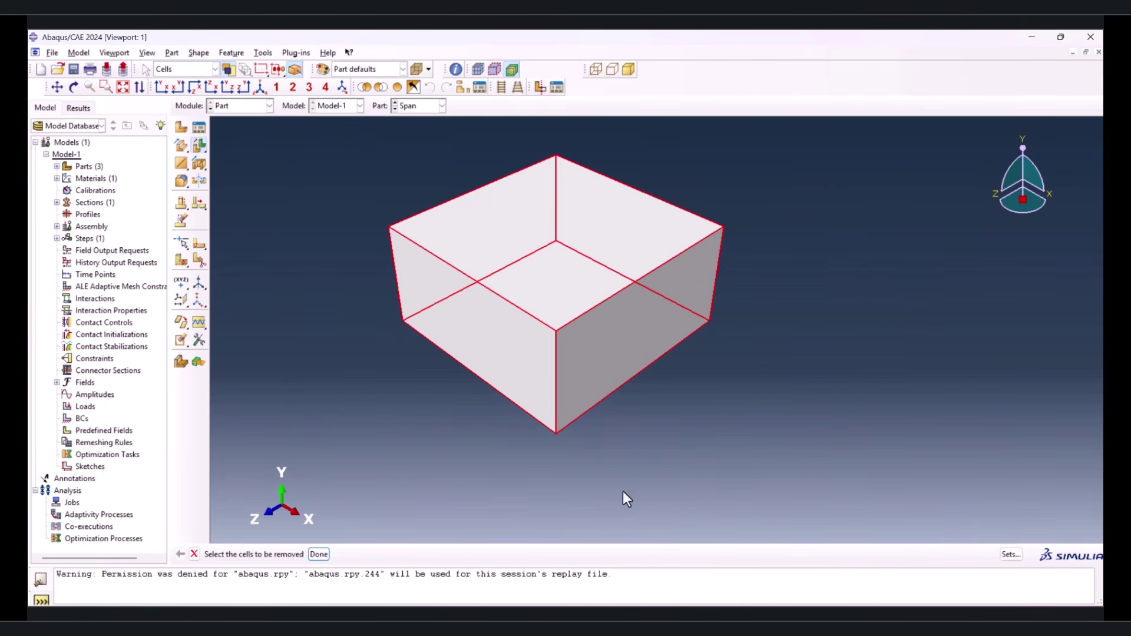
{"action": "left_click", "coordinate": [319, 554]}
{"action": "left_click", "coordinate": [540, 87]}
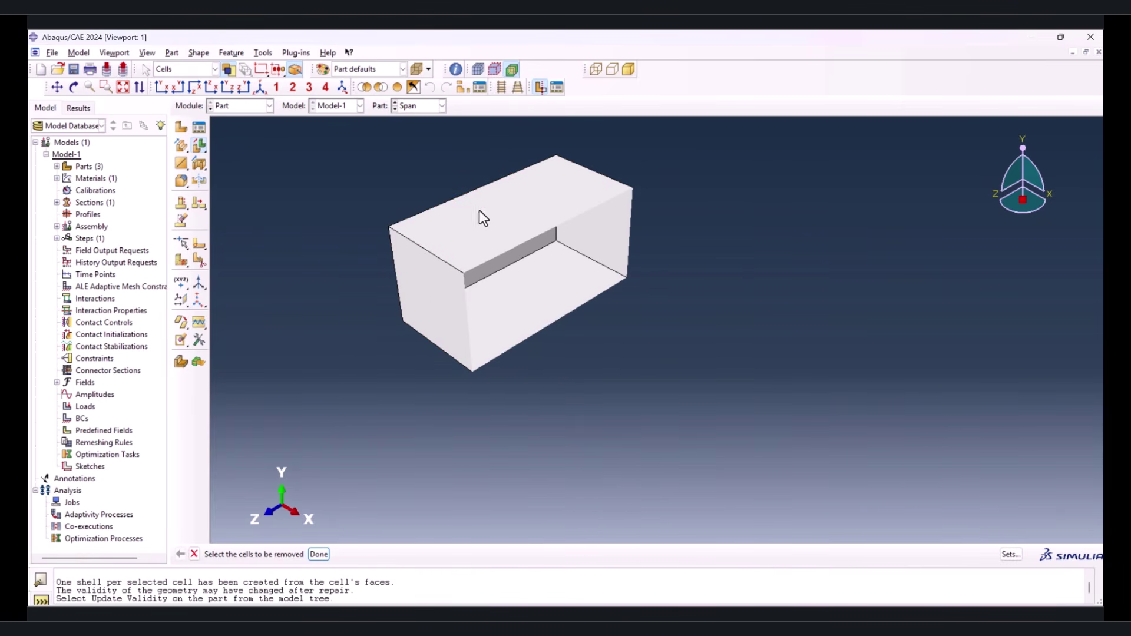
{"action": "left_click_drag", "start_coordinate": [571, 280], "coordinate": [500, 238], "text": "ctrl+alt"}
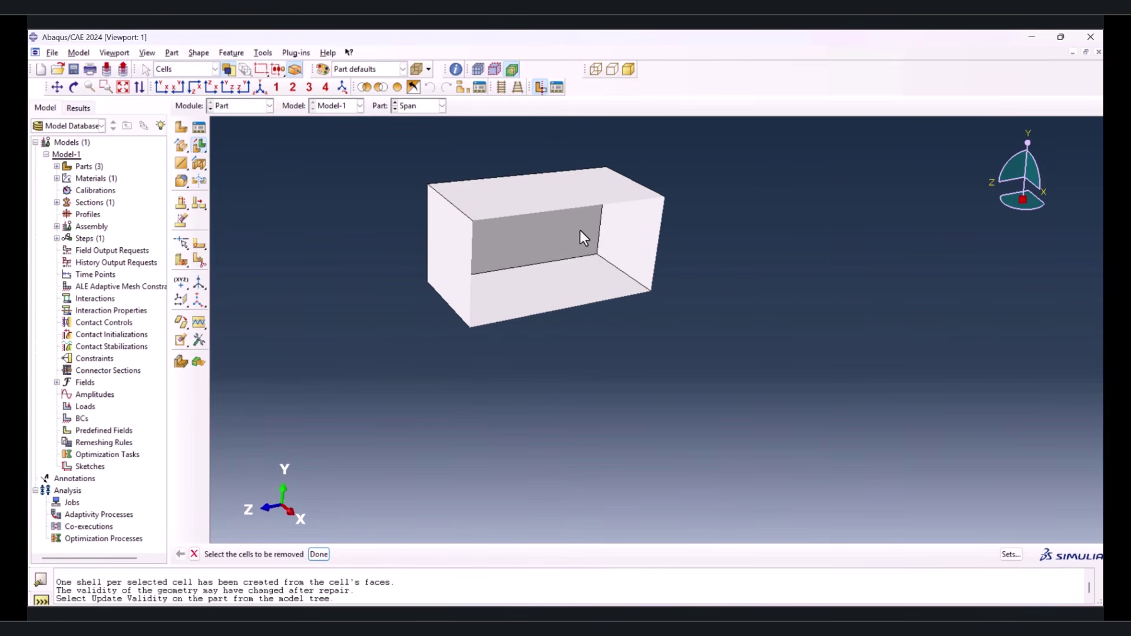
{"action": "left_click", "coordinate": [540, 87]}
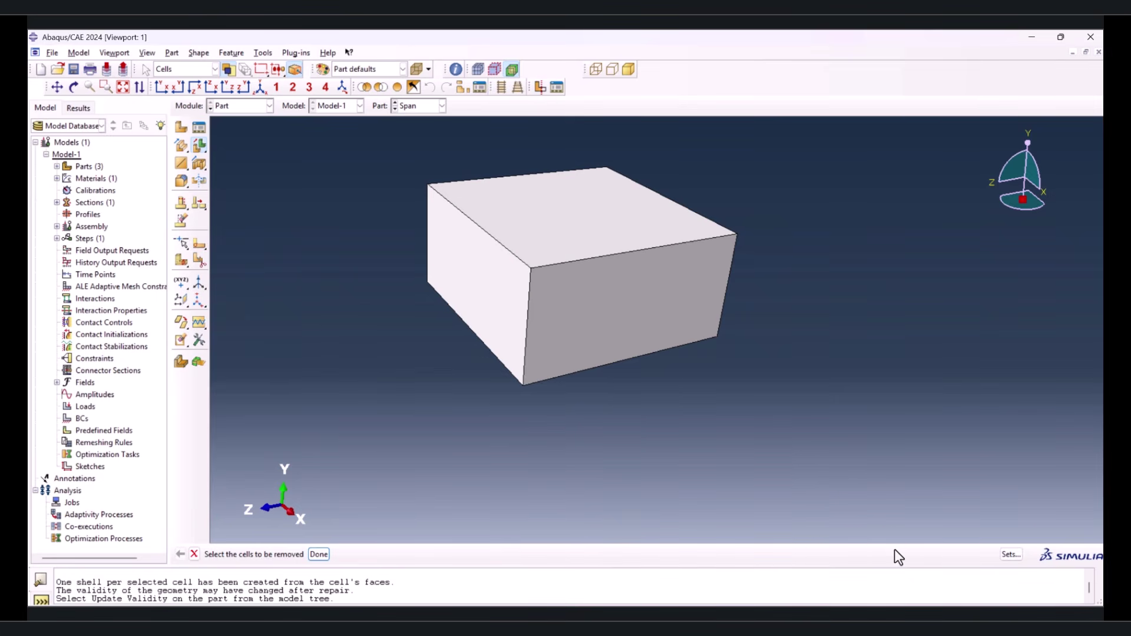
Create a reference point on the Span part at the midpoint of the lower edge of its +Z face
{"action": "left_click", "coordinate": [258, 54]}
{"action": "mouse_move", "coordinate": [303, 105]}
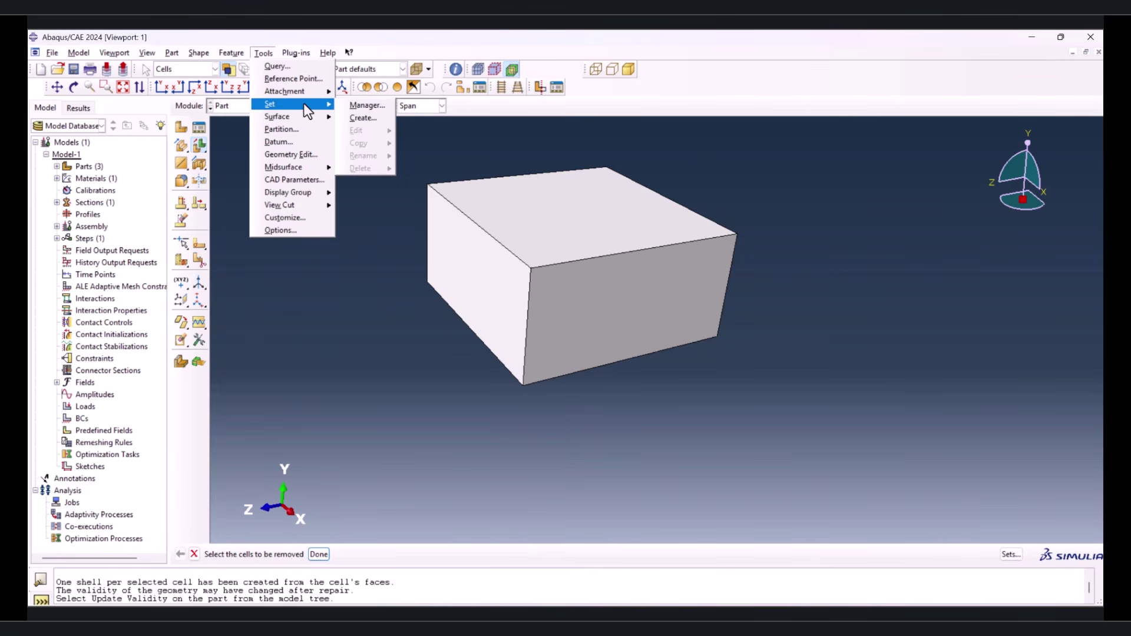
{"action": "left_click", "coordinate": [295, 80]}
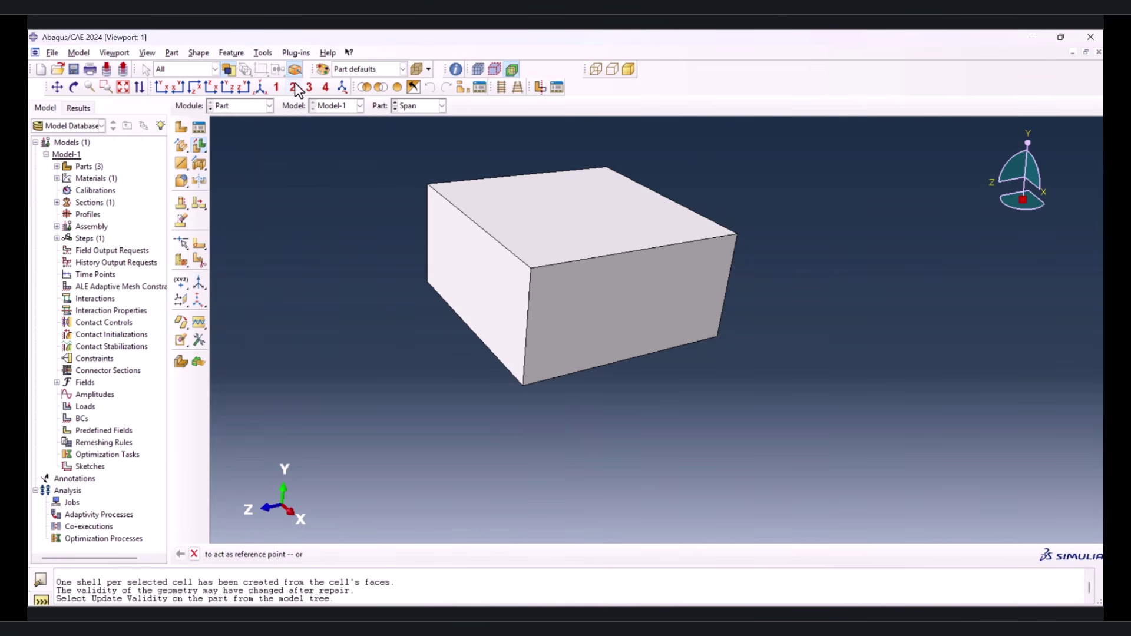
{"action": "left_click", "coordinate": [470, 328]}
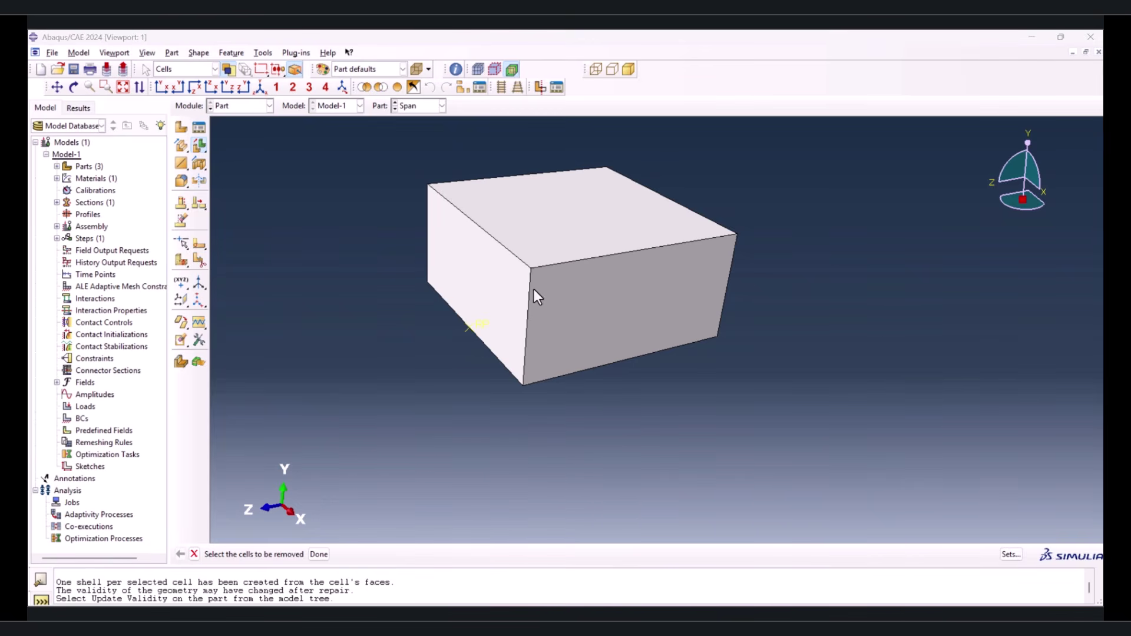
Create dependent instances of the Beam, Span and crack parts in the Assembly module
{"action": "left_click", "coordinate": [242, 112]}
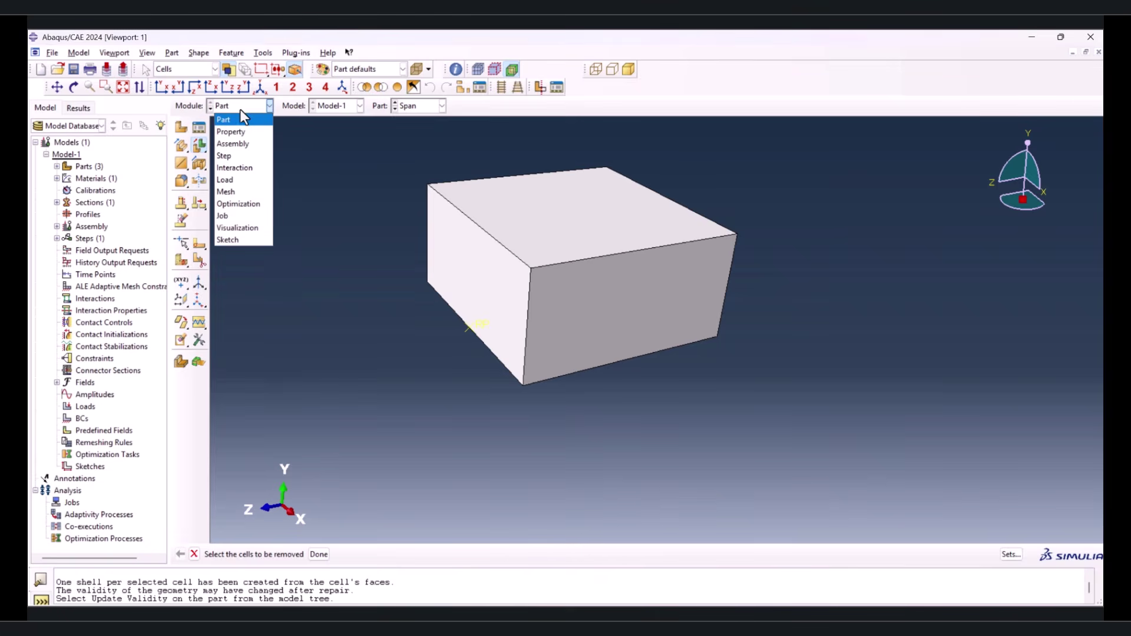
{"action": "left_click", "coordinate": [238, 145]}
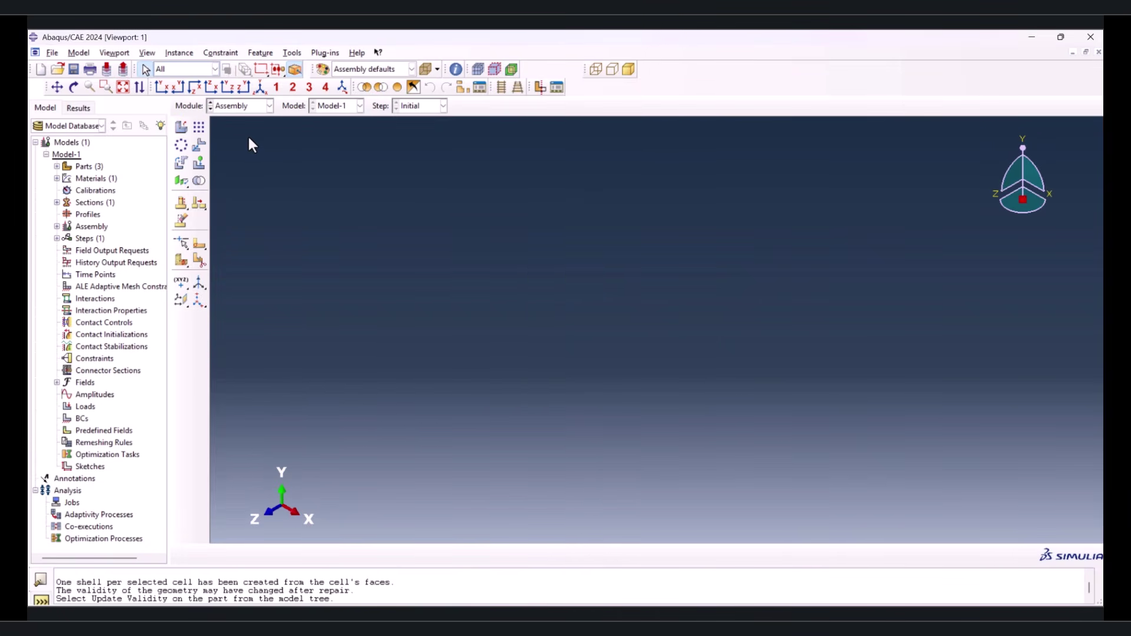
{"action": "left_click", "coordinate": [179, 131]}
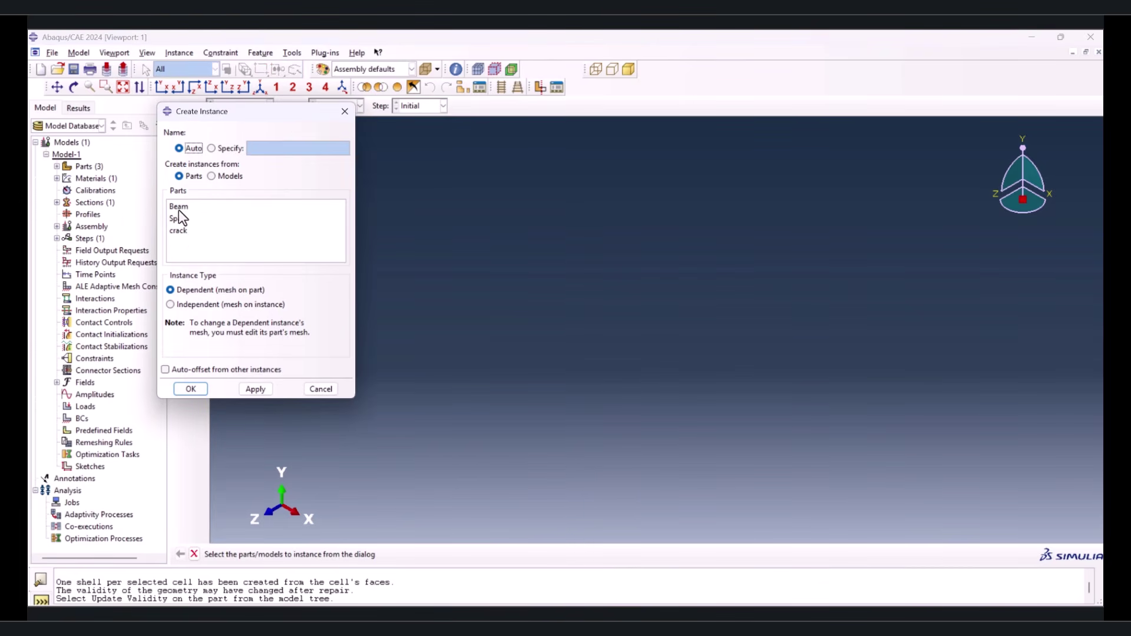
{"action": "left_click_drag", "start_coordinate": [179, 211], "coordinate": [180, 235]}
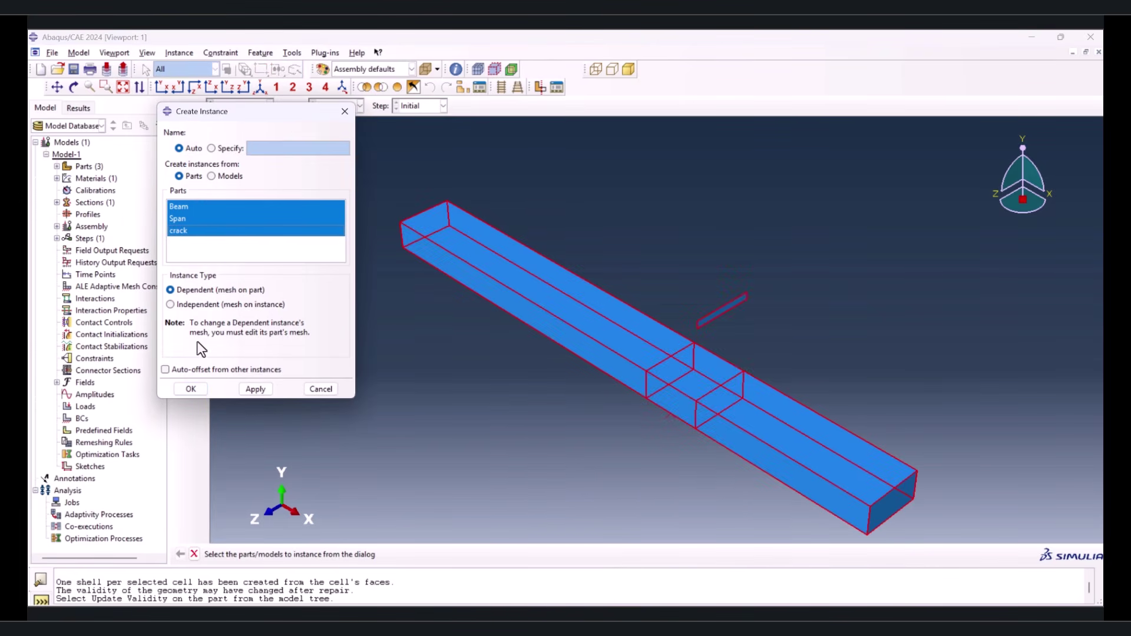
{"action": "left_click", "coordinate": [196, 390]}
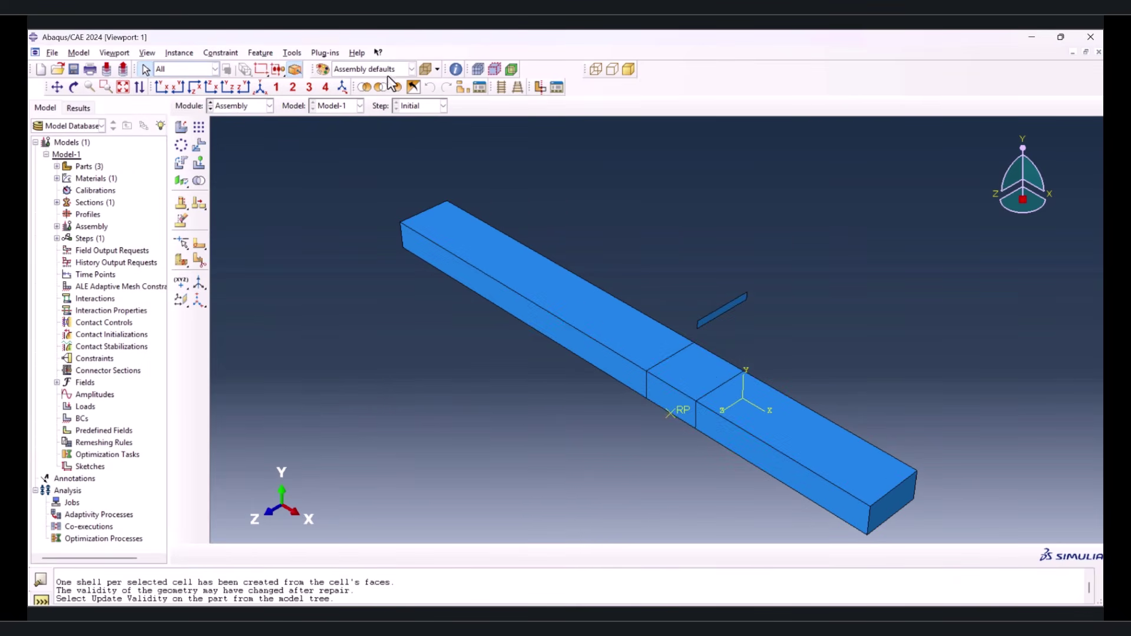
Translate the crack instance from its lower front corner to the midpoint of the beam's lower front edge
{"action": "left_click", "coordinate": [199, 143]}
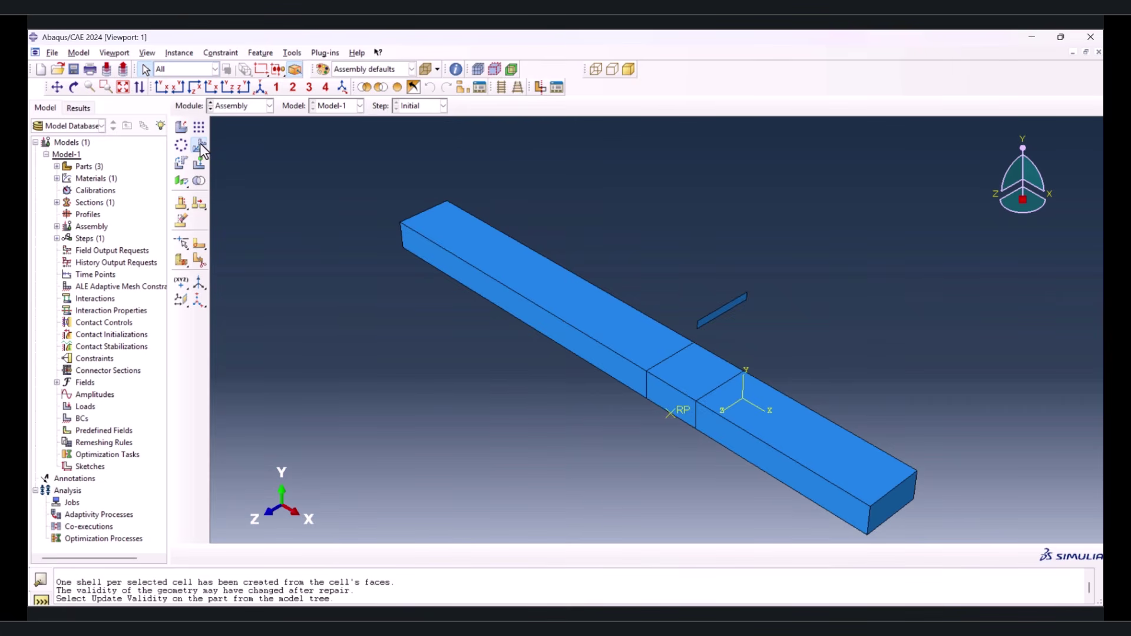
{"action": "left_click", "coordinate": [697, 324]}
{"action": "middle_click", "coordinate": [719, 328]}
{"action": "scroll", "coordinate": [692, 338], "scroll_direction": "up", "scroll_amount": 3}
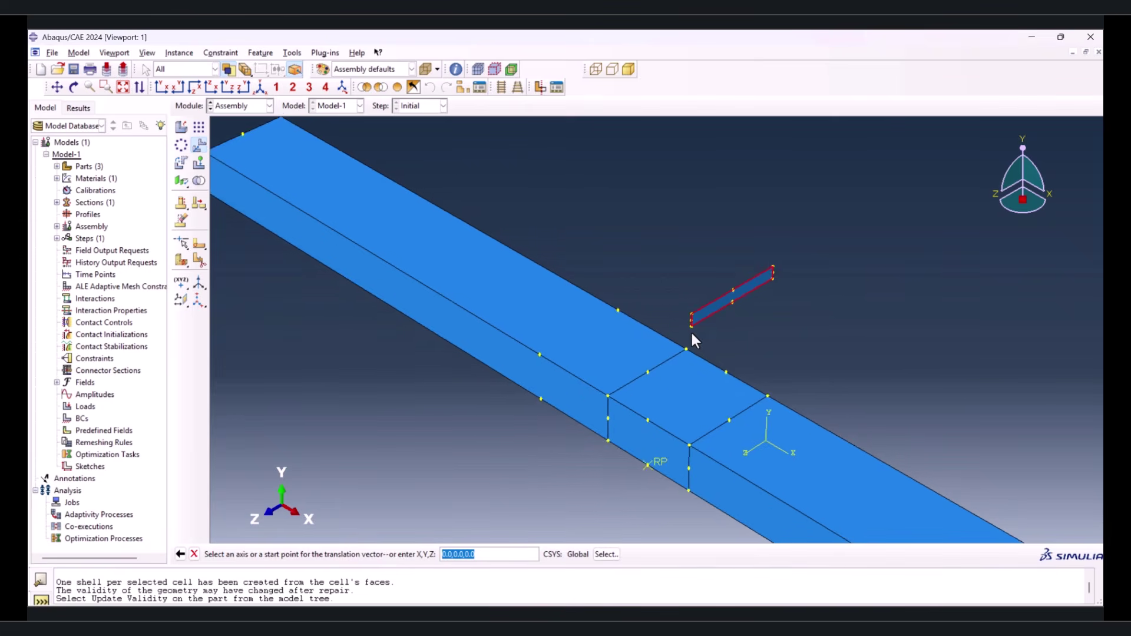
{"action": "scroll", "coordinate": [691, 330], "scroll_direction": "up", "scroll_amount": 1}
{"action": "left_click", "coordinate": [691, 323]}
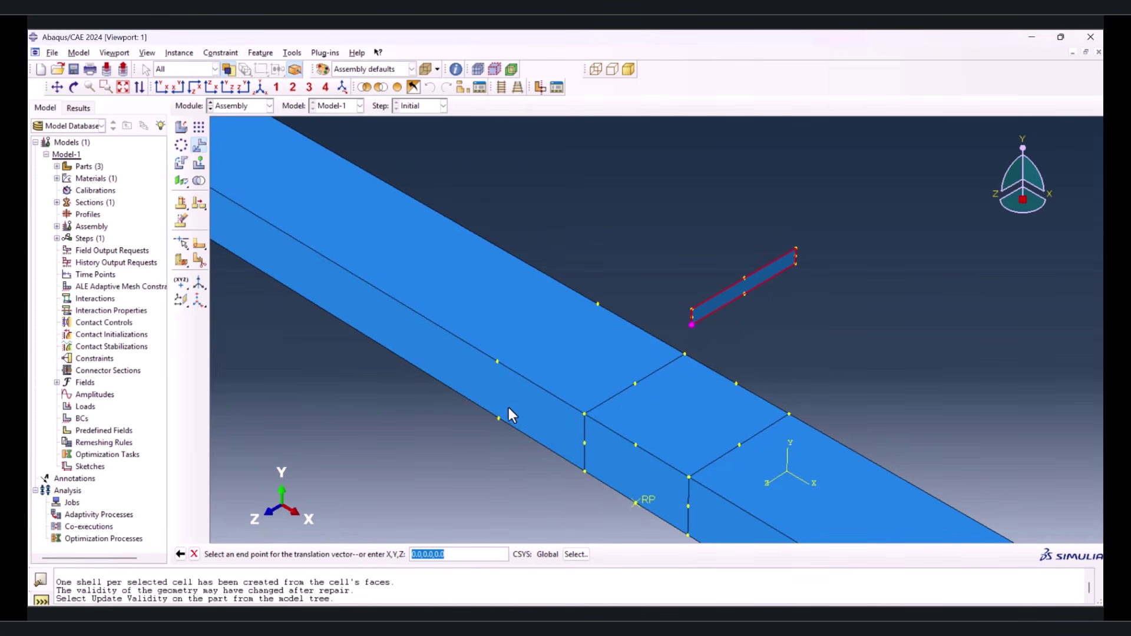
{"action": "left_click", "coordinate": [498, 419]}
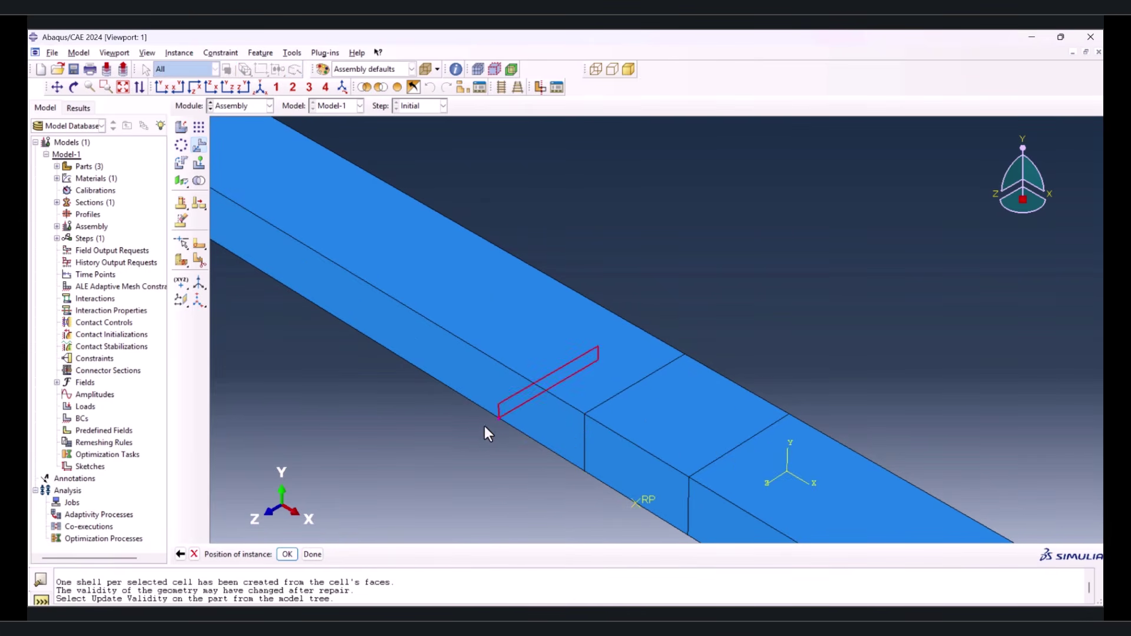
{"action": "middle_click", "coordinate": [439, 438]}
Translate the Span instance from its reference point to the midpoint of the beam's upper front edge
{"action": "scroll", "coordinate": [651, 262], "scroll_direction": "down", "scroll_amount": 4}
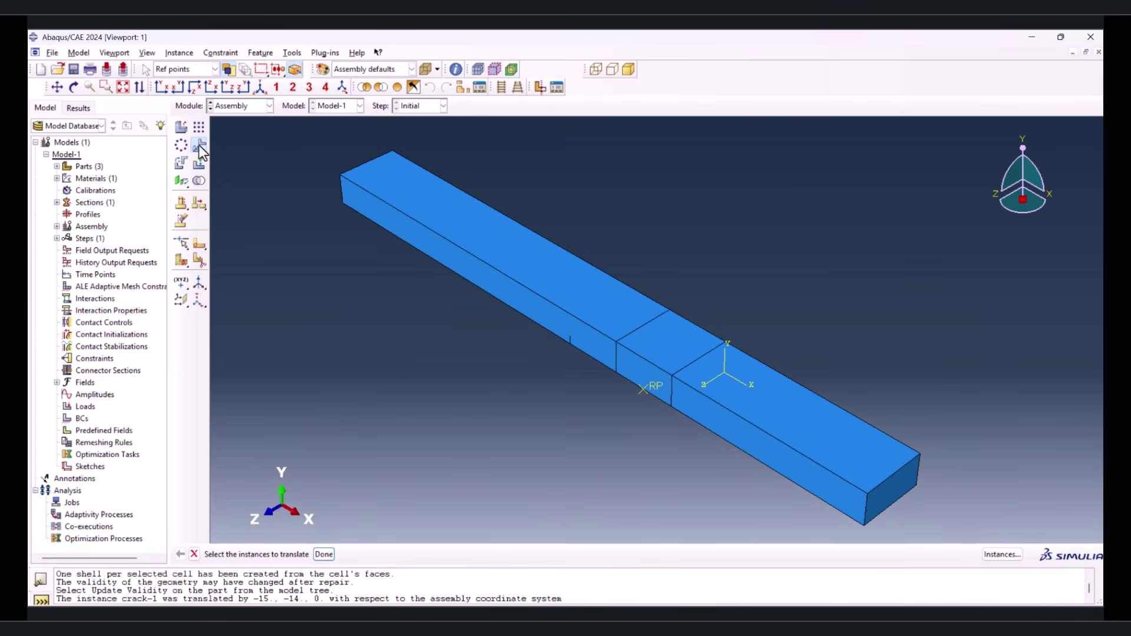
{"action": "left_click", "coordinate": [654, 344]}
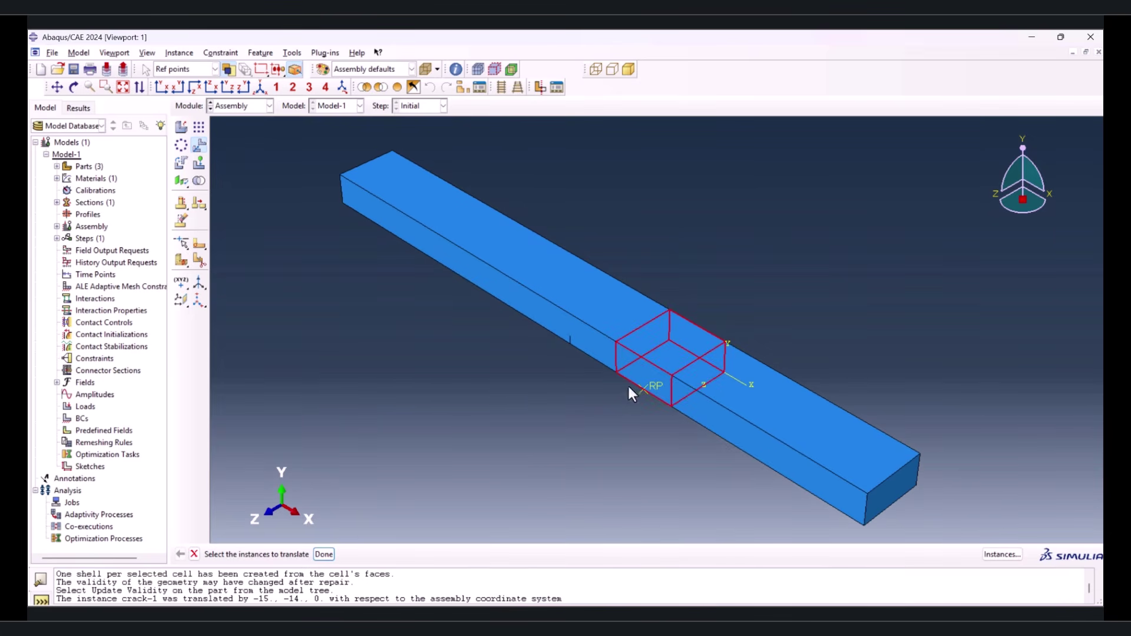
{"action": "middle_click", "coordinate": [489, 352]}
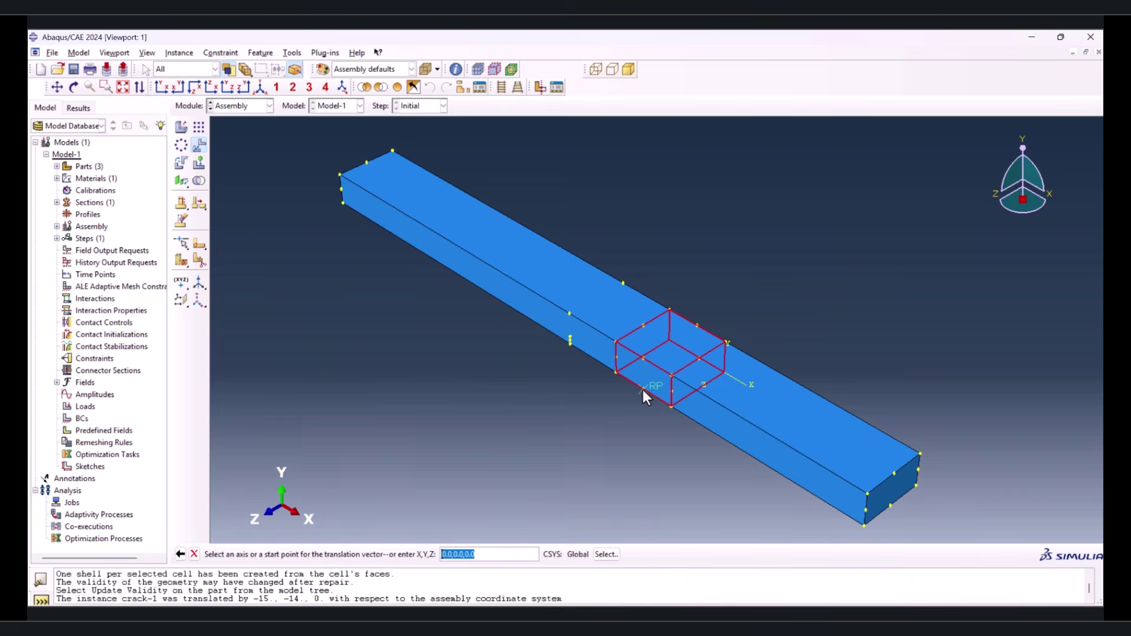
{"action": "left_click", "coordinate": [642, 390]}
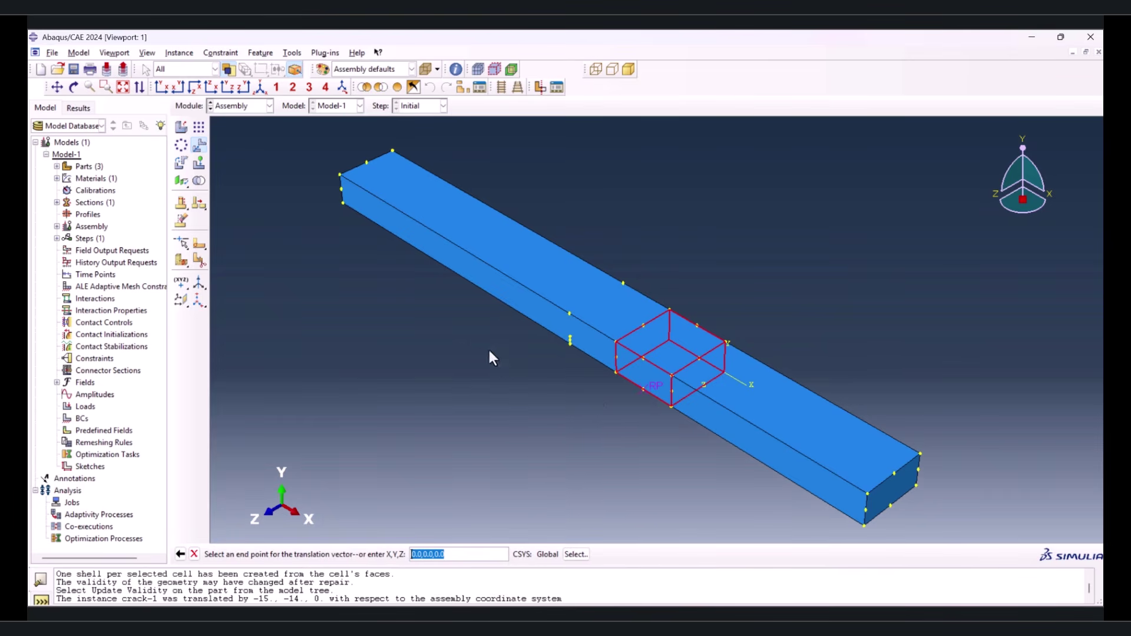
{"action": "left_click", "coordinate": [571, 313]}
{"action": "middle_click", "coordinate": [524, 360]}
{"action": "middle_click", "coordinate": [473, 314]}
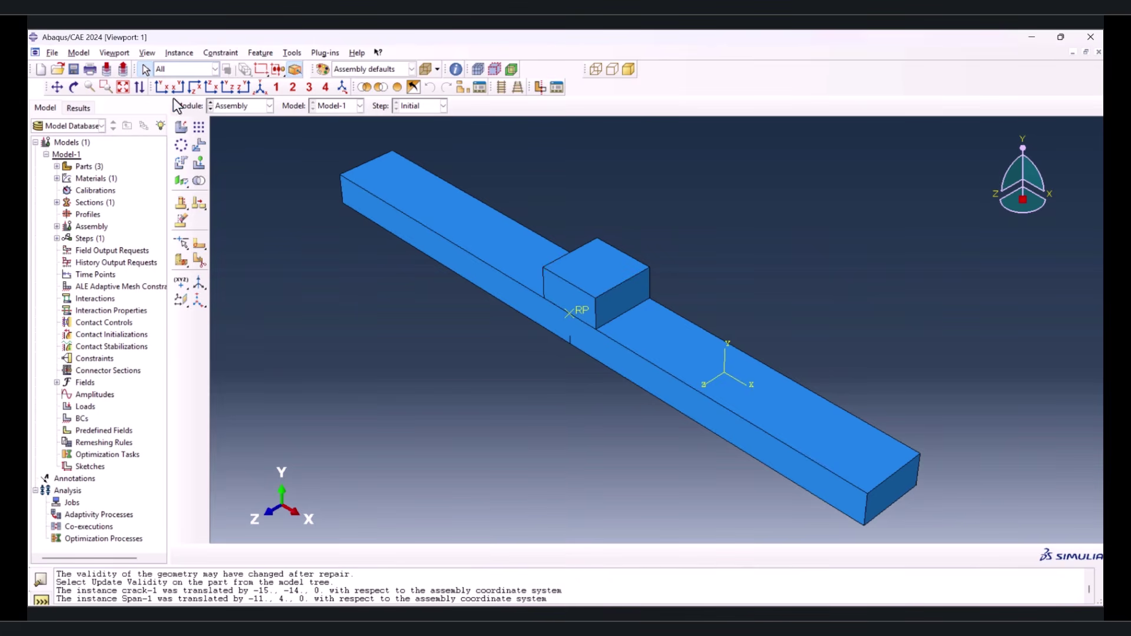
Create two more dependent instances of the Span part for the beam supports
{"action": "left_click", "coordinate": [177, 127]}
{"action": "left_click", "coordinate": [181, 219]}
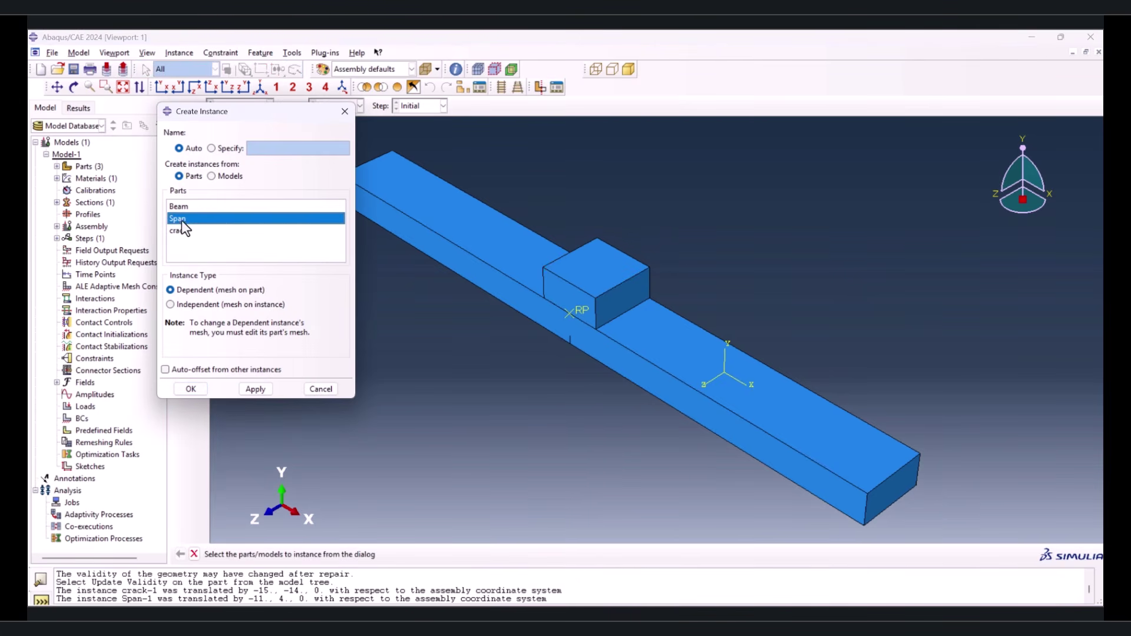
{"action": "left_click", "coordinate": [254, 390]}
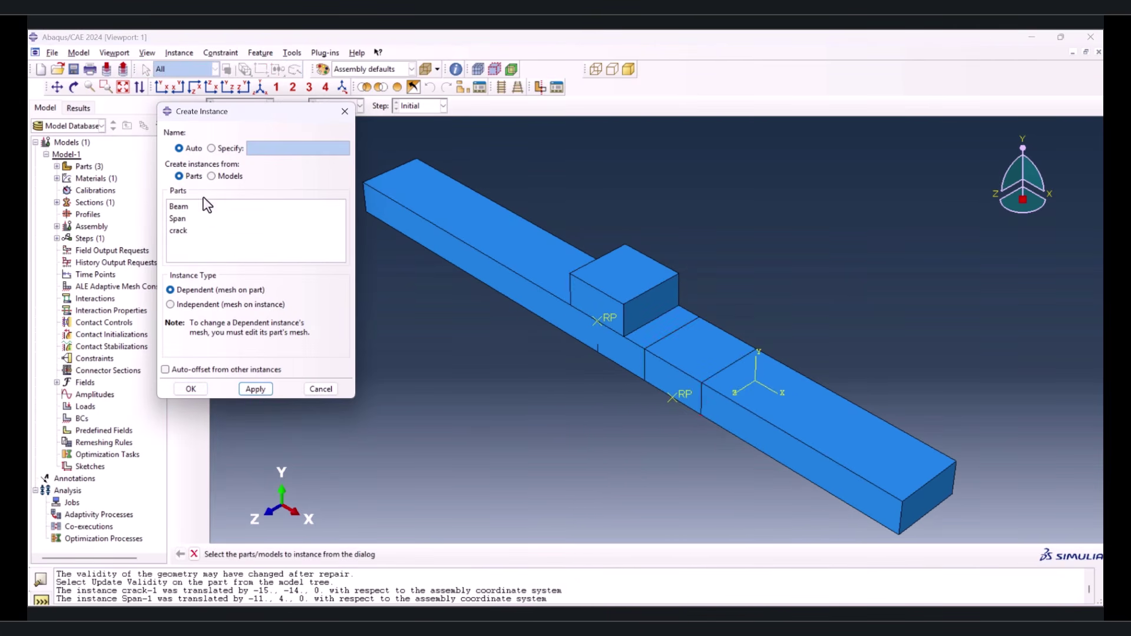
{"action": "left_click", "coordinate": [182, 219]}
{"action": "left_click", "coordinate": [260, 390]}
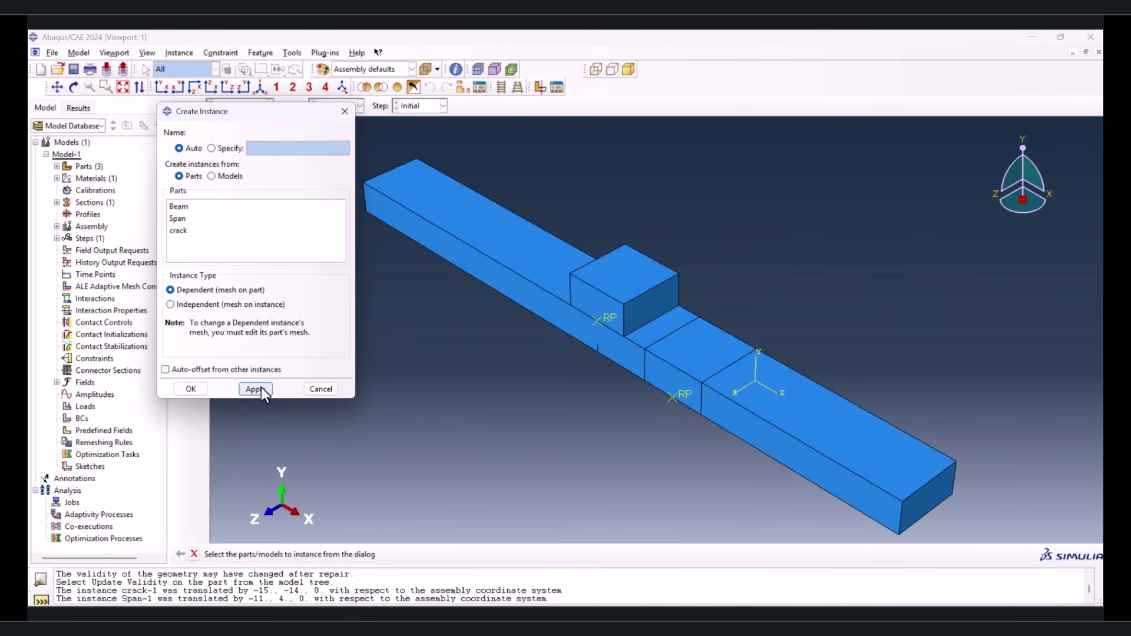
{"action": "left_click", "coordinate": [325, 390]}
Translate one new Span instance from its upper front corner to the lower front corner at the beam's -X end
{"action": "left_click", "coordinate": [199, 144]}
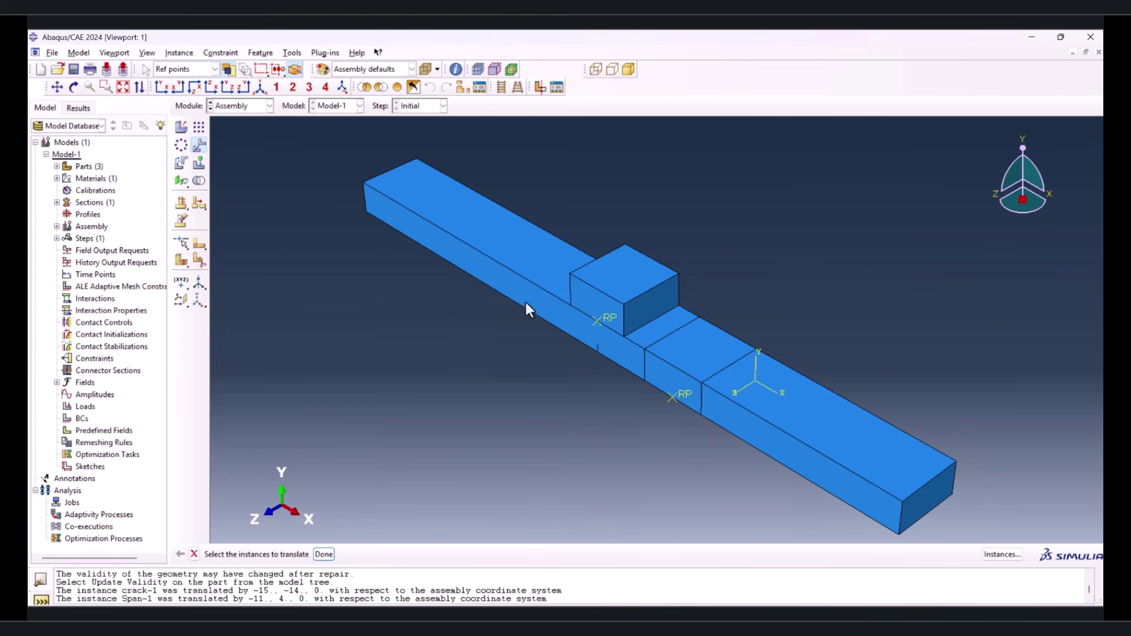
{"action": "left_click", "coordinate": [667, 383]}
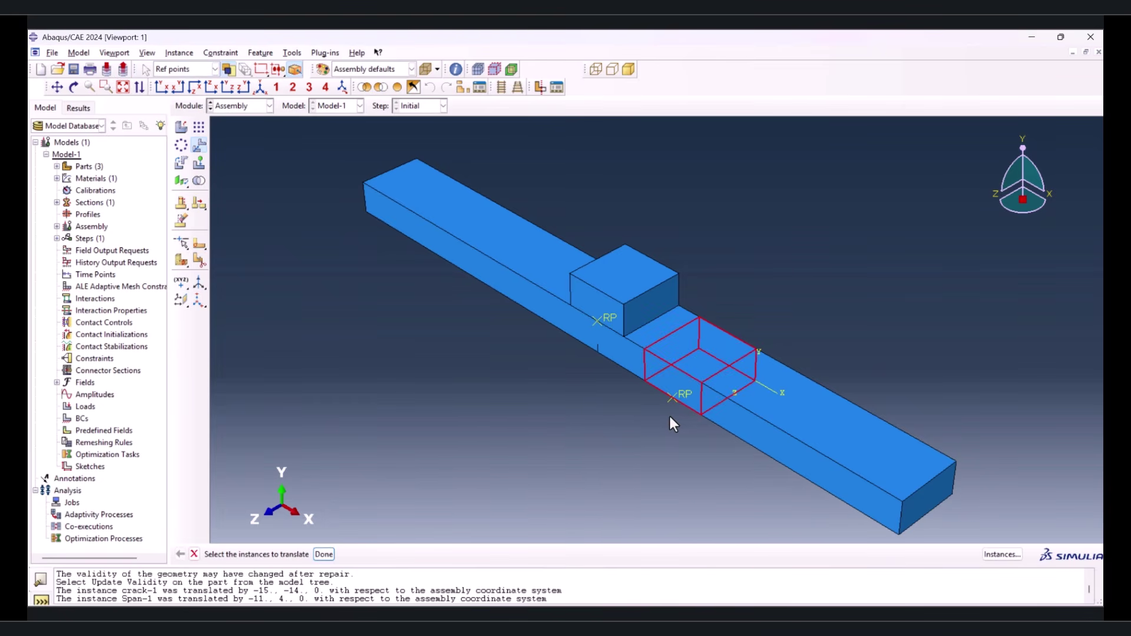
{"action": "middle_click", "coordinate": [669, 414]}
{"action": "left_click", "coordinate": [673, 397]}
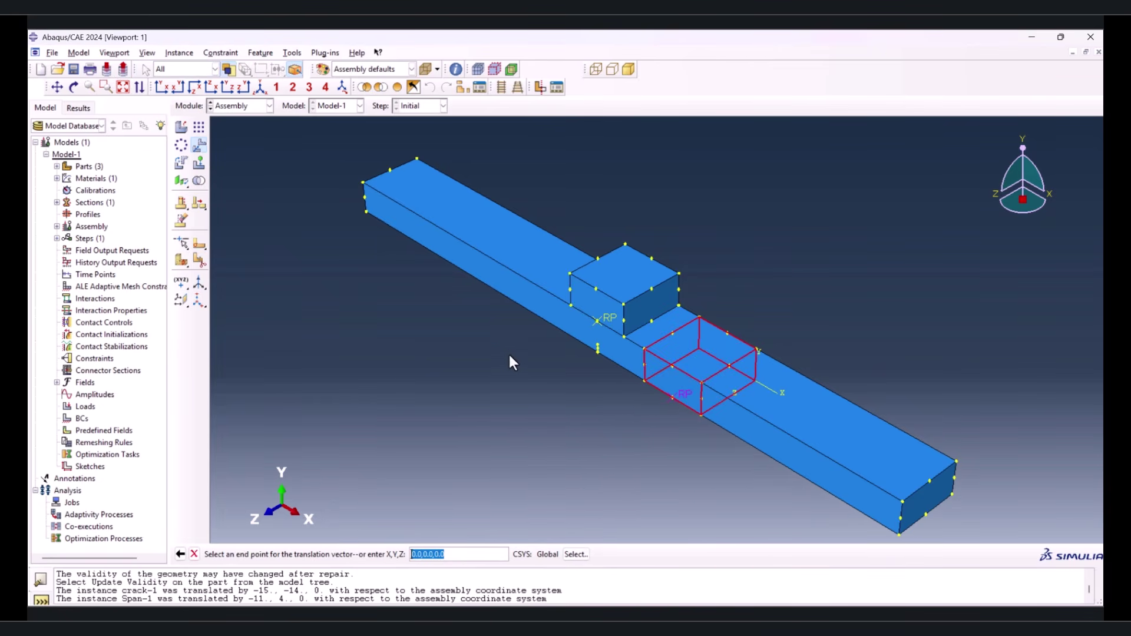
{"action": "left_click", "coordinate": [175, 552]}
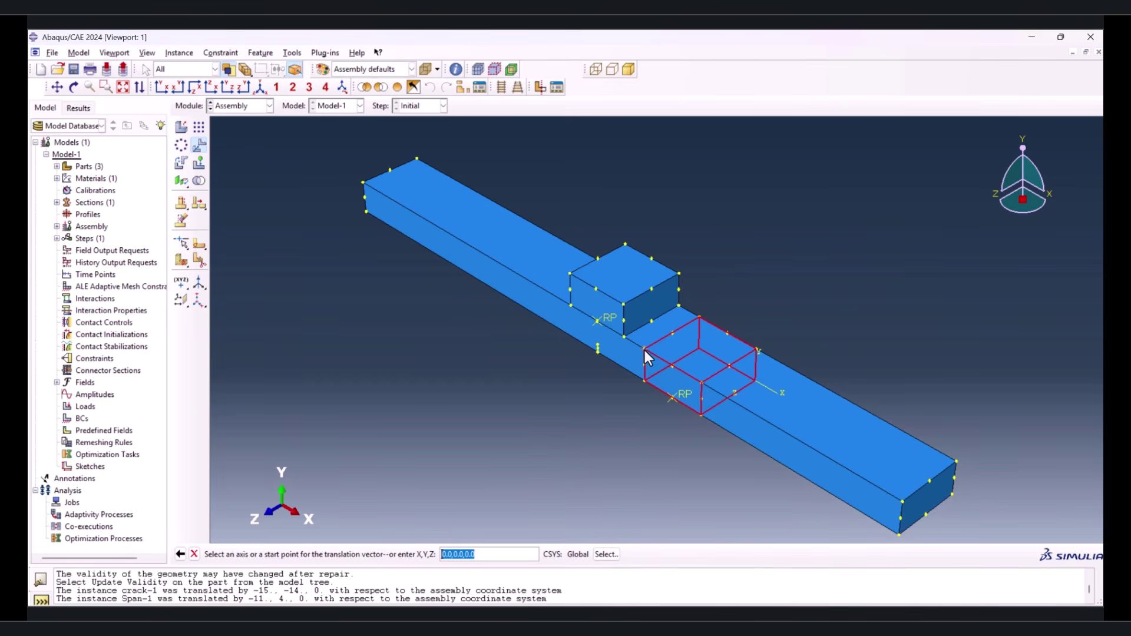
{"action": "left_click", "coordinate": [644, 350]}
{"action": "left_click", "coordinate": [366, 210]}
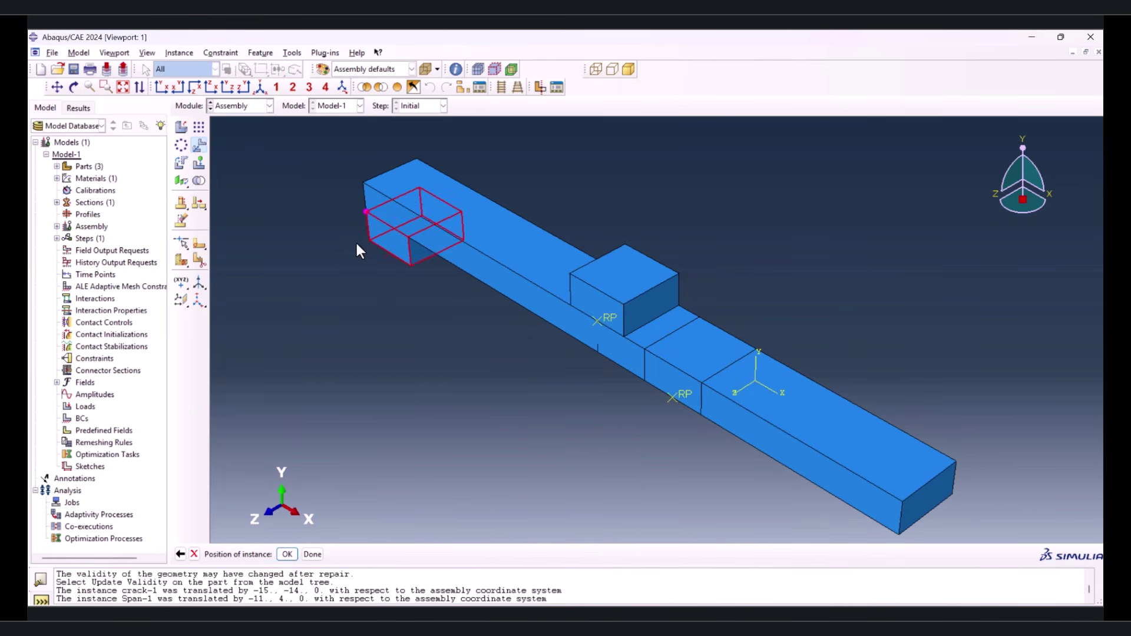
{"action": "middle_click", "coordinate": [356, 244]}
Translate the remaining Span instance from its upper front corner to the lower front corner at the beam's +X end
{"action": "left_click", "coordinate": [679, 395]}
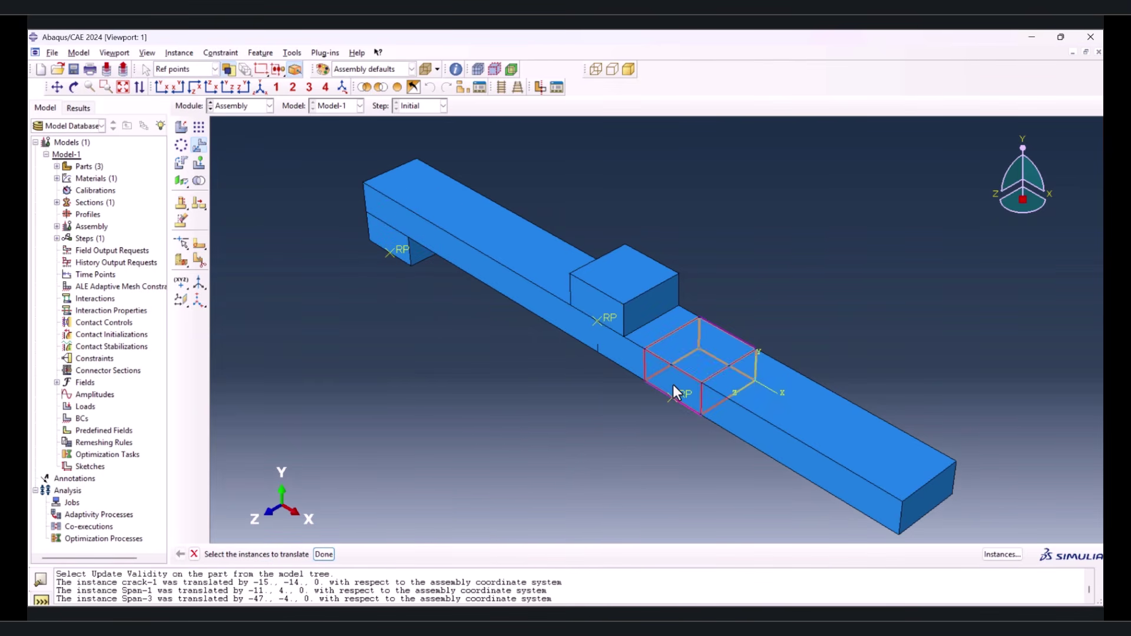
{"action": "middle_click", "coordinate": [659, 436]}
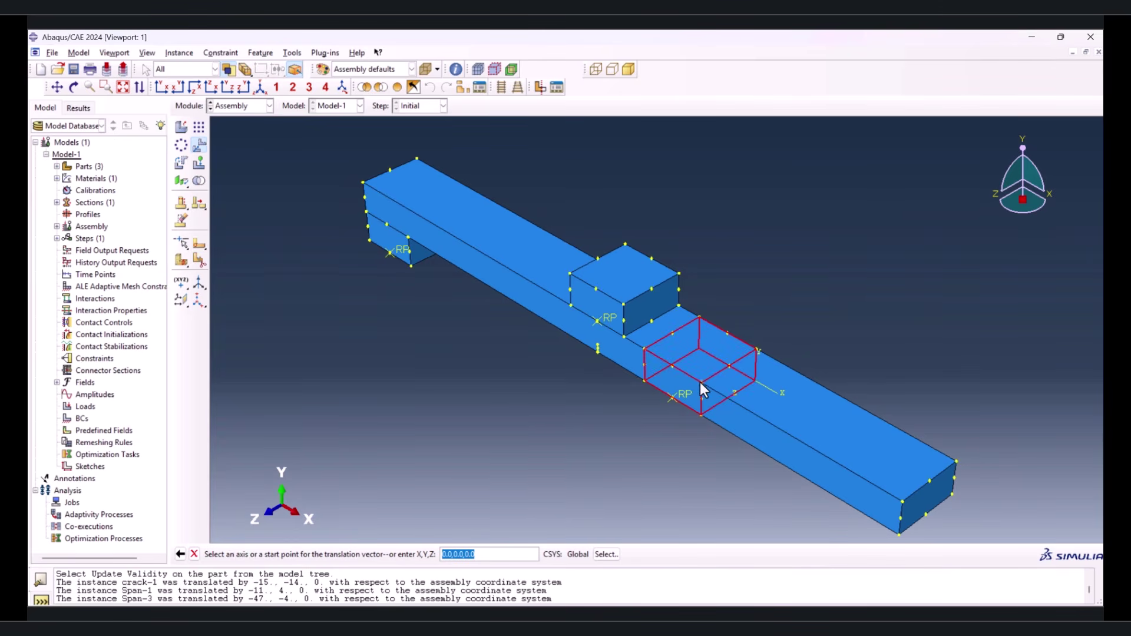
{"action": "left_click", "coordinate": [701, 383]}
{"action": "scroll", "coordinate": [874, 386], "scroll_direction": "down", "scroll_amount": 2}
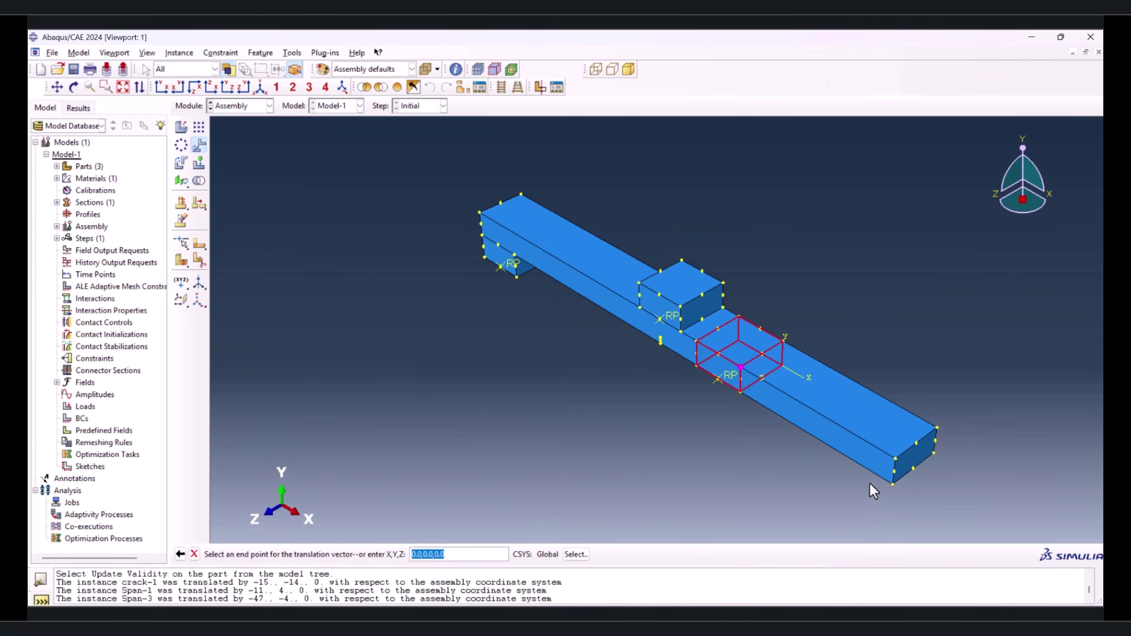
{"action": "left_click", "coordinate": [892, 485]}
{"action": "middle_click", "coordinate": [886, 486]}
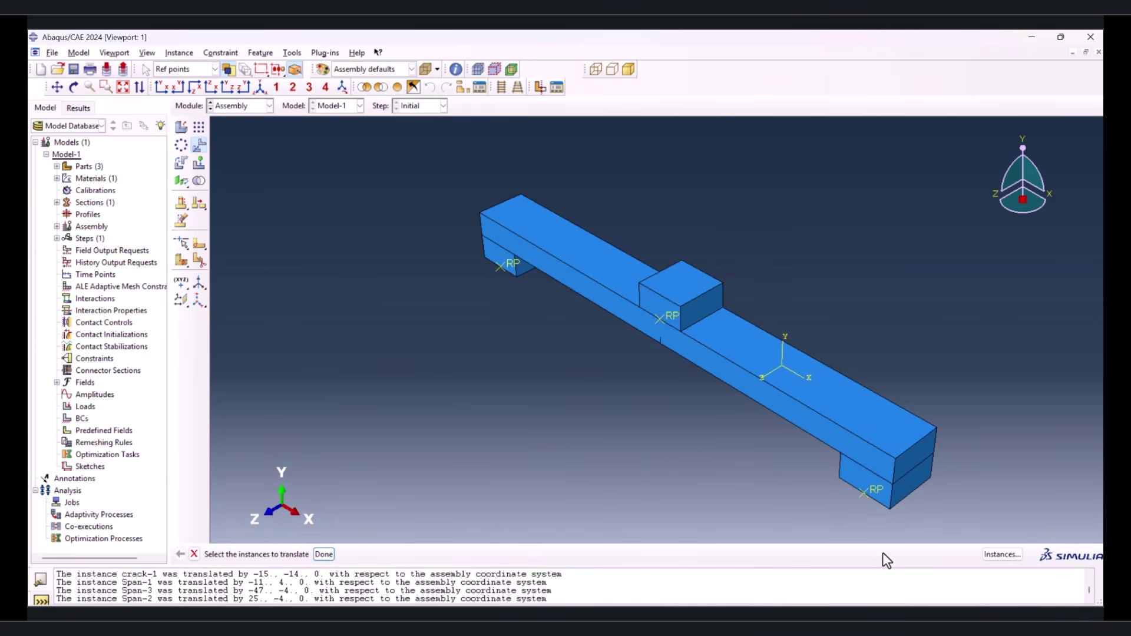
Create a Static, General analysis step following the Initial step
{"action": "left_click", "coordinate": [245, 110]}
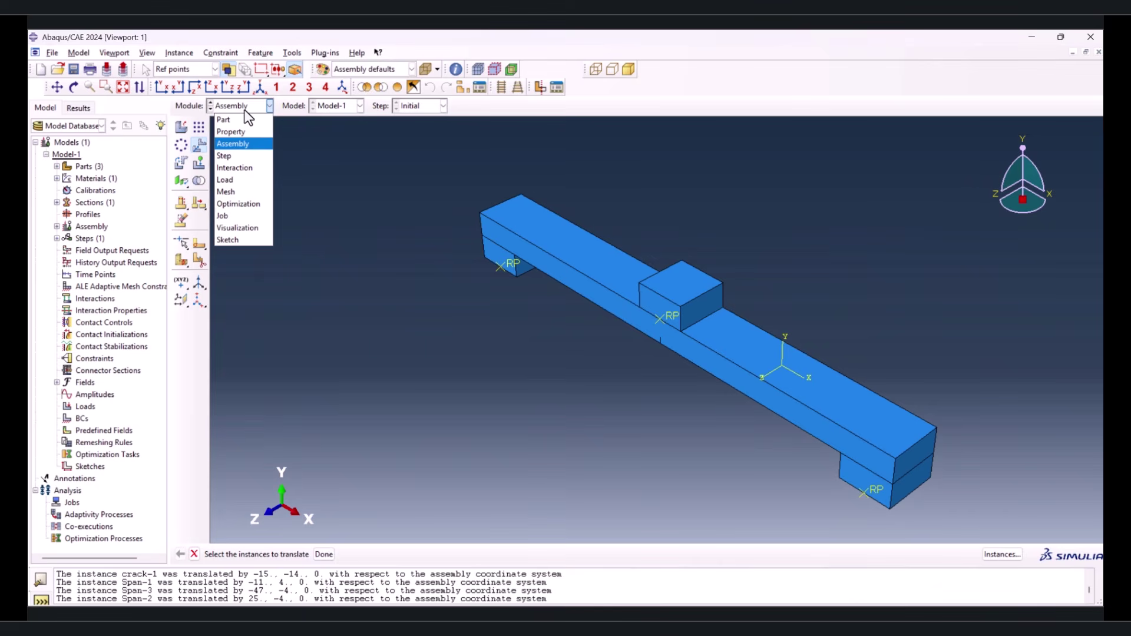
{"action": "left_click", "coordinate": [240, 157]}
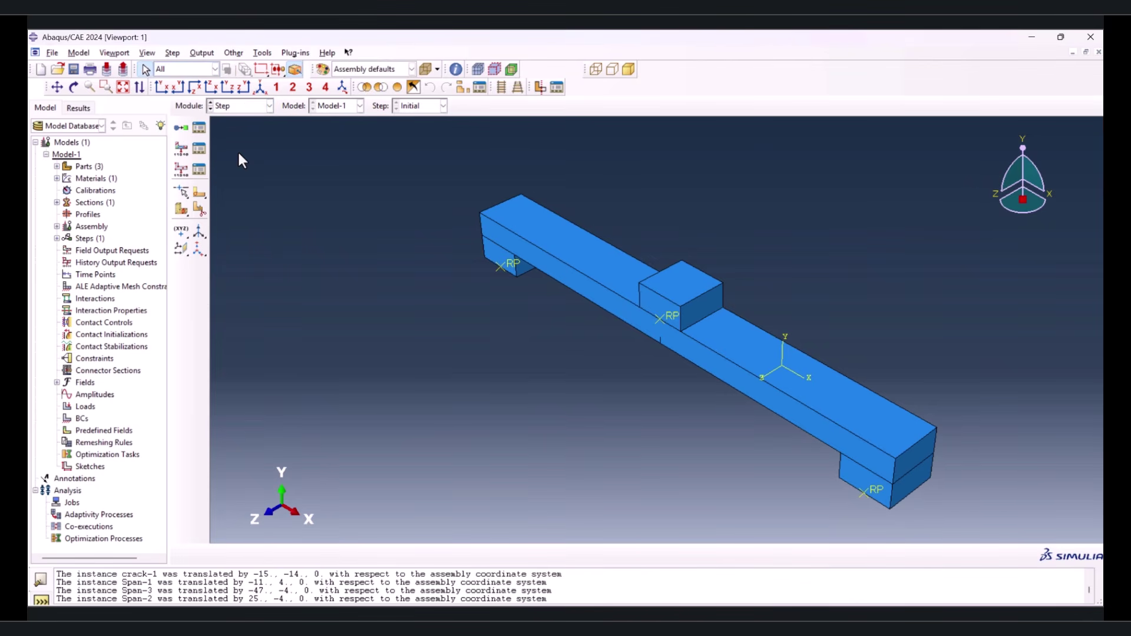
{"action": "left_click", "coordinate": [178, 129]}
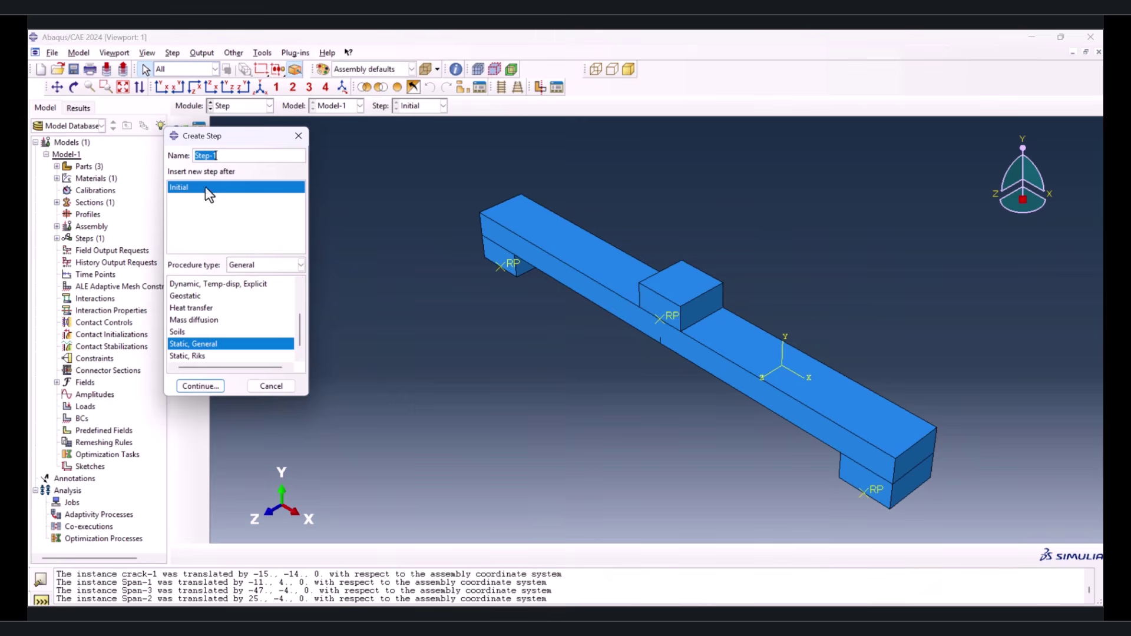
{"action": "left_click", "coordinate": [200, 386]}
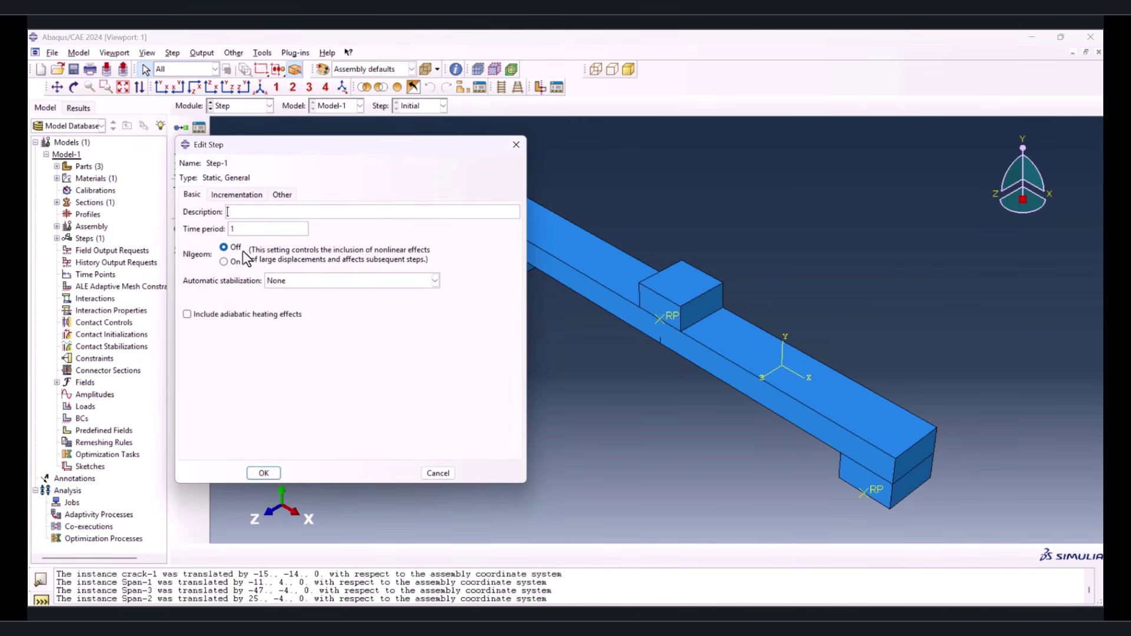
Set the step's incrementation to a maximum of 1000000 increments, initial size 0.1 and minimum size 1E-09
{"action": "left_click", "coordinate": [236, 195]}
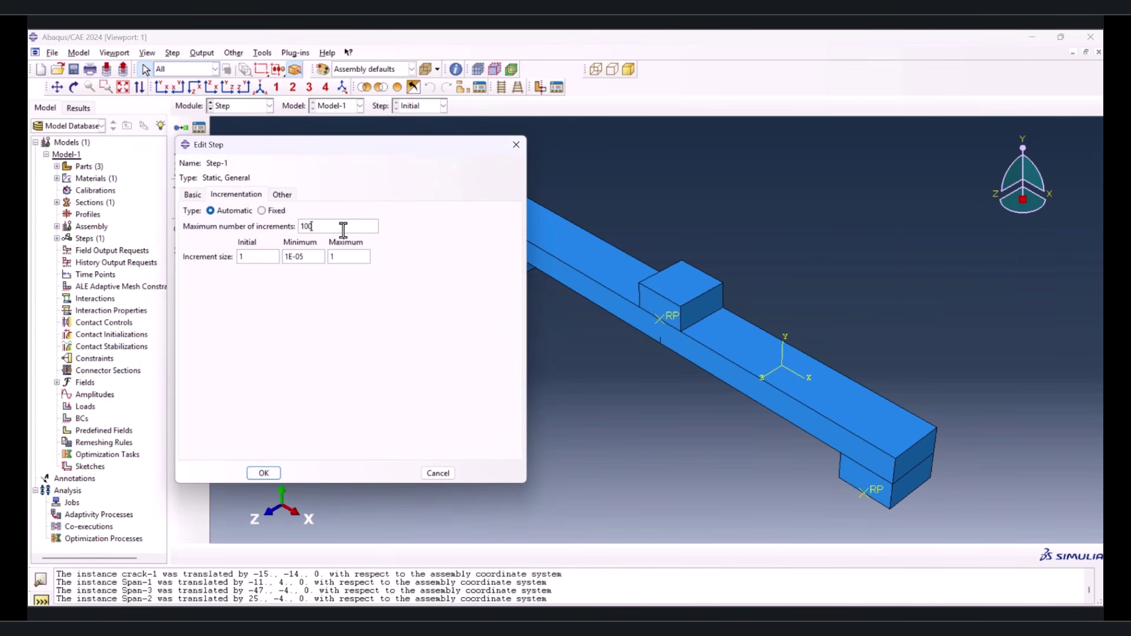
{"action": "type", "text": "0000"}
{"action": "double_click", "coordinate": [255, 259]}
{"action": "type", "text": ".1"}
{"action": "left_click_drag", "start_coordinate": [302, 256], "coordinate": [298, 256]}
{"action": "type", "text": "9"}
{"action": "left_click", "coordinate": [330, 257]}
{"action": "left_click", "coordinate": [265, 474]}
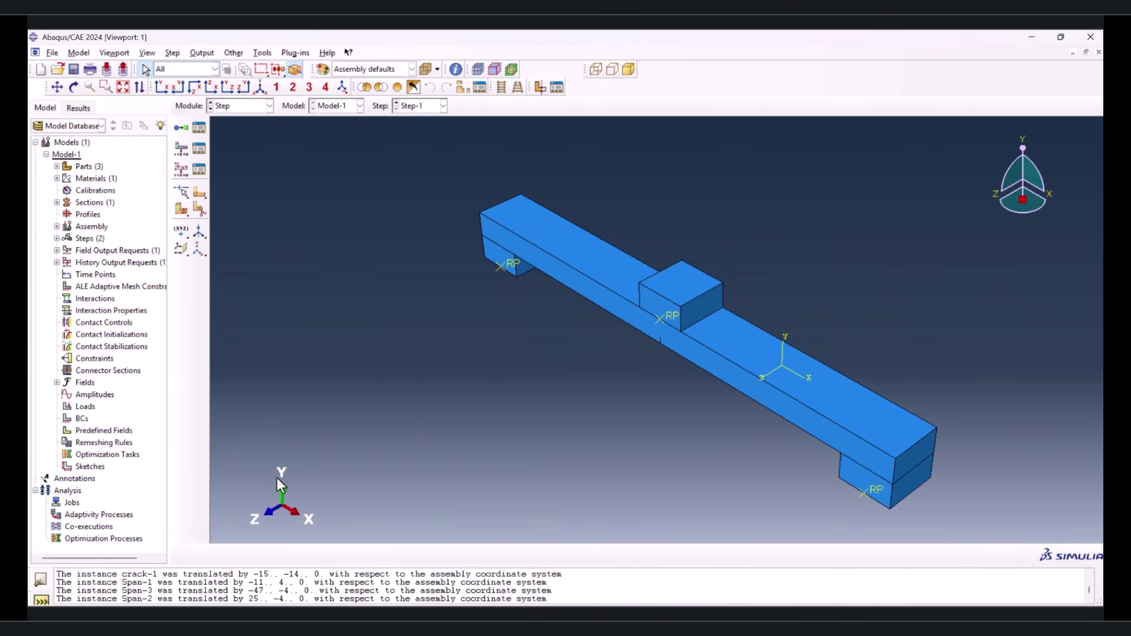
Edit the F-Output-1 field output request to include the STATUS variable among the state outputs
{"action": "left_click", "coordinate": [202, 149]}
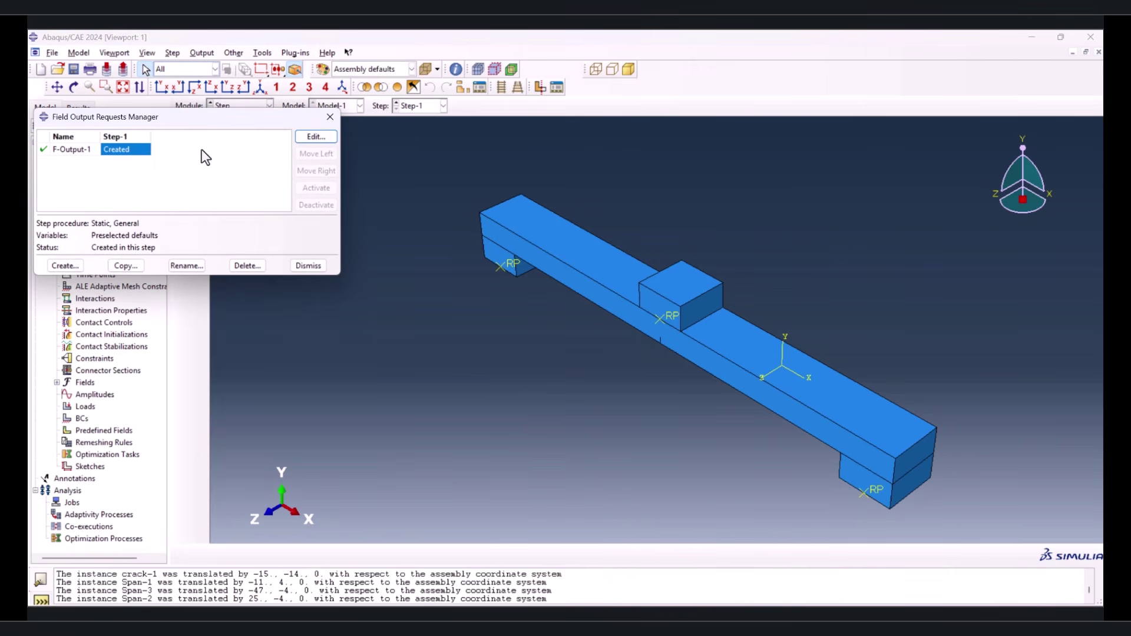
{"action": "left_click", "coordinate": [136, 148]}
{"action": "double_click", "coordinate": [137, 148]}
{"action": "scroll", "coordinate": [62, 392], "scroll_direction": "down", "scroll_amount": 3}
{"action": "left_click", "coordinate": [50, 398]}
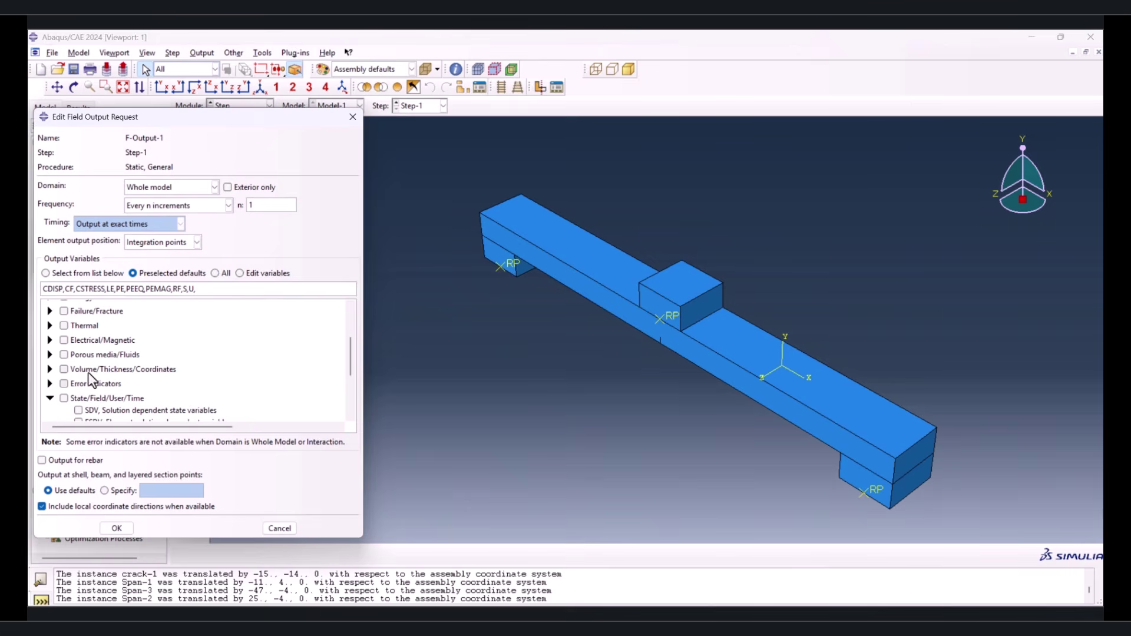
{"action": "scroll", "coordinate": [89, 386], "scroll_direction": "down", "scroll_amount": 3}
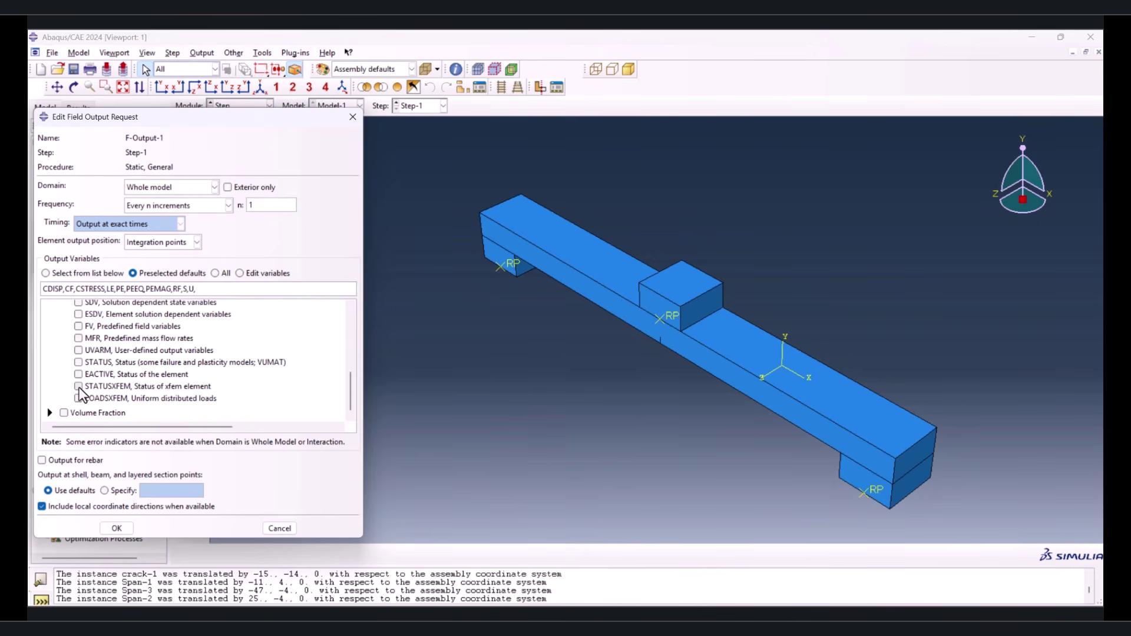
{"action": "left_click", "coordinate": [79, 362]}
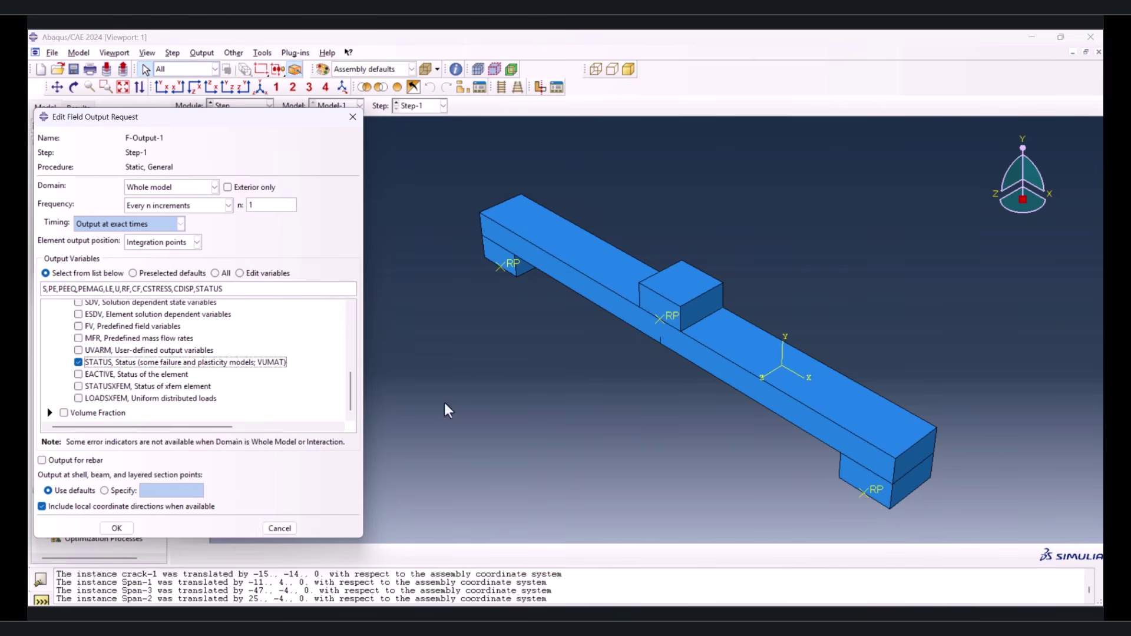
Add the failure/fracture variables PHILSM and PSILSM to the field output request and save it
{"action": "scroll", "coordinate": [135, 380], "scroll_direction": "up", "scroll_amount": 6}
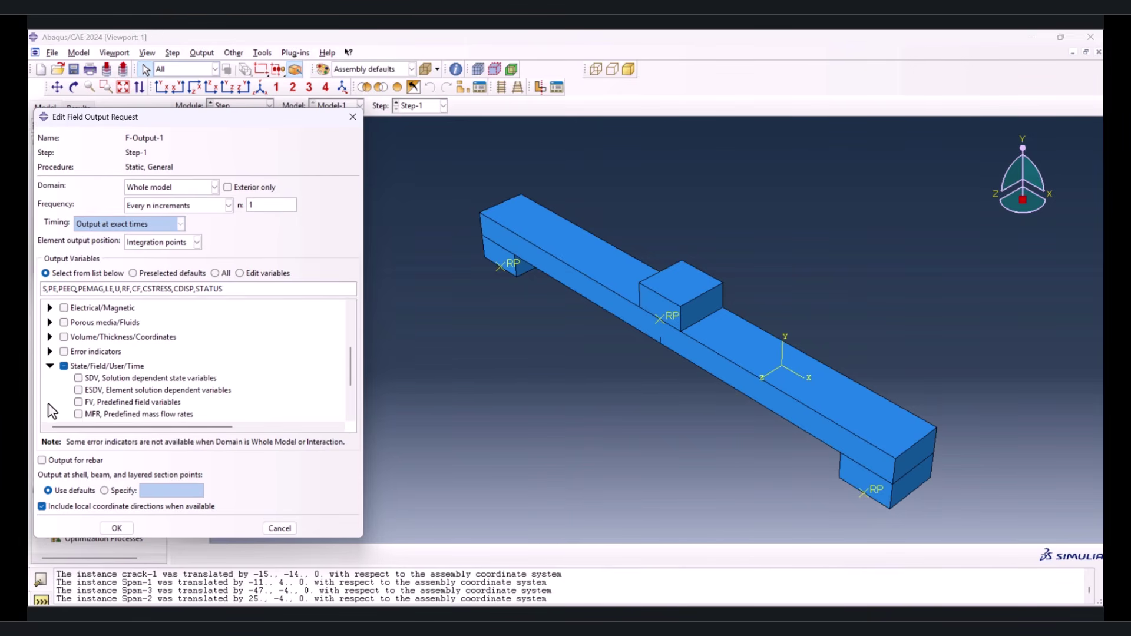
{"action": "left_click", "coordinate": [50, 366]}
{"action": "scroll", "coordinate": [69, 368], "scroll_direction": "up", "scroll_amount": 3}
{"action": "scroll", "coordinate": [61, 361], "scroll_direction": "down", "scroll_amount": 2}
{"action": "left_click", "coordinate": [49, 349]}
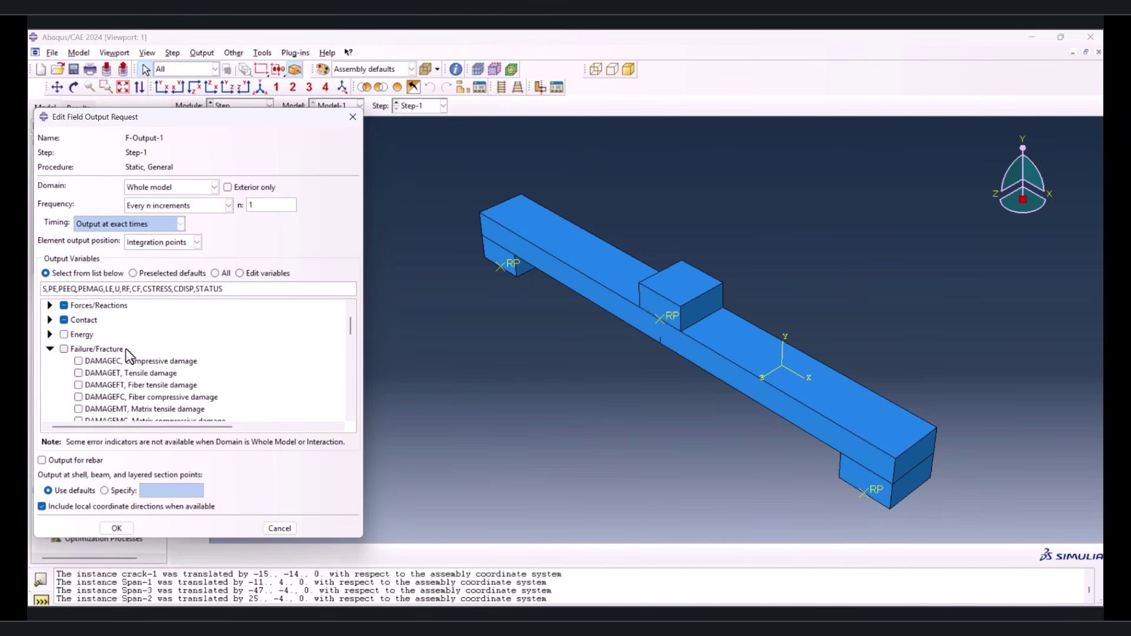
{"action": "scroll", "coordinate": [124, 355], "scroll_direction": "down", "scroll_amount": 8}
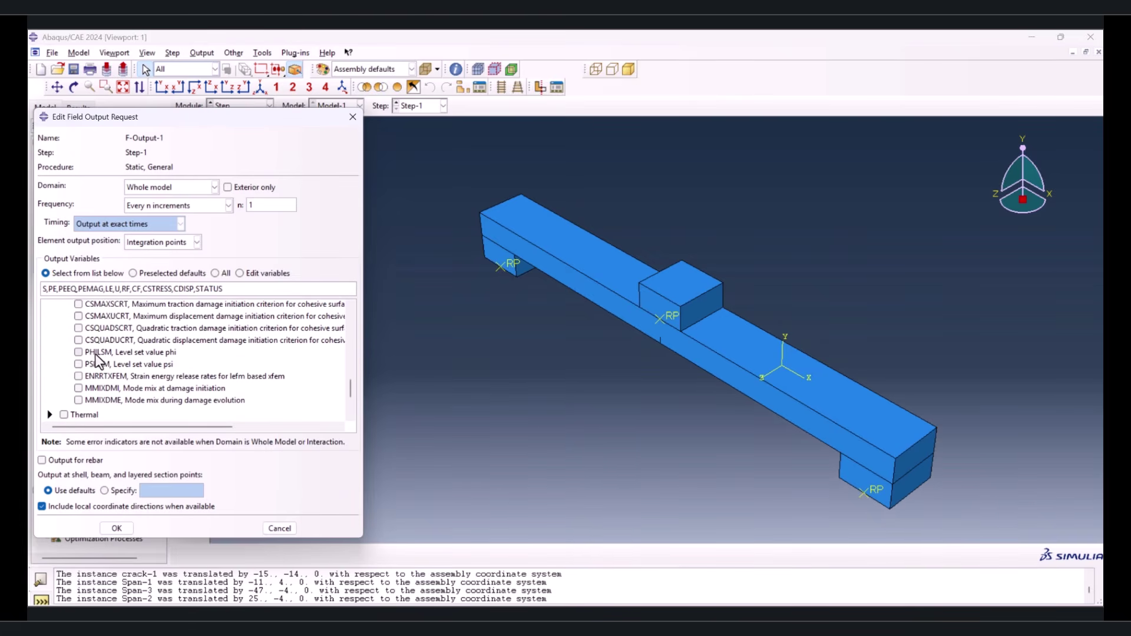
{"action": "left_click", "coordinate": [79, 353]}
{"action": "left_click", "coordinate": [79, 365]}
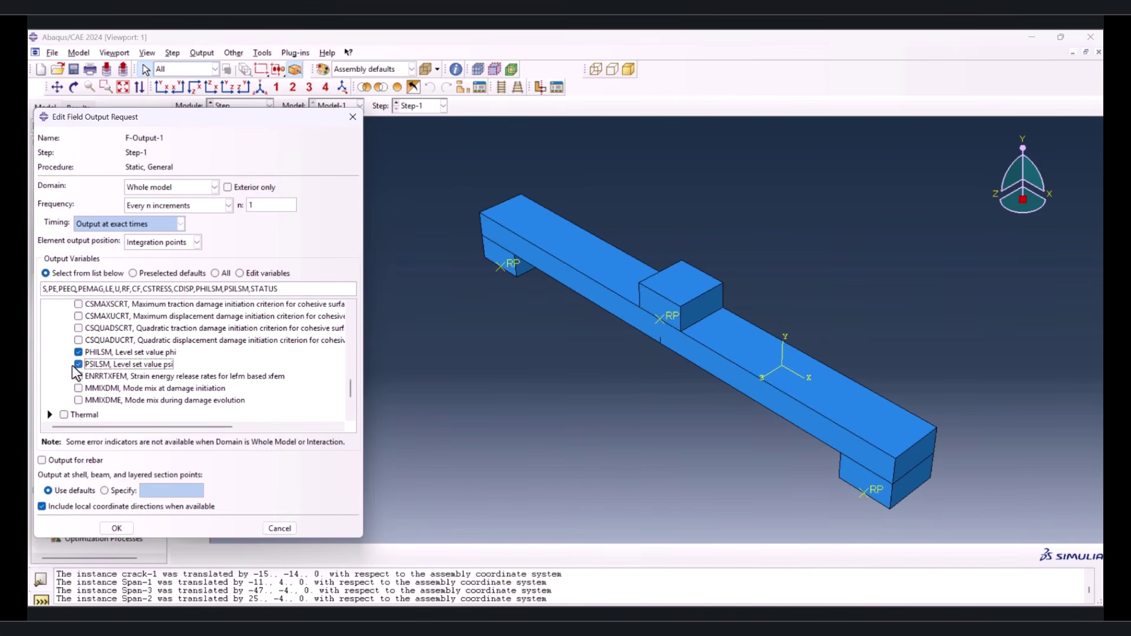
{"action": "left_click", "coordinate": [118, 528]}
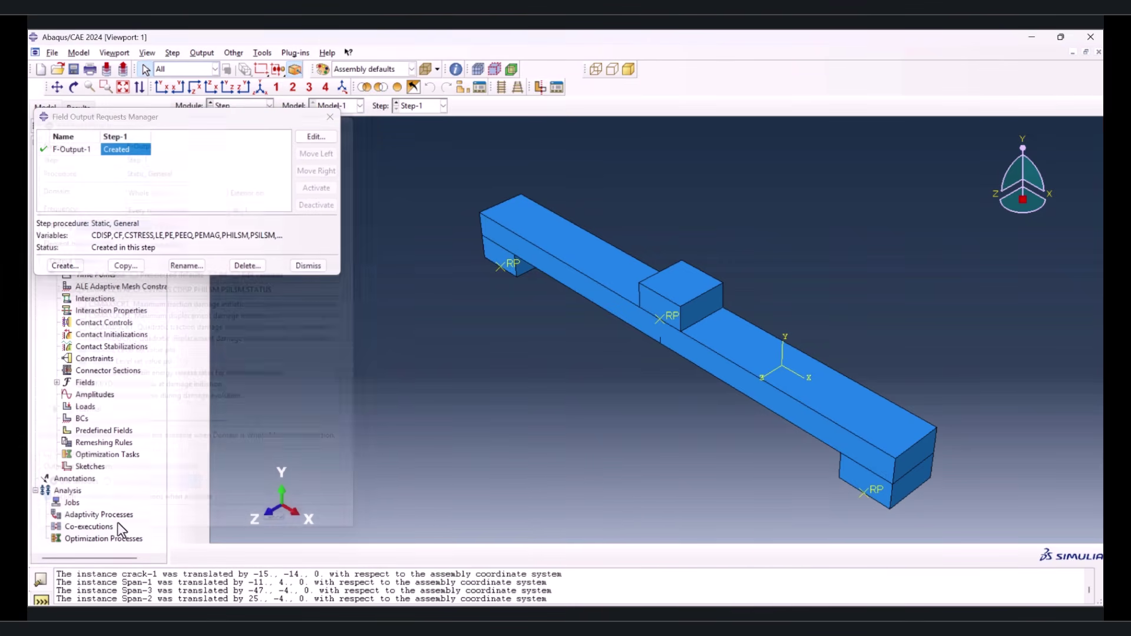
{"action": "left_click", "coordinate": [336, 119]}
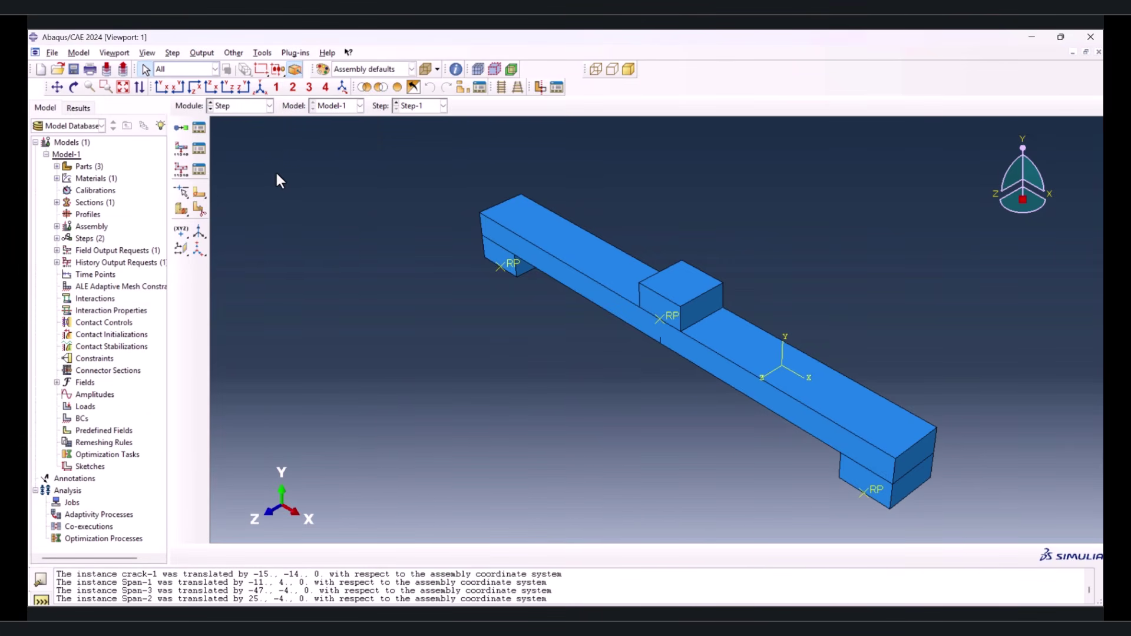
Create a contact interaction property with penalty tangential behavior and a friction coefficient of 0.15
{"action": "left_click", "coordinate": [247, 111]}
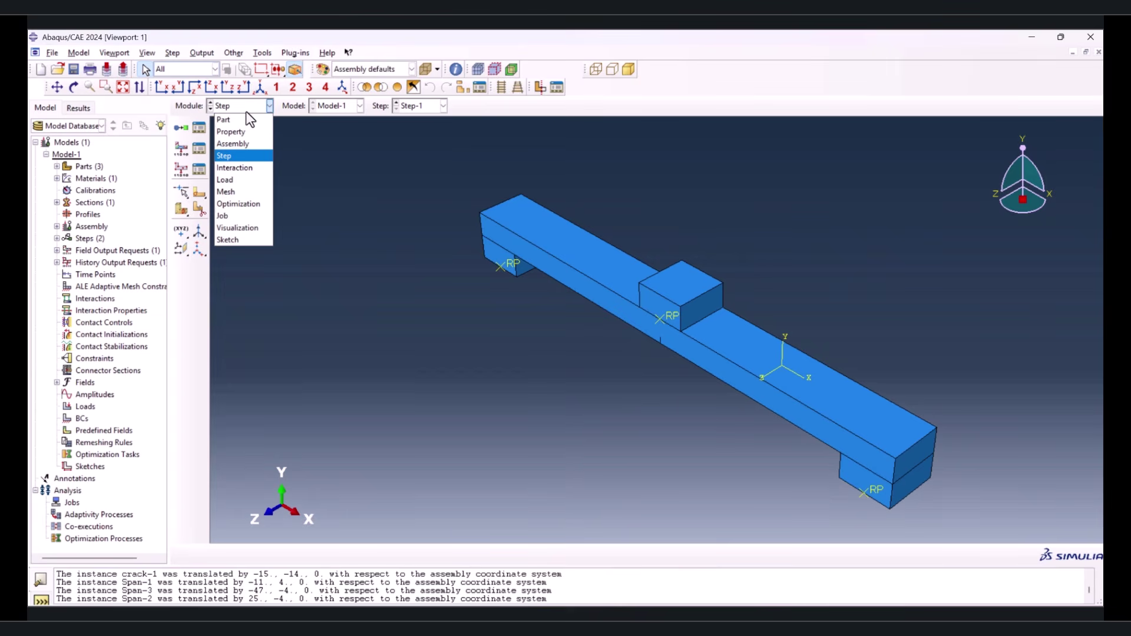
{"action": "left_click", "coordinate": [241, 166]}
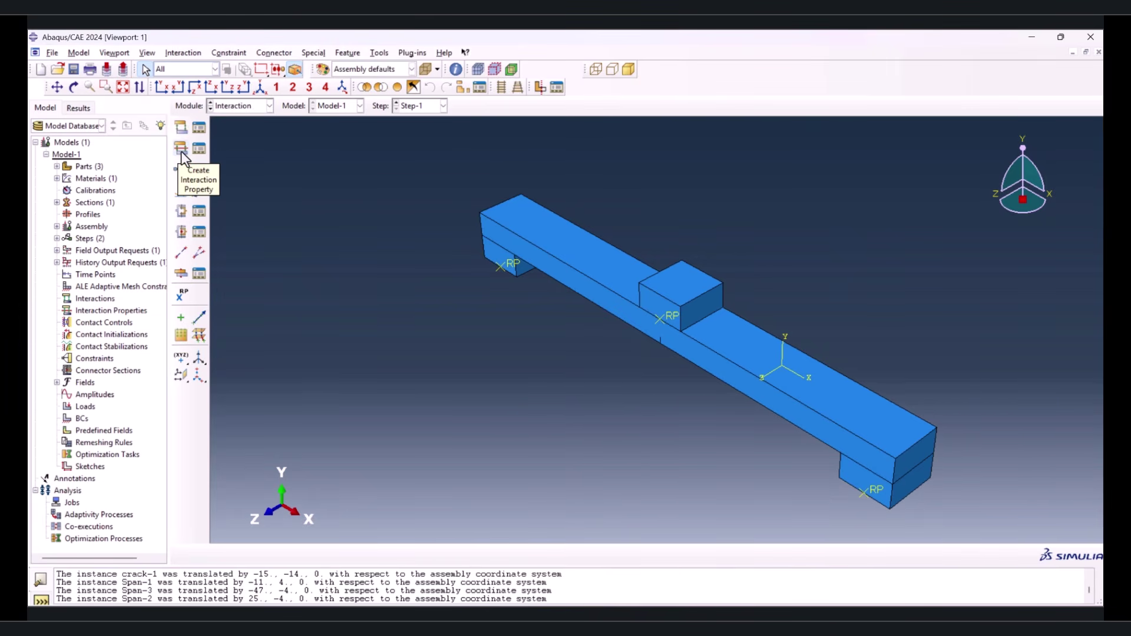
{"action": "left_click", "coordinate": [180, 170]}
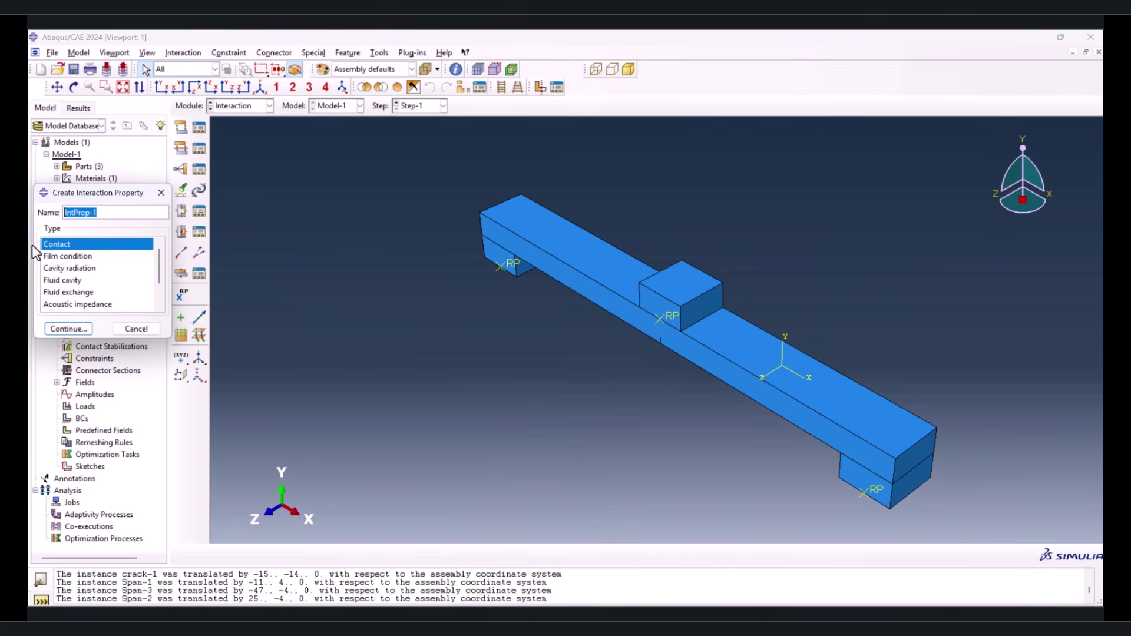
{"action": "left_click", "coordinate": [86, 325]}
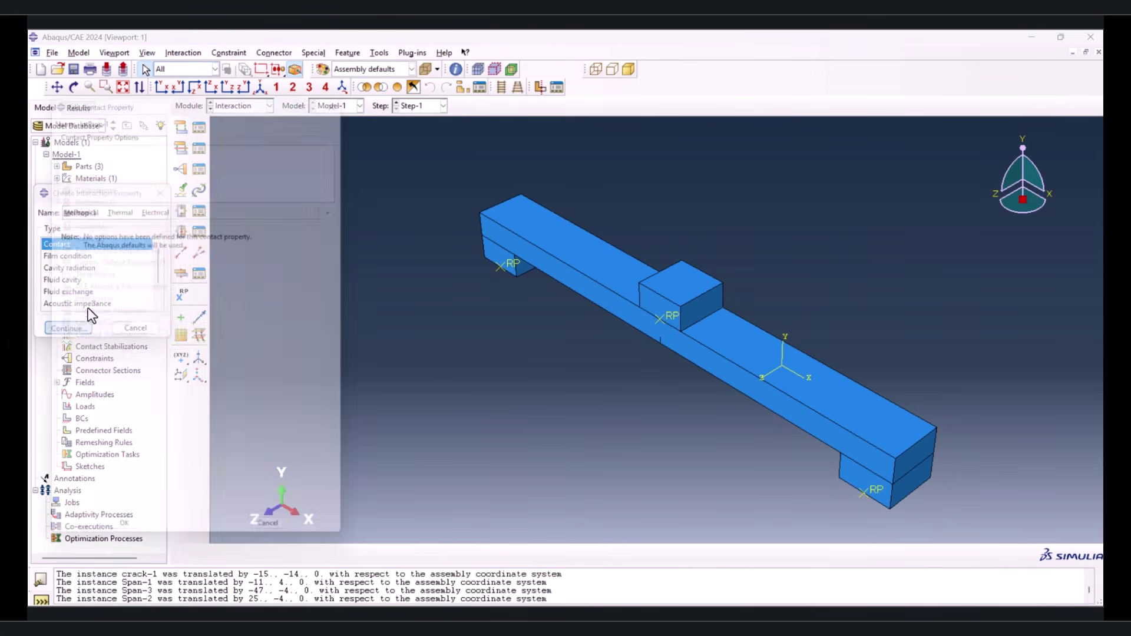
{"action": "left_click", "coordinate": [87, 212]}
{"action": "left_click", "coordinate": [86, 222]}
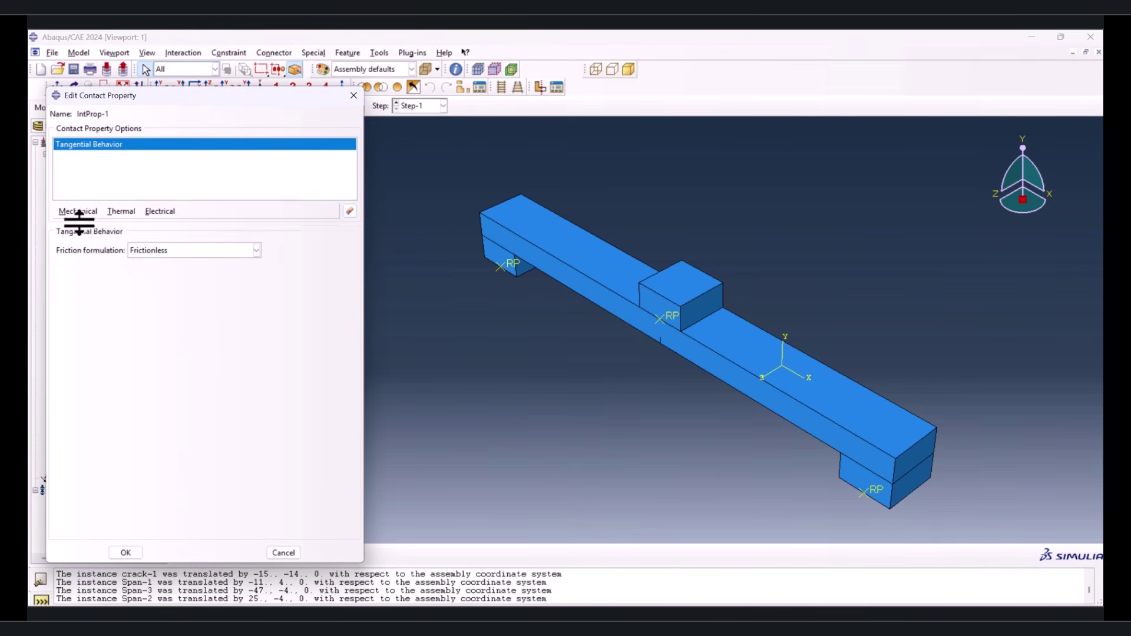
{"action": "left_click", "coordinate": [144, 254]}
{"action": "left_click", "coordinate": [150, 273]}
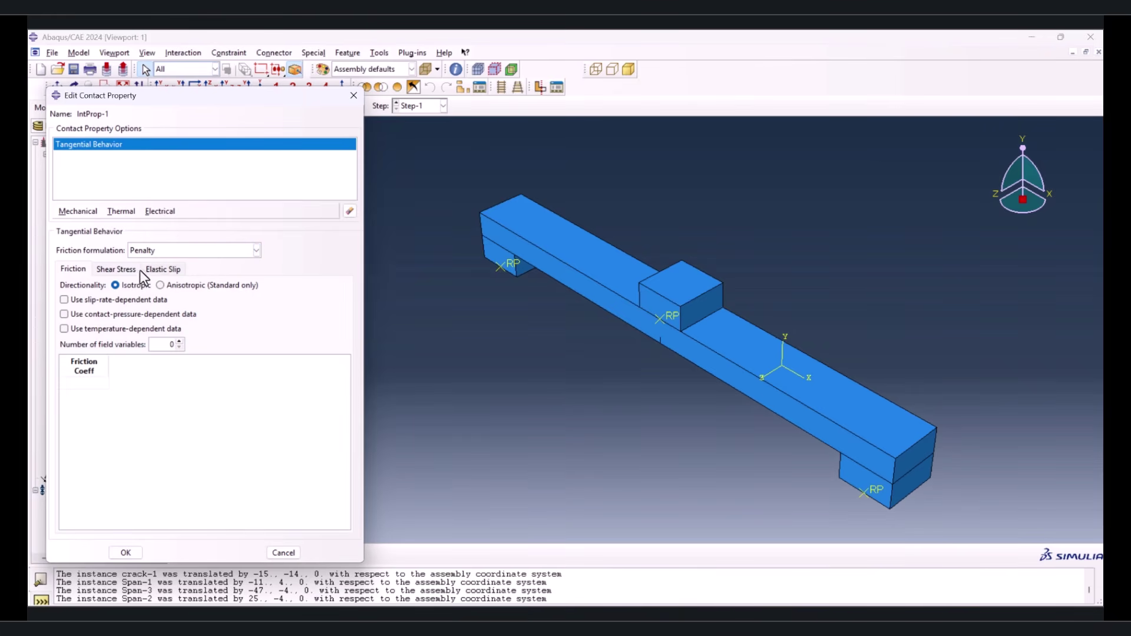
{"action": "left_click", "coordinate": [101, 378]}
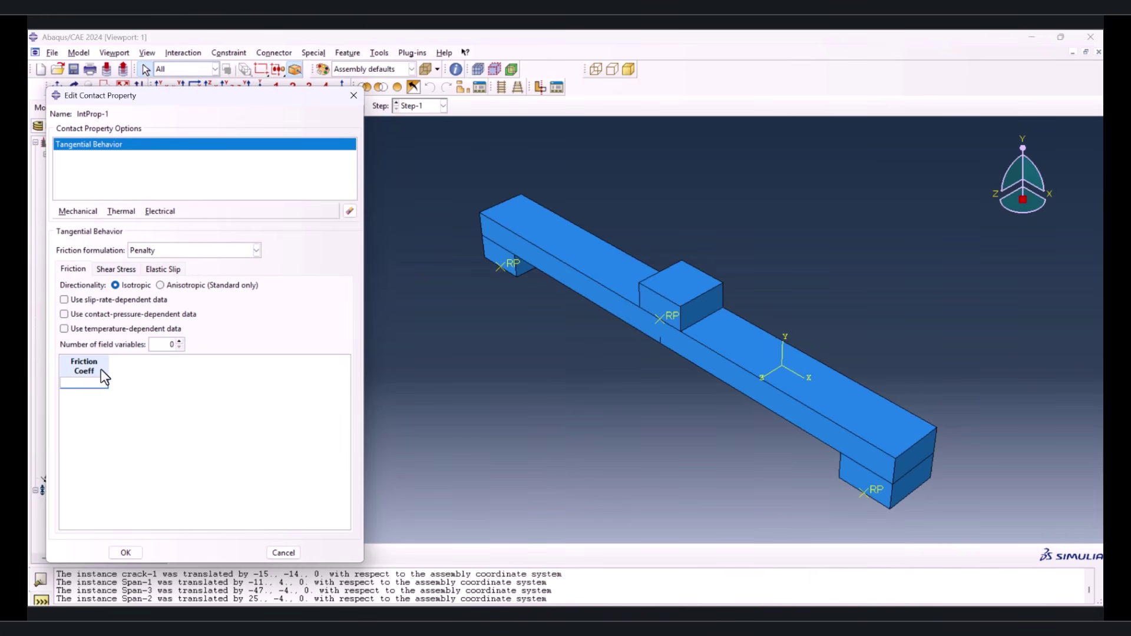
{"action": "type", "text": ".15"}
{"action": "left_click", "coordinate": [214, 393]}
Add normal behavior with "Hard" contact to the contact property and save it
{"action": "left_click", "coordinate": [70, 212]}
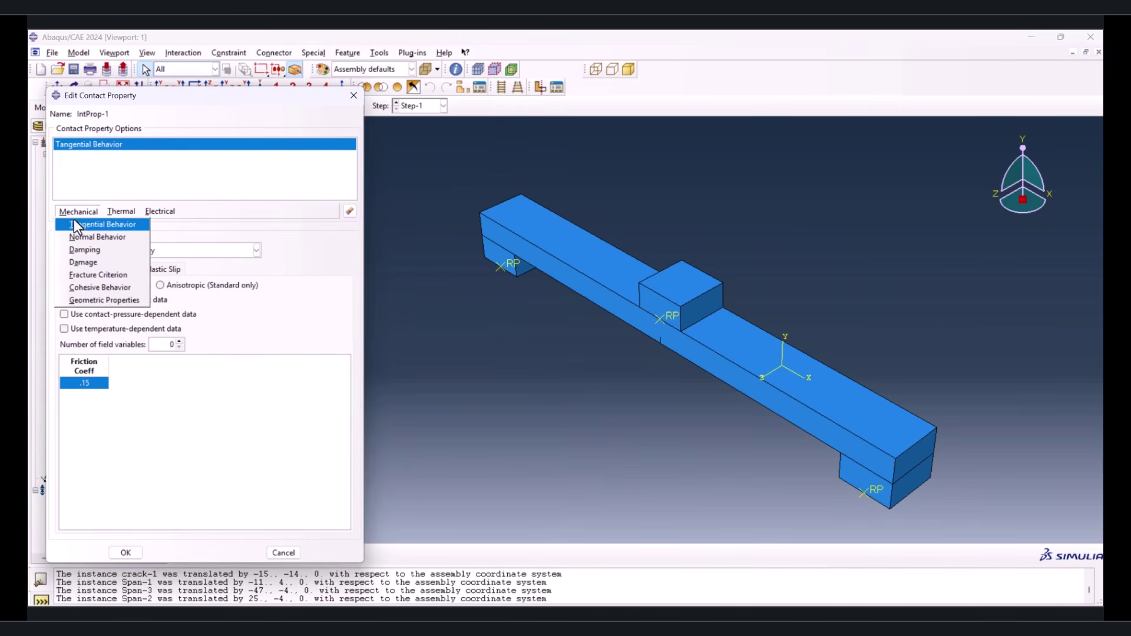
{"action": "left_click", "coordinate": [83, 236]}
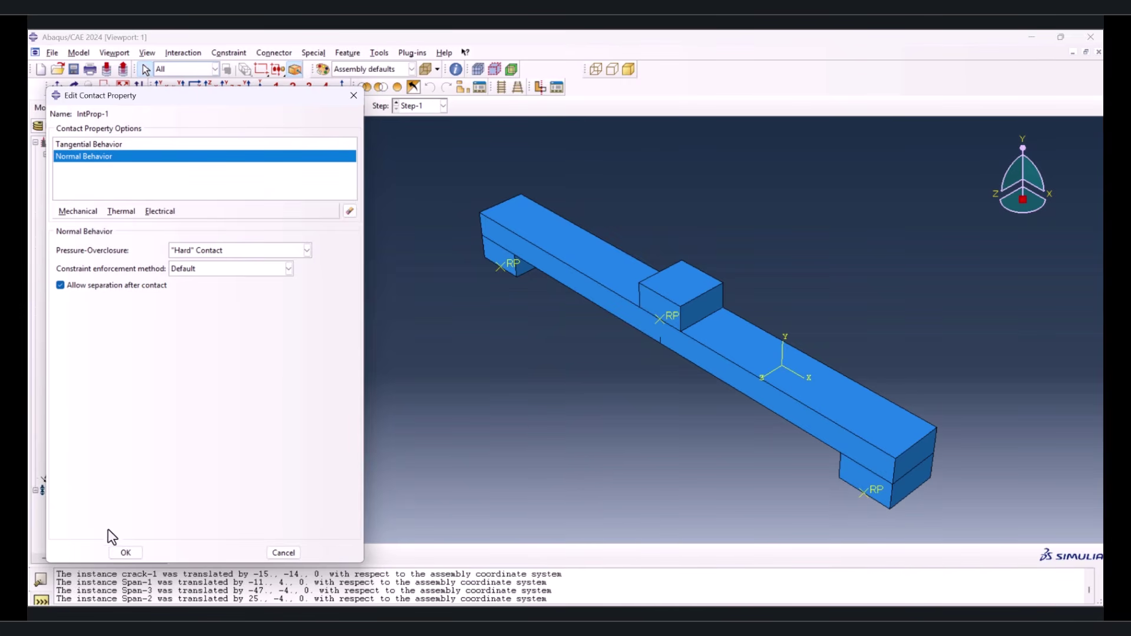
{"action": "left_click", "coordinate": [124, 553]}
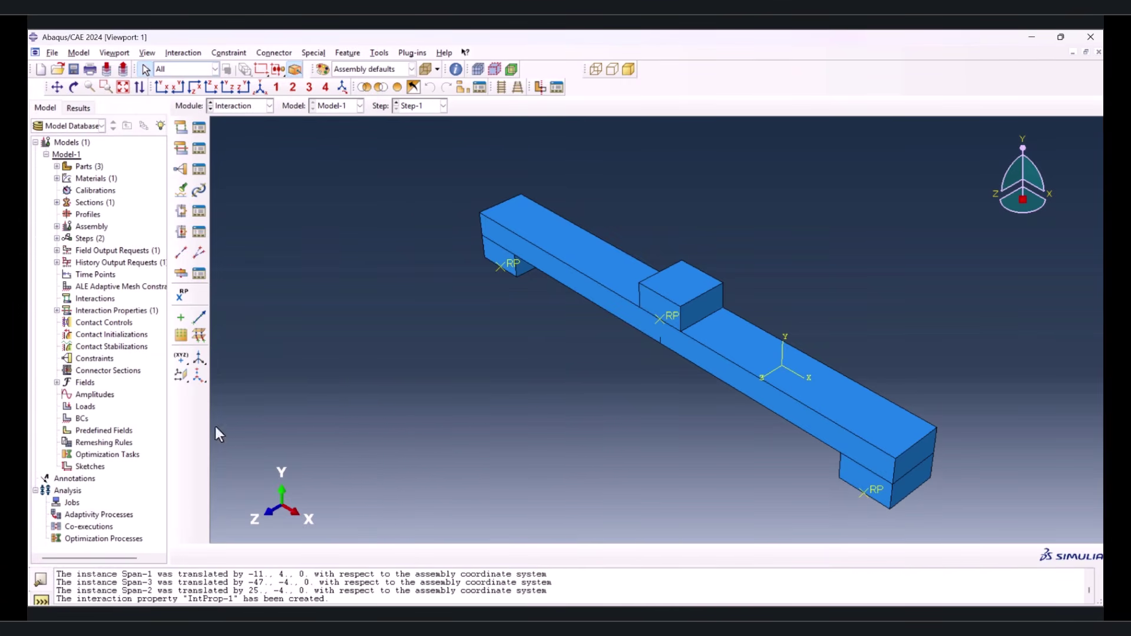
{"action": "left_click", "coordinate": [181, 128]}
{"action": "left_click", "coordinate": [115, 327]}
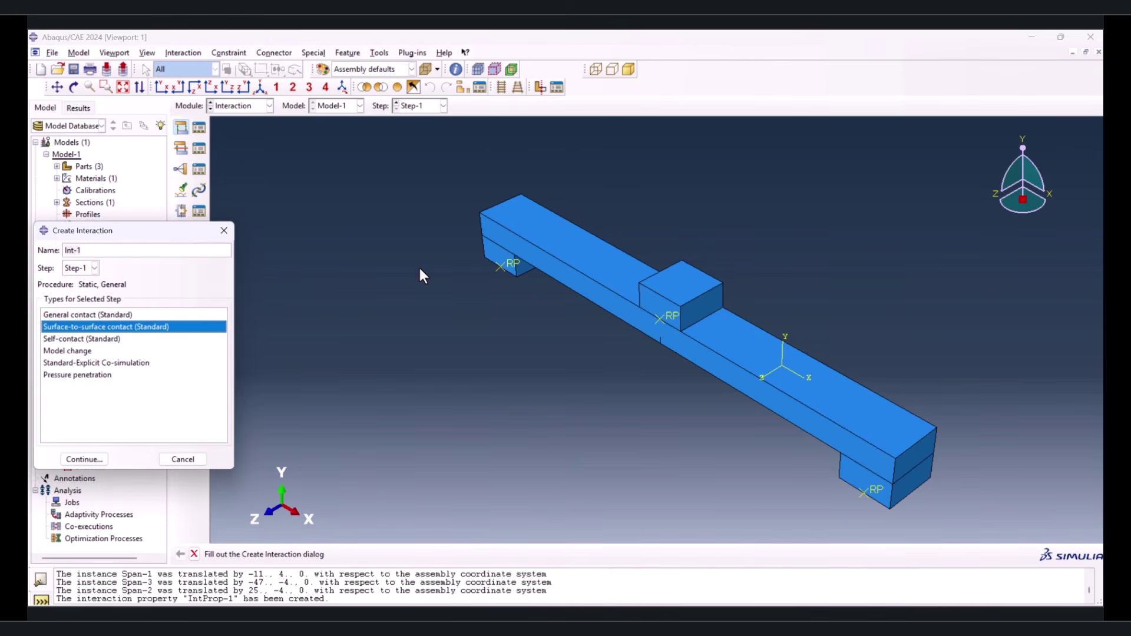
{"action": "left_click", "coordinate": [224, 231]}
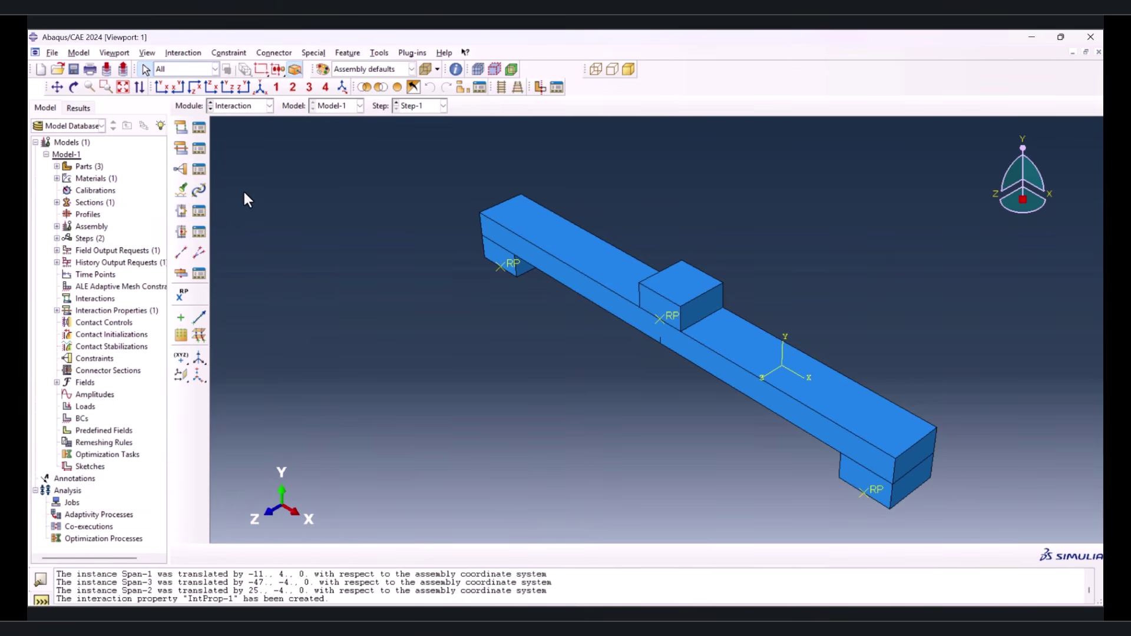
Find contact pairs in the whole model and create surface-to-surface interactions from all the Span and beam candidates
{"action": "left_click", "coordinate": [182, 191]}
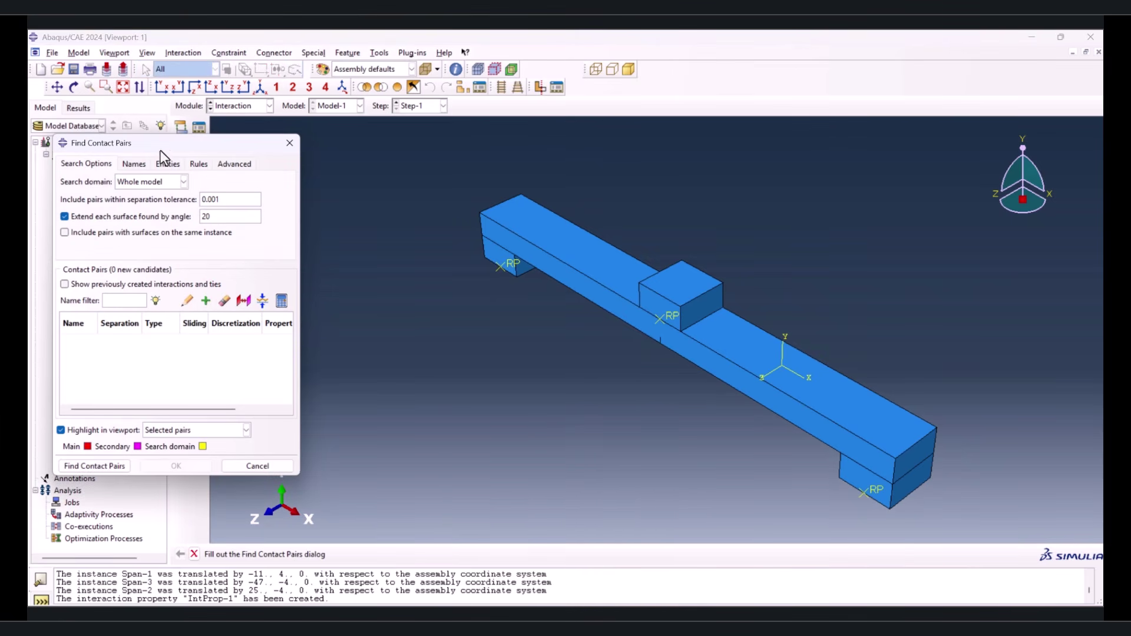
{"action": "left_click_drag", "start_coordinate": [234, 122], "coordinate": [238, 119]}
{"action": "left_click", "coordinate": [156, 436]}
{"action": "scroll", "coordinate": [528, 329], "scroll_direction": "down", "scroll_amount": 2}
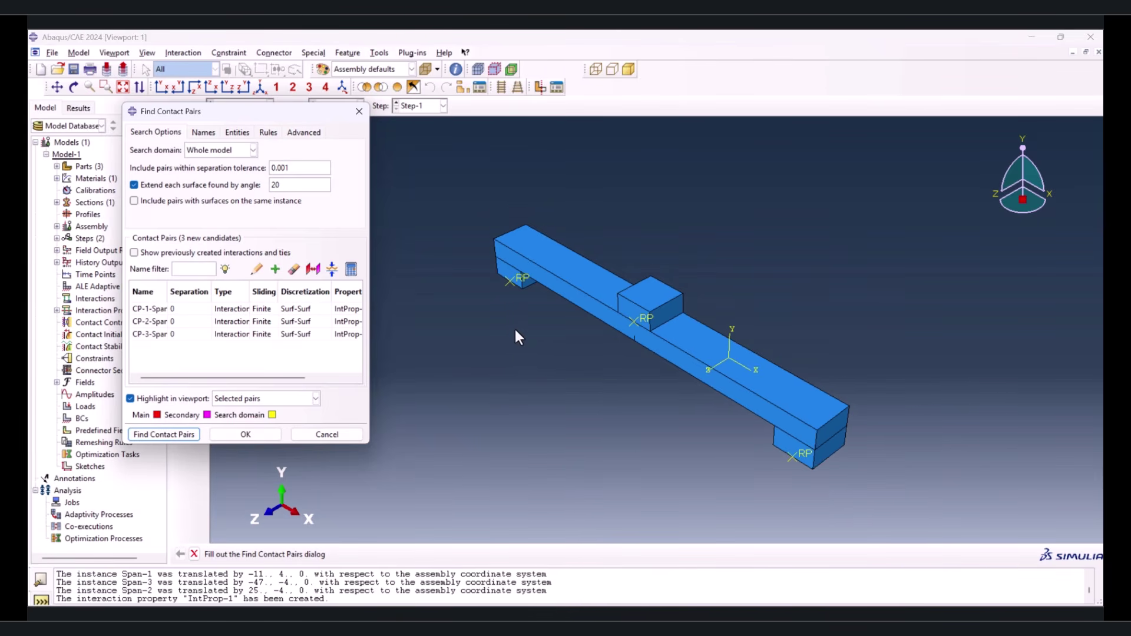
{"action": "left_click_drag", "start_coordinate": [239, 311], "coordinate": [238, 333]}
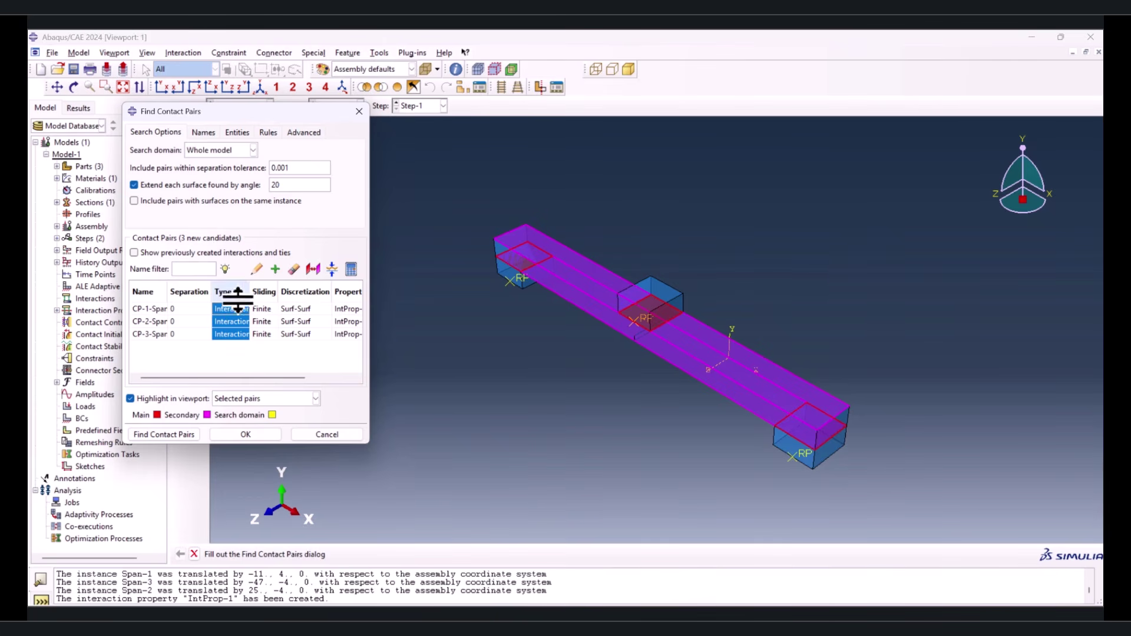
{"action": "left_click", "coordinate": [245, 435]}
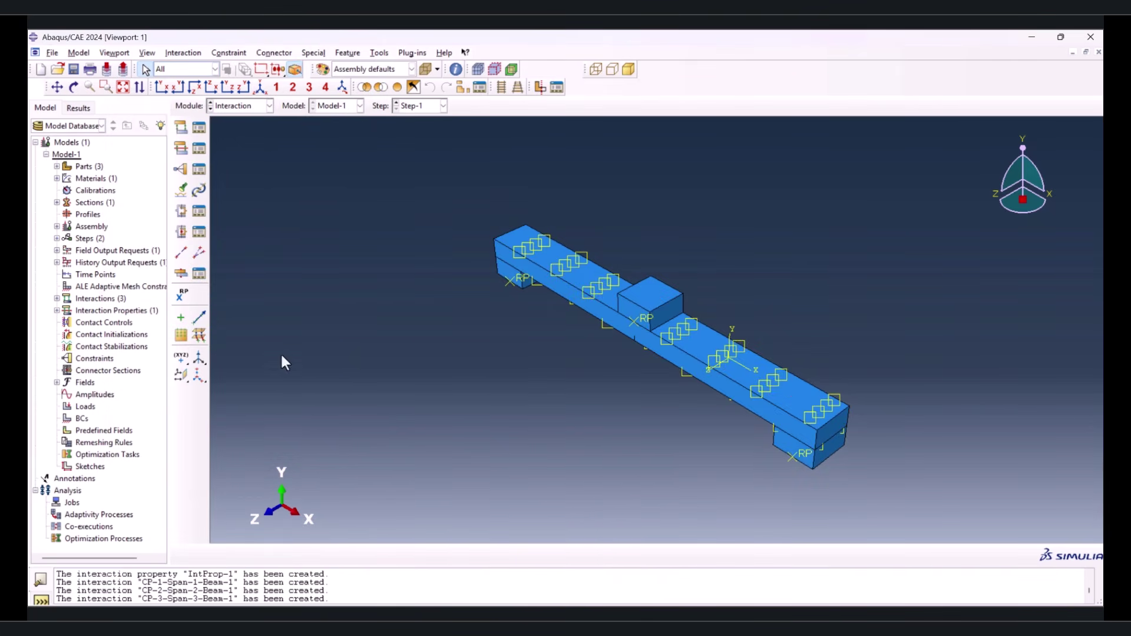
Review the main and secondary surfaces and settings of the three span-to-beam contact interactions
{"action": "left_click", "coordinate": [199, 129]}
{"action": "left_click_drag", "start_coordinate": [370, 133], "coordinate": [269, 103]}
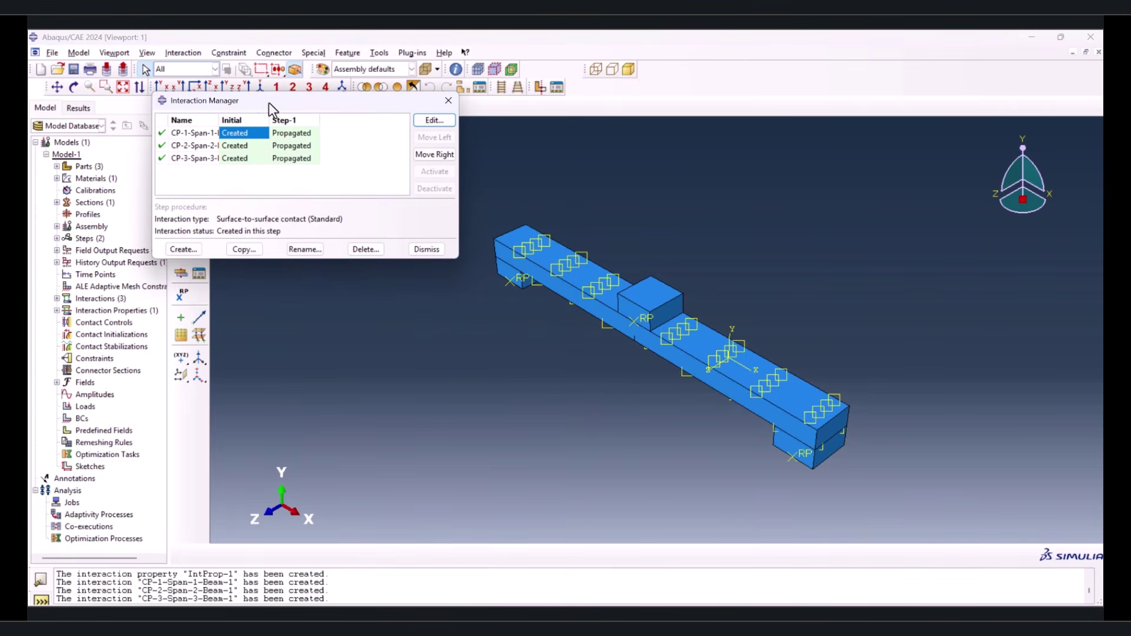
{"action": "double_click", "coordinate": [240, 133]}
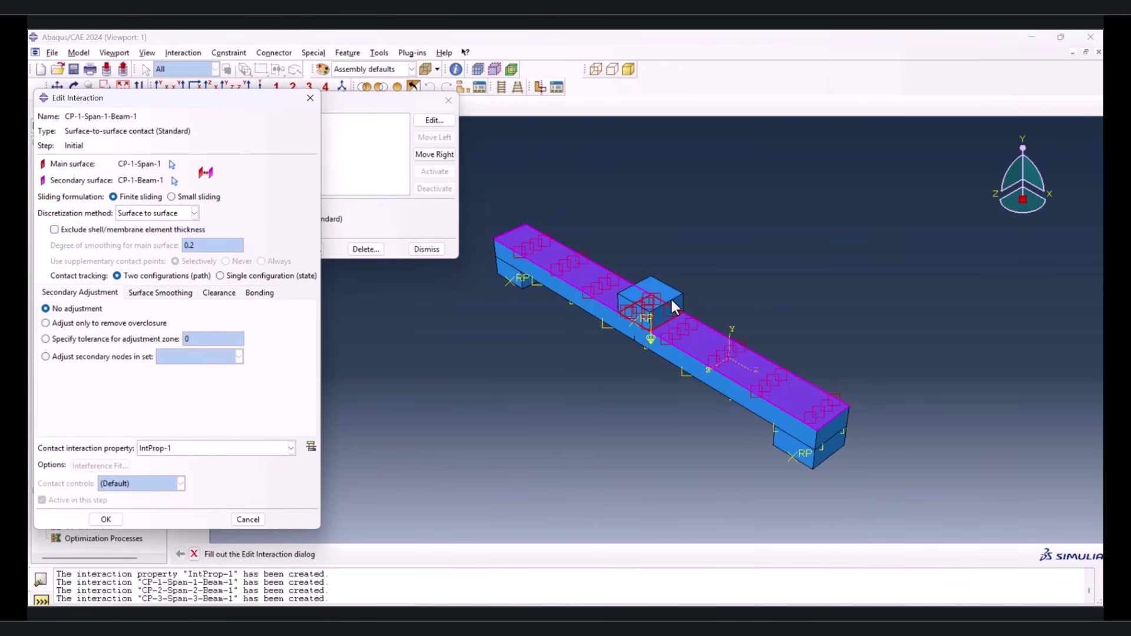
{"action": "left_click", "coordinate": [309, 98]}
{"action": "double_click", "coordinate": [248, 141]}
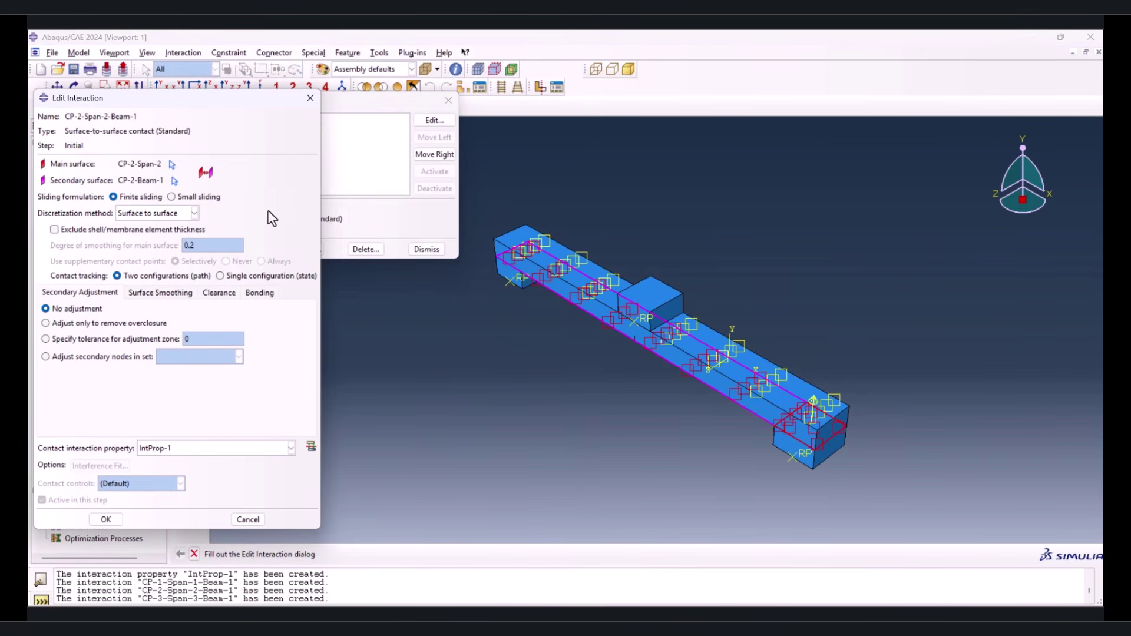
{"action": "left_click", "coordinate": [308, 99]}
{"action": "double_click", "coordinate": [246, 152]}
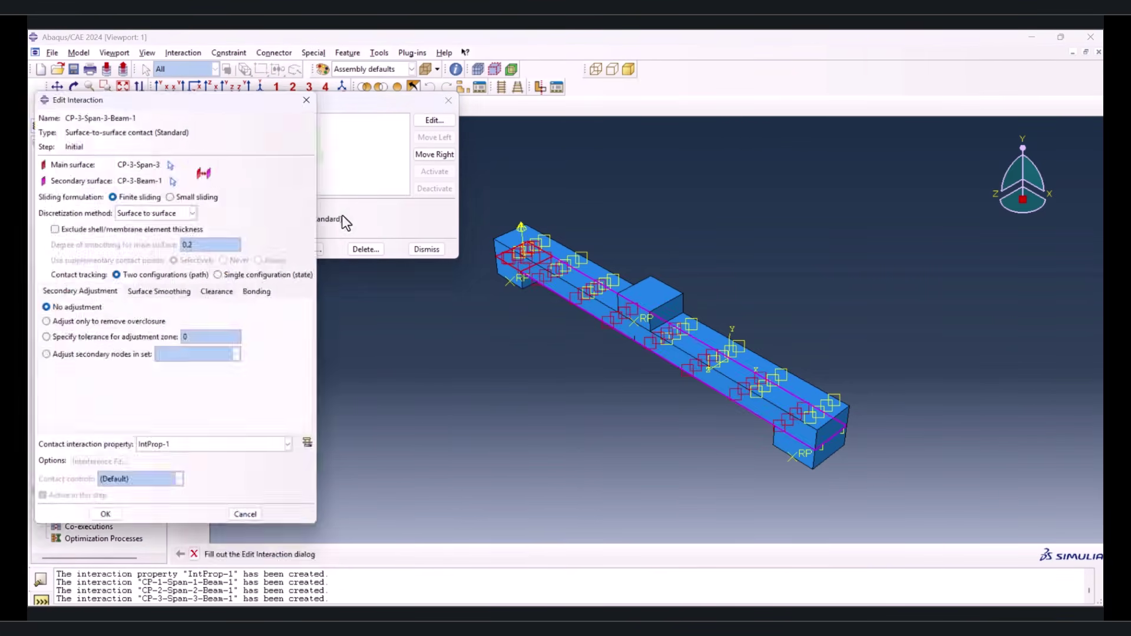
{"action": "left_click", "coordinate": [309, 98]}
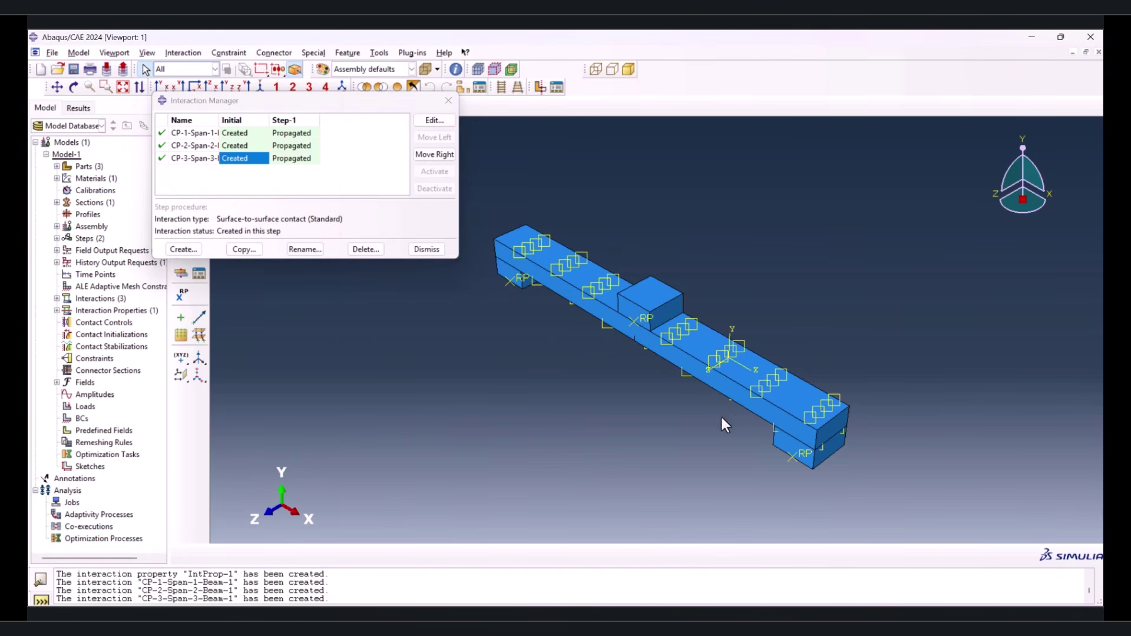
{"action": "left_click", "coordinate": [242, 145]}
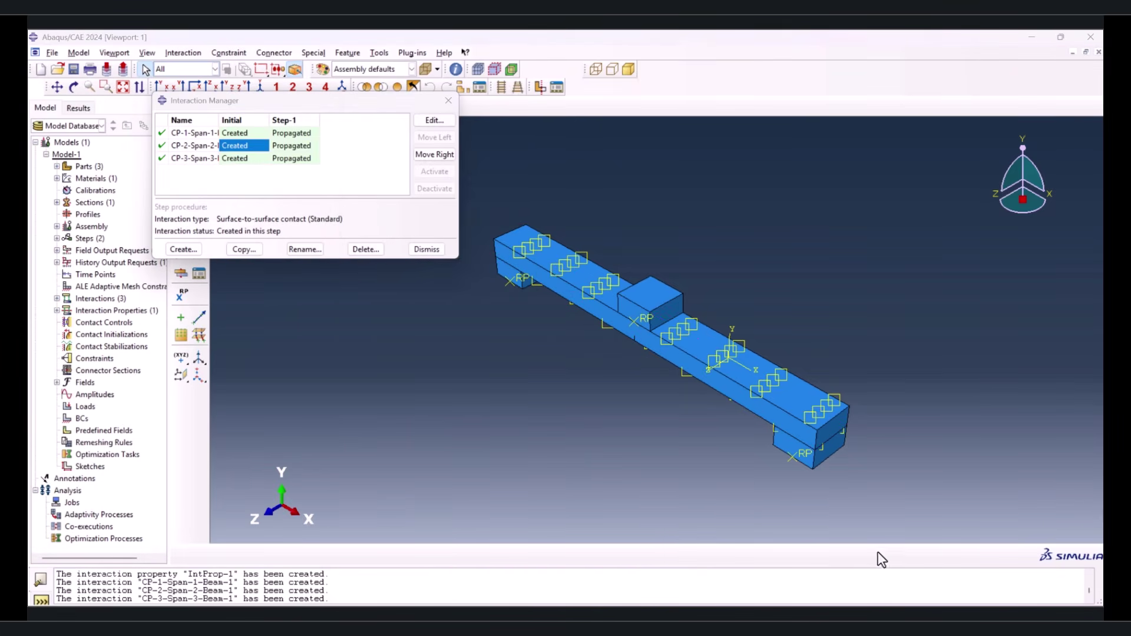
{"action": "left_click", "coordinate": [450, 98]}
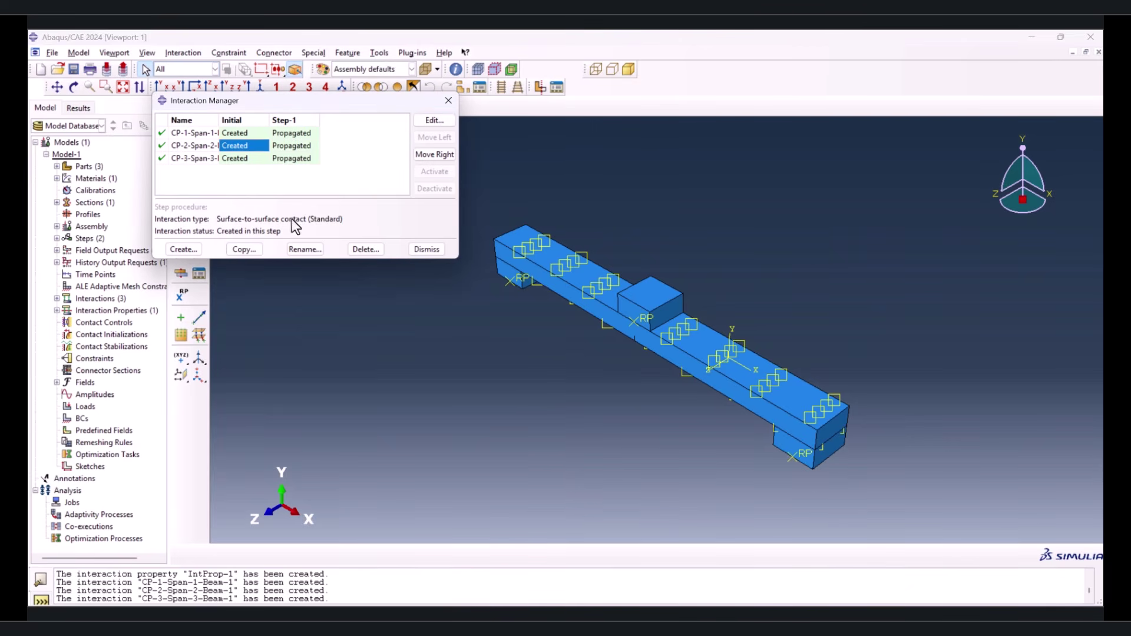
{"action": "left_click_drag", "start_coordinate": [412, 106], "coordinate": [429, 196]}
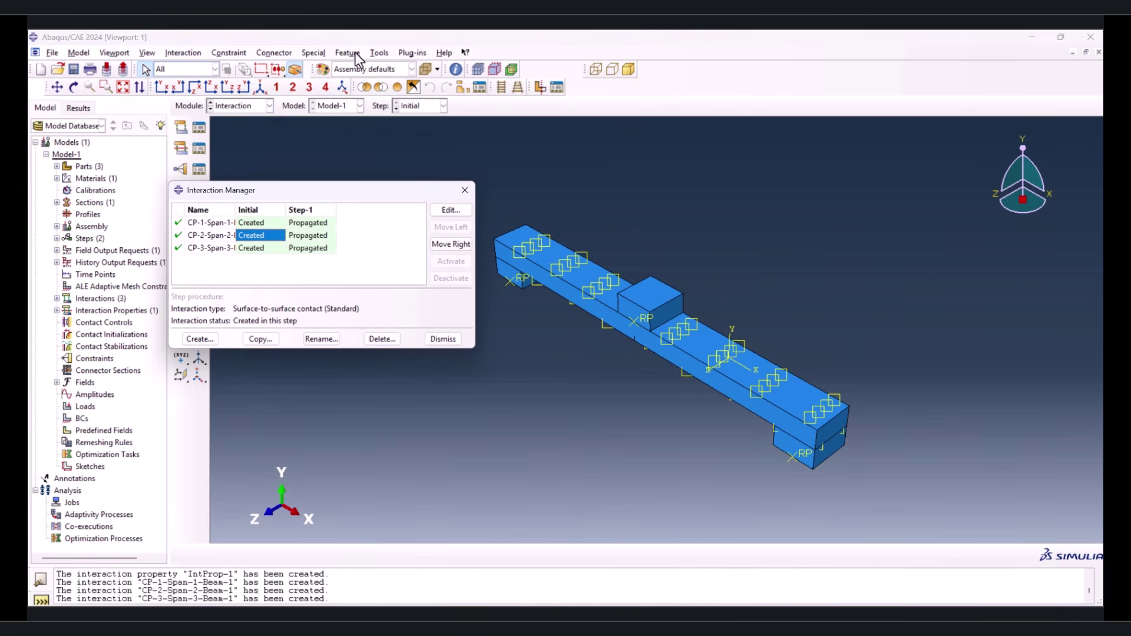
Create an XFEM crack named Crack-1 using the beam instance as the crack domain
{"action": "left_click", "coordinate": [314, 53]}
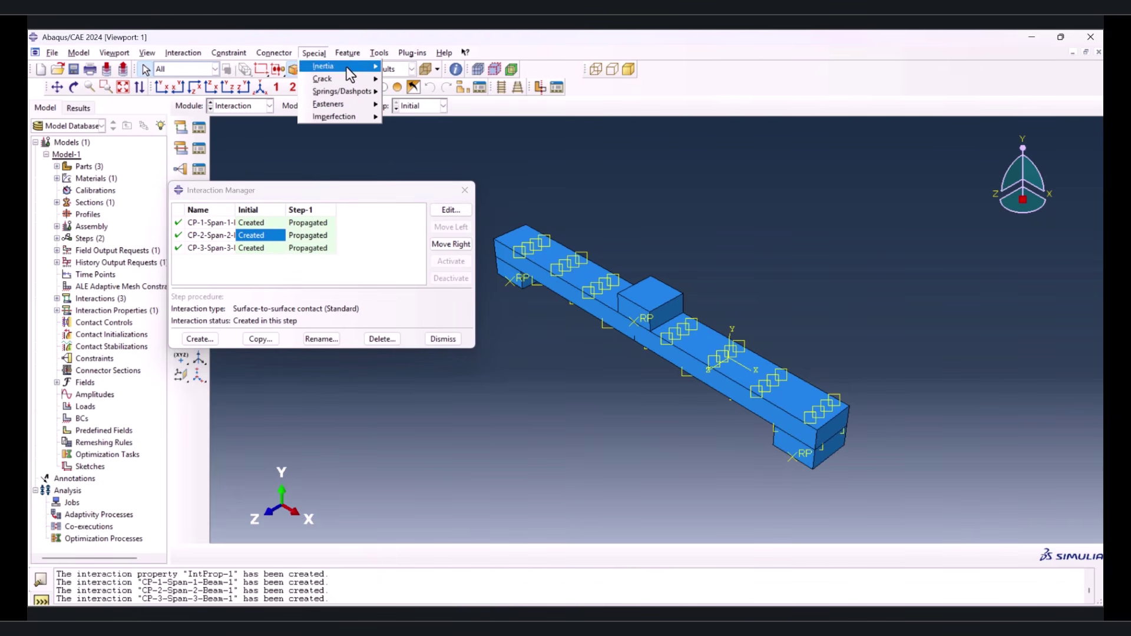
{"action": "mouse_move", "coordinate": [356, 78]}
{"action": "left_click", "coordinate": [415, 117]}
{"action": "left_click", "coordinate": [119, 224]}
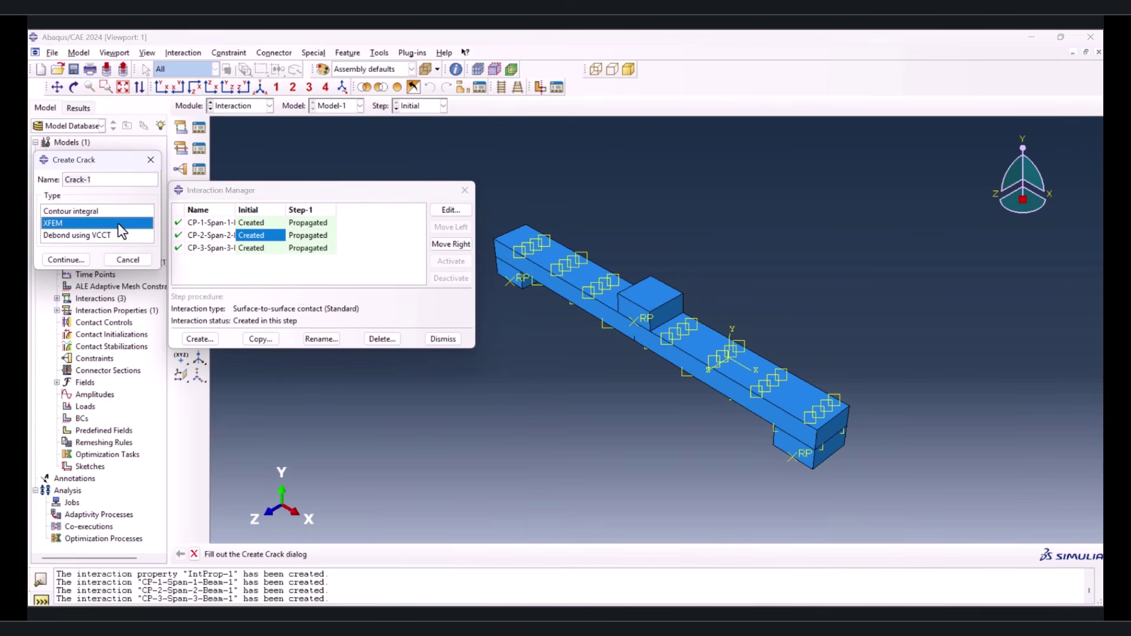
{"action": "left_click", "coordinate": [66, 260]}
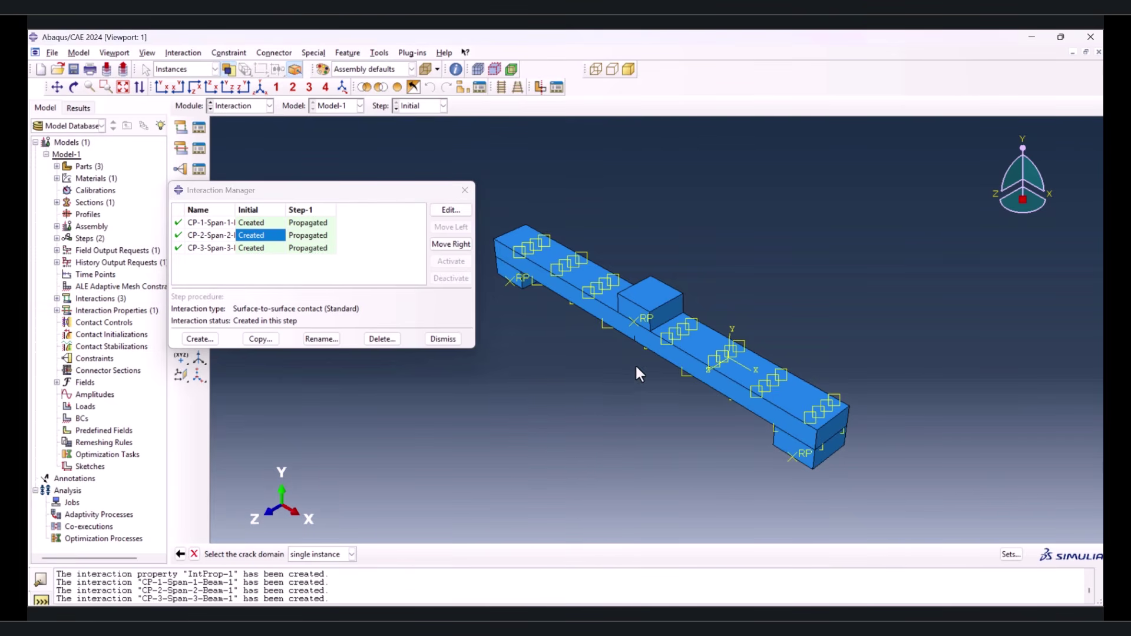
{"action": "left_click", "coordinate": [658, 348]}
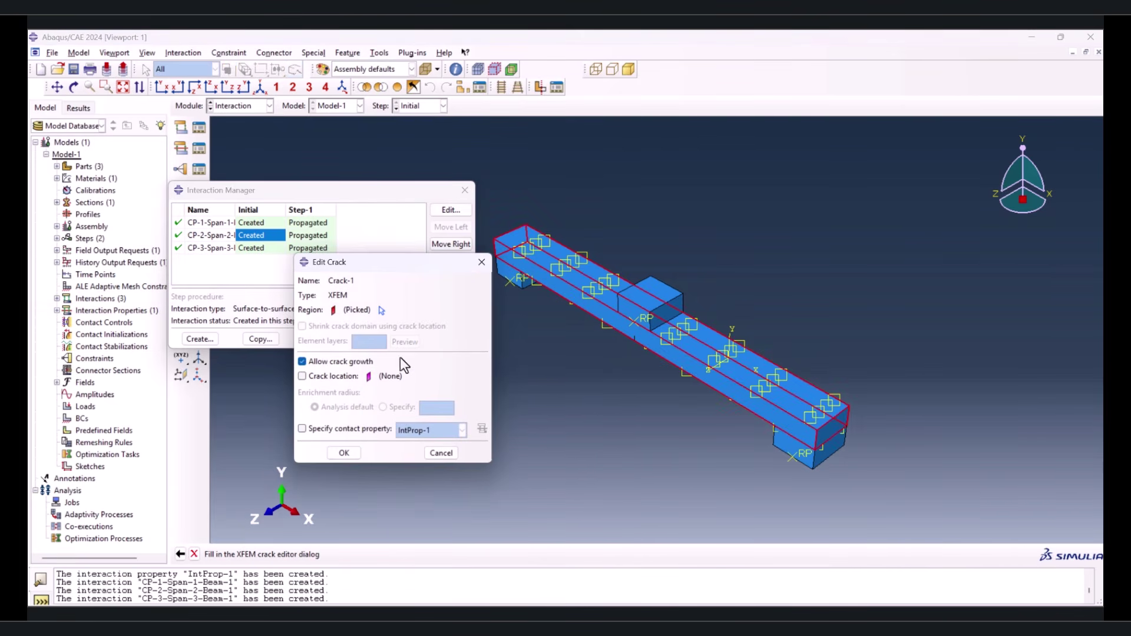
Assign the small crack plane at the beam's lower midspan as the crack location, keep crack growth allowed, and save the crack
{"action": "left_click", "coordinate": [309, 377]}
{"action": "left_click", "coordinate": [413, 377]}
{"action": "scroll", "coordinate": [659, 332], "scroll_direction": "up", "scroll_amount": 5}
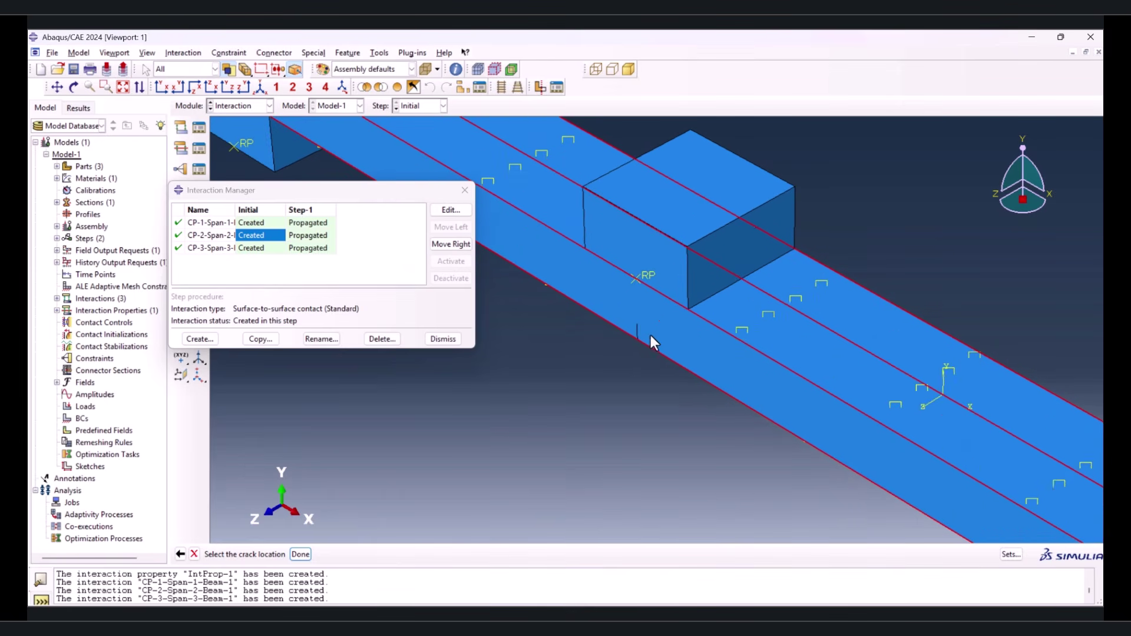
{"action": "left_click", "coordinate": [637, 331]}
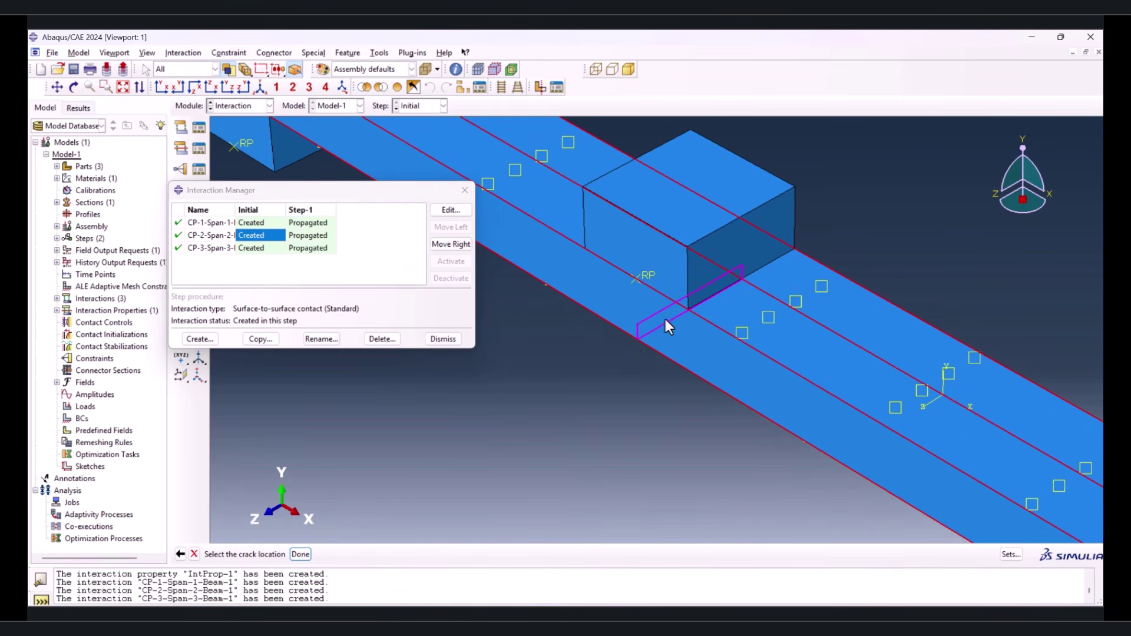
{"action": "left_click", "coordinate": [300, 553]}
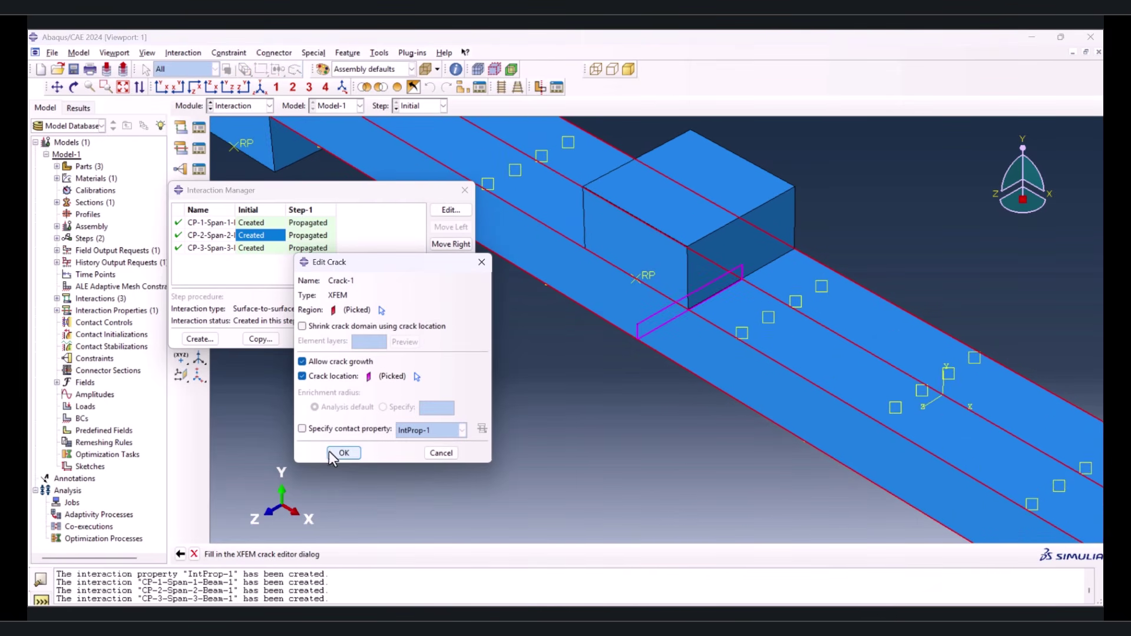
{"action": "left_click", "coordinate": [345, 453]}
{"action": "scroll", "coordinate": [486, 368], "scroll_direction": "down", "scroll_amount": 5}
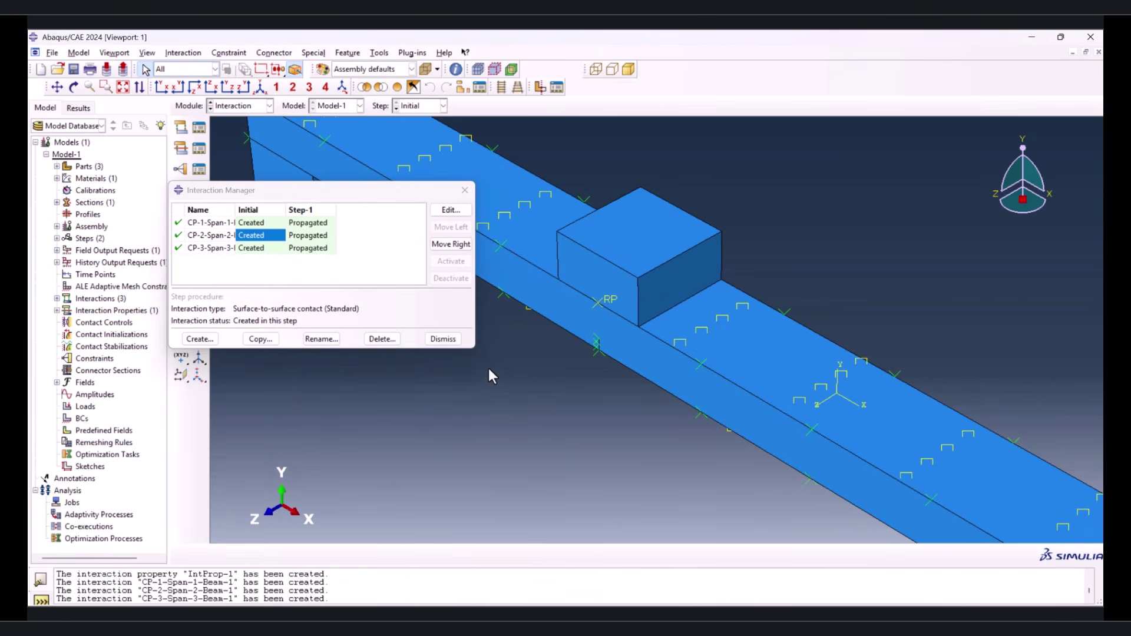
{"action": "scroll", "coordinate": [642, 301], "scroll_direction": "down", "scroll_amount": 3}
{"action": "scroll", "coordinate": [782, 307], "scroll_direction": "down", "scroll_amount": 3}
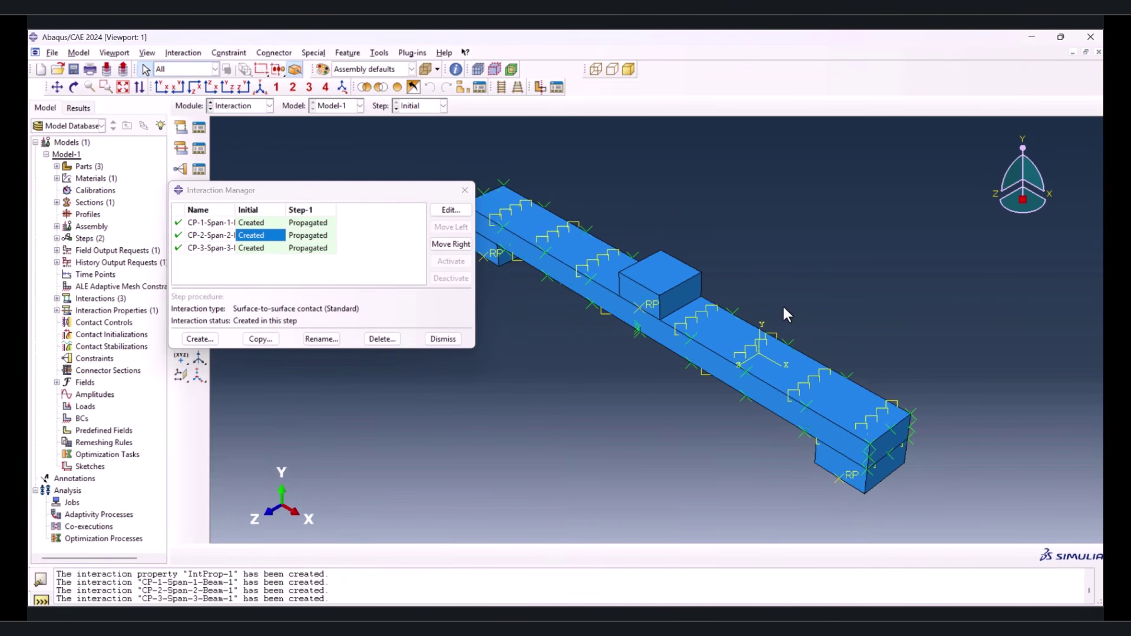
Create an XFEM crack growth interaction named Int-4 in the Initial step for Crack-1, with crack growth allowed
{"action": "left_click", "coordinate": [199, 339]}
{"action": "left_click", "coordinate": [77, 269]}
{"action": "left_click", "coordinate": [74, 283]}
{"action": "left_click", "coordinate": [54, 376]}
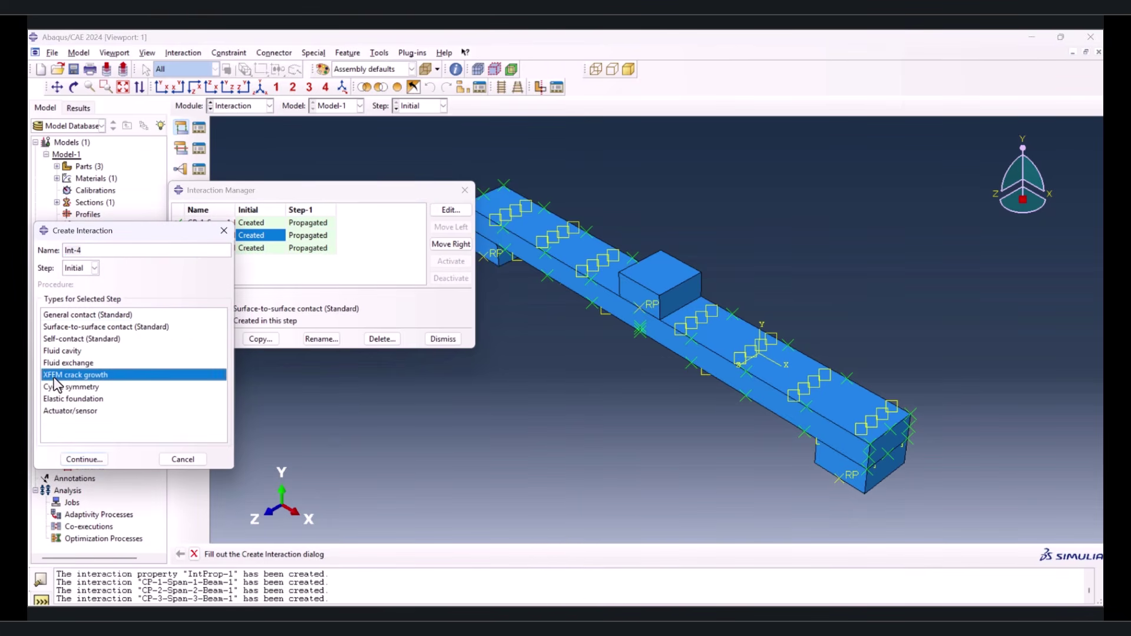
{"action": "left_click", "coordinate": [87, 457]}
{"action": "left_click", "coordinate": [124, 164]}
{"action": "left_click", "coordinate": [125, 162]}
{"action": "left_click", "coordinate": [71, 202]}
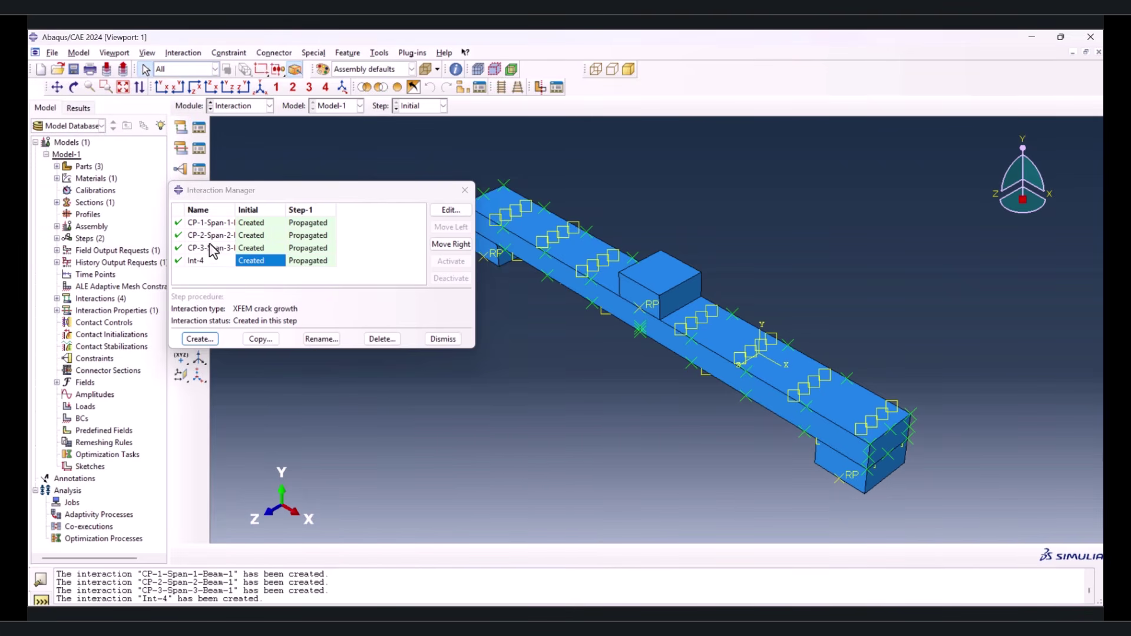
Check the settings of the Int-4 crack growth interaction and close the interaction manager
{"action": "double_click", "coordinate": [255, 263]}
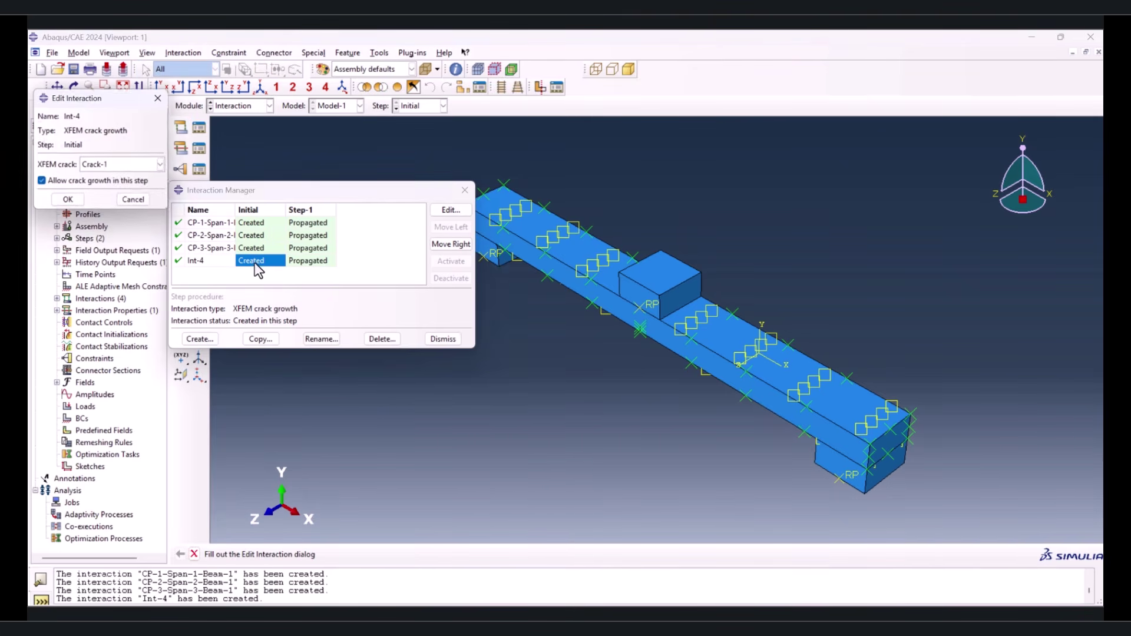
{"action": "left_click", "coordinate": [134, 202]}
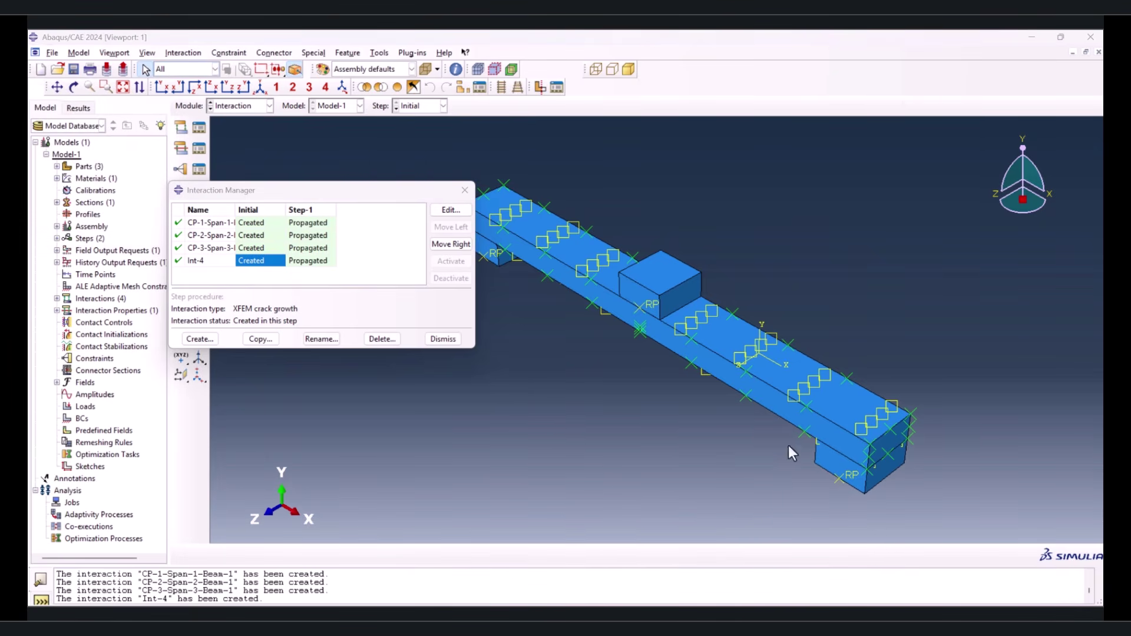
{"action": "left_click", "coordinate": [464, 190]}
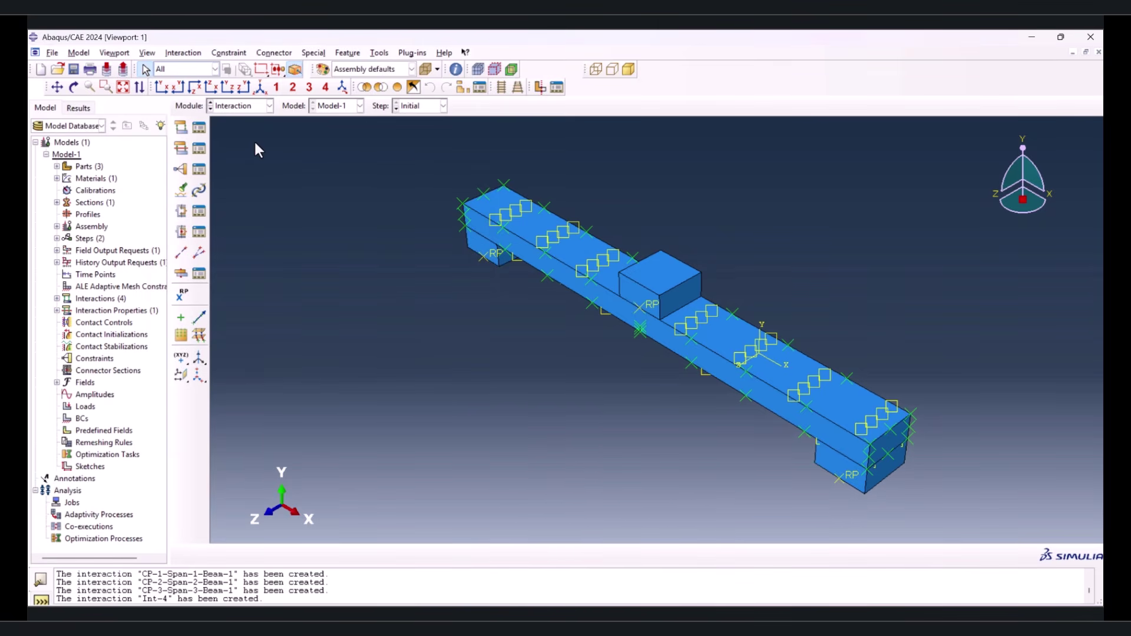
In the Load module, create an Encastre boundary condition in the Initial step on the reference points of the two lower support spans
{"action": "left_click", "coordinate": [258, 111]}
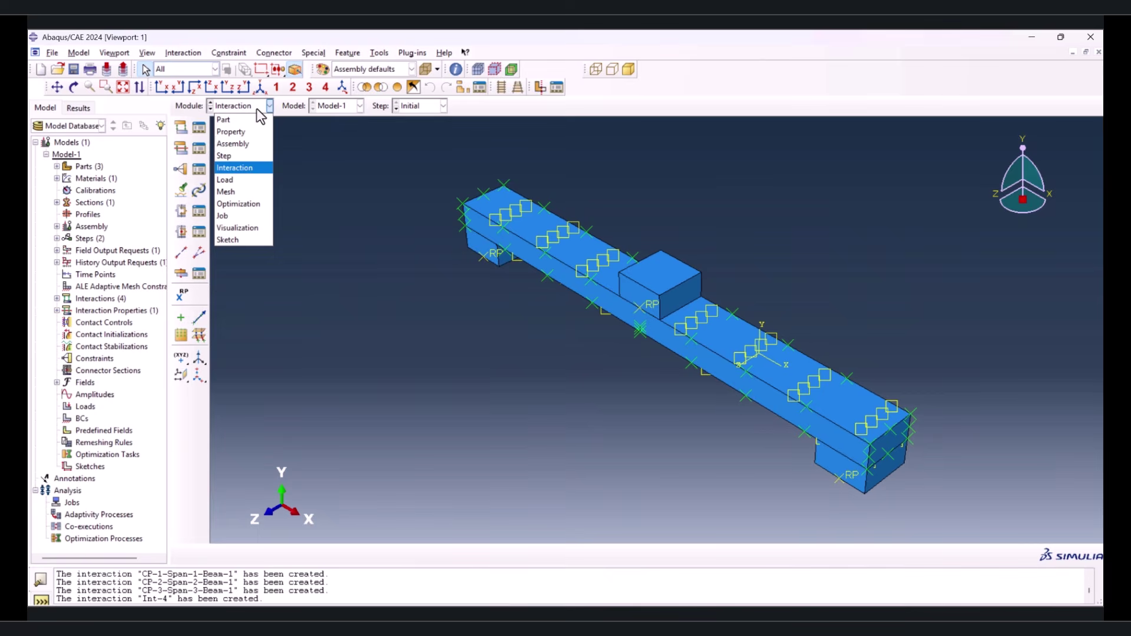
{"action": "left_click", "coordinate": [246, 182]}
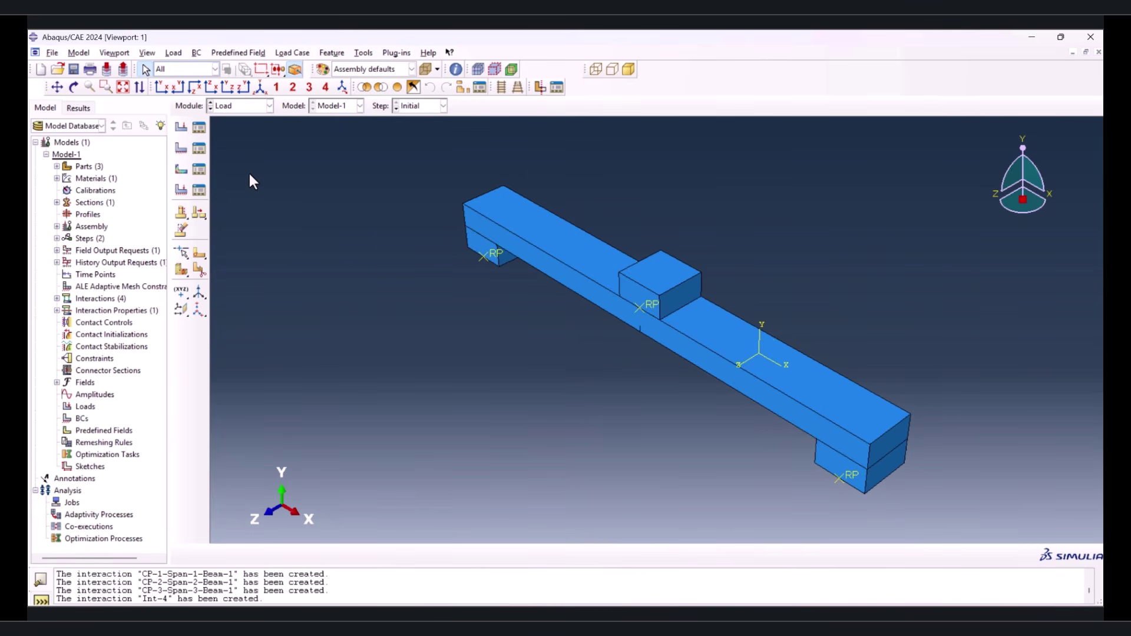
{"action": "left_click", "coordinate": [203, 147]}
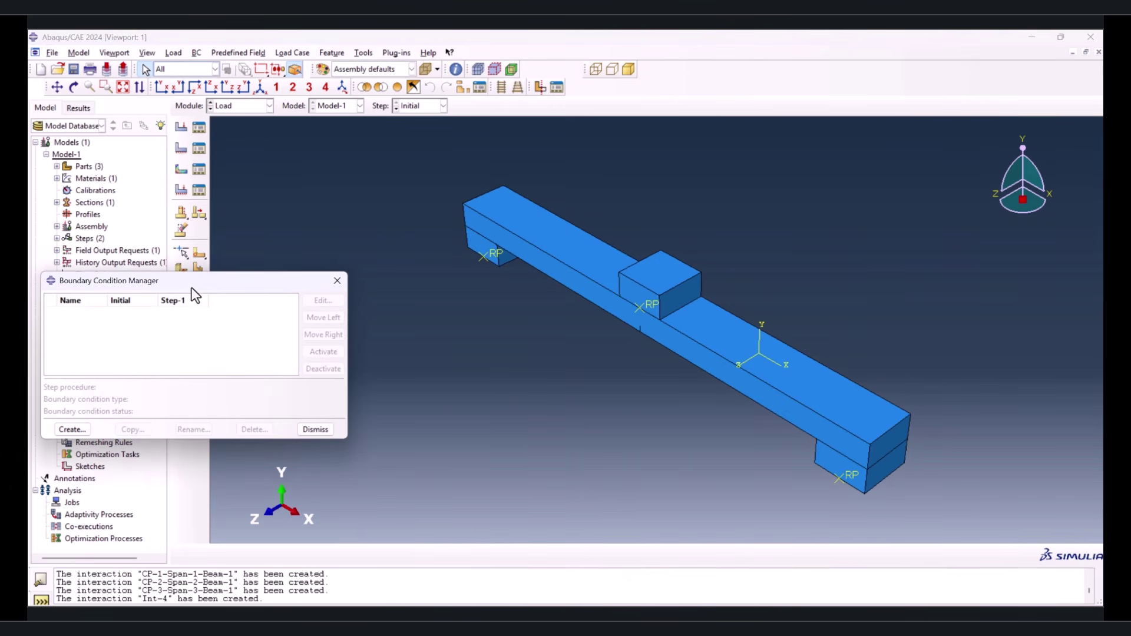
{"action": "left_click_drag", "start_coordinate": [192, 289], "coordinate": [247, 220]}
{"action": "left_click", "coordinate": [128, 363]}
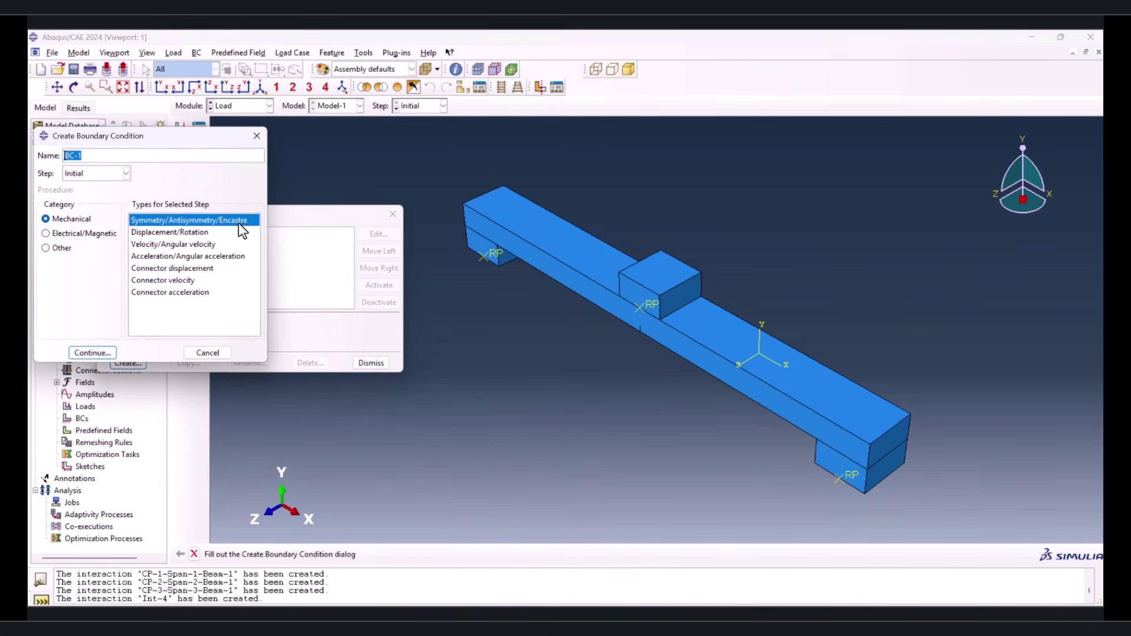
{"action": "left_click", "coordinate": [106, 354]}
{"action": "left_click", "coordinate": [492, 255]}
{"action": "left_click", "coordinate": [849, 477], "text": "shift"}
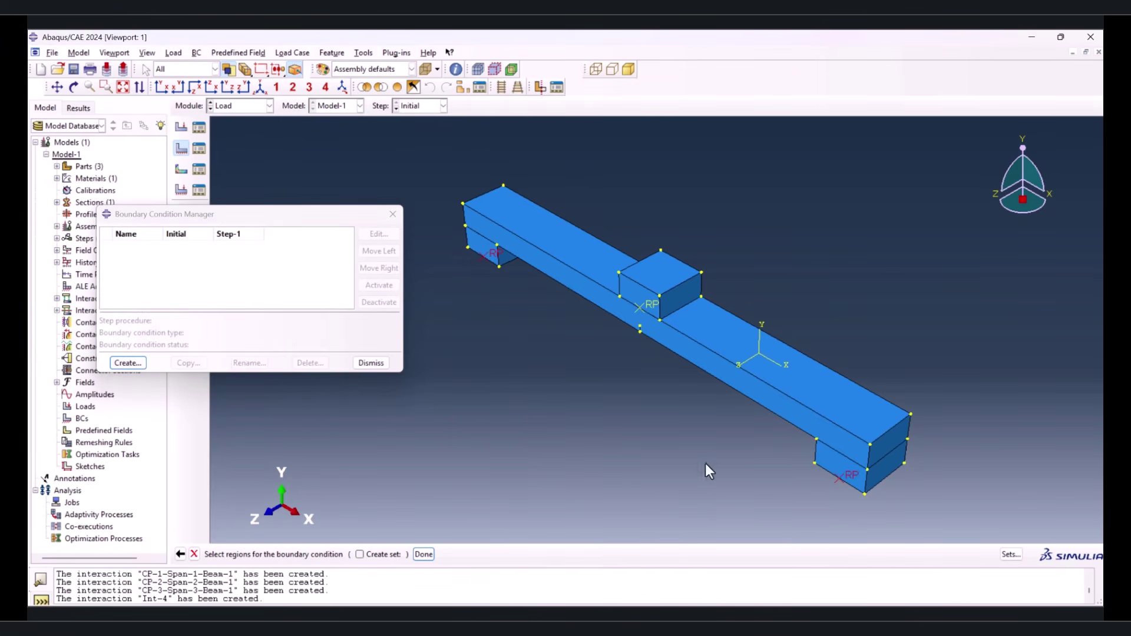
{"action": "left_click", "coordinate": [424, 554]}
{"action": "left_click", "coordinate": [87, 355]}
{"action": "left_click", "coordinate": [84, 375]}
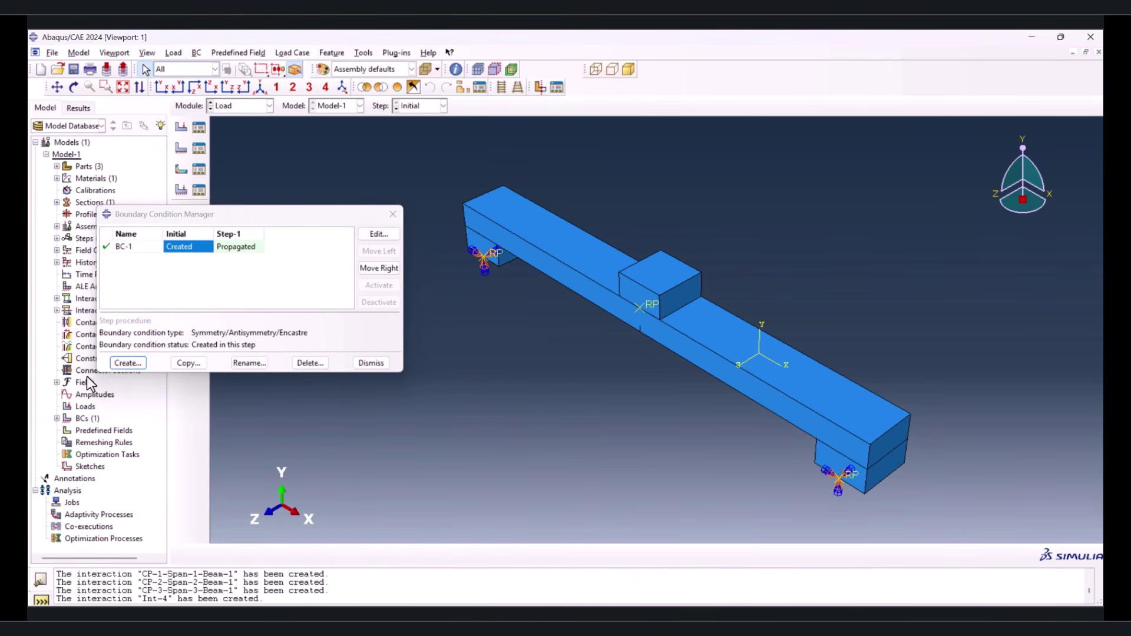
Create a Displacement/Rotation boundary condition in the Initial step on the upper span's reference point, fixing U1, U2, U3, UR1, UR2 and UR3
{"action": "left_click", "coordinate": [139, 362]}
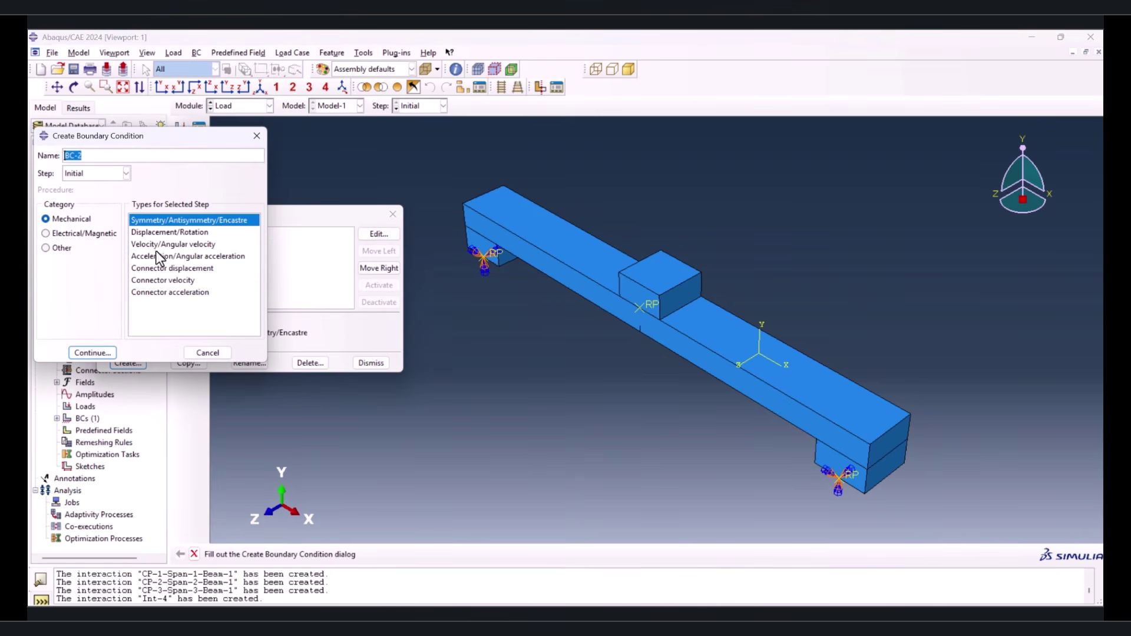
{"action": "left_click", "coordinate": [166, 233]}
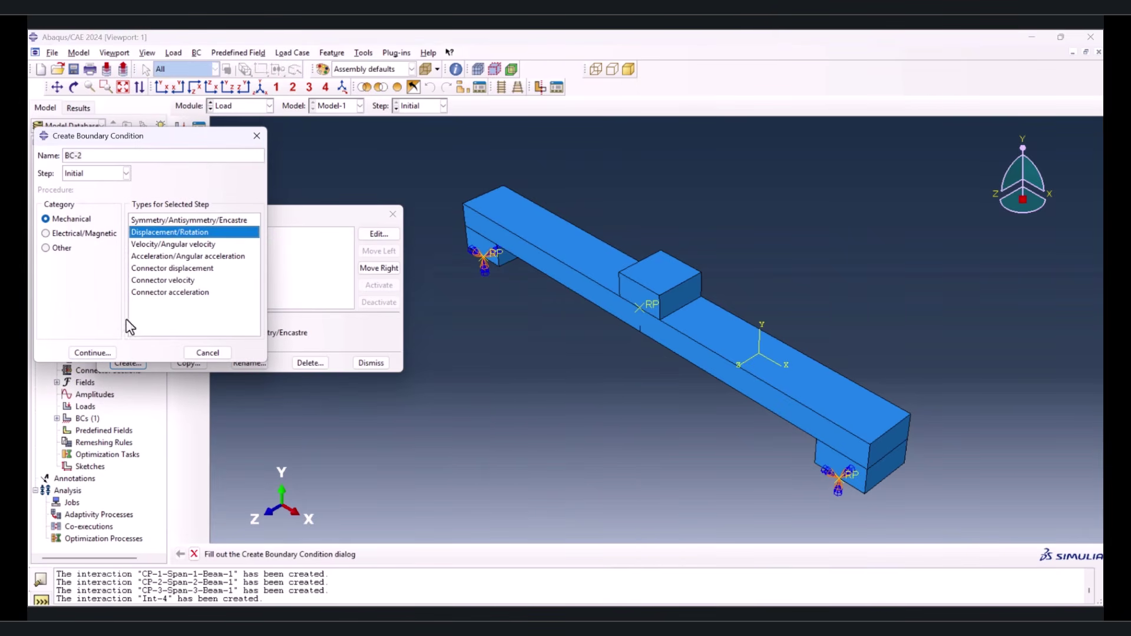
{"action": "left_click", "coordinate": [76, 353]}
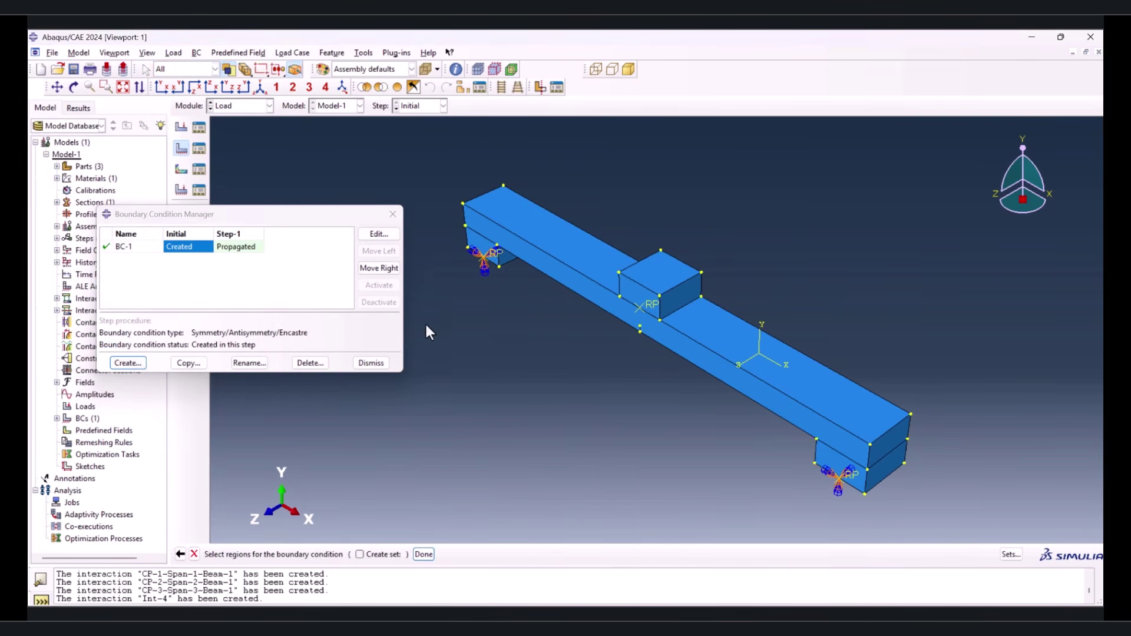
{"action": "left_click", "coordinate": [649, 306]}
{"action": "left_click", "coordinate": [423, 554]}
{"action": "left_click", "coordinate": [52, 253]}
{"action": "left_click", "coordinate": [52, 266]}
{"action": "left_click", "coordinate": [52, 281]}
{"action": "left_click", "coordinate": [52, 296]}
{"action": "left_click", "coordinate": [52, 311]}
{"action": "left_click", "coordinate": [52, 325]}
{"action": "left_click", "coordinate": [74, 425]}
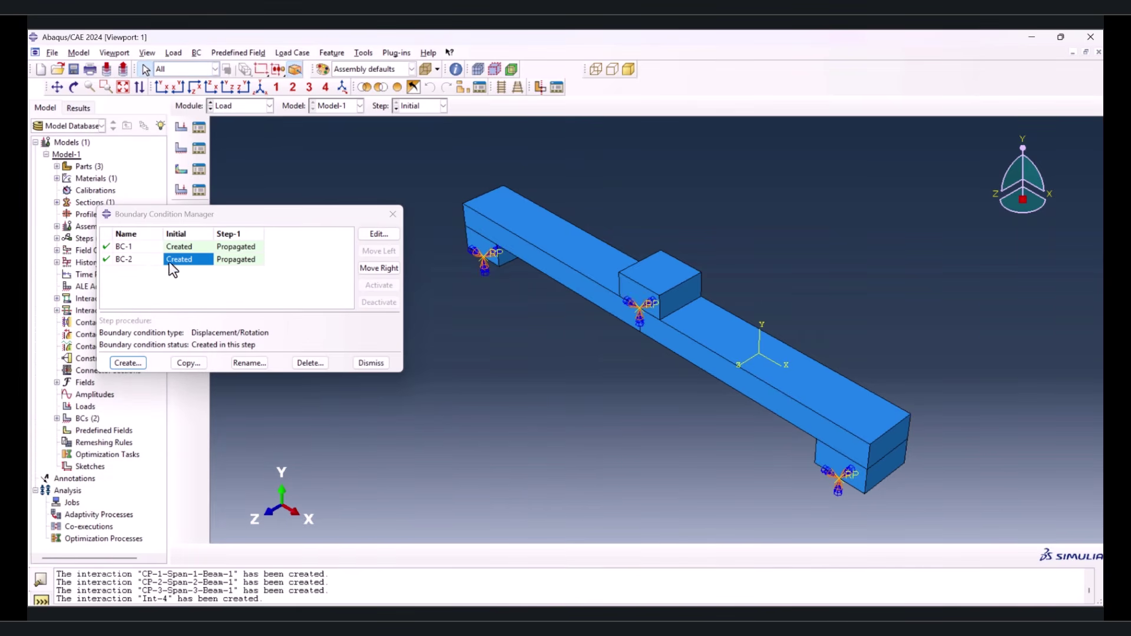
Set U2 of the upper span's boundary condition BC-2 to -8 in Step-1 and close the boundary condition manager
{"action": "double_click", "coordinate": [235, 261]}
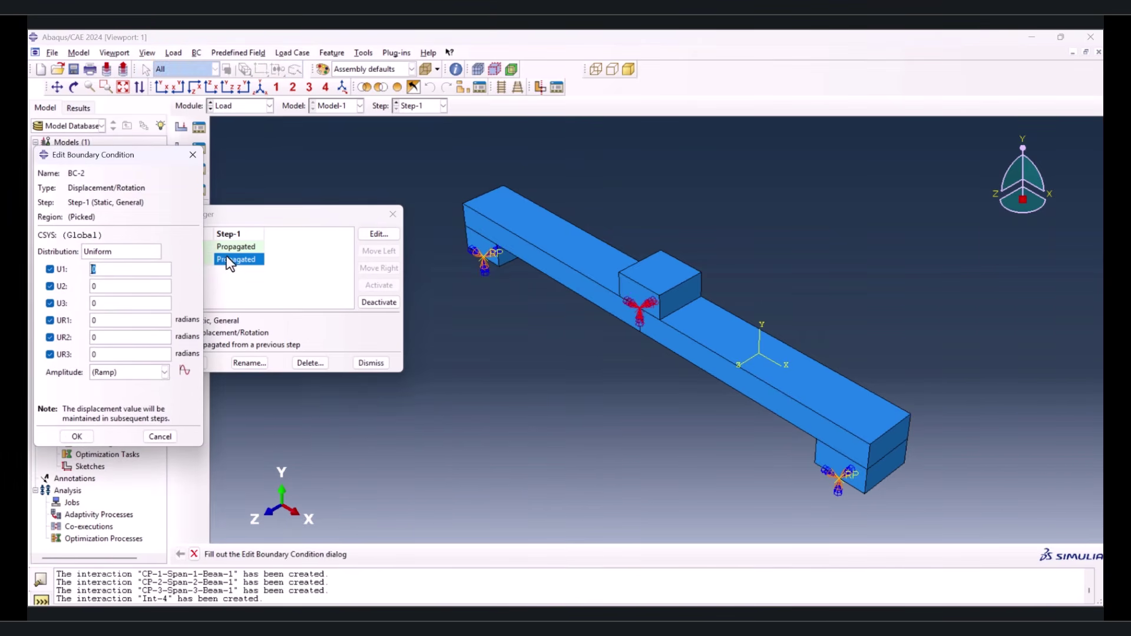
{"action": "double_click", "coordinate": [97, 287]}
{"action": "type", "text": "-8"}
{"action": "left_click", "coordinate": [78, 436]}
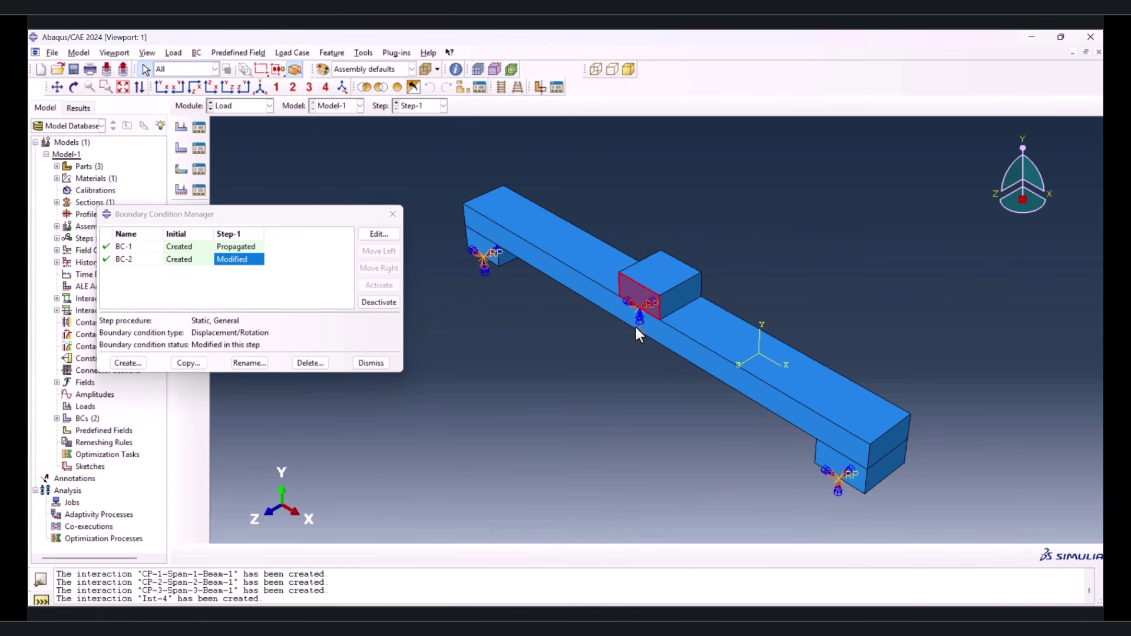
{"action": "left_click", "coordinate": [376, 363]}
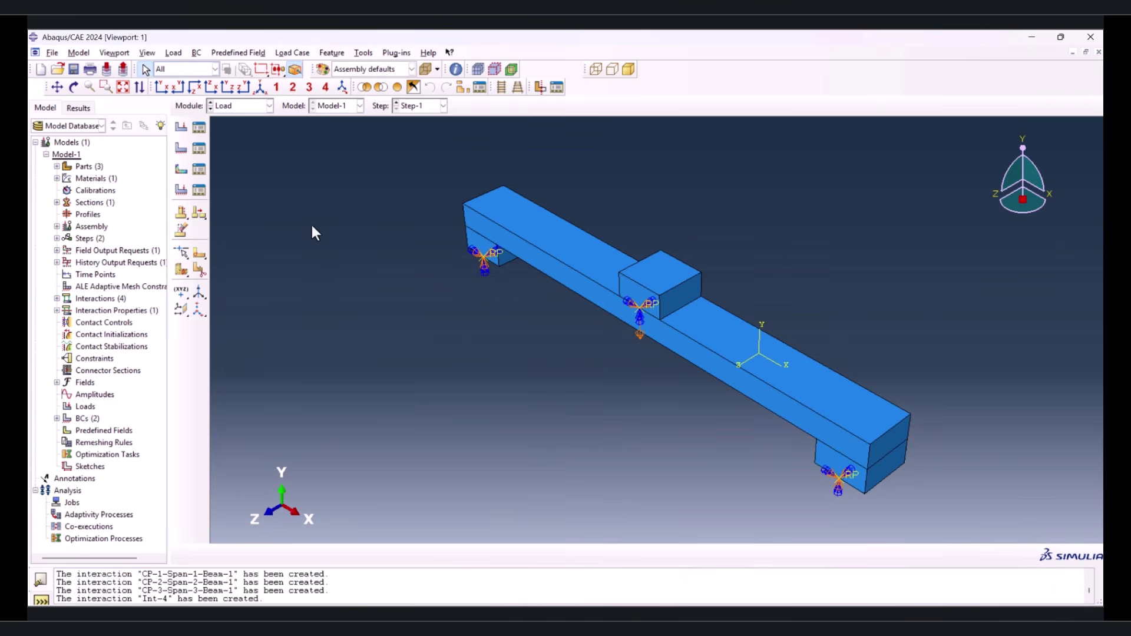
In the Mesh module, assign Quad element shape with the Structured technique to all faces of the Span part
{"action": "left_click", "coordinate": [246, 104]}
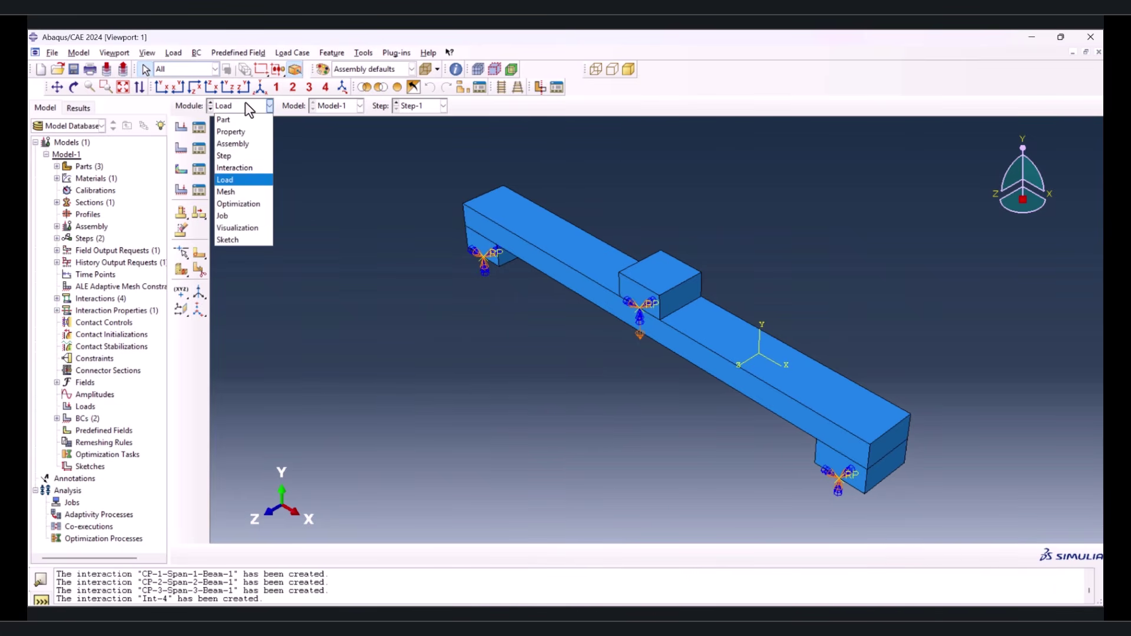
{"action": "left_click", "coordinate": [245, 190]}
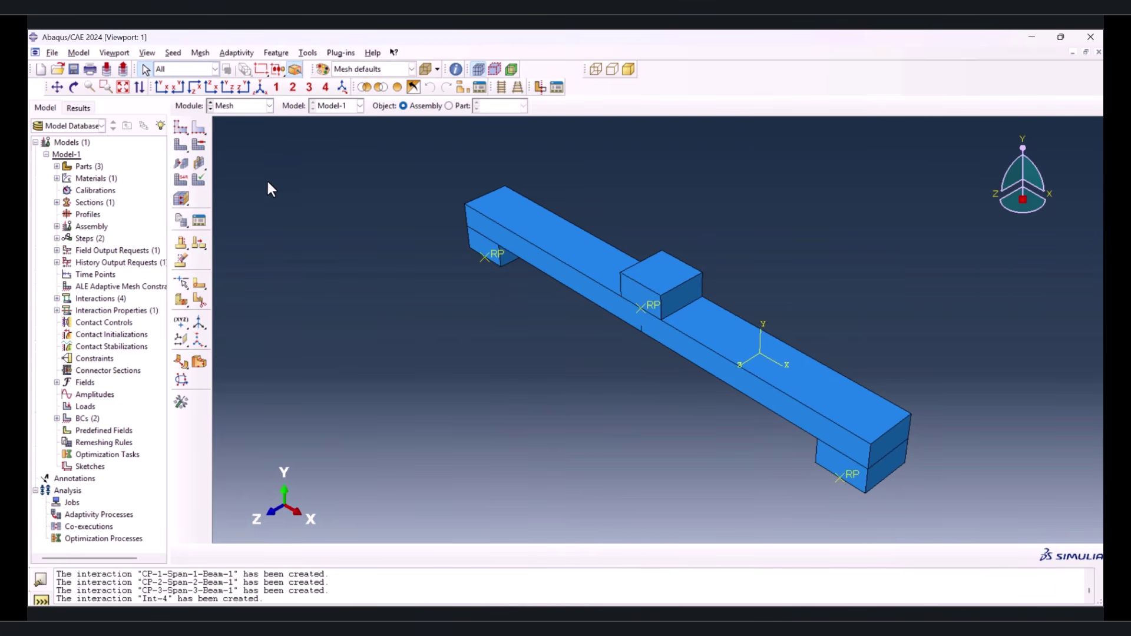
{"action": "left_click", "coordinate": [457, 107]}
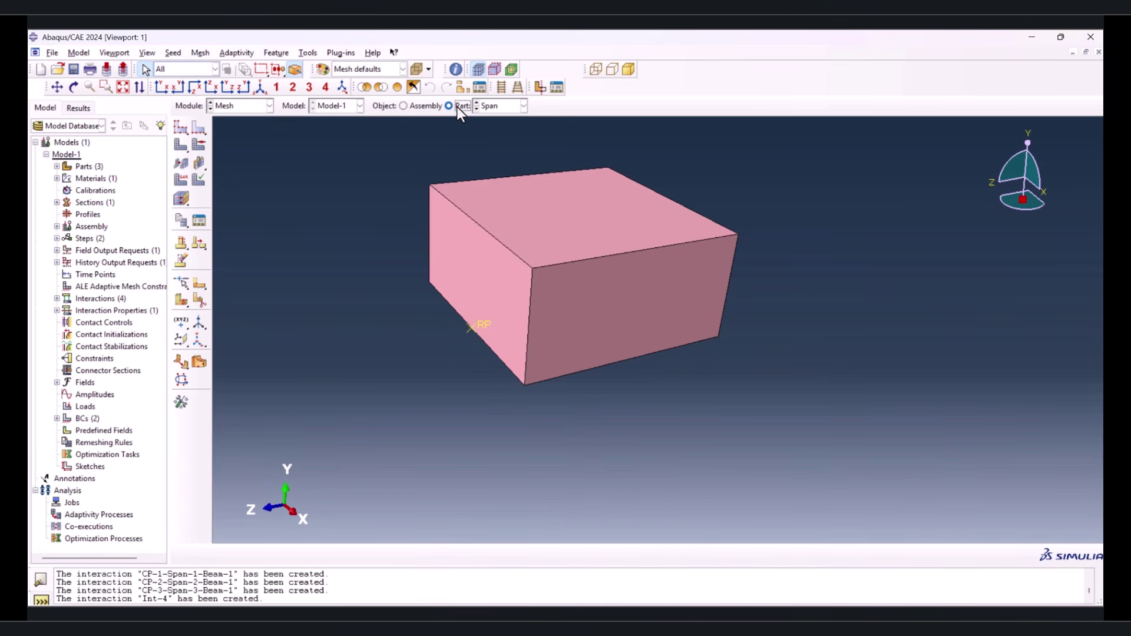
{"action": "left_click", "coordinate": [198, 145]}
{"action": "left_click_drag", "start_coordinate": [302, 139], "coordinate": [815, 395]}
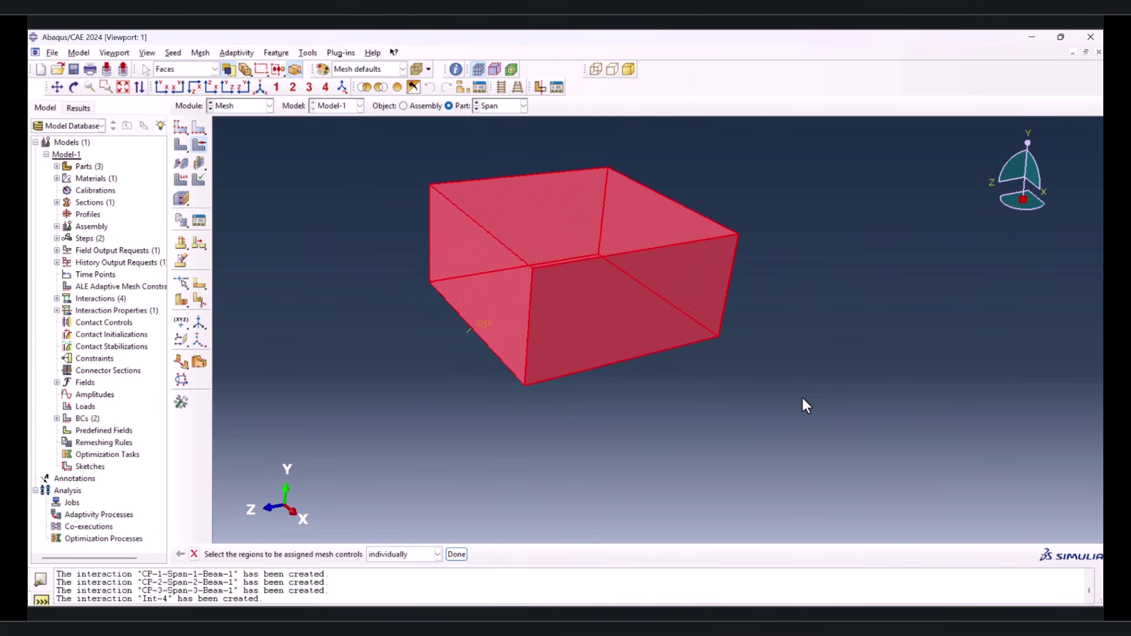
{"action": "left_click", "coordinate": [456, 554]}
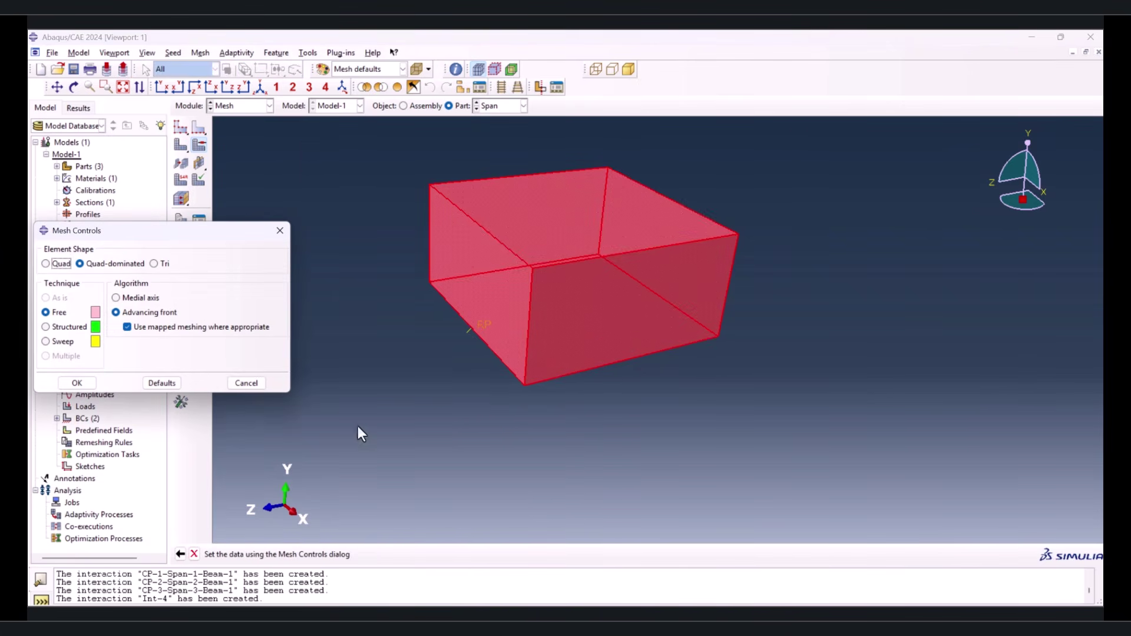
{"action": "left_click", "coordinate": [59, 264]}
{"action": "left_click", "coordinate": [76, 328]}
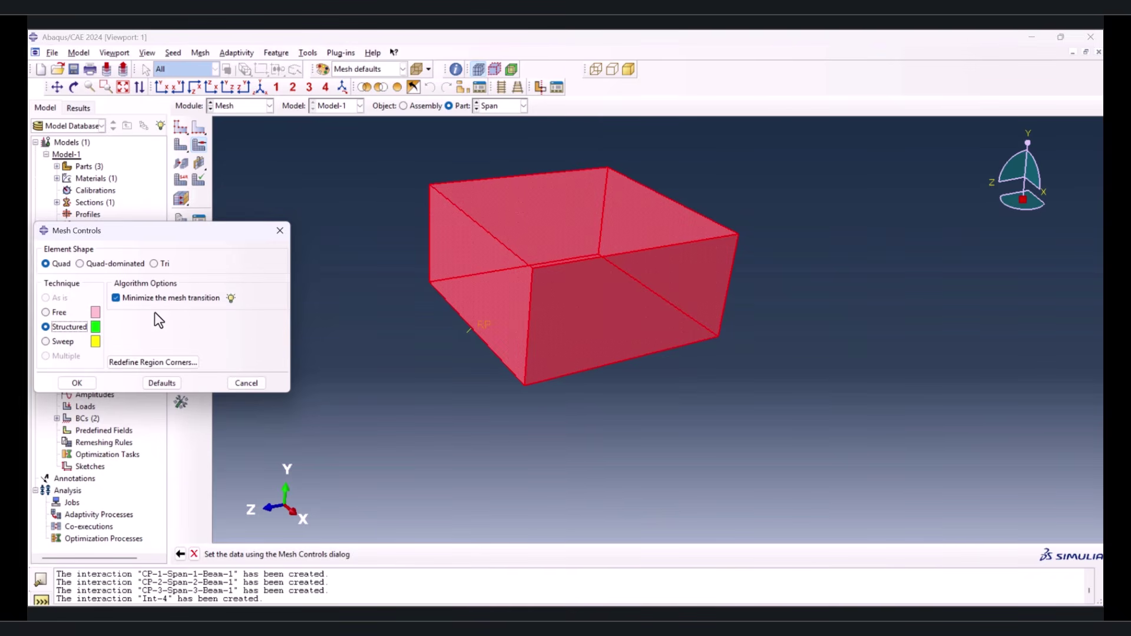
{"action": "left_click", "coordinate": [71, 384]}
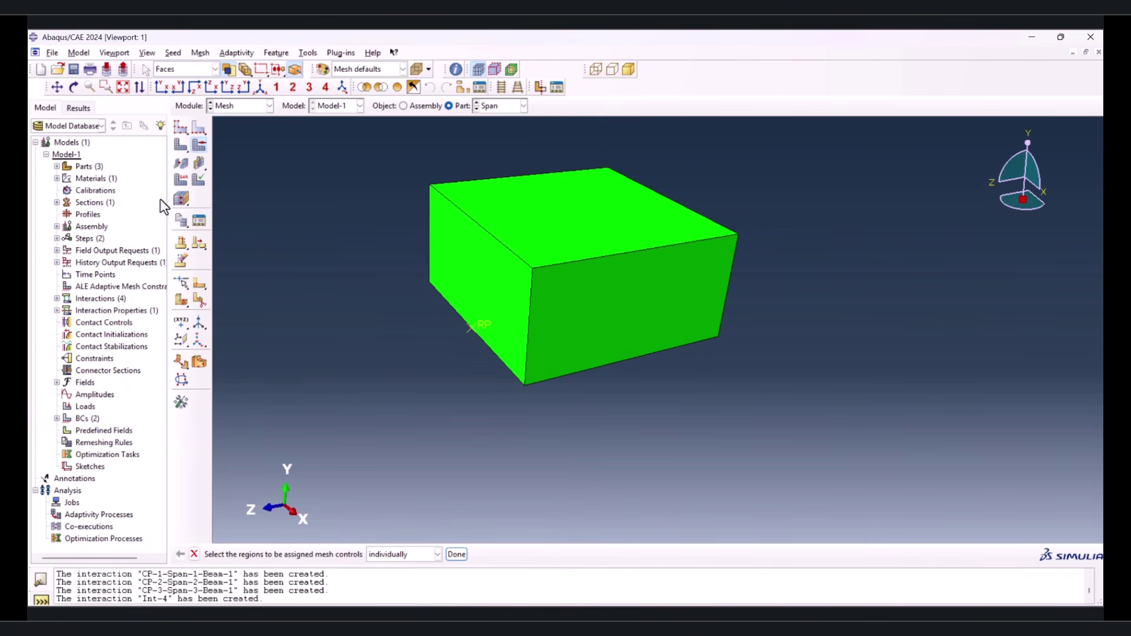
Seed the Span part with an approximate global size of 0.8 and mesh it
{"action": "left_click", "coordinate": [182, 125]}
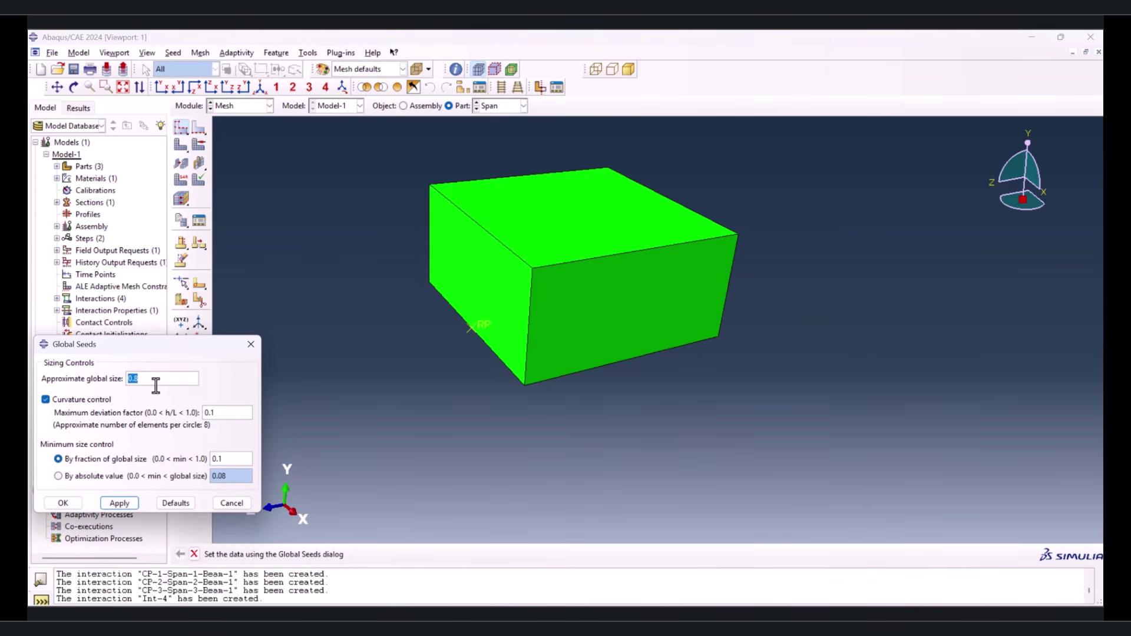
{"action": "left_click", "coordinate": [63, 503]}
{"action": "left_click", "coordinate": [180, 144]}
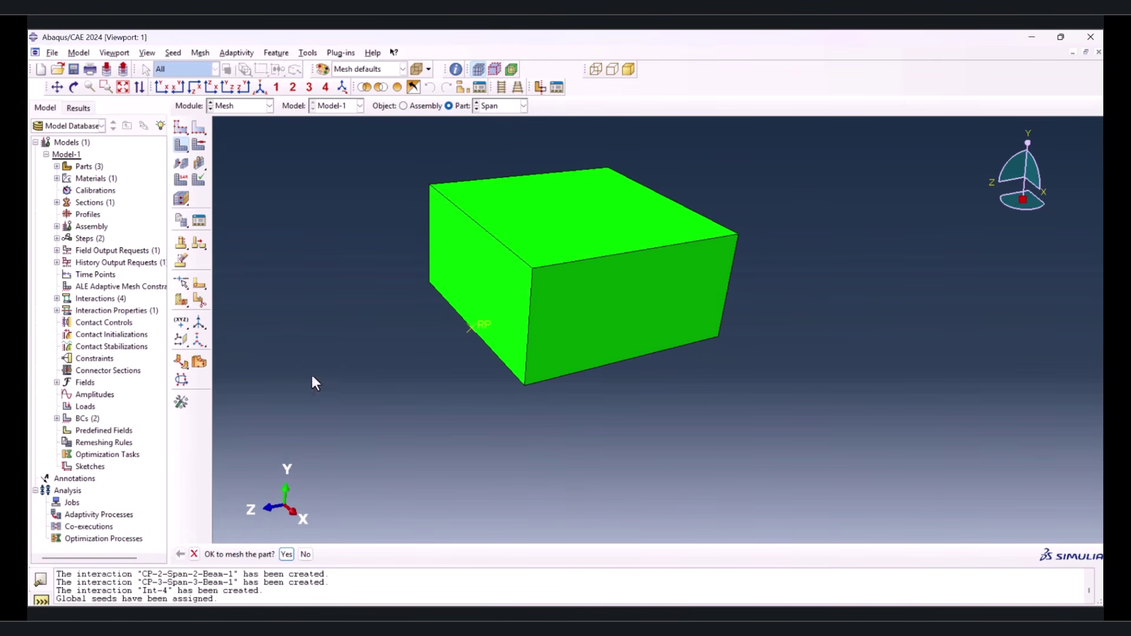
{"action": "left_click", "coordinate": [286, 554]}
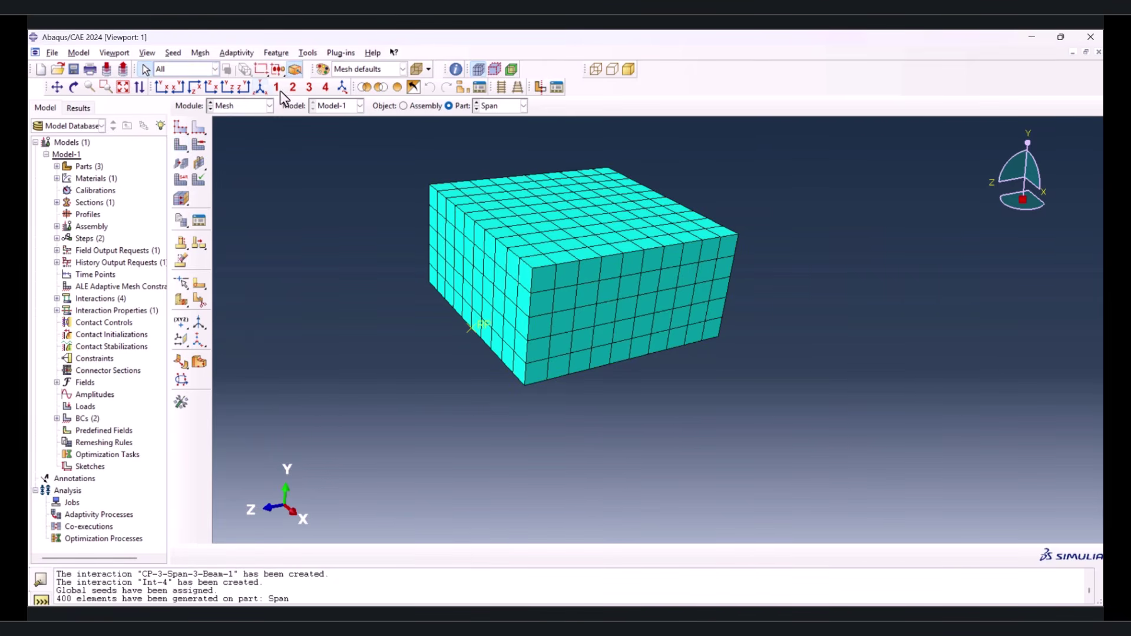
Switch to the Beam part, seed it with an approximate global size of 0.8, and mesh it
{"action": "left_click", "coordinate": [475, 105]}
{"action": "scroll", "coordinate": [427, 218], "scroll_direction": "down", "scroll_amount": 1}
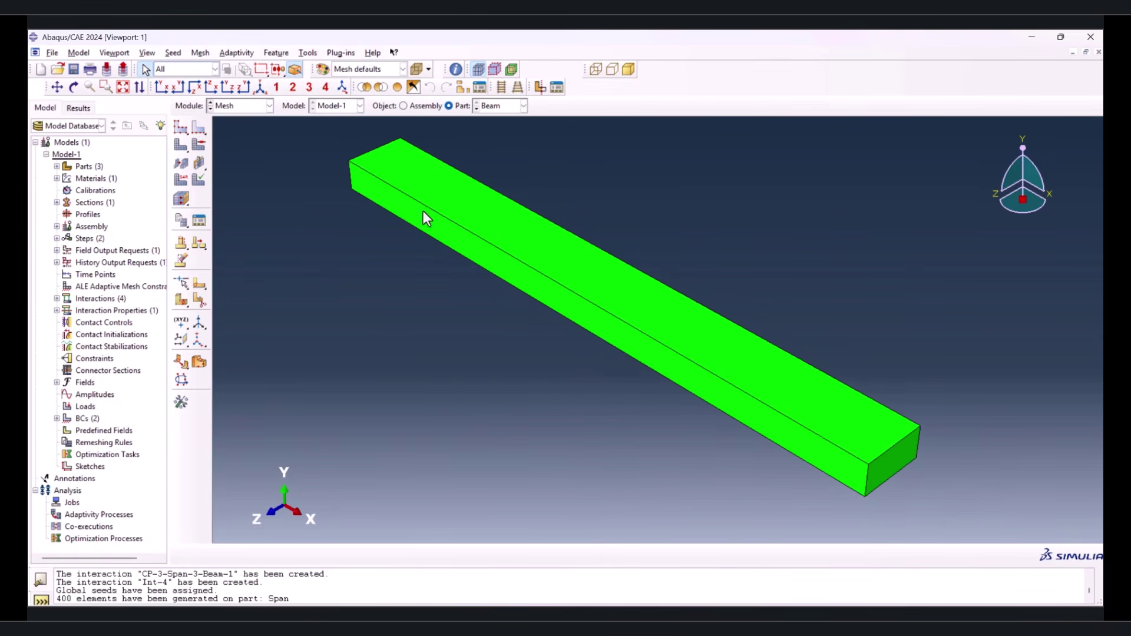
{"action": "left_click", "coordinate": [186, 127]}
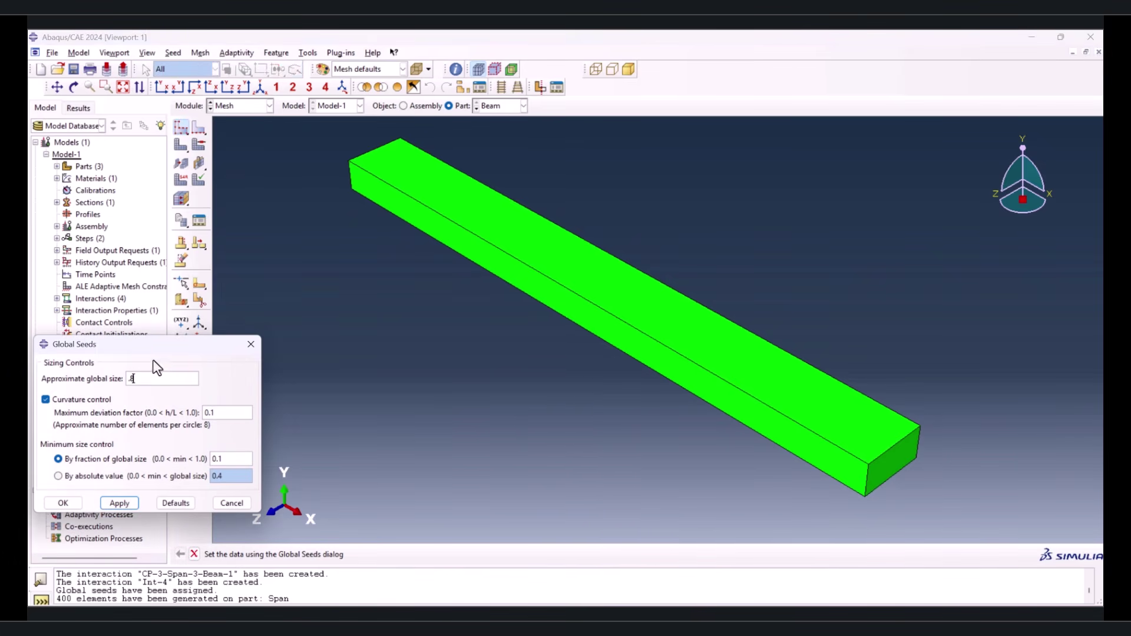
{"action": "left_click", "coordinate": [63, 503]}
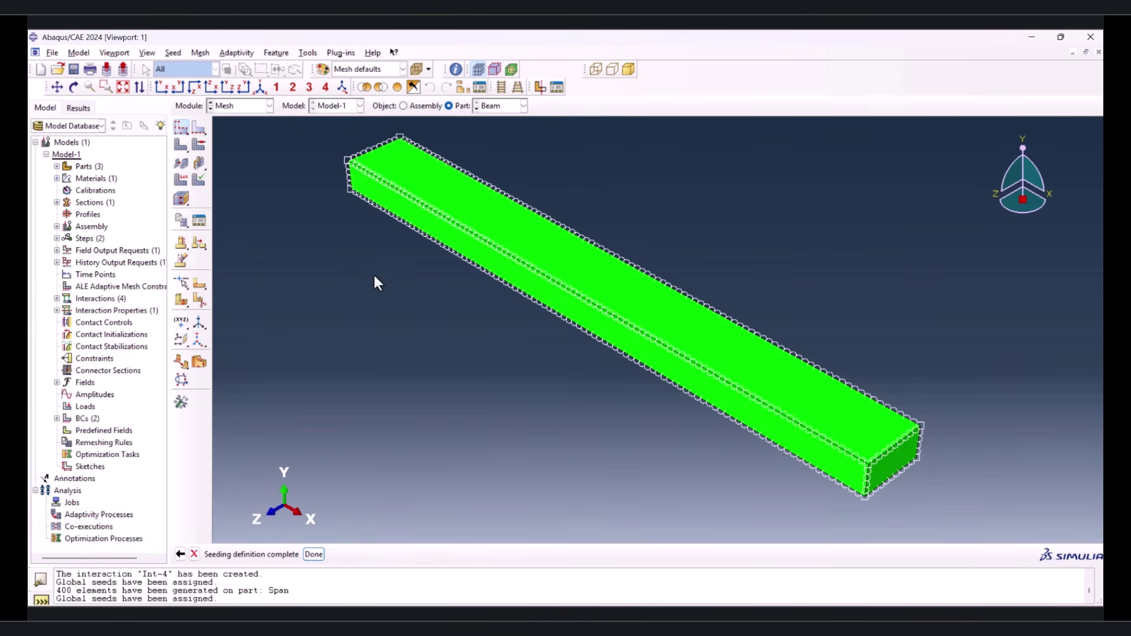
{"action": "left_click", "coordinate": [180, 146]}
{"action": "left_click", "coordinate": [286, 555]}
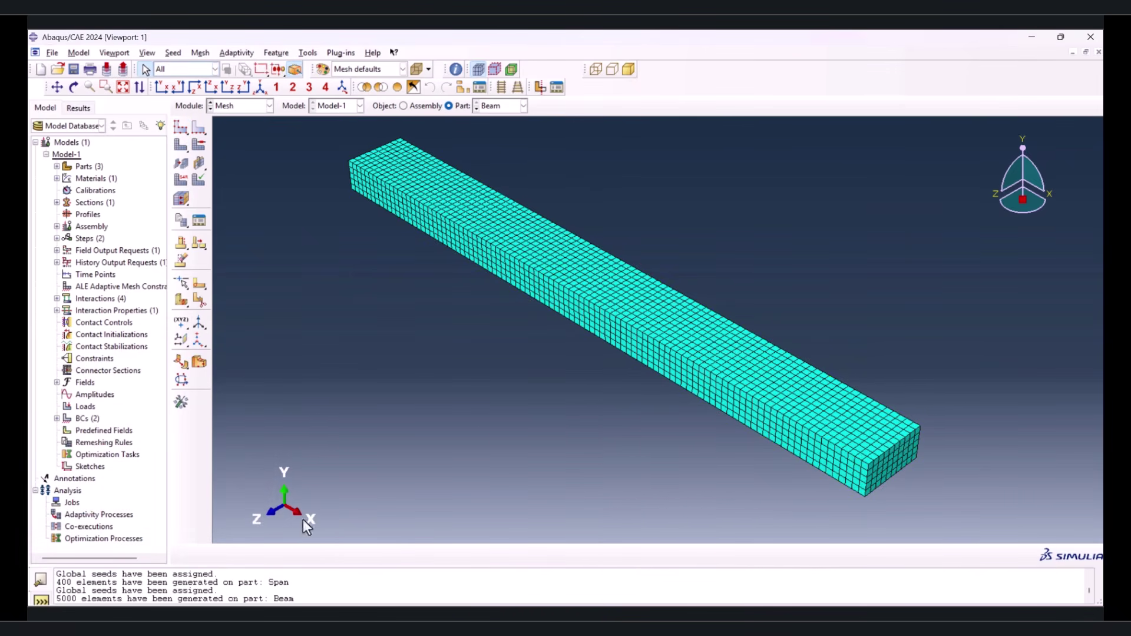
Examine the assembly's mesh where the beam meets the upper span and the lower support
{"action": "left_click", "coordinate": [405, 106]}
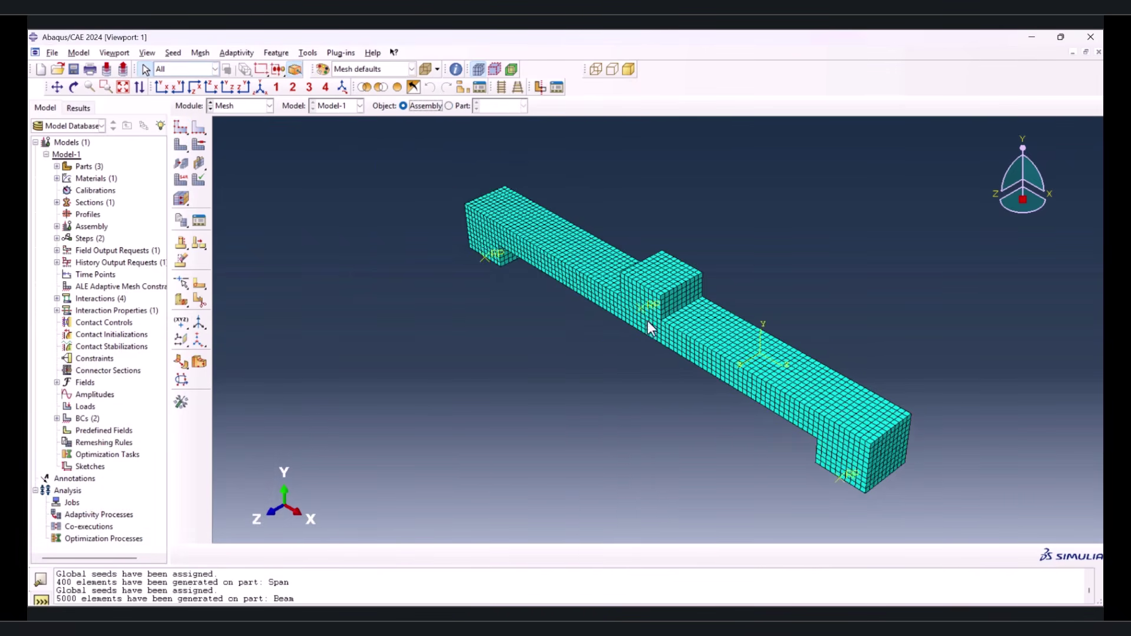
{"action": "scroll", "coordinate": [642, 312], "scroll_direction": "up", "scroll_amount": 5}
{"action": "scroll", "coordinate": [654, 321], "scroll_direction": "up", "scroll_amount": 2}
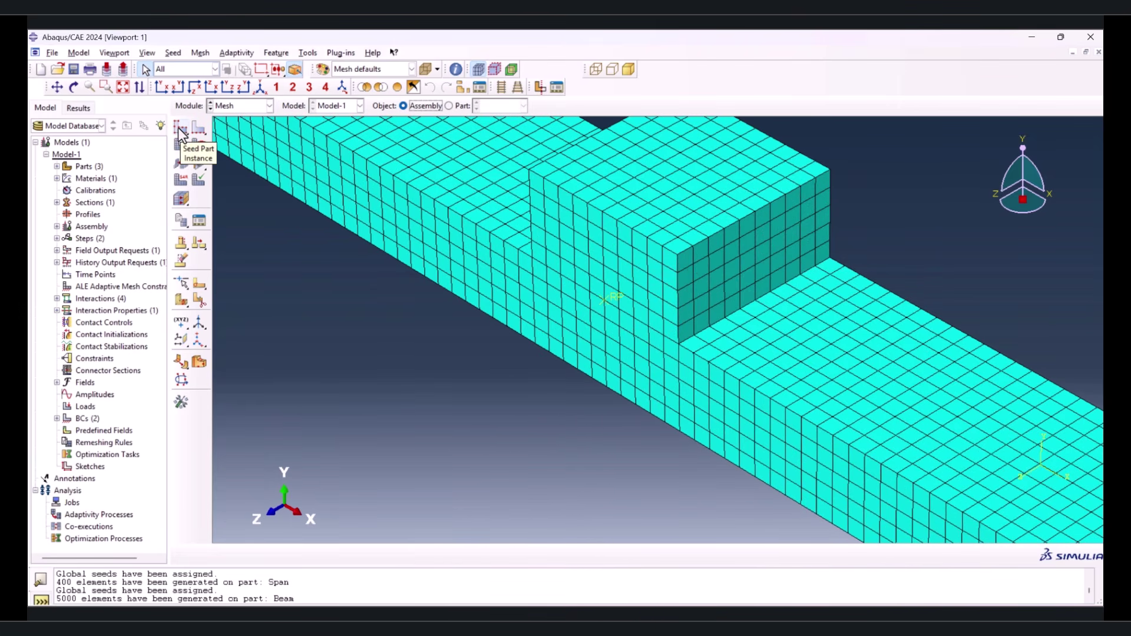
{"action": "scroll", "coordinate": [694, 332], "scroll_direction": "up", "scroll_amount": 3}
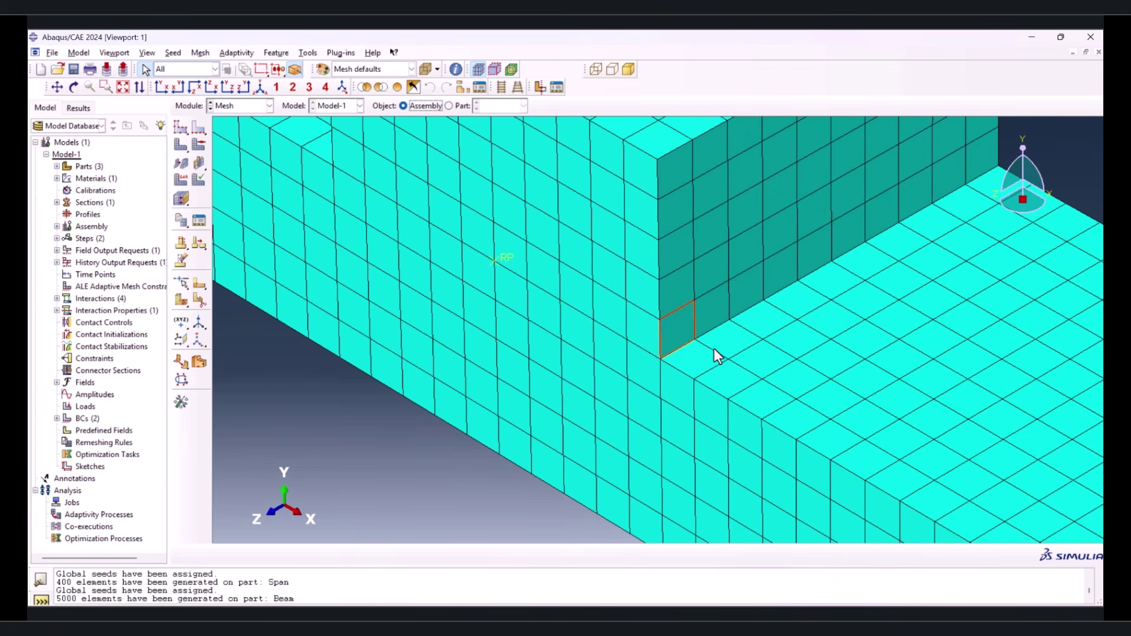
{"action": "scroll", "coordinate": [729, 329], "scroll_direction": "down", "scroll_amount": 4}
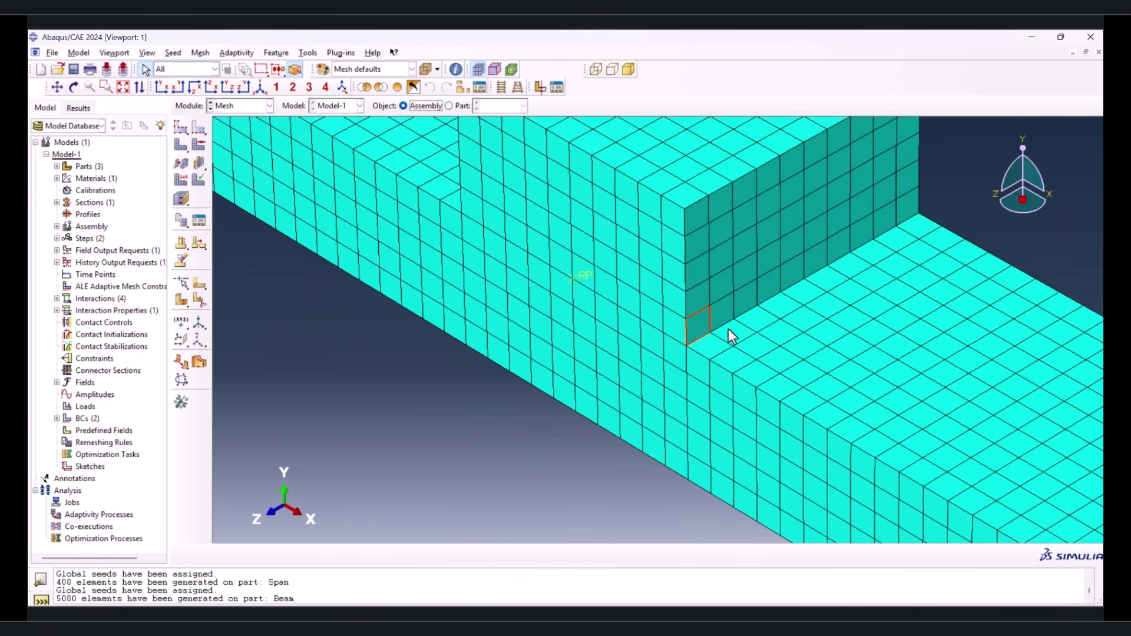
{"action": "left_click_drag", "start_coordinate": [725, 357], "coordinate": [734, 245], "text": "ctrl+alt"}
{"action": "scroll", "coordinate": [824, 342], "scroll_direction": "down", "scroll_amount": 3}
{"action": "scroll", "coordinate": [723, 263], "scroll_direction": "up", "scroll_amount": 5}
{"action": "scroll", "coordinate": [712, 265], "scroll_direction": "down", "scroll_amount": 5}
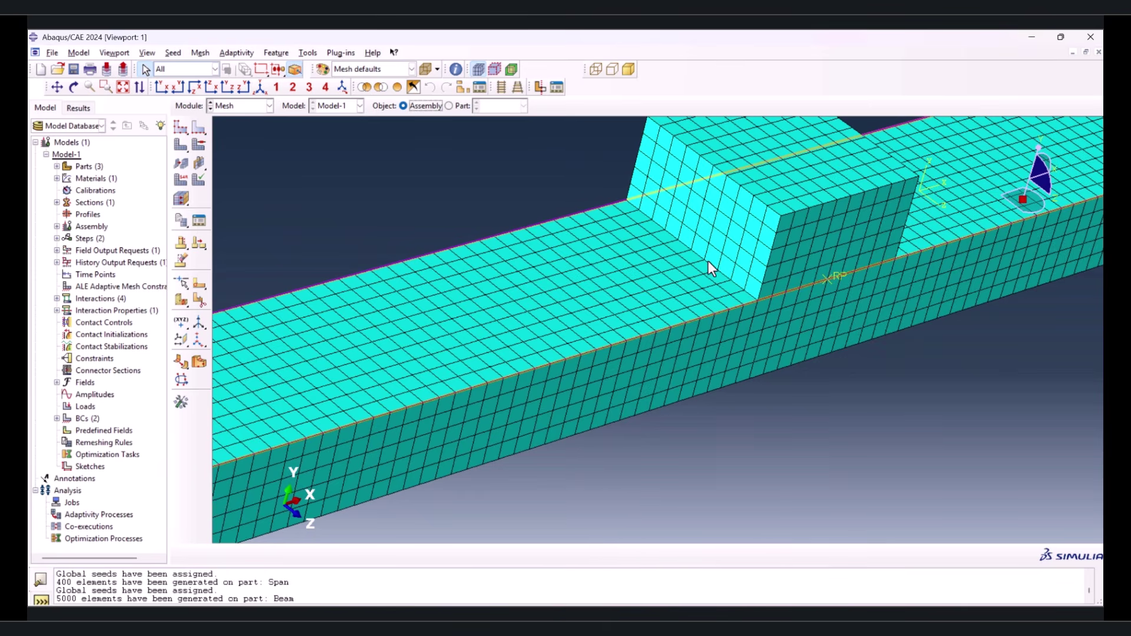
{"action": "scroll", "coordinate": [378, 383], "scroll_direction": "up", "scroll_amount": 5}
{"action": "left_click_drag", "start_coordinate": [378, 383], "coordinate": [371, 343], "text": "ctrl+alt"}
{"action": "scroll", "coordinate": [371, 342], "scroll_direction": "up", "scroll_amount": 3}
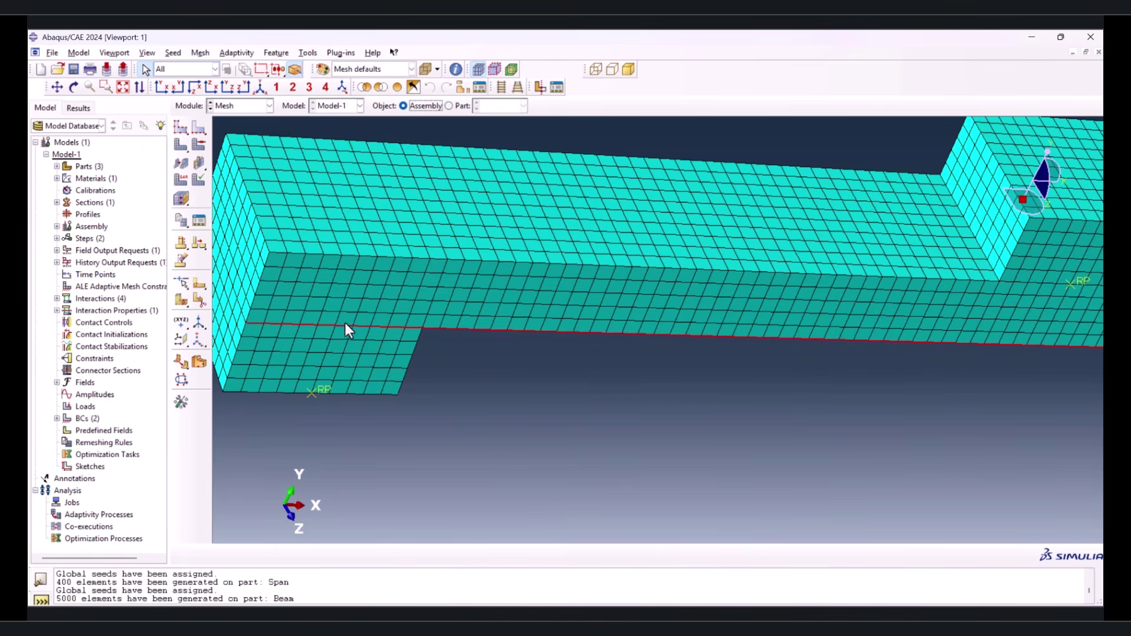
{"action": "scroll", "coordinate": [369, 312], "scroll_direction": "down", "scroll_amount": 2}
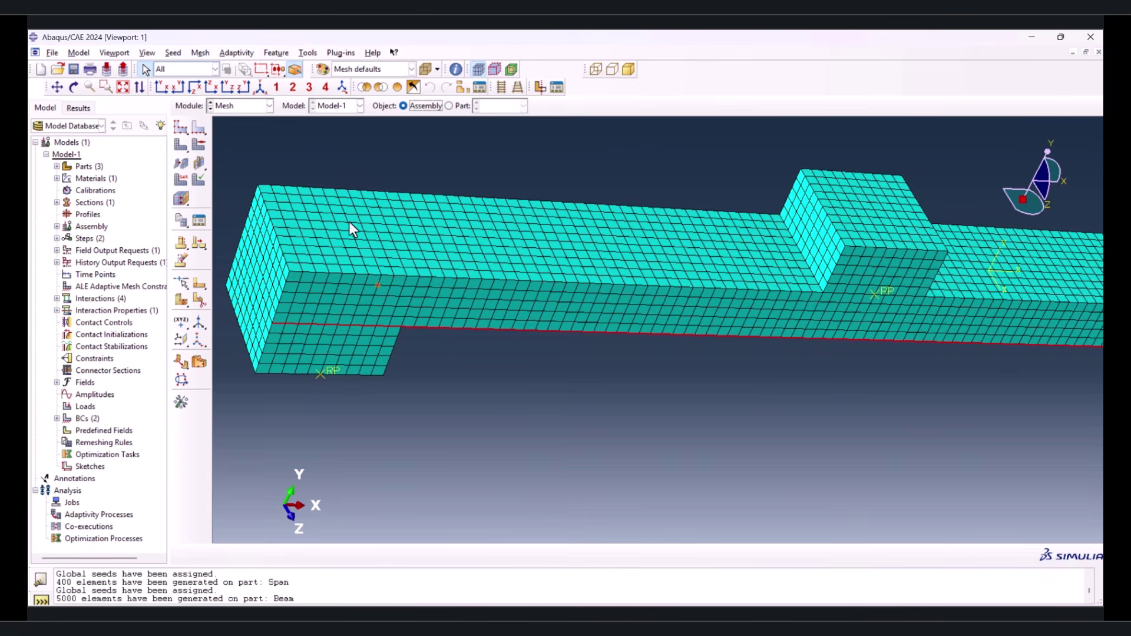
{"action": "left_click", "coordinate": [260, 88]}
In the Job module, create a full-analysis job named 3pointbendingXFEM for Model-1 and submit it, continuing despite the crack part having no section
{"action": "left_click", "coordinate": [253, 104]}
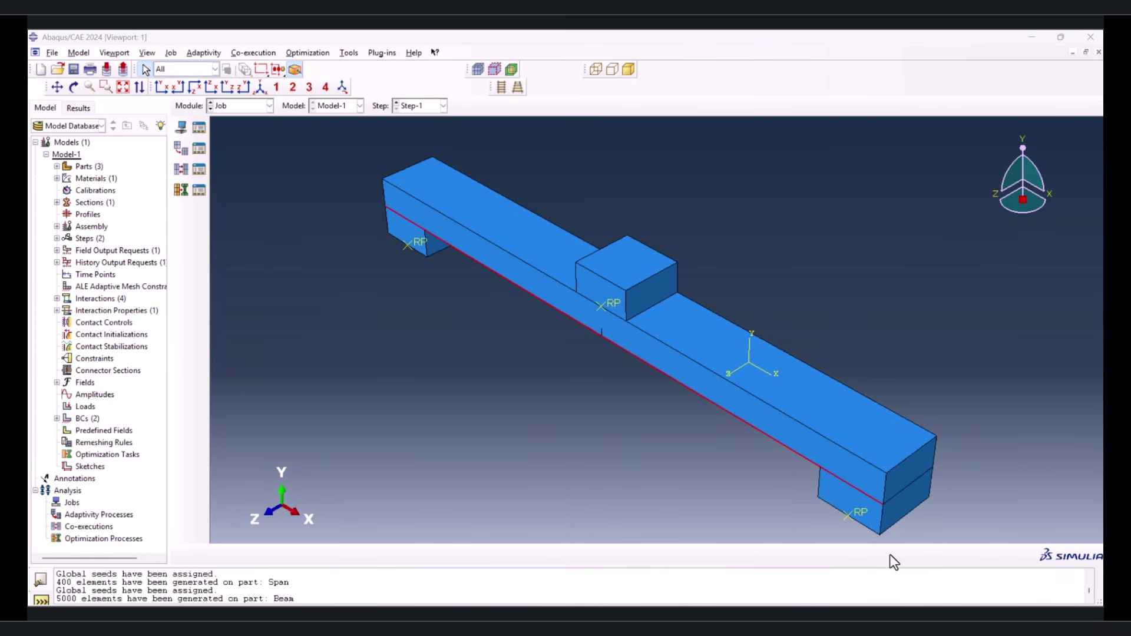
{"action": "left_click", "coordinate": [199, 127]}
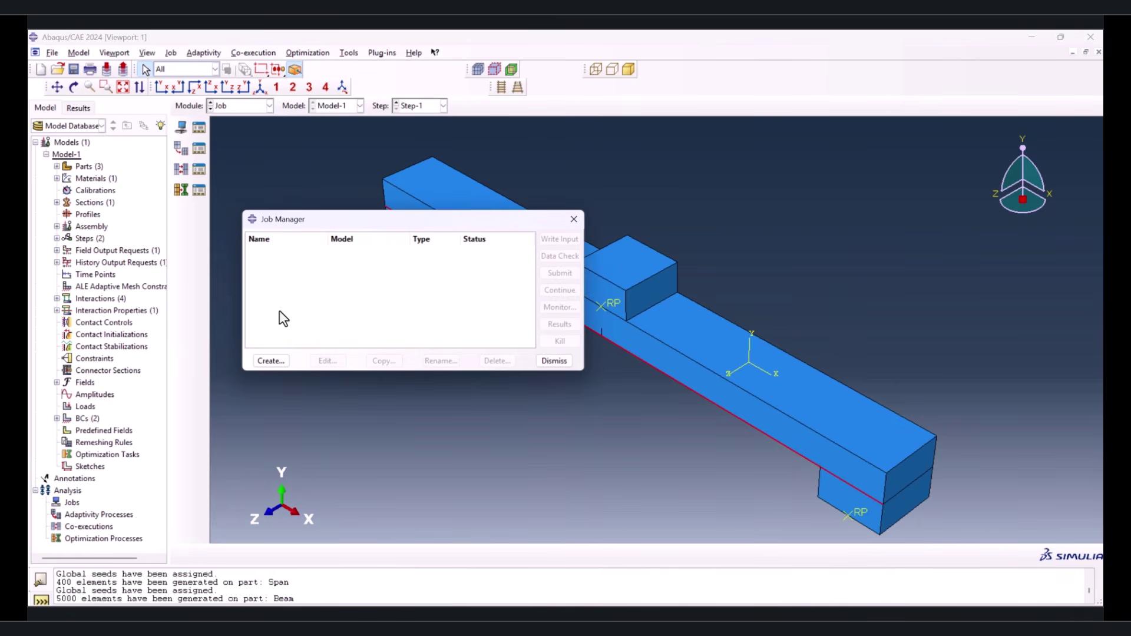
{"action": "left_click", "coordinate": [271, 361]}
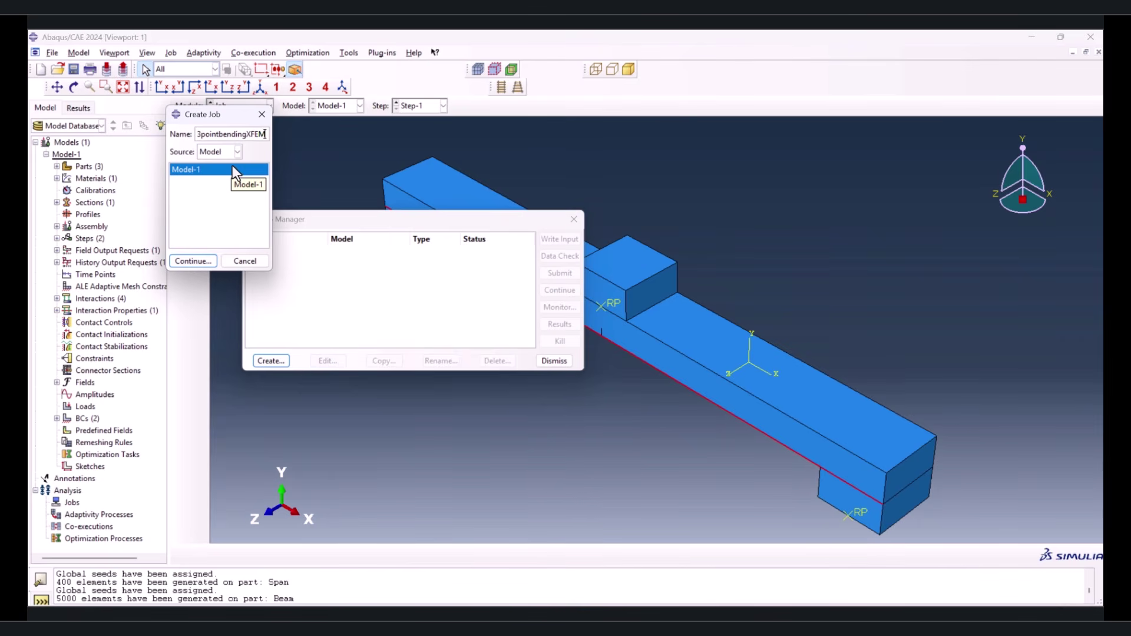
{"action": "left_click", "coordinate": [191, 262]}
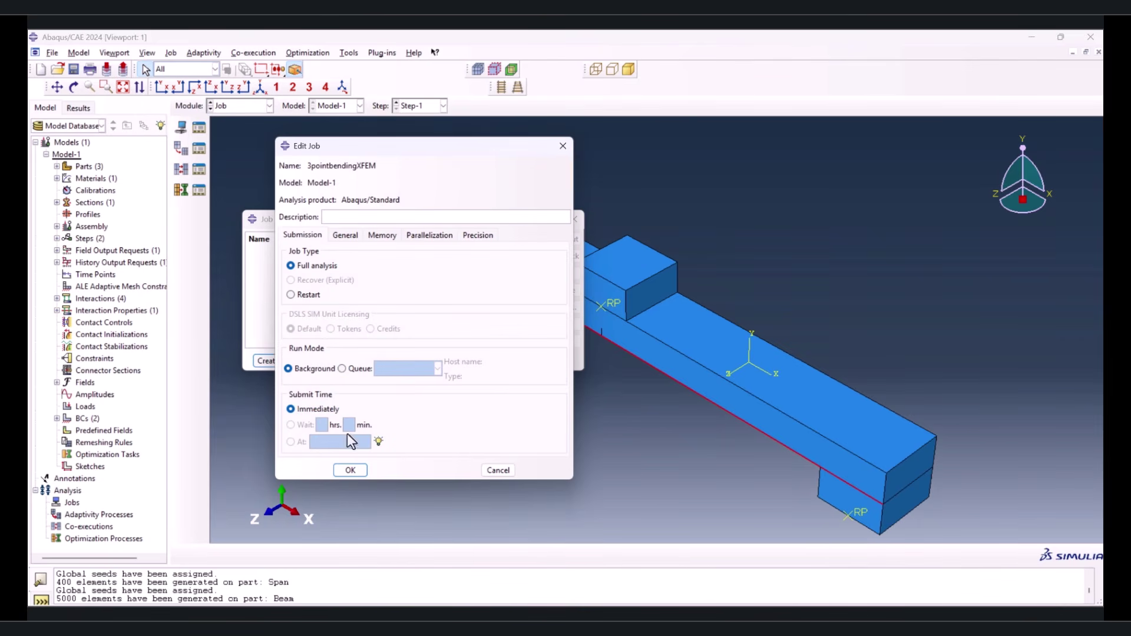
{"action": "left_click", "coordinate": [351, 470]}
{"action": "left_click", "coordinate": [559, 273]}
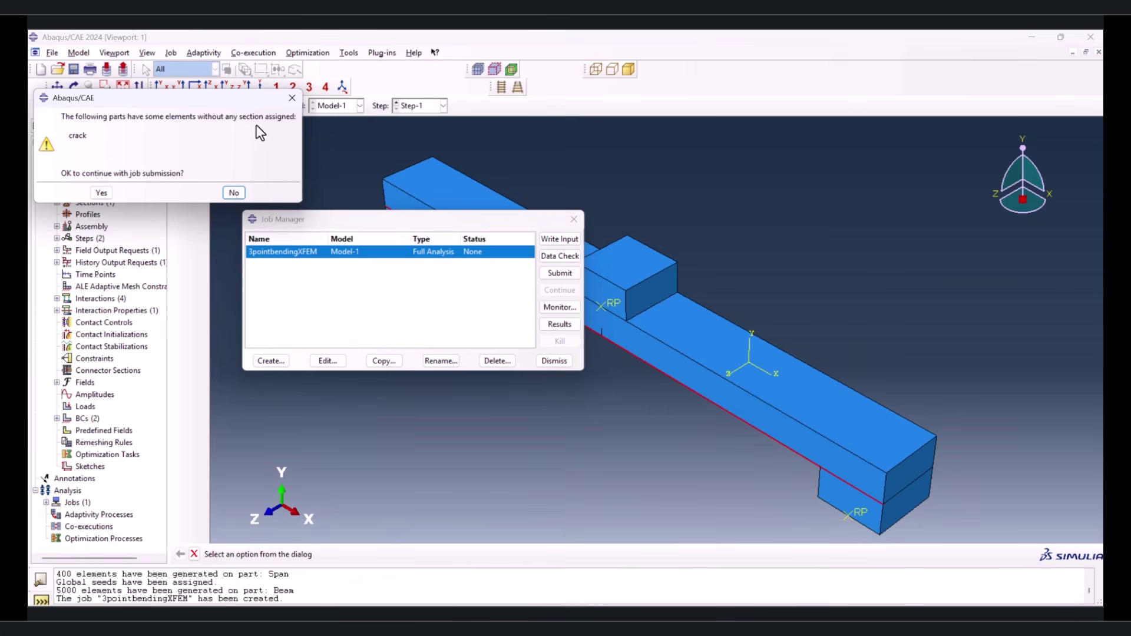
{"action": "left_click", "coordinate": [102, 192]}
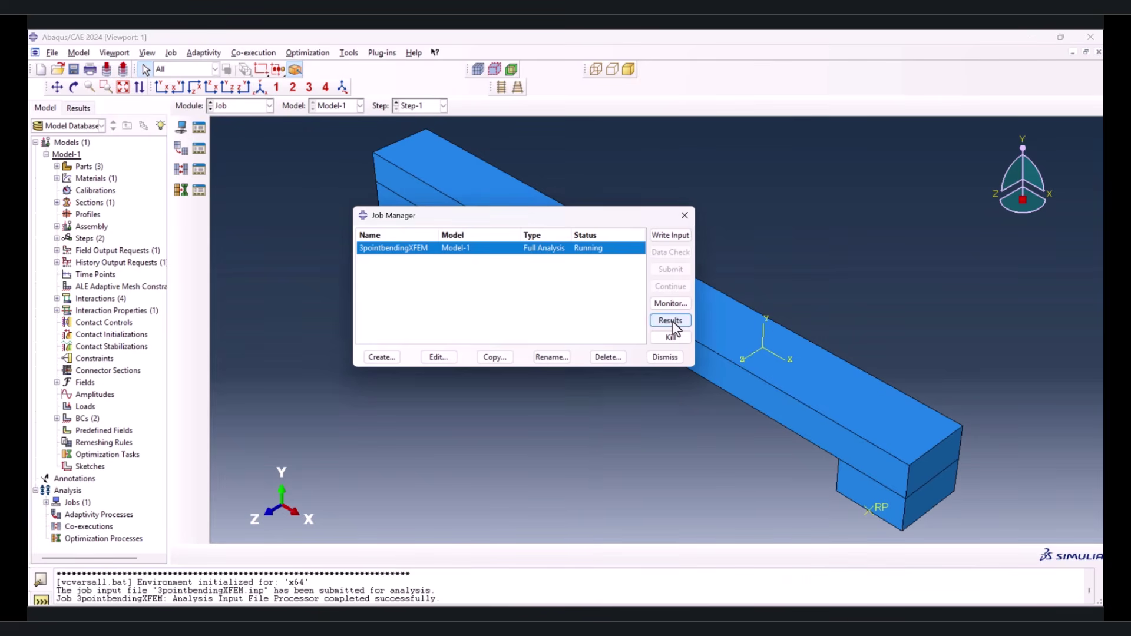
Open the results of 3pointbendingXFEM, plot the Mises stress contours on the deformed shape, and examine the crack at midspan
{"action": "left_click", "coordinate": [672, 320]}
{"action": "left_click", "coordinate": [180, 188]}
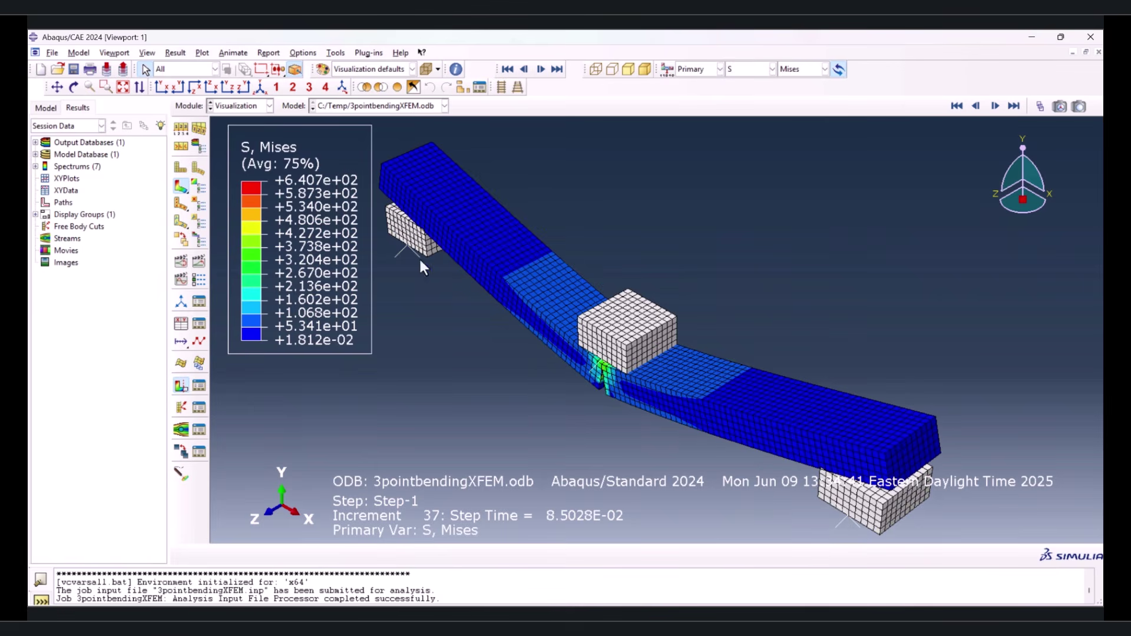
{"action": "left_click", "coordinate": [73, 87]}
{"action": "left_click_drag", "start_coordinate": [612, 353], "coordinate": [641, 369]}
{"action": "scroll", "coordinate": [642, 370], "scroll_direction": "up", "scroll_amount": 6}
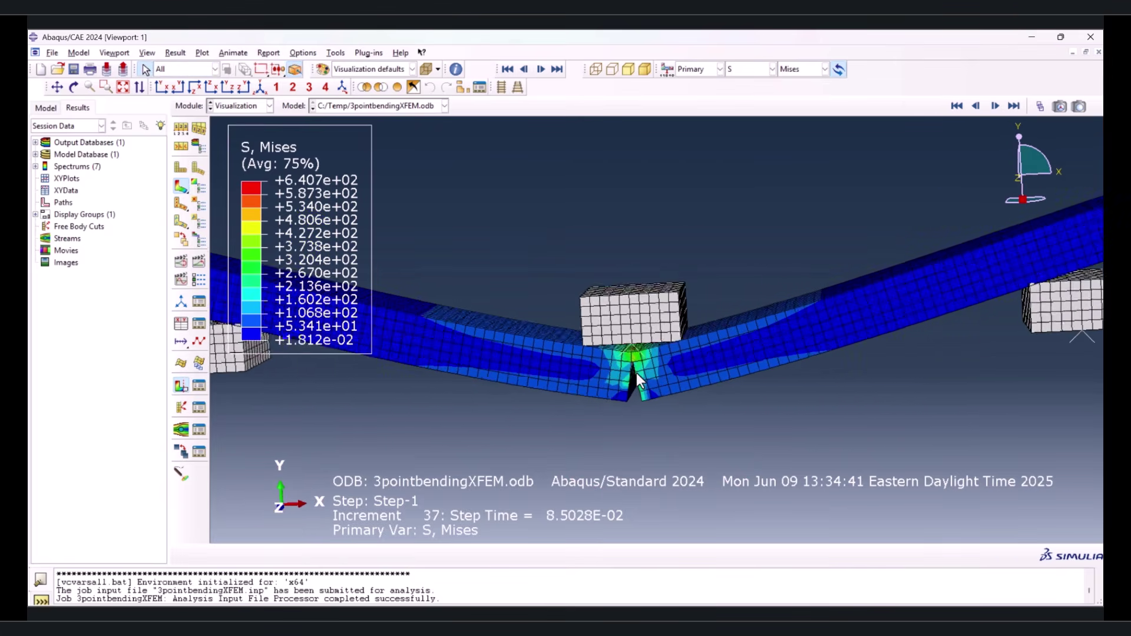
{"action": "key", "text": "Escape"}
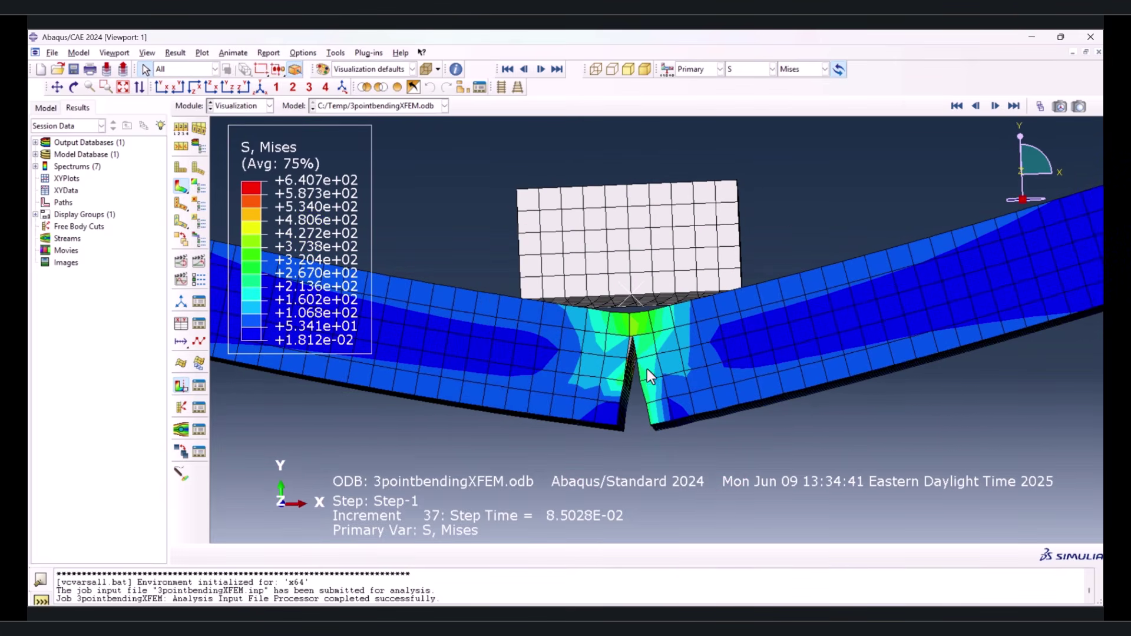
{"action": "scroll", "coordinate": [648, 371], "scroll_direction": "down", "scroll_amount": 4}
Return to the Job module and kill the running 3pointbendingXFEM job
{"action": "left_click", "coordinate": [239, 107]}
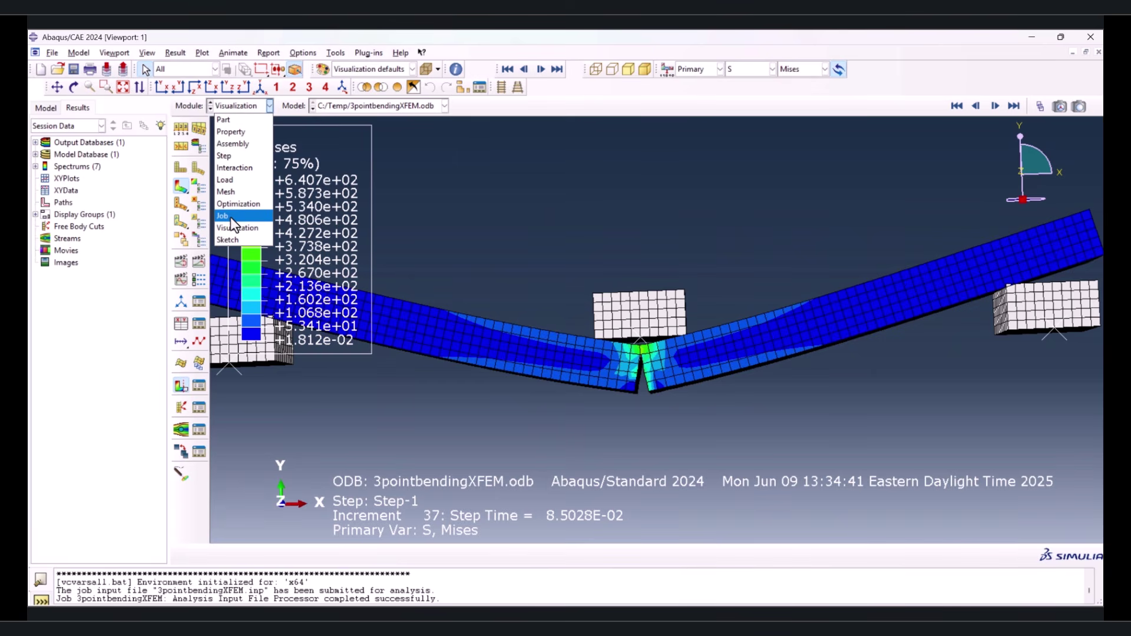
{"action": "left_click", "coordinate": [231, 216]}
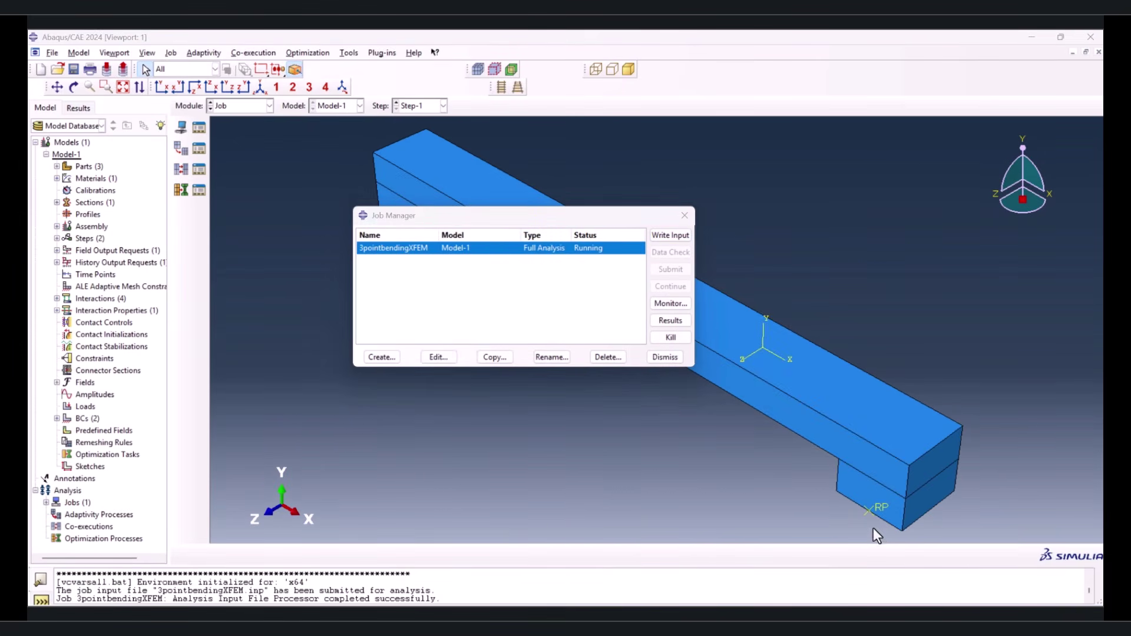
{"action": "left_click", "coordinate": [673, 336]}
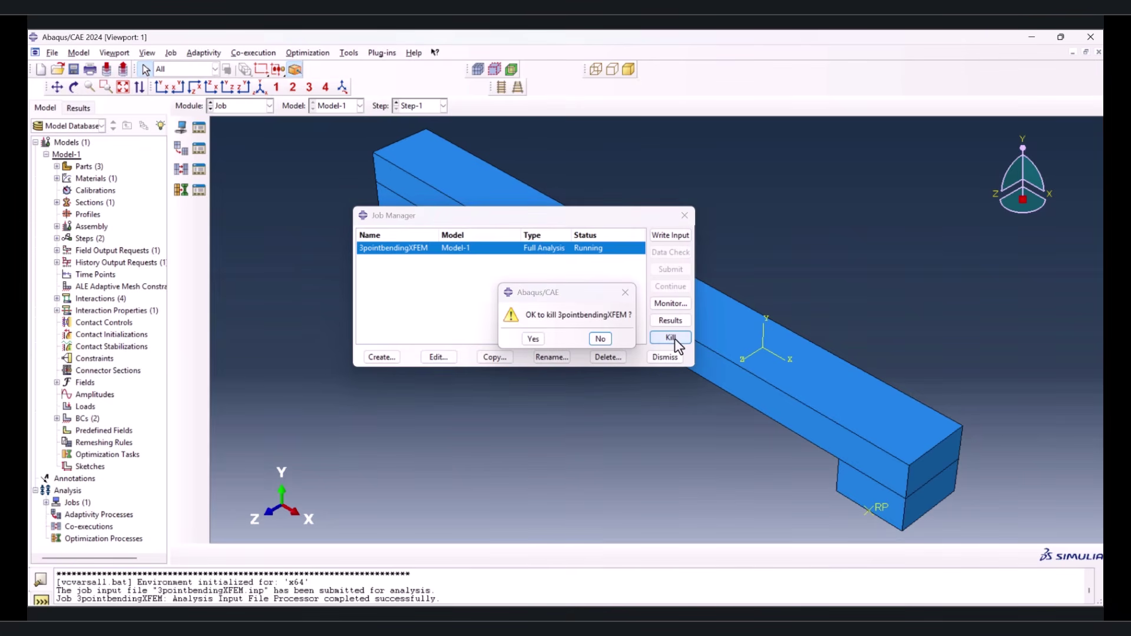
{"action": "left_click", "coordinate": [533, 338]}
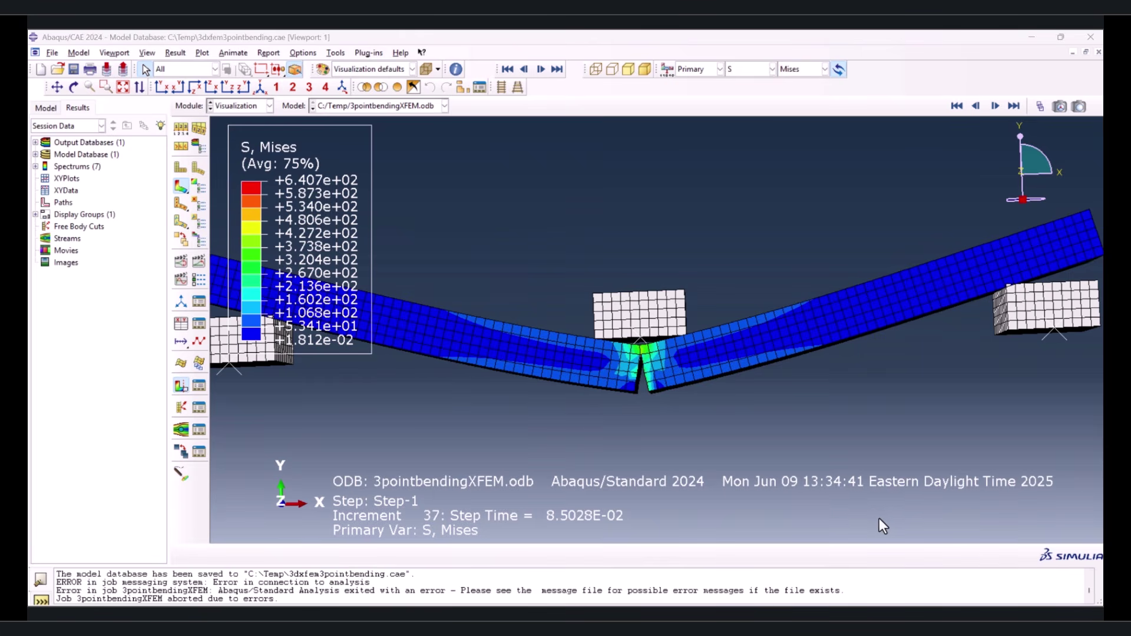
Show the deformed Mises stress plot in the isometric view
{"action": "left_click", "coordinate": [260, 88]}
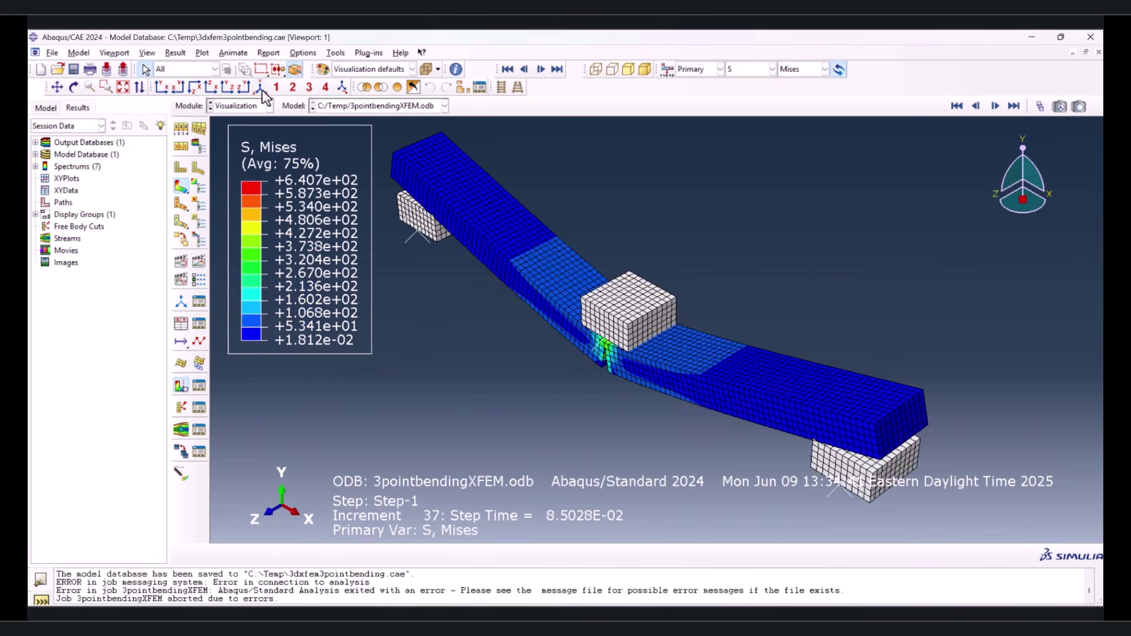
Play the time-history animation of the Mises stress, examine the crack growth at midspan from the front, and stop the animation
{"action": "scroll", "coordinate": [638, 382], "scroll_direction": "down", "scroll_amount": 8}
{"action": "left_click_drag", "start_coordinate": [592, 353], "coordinate": [912, 497], "text": "ctrl+alt"}
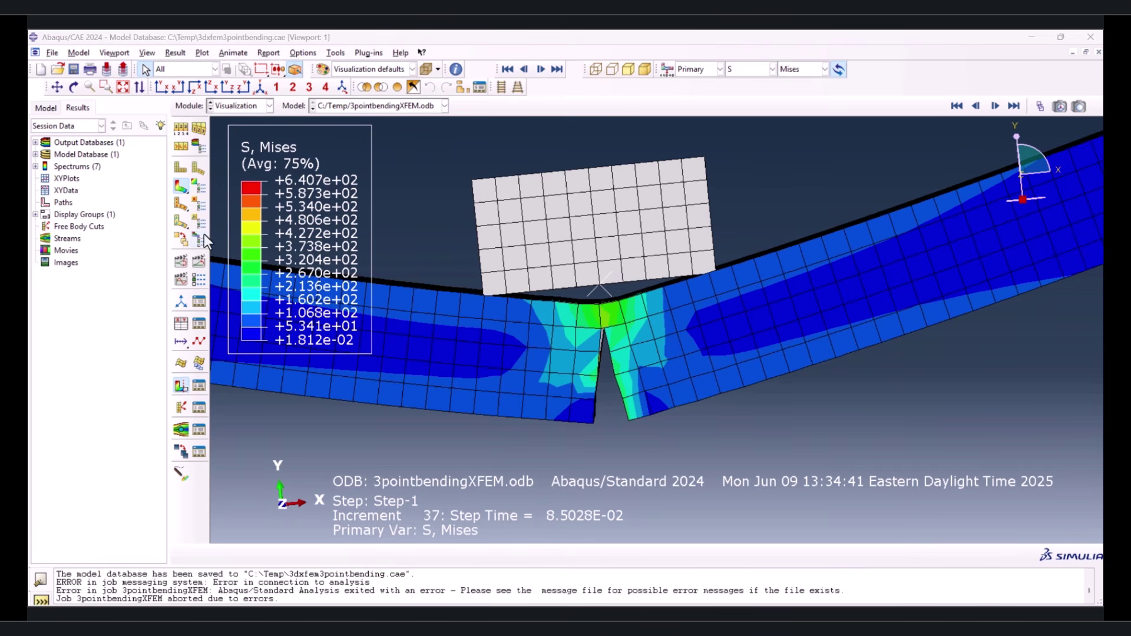
{"action": "scroll", "coordinate": [489, 227], "scroll_direction": "down", "scroll_amount": 10}
{"action": "scroll", "coordinate": [674, 304], "scroll_direction": "down", "scroll_amount": 2}
{"action": "left_click", "coordinate": [197, 262]}
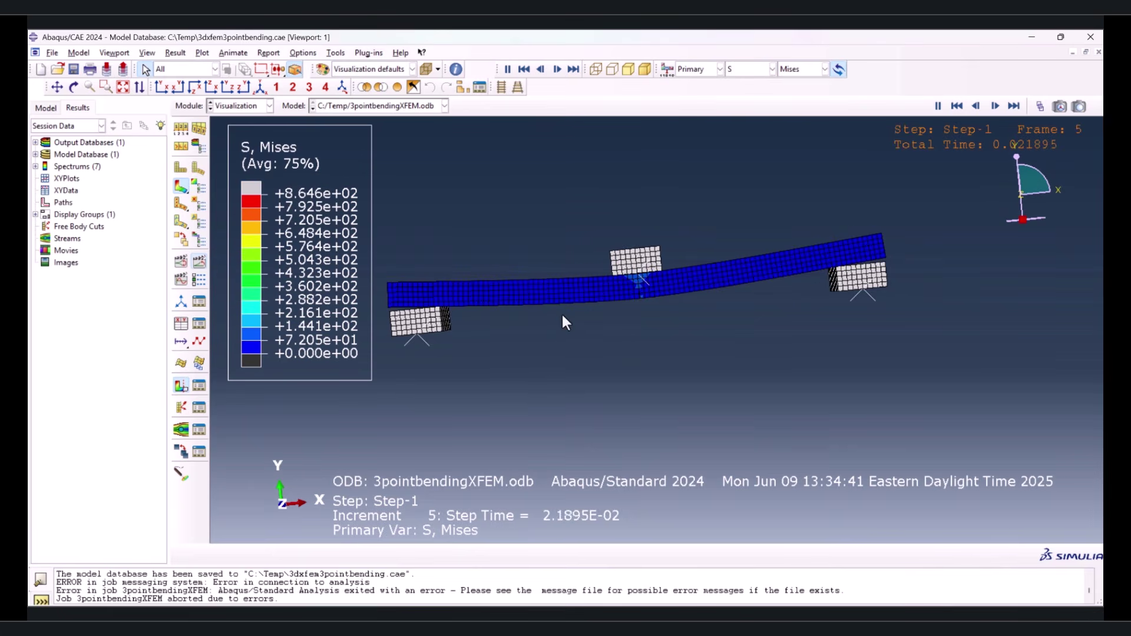
{"action": "scroll", "coordinate": [825, 304], "scroll_direction": "up", "scroll_amount": 4}
{"action": "left_click_drag", "start_coordinate": [930, 309], "coordinate": [926, 327], "text": "ctrl+alt"}
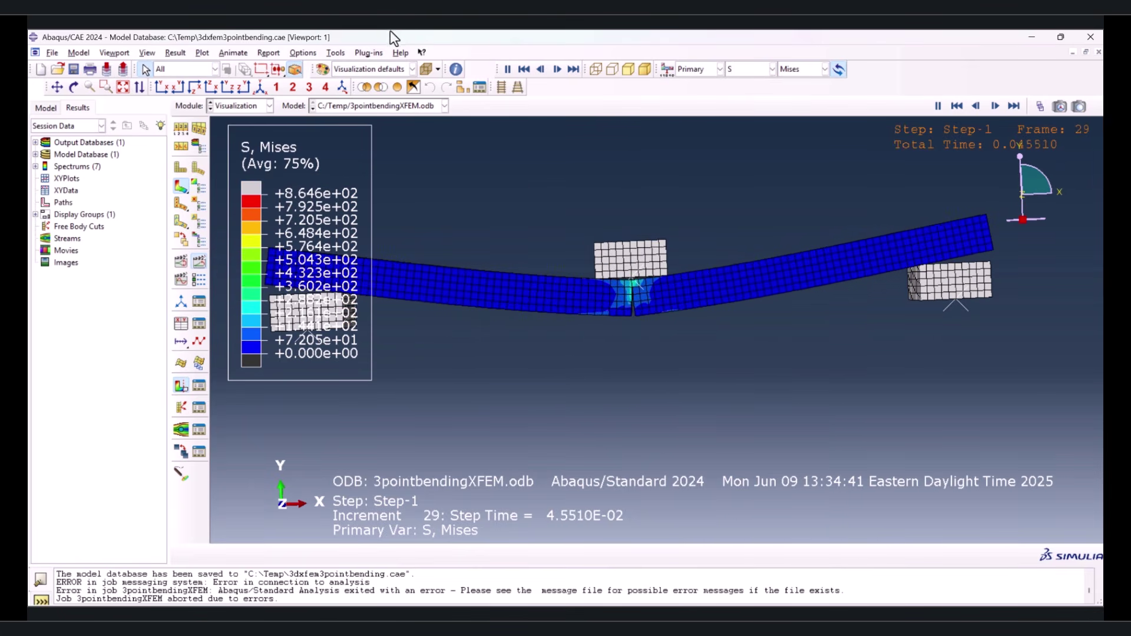
{"action": "scroll", "coordinate": [639, 330], "scroll_direction": "up", "scroll_amount": 6}
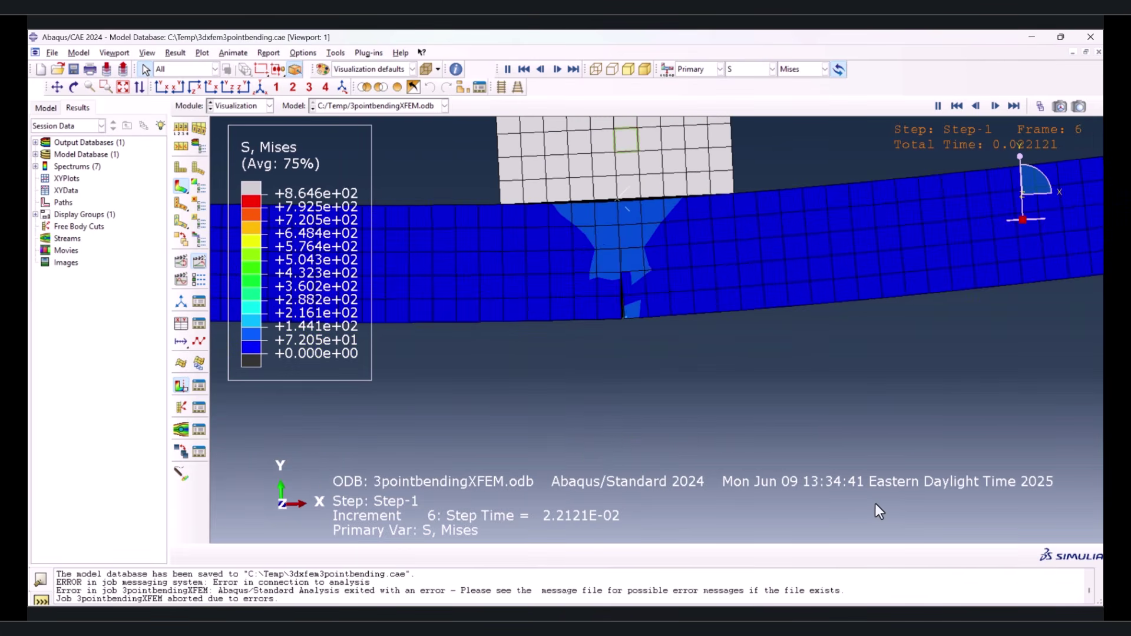
{"action": "left_click", "coordinate": [200, 261]}
{"action": "scroll", "coordinate": [546, 284], "scroll_direction": "down", "scroll_amount": 3}
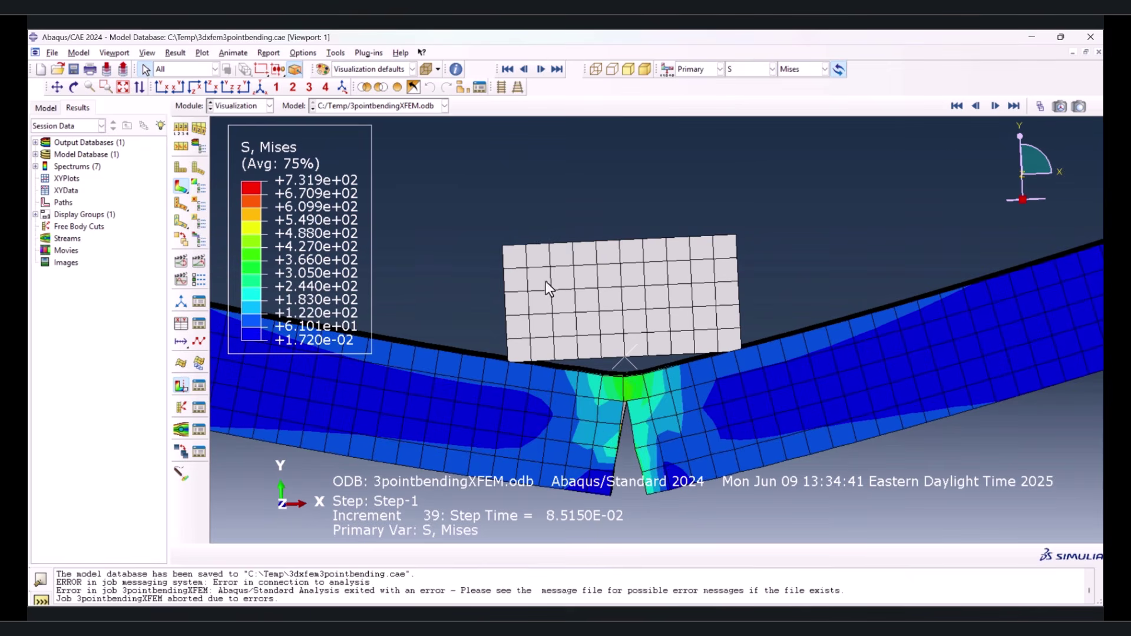
Set the common plot options to show only free edges on the deformed beam and blocks
{"action": "scroll", "coordinate": [659, 308], "scroll_direction": "down", "scroll_amount": 2}
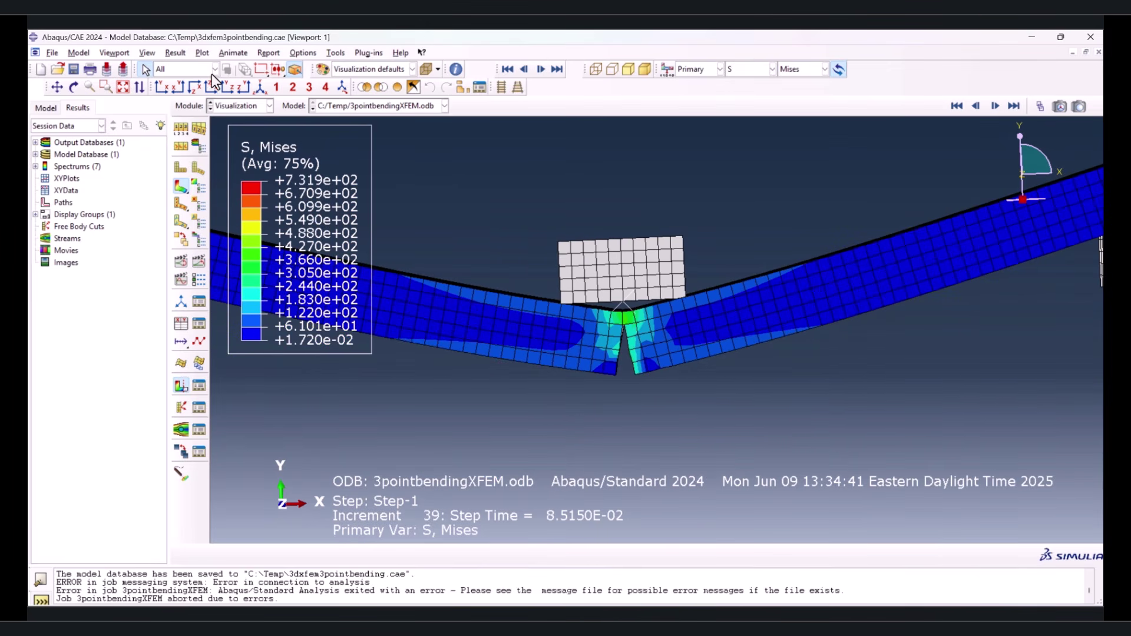
{"action": "left_click", "coordinate": [302, 53]}
{"action": "left_click", "coordinate": [303, 69]}
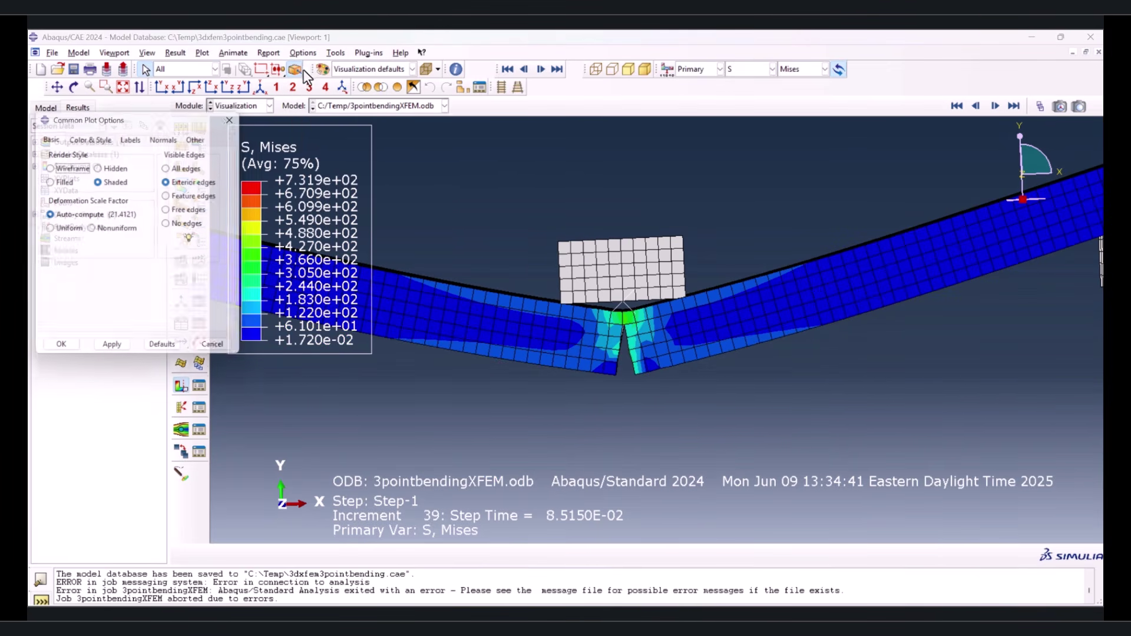
{"action": "left_click", "coordinate": [195, 213]}
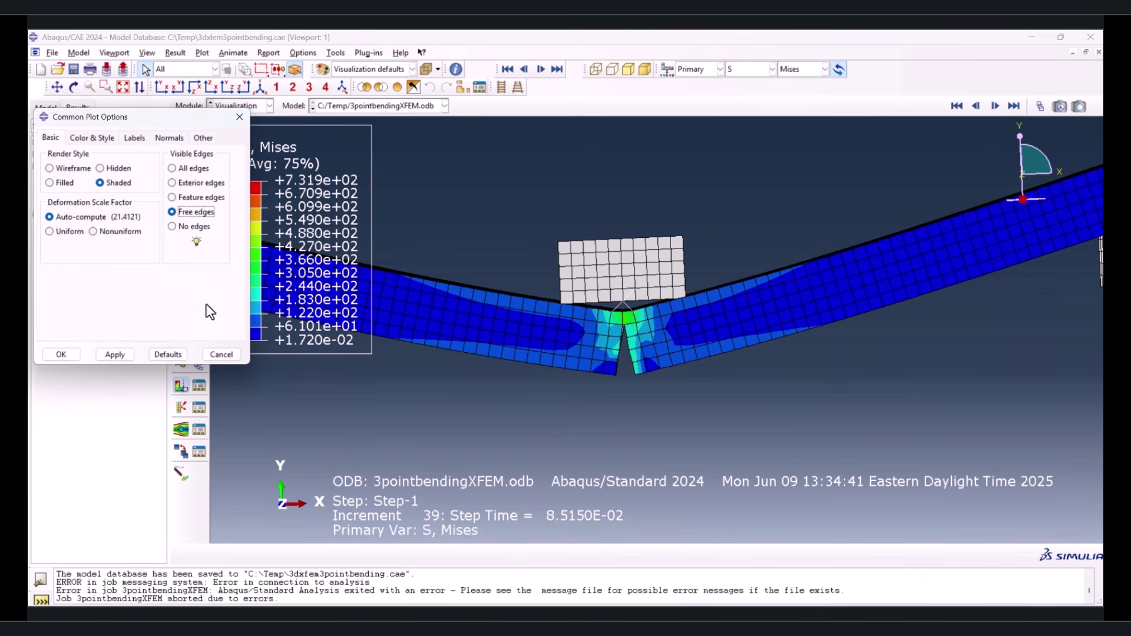
{"action": "left_click", "coordinate": [62, 354]}
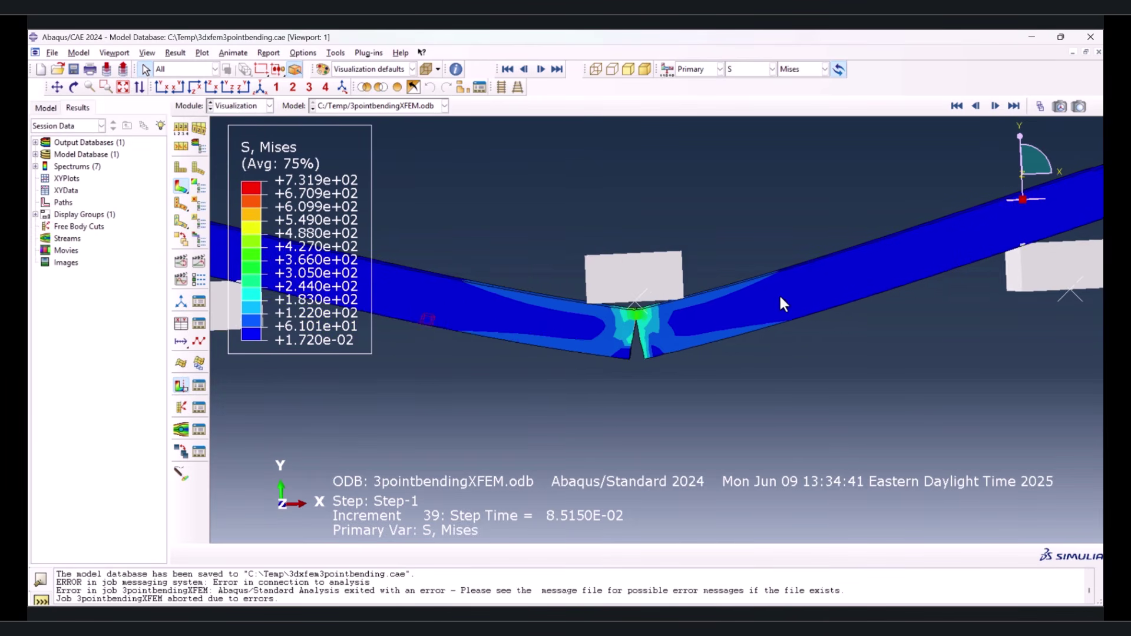
{"action": "scroll", "coordinate": [600, 383], "scroll_direction": "down", "scroll_amount": 3}
{"action": "scroll", "coordinate": [590, 355], "scroll_direction": "up", "scroll_amount": 1}
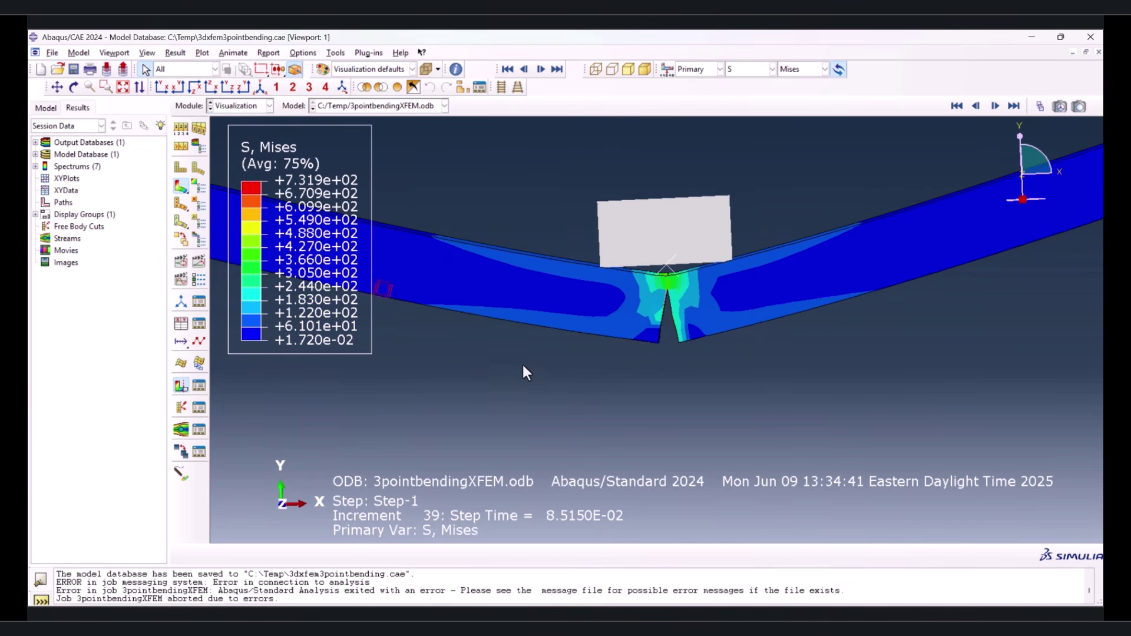
Reduce the animation frame rate to about the middle of the slow-to-fast range, keeping looped time-history playback
{"action": "left_click", "coordinate": [199, 279]}
{"action": "left_click_drag", "start_coordinate": [220, 259], "coordinate": [143, 261]}
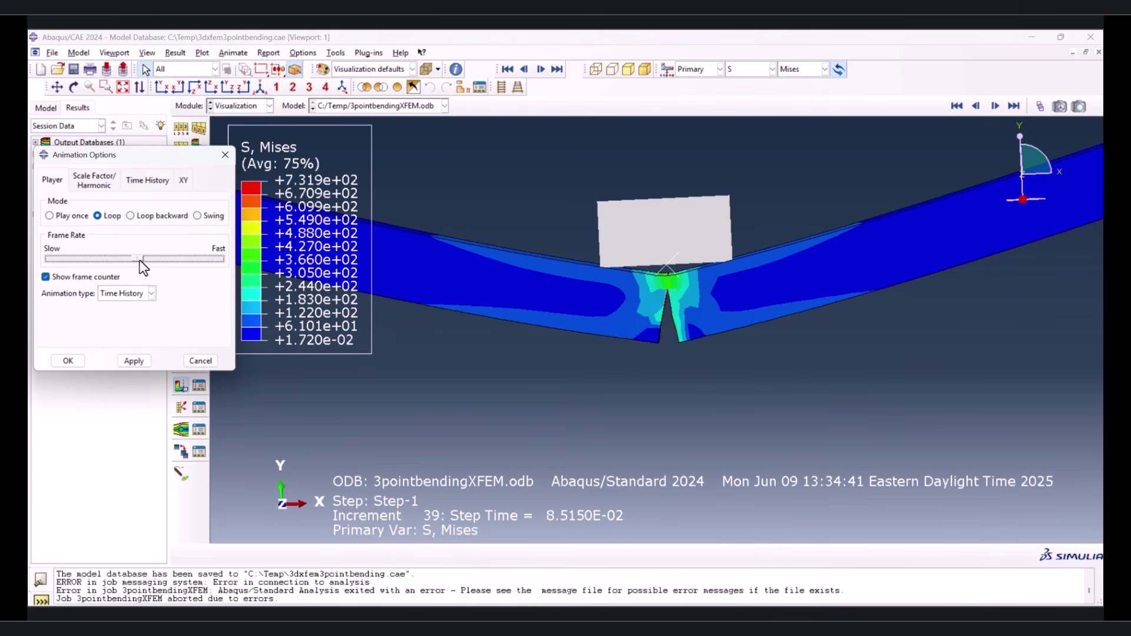
{"action": "left_click", "coordinate": [52, 359]}
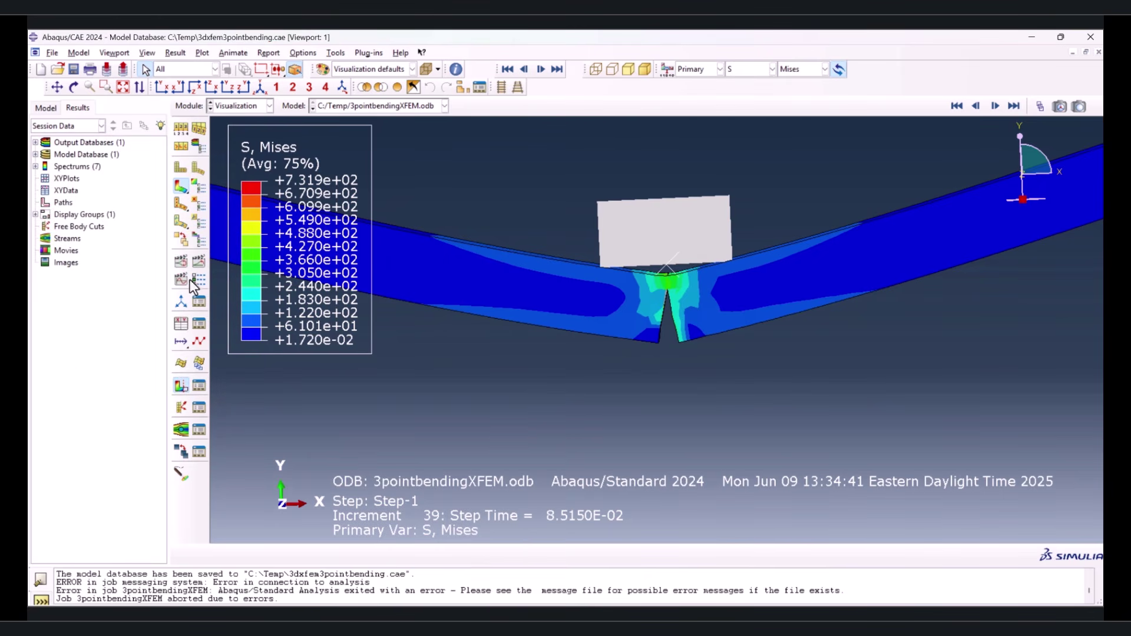
Go to frame 0 of Step-1 and show the undeformed beam in the front XY view
{"action": "left_click", "coordinate": [1038, 108]}
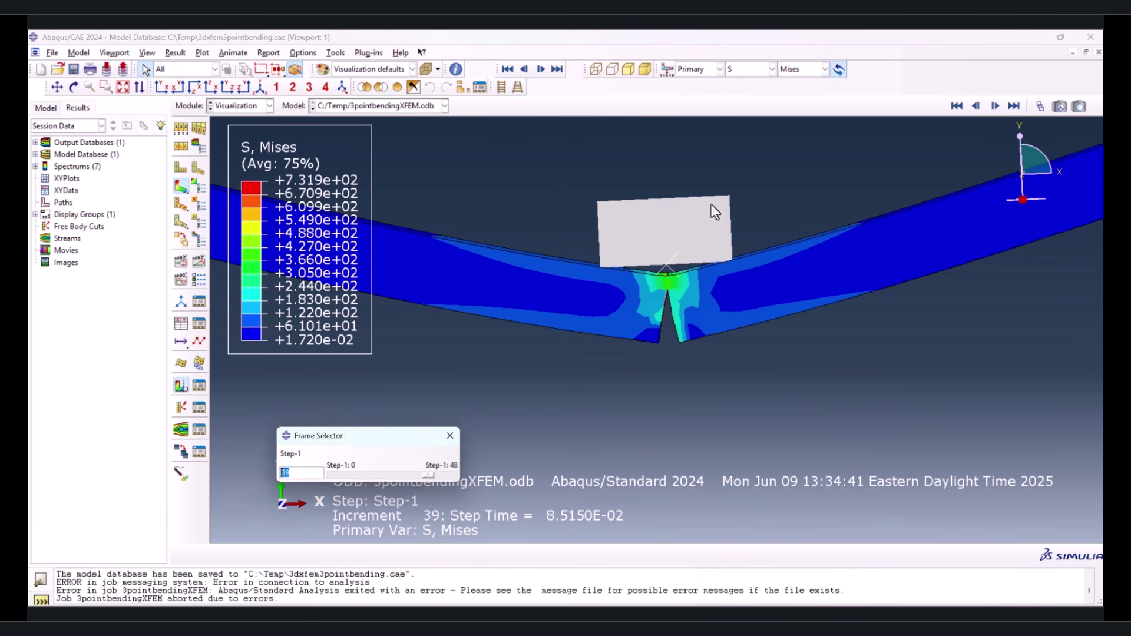
{"action": "left_click_drag", "start_coordinate": [436, 474], "coordinate": [323, 471]}
{"action": "left_click", "coordinate": [455, 436]}
{"action": "left_click", "coordinate": [162, 87]}
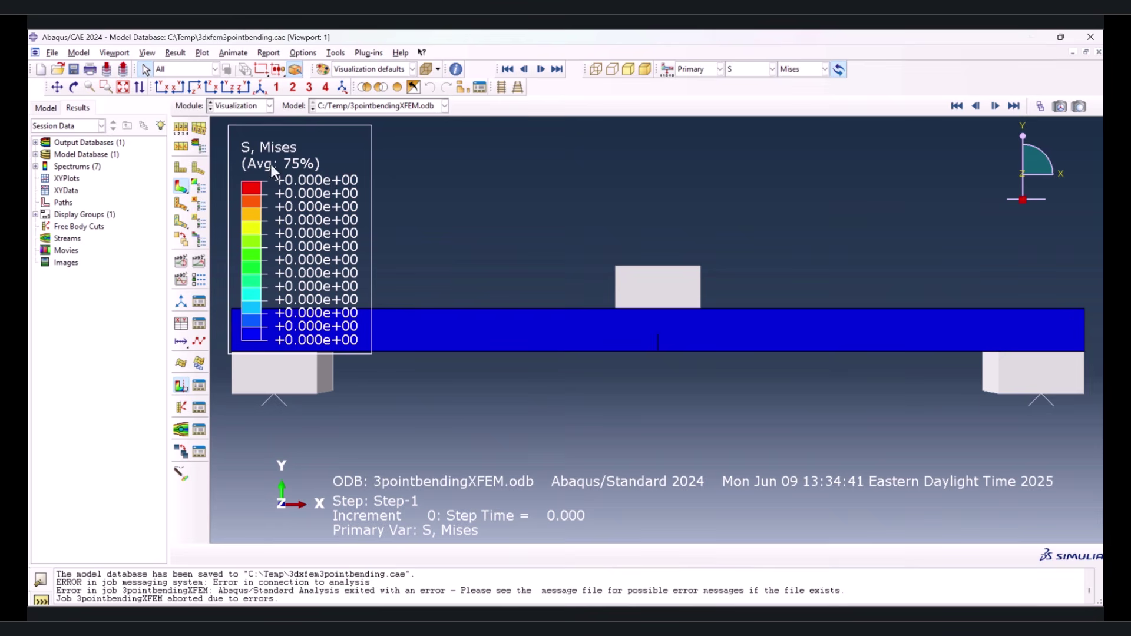
Replay the Mises stress animation in the front view and examine how the crack propagates beneath the loading block
{"action": "left_click", "coordinate": [197, 266]}
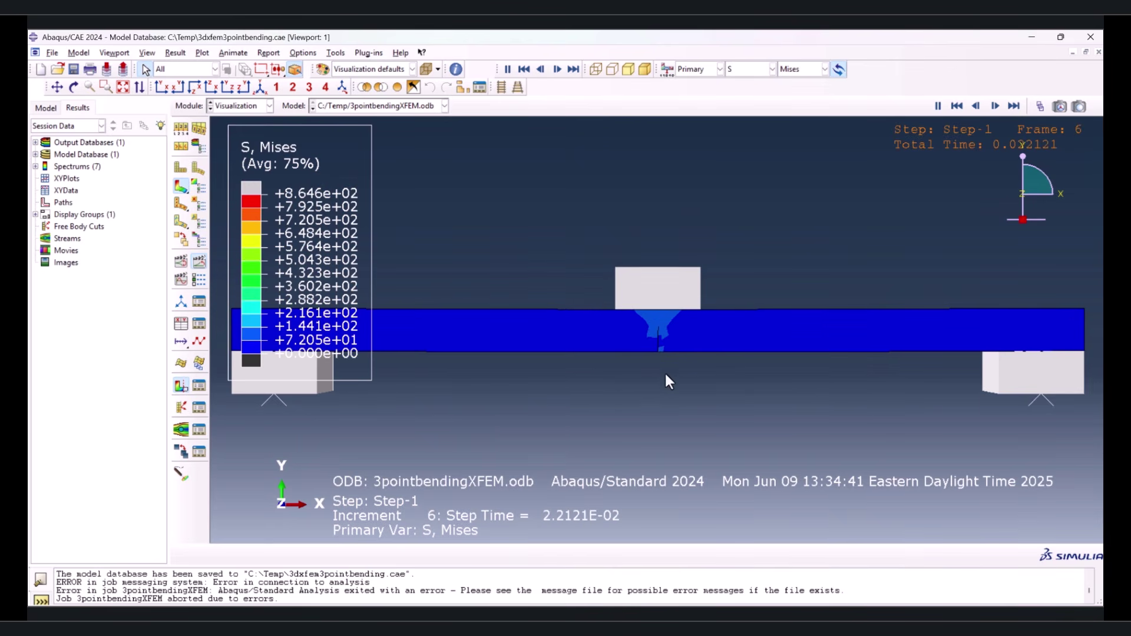
{"action": "scroll", "coordinate": [659, 381], "scroll_direction": "up", "scroll_amount": 1}
{"action": "scroll", "coordinate": [659, 380], "scroll_direction": "up", "scroll_amount": 1}
{"action": "scroll", "coordinate": [658, 328], "scroll_direction": "up", "scroll_amount": 2}
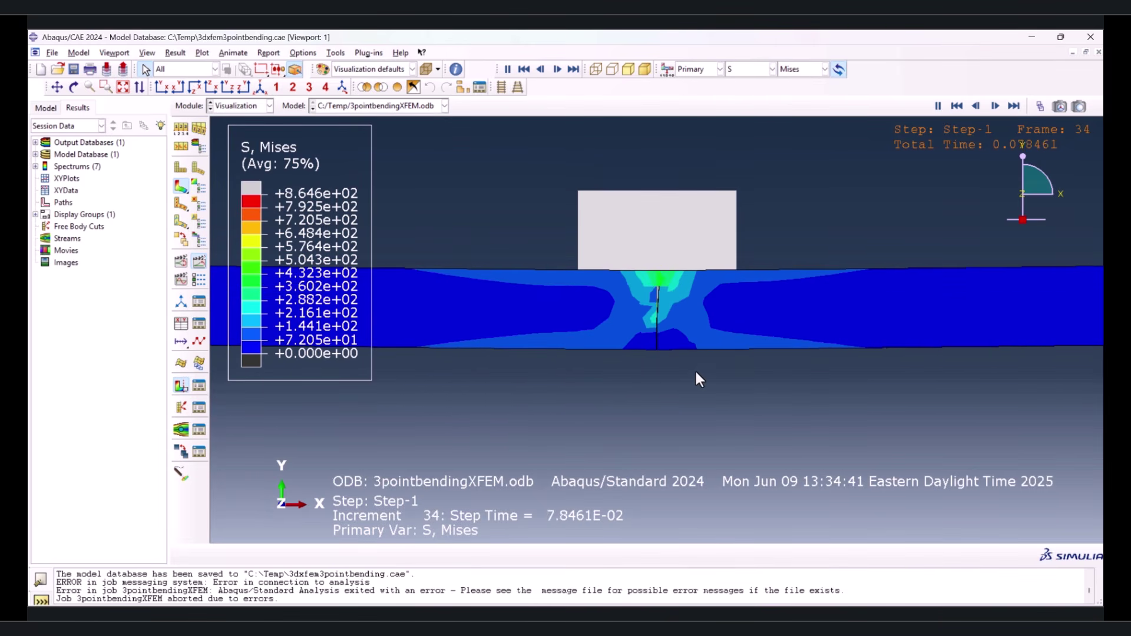
{"action": "scroll", "coordinate": [692, 399], "scroll_direction": "up", "scroll_amount": 1}
{"action": "scroll", "coordinate": [680, 374], "scroll_direction": "up", "scroll_amount": 1}
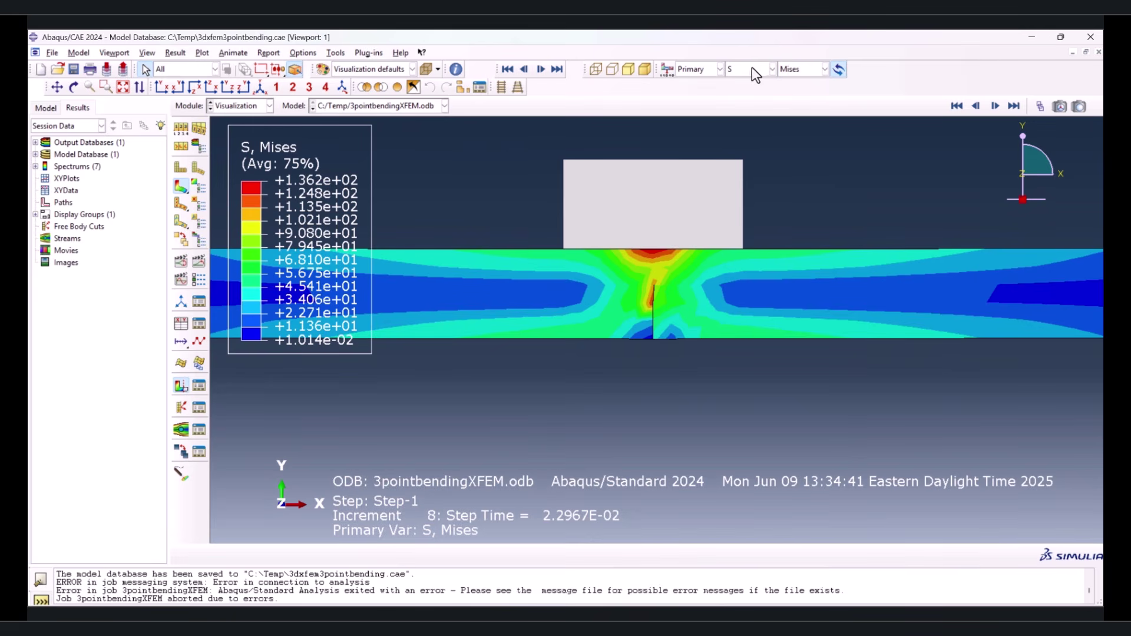
Plot the PHILSM level-set contours as the primary variable and check the other available output variables
{"action": "left_click", "coordinate": [752, 71]}
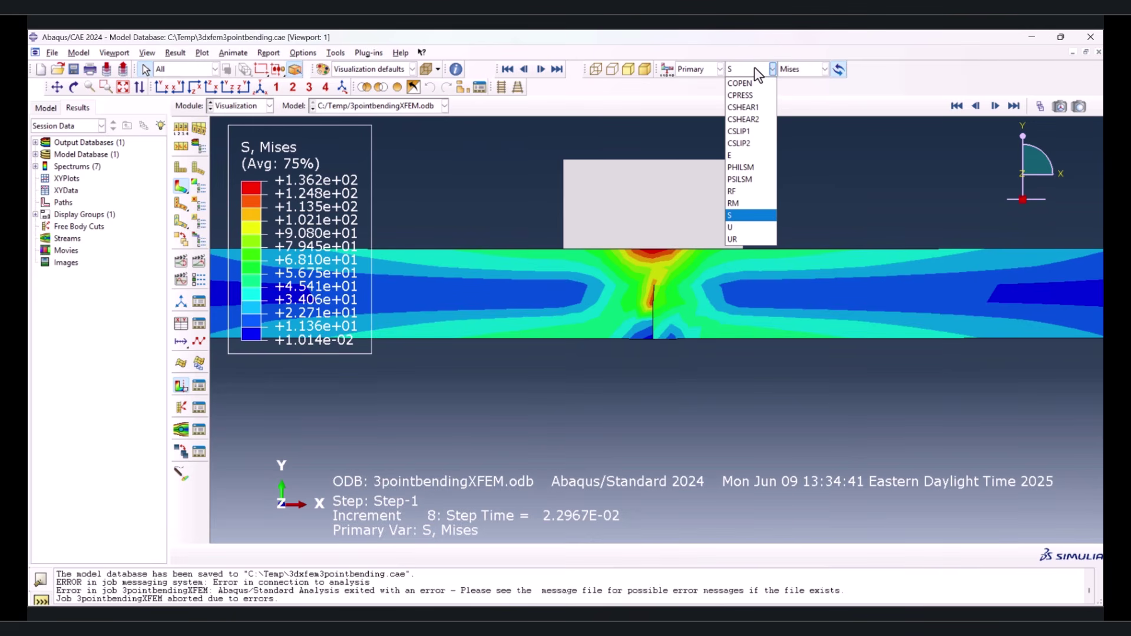
{"action": "left_click", "coordinate": [734, 169]}
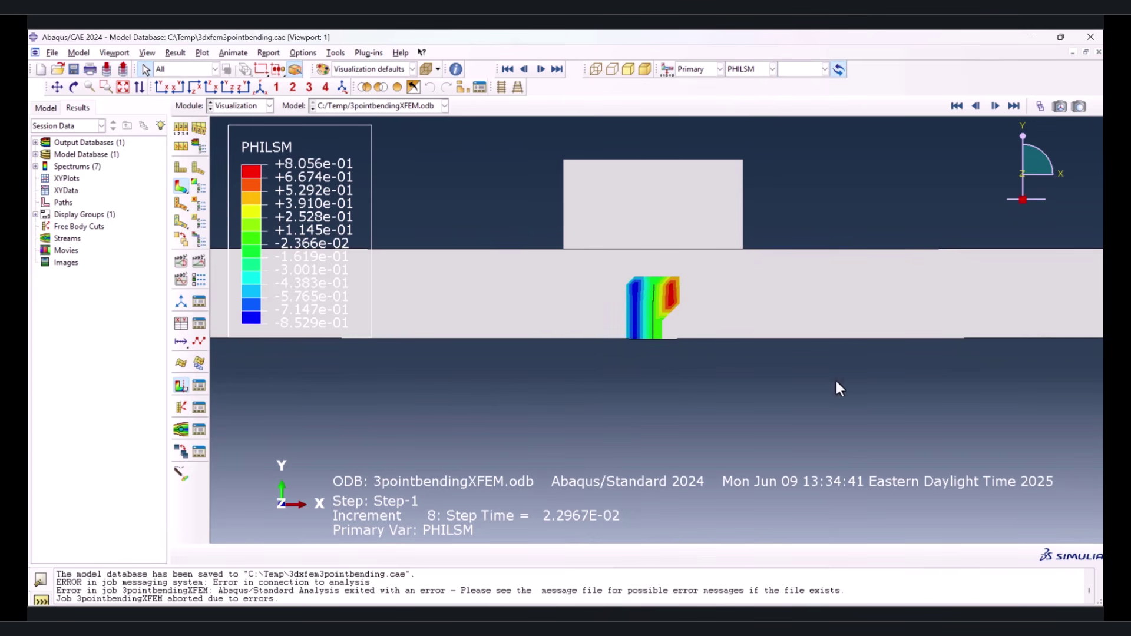
{"action": "left_click", "coordinate": [763, 72]}
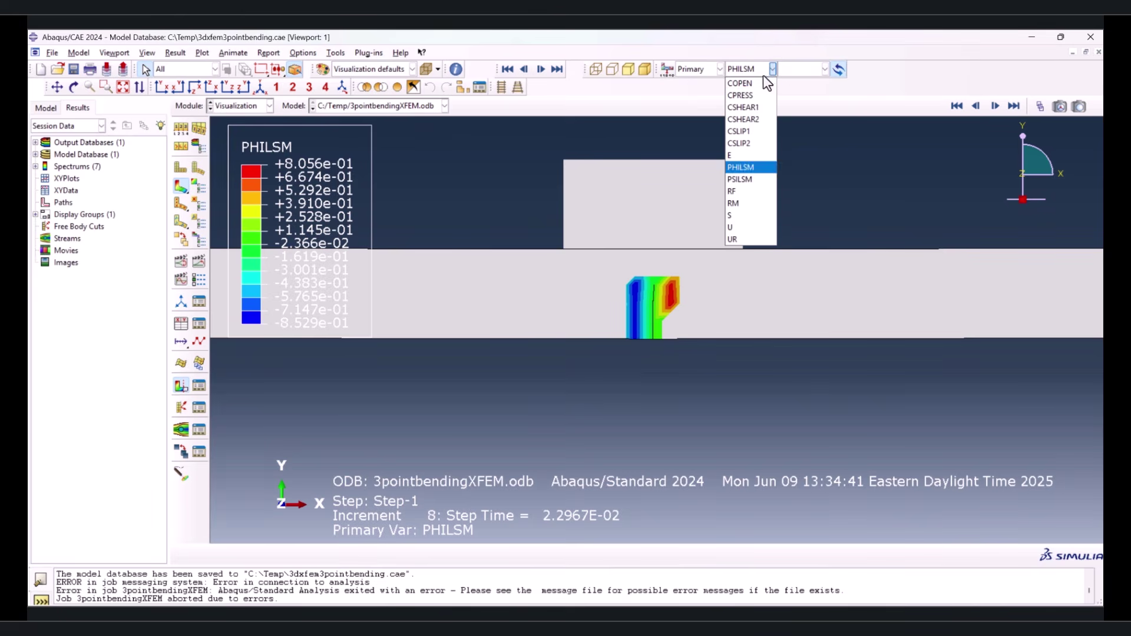
{"action": "left_click", "coordinate": [801, 86]}
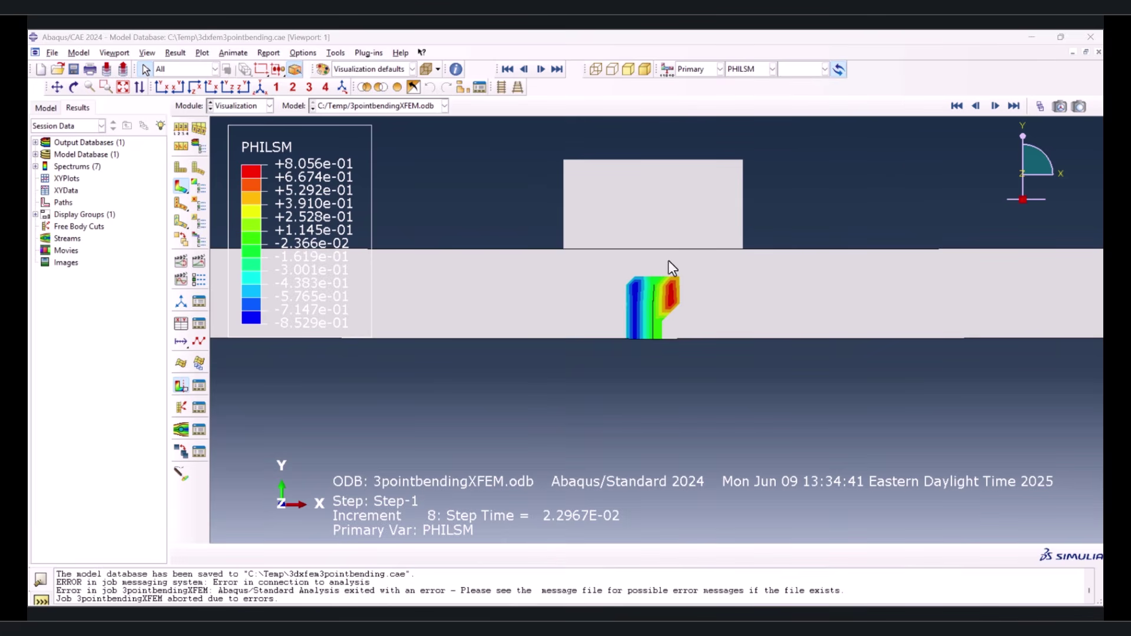
Advance the PHILSM contour plot to frame 48 of Step-1
{"action": "left_click", "coordinate": [1037, 107]}
{"action": "left_click_drag", "start_coordinate": [371, 476], "coordinate": [495, 477]}
{"action": "scroll", "coordinate": [583, 354], "scroll_direction": "up", "scroll_amount": 2}
{"action": "left_click", "coordinate": [455, 436]}
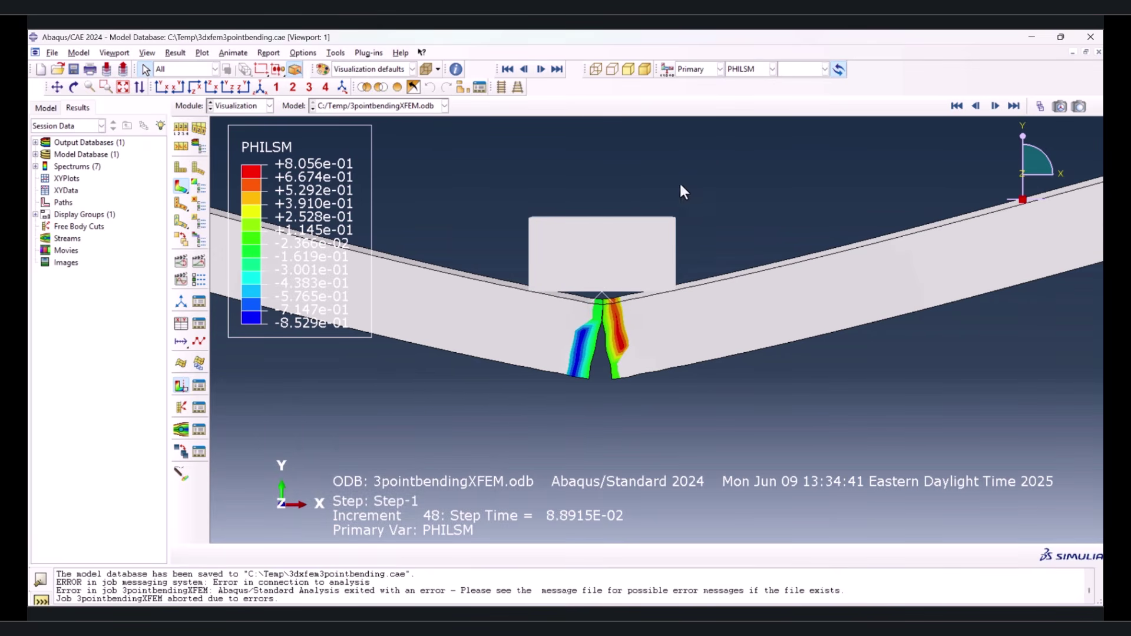
Switch the primary variable to PSILSM and examine its contours around the crack at midspan
{"action": "left_click", "coordinate": [745, 71]}
{"action": "left_click", "coordinate": [740, 180]}
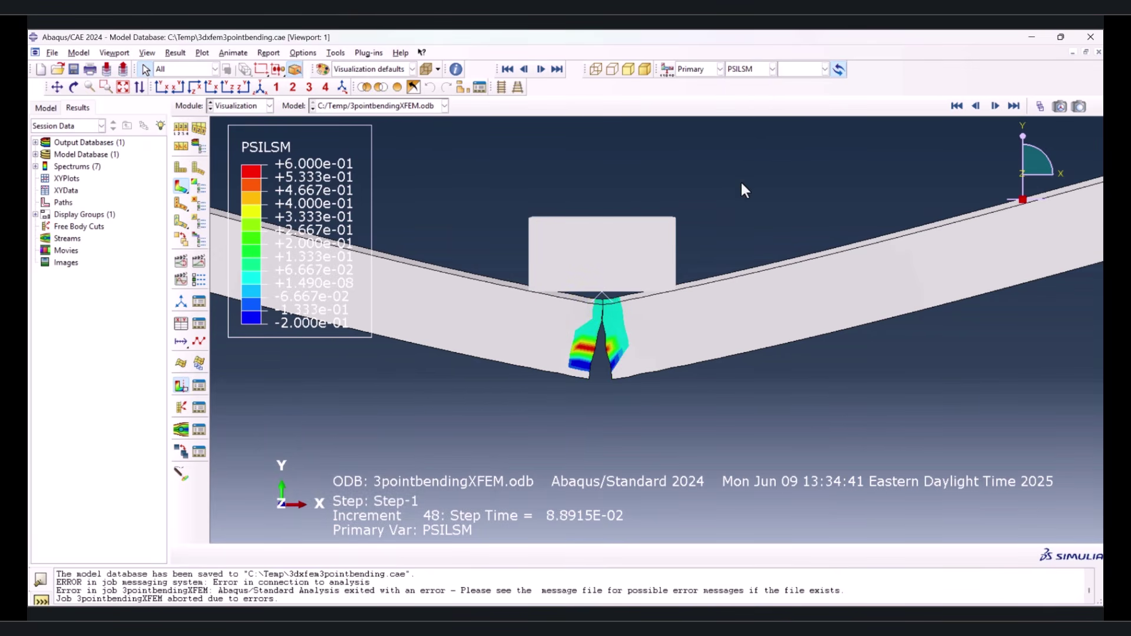
{"action": "scroll", "coordinate": [595, 327], "scroll_direction": "up", "scroll_amount": 1}
{"action": "mouse_move", "coordinate": [606, 315]}
{"action": "left_mouse_down", "text": "ctrl+alt"}
{"action": "mouse_move", "coordinate": [618, 306]}
{"action": "mouse_move", "coordinate": [613, 267]}
{"action": "mouse_move", "coordinate": [628, 310]}
{"action": "left_mouse_up", "text": "ctrl+alt"}
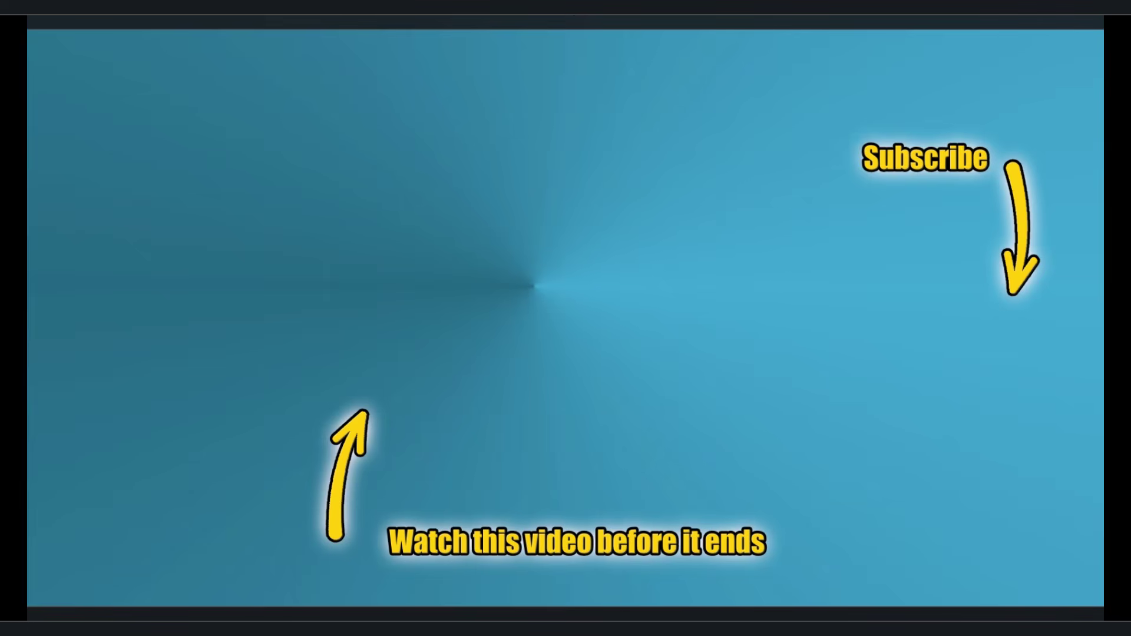